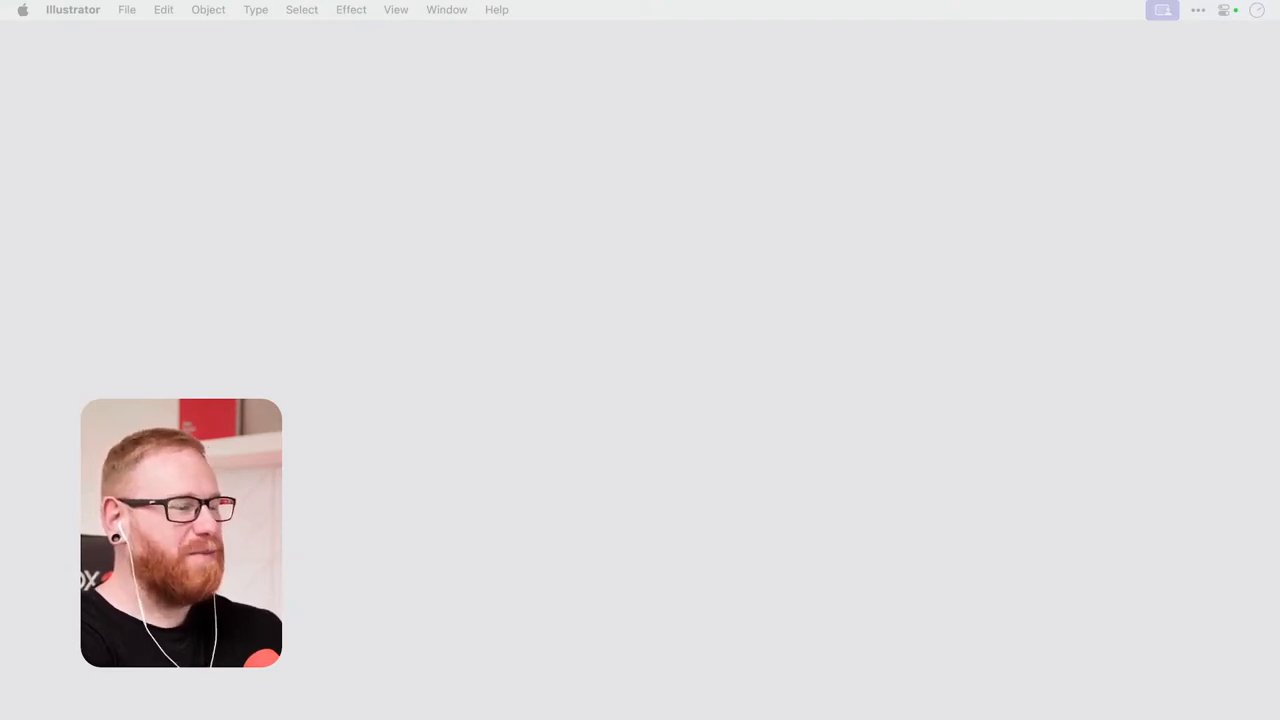
Place the Crumble's Big Day Out project folder on the desktop and open it in a Finder window.
click(754, 539)
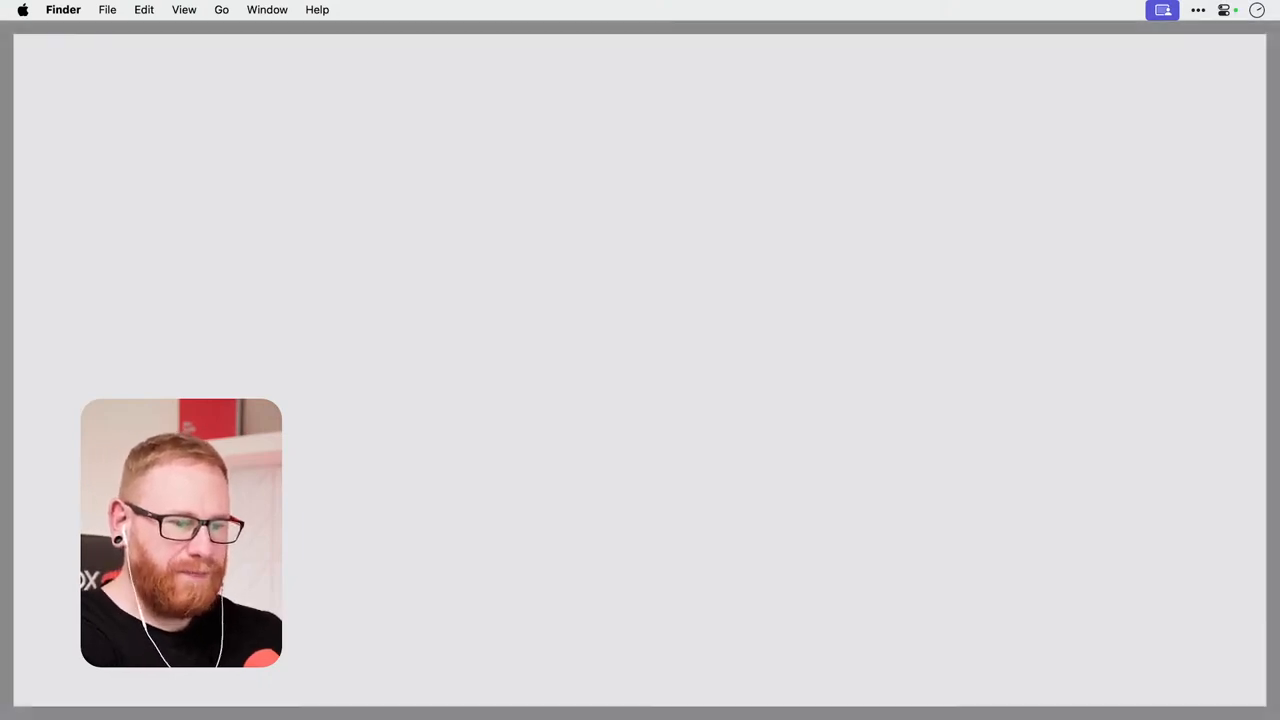
drag(1217, 719, 1224, 88)
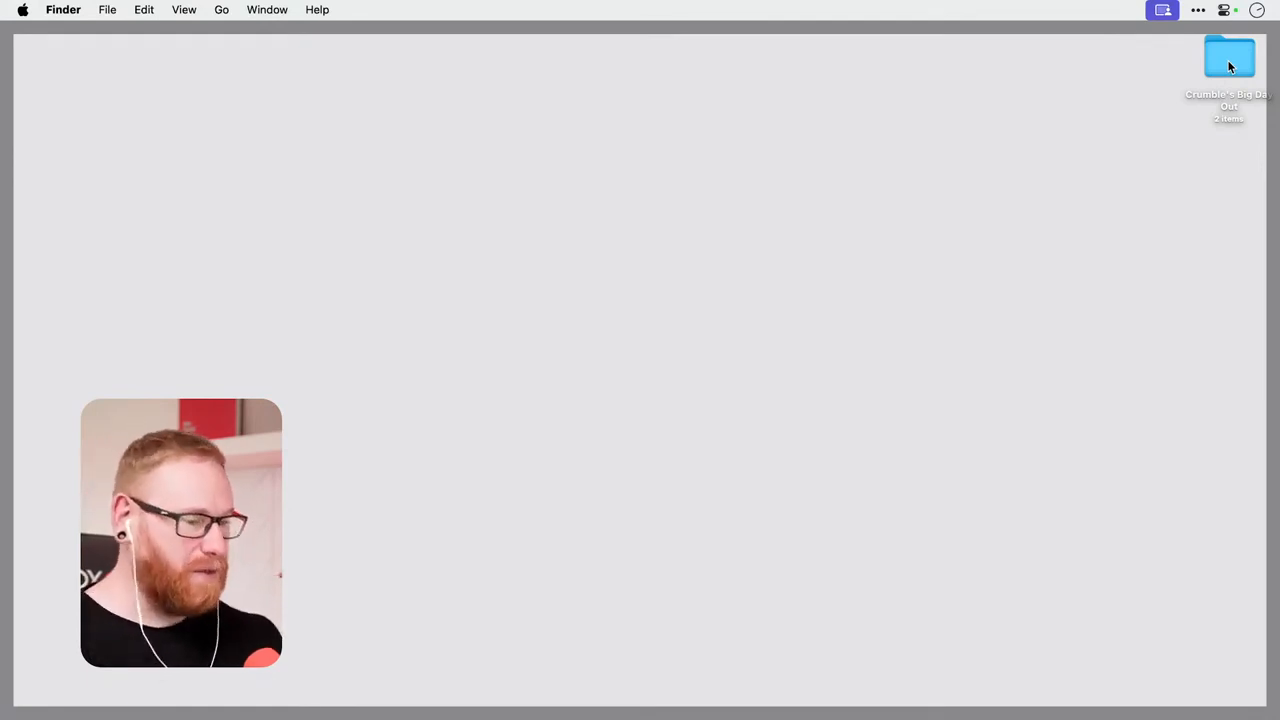
click(1229, 66)
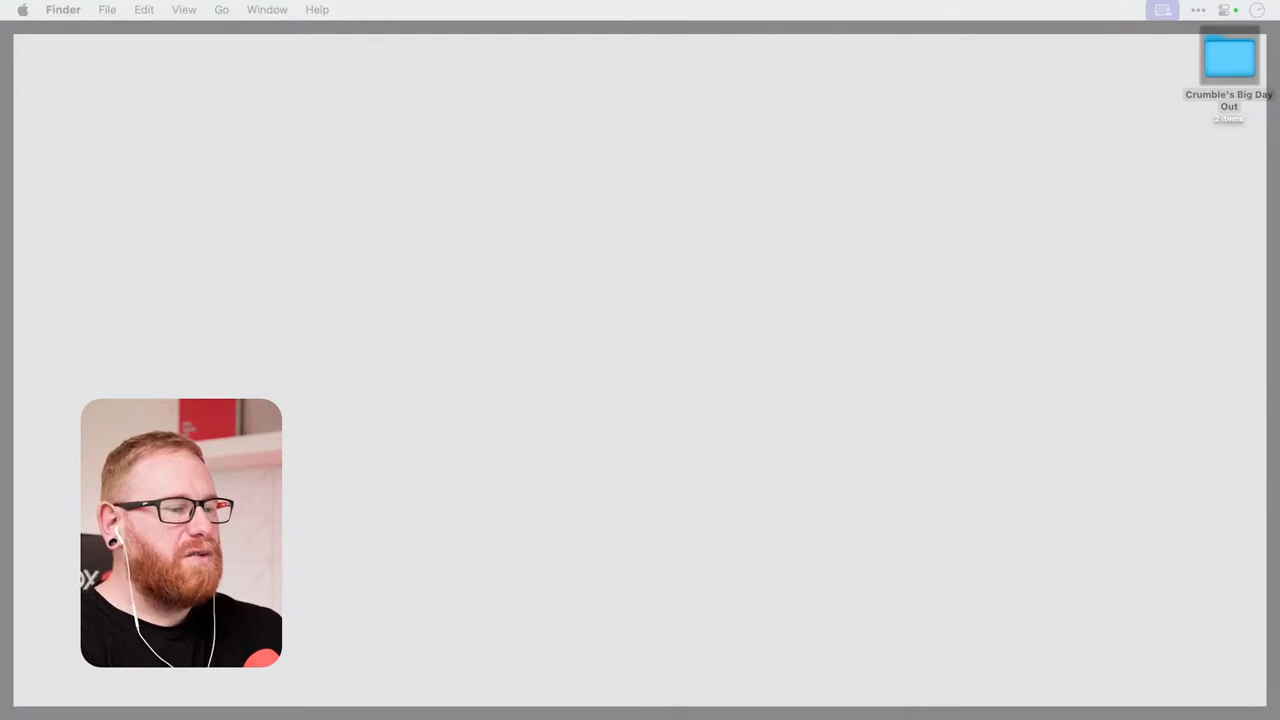
drag(870, 718, 645, 181)
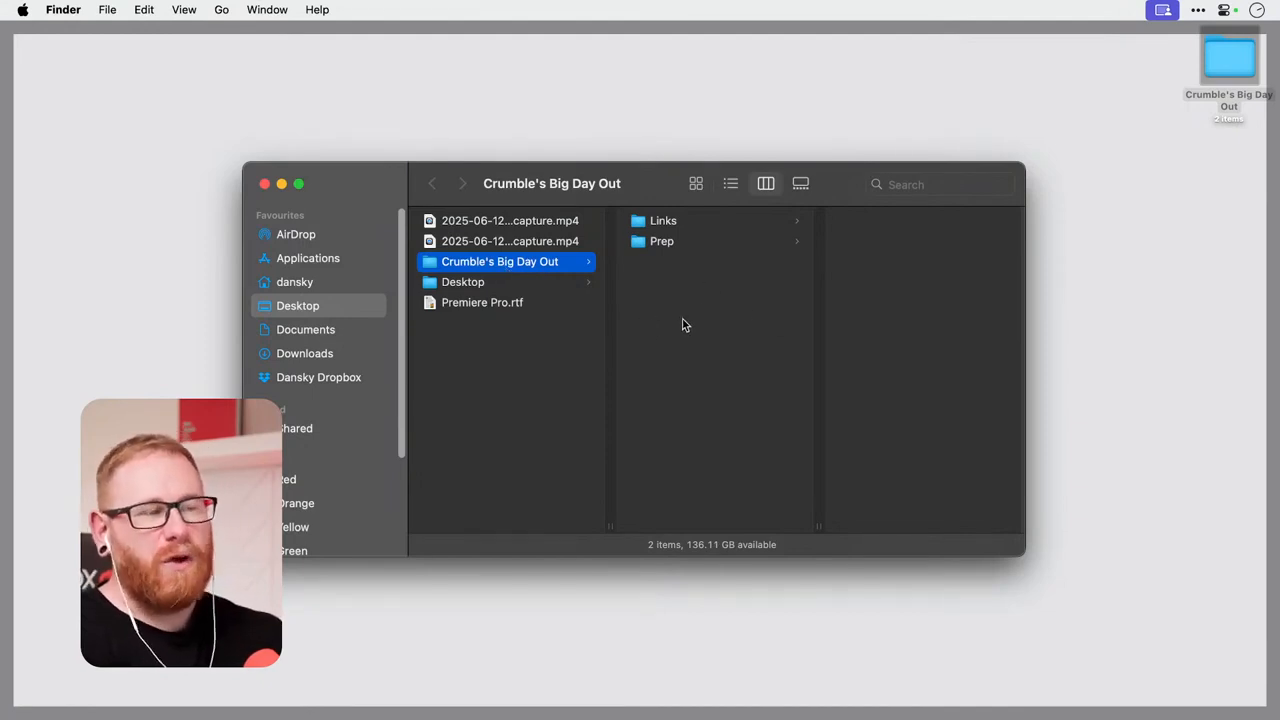
Look through the After Effects and Footage subfolders inside the project's Links folder.
click(709, 214)
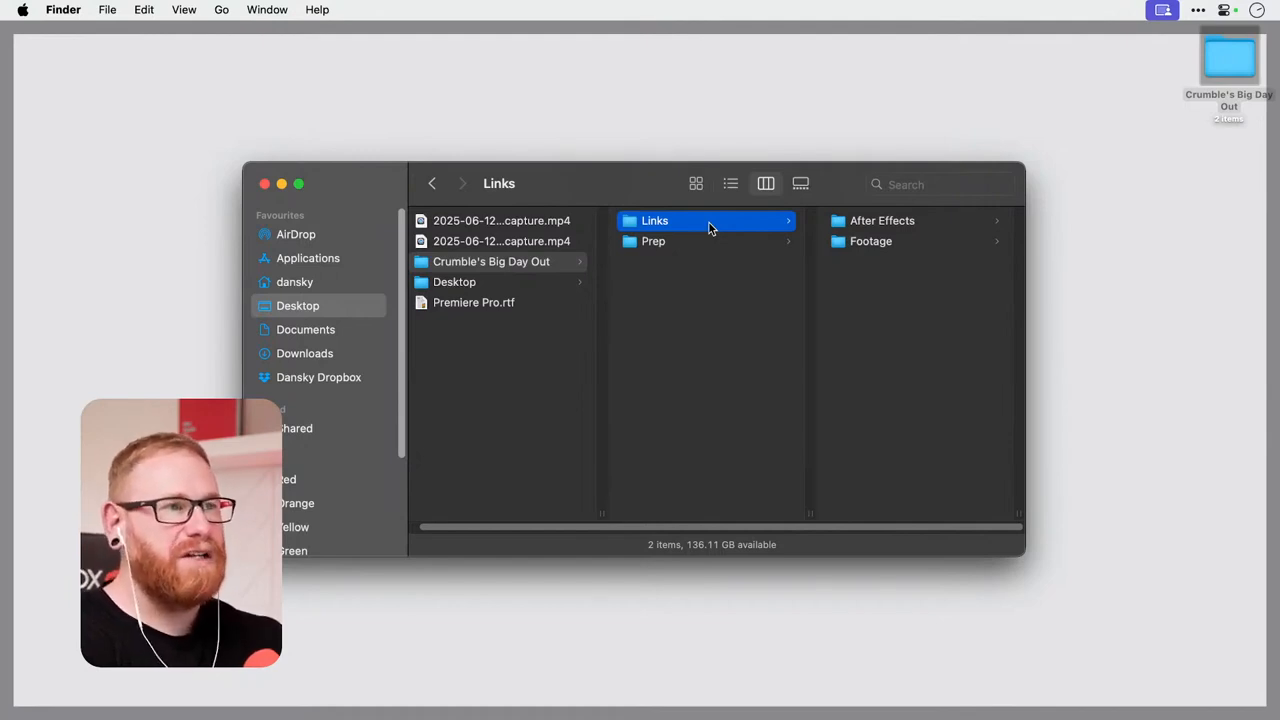
click(909, 223)
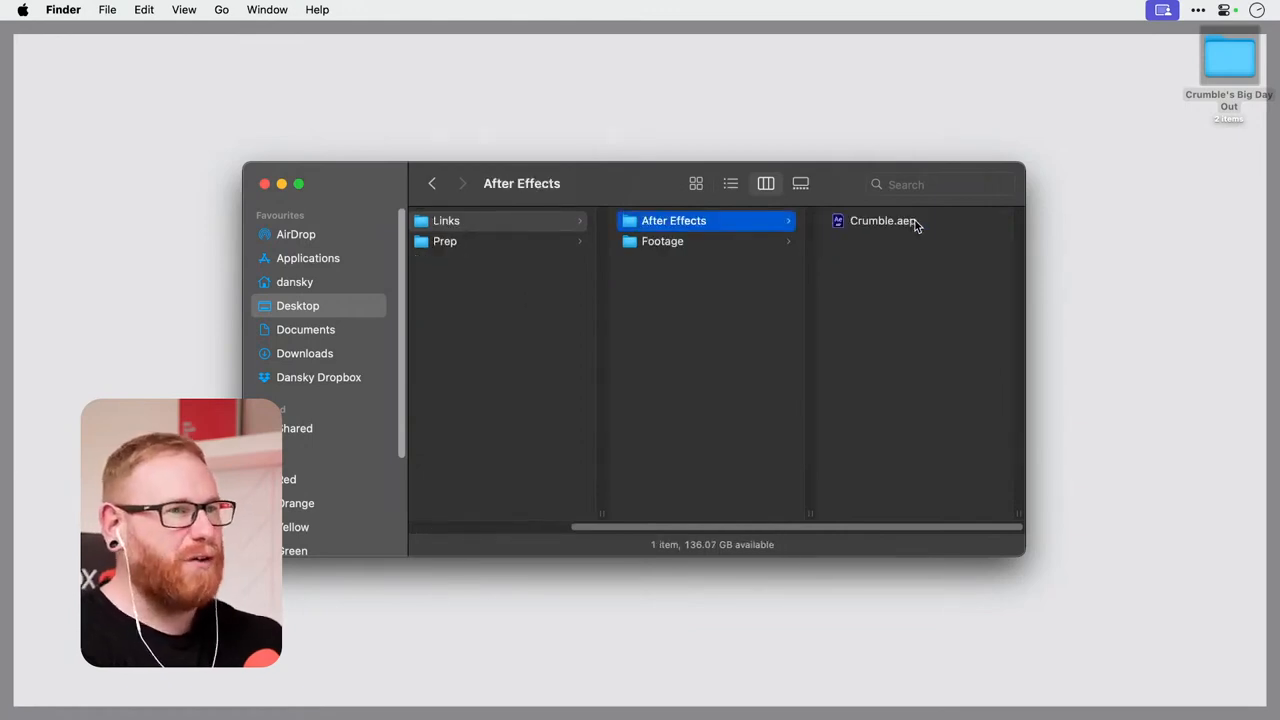
click(684, 250)
Preview the footage clips from Crumble 1.mp4 to Crumble 3.mp4 and go back up to the Links folder.
click(882, 221)
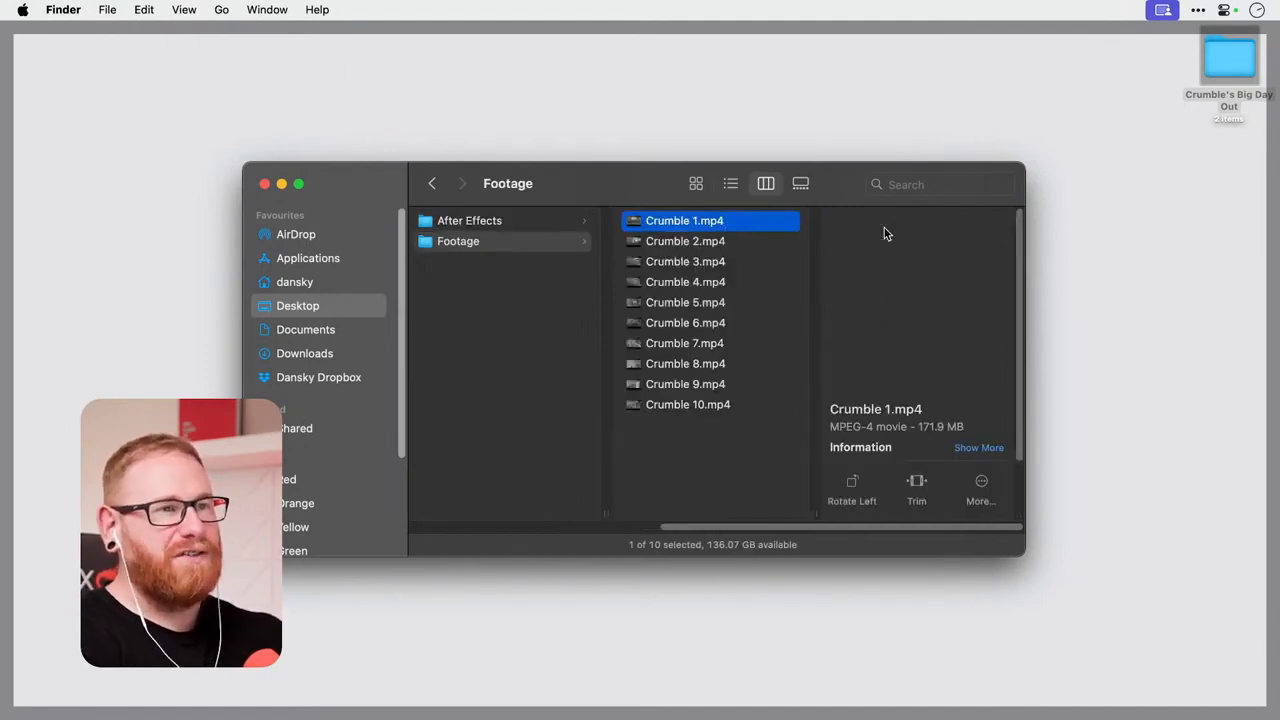
key(space)
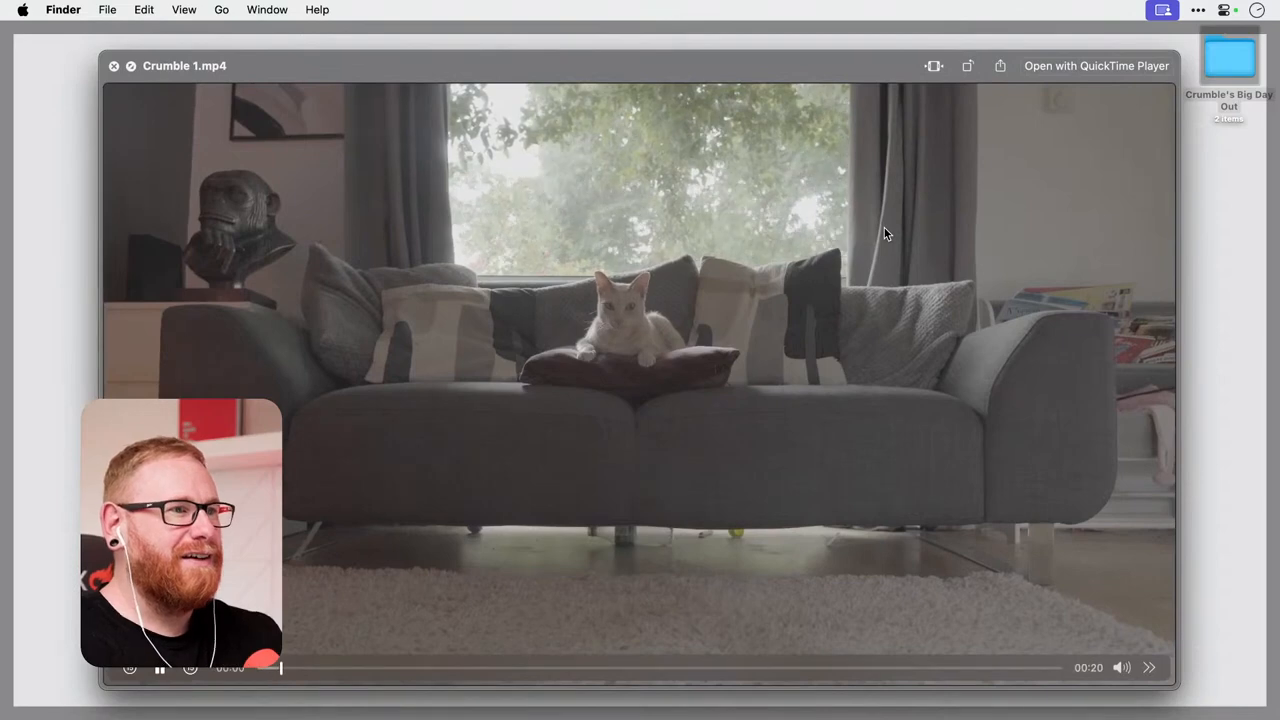
key(Down)
key(Down)
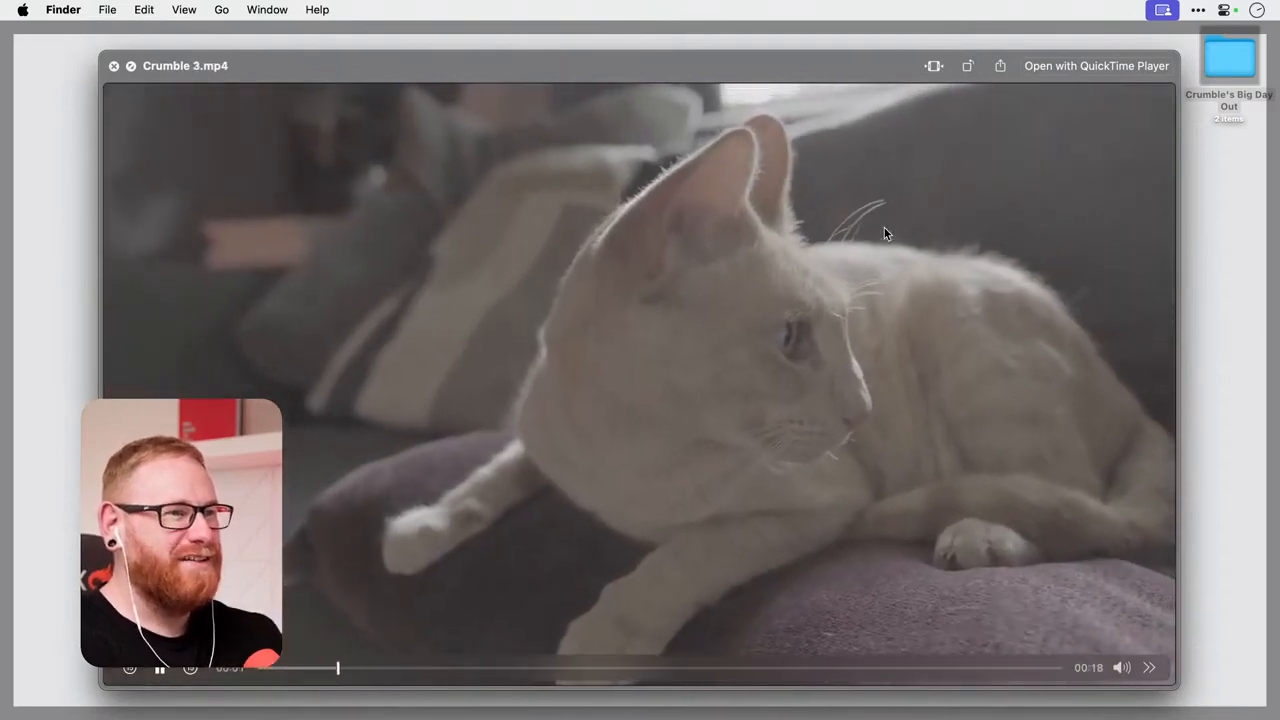
key(space)
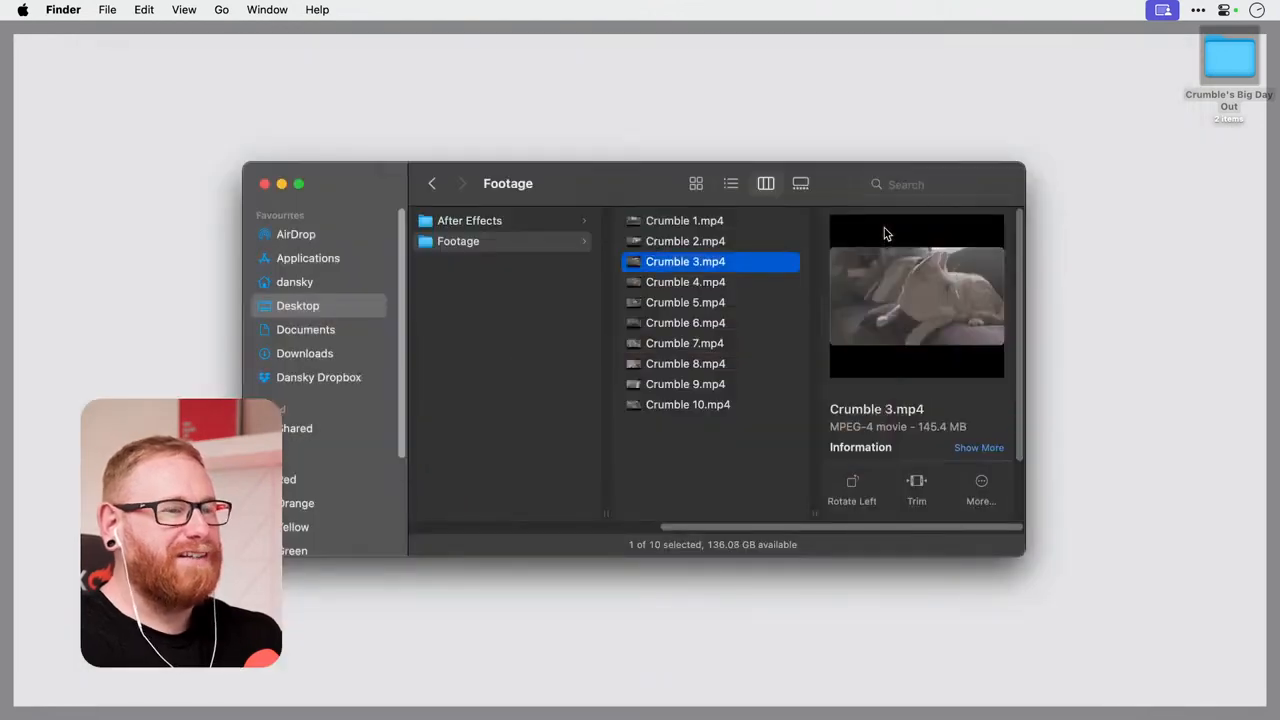
key(Left)
key(Left)
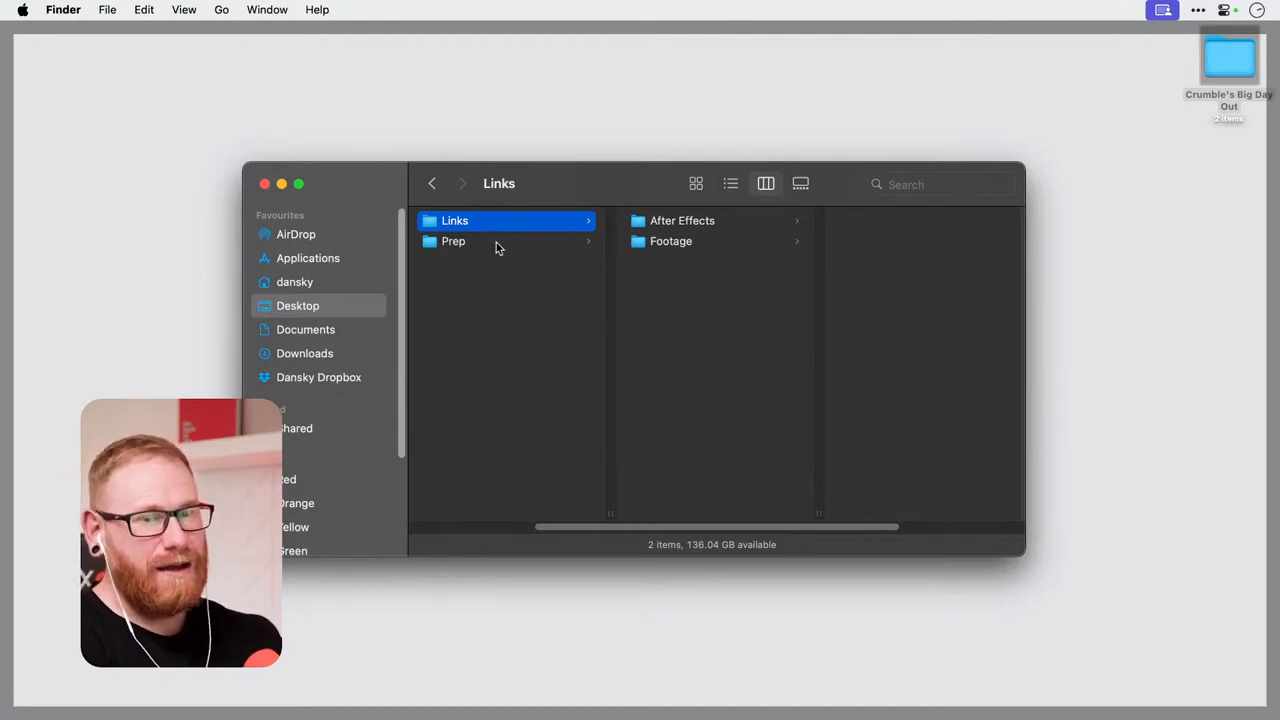
View Logo.ai from the Prep folder in Illustrator and minimize its window.
click(536, 245)
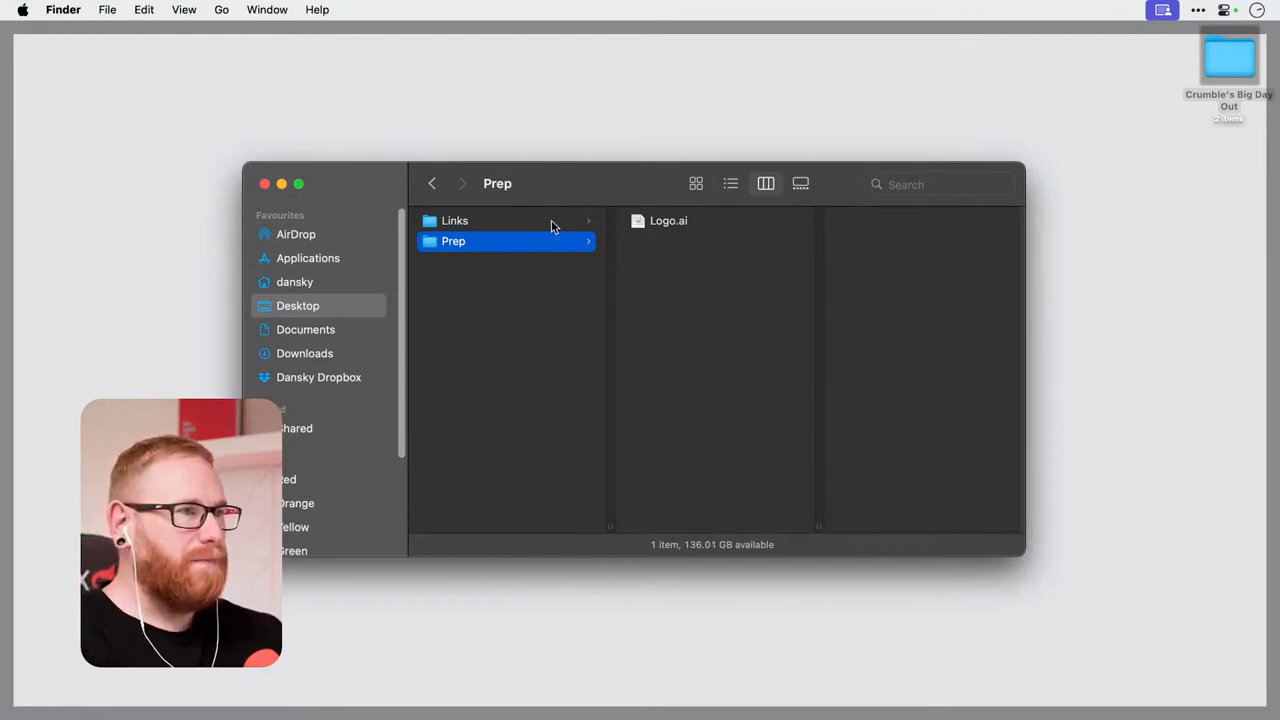
click(504, 224)
click(503, 242)
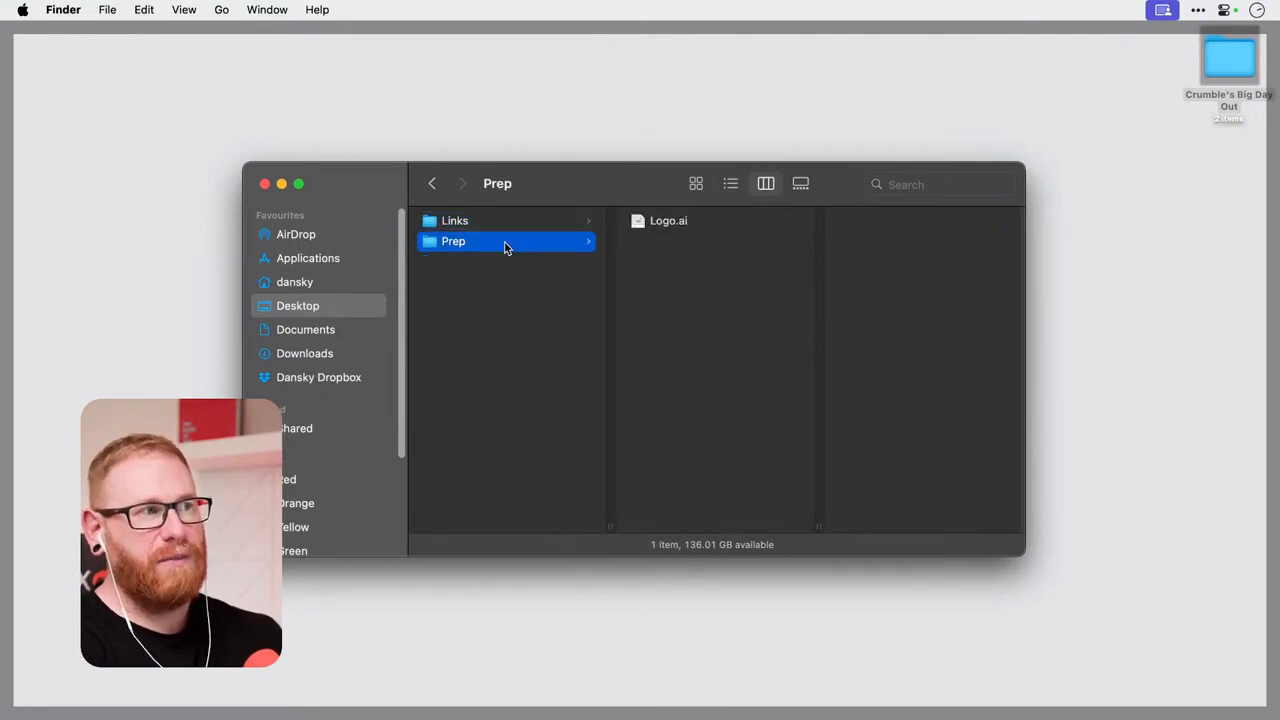
double_click(697, 223)
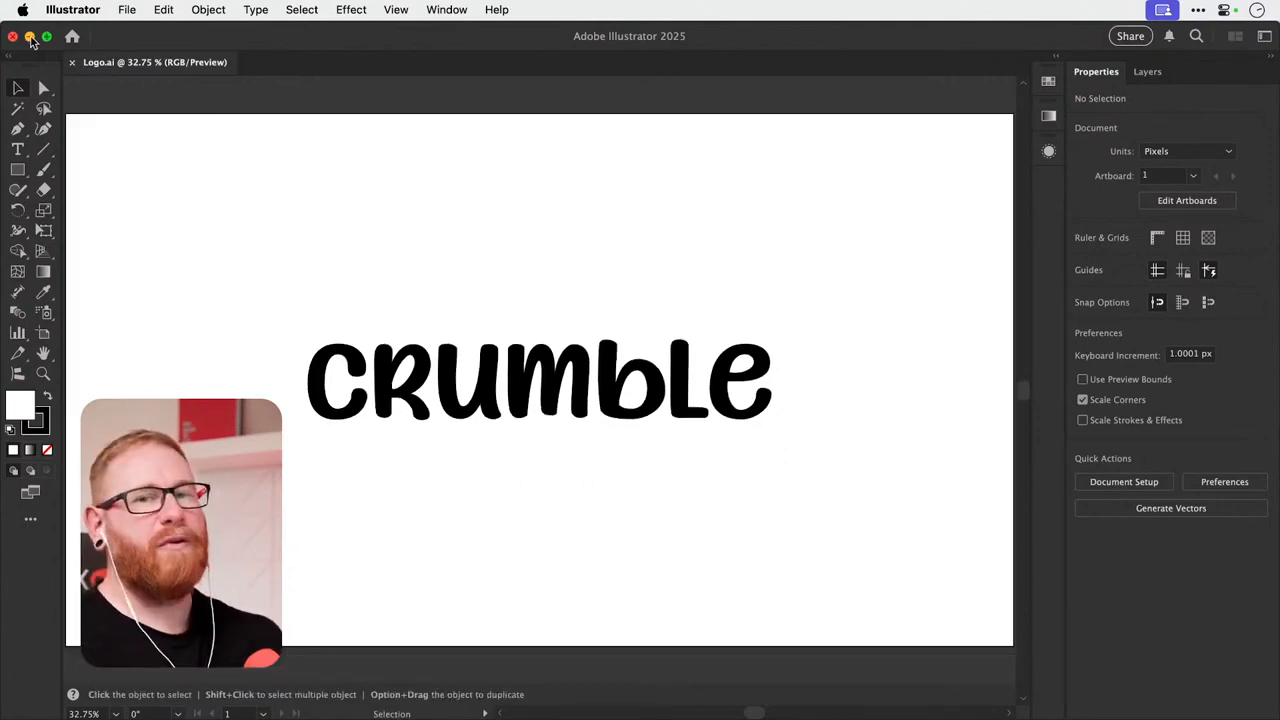
click(30, 37)
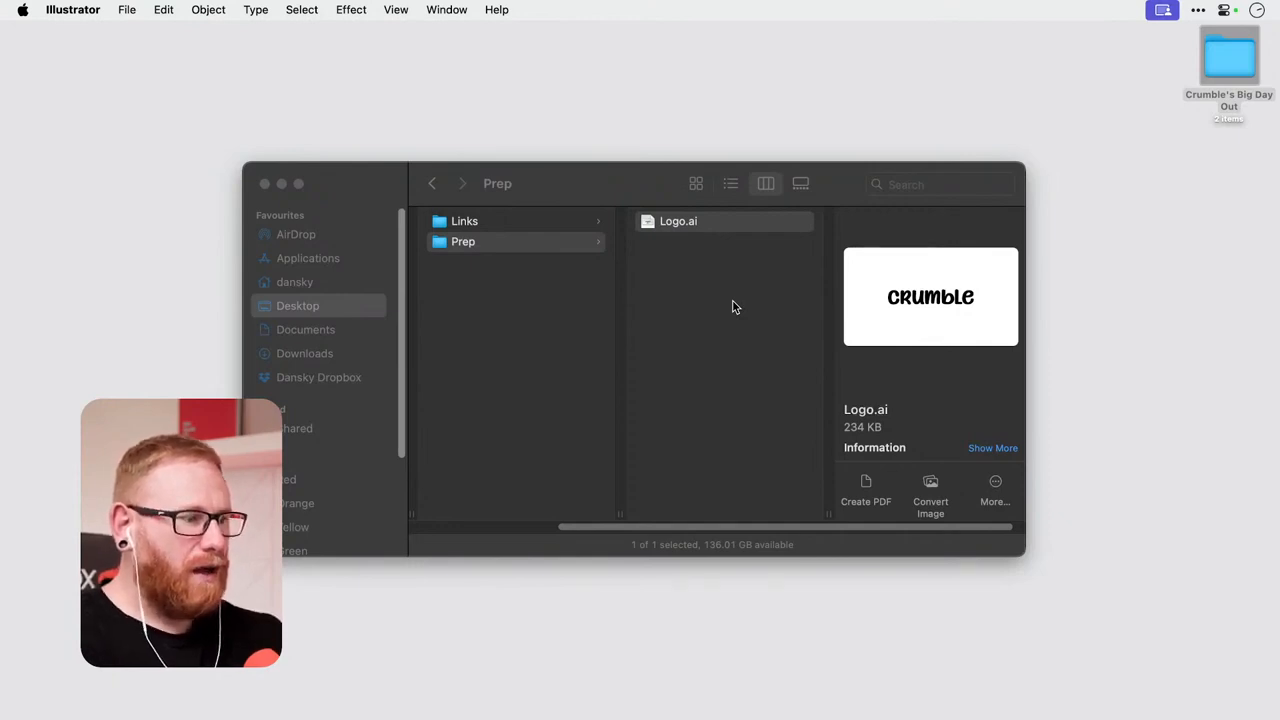
Pause Dropbox syncing indefinitely and check the Backblaze backup for remaining files.
click(1199, 10)
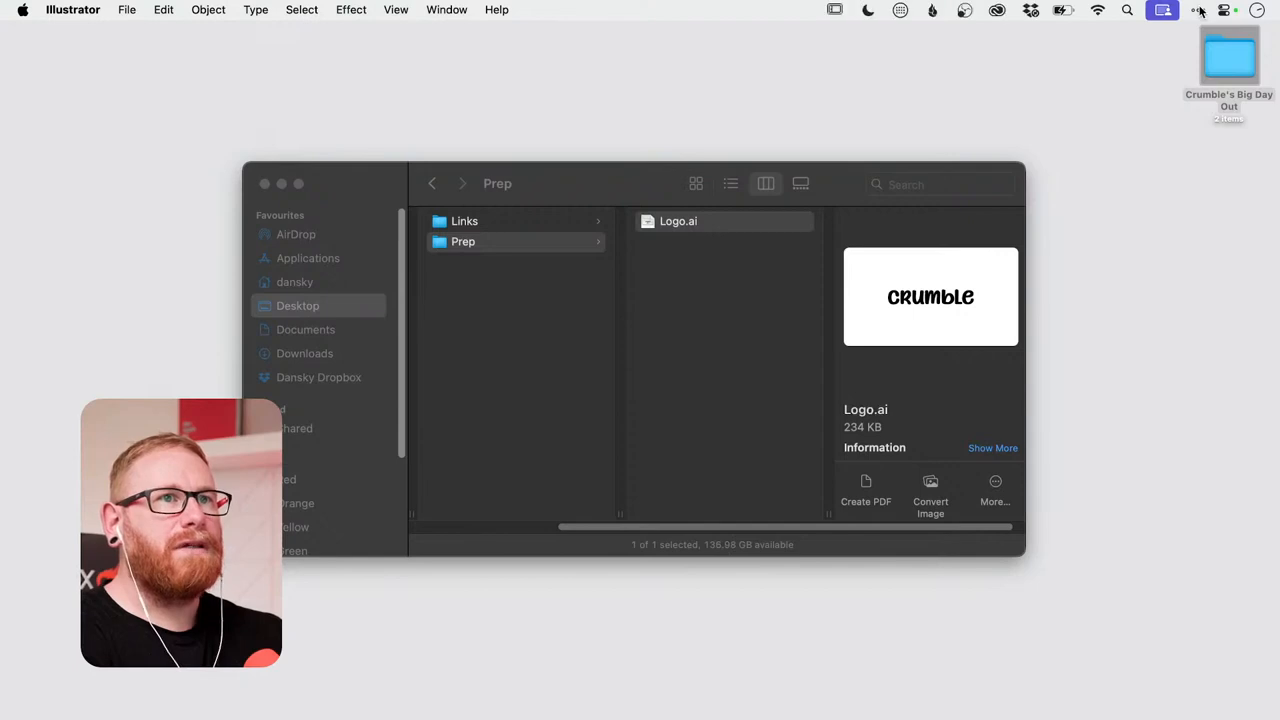
click(1027, 11)
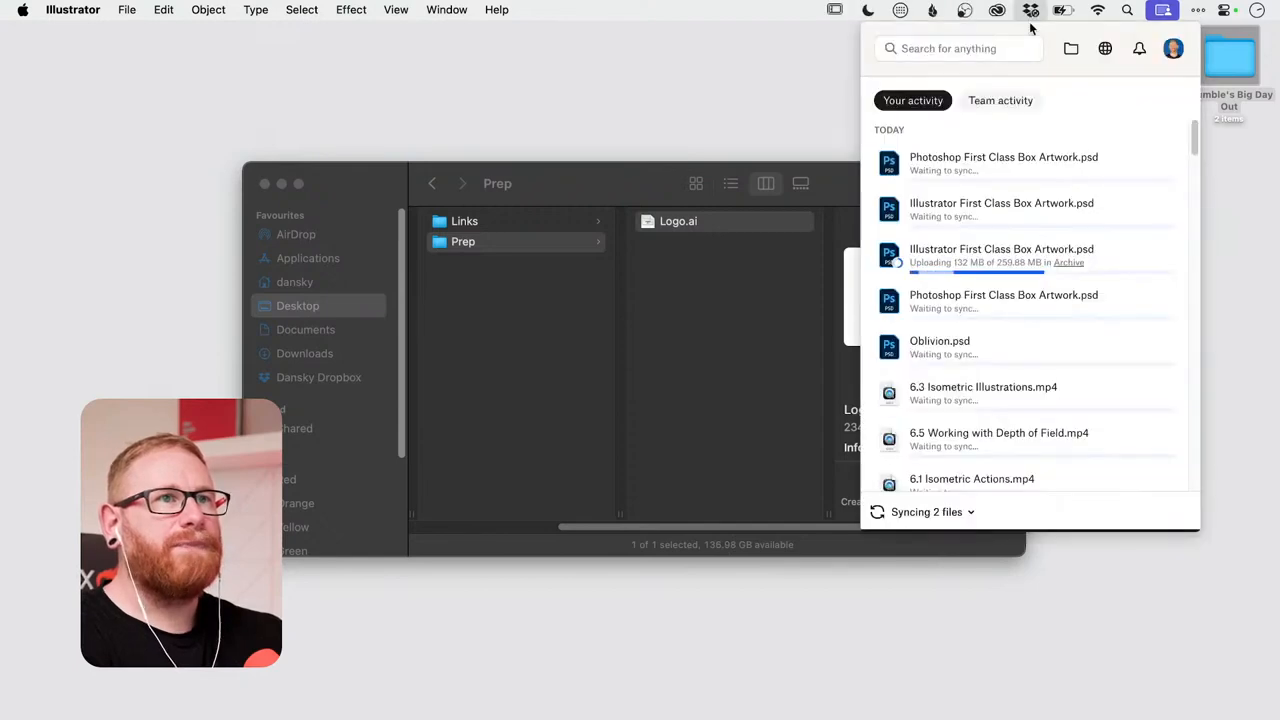
click(935, 512)
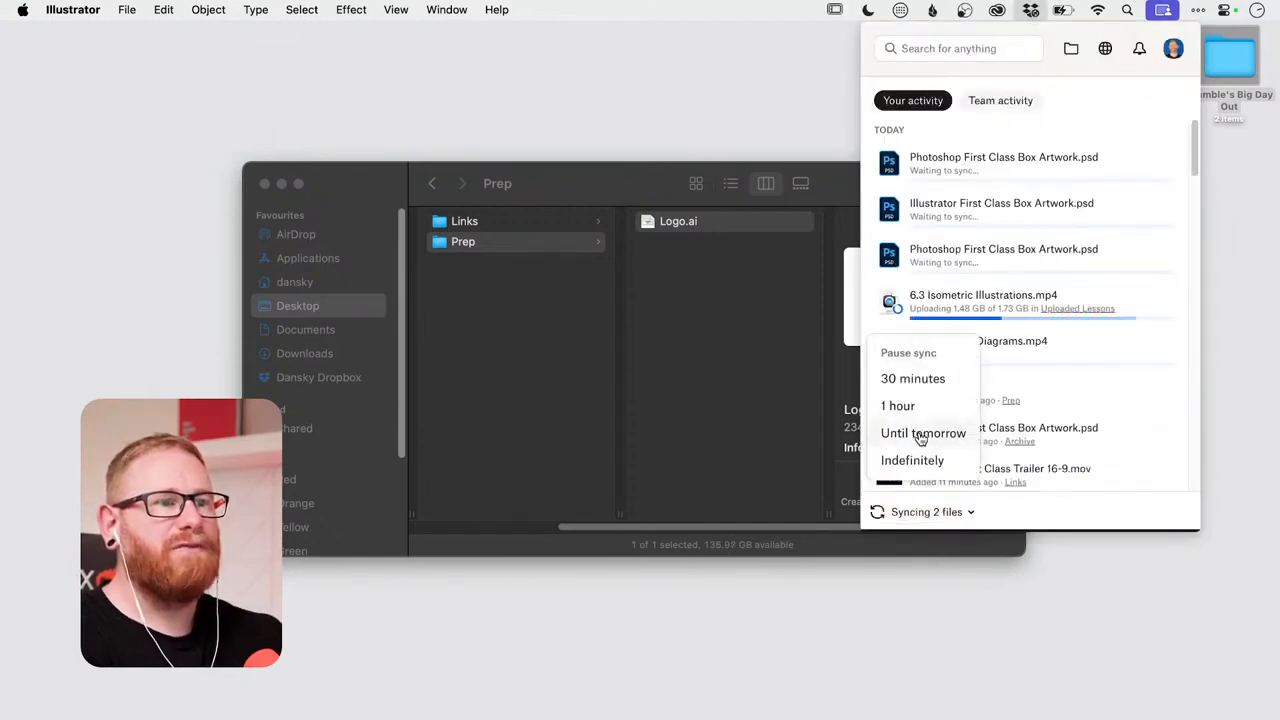
click(920, 461)
click(936, 11)
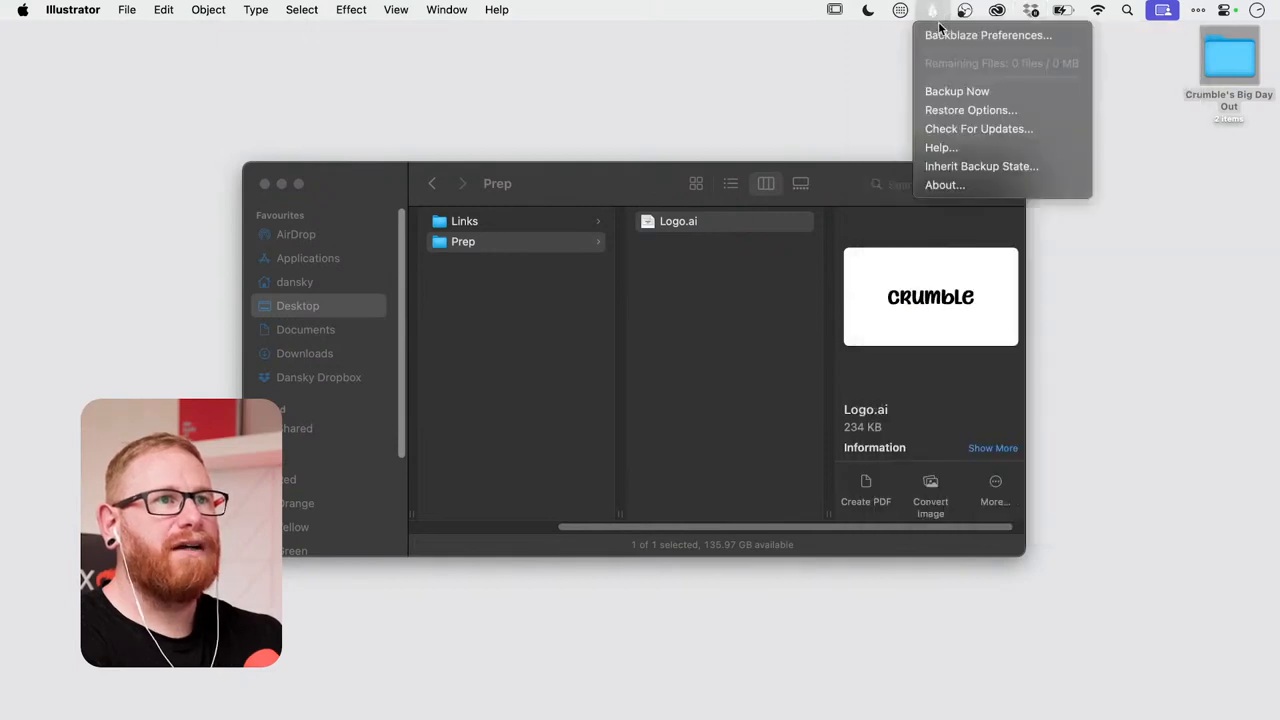
click(938, 11)
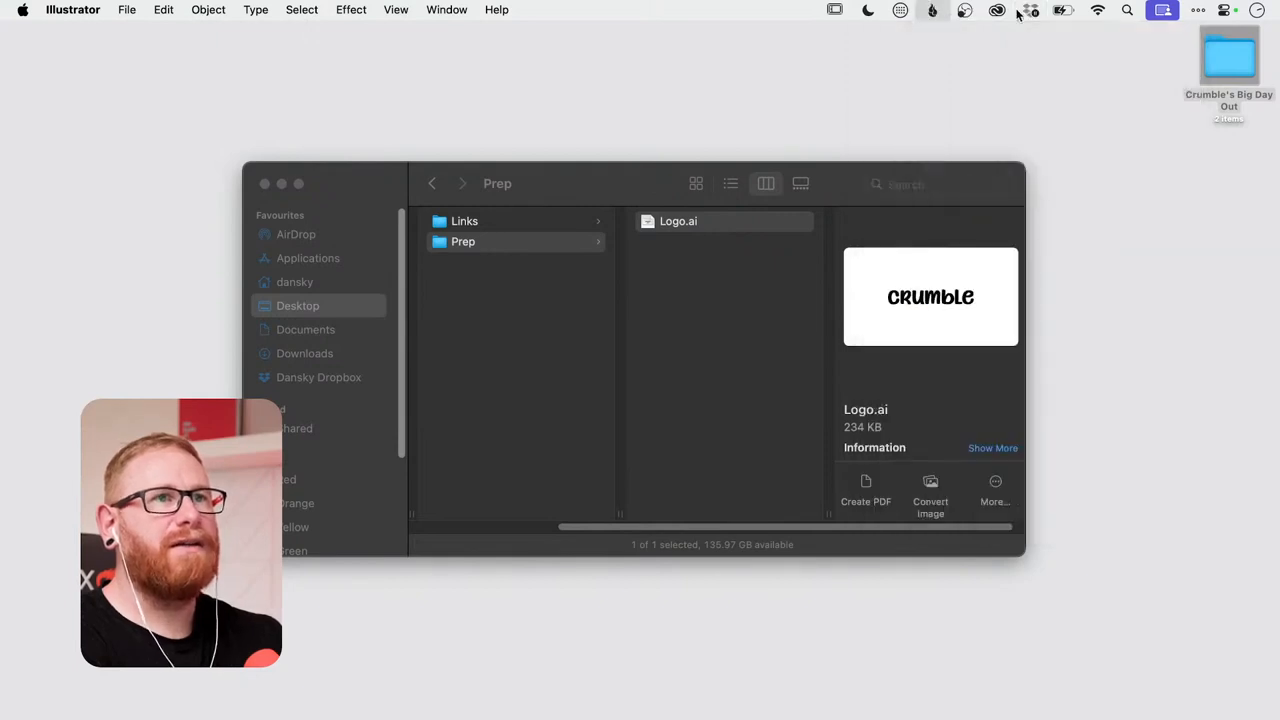
click(1199, 10)
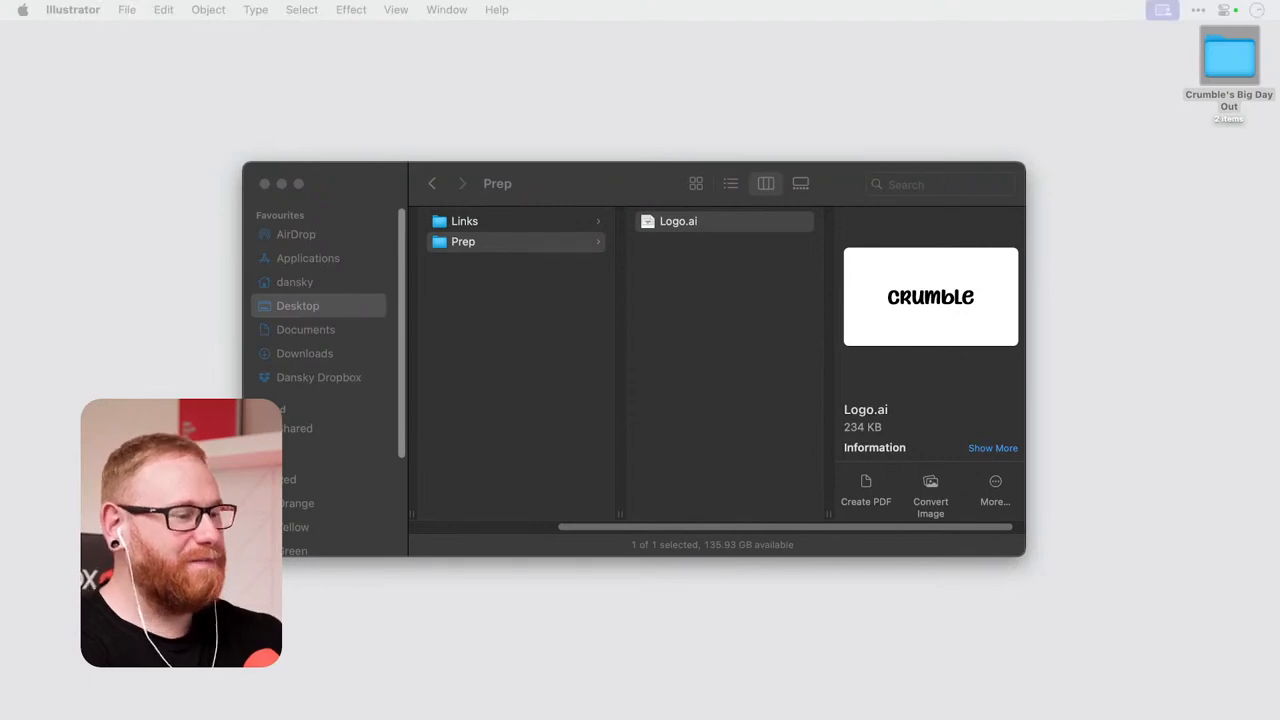
Switch to Premiere Pro, start a new project named Crumble's Big Day Out, and close the leftover Finder window.
scroll(741, 309, left, 4)
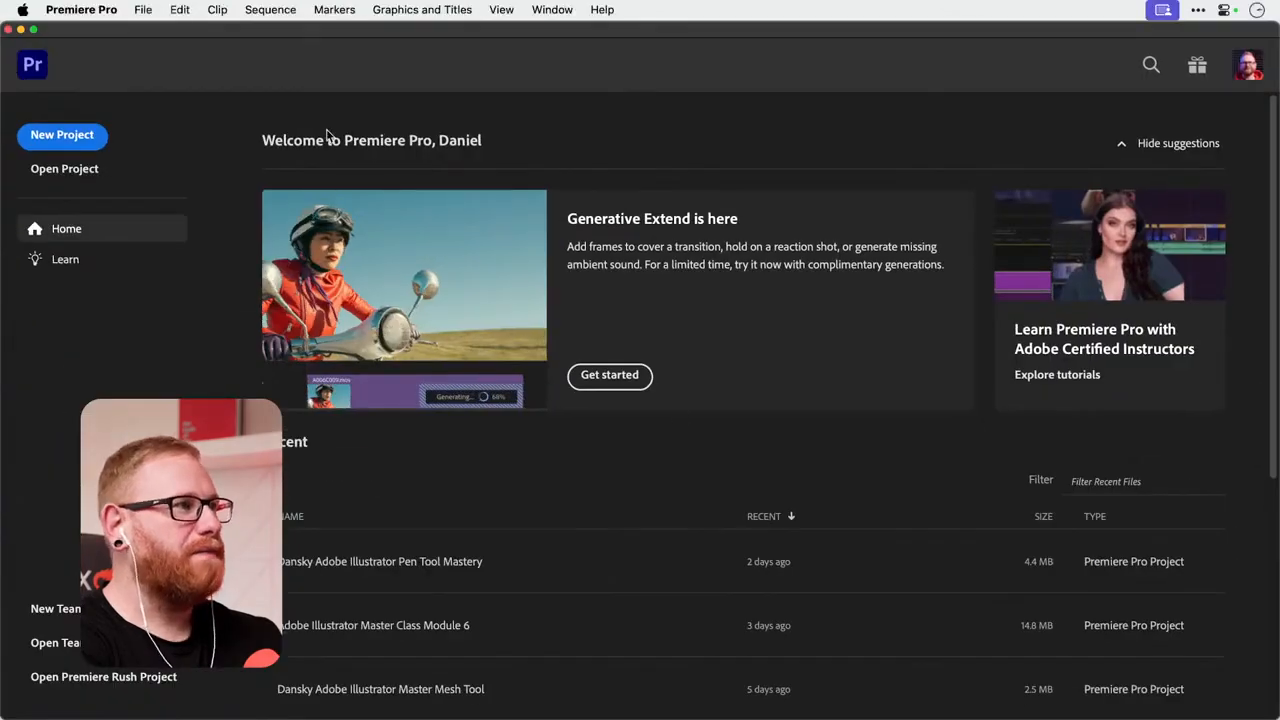
click(61, 135)
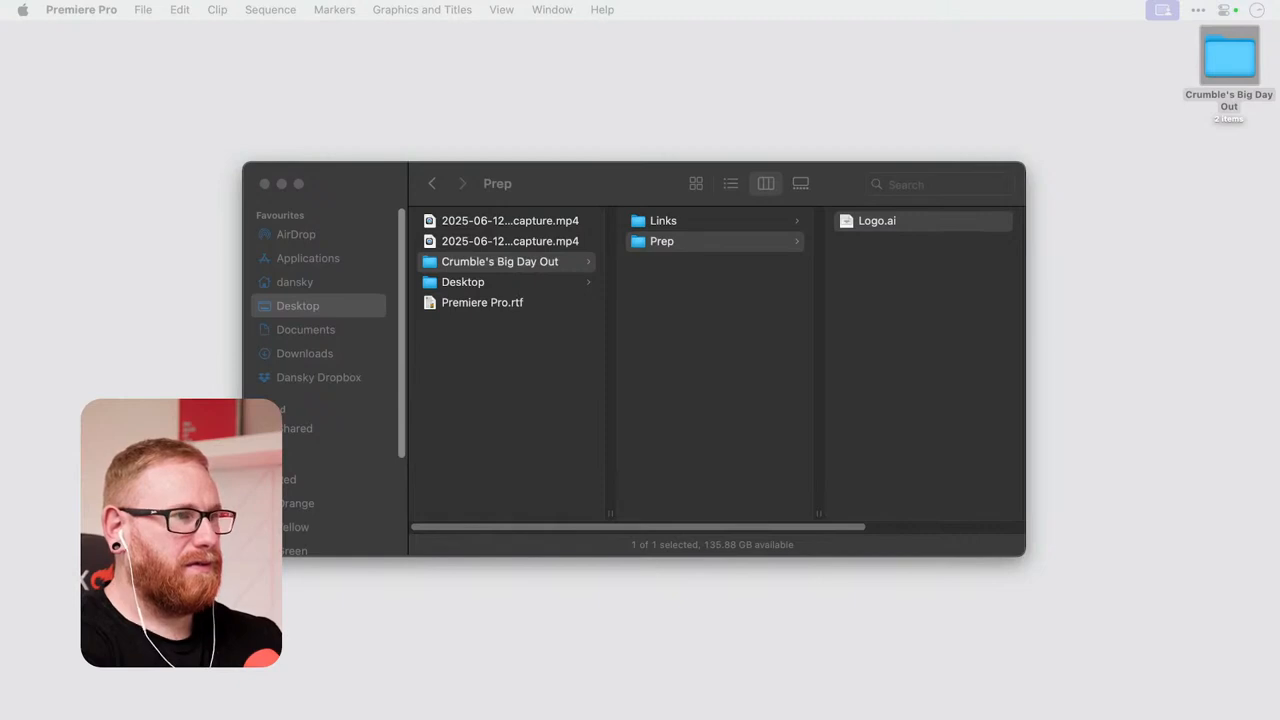
click(265, 183)
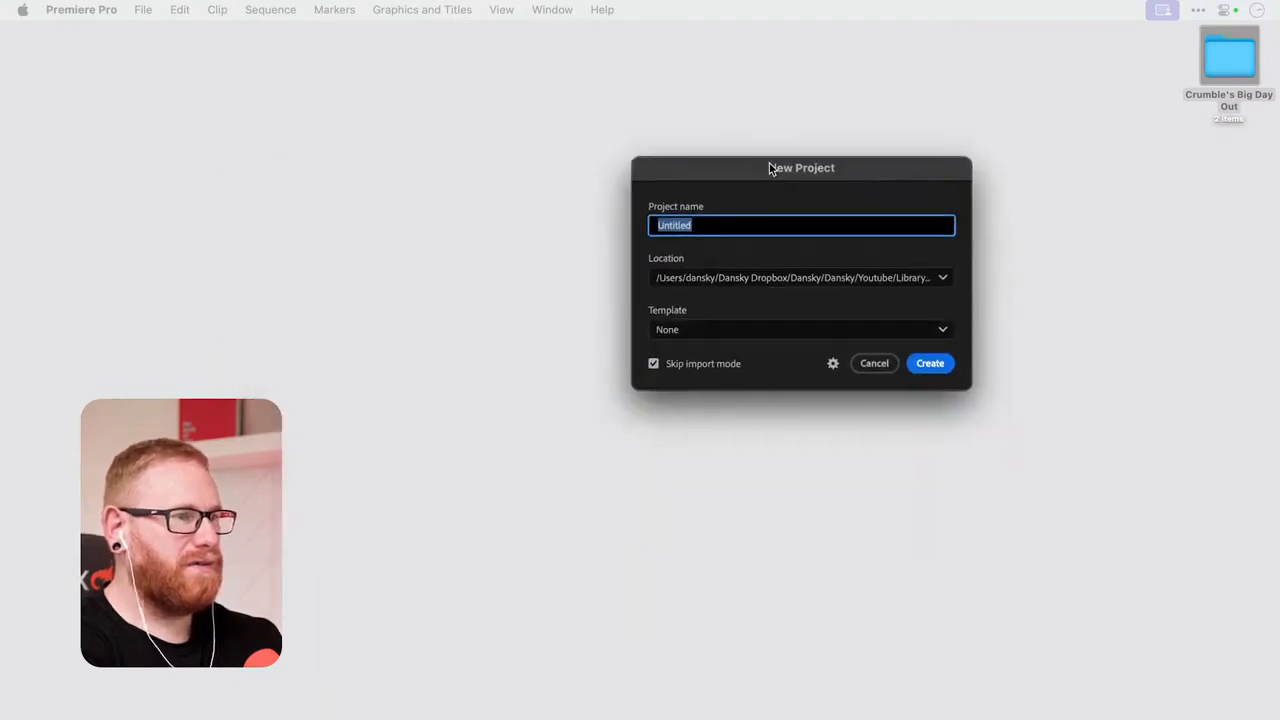
drag(771, 170, 565, 268)
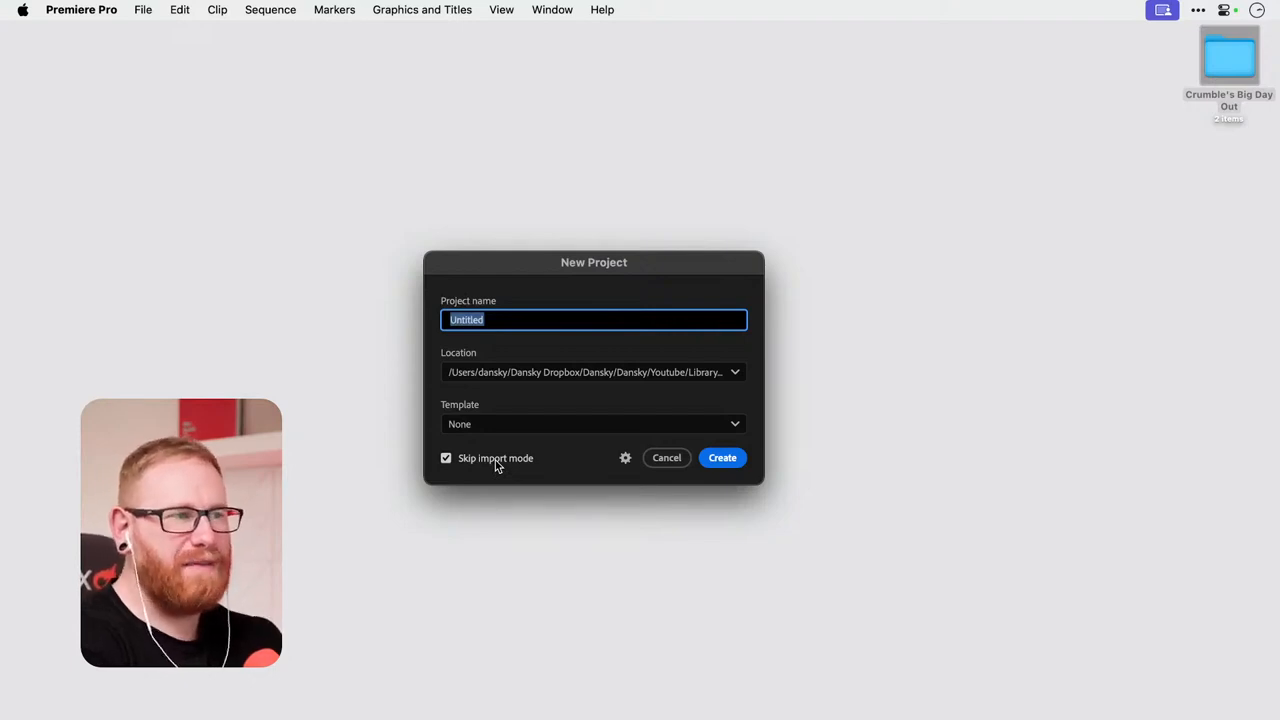
text(Crumb)
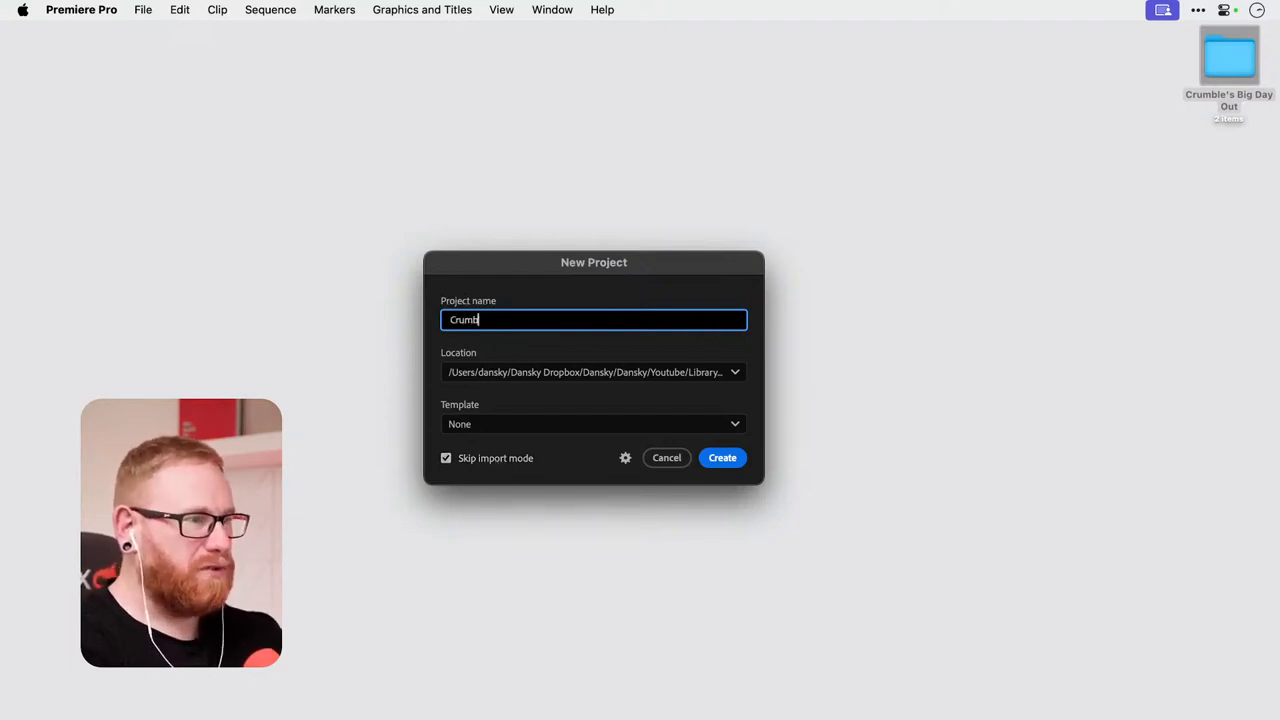
text(le's Big)
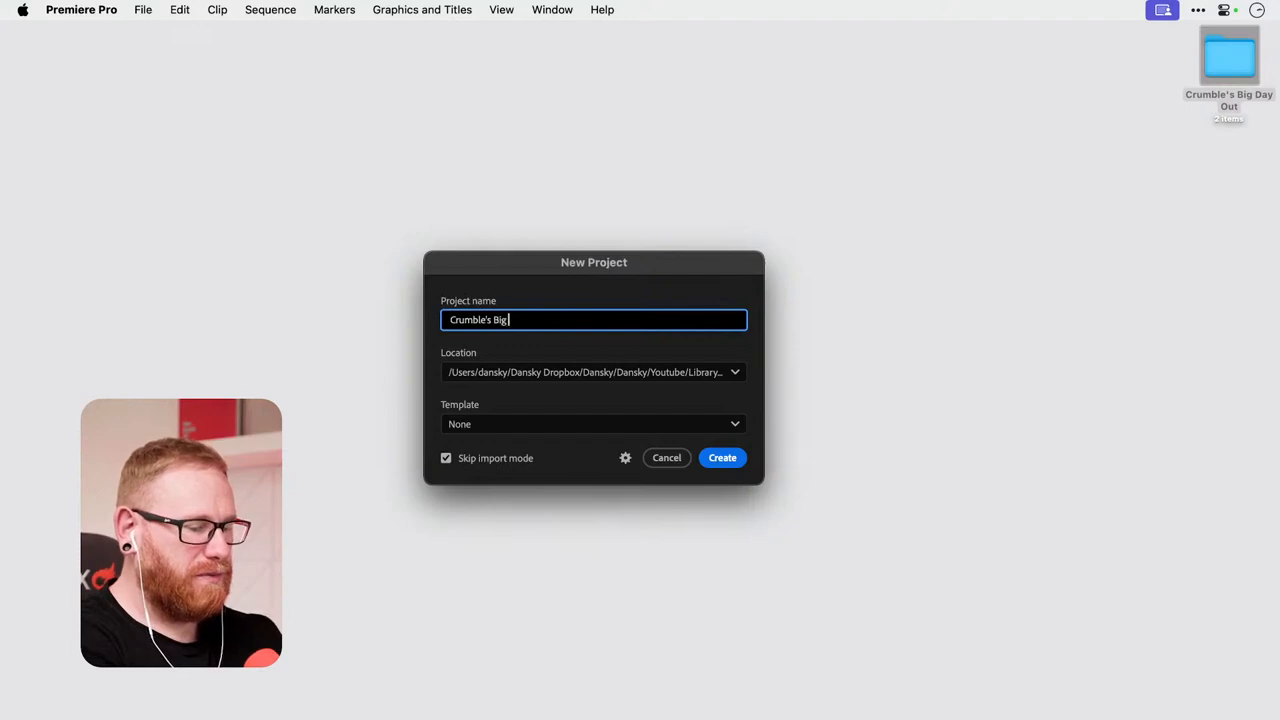
text( Day O)
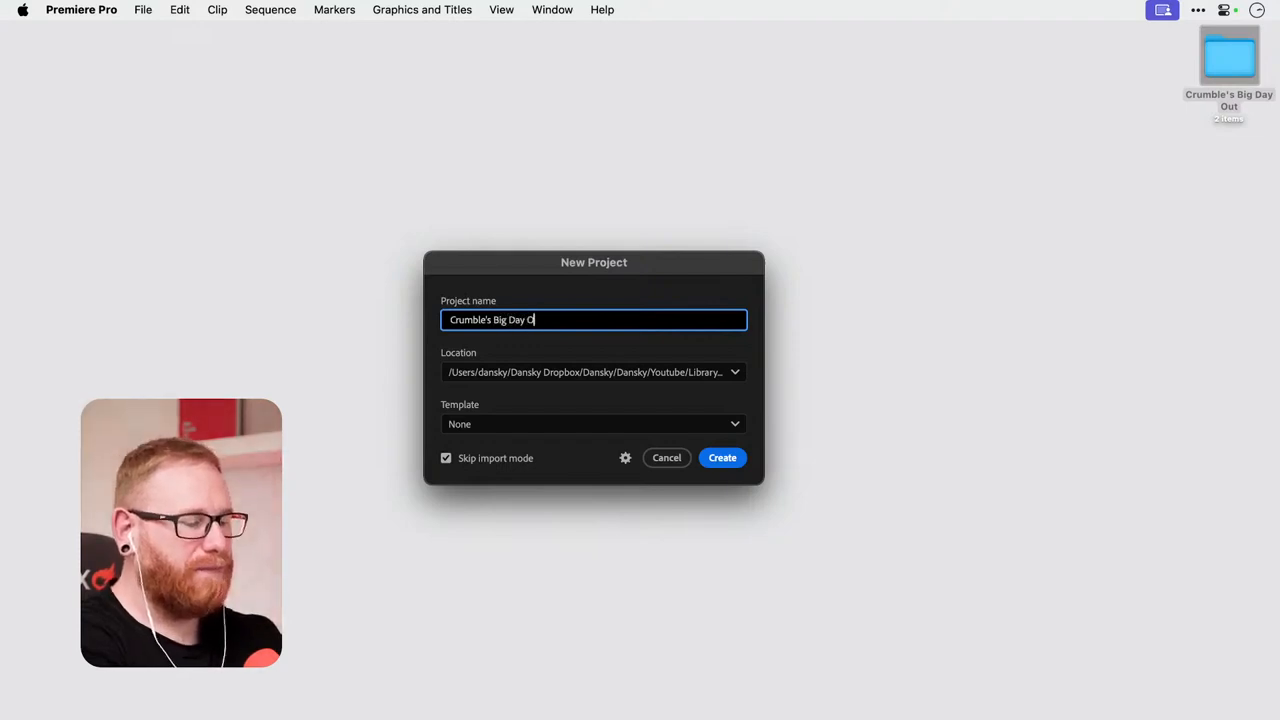
text(ut)
Set the project location to the Crumble's Big Day Out folder on the Desktop and create the project.
click(633, 375)
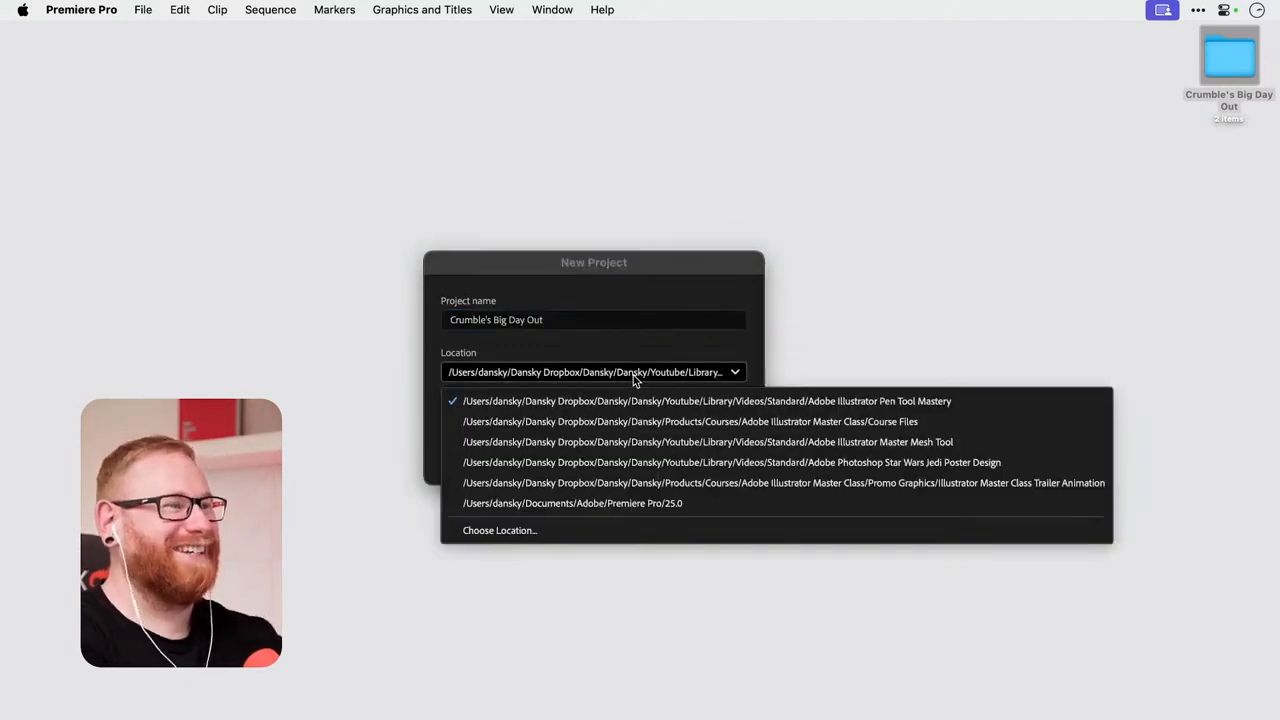
click(500, 530)
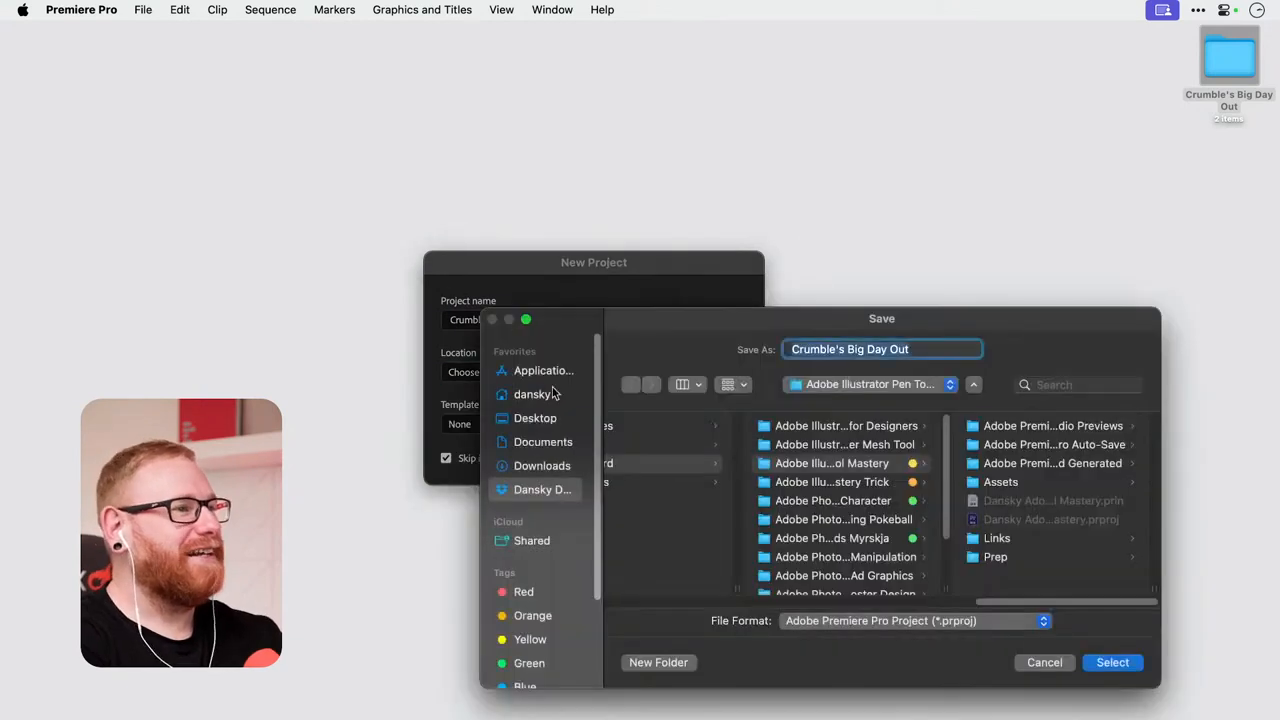
click(540, 418)
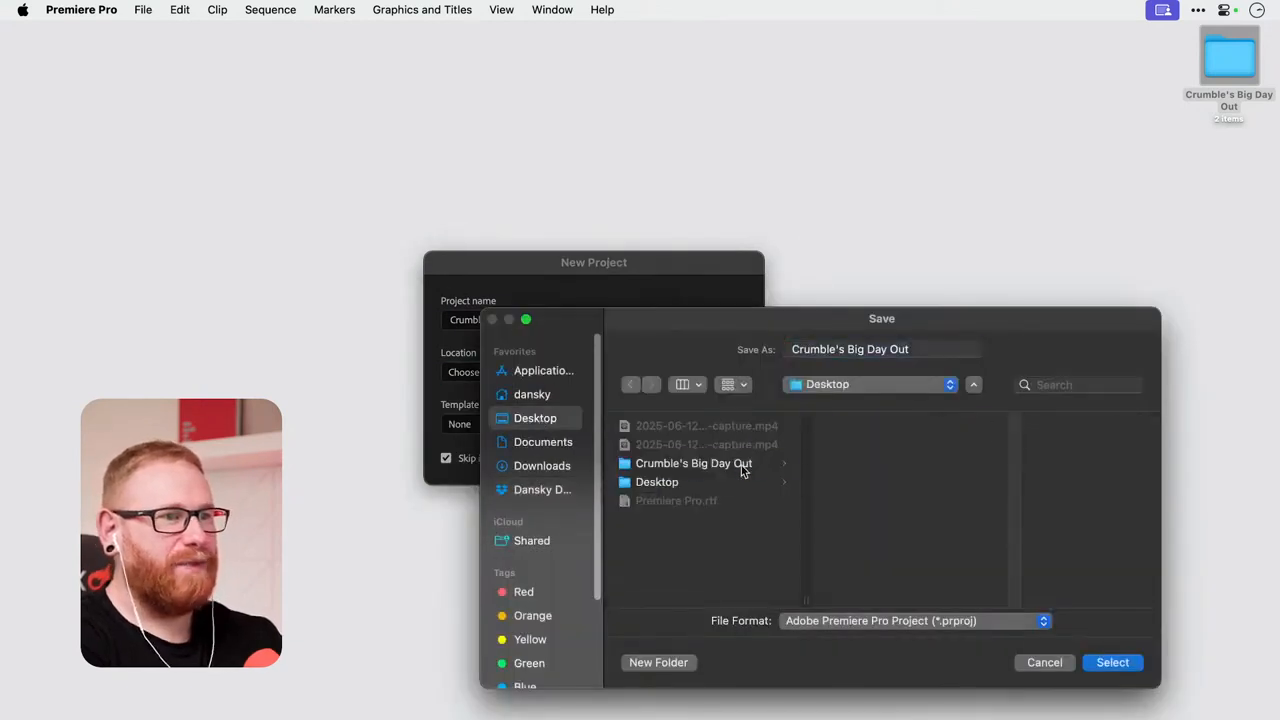
click(742, 466)
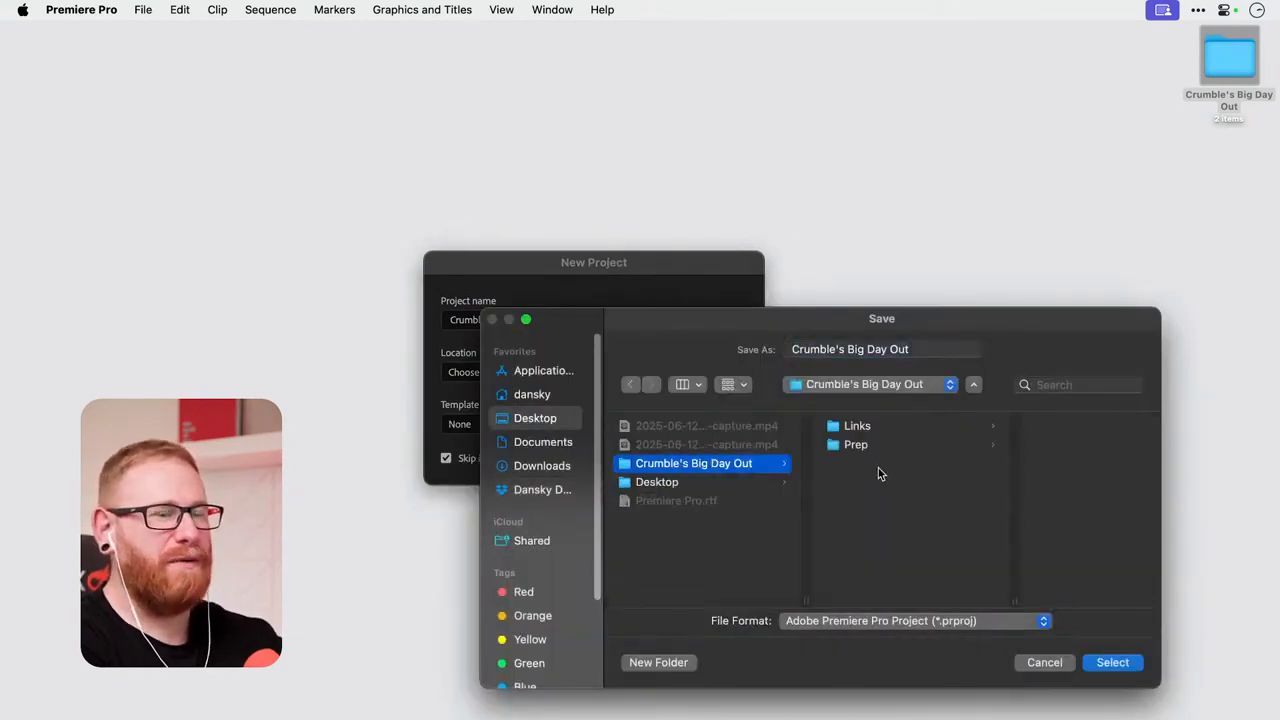
click(1112, 663)
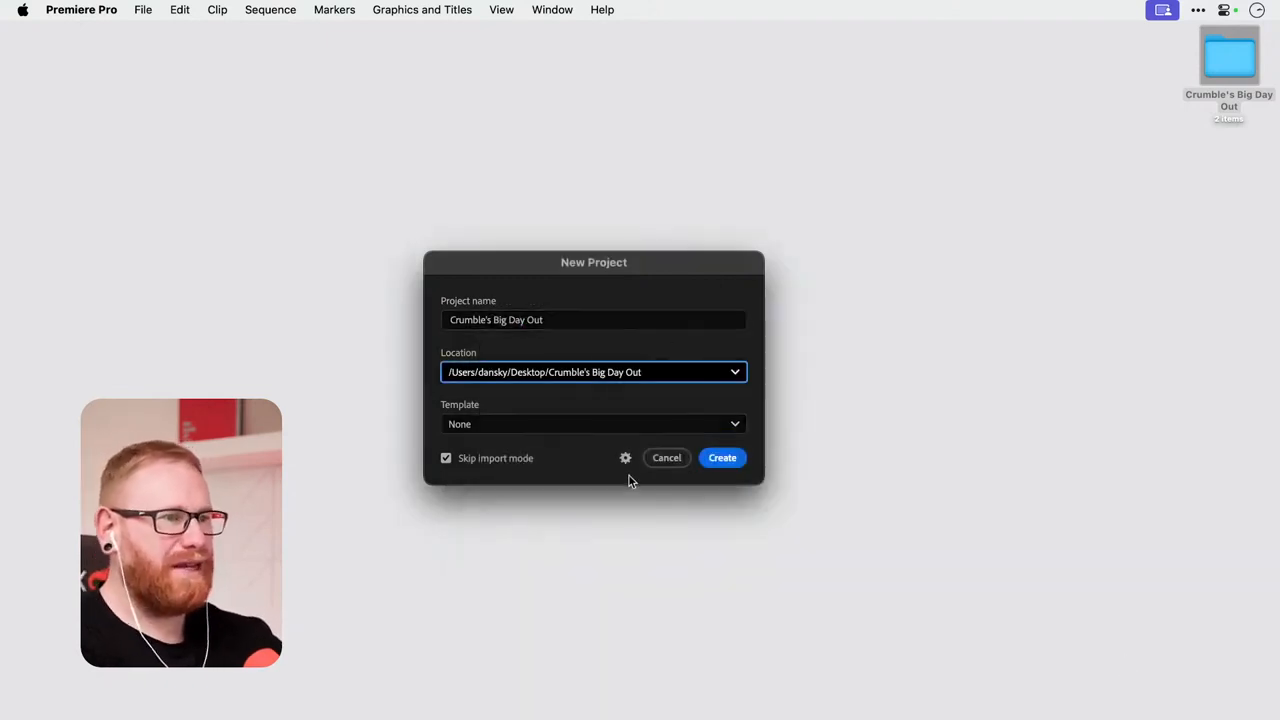
click(722, 461)
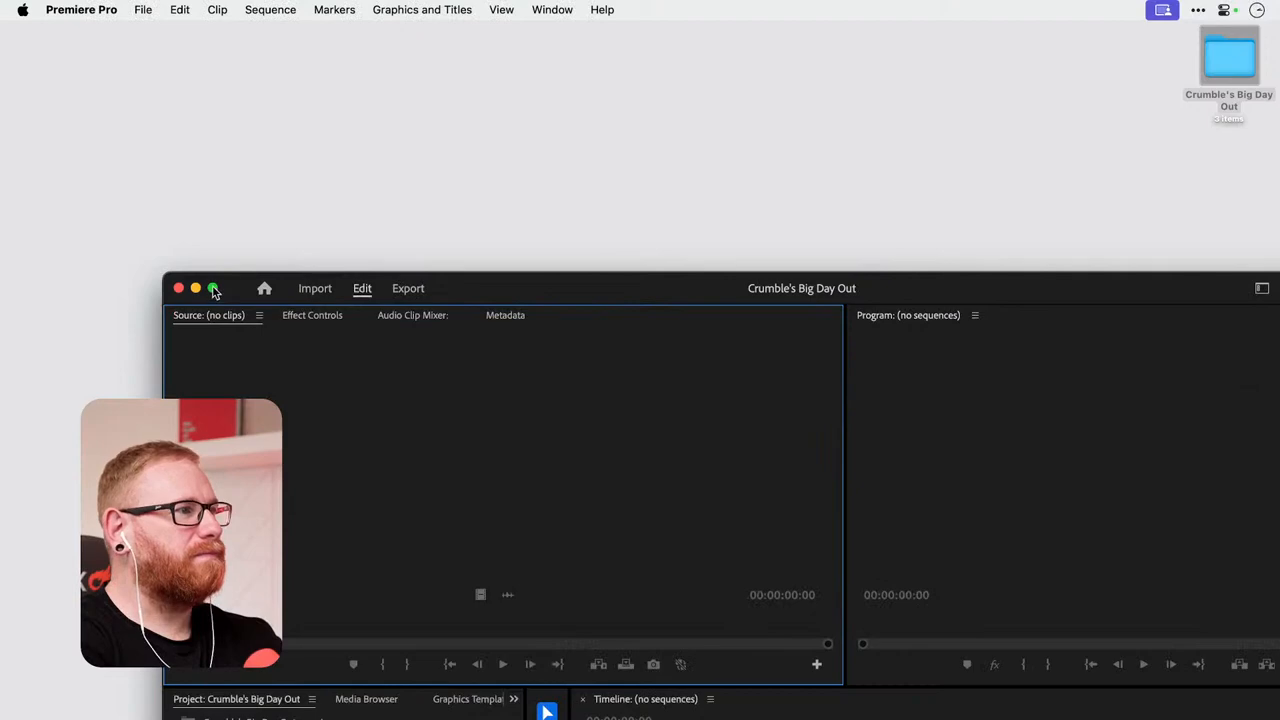
click(212, 290)
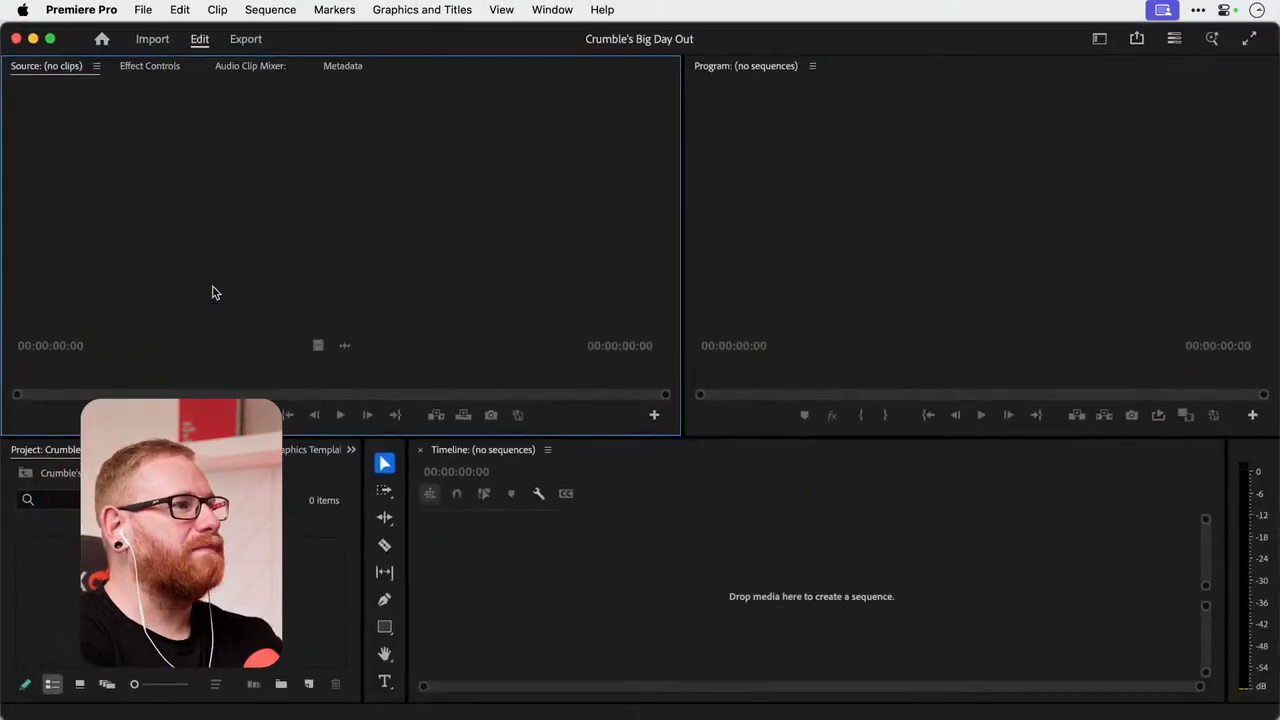
Look over the Import and Export pages of the new project and return to the Edit page.
click(152, 38)
click(200, 38)
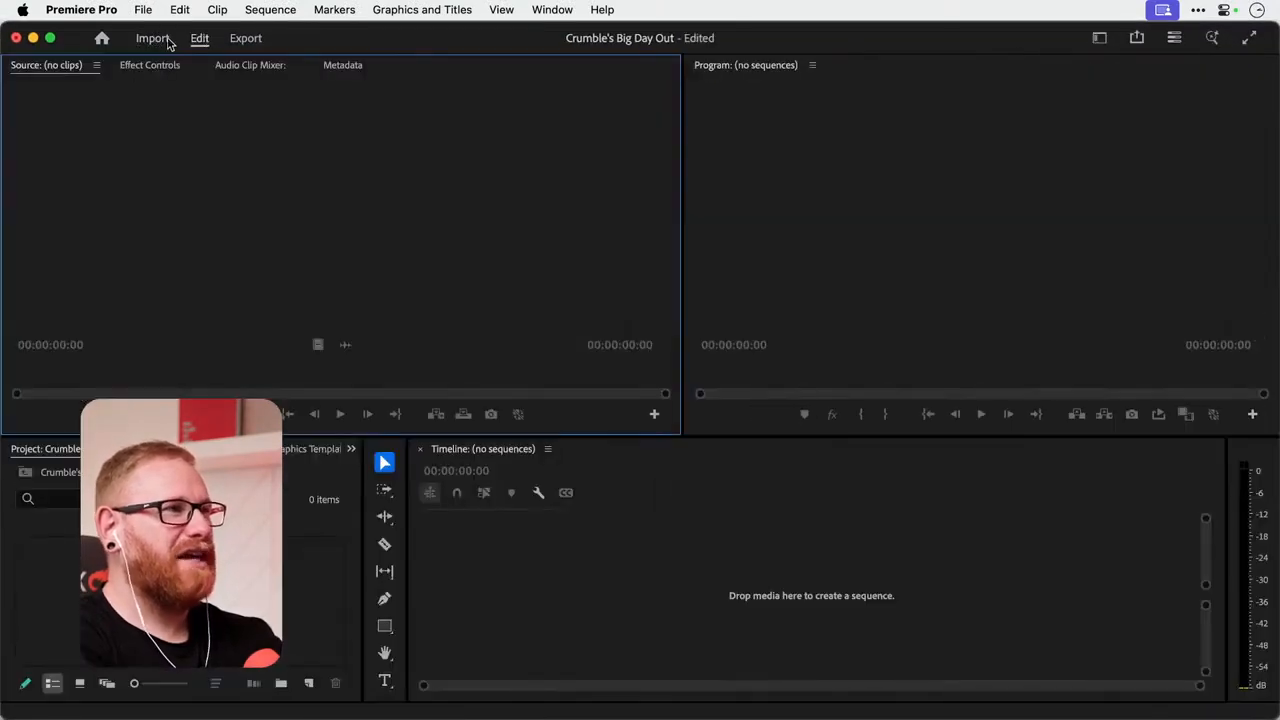
click(155, 38)
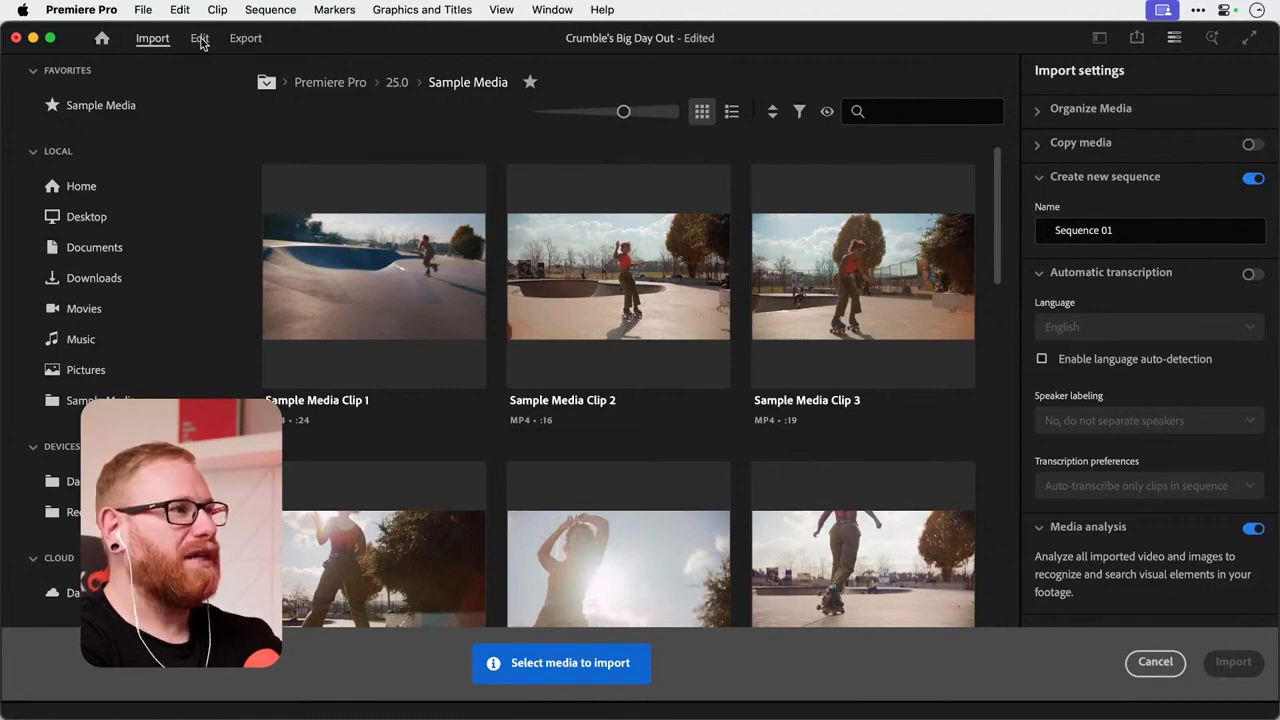
click(200, 38)
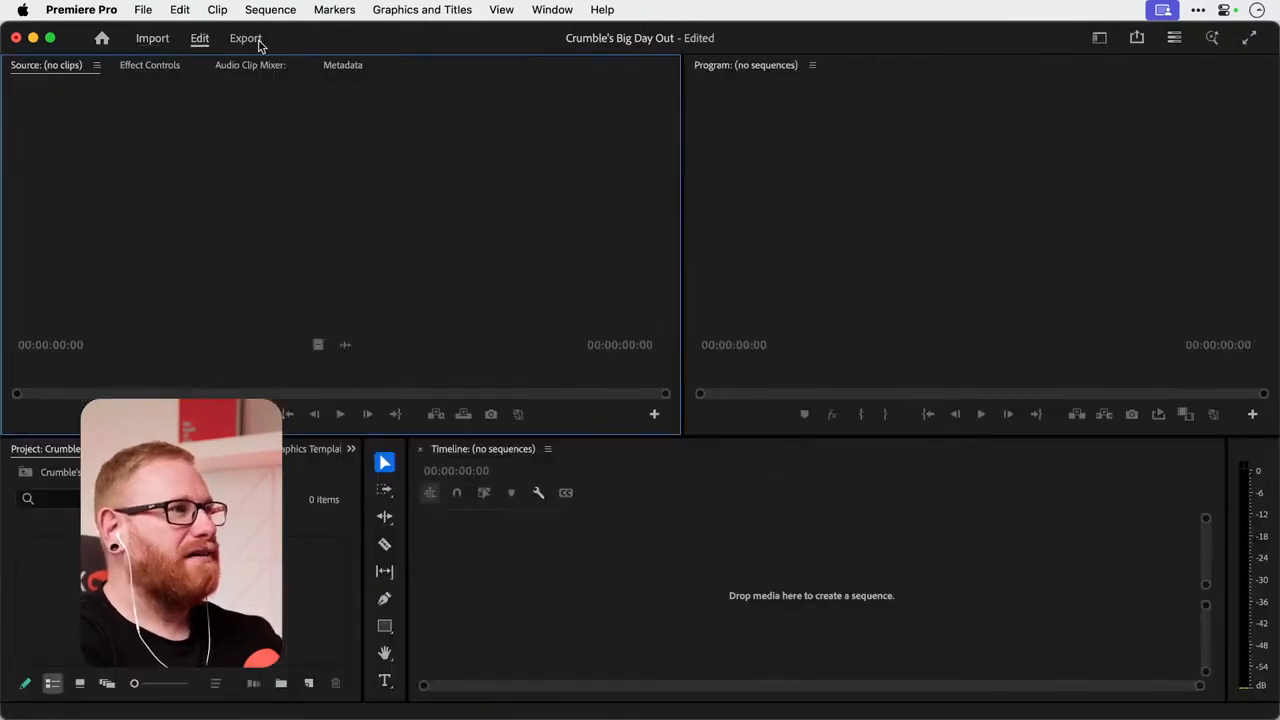
click(247, 38)
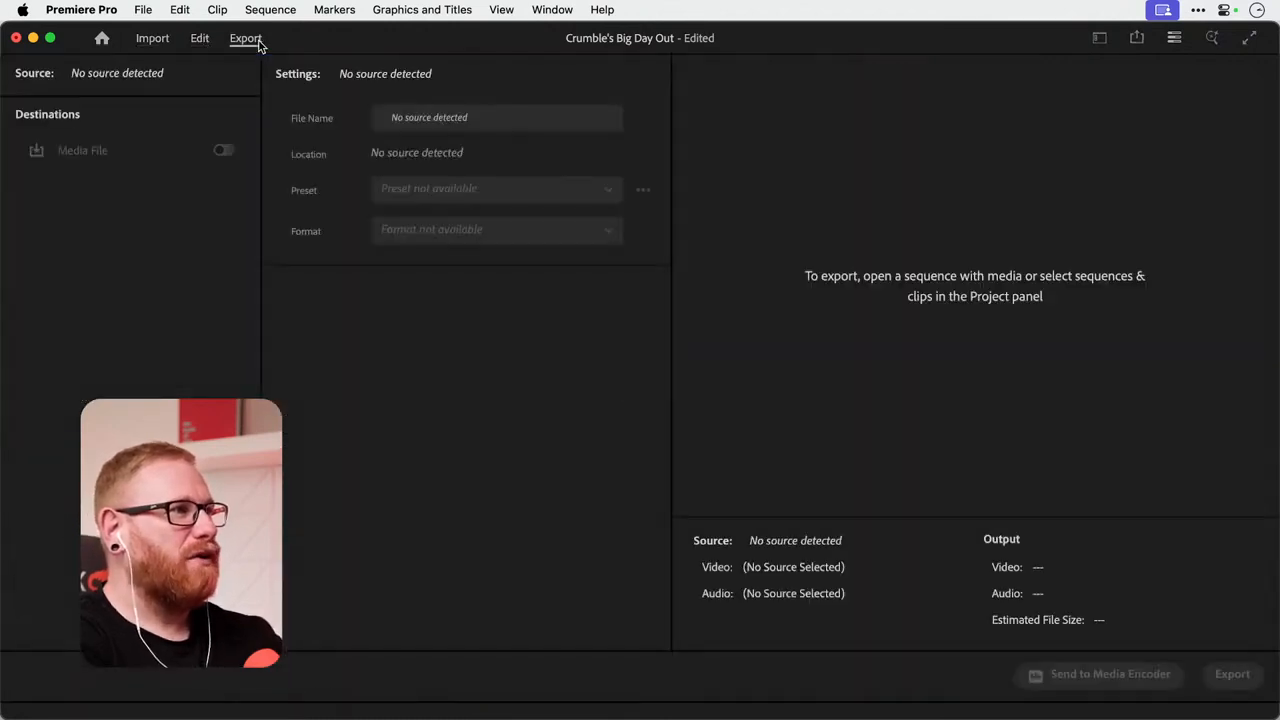
click(200, 40)
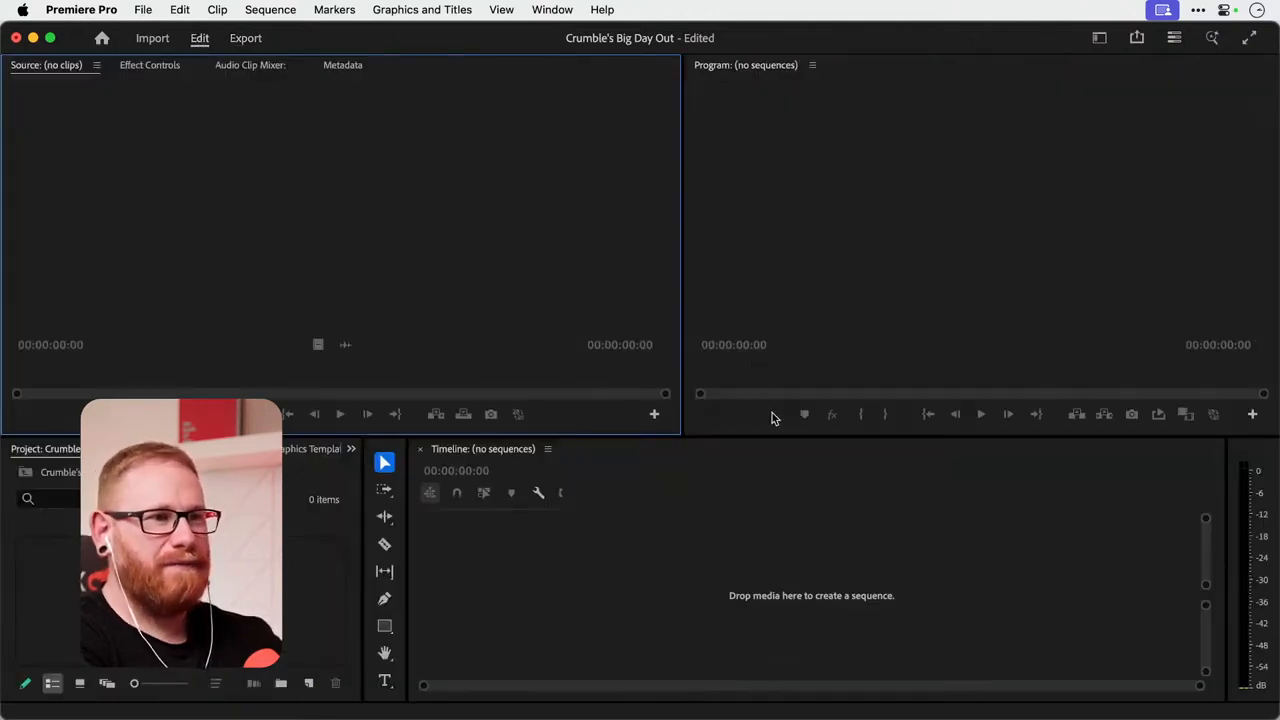
Switch to the Essentials workspace and reset it to its saved layout.
click(1099, 38)
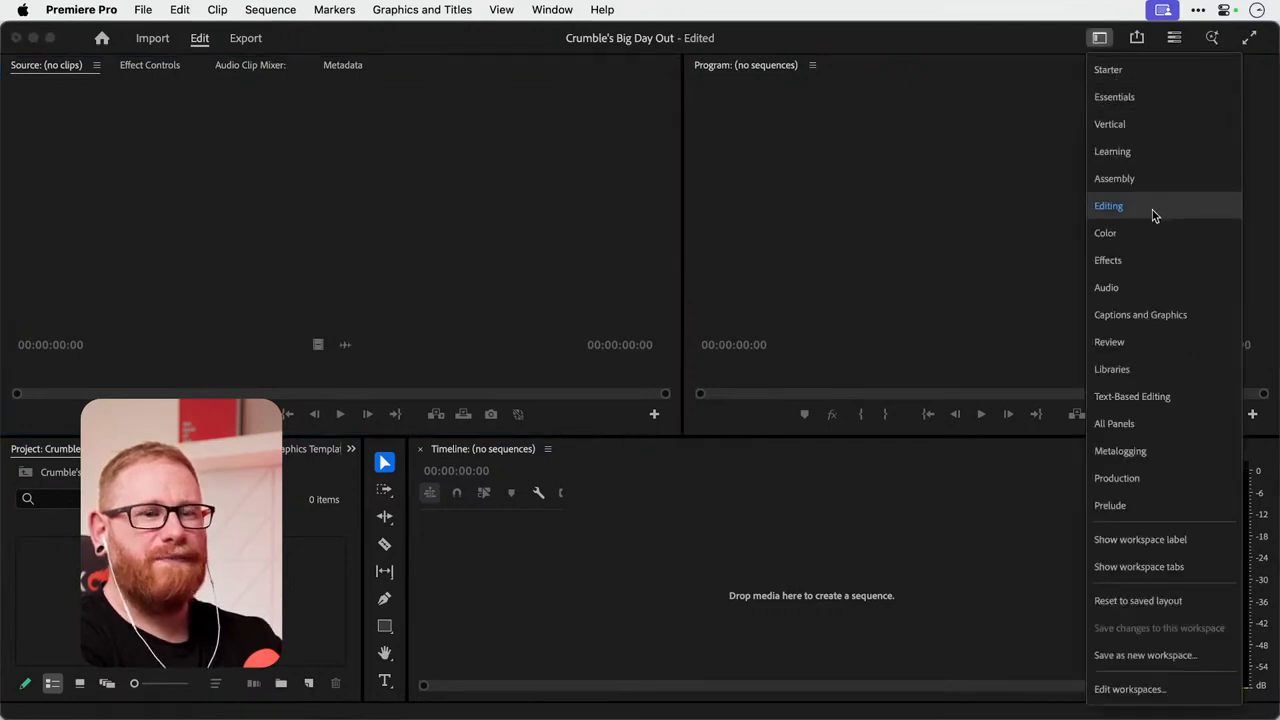
click(1158, 96)
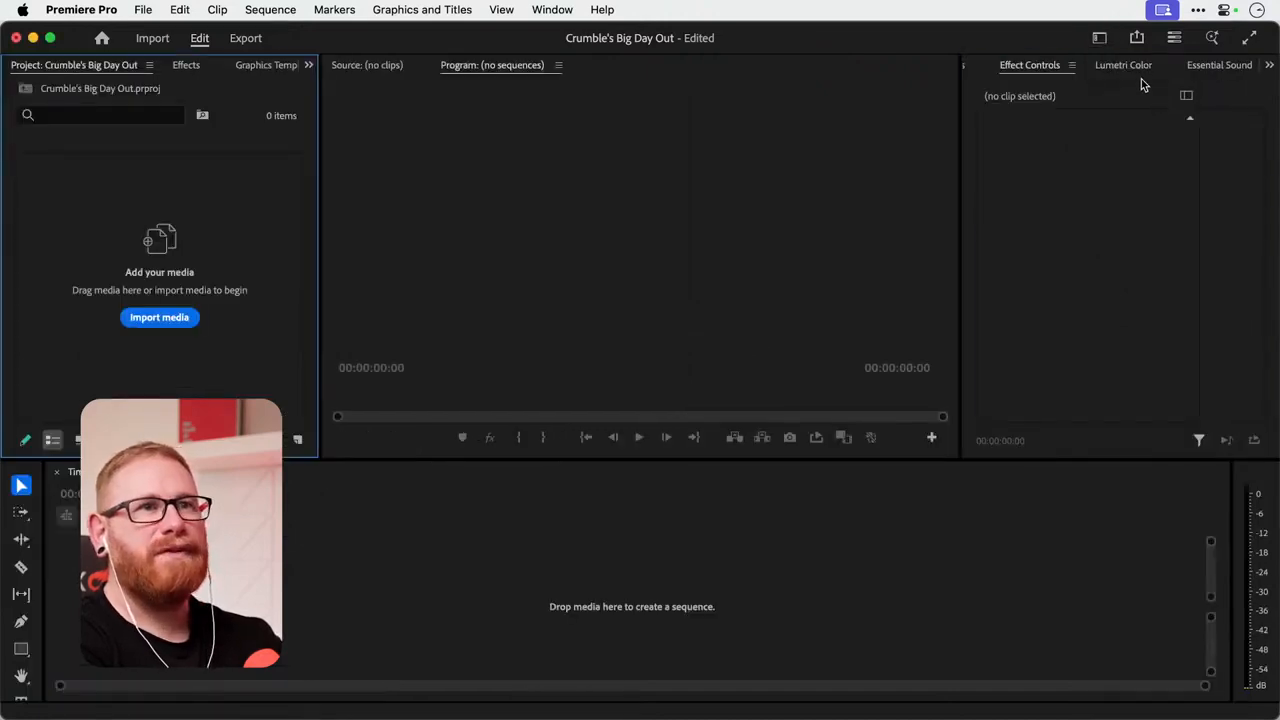
click(1101, 40)
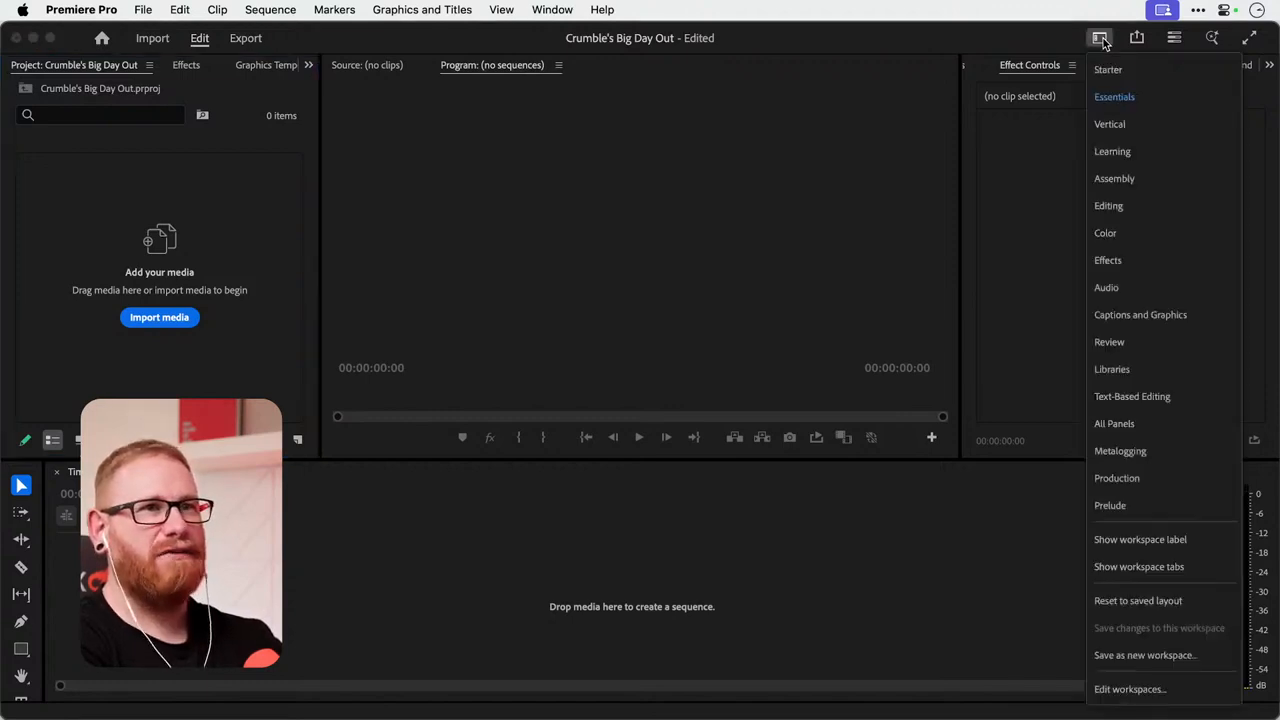
click(1158, 603)
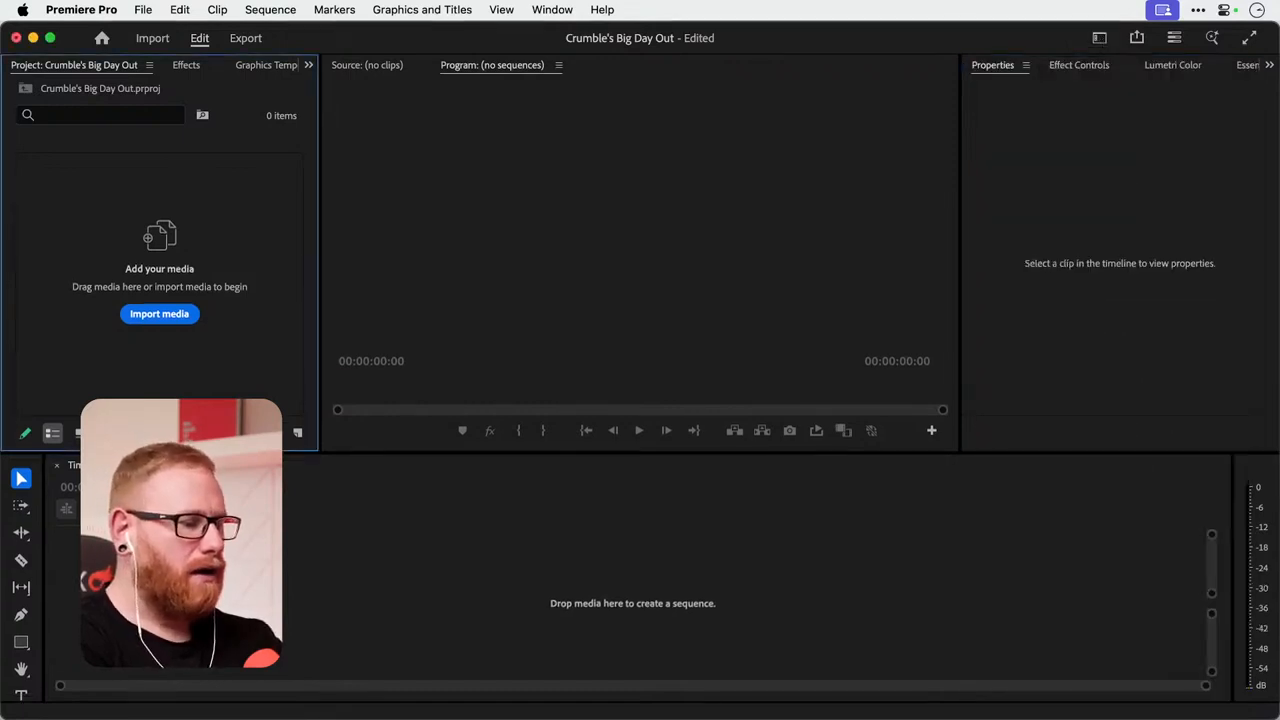
key(super+Tab)
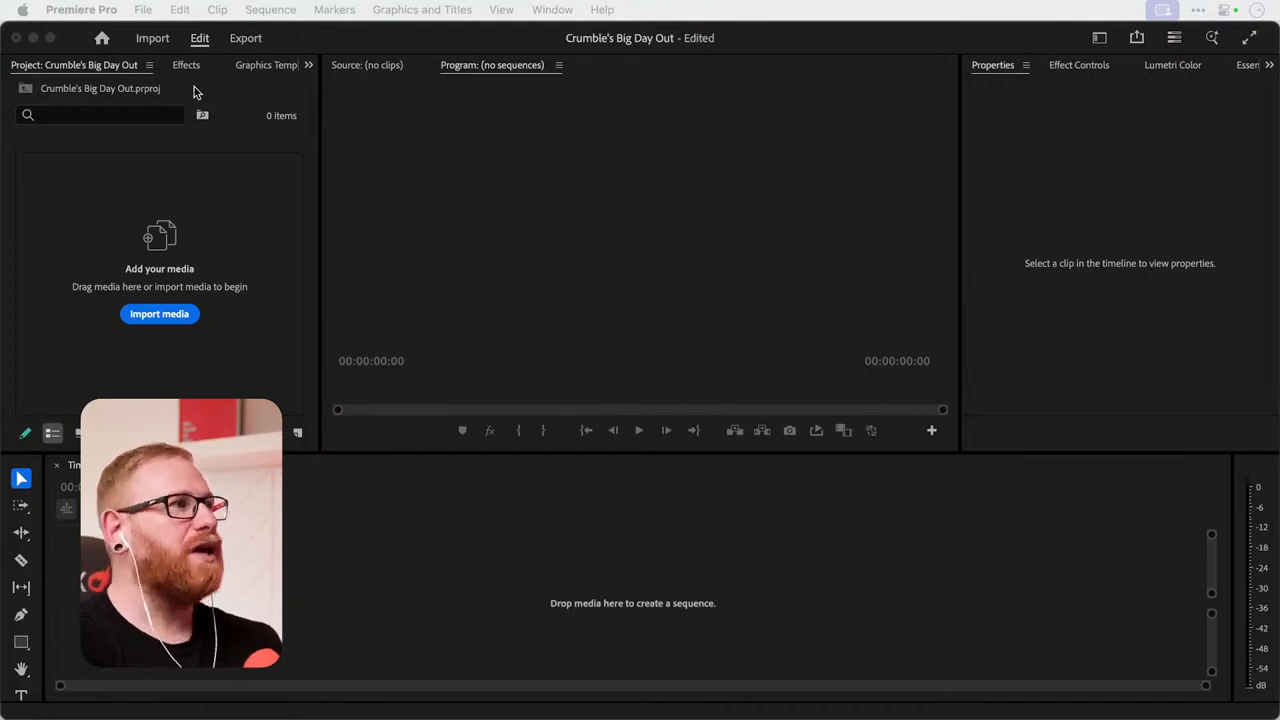
click(145, 9)
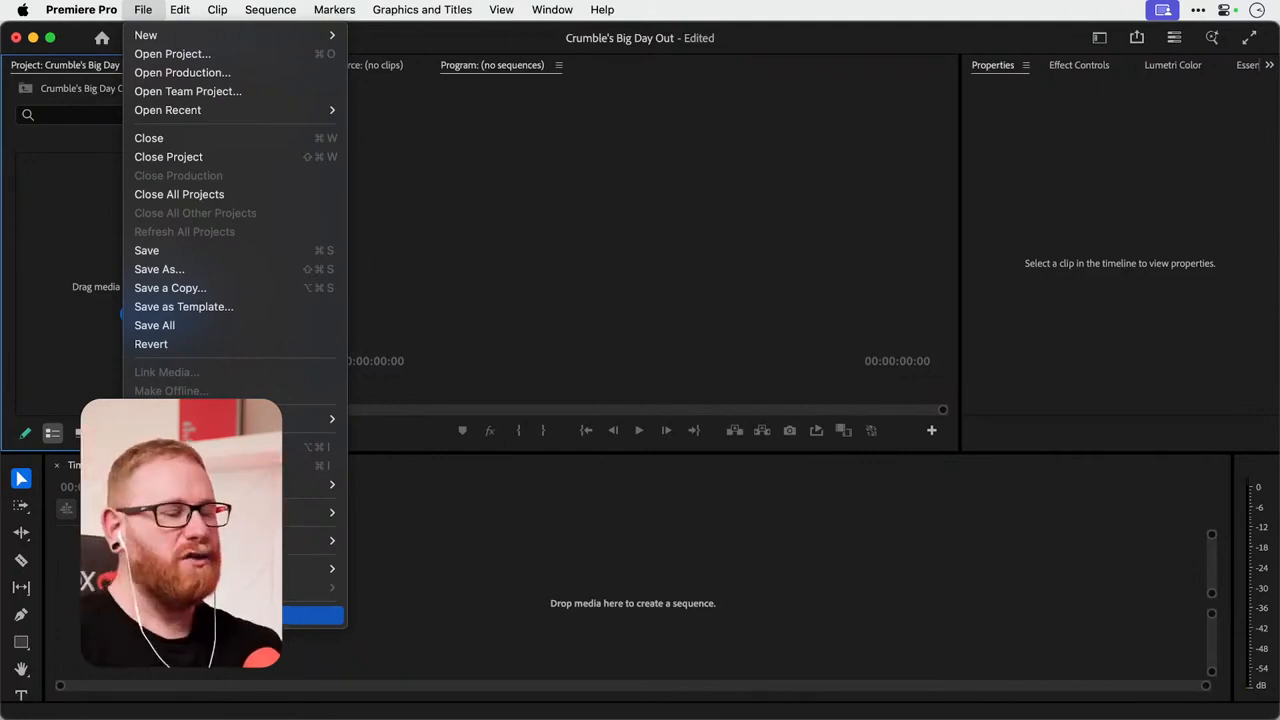
click(905, 557)
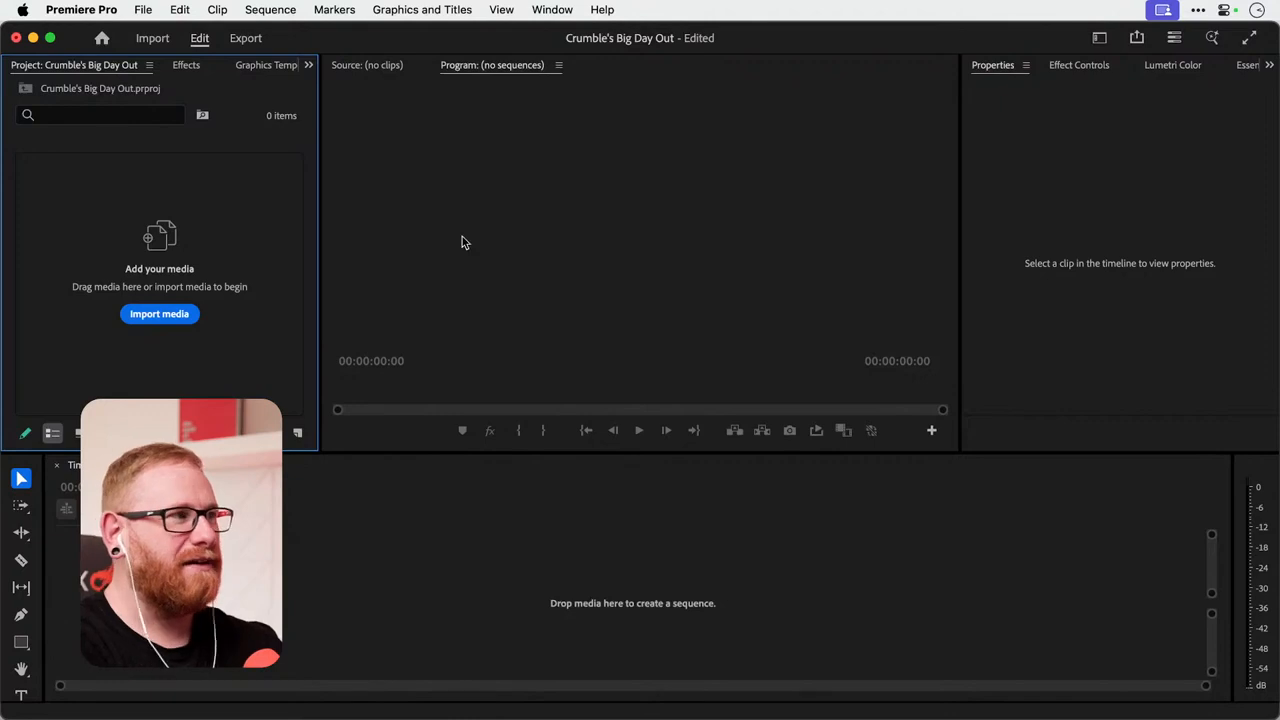
click(143, 9)
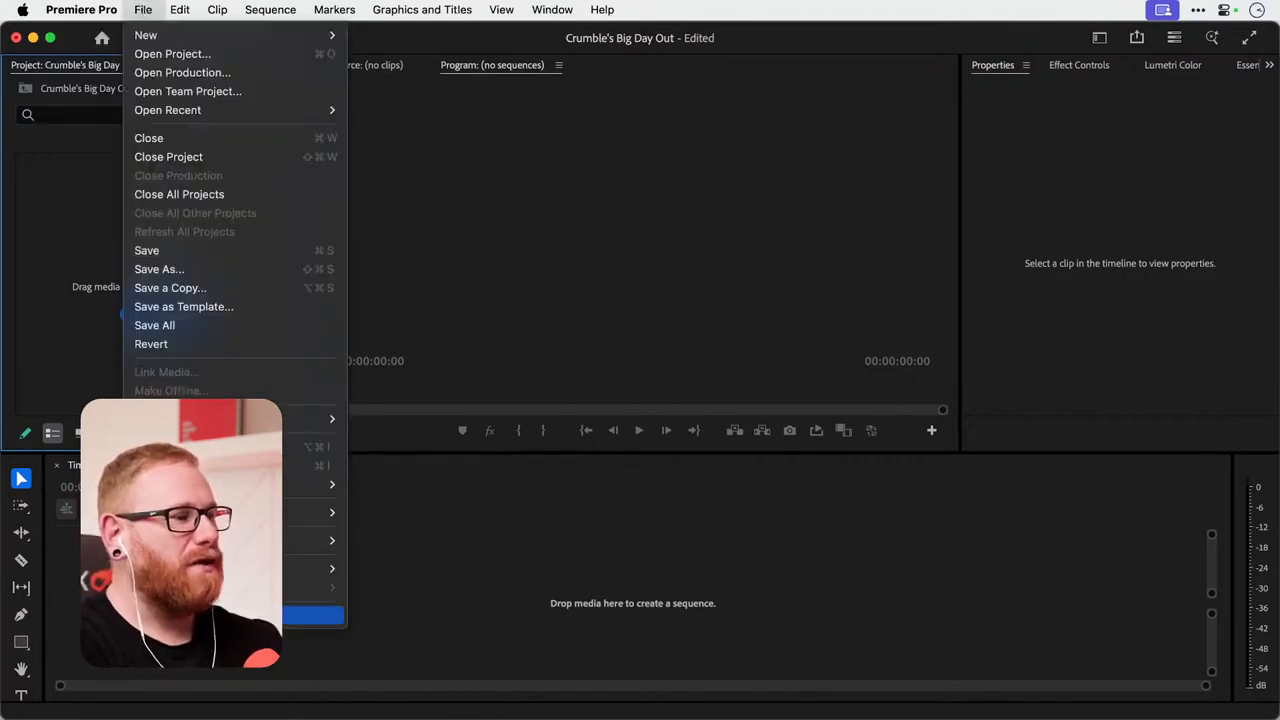
click(144, 10)
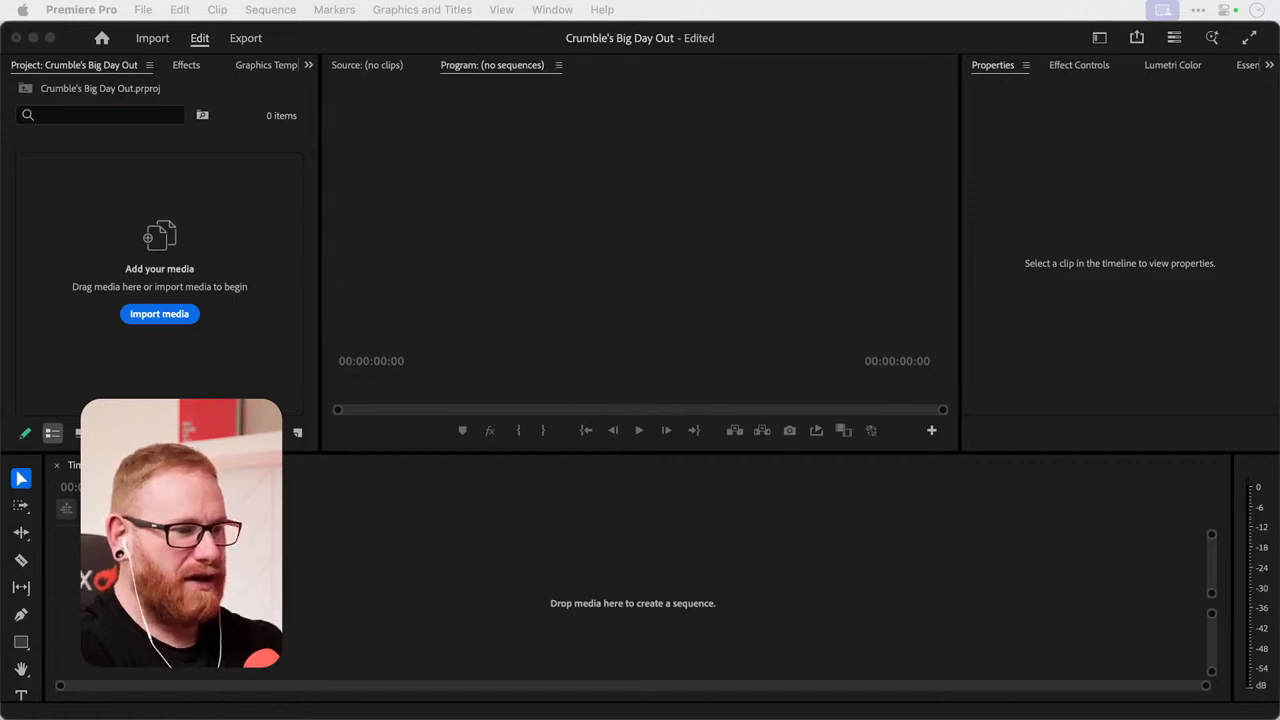
Import all clips from Crumble 1.mp4 to Crumble 10.mp4 from the Links > Footage folder in Crumble's Big Day Out.
click(234, 339)
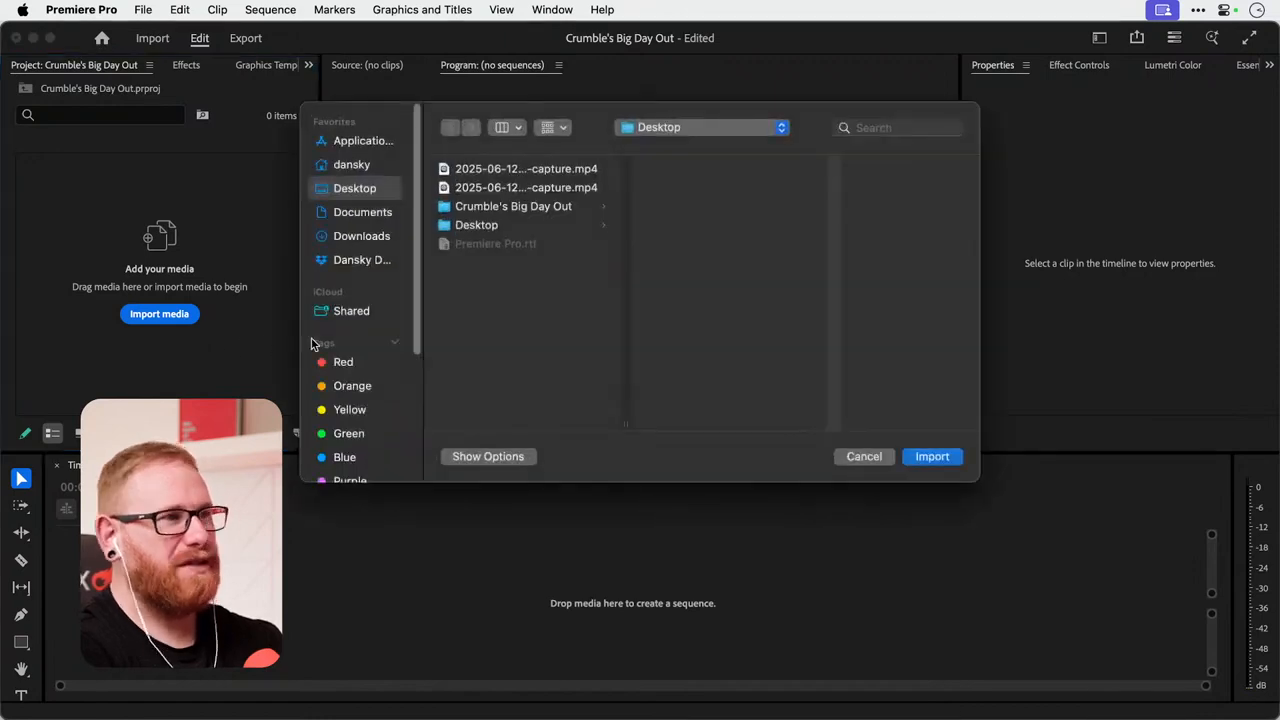
click(143, 10)
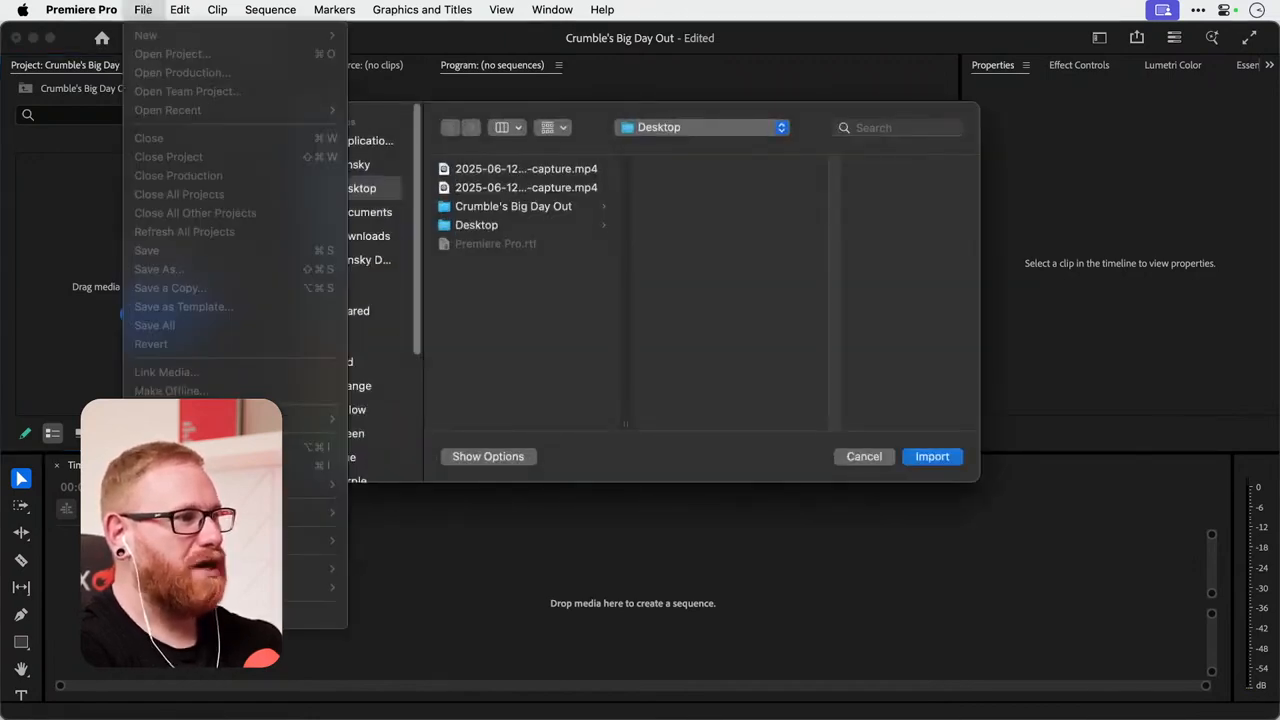
click(563, 312)
click(530, 207)
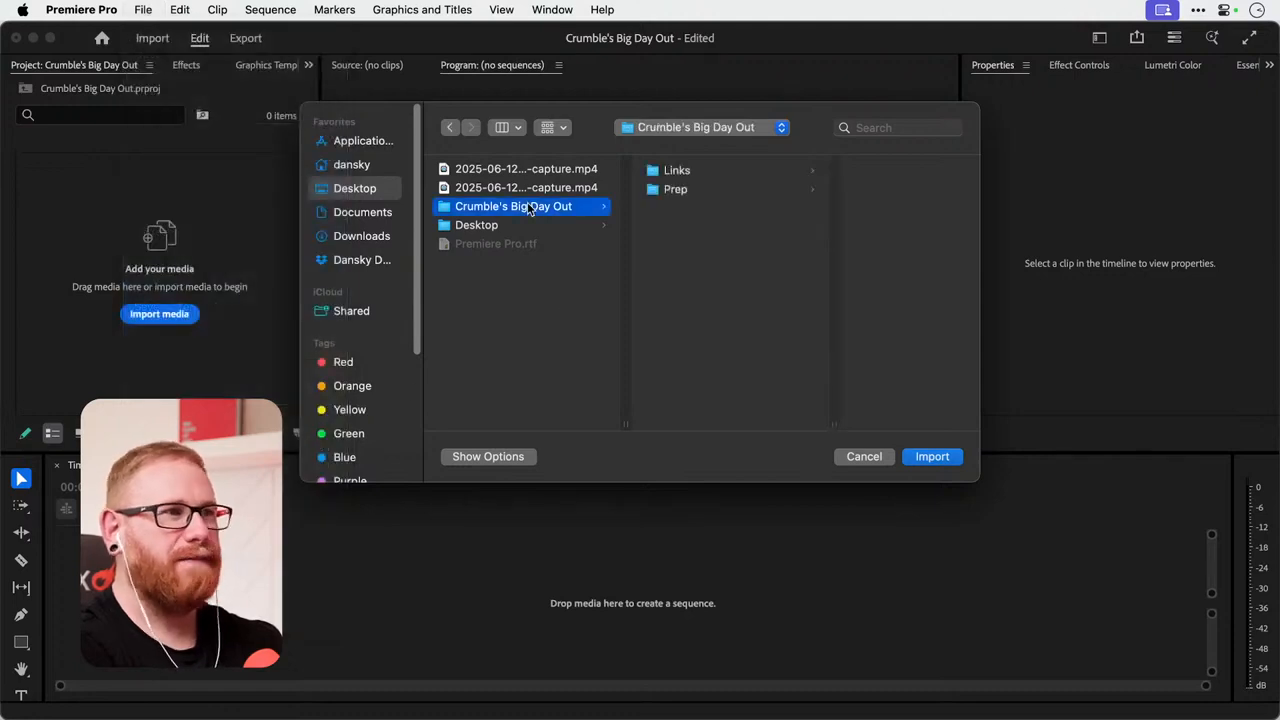
click(716, 190)
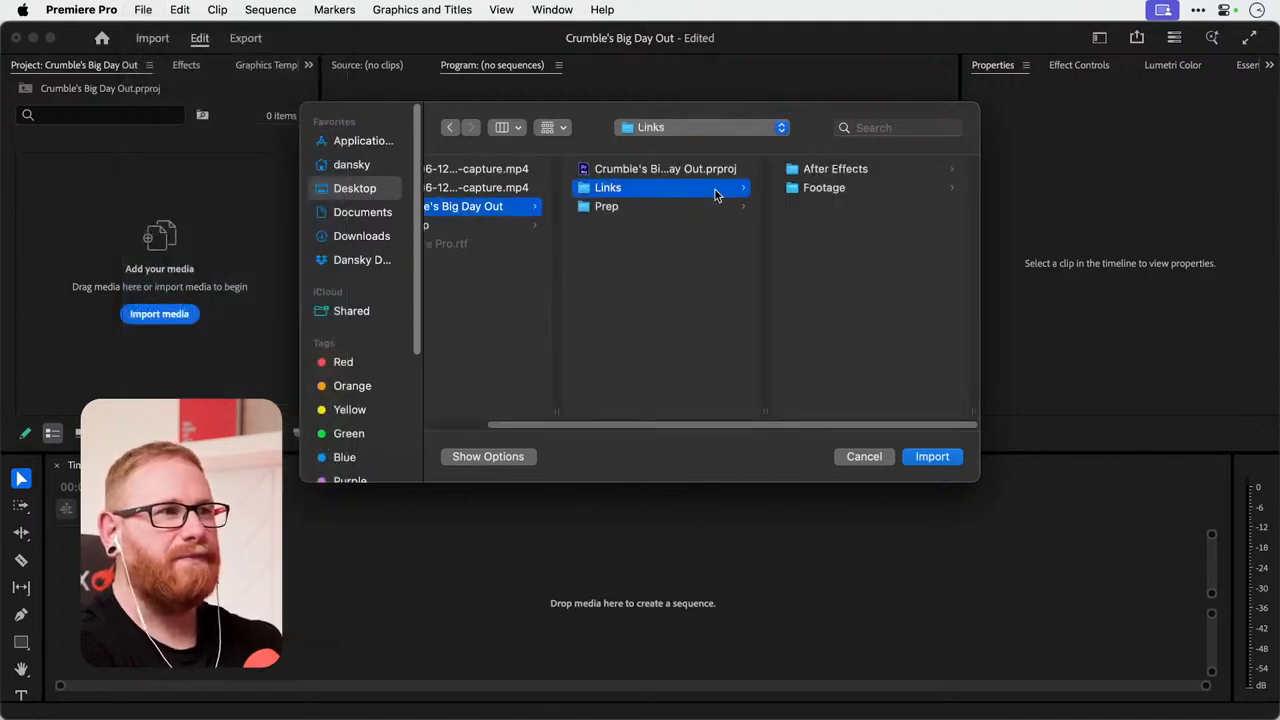
click(843, 190)
drag(897, 386, 832, 120)
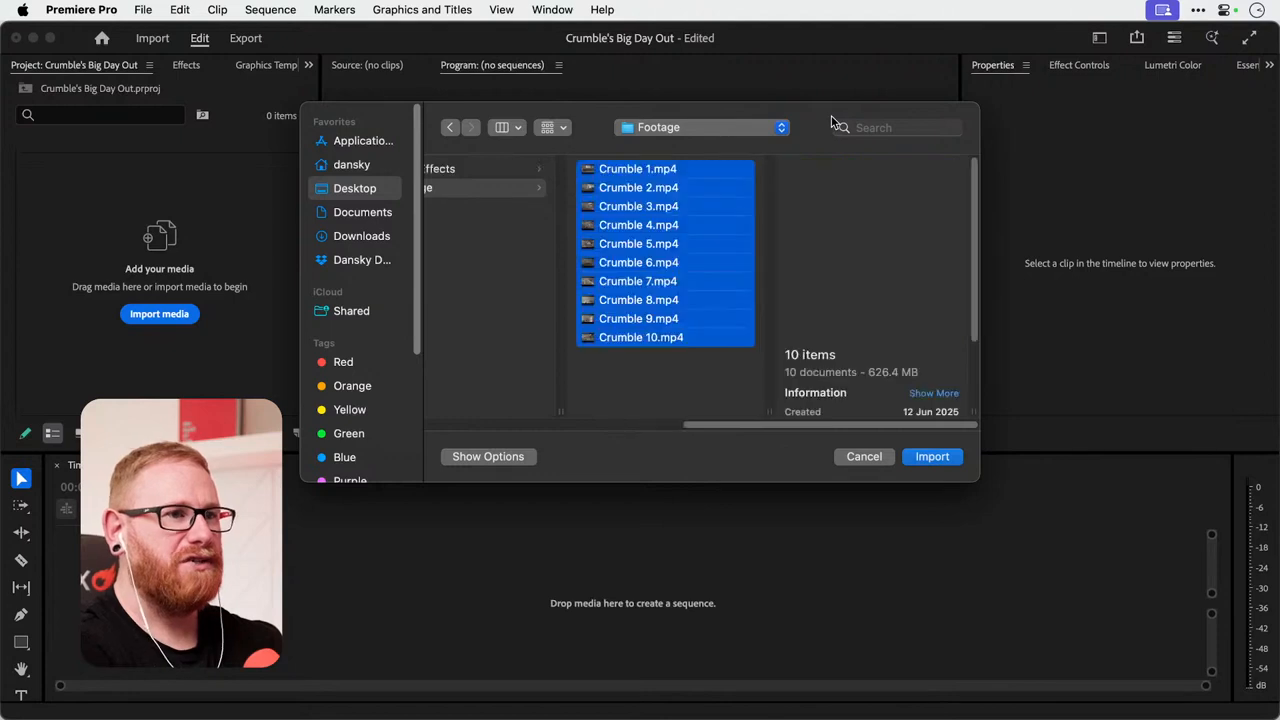
key(Return)
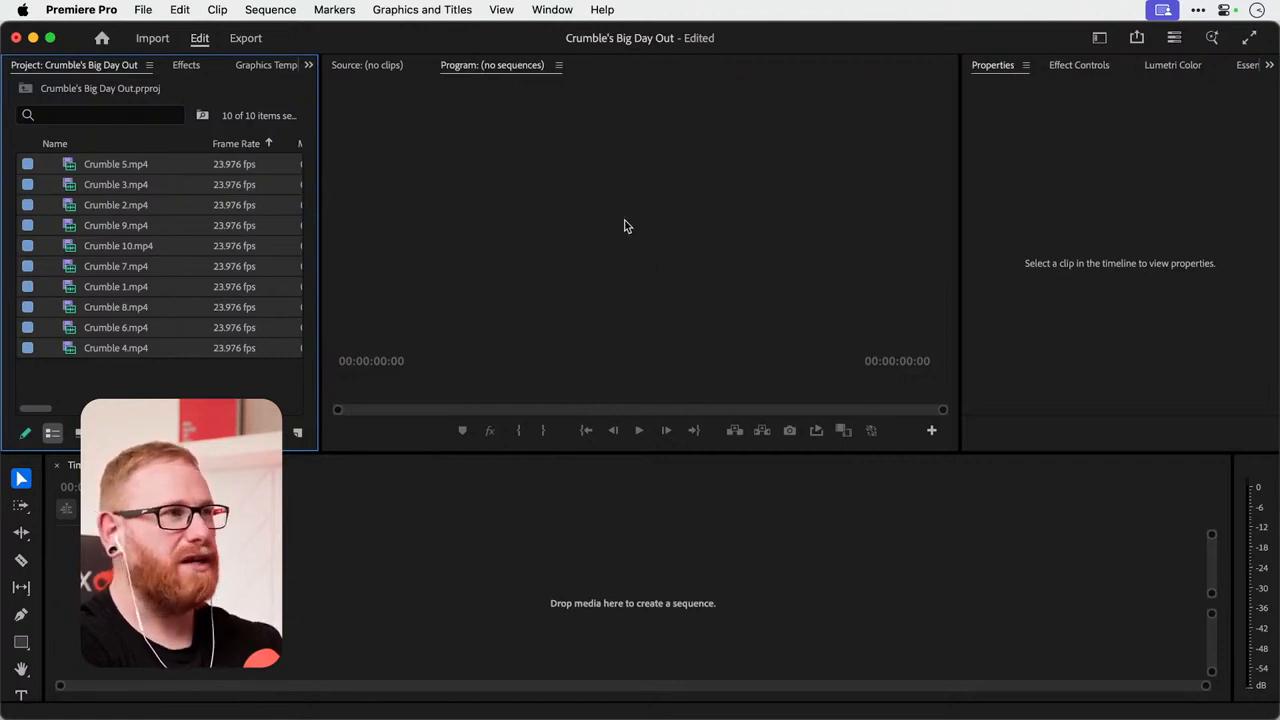
Preview Crumble 5.mp4 in the Source Monitor up to 00:00:04:02, and view the available effects categories.
click(358, 68)
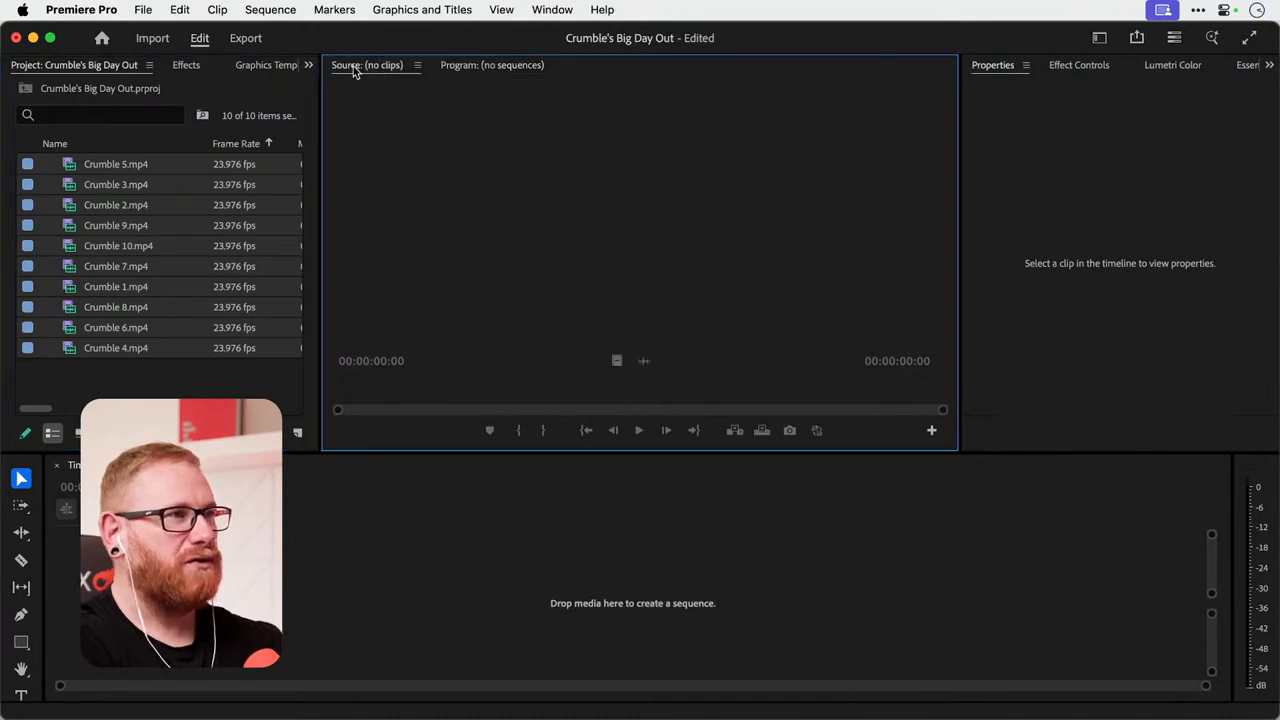
double_click(70, 168)
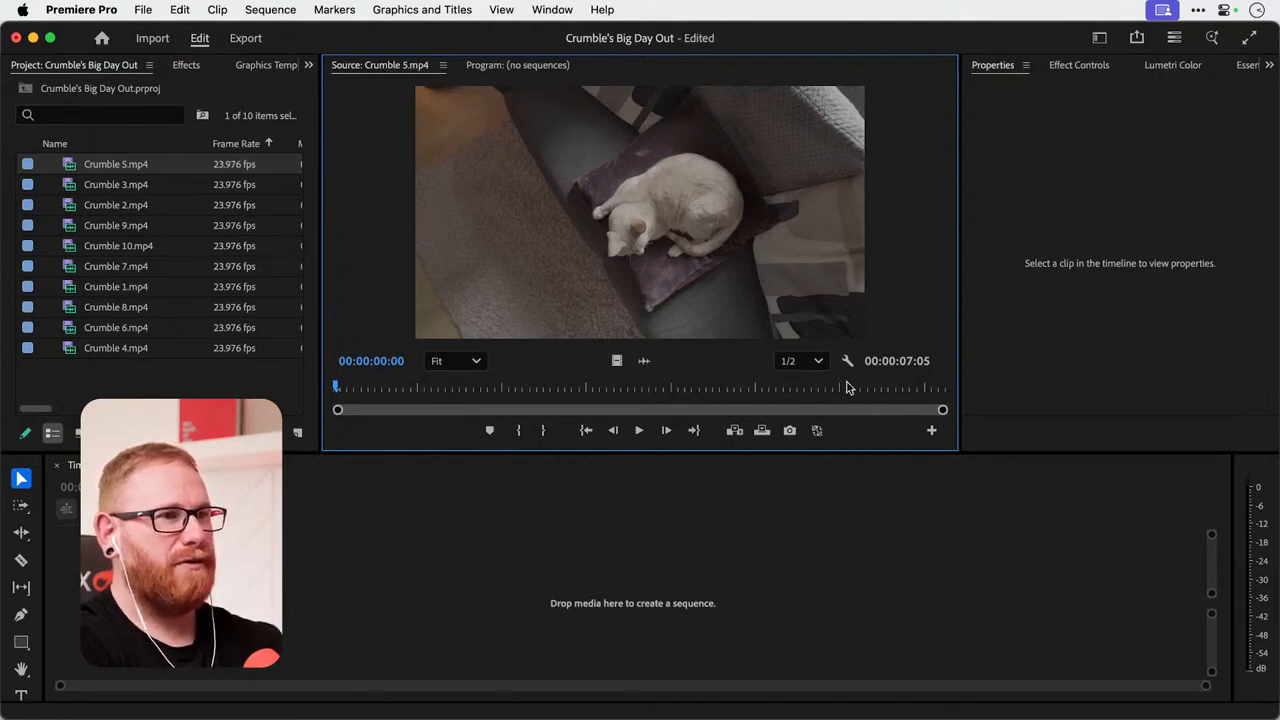
drag(847, 388, 677, 380)
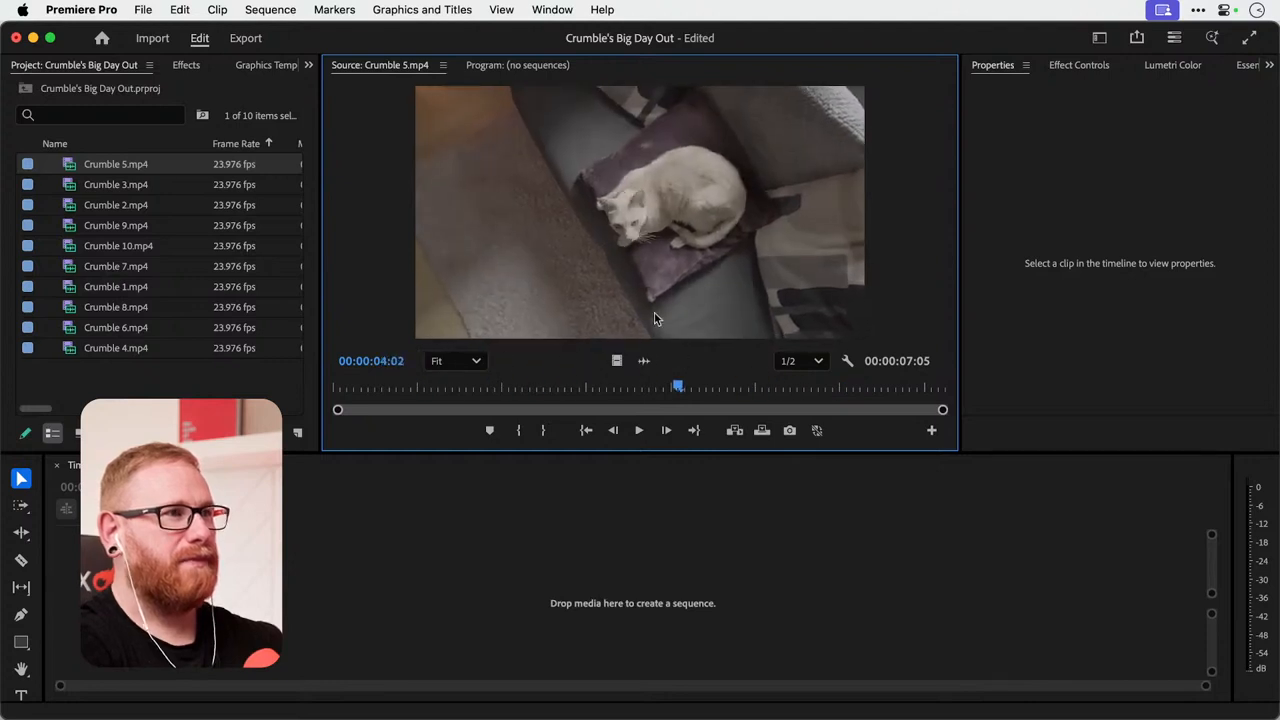
click(525, 64)
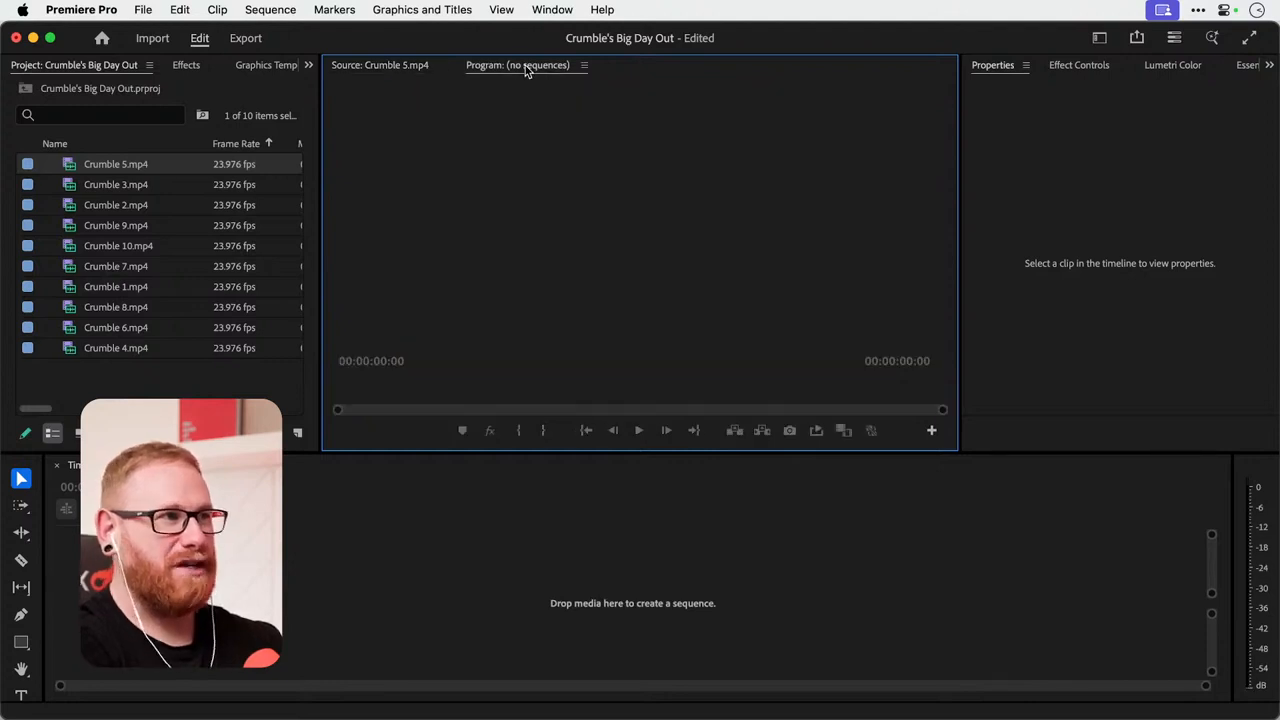
click(378, 66)
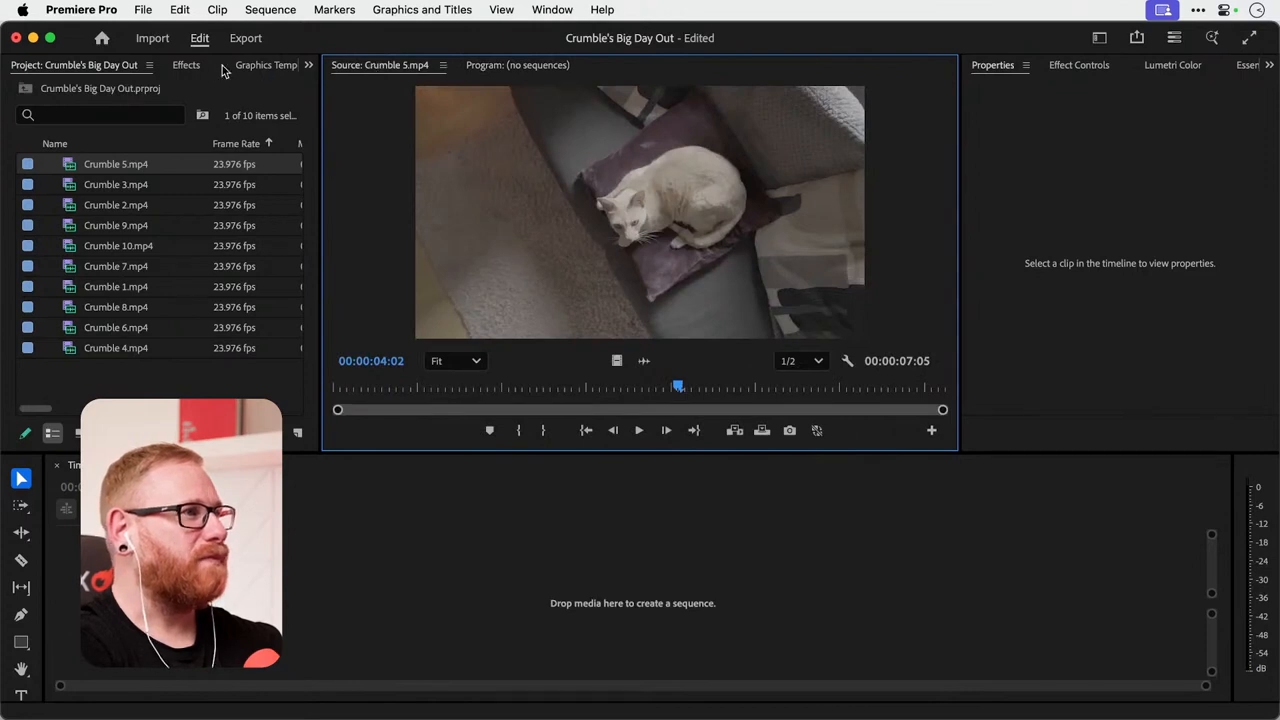
click(187, 66)
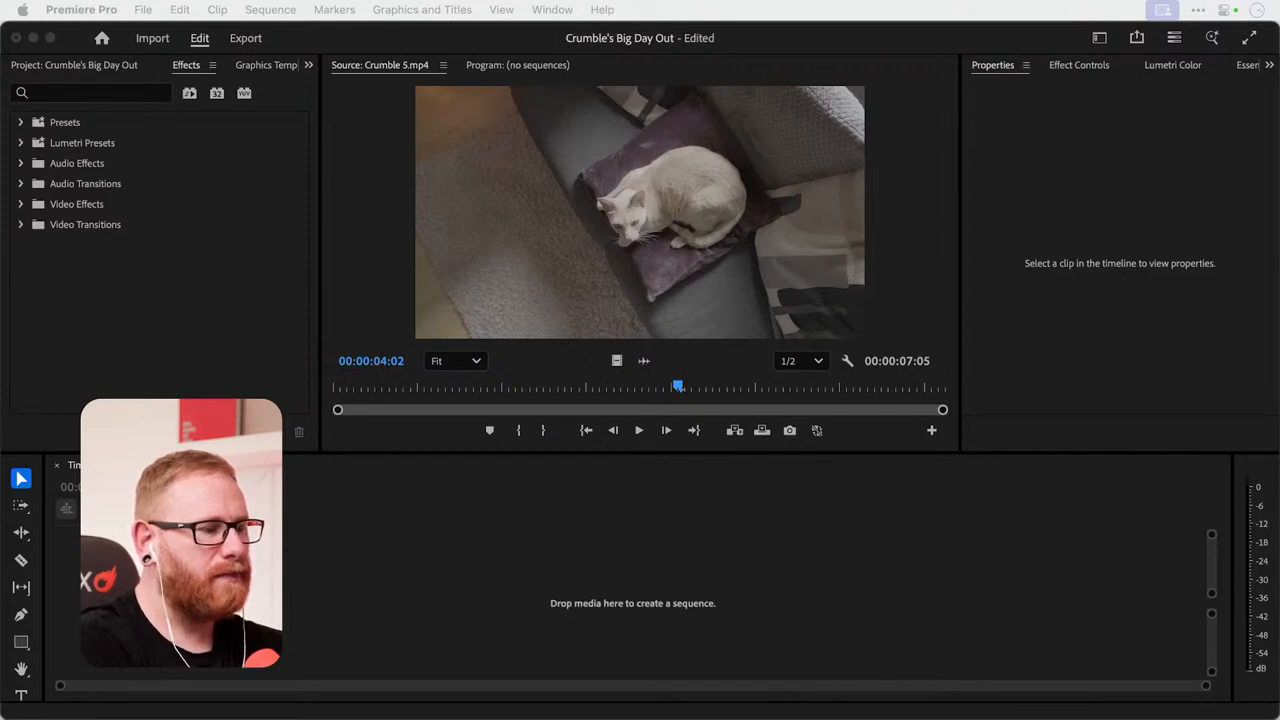
Set the default audio hardware input to System Default - External Microphone in the preferences.
click(81, 9)
mouse_move(135, 66)
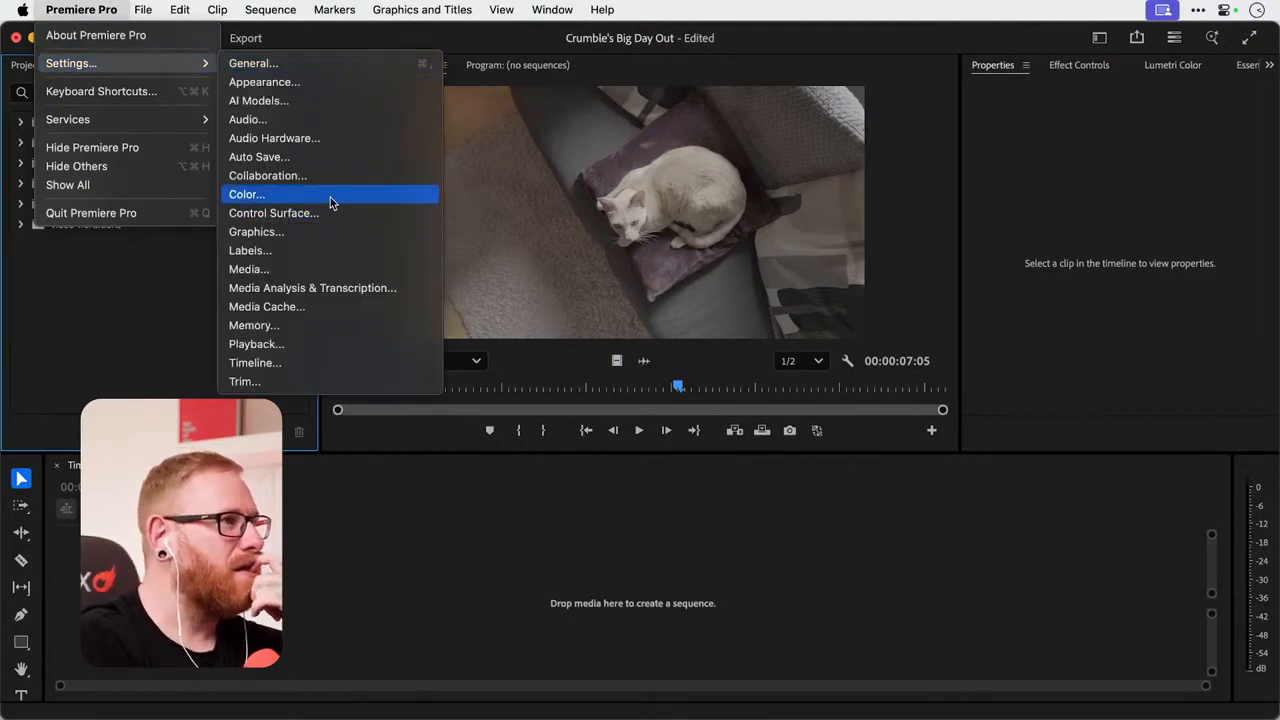
click(330, 126)
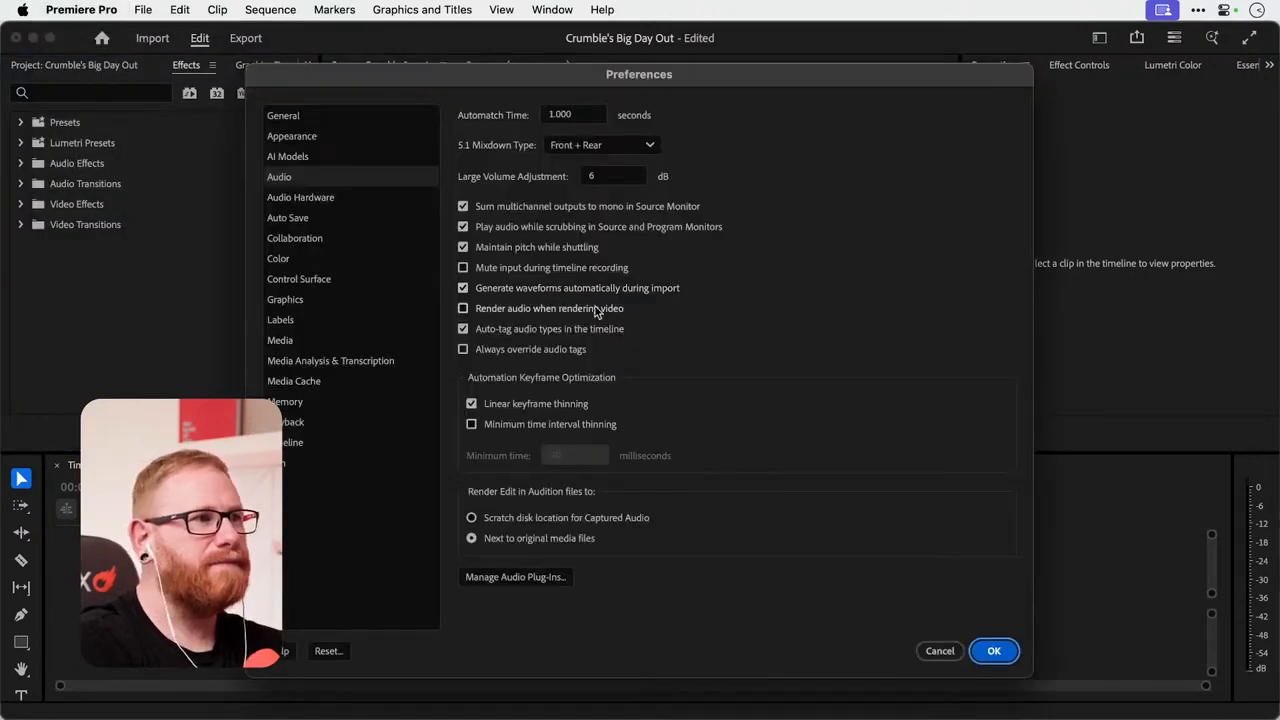
click(380, 198)
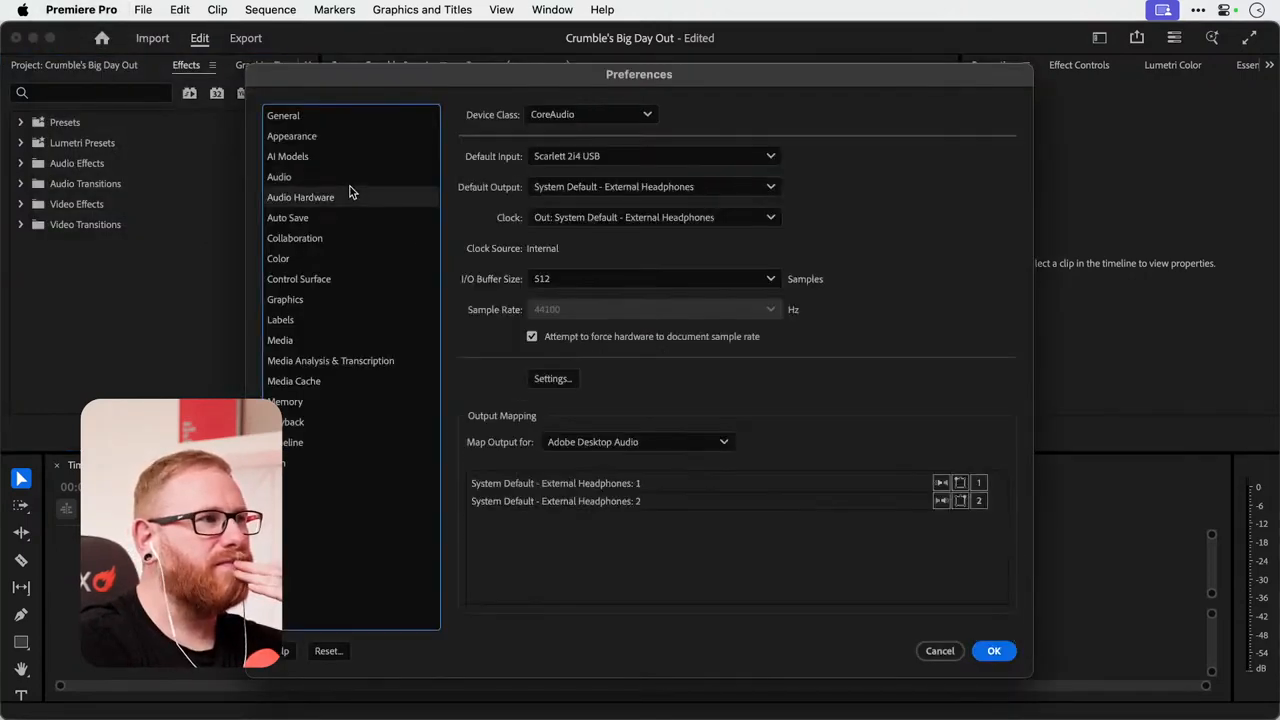
click(646, 161)
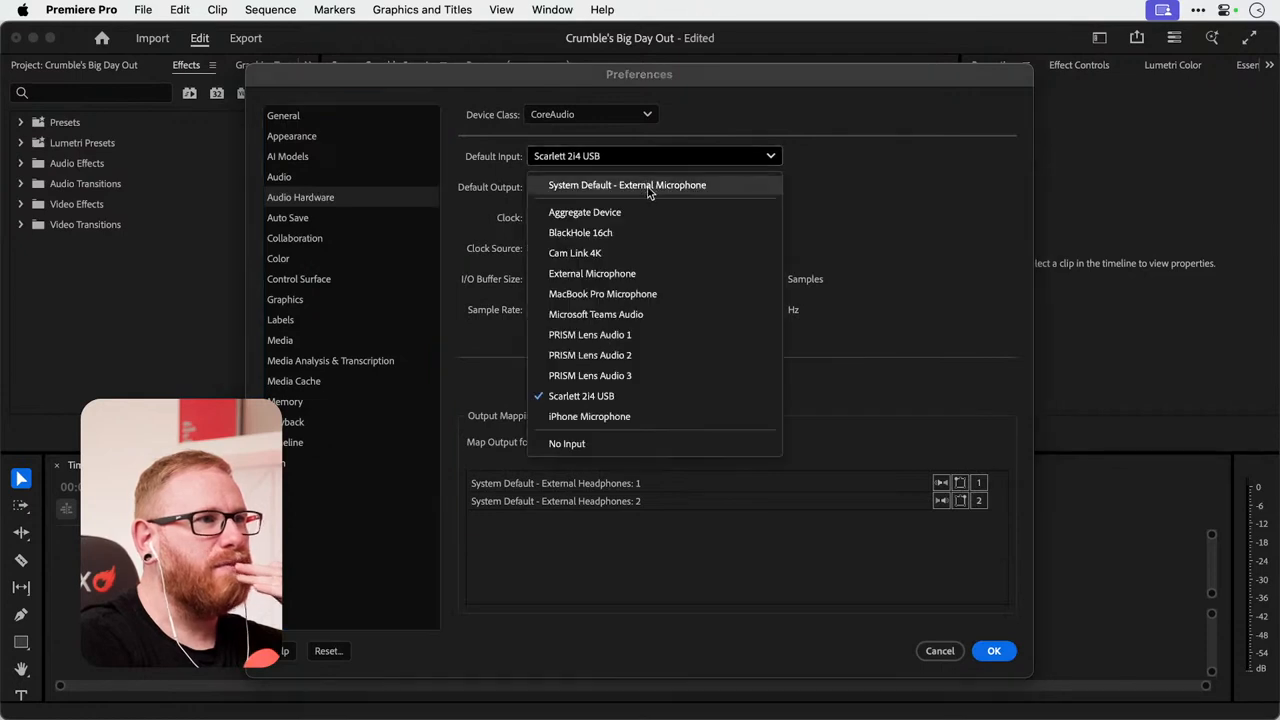
click(648, 186)
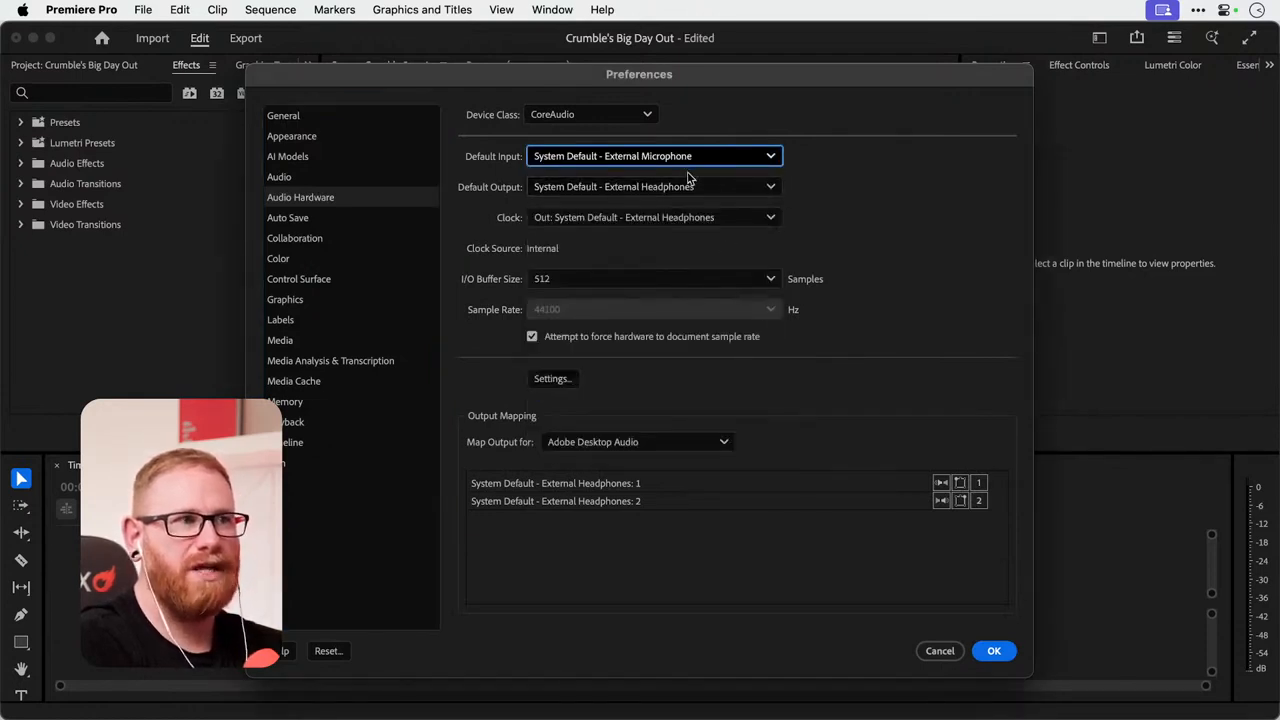
click(993, 651)
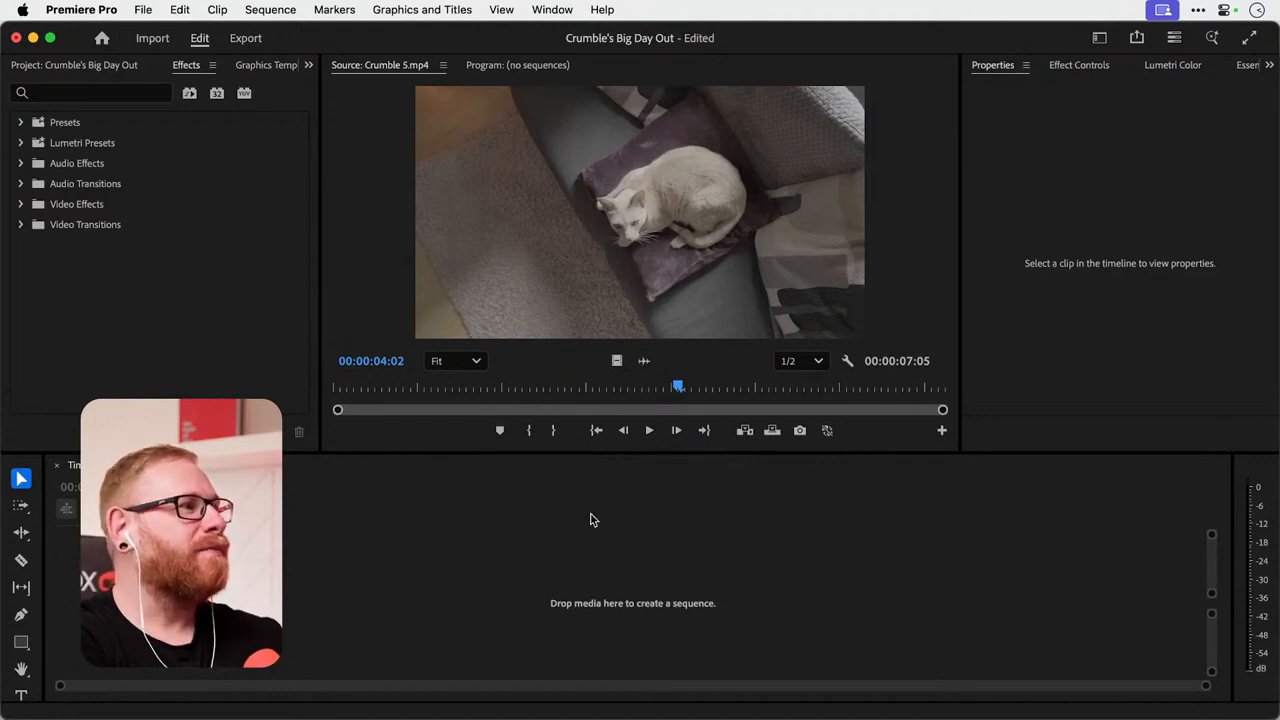
Bring the Crumble's Big Day Out project media list back into view in place of the effects list.
click(205, 323)
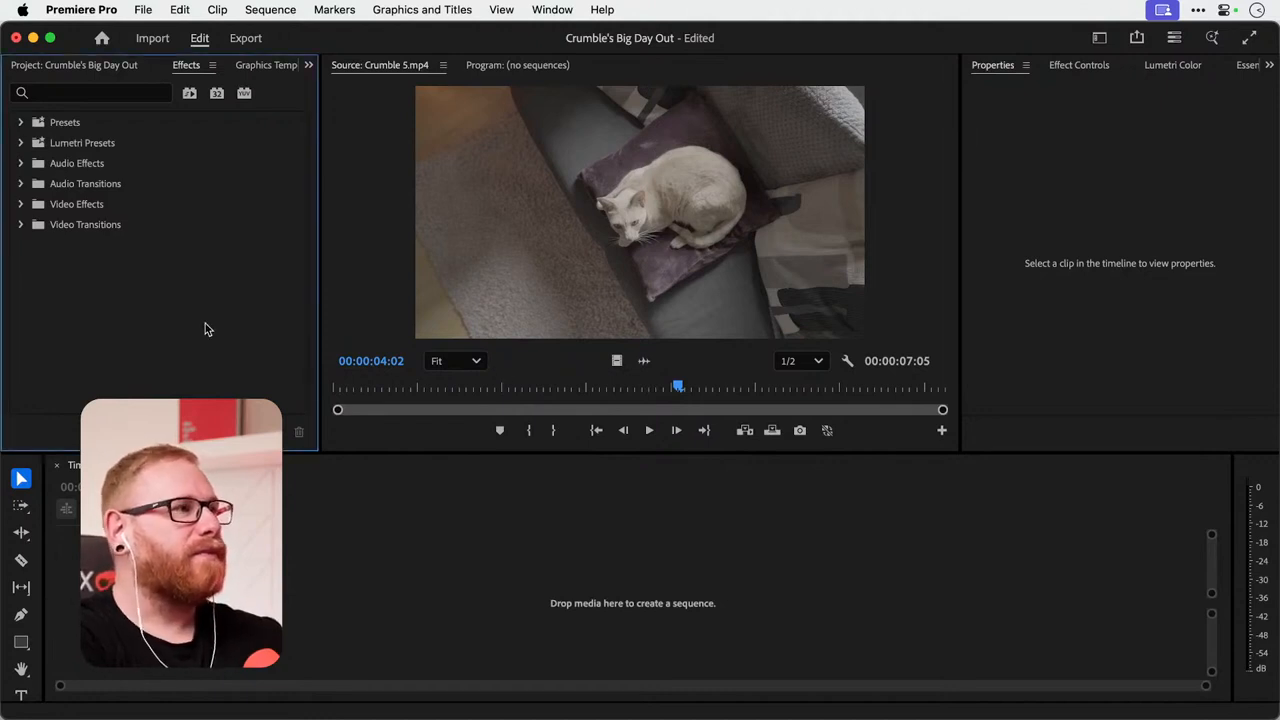
click(309, 66)
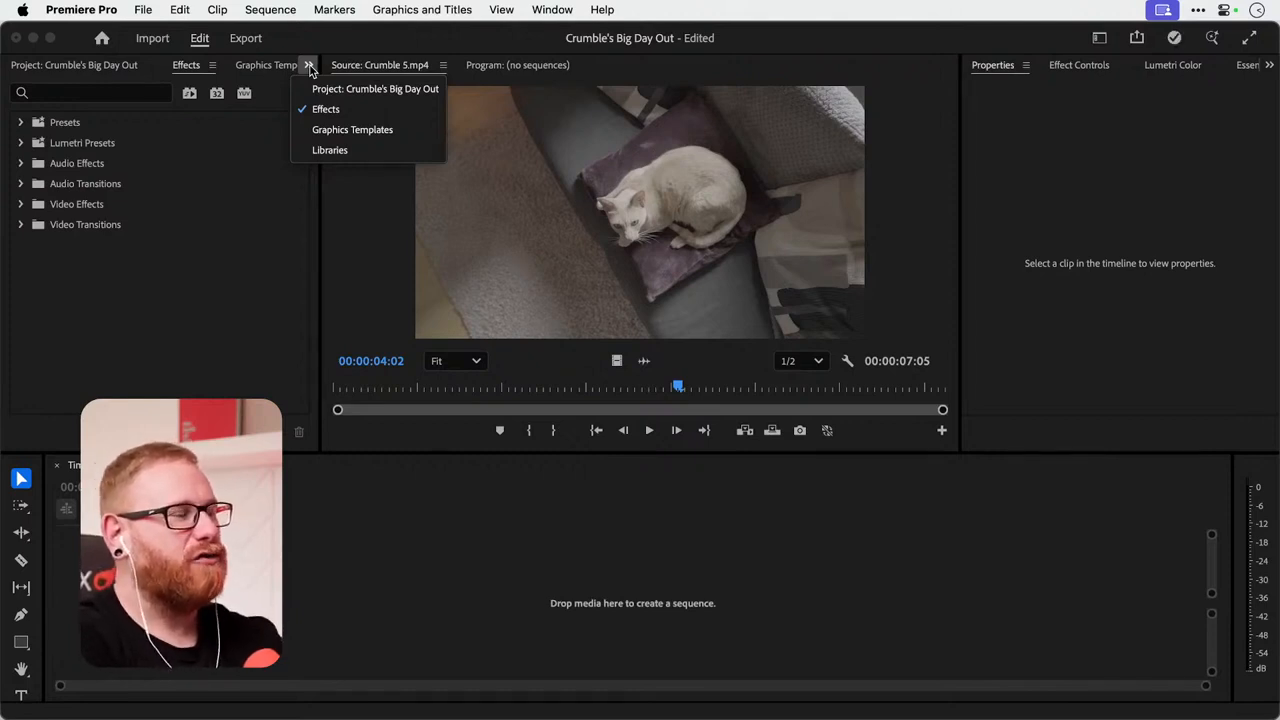
click(357, 89)
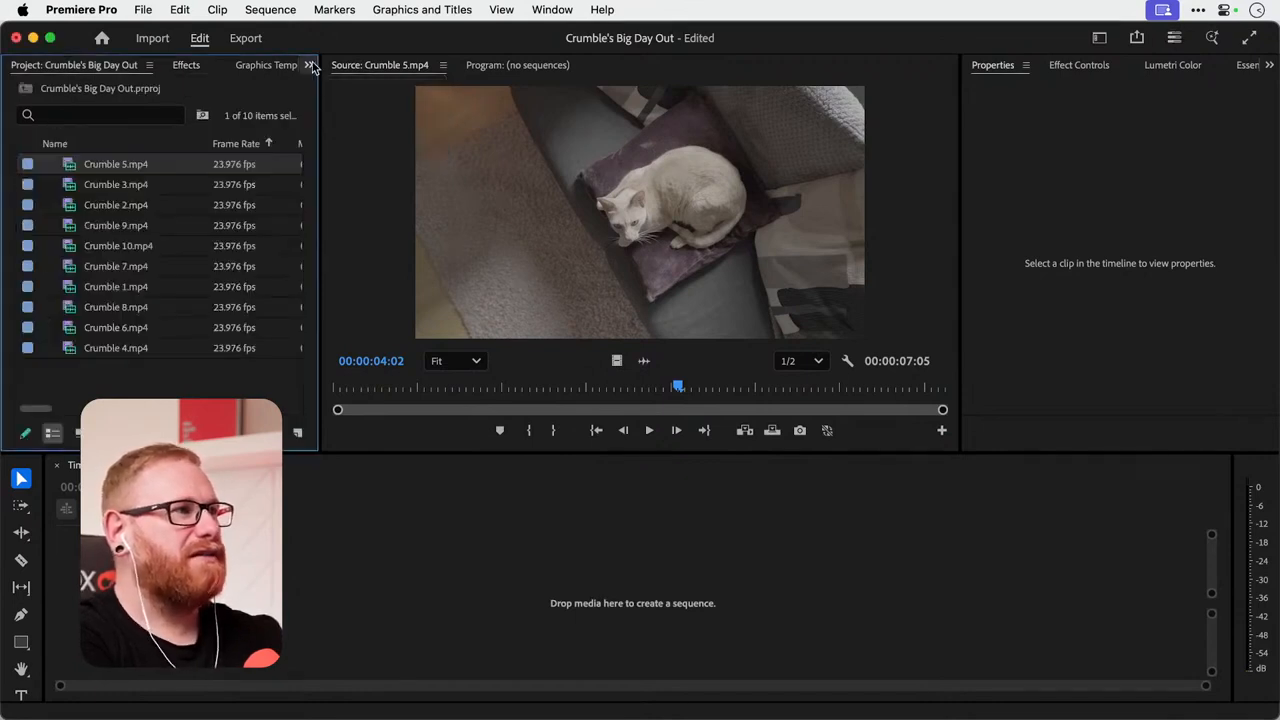
Check the list of available panels, and view the effect controls for Crumble 5.mp4 alongside the effects categories.
click(552, 10)
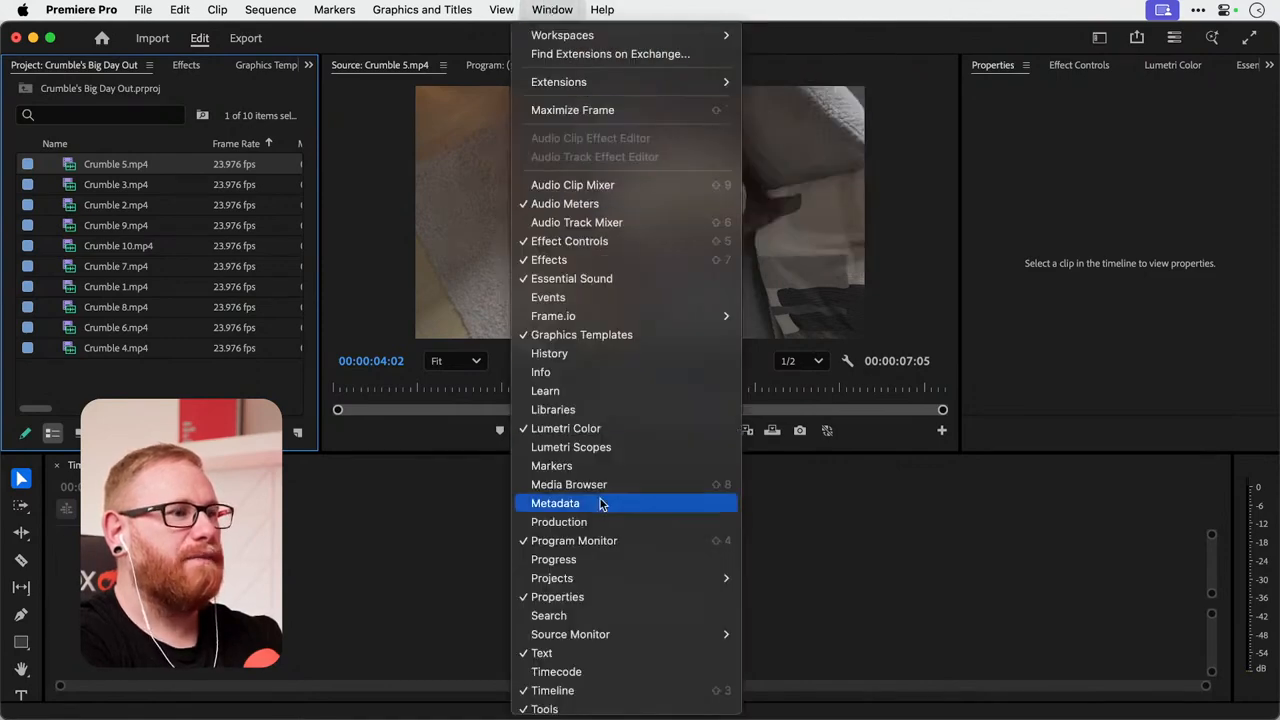
click(556, 10)
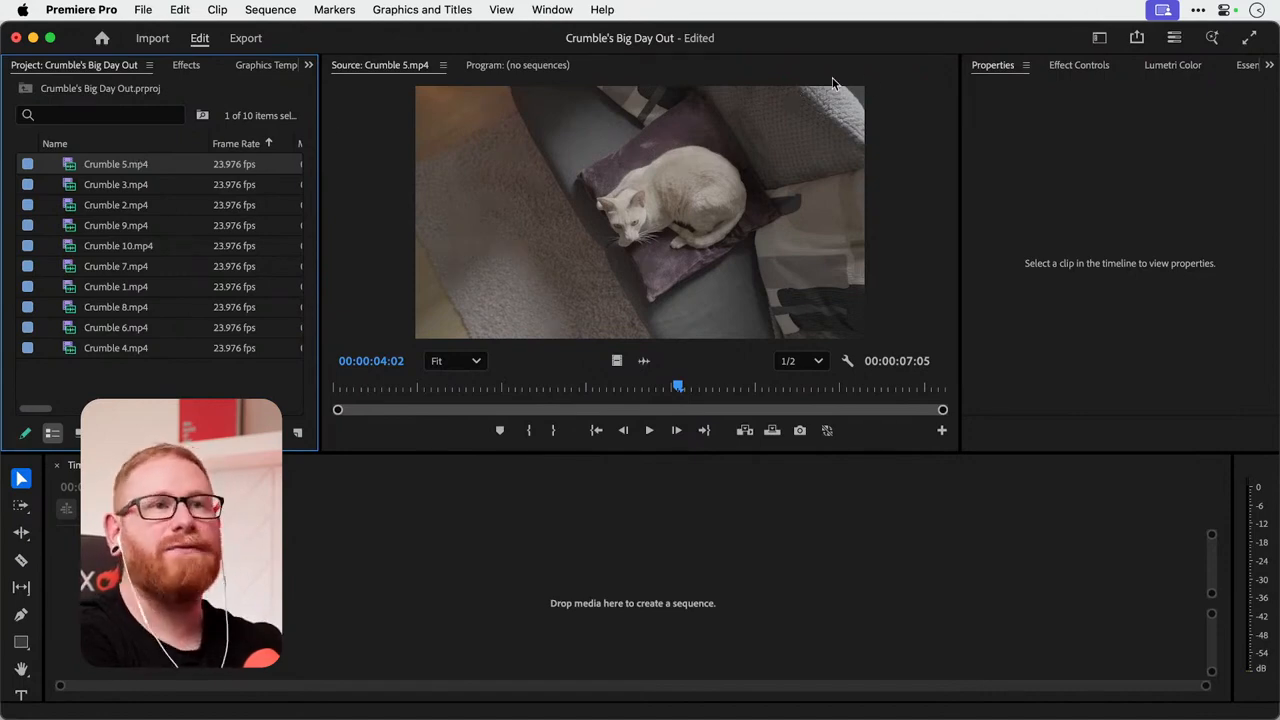
click(1082, 70)
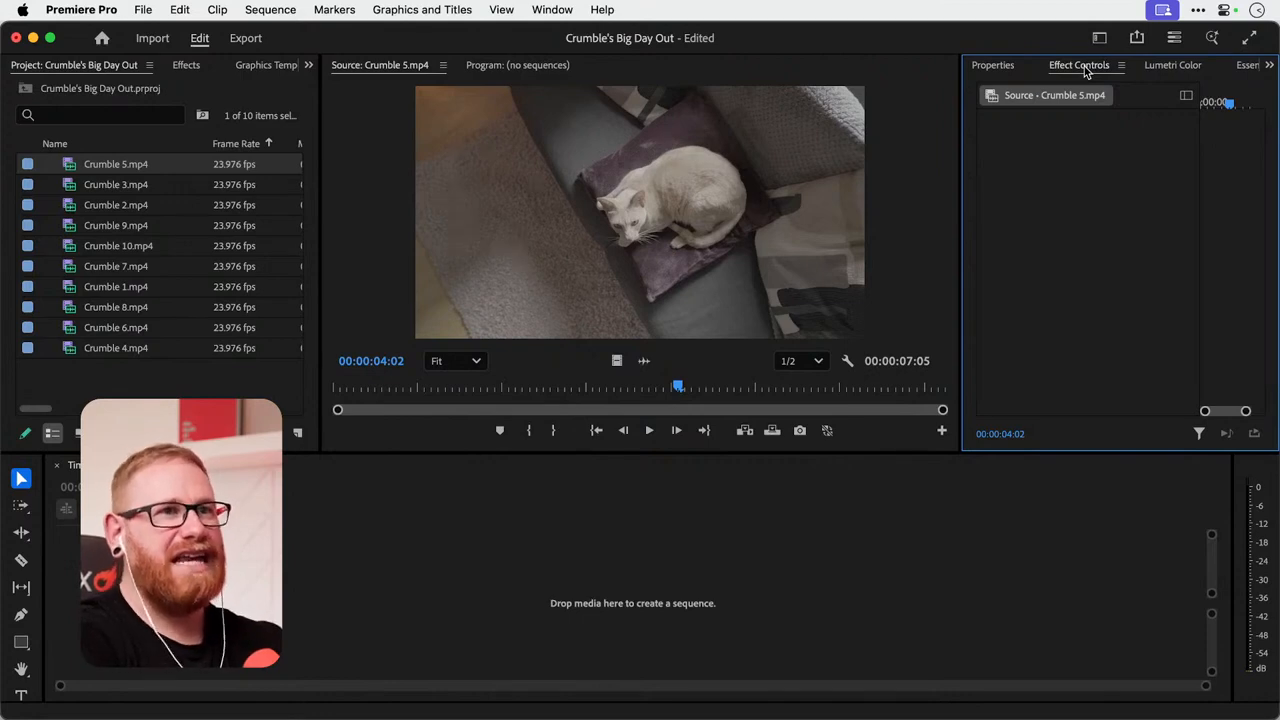
click(186, 65)
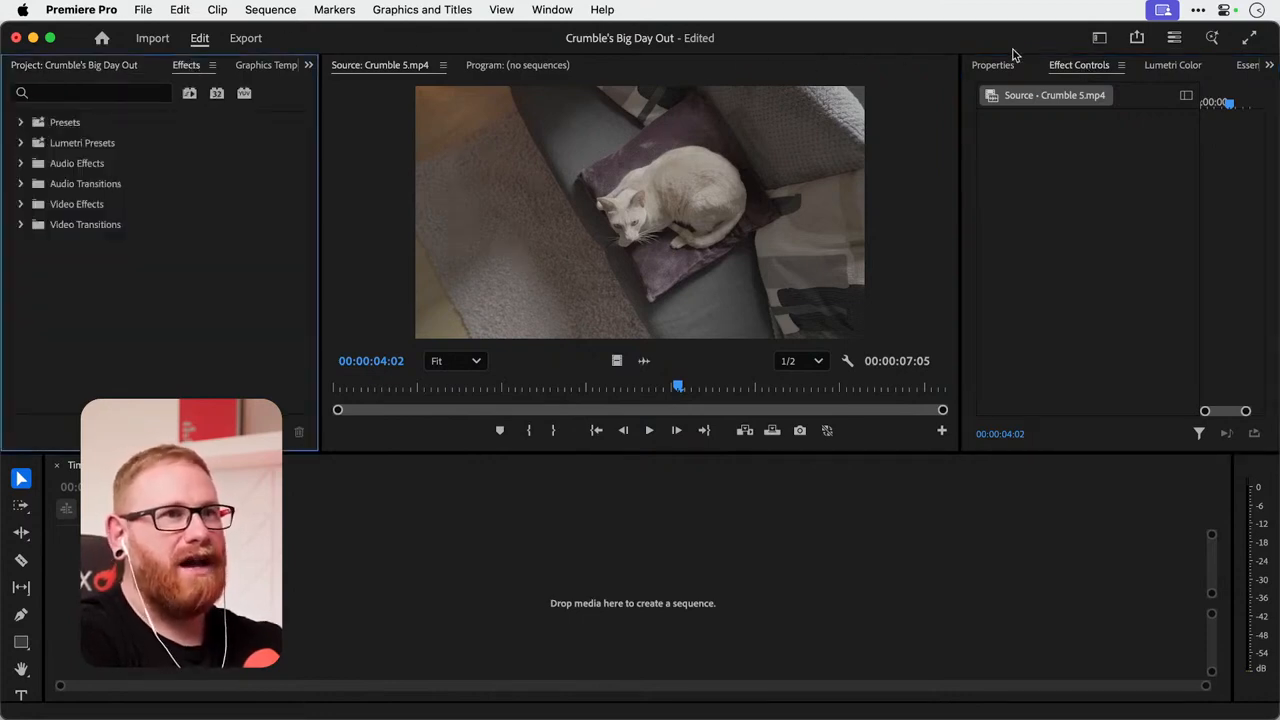
click(1085, 70)
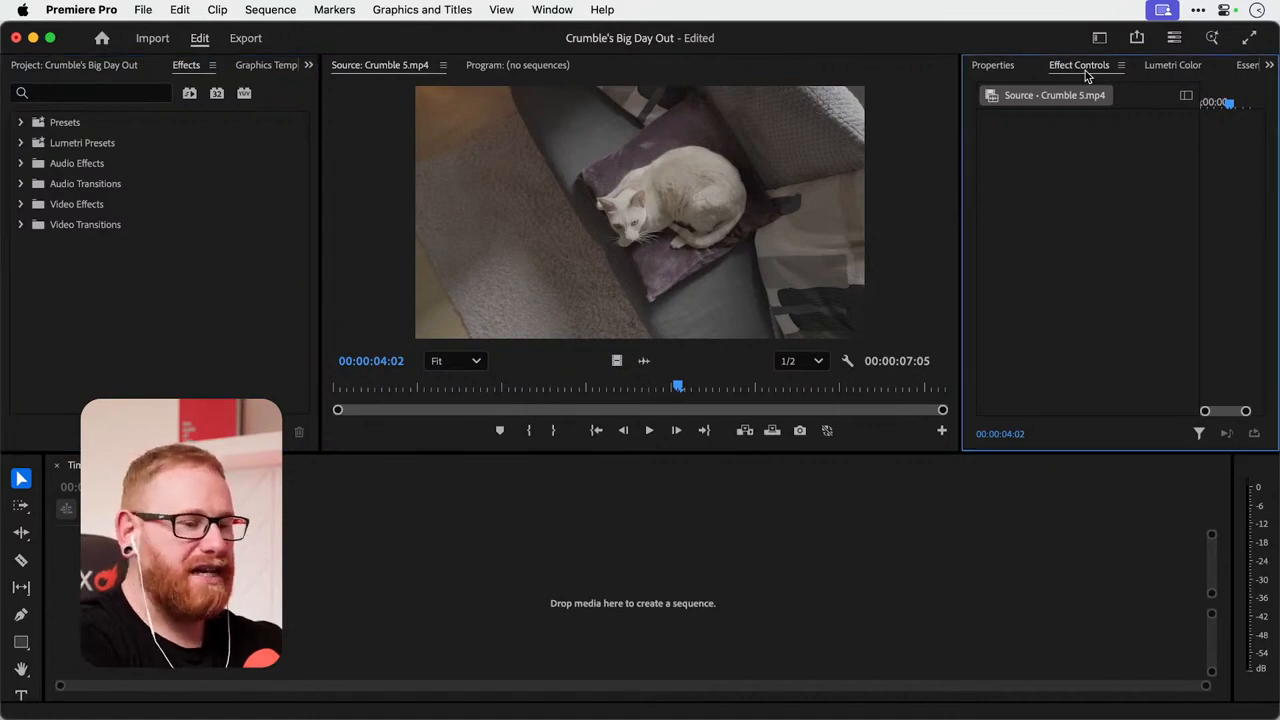
Examine the Lumetri Color settings for Crumble 5.mp4, from Basic Correction down to Vignette.
click(1175, 67)
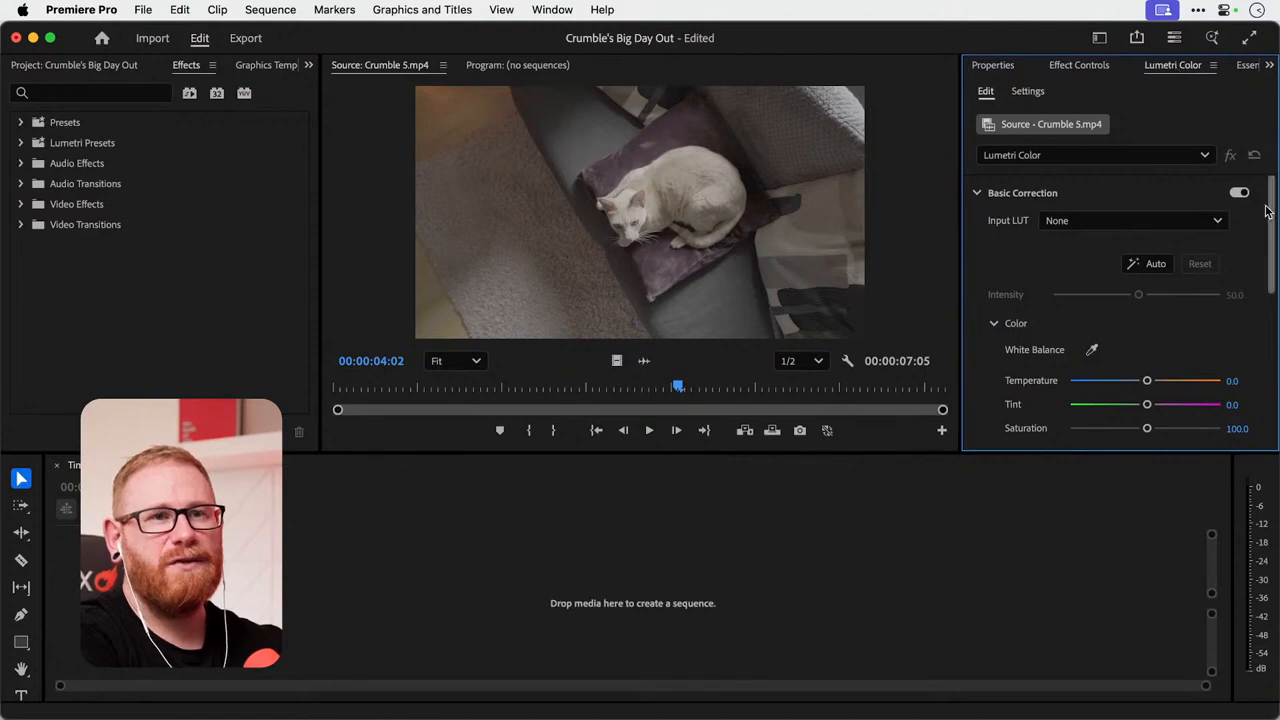
drag(1271, 211, 1272, 393)
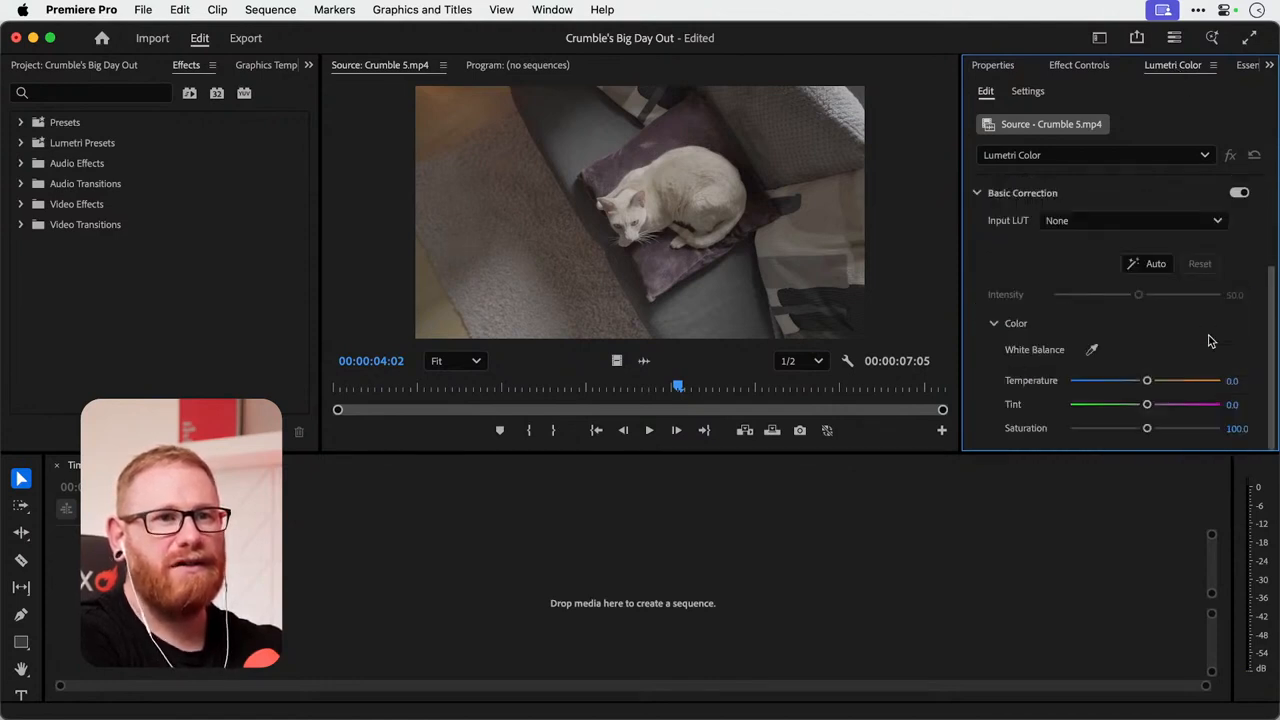
drag(1275, 326, 1272, 238)
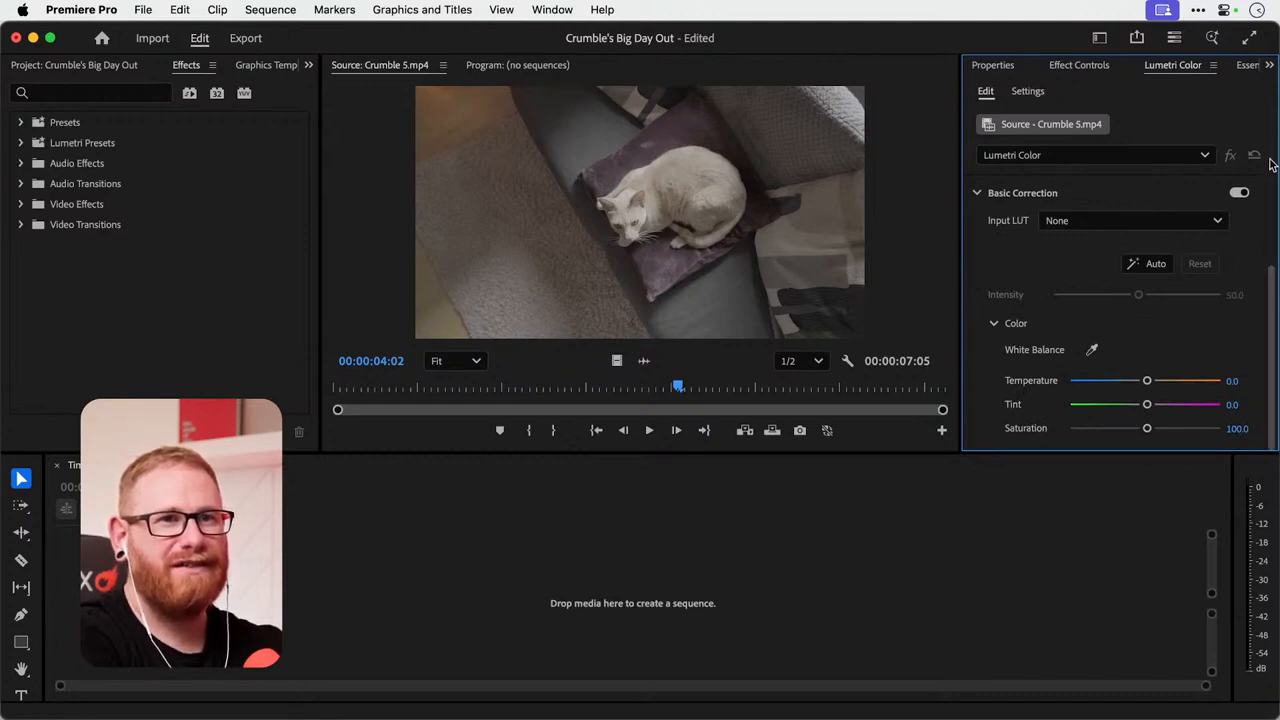
drag(1273, 285, 1274, 150)
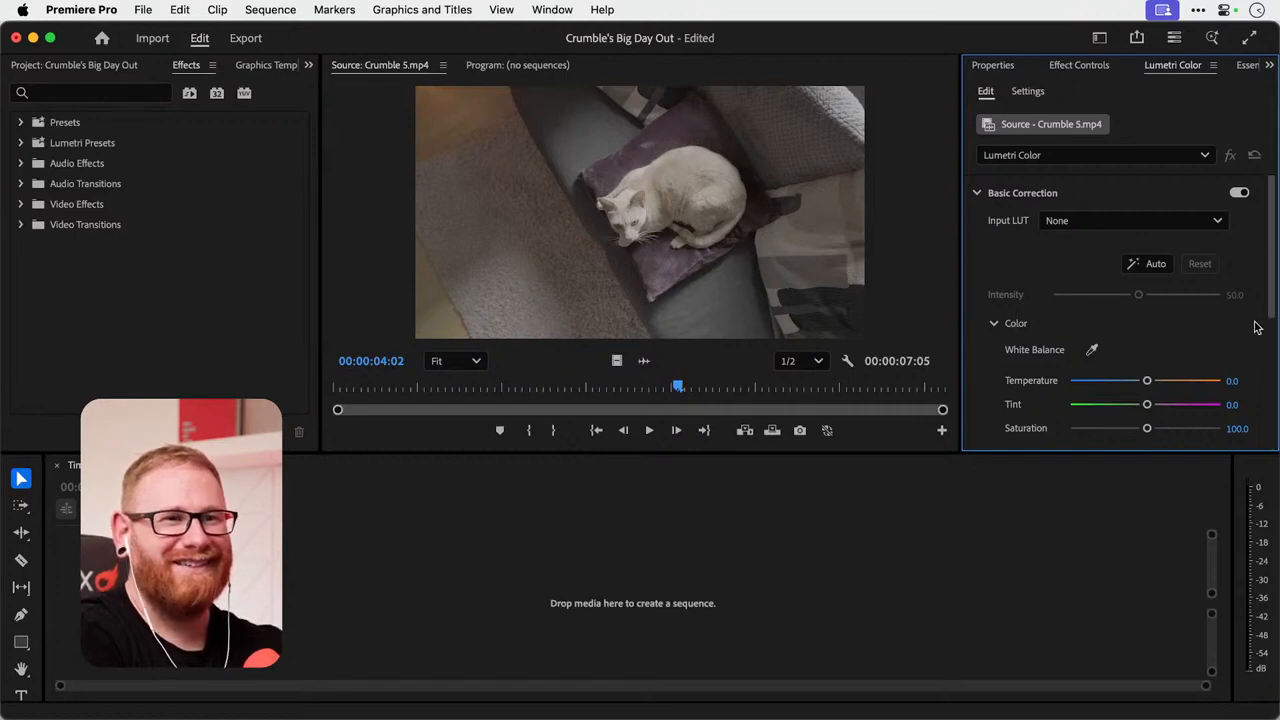
scroll(1257, 327, down, 8)
scroll(1257, 327, up, 3)
scroll(1257, 327, up, 2)
scroll(1257, 327, down, 6)
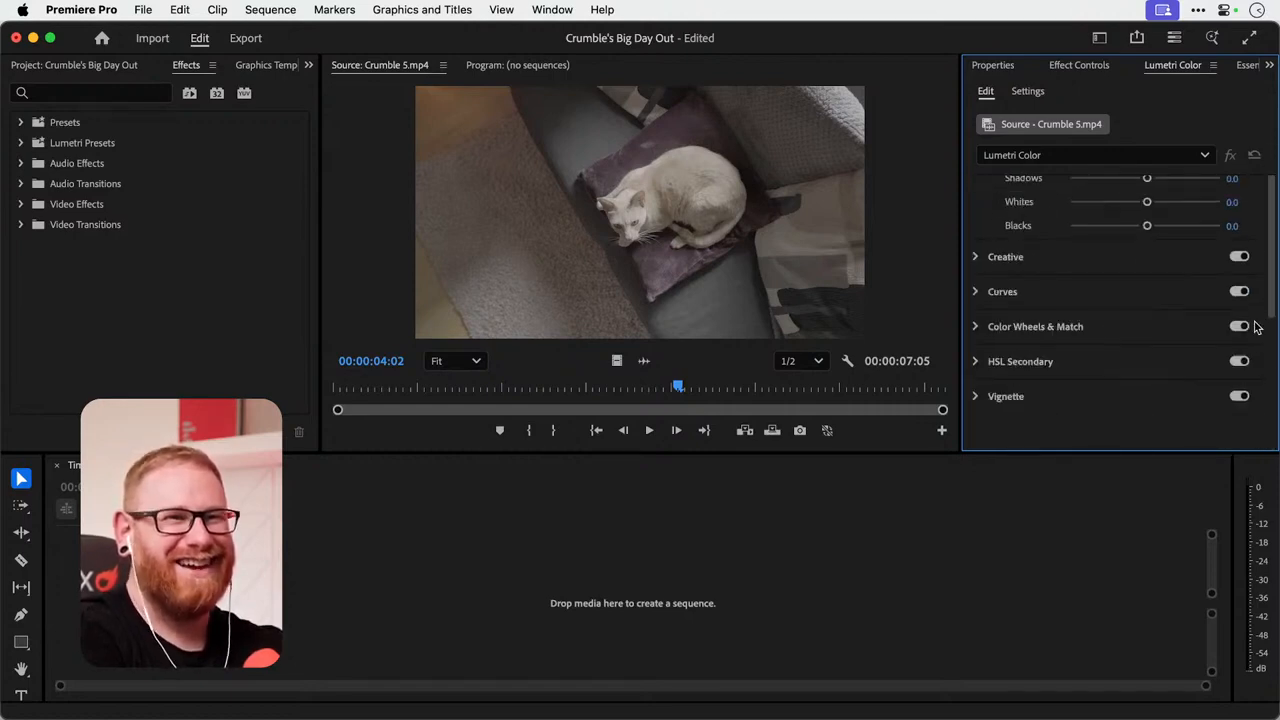
scroll(1257, 327, up, 6)
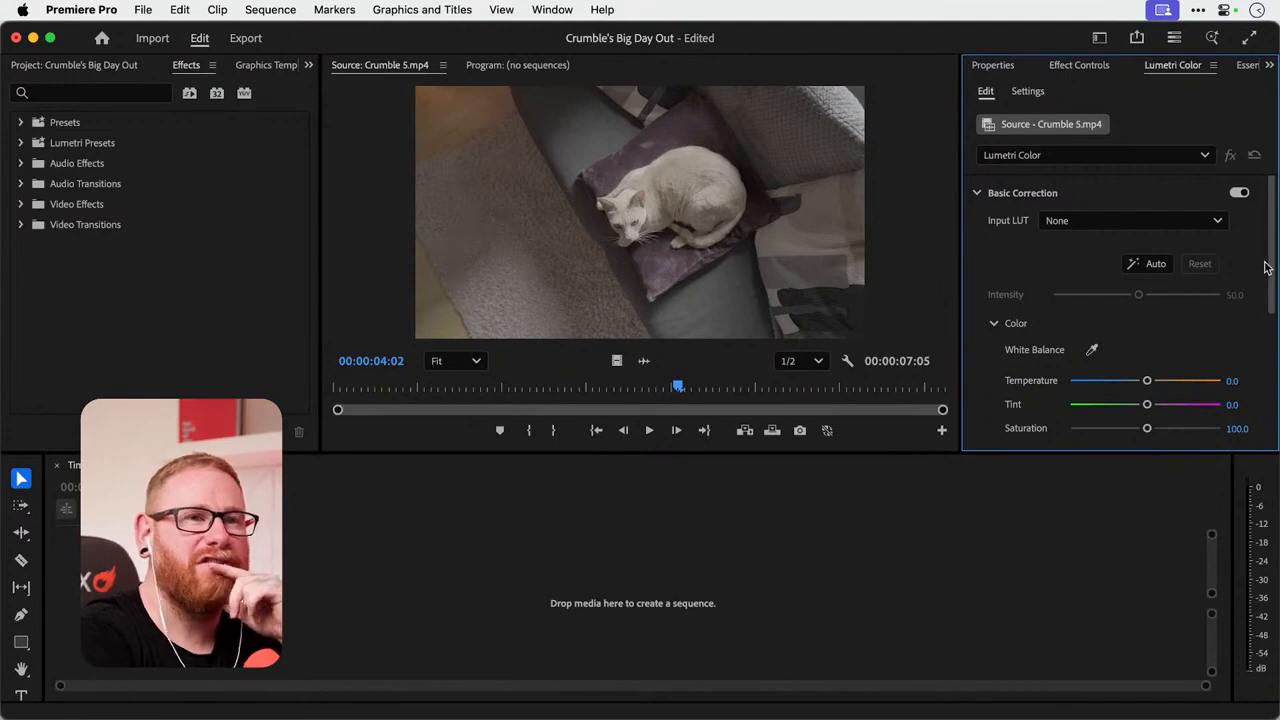
scroll(1240, 267, down, 5)
scroll(1240, 267, up, 5)
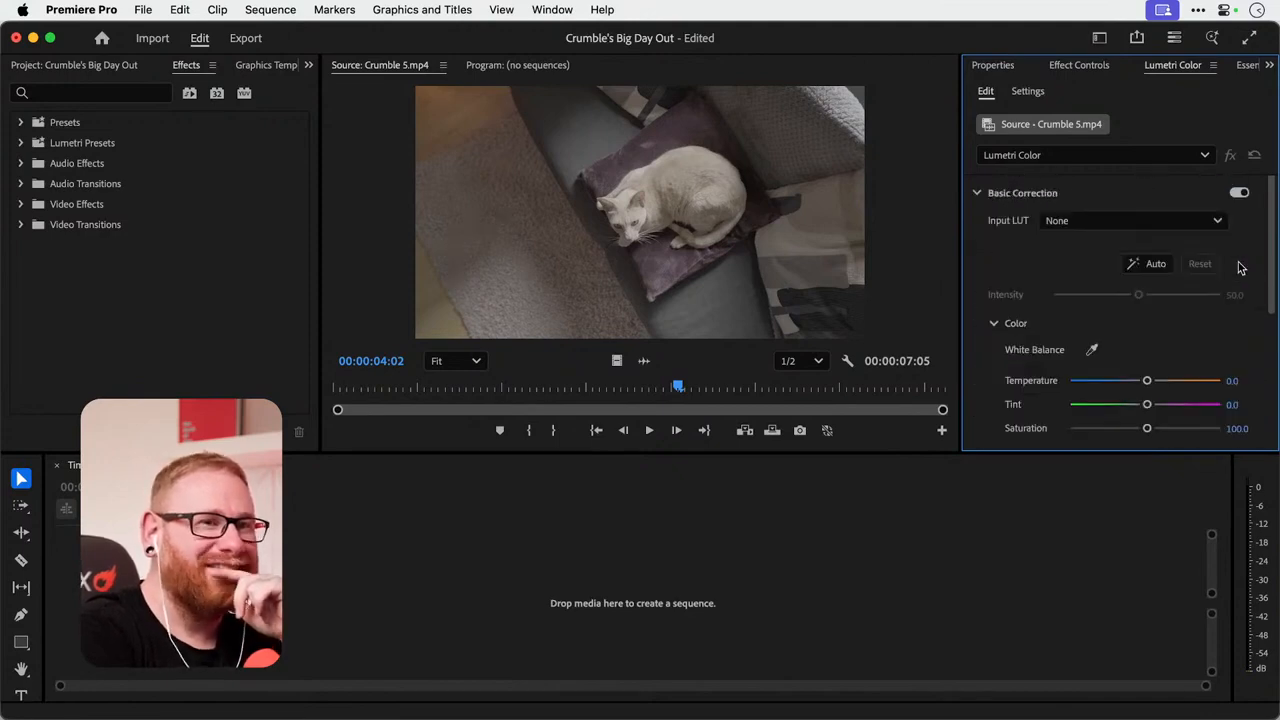
Look over the Essential Sound, Text captions and Properties views, finishing on Essential Sound.
click(1256, 67)
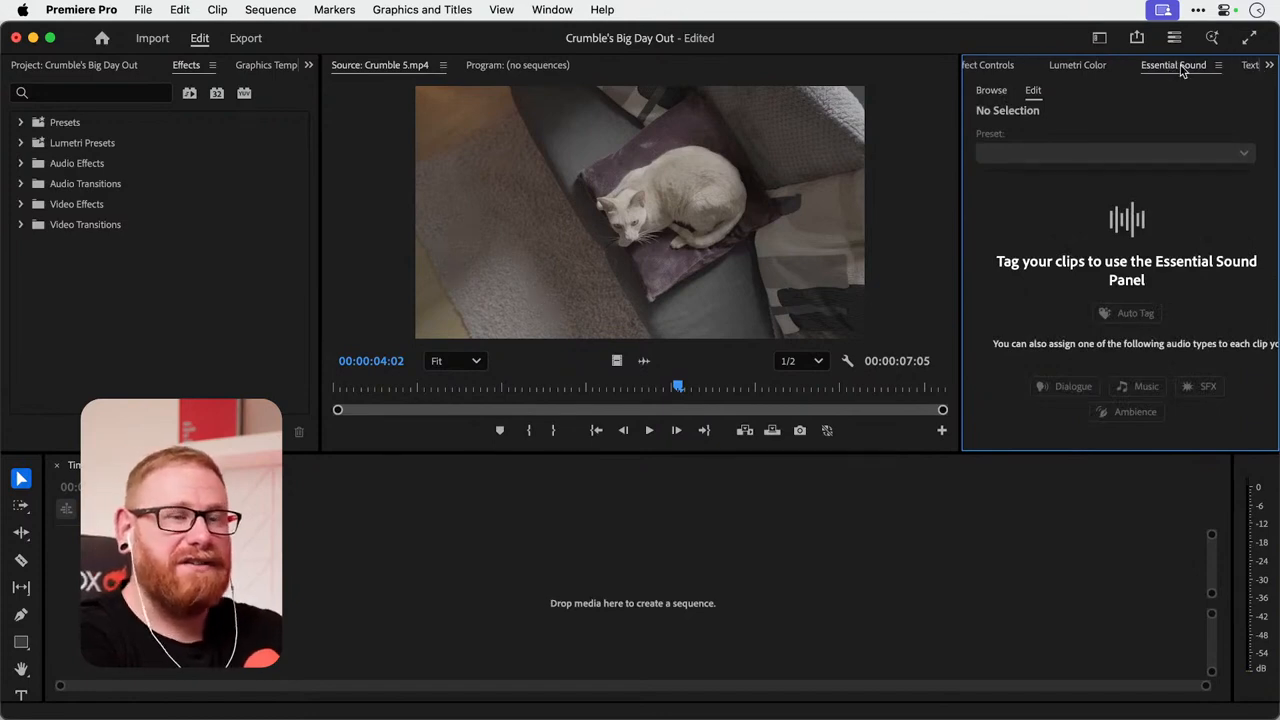
click(1250, 66)
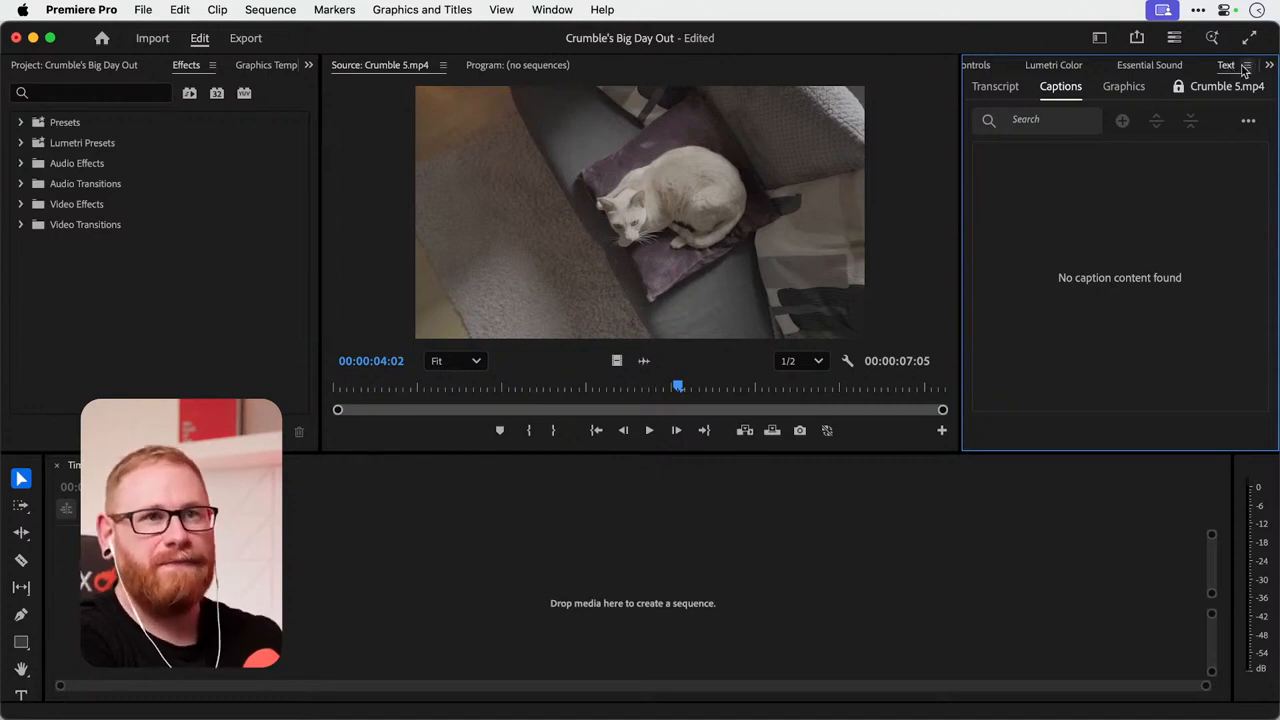
click(986, 66)
click(987, 67)
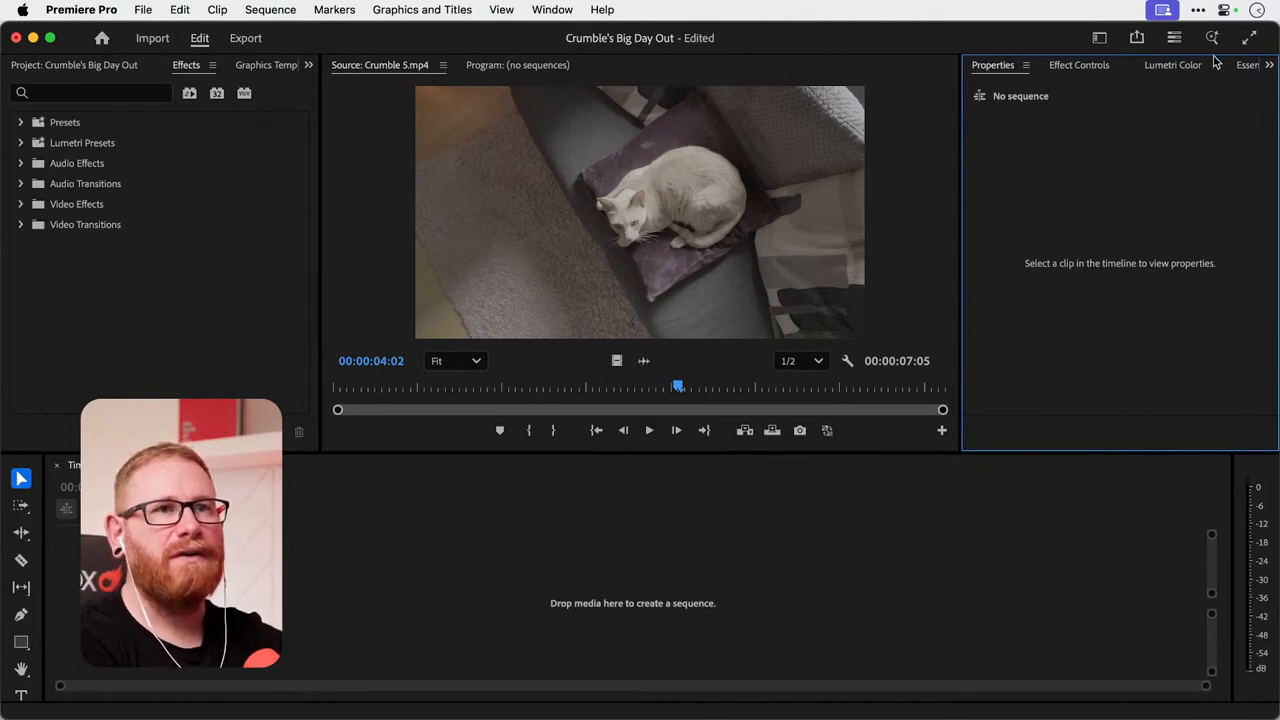
click(1246, 68)
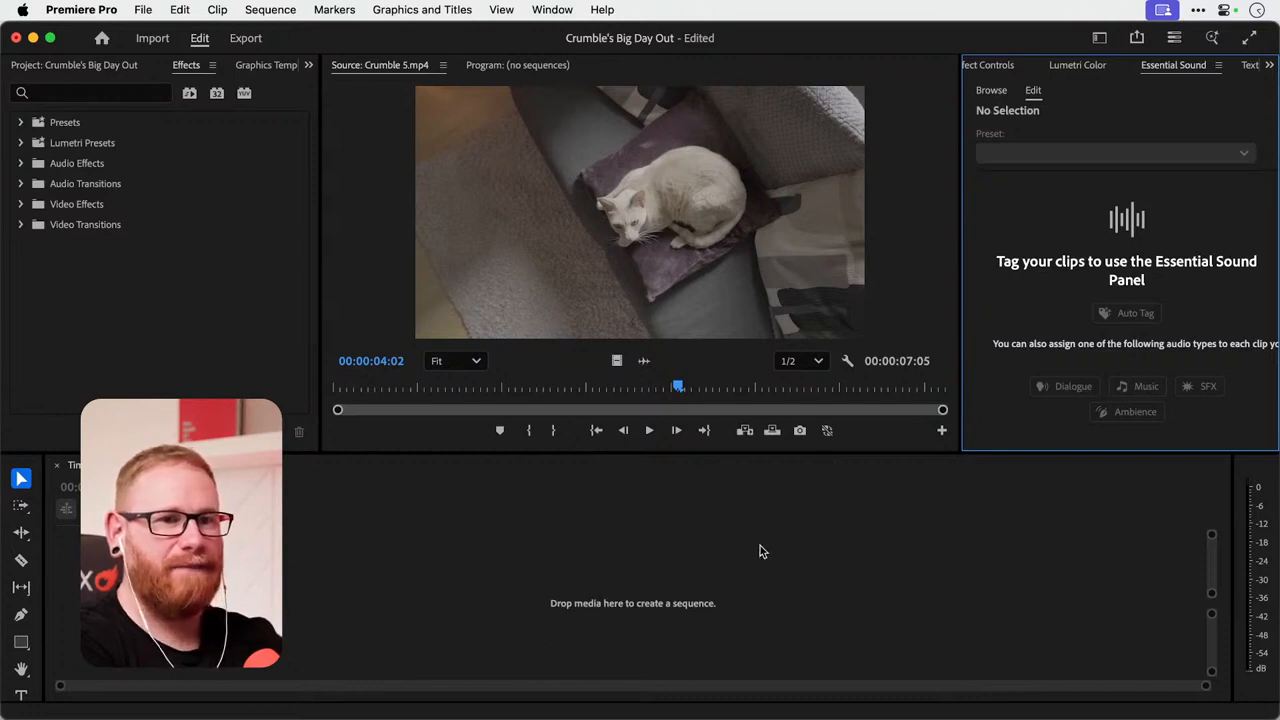
Adjust the workspace layout by widening the Source Monitor and audio meters and making the timeline area slightly taller.
drag(1234, 540, 1232, 540)
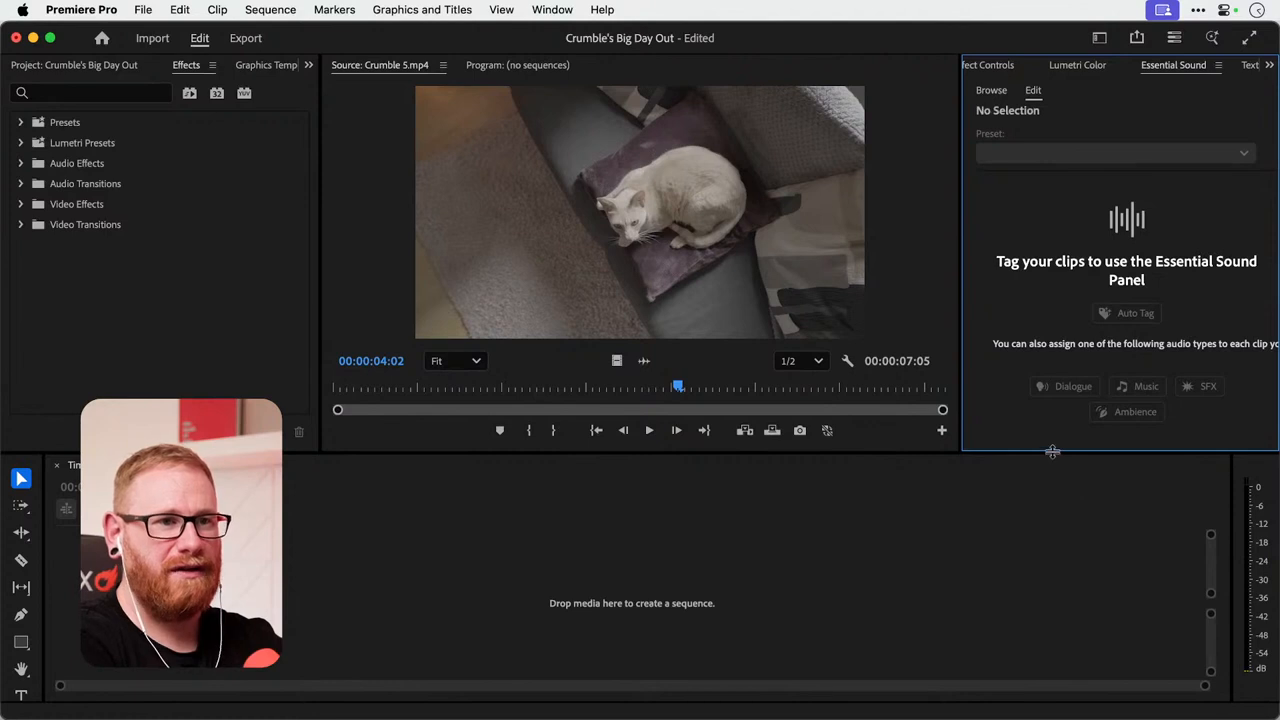
drag(1052, 452, 1052, 450)
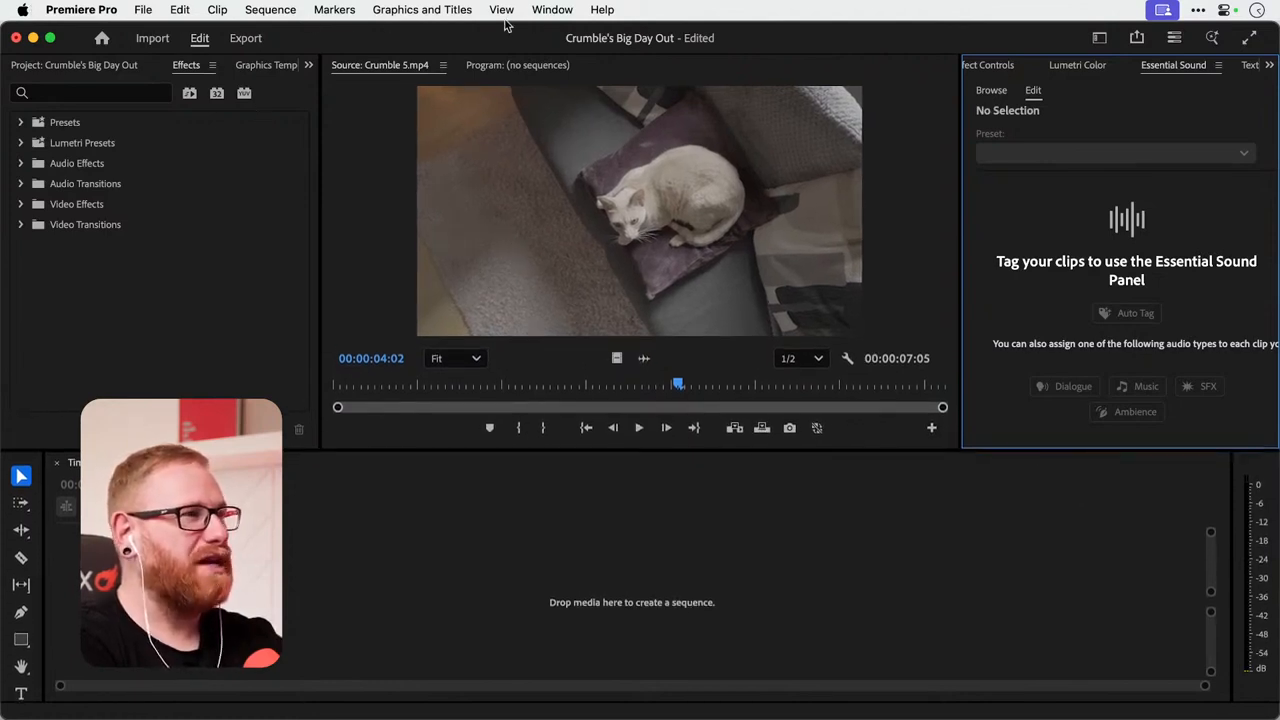
drag(957, 209, 975, 209)
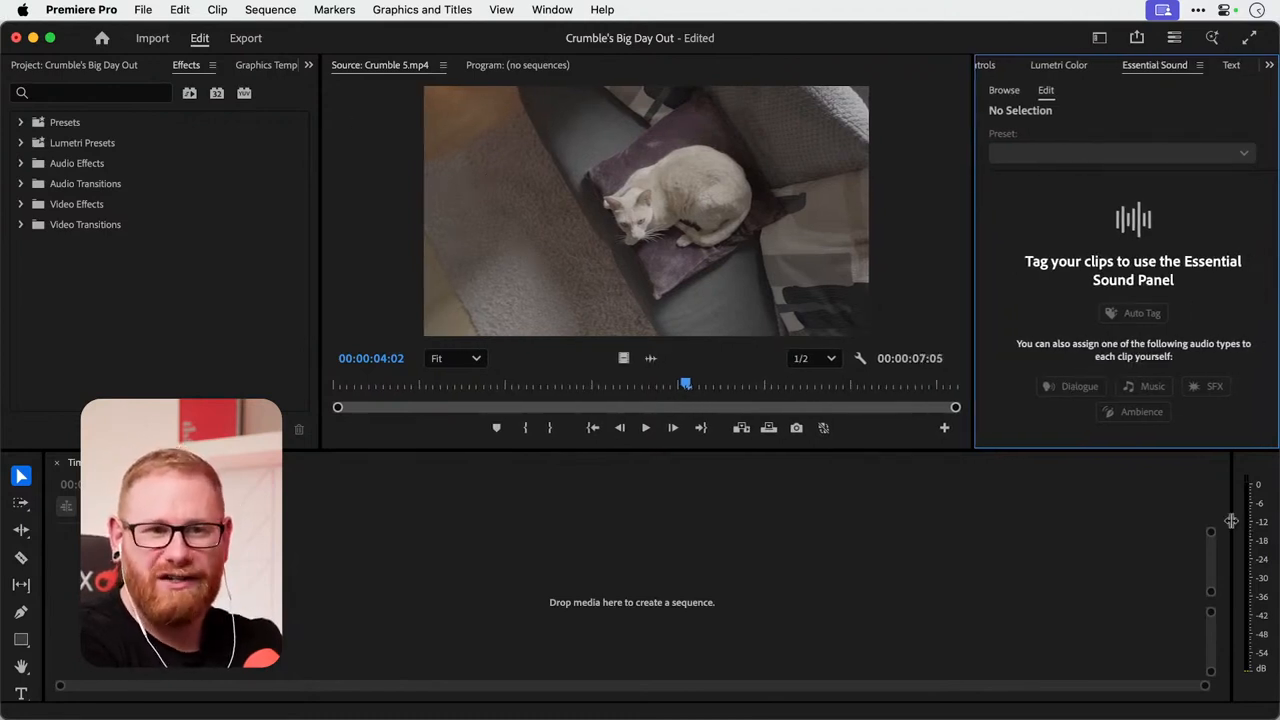
drag(1231, 520, 1209, 522)
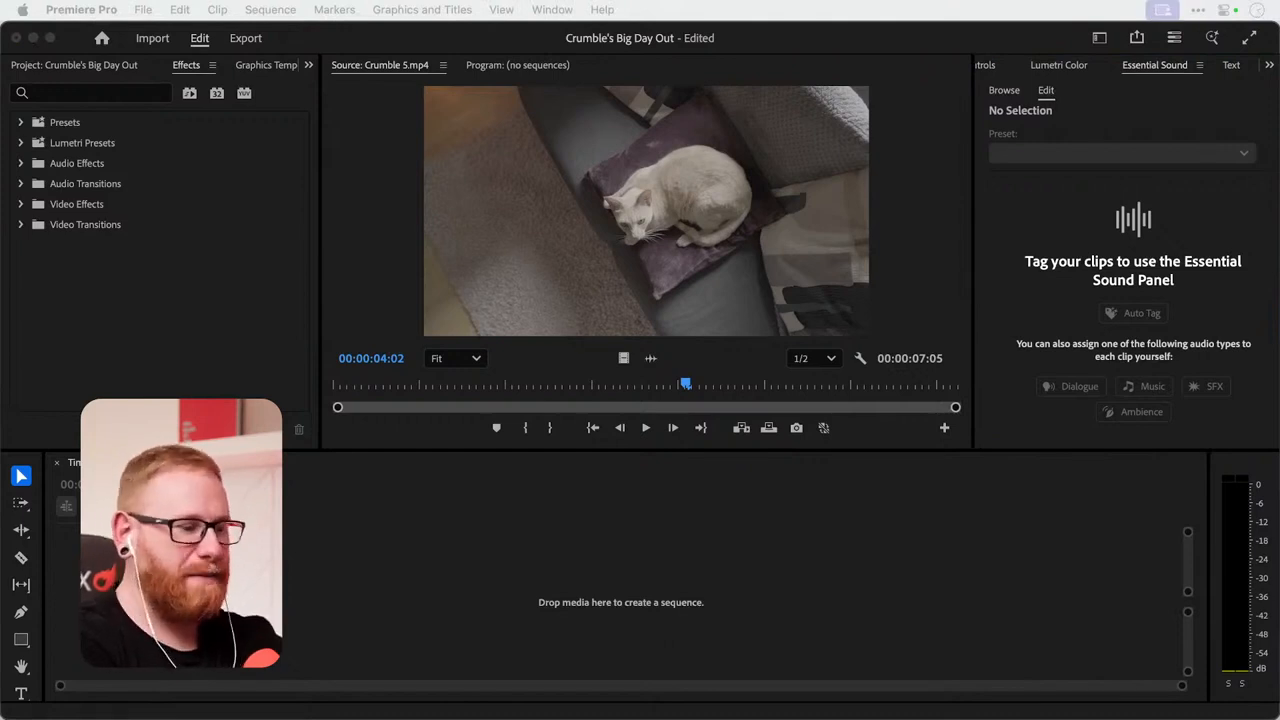
Sort the project's media list by name and widen its area to show the Media Start column.
click(59, 67)
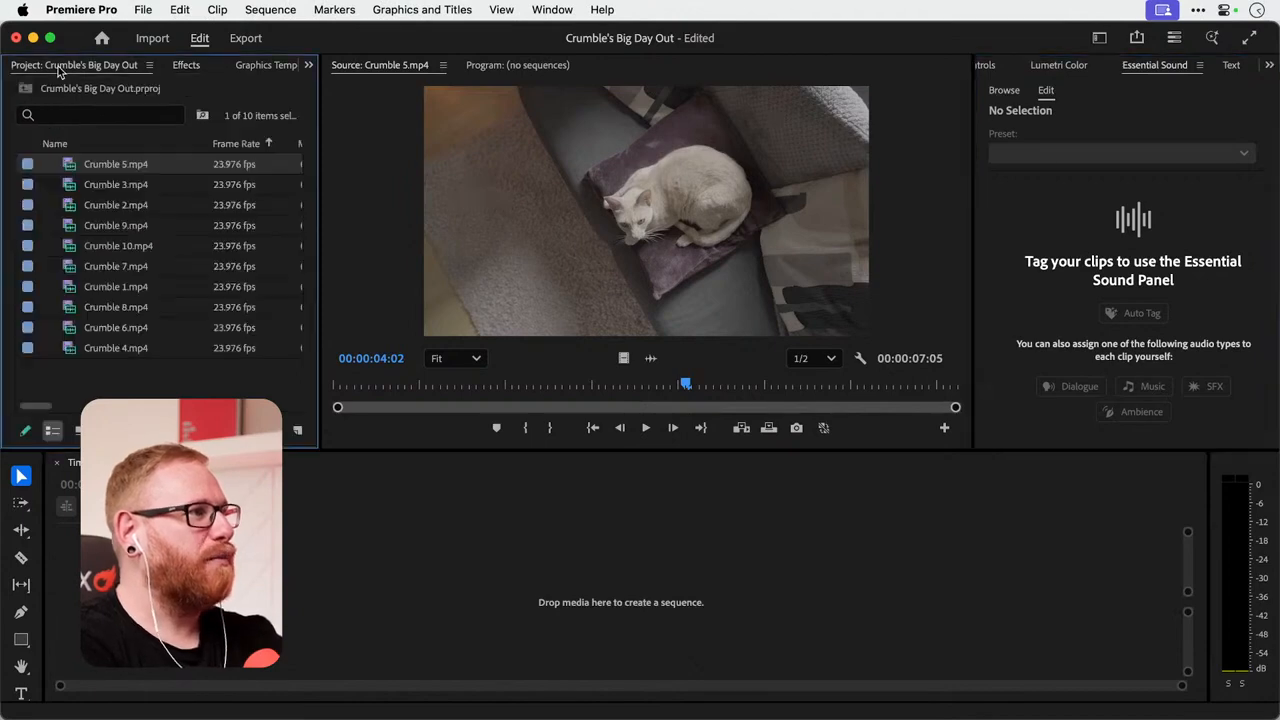
click(312, 69)
click(312, 69)
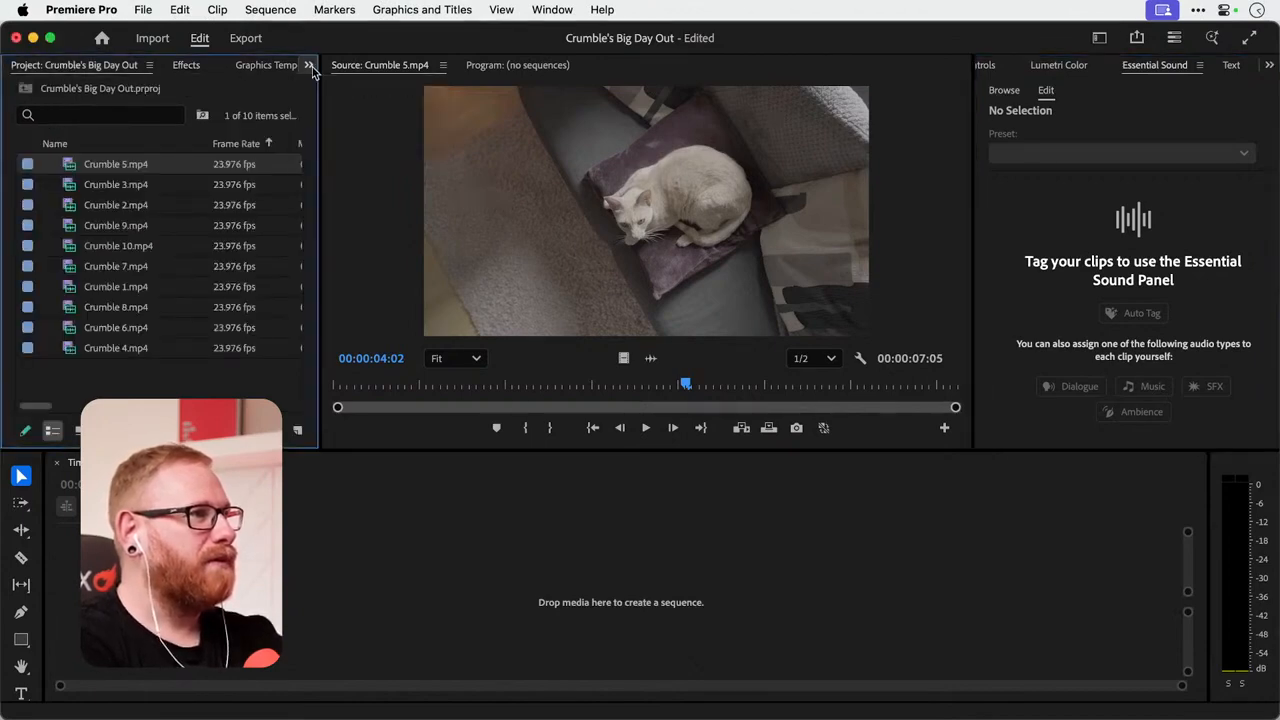
click(102, 148)
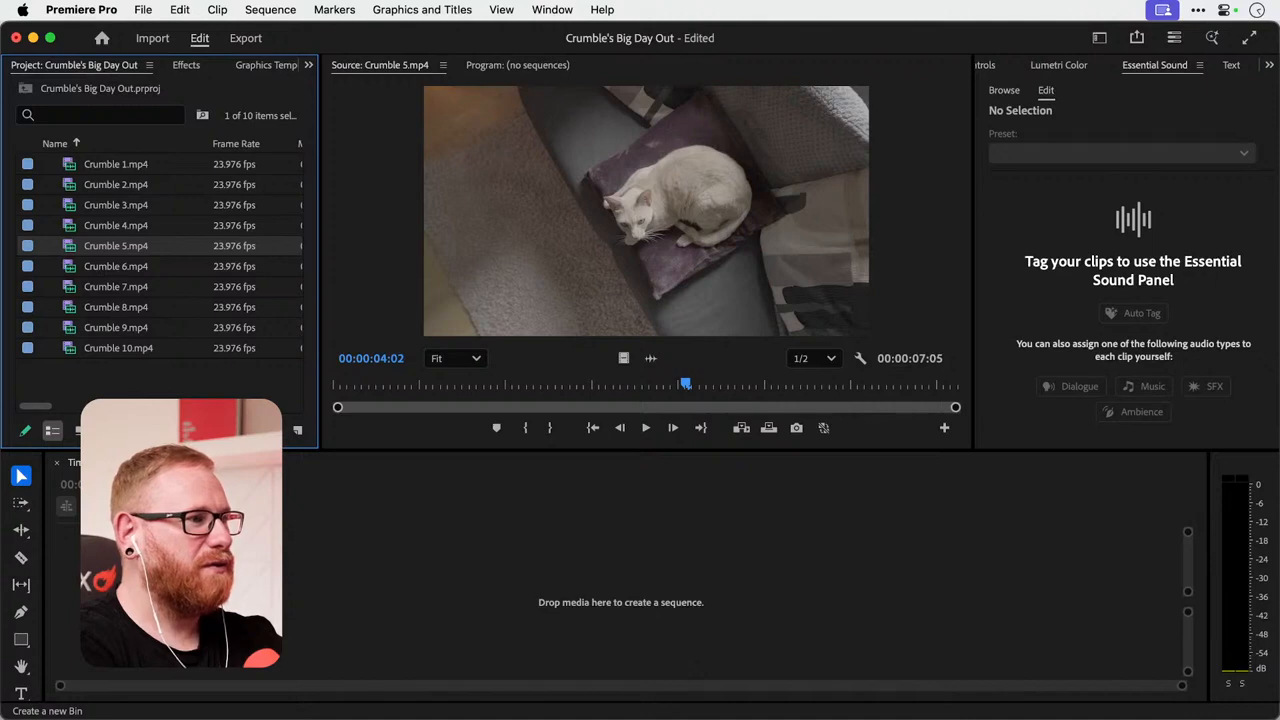
drag(320, 405, 372, 403)
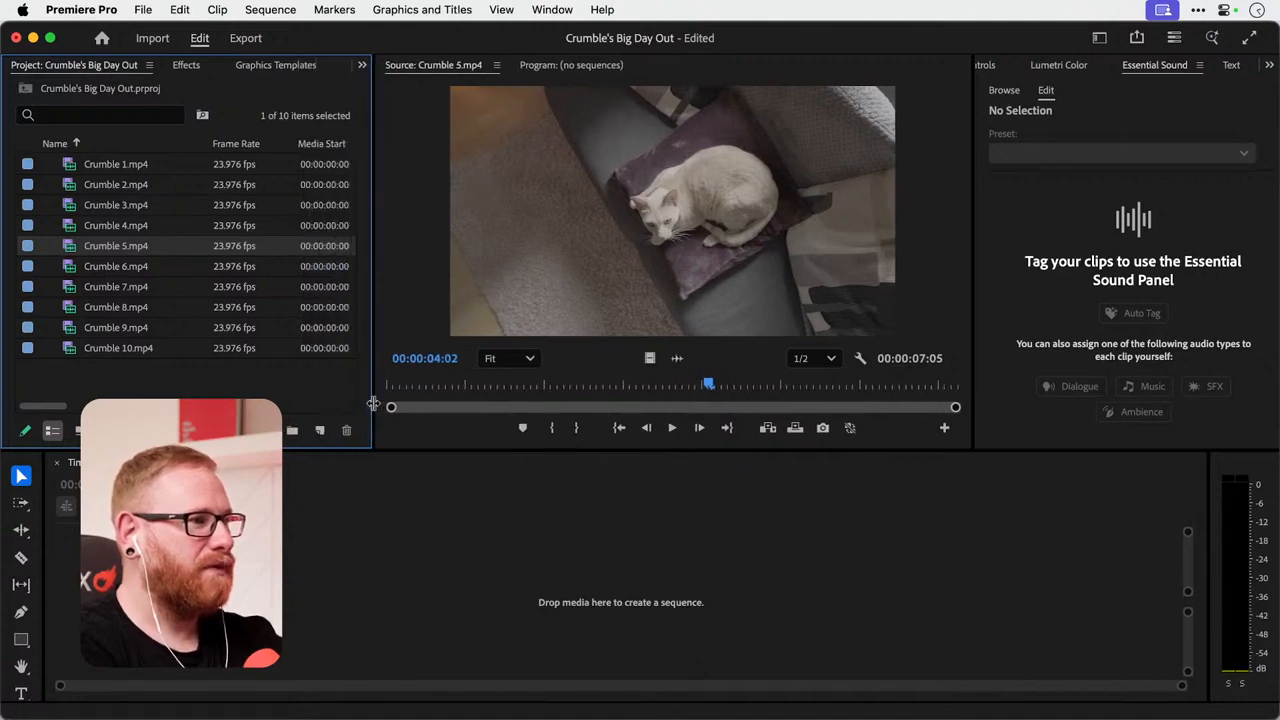
Create a bin named Footage and move Crumble 1.mp4 to Crumble 10.mp4 into it.
click(292, 430)
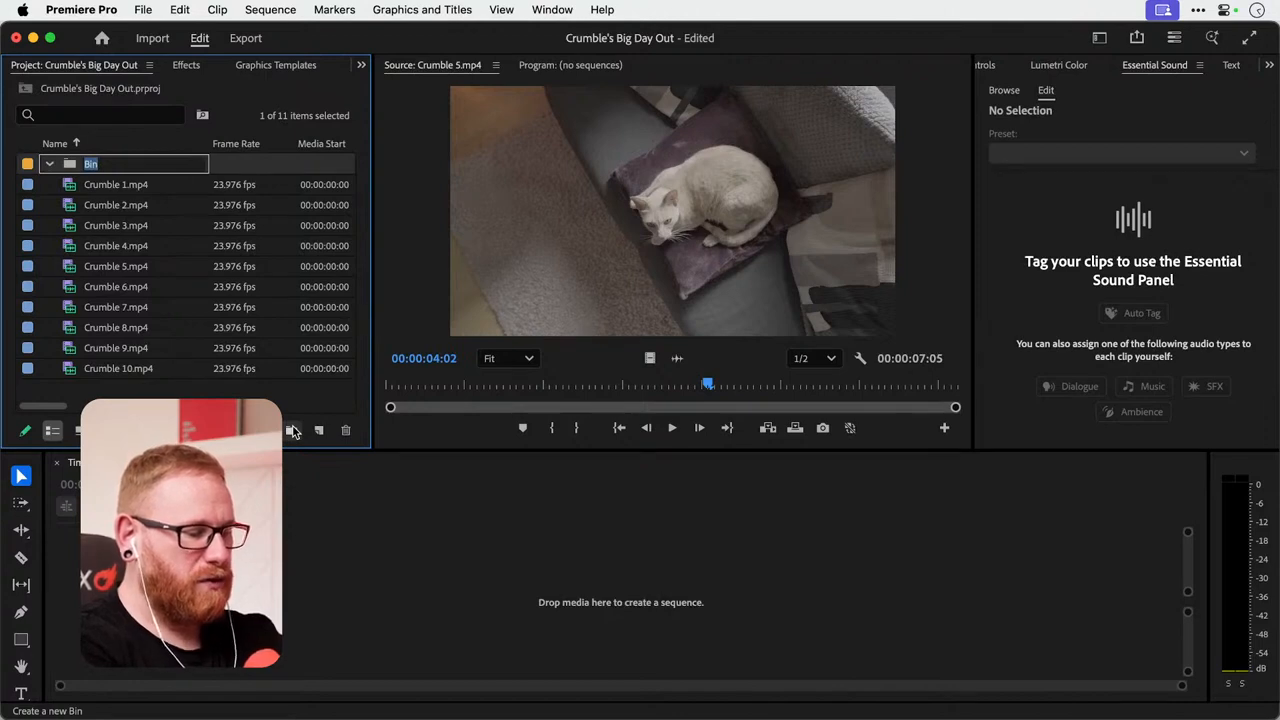
text(Footage)
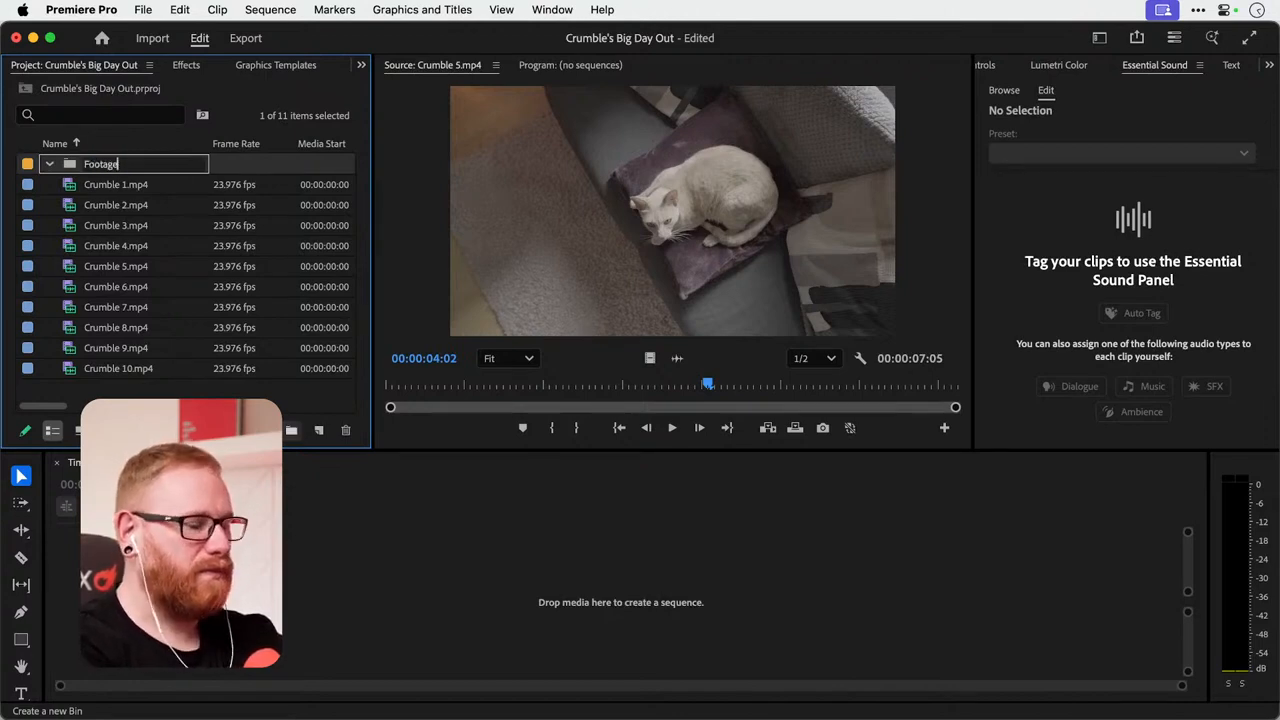
key(Tab)
click(110, 368)
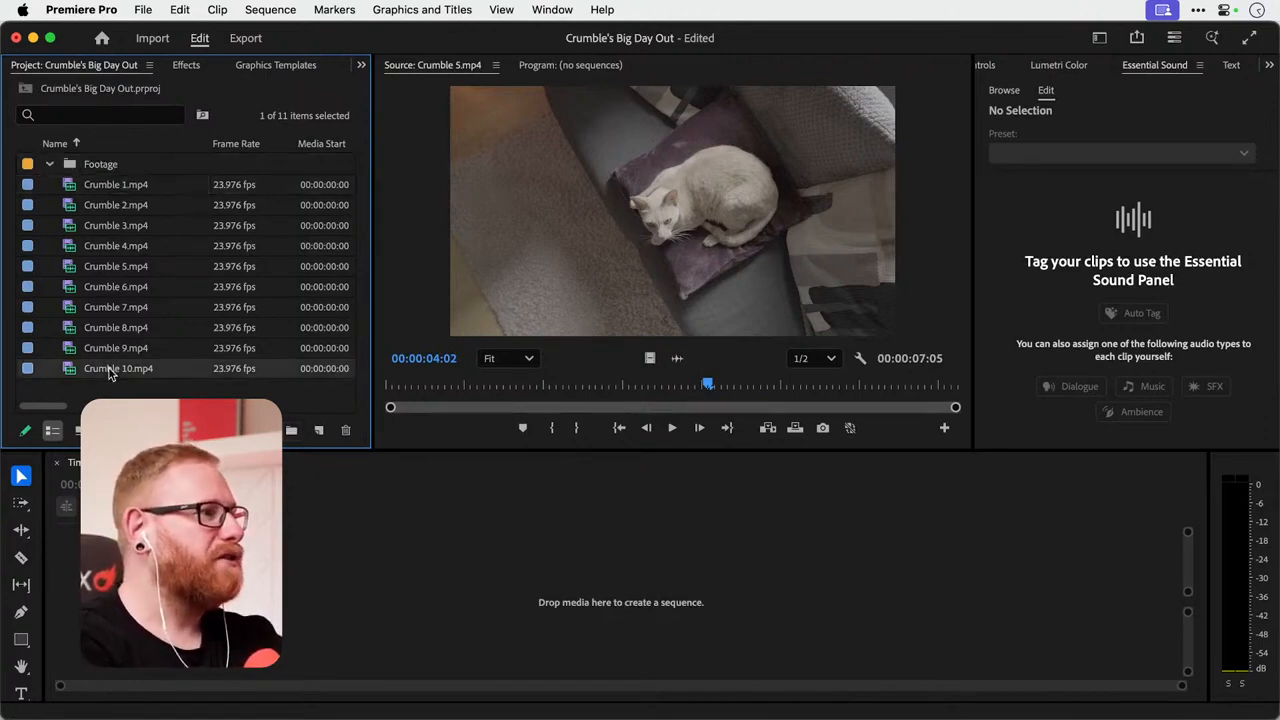
shift+click(105, 190)
drag(105, 190, 90, 164)
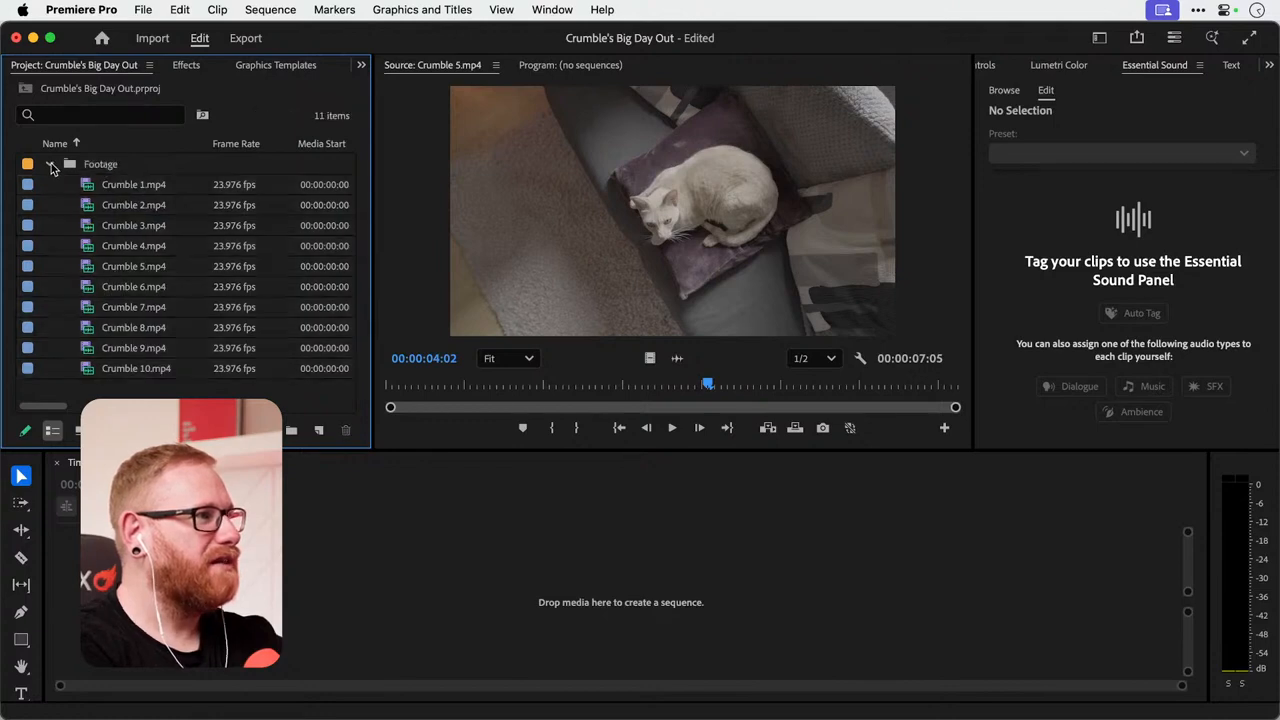
Change the Footage bin's label colour to pink, and expand the bin to list its clips.
click(51, 166)
right_click(95, 166)
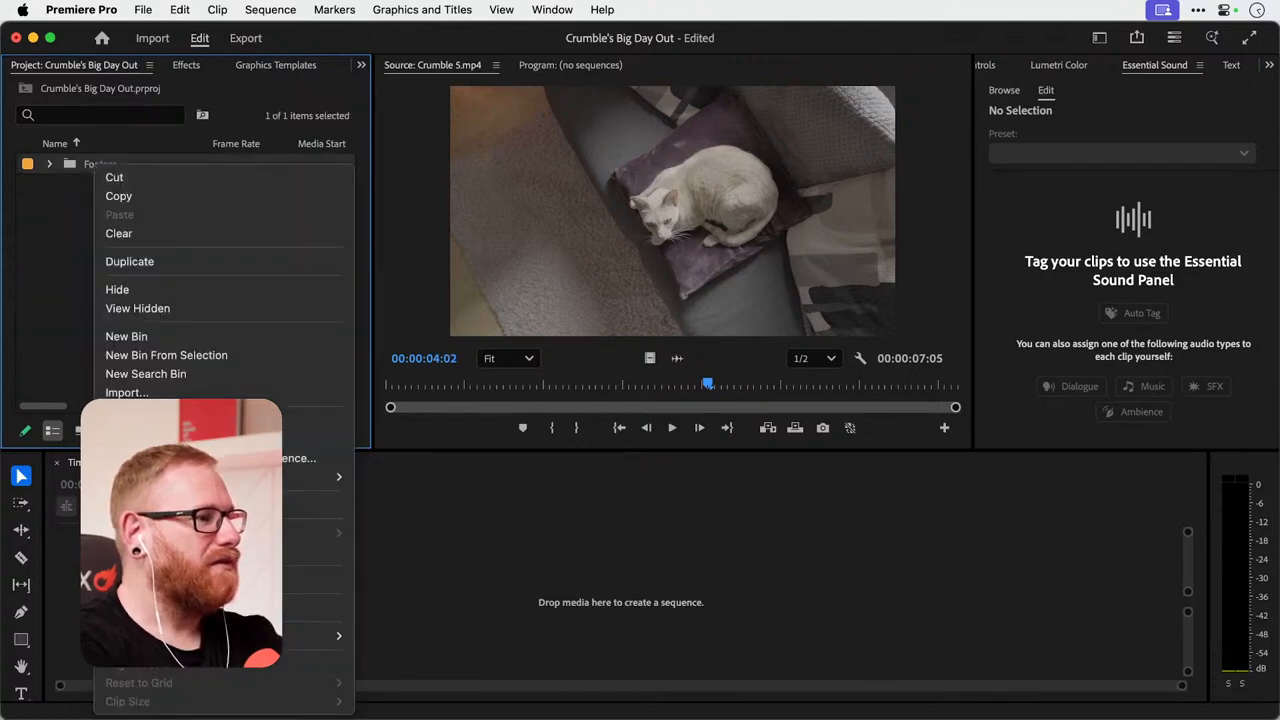
mouse_move(300, 636)
click(400, 531)
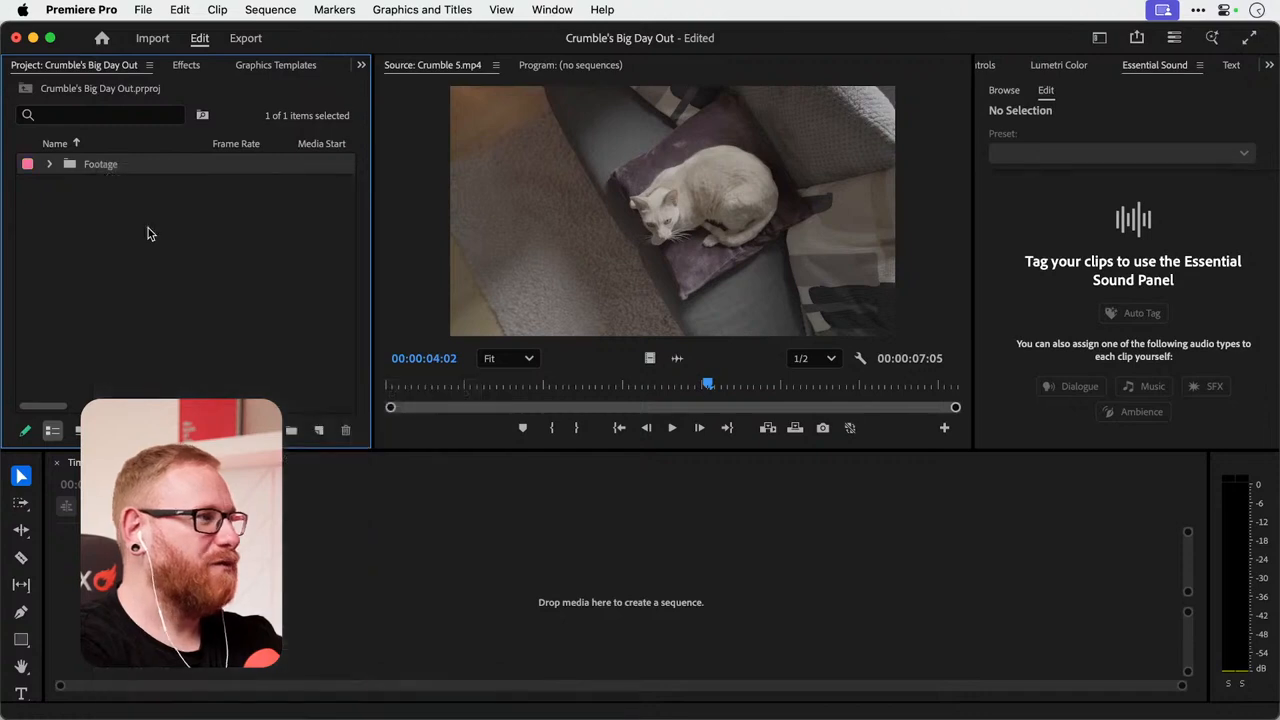
click(148, 230)
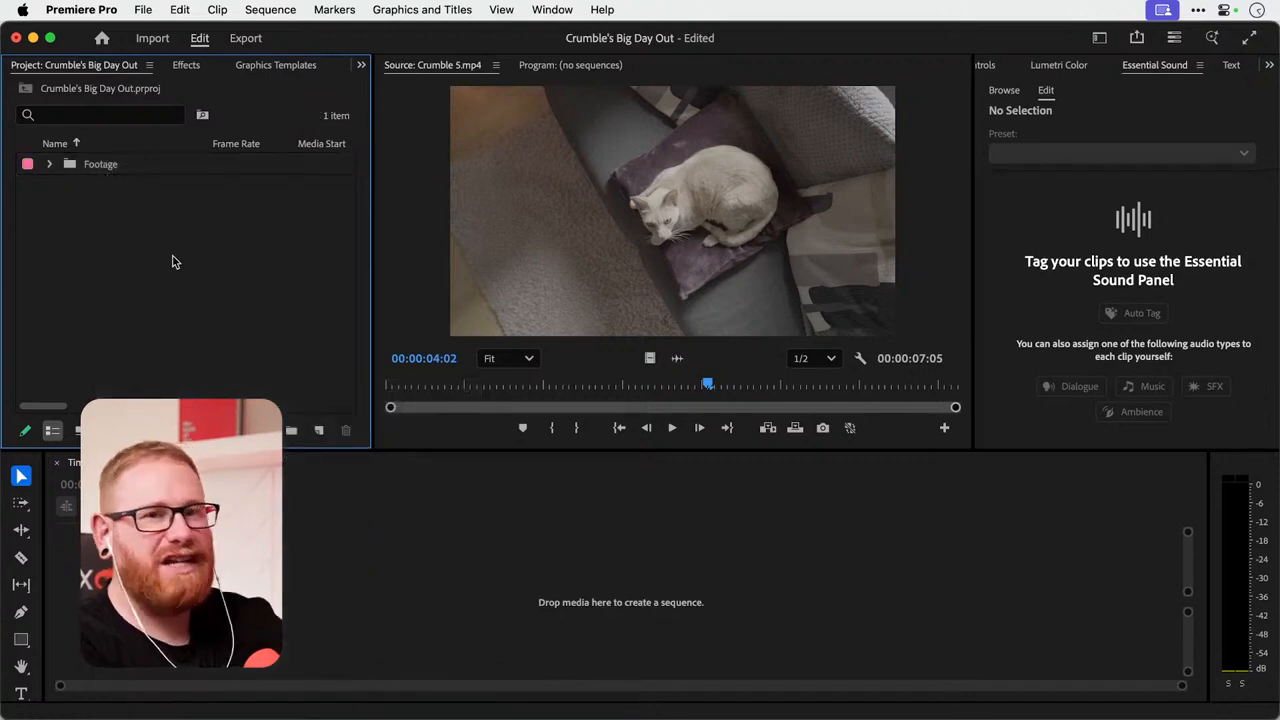
click(49, 164)
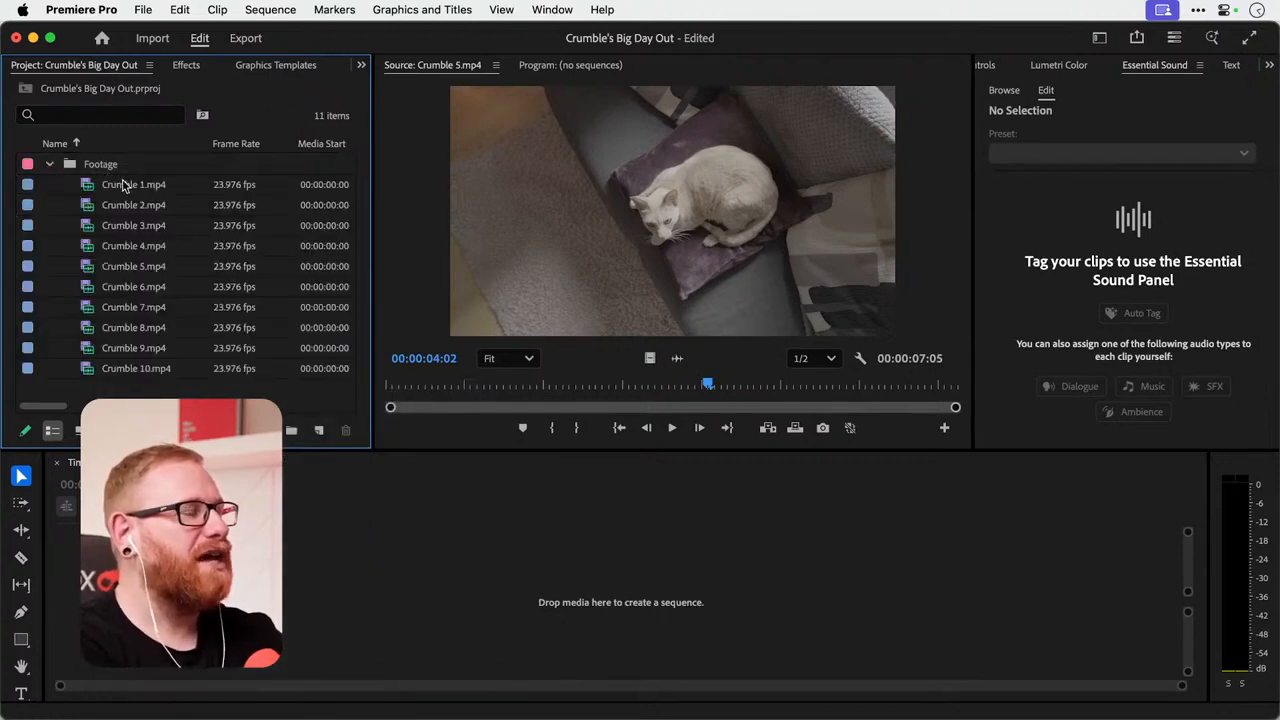
Try creating a sequence directly from Crumble 1.mp4 in the empty timeline, and undo it.
drag(123, 185, 379, 592)
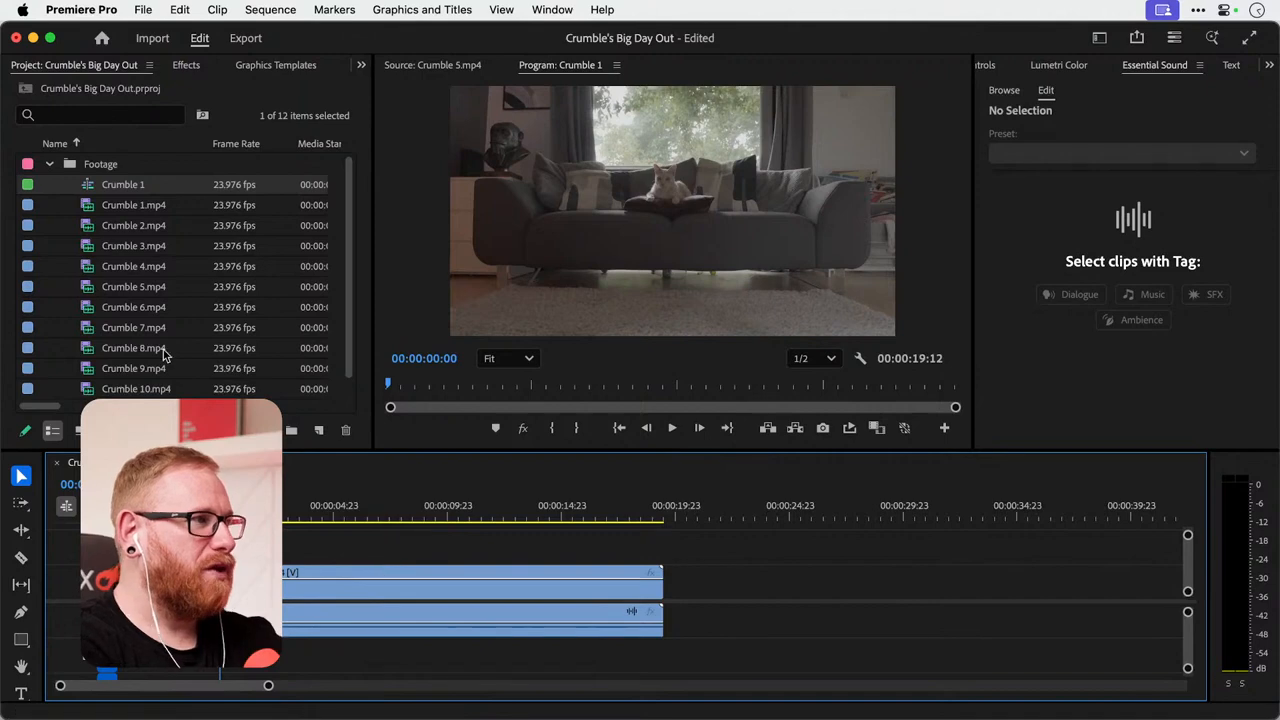
key(super+z)
key(super+z)
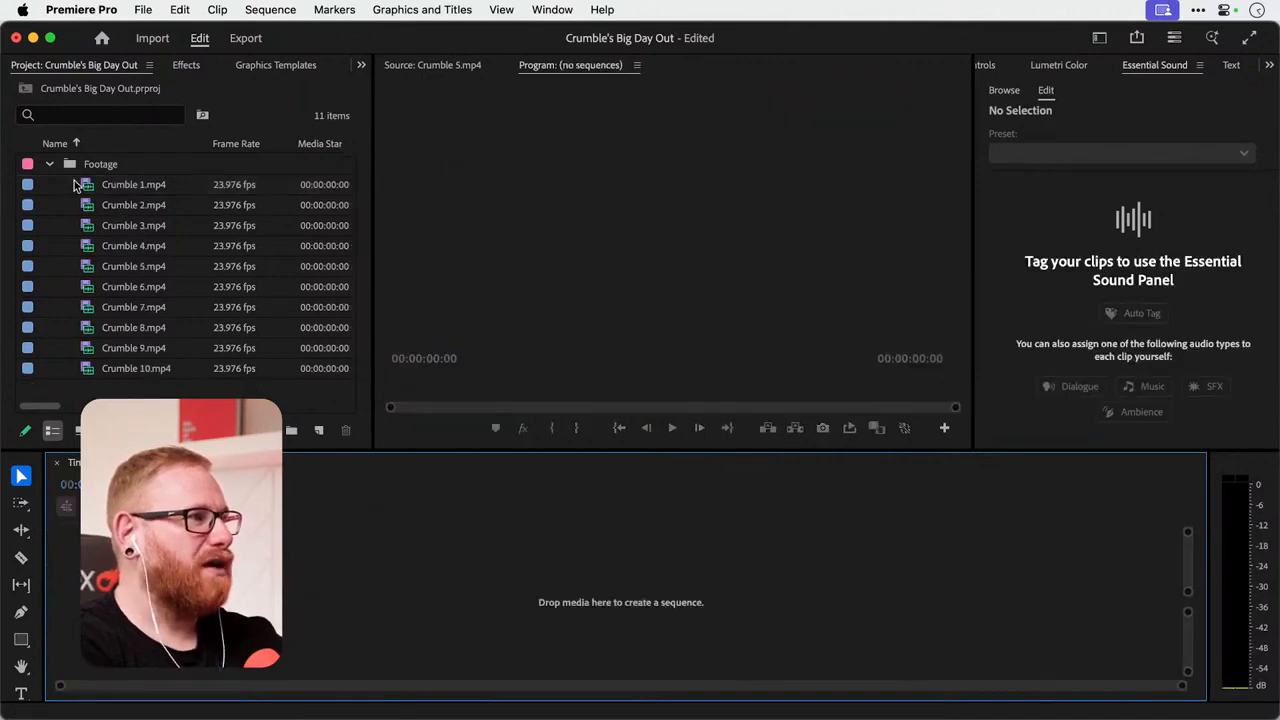
Start a new sequence and set its timebase to 24.00 frames/second in the sequence settings.
click(143, 10)
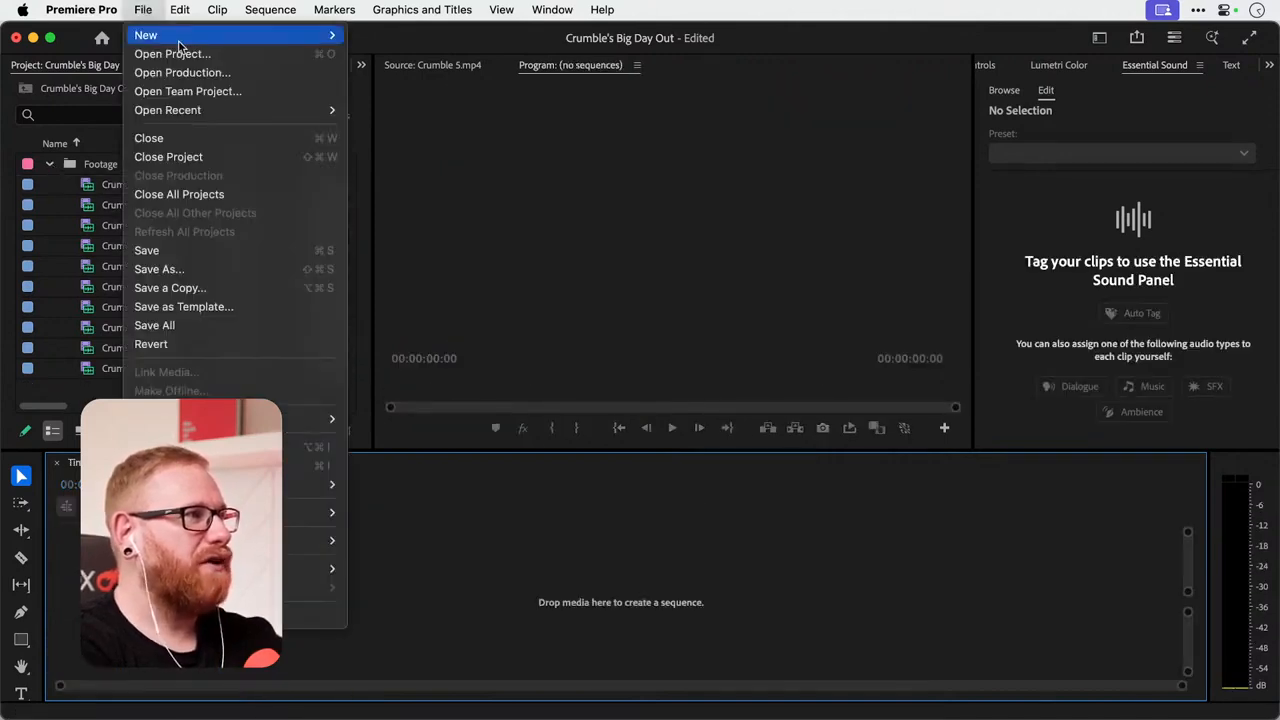
mouse_move(178, 38)
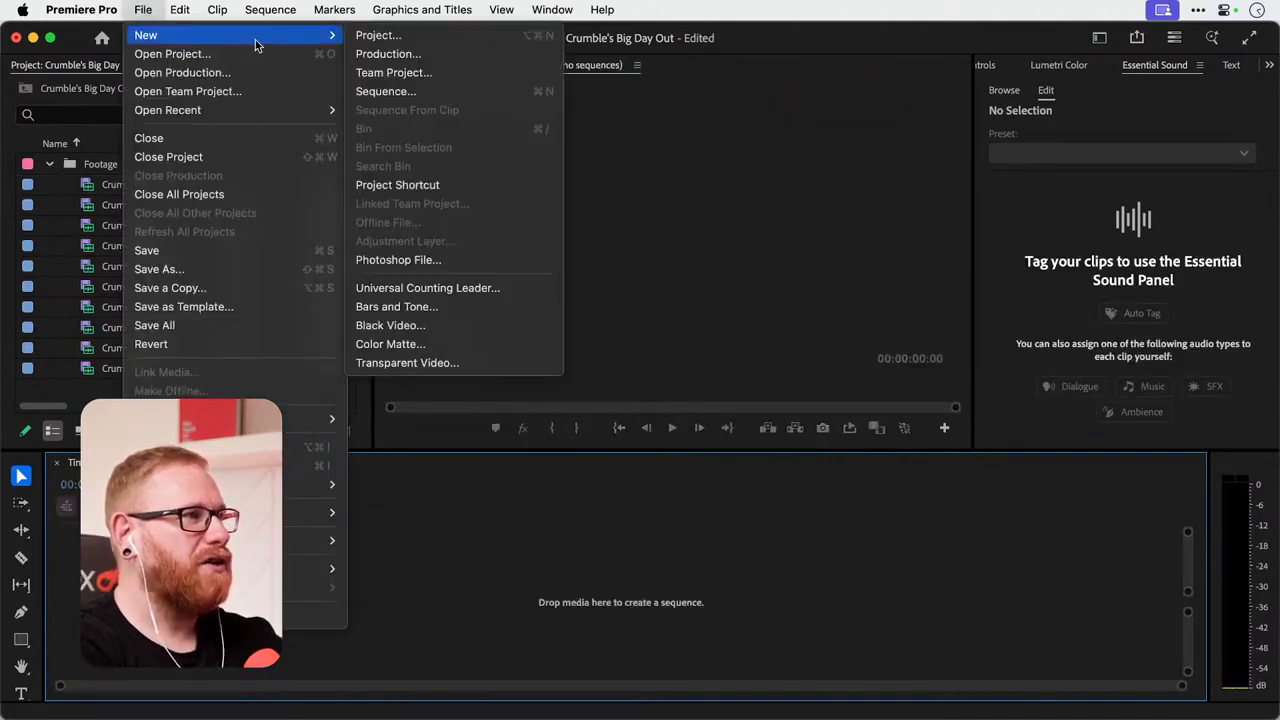
click(437, 92)
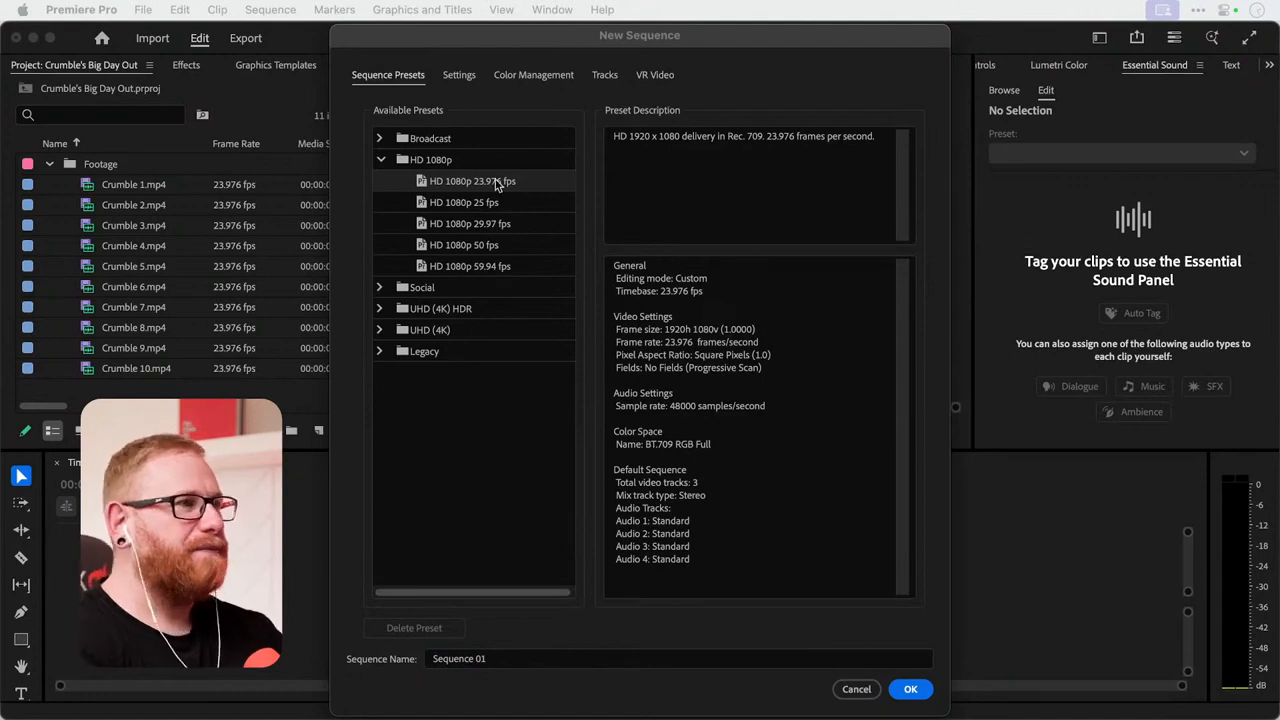
click(455, 66)
click(461, 76)
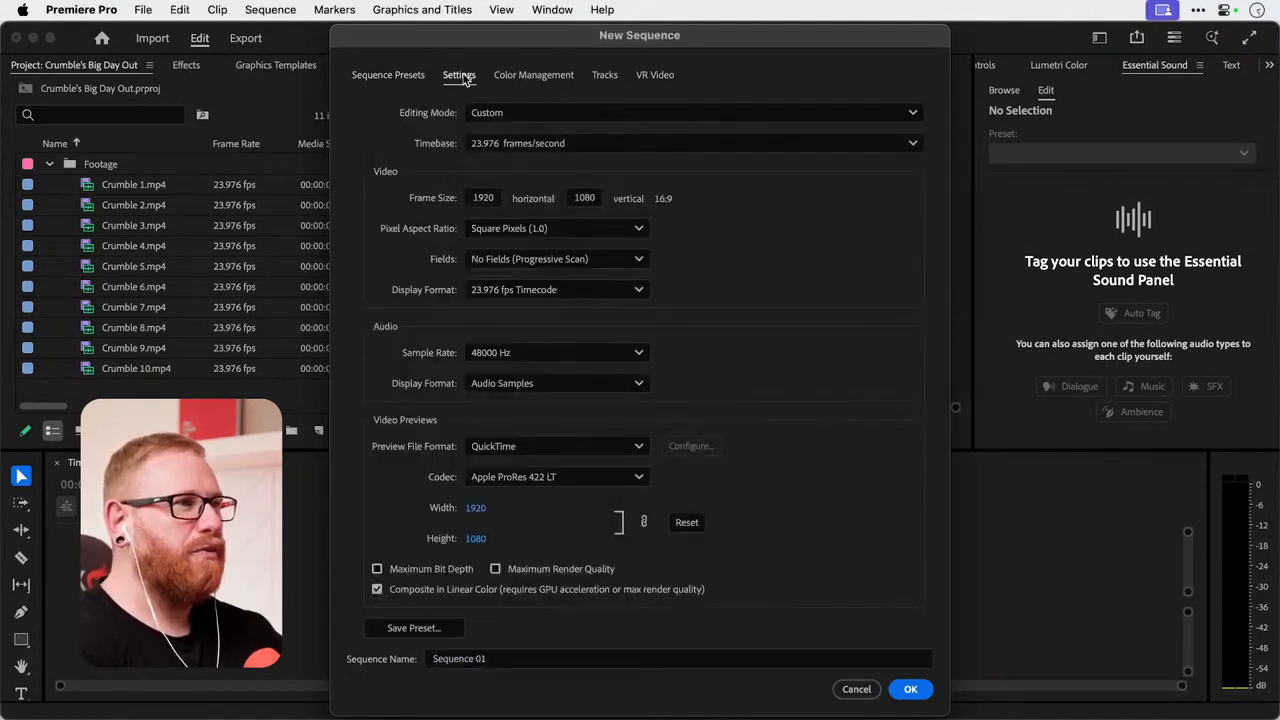
click(578, 145)
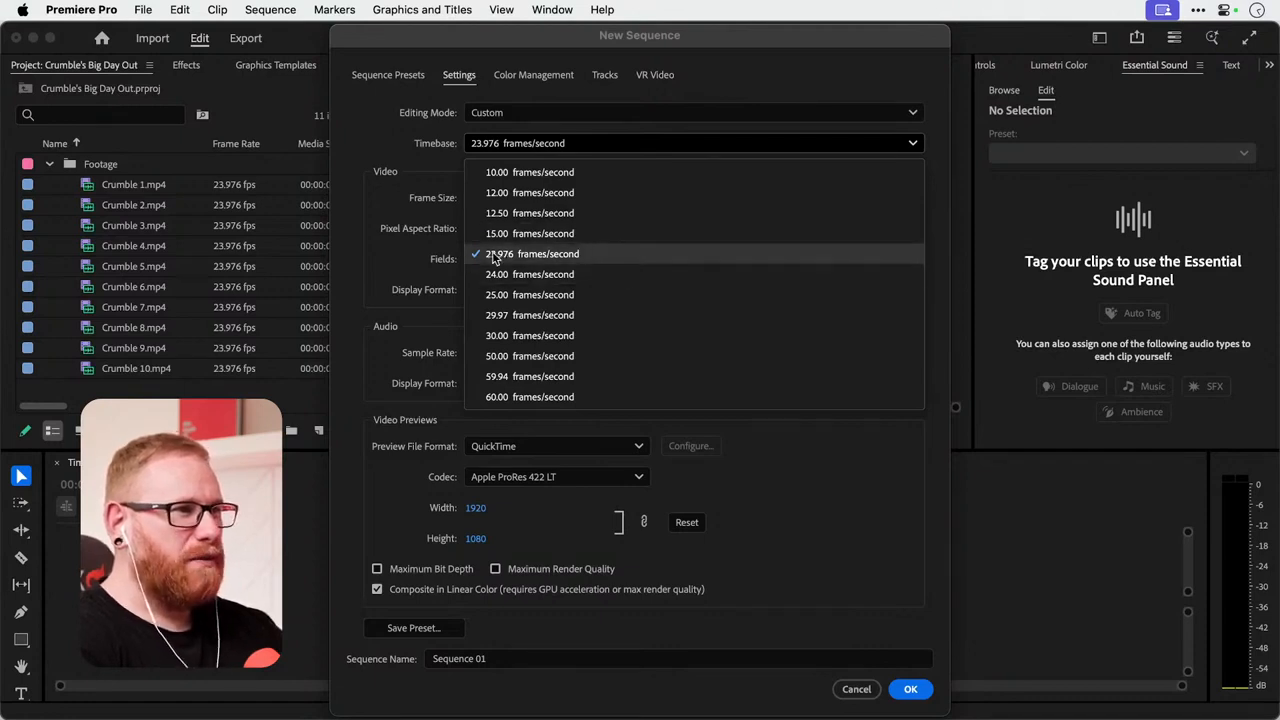
click(591, 276)
click(570, 150)
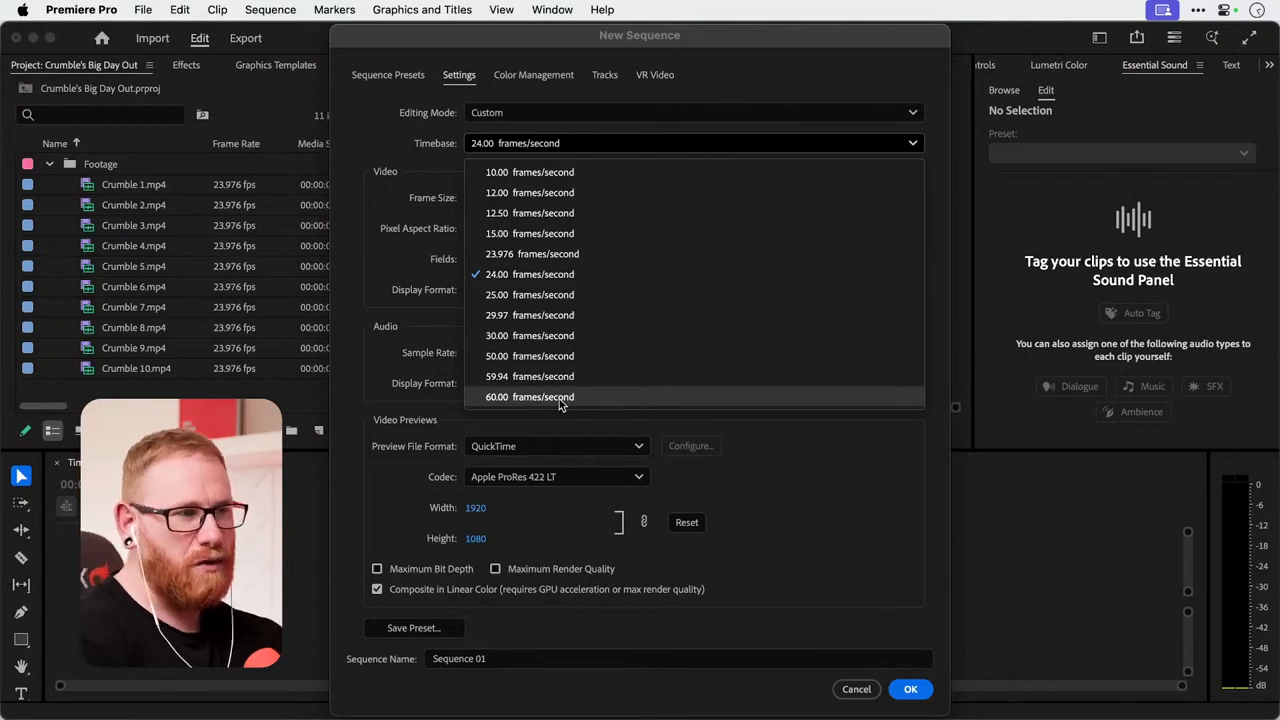
click(554, 276)
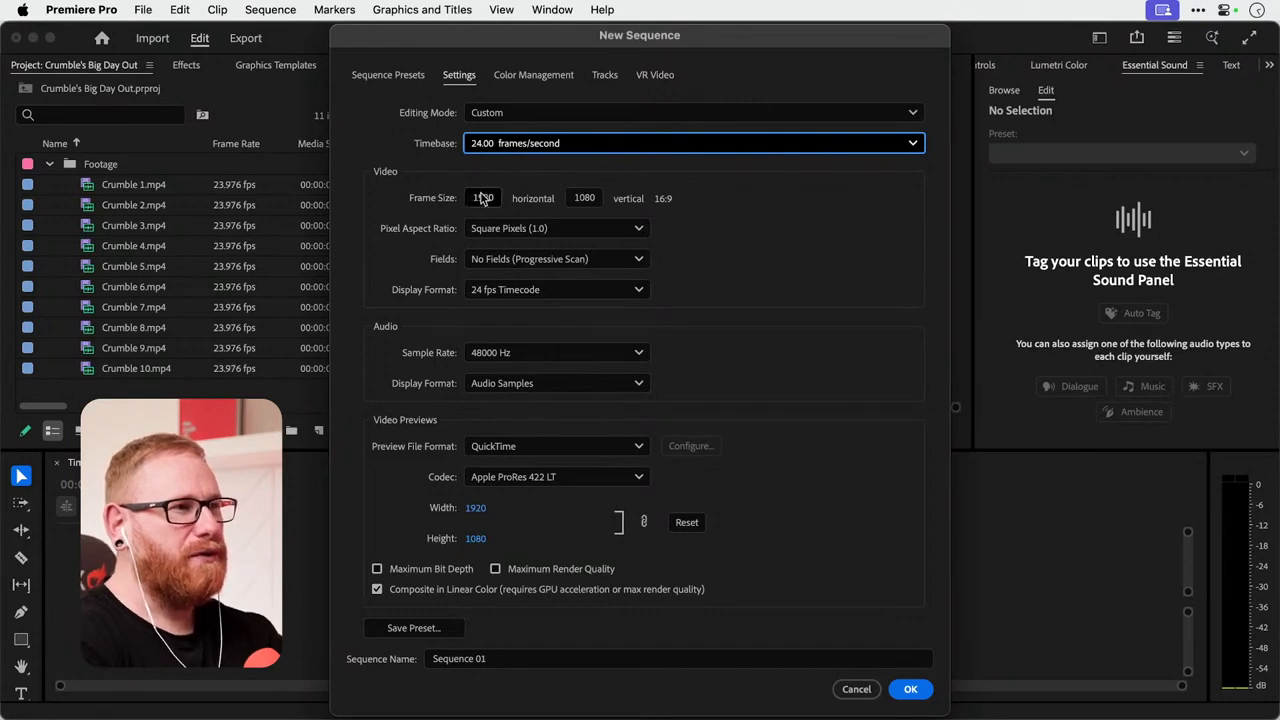
Check the video display format options and set the new sequence's audio sample rate to 44100 Hz.
click(540, 290)
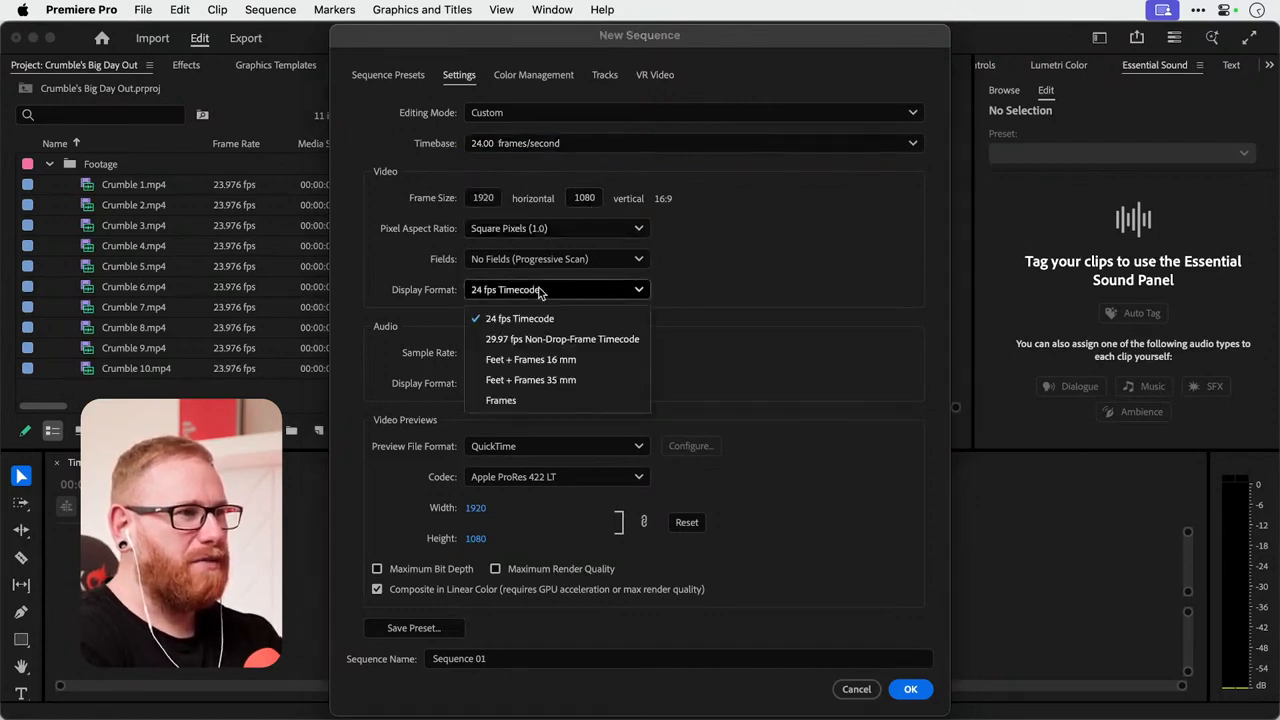
click(540, 290)
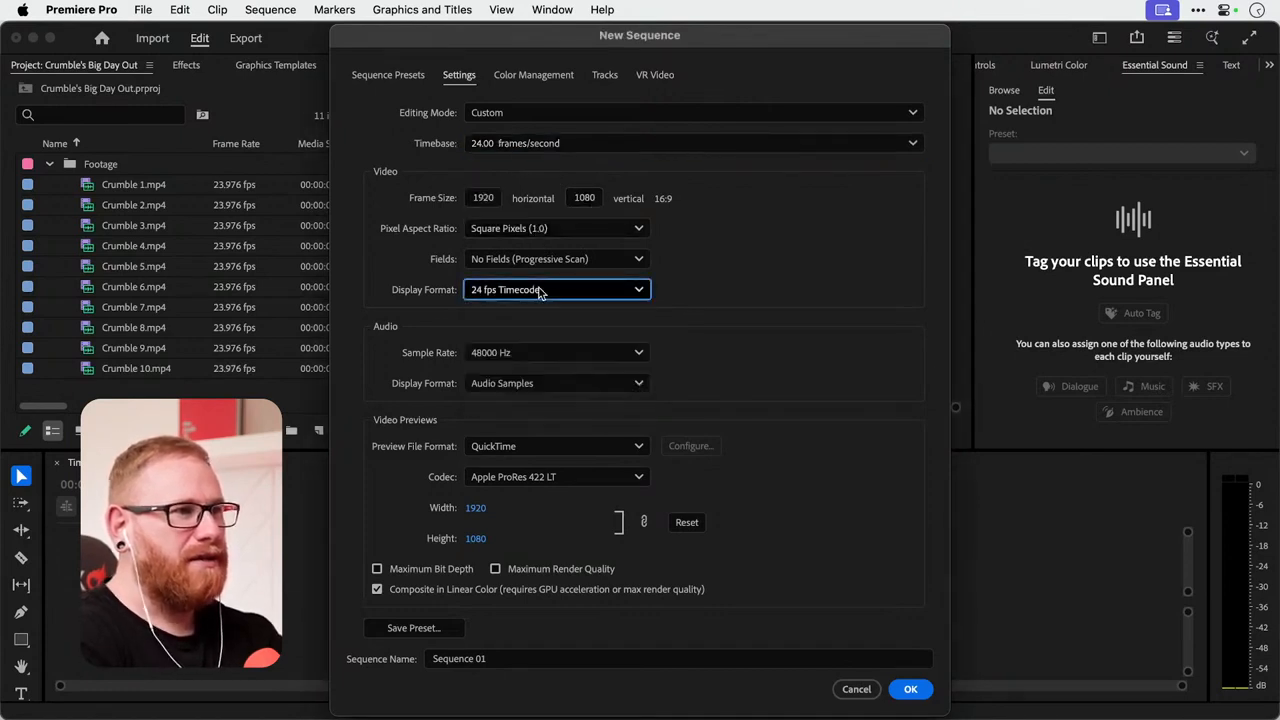
click(540, 358)
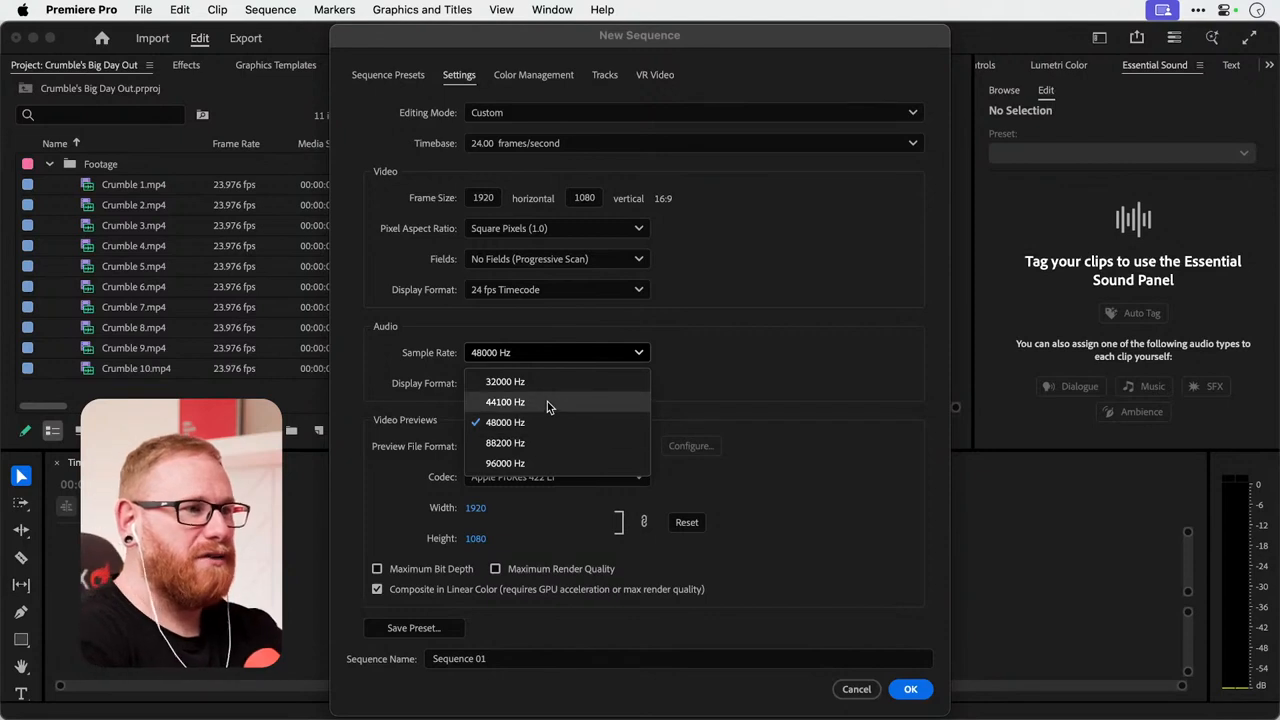
click(547, 401)
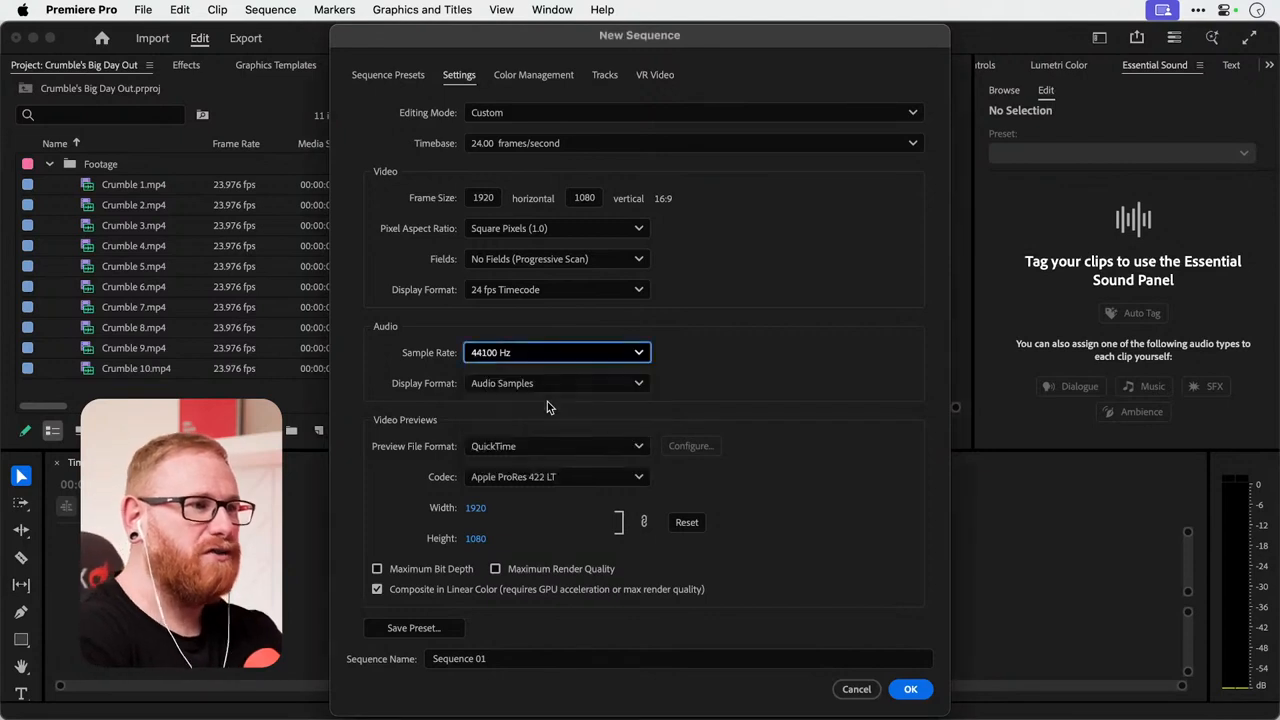
Set the sequence's video preview file format to I-Frame Only MPEG and reset the preview frame size.
click(632, 448)
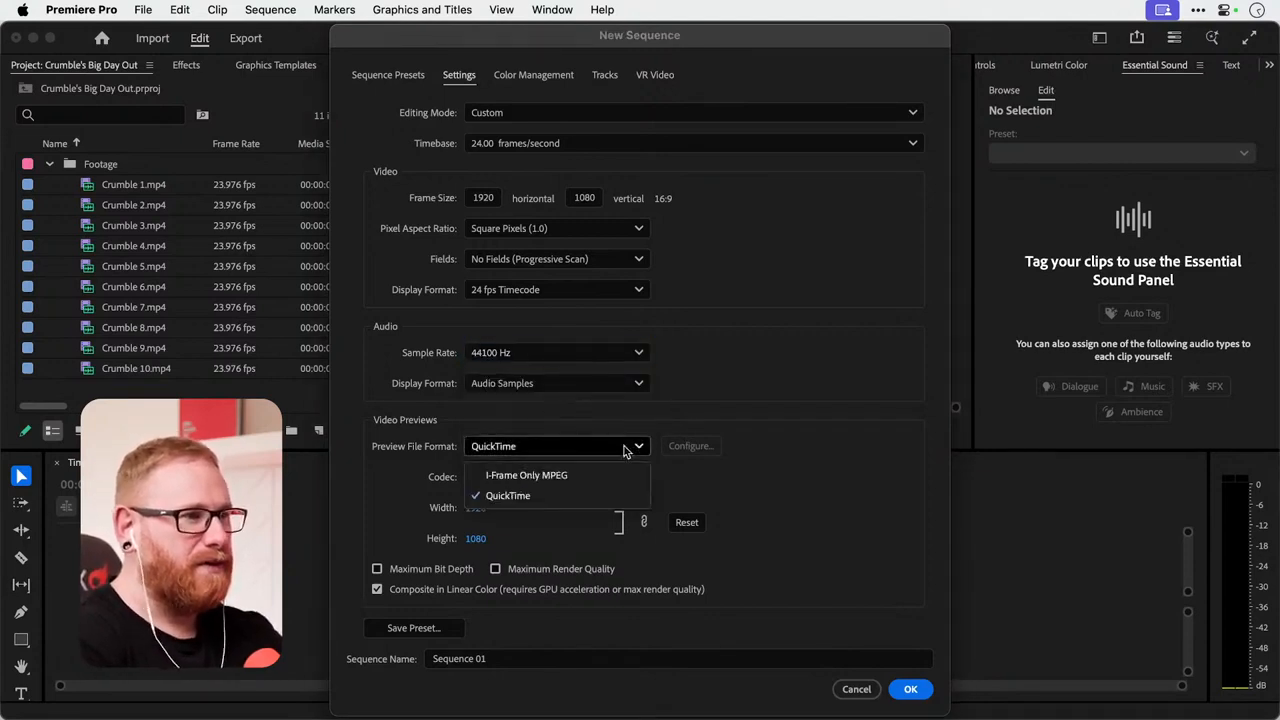
click(557, 477)
click(545, 446)
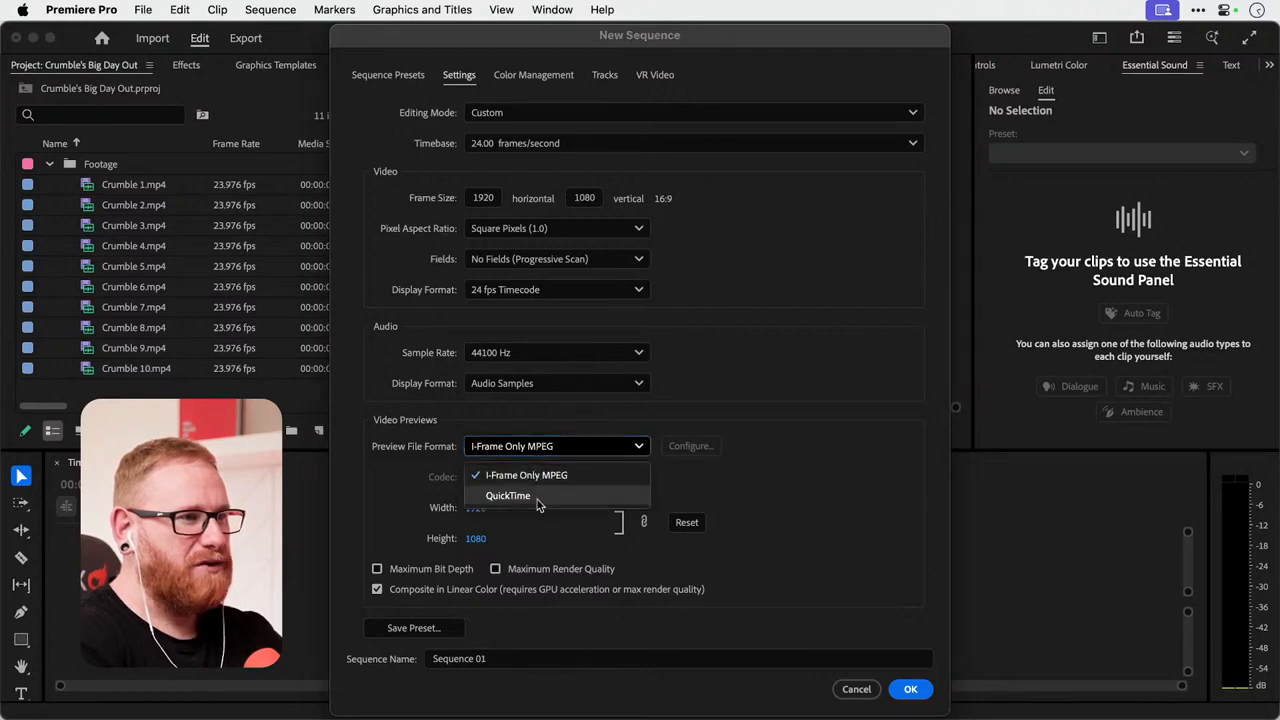
click(538, 497)
click(538, 448)
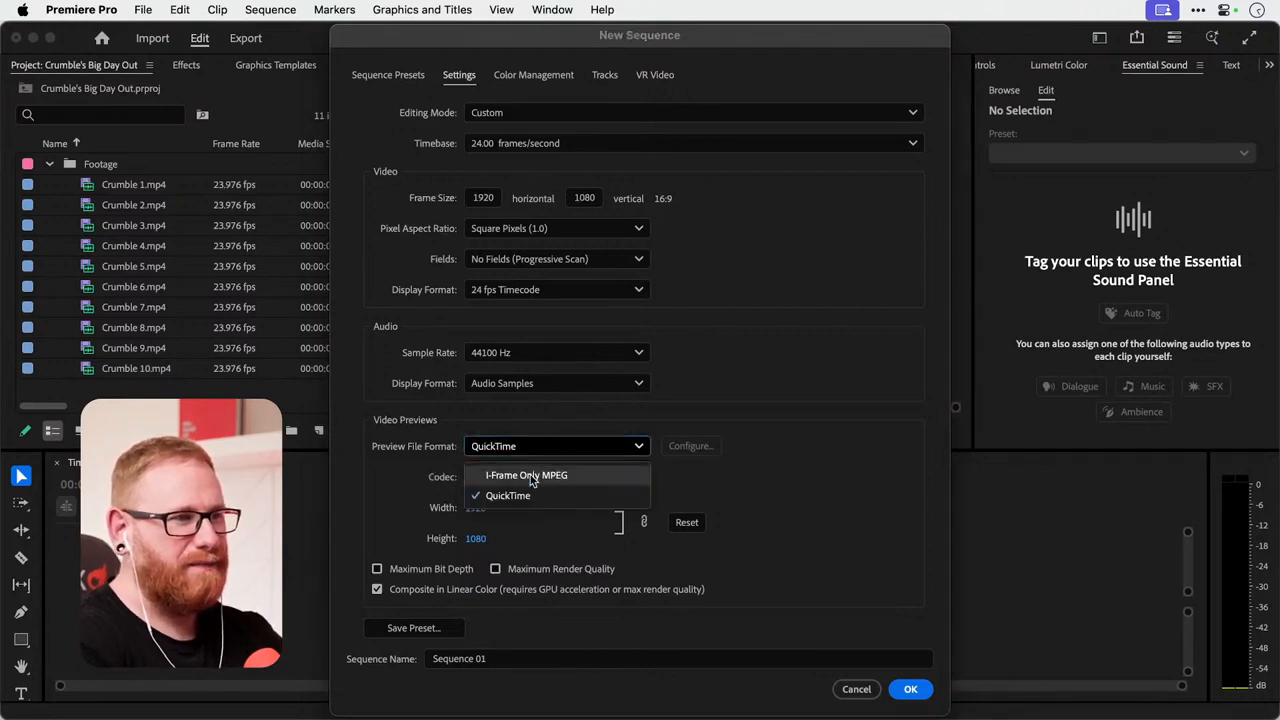
click(532, 478)
click(690, 525)
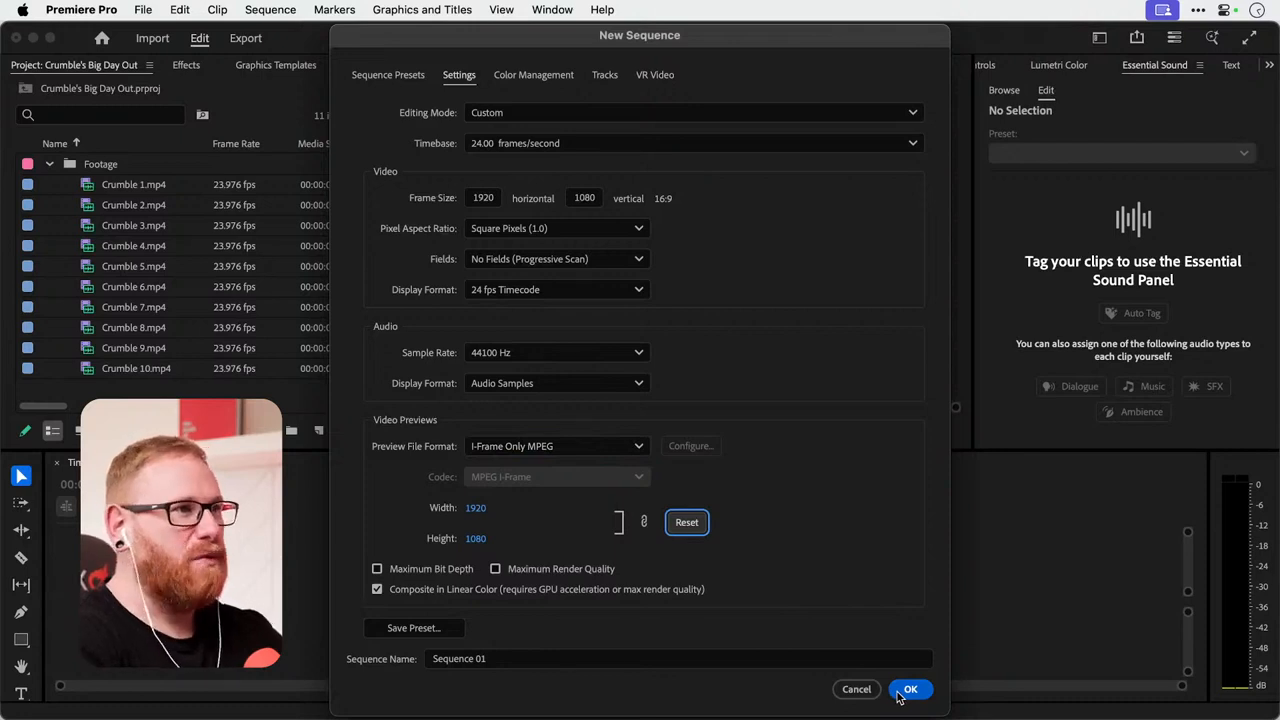
Review the color setup options, keep Direct Rec. 709 (SDR), and create the sequence.
click(556, 79)
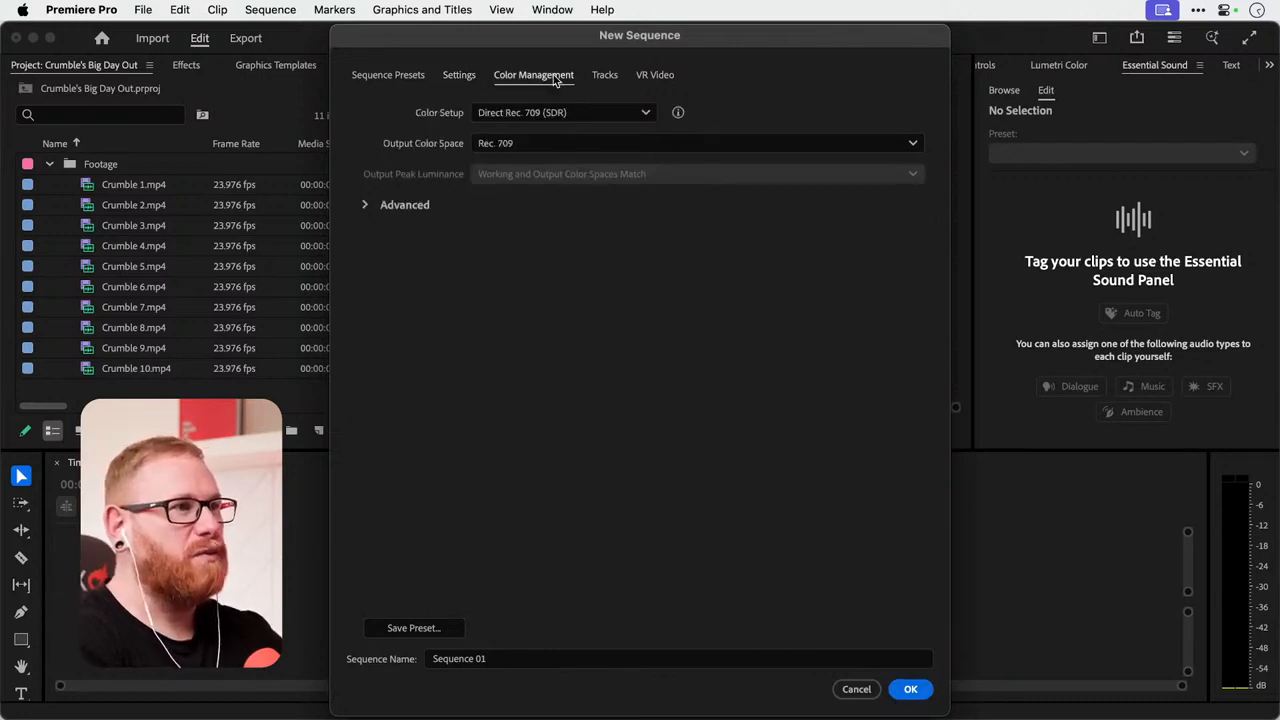
click(541, 113)
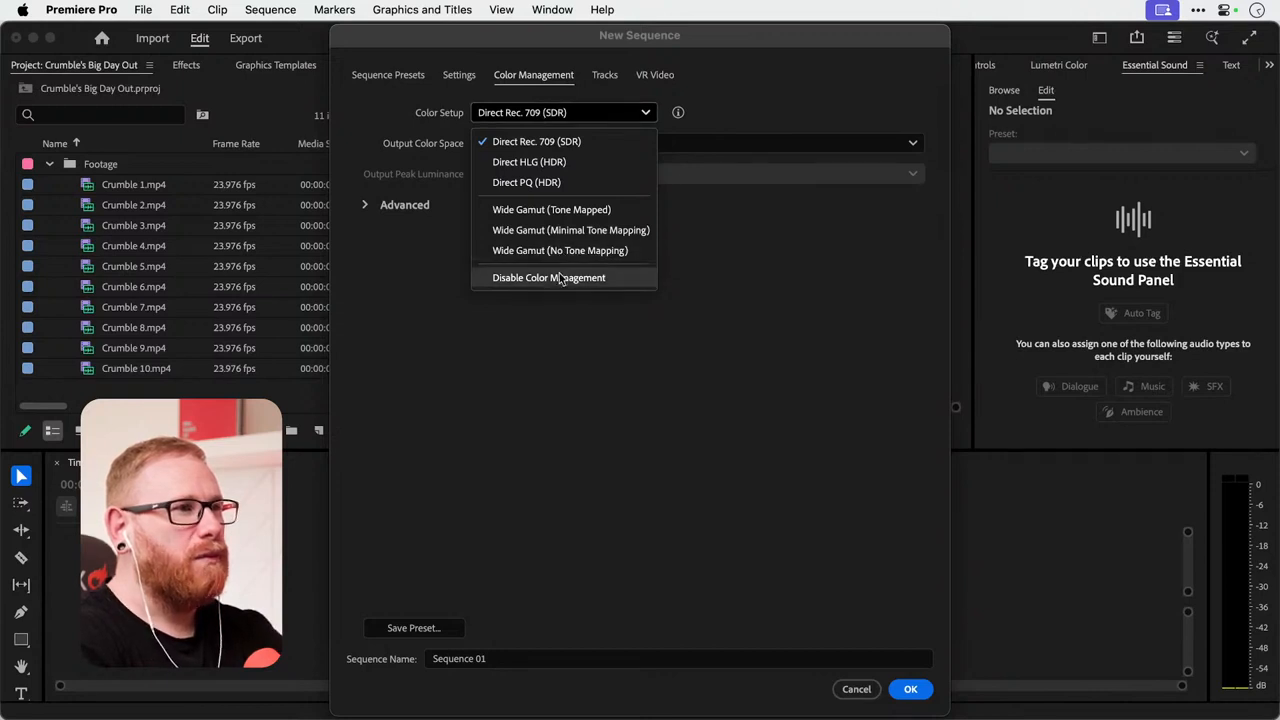
click(736, 286)
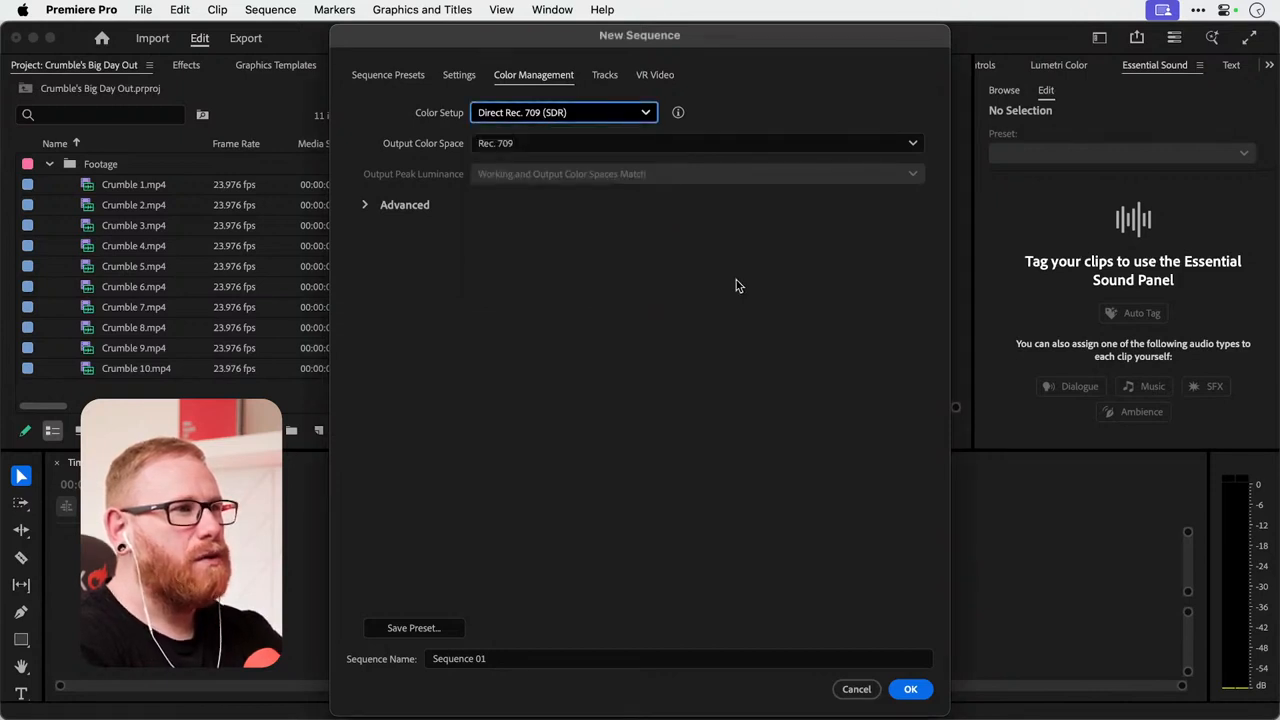
click(908, 688)
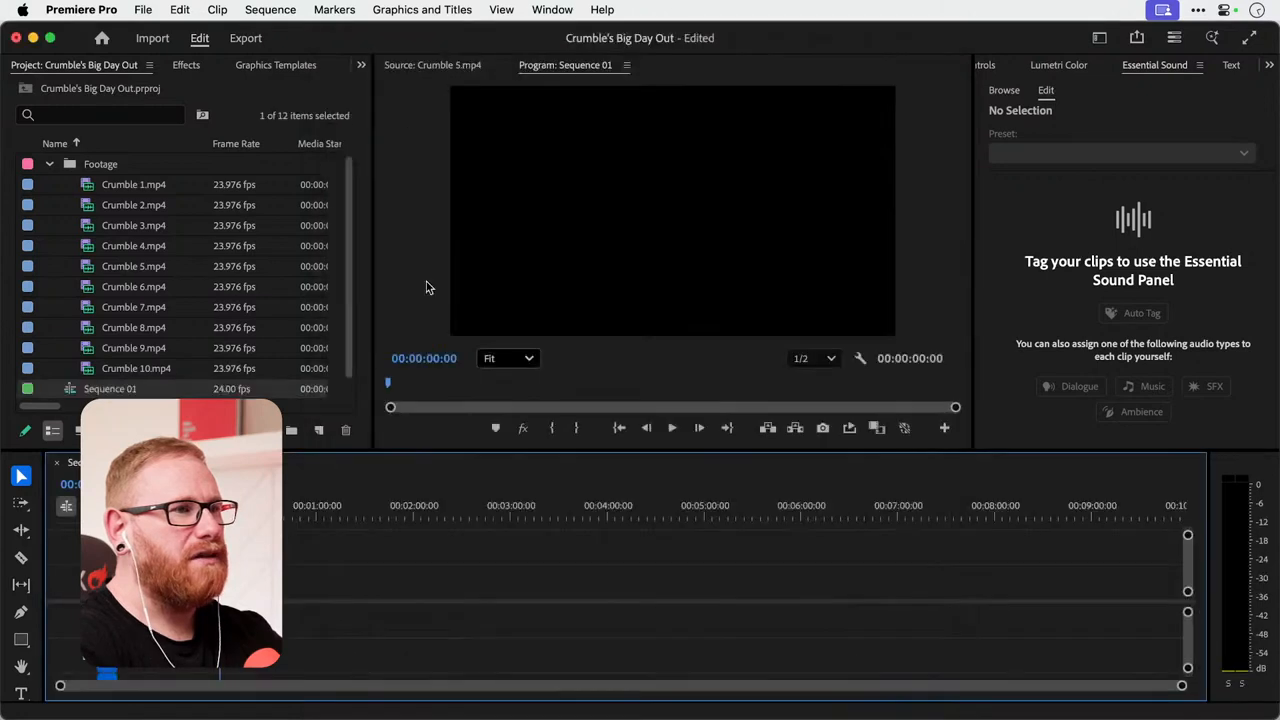
Open Crumble 1.mp4 and Crumble 2.mp4 one after the other in the Source monitor to compare the shots.
double_click(88, 187)
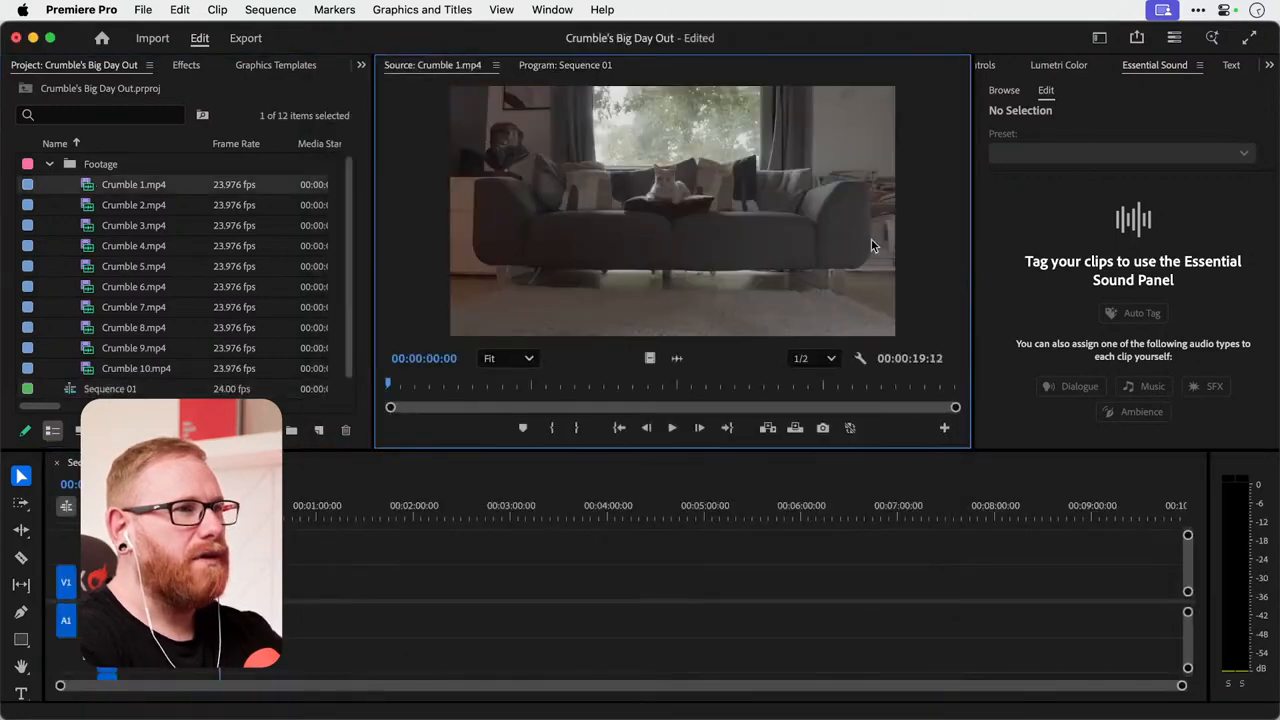
double_click(88, 206)
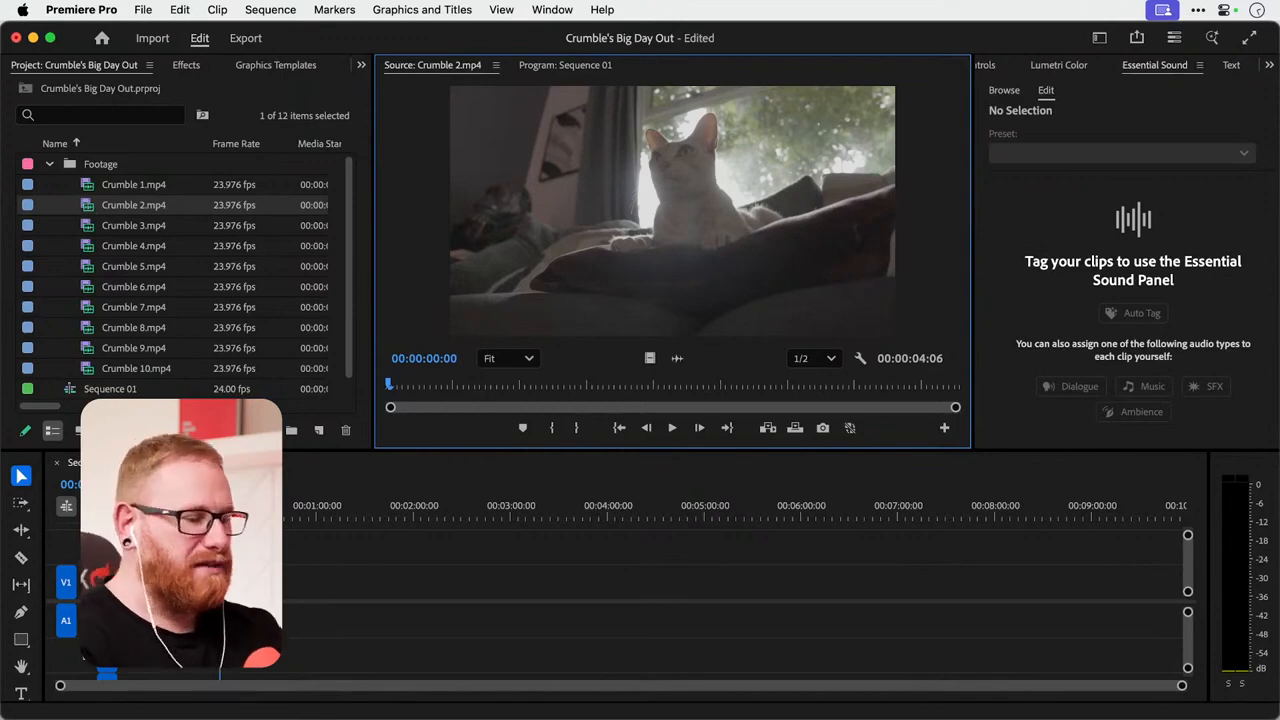
Switch to Illustrator, create a blank document, and sketch a camera box with two lines fanning upward from it using the Pencil tool.
key(super+Tab)
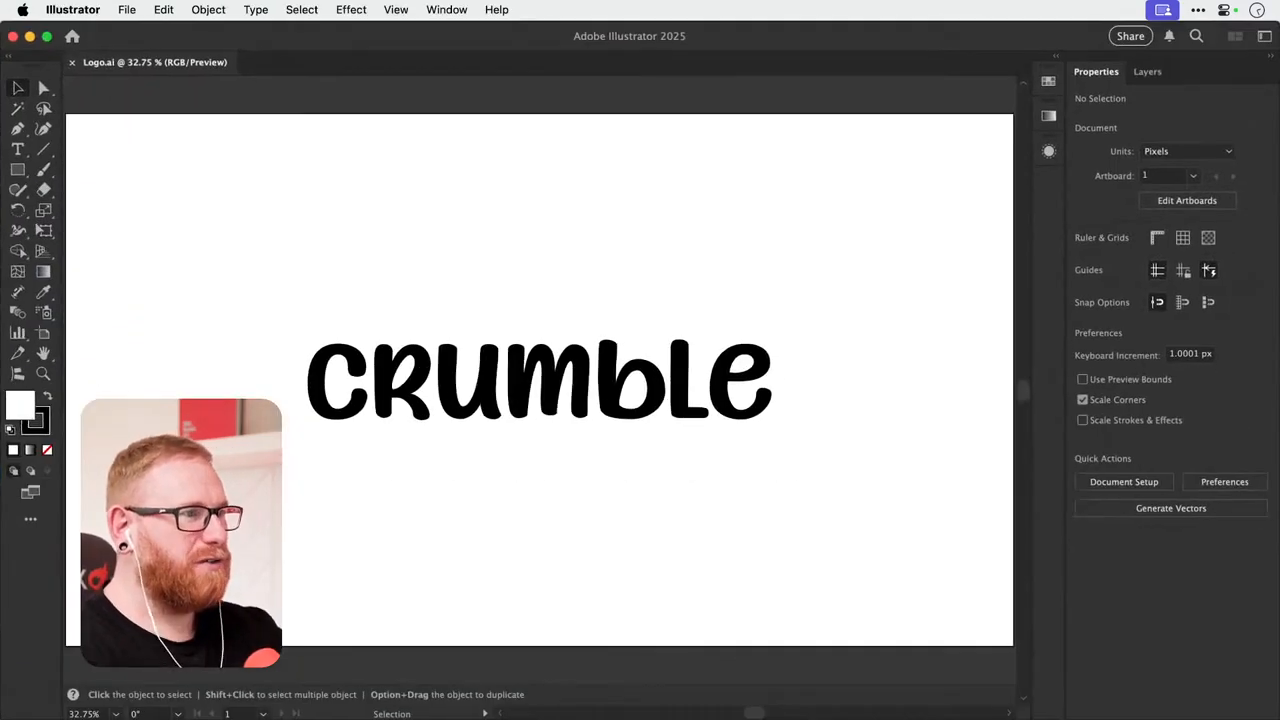
key(super+alt+n)
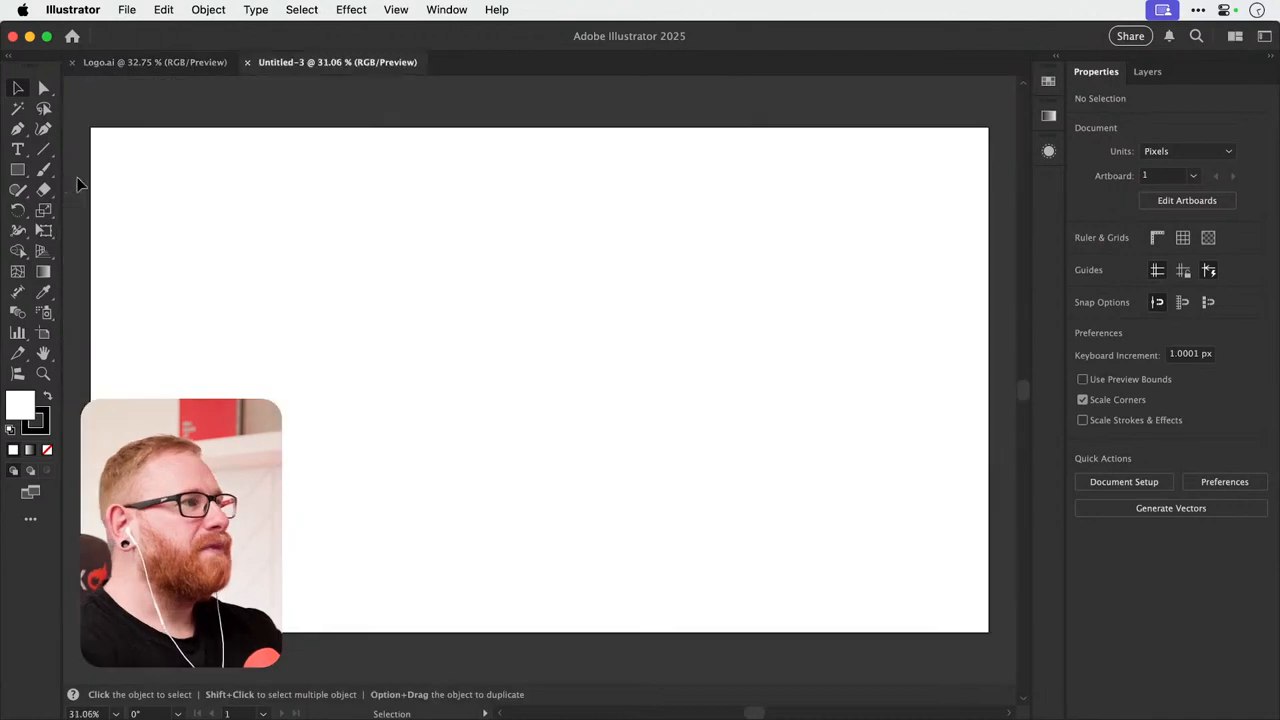
key(n)
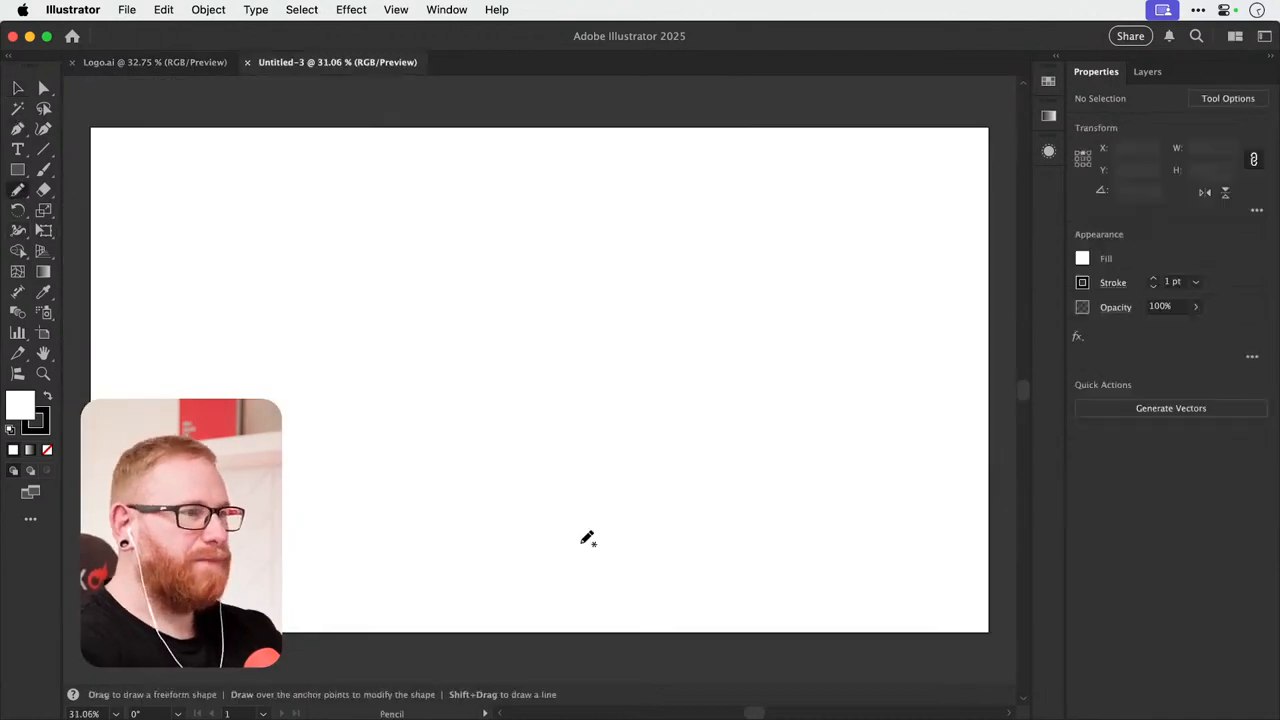
mouse_move(282, 565)
mouse_down()
mouse_move(340, 526)
mouse_move(272, 516)
mouse_move(214, 337)
mouse_move(180, 278)
mouse_up()
key(super+shift+a)
drag(293, 518, 377, 280)
Move the whole camera sketch to the middle of the artboard and deselect it.
key(v)
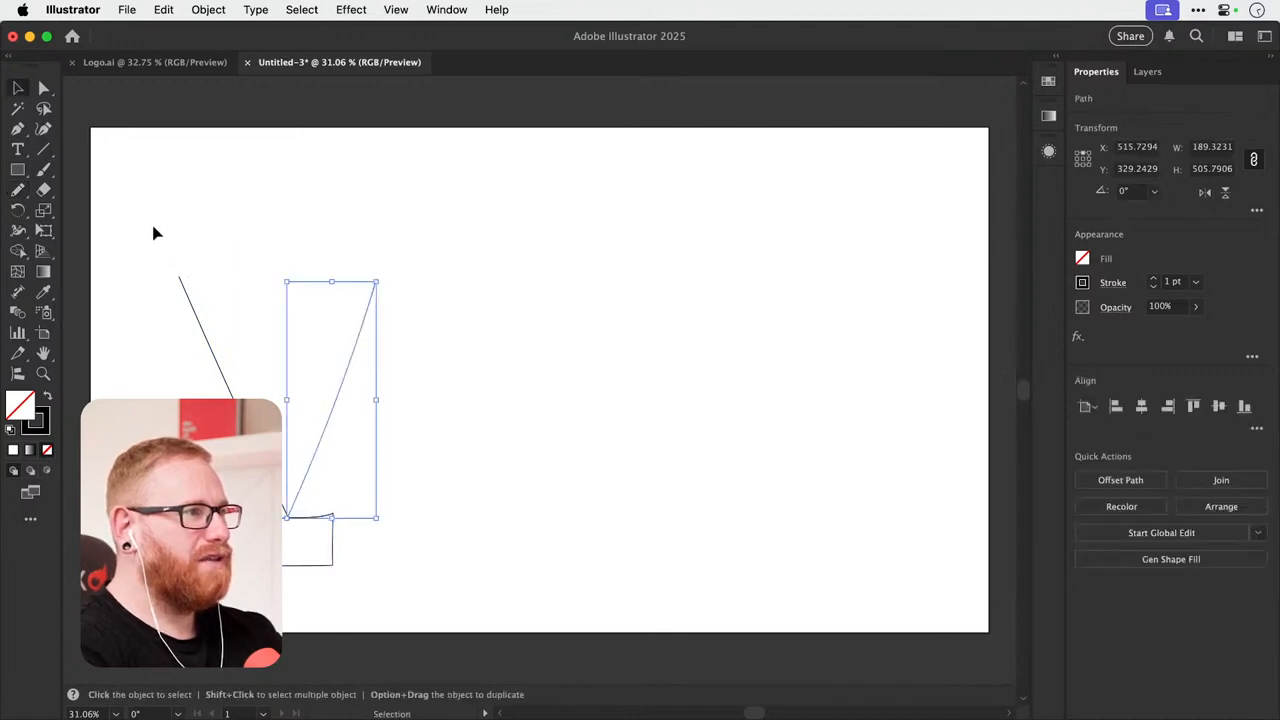
mouse_move(134, 223)
mouse_down()
mouse_move(371, 580)
mouse_move(340, 563)
mouse_move(583, 535)
mouse_up()
click(738, 507)
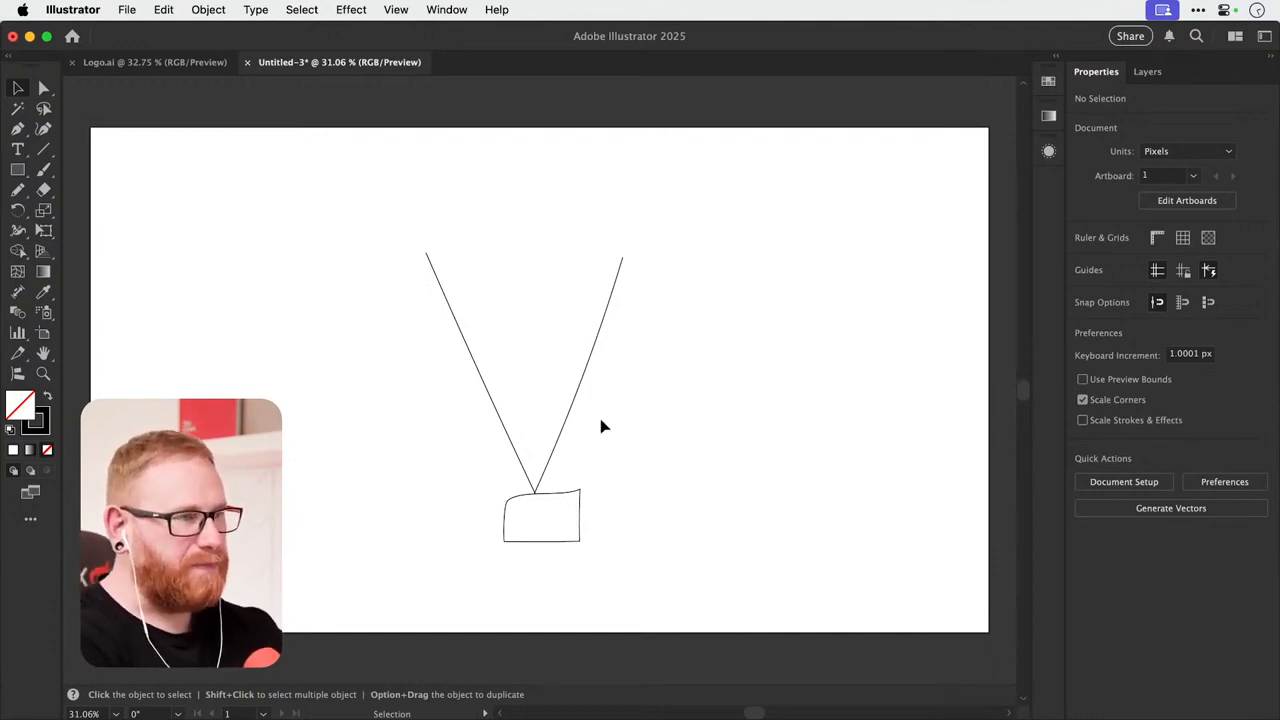
Scribble a zigzag between the two black lines with the Pencil tool to shade the camera's field of view.
key(n)
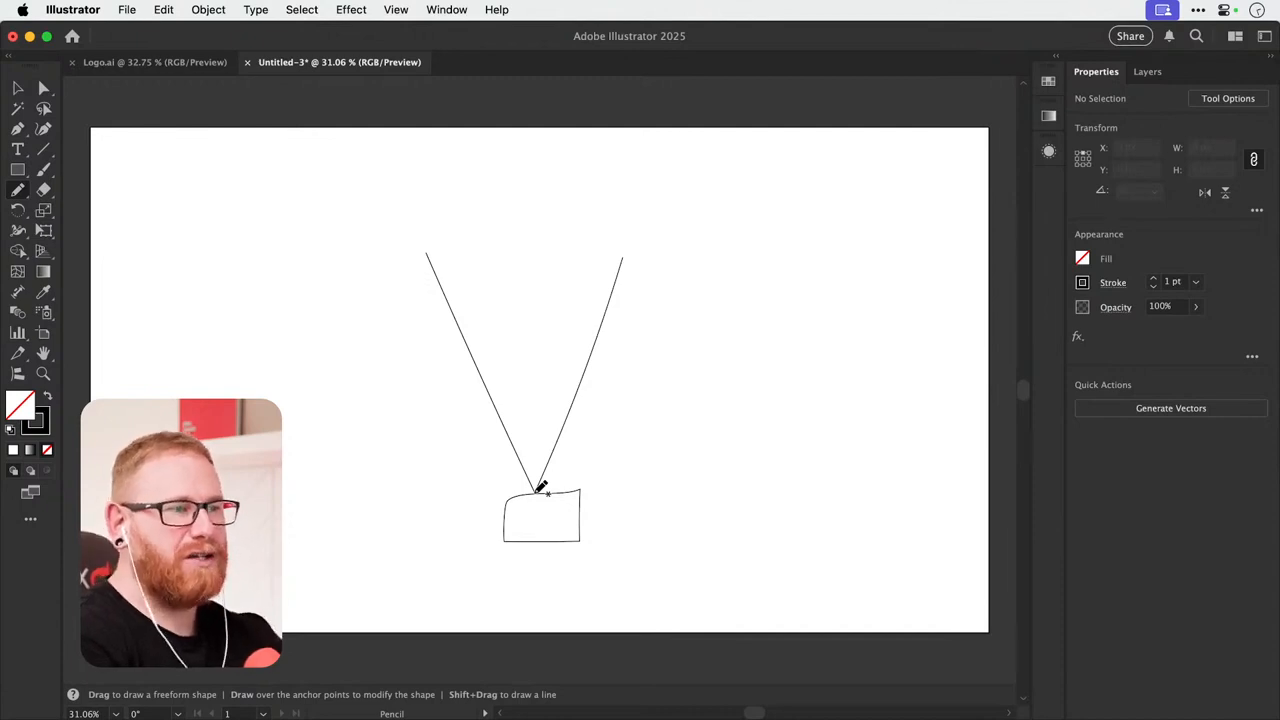
drag(536, 492, 606, 371)
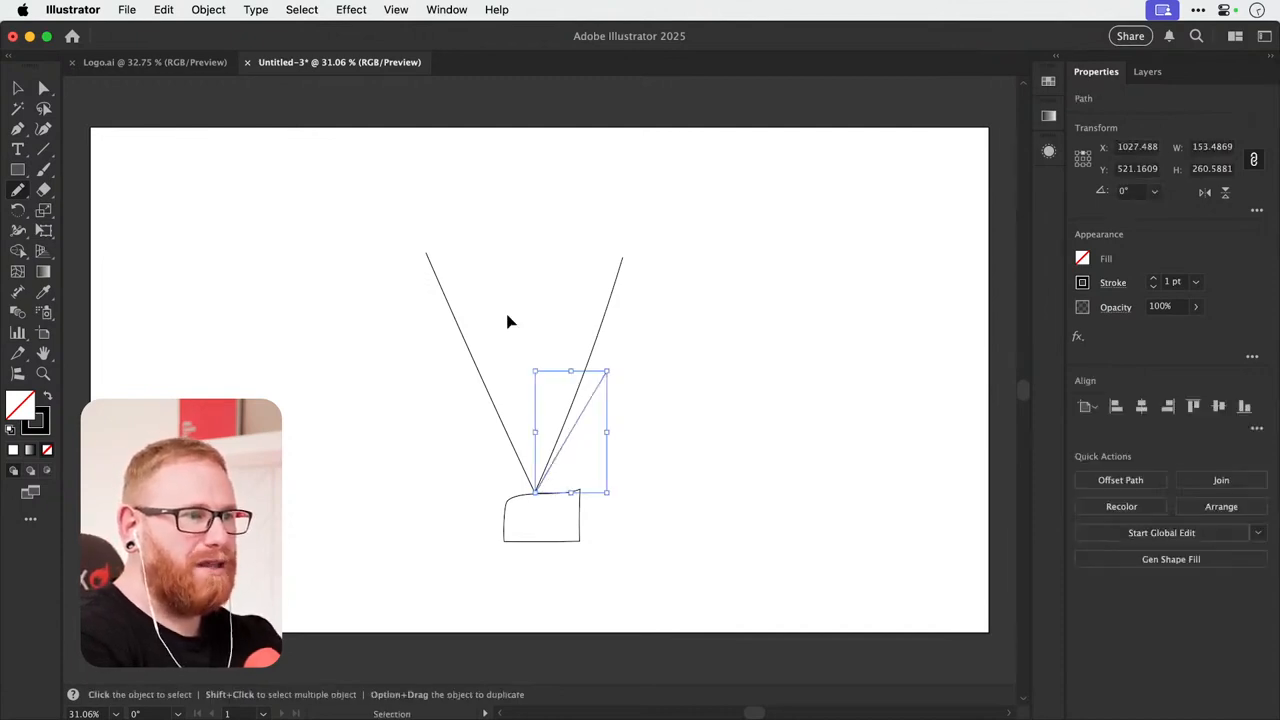
key(super+z)
mouse_move(436, 257)
mouse_down()
mouse_move(605, 255)
mouse_move(529, 287)
mouse_move(442, 294)
mouse_move(582, 305)
mouse_move(483, 337)
mouse_move(562, 349)
mouse_move(493, 380)
mouse_move(572, 392)
mouse_move(513, 418)
mouse_move(535, 470)
mouse_up()
Set the zigzag scribble's stroke colour to blue and deselect it.
double_click(36, 422)
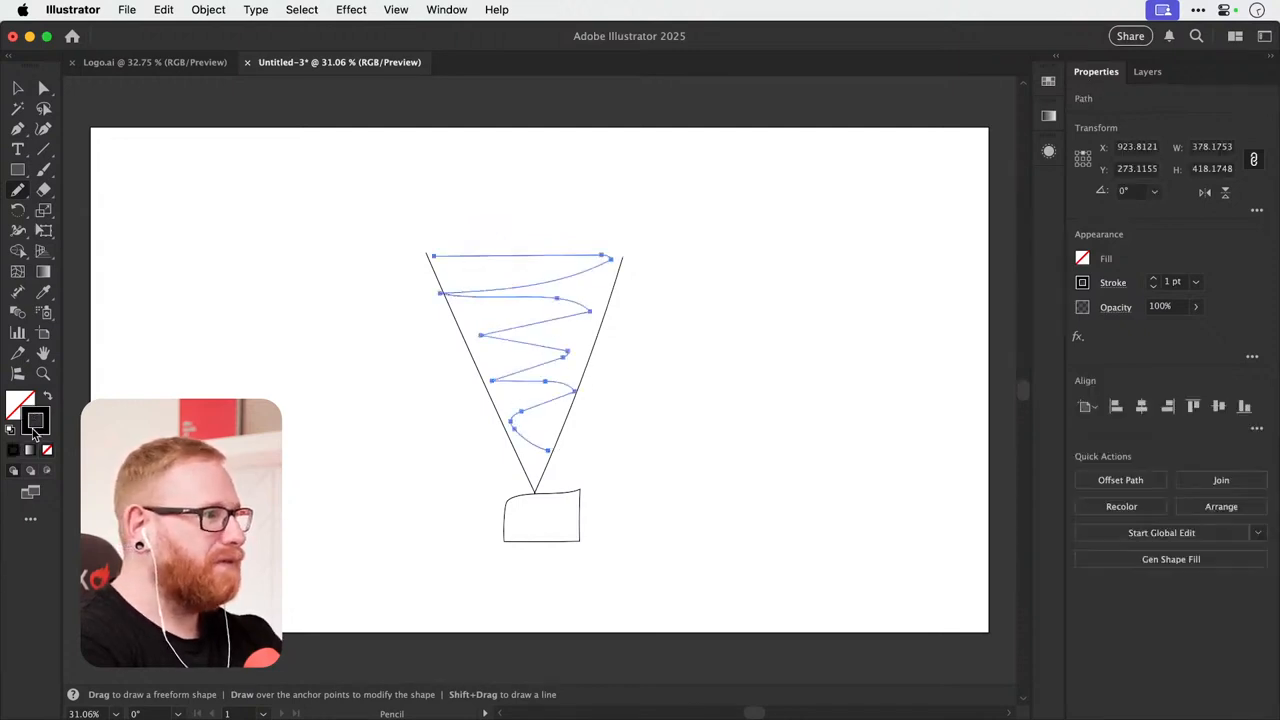
drag(620, 314, 644, 268)
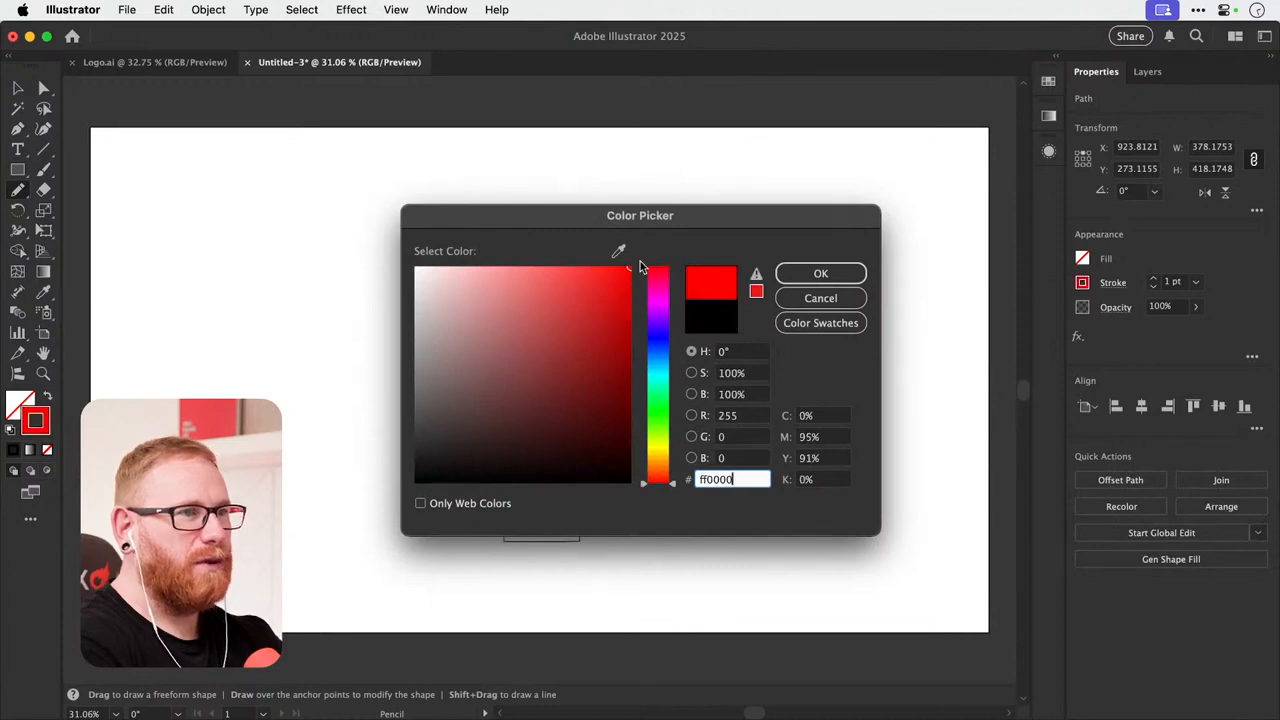
click(658, 347)
key(Return)
key(super+shift+a)
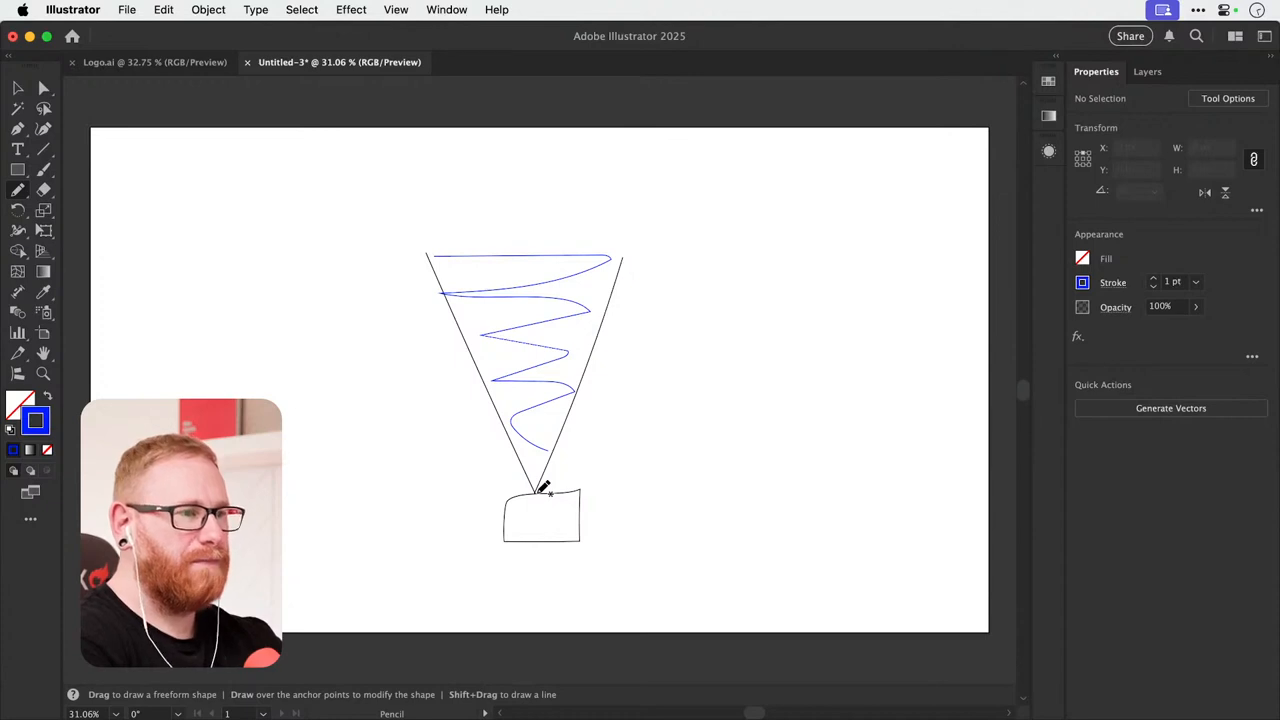
Draw a blue line outside each black line from the camera's apex, and scribble in the upper part of the left gap.
mouse_move(540, 490)
mouse_down()
mouse_move(640, 332)
mouse_move(670, 256)
mouse_up()
key(super+shift+a)
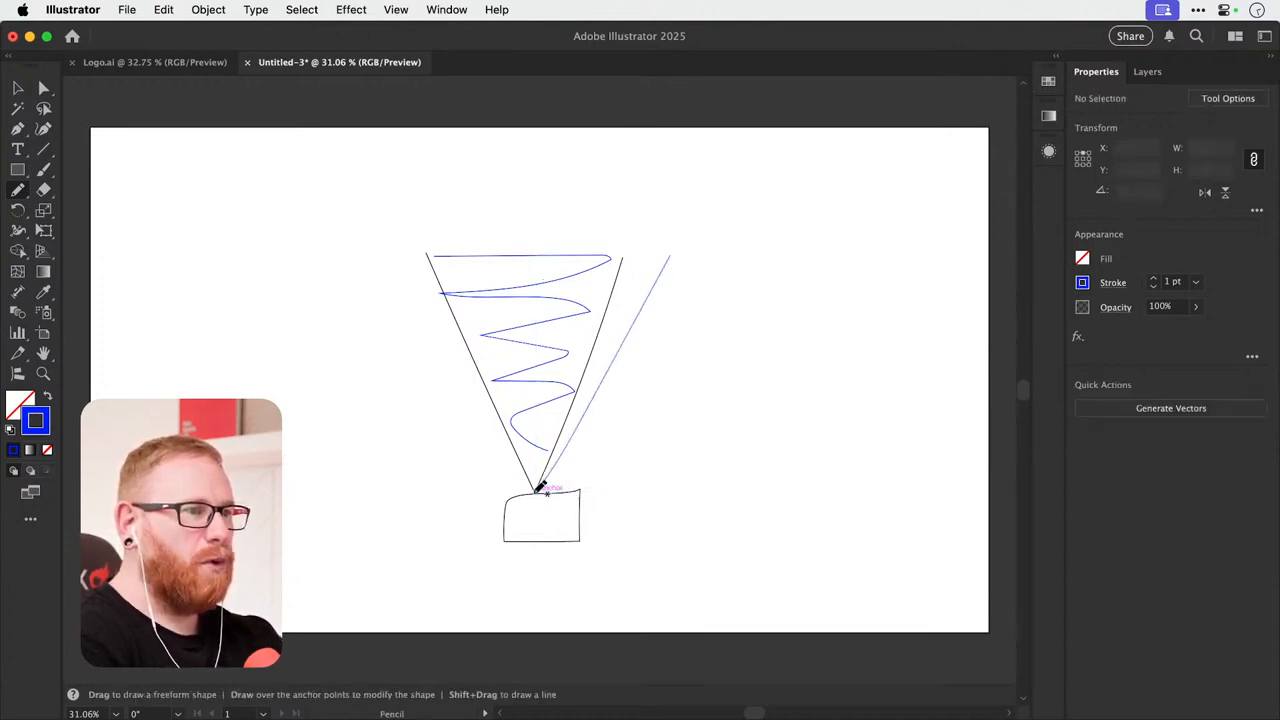
mouse_move(535, 492)
mouse_down()
mouse_move(378, 261)
mouse_move(423, 266)
mouse_move(405, 288)
mouse_move(425, 300)
mouse_up()
key(super+shift+a)
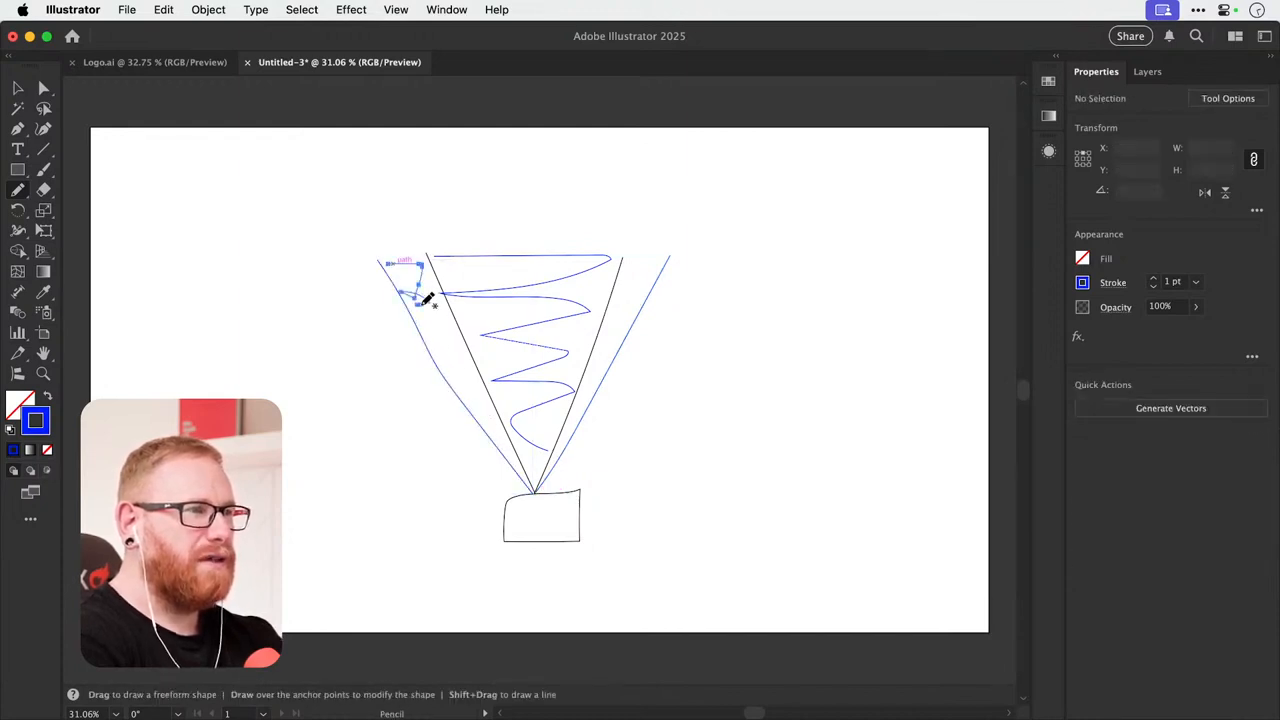
Pick up the left blue line's style and scribble with the Pencil tool down the gap between the left blue and black lines.
key(v)
click(508, 291)
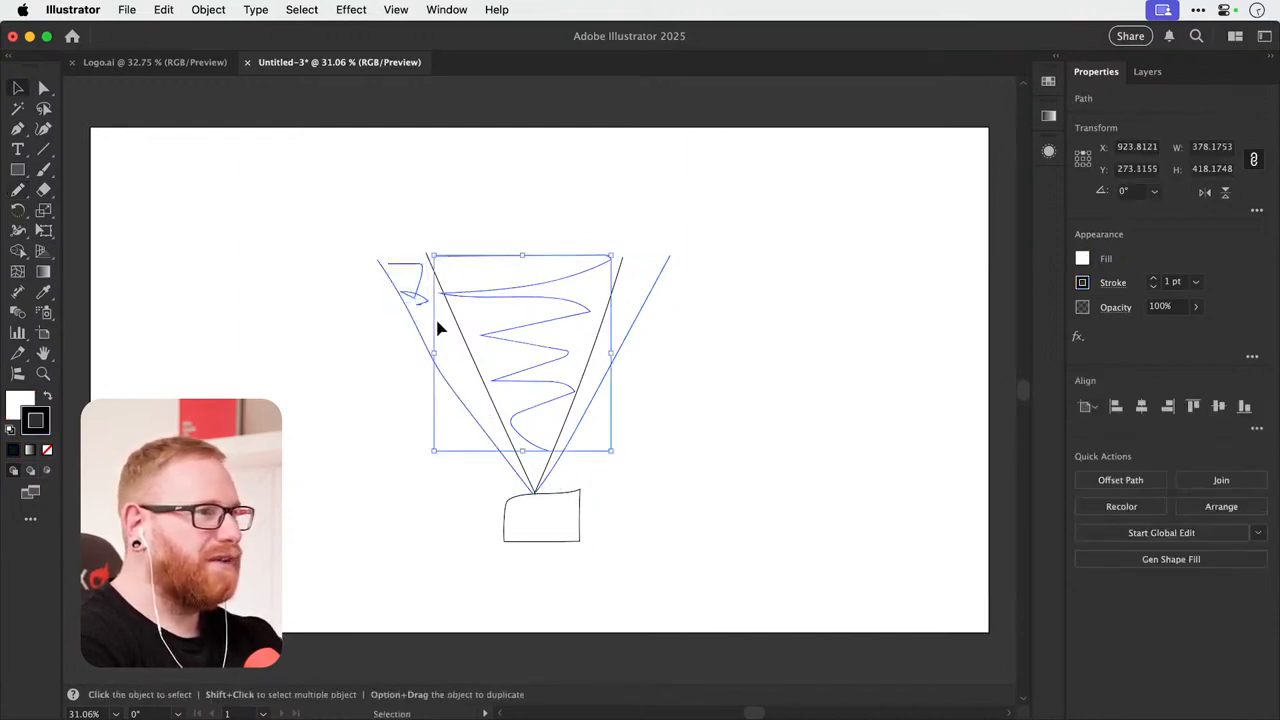
key(super+shift+a)
click(449, 383)
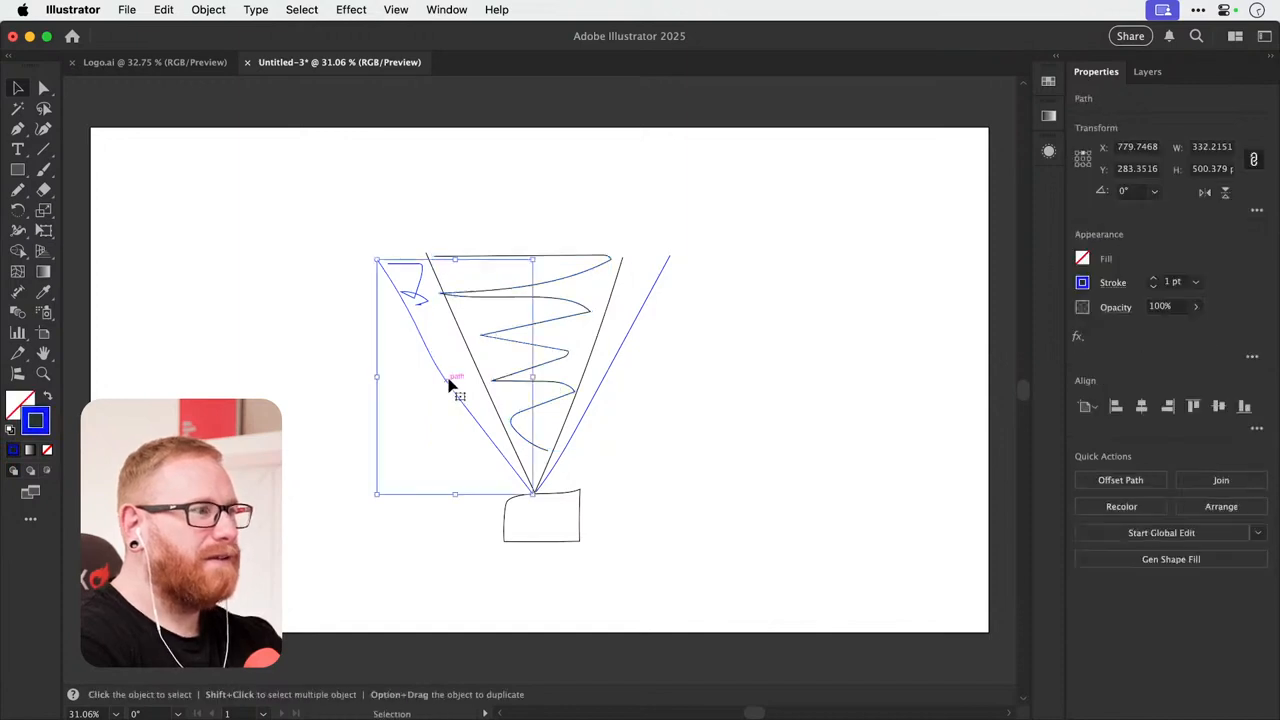
key(n)
key(super+shift+a)
mouse_move(430, 312)
mouse_down()
mouse_move(510, 448)
mouse_move(471, 357)
mouse_move(455, 375)
mouse_up()
Scribble in blue along the gap between the right black and blue lines, and deselect the scribble.
key(super+shift+a)
mouse_move(562, 452)
mouse_down()
mouse_move(650, 252)
mouse_move(642, 274)
mouse_move(658, 260)
mouse_move(577, 415)
mouse_move(641, 312)
mouse_move(650, 272)
mouse_move(637, 264)
mouse_move(612, 322)
mouse_move(640, 258)
mouse_up()
key(v)
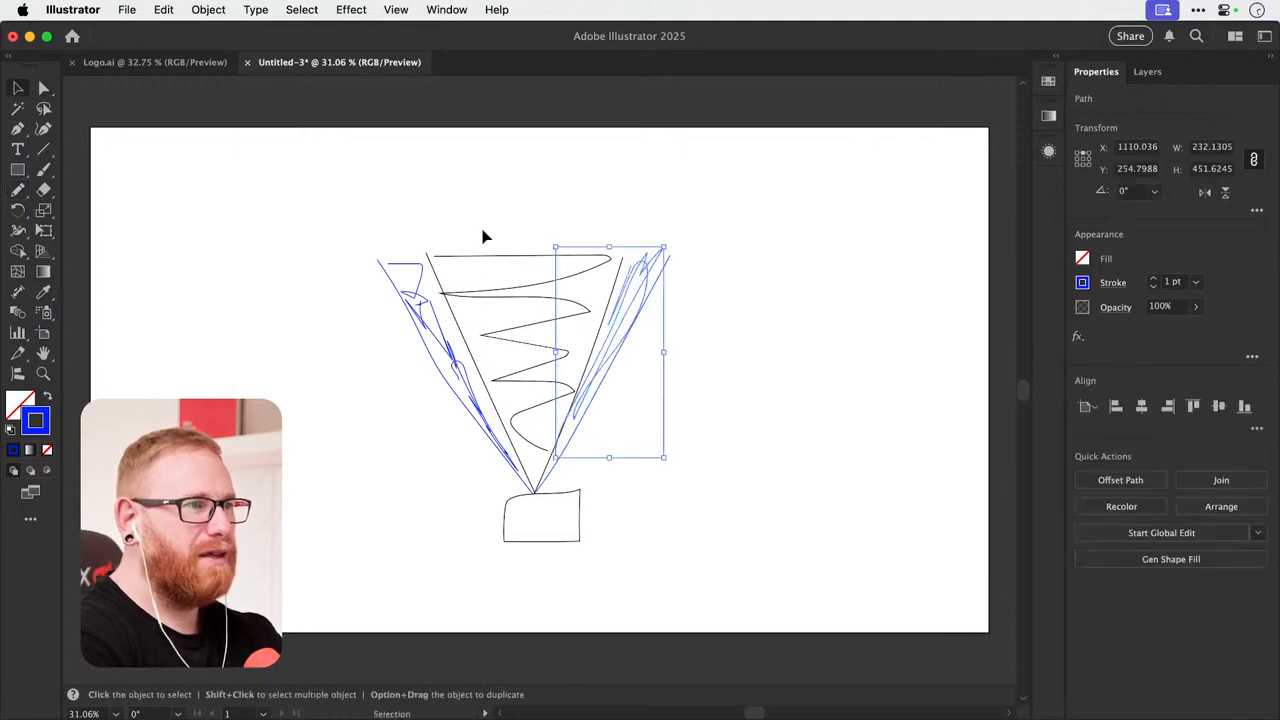
click(503, 212)
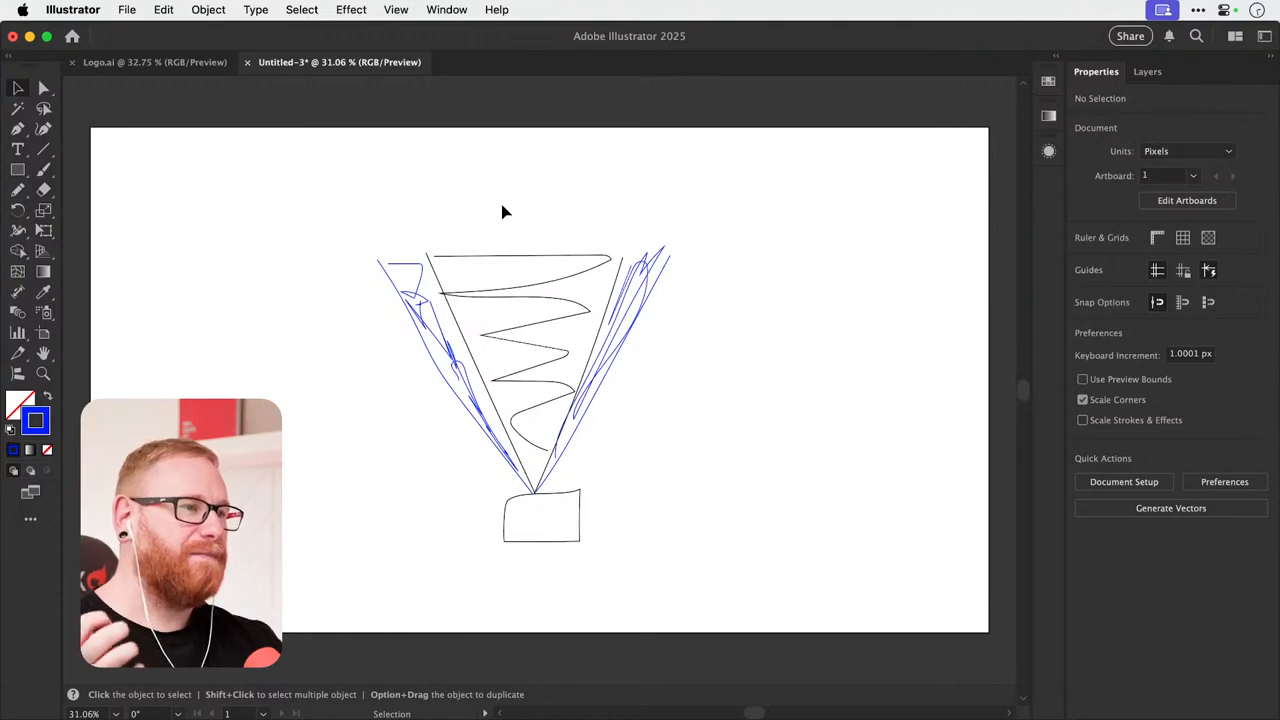
Switch back to Premiere Pro and preview Crumble 3.mp4, Crumble 4.mp4, Crumble 5.mp4 and Crumble 1.mp4 in the Source Monitor.
key(a)
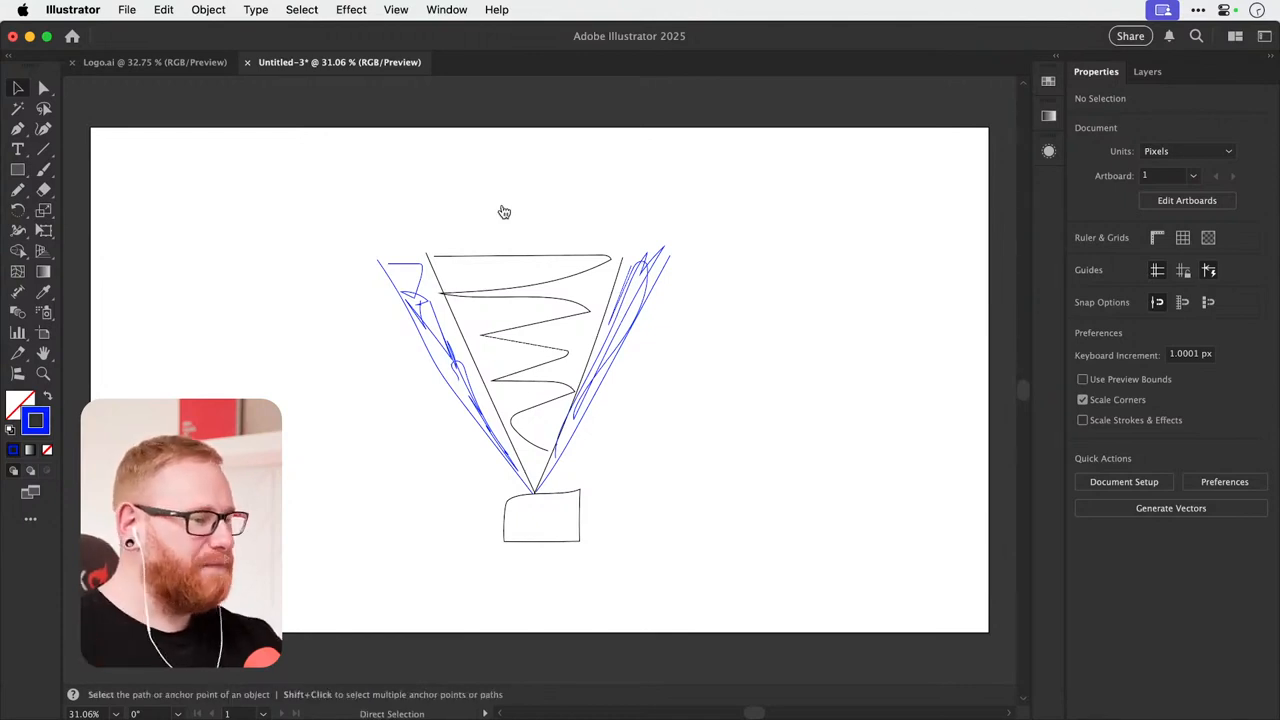
key(super+Tab)
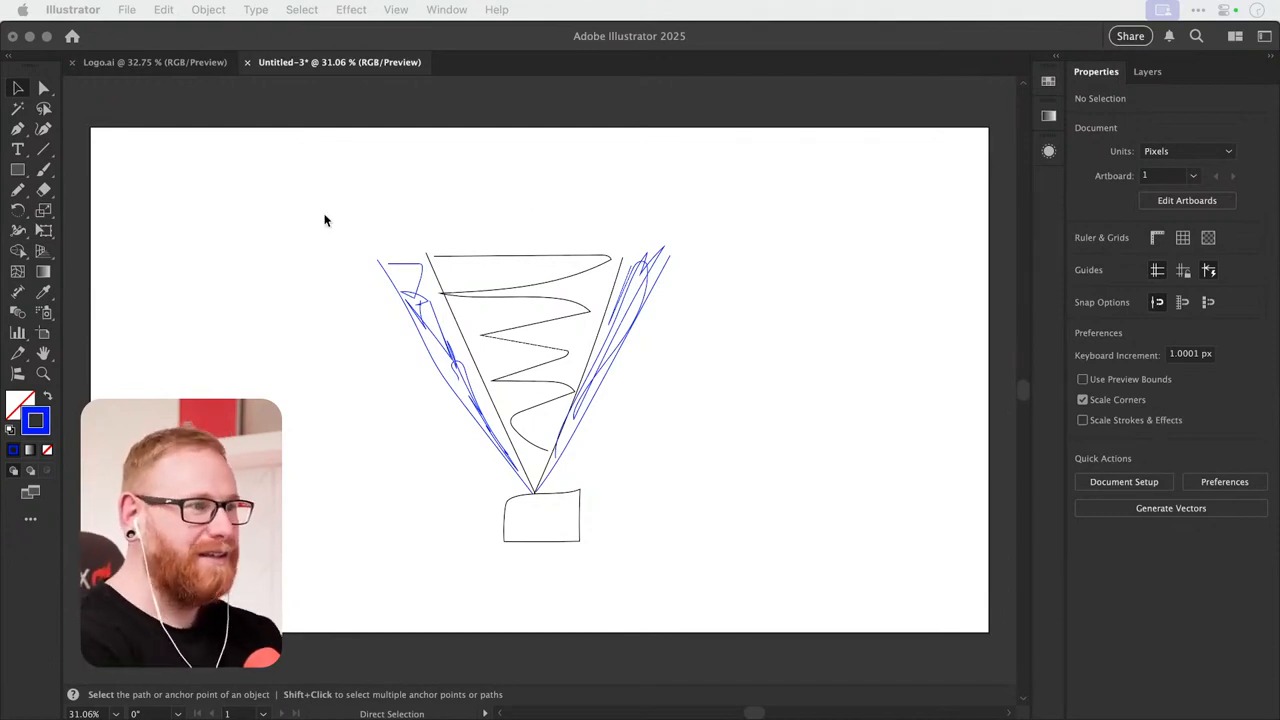
click(243, 376)
key(super+w)
click(614, 418)
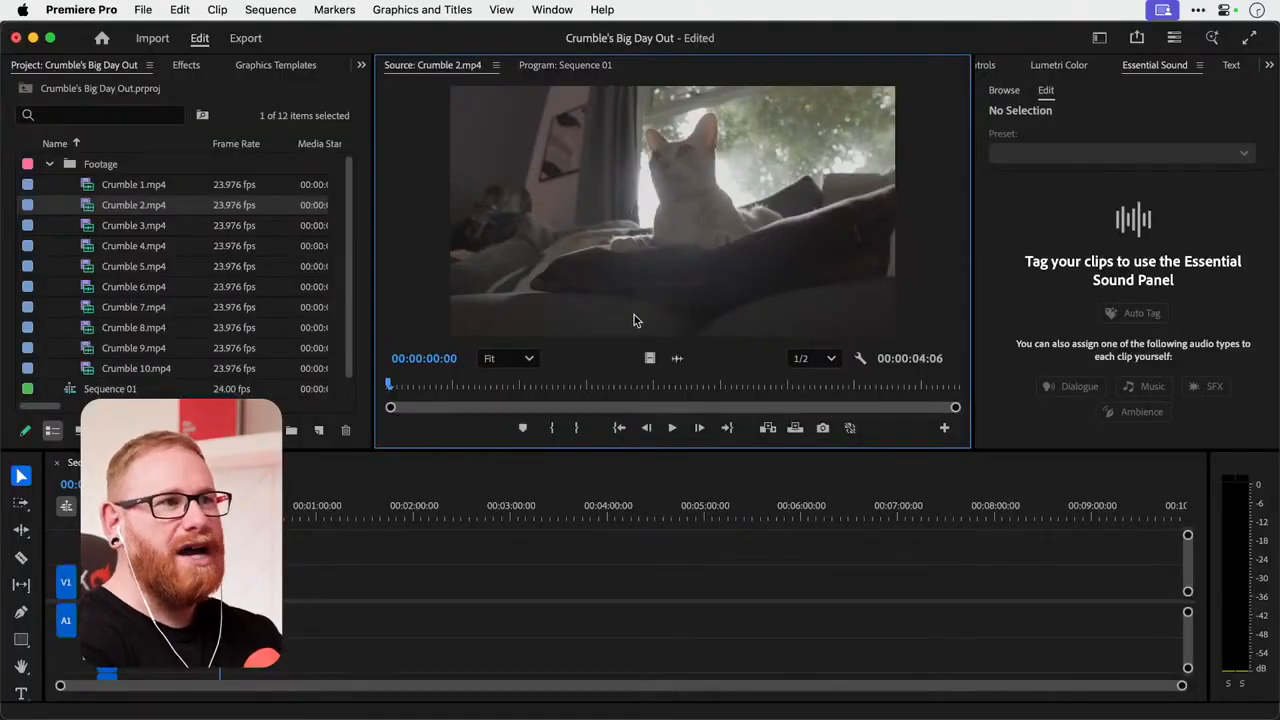
double_click(88, 226)
double_click(92, 247)
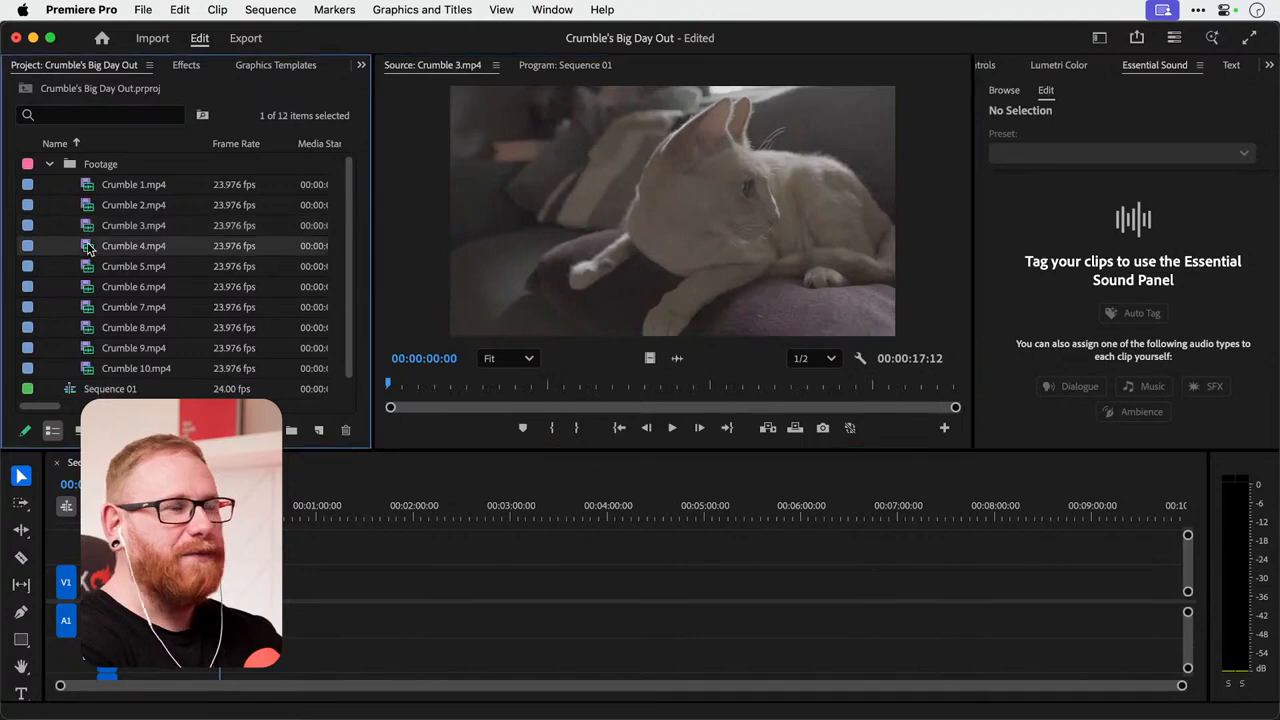
double_click(88, 265)
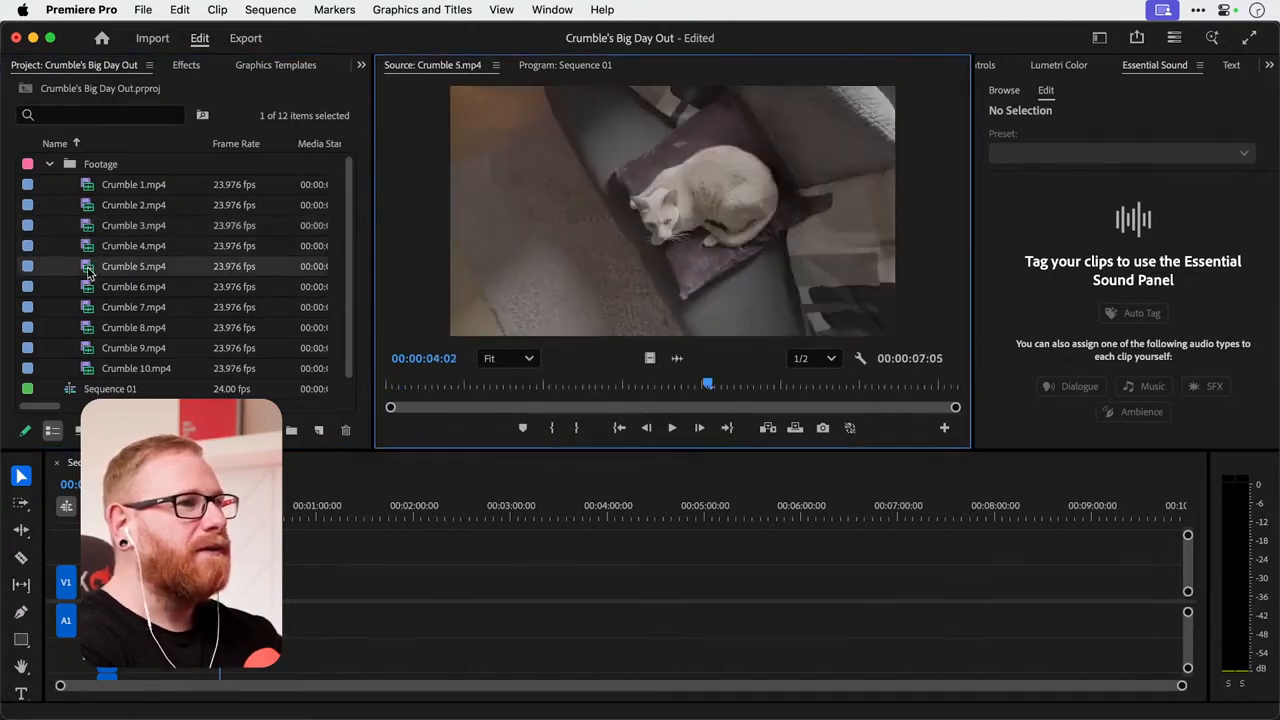
double_click(87, 188)
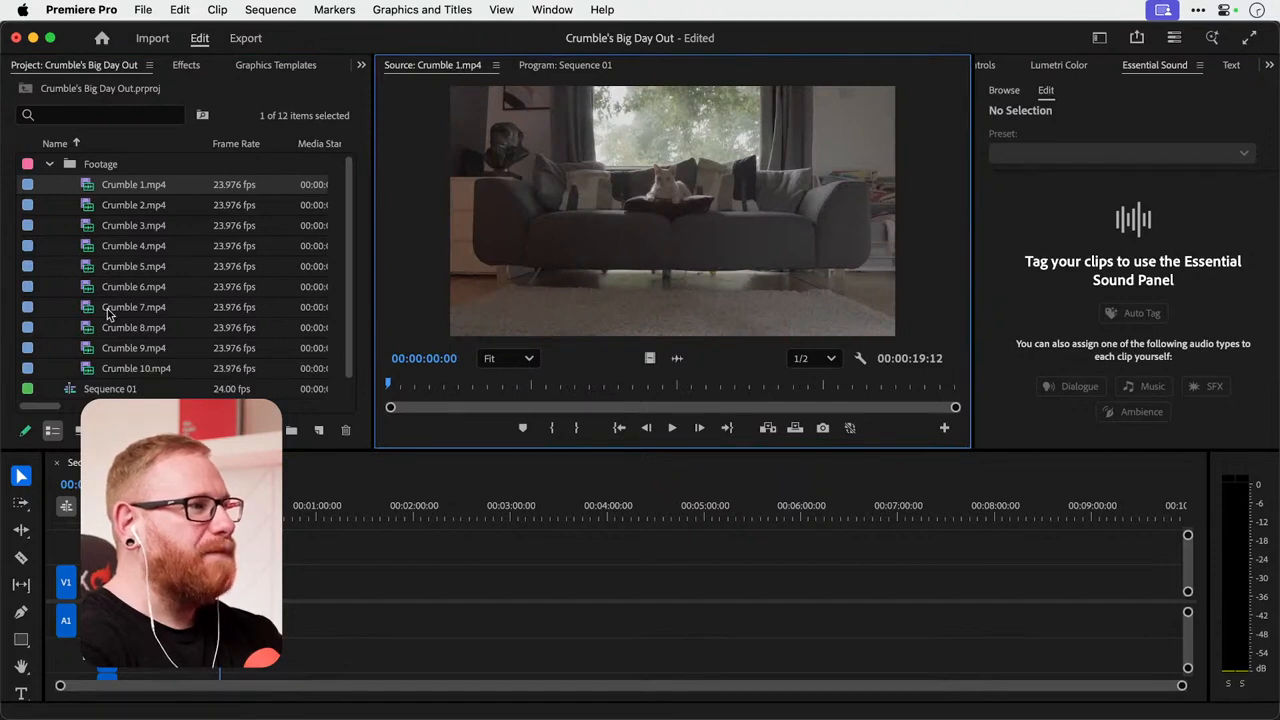
Rename Sequence 01 as "Crumble's Magical Timeline" and open it in the timeline.
click(115, 390)
click(110, 389)
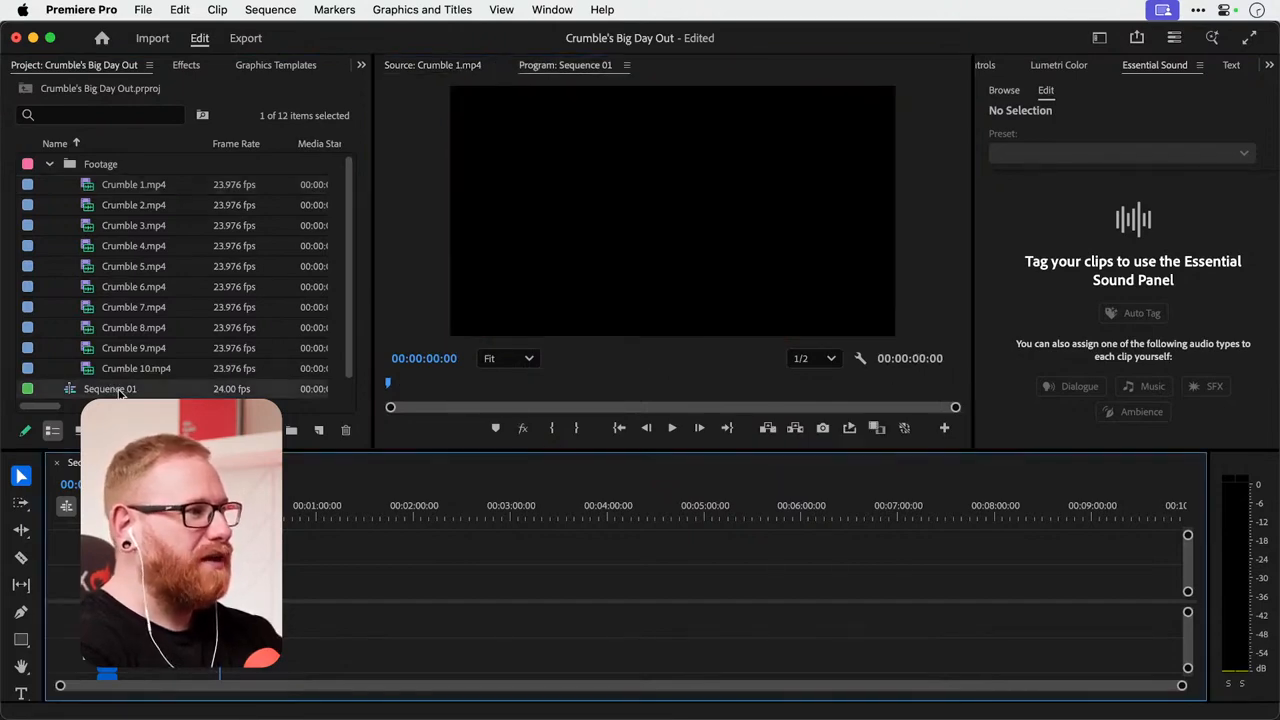
text(Crumble)
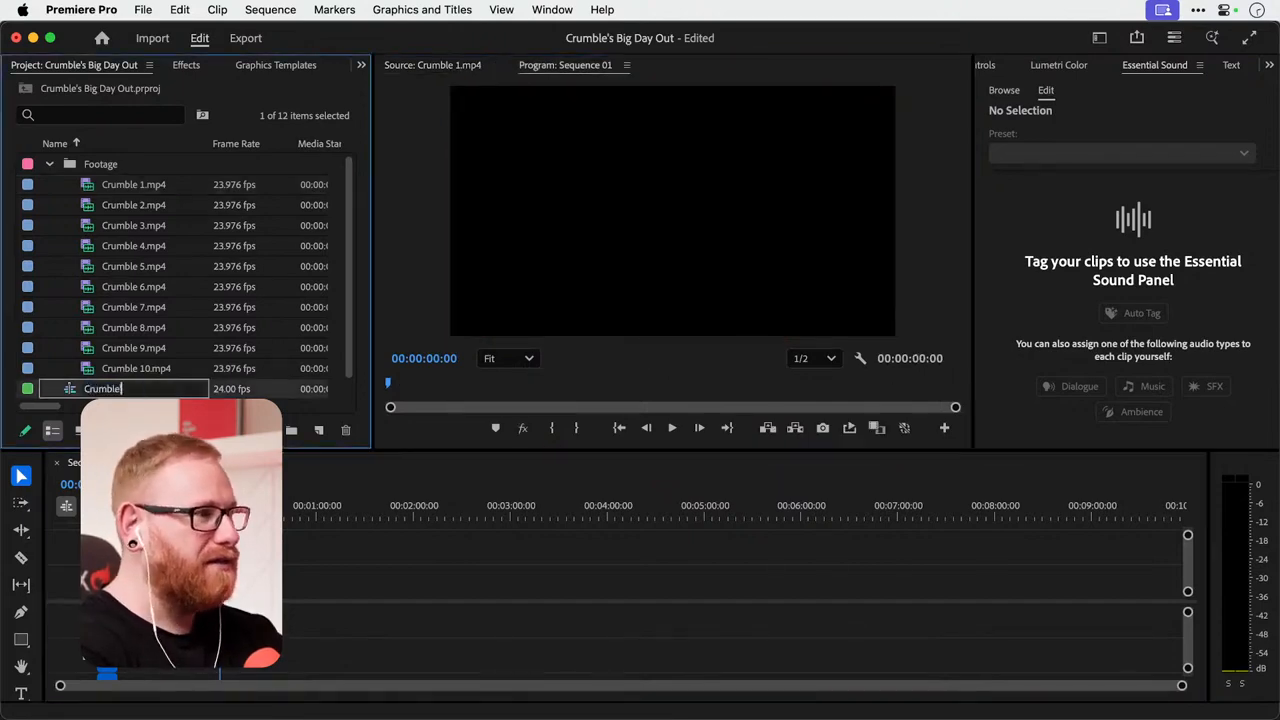
text('s Magical Timeline)
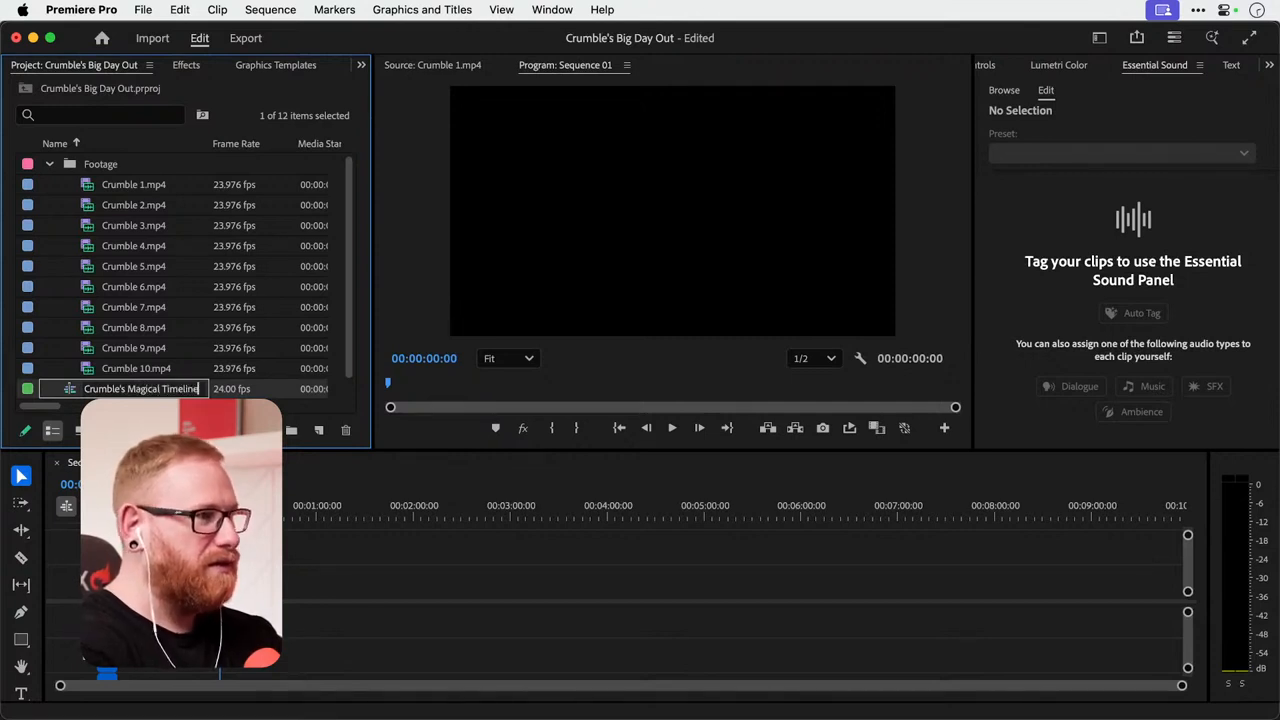
key(Return)
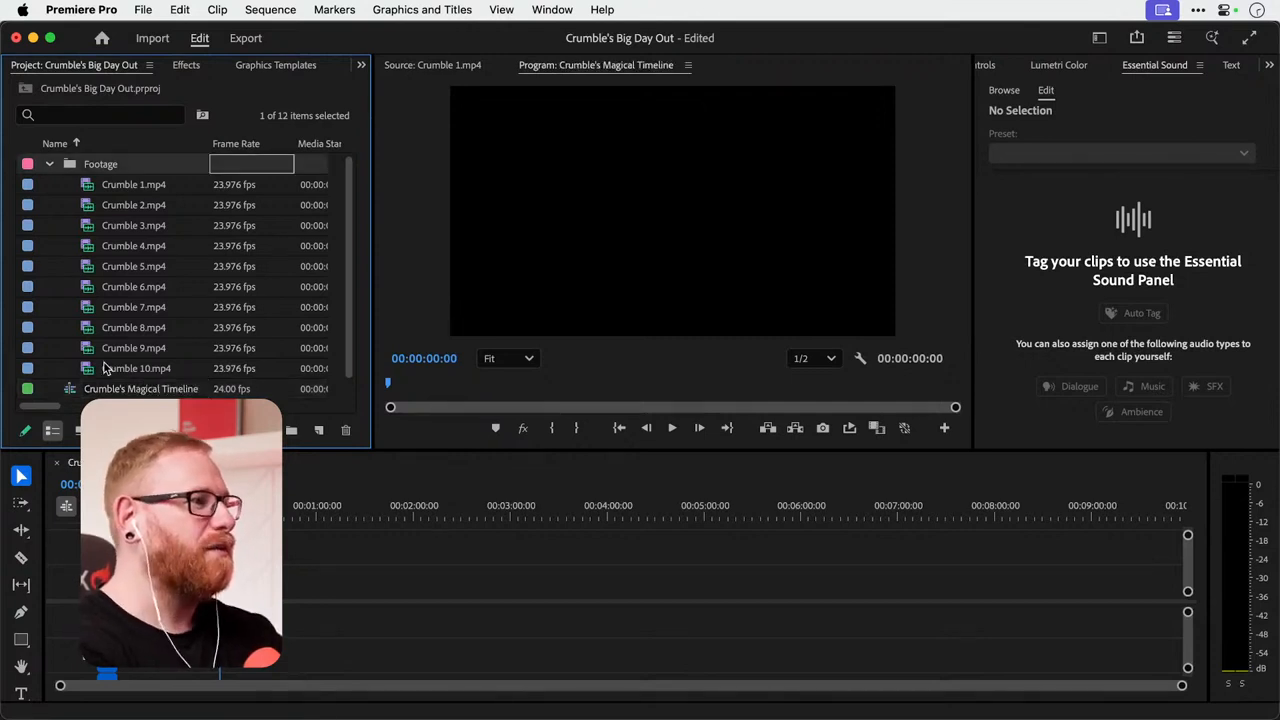
double_click(70, 391)
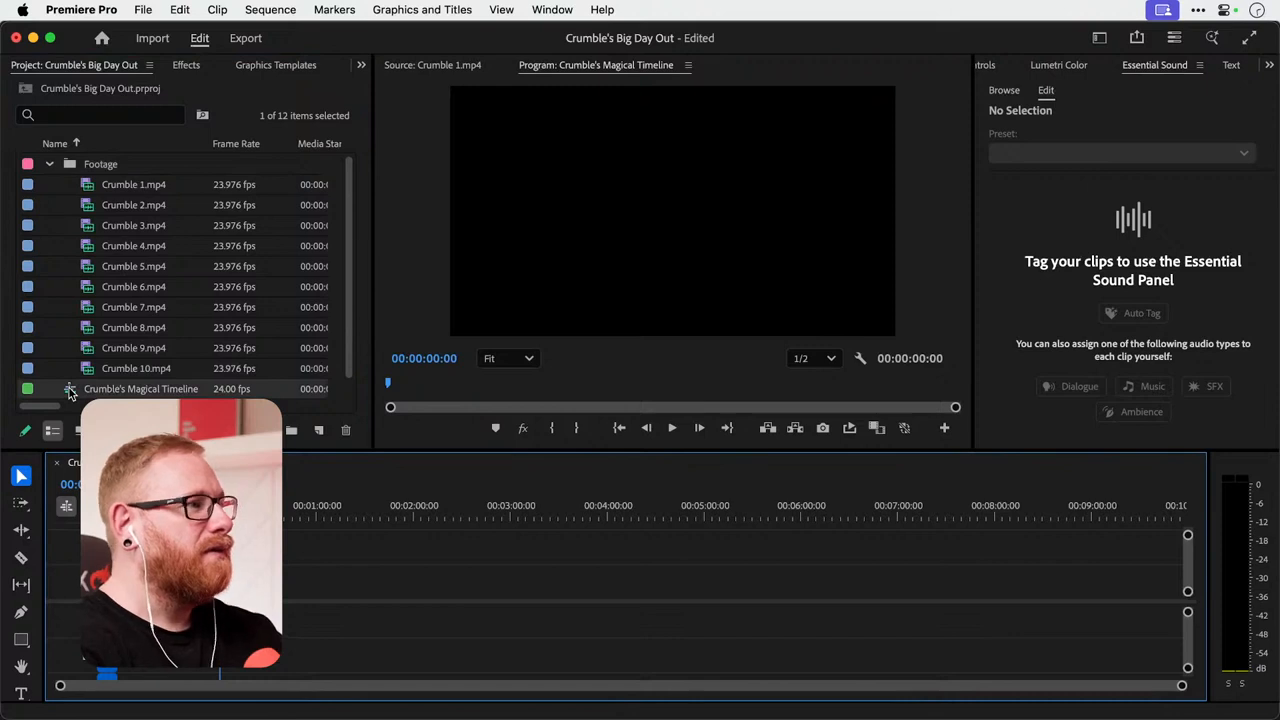
Open Crumble 1.mp4 as the source and mark its out point at 00:00:07:22 and its in point at 00:00:03:06.
double_click(87, 187)
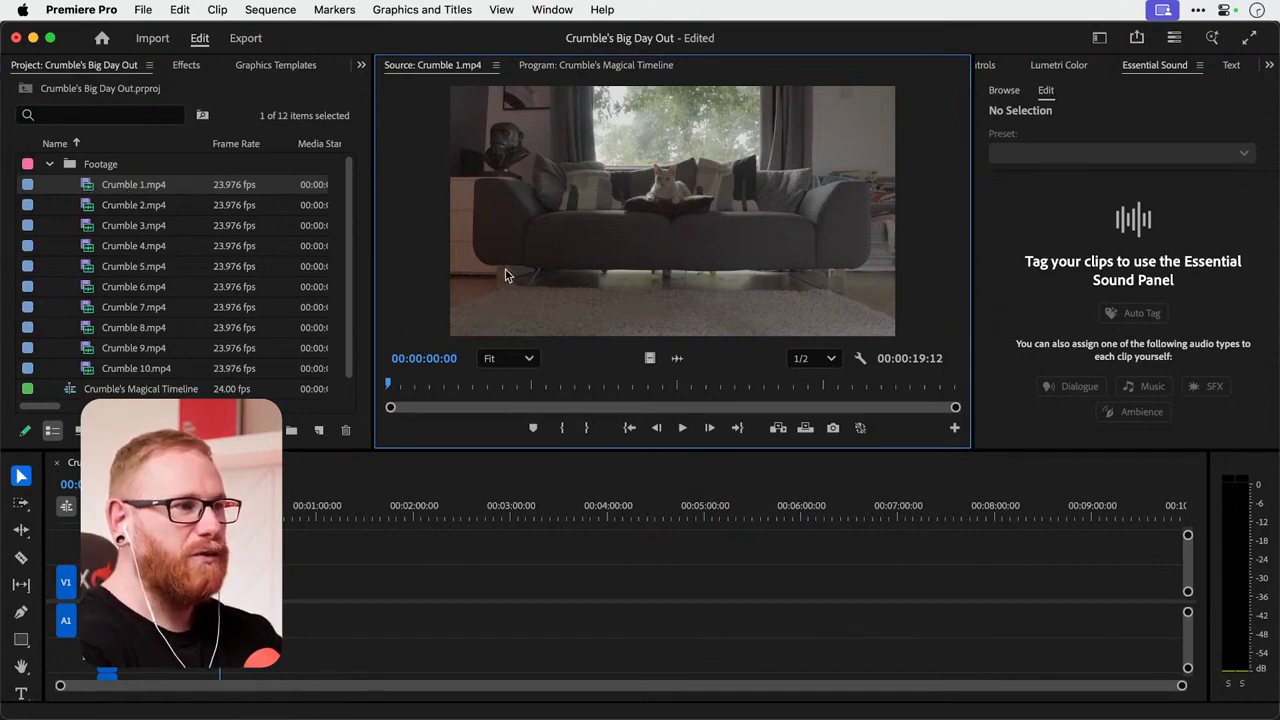
drag(428, 385, 621, 358)
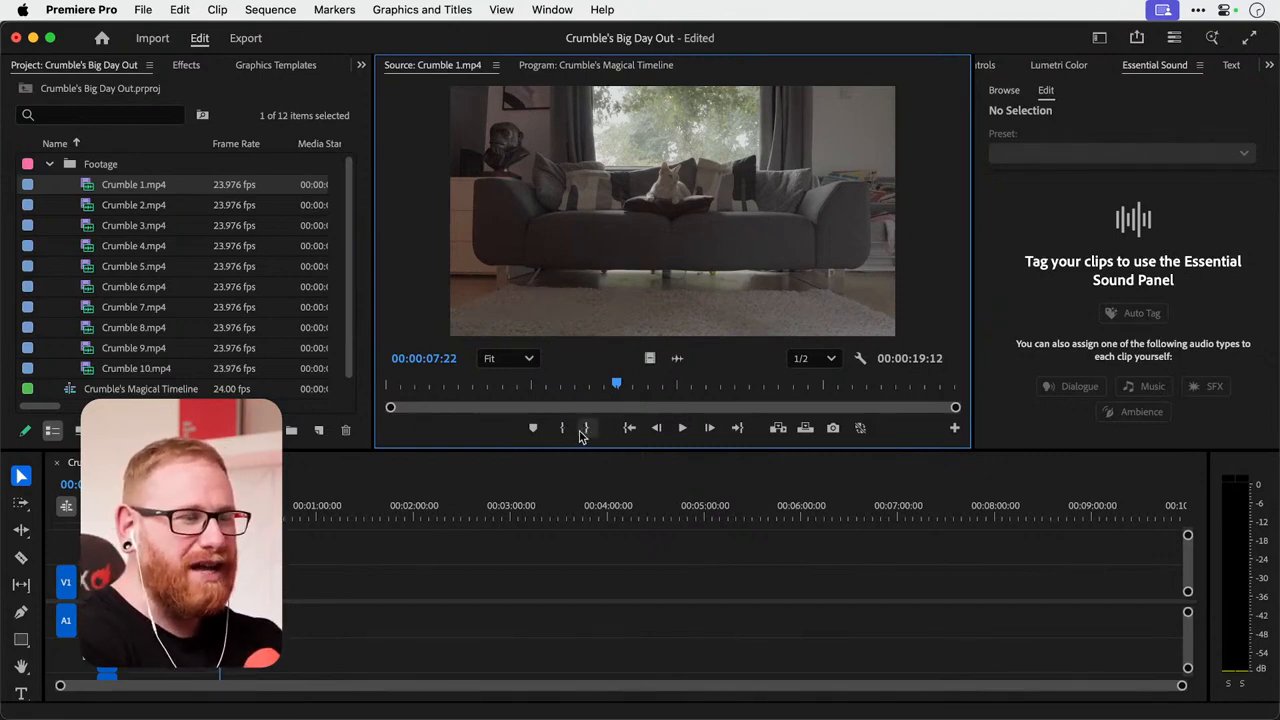
click(586, 429)
drag(615, 383, 481, 385)
click(562, 428)
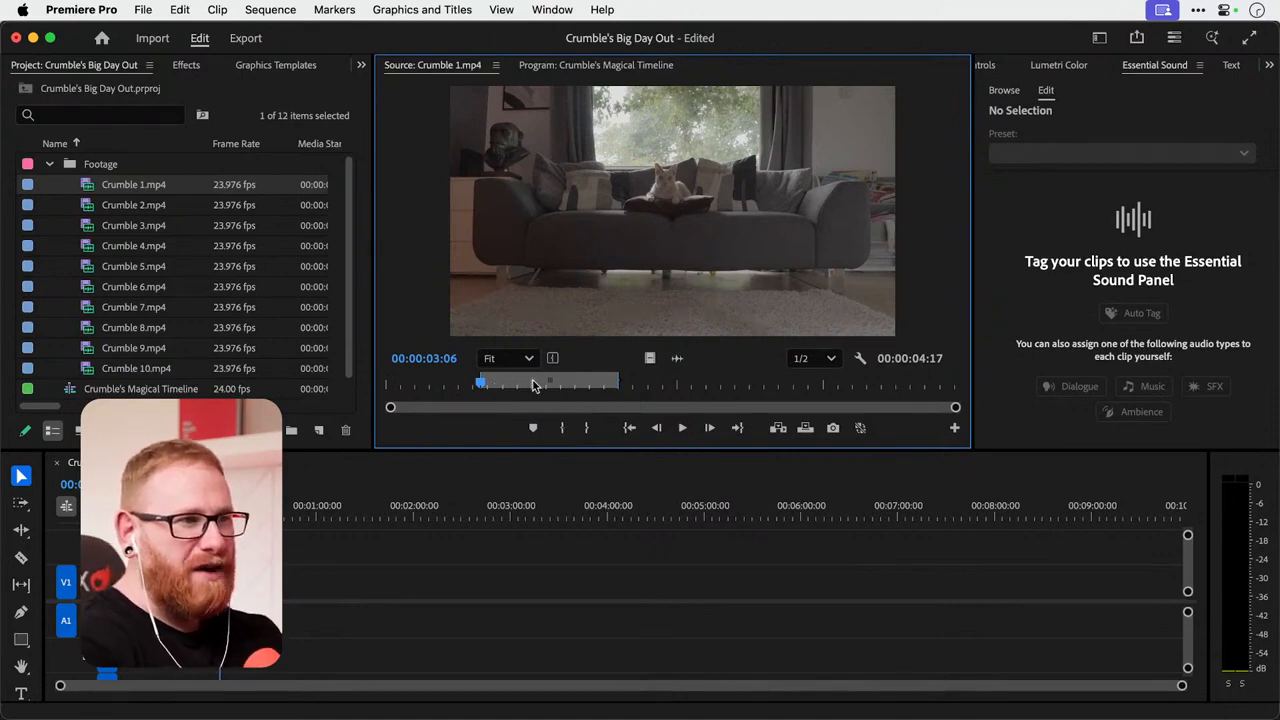
Place only the video of the marked Crumble 1.mp4 section on track V1 around 00:00:45:00.
drag(535, 386, 296, 578)
key(equal)
key(equal)
key(equal)
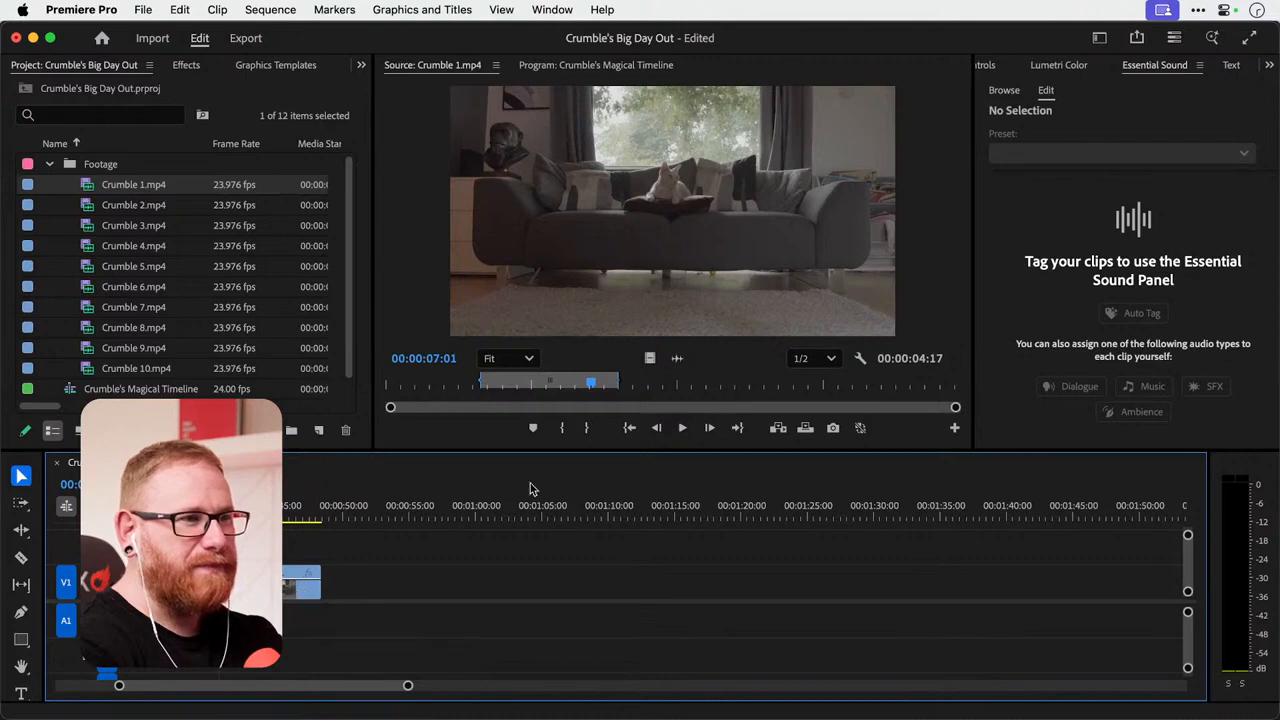
click(805, 429)
key(minus)
key(minus)
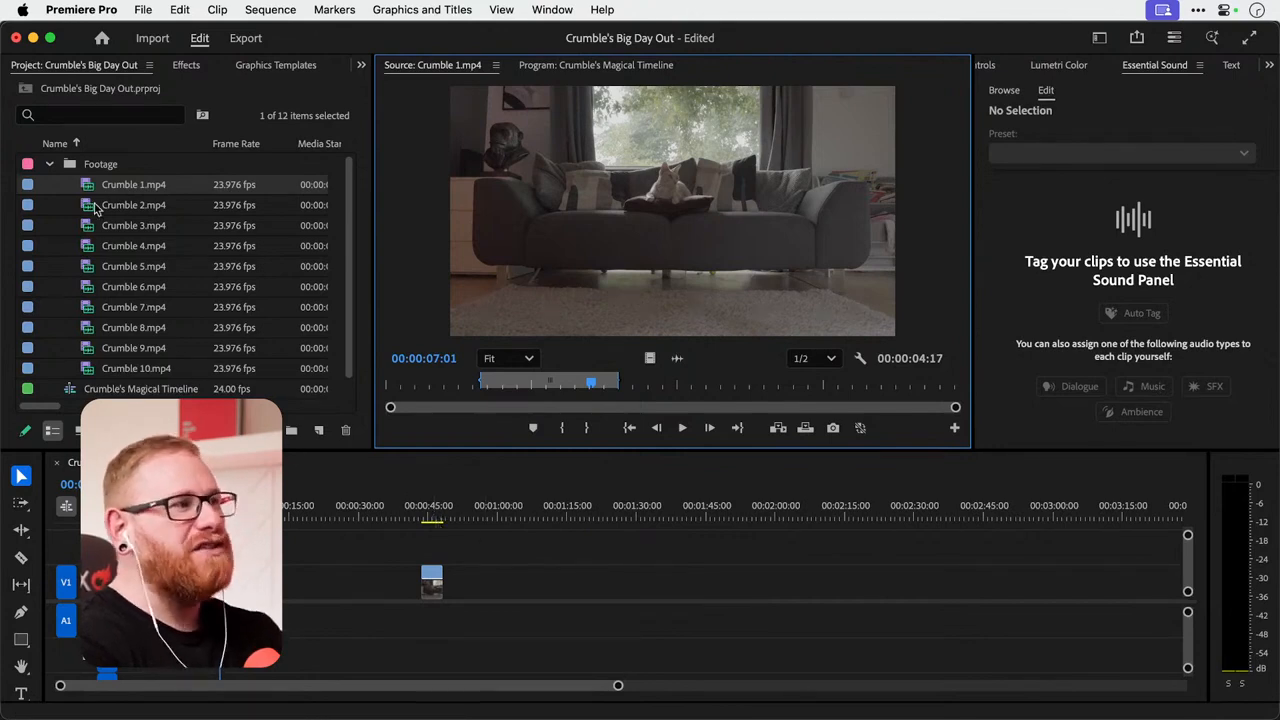
Try placing Crumble 1.mp4 together with its audio on tracks V1 and A1 around 00:01:20:00.
drag(88, 187, 584, 596)
scroll(595, 596, up, 5)
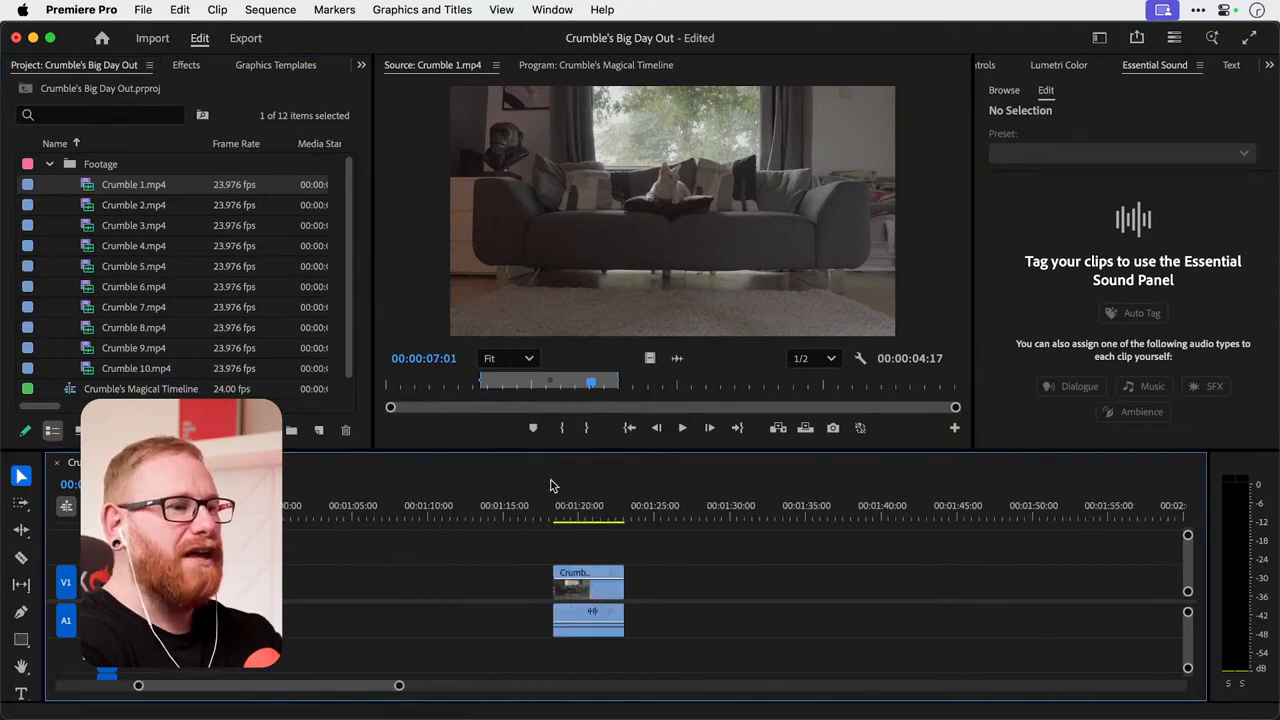
drag(552, 512, 581, 511)
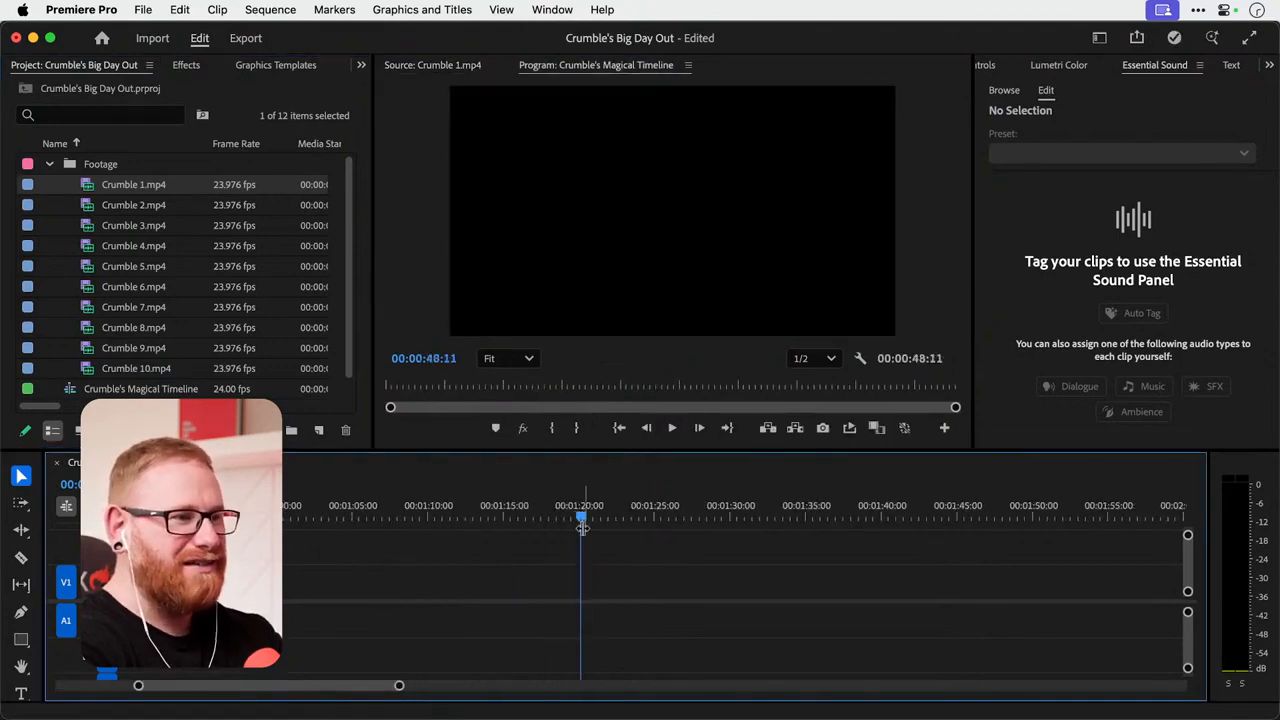
scroll(577, 552, down, 4)
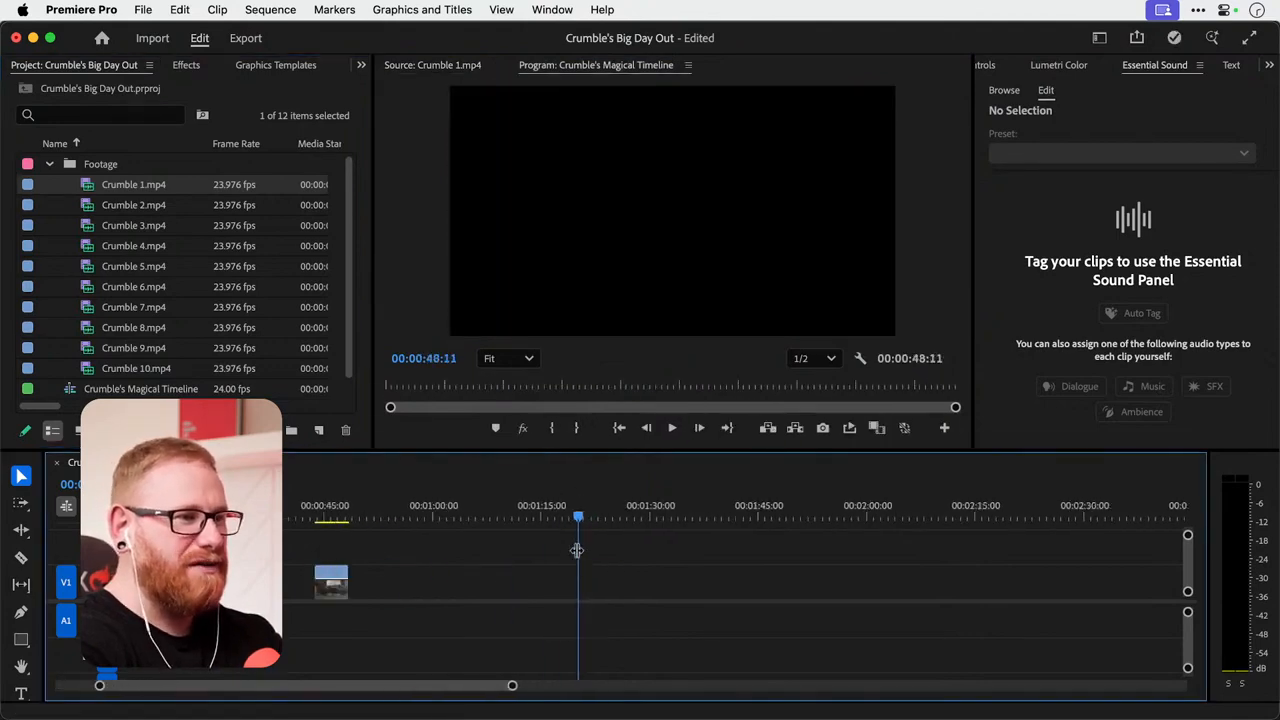
Mark Crumble 2.mp4 from 00:00:01:04 to 00:00:02:09 and place only its video on V1 directly after the Crumble 1 clip.
double_click(92, 186)
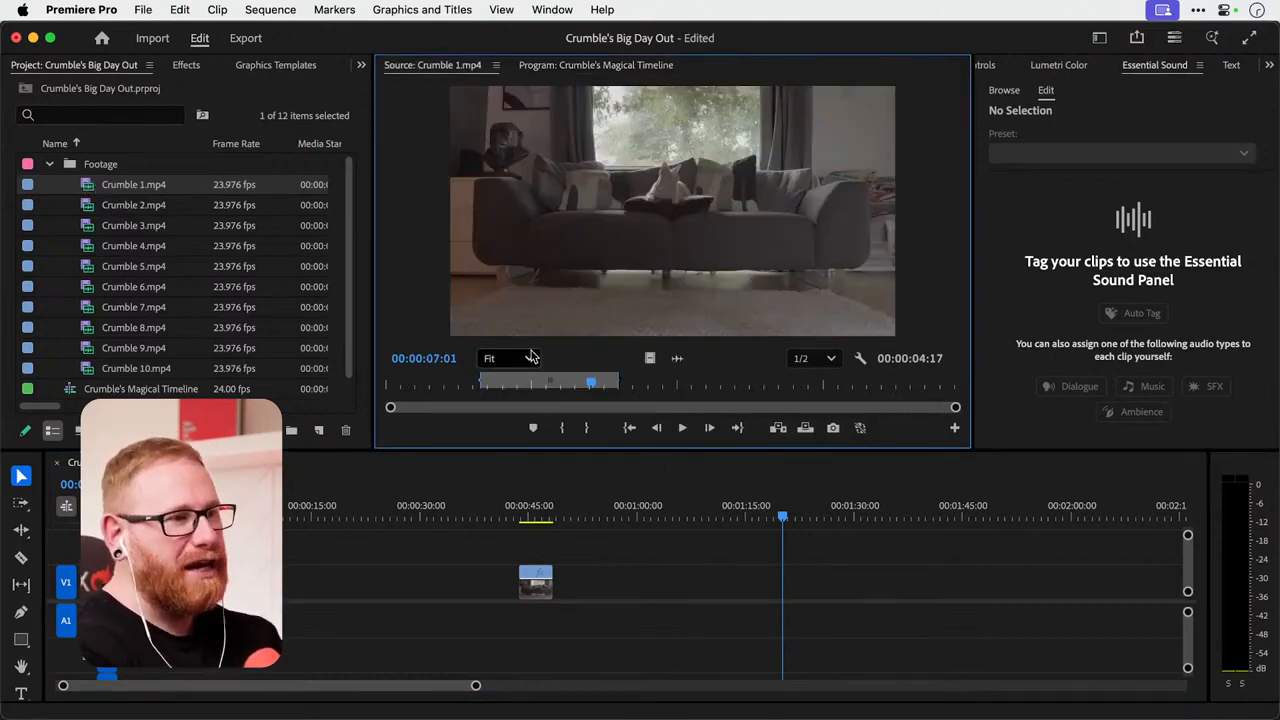
double_click(90, 207)
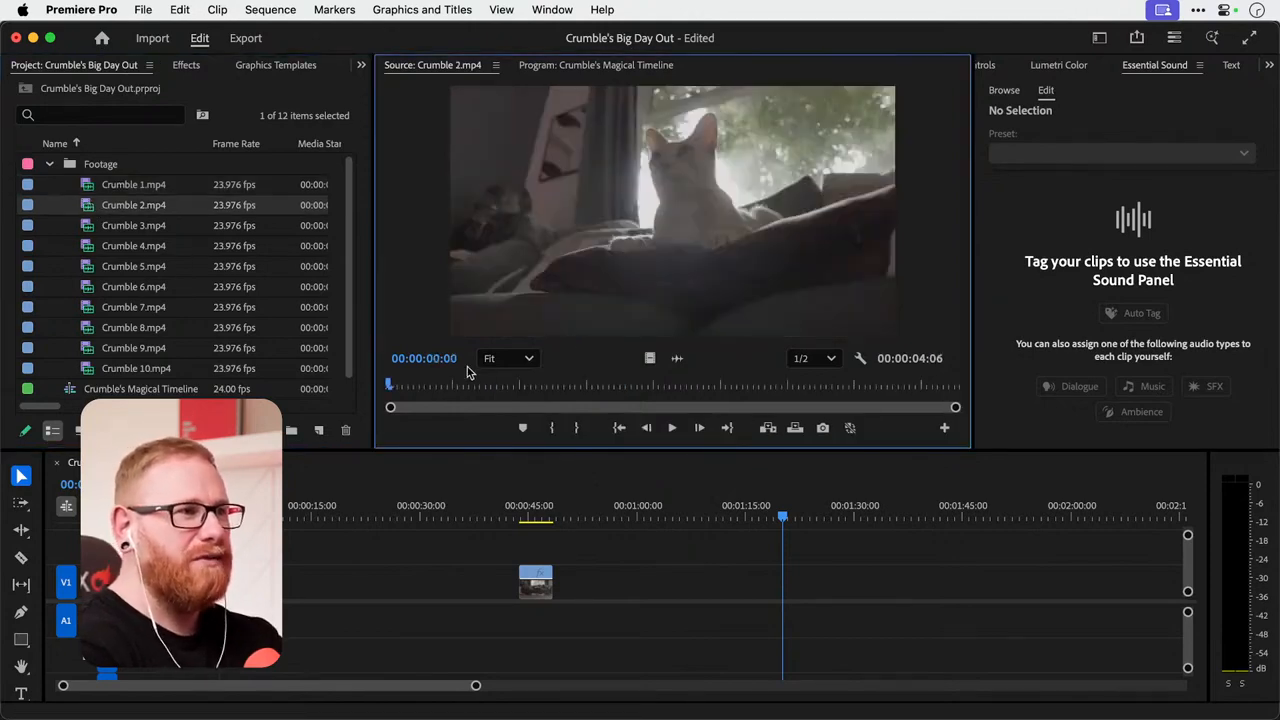
drag(430, 385, 540, 384)
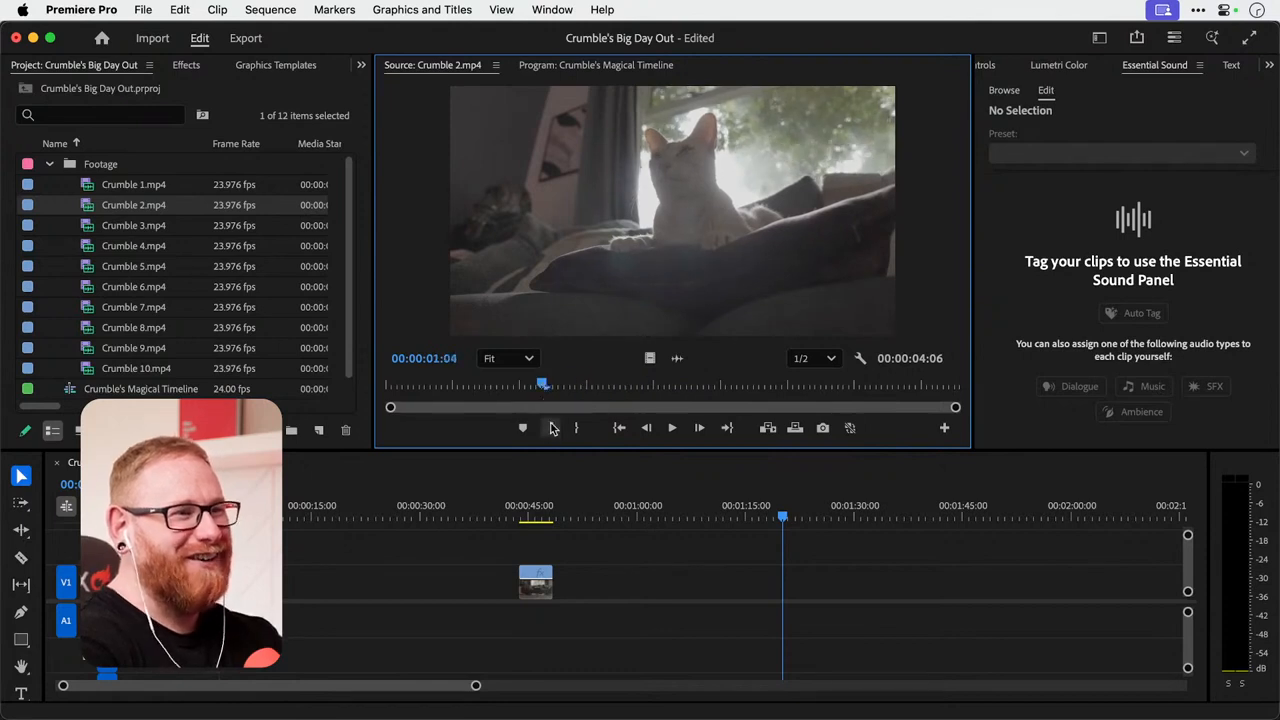
click(552, 428)
key(space)
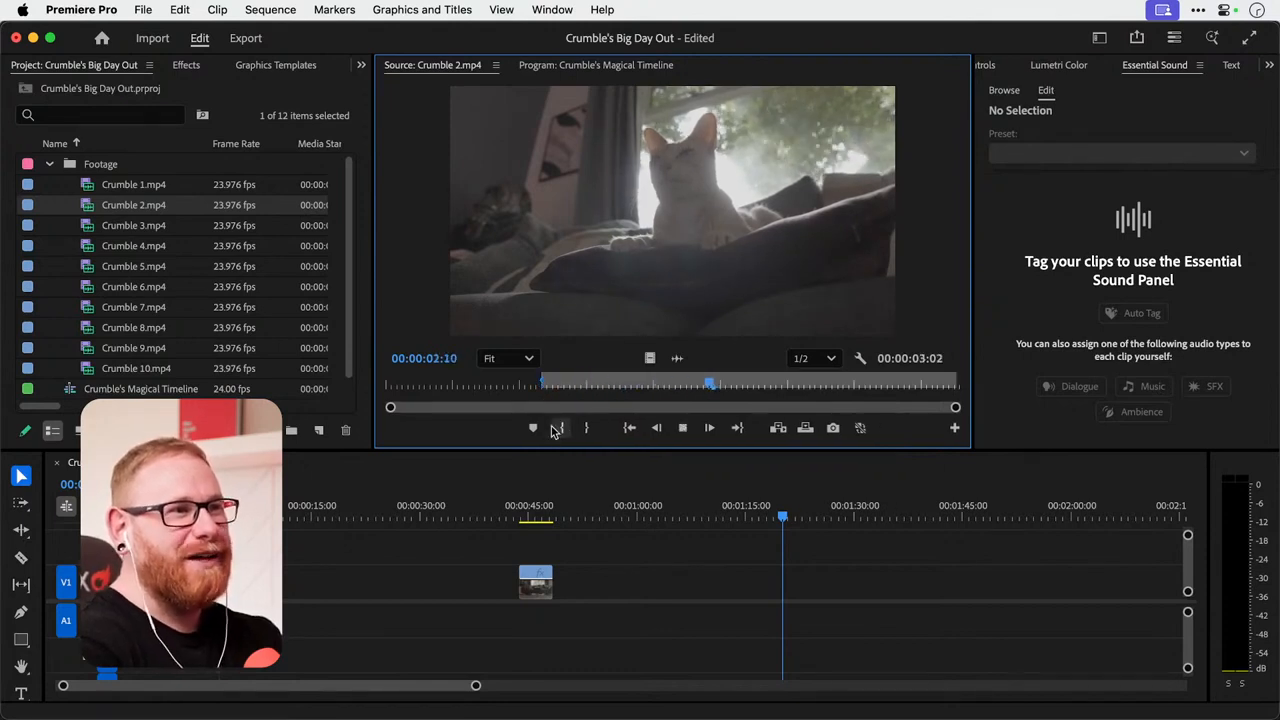
key(space)
key(Left)
key(Left)
key(Left)
key(Left)
key(Left)
key(Left)
key(Left)
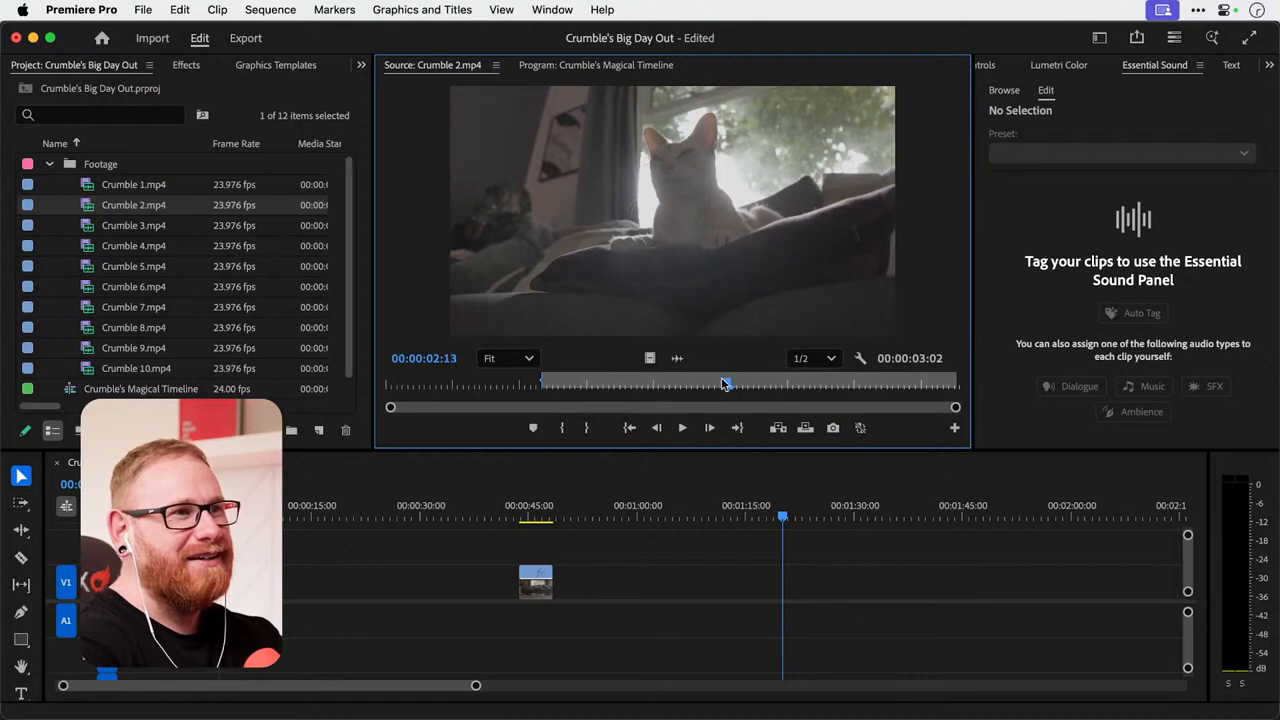
click(586, 428)
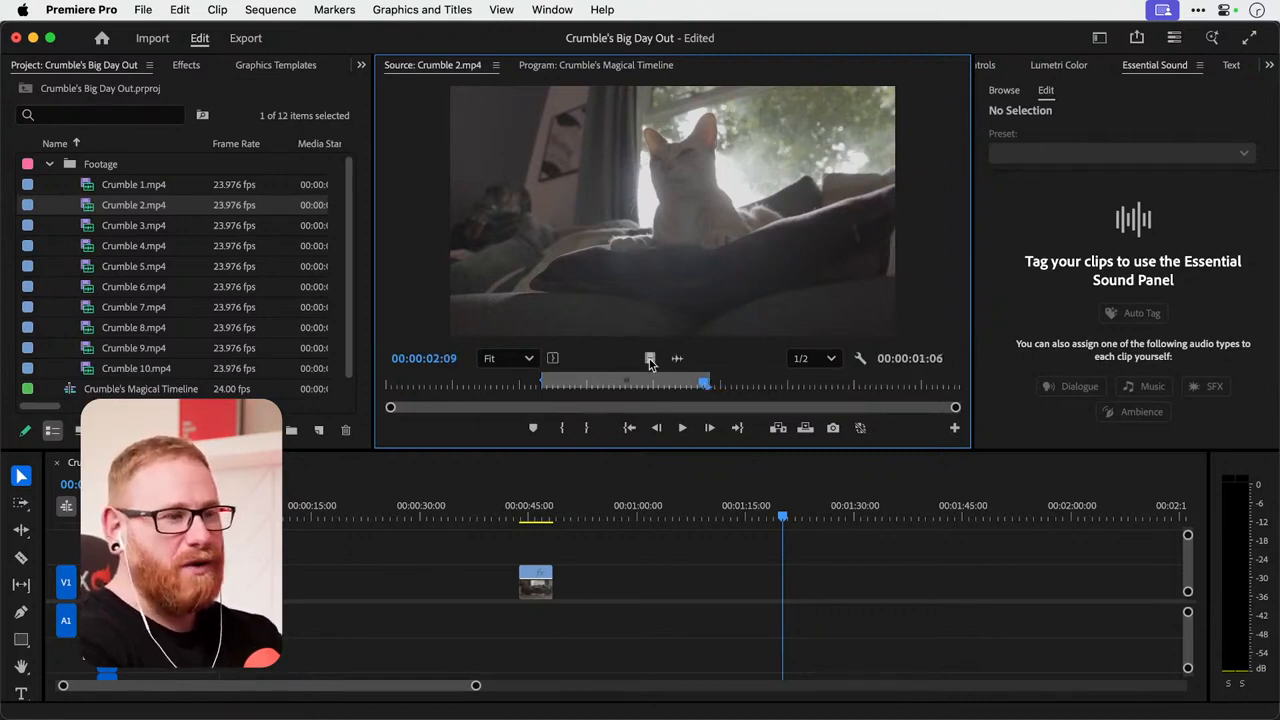
drag(649, 358, 535, 575)
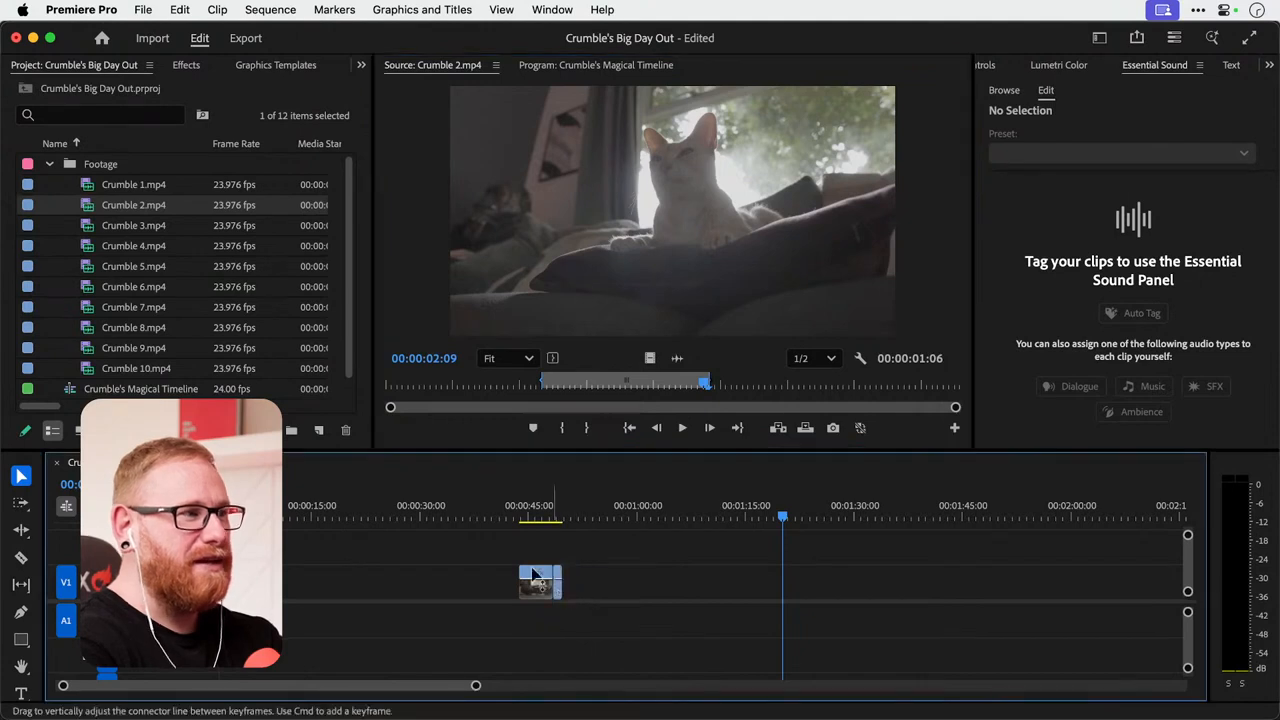
Mark a 00:00:02:08 section of Crumble 3.mp4 ending at 00:00:10:14 and place only its video on V1 directly after the Crumble 2 clip.
double_click(90, 225)
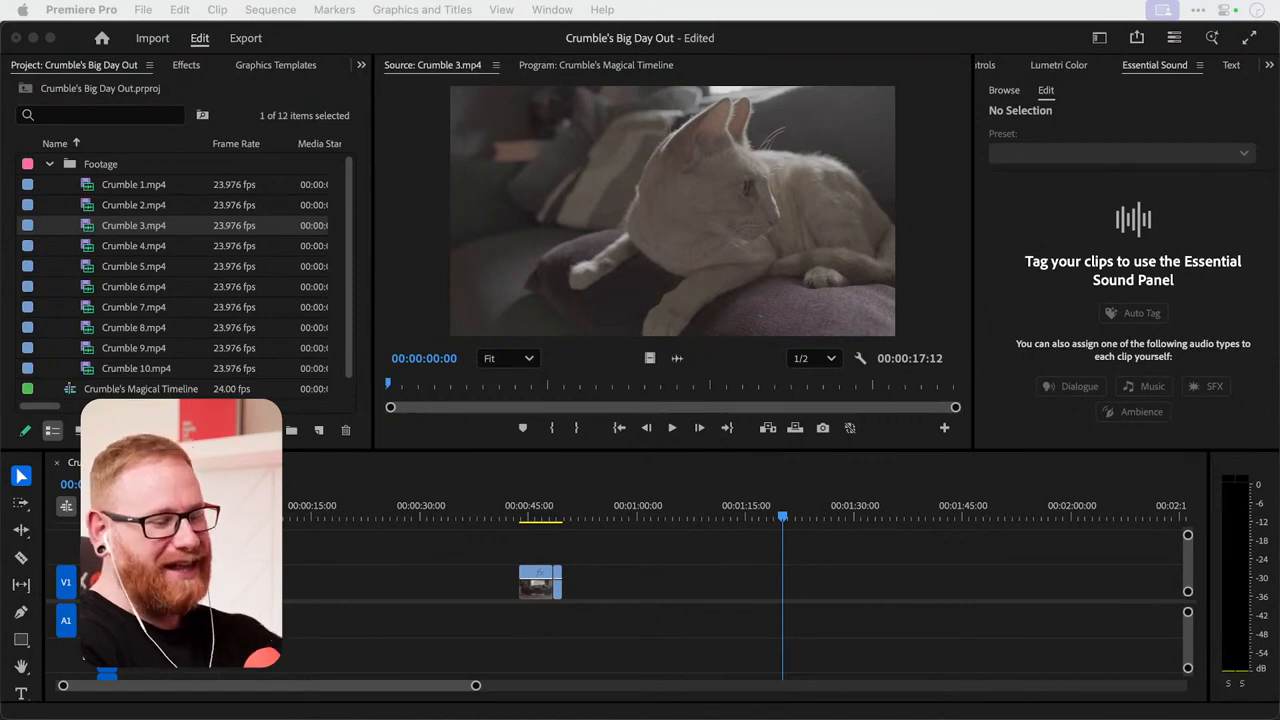
key(super+Tab)
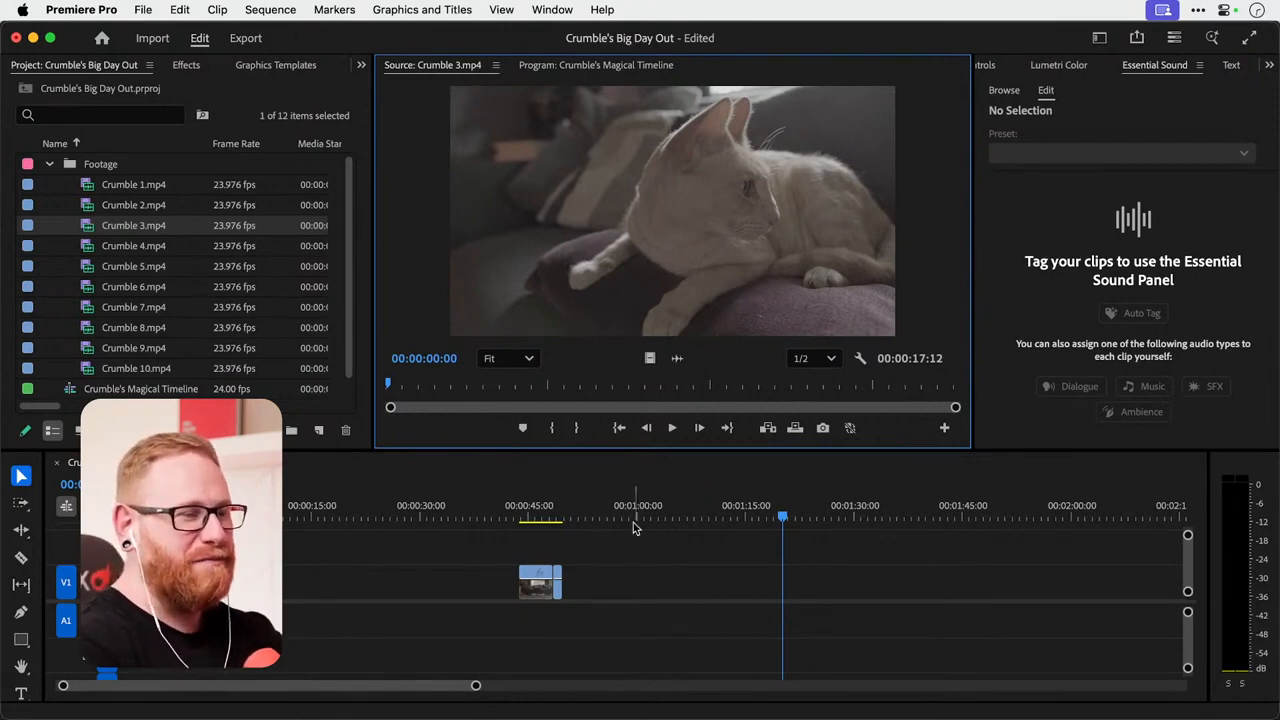
click(88, 228)
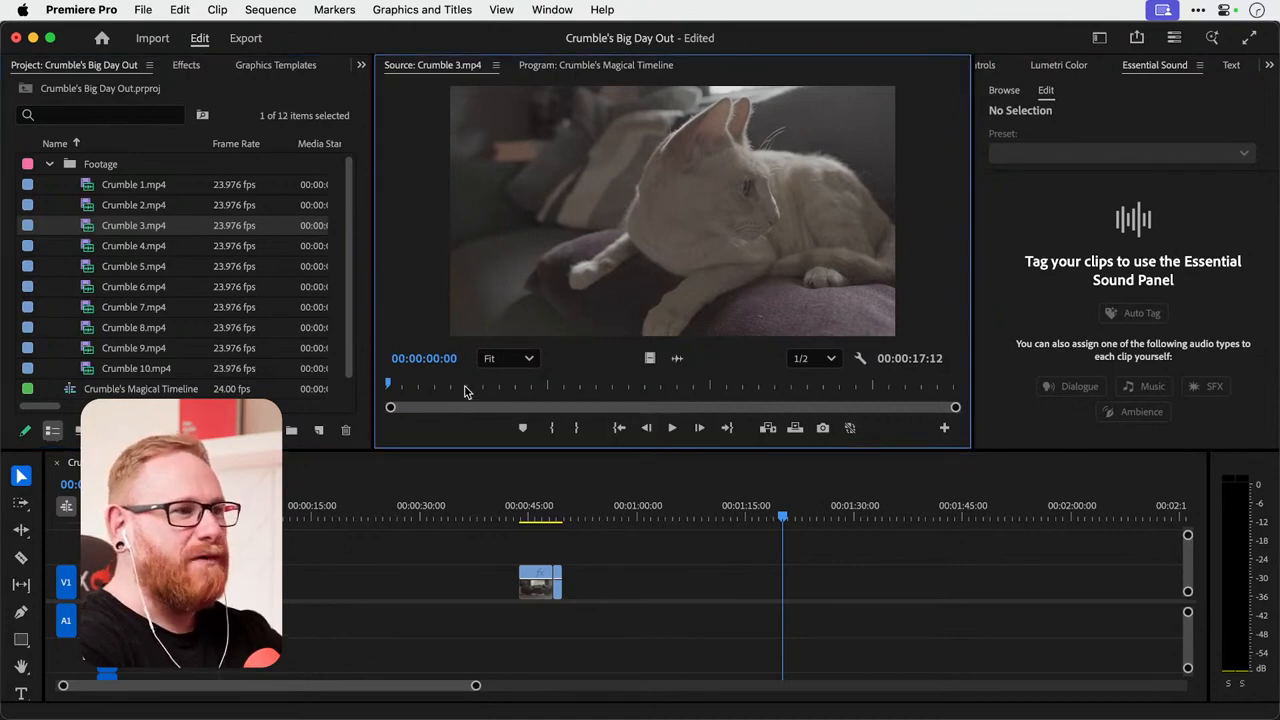
drag(466, 386, 653, 358)
click(556, 427)
key(space)
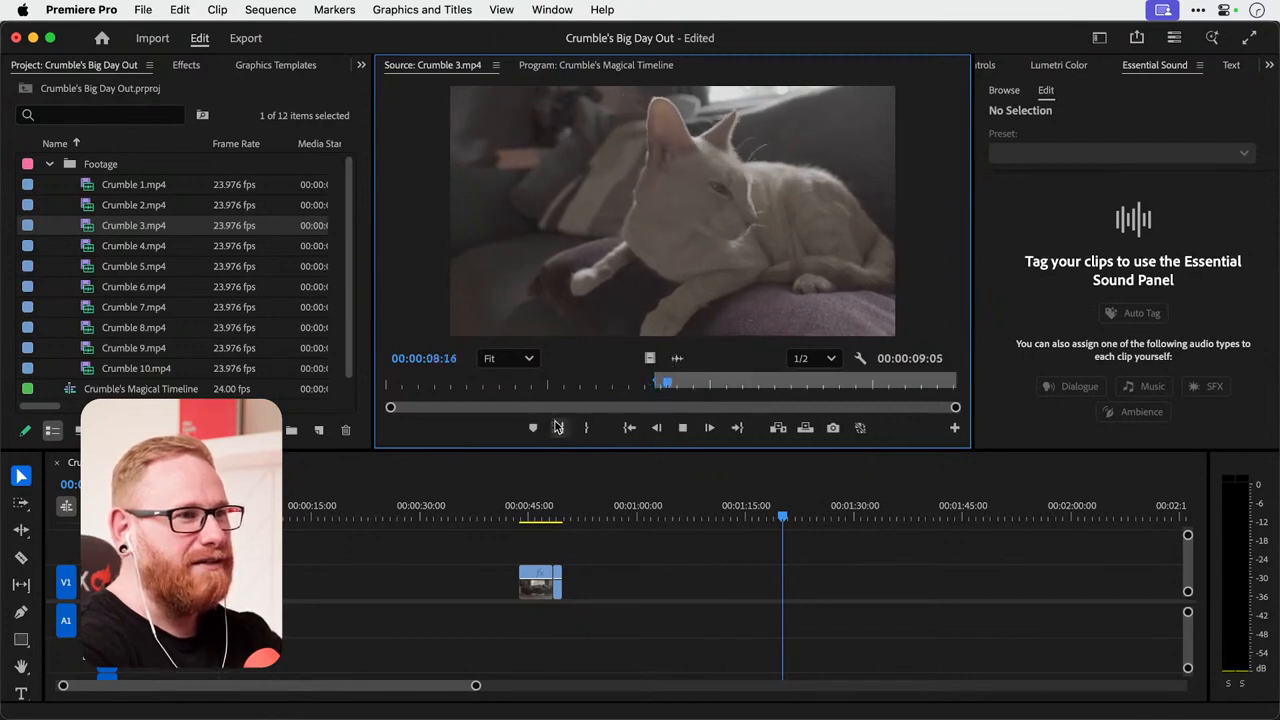
key(space)
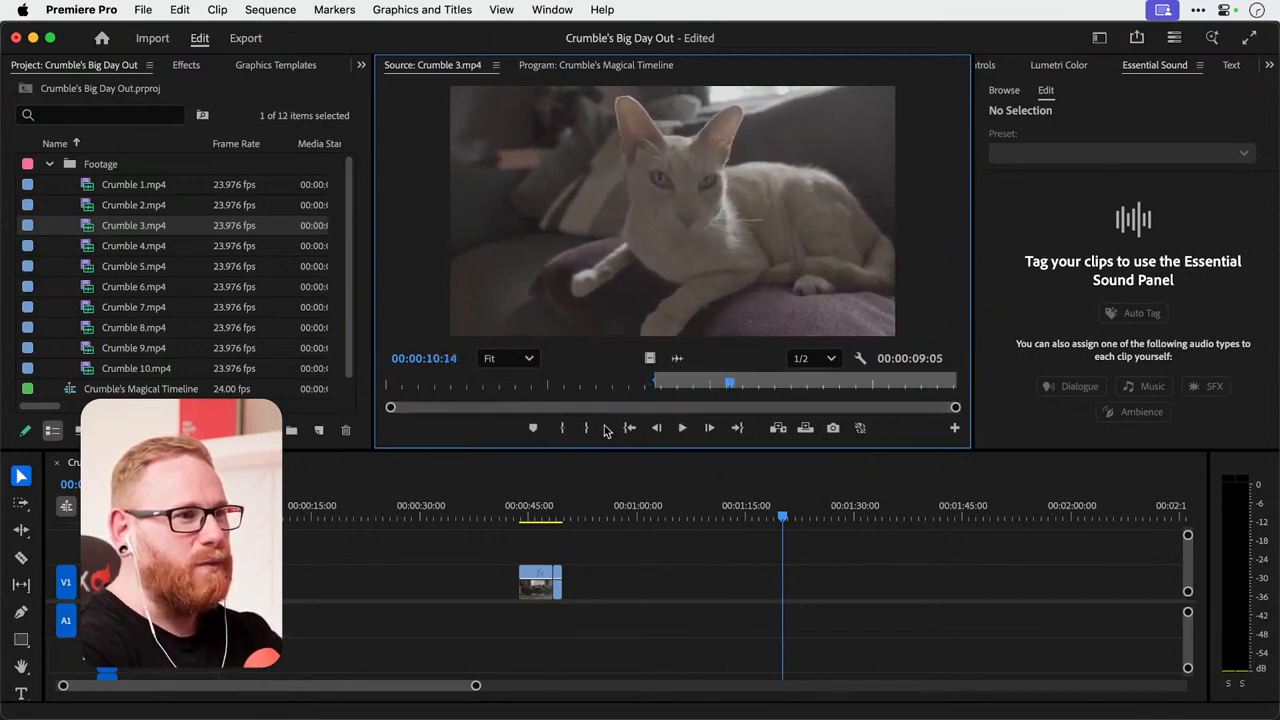
click(586, 427)
drag(651, 357, 576, 582)
scroll(587, 584, up, 5)
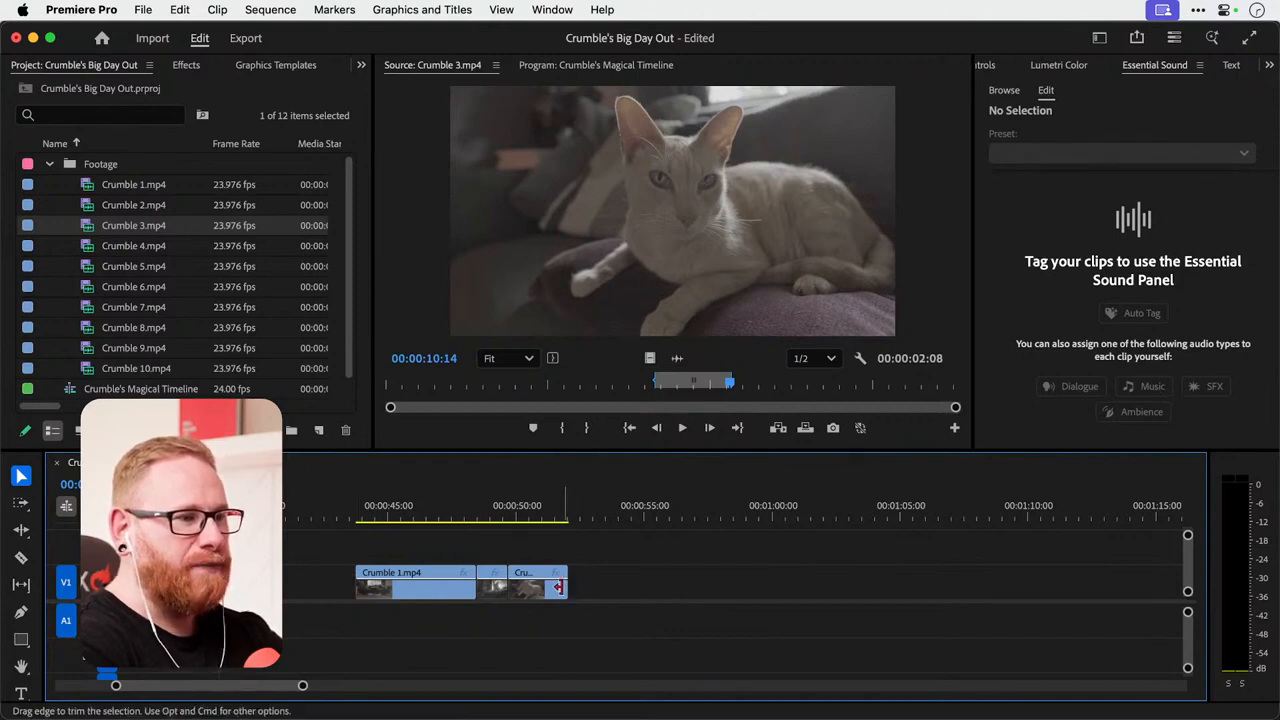
Try extending the end of the Crumble 3 clip on V1 to 00:00:57:05 and preview the added footage.
drag(557, 587, 699, 587)
click(604, 515)
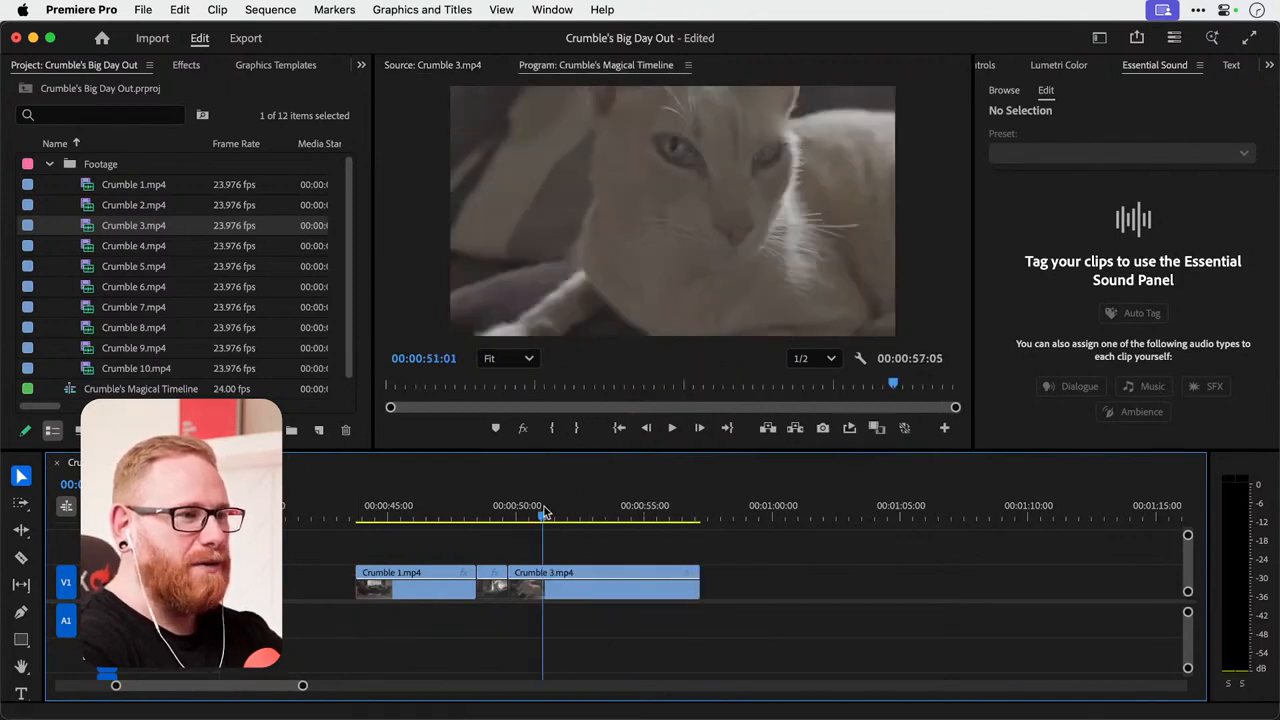
mouse_move(605, 514)
mouse_down()
mouse_move(545, 516)
mouse_move(585, 517)
mouse_up()
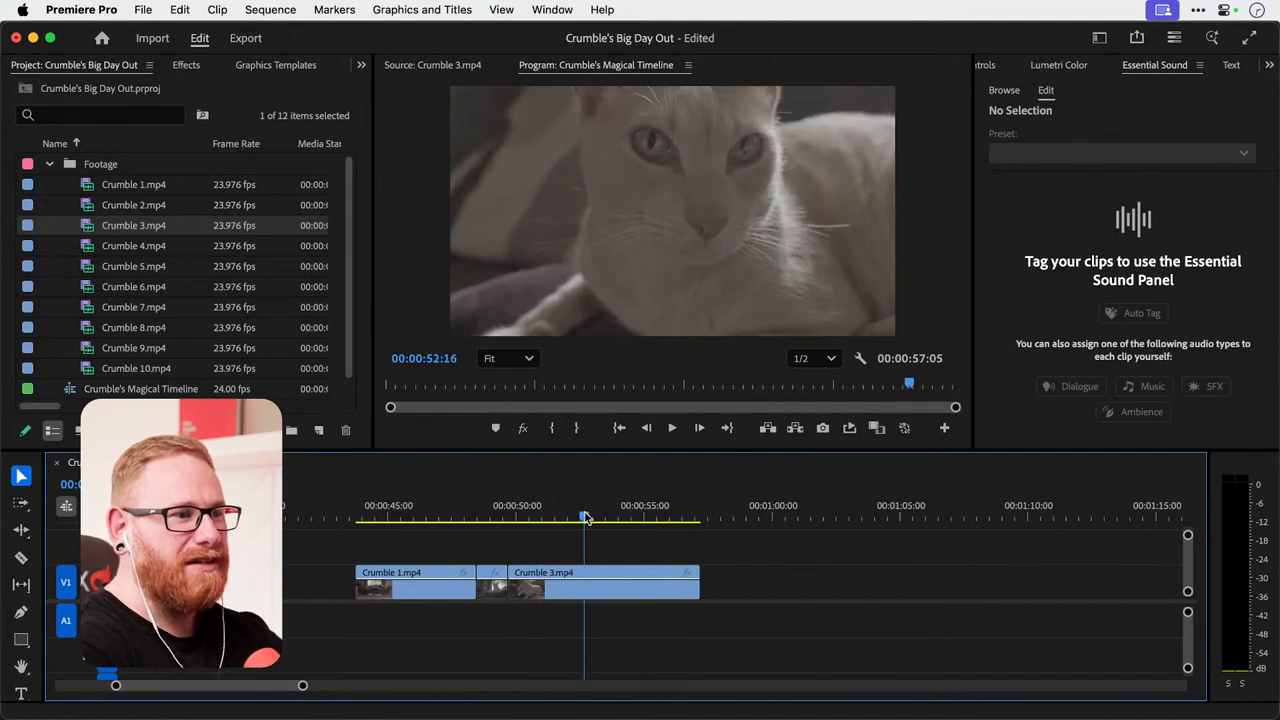
key(super+z)
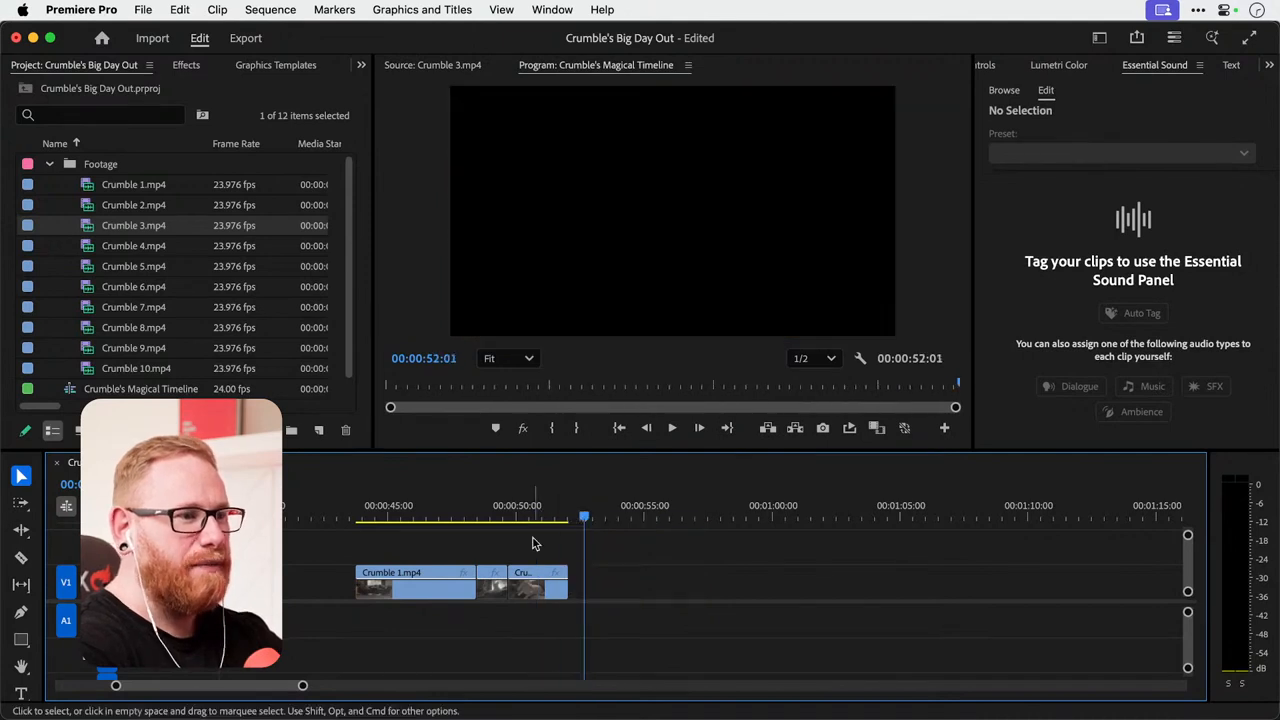
Mark a section of Crumble 4.mp4 starting at 00:00:00:07 and place only its video on V1 directly after the Crumble 3 clip.
double_click(80, 245)
drag(546, 385, 447, 387)
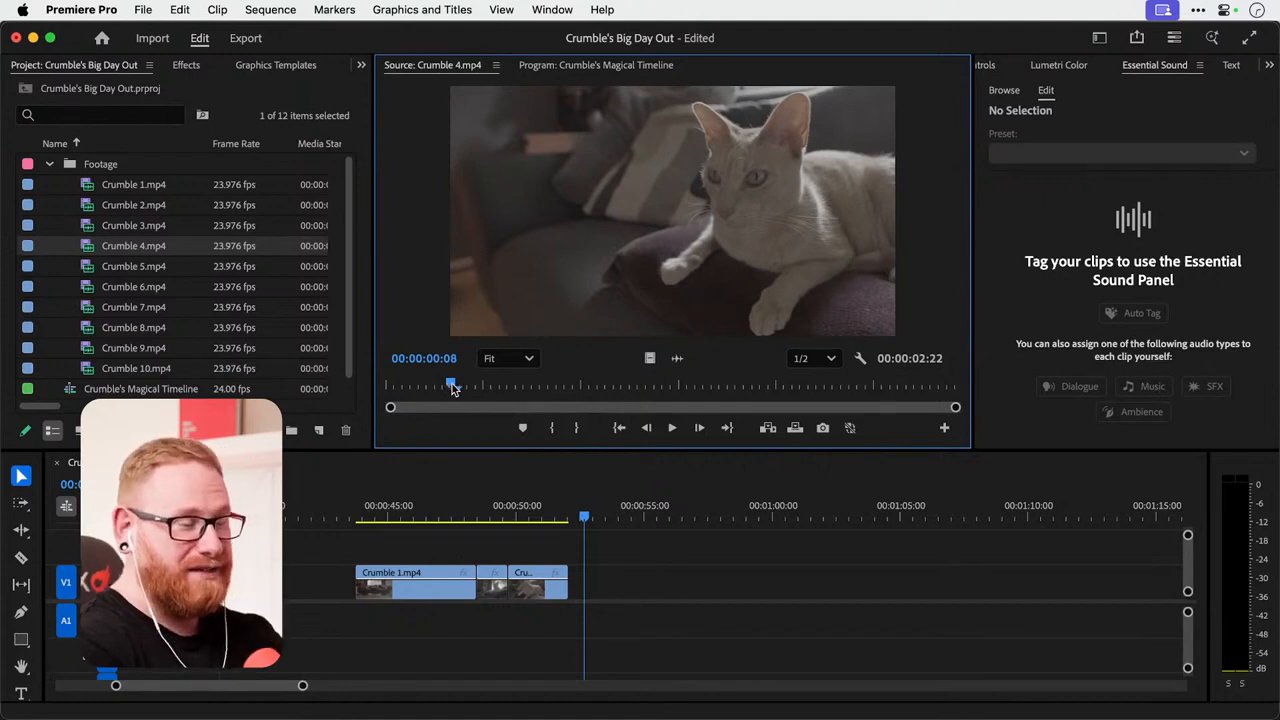
drag(452, 389, 493, 386)
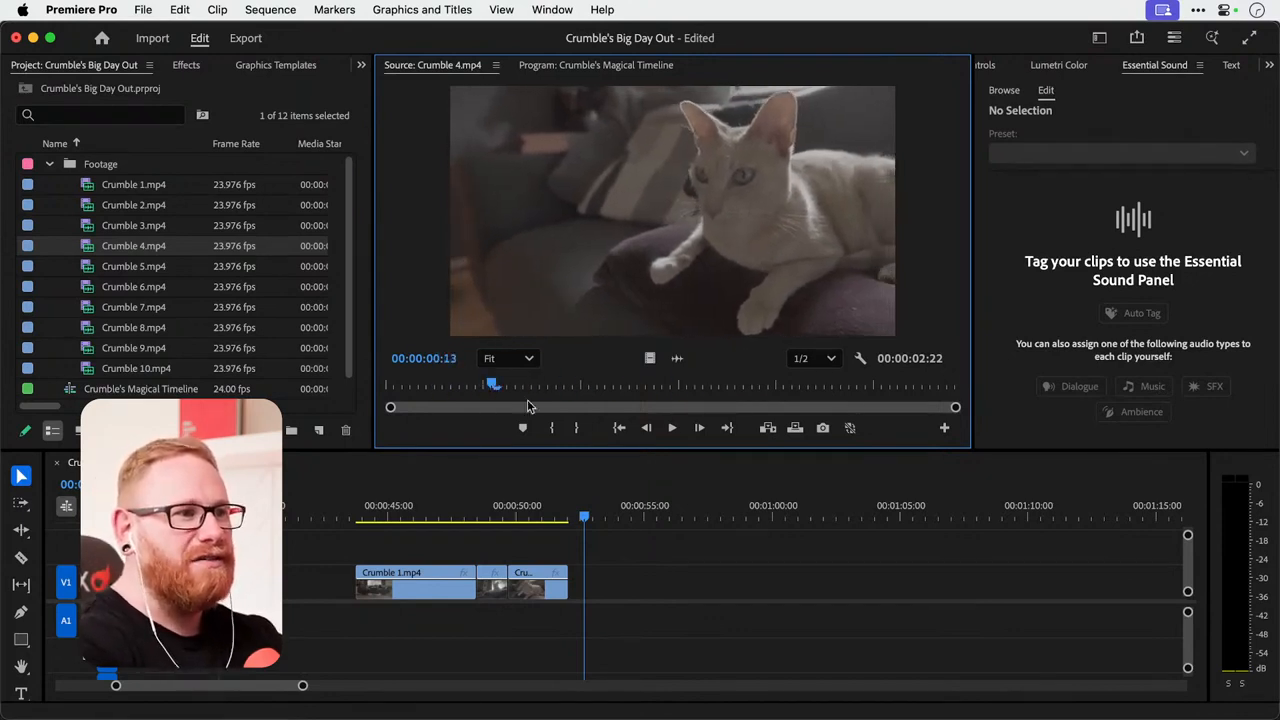
click(449, 385)
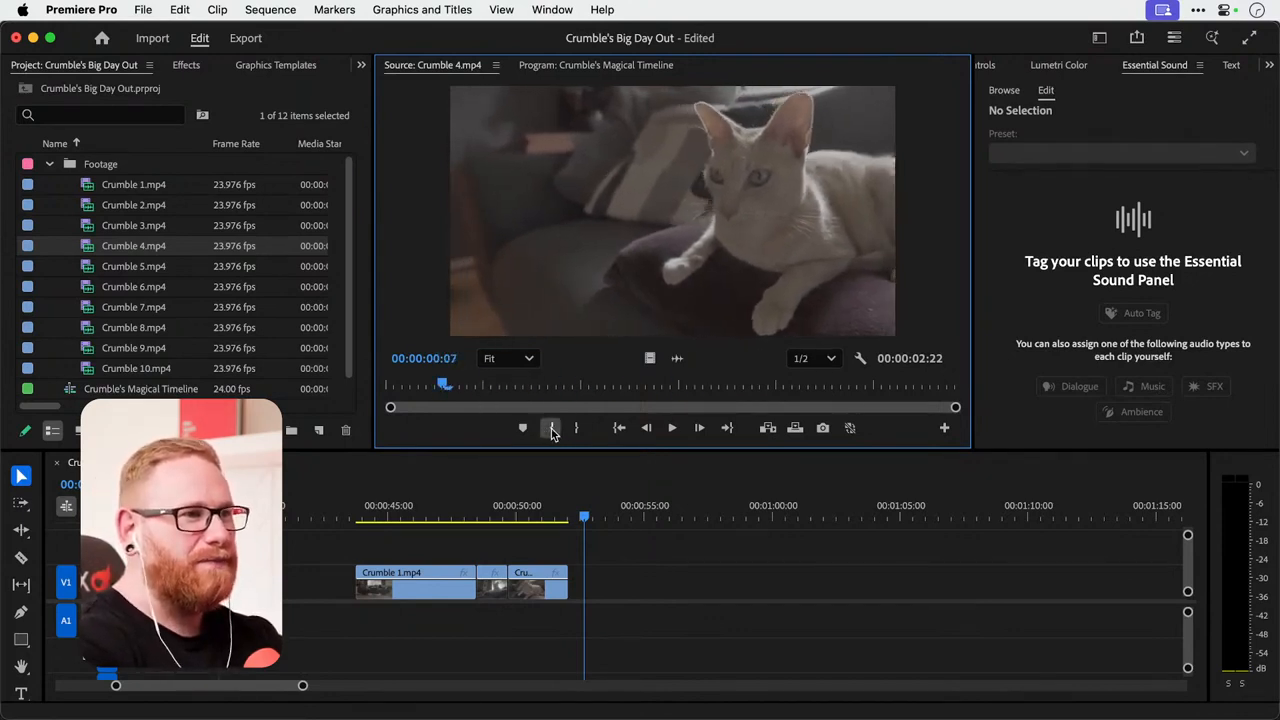
click(552, 430)
key(space)
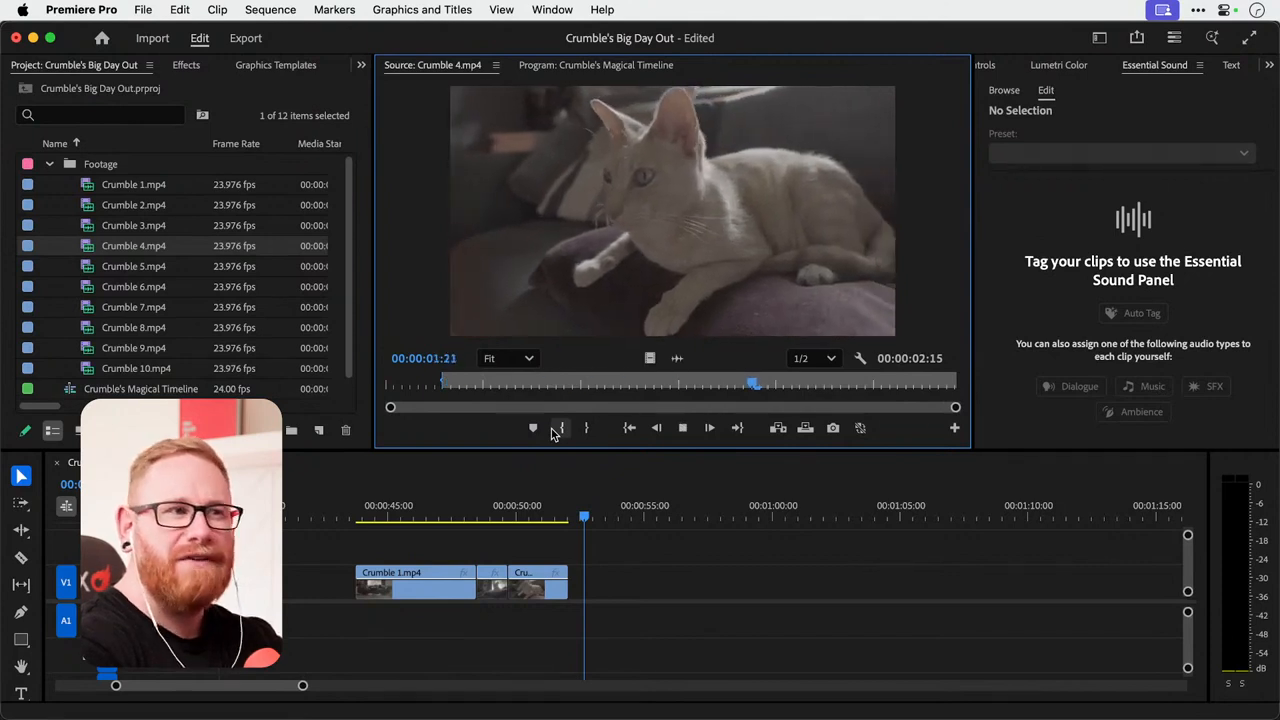
click(589, 430)
click(589, 430)
drag(652, 365, 585, 590)
Load Crumble 5.mp4 in the Source Monitor and select the Crumble 4 clip on V1.
double_click(133, 266)
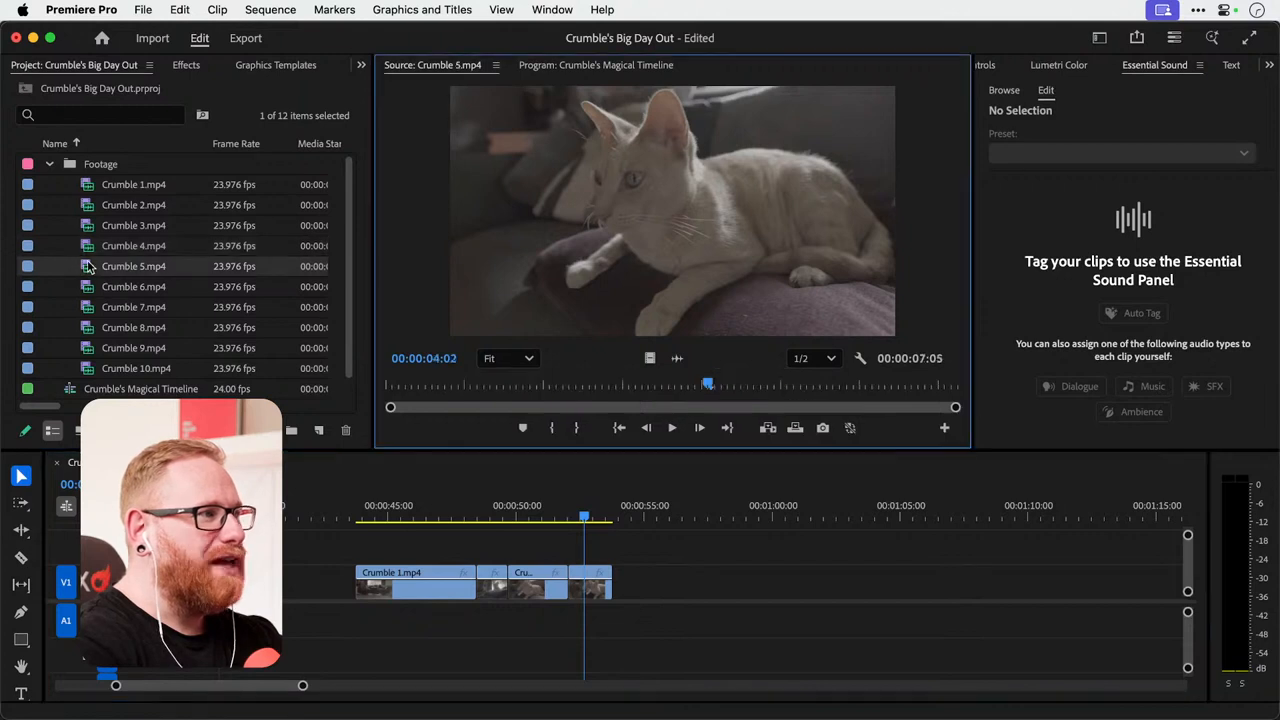
drag(466, 382, 508, 379)
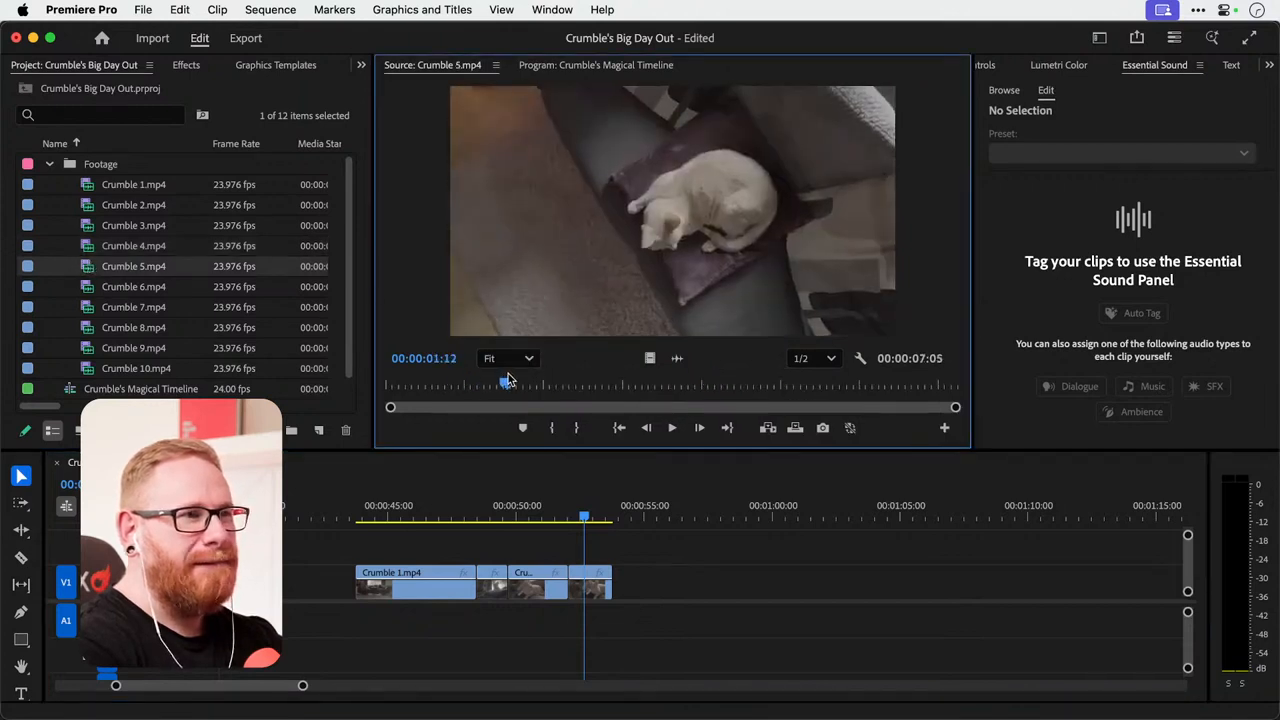
key(super+Tab)
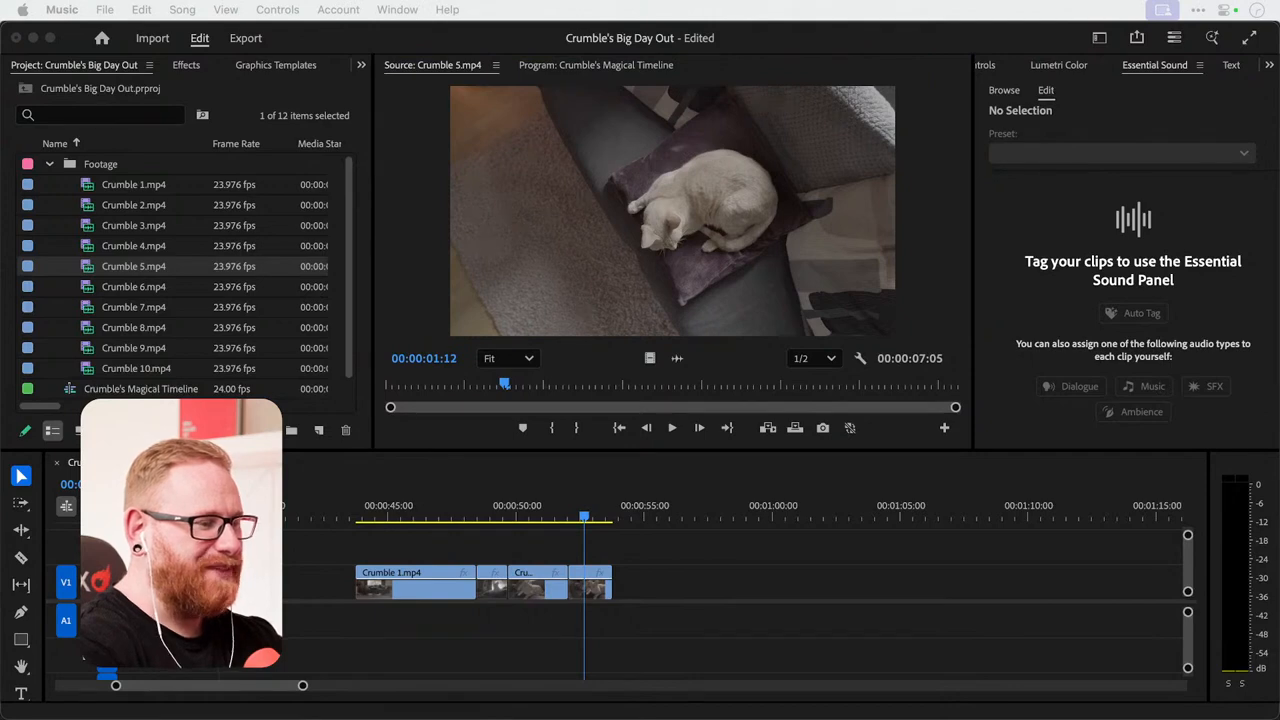
key(super+Tab)
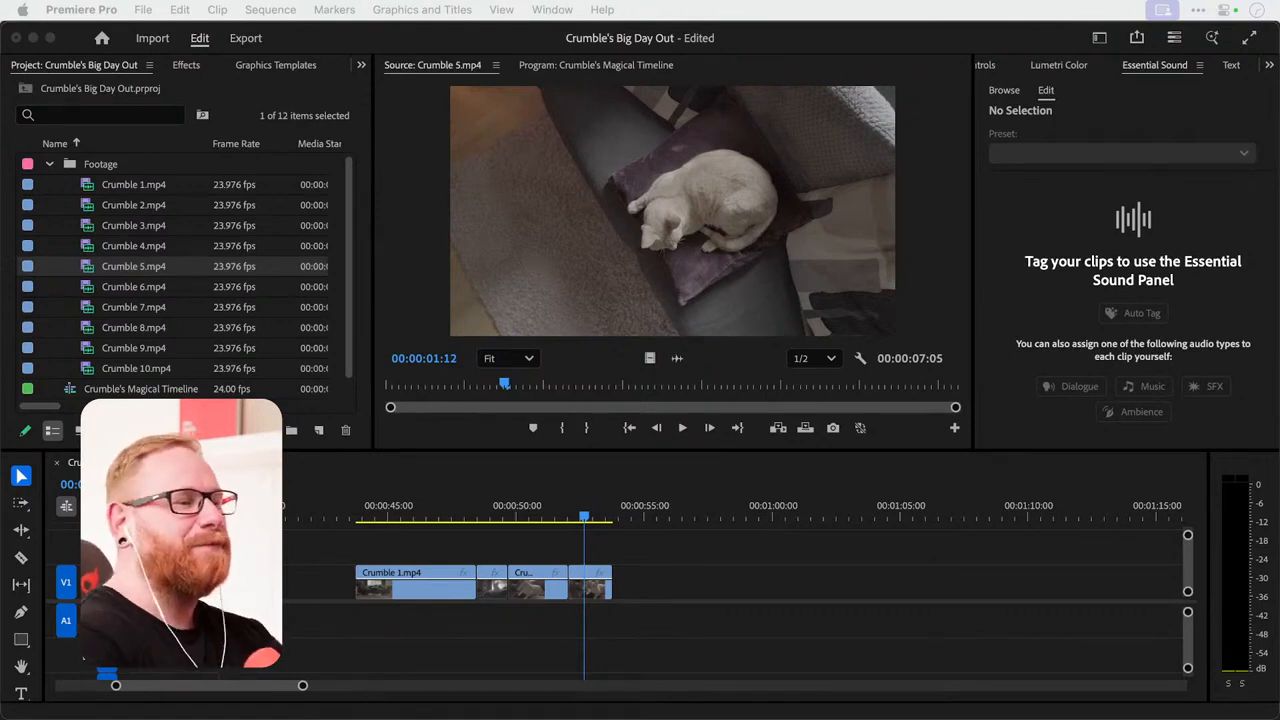
click(584, 590)
key(=)
key(=)
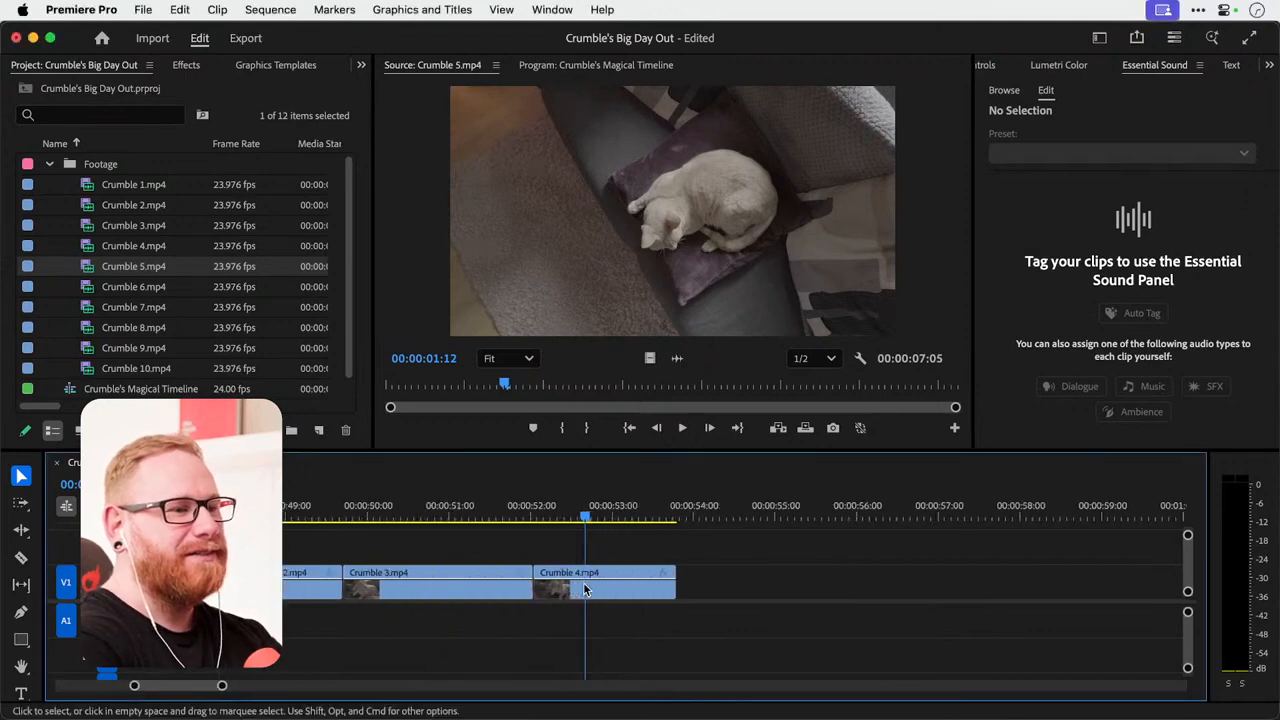
click(626, 590)
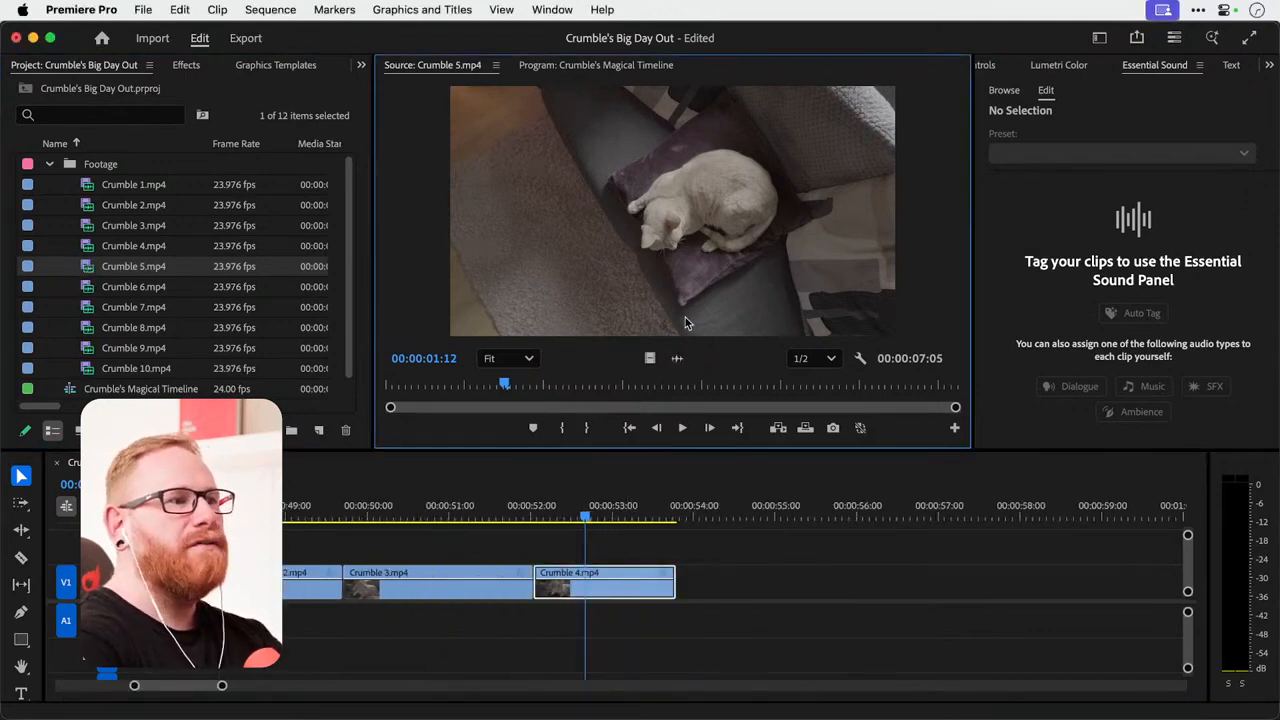
Mark a 00:00:01:09 section of Crumble 5.mp4 ending at 00:00:03:09 and place only its video on V1 directly after the Crumble 4 clip.
click(597, 386)
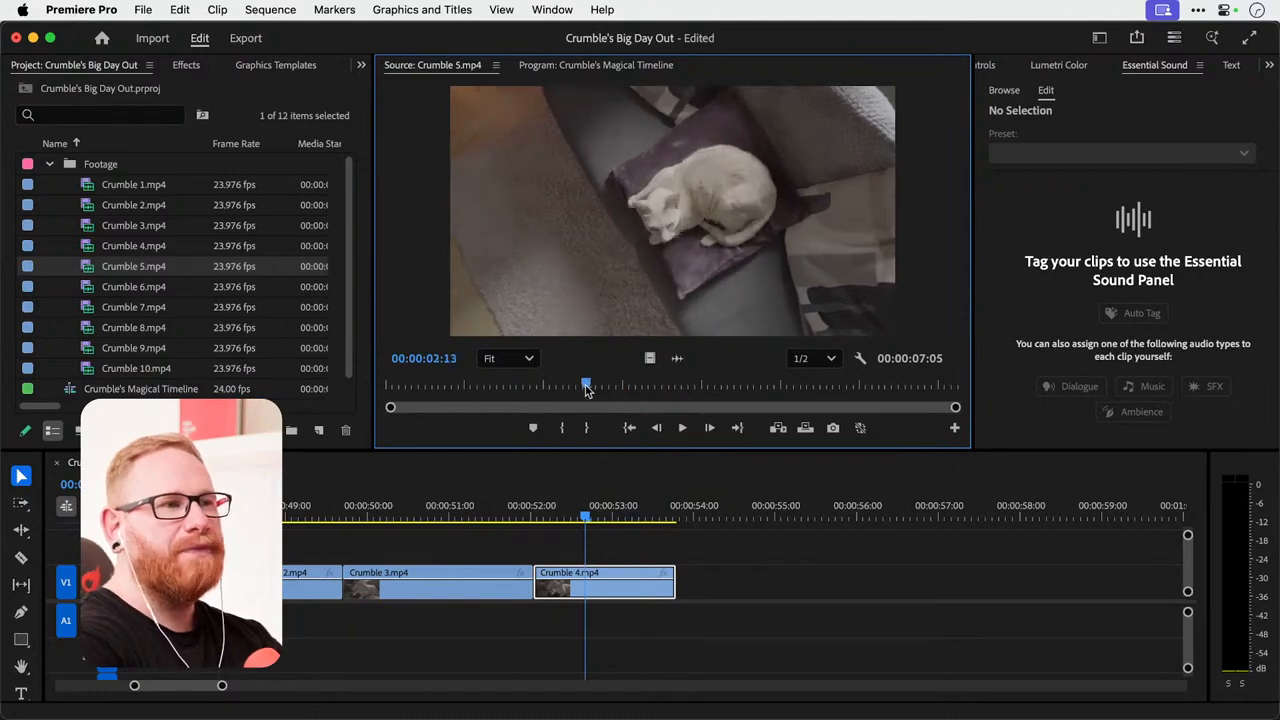
click(846, 380)
drag(846, 370, 547, 352)
click(563, 428)
key(space)
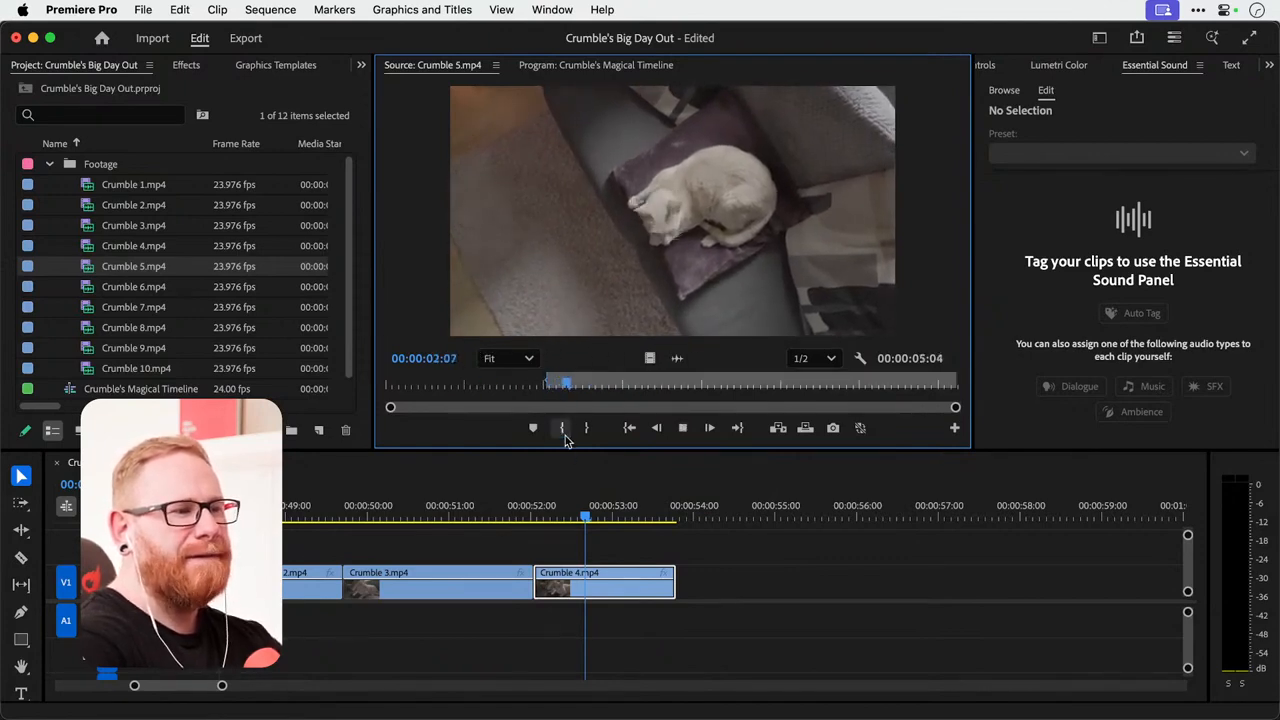
click(586, 428)
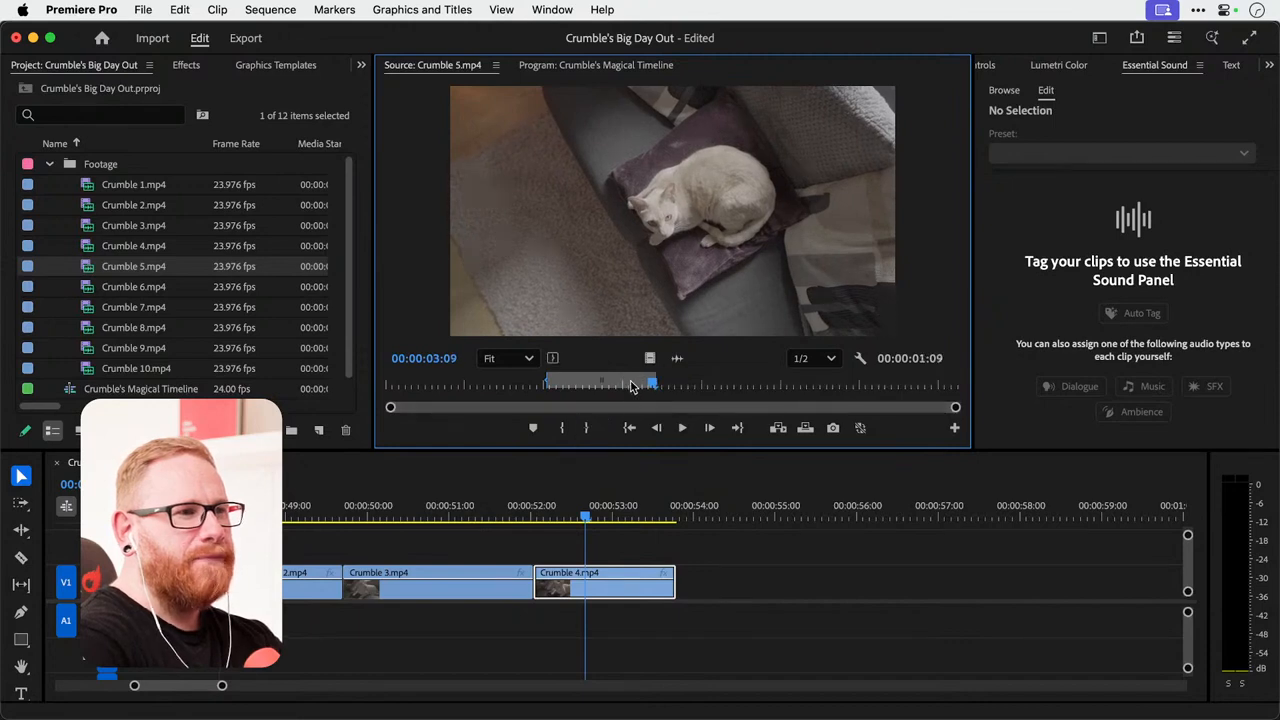
drag(650, 360, 686, 592)
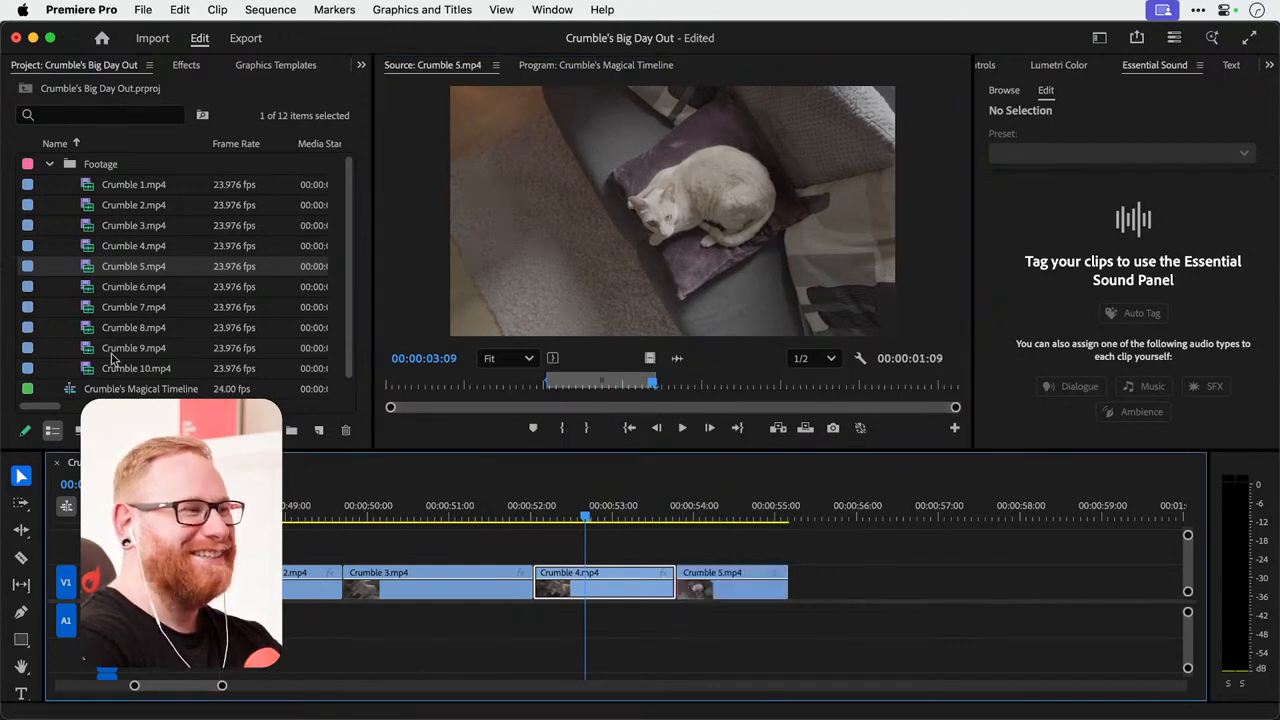
Mark a 00:00:01:17 section of Crumble 6.mp4 starting at 00:00:00:22 and place only its video on V1 directly after the Crumble 5 clip.
double_click(90, 292)
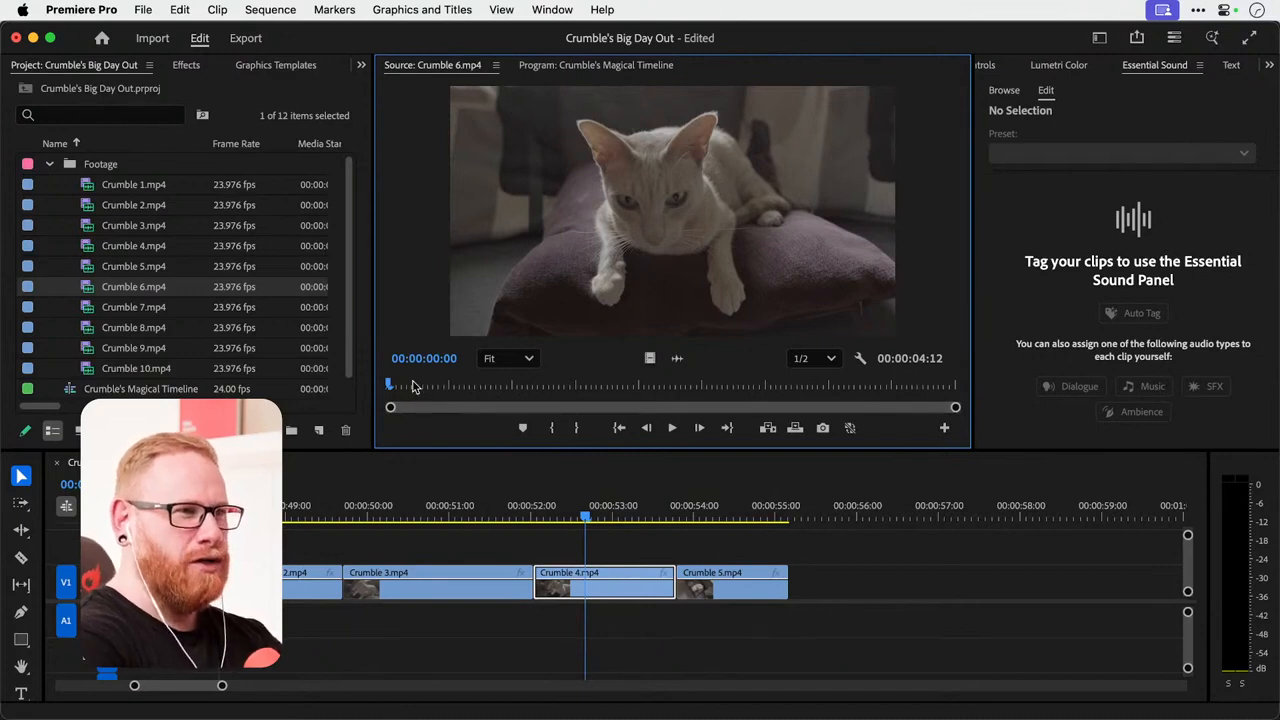
drag(412, 387, 731, 384)
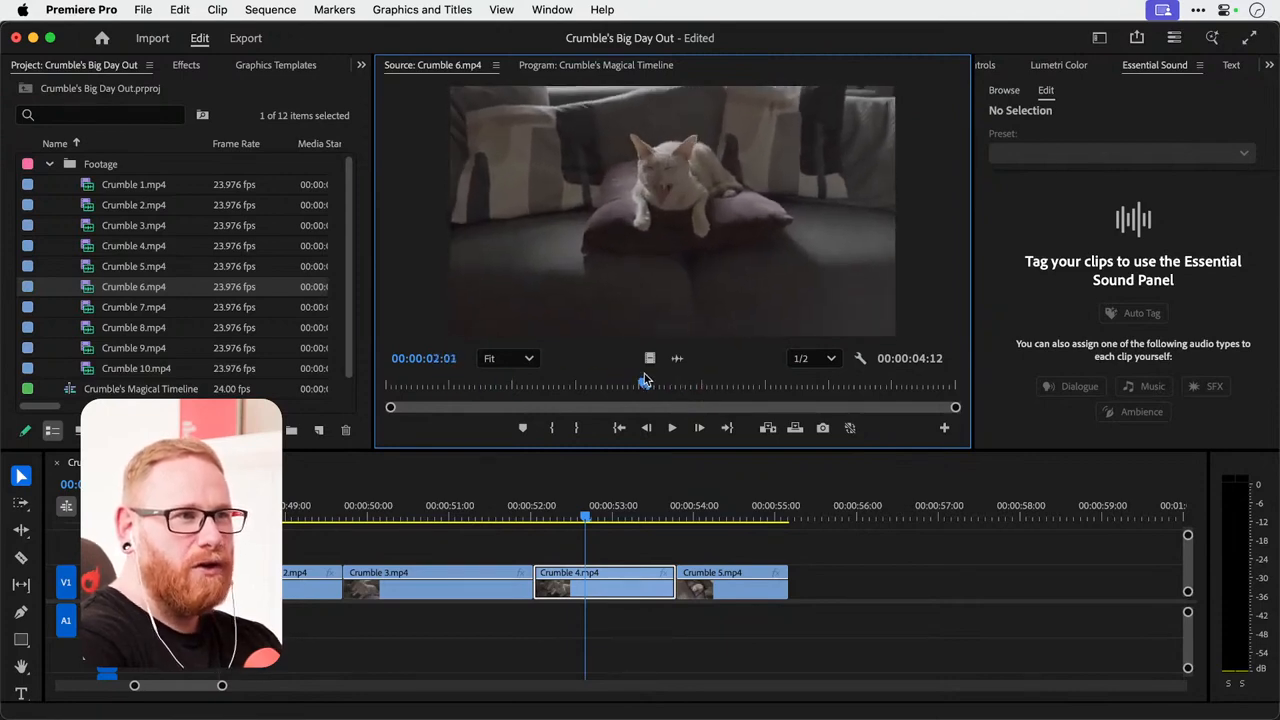
drag(644, 378, 502, 381)
click(577, 427)
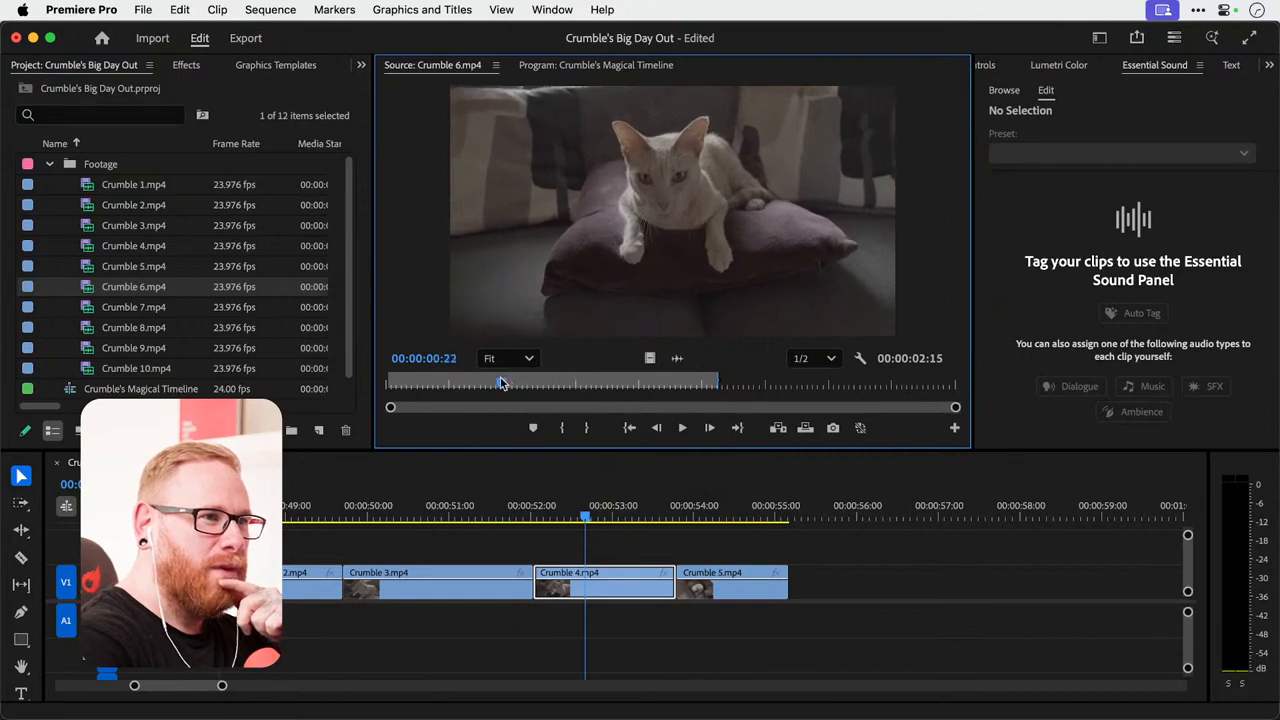
click(560, 428)
drag(649, 358, 812, 610)
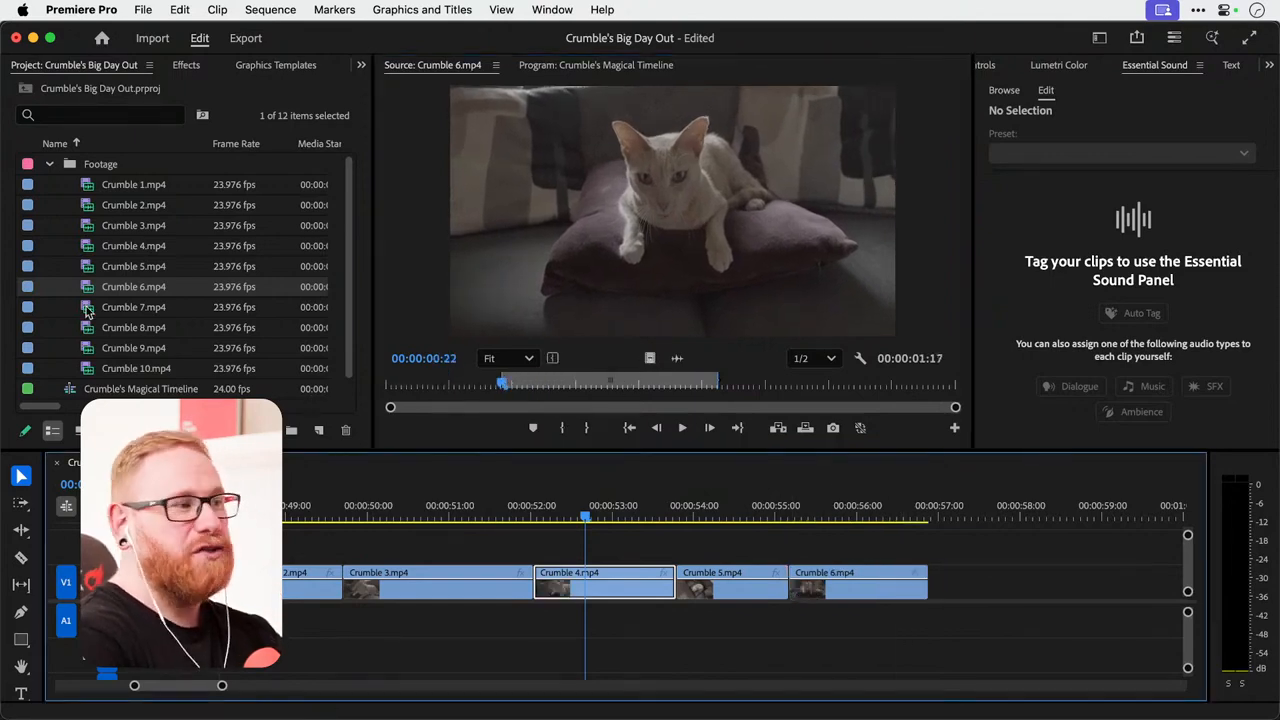
Try rearranging the sequence by moving Crumble 4 after Crumble 6 and shifting Crumble 6 and Crumble 5 onto the track above V1.
drag(617, 597, 1018, 597)
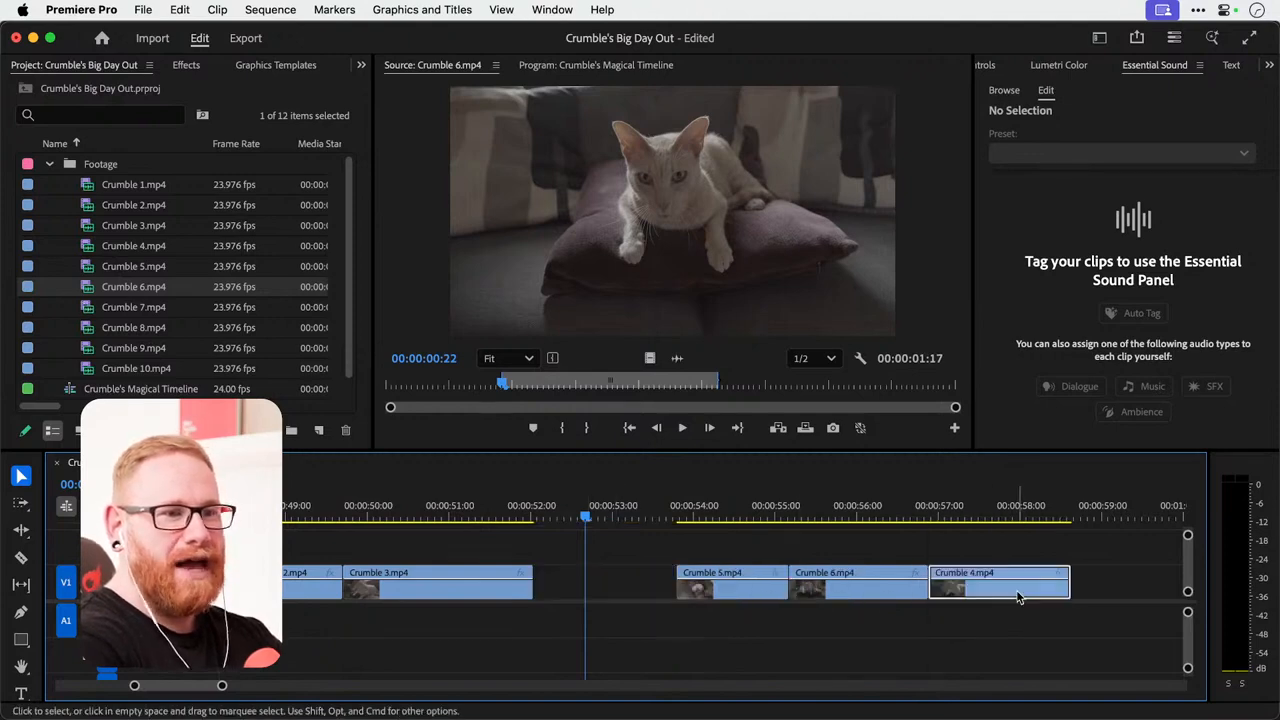
drag(890, 595, 631, 571)
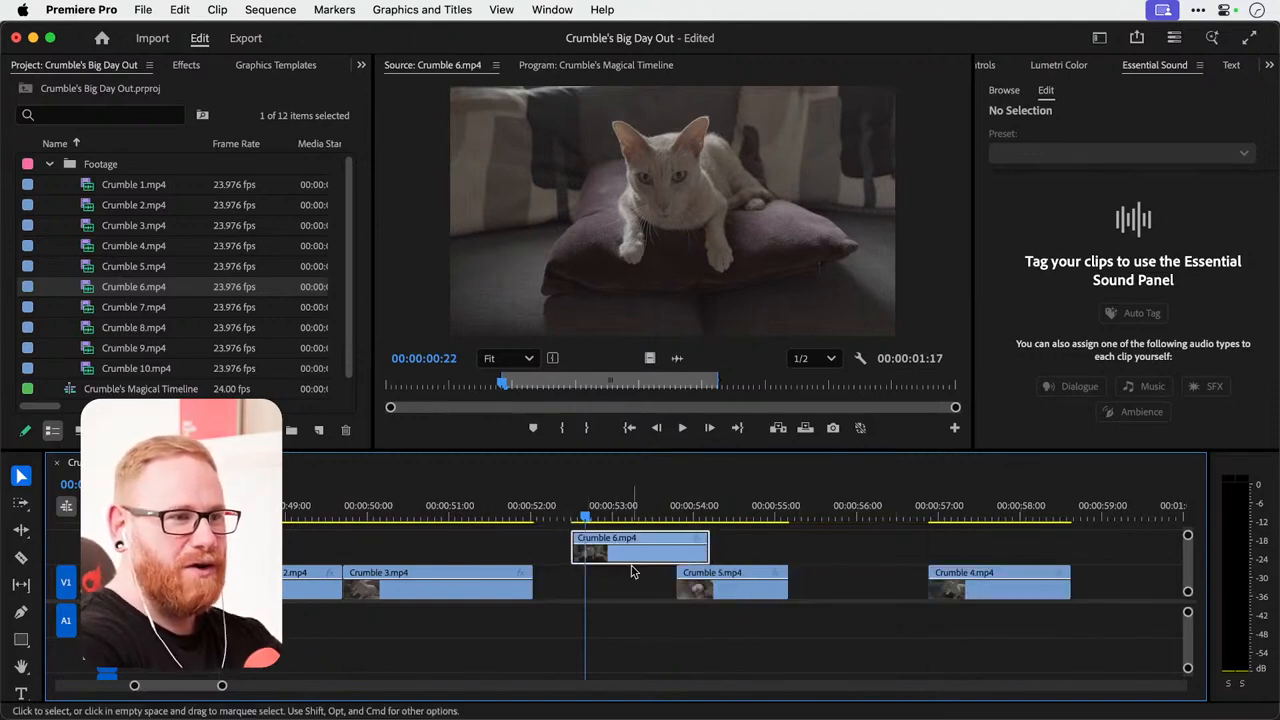
drag(715, 590, 829, 541)
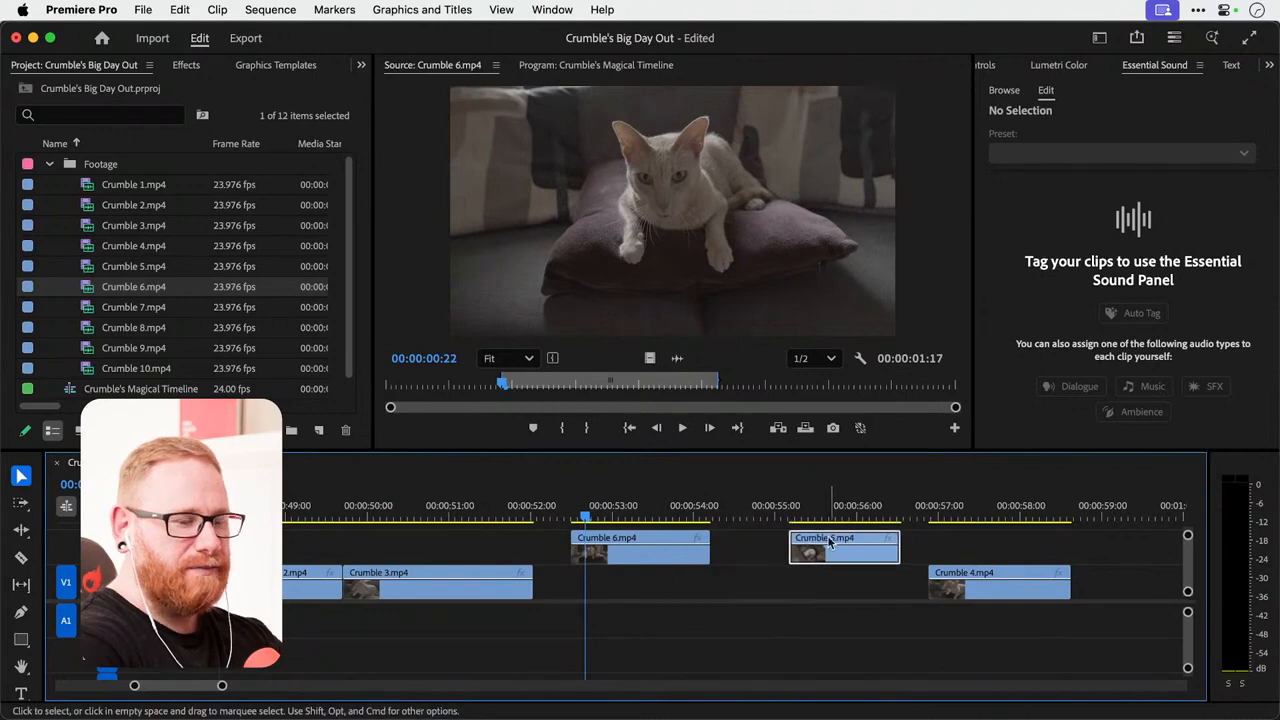
key(super+z)
key(super+z)
key(super+z)
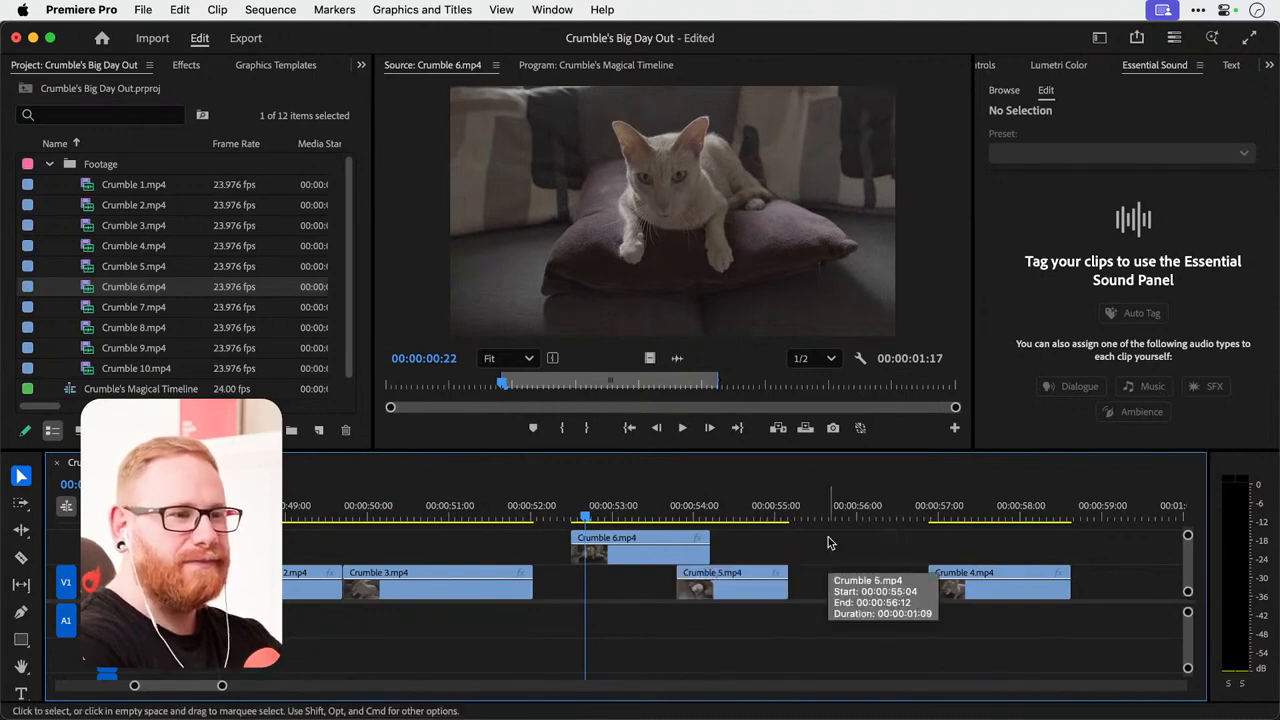
Mark a 00:00:03:08 section of Crumble 7.mp4 ending at 00:00:07:21 and place only its video on V1 directly after the Crumble 6 clip.
double_click(88, 310)
drag(487, 385, 571, 384)
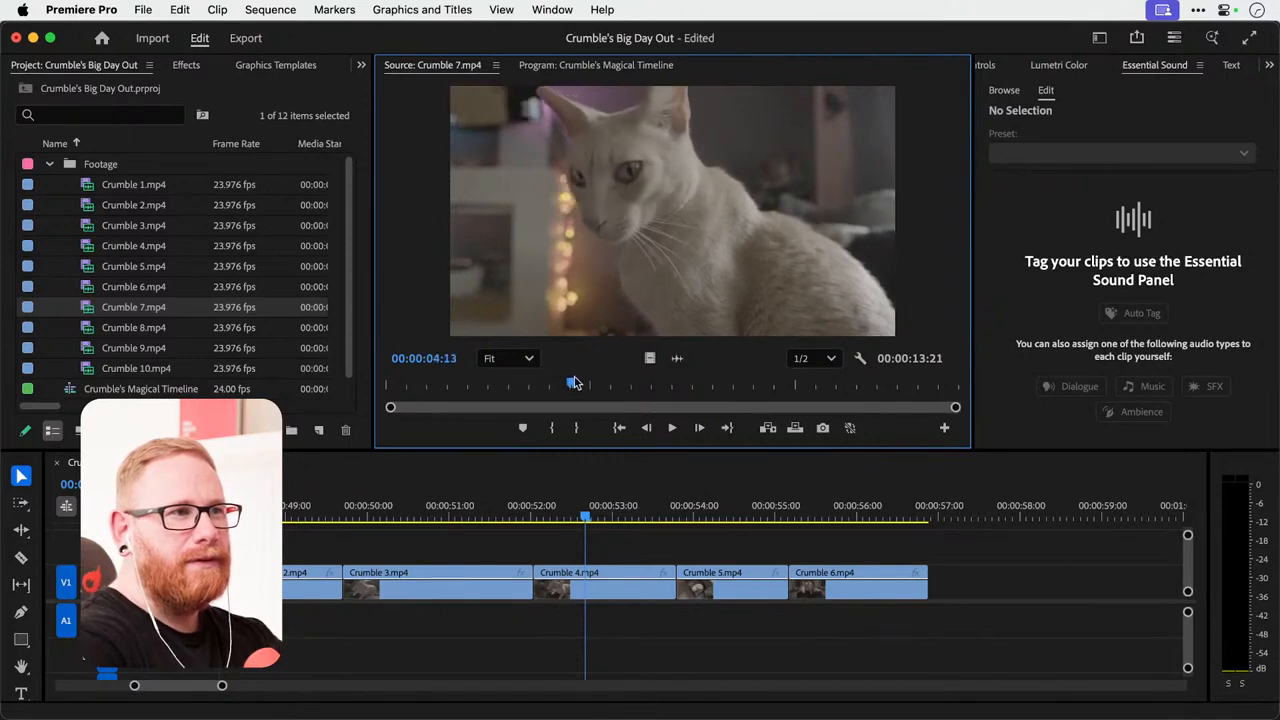
click(553, 430)
key(space)
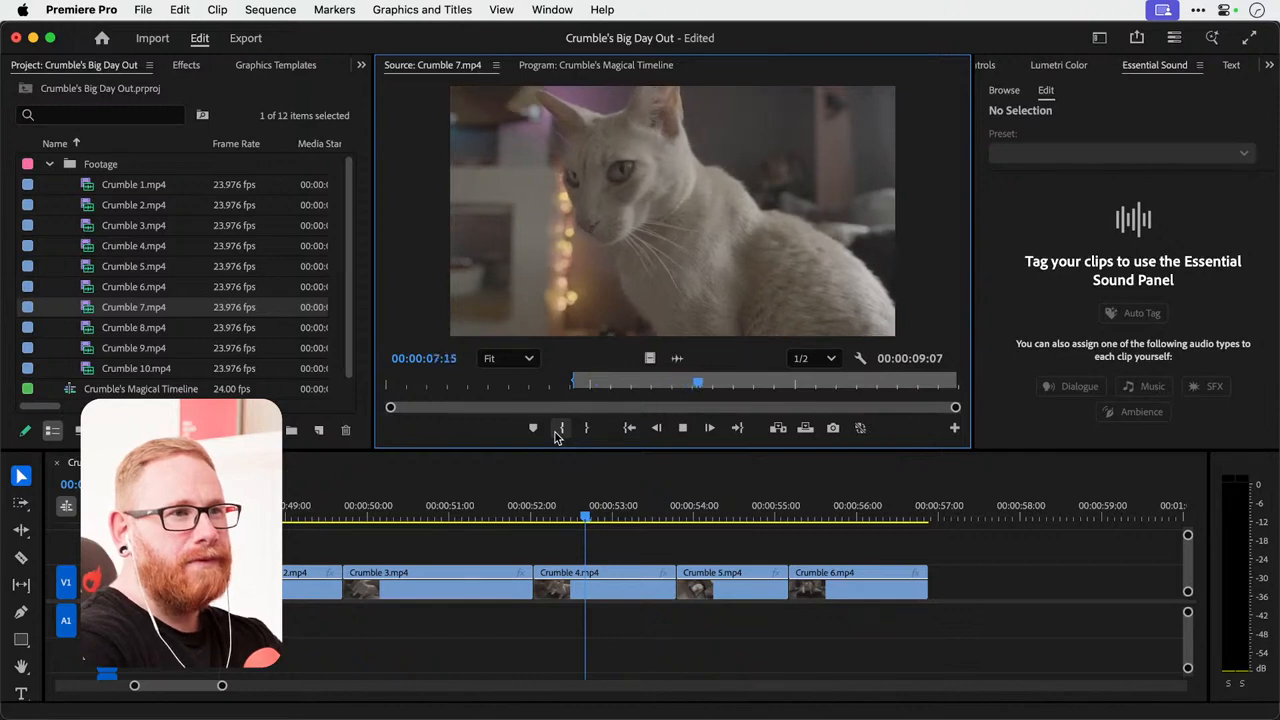
key(space)
click(586, 427)
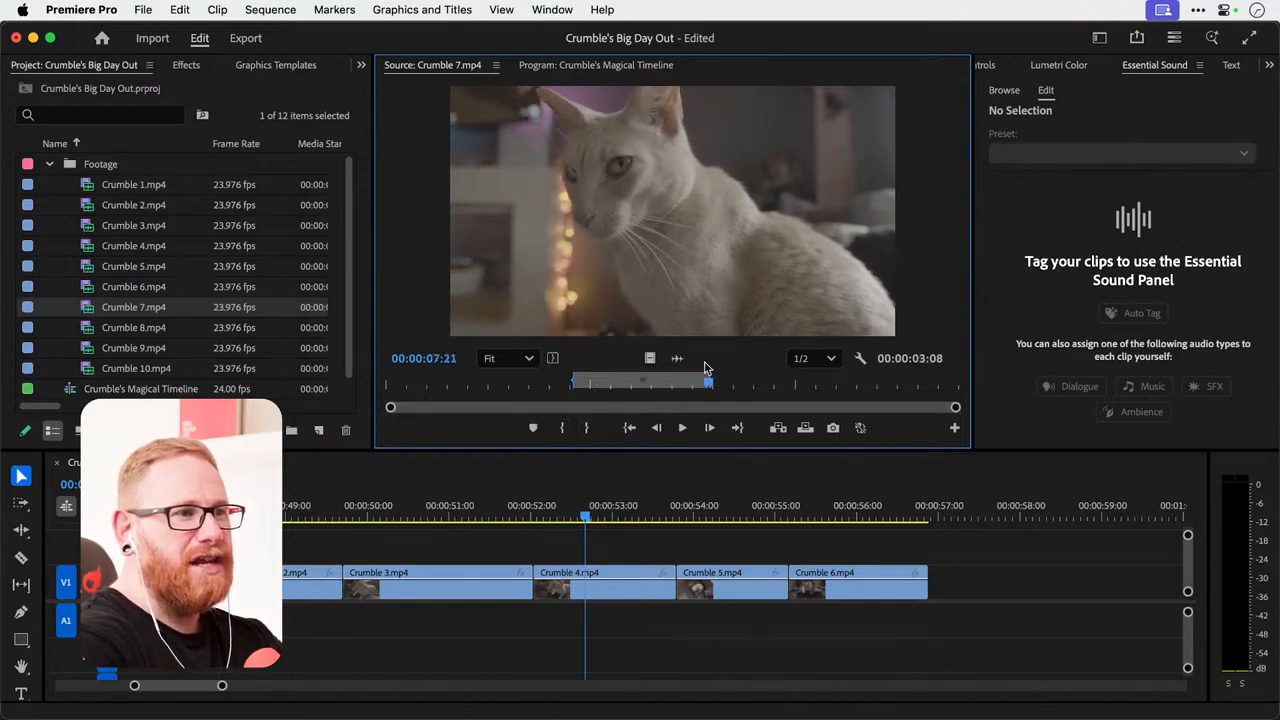
drag(649, 358, 935, 576)
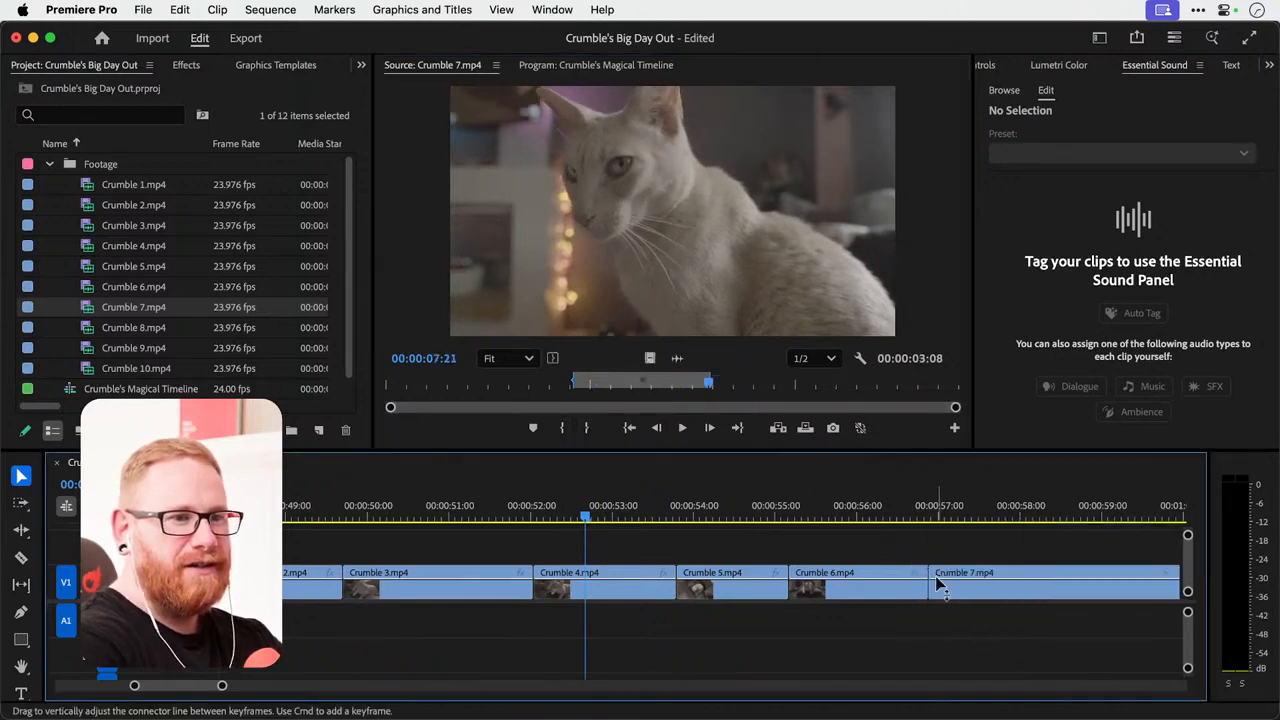
Preview the sequence from the Crumble 3 clip through the end of Crumble 4, and park the playhead just past Crumble 7.
key(minus)
scroll(940, 580, right, 5)
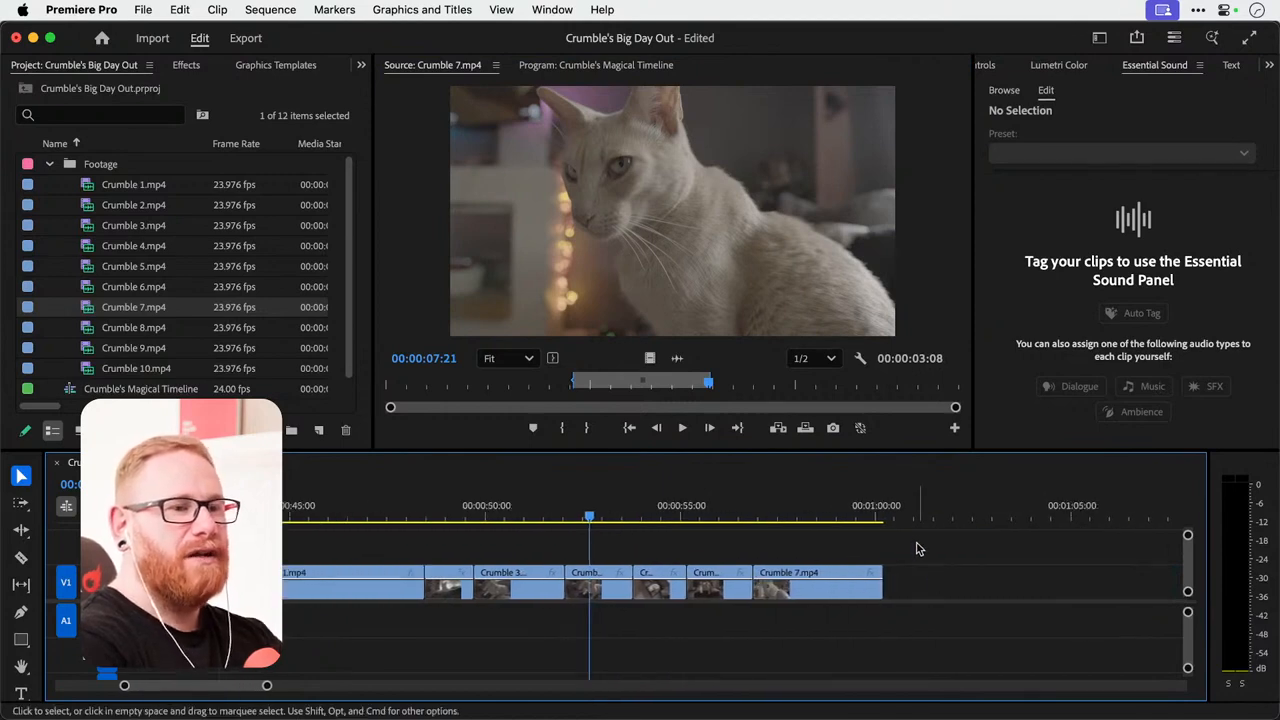
drag(549, 510, 636, 515)
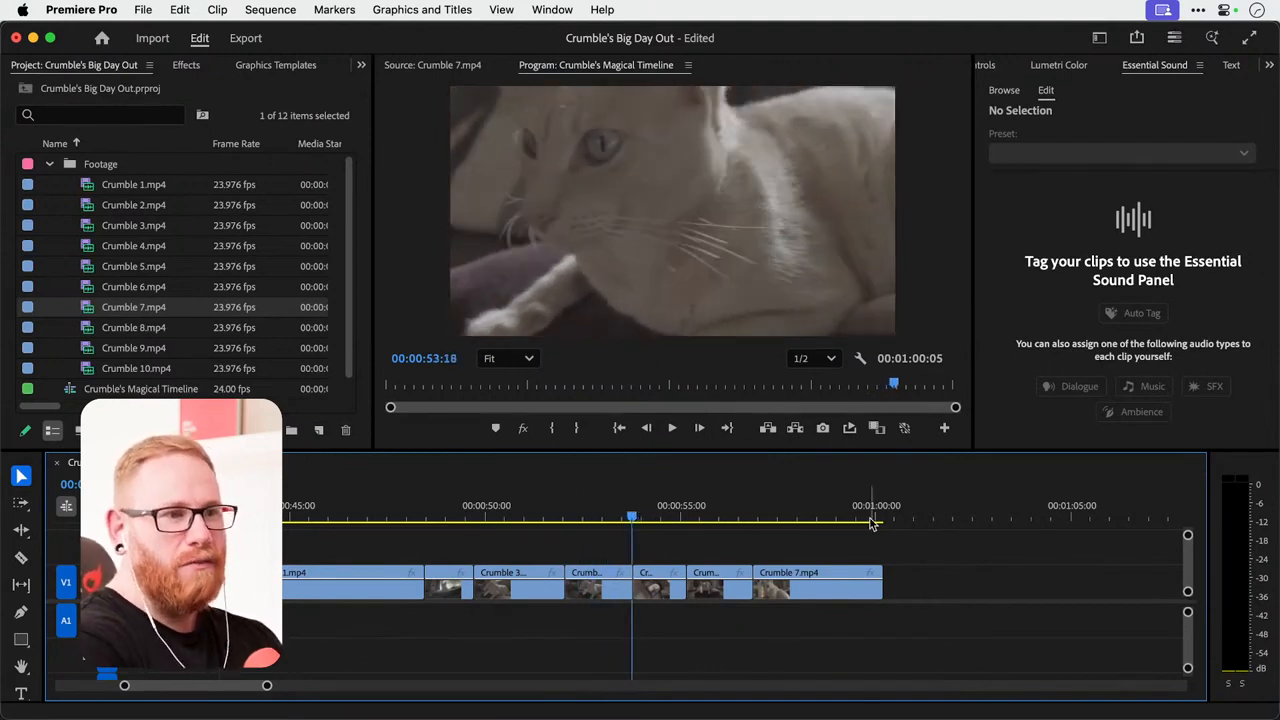
click(896, 517)
Mark a 00:00:01:17 section of Crumble 8.mp4 ending at 00:00:02:22 and place only its video on V1 directly after the Crumble 7 clip.
double_click(100, 327)
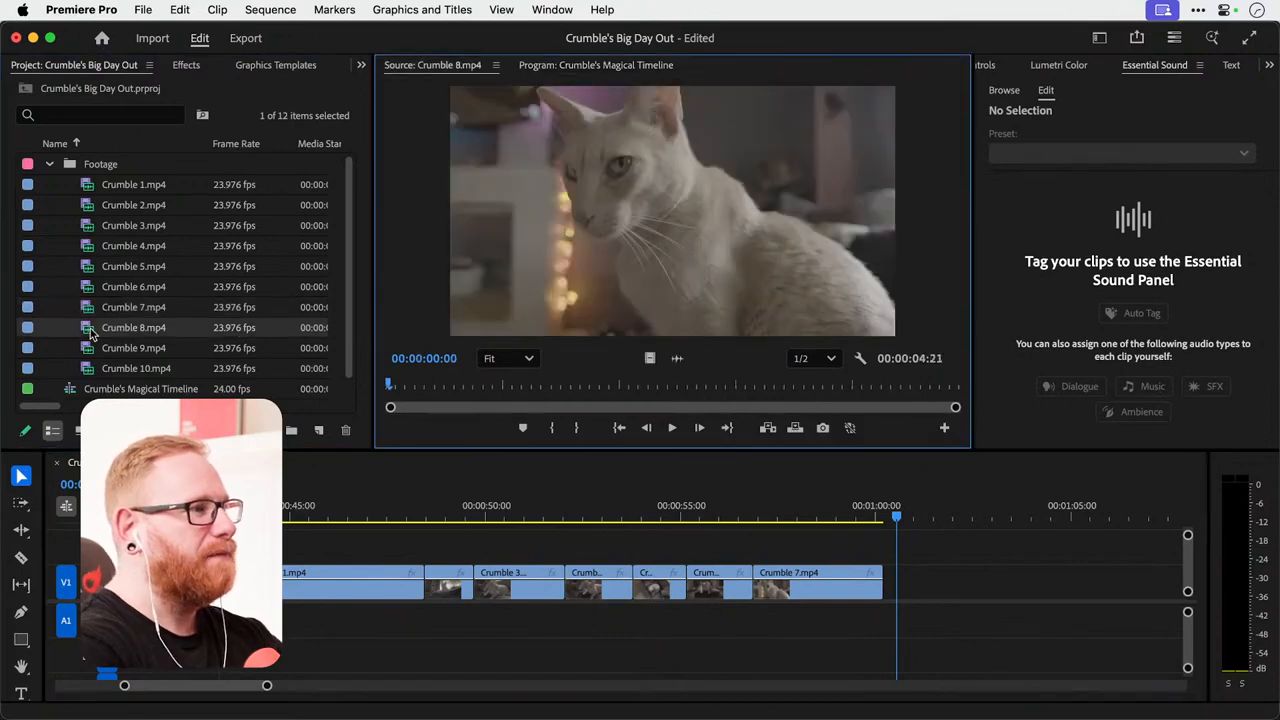
drag(456, 386, 484, 384)
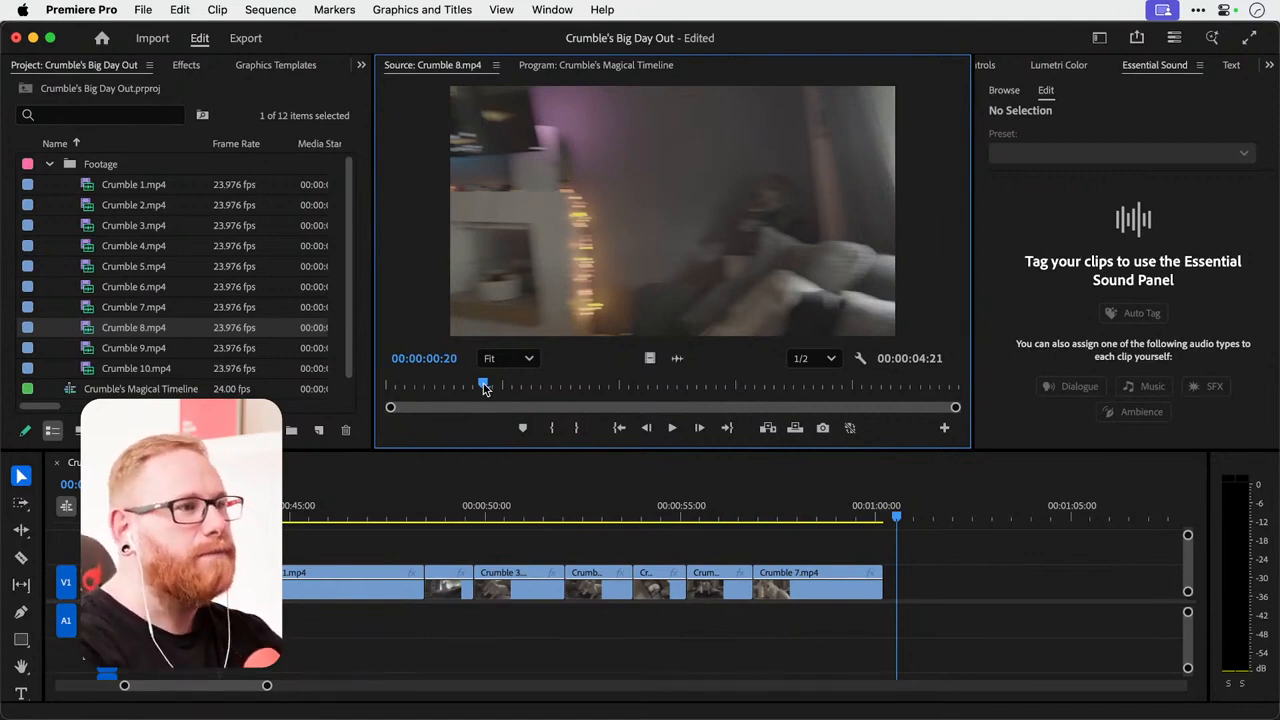
drag(484, 388, 727, 385)
click(556, 429)
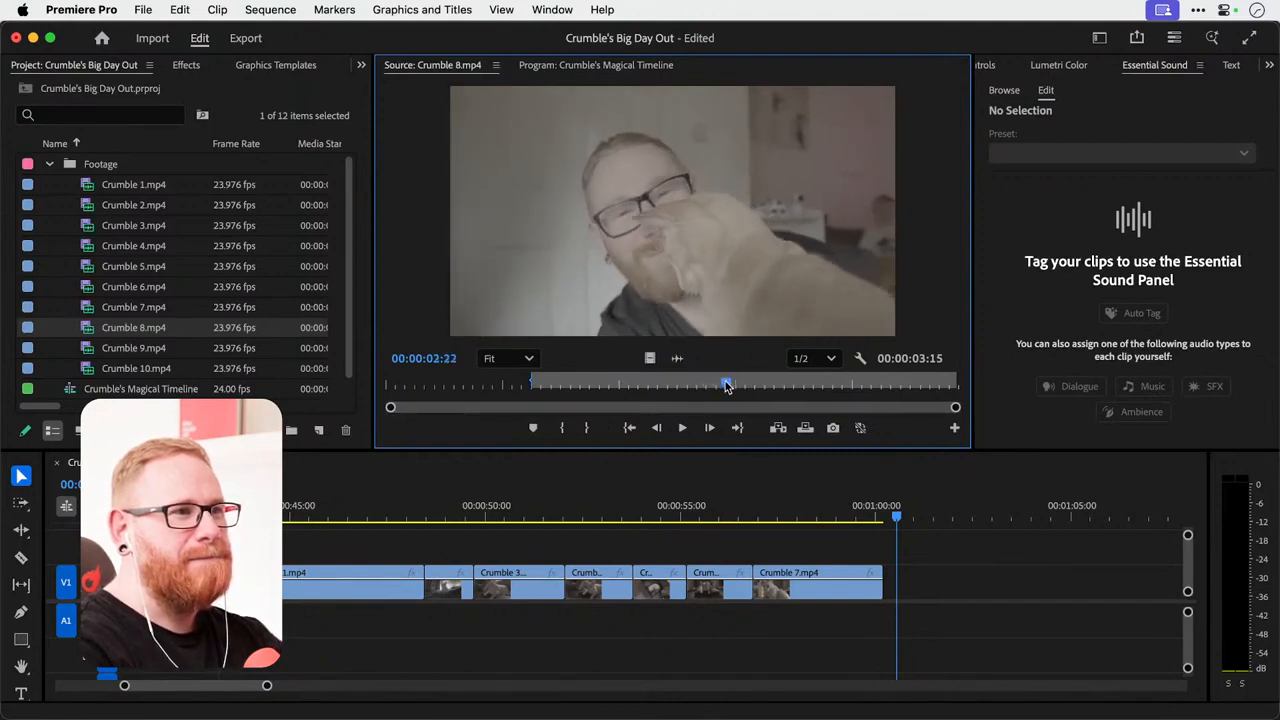
click(586, 427)
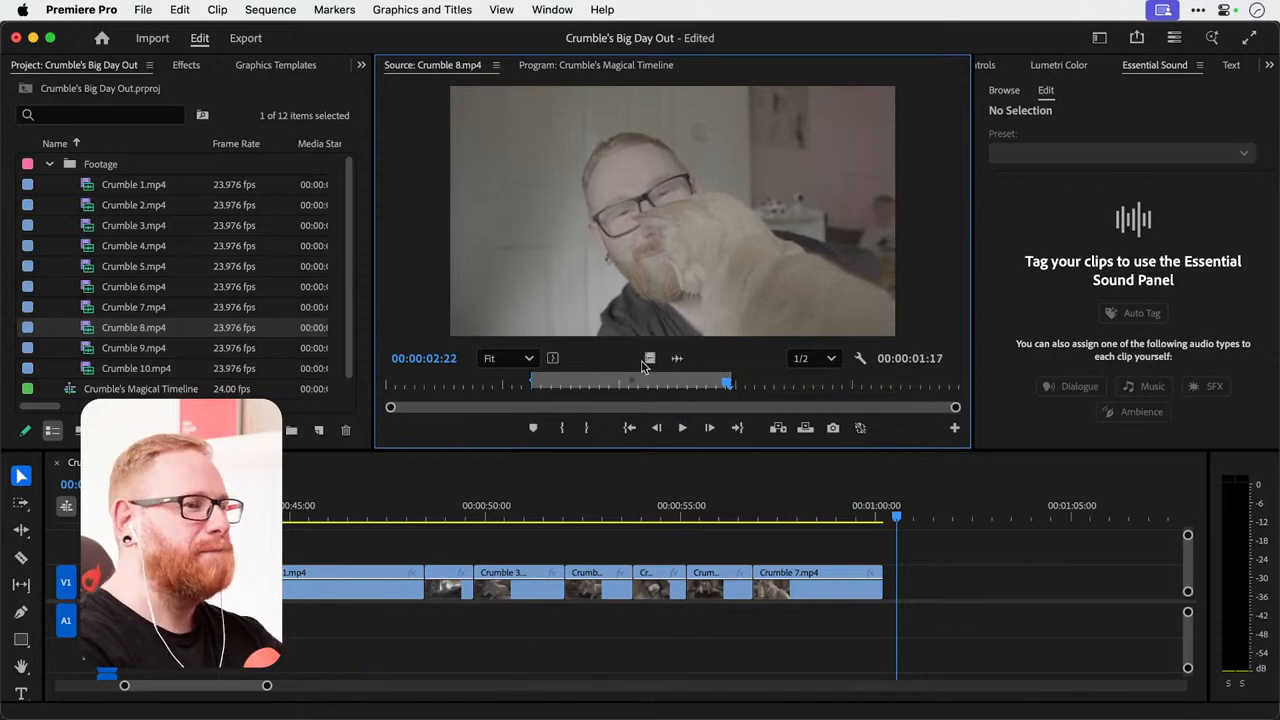
drag(649, 358, 893, 601)
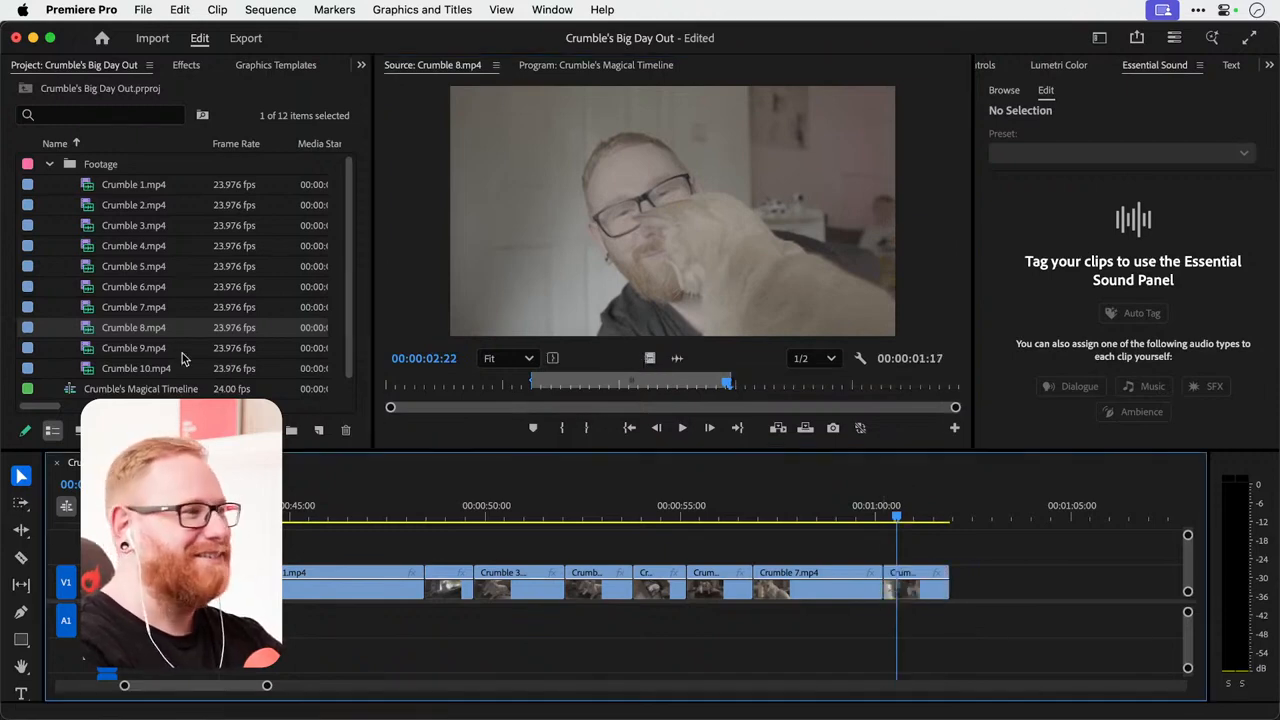
Mark a 00:00:00:10 section of Crumble 9.mp4 ending at 00:00:00:13 and place only its video on V1 directly after the Crumble 8 clip.
double_click(86, 352)
drag(564, 386, 743, 383)
click(551, 427)
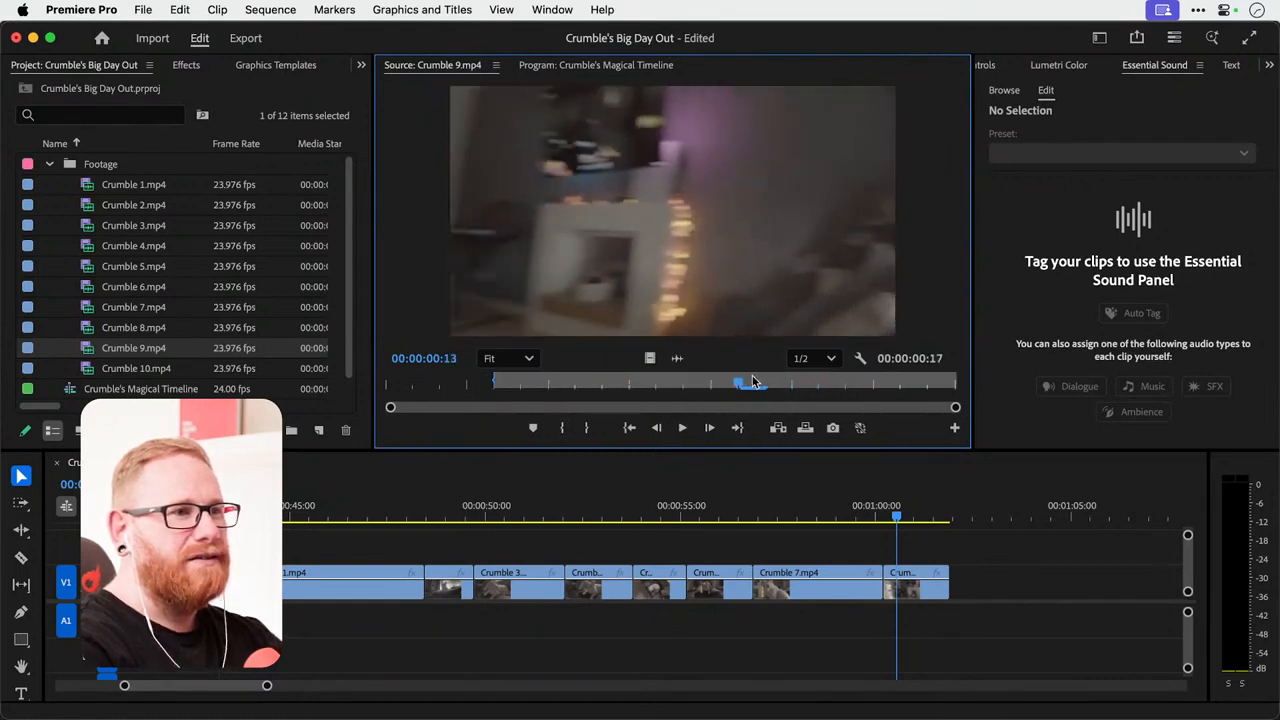
click(582, 430)
drag(650, 358, 957, 588)
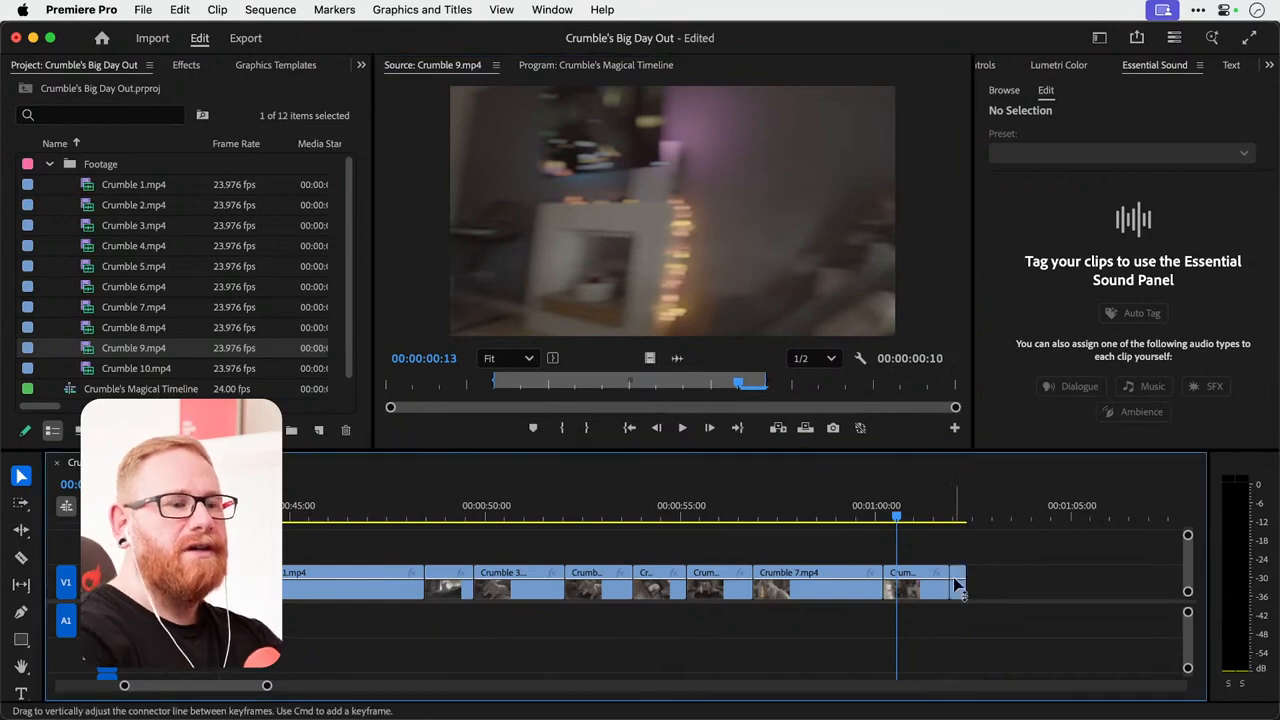
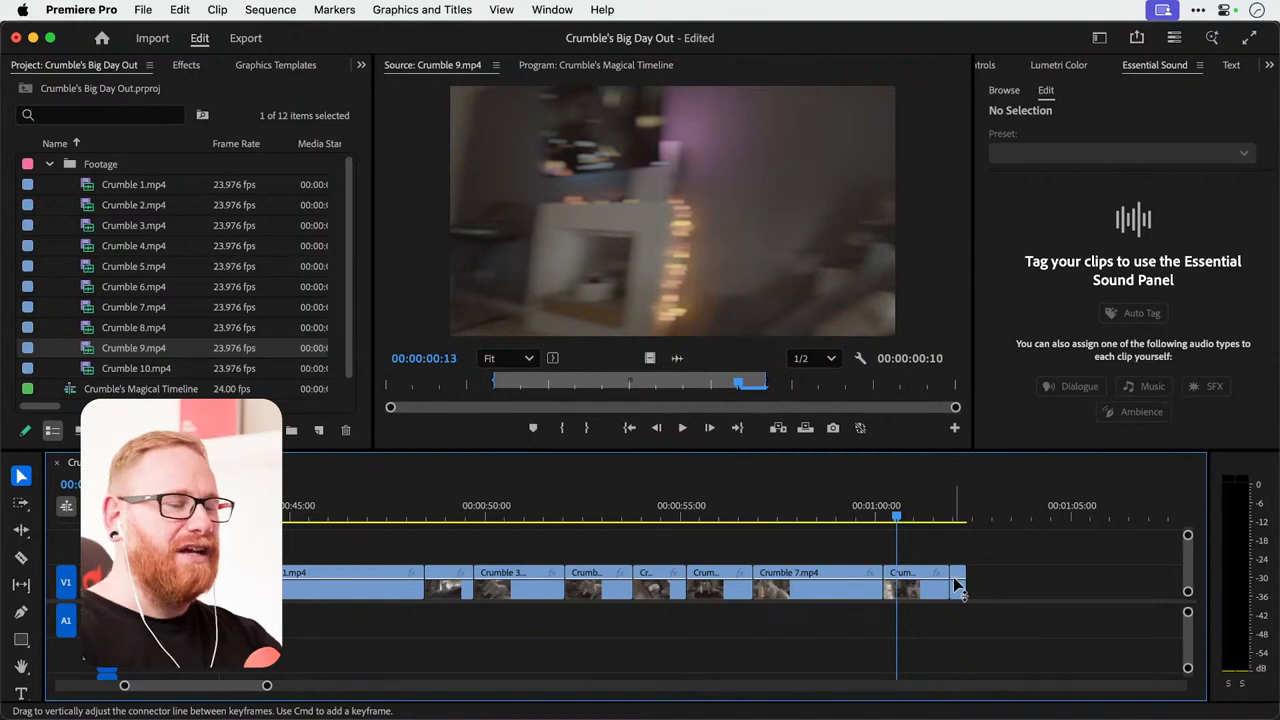
Mark a 00:00:04:04 section of Crumble 10.mp4 ending at 00:00:04:03 and place only its video on V1 directly after the Crumble 9 clip.
double_click(93, 370)
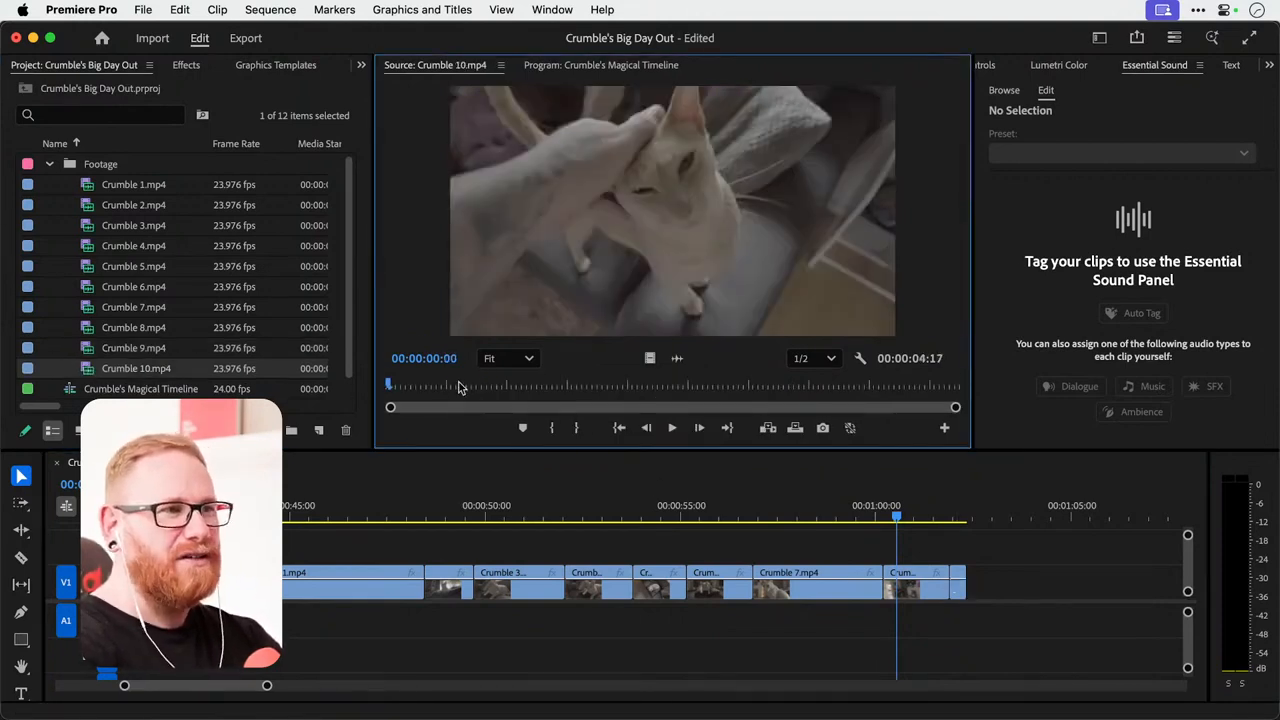
drag(459, 387, 886, 393)
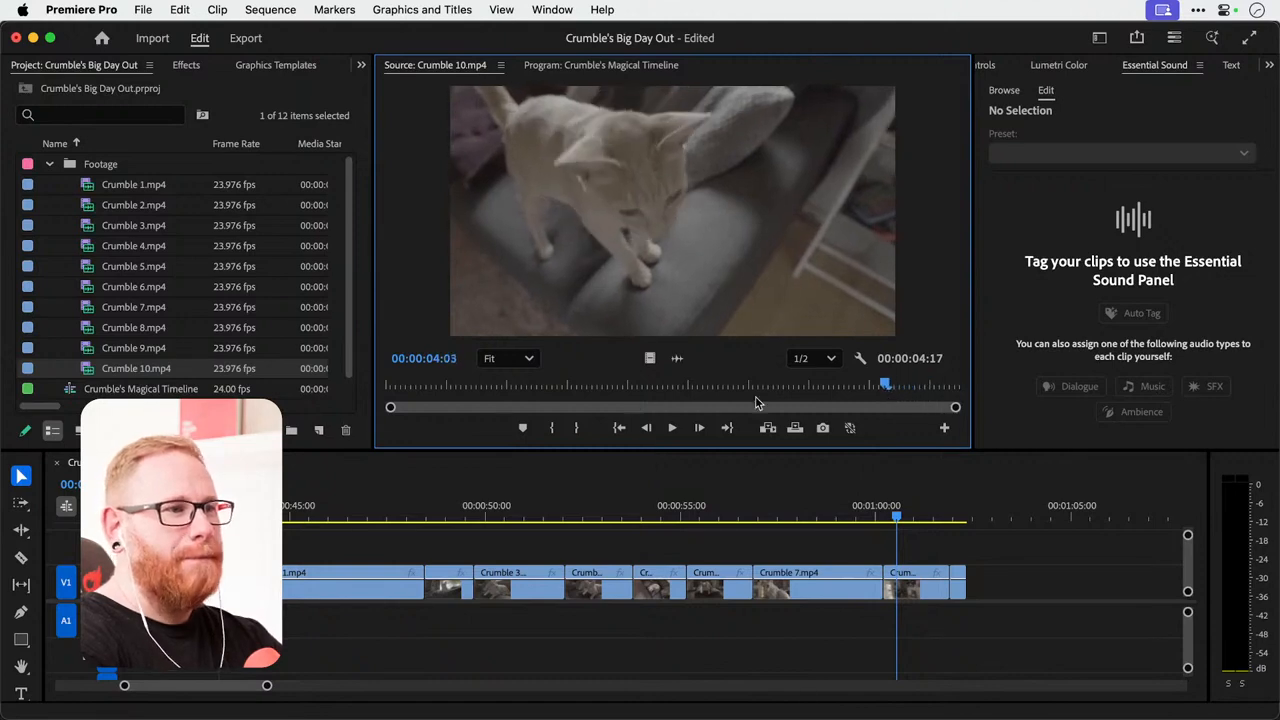
click(576, 427)
mouse_move(649, 358)
mouse_down()
mouse_move(1061, 640)
mouse_move(1045, 640)
mouse_up()
Select all the clips on V1 and move them together so the first one starts at about 00:01:02.
key(minus)
key(minus)
key(minus)
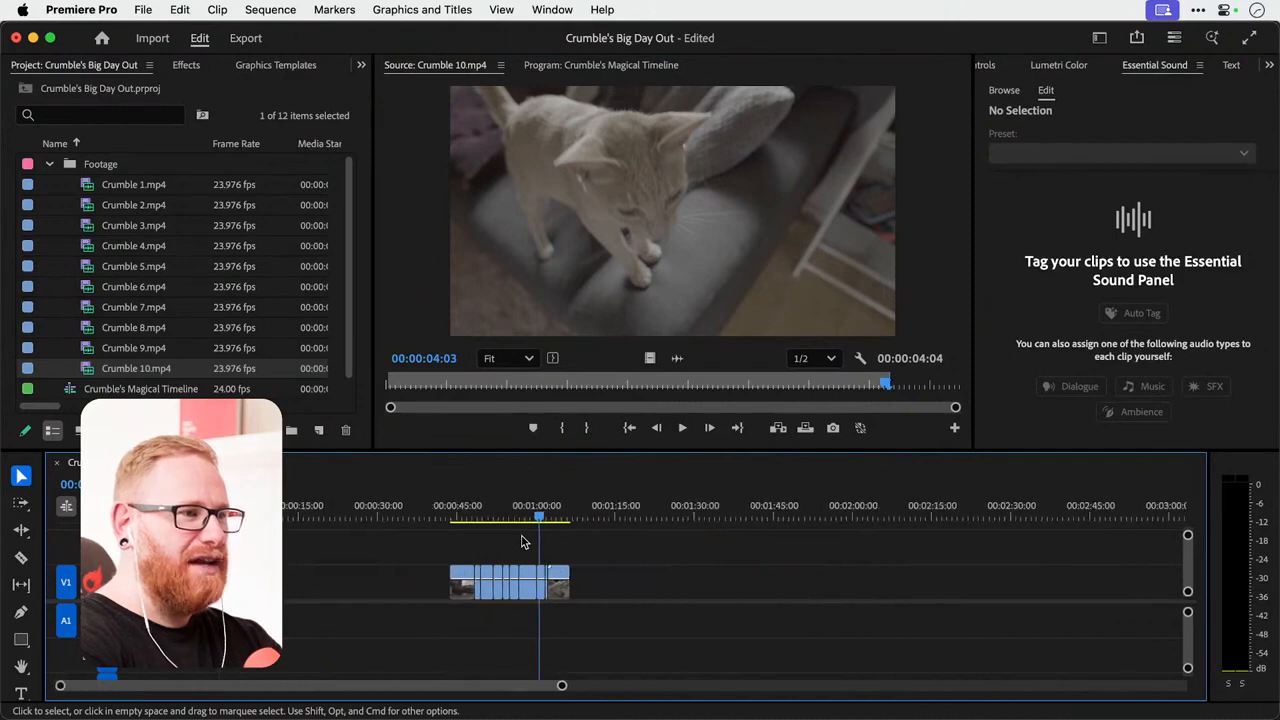
click(395, 575)
click(403, 577)
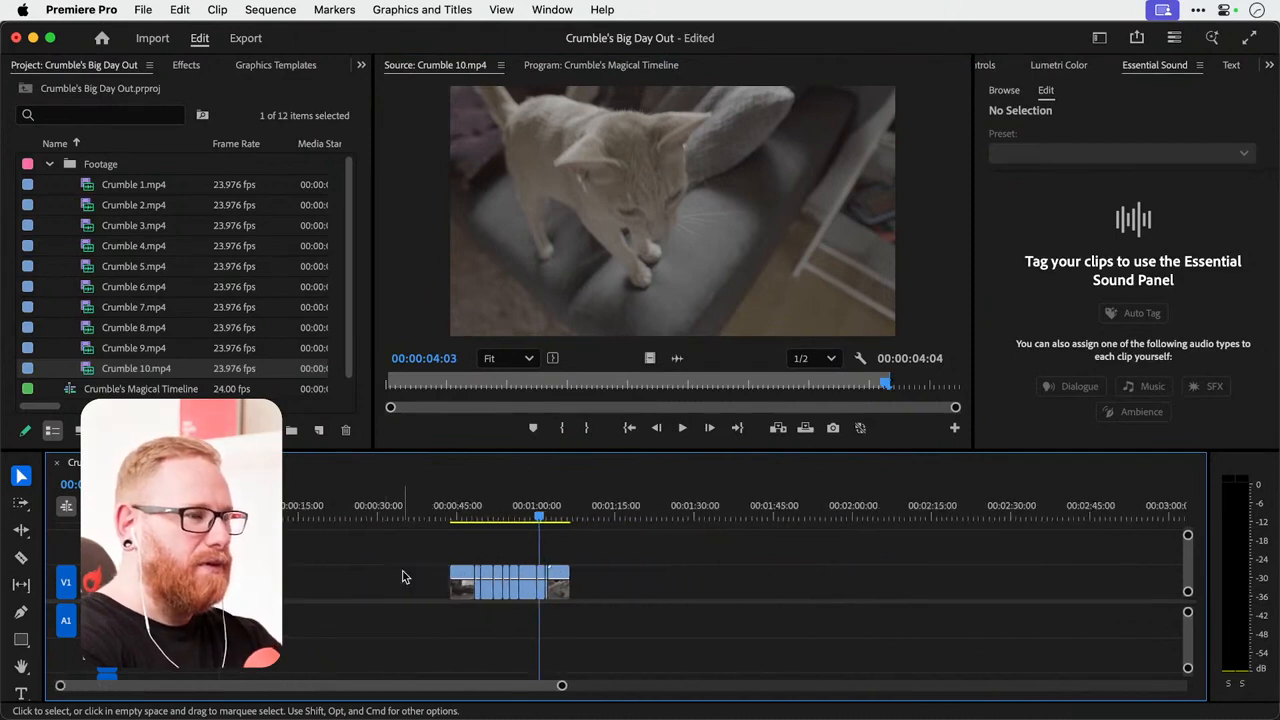
drag(417, 556, 624, 584)
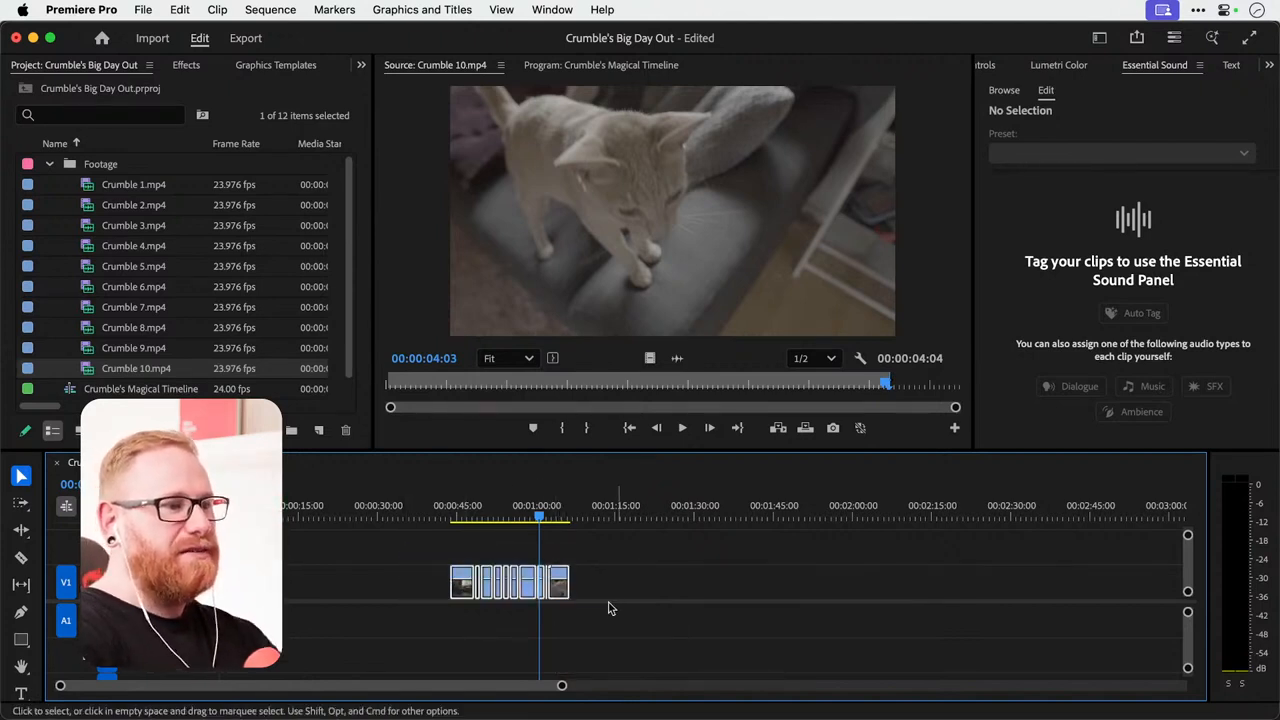
drag(564, 590, 662, 592)
Enlarge the timeline area upward and lower the divider between the video and audio tracks to give the video tracks more room.
drag(991, 446, 998, 414)
click(664, 254)
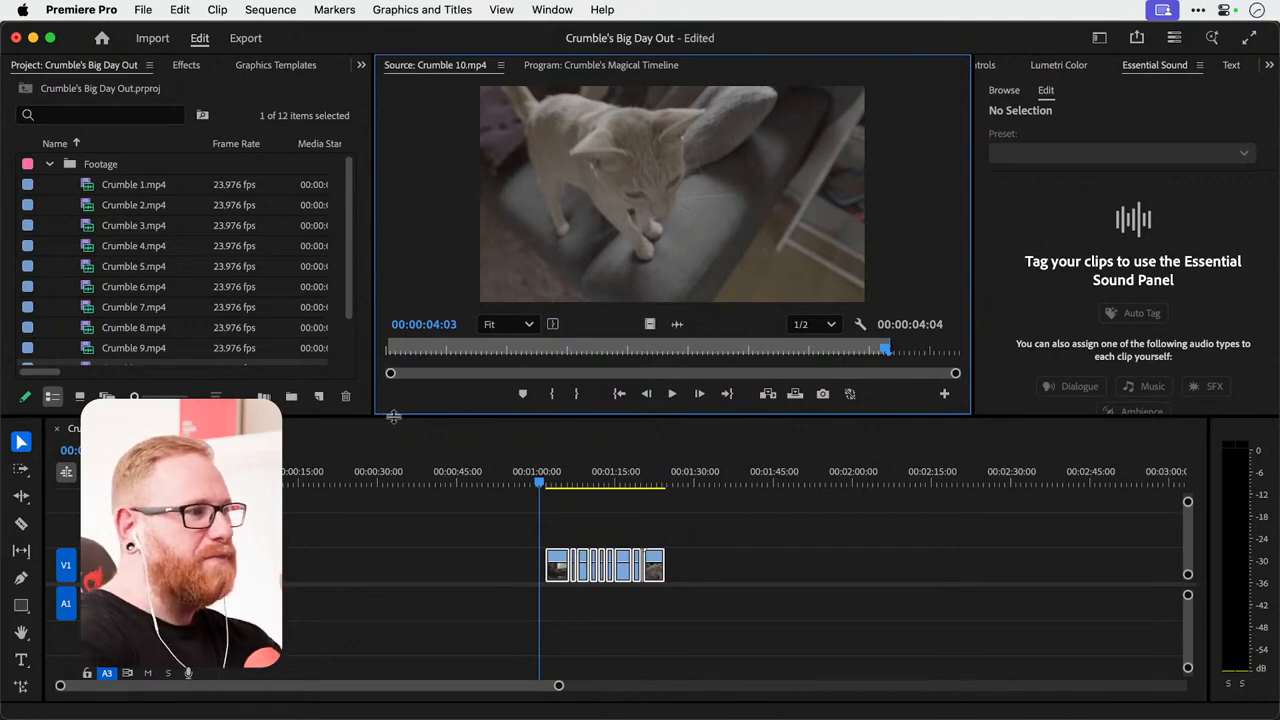
drag(393, 416, 398, 348)
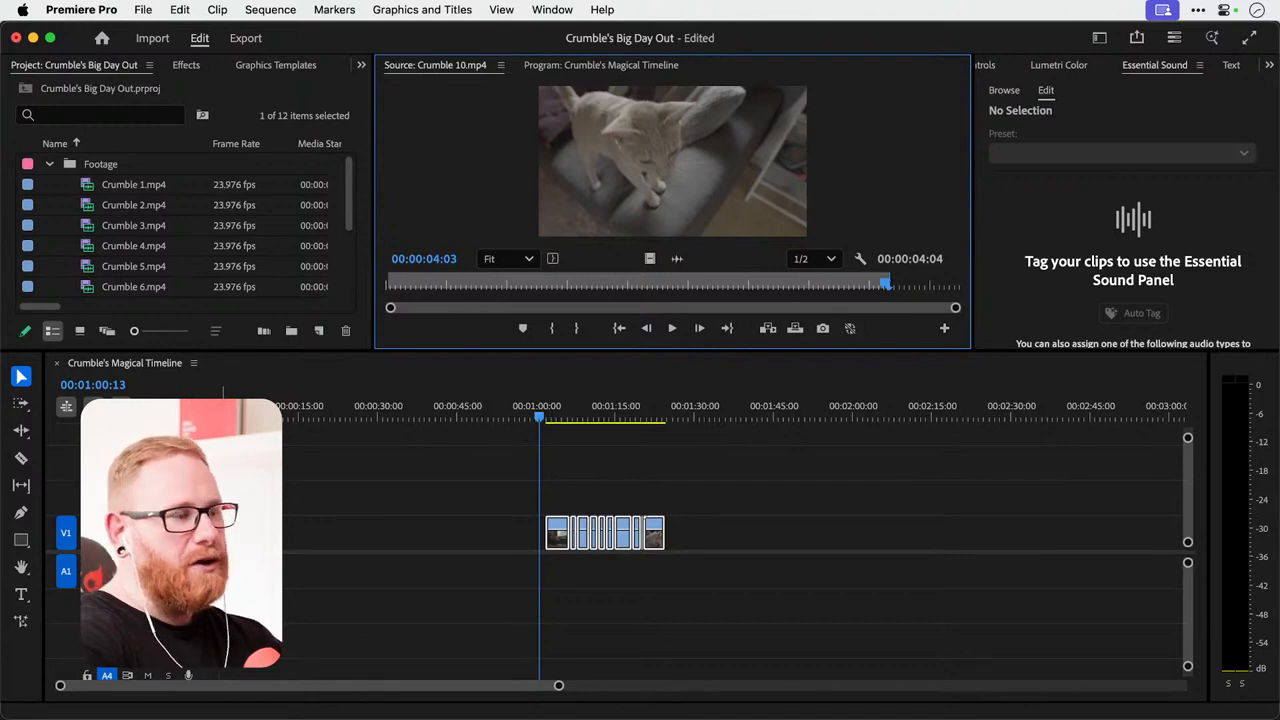
drag(180, 552, 180, 608)
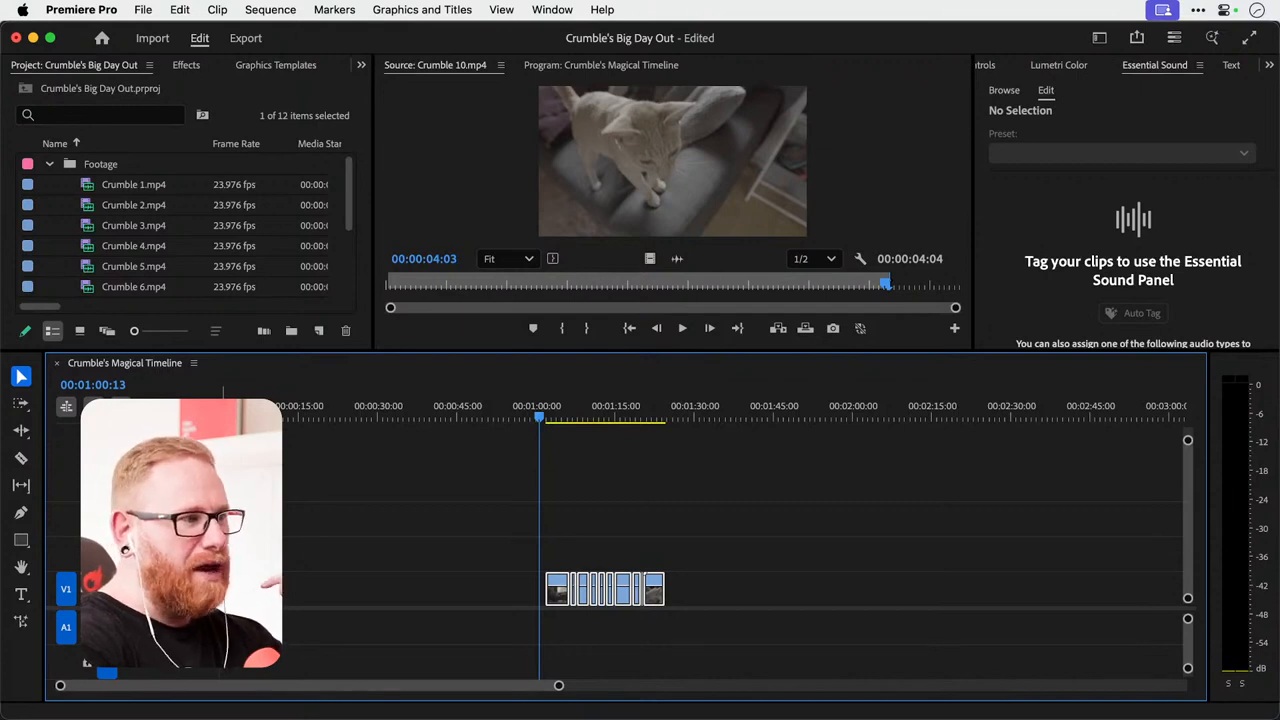
Add one video track and one audio track to the sequence.
right_click(163, 632)
click(205, 594)
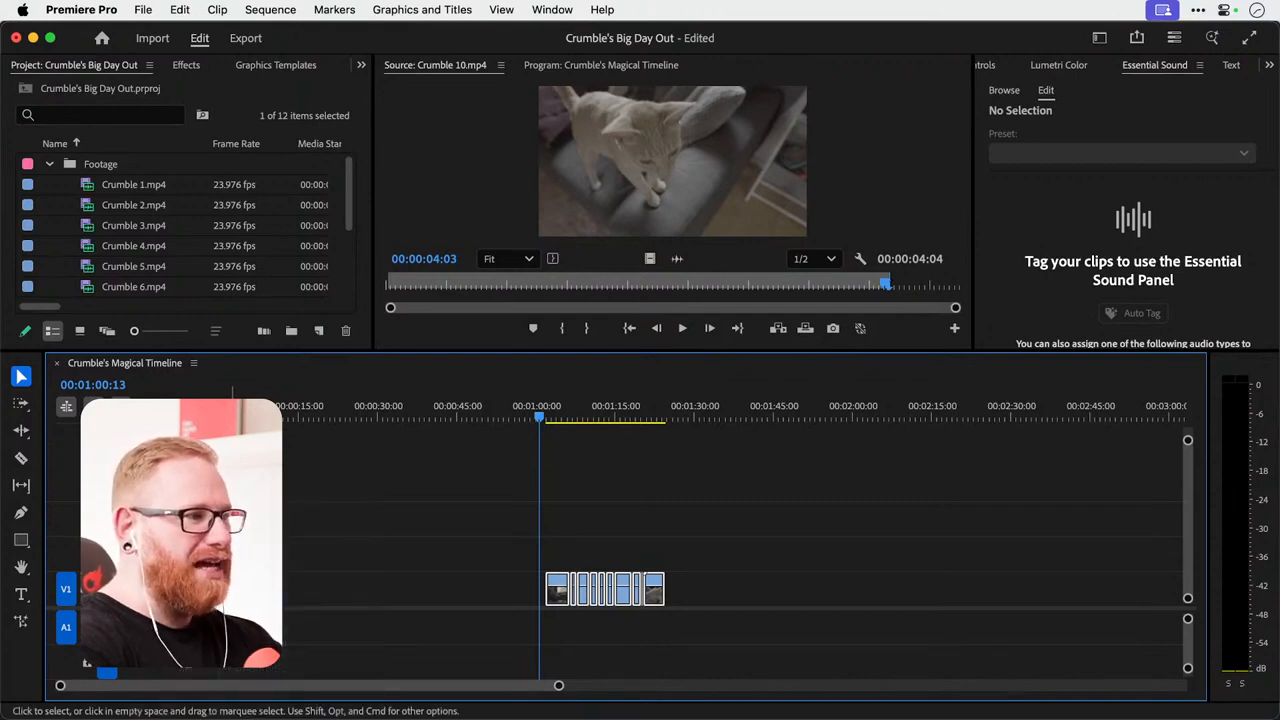
key(Return)
key(Return)
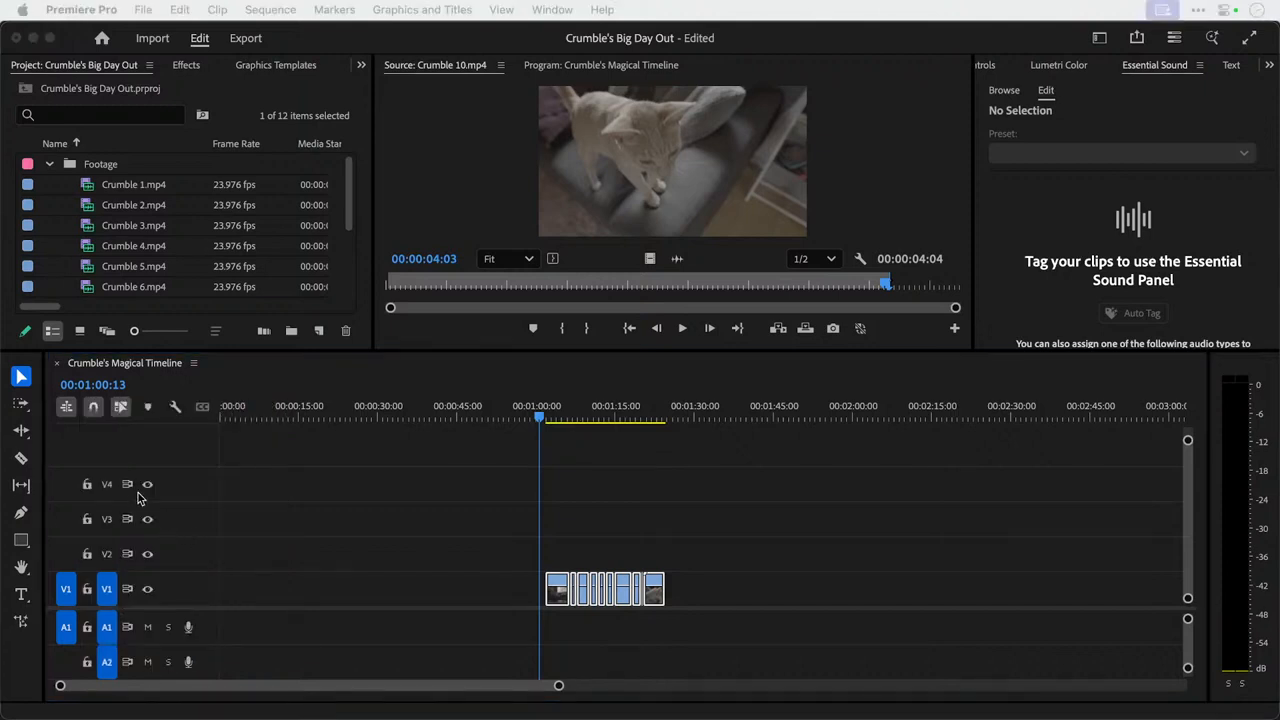
Check the audio tracks, restore the space for the video tracks, and add a single video track above V4.
click(178, 609)
drag(178, 609, 170, 452)
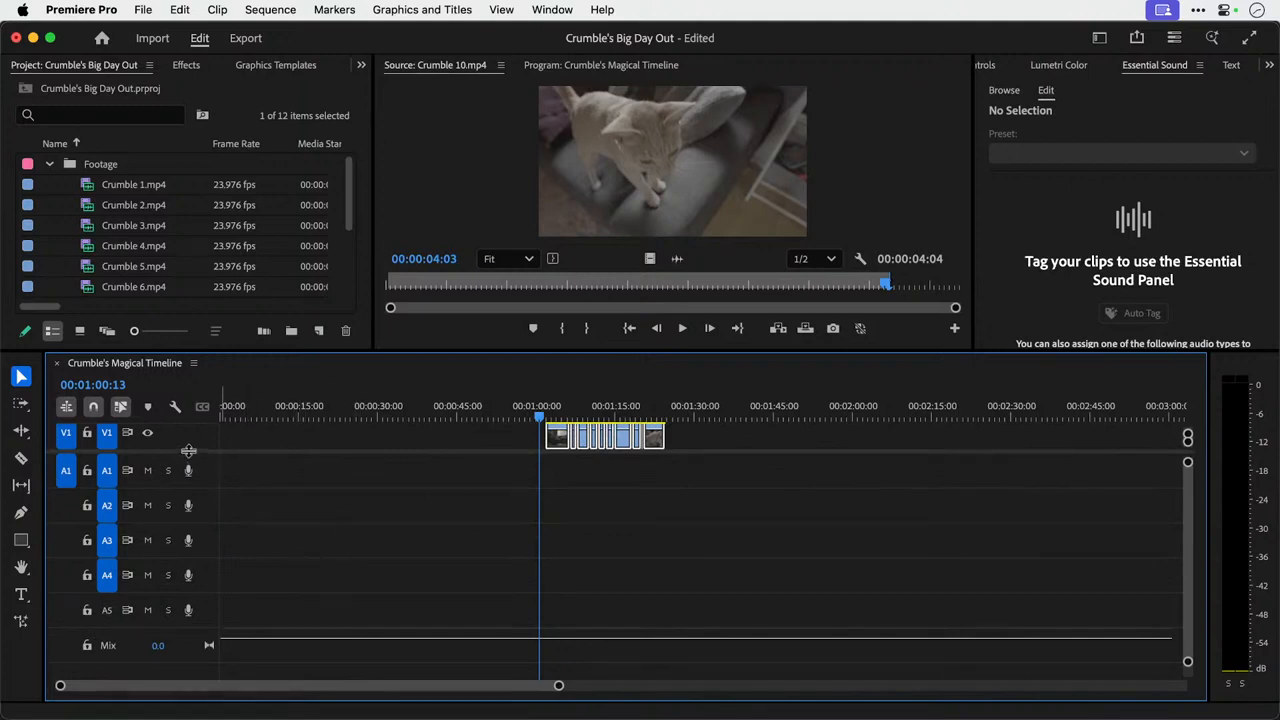
drag(188, 451, 210, 606)
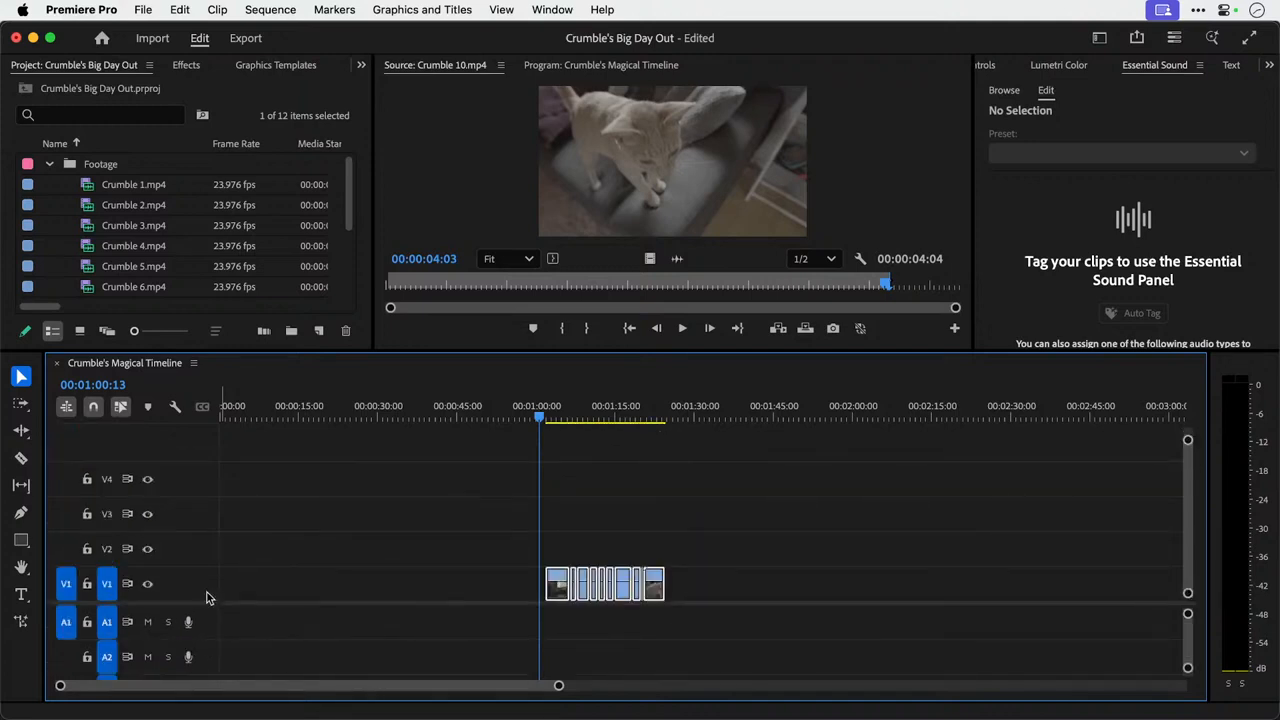
right_click(198, 497)
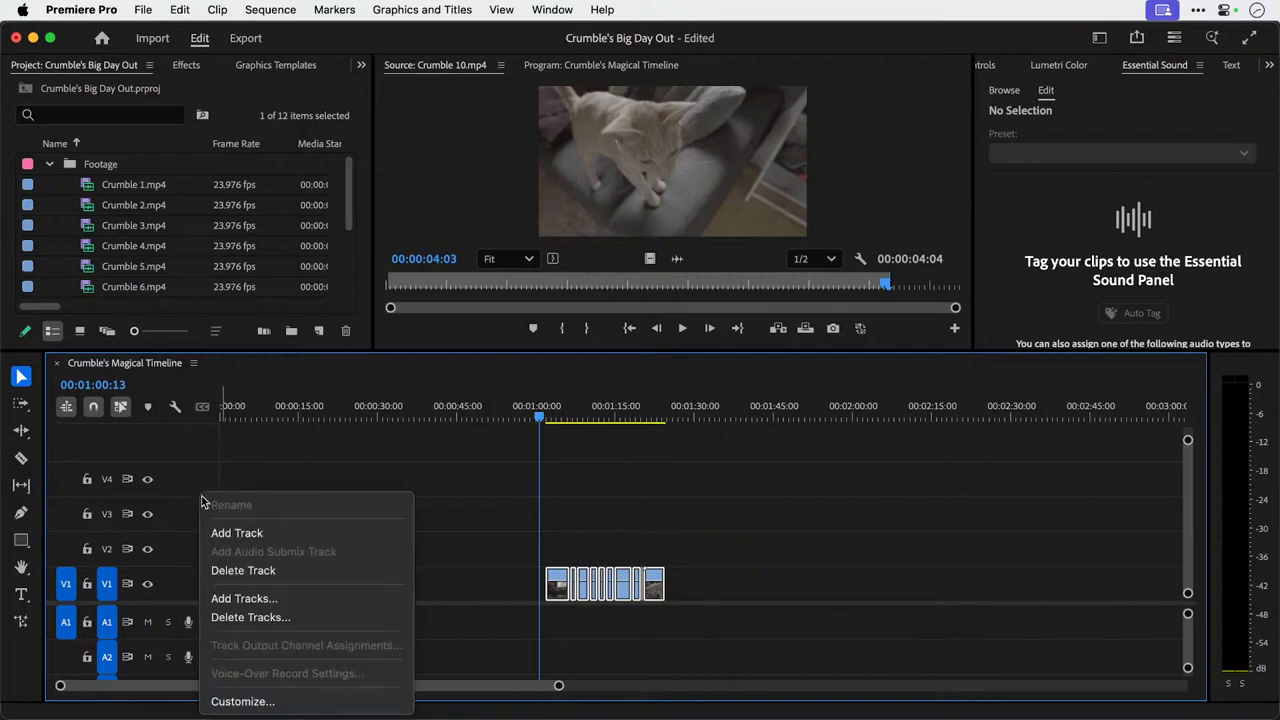
click(221, 532)
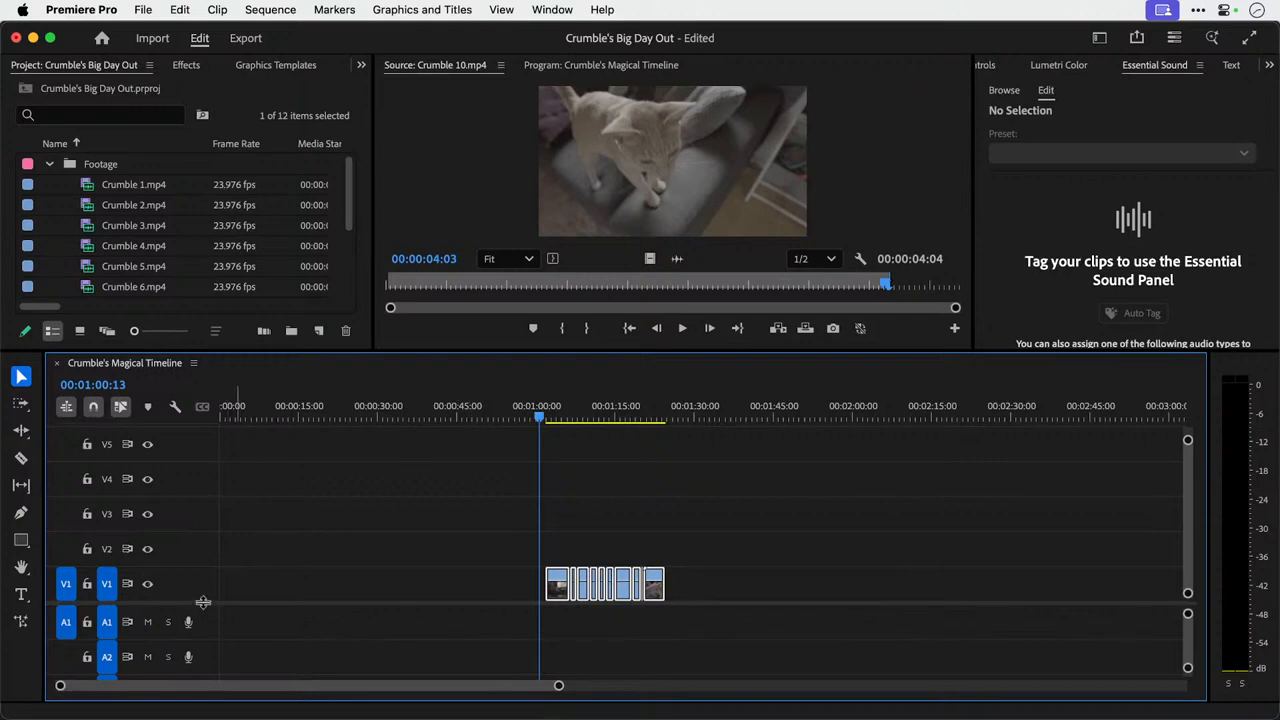
Reduce the height of the timeline area and select the empty gap before the first clip on V1.
drag(203, 601, 202, 578)
drag(467, 353, 471, 386)
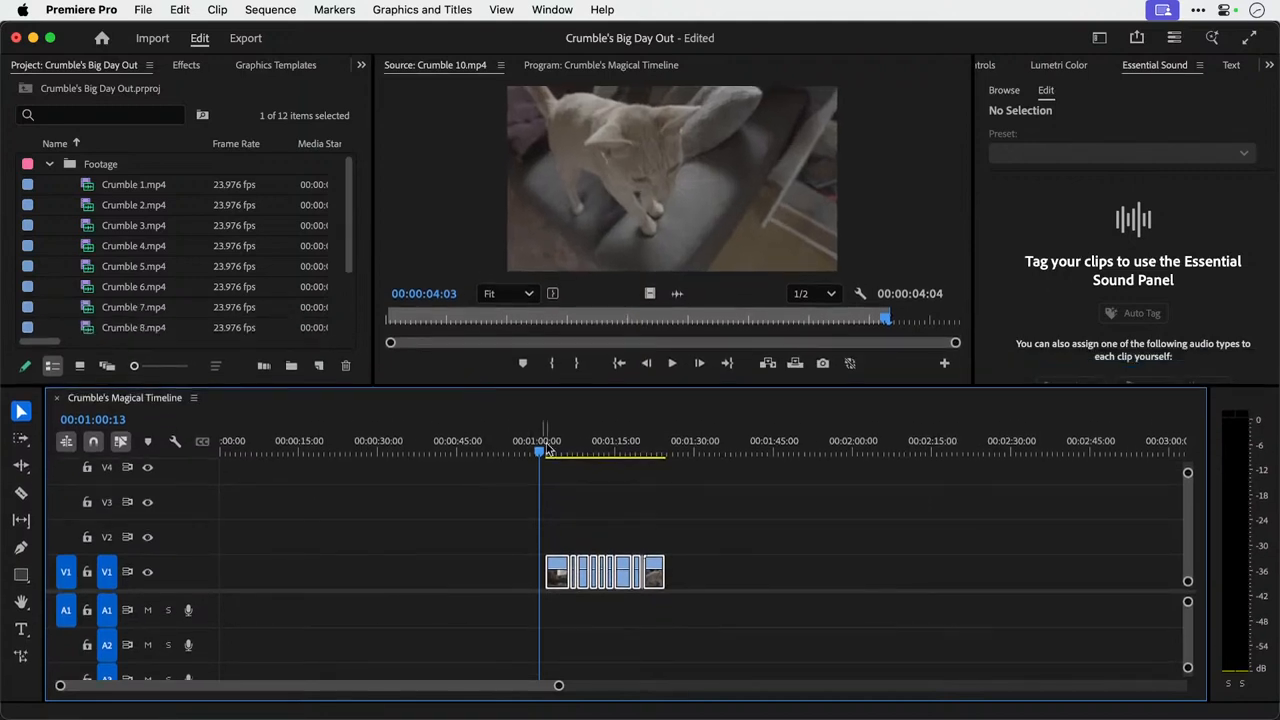
scroll(595, 535, up, 2)
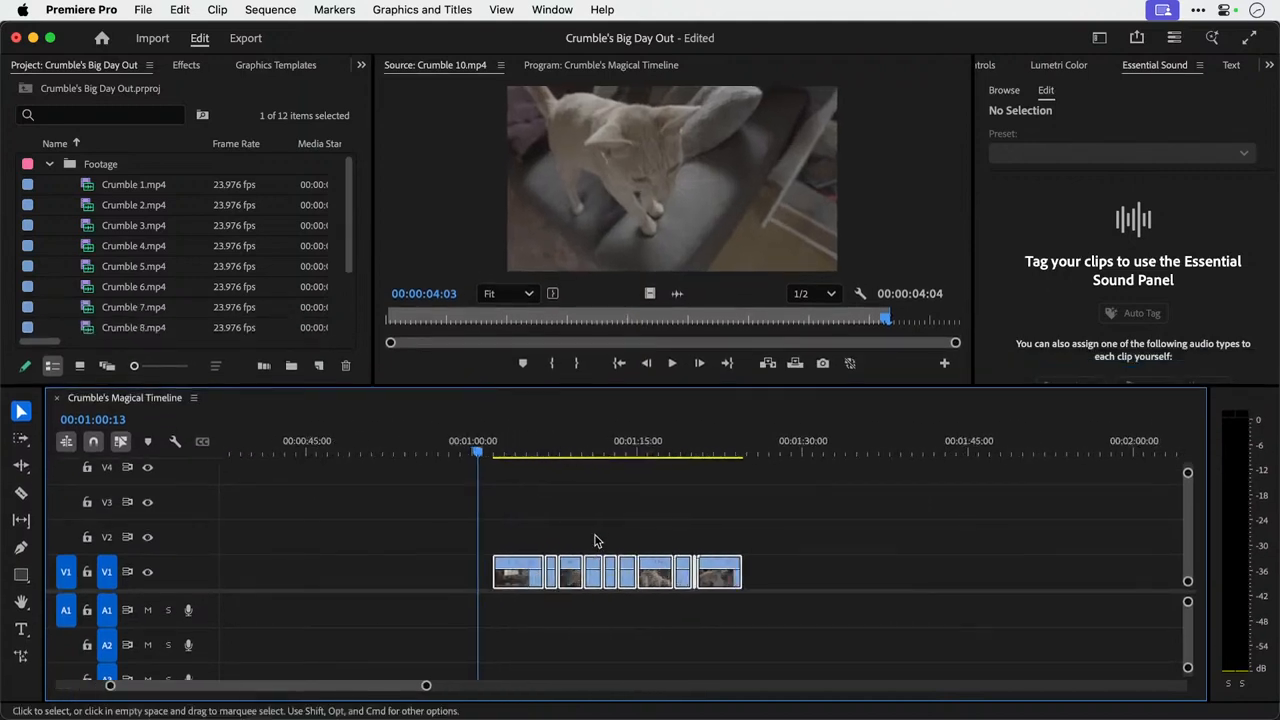
click(437, 571)
Look up the key assigned to Toggle Full Screen by searching the keyboard shortcuts for "full".
click(84, 9)
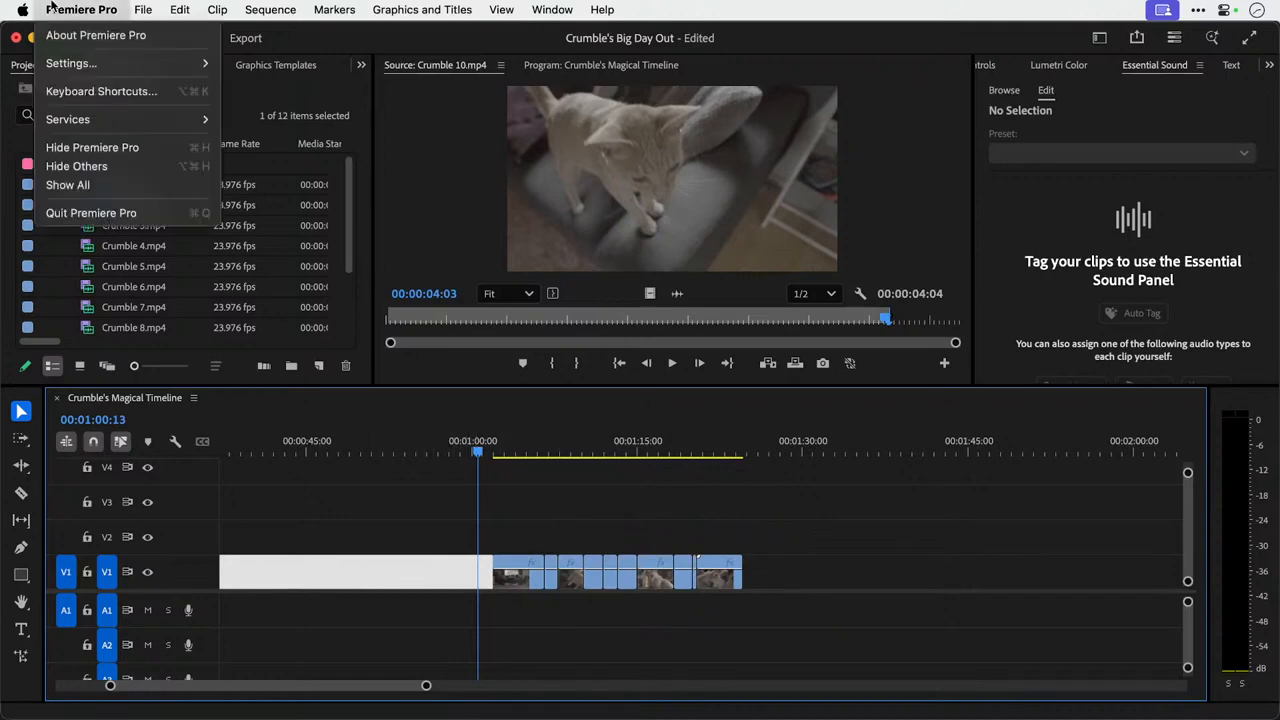
click(181, 96)
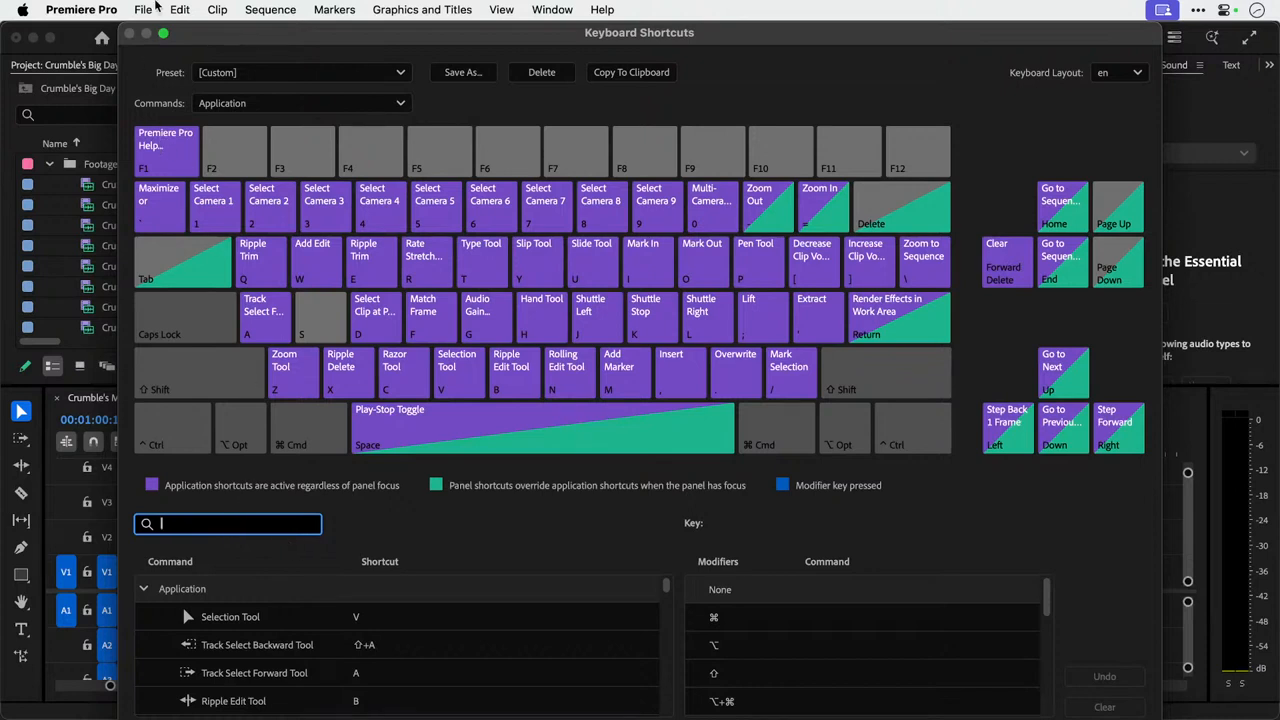
click(166, 36)
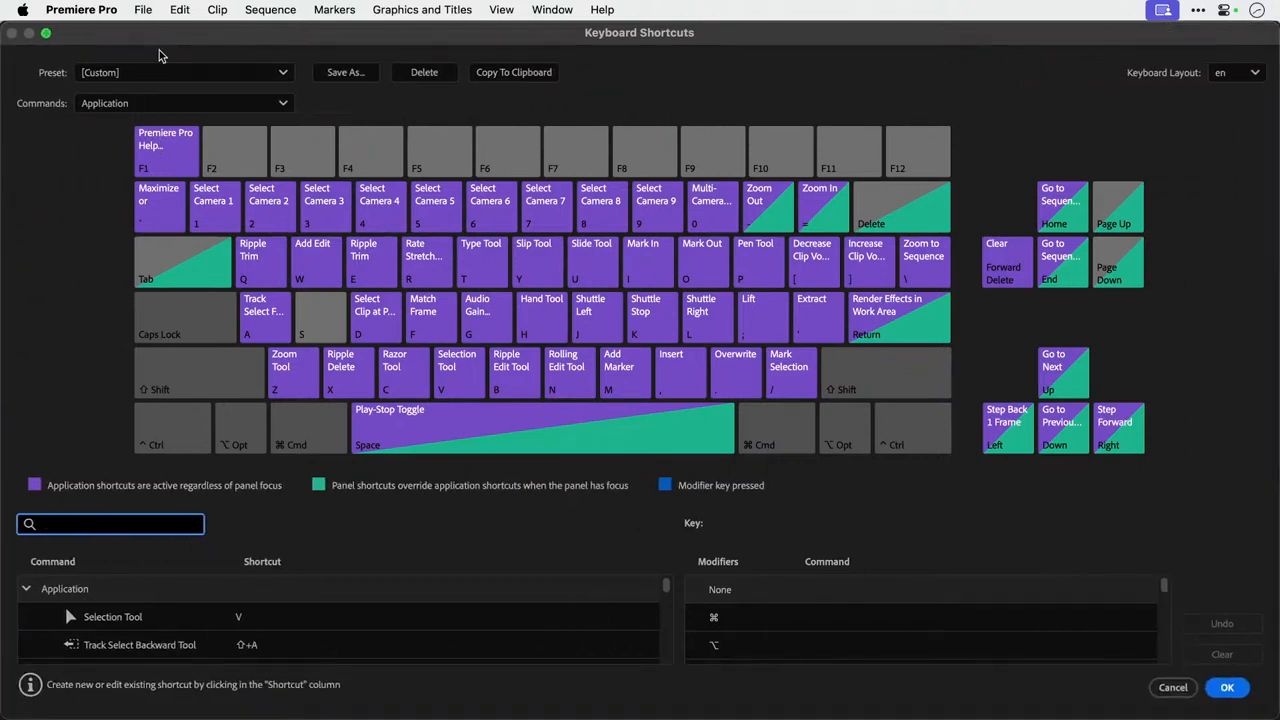
text(full)
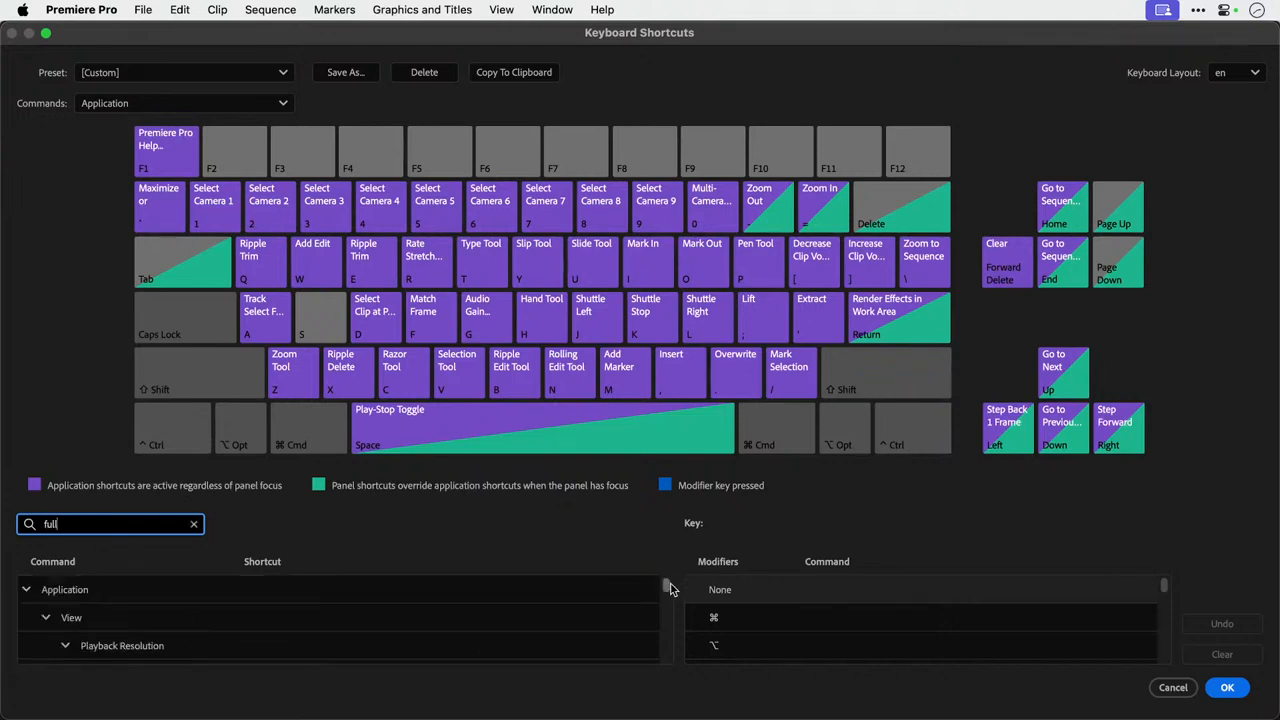
drag(667, 584, 667, 606)
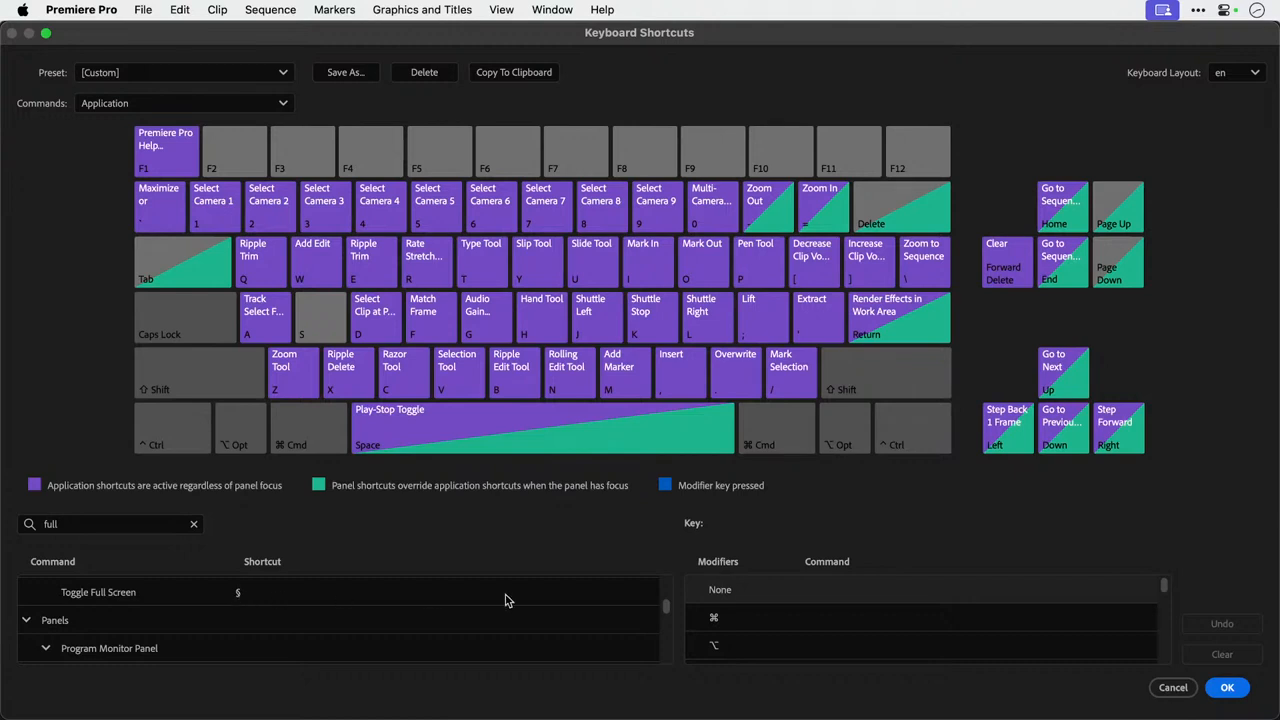
click(1227, 687)
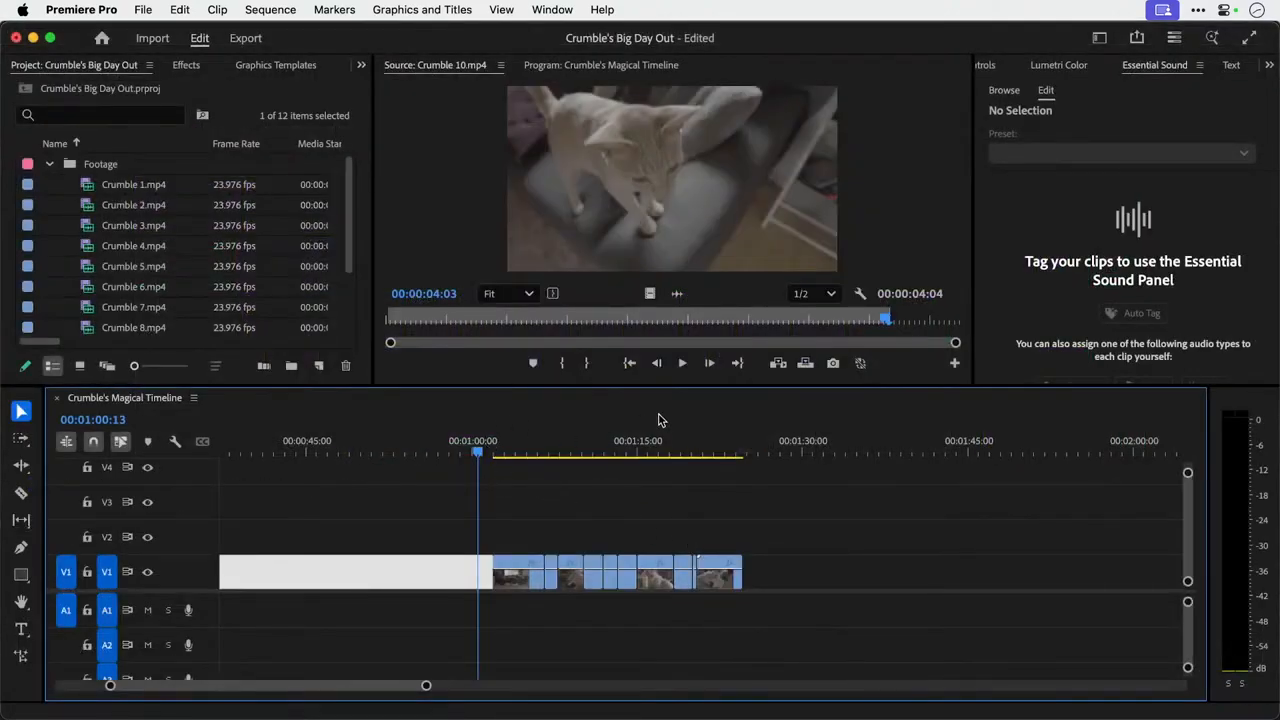
Park the playhead at 00:01:08:08 and view that sequence frame in full screen, returning to the normal workspace.
key(ctrl+grave)
key(ctrl+grave)
click(566, 434)
key(ctrl+grave)
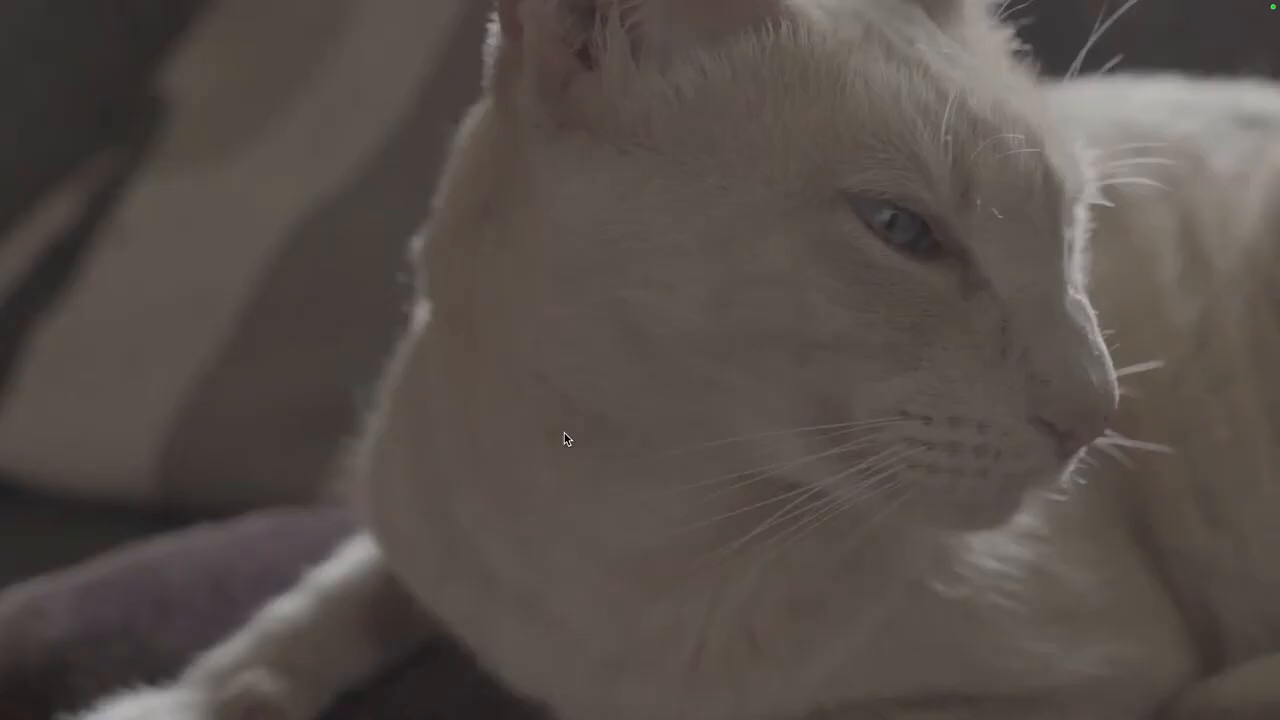
key(ctrl+grave)
key(ctrl+grave)
key(ctrl+grave)
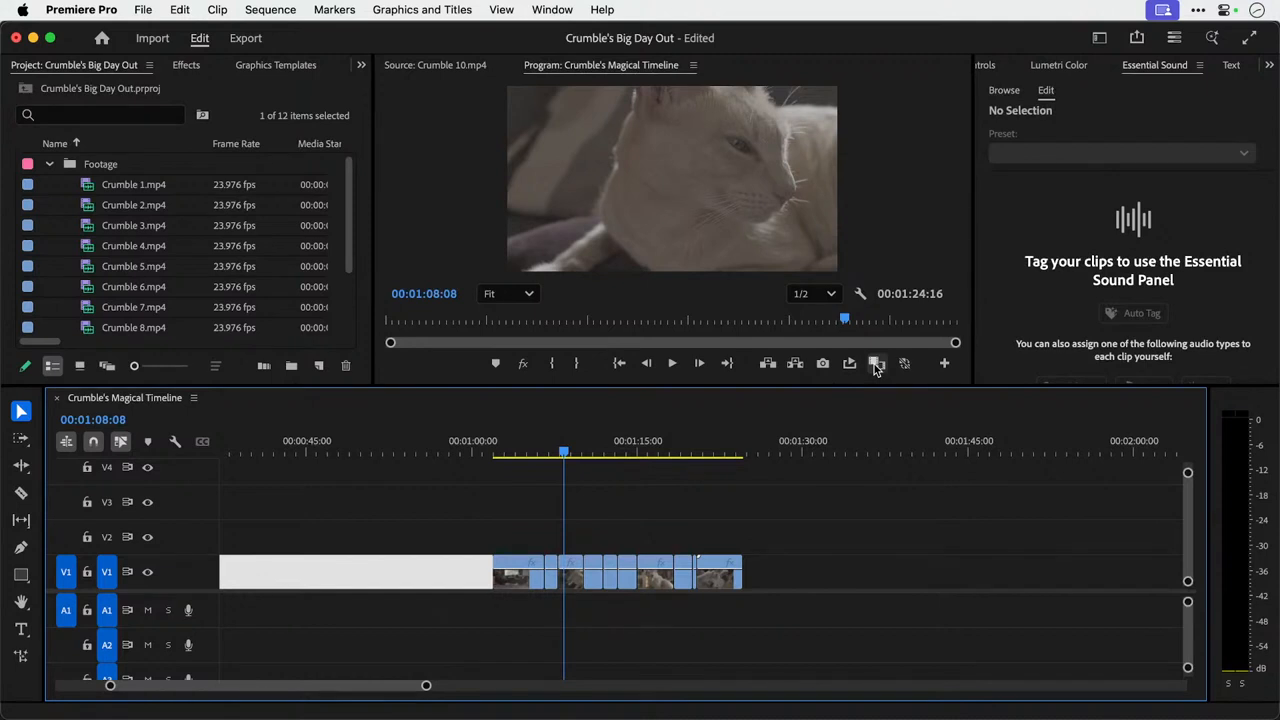
Examine the buttons available for the Program monitor without changing its layout, and toggle the full-screen view again.
click(945, 364)
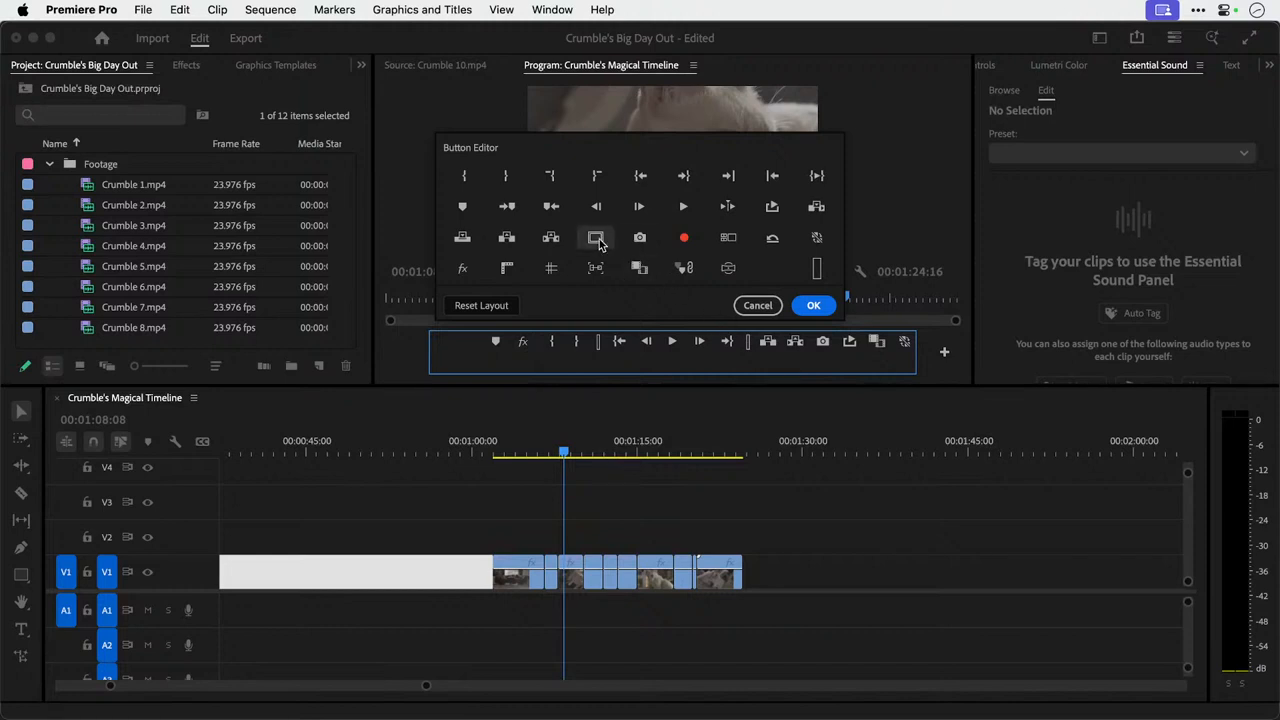
click(757, 305)
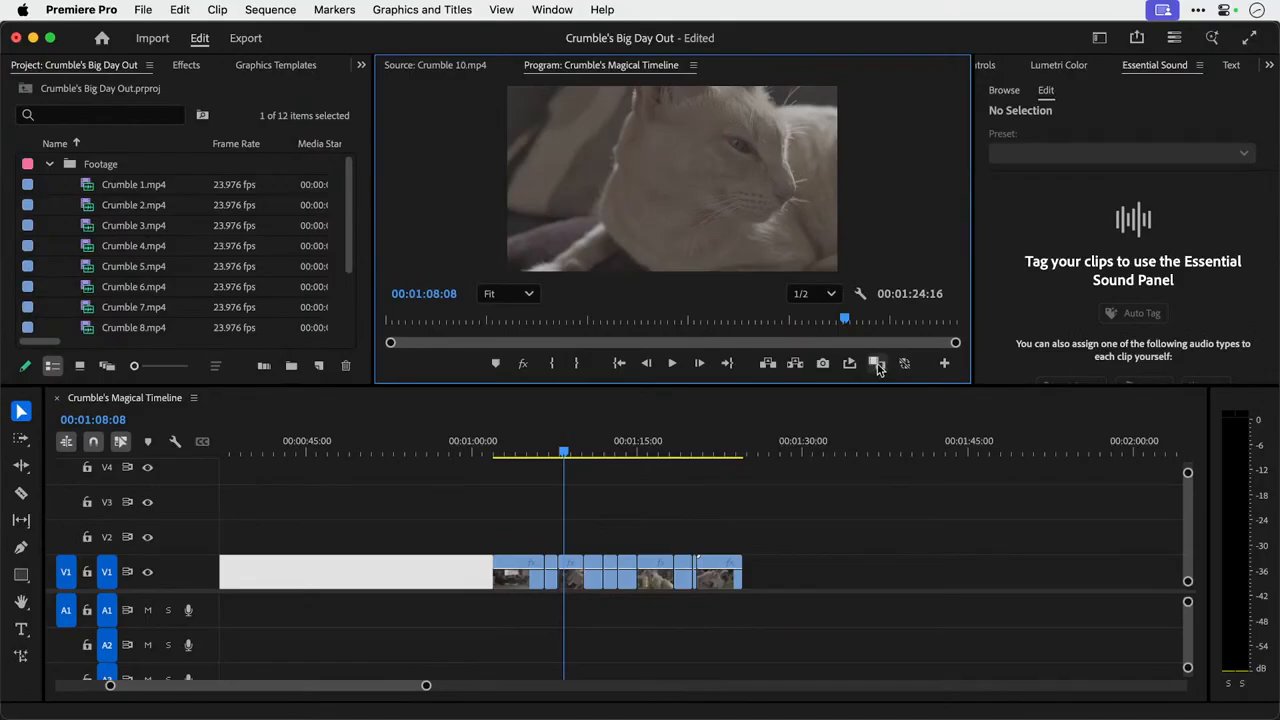
key(ctrl+grave)
key(ctrl+grave)
Open the keyboard shortcuts editor, enlarge its window and look through the commands matching "e".
click(81, 9)
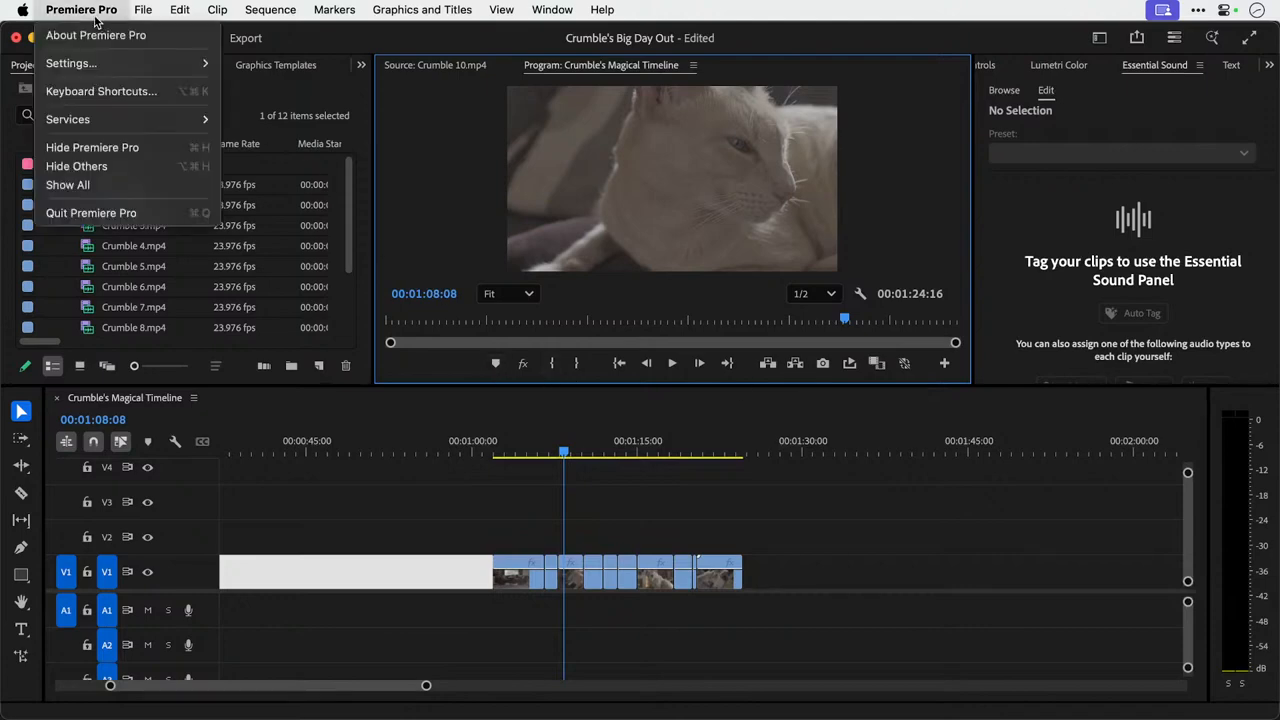
click(127, 88)
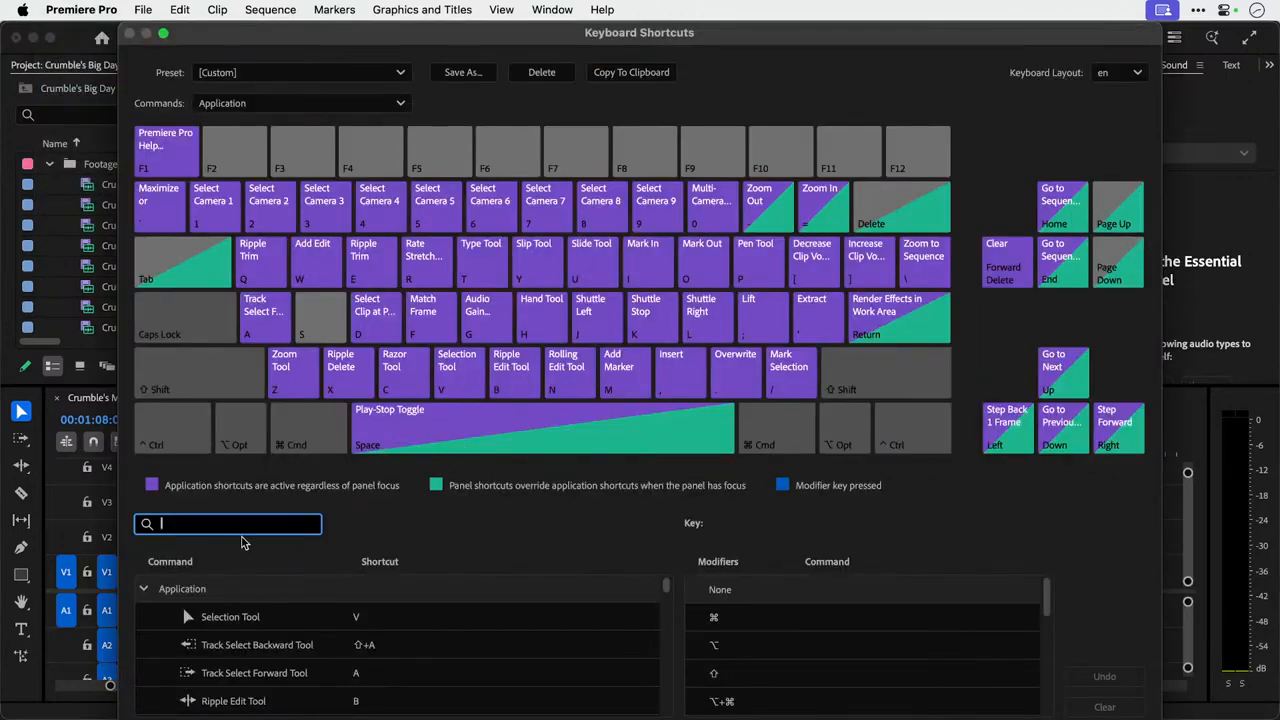
click(164, 33)
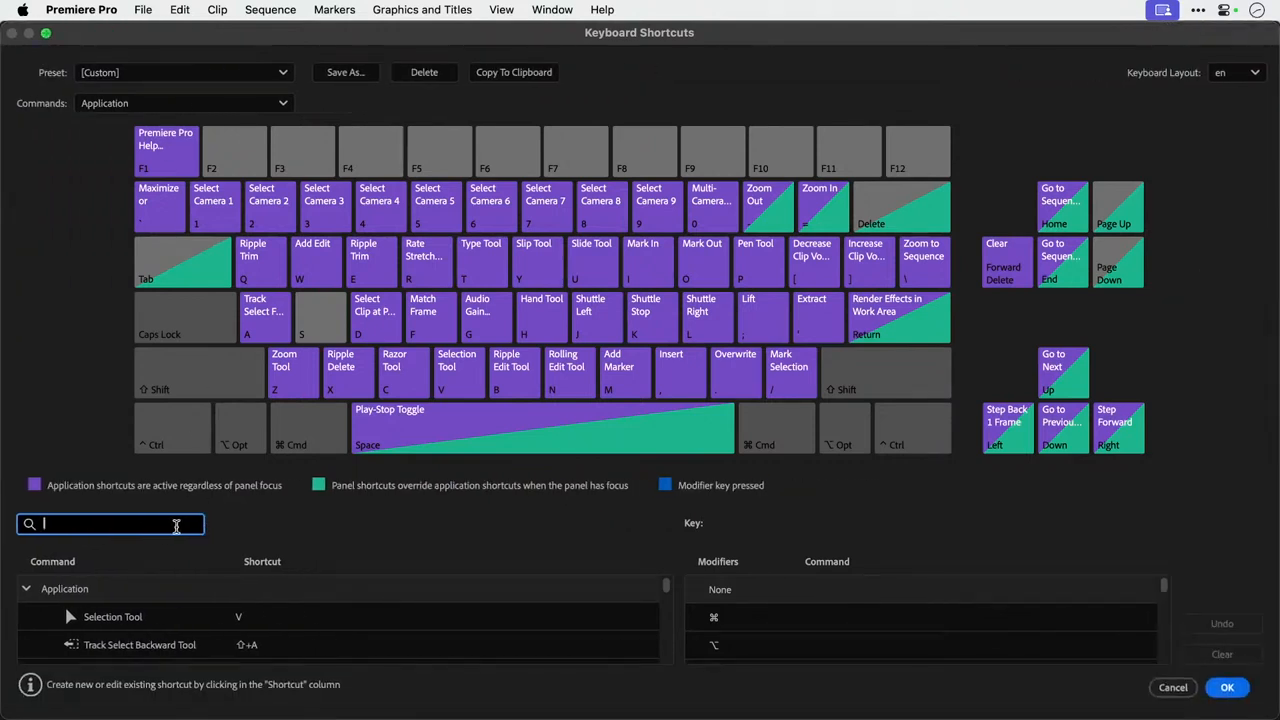
text(e)
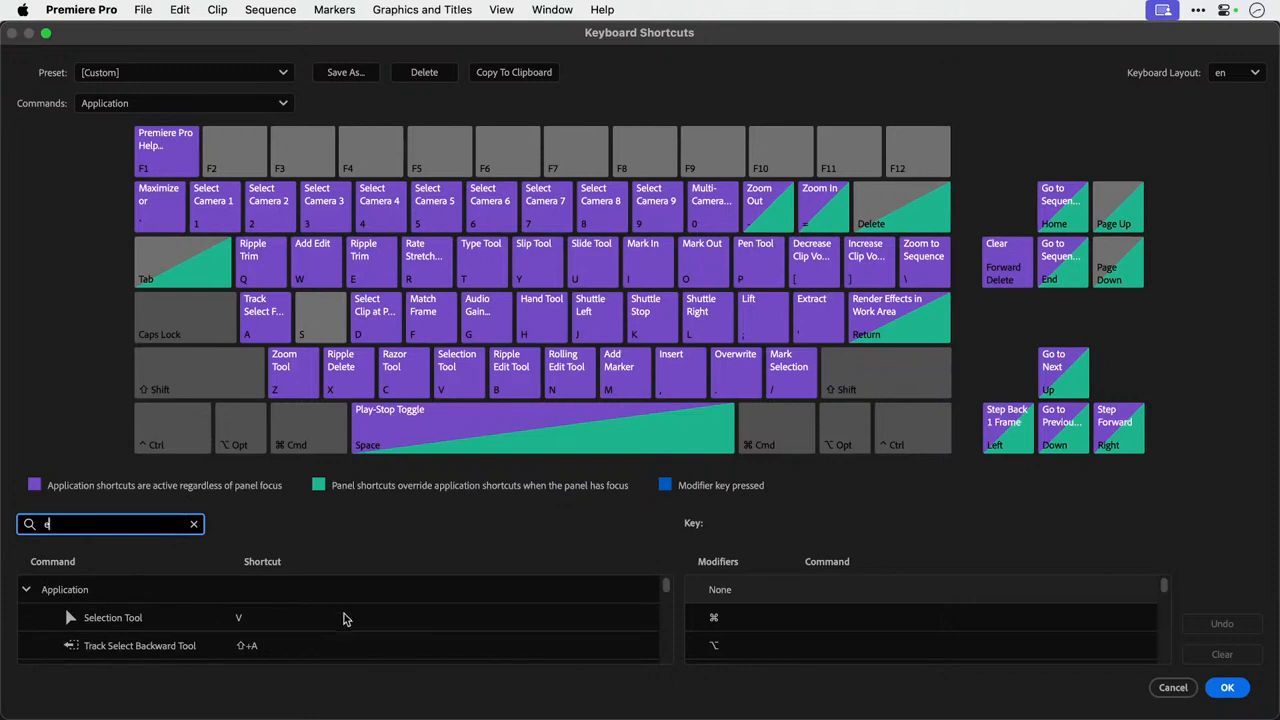
scroll(344, 620, down, 3)
scroll(344, 626, down, 3)
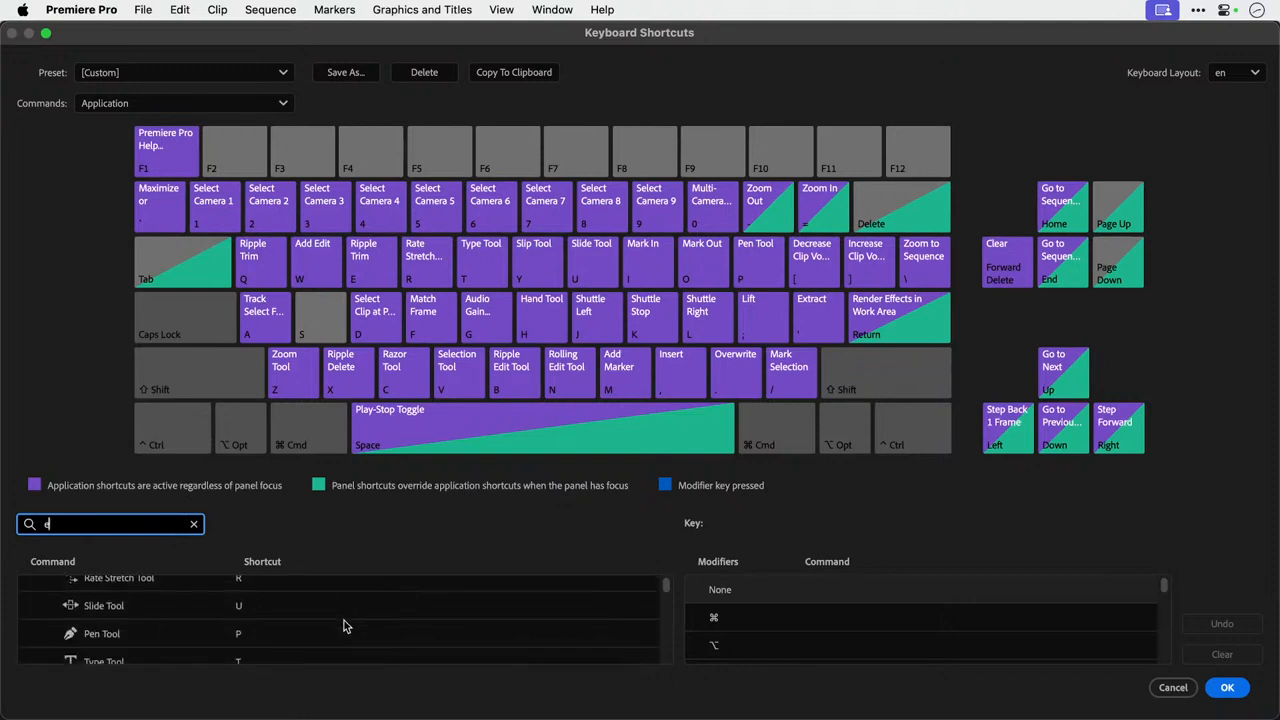
scroll(344, 622, down, 3)
Search the keyboard shortcuts for "forward" and look through the matching commands down to the Source Monitor Panel entries.
text(f)
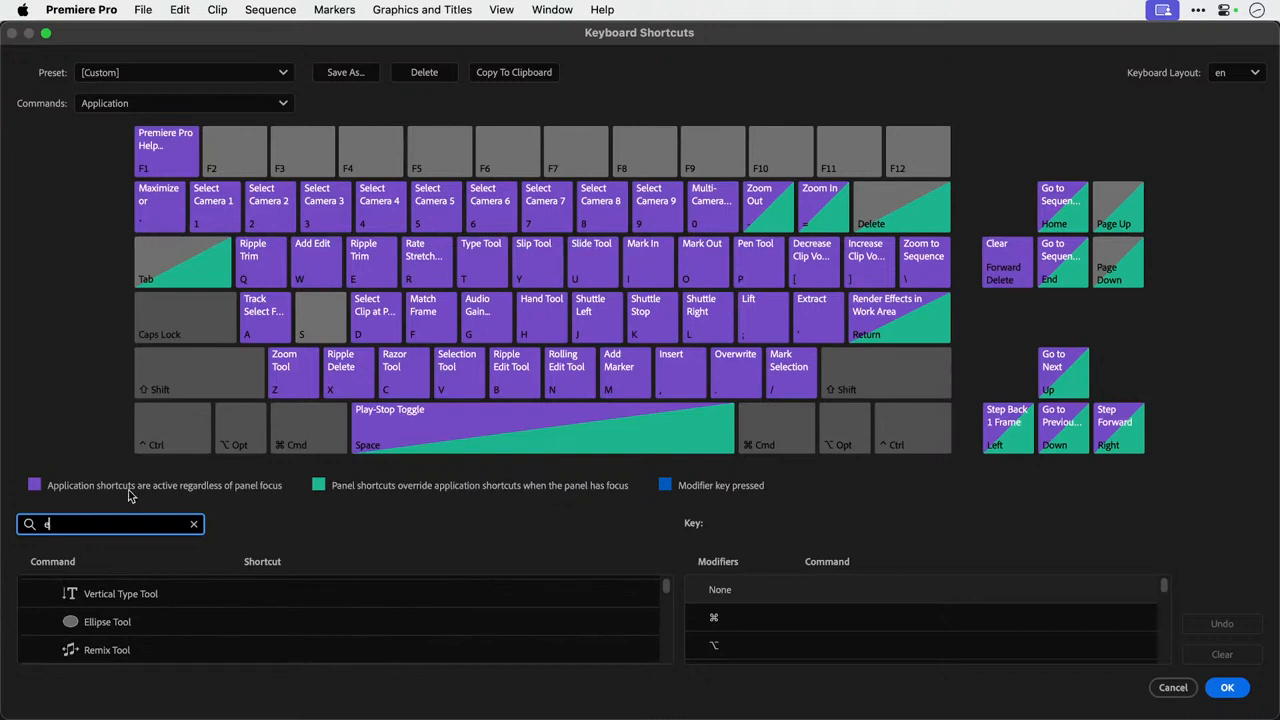
text(orwa)
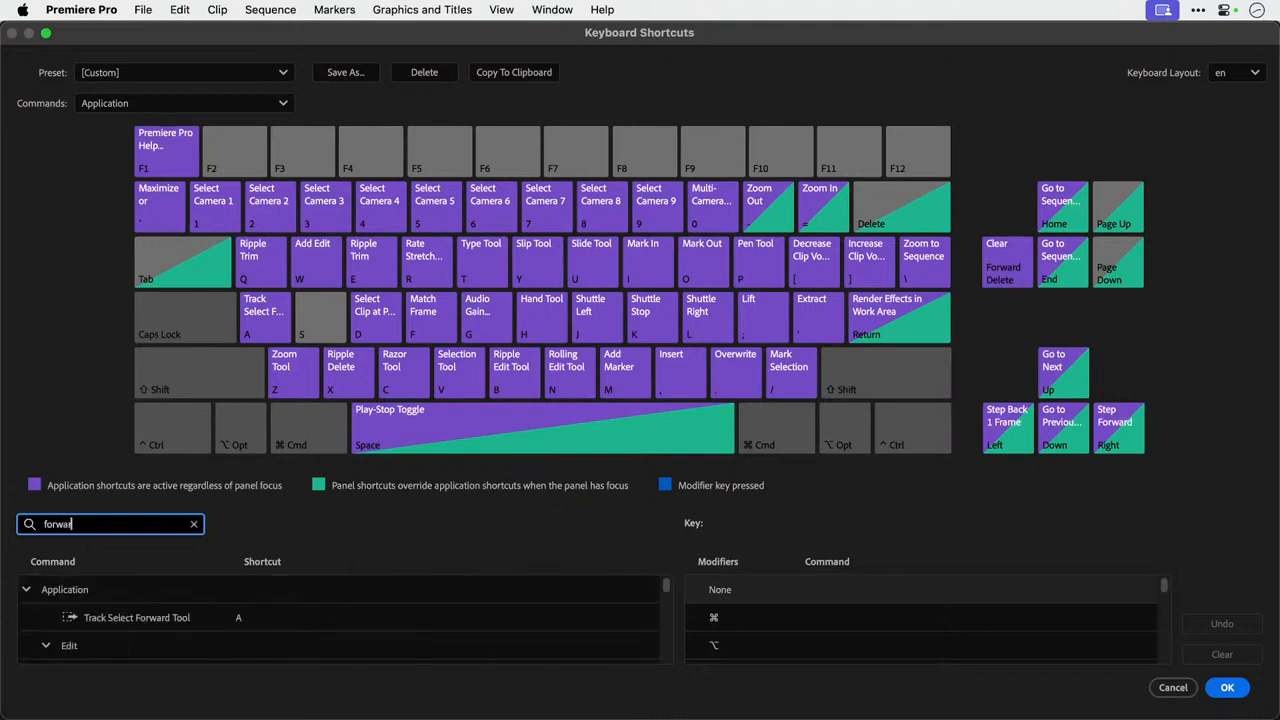
text(rd)
scroll(300, 590, down, 5)
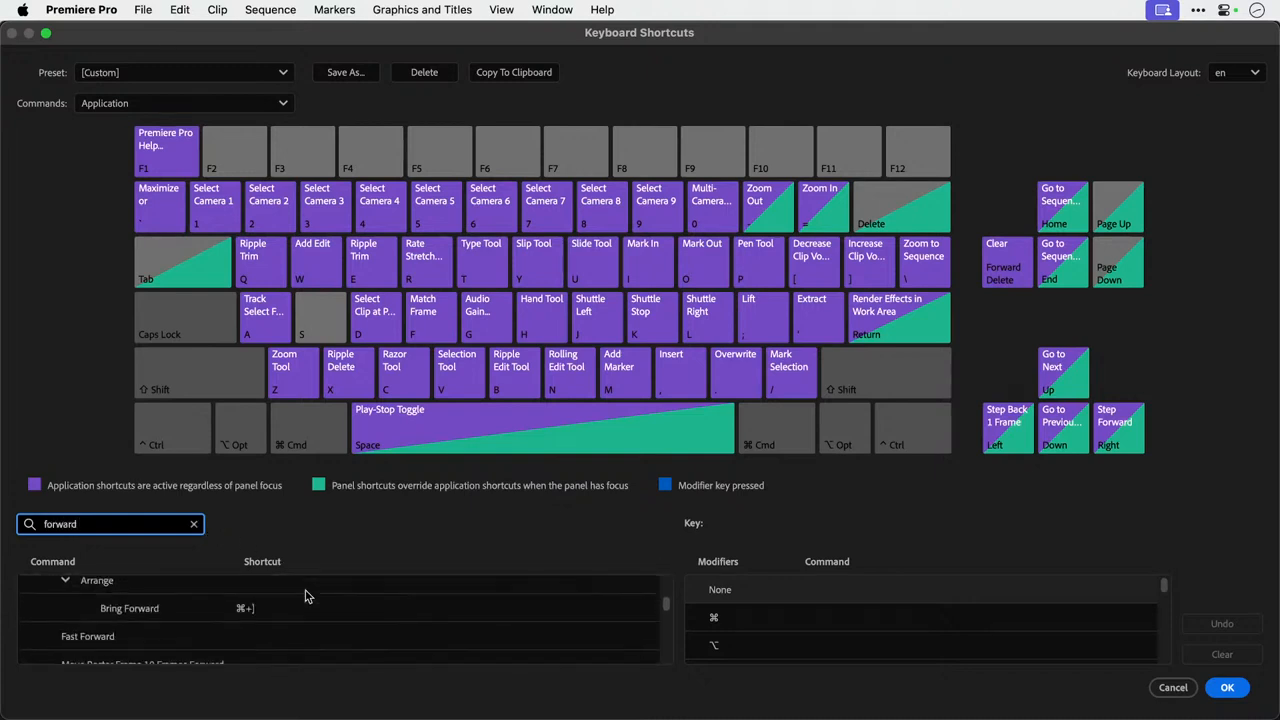
scroll(306, 596, down, 10)
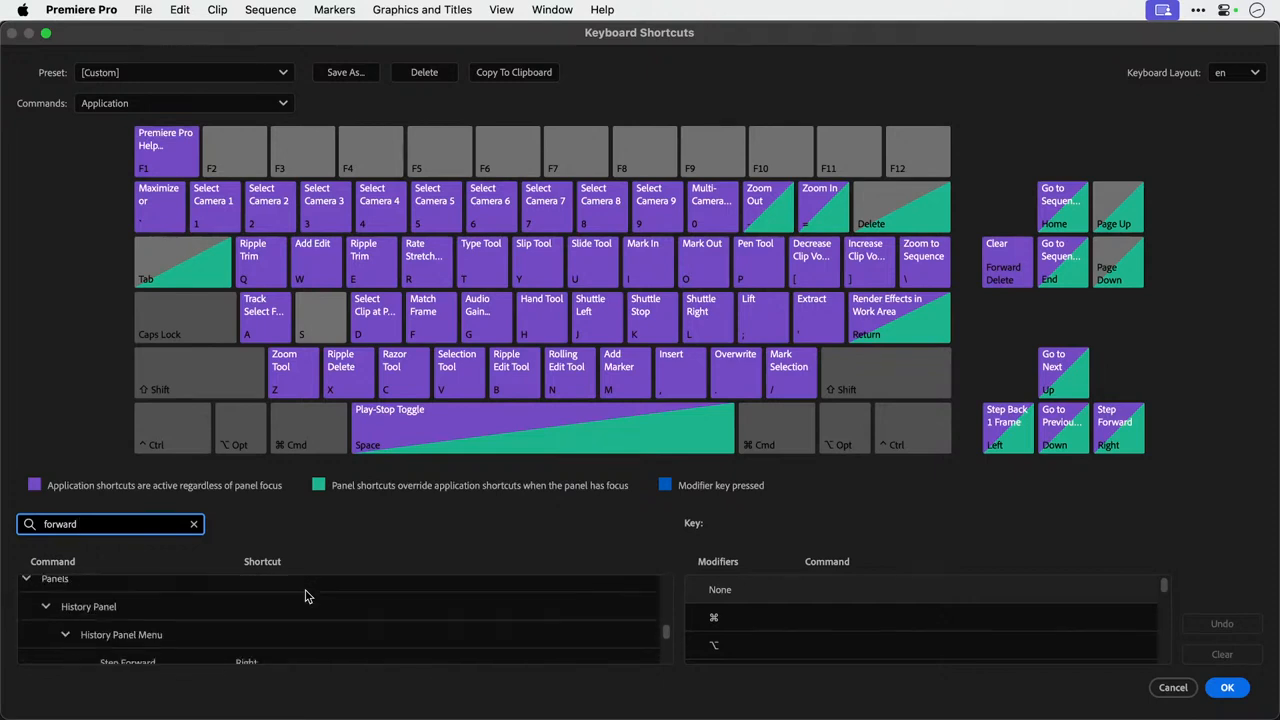
scroll(306, 596, down, 4)
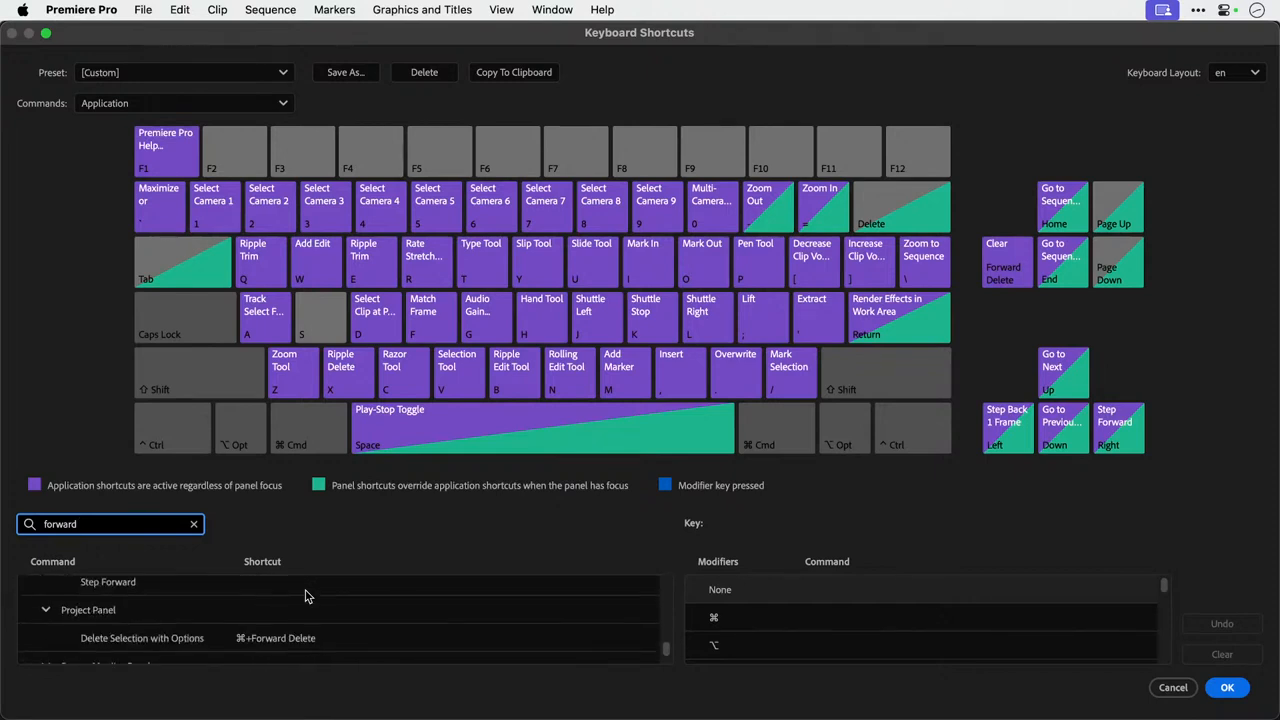
scroll(306, 596, down, 1)
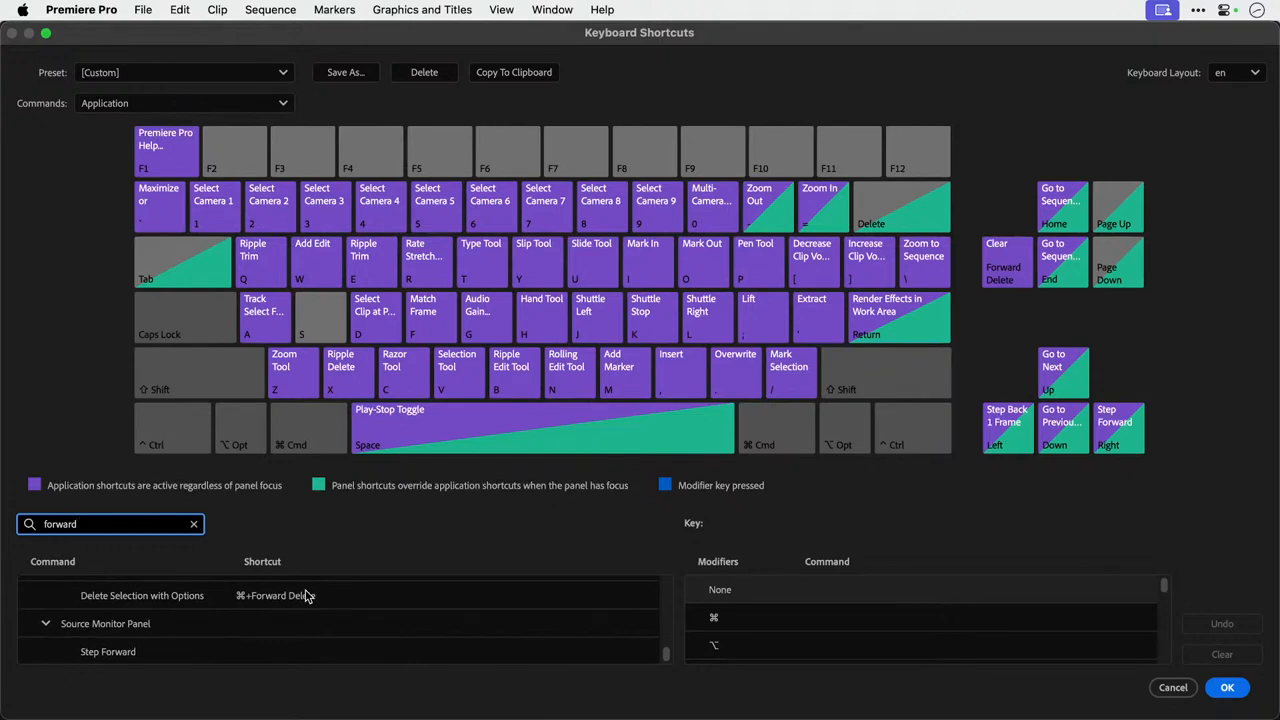
Clear the search and examine the full list of application commands and shortcuts down to the Ripple Trim edit commands.
click(193, 524)
scroll(319, 625, down, 3)
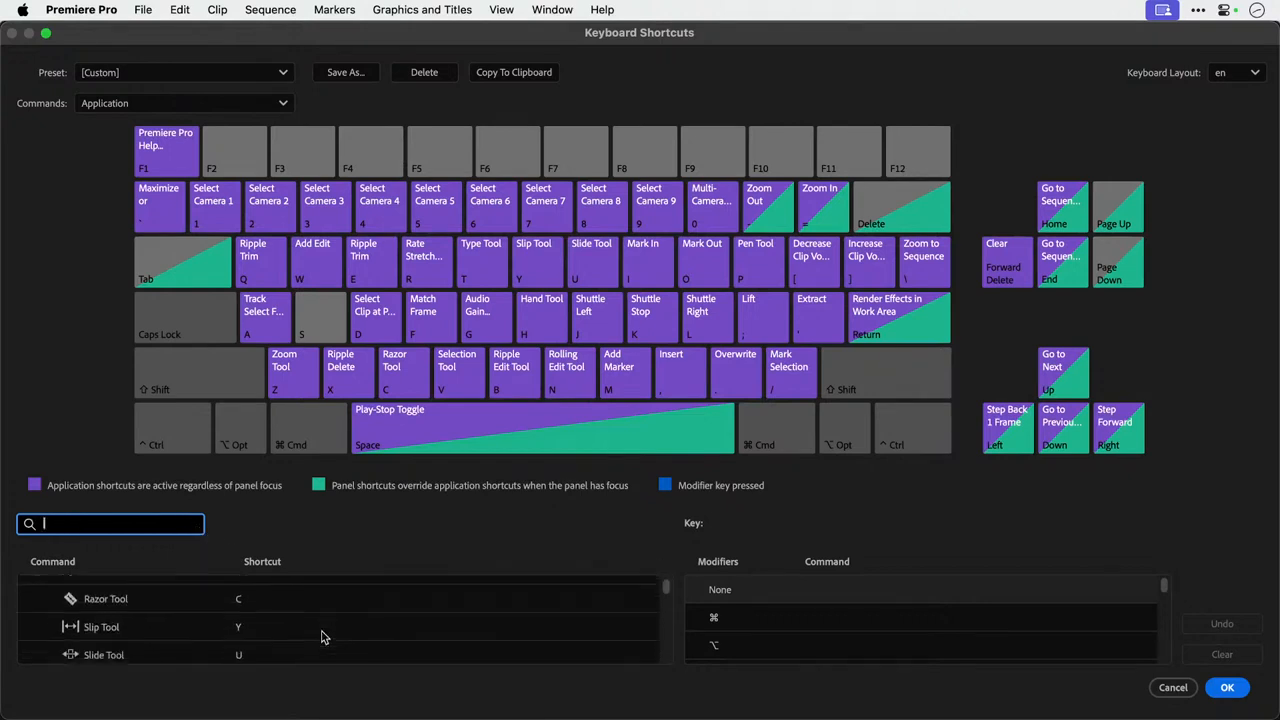
scroll(321, 637, down, 6)
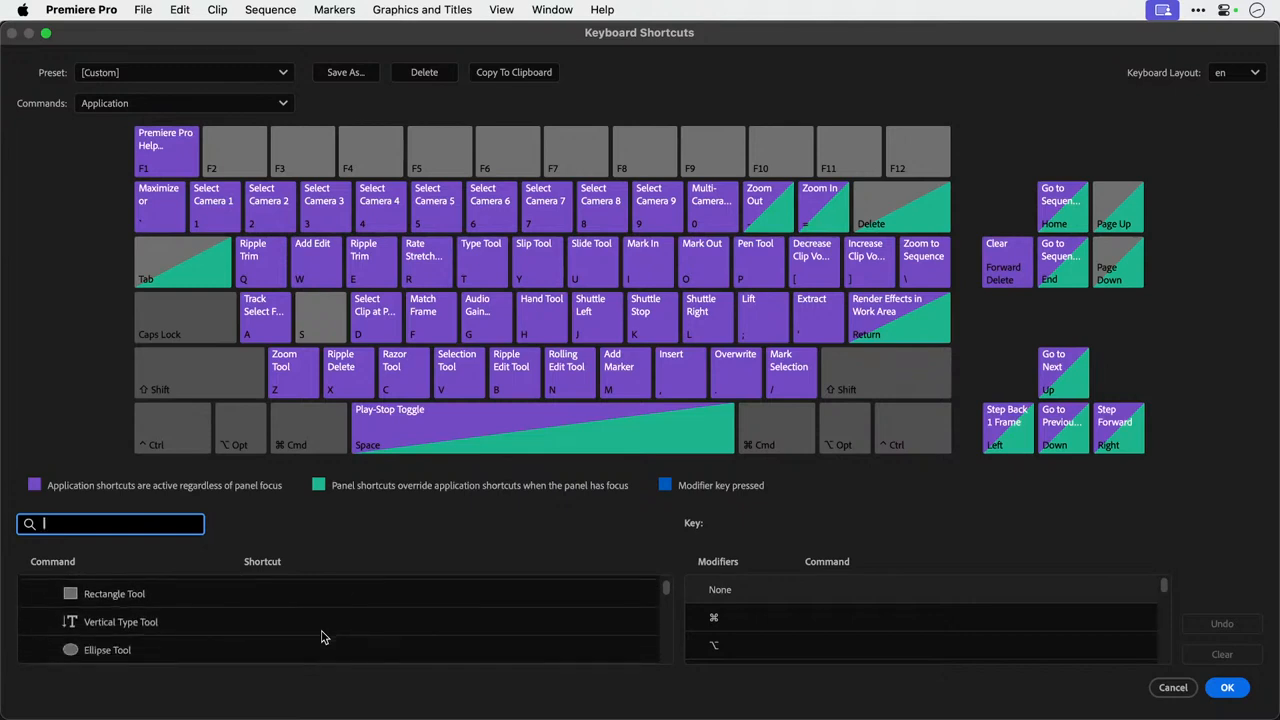
scroll(321, 637, down, 8)
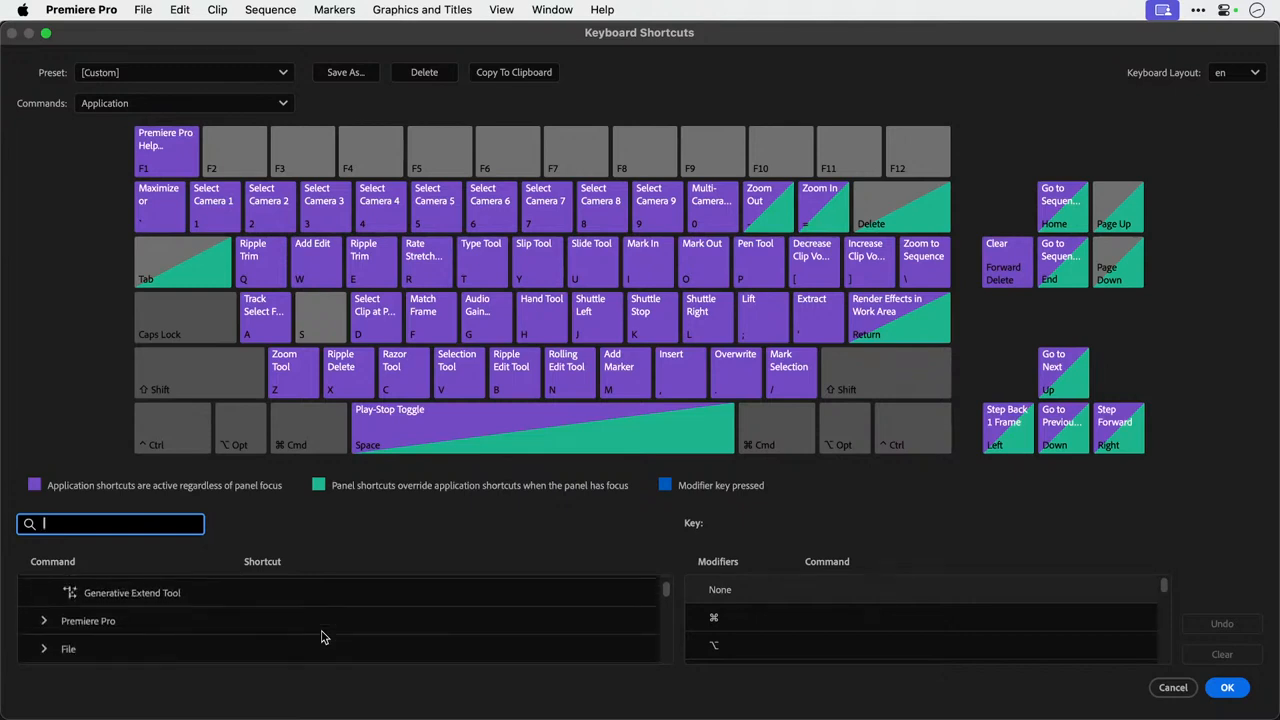
scroll(321, 637, down, 1)
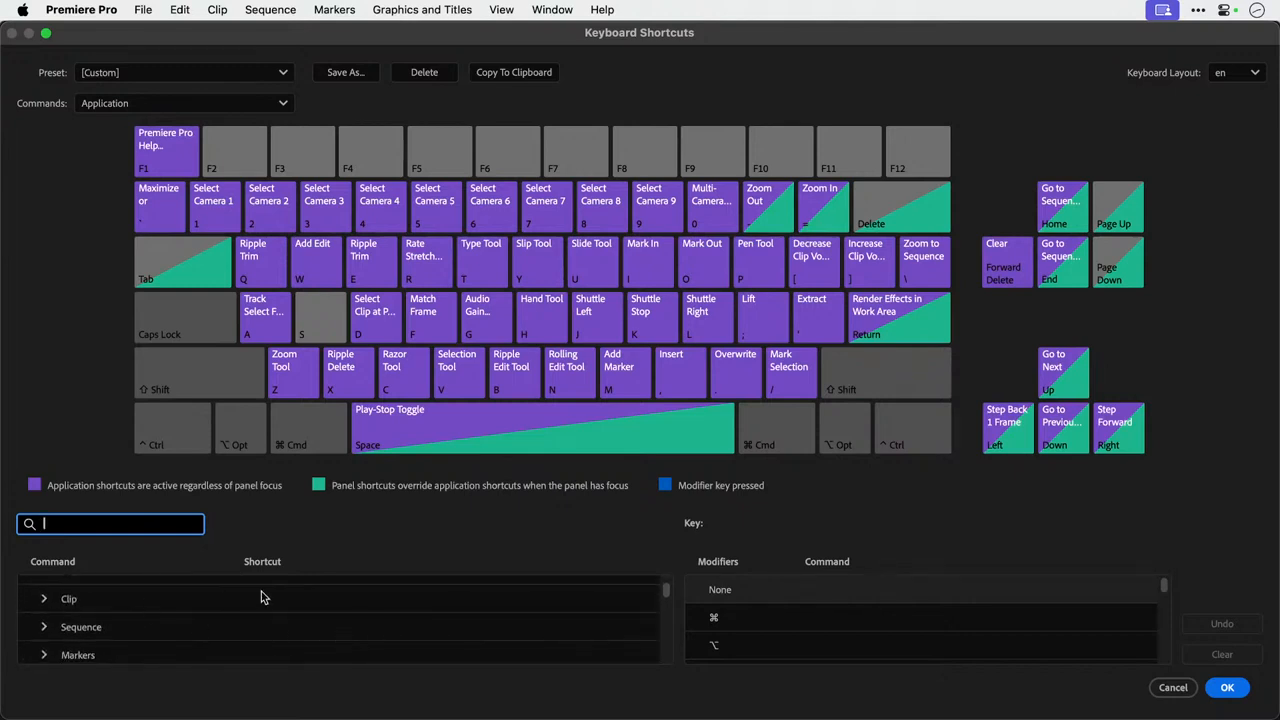
scroll(263, 594, down, 8)
scroll(260, 597, down, 8)
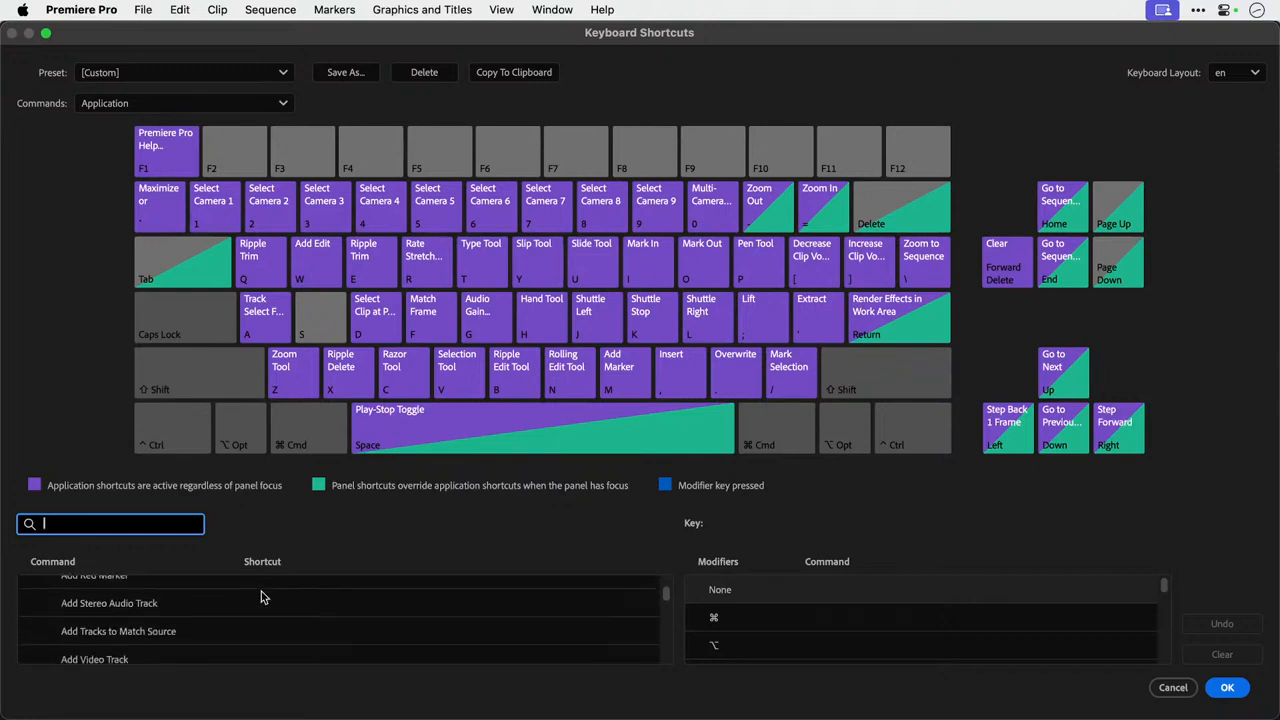
scroll(261, 597, down, 8)
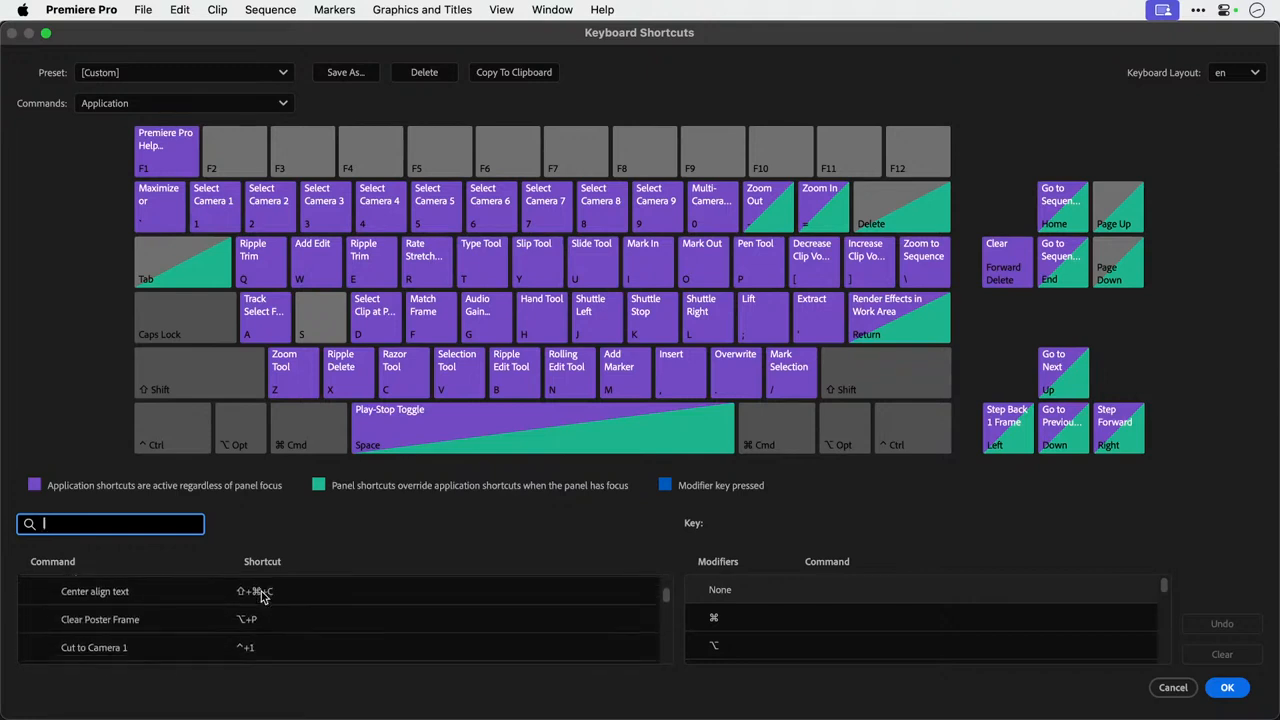
scroll(261, 597, down, 5)
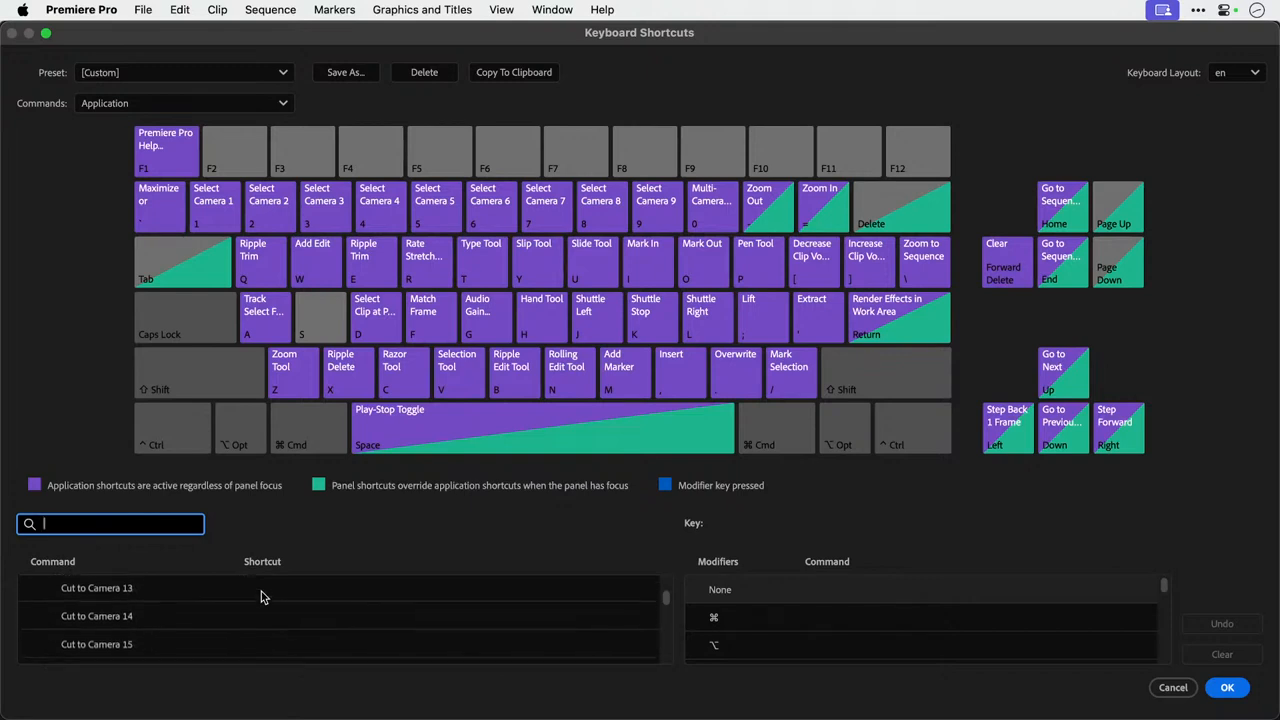
scroll(261, 597, down, 6)
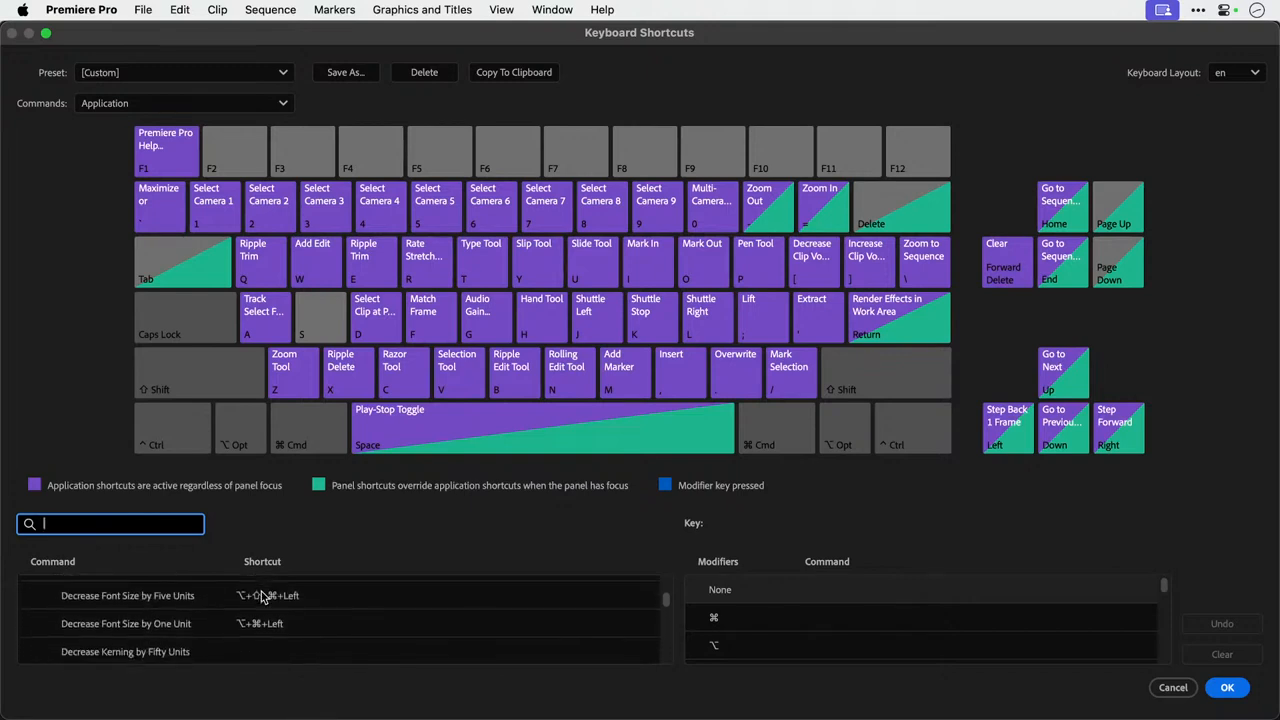
scroll(261, 597, down, 8)
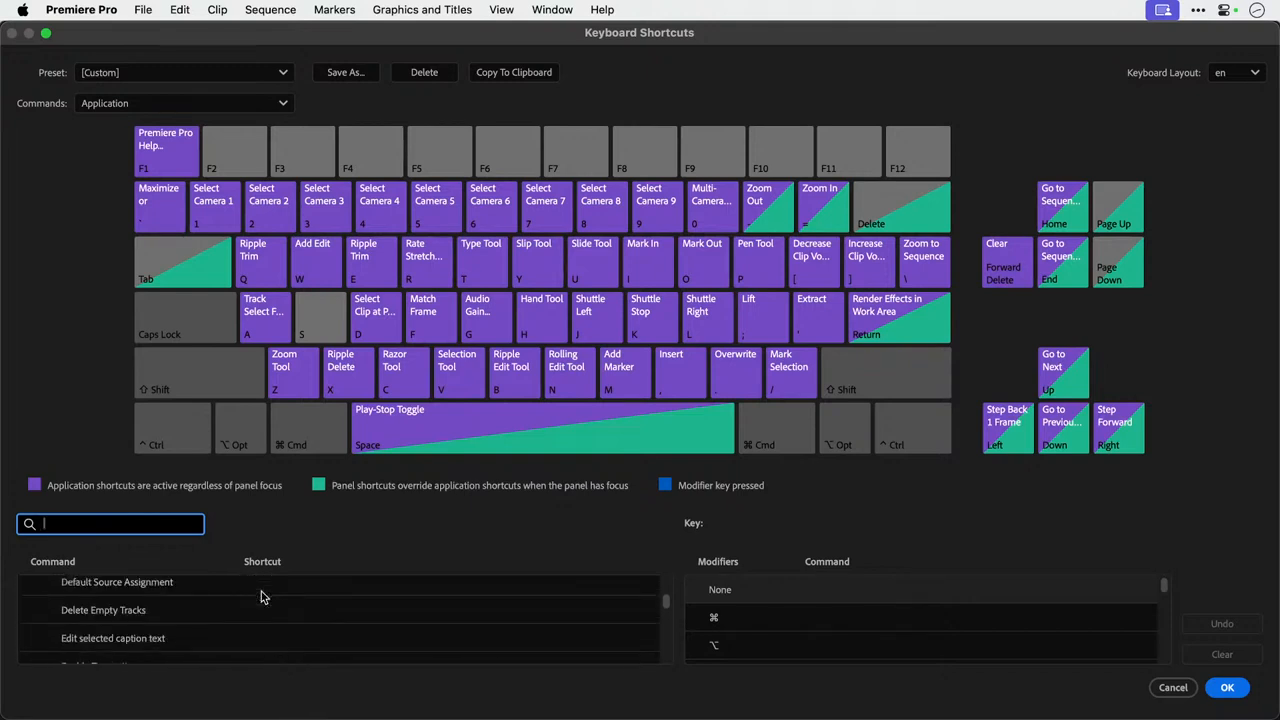
scroll(261, 597, down, 8)
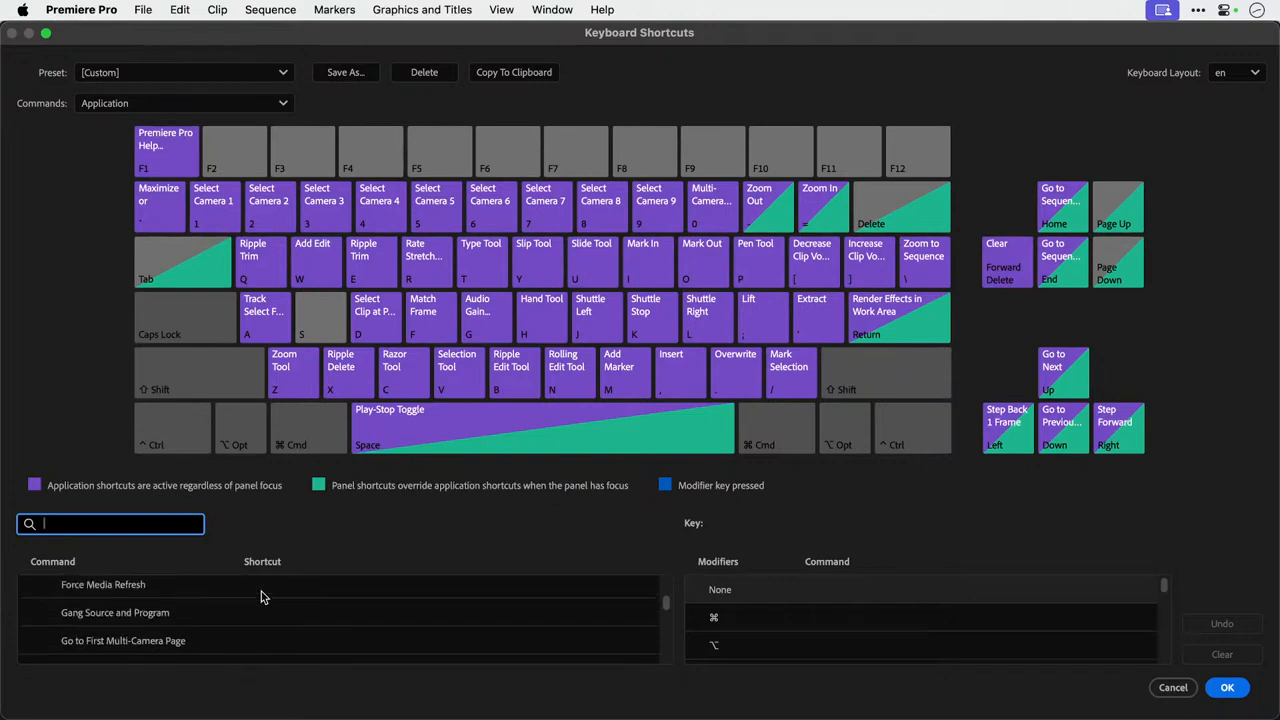
scroll(261, 597, down, 8)
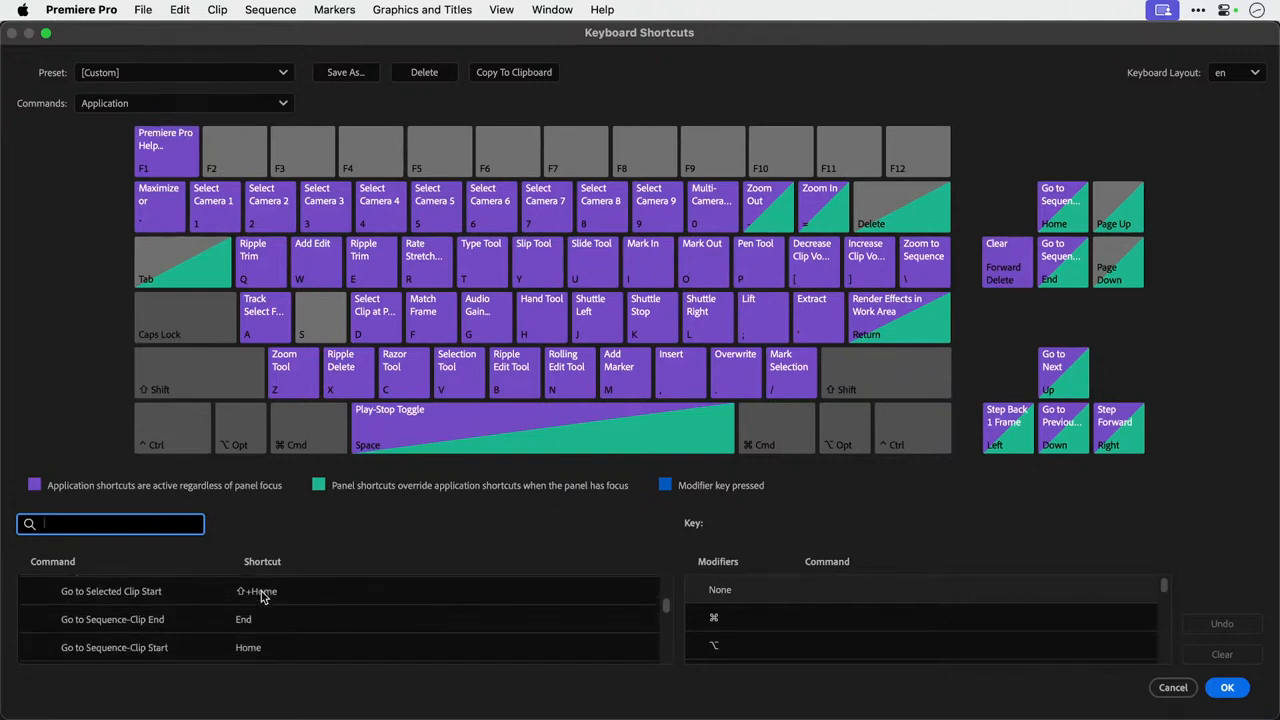
scroll(261, 597, down, 8)
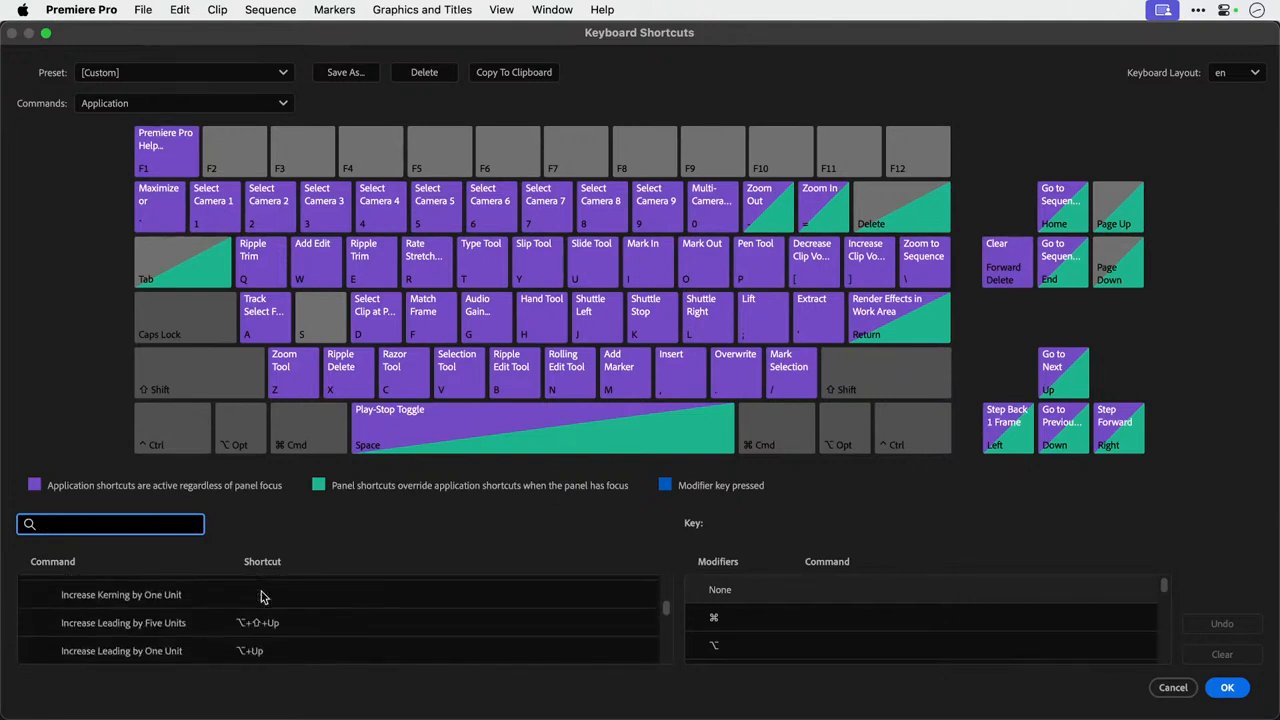
scroll(261, 597, down, 8)
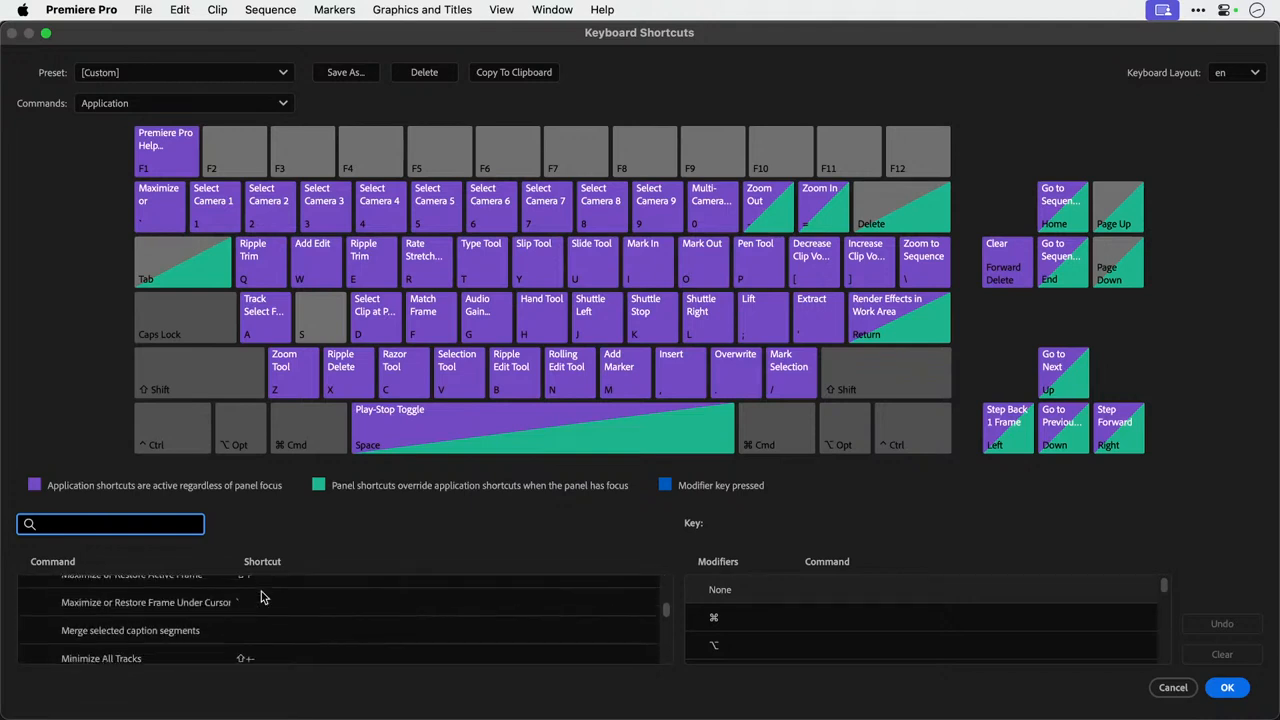
scroll(261, 597, down, 8)
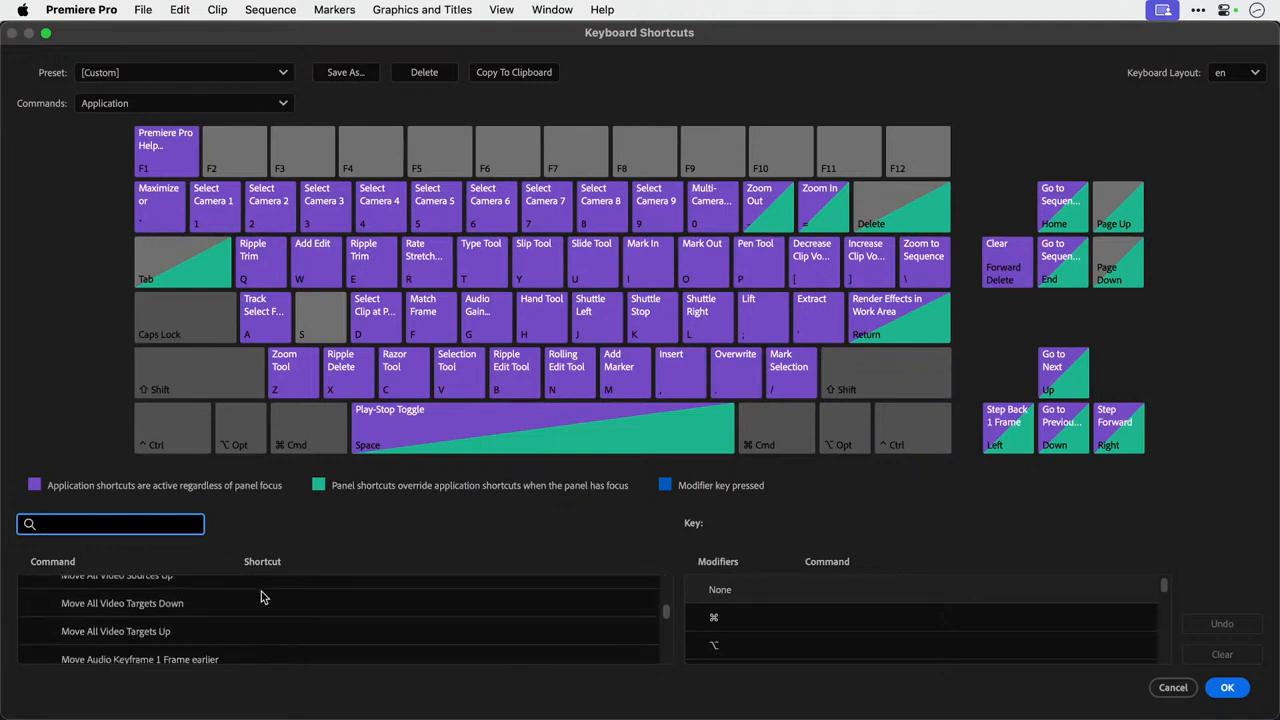
scroll(261, 597, down, 8)
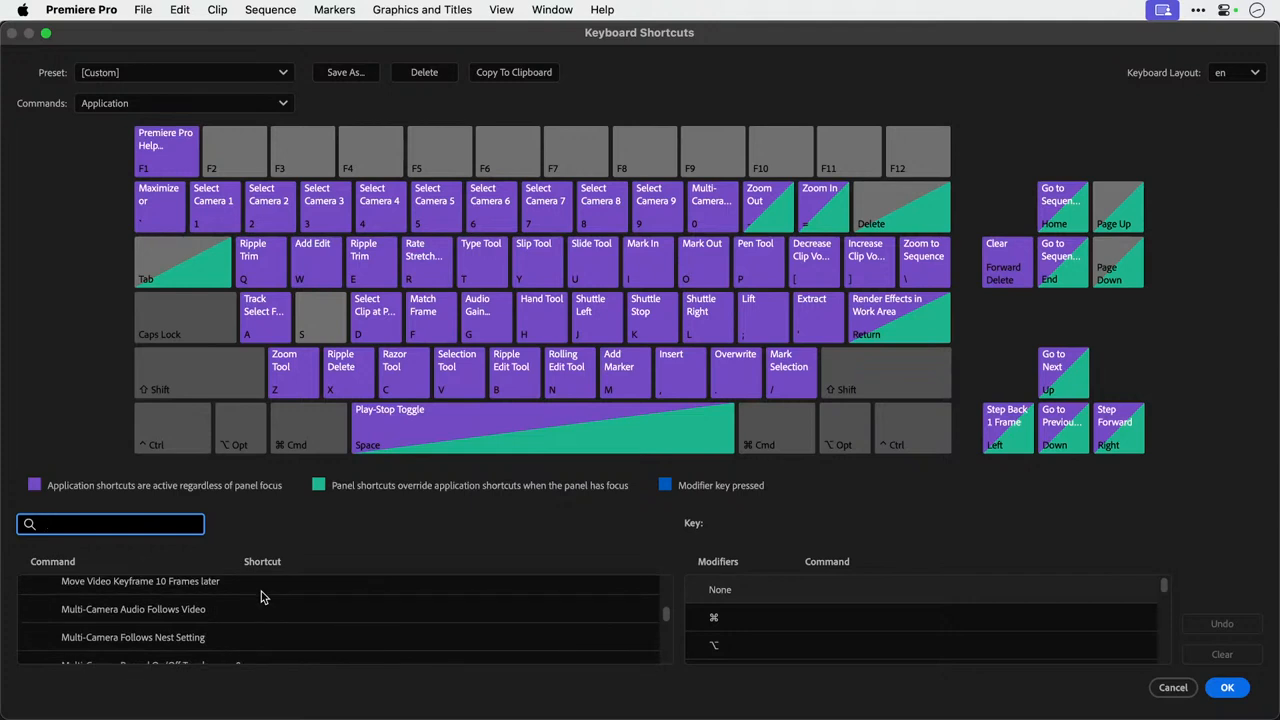
scroll(261, 596, up, 1)
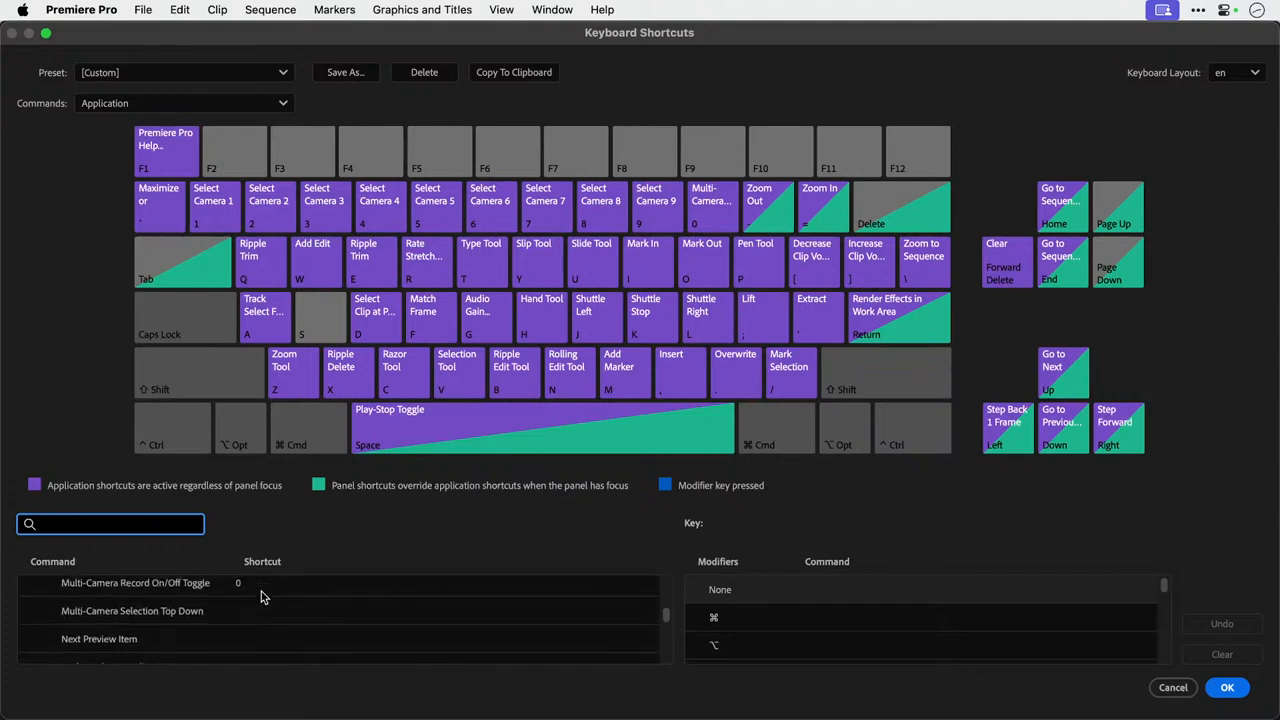
scroll(261, 597, down, 10)
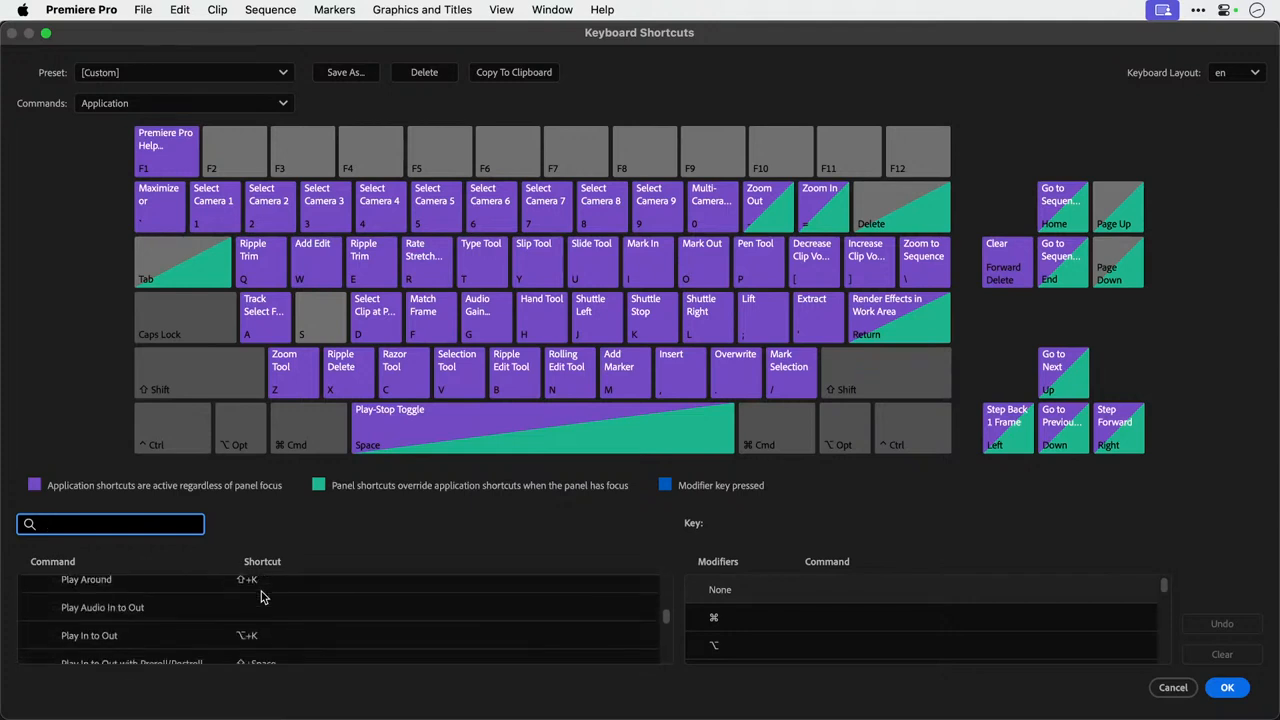
scroll(261, 597, down, 10)
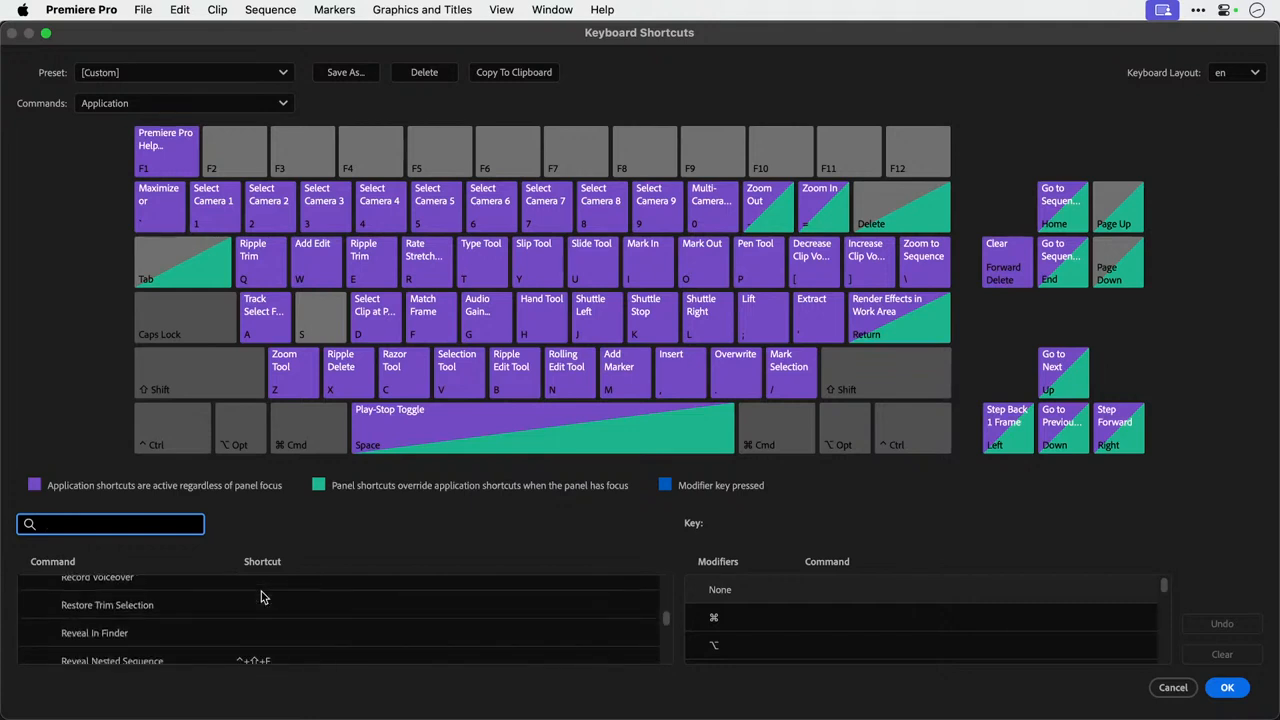
scroll(261, 596, down, 3)
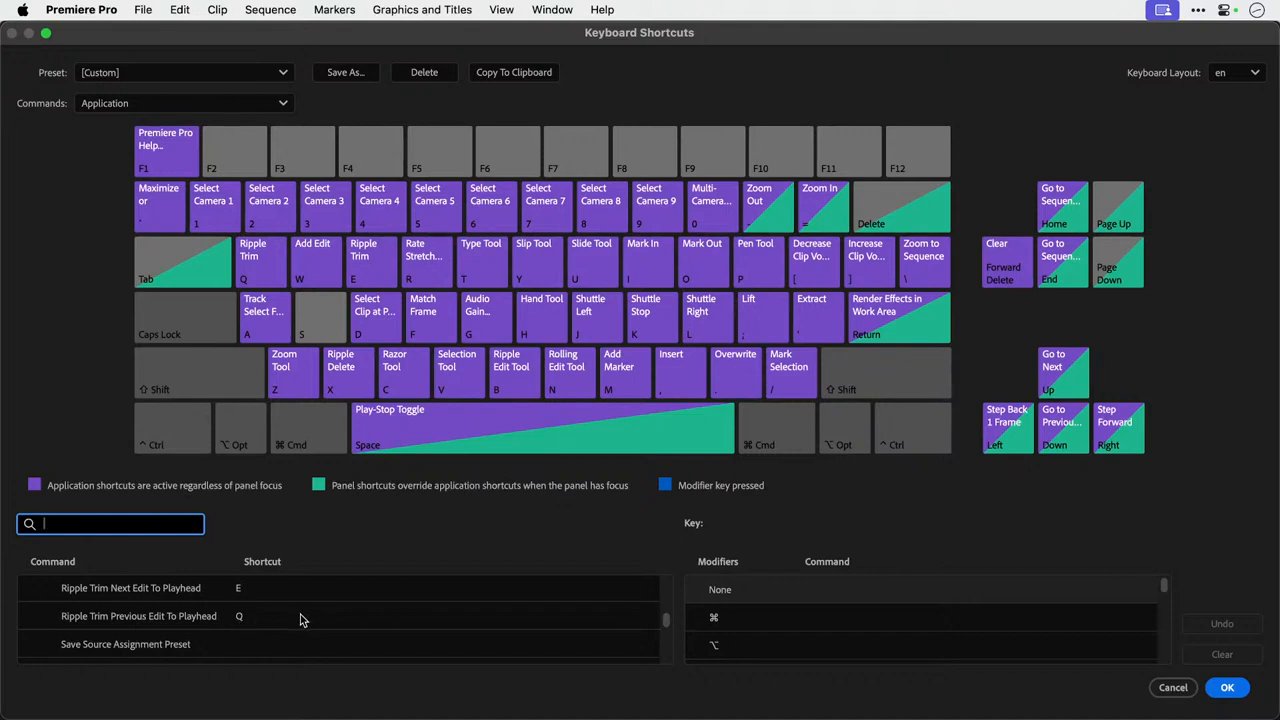
Examine the available keyboard shortcut presets and the Create Preset dialog, keeping the [Custom] preset and saving nothing.
click(130, 76)
click(153, 74)
click(153, 74)
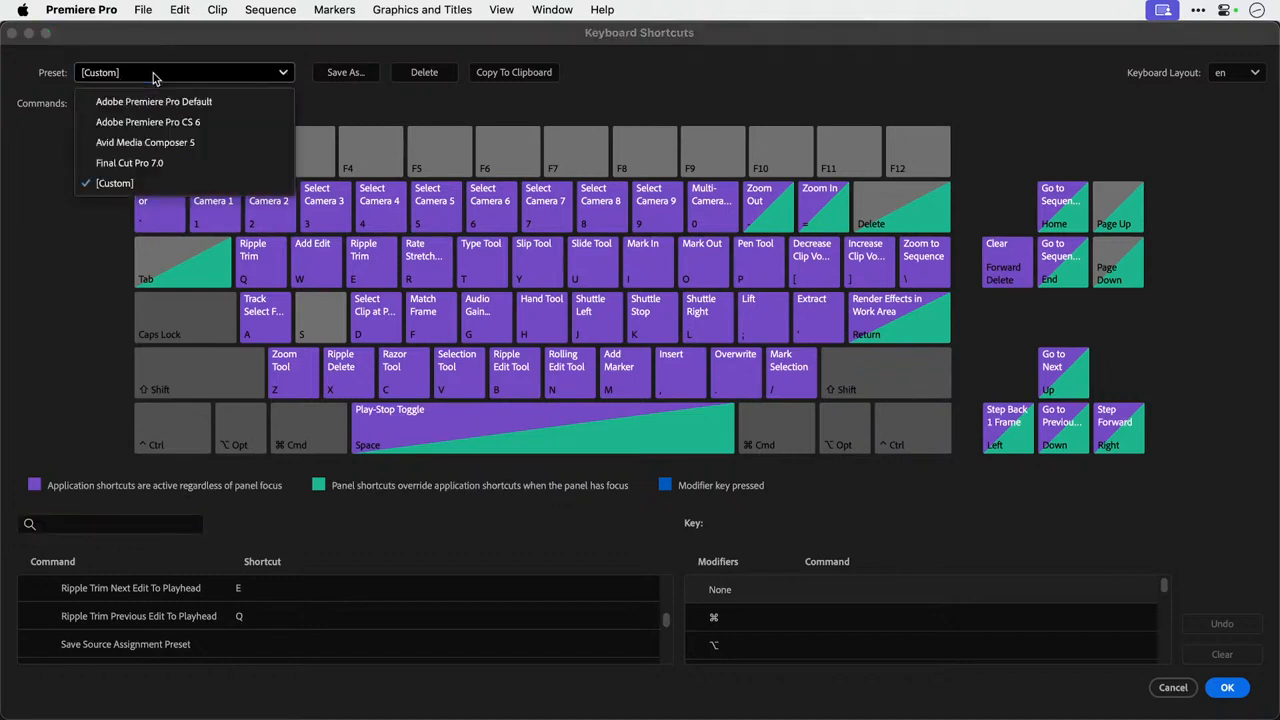
click(153, 74)
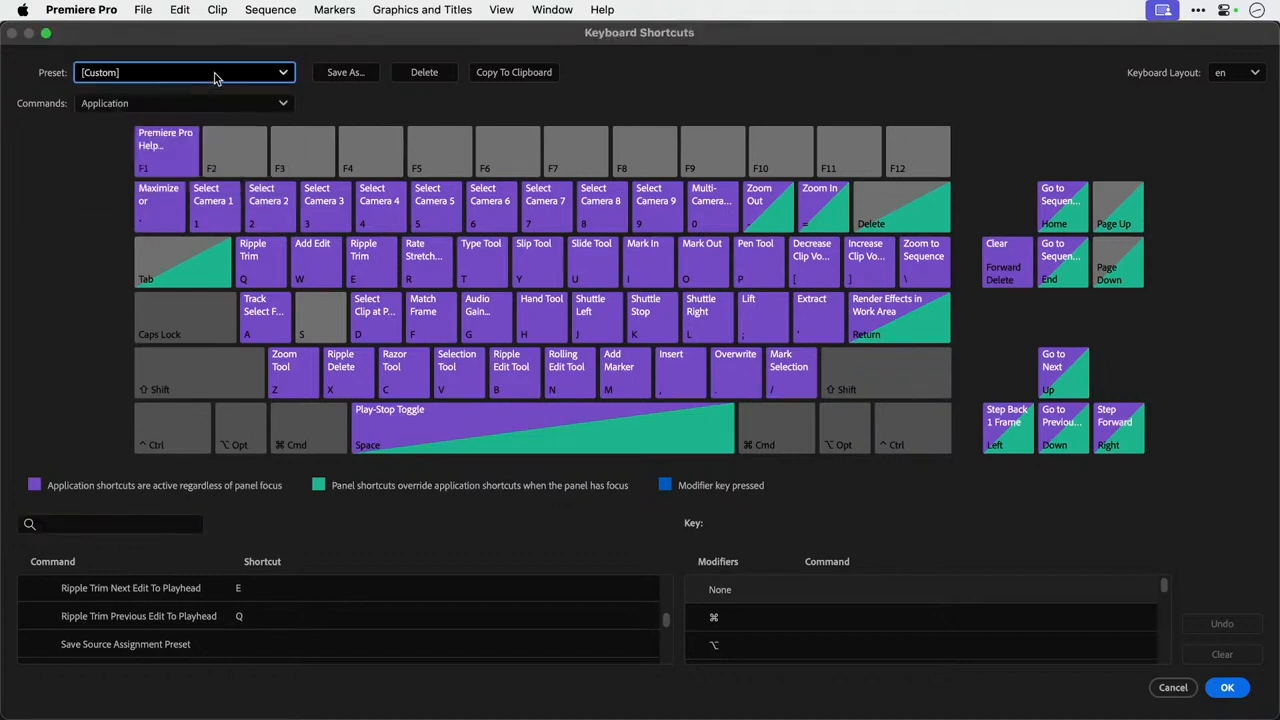
click(347, 78)
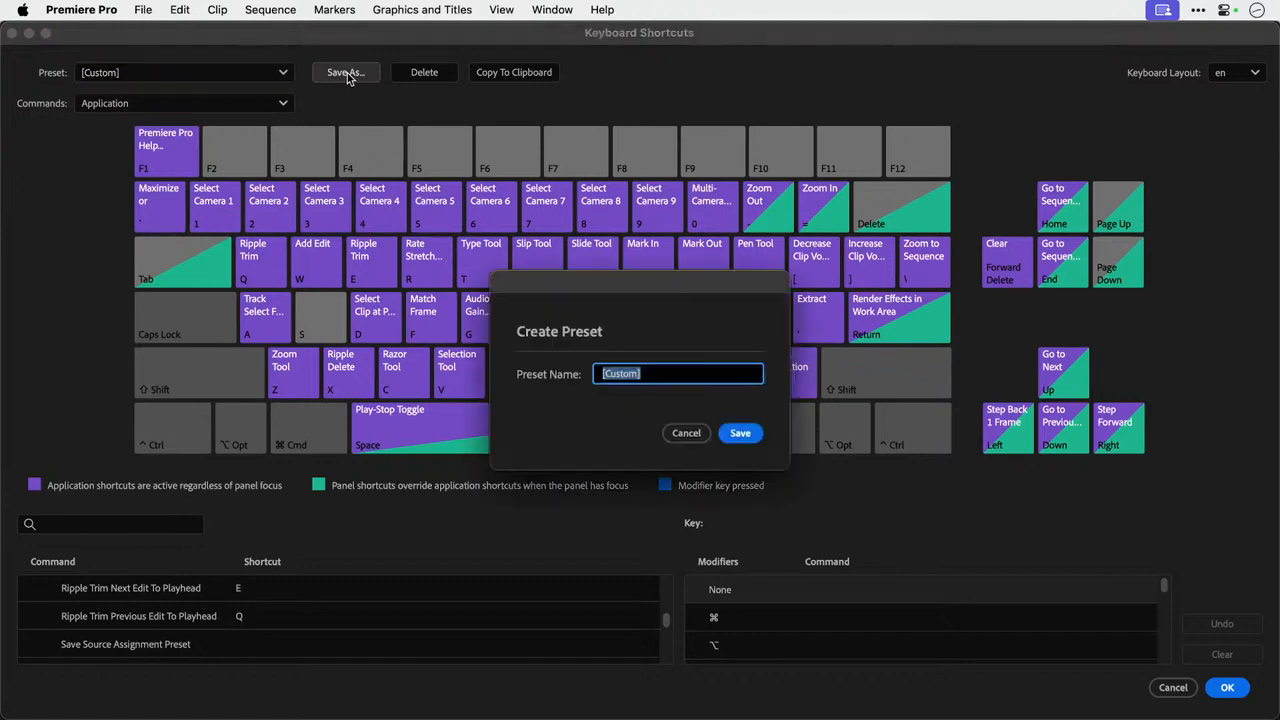
click(687, 433)
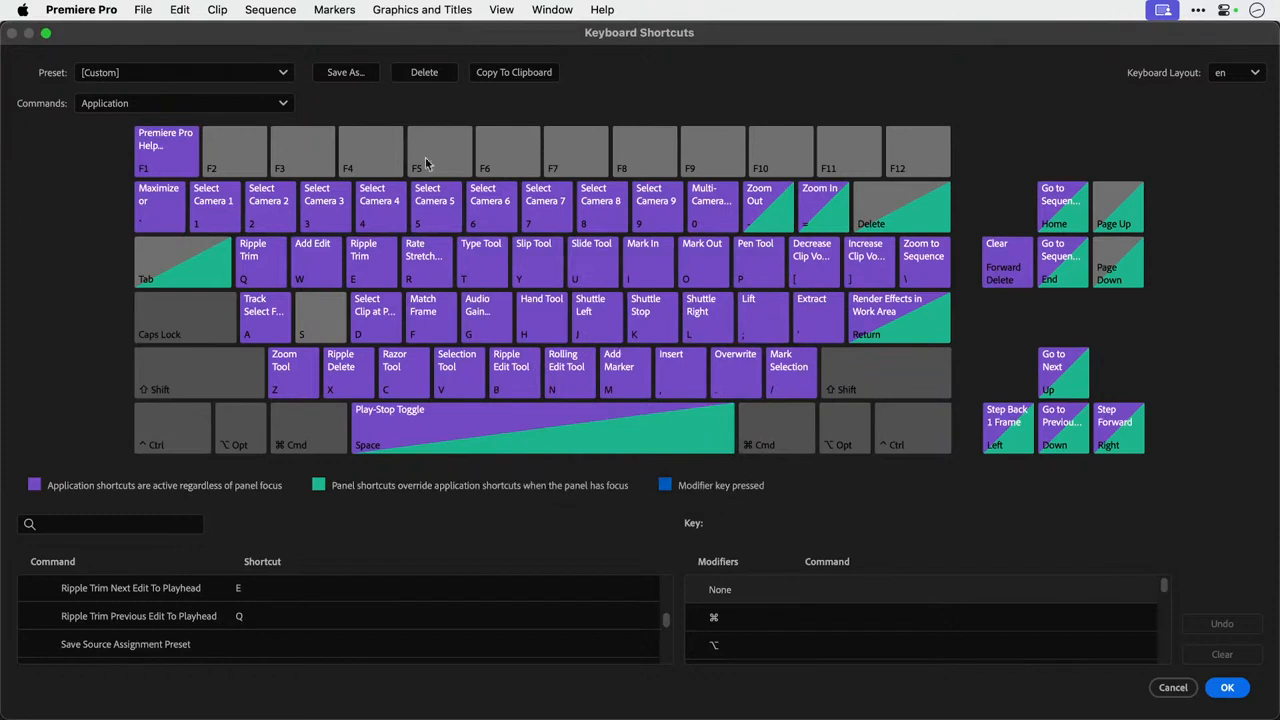
click(222, 75)
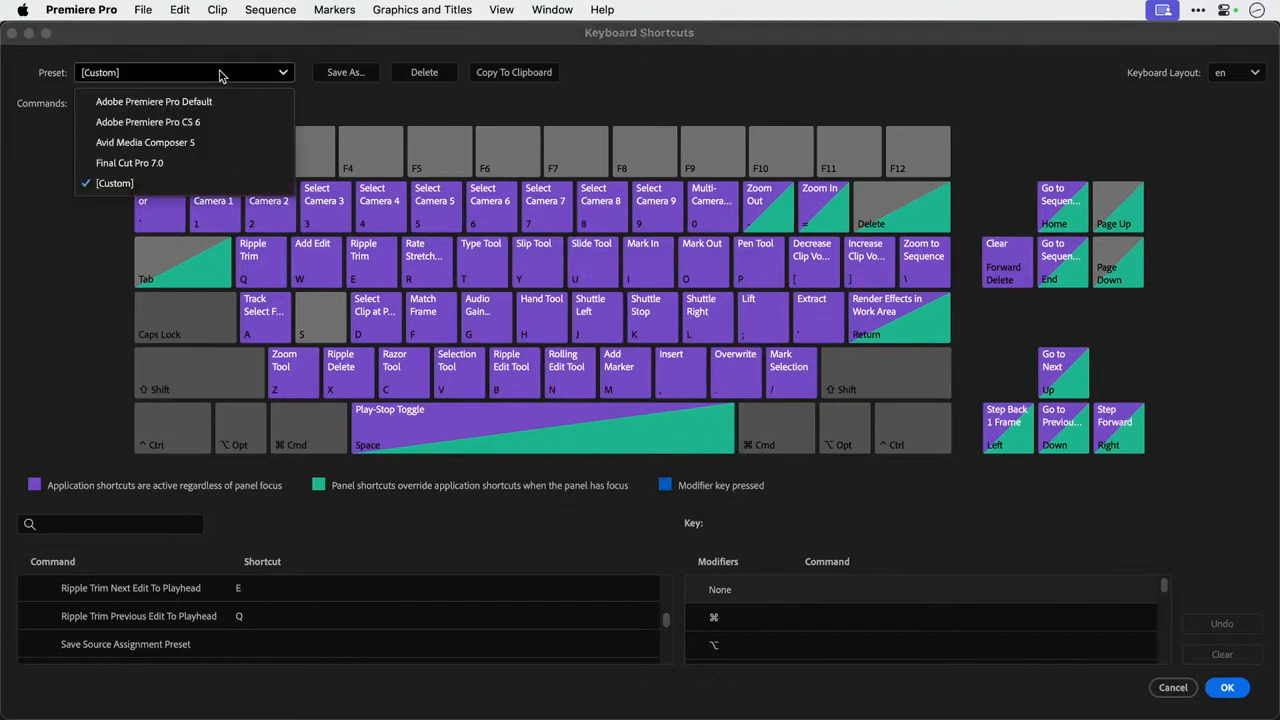
click(220, 76)
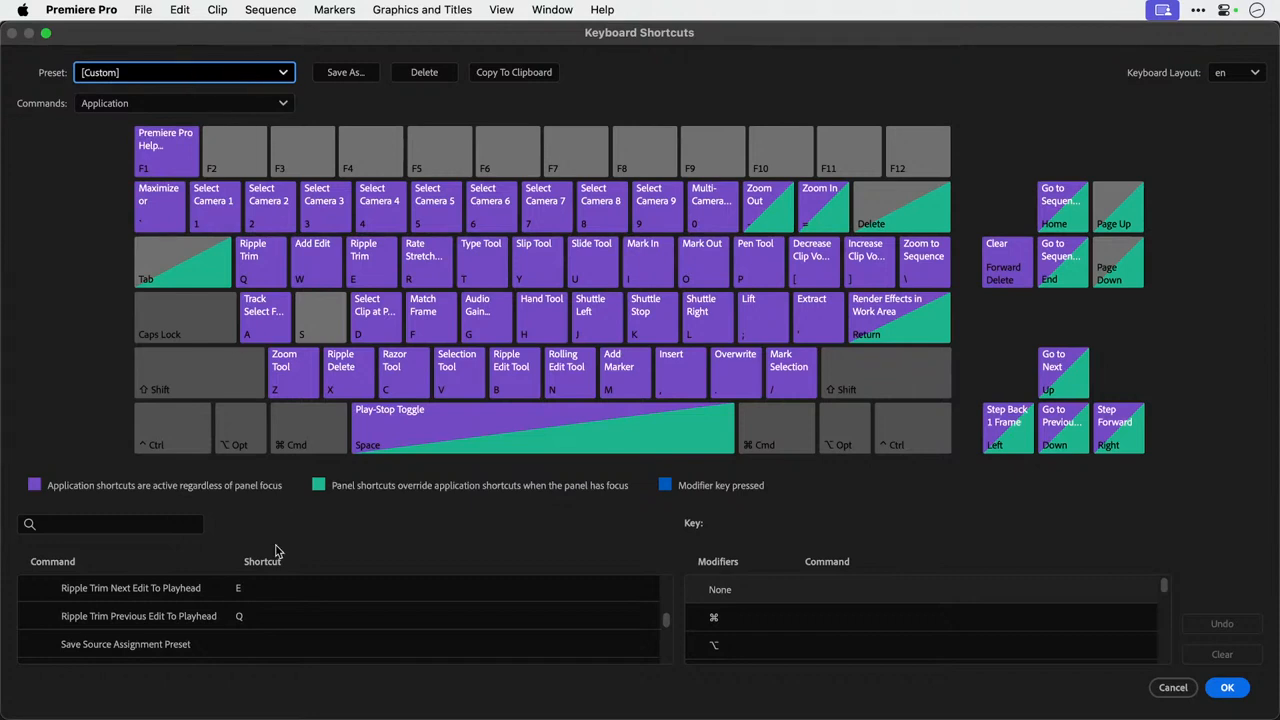
Look through the rest of the command list and its shortcuts, from the Step Back and Step Forward commands down to the Timeline Panel group.
scroll(250, 633, down, 1)
scroll(250, 633, down, 13)
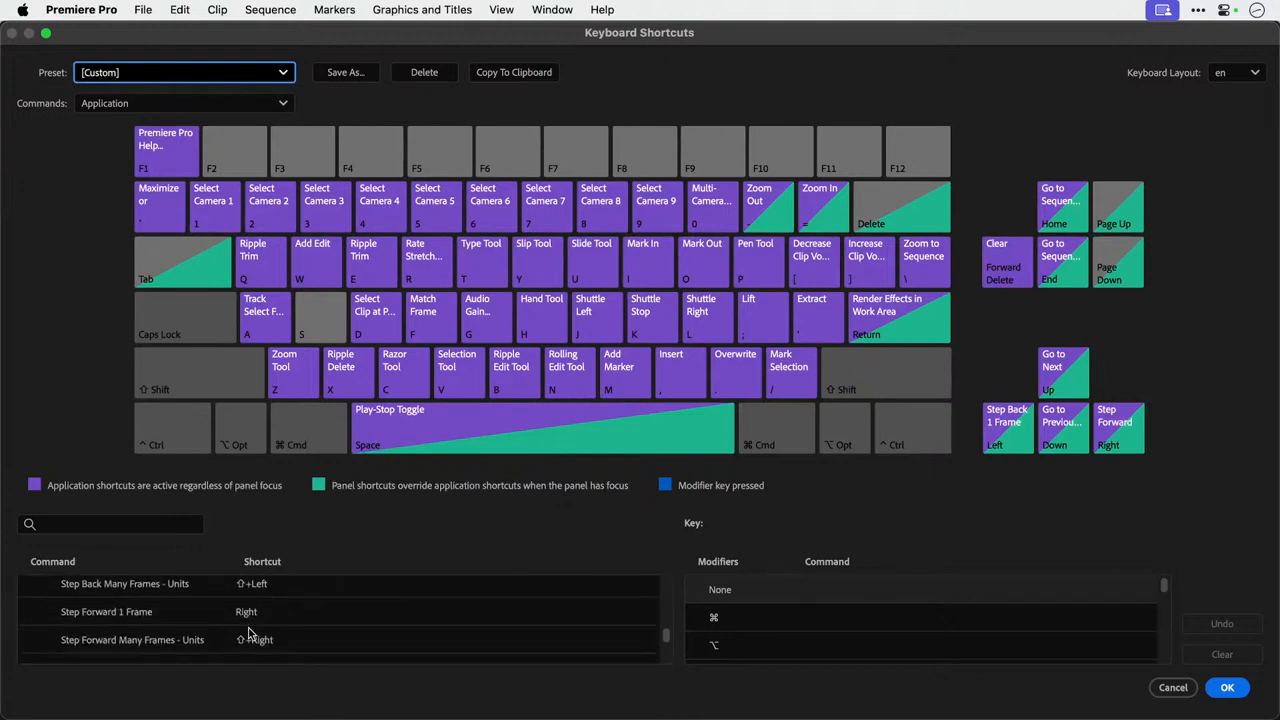
scroll(250, 633, down, 5)
scroll(250, 633, down, 5)
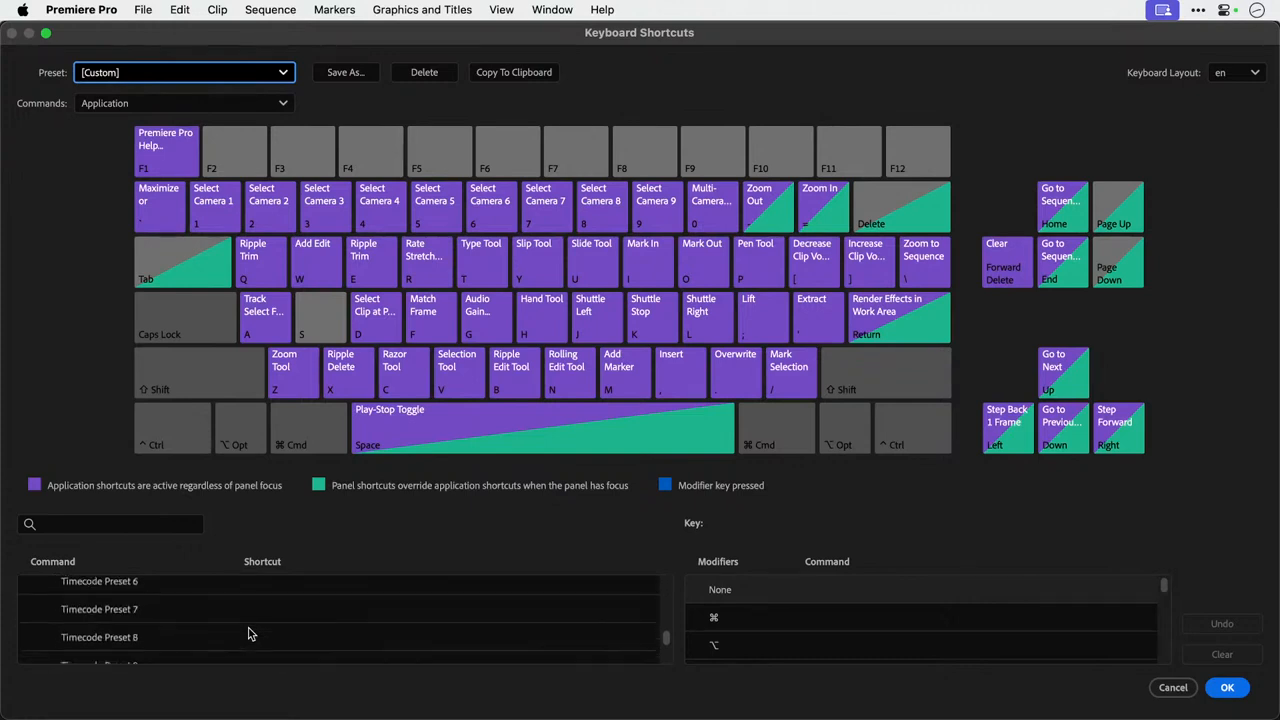
scroll(250, 633, down, 10)
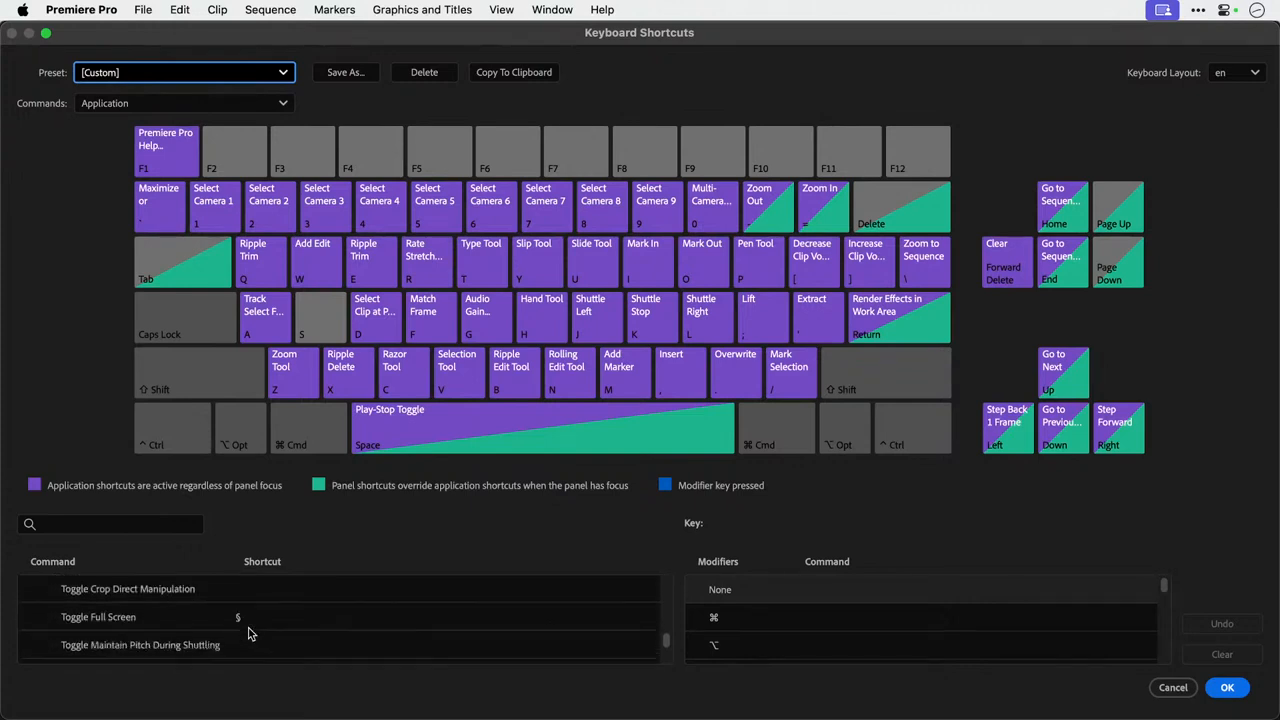
scroll(250, 633, down, 8)
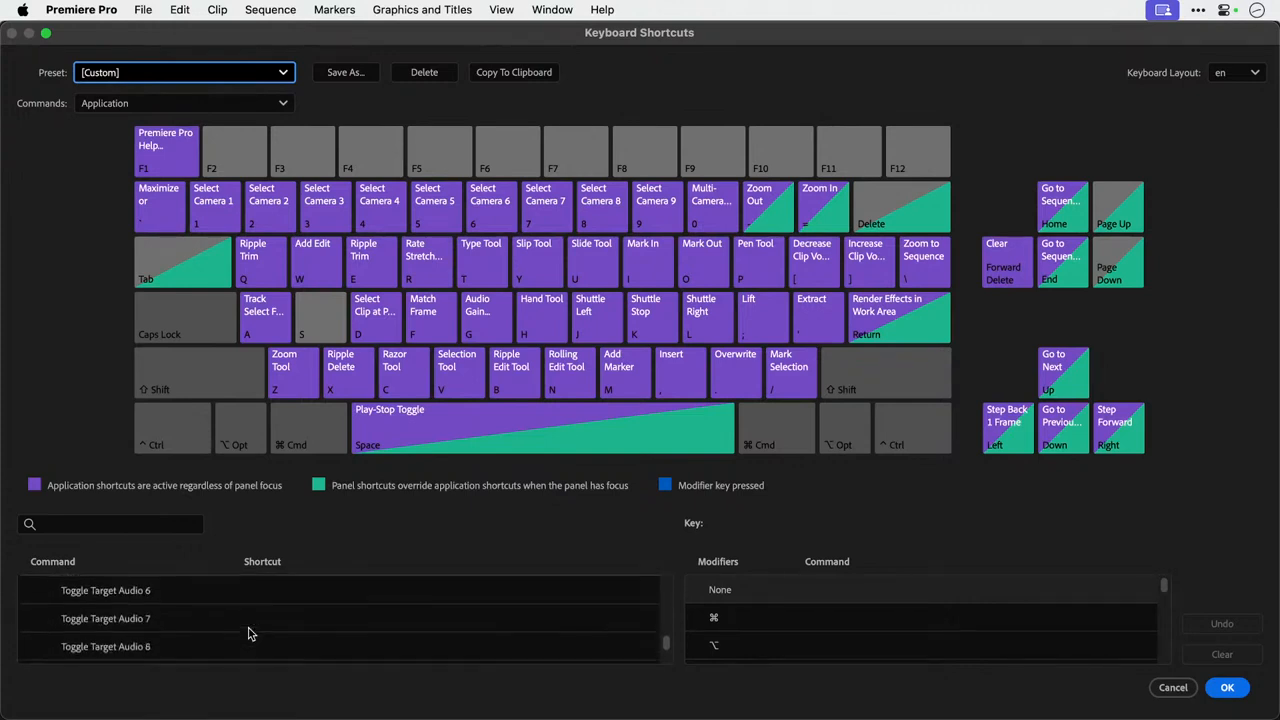
scroll(250, 633, down, 10)
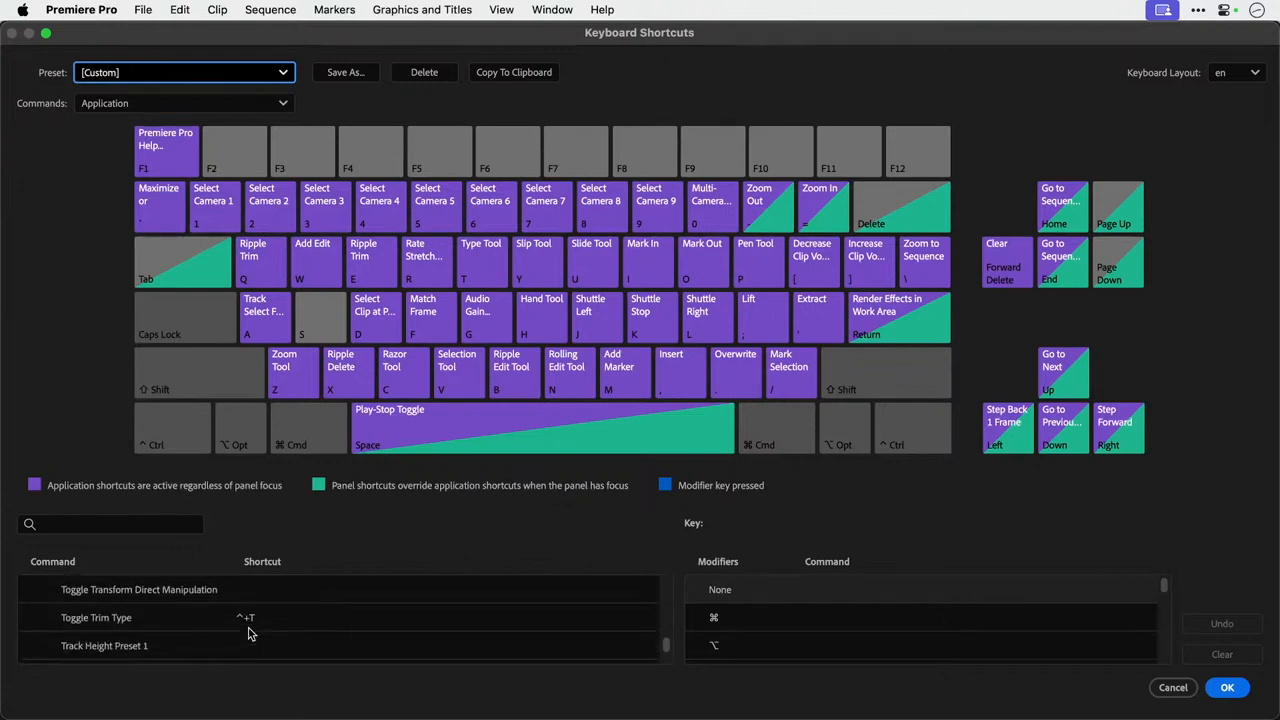
scroll(250, 633, down, 10)
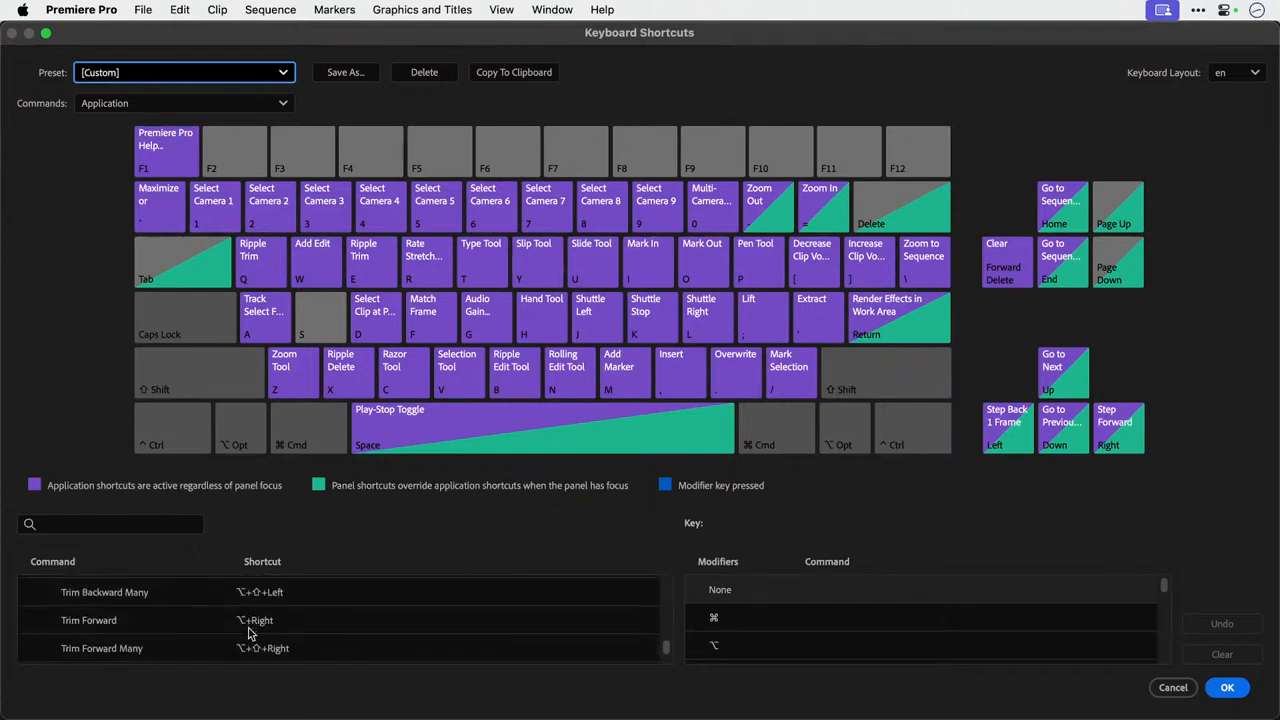
scroll(250, 633, down, 10)
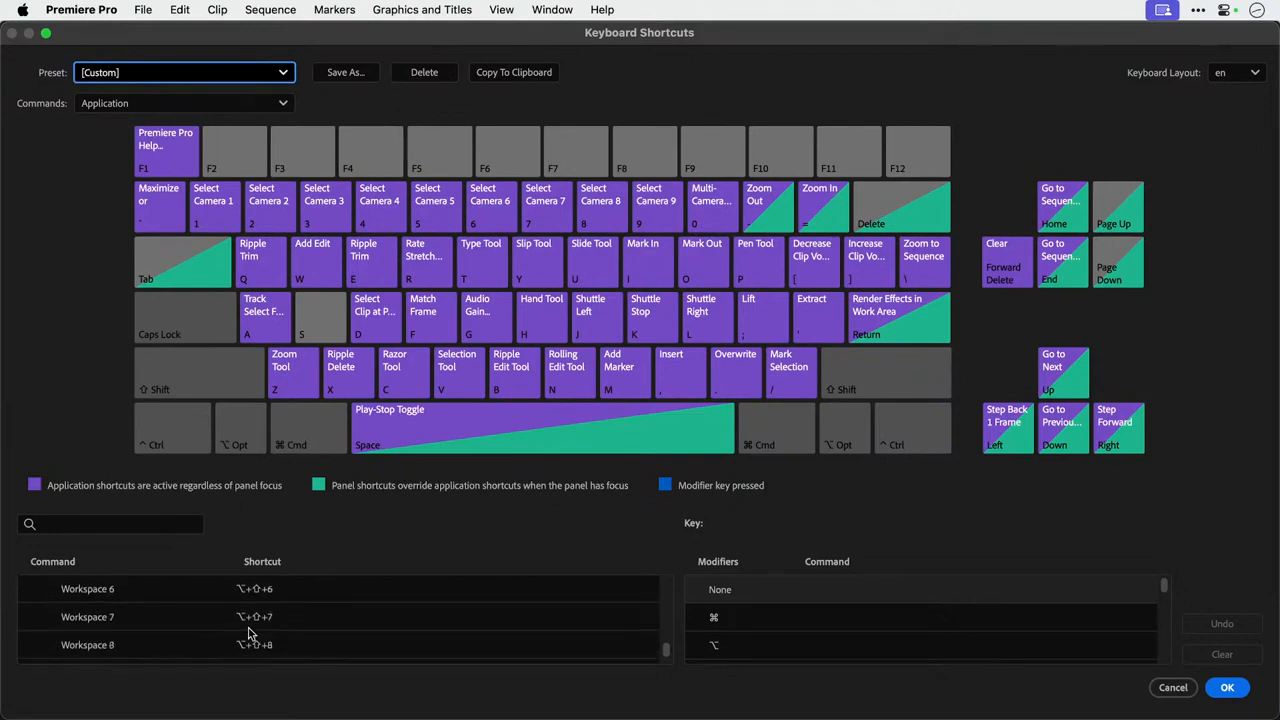
scroll(250, 633, down, 5)
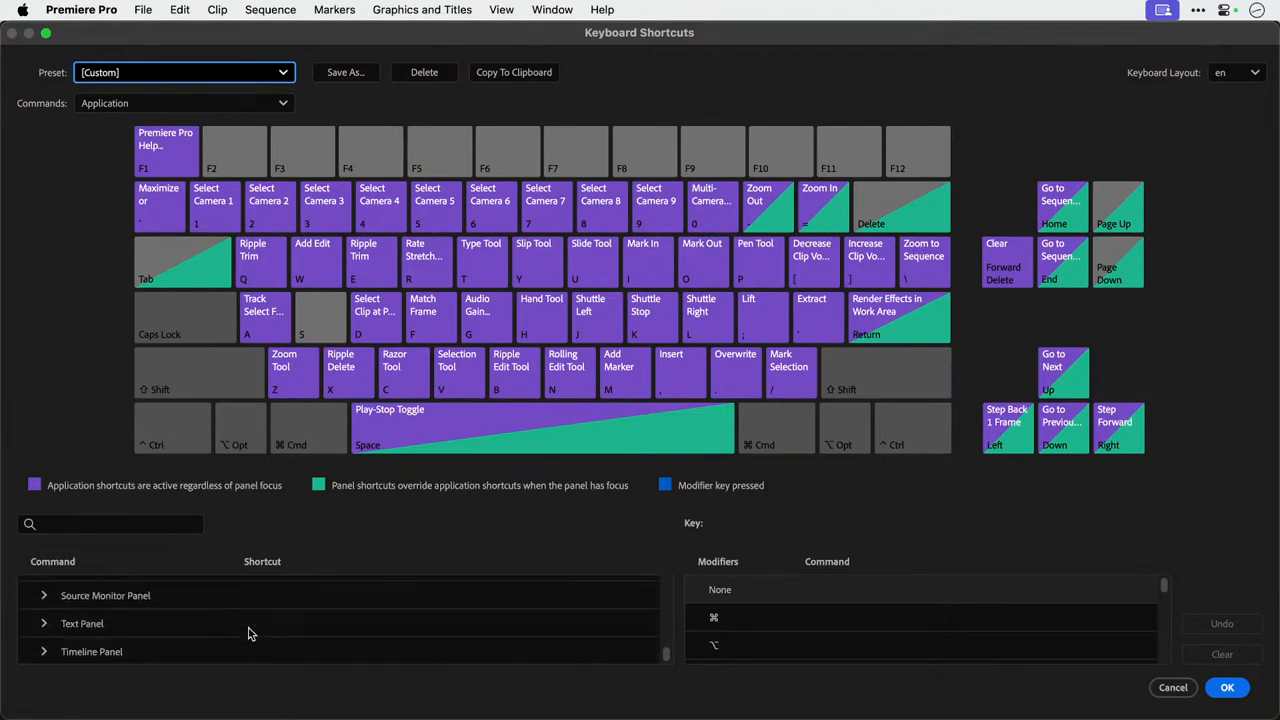
Search the keyboard shortcuts for "w" and look through the matching commands down to the clip Video Options.
click(152, 528)
text(w)
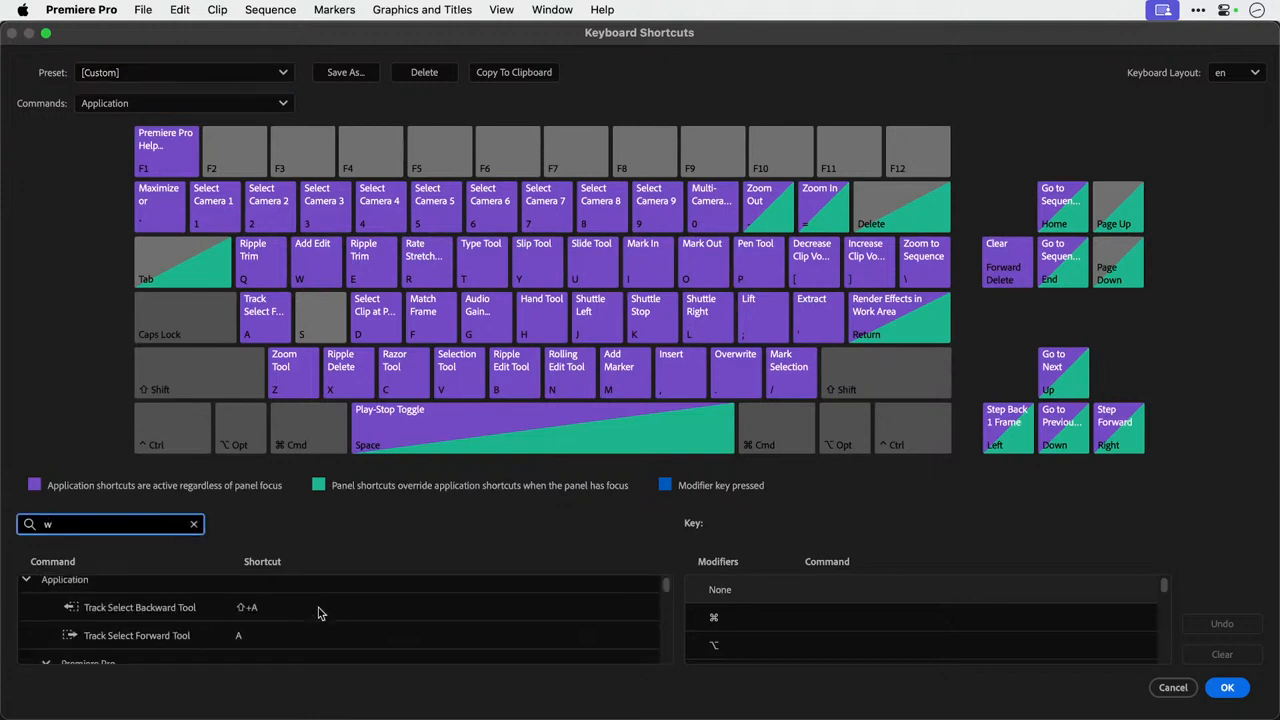
scroll(318, 613, down, 8)
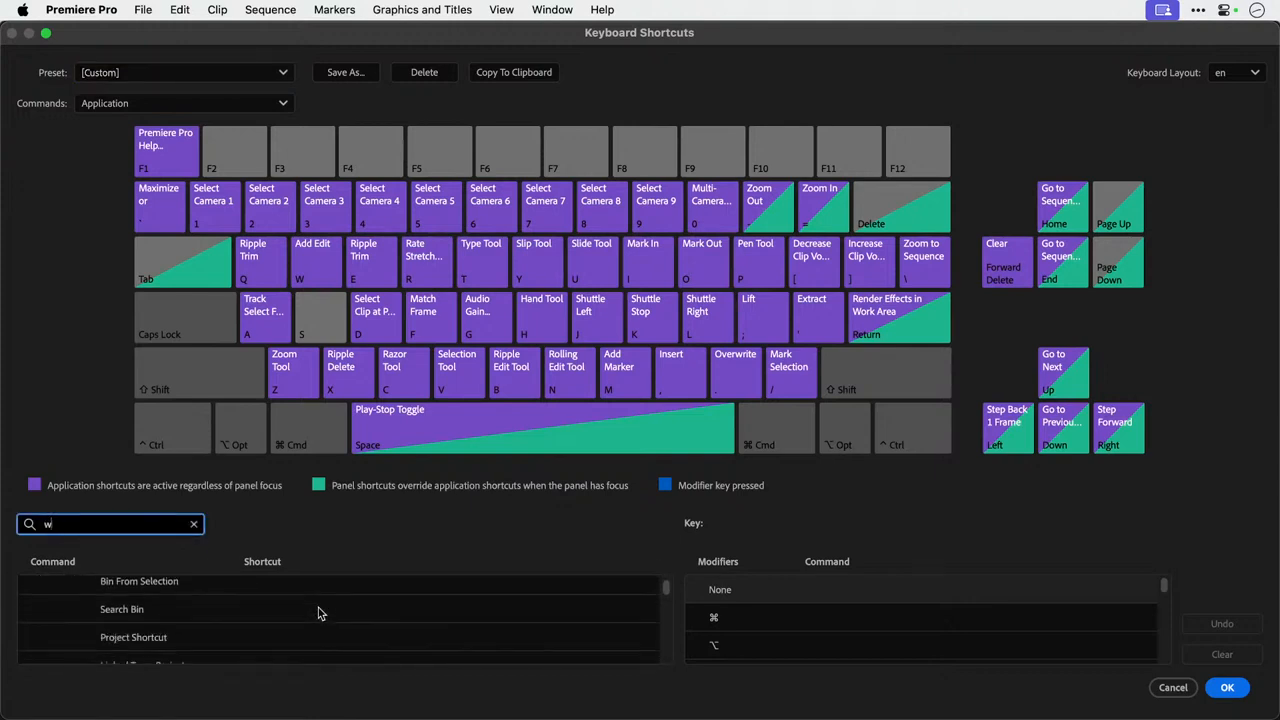
scroll(318, 613, down, 8)
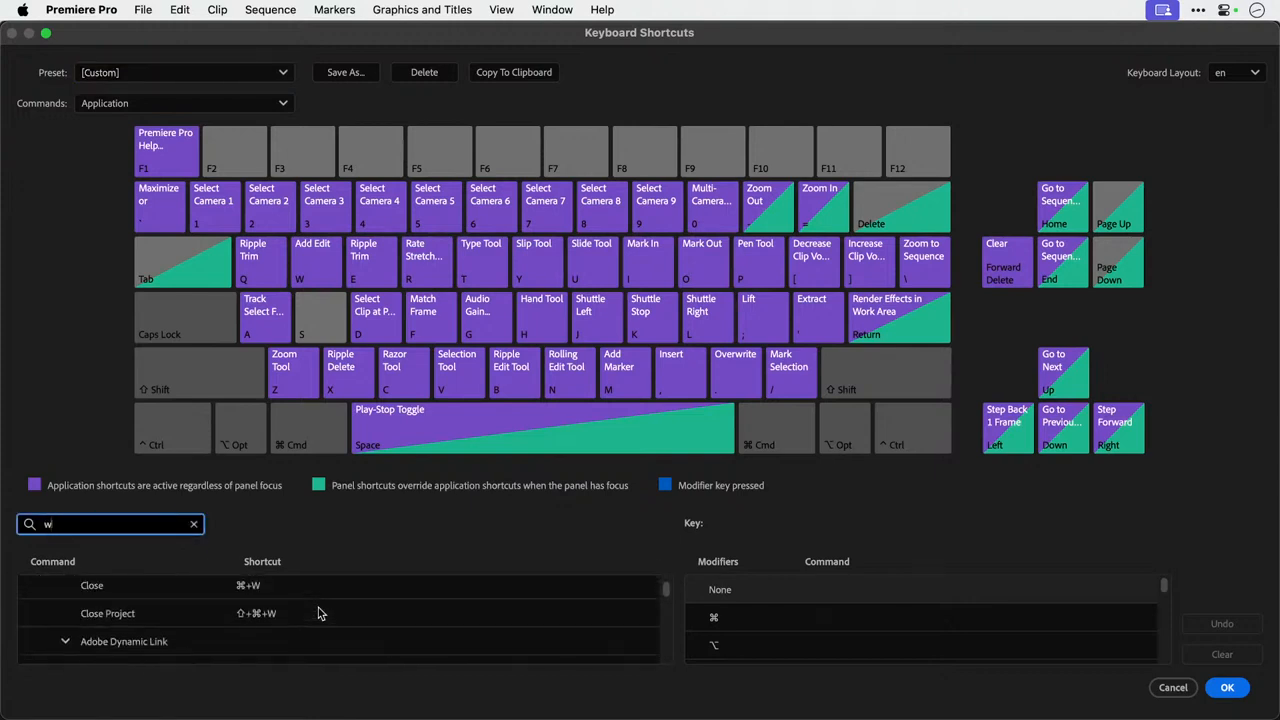
scroll(318, 613, down, 15)
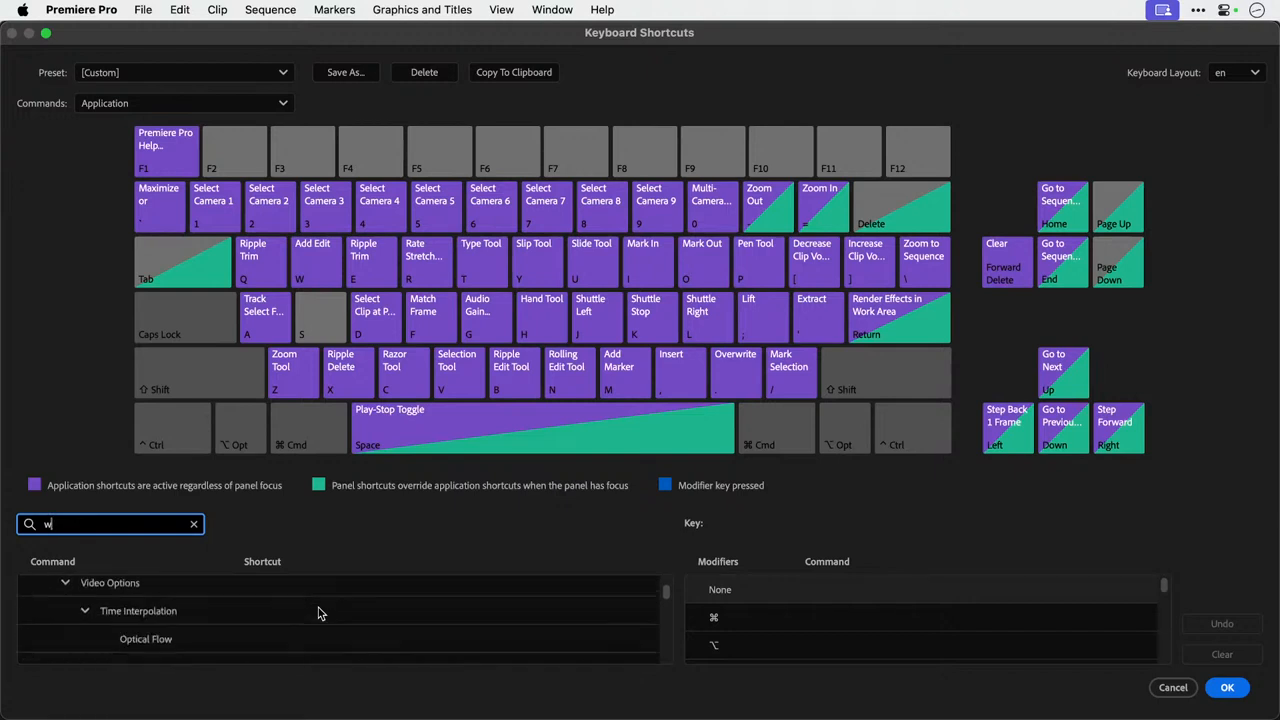
scroll(318, 613, down, 4)
Search the keyboard shortcuts for "split" and look through the matching commands down to the Text Panel entries.
text(split)
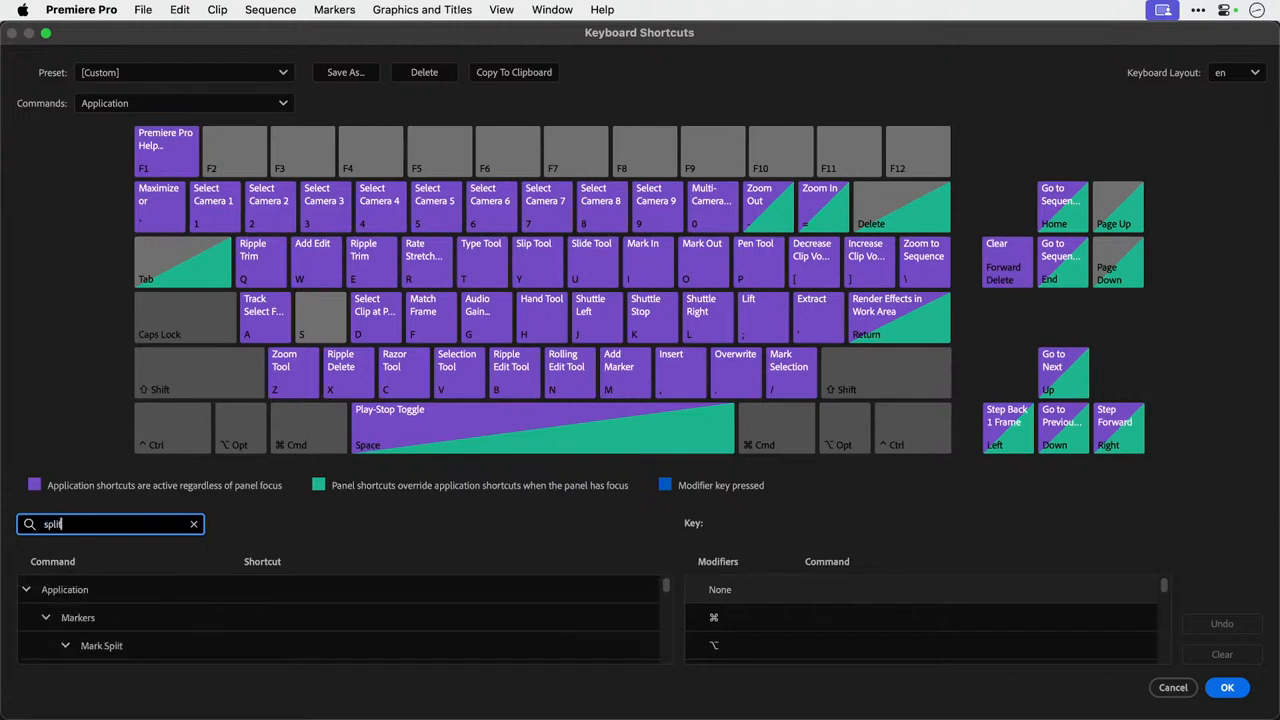
scroll(284, 632, down, 1)
scroll(283, 632, down, 5)
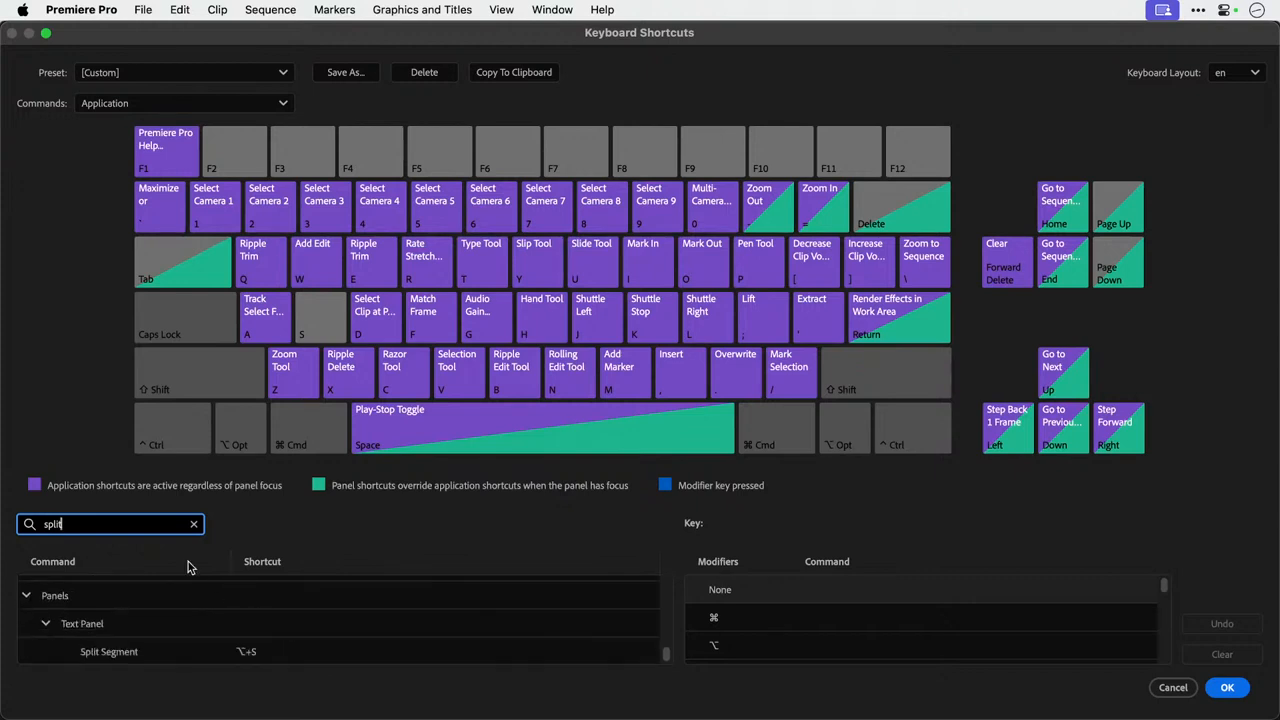
Replace the search term with "cut" and look through the matching commands down to the Cut to Camera entries.
key(BackSpace)
key(BackSpace)
key(BackSpace)
key(BackSpace)
key(super+a)
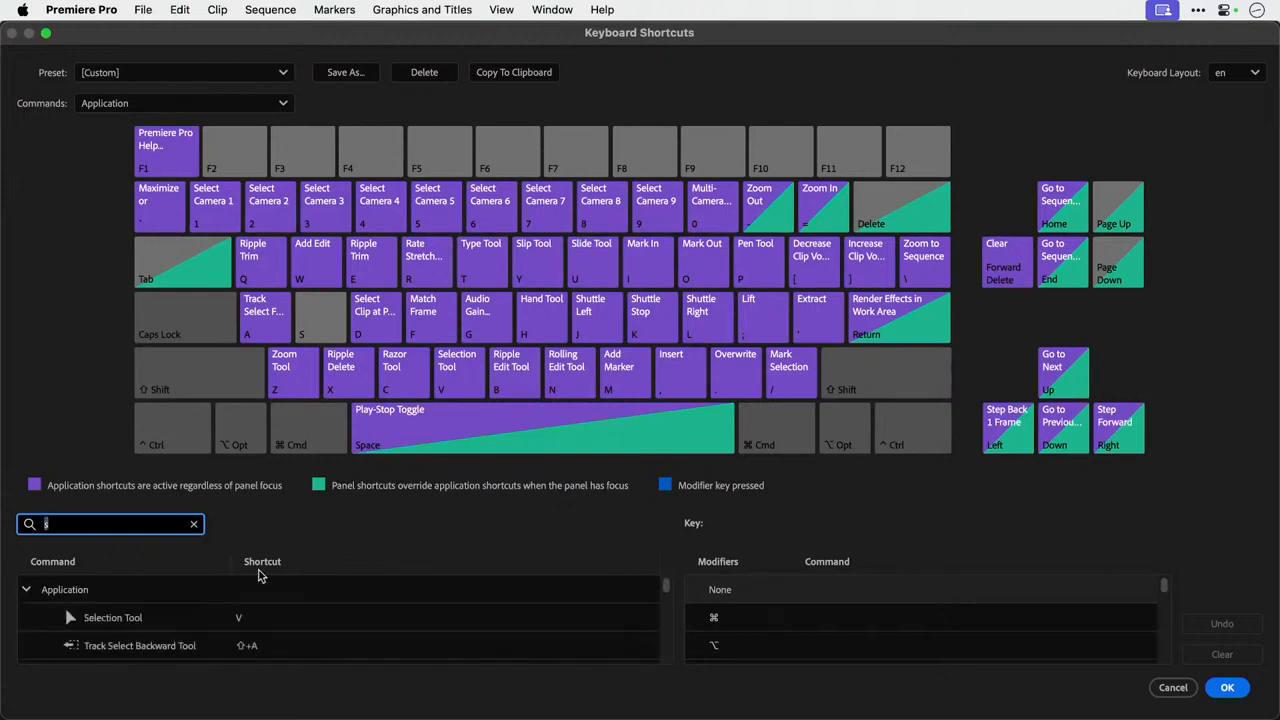
text(cut)
scroll(333, 616, down, 5)
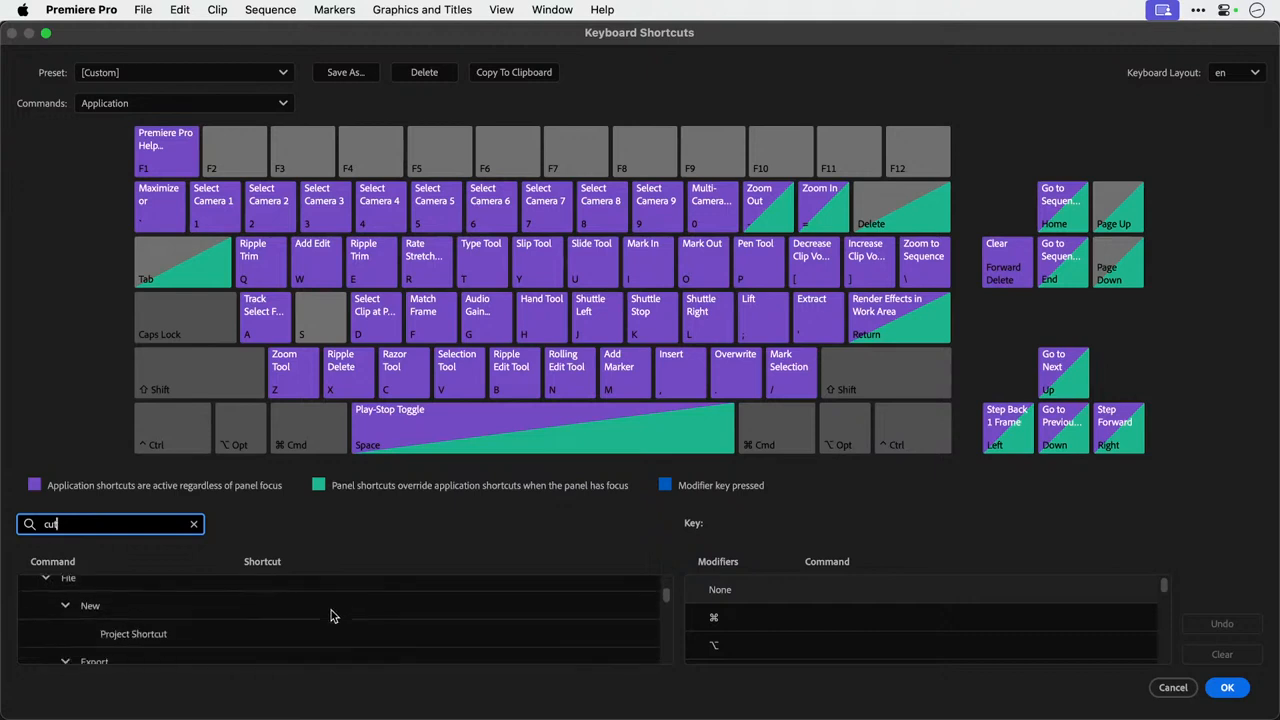
scroll(333, 616, down, 10)
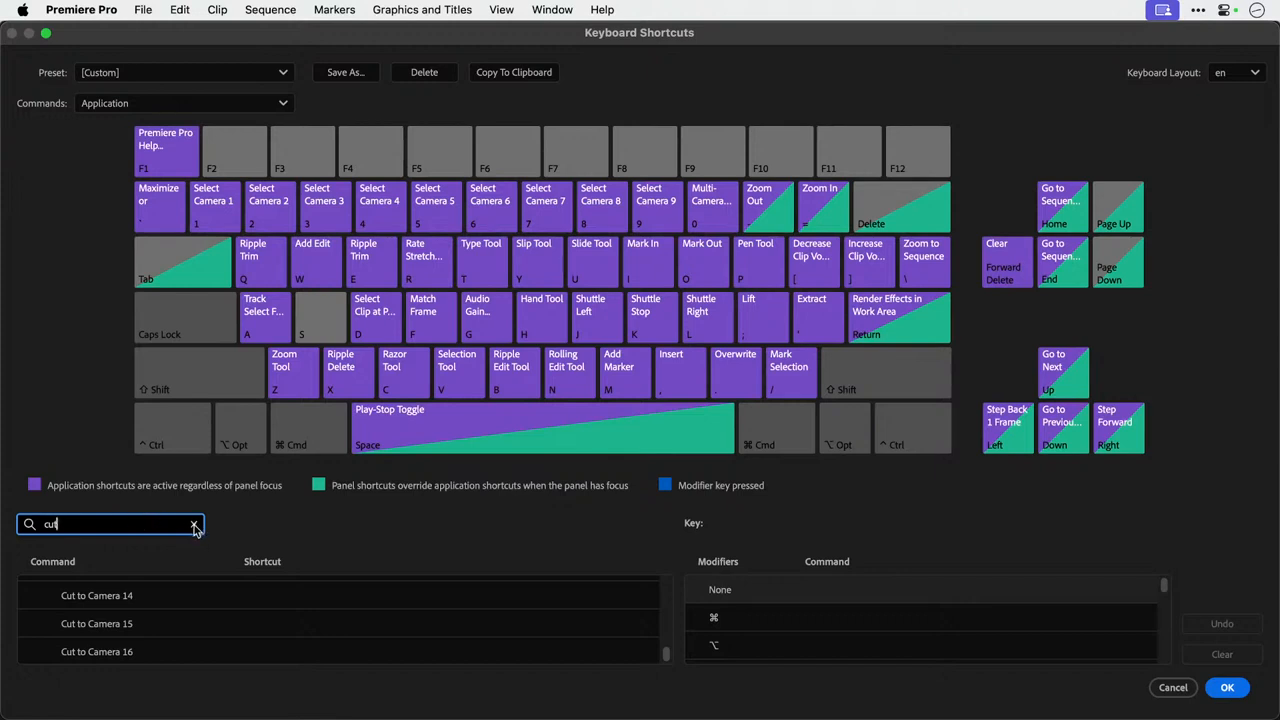
Search the keyboard shortcuts for "ripple" to check the Ripple Delete entry, and for "razor" to find the Razor Tool.
double_click(155, 524)
text(ripple)
scroll(343, 615, down, 3)
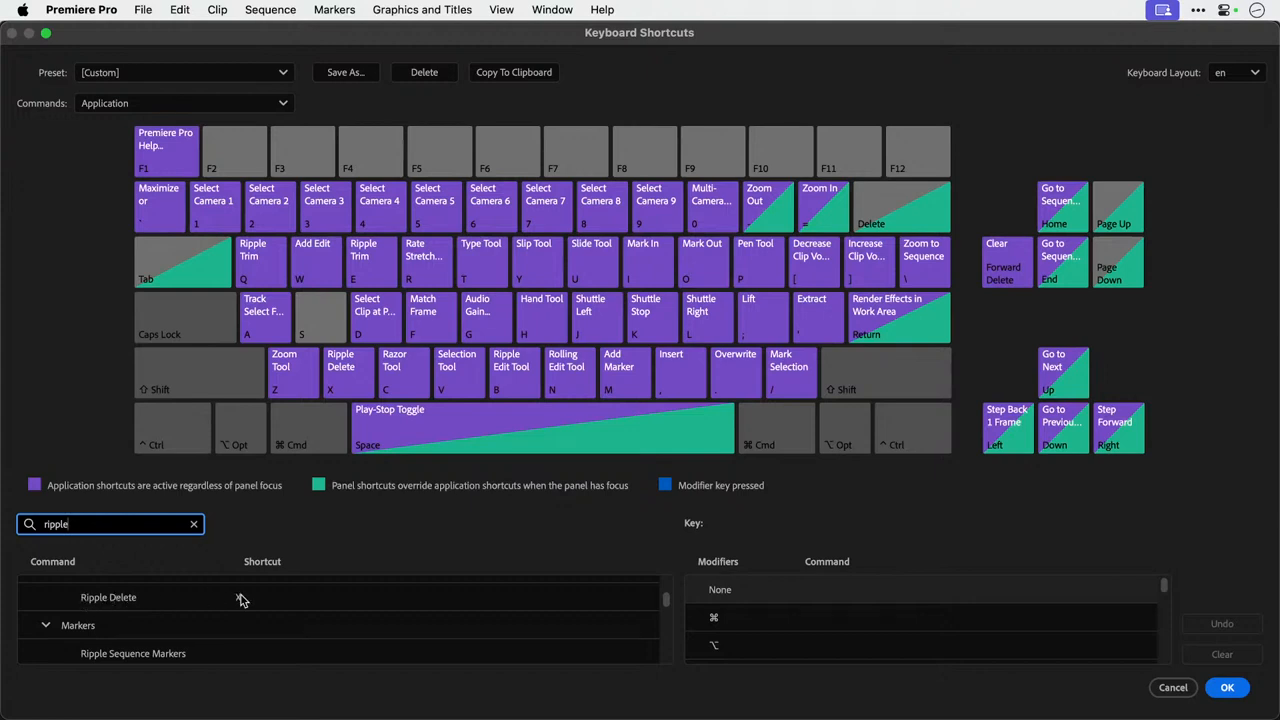
double_click(151, 528)
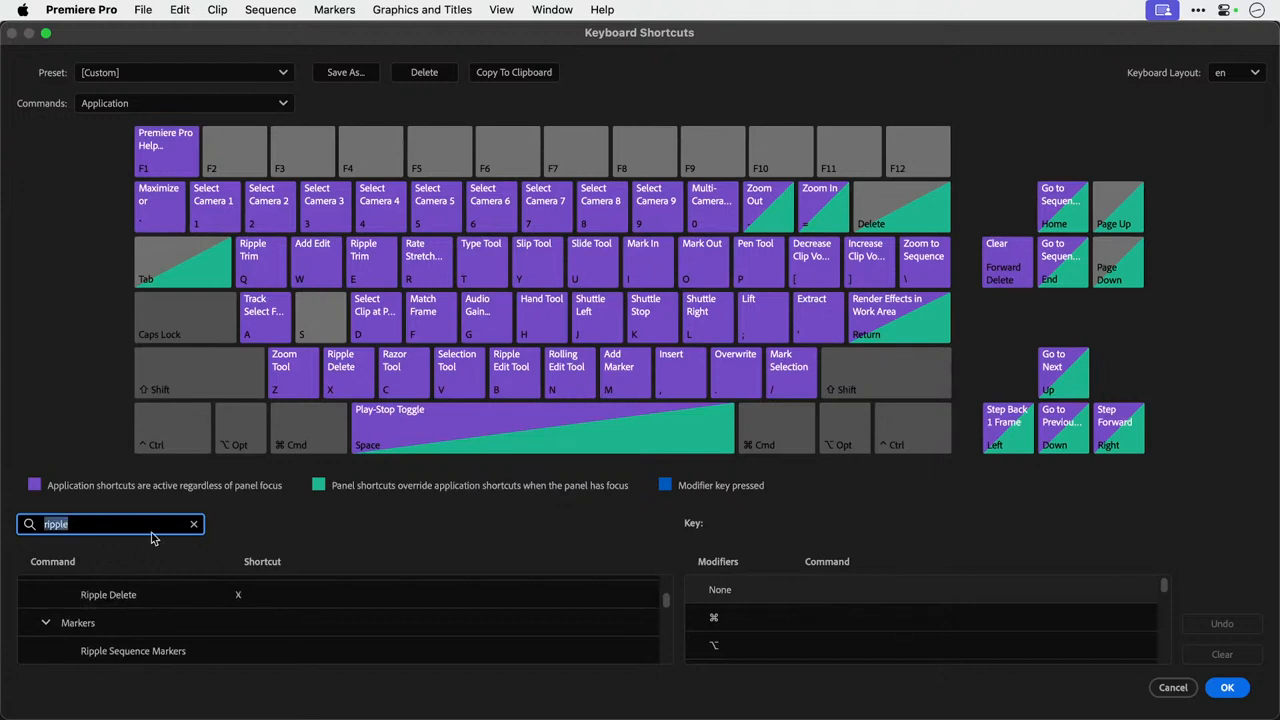
text(razor)
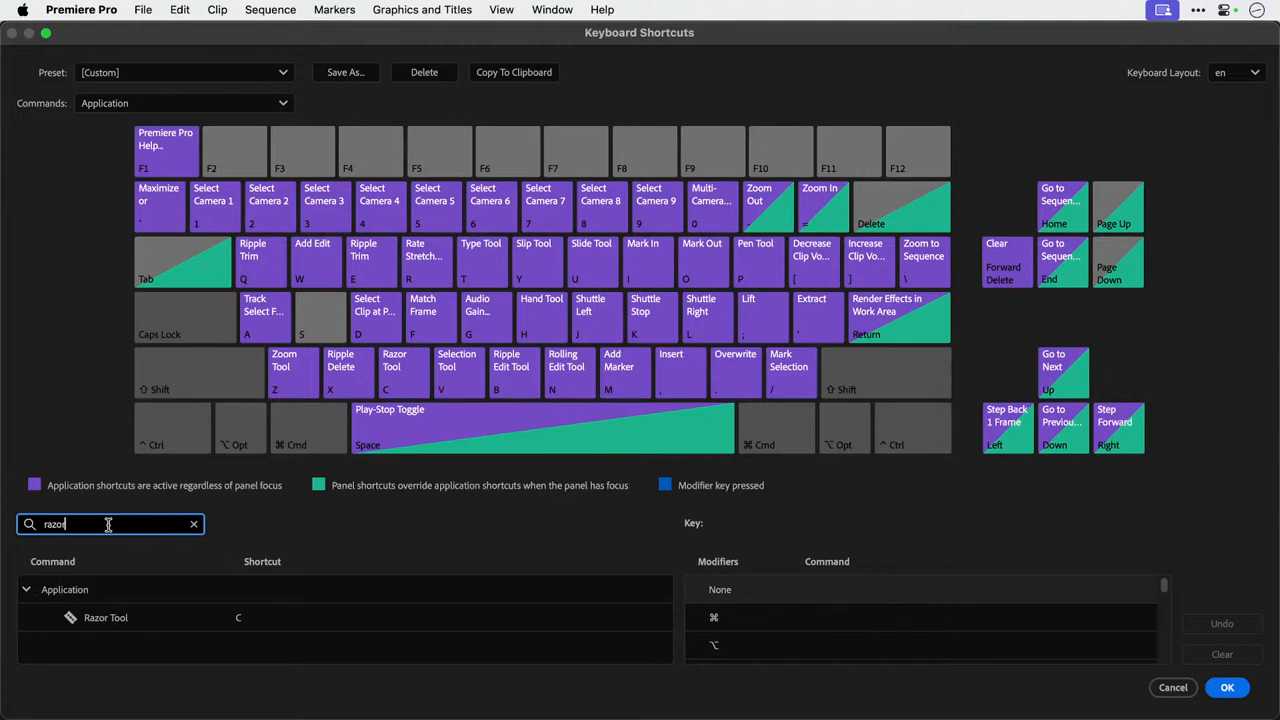
Search the keyboard shortcuts for "clip" and look through the matching commands down to the Select Next and Previous Clip entries.
double_click(108, 524)
text(clip)
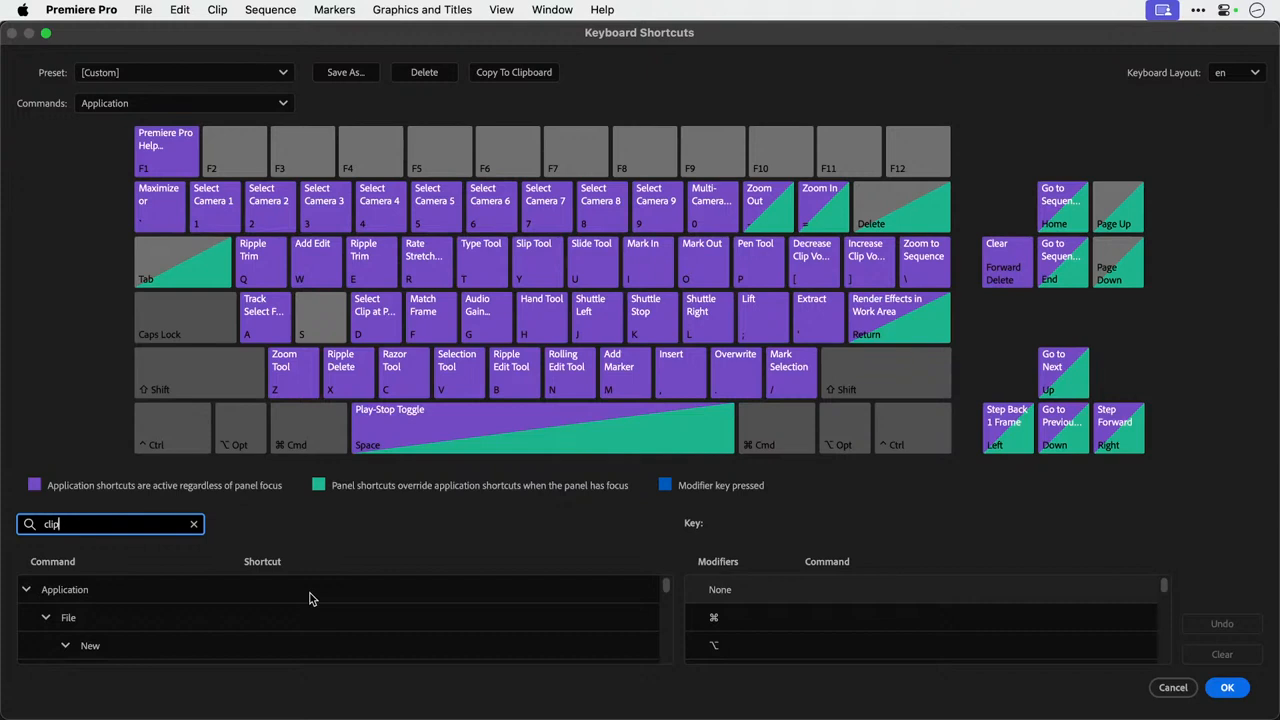
scroll(310, 598, down, 10)
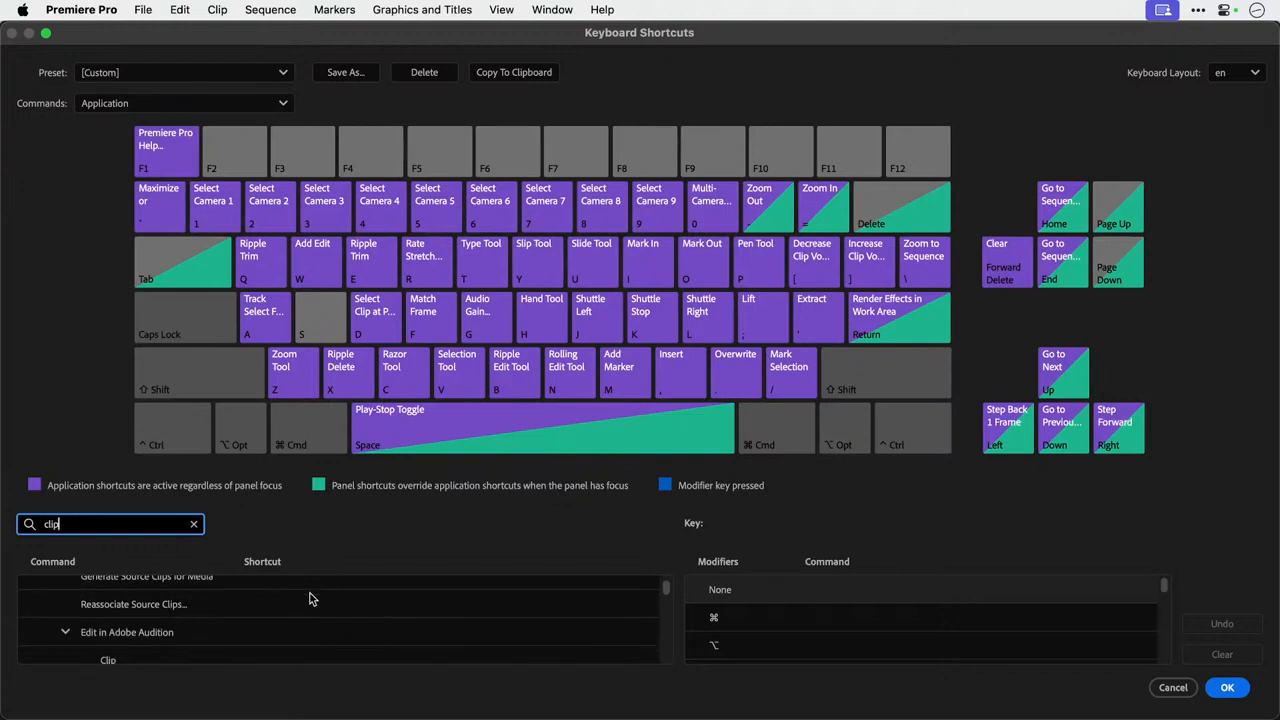
scroll(310, 598, down, 5)
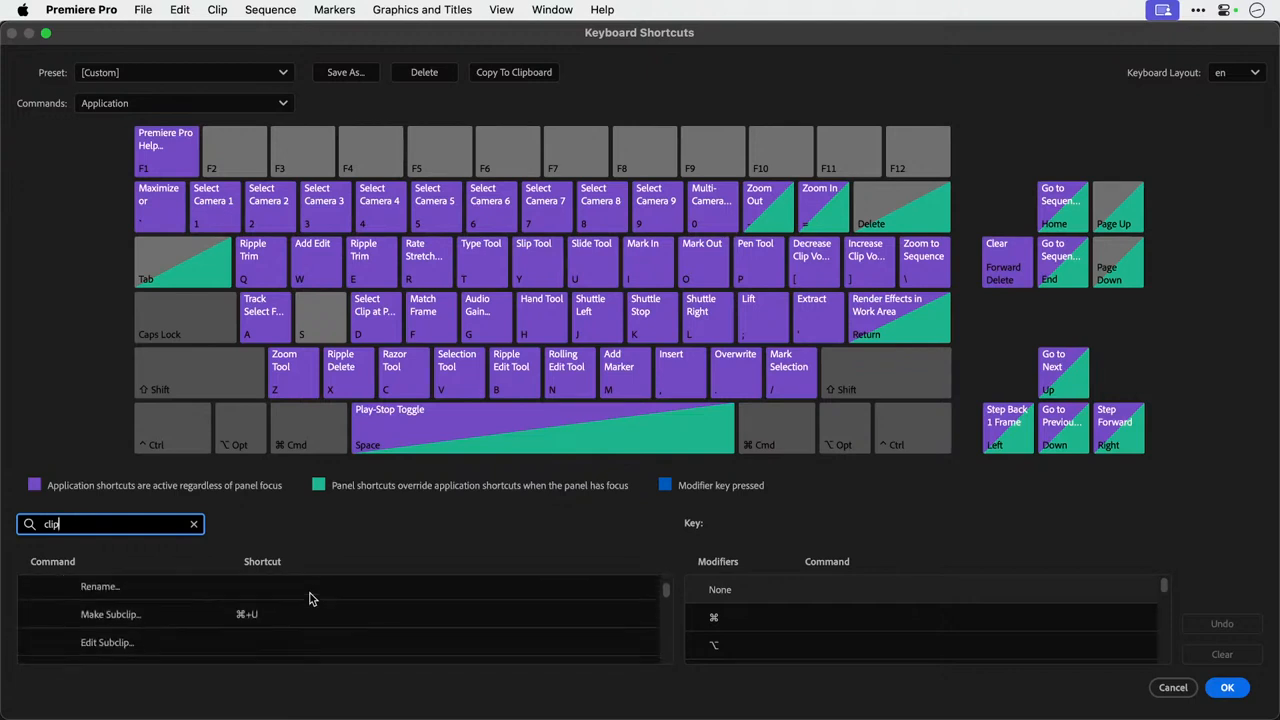
scroll(310, 598, down, 6)
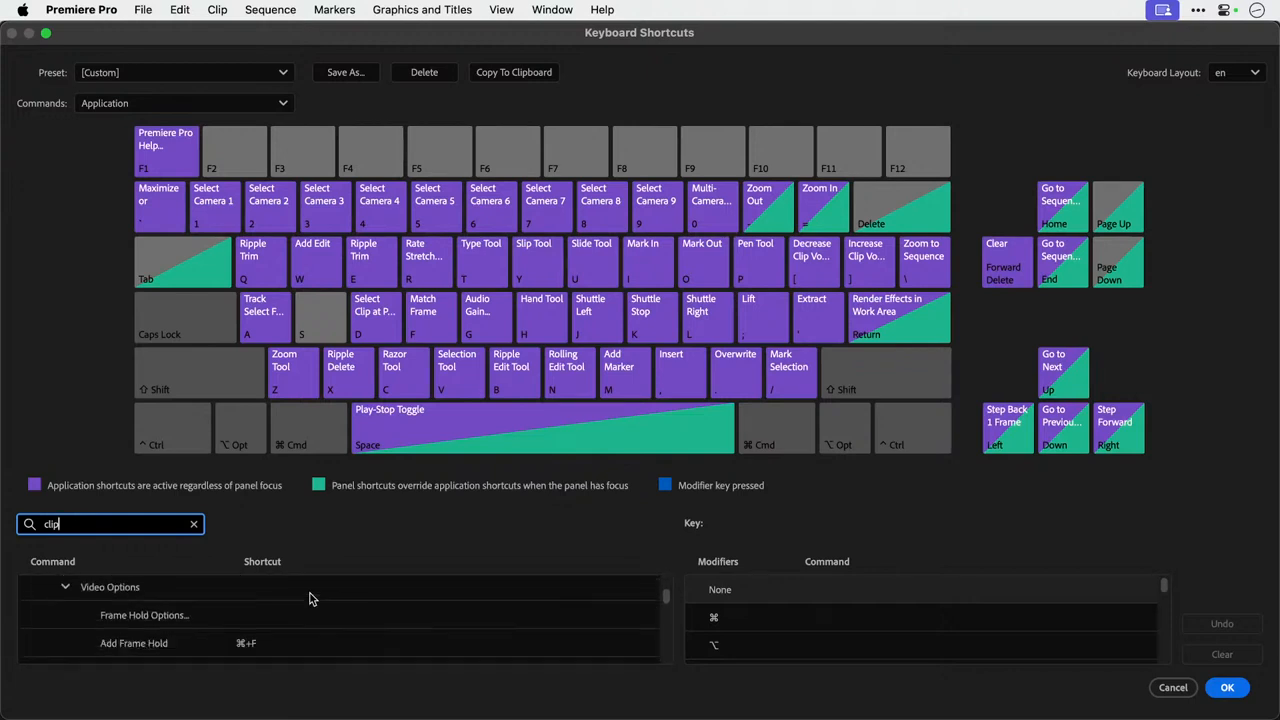
scroll(310, 598, down, 5)
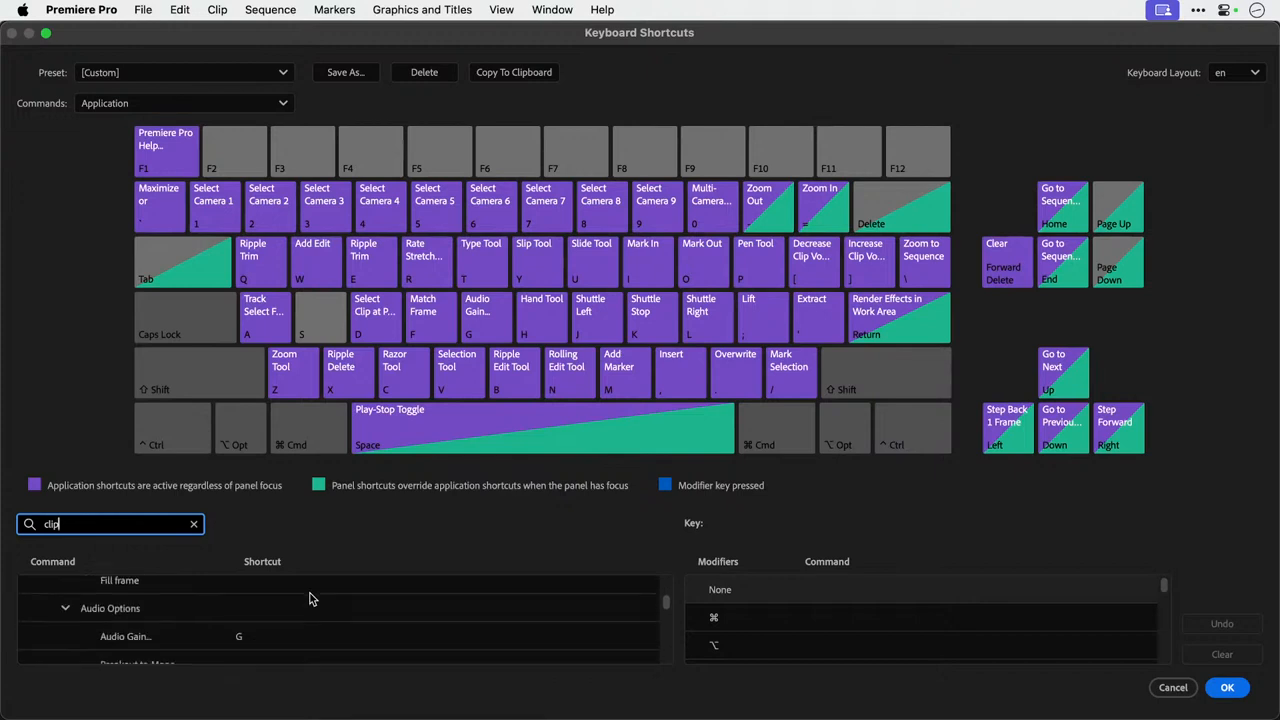
scroll(310, 598, down, 5)
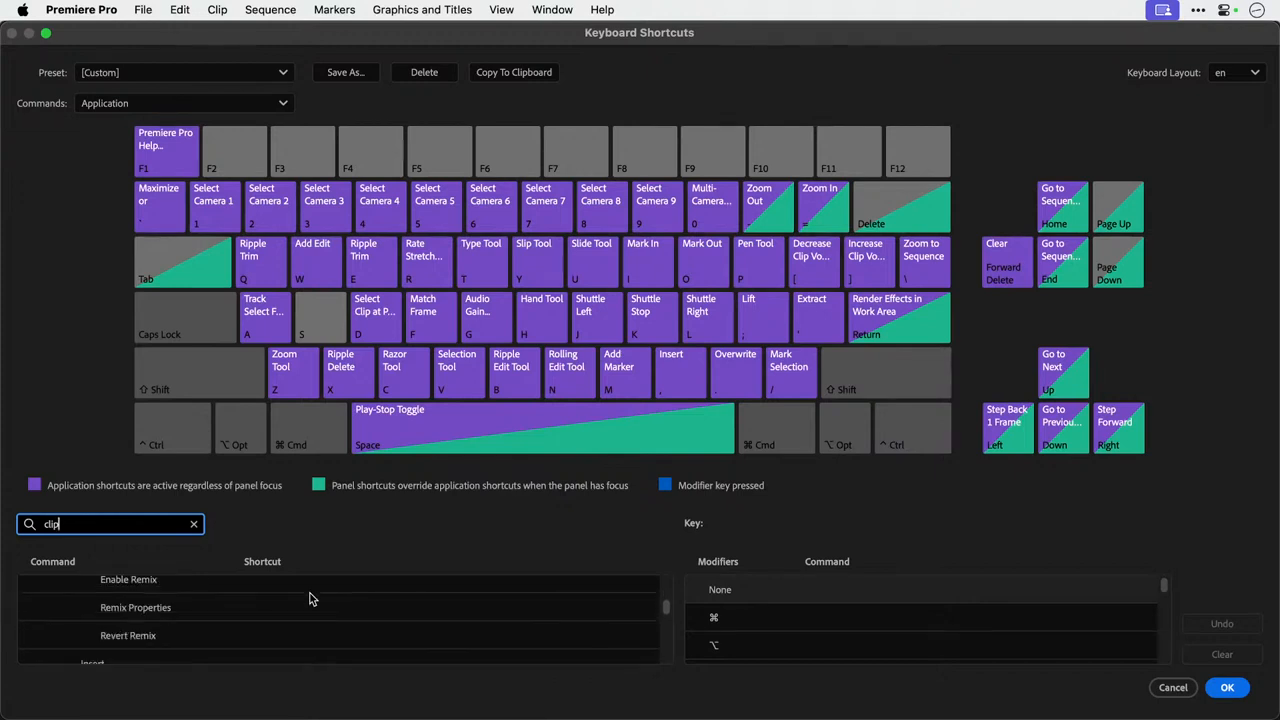
scroll(310, 598, down, 5)
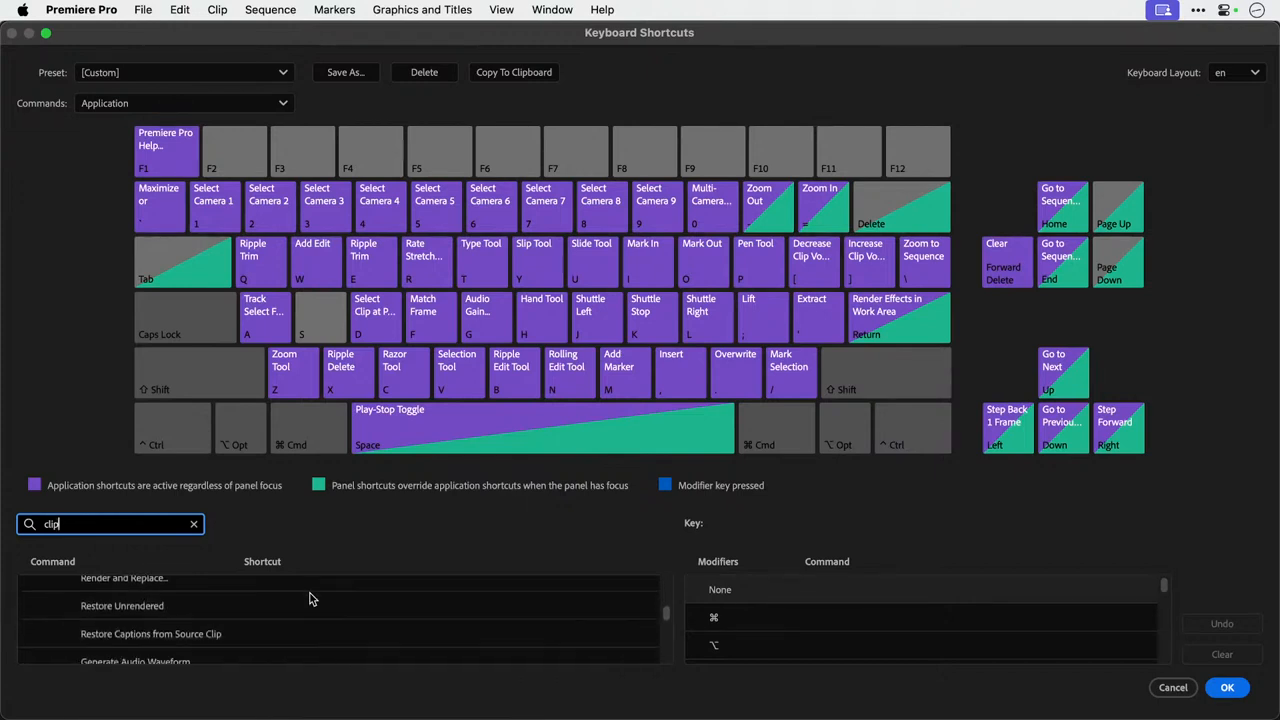
scroll(310, 598, down, 5)
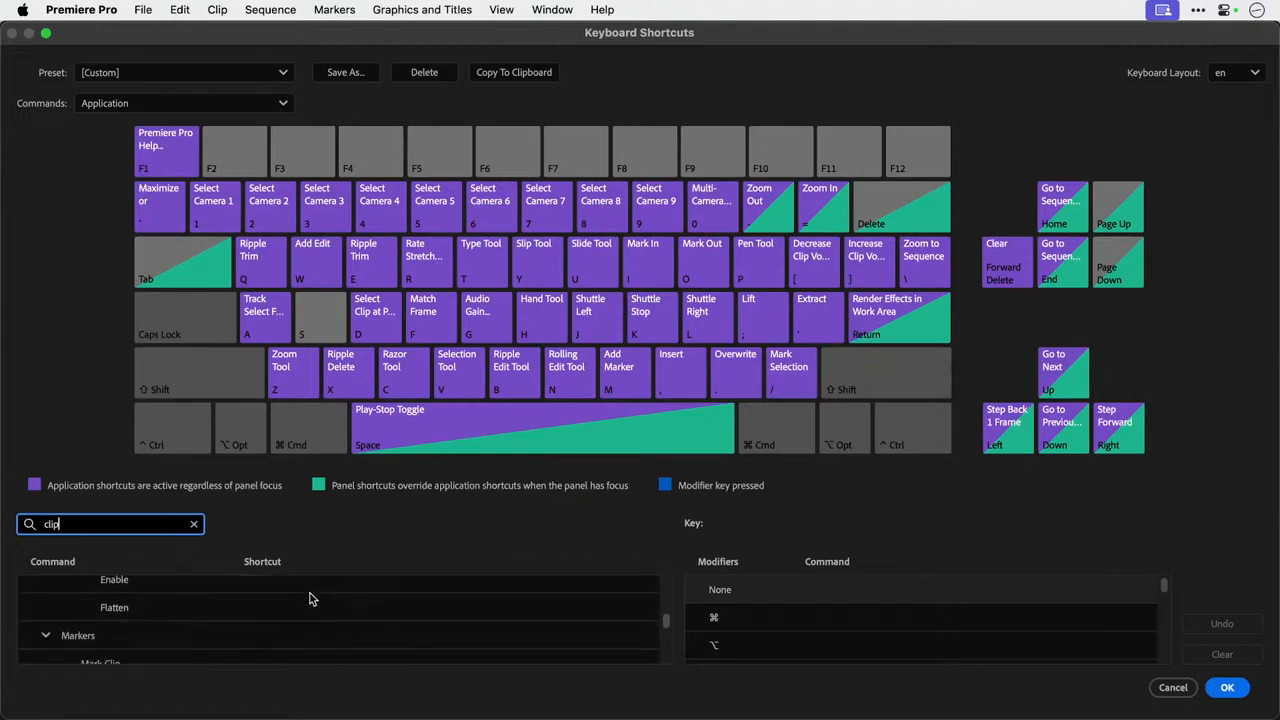
scroll(310, 597, down, 5)
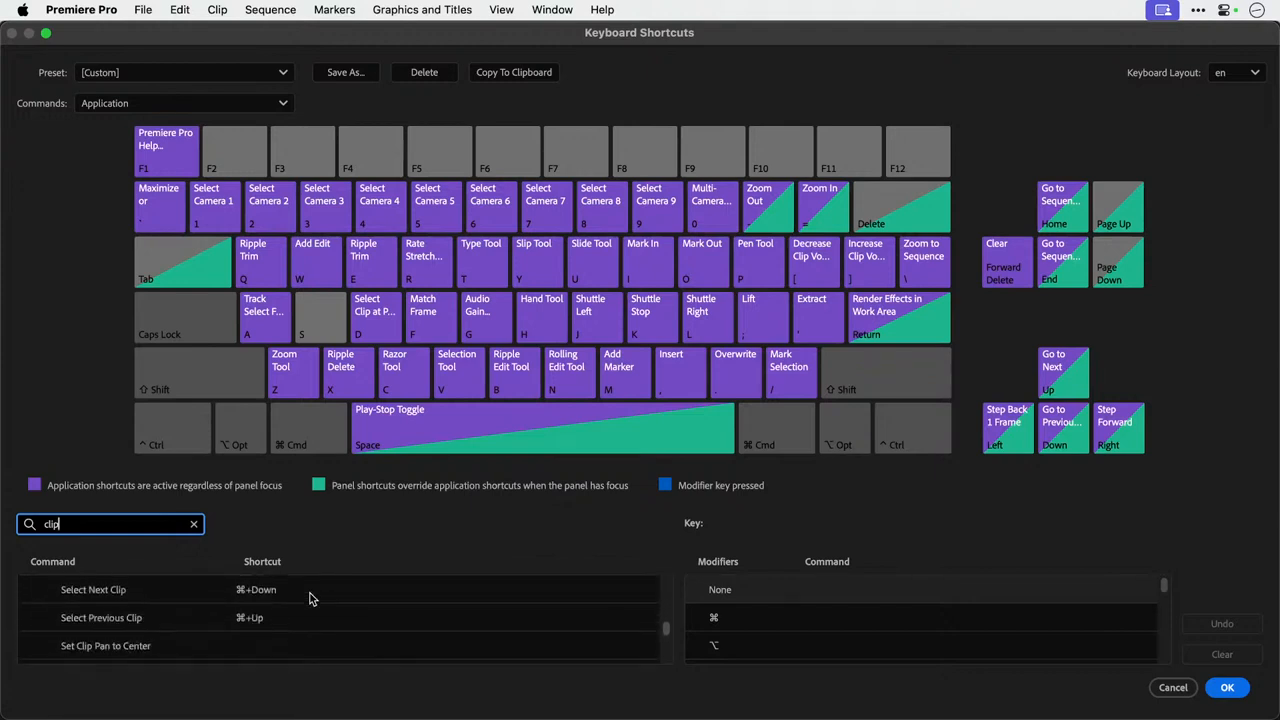
Look through the remaining "clip" matches, from the Source Clip entries down to the Nudge, Slide and Slip Clip Selection commands.
scroll(310, 597, down, 5)
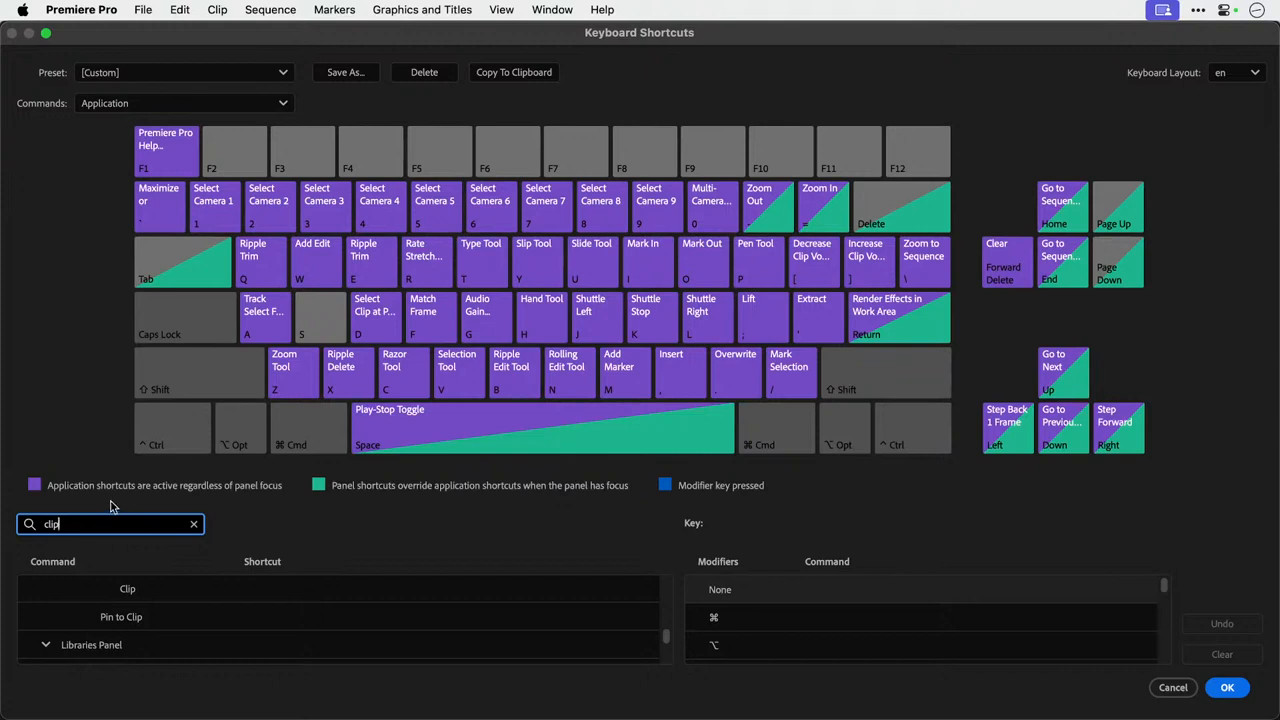
scroll(277, 621, down, 1)
scroll(277, 621, down, 5)
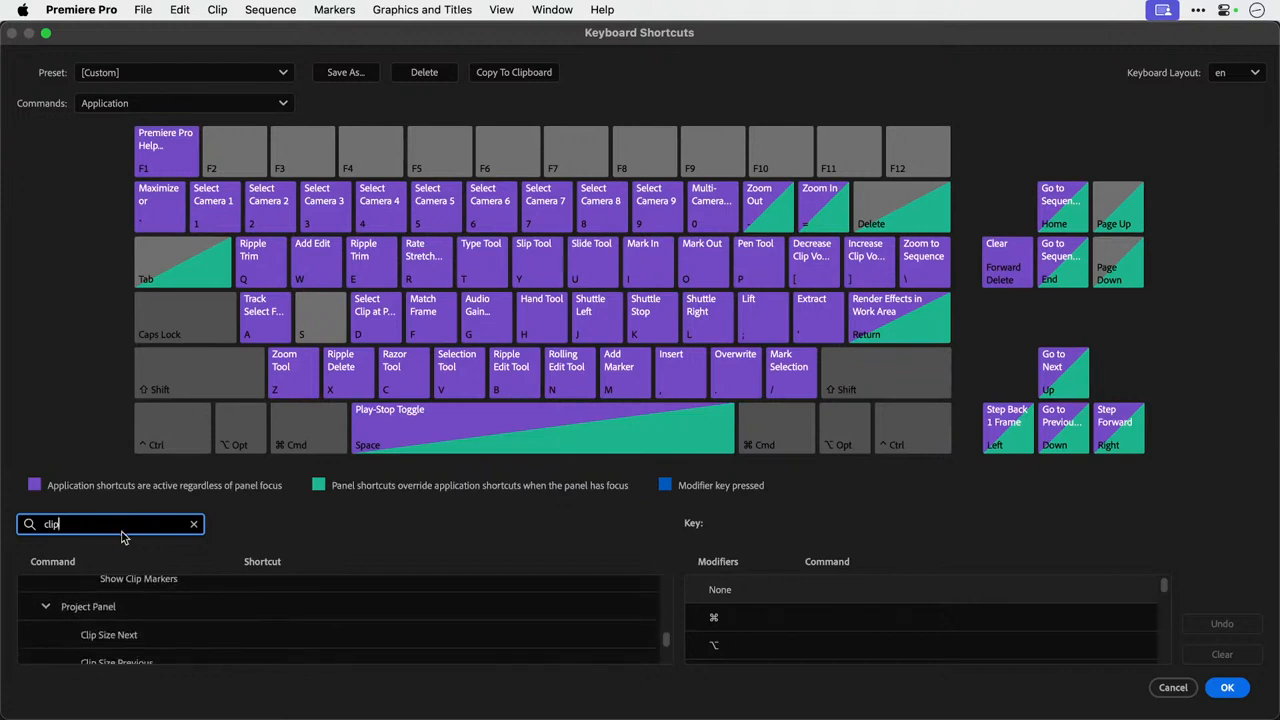
scroll(258, 623, down, 1)
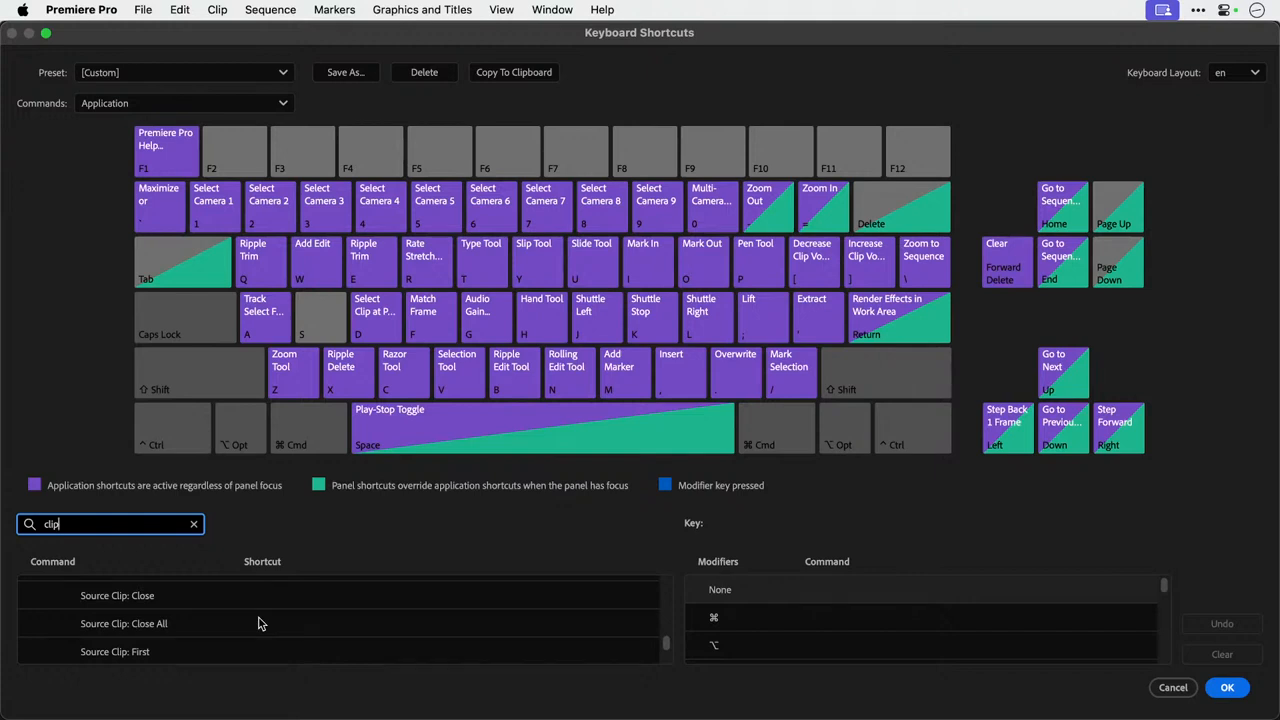
scroll(260, 620, down, 2)
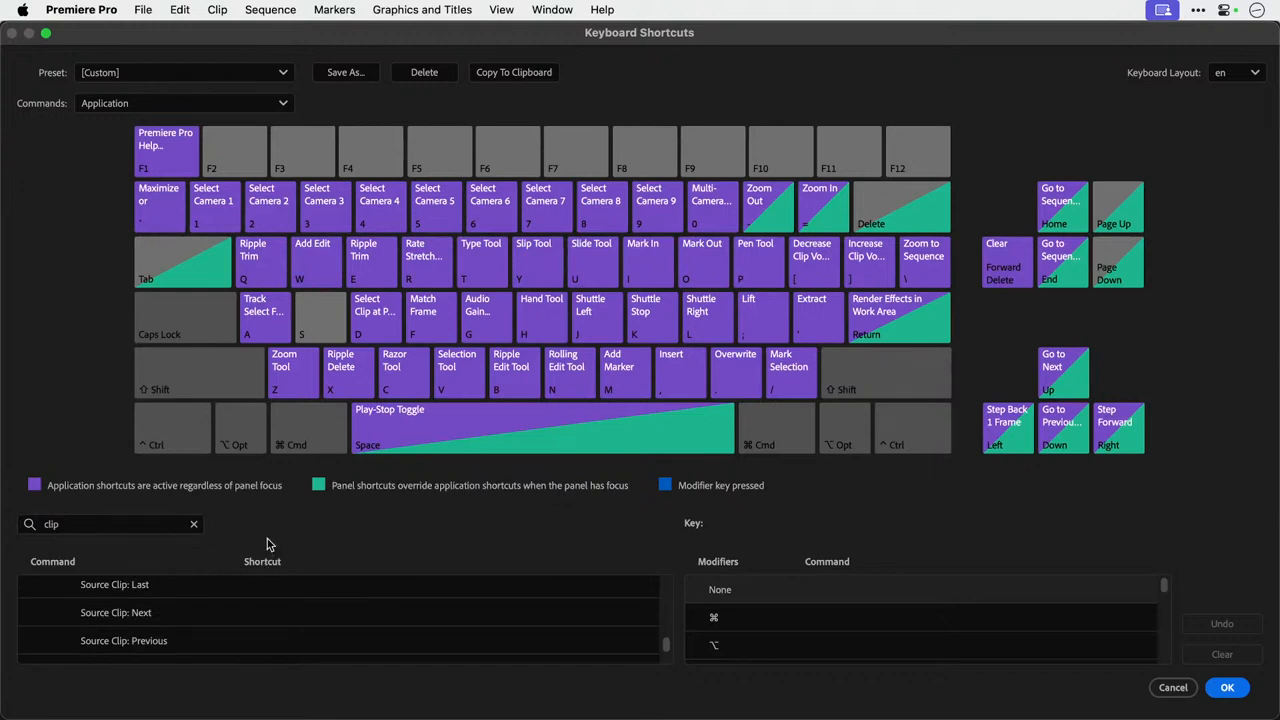
scroll(262, 632, down, 5)
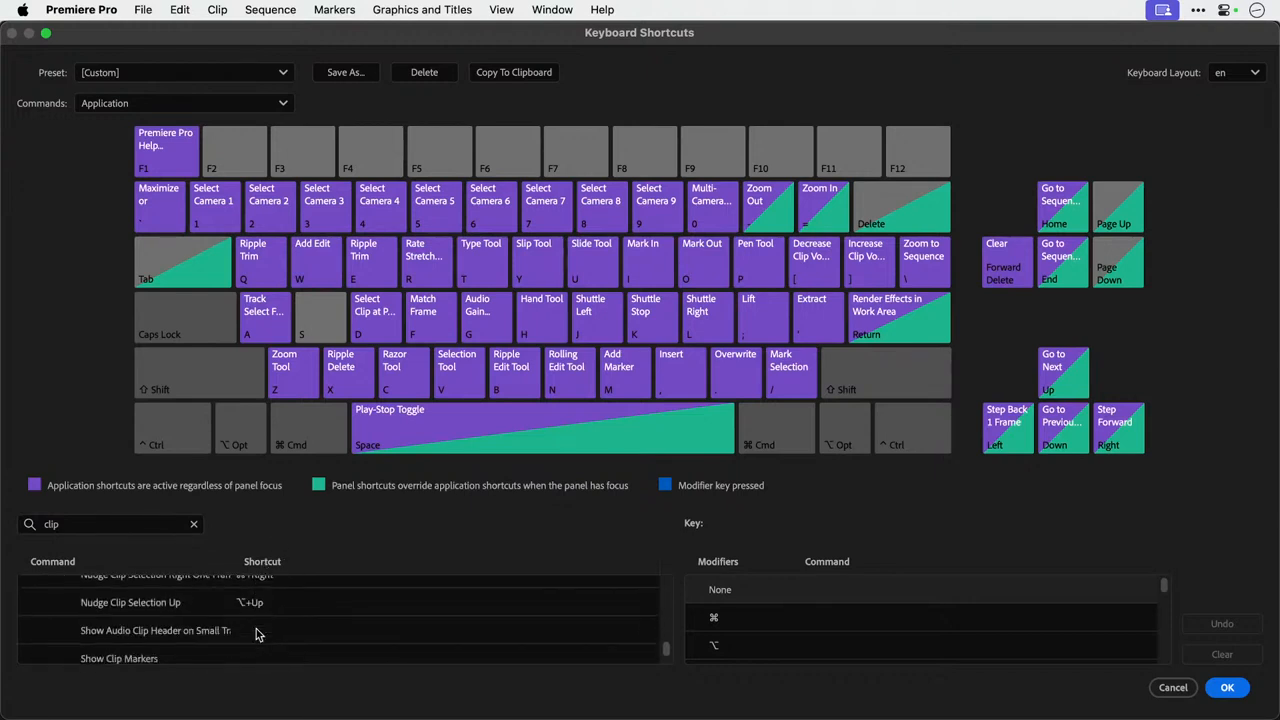
scroll(256, 634, down, 4)
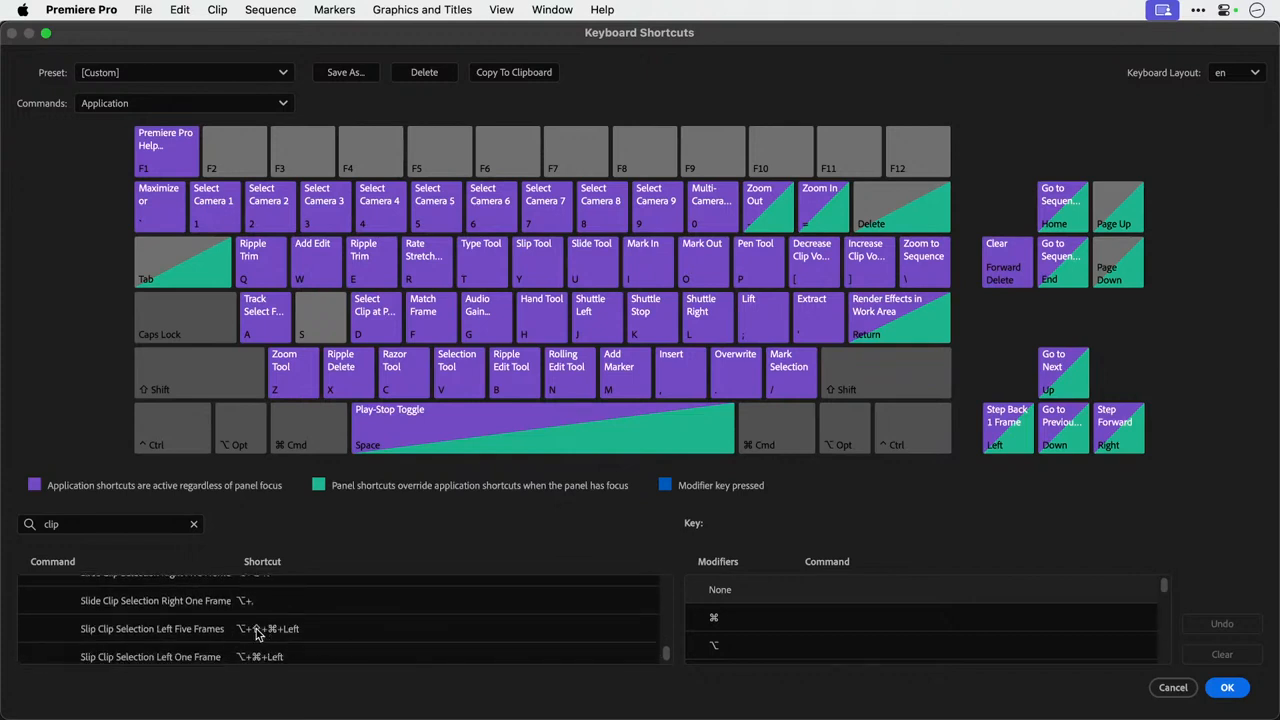
scroll(258, 632, down, 2)
Replace the search term with "add edit" and check the Add Edit and Add Edit to All Tracks entries.
click(108, 524)
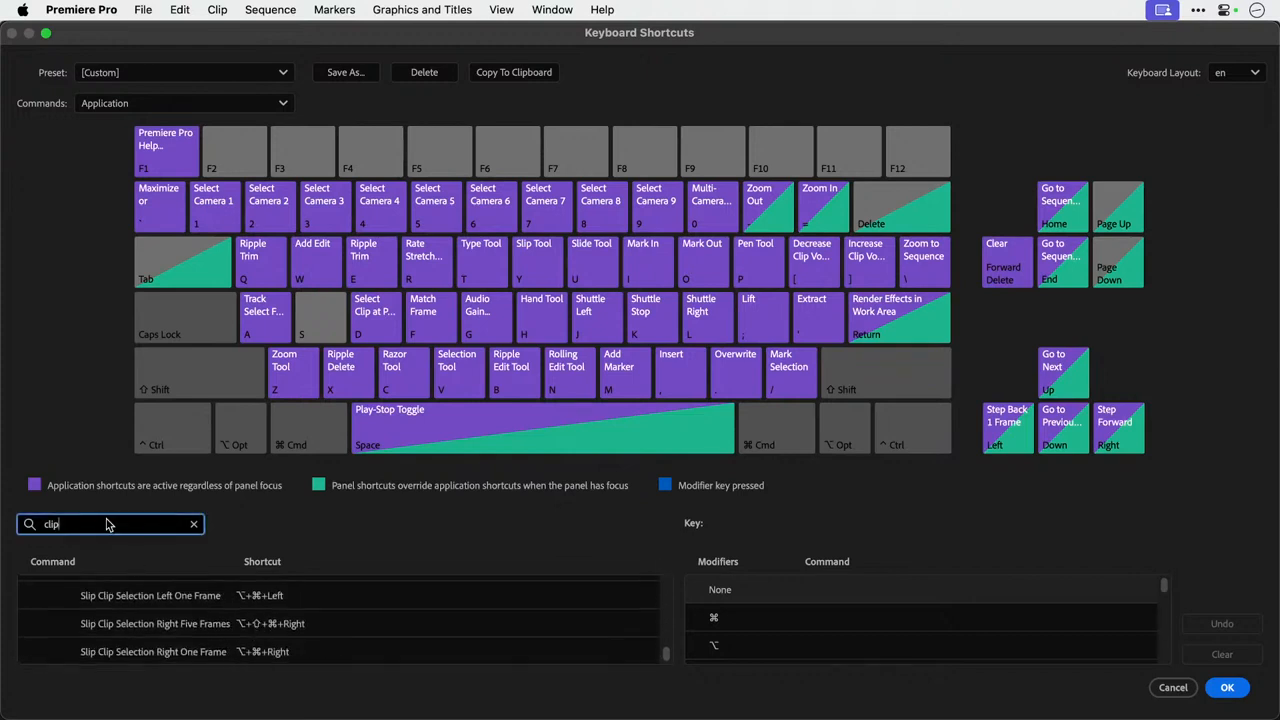
double_click(108, 524)
key(BackSpace)
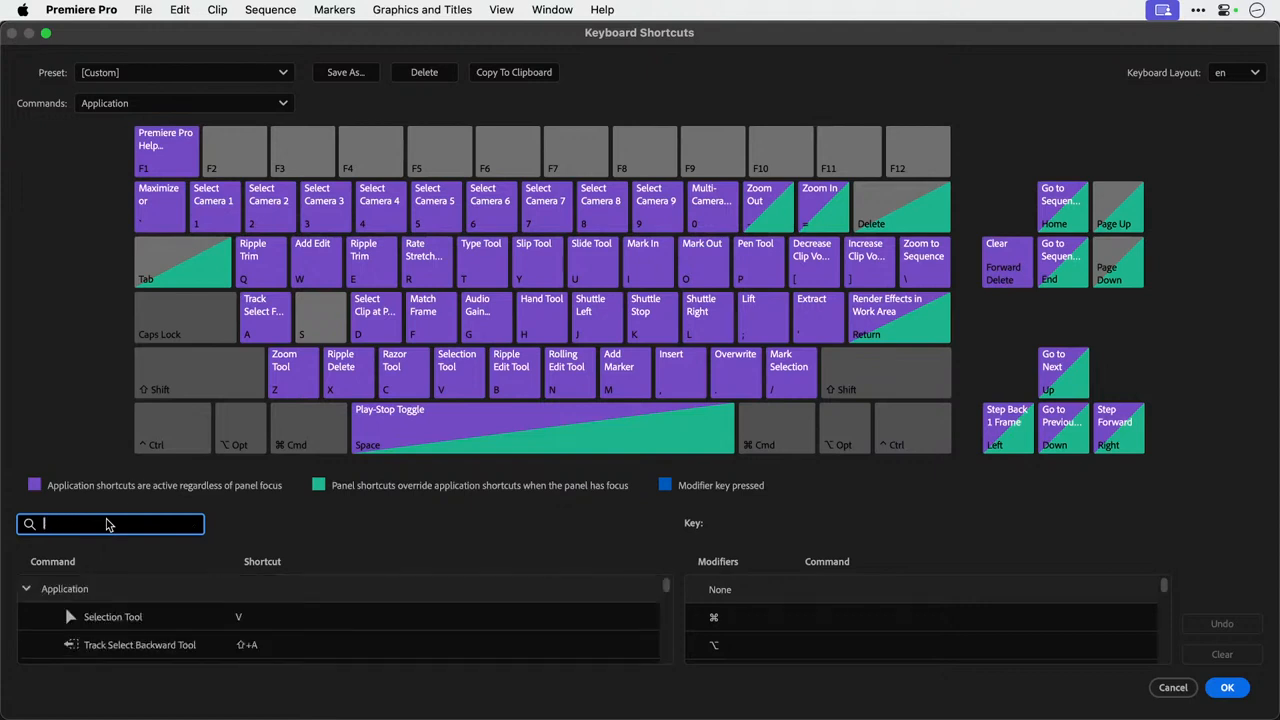
text(a)
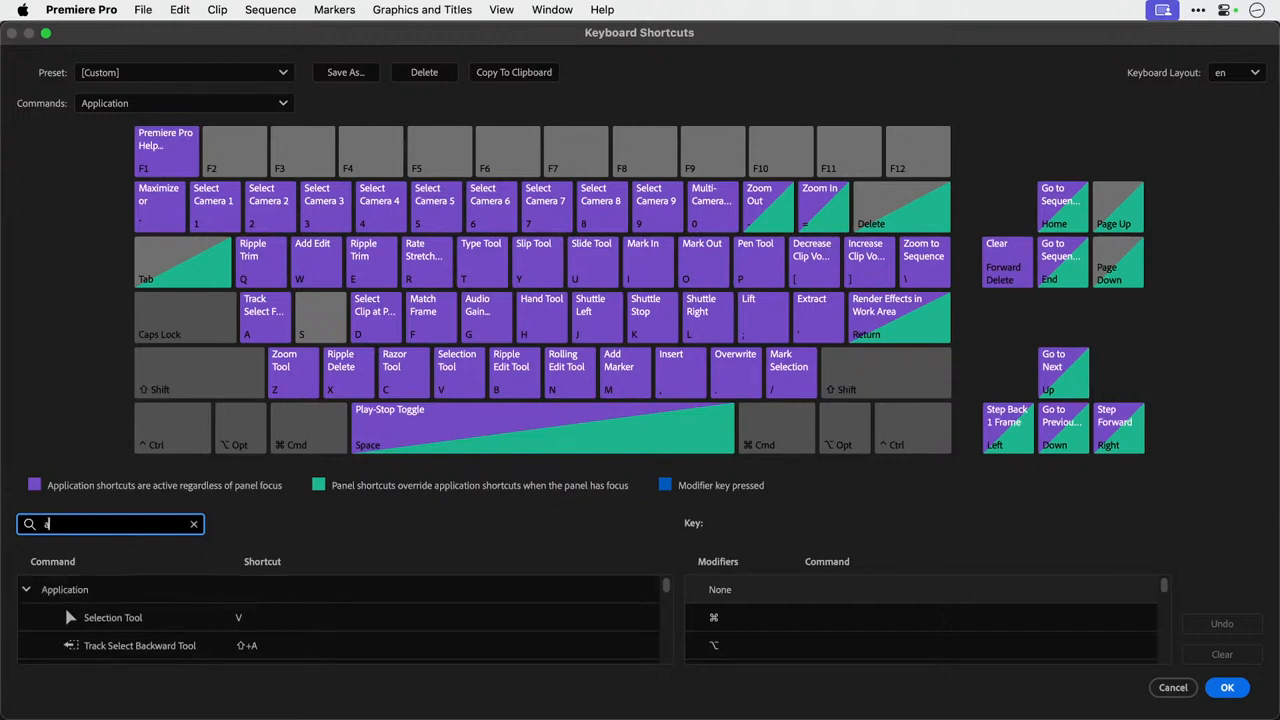
text(dd edit)
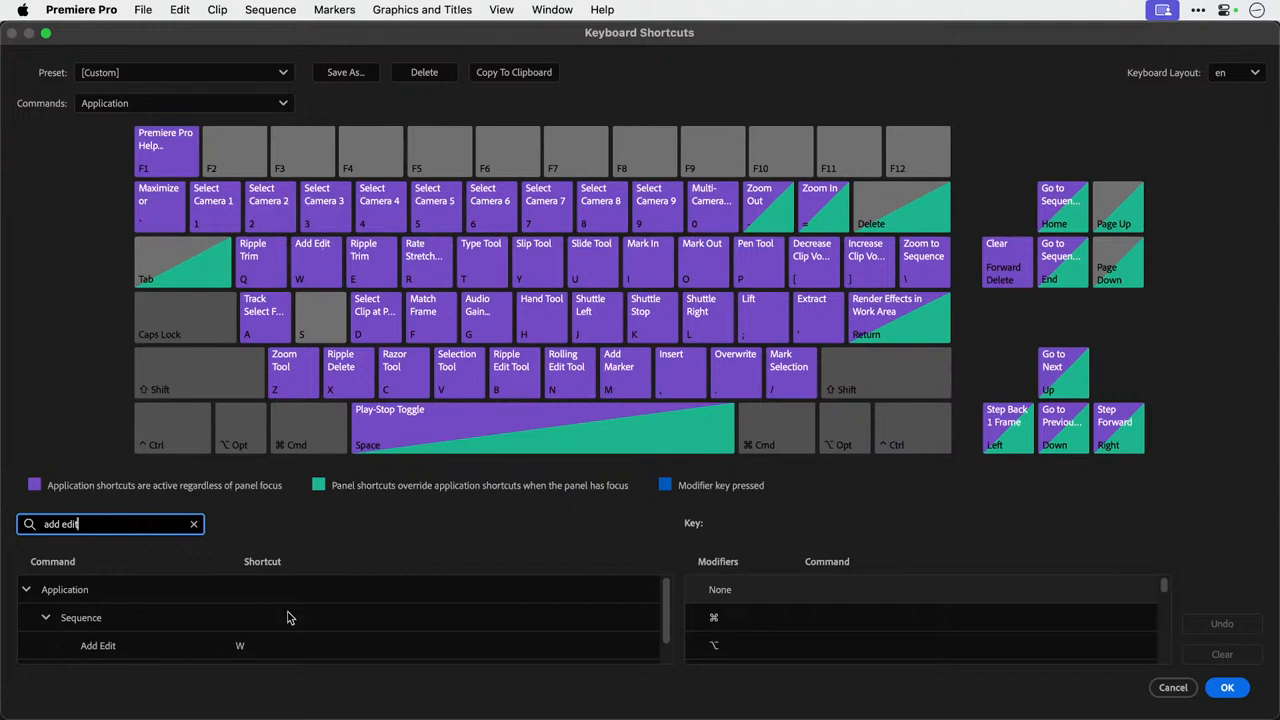
scroll(286, 616, down, 1)
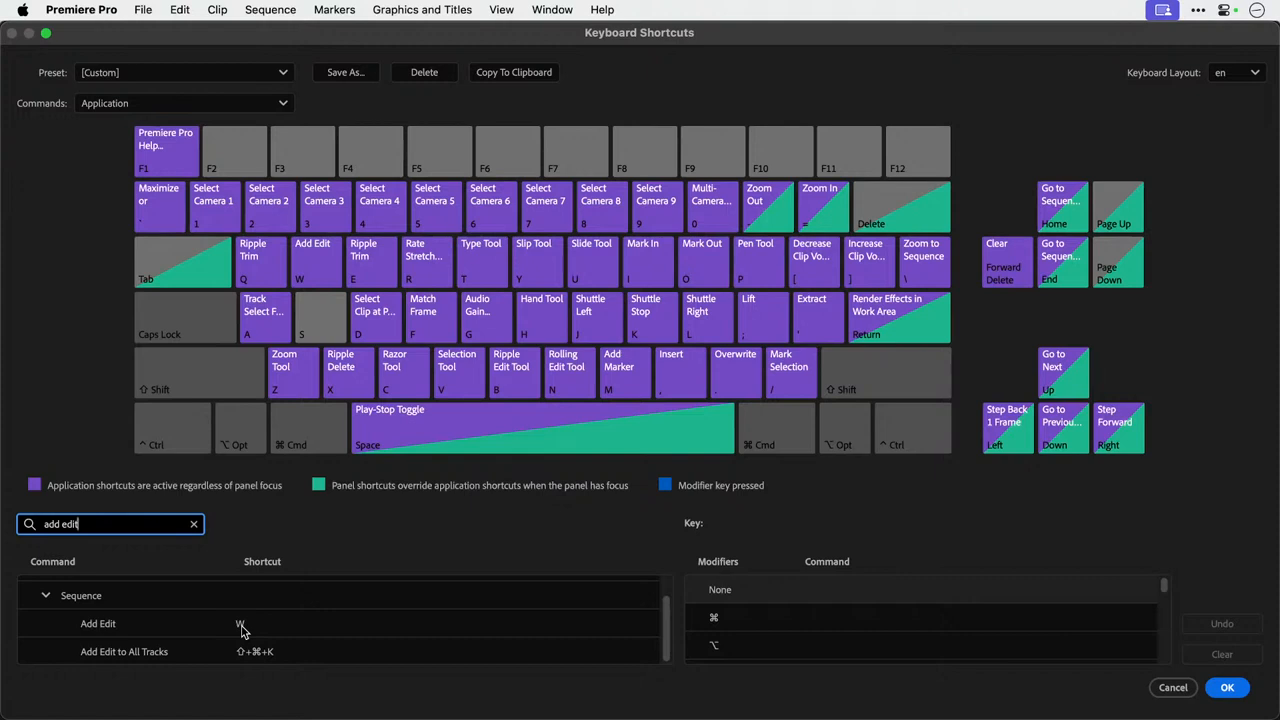
Clear the search, look up "add edit" again, and close the keyboard shortcuts without saving.
triple_click(140, 526)
key(BackSpace)
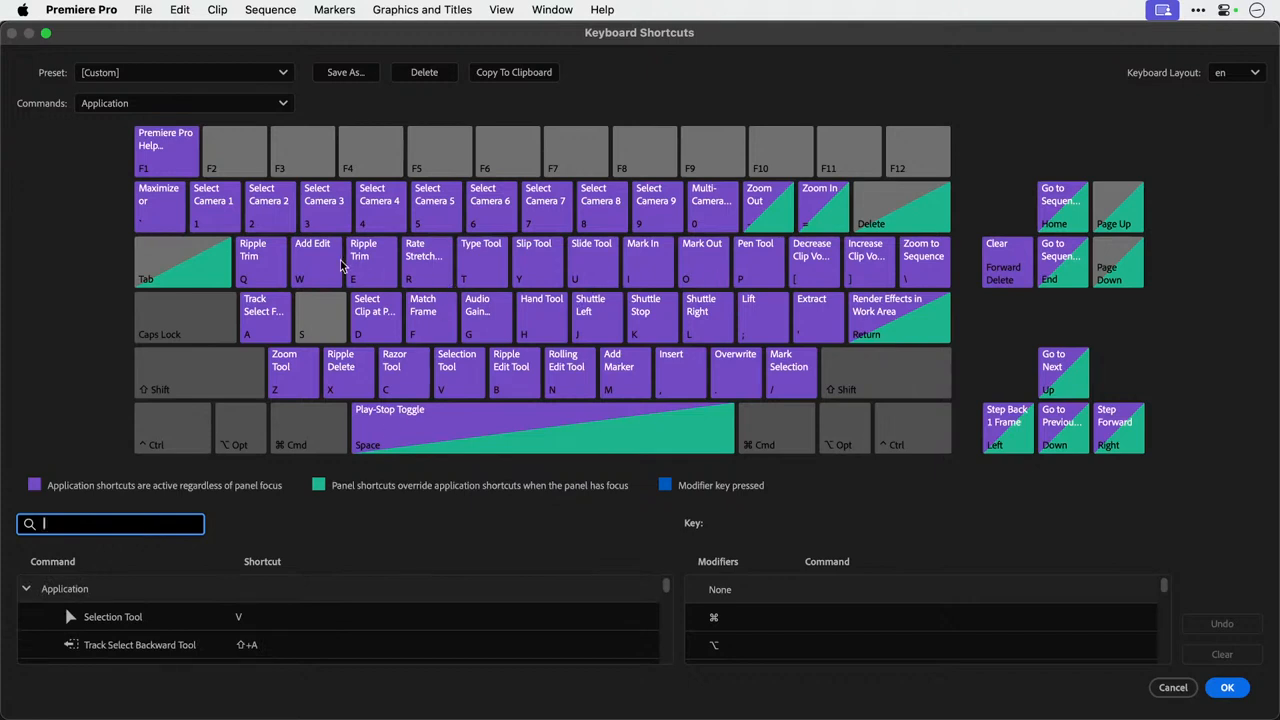
text(add edit)
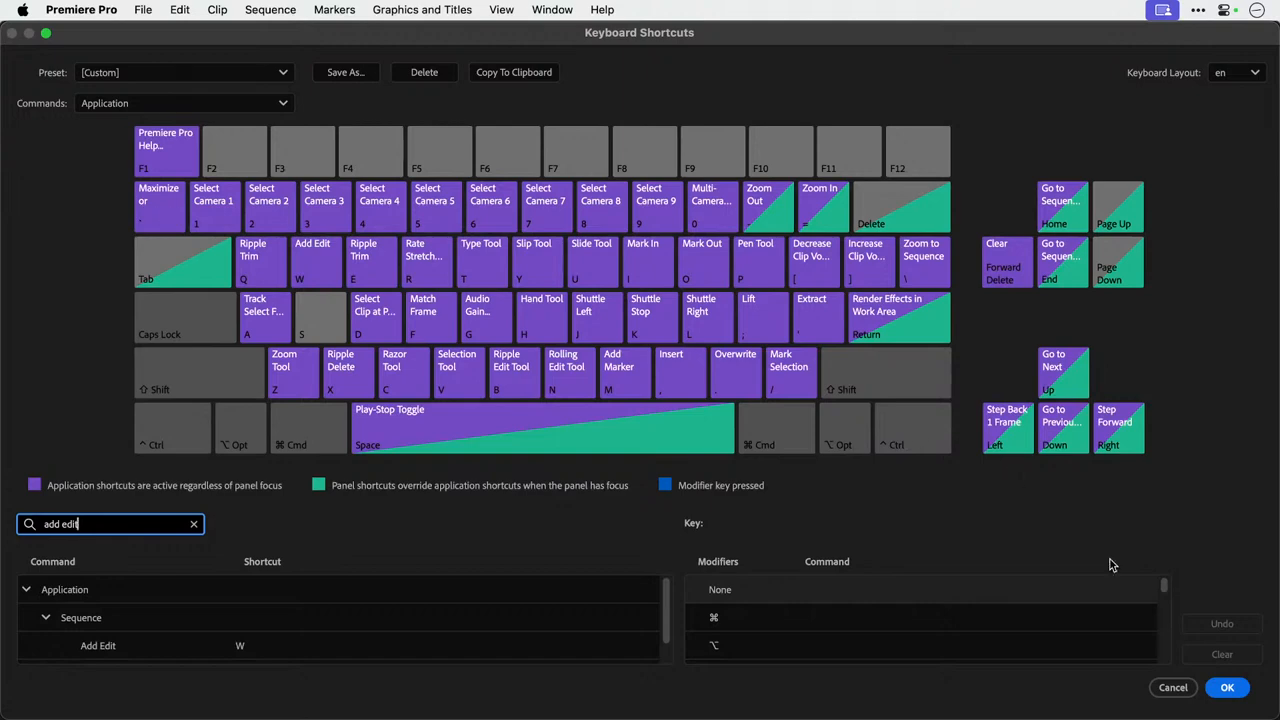
click(1173, 687)
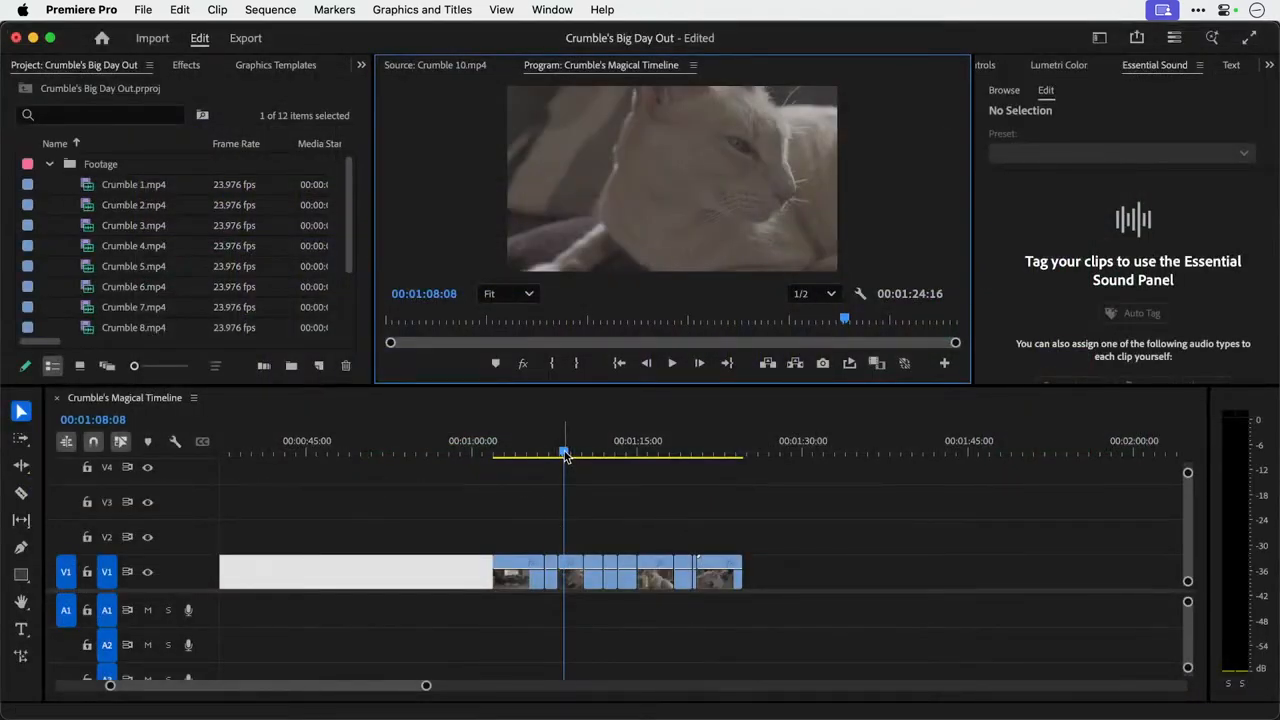
Deselect the gap on V1 and place a duplicate of the first Crumble 1.mp4 clip in it, starting at 00:00:49:01.
click(586, 509)
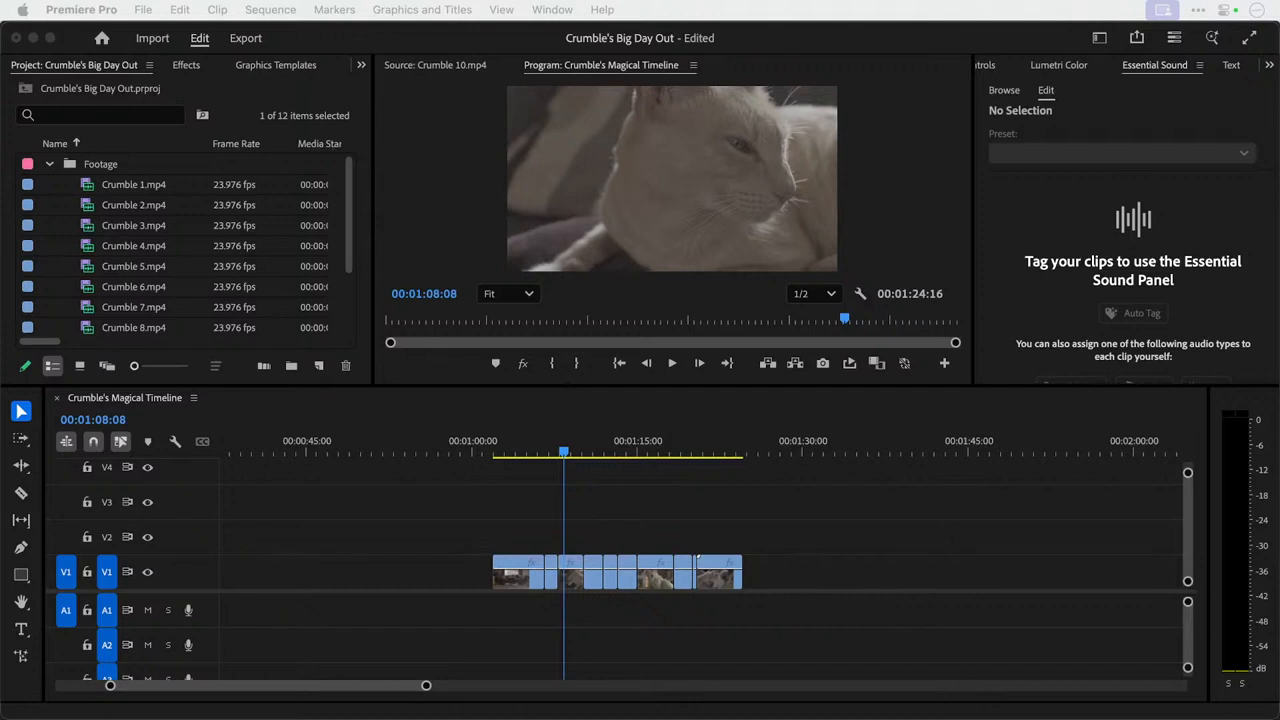
click(529, 447)
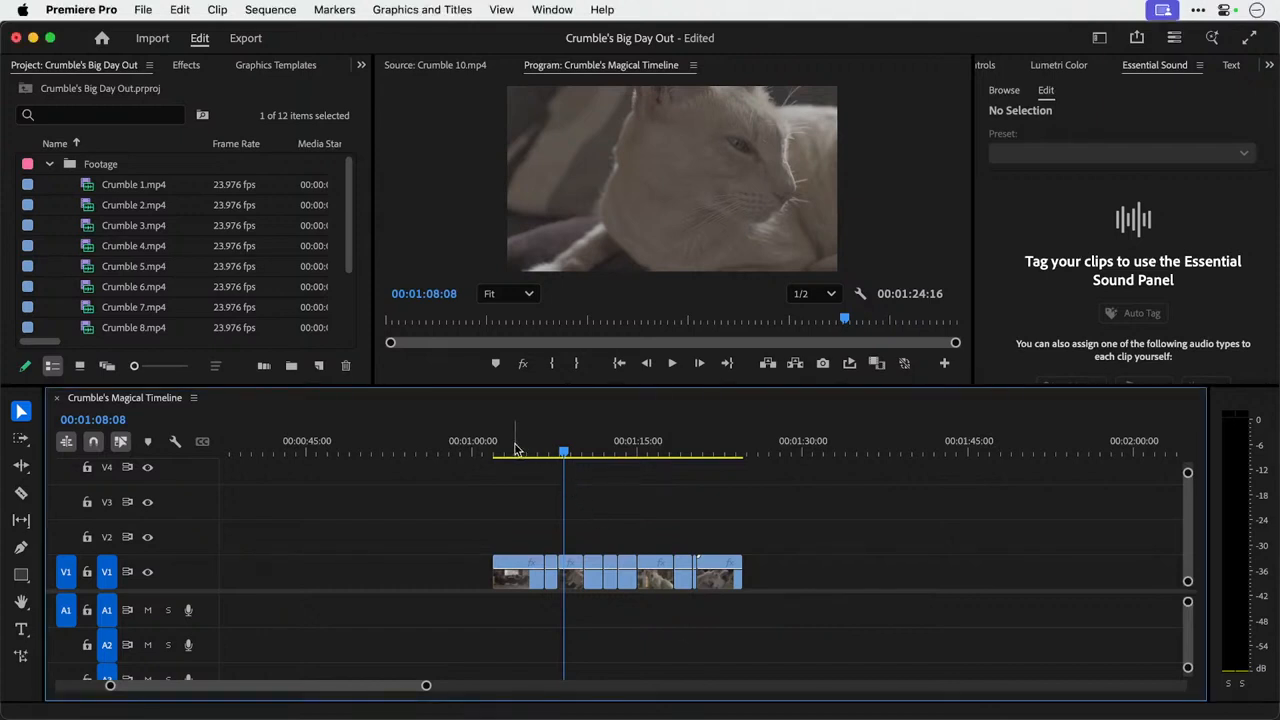
mouse_move(516, 449)
mouse_down()
mouse_move(566, 449)
mouse_move(517, 449)
mouse_up()
key(=)
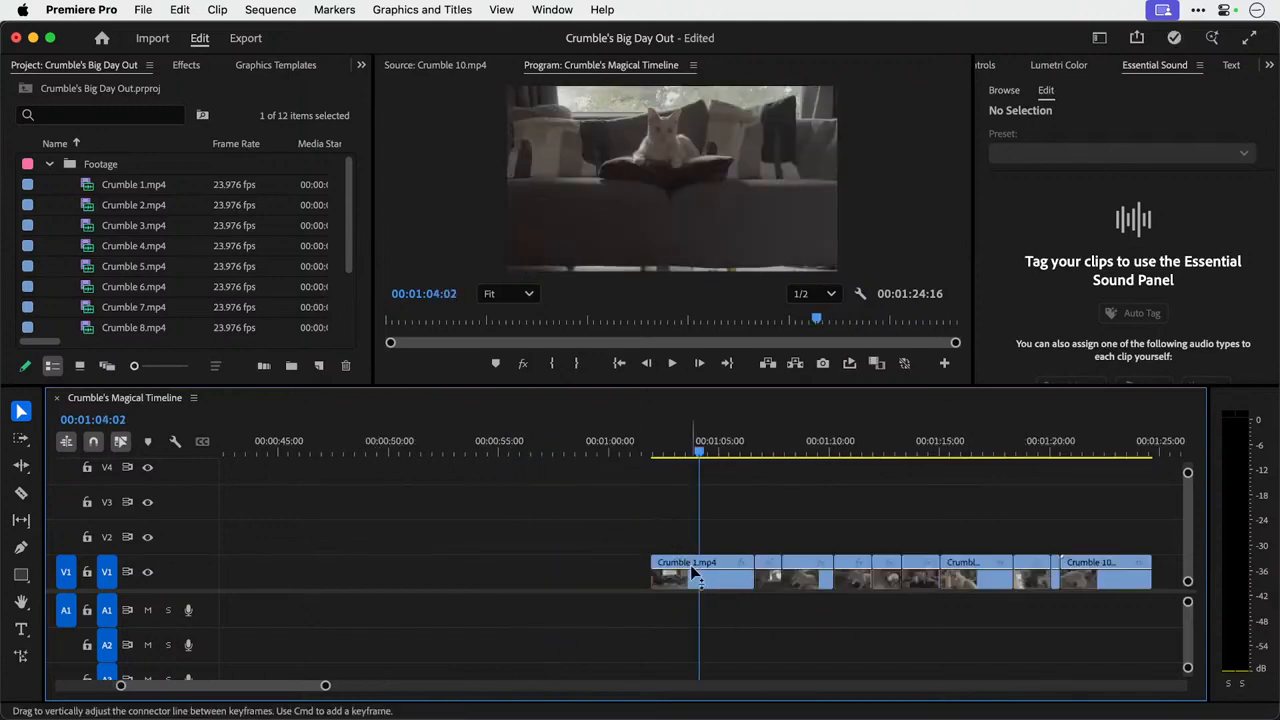
drag(704, 584, 420, 583)
key(=)
scroll(330, 577, up, 2)
scroll(673, 509, up, 3)
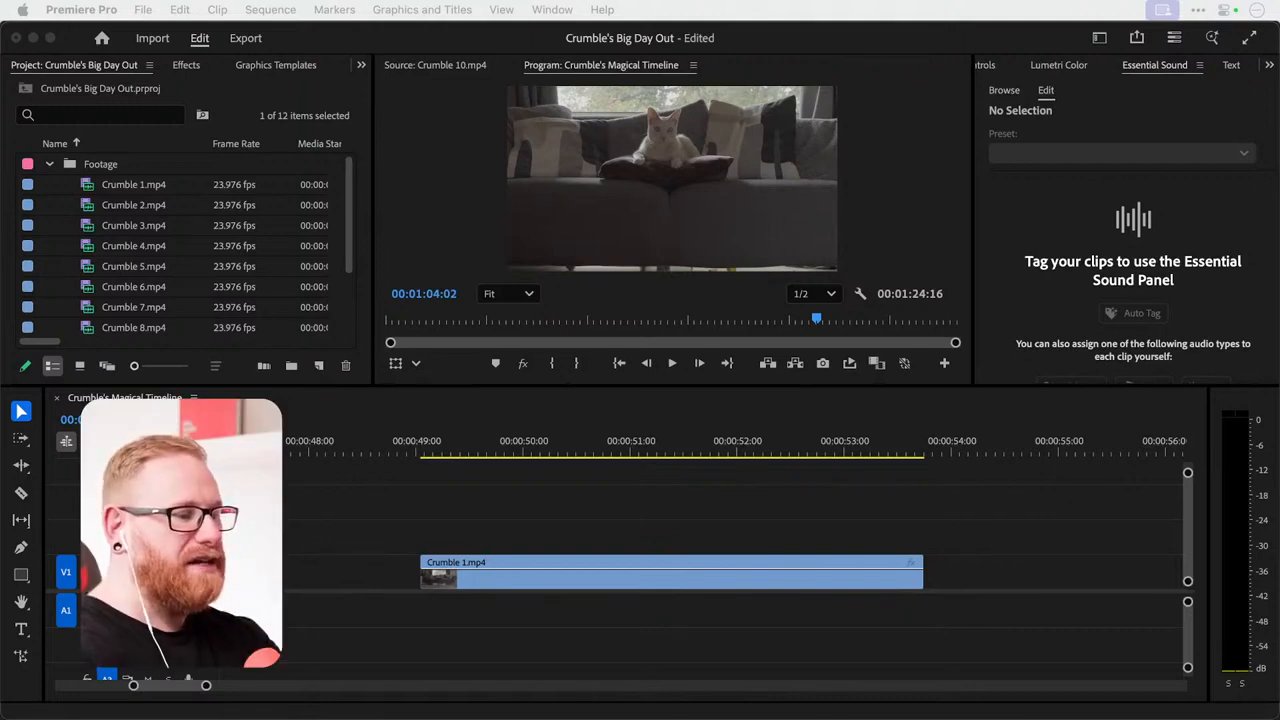
Scrub the duplicated Crumble 1.mp4 clip from its start at 00:00:49:01 to 00:00:50:09.
click(458, 521)
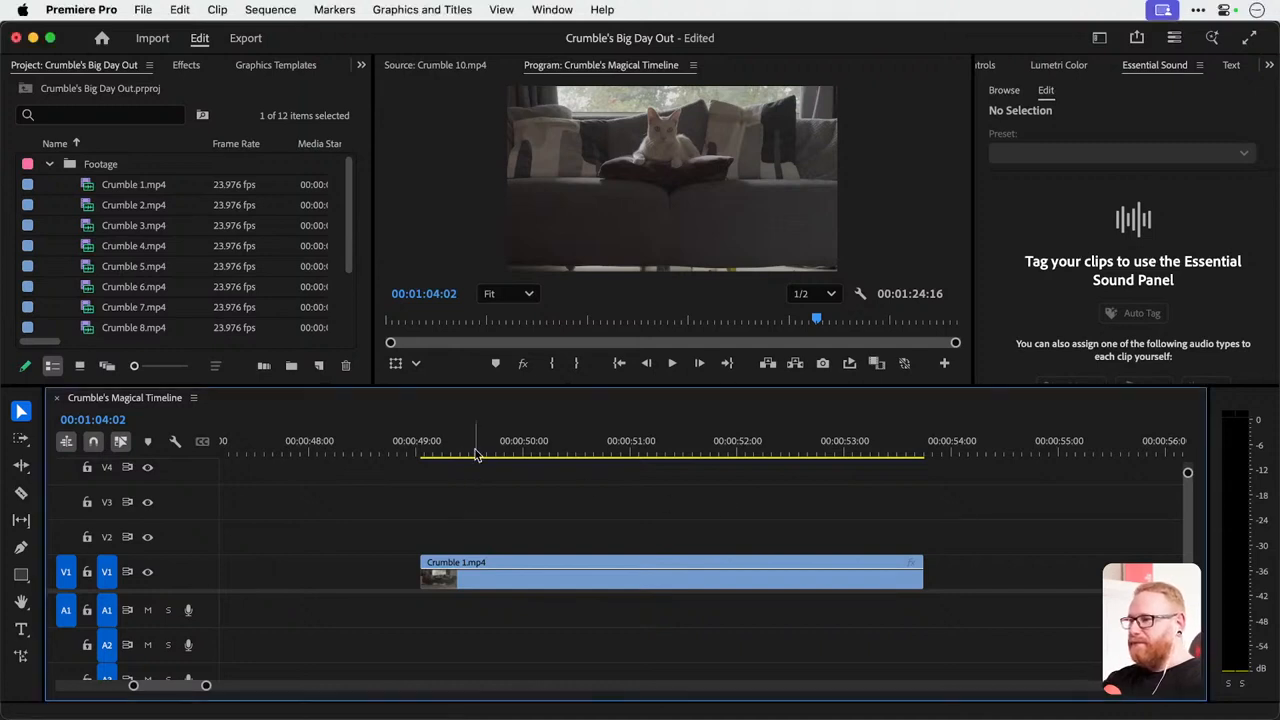
click(413, 440)
drag(413, 428, 421, 456)
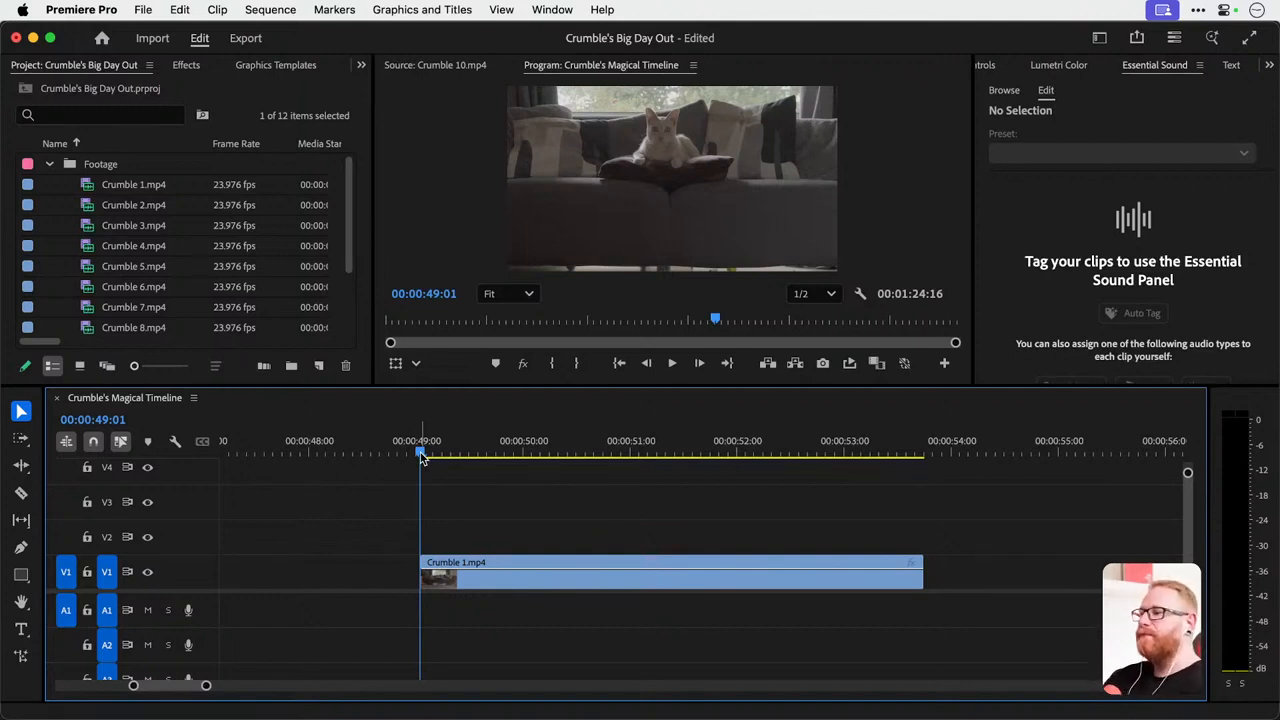
drag(421, 456, 566, 465)
scroll(566, 465, down, 10)
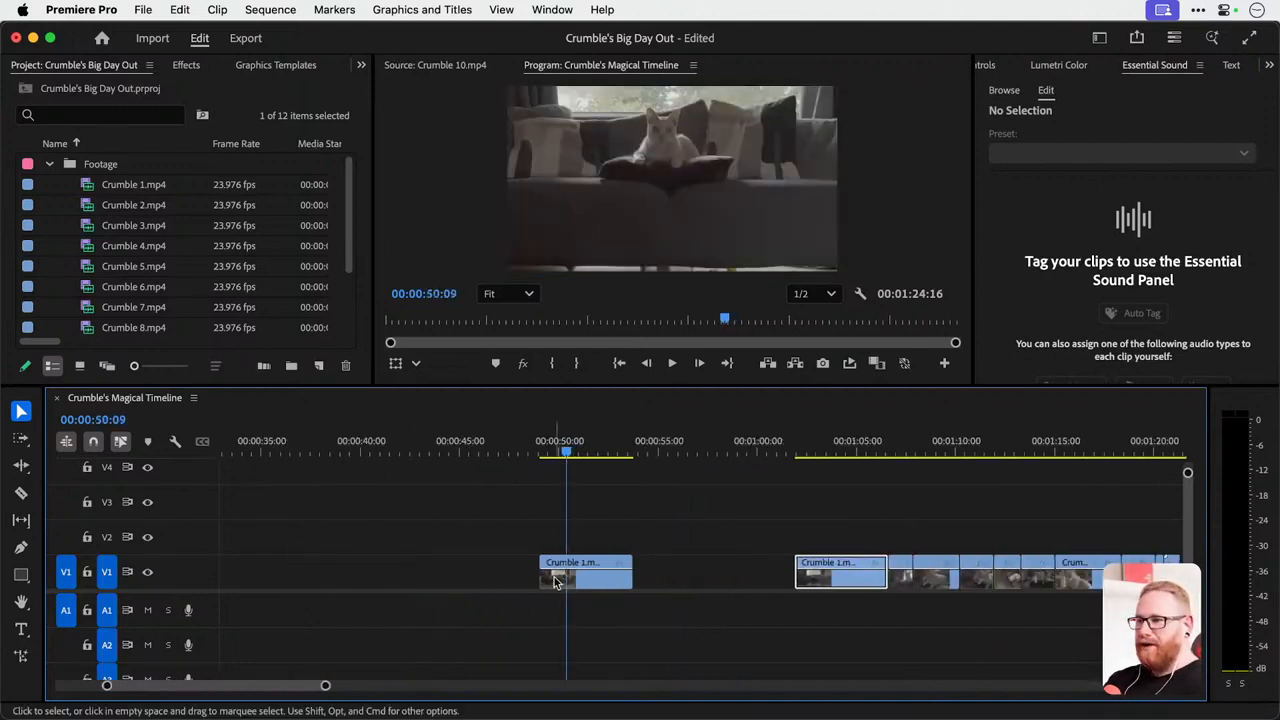
scroll(555, 579, up, 5)
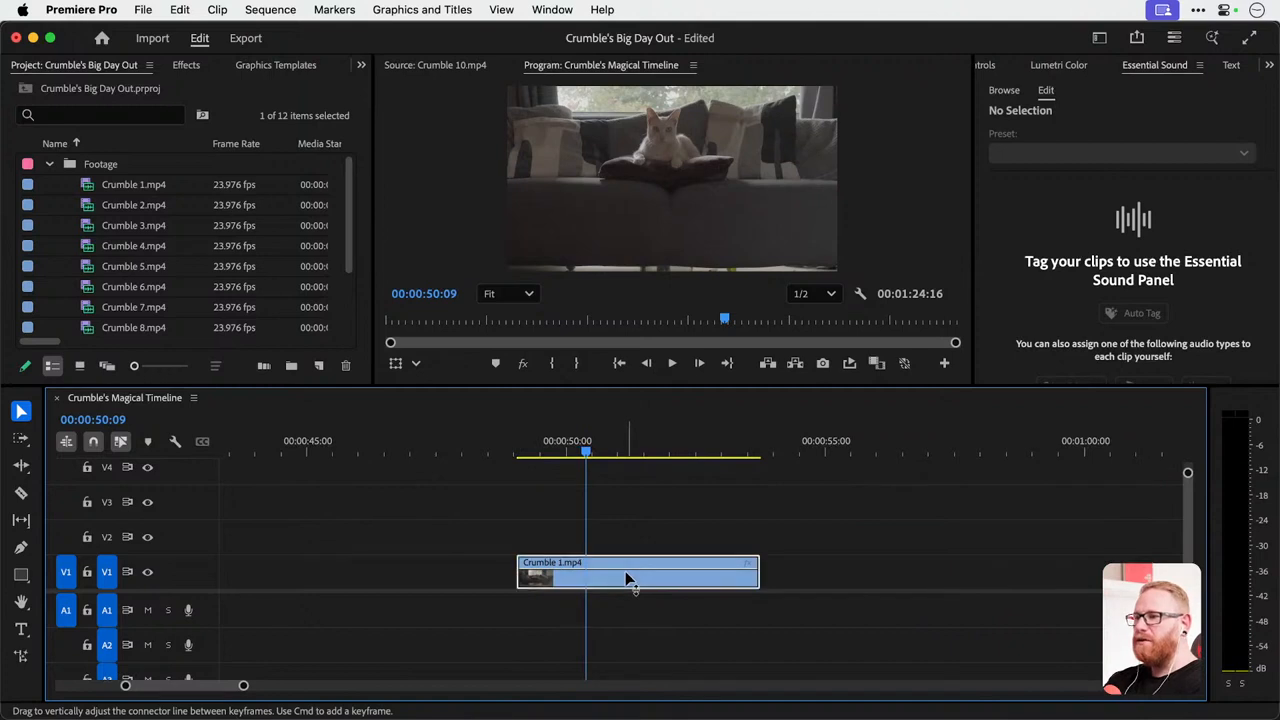
drag(625, 576, 356, 586)
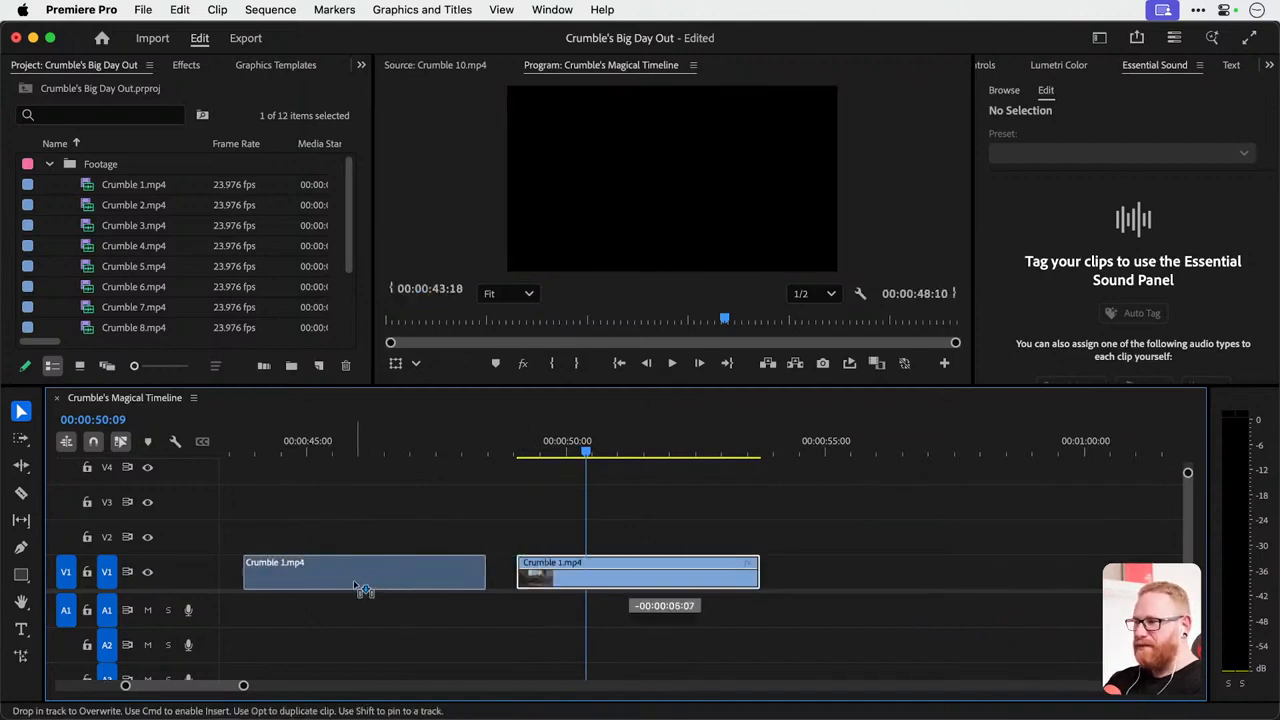
key(Escape)
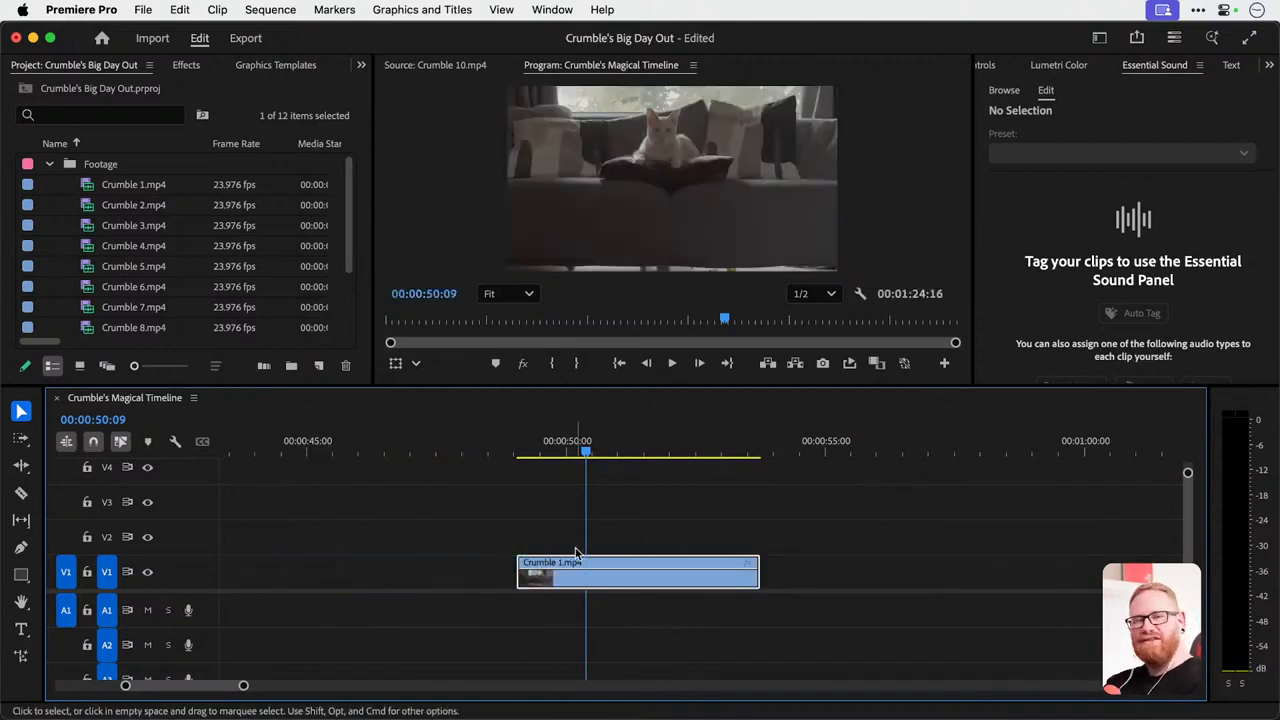
Split the duplicated Crumble 1.mp4 clip at the playhead at about 00:00:49:20, 00:00:50:02 and 00:00:50:14.
scroll(566, 548, up, 3)
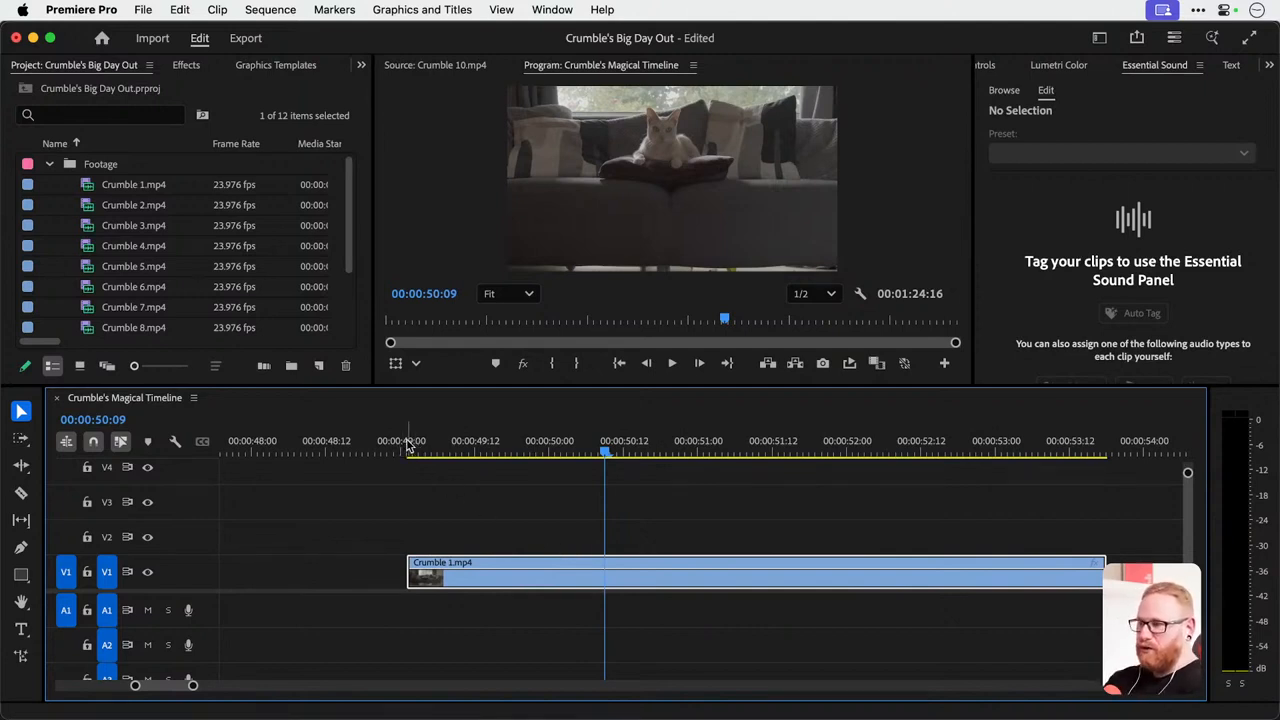
drag(408, 446, 717, 451)
key(super+k)
key(super+k)
key(super+k)
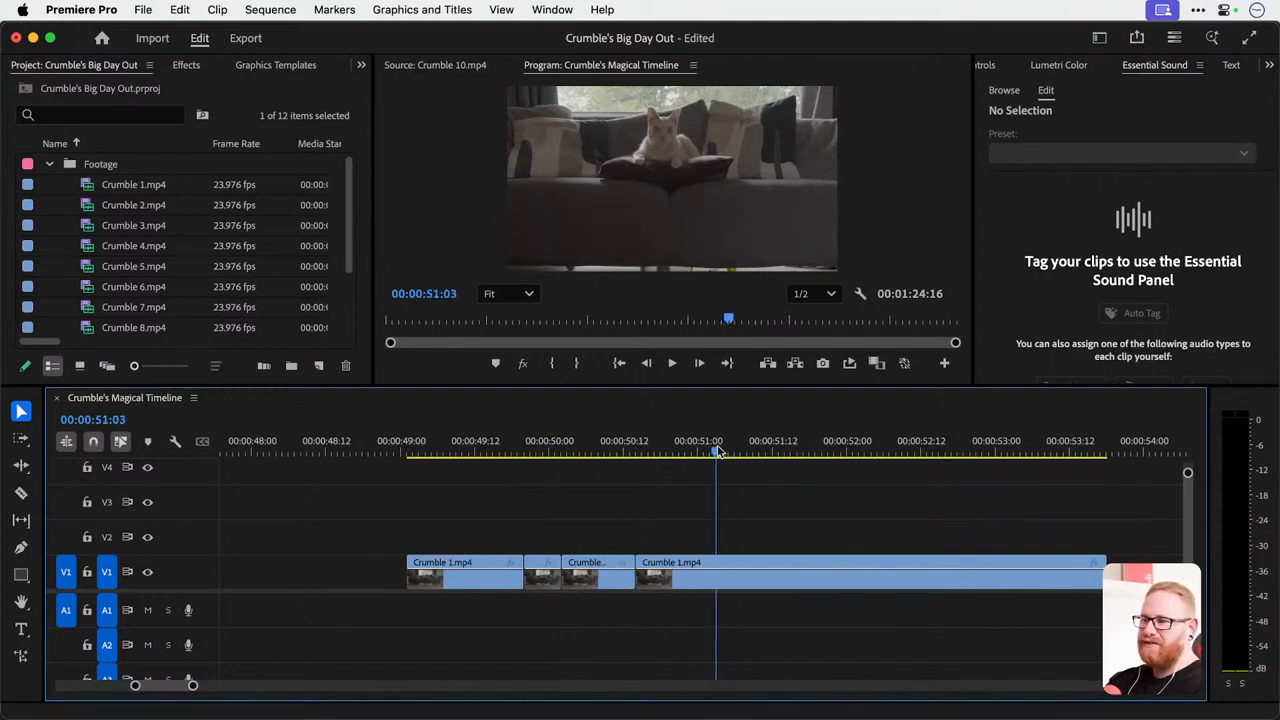
Try splitting the last Crumble 1.mp4 segment at two points with the Razor tool, and undo both cuts.
key(c)
click(790, 577)
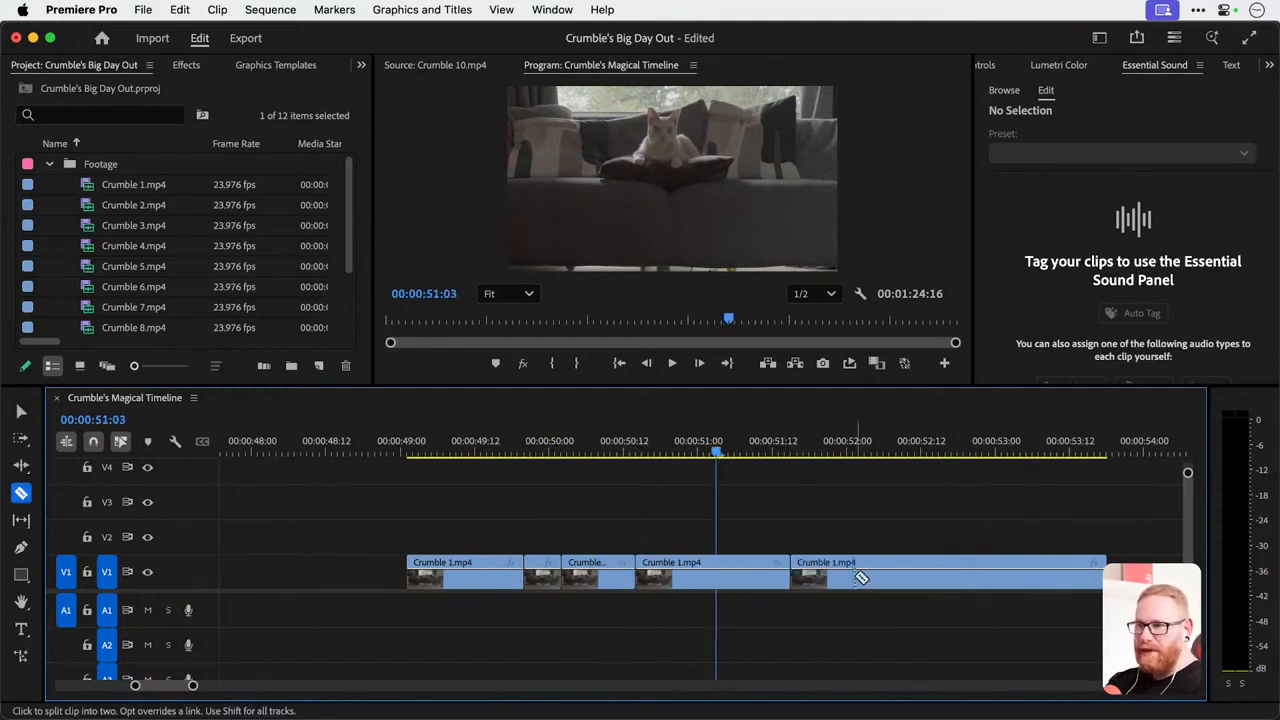
click(861, 578)
key(v)
key(super+z)
key(super+z)
Split the last segment at 00:00:51:07 and undo the two most recent splits.
mouse_move(716, 450)
mouse_down()
mouse_move(775, 450)
mouse_move(729, 450)
mouse_move(741, 450)
mouse_up()
key(super+k)
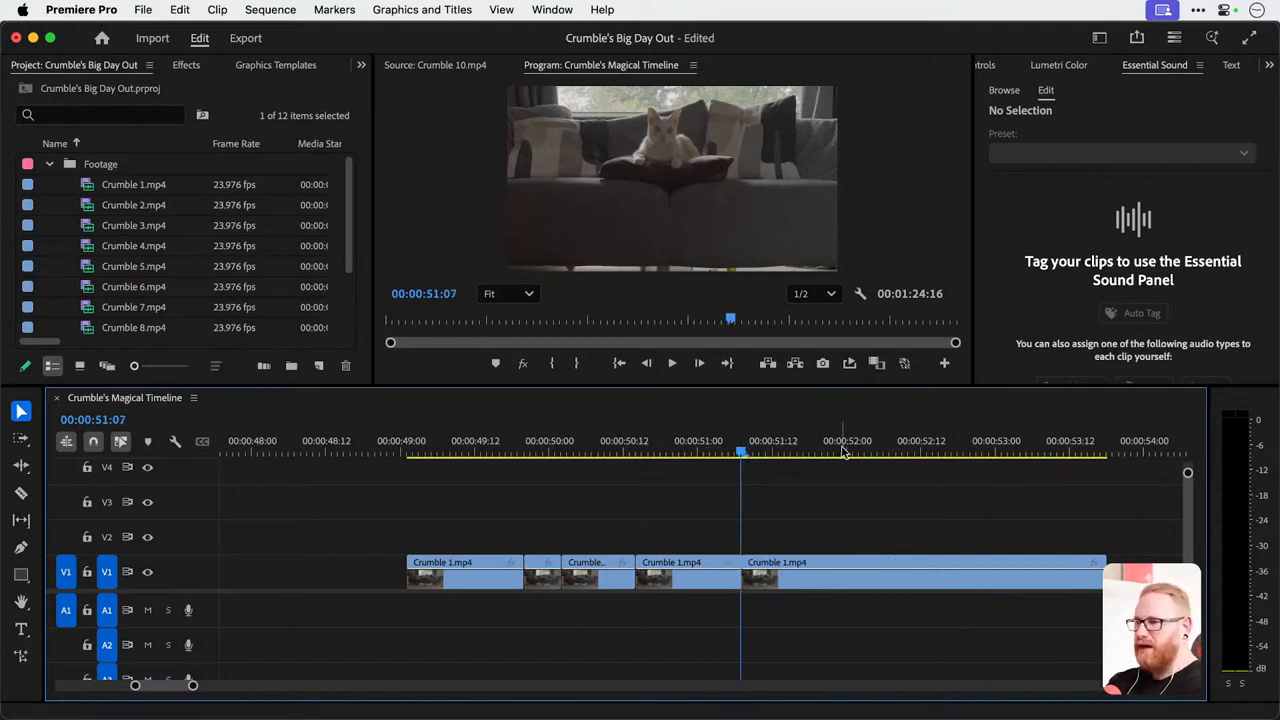
key(super+z)
key(super+z)
scroll(528, 529, up, 3)
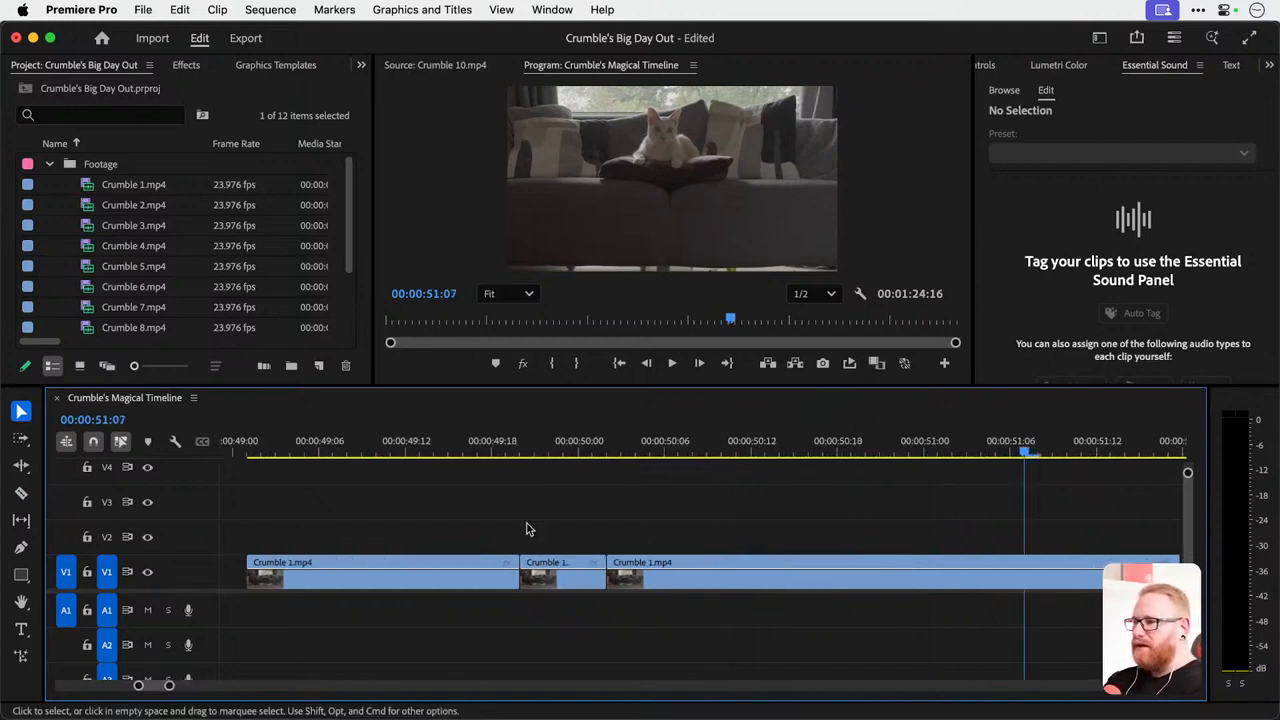
Ripple trim the first segment's end to 00:00:49:15 and the third segment's start to 00:00:50:03.
drag(421, 447, 455, 448)
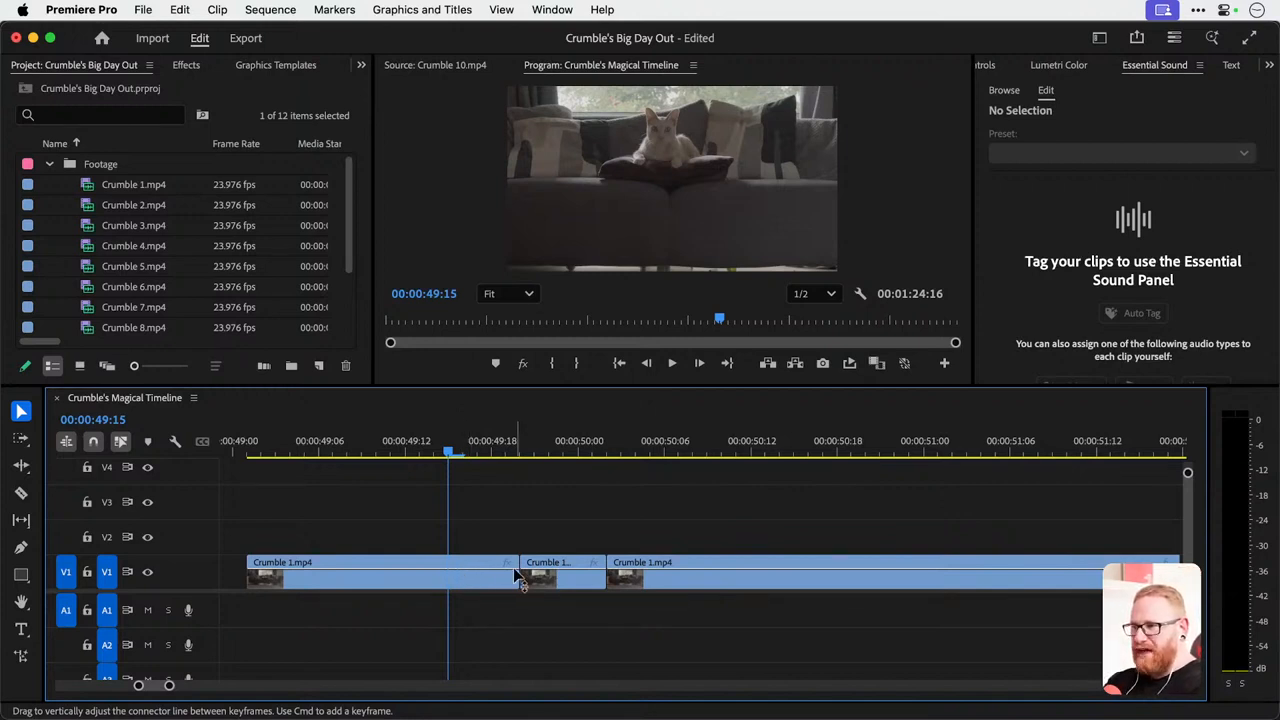
key(w)
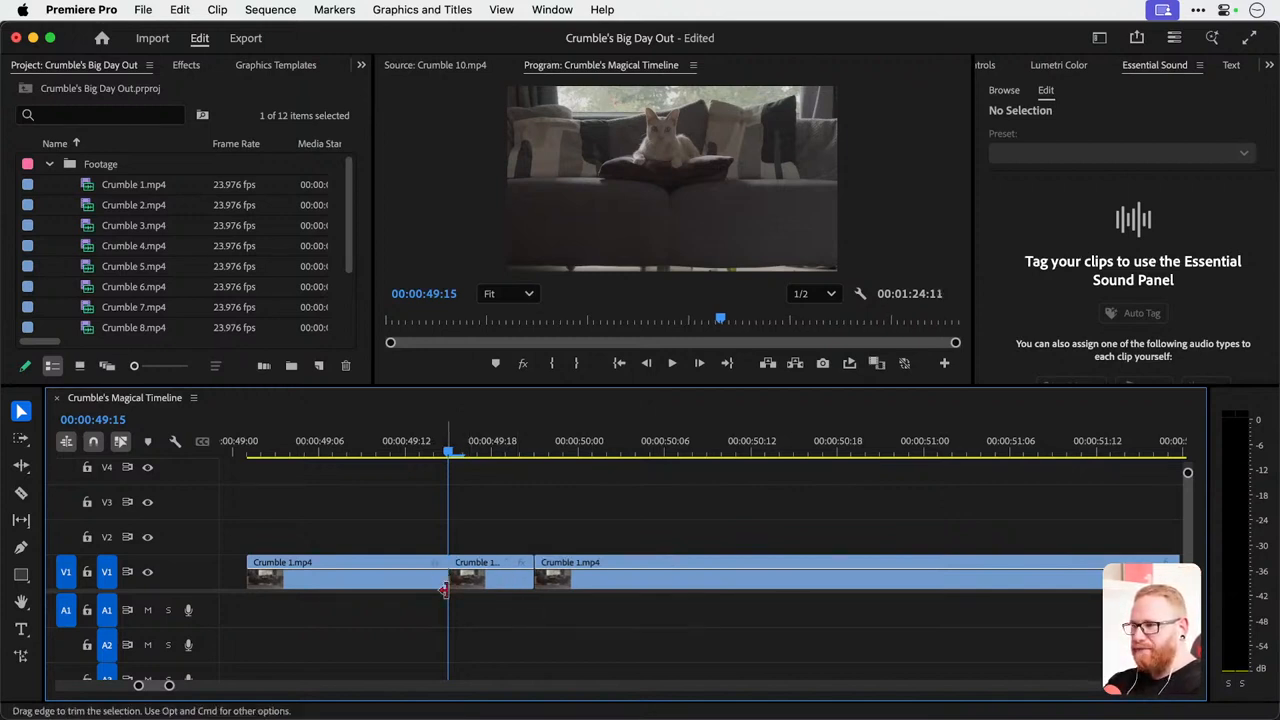
drag(536, 450, 622, 450)
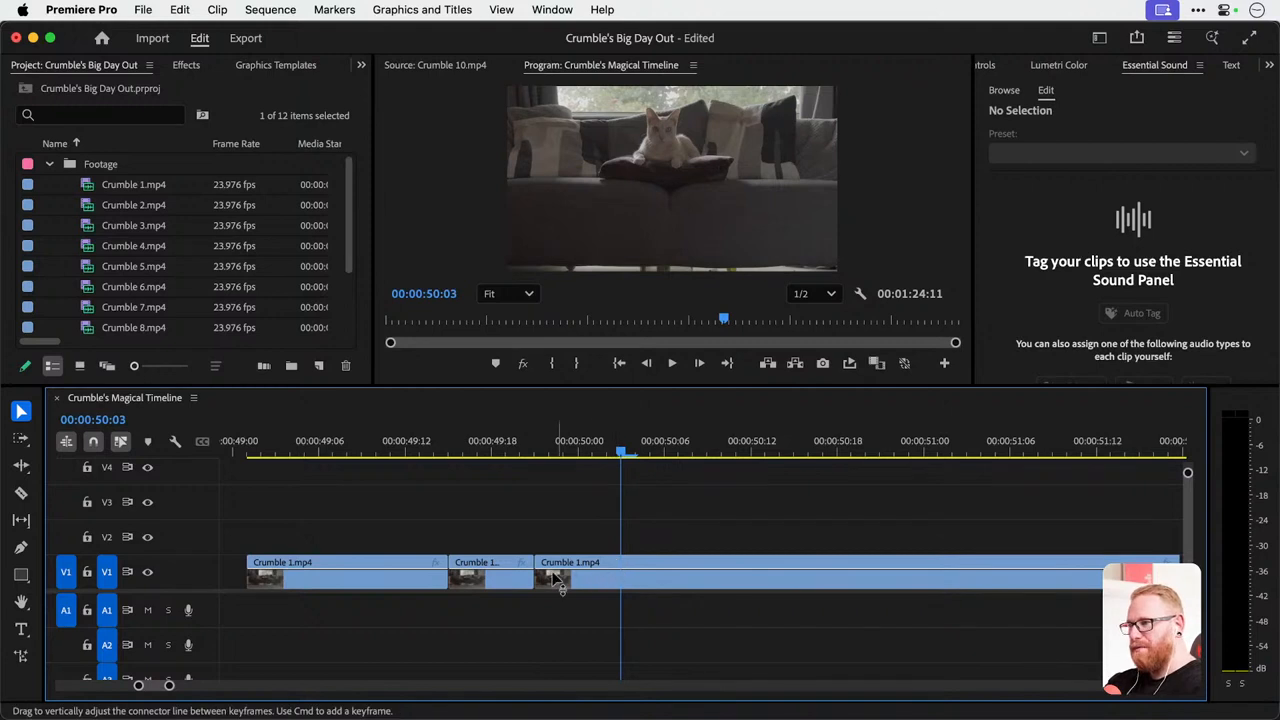
key(Up)
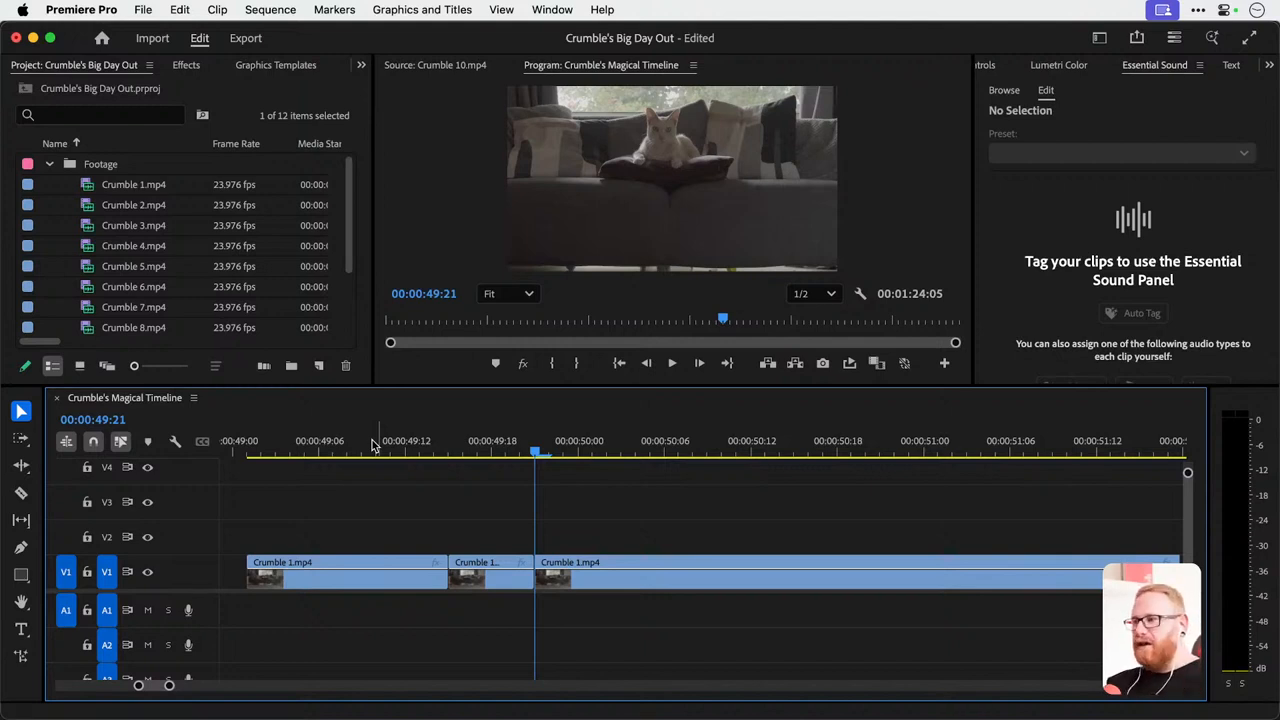
Ripple trim the first segment's end to about 00:00:49:11 and trim about four frames off the third segment's start.
drag(434, 452, 395, 450)
key(w)
key(w)
click(485, 450)
click(535, 452)
key(q)
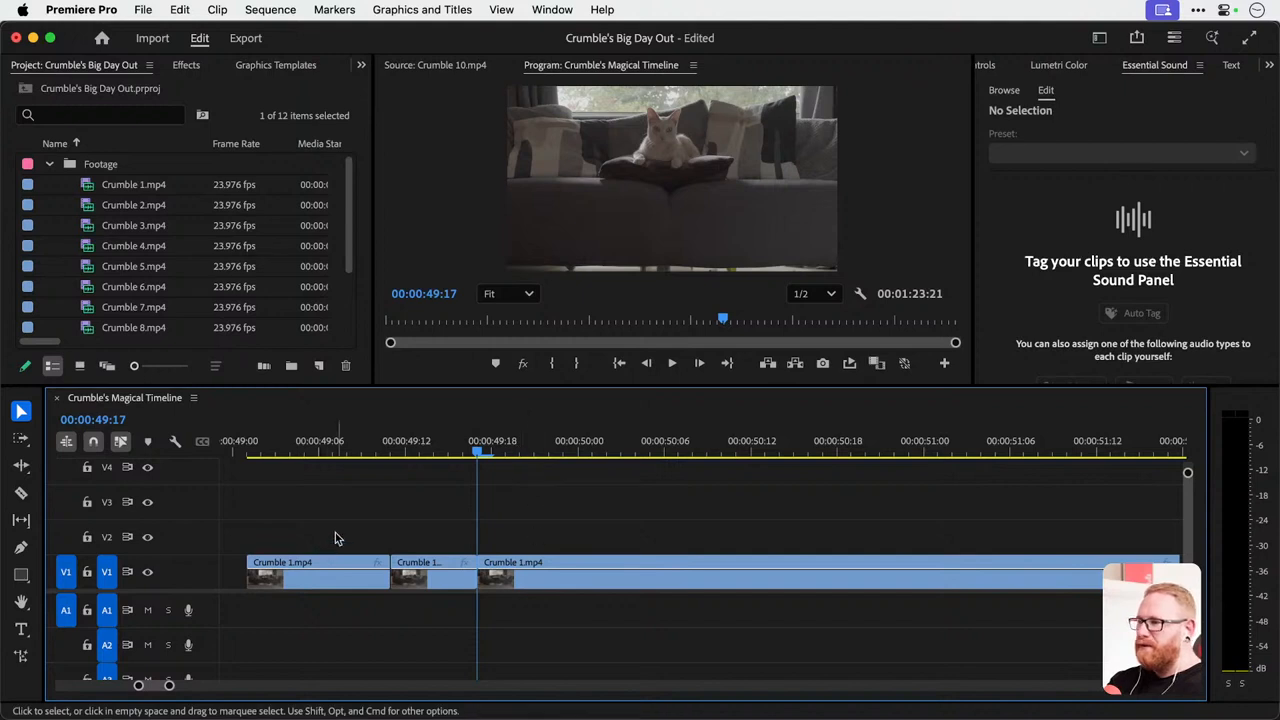
Duplicate the third Crumble 1.mp4 segment onto V2 and V3, and split all three stacked clips at 00:00:50:03.
drag(533, 590, 544, 519)
drag(536, 446, 710, 582)
key(super+k)
key(super+z)
key(super+k)
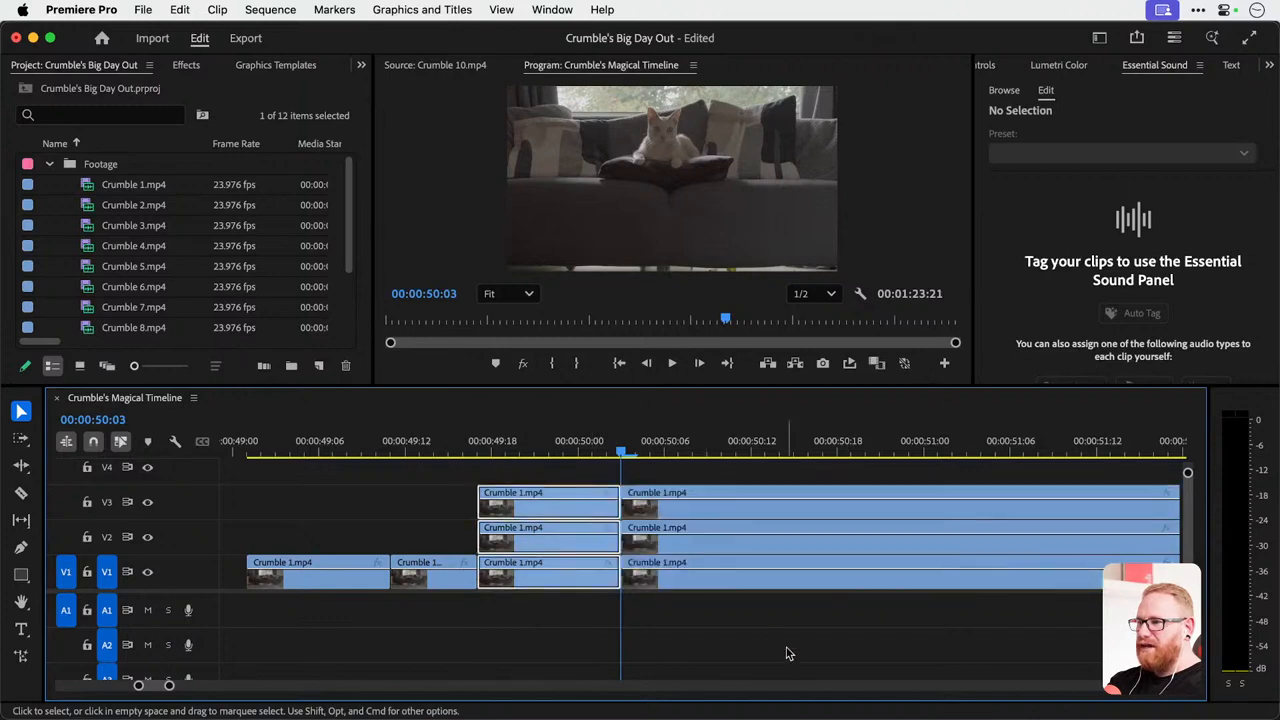
Split the three stacked Crumble 1.mp4 clips on V1, V2 and V3 at 00:00:50:09.
click(710, 450)
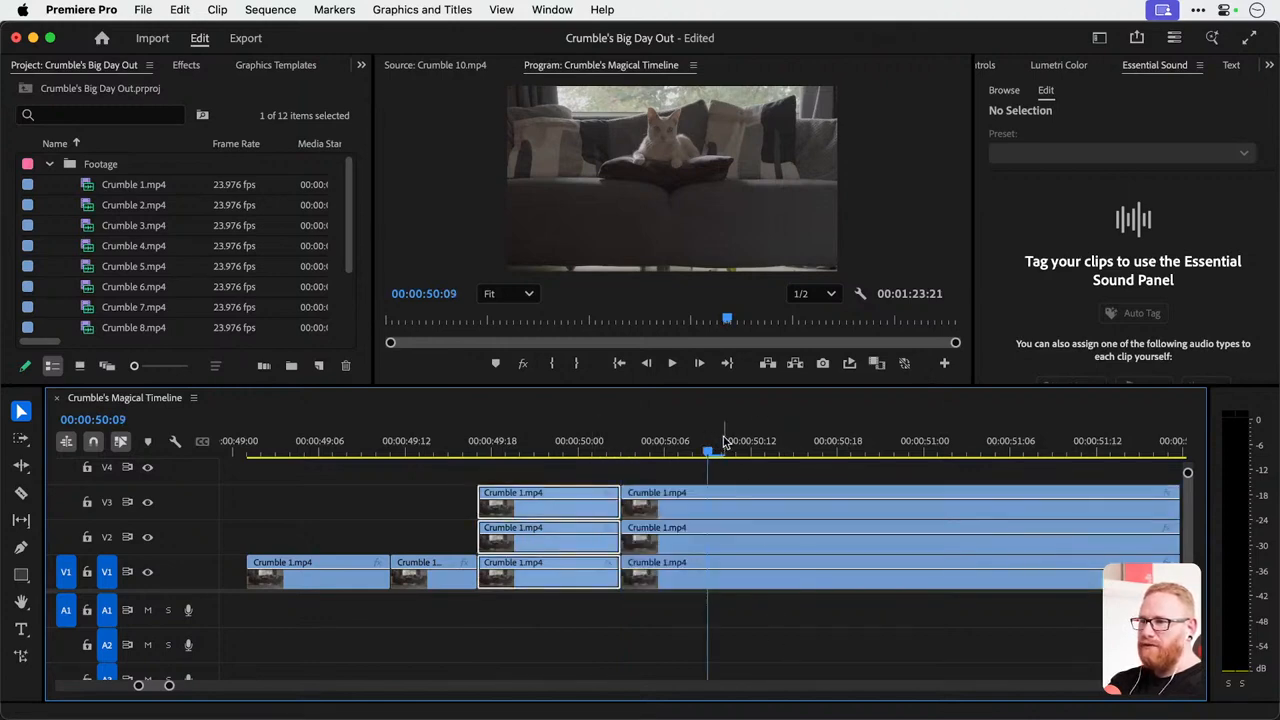
drag(715, 468, 817, 587)
key(super+k)
click(778, 471)
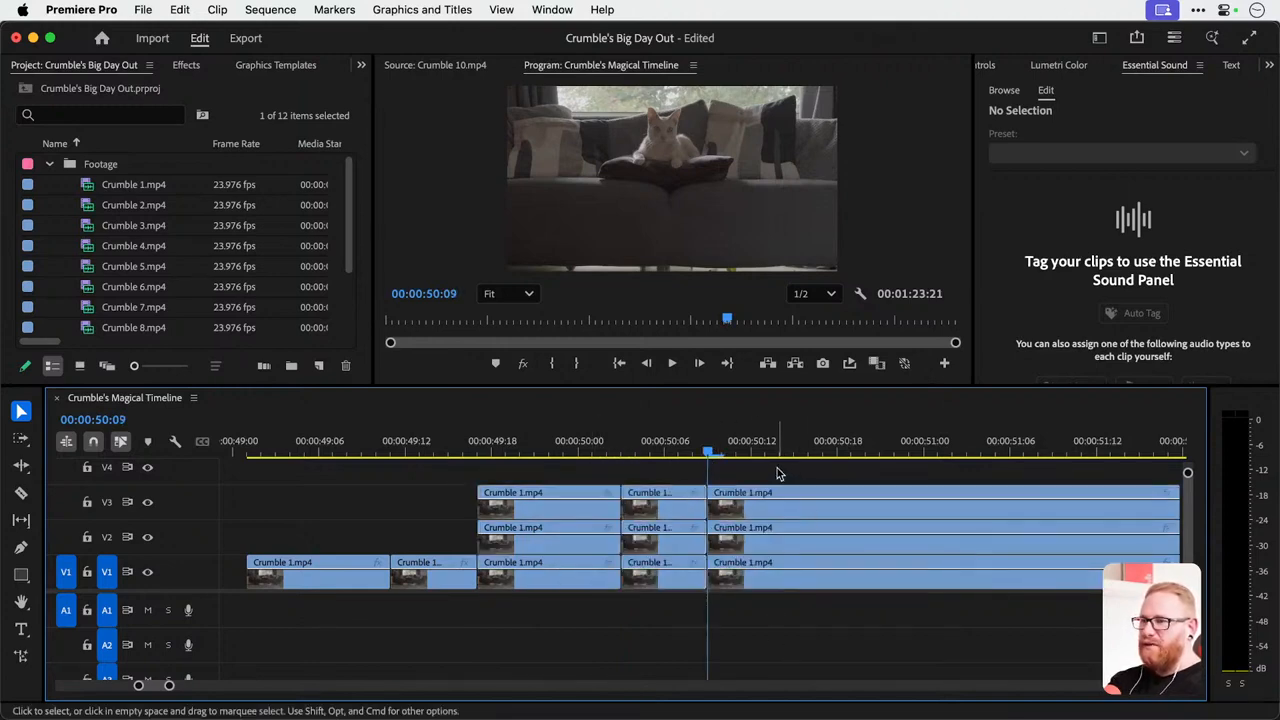
Cut the last segments on V3, V2 and V1 individually with the Razor tool at about 00:00:50:17.
key(c)
click(823, 500)
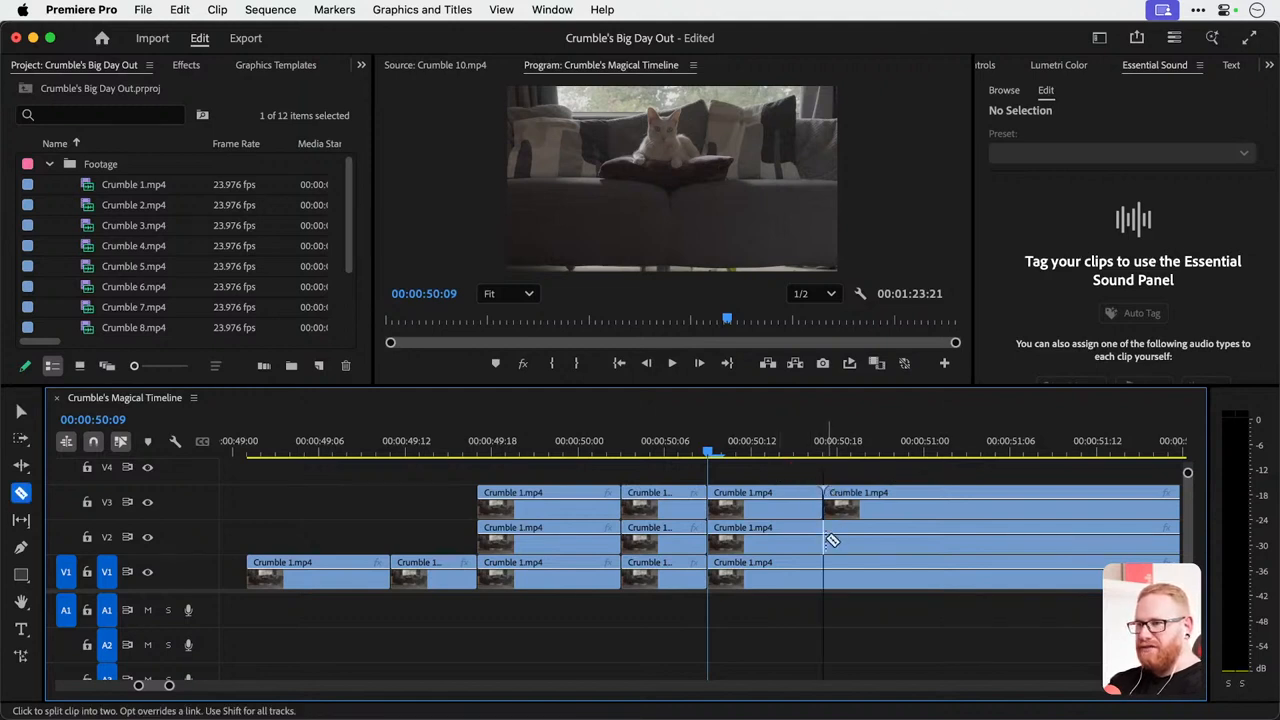
click(826, 538)
click(825, 574)
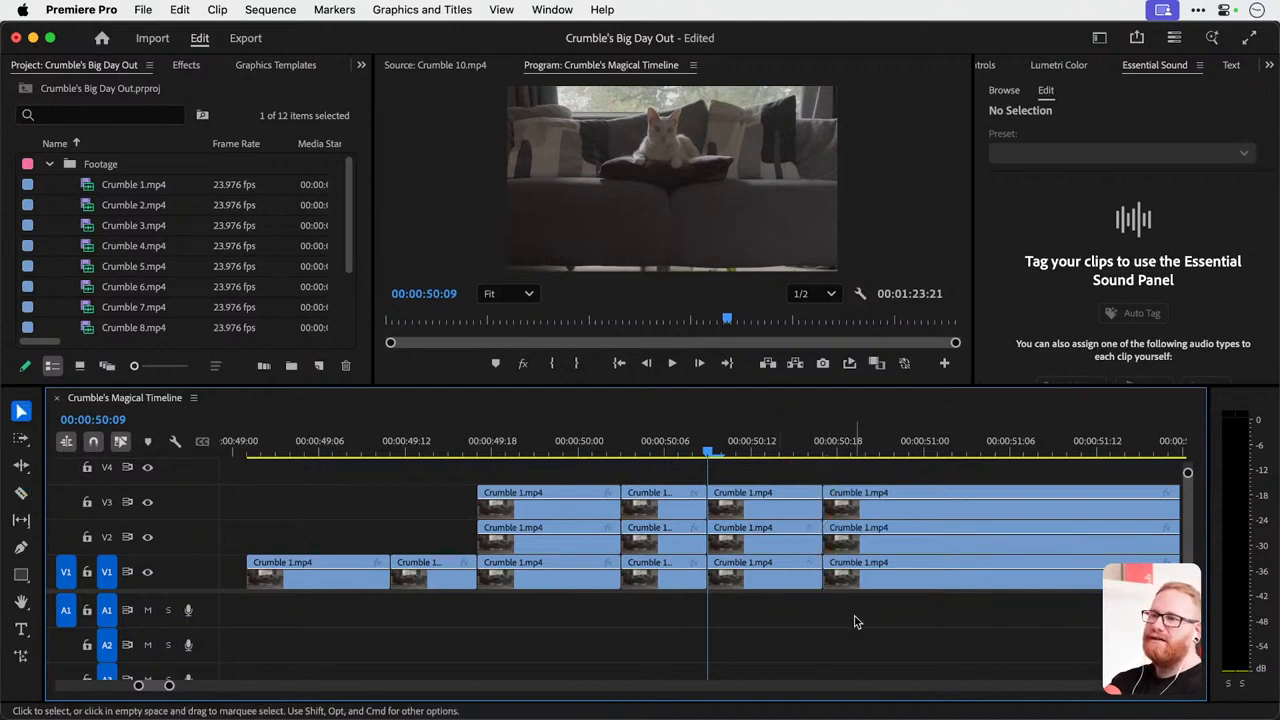
Return to the Selection tool and undo all splits on the three stacked clips, including those at 00:00:50:09 and 00:00:50:03.
key(v)
key(super+z)
key(super+z)
key(super+z)
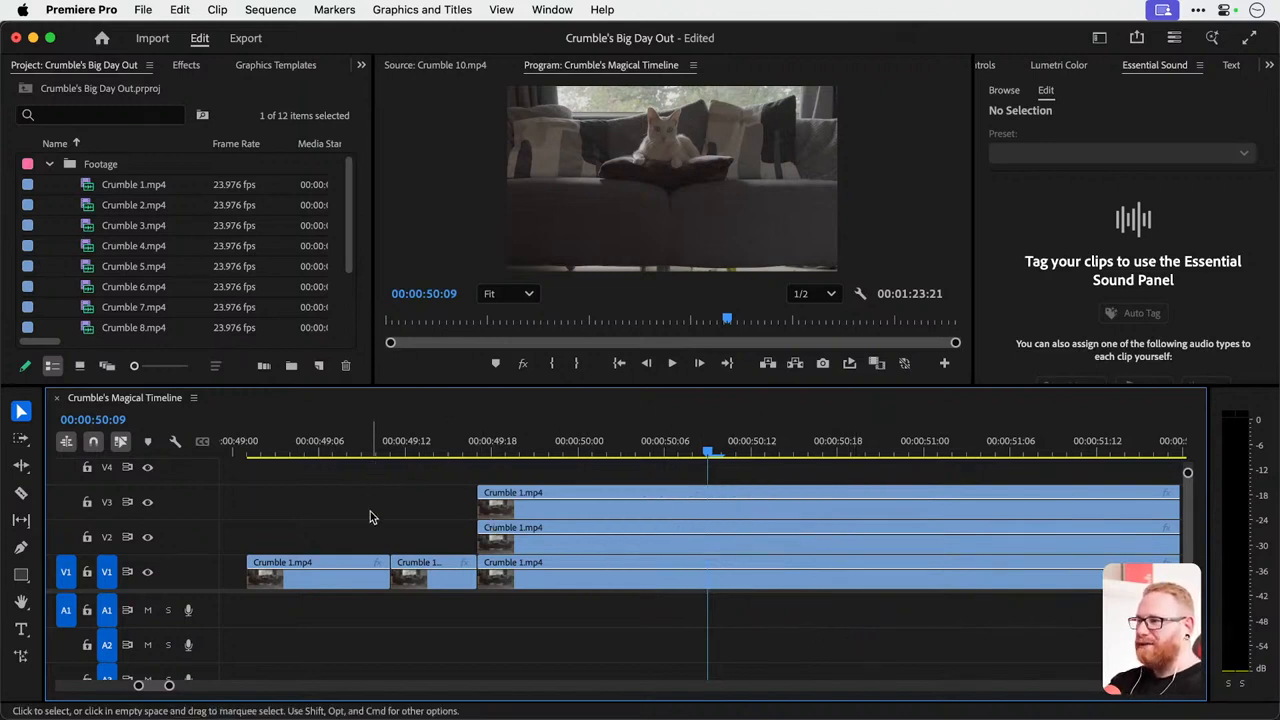
Move the first two short Crumble 1.mp4 segments on V1 earlier, leaving a gap after each one.
scroll(417, 549, left, 5)
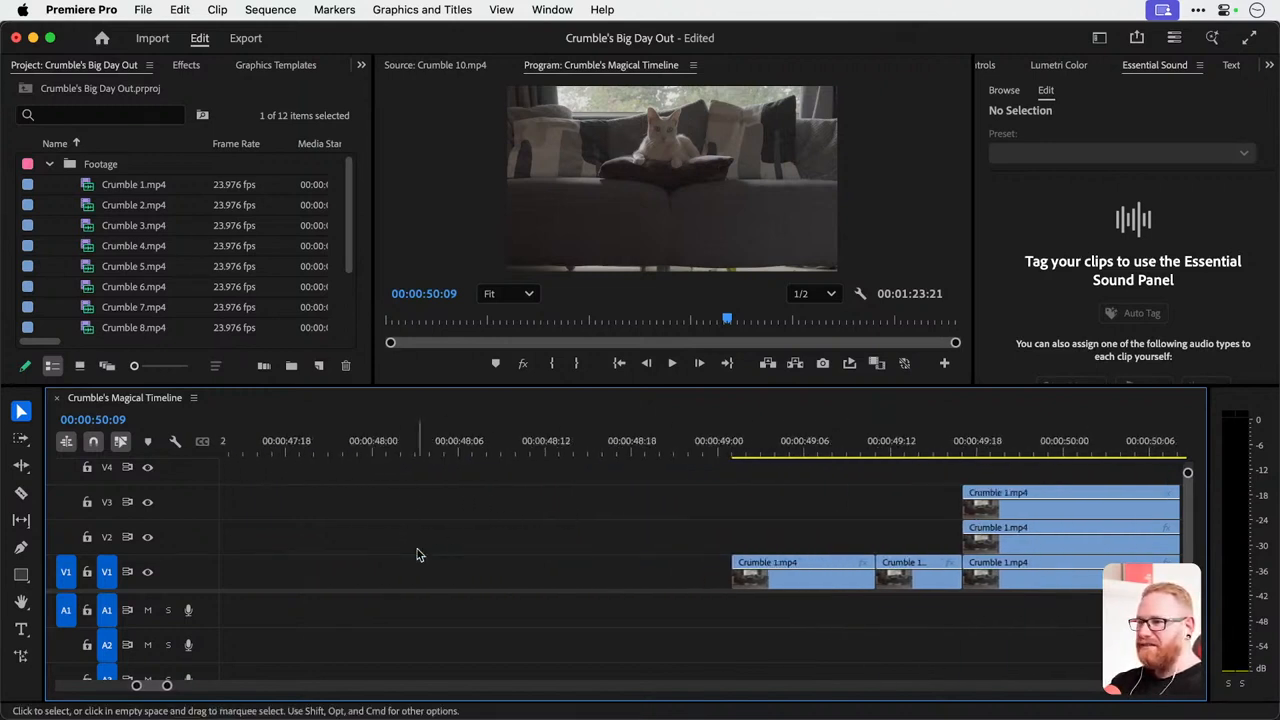
scroll(417, 549, down, 5)
drag(532, 579, 470, 580)
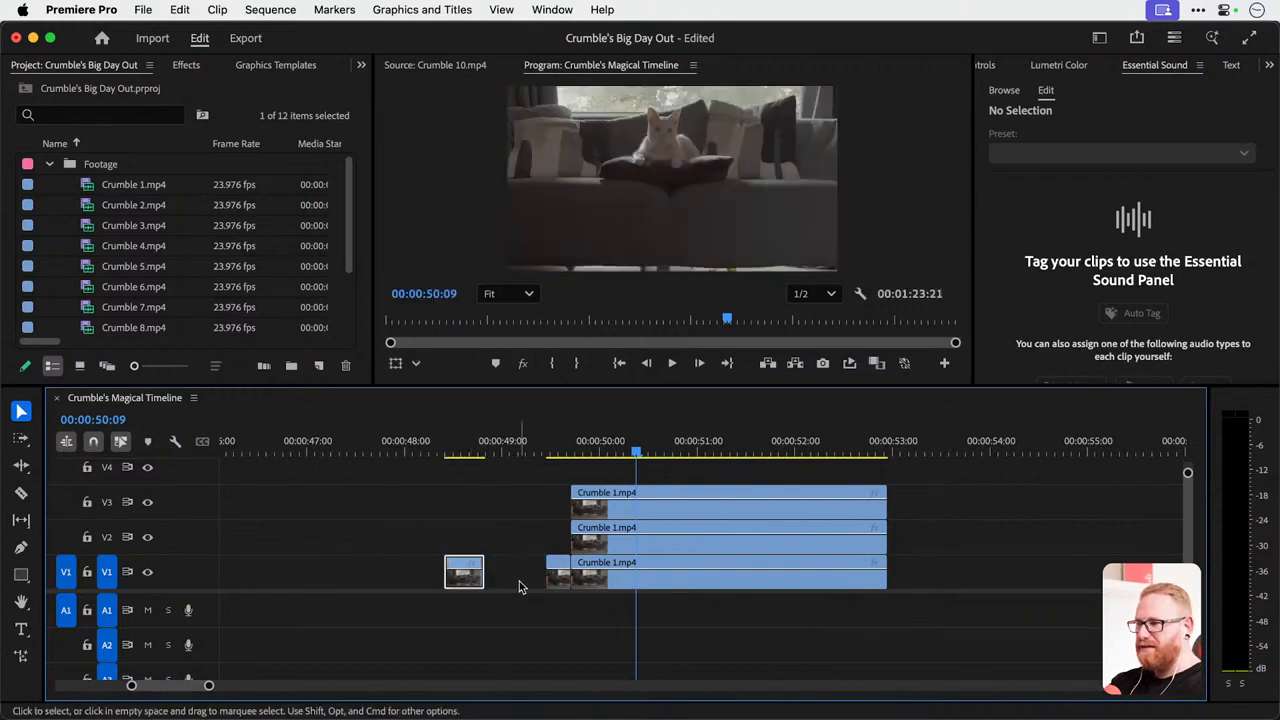
drag(559, 580, 534, 584)
scroll(512, 597, up, 5)
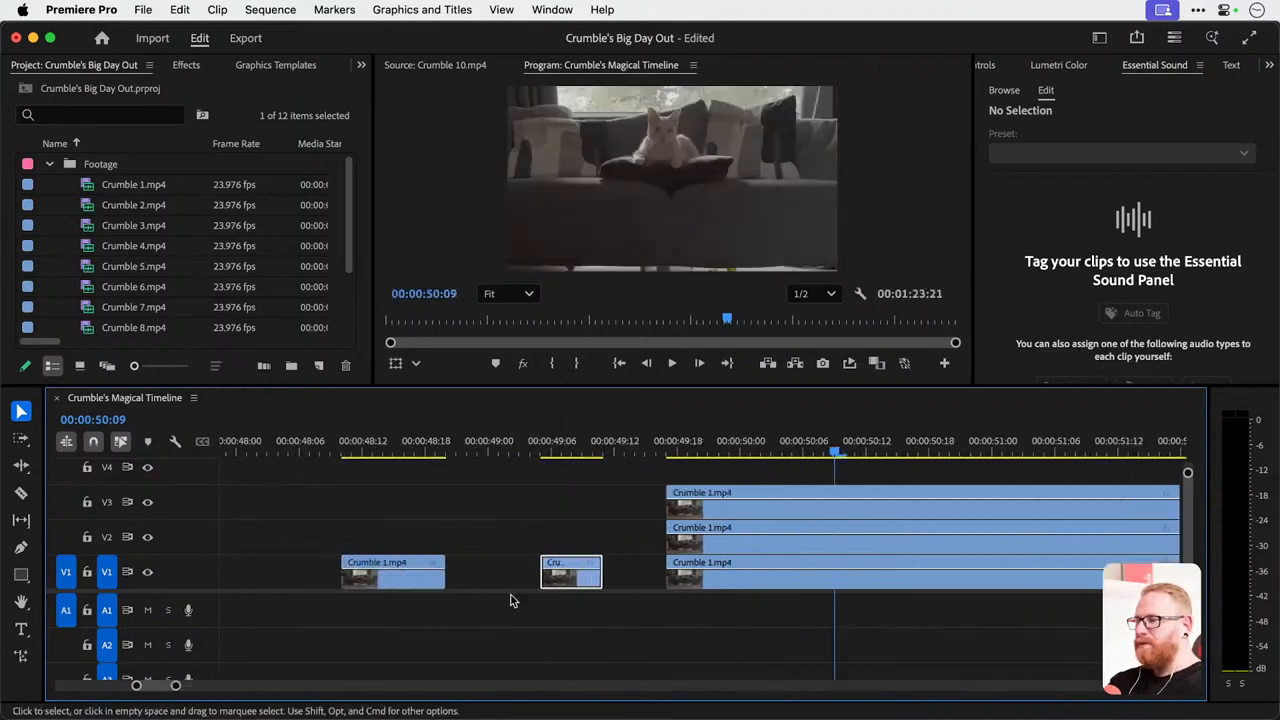
Ripple delete the two gaps between the V1 practice segments, and undo both deletions.
click(481, 580)
right_click(481, 581)
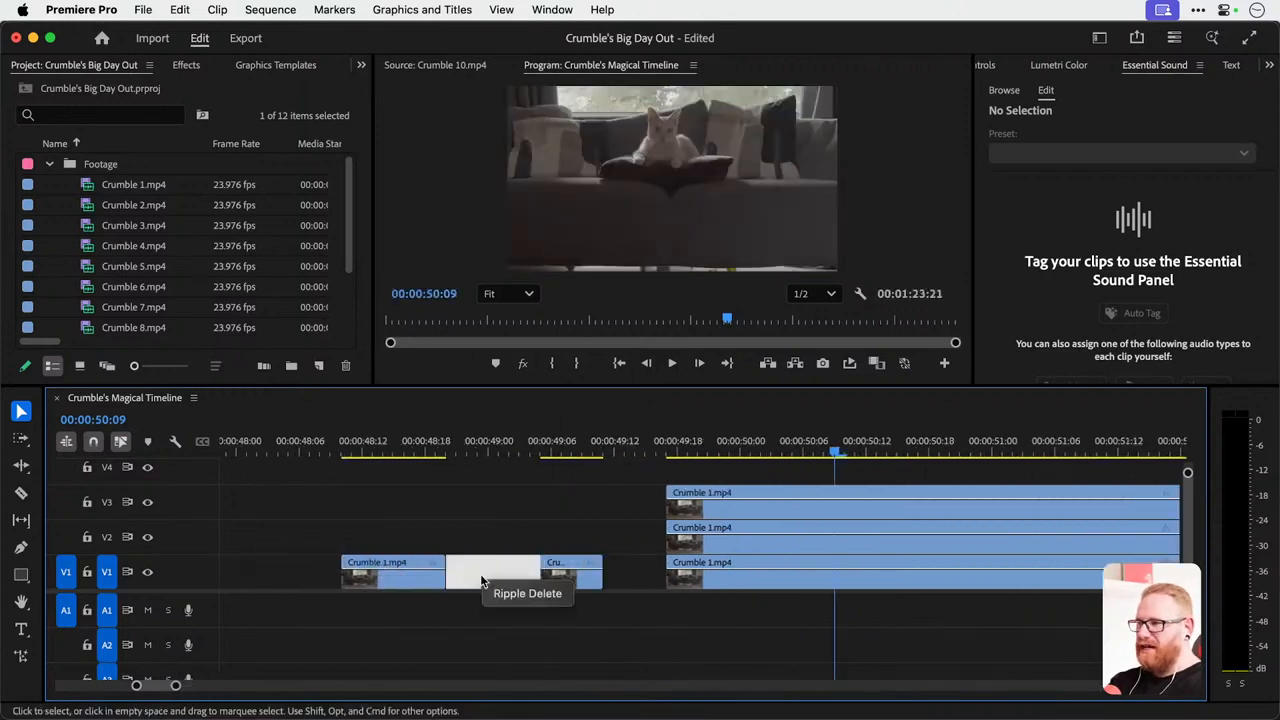
click(494, 594)
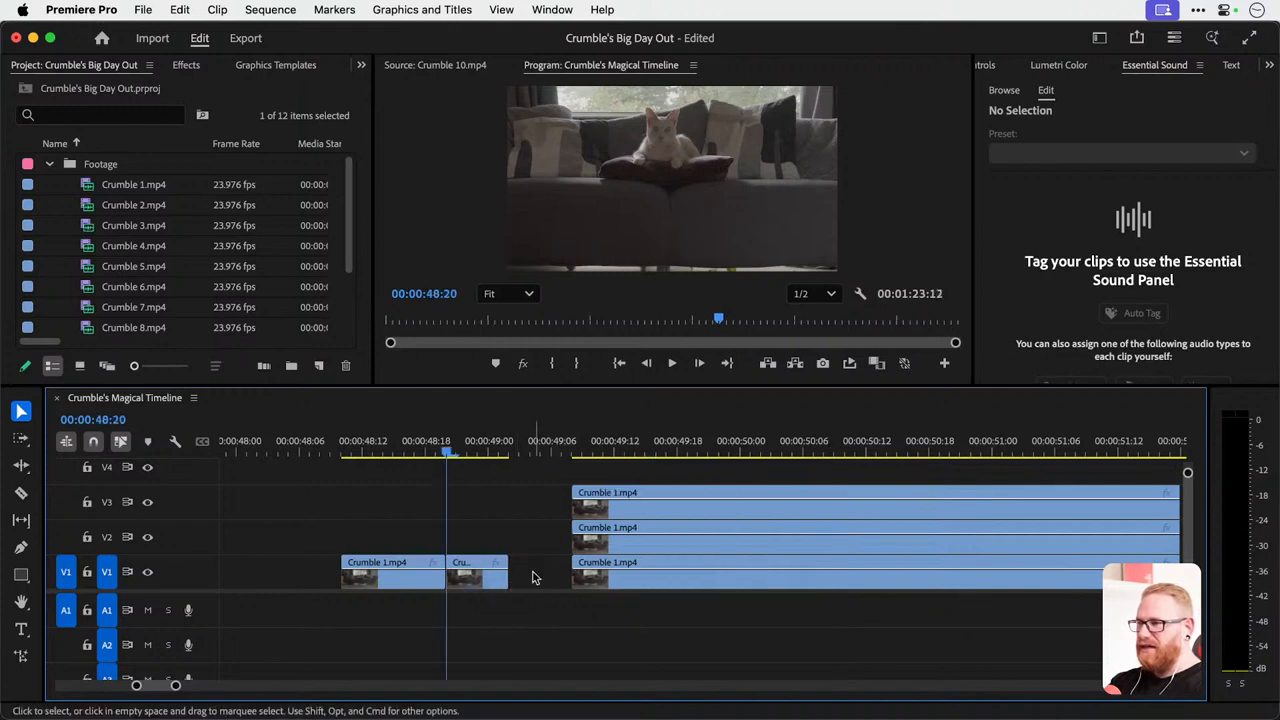
right_click(534, 578)
click(558, 589)
key(super+z)
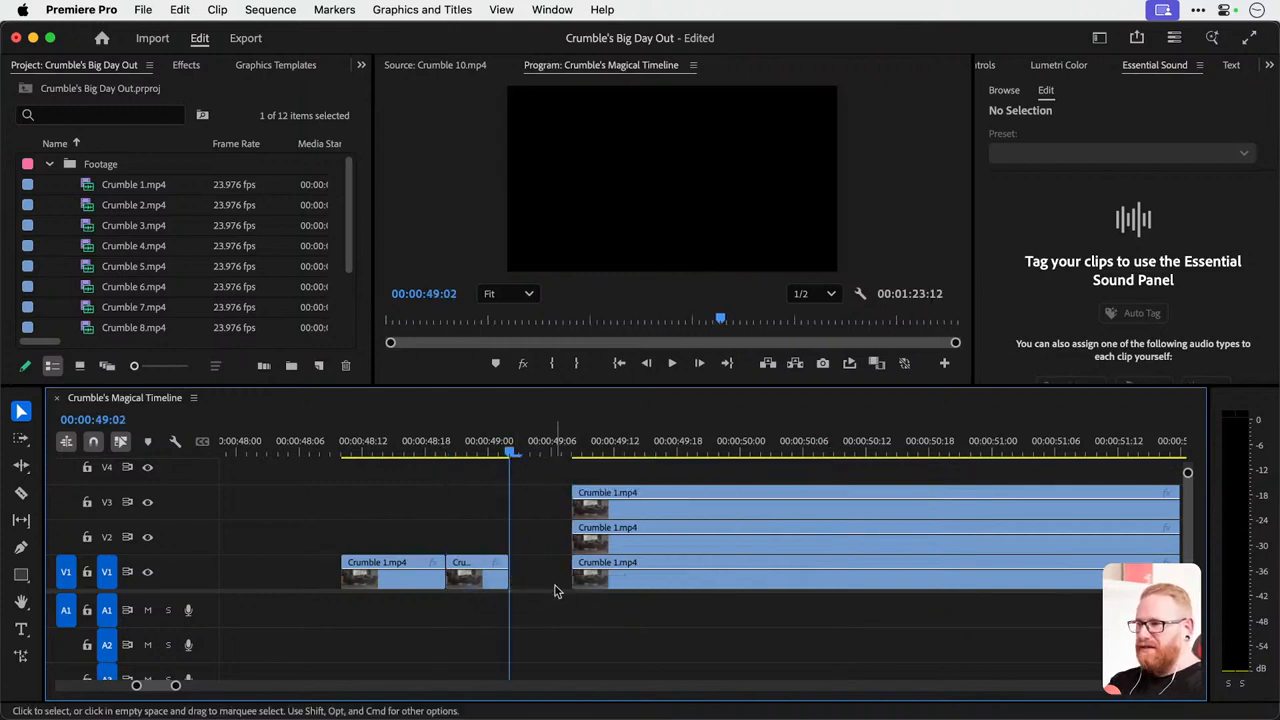
key(super+z)
Close both gaps between the V1 practice segments by deleting the selected empty space, and undo it.
click(474, 573)
key(Delete)
click(536, 573)
key(Delete)
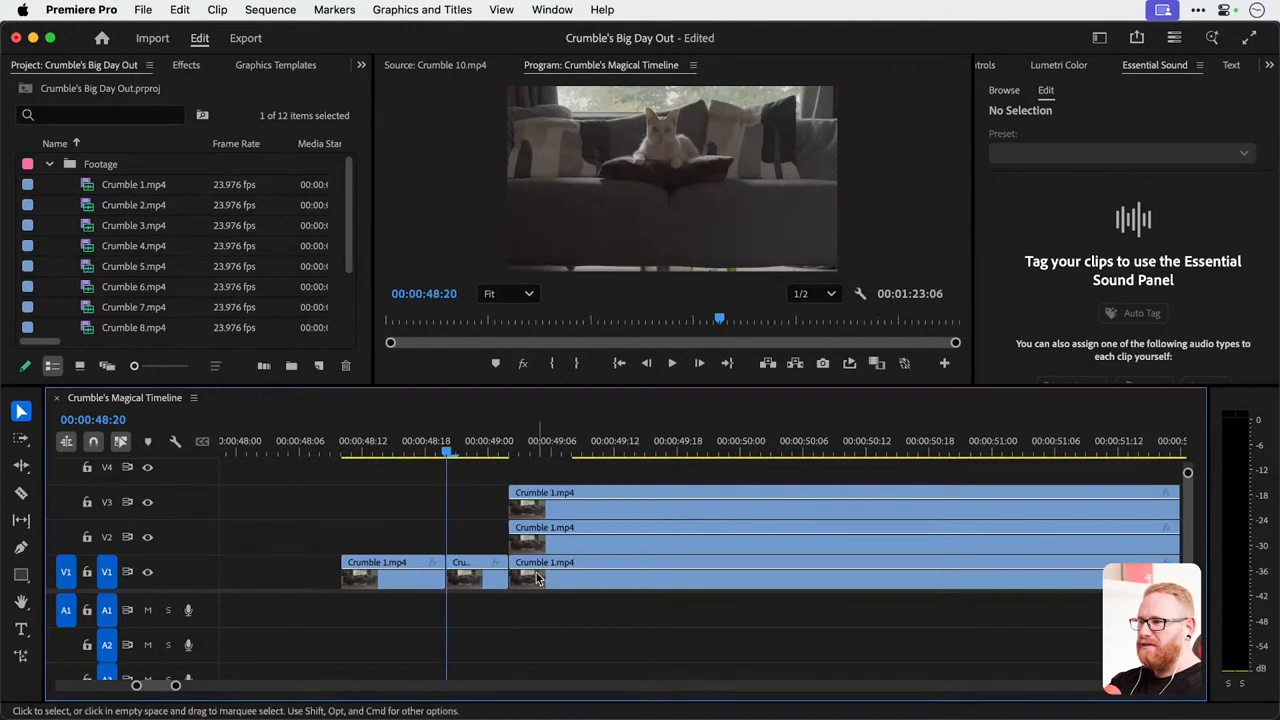
key(Down)
key(super+z)
key(super+z)
Delete the two empty gaps on V1 again so that the three practice segments sit end to end.
click(482, 582)
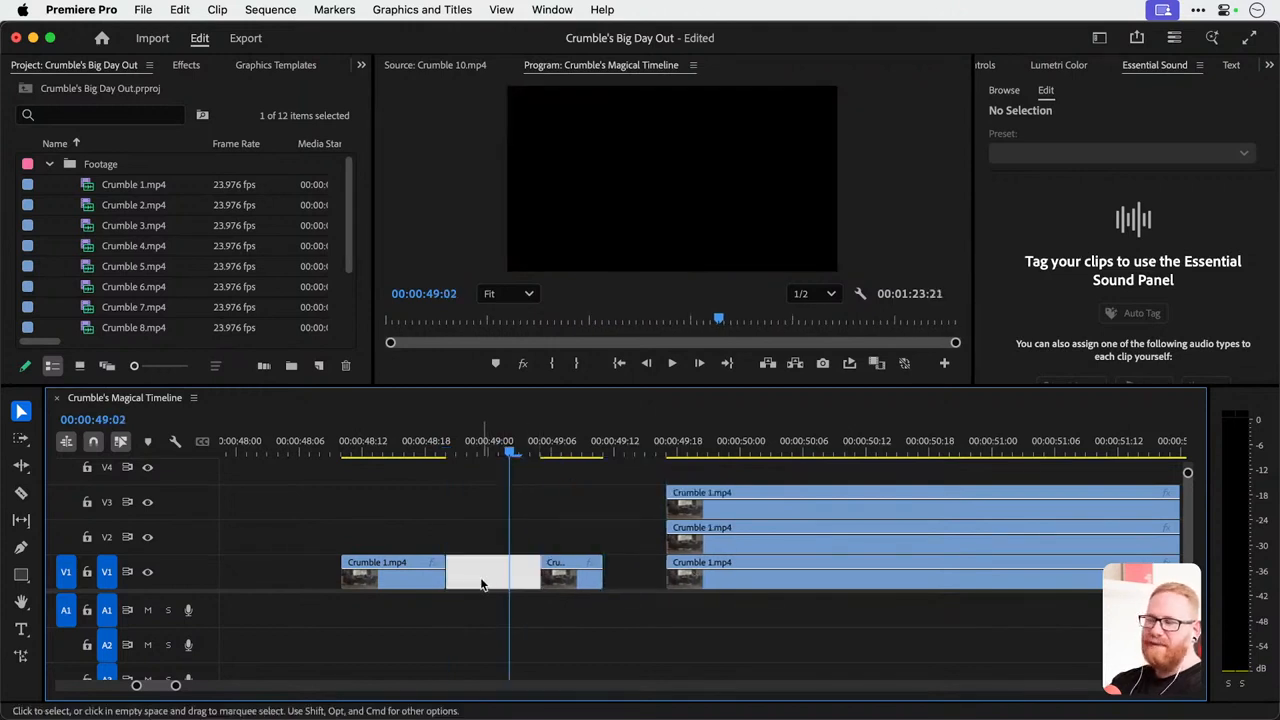
key(Delete)
click(535, 572)
key(Delete)
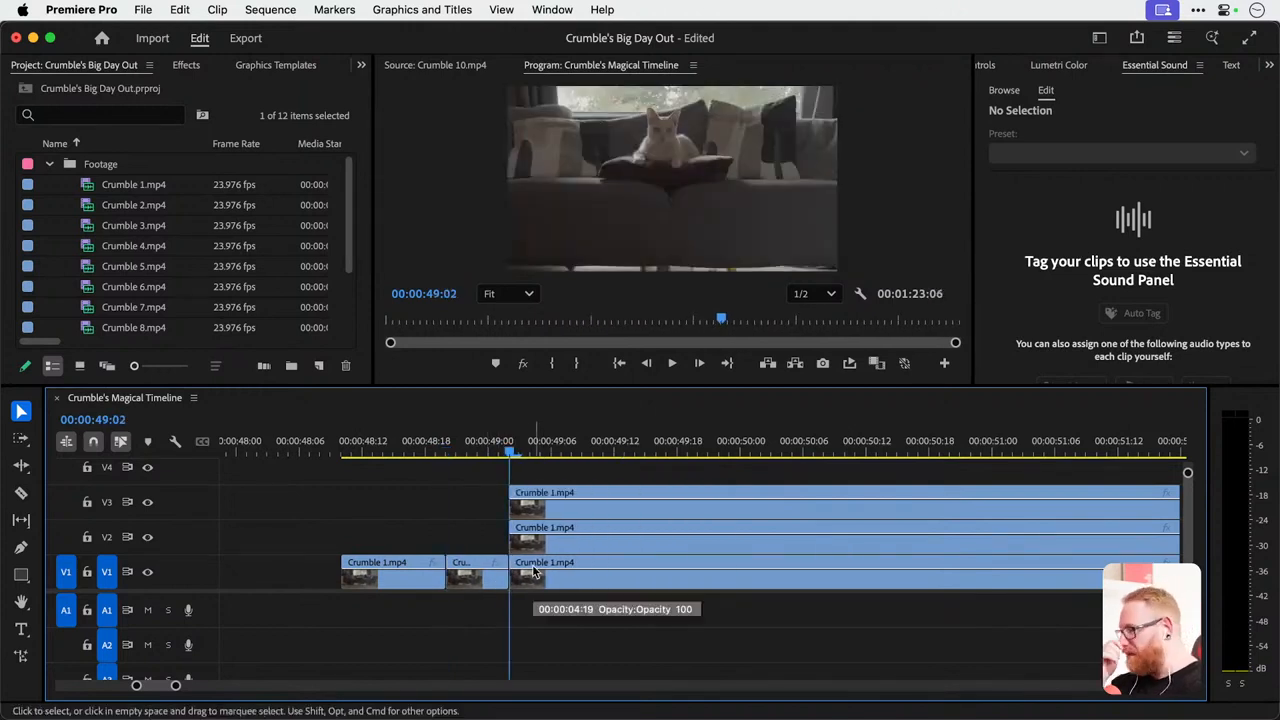
Close the empty space before the practice Crumble 1.mp4 segments and delete all of them from V1, V2 and V3.
key(Home)
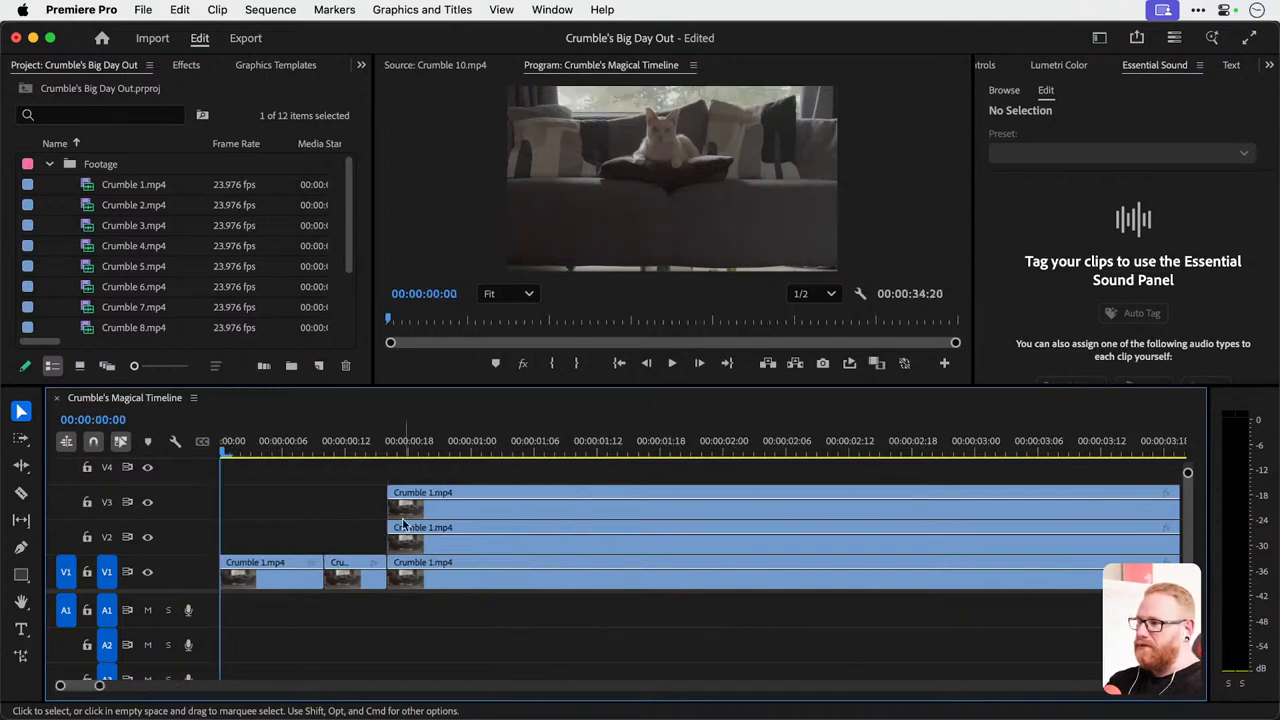
key(minus)
key(minus)
key(minus)
key(minus)
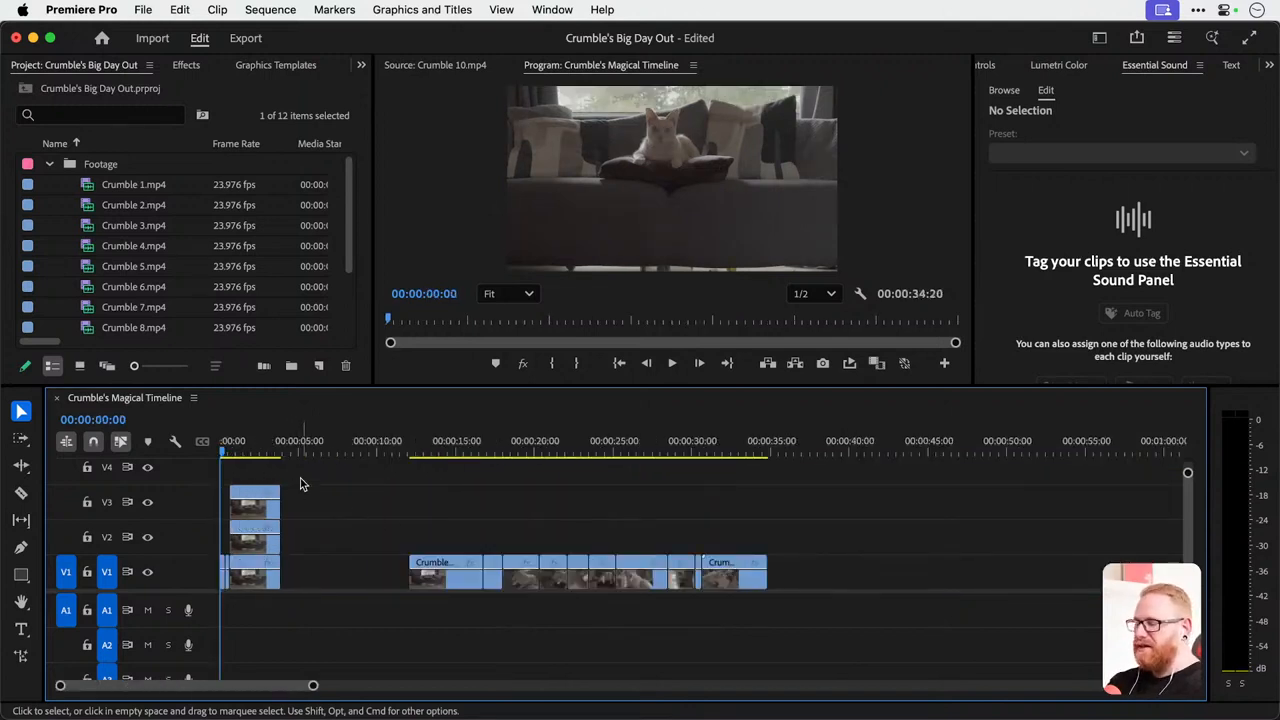
drag(315, 487, 210, 592)
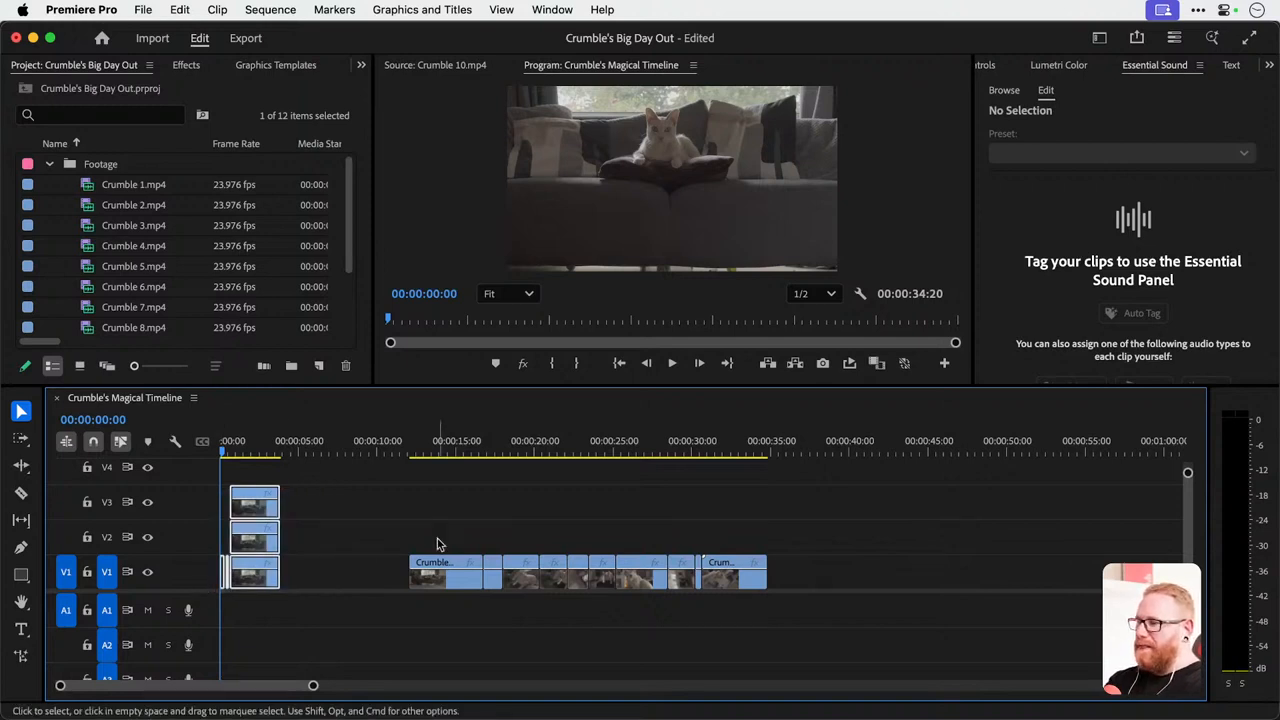
key(Delete)
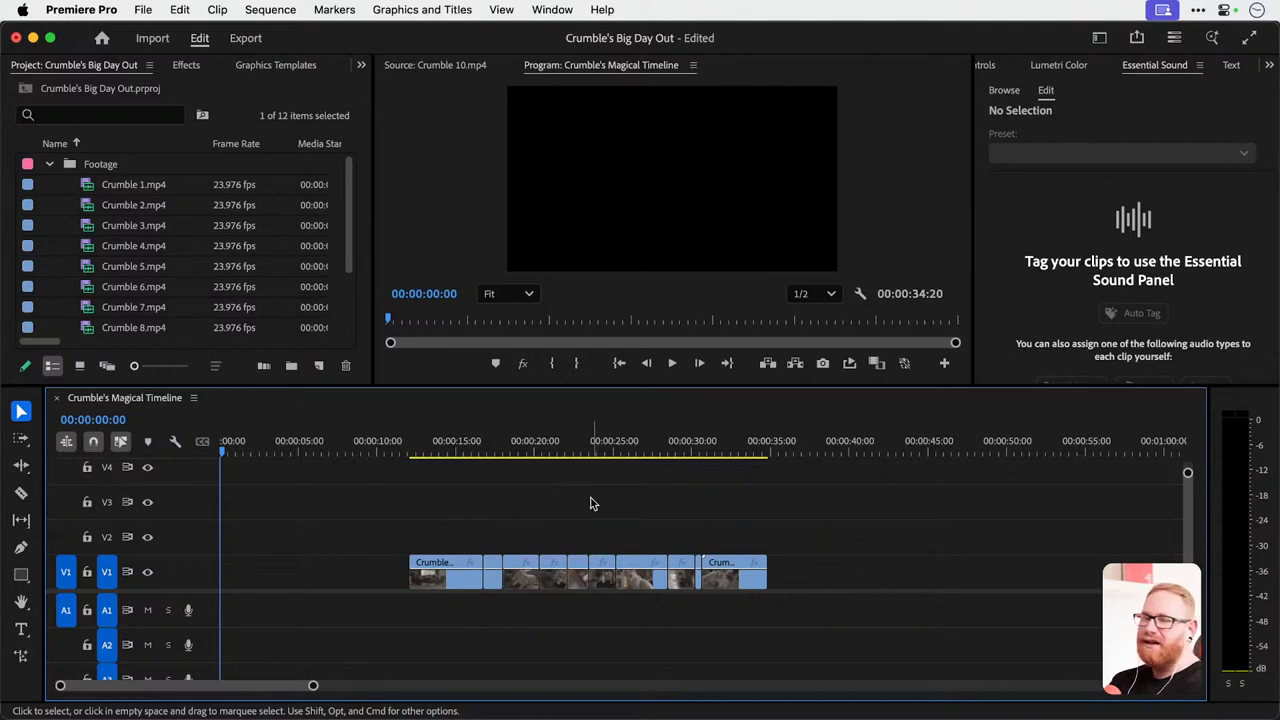
Place the playhead at 00:00:13:16 over Crumble 1.mp4 in the rough cut.
scroll(593, 504, up, 4)
scroll(593, 504, down, 2)
scroll(593, 504, left, 2)
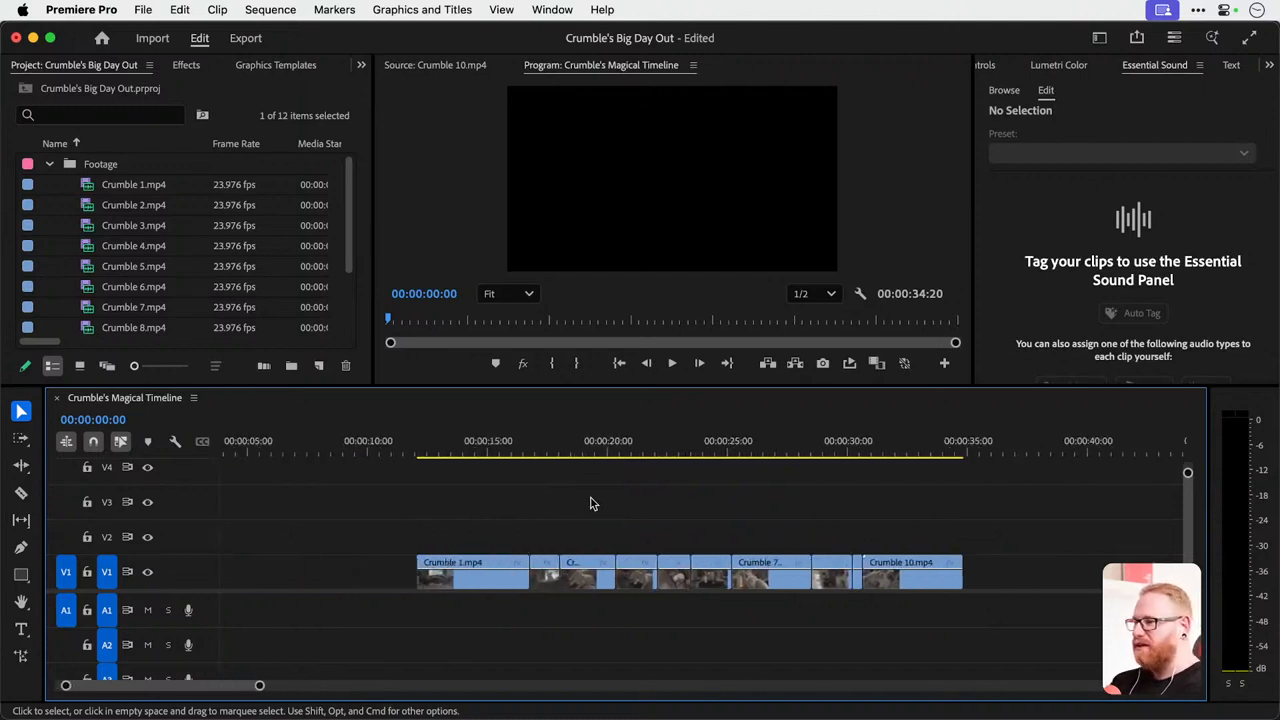
click(472, 446)
mouse_move(476, 446)
mouse_down()
mouse_move(917, 448)
mouse_move(440, 460)
mouse_move(455, 457)
mouse_up()
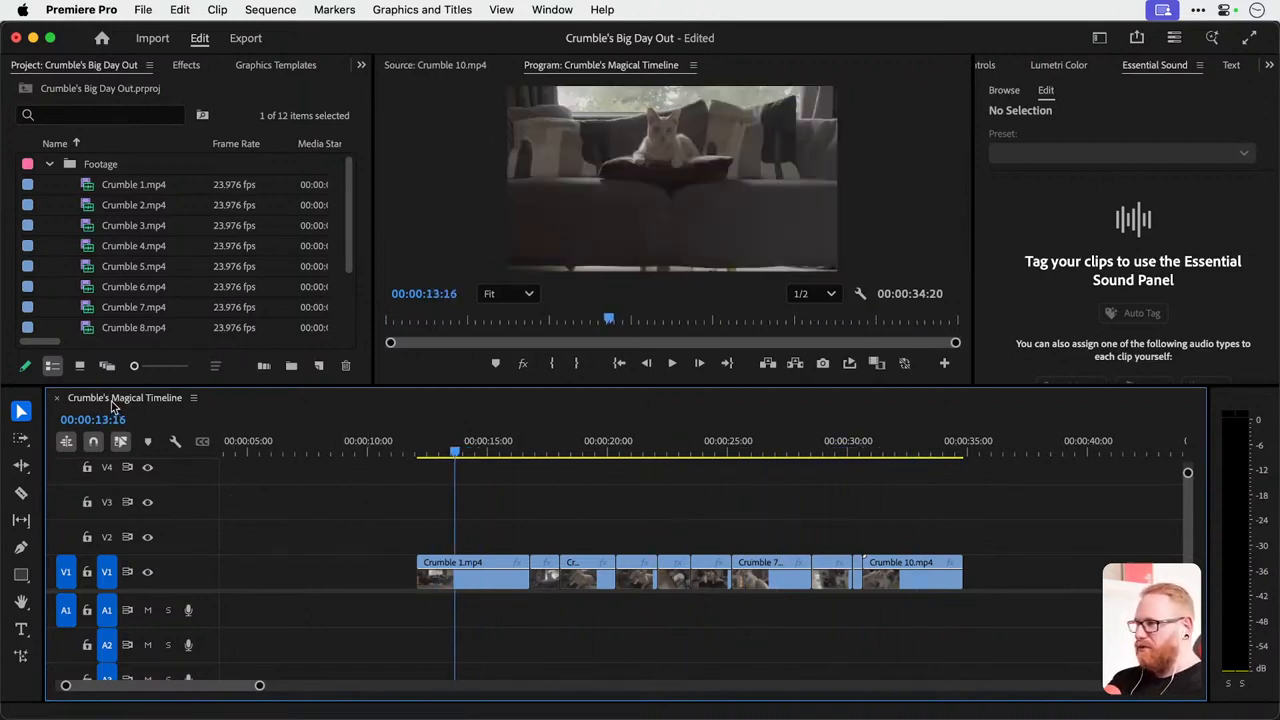
Review the general frame rate, frame size, audio and preview options in the Sequence Settings, and accept them.
click(270, 9)
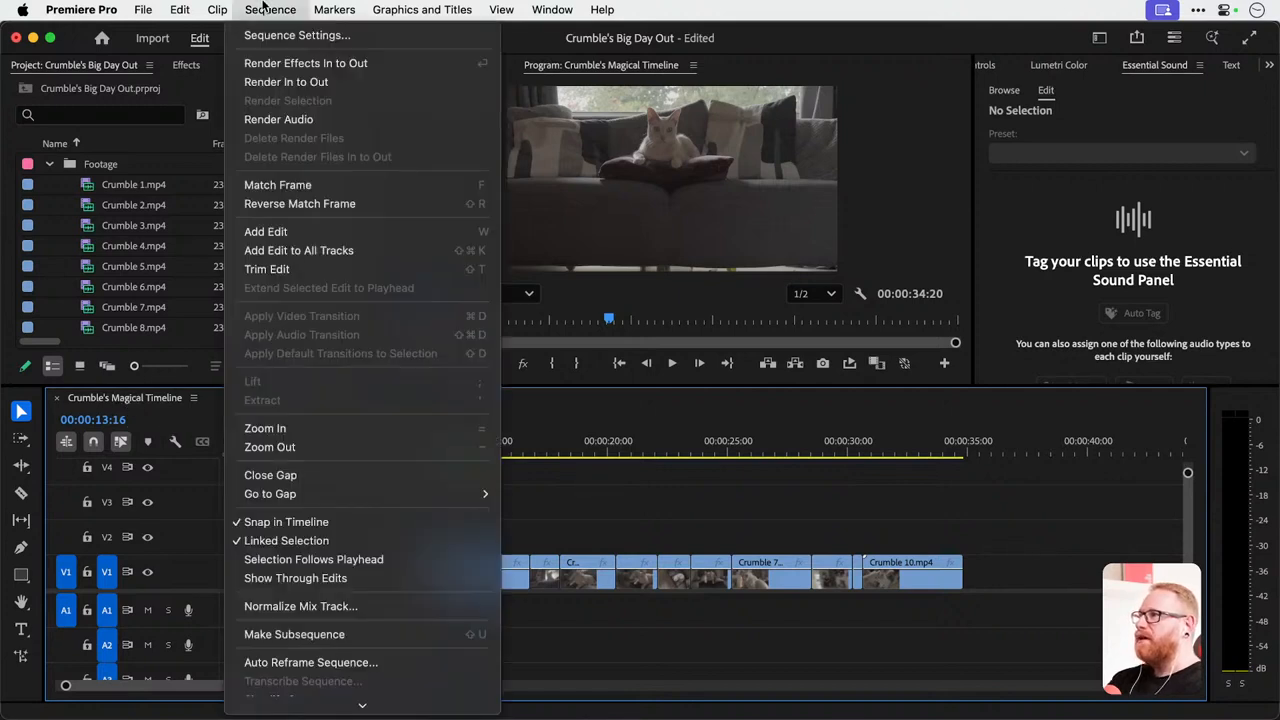
click(360, 37)
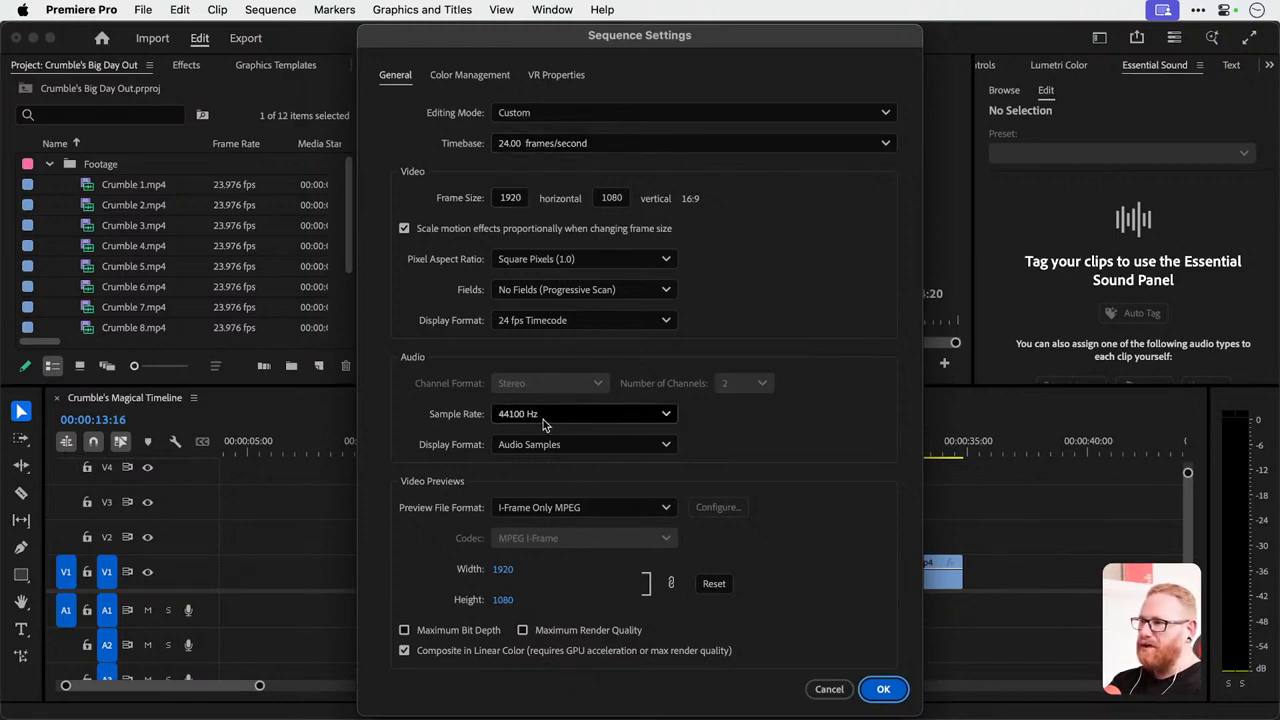
click(884, 690)
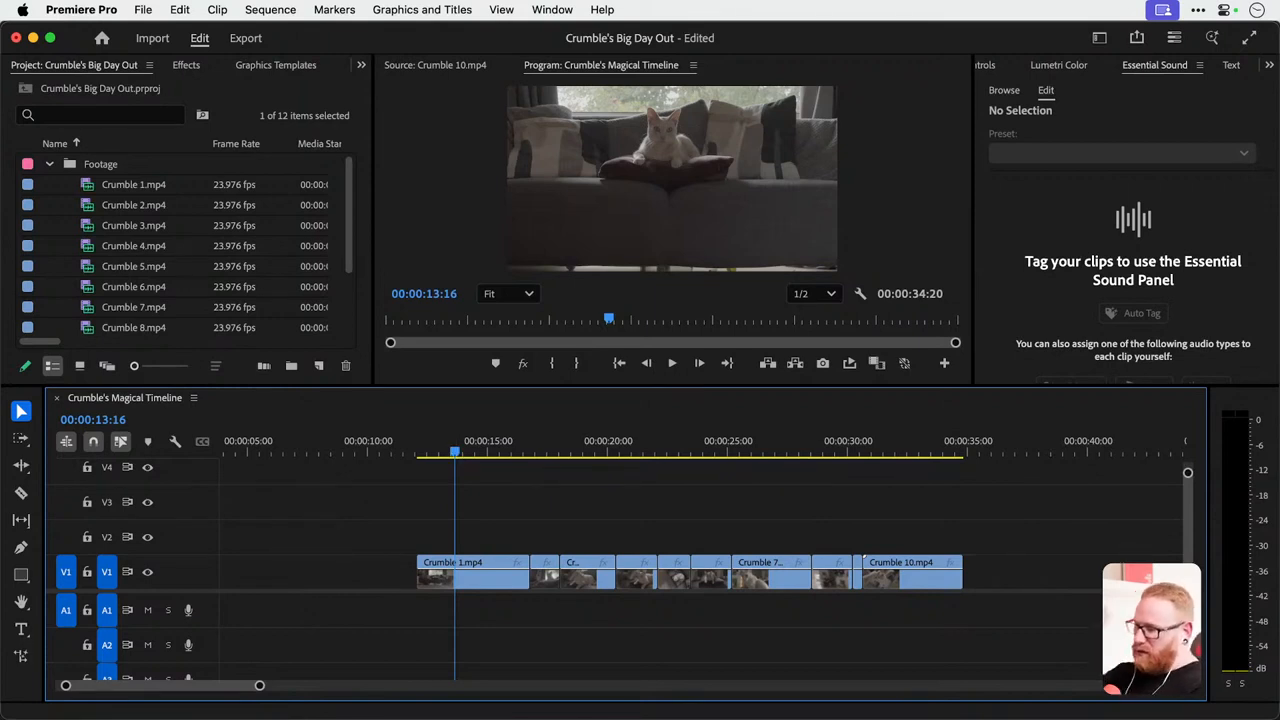
key(super+s)
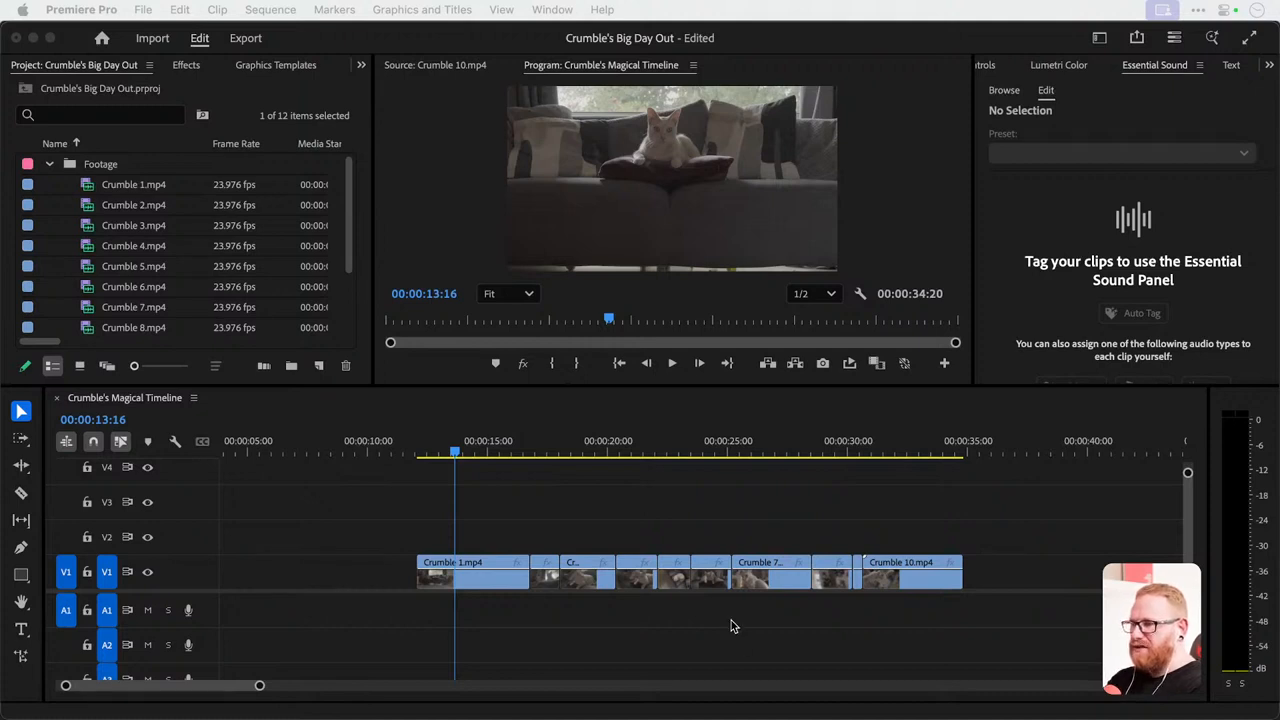
Switch between the Razor and Selection tools, move Crumble 1.mp4 onto V2 at about 00:00:19:00, and undo the move.
key(c)
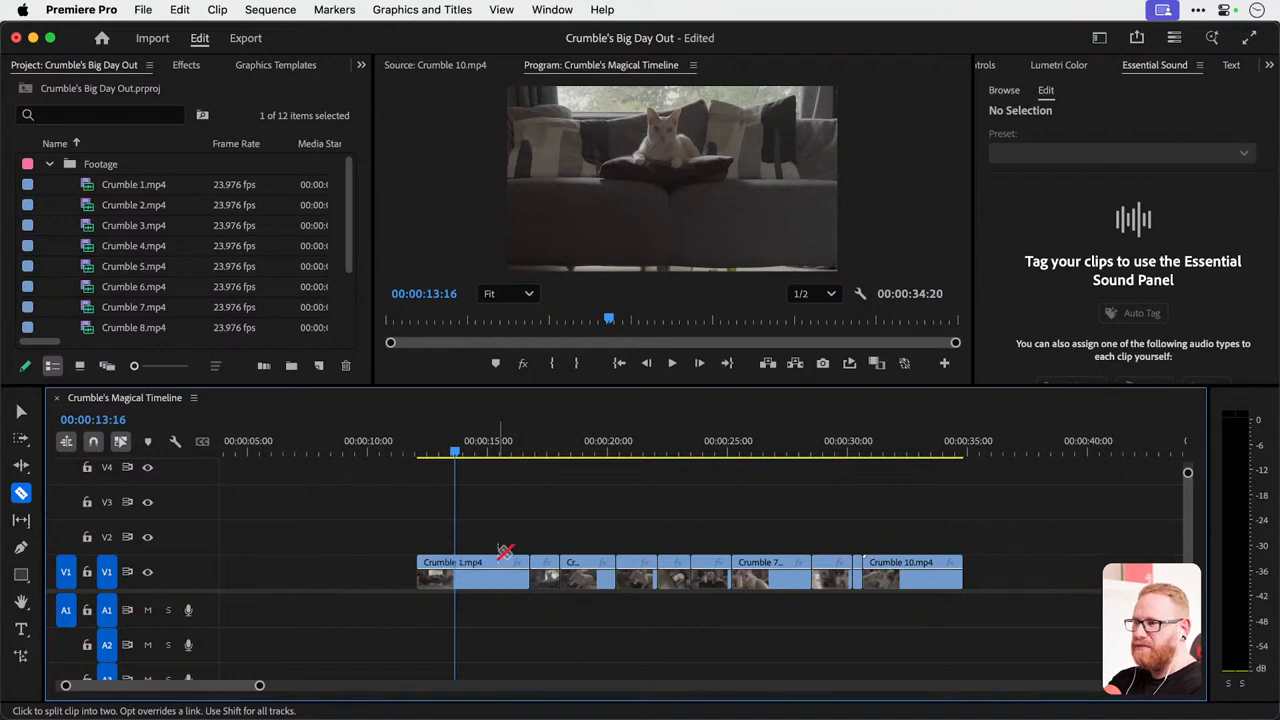
key(v)
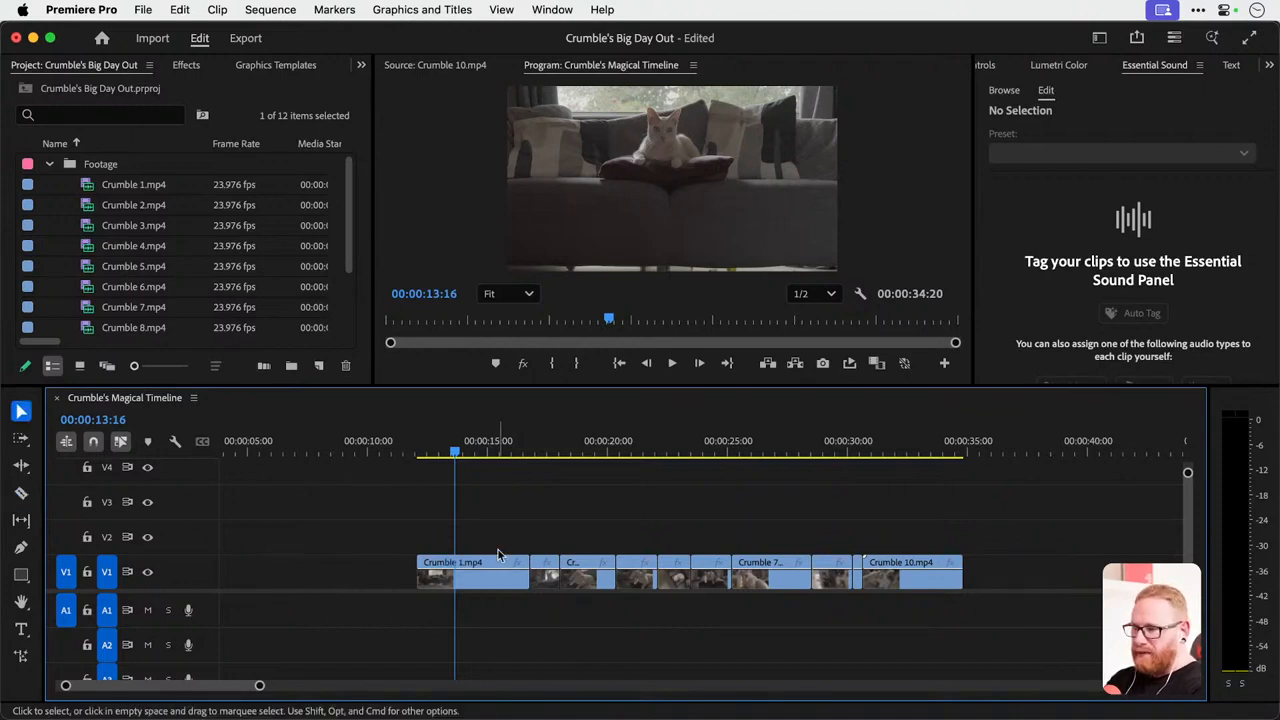
drag(498, 555, 650, 541)
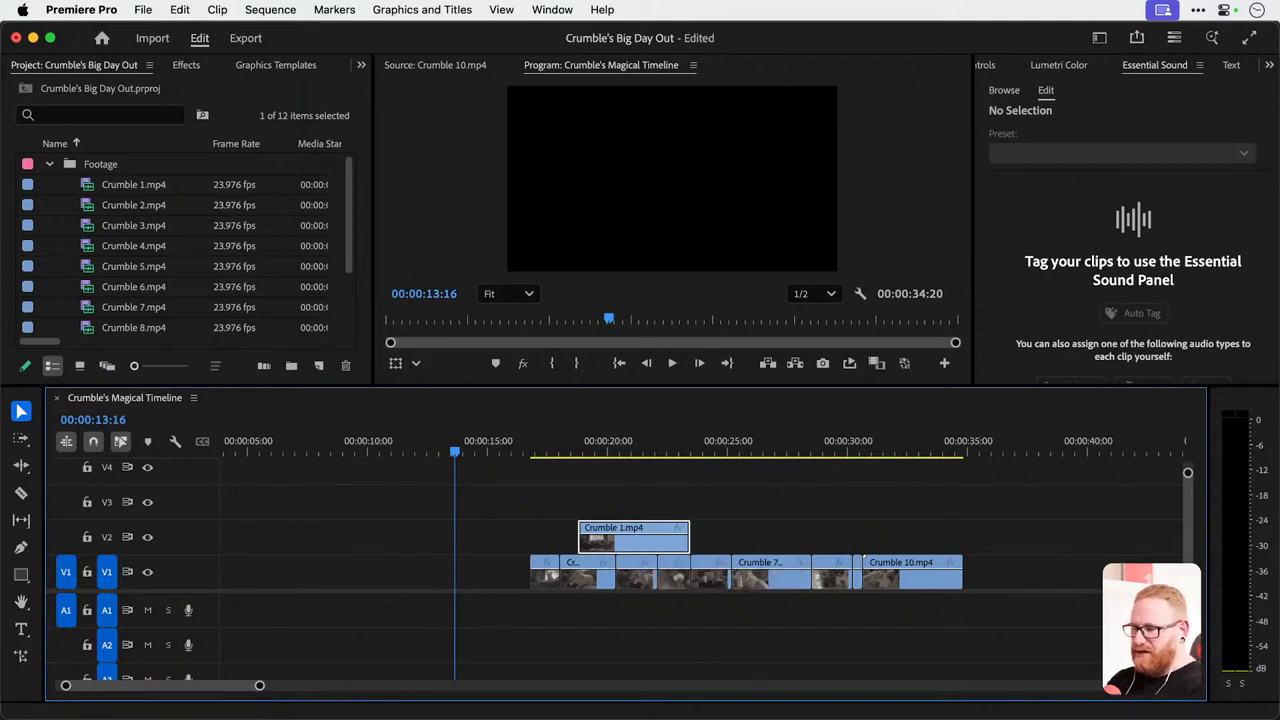
key(super+z)
key(super+z)
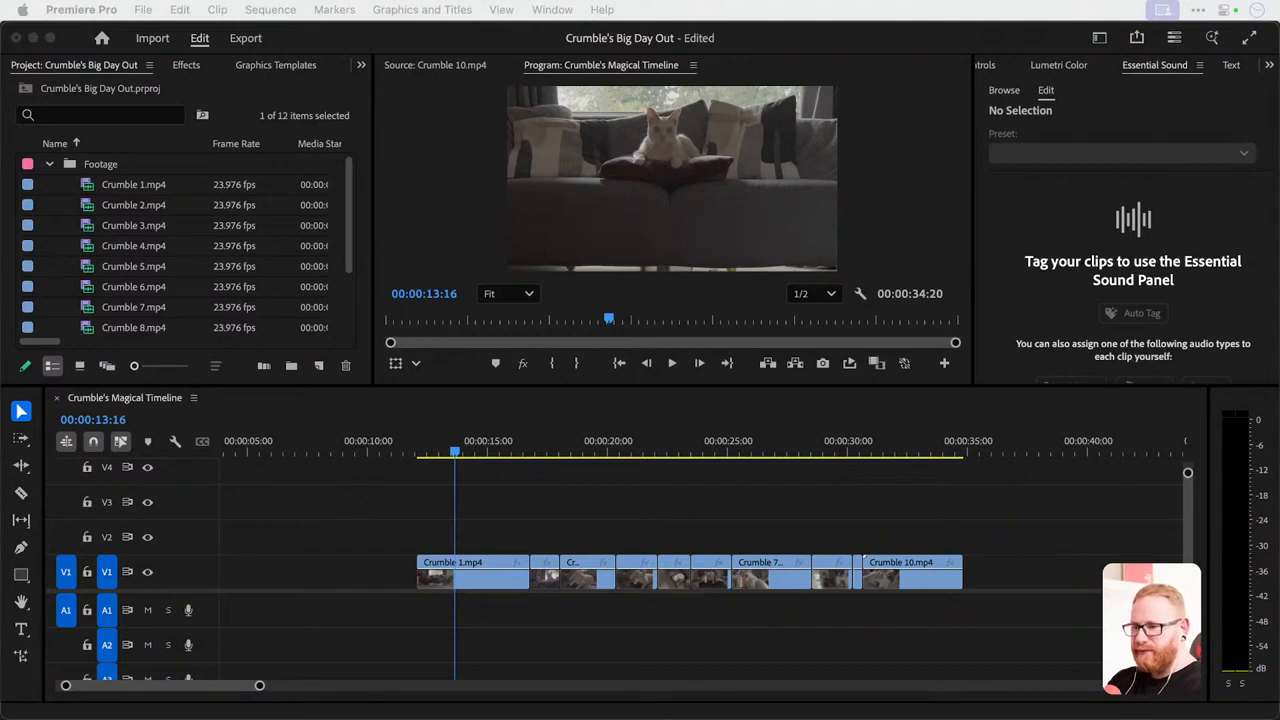
click(399, 497)
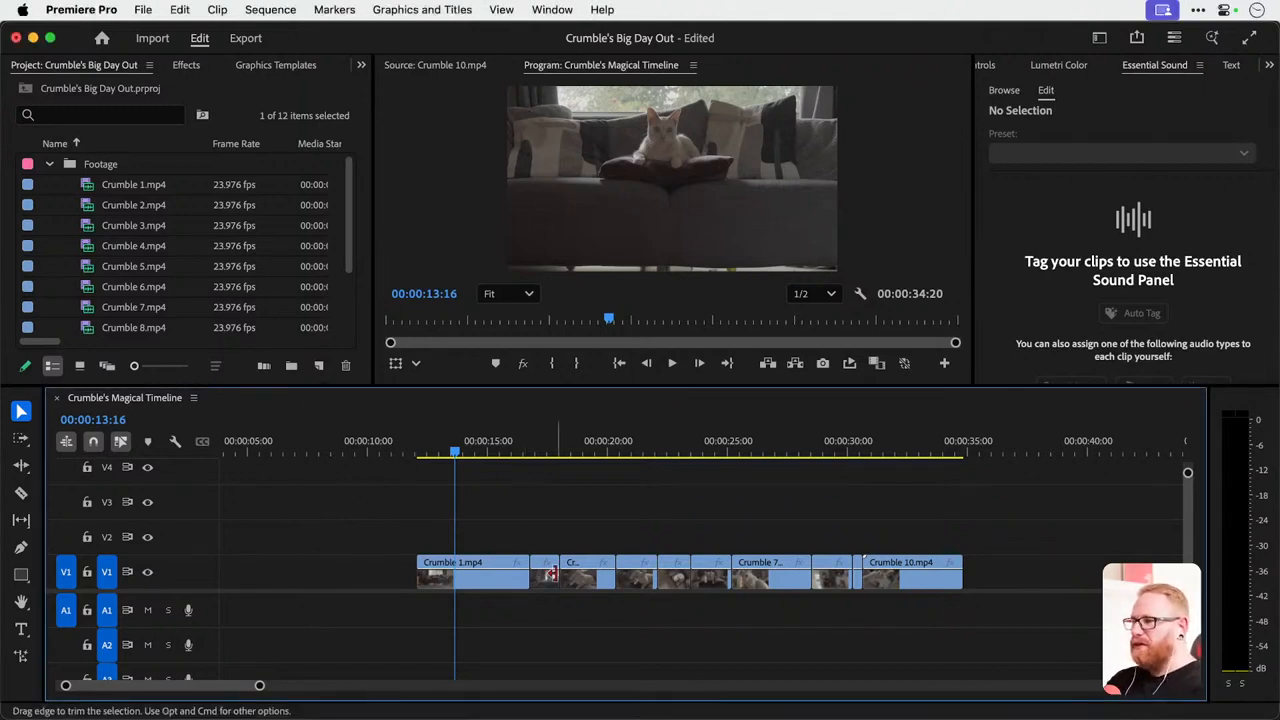
Select every clip from Crumble 2.mp4 onward with the Track Select Forward tool and shift them forward about four seconds.
scroll(521, 535, up, 4)
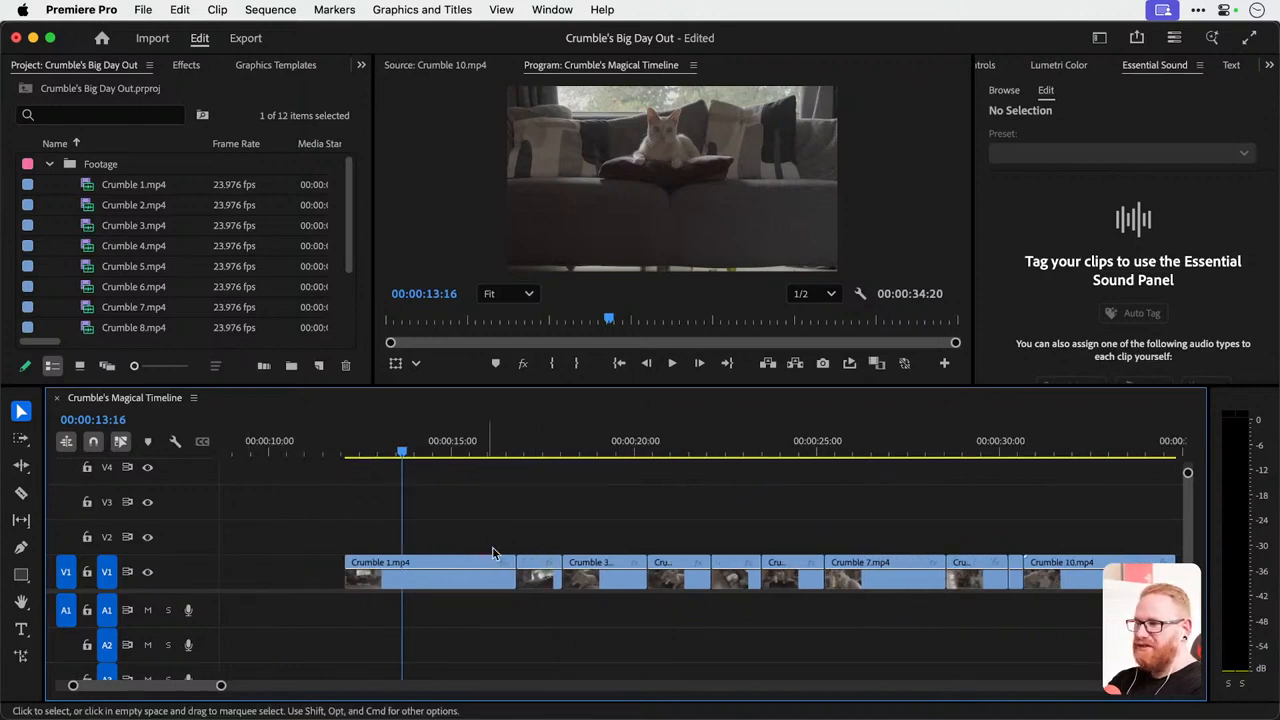
scroll(525, 578, up, 3)
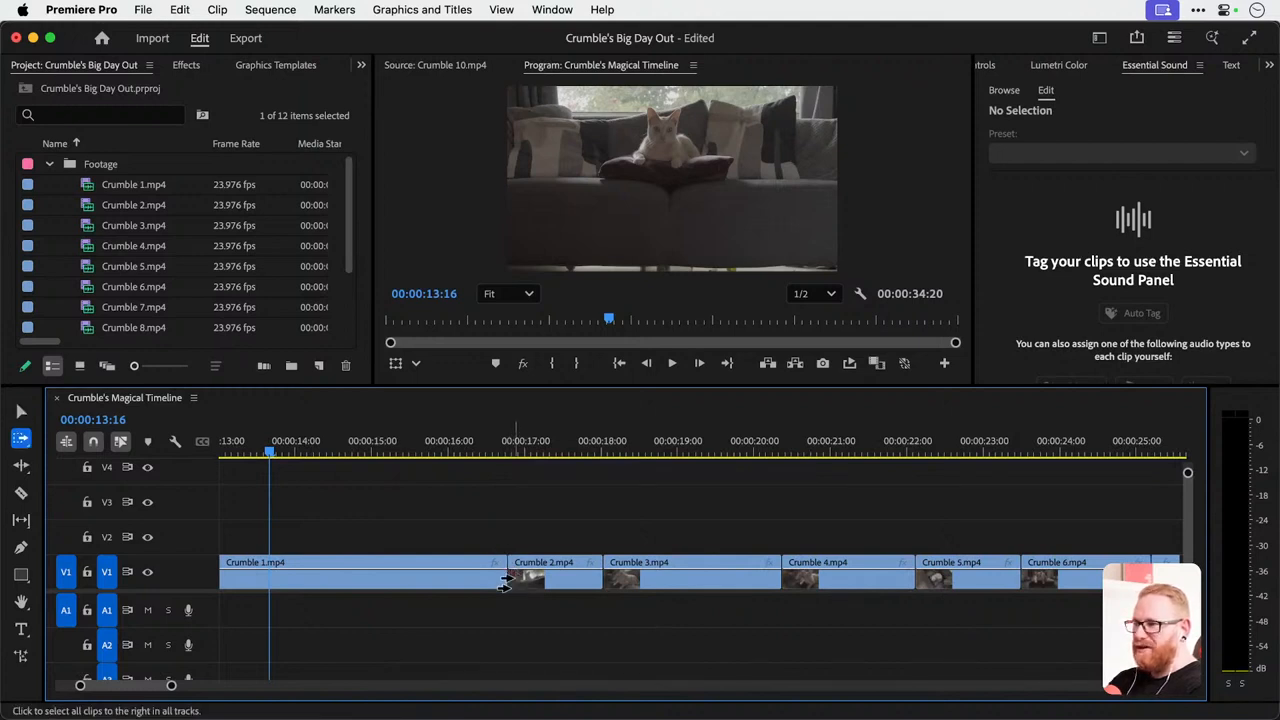
key(a)
click(506, 580)
drag(506, 580, 801, 578)
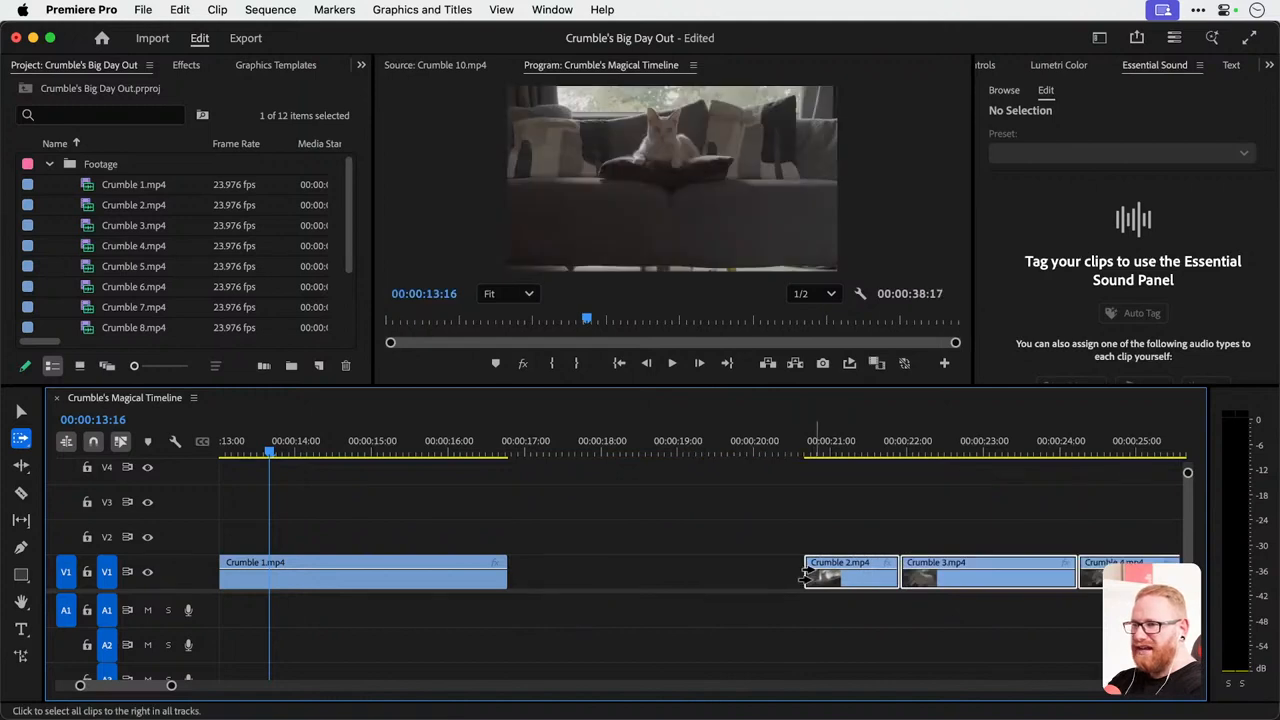
Move Crumble 3.mp4 ahead of Crumble 2.mp4 in the opened space and delete the gaps around them.
key(v)
drag(985, 580, 710, 592)
click(588, 581)
key(Delete)
click(827, 565)
key(Delete)
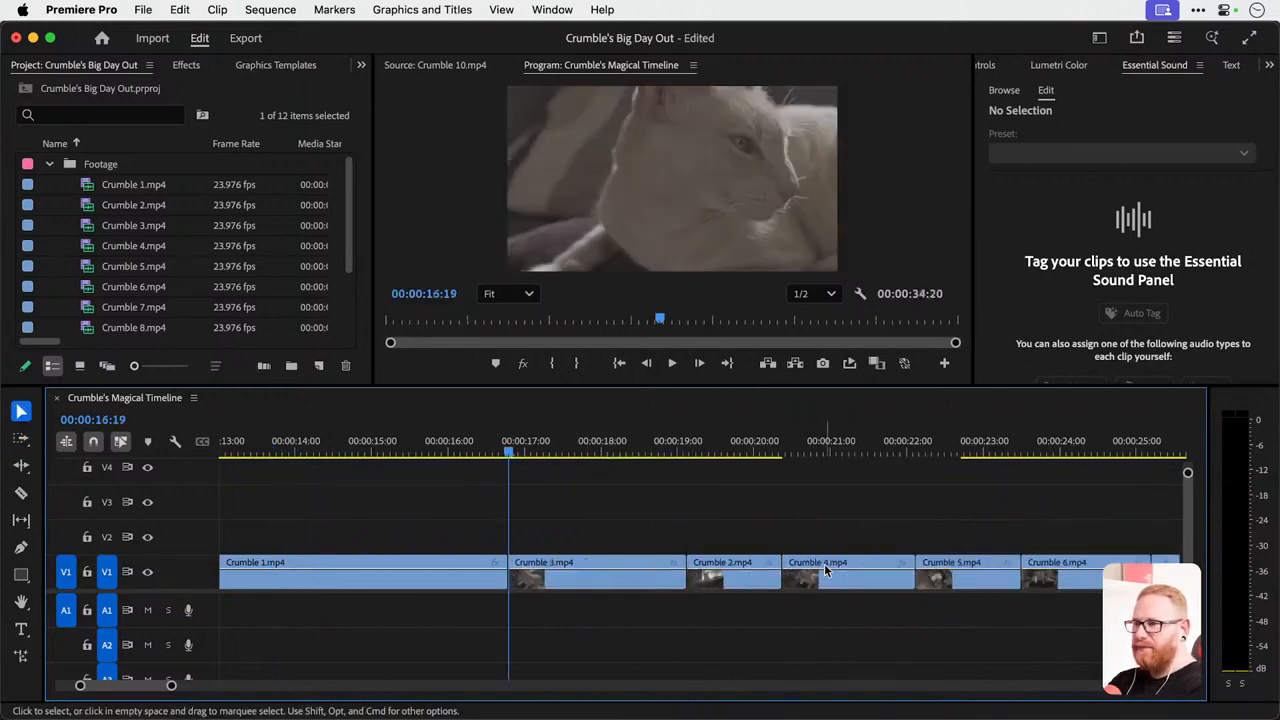
Undo the gap deletions, the reordering of Crumble 3.mp4 and the clip shift to restore the original rough cut.
key(minus)
key(minus)
key(super+z)
key(super+z)
key(super+z)
key(super+z)
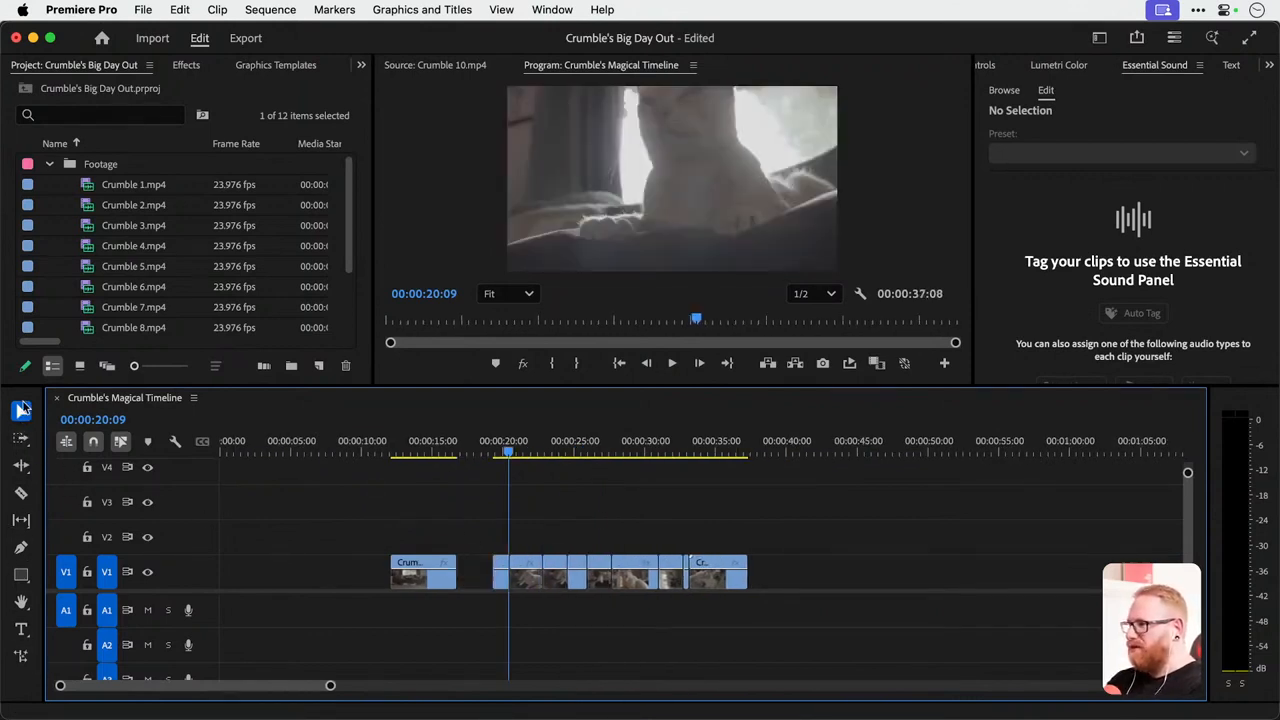
key(super+shift+z)
scroll(397, 541, up, 3)
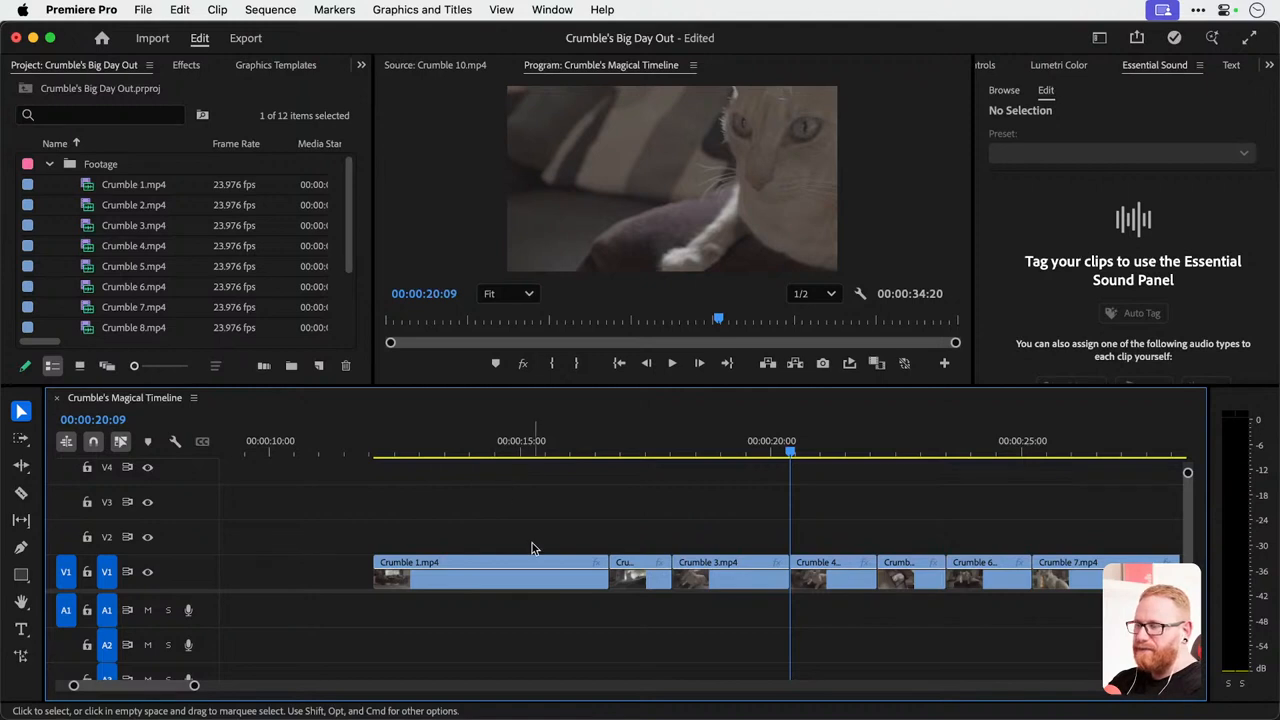
Shorten Crumble 1.mp4 on V1 to about one second with the Rate Stretch tool and play the sped-up clip.
scroll(429, 565, up, 3)
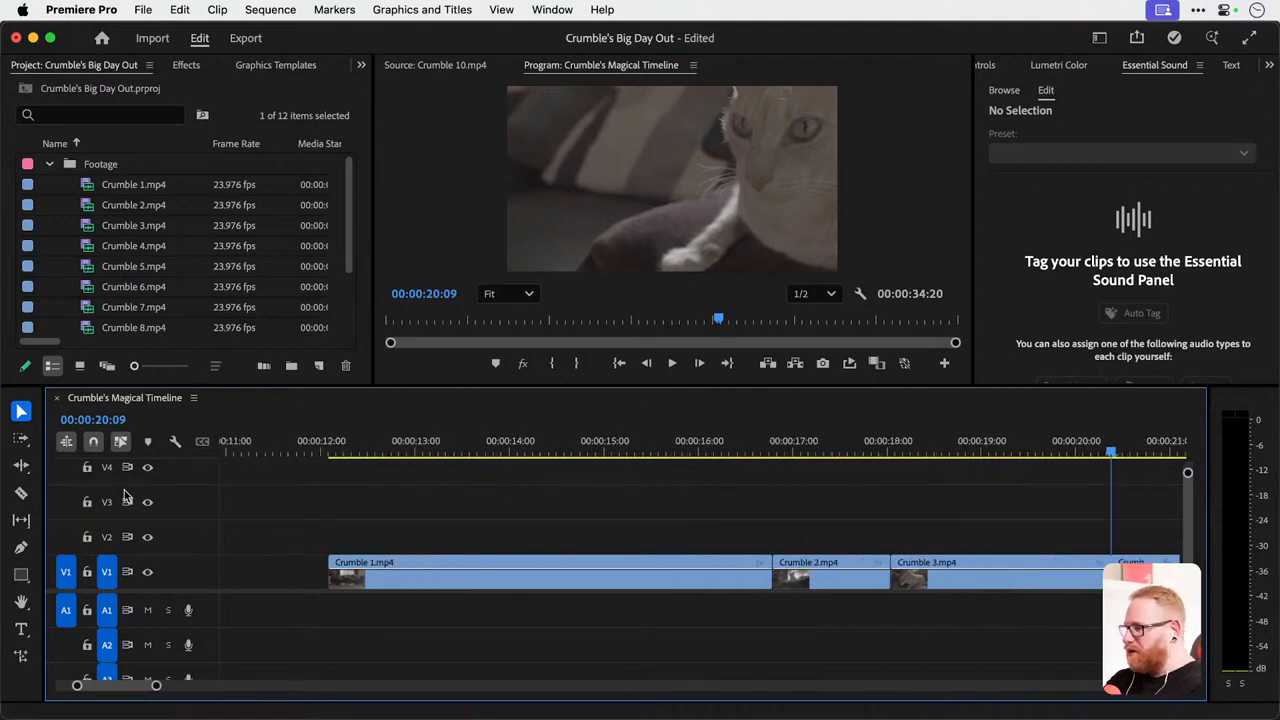
key(b)
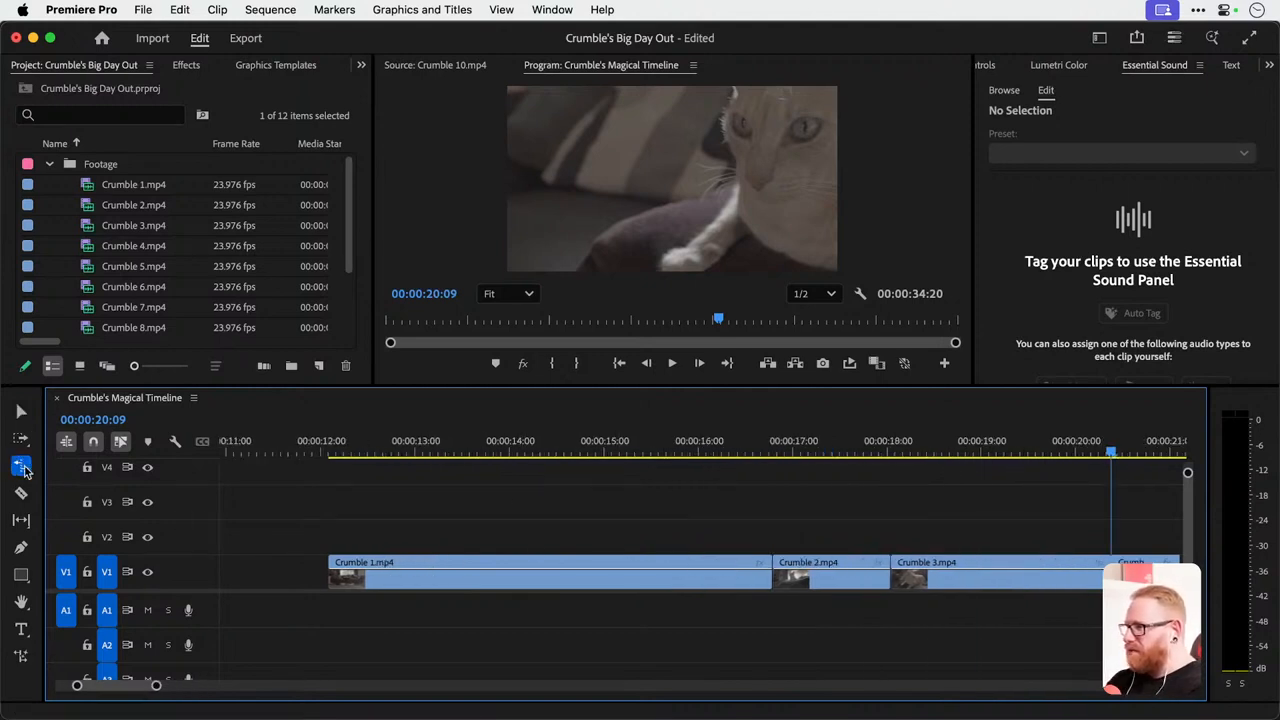
key(v)
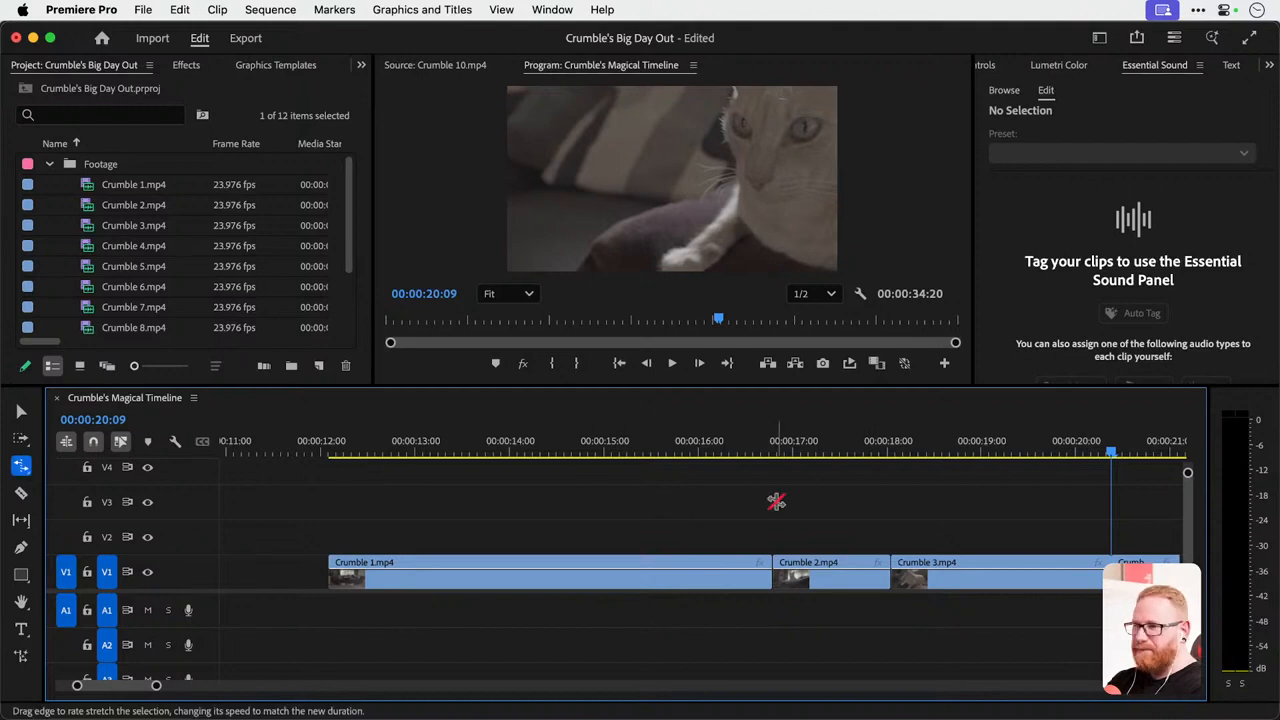
drag(335, 445, 690, 445)
key(r)
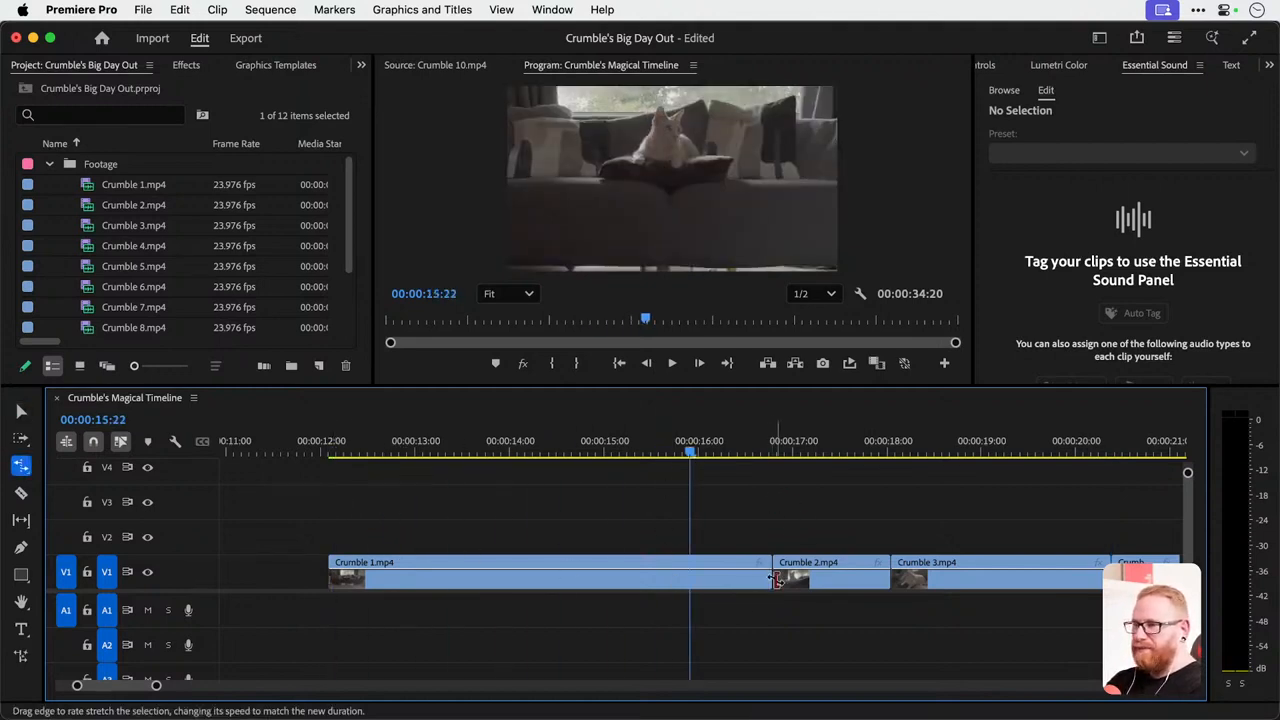
drag(770, 574, 412, 574)
key(v)
click(328, 445)
key(space)
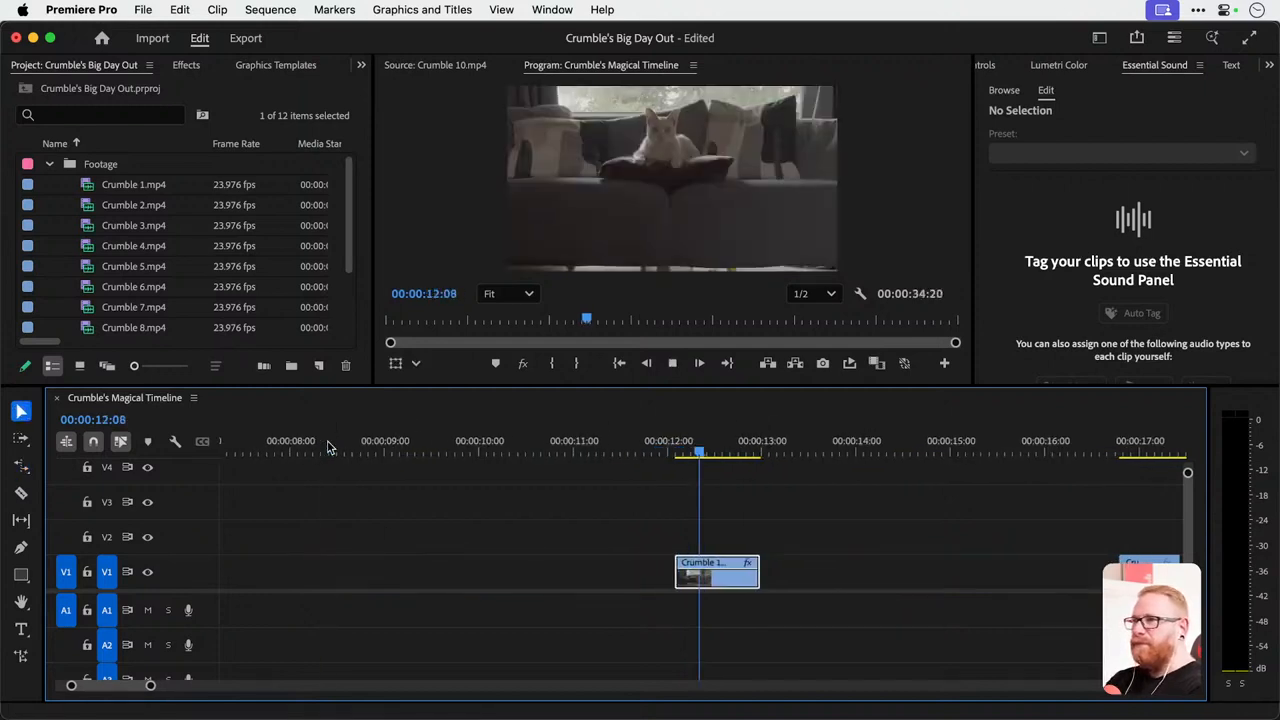
key(space)
Rate-stretch the end of Crumble 1.mp4 back out to the start of Crumble 2.mp4.
key(r)
drag(683, 580, 1046, 572)
key(v)
Try a 200% speed for Crumble 1.mp4 in its Speed/Duration settings, then apply 25% instead.
right_click(684, 586)
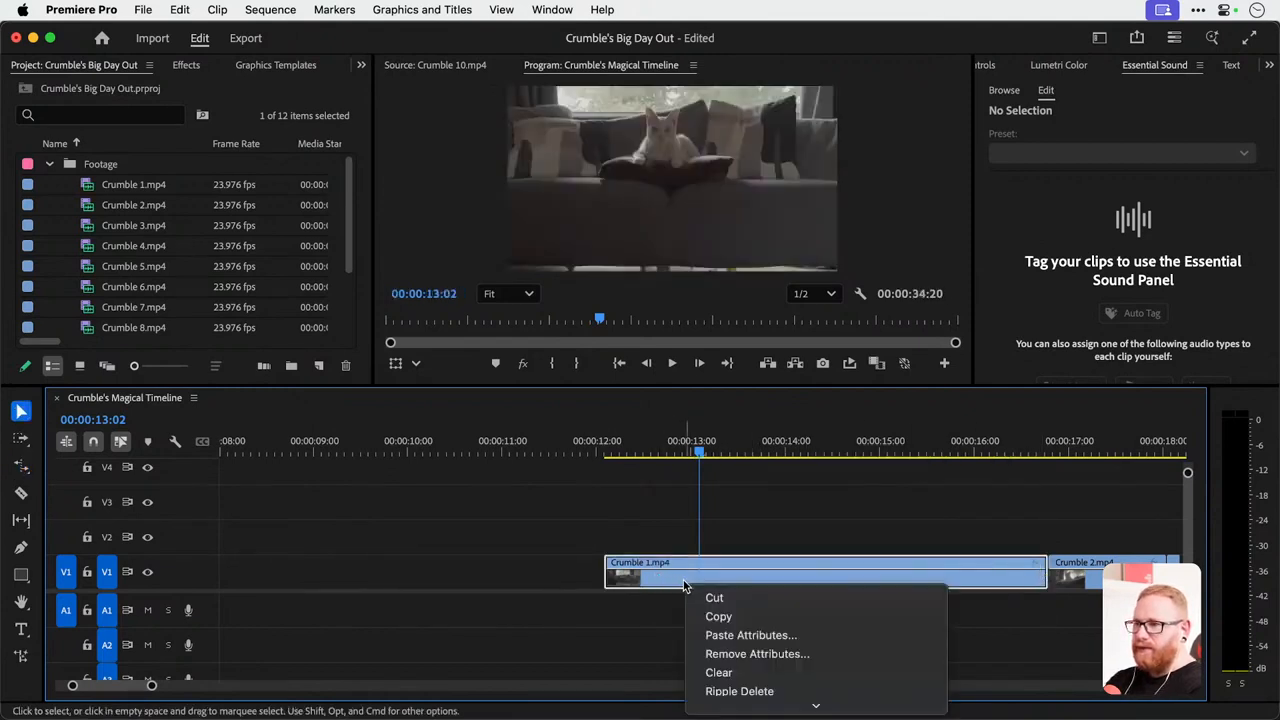
scroll(700, 580, down, 5)
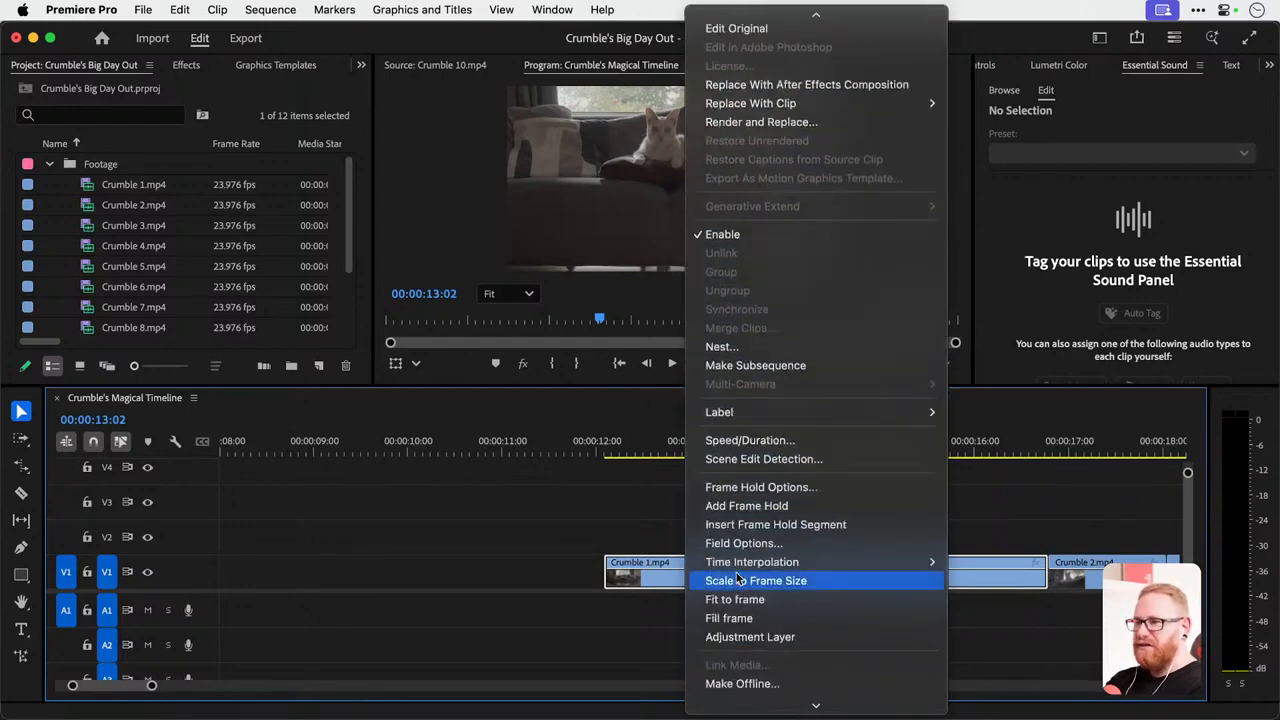
click(739, 441)
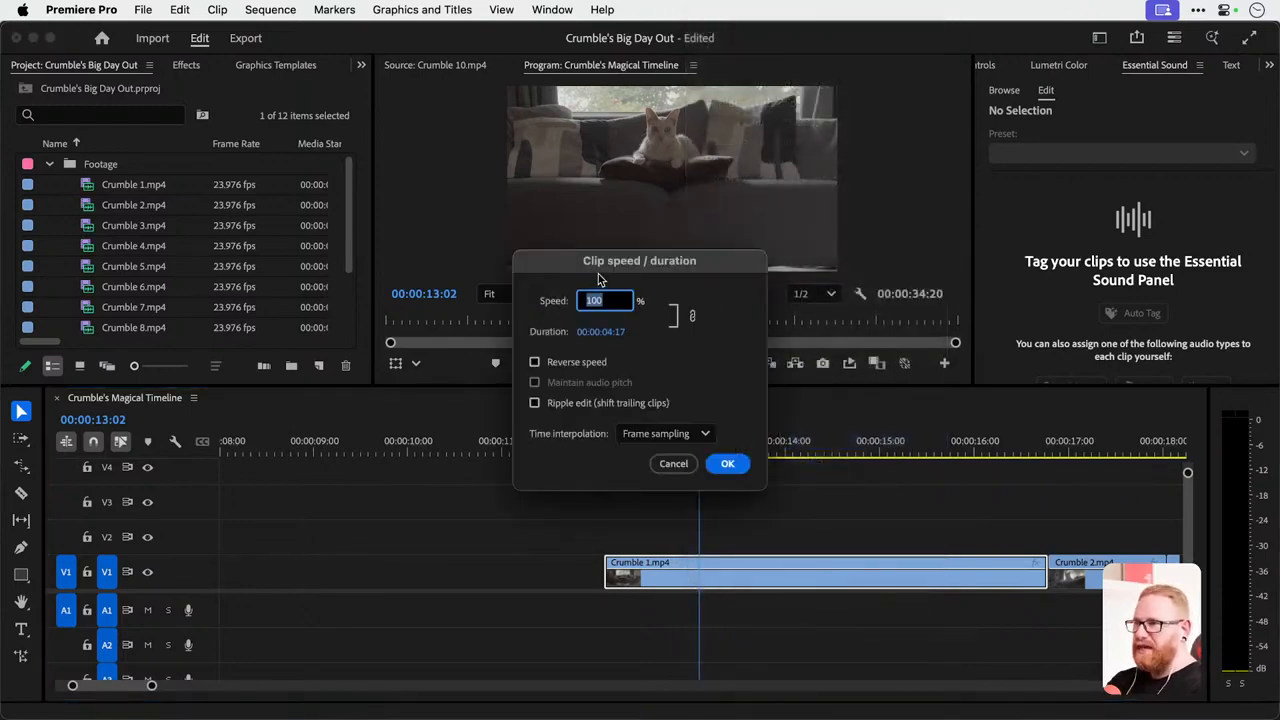
text(200)
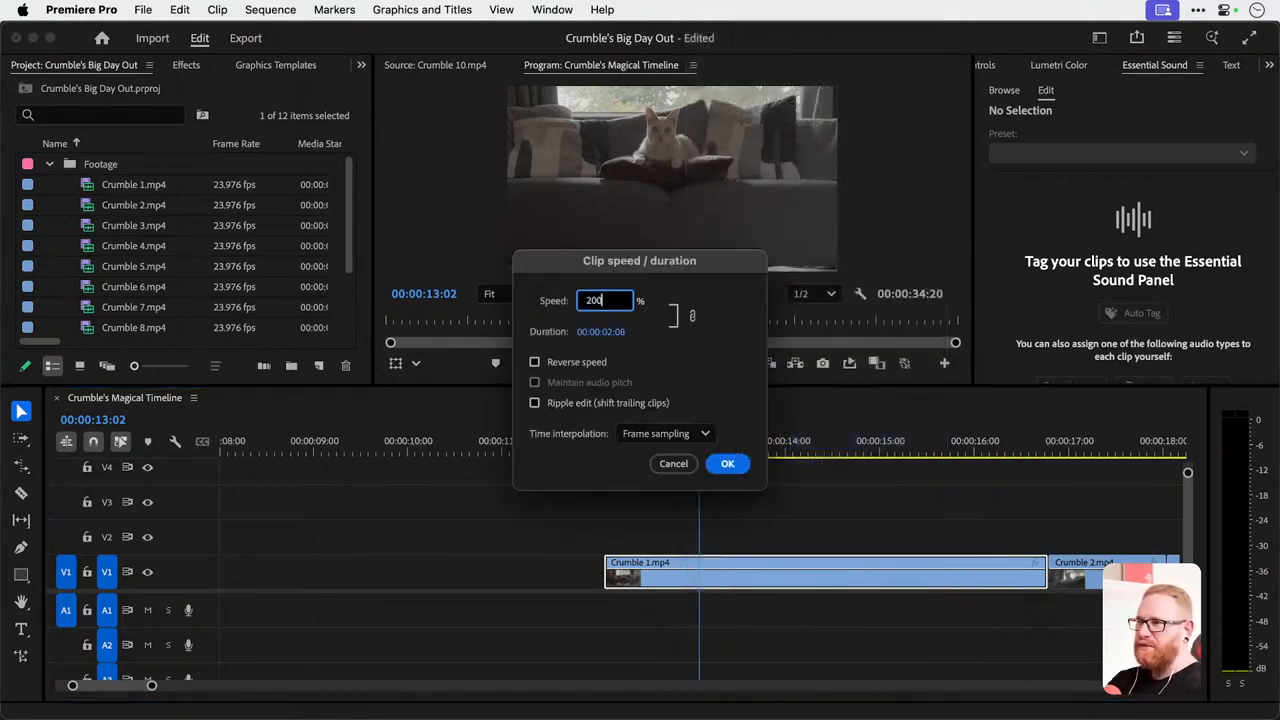
drag(607, 301, 523, 298)
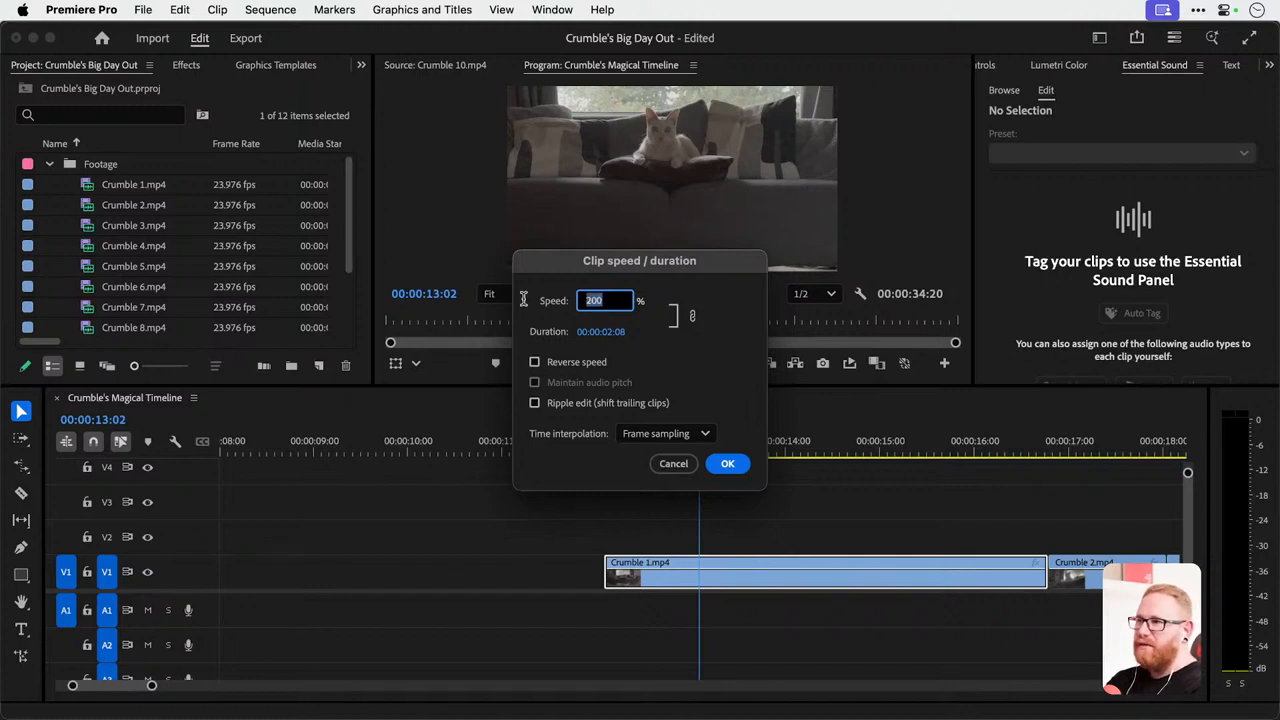
text(25)
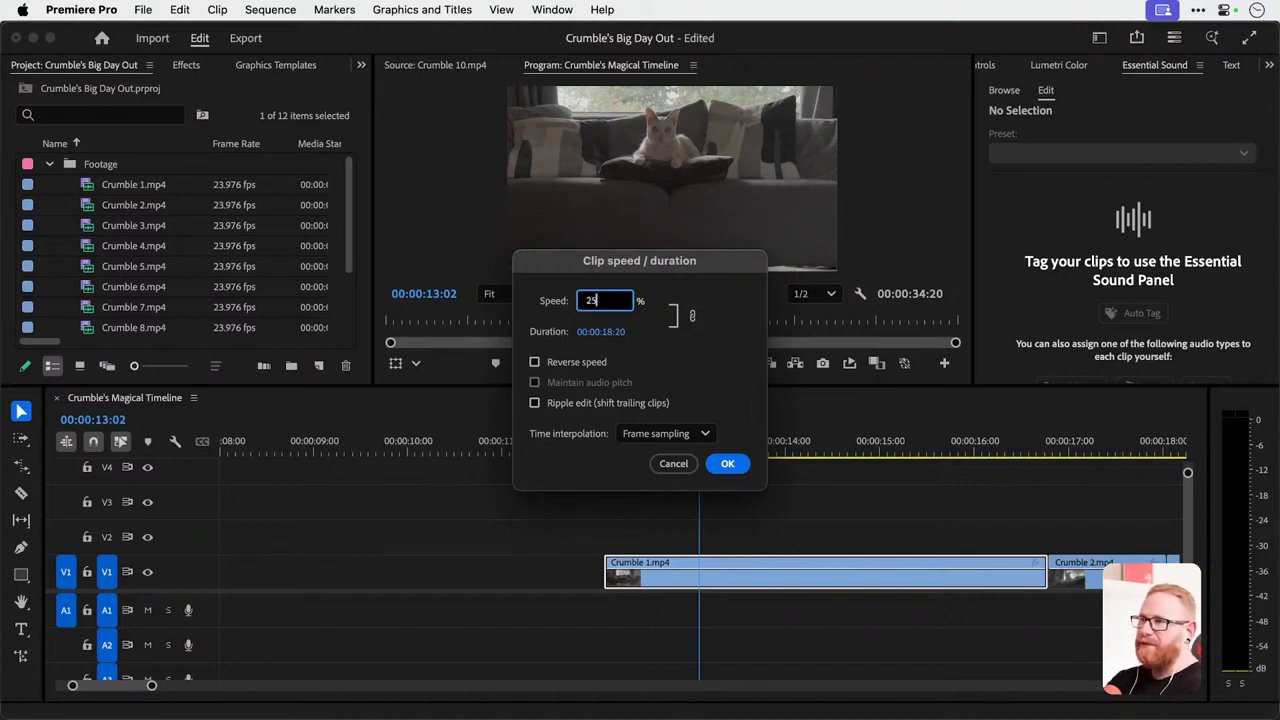
key(Return)
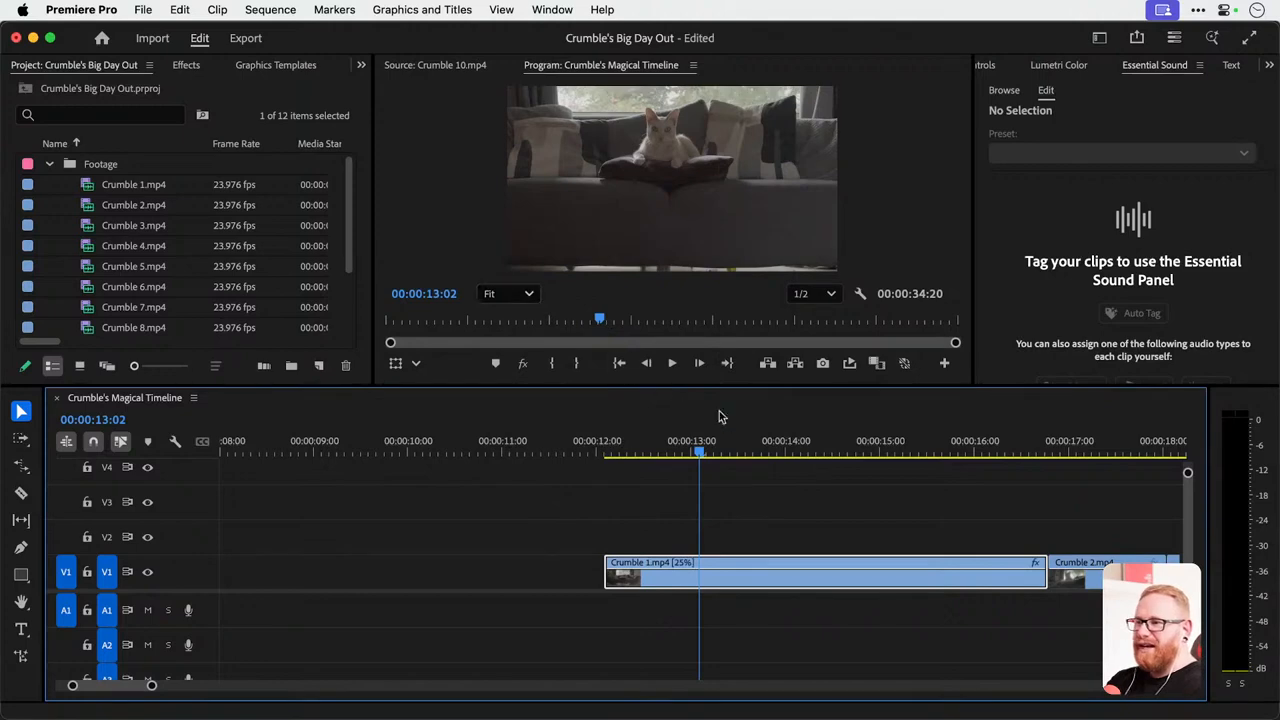
Play the slowed Crumble 1.mp4 on into Crumble 2.mp4, viewing part of the playback full screen.
key(space)
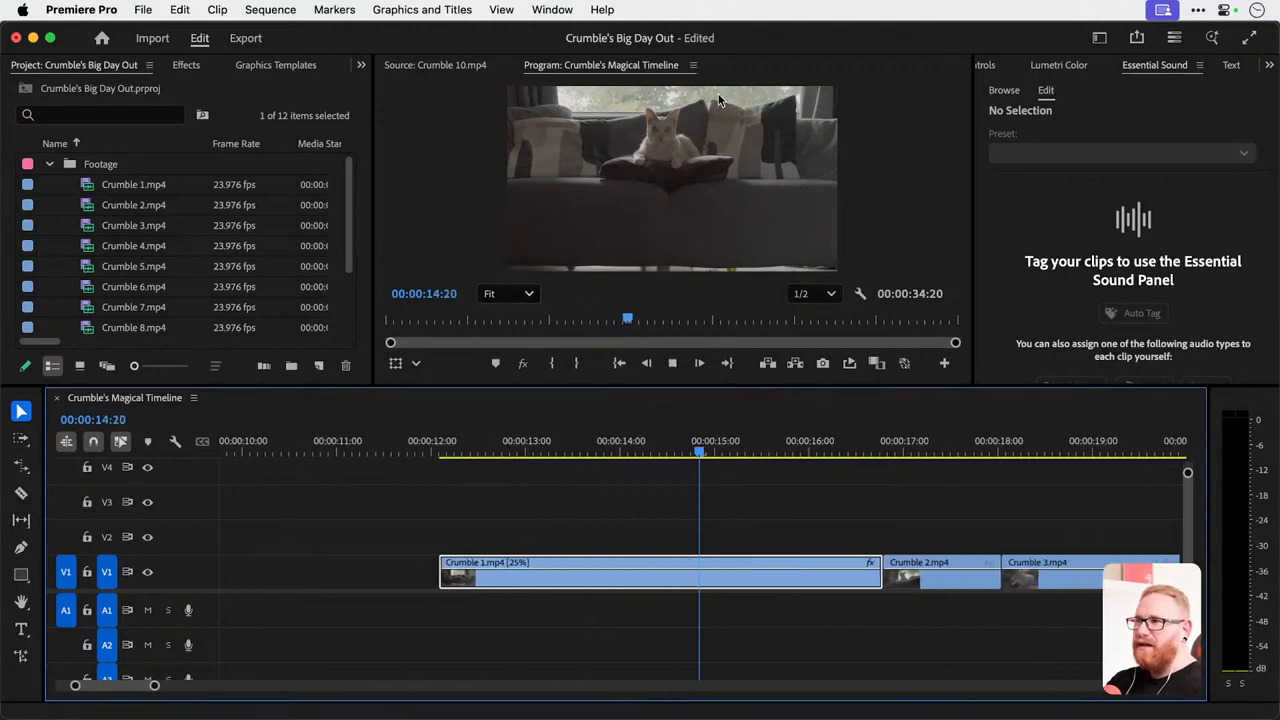
key(ctrl+grave)
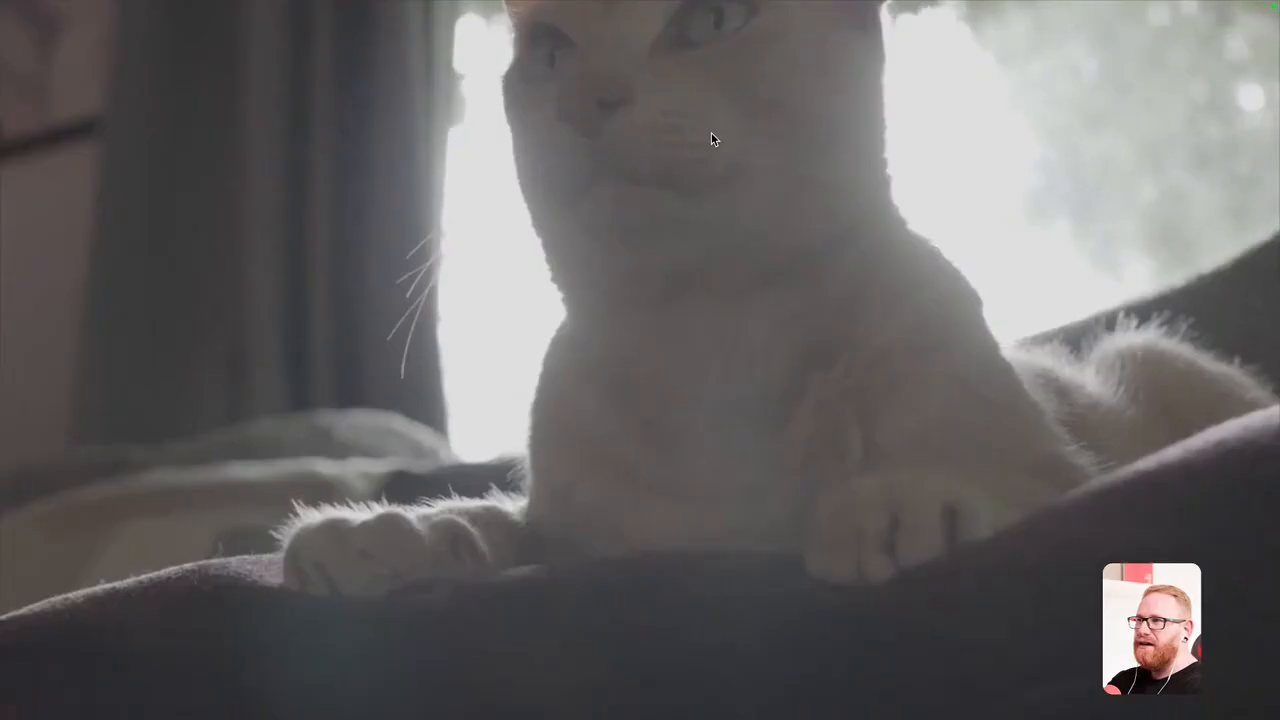
key(ctrl+grave)
key(ctrl+grave)
key(ctrl+grave)
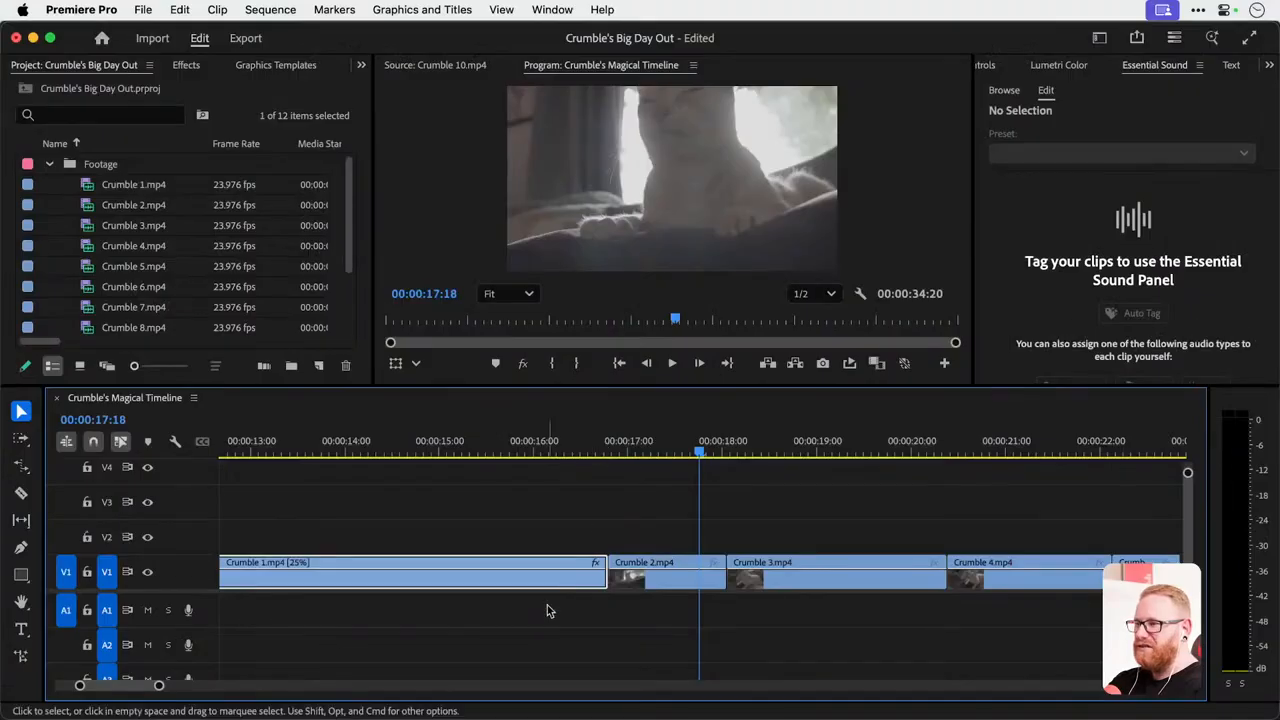
Undo the 25% speed change on Crumble 1.mp4, and undo and redo the stretch back to Crumble 2.mp4.
key(minus)
key(minus)
click(517, 455)
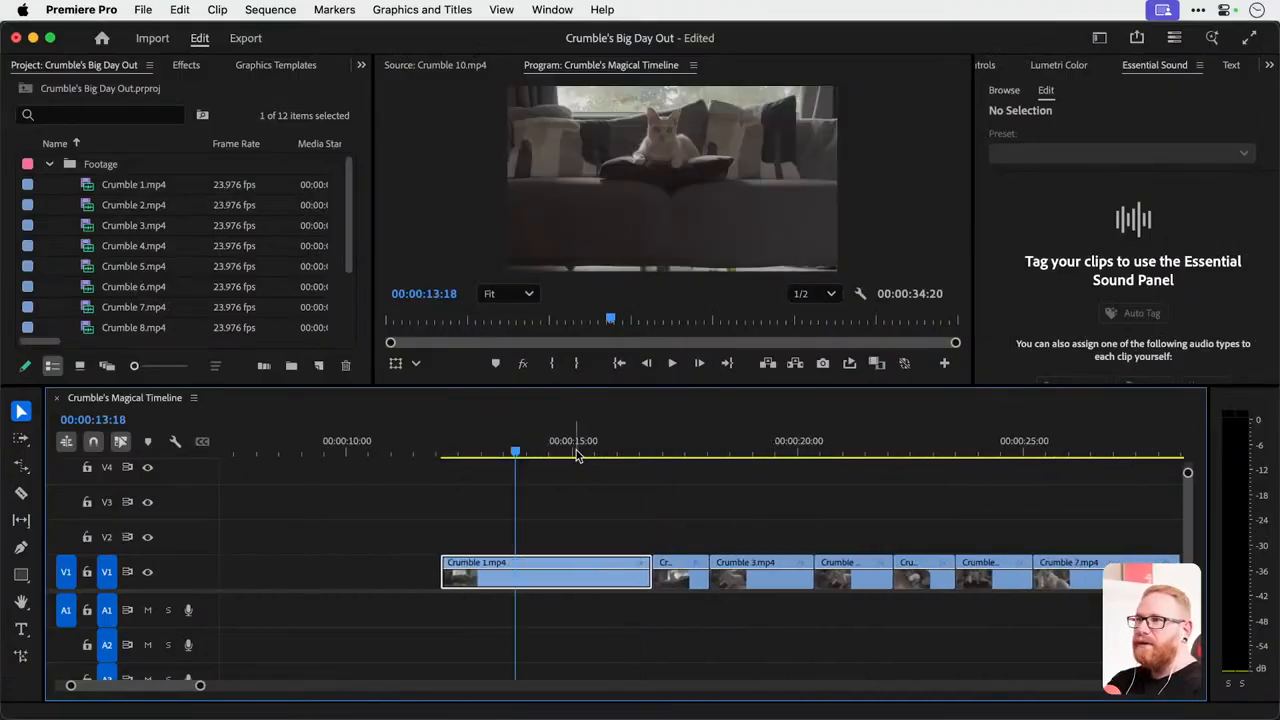
key(super+z)
key(super+shift+z)
key(super+z)
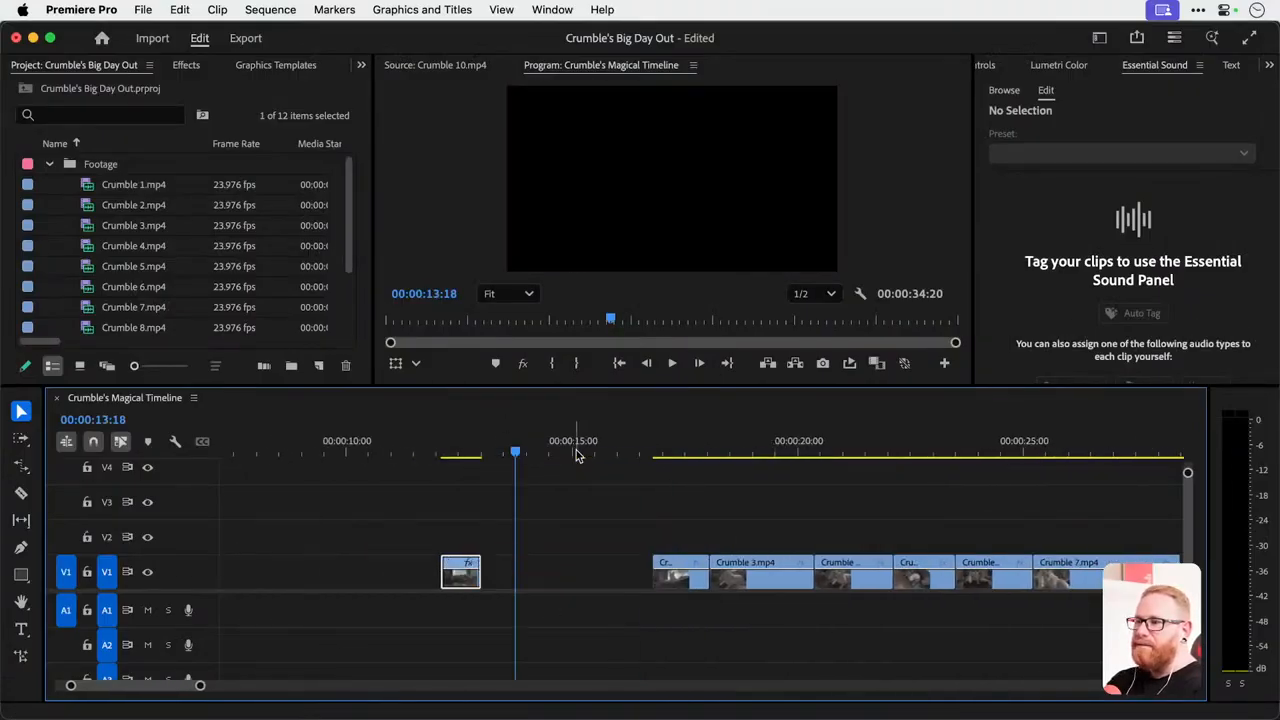
key(super+shift+z)
key(minus)
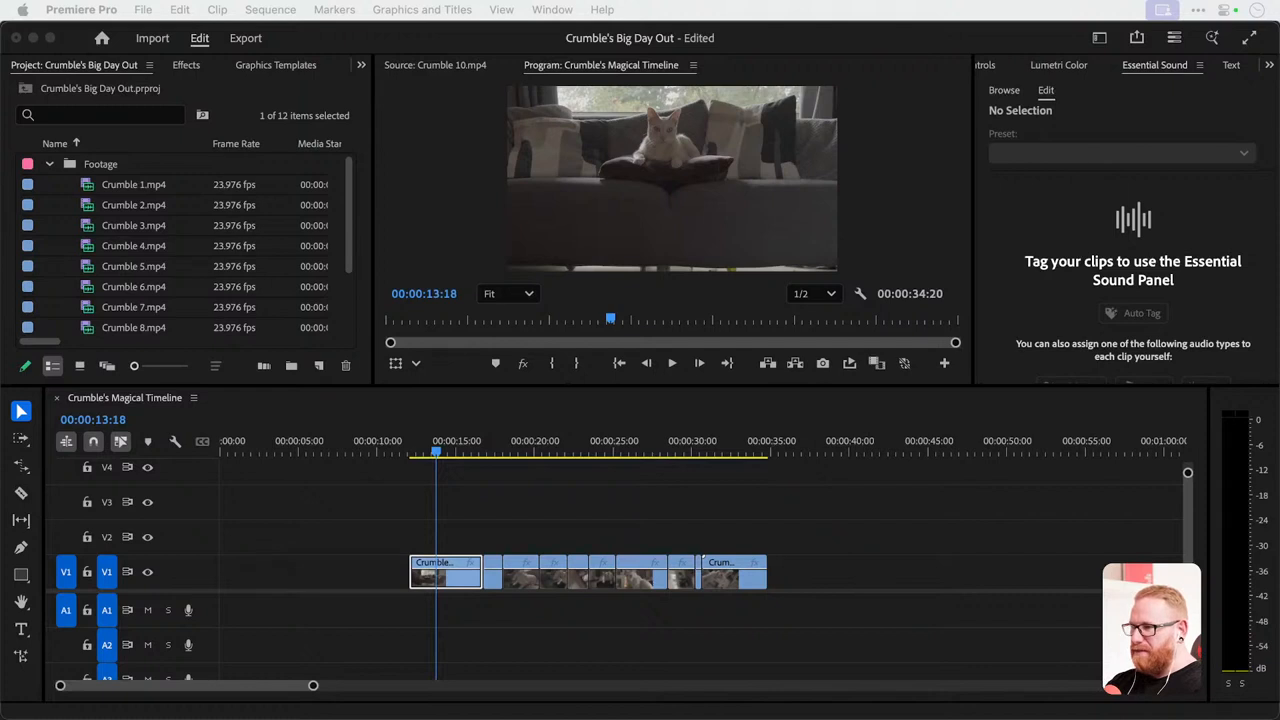
Select Crumble 1.mp4 on V1 and show its Effect Controls.
click(554, 543)
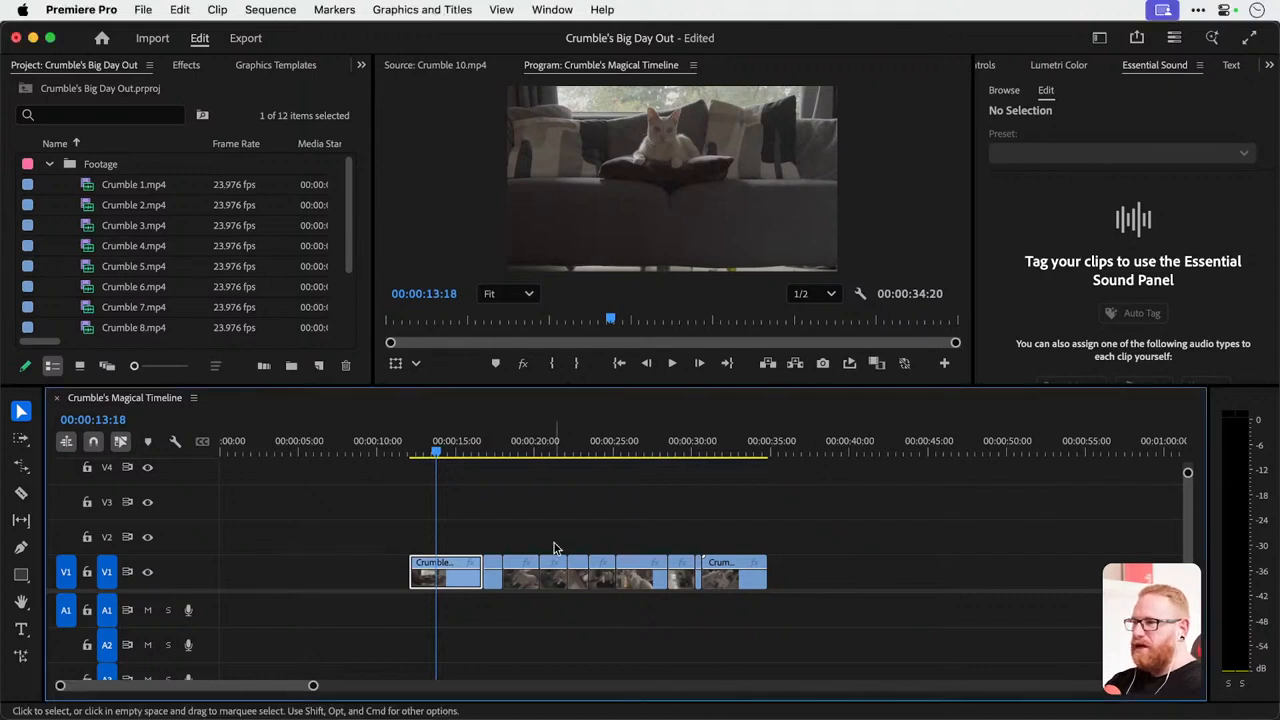
click(463, 582)
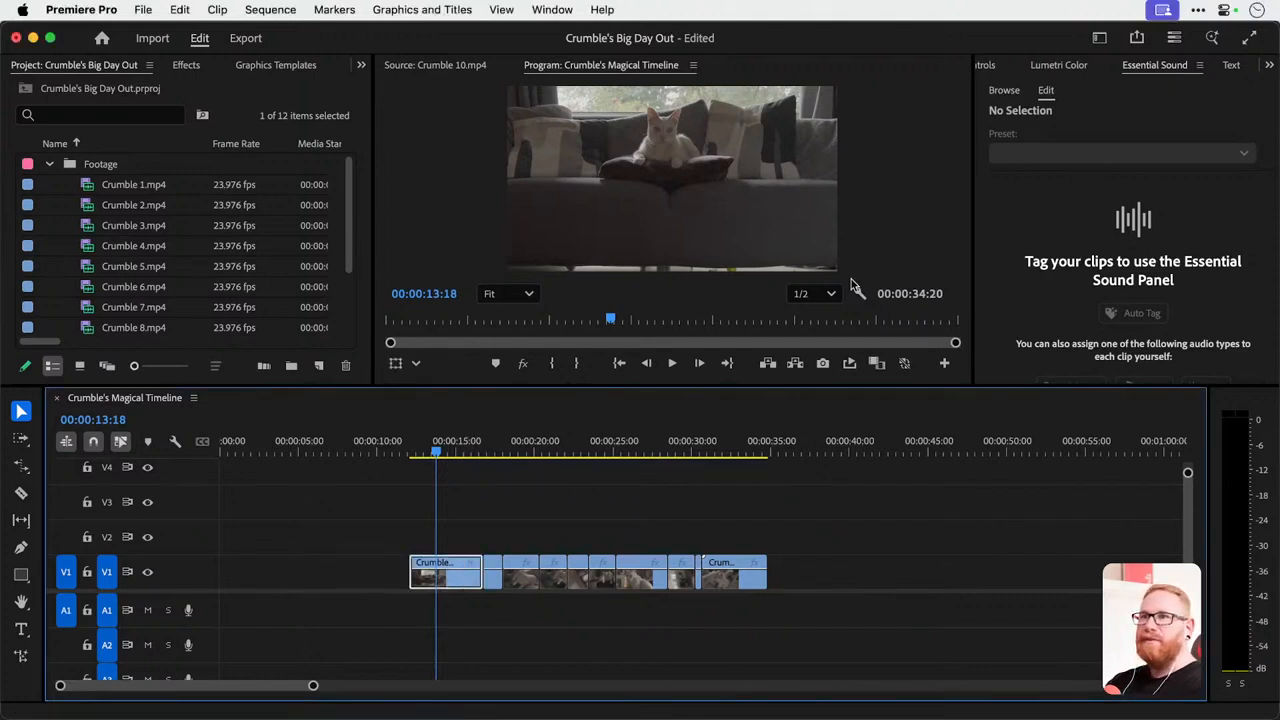
click(993, 66)
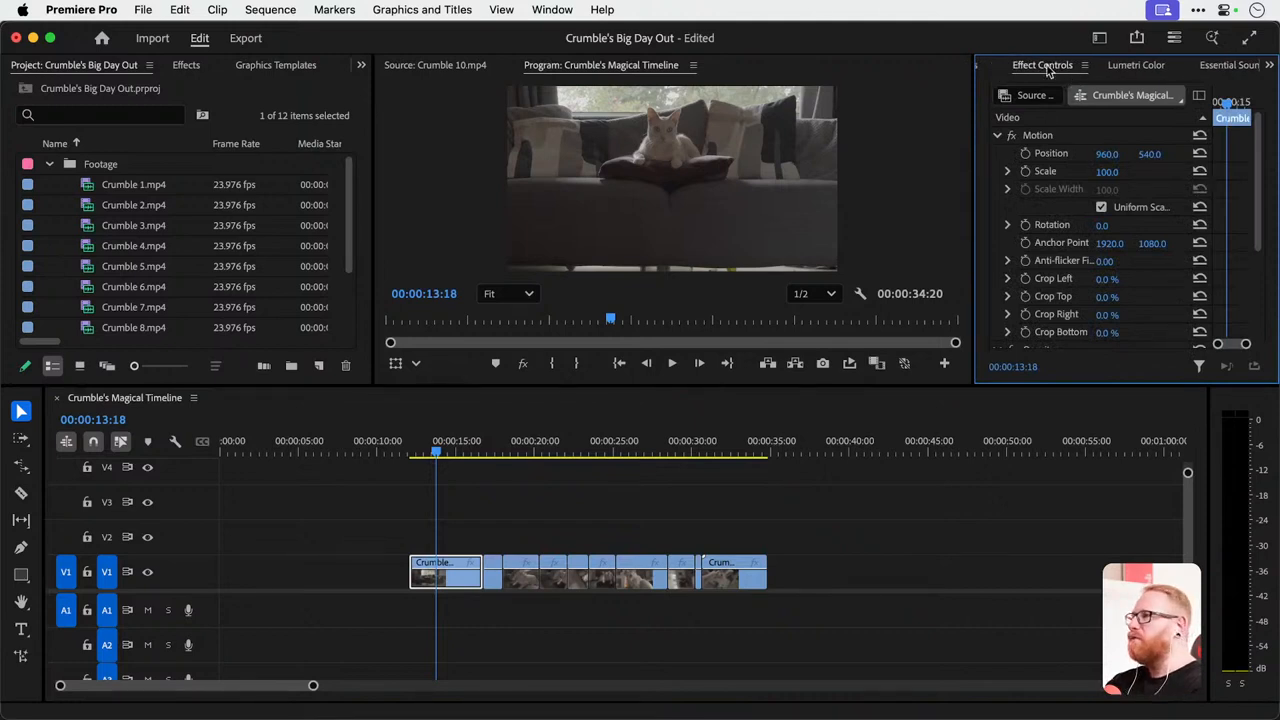
Replace the Graphics Templates and Libraries panels in the Project panel group with Effect Controls, and widen the group.
click(288, 67)
click(310, 65)
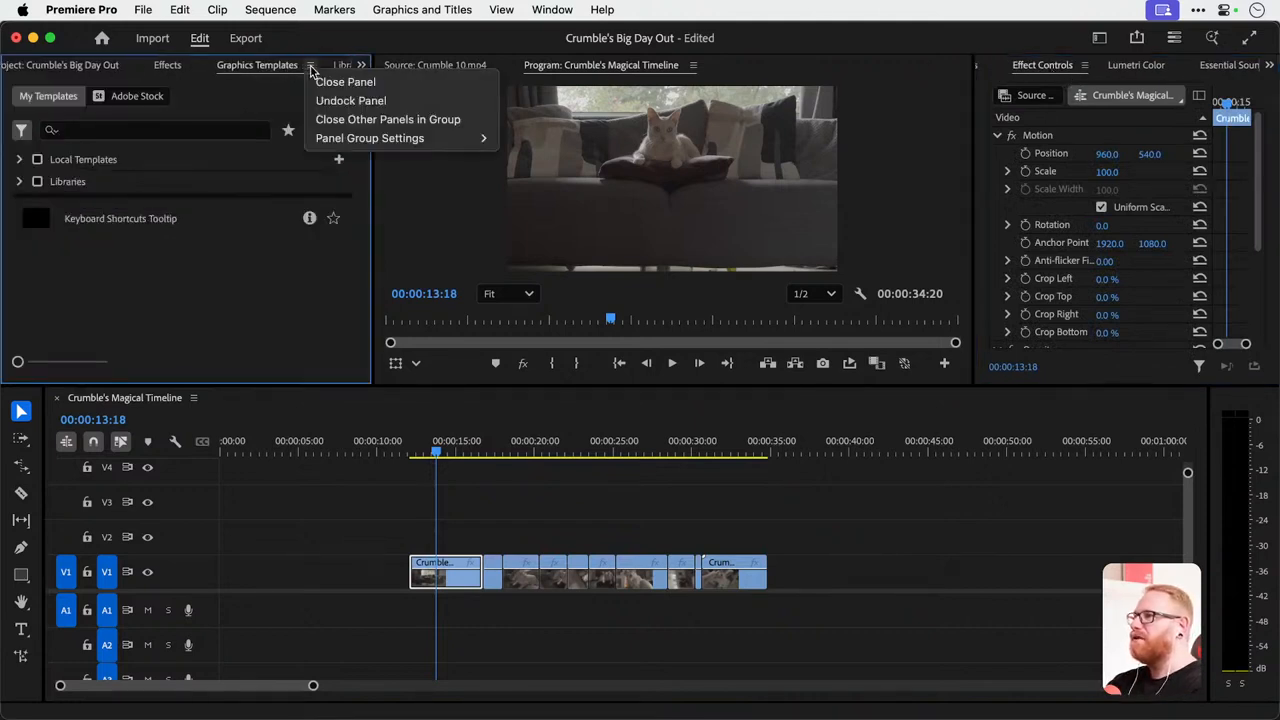
click(318, 79)
click(282, 67)
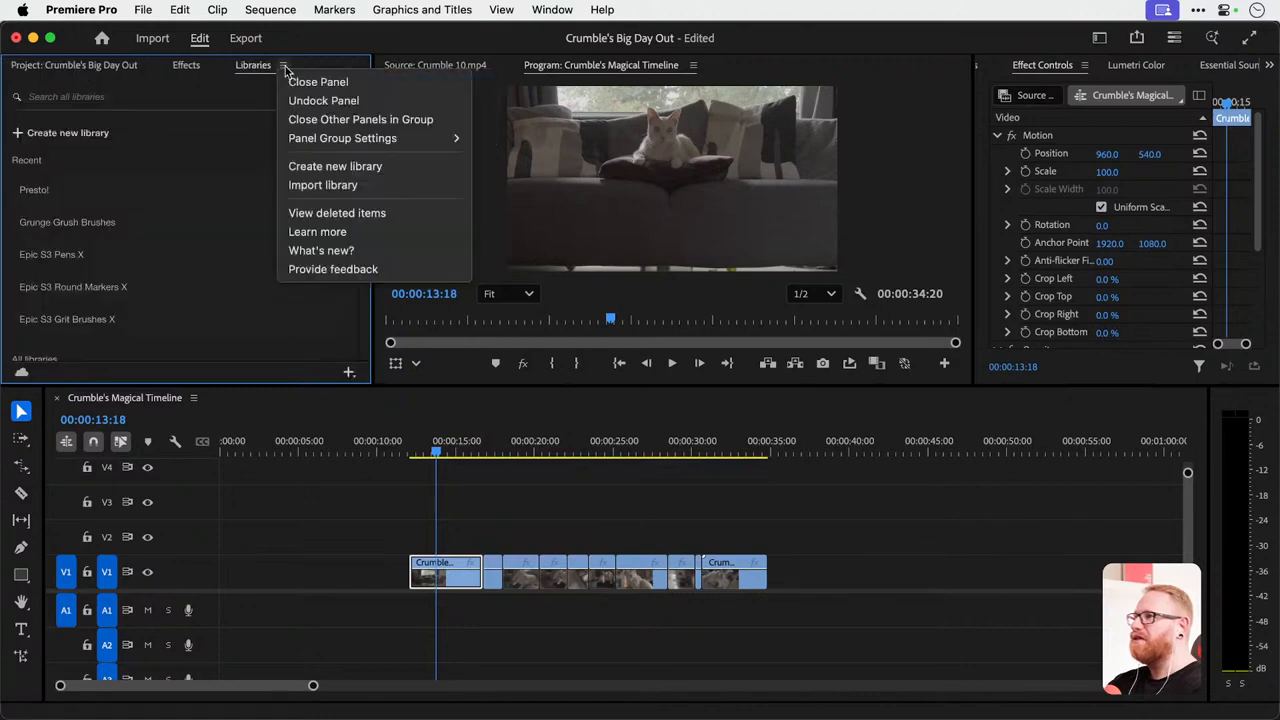
click(308, 81)
drag(1047, 72, 291, 70)
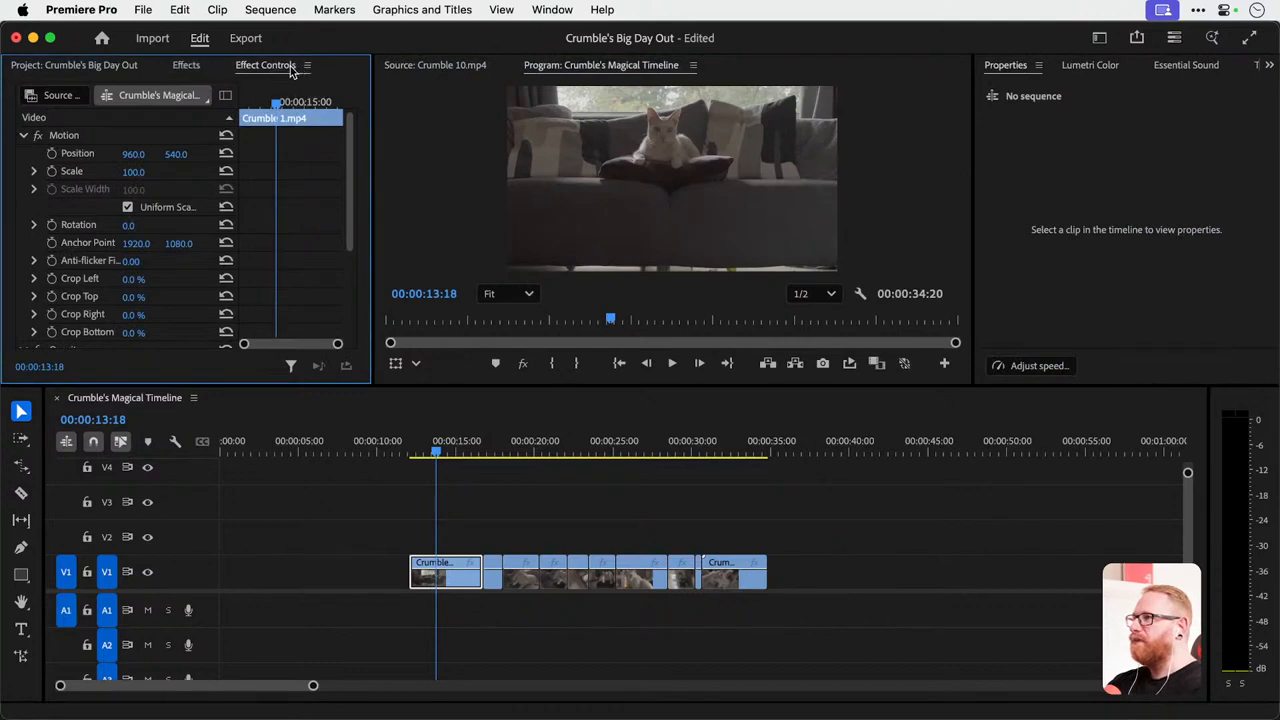
drag(371, 213, 579, 211)
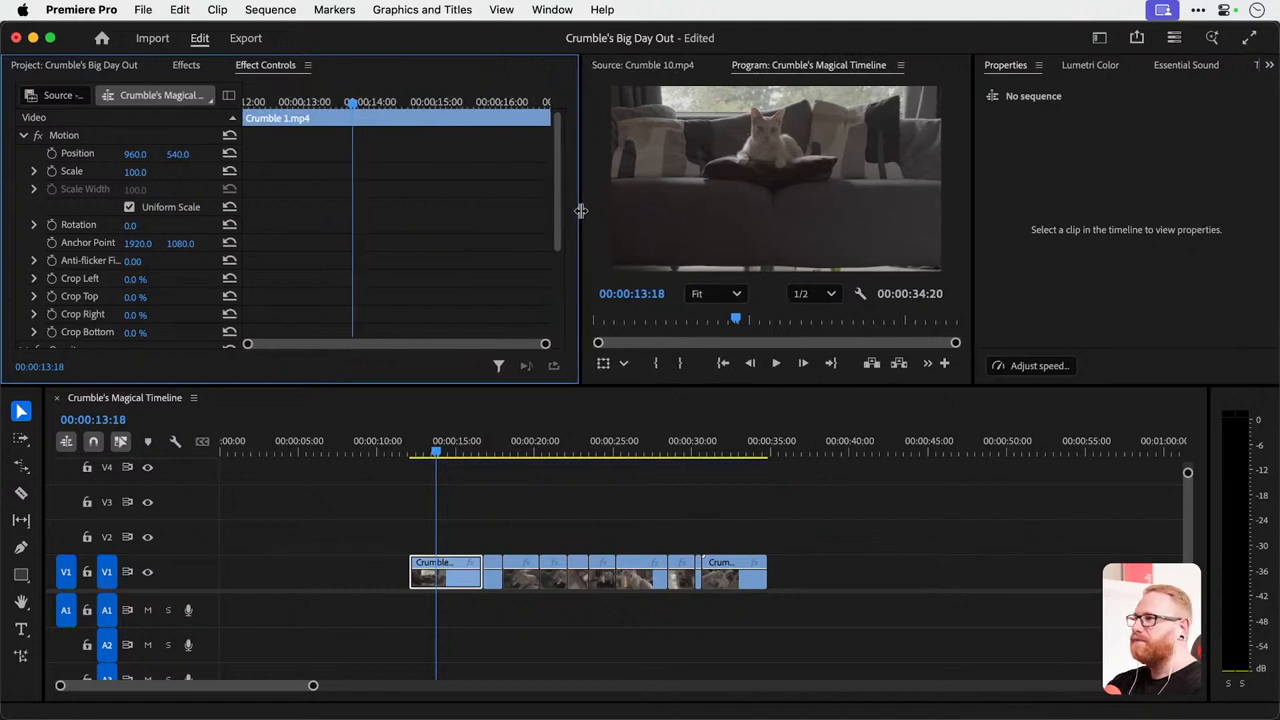
Examine the Motion, Opacity and Time Remapping properties of Crumble 1.mp4 in Effect Controls.
scroll(107, 177, down, 5)
scroll(107, 180, up, 5)
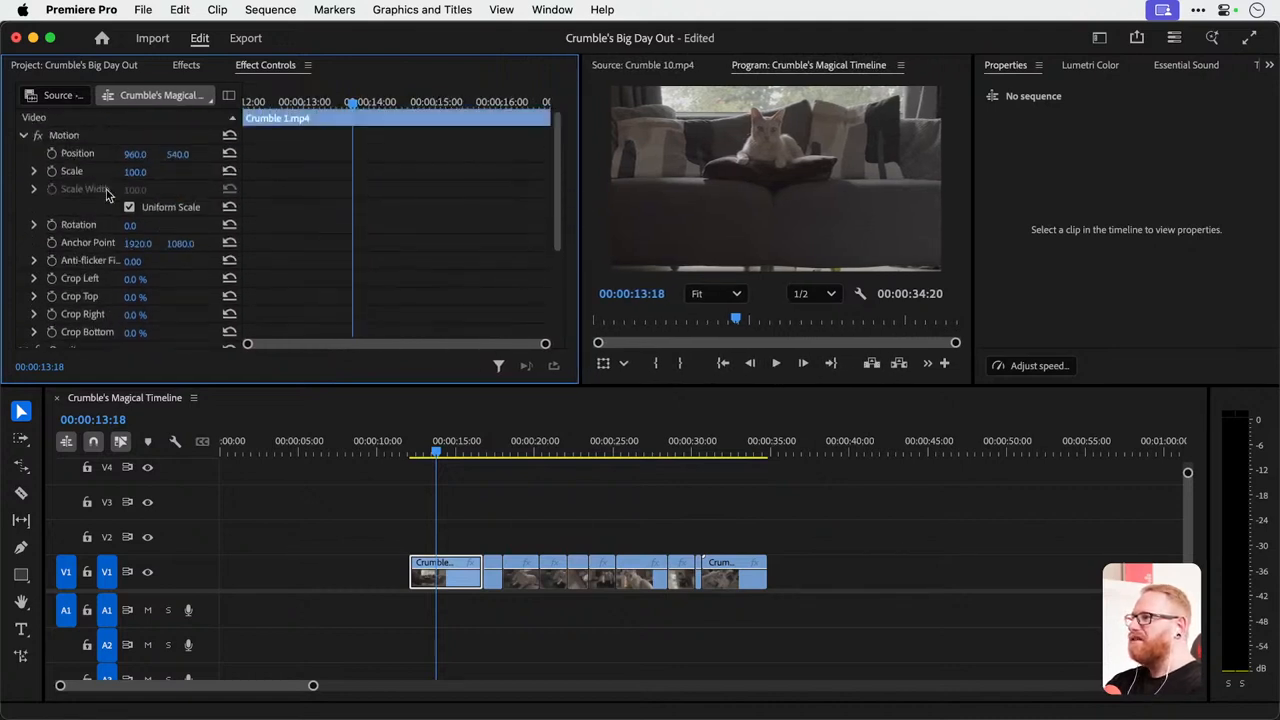
scroll(105, 256, down, 5)
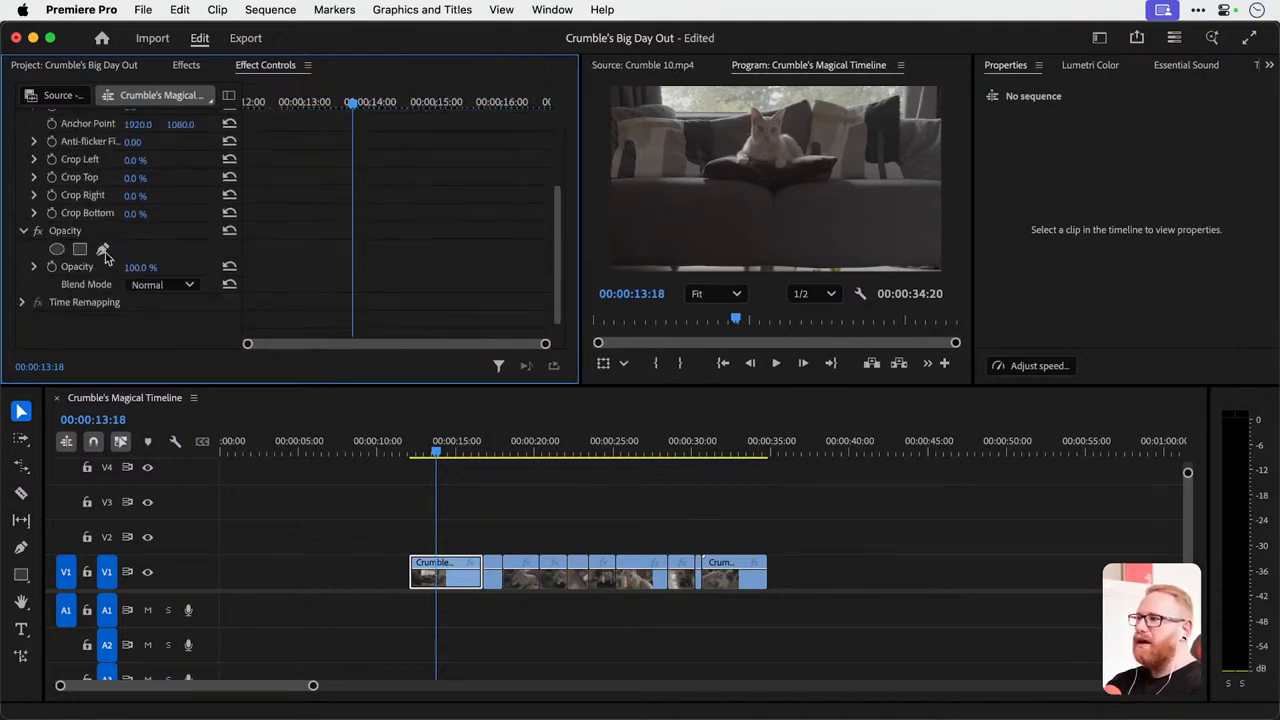
click(186, 65)
click(253, 66)
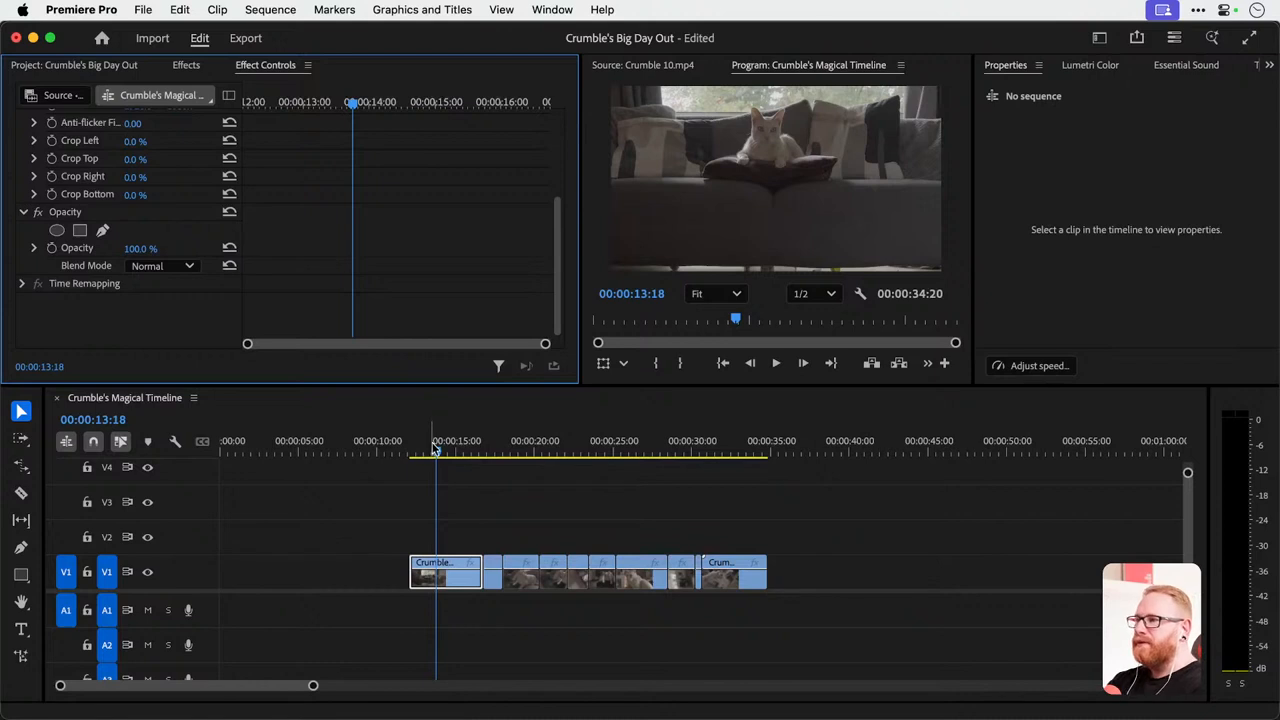
scroll(174, 245, up, 5)
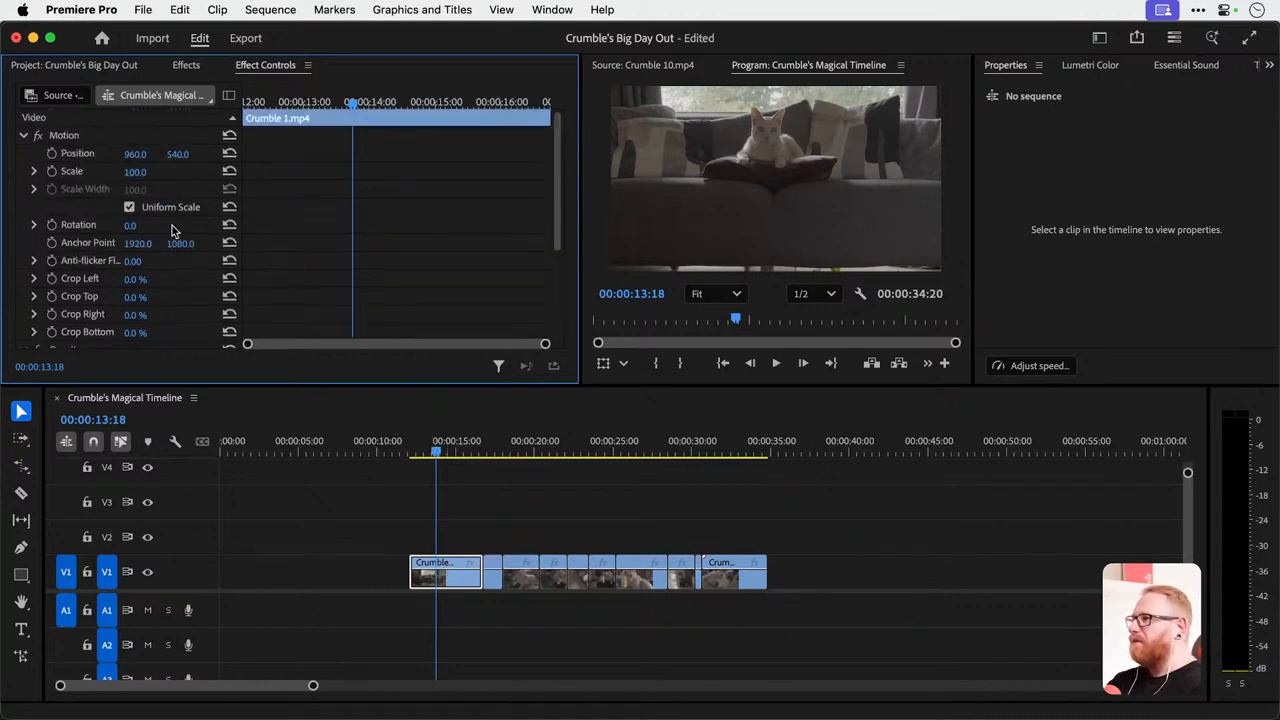
click(24, 135)
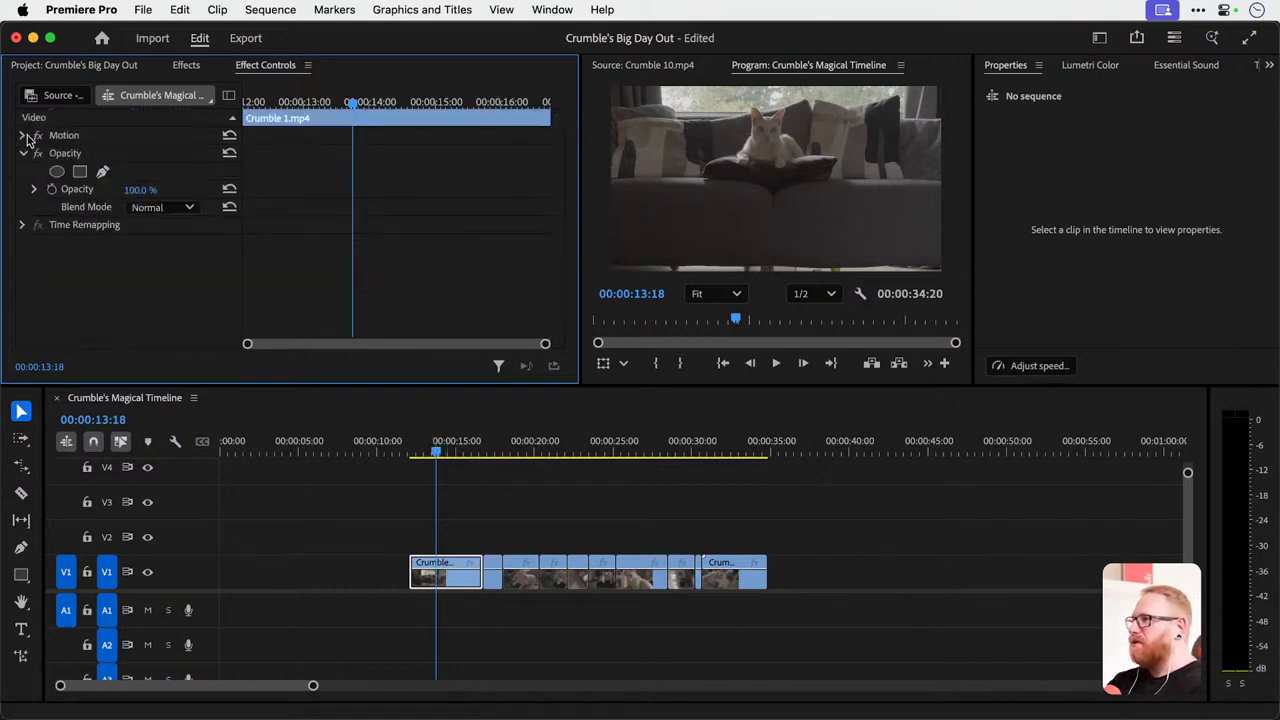
click(24, 135)
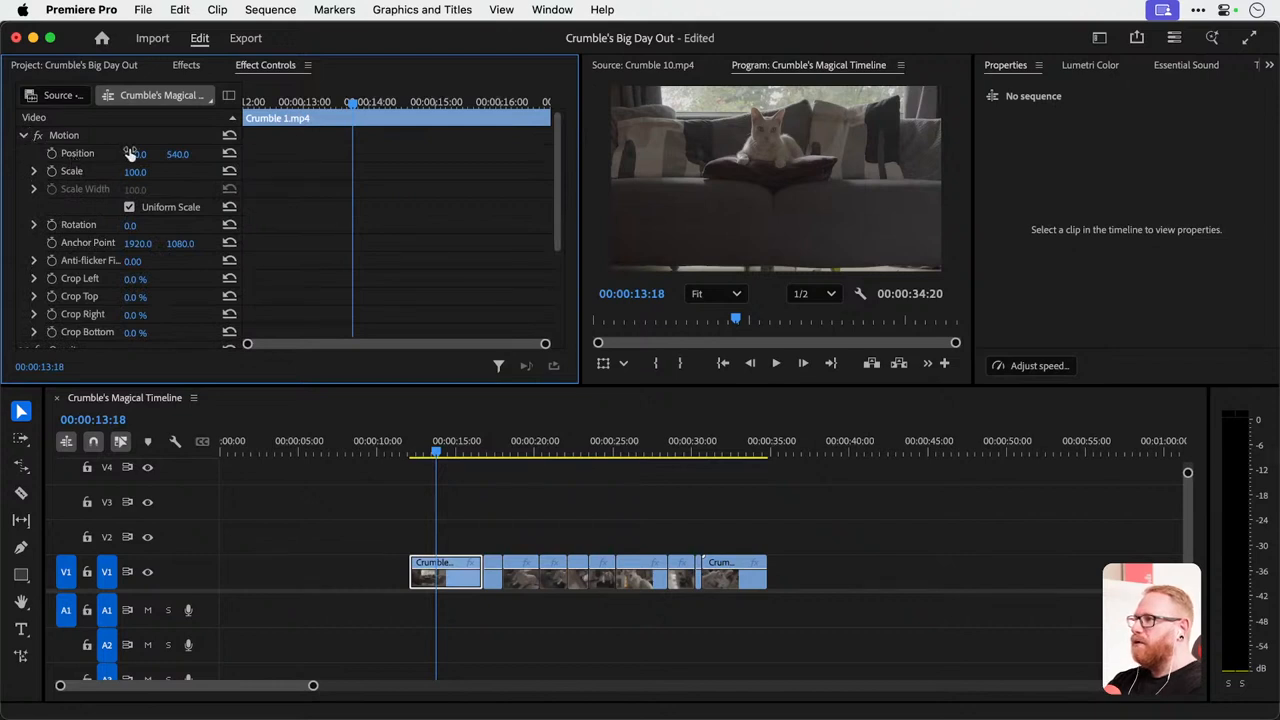
Try changing the Position, Scale and Rotation of Crumble 1.mp4, undoing the changes.
drag(130, 155, 149, 173)
key(super+z)
key(super+z)
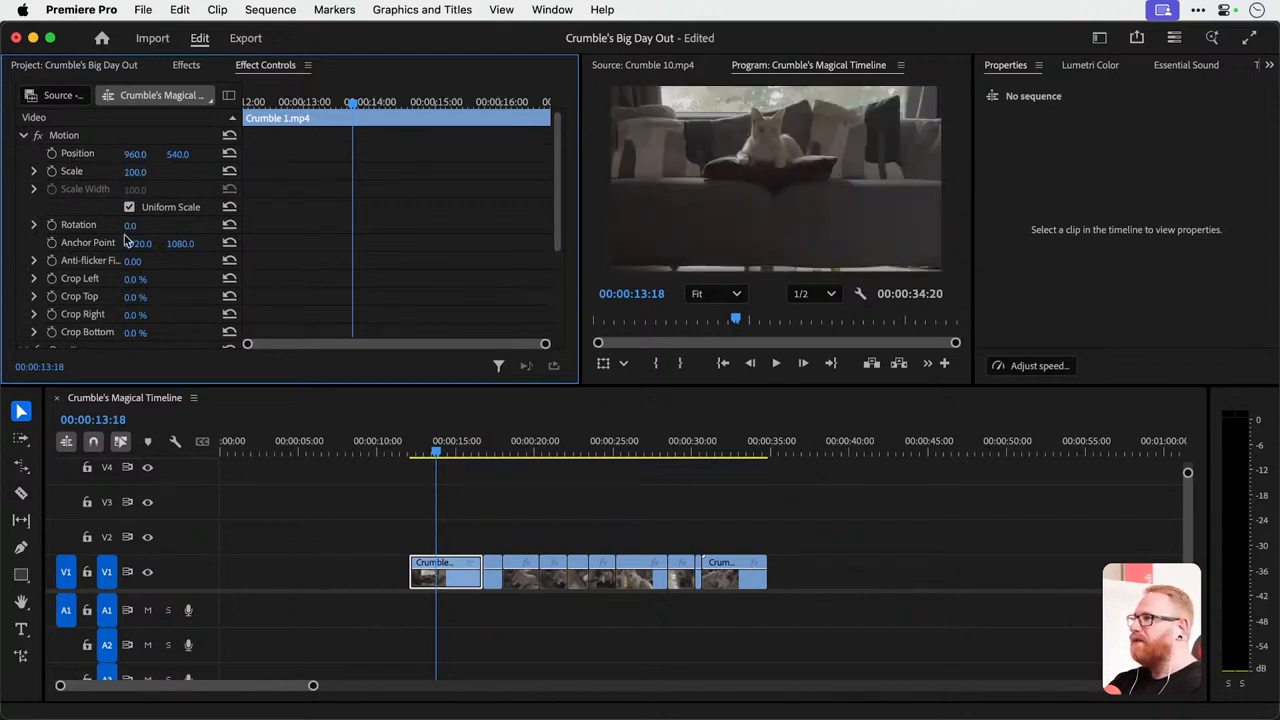
mouse_move(138, 227)
mouse_down()
mouse_move(198, 227)
mouse_move(125, 227)
mouse_move(143, 228)
mouse_up()
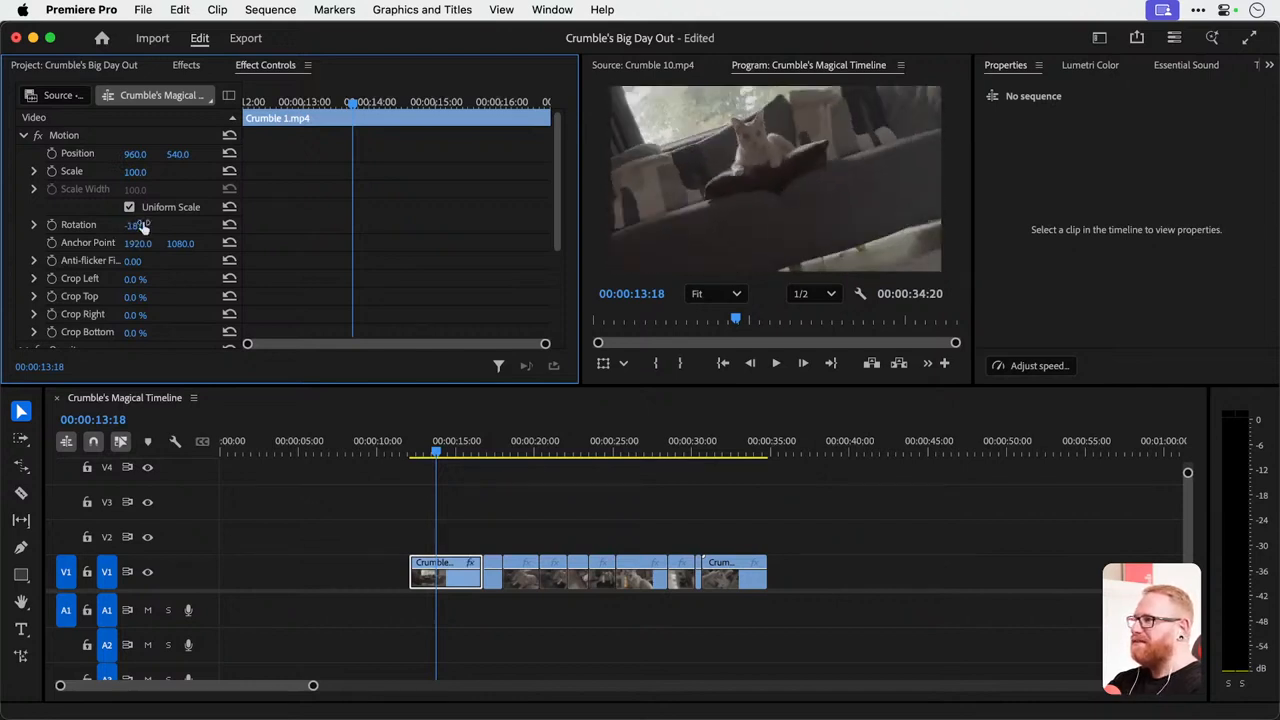
key(super+z)
Crop Crumble 1.mp4 with Crop Left at 50% and Crop Top at about 49%.
drag(140, 279, 182, 279)
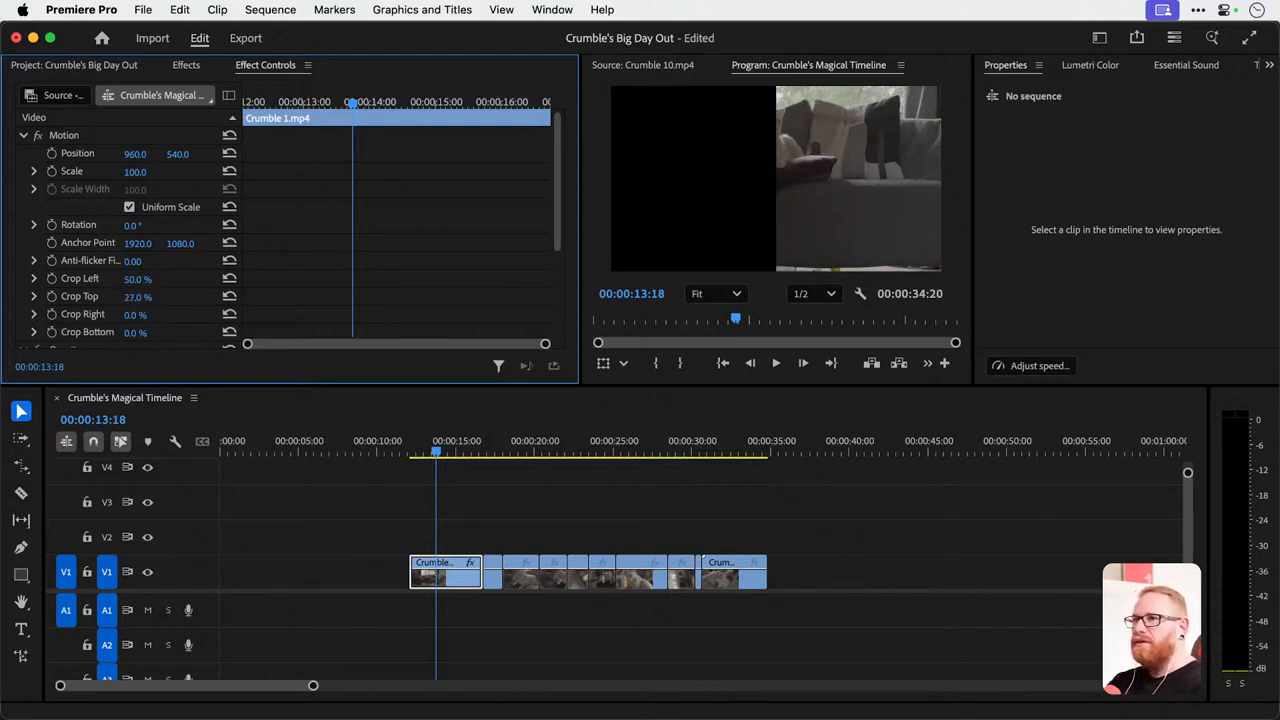
drag(137, 297, 159, 297)
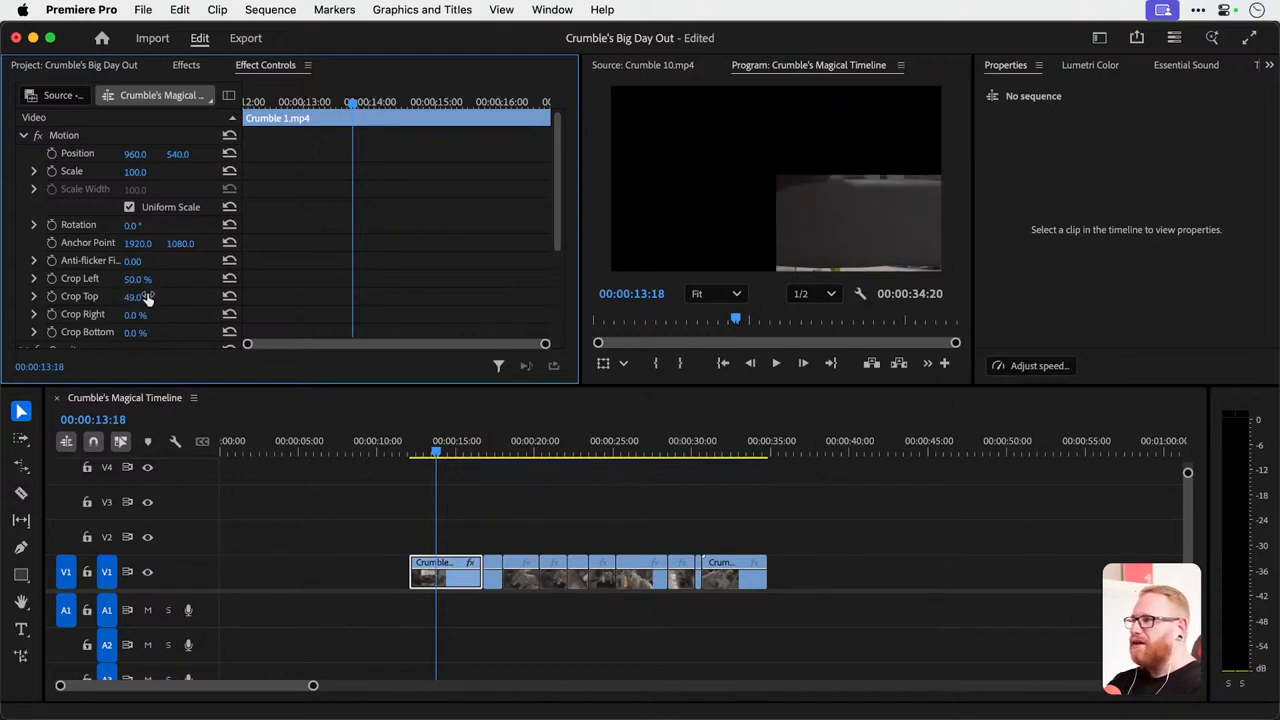
Undo the left and top crops on Crumble 1.mp4 and try adjusting its Opacity.
key(super+z)
key(super+z)
scroll(175, 293, down, 5)
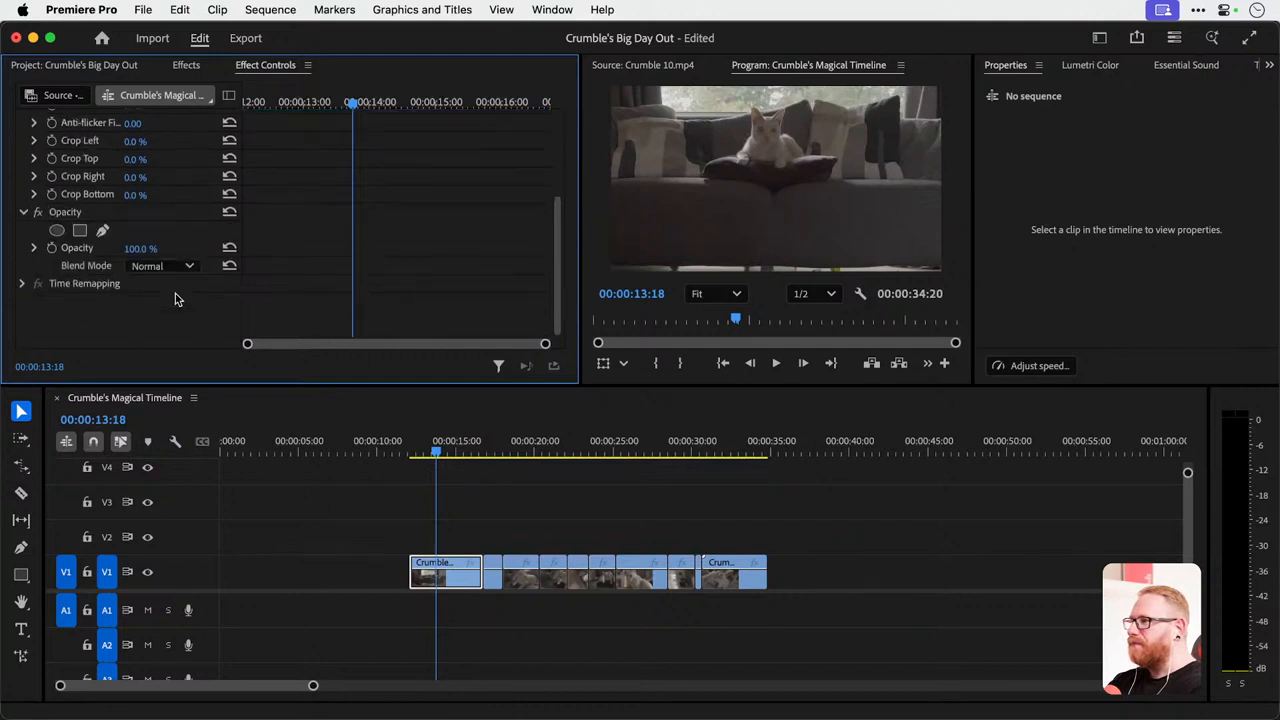
drag(140, 248, 168, 260)
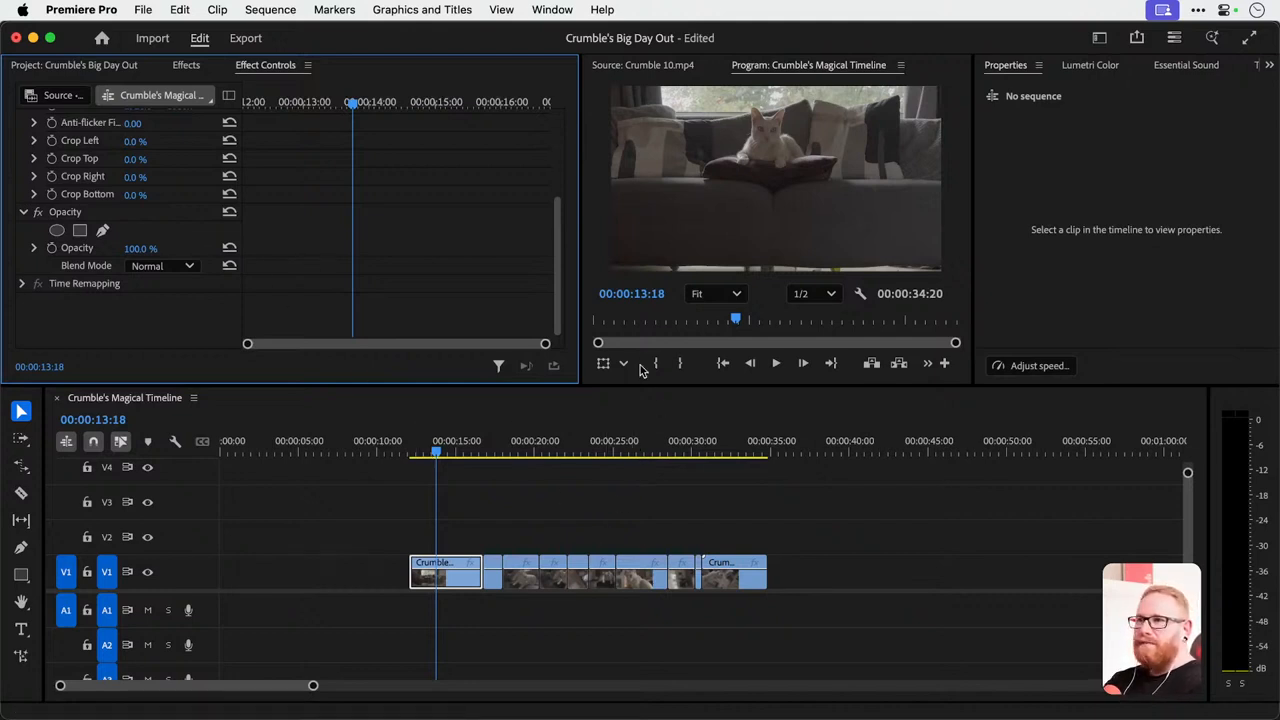
scroll(460, 525, up, 3)
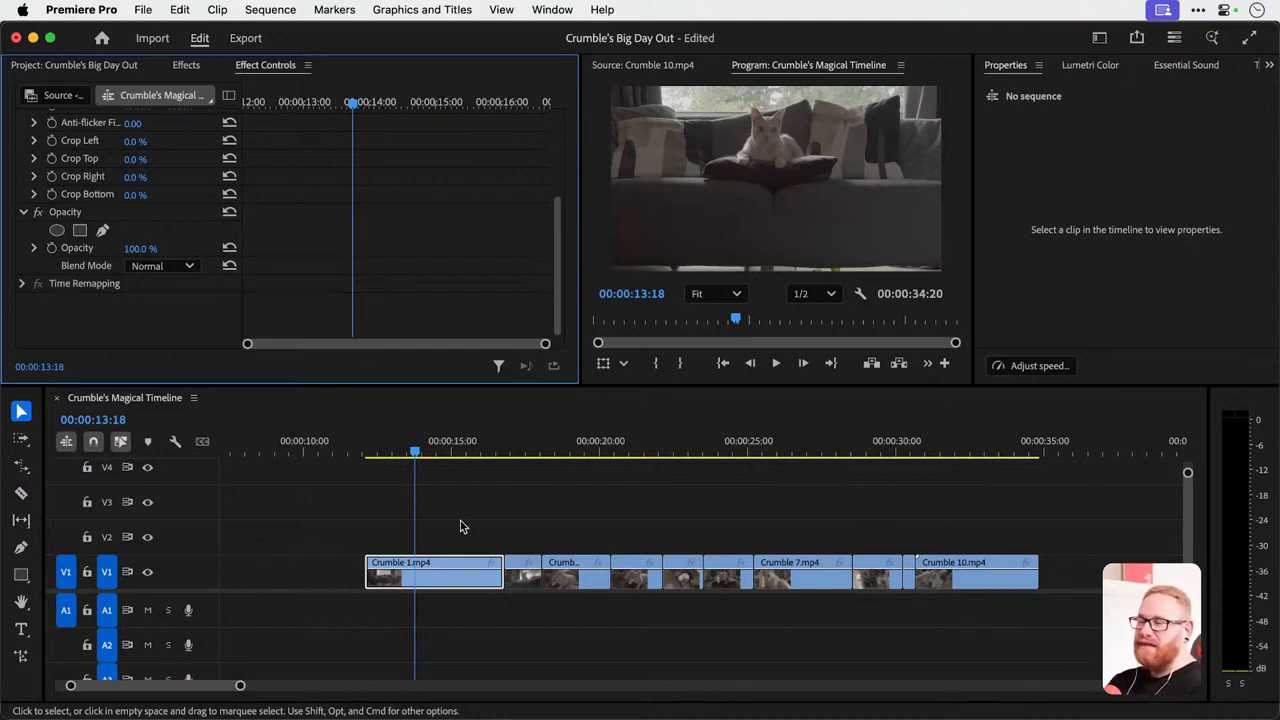
scroll(345, 210, up, 5)
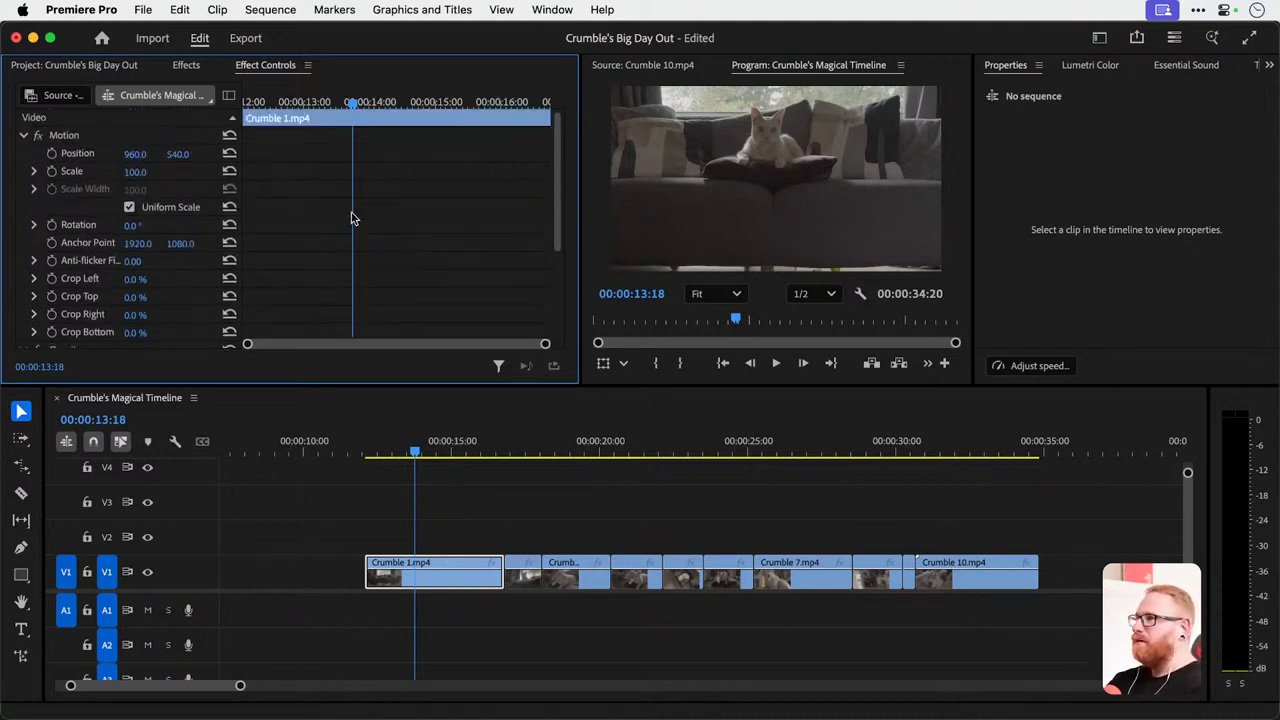
click(135, 172)
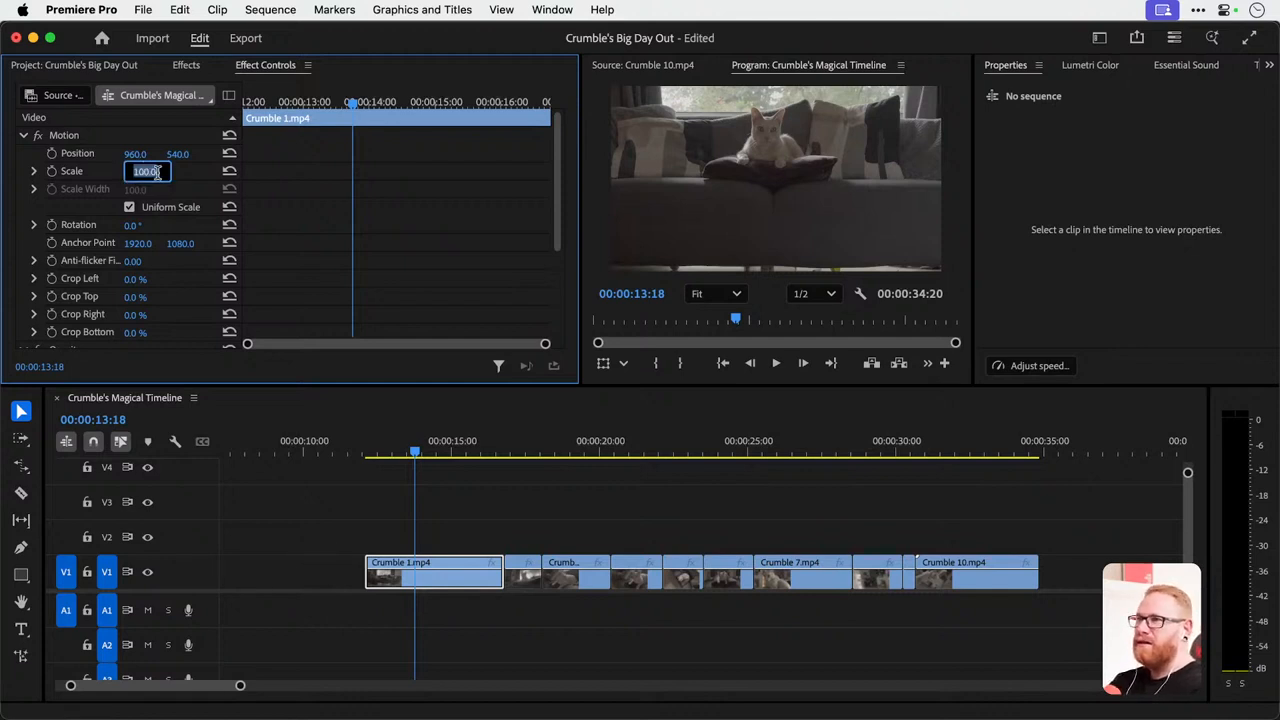
click(319, 171)
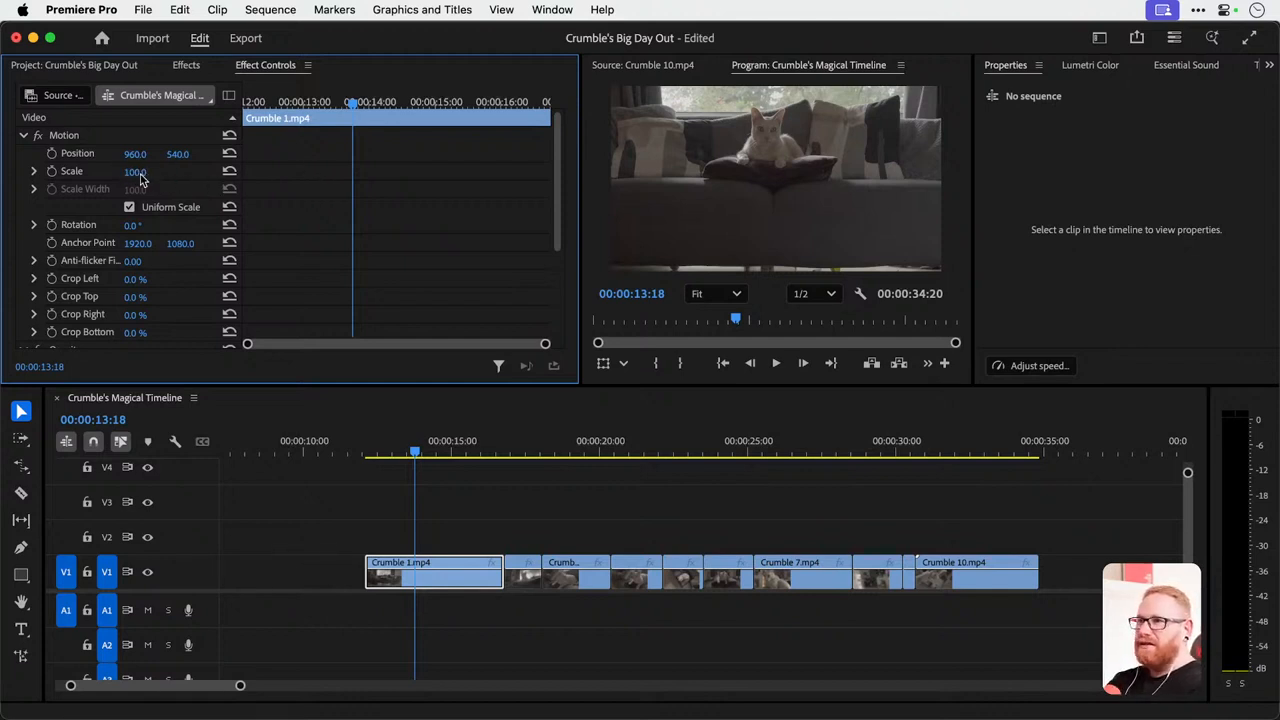
Try scaling Crumble 3.mp4 to 50, undoing the change.
drag(515, 443, 577, 443)
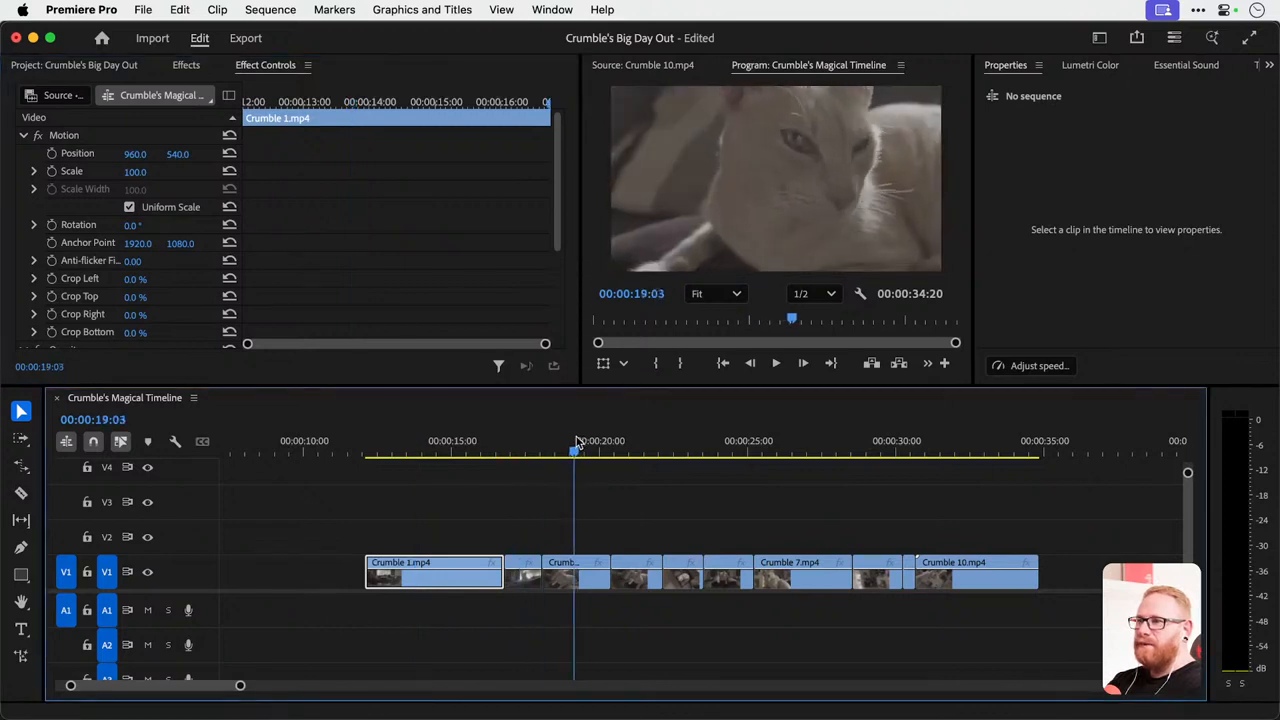
click(578, 575)
drag(149, 175, 146, 173)
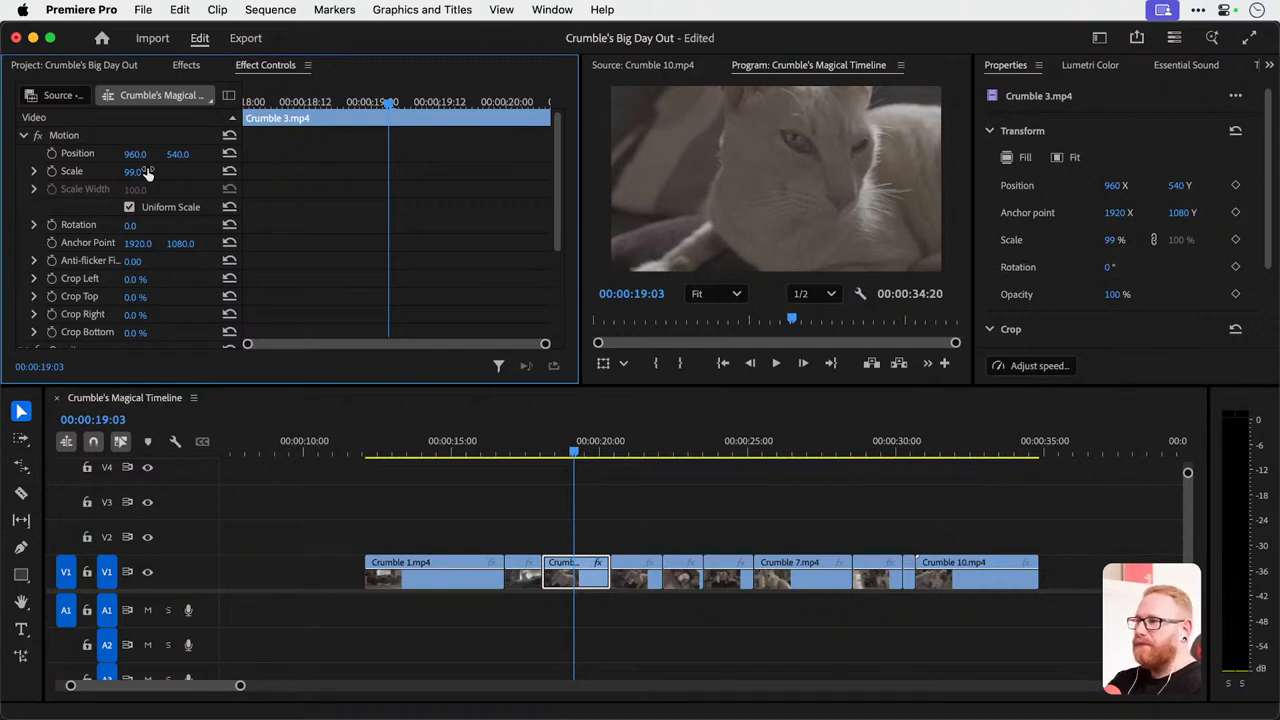
click(146, 172)
text(50)
key(Return)
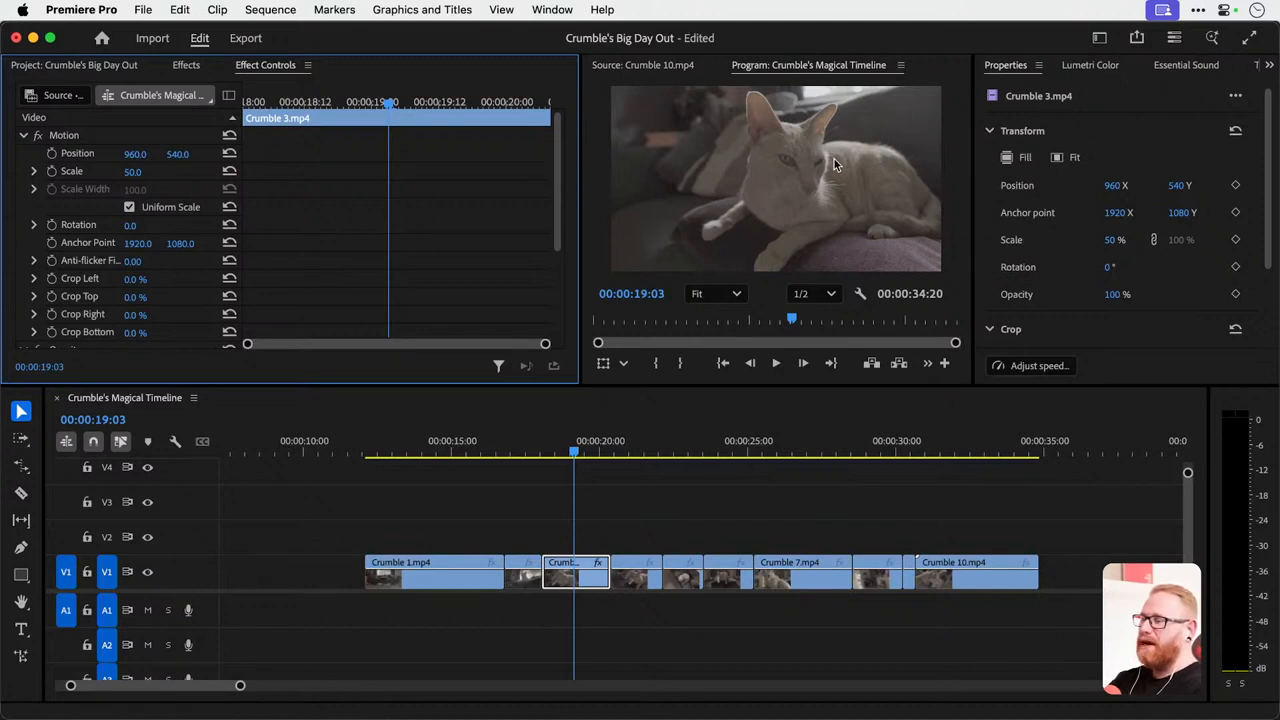
key(super+z)
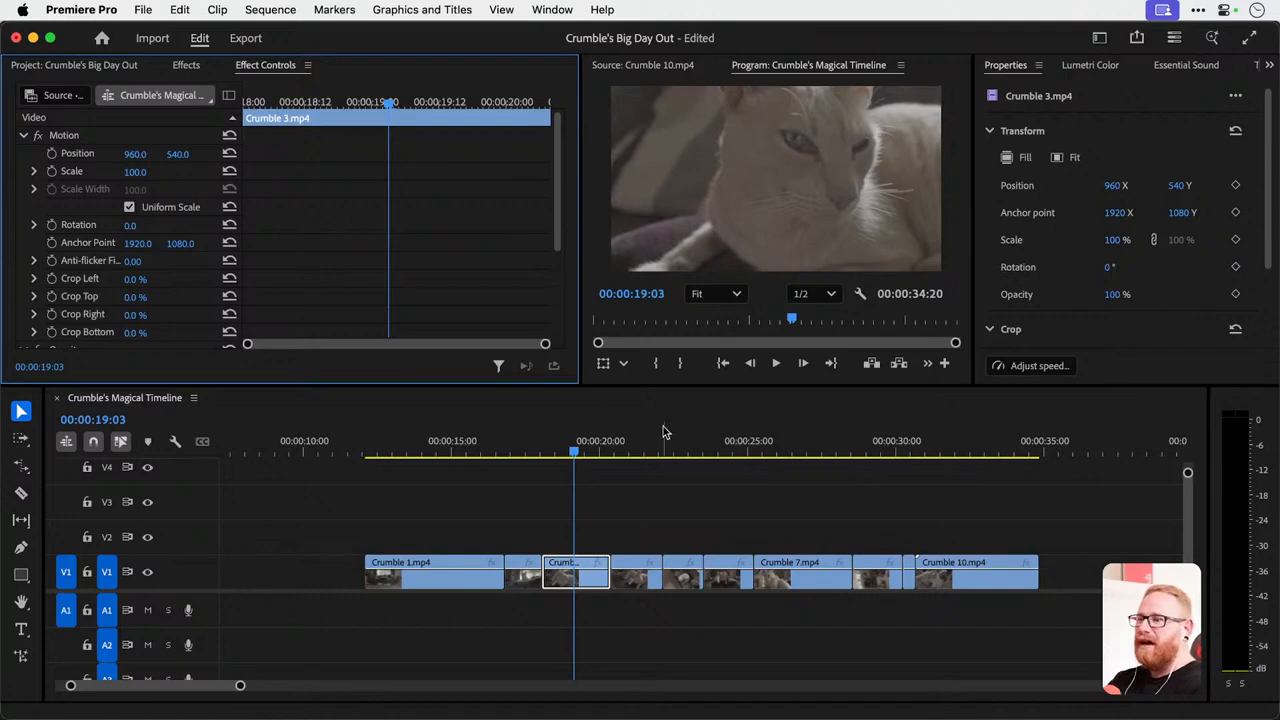
Preview the Crumble 3.mp4 picture at full screen and return to the editing workspace.
drag(586, 443, 595, 442)
key(ctrl+grave)
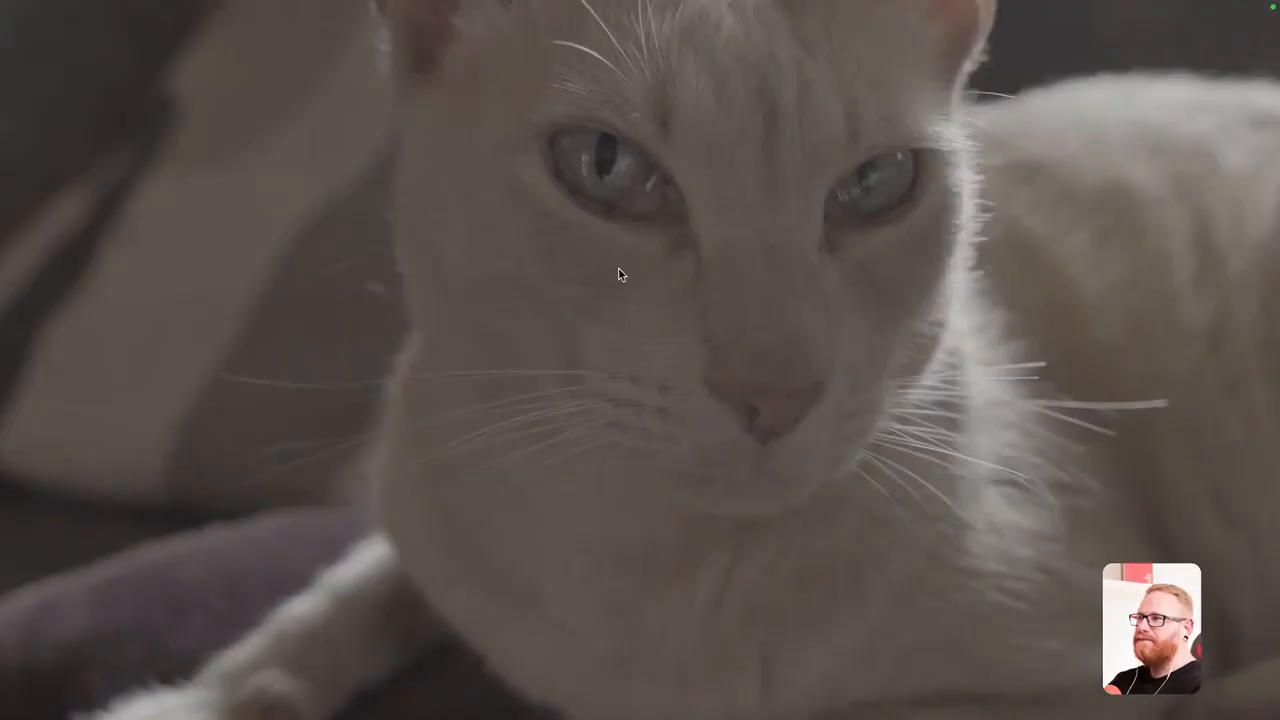
key(ctrl+grave)
Set the Scale of Crumble 1.mp4 to 50.
drag(474, 440, 408, 446)
click(445, 583)
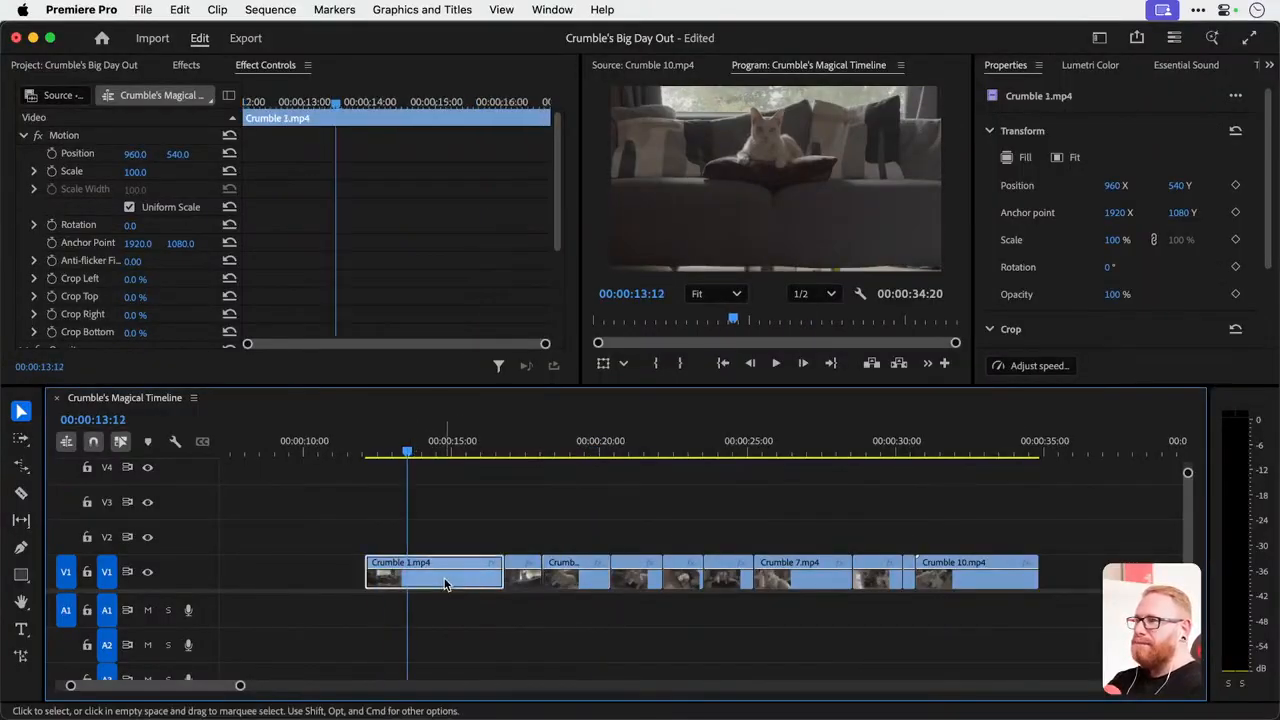
click(135, 171)
text(50)
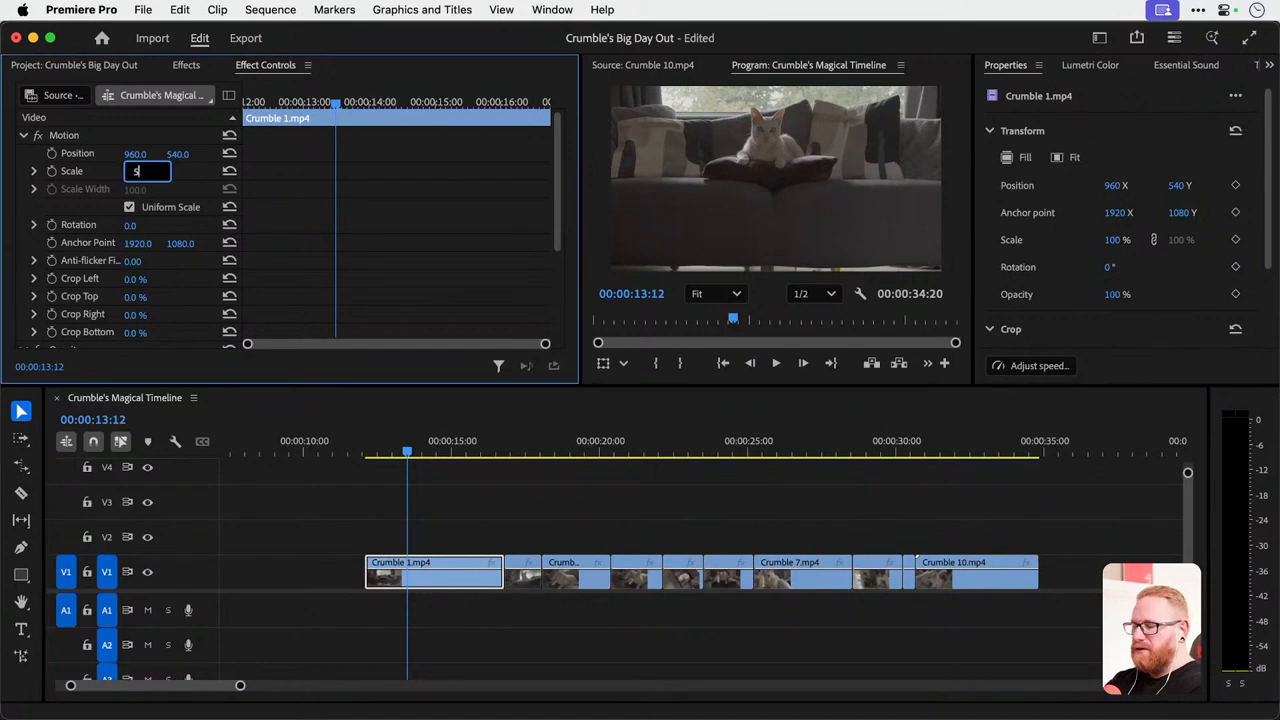
key(Return)
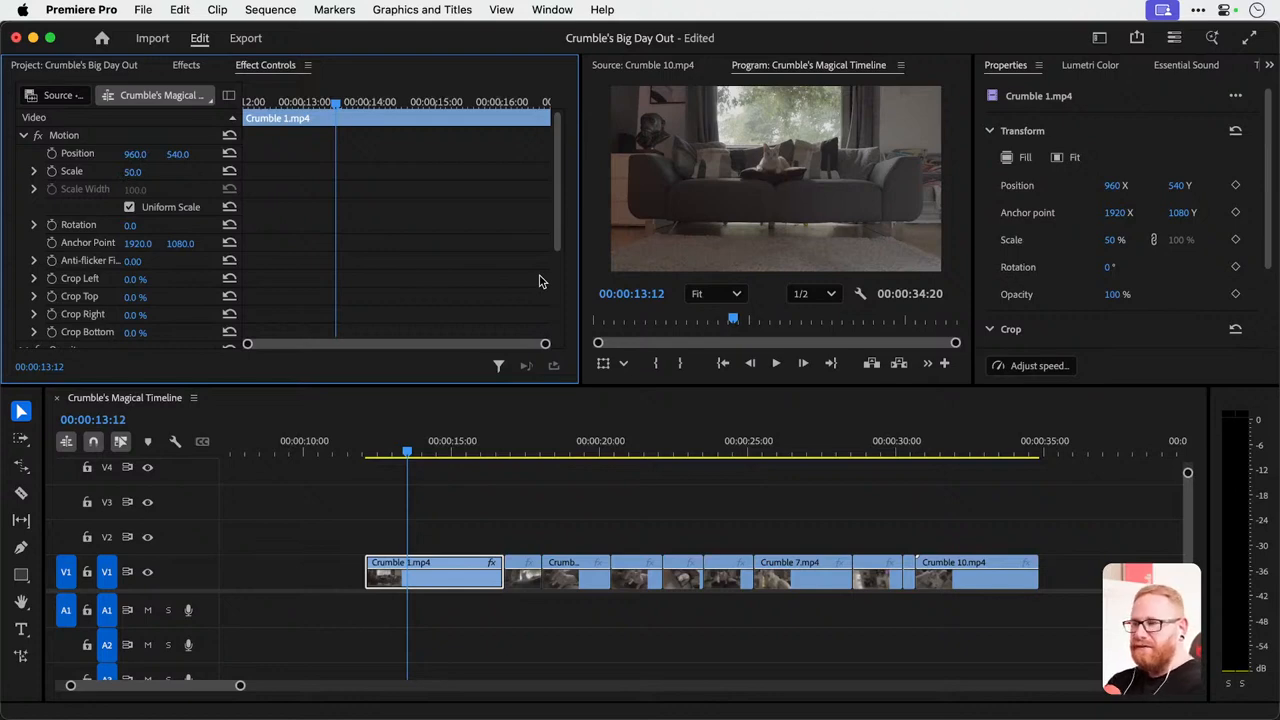
Check the Motion settings of Crumble 2.mp4 and Crumble 3.mp4, and scrub through the following clips.
click(526, 447)
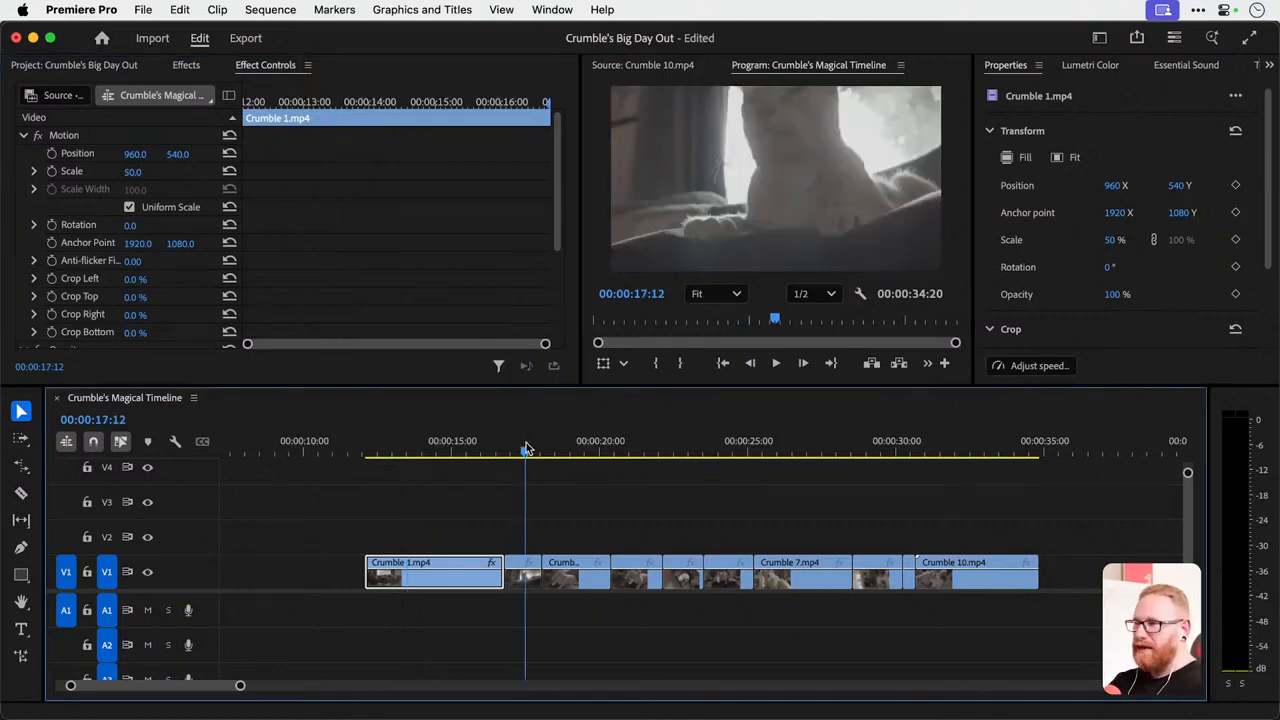
click(527, 580)
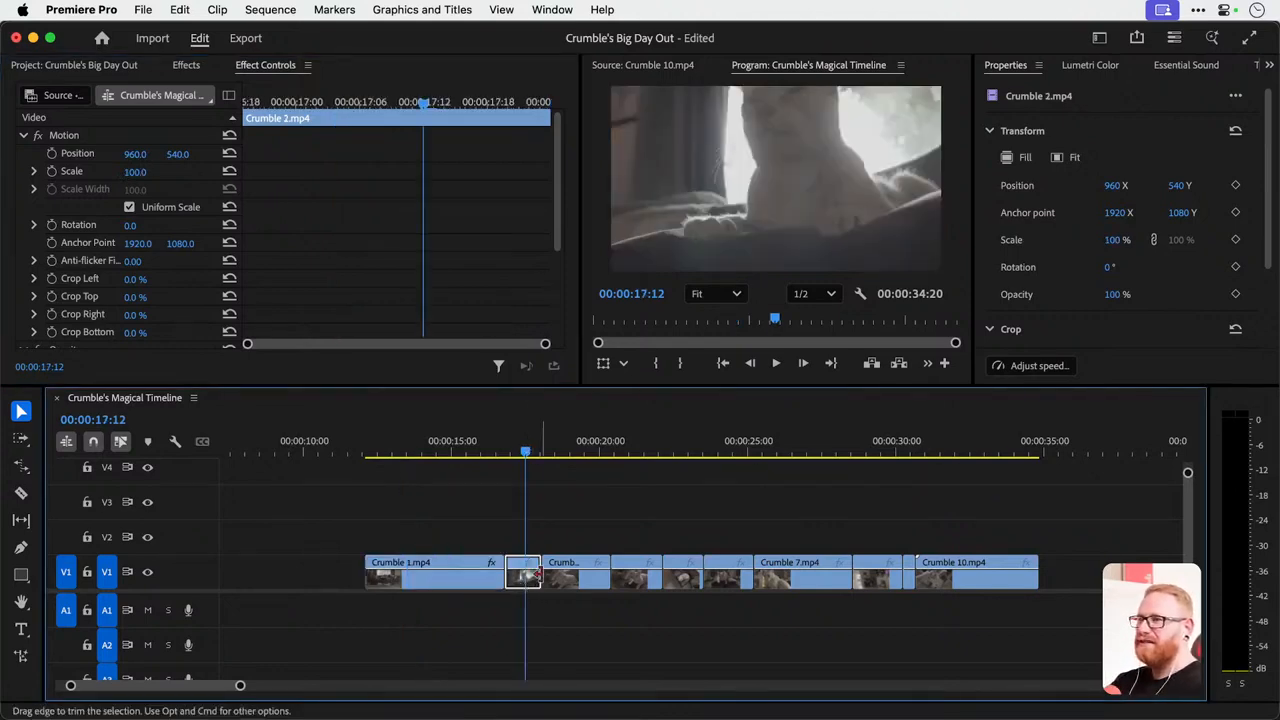
click(572, 579)
drag(641, 449, 851, 447)
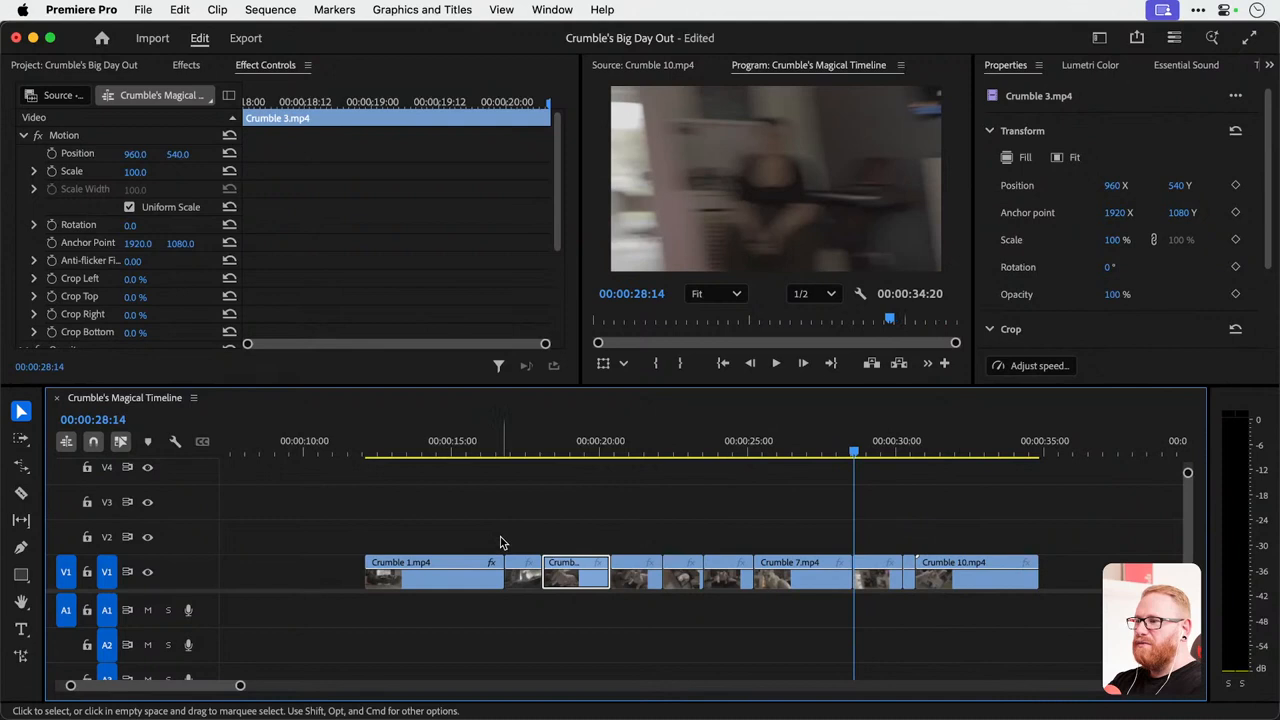
click(432, 456)
click(435, 588)
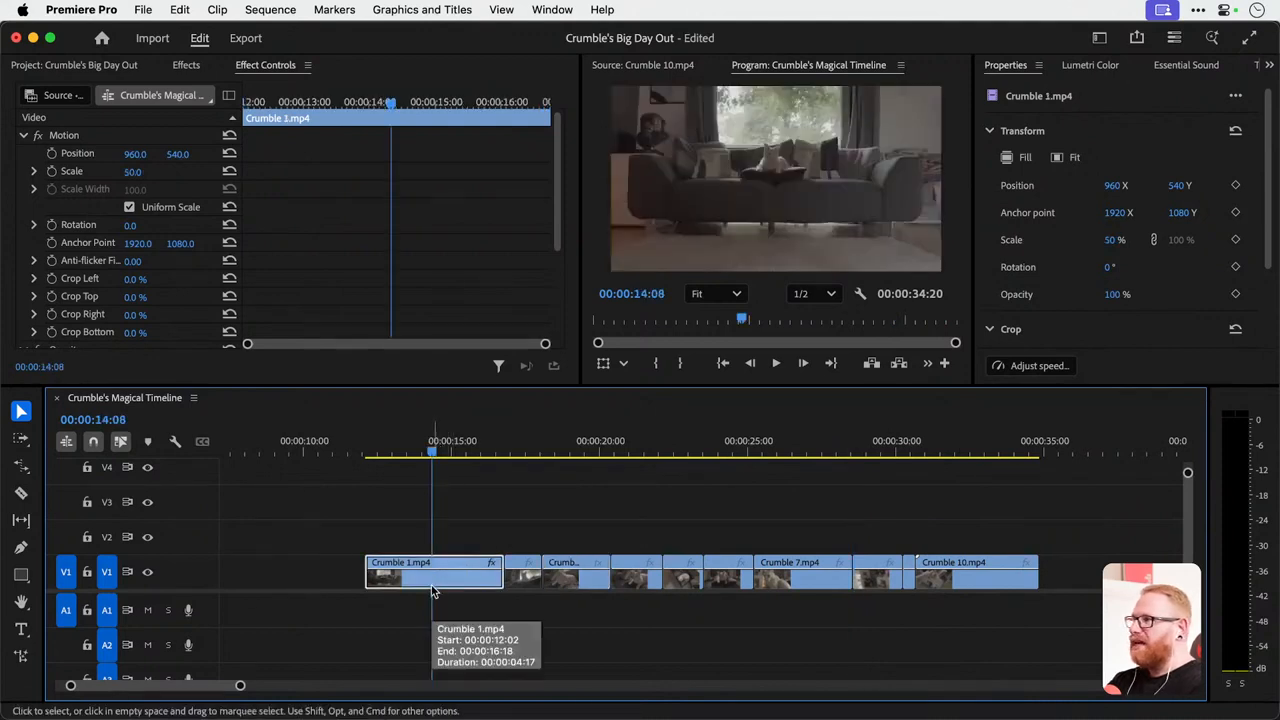
click(61, 136)
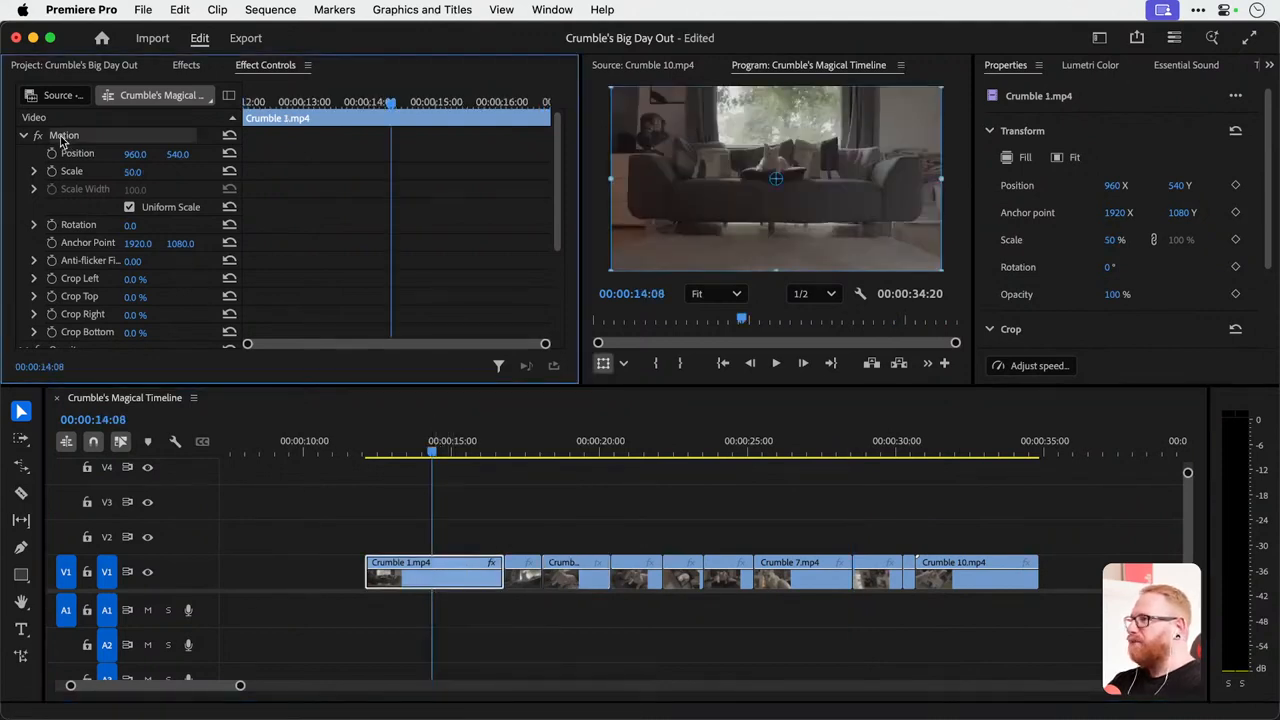
right_click(62, 139)
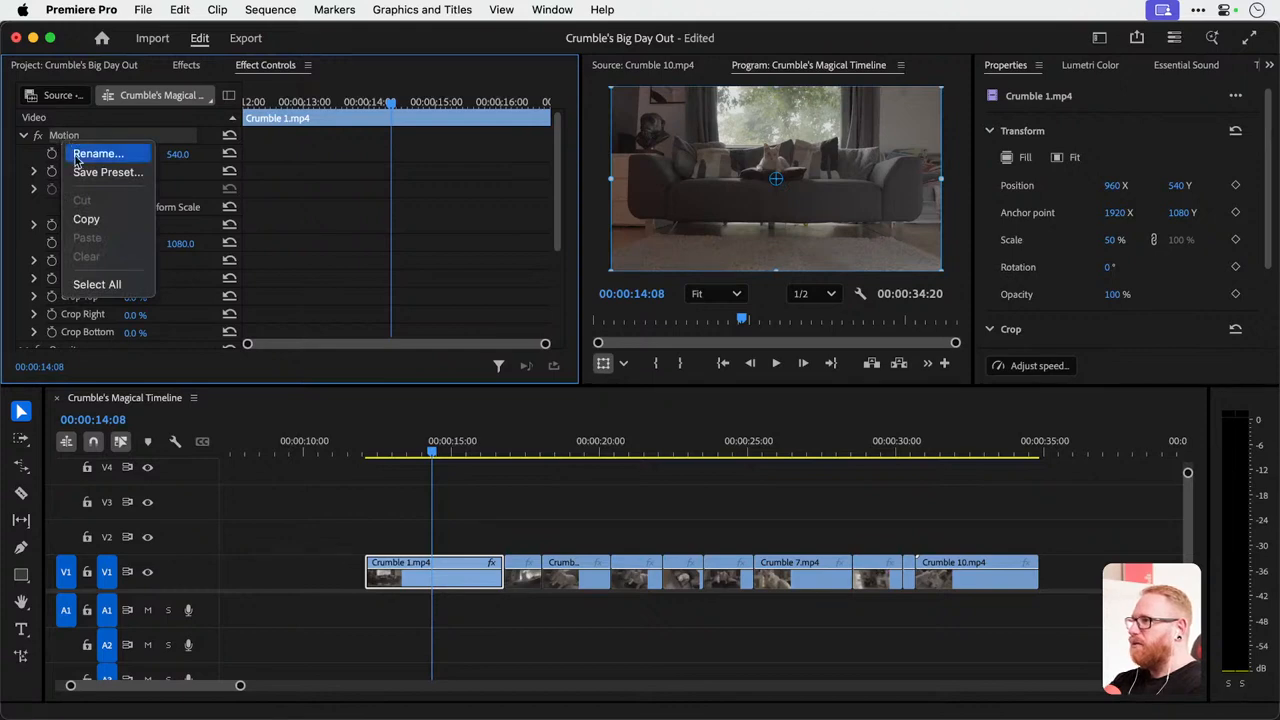
click(211, 260)
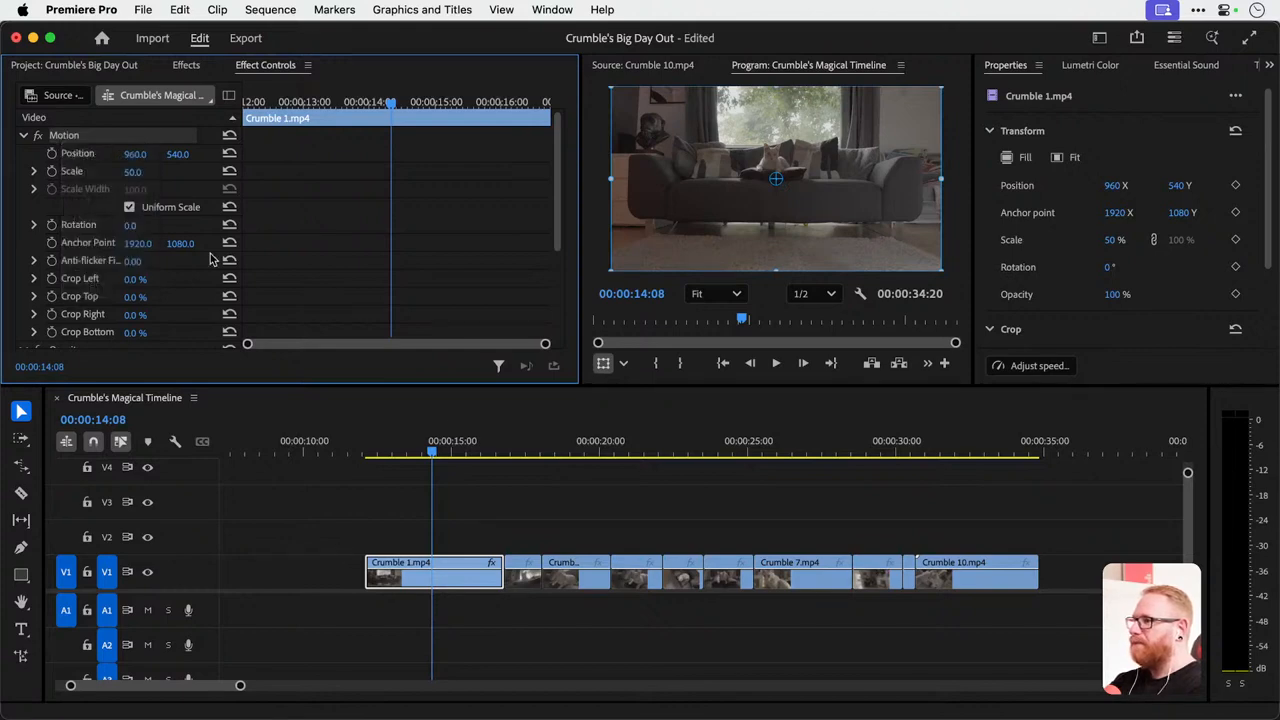
Copy Crumble 1.mp4 and paste its Motion, Opacity and Time Remapping attributes onto all the other clips on V1.
click(452, 578)
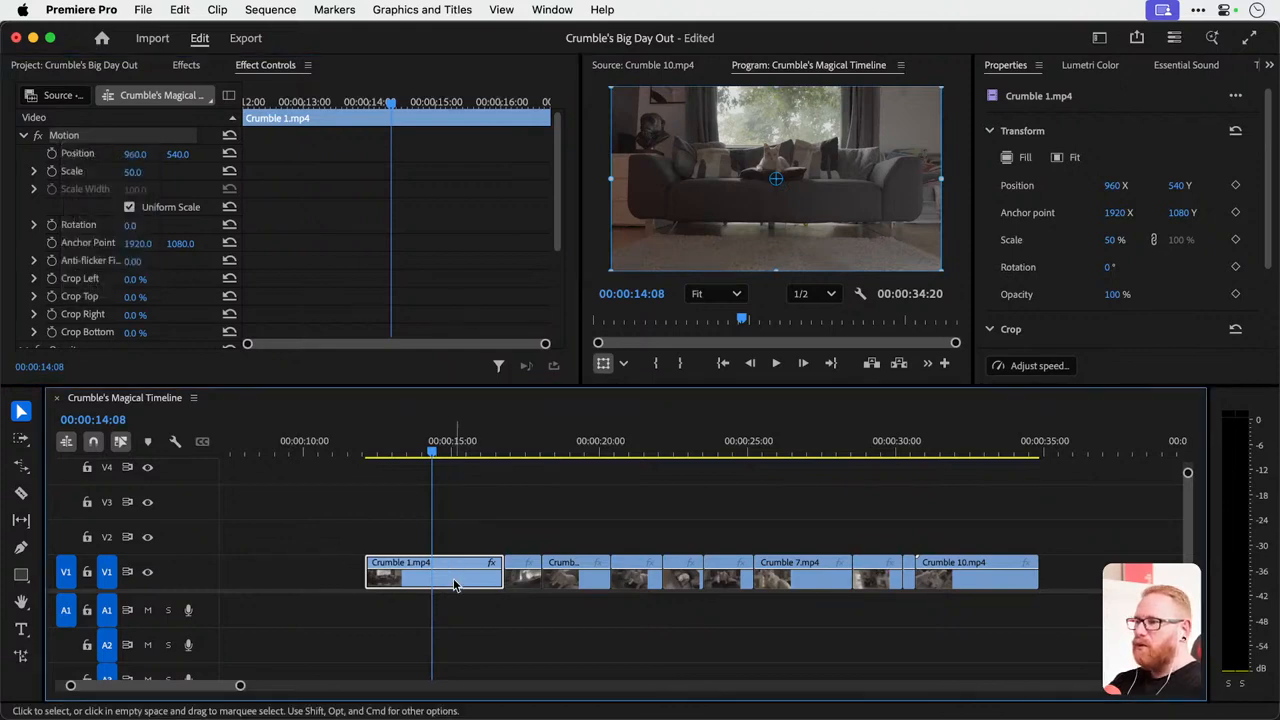
click(184, 9)
click(190, 97)
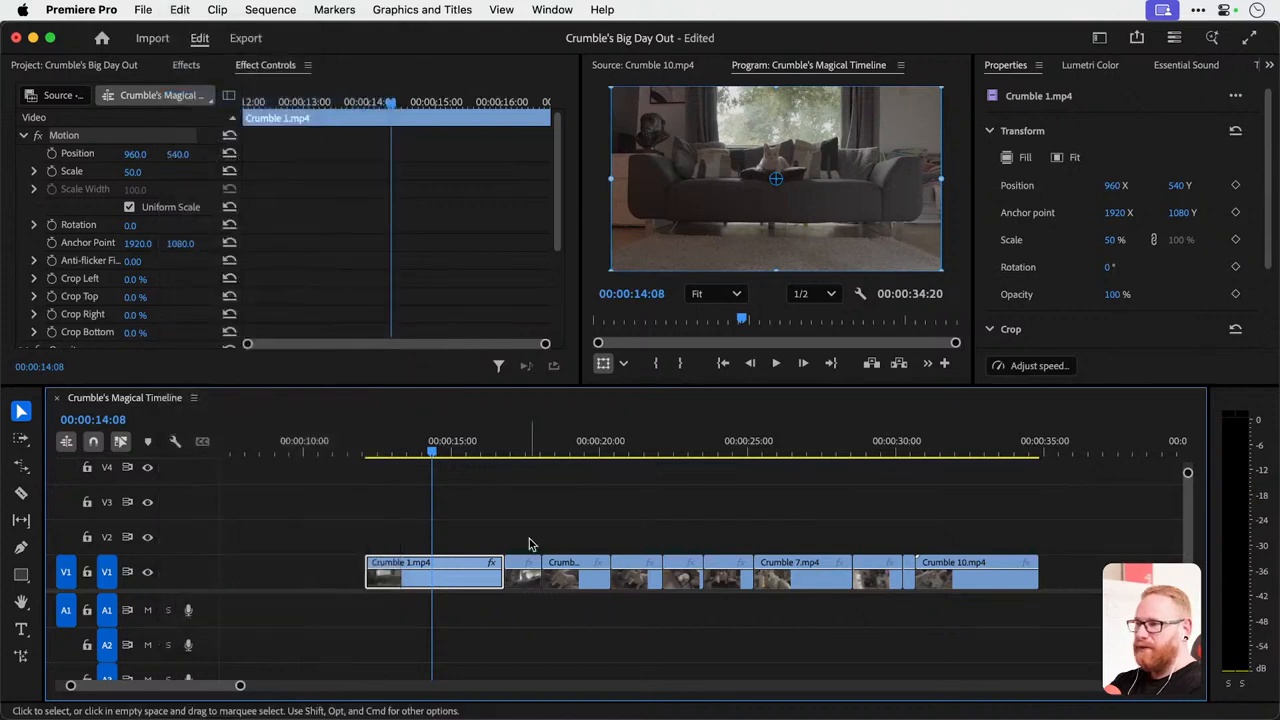
drag(522, 516, 1085, 580)
right_click(578, 580)
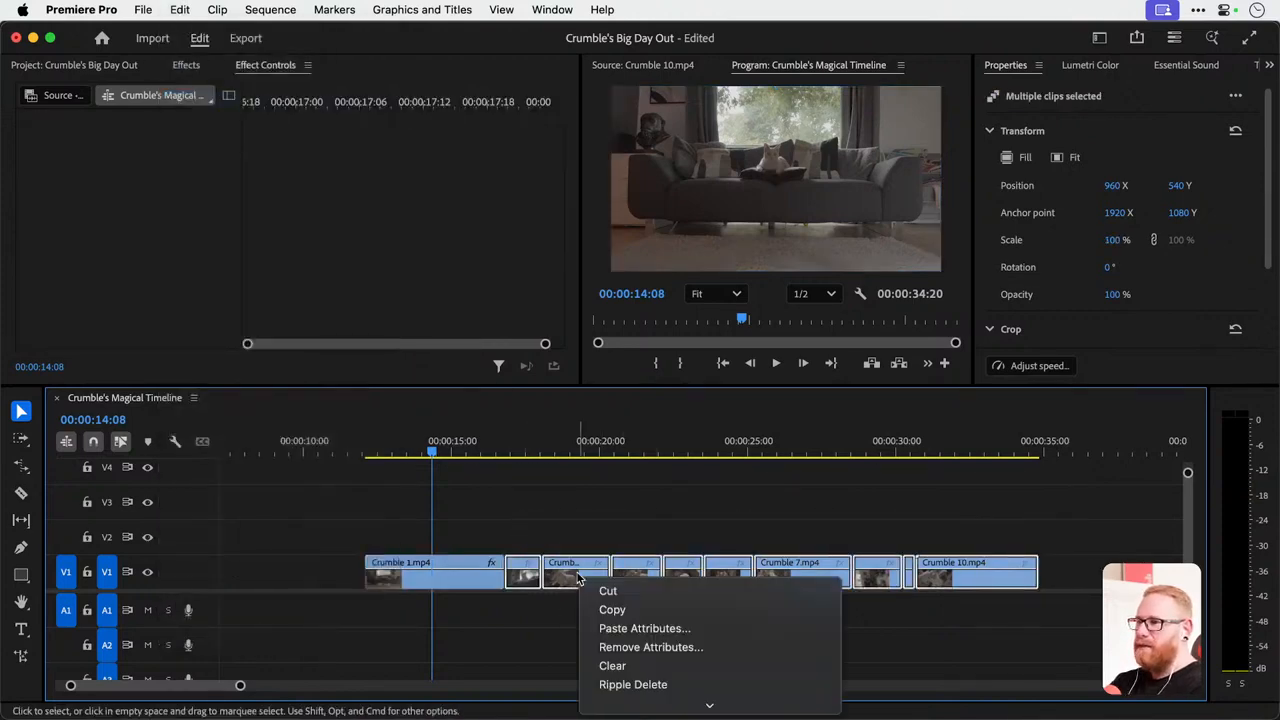
click(650, 628)
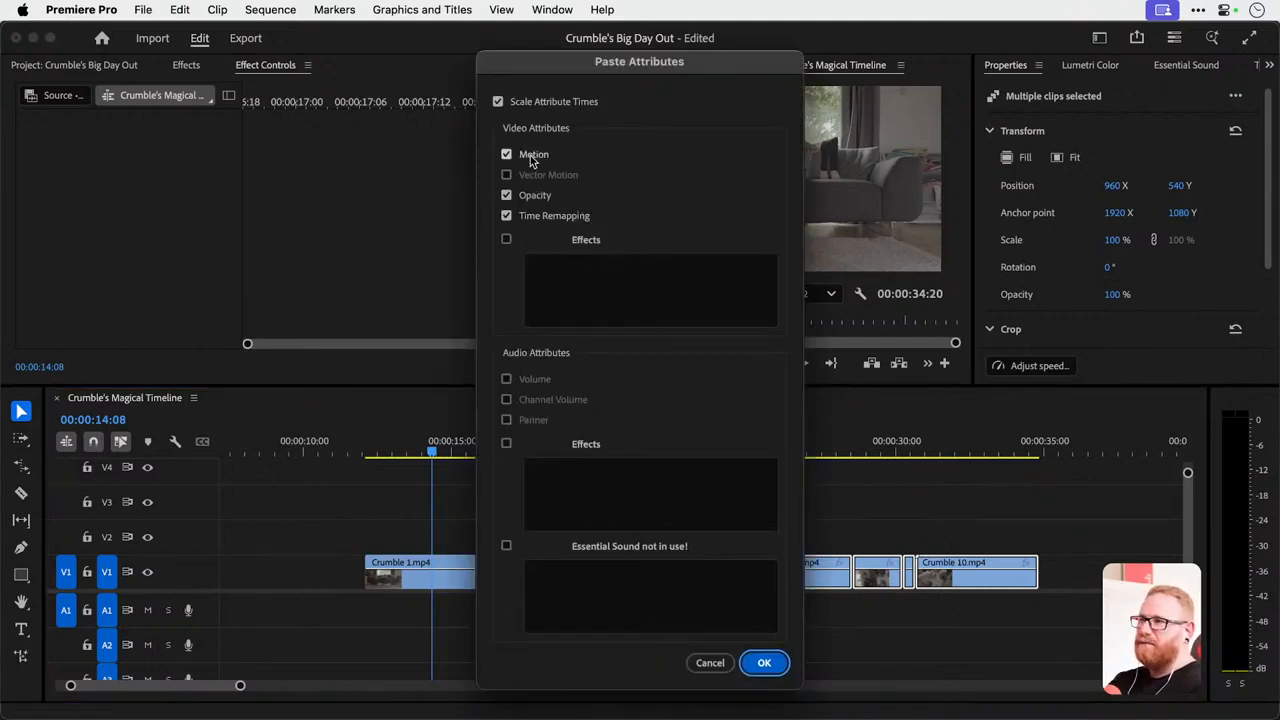
click(764, 663)
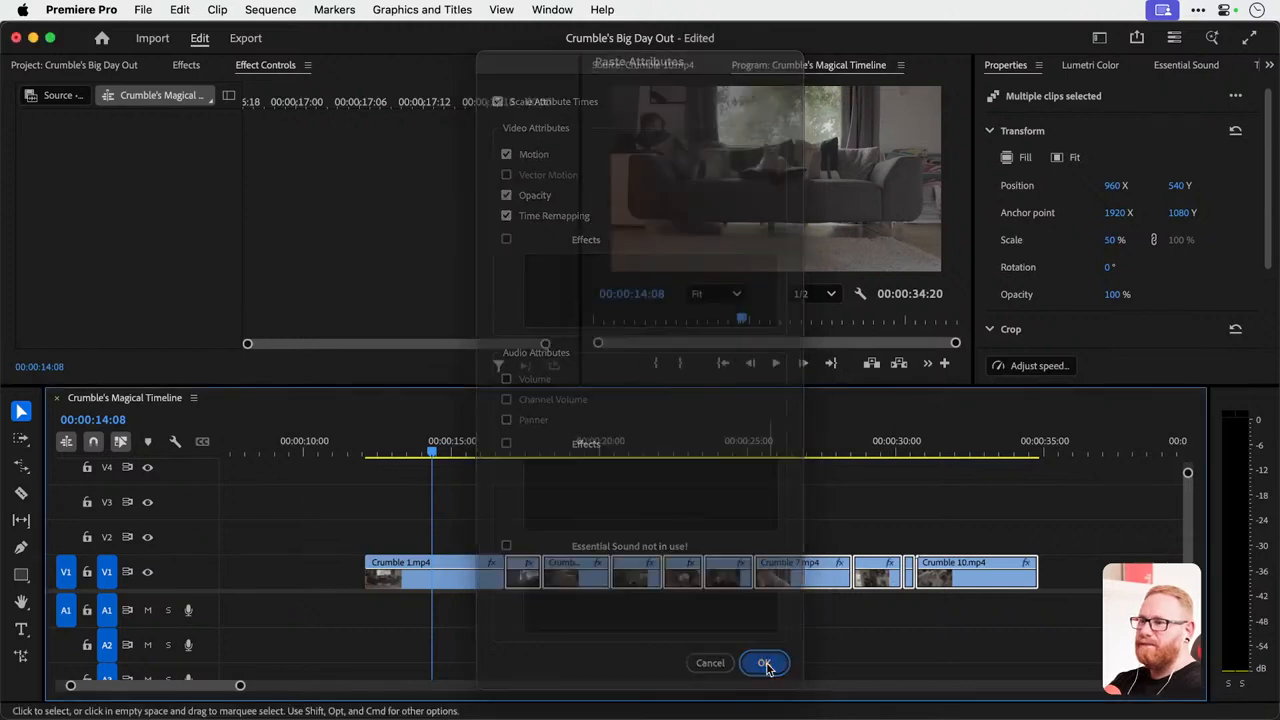
Check the pasted Scale setting on Crumble 2.mp4 and Crumble 3.mp4.
click(574, 514)
click(524, 574)
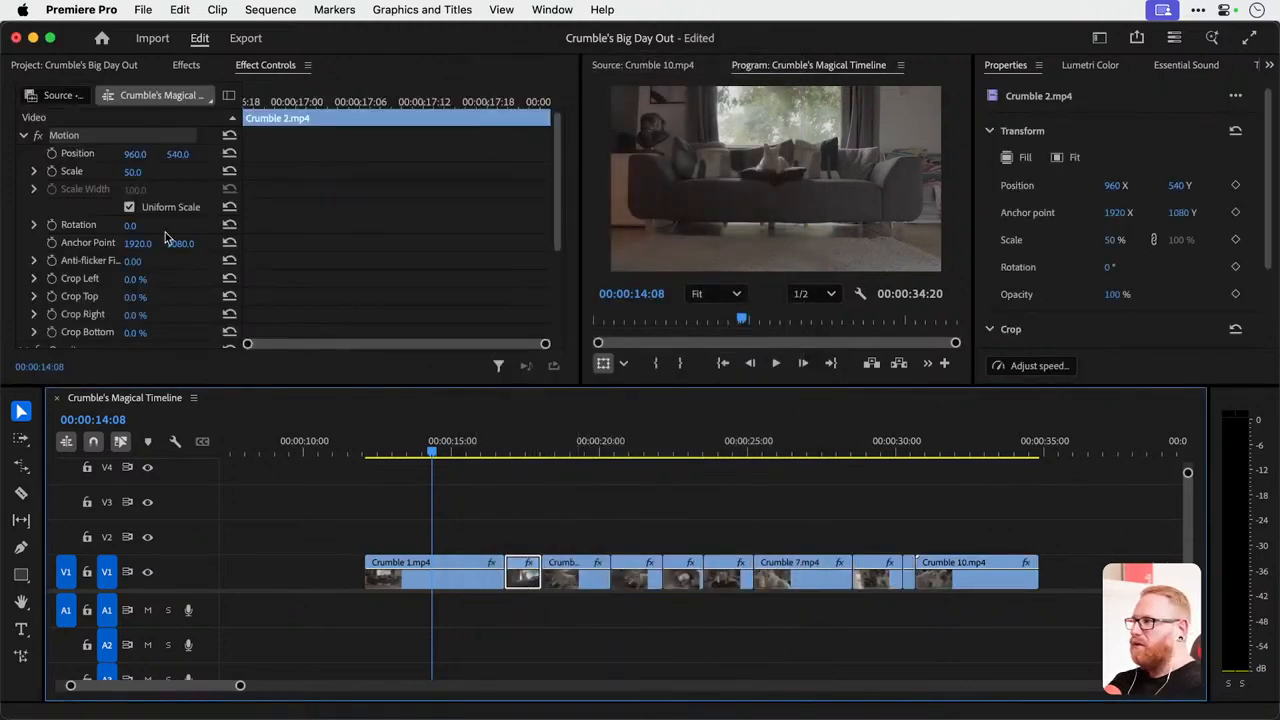
click(575, 572)
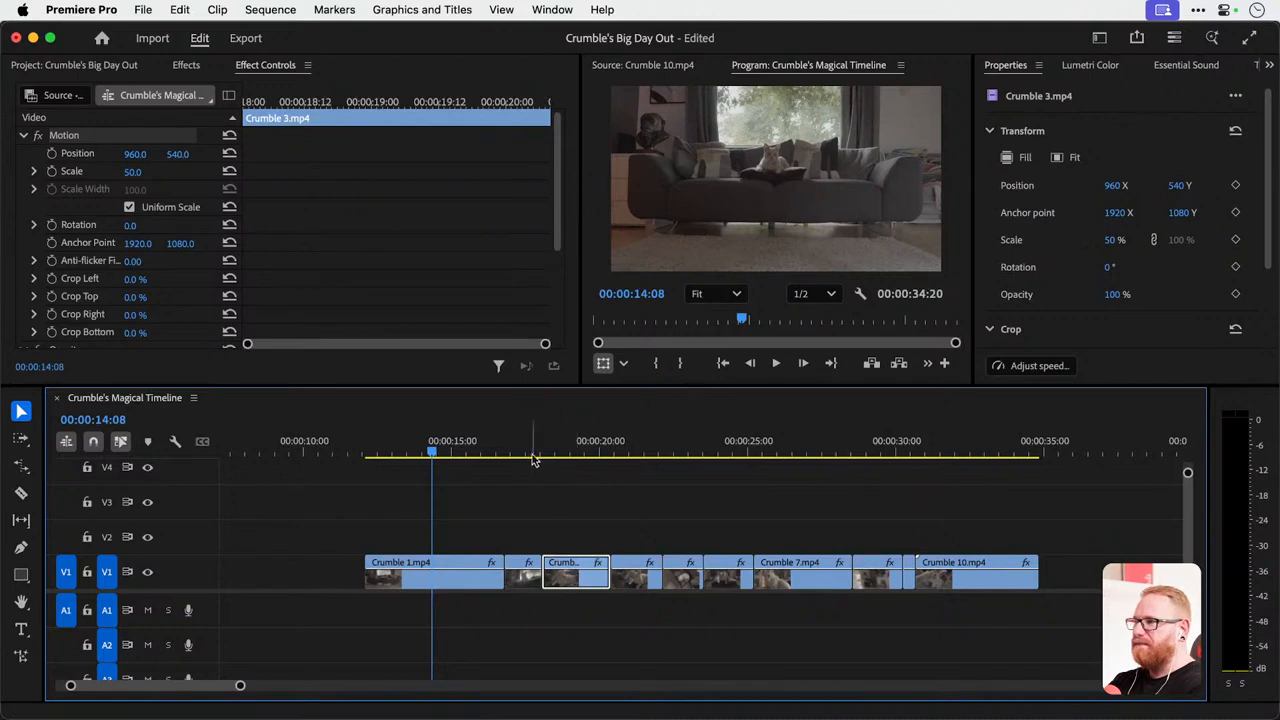
Try setting the Scale of Crumble 7.mp4 to 100, undoing the change.
drag(508, 453, 820, 440)
click(820, 565)
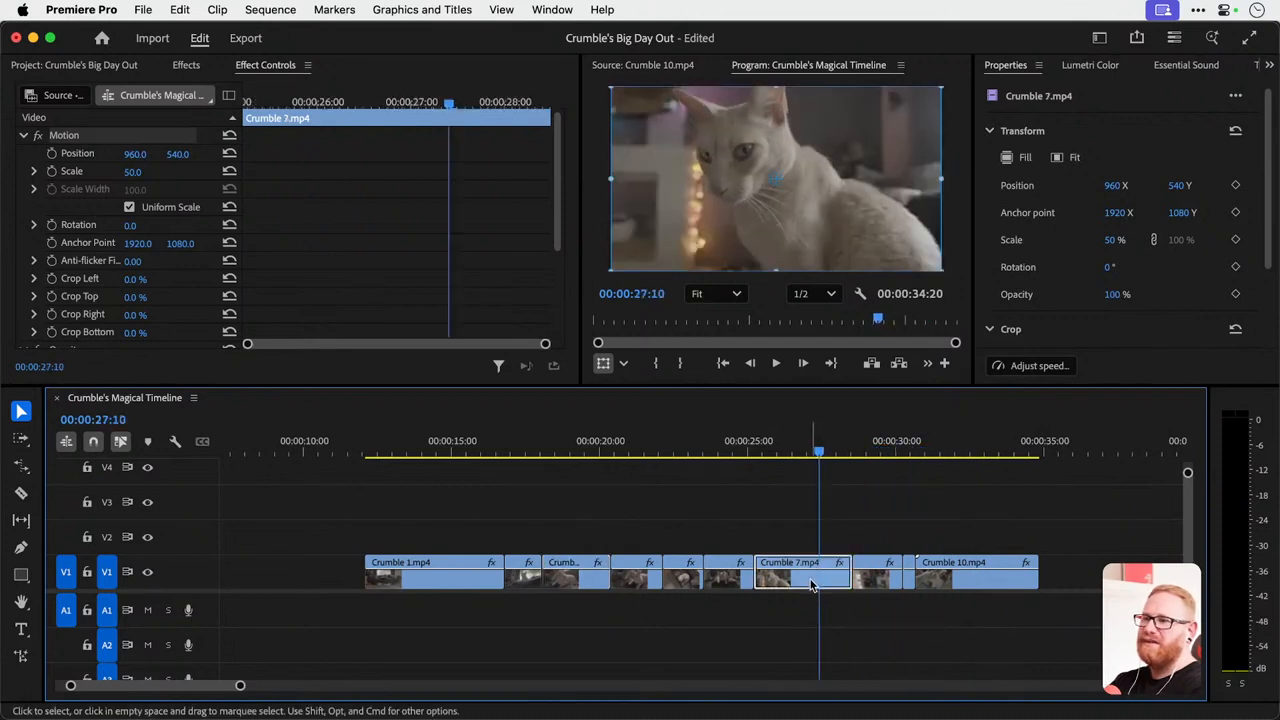
click(131, 171)
text(100)
key(Return)
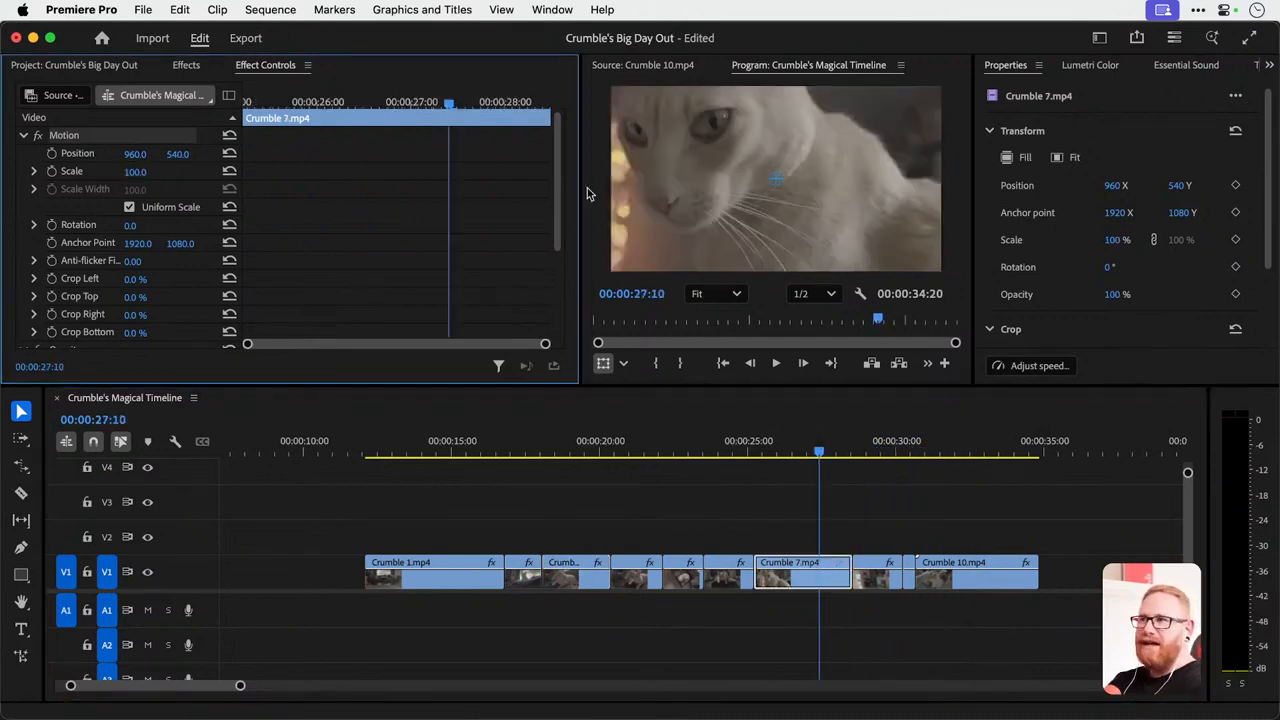
key(super+z)
Deselect the clips, return the playhead to Crumble 1.mp4 and save the project.
click(714, 517)
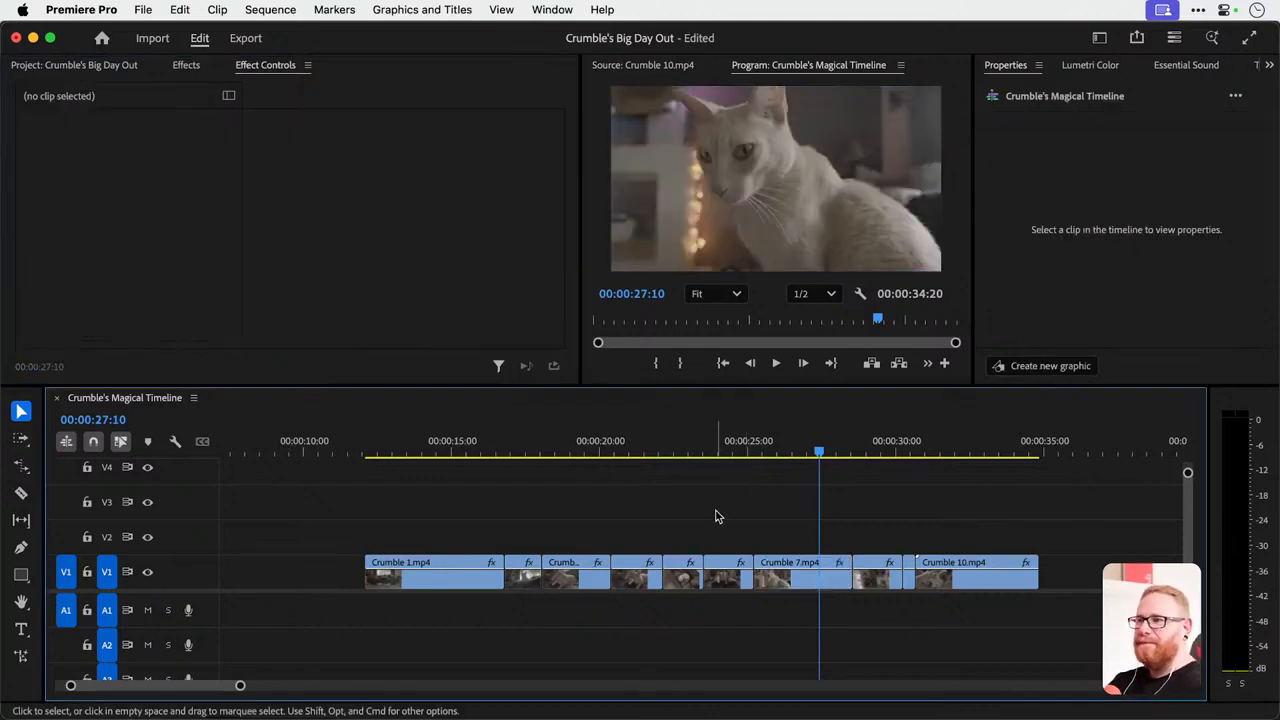
drag(572, 432, 440, 481)
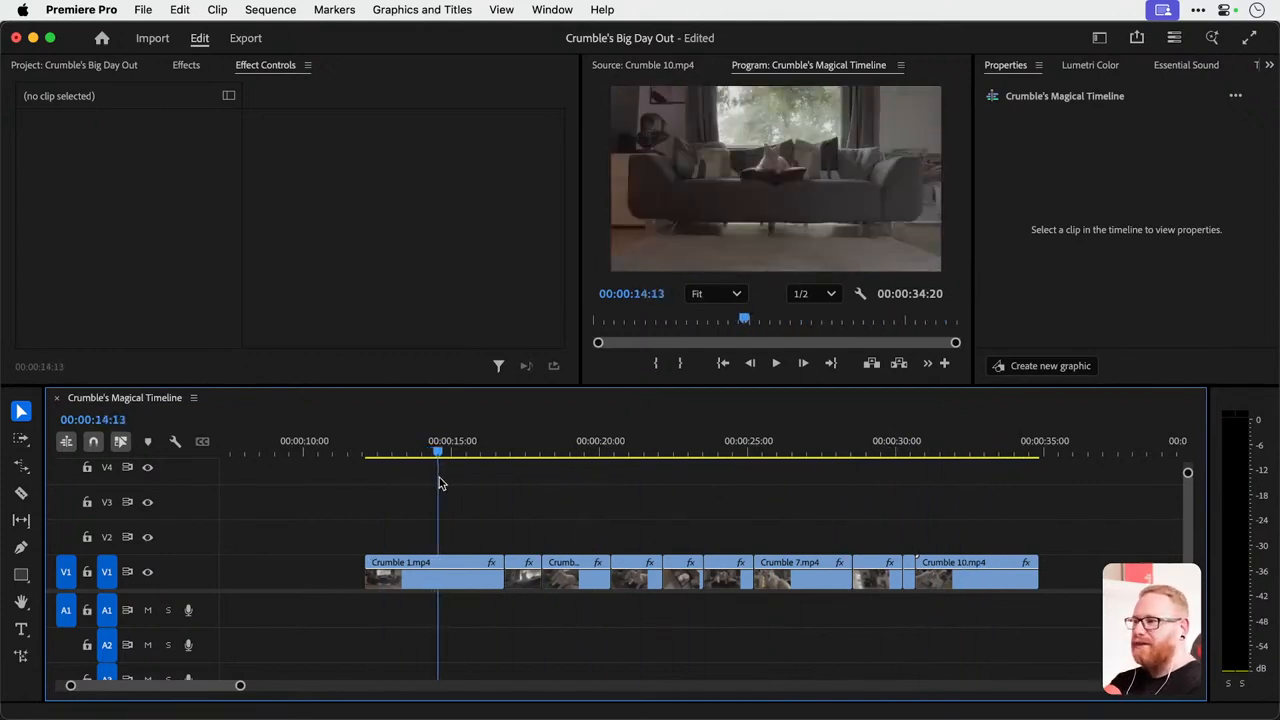
key(super+s)
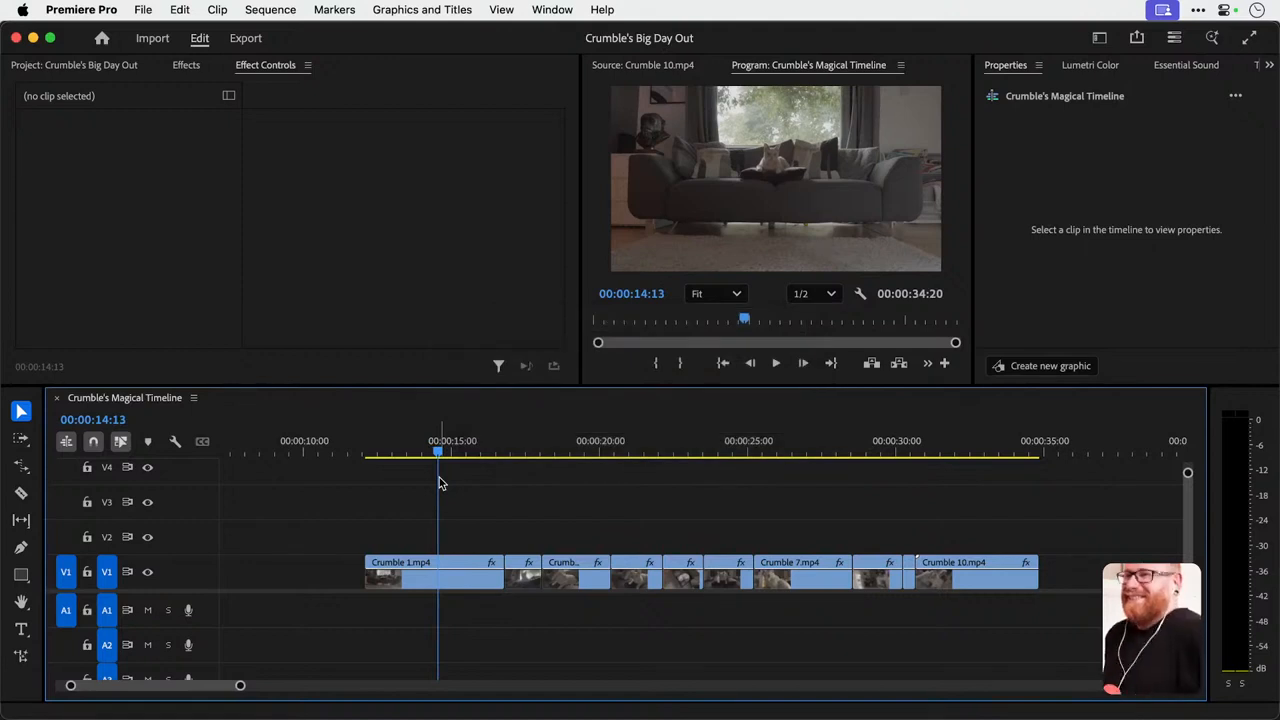
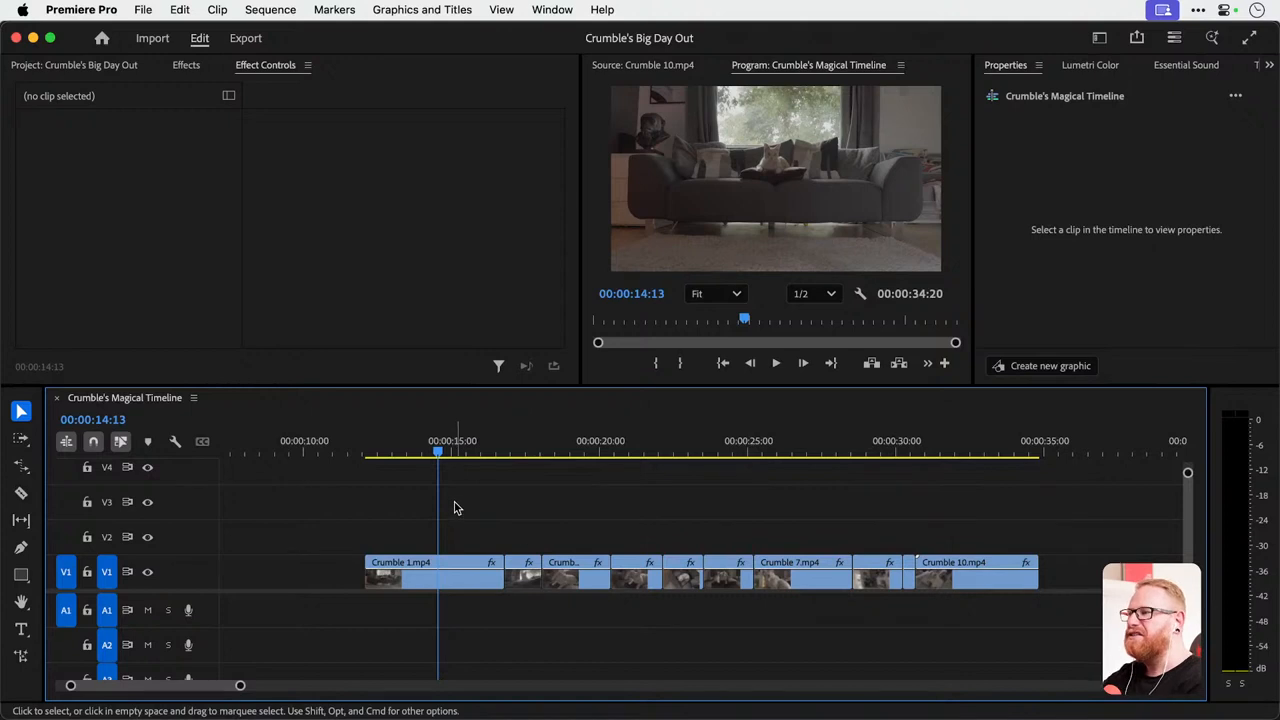
Apply the default Cross Dissolve transition at the start of Crumble 1.mp4 and scrub through the fade.
click(452, 578)
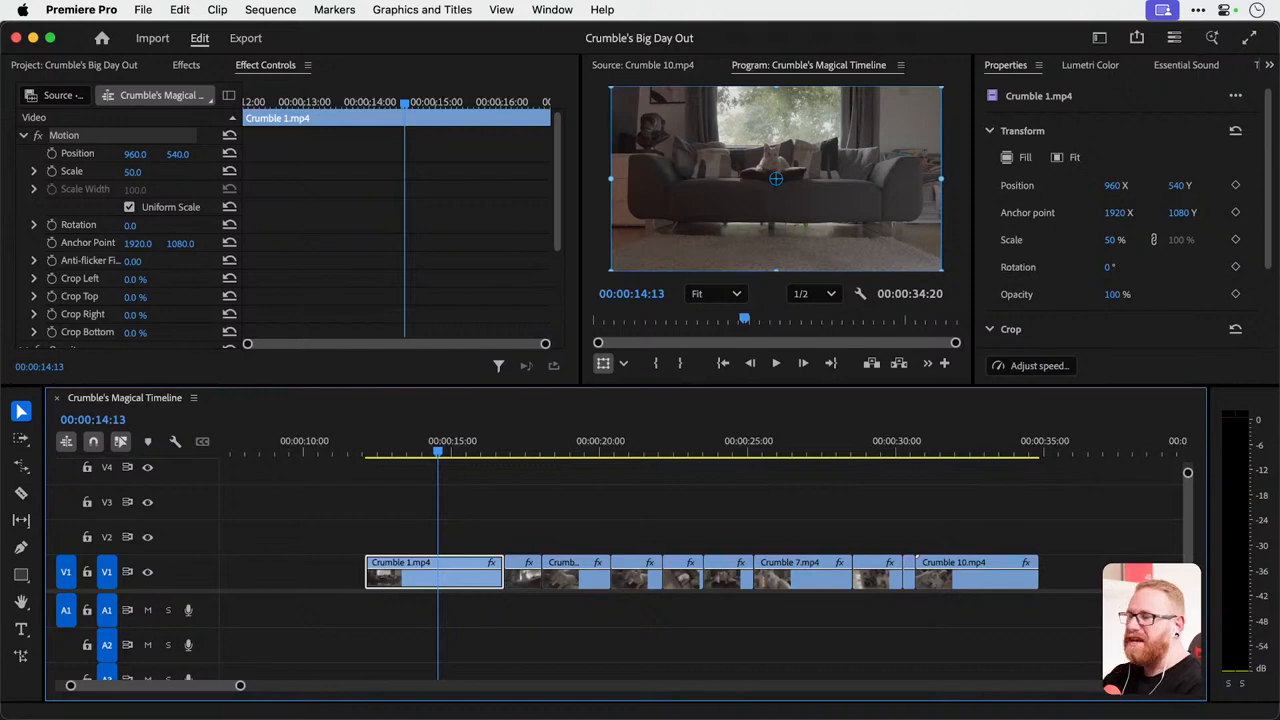
right_click(368, 580)
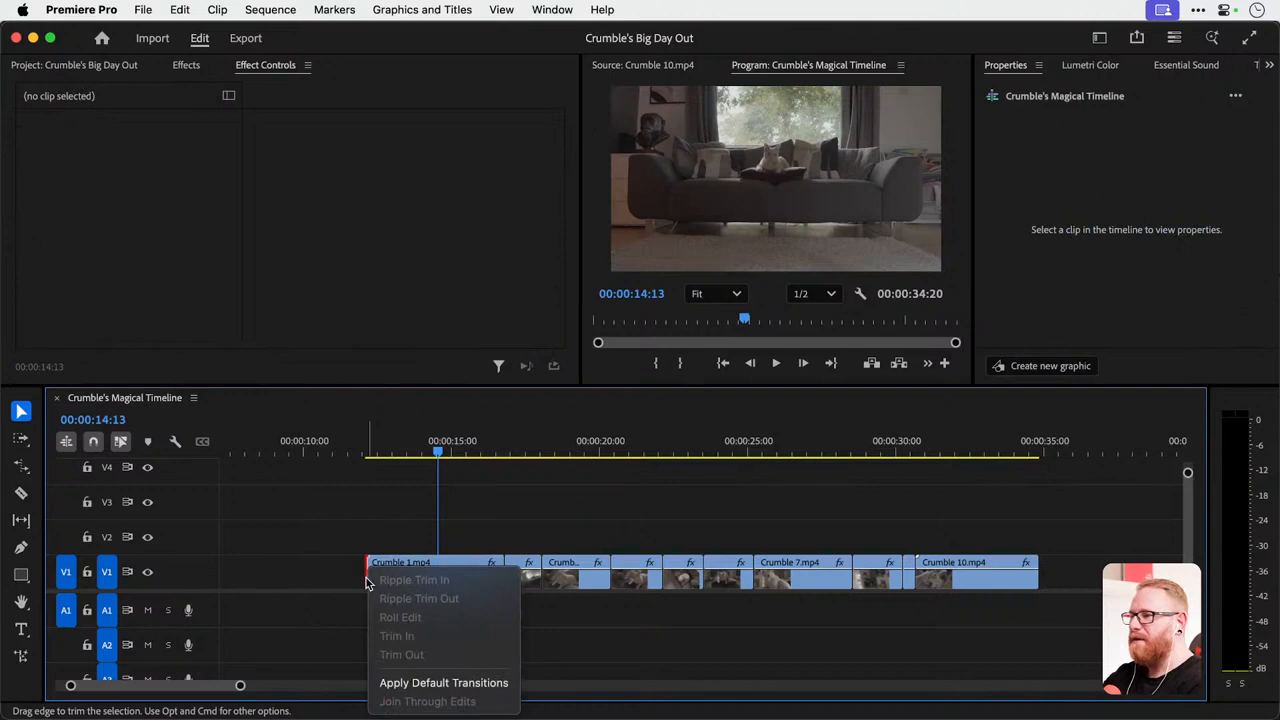
click(448, 683)
scroll(356, 589, up, 5)
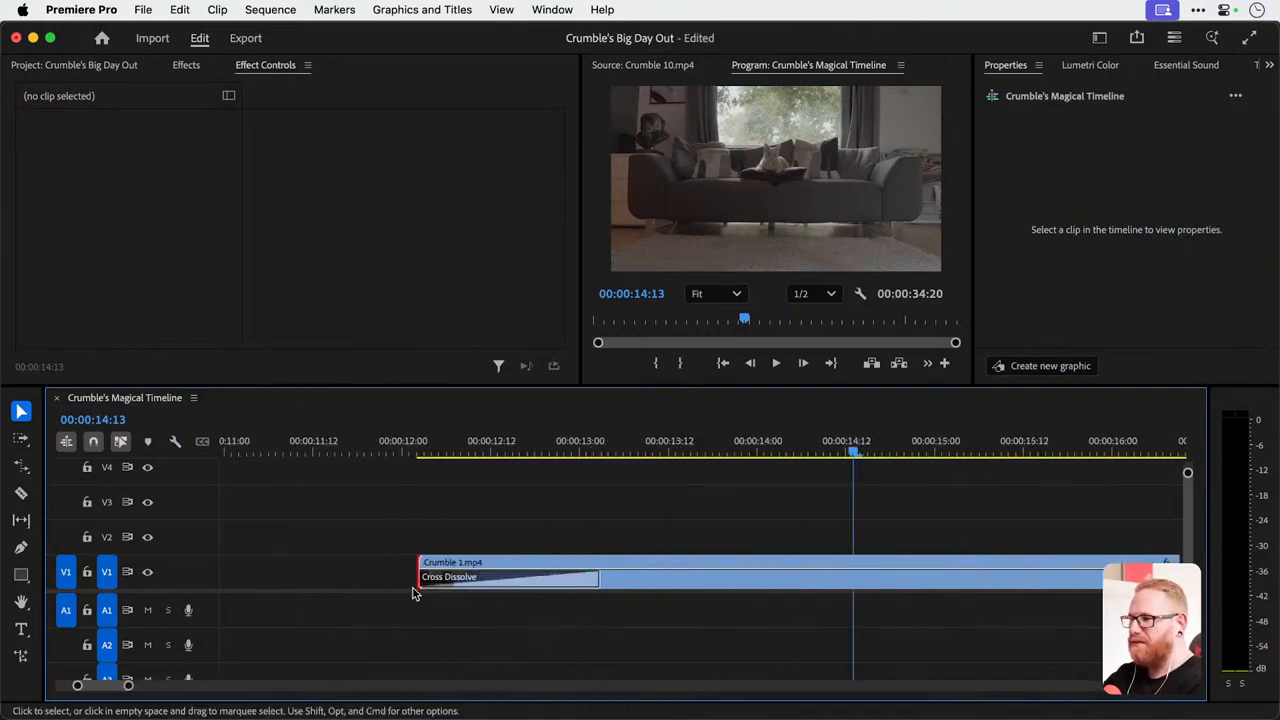
drag(403, 445, 520, 452)
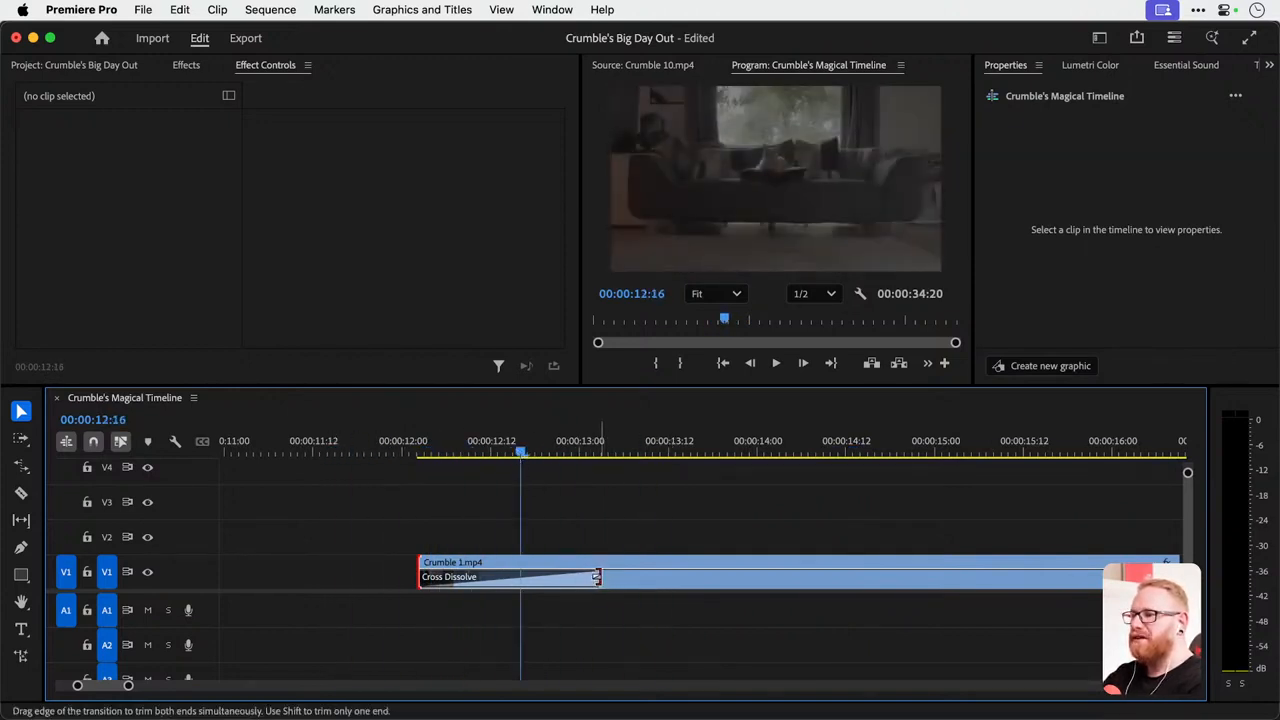
Shorten the Cross Dissolve at the start of Crumble 1.mp4 to 11 frames and play back the fade.
click(597, 577)
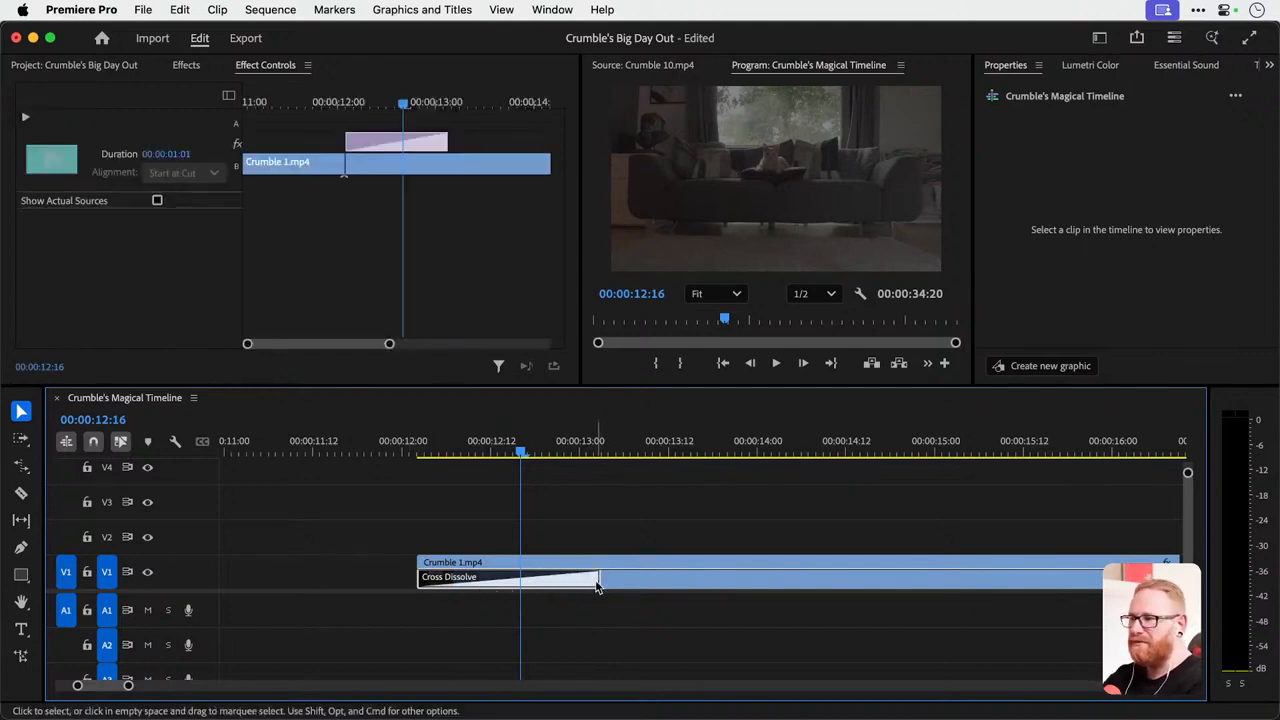
drag(593, 578, 492, 605)
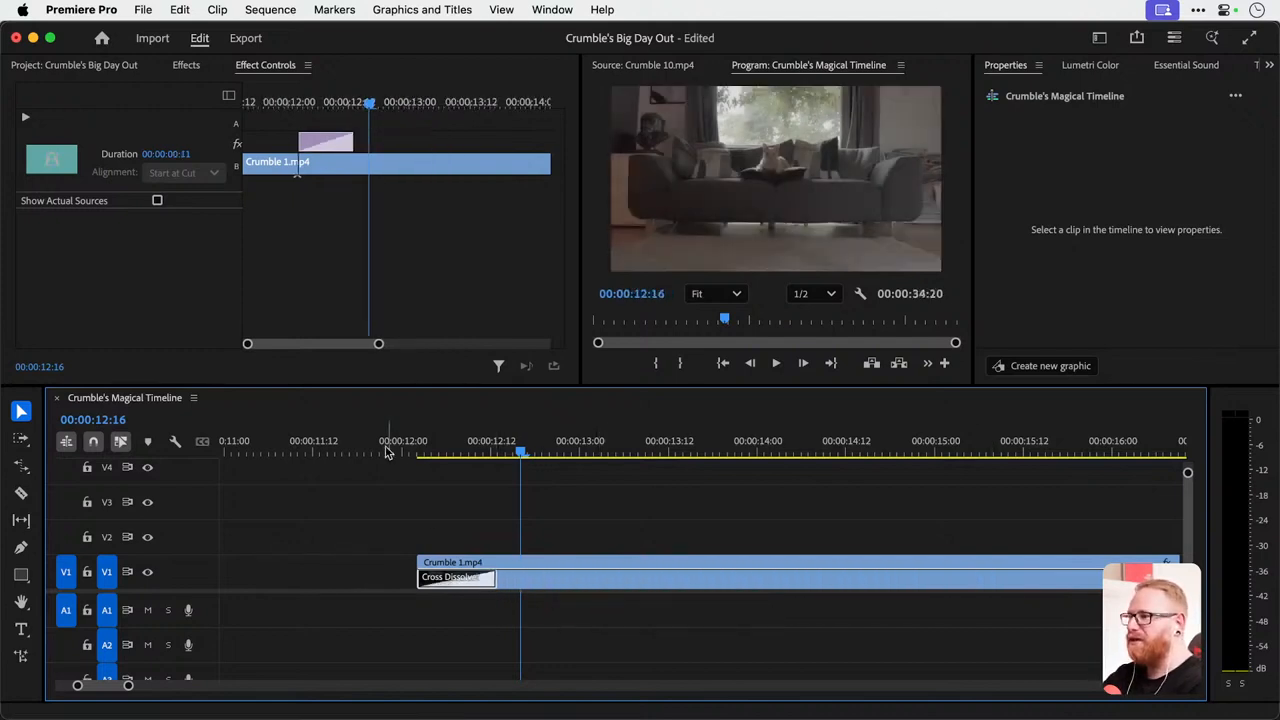
click(388, 445)
key(space)
key(space)
drag(458, 444, 633, 458)
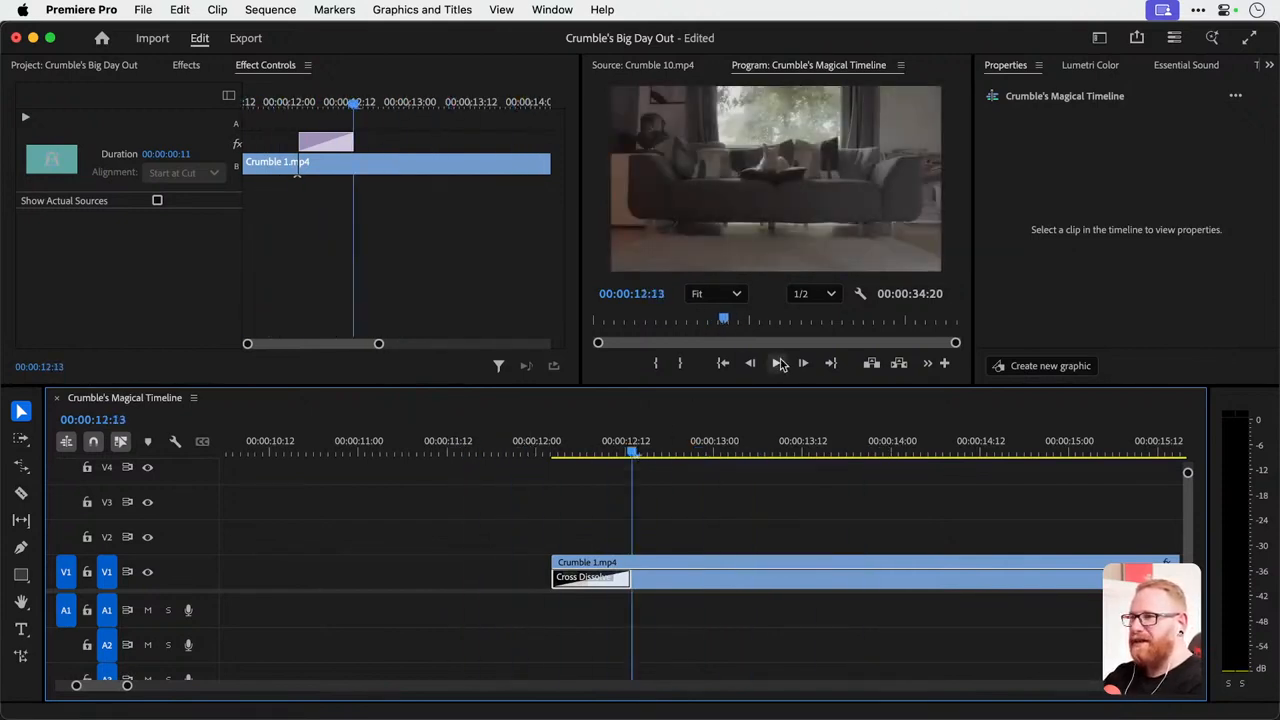
click(543, 451)
key(space)
key(space)
click(575, 454)
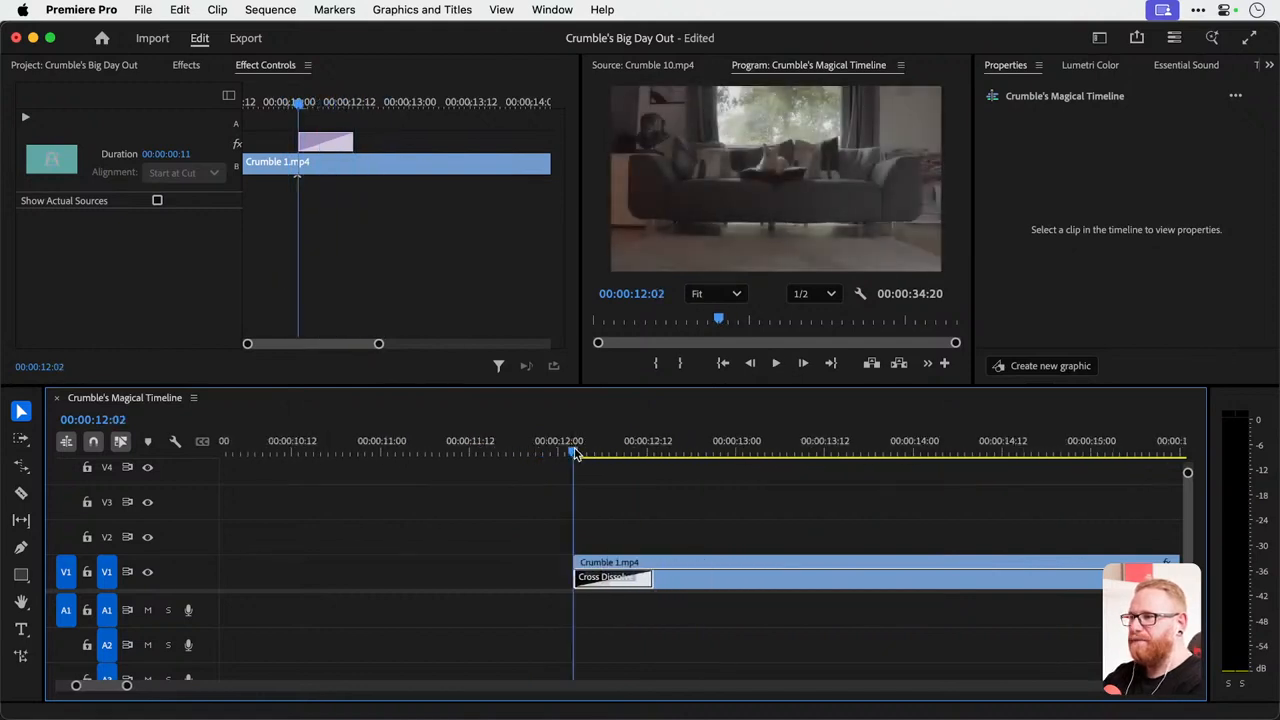
drag(575, 454, 601, 456)
Try a duration of 00:00:04:17 for the Cross Dissolve, play it back and undo the duration changes.
click(165, 155)
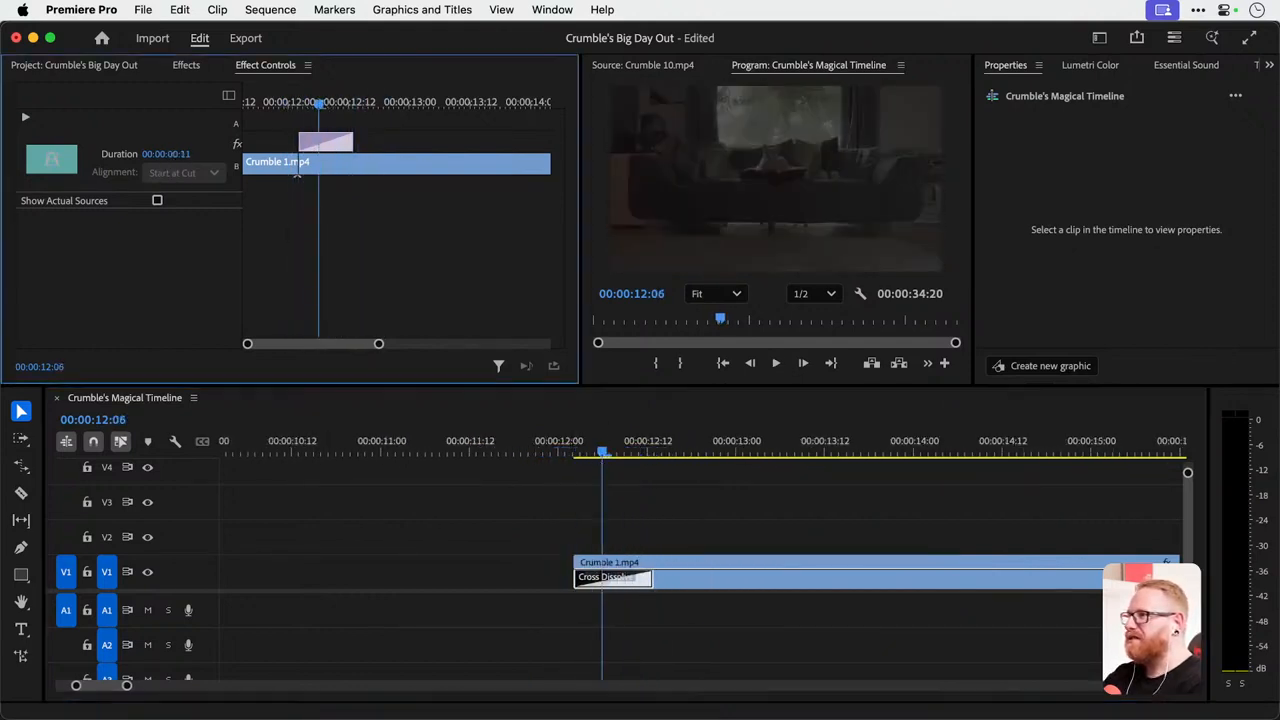
drag(165, 155, 177, 158)
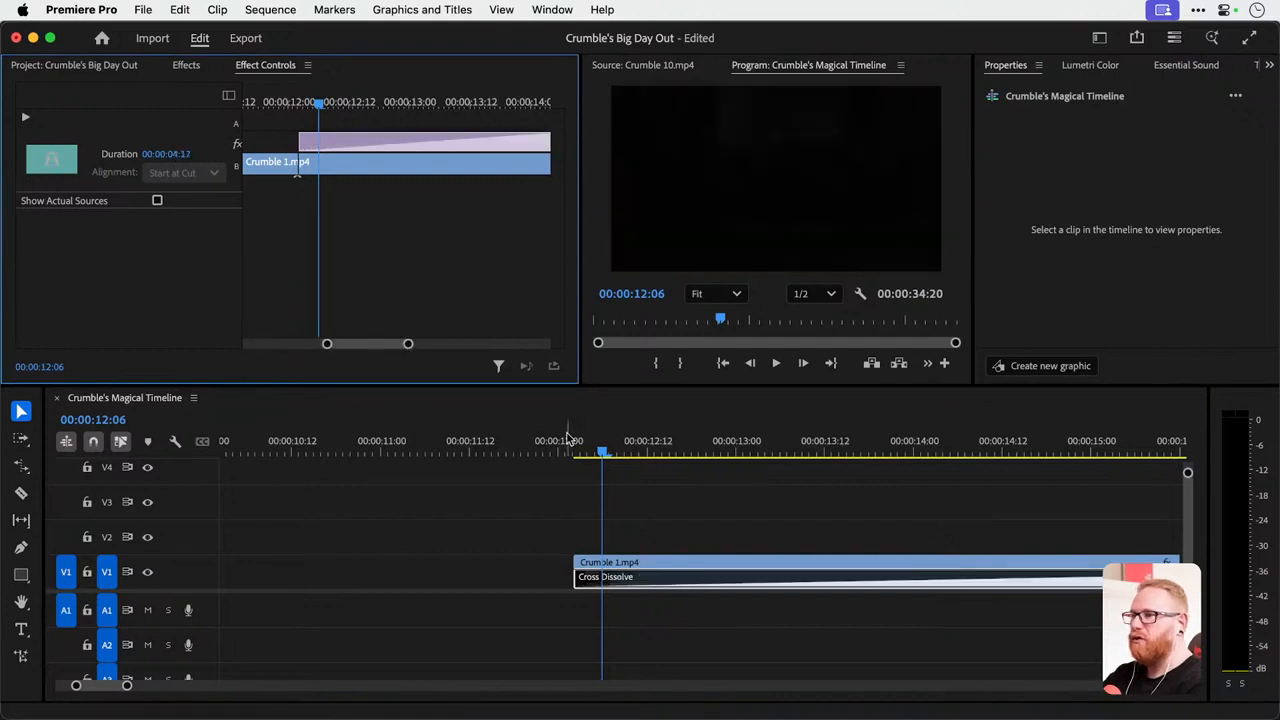
click(568, 439)
key(space)
key(minus)
key(minus)
key(minus)
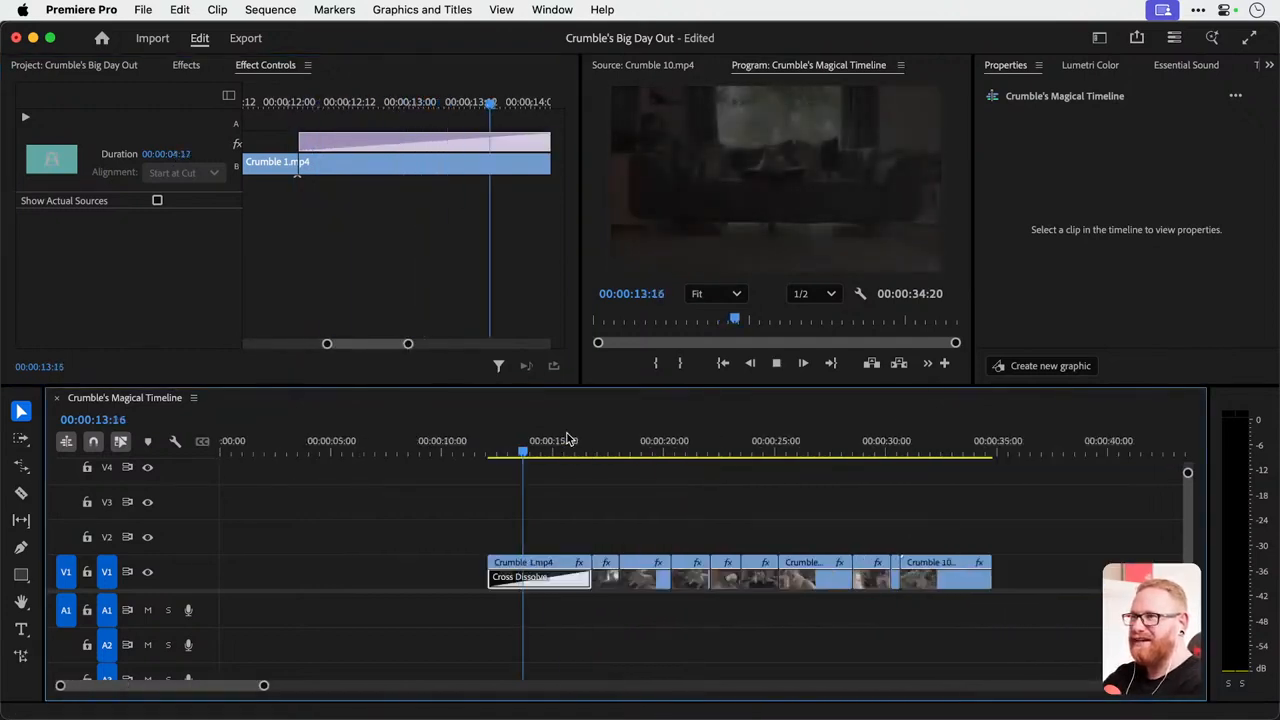
key(space)
key(super+z)
scroll(482, 586, up, 3)
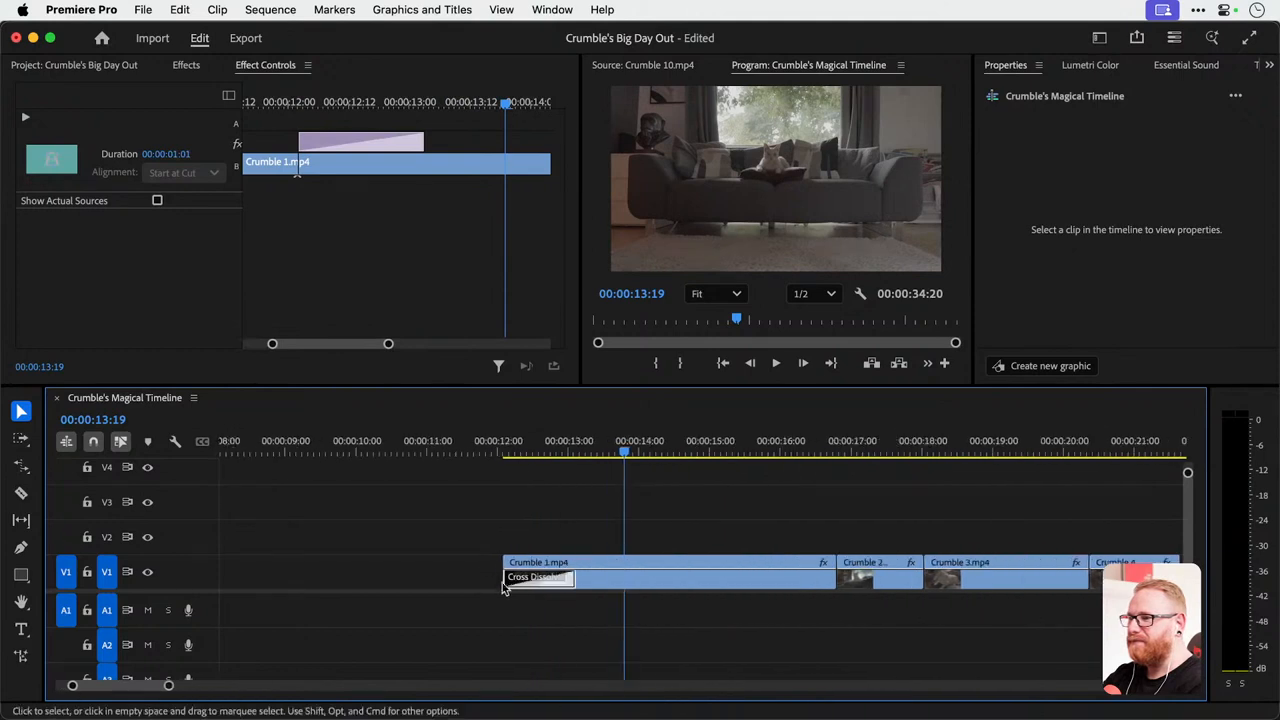
Clear the Cross Dissolve transition from the start of Crumble 1.mp4.
right_click(531, 587)
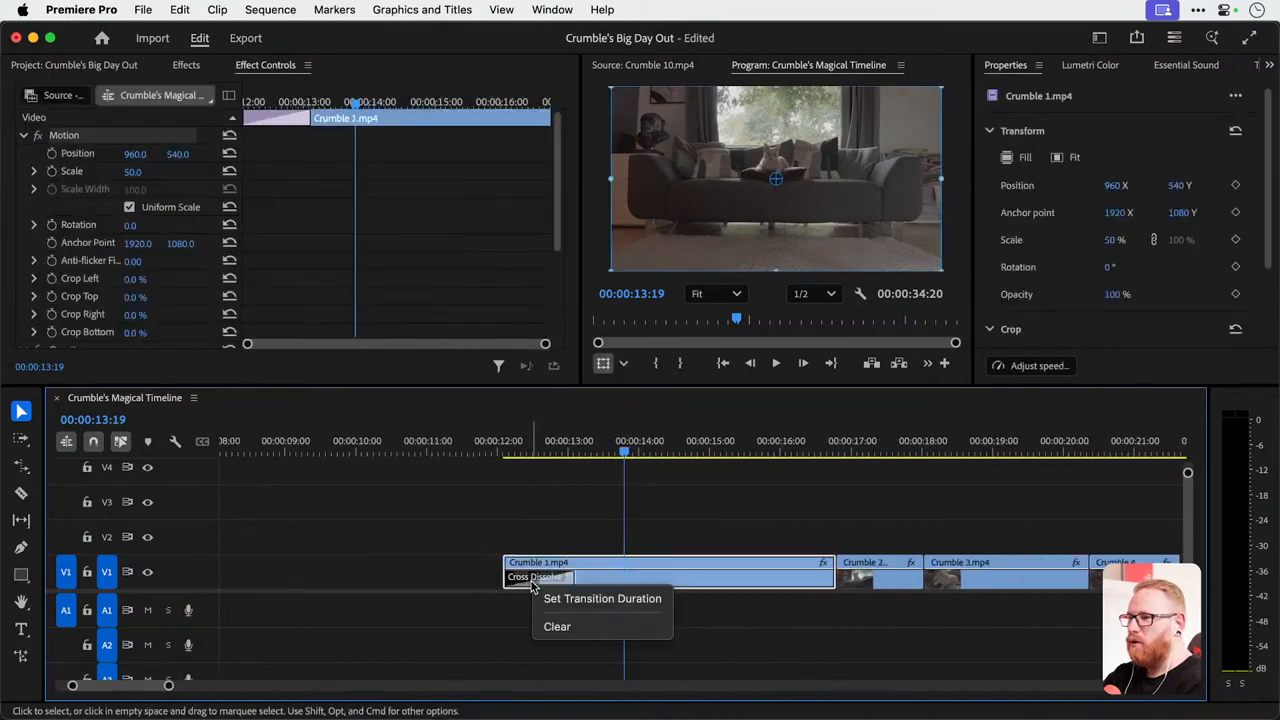
click(566, 630)
key(super+z)
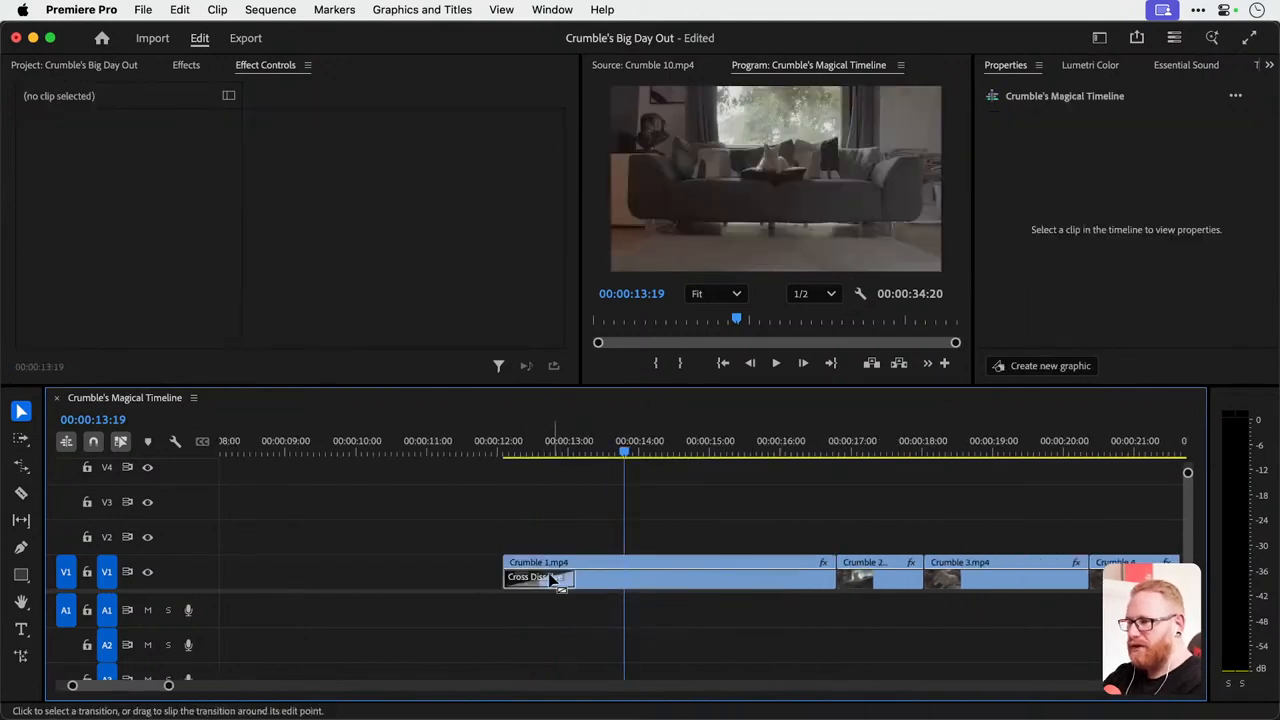
right_click(520, 582)
click(453, 582)
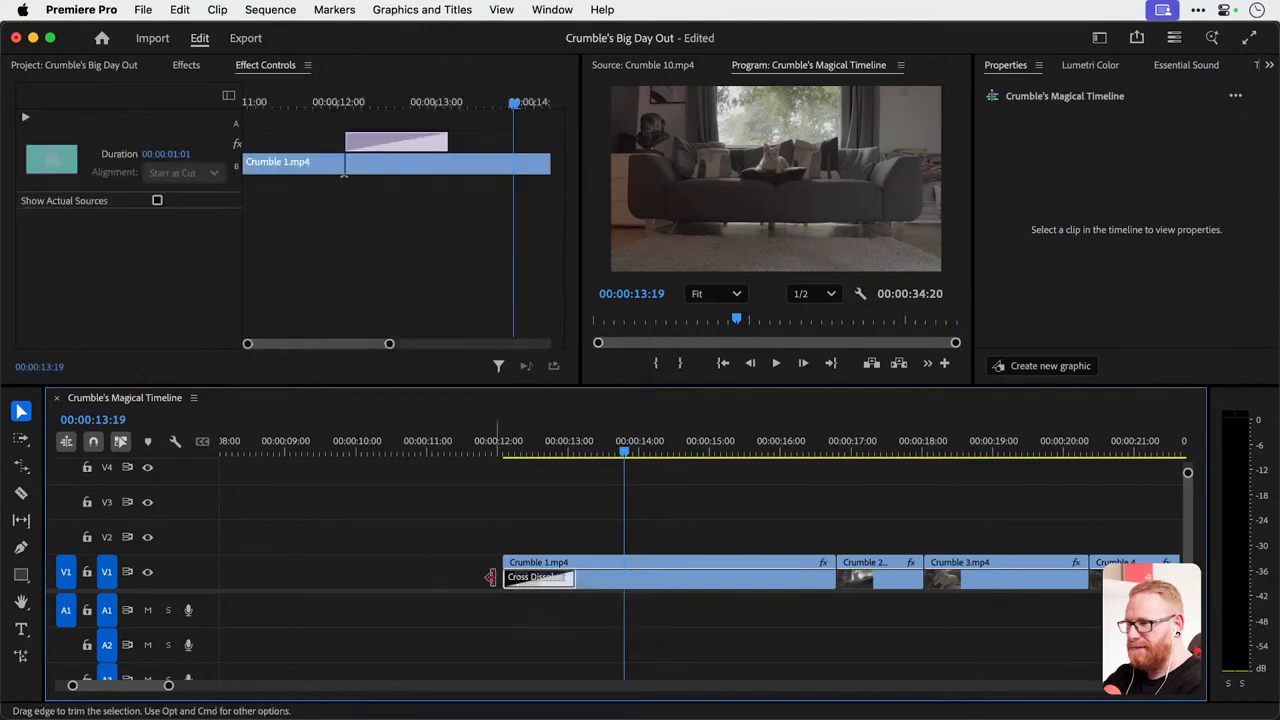
right_click(506, 582)
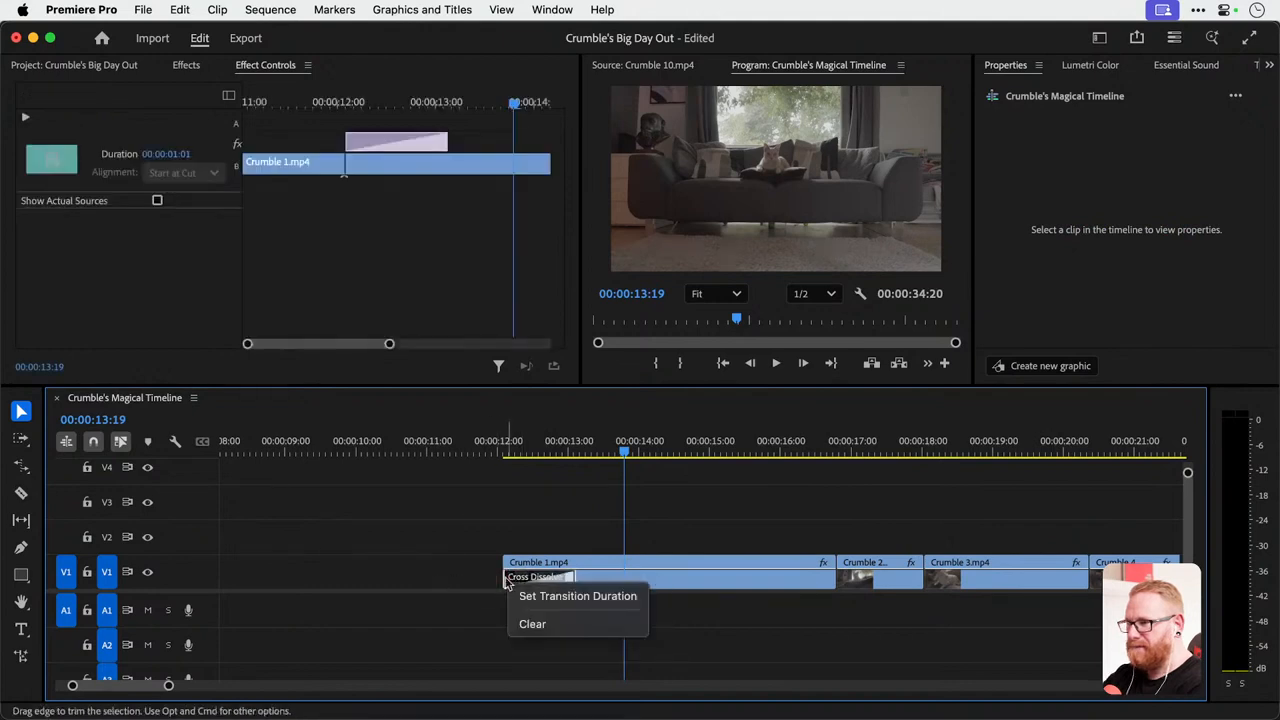
click(530, 623)
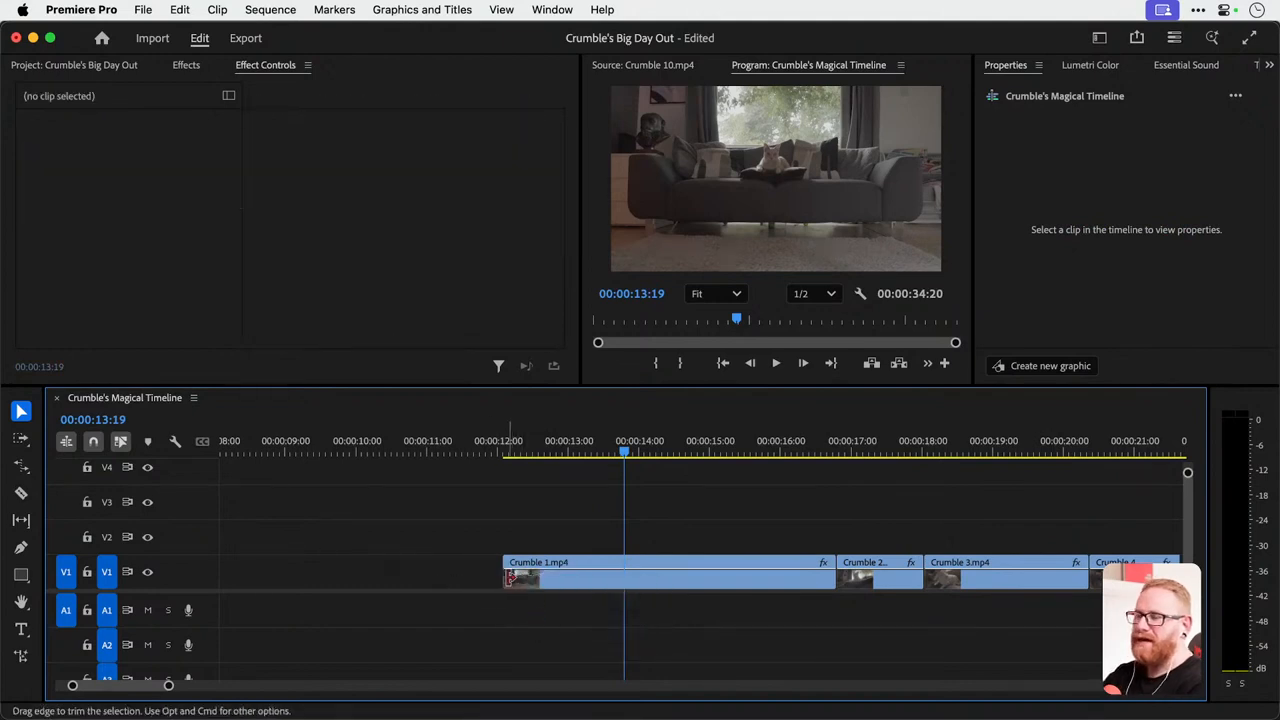
Try reapplying the default transition at the start of Crumble 1.mp4, undo it and move the playhead to 00:00:12:23.
right_click(505, 581)
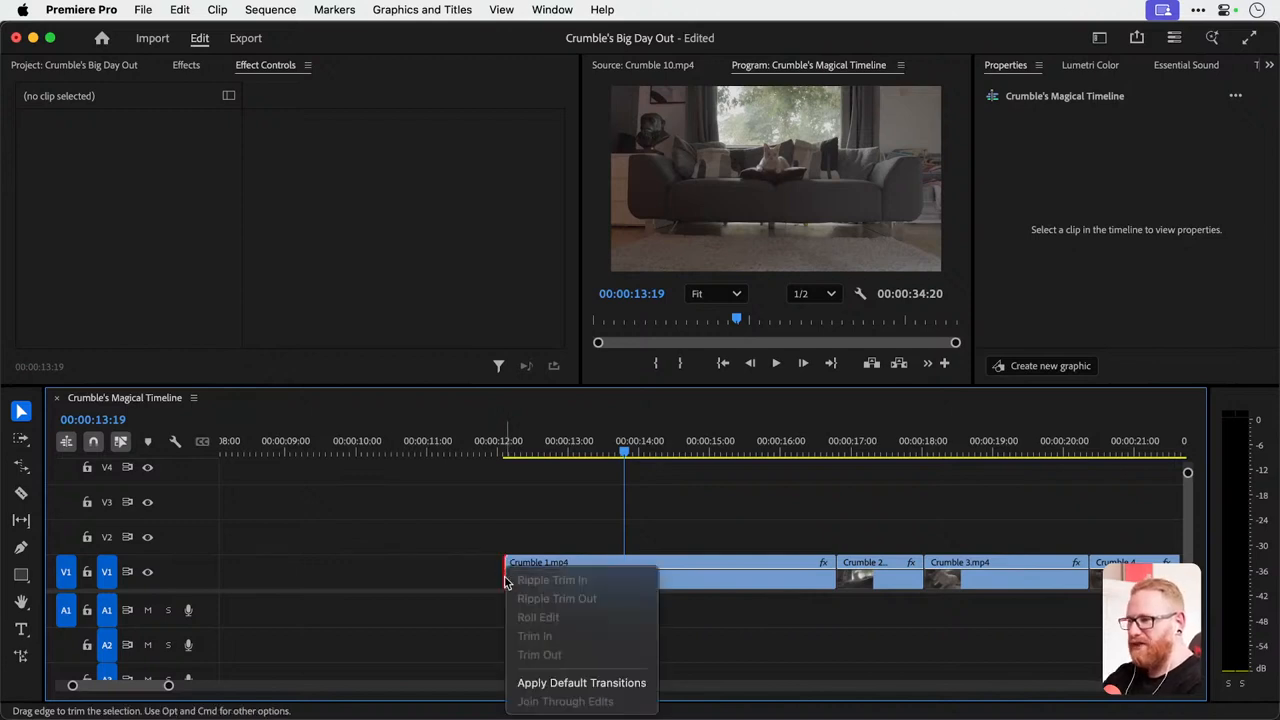
click(555, 683)
key(super+z)
click(535, 519)
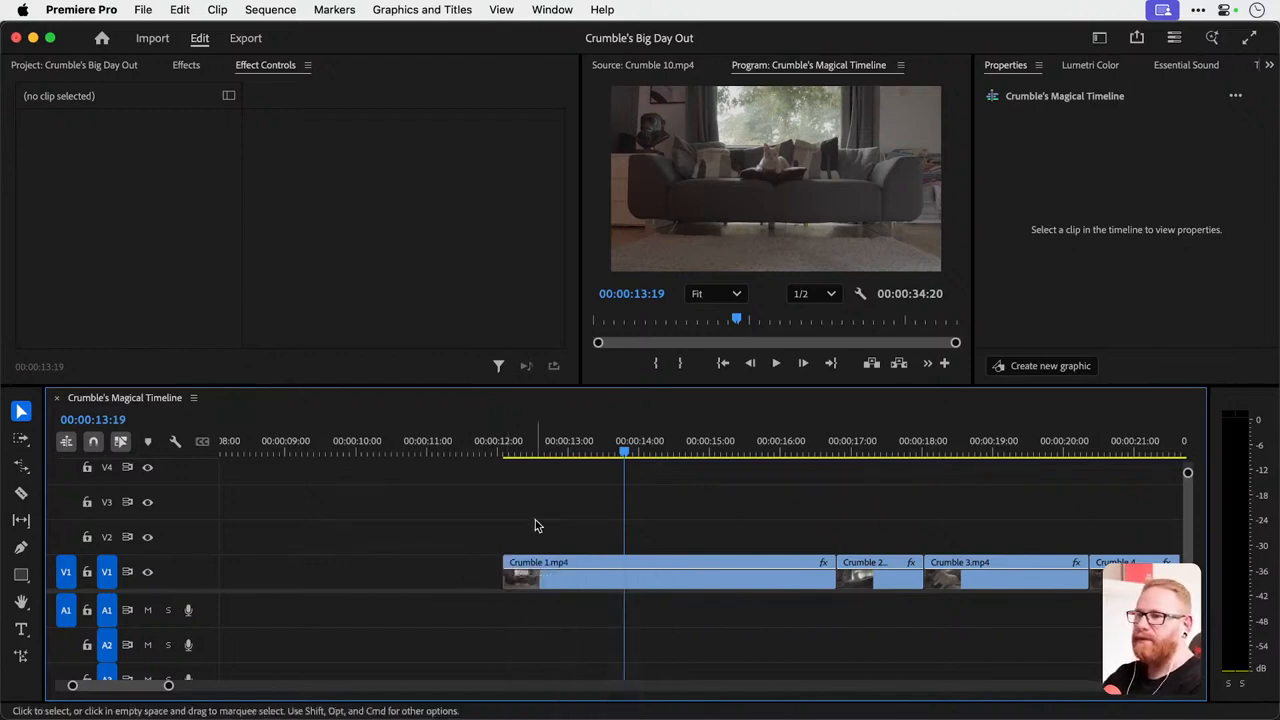
drag(514, 448, 570, 448)
Apply the Barn Doors wipe from the video transitions to the start of Crumble 1.mp4 and play it back.
click(187, 65)
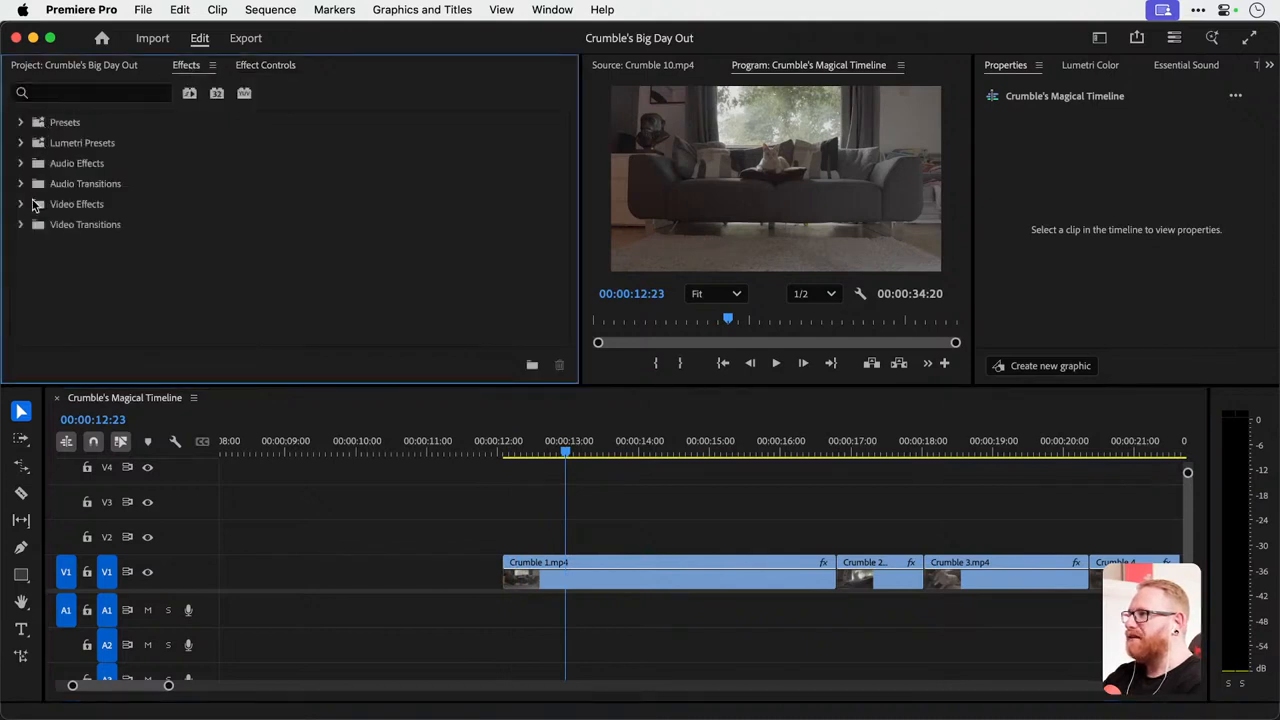
click(22, 225)
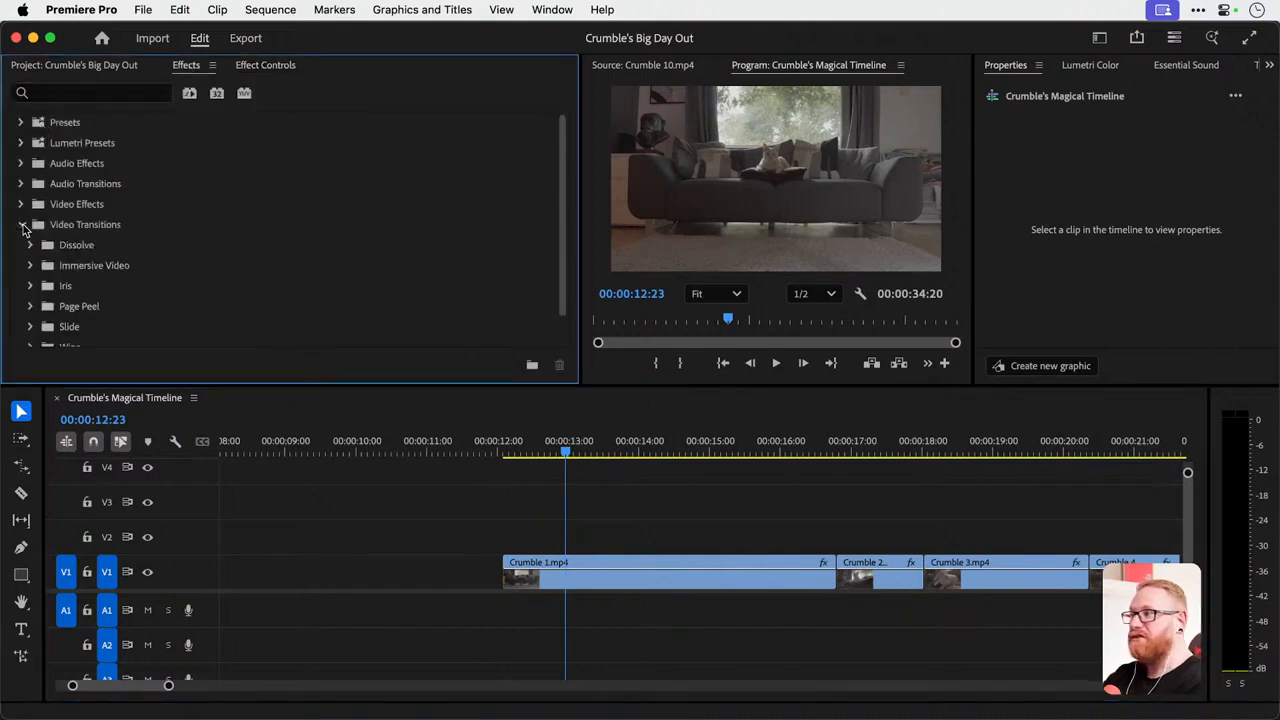
scroll(60, 295, down, 2)
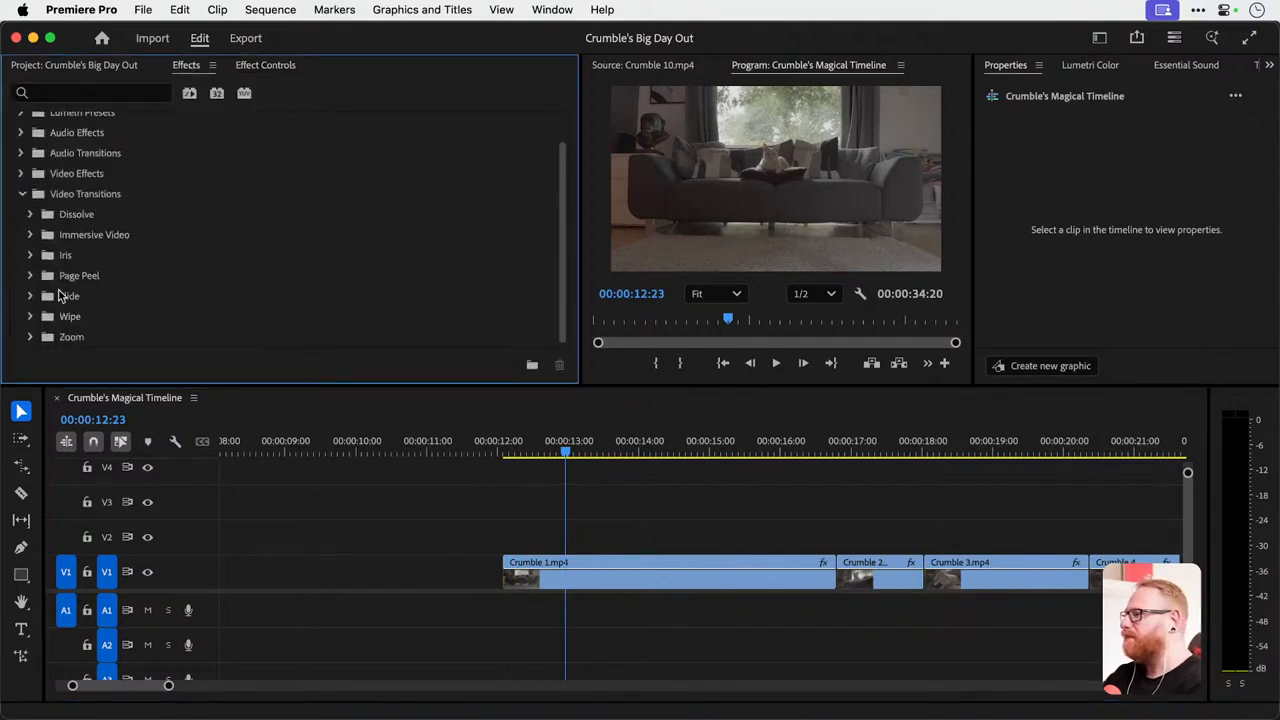
click(30, 316)
scroll(89, 318, down, 3)
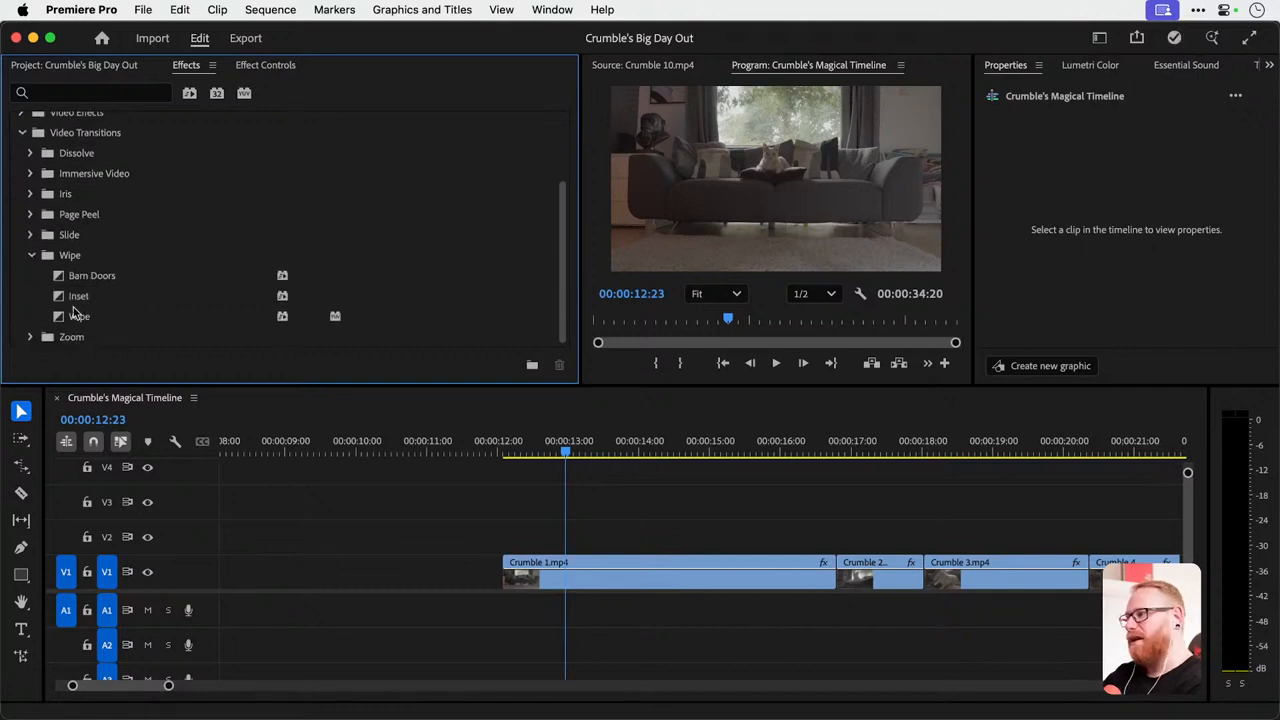
drag(86, 272, 506, 583)
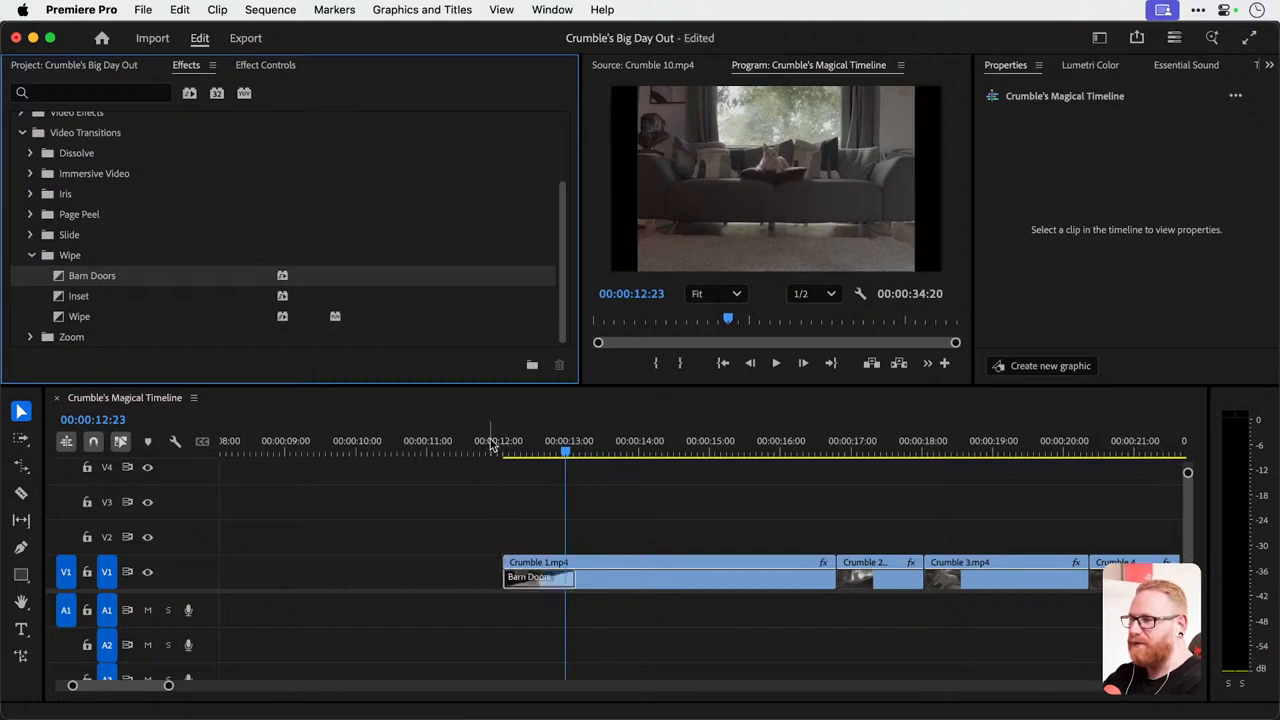
click(491, 444)
key(space)
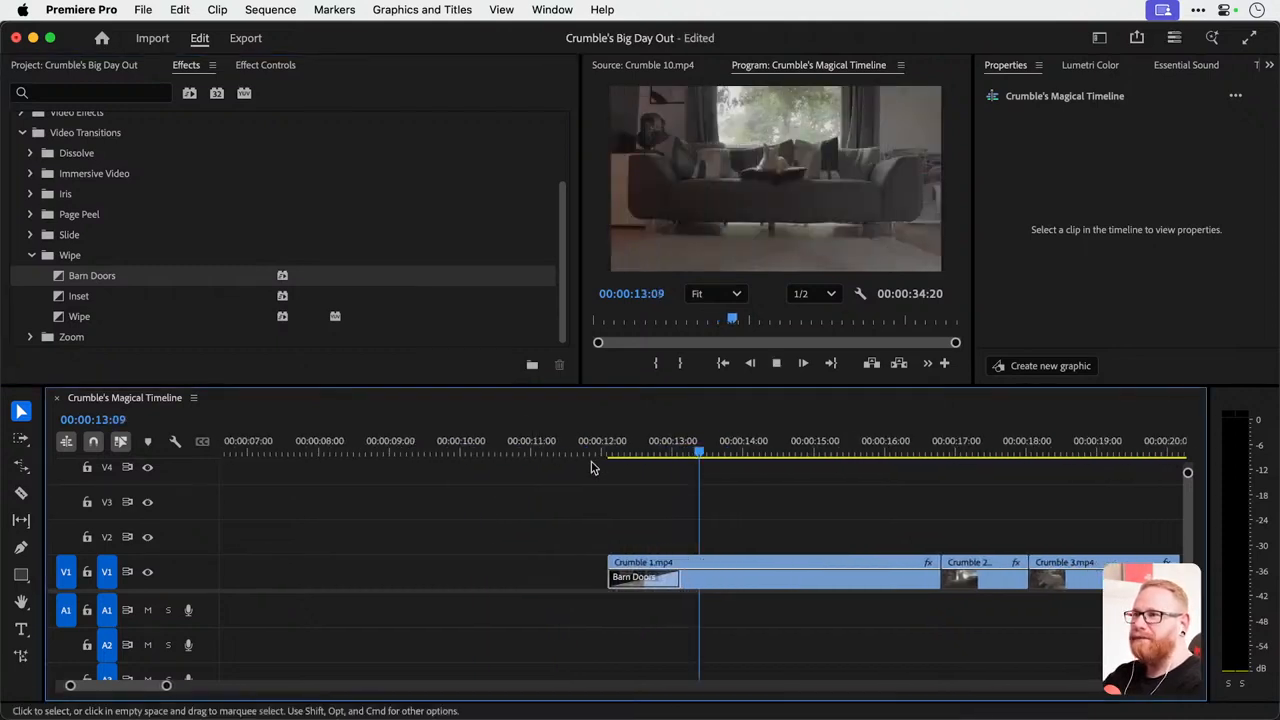
key(space)
Set the Barn Doors transition's direction to Vertical with Reverse enabled, and play back the result.
click(648, 586)
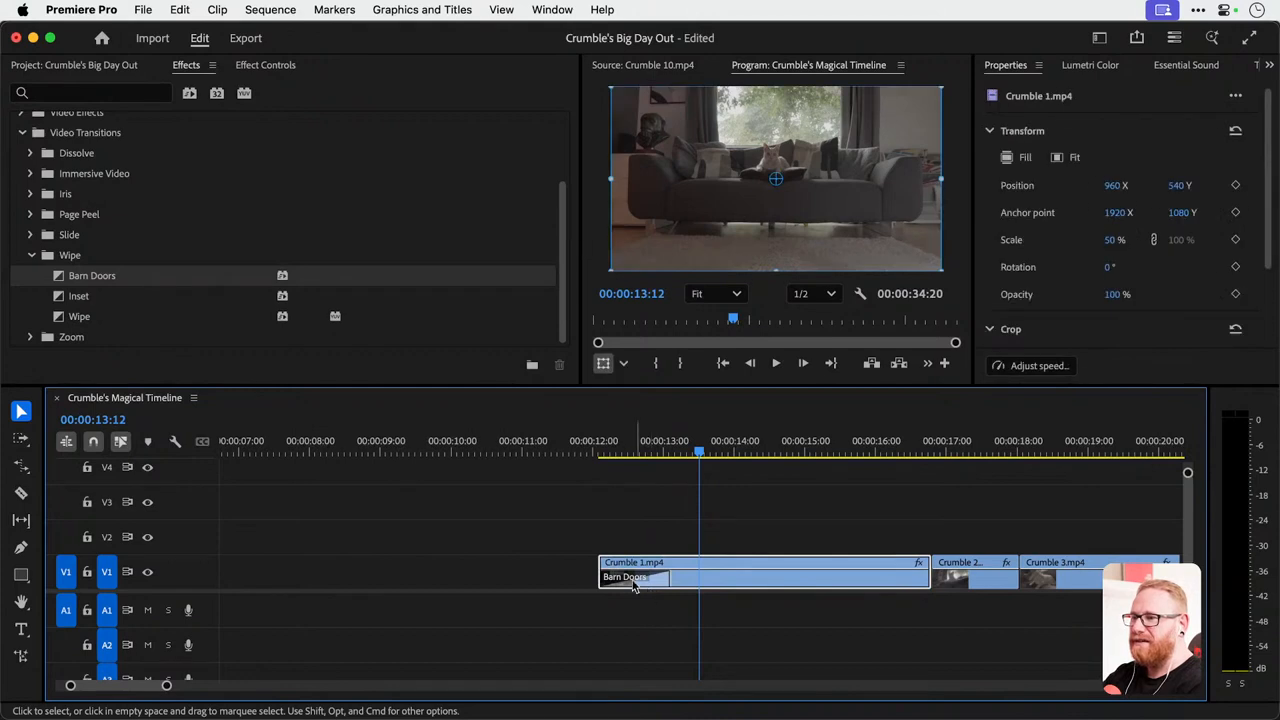
click(640, 580)
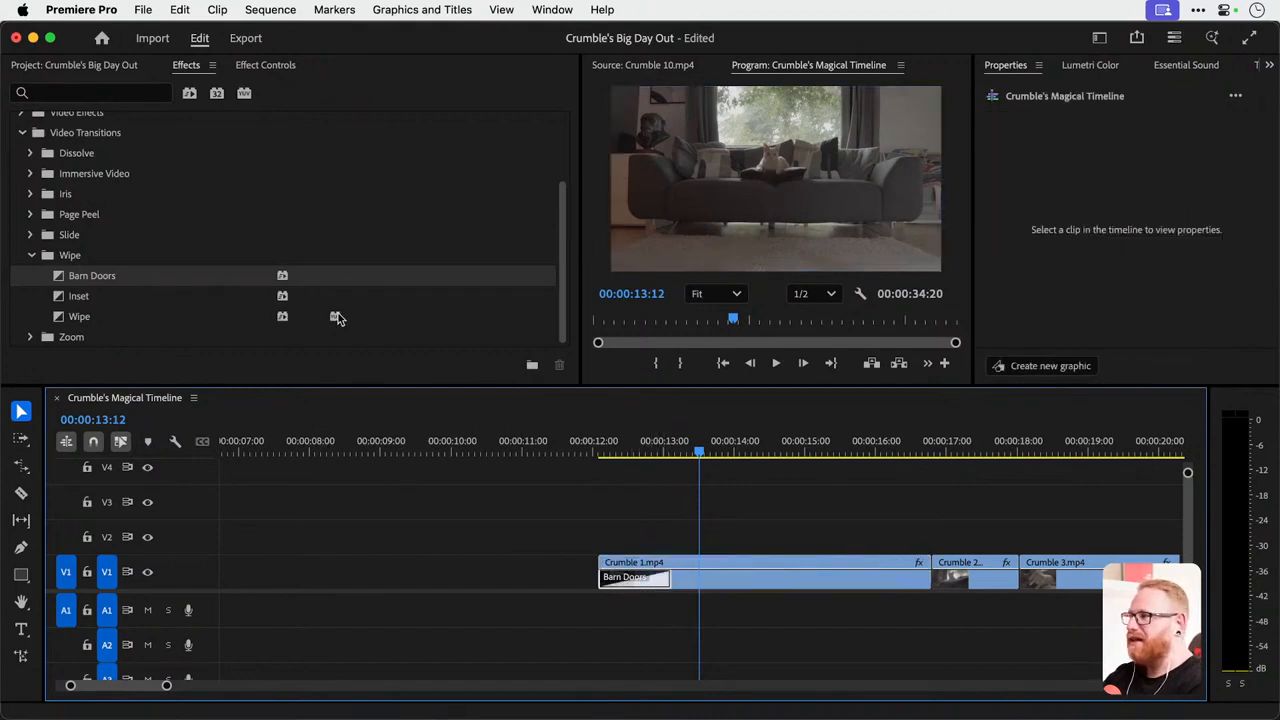
click(266, 67)
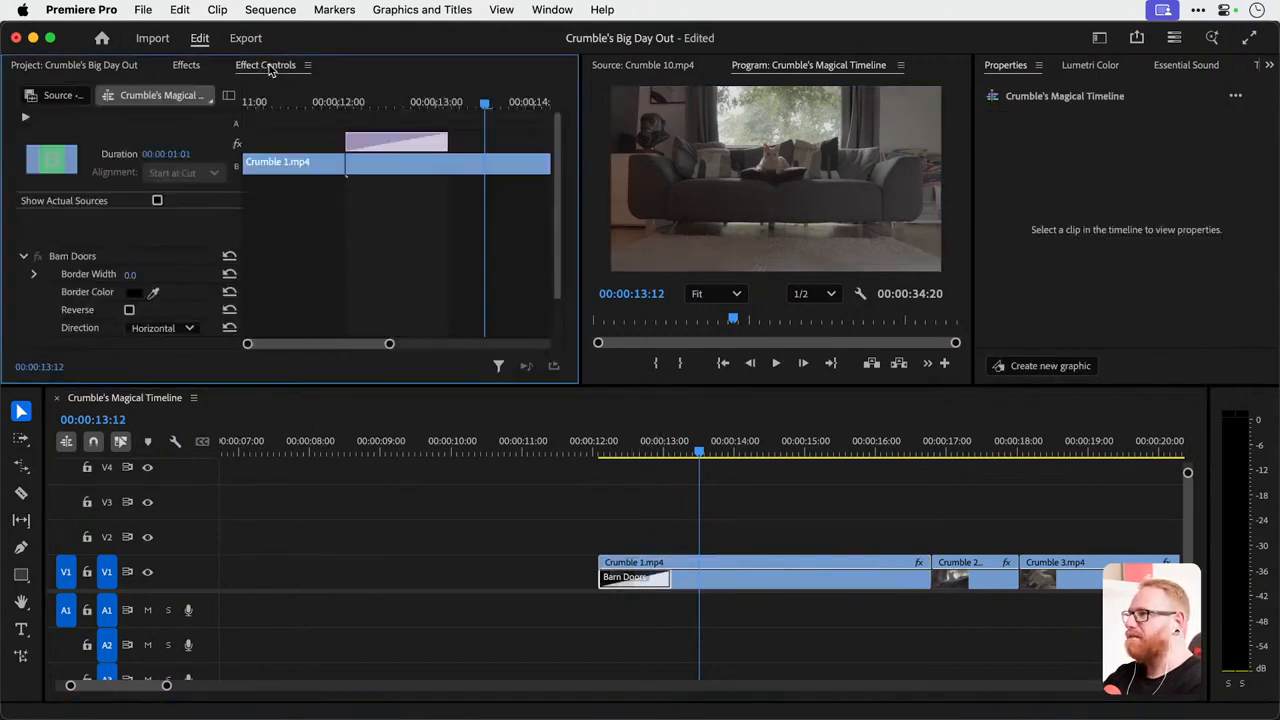
scroll(313, 277, down, 2)
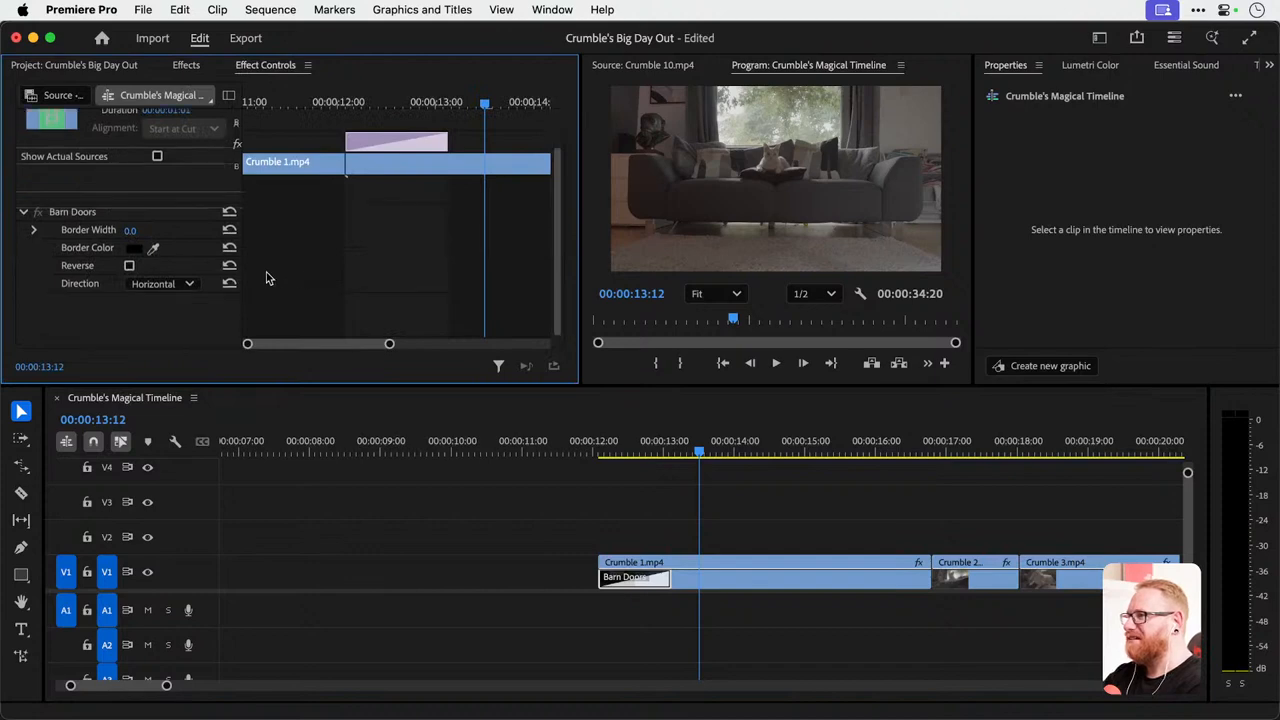
click(160, 284)
click(162, 331)
click(129, 266)
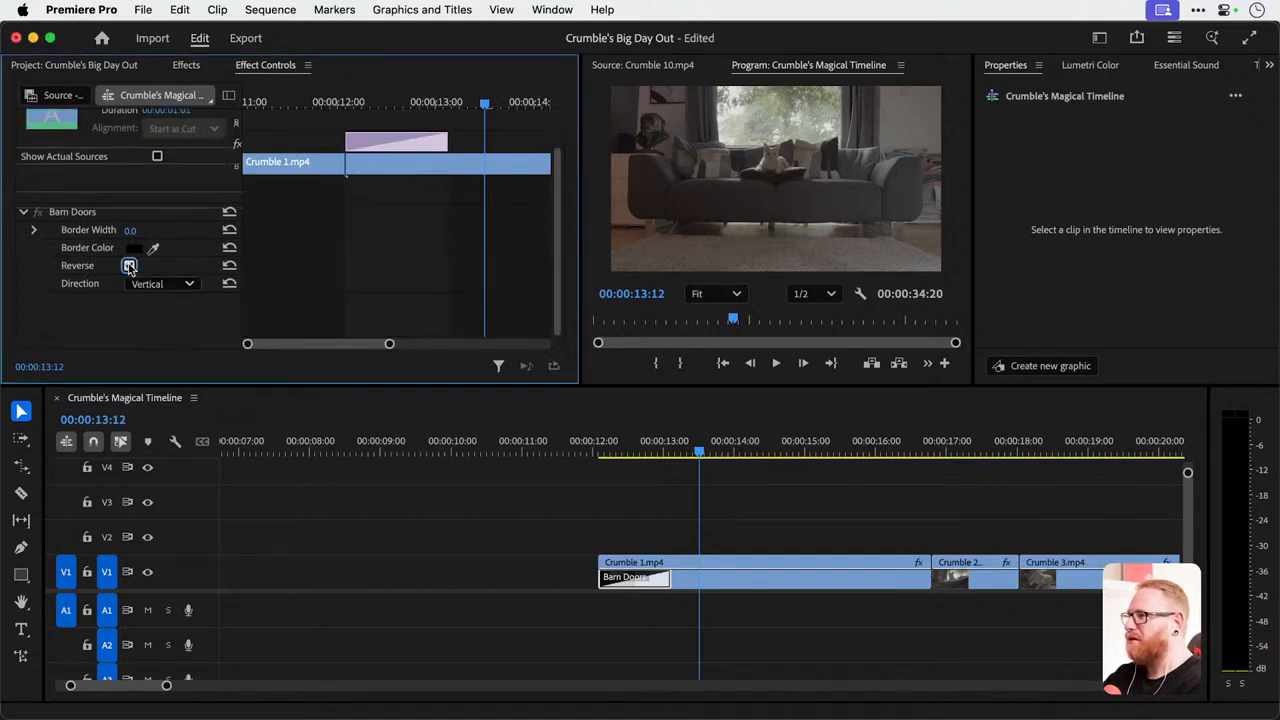
scroll(166, 282, up, 2)
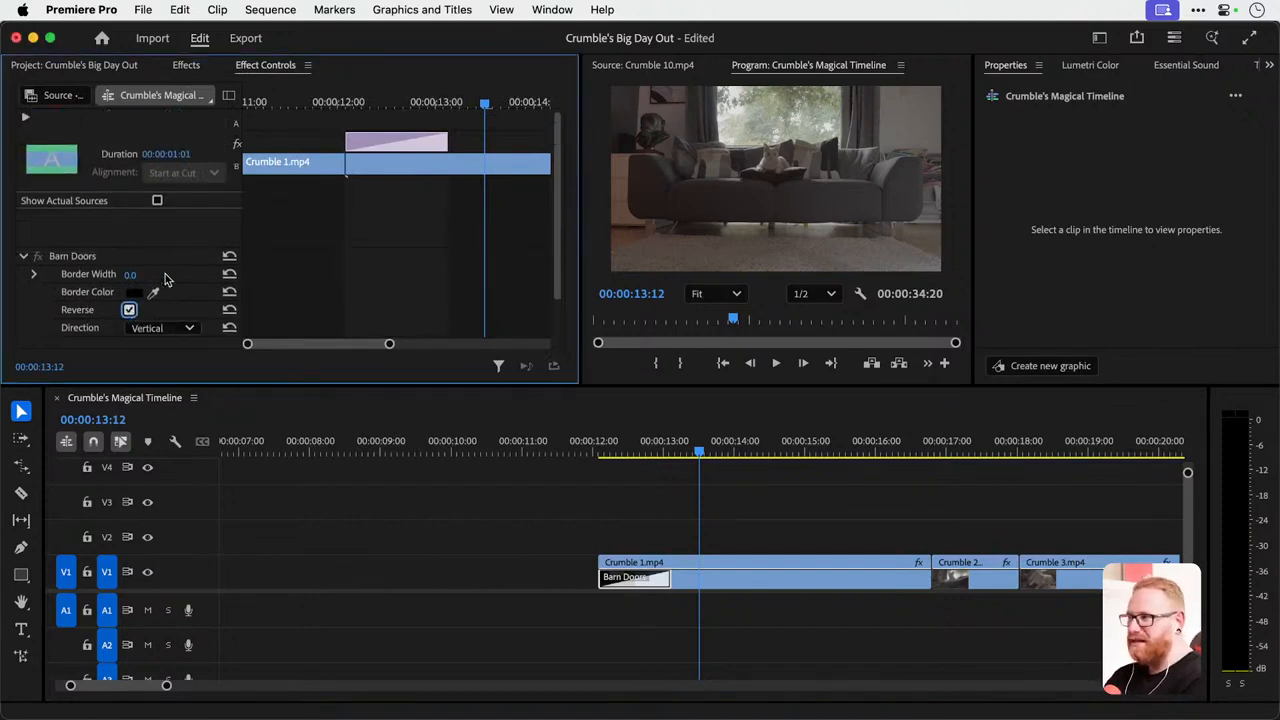
click(596, 442)
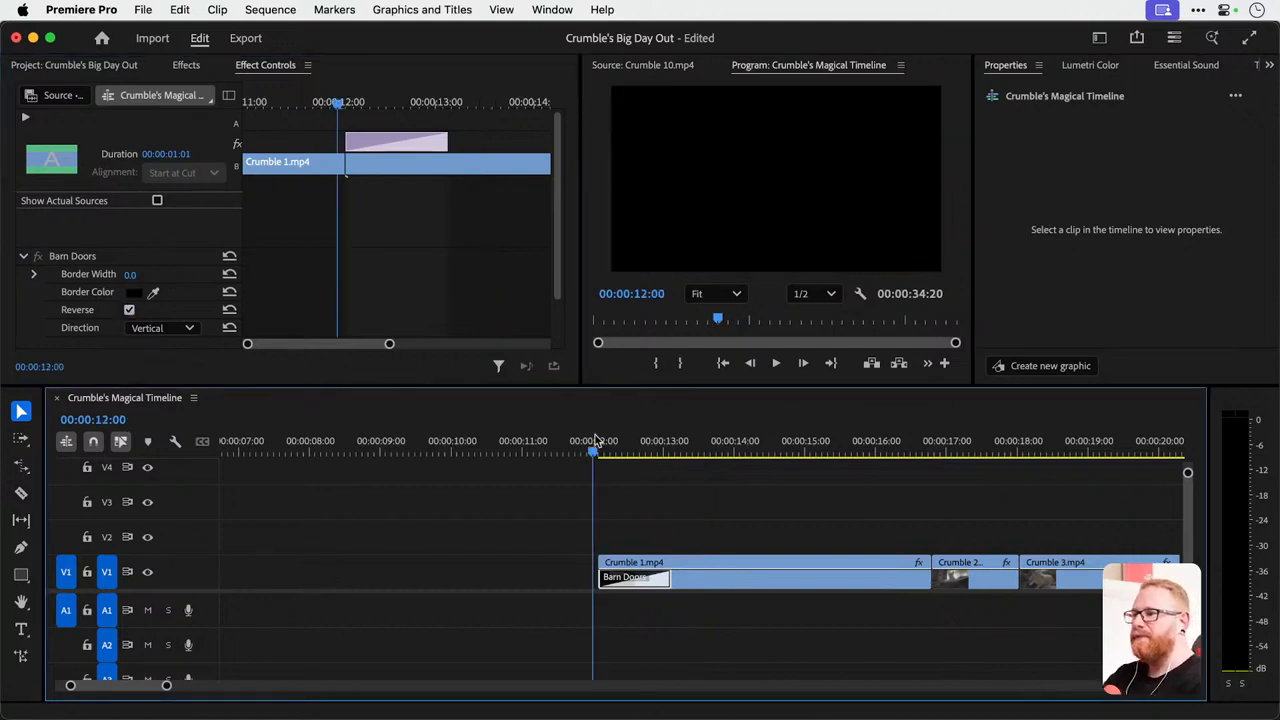
key(space)
Turn off Reverse for the Barn Doors transition and play back the start of Crumble 1.mp4.
key(space)
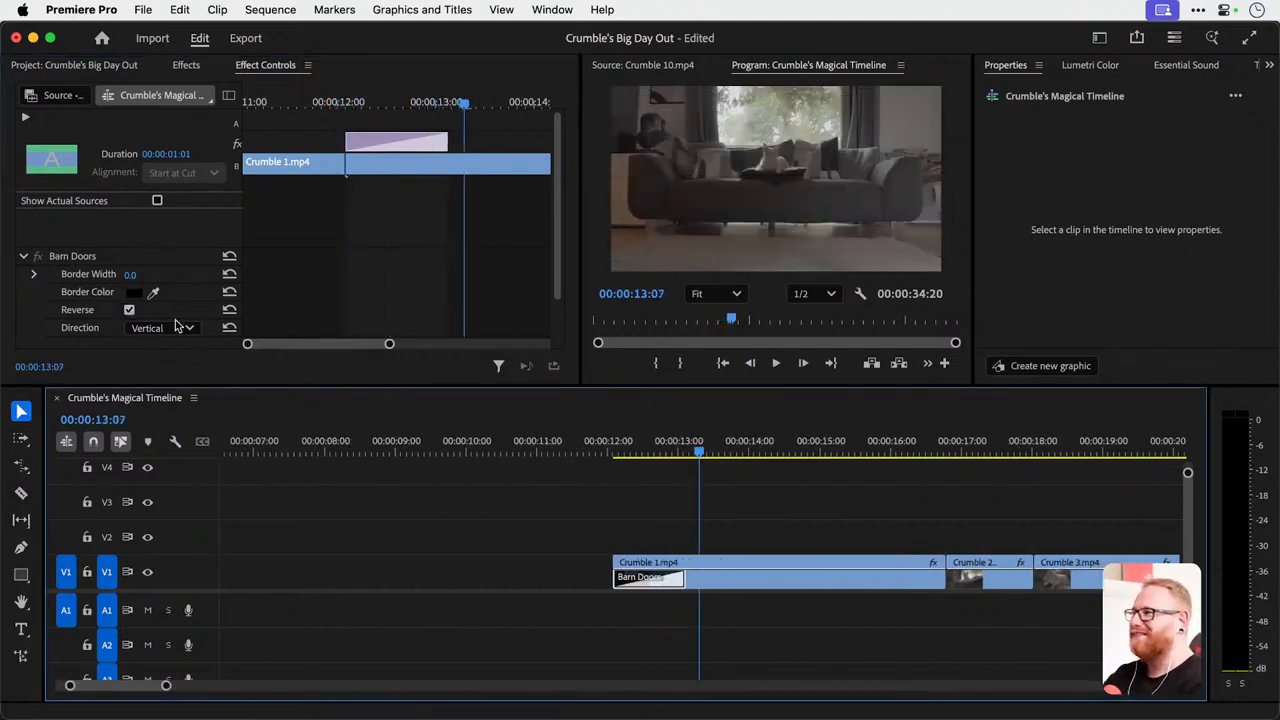
click(129, 310)
click(605, 443)
key(space)
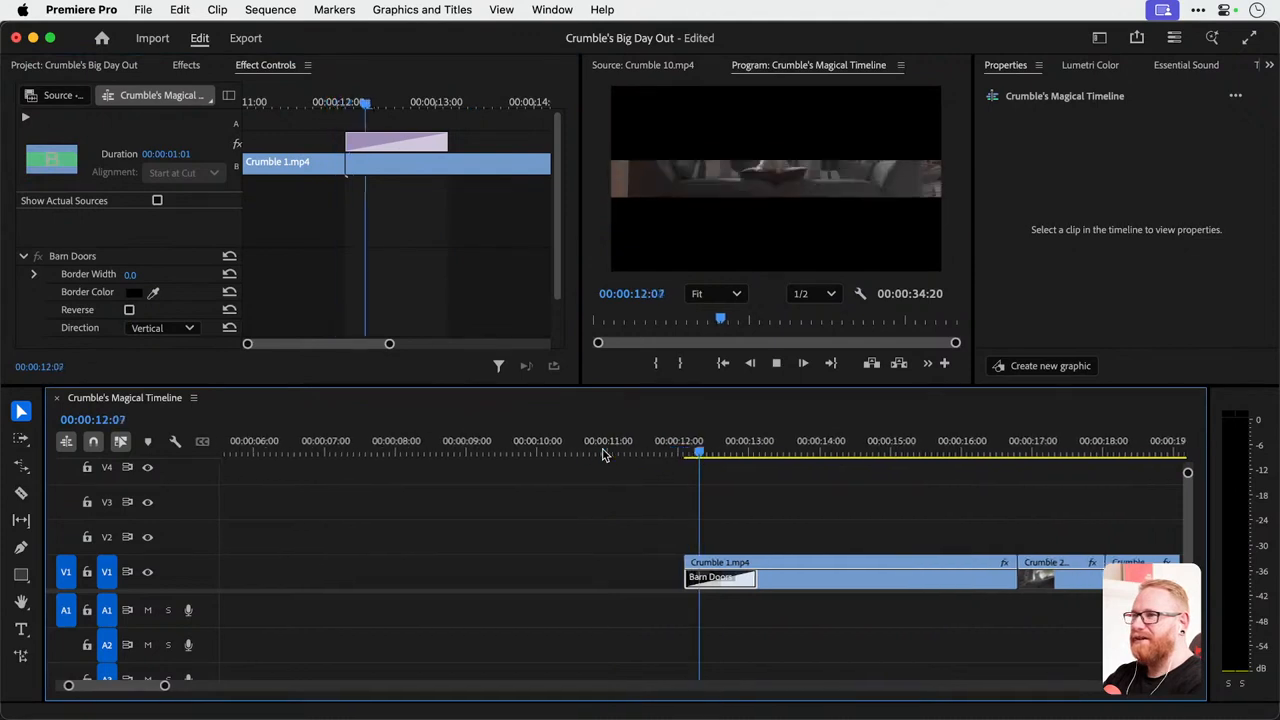
key(space)
Undo the Barn Doors adjustments and the transition itself on Crumble 1.mp4, and return to the list of video transitions.
key(super+z)
key(super+z)
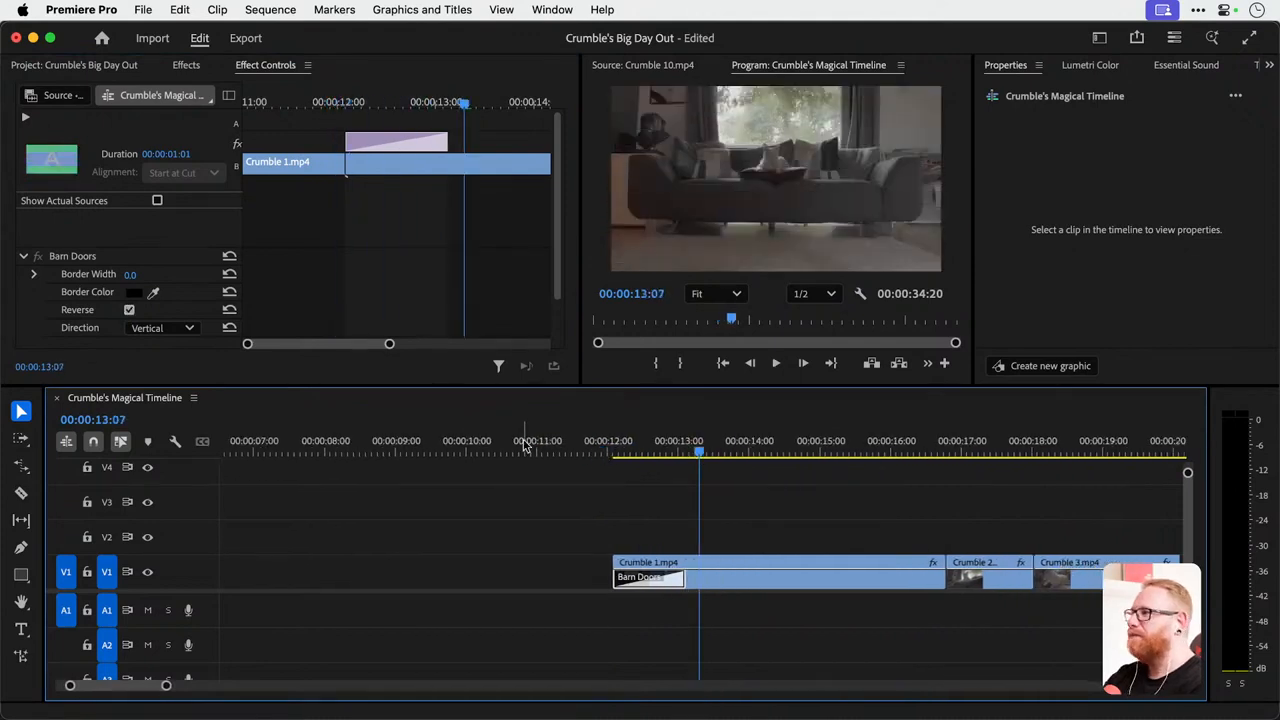
key(super+z)
click(186, 65)
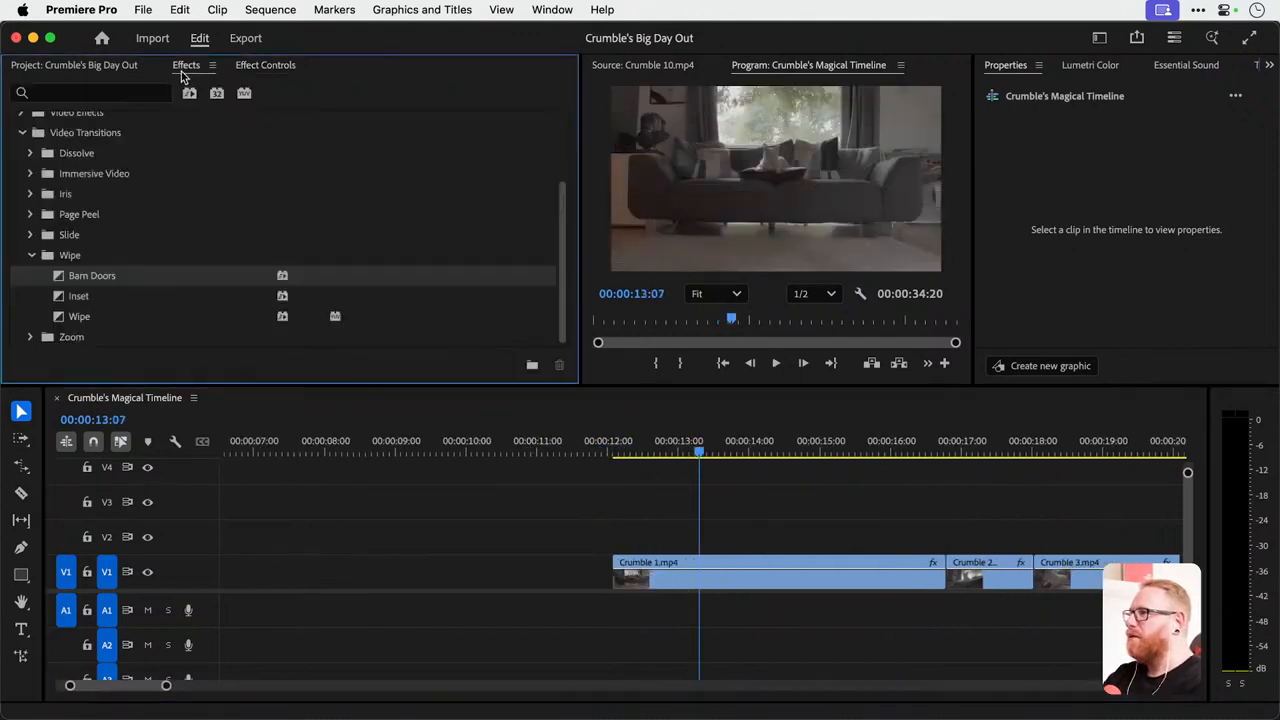
Try the VR Chroma Leaks immersive transition at the start of Crumble 1.mp4, play it back, and undo it.
click(31, 256)
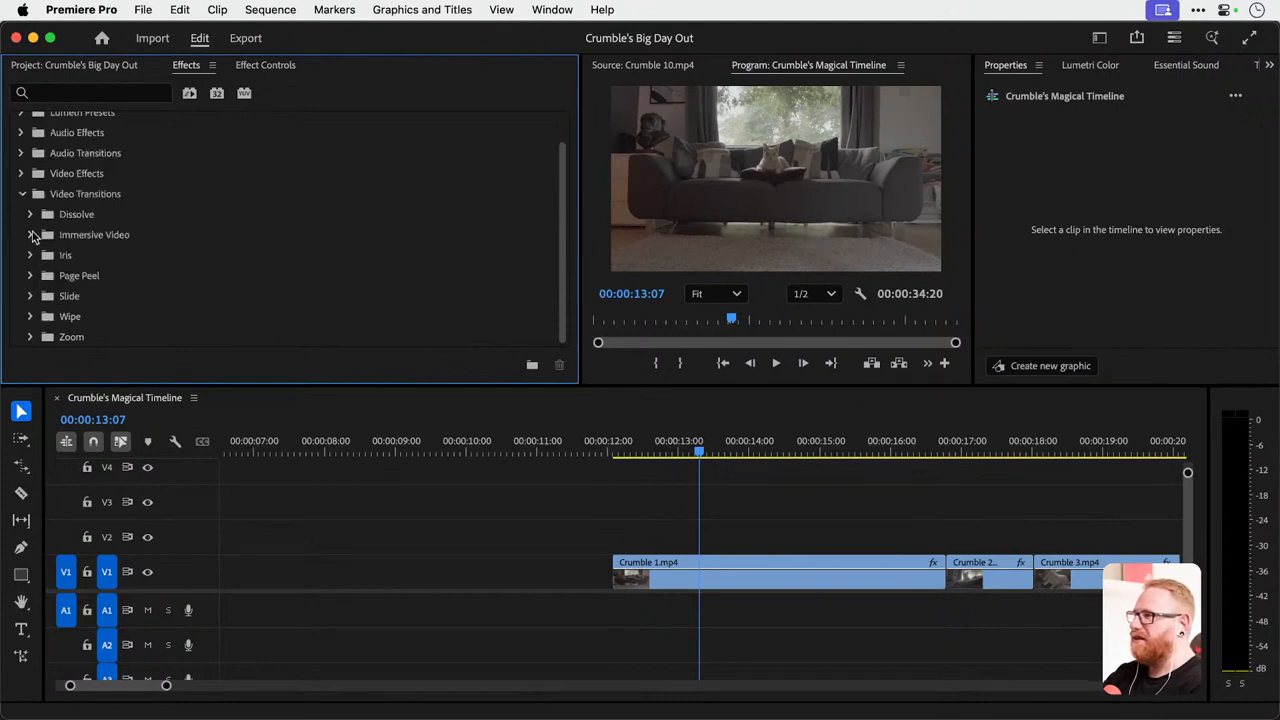
click(31, 236)
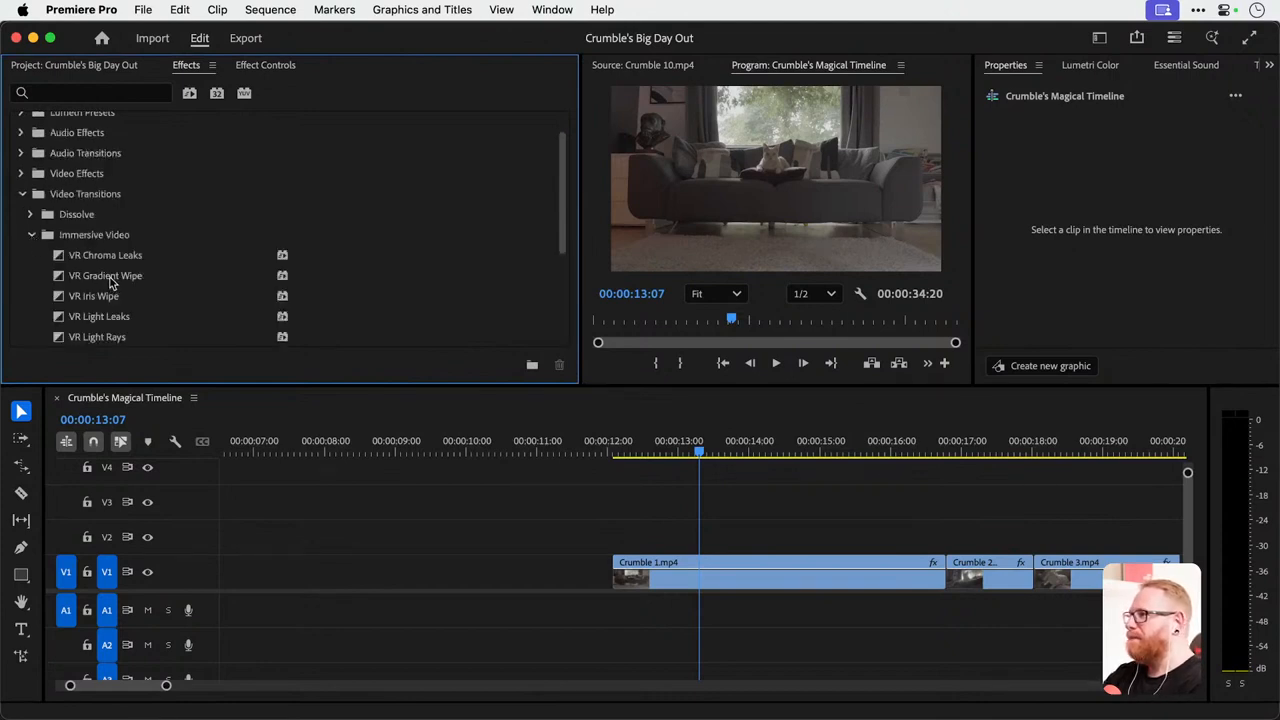
drag(112, 258, 625, 590)
click(594, 446)
key(space)
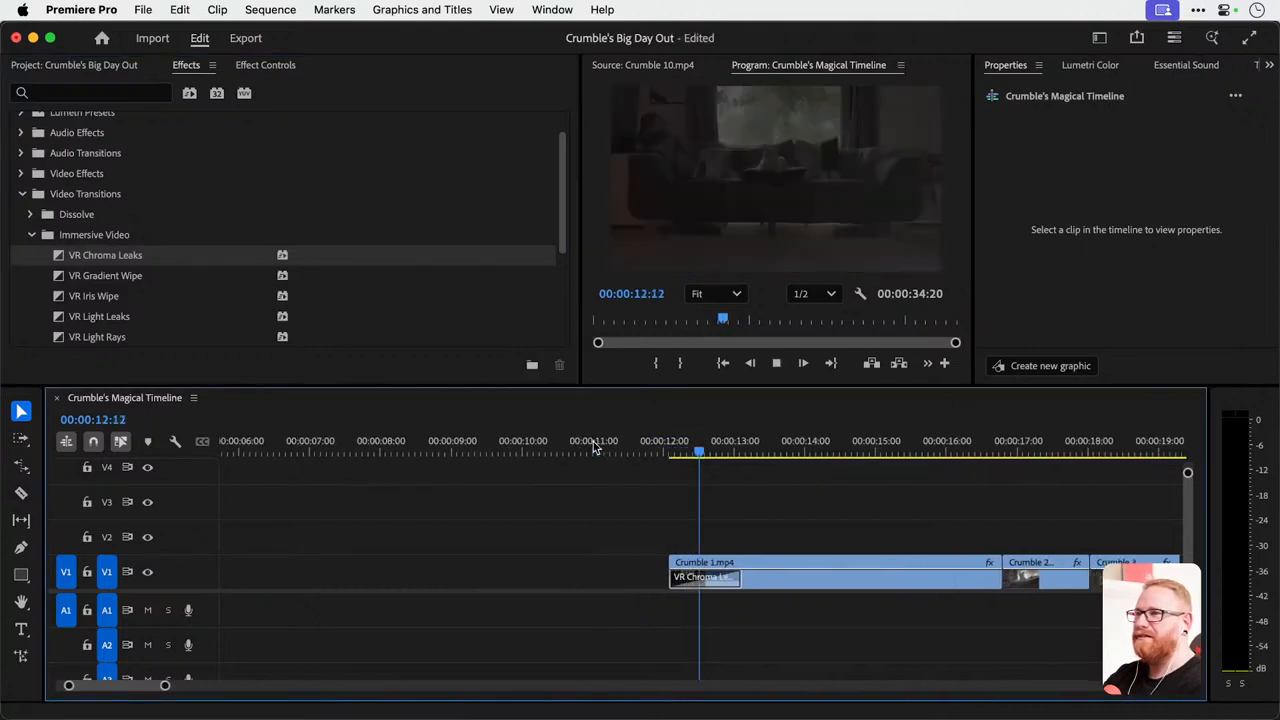
key(space)
key(super+z)
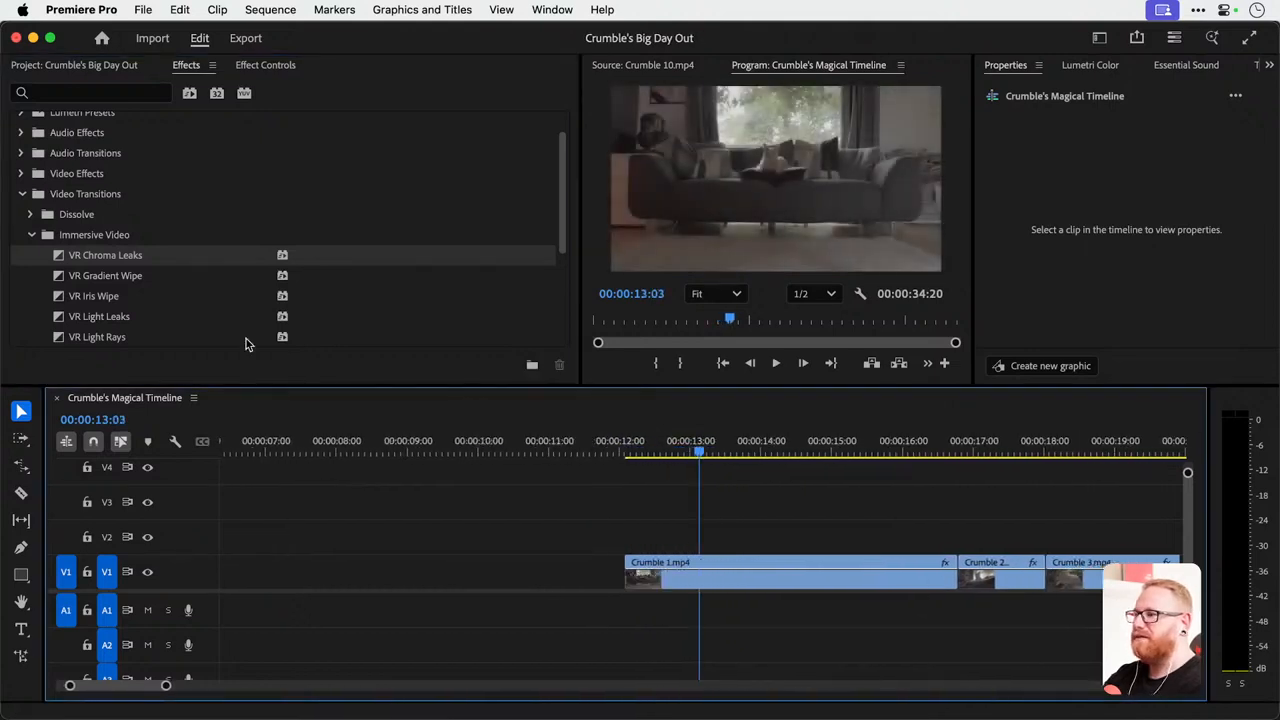
Try the VR Light Rays transition at the start of Crumble 1.mp4, play it back, and undo it.
click(104, 339)
drag(104, 339, 630, 590)
click(615, 445)
key(space)
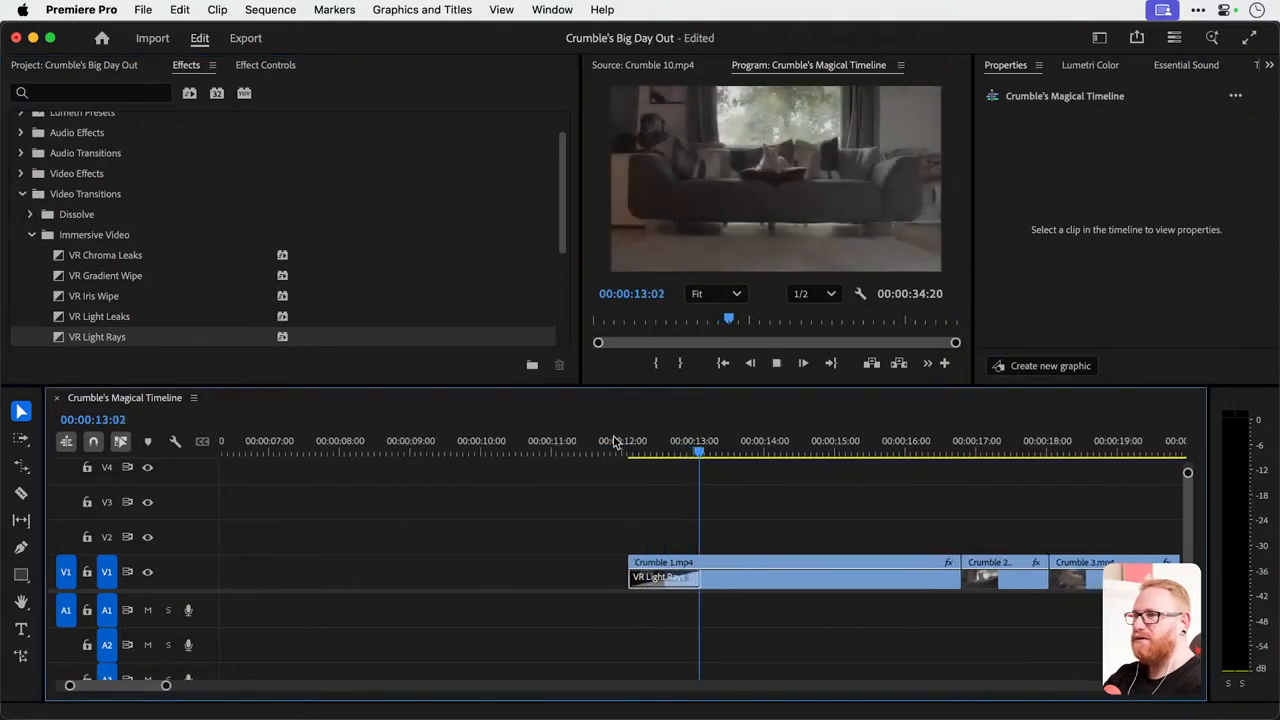
key(space)
key(super+z)
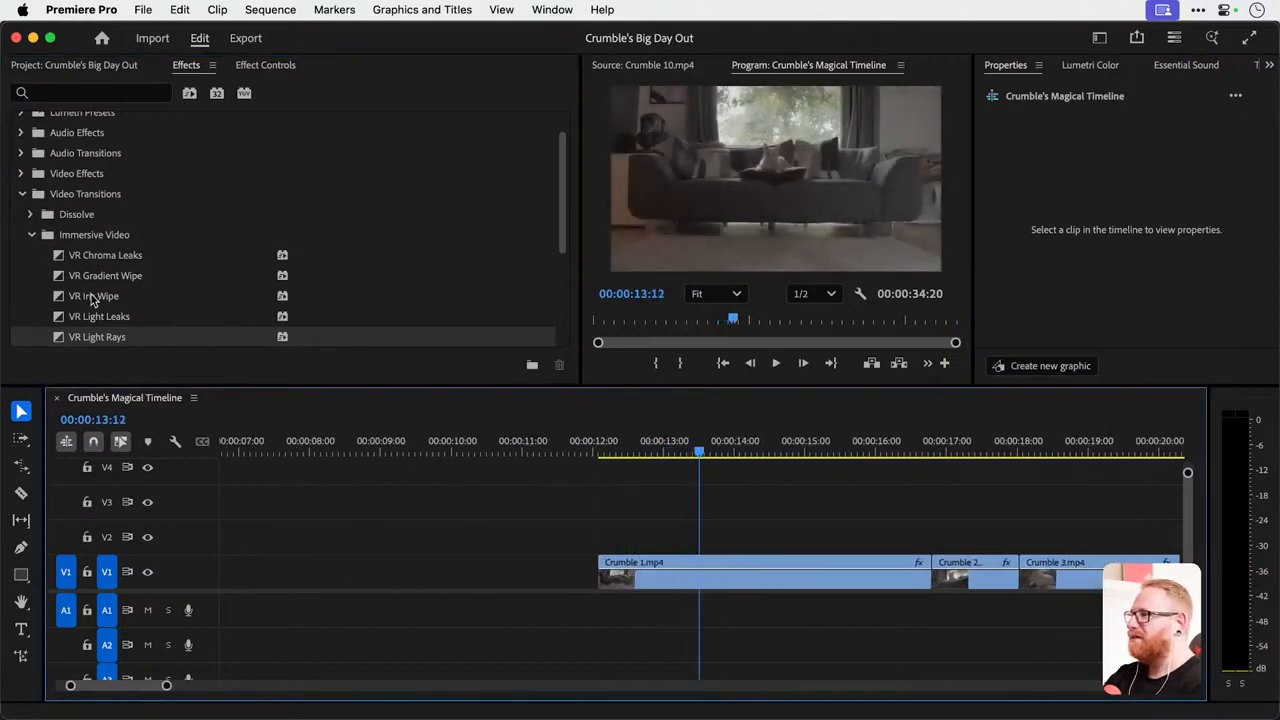
Try the VR Iris Wipe transition at the start of Crumble 1.mp4, play it back, and undo it.
drag(93, 300, 600, 572)
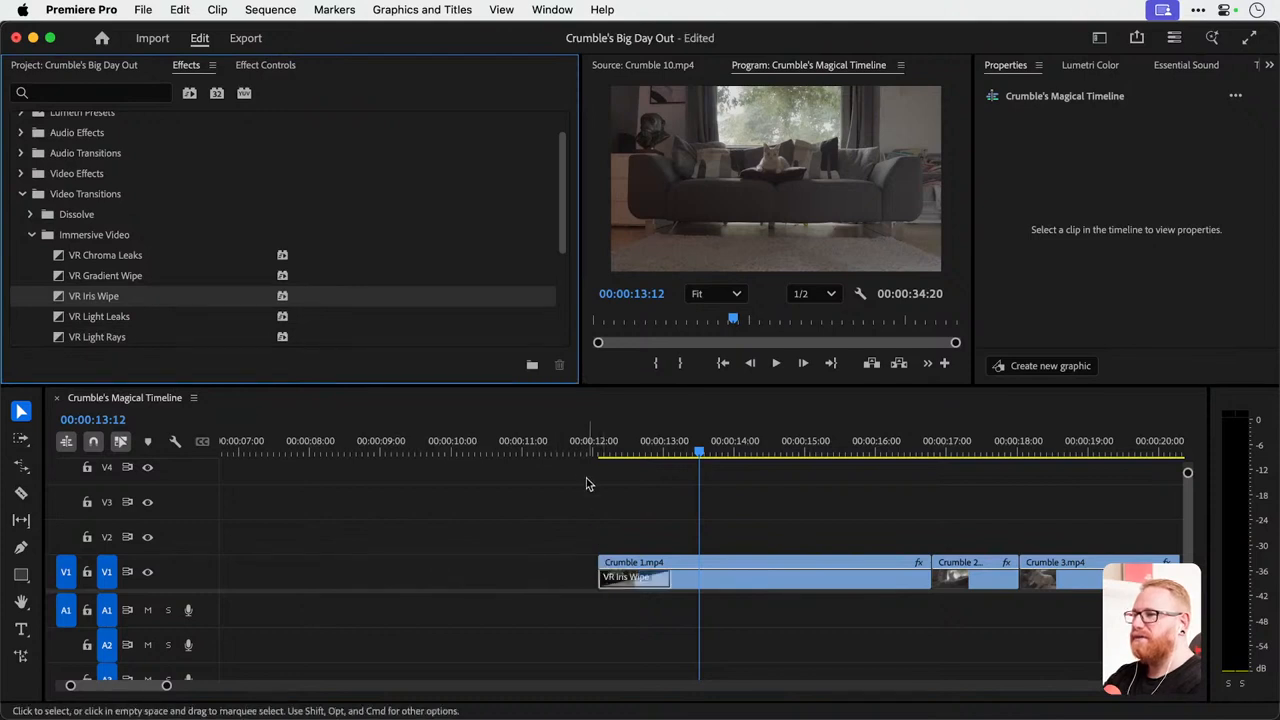
click(583, 444)
key(space)
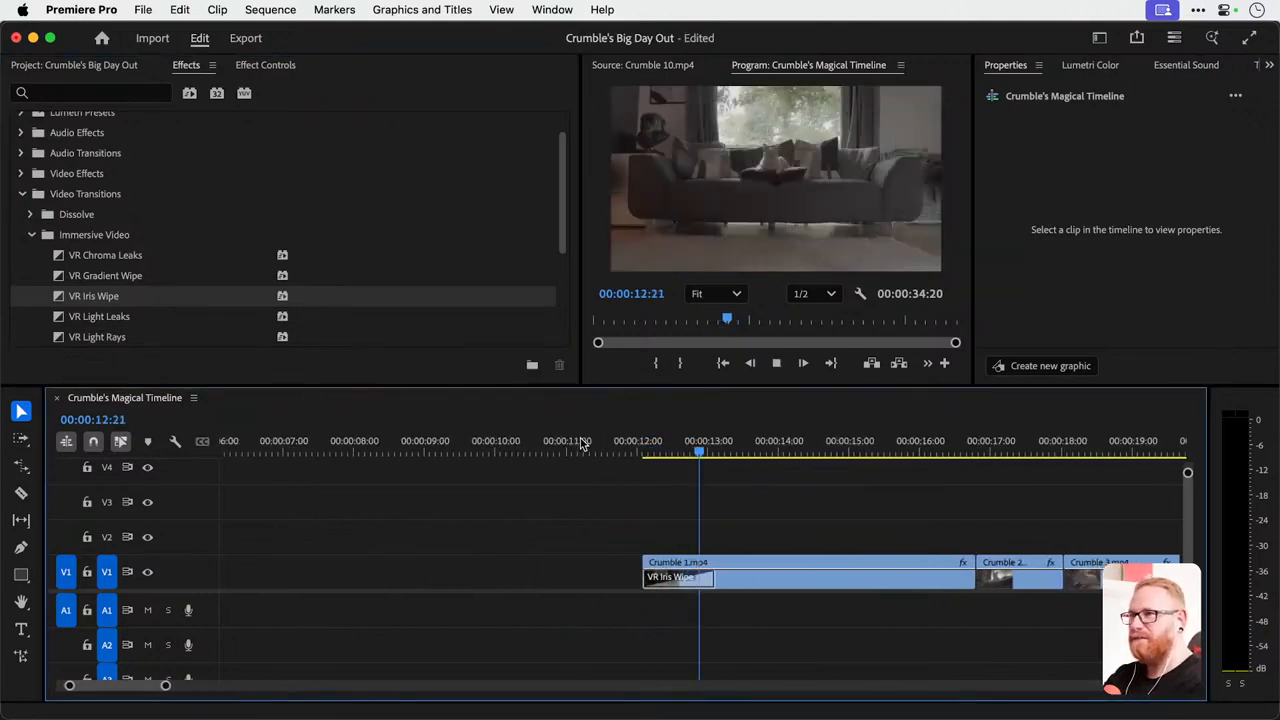
key(space)
key(super+z)
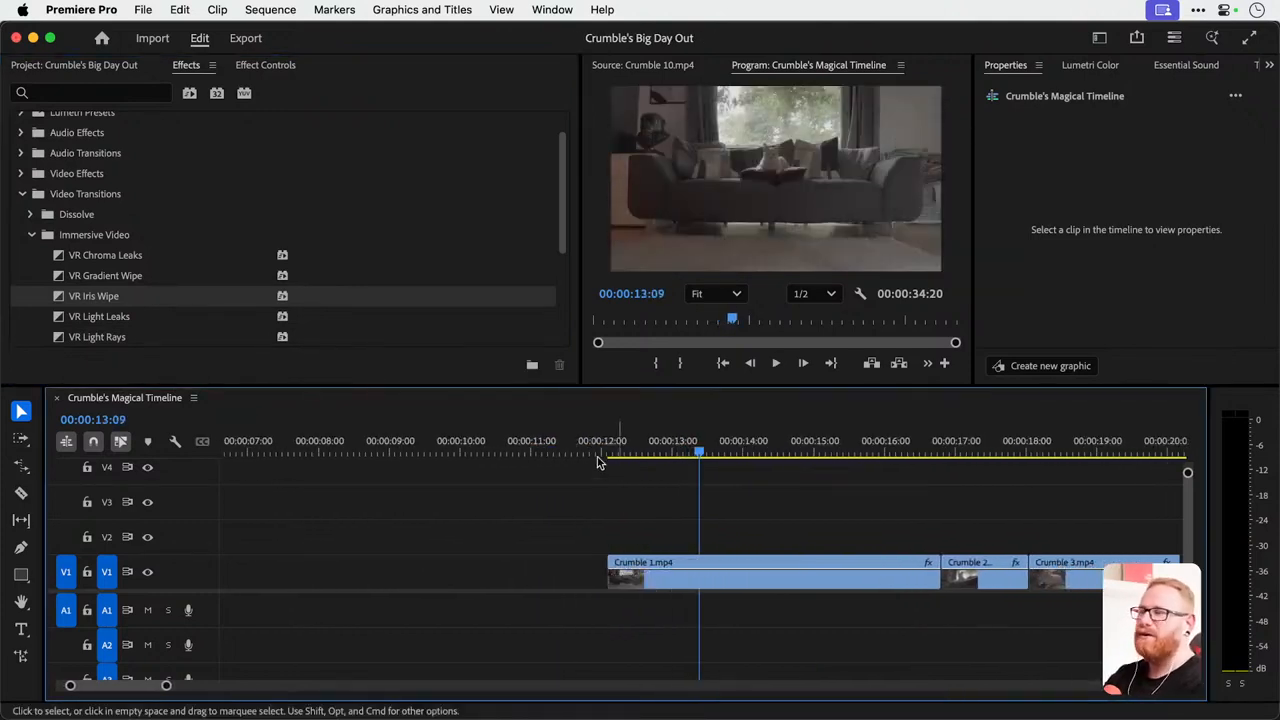
Examine the motion, transform and crop properties of Crumble 1.mp4 and look at its speed and duration settings.
click(665, 587)
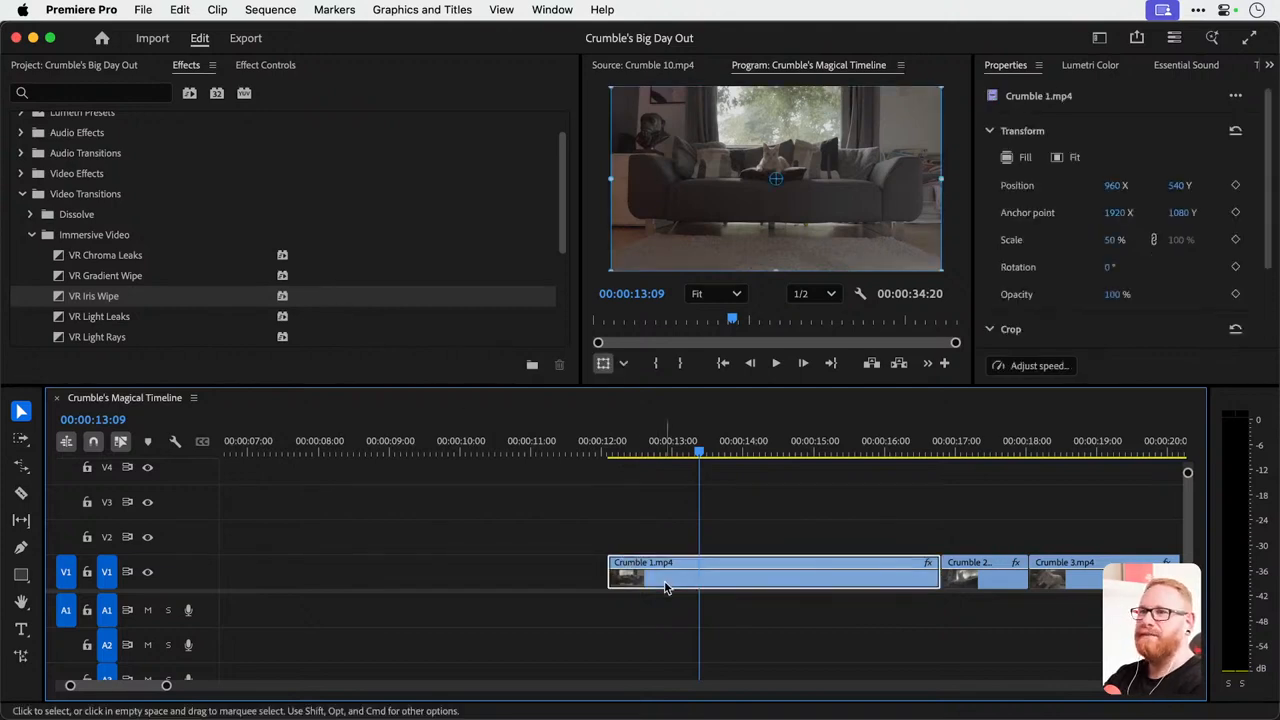
click(265, 66)
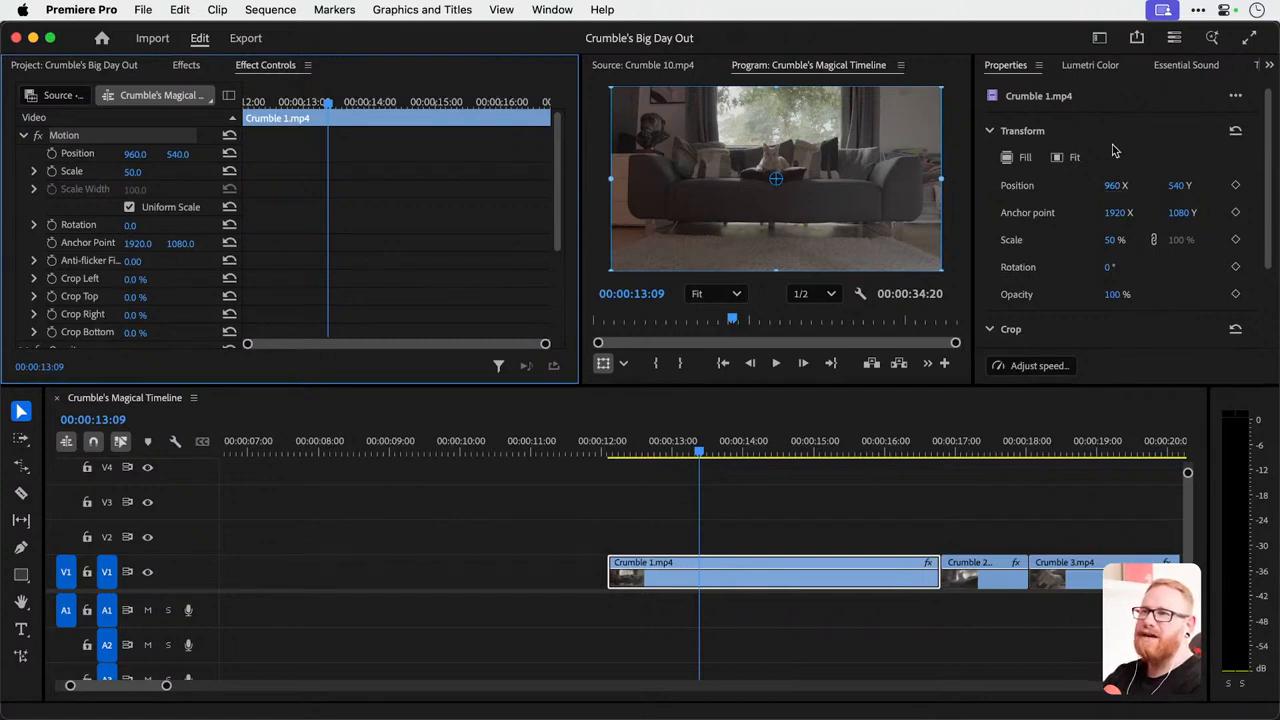
scroll(1115, 150, down, 3)
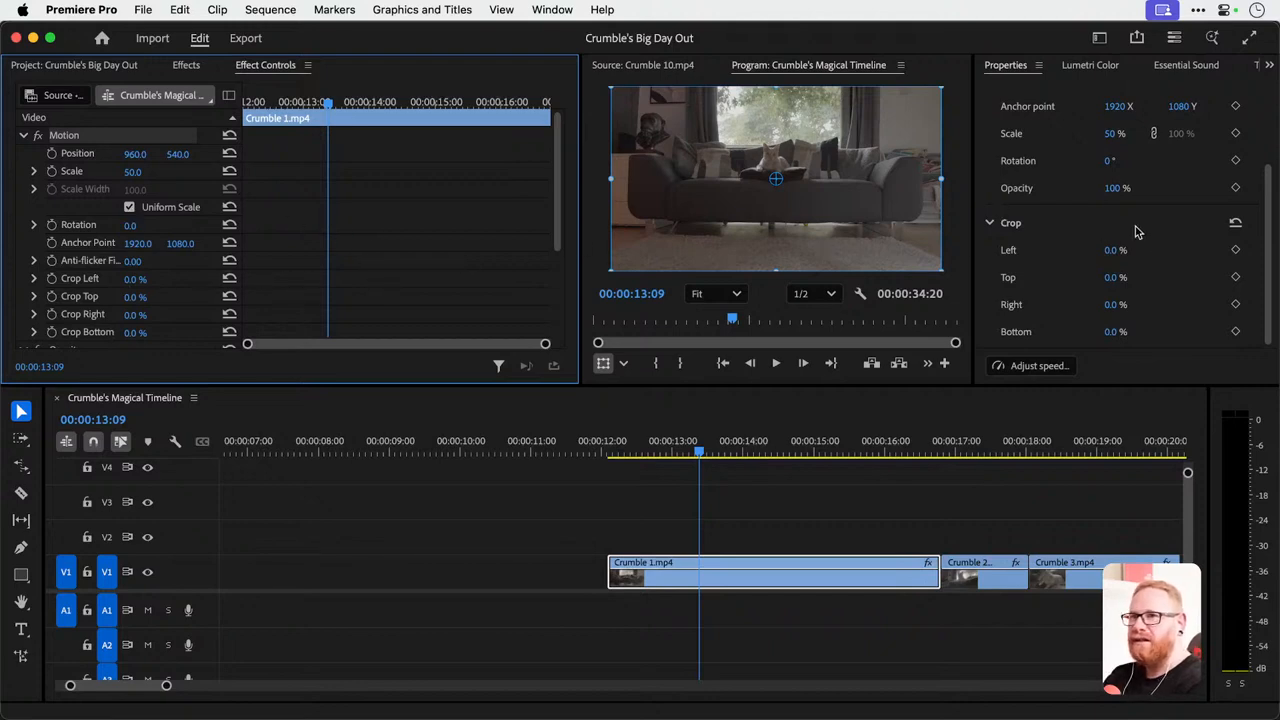
scroll(1118, 228, up, 3)
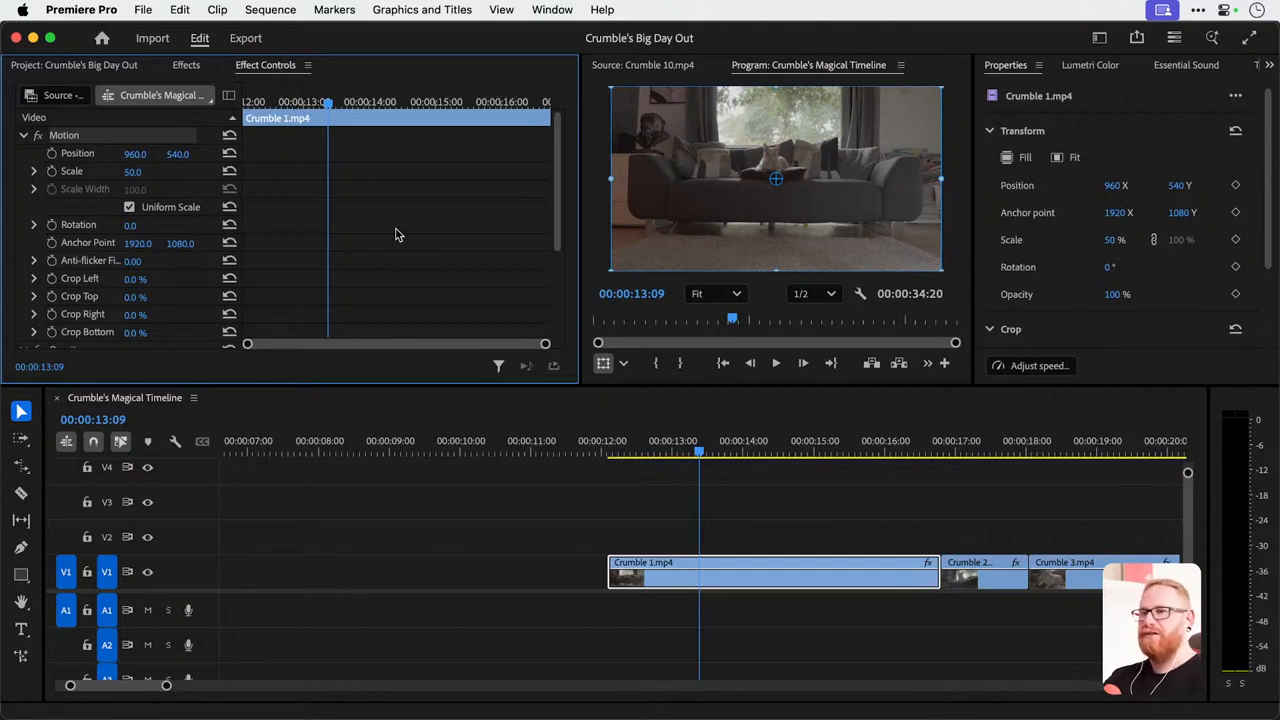
click(1036, 366)
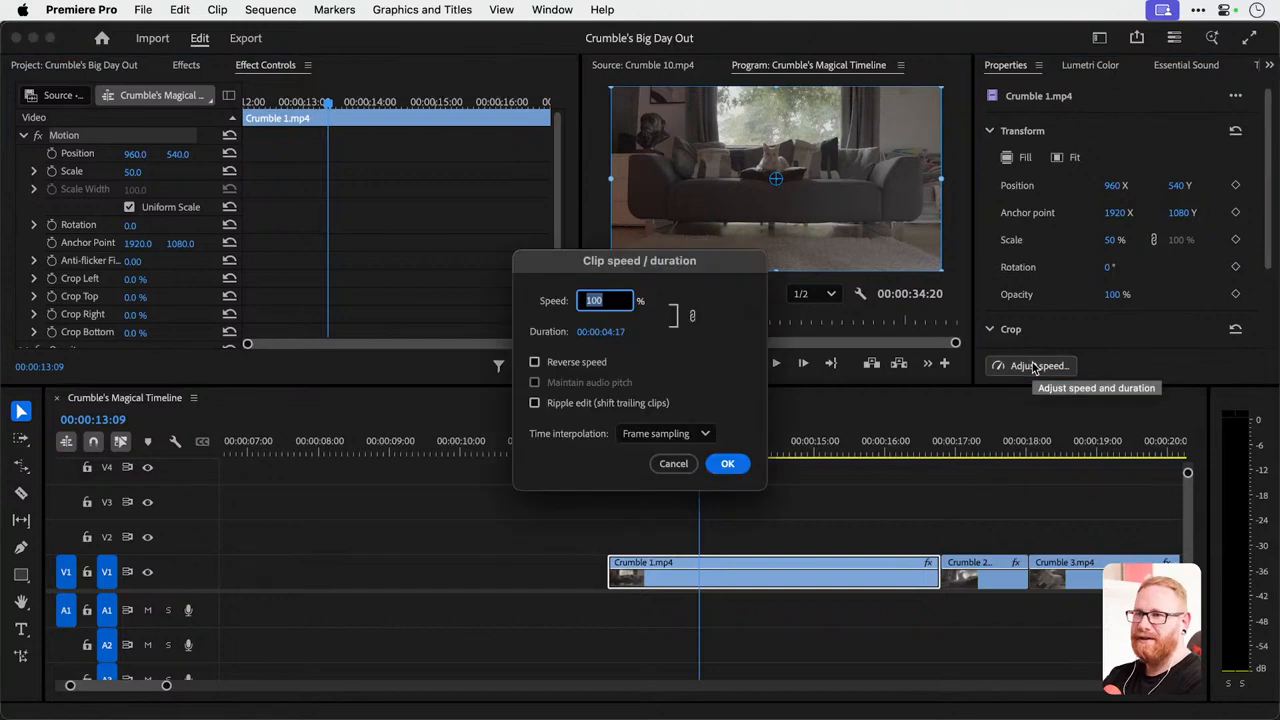
click(675, 464)
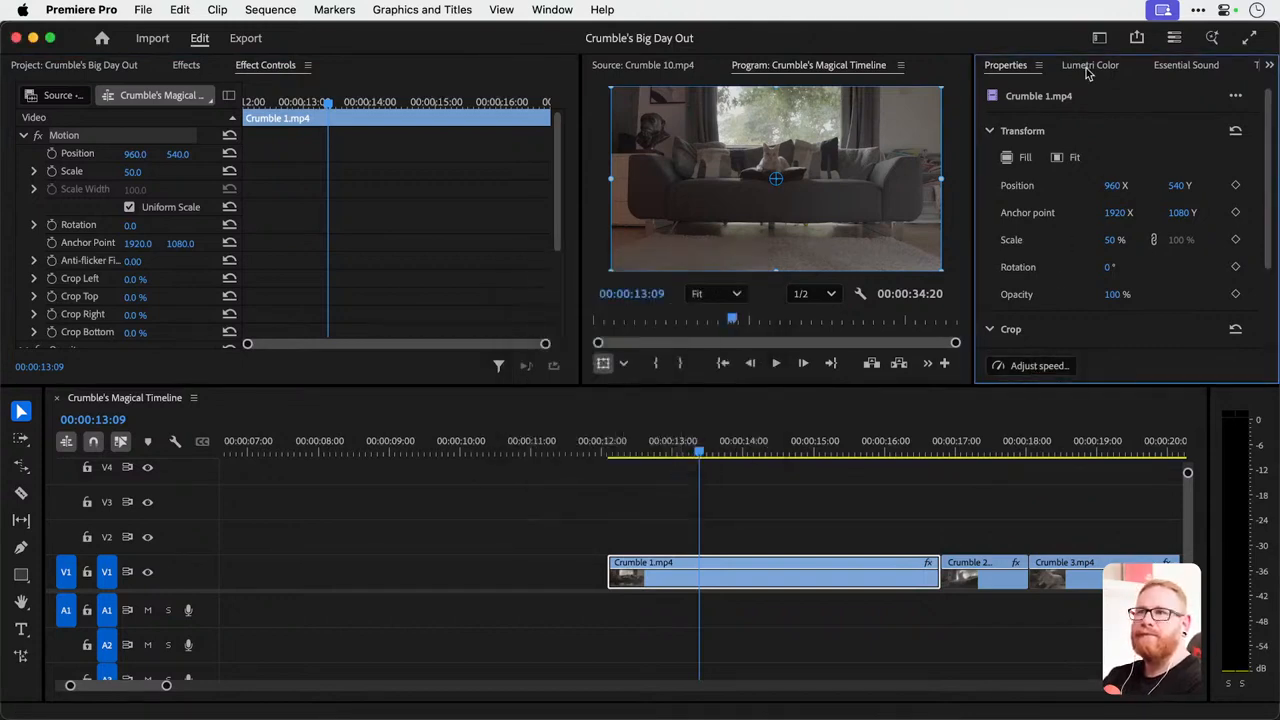
scroll(645, 530, right, 2)
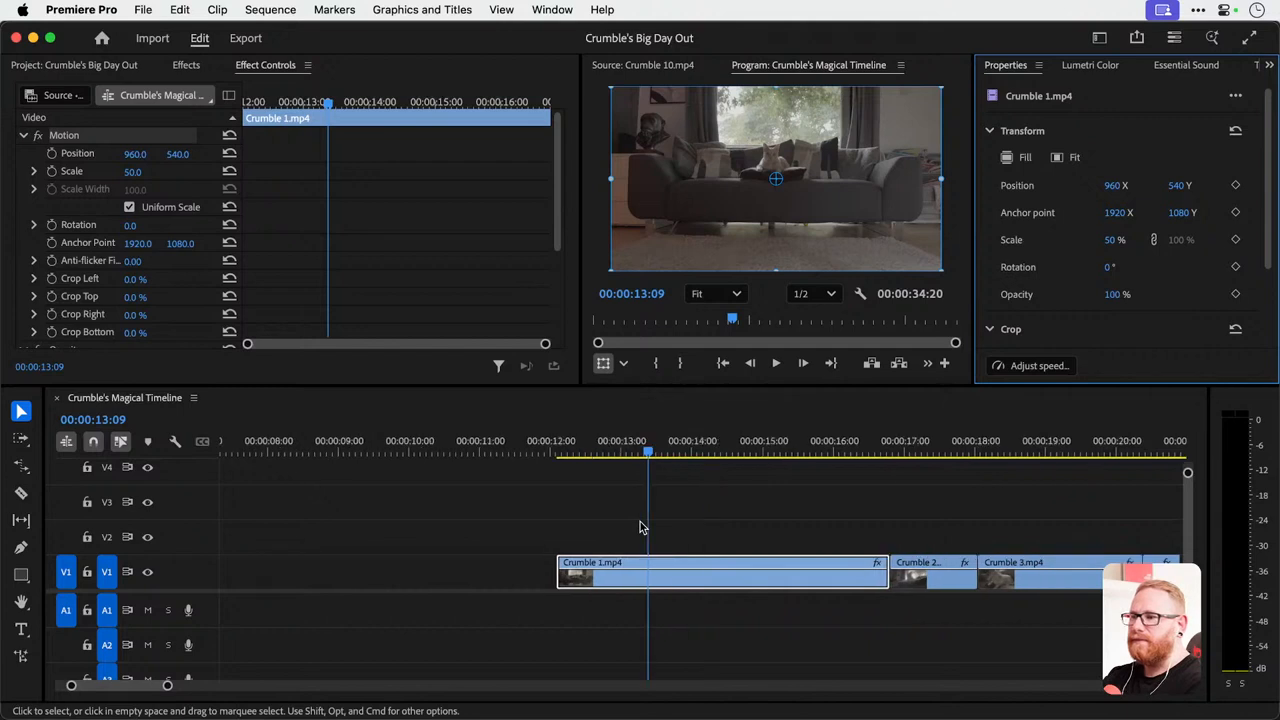
key(super+Tab)
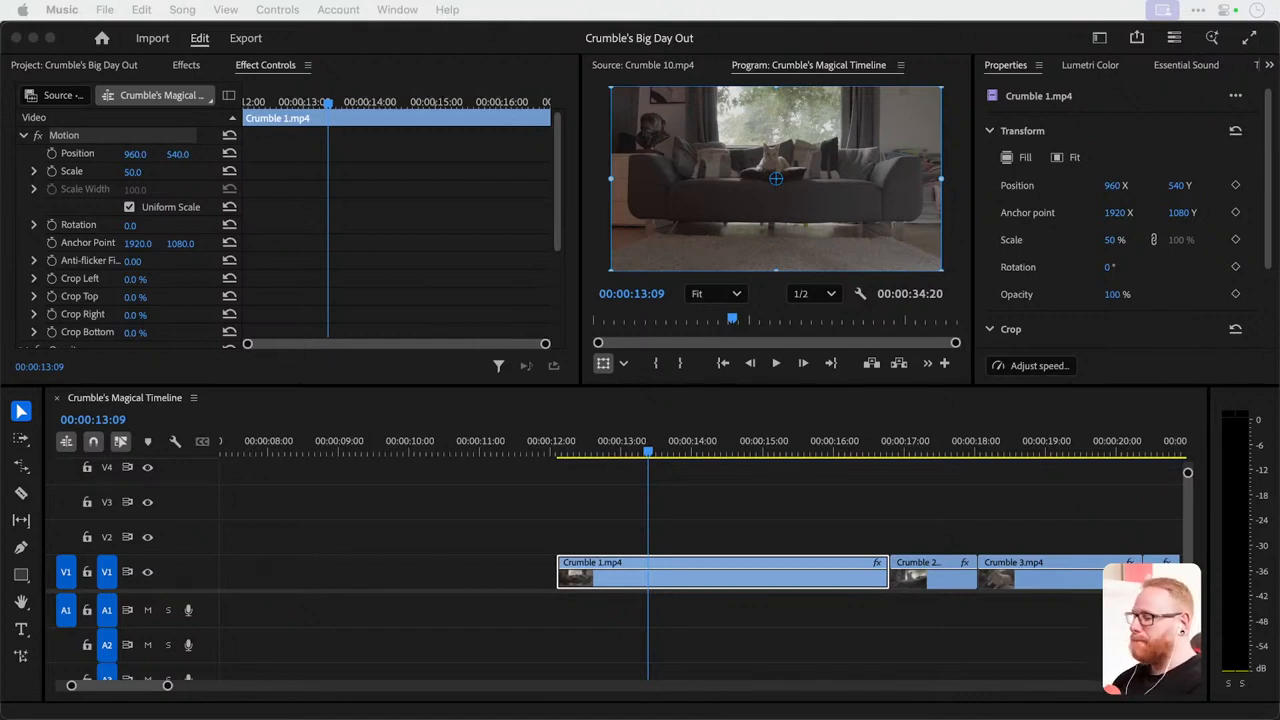
click(602, 506)
drag(570, 462, 653, 470)
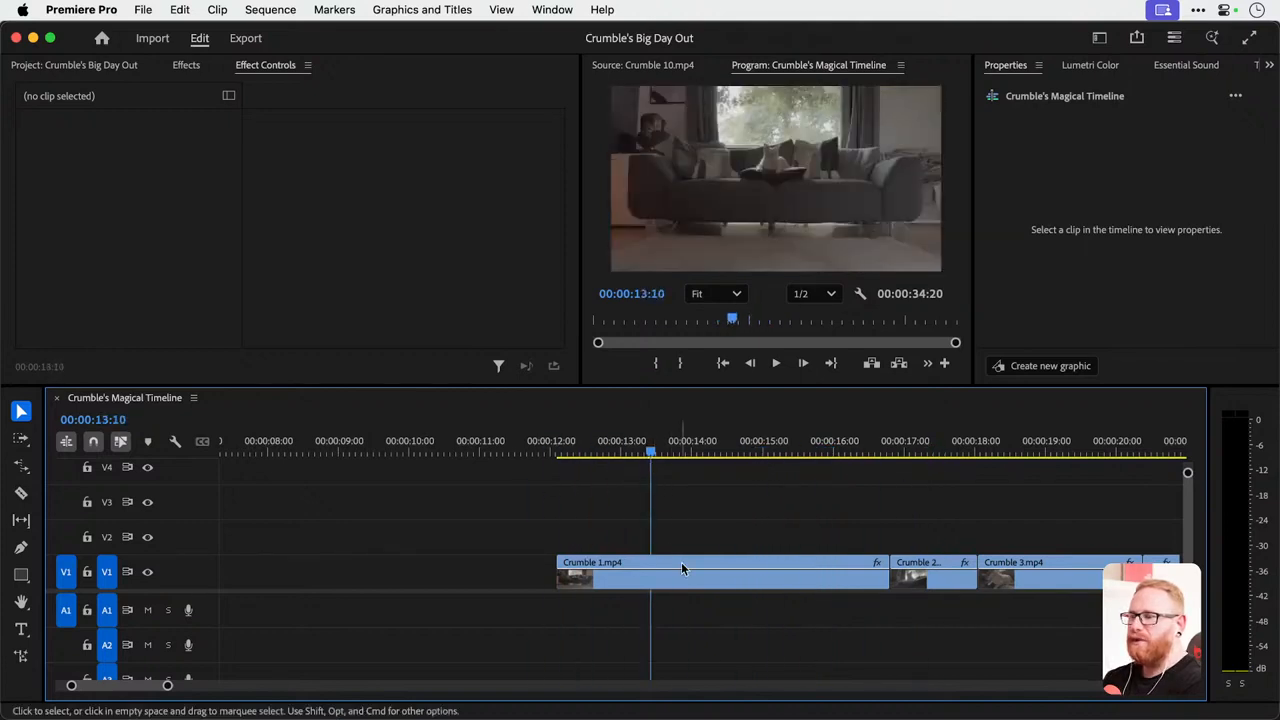
Examine the Lumetri Color sections available for Crumble 1.mp4, including Basic Correction, Creative and Curves.
click(681, 568)
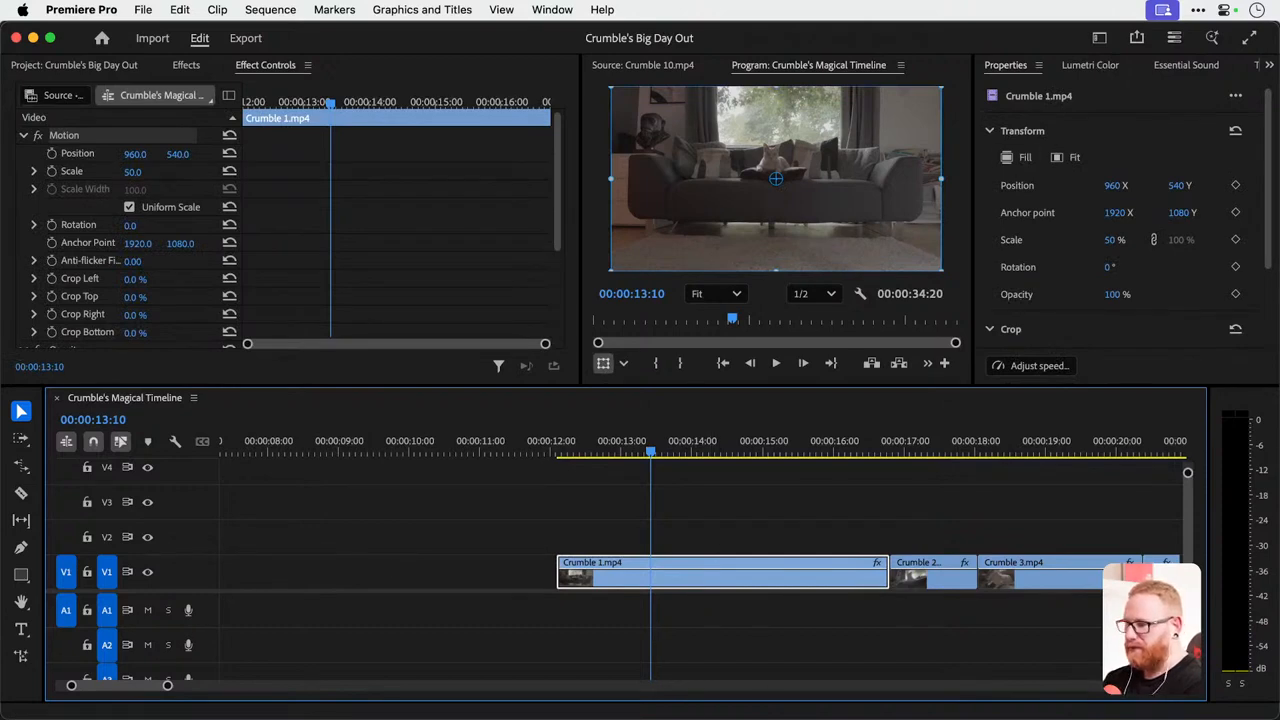
click(1092, 66)
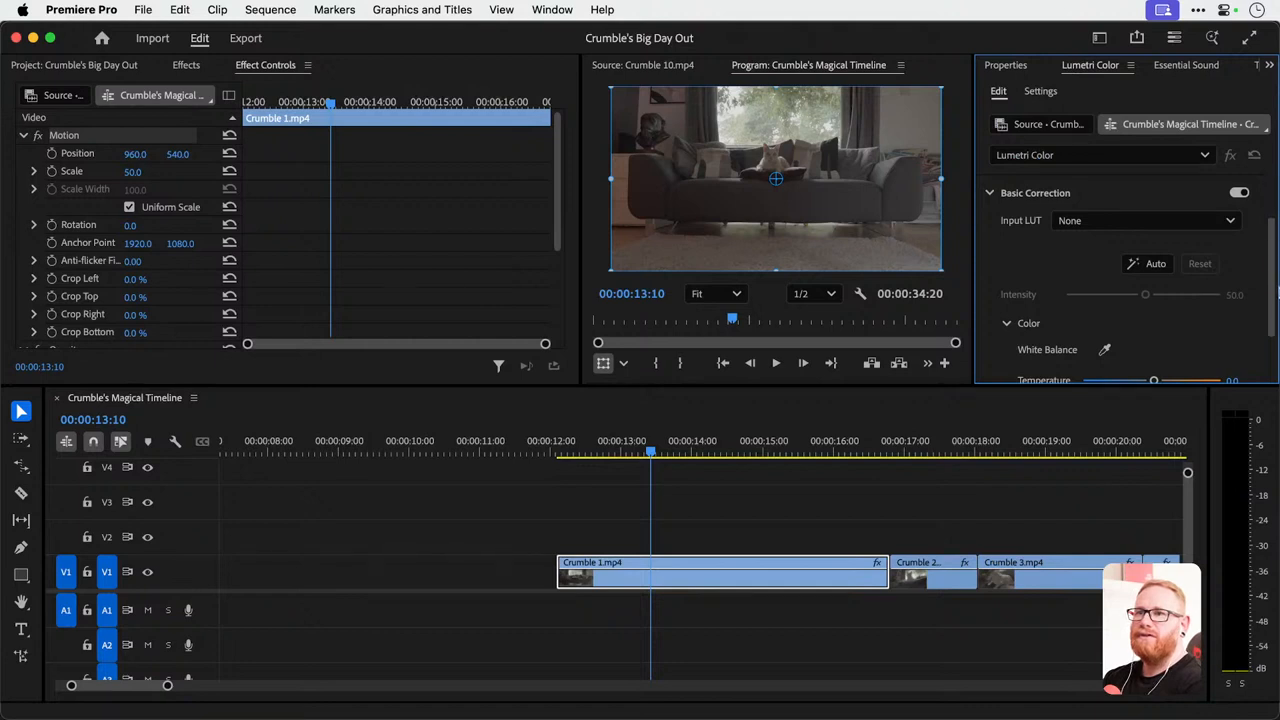
scroll(1262, 262, down, 10)
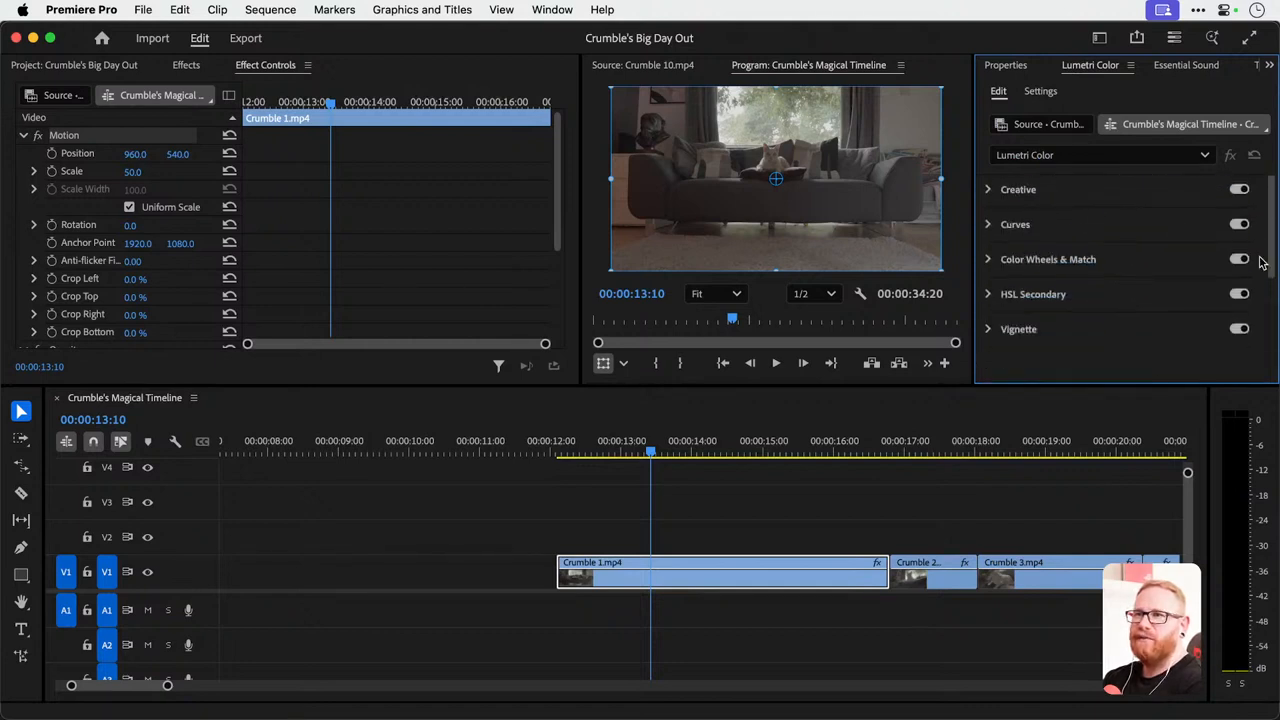
scroll(1262, 262, up, 3)
scroll(1262, 262, down, 3)
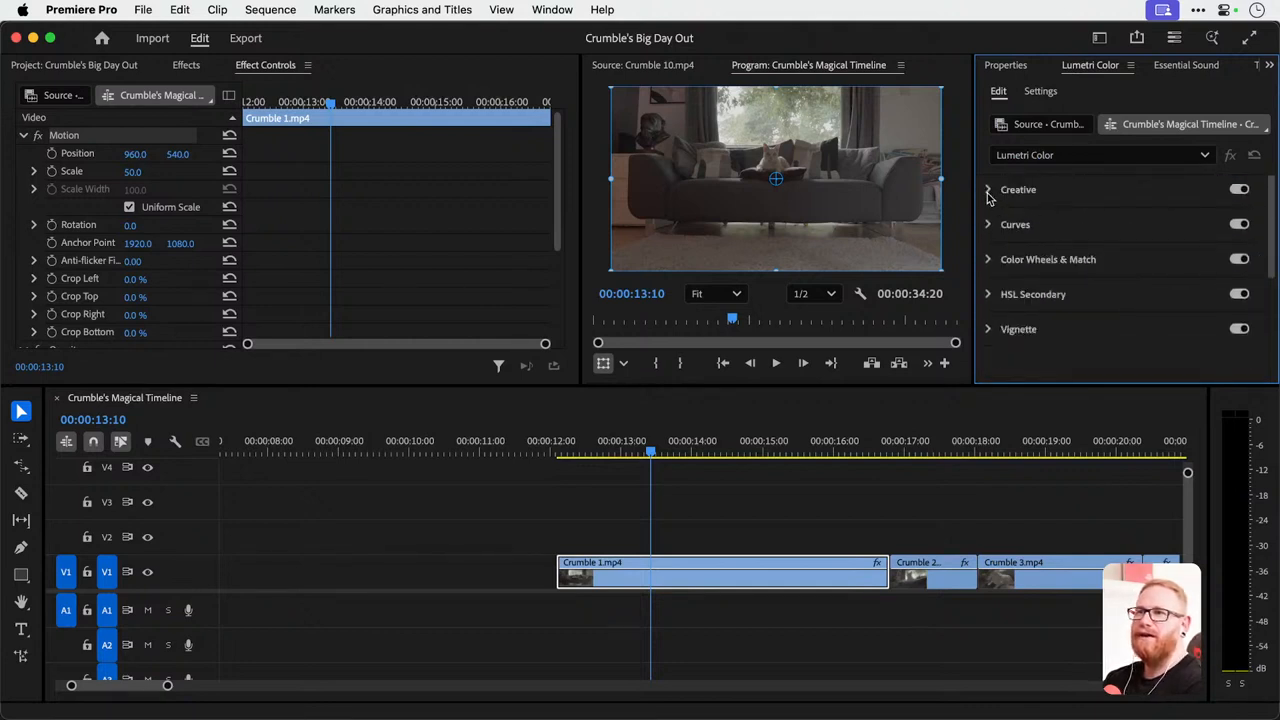
click(988, 190)
click(990, 310)
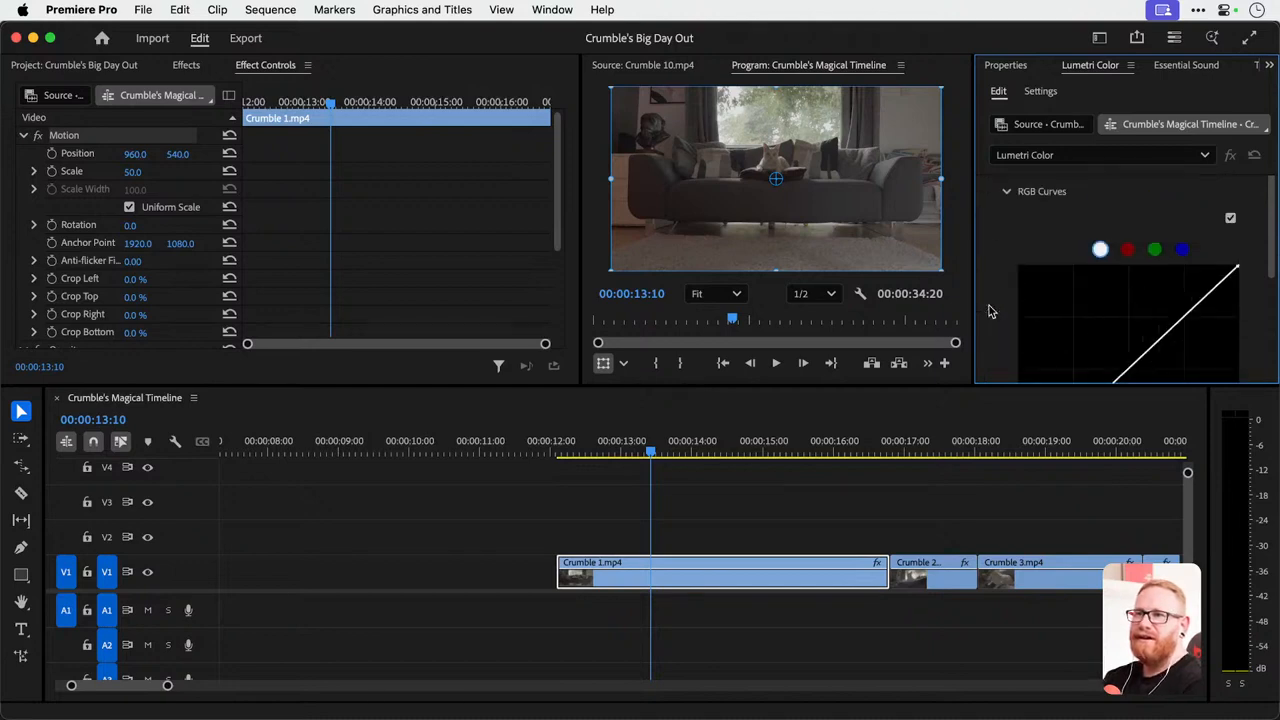
scroll(990, 280, up, 4)
click(988, 262)
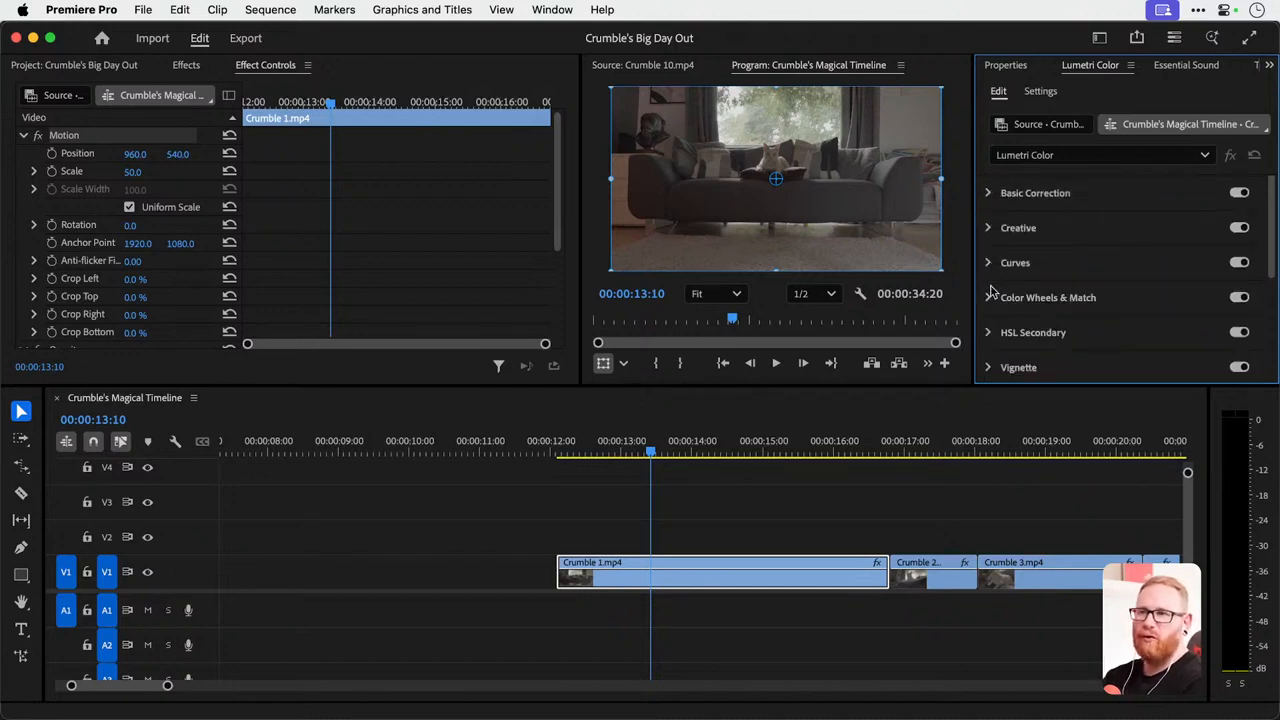
click(988, 228)
click(988, 228)
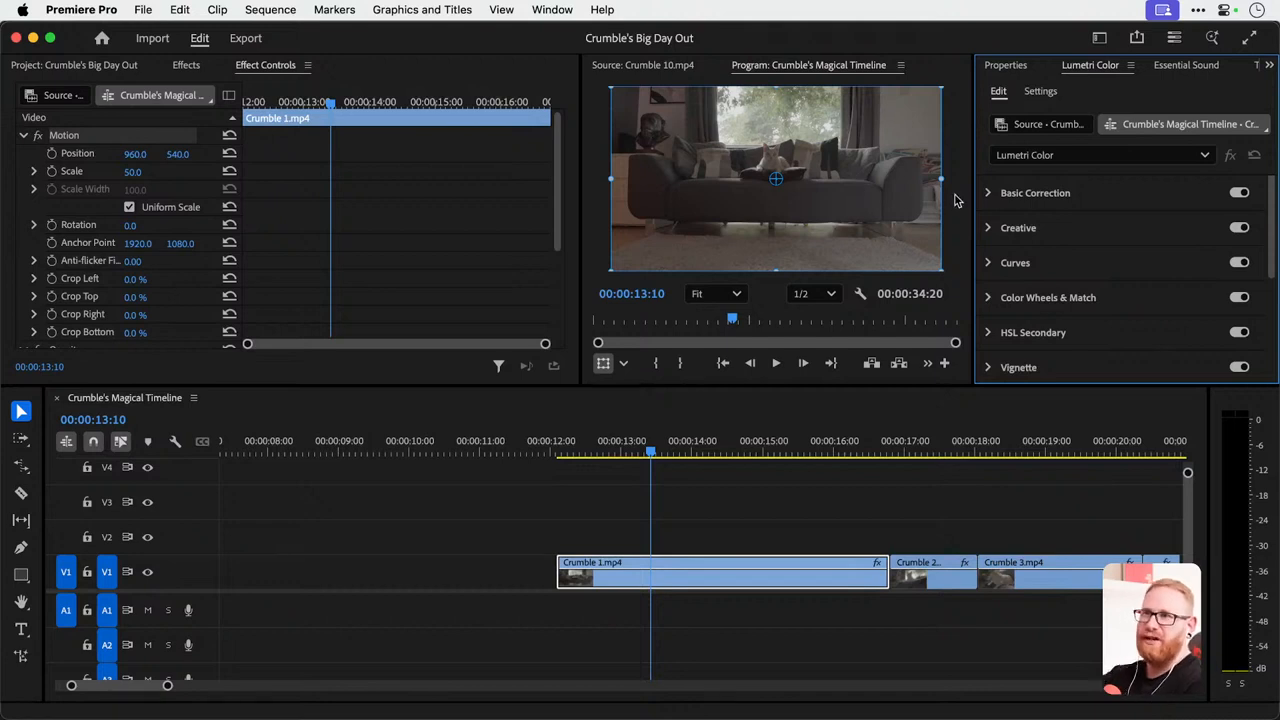
Try adjusting the Basic Correction sliders on Crumble 1.mp4 in Lumetri Color and reset them to their defaults.
click(987, 193)
scroll(1024, 246, down, 3)
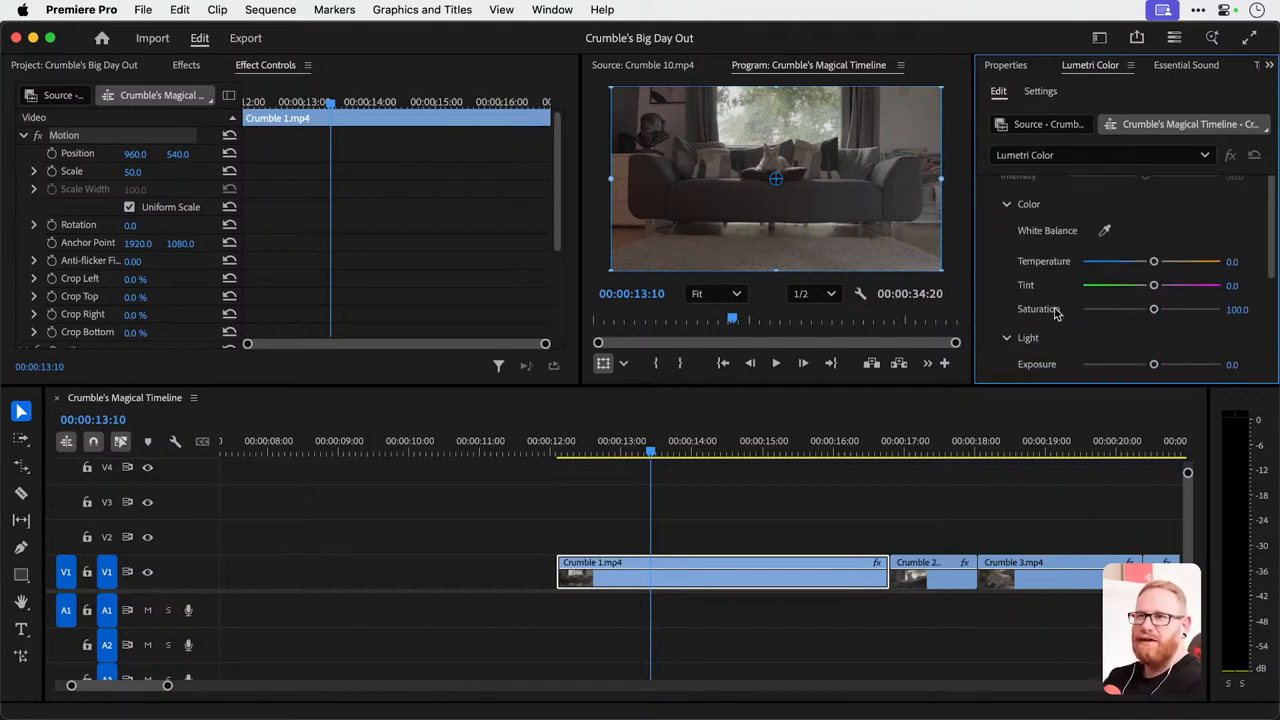
scroll(1058, 312, down, 2)
drag(1153, 262, 1190, 288)
double_click(1190, 288)
double_click(1164, 262)
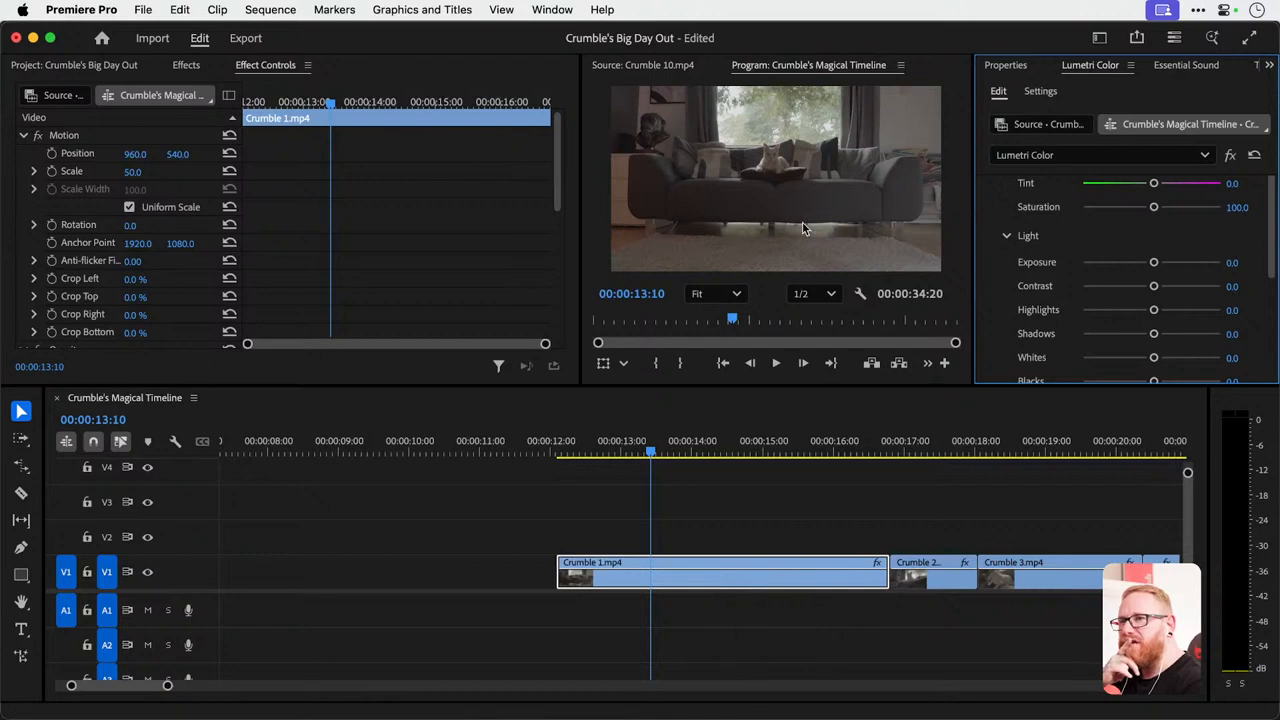
Go to about 00:00:14:10 in Crumble 1.mp4 and warm its Lumetri Color temperature to about 57.1.
scroll(993, 208, up, 5)
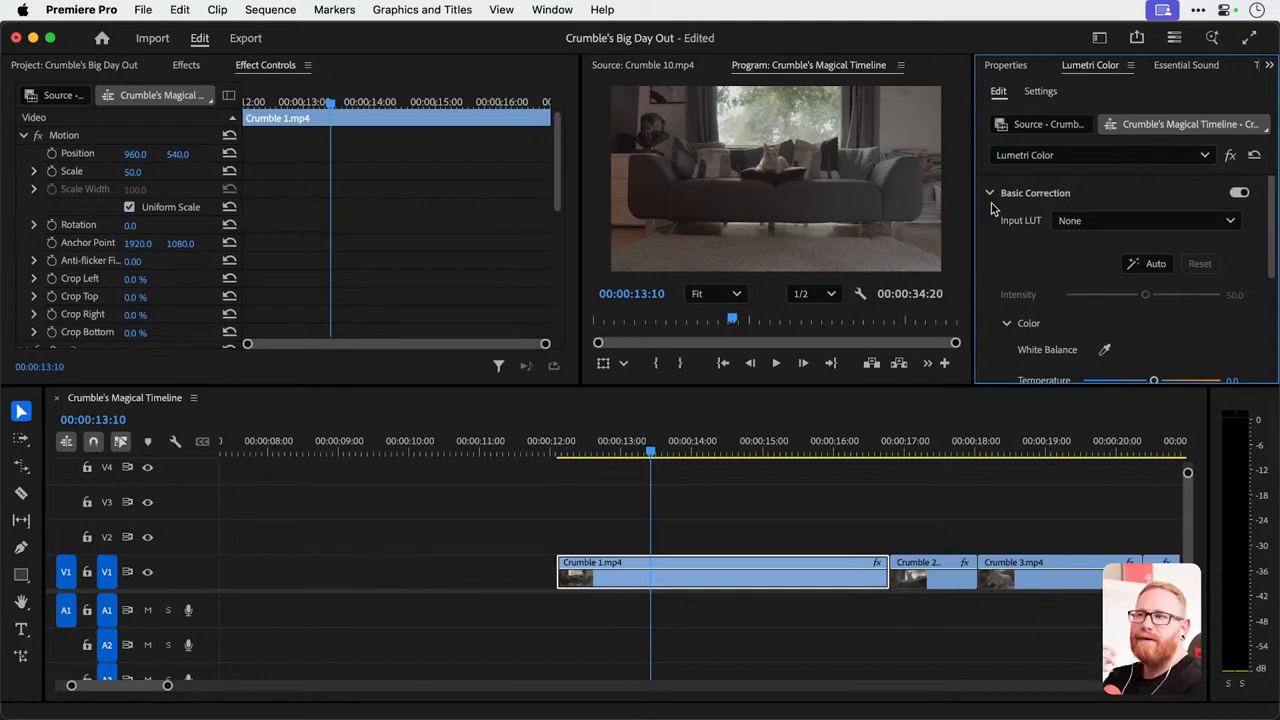
drag(586, 450, 722, 452)
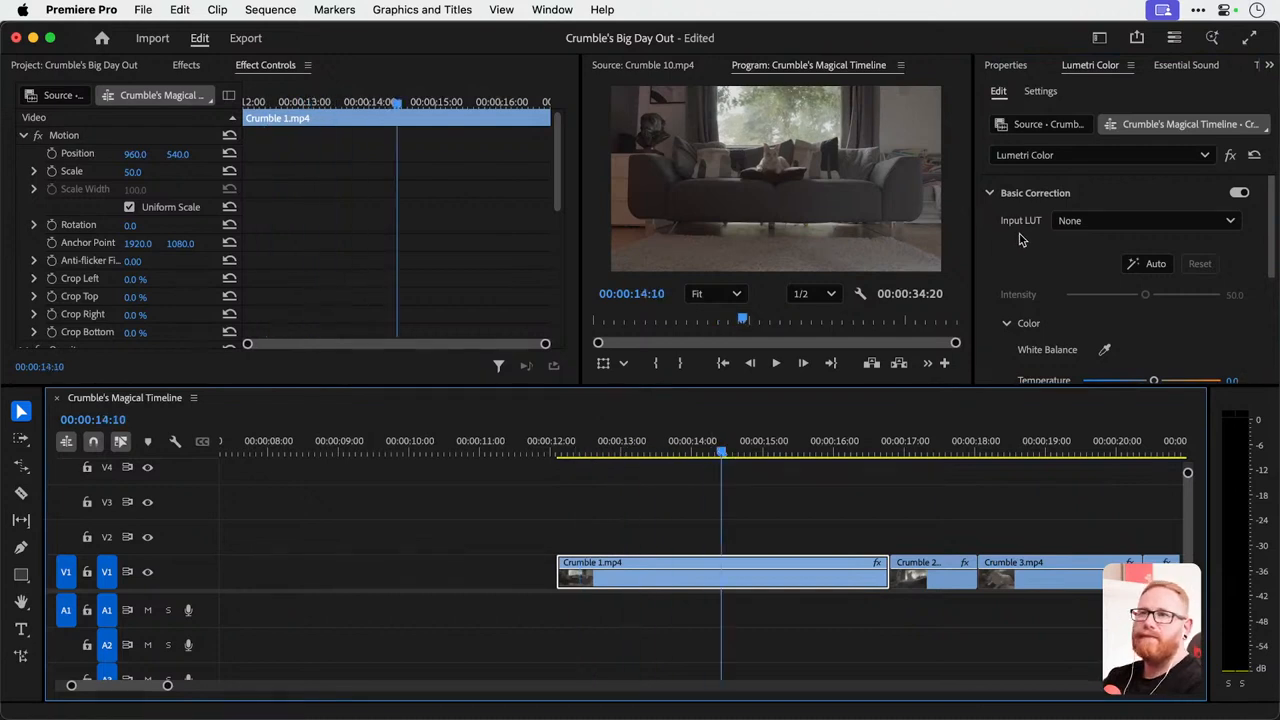
scroll(1073, 334, down, 1)
click(1181, 331)
drag(1181, 331, 1191, 331)
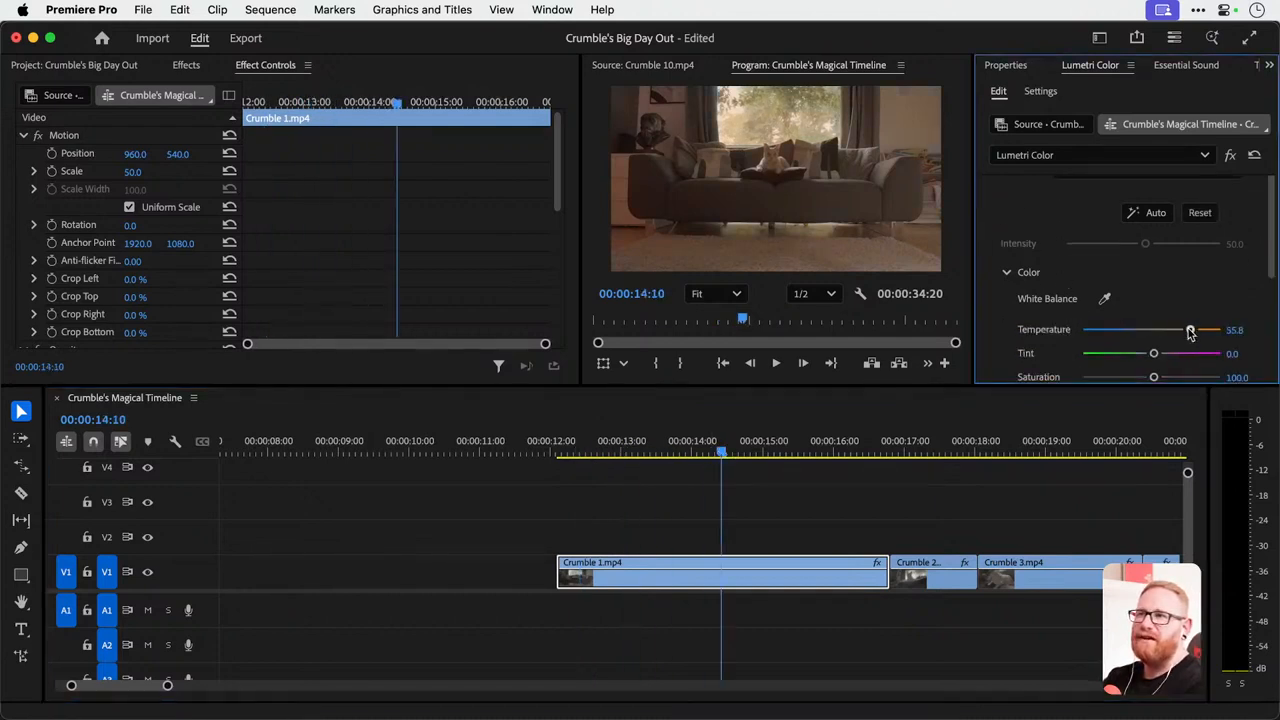
Examine the Lumetri Color effect's settings in Effect Controls for Crumble 1.mp4, and toggle the effect off and on to compare.
scroll(300, 257, down, 5)
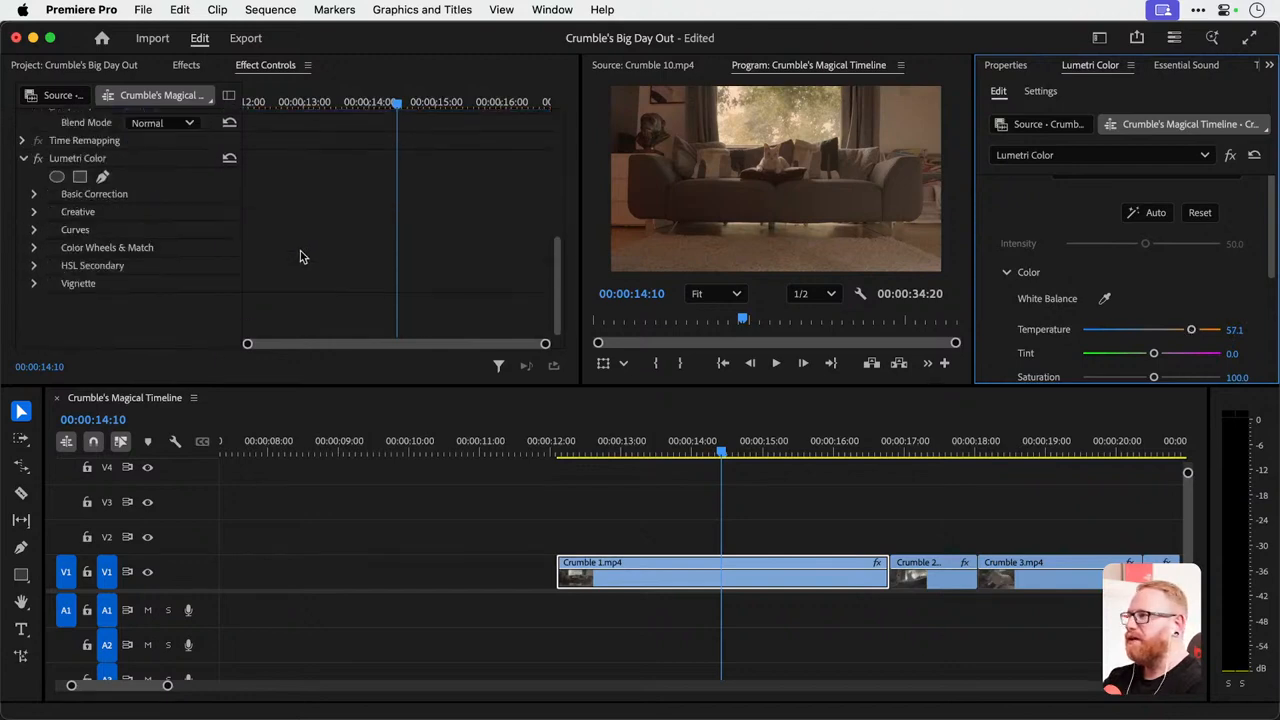
click(23, 158)
click(23, 284)
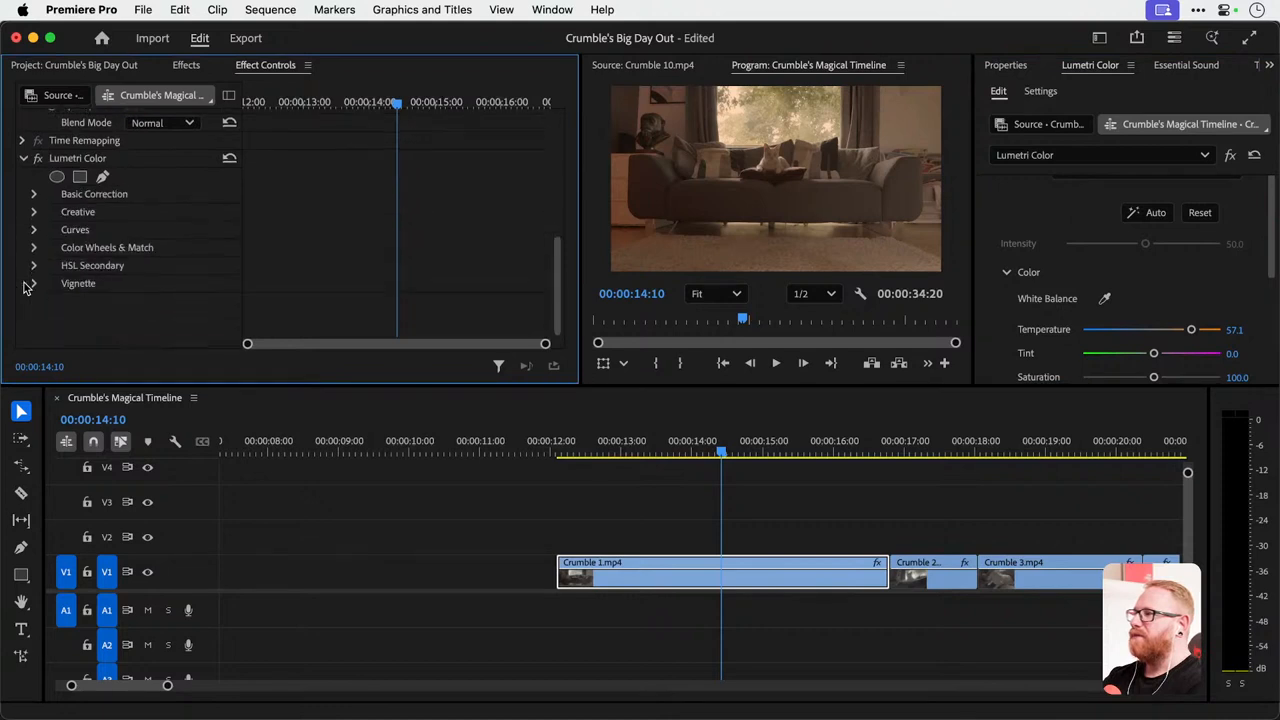
click(34, 194)
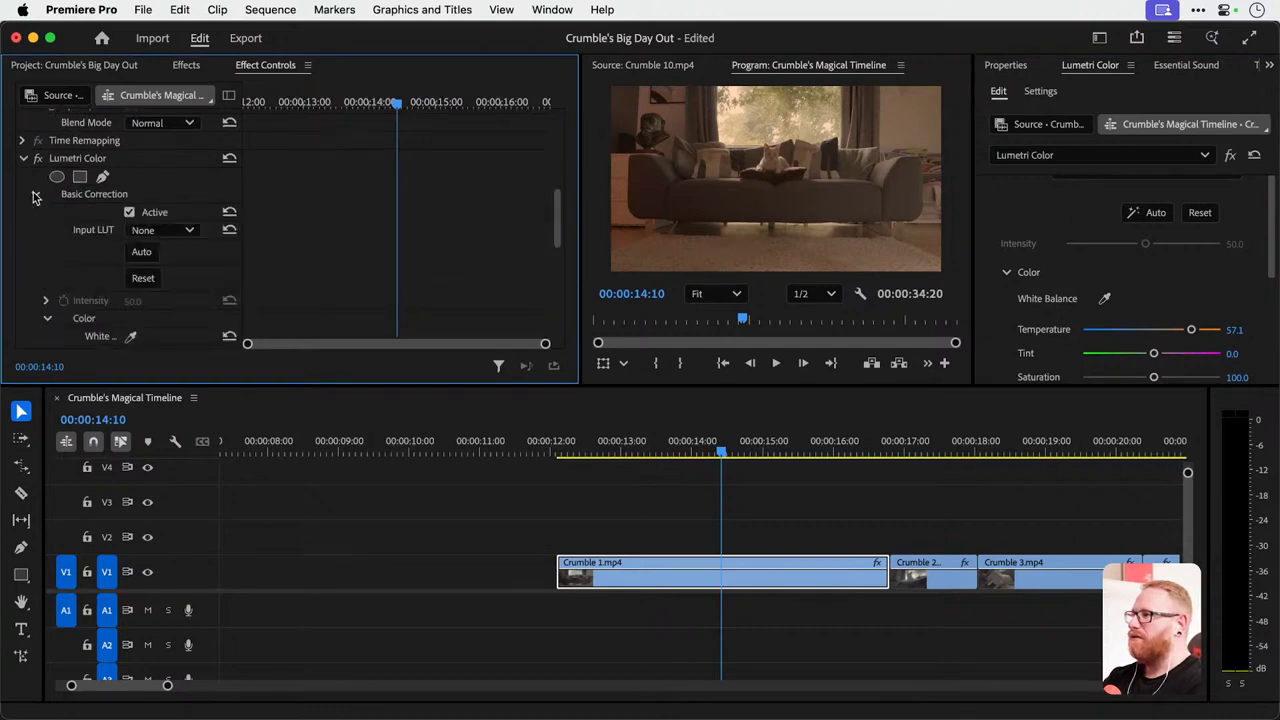
click(23, 158)
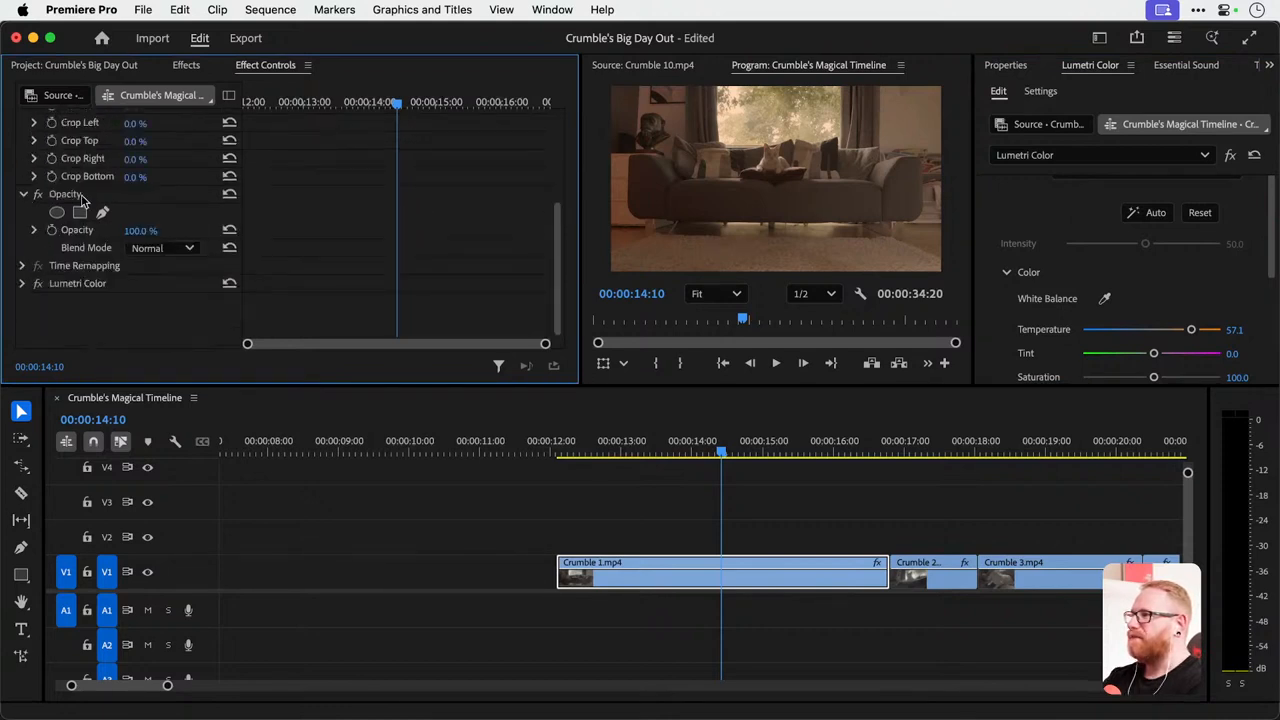
click(37, 284)
click(37, 284)
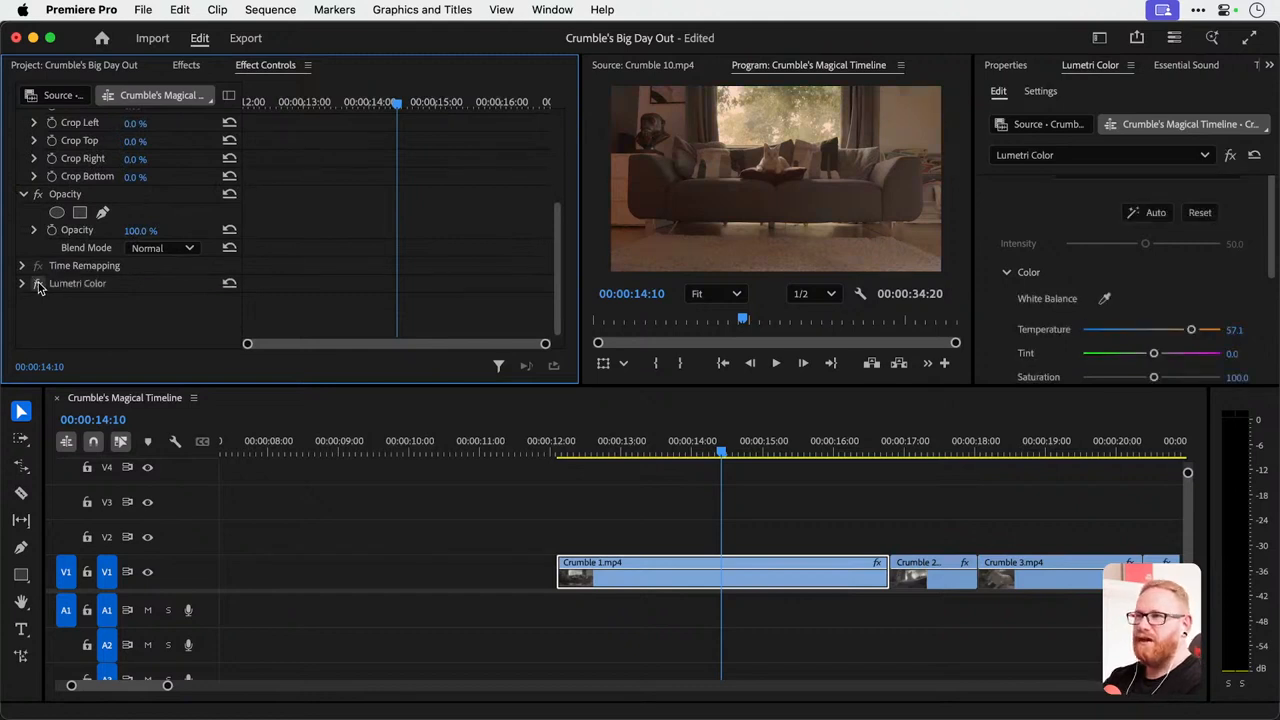
Toggle the Lumetri Color effect on Crumble 1.mp4 to compare, and delete the effect from the clip.
click(37, 284)
click(37, 284)
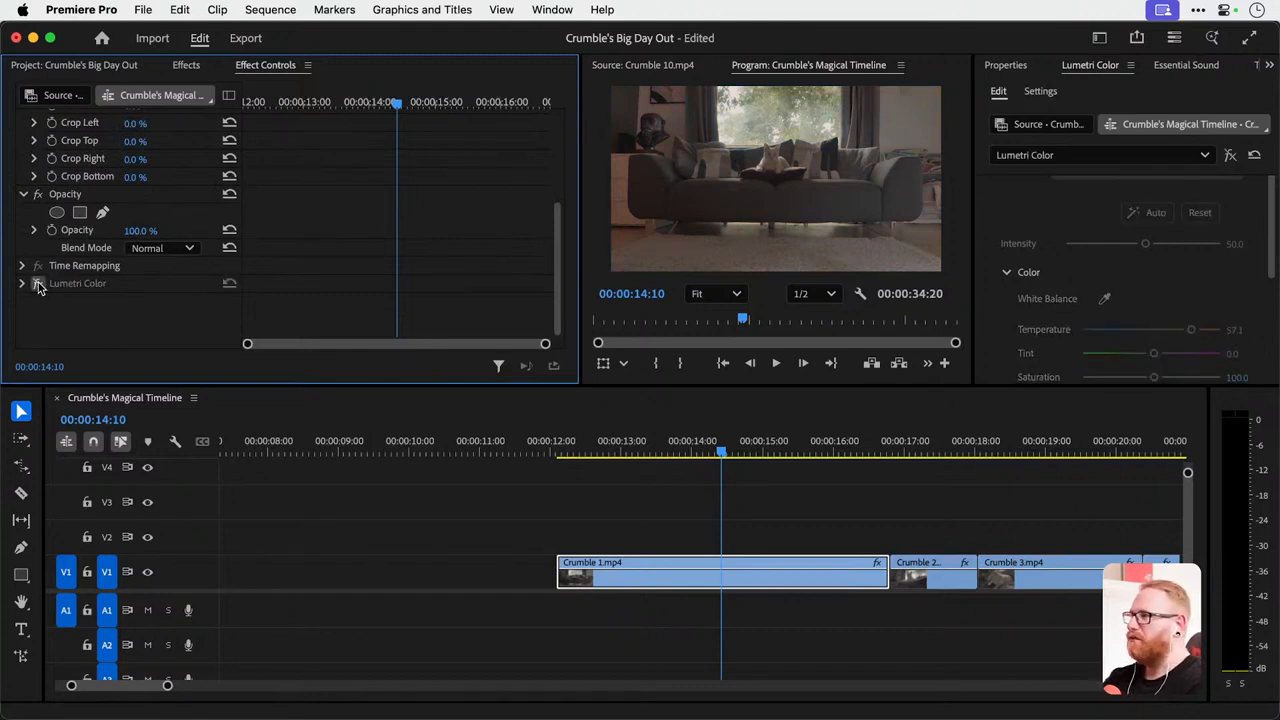
click(101, 281)
key(Delete)
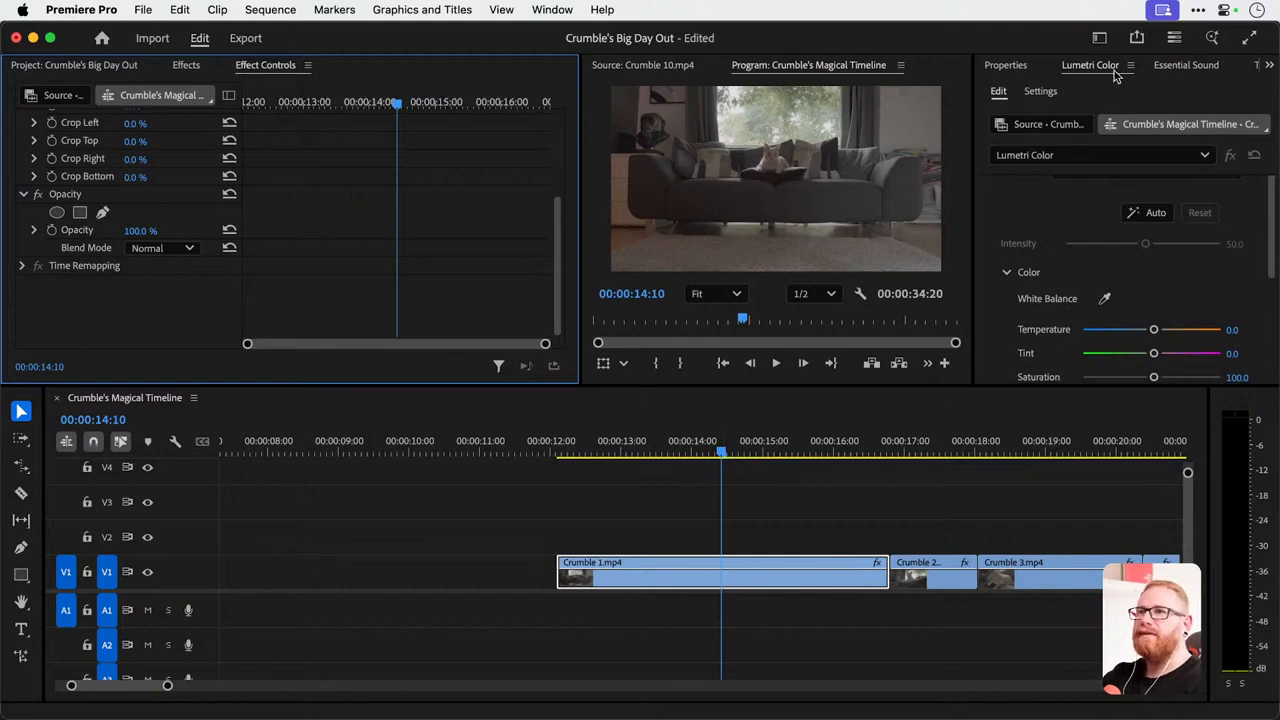
Try setting Crumble 1.mp4's Lumetri contrast to about 42.3, highlights to 30.1 and shadows to -19.0.
click(1272, 230)
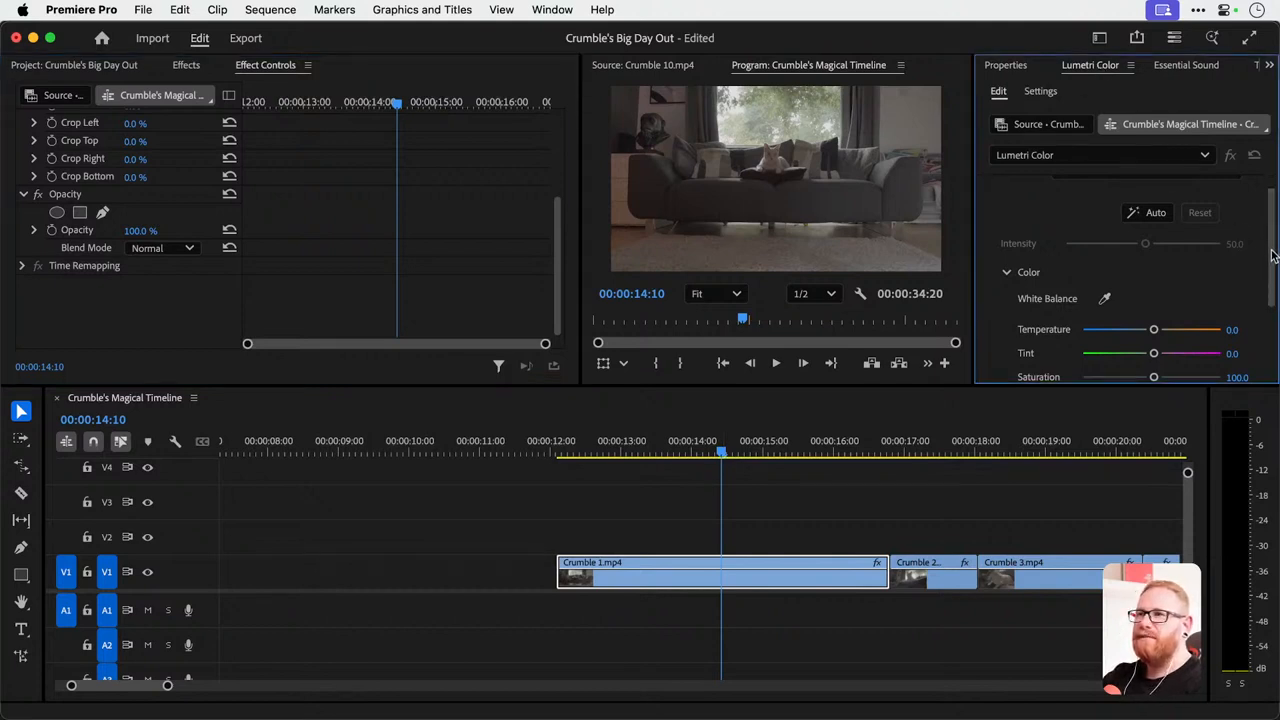
scroll(1248, 275, down, 5)
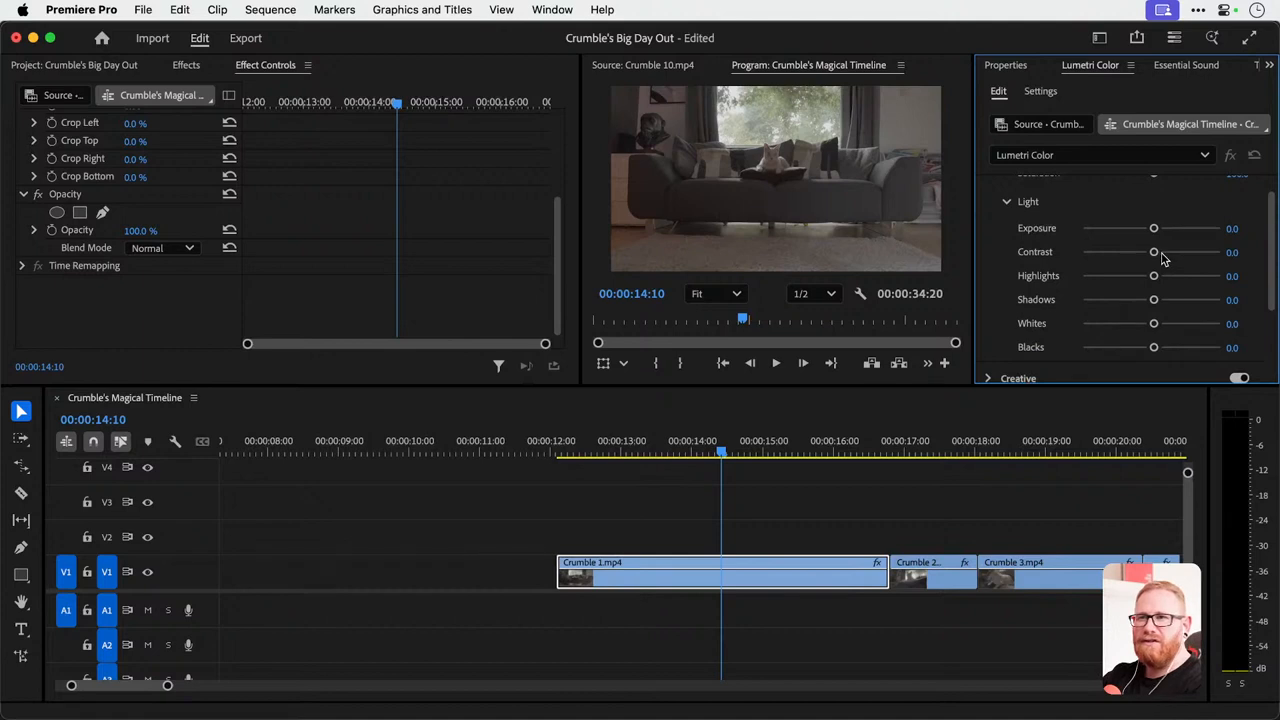
drag(1158, 254, 1181, 255)
drag(1148, 301, 1173, 279)
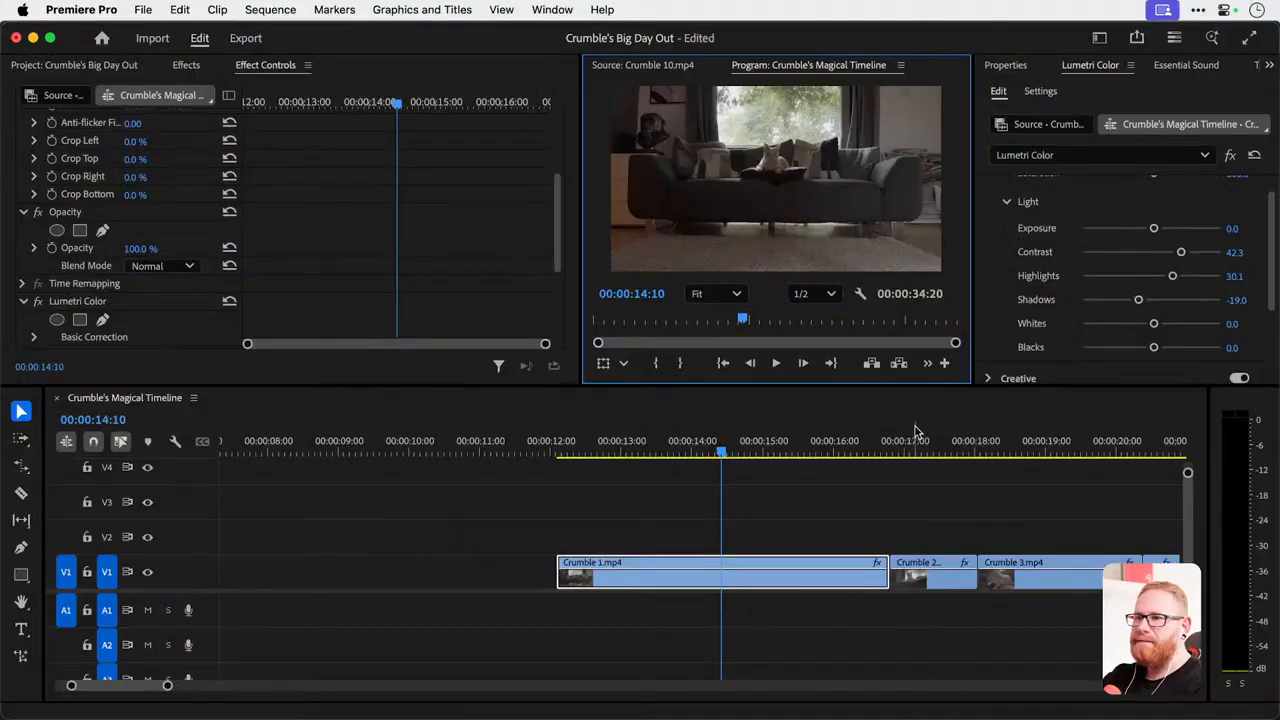
Go to 00:00:17:05 and undo the Lumetri light adjustments made to Crumble 1.mp4.
click(905, 446)
key(minus)
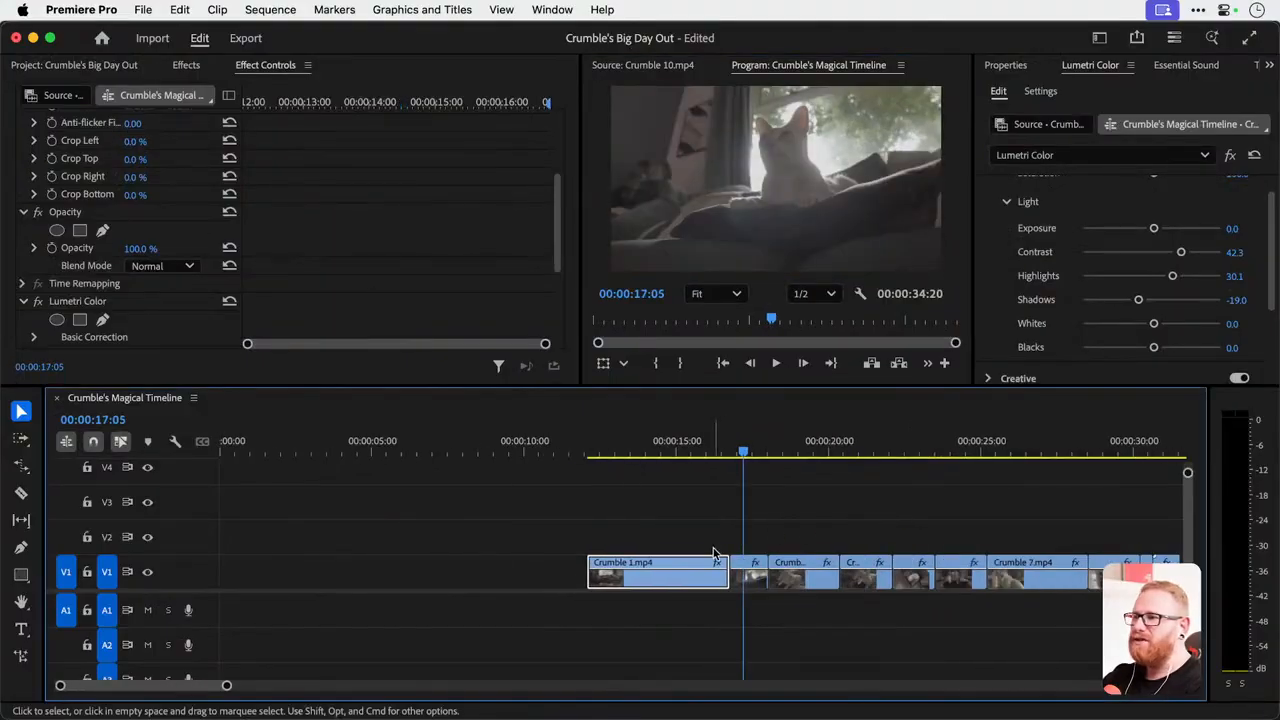
key(super+z)
key(super+z)
key(super+z)
key(super+z)
At 00:00:26:23, set Crumble 7.mp4's Lumetri contrast to about 96.3, highlights to 17.8 and shadows to -1.8.
scroll(713, 553, right, 5)
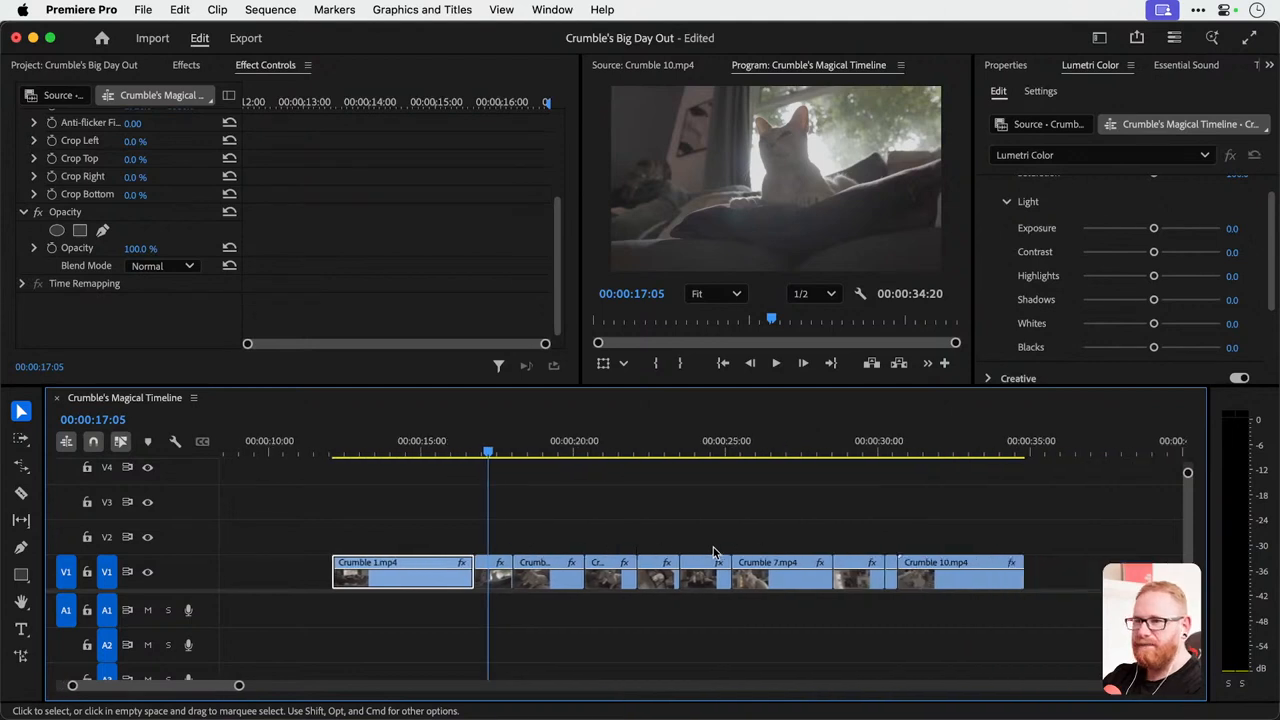
drag(743, 446, 785, 447)
key(equal)
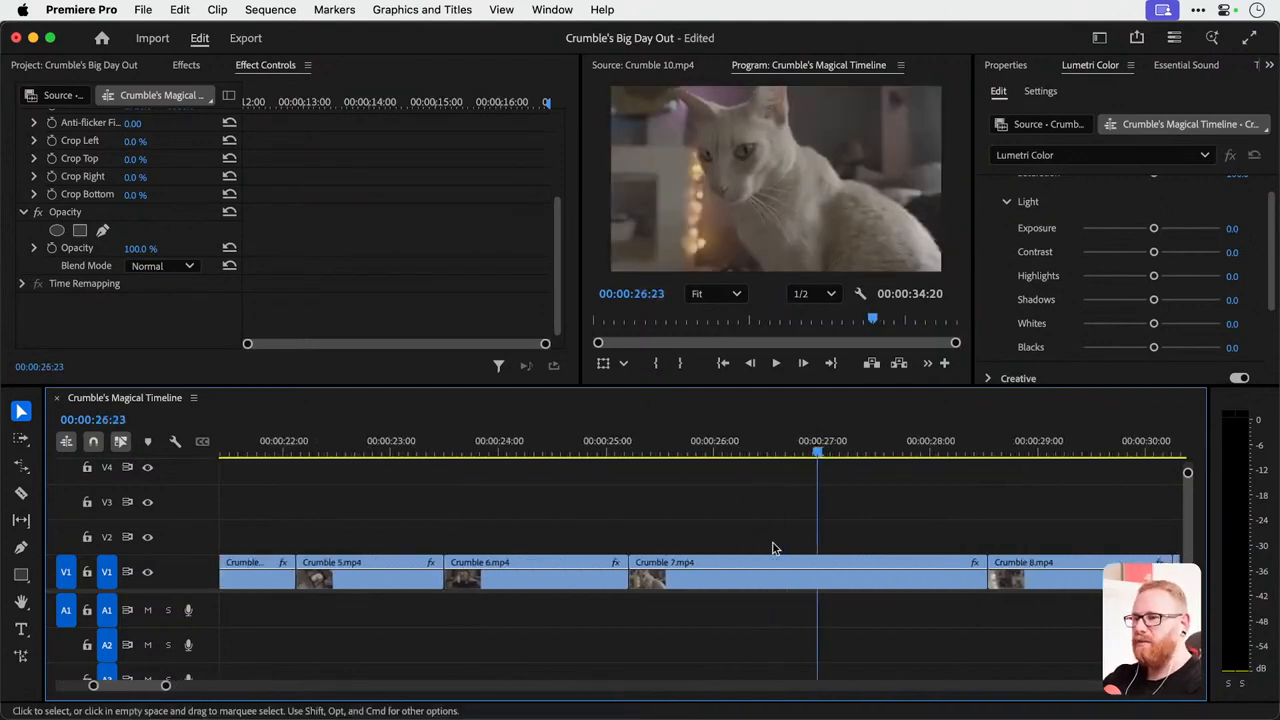
click(772, 580)
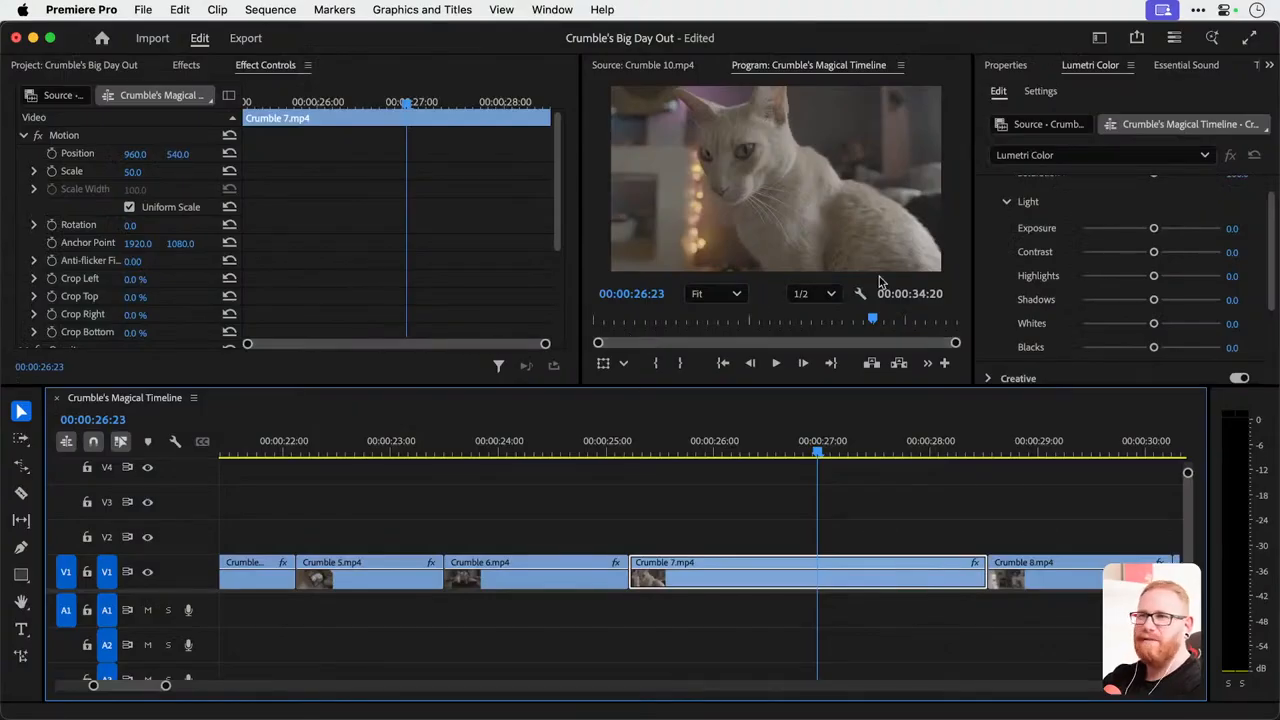
drag(1155, 252, 1202, 264)
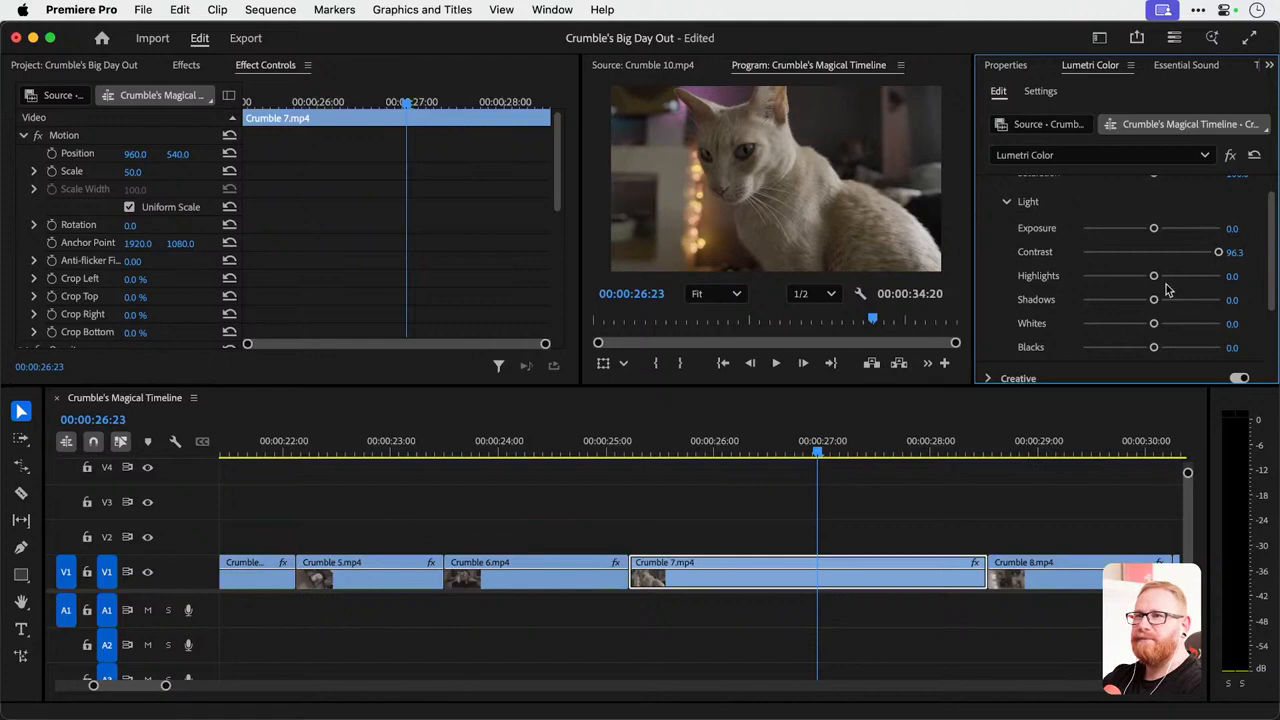
drag(1149, 303, 1166, 277)
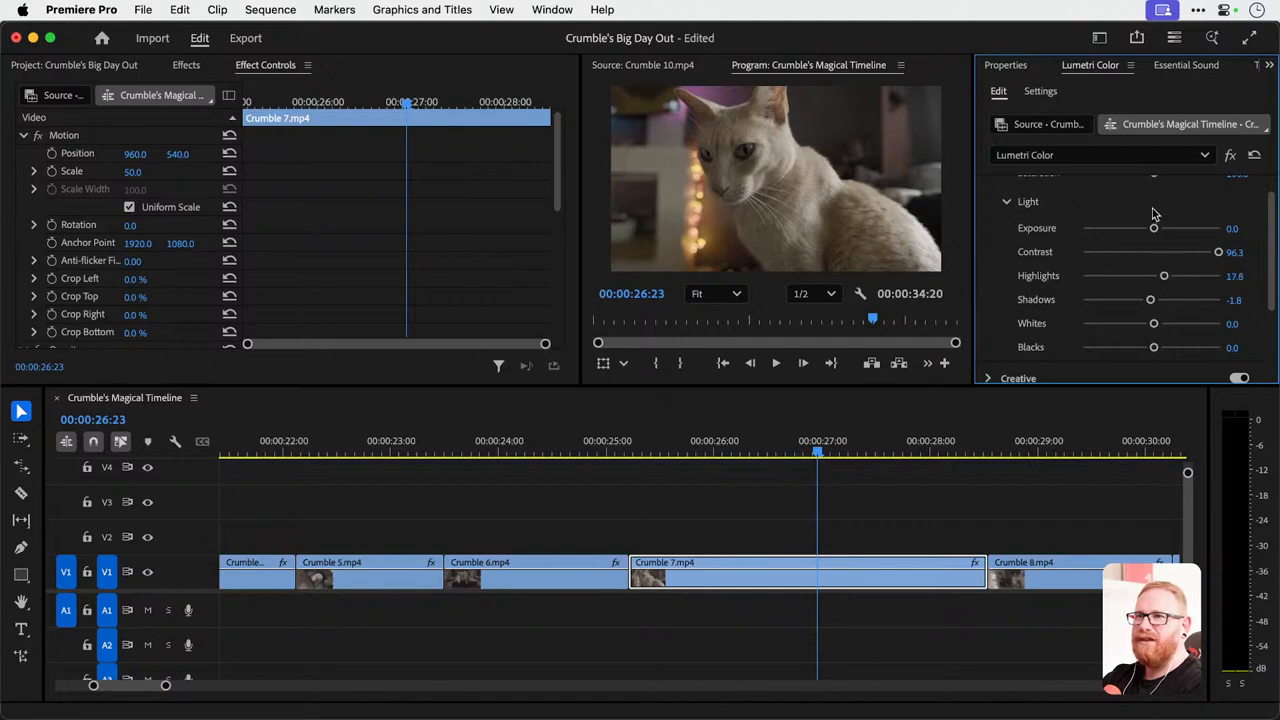
Raise Crumble 7.mp4's Lumetri saturation to about 132.5 and preview the graded clip full screen and by scrubbing.
scroll(1158, 218, up, 2)
mouse_move(1155, 224)
mouse_down()
mouse_move(1191, 228)
mouse_move(1177, 228)
mouse_up()
key(ctrl+grave)
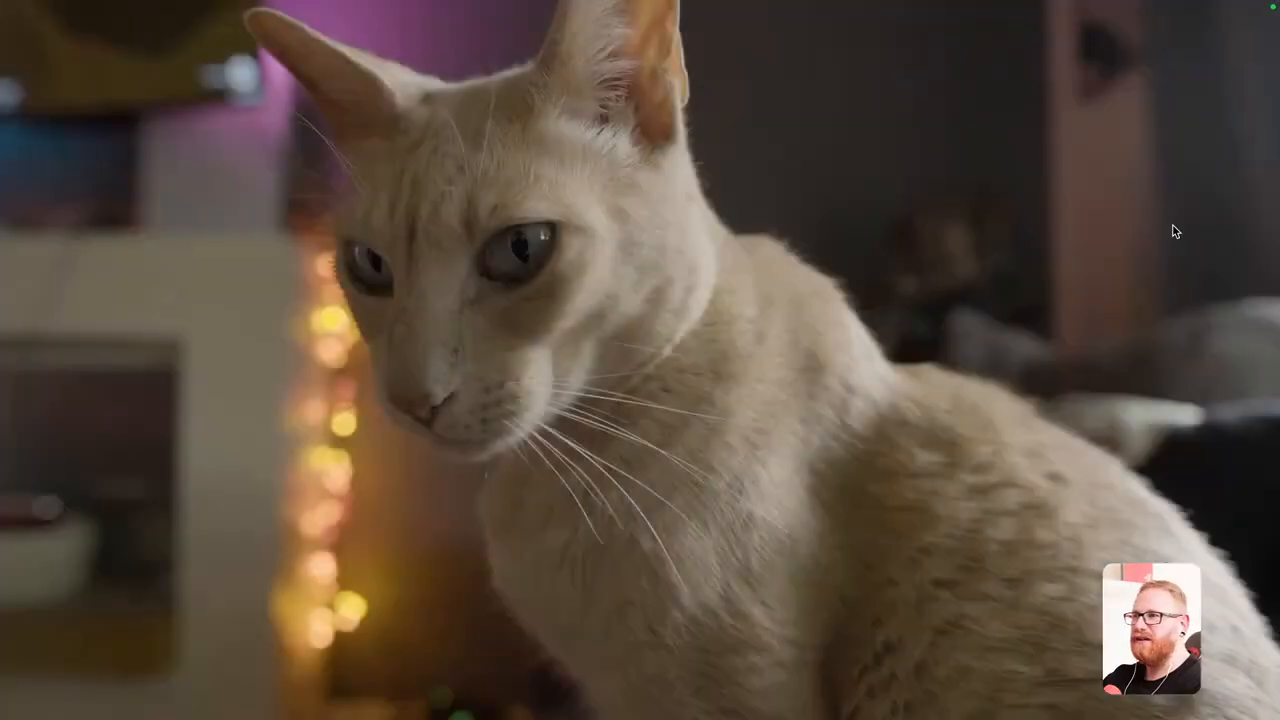
key(ctrl+grave)
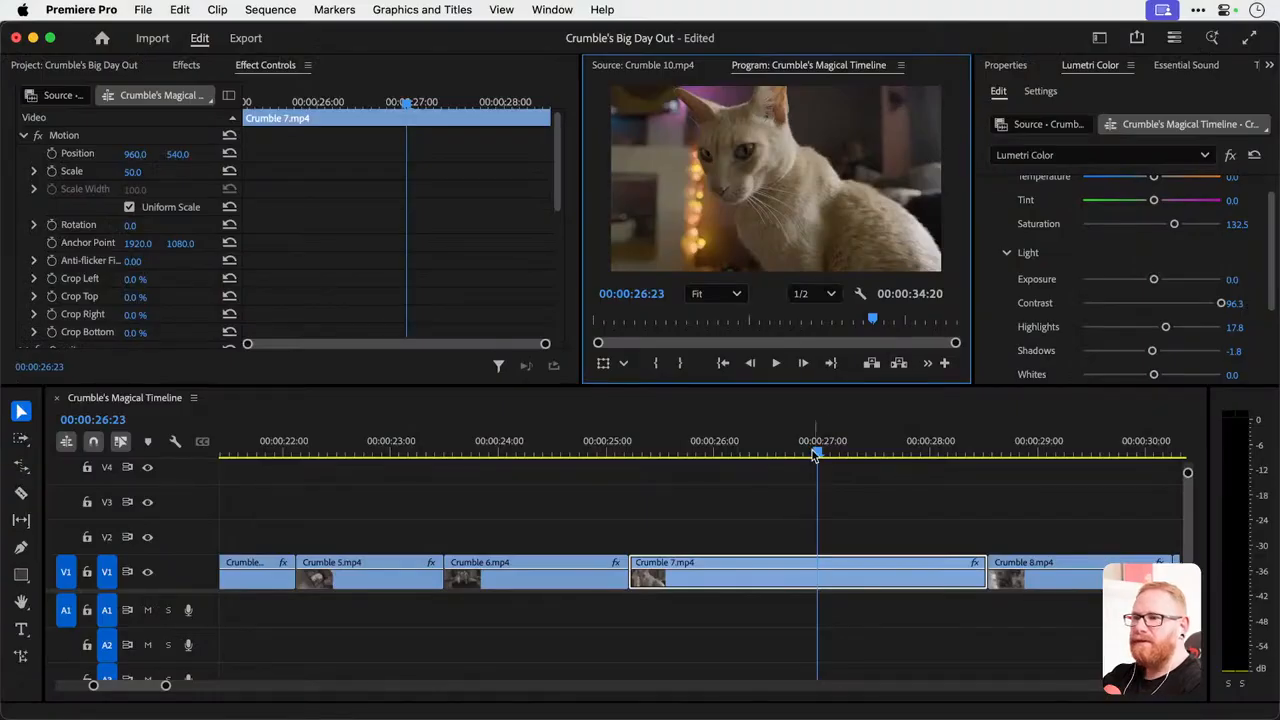
drag(815, 455, 706, 455)
drag(757, 446, 810, 436)
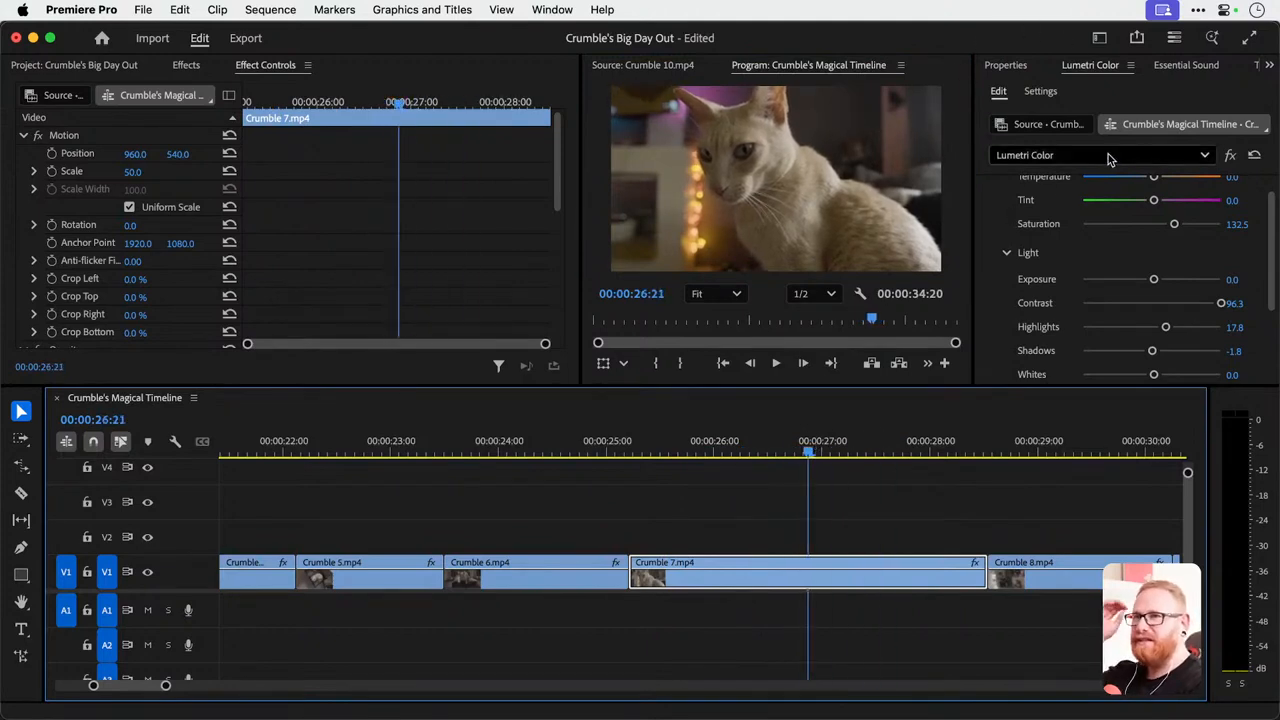
Collapse the existing Lumetri Color effect in Crumble 7.mp4's Effect Controls and add a second Lumetri Color effect.
scroll(343, 268, down, 5)
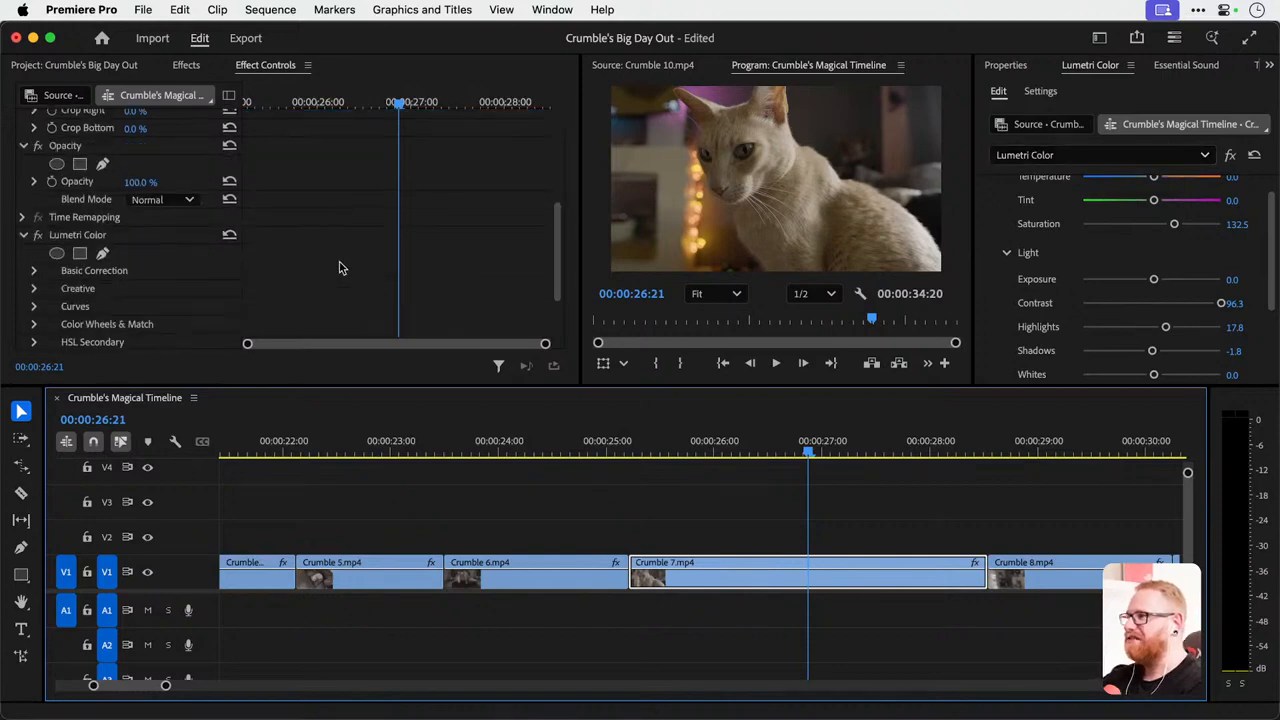
click(24, 201)
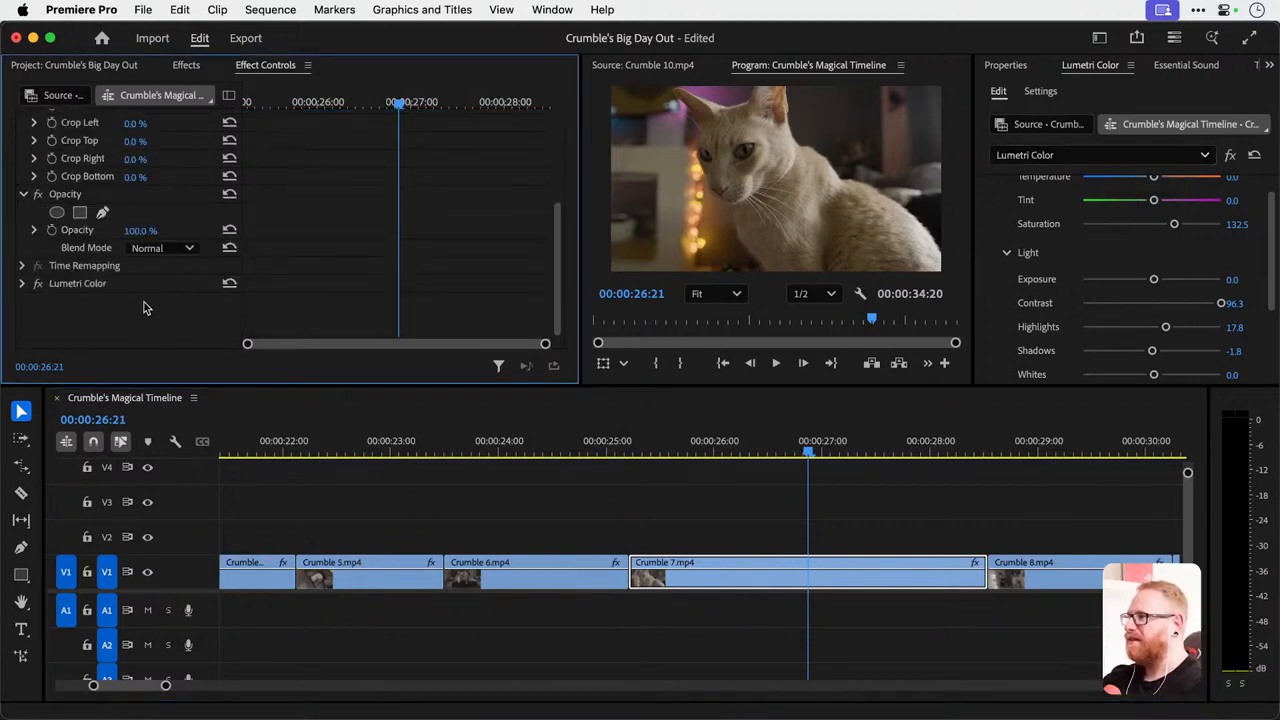
click(1105, 157)
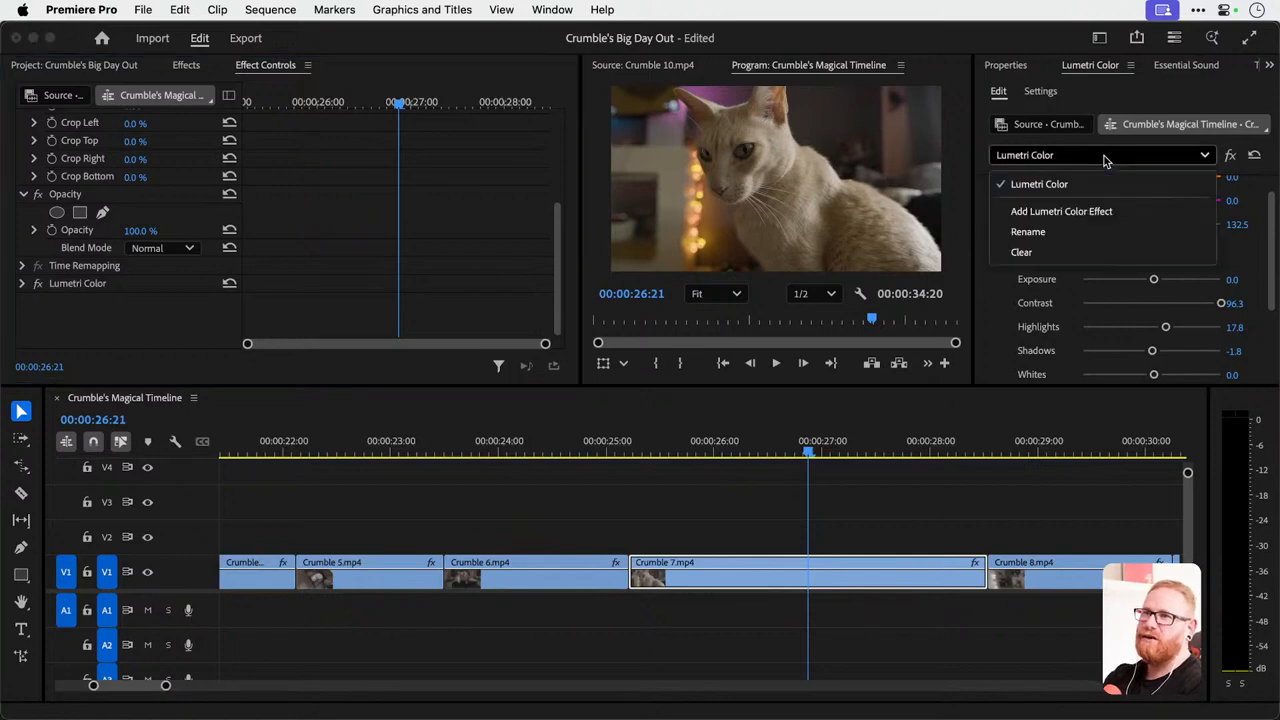
click(1117, 212)
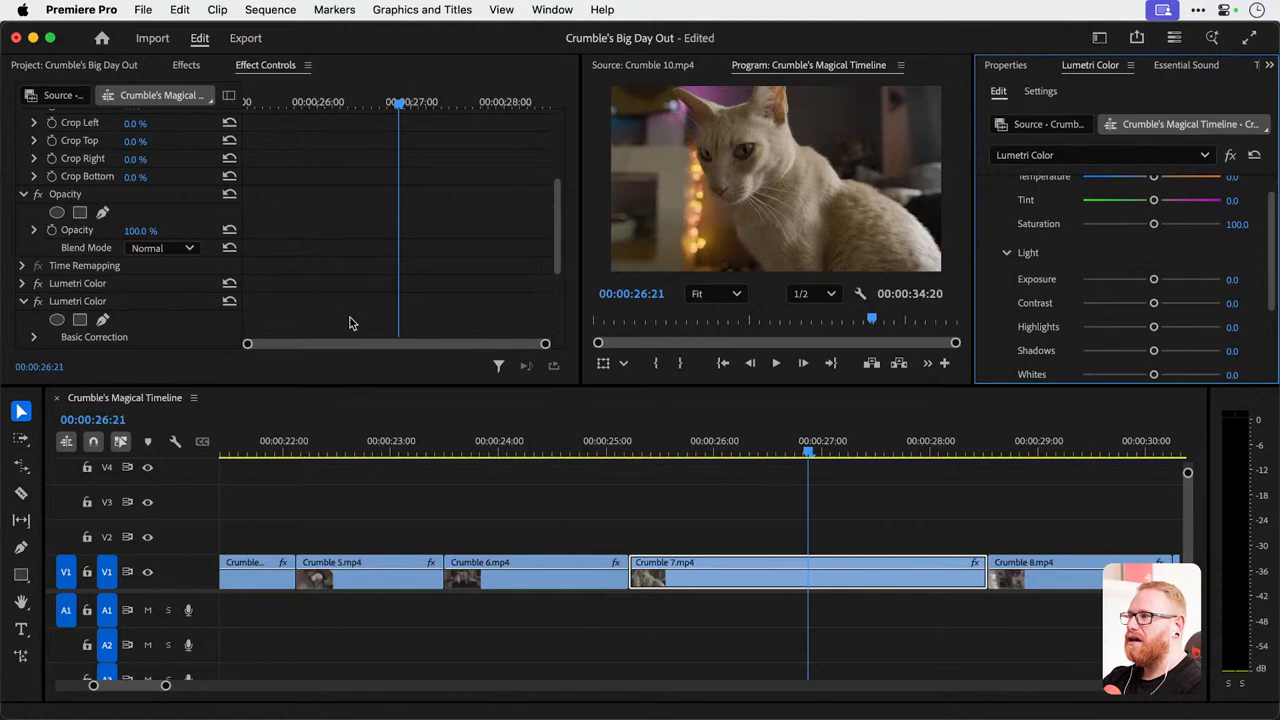
Rename the second Lumetri Color effect on Crumble 7.mp4 as LUT.
click(86, 305)
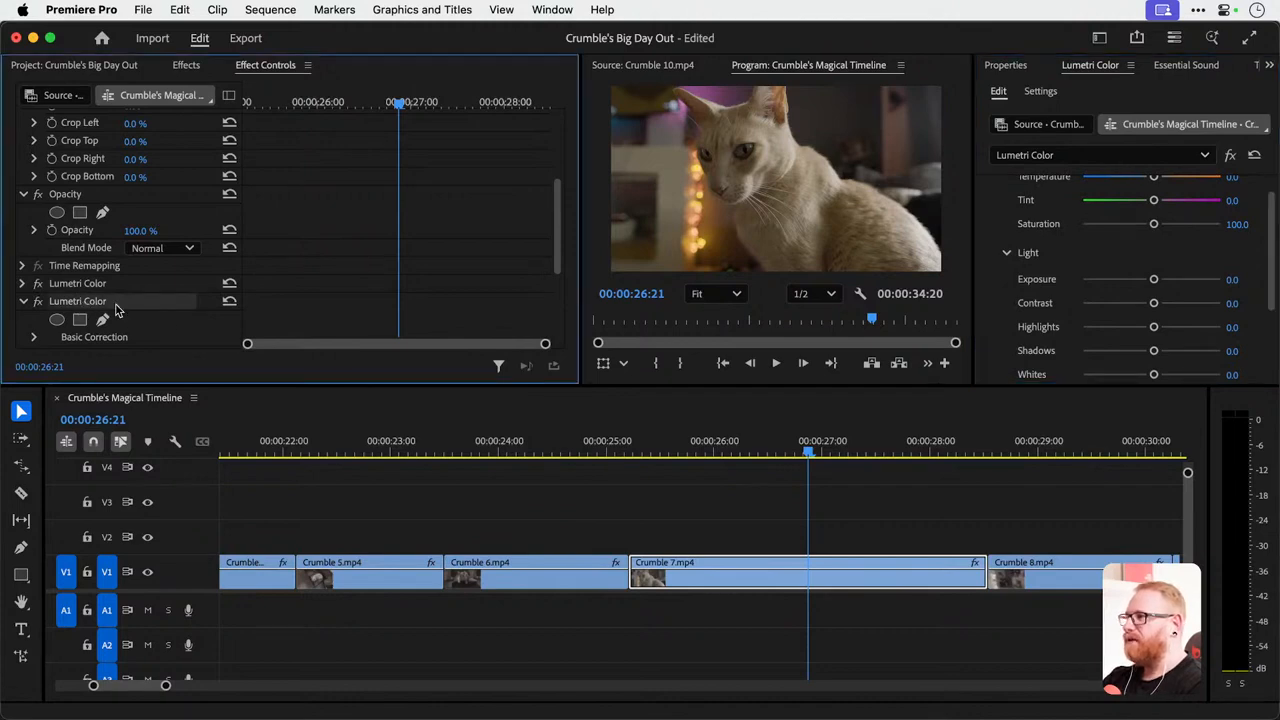
right_click(115, 310)
click(152, 324)
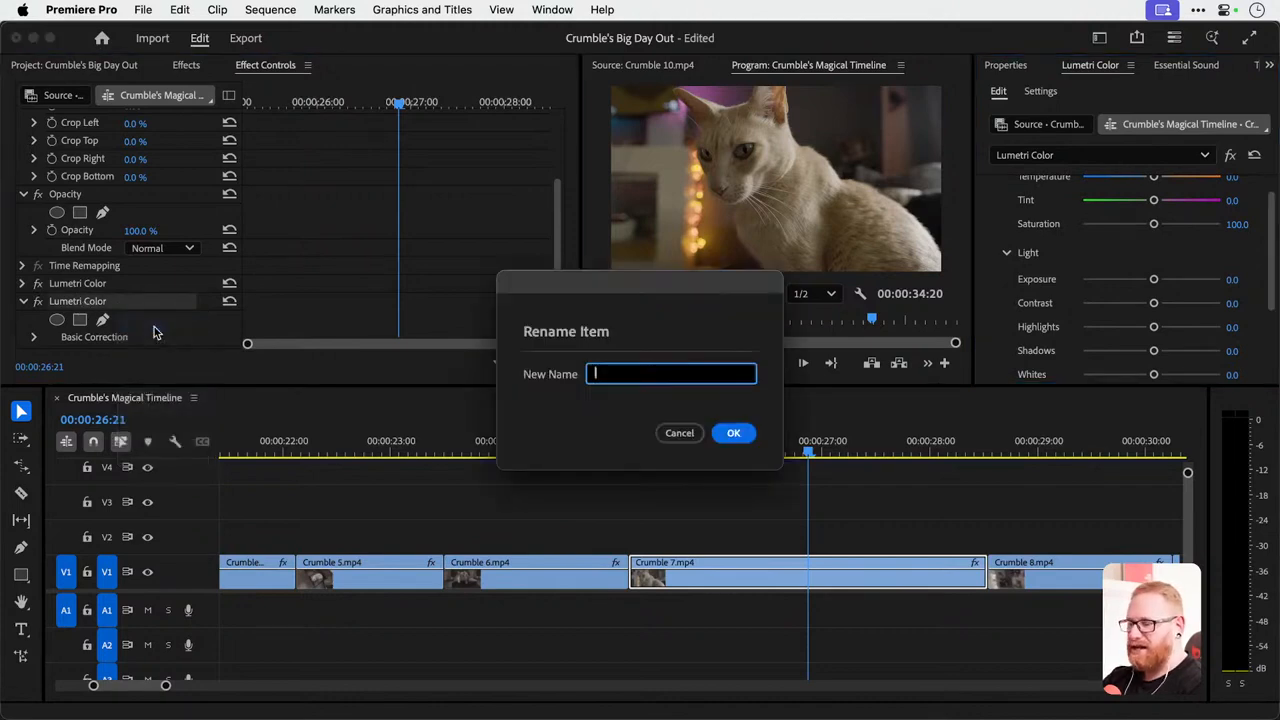
text(LUT)
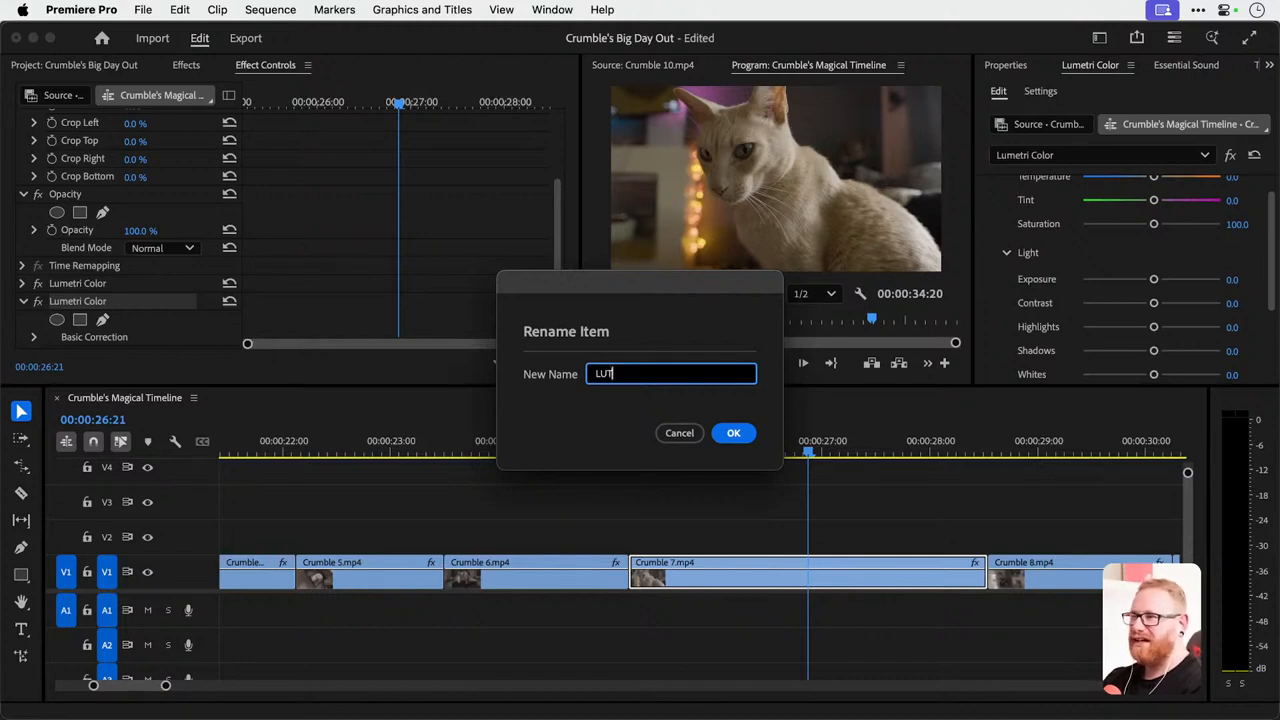
key(Return)
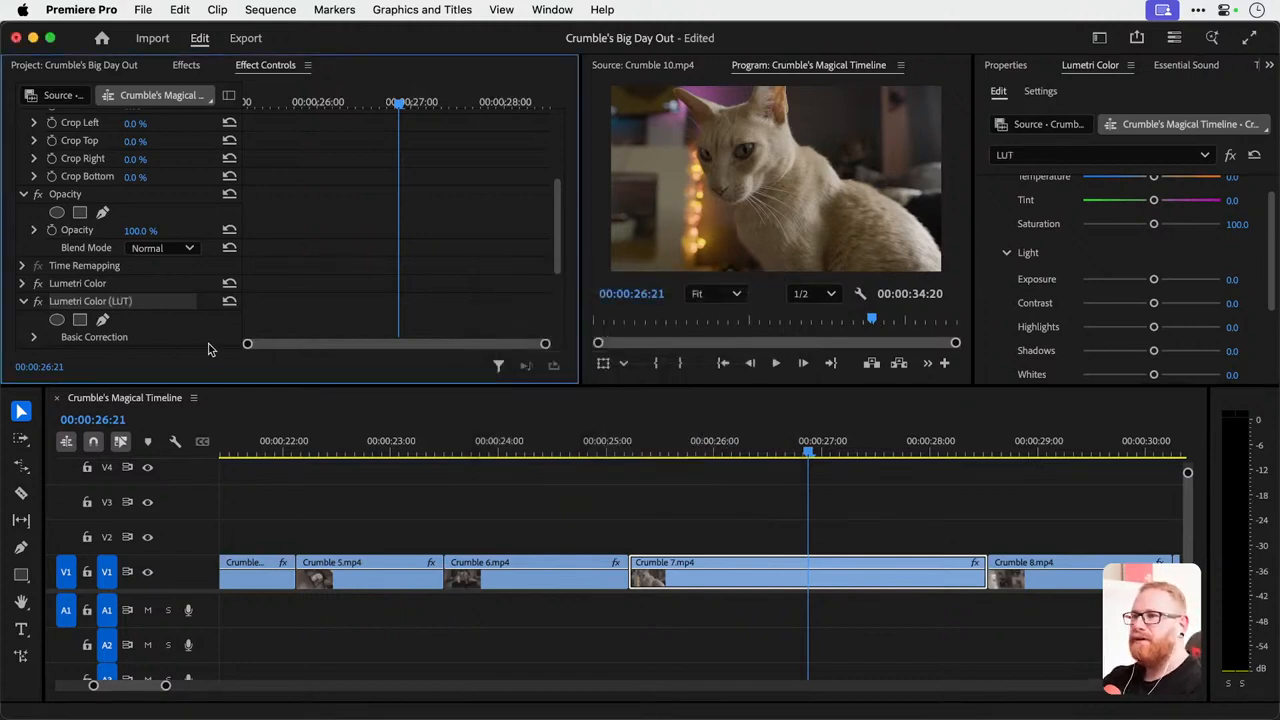
Turn off the first Lumetri Color effect and start browsing for an Input LUT file for the LUT effect.
click(37, 284)
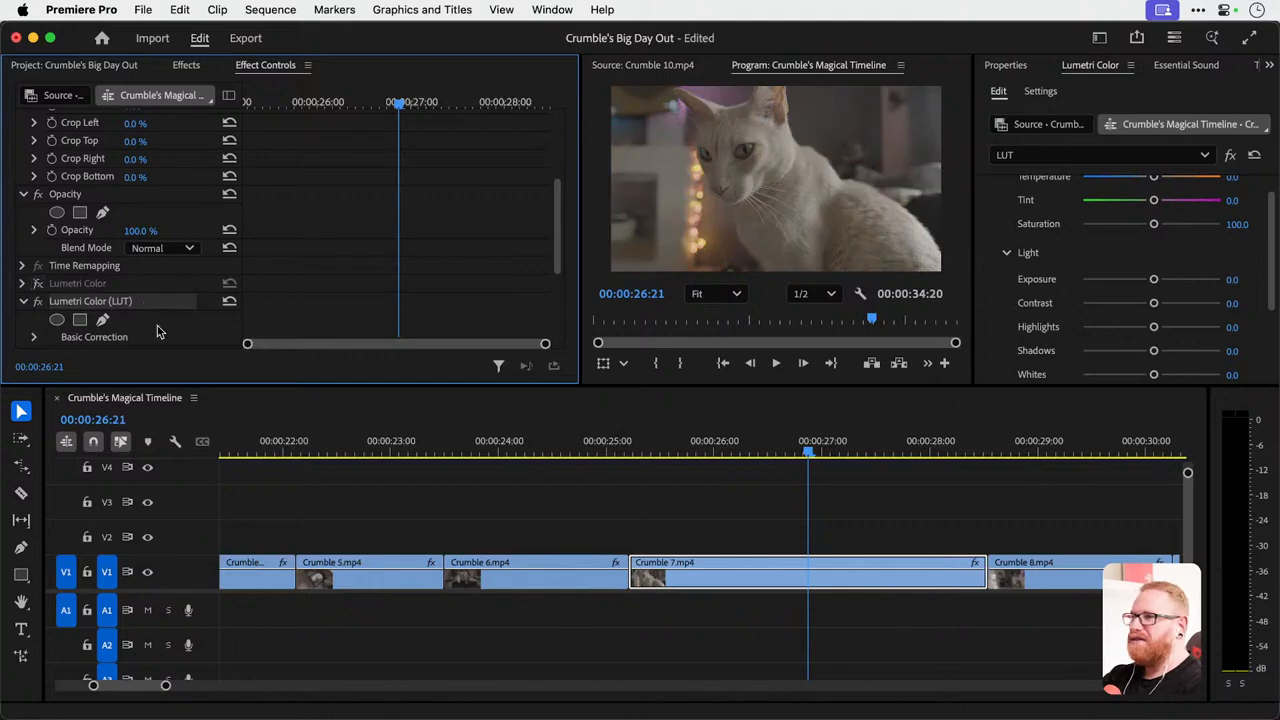
scroll(1007, 196, up, 3)
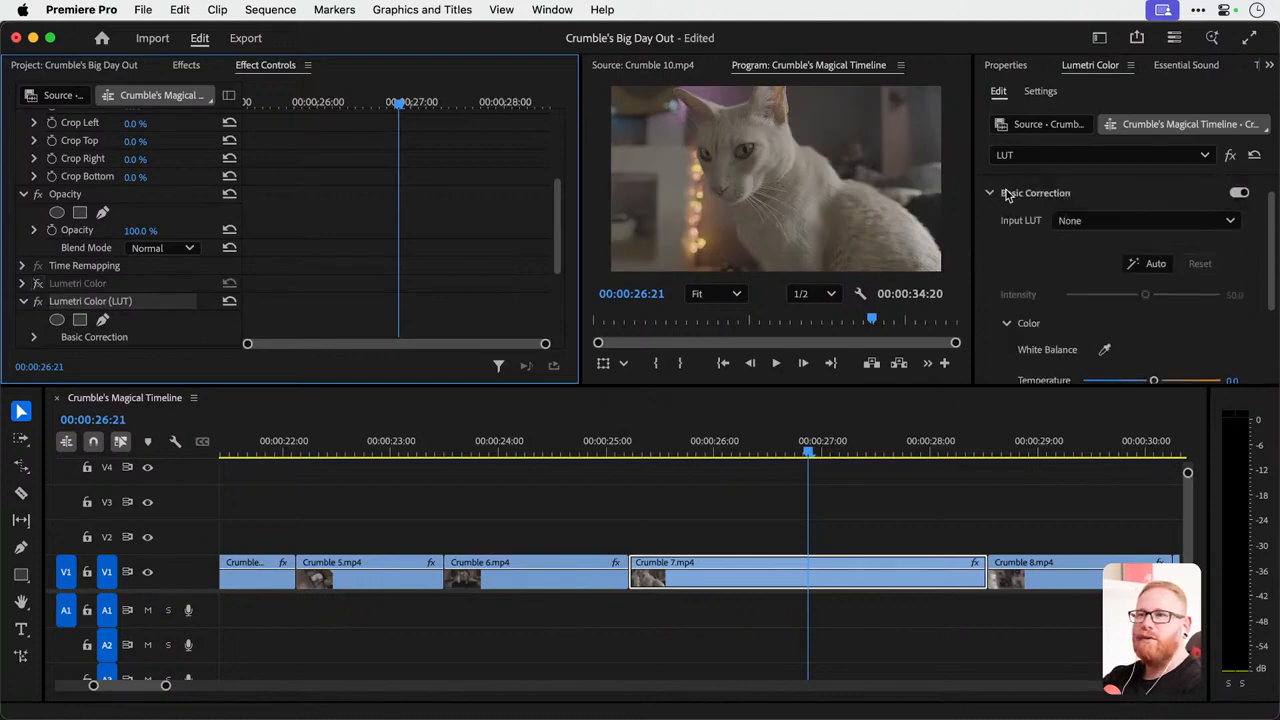
click(1125, 222)
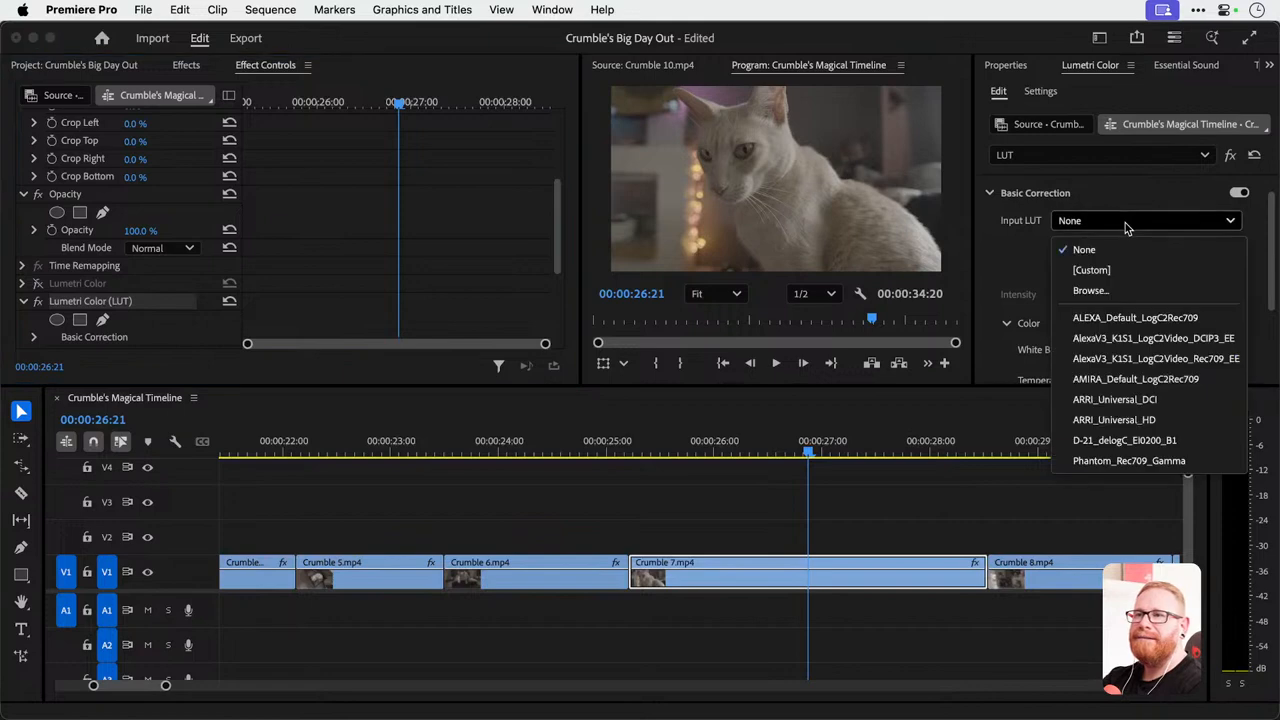
click(1147, 294)
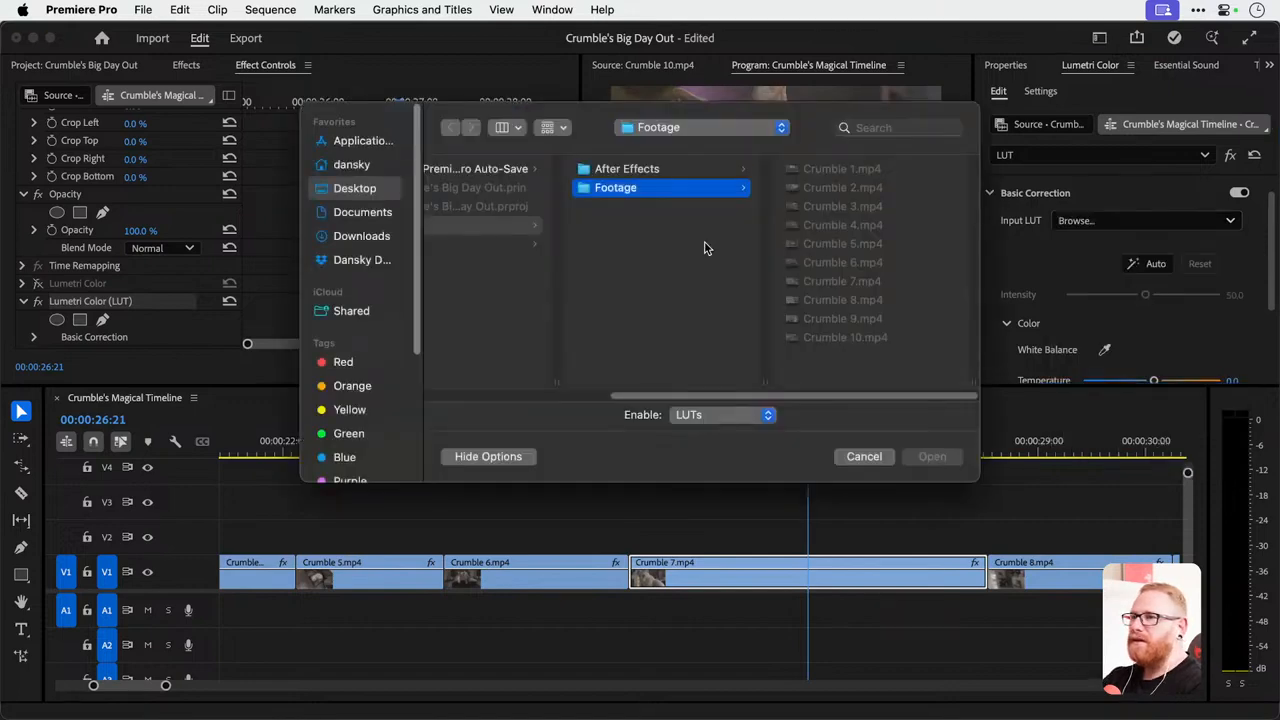
Navigate through the Dropbox folders to the Library folder inside Youtube.
click(352, 262)
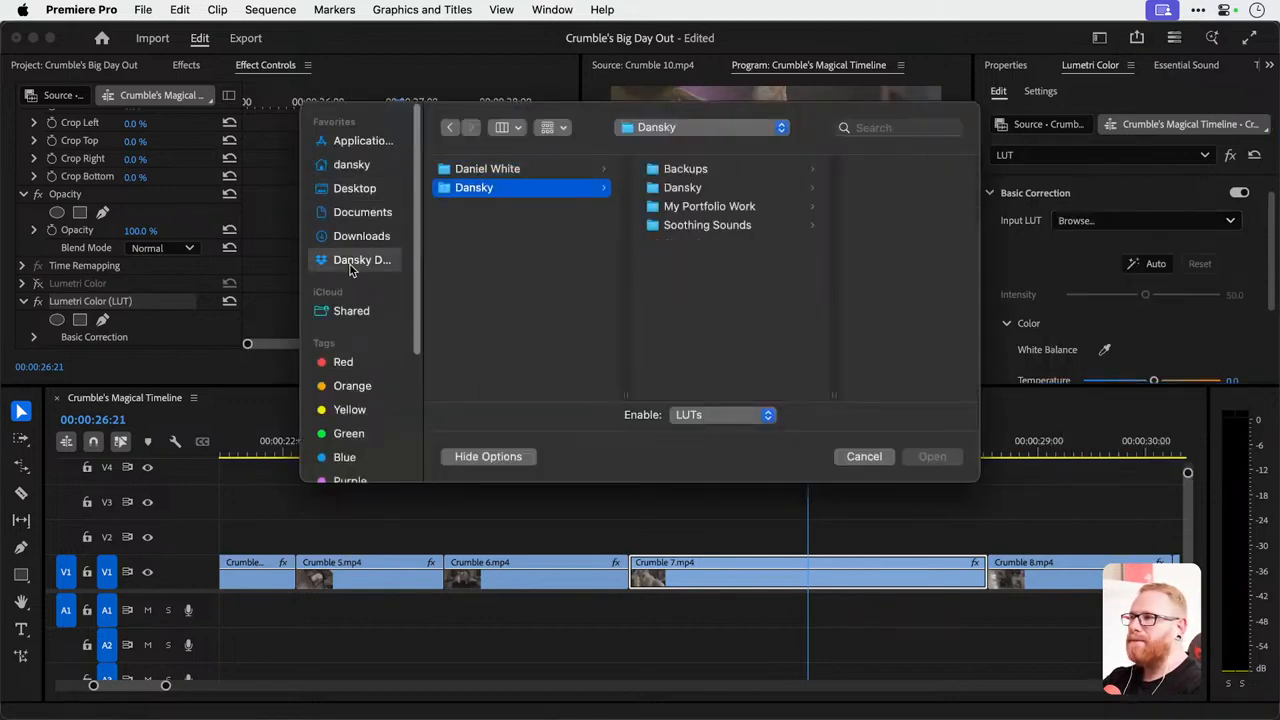
key(Right)
key(Down)
key(Down)
key(Down)
key(Down)
key(Down)
key(Down)
key(Down)
key(Down)
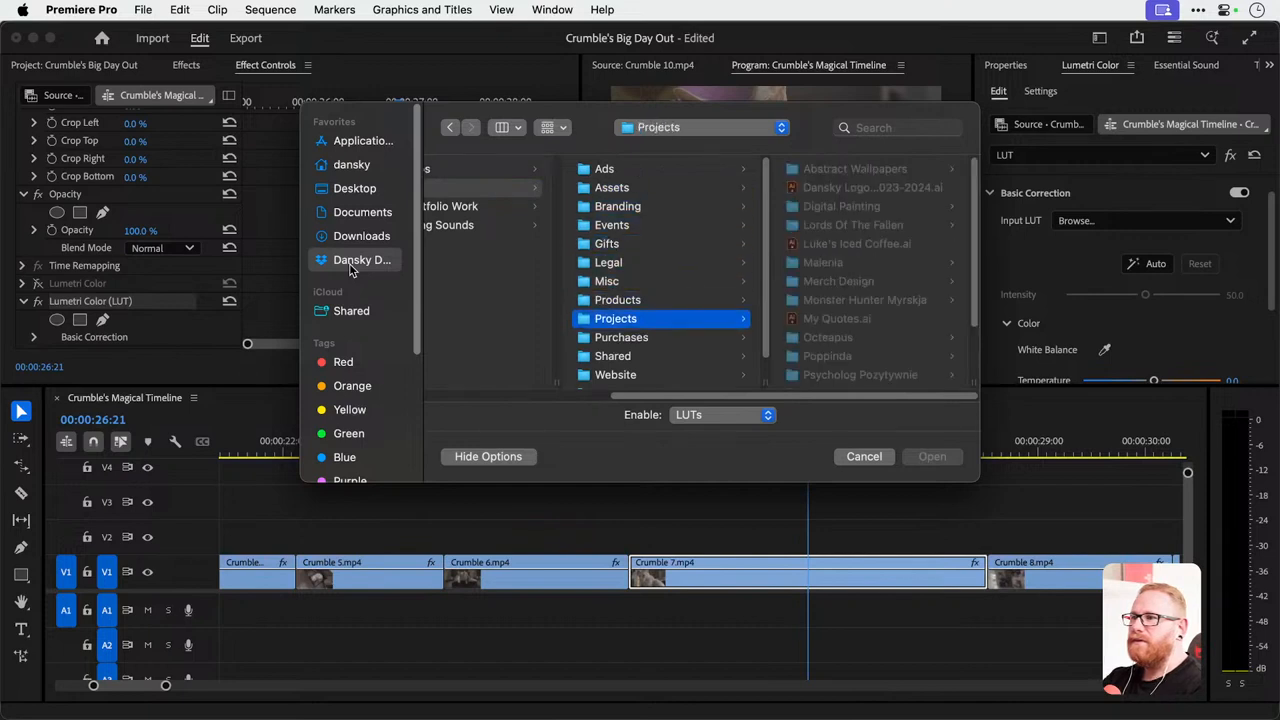
key(Down)
key(Down)
key(Down)
key(Down)
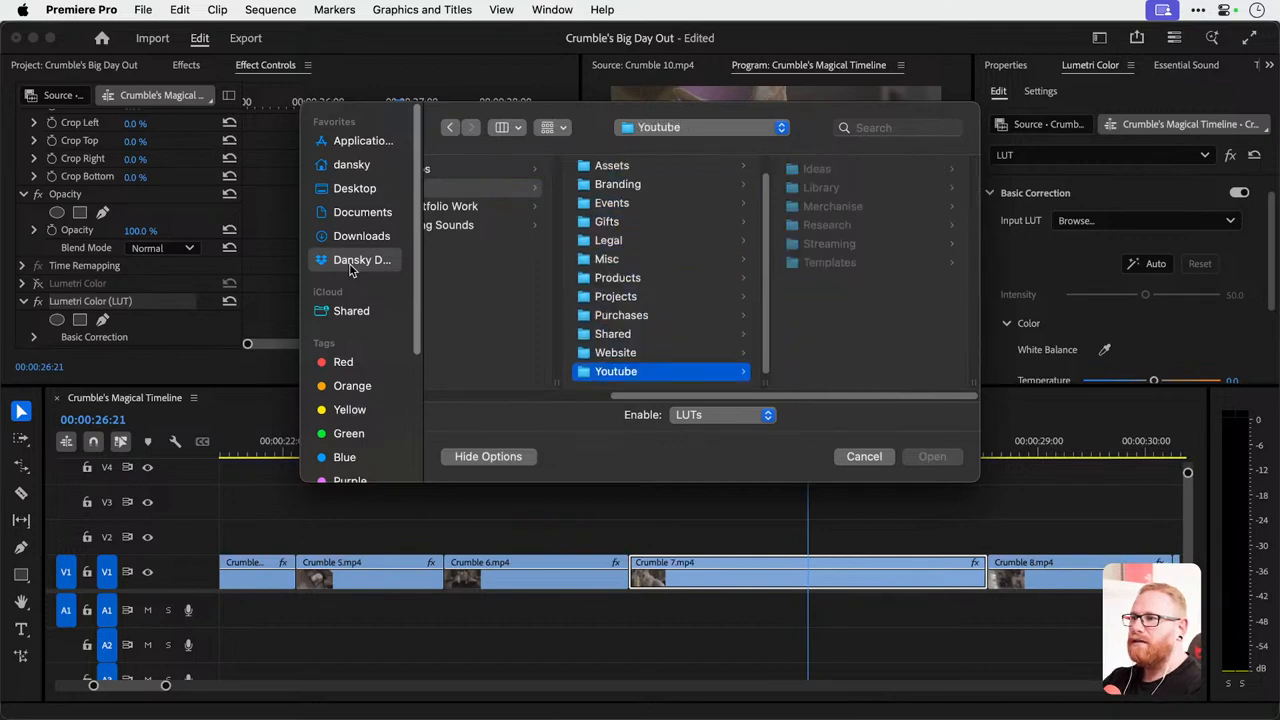
key(Right)
key(Down)
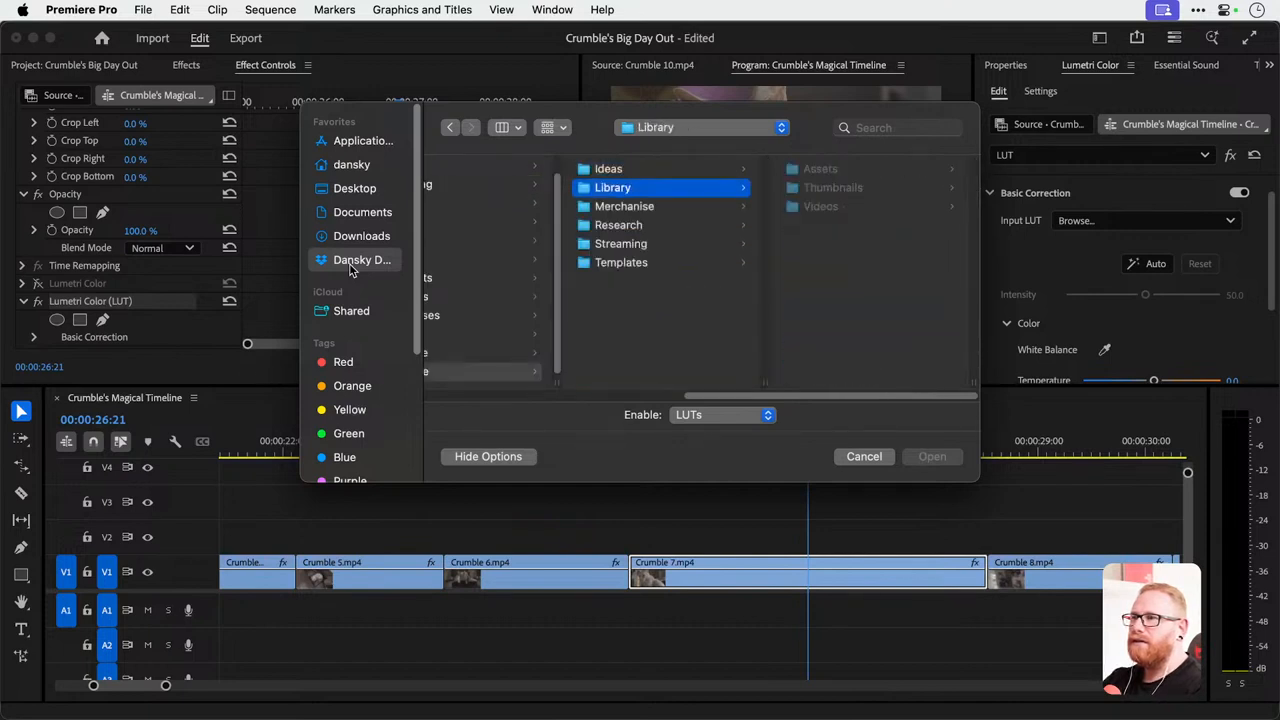
Load sgamut3-cine_to_rec709.cube from the LUTS folder under Assets as the LUT effect's Input LUT.
key(Right)
key(Right)
key(Down)
key(Down)
key(Down)
key(Down)
key(Down)
key(Down)
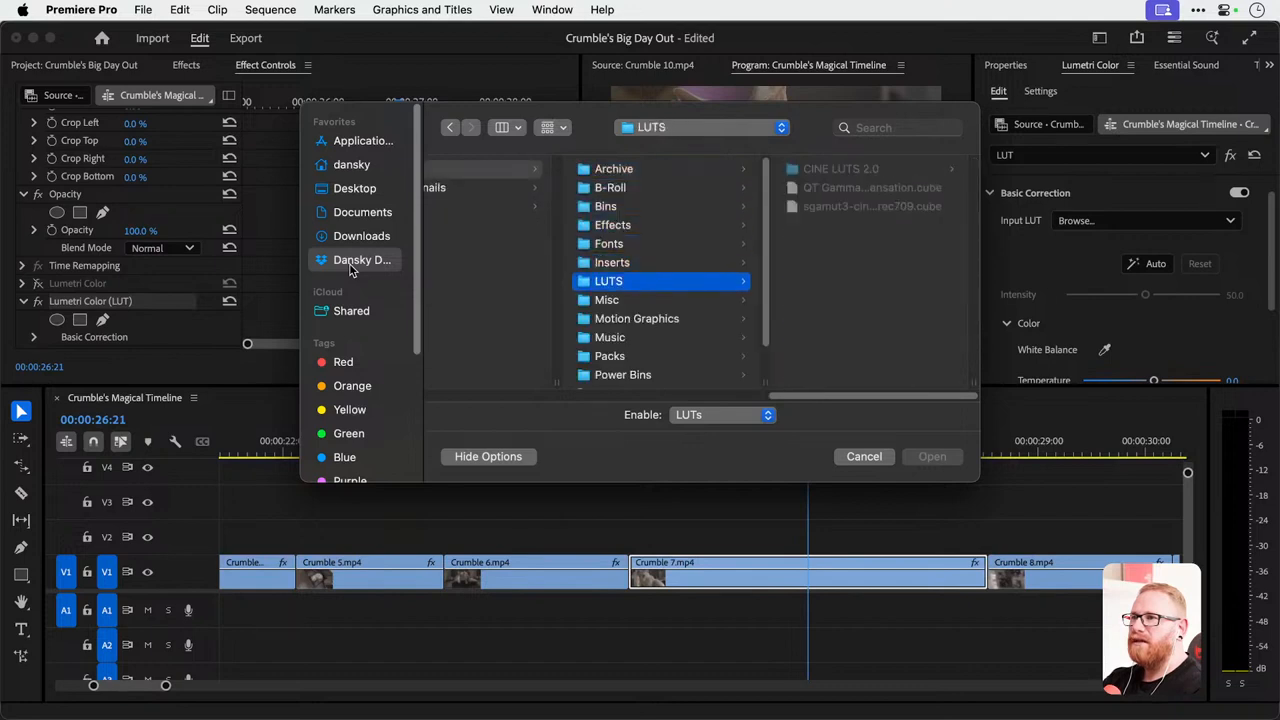
key(Right)
key(Down)
key(Down)
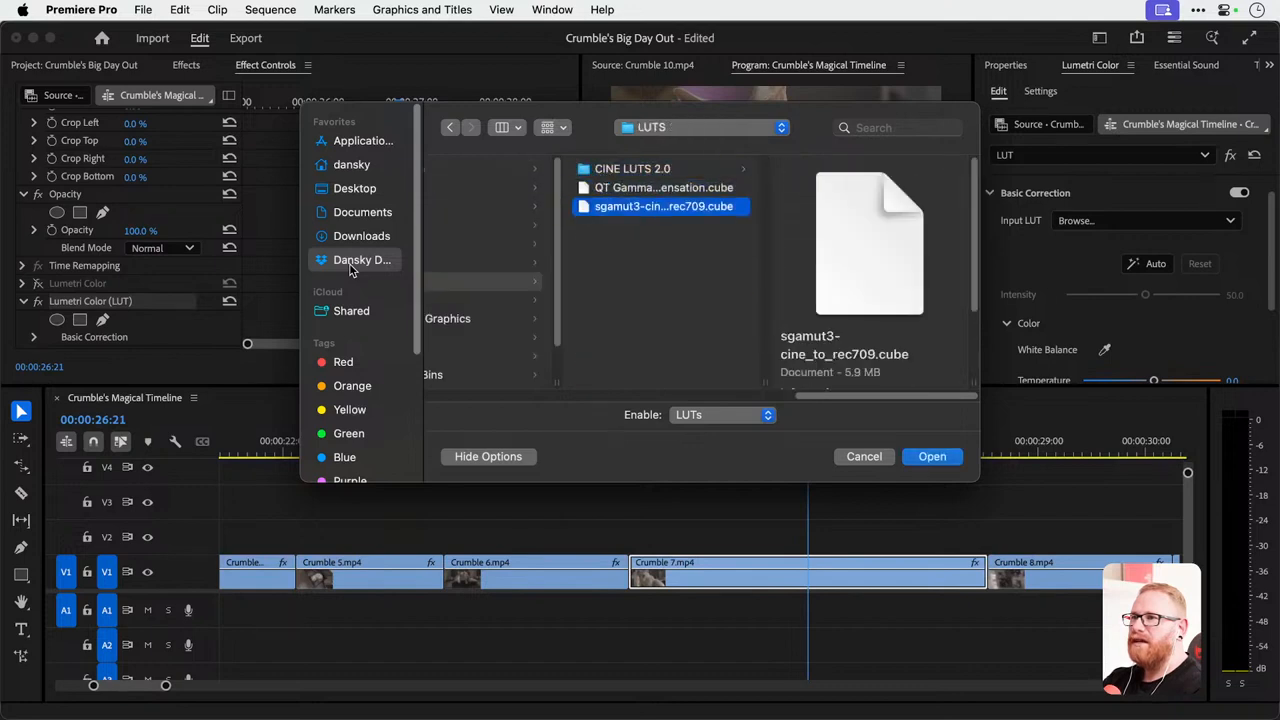
double_click(668, 210)
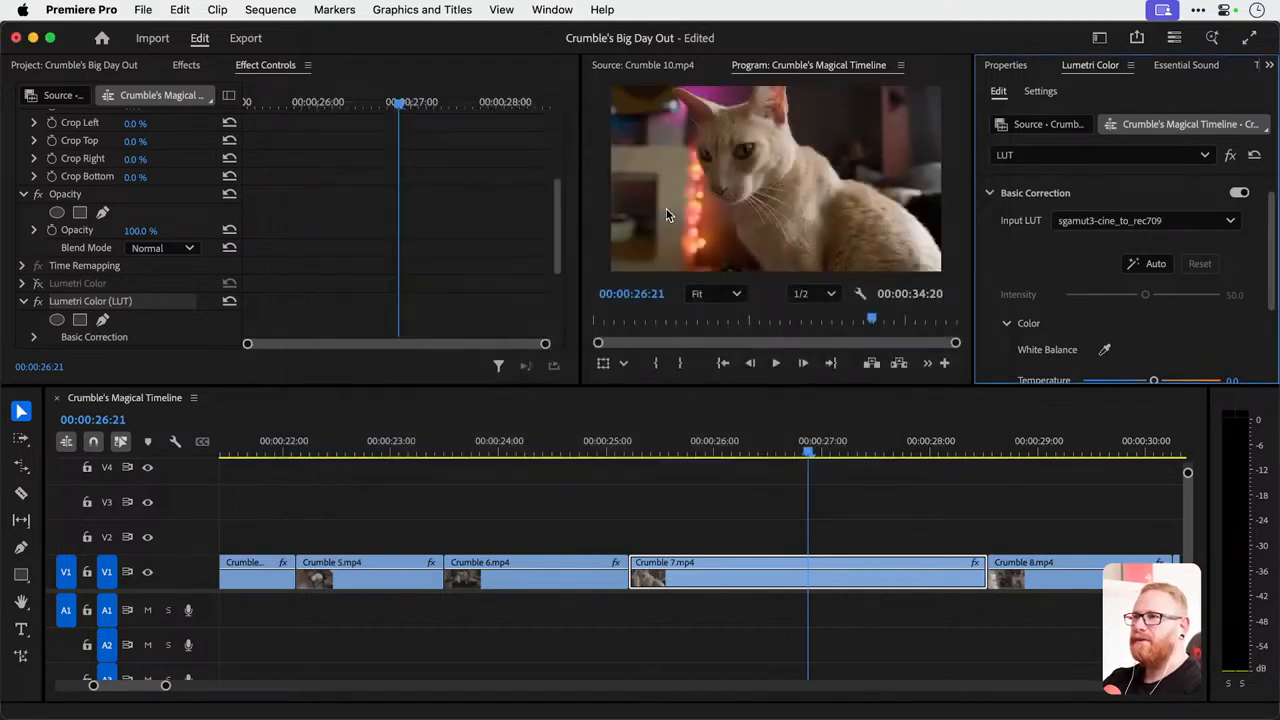
Toggle the LUT effect off and on to compare Crumble 7.mp4 with and without it, keeping the first Lumetri effect off.
click(37, 285)
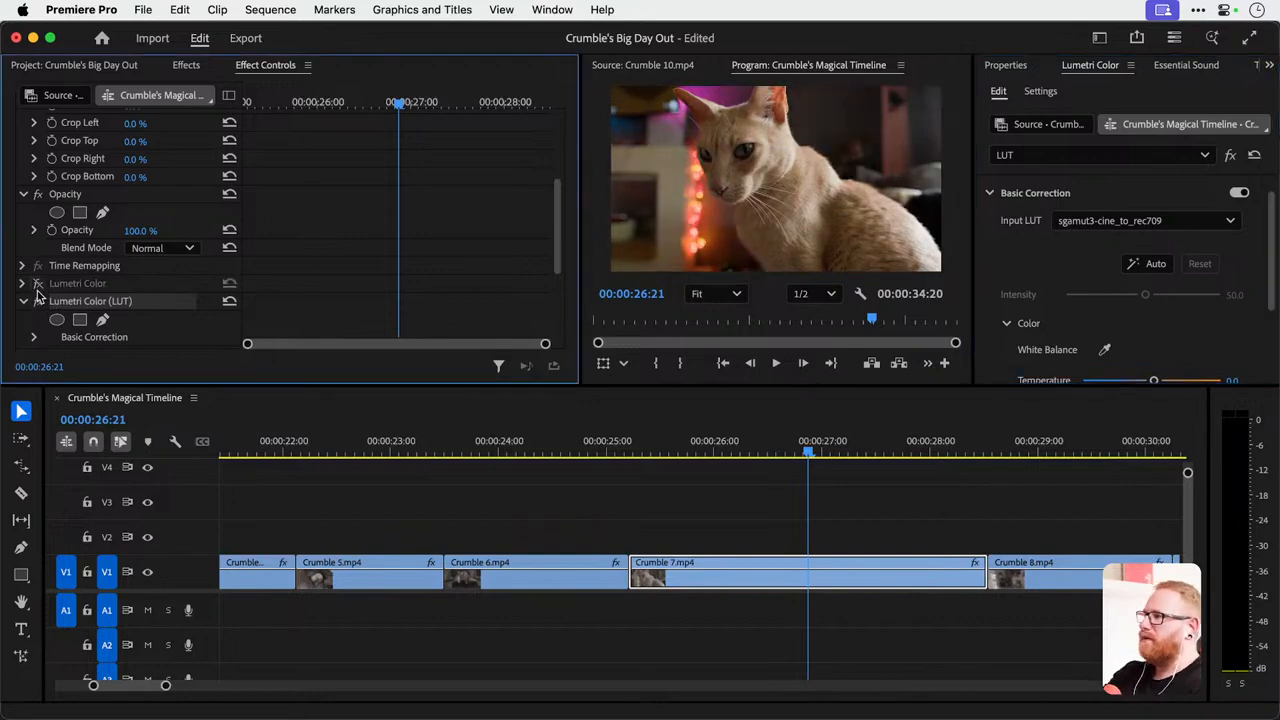
click(38, 301)
click(38, 301)
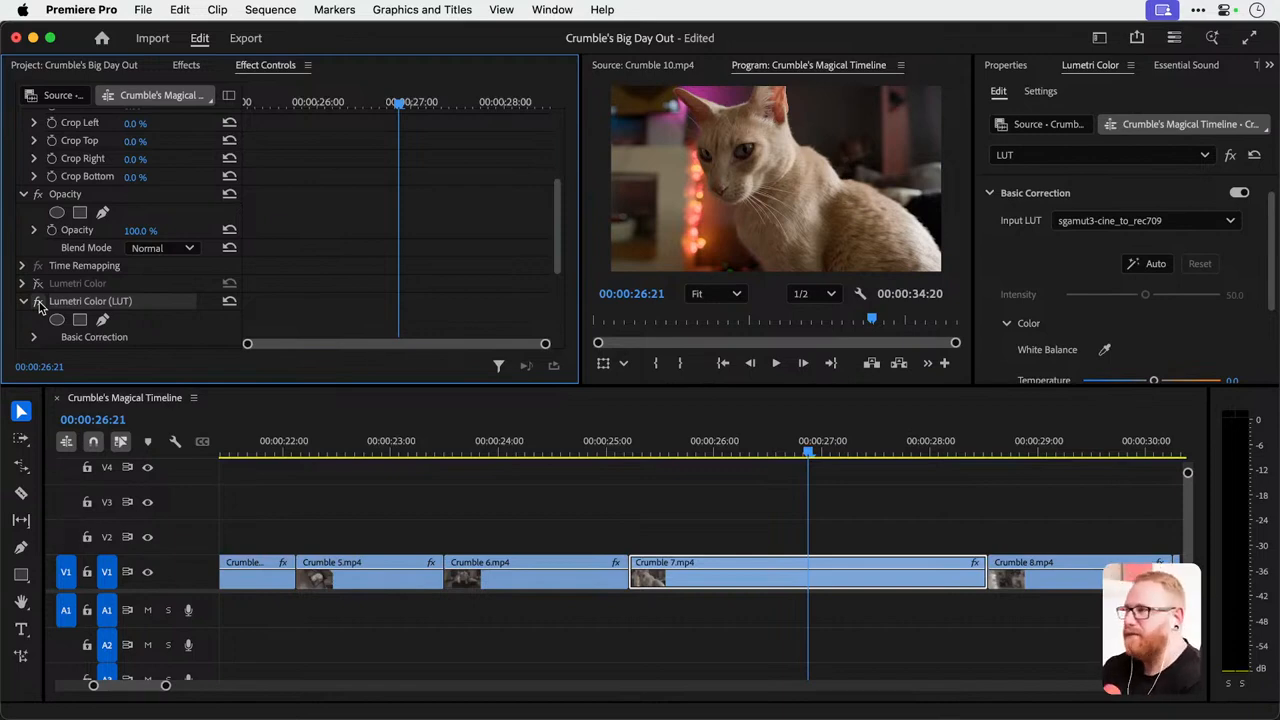
Compare Crumble 7.mp4 with and without the LUT effect, including in a full-screen preview.
click(38, 301)
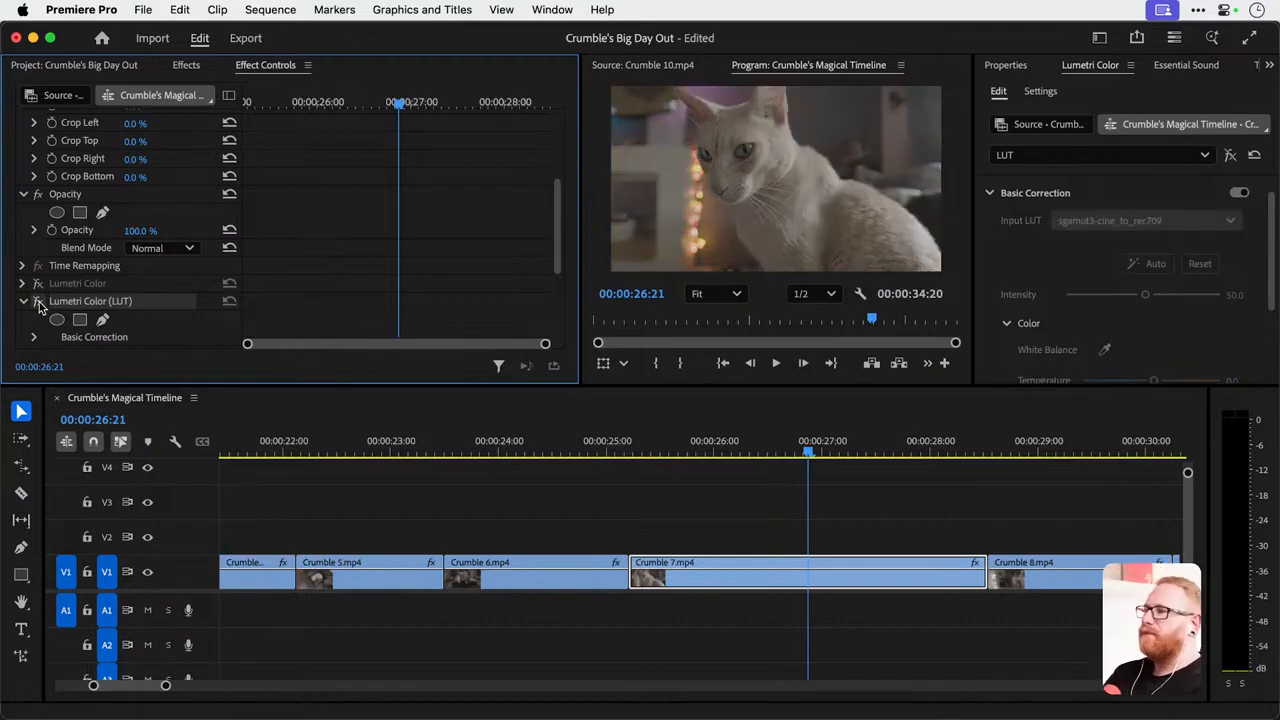
click(39, 304)
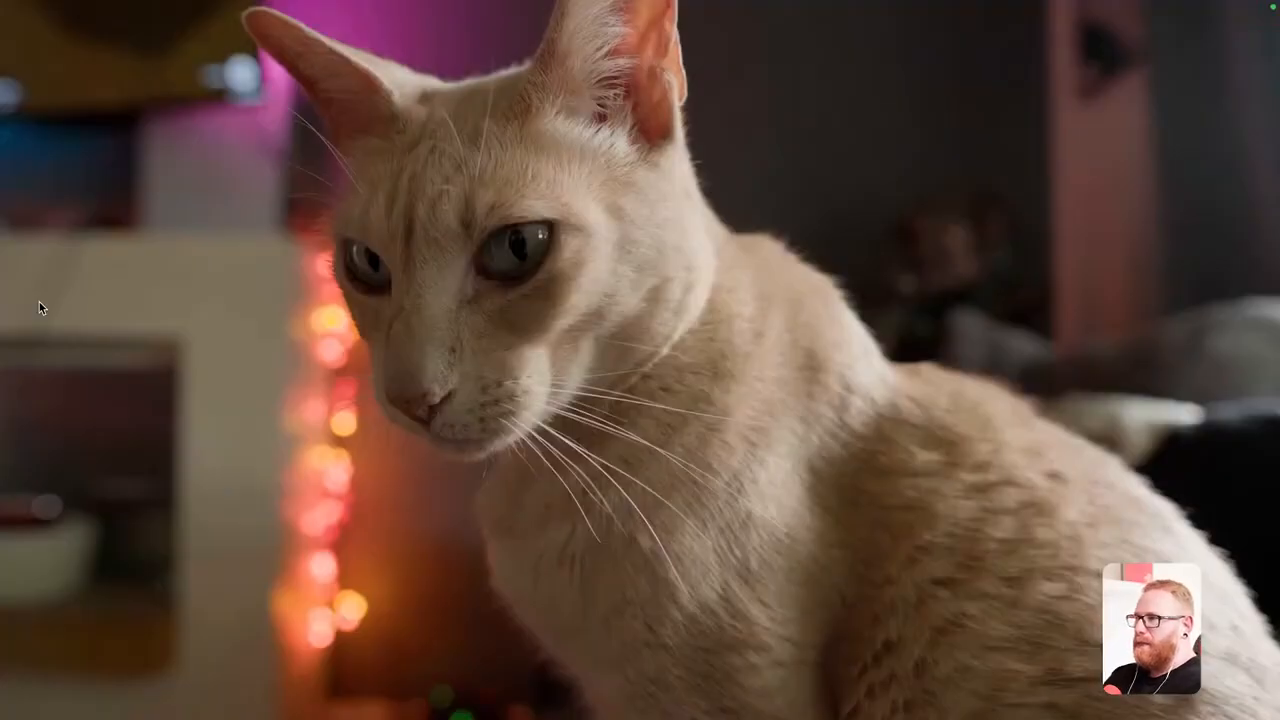
click(39, 302)
click(39, 302)
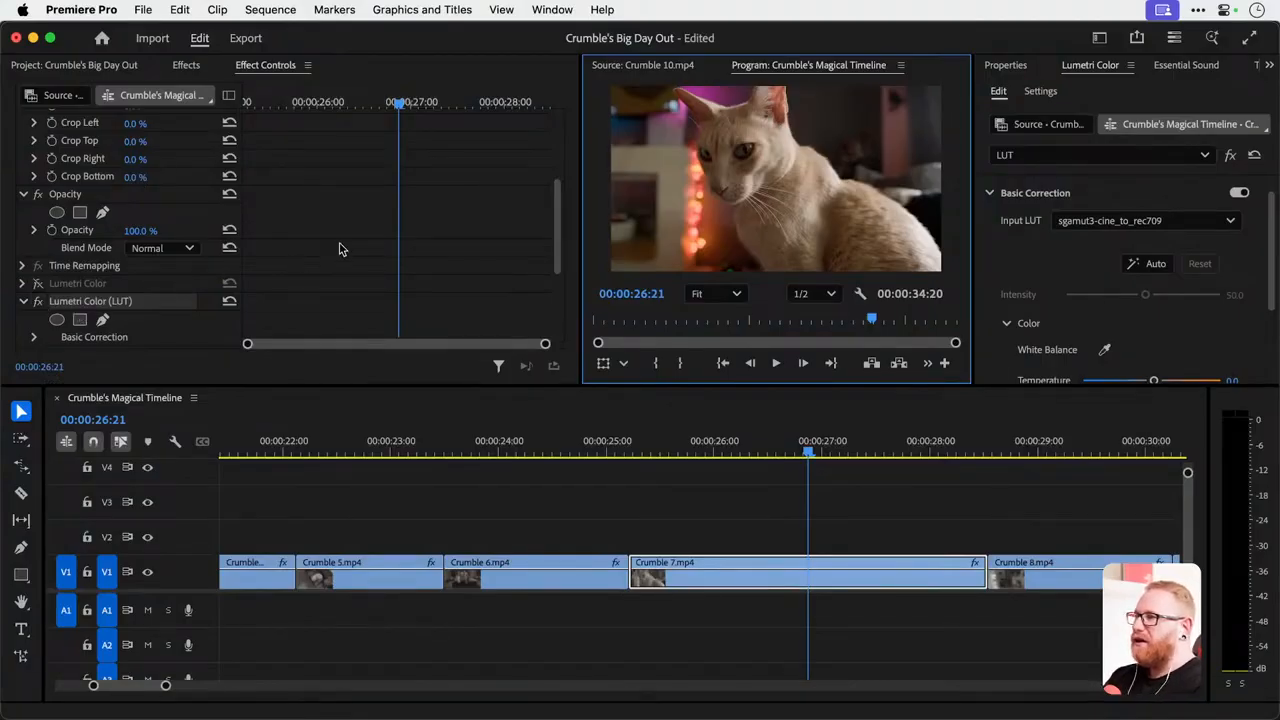
Collapse the LUT effect's settings, recheck the effect by toggling it, and turn the first Lumetri Color effect back on.
scroll(344, 250, down, 3)
click(24, 219)
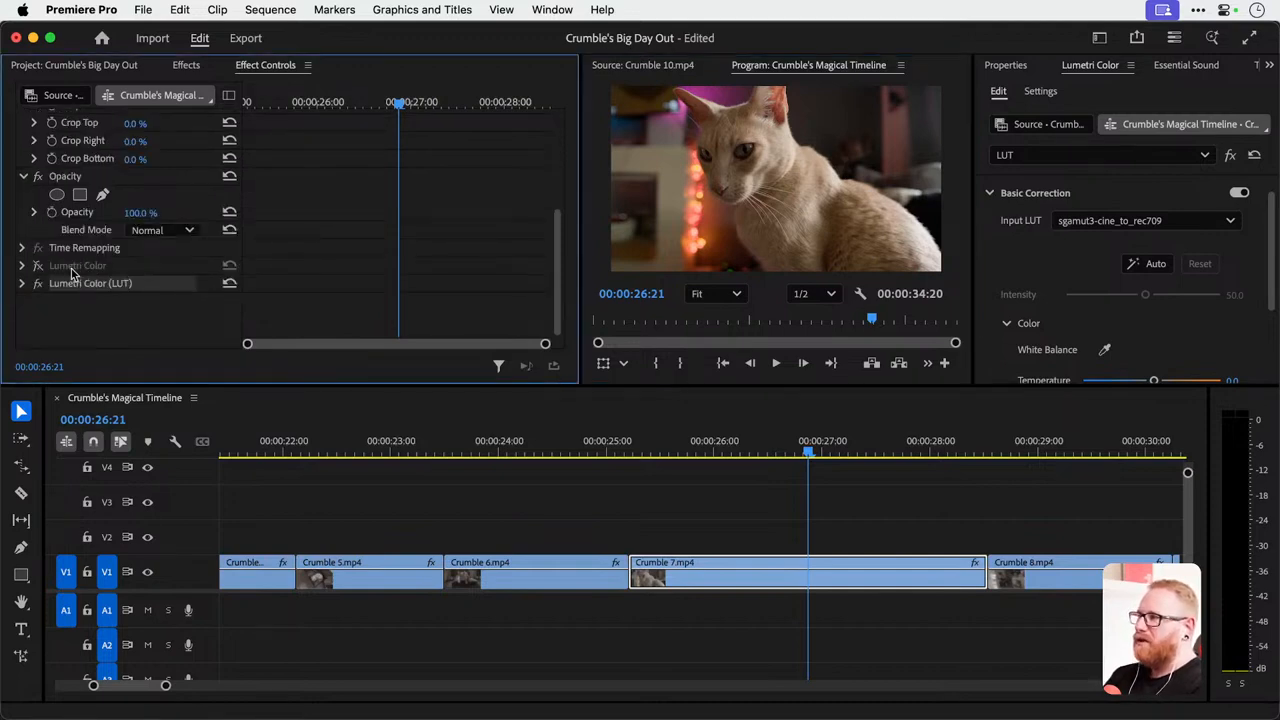
click(80, 268)
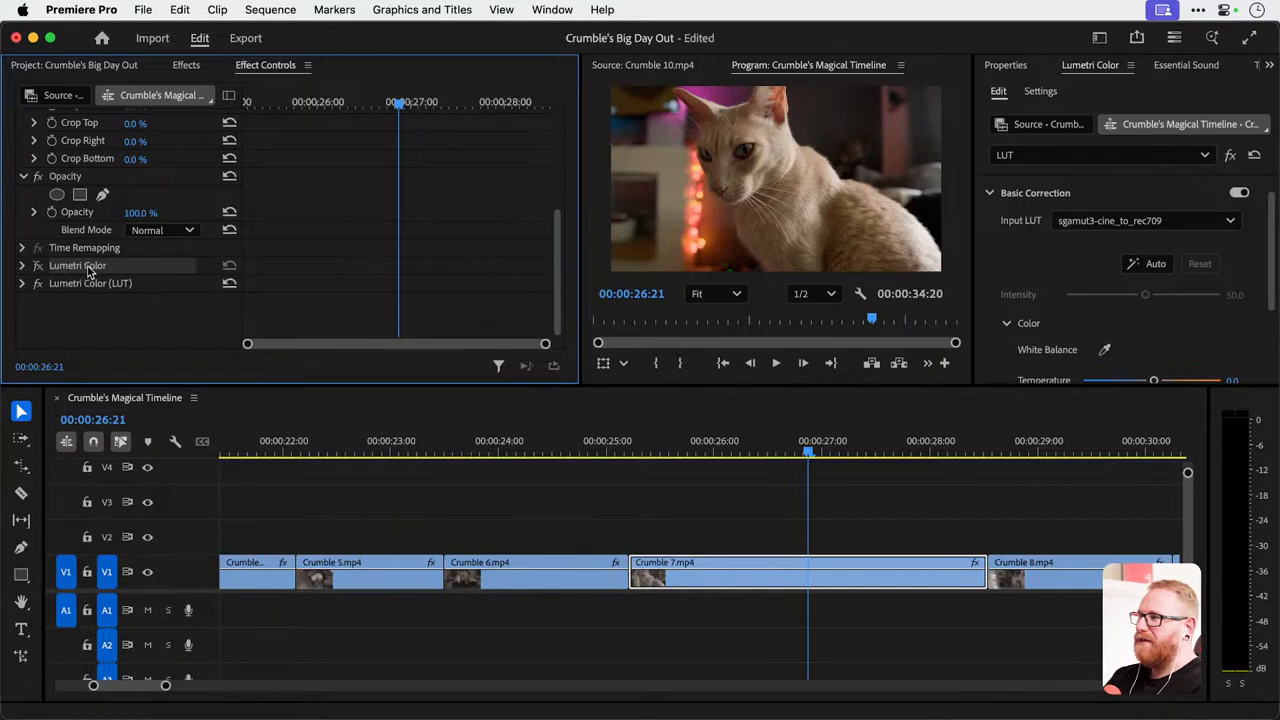
click(93, 284)
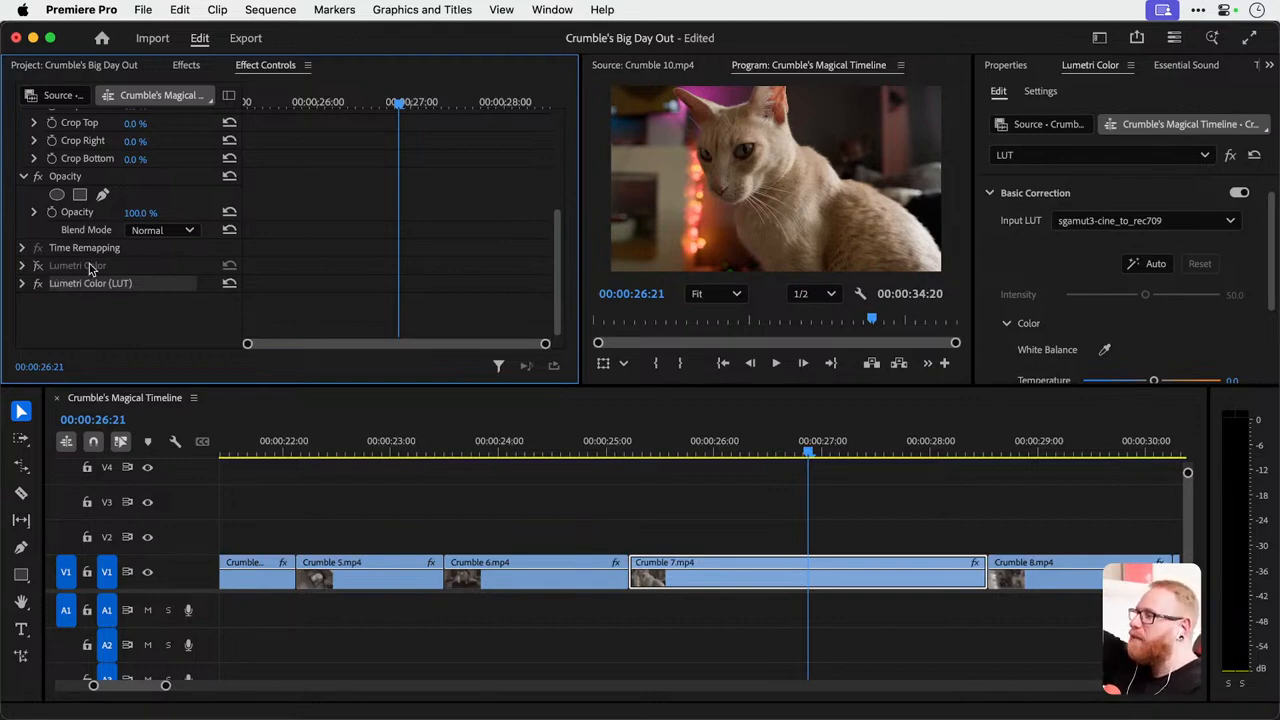
click(38, 282)
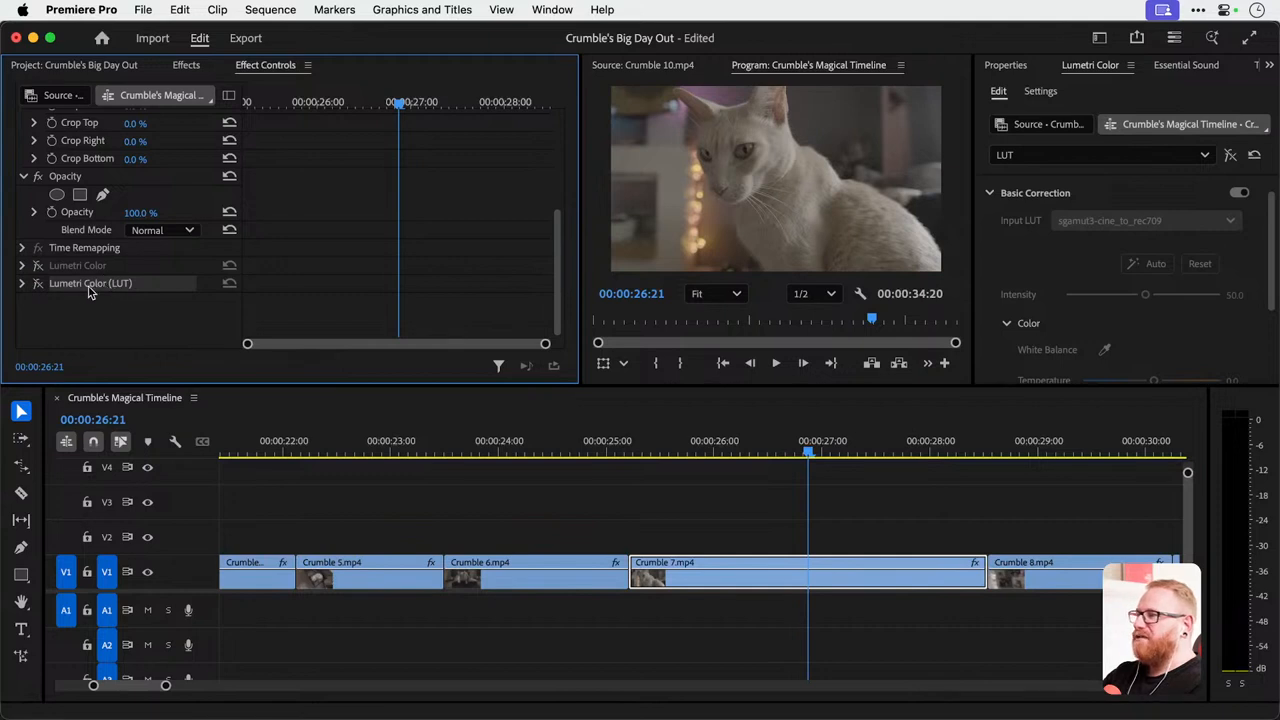
click(38, 283)
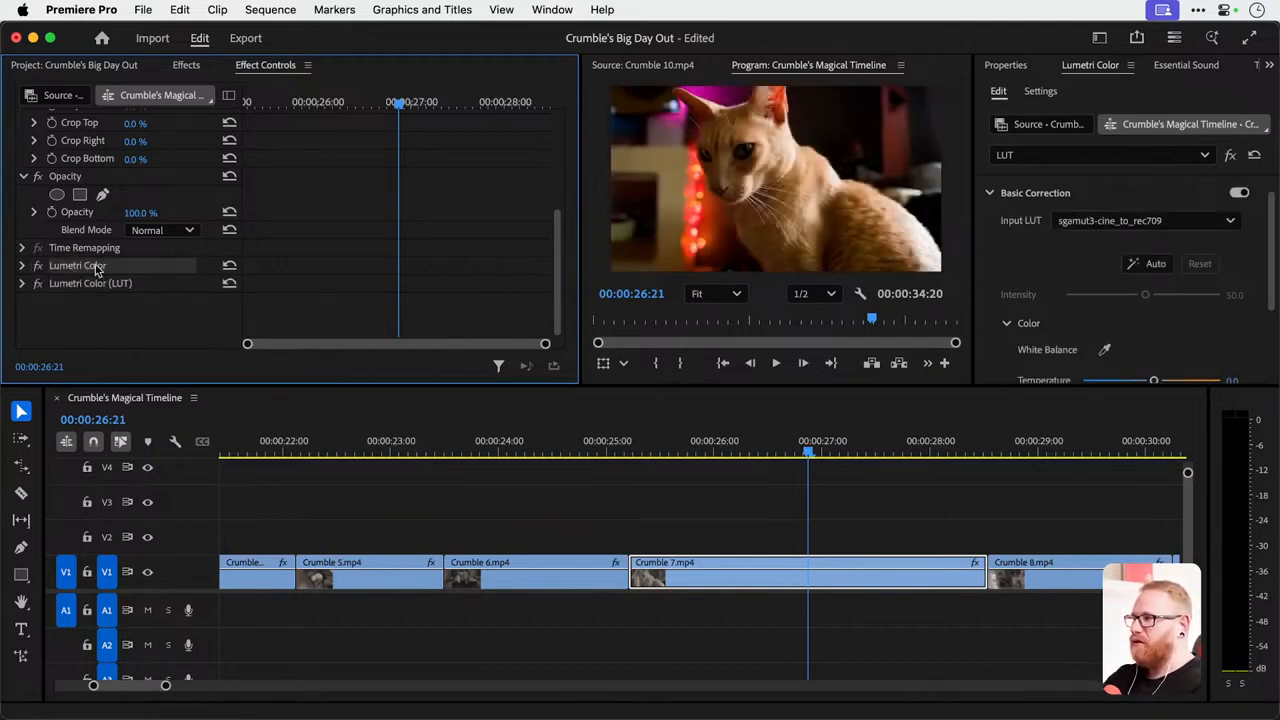
In the first Lumetri Color effect, set Contrast to about 11.7, Highlights to about 9.2 and Saturation to about 144.8.
click(1088, 157)
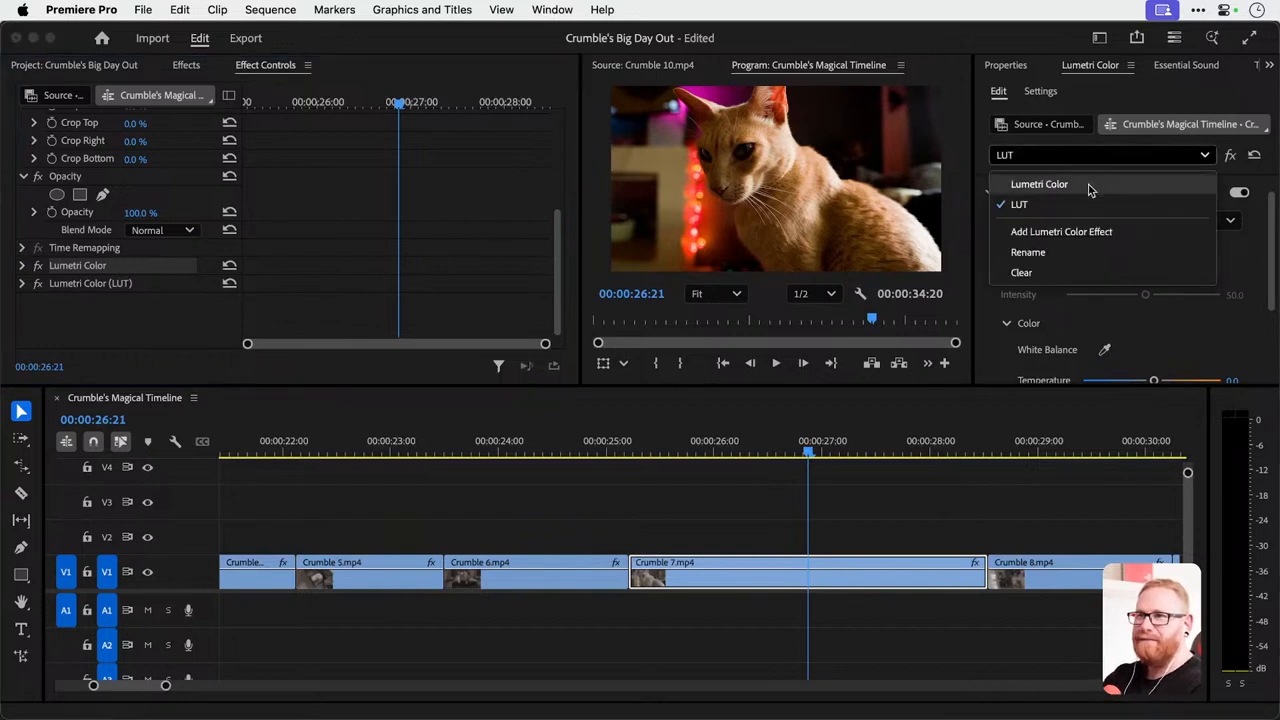
click(1040, 184)
scroll(1071, 257, down, 3)
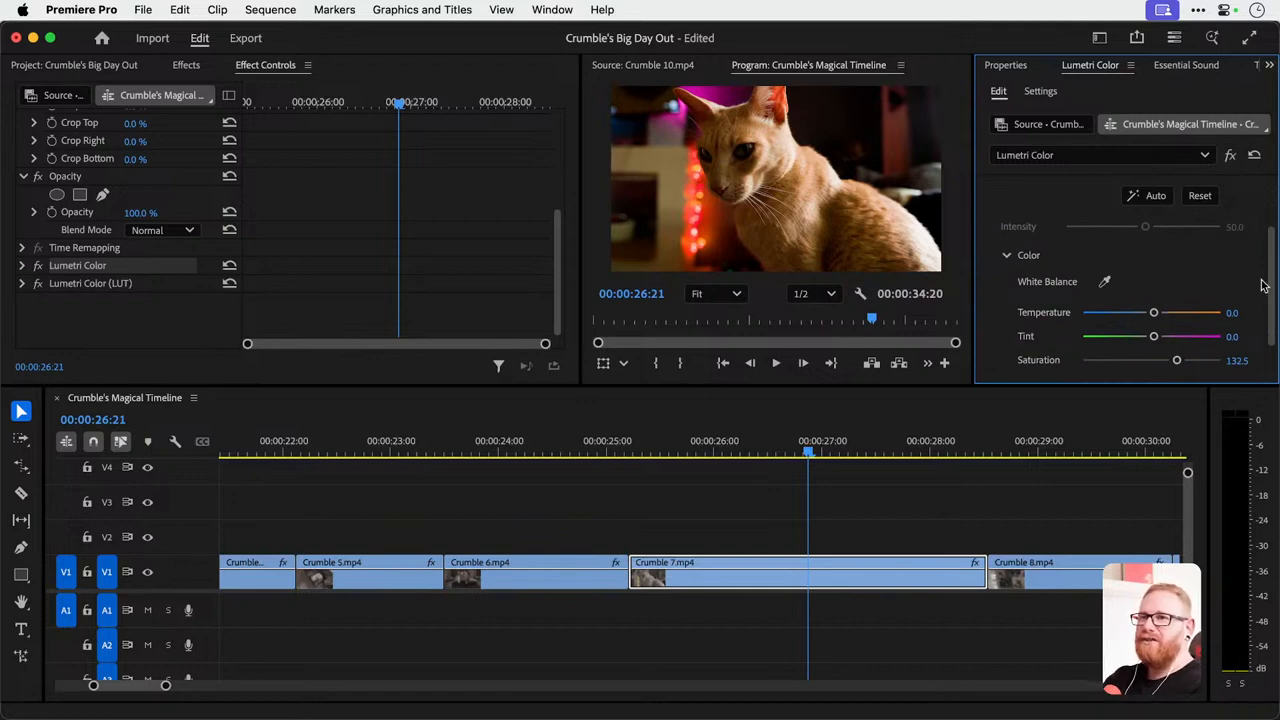
scroll(1258, 280, down, 5)
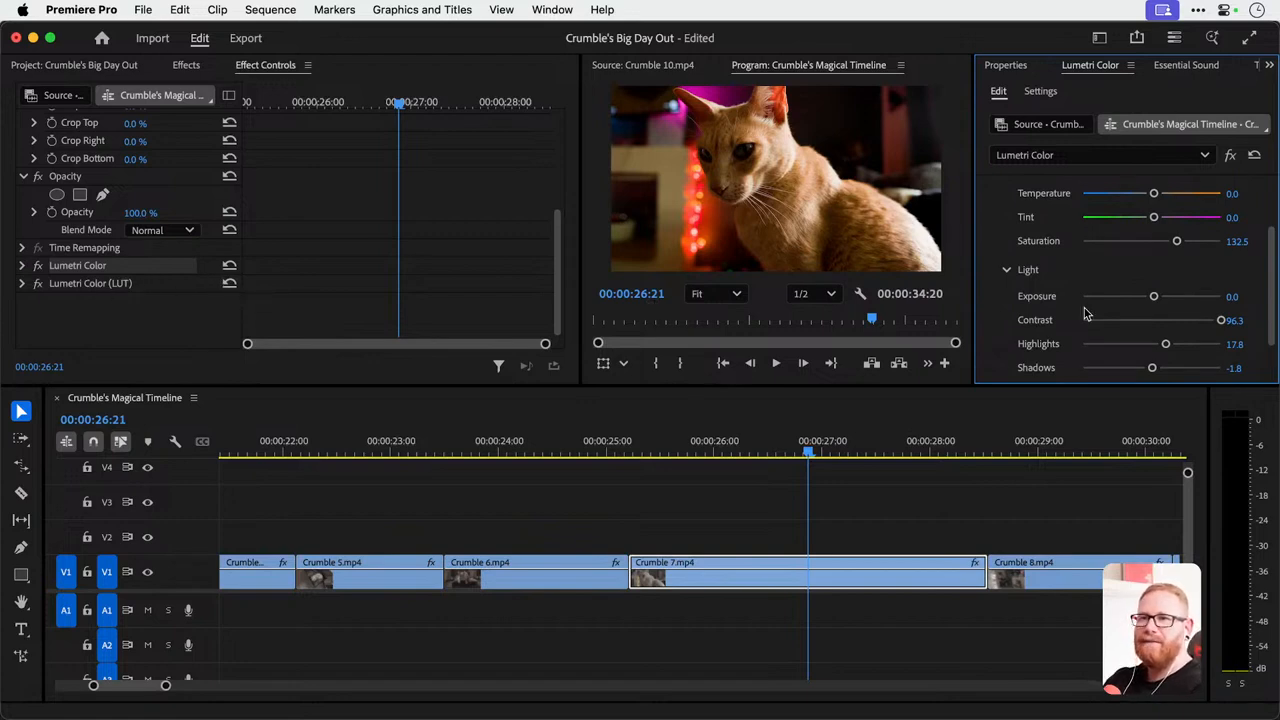
click(1204, 321)
drag(1204, 321, 1158, 316)
scroll(1160, 322, down, 1)
mouse_move(1176, 207)
mouse_down()
mouse_move(1188, 207)
mouse_move(1154, 207)
mouse_move(1175, 207)
mouse_up()
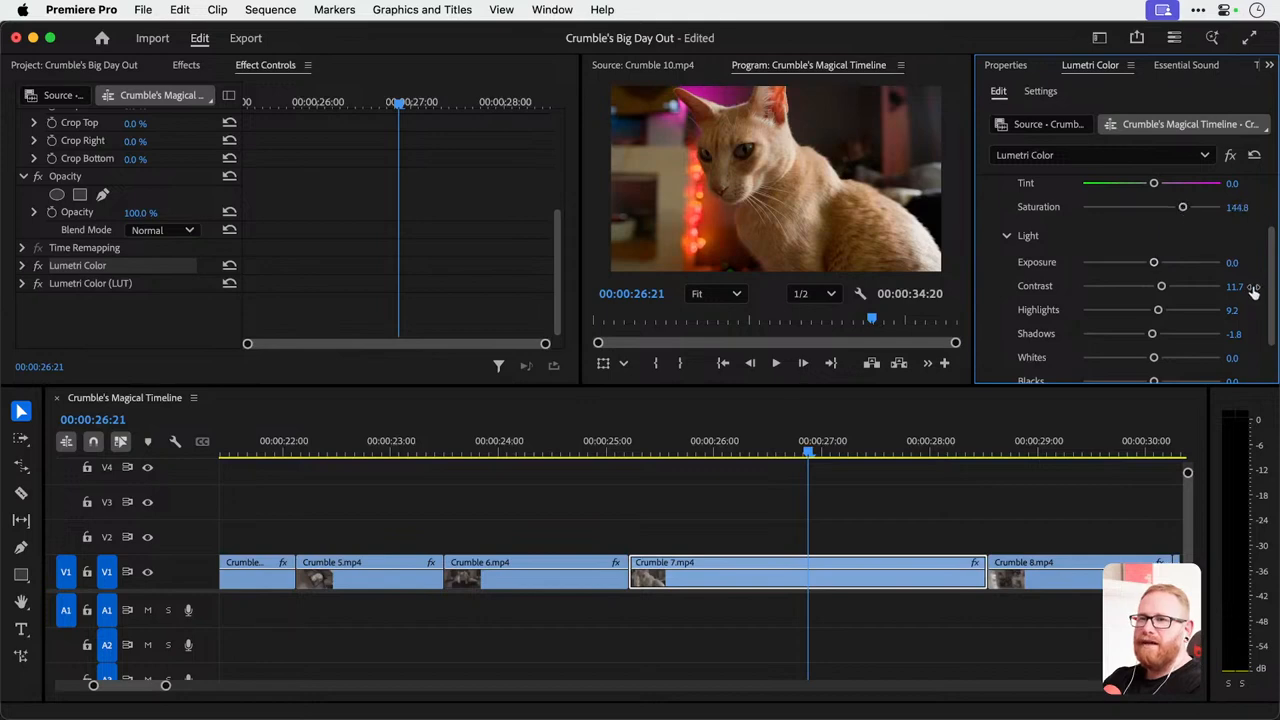
scroll(1228, 288, down, 2)
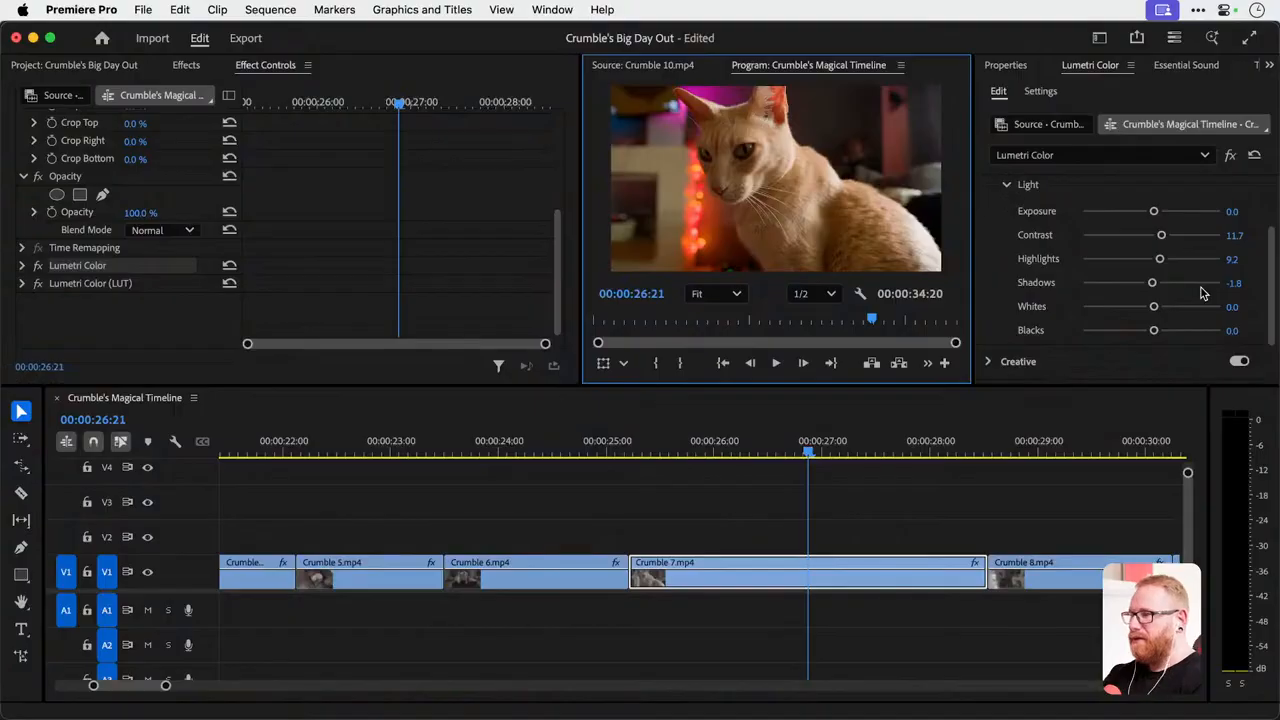
Try removing the LUT effect from Crumble 7.mp4, and undo the deletion.
click(82, 286)
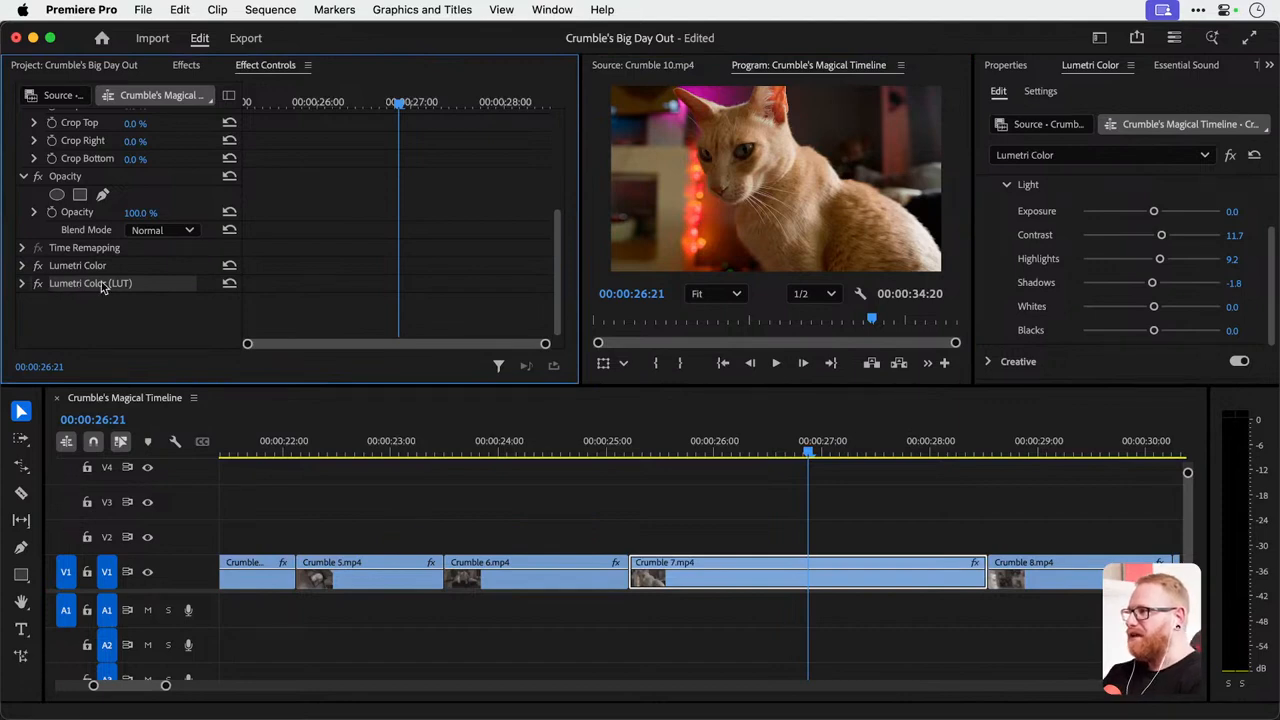
key(Delete)
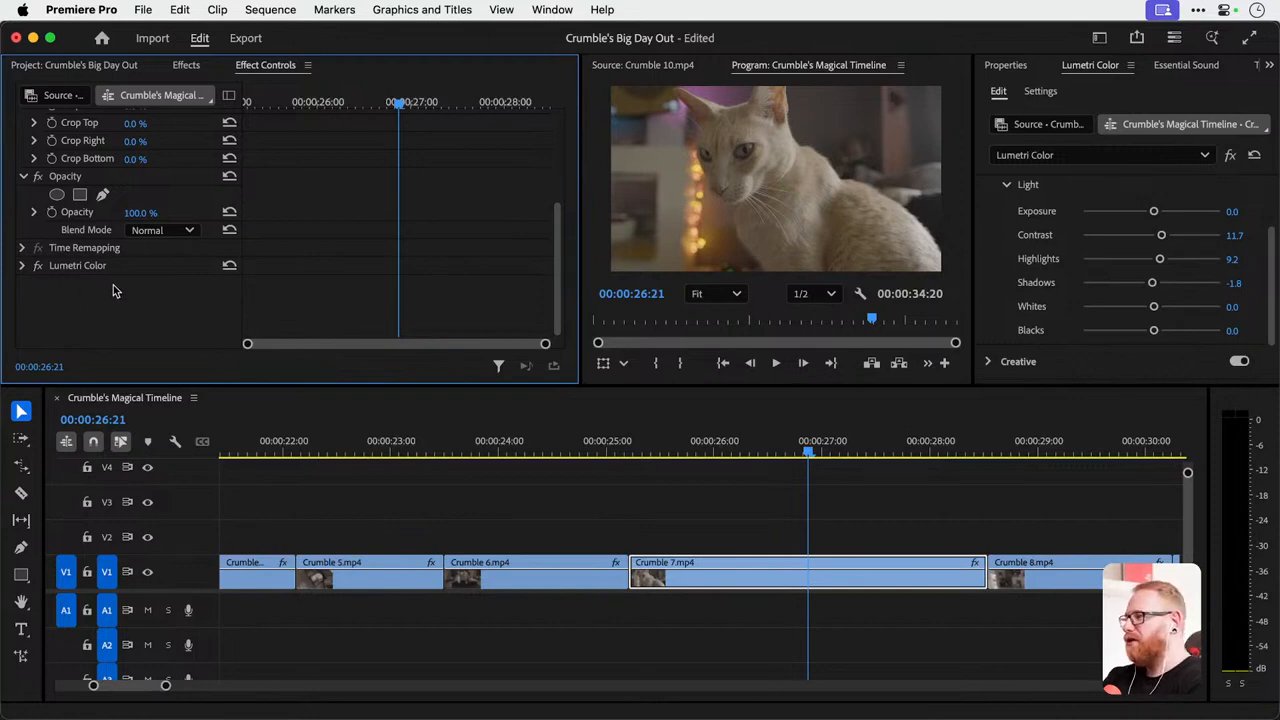
key(super+z)
Turn the LUT effect off and back on to compare it with the first Lumetri Color correction alone.
click(37, 284)
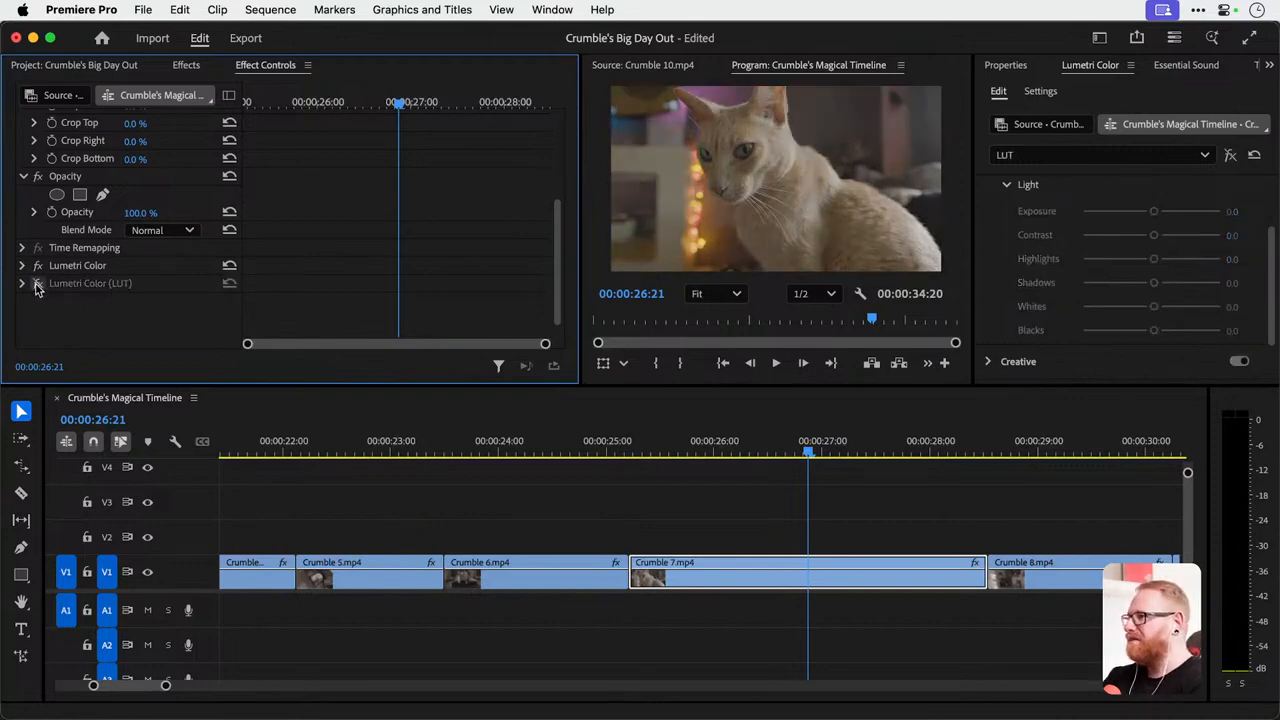
click(83, 268)
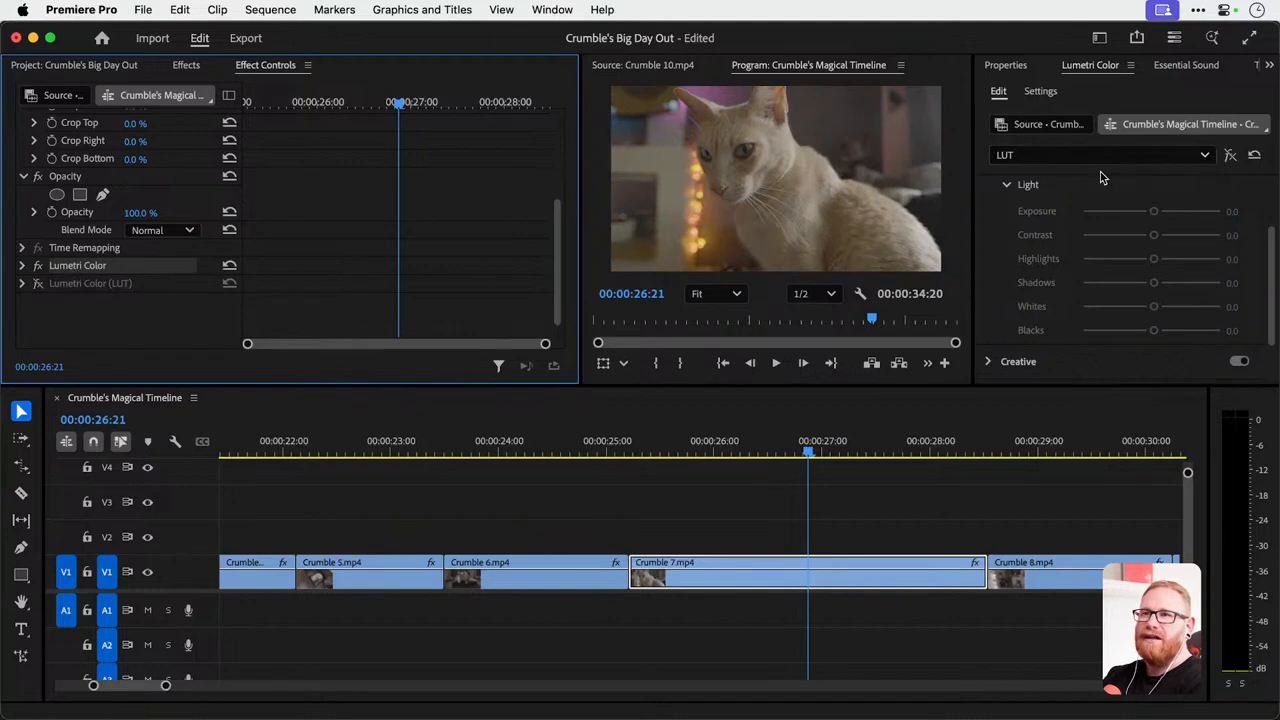
click(1008, 194)
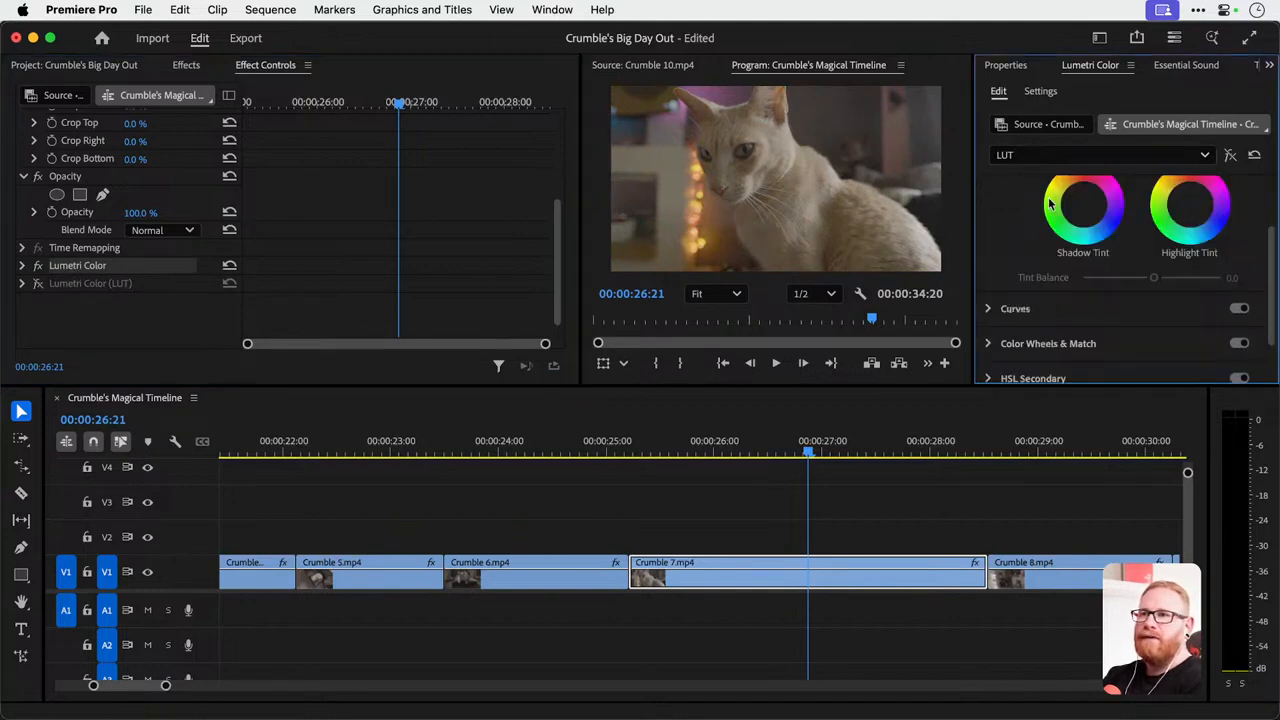
click(37, 284)
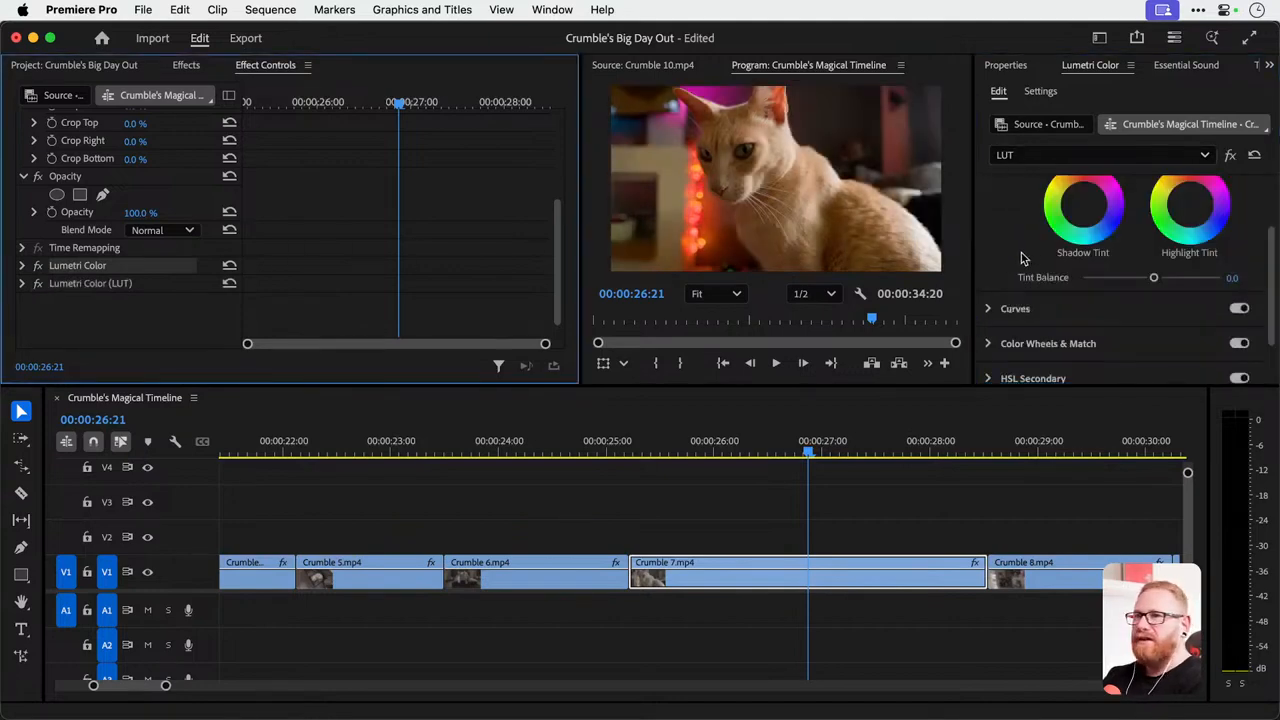
Try the Monochrome Fuji ETERNA 250D Kodak 2395 creative look on the LUT effect, and undo it.
scroll(1050, 254, up, 5)
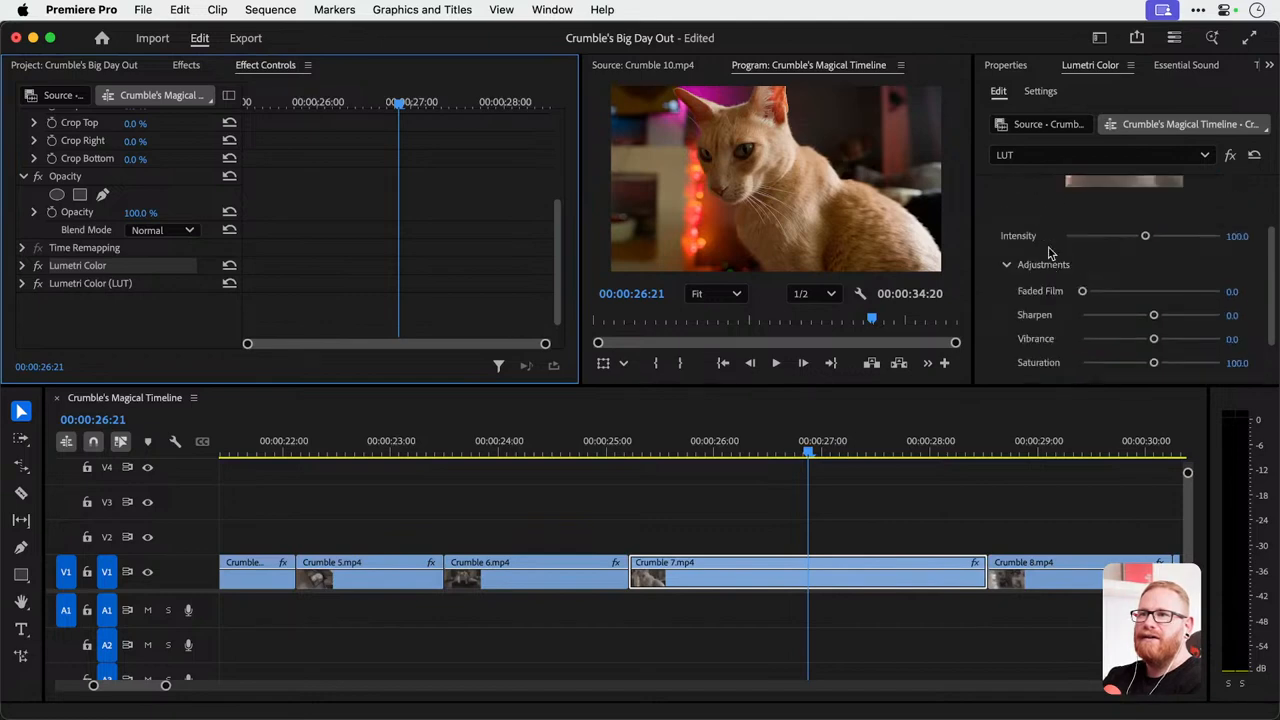
scroll(1085, 238, up, 2)
click(1098, 206)
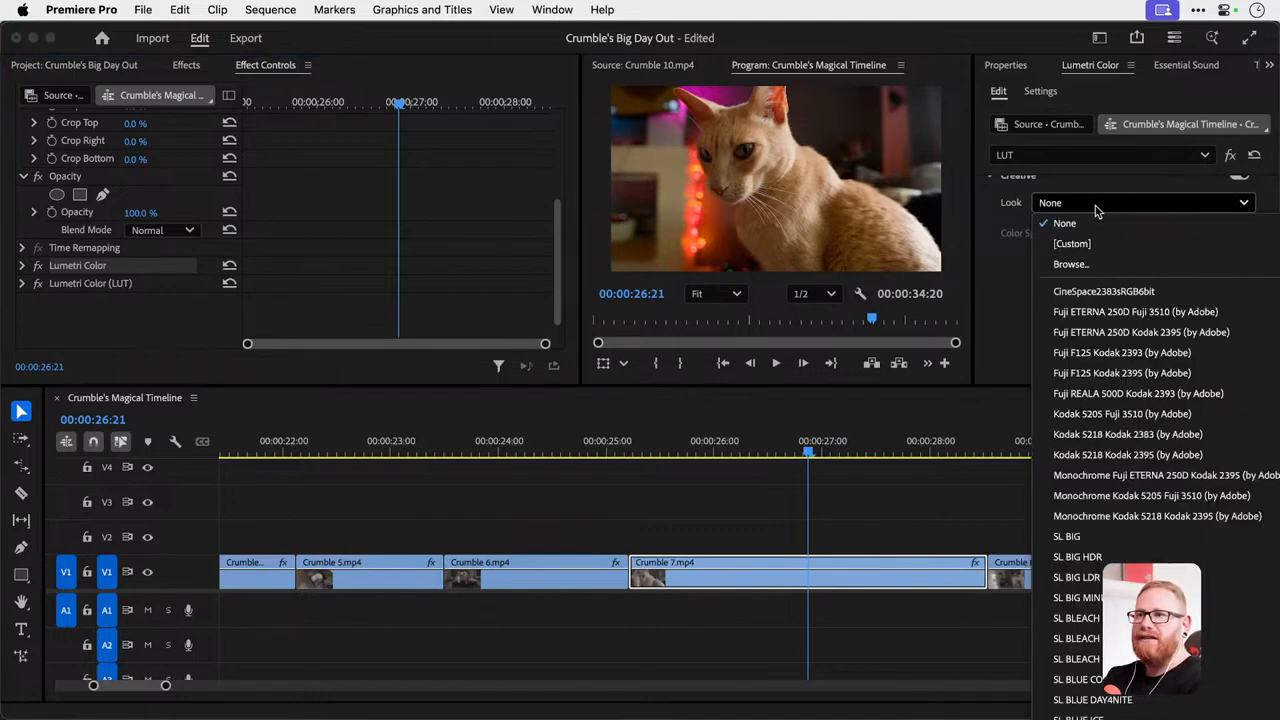
click(1108, 209)
click(1110, 211)
scroll(1130, 480, down, 1)
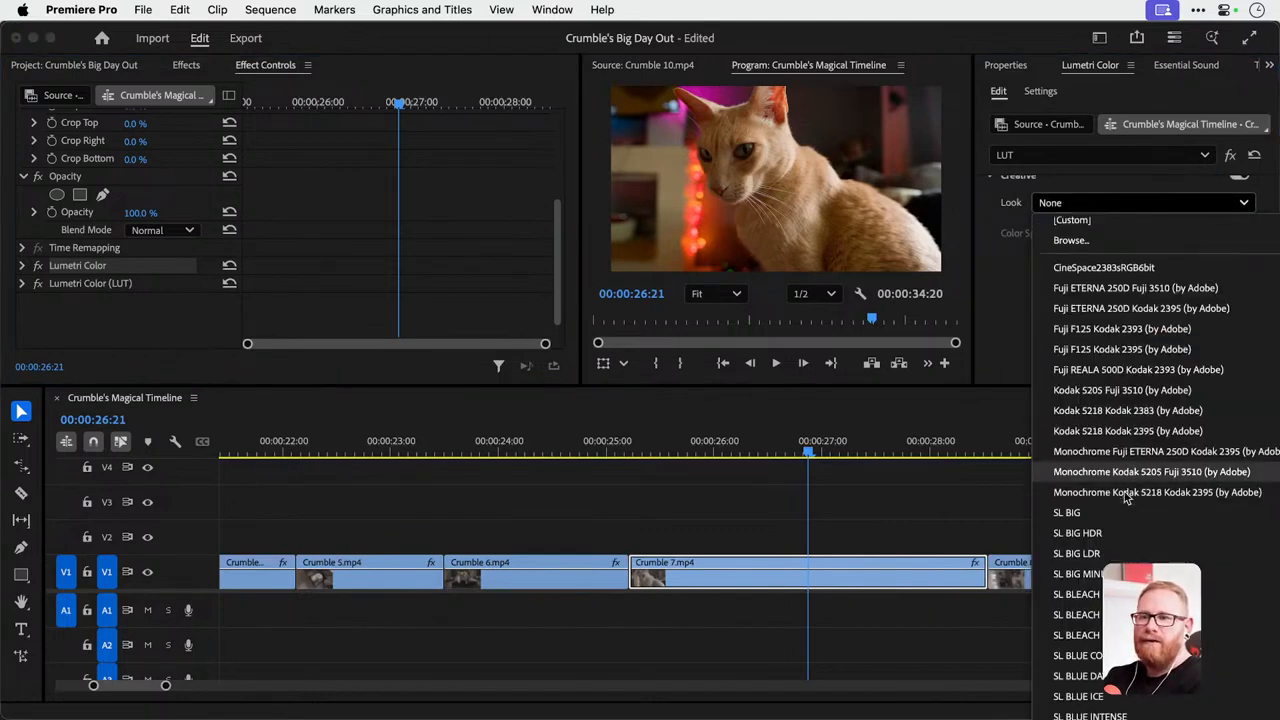
click(1136, 451)
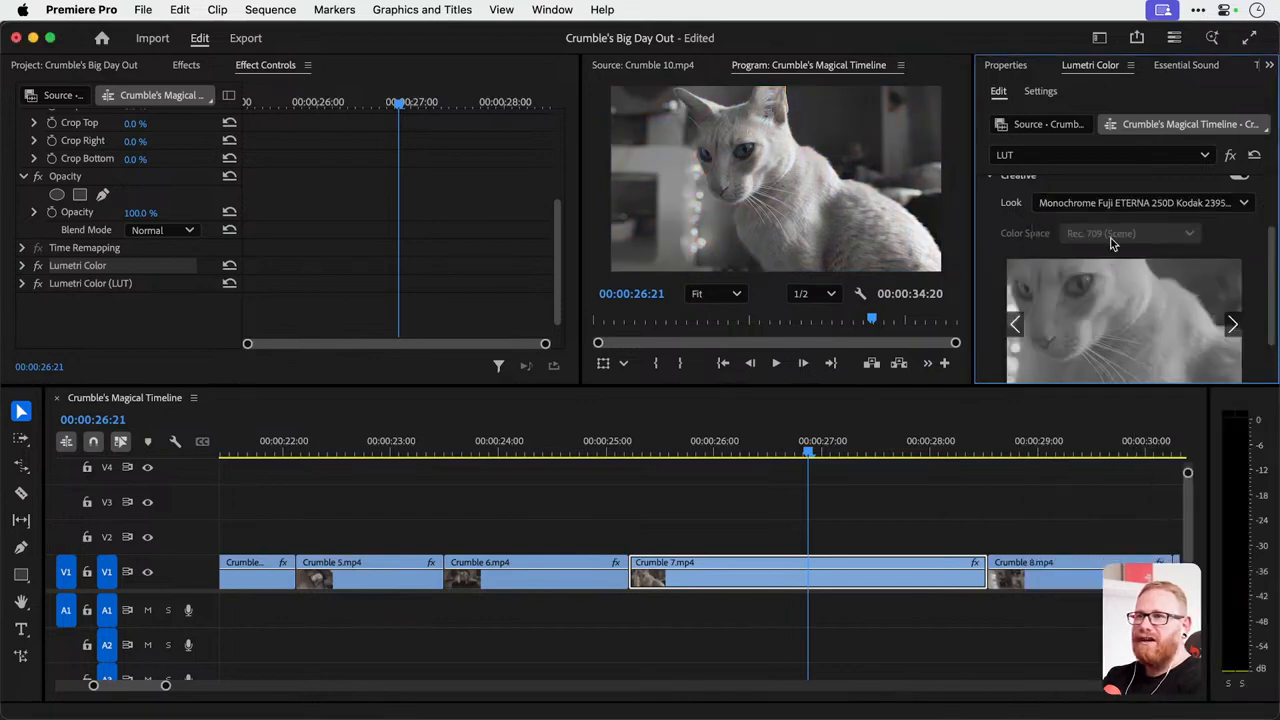
key(super+z)
Try the Fuji ETERNA 250D Kodak 2395 and SL BLUE COLD looks on the LUT effect, undoing each one.
click(1109, 206)
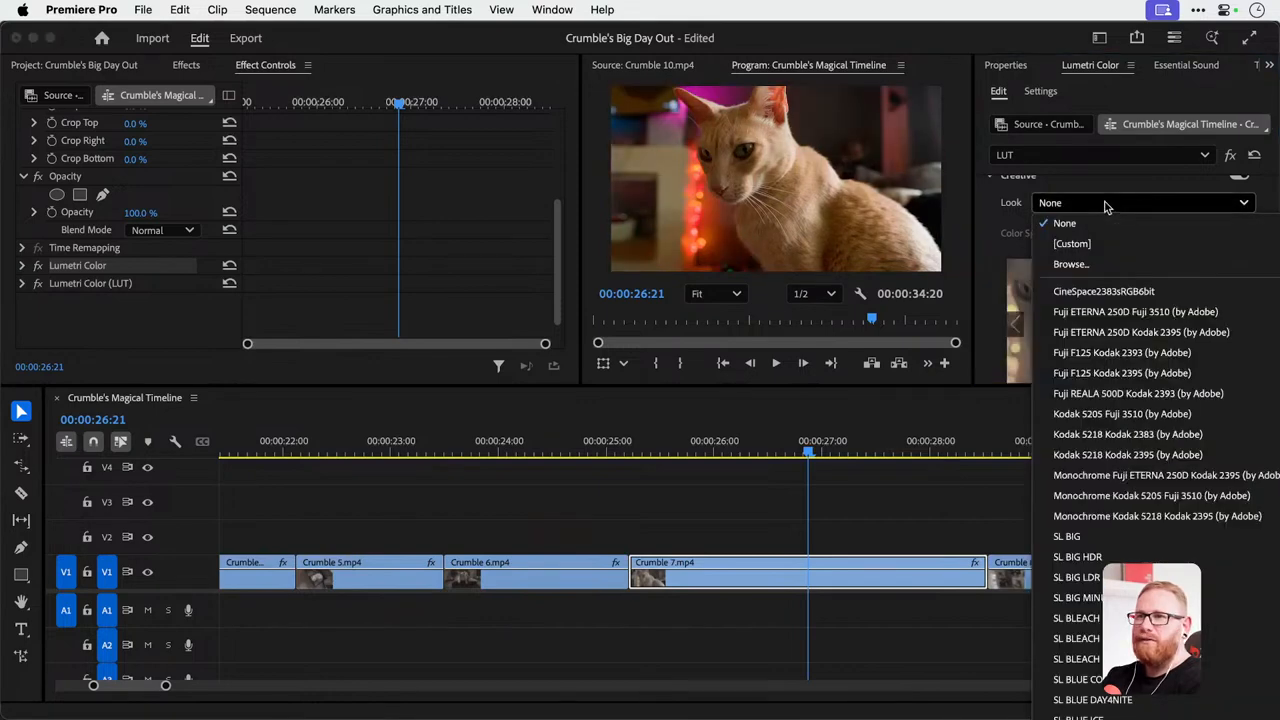
click(1117, 332)
key(super+z)
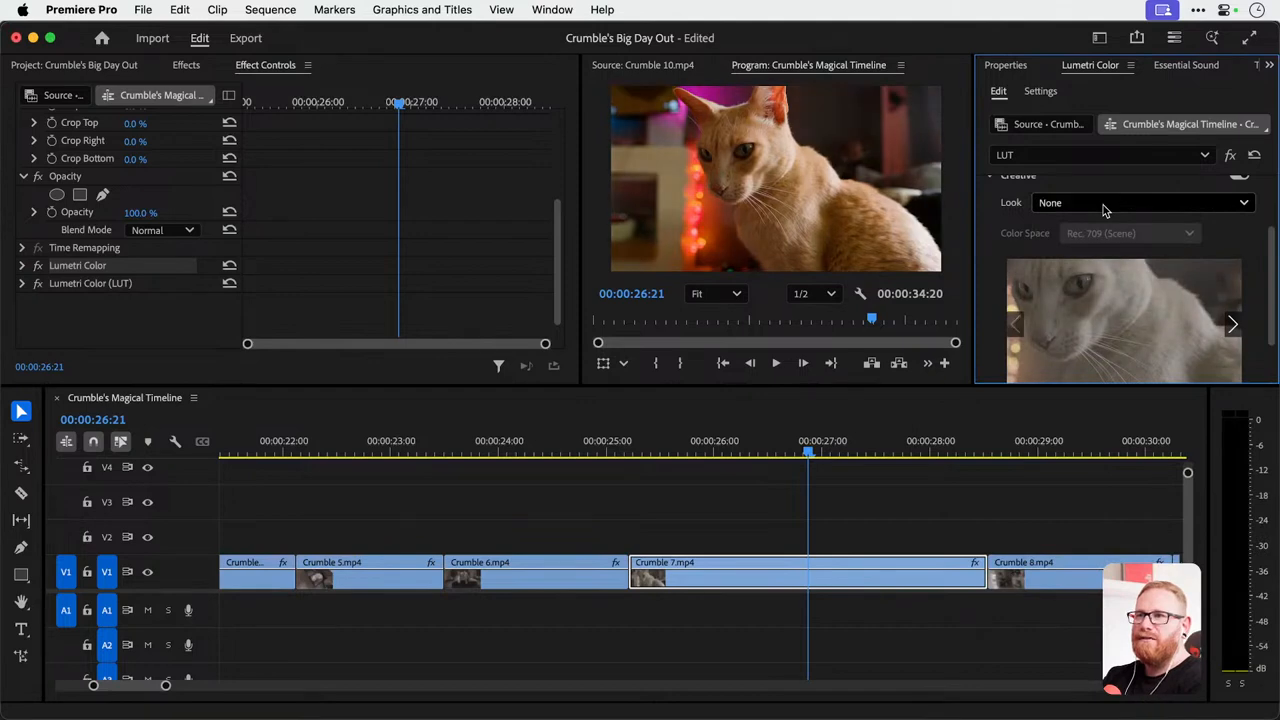
click(1105, 205)
scroll(1106, 396, down, 5)
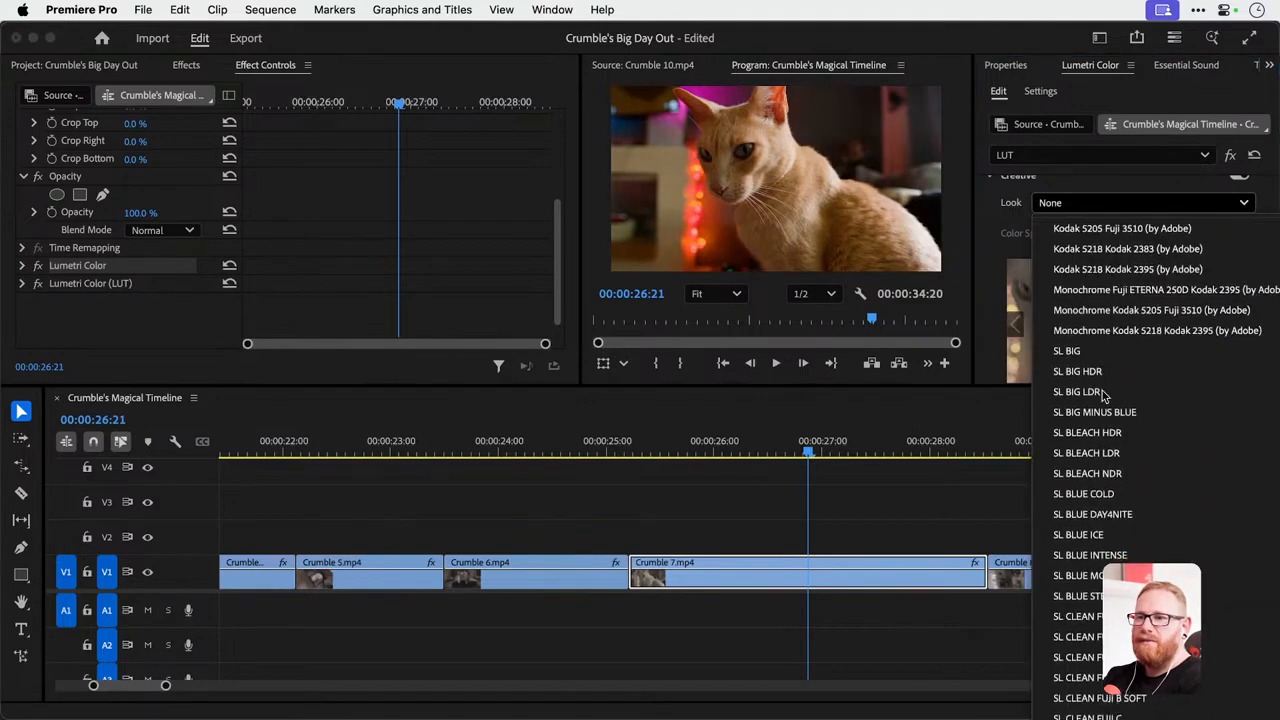
click(1097, 499)
key(super+z)
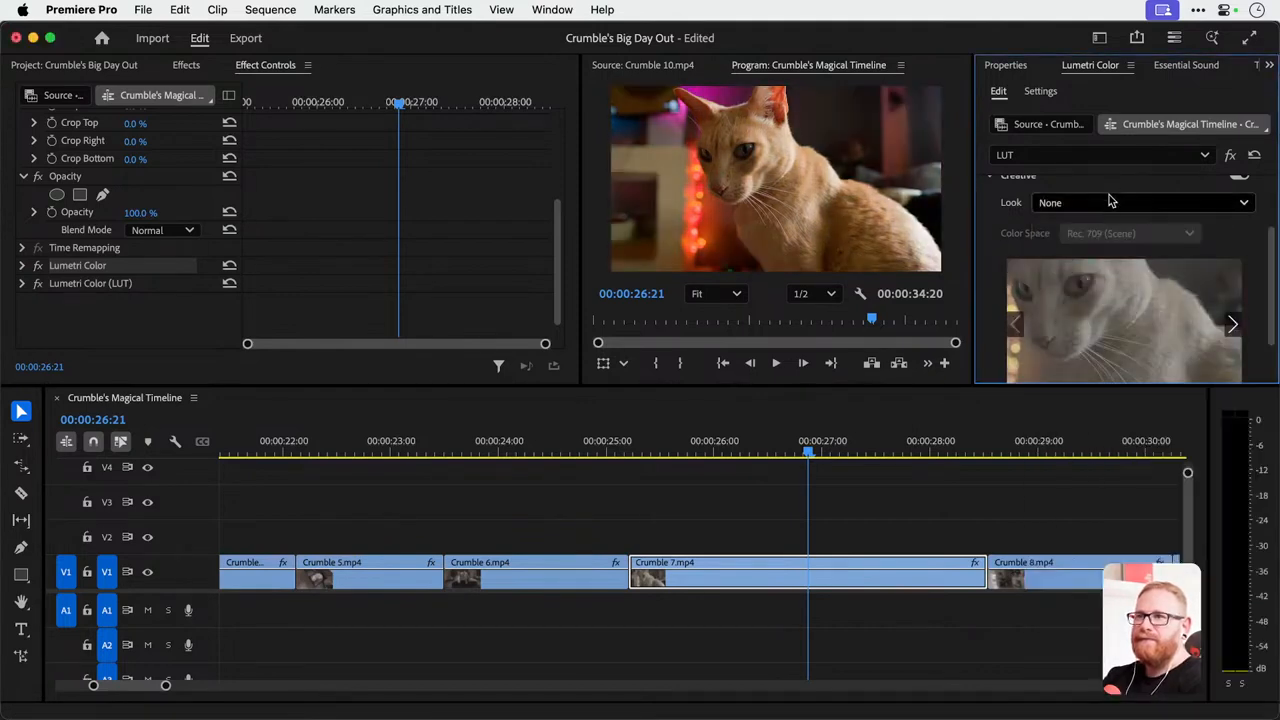
Apply the SL CLEAN KODAK A NDR creative look to the LUT effect and set its Intensity to 50.
click(1108, 202)
scroll(1120, 420, down, 8)
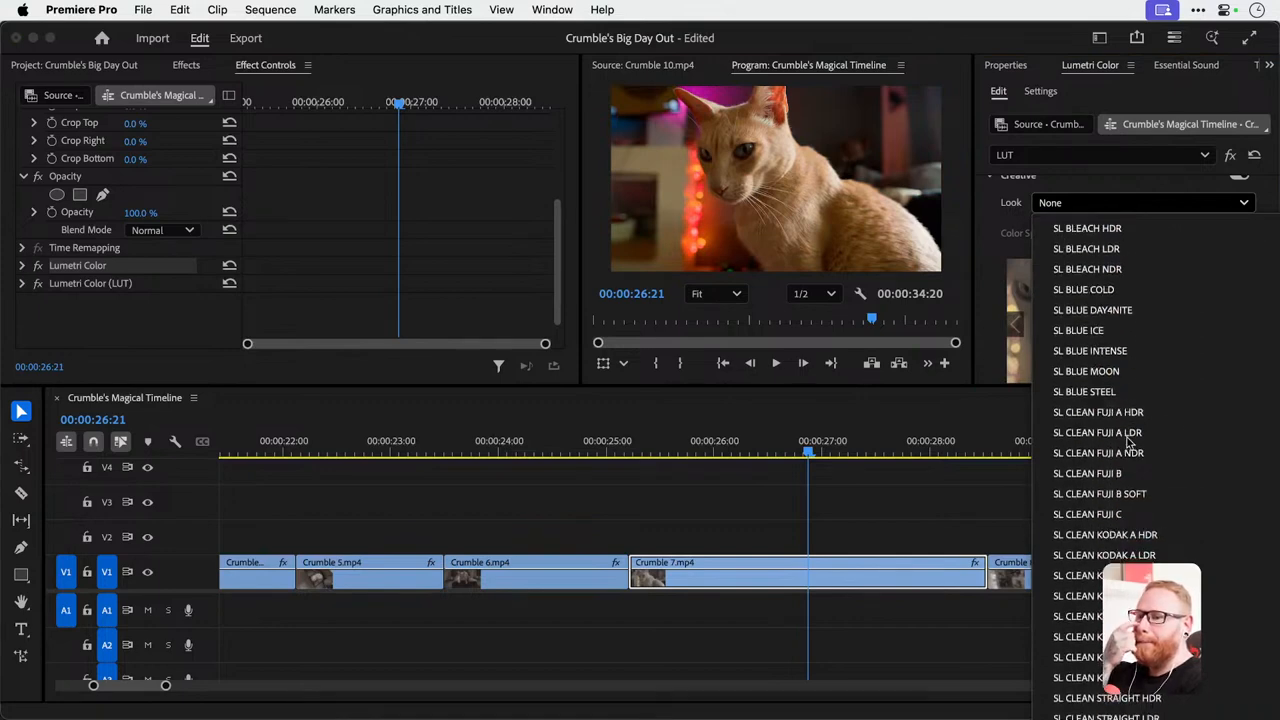
click(1095, 575)
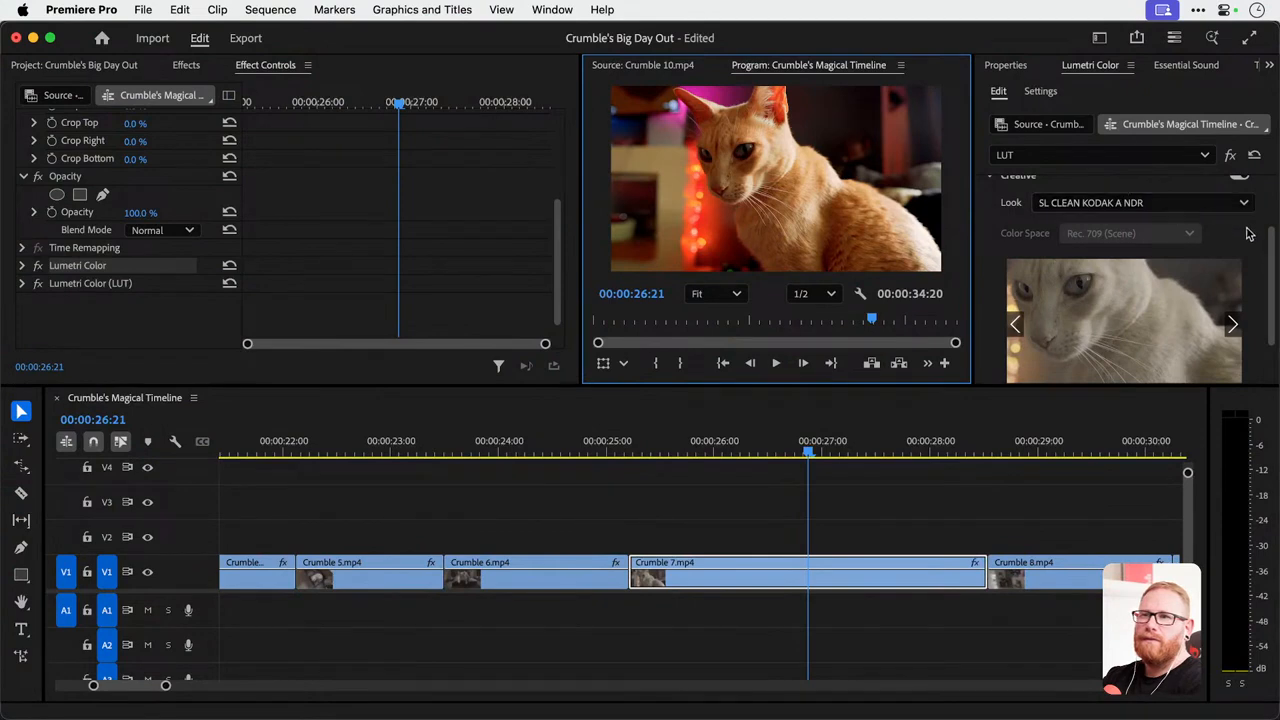
scroll(1250, 234, down, 3)
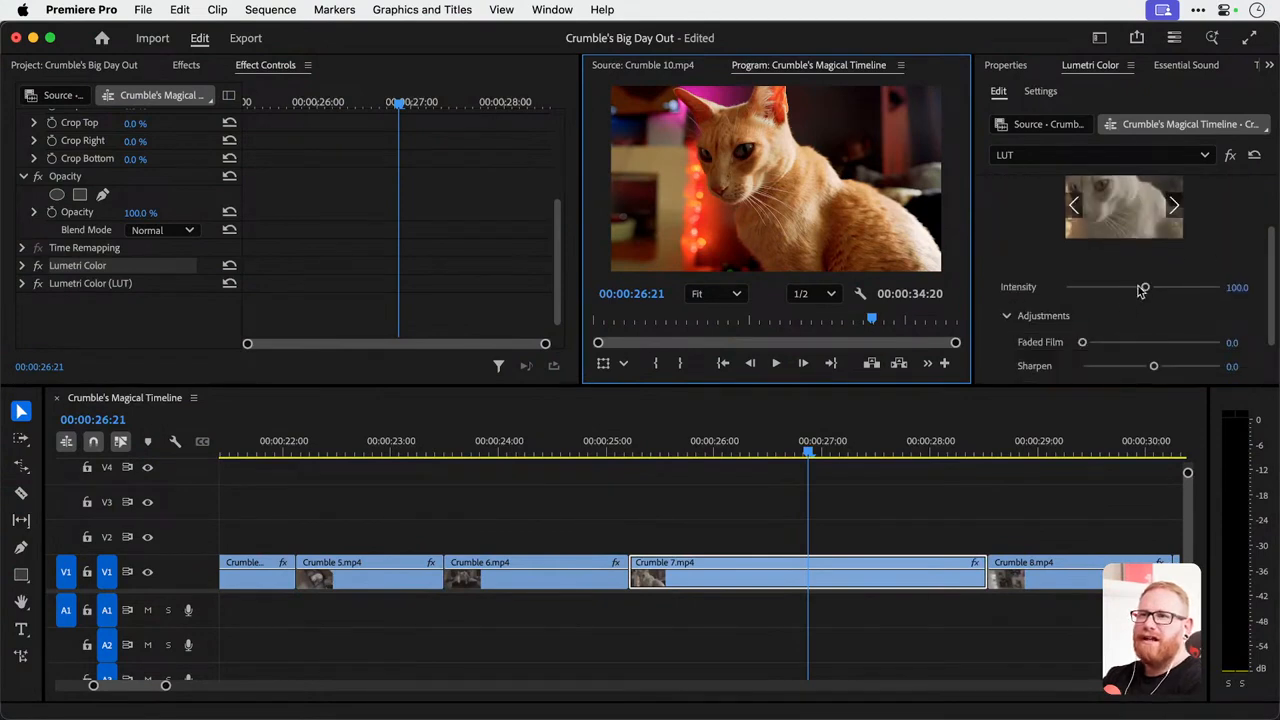
drag(1145, 287, 1109, 287)
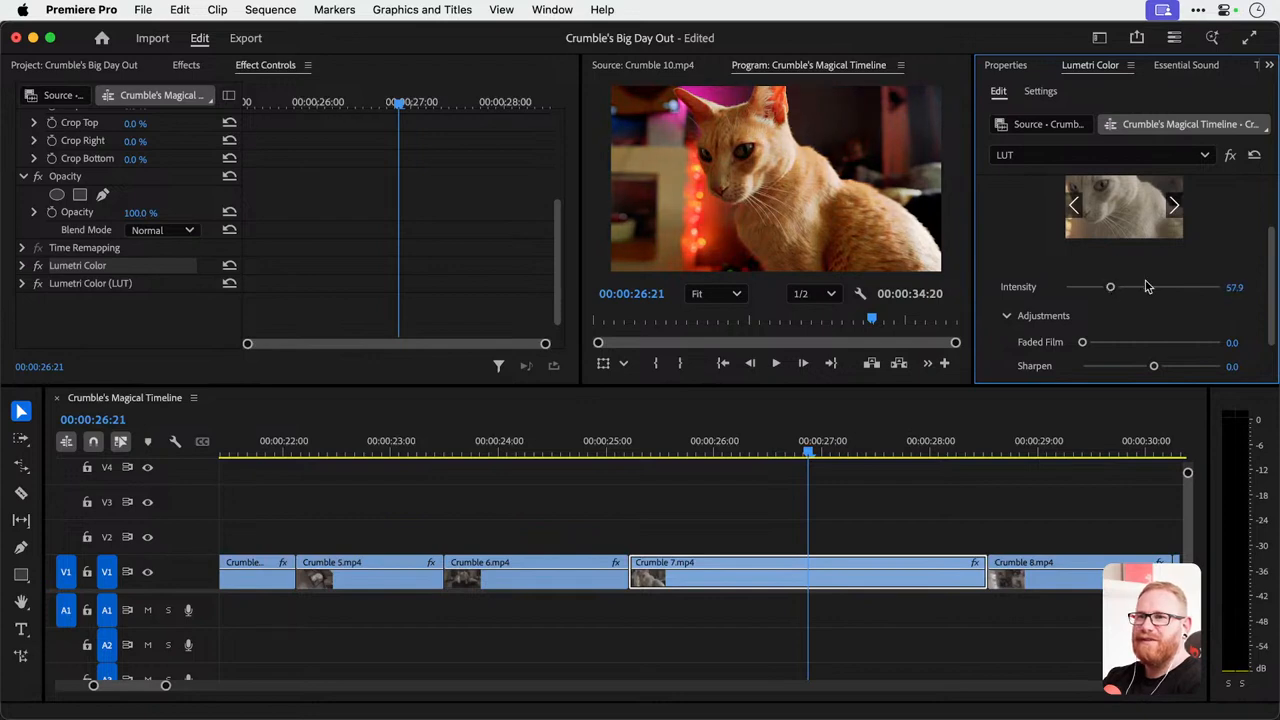
click(1238, 287)
text(50)
key(Return)
Toggle the LUT effect's Creative section off and on to compare the look, leaving it on, and bring up its Adjustments.
scroll(1245, 285, up, 5)
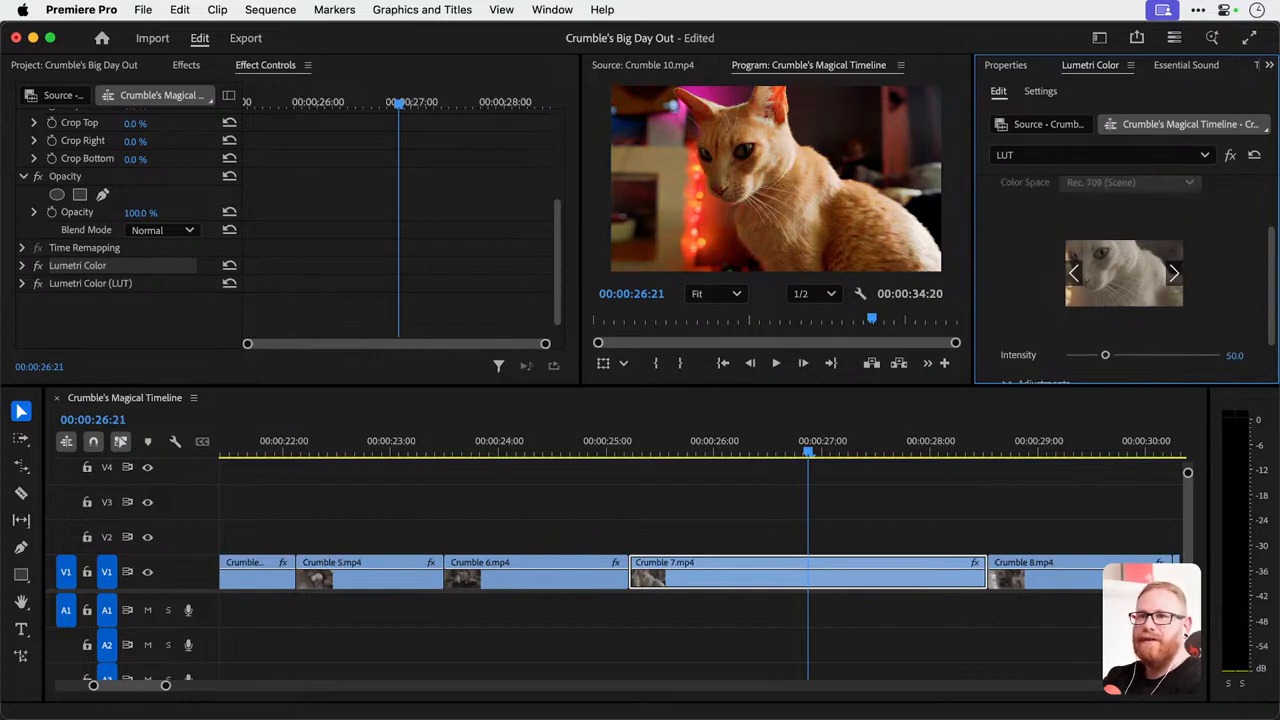
click(1240, 193)
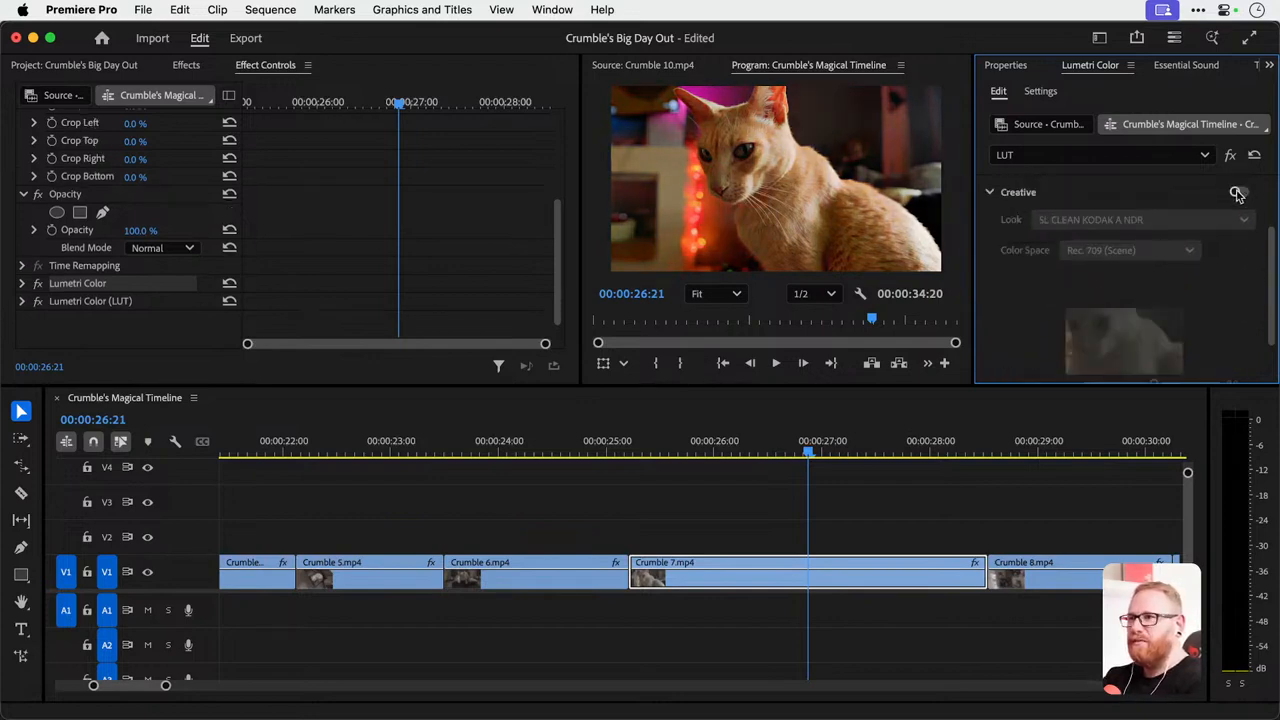
click(1238, 192)
click(1238, 192)
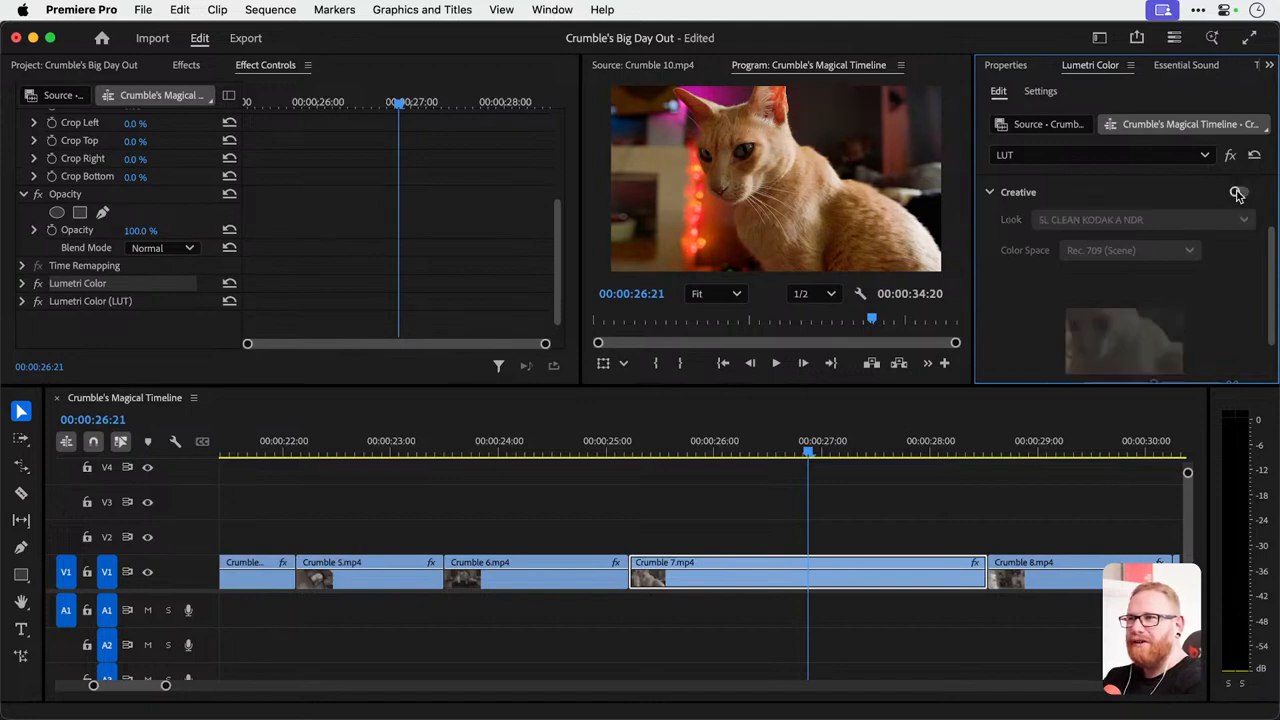
click(1238, 192)
scroll(1231, 277, down, 5)
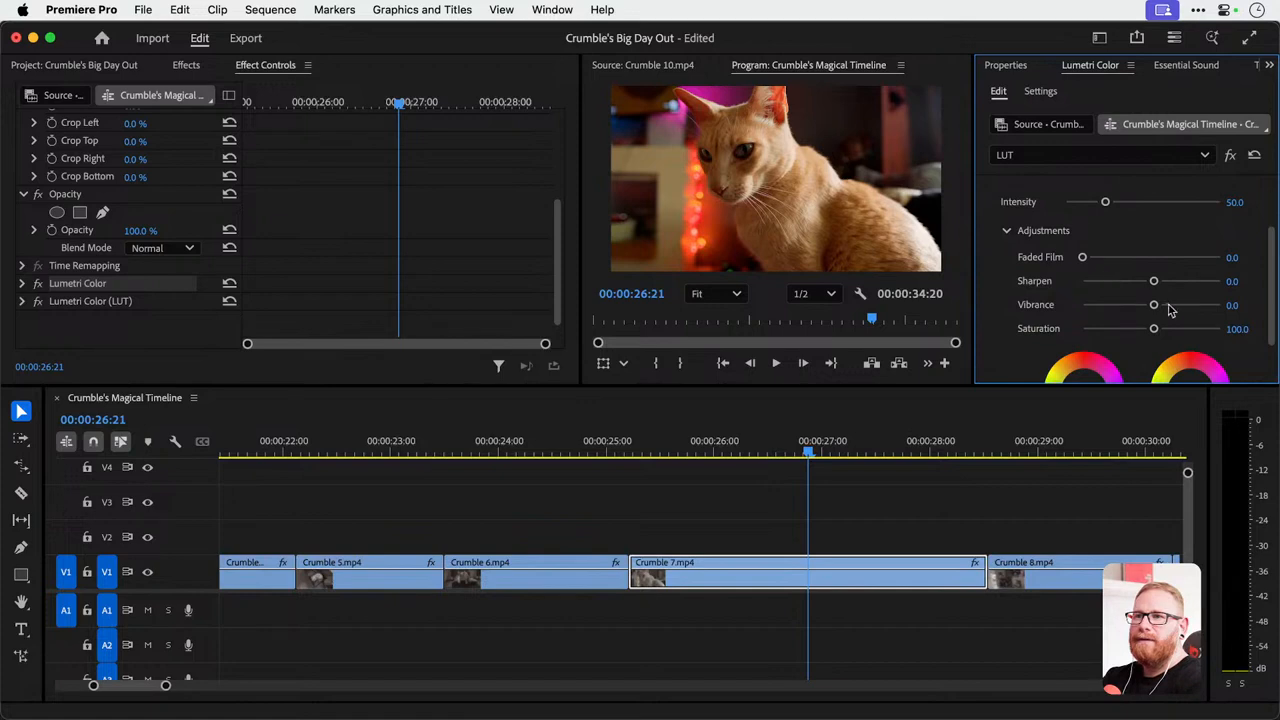
Examine the LUT effect's Creative adjustments, RGB Curves and Hue Saturation Curves in a taller Lumetri Color area.
drag(1154, 305, 1240, 305)
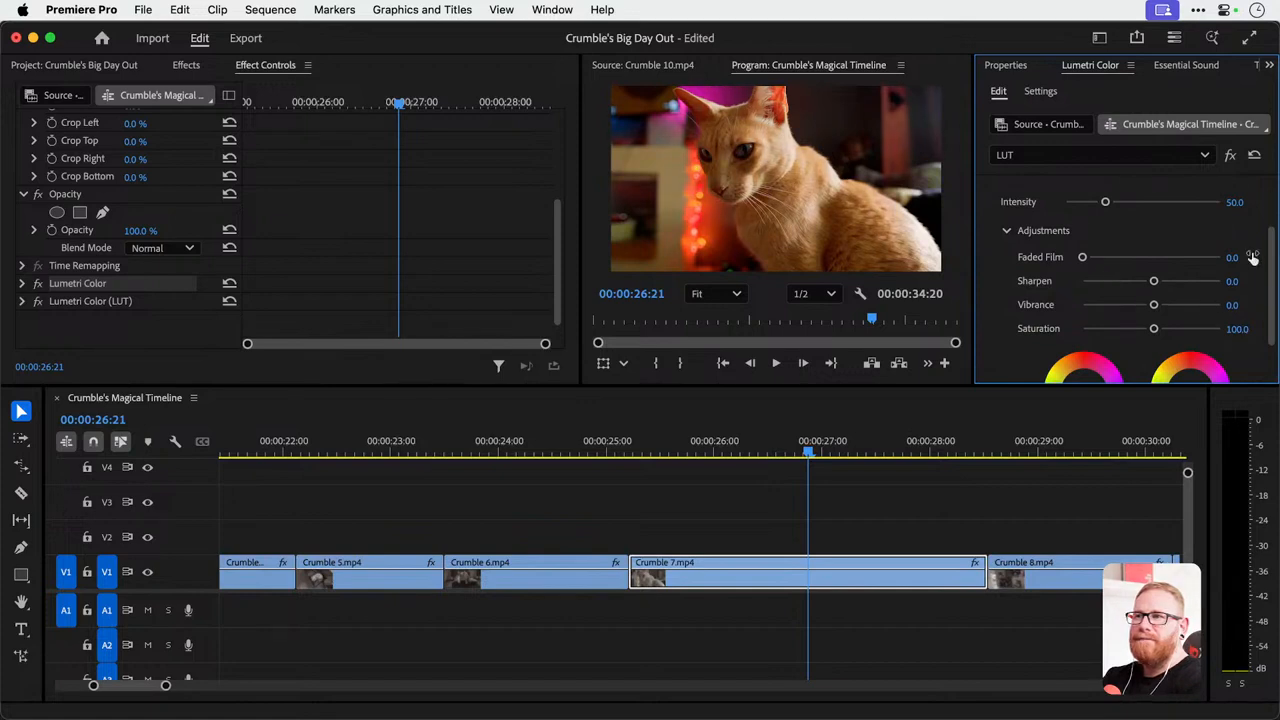
scroll(1255, 232, down, 3)
scroll(1255, 232, down, 2)
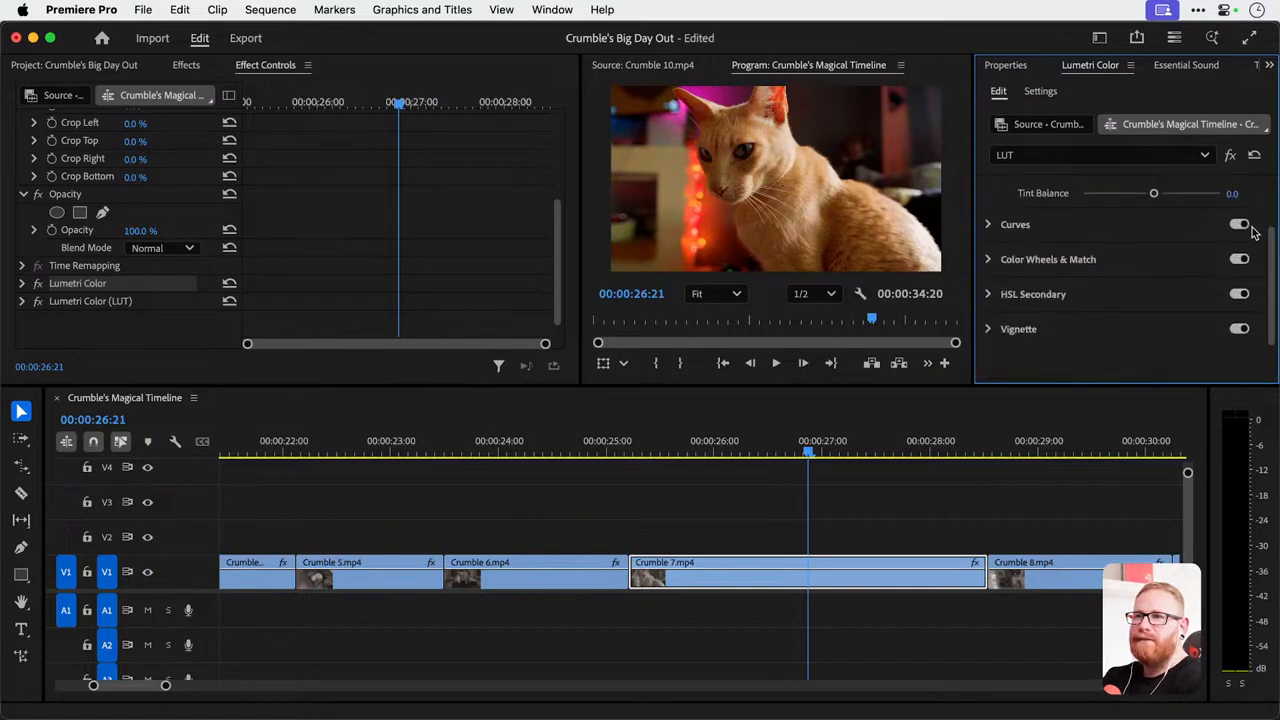
click(995, 228)
scroll(1100, 210, up, 4)
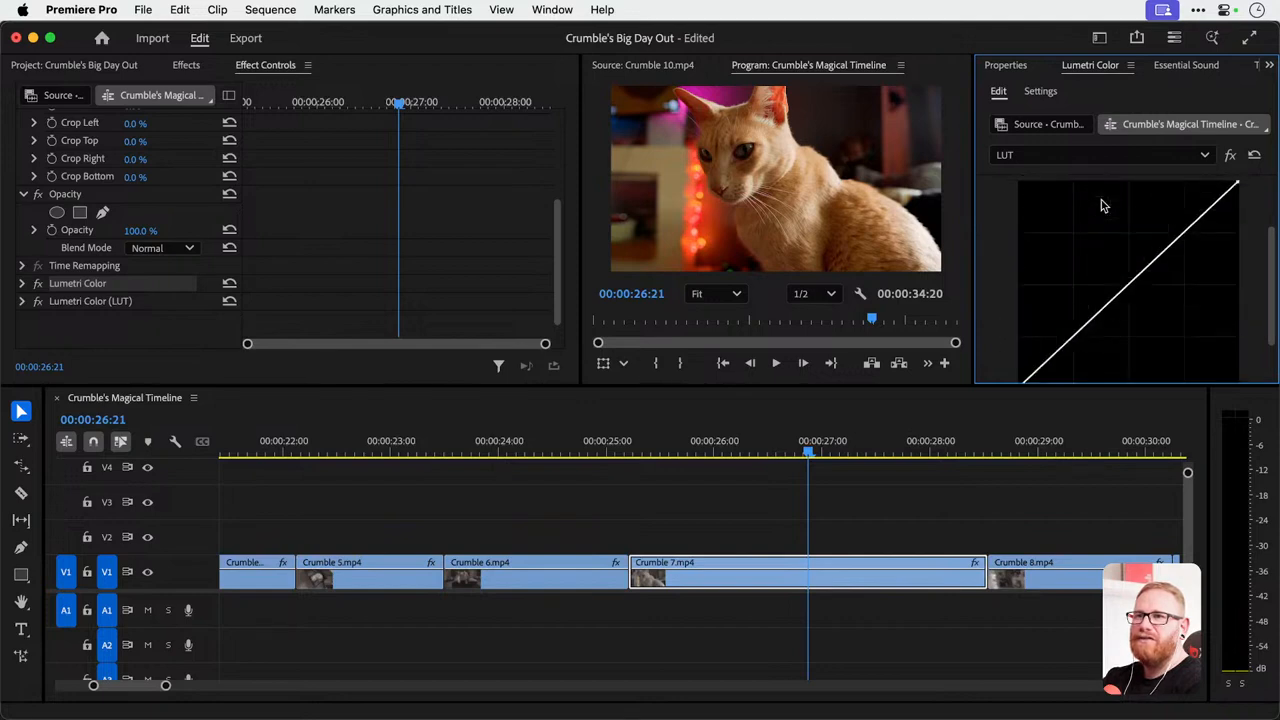
scroll(1108, 282, up, 3)
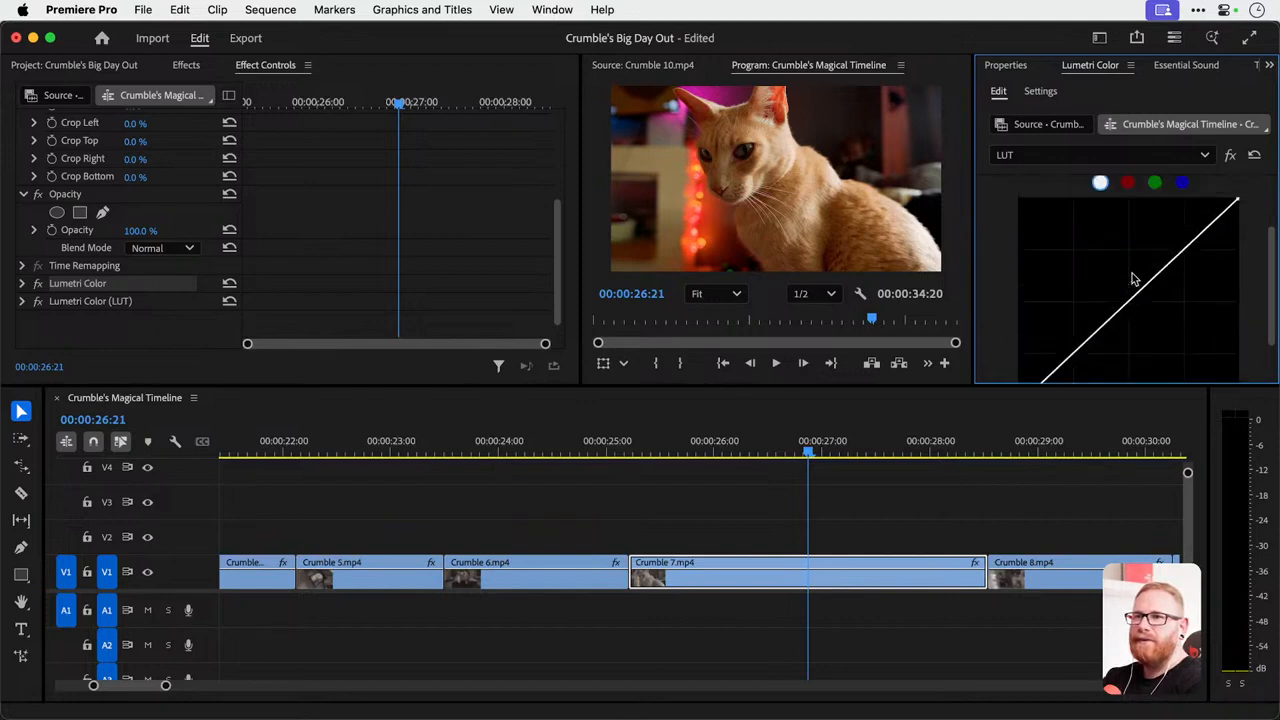
scroll(1110, 287, down, 2)
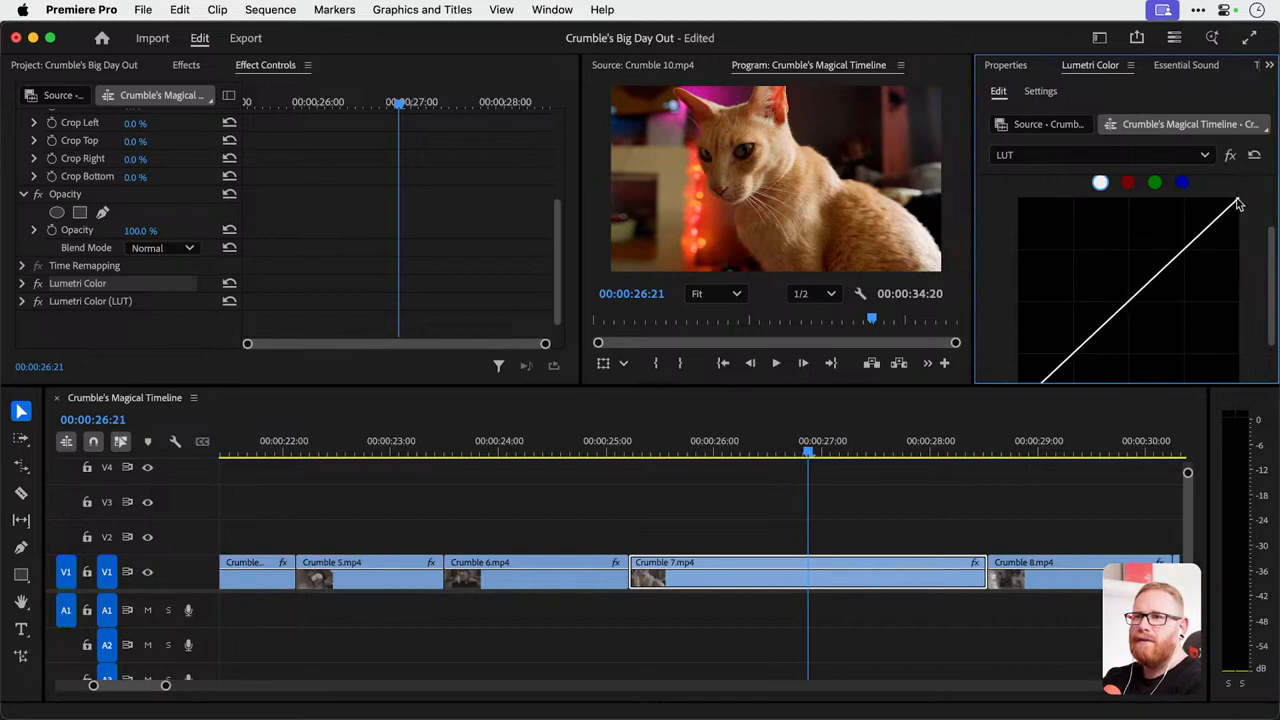
drag(1005, 384, 1005, 513)
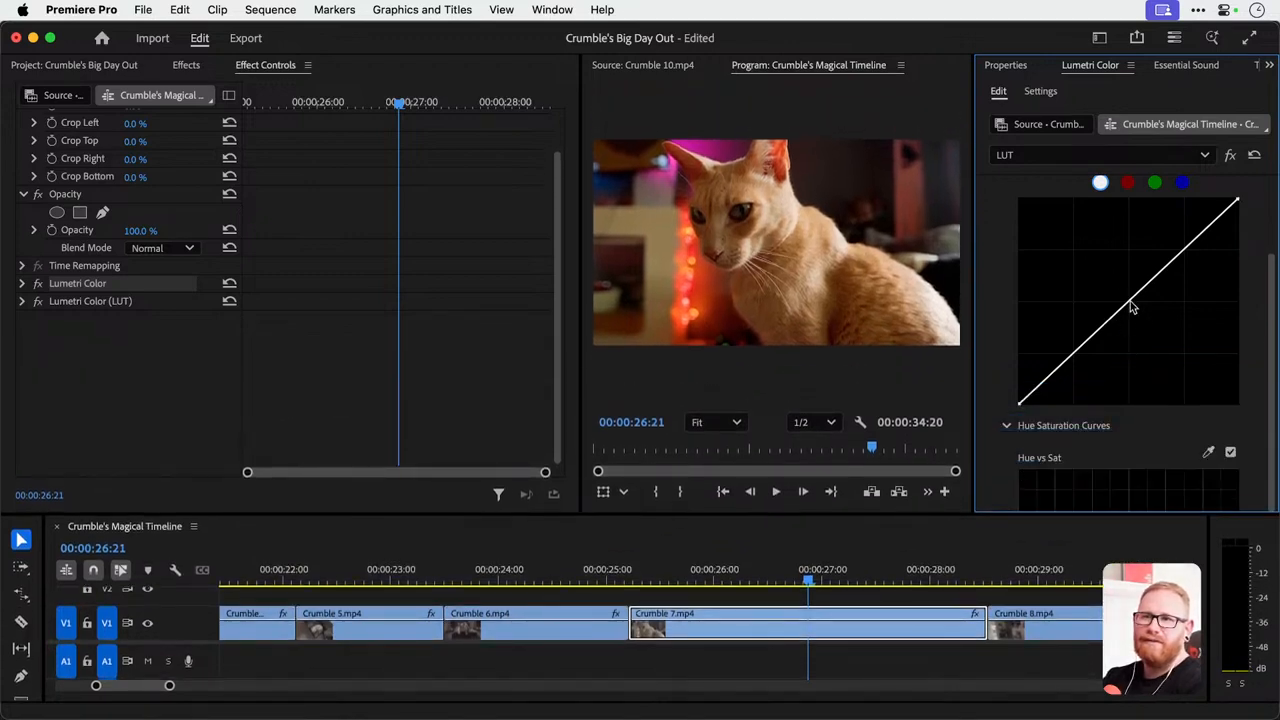
scroll(1125, 435, down, 3)
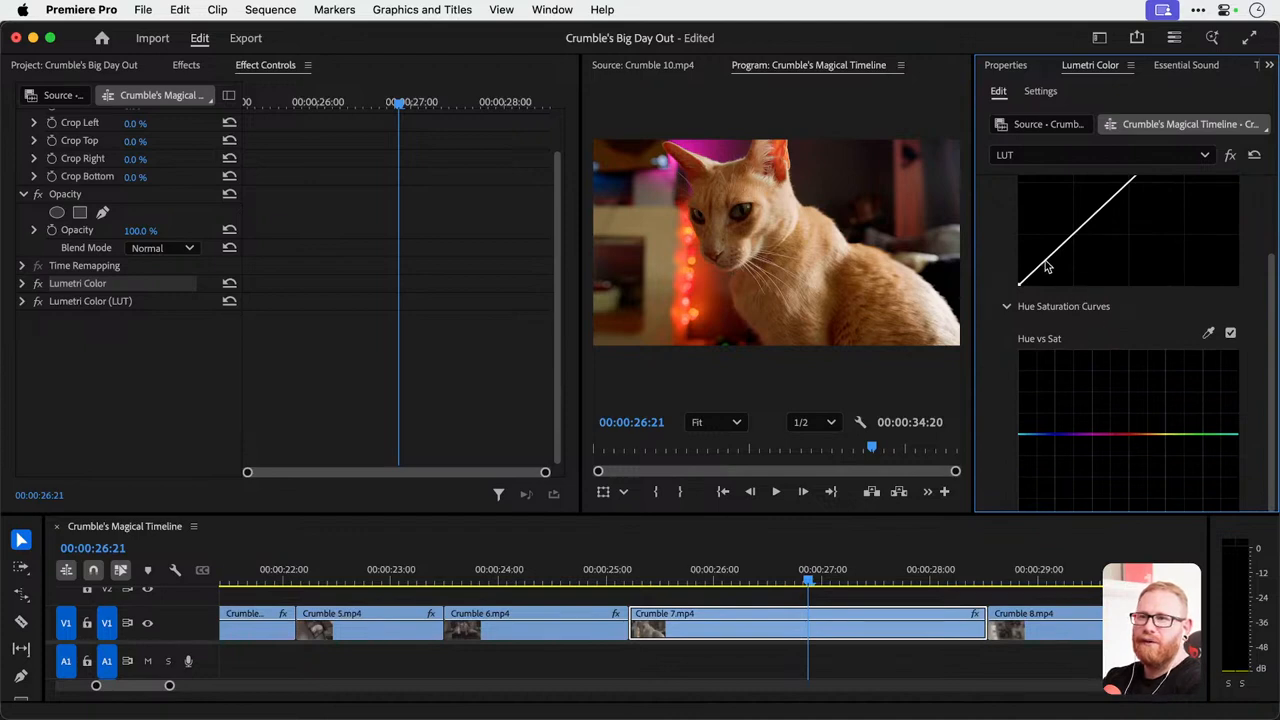
scroll(1162, 236, up, 5)
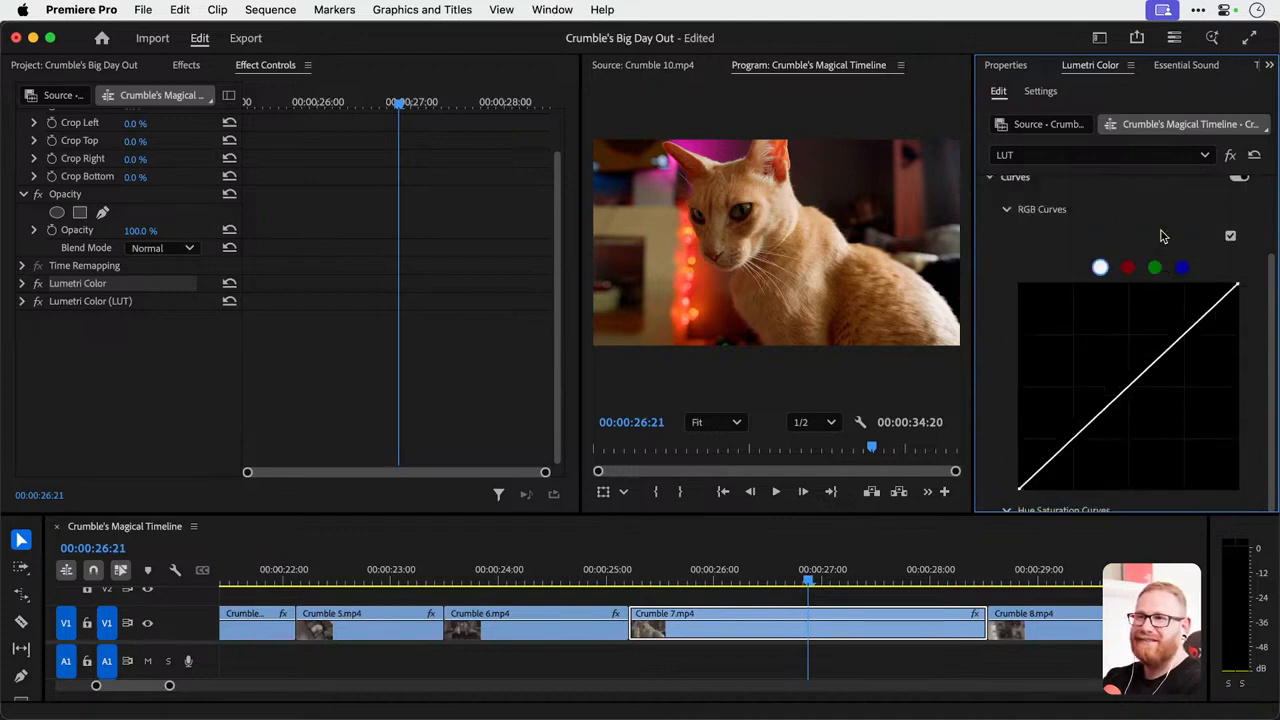
scroll(1162, 236, up, 3)
Try the Kodak 5218 Kodak 2395 look on the LUT effect, and undo its creative changes back to a Look of None.
click(989, 229)
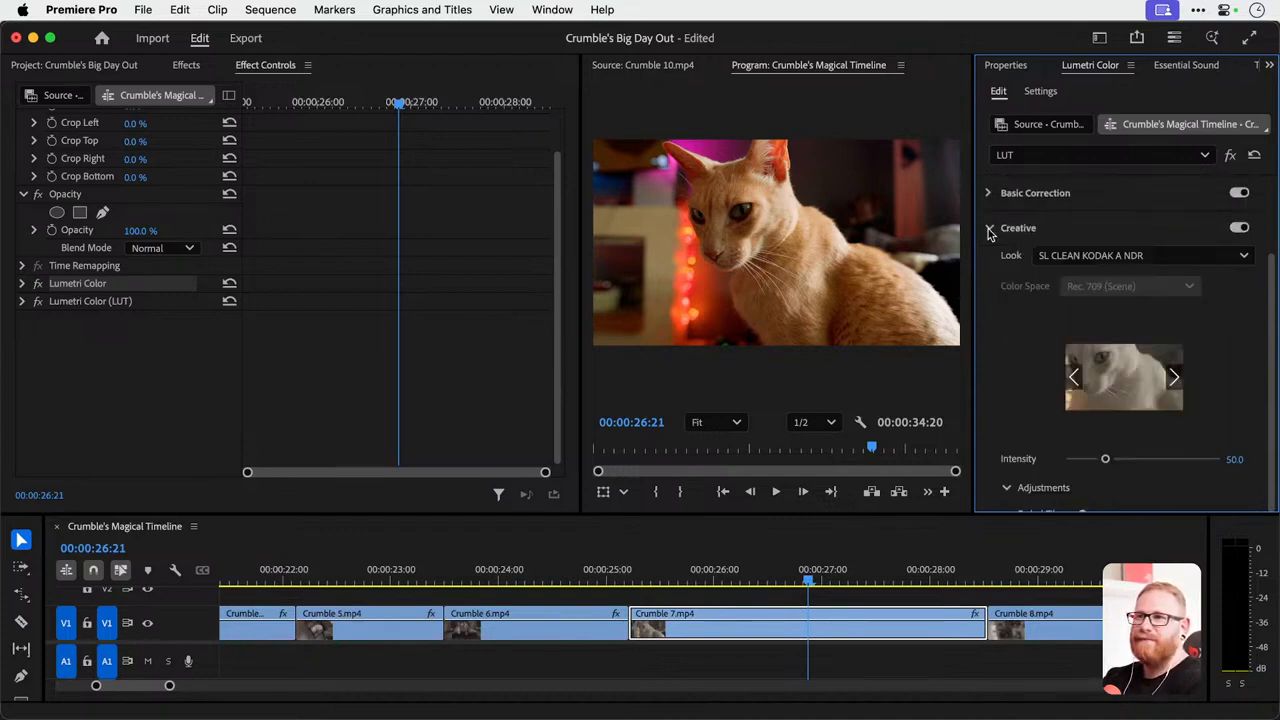
click(1083, 255)
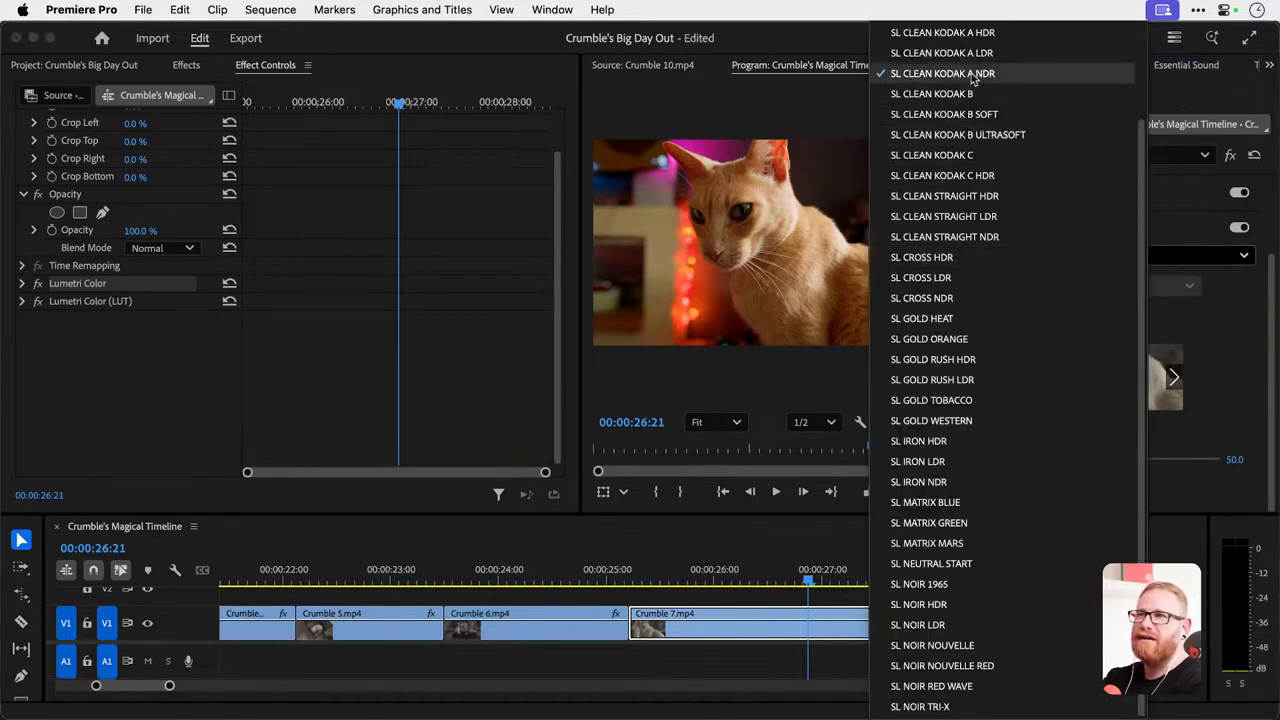
scroll(972, 80, up, 10)
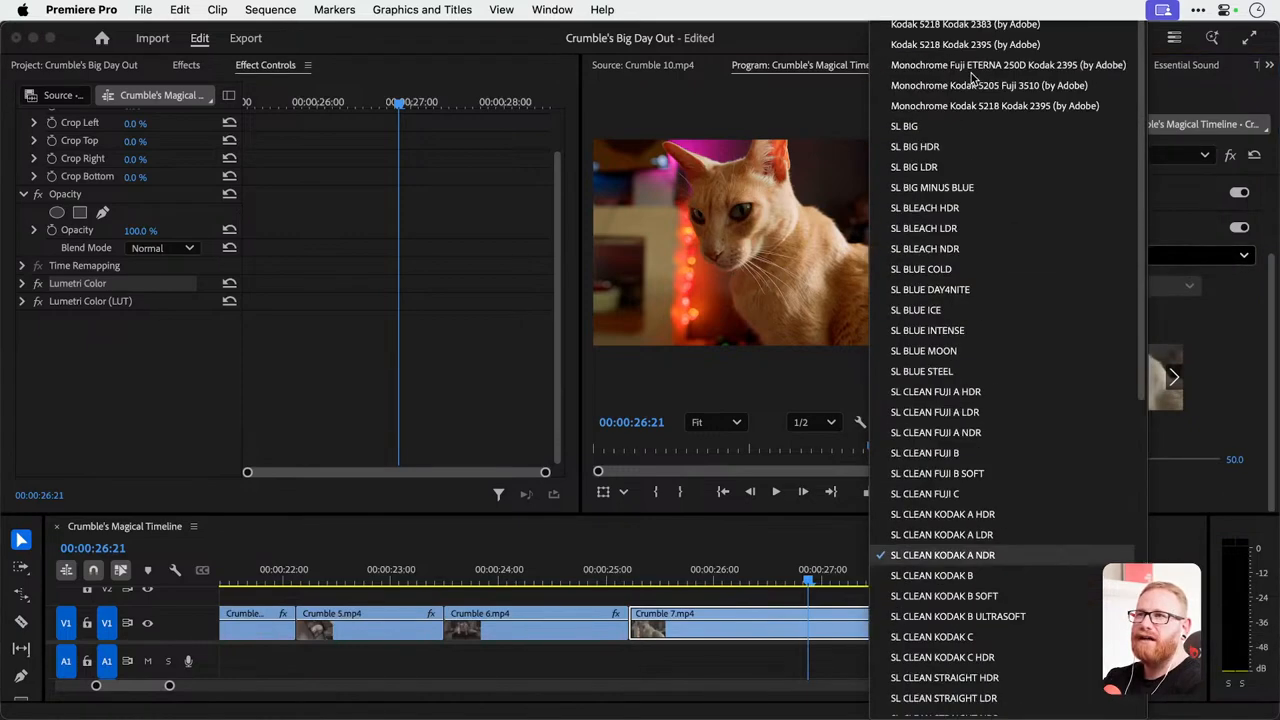
click(1078, 45)
key(super+z)
key(super+z)
key(super+z)
key(super+z)
key(super+z)
key(super+z)
key(super+z)
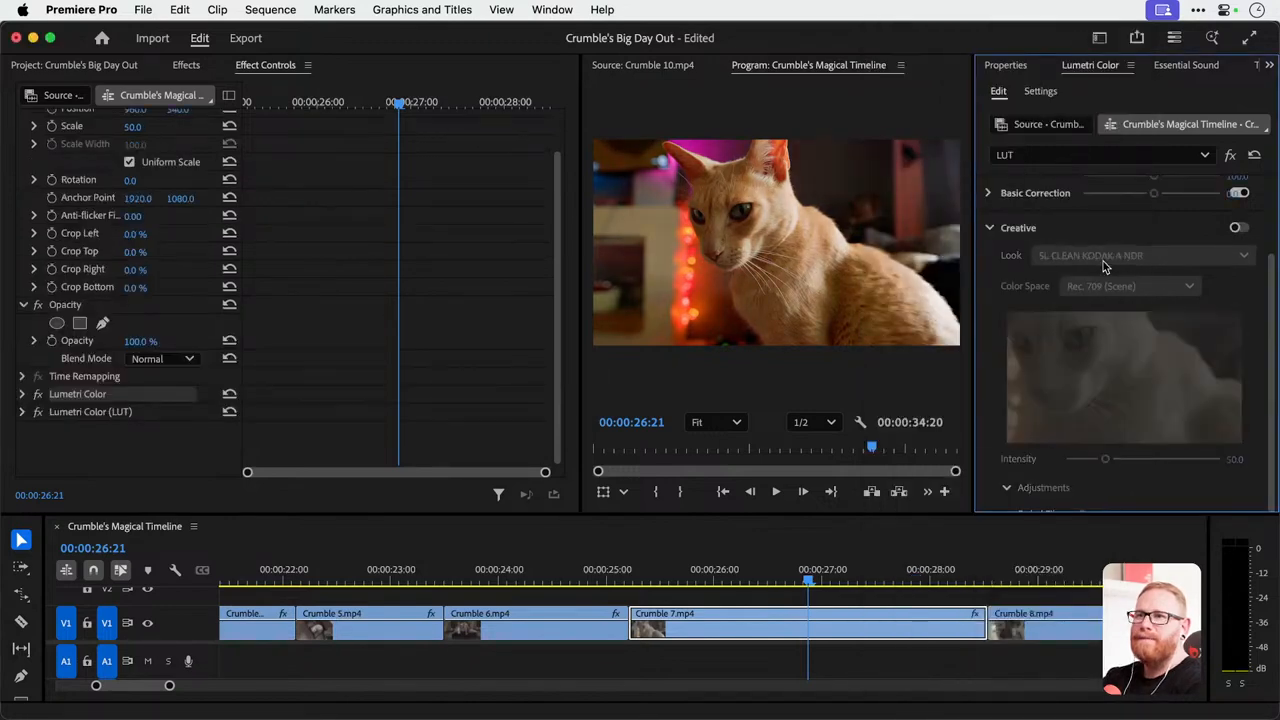
key(super+z)
key(super+z)
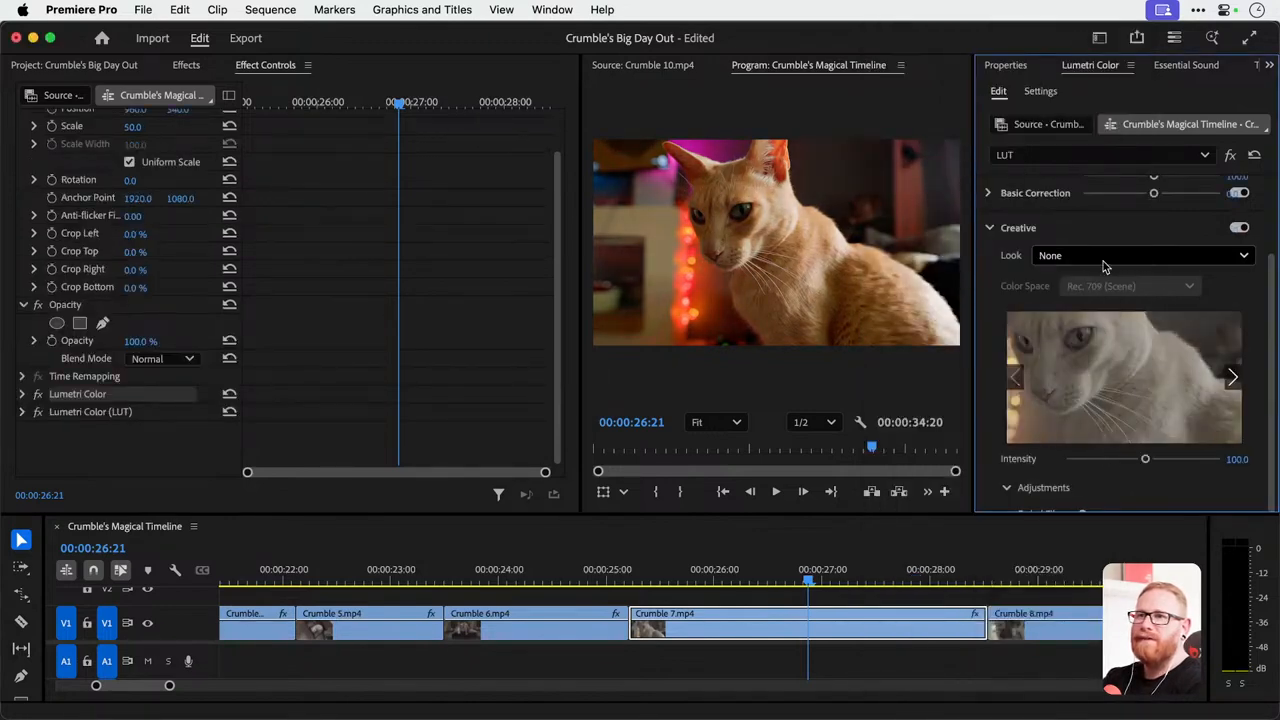
Switch to the Lumetri Color effect, apply the SL CLEAN KODAK A NDR creative look and set its Intensity to 50.
click(1034, 157)
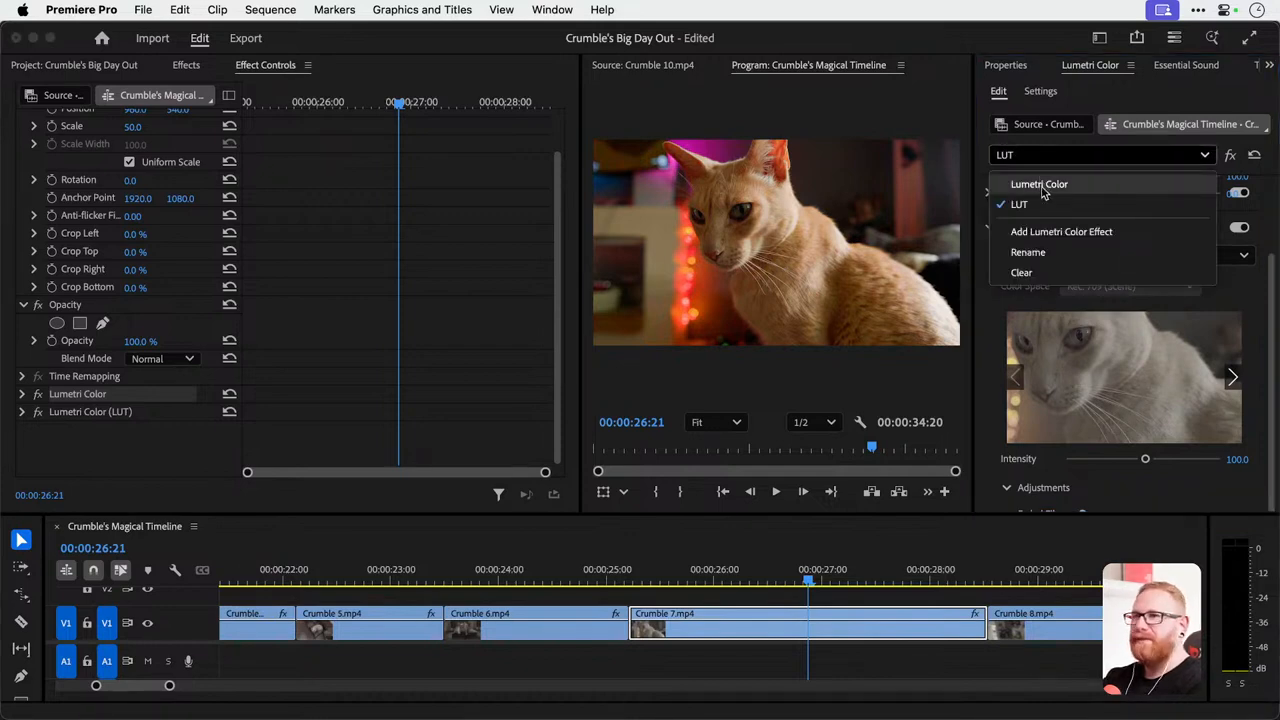
click(1042, 186)
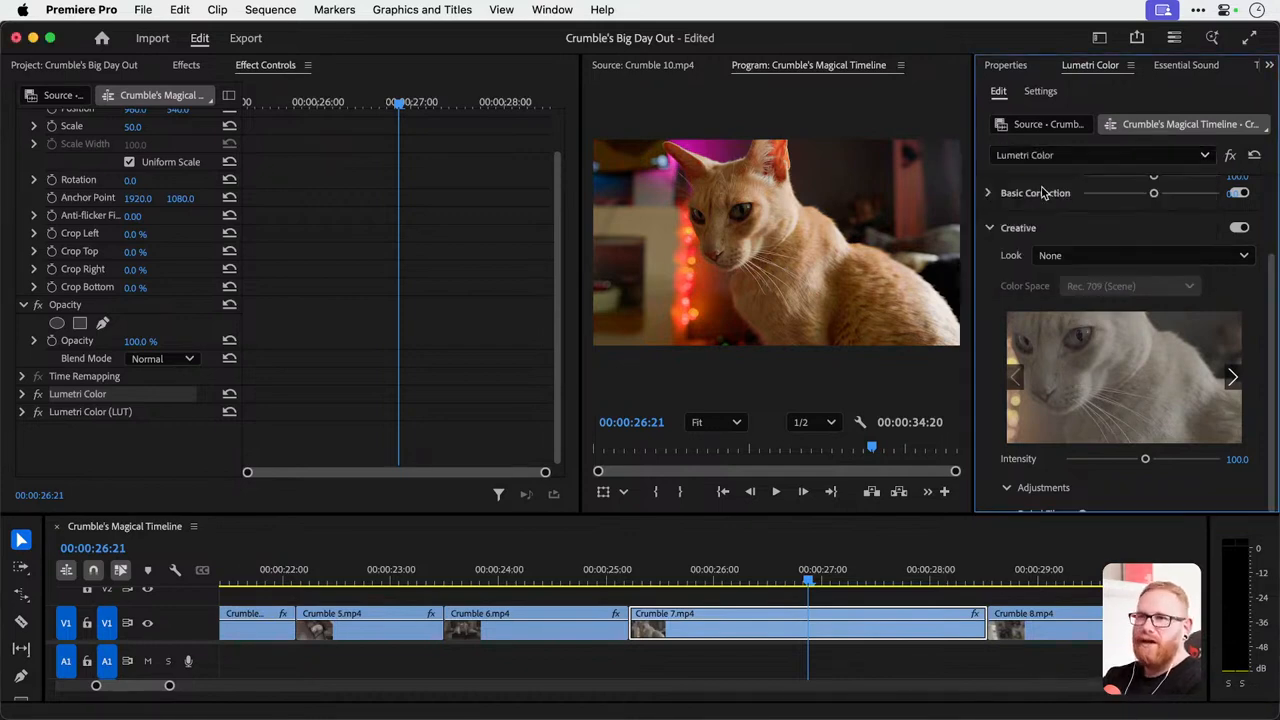
click(1094, 257)
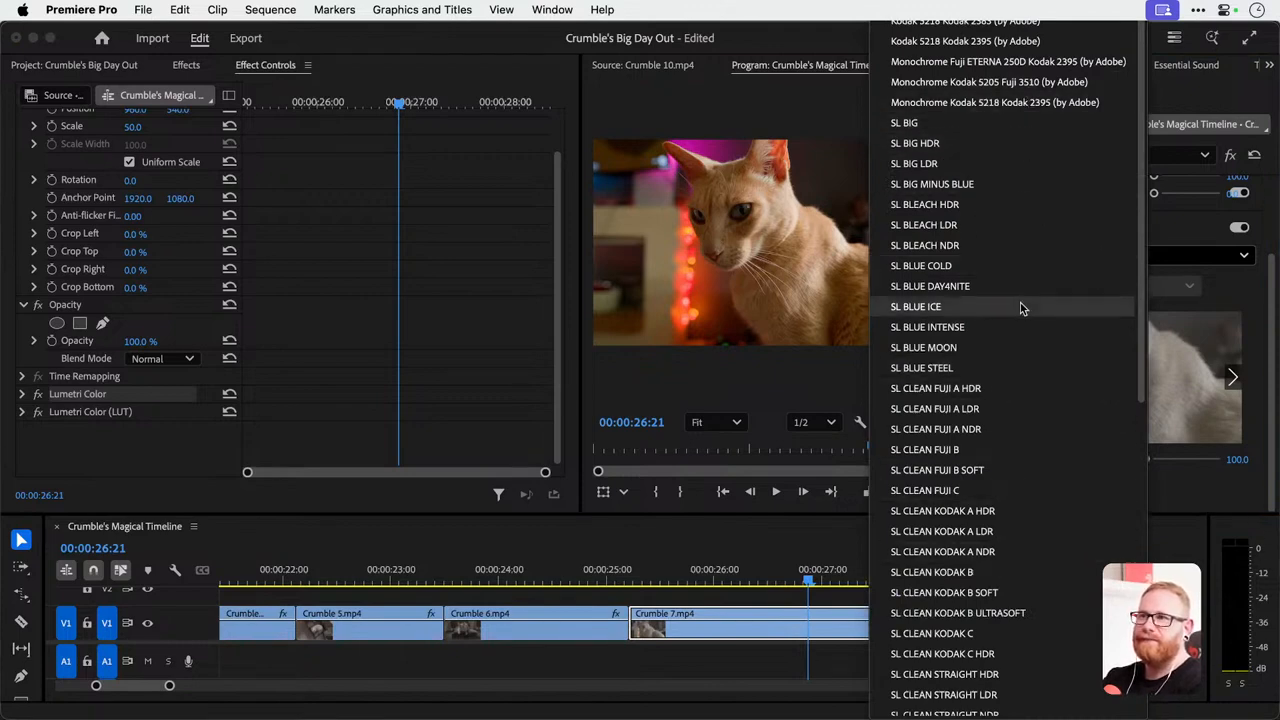
click(1001, 553)
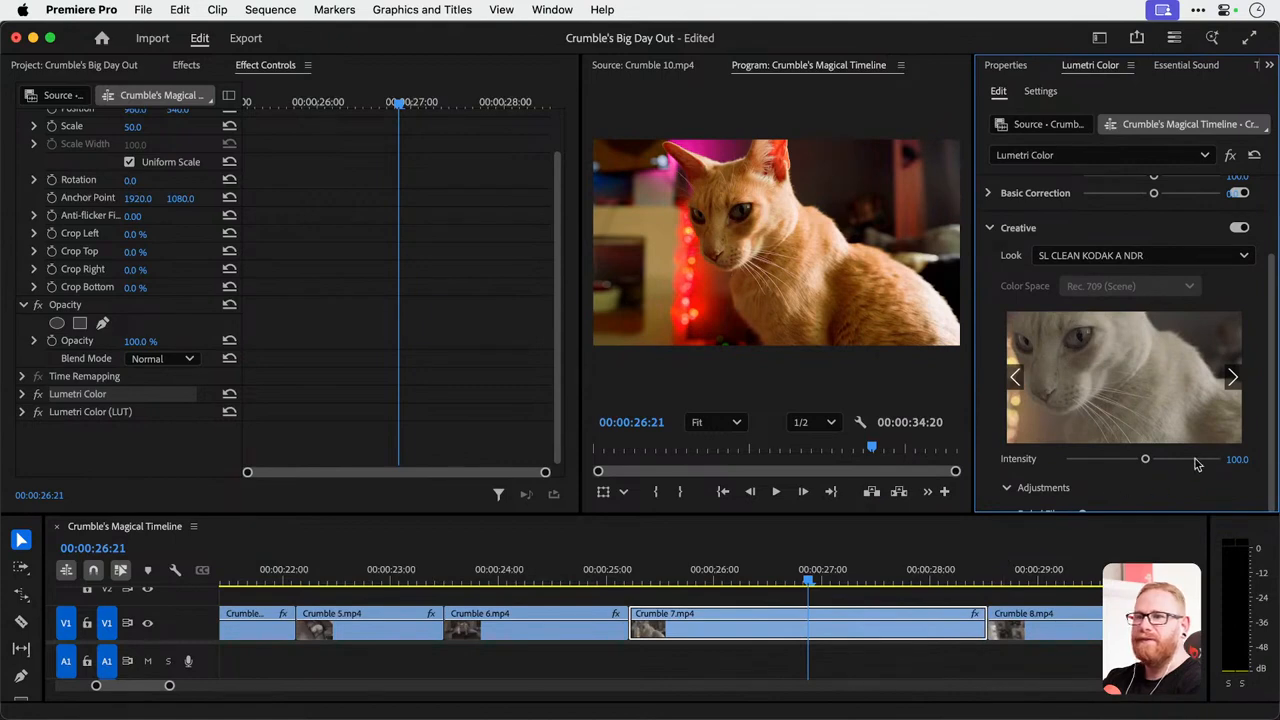
click(1237, 459)
text(50)
key(Return)
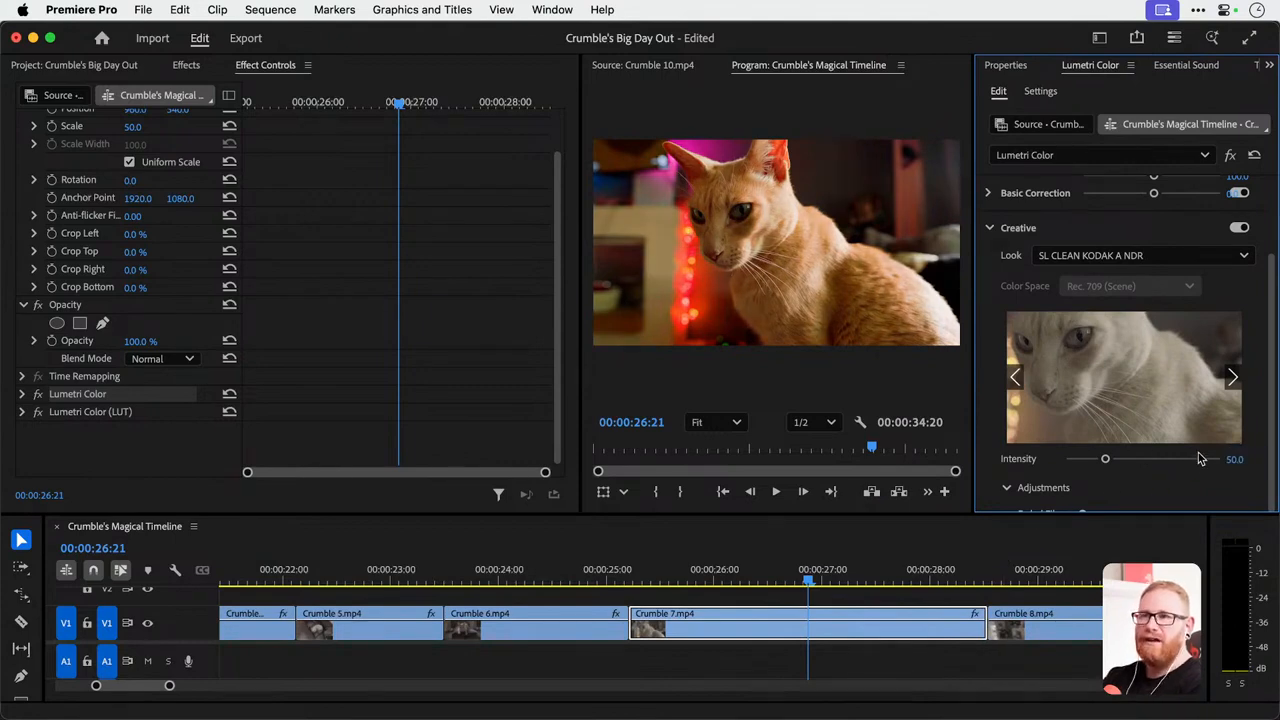
Rename the clip's Lumetri Color effect as Dansky Colour.
click(78, 398)
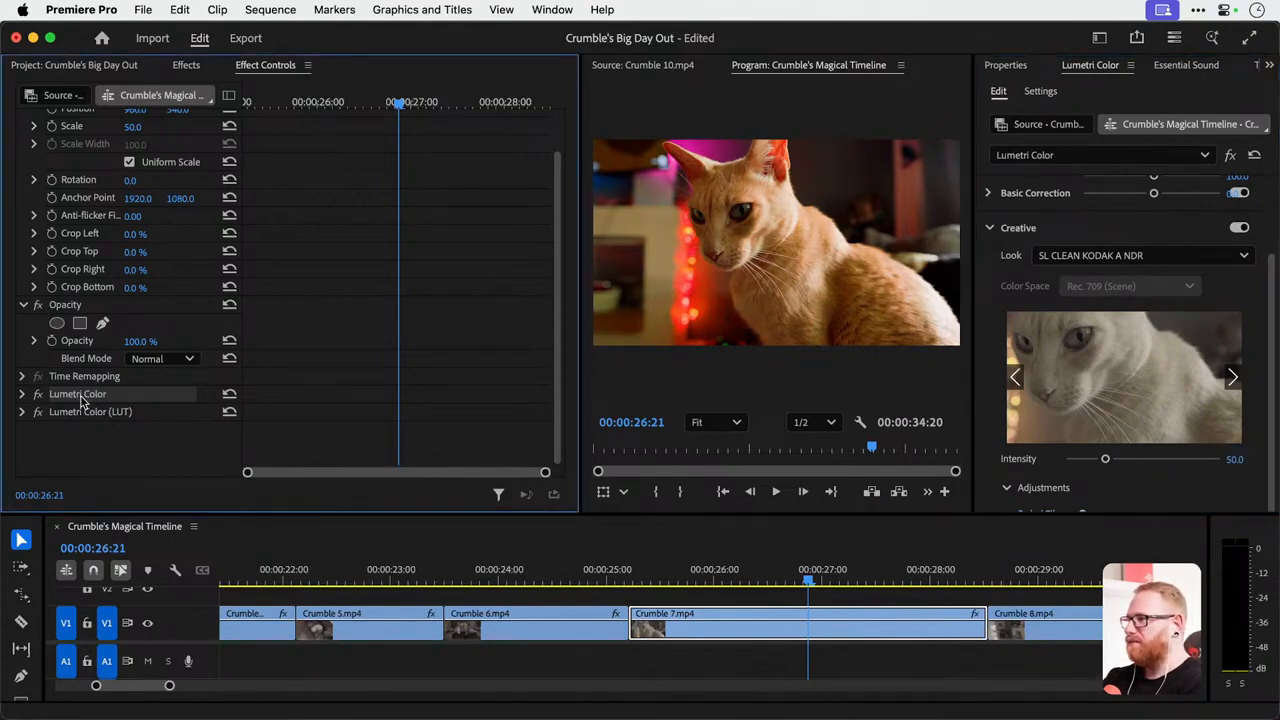
right_click(83, 402)
click(110, 414)
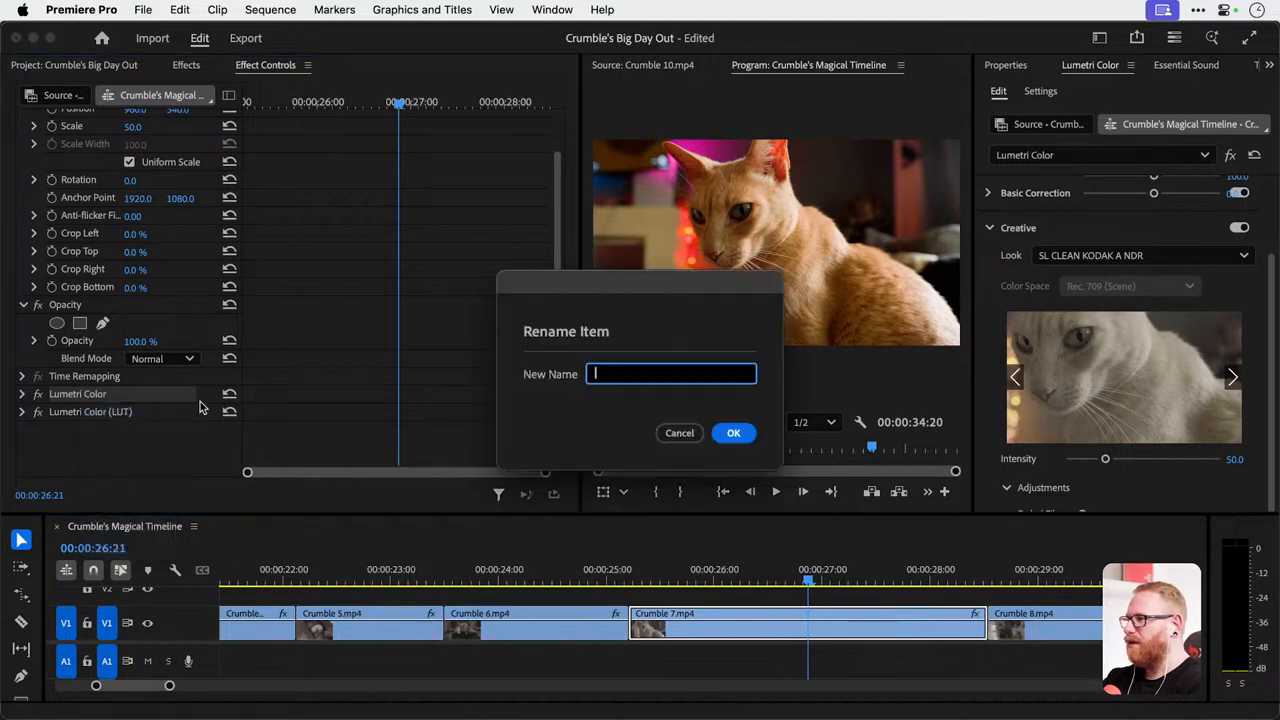
text(Dansky Colour)
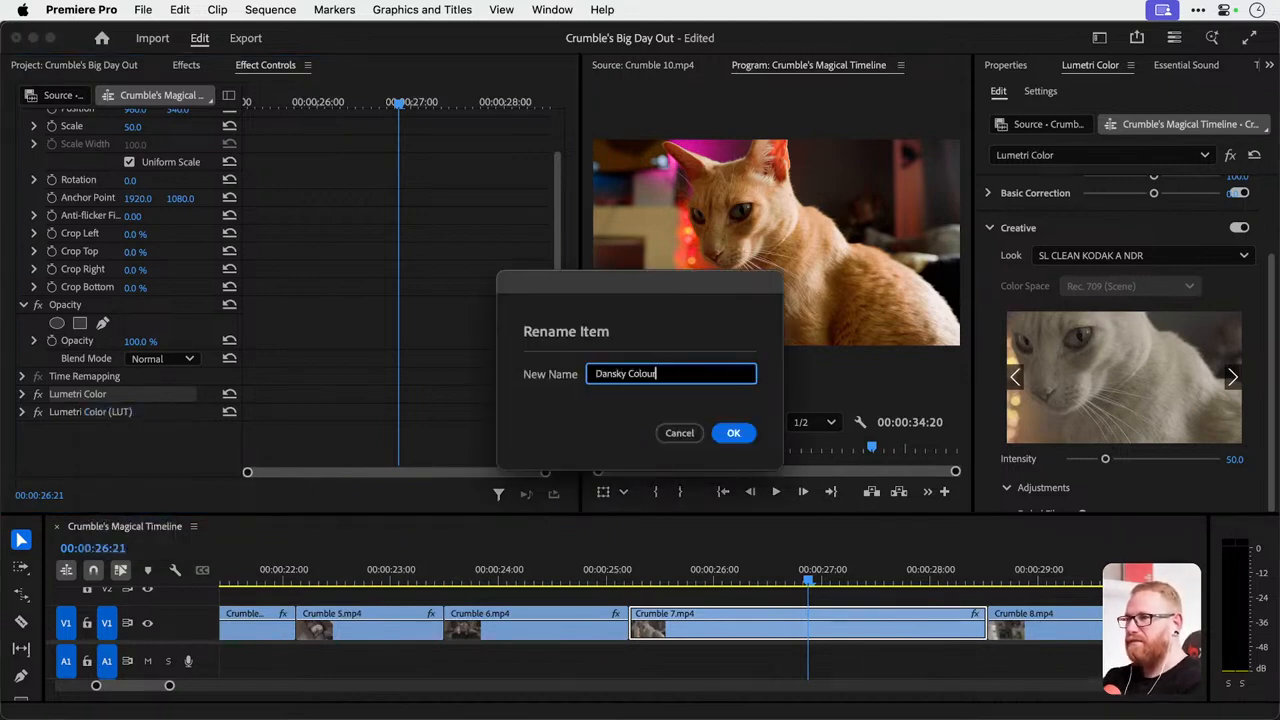
key(Return)
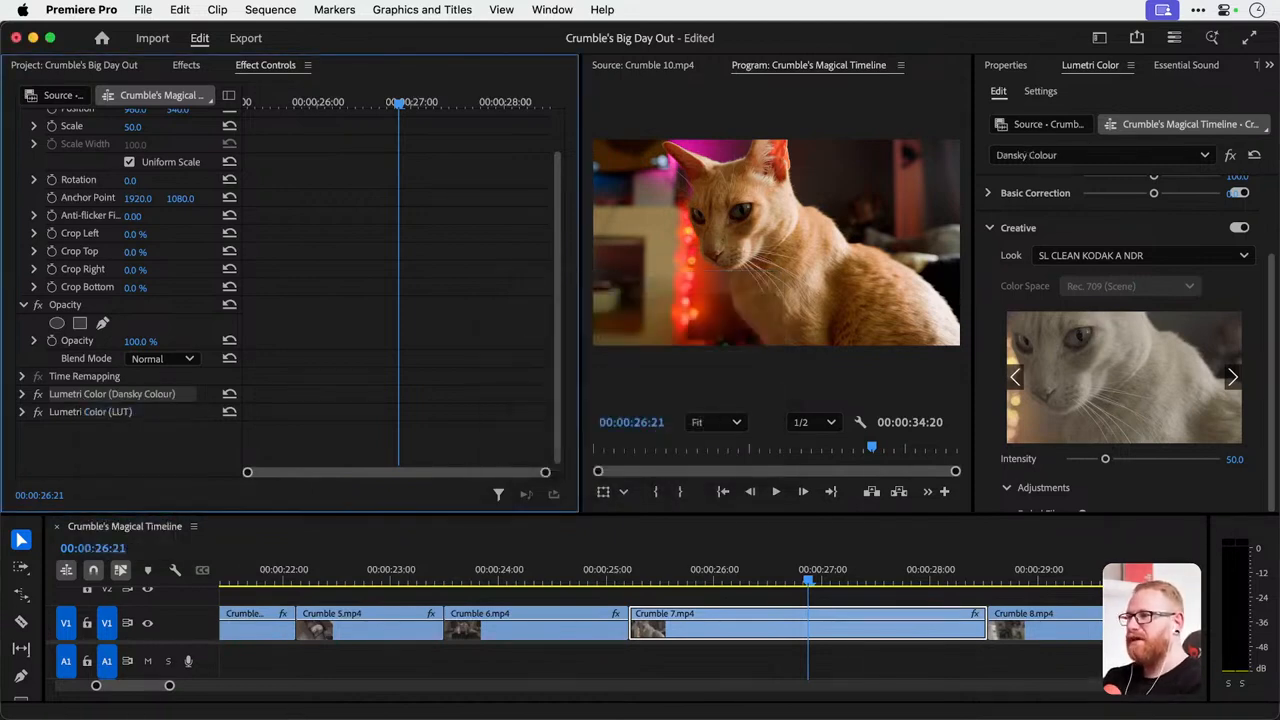
Try a cooler Temperature in the Dansky Colour effect's Basic Correction, and reset it to 0.0.
click(1062, 167)
click(1064, 186)
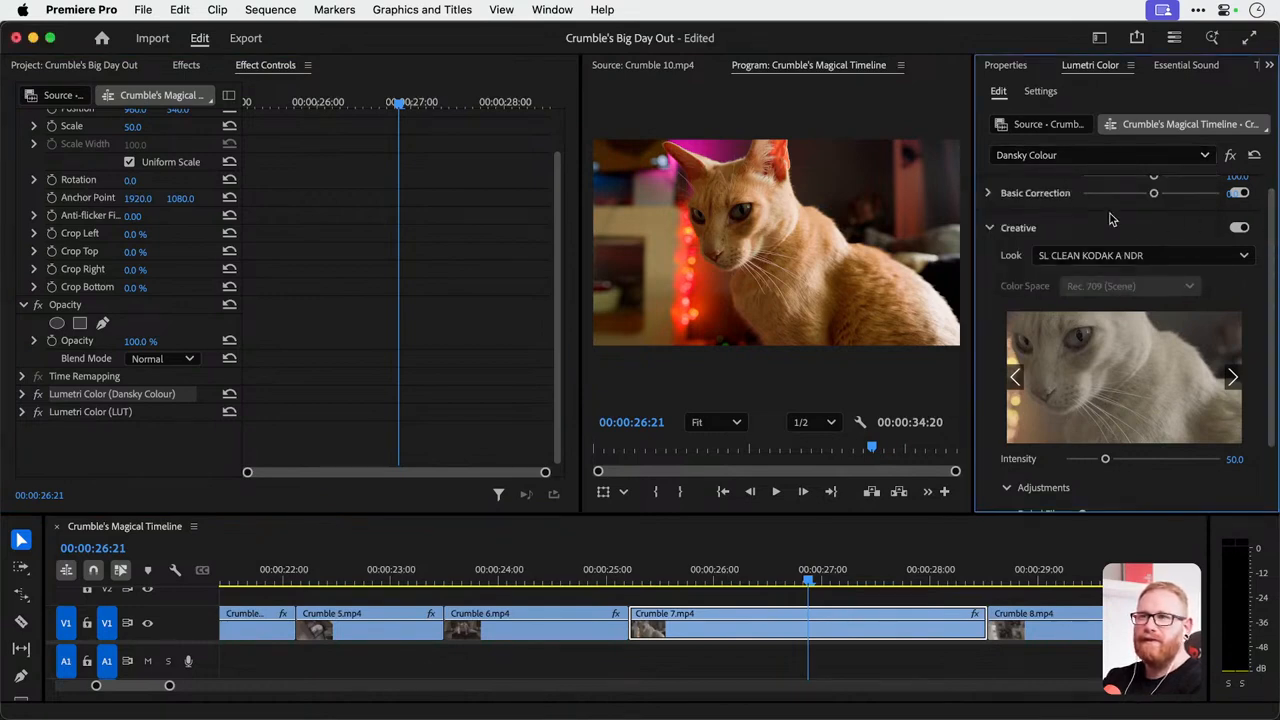
click(989, 193)
drag(1152, 381, 1125, 384)
double_click(1124, 384)
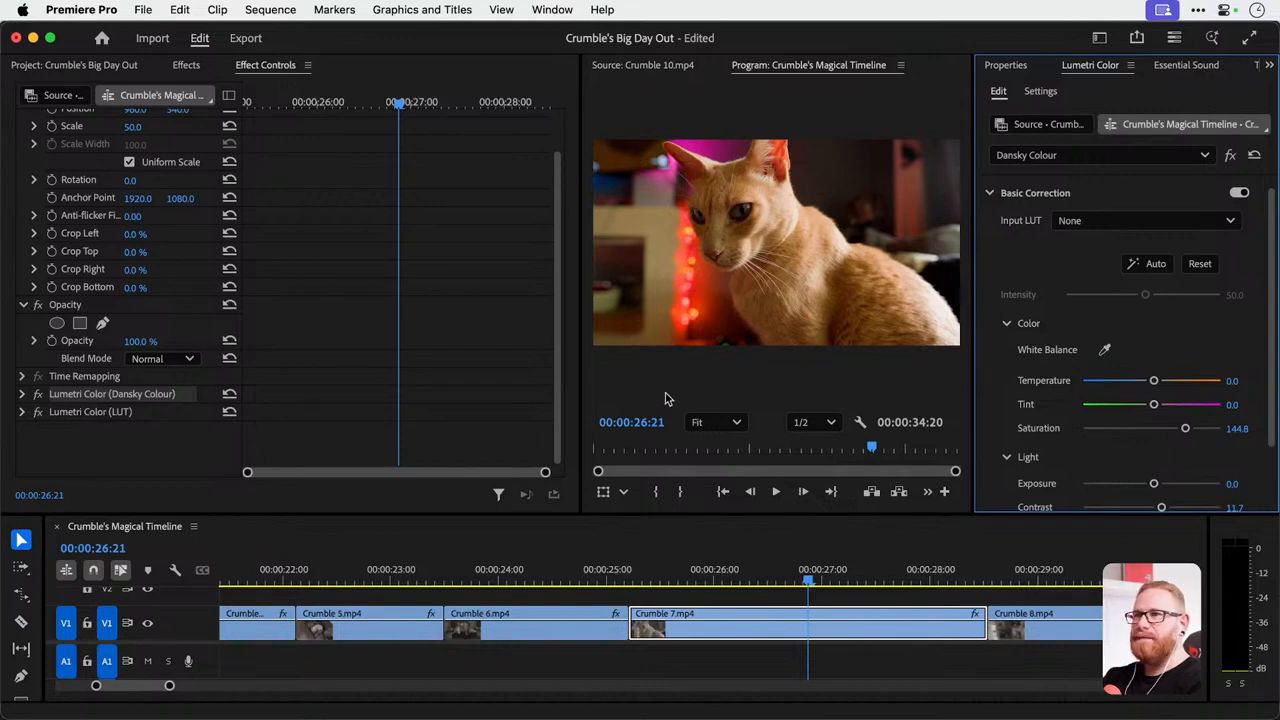
Enlarge the timeline area, and copy the Crumble 7.mp4 clip with the playhead at 00:00:26:03.
drag(662, 514, 660, 380)
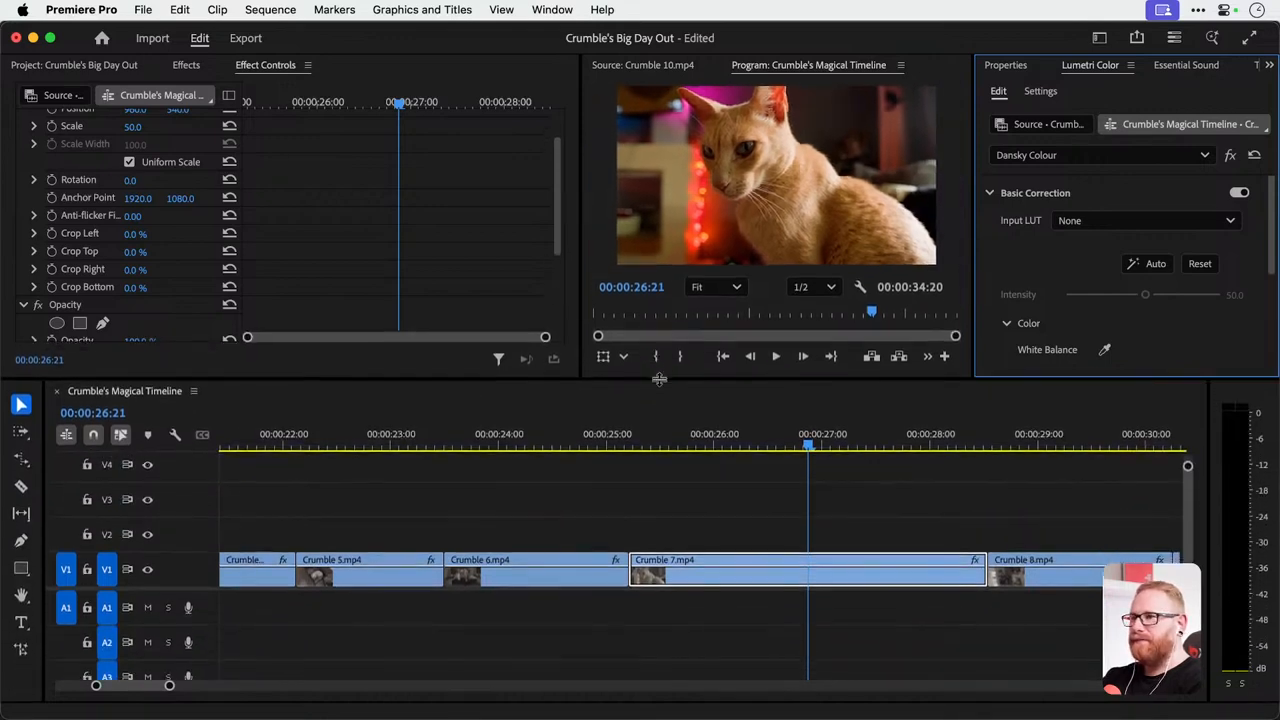
click(788, 433)
drag(788, 433, 730, 420)
click(684, 532)
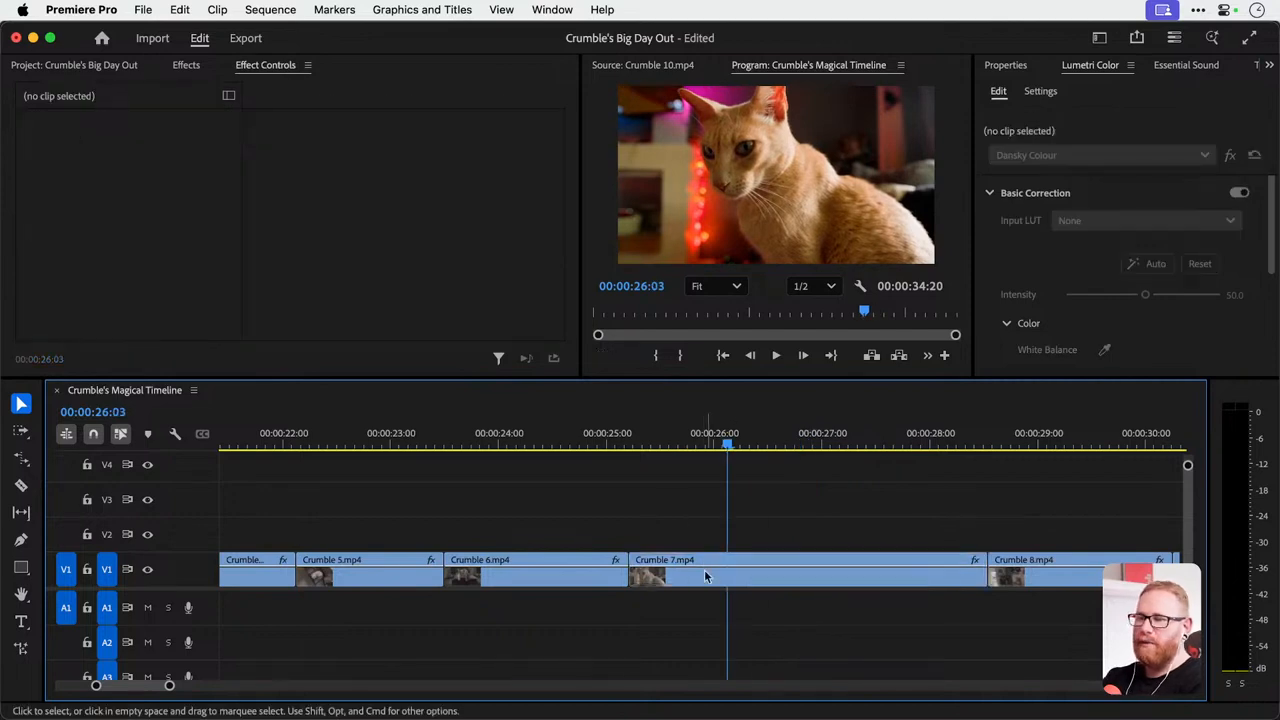
click(704, 571)
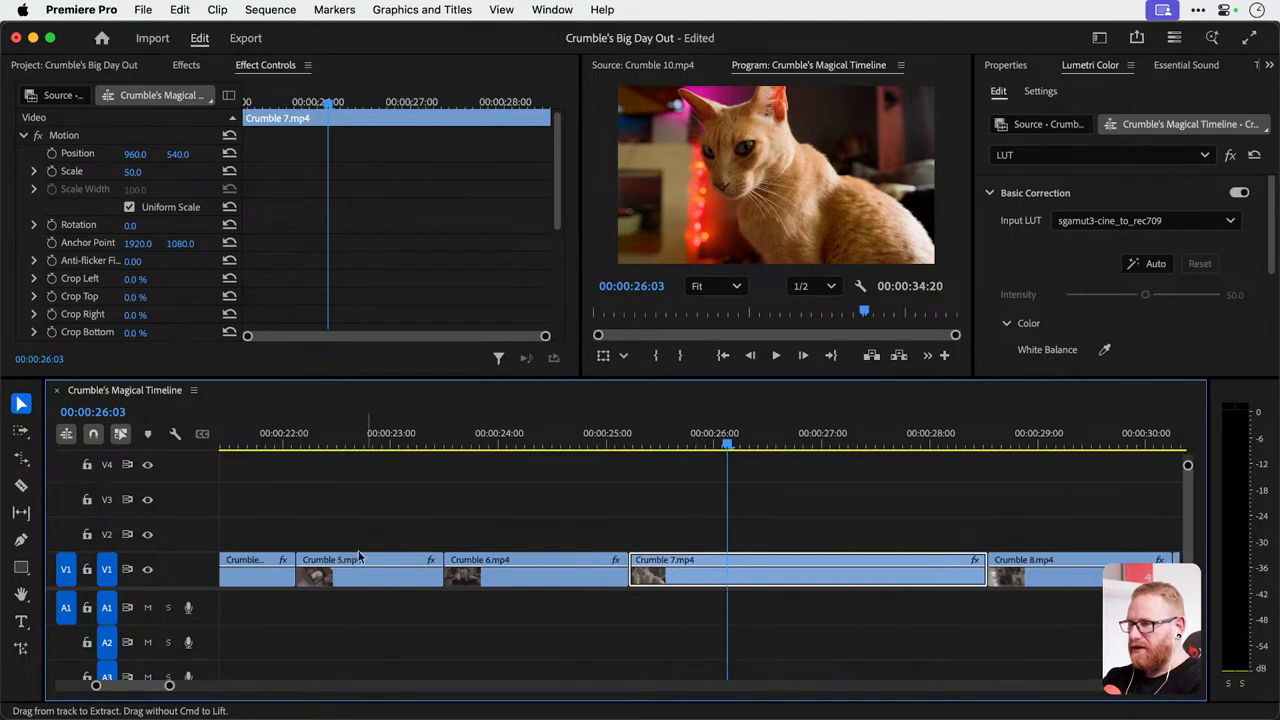
Paste only the Dansky Colour and LUT Lumetri effects onto all the other timeline clips, leaving out Motion, Opacity and Time Remapping.
scroll(414, 551, down, 4)
scroll(336, 518, down, 3)
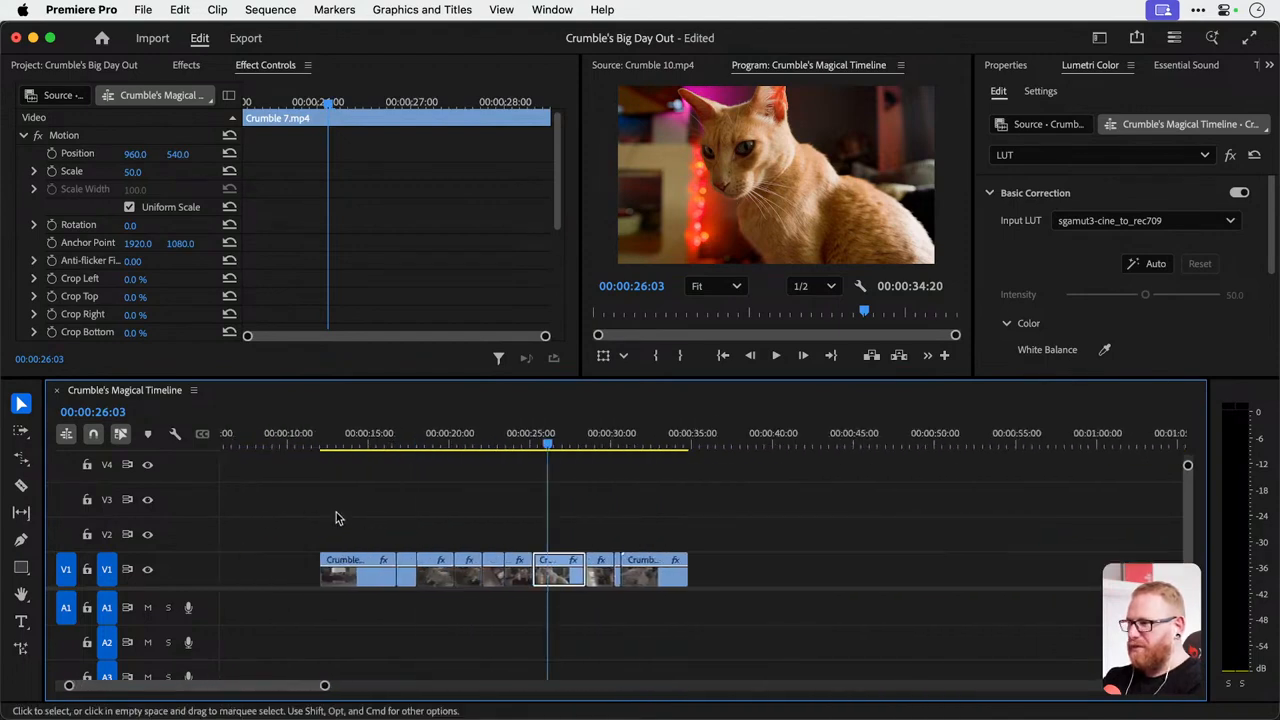
drag(311, 515, 510, 567)
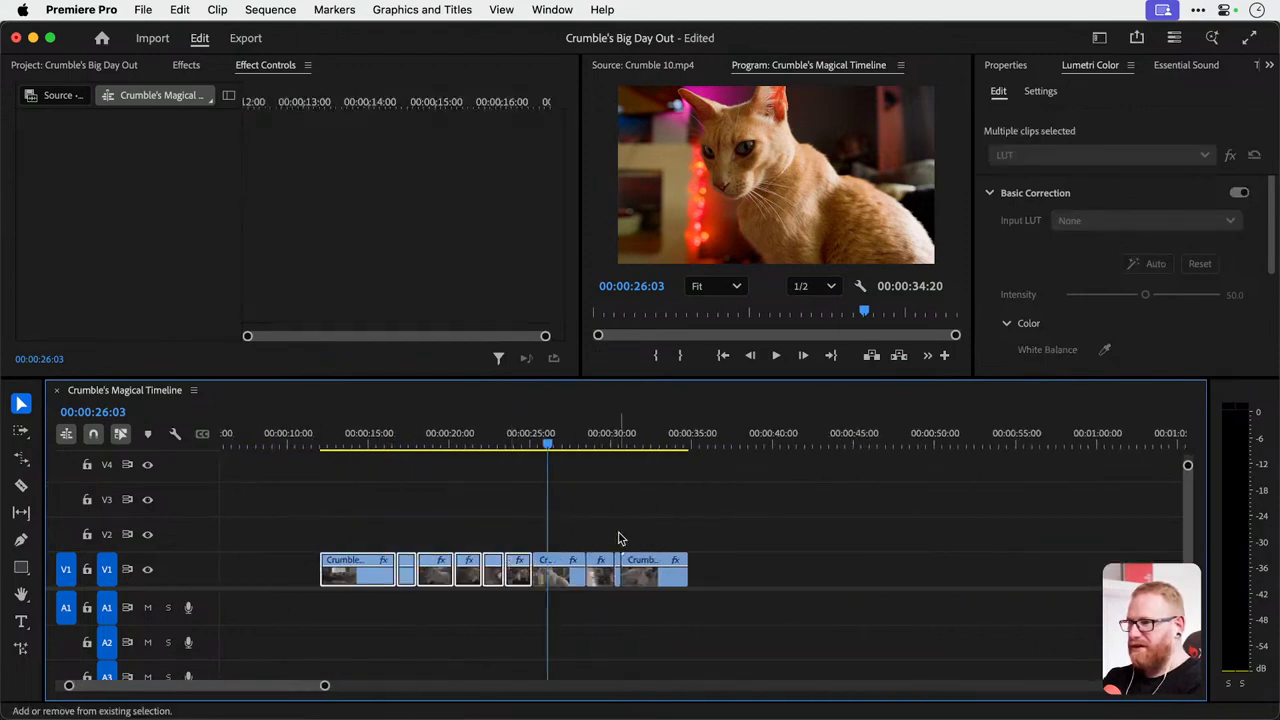
right_click(650, 572)
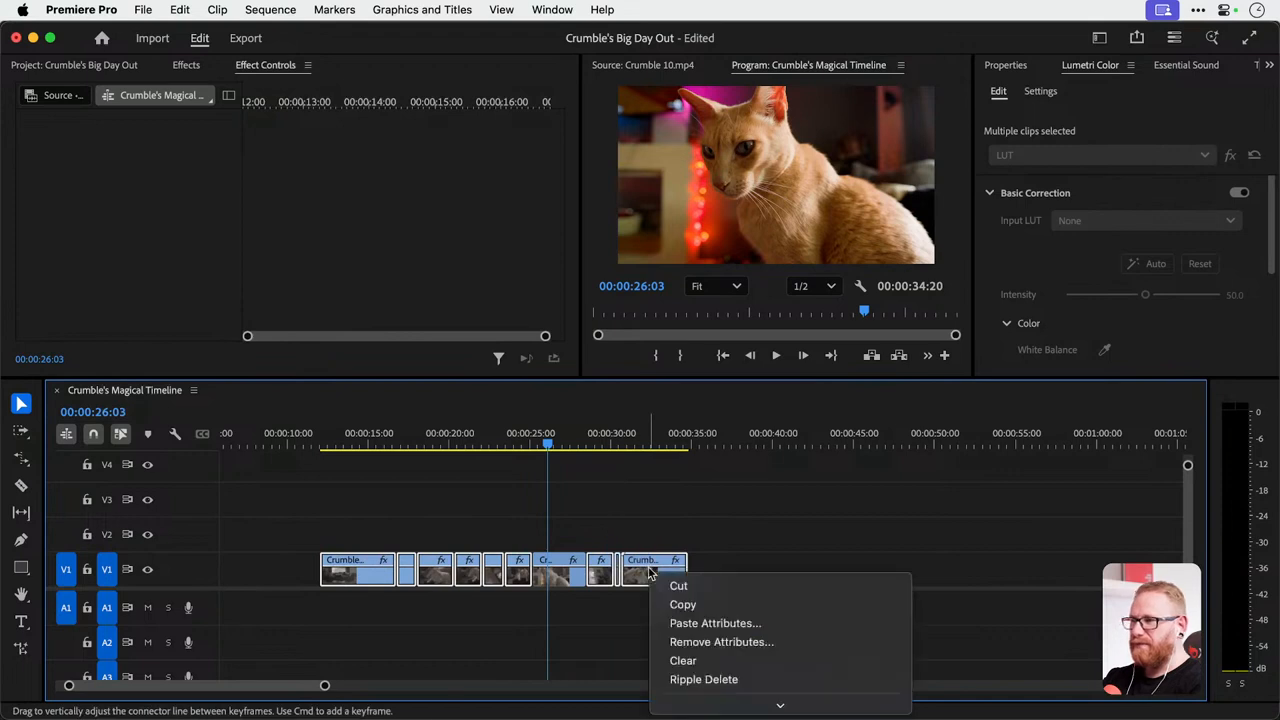
click(680, 623)
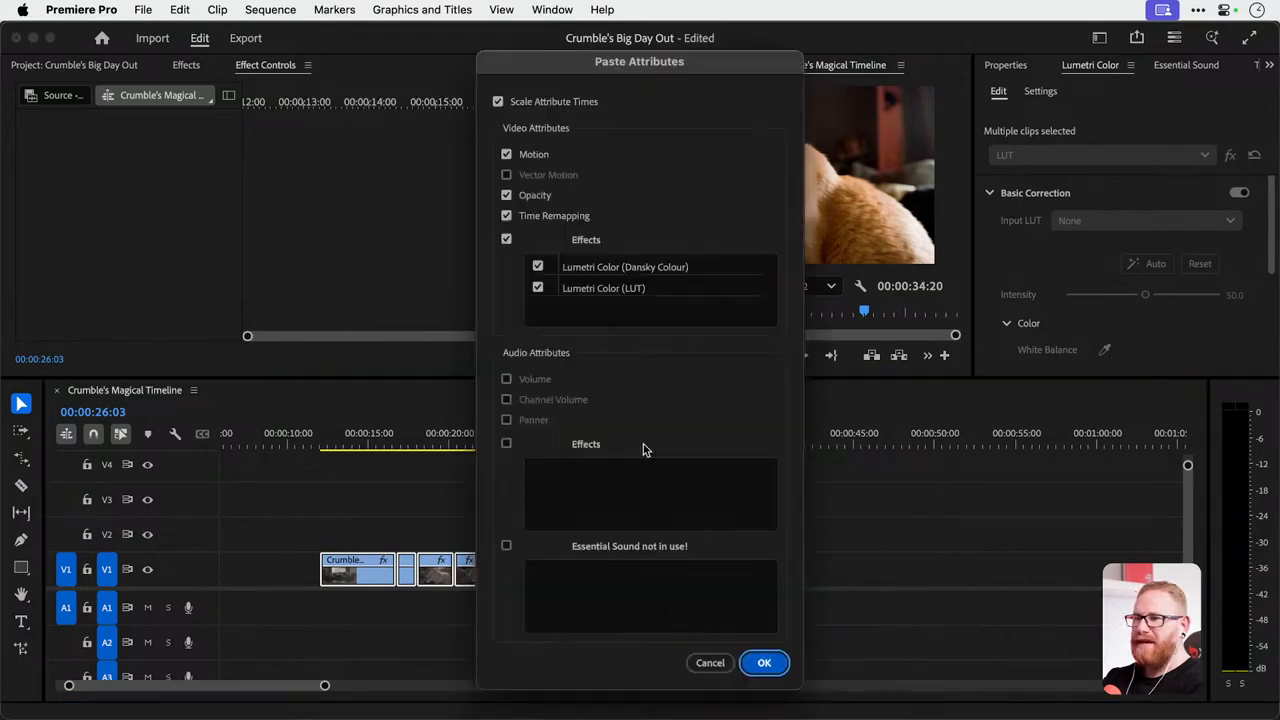
click(506, 154)
click(507, 195)
click(507, 216)
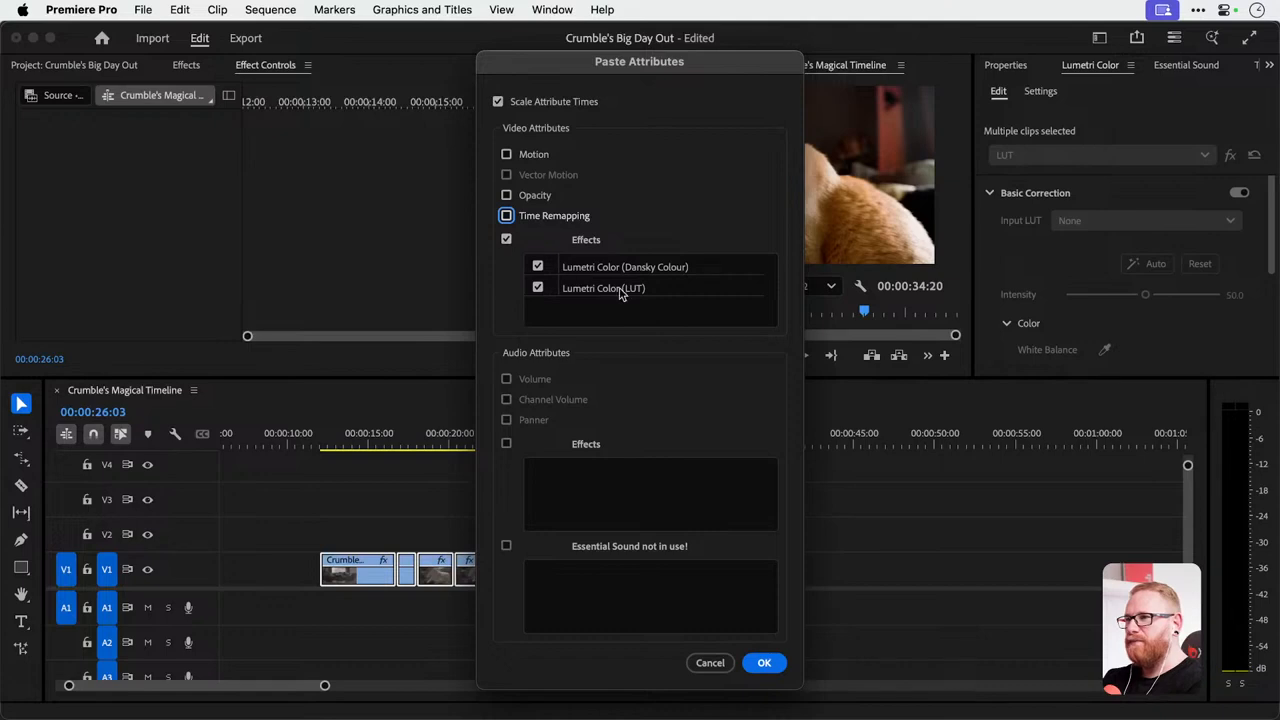
click(764, 665)
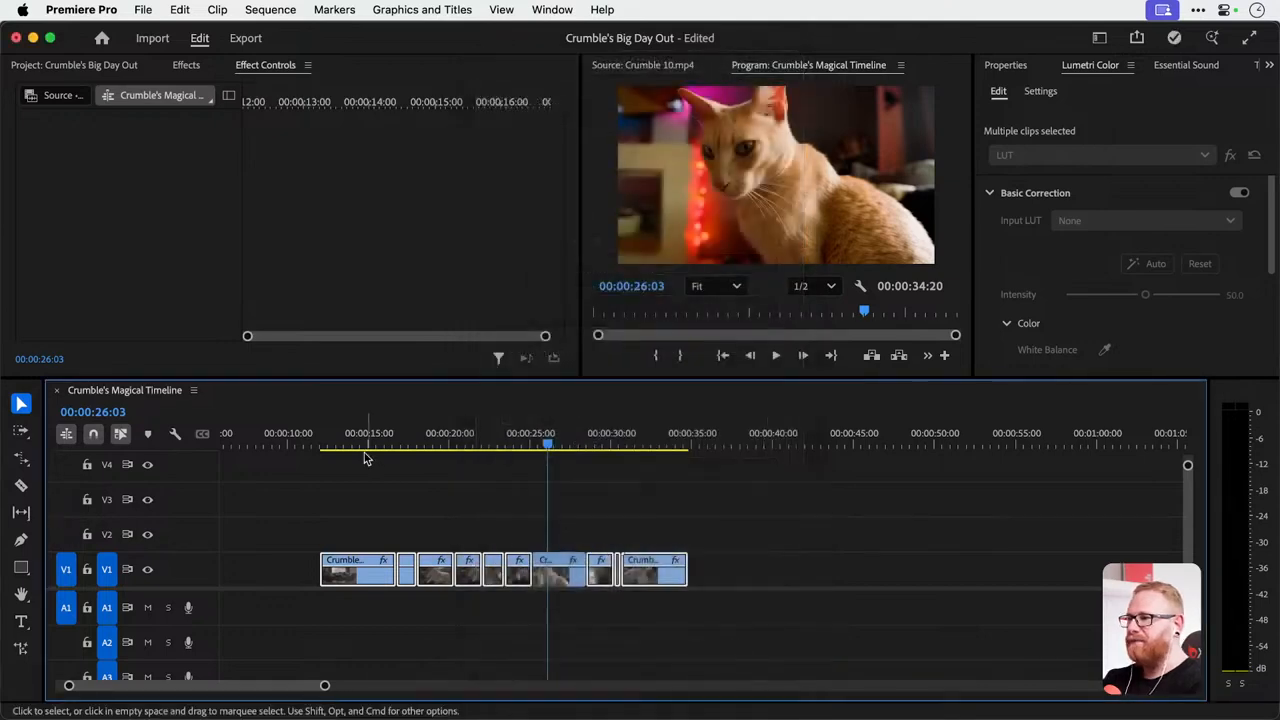
Deselect the clips, preview the graded footage at 00:00:15:00 in a slightly larger program view, and save the project.
click(365, 456)
drag(333, 440, 368, 447)
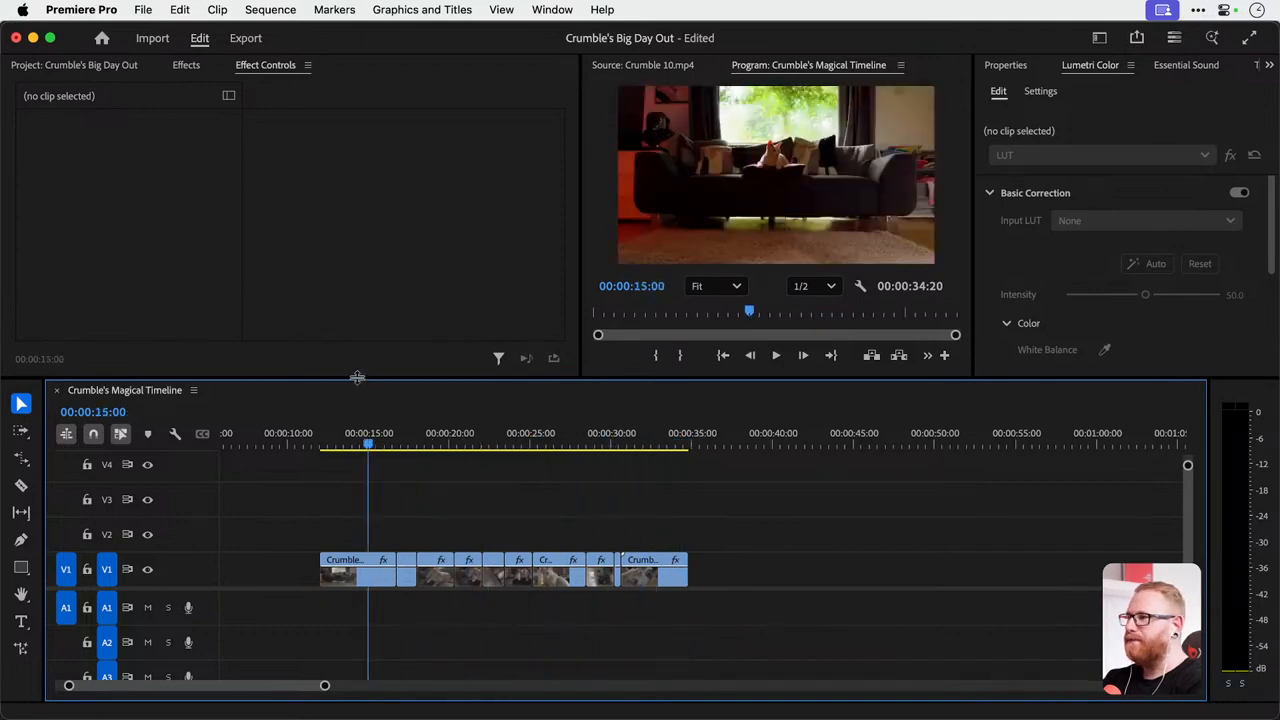
drag(358, 381, 363, 418)
key(super+s)
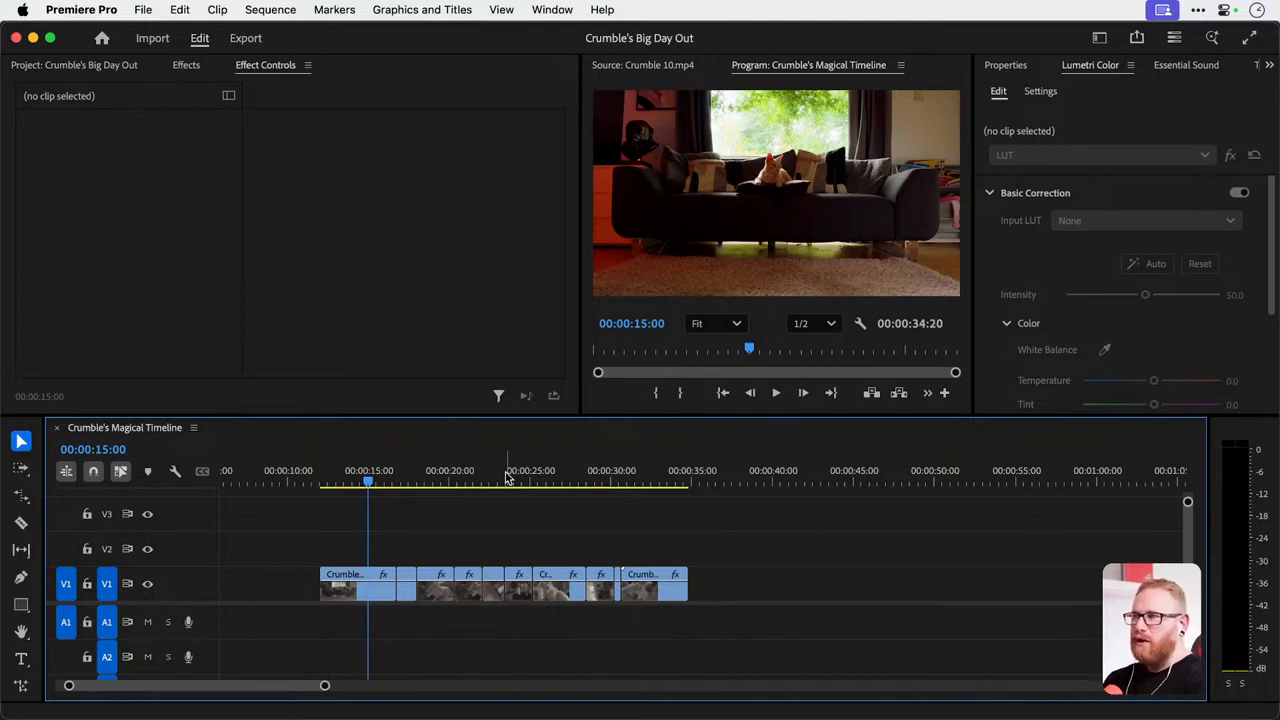
click(506, 478)
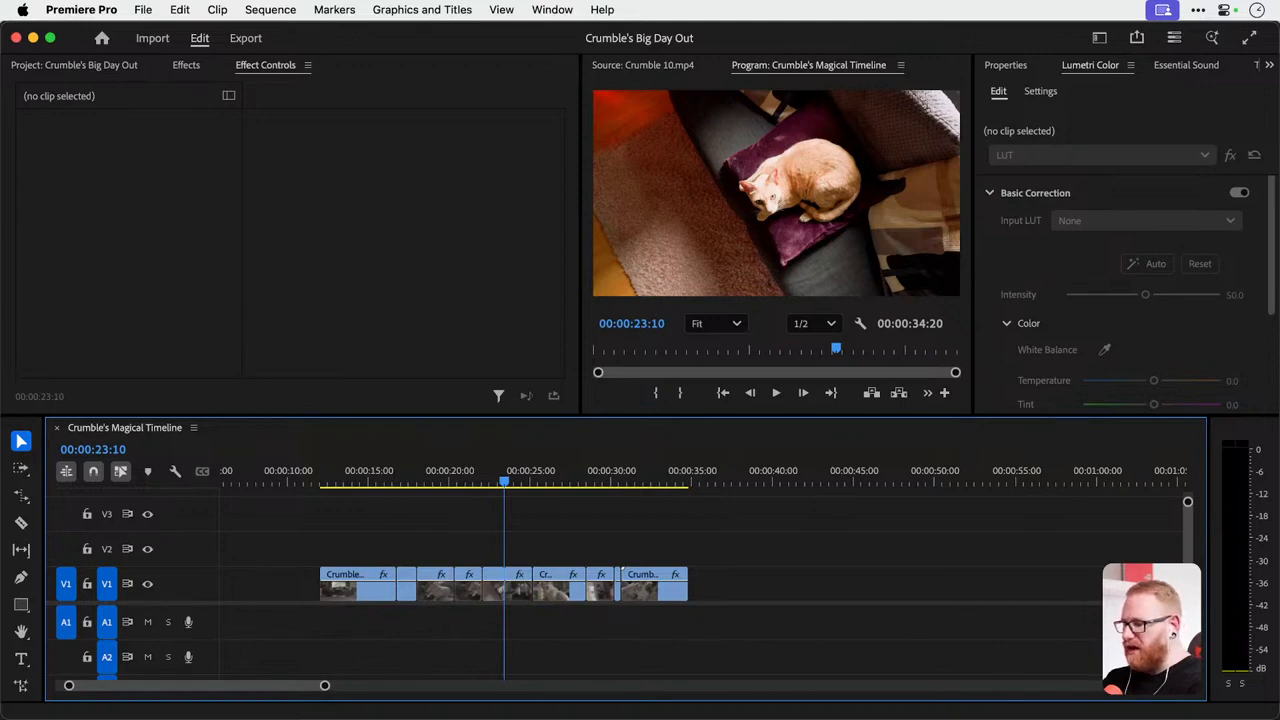
key(super+Tab)
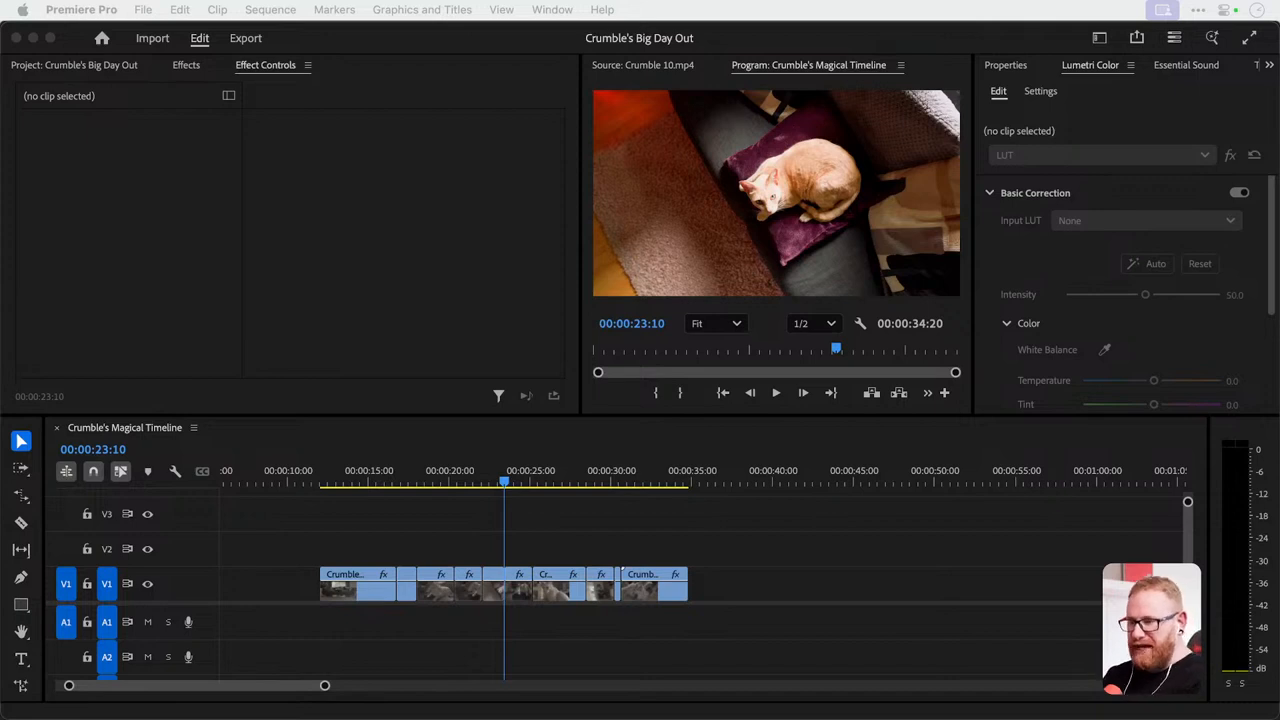
click(330, 532)
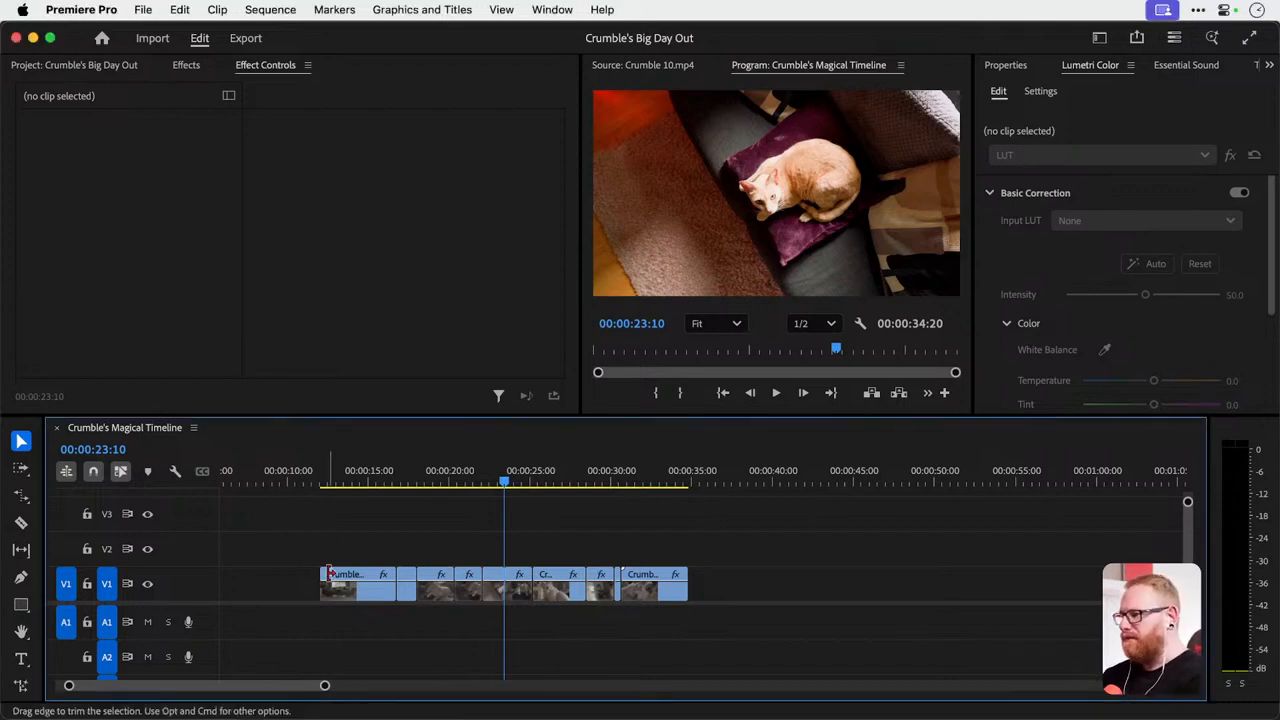
Try adding individual V1 clips to a multi-clip selection and removing some of them, and clear the selection.
click(360, 590)
shift+click(406, 584)
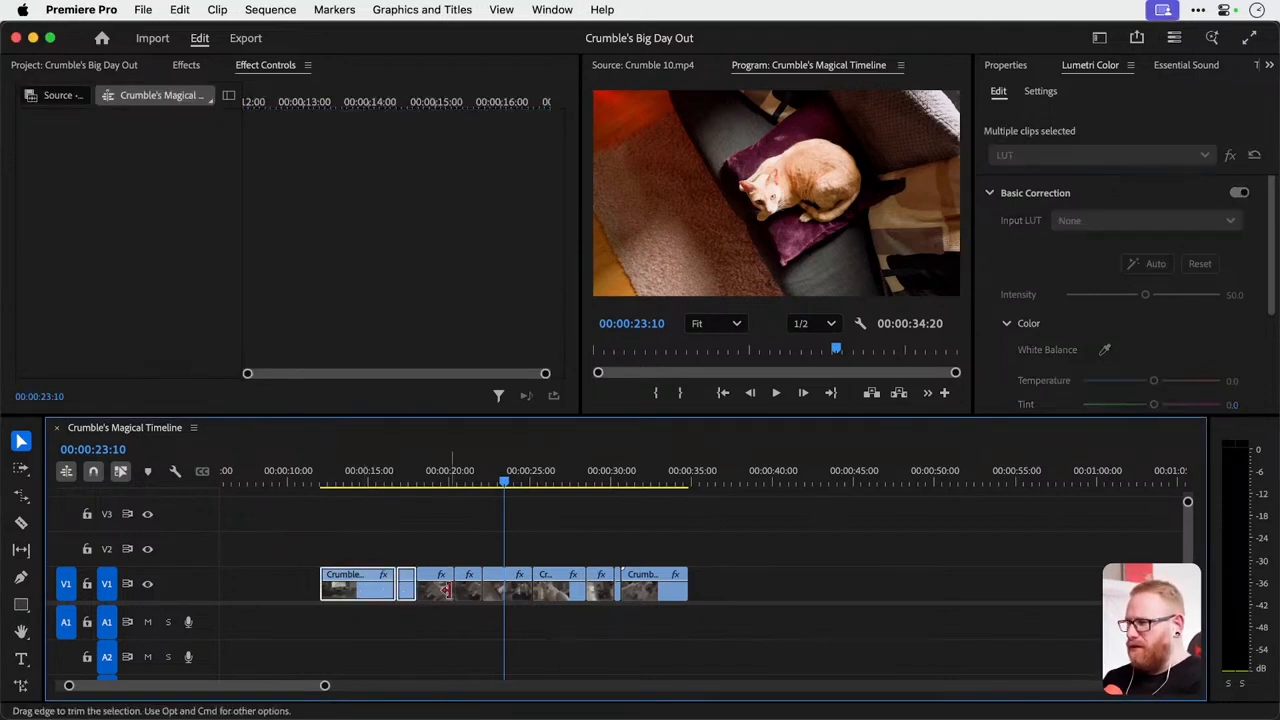
shift+click(470, 590)
shift+click(519, 592)
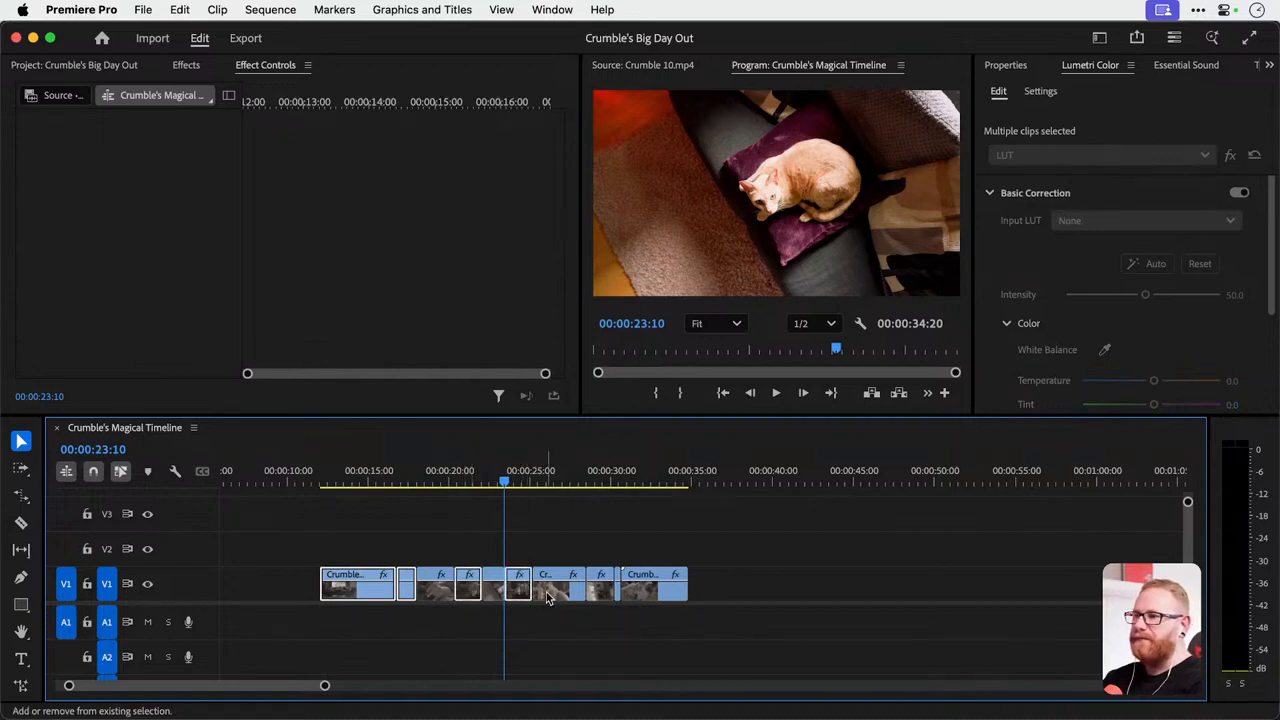
shift+click(560, 592)
shift+click(607, 588)
shift+click(601, 589)
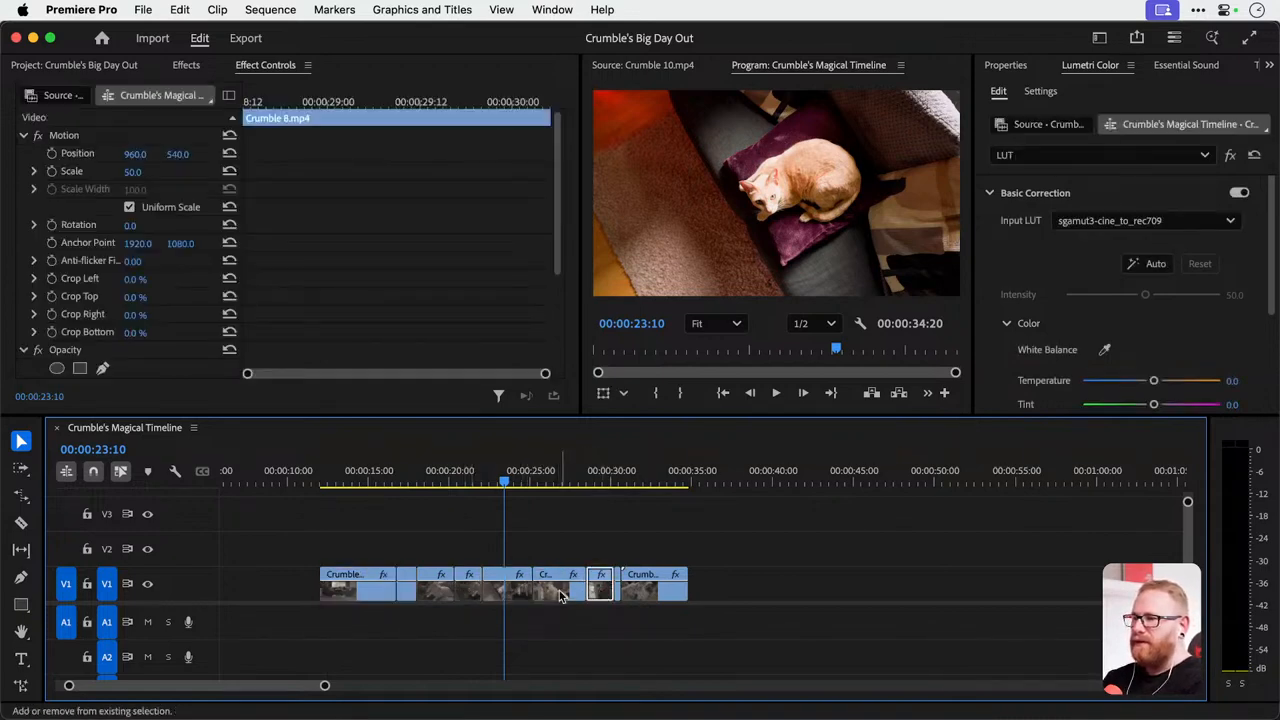
shift+click(563, 590)
shift+click(468, 590)
shift+click(406, 590)
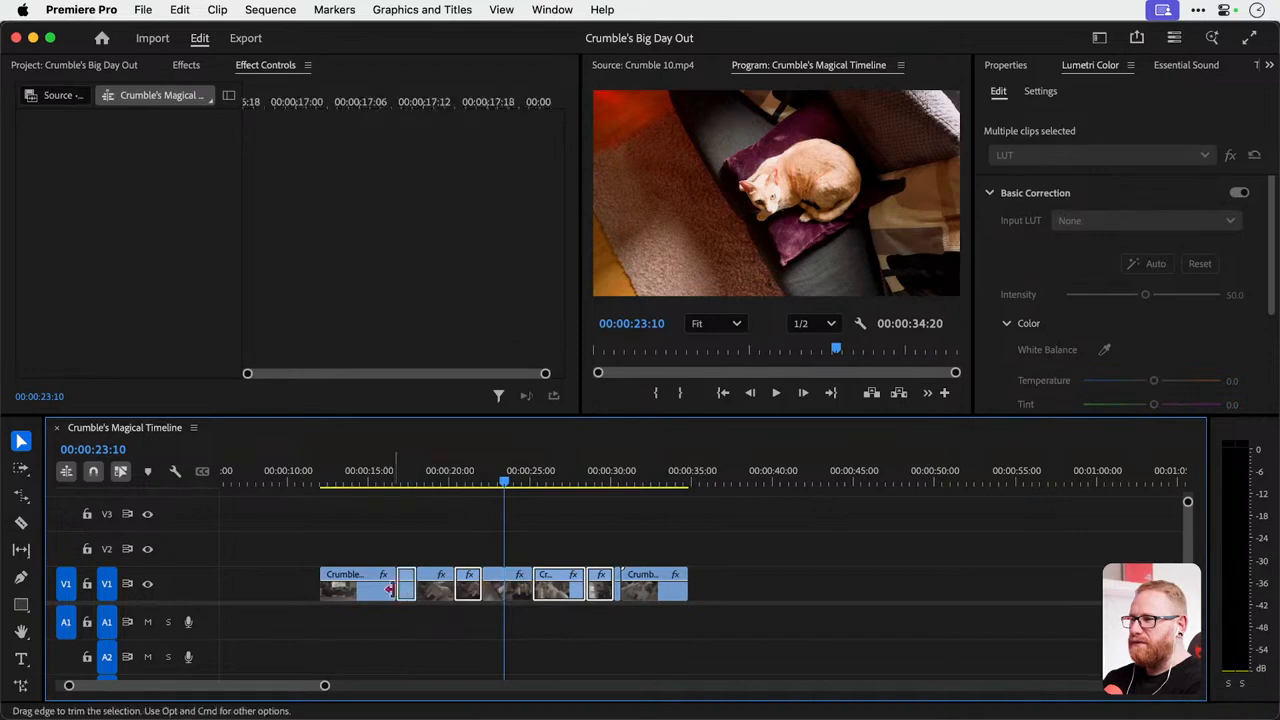
shift+click(358, 590)
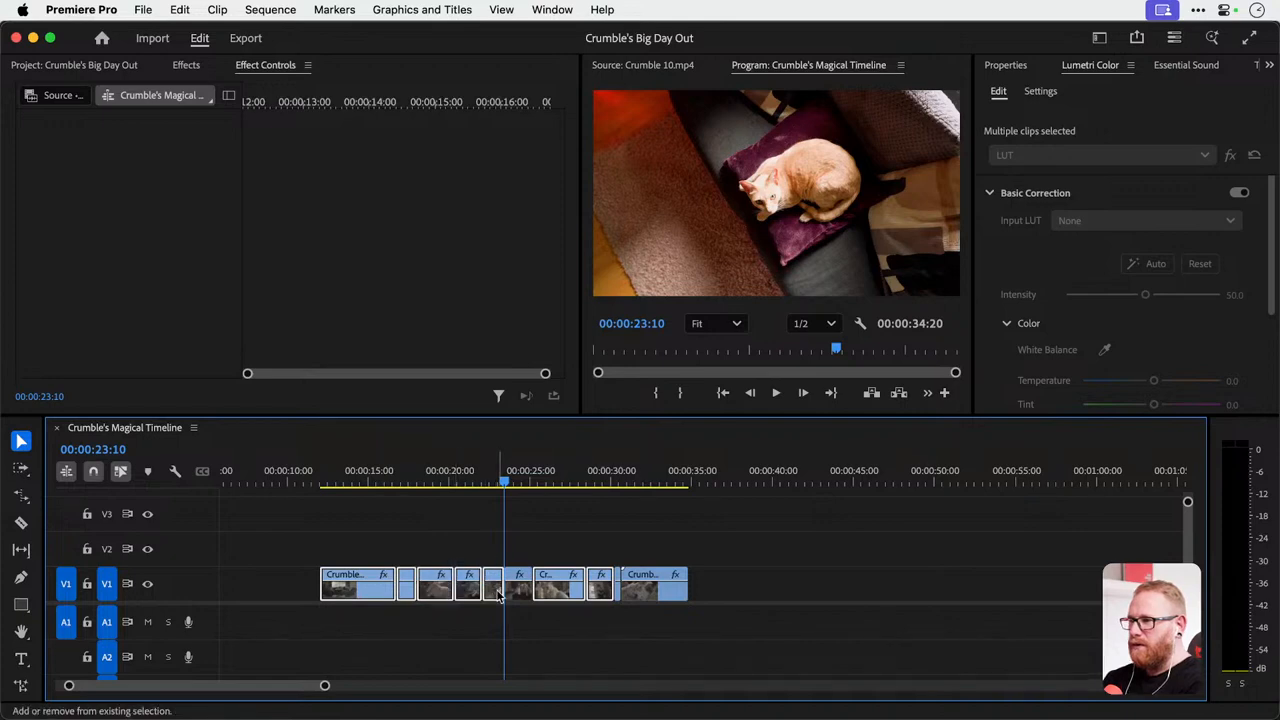
super+click(435, 590)
super+click(466, 590)
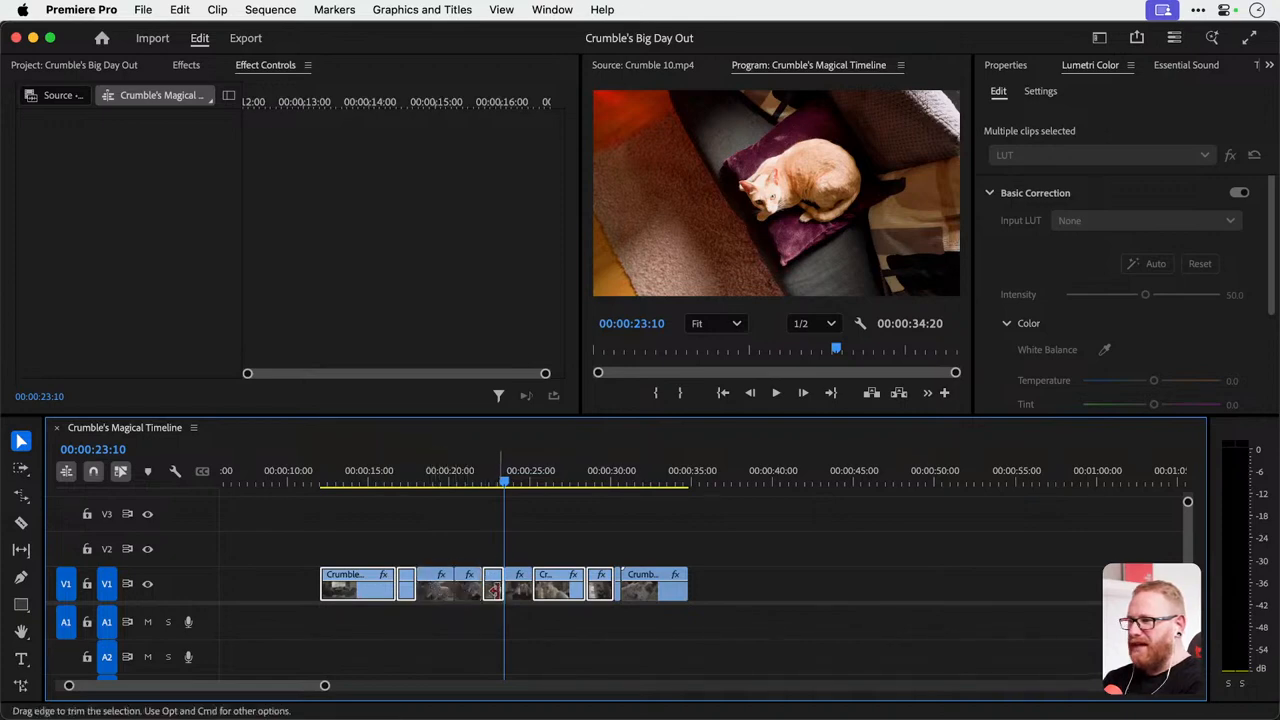
super+click(497, 594)
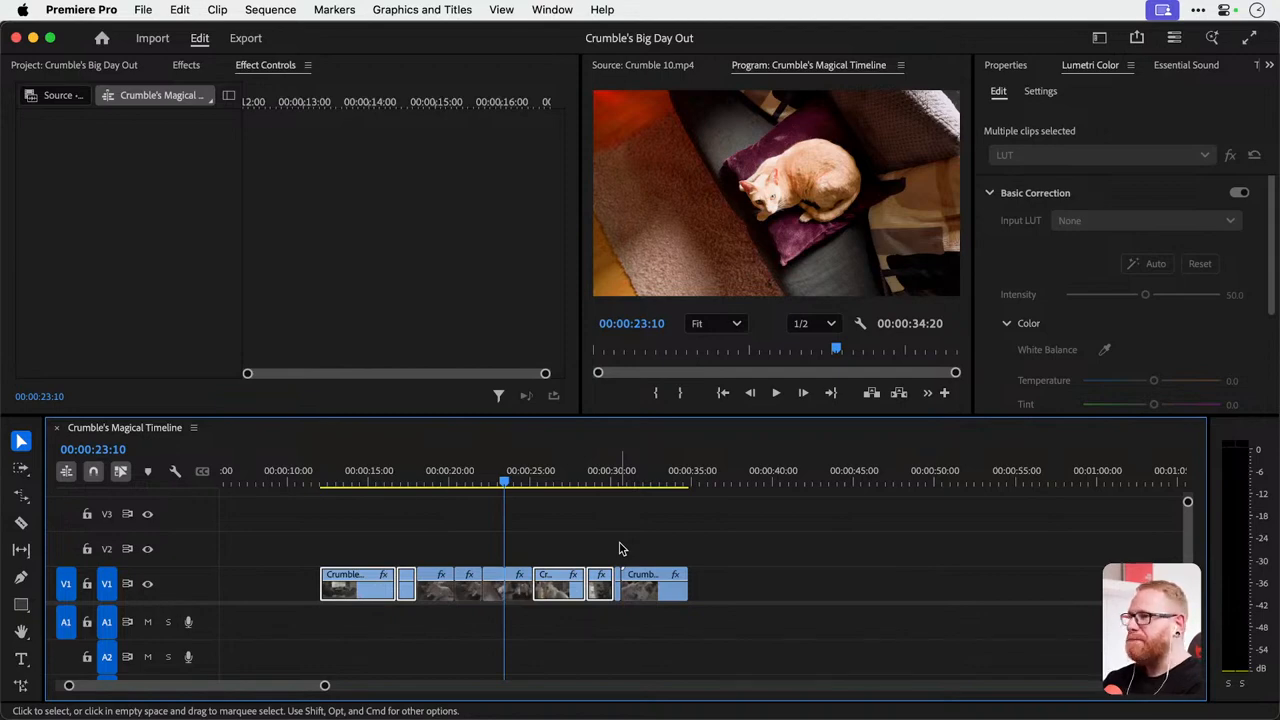
click(343, 534)
Select Crumble 1.mp4 with the playhead at 00:00:14:21, and show the Light settings of its Dansky Colour effect.
drag(323, 478, 367, 478)
key(=)
key(=)
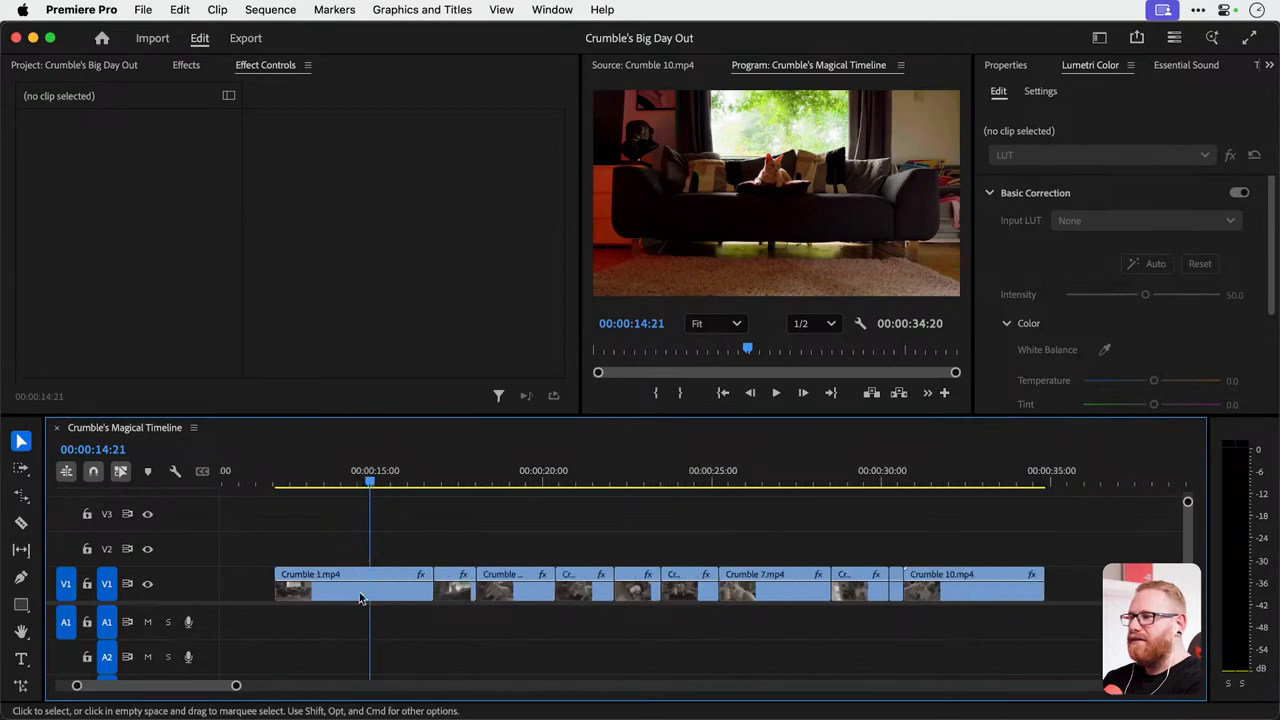
click(361, 597)
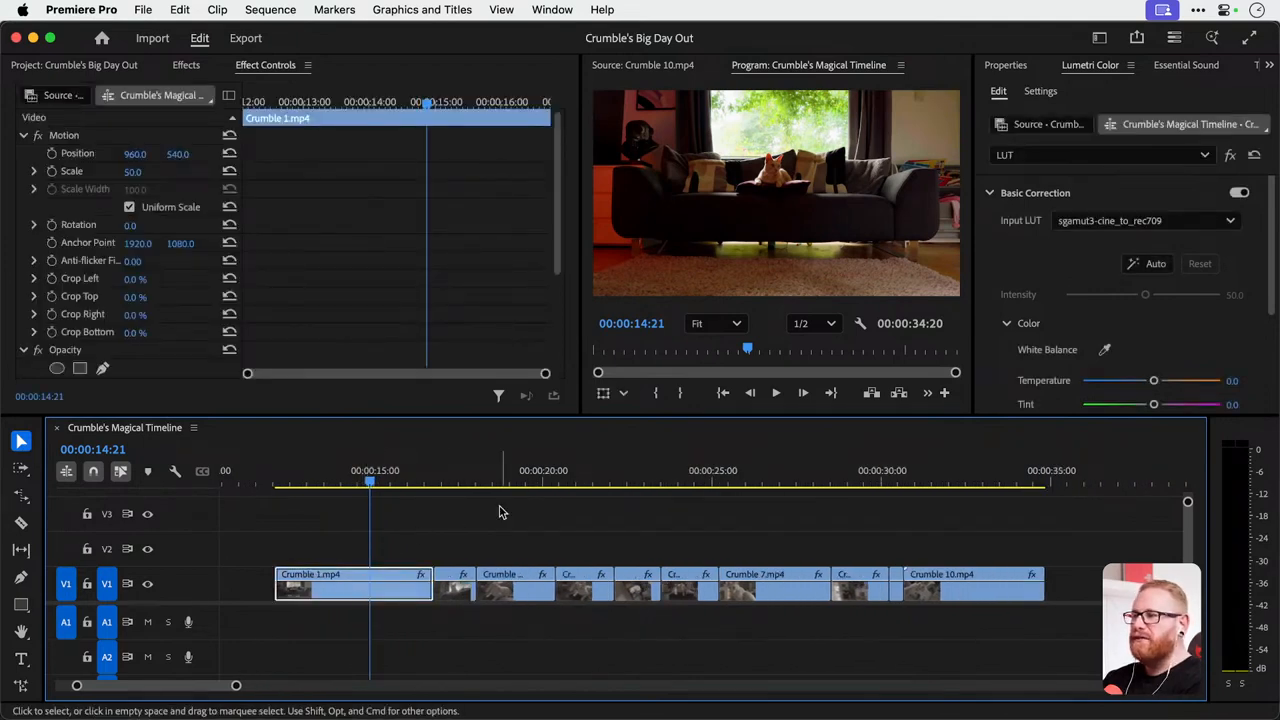
click(1270, 318)
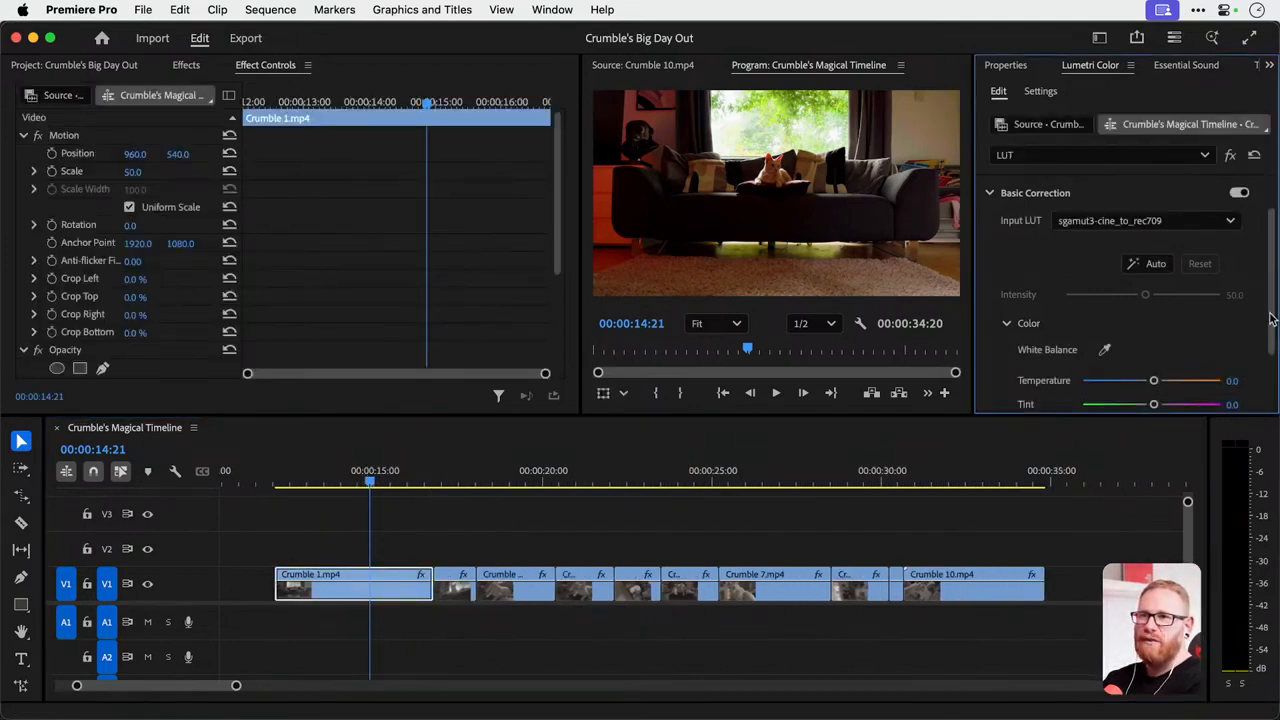
scroll(1262, 317, down, 5)
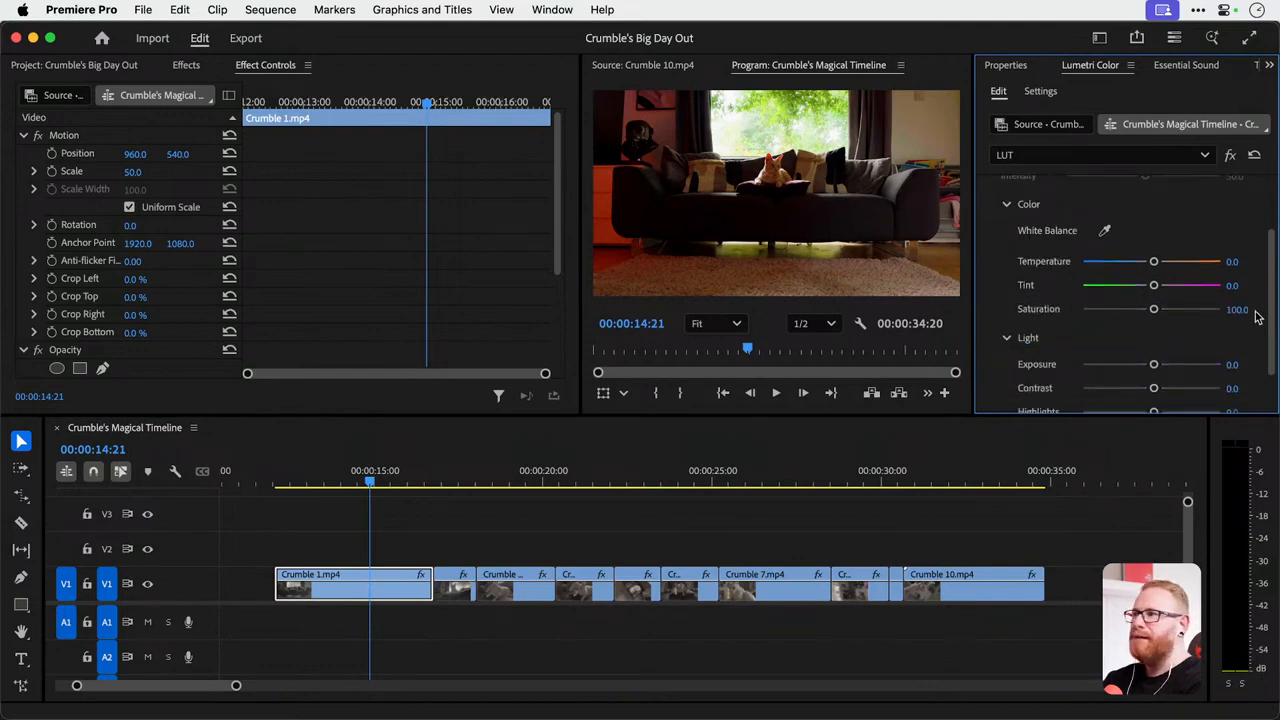
scroll(1256, 317, down, 1)
click(1115, 157)
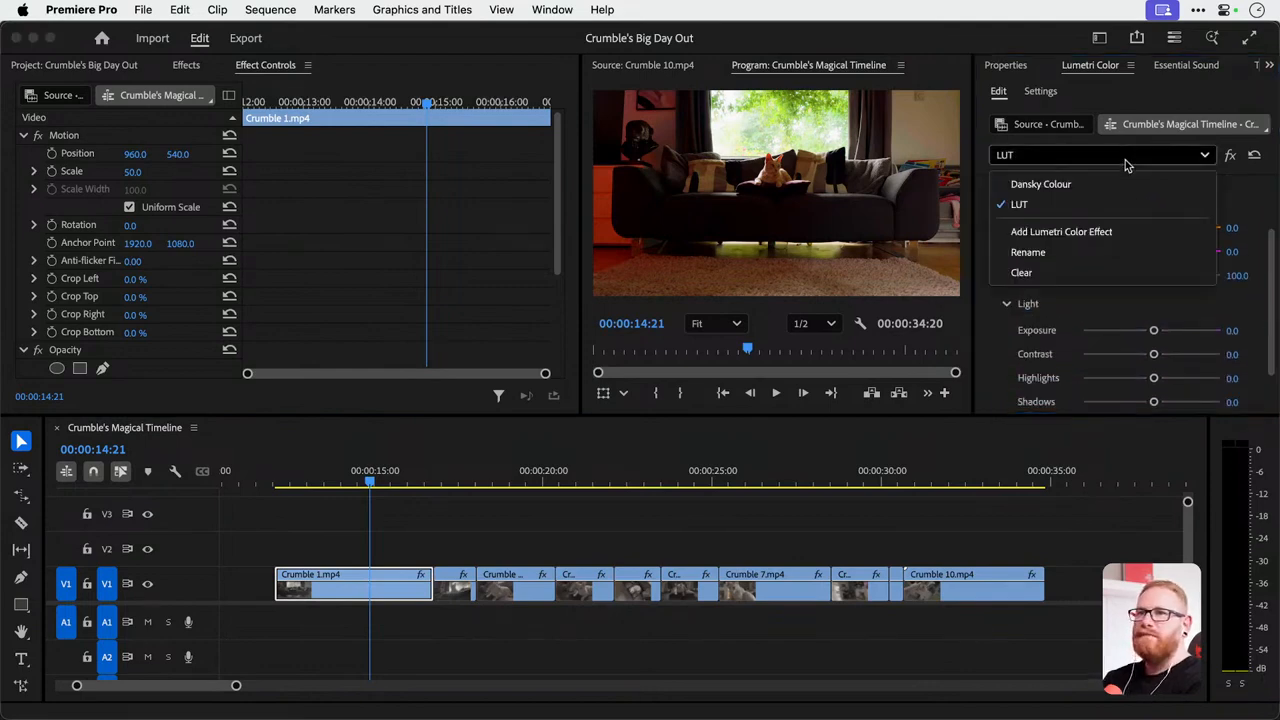
click(1080, 184)
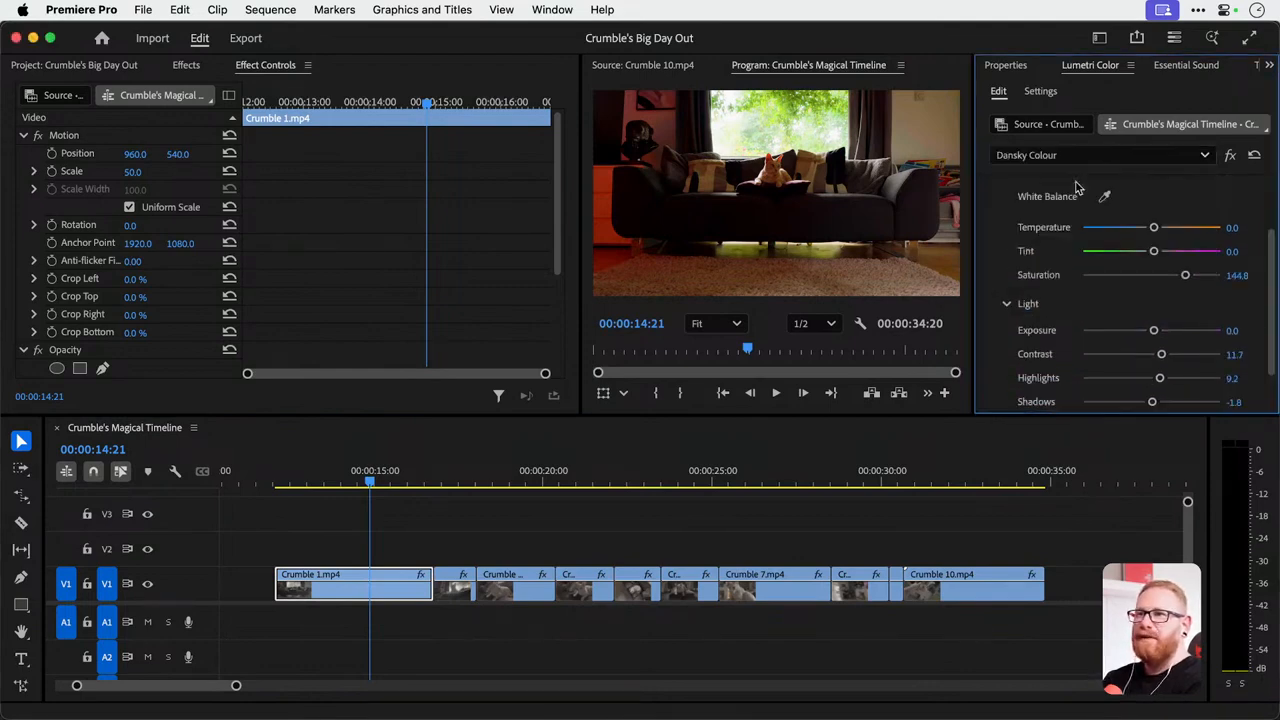
Reset the Exposure of Crumble 1.mp4 to 0.0 and try raising its Highlights to about 31.3 in Dansky Colour.
double_click(1160, 331)
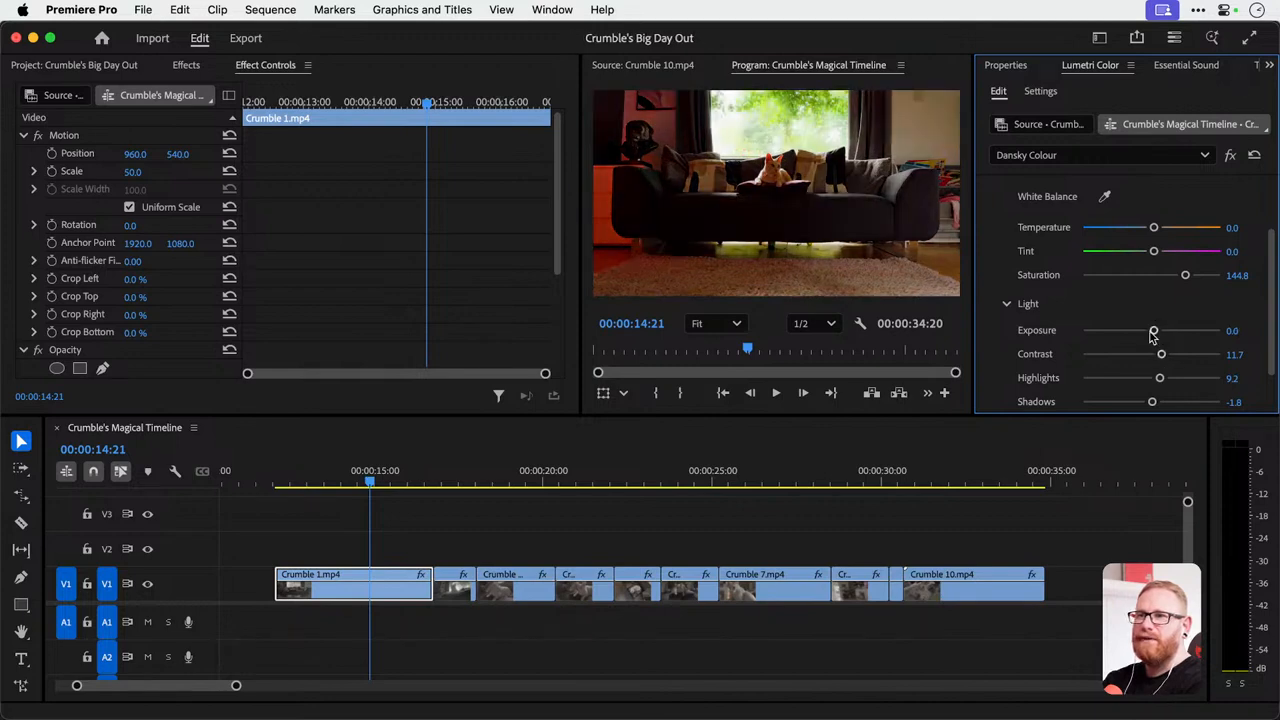
drag(1160, 378, 1173, 380)
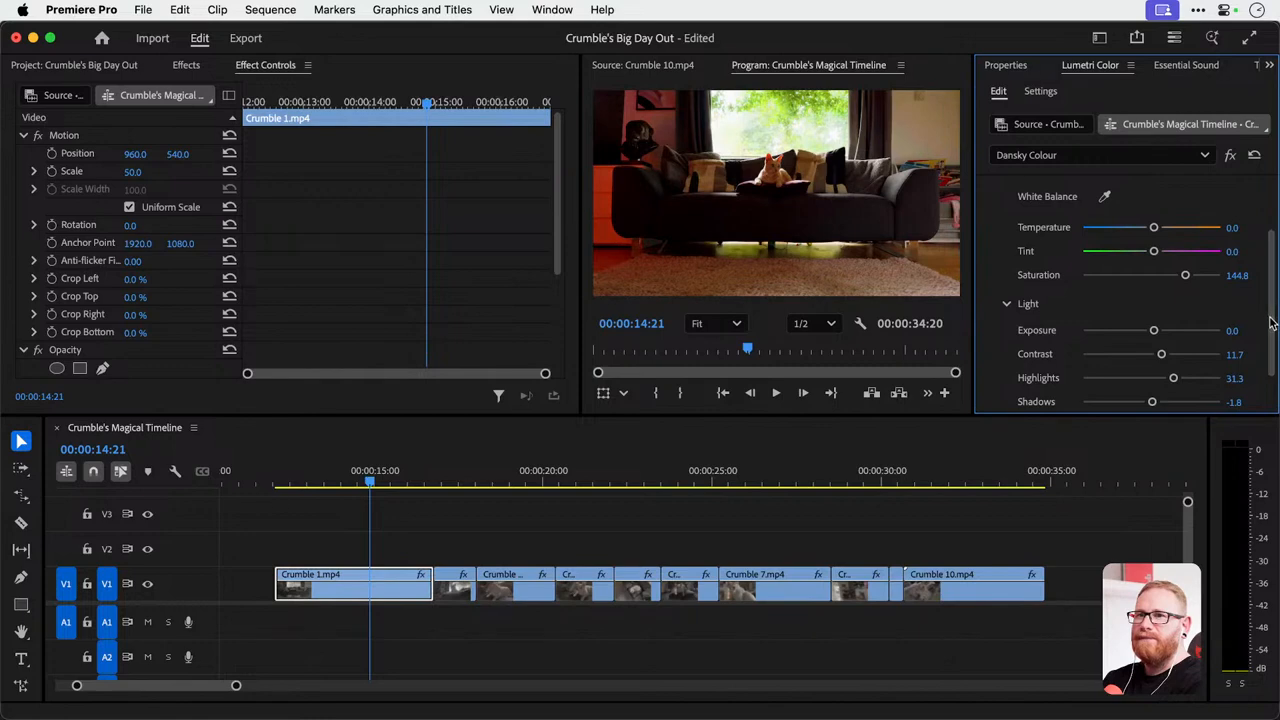
scroll(1235, 335, down, 2)
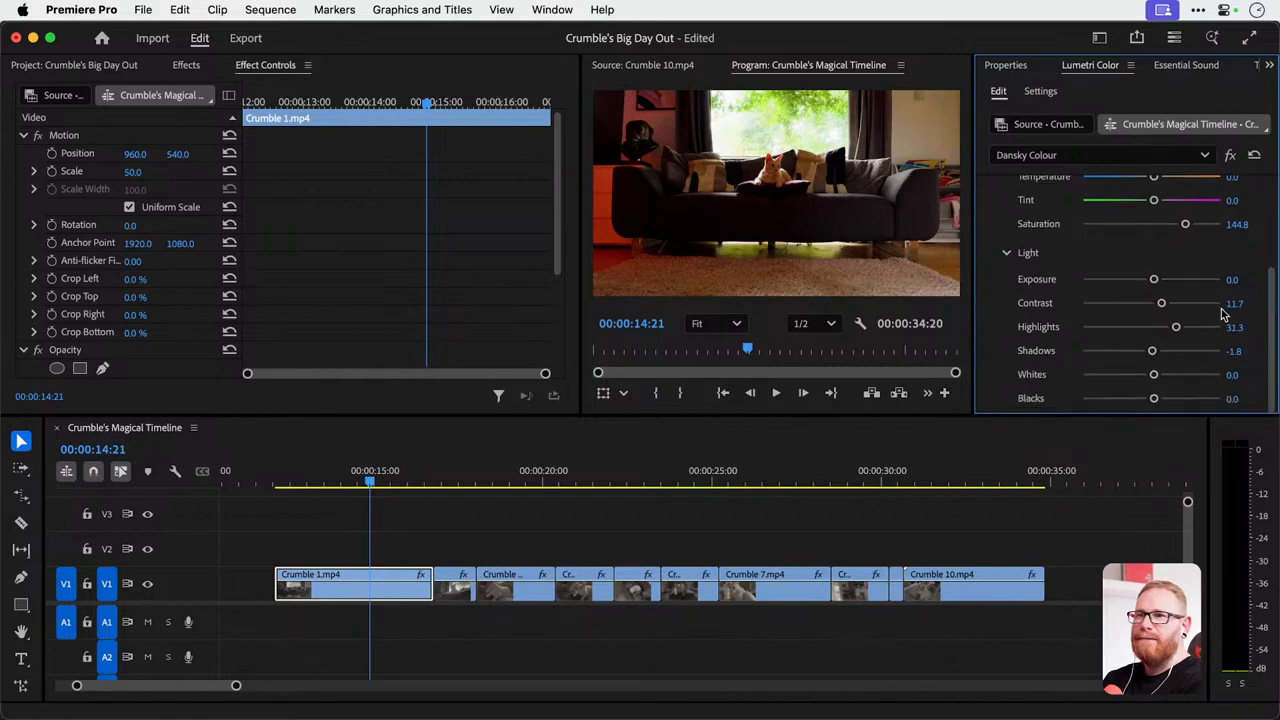
Set Exposure to 1.1 and Highlights to -27.6 in the Dansky Colour effect on Crumble 1.mp4.
drag(1153, 279, 1165, 282)
drag(1174, 329, 1124, 331)
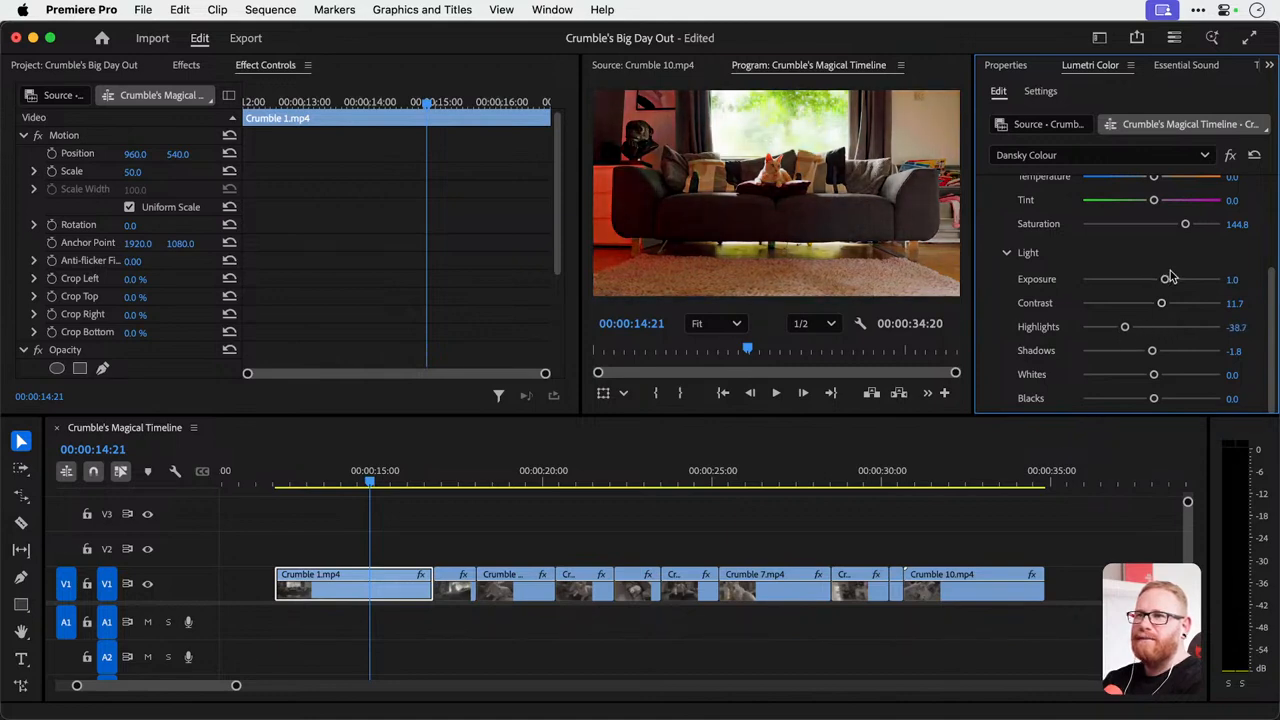
drag(1170, 278, 1166, 279)
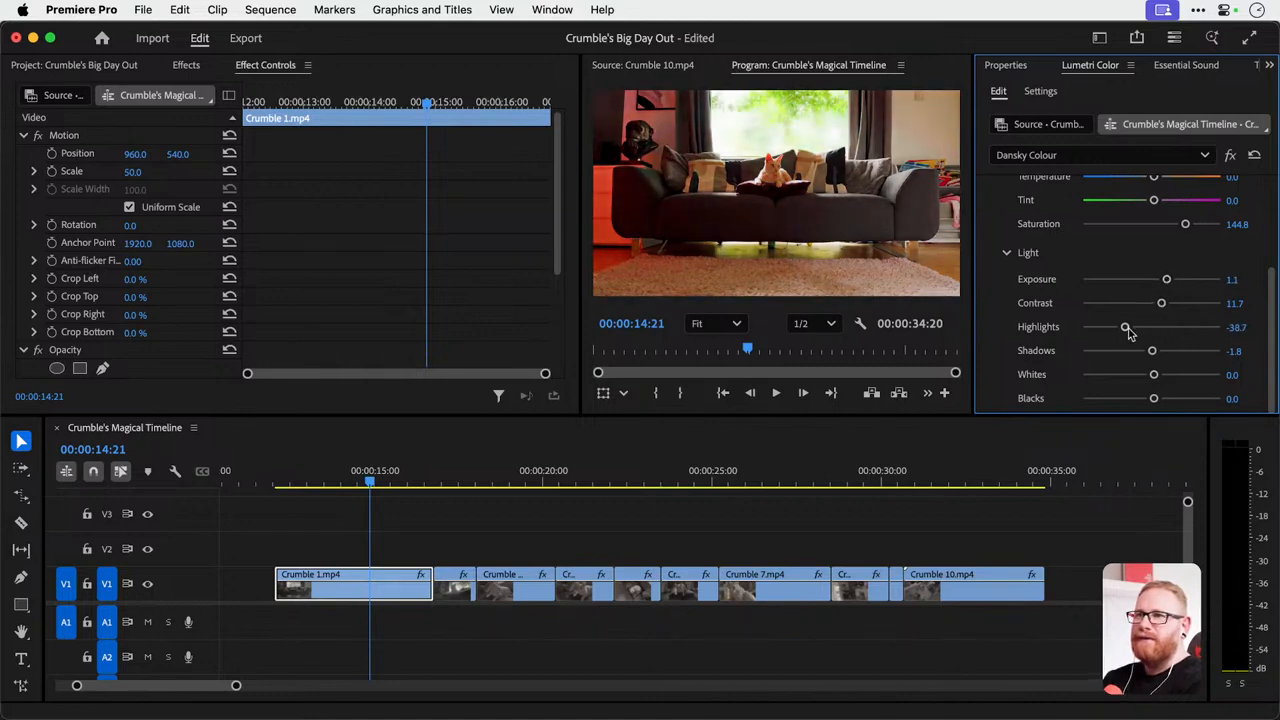
mouse_move(1128, 332)
mouse_down()
mouse_move(1145, 331)
mouse_move(1132, 331)
mouse_up()
On Crumble 2.mp4 at 00:00:17:03, set the LUT effect's Exposure to 1.1, lower Highlights slightly, and preview the frame full screen.
click(449, 481)
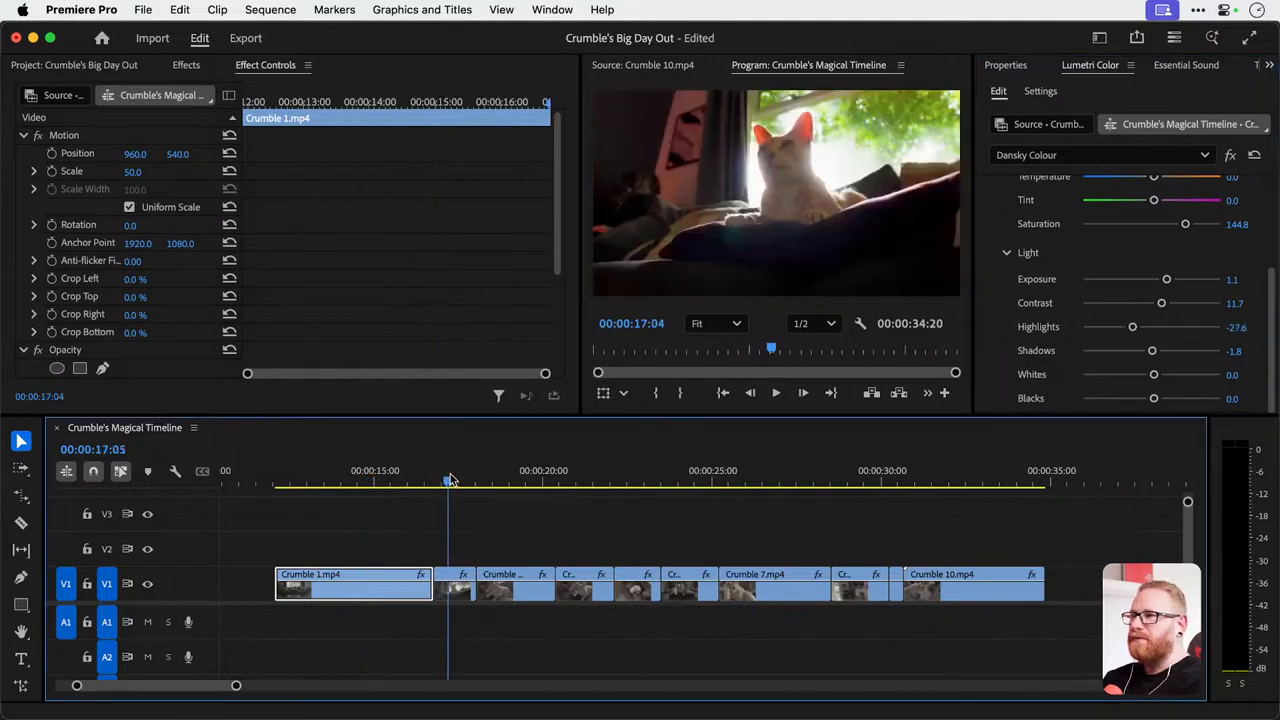
mouse_move(449, 481)
mouse_down()
mouse_move(420, 481)
mouse_move(445, 481)
mouse_up()
click(455, 598)
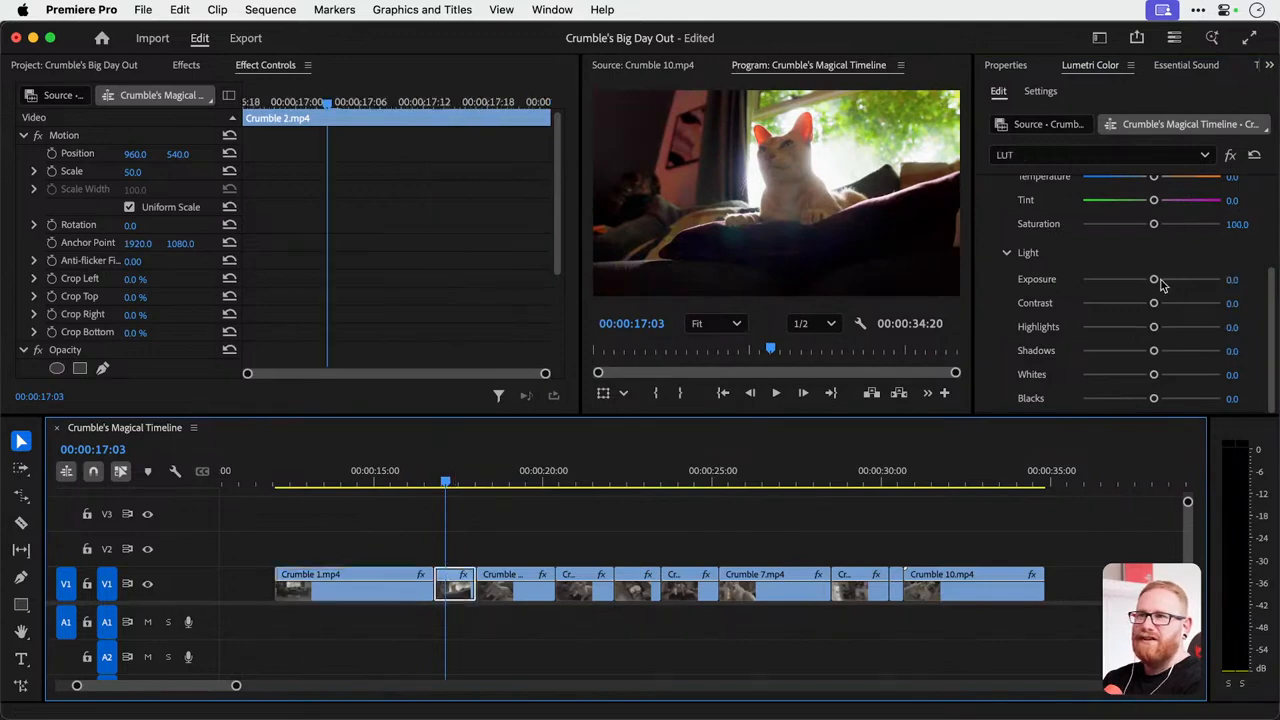
drag(1156, 280, 1166, 280)
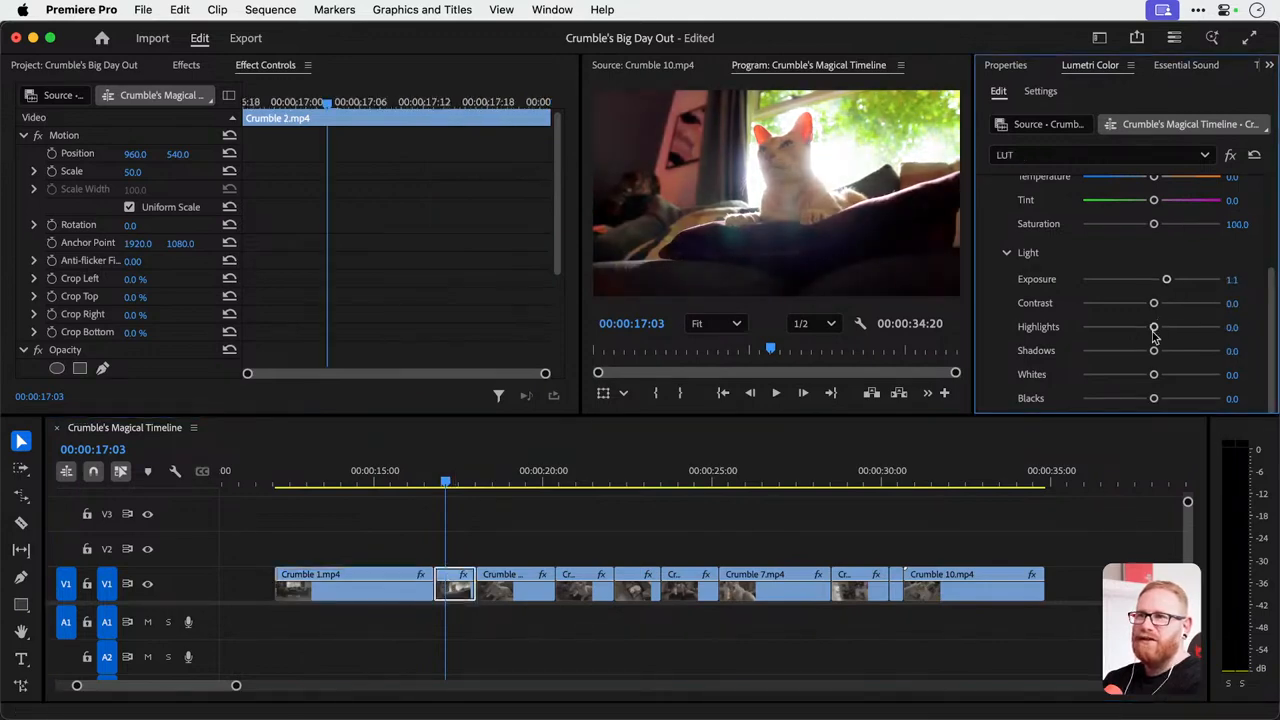
drag(1150, 330, 1136, 331)
key(ctrl+grave)
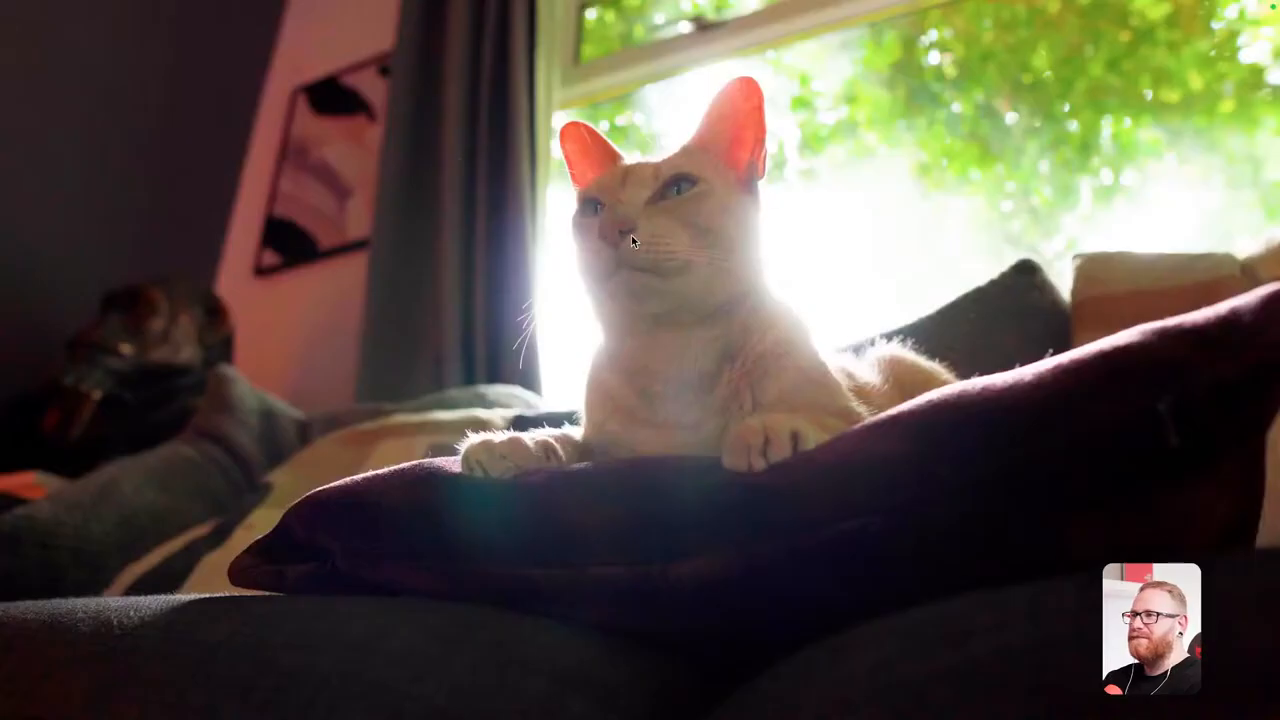
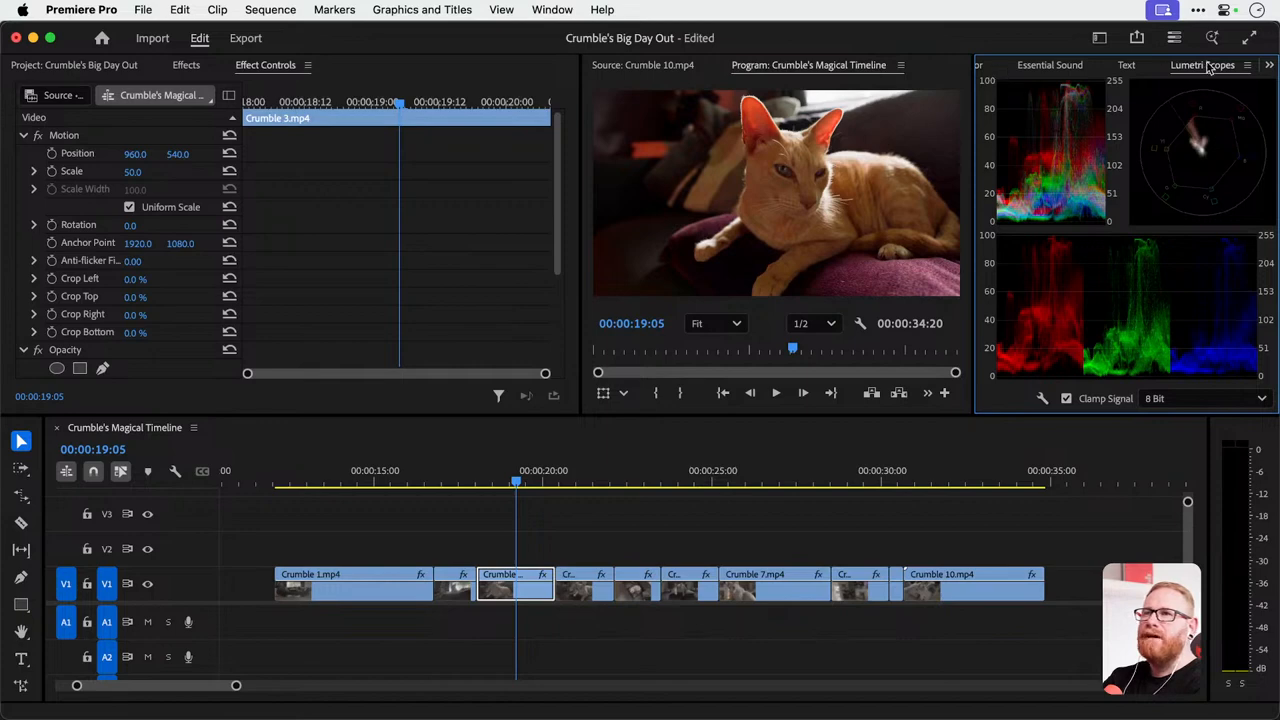
Dock the Lumetri Scopes beside Effect Controls and try lowering the Exposure of Crumble 3.mp4 to -0.4 in the LUT effect.
drag(1208, 66, 430, 72)
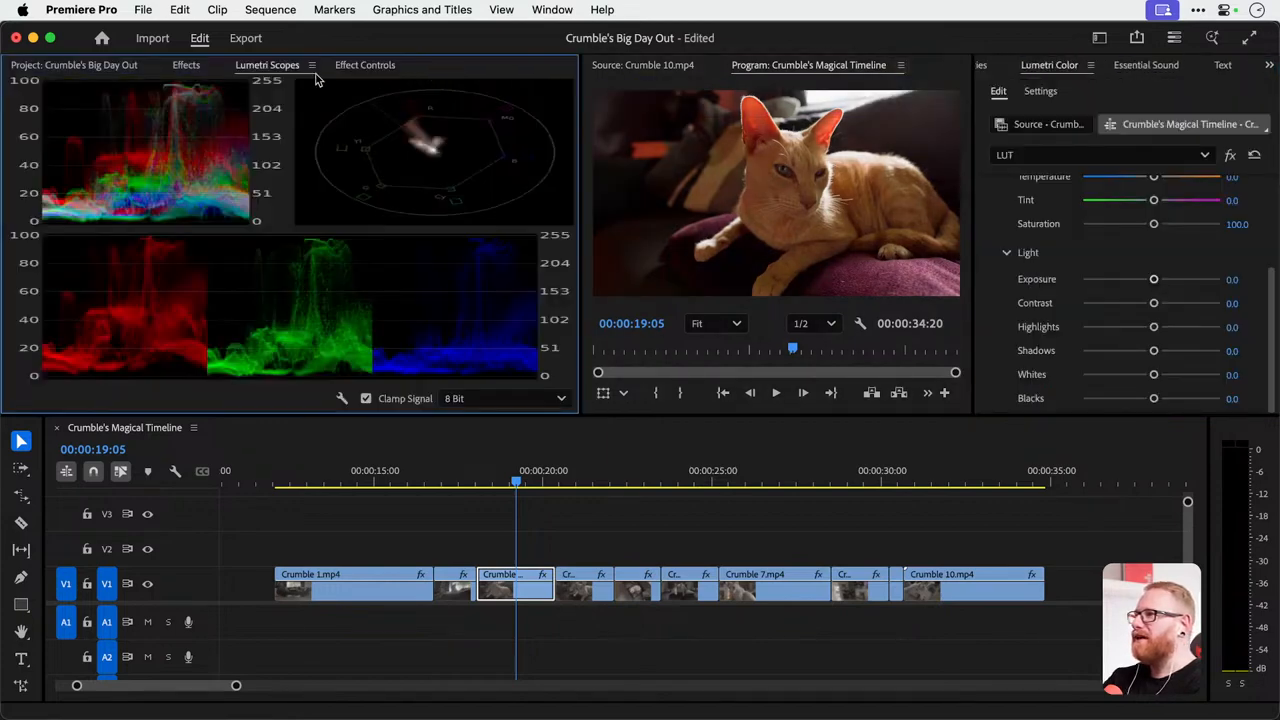
drag(284, 66, 385, 68)
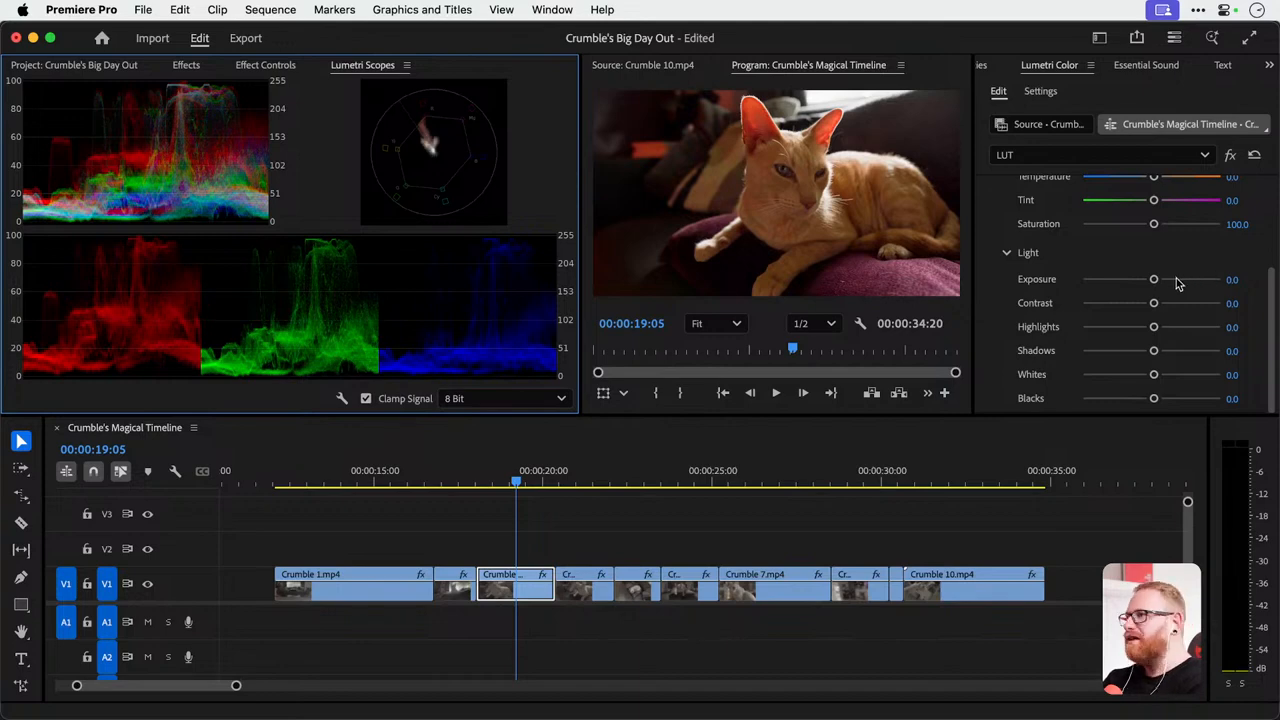
drag(1177, 285, 1146, 280)
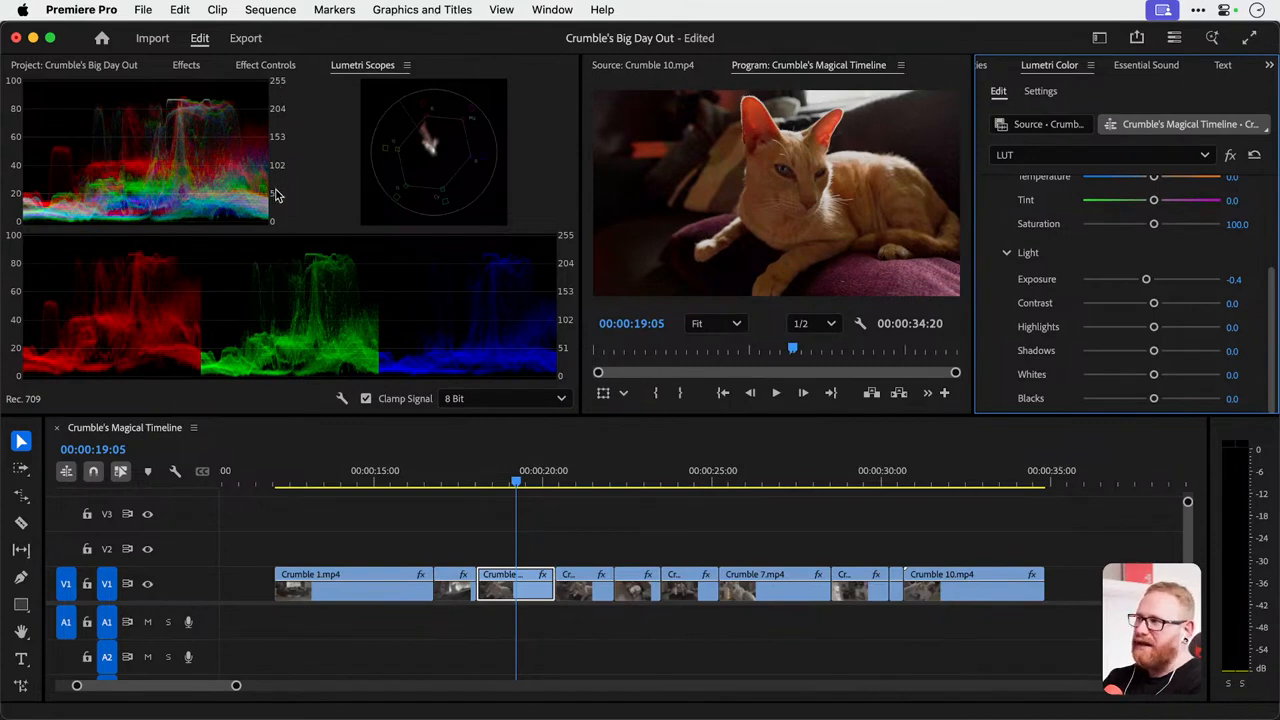
key(super+z)
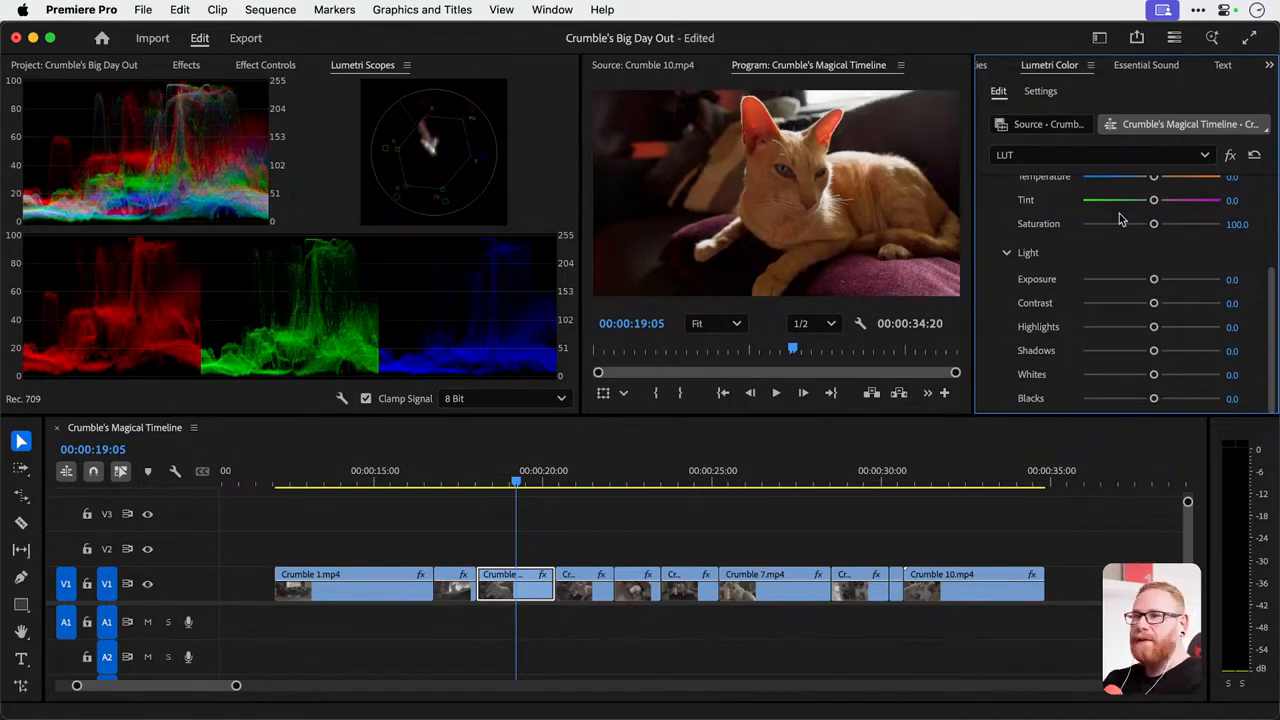
Try raising the Exposure of Crumble 3.mp4 to 3.2, preview the frame full screen, and undo the change.
drag(1154, 279, 1197, 281)
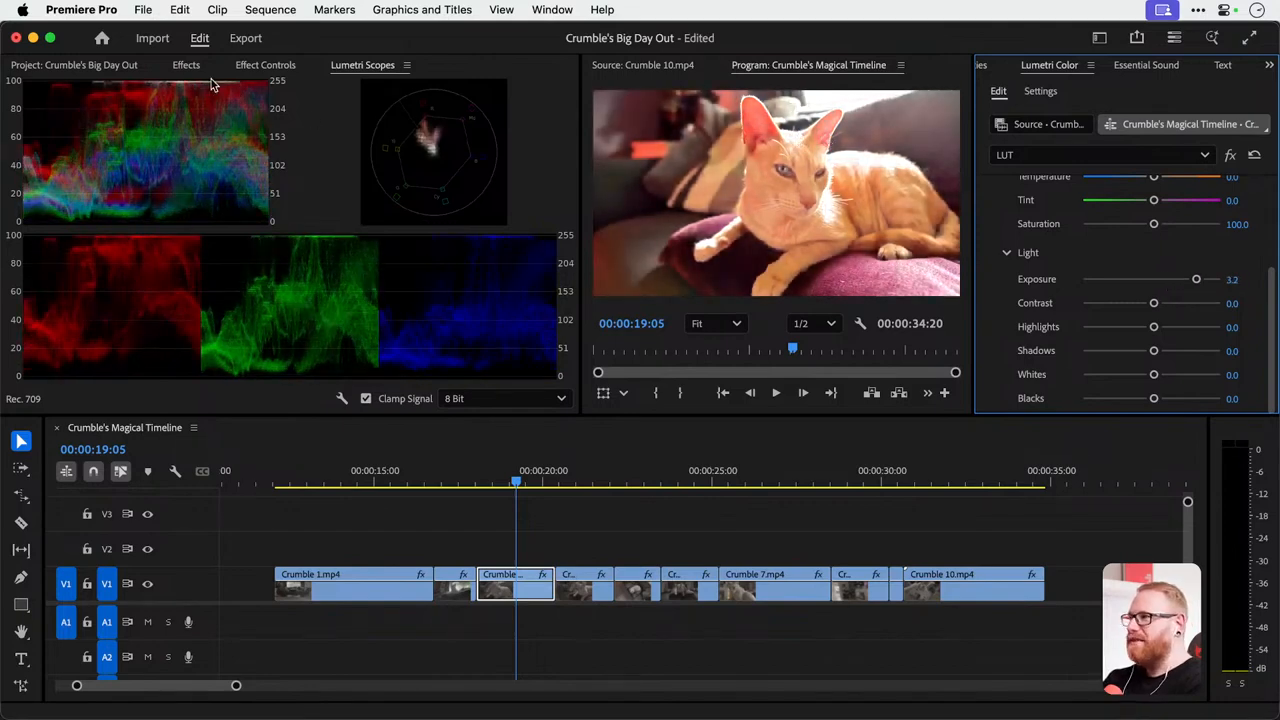
key(ctrl+grave)
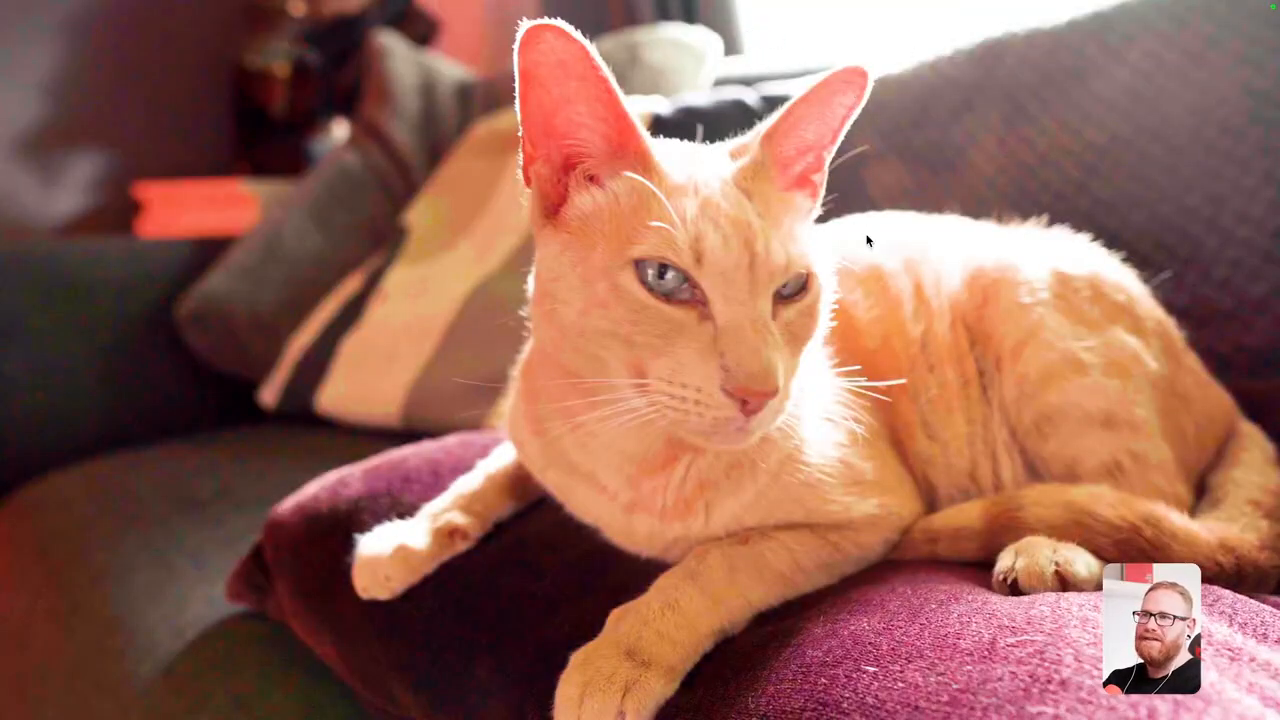
key(ctrl+grave)
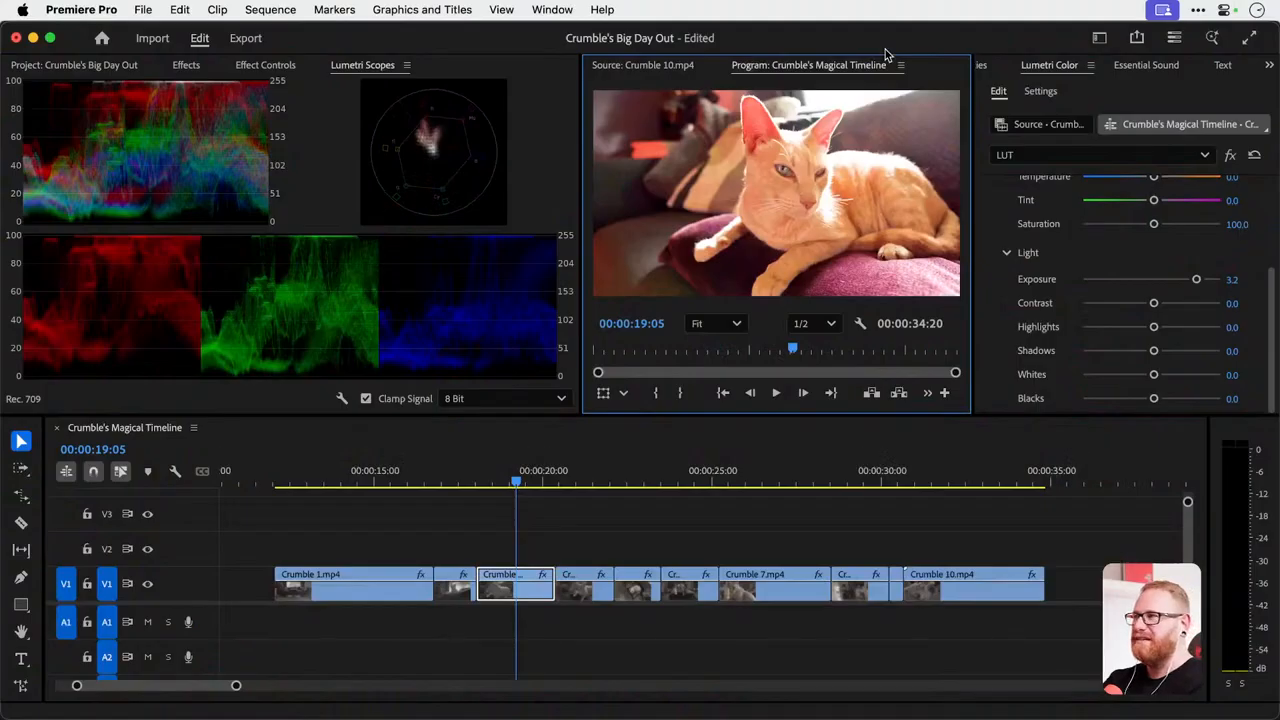
key(super+z)
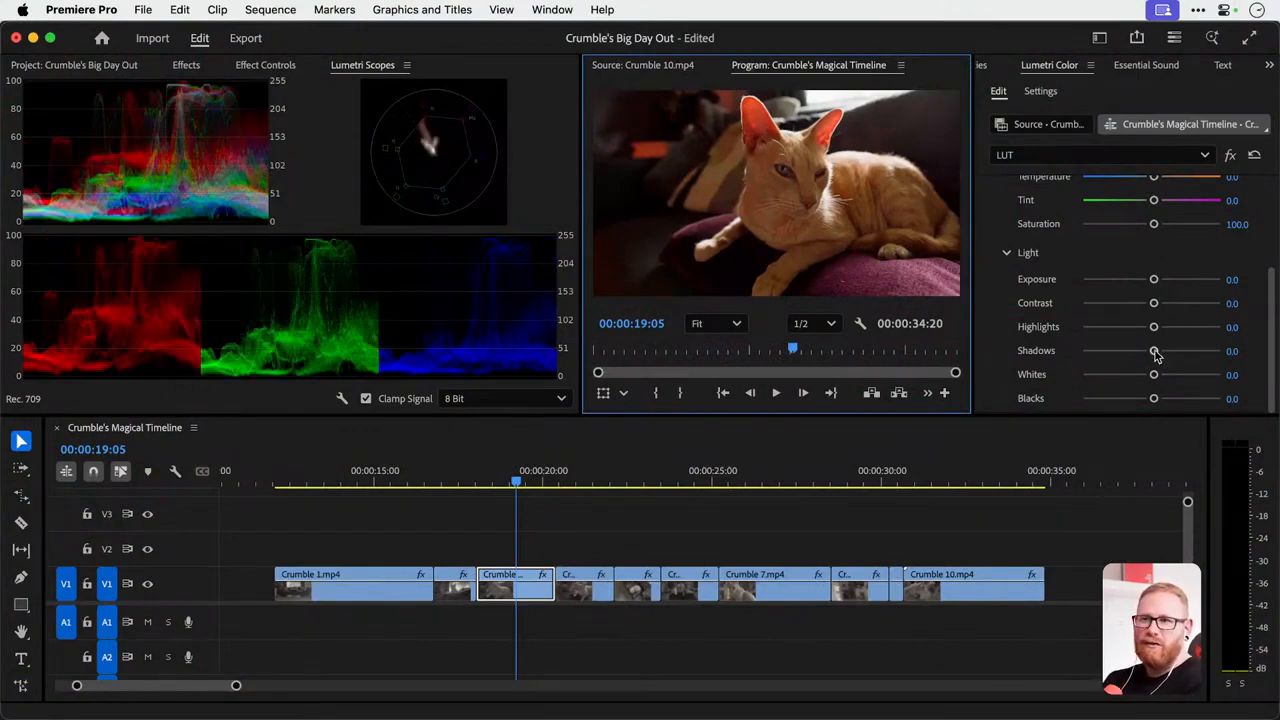
Try Shadows at -100.0 and a slightly lower Blacks value on Crumble 3.mp4, previewing full screen and reverting both changes.
drag(1155, 354, 1082, 351)
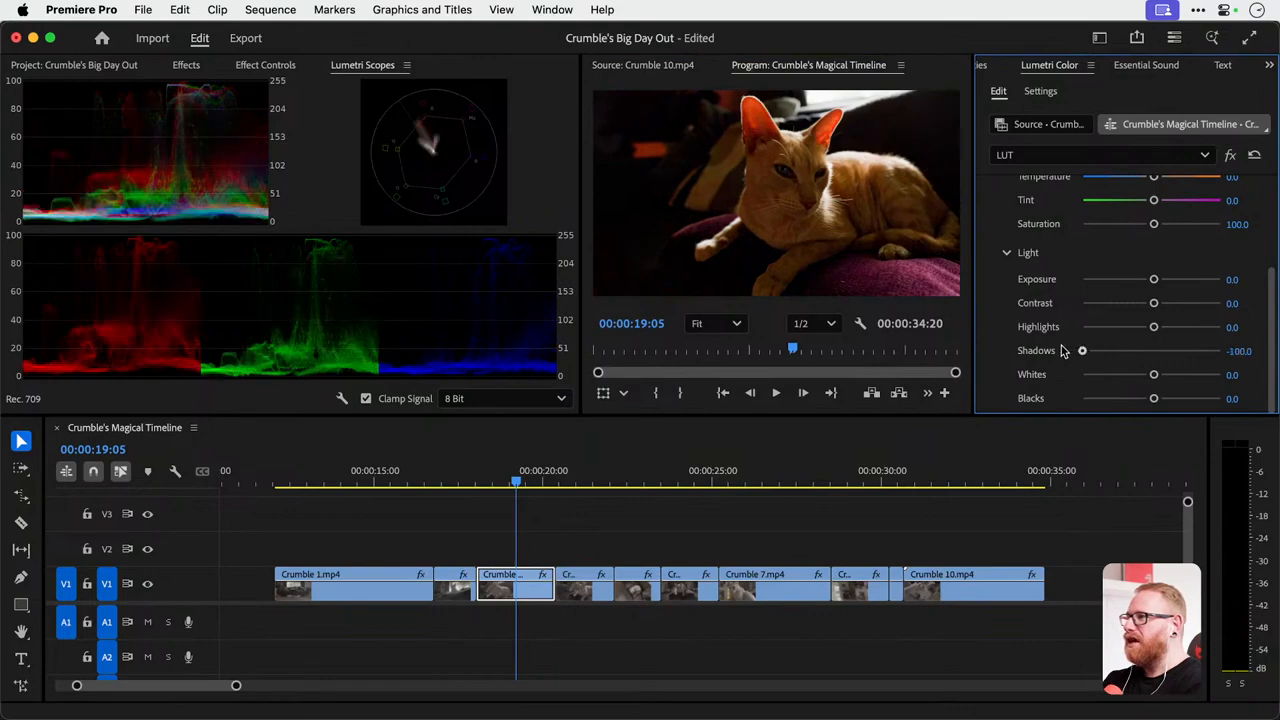
double_click(1036, 350)
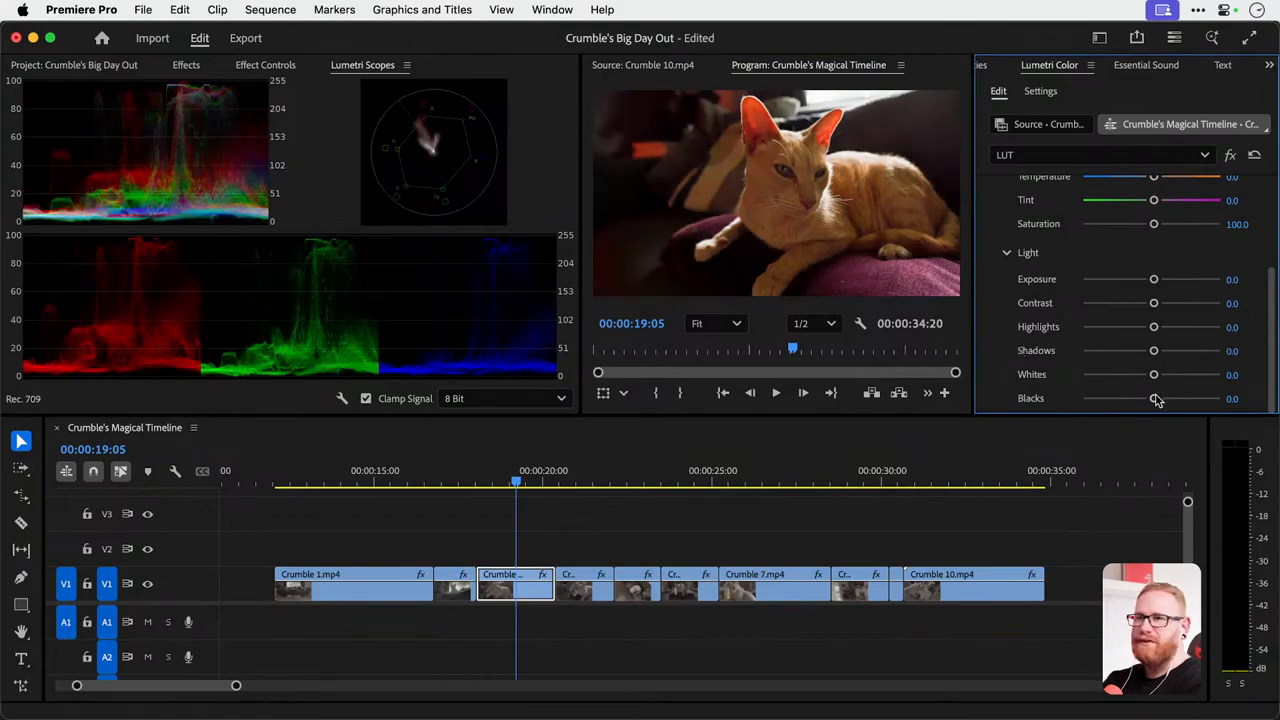
drag(1153, 398, 1135, 400)
key(ctrl+grave)
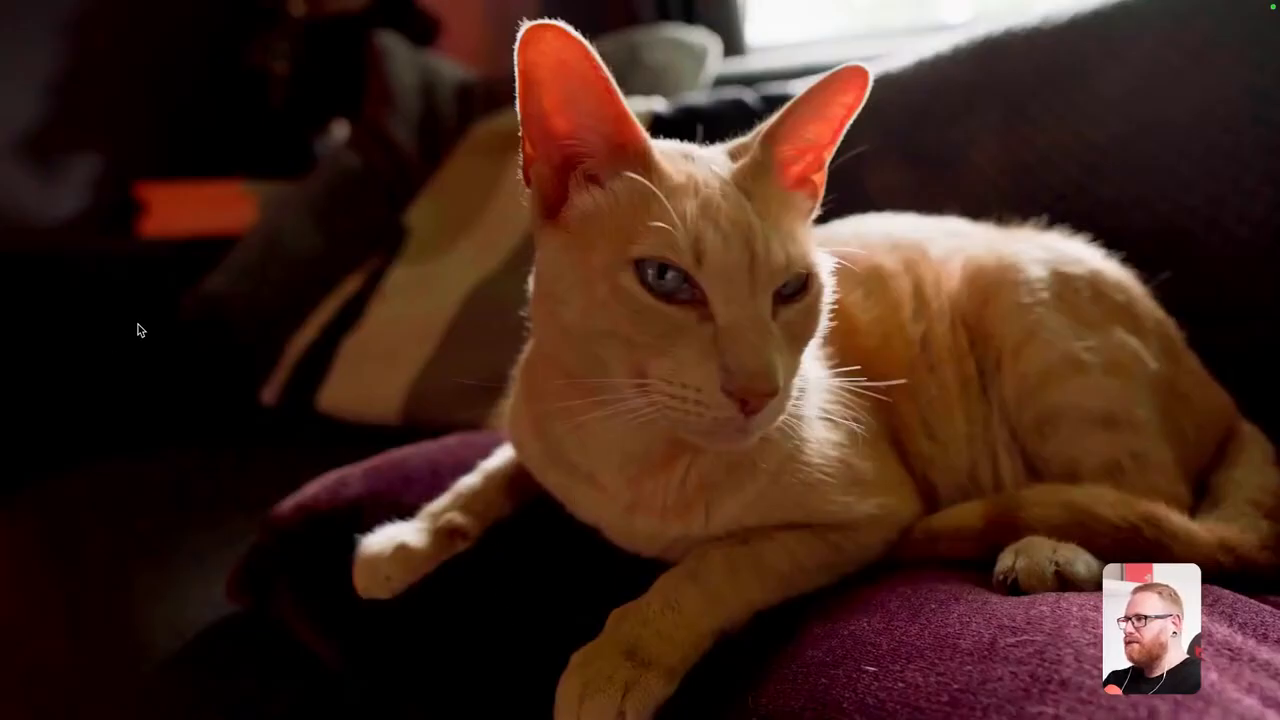
key(ctrl+grave)
key(super+z)
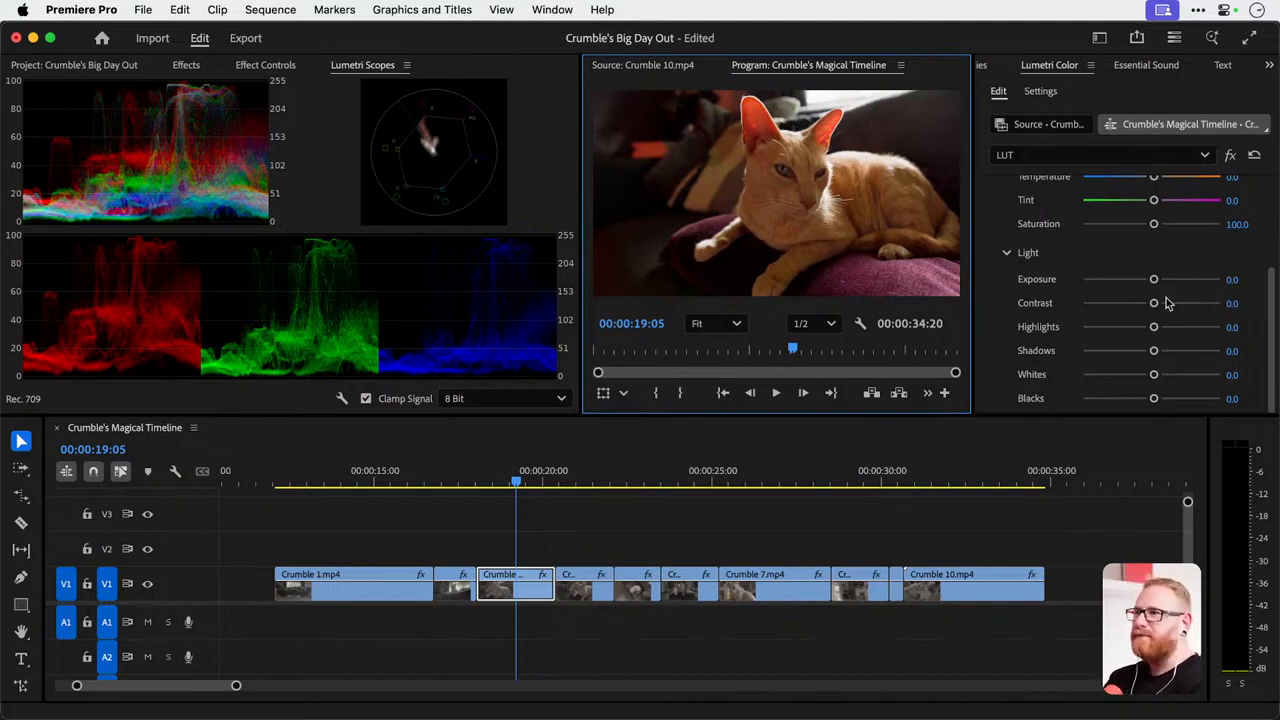
Try Highlights at 49.7 with Exposure at -1.3 on Crumble 3.mp4, and reset the Exposure to 0.0.
mouse_move(1162, 330)
mouse_down()
mouse_move(1203, 330)
mouse_move(1187, 330)
mouse_up()
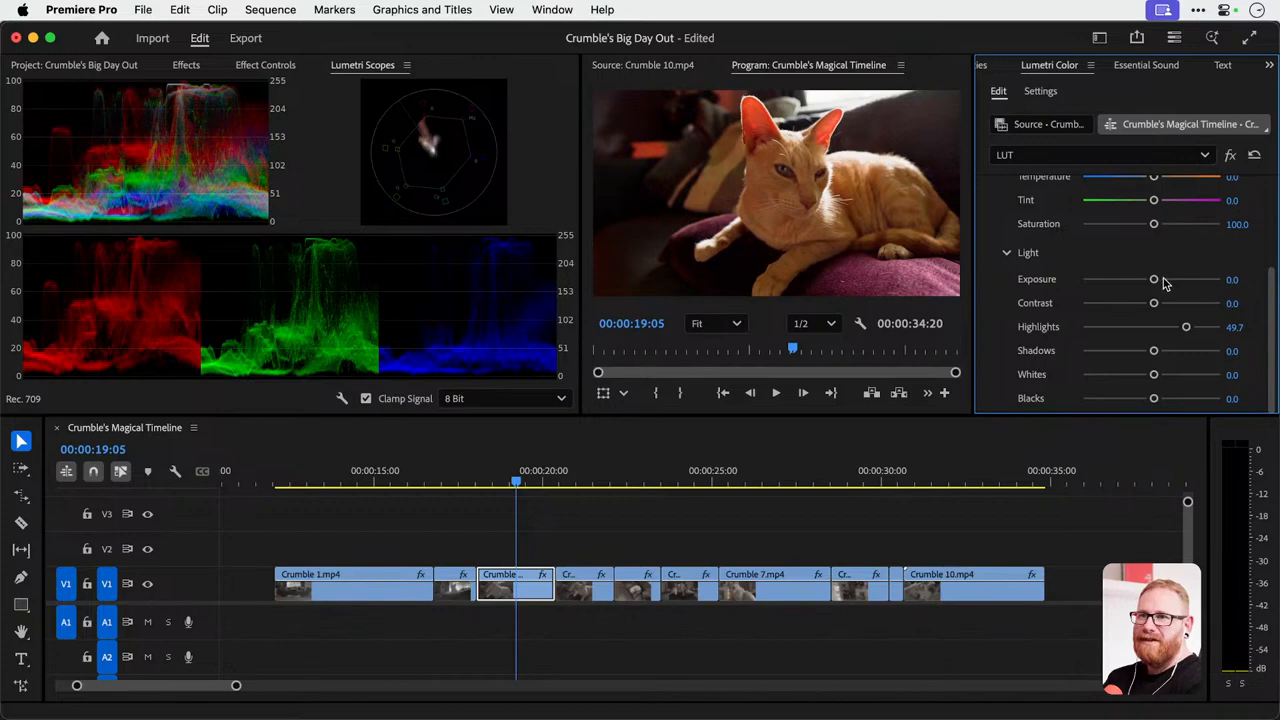
drag(1163, 280, 1134, 282)
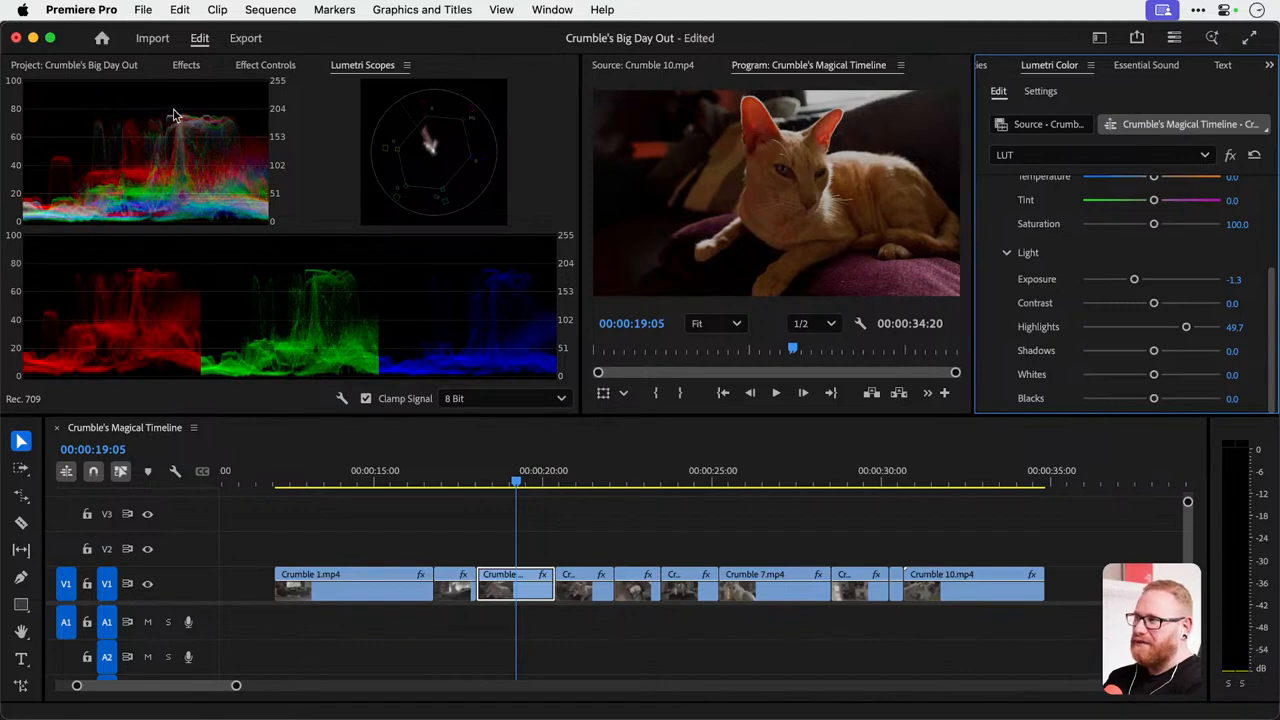
double_click(1146, 281)
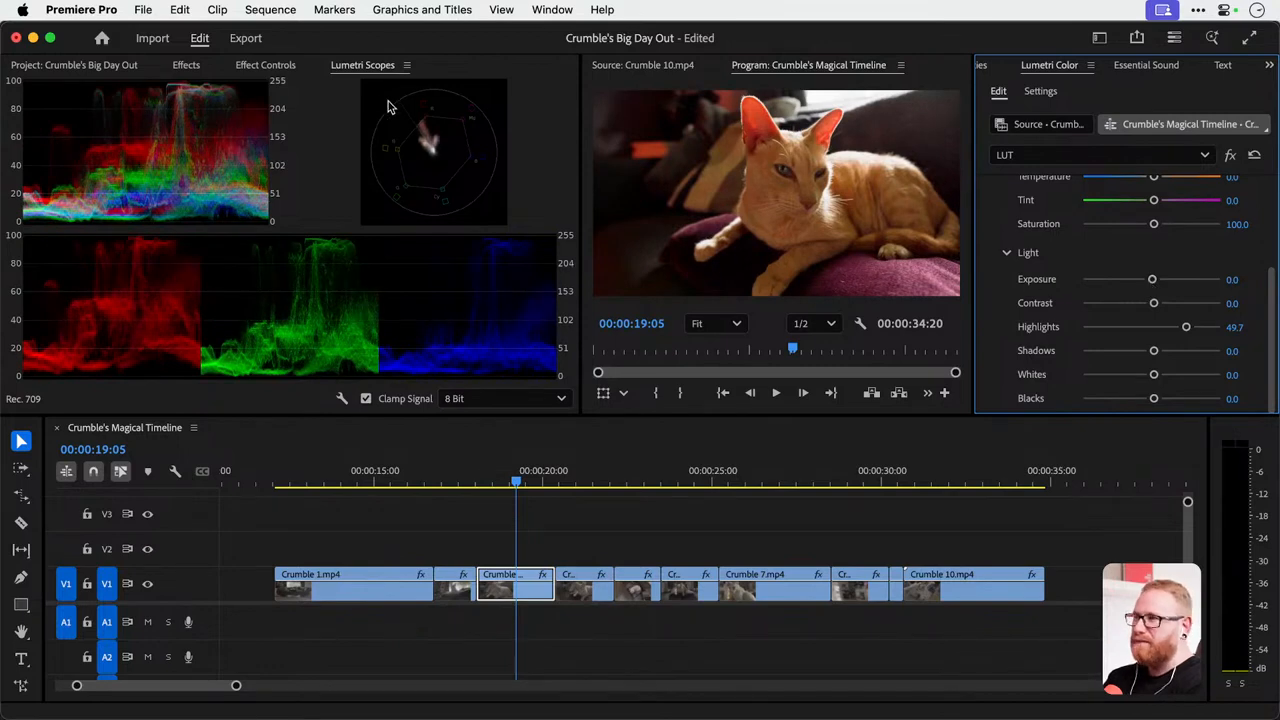
Close the Lumetri Scopes and undo the Highlights change on Crumble 3.mp4.
click(407, 65)
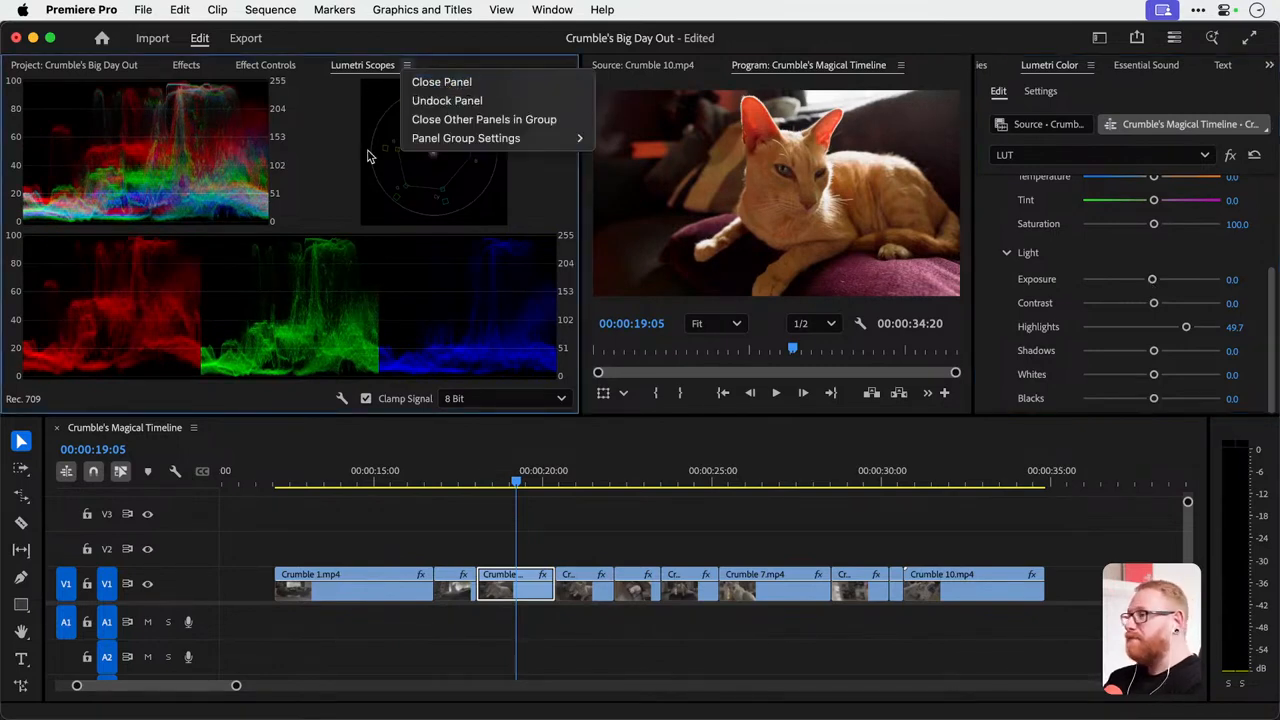
click(323, 167)
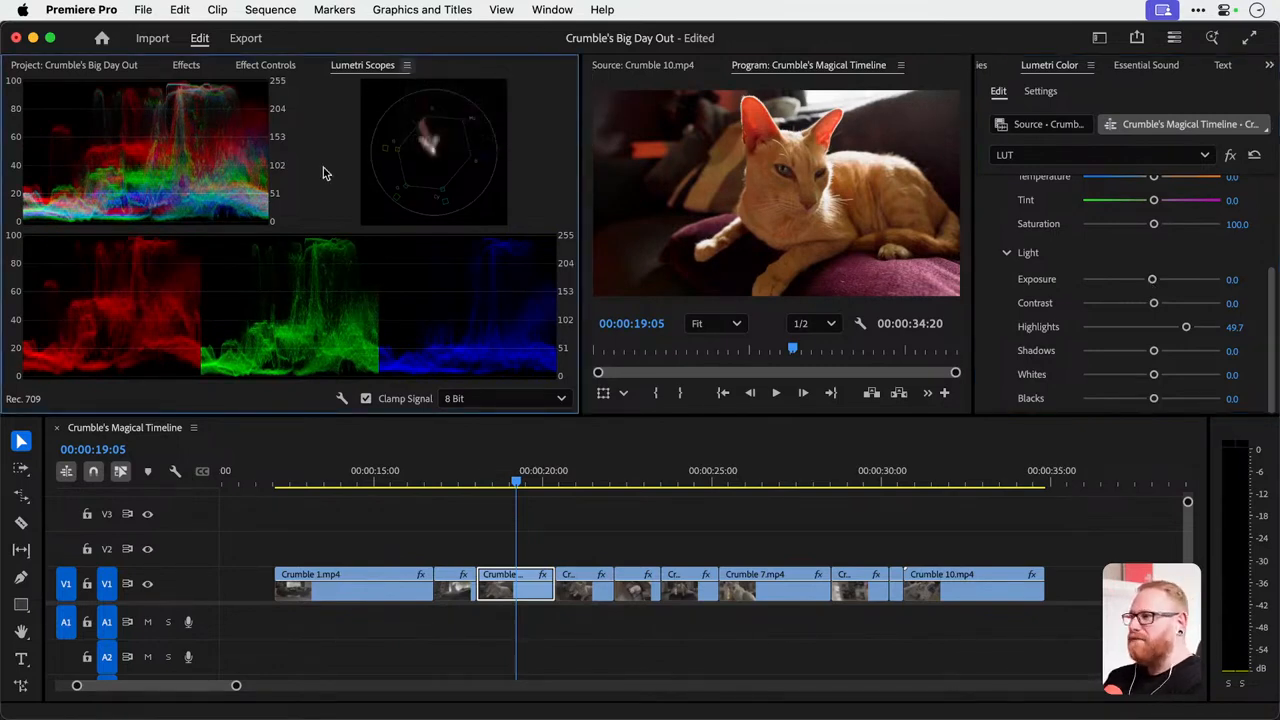
click(407, 65)
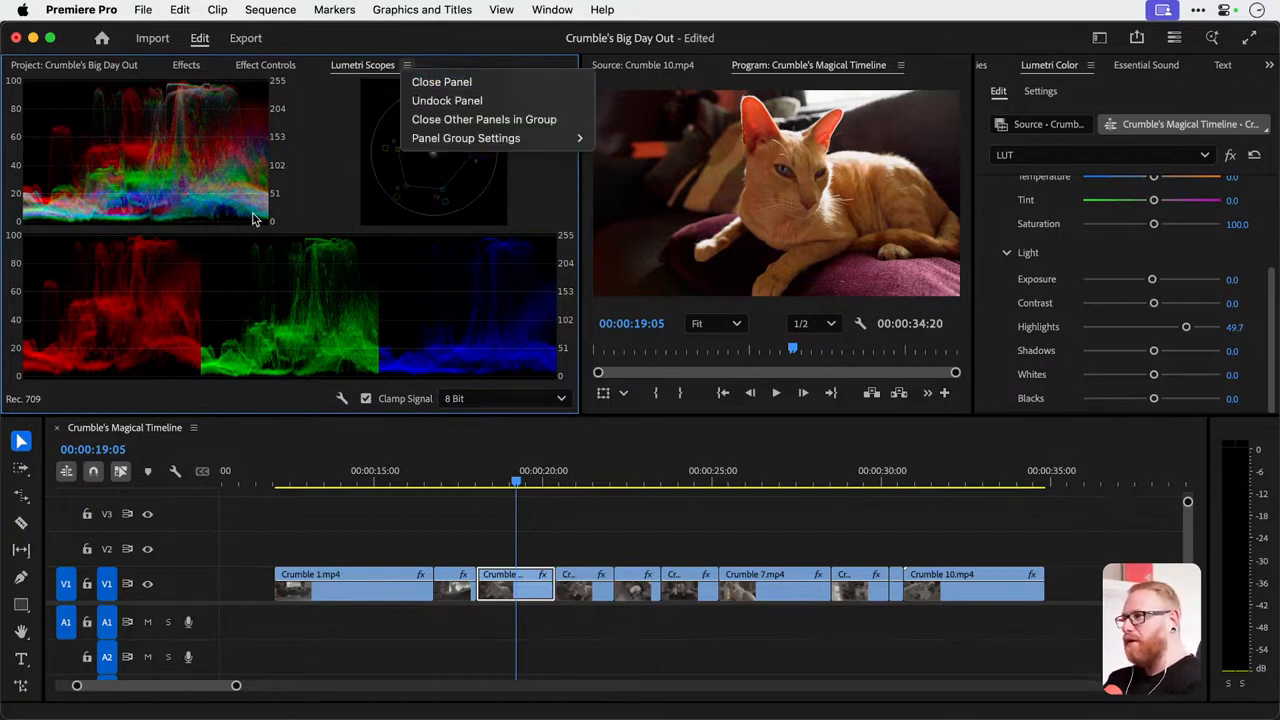
click(515, 84)
key(ctrl+z)
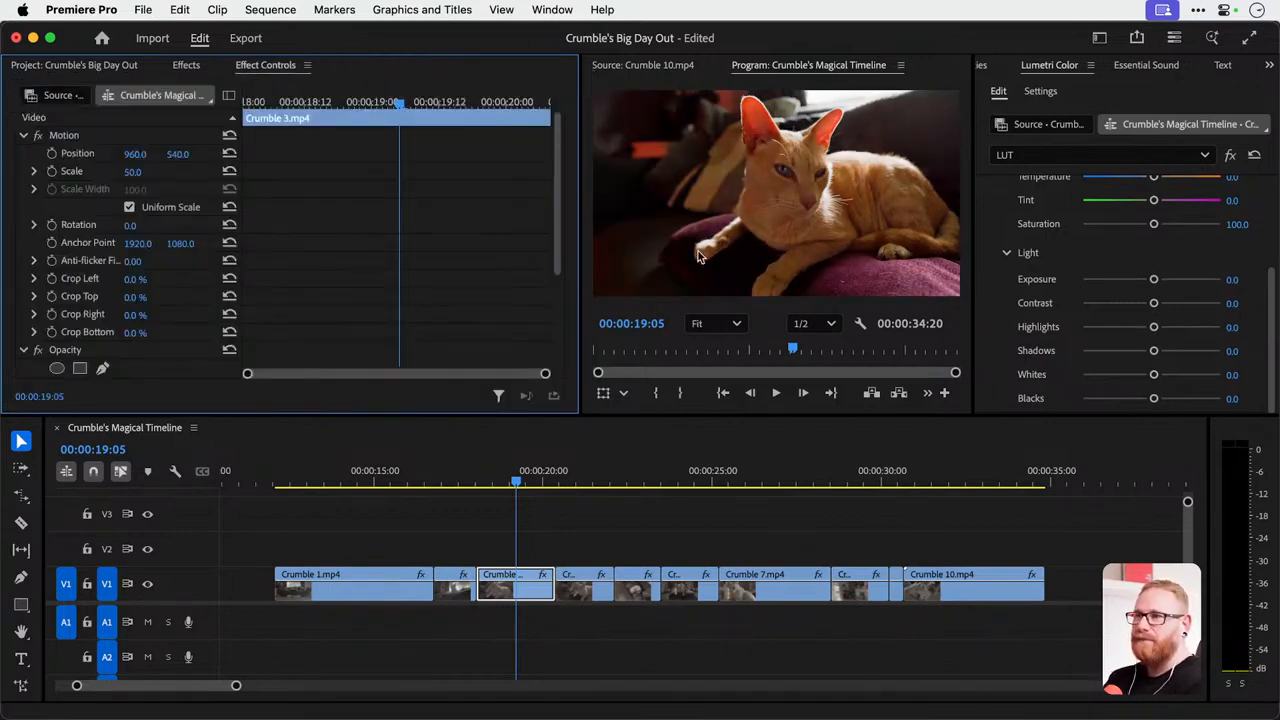
On Crumble 3.mp4 at 00:00:19:08, set the LUT effect's Exposure to 1.0 and Highlights to -19.0.
click(521, 482)
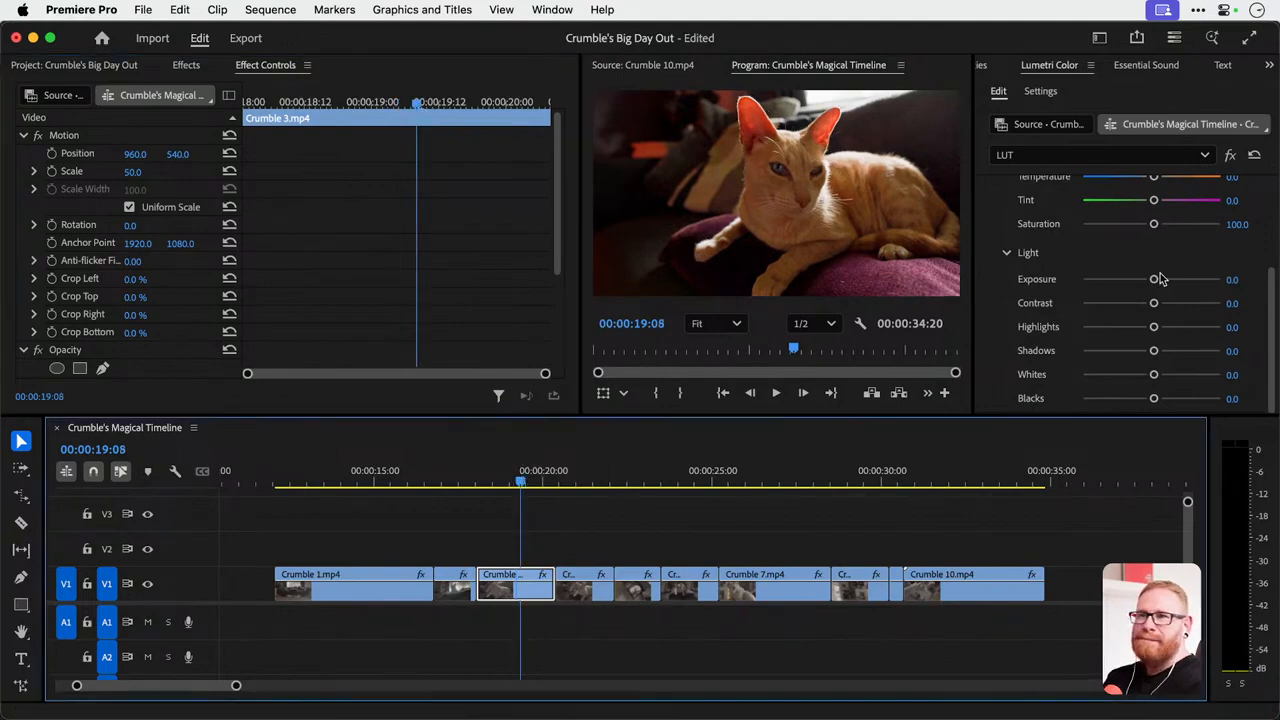
drag(1155, 279, 1165, 279)
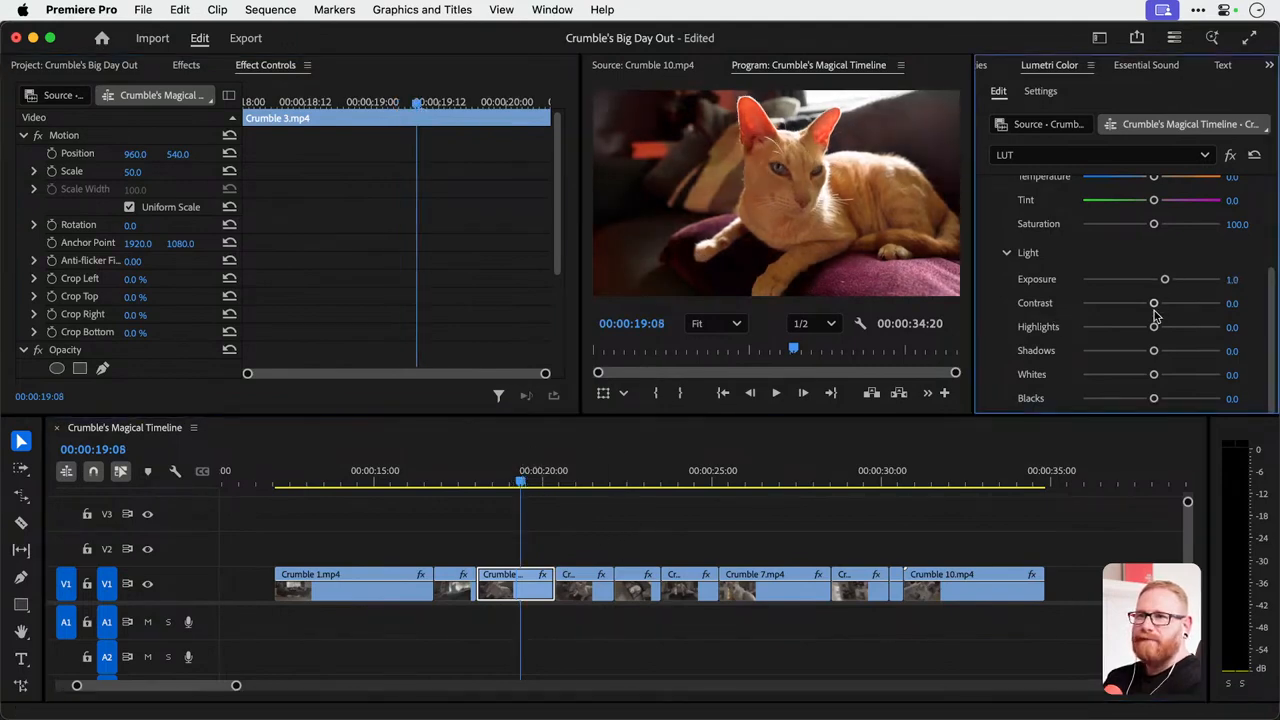
drag(1153, 327, 1138, 328)
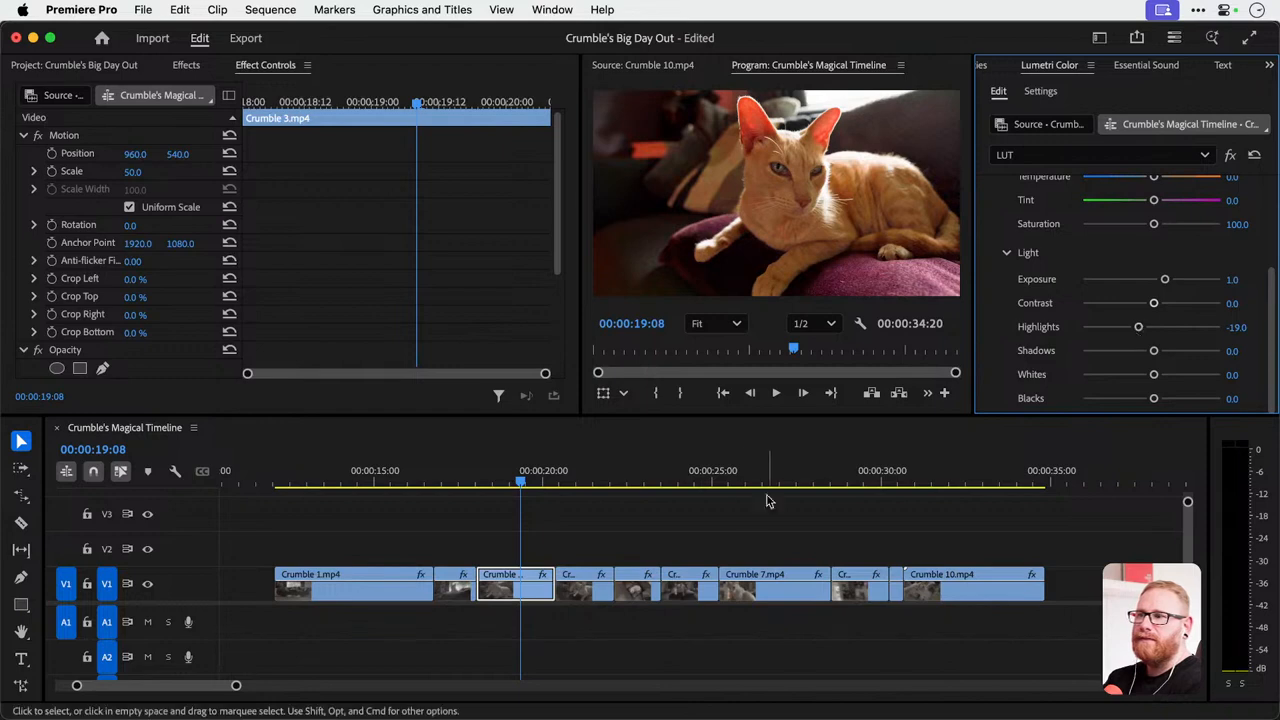
On Crumble 5.mp4 at 00:00:22:14, set Exposure to 0.3, lower Highlights well past -25.2, and preview the frame full screen.
click(593, 591)
drag(566, 479, 631, 478)
click(640, 595)
key(ctrl+grave)
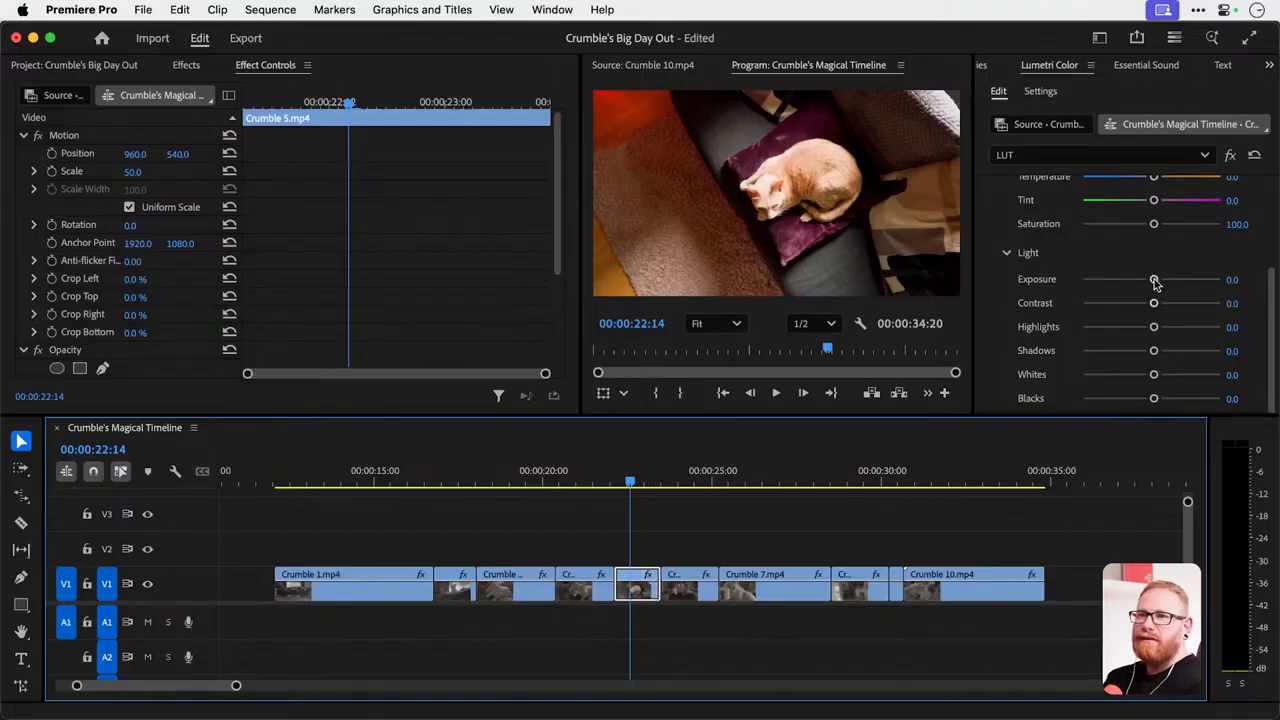
drag(1152, 280, 1146, 280)
double_click(1154, 279)
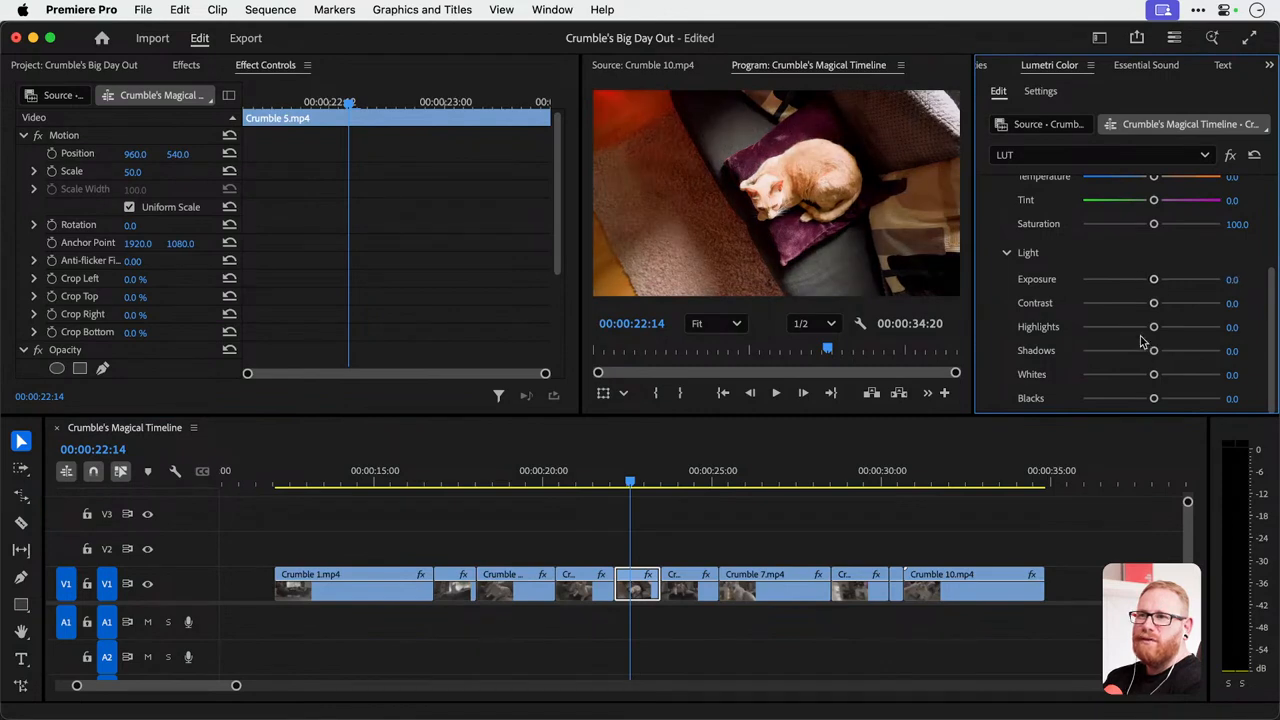
drag(1153, 327, 1134, 327)
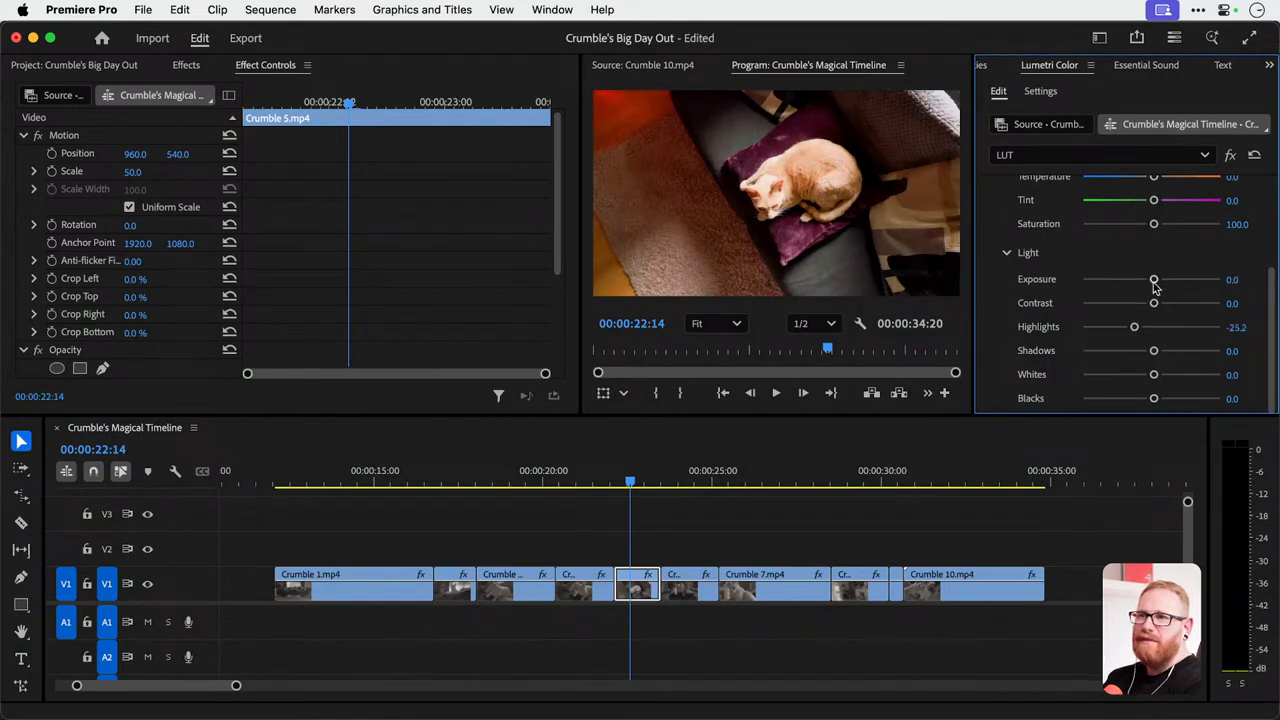
drag(1154, 280, 1155, 283)
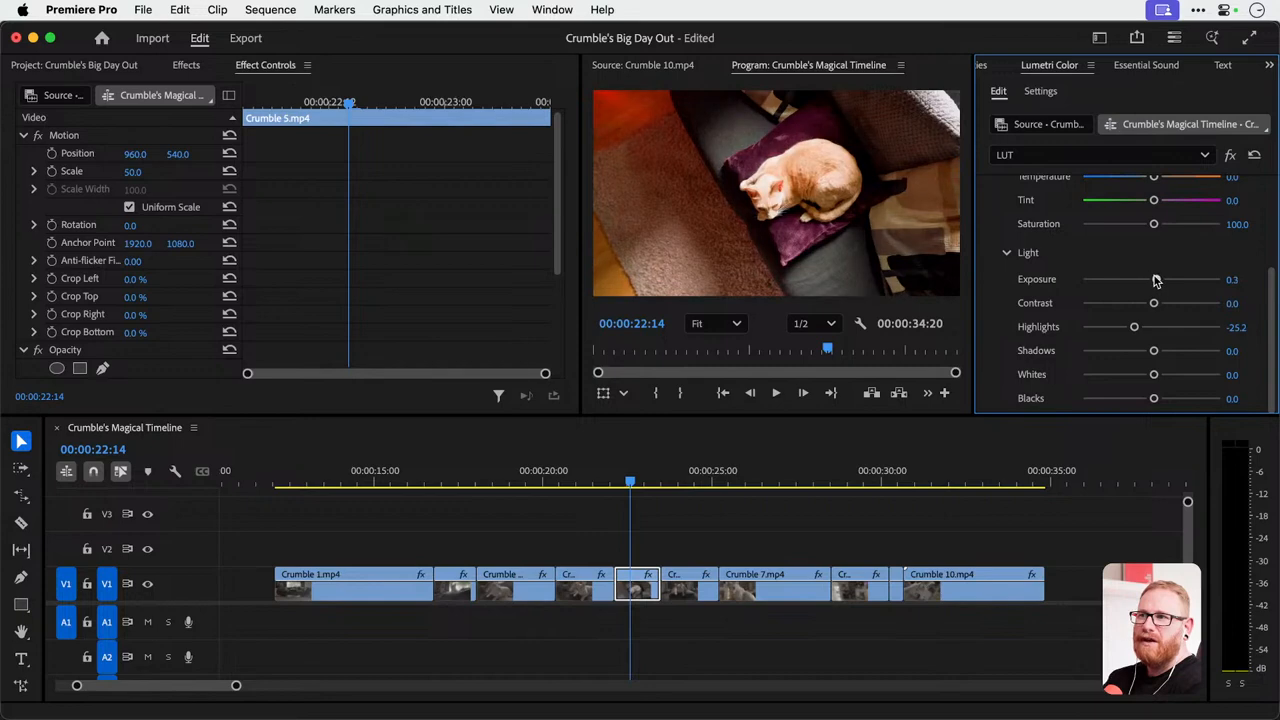
drag(1134, 327, 1106, 330)
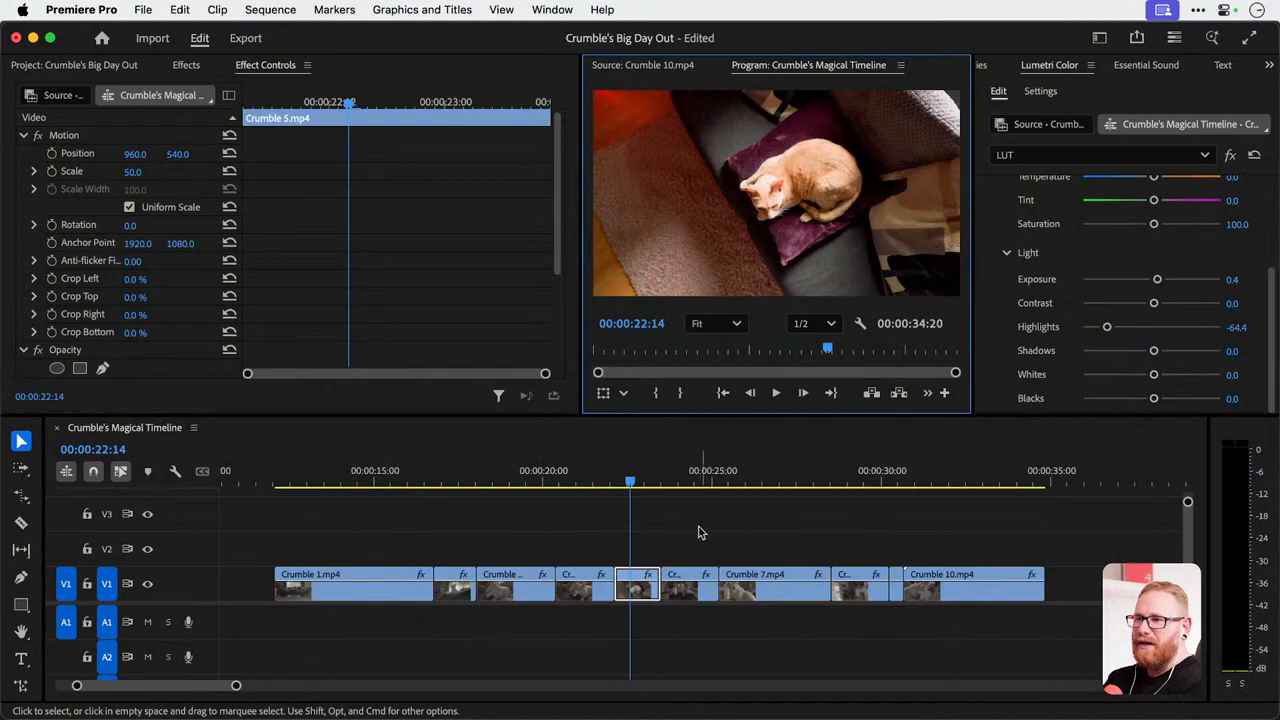
On Crumble 6.mp4 at 00:00:24:10, set the LUT effect's Exposure to 0.8 and Highlights to -25.2.
drag(683, 472, 693, 466)
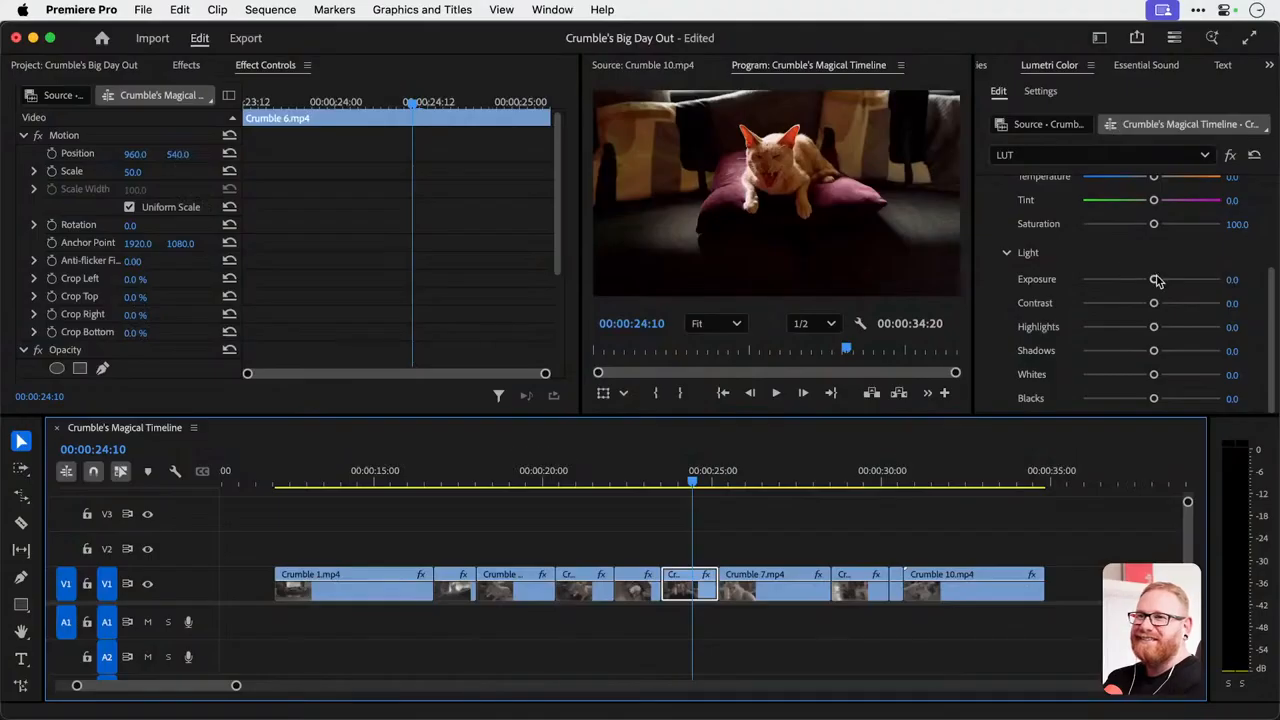
mouse_move(1156, 280)
mouse_down()
mouse_move(1177, 281)
mouse_move(1163, 281)
mouse_up()
mouse_move(1153, 328)
mouse_down()
mouse_move(1101, 332)
mouse_move(1134, 329)
mouse_up()
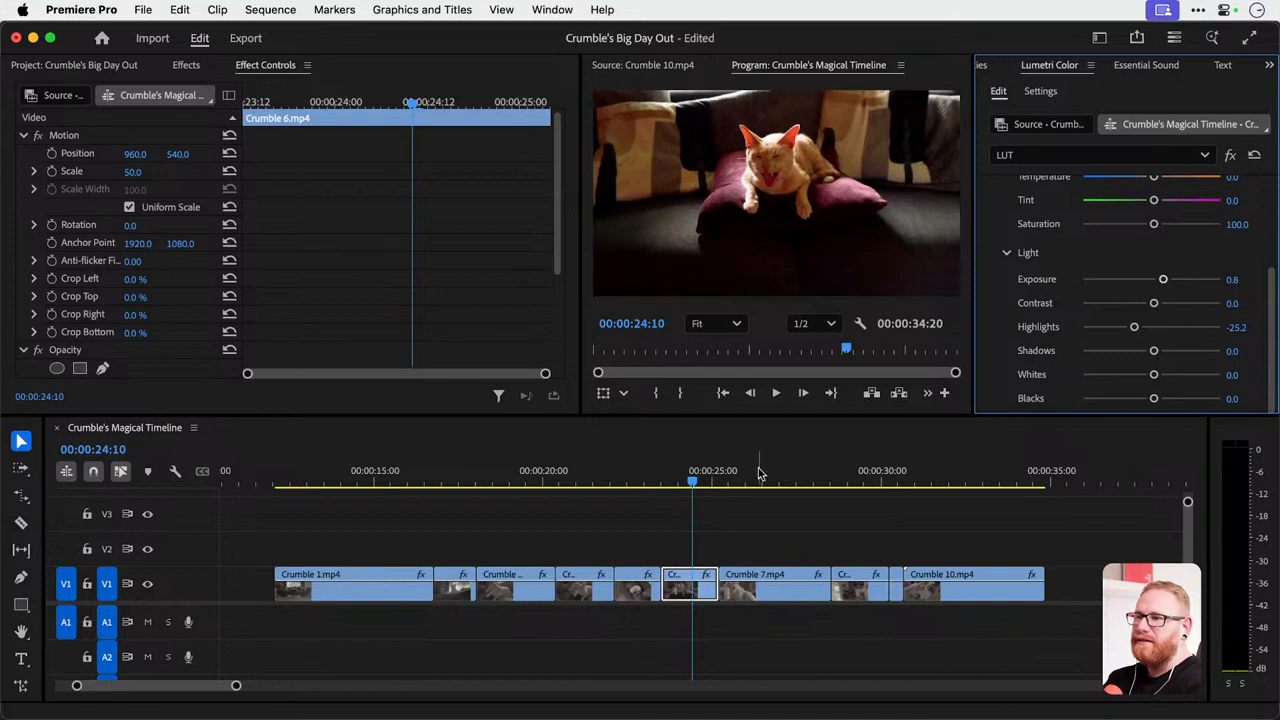
On Crumble 10.mp4 at 00:00:31:12, set Exposure to 1.1, Highlights to -17.8 and Shadows to -5.5.
drag(760, 469, 932, 467)
click(965, 588)
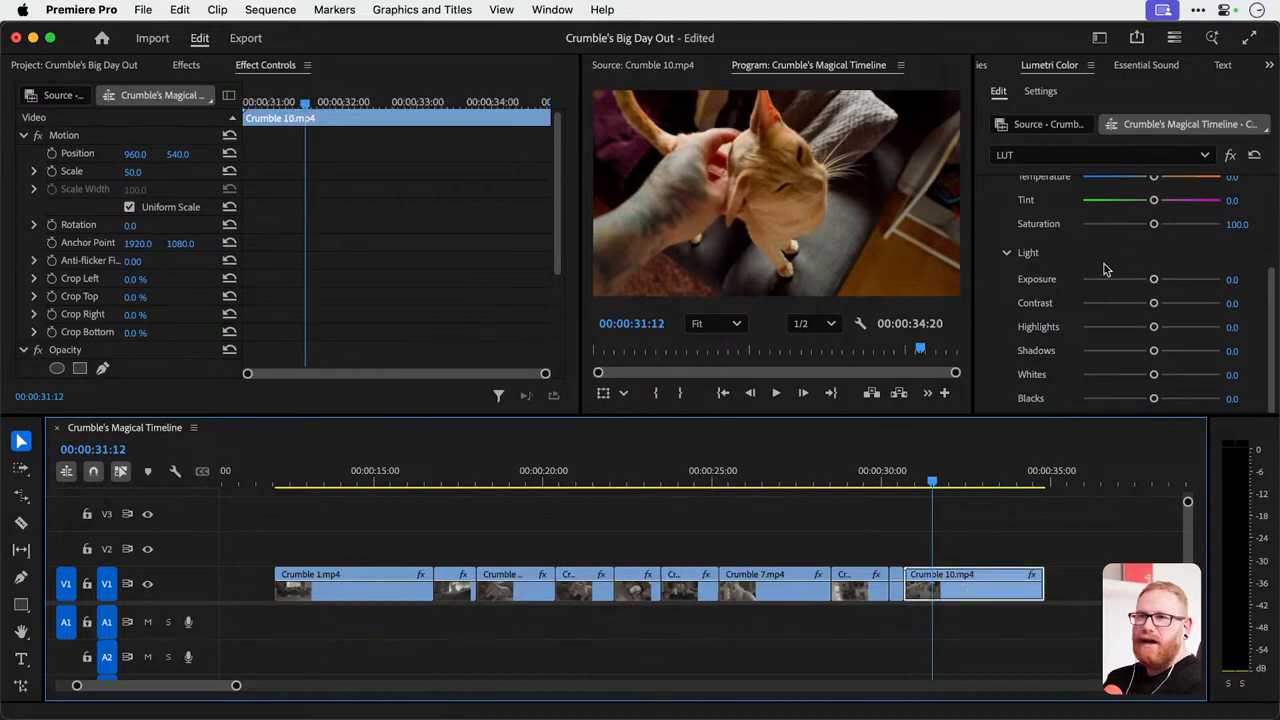
drag(1154, 279, 1166, 281)
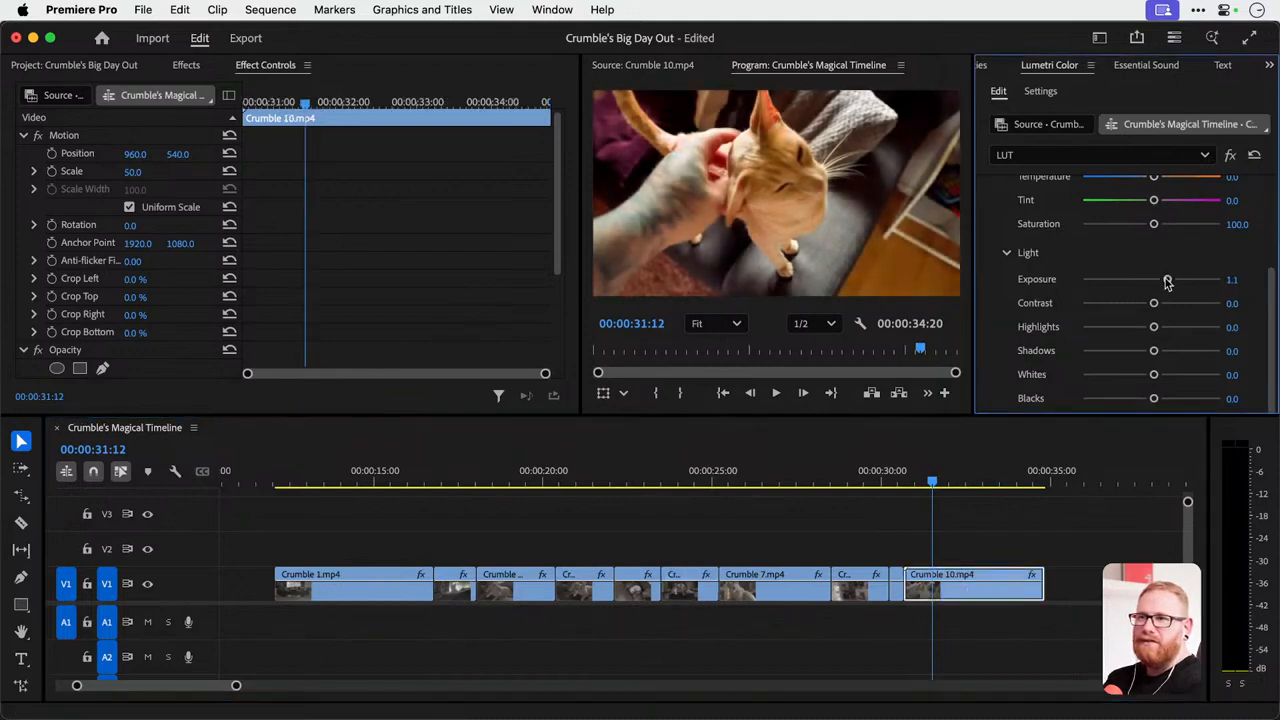
drag(1154, 327, 1146, 352)
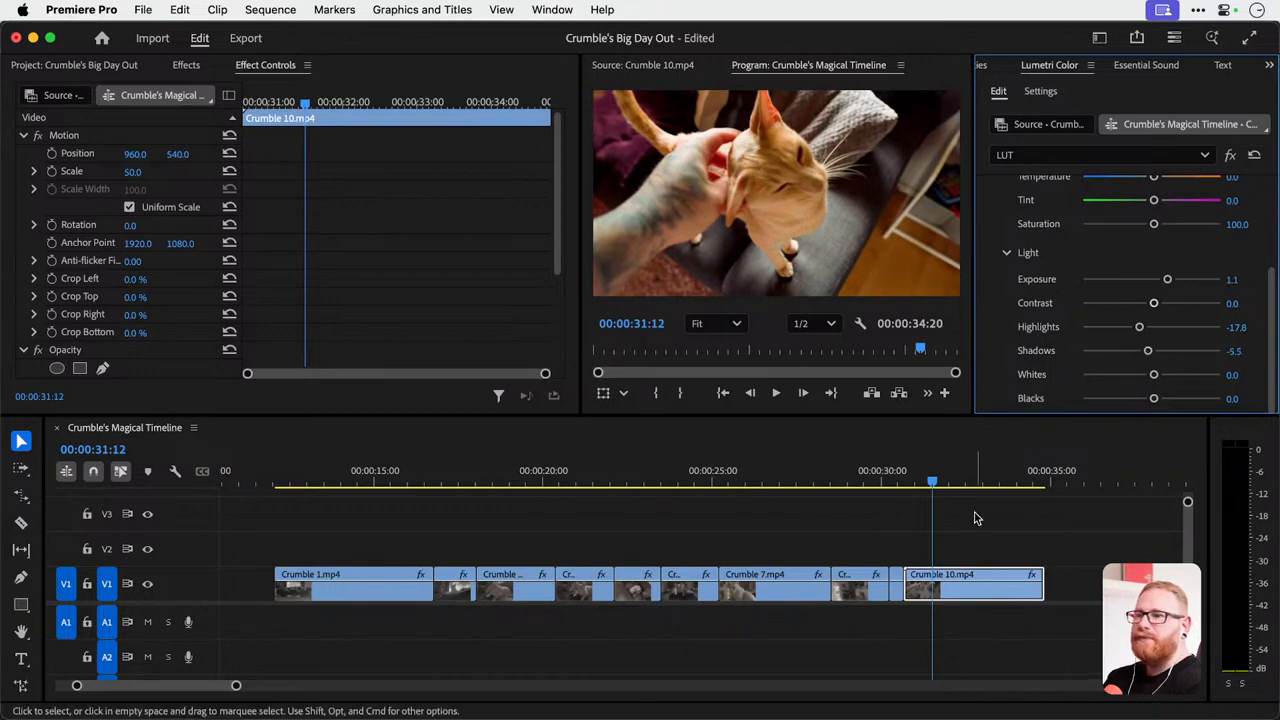
On Crumble 2.mp4 at 00:00:17:12, try fully lowering Shadows, reset them to 0.0, and set Blacks to -100.0.
drag(948, 479, 460, 479)
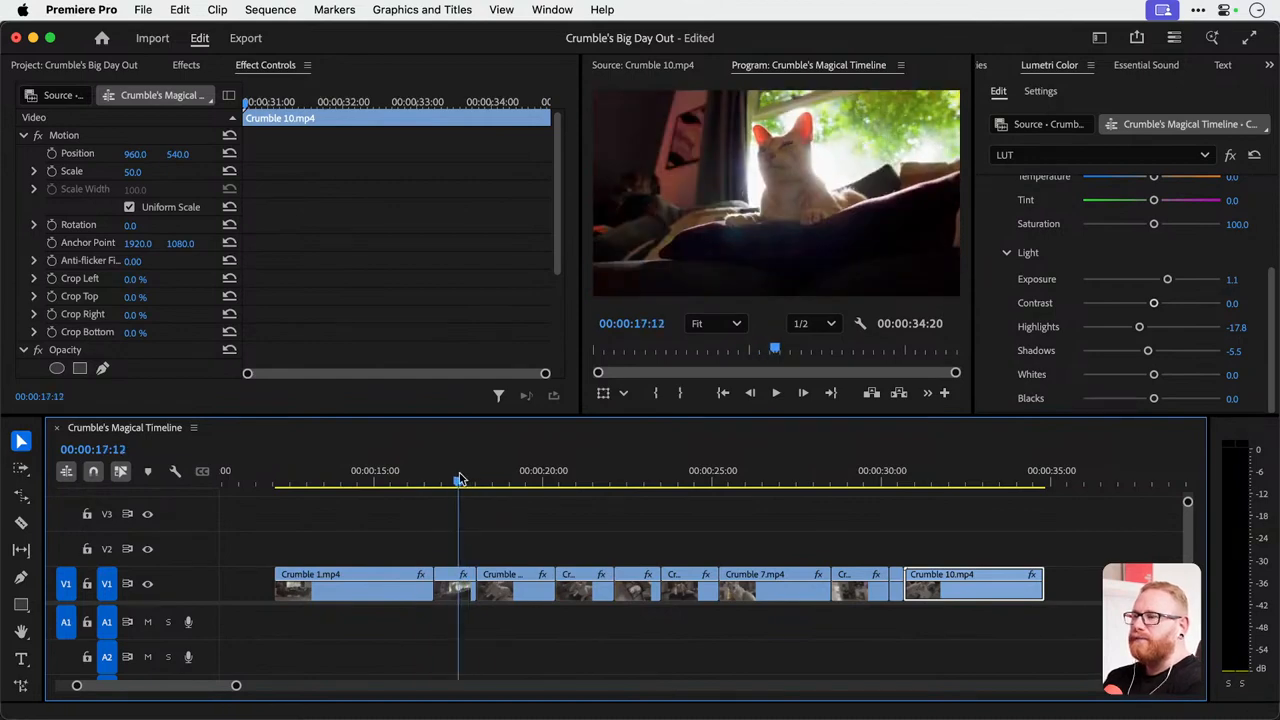
click(457, 594)
drag(1150, 351, 987, 357)
double_click(1082, 351)
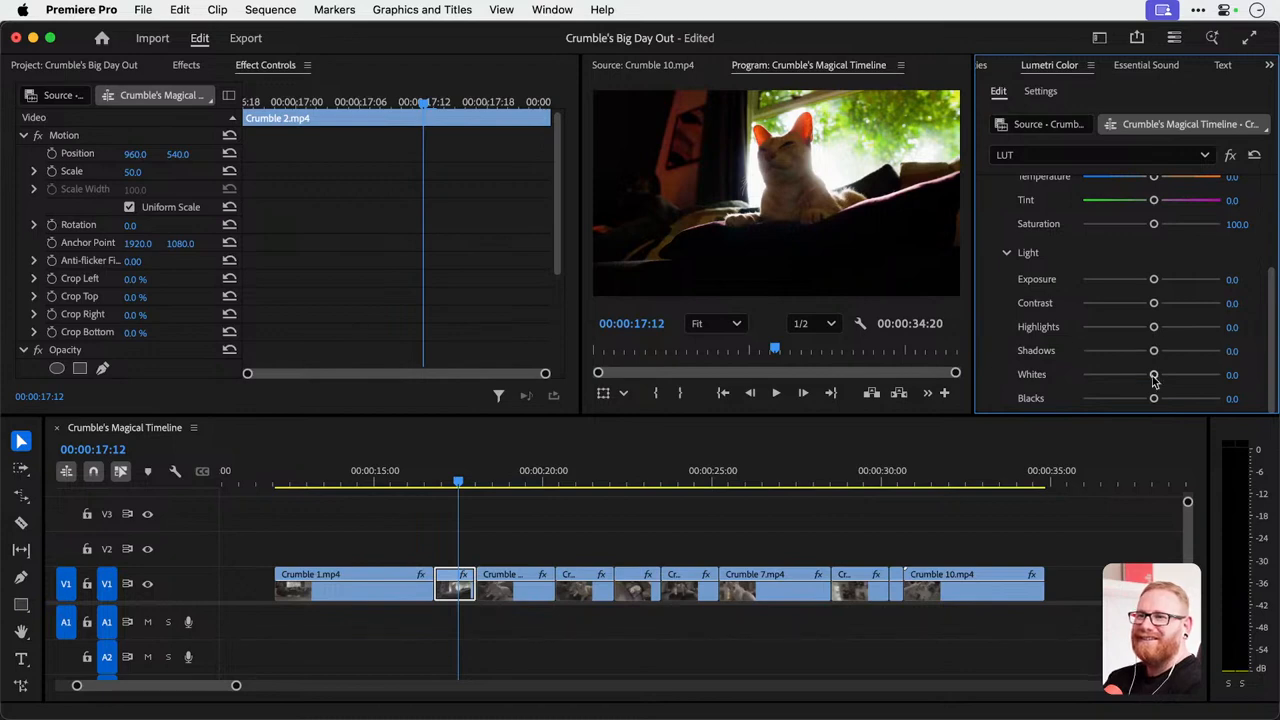
drag(1153, 398, 1023, 402)
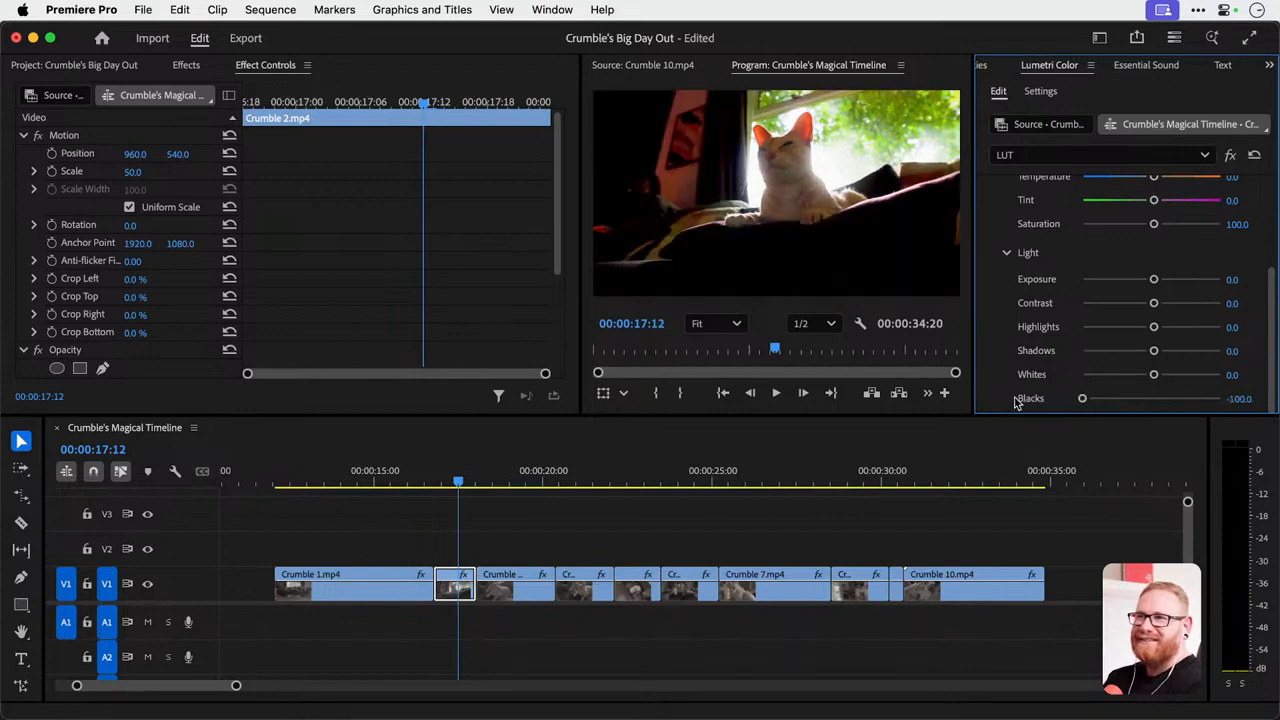
Try Shadows at -100.0 on Crumble 2.mp4 and undo both the Shadows and Blacks changes.
drag(1152, 353, 915, 357)
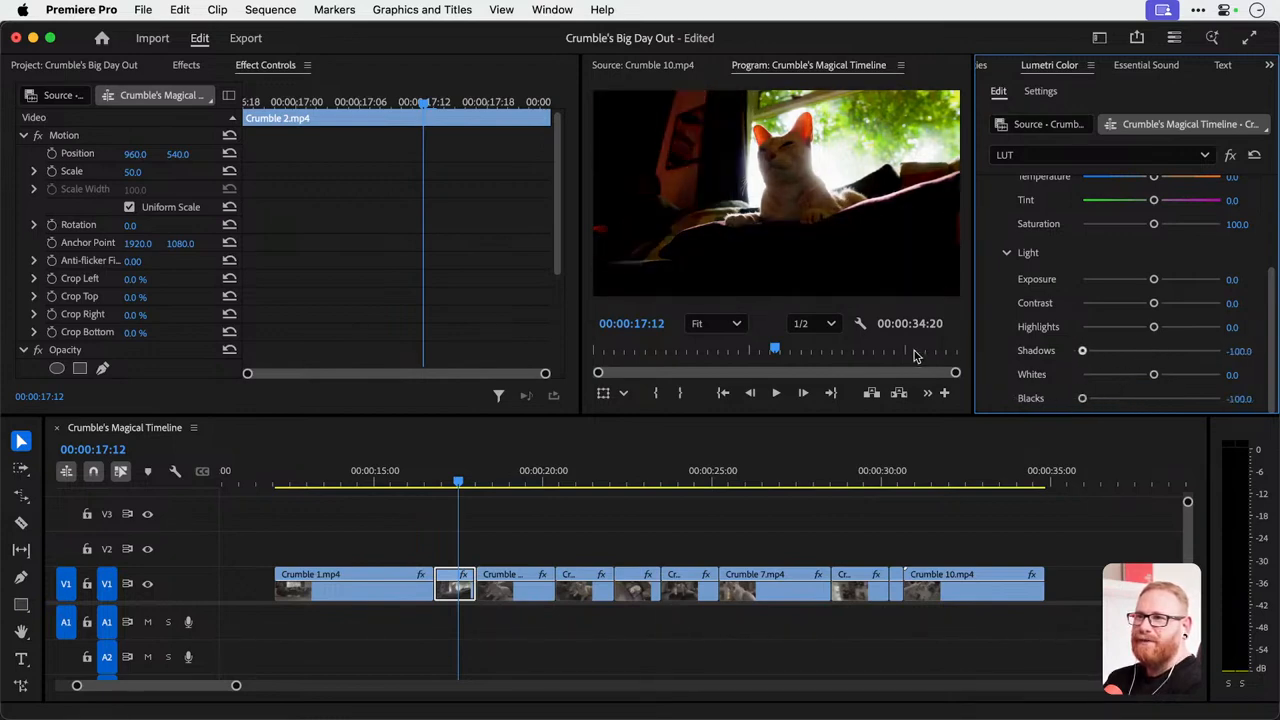
key(super+z)
key(super+z)
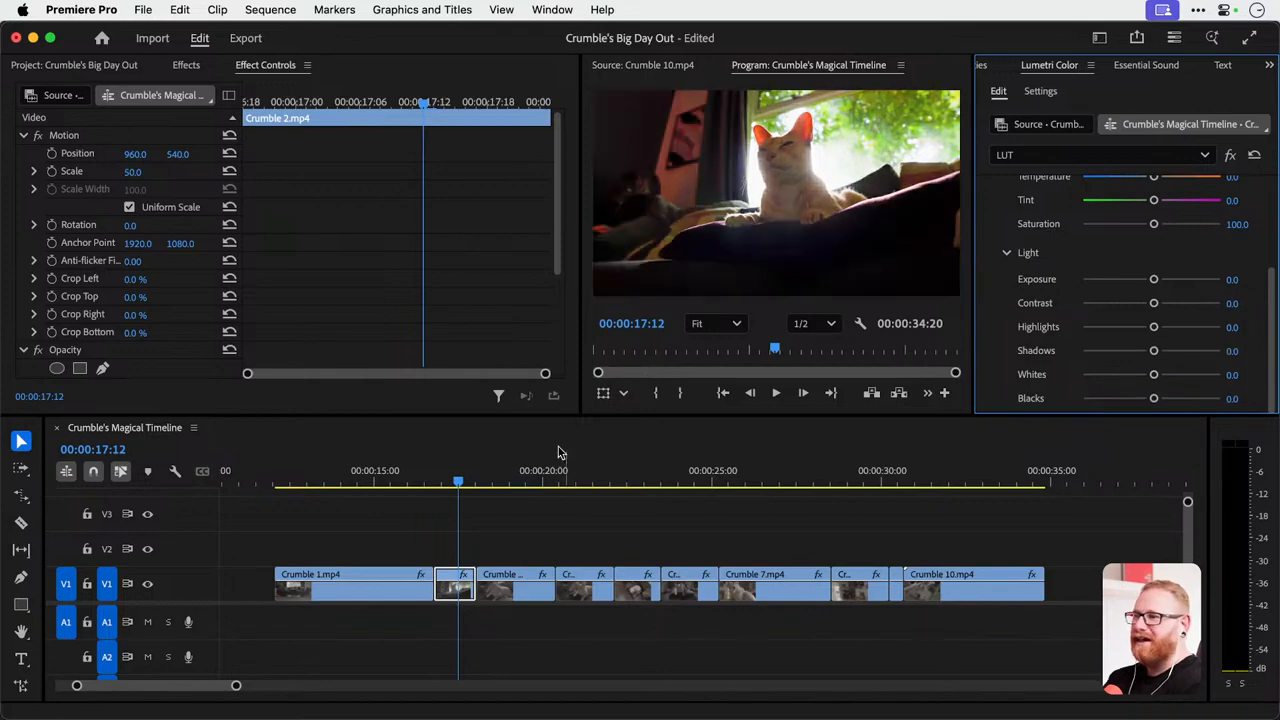
Create a Bars and Tone item in the Footage bin using the Automatic (match sequence) preset.
drag(390, 478, 349, 482)
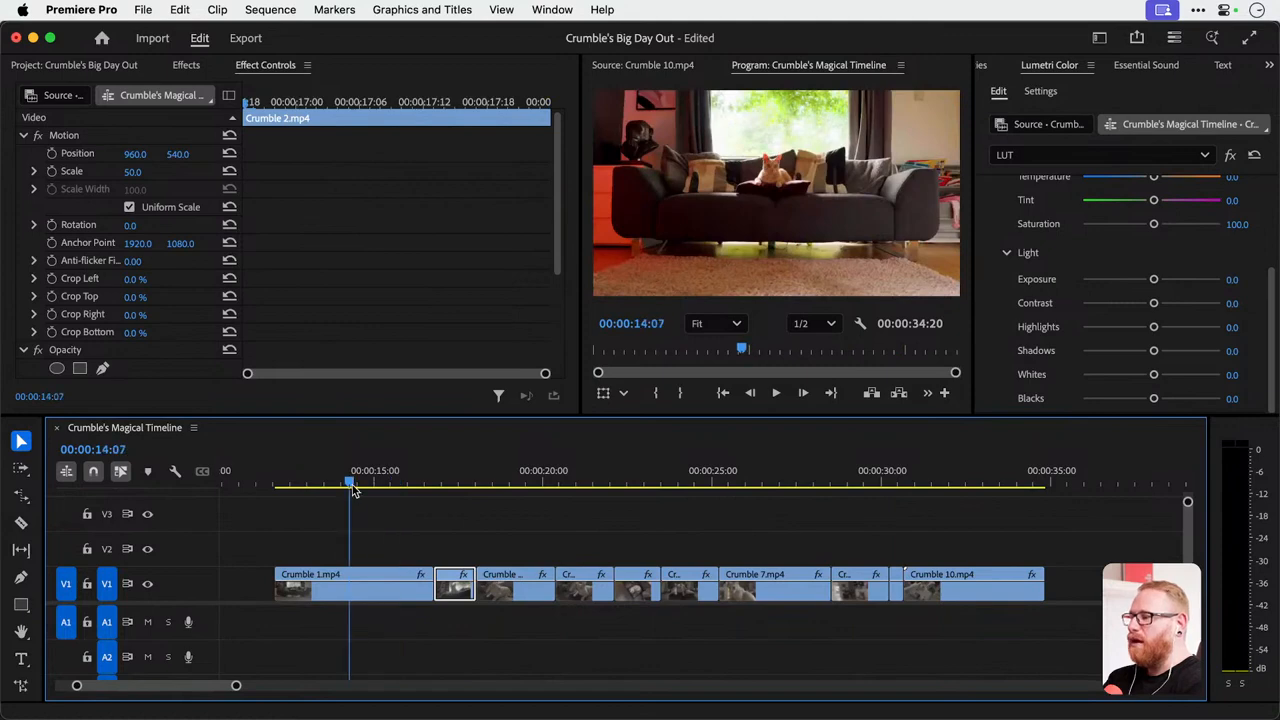
click(76, 65)
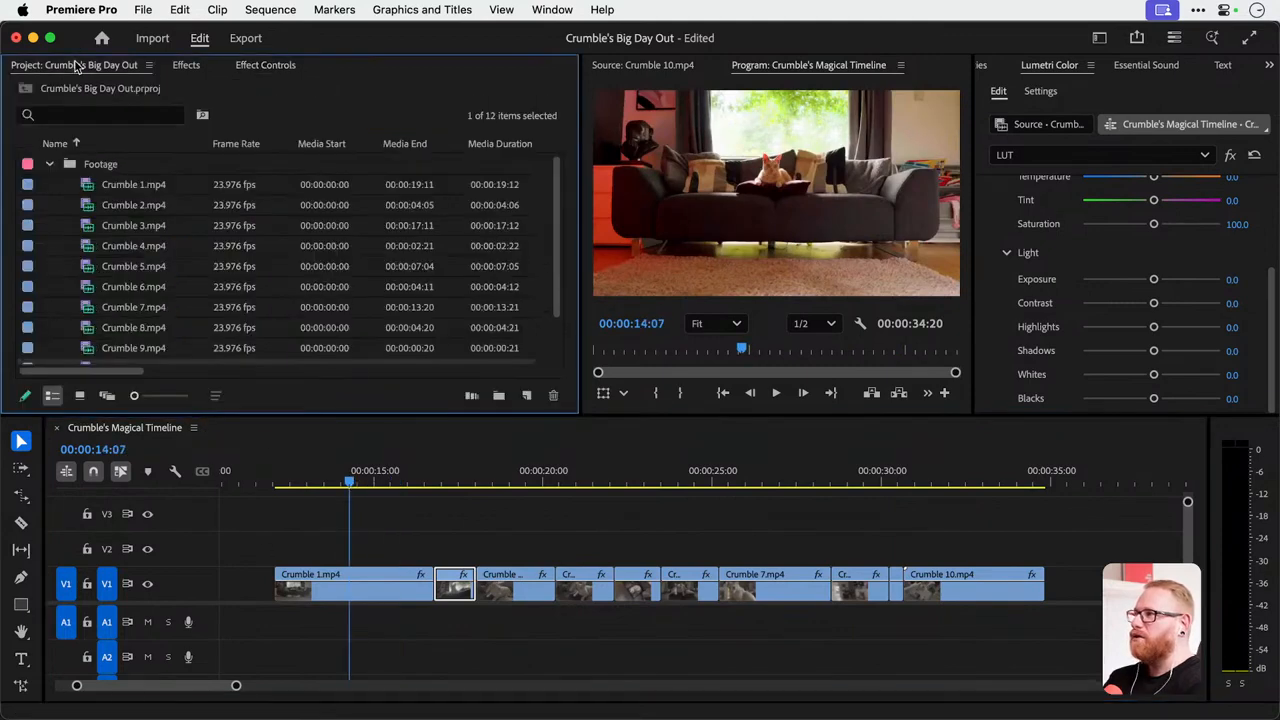
click(527, 396)
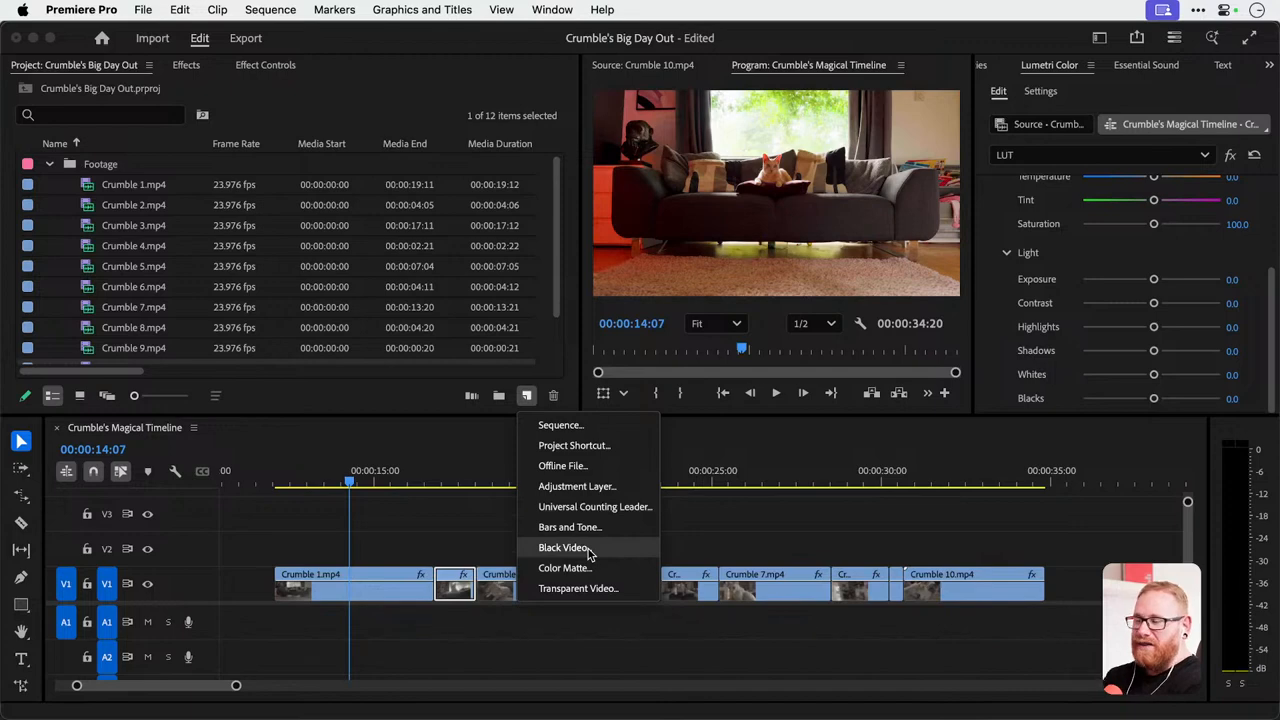
click(588, 529)
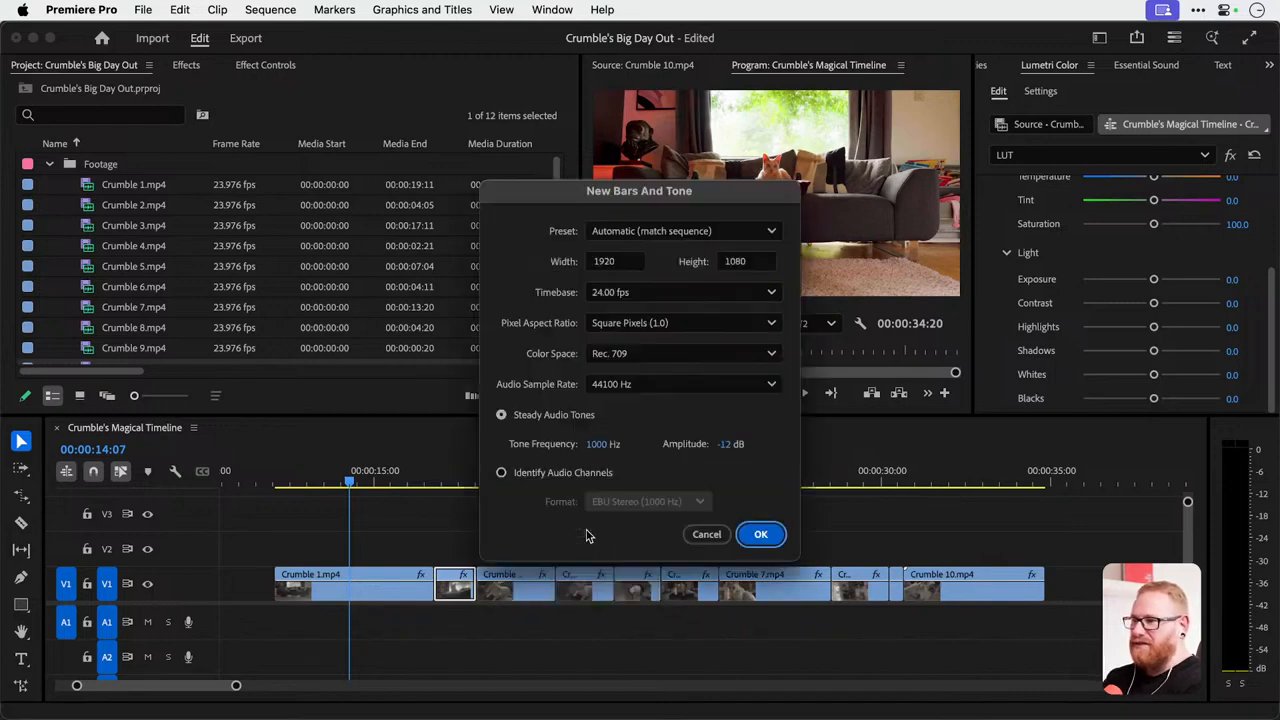
key(Return)
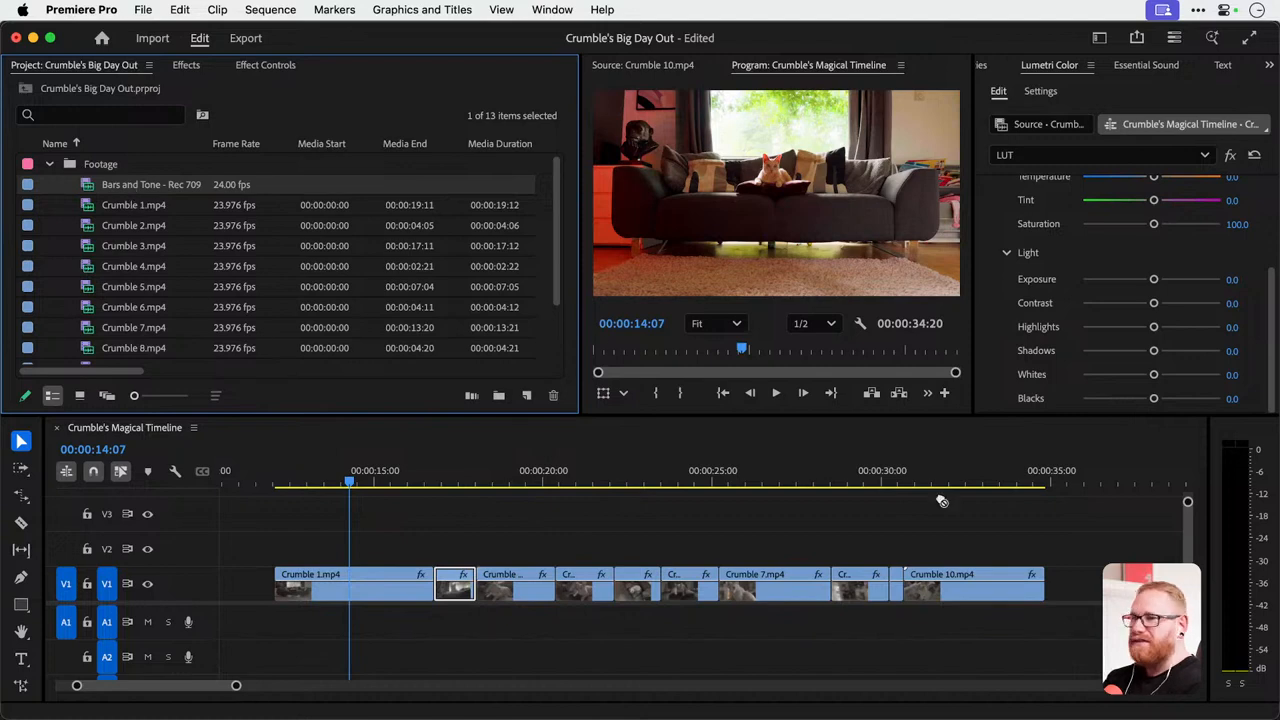
Try the Bars and Tone clip on V2 after Crumble 10.mp4, preview it, and undo its placement.
drag(941, 501, 1058, 545)
click(1040, 478)
key(space)
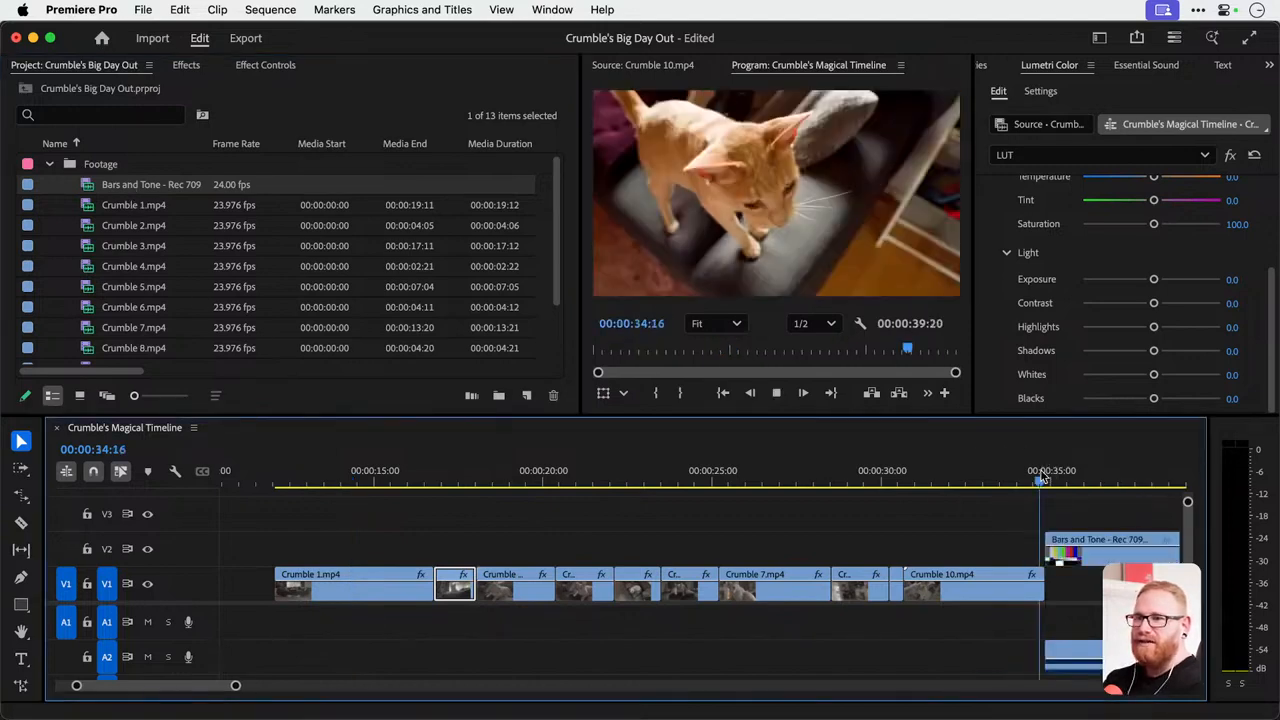
key(space)
key(super+z)
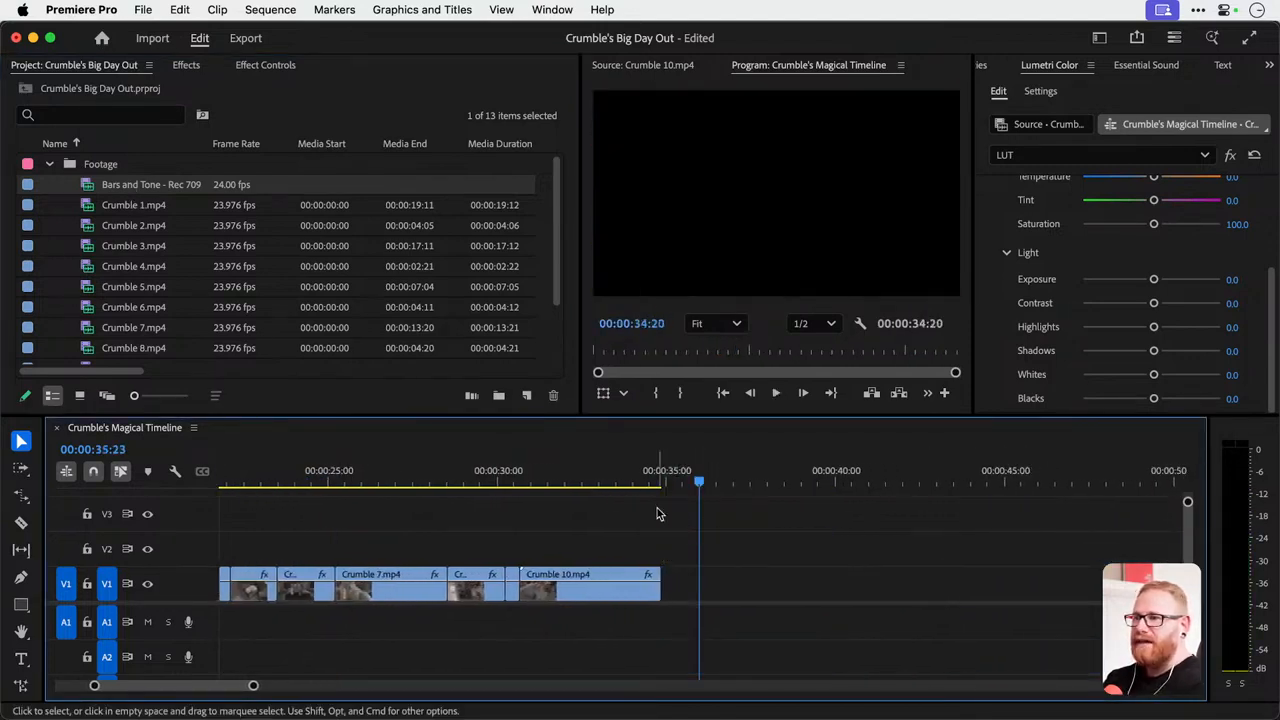
scroll(568, 565, left, 5)
scroll(568, 565, down, 3)
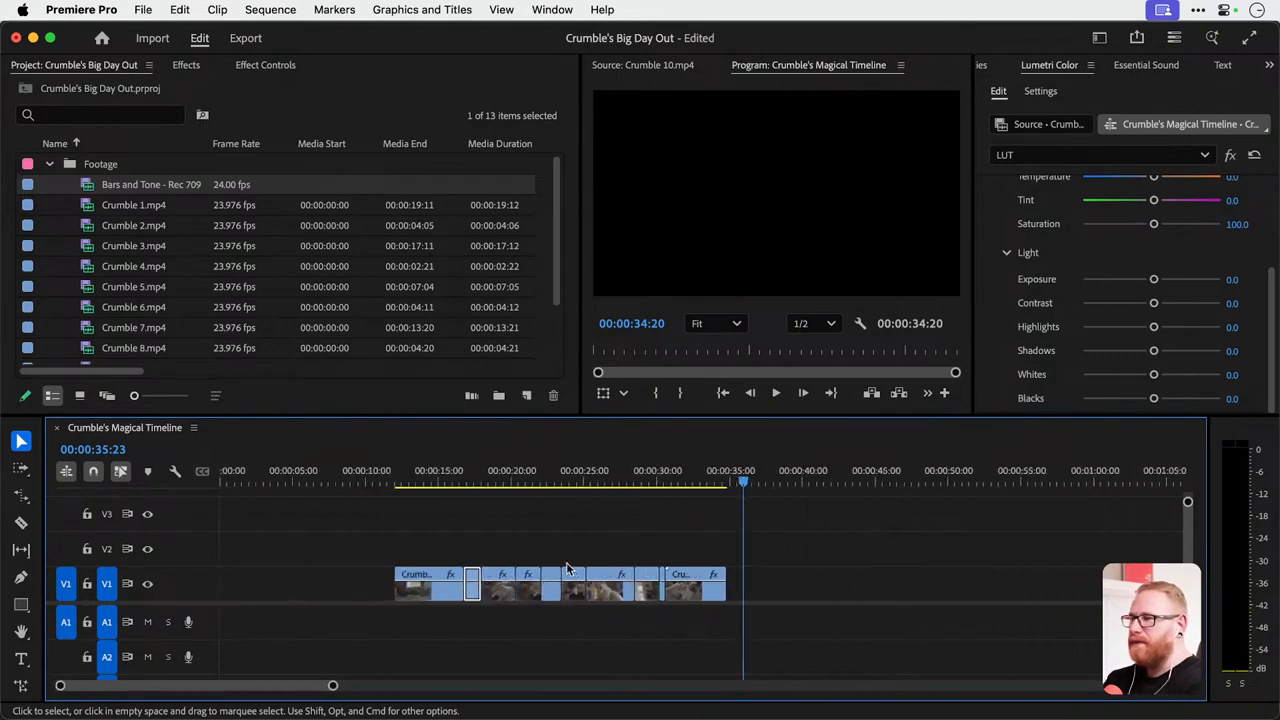
Delete the Bars and Tone - Rec 709 item from the Footage bin.
click(129, 203)
click(123, 186)
key(Delete)
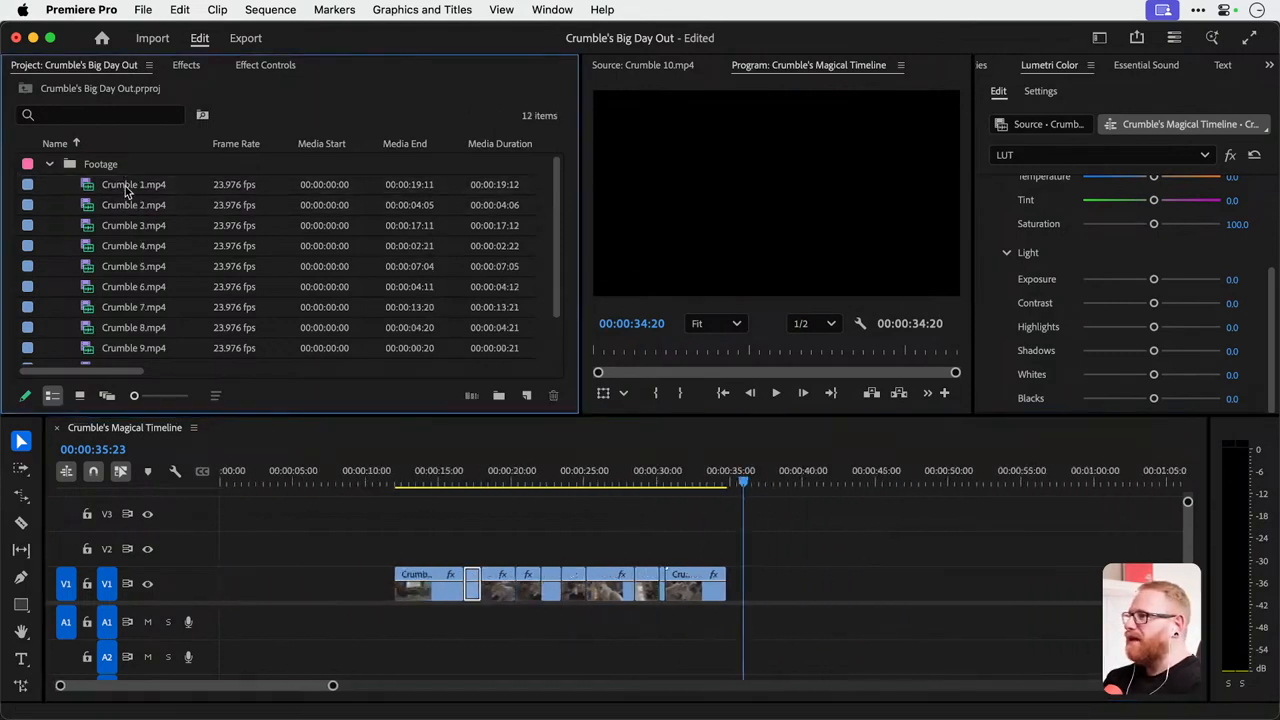
Create a new adjustment layer in the project with the offered video settings.
click(526, 395)
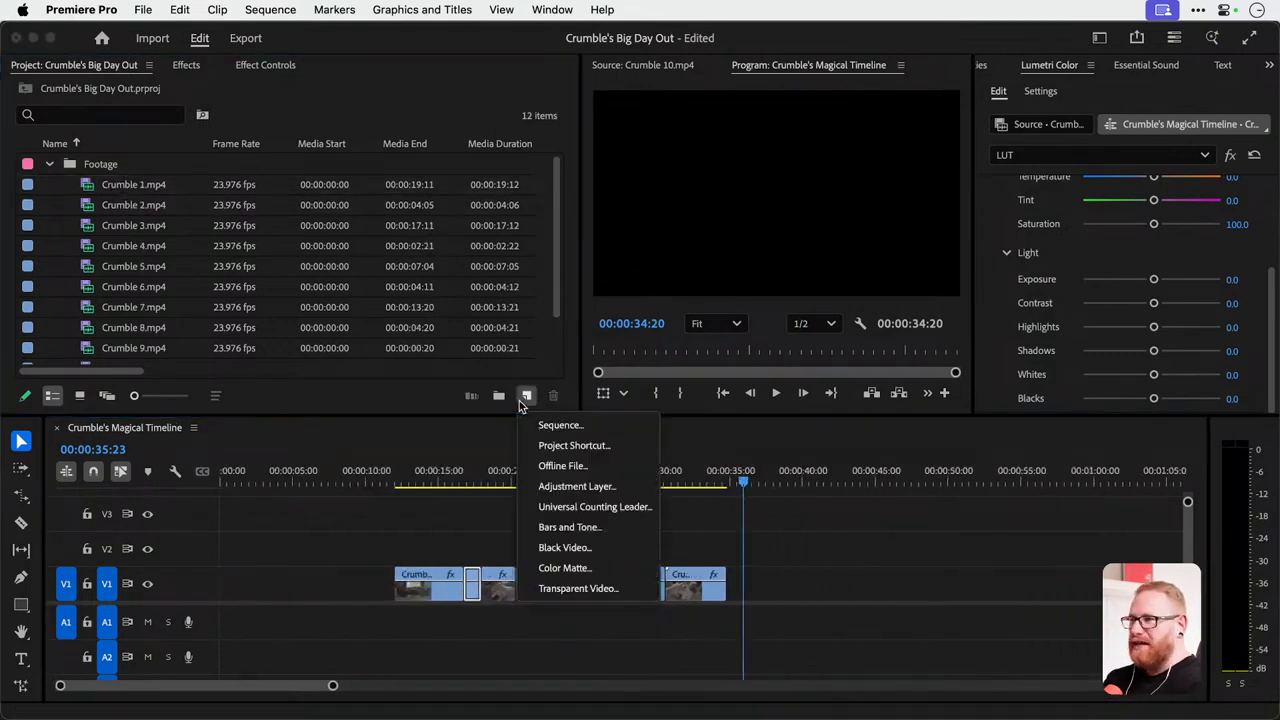
click(570, 488)
click(752, 459)
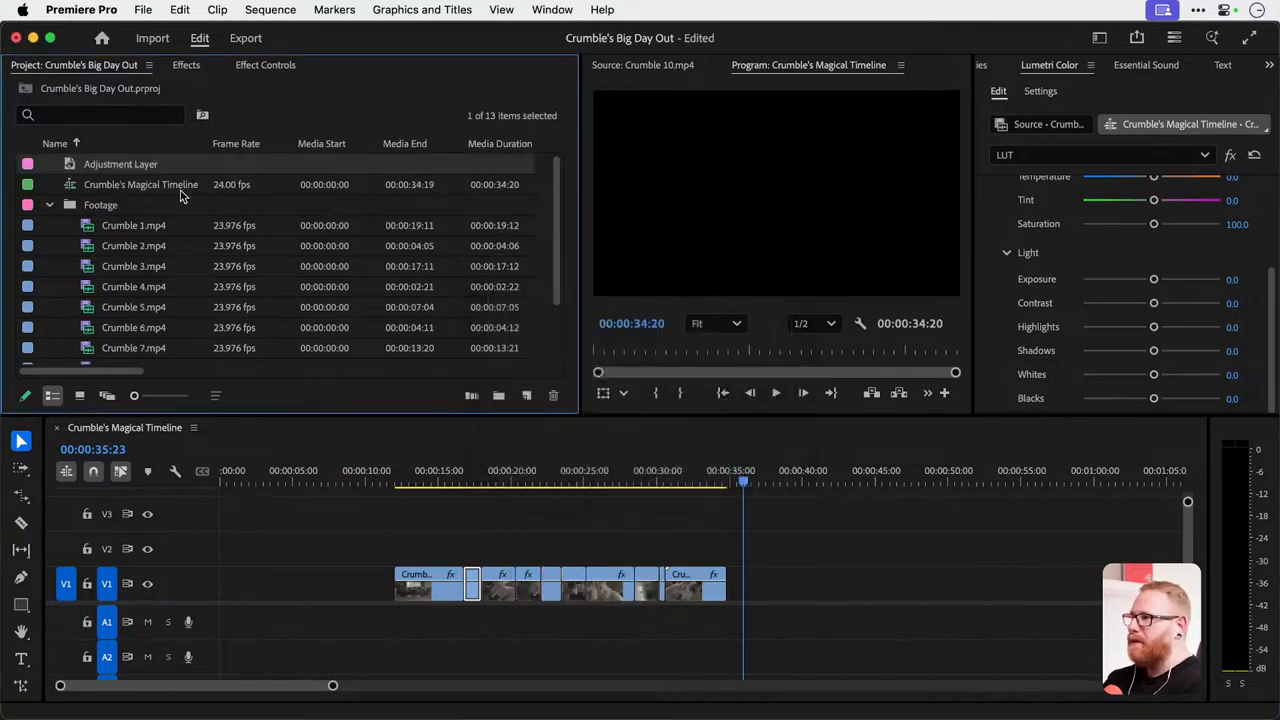
Place the adjustment layer on V2 from the start of Crumble 1.mp4 and extend it to the end of Crumble 10.mp4.
drag(142, 166, 410, 548)
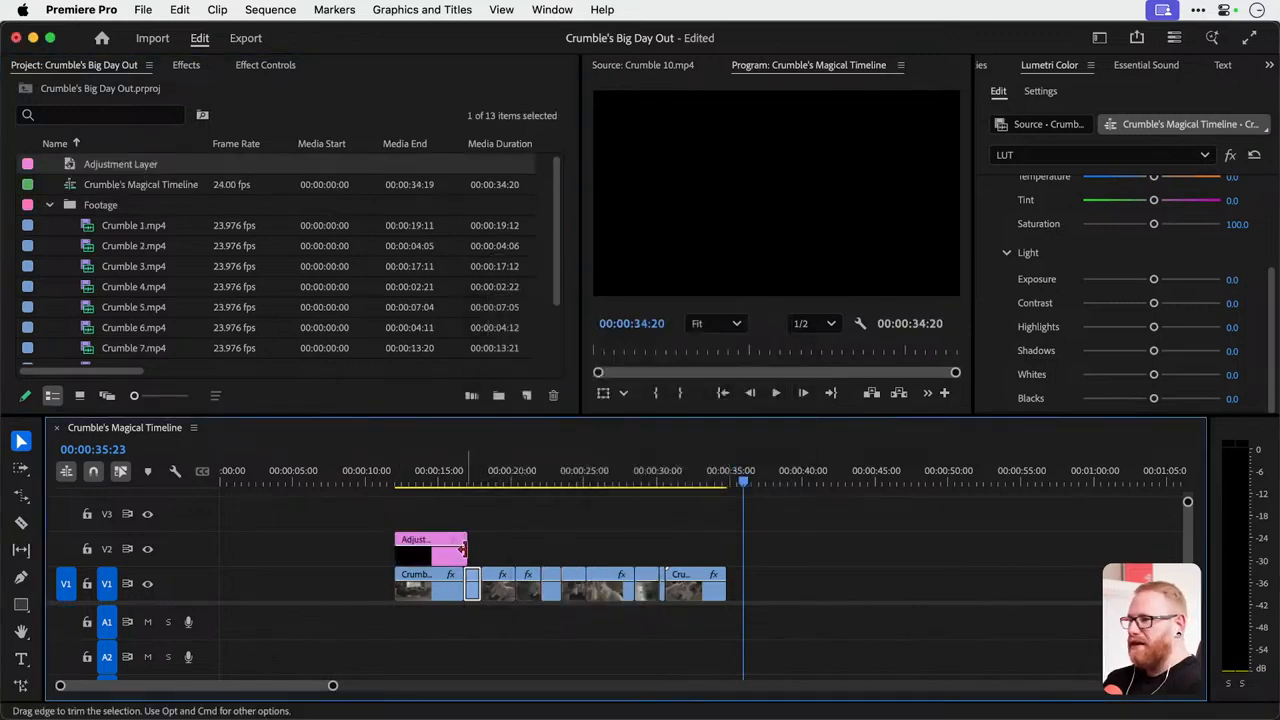
drag(562, 550, 725, 549)
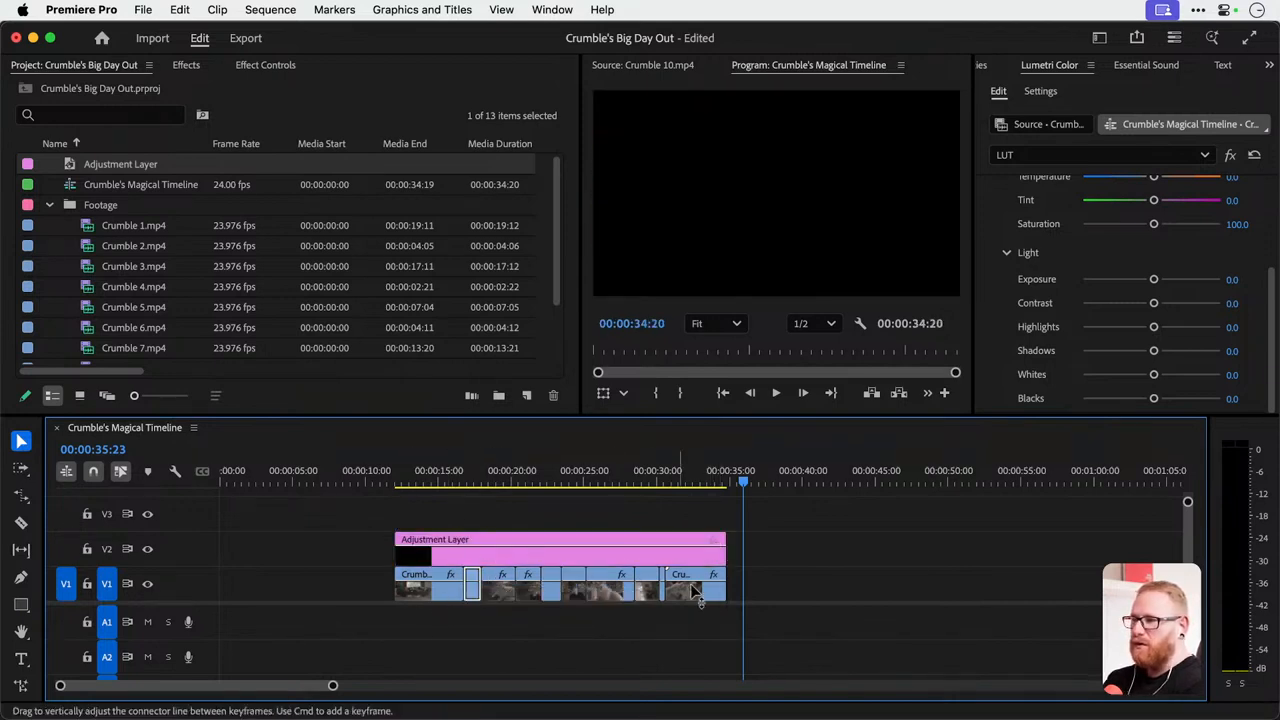
Copy Crumble 1.mp4 on V1 as the source of the Lumetri grade.
scroll(425, 586, up, 3)
click(385, 480)
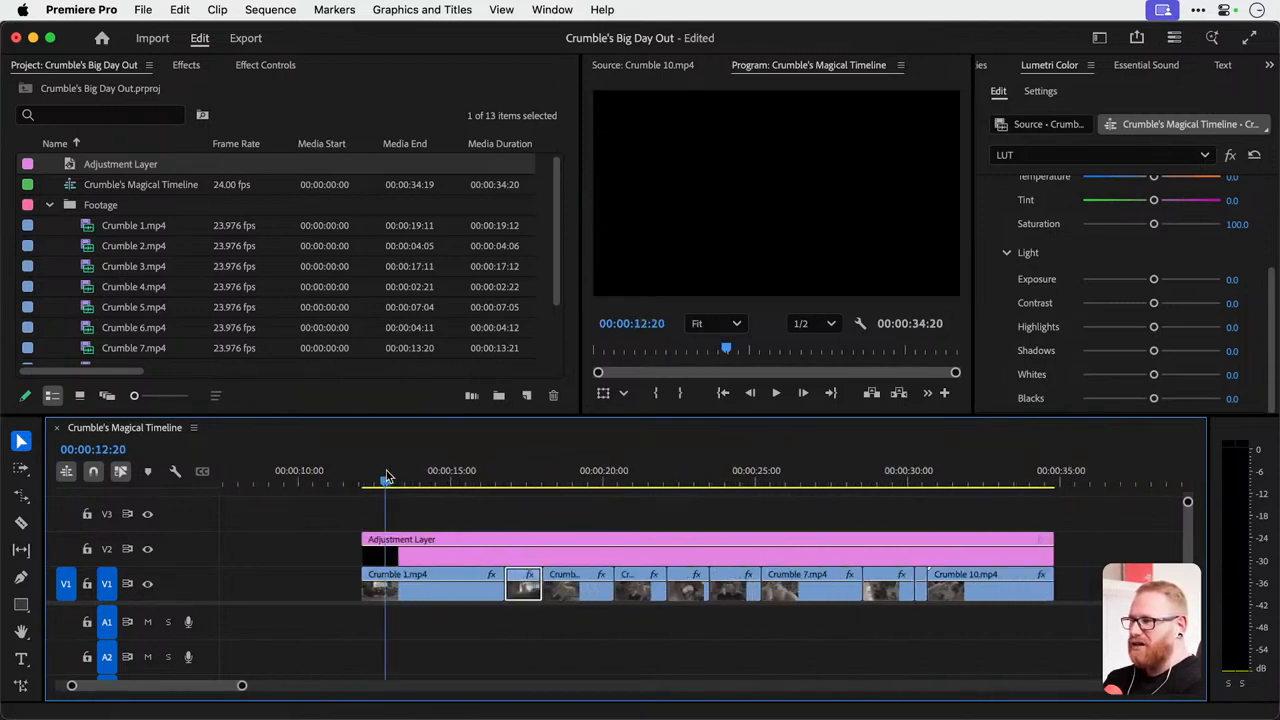
click(414, 586)
drag(406, 476, 421, 470)
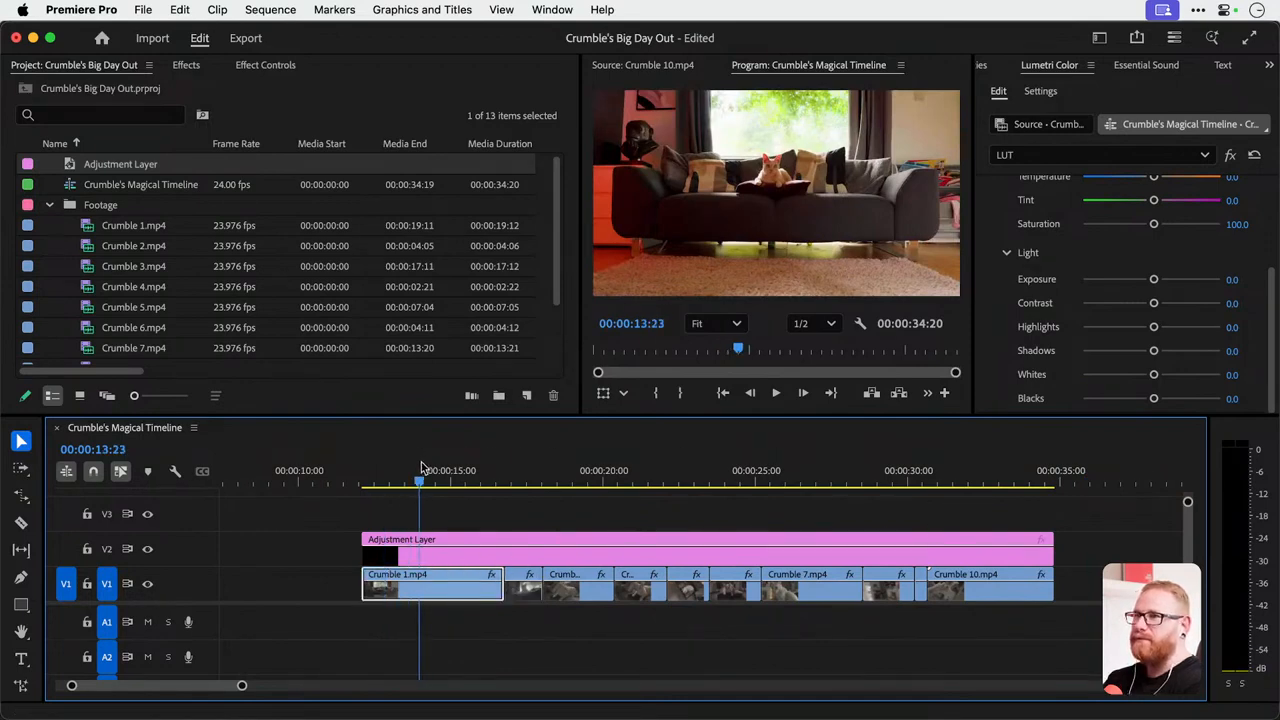
right_click(450, 592)
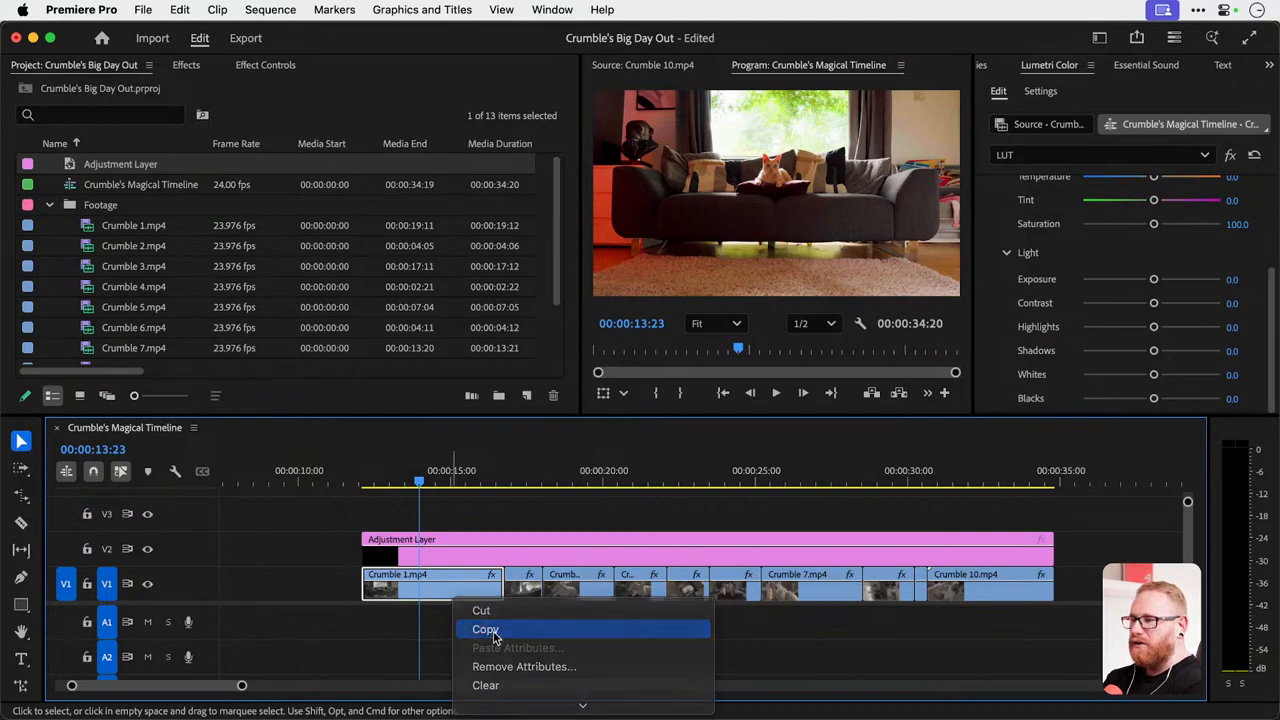
click(490, 630)
Remove Motion, Opacity, Time Remapping and both Lumetri Color effects from all the Crumble clips on V1.
drag(478, 622, 972, 590)
right_click(972, 587)
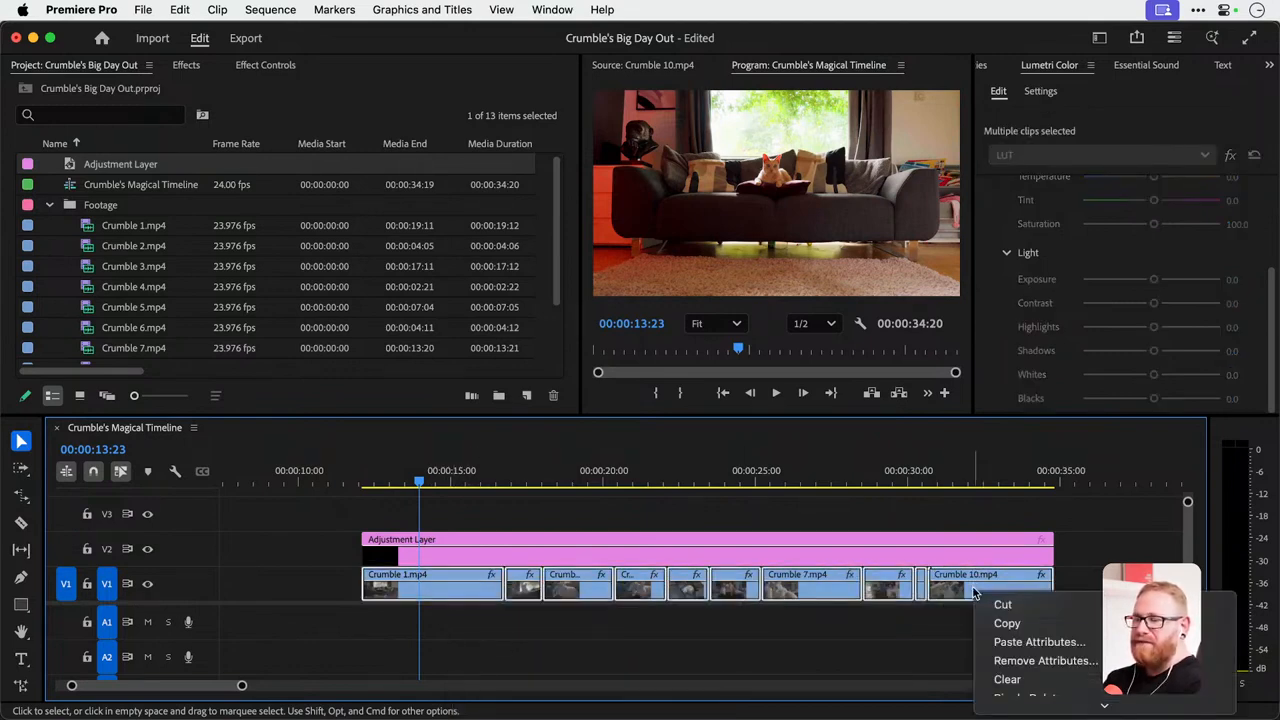
click(1012, 658)
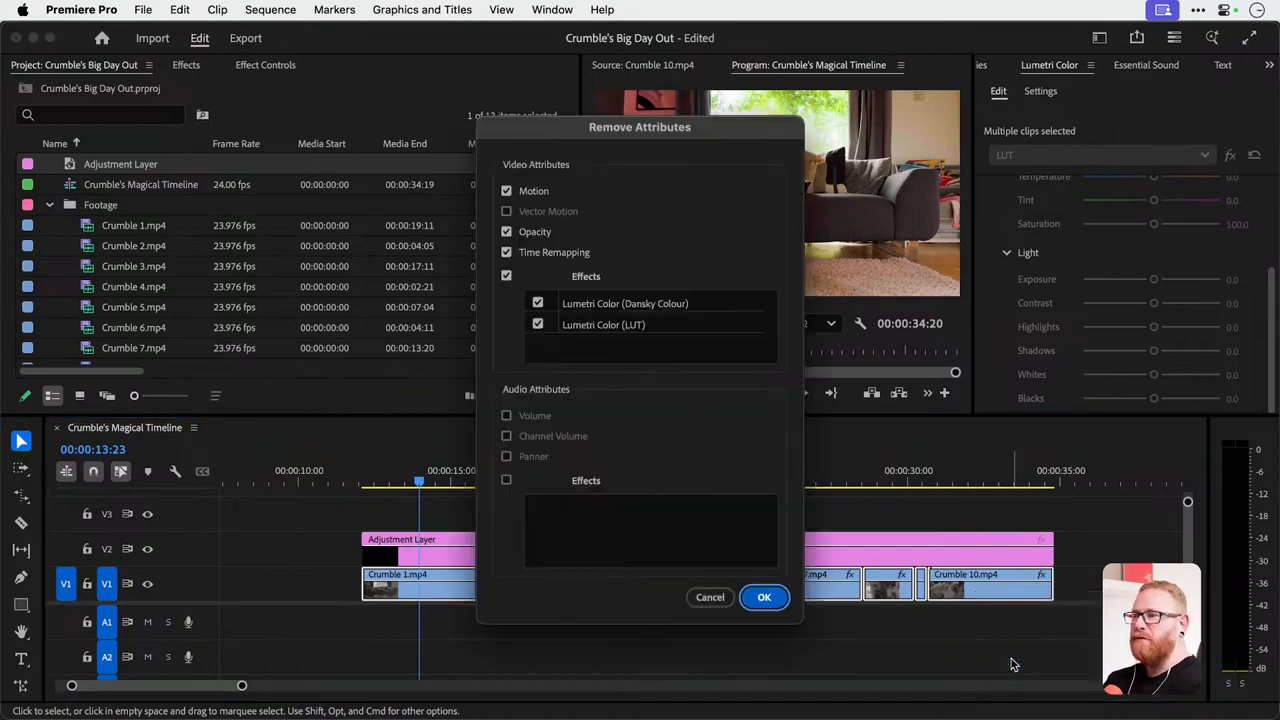
key(Return)
Paste the copied Lumetri attributes onto the adjustment layer and check the grade around 00:00:15:00.
drag(582, 474, 469, 477)
right_click(503, 556)
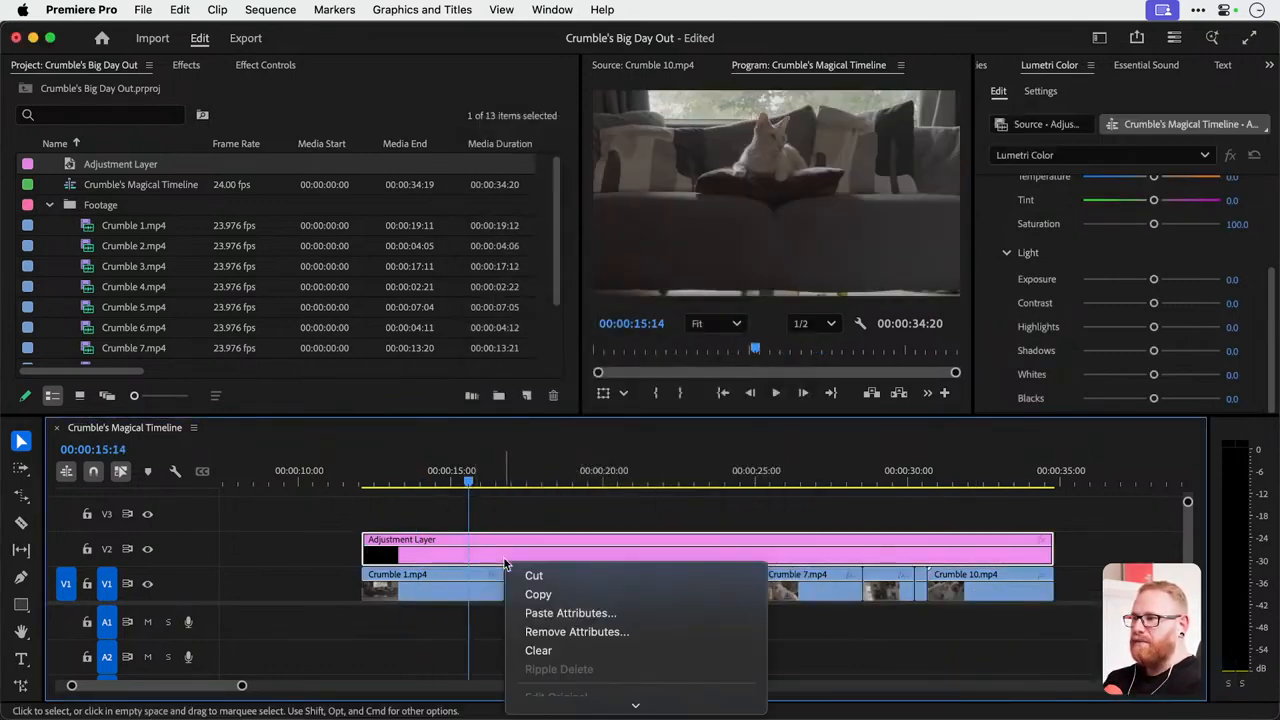
click(565, 613)
key(Return)
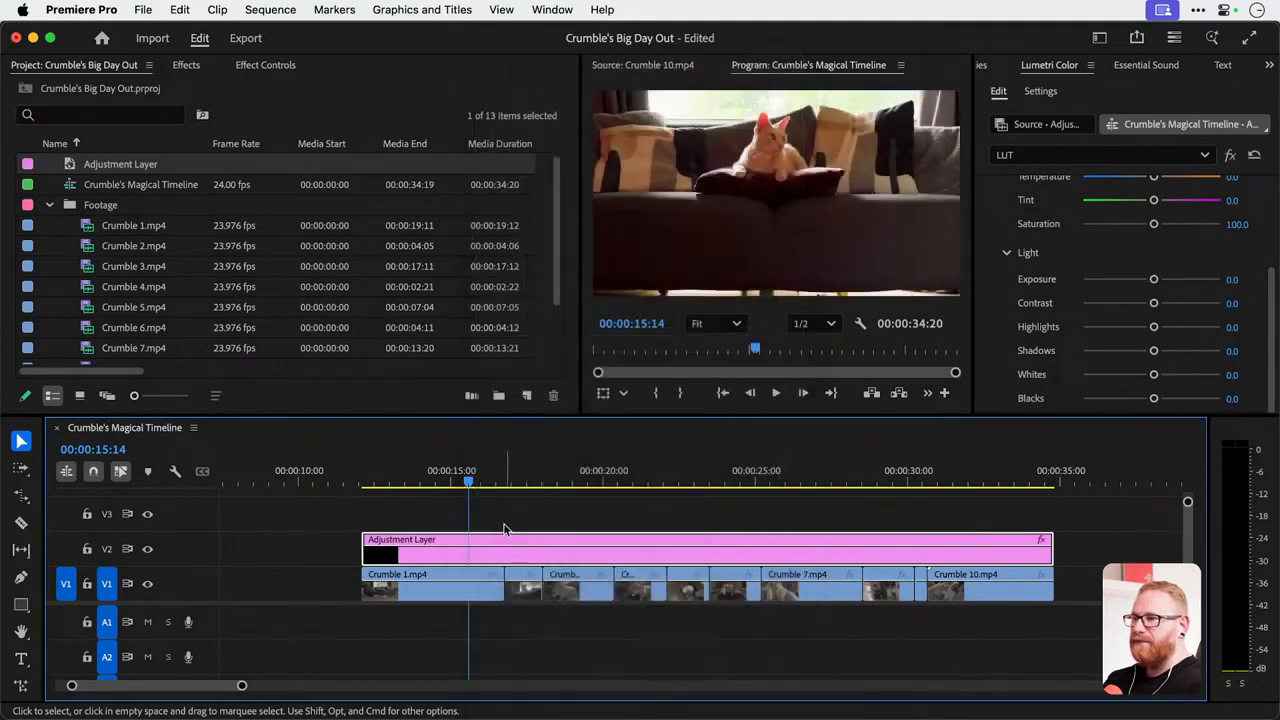
drag(492, 477, 450, 482)
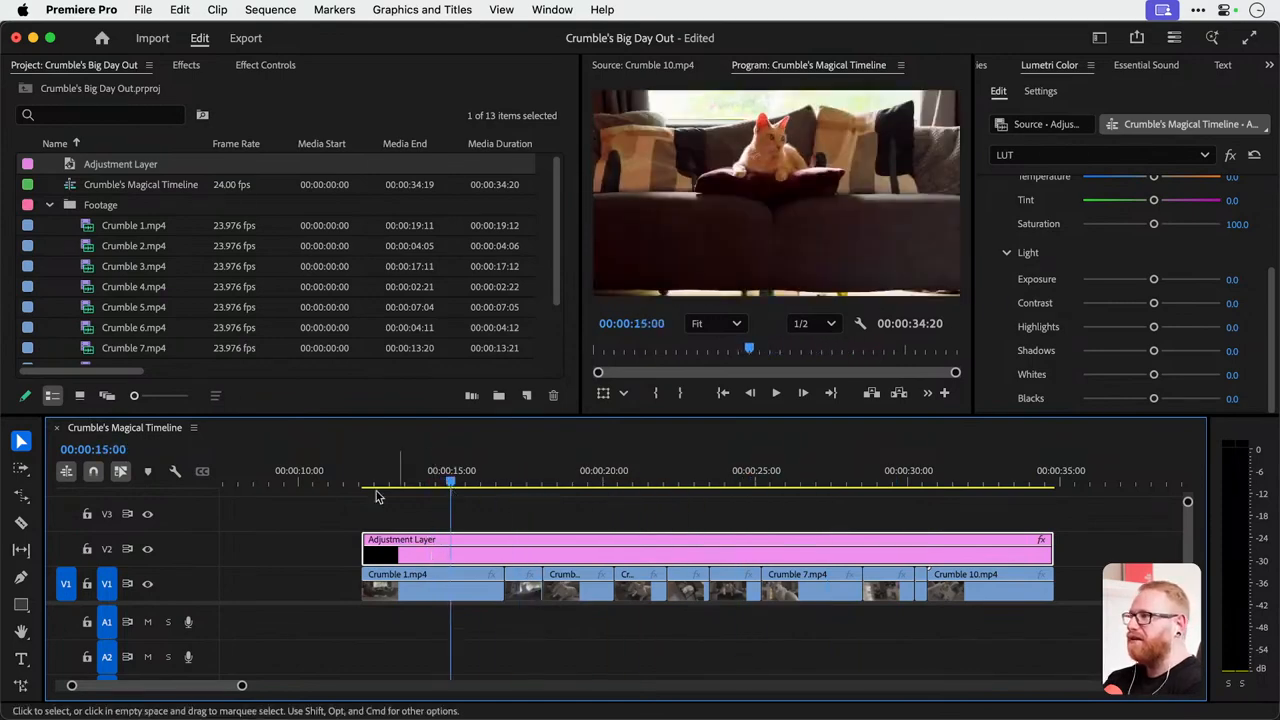
Try a Scale of 50 on the adjustment layer and undo it.
click(186, 65)
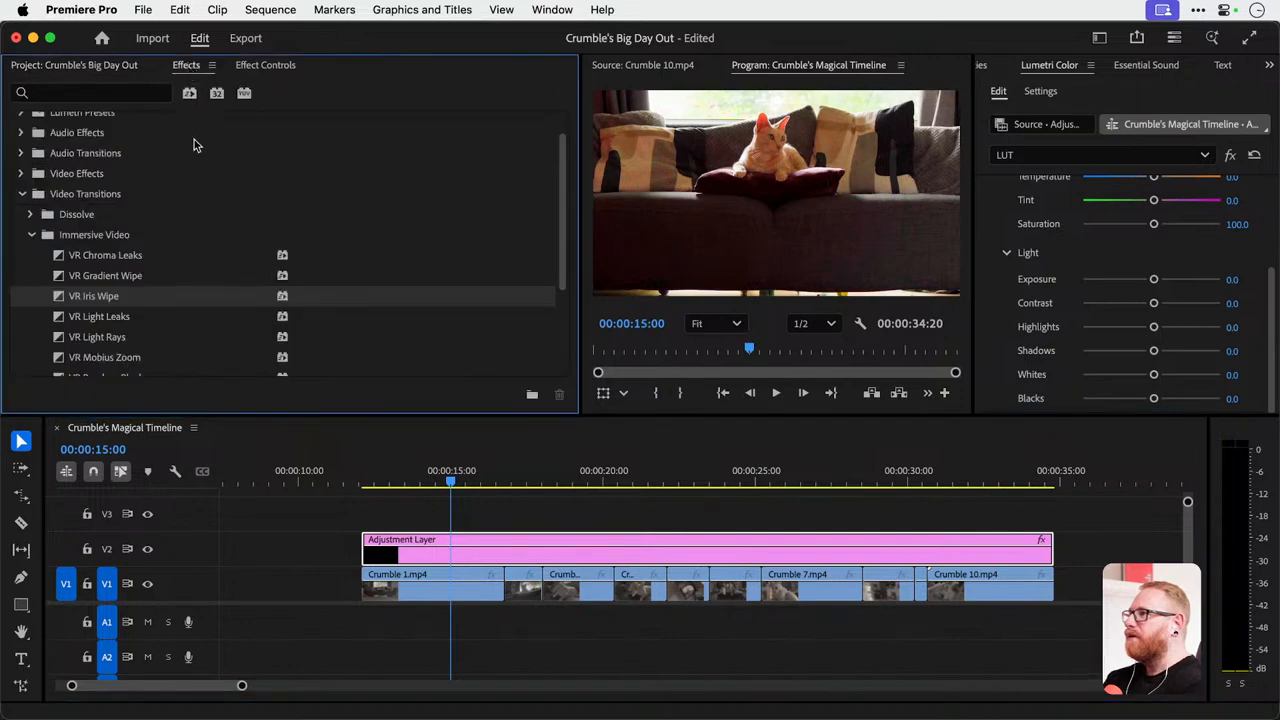
click(248, 66)
click(135, 171)
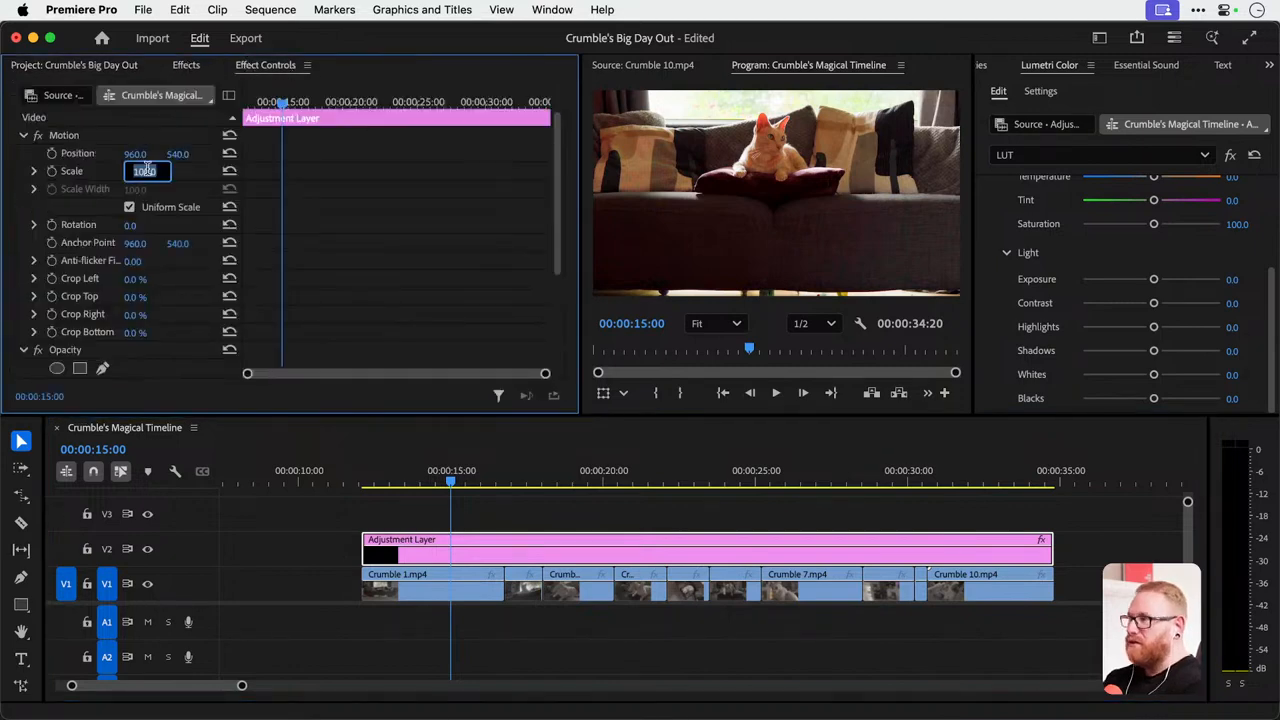
text(50)
key(Return)
key(cmd+z)
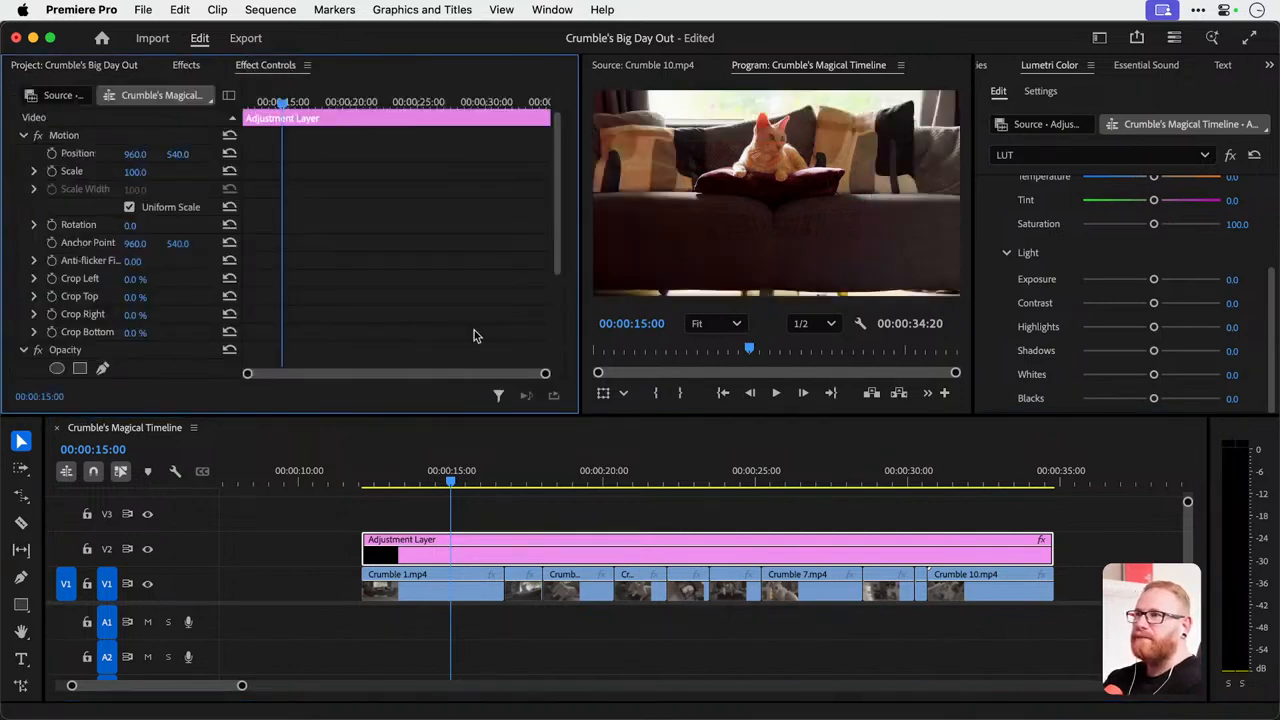
Undo the grade pasted onto the adjustment layer and the attribute removal on the V1 clips.
click(450, 590)
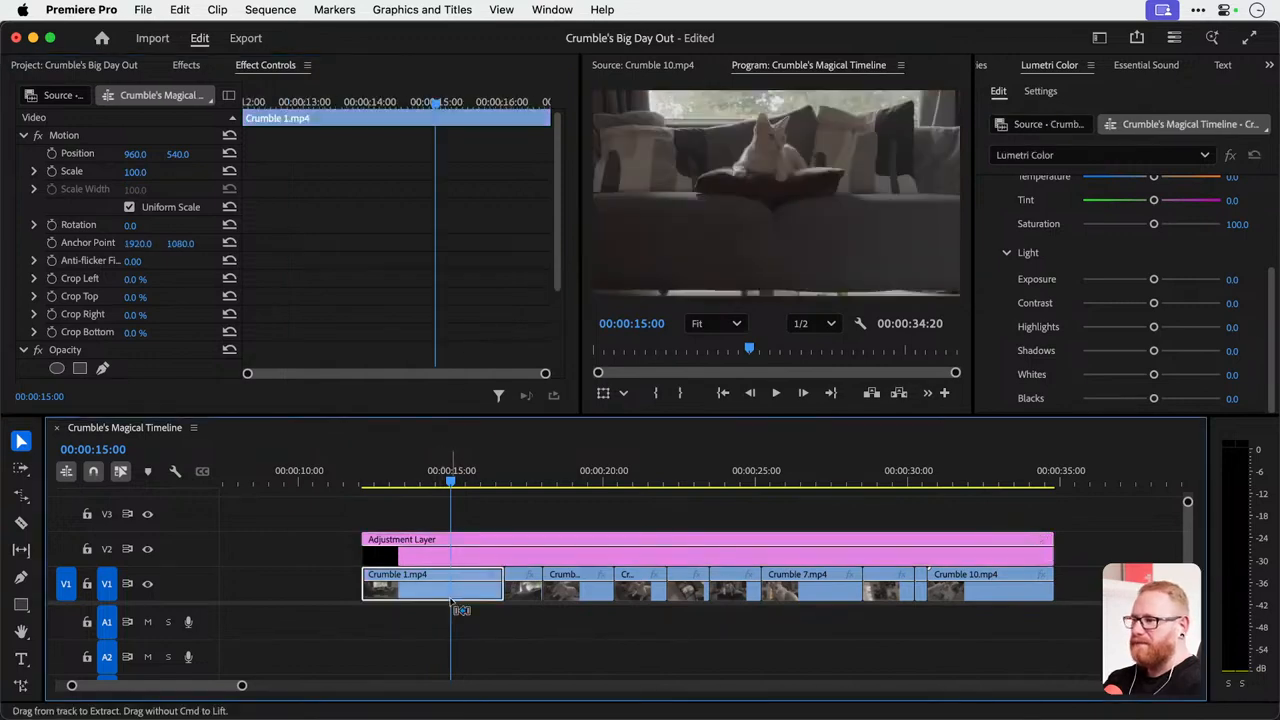
right_click(484, 548)
click(469, 544)
key(super+z)
key(super+shift+z)
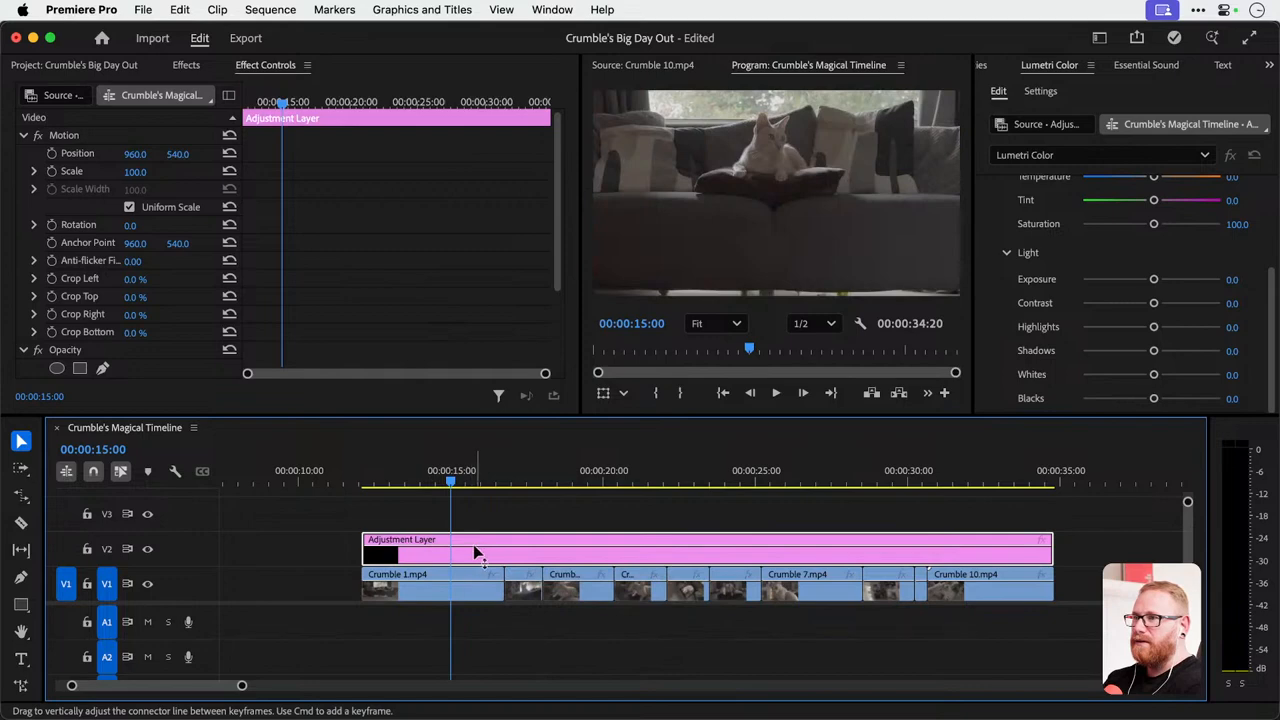
Strip the motion settings and Lumetri effects from all V1 clips, Crumble 1.mp4 through Crumble 10.mp4, using Remove Attributes.
drag(410, 636, 1000, 588)
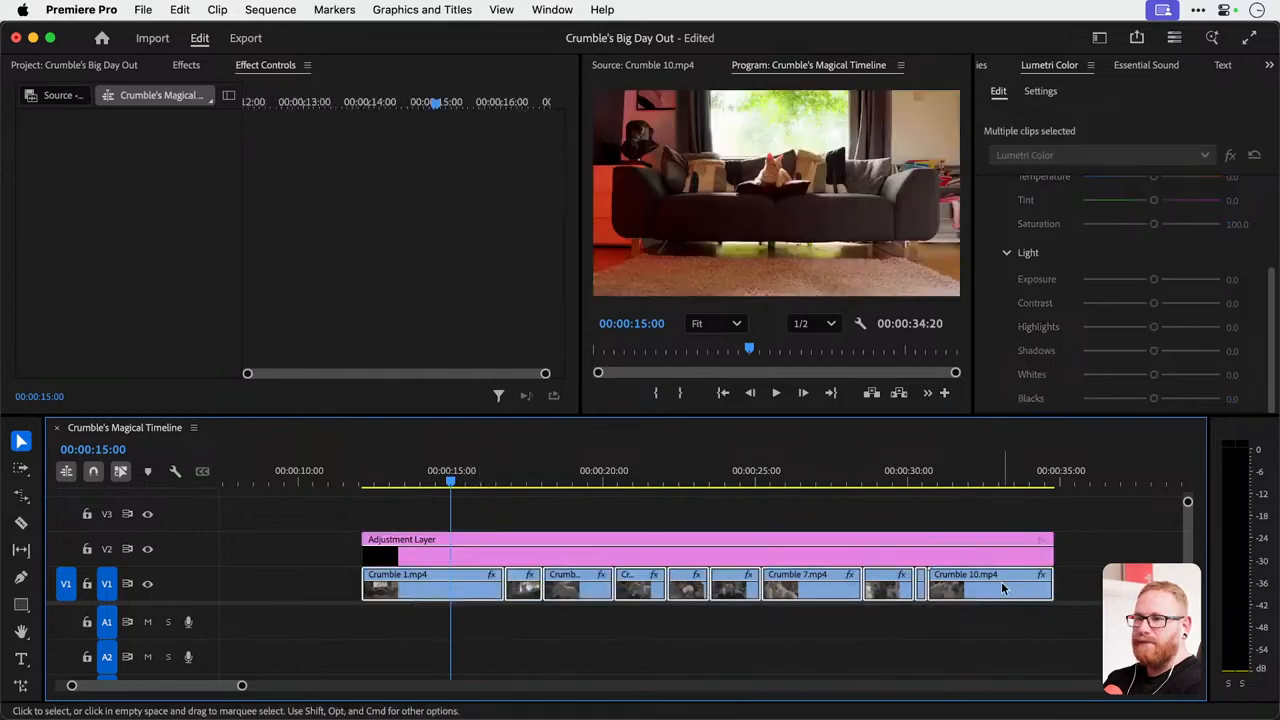
right_click(1002, 588)
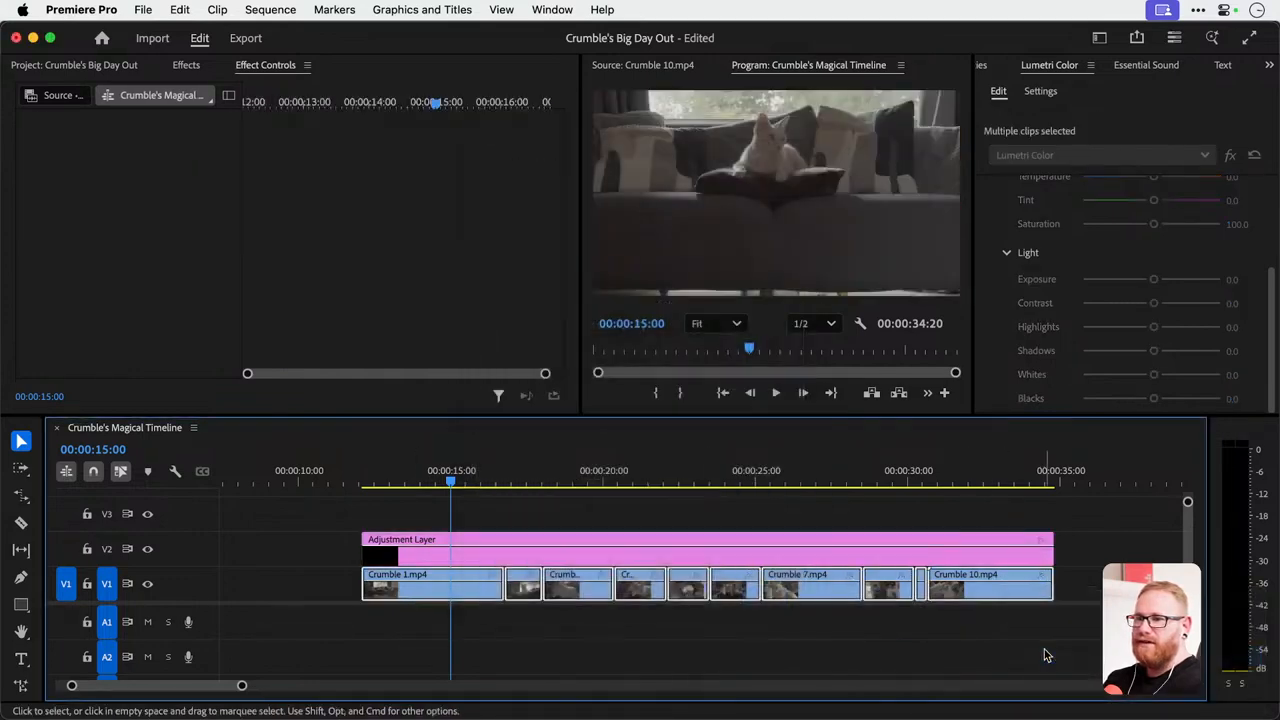
Paste only the Lumetri Color (Dansky Colour) and Lumetri Color (LUT) effects onto the adjustment layer, leaving out Motion, Opacity and Time Remapping.
click(467, 556)
right_click(467, 556)
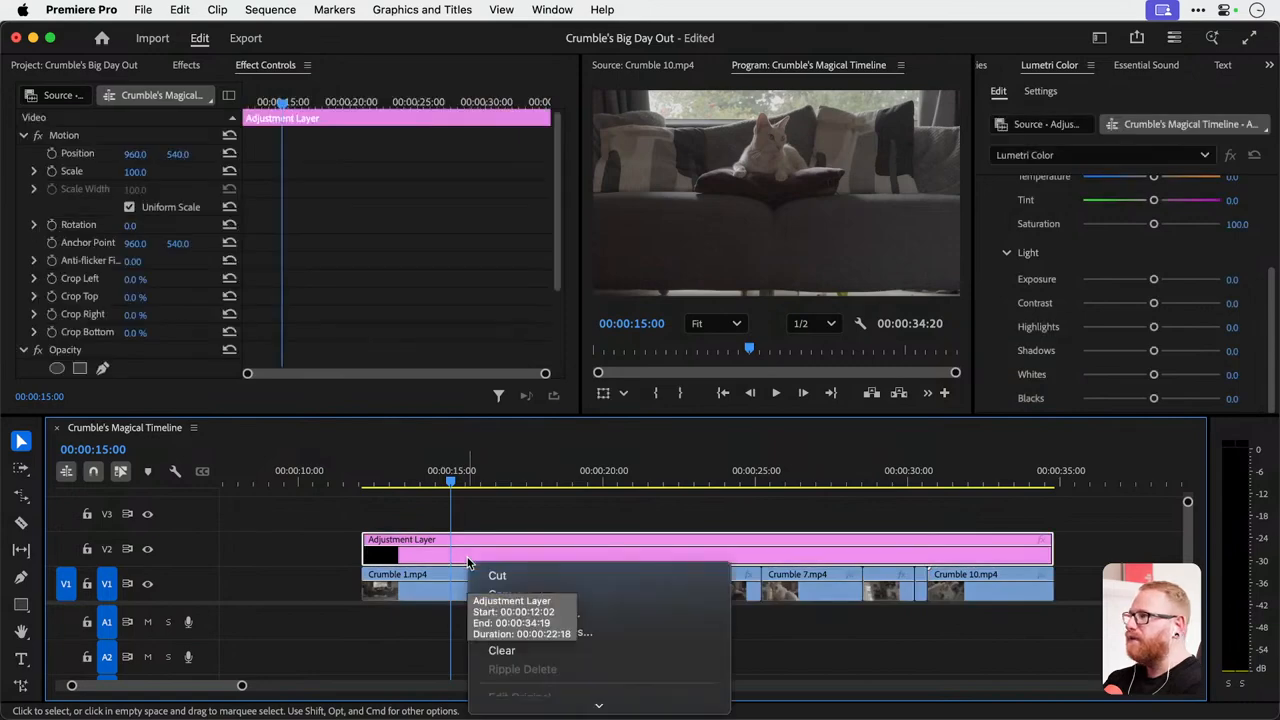
click(511, 611)
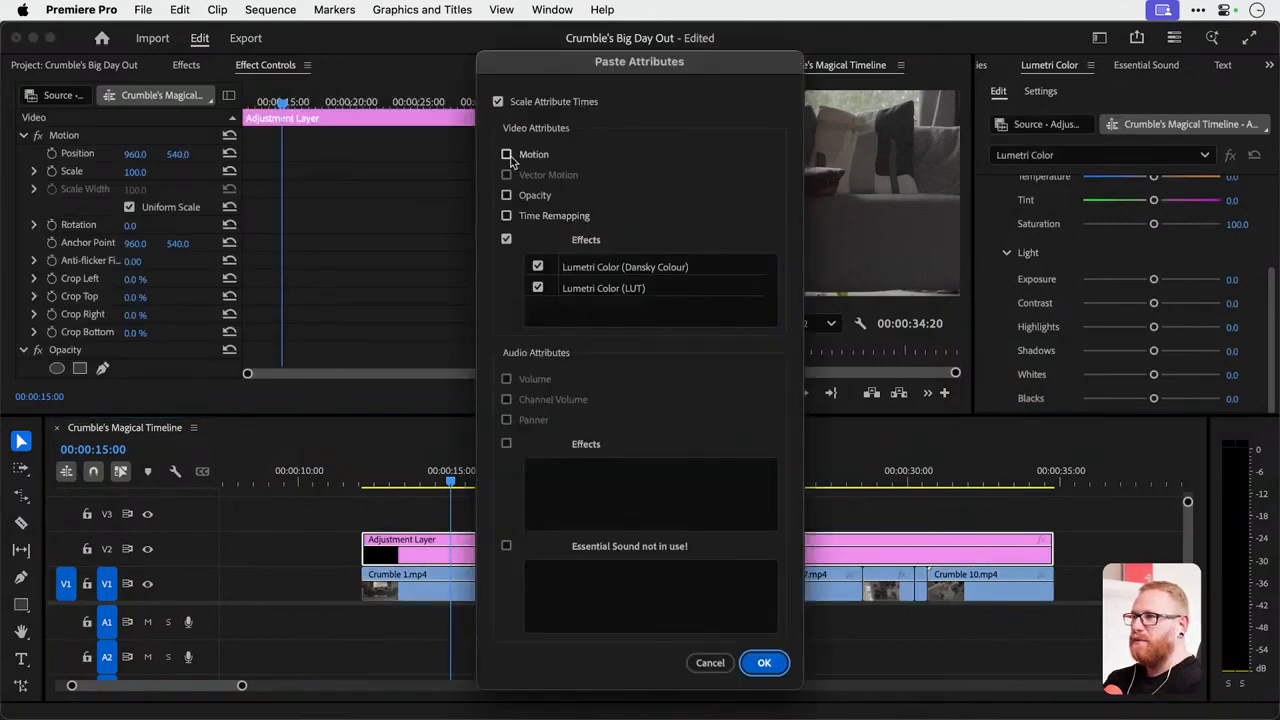
click(760, 666)
Set the Scale of Crumble 1.mp4 to 50.
click(446, 590)
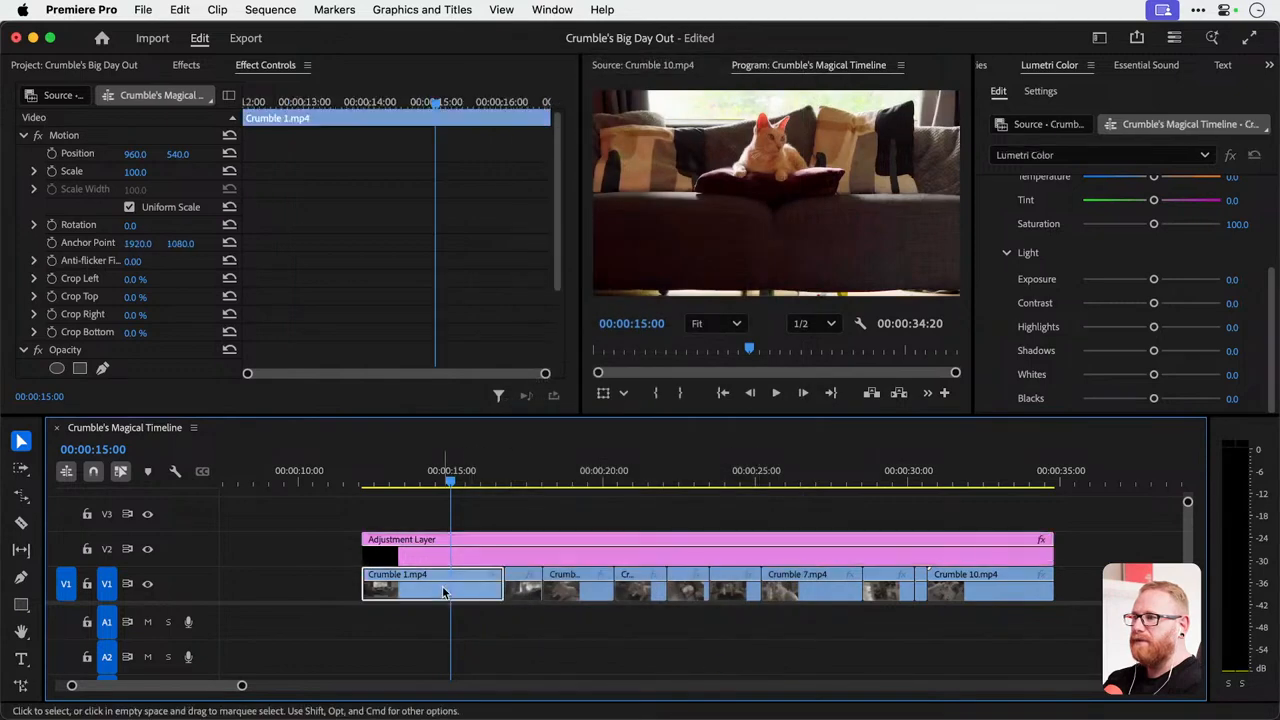
click(135, 172)
text(50)
key(Return)
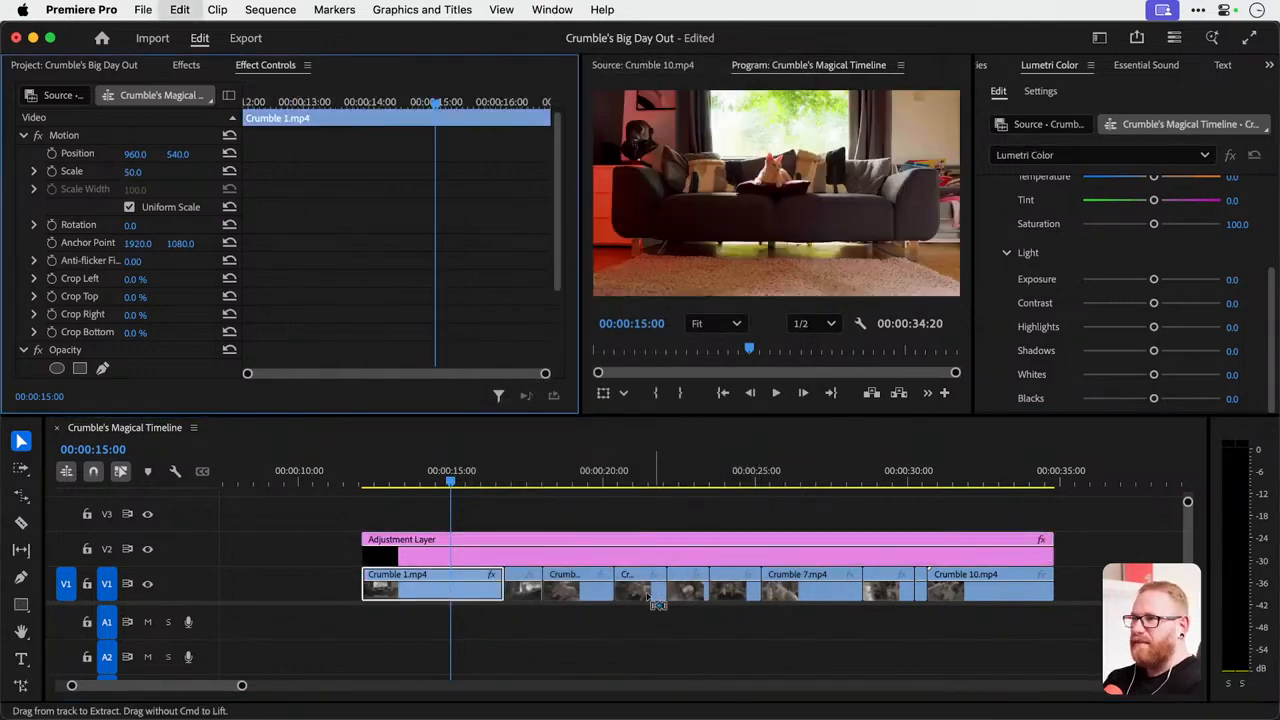
Paste only the Motion attributes of Crumble 1.mp4 onto the remaining V1 clips, Crumble 2.mp4 through Crumble 10.mp4.
drag(516, 614, 991, 584)
right_click(1034, 588)
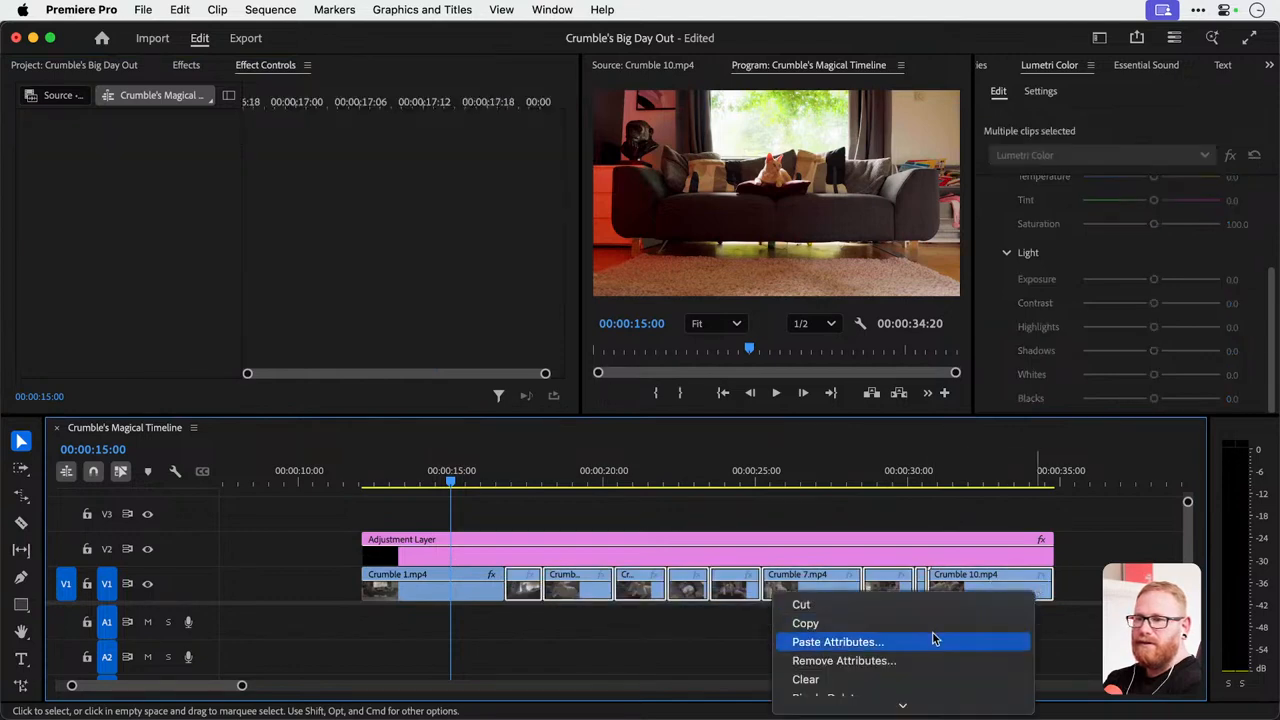
click(933, 641)
click(506, 155)
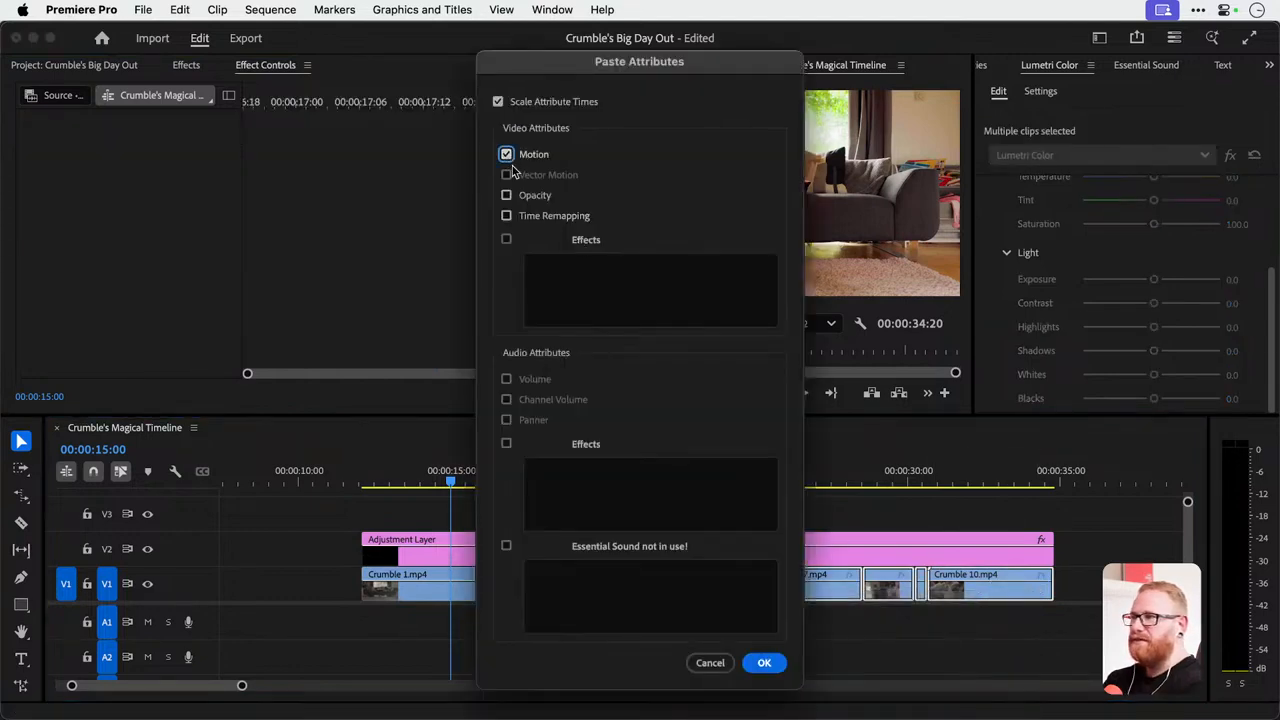
key(Return)
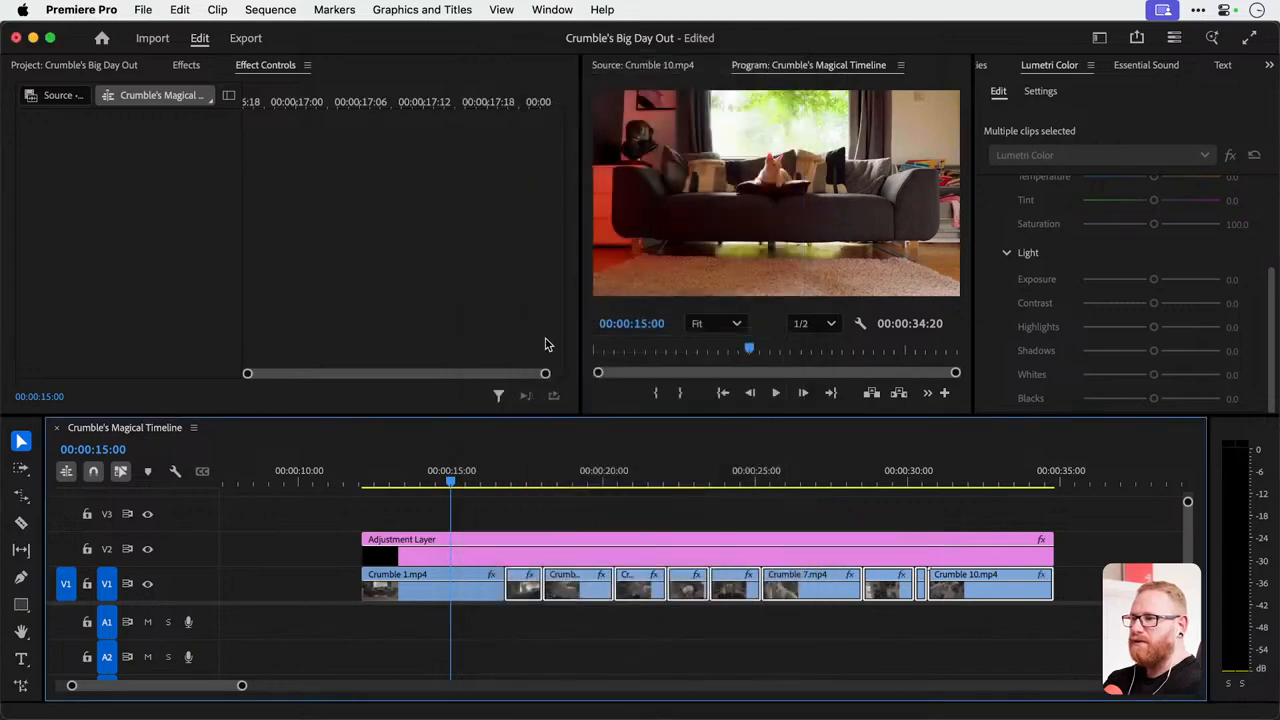
drag(558, 482, 445, 470)
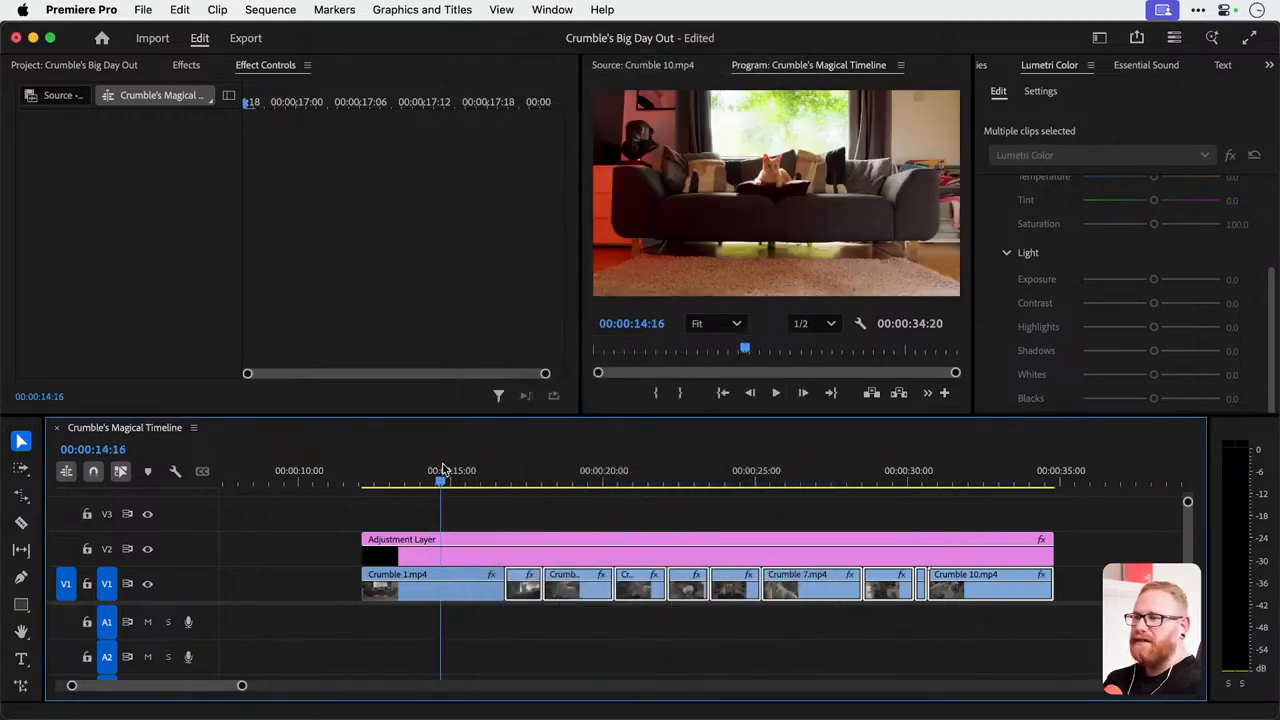
Try an Exposure change in the adjustment layer's LUT effect, check it across the timeline, and undo it.
click(530, 515)
click(553, 560)
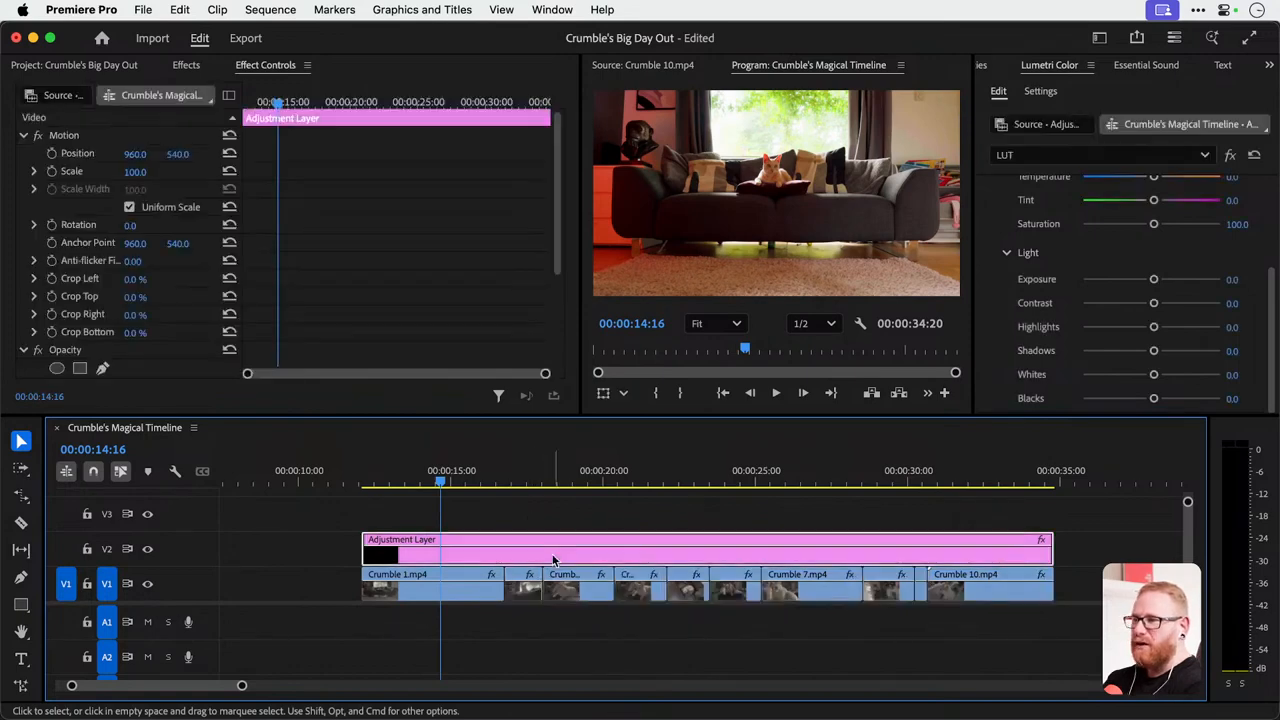
drag(1196, 283, 1090, 281)
click(580, 481)
drag(584, 476, 1038, 470)
key(super+z)
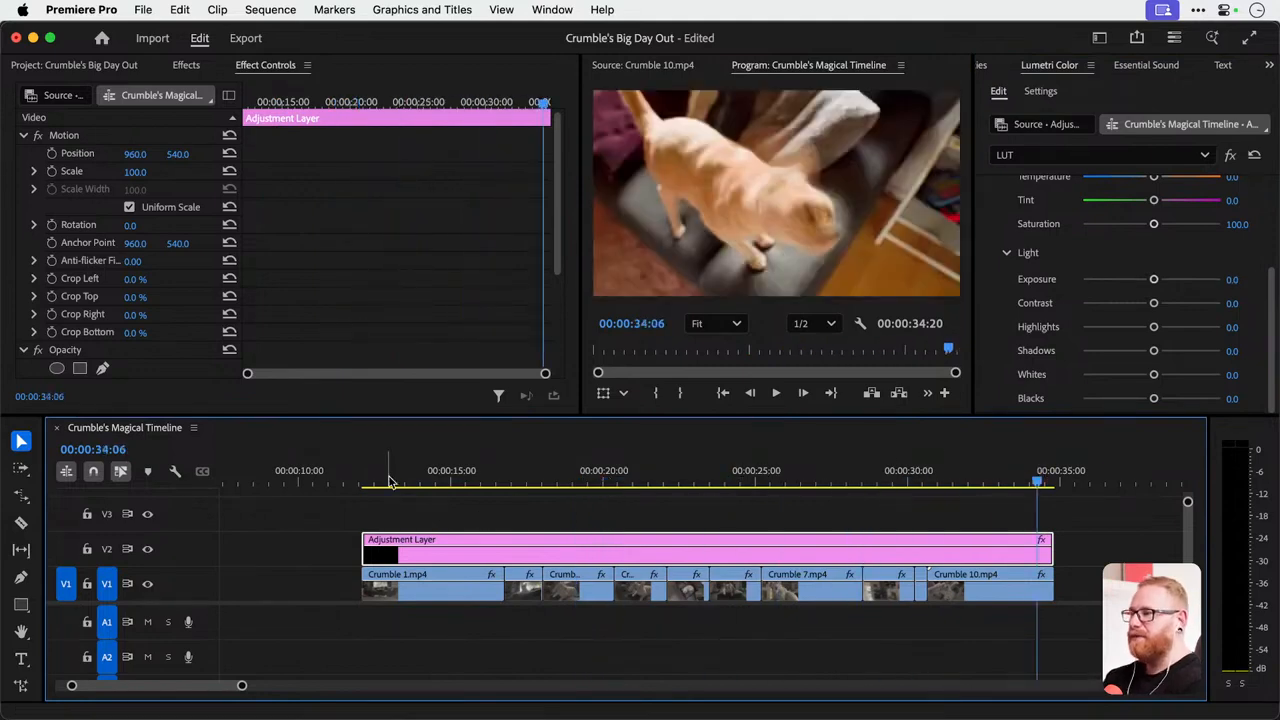
Split the adjustment layer at both ends of the second V1 clip and select the short middle piece.
drag(390, 481, 433, 481)
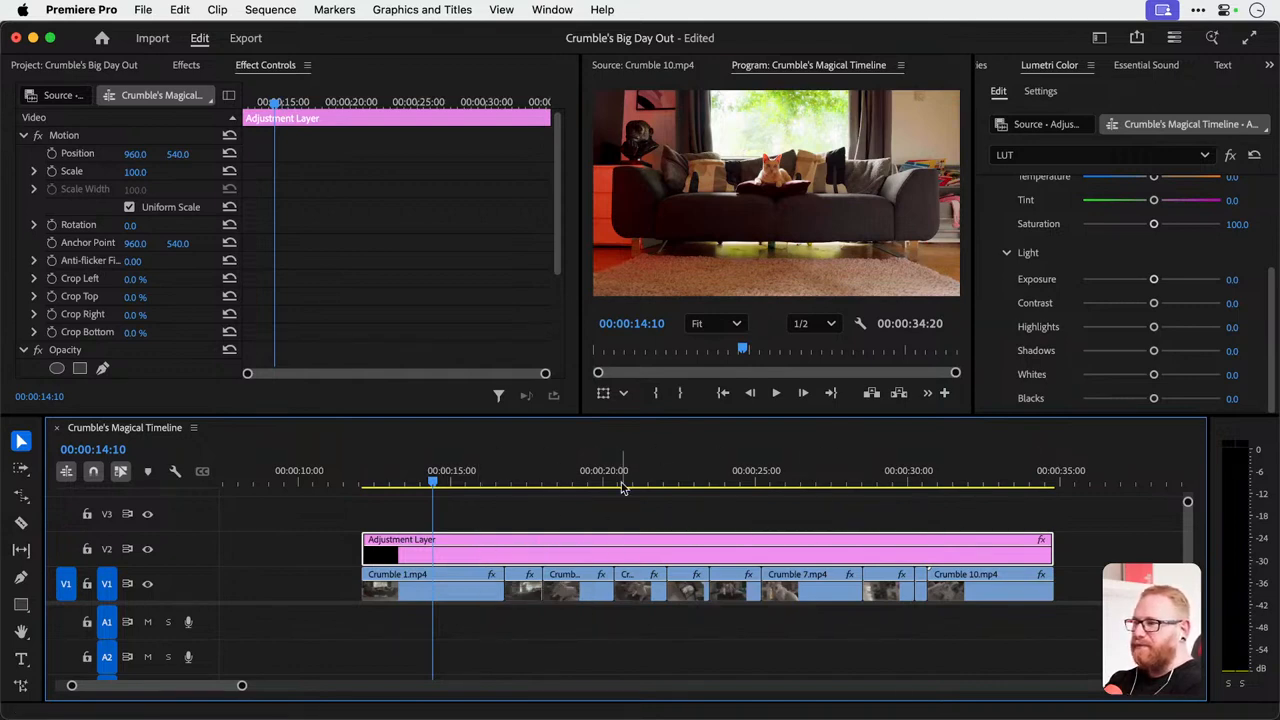
mouse_move(515, 488)
mouse_down()
mouse_move(506, 457)
mouse_move(521, 467)
mouse_up()
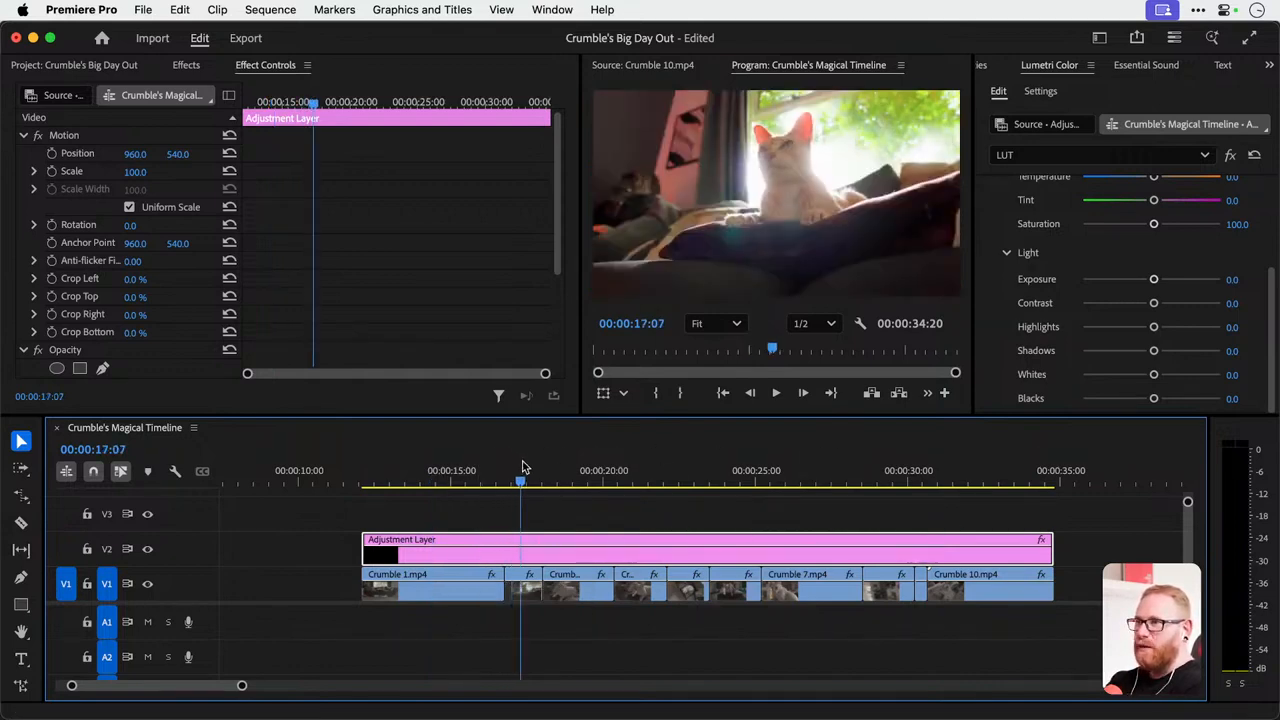
key(c)
click(503, 548)
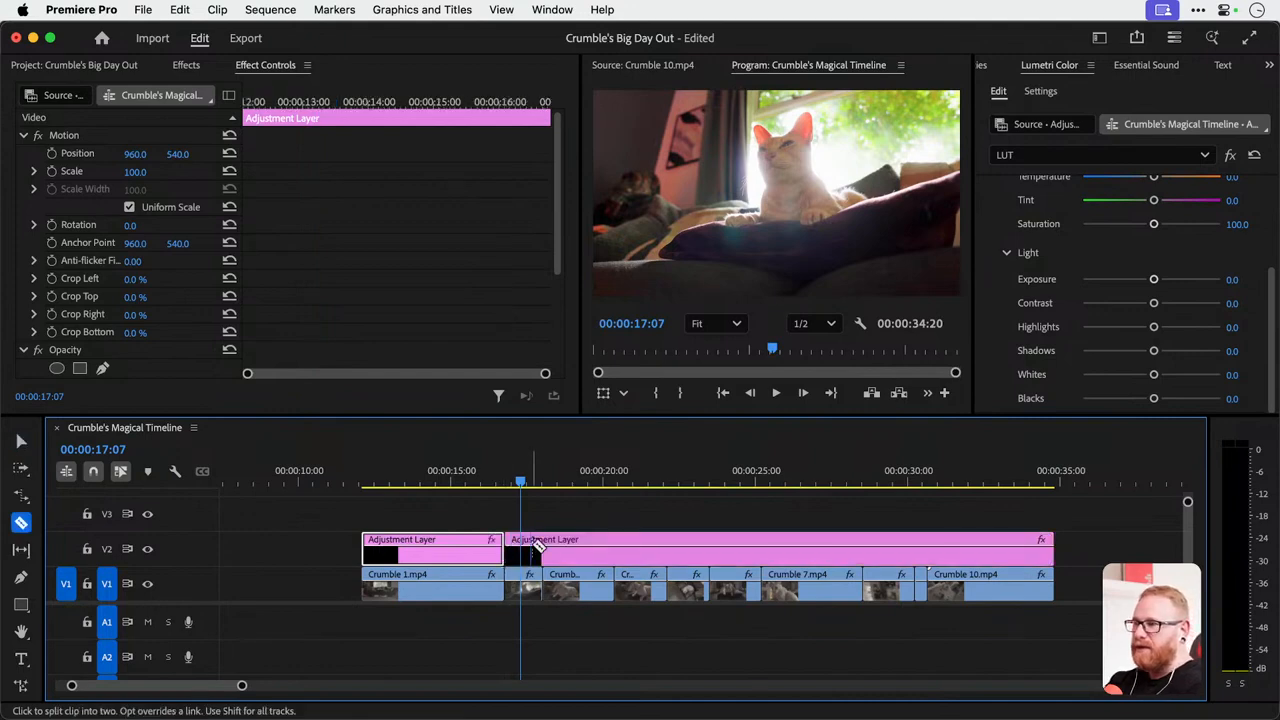
click(542, 549)
key(v)
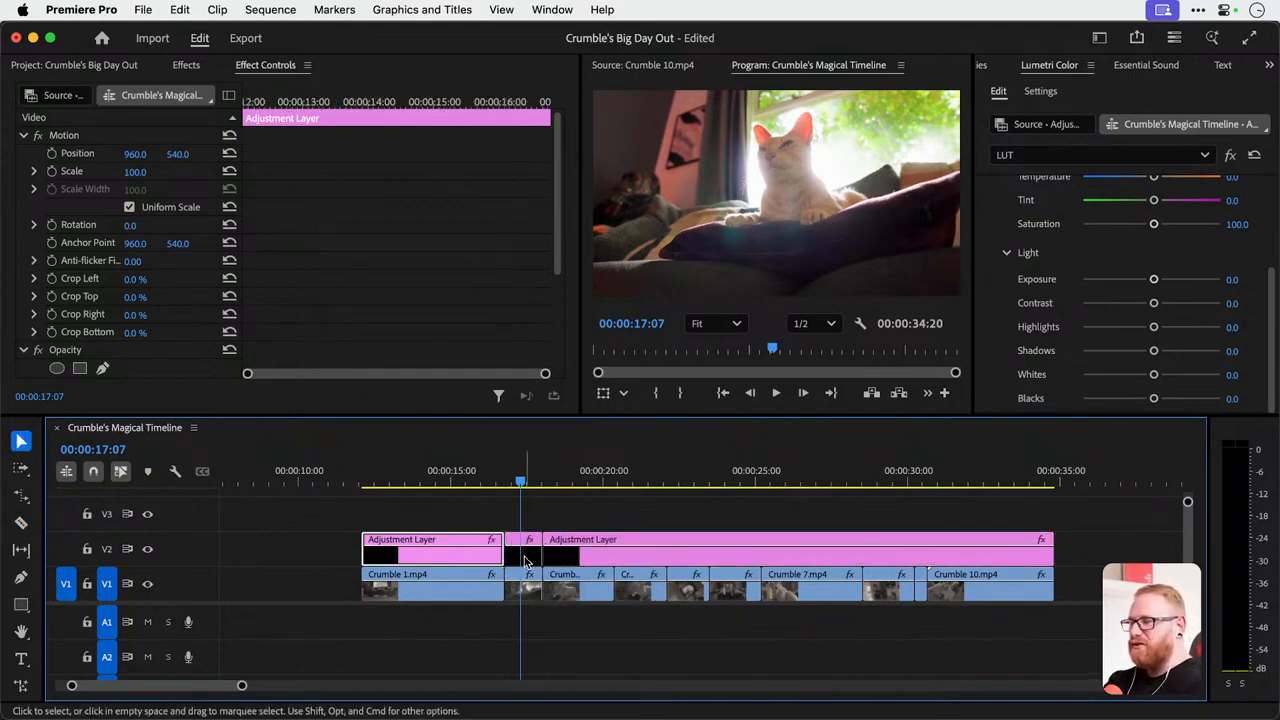
click(526, 560)
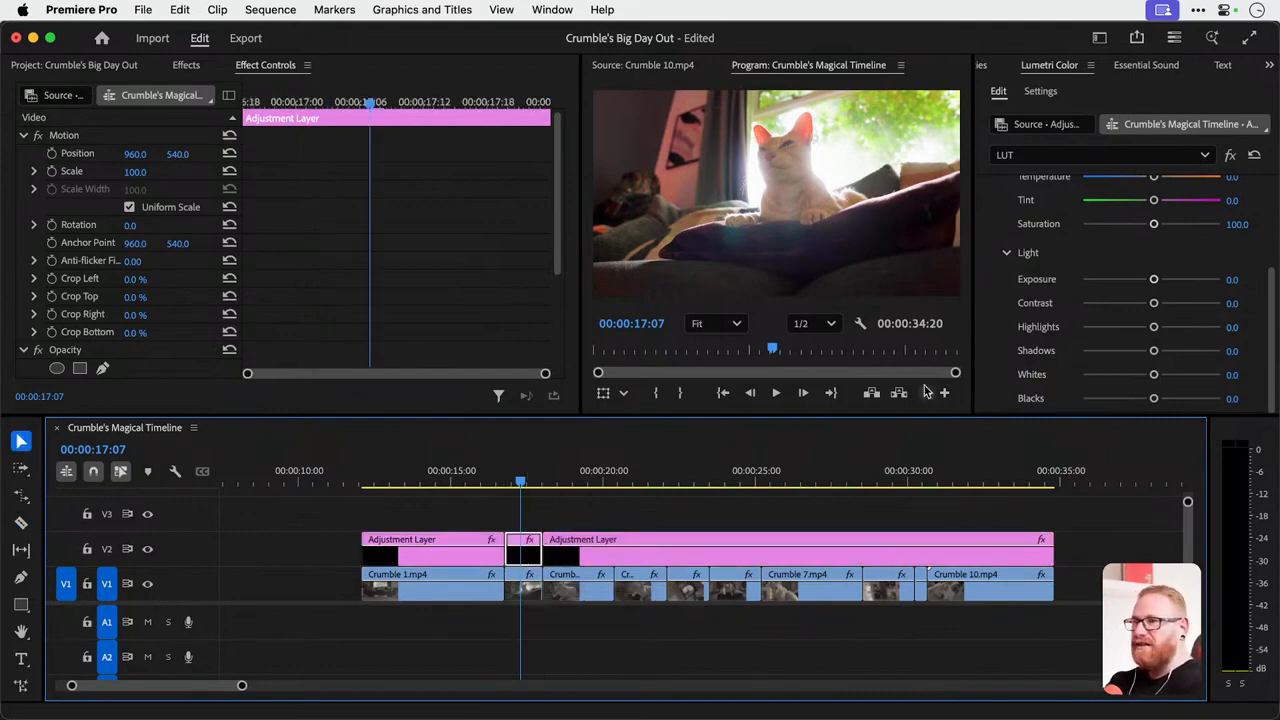
Set Exposure to -5.0 and Temperature to -100.0 on the adjustment layer piece above the second clip.
drag(1127, 284, 1061, 285)
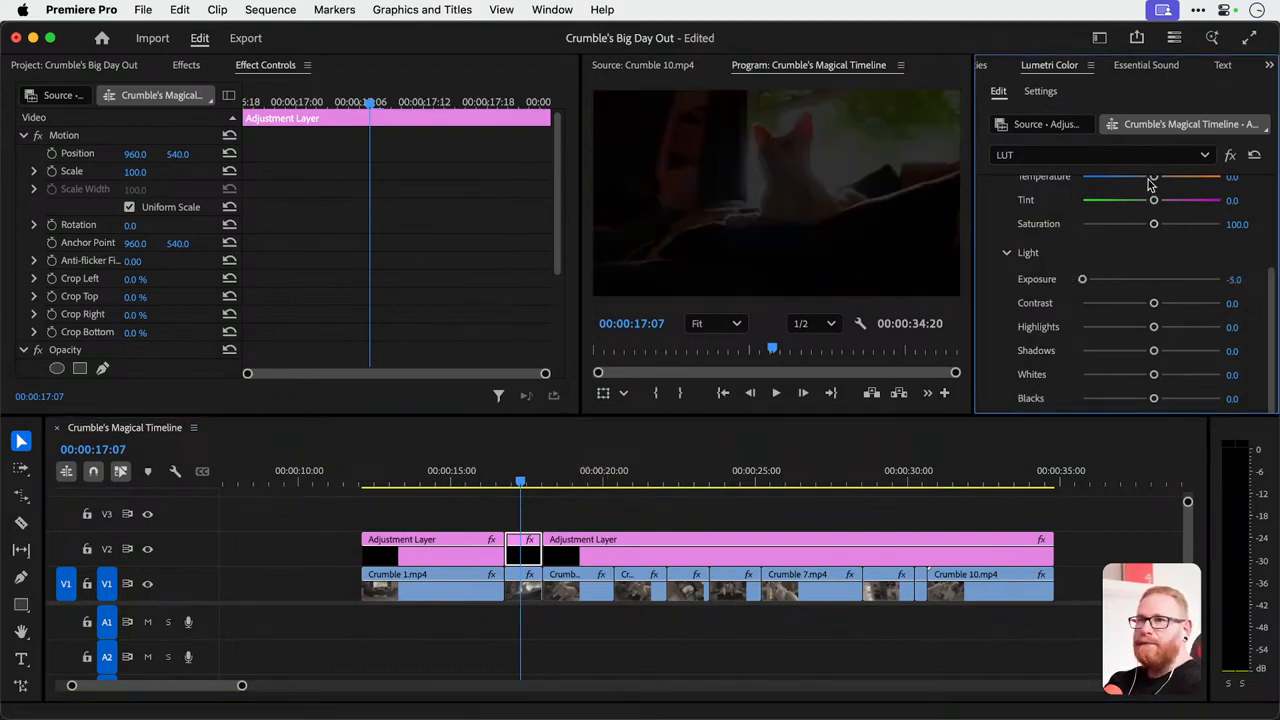
drag(1150, 183, 1052, 185)
mouse_move(520, 480)
mouse_down()
mouse_move(474, 480)
mouse_move(586, 479)
mouse_move(488, 477)
mouse_move(528, 480)
mouse_up()
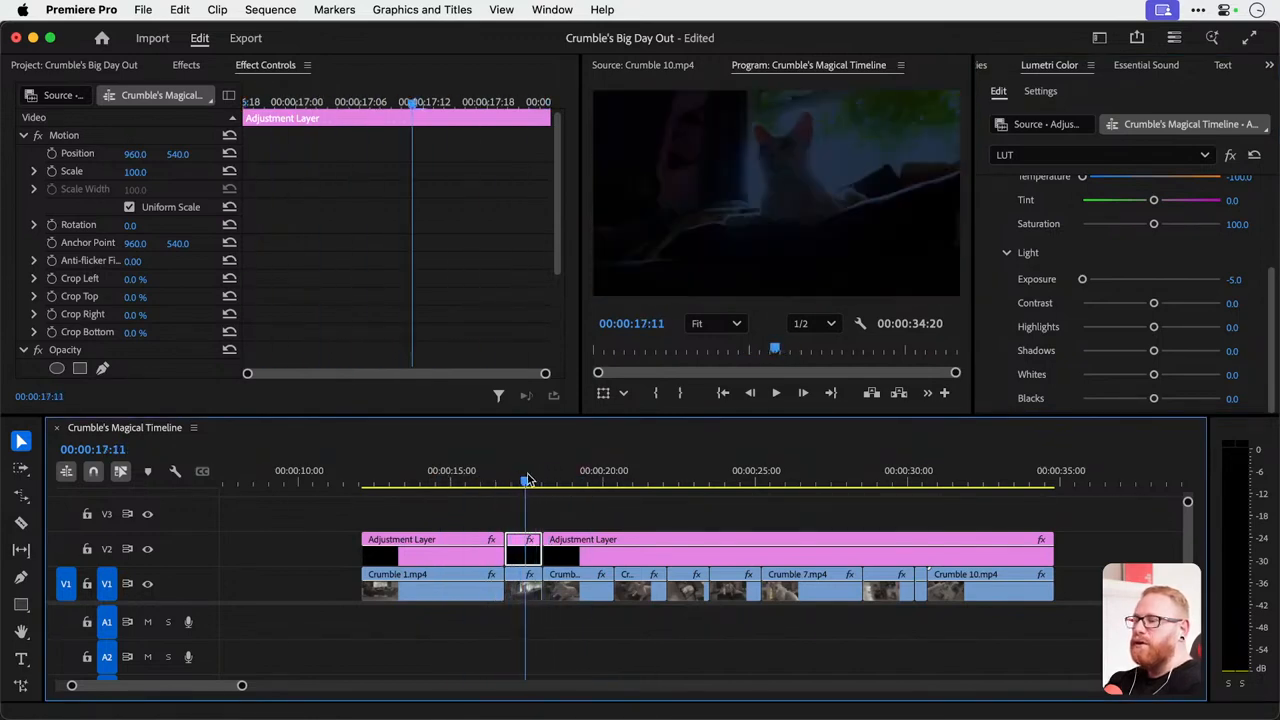
Undo the exposure and temperature changes together with the cuts in the adjustment layer.
key(super+z)
key(super+z)
key(super+z)
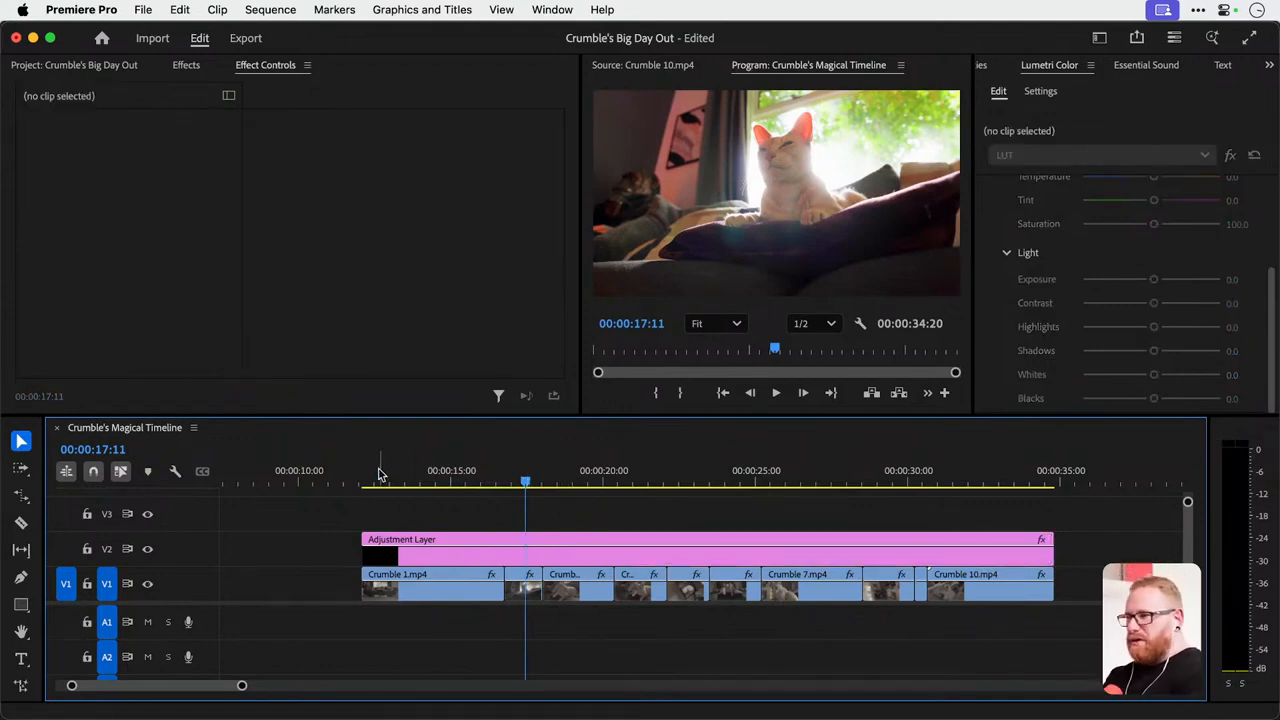
drag(380, 476, 438, 544)
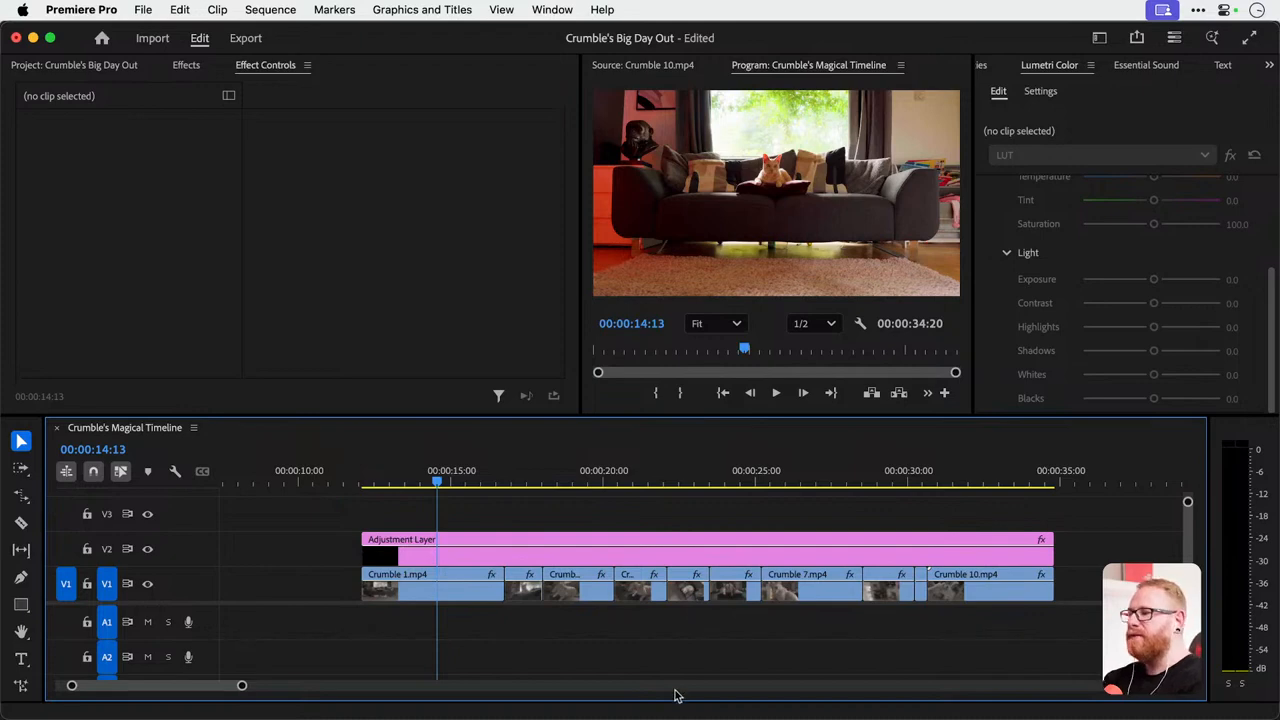
click(300, 547)
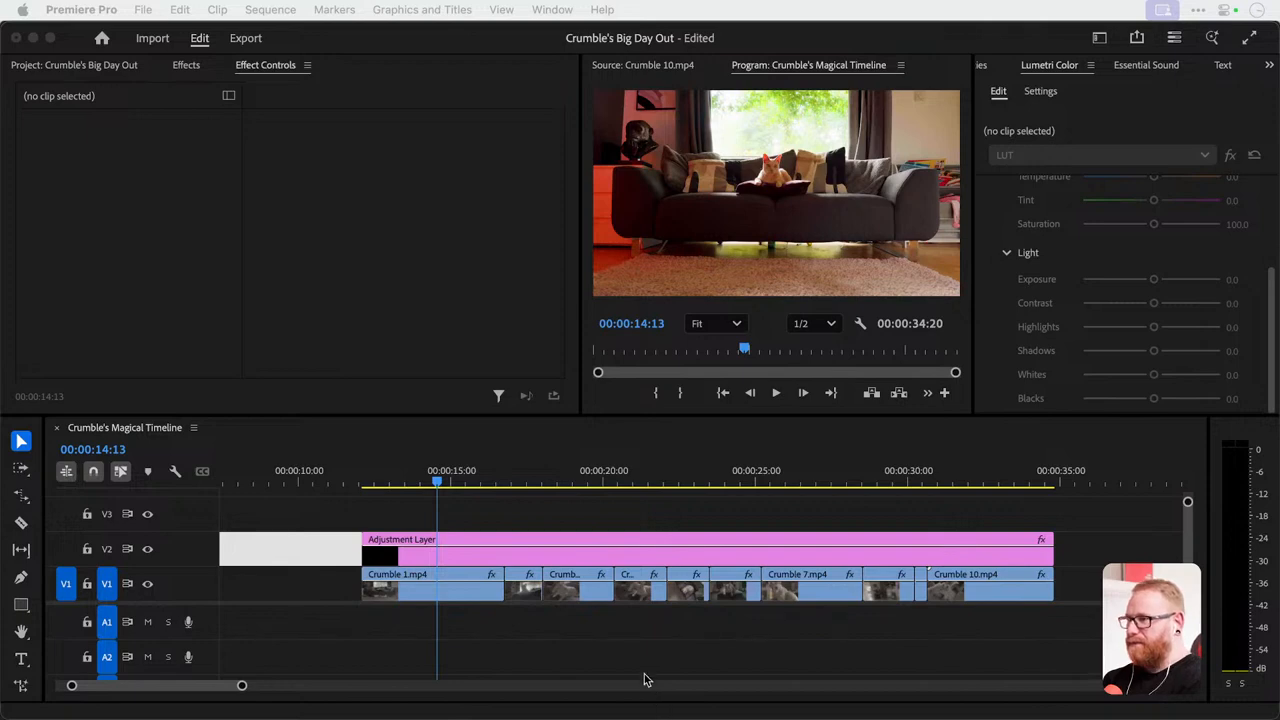
Examine the Dansky Colour Lumetri settings of the adjustment layer.
click(597, 541)
click(1120, 152)
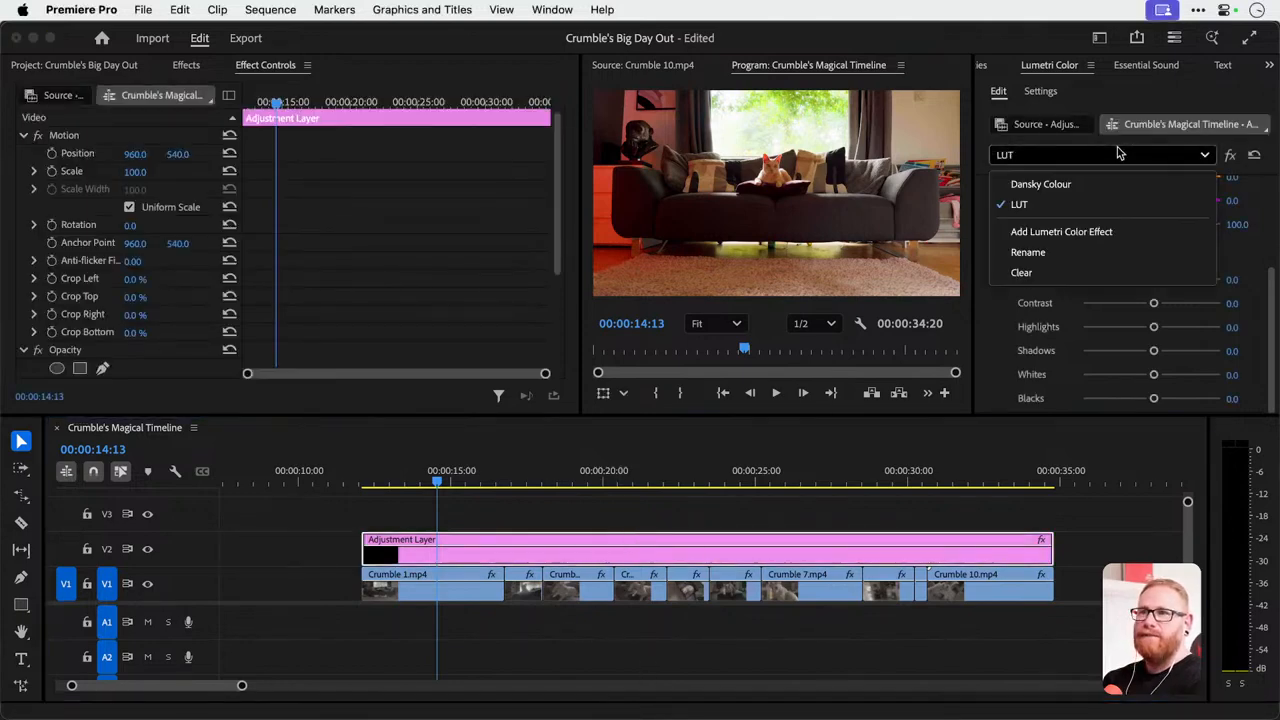
click(1080, 186)
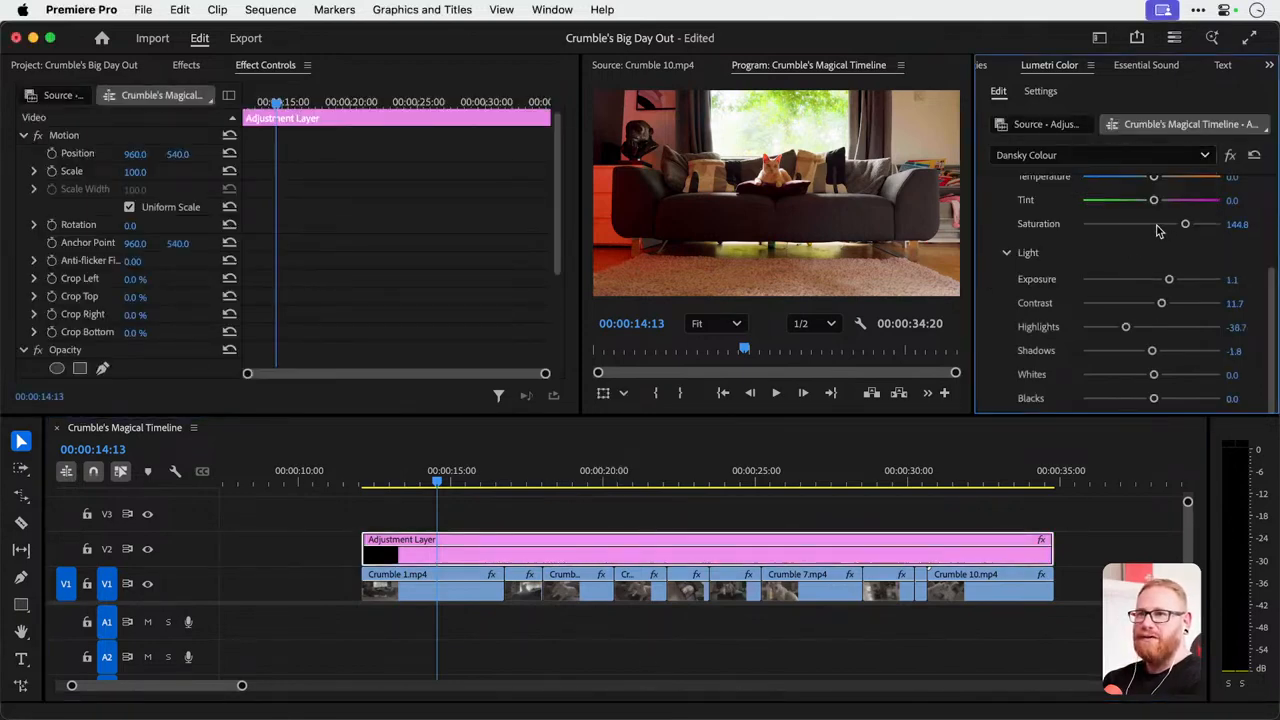
scroll(1100, 246, down, 5)
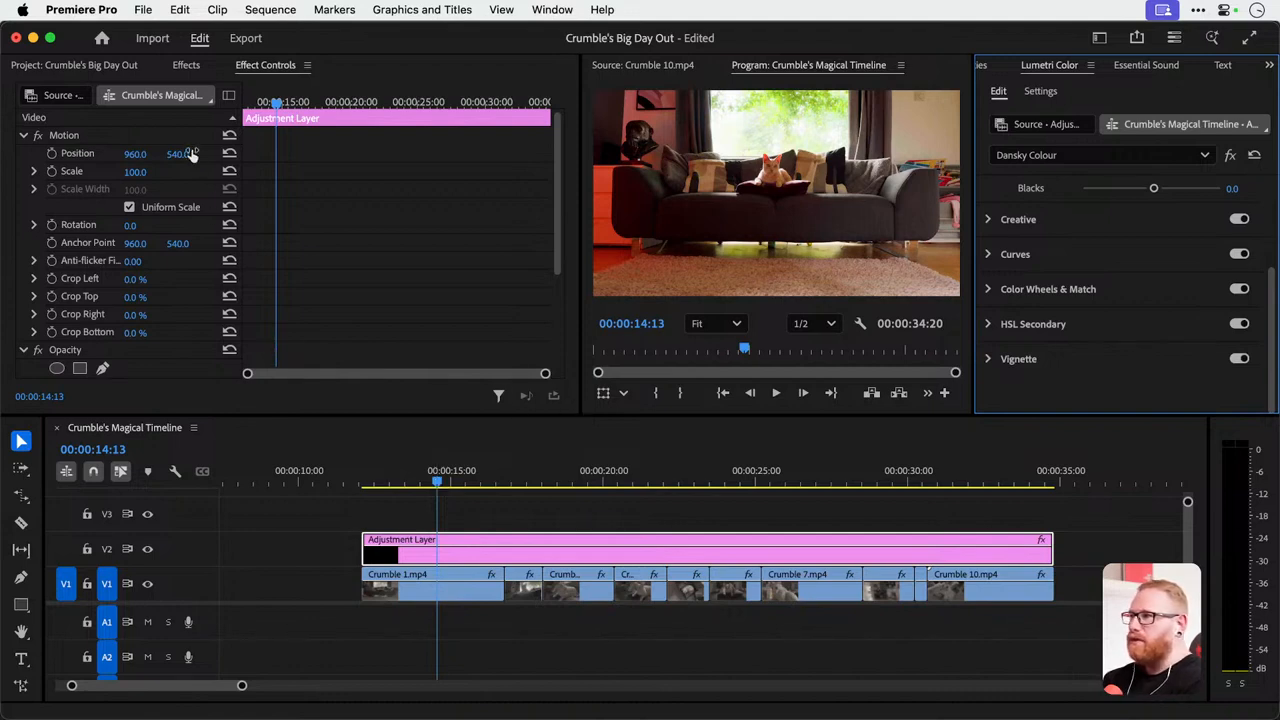
Create a 1920 × 1080, 24 fps color matte in a pinkish red and name it Red.
click(107, 66)
click(526, 395)
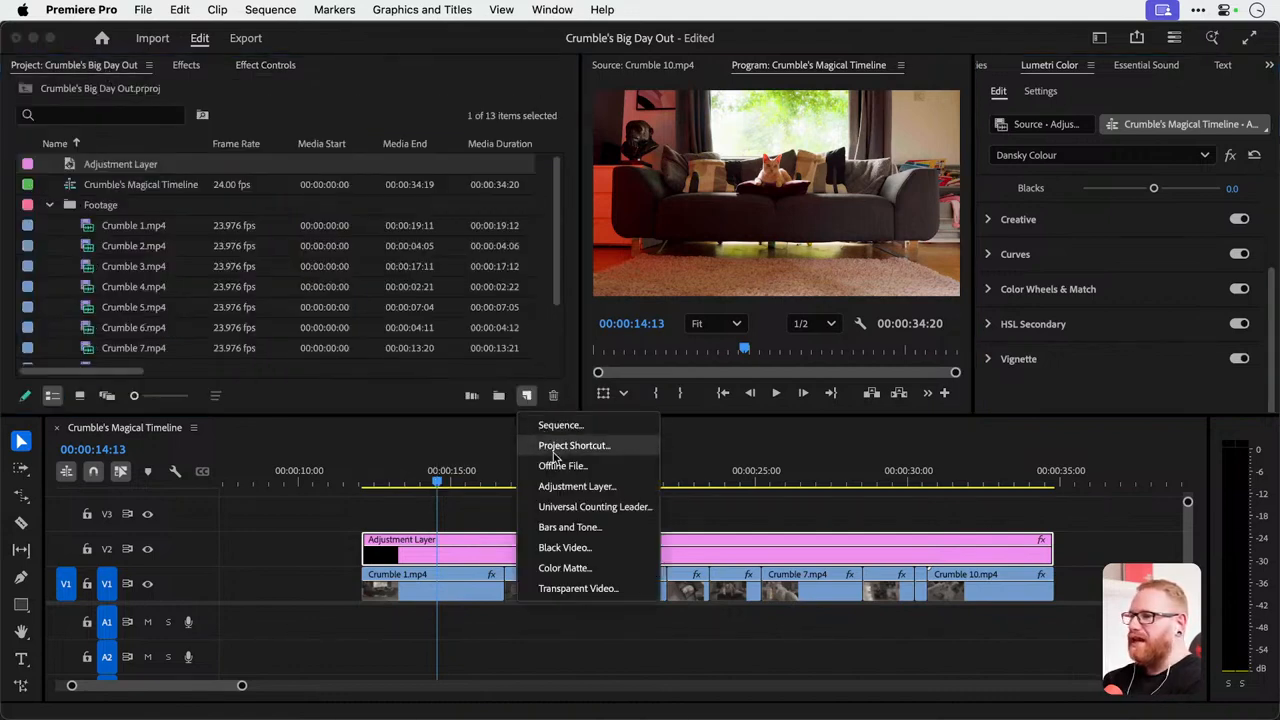
click(600, 568)
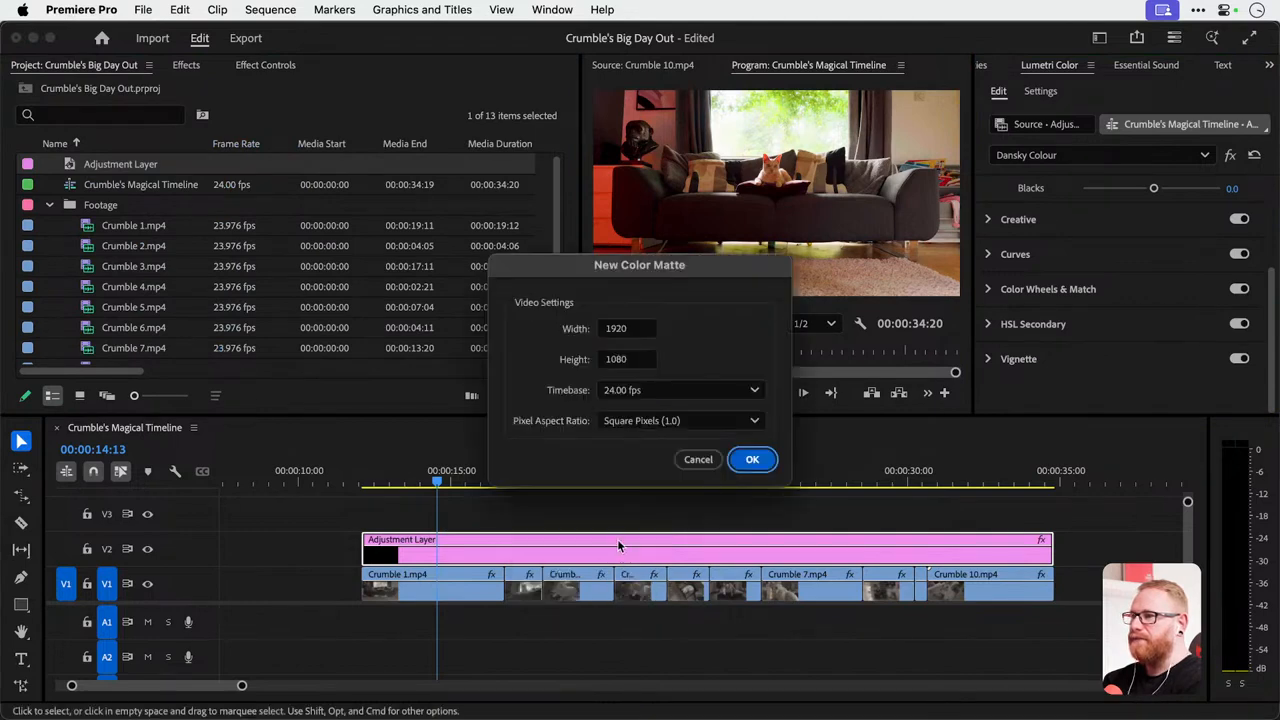
click(752, 460)
click(676, 441)
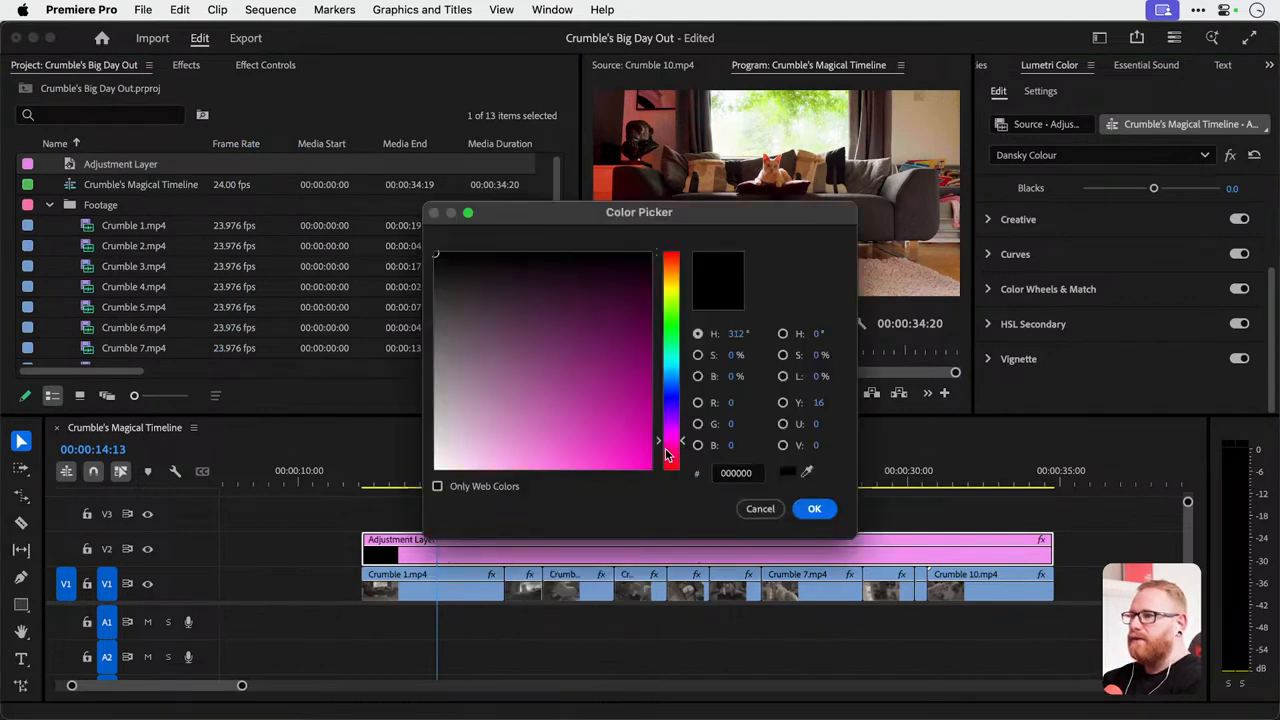
click(675, 454)
drag(616, 465, 669, 458)
key(Return)
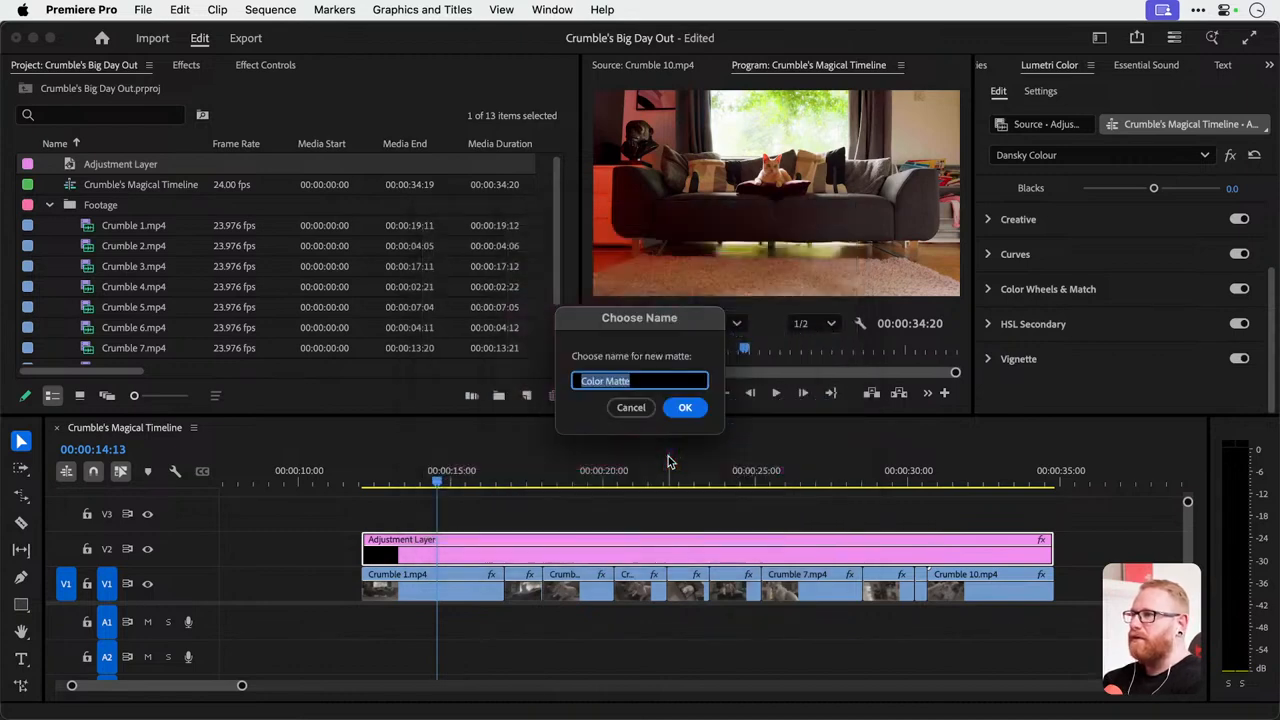
text(Red)
key(Return)
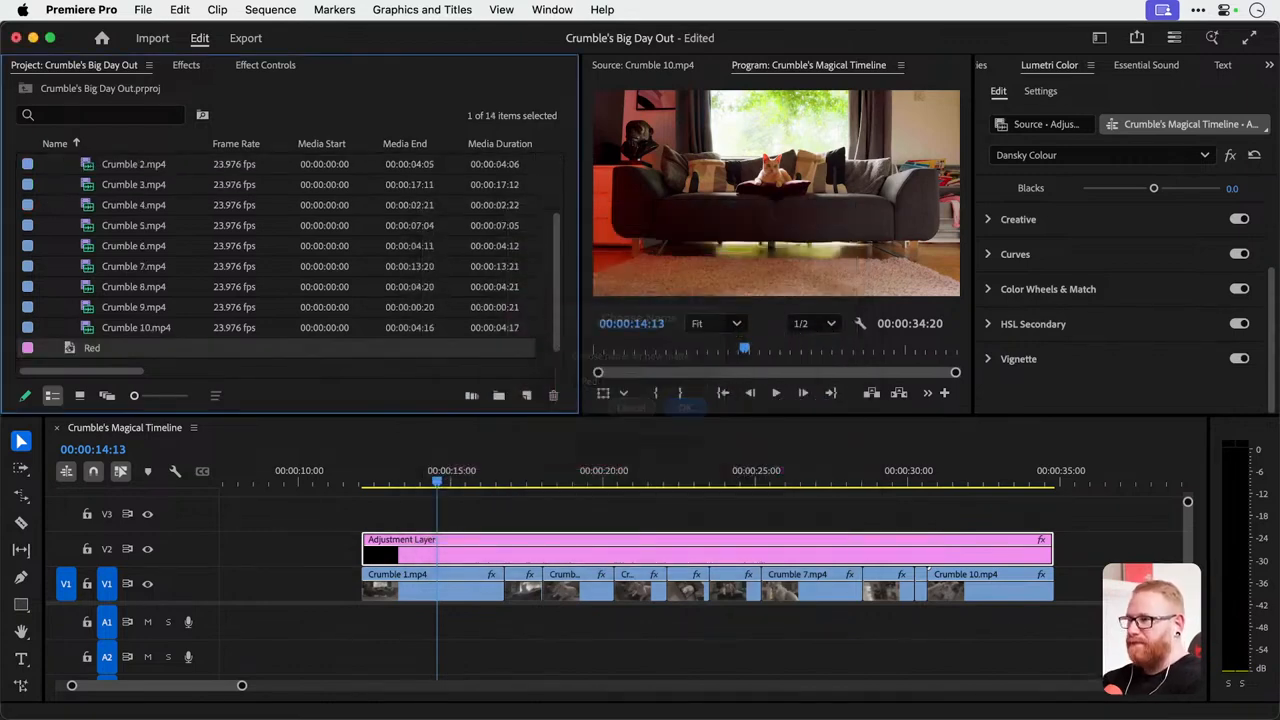
Place the Red matte on V3 at the start of the adjustment layer and set its blend mode to Screen.
drag(255, 438, 400, 475)
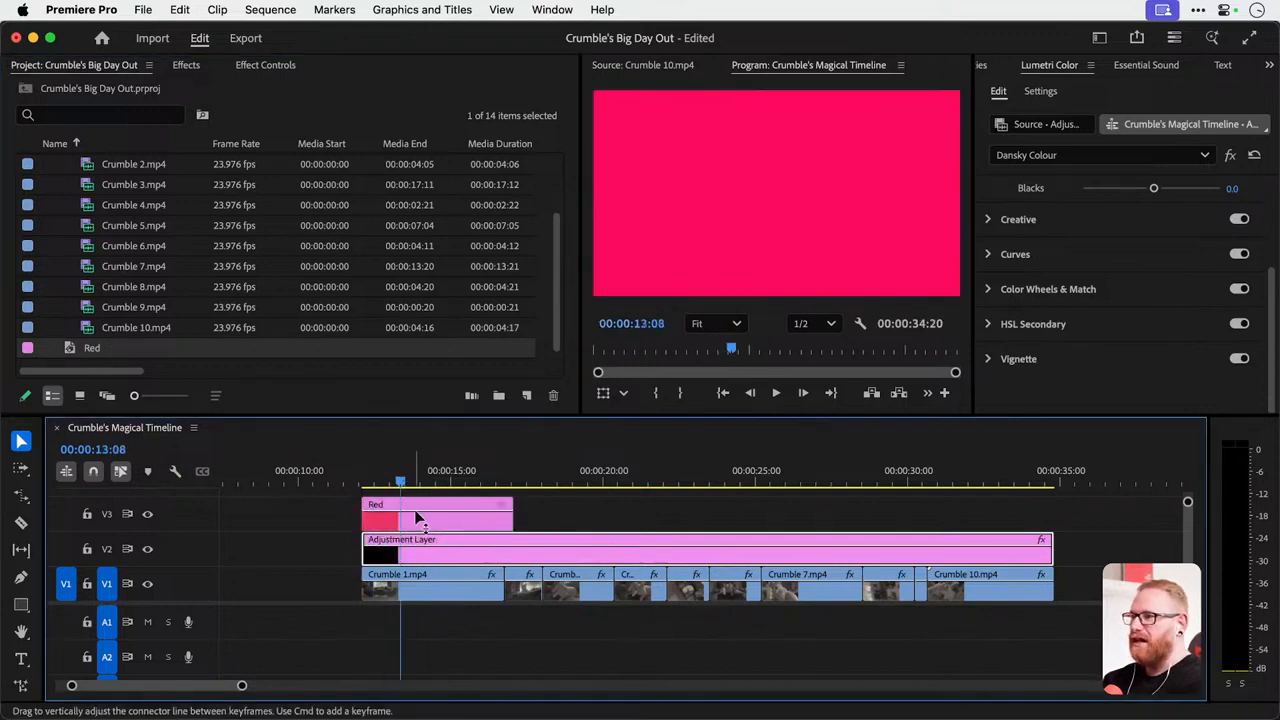
click(428, 518)
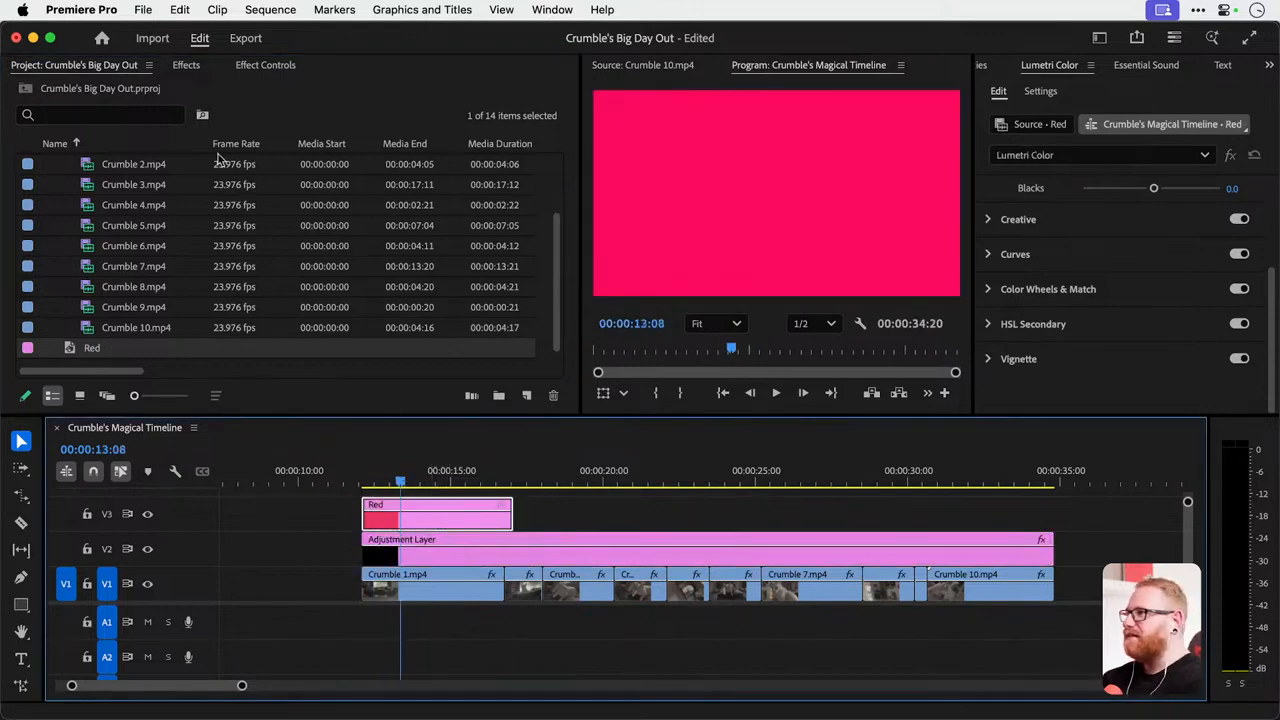
click(262, 69)
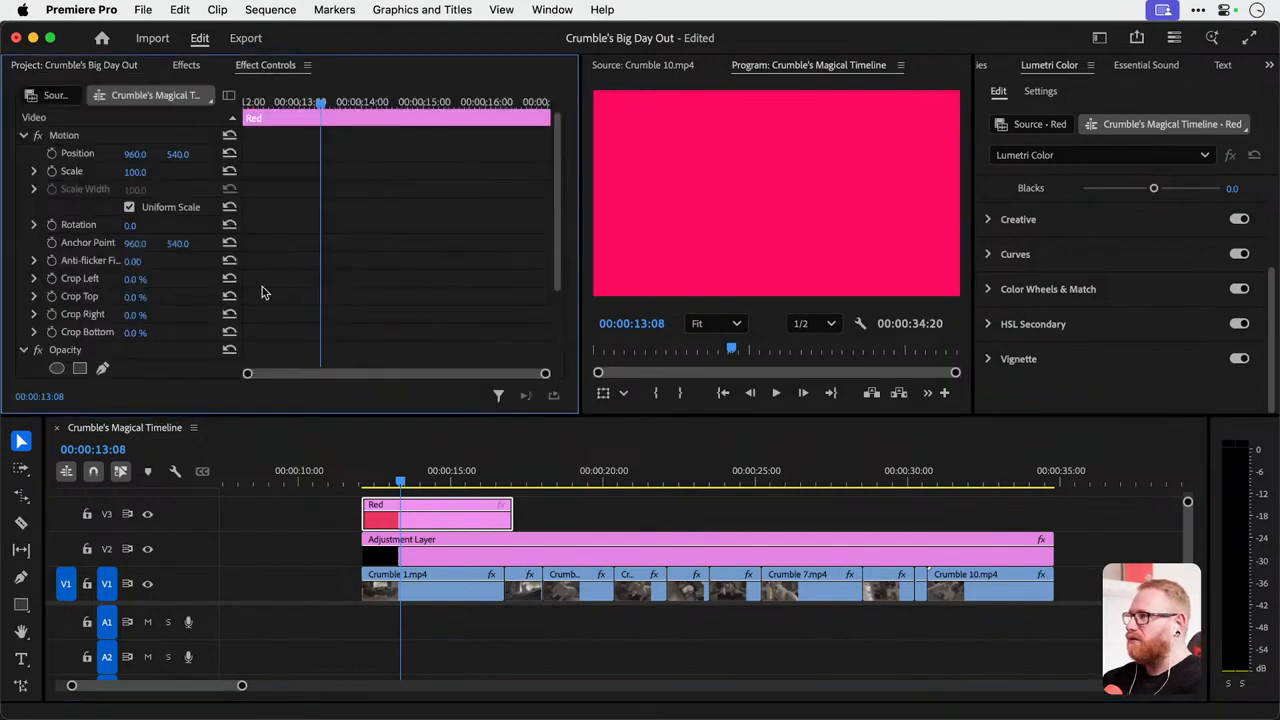
scroll(262, 287, down, 5)
mouse_move(138, 279)
mouse_down()
mouse_move(112, 279)
mouse_move(148, 286)
mouse_up()
click(160, 295)
click(178, 484)
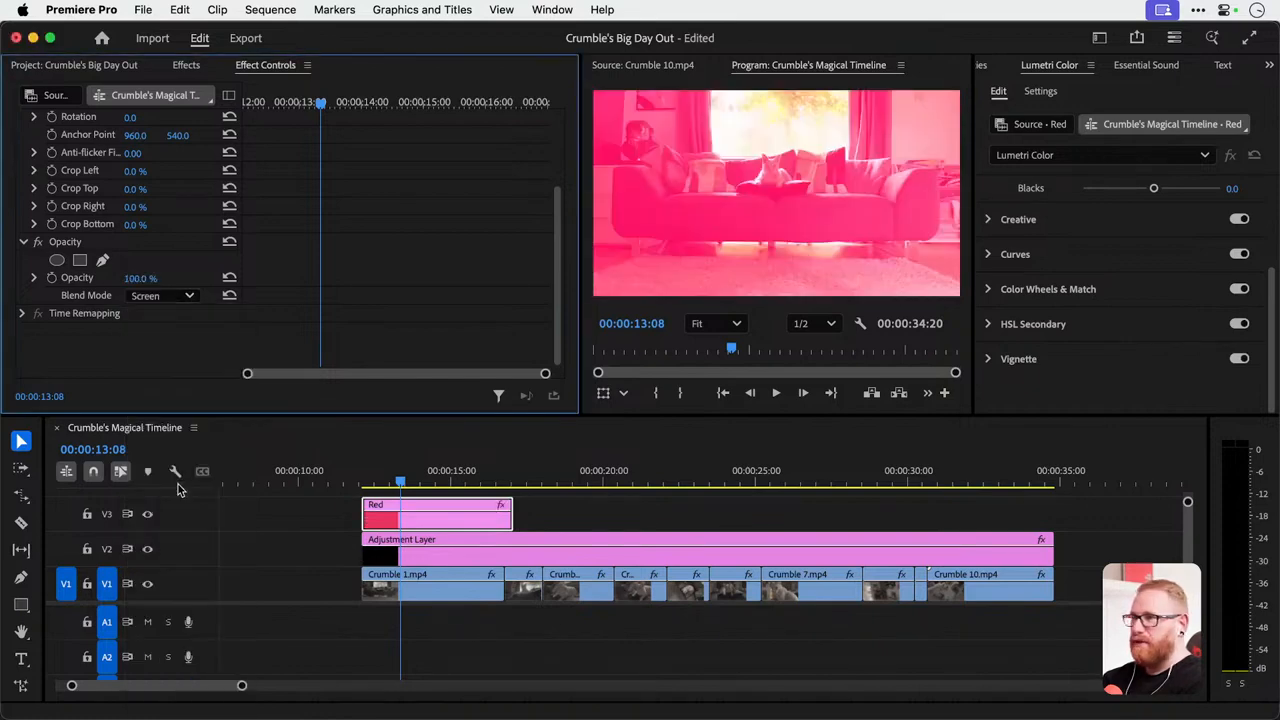
Try the Color Dodge blend mode on the Red matte and undo it.
click(170, 298)
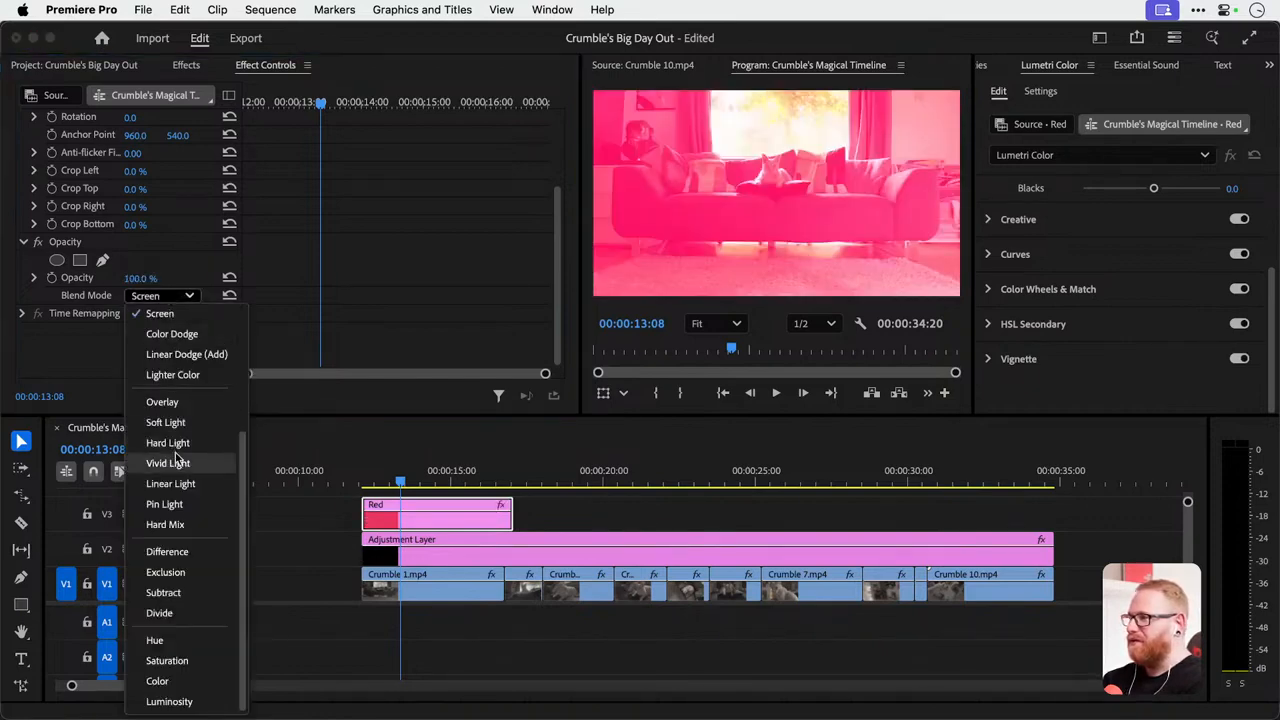
click(175, 334)
key(super+z)
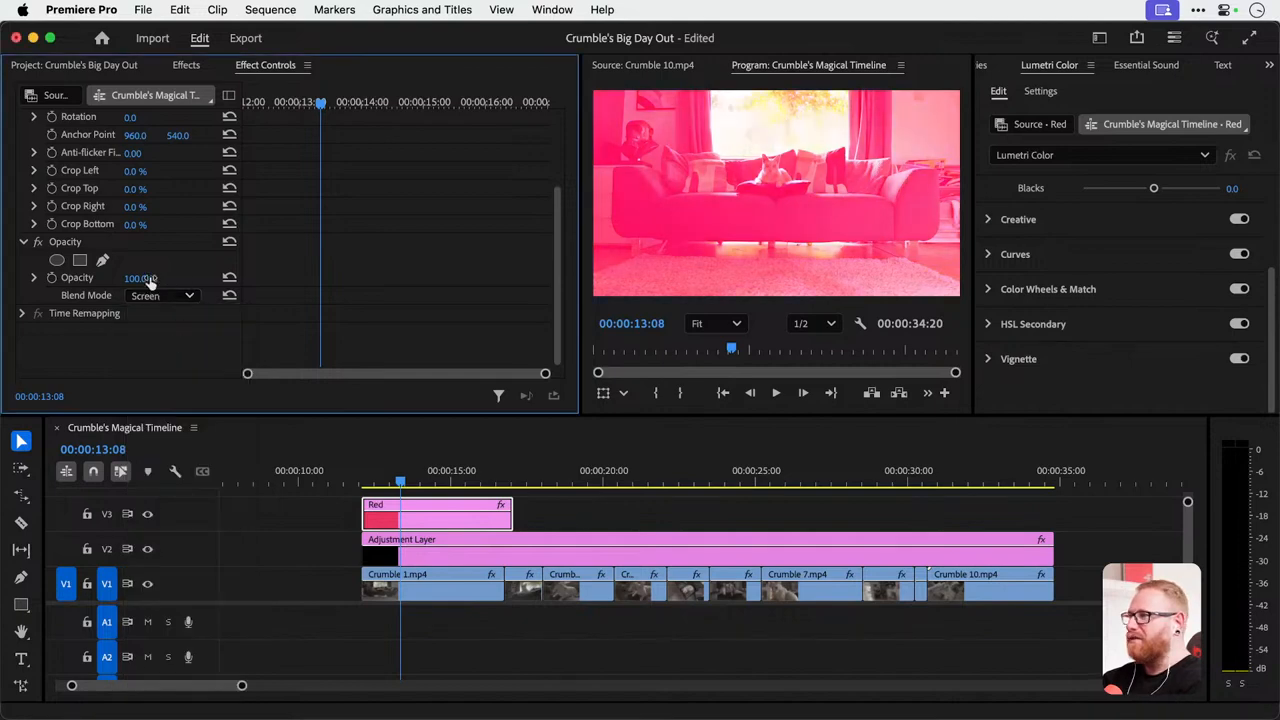
Set the Red matte's opacity to 49% and extend the clip to the end of the adjustment layer.
mouse_move(149, 280)
mouse_down()
mouse_move(57, 280)
mouse_move(148, 280)
mouse_up()
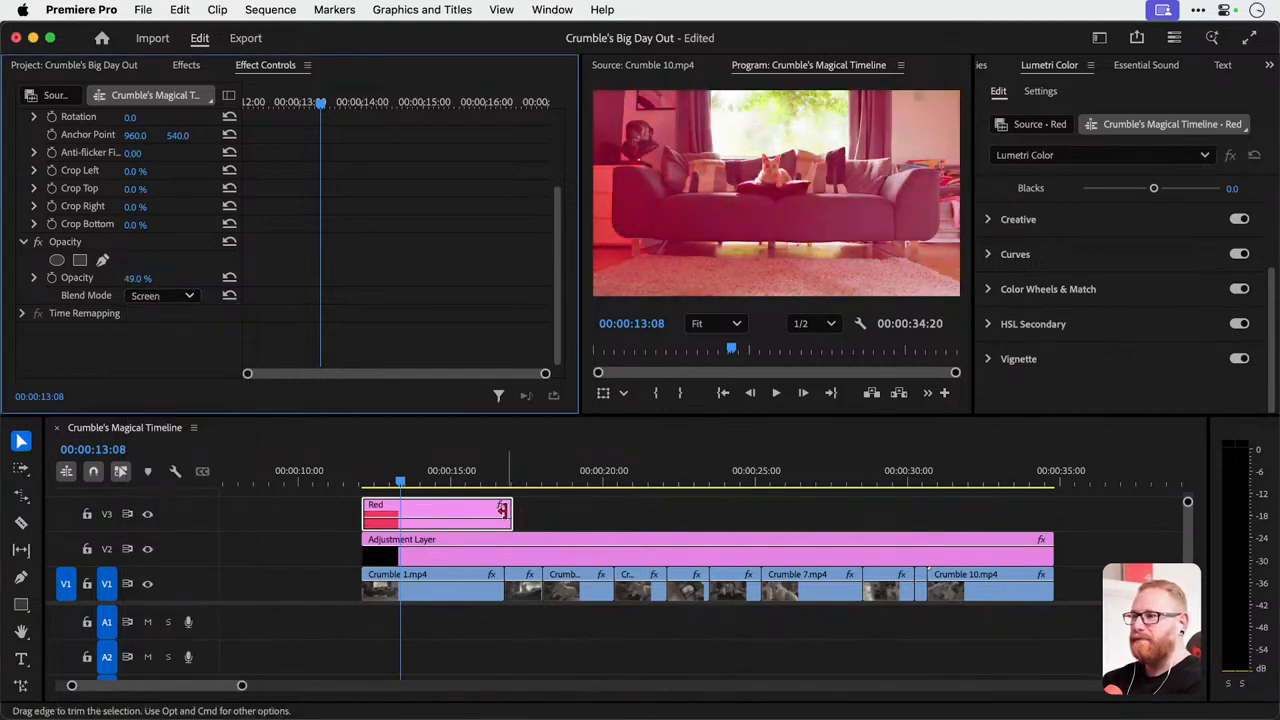
drag(524, 514, 1050, 508)
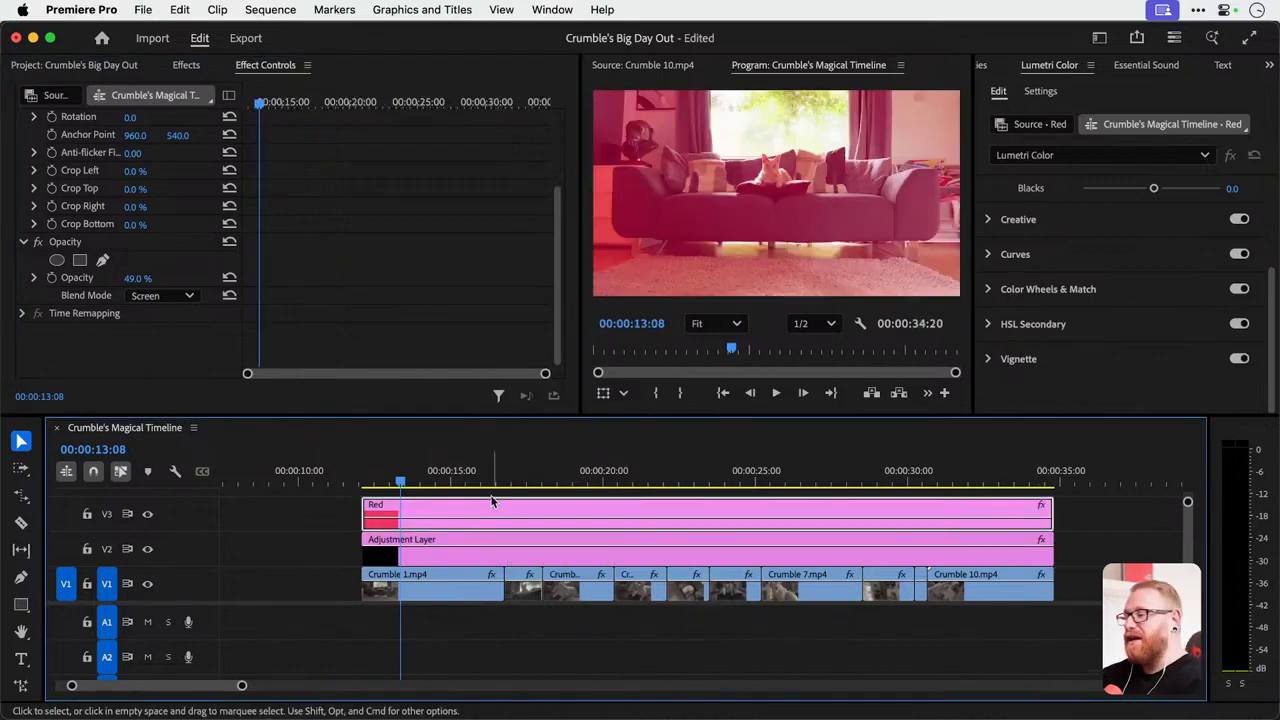
drag(371, 482, 520, 485)
click(1033, 477)
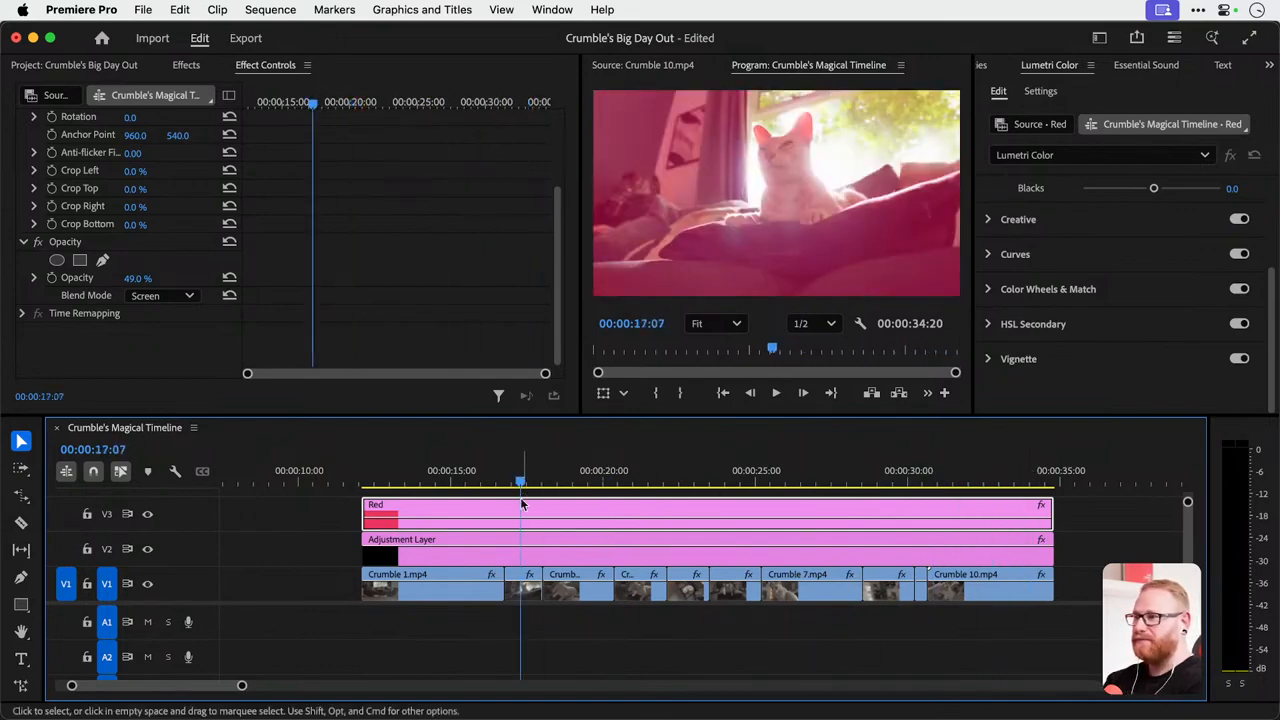
Set the opacity of the Red matte on V3 to 20%.
drag(131, 280, 113, 280)
click(147, 276)
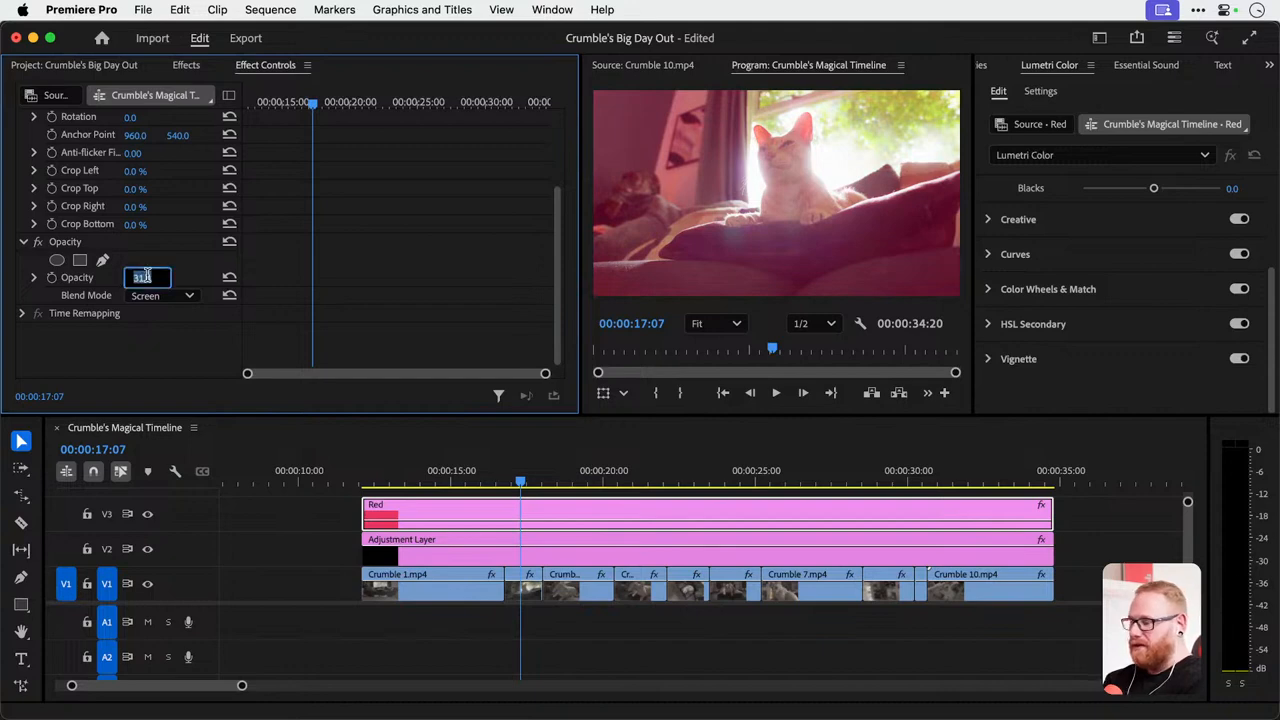
text(20)
key(Return)
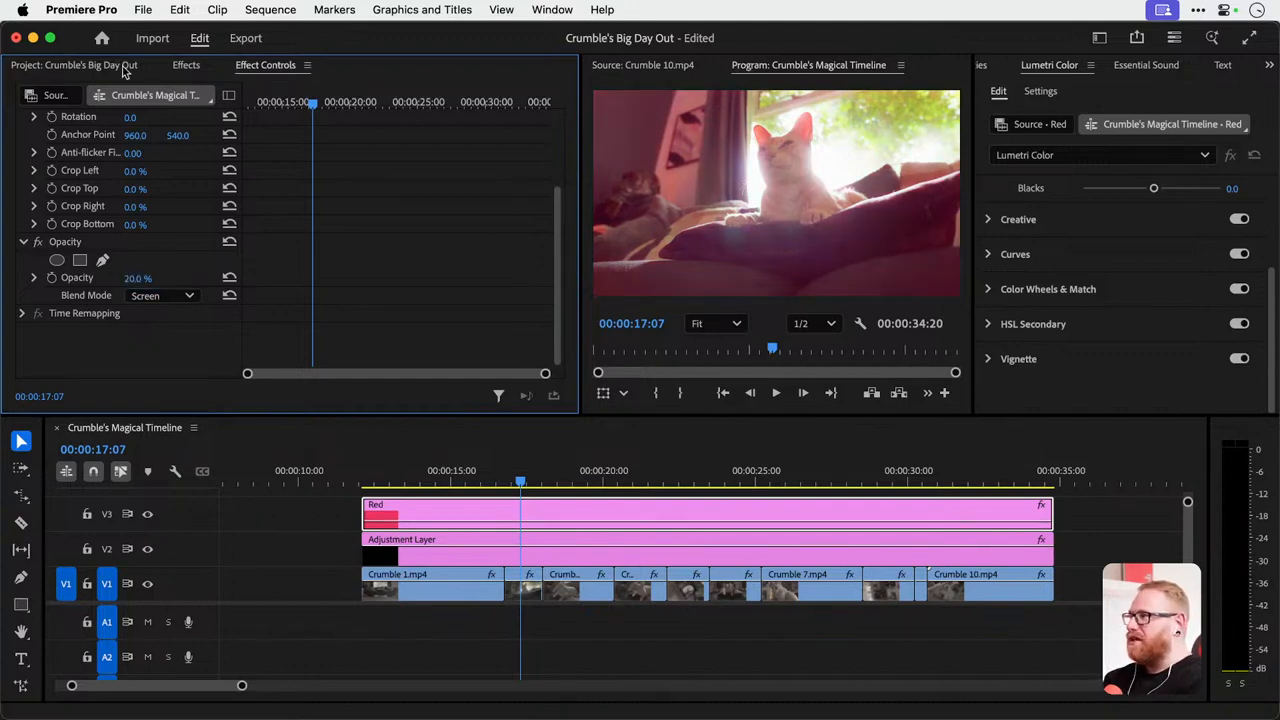
Recolour the Red color matte to orange FD5F17 and check the tint on other clips in the timeline.
click(124, 66)
double_click(69, 350)
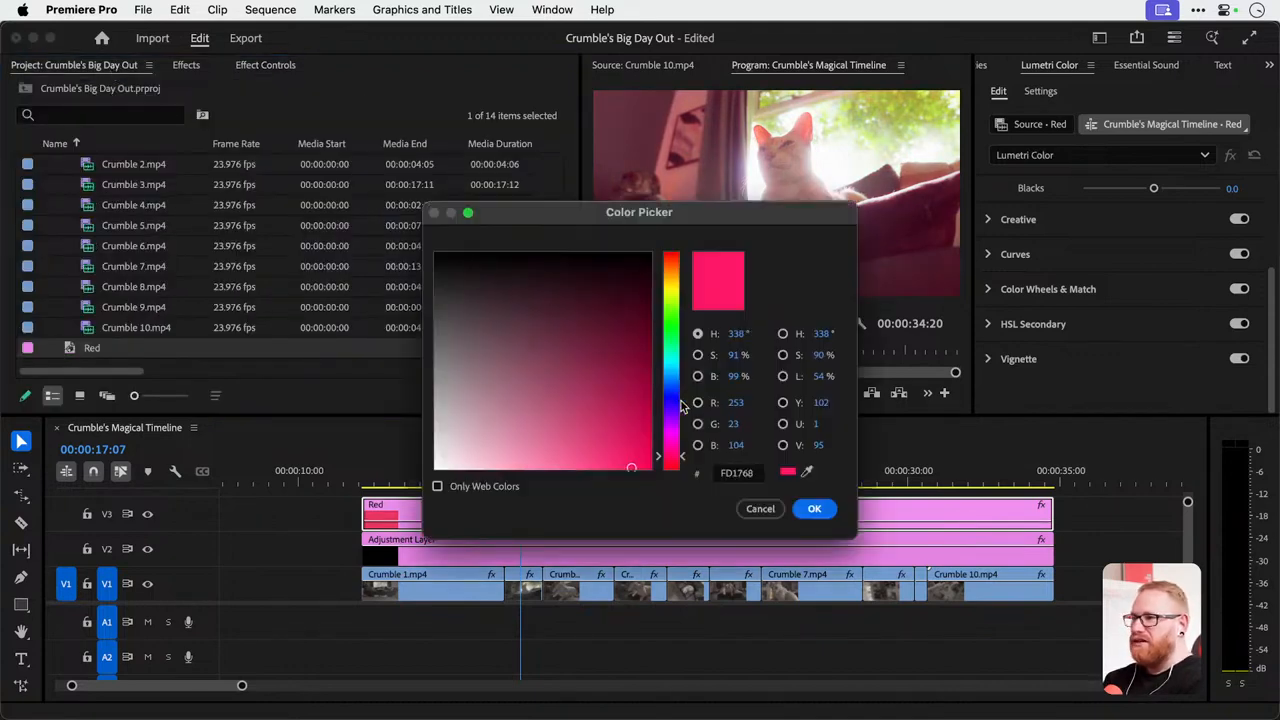
click(675, 267)
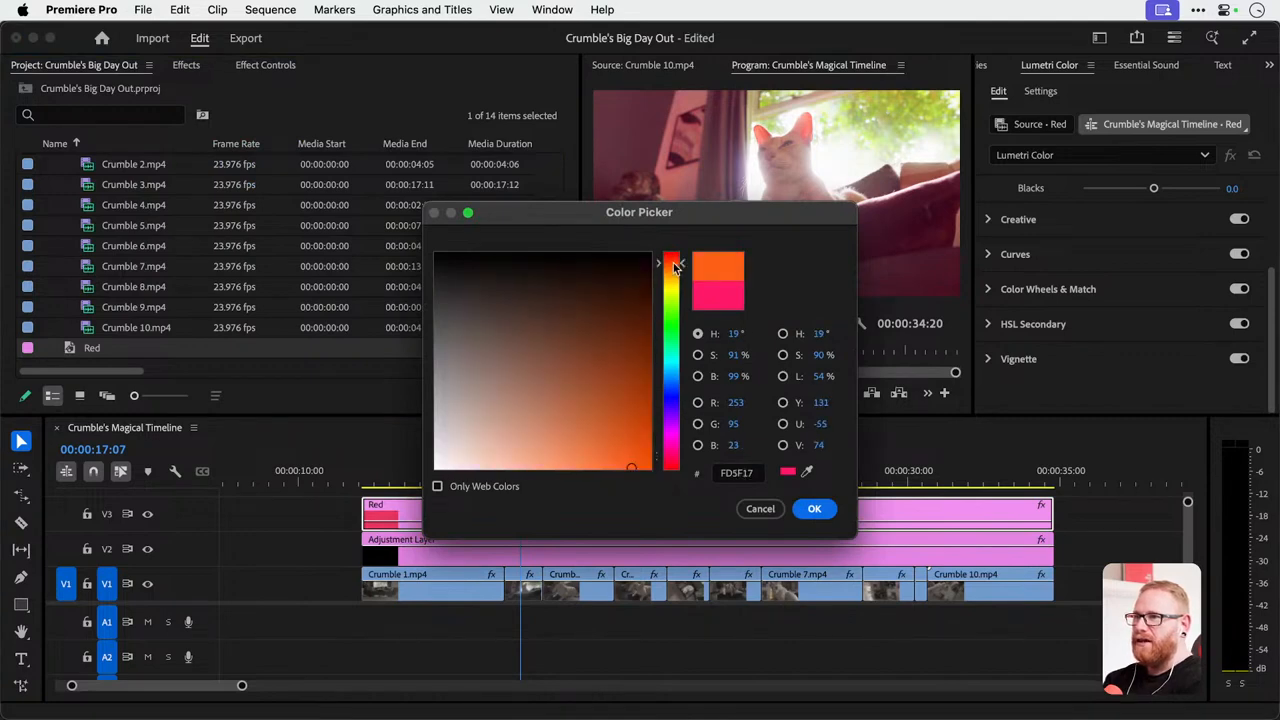
key(Return)
click(676, 478)
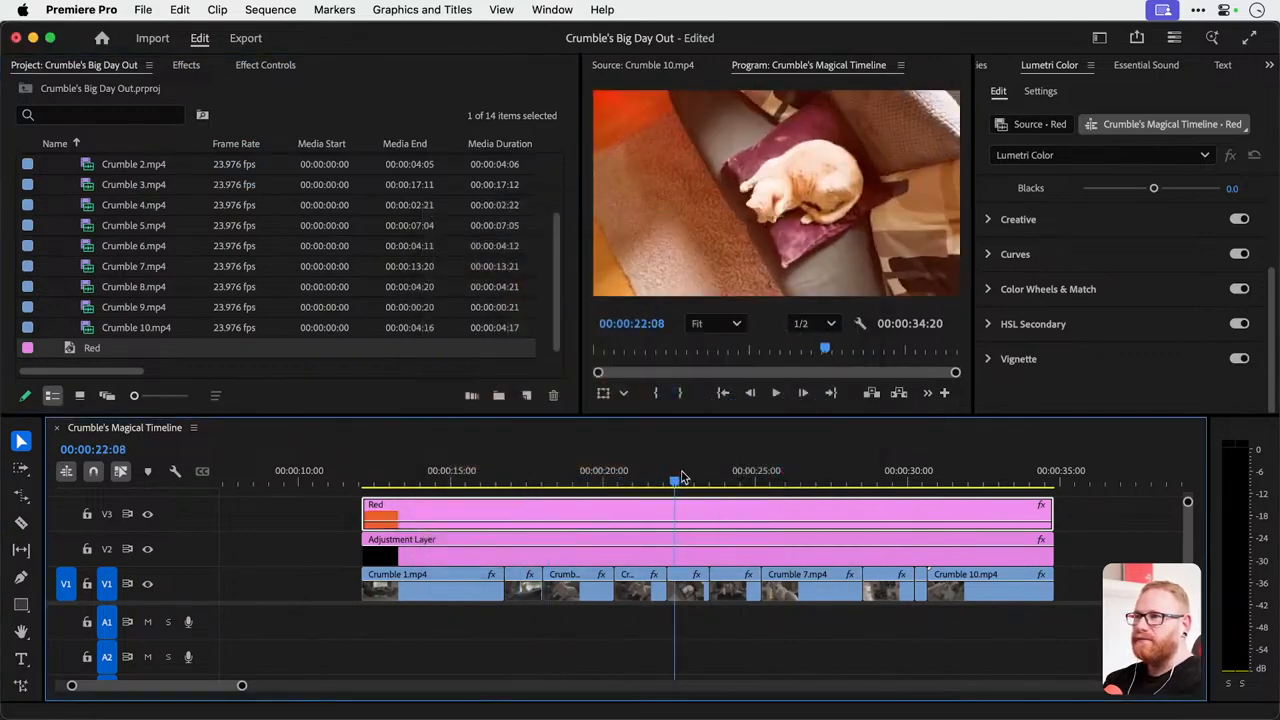
drag(681, 477, 405, 458)
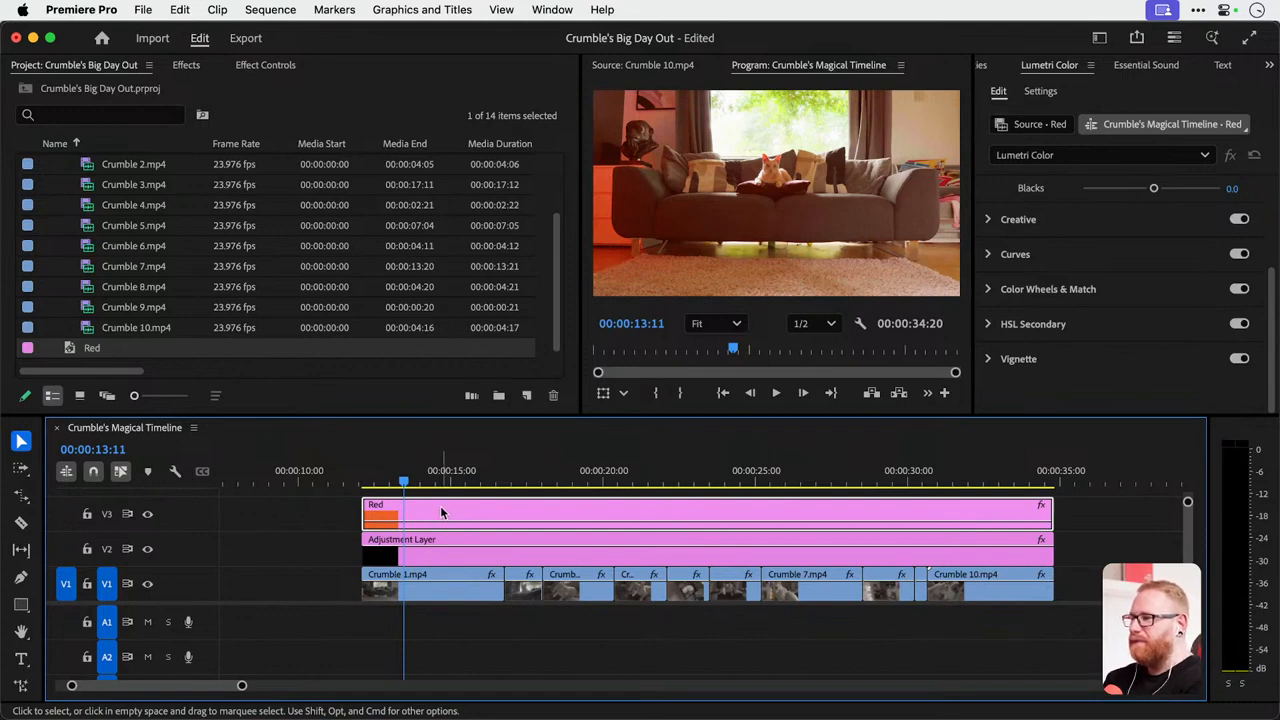
Rename the Red color matte in the project bin as Orange.
scroll(449, 511, left, 3)
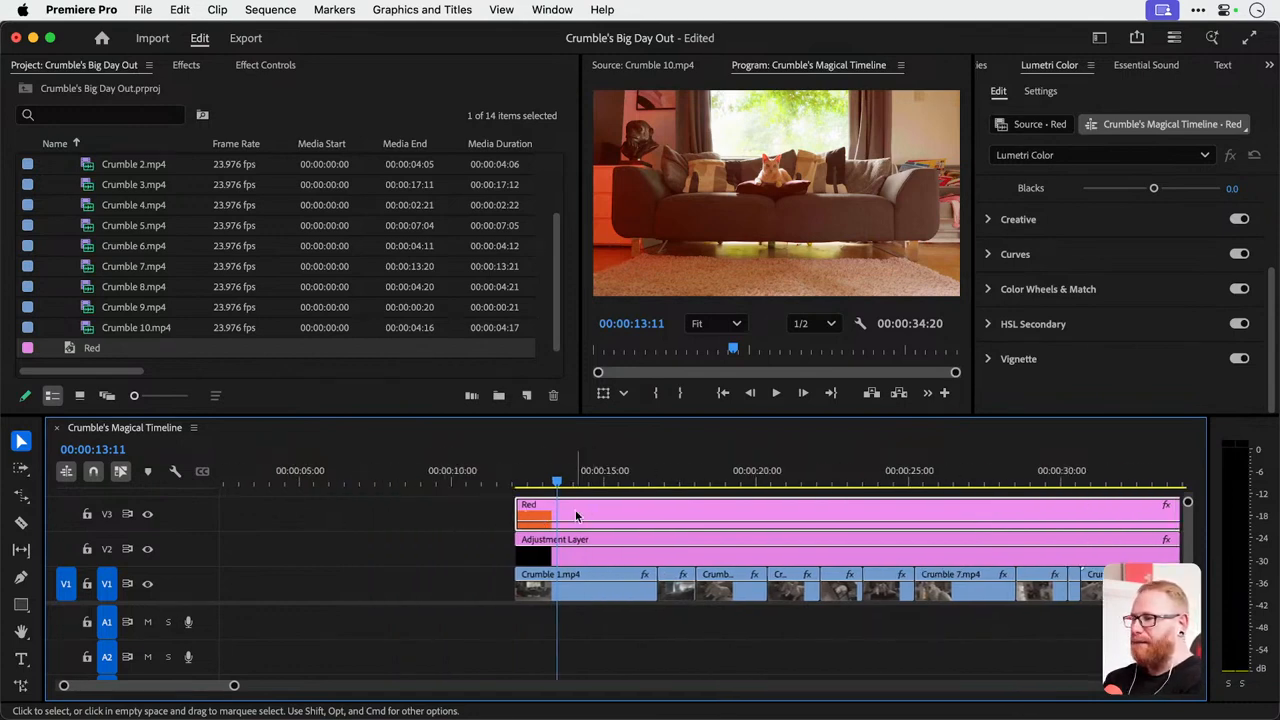
click(91, 347)
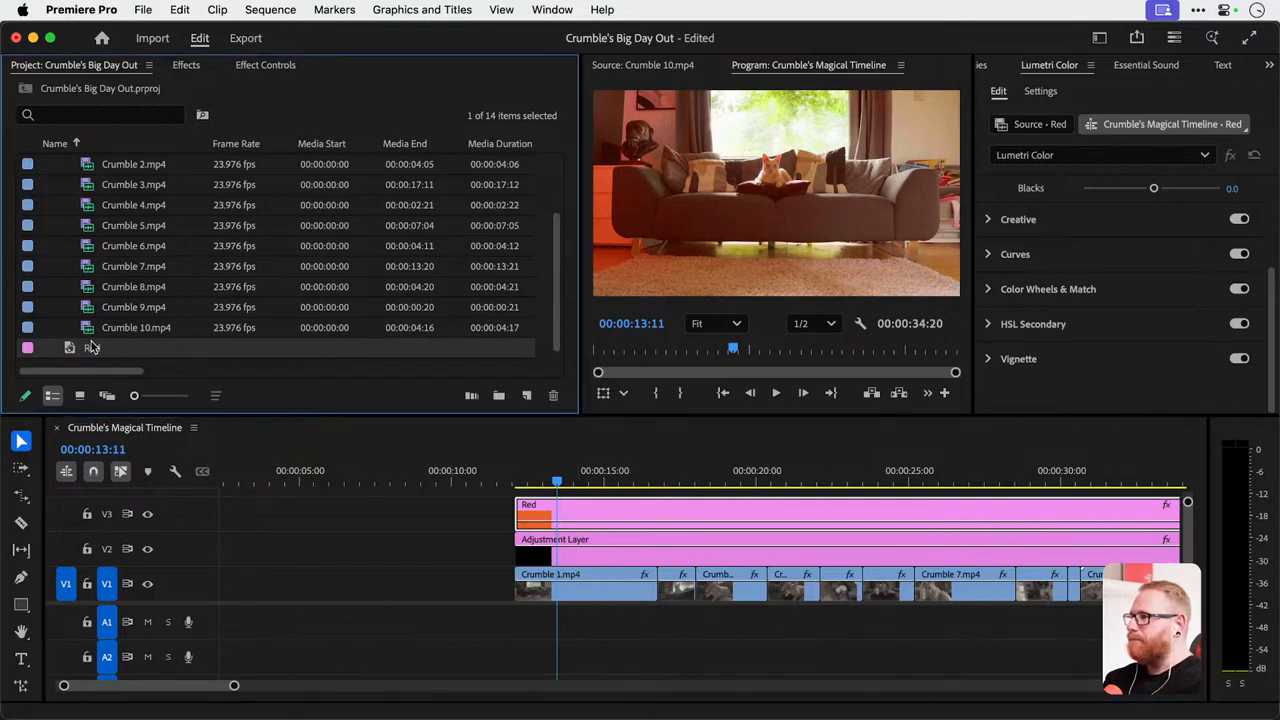
text(Ol)
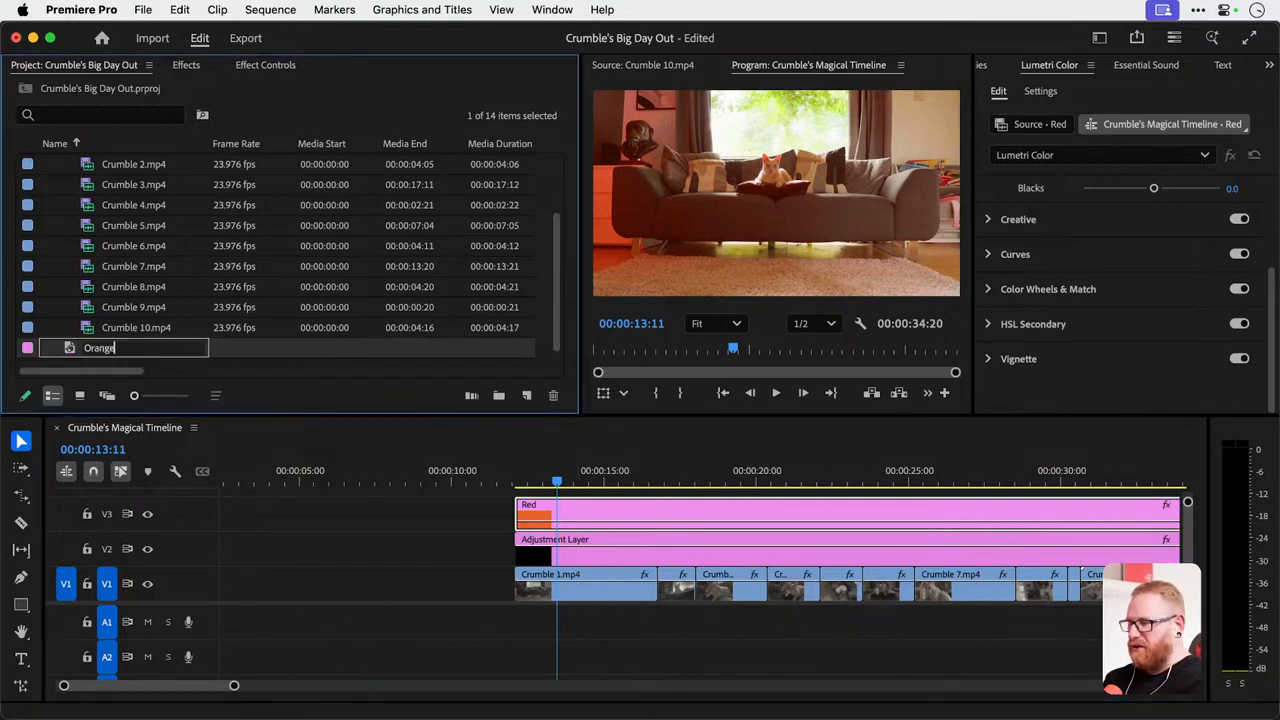
text(ange)
key(Return)
Place the Orange matte on V3 directly before the Red clip and move the playhead over it.
scroll(114, 364, down, 2)
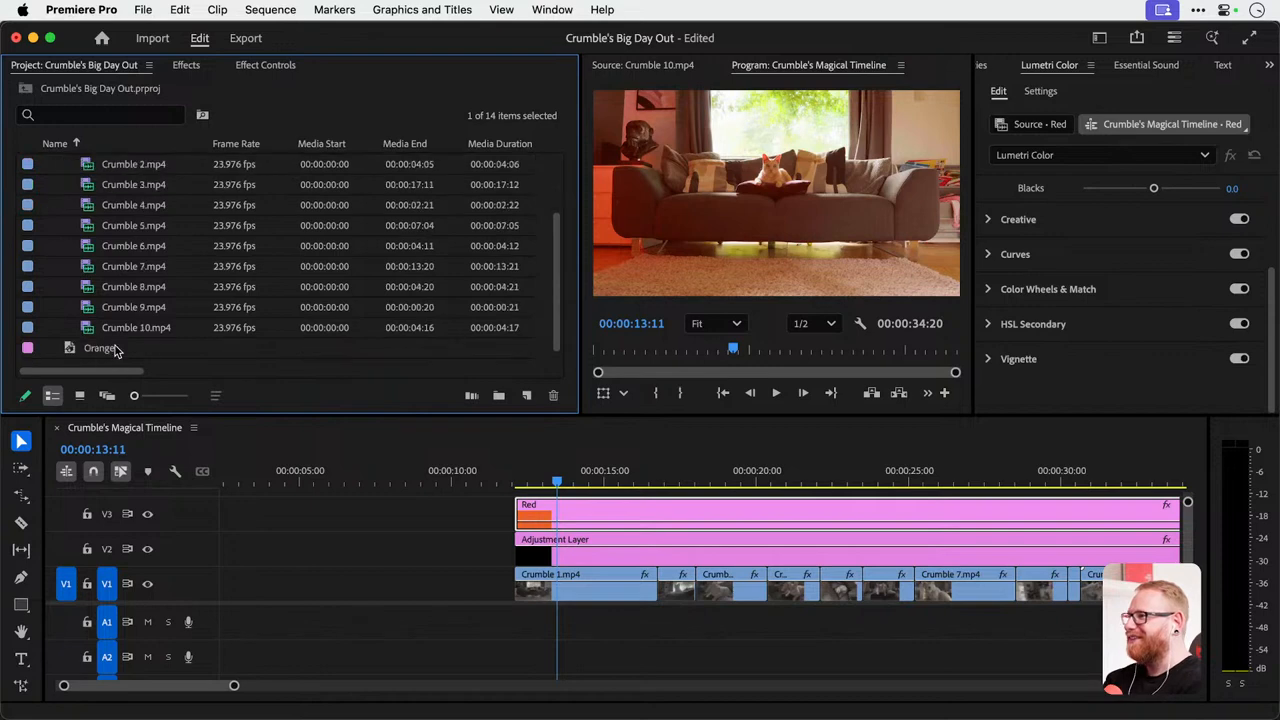
drag(116, 348, 365, 535)
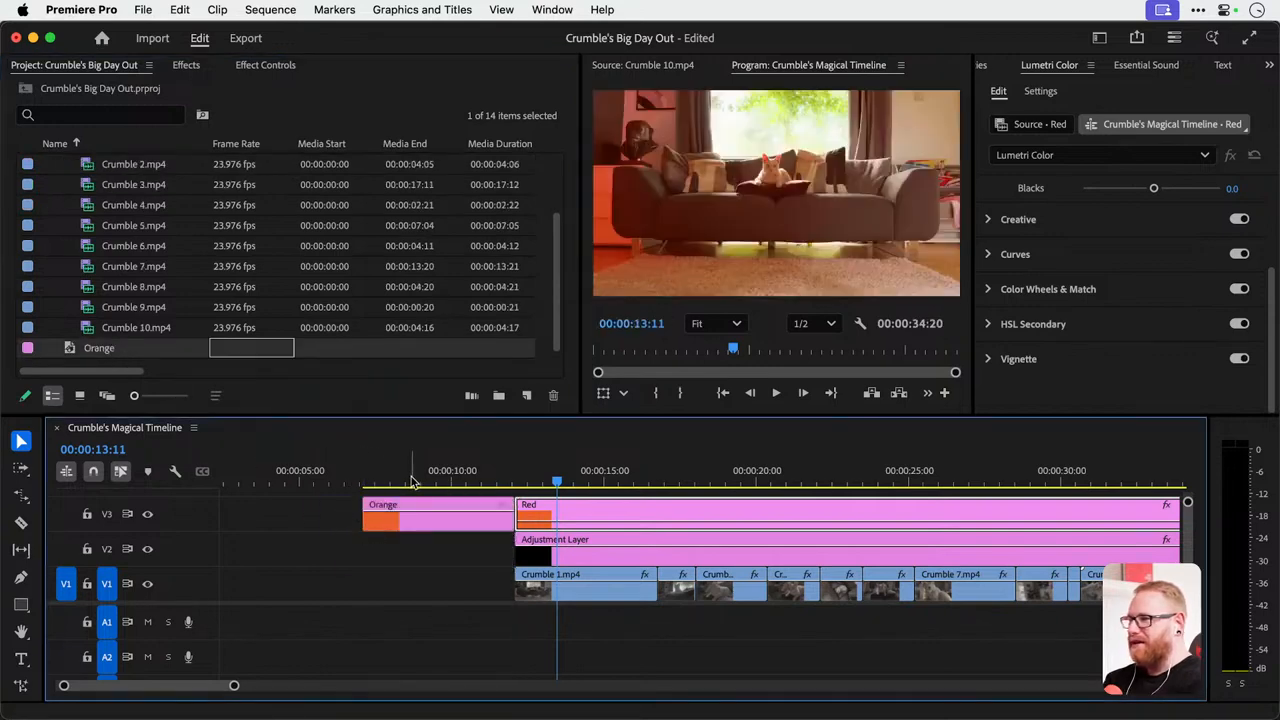
drag(415, 476, 472, 476)
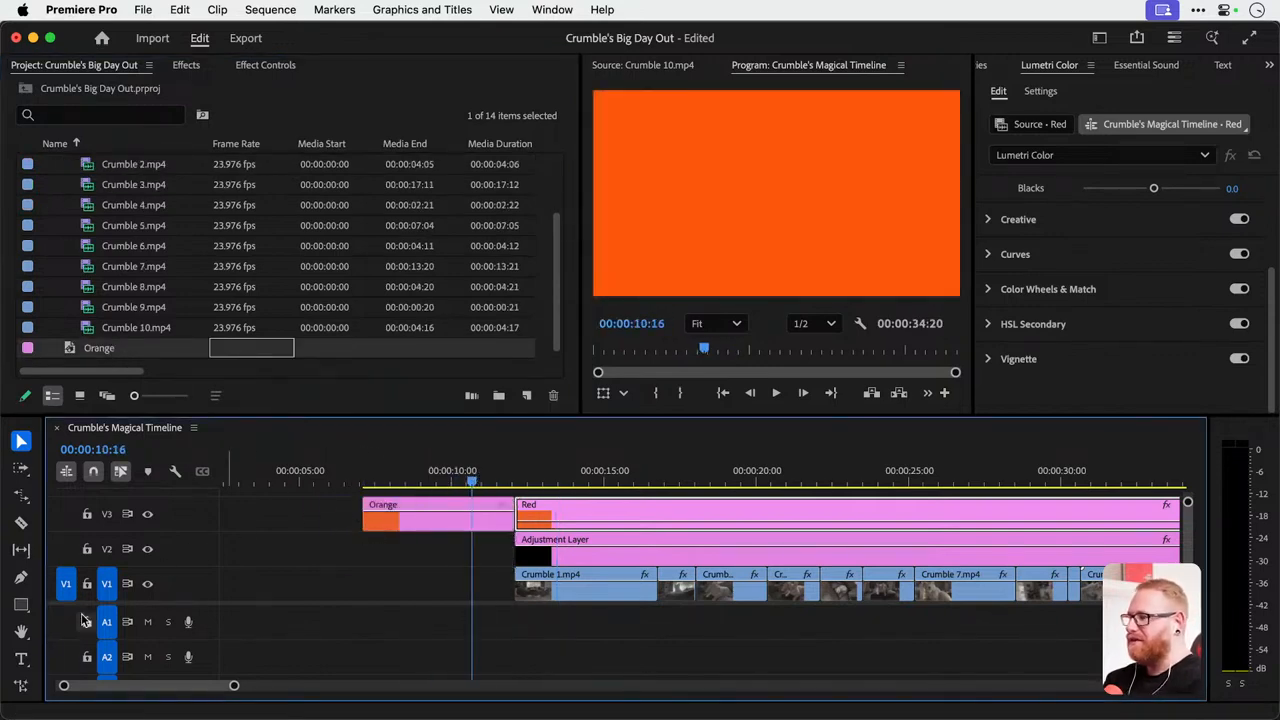
Add a text title reading "Crumble's Big Day Out" over the orange frame.
click(21, 658)
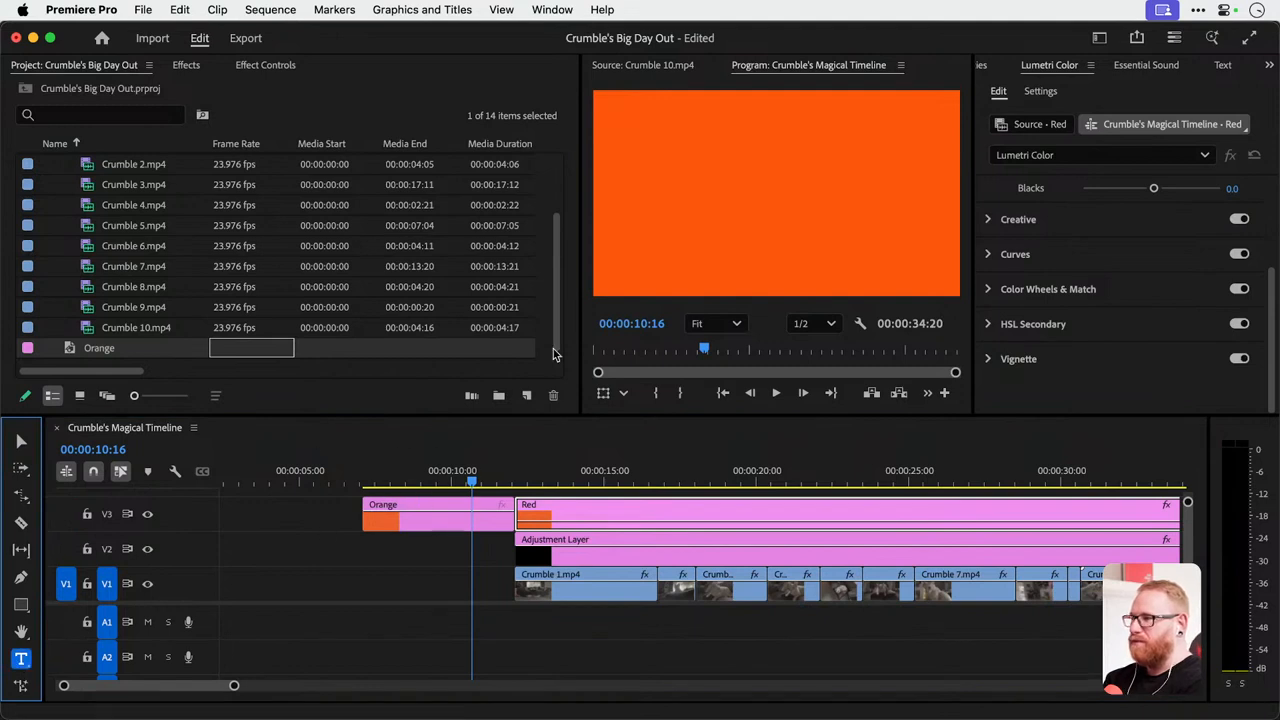
click(688, 191)
text(dsdsd)
key(super+a)
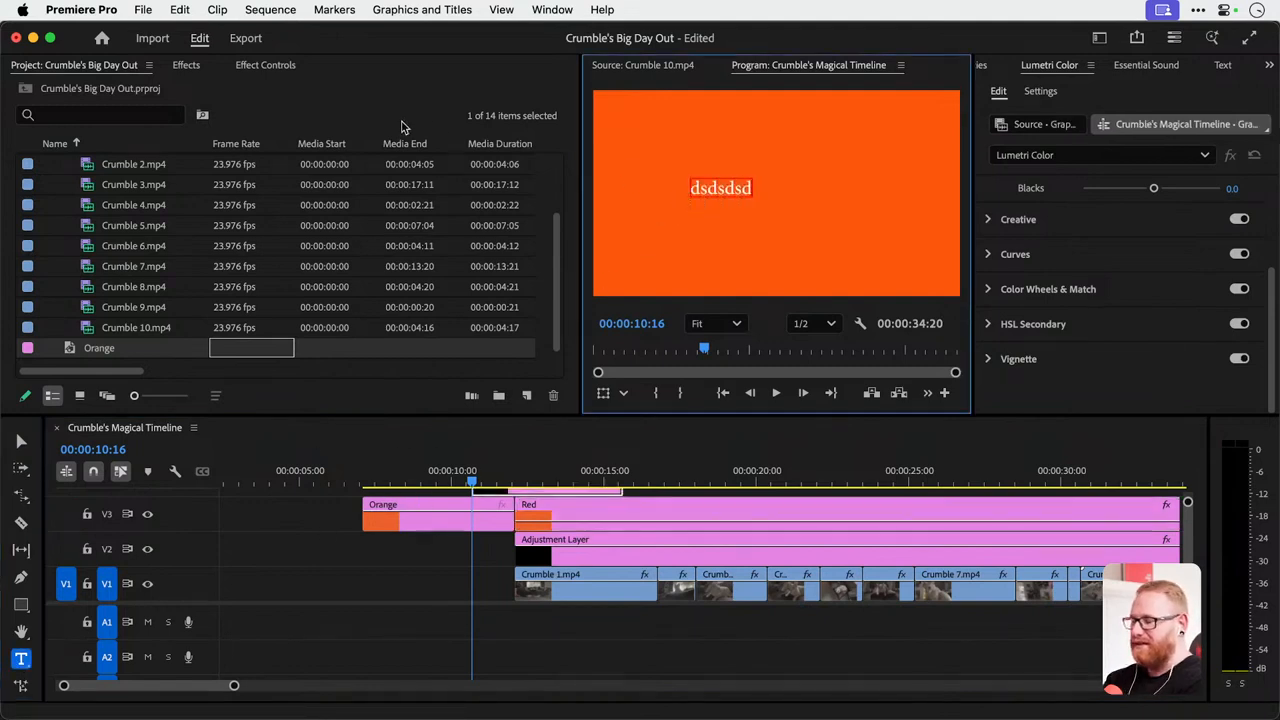
text(Crumble's Big Day Out)
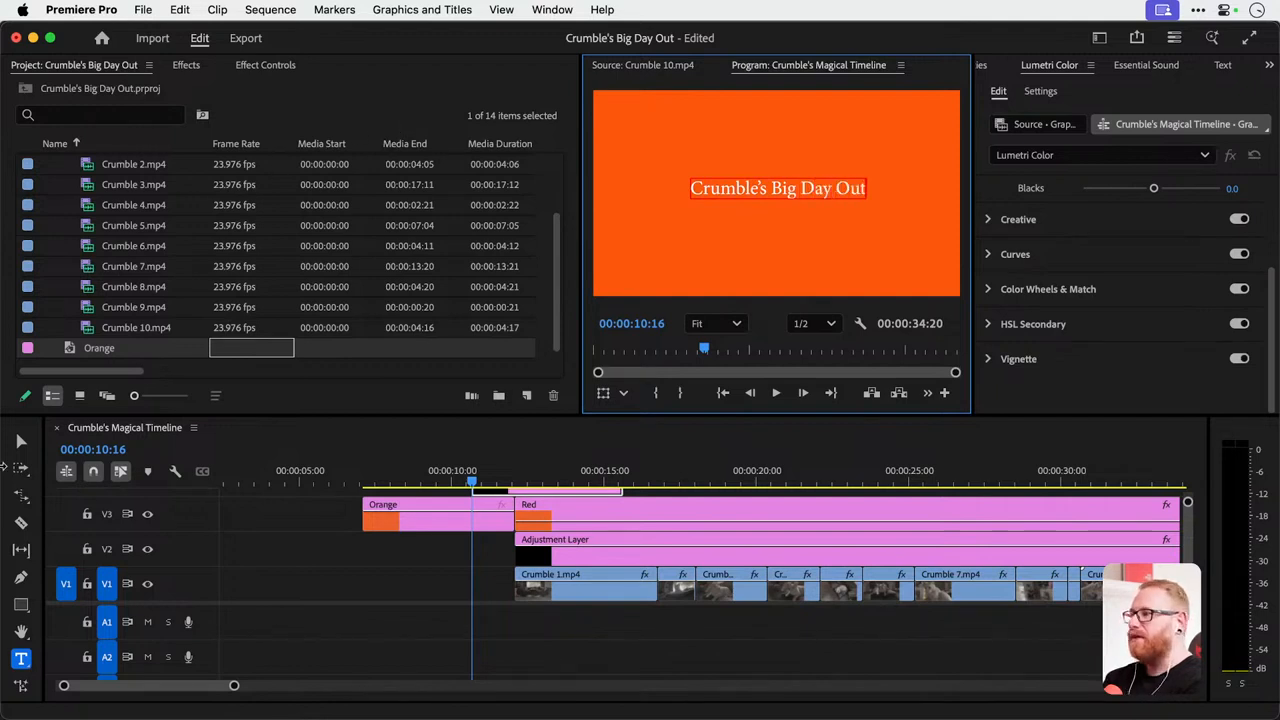
click(21, 441)
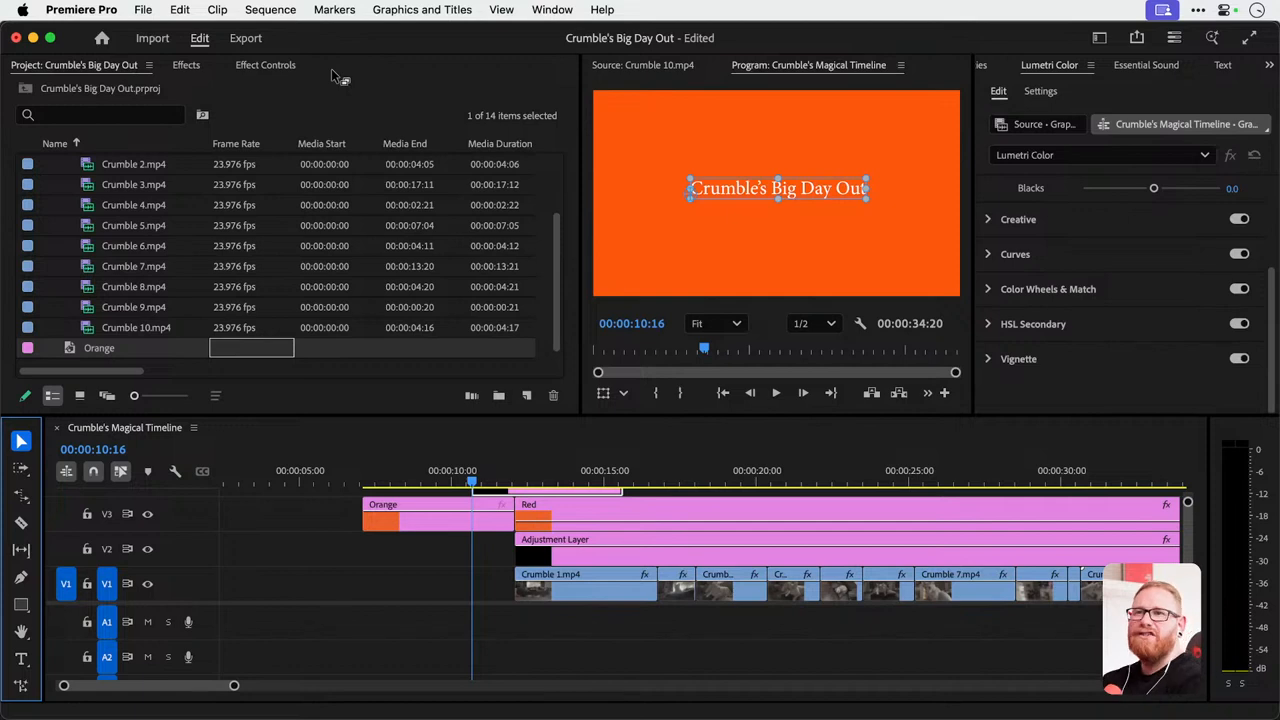
Expand the title's text properties in Effect Controls and widen the area that shows them.
click(265, 66)
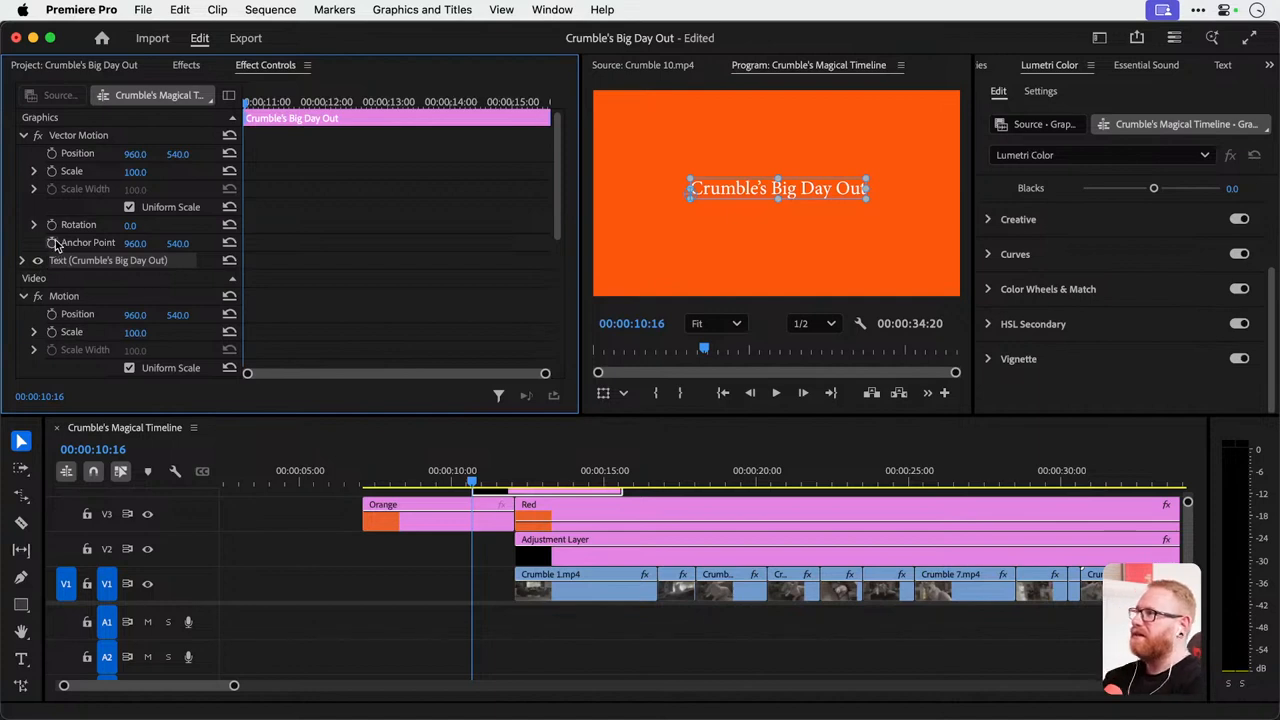
click(408, 609)
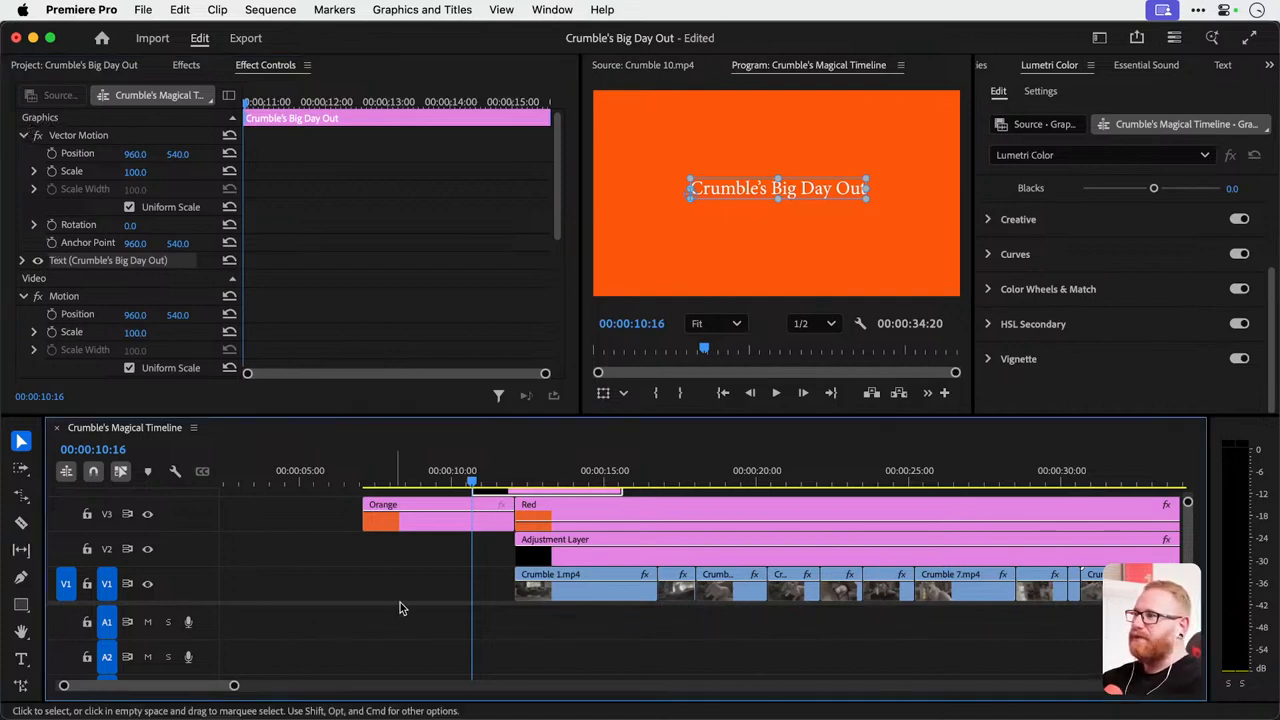
click(418, 518)
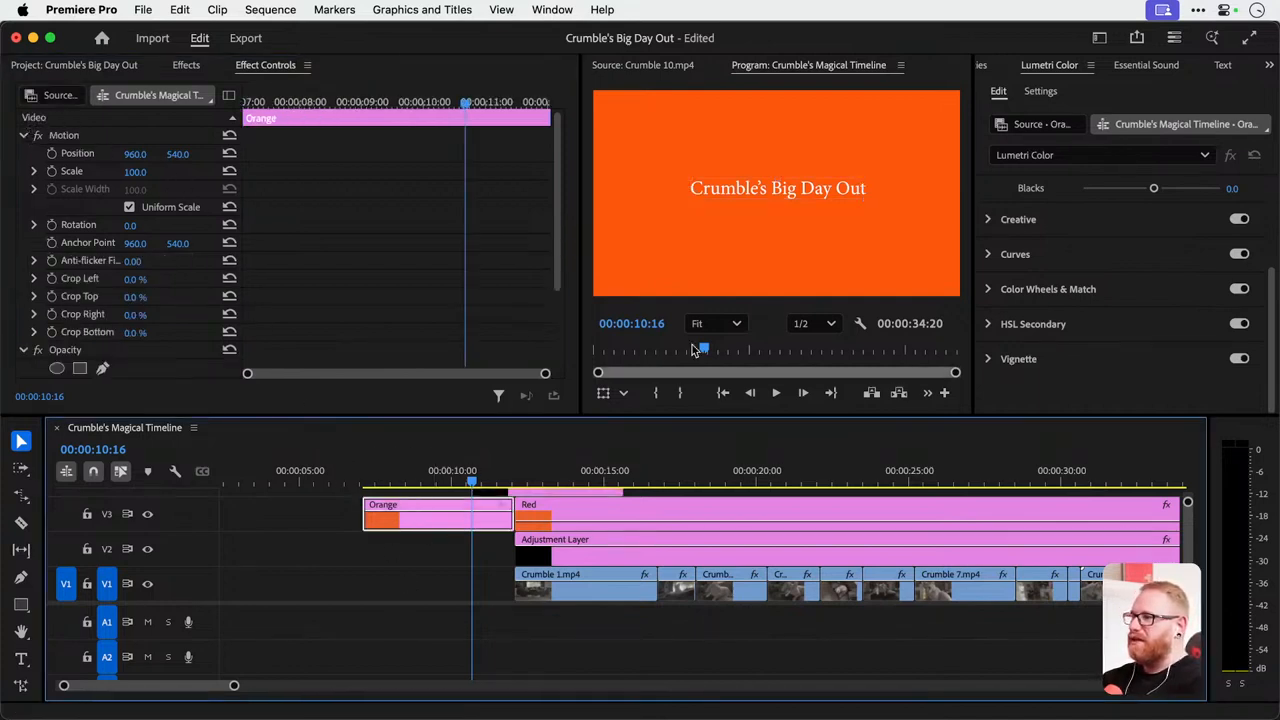
click(733, 194)
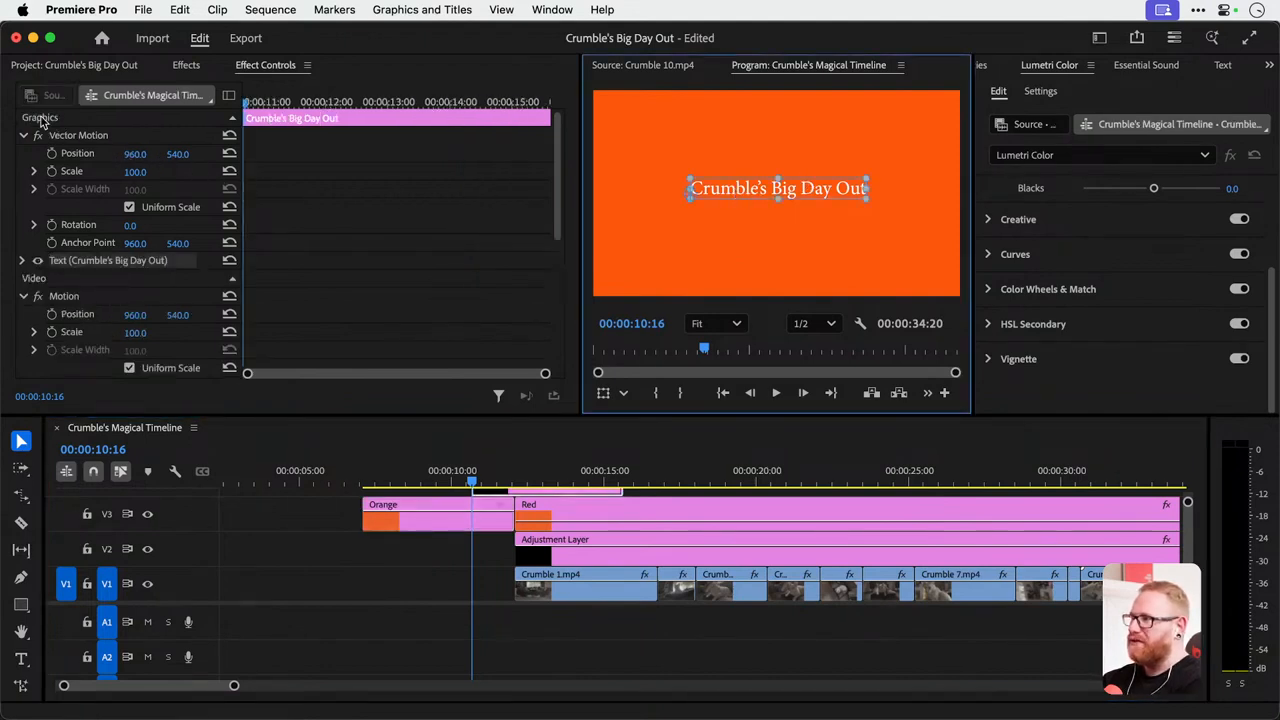
click(23, 261)
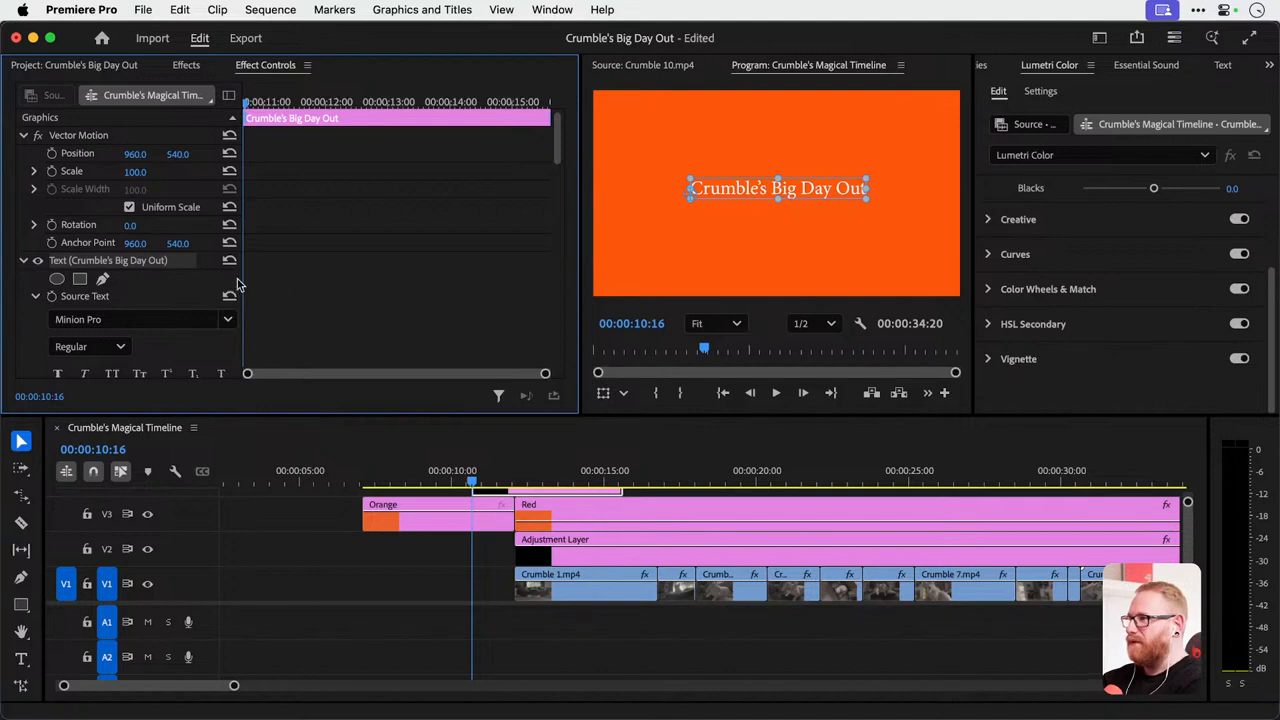
drag(242, 279, 322, 279)
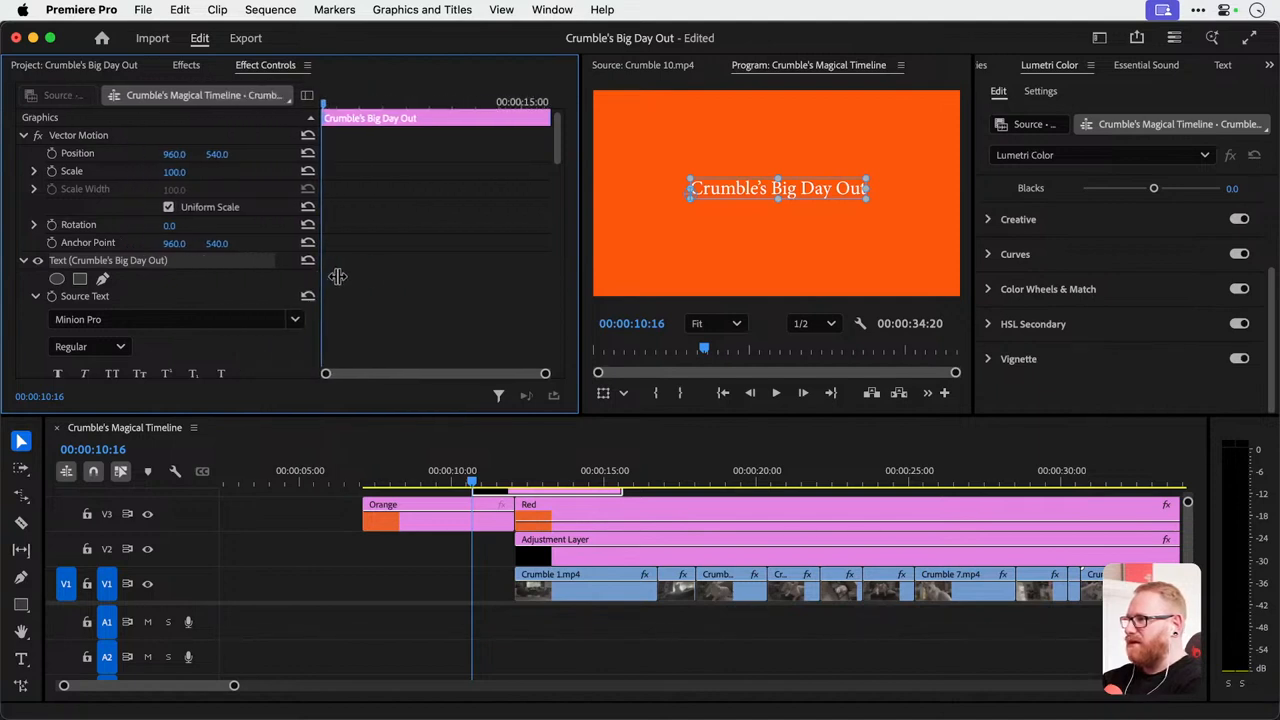
Centre-align the title text and reposition it in the middle of the frame.
scroll(270, 273, down, 5)
scroll(267, 273, up, 1)
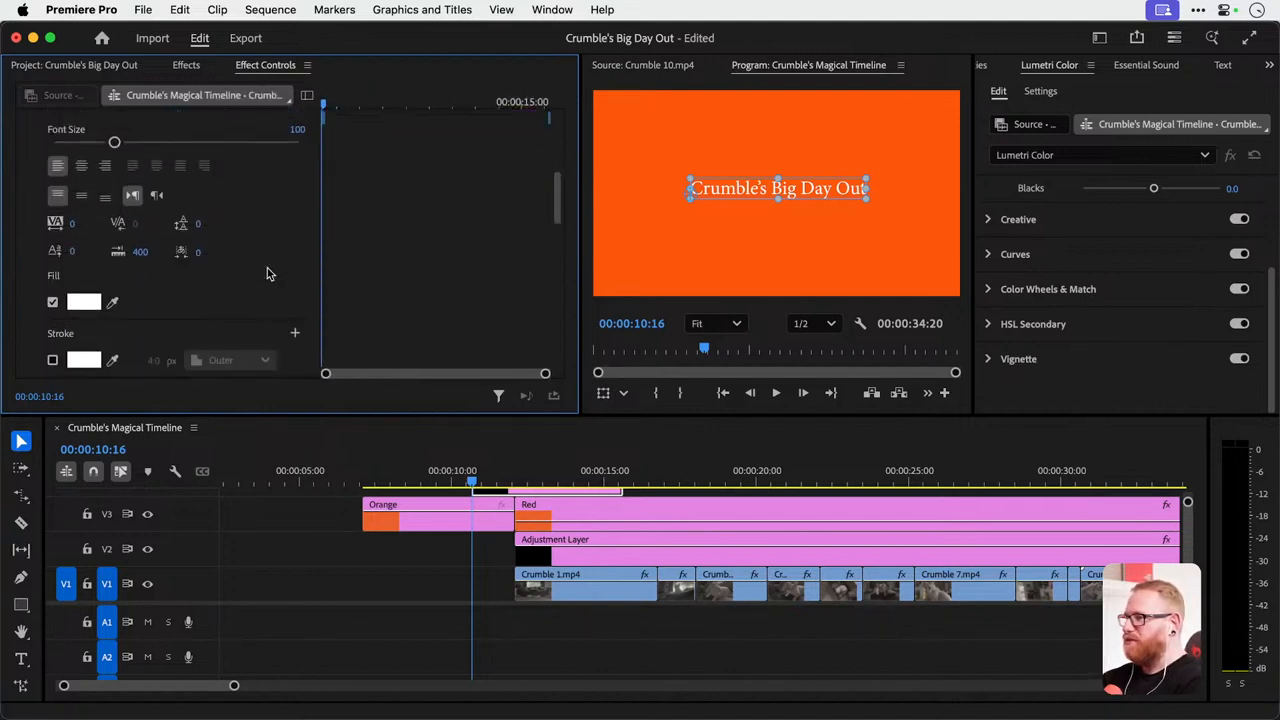
scroll(267, 273, down, 5)
scroll(267, 273, up, 10)
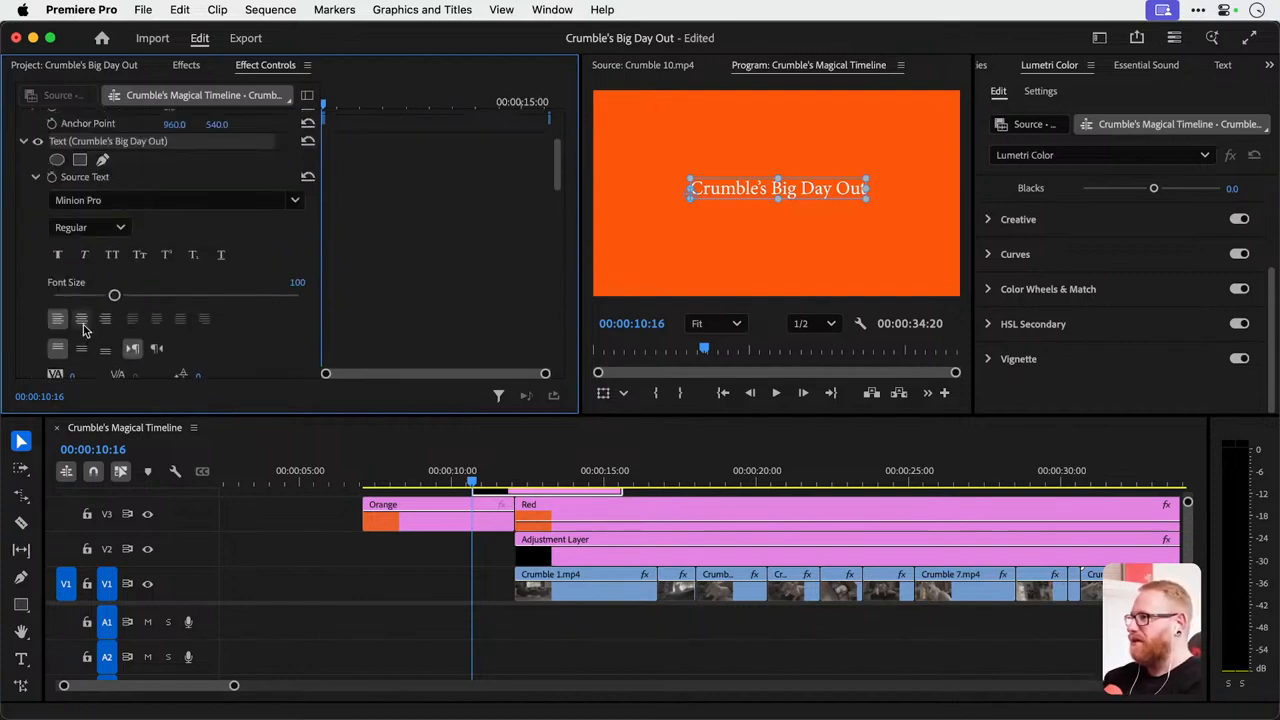
click(82, 320)
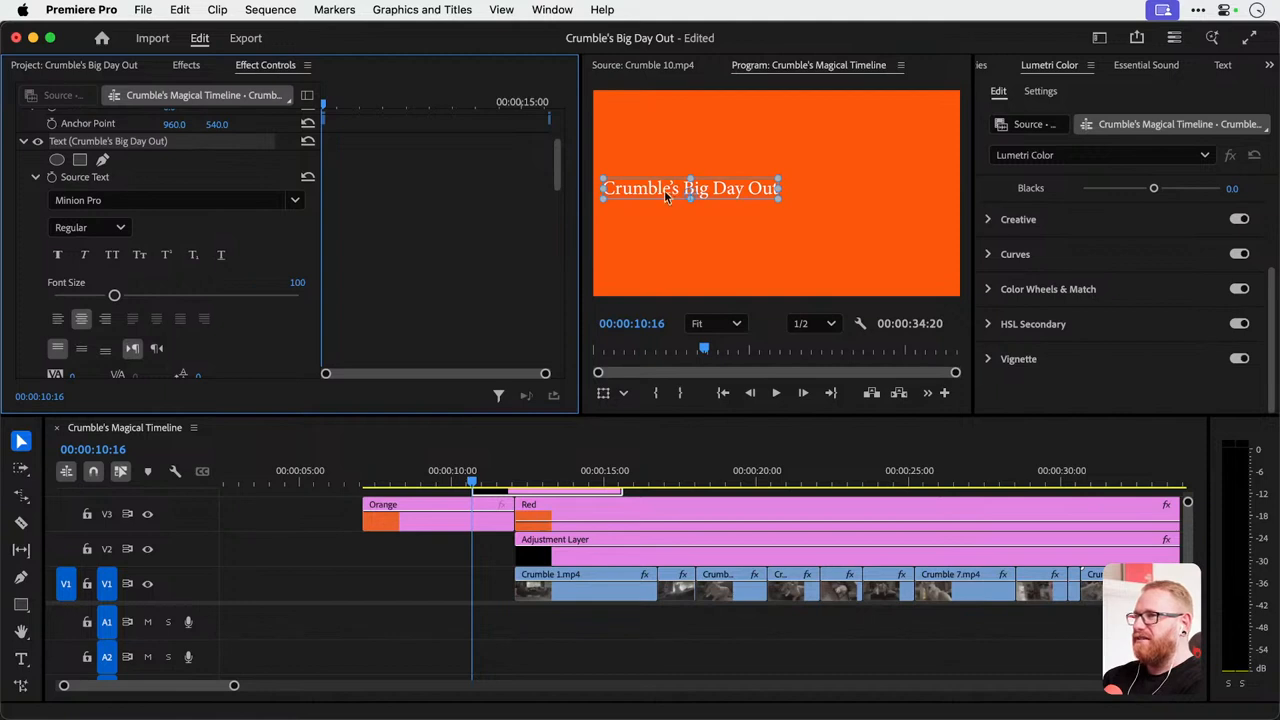
drag(664, 190, 747, 199)
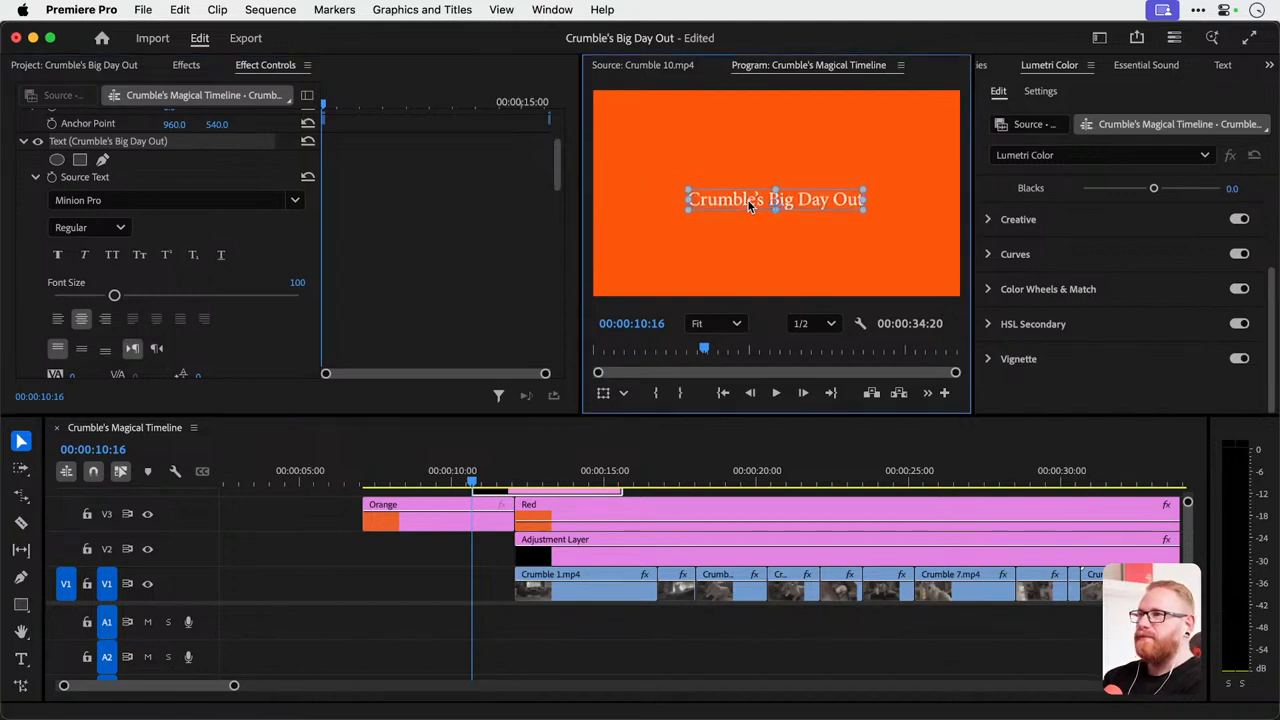
Set the title's font to Gray Light.
click(143, 200)
text(gray)
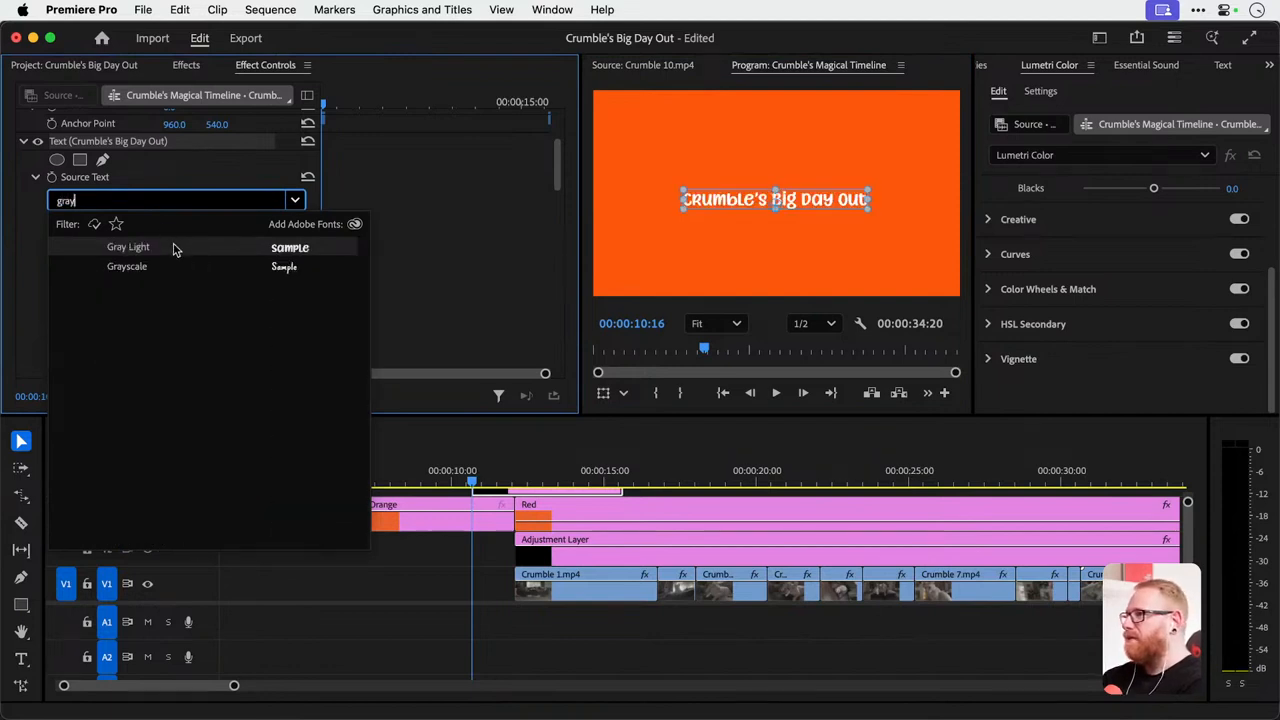
click(171, 247)
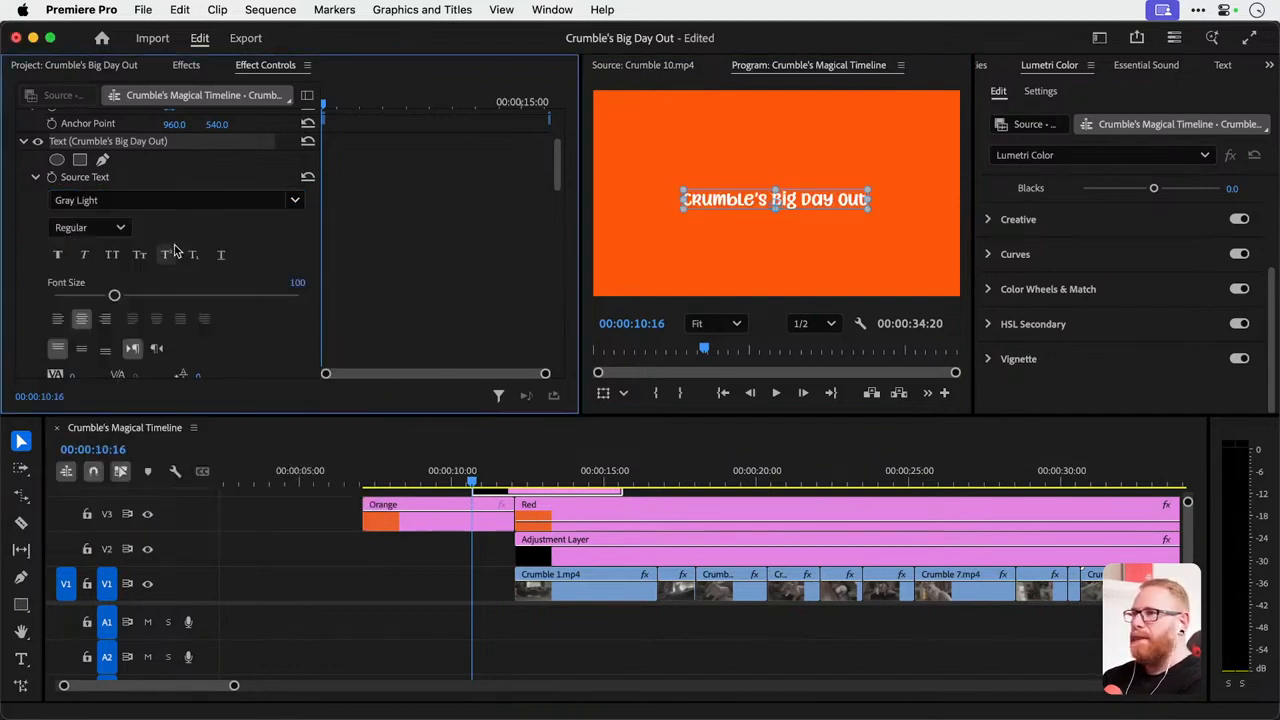
Shorten the title text to "Crumble's" and reposition it slightly below the middle of the frame.
drag(748, 199, 749, 229)
double_click(749, 229)
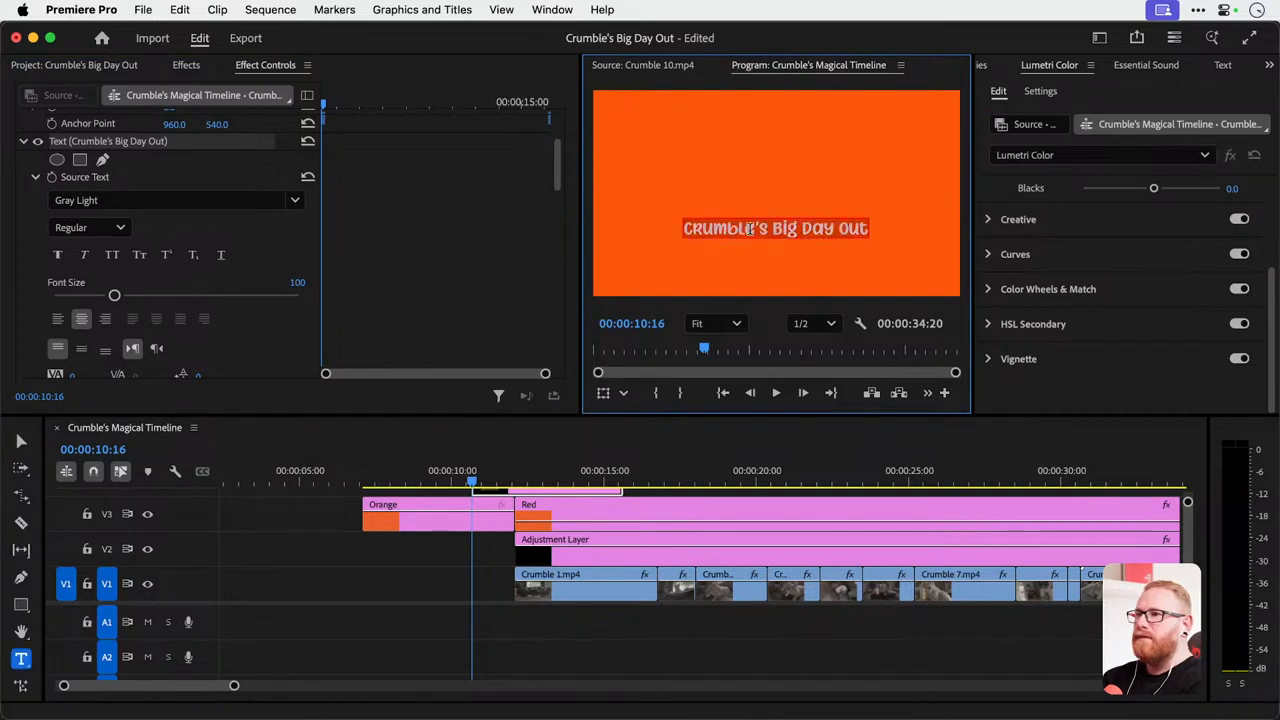
key(BackSpace)
key(BackSpace)
key(BackSpace)
key(BackSpace)
key(BackSpace)
key(BackSpace)
key(BackSpace)
key(BackSpace)
key(BackSpace)
key(BackSpace)
key(BackSpace)
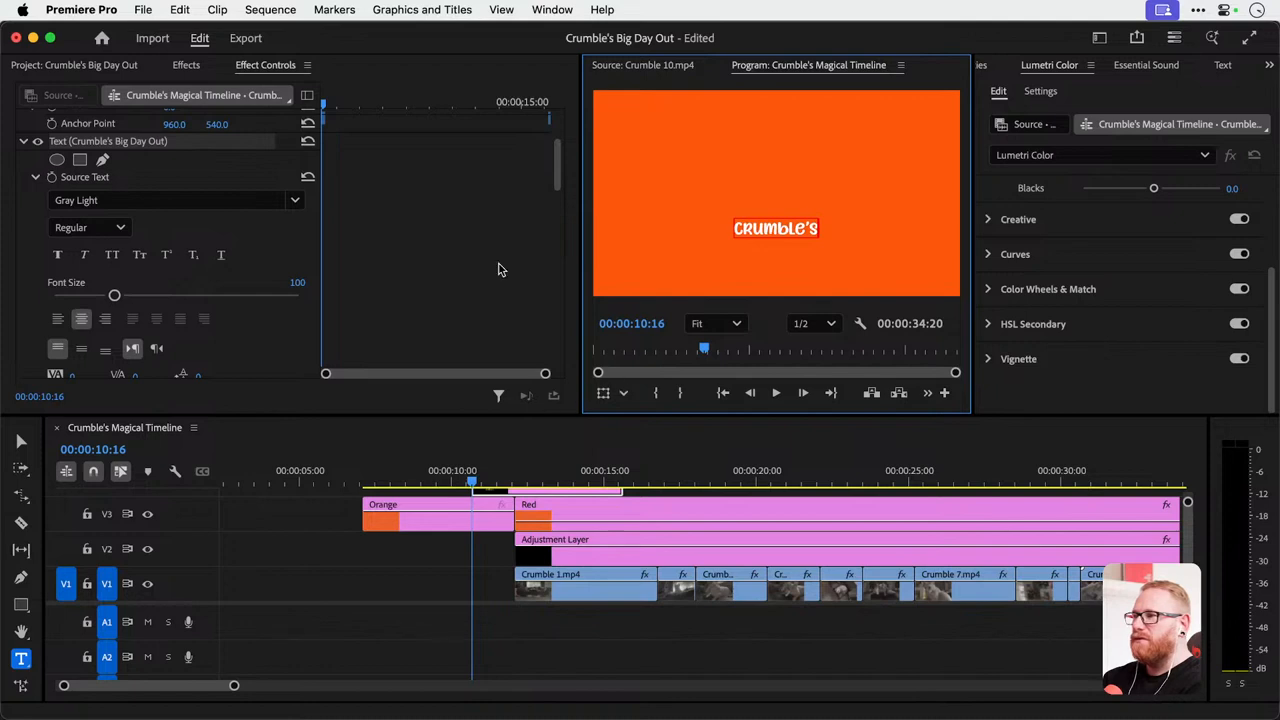
click(21, 441)
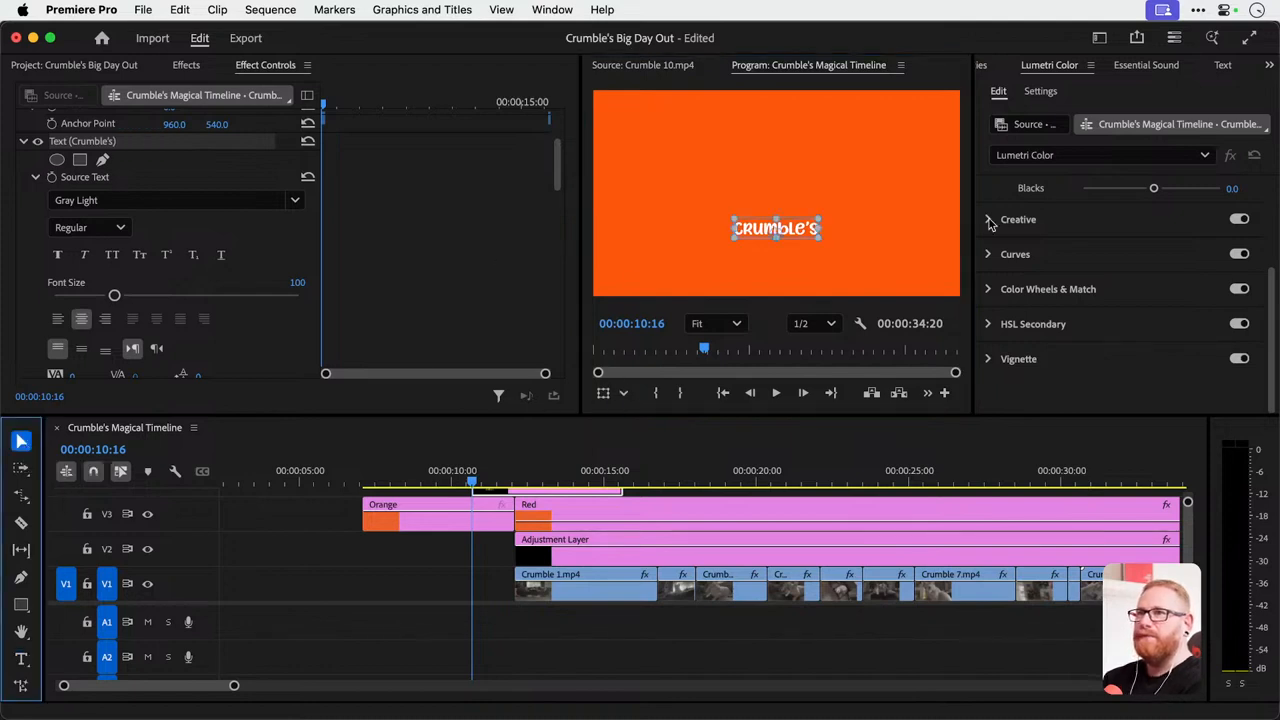
scroll(424, 218, up, 4)
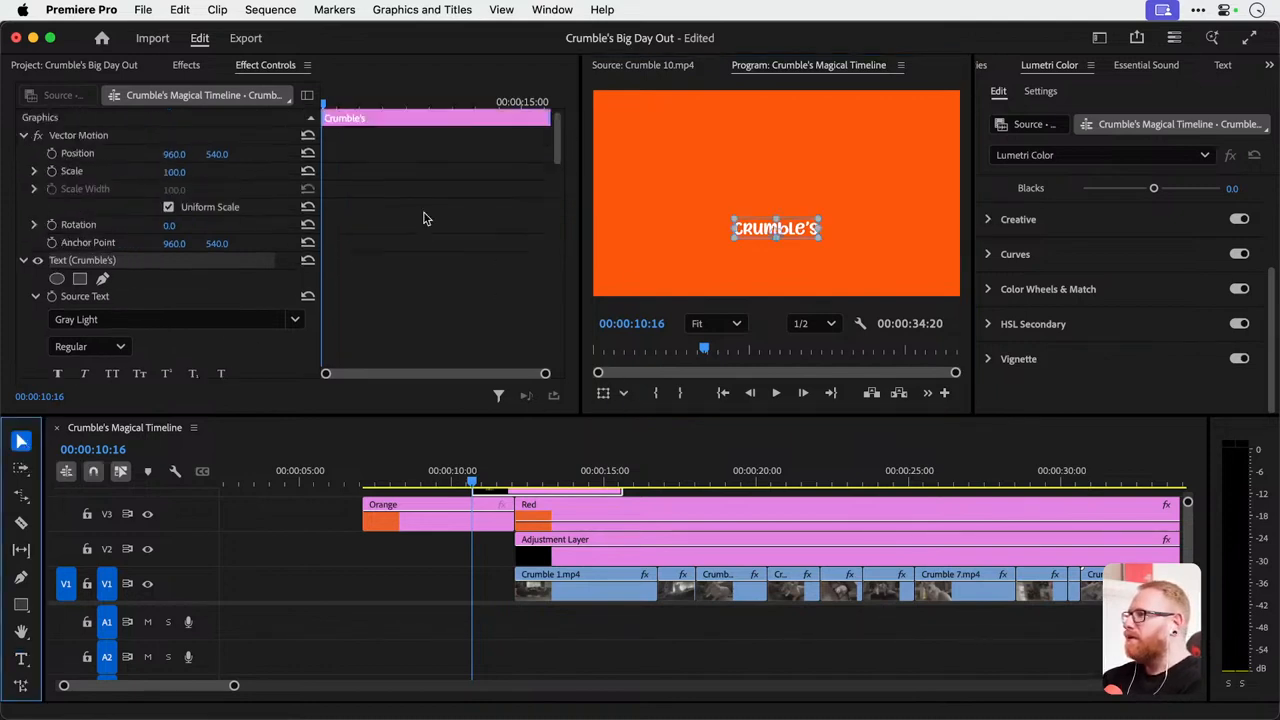
drag(766, 228, 756, 219)
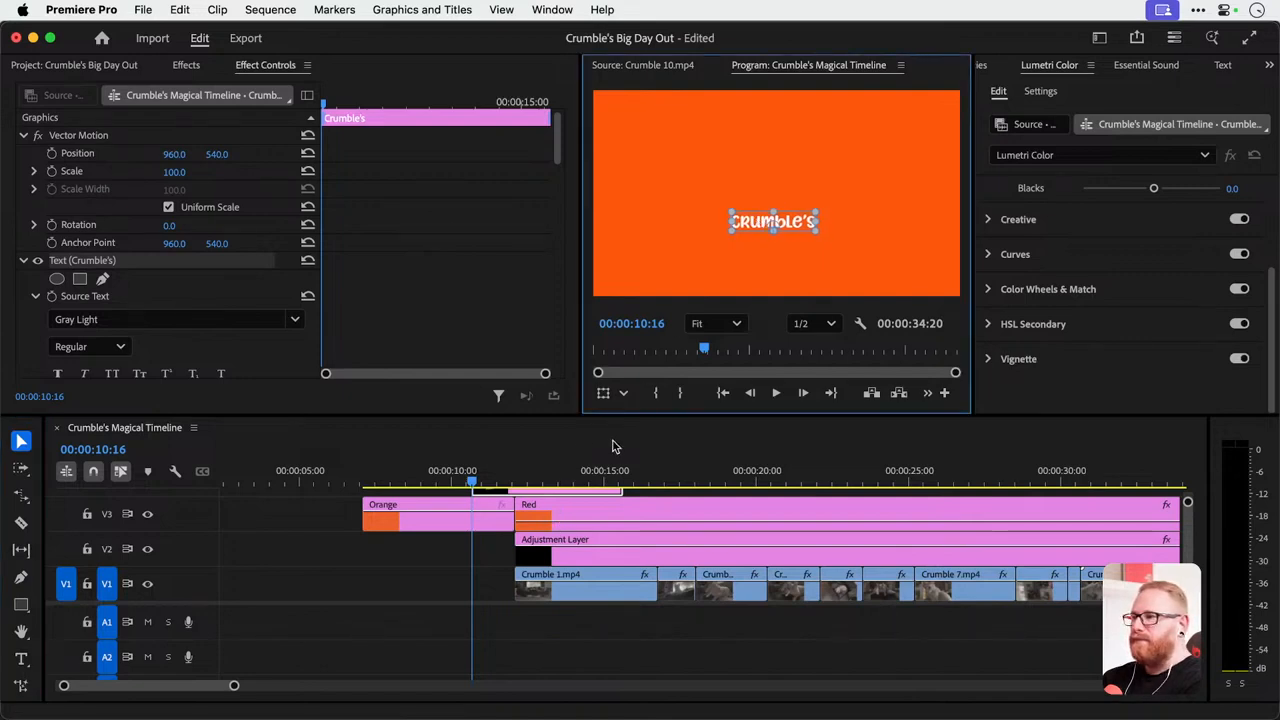
Align the Crumble's title clip on V4 directly above the Orange clip and give it an orange label colour.
drag(624, 412, 624, 357)
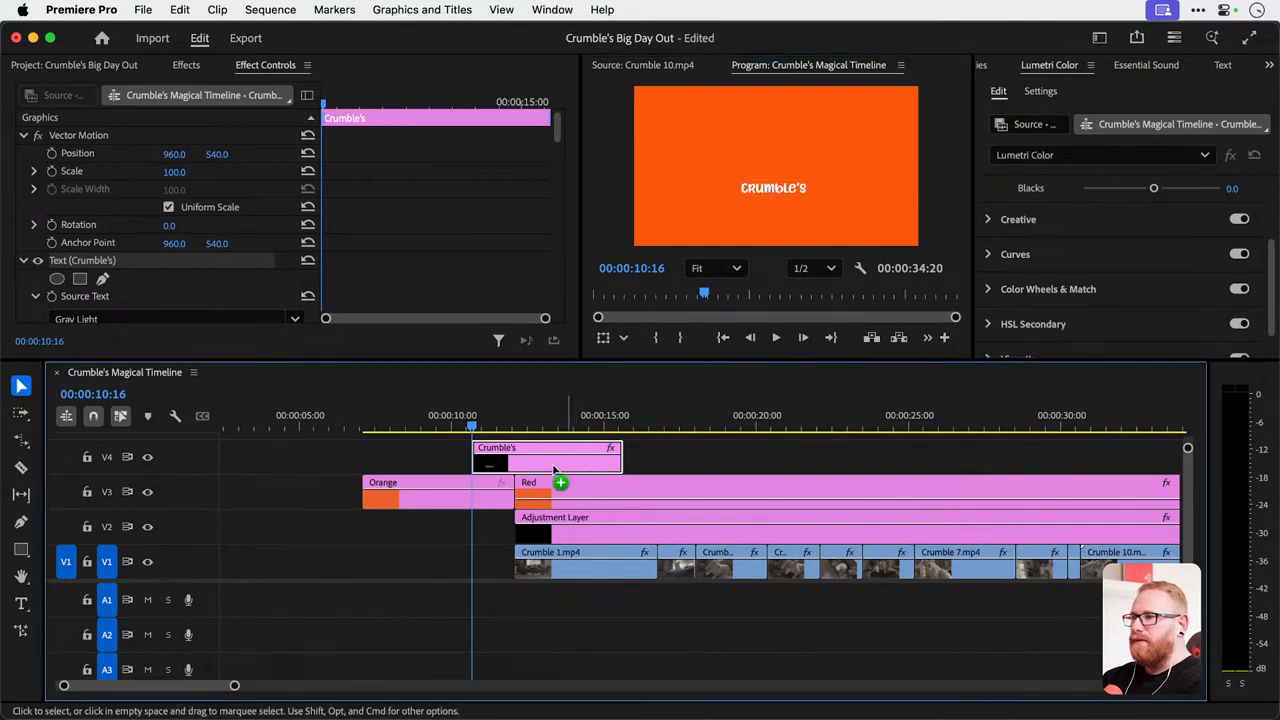
drag(560, 460, 398, 466)
right_click(398, 466)
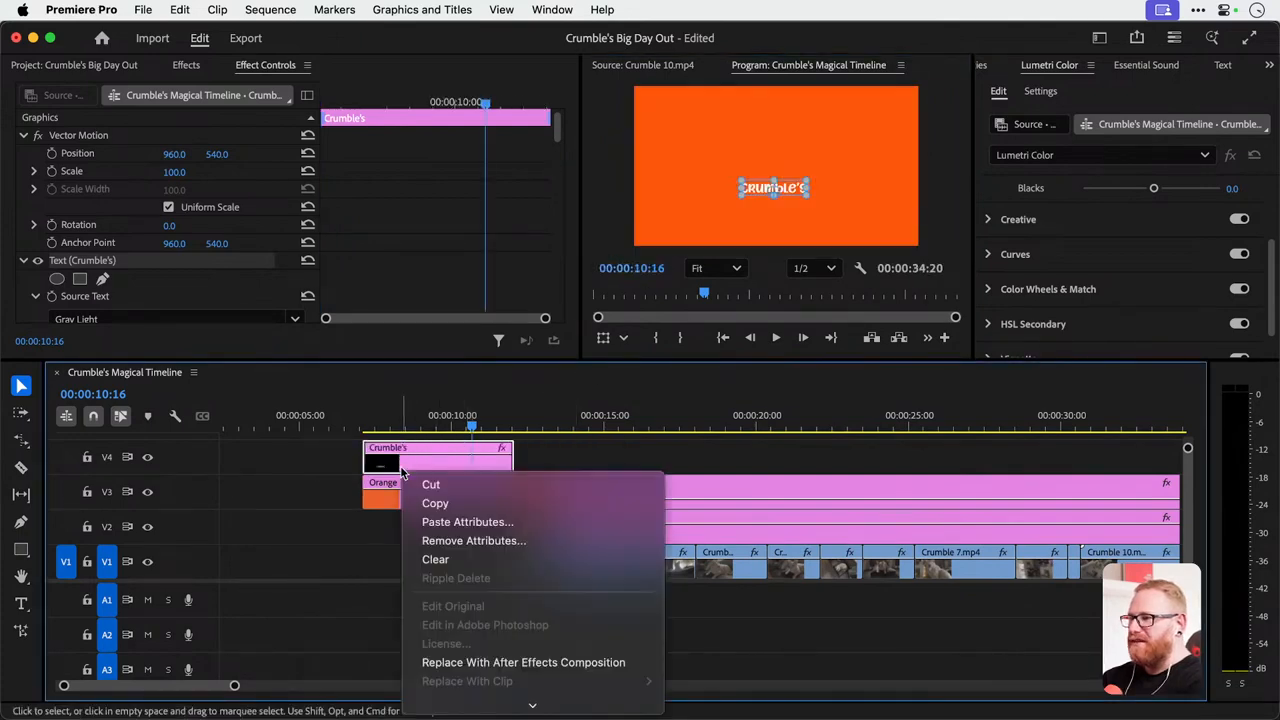
scroll(560, 430, down, 5)
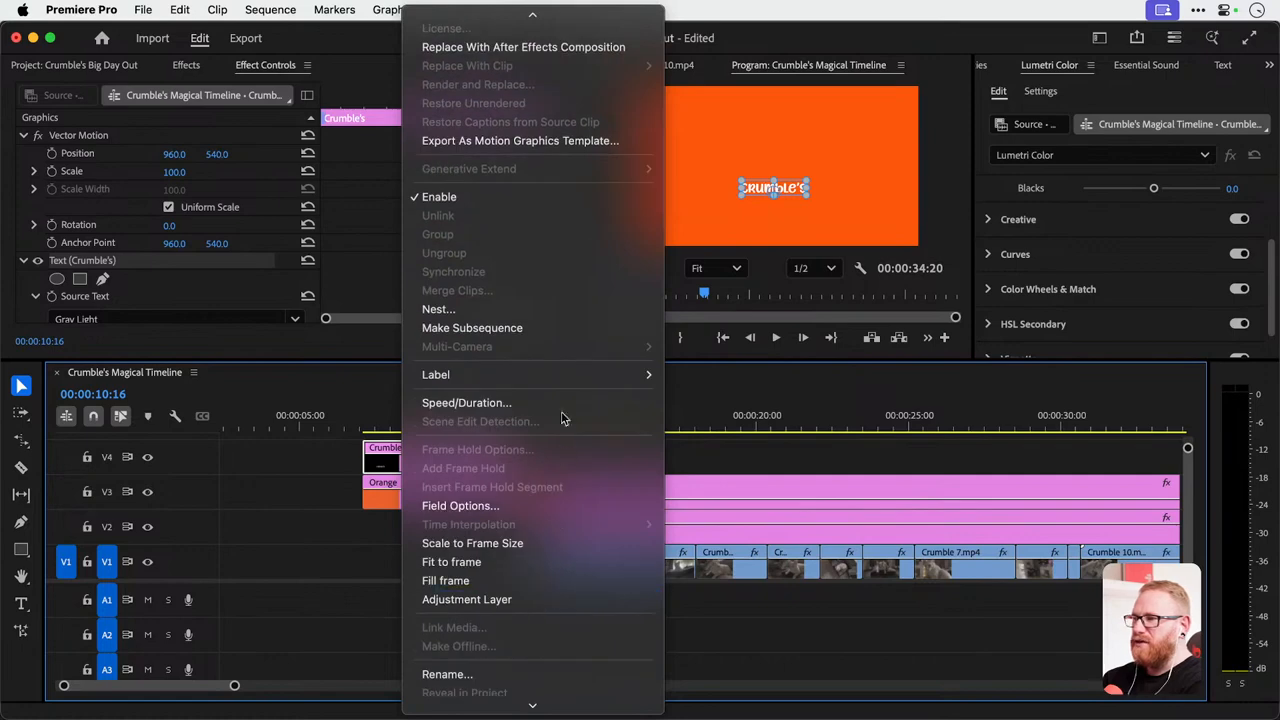
mouse_move(574, 374)
click(718, 534)
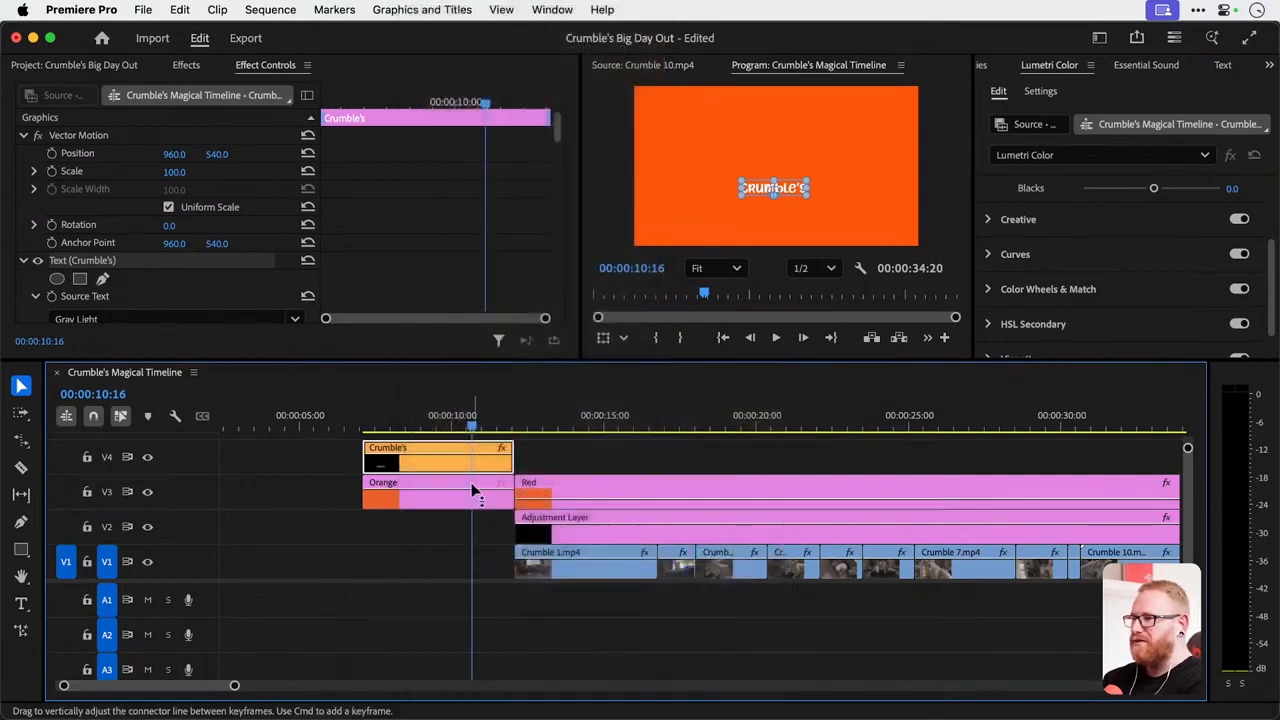
Select the "Crumble's" title text in the V4 clip and show its text properties.
drag(197, 582, 197, 610)
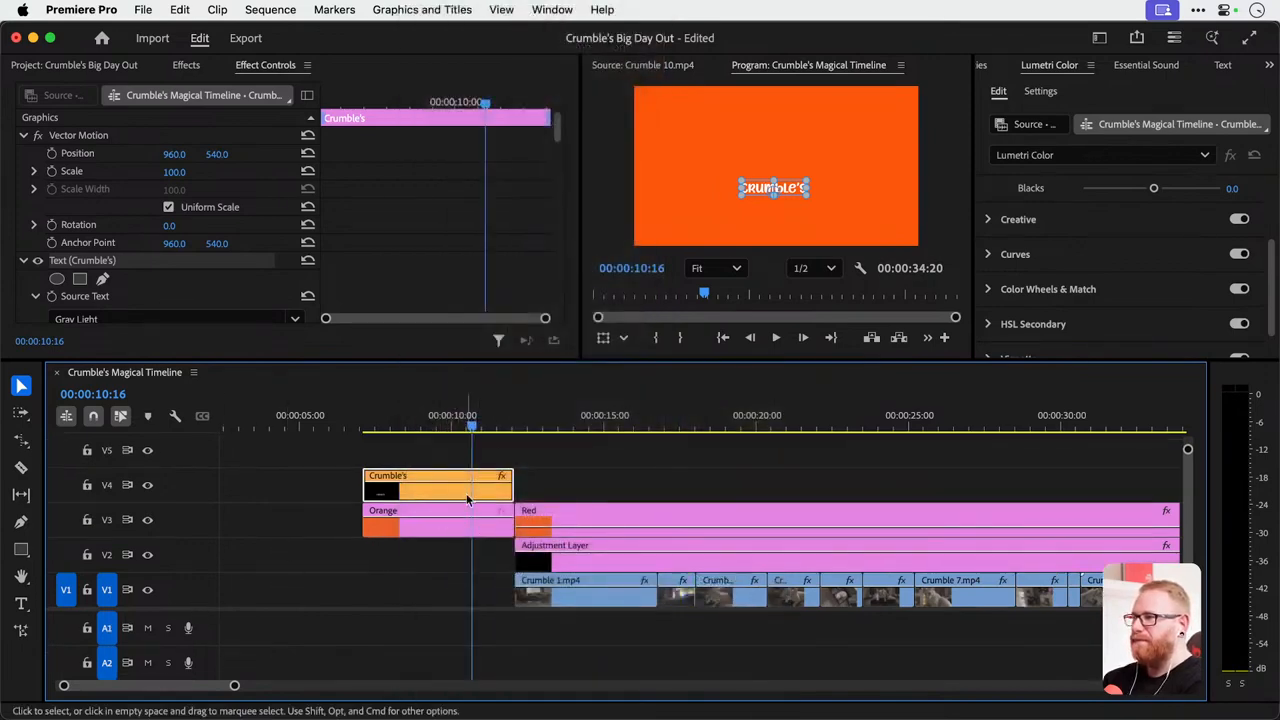
click(443, 451)
click(441, 484)
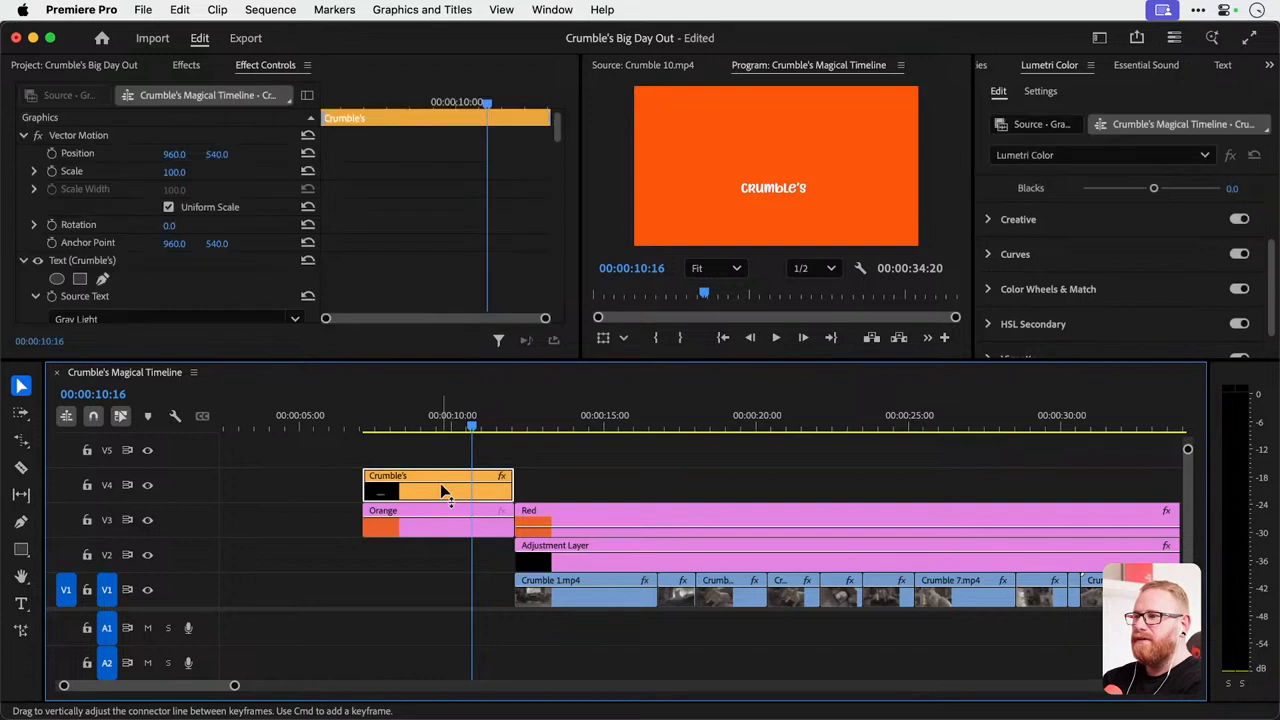
click(789, 193)
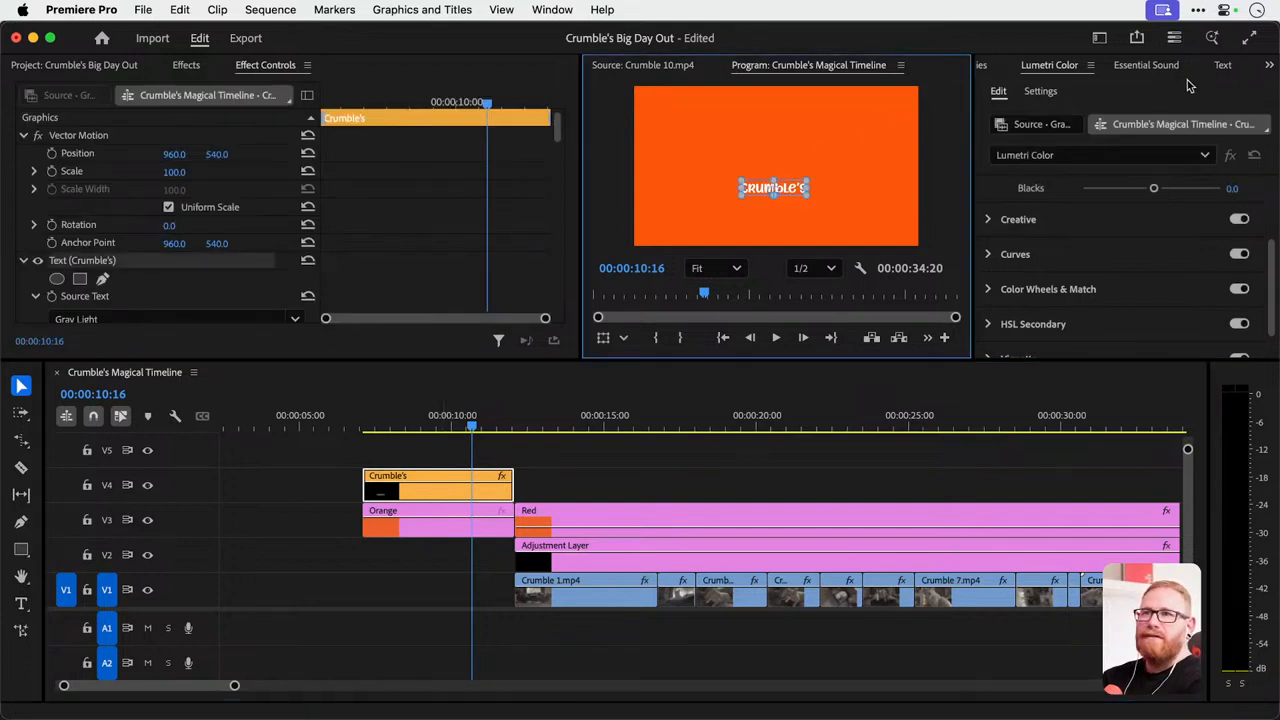
click(1268, 65)
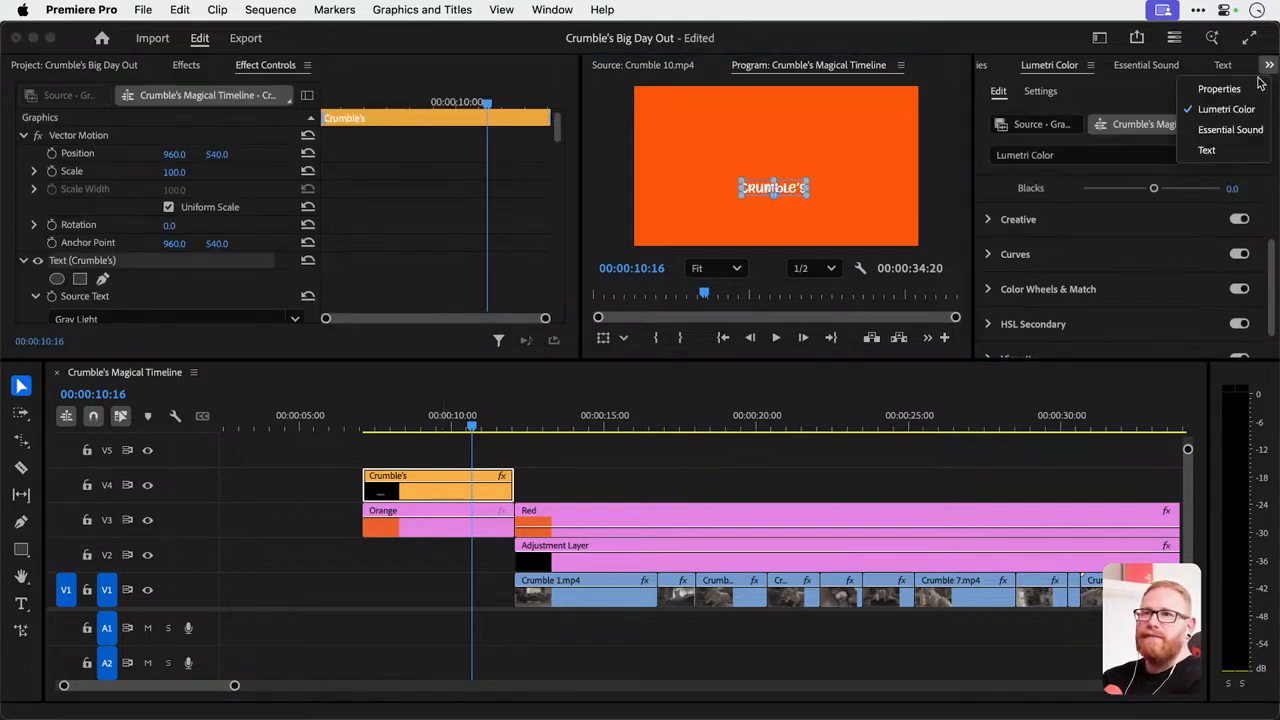
click(1261, 88)
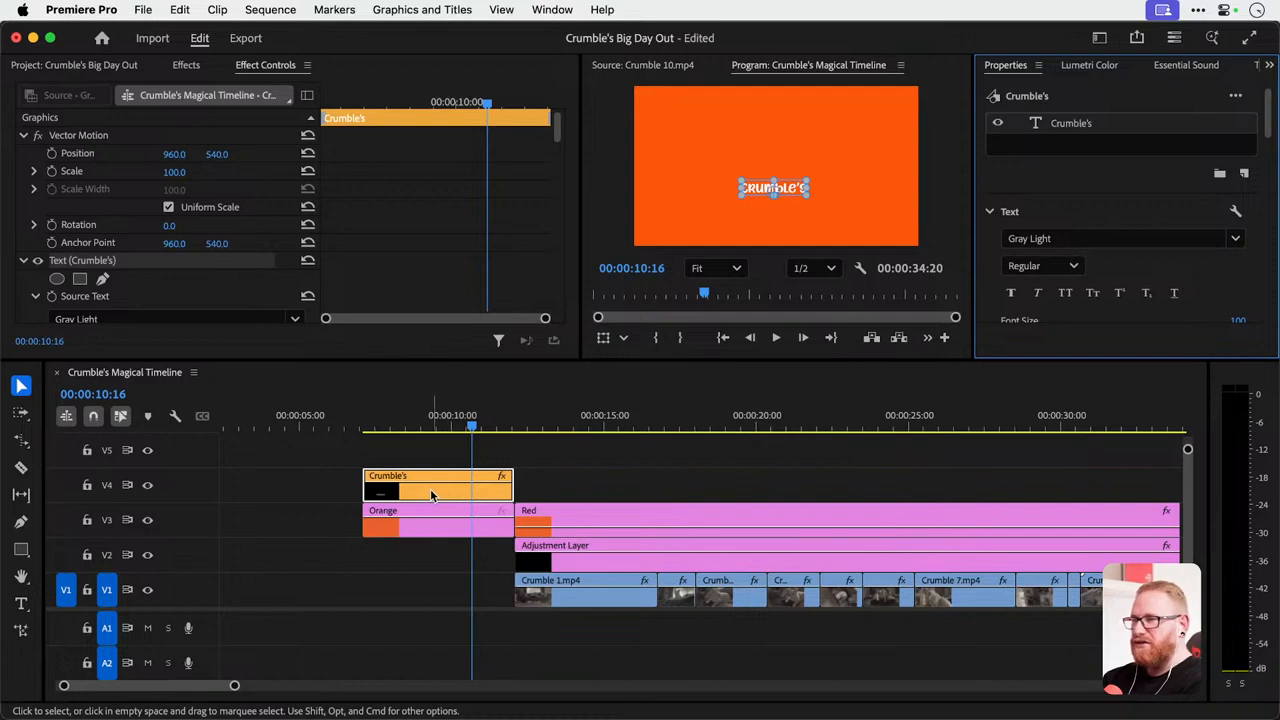
drag(436, 489, 464, 458)
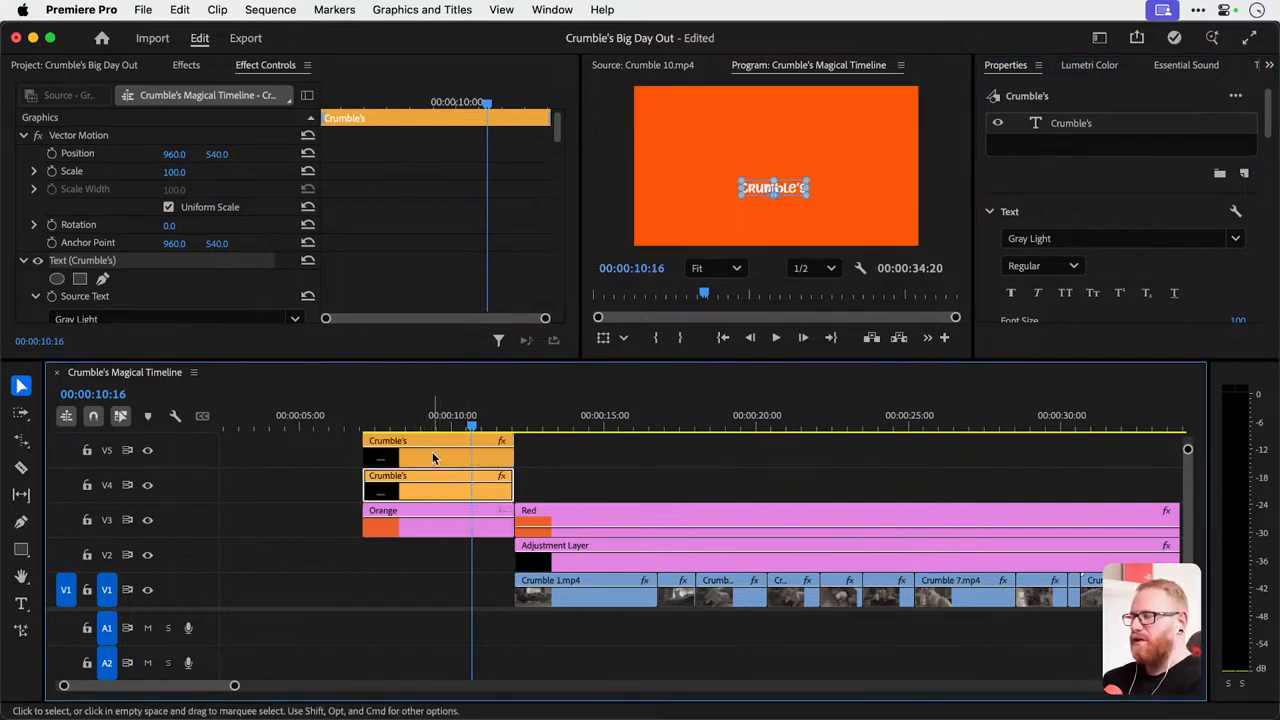
key(super+z)
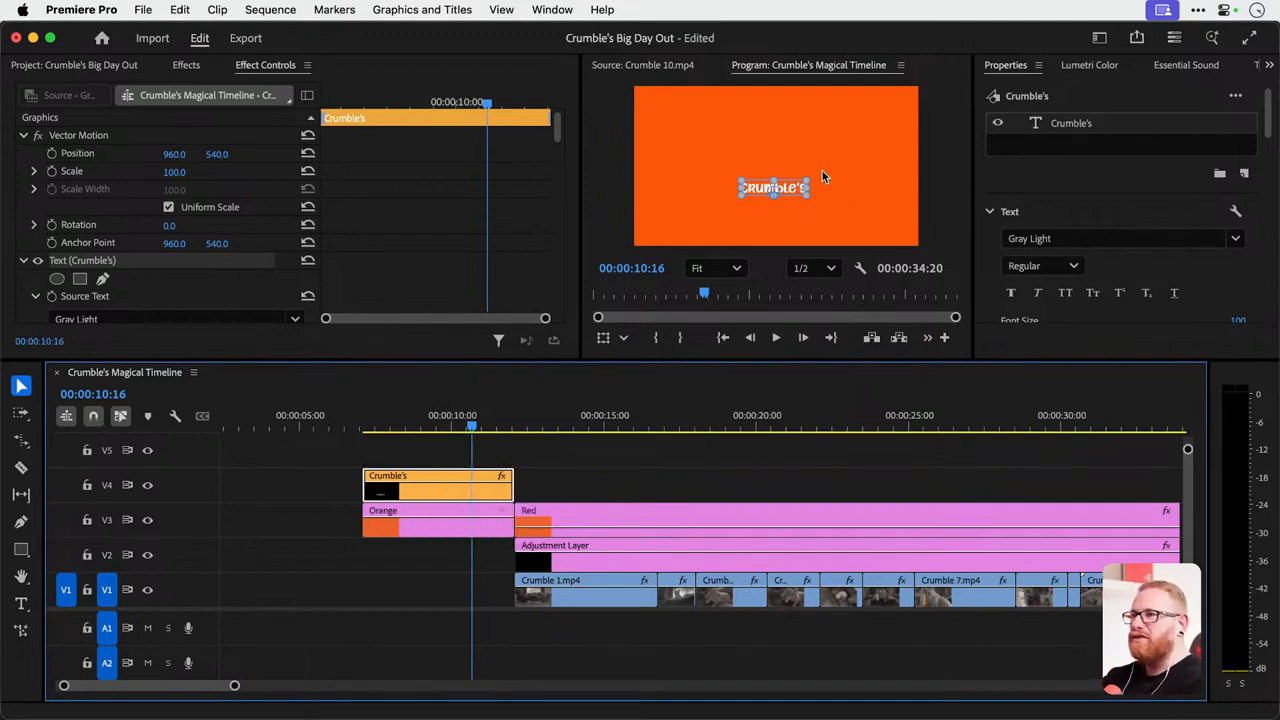
click(1236, 96)
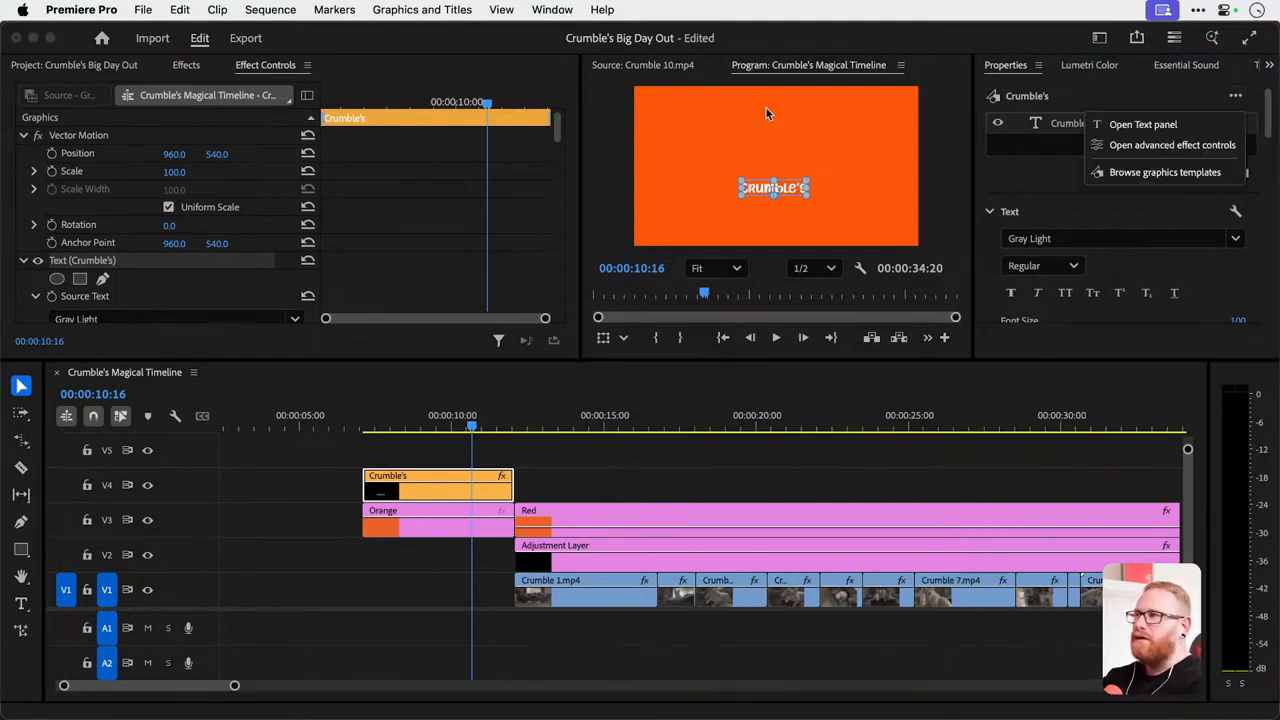
Duplicate the "Crumble's" text layer within the same title clip and move one copy just above the other.
click(110, 272)
click(23, 260)
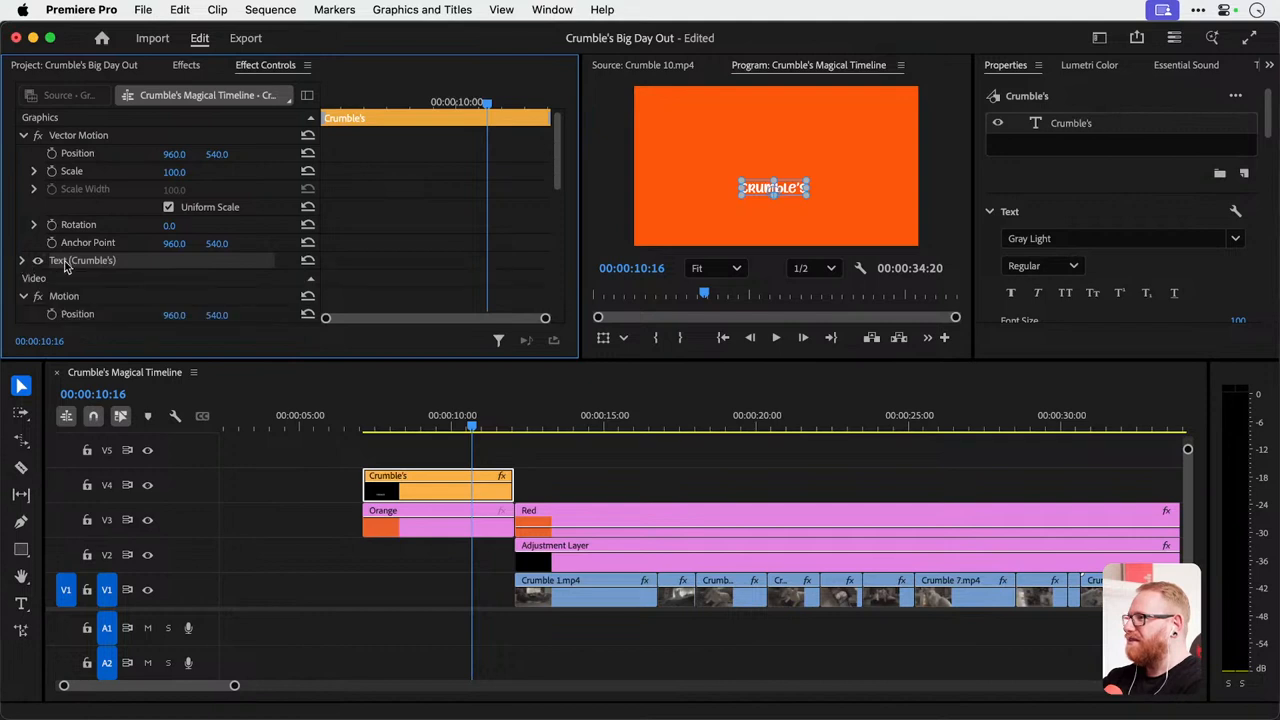
key(super+v)
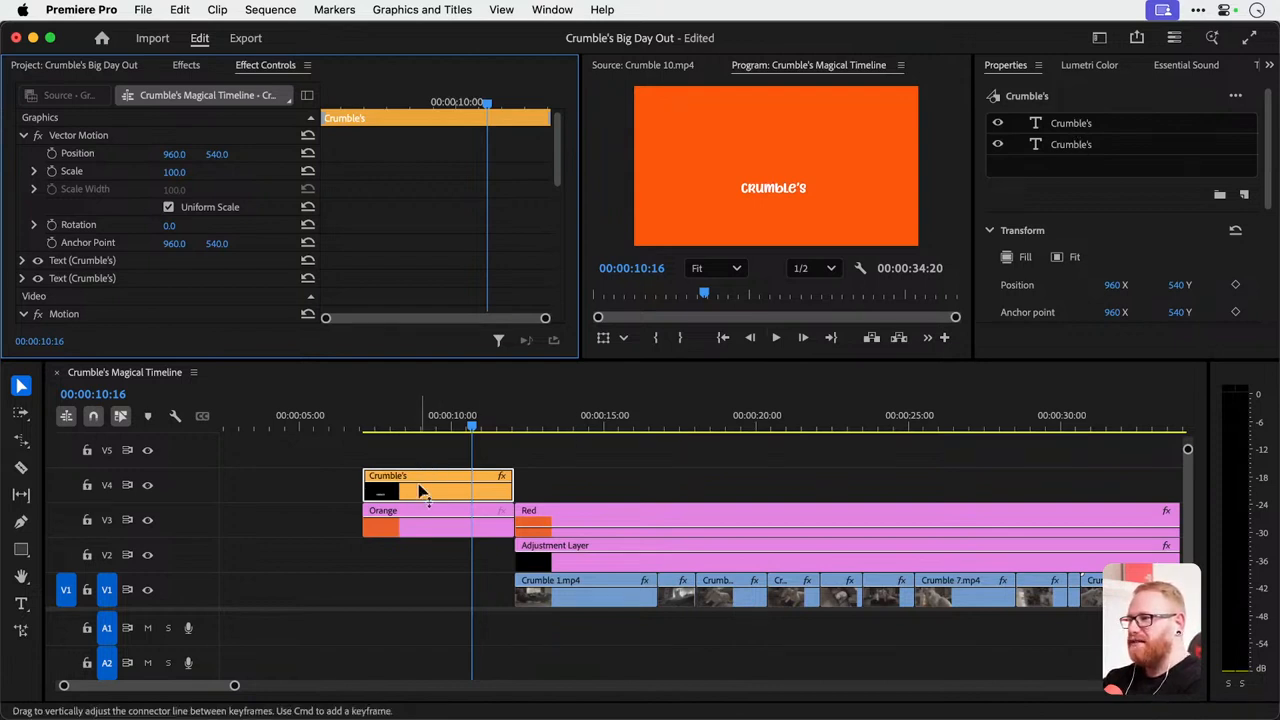
drag(761, 187, 756, 175)
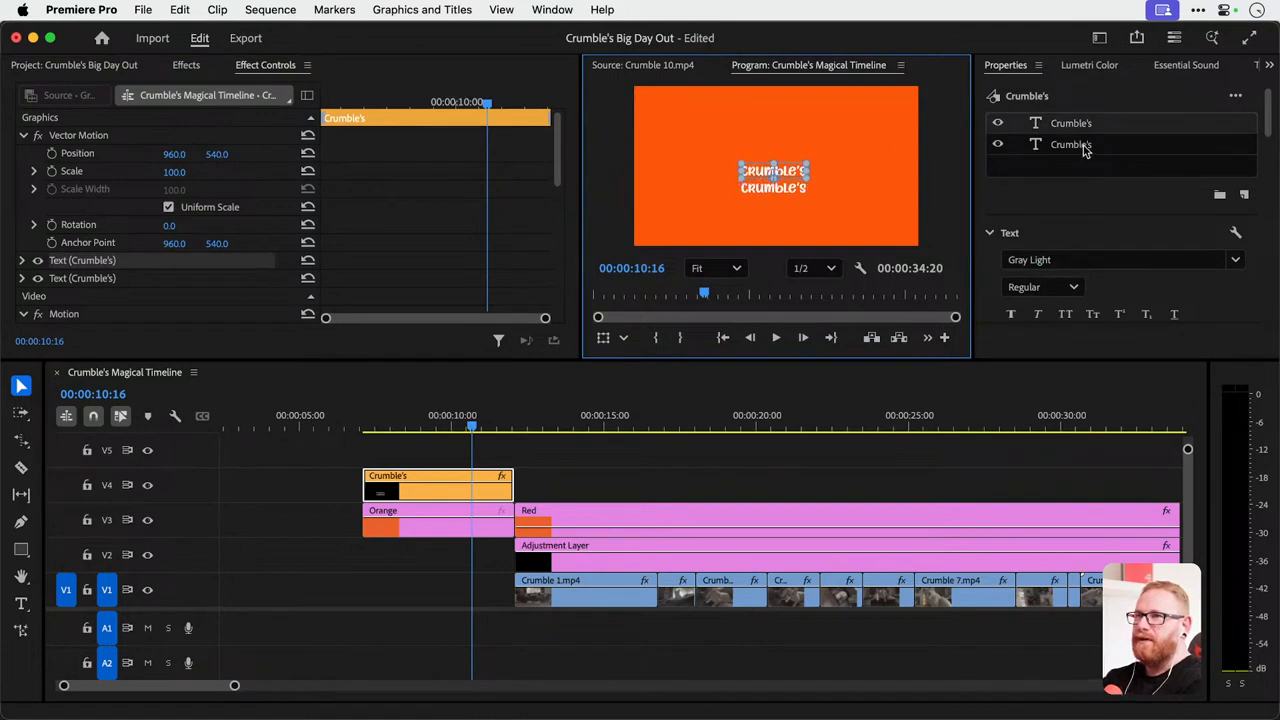
Replace the lower copy's text with "Big day out".
click(792, 194)
double_click(792, 194)
text(B)
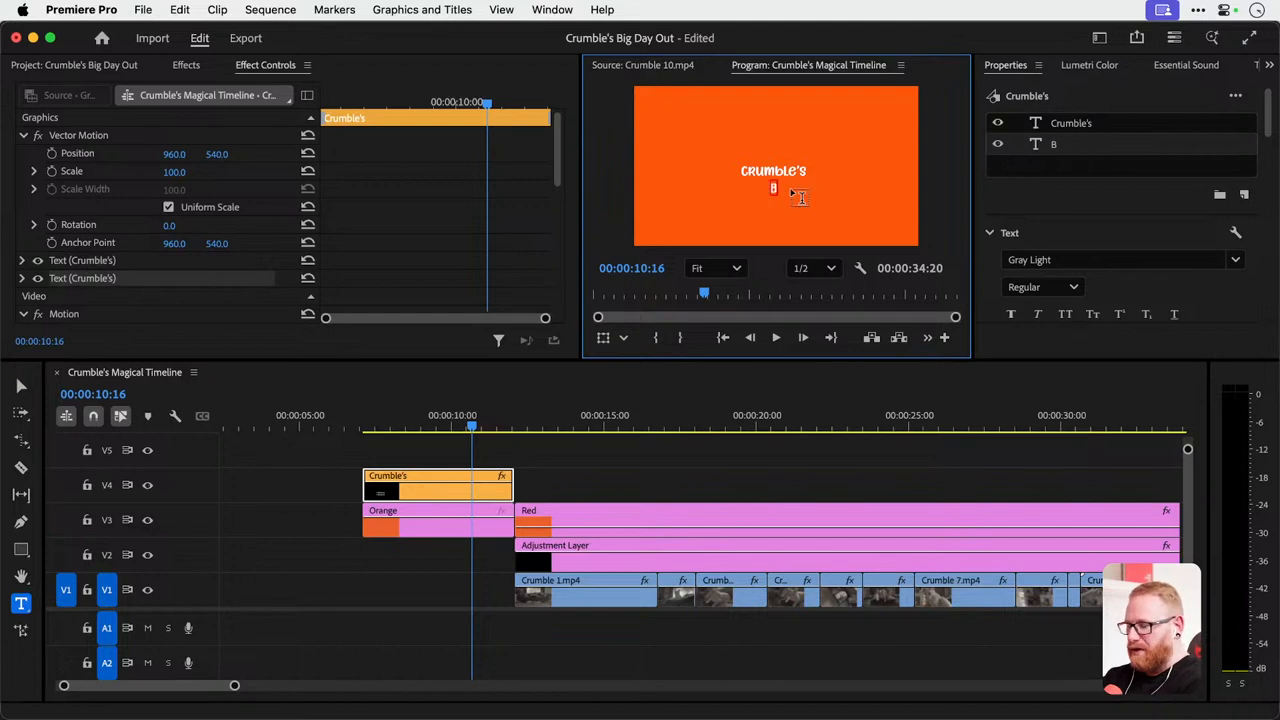
text(ig day out)
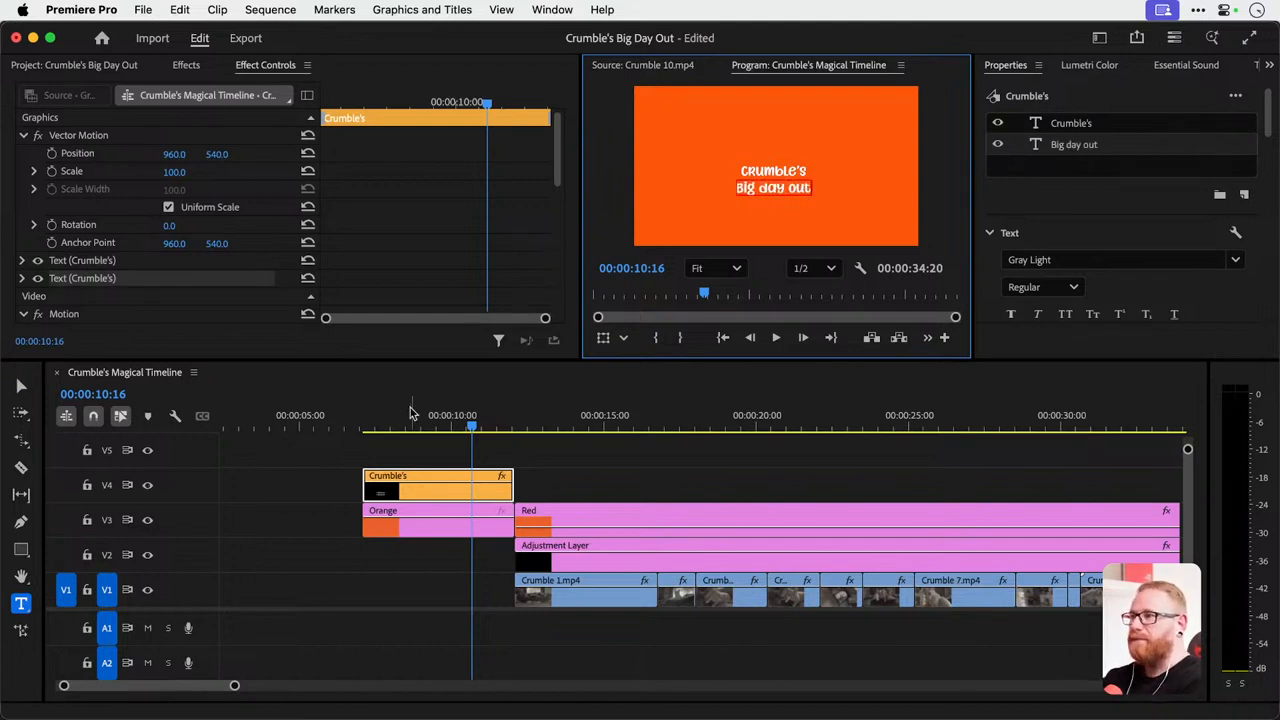
click(21, 386)
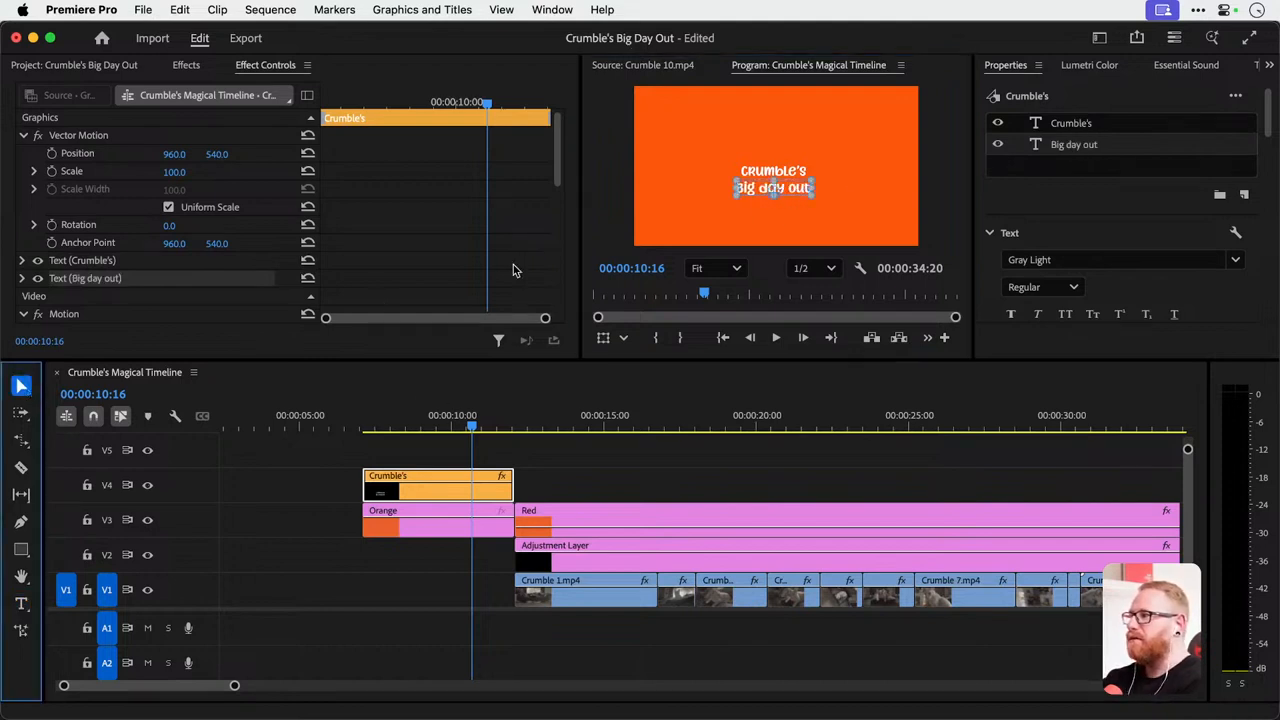
Enlarge "Big day out", set the font size of "Crumble's" to 238 and raise it slightly above the second line.
scroll(1093, 231, down, 1)
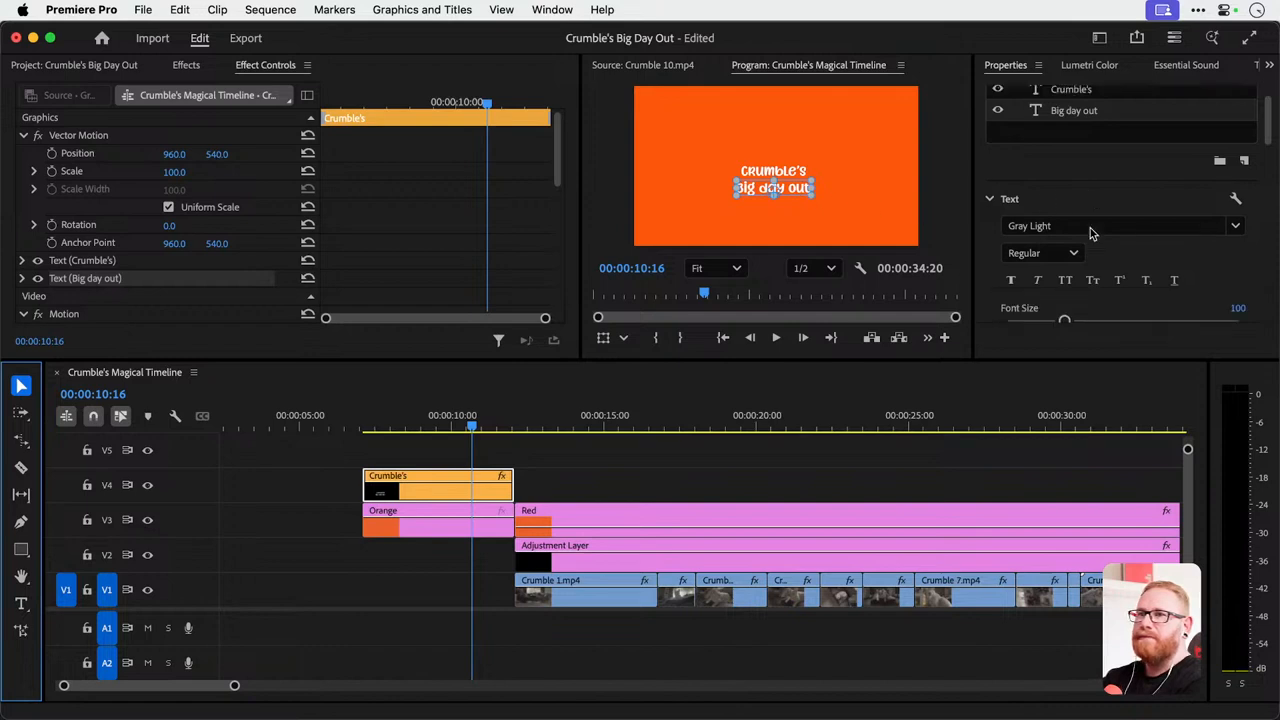
scroll(1145, 267, down, 3)
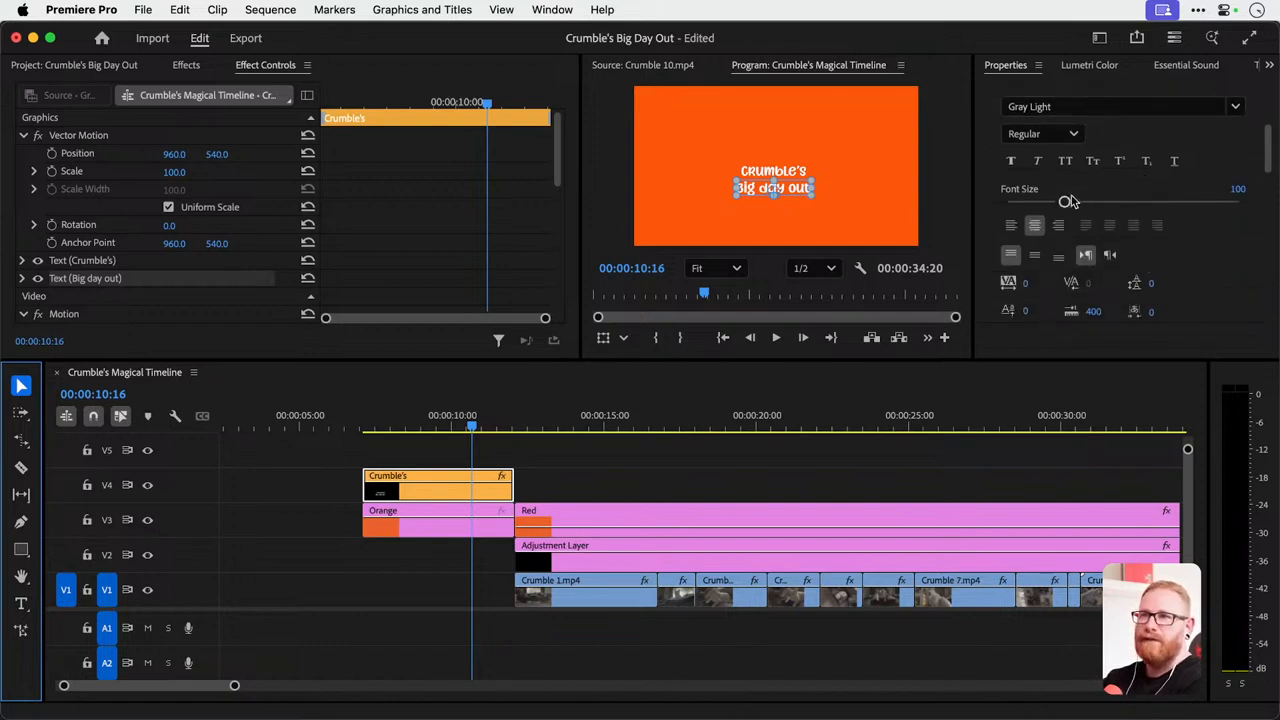
drag(1068, 201, 1147, 203)
click(790, 176)
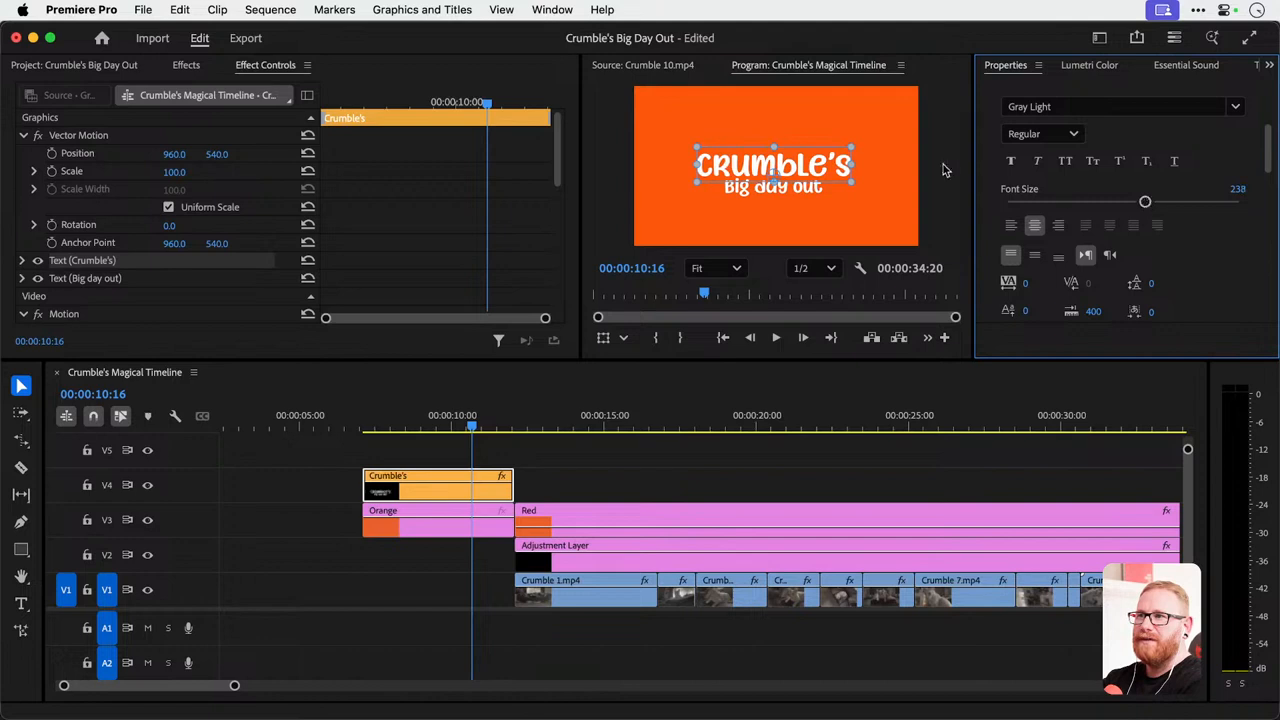
drag(818, 170, 818, 164)
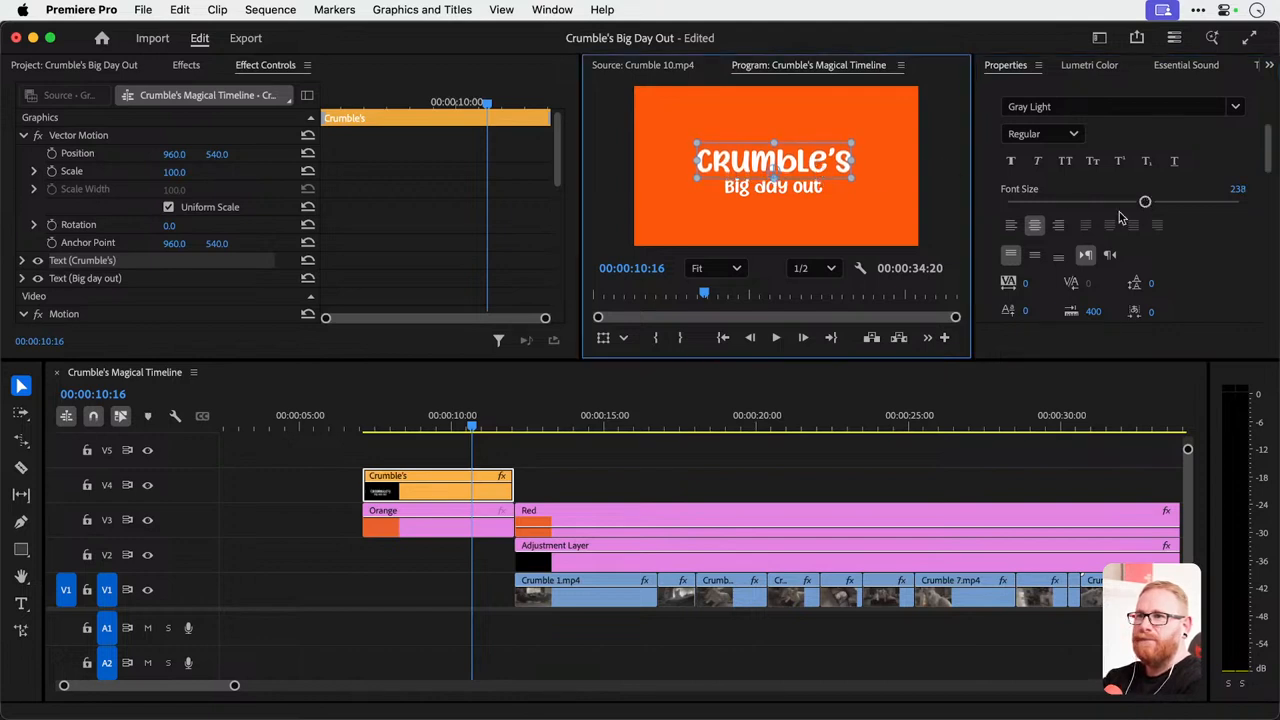
Centre "Crumble's" and "Big day out" each horizontally in the video frame.
scroll(1243, 252, up, 5)
scroll(1217, 228, down, 10)
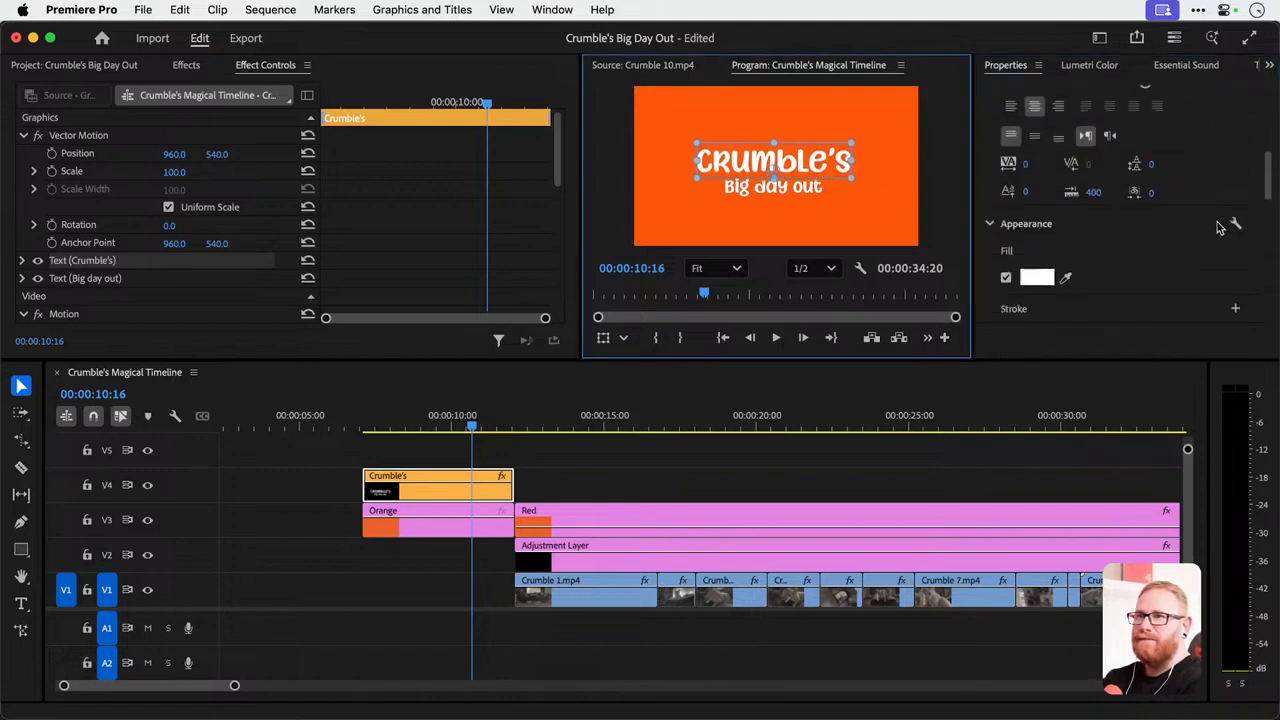
scroll(1218, 228, down, 5)
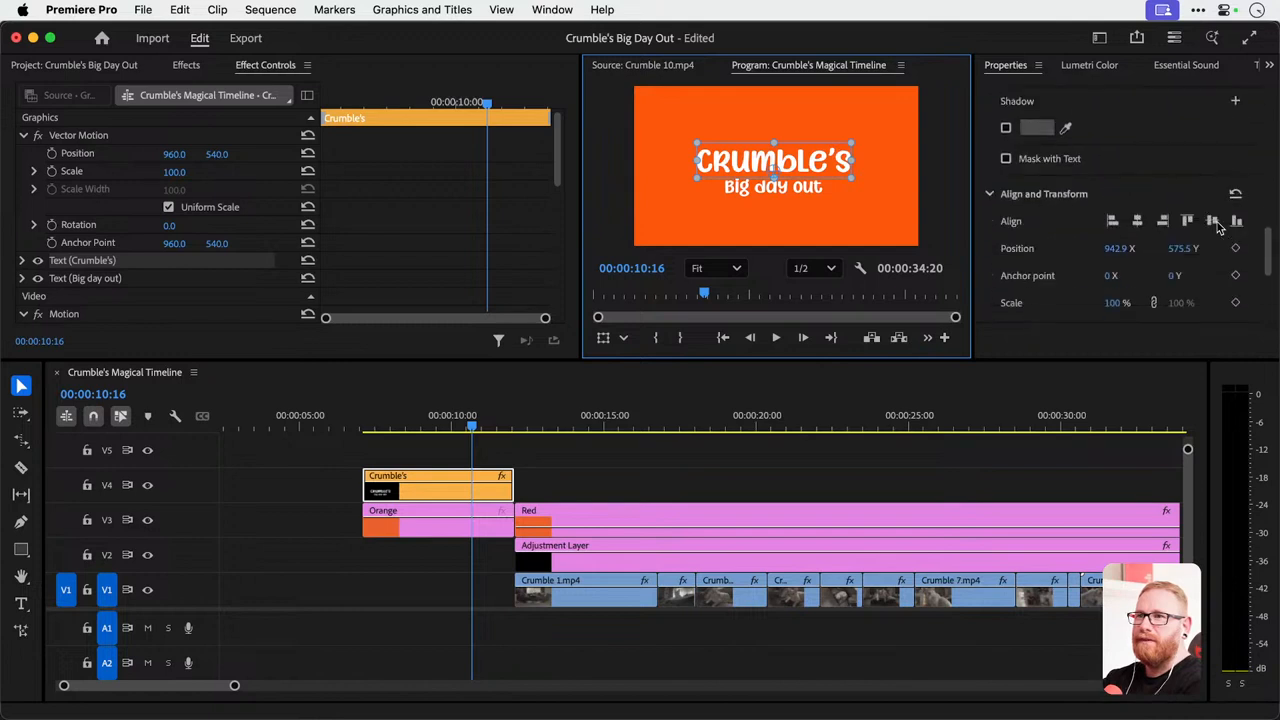
click(1143, 176)
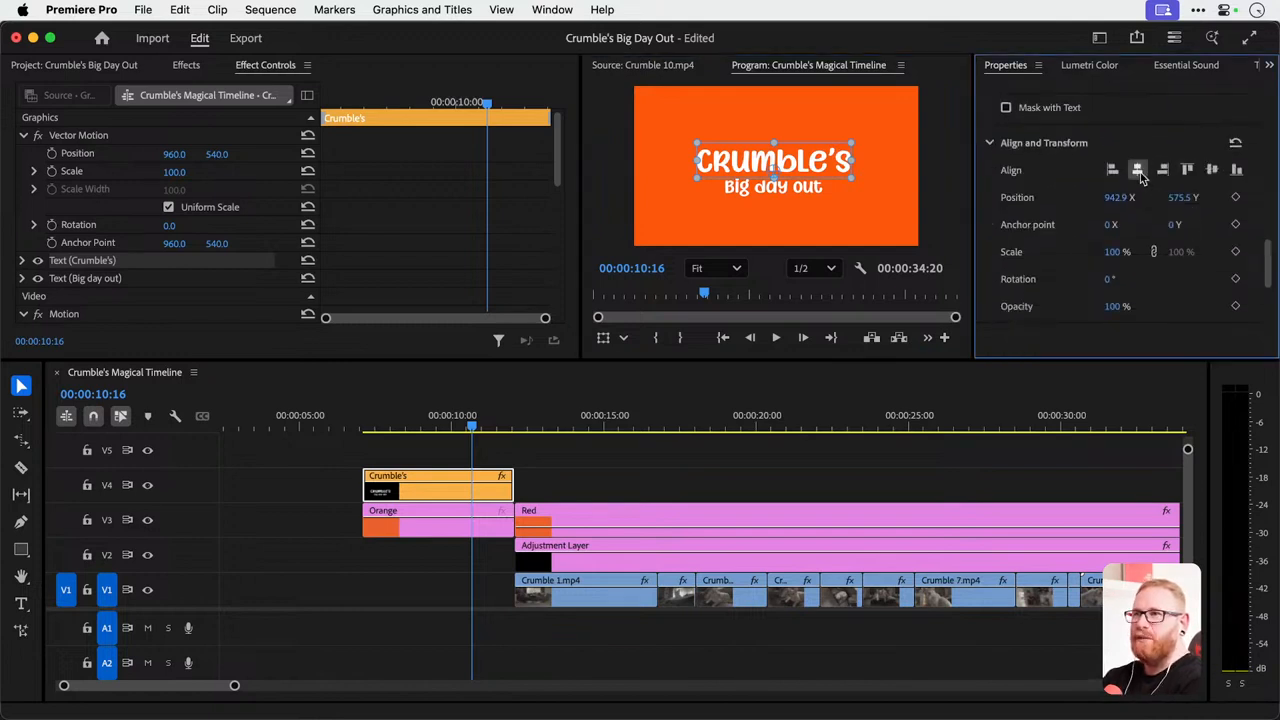
click(808, 192)
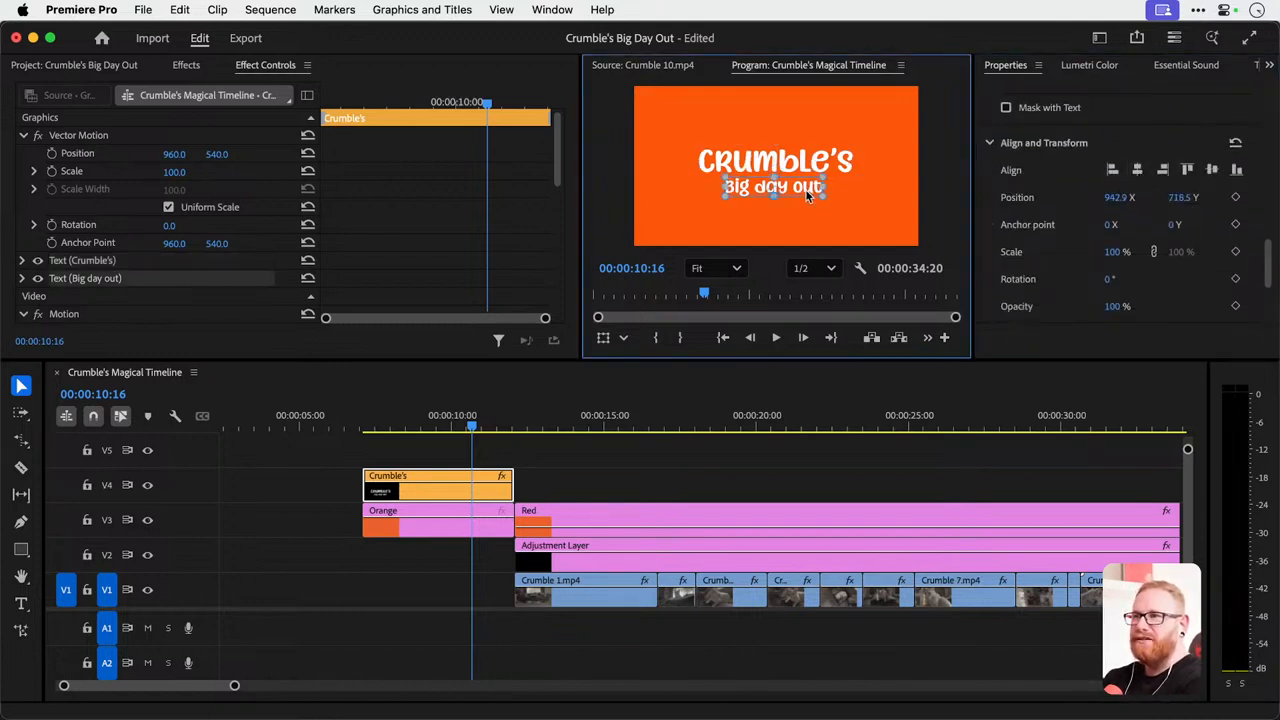
click(1137, 170)
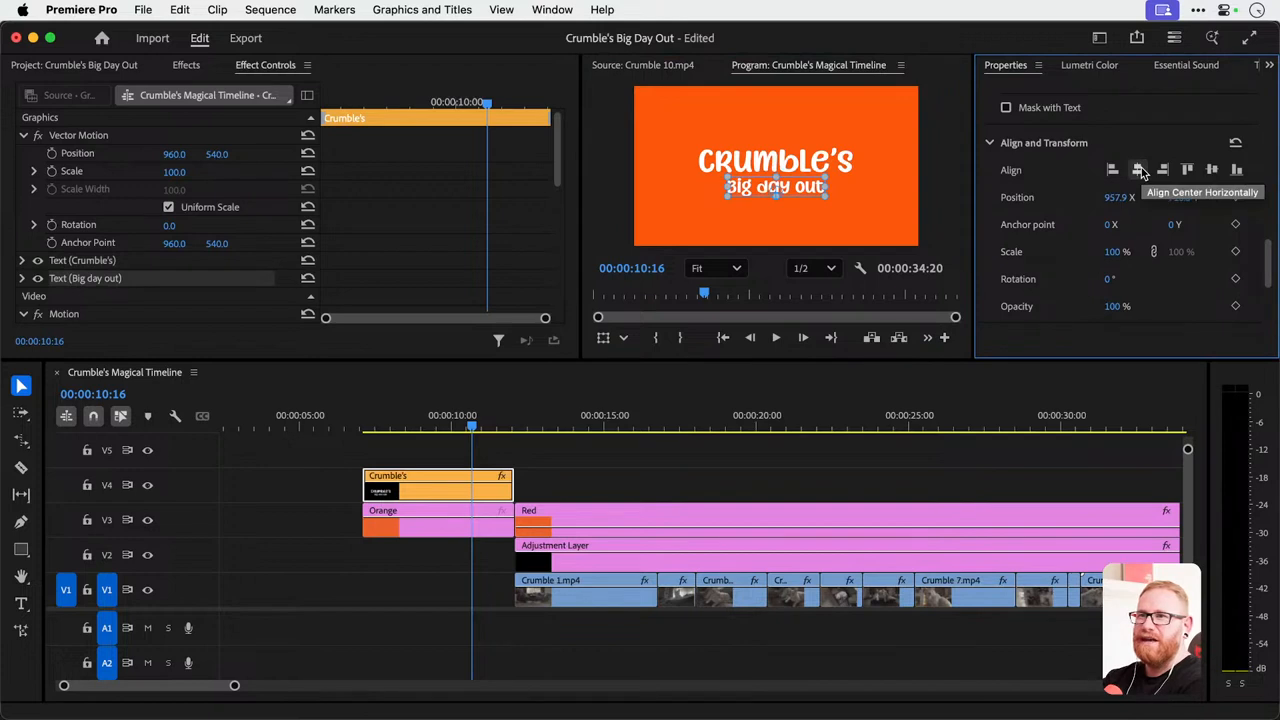
Move both title lines slightly up together and realign them to the horizontal centre of the video frame.
click(803, 163)
shift+click(805, 190)
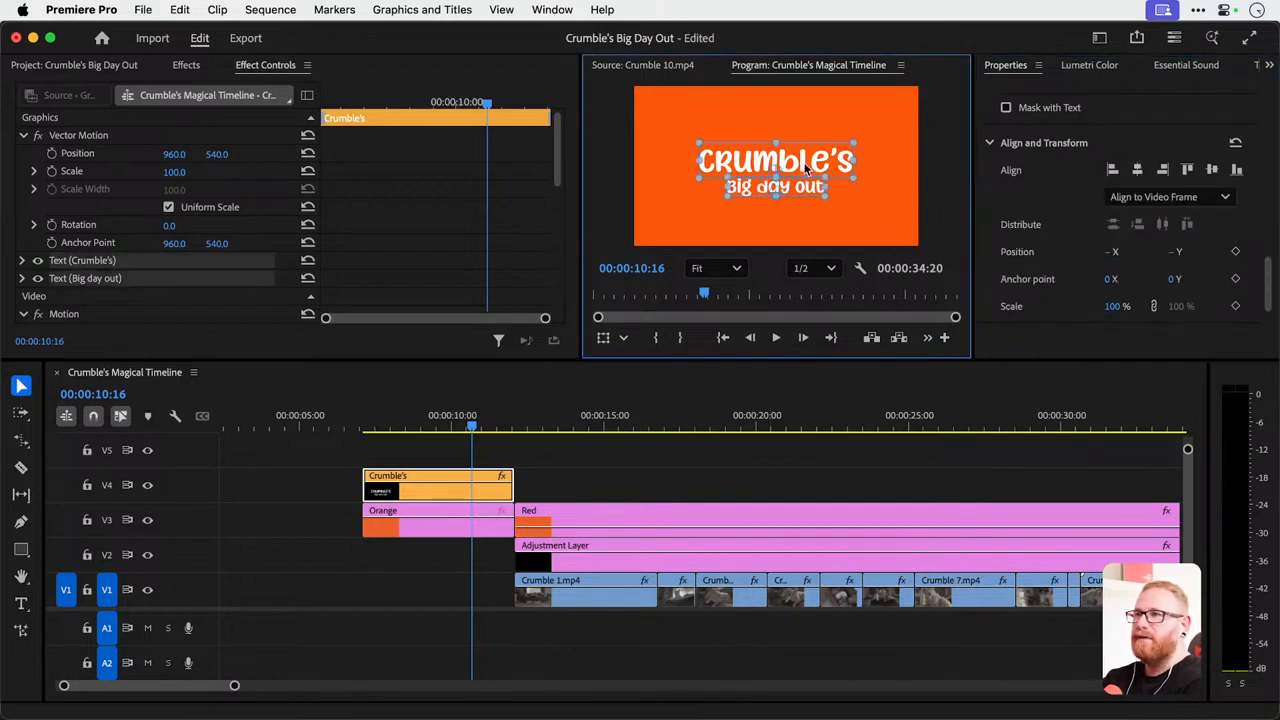
drag(804, 163, 805, 161)
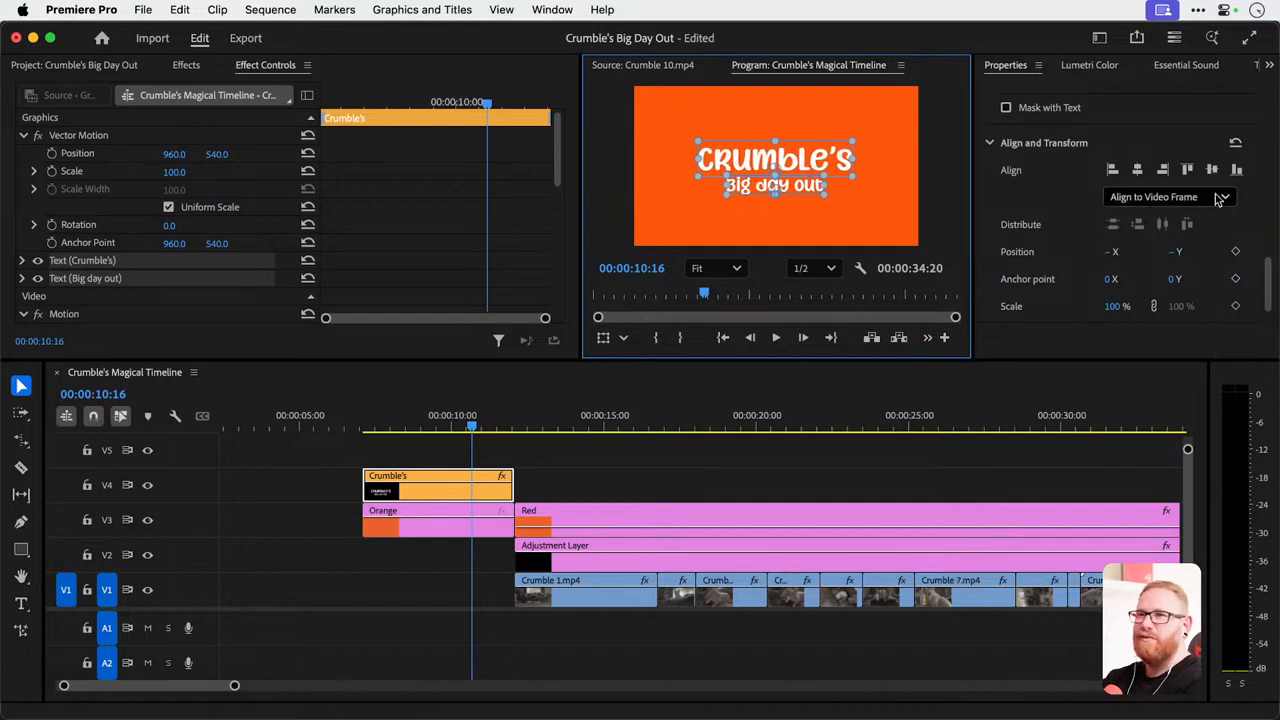
click(1137, 170)
click(633, 485)
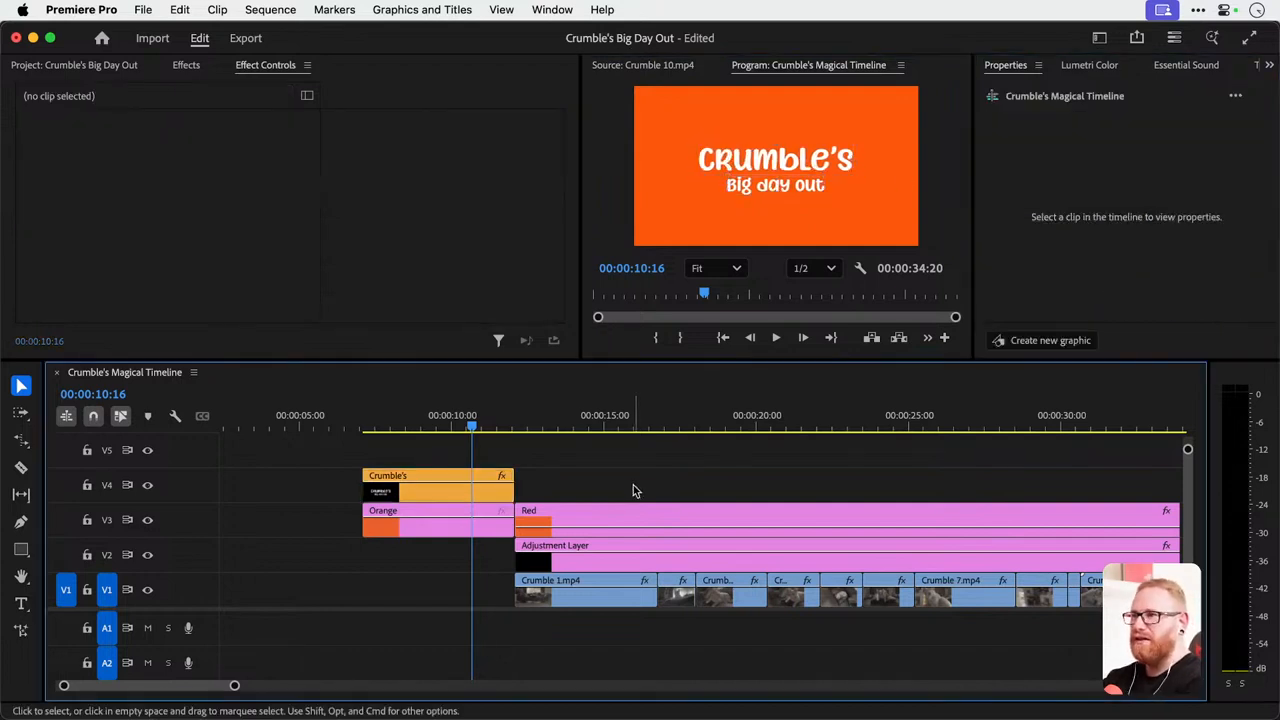
click(440, 484)
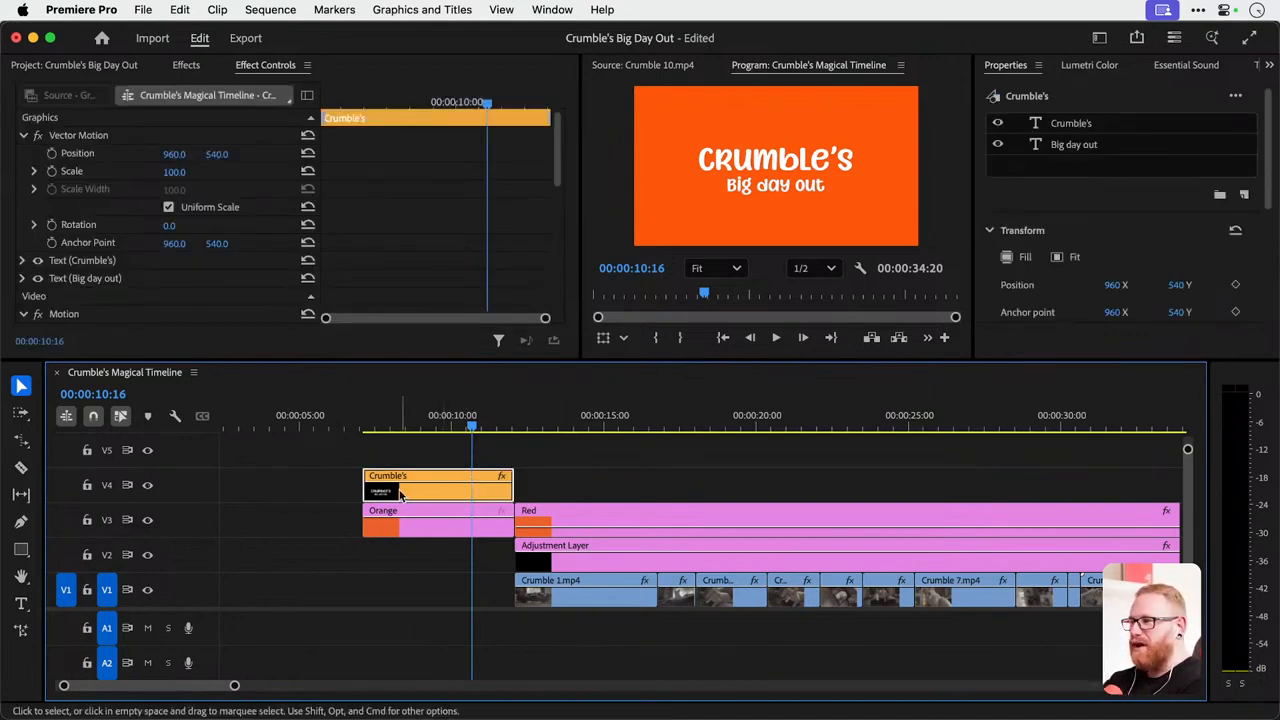
drag(413, 498, 416, 462)
key(super+z)
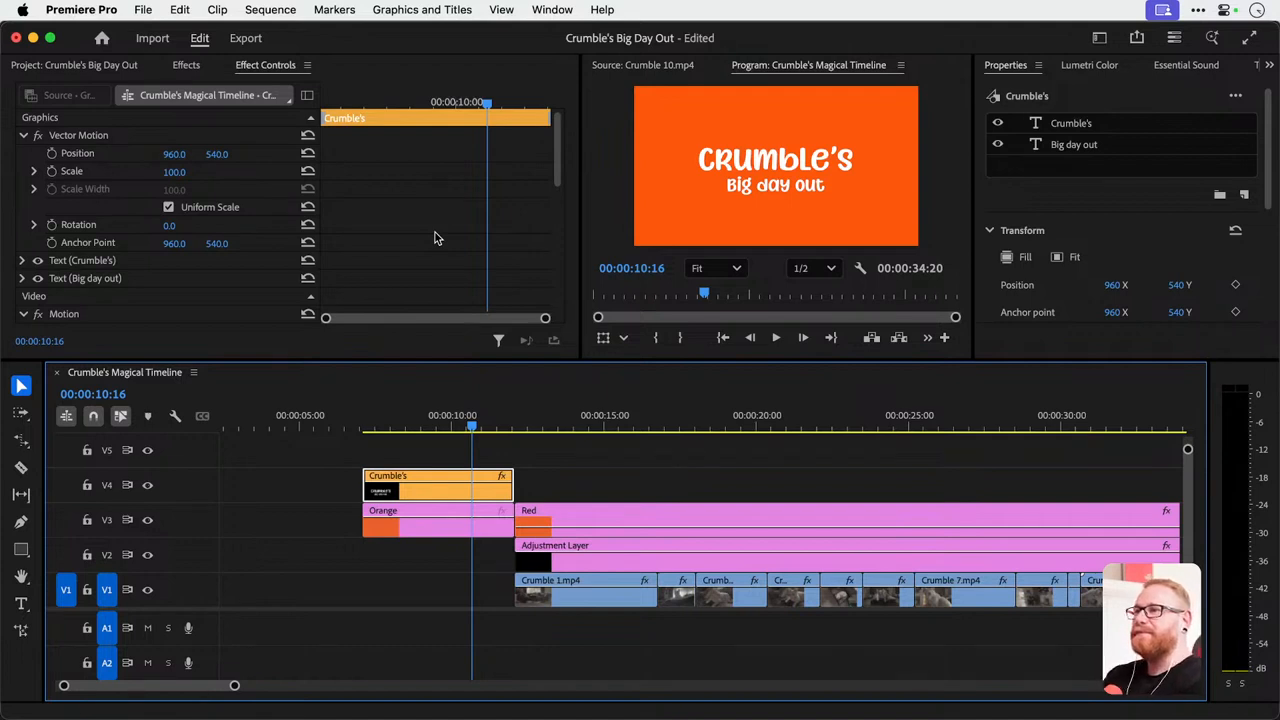
click(727, 163)
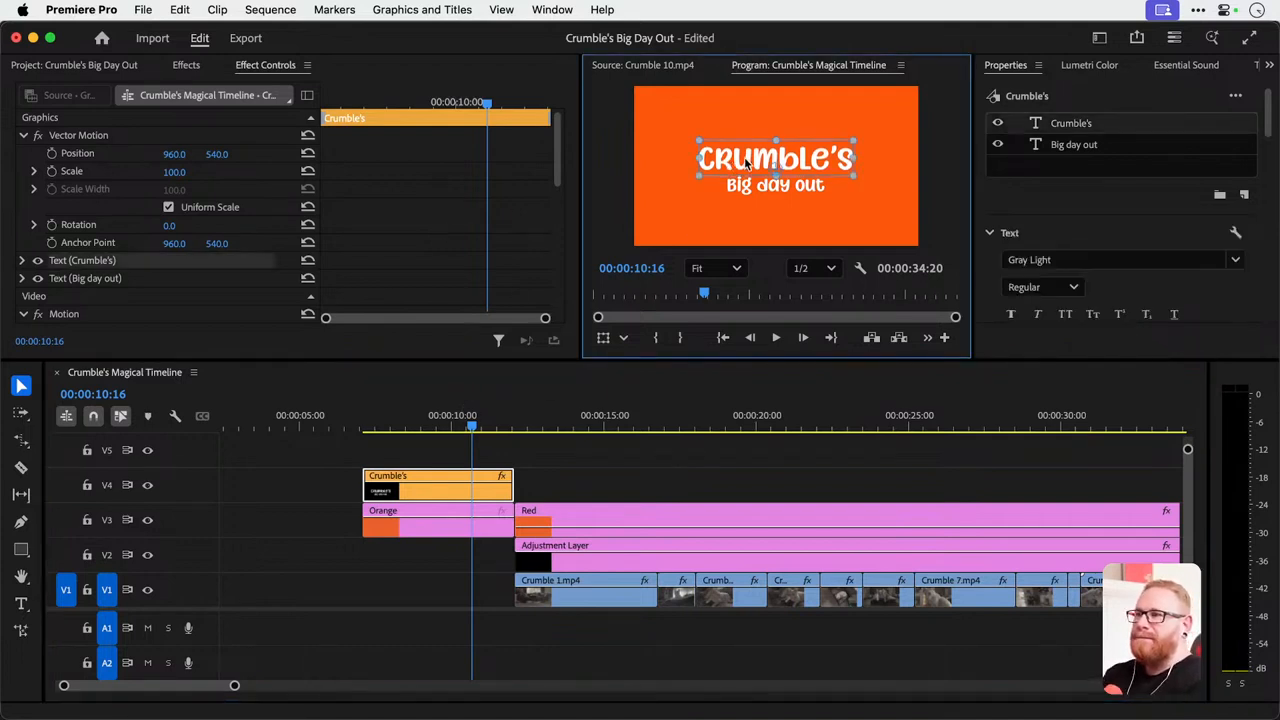
click(329, 499)
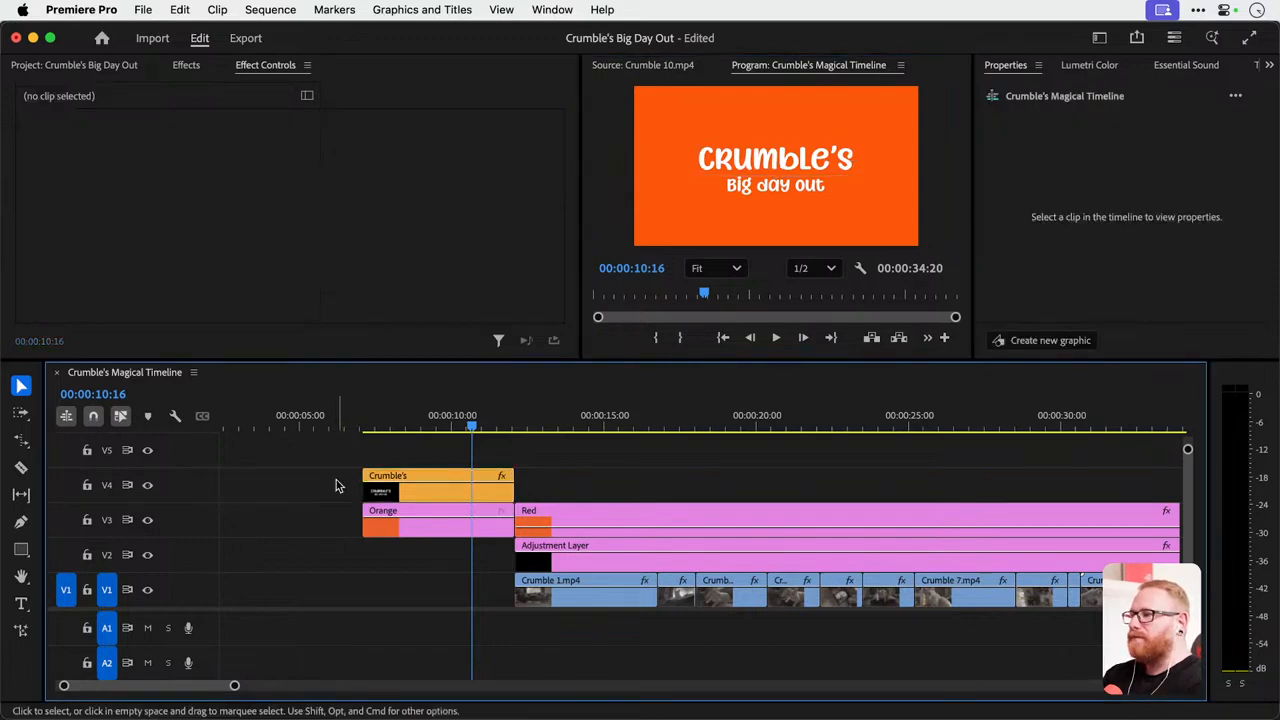
Delete the Red matte clip from V3 above the adjustment layer and check the footage without it.
drag(363, 428, 797, 428)
click(600, 522)
key(Delete)
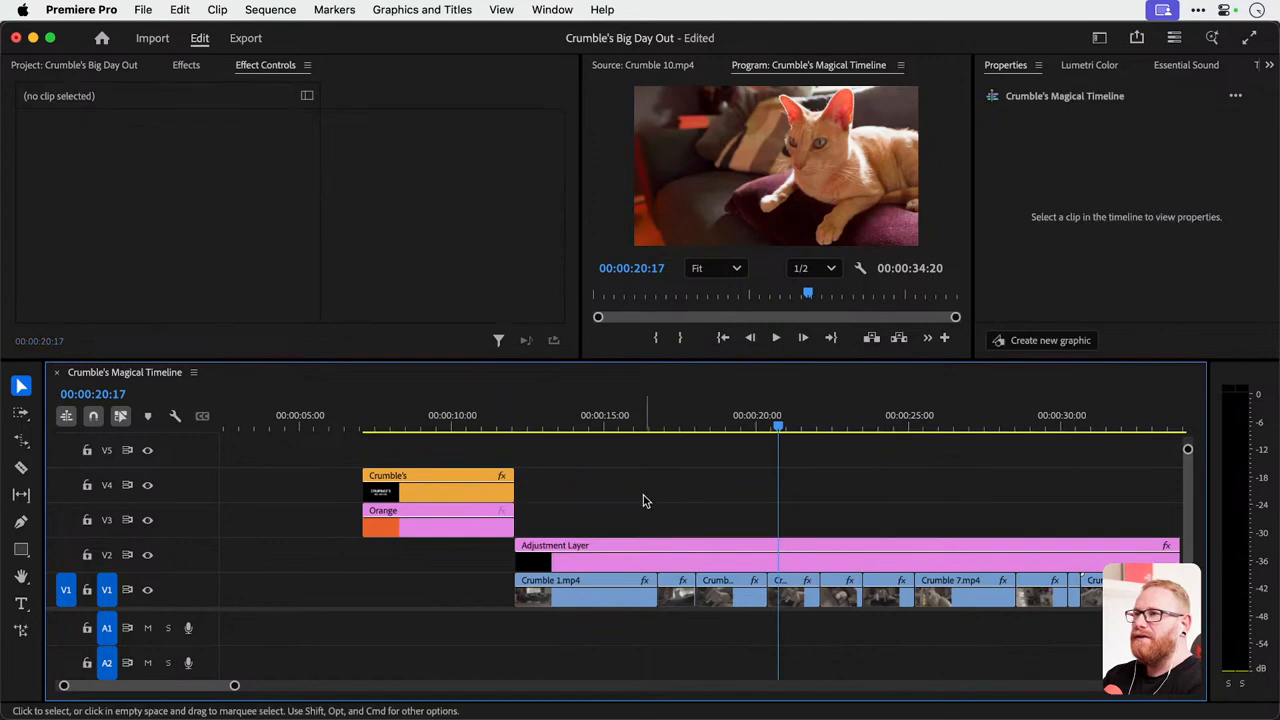
drag(511, 428, 745, 450)
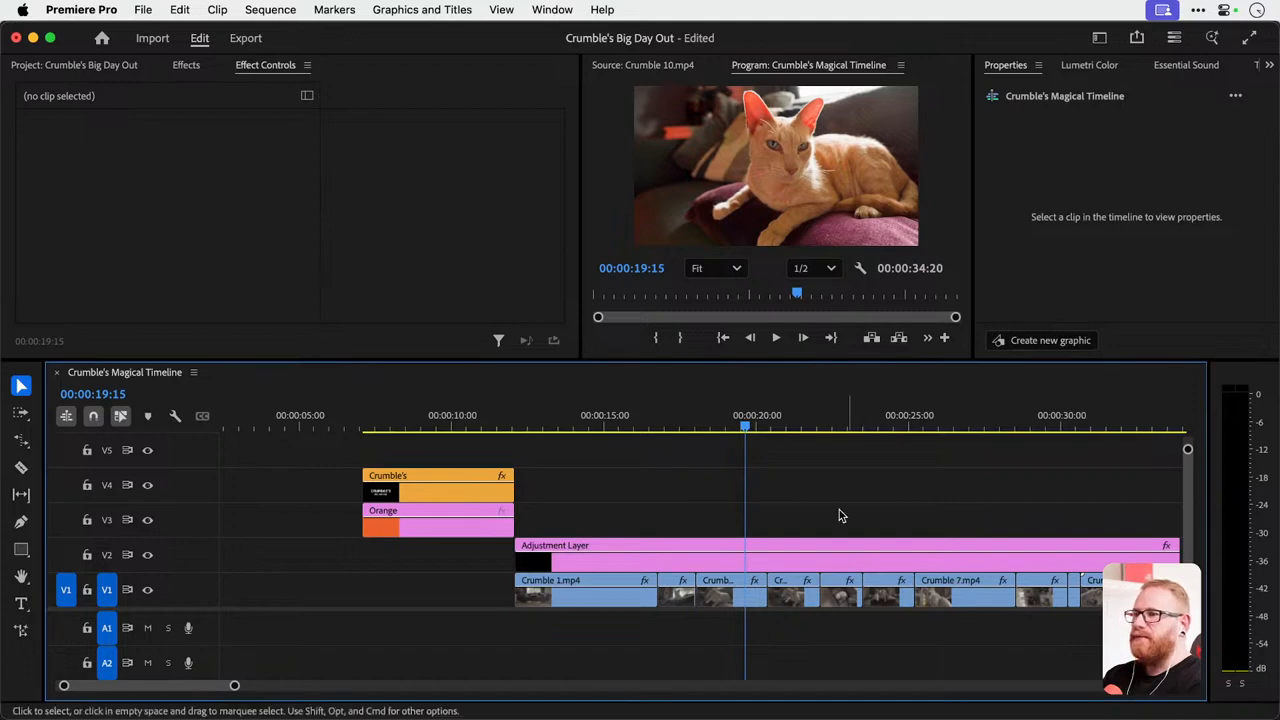
click(422, 420)
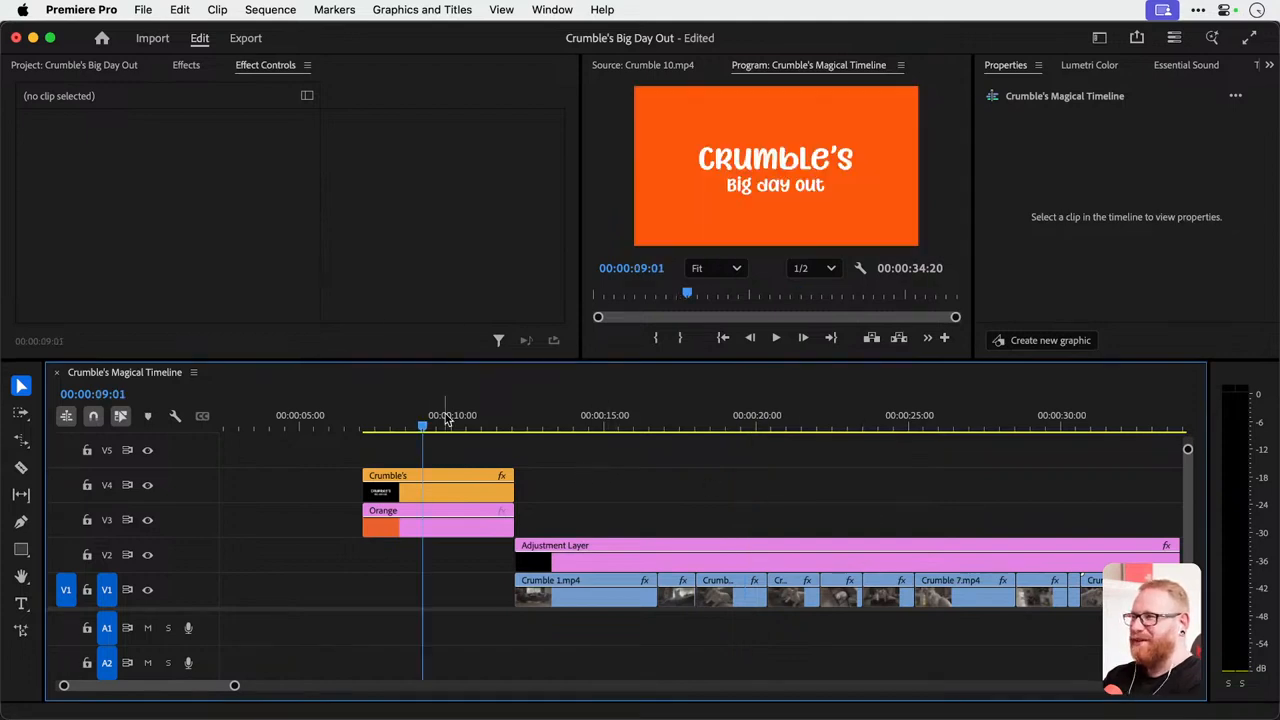
click(772, 160)
click(772, 184)
key(Home)
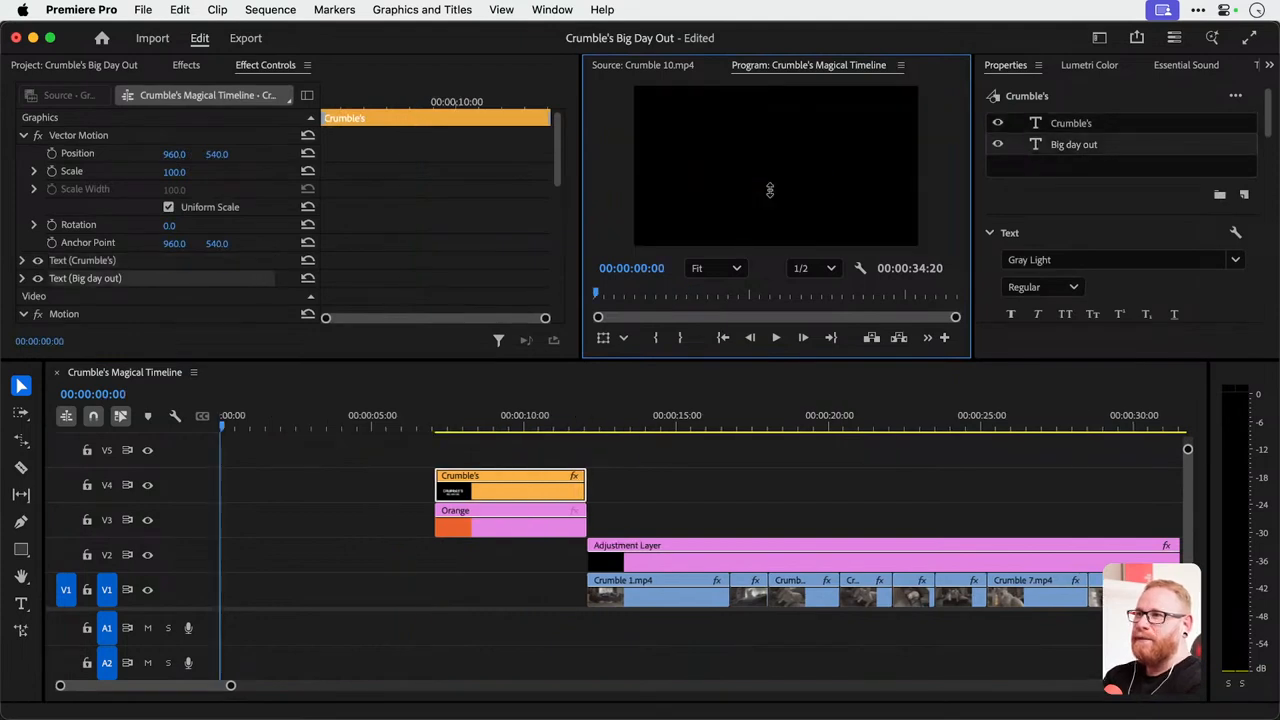
key(Down)
click(507, 438)
click(505, 424)
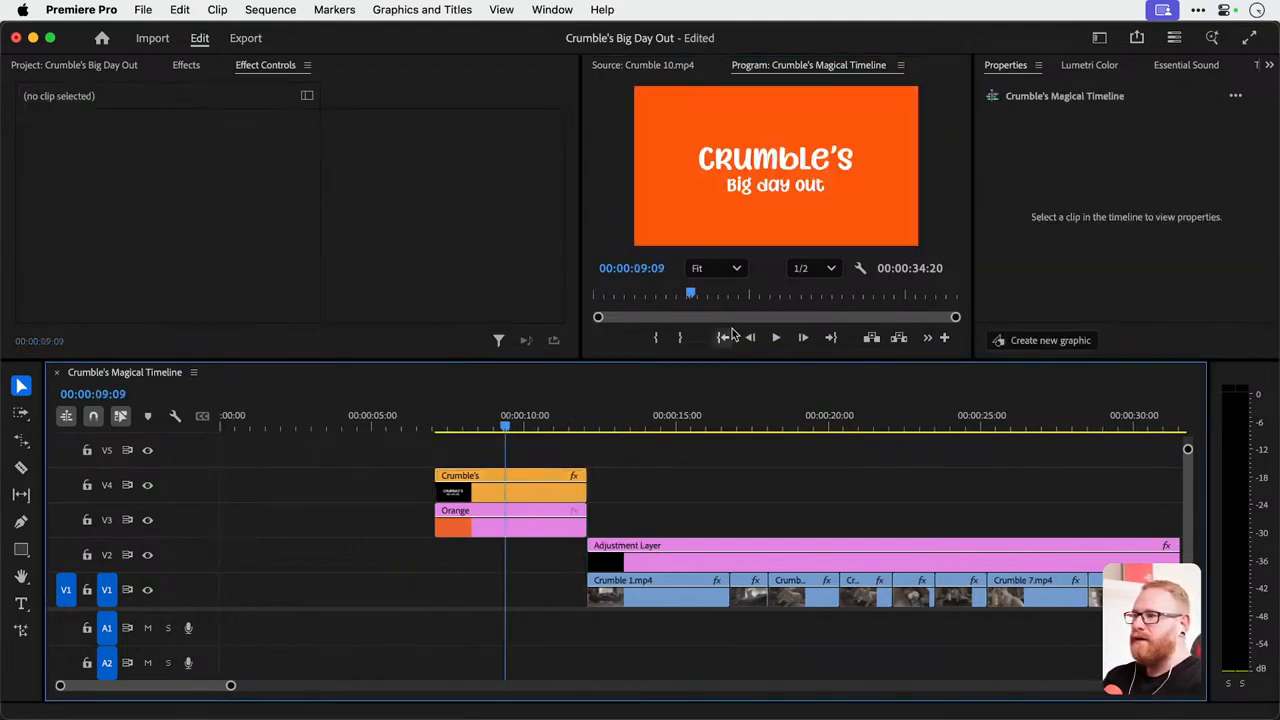
Review the opening title frame by frame and in larger jumps, and check the edit points around its cut to Crumble 1.mp4.
click(756, 183)
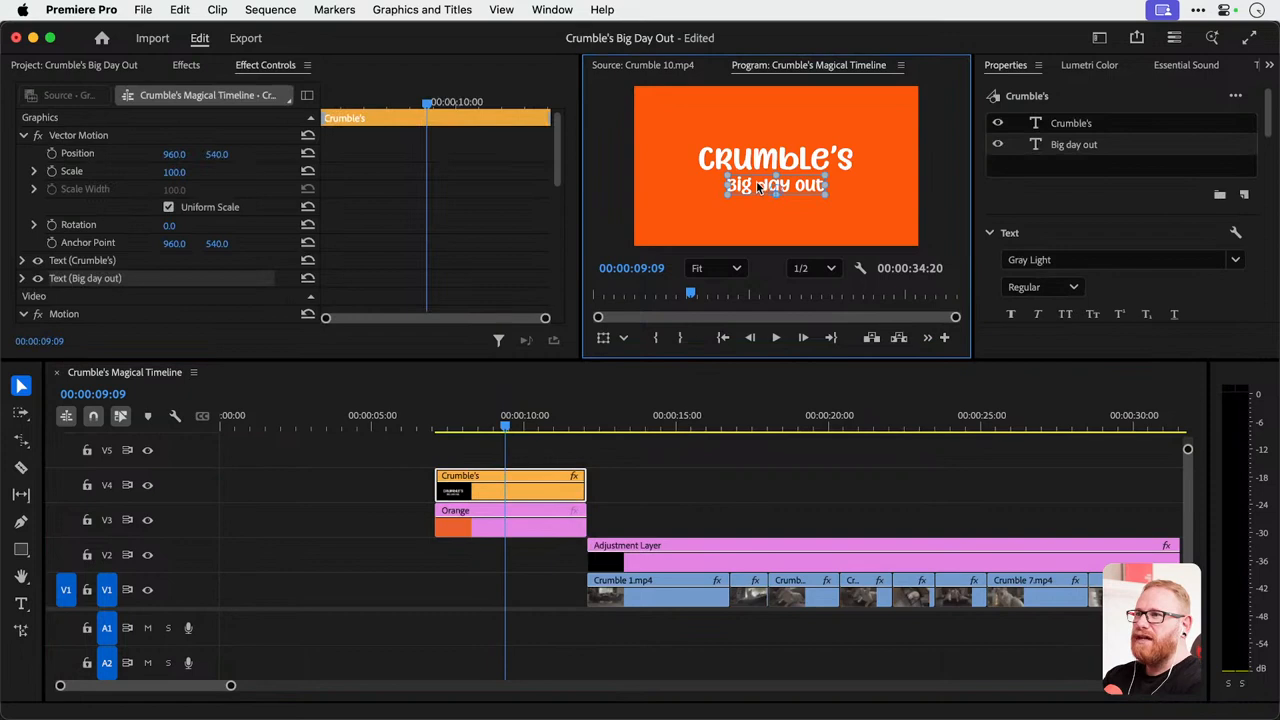
key(Left)
key(Left)
key(Left)
key(Left)
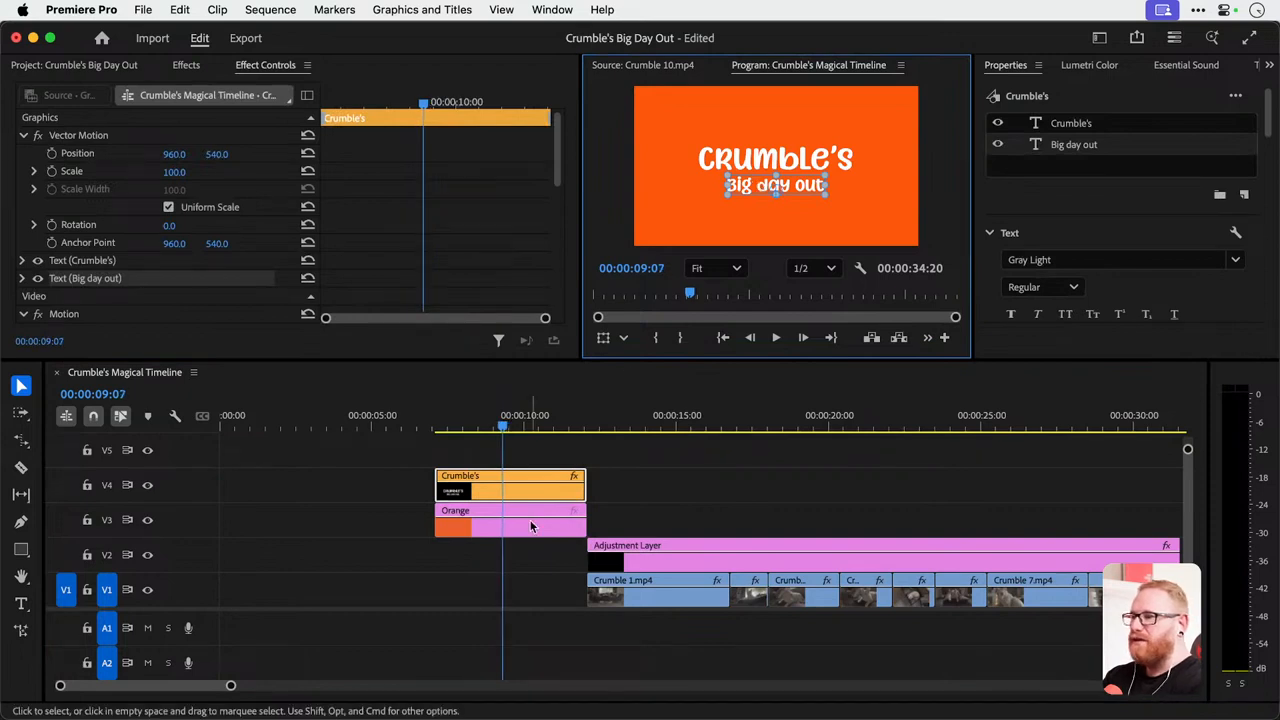
key(Right)
key(Right)
key(Right)
key(Right)
key(Right)
key(Right)
key(shift+Right)
key(shift+Right)
key(shift+Right)
key(shift+Left)
key(shift+Left)
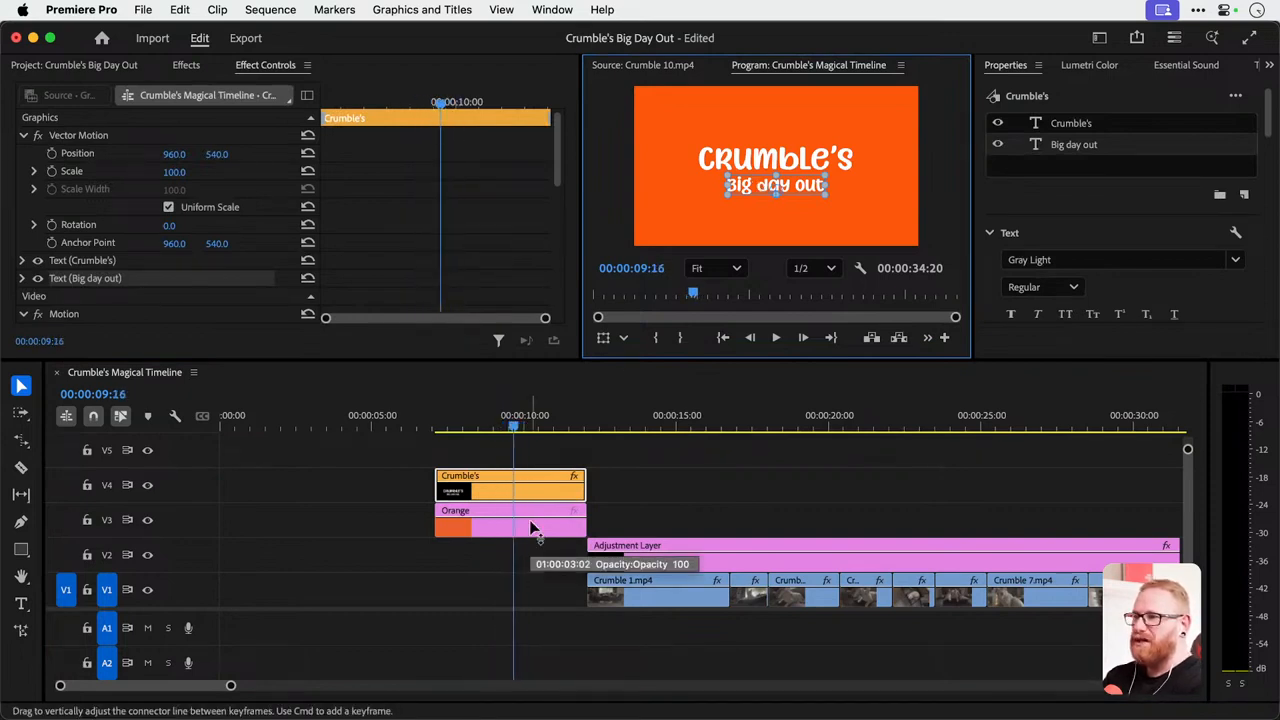
key(shift+Right)
key(shift+Right)
key(shift+Right)
key(shift+Right)
key(Left)
key(Left)
key(Left)
key(Left)
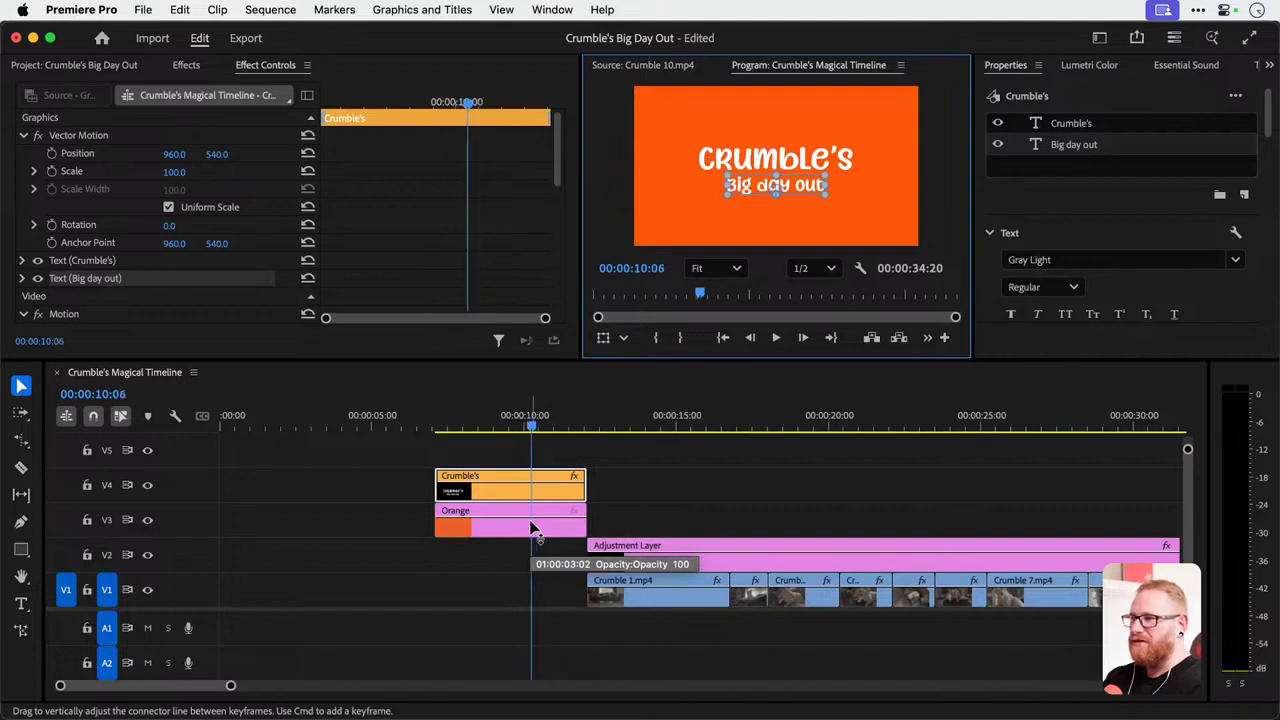
key(Right)
key(Right)
key(Down)
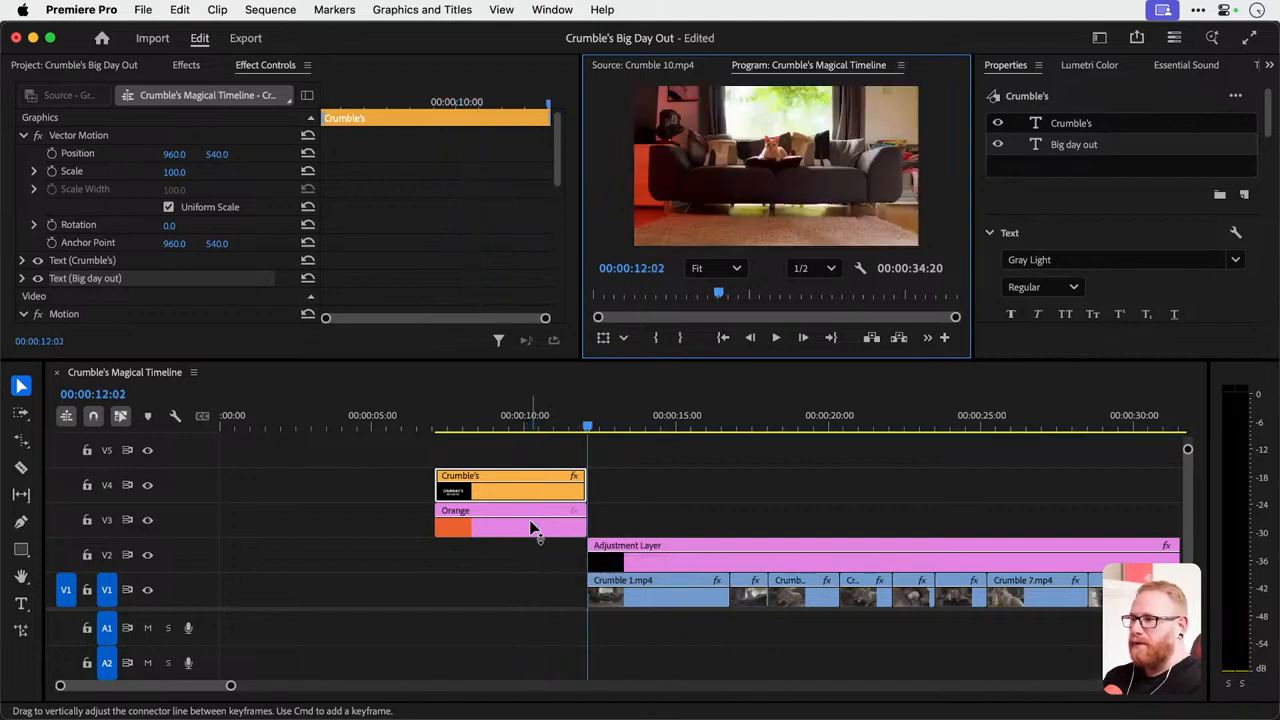
key(Up)
key(Down)
Scrub from the title into the Crumble clips, clear the clip selection and save the project.
click(444, 418)
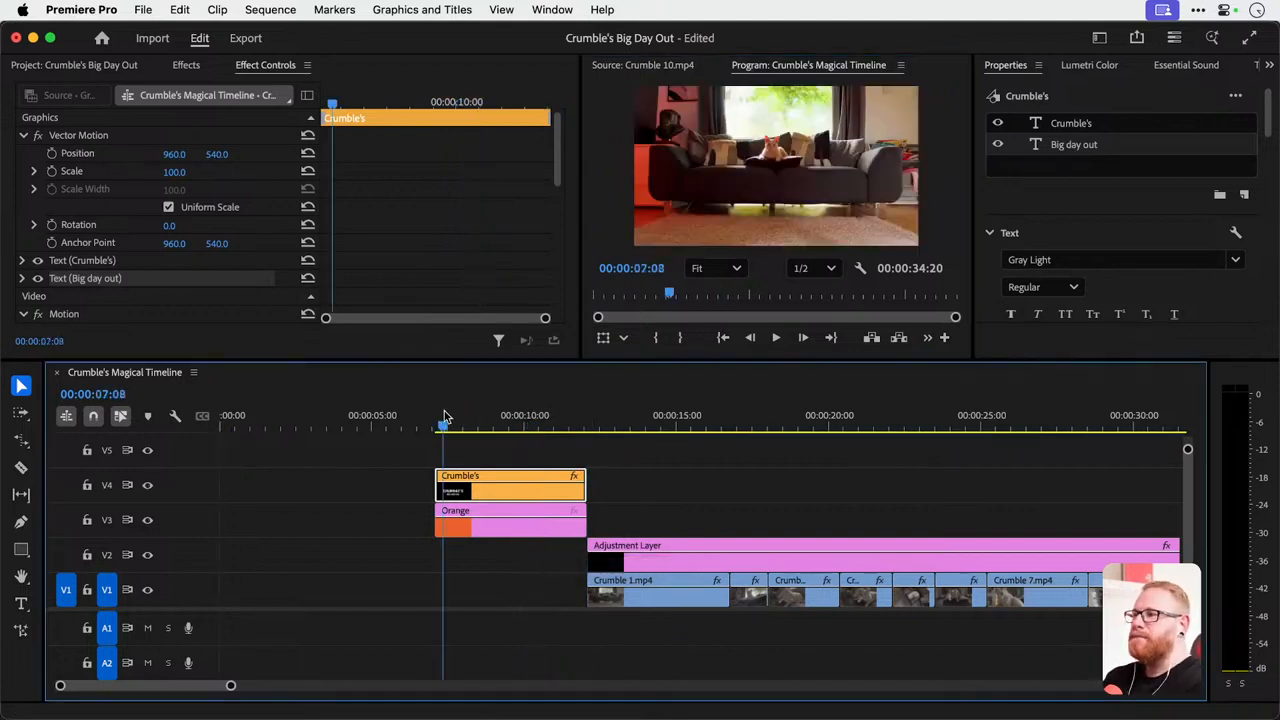
drag(444, 418, 757, 420)
click(683, 516)
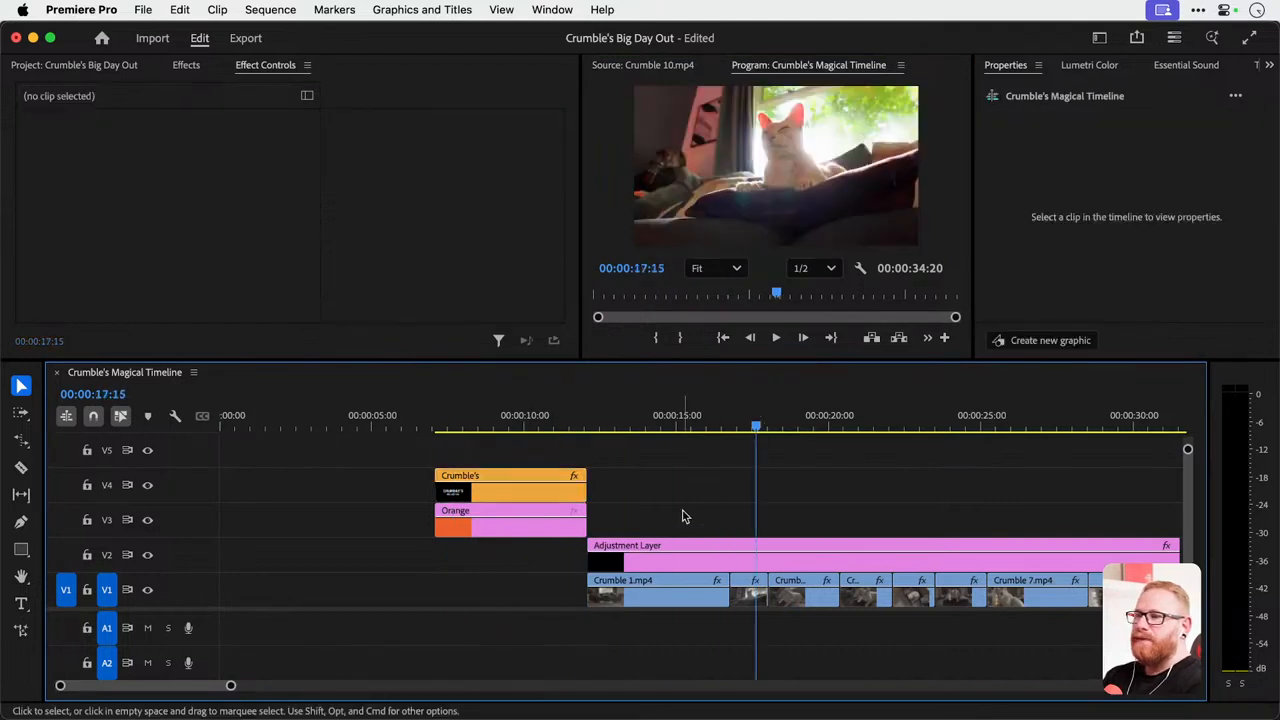
scroll(683, 516, right, 4)
key(super+s)
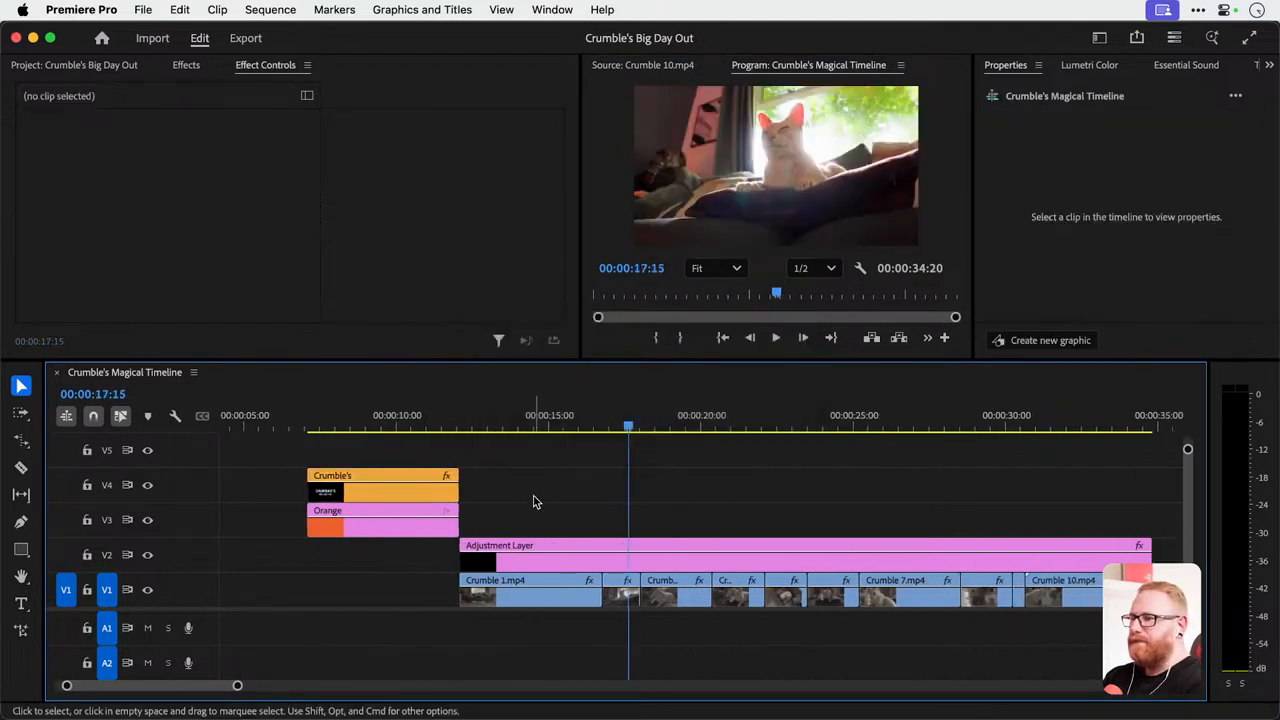
drag(568, 424, 502, 447)
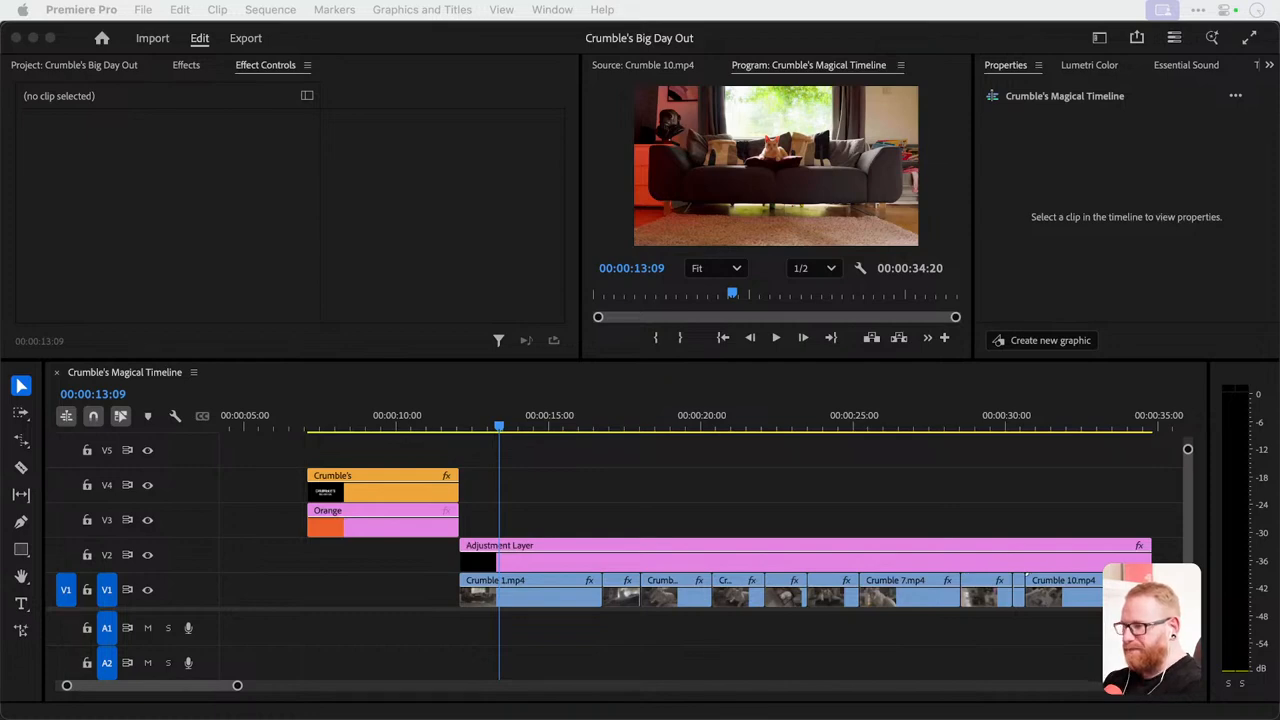
Switch to Chrome with the Envato site, enlarge the browser window and open the full music category.
key(super+Tab)
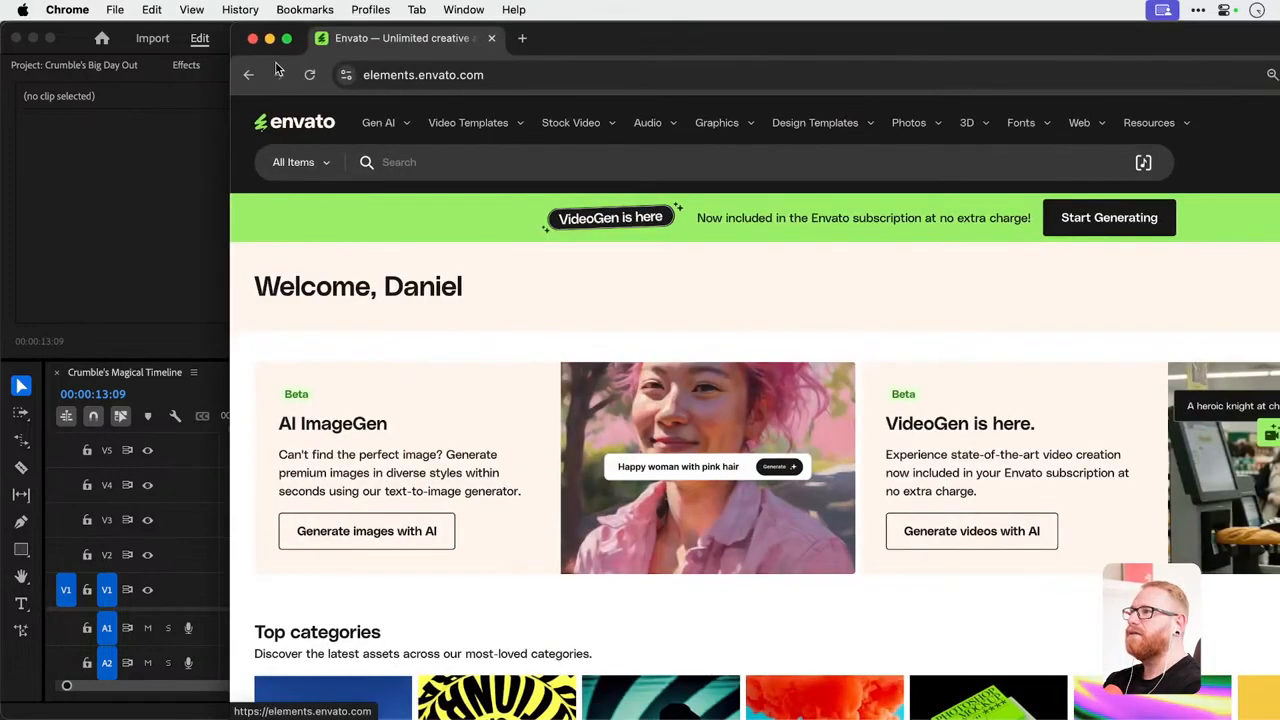
alt+click(286, 38)
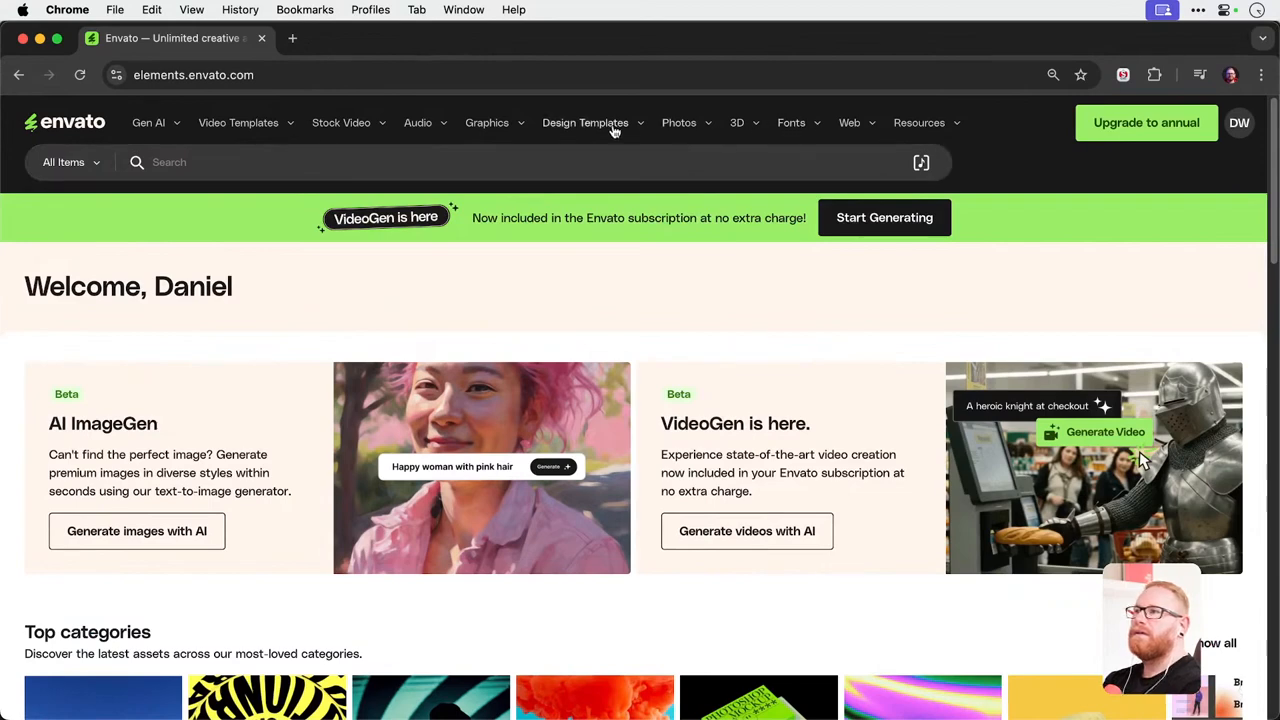
click(416, 126)
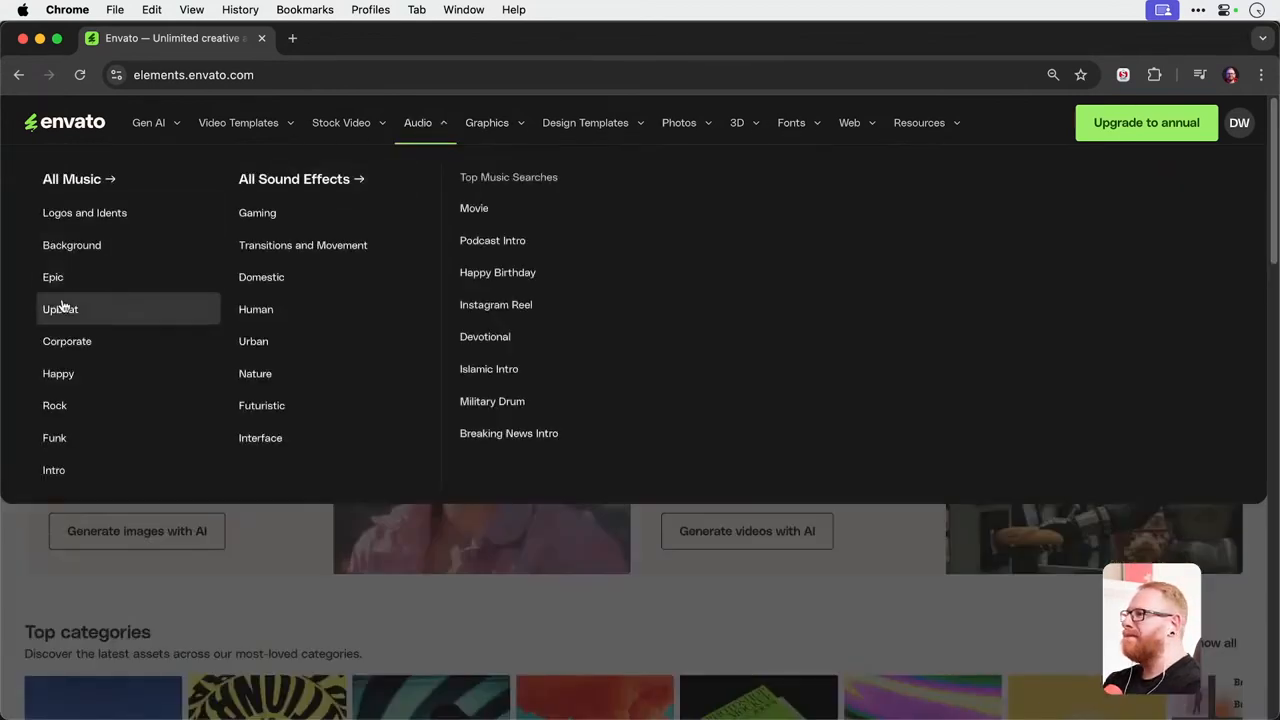
click(70, 179)
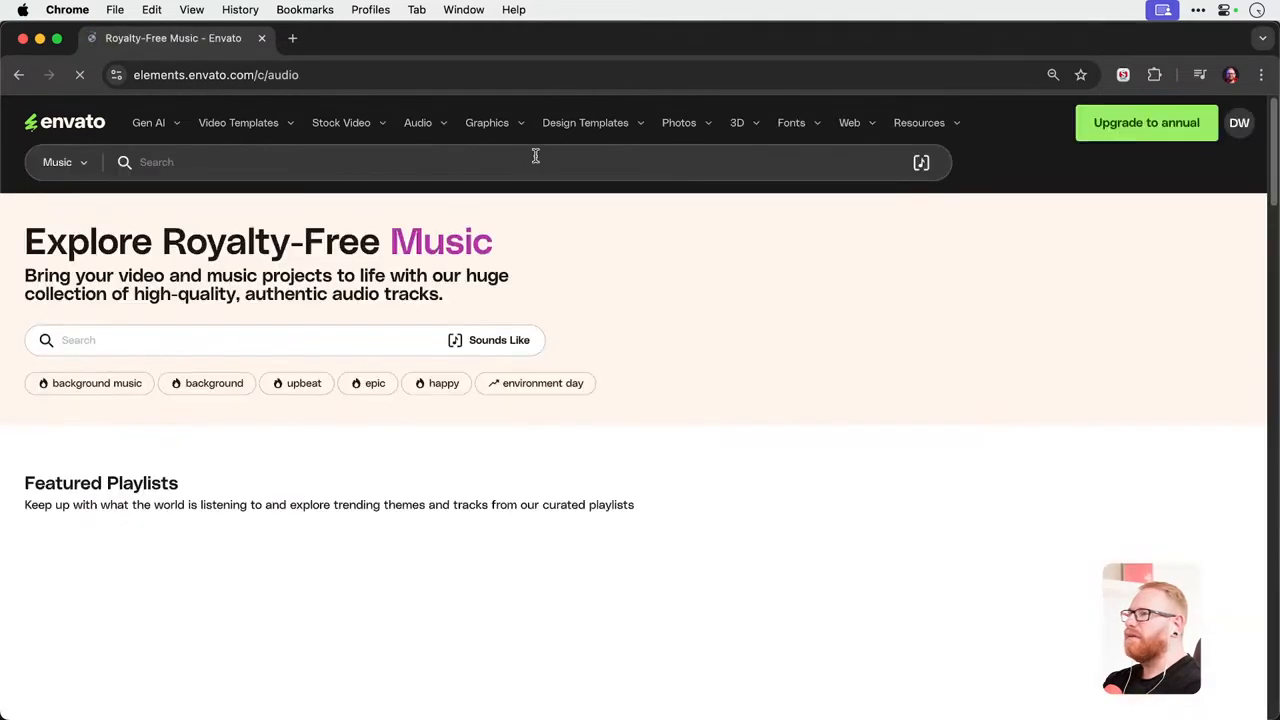
Search the Envato music library for "Happy Cat".
click(535, 160)
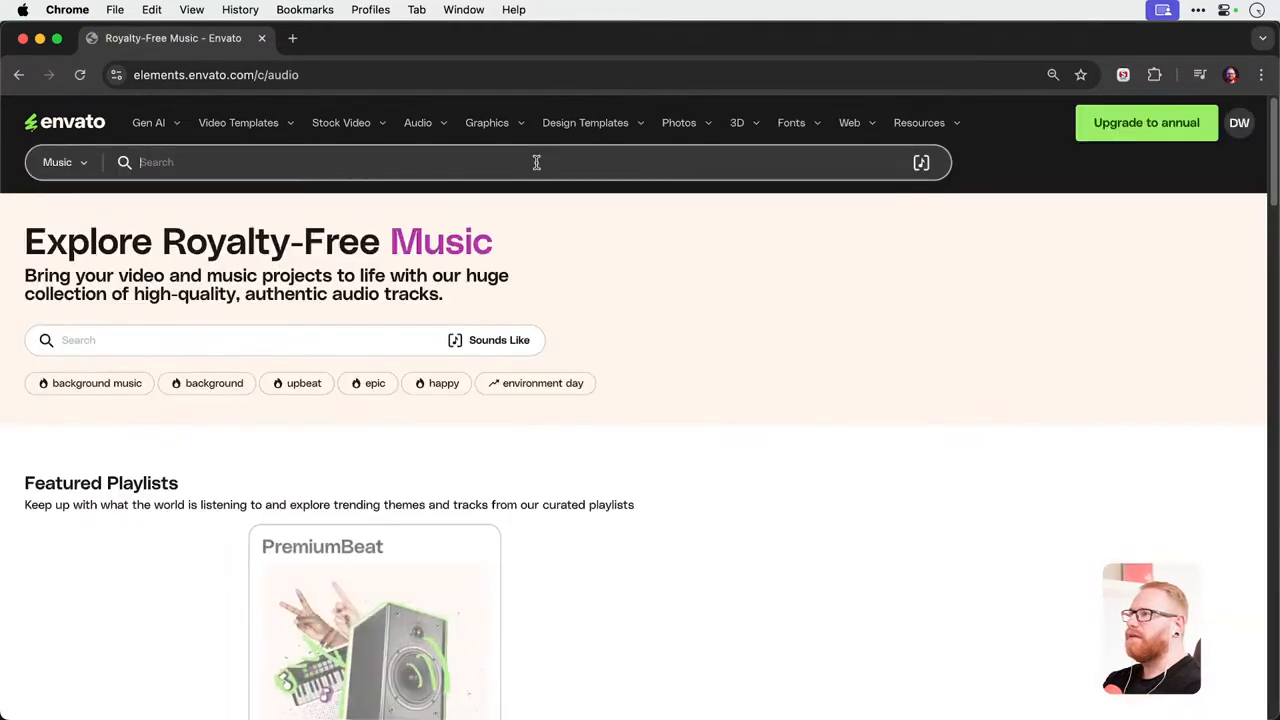
text(Cat)
key(super+a)
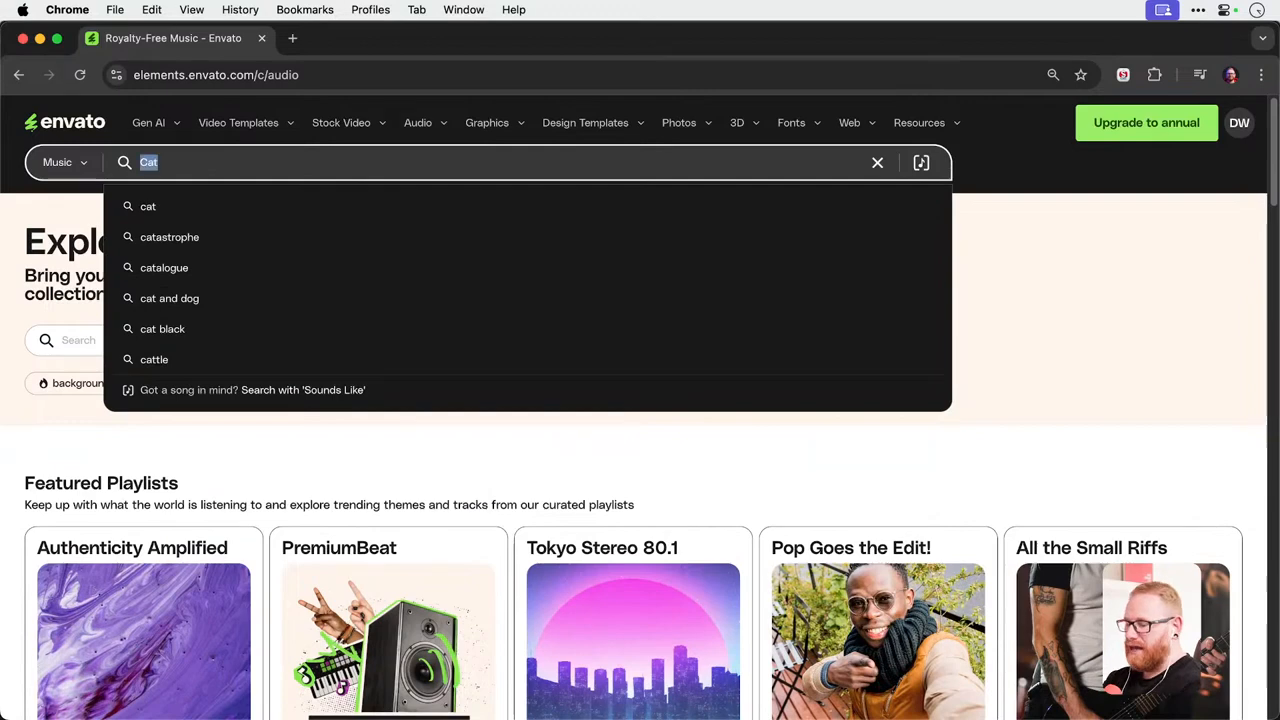
key(Left)
text(Happy)
key(Return)
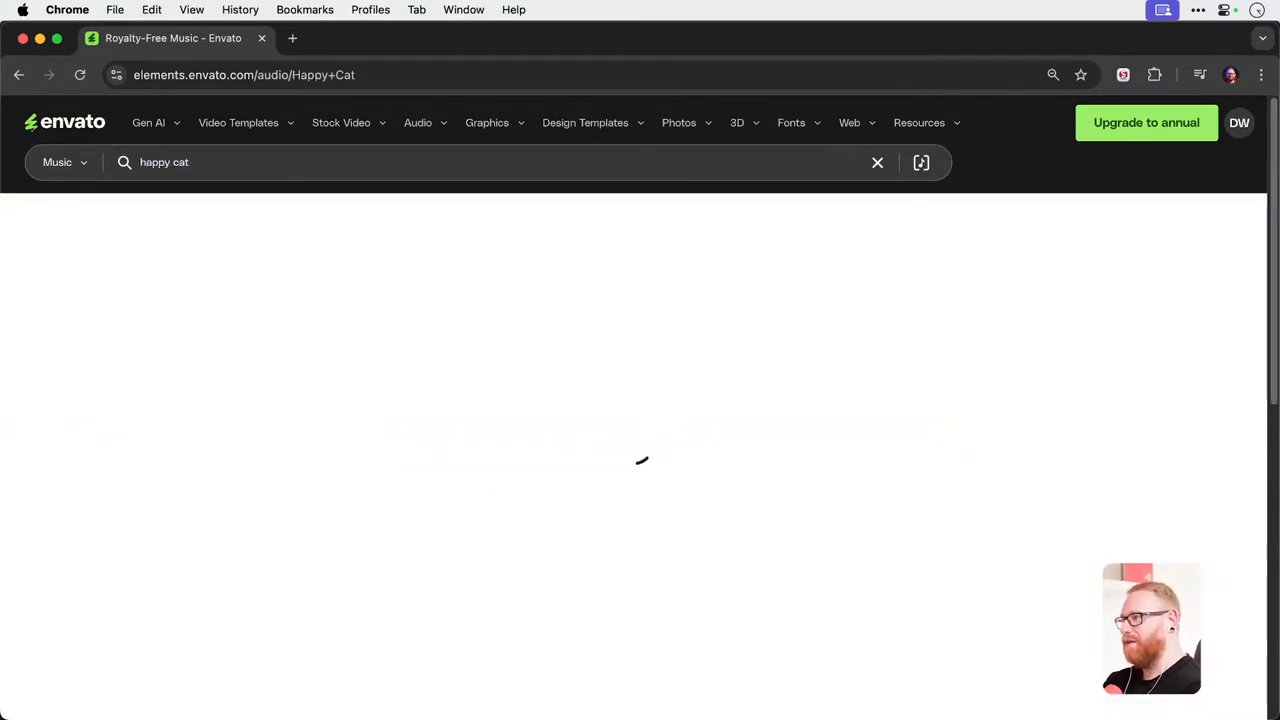
Listen to previews of The Elegant Feline and The Funny Cat, and stop the playback.
click(314, 484)
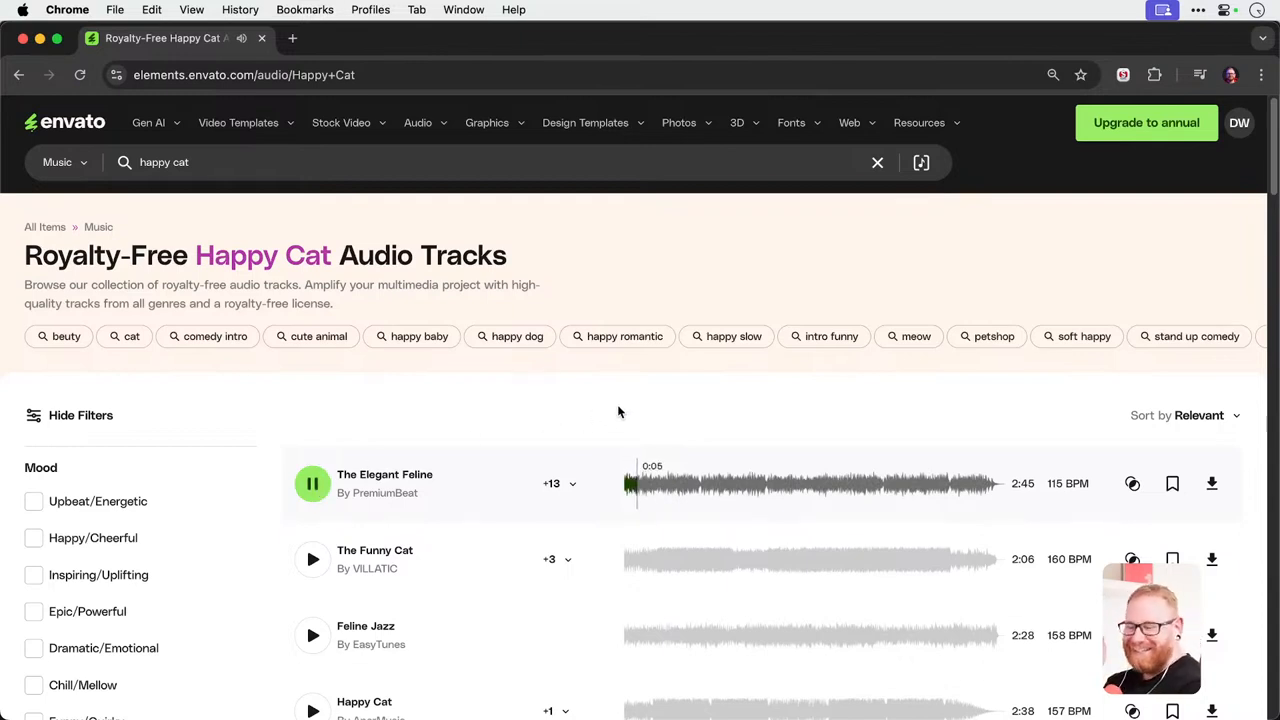
click(313, 563)
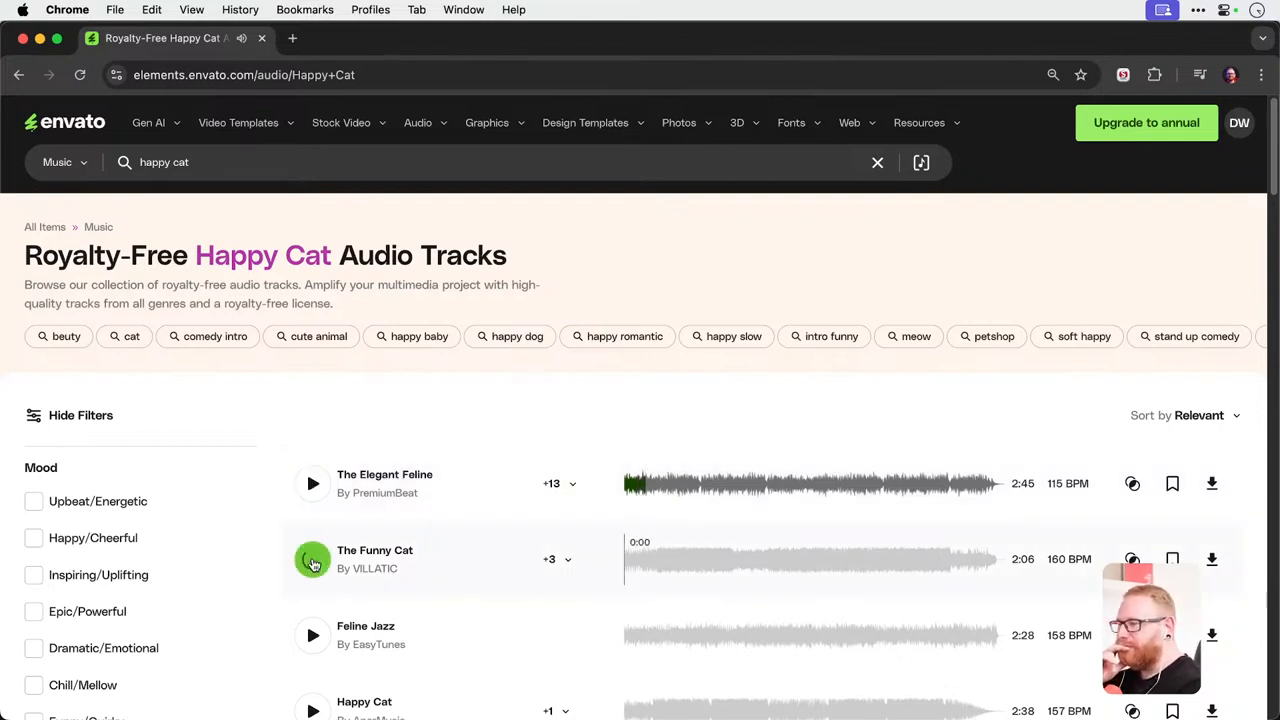
click(313, 560)
Search the music library for "epic battle music" instead.
click(225, 165)
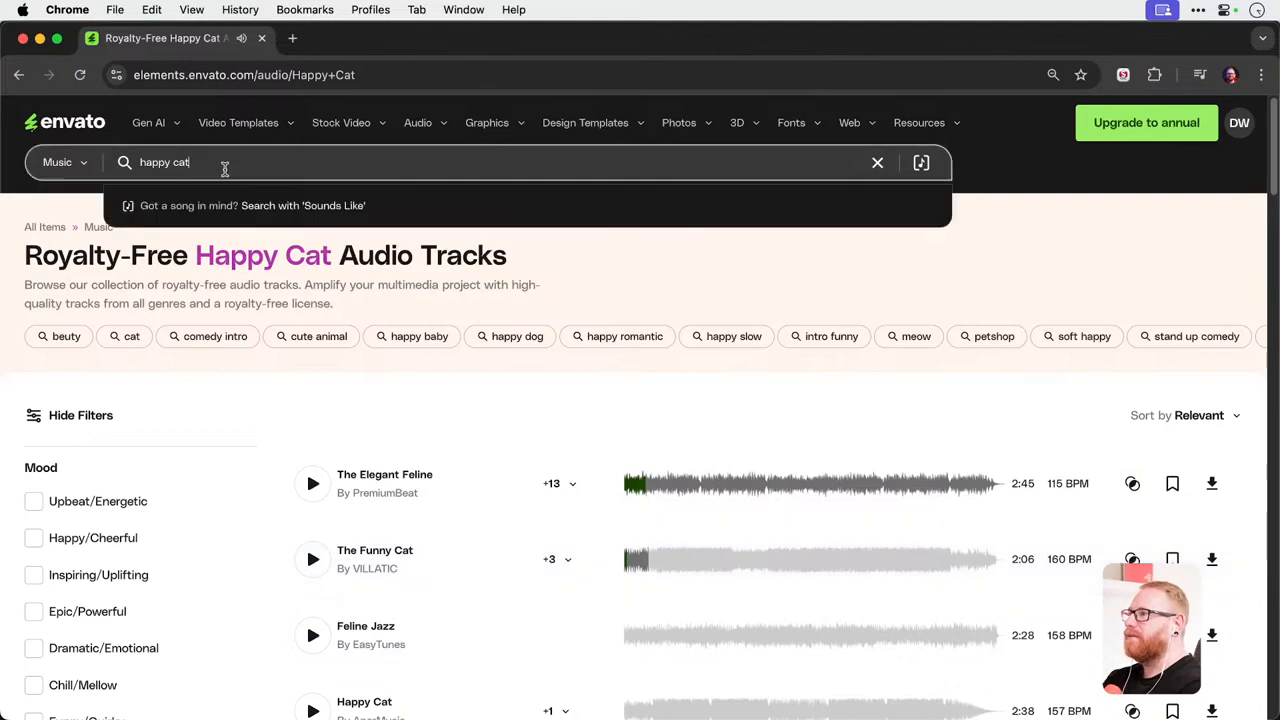
text(epic )
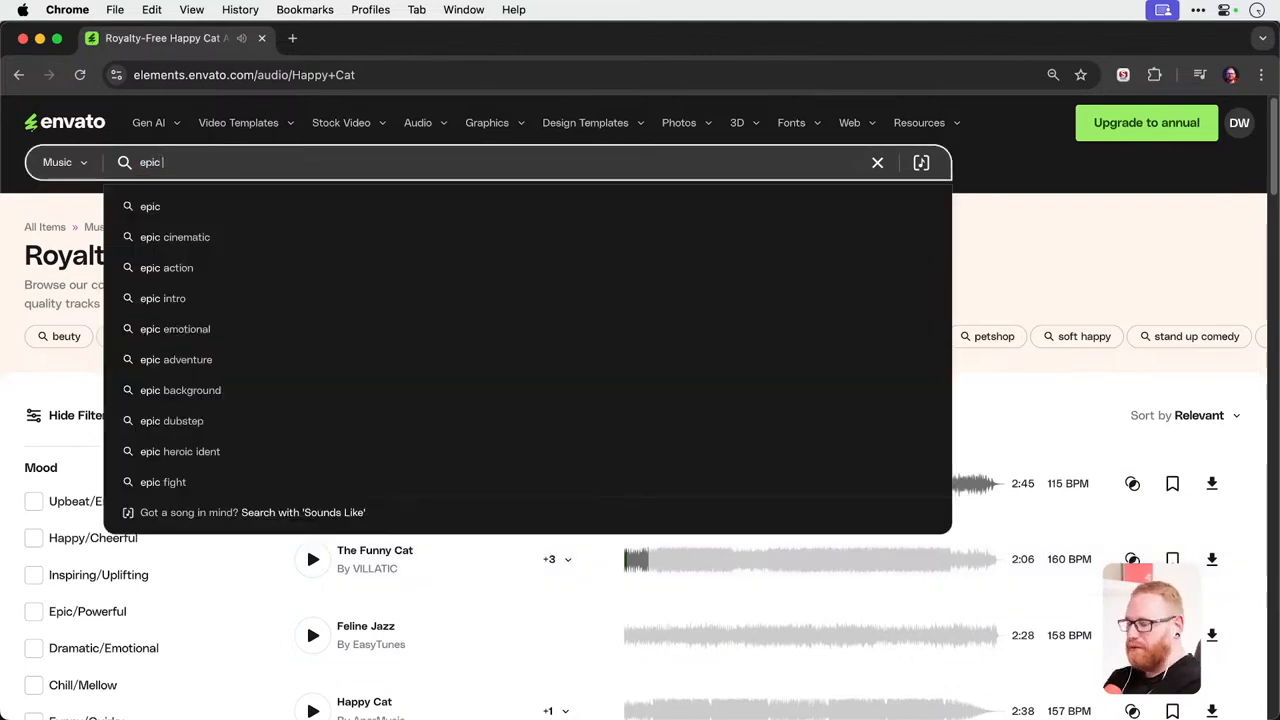
text(battle music)
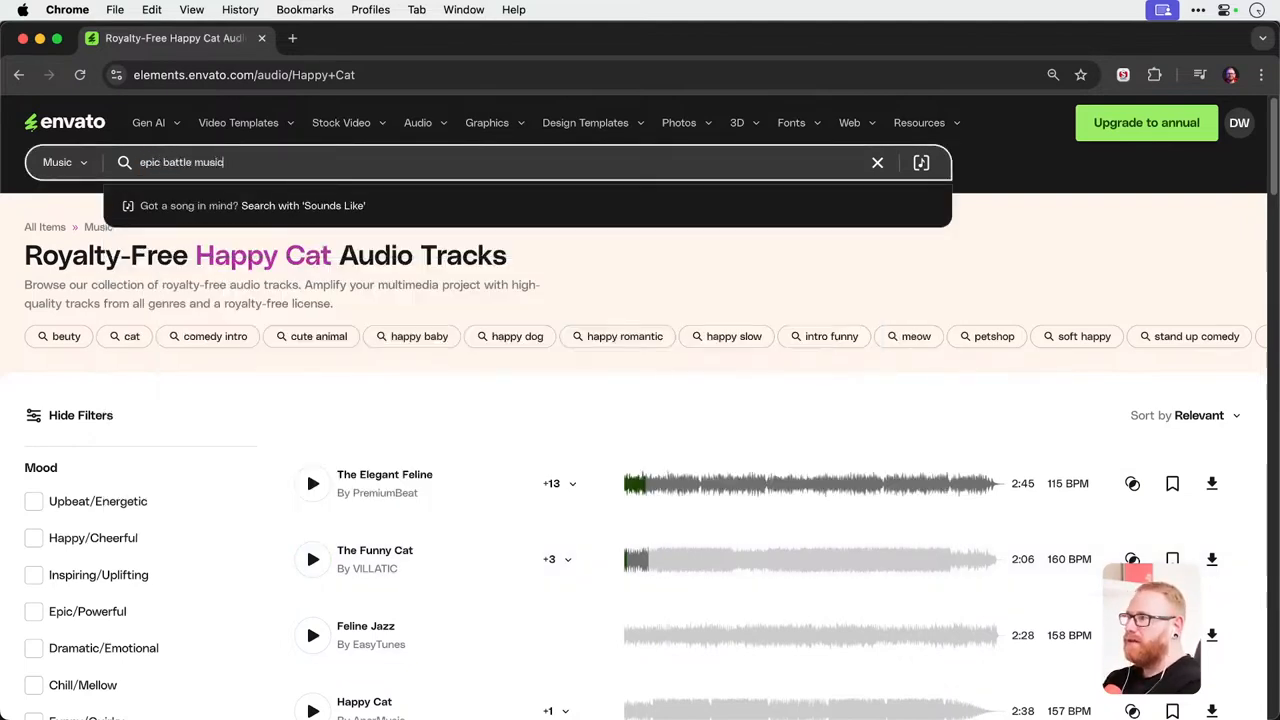
key(Return)
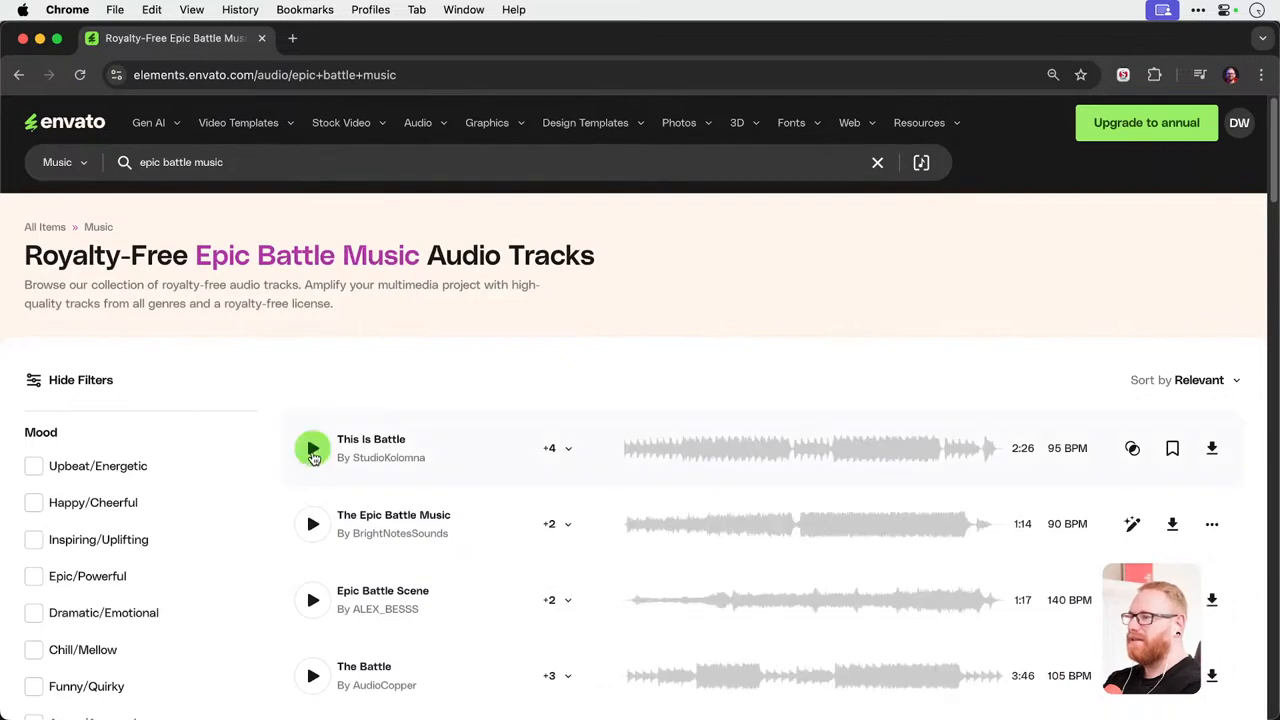
Preview This Is Battle, The Epic Battle Music and Epic Battle Scene, skipping towards the end of the first and third tracks.
click(312, 448)
click(943, 452)
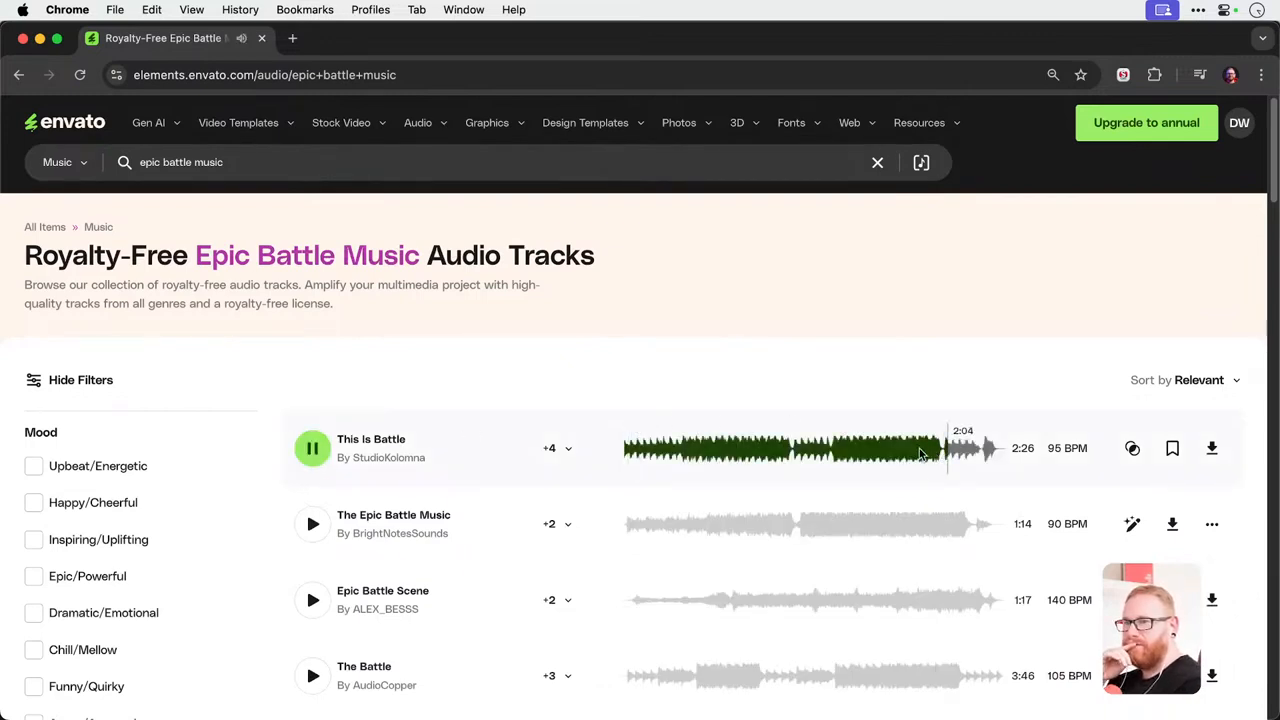
click(310, 526)
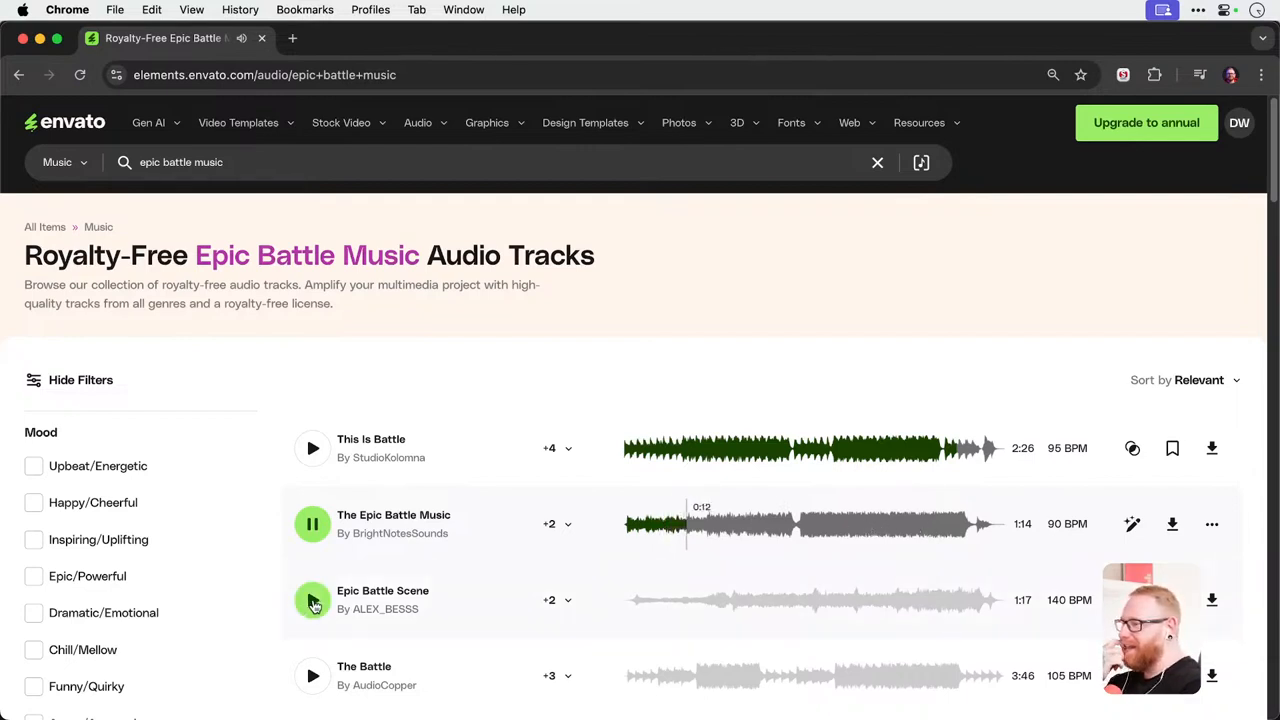
click(313, 603)
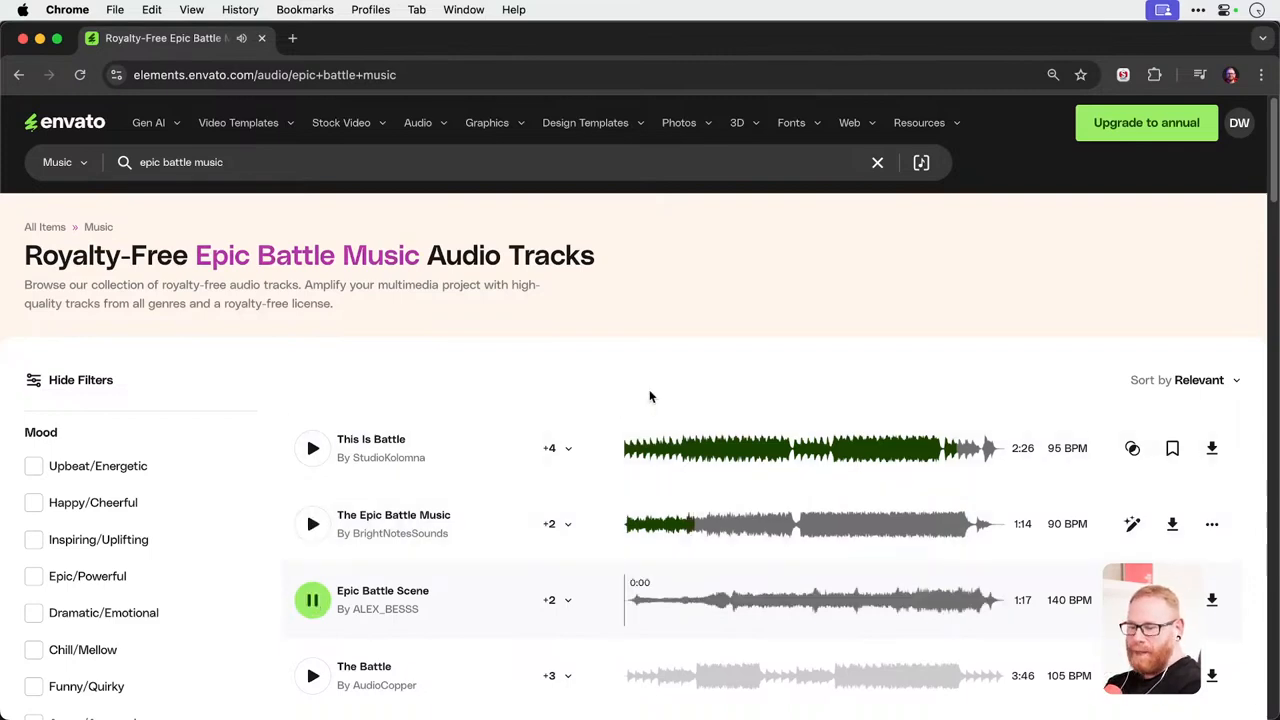
scroll(650, 397, down, 1)
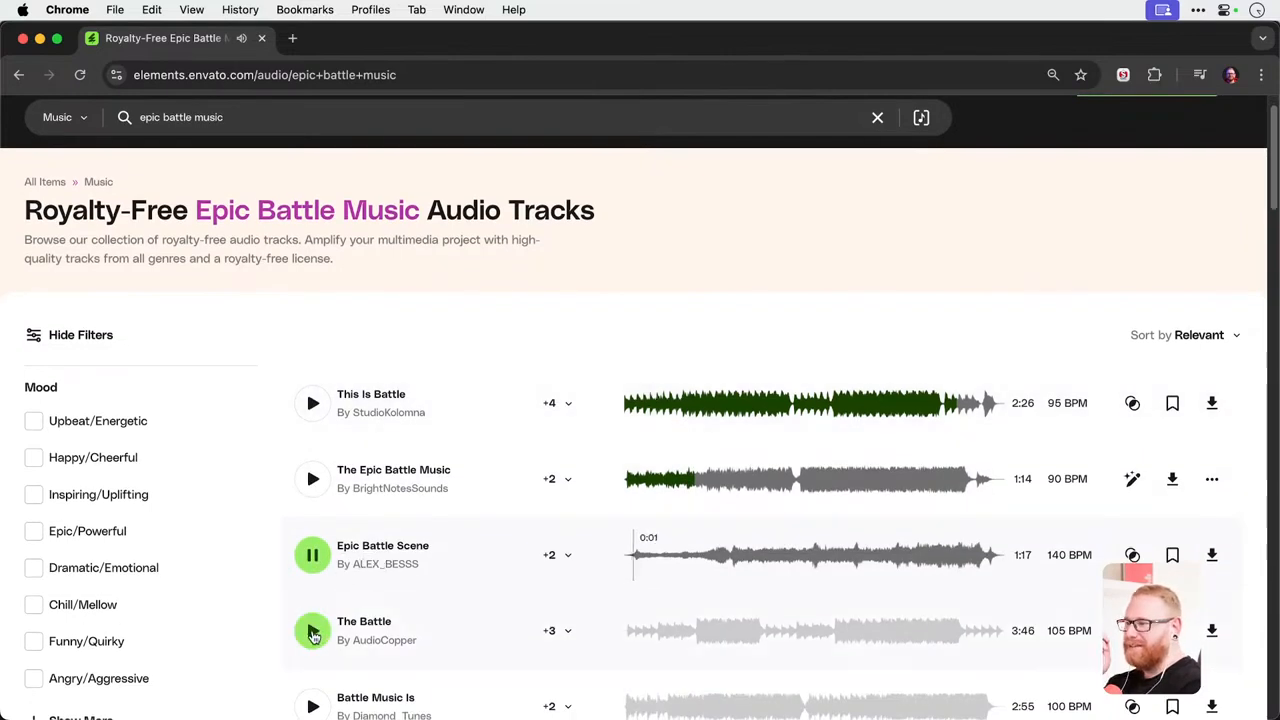
click(933, 553)
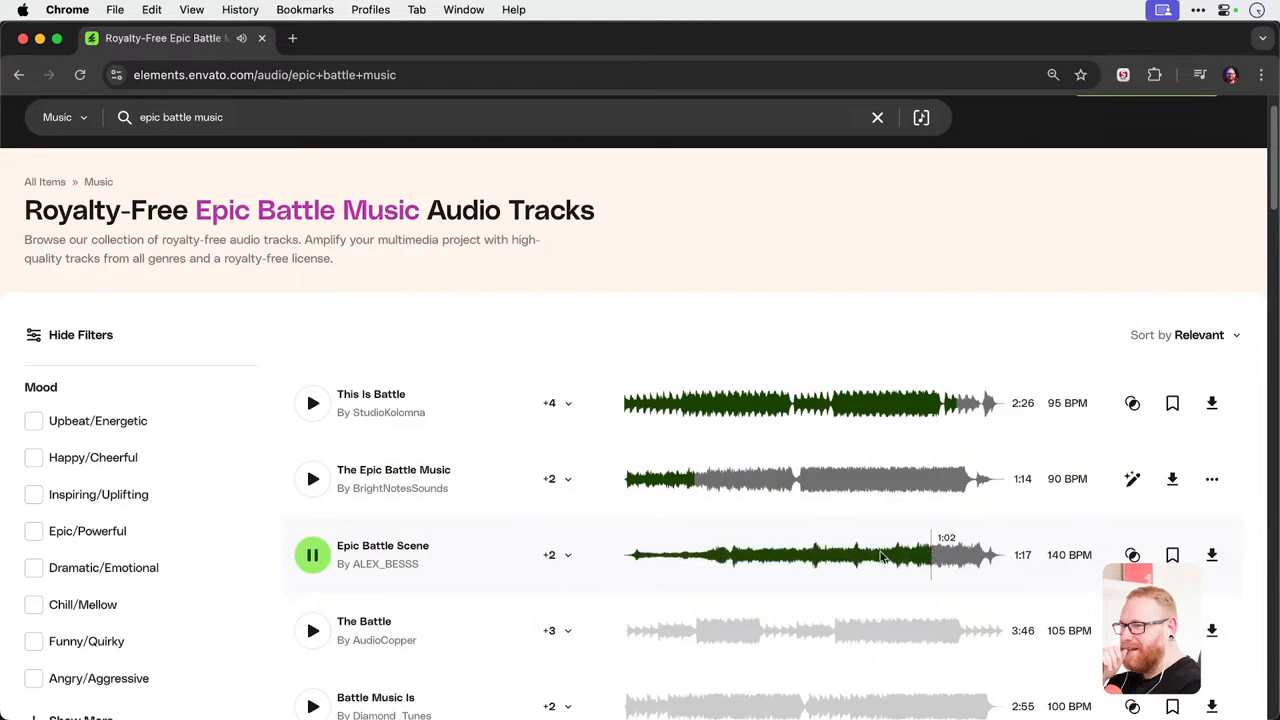
click(308, 558)
Search the music library for "cutesy" and play the Happy Cute Love track.
click(240, 117)
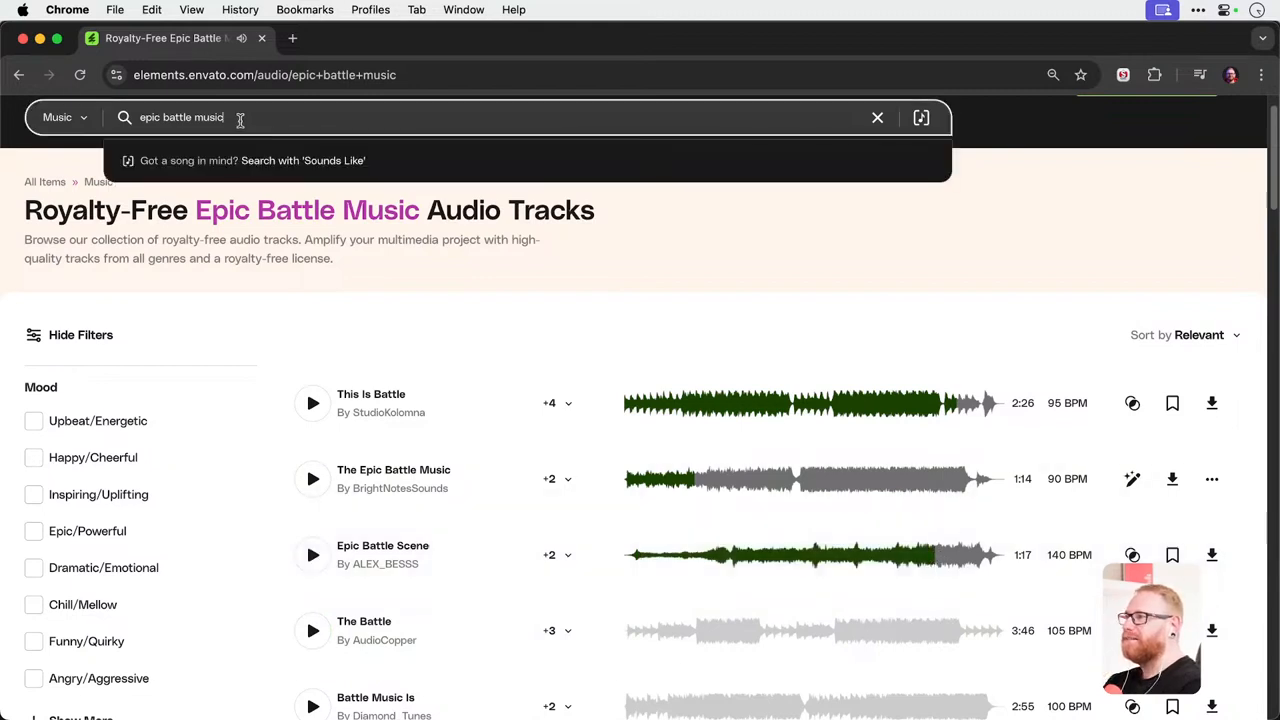
key(super+a)
text(cutesy)
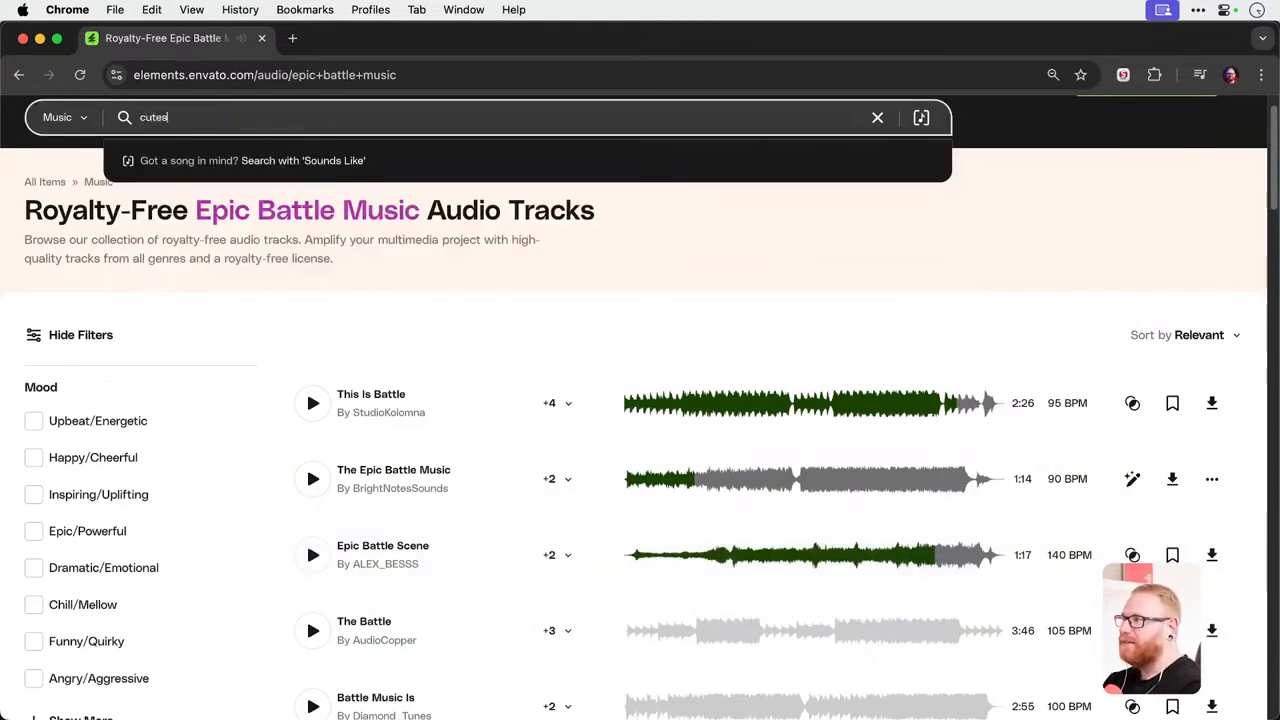
key(Return)
click(312, 448)
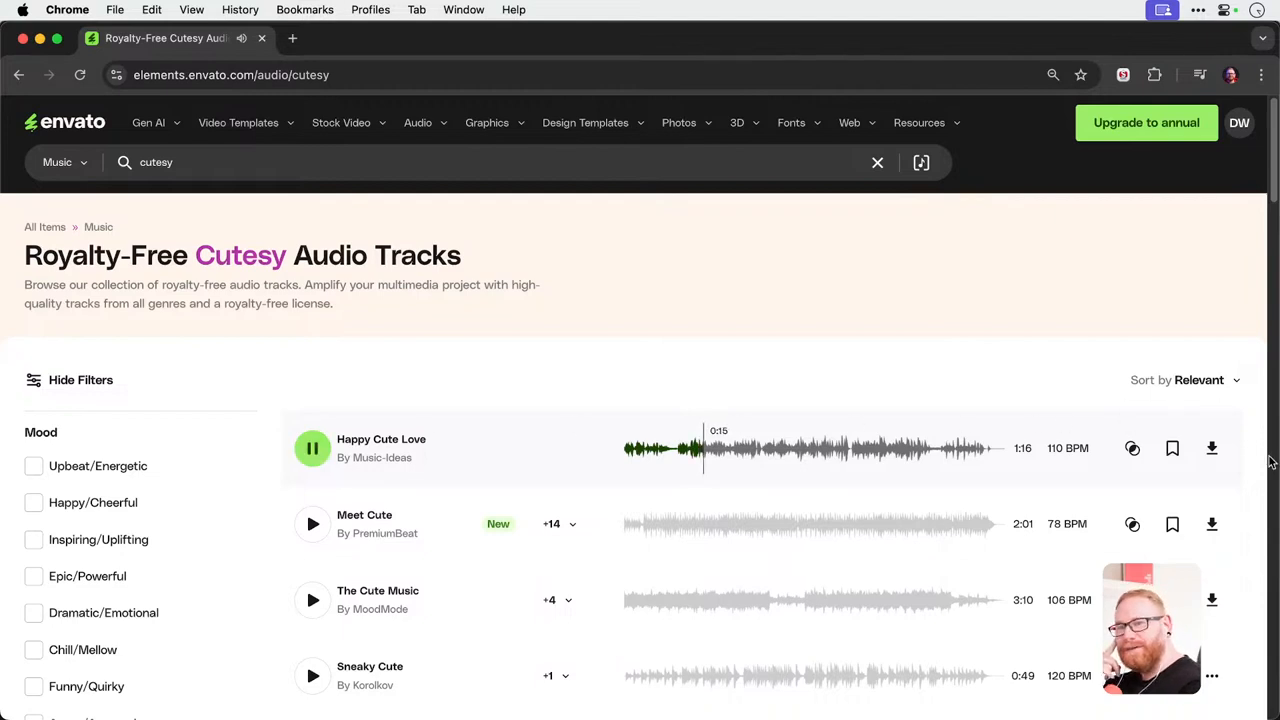
Download Happy Cute Love licensed to the Youtube project and stop its preview.
click(1211, 448)
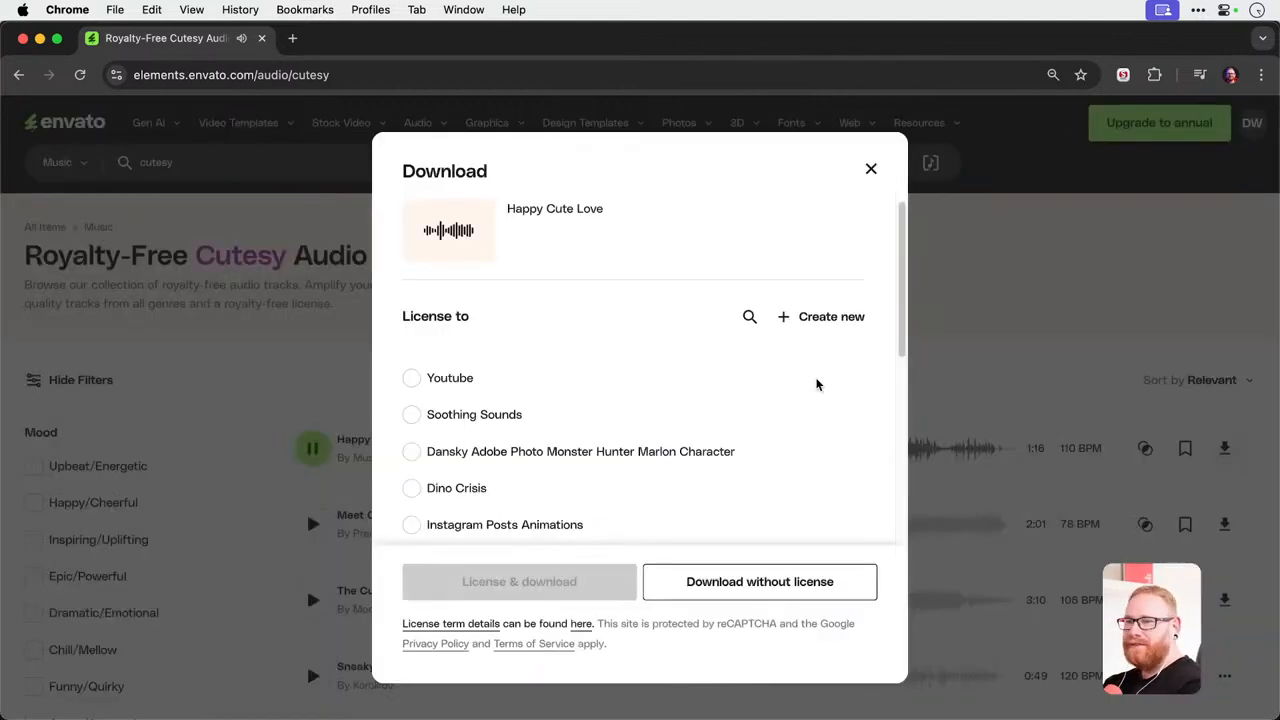
click(446, 384)
click(508, 605)
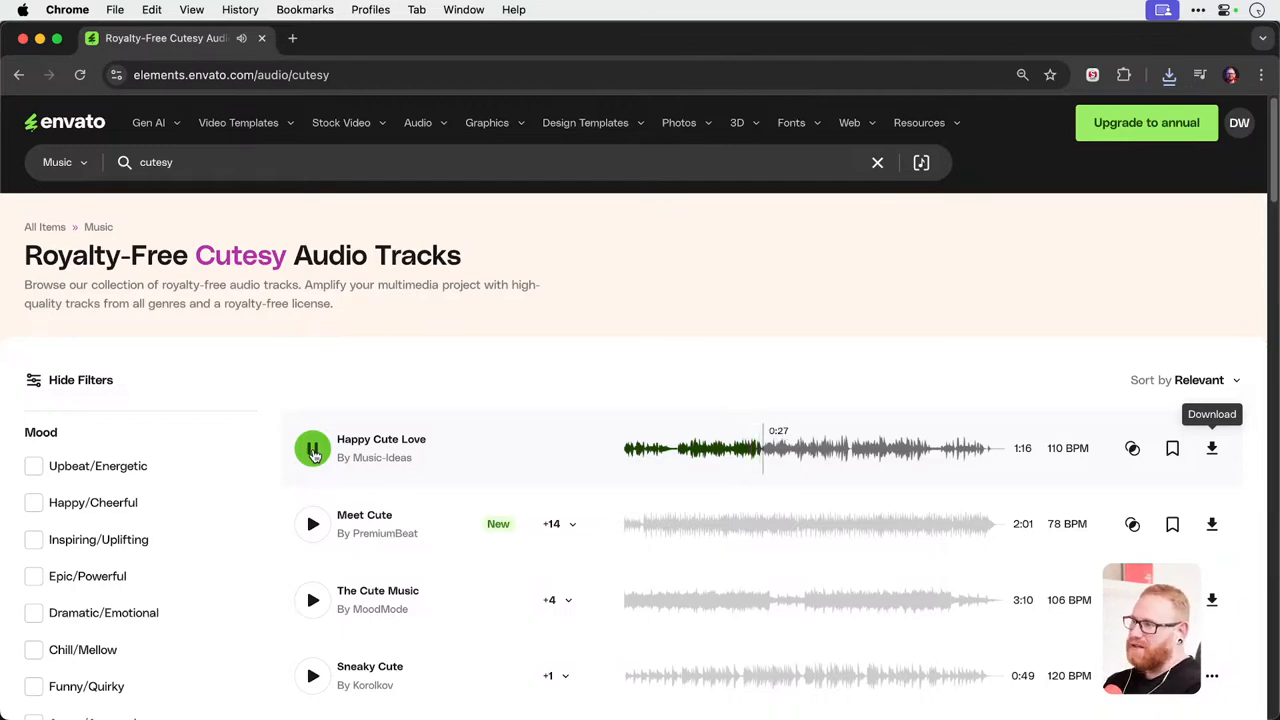
scroll(254, 458, down, 10)
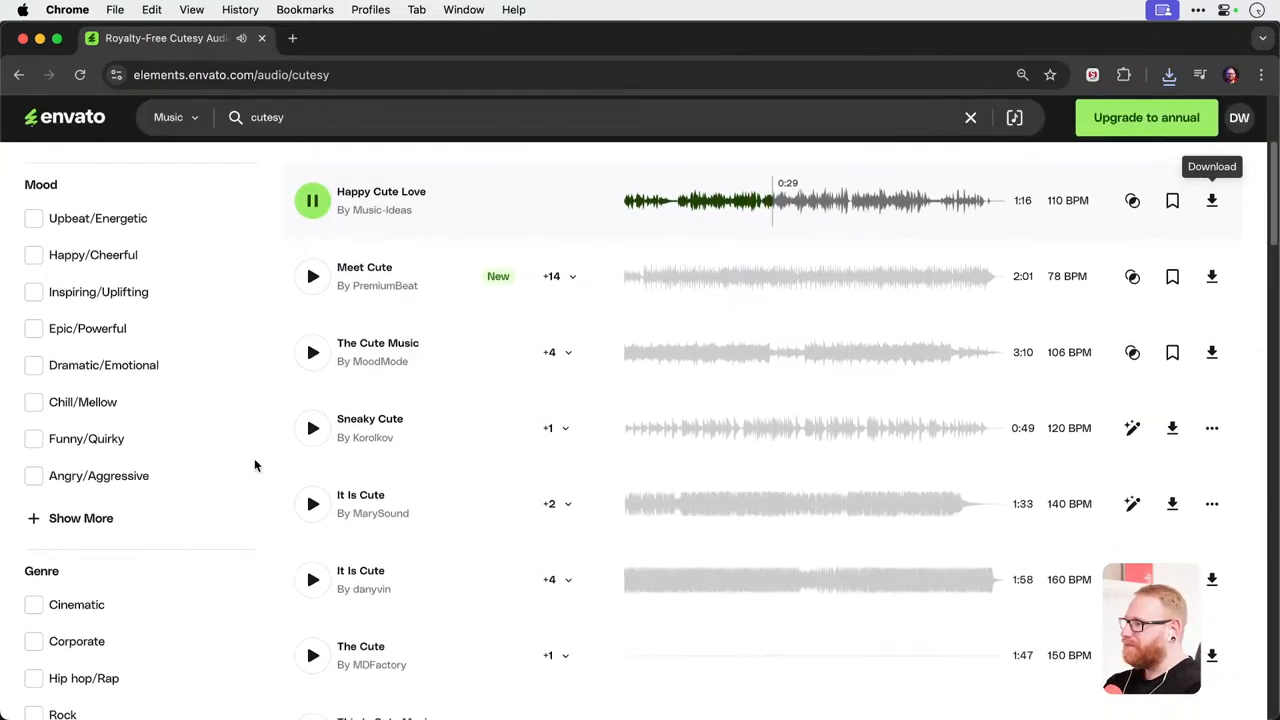
scroll(115, 456, up, 10)
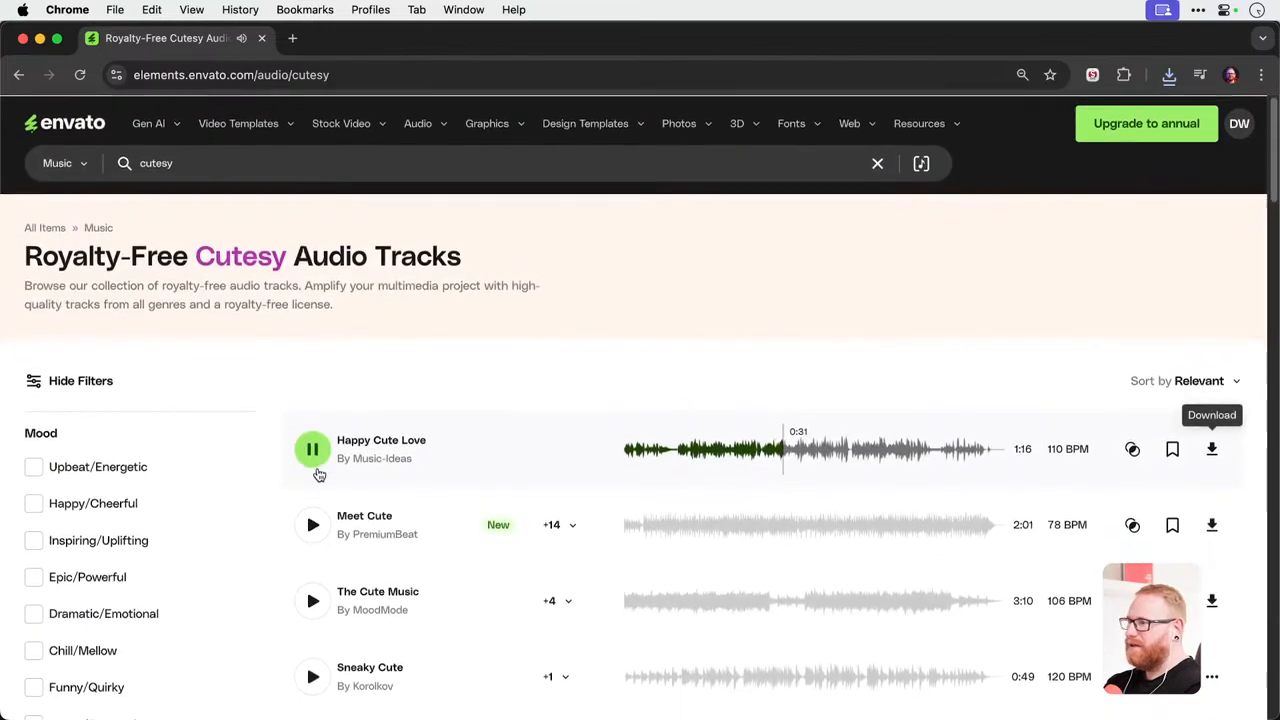
click(315, 458)
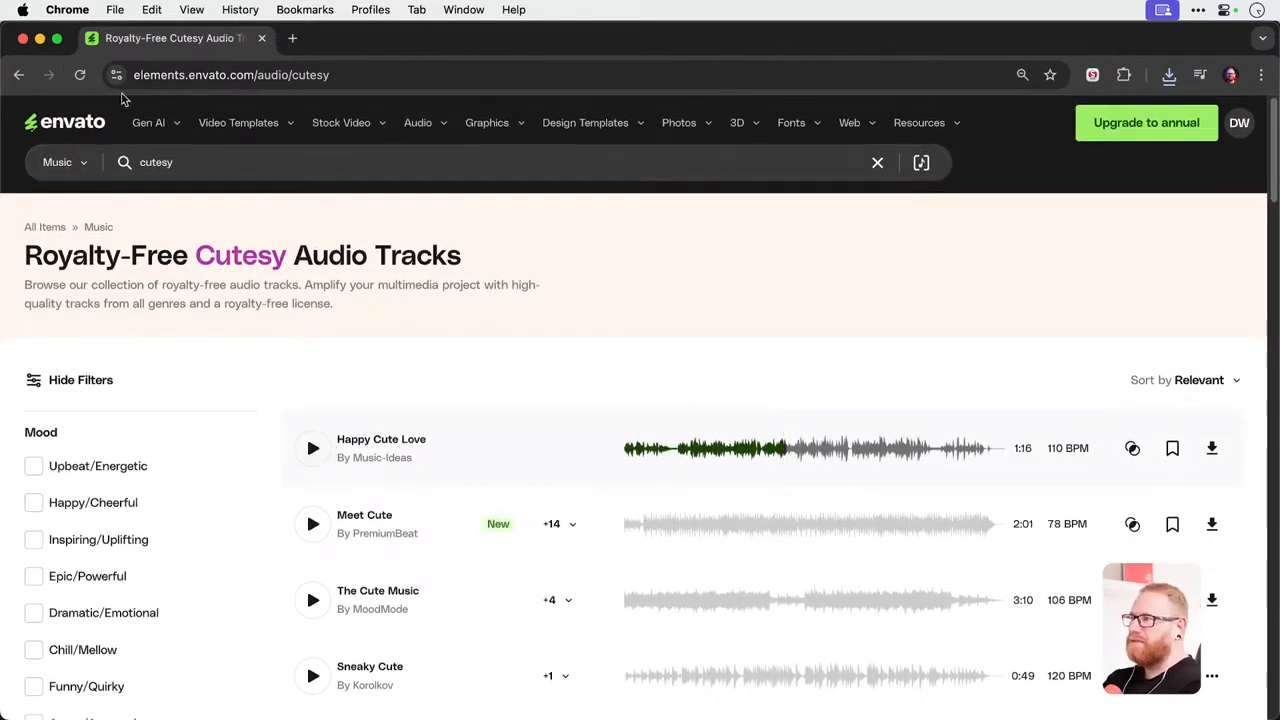
Switch to Premiere Pro and start a media import into the project, browsing to the Desktop folder.
click(39, 38)
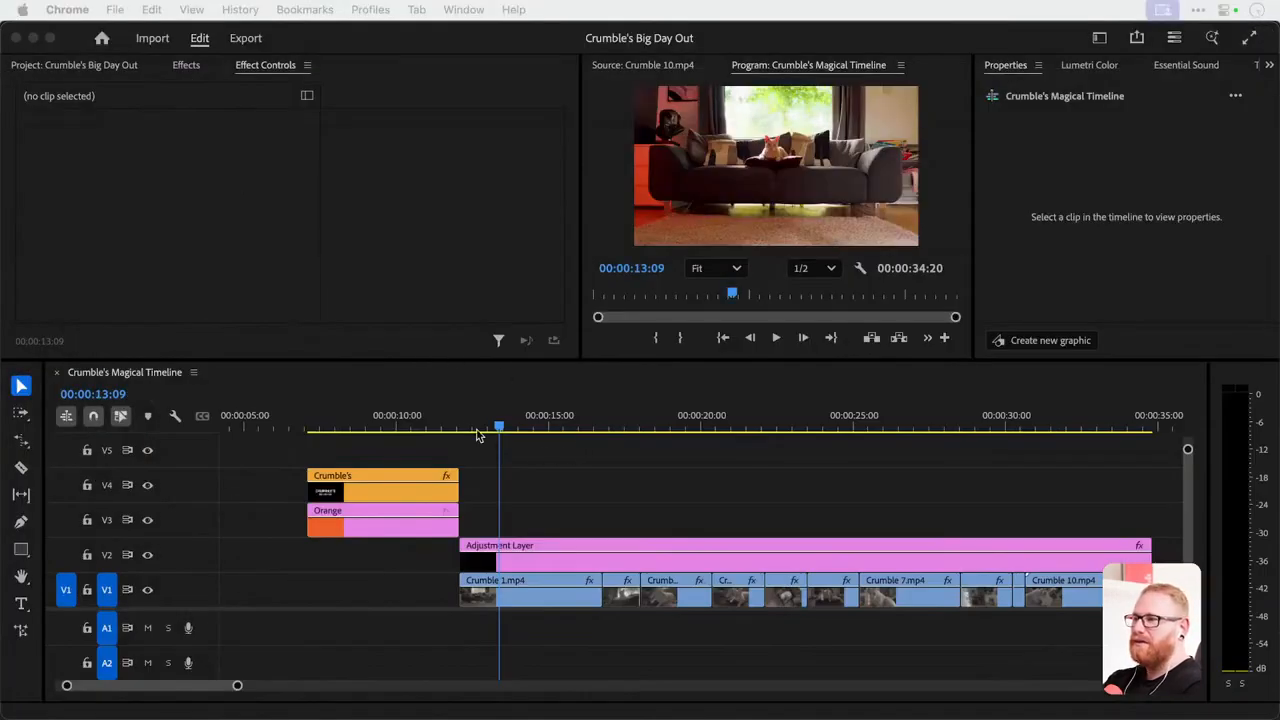
click(86, 65)
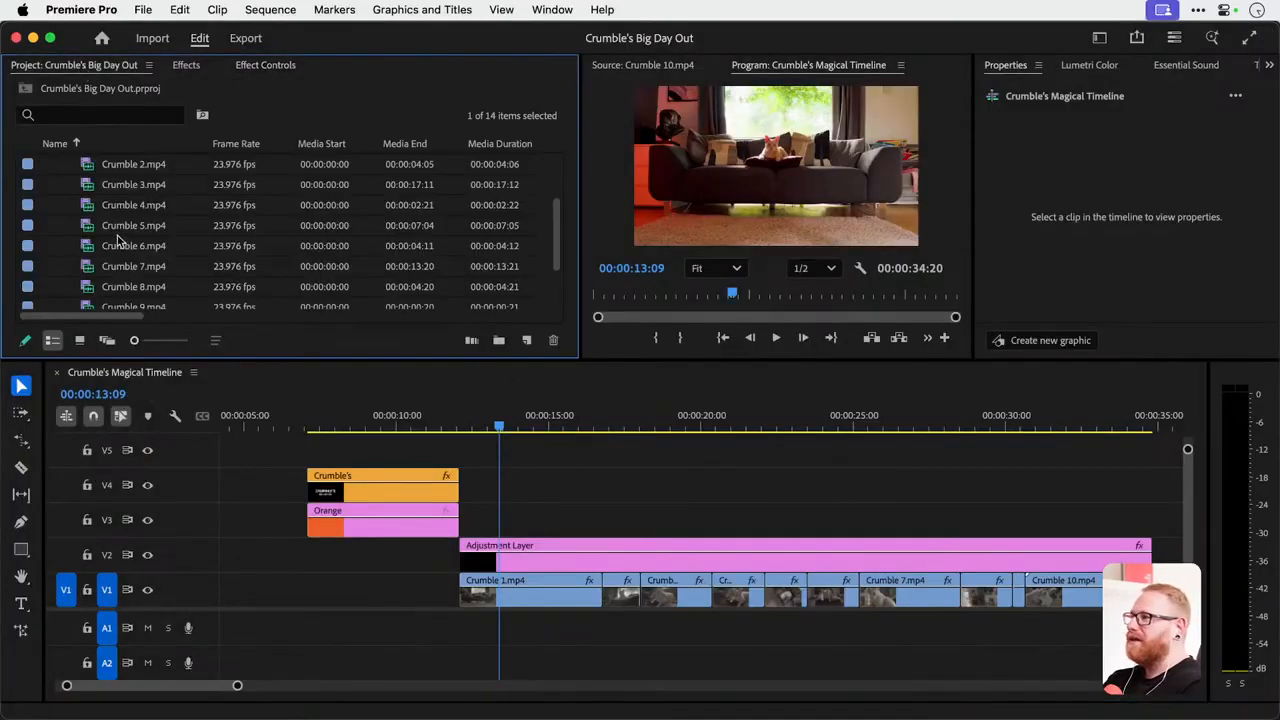
scroll(80, 243, down, 3)
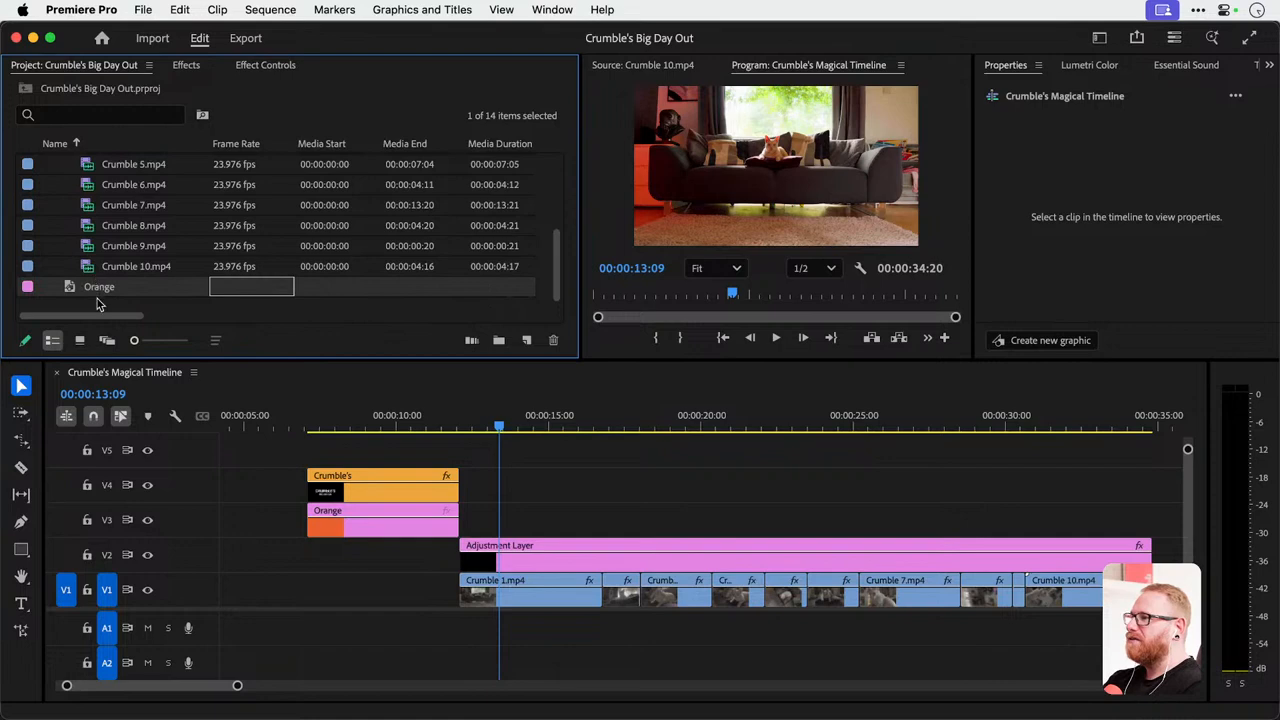
click(99, 305)
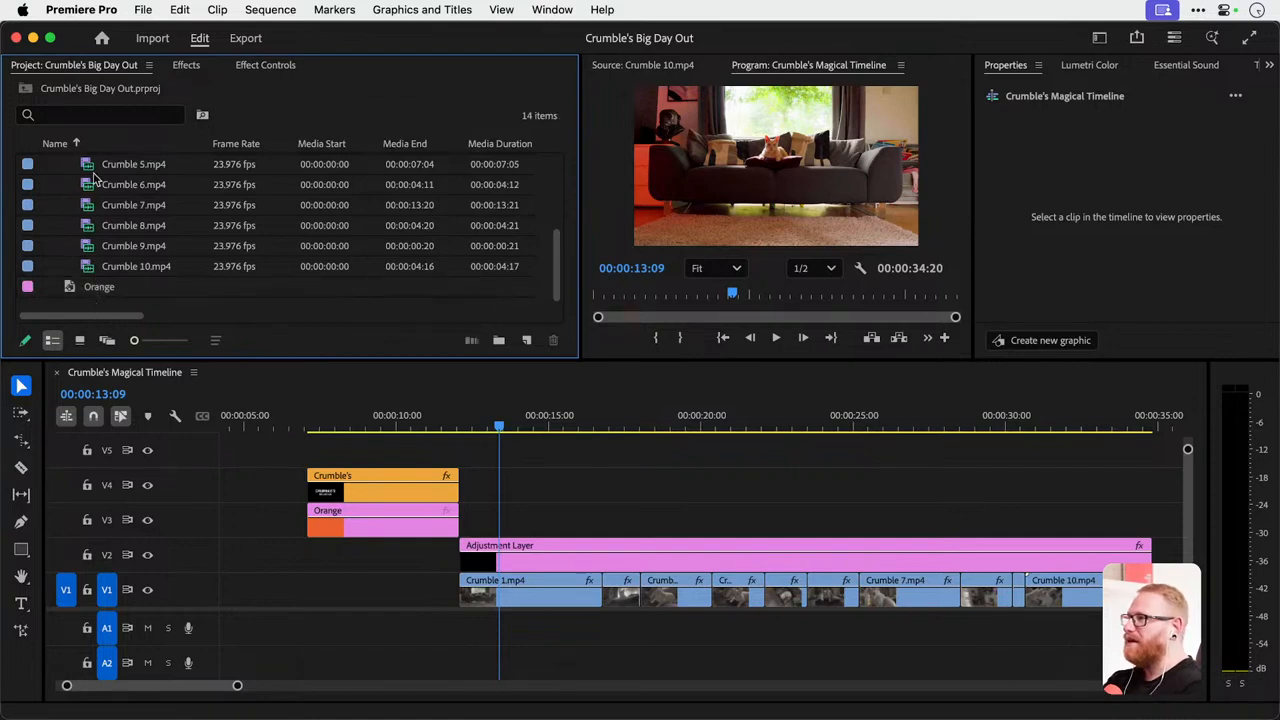
double_click(99, 305)
click(395, 213)
click(374, 190)
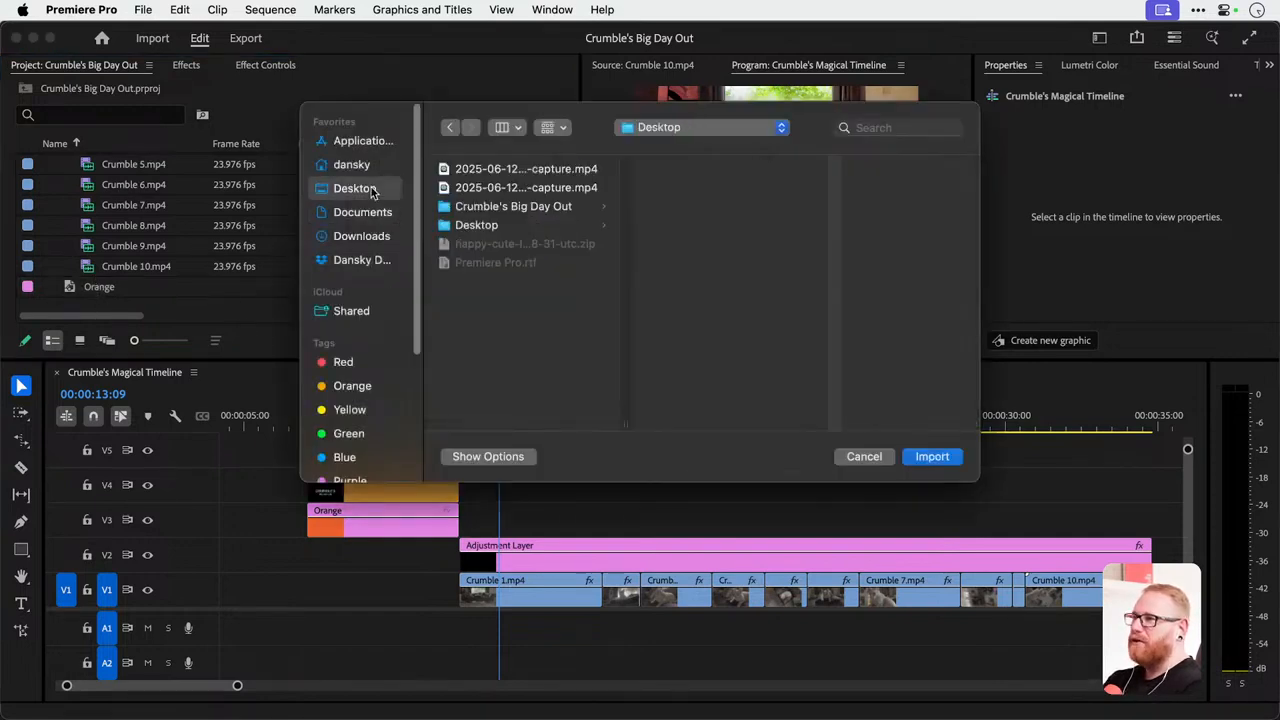
In Finder, create a folder named Audio inside the Links folder of Crumble's Big Day Out on the desktop.
key(F11)
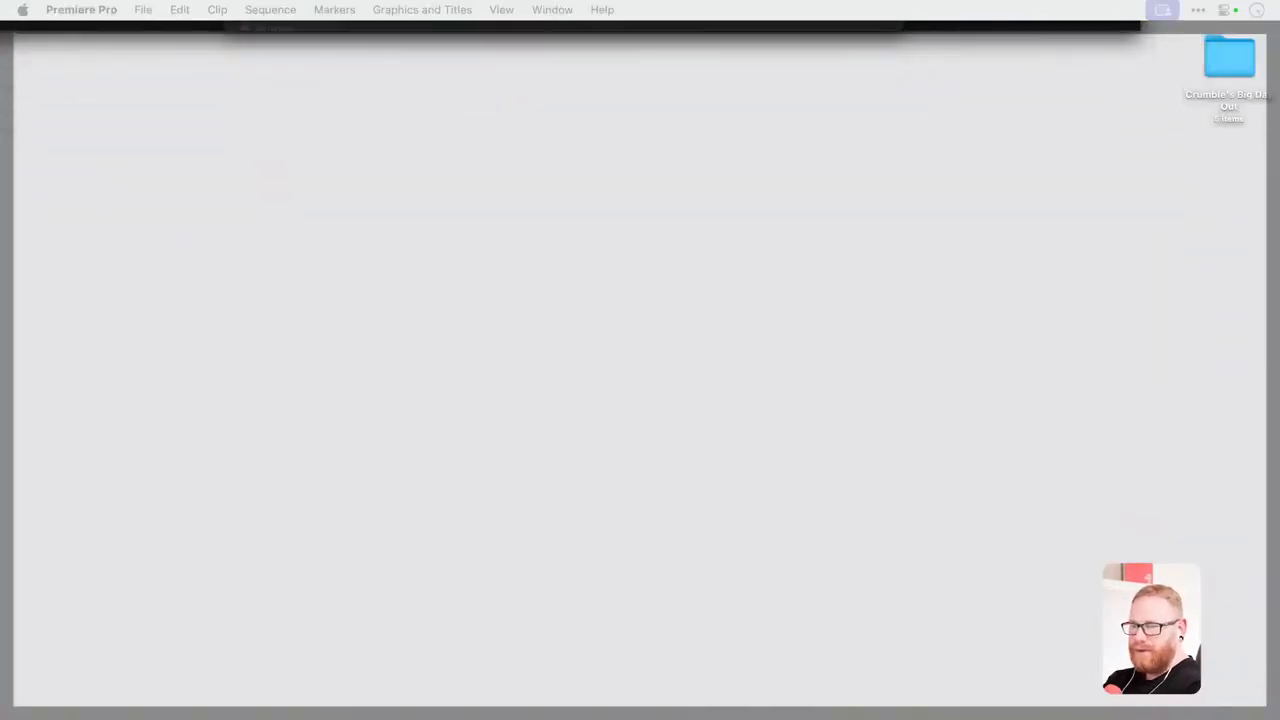
key(F11)
key(F11)
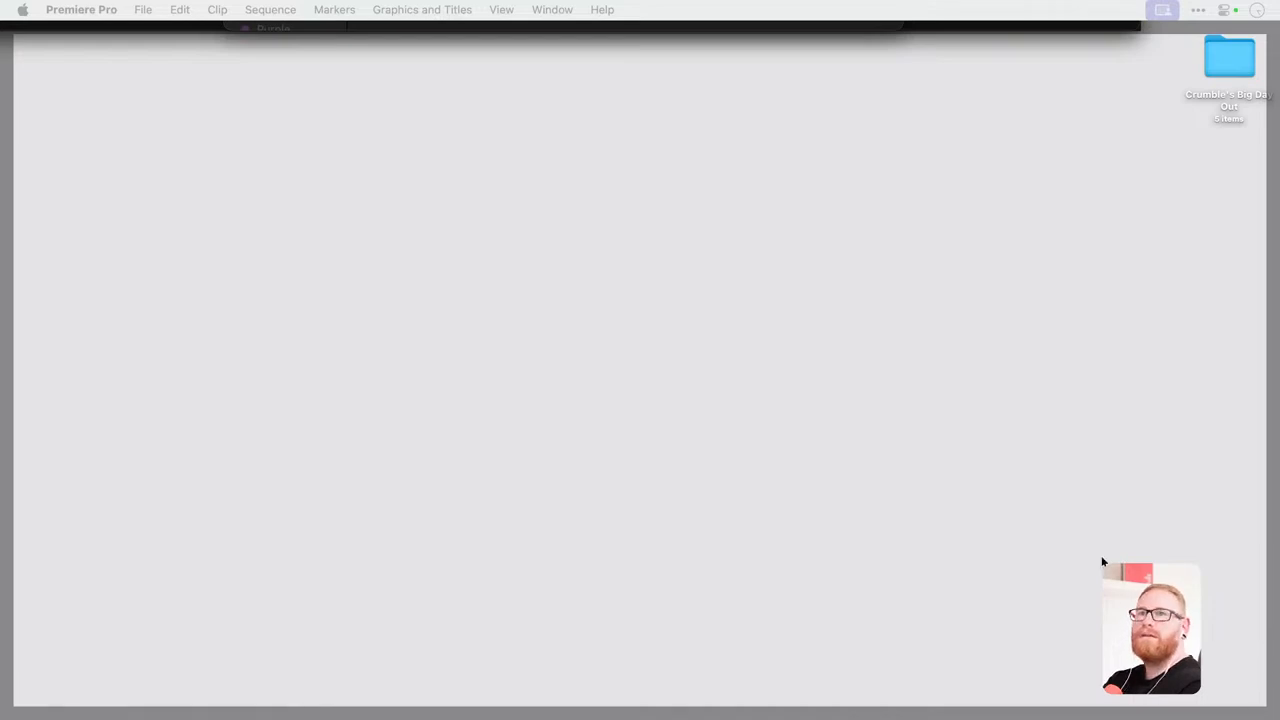
click(1232, 67)
double_click(1232, 67)
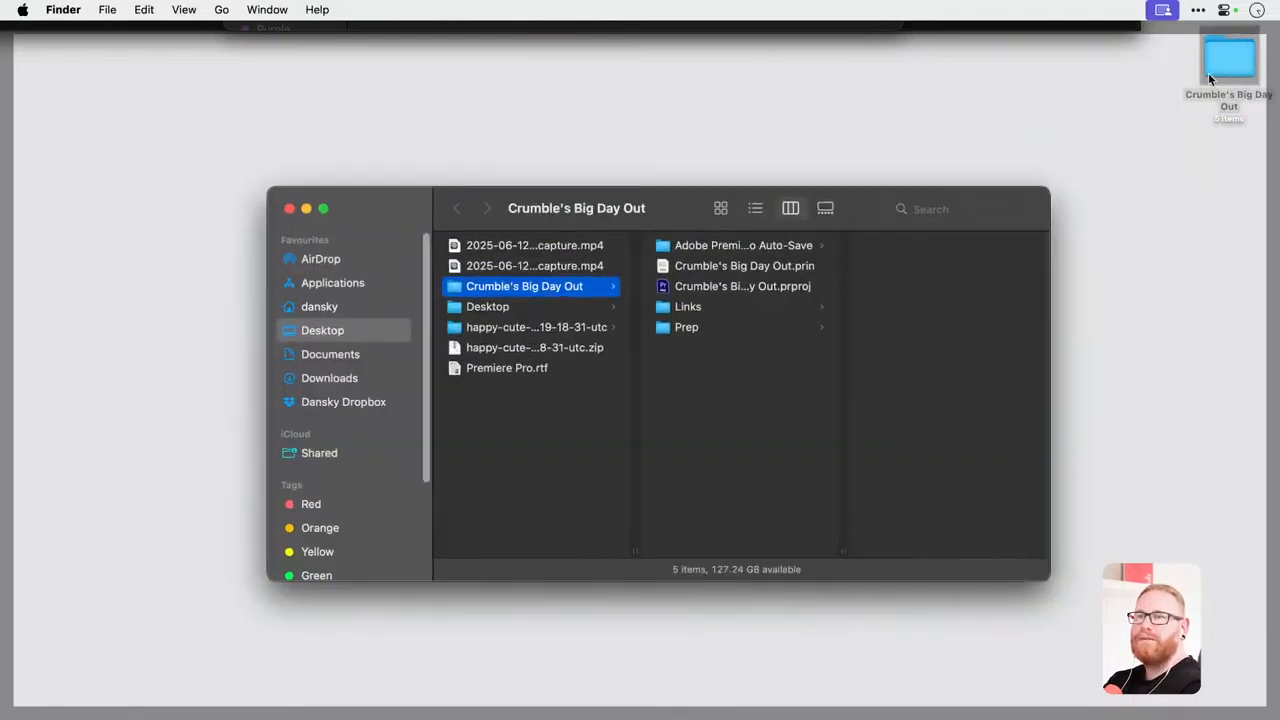
click(686, 308)
right_click(926, 348)
click(943, 365)
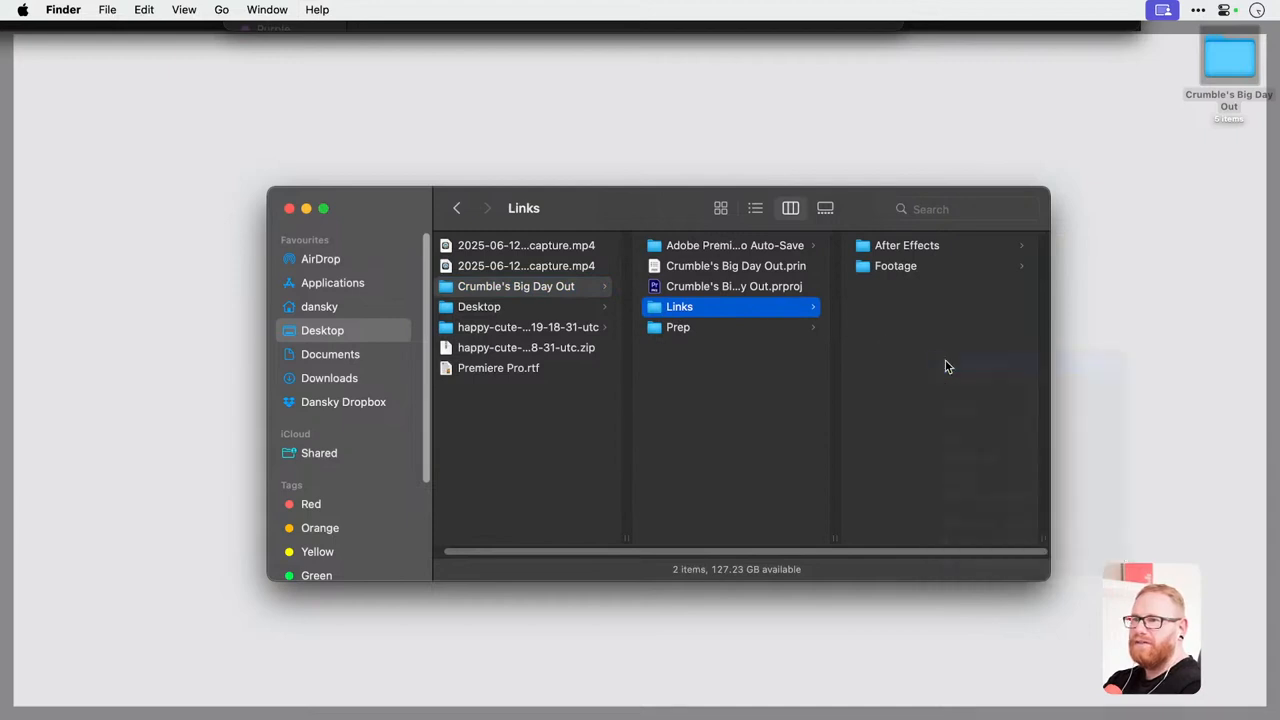
text(Audio)
key(Return)
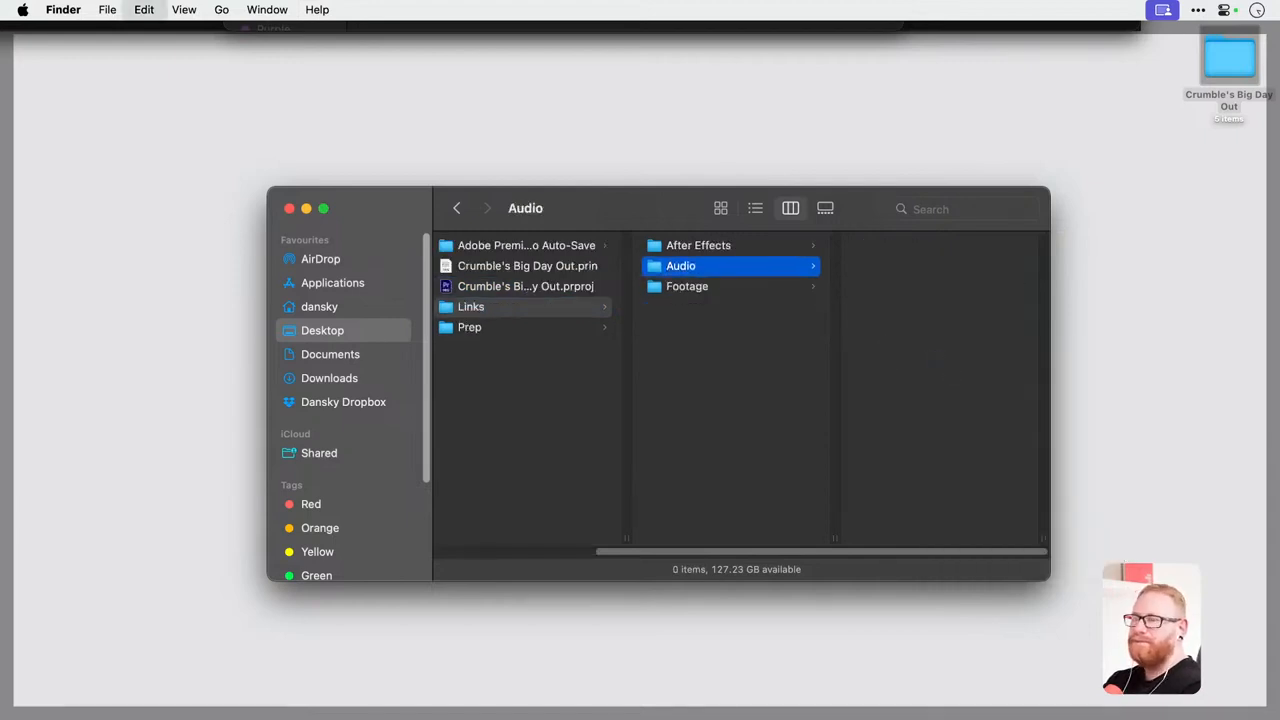
key(super+w)
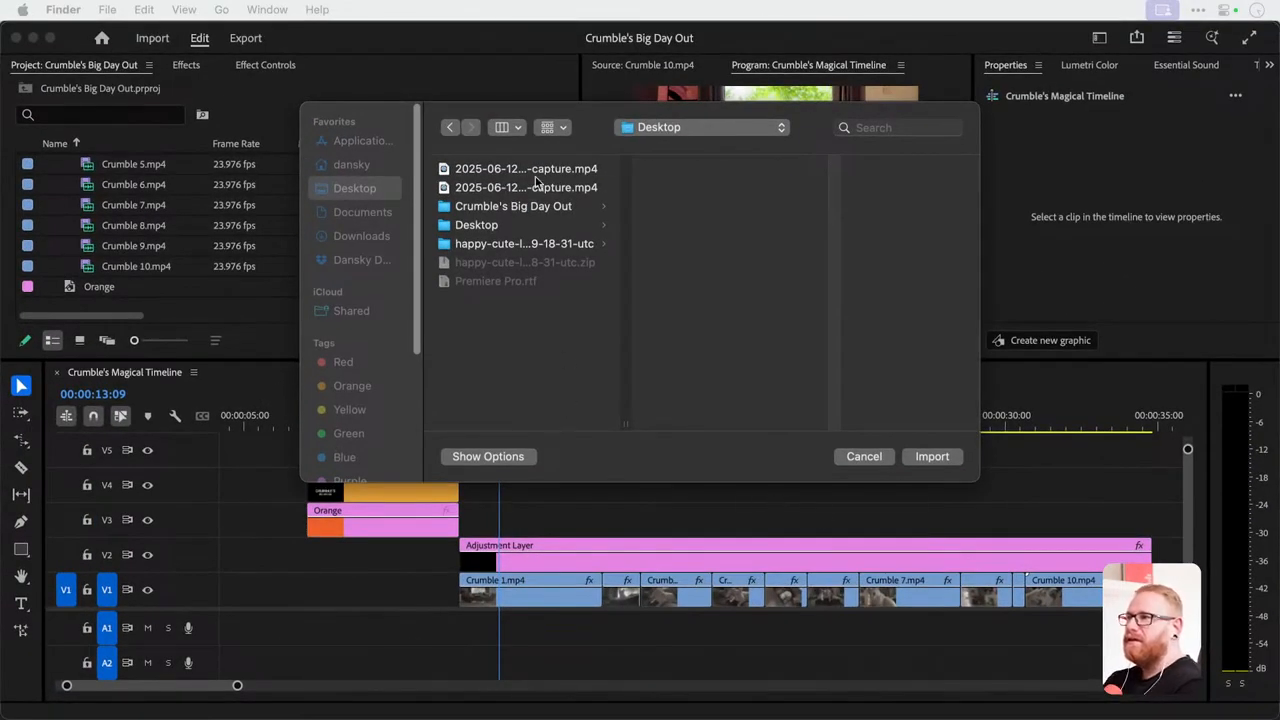
Import Happy Cute Love.mp3 from the Audio folder in Crumble's Big Day Out > Links into the Premiere Pro project.
click(555, 215)
click(555, 215)
click(710, 228)
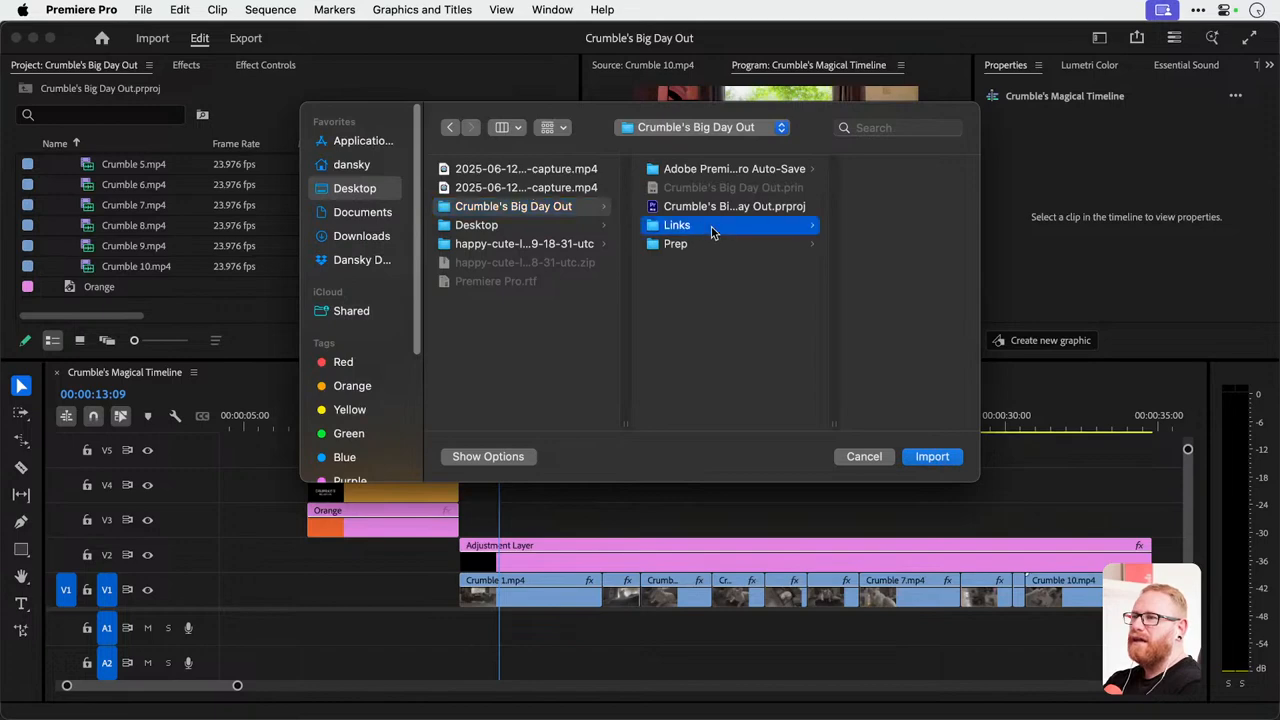
click(860, 186)
click(857, 170)
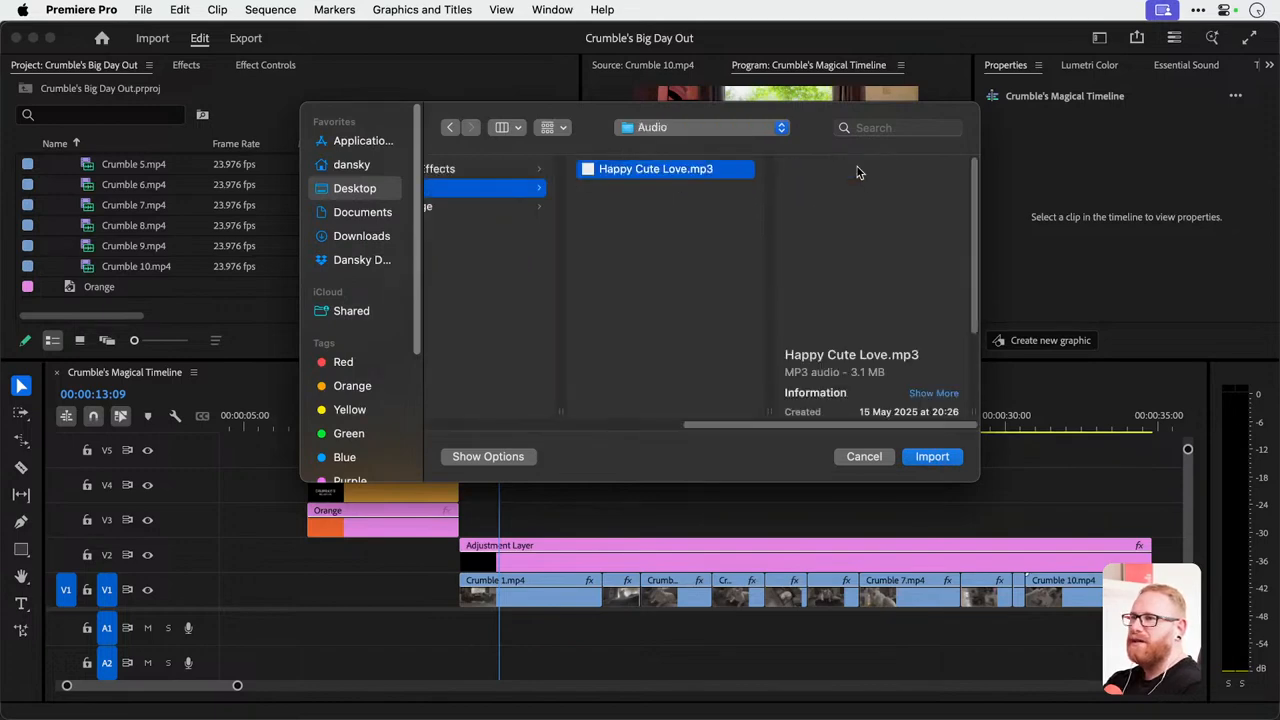
double_click(856, 168)
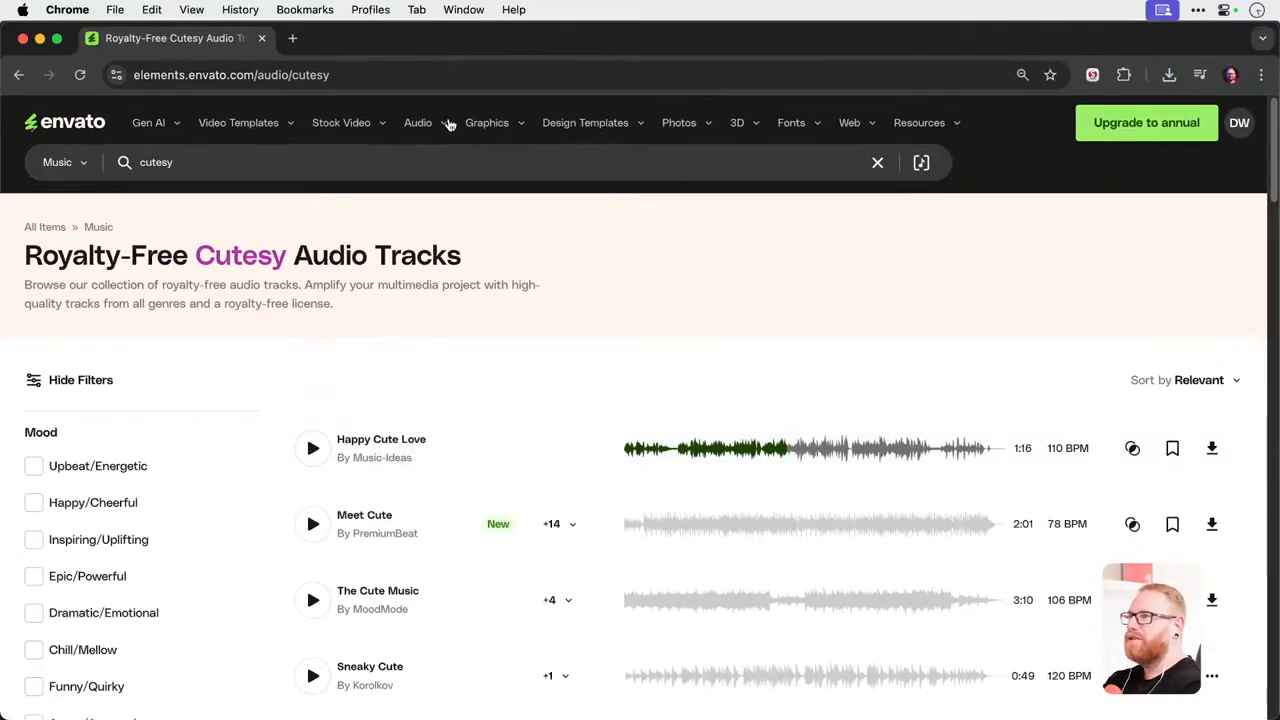
Switch back to Envato in Chrome and search the sound effects category for "meow".
mouse_move(448, 124)
click(285, 190)
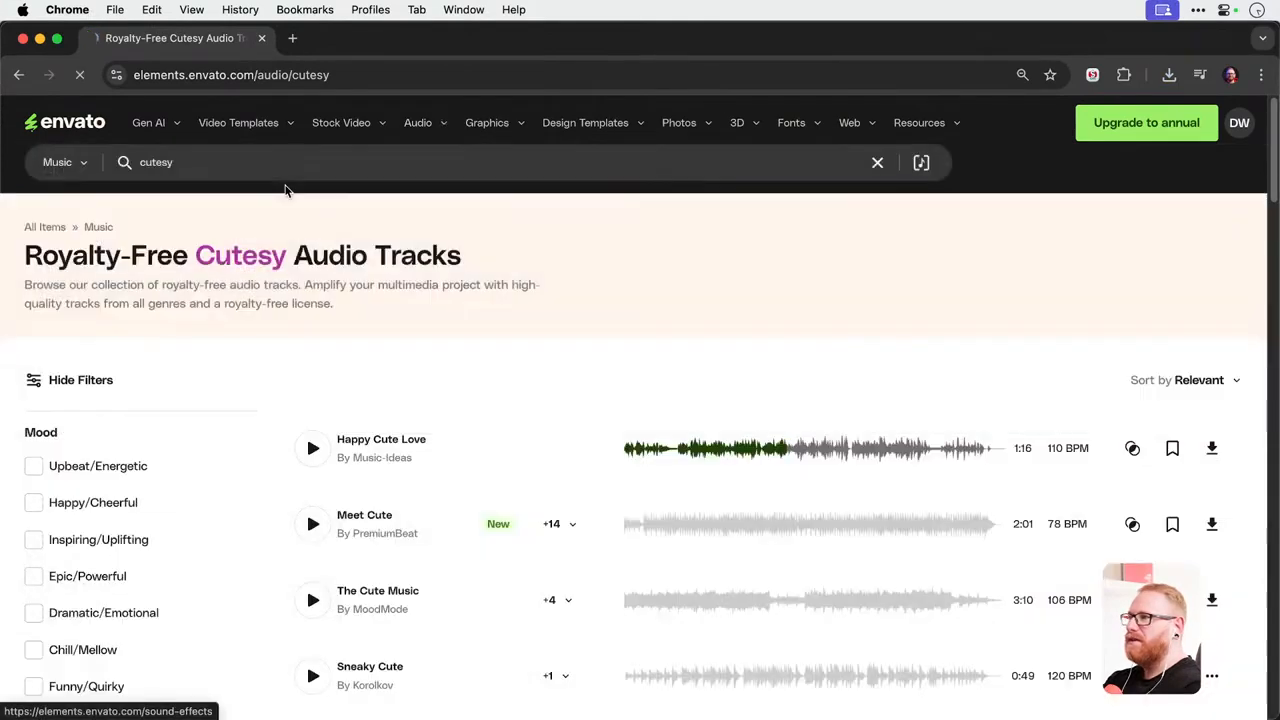
click(318, 160)
text(me)
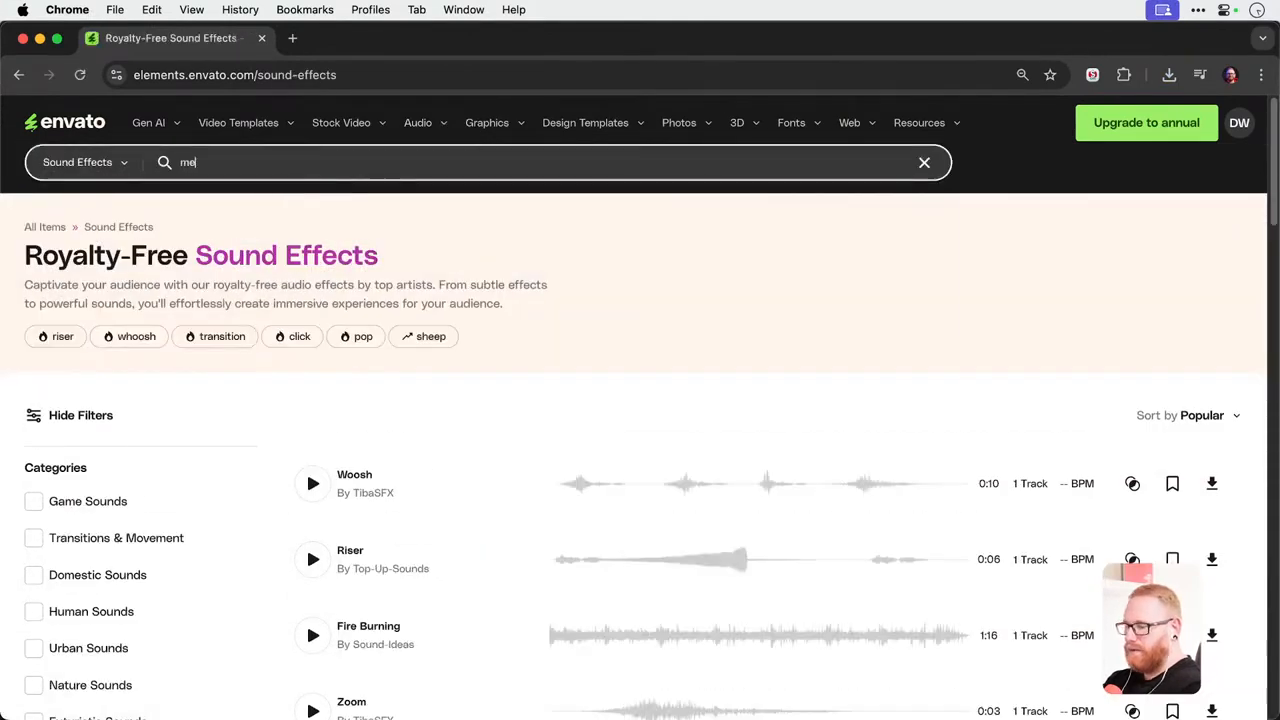
text(ow)
key(Return)
Preview the first nine meow results in turn, from Cat Meows by WistanSound down to Cute Cat Meow.
click(311, 500)
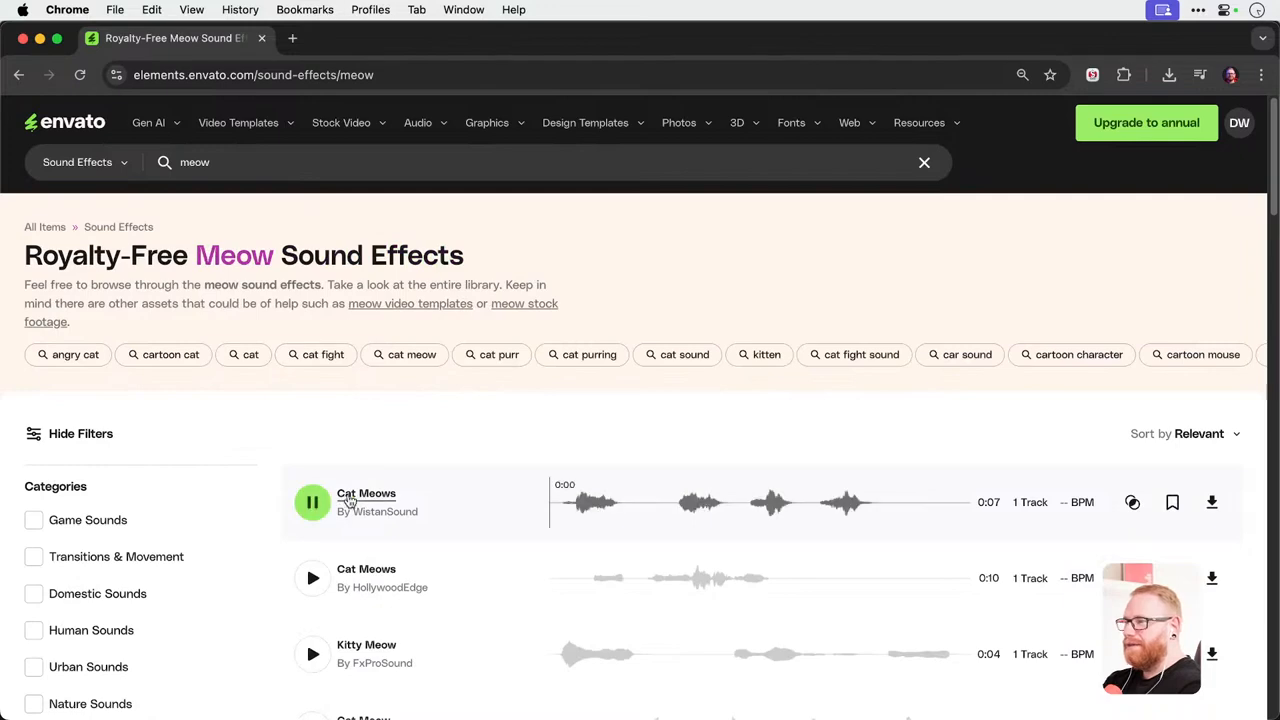
click(312, 578)
scroll(420, 515, down, 3)
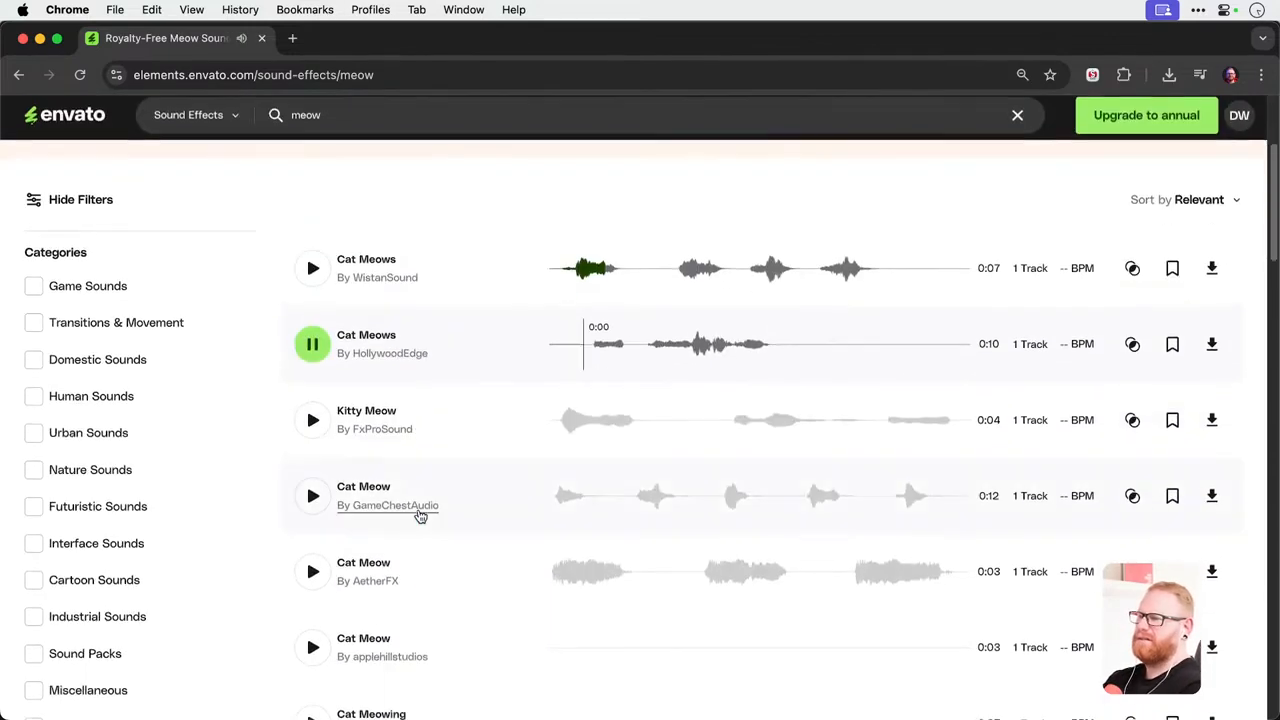
click(312, 408)
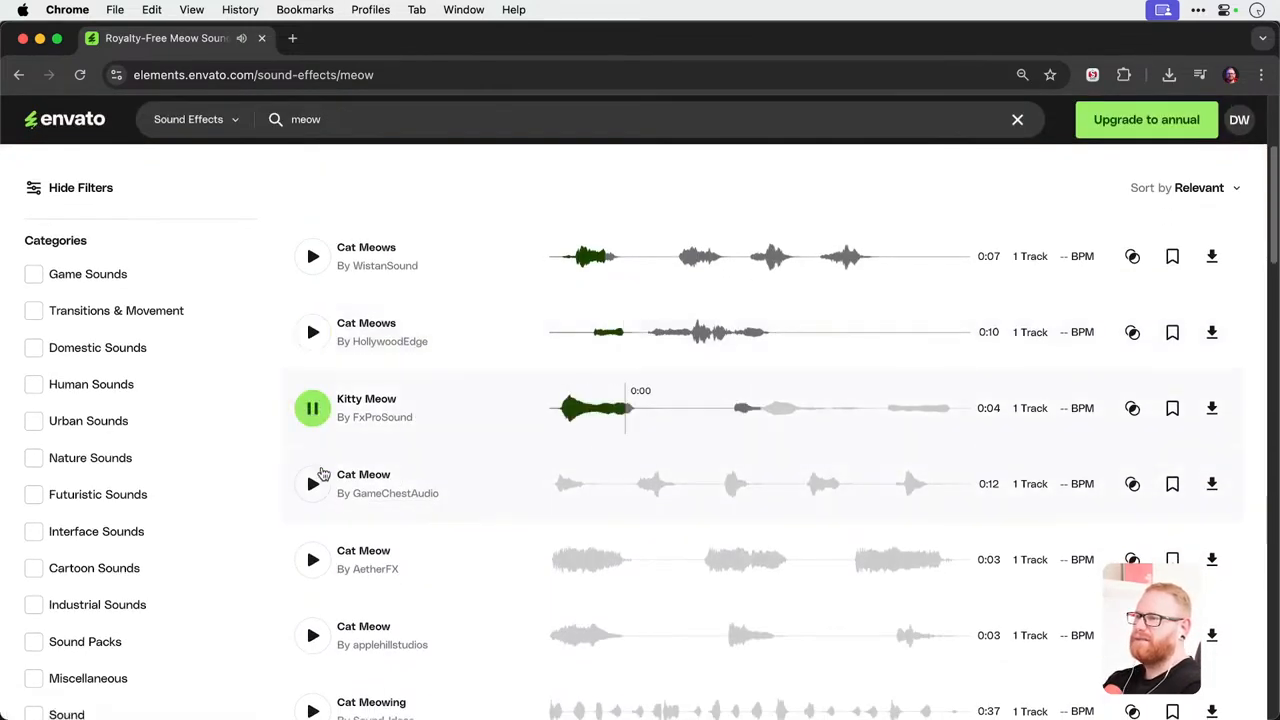
click(313, 483)
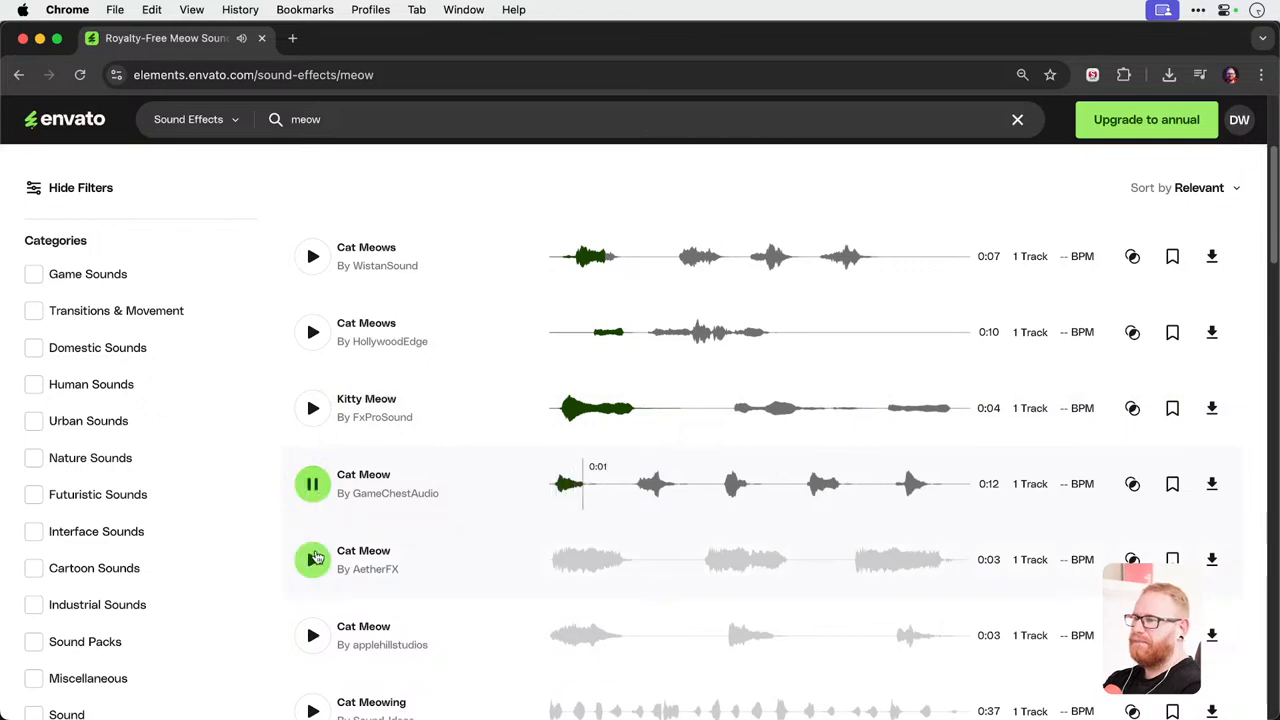
click(313, 558)
click(315, 637)
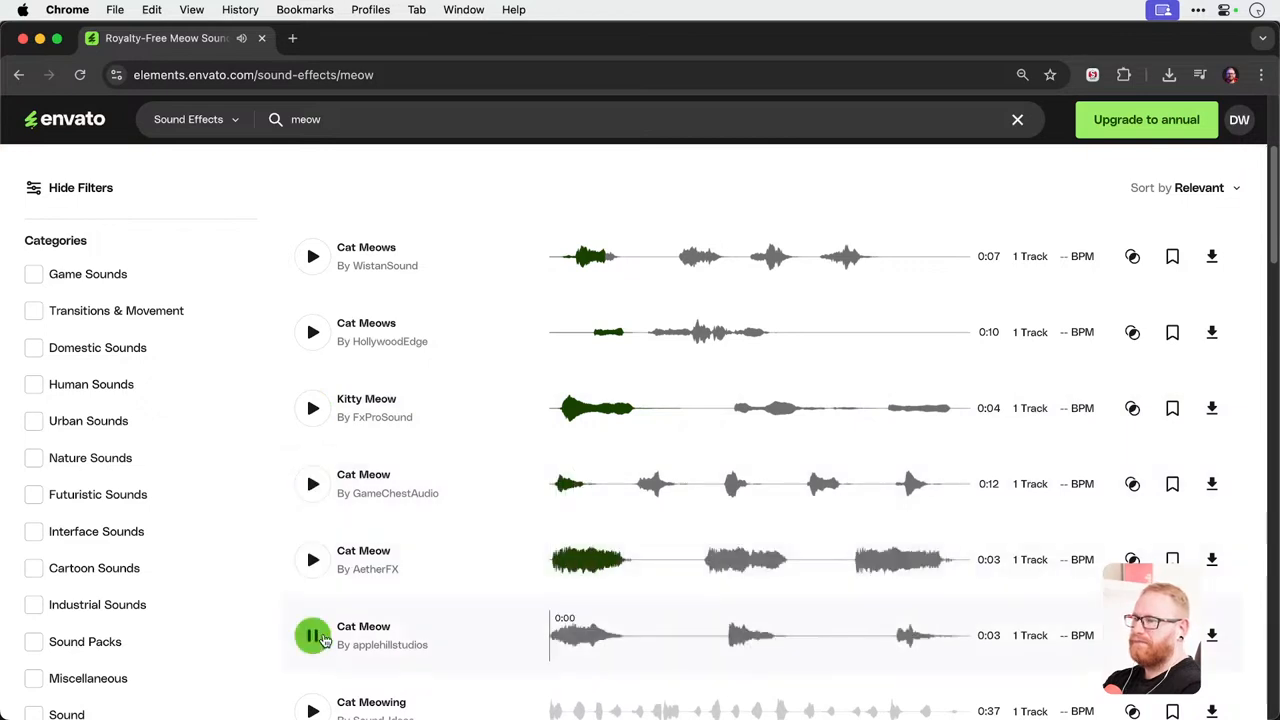
scroll(529, 520, down, 5)
click(312, 494)
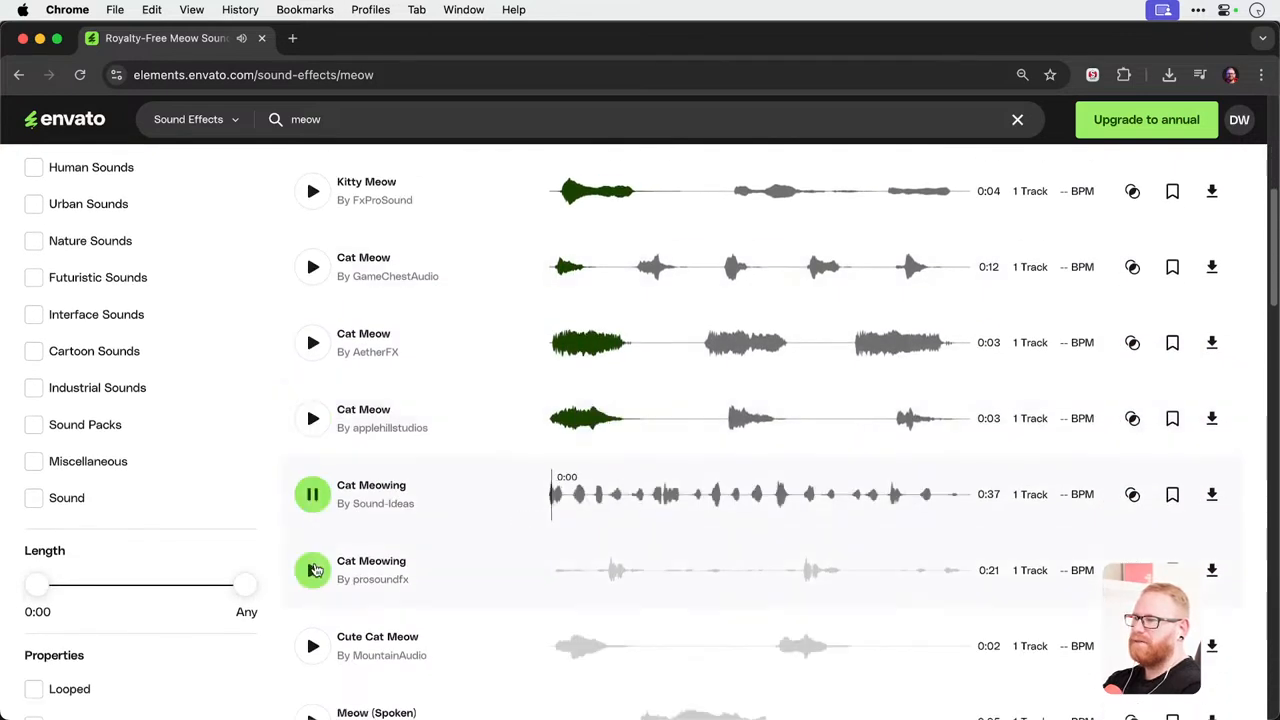
click(317, 575)
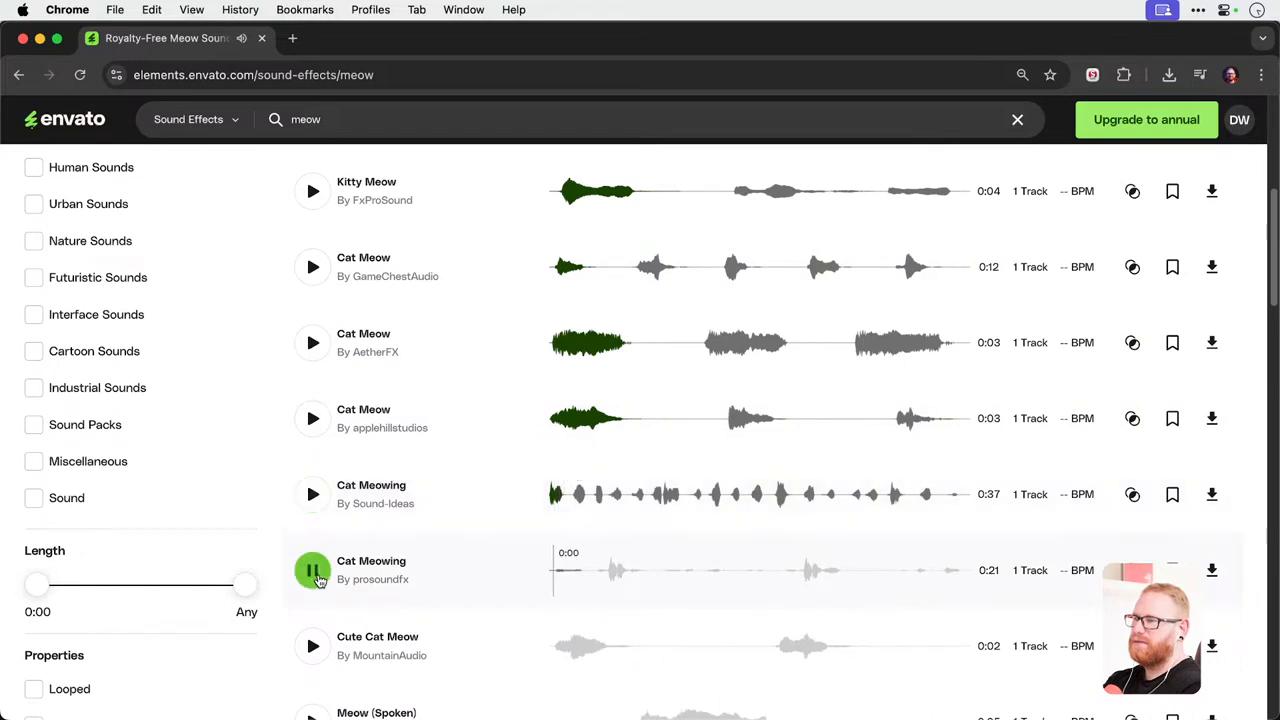
click(313, 646)
Play Meow (Spoken), replay it from just before the sound begins, and stop the preview.
scroll(318, 657, down, 1)
scroll(318, 657, down, 3)
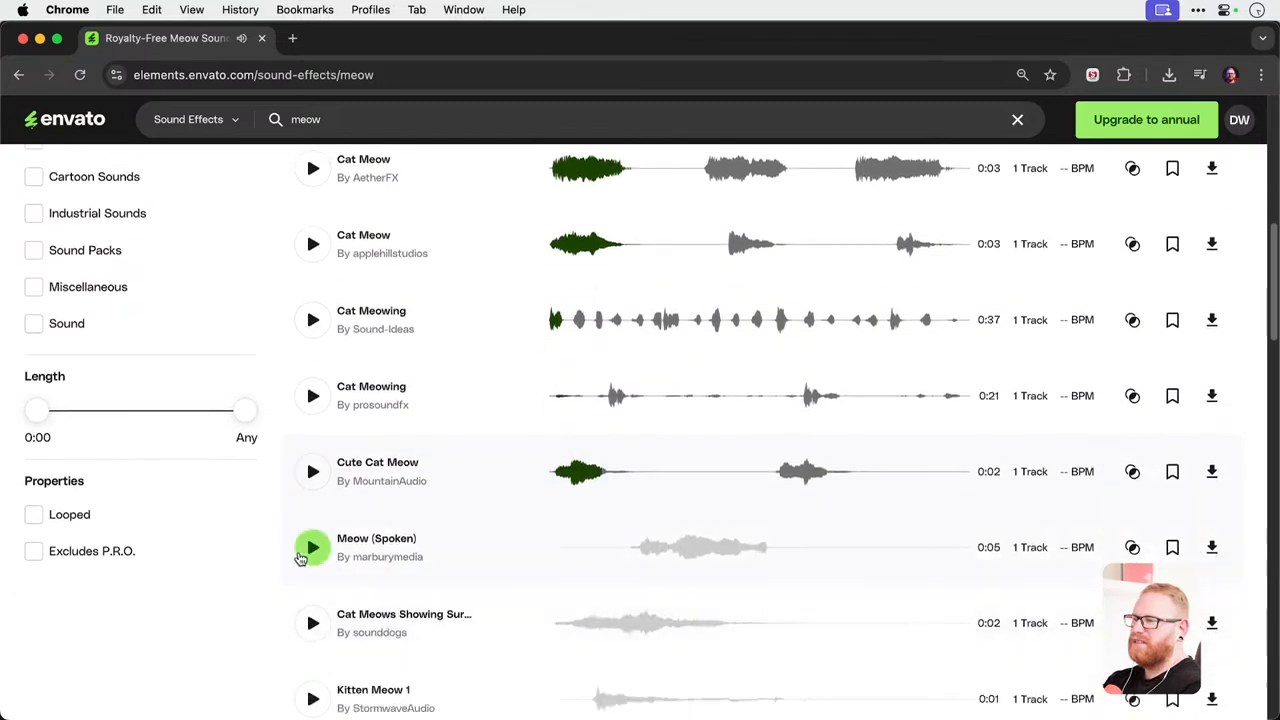
click(310, 548)
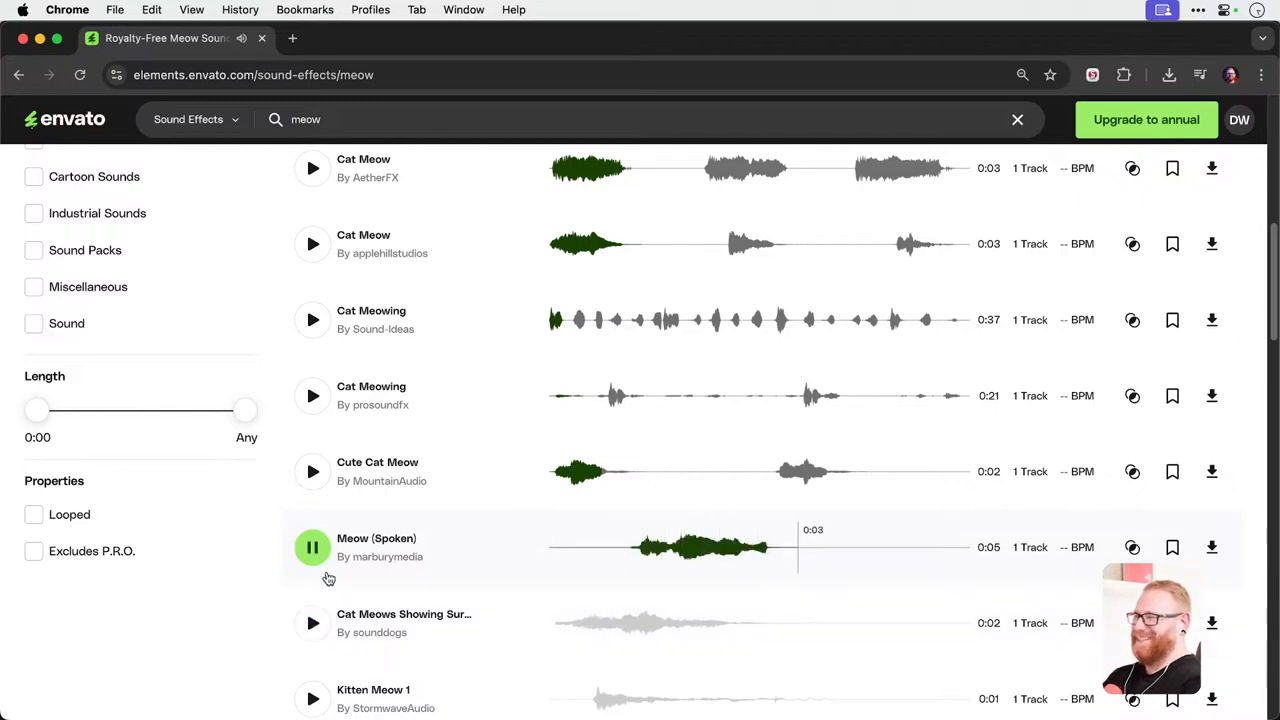
click(632, 546)
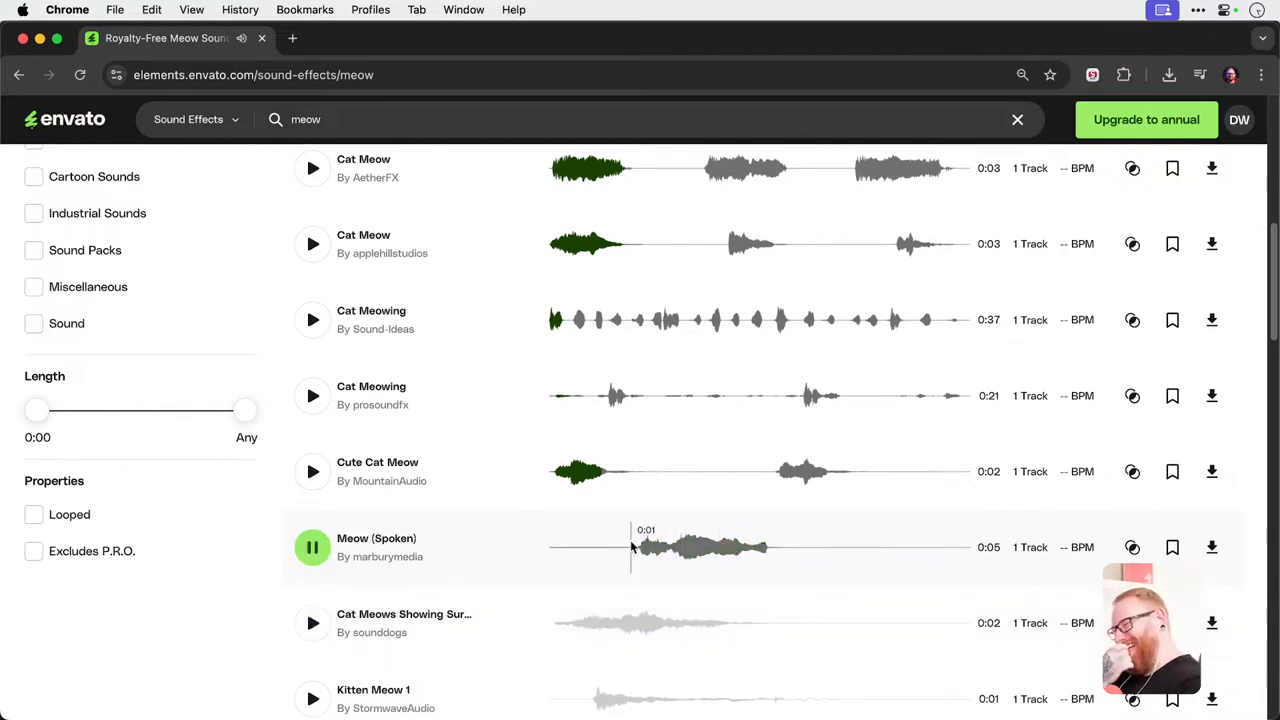
click(313, 548)
Download Meow (Spoken) licensed to the Youtube project.
scroll(314, 550, down, 3)
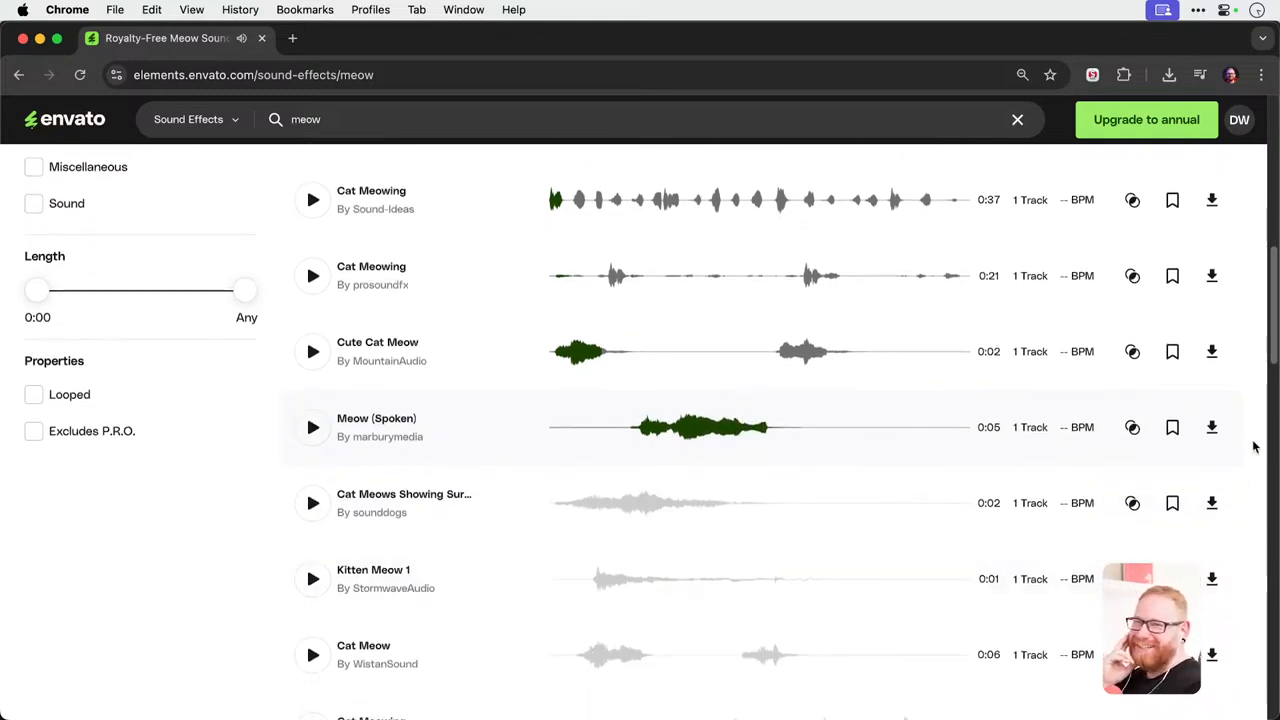
click(1211, 427)
click(450, 378)
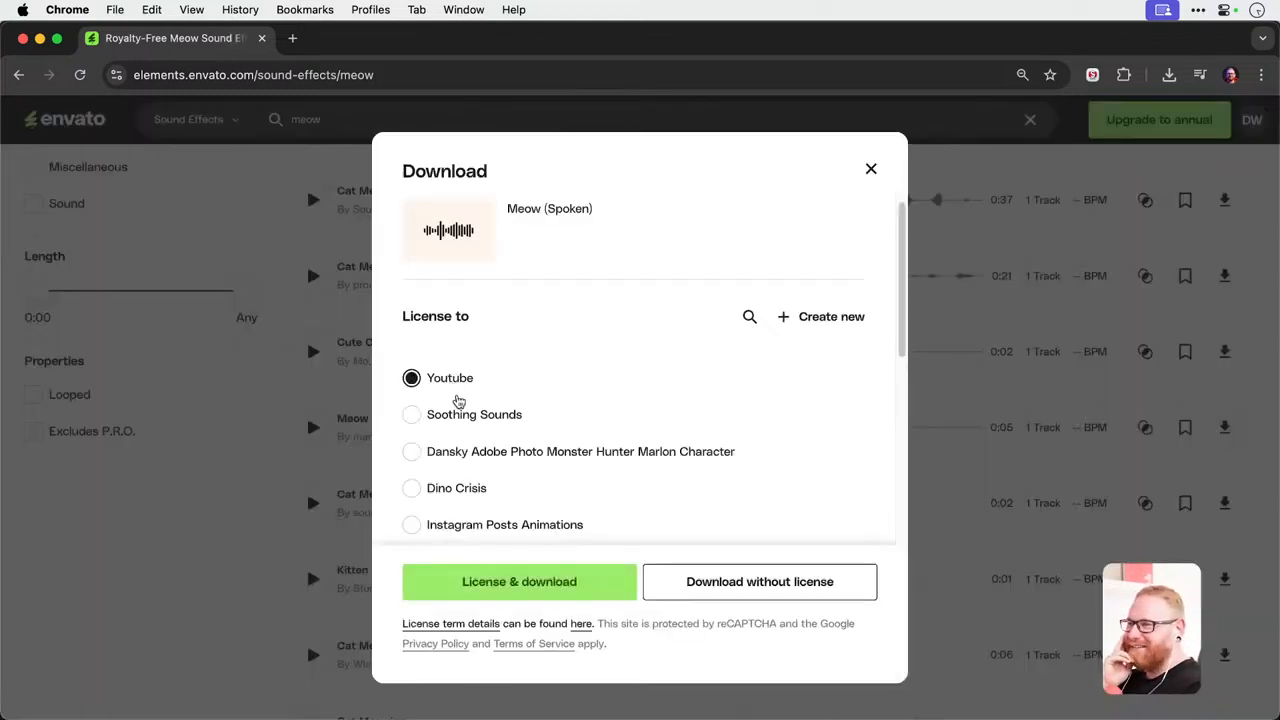
click(487, 583)
Preview the next four meow effects, ending with Cat Meowing by GameChestAudio, and stop the playback.
click(311, 503)
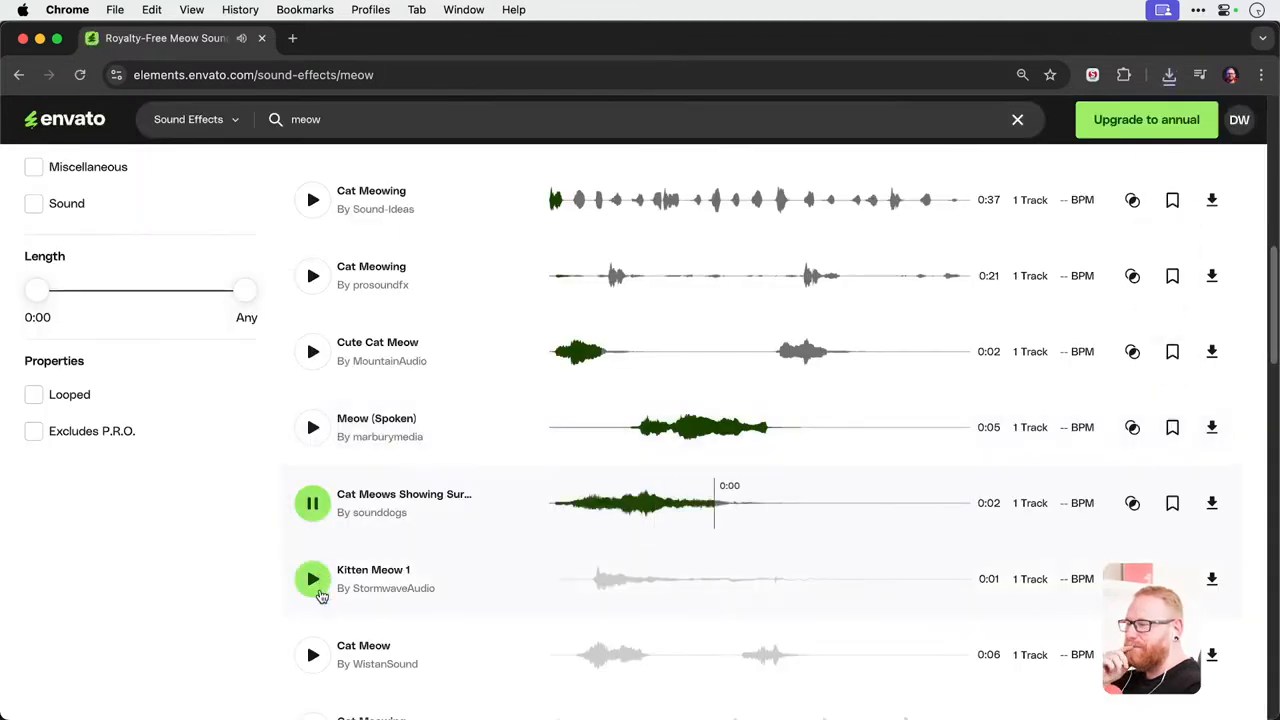
click(313, 579)
click(312, 654)
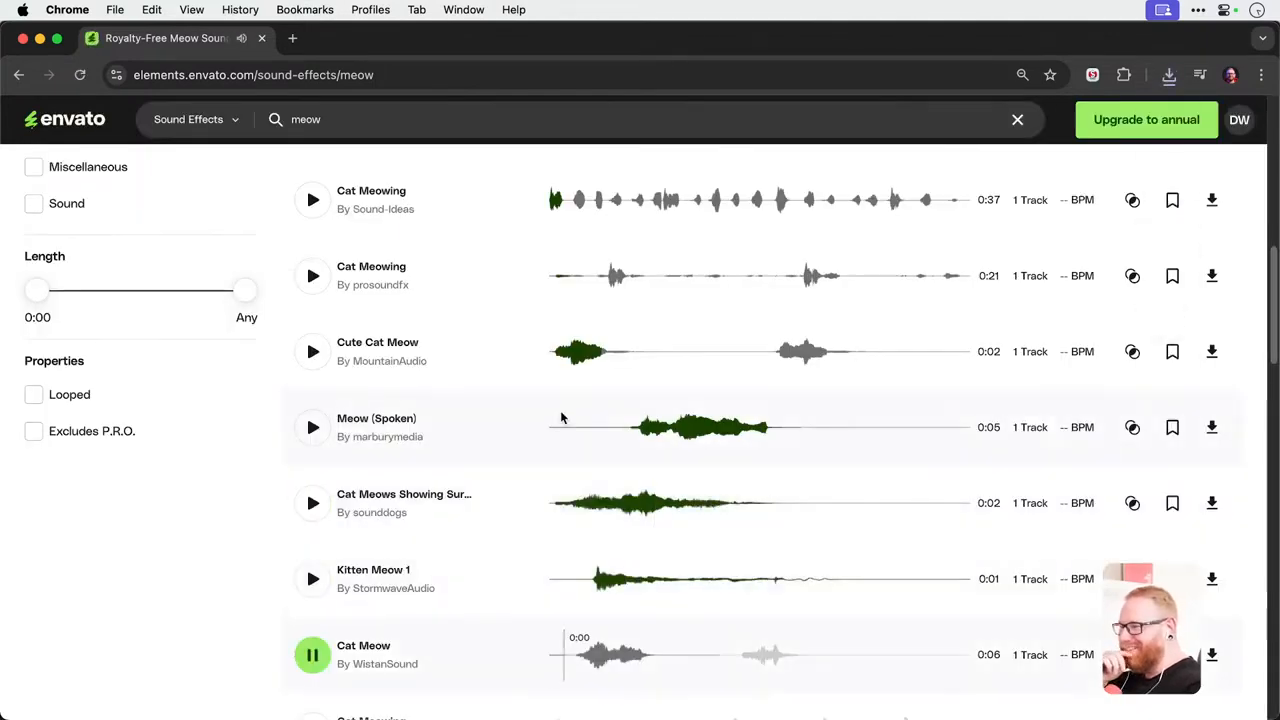
scroll(561, 418, down, 5)
click(312, 465)
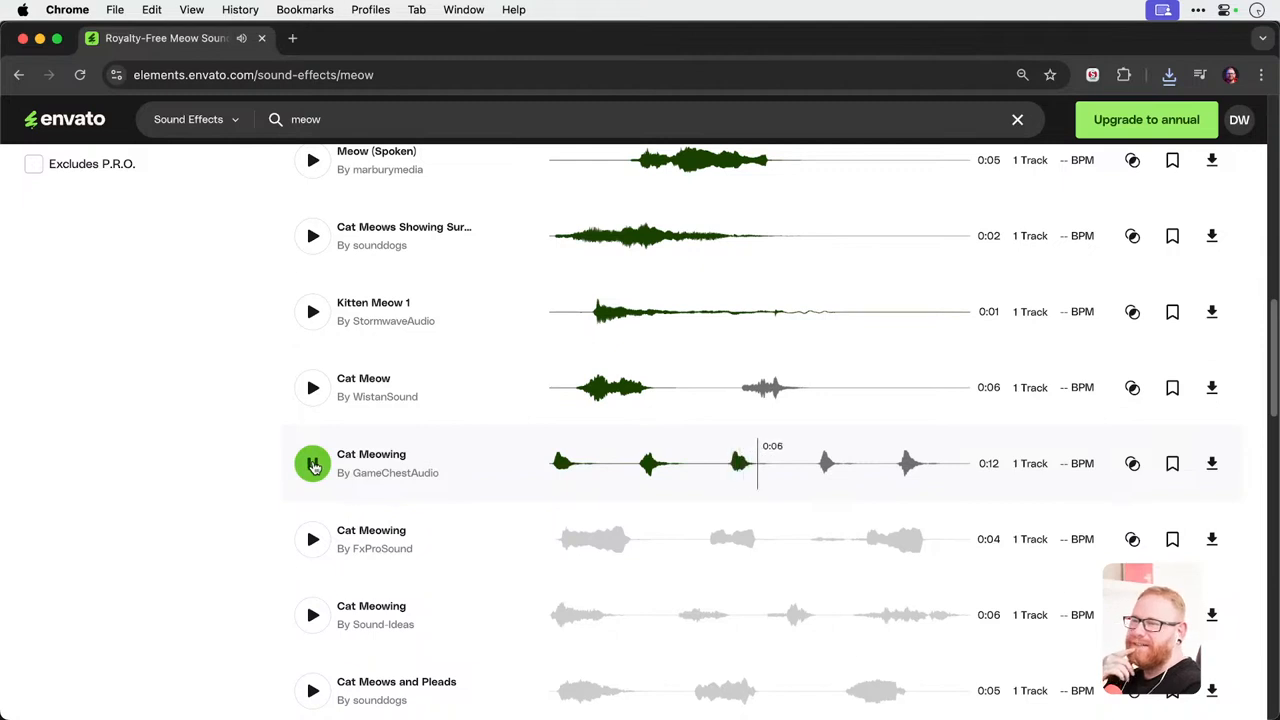
click(312, 465)
Download Cat Meowing by GameChestAudio licensed to the Youtube project.
click(1211, 463)
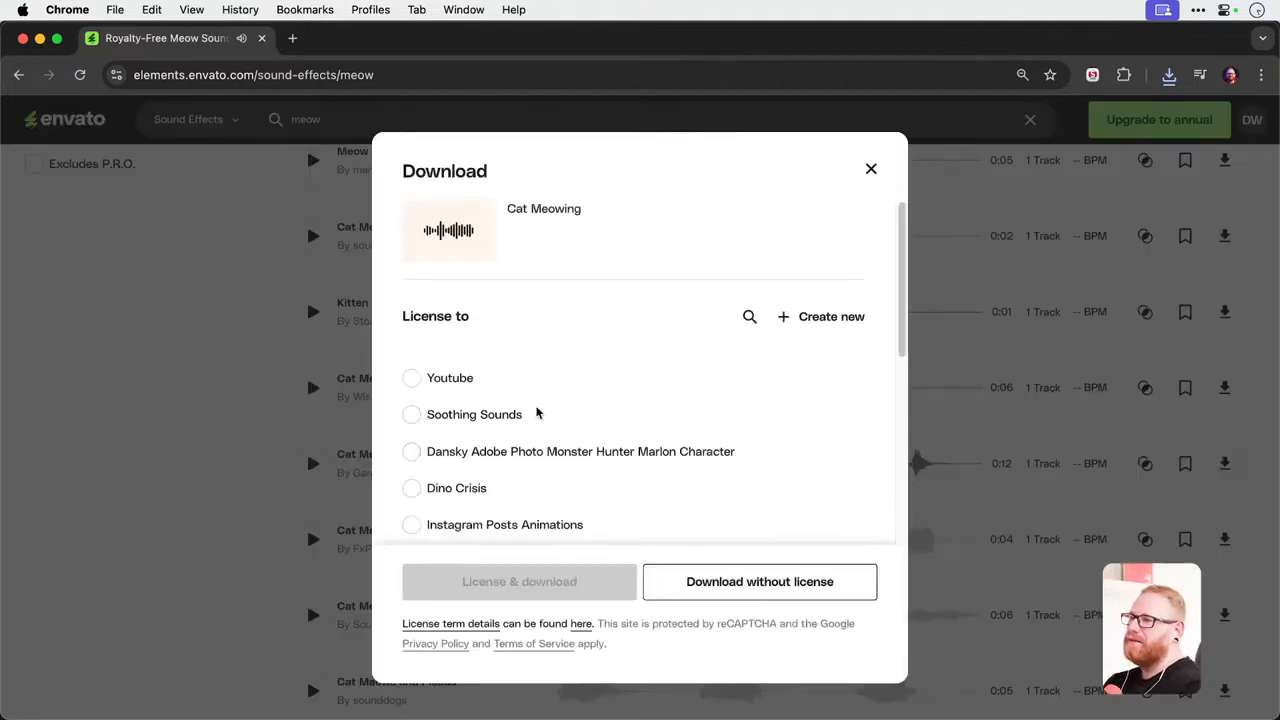
click(411, 378)
click(506, 576)
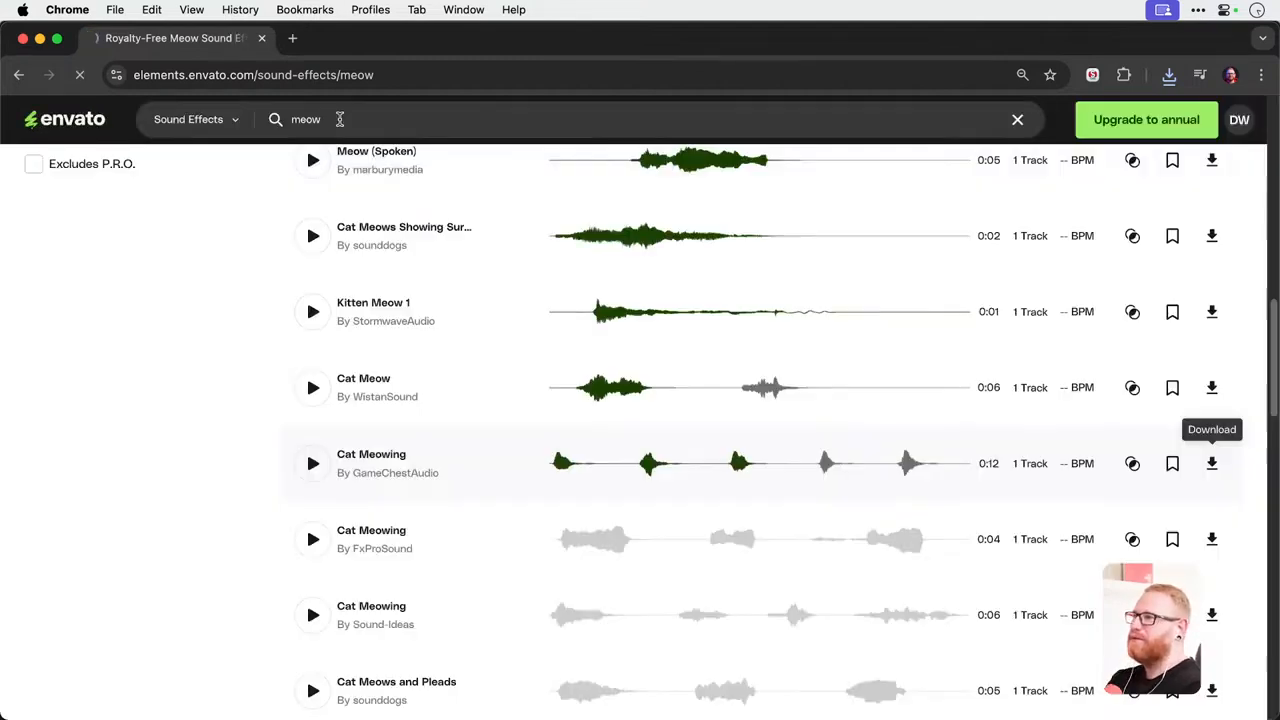
Search the sound effects for "lion roar" and play the Lion Roars effect by urbazon.
click(338, 119)
key(super+a)
text(lion roa)
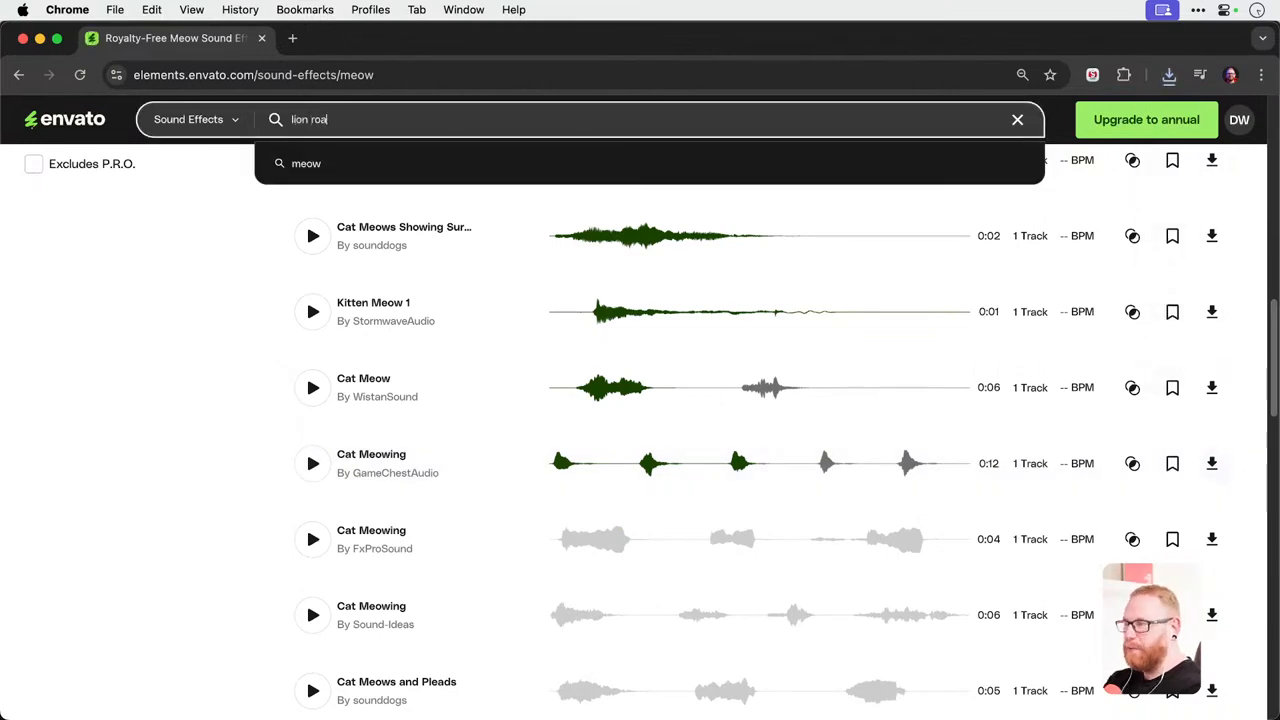
text(r)
key(Return)
click(314, 504)
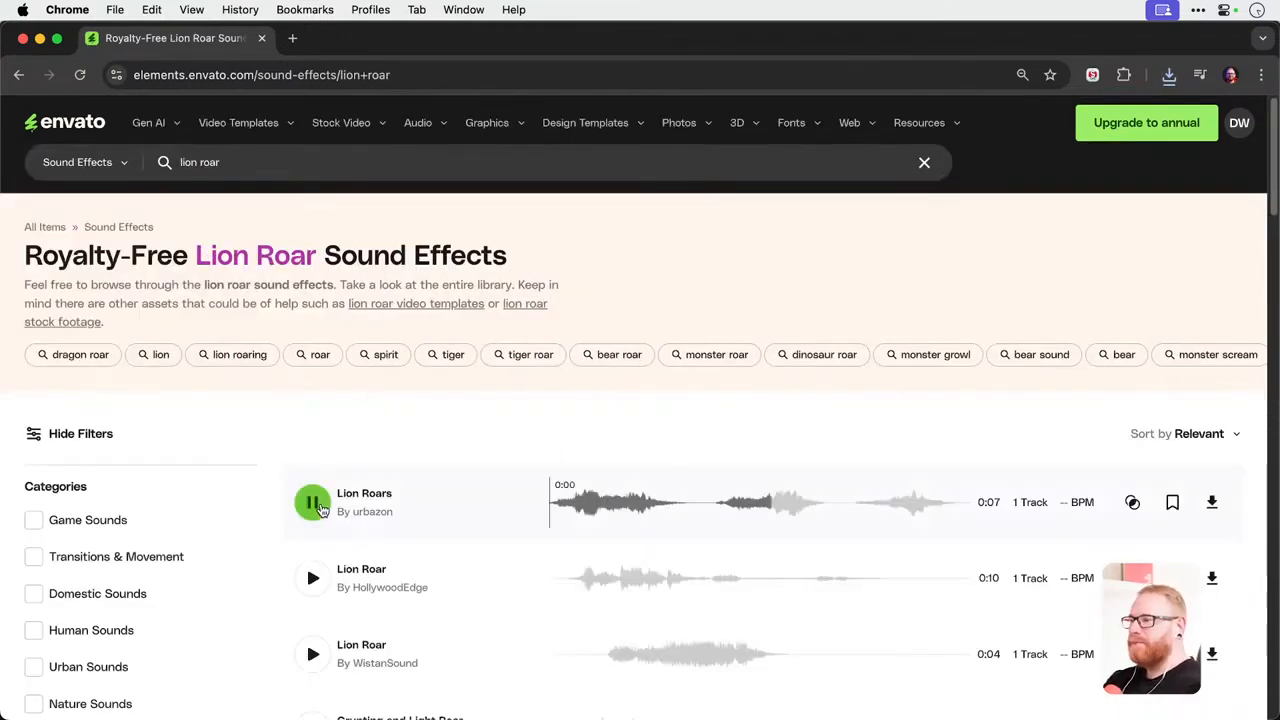
Preview the Lion Roar effects by HollywoodEdge and WistanSound, Lion Roar Cu 1 by prosoundfx, and Lion Roar Single by HollywoodEdge.
scroll(380, 440, down, 2)
click(312, 455)
scroll(308, 465, down, 2)
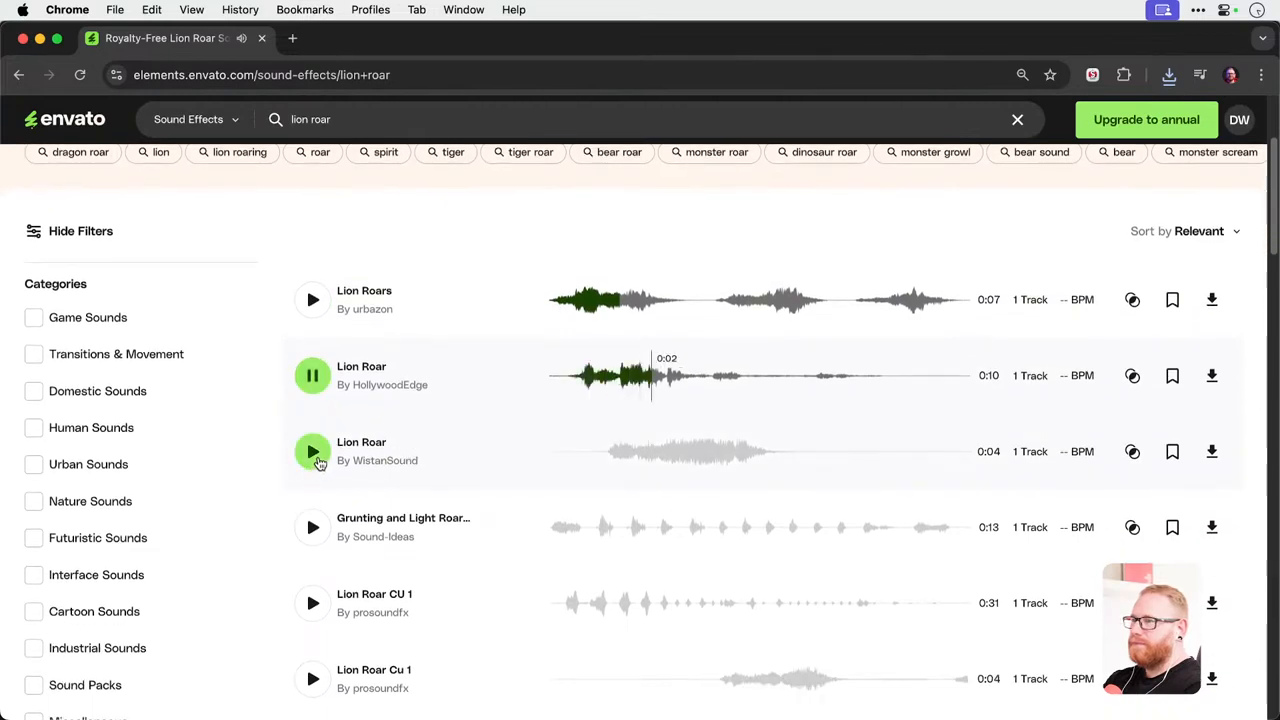
click(313, 453)
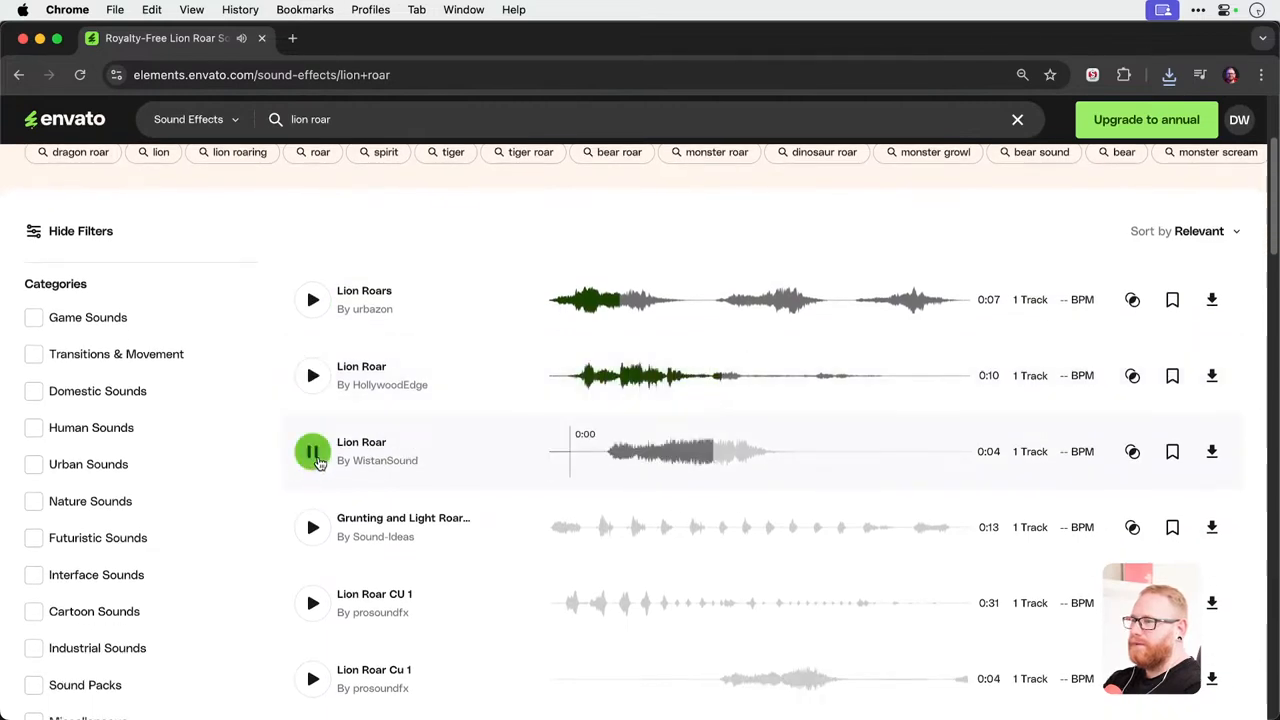
scroll(345, 540, down, 2)
click(313, 551)
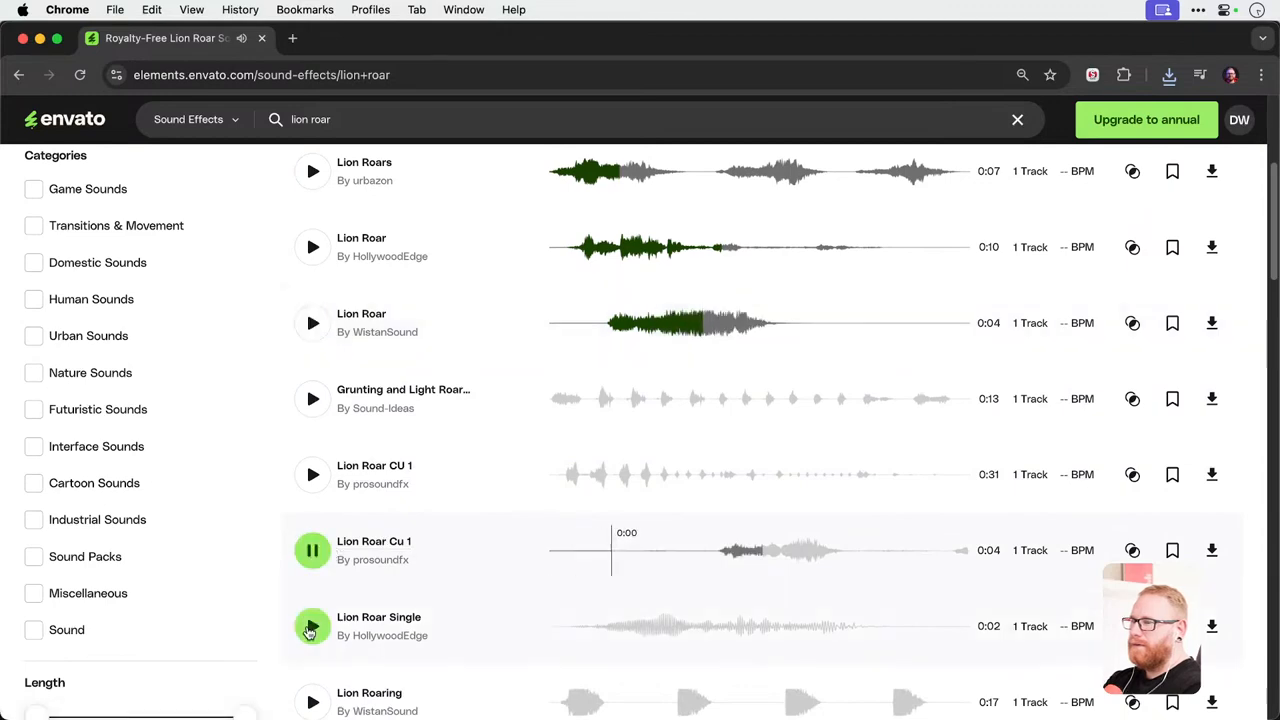
click(313, 626)
Preview Lion Roaring by WistanSound including its second roar, the growling and light roar effect by Sound-Ideas, and Lion Roar Cu 23.
scroll(323, 634, down, 2)
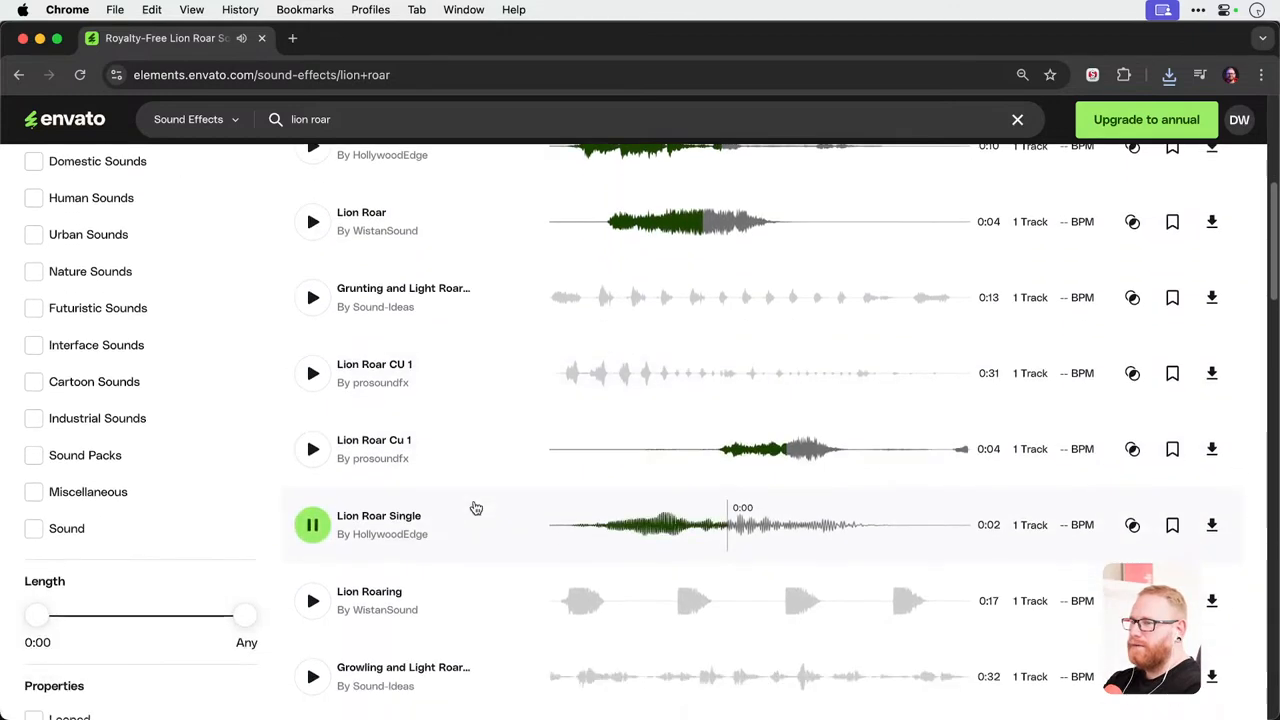
click(310, 592)
scroll(420, 531, down, 1)
scroll(420, 531, down, 2)
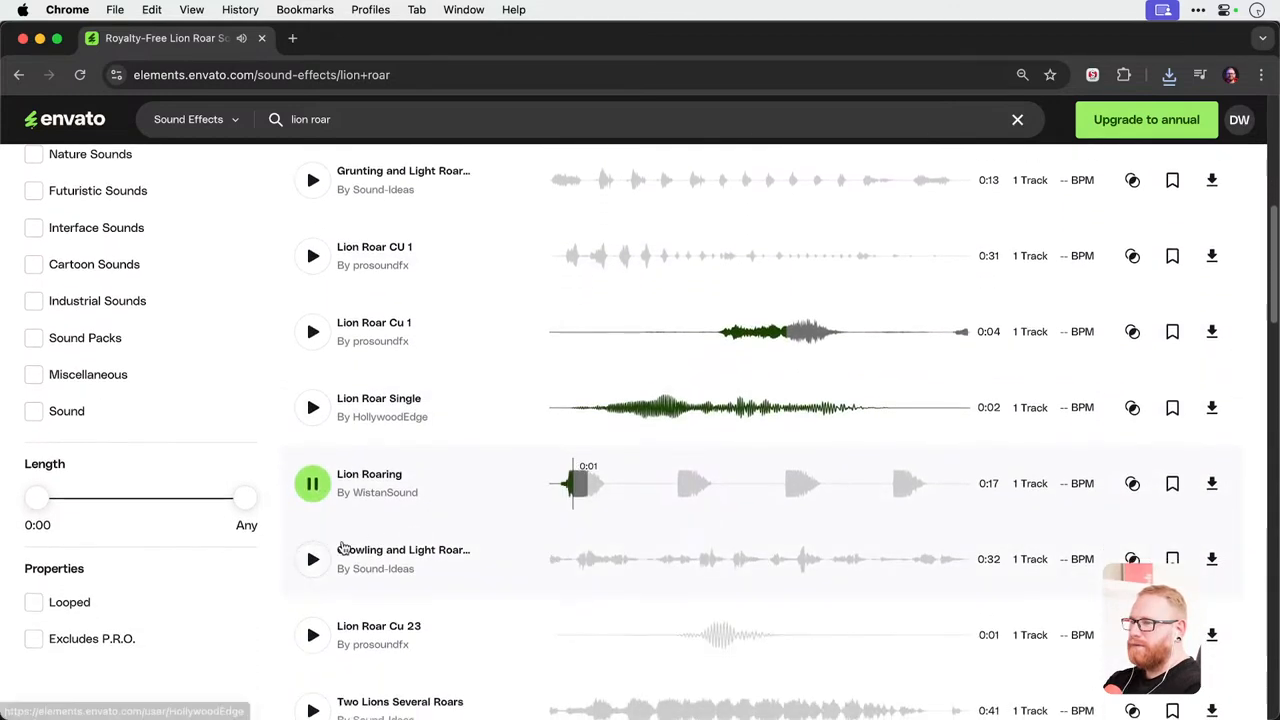
click(670, 484)
click(310, 560)
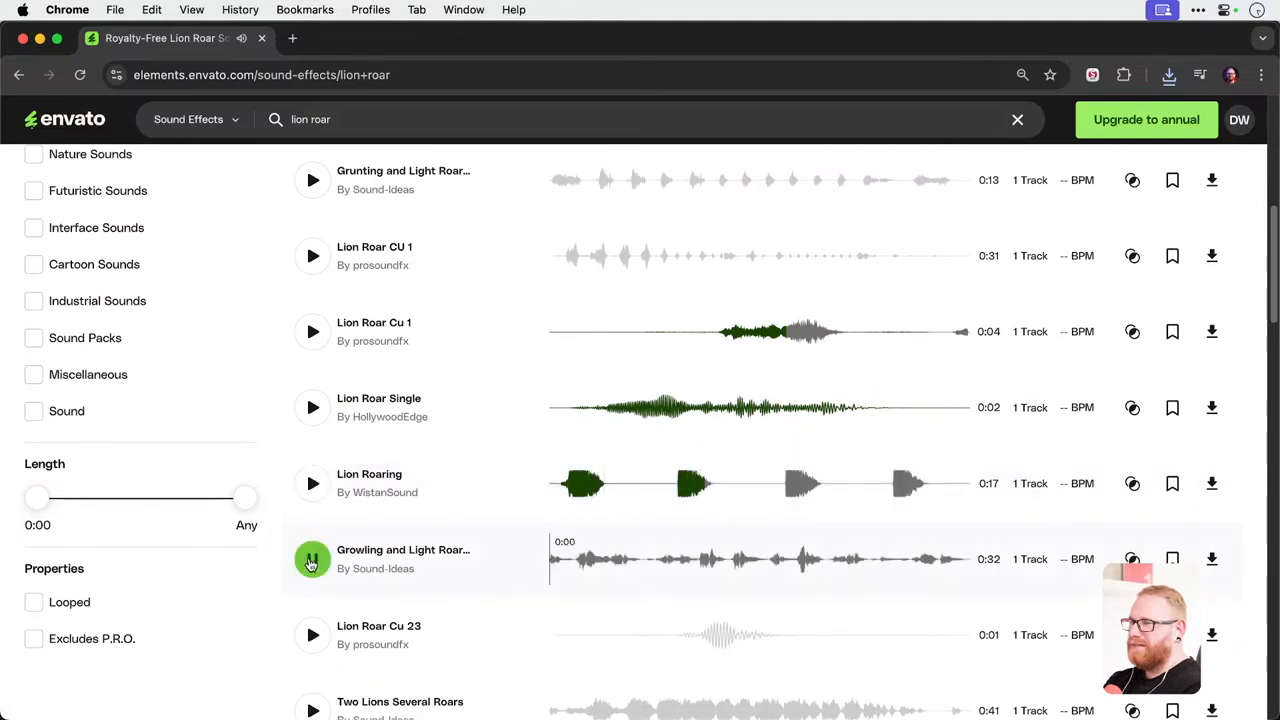
click(310, 634)
Preview the Lion Roar Cu 26, Lion Single Roar and Lion Roar Cu 27 effects further down the results.
scroll(470, 490, down, 4)
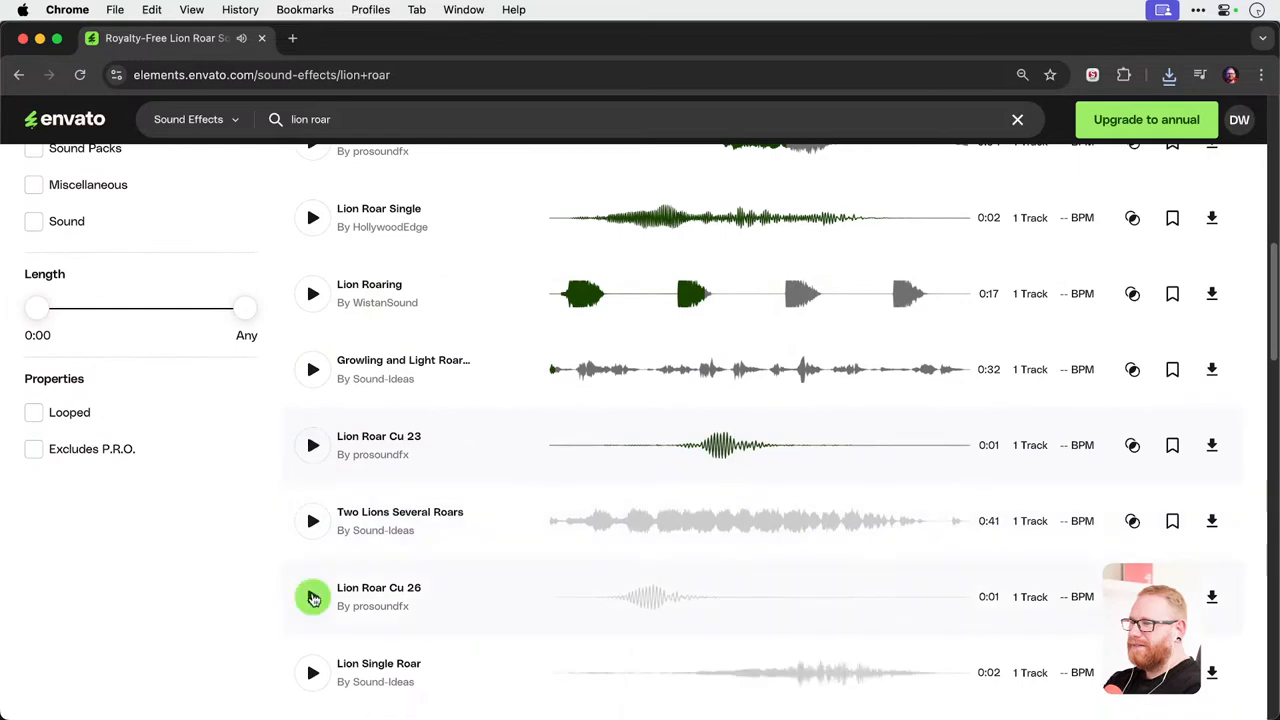
click(312, 597)
click(312, 672)
scroll(424, 520, down, 4)
scroll(424, 520, down, 3)
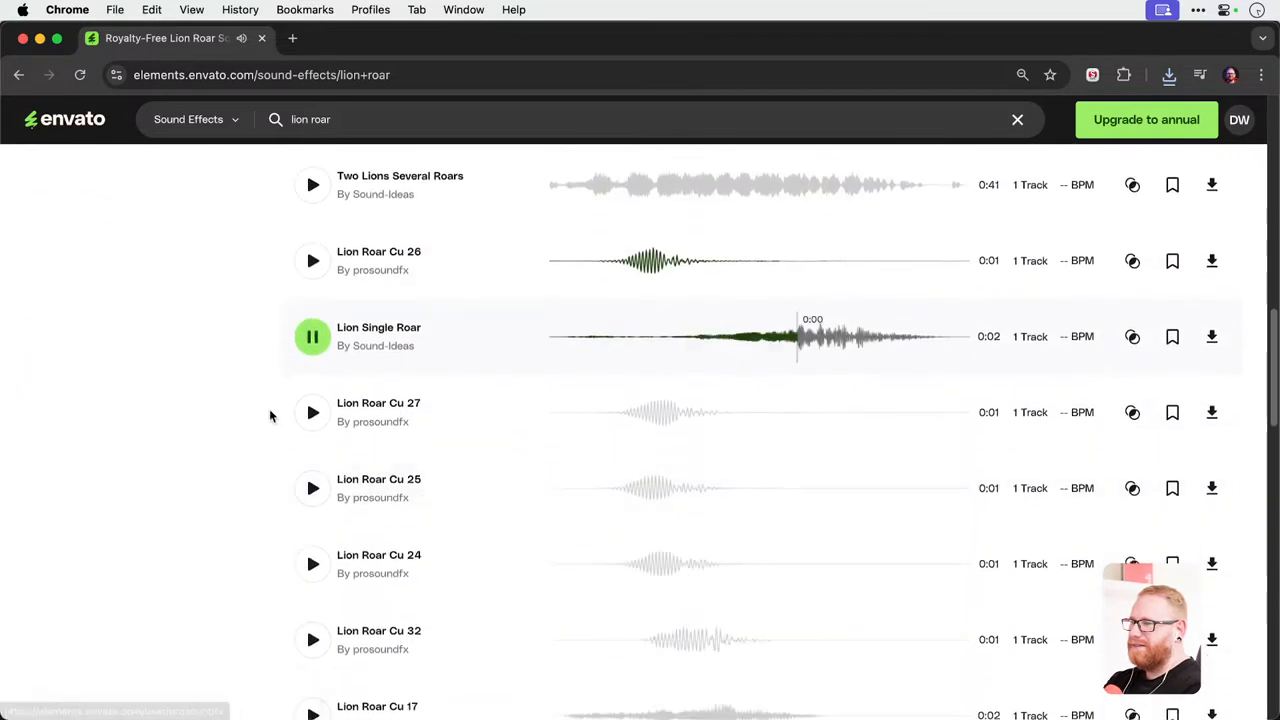
click(311, 409)
Replay the Lion Roar effects by WistanSound and HollywoodEdge, skipping to the first roar of the latter, and stop the playback.
scroll(311, 414, up, 10)
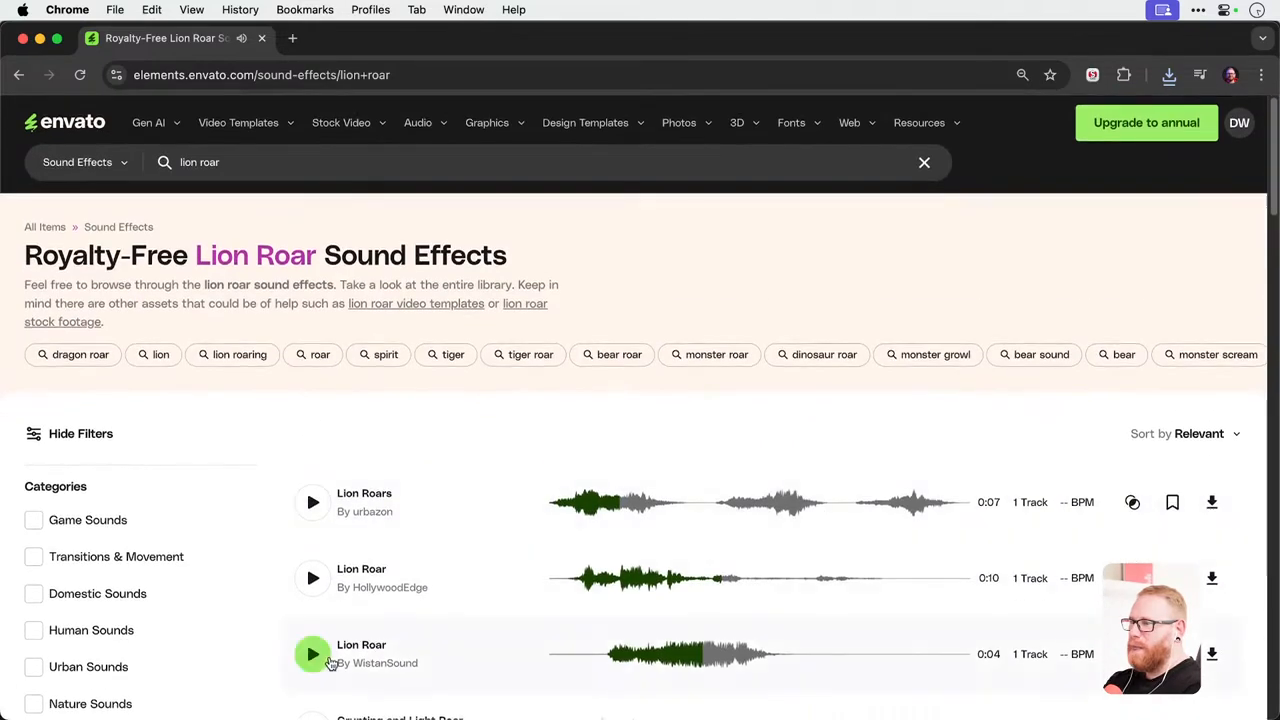
click(312, 656)
click(312, 578)
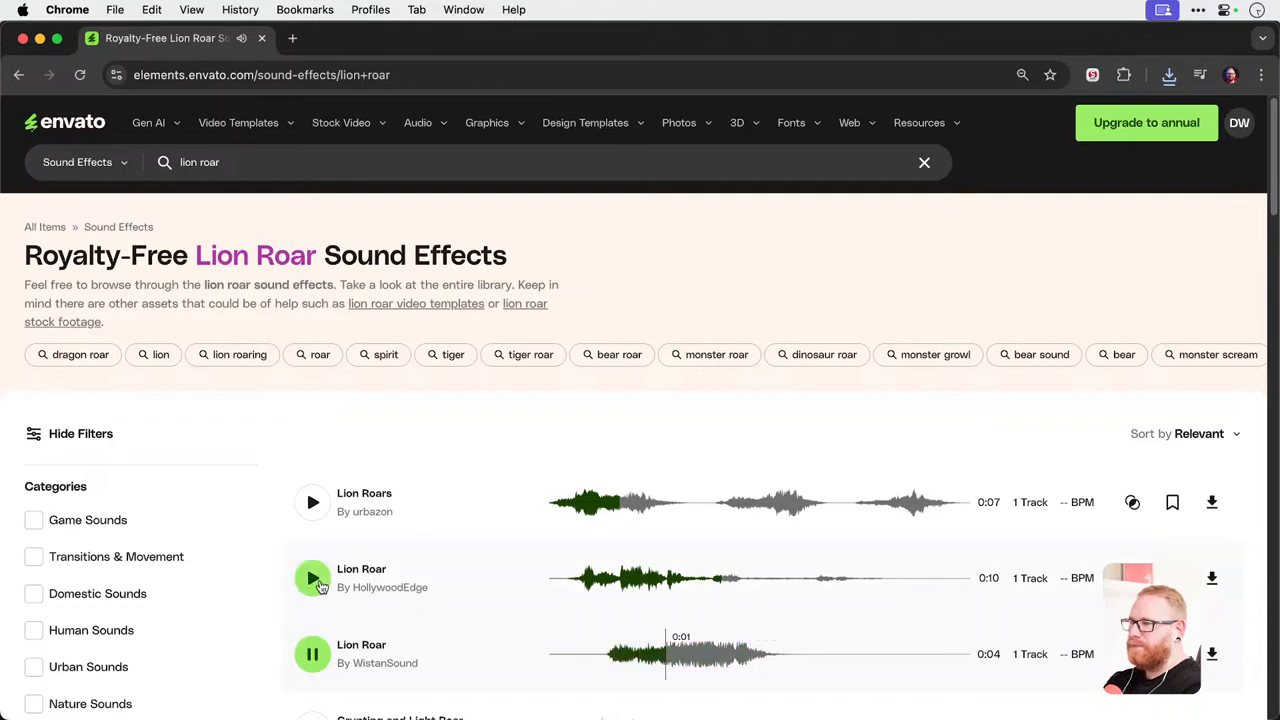
click(573, 582)
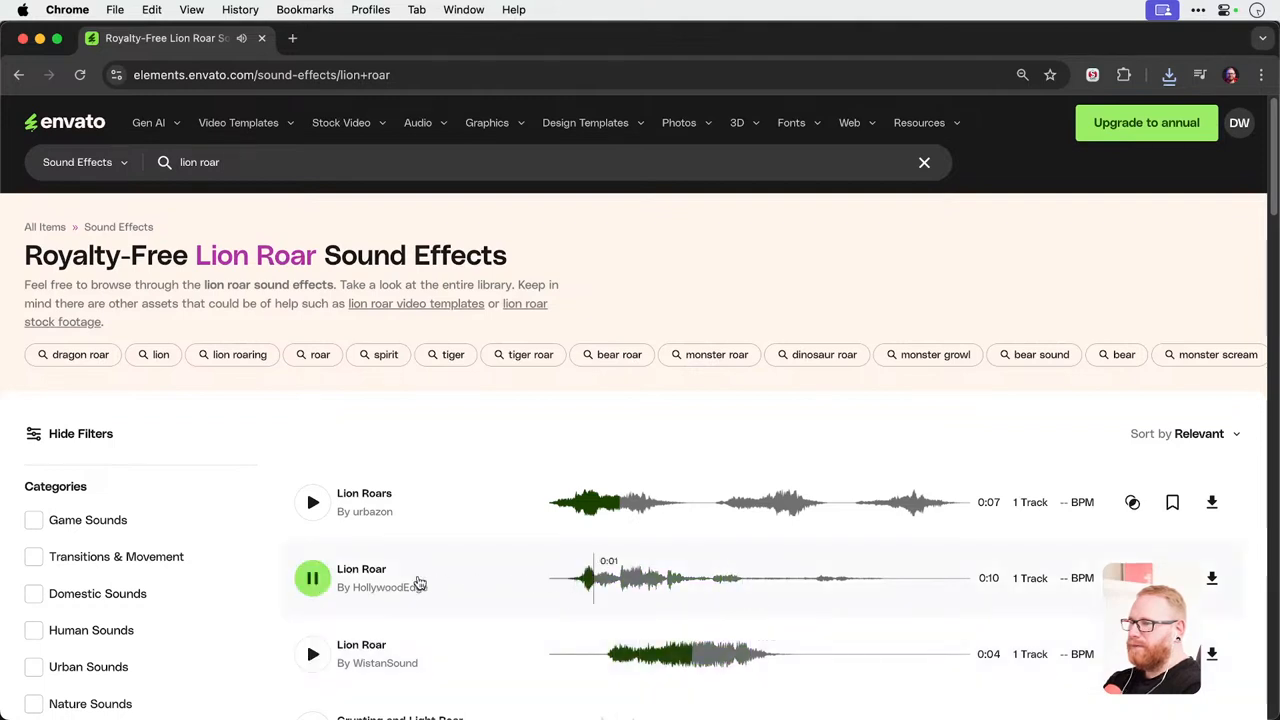
click(312, 578)
Download Lion Roar by HollywoodEdge licensed to the Youtube project and minimize the browser window.
click(1211, 577)
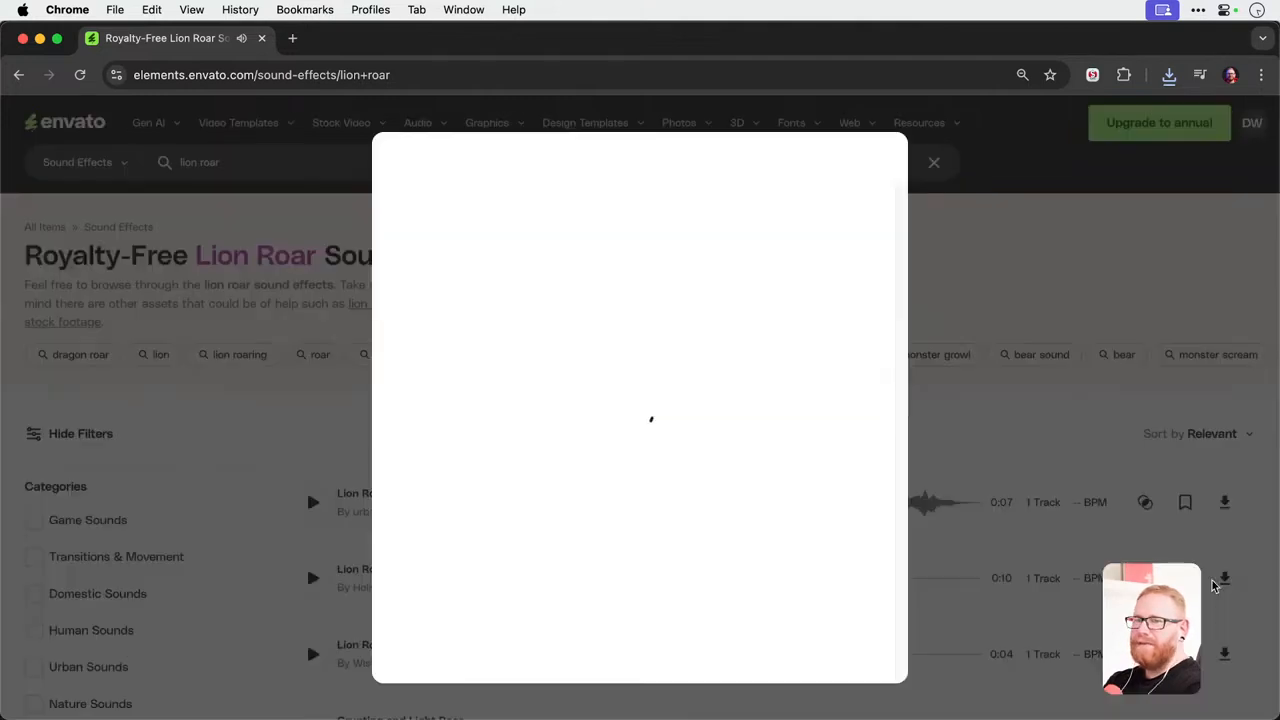
click(476, 390)
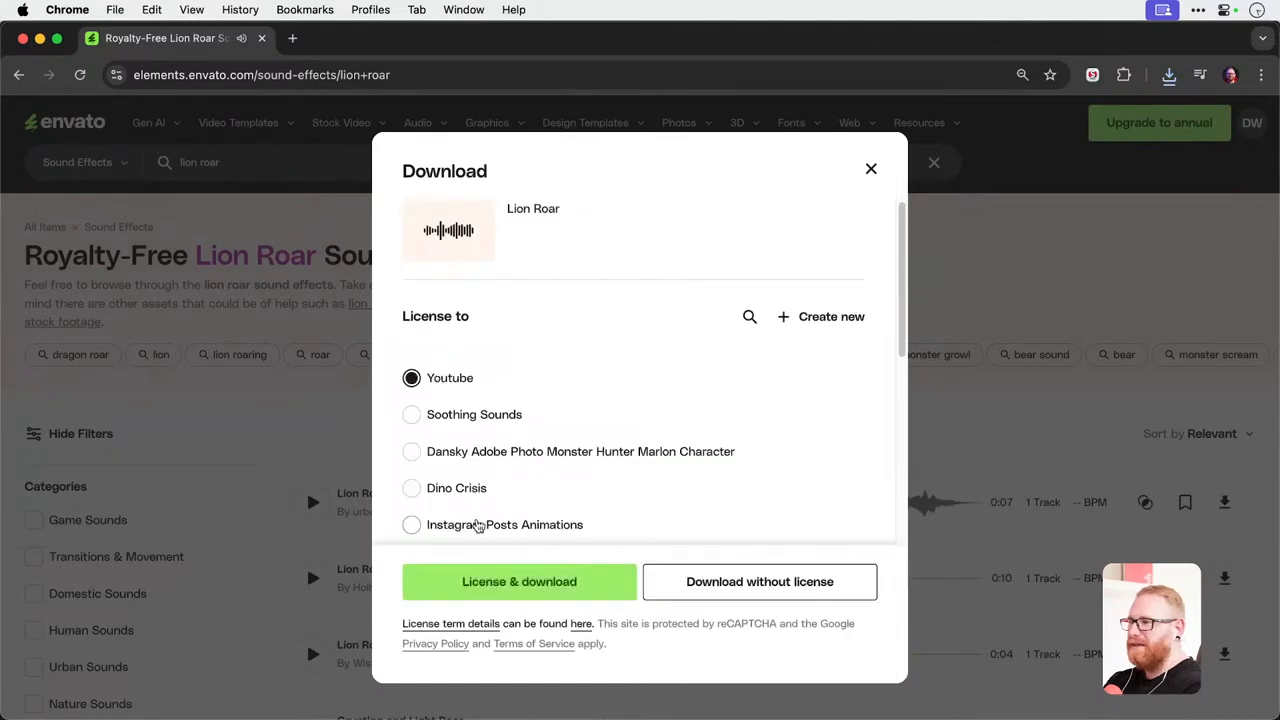
click(512, 581)
click(39, 38)
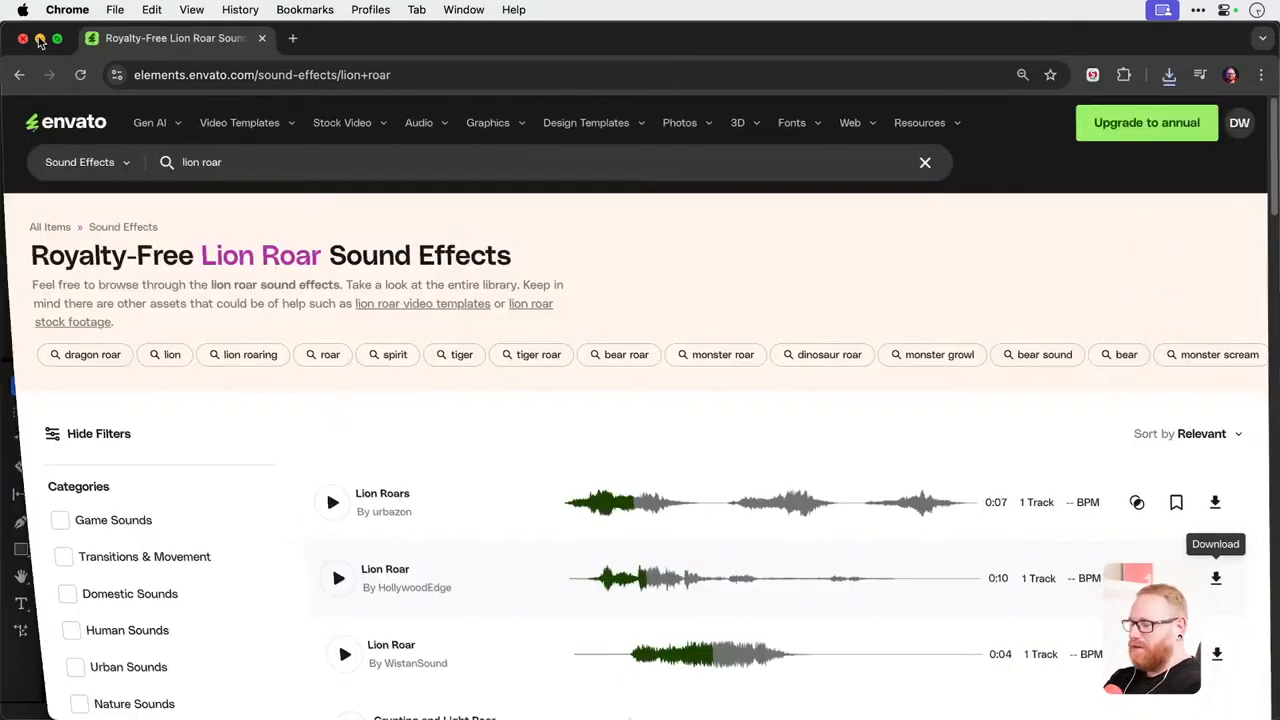
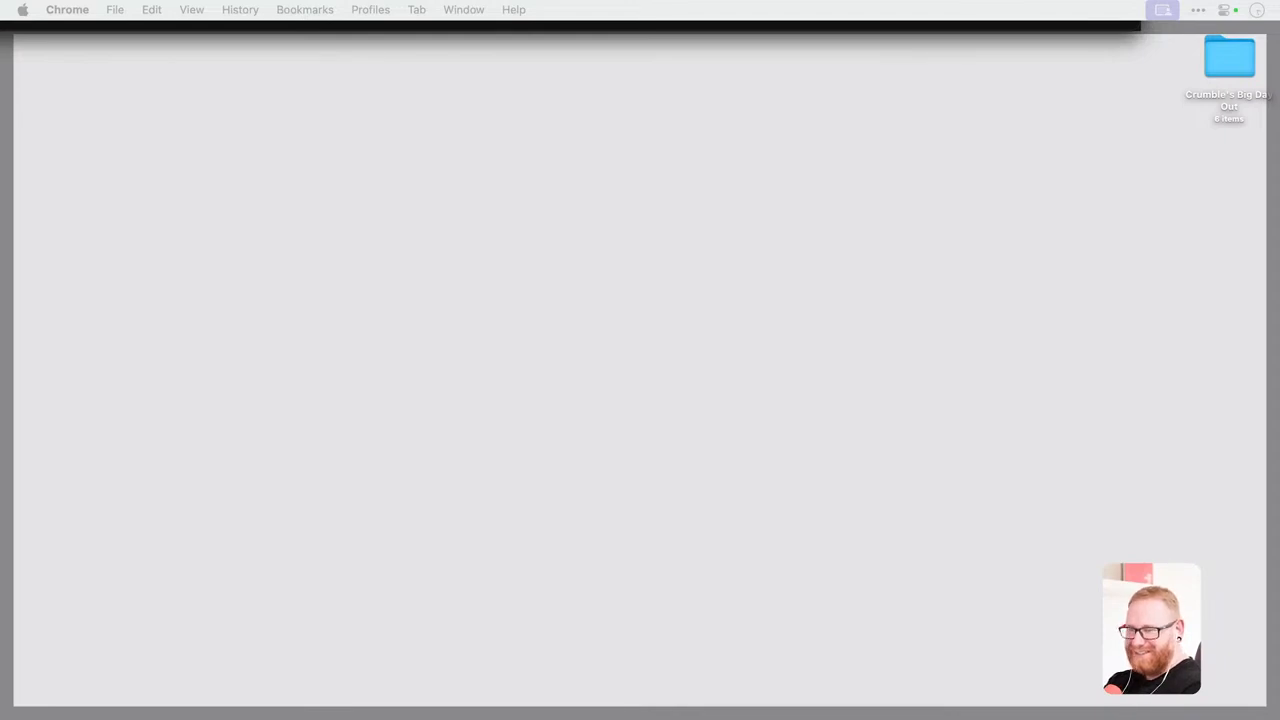
Add LionRoarHeavySnarl AT013701.wav and Meow (Spoken).wav to the Audio folder inside the Links folder of Crumble's Big Day Out.
double_click(1236, 90)
click(790, 343)
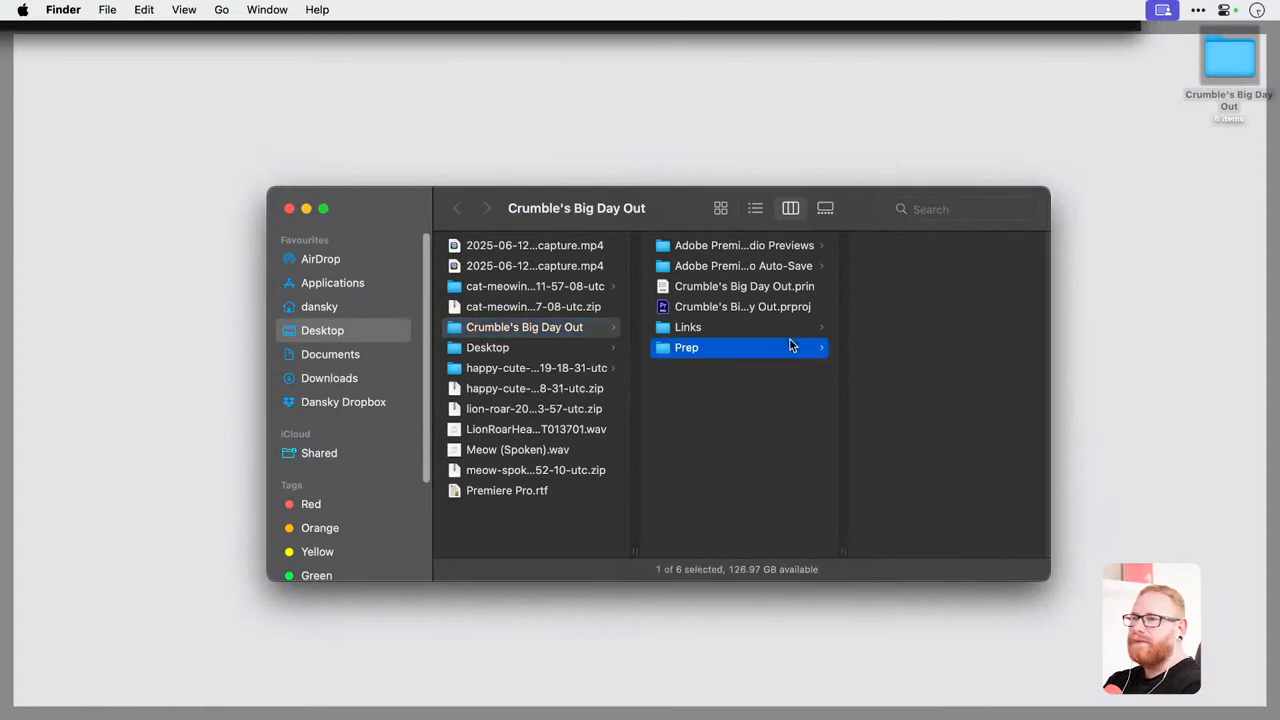
click(778, 330)
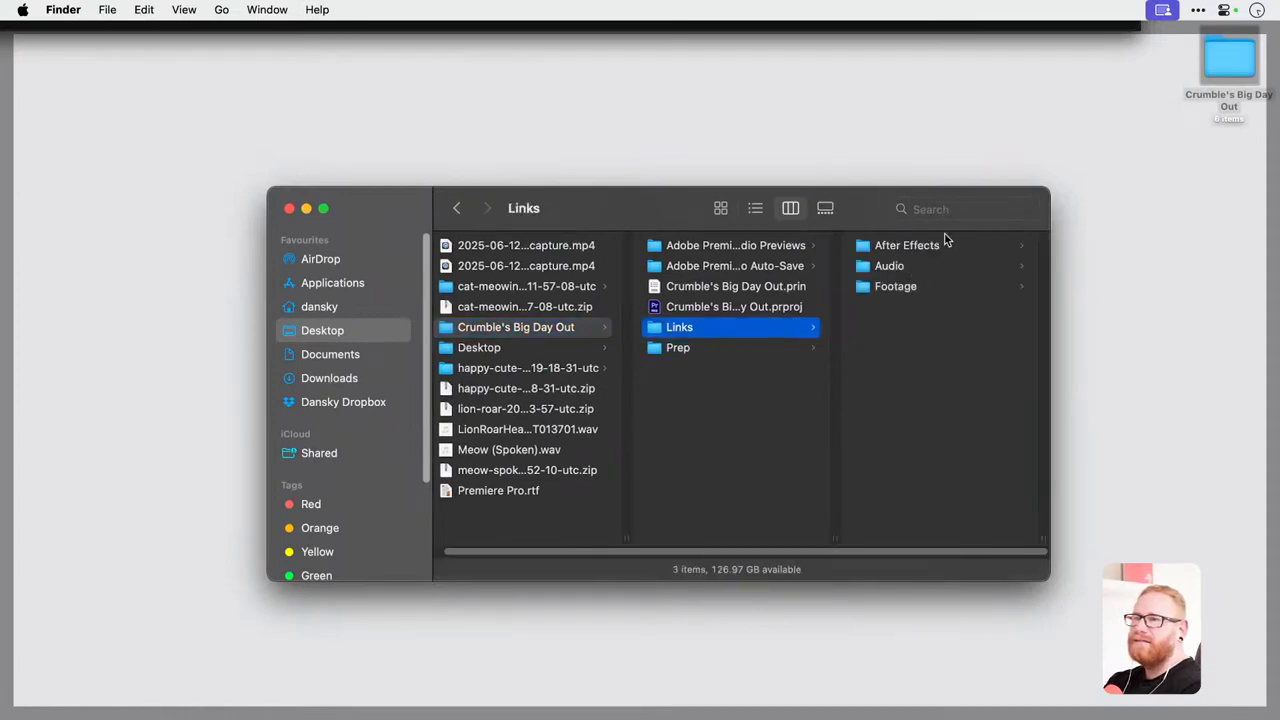
click(918, 250)
click(716, 268)
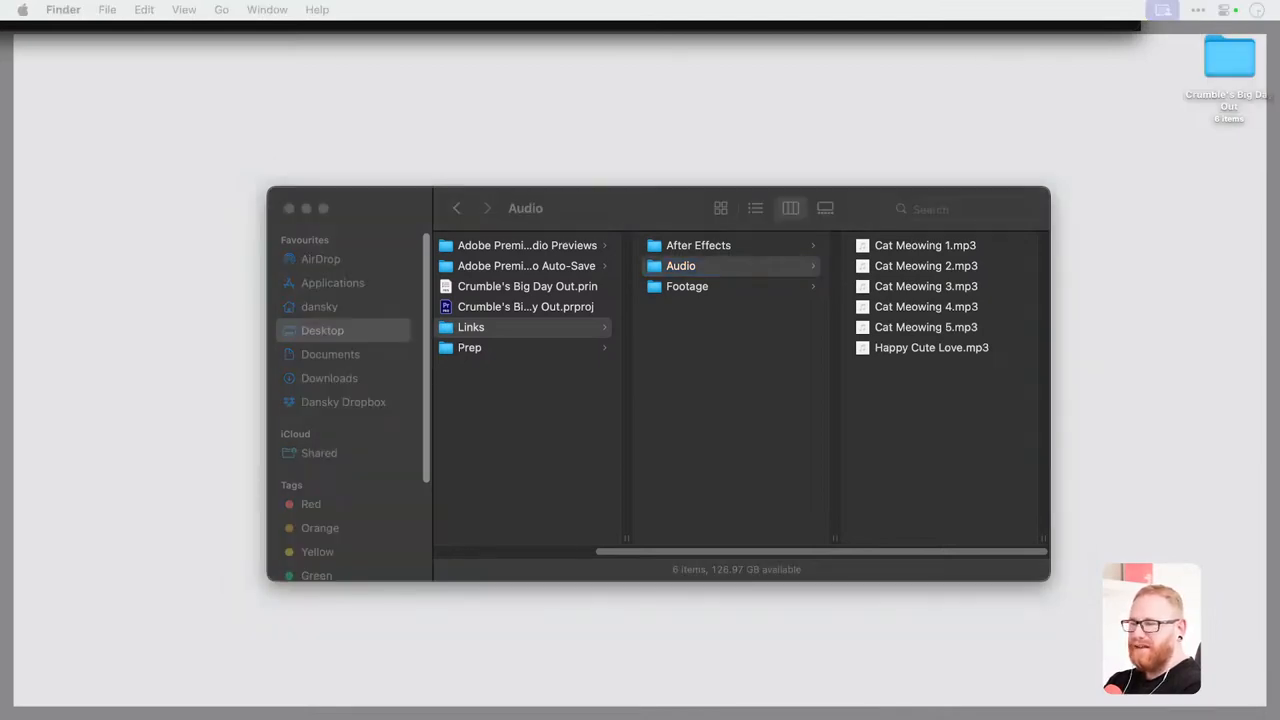
drag(1249, 504, 990, 445)
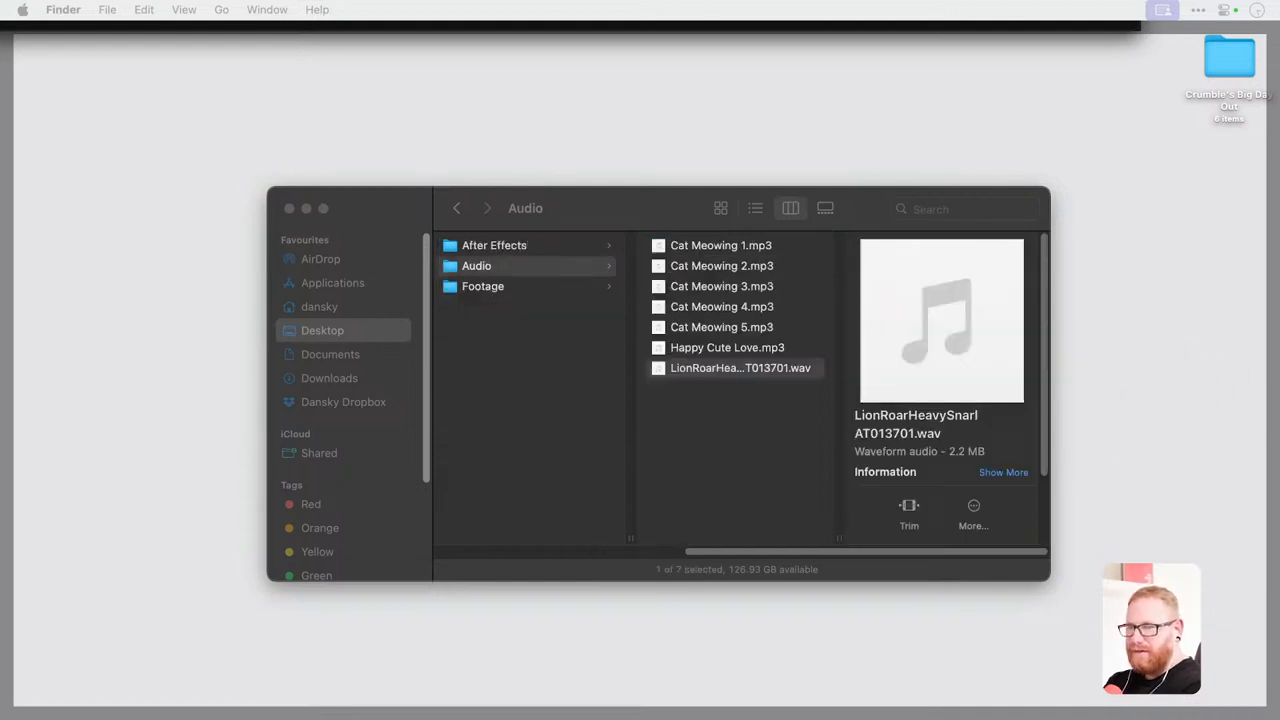
drag(977, 435, 693, 290)
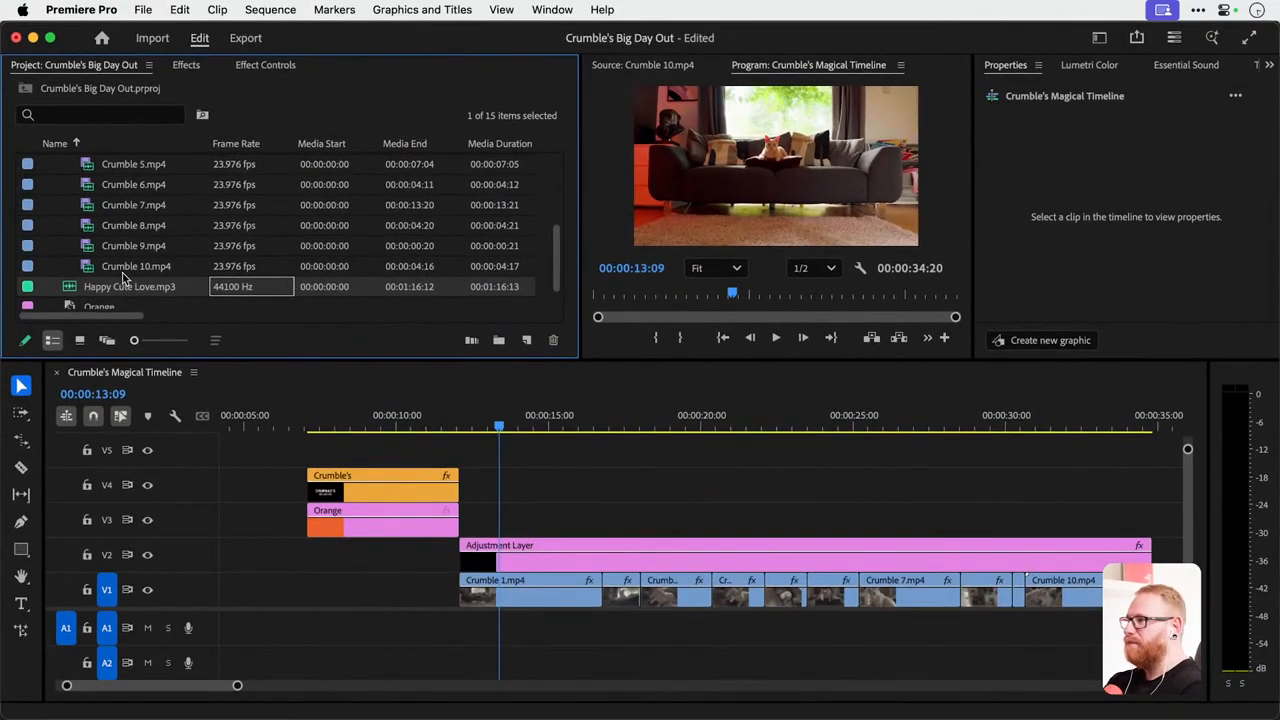
Place Happy Cute Love.mp3 on audio track A1, starting with the orange title clips, and play back the title with the music.
drag(136, 287, 338, 627)
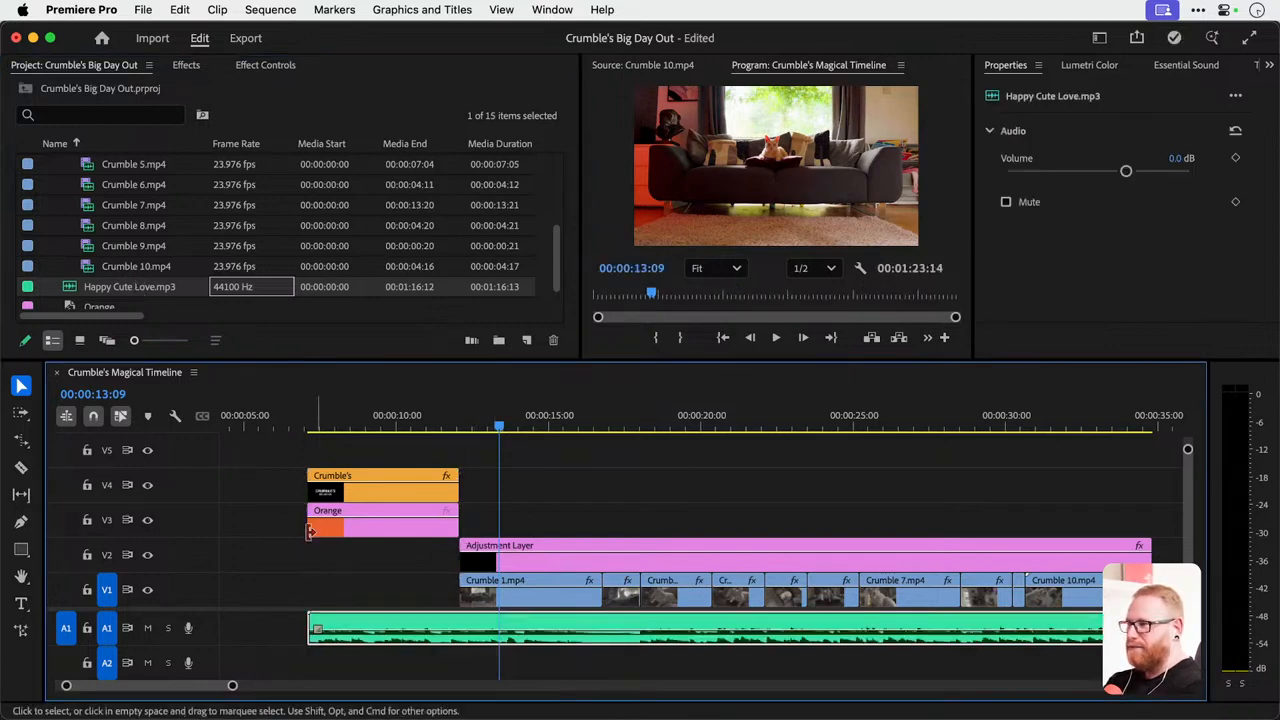
click(295, 409)
key(space)
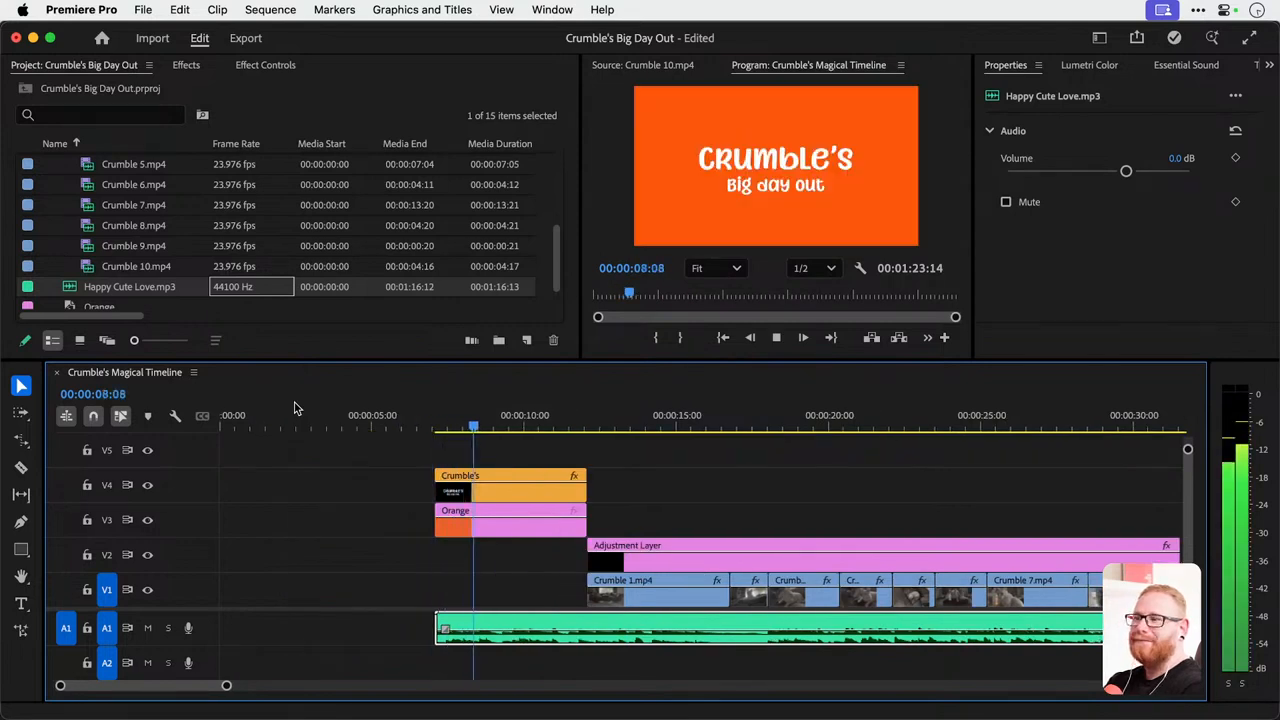
key(space)
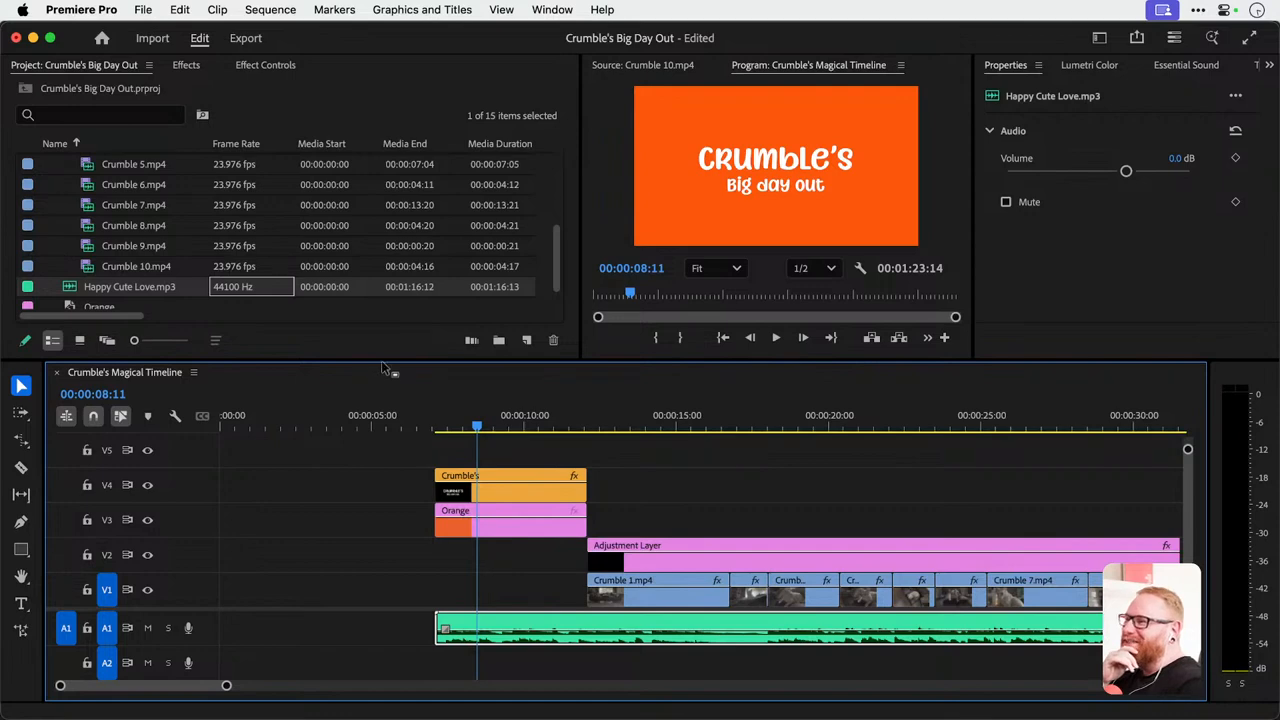
Create a new project bin named Audio and collapse the Footage bin.
drag(384, 358, 340, 386)
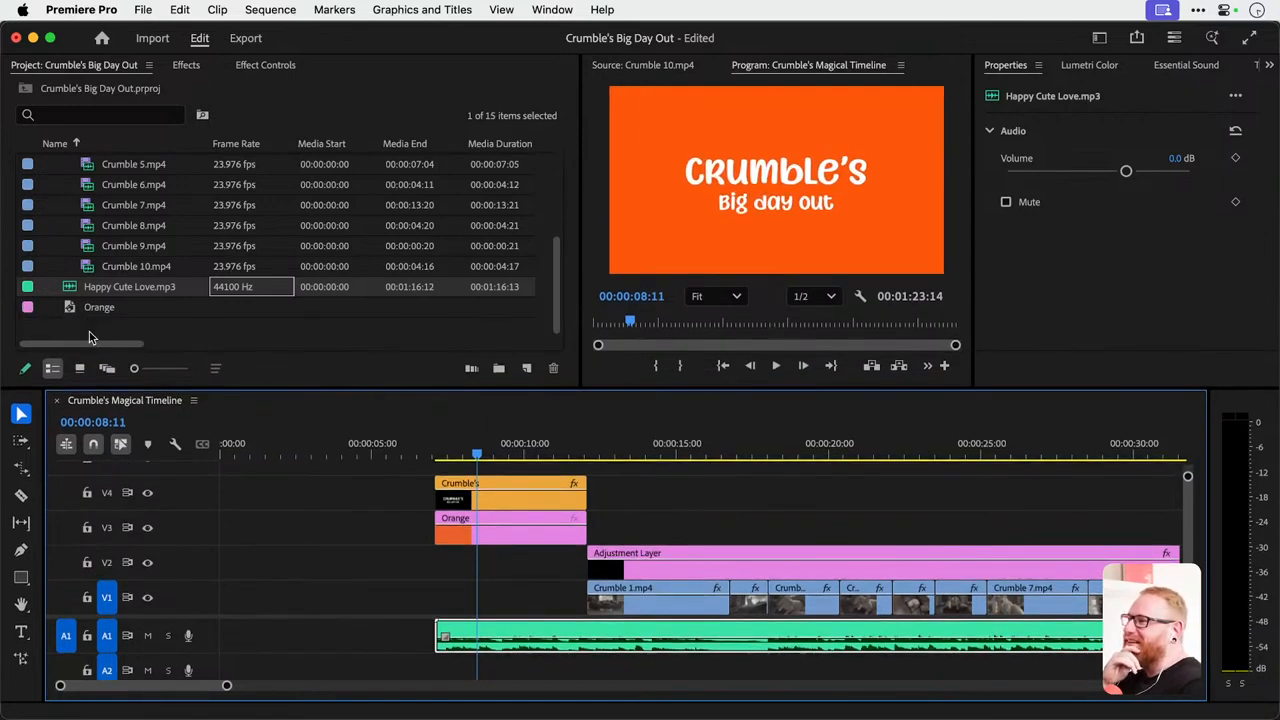
click(503, 375)
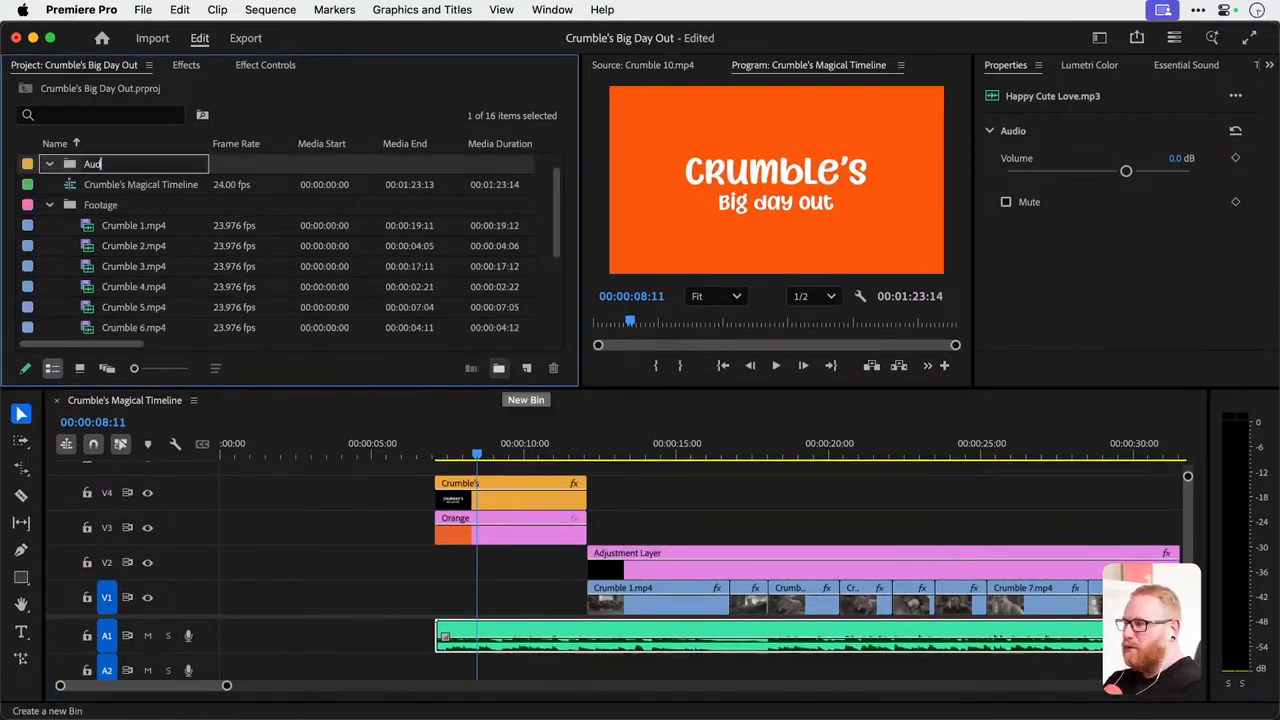
text(Audio)
key(Tab)
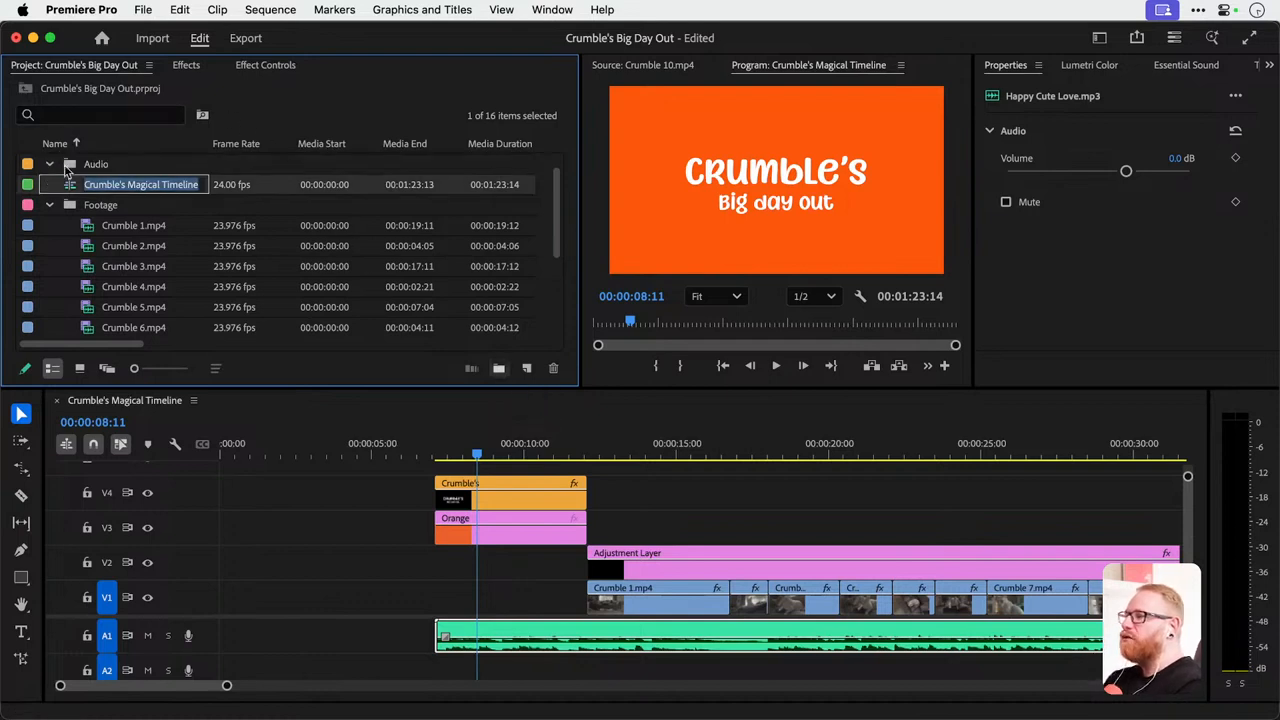
click(50, 205)
click(88, 187)
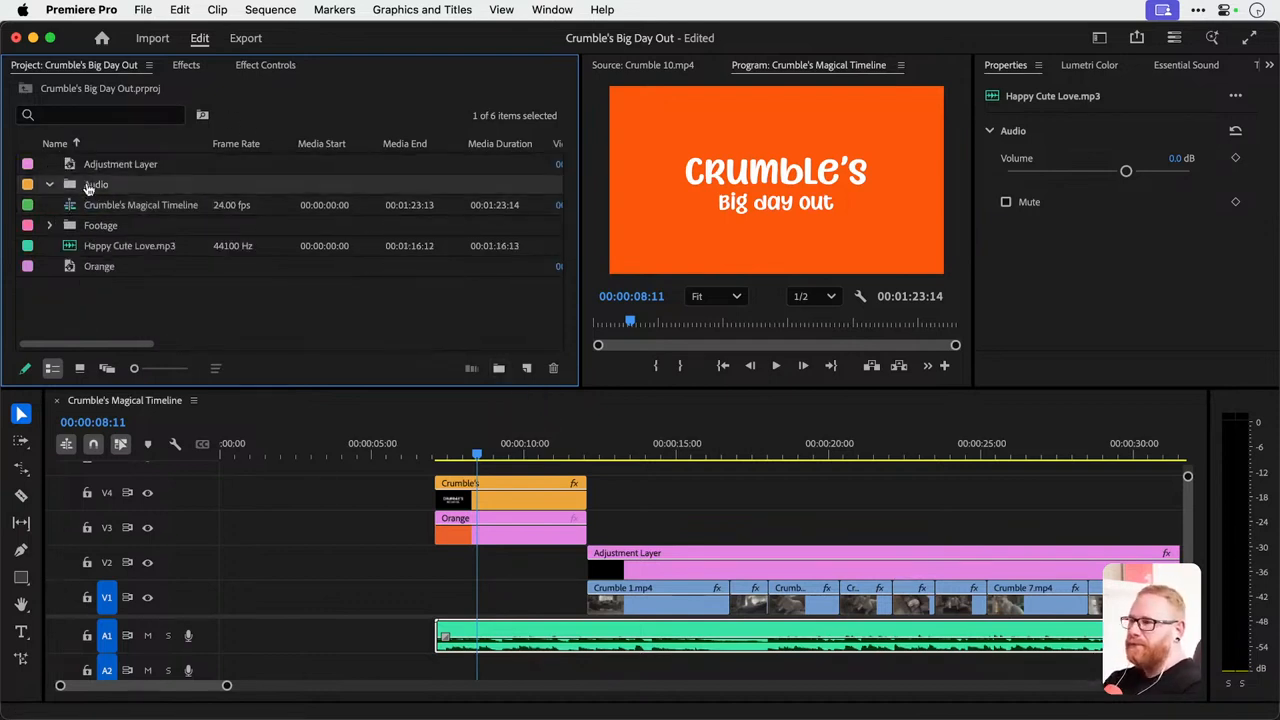
key(super+Tab)
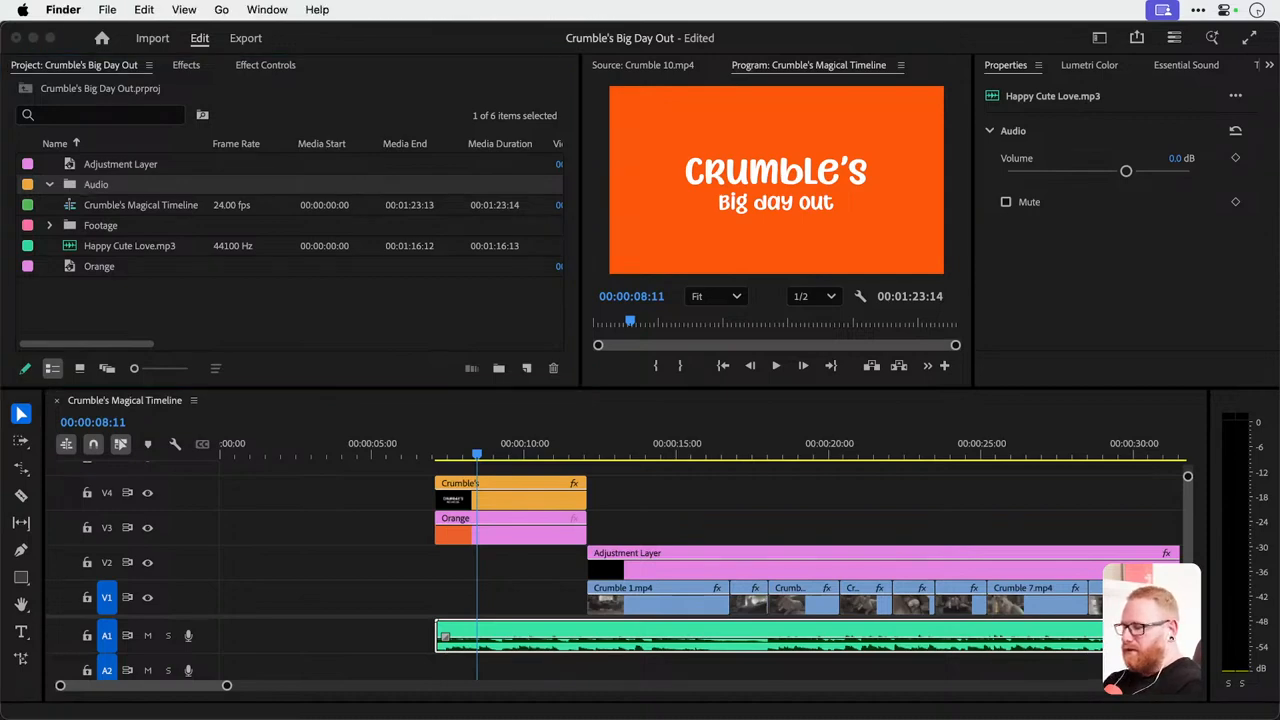
click(1090, 708)
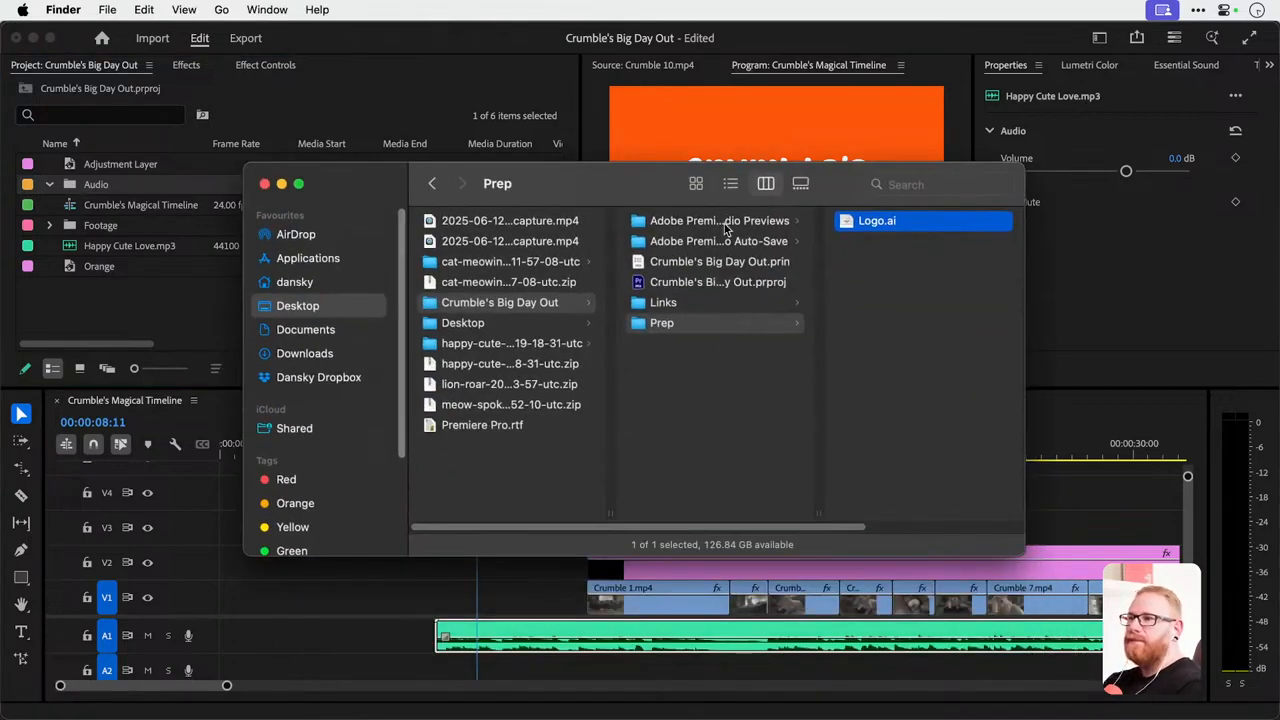
click(717, 304)
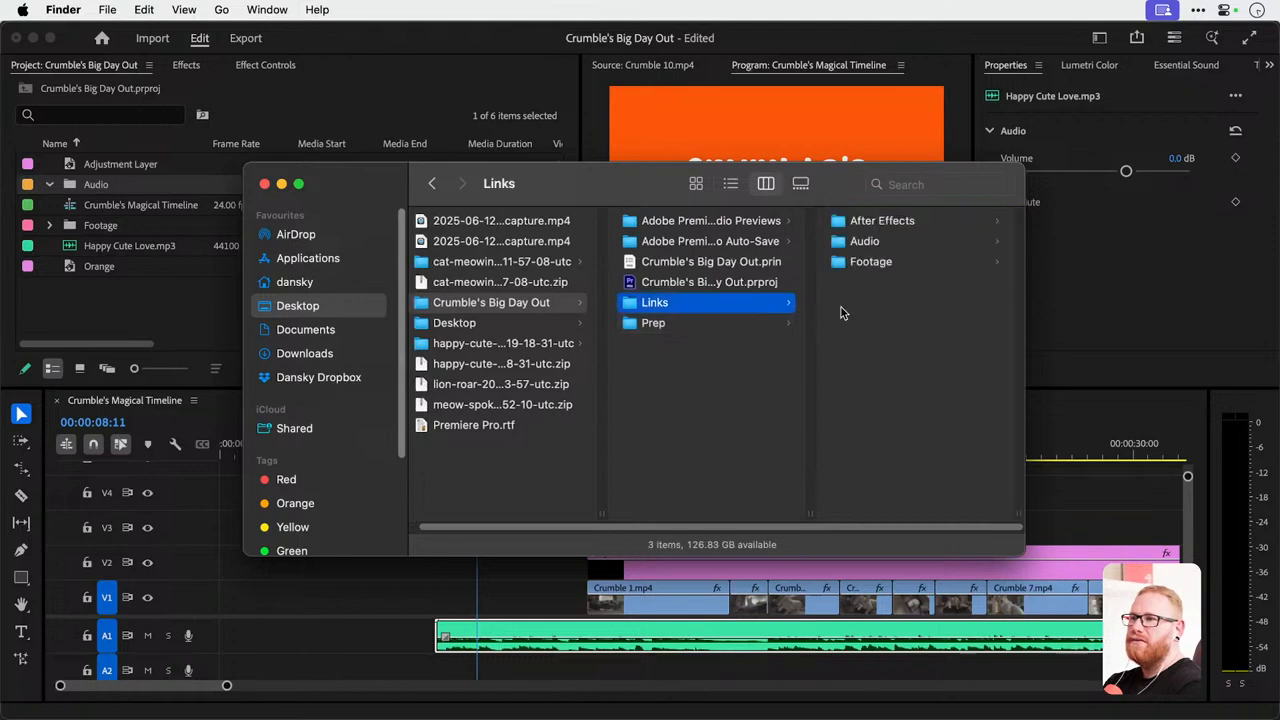
click(52, 294)
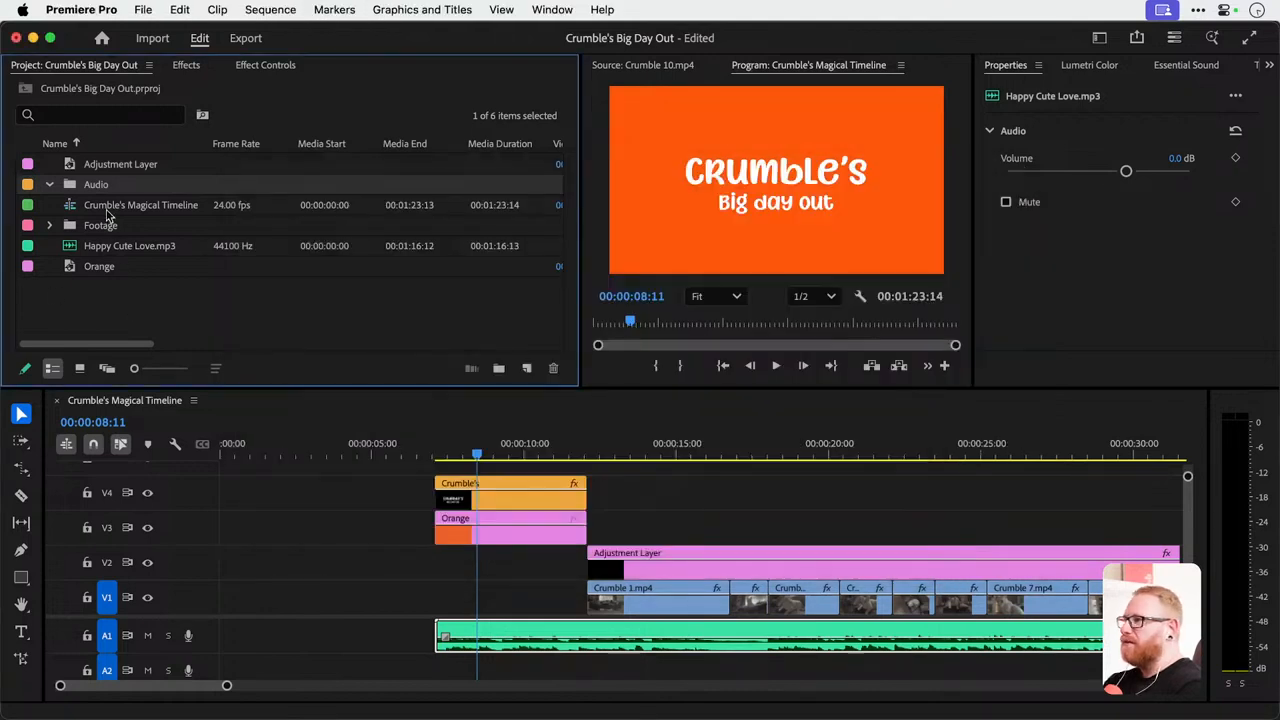
Import all files from the project's Links/Audio folder into the Audio bin and expand the bin.
click(164, 187)
click(213, 188)
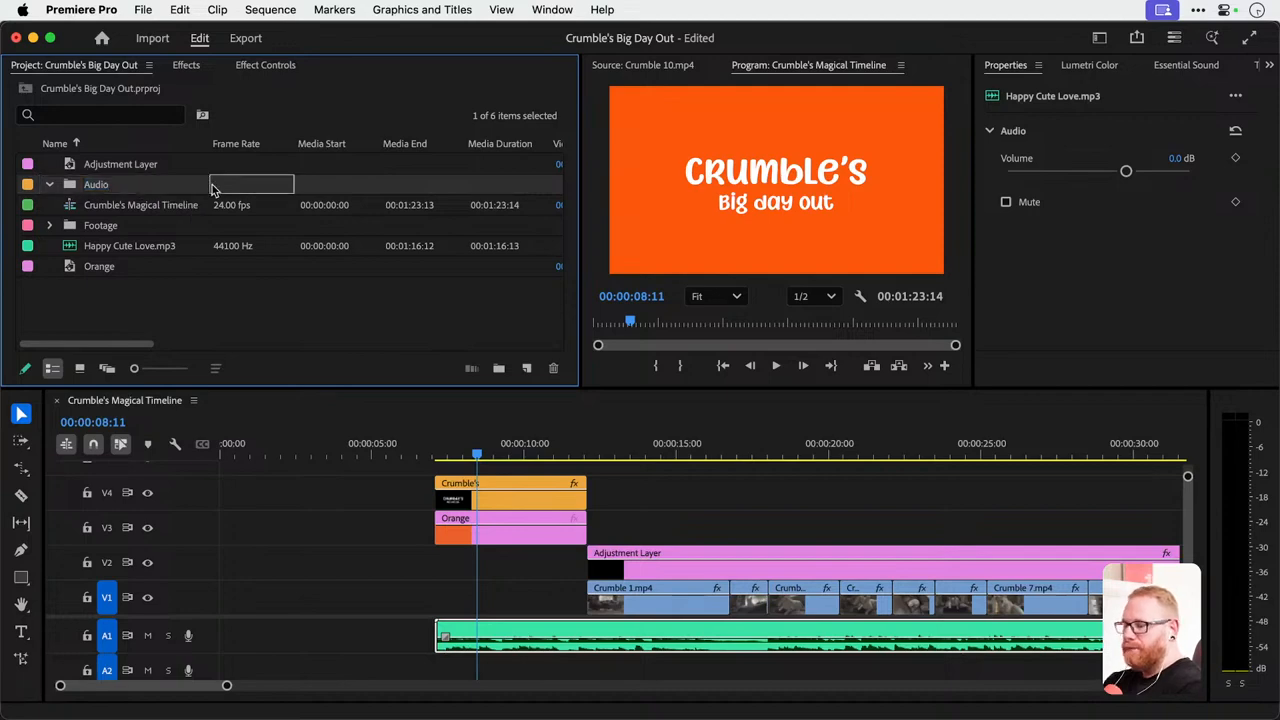
key(super+i)
key(super+a)
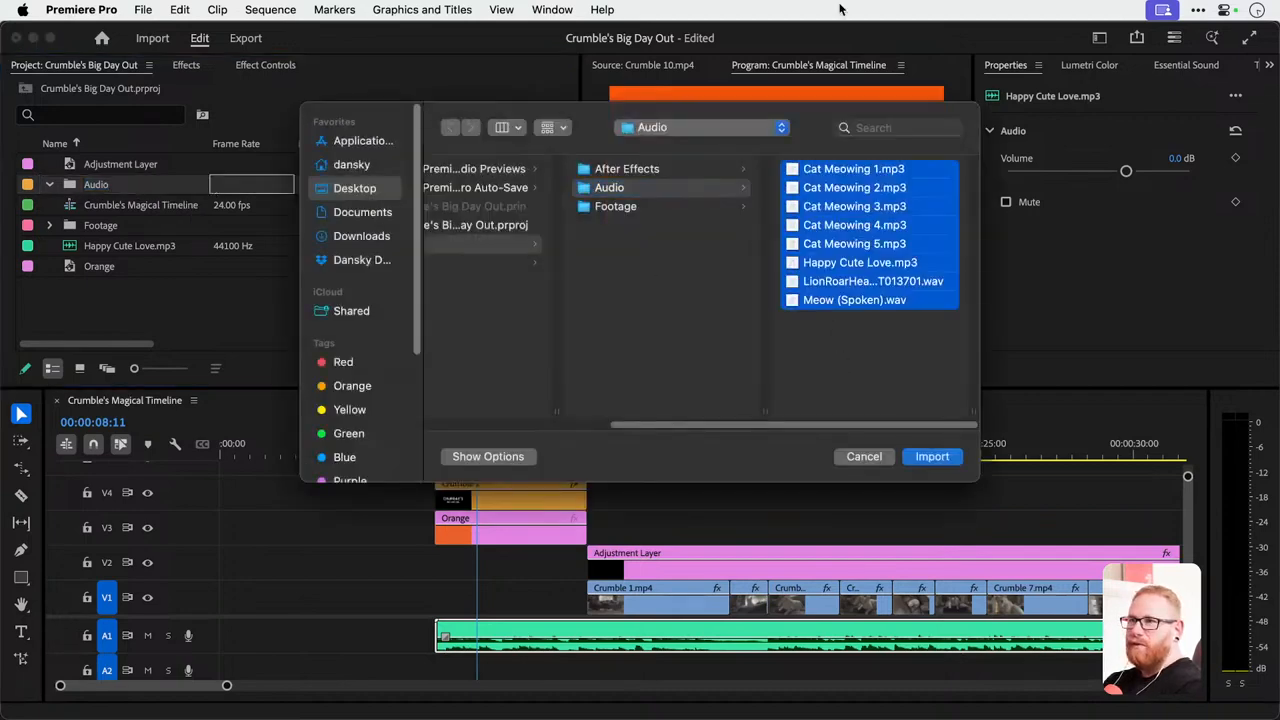
key(Return)
click(48, 185)
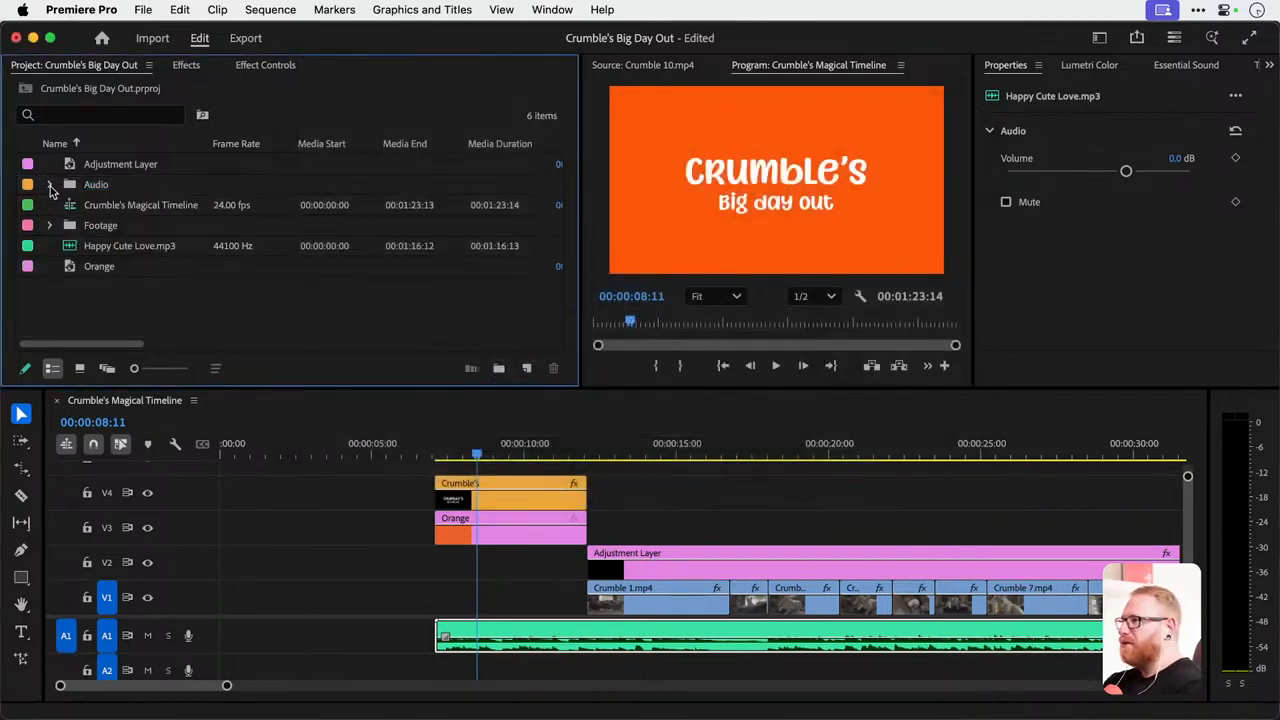
click(49, 185)
Assign the Cerulean label colour to the Audio bin and all the audio files in it.
click(92, 186)
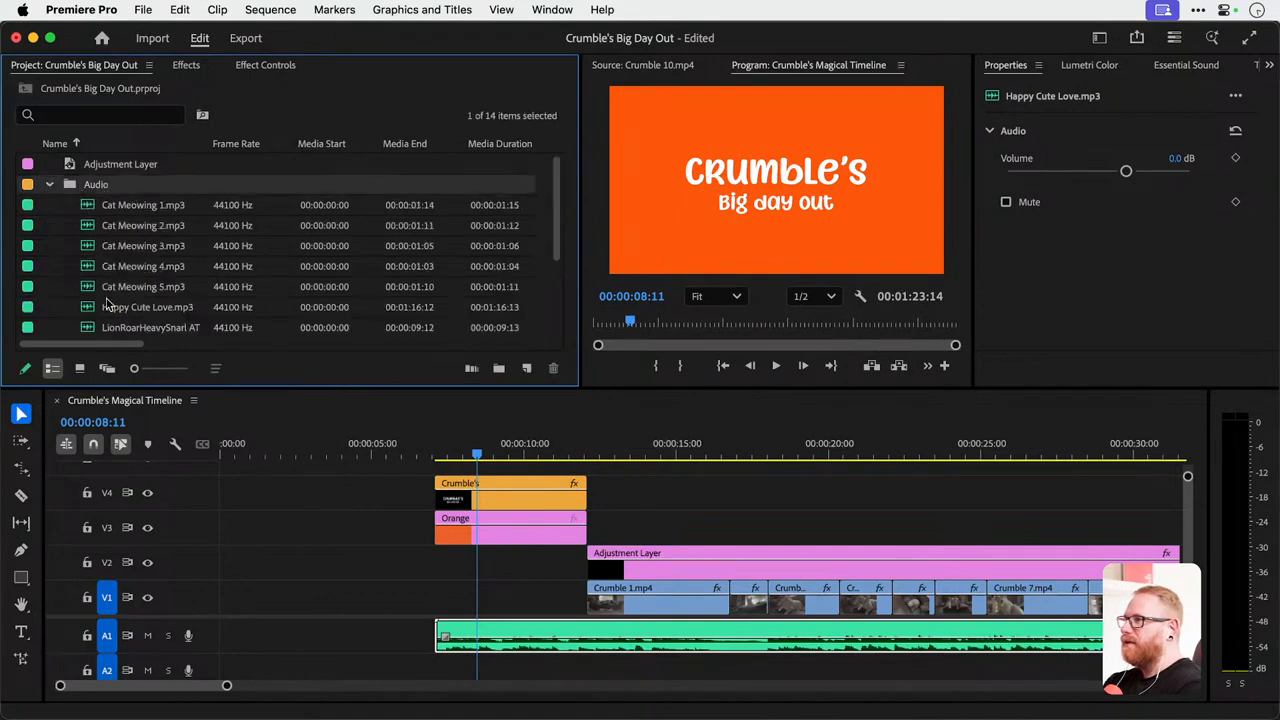
scroll(110, 304, down, 3)
shift+click(127, 230)
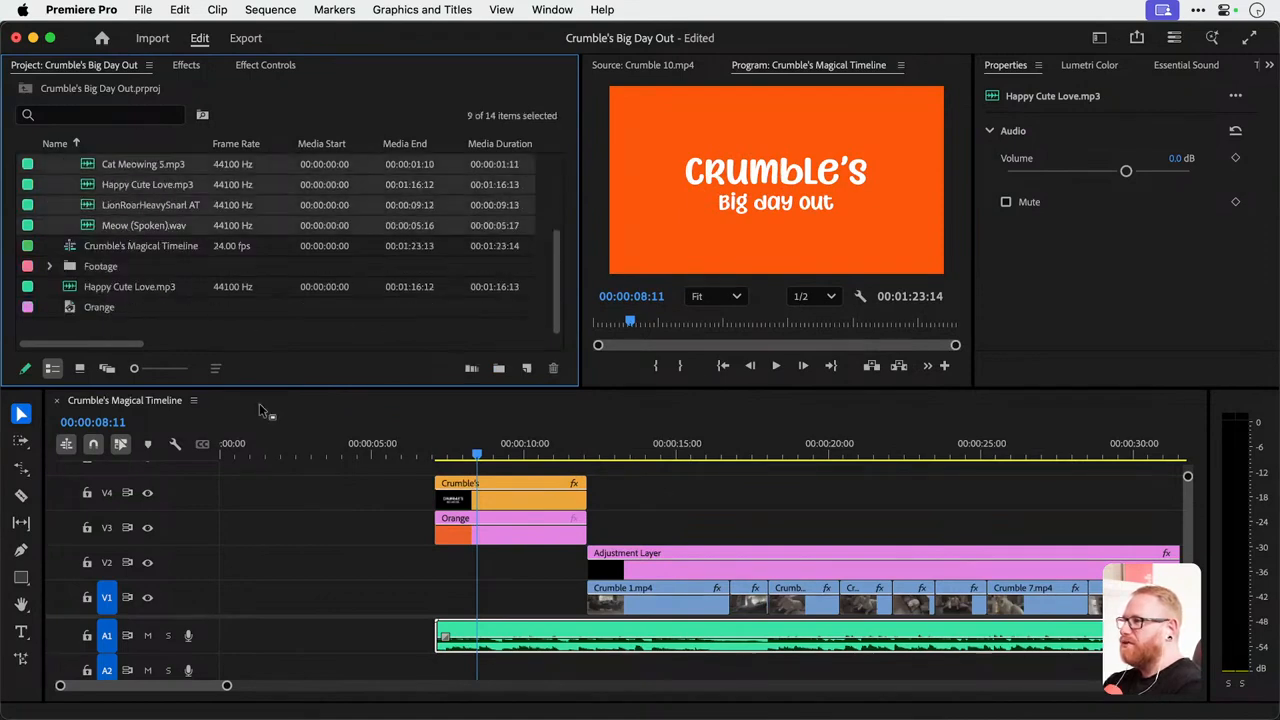
right_click(157, 226)
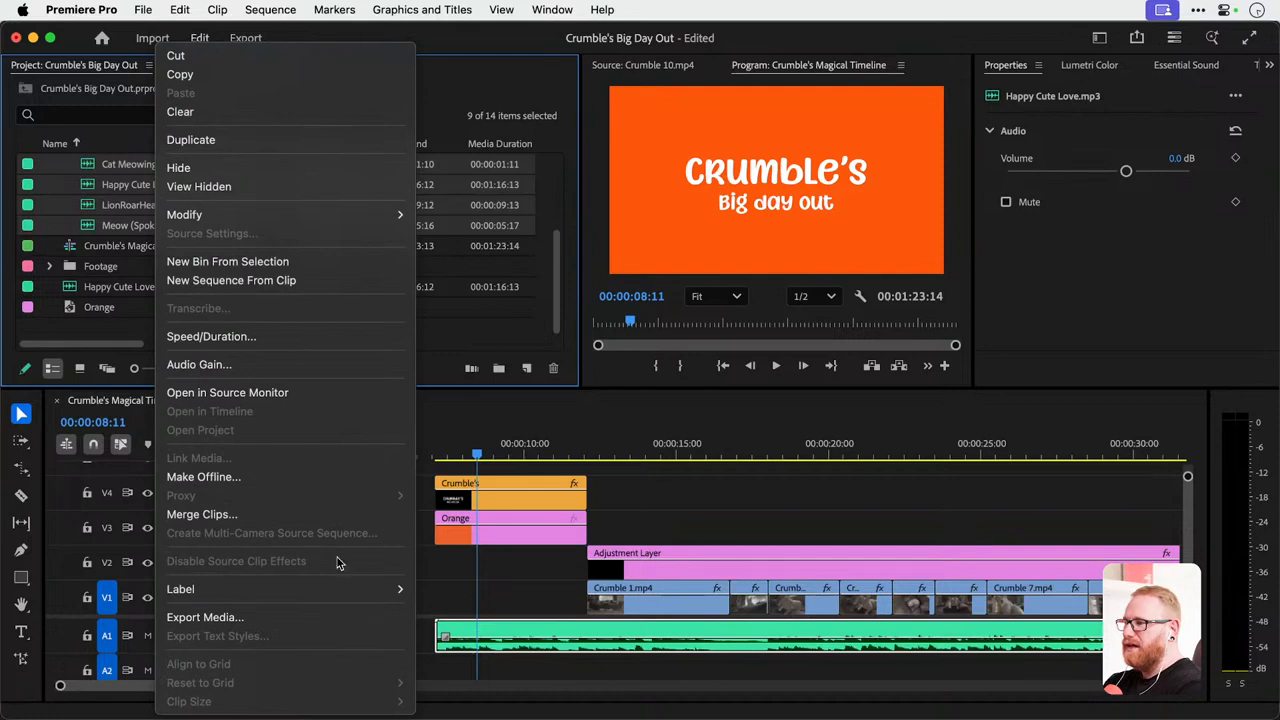
mouse_move(358, 589)
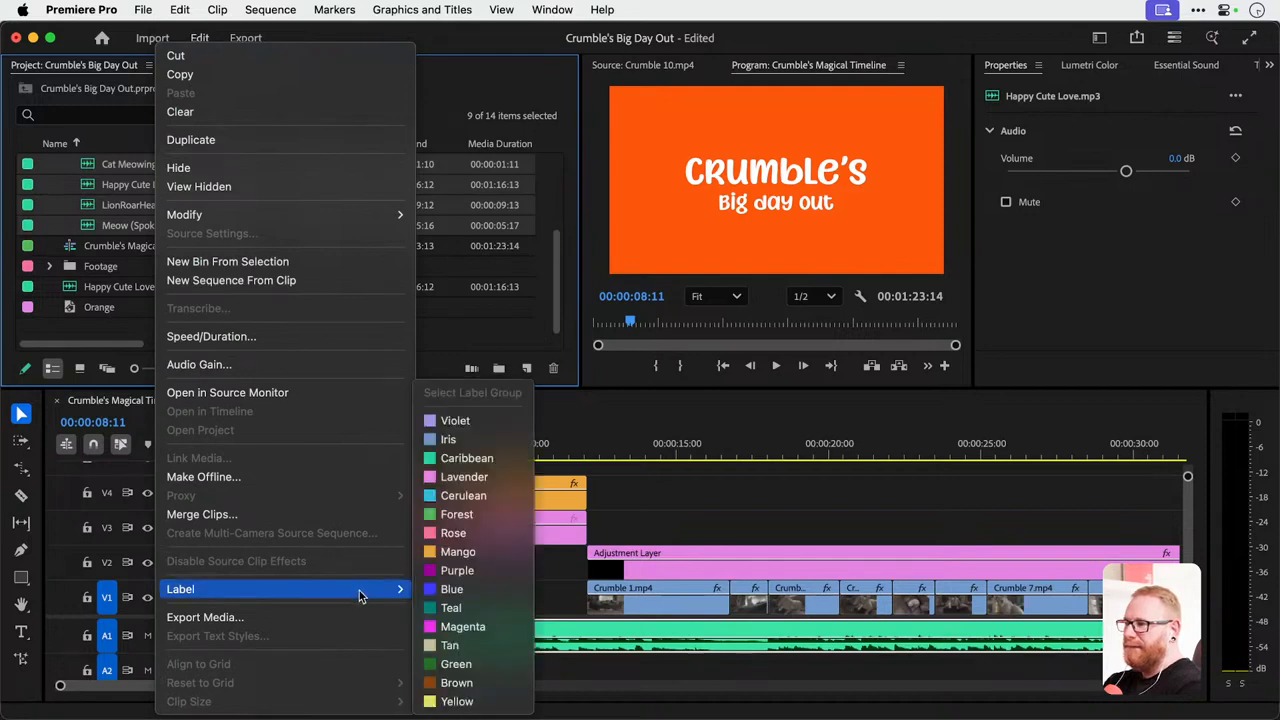
click(486, 495)
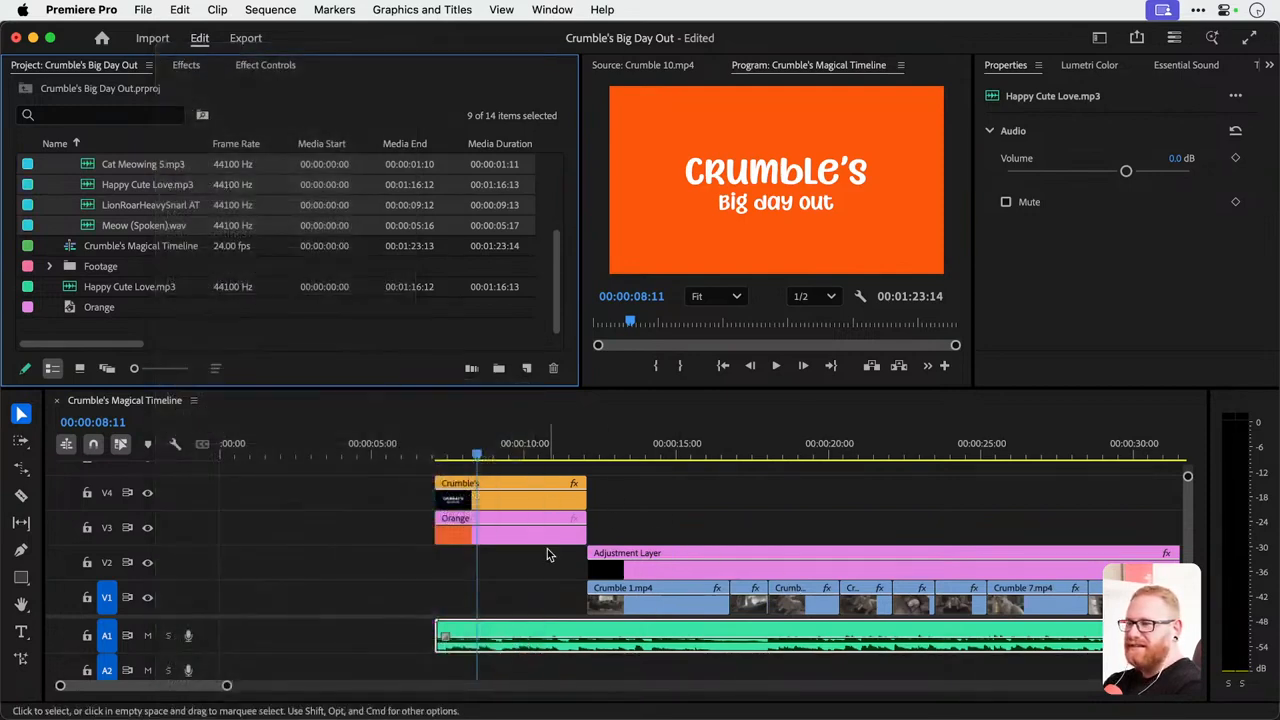
Try reversing the playback speed of the Crumble 6.mp4 clip on track V1.
scroll(280, 590, down, 1)
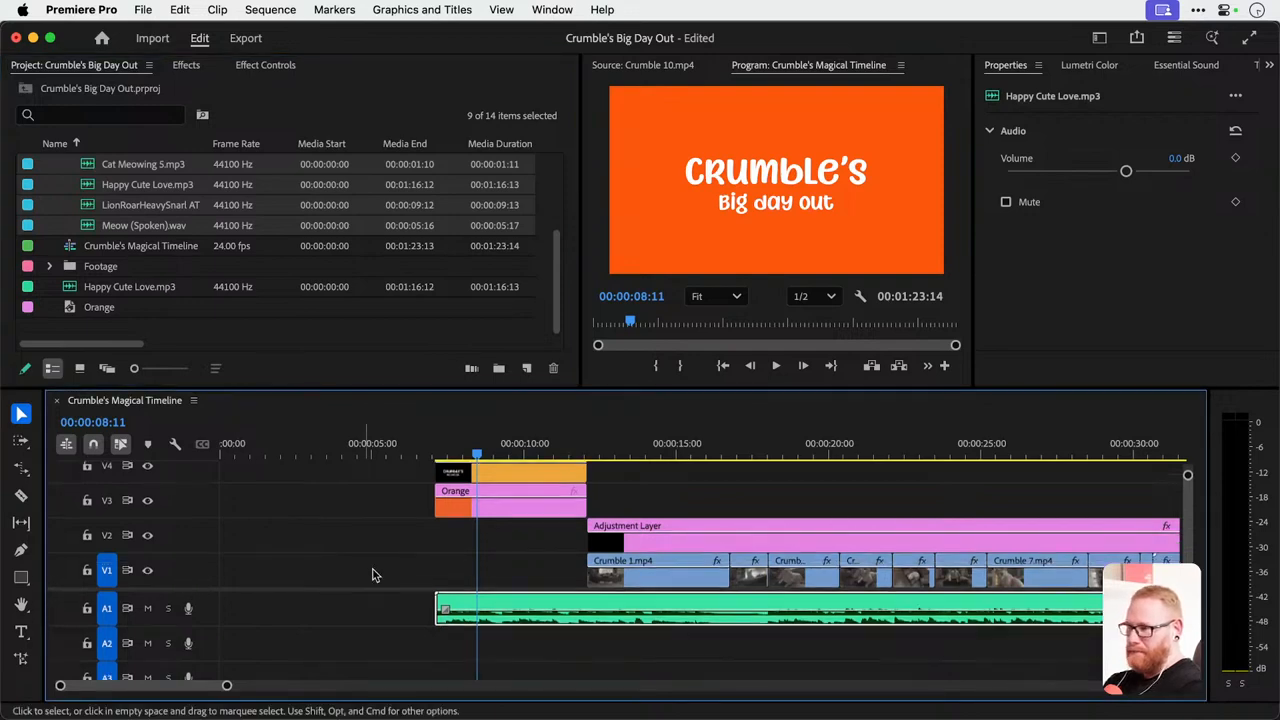
click(428, 568)
drag(594, 444, 966, 456)
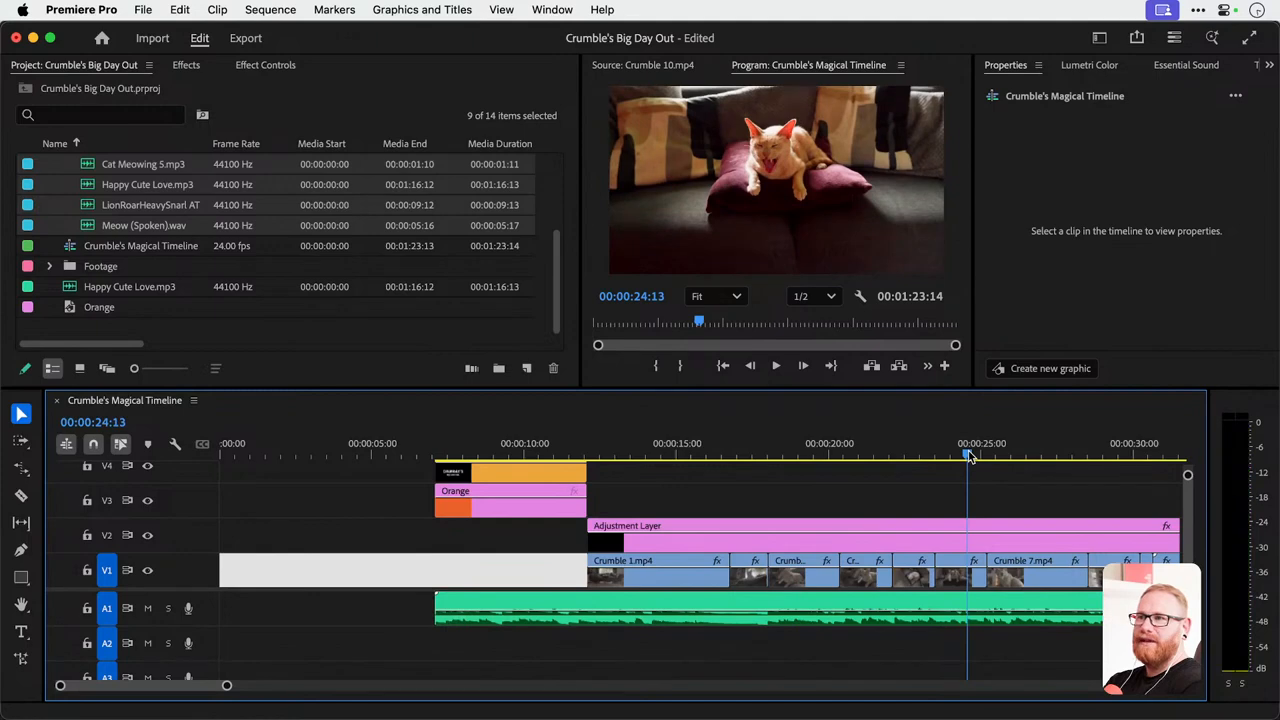
right_click(955, 581)
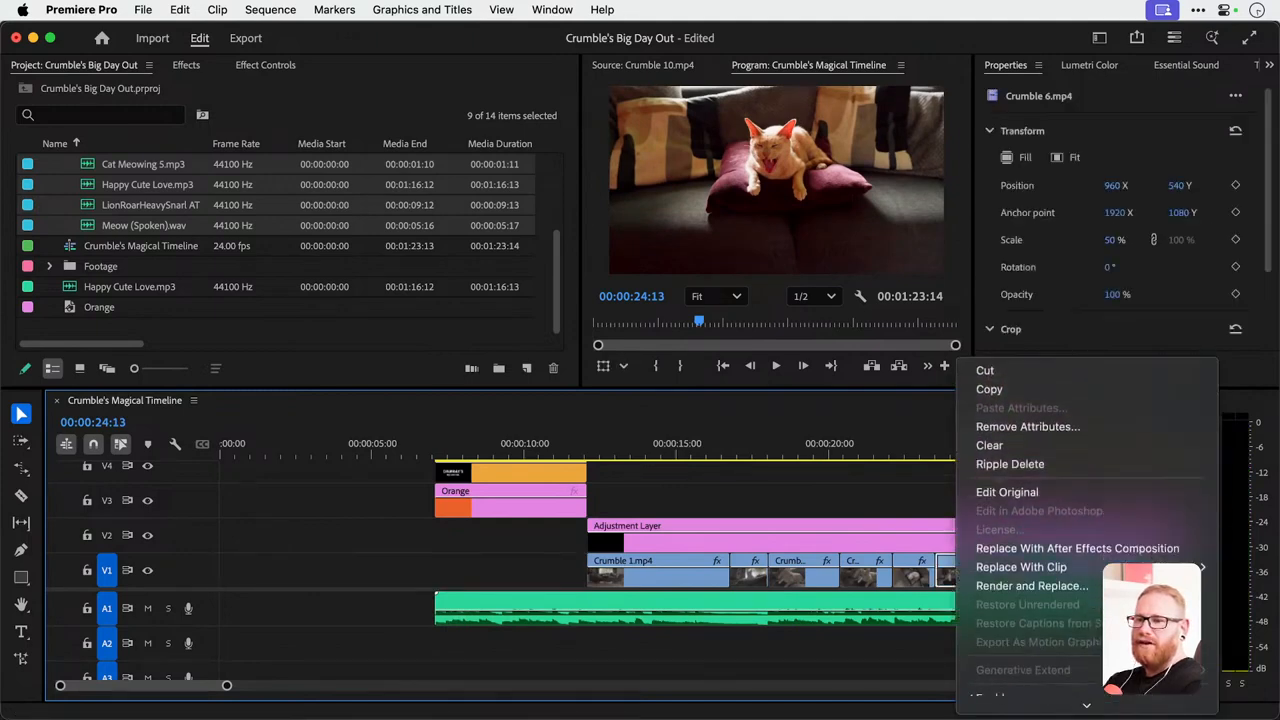
scroll(1040, 600, down, 5)
click(1000, 642)
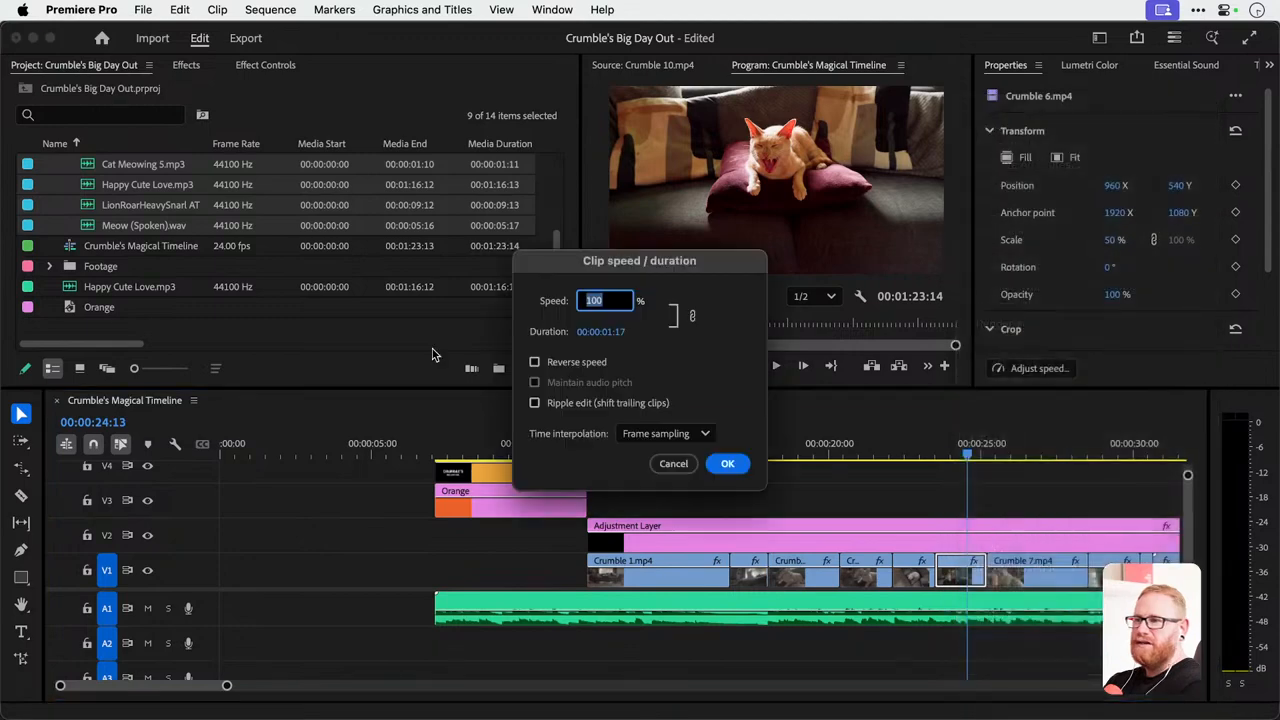
click(569, 364)
key(Return)
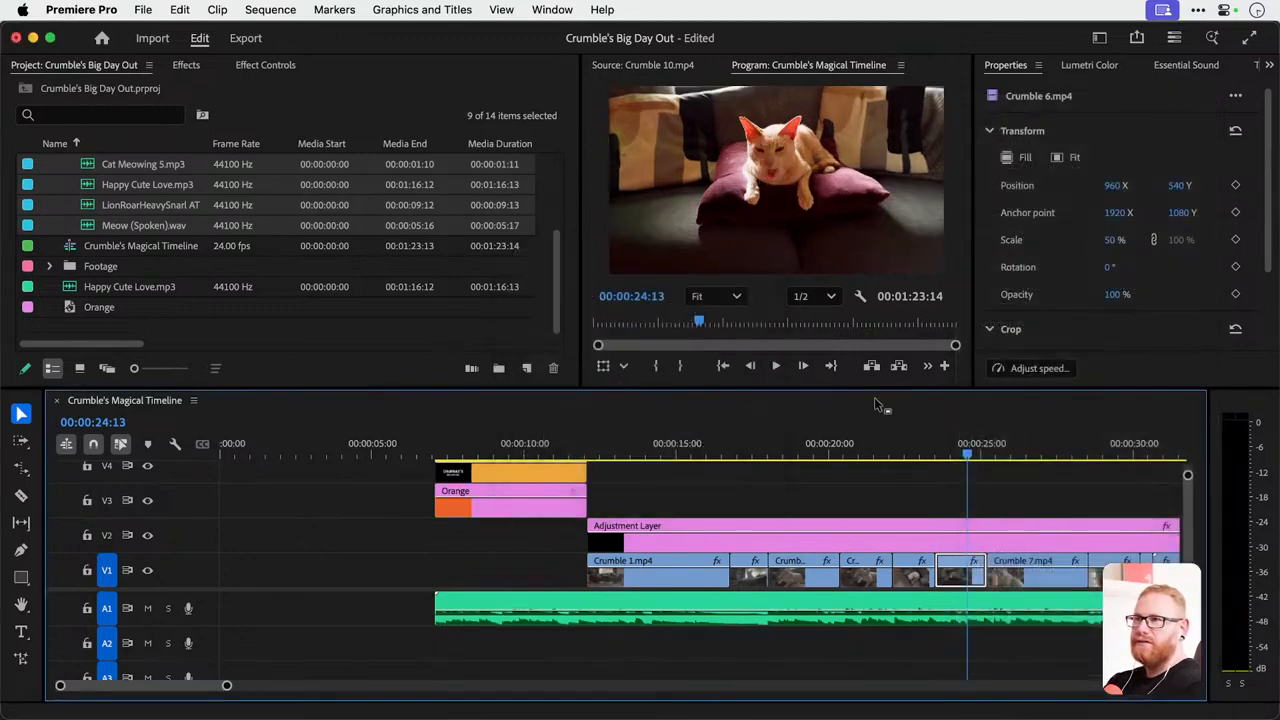
Preview the reversed Crumble 6.mp4 clip with the timeline zoomed in, and undo the reversal.
key(space)
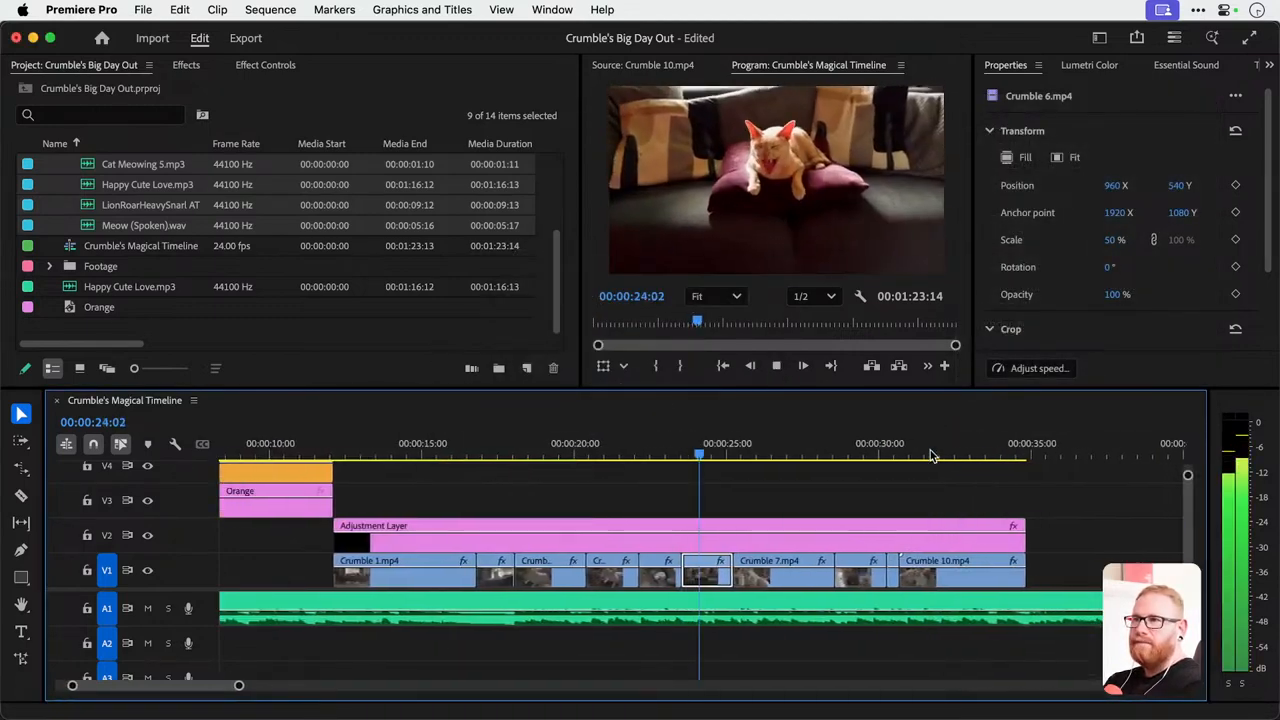
key(space)
key(=)
key(=)
key(=)
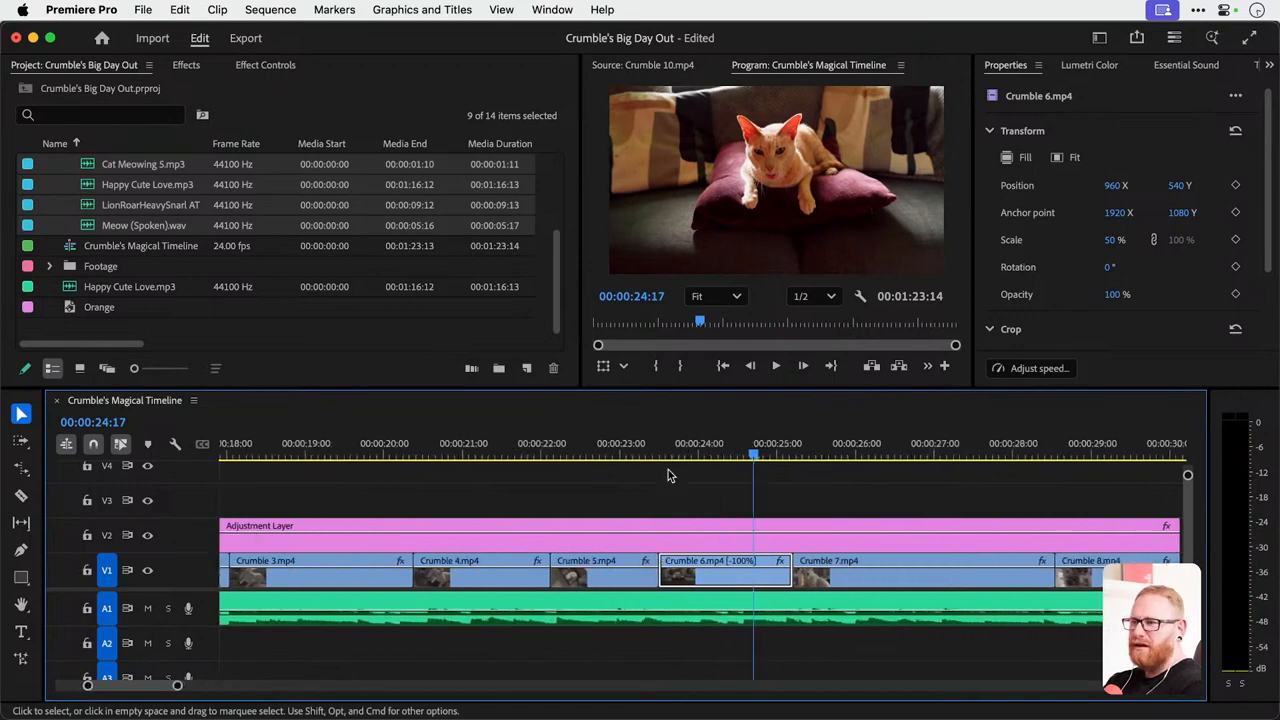
click(660, 454)
key(space)
key(space)
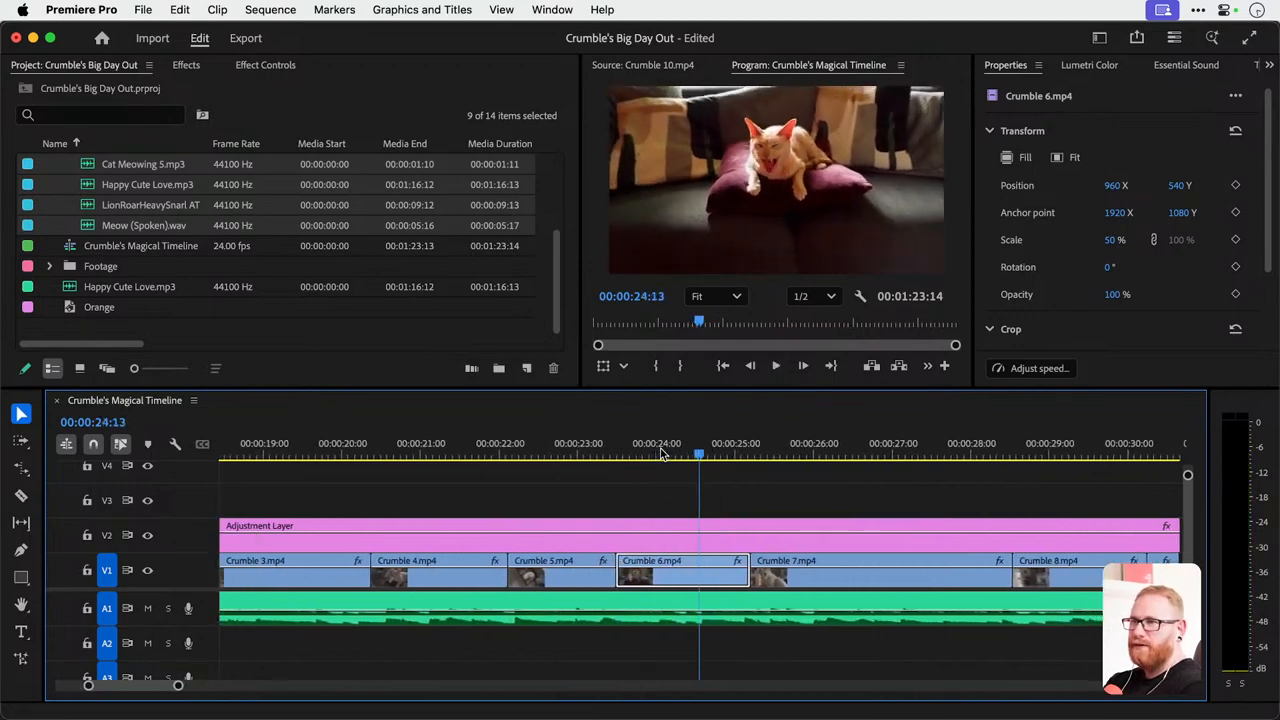
Cut the Crumble 6.mp4 clip at 00:00:24:01 and delete the piece before the cut.
click(617, 451)
drag(617, 451, 659, 452)
key(c)
click(660, 576)
key(v)
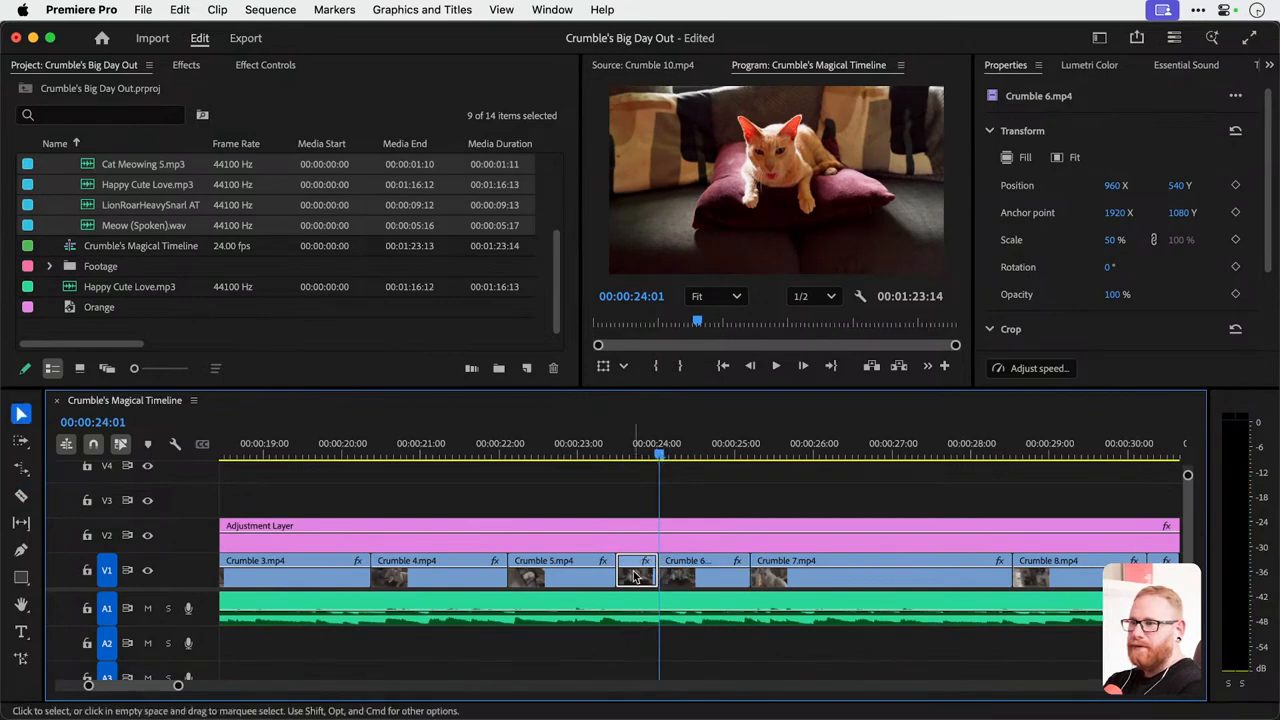
click(636, 576)
key(Delete)
Move the remaining Crumble 6.mp4 piece against the end of Crumble 5.mp4 and mute audio track A1.
drag(700, 575, 610, 575)
key(backslash)
click(147, 608)
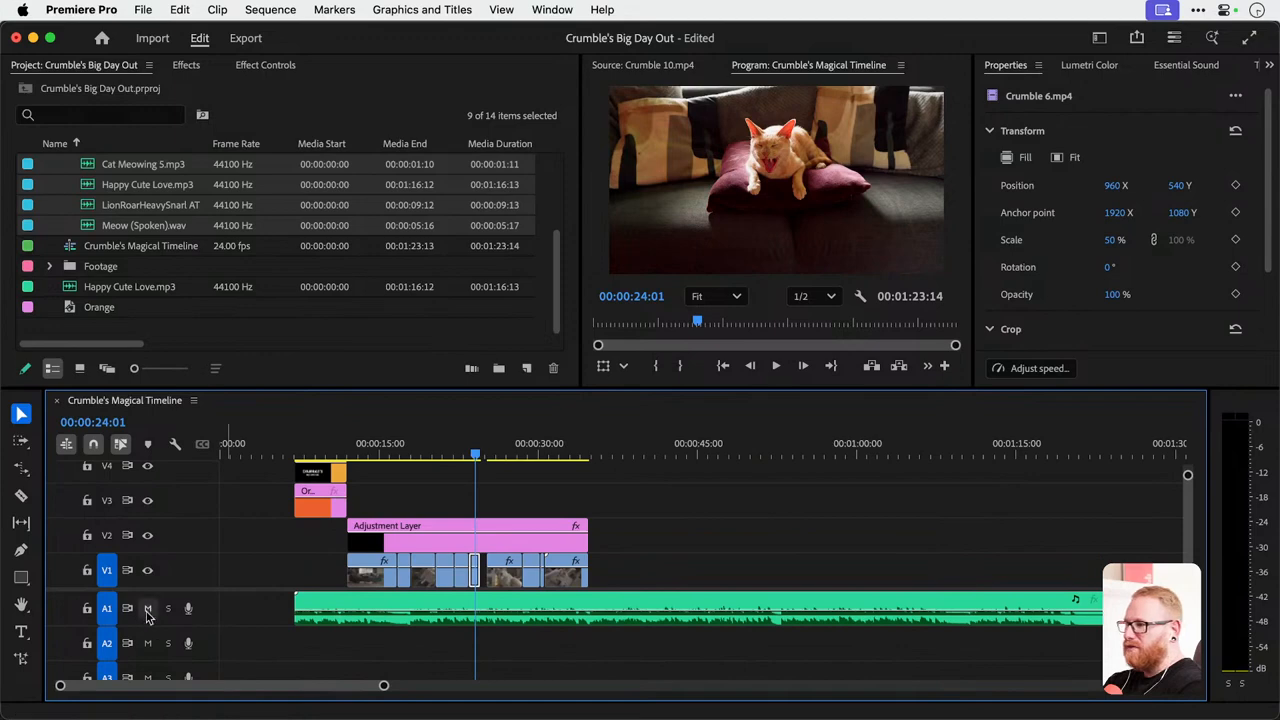
scroll(487, 591, up, 5)
scroll(403, 567, up, 2)
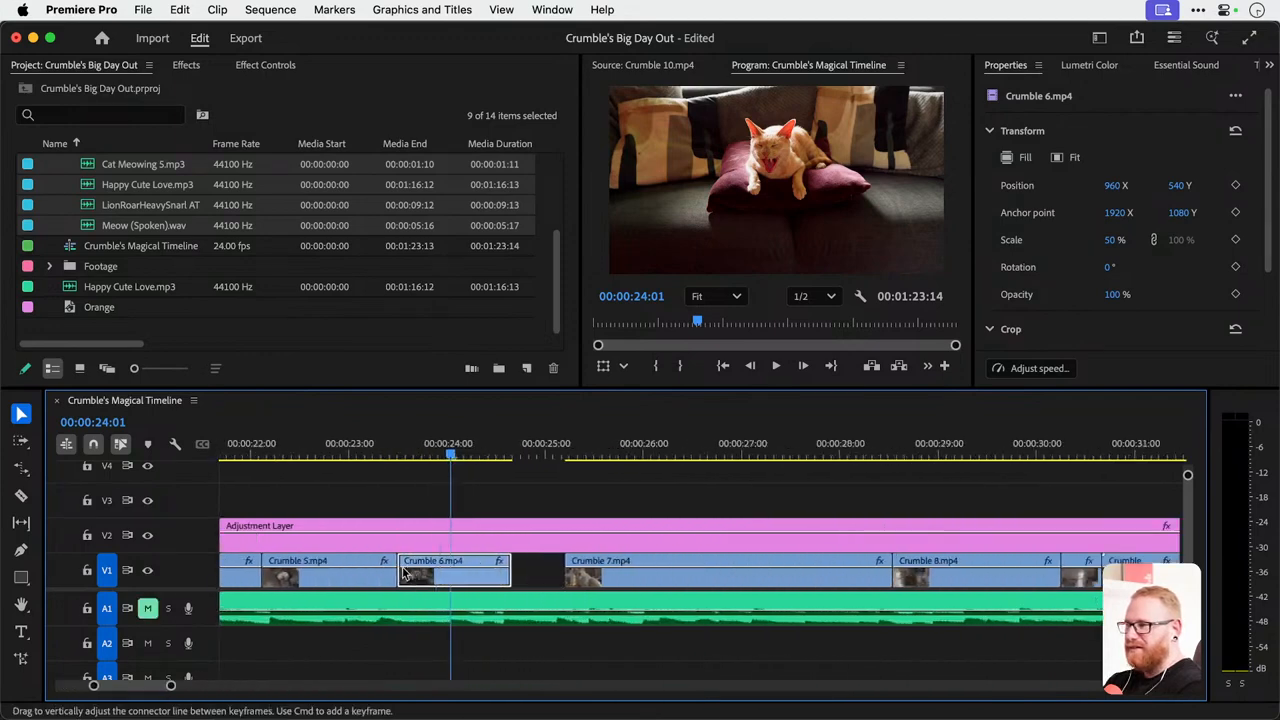
Close the gap between Crumble 6.mp4 and Crumble 7.mp4 on track V1 and place the playhead at 00:00:23:15.
click(551, 573)
key(Delete)
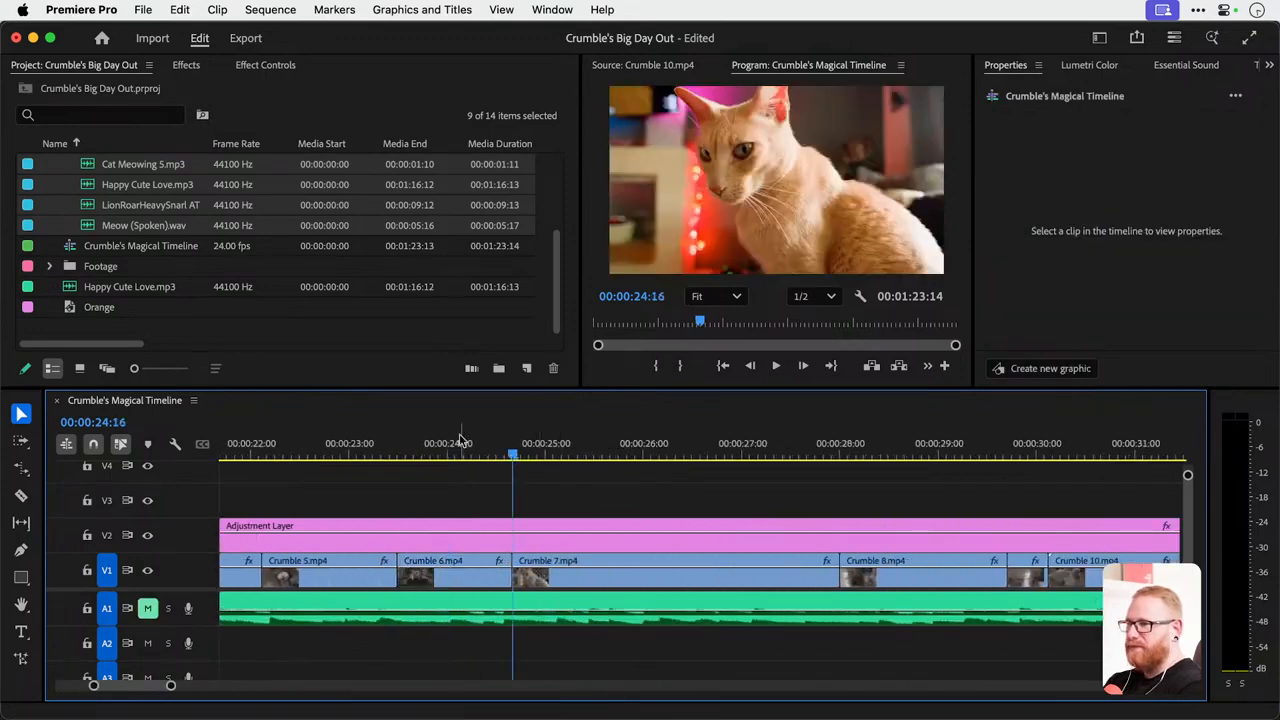
click(421, 437)
mouse_move(421, 436)
mouse_down()
mouse_move(459, 440)
mouse_move(413, 448)
mouse_up()
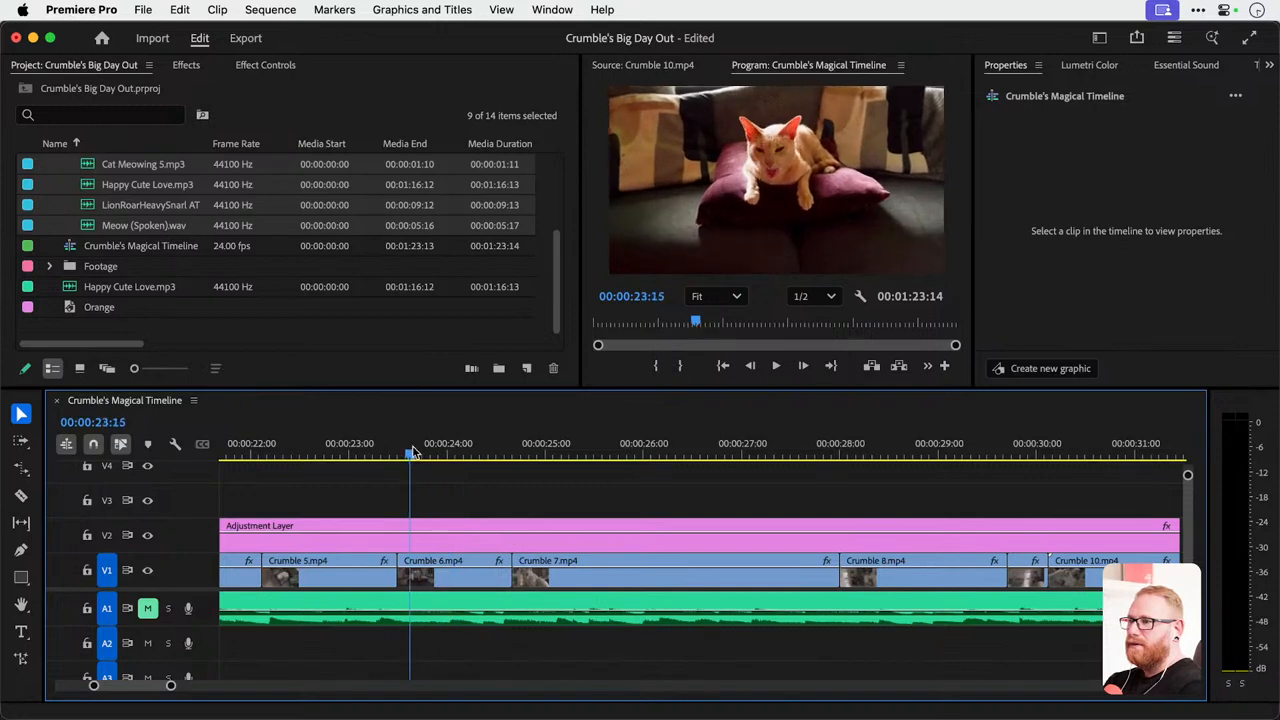
Set the Crumble 6.mp4 clip's scale to 100 and its position to 974, 792.
click(444, 574)
click(268, 64)
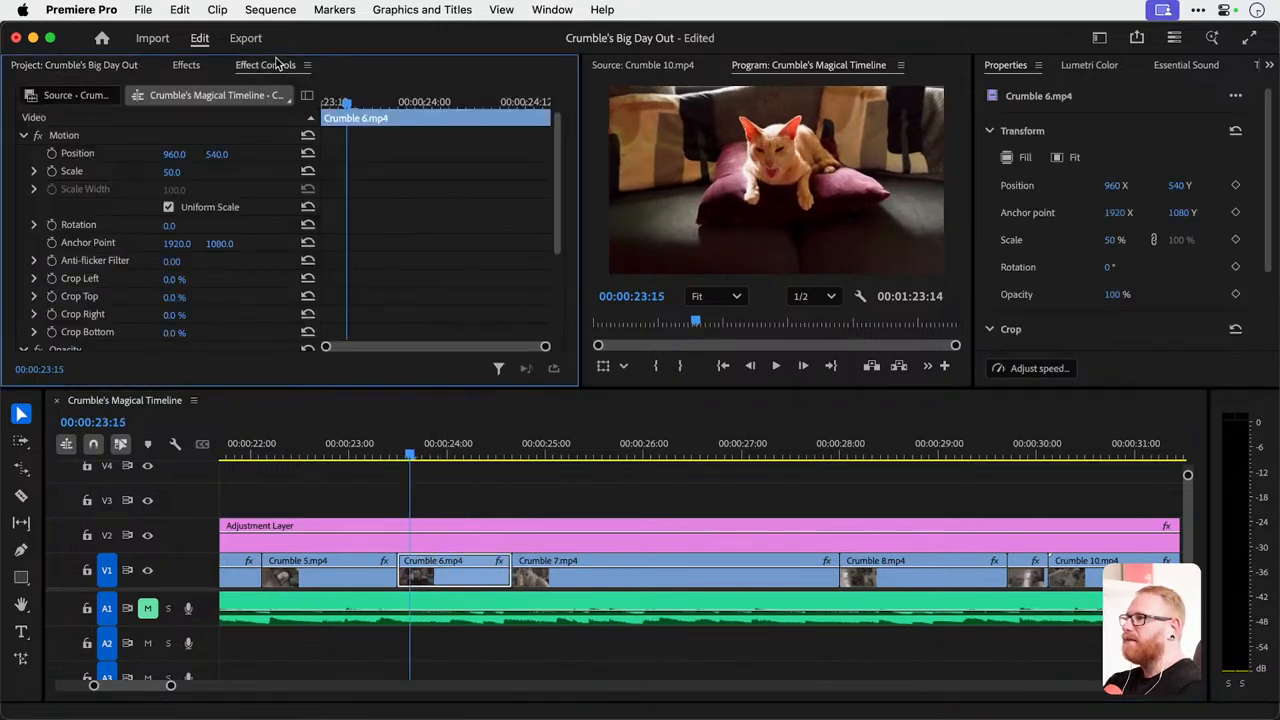
click(173, 172)
text(100)
key(Return)
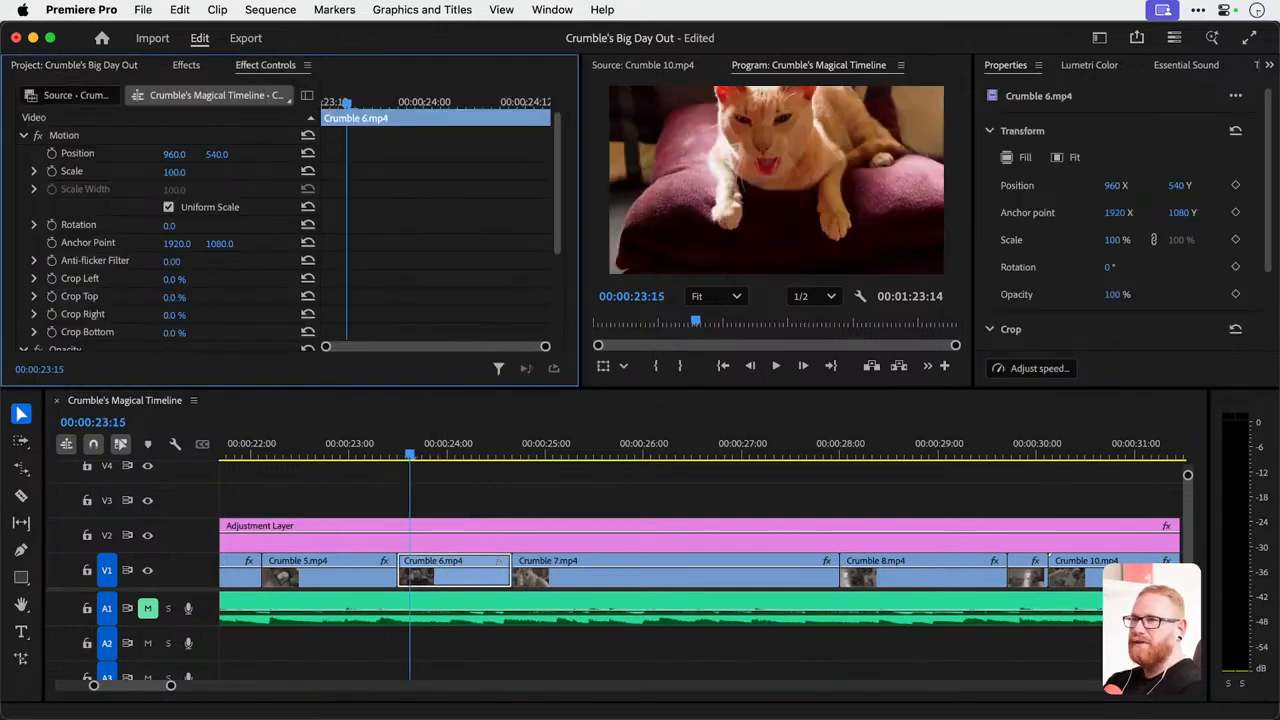
drag(217, 154, 469, 154)
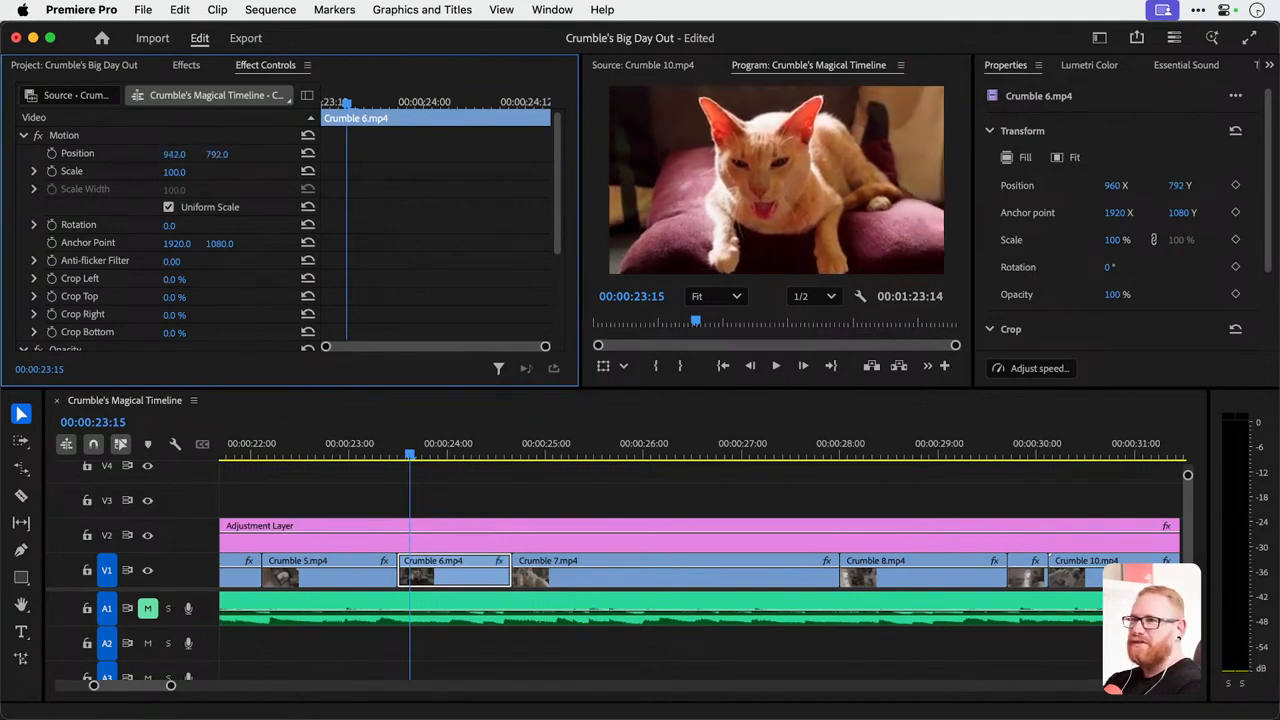
drag(174, 154, 188, 154)
Play back the sequence across the Crumble 6.mp4 and Crumble 7.mp4 clips to check the framing.
click(357, 433)
key(space)
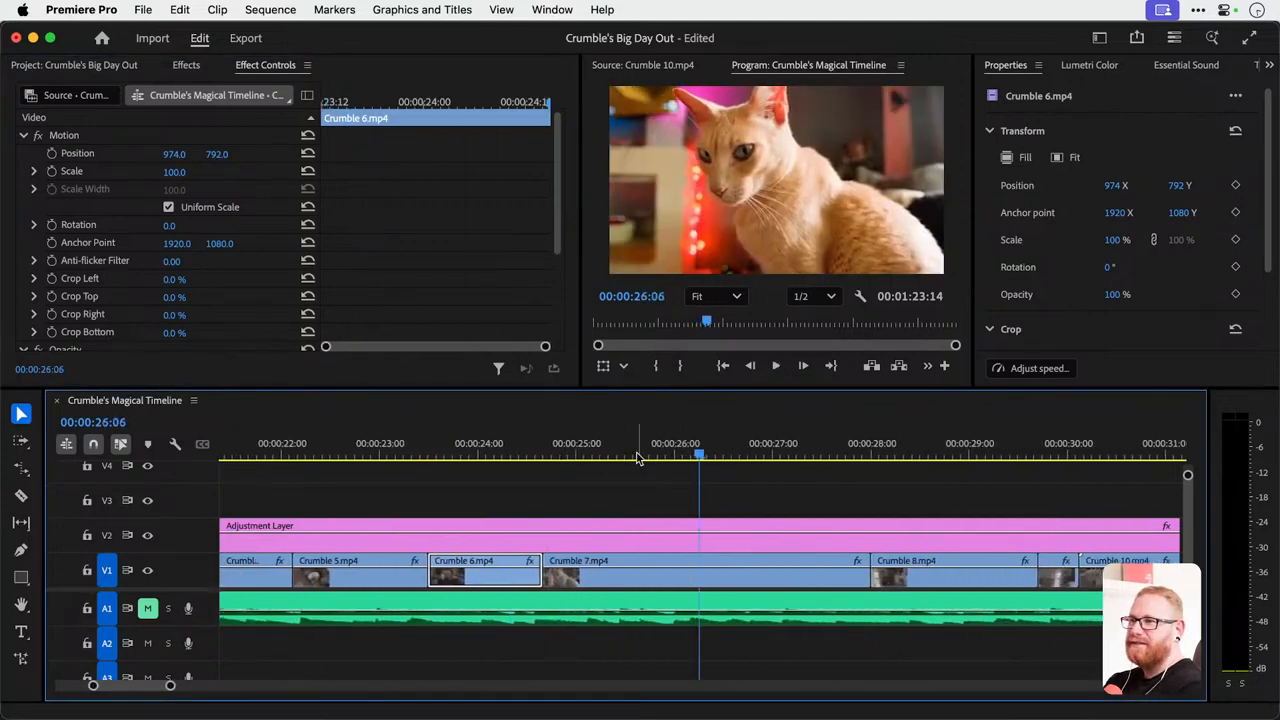
click(824, 452)
drag(826, 452, 676, 456)
key(space)
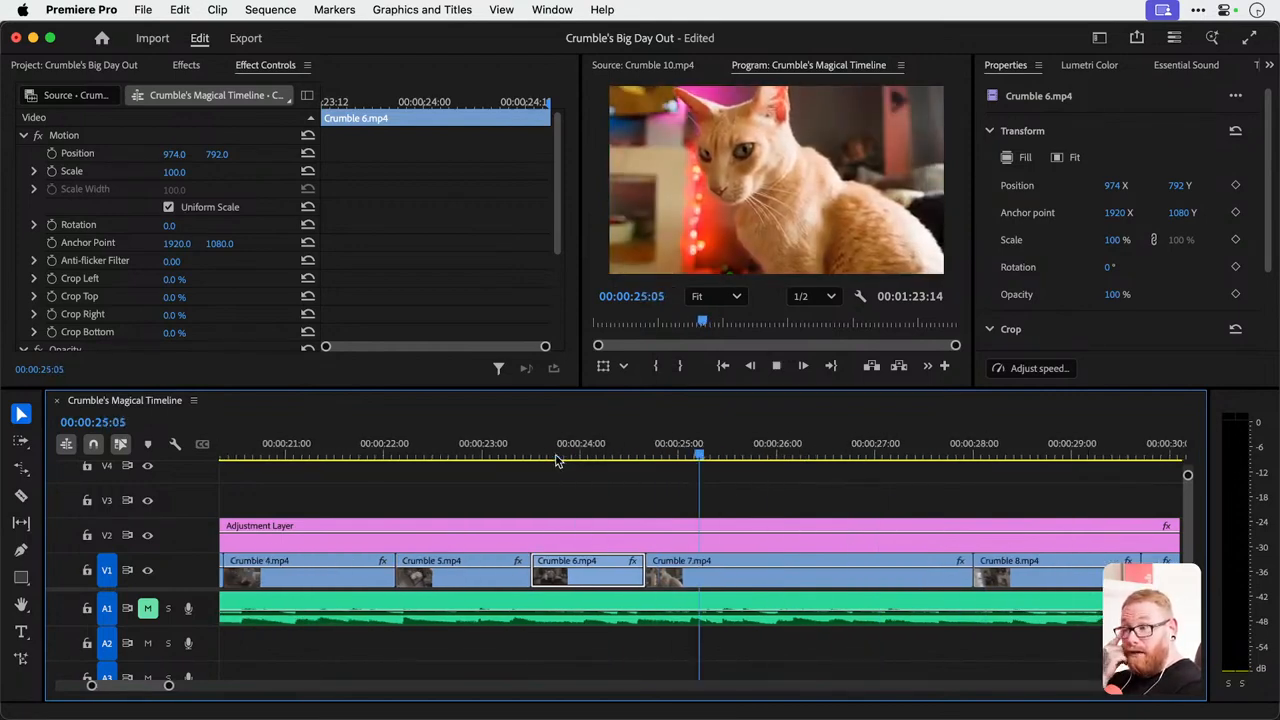
key(space)
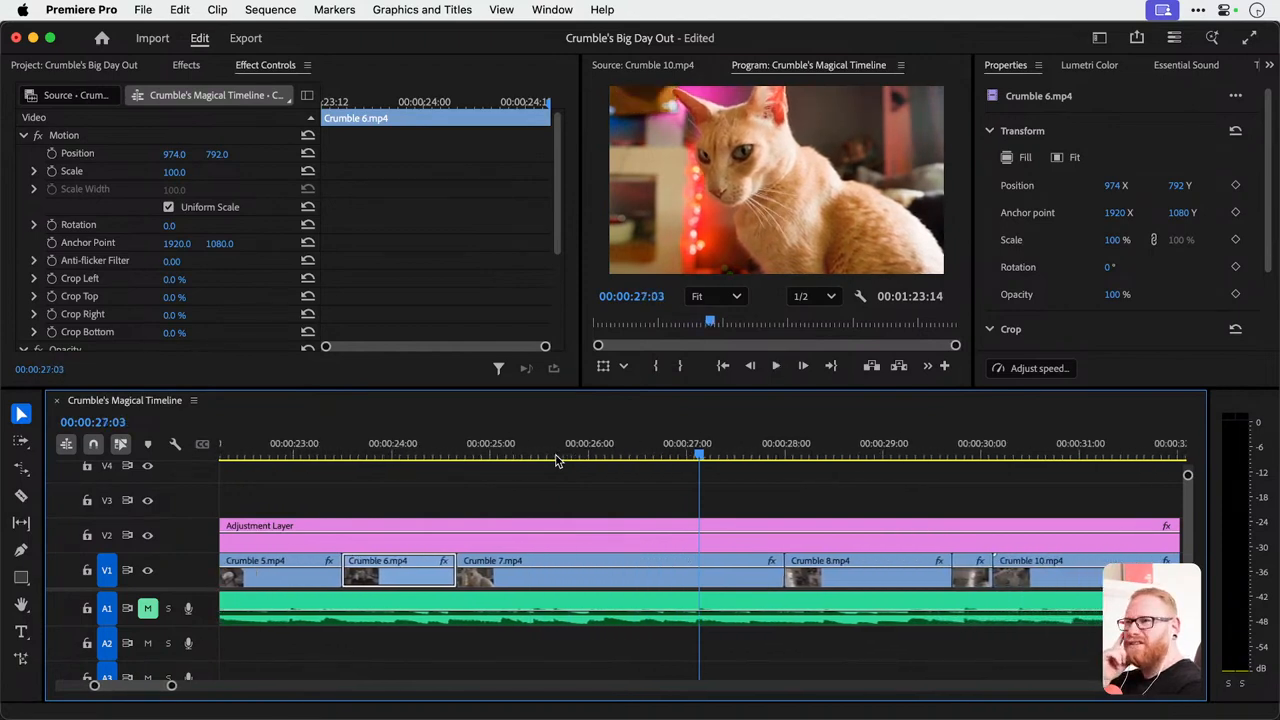
Set the Crumble 7.mp4 clip's scale to 75 and its position to 1132, 717.
click(526, 570)
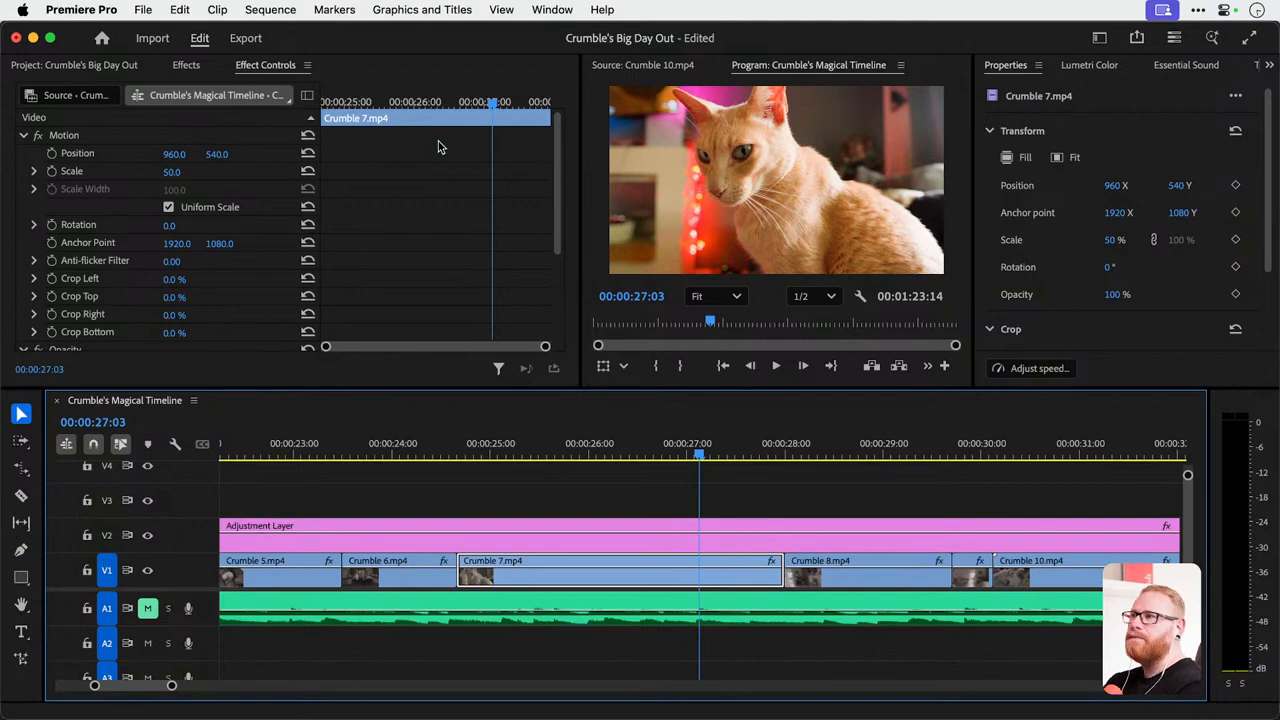
click(186, 170)
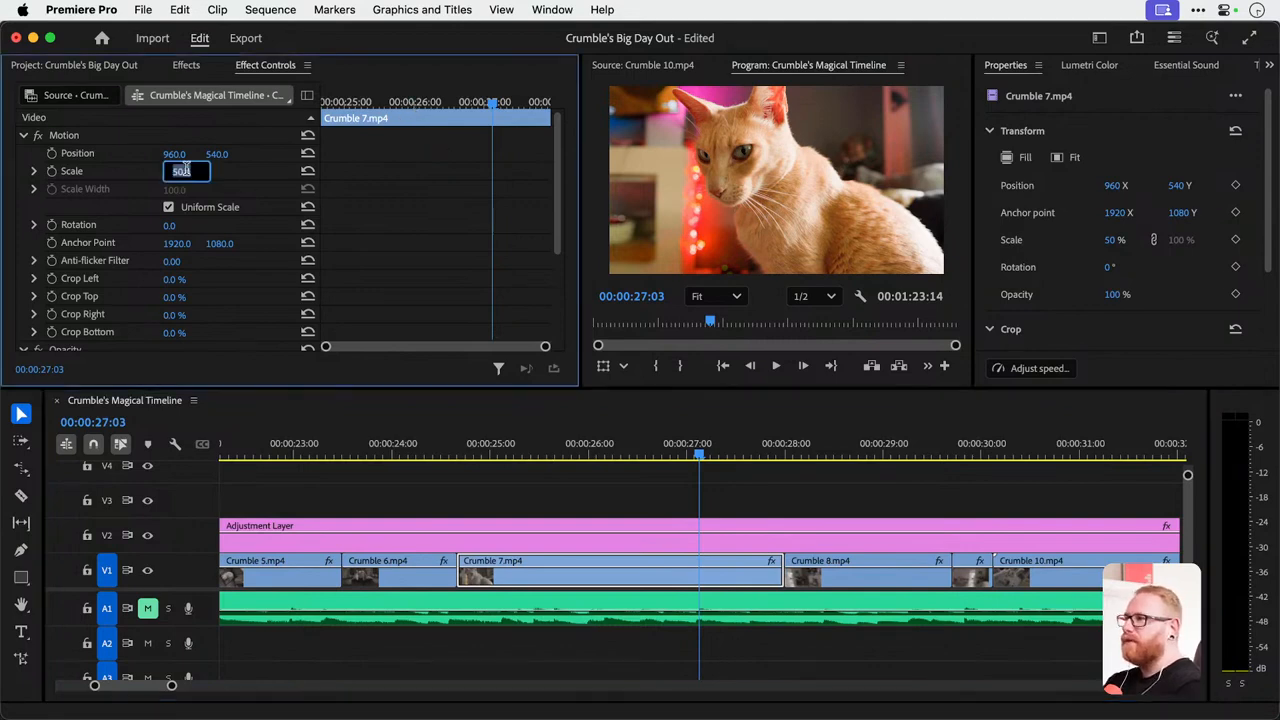
text(75)
key(Return)
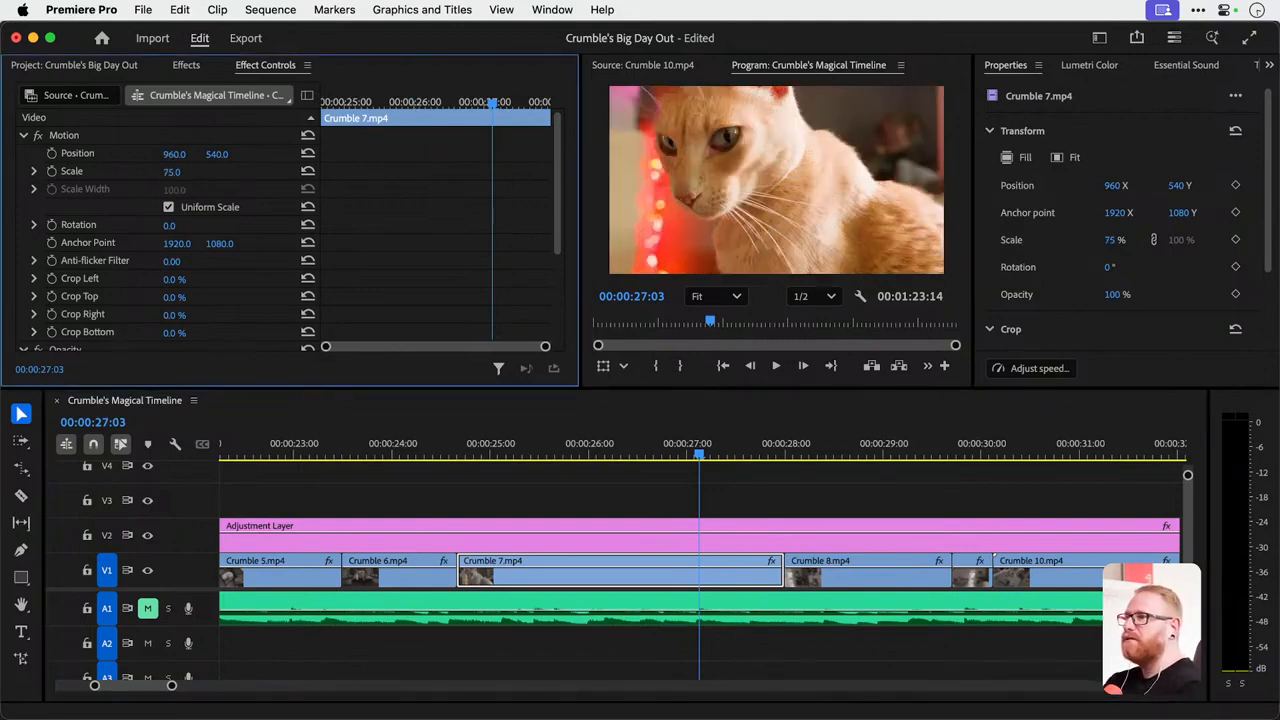
drag(174, 154, 332, 154)
drag(182, 154, 231, 154)
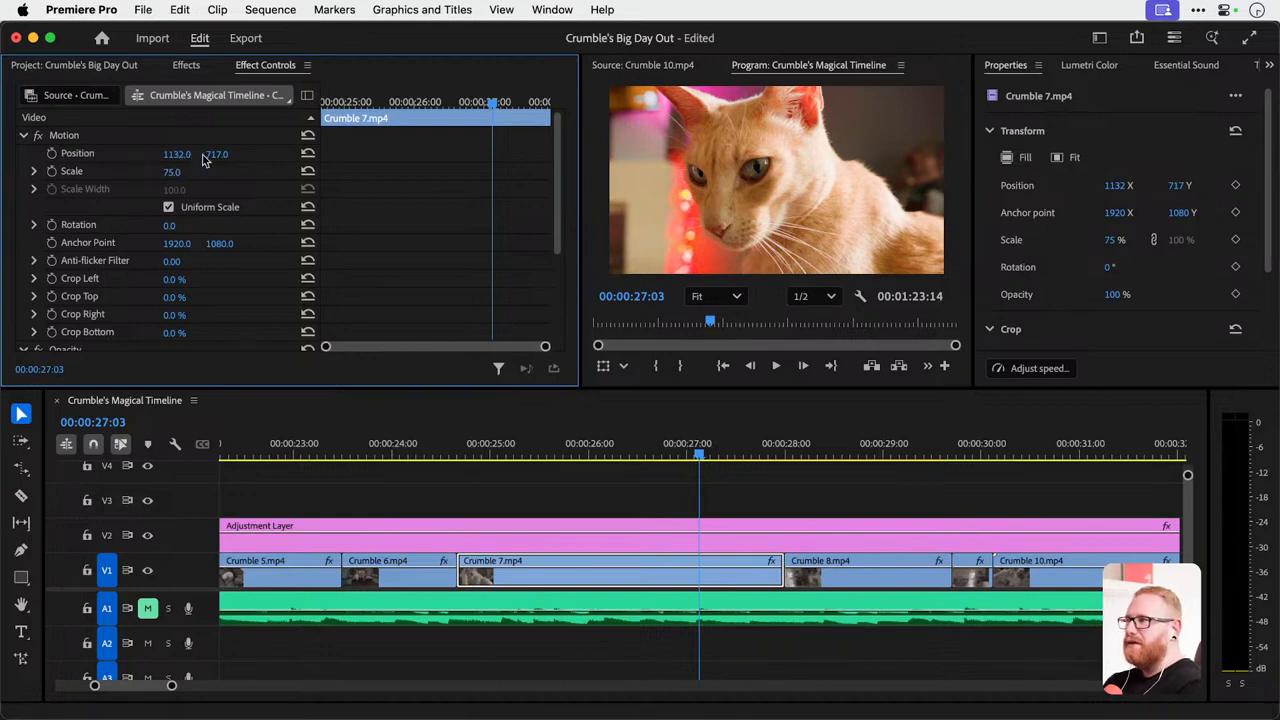
Try a different scale on the Crumble 7.mp4 clip and undo the change.
mouse_move(173, 172)
mouse_down()
mouse_move(188, 172)
mouse_move(183, 155)
mouse_move(187, 173)
mouse_up()
key(super+z)
key(super+z)
key(super+z)
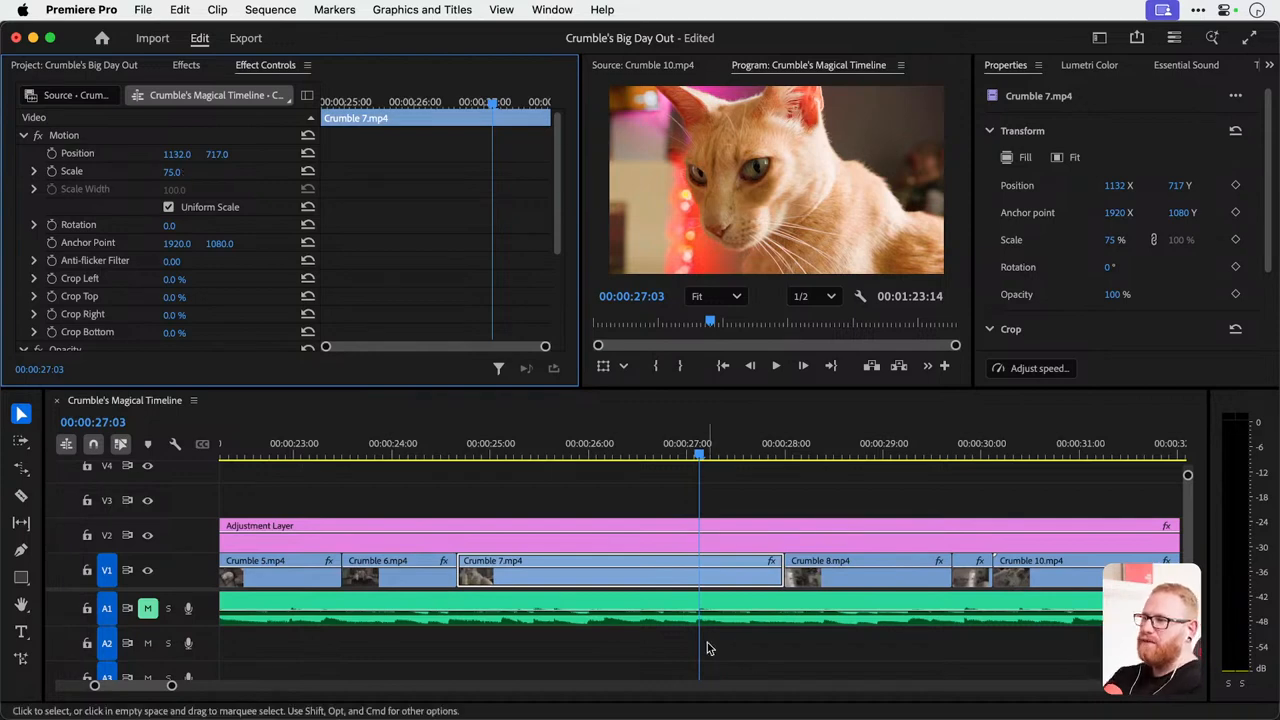
Try nesting the adjustment layer together with Crumble 6.mp4, Crumble 7.mp4 and Crumble 8.mp4, and undo the nesting.
right_click(554, 569)
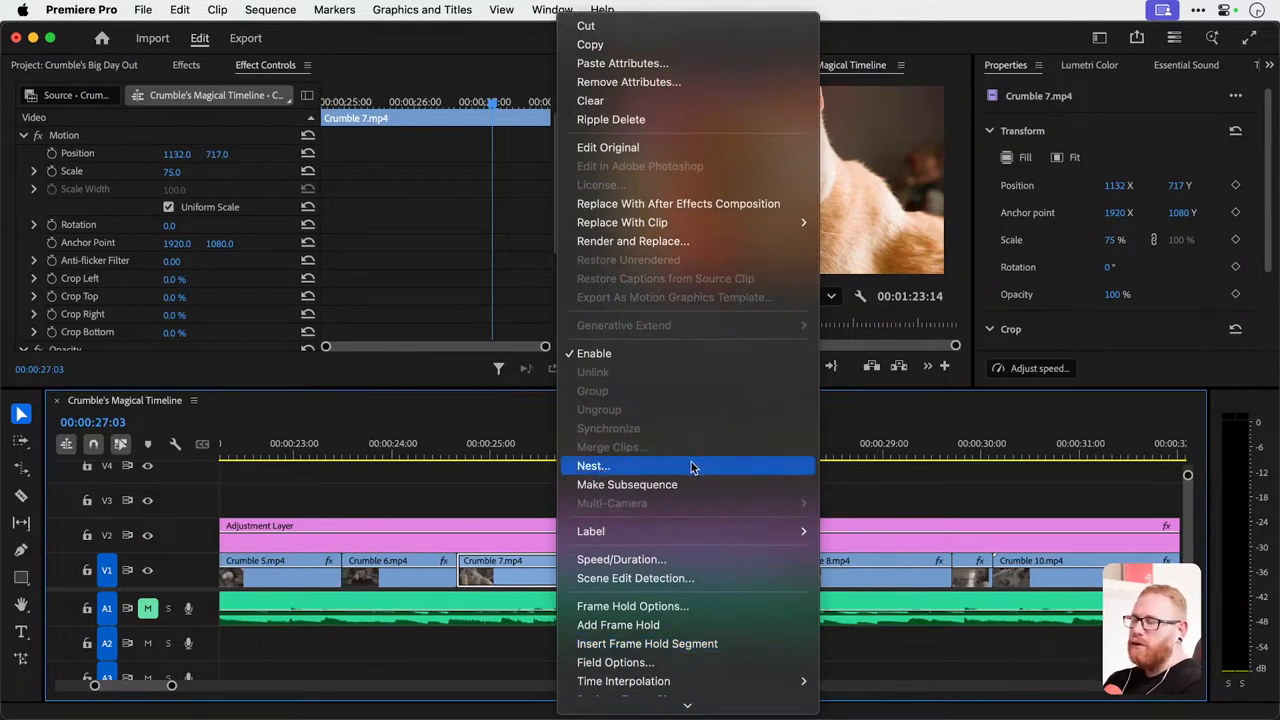
click(421, 503)
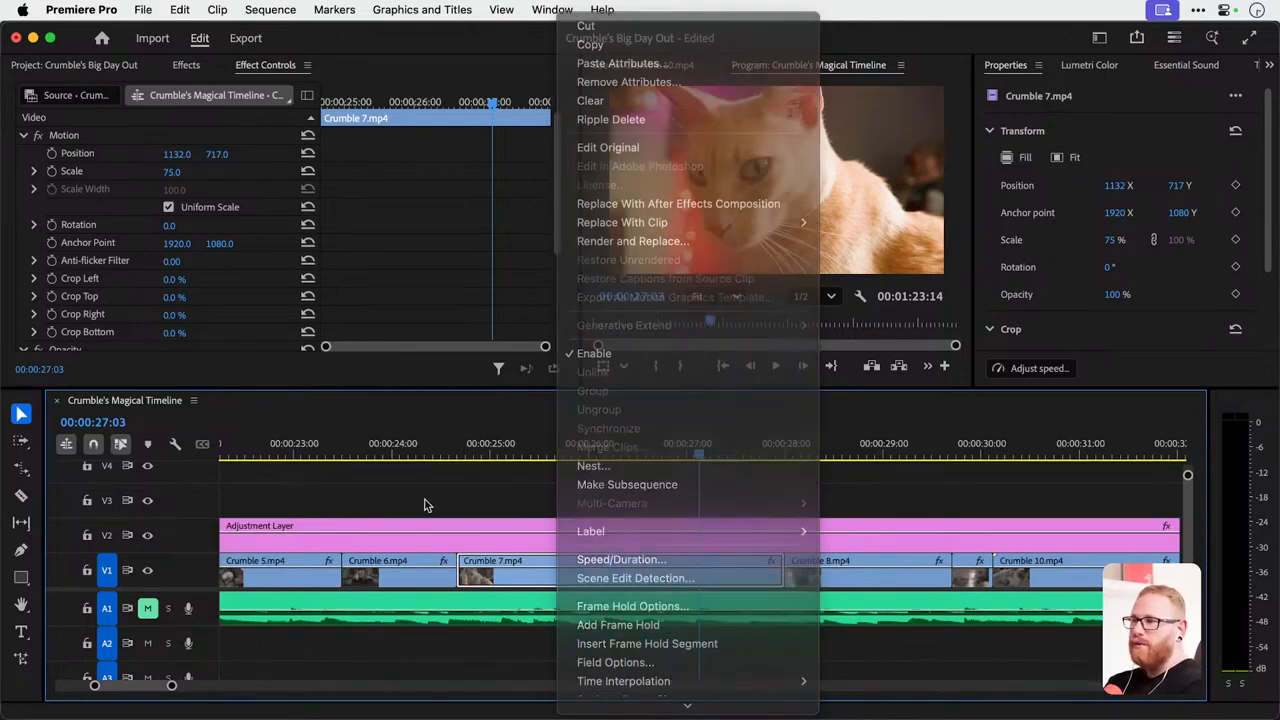
drag(387, 504, 874, 565)
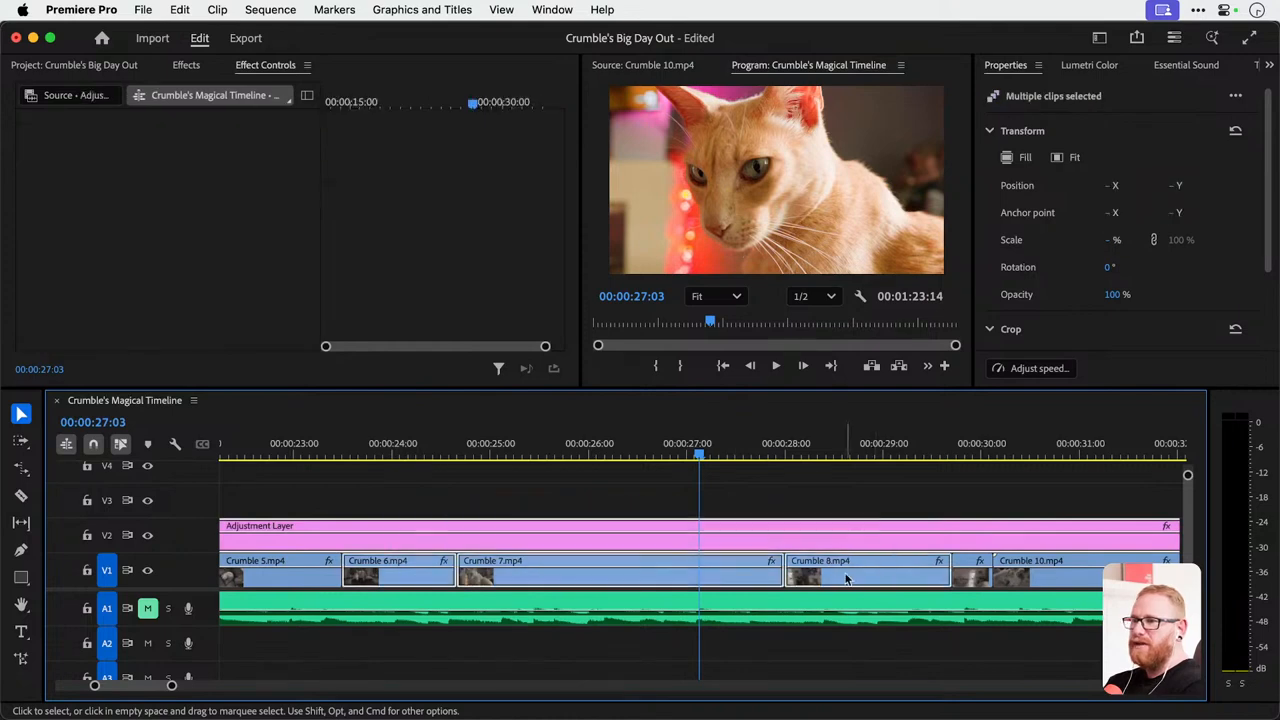
right_click(748, 540)
scroll(857, 532, down, 5)
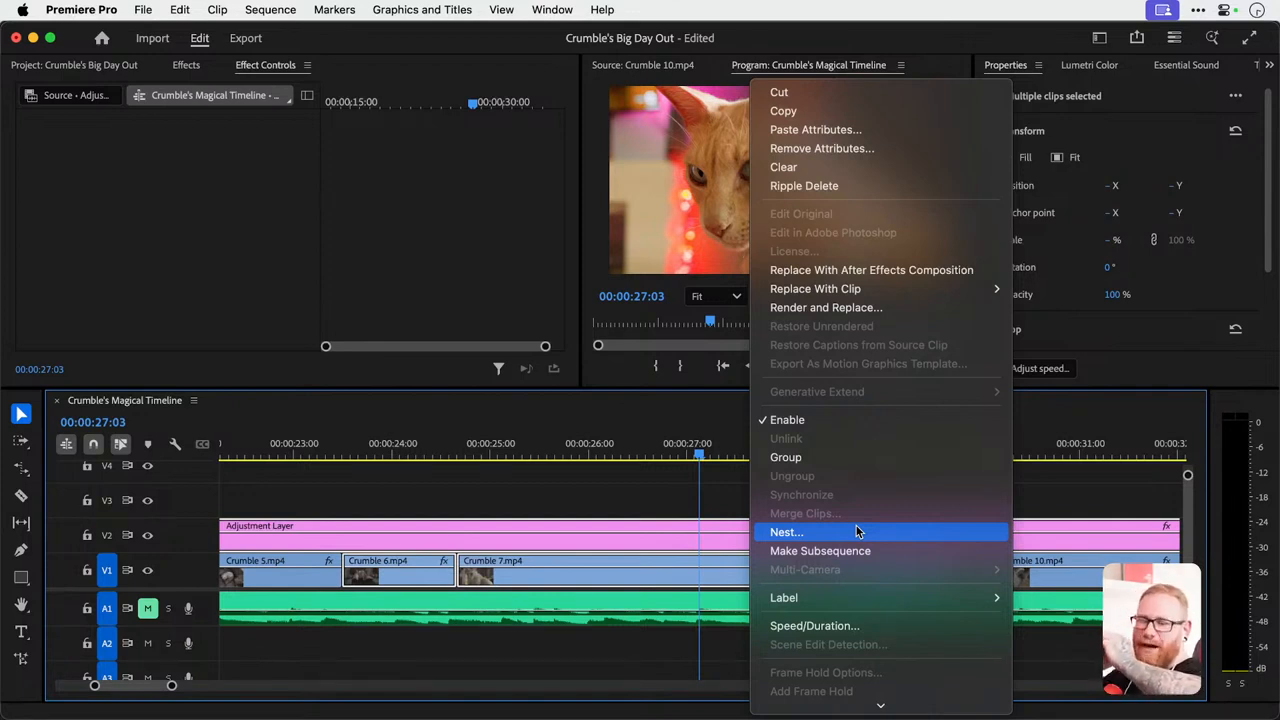
click(857, 531)
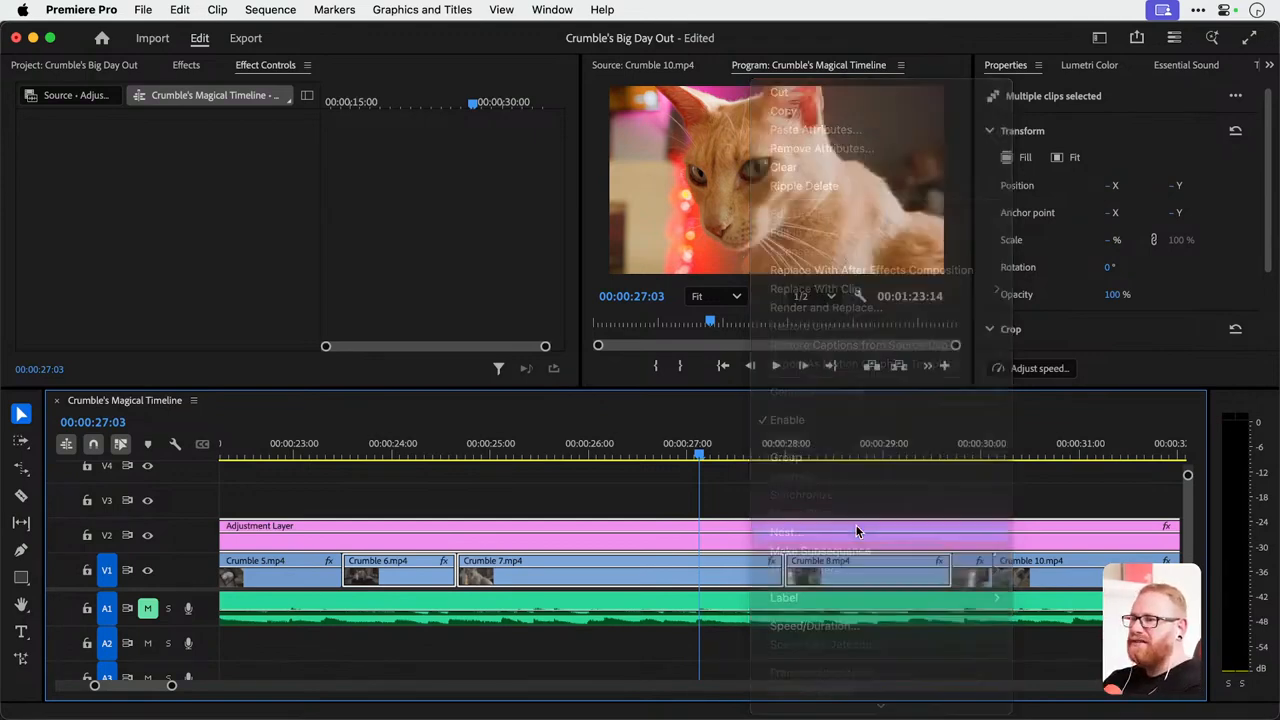
key(Return)
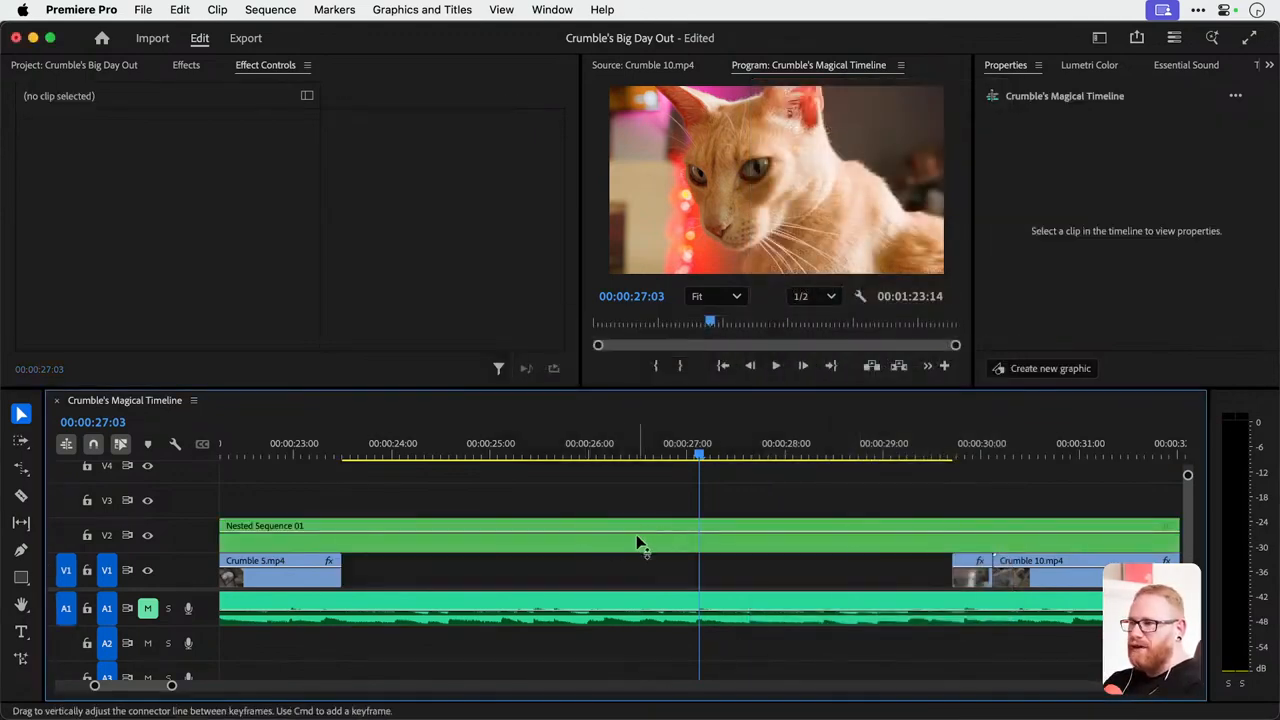
key(super+z)
Nest only the Crumble 7.mp4 clip on track V1 as a sequence named Crumble Face Zoom.
click(554, 569)
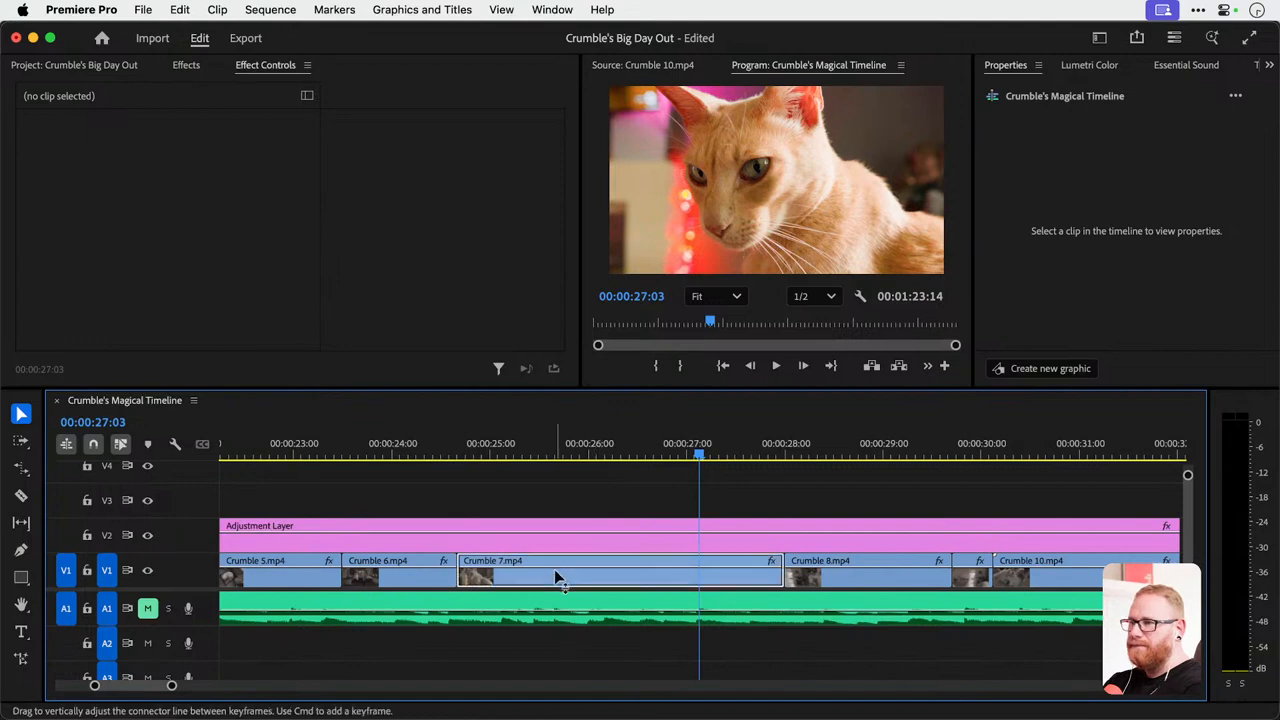
click(577, 436)
drag(577, 436, 600, 454)
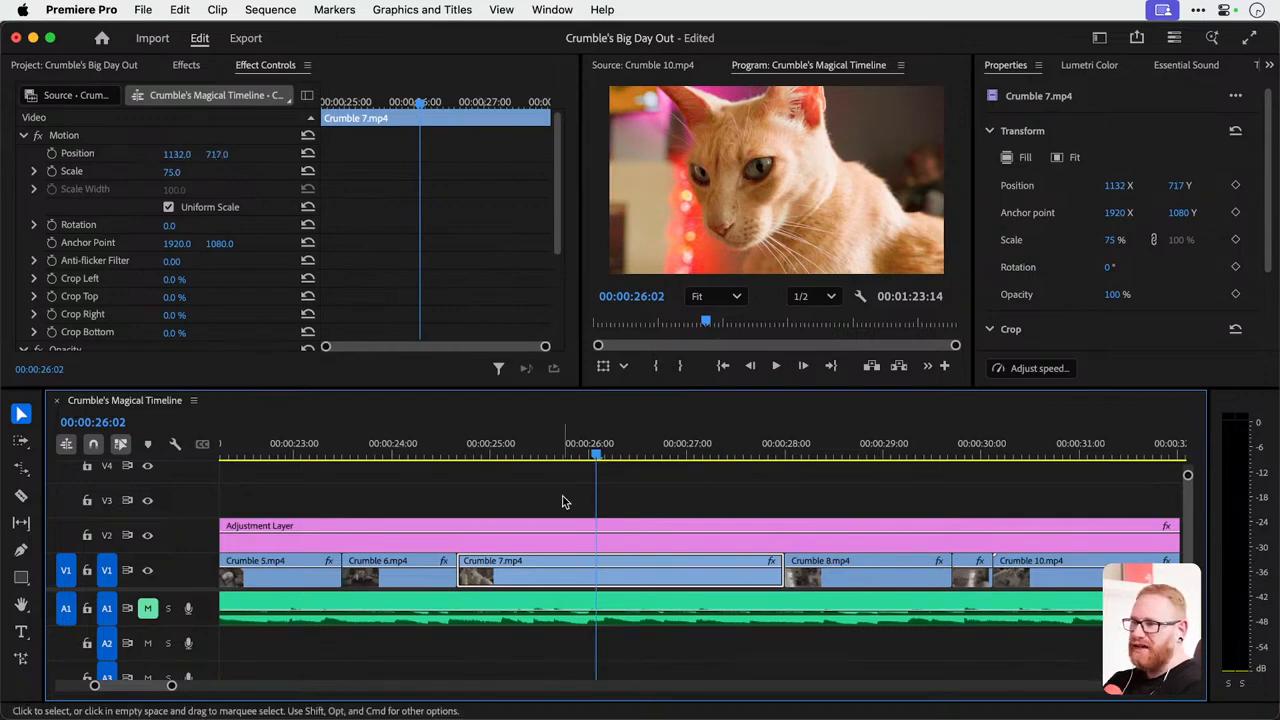
right_click(622, 567)
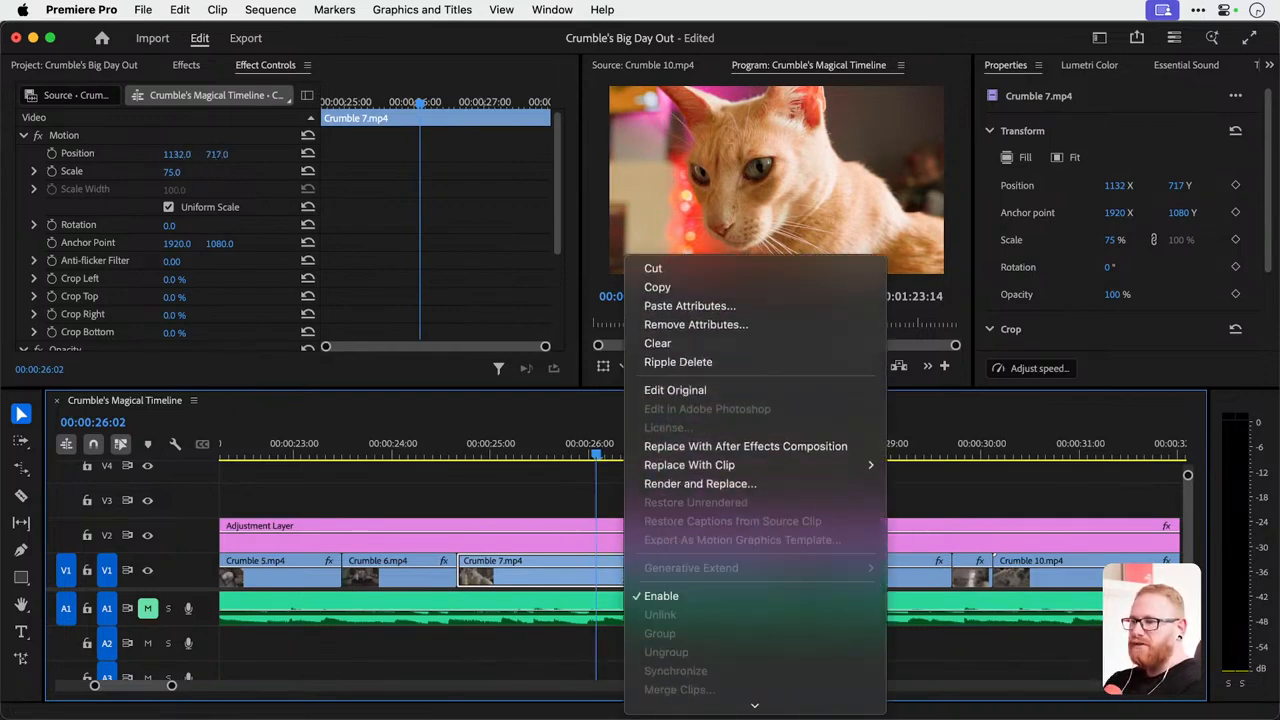
mouse_move(752, 657)
click(717, 597)
text(C)
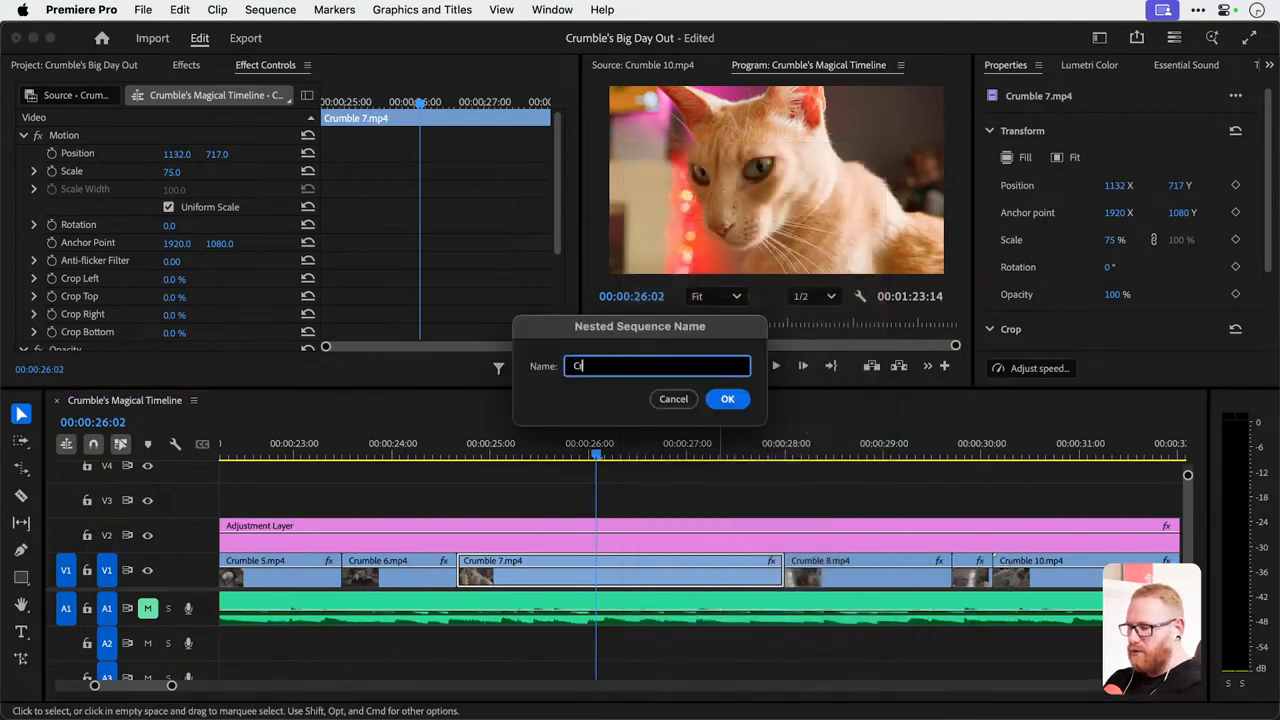
text(rumble face Zoom)
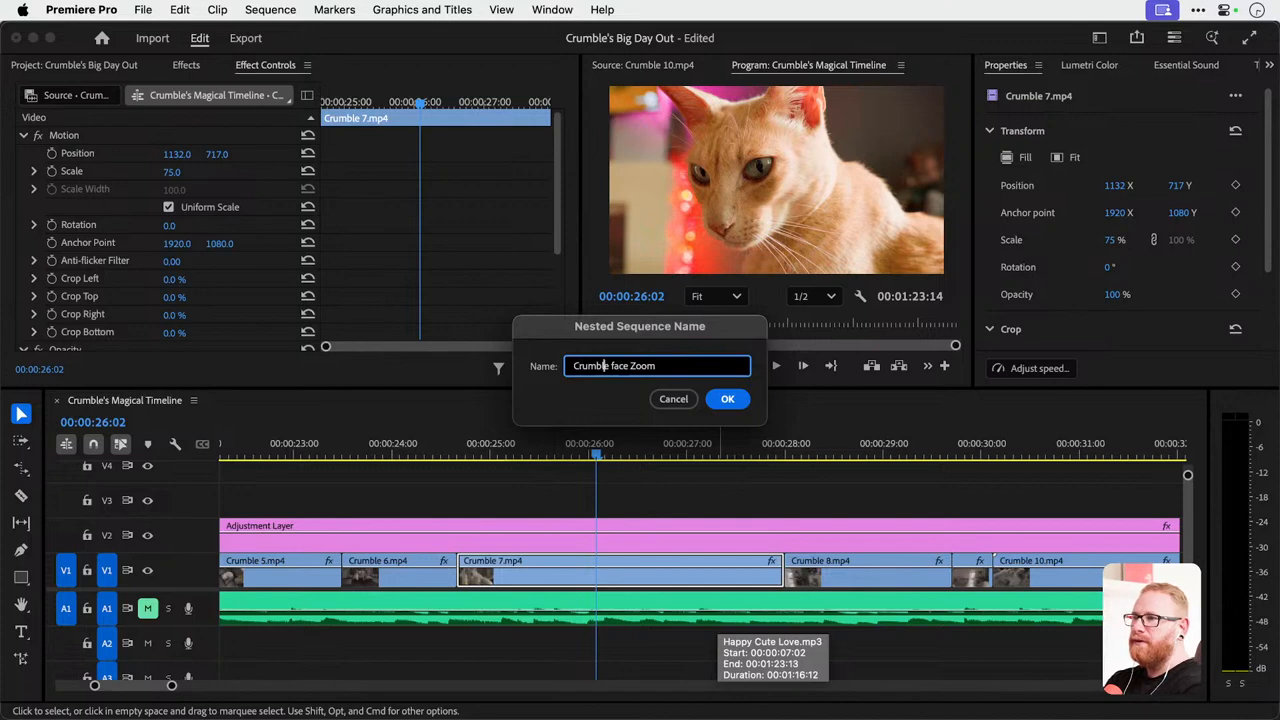
key(Right)
key(Right)
key(Right)
key(BackSpace)
text(F)
key(Return)
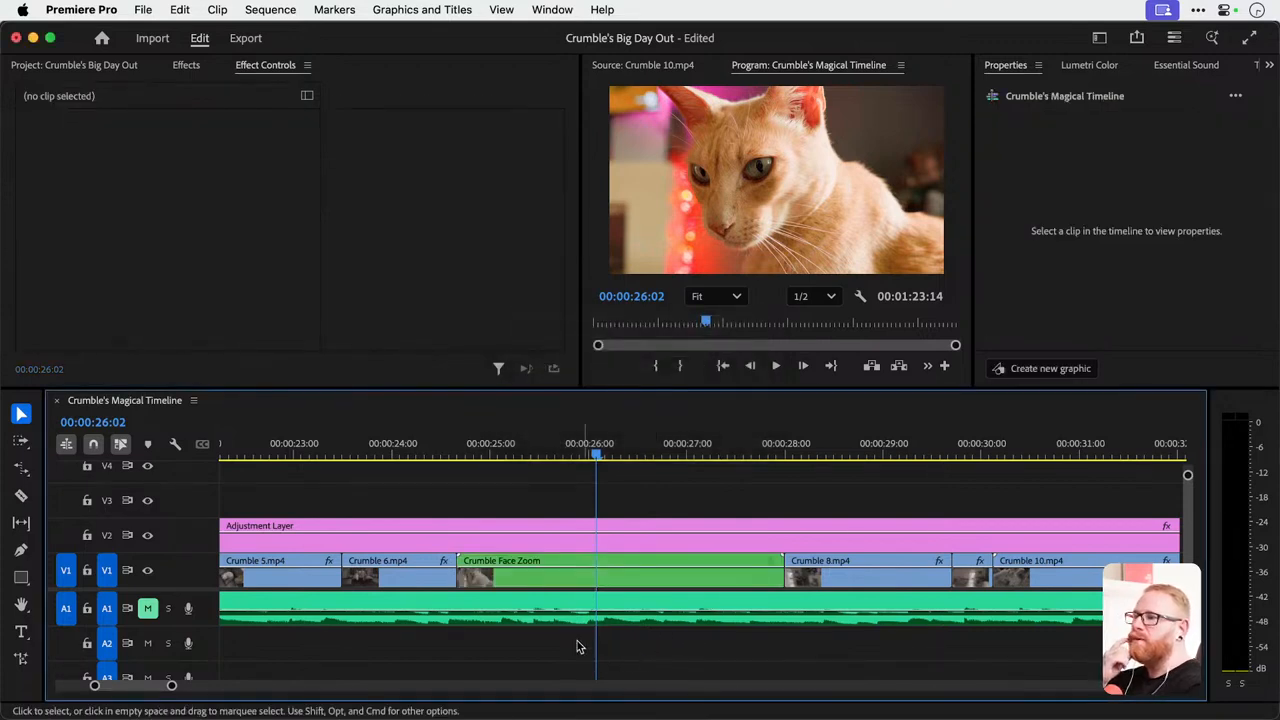
Try out the scale of the Crumble Face Zoom clip, scrub through it, and view the Crumble 6.mp4 motion settings.
click(534, 580)
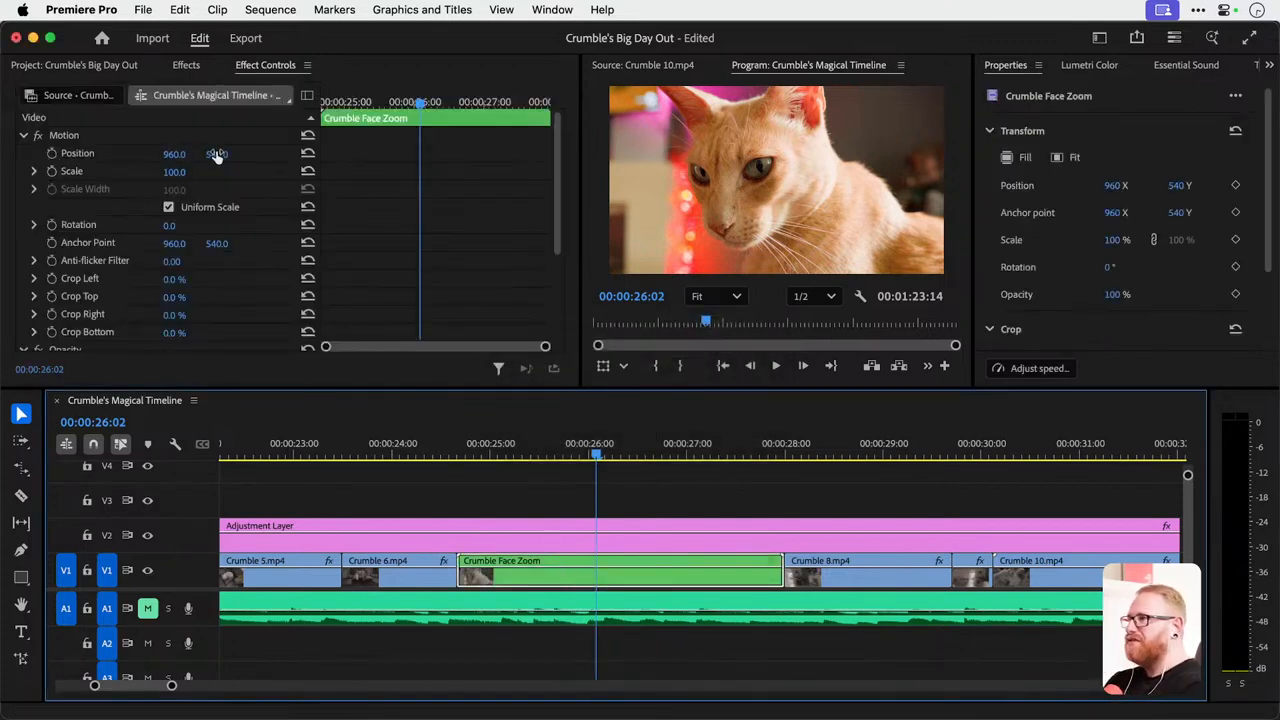
drag(175, 172, 186, 172)
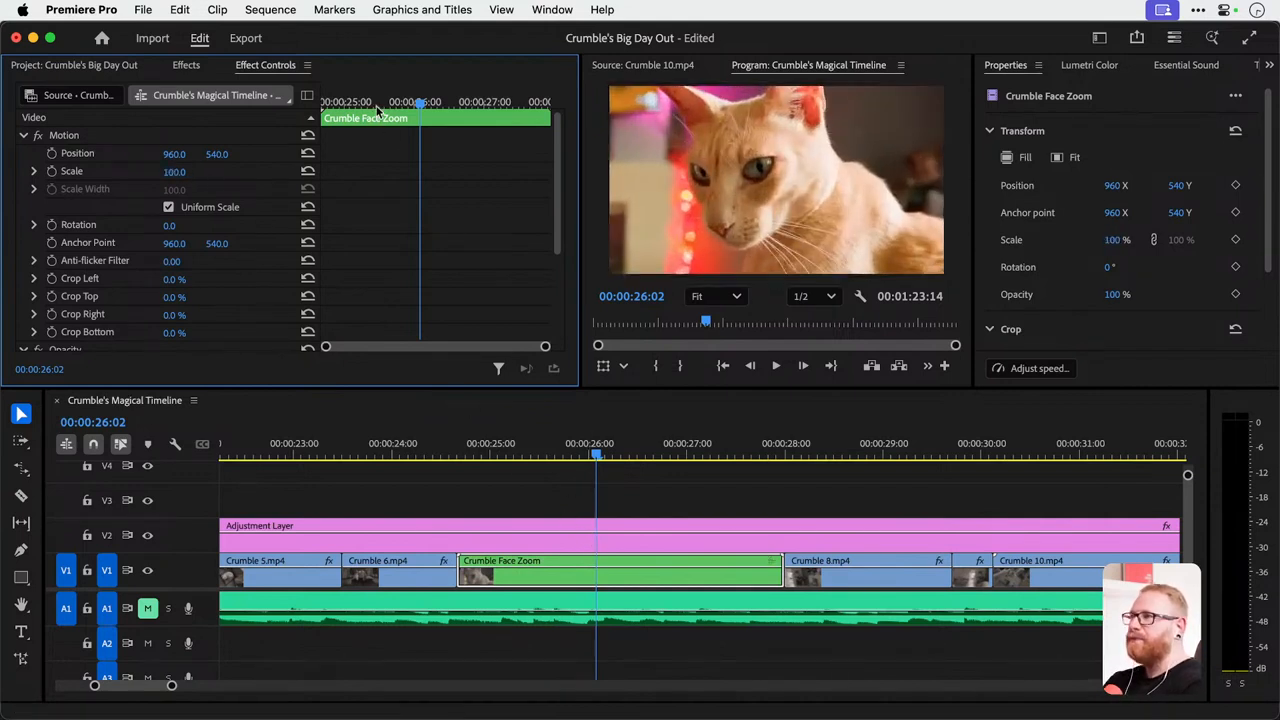
drag(378, 104, 444, 116)
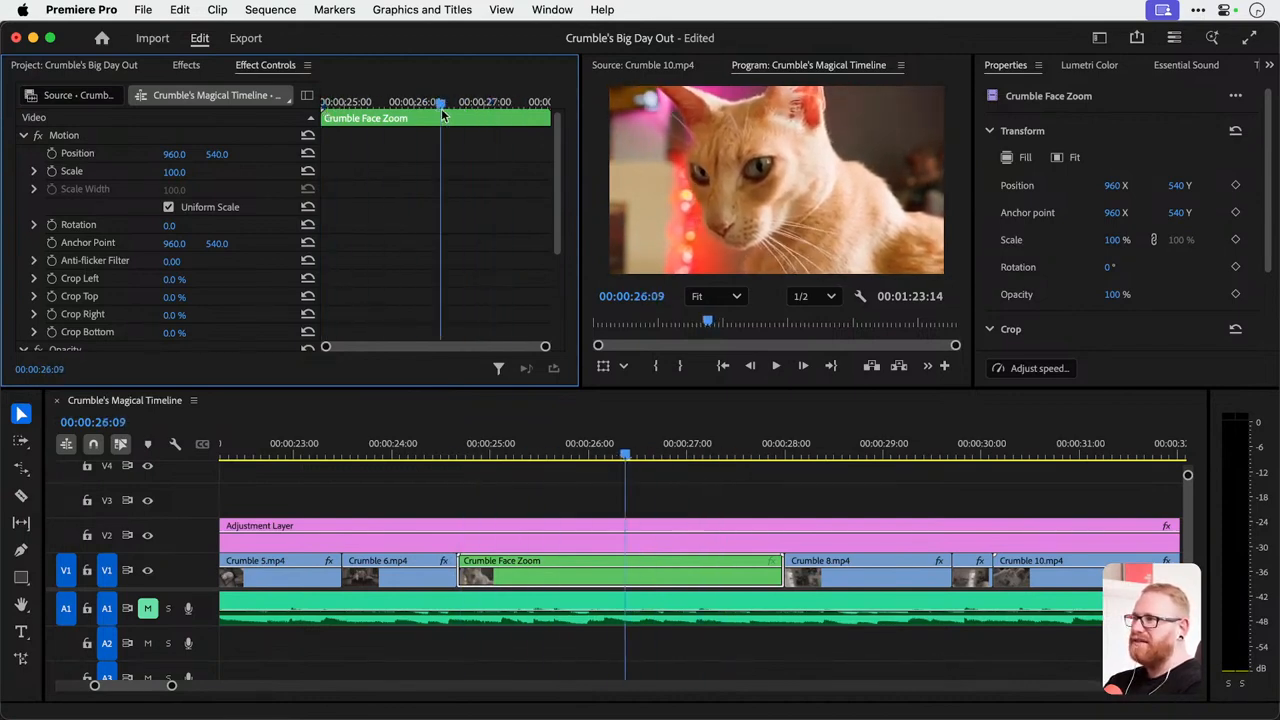
click(412, 580)
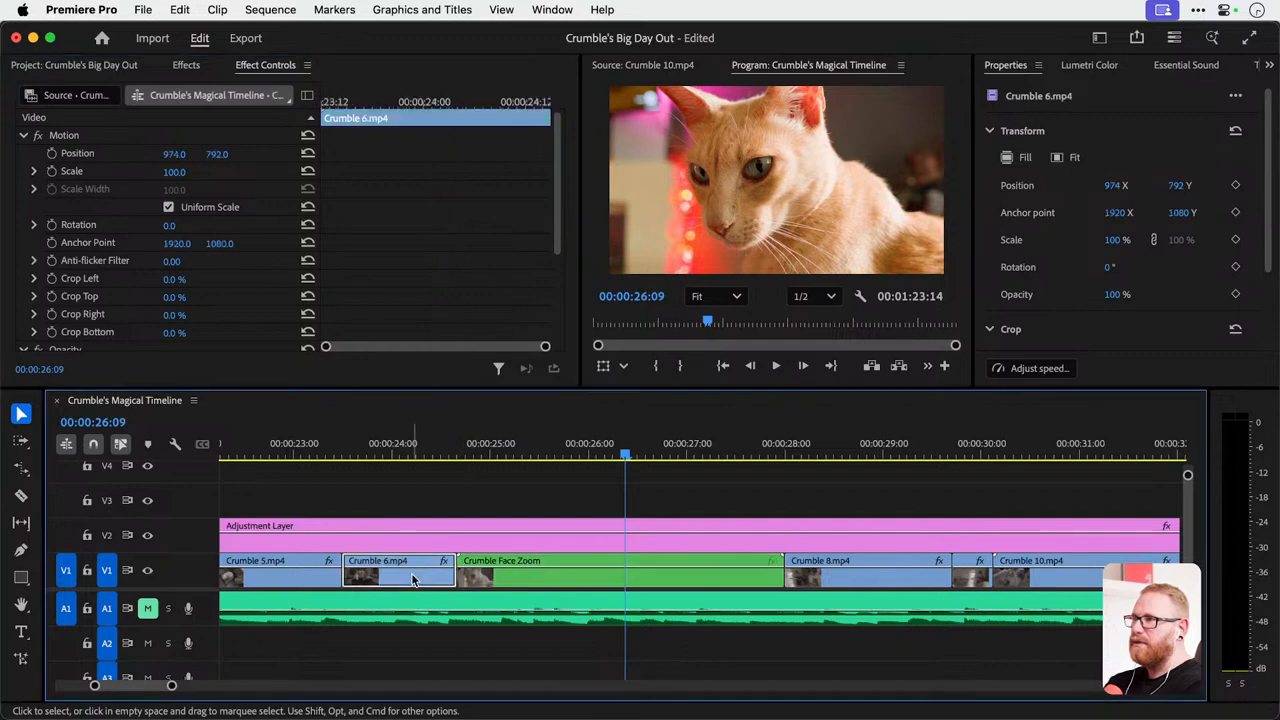
Add a scale keyframe of 100 at the start of the Crumble Face Zoom clip, at 00:00:24:16.
click(549, 563)
drag(401, 104, 323, 100)
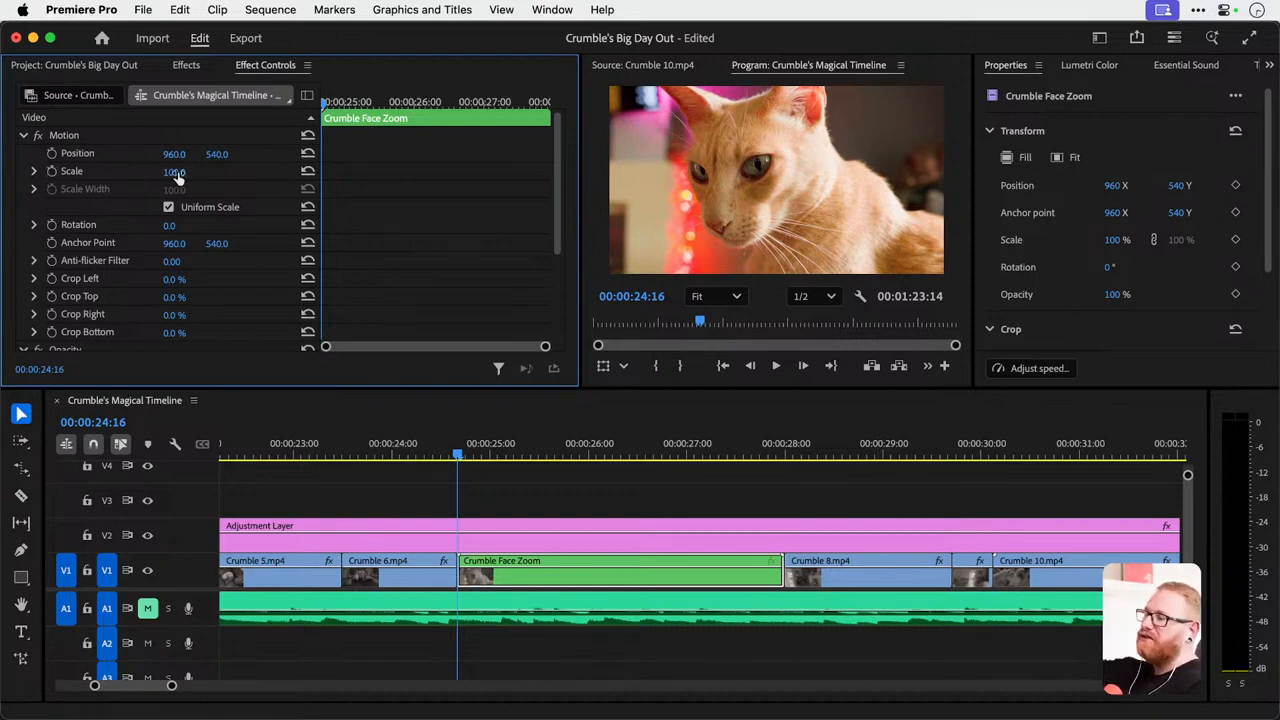
click(51, 174)
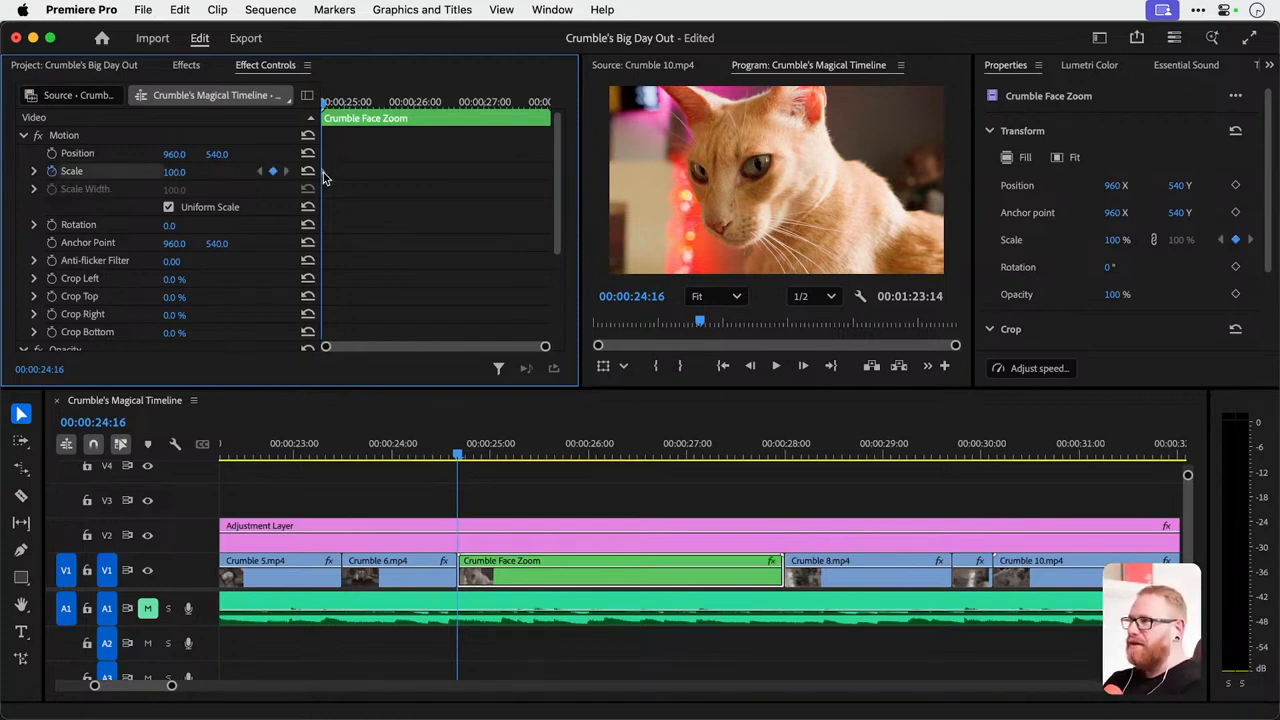
drag(323, 172, 359, 175)
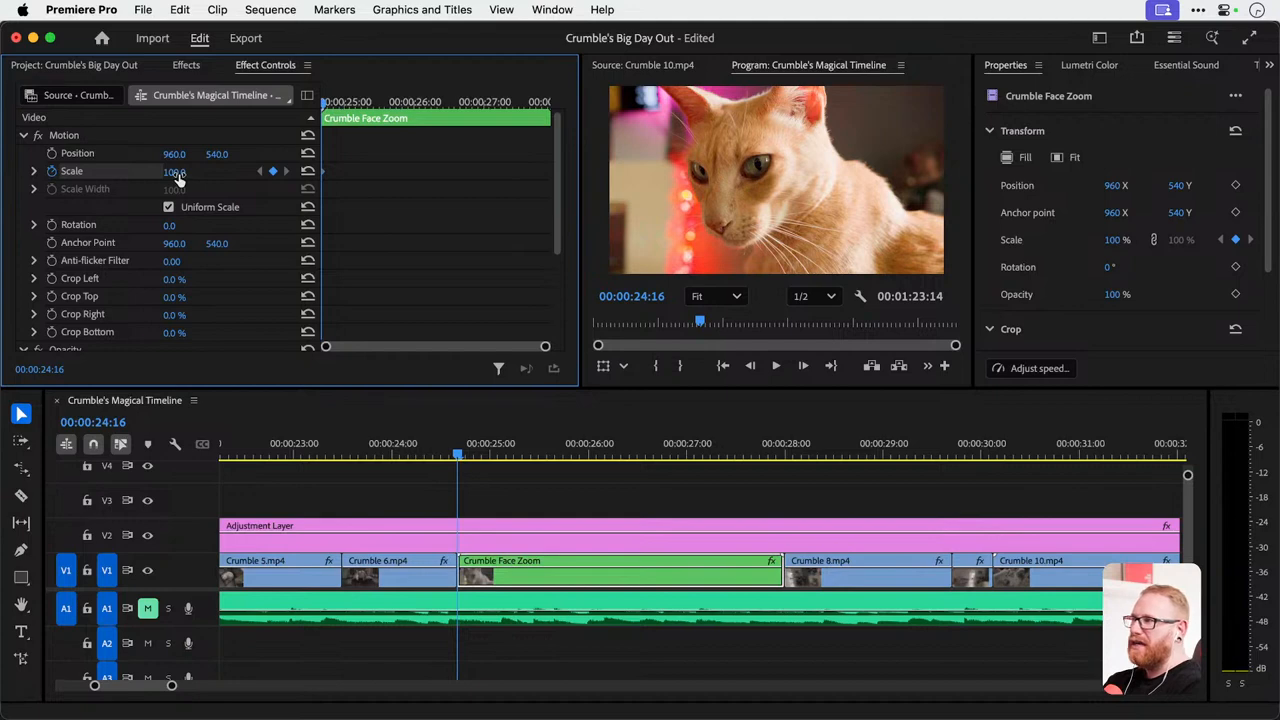
Add a scale keyframe of 110 at the end of the Crumble Face Zoom clip, at 00:00:27:23.
drag(350, 102, 557, 107)
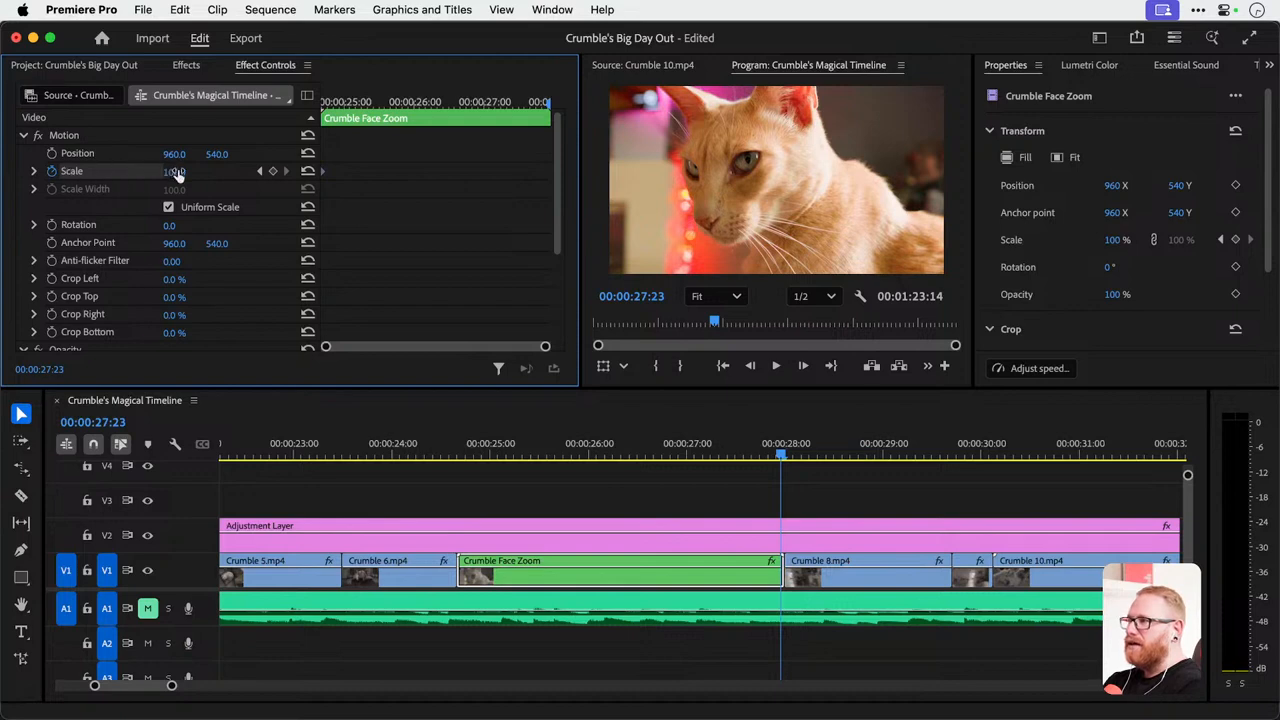
click(176, 172)
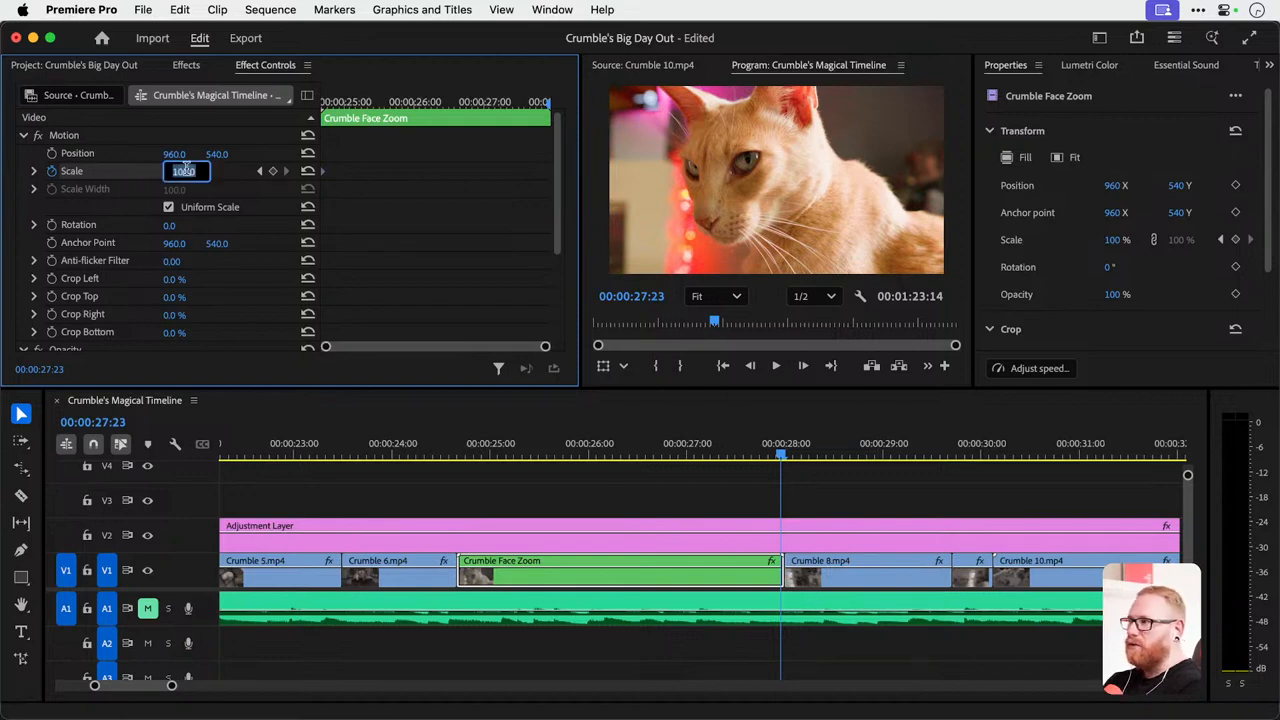
text(110)
key(Return)
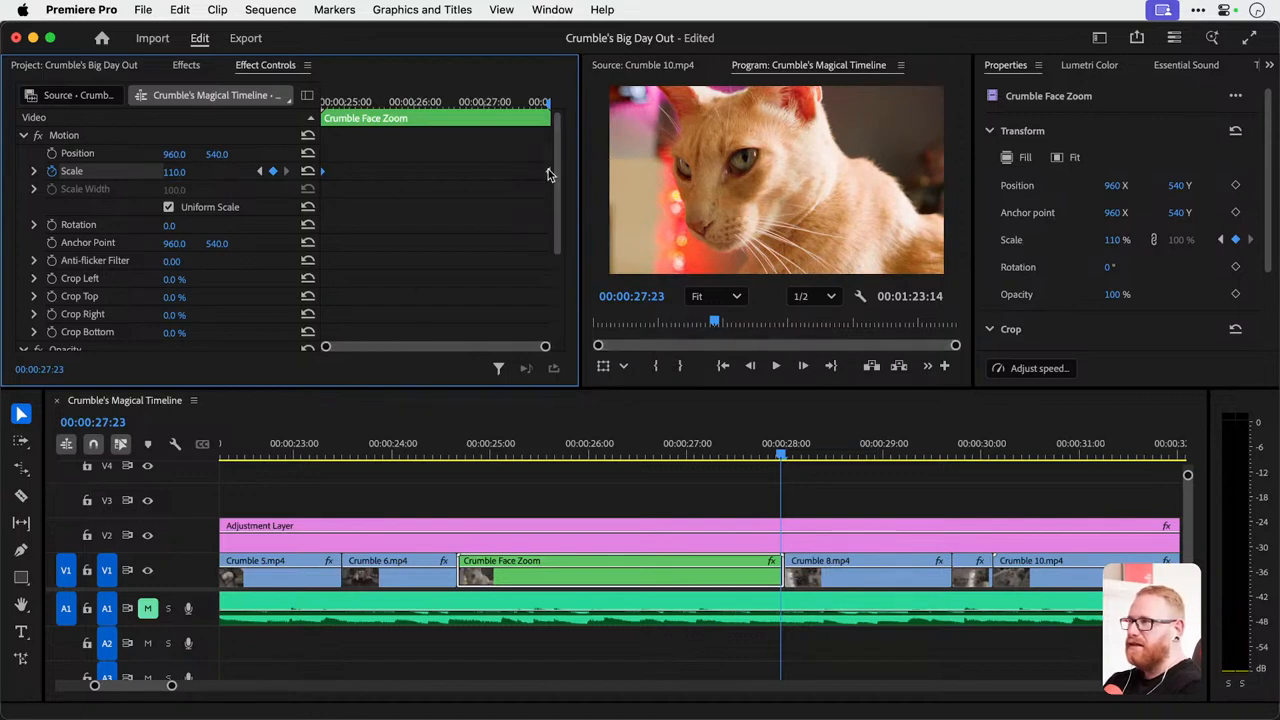
Try turning off scale animation on the Crumble Face Zoom clip at 00:00:24:16, and restore its scale keyframes.
drag(347, 106, 307, 130)
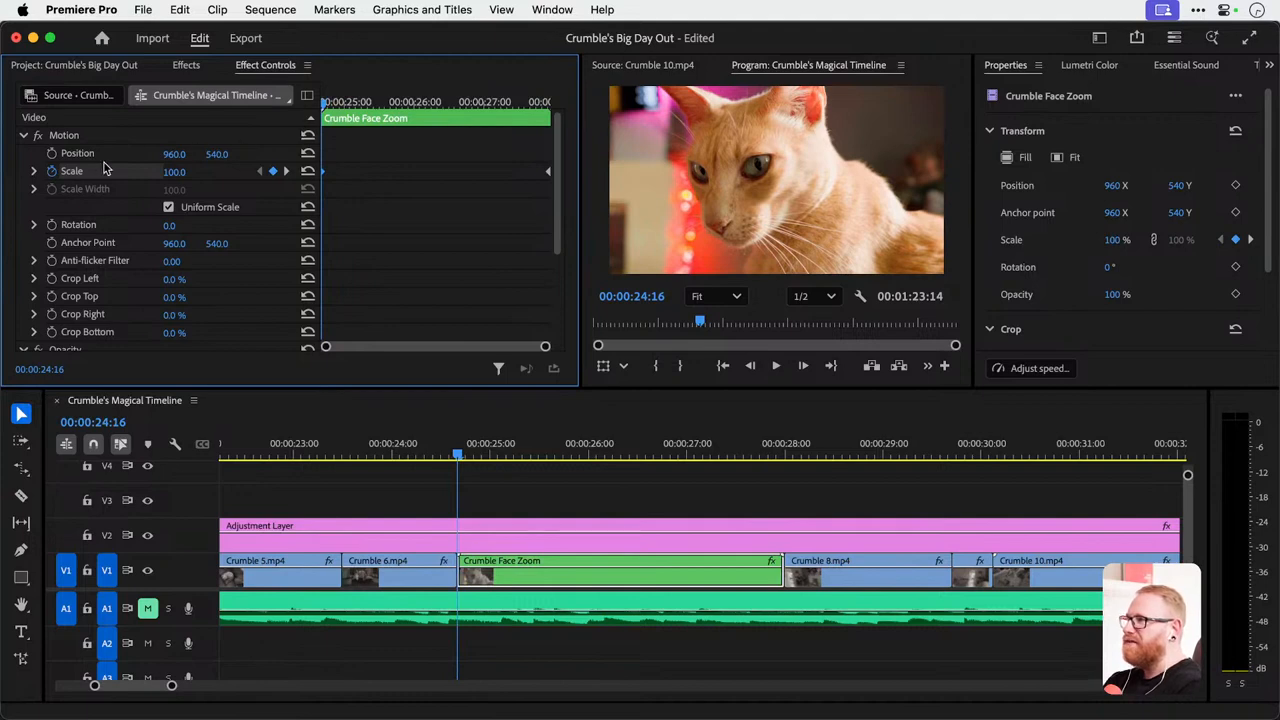
click(51, 171)
key(Return)
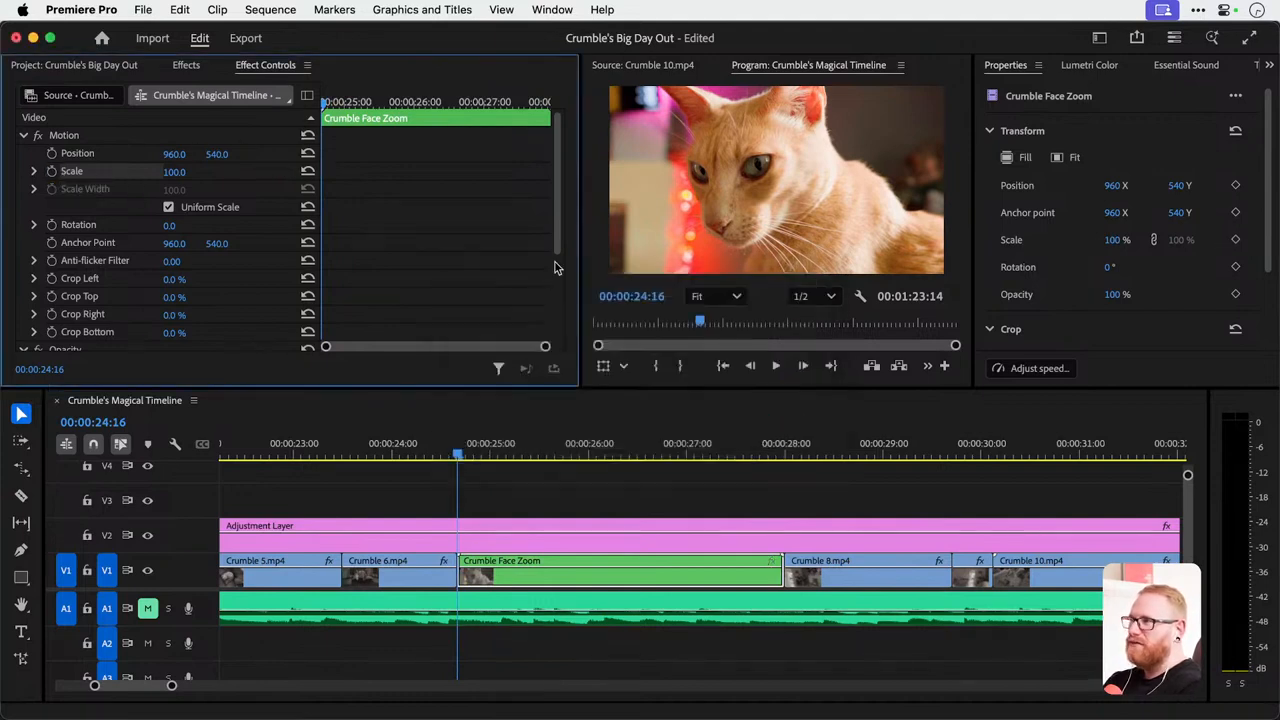
click(51, 171)
Play back the Crumble Face Zoom clip from 00:00:24:12 and return to its frame at 00:00:27:14.
drag(457, 447, 445, 441)
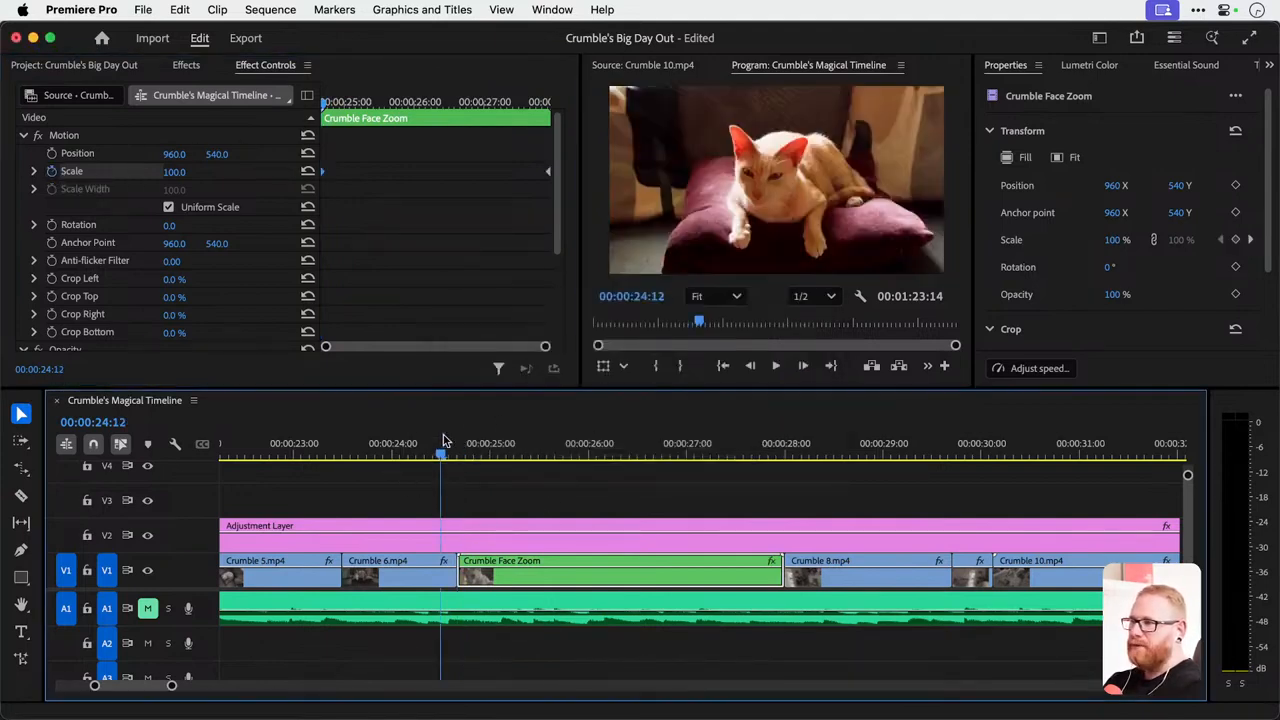
key(space)
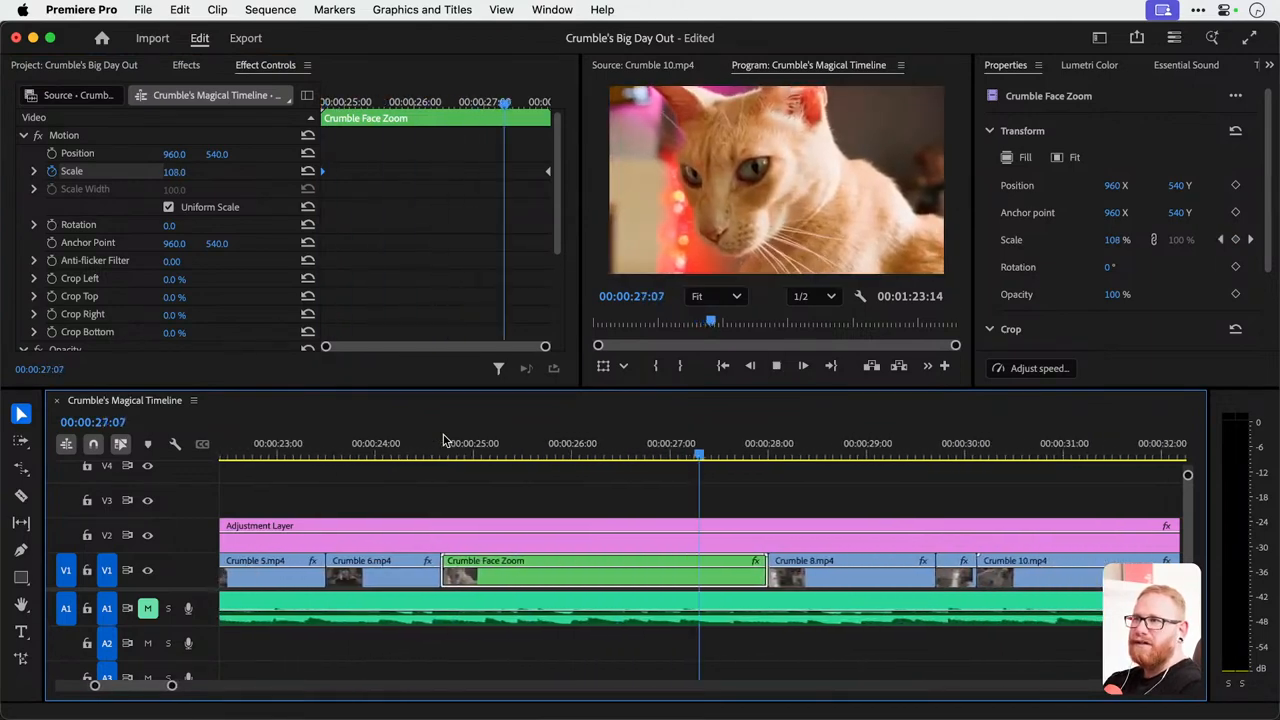
key(space)
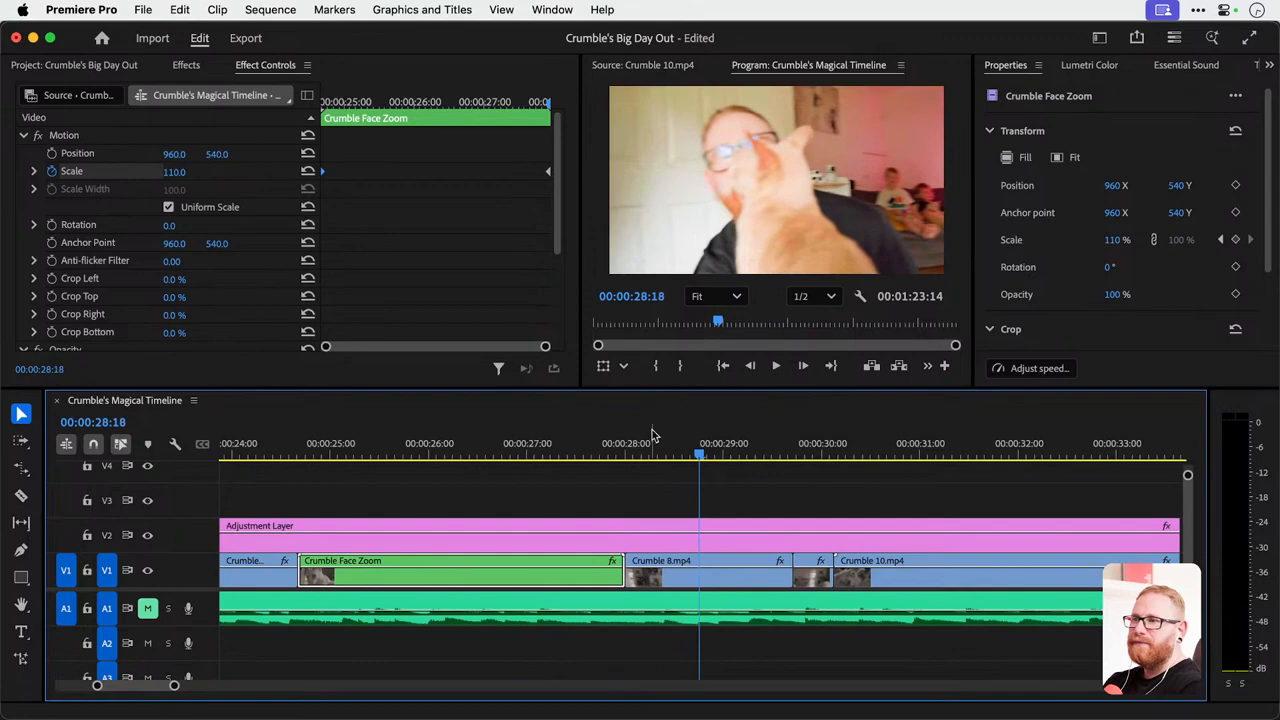
drag(655, 448, 587, 473)
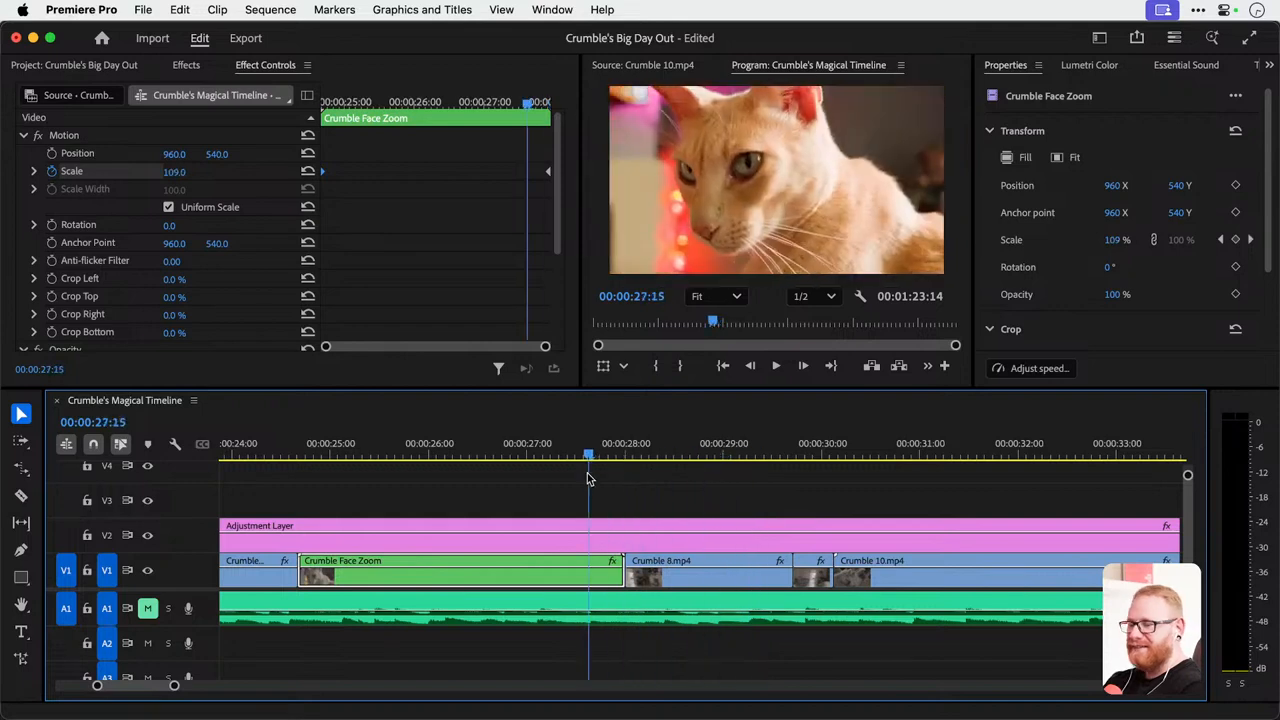
key(Left)
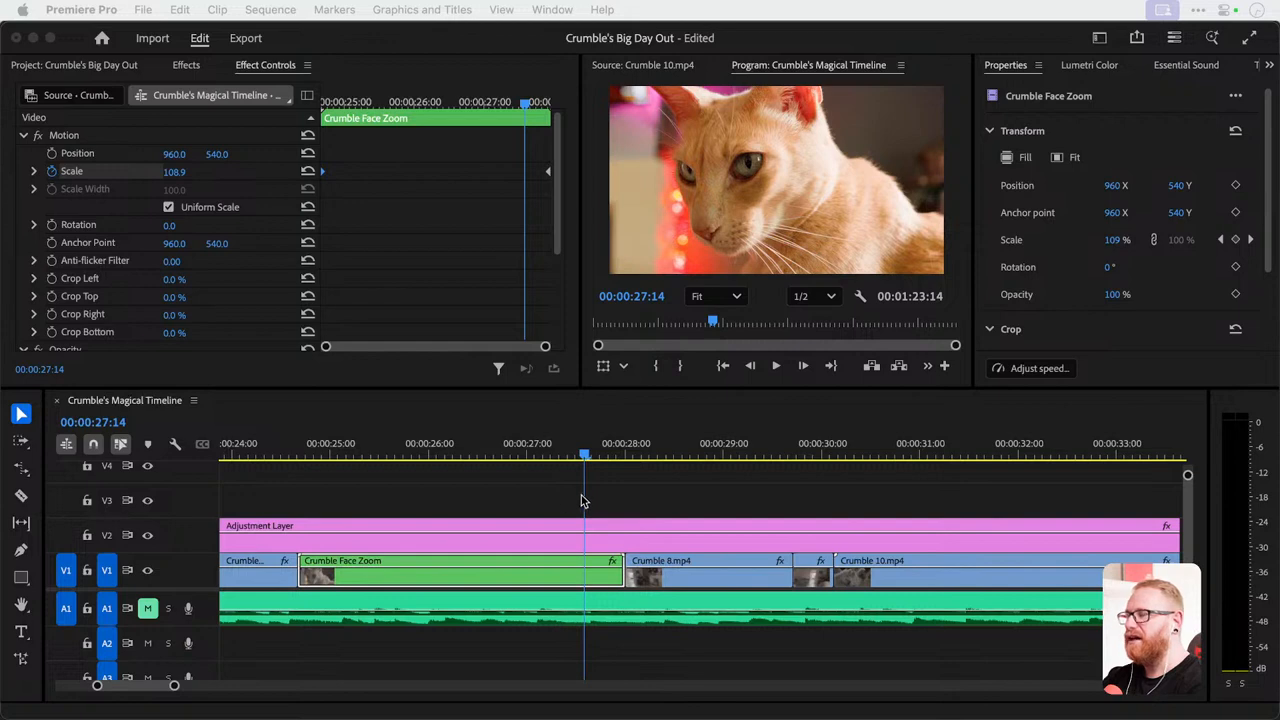
Draw a small rectangle and a larger rectangle over the cat's face in the frame at 00:00:27:14.
click(30, 573)
click(697, 190)
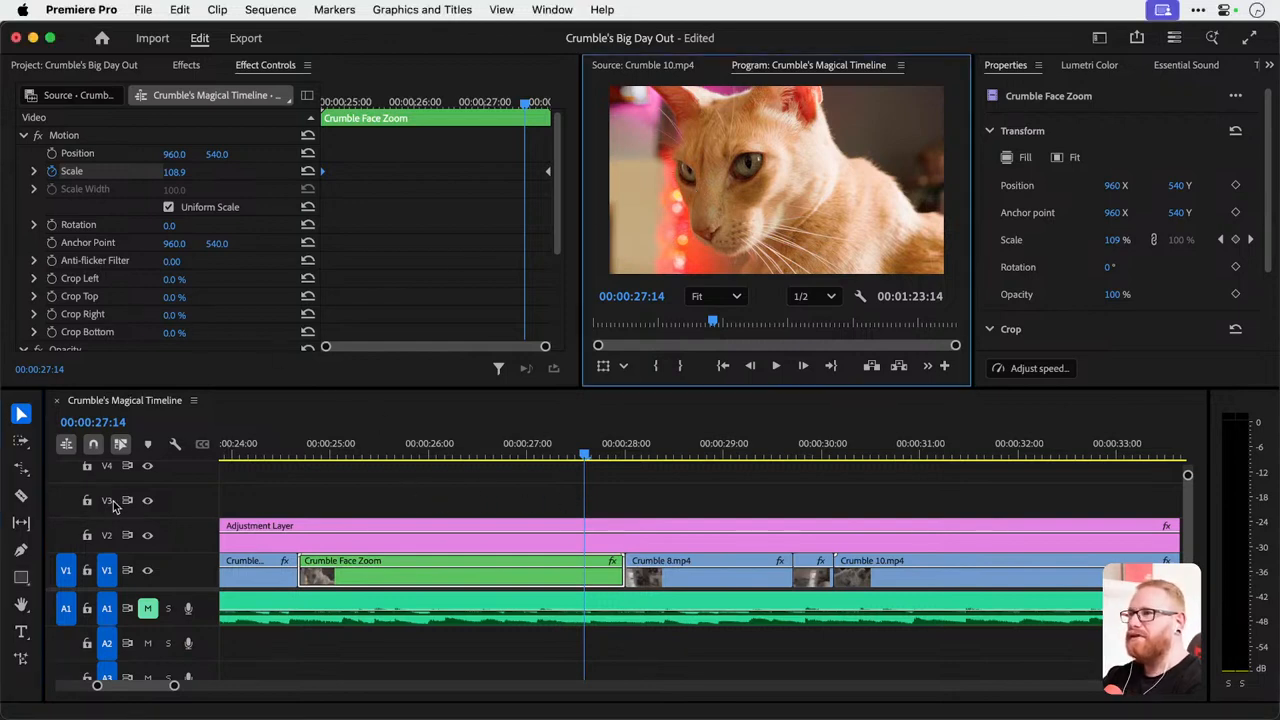
click(21, 577)
drag(645, 135, 688, 170)
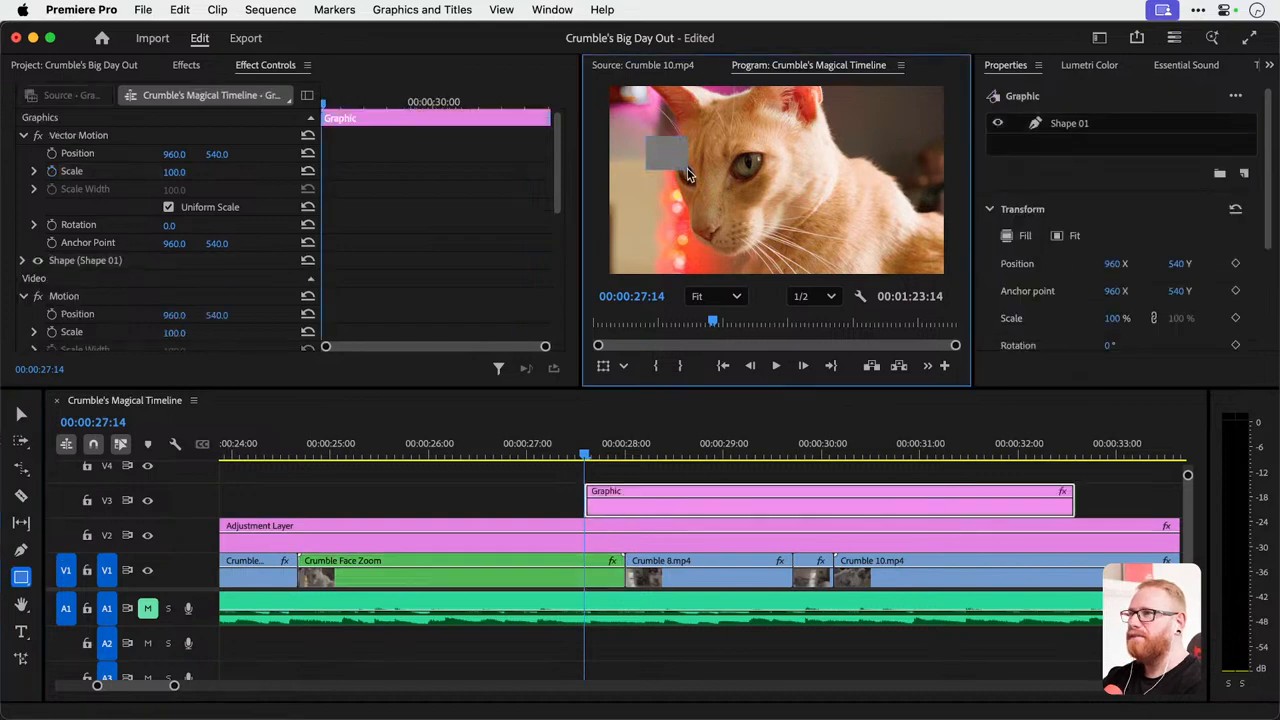
drag(759, 125, 862, 213)
Review the graphic alignment options, shift the larger rectangle slightly downward, and select both rectangles.
click(422, 10)
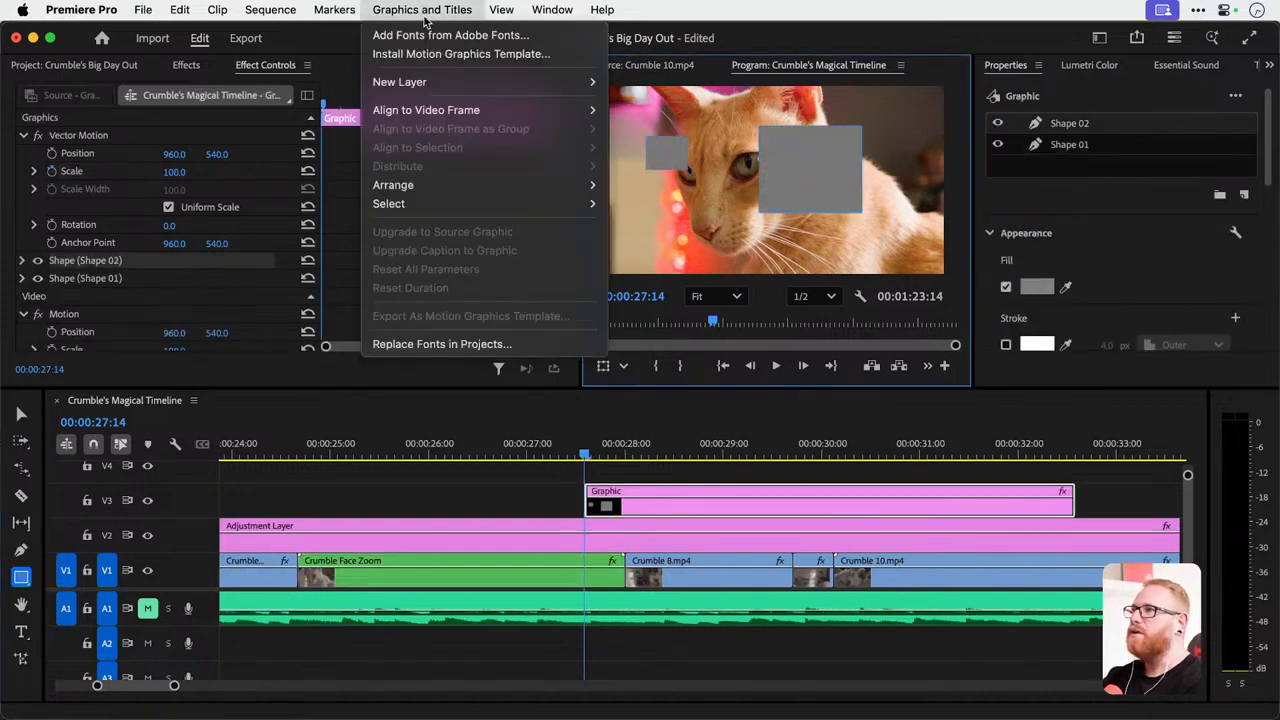
mouse_move(490, 82)
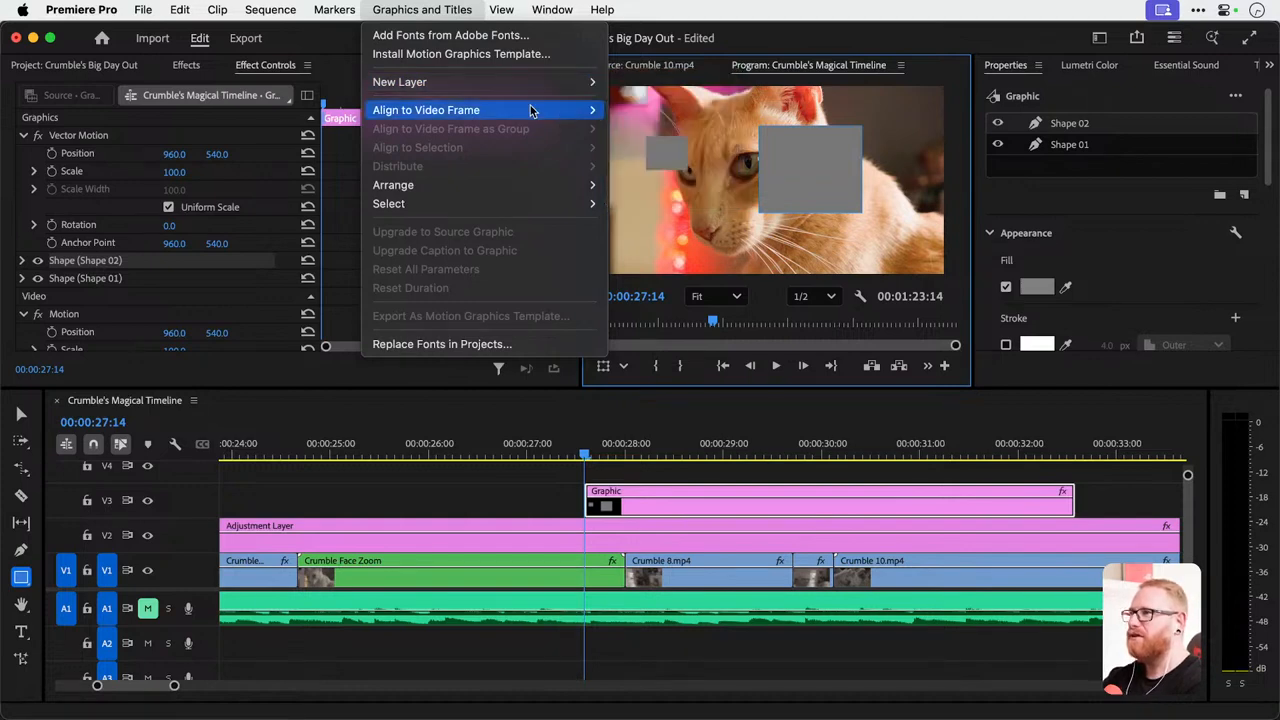
click(781, 180)
key(v)
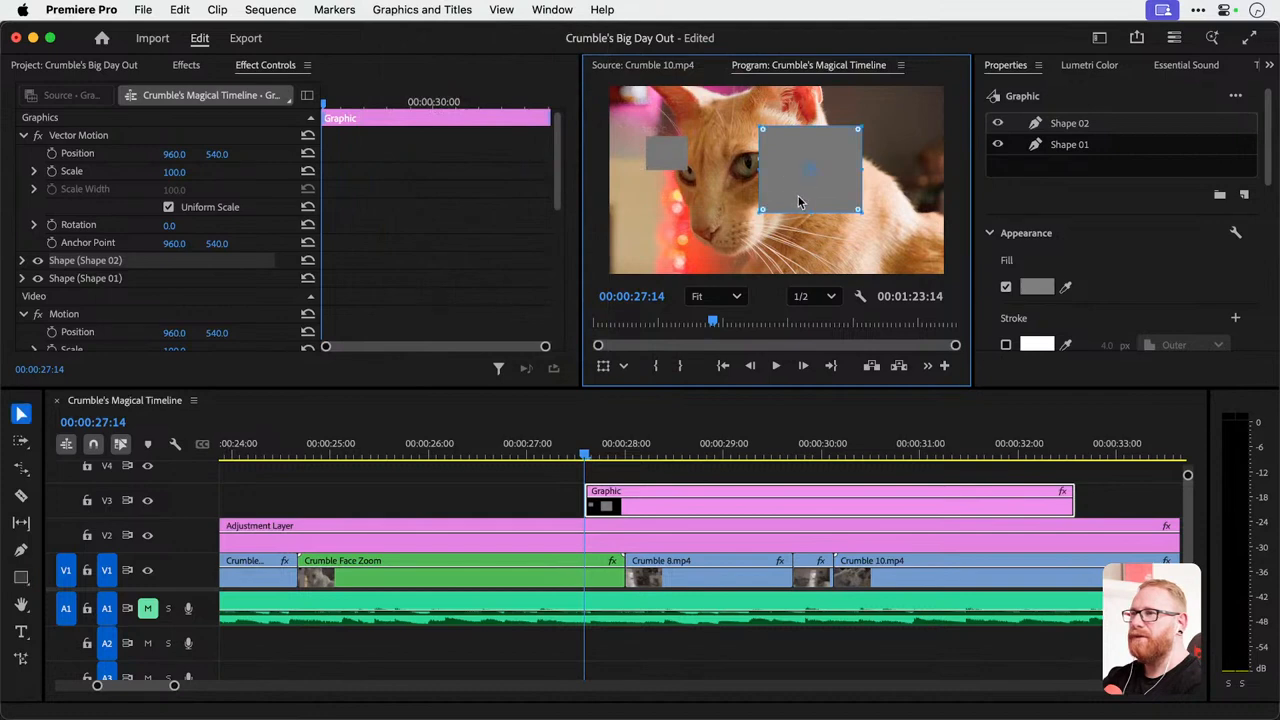
click(668, 156)
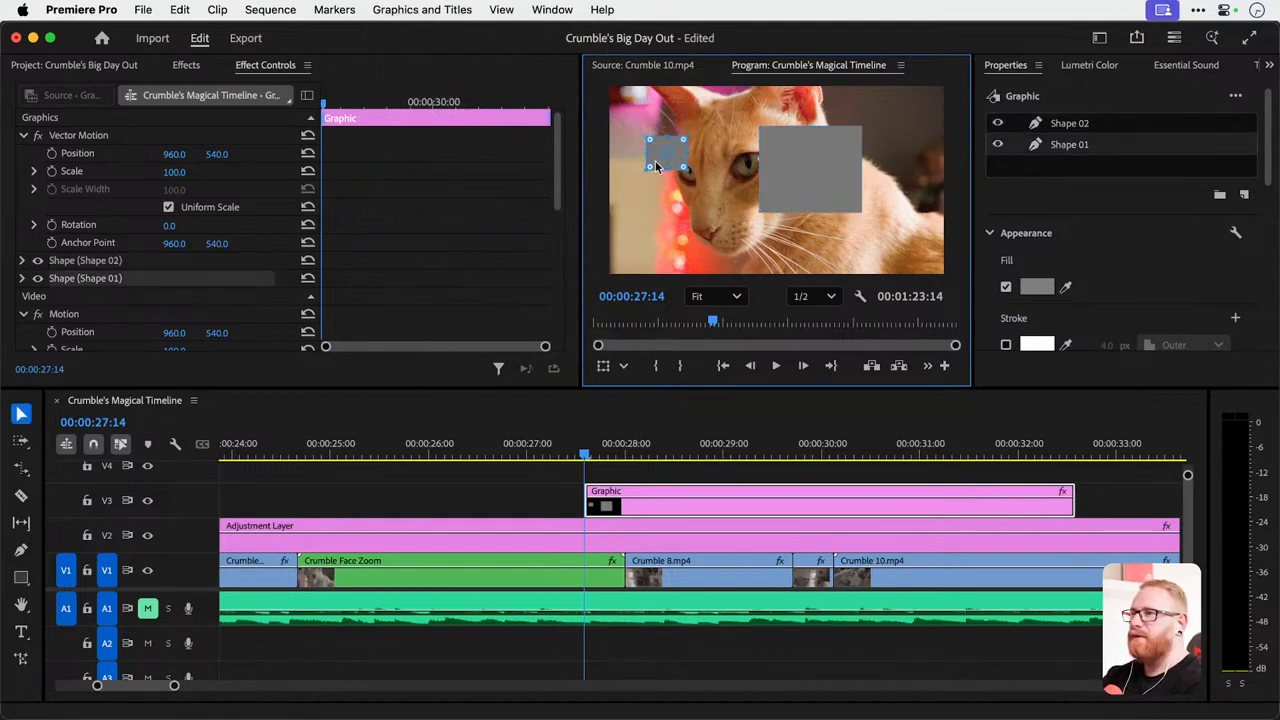
click(812, 197)
click(656, 164)
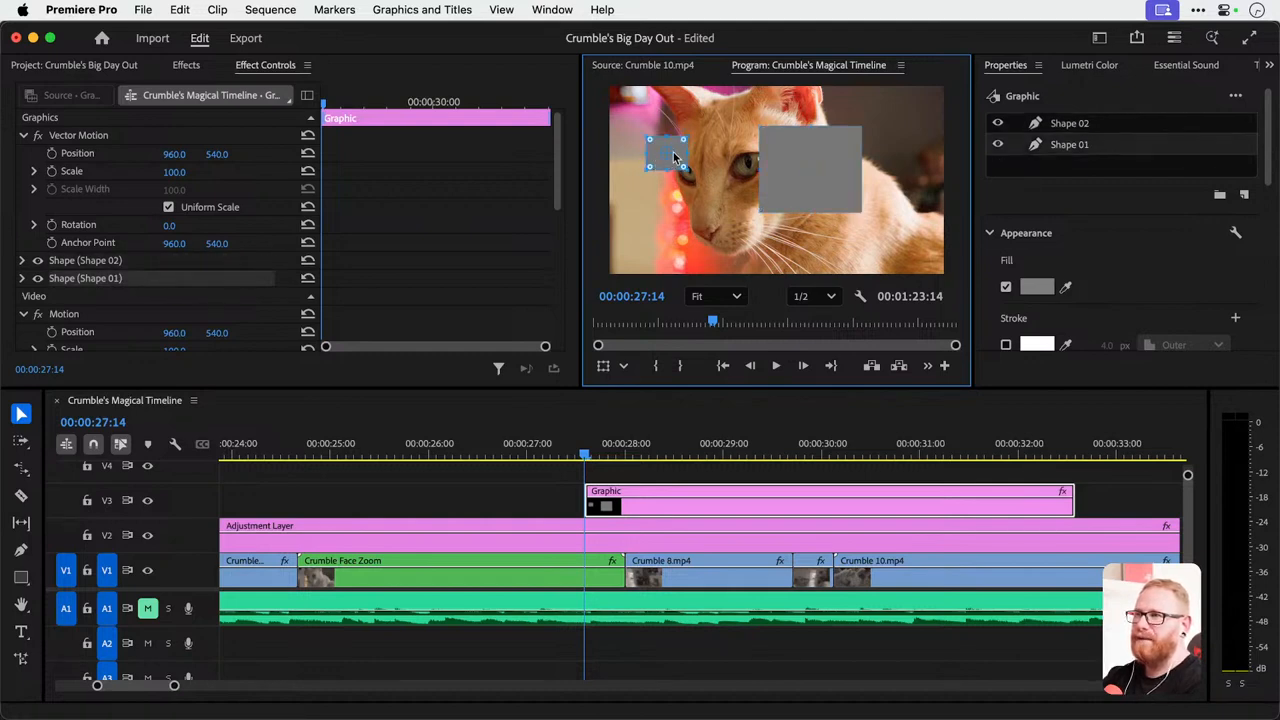
click(793, 178)
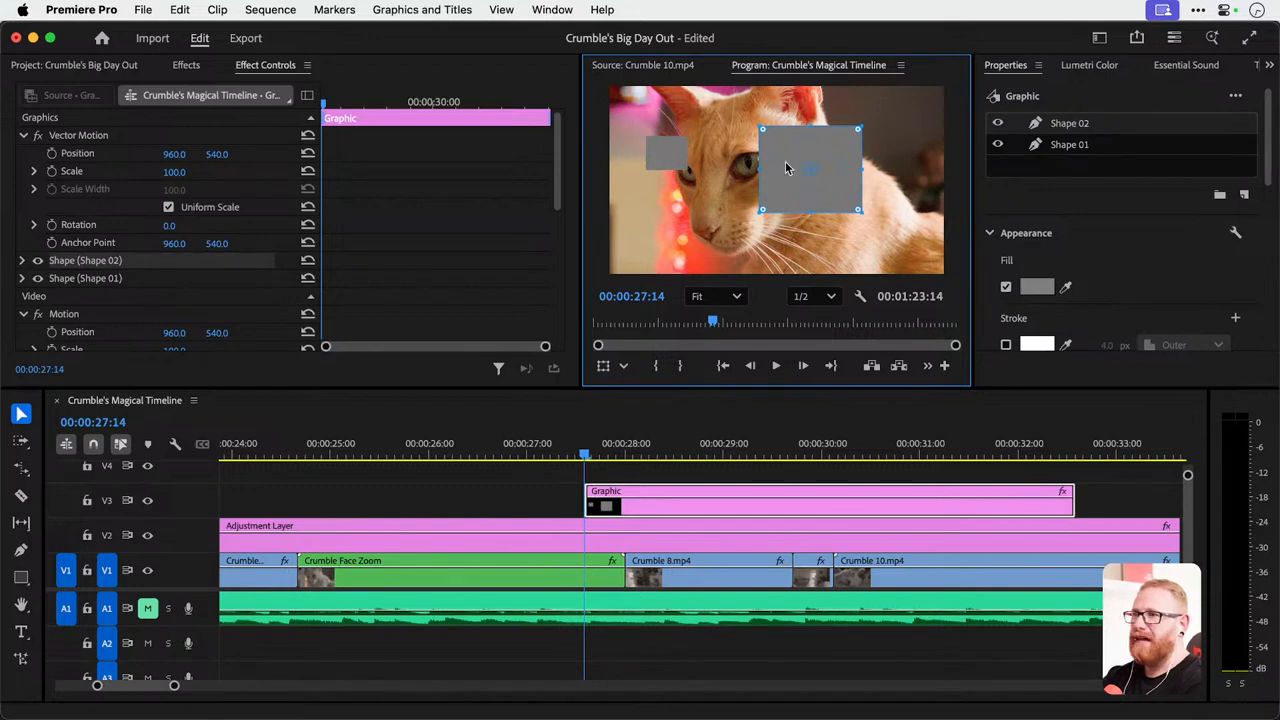
mouse_move(785, 161)
mouse_down()
mouse_move(797, 182)
mouse_move(782, 173)
mouse_up()
click(667, 157)
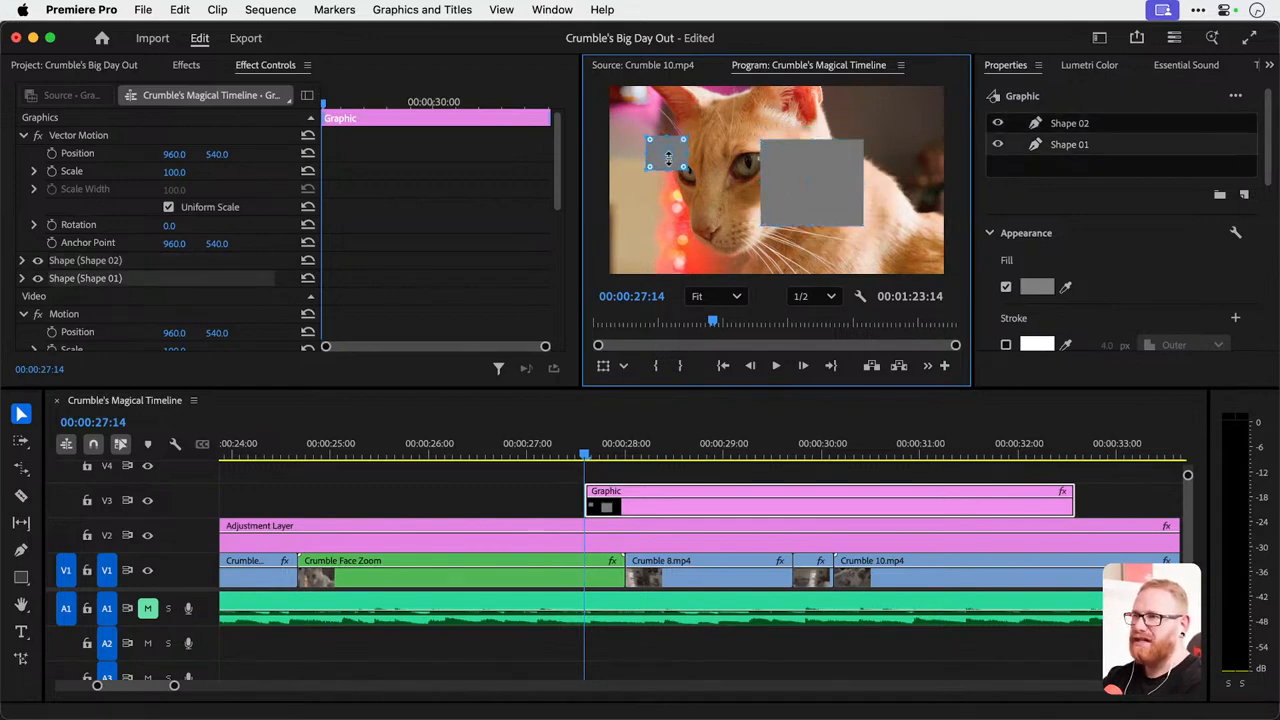
shift+click(796, 194)
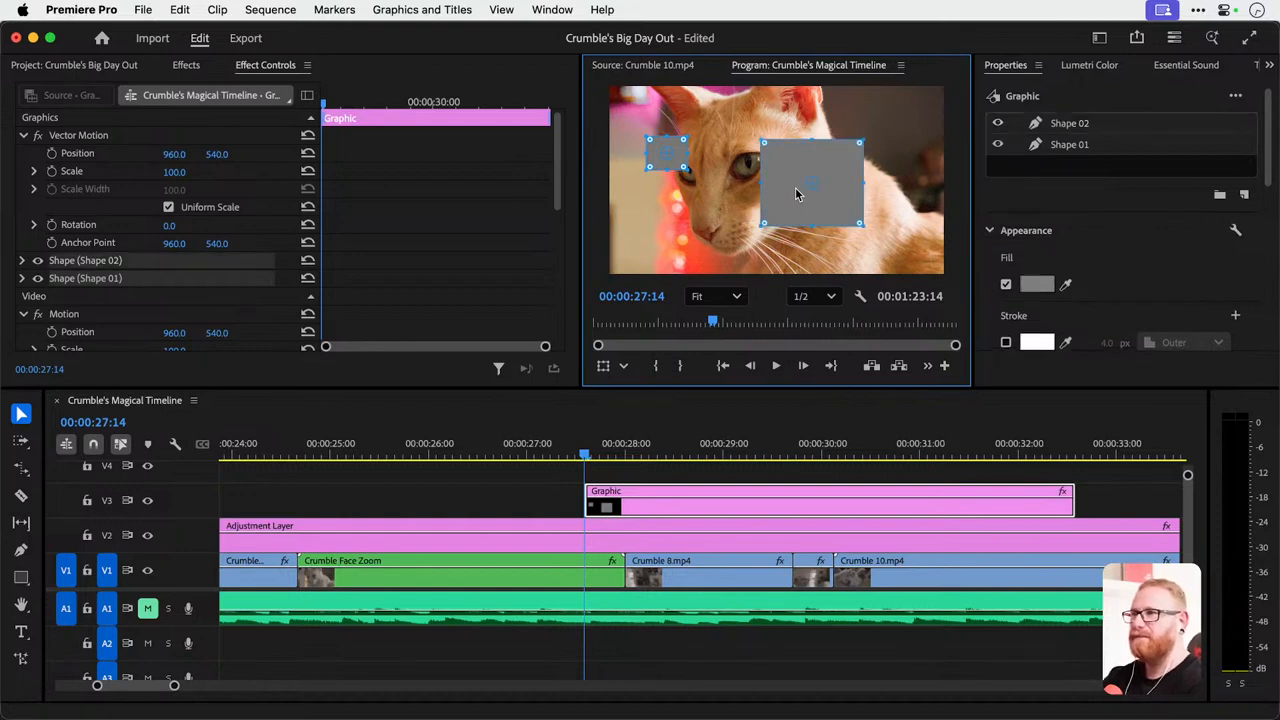
Undo the larger rectangle and delete the Graphic clip from track V3.
key(super+z)
key(super+z)
click(668, 508)
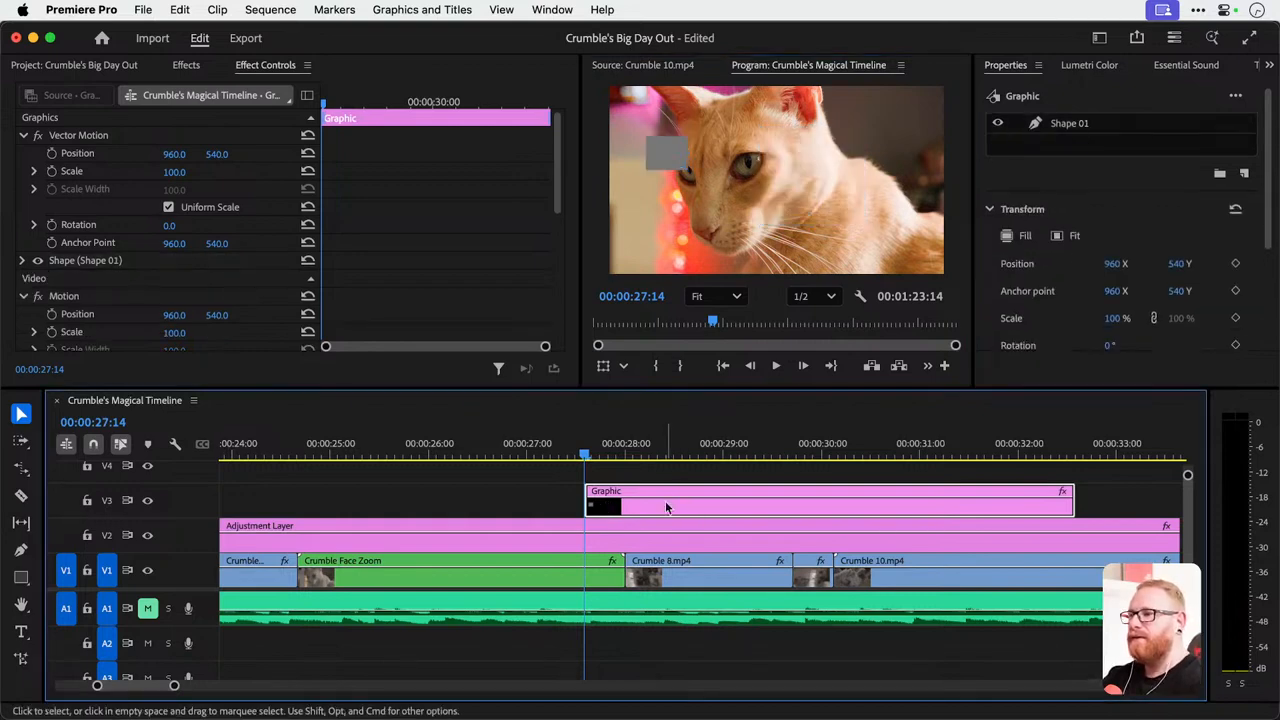
key(Delete)
Move the Adjustment Layer from track V2 to V5, and lock tracks V5 and A1.
drag(586, 446, 797, 471)
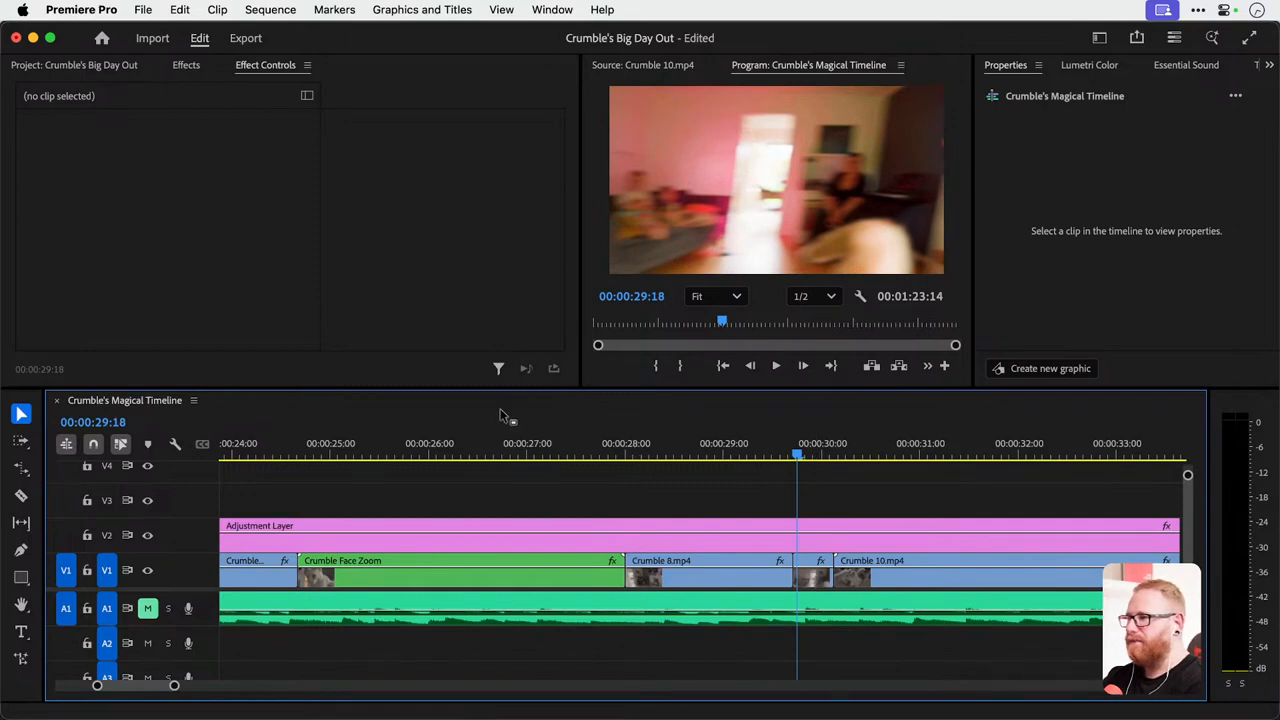
drag(471, 388, 471, 286)
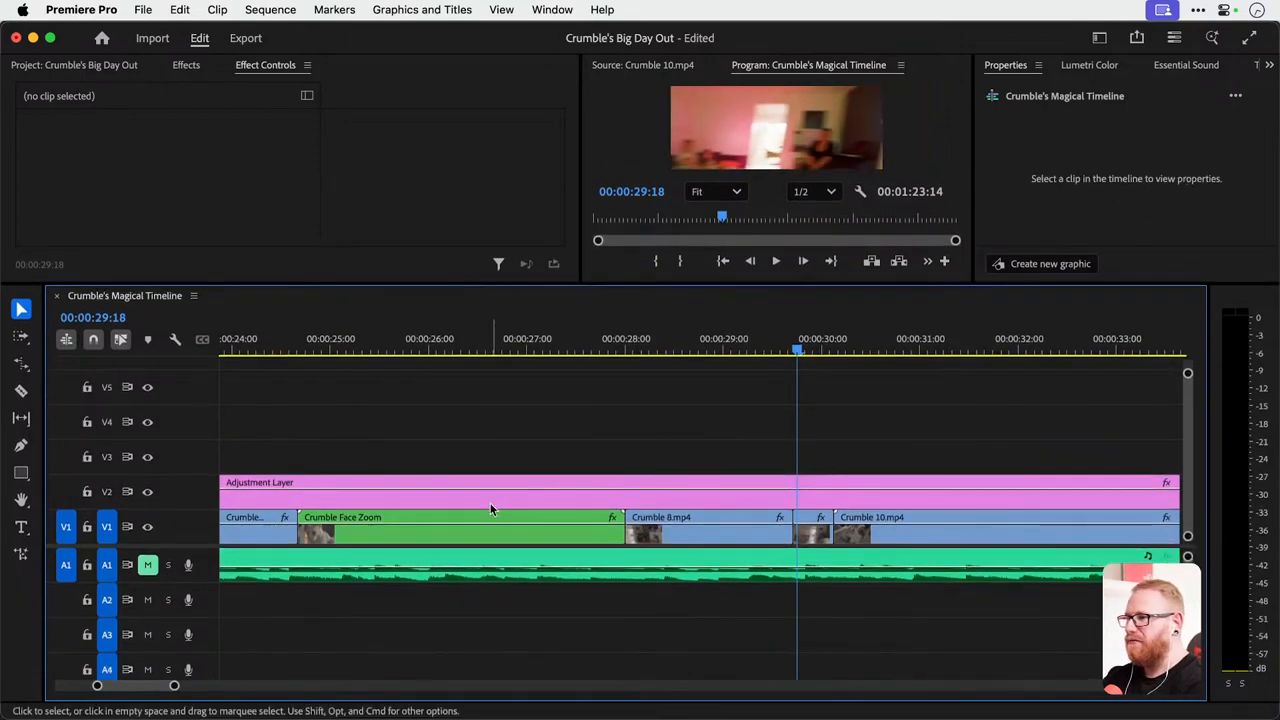
drag(490, 505, 500, 386)
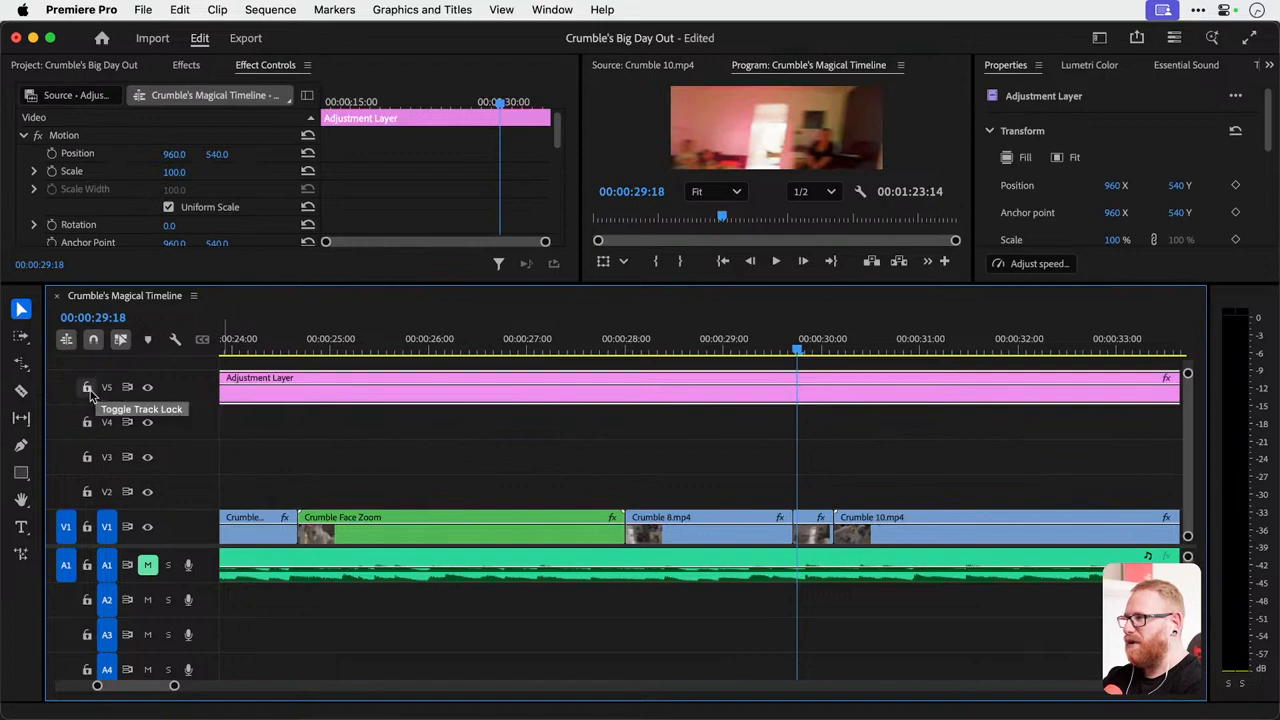
click(88, 389)
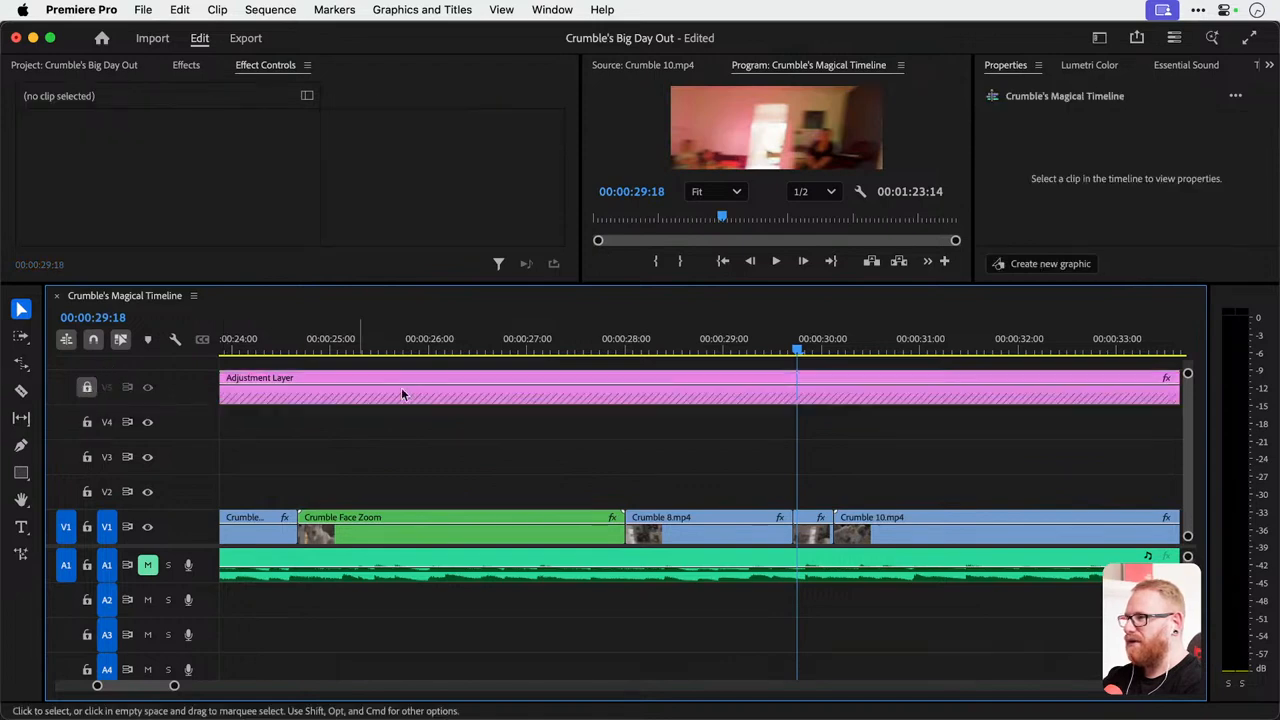
click(86, 567)
Duplicate the Crumble 9.mp4 clip onto track V2 and place the copy over the cut between Crumble 5.mp4 and Crumble 6.mp4.
key(minus)
key(minus)
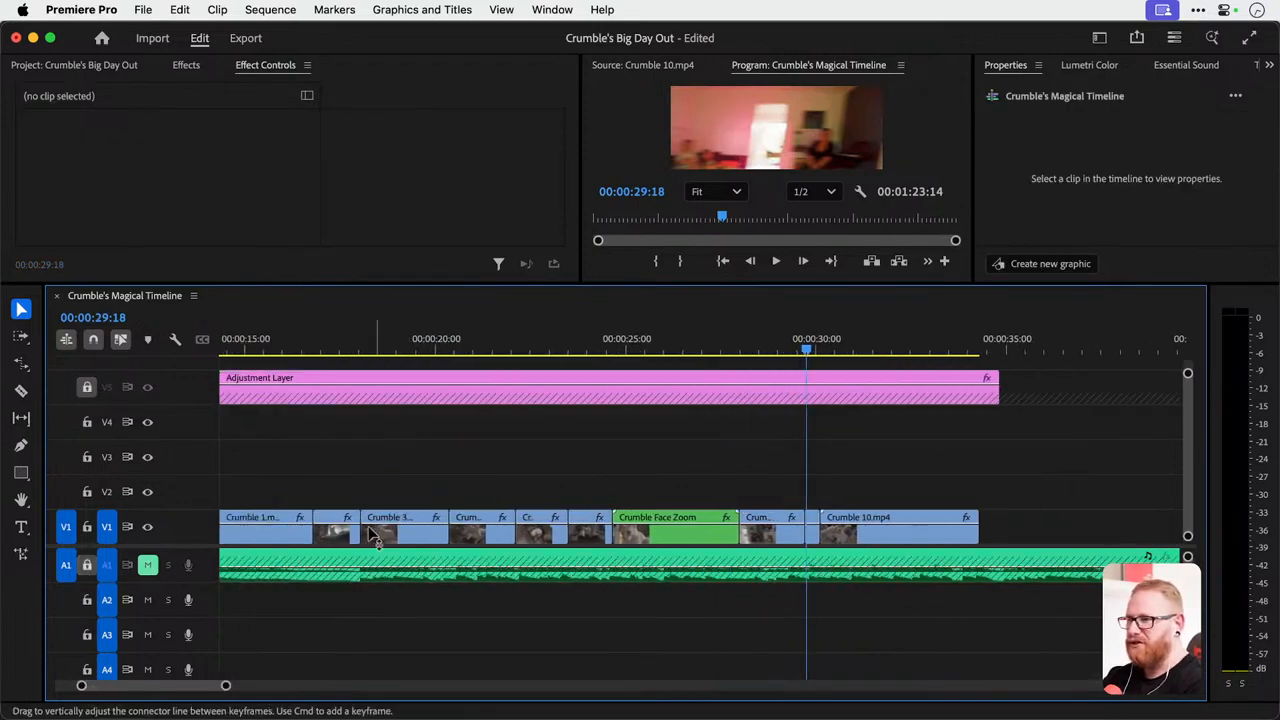
key(equal)
key(equal)
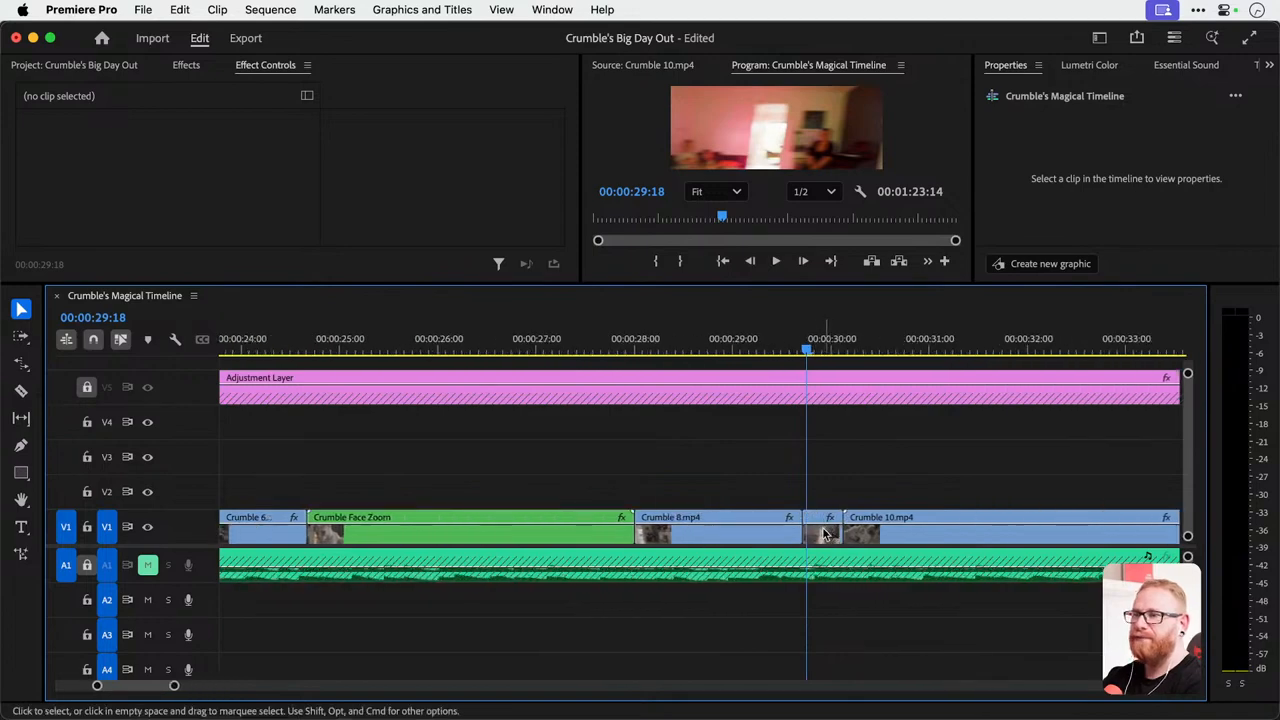
click(821, 535)
drag(821, 533, 408, 497)
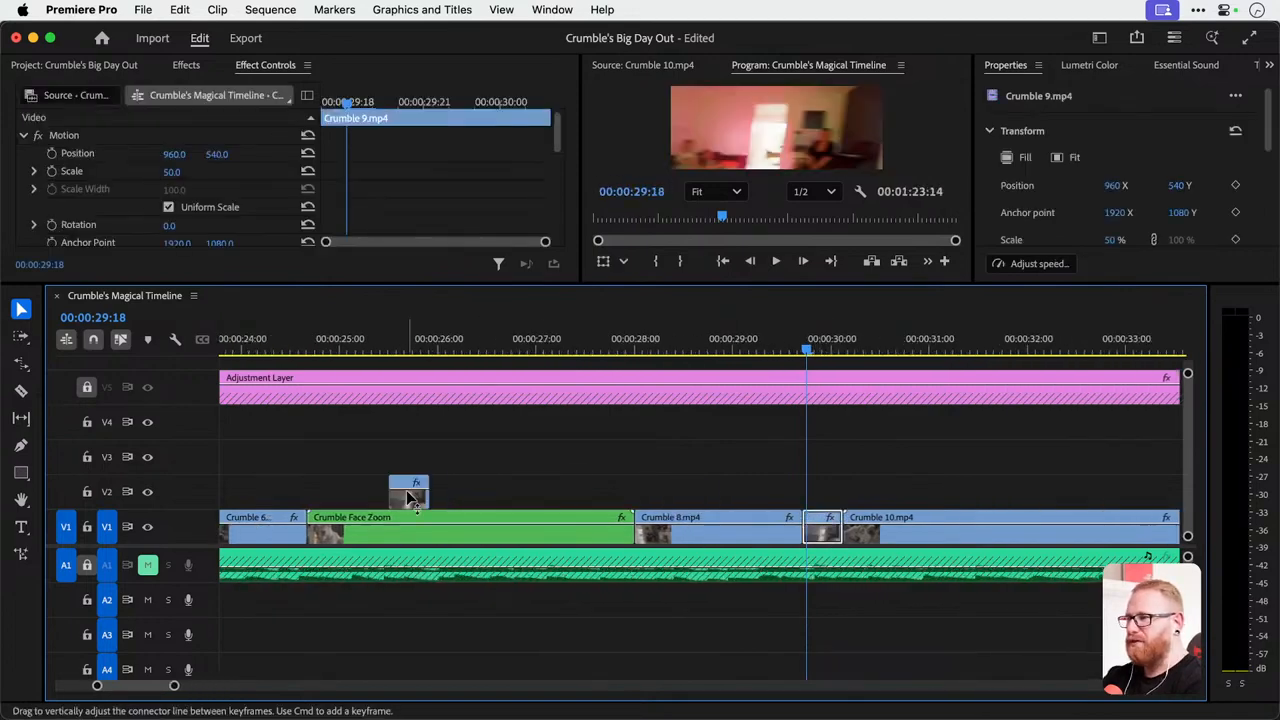
scroll(407, 497, left, 3)
drag(365, 355, 489, 348)
drag(688, 503, 464, 504)
key(=)
key(=)
Enlarge the preview and play back the cut between Crumble 5.mp4 and Crumble 6.mp4 with the Crumble 9.mp4 overlay.
mouse_move(343, 348)
mouse_down()
mouse_move(580, 346)
mouse_move(360, 346)
mouse_up()
key(space)
key(space)
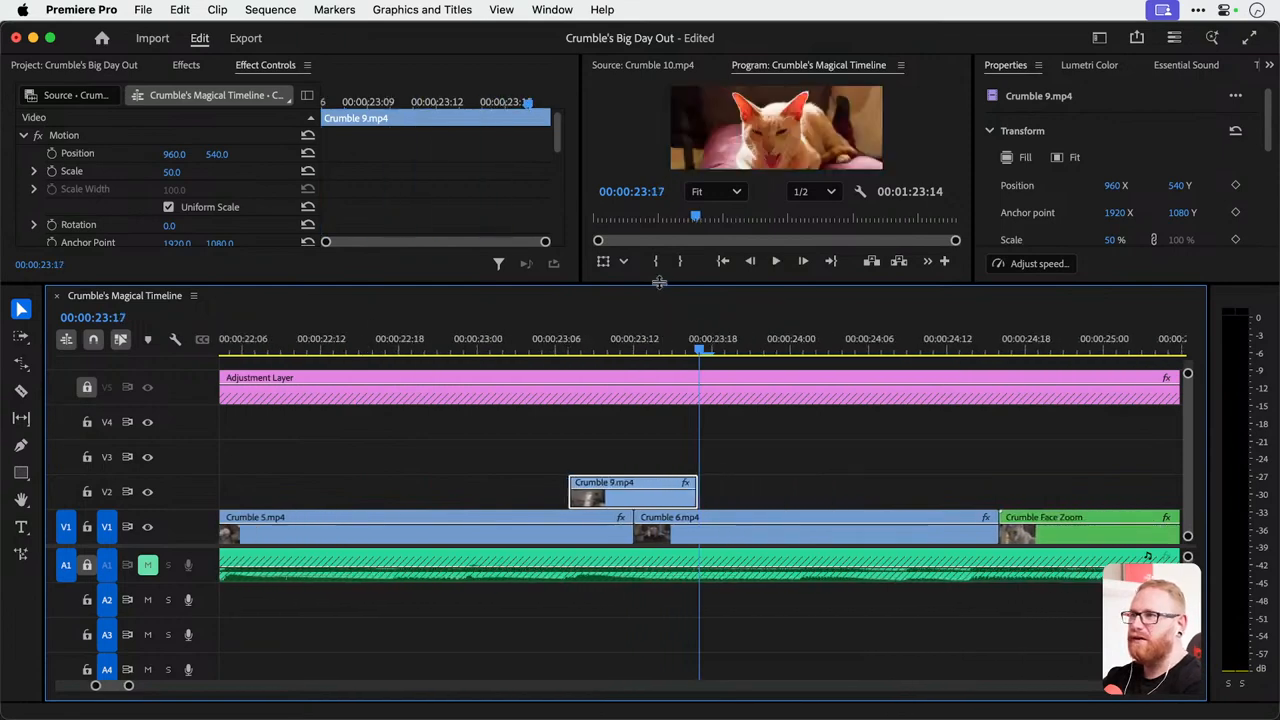
drag(656, 285, 669, 399)
click(545, 450)
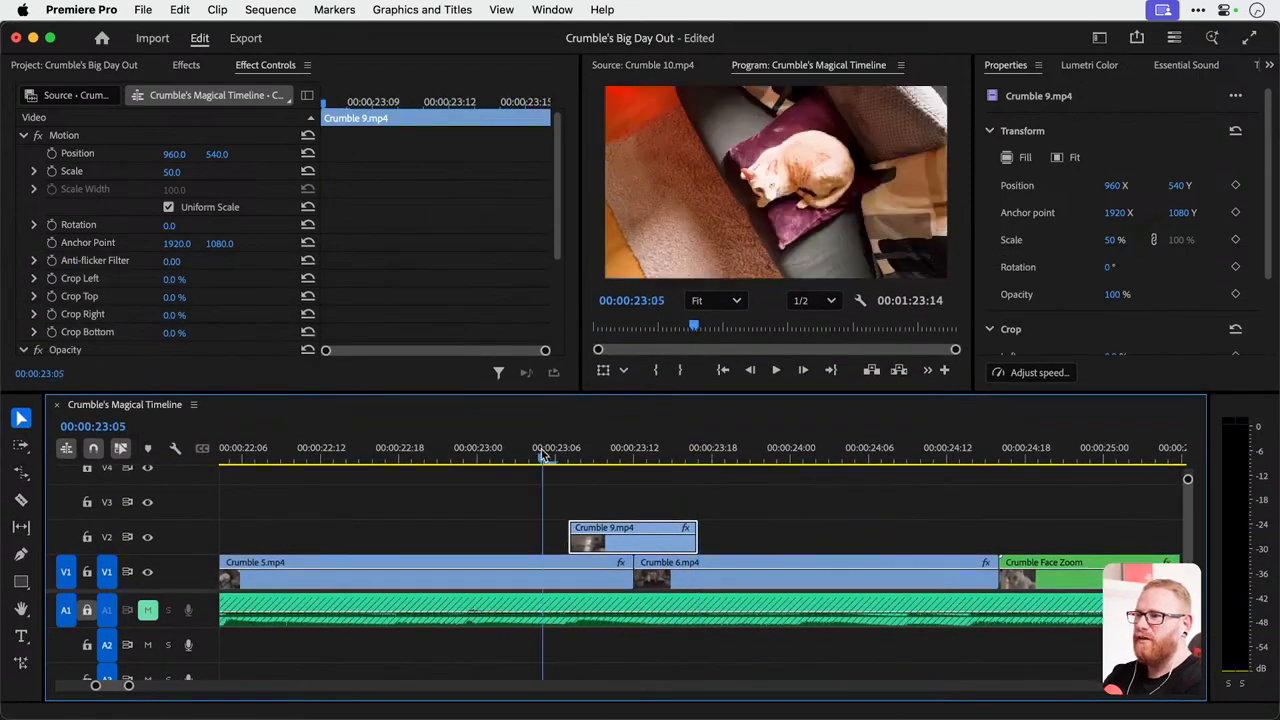
key(space)
key(space)
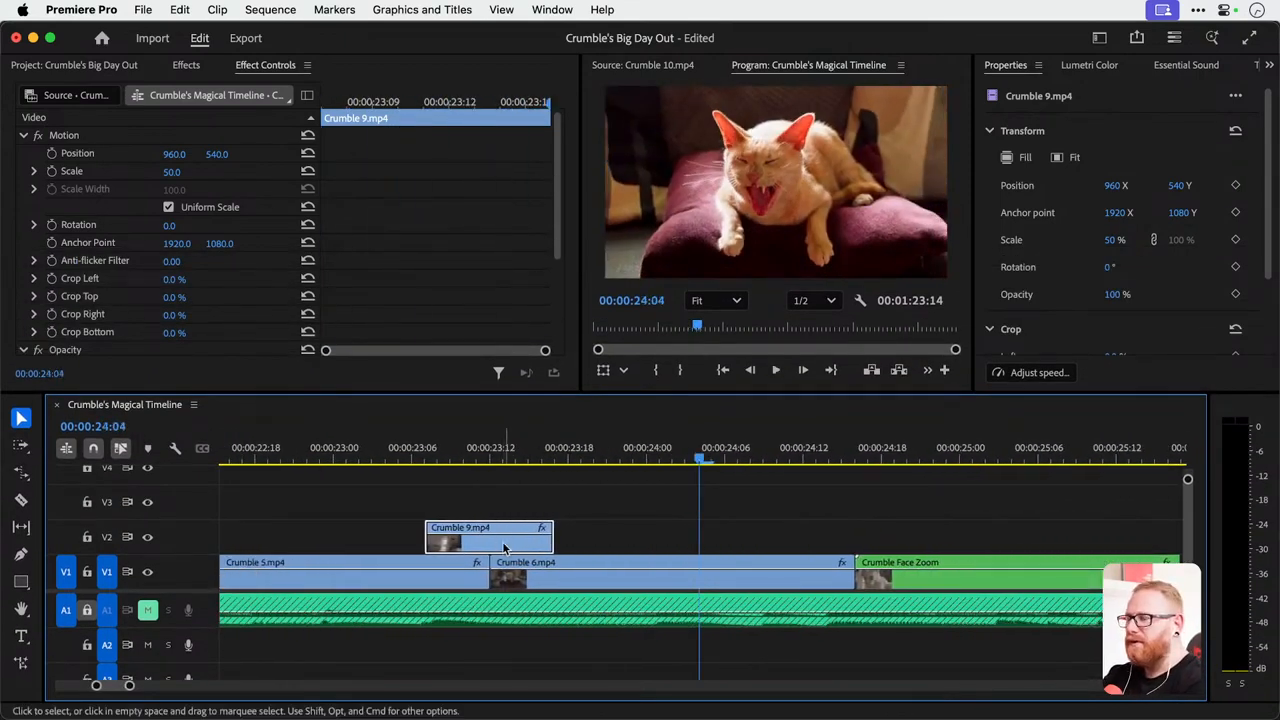
Rate-stretch the Crumble 9.mp4 copy on V2 shorter and move it over the cut, spanning 00:00:23:10 to 00:00:23:13.
key(r)
drag(549, 542, 489, 548)
key(v)
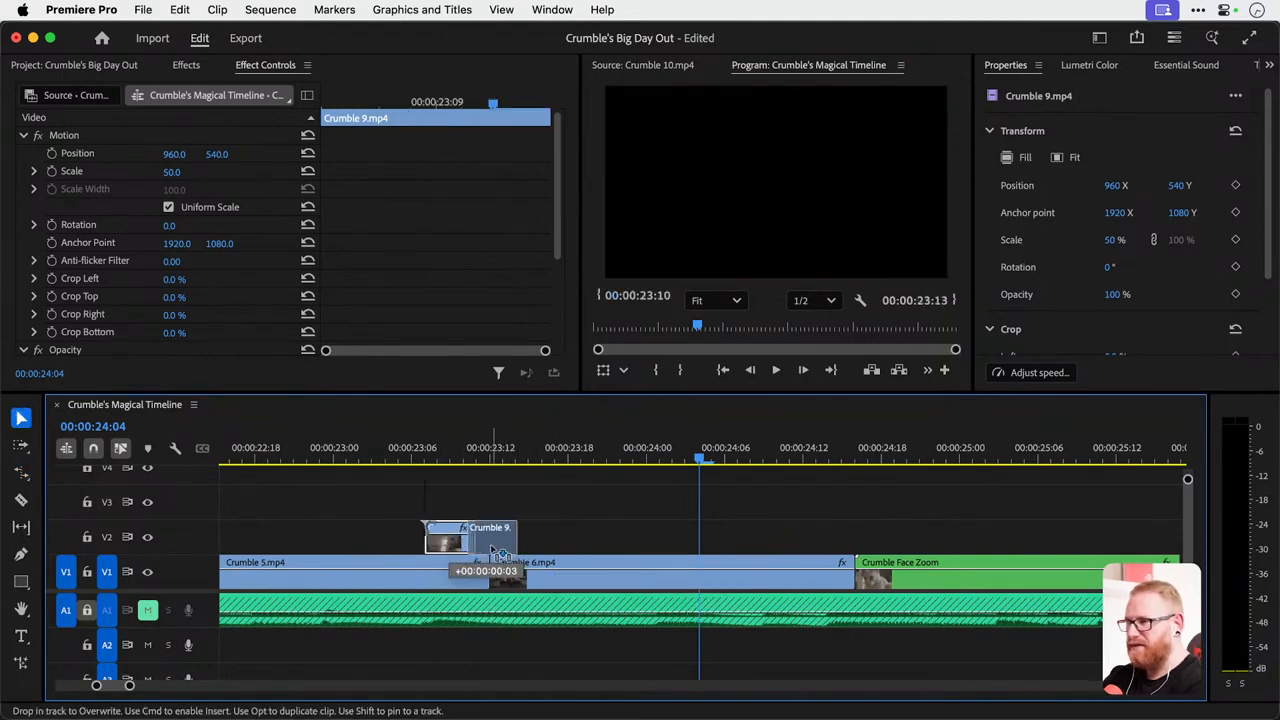
Play back the sped-up Crumble 9.mp4 transition between Crumble 5.mp4 and Crumble 6.mp4 to check its timing.
click(390, 458)
key(space)
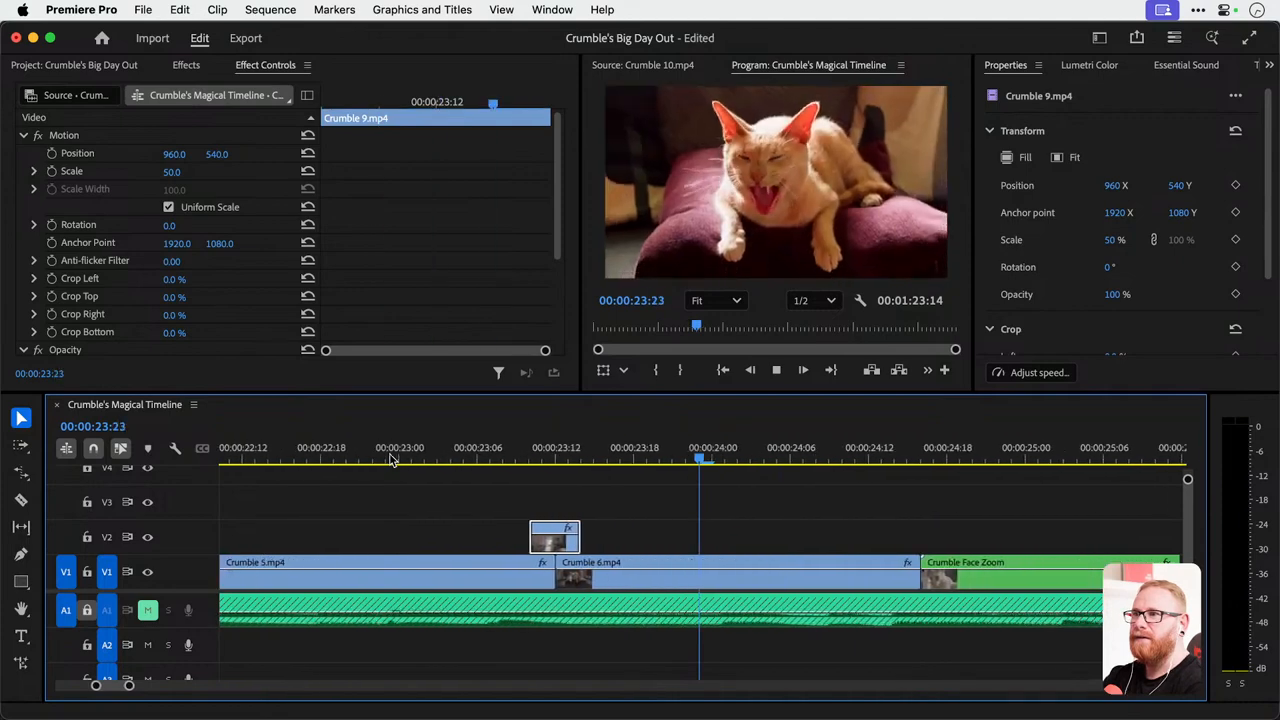
key(space)
scroll(434, 514, left, 3)
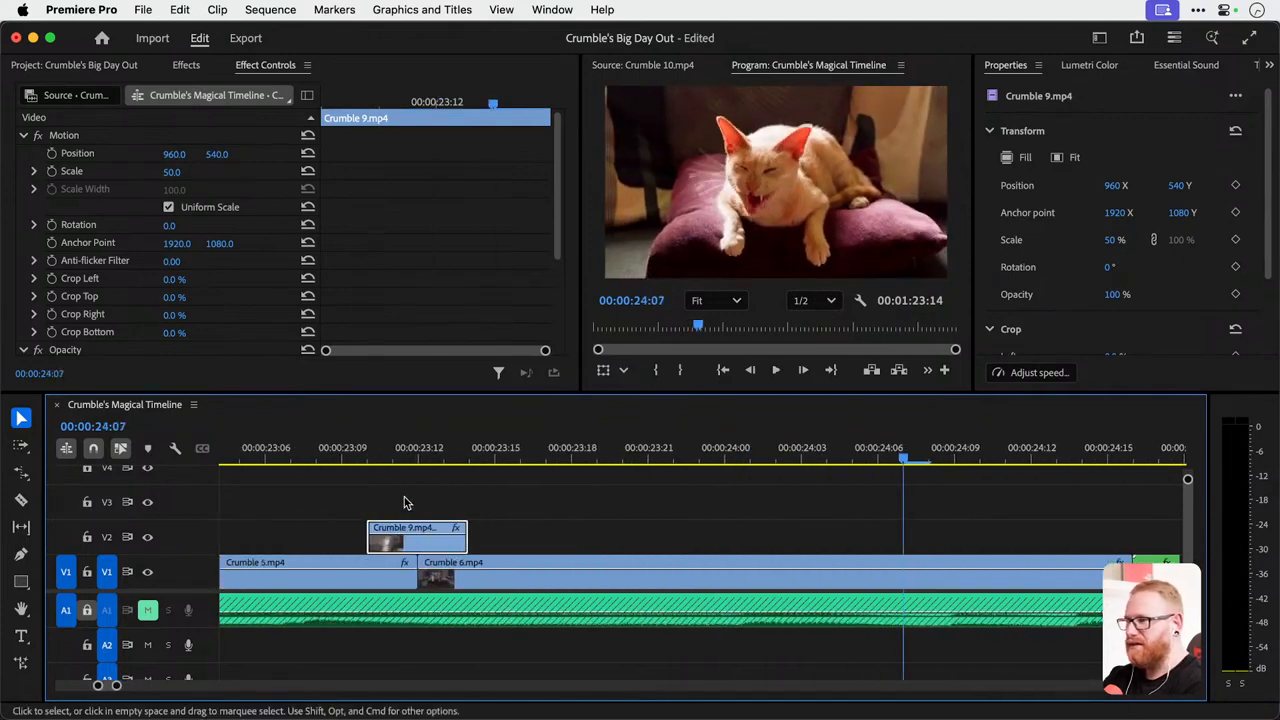
click(286, 457)
key(space)
key(space)
scroll(560, 490, left, 3)
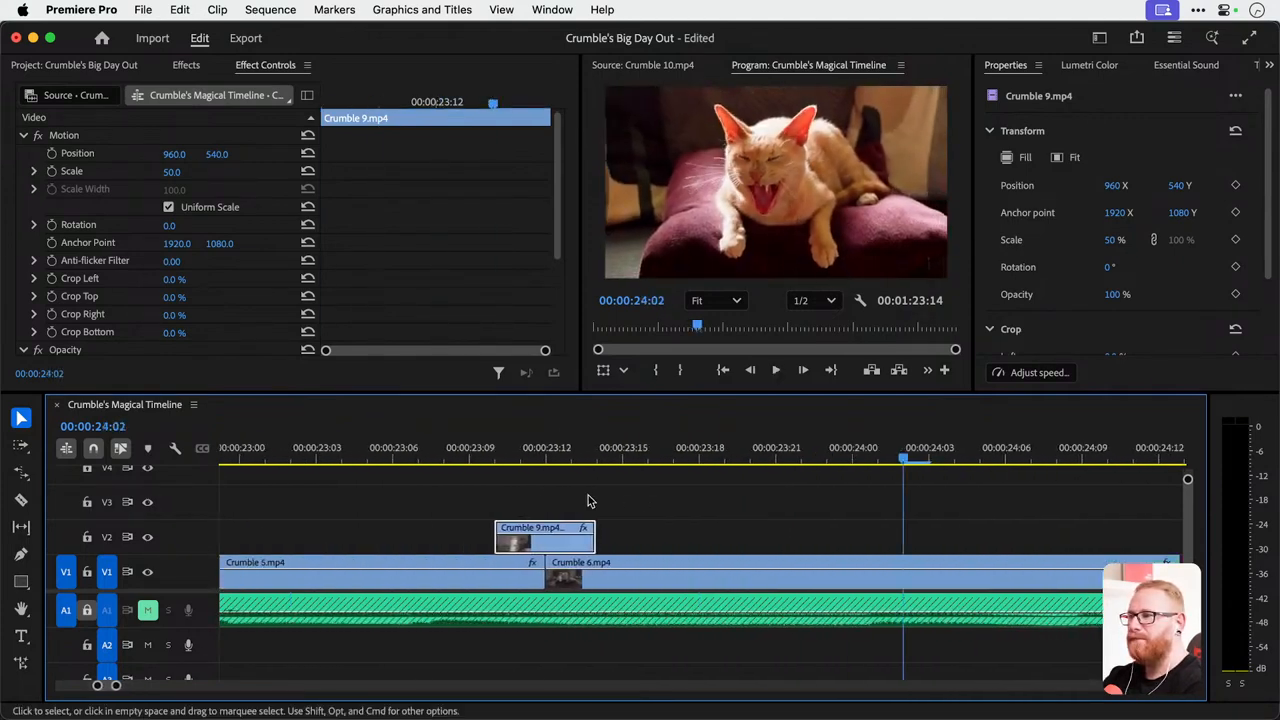
Rate-stretch the Crumble 9.mp4 copy on V2 down to two frames over the cut between Crumble 5.mp4 and Crumble 6.mp4.
drag(447, 450, 572, 462)
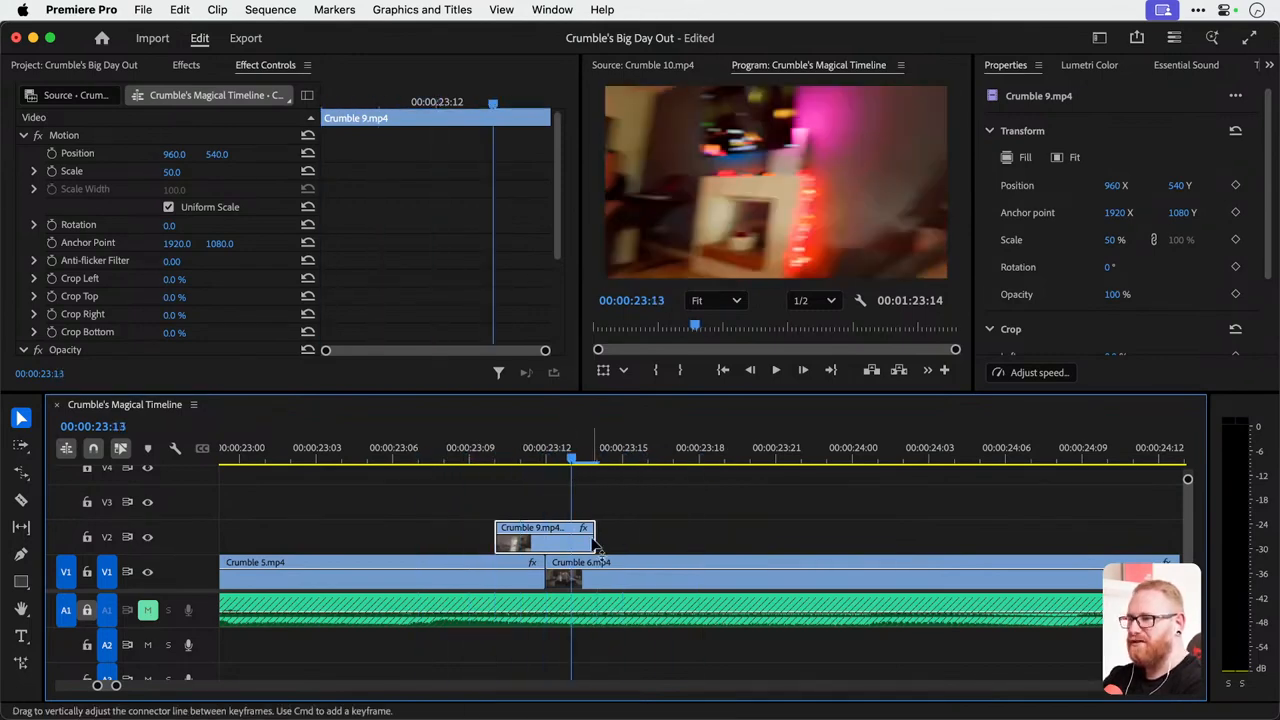
key(r)
drag(593, 540, 566, 547)
key(v)
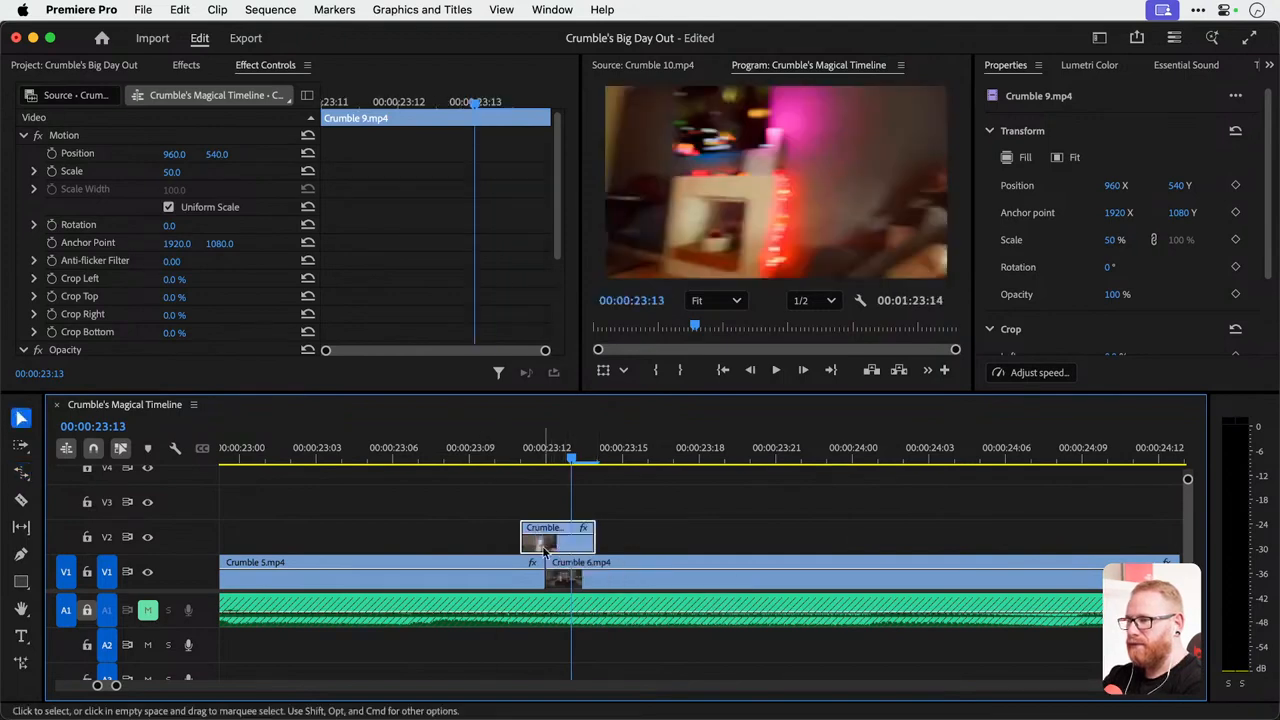
key(r)
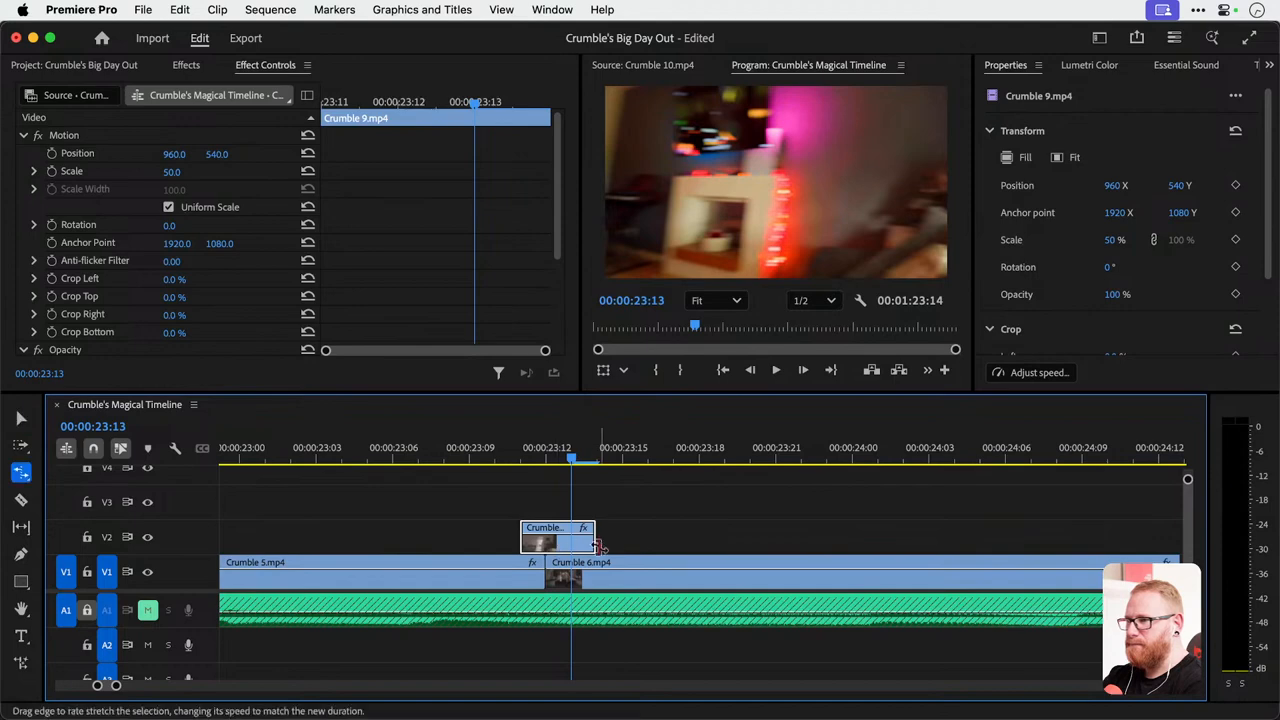
drag(592, 545, 571, 545)
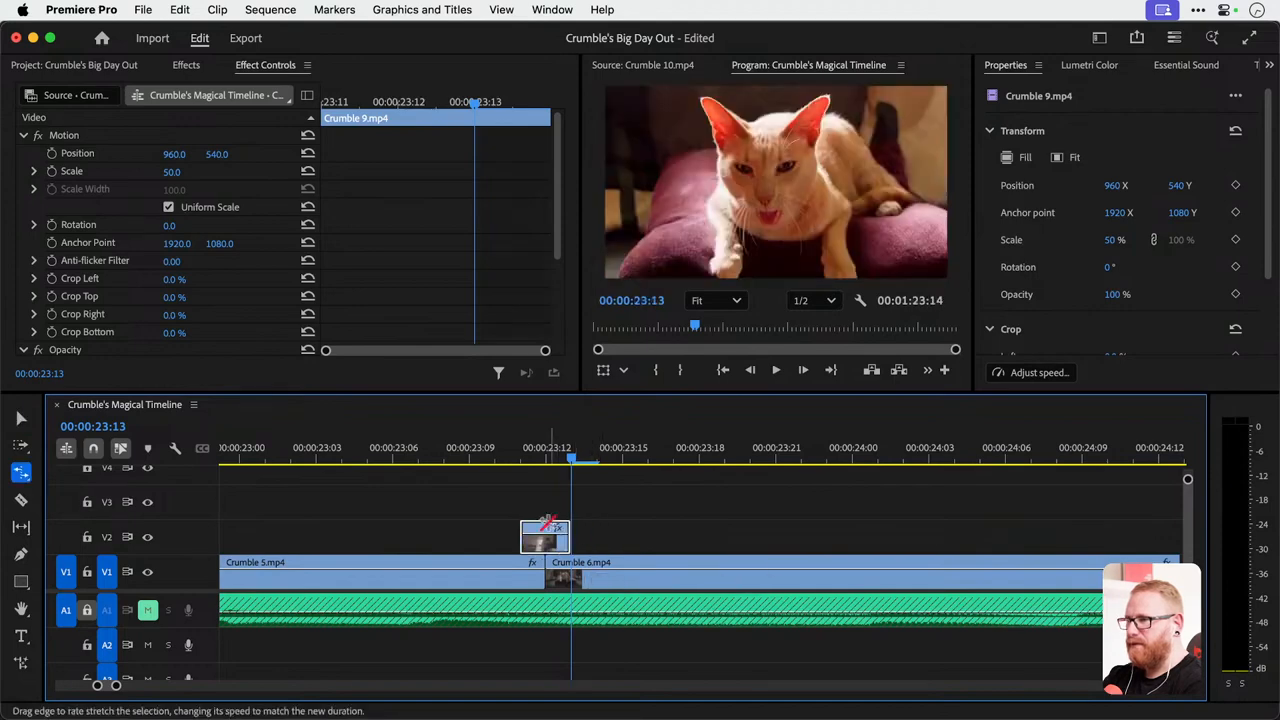
key(v)
Play back the two-frame transition and undo the last rate stretches of the Crumble 9.mp4 copy.
click(435, 446)
key(space)
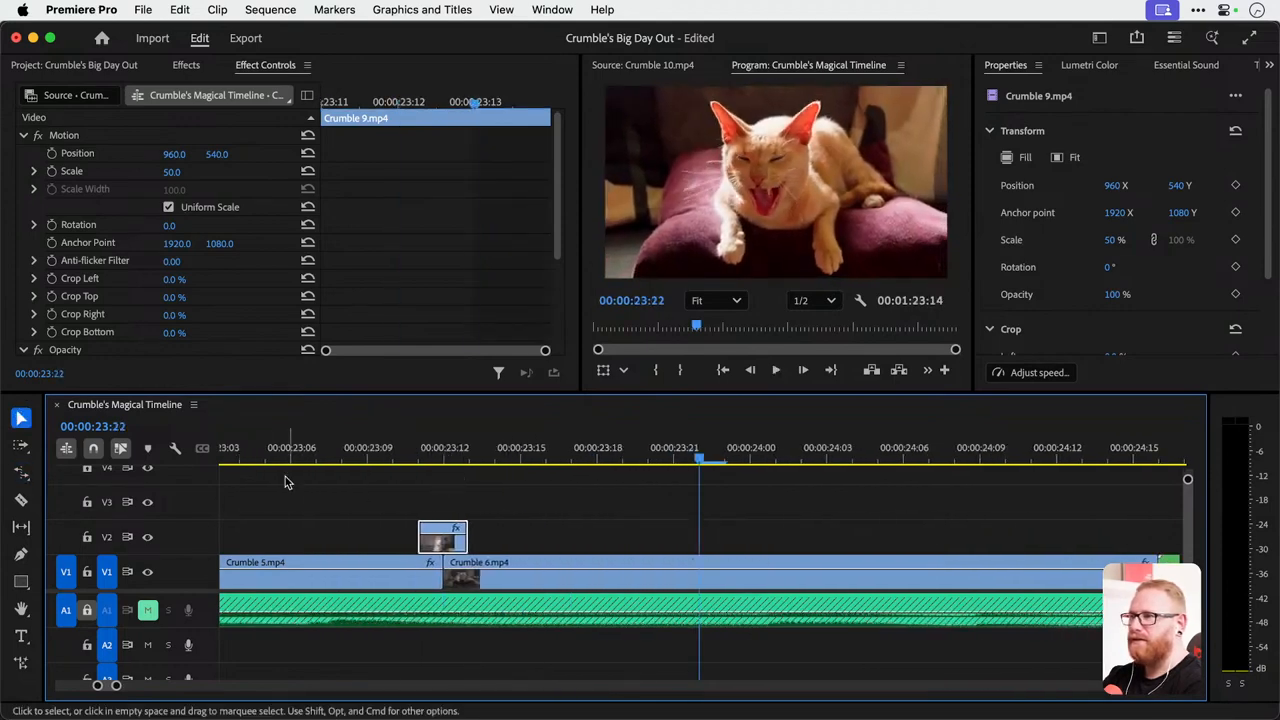
click(243, 457)
key(space)
Duplicate the Crumble 9.mp4 transition clip on V2 and place the copy over the cut between Crumble 3.mp4 and Crumble 4.mp4.
key(space)
key(super+z)
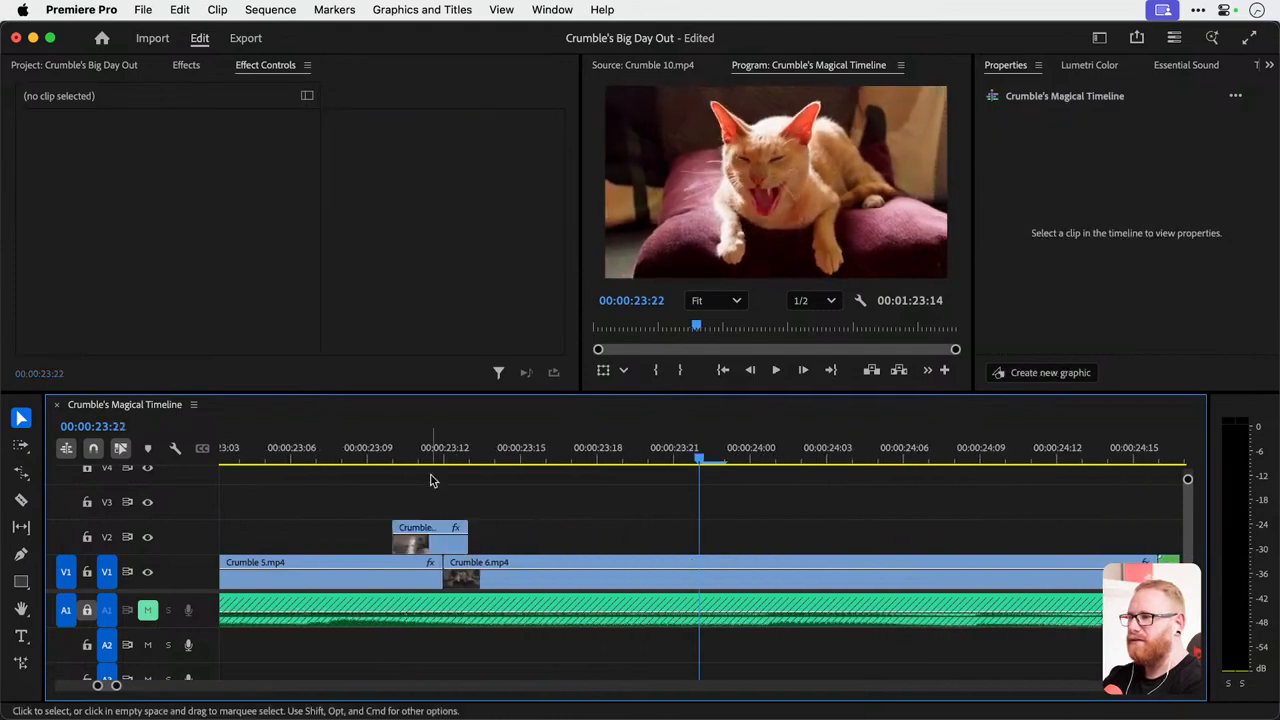
key(super+z)
click(307, 446)
key(space)
key(minus)
key(minus)
key(minus)
key(minus)
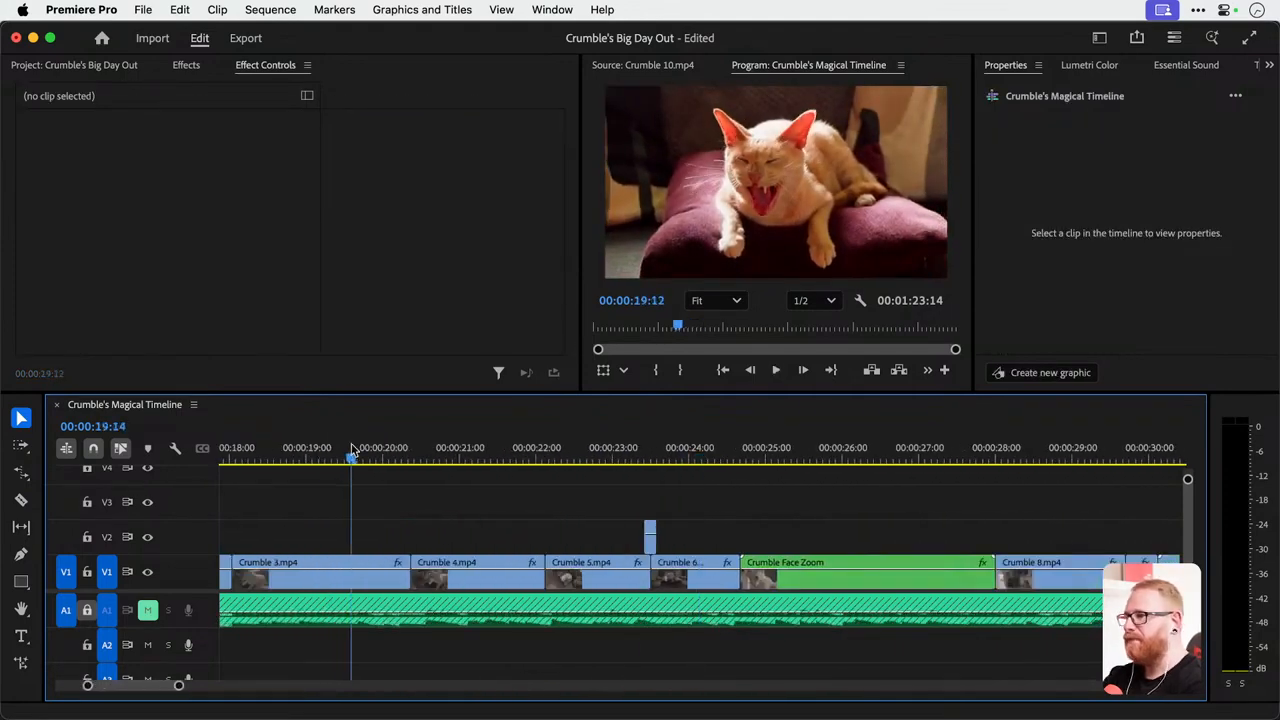
drag(352, 452, 527, 460)
drag(650, 540, 490, 548)
scroll(441, 545, up, 5)
Play back and scrub through the Crumble 9.mp4 transition over the cut between Crumble 3.mp4 and Crumble 4.mp4.
key(space)
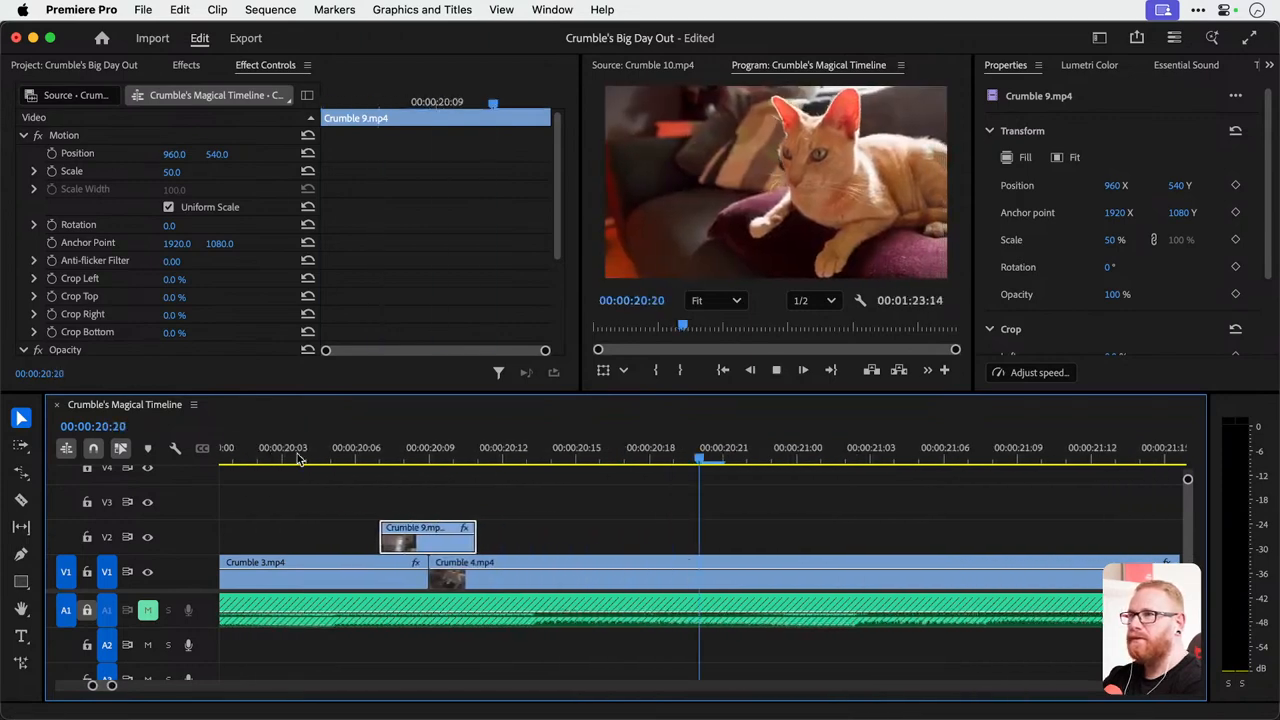
key(space)
key(minus)
key(equal)
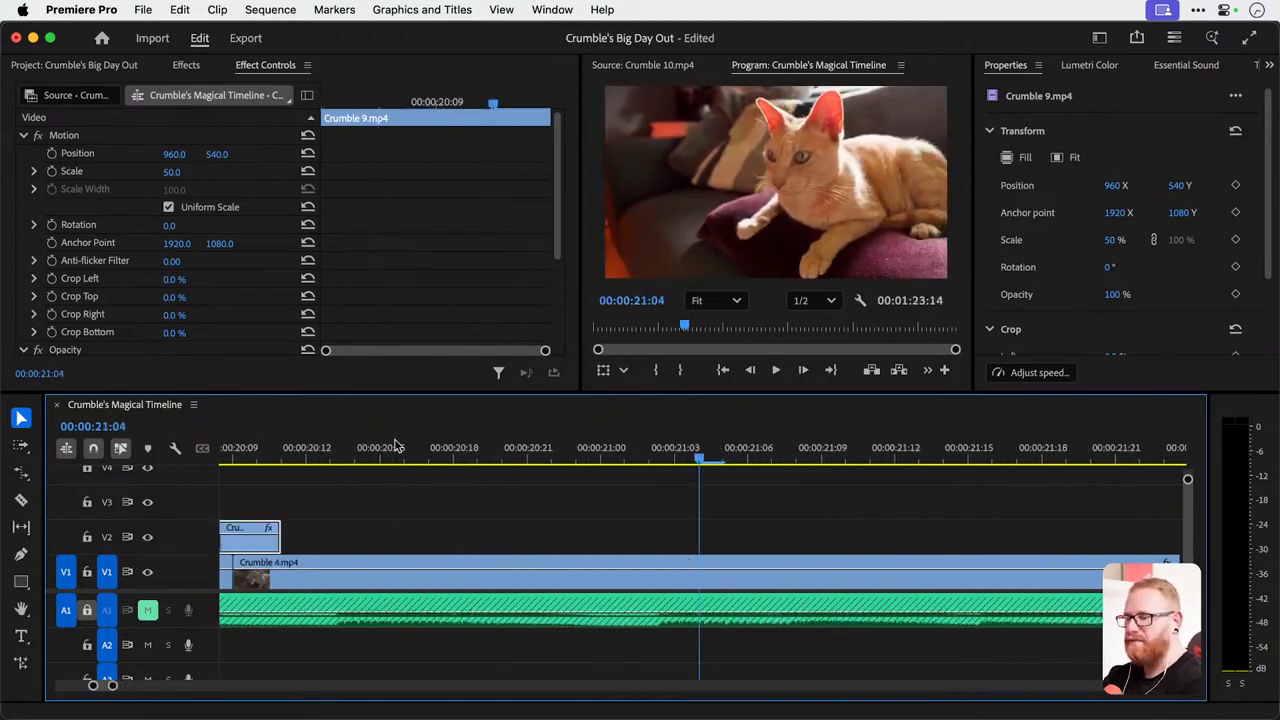
scroll(441, 484, left, 4)
drag(474, 448, 609, 474)
drag(795, 463, 508, 456)
drag(610, 432, 565, 457)
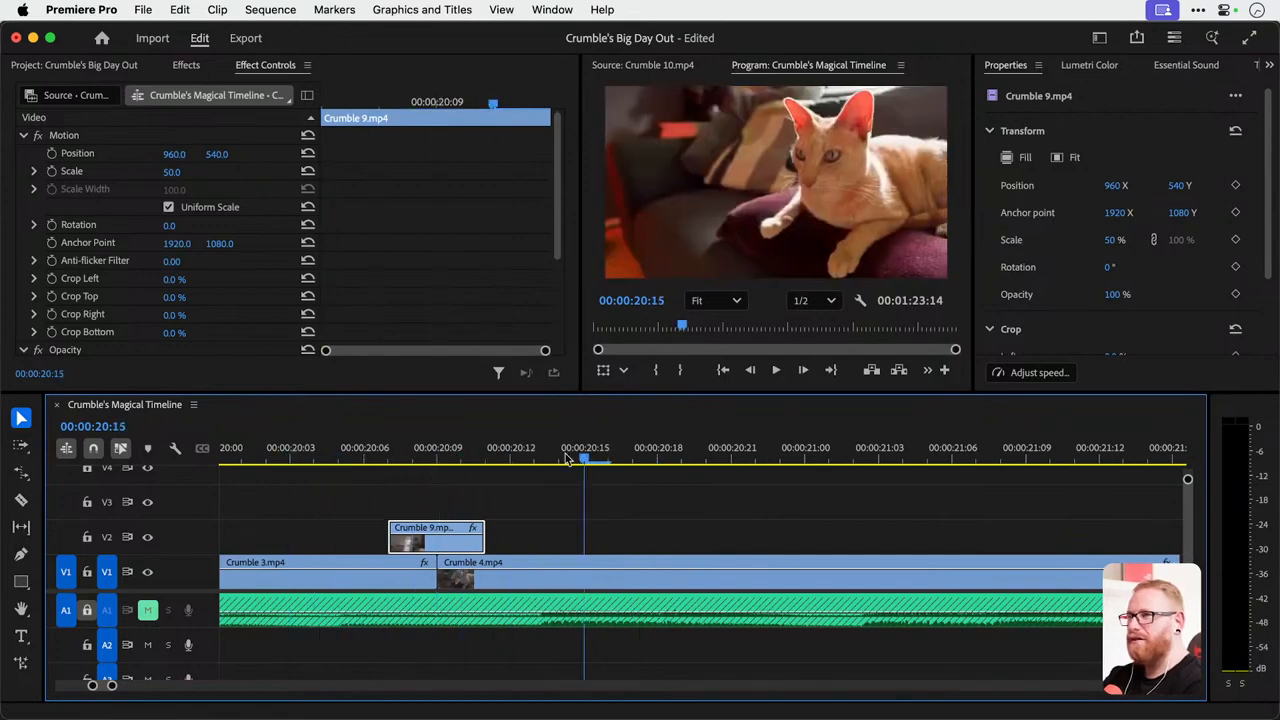
click(303, 449)
key(space)
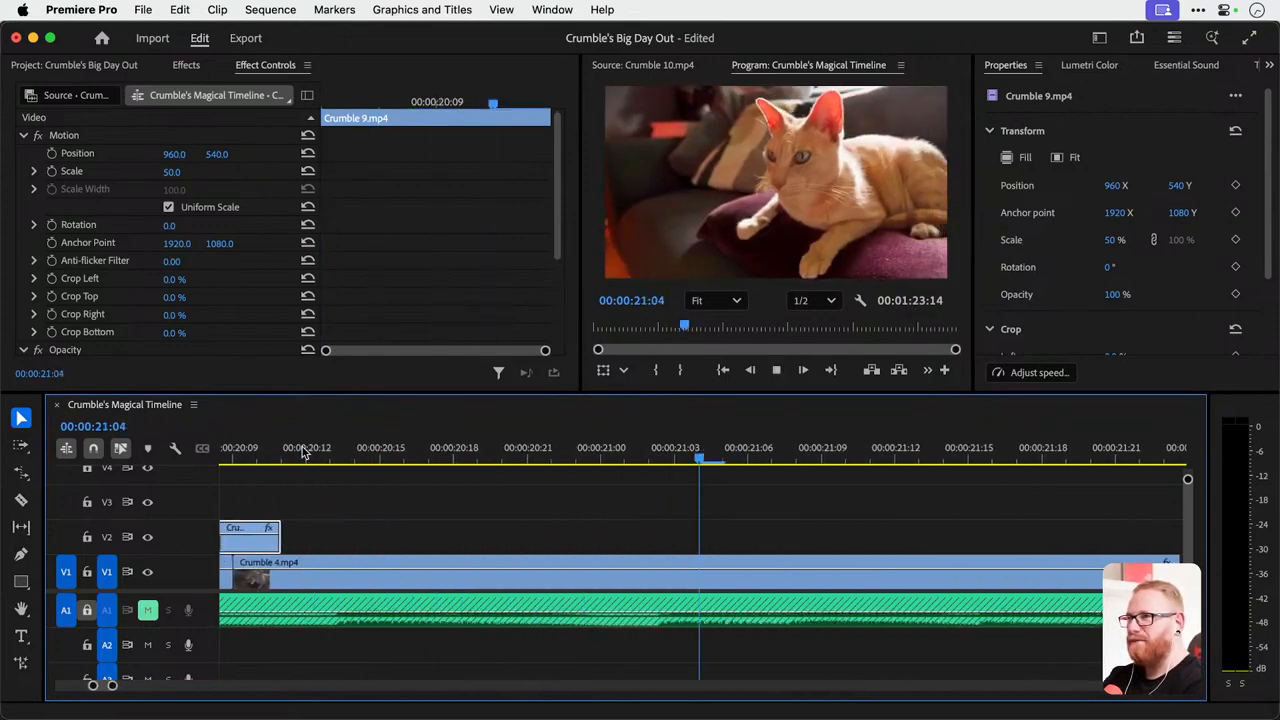
key(space)
Replay the end of Crumble 3.mp4 into Crumble 4.mp4 with more lead-in to check how the transition flows.
key(minus)
key(minus)
scroll(503, 560, left, 1)
click(334, 449)
key(space)
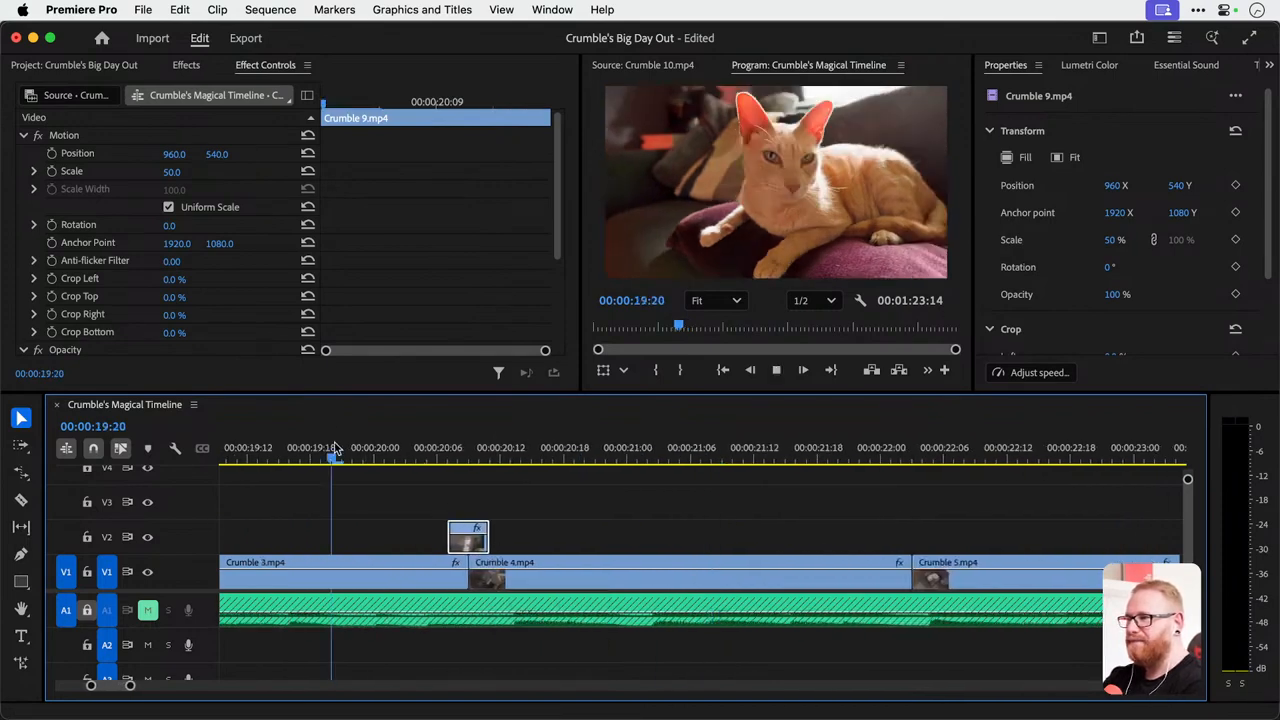
key(space)
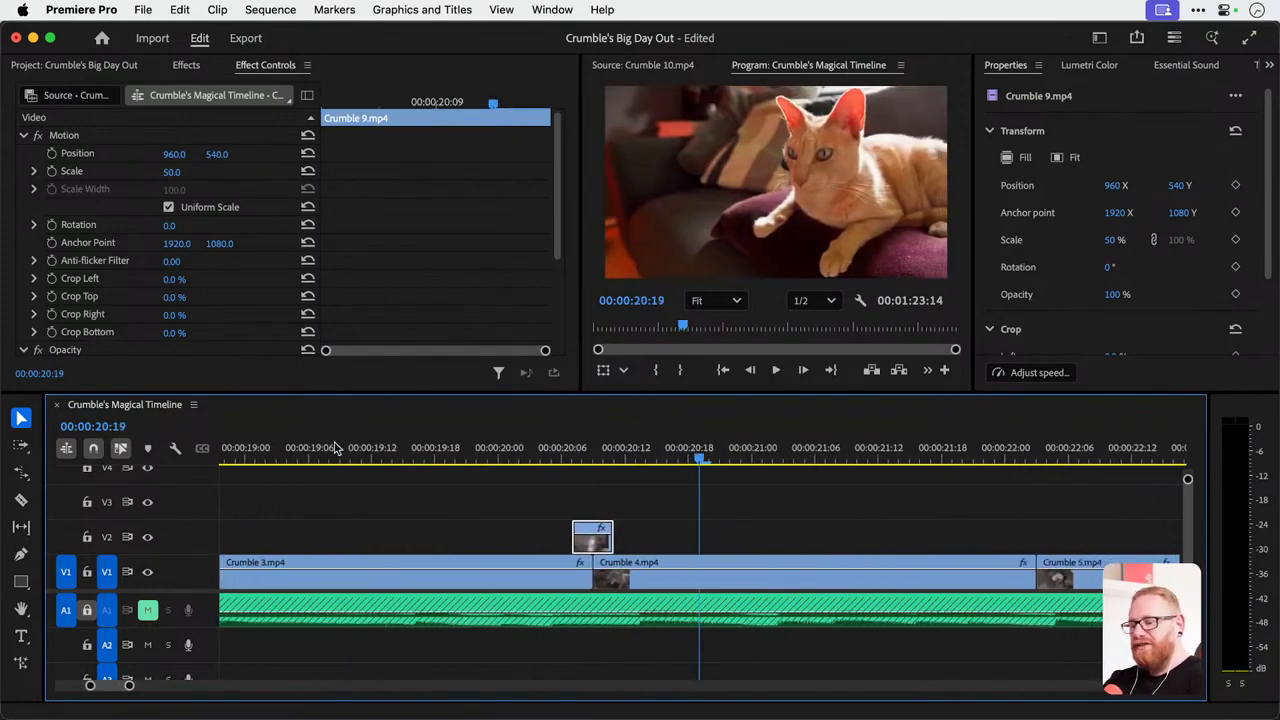
key(space)
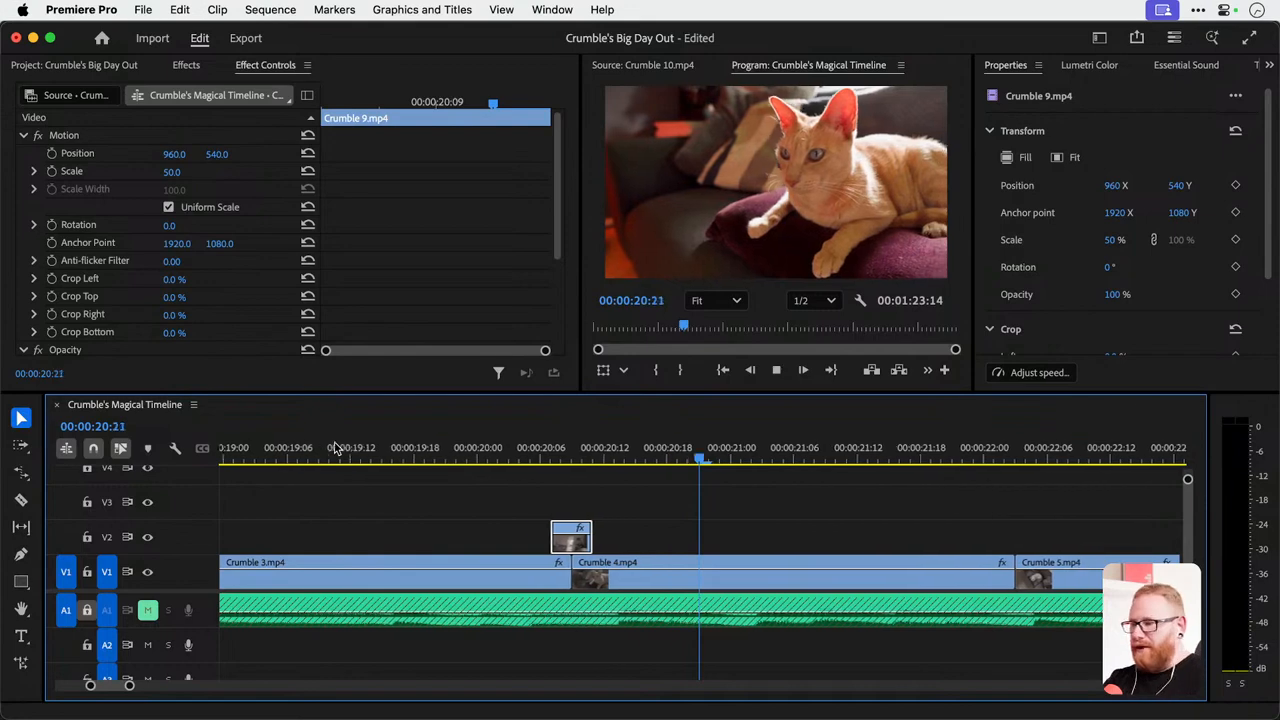
key(space)
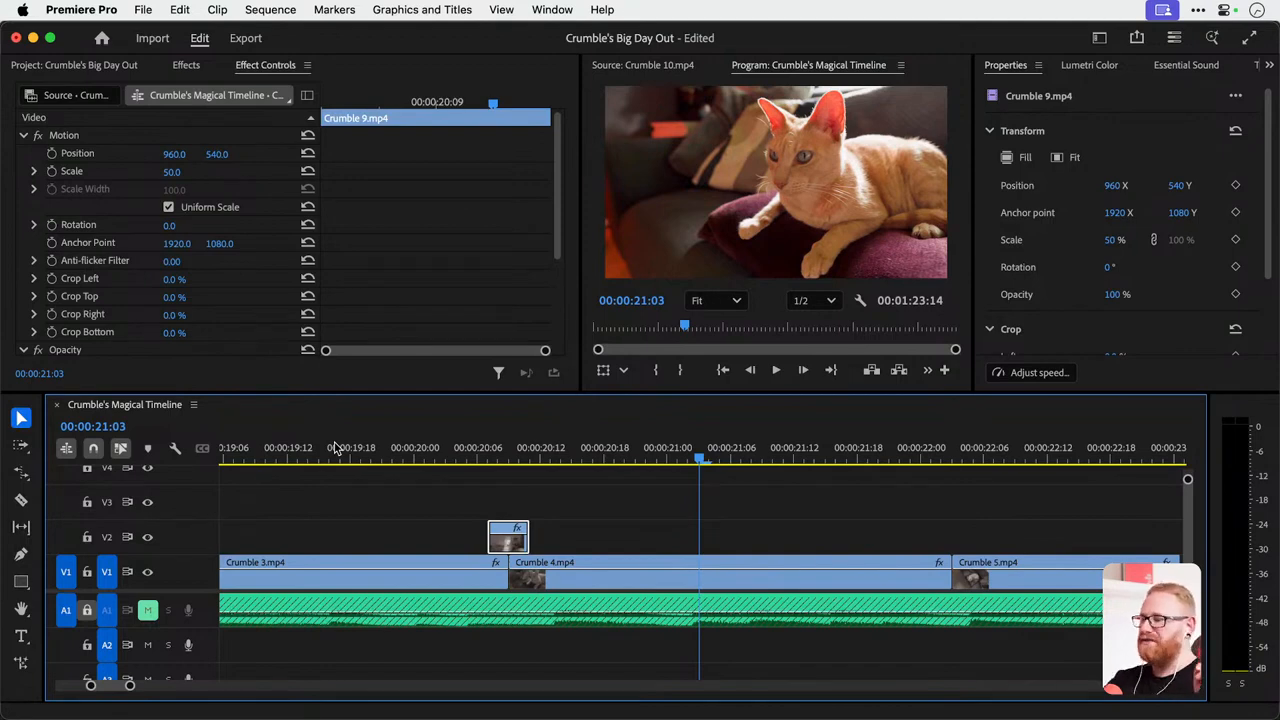
key(minus)
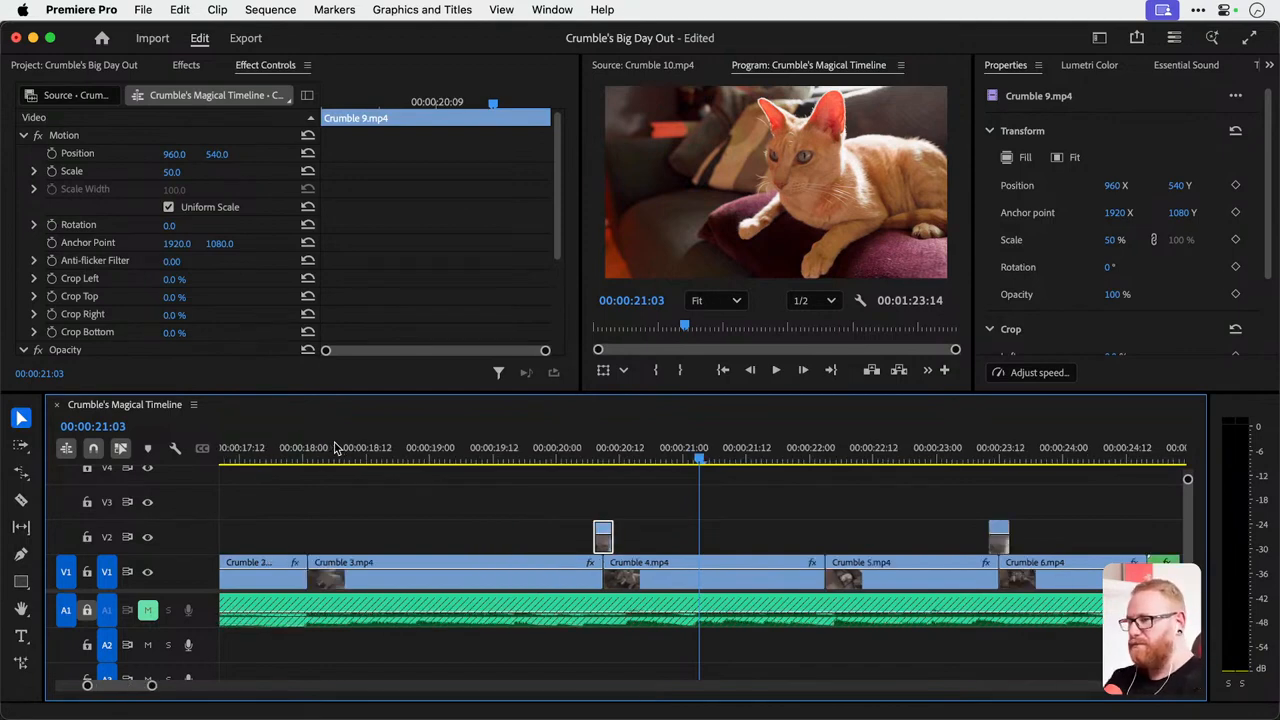
key(minus)
key(minus)
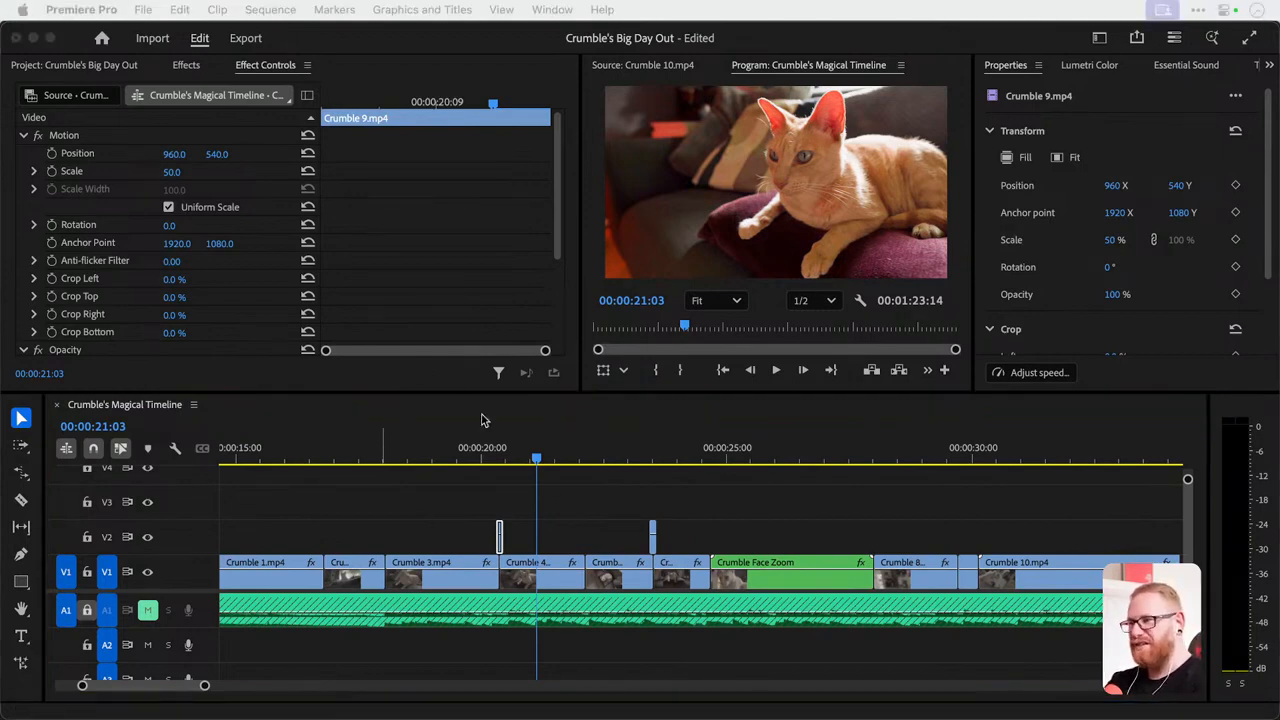
click(487, 452)
click(487, 452)
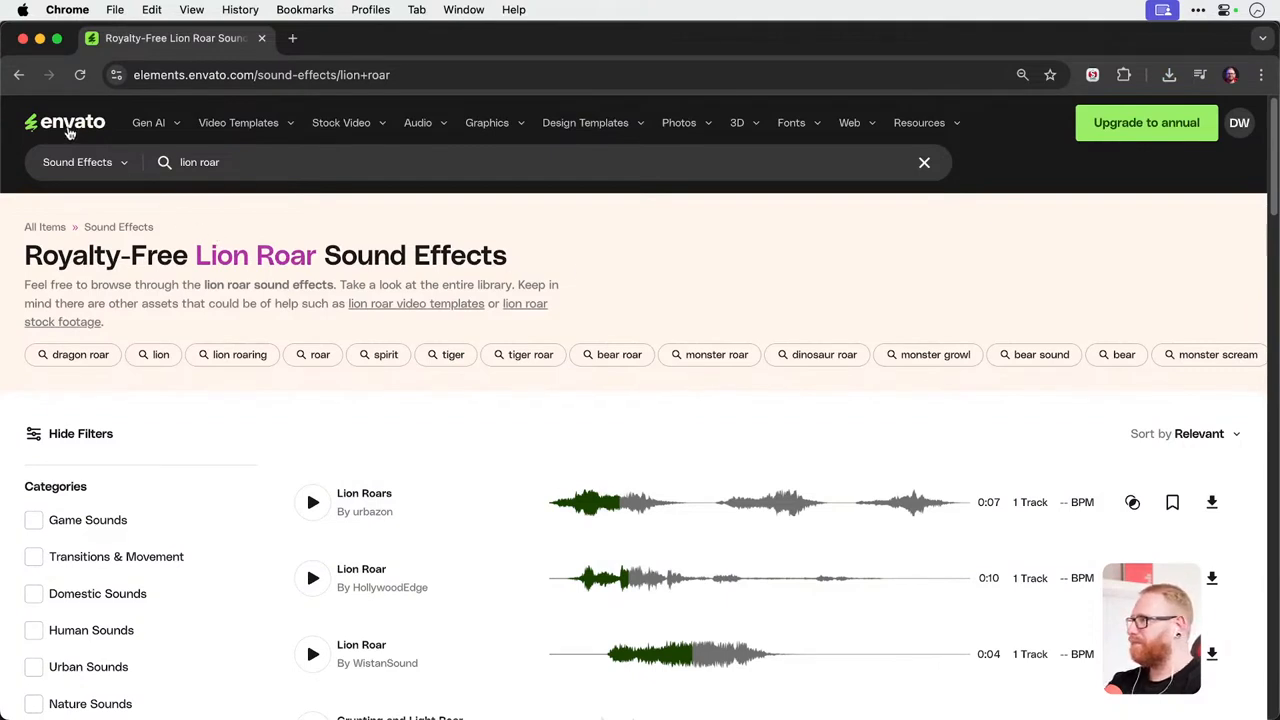
Switch to Chrome and browse Envato's video templates compatible with Premiere Pro.
mouse_move(236, 133)
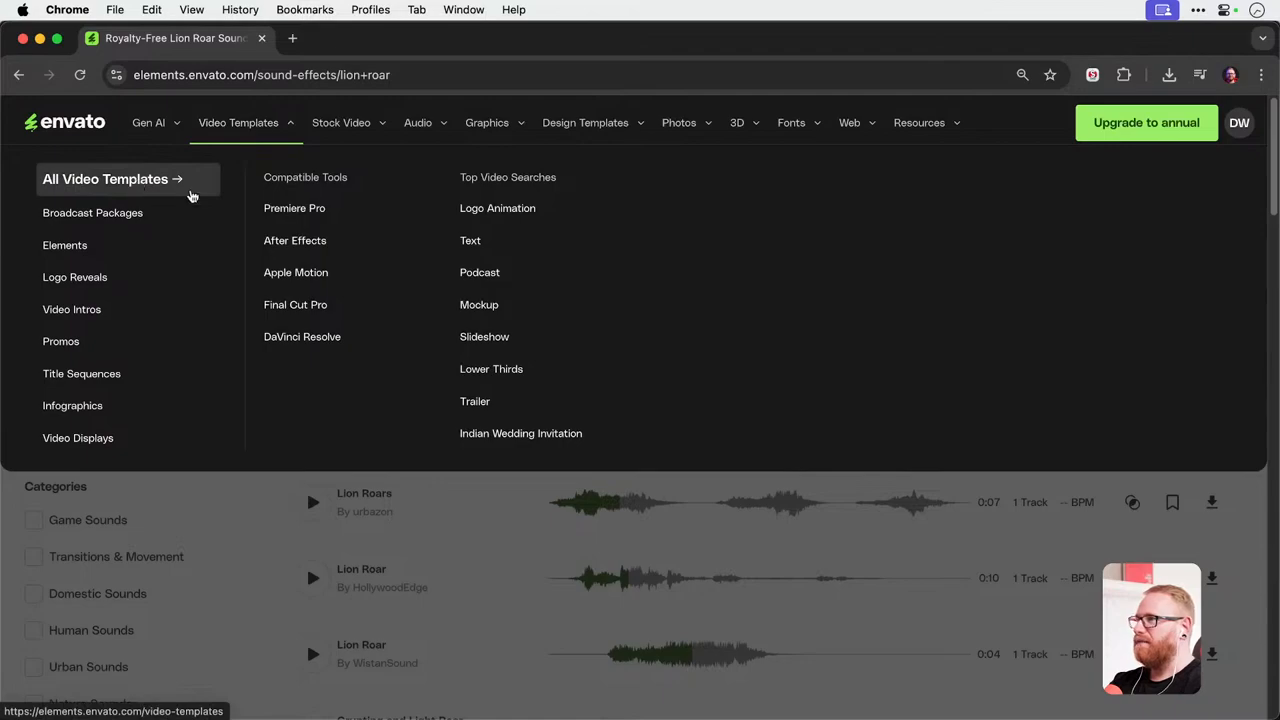
click(303, 208)
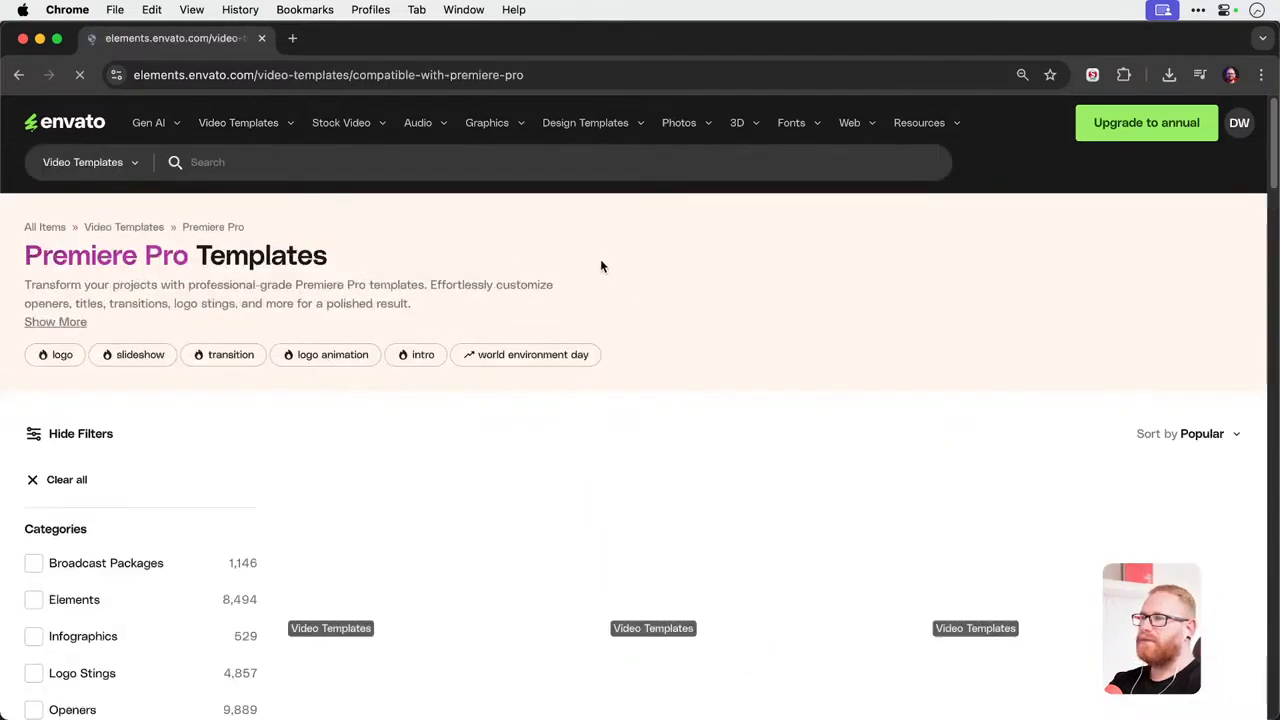
scroll(605, 268, down, 6)
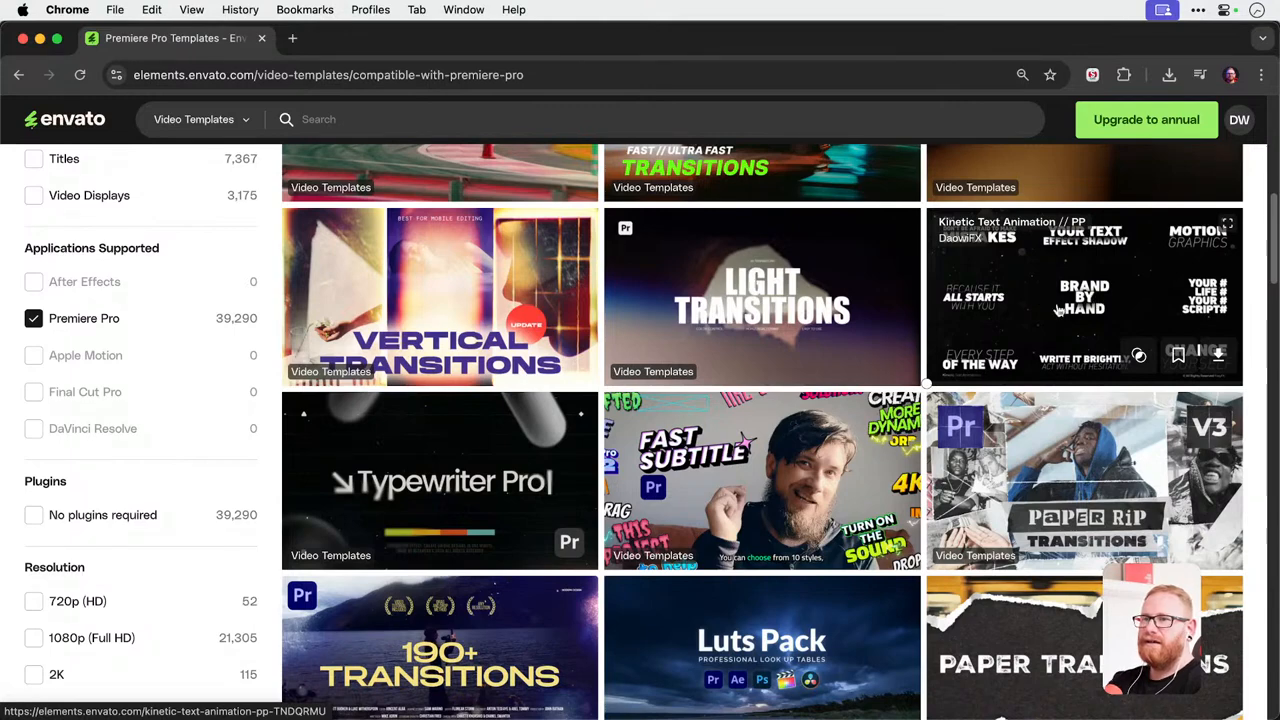
scroll(1058, 311, up, 2)
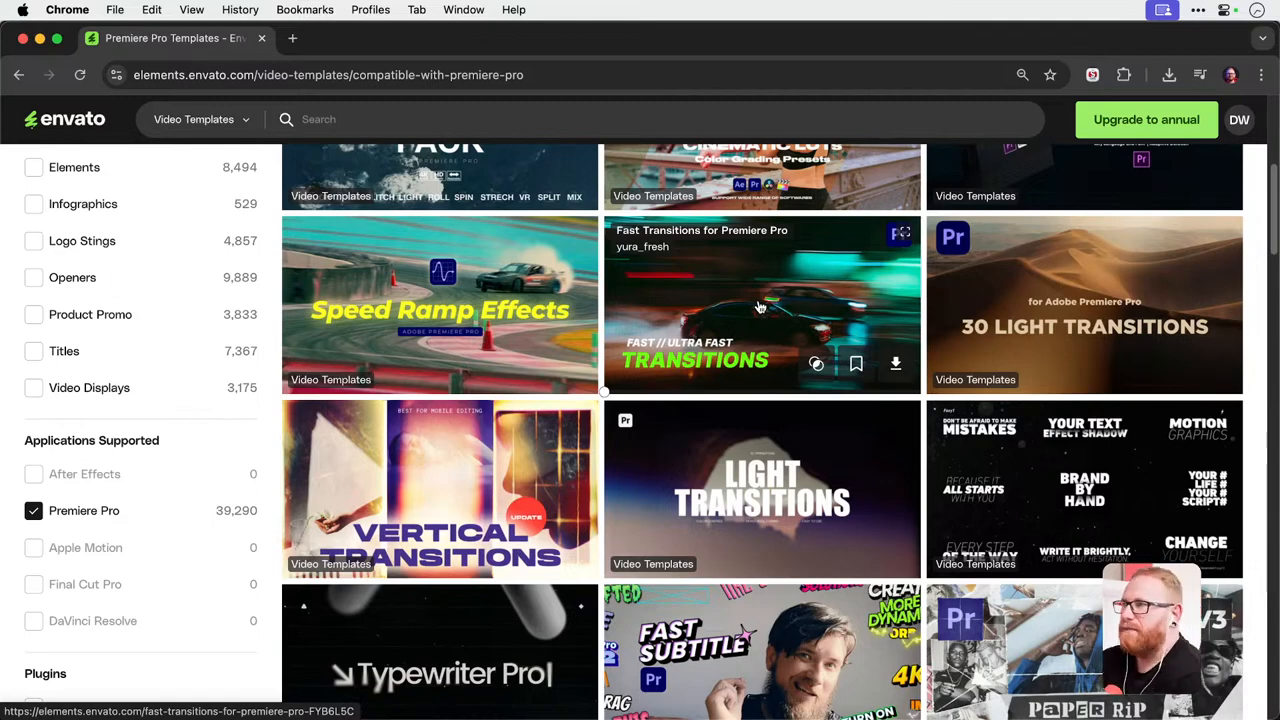
scroll(759, 307, up, 3)
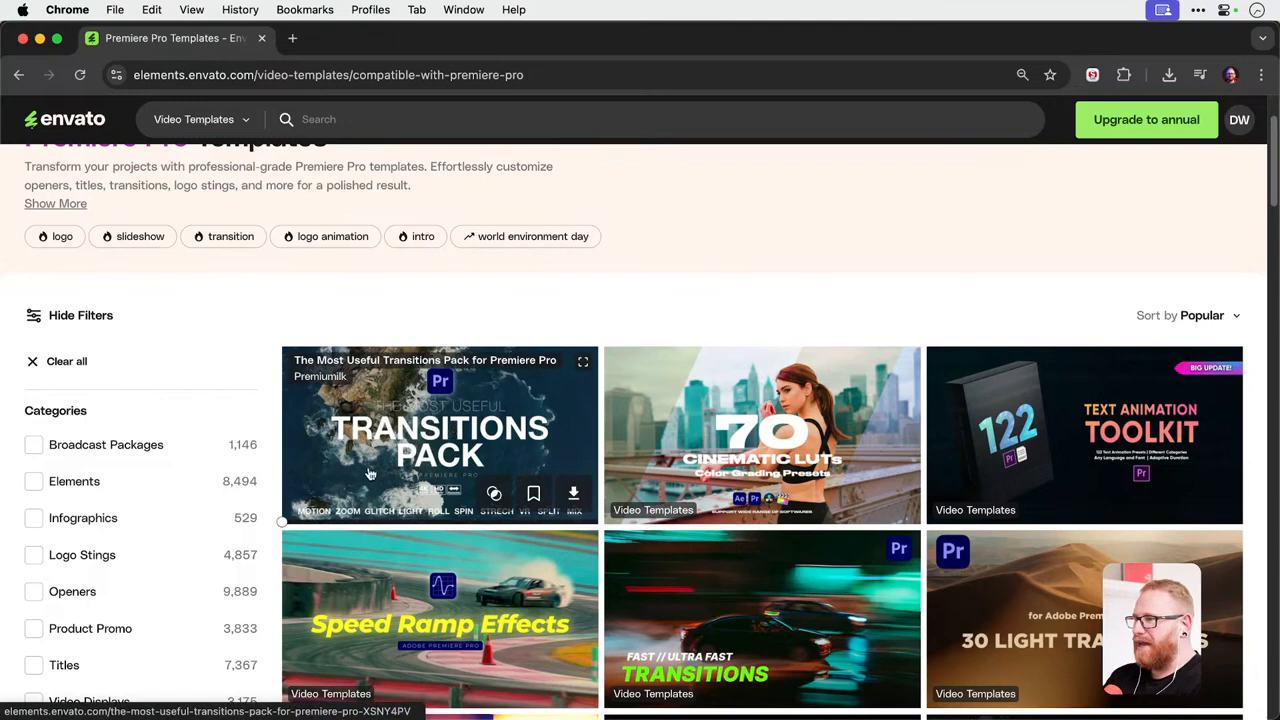
Open The Most Useful Transitions Pack for Premiere Pro and watch its preview video.
click(401, 421)
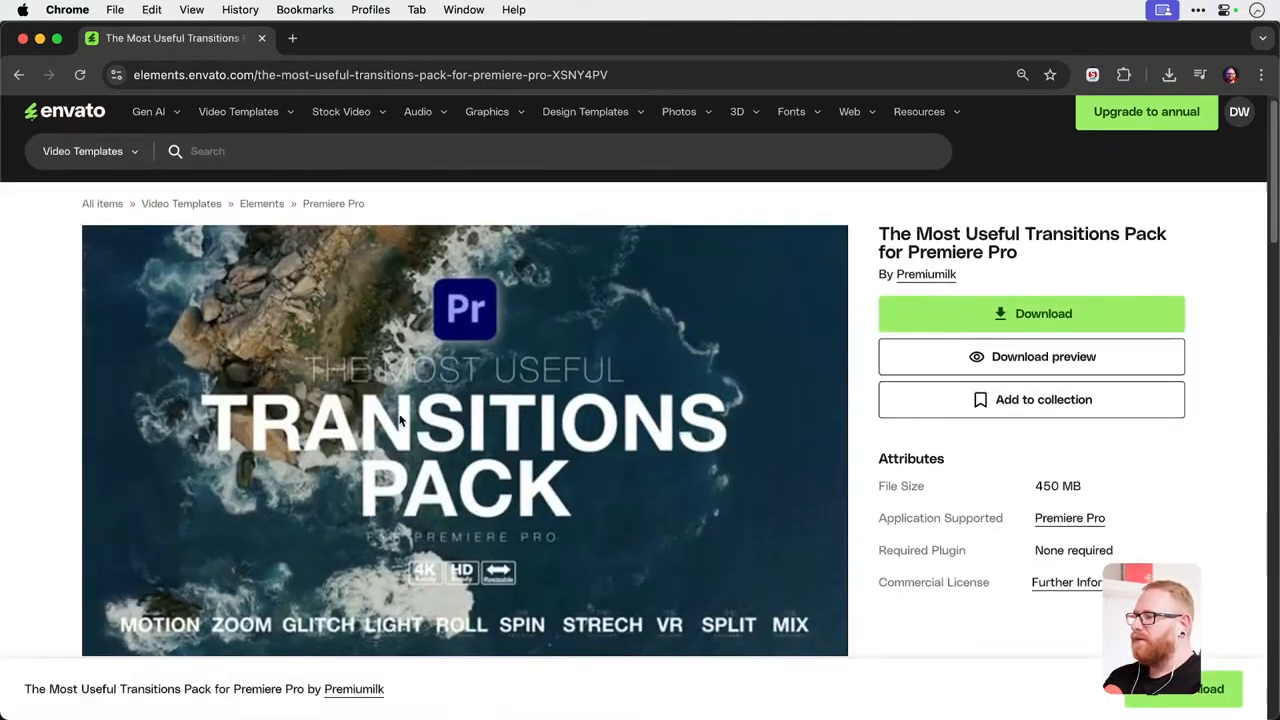
scroll(301, 468, down, 1)
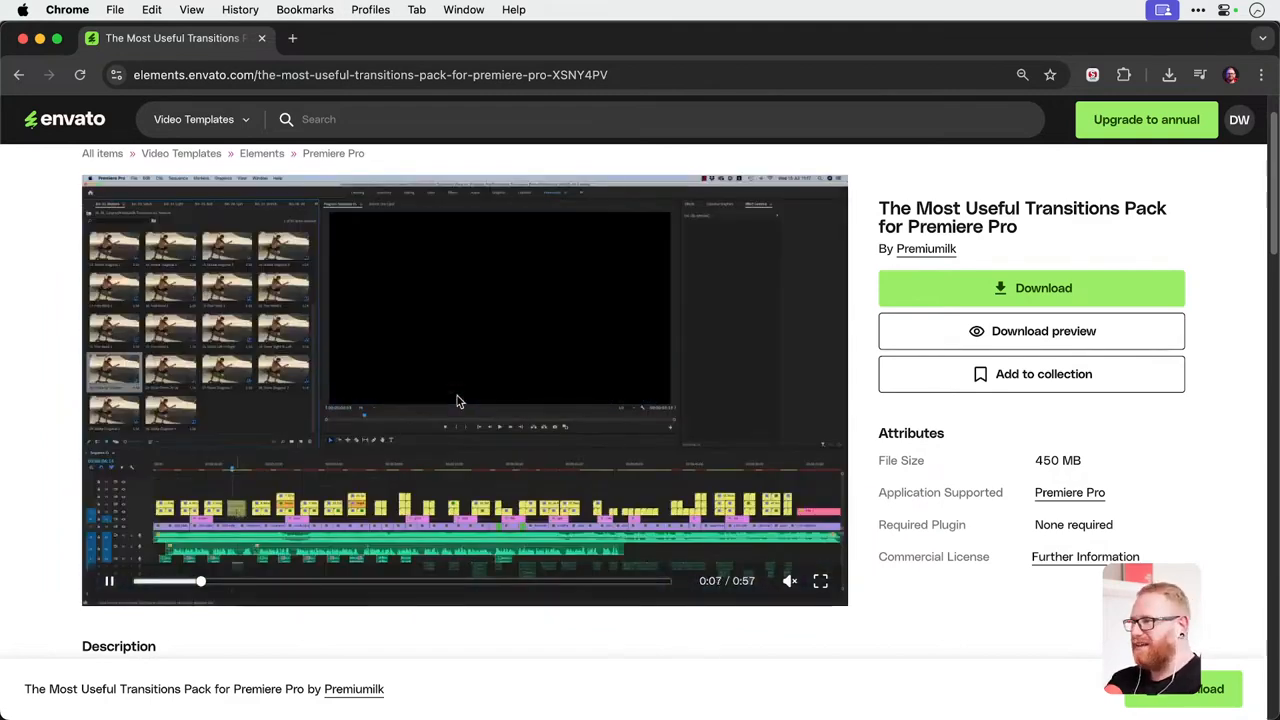
click(432, 448)
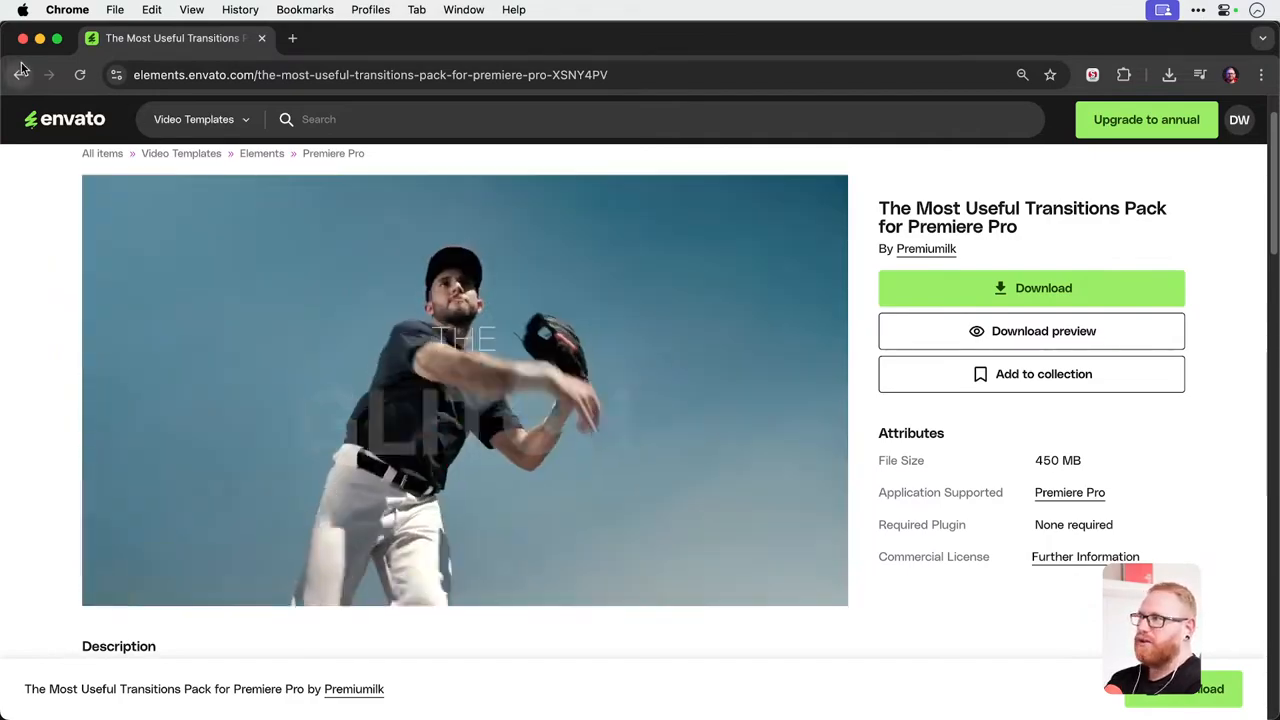
Return to the template list, view the Text Animation | PP template page, and minimize the browser window.
click(20, 74)
scroll(460, 355, down, 15)
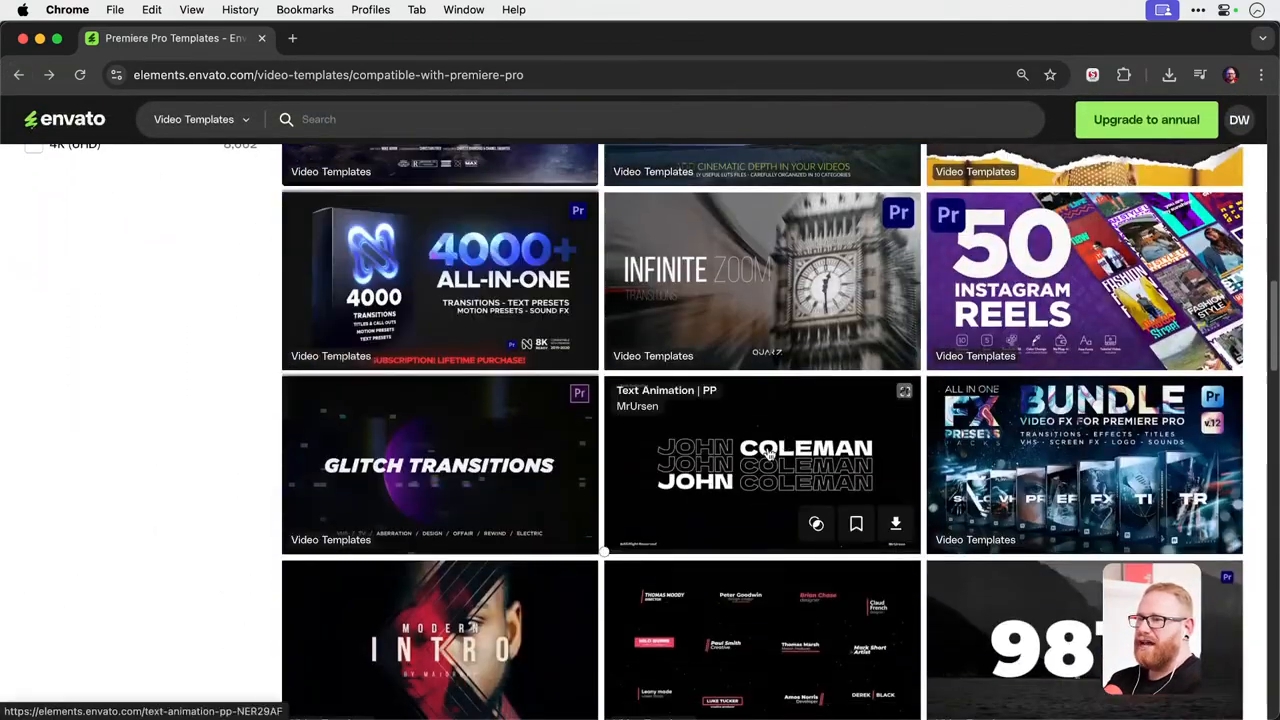
click(769, 453)
scroll(323, 414, down, 2)
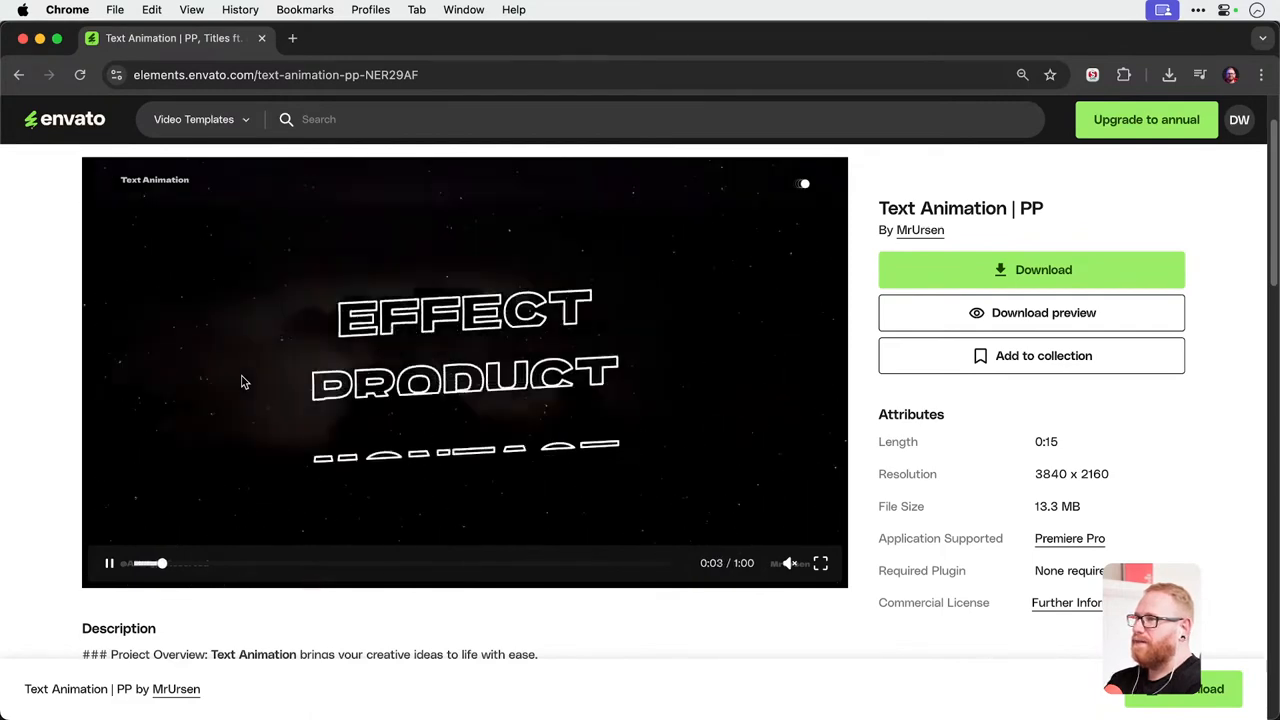
click(40, 39)
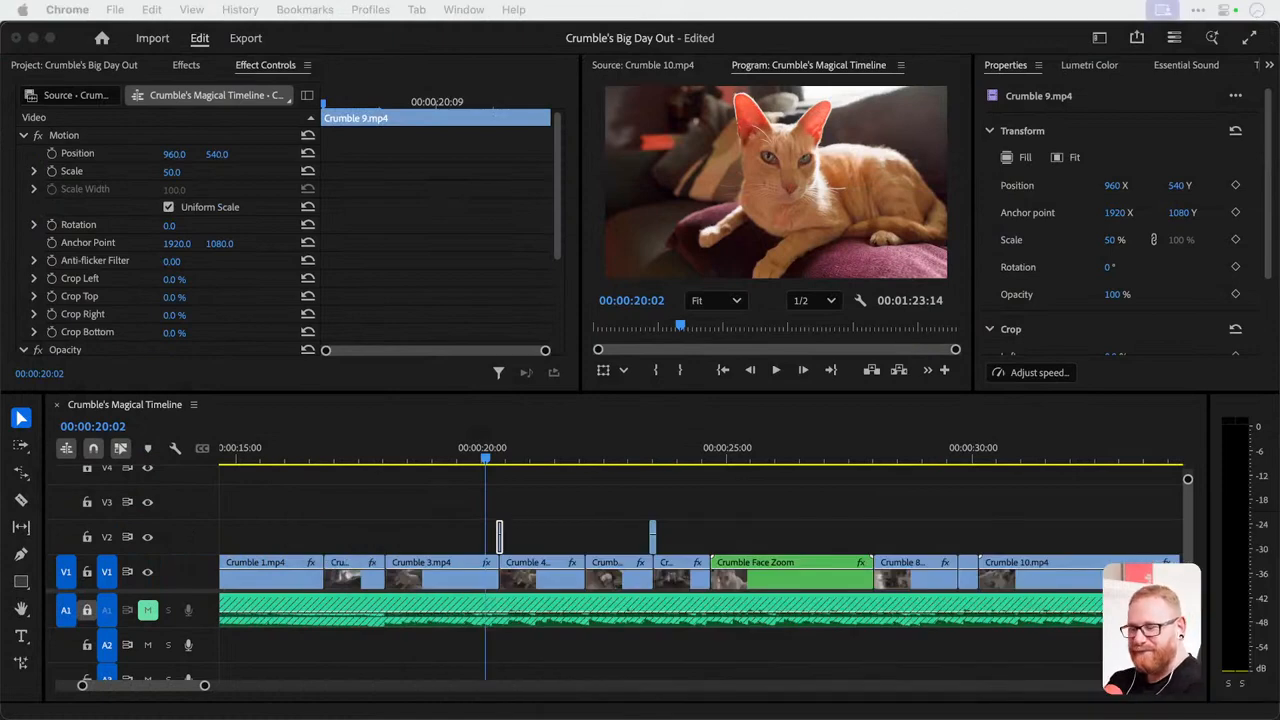
Nest the Crumble 1.mp4 clip as a sequence named Zoom Opening Shot.
click(490, 469)
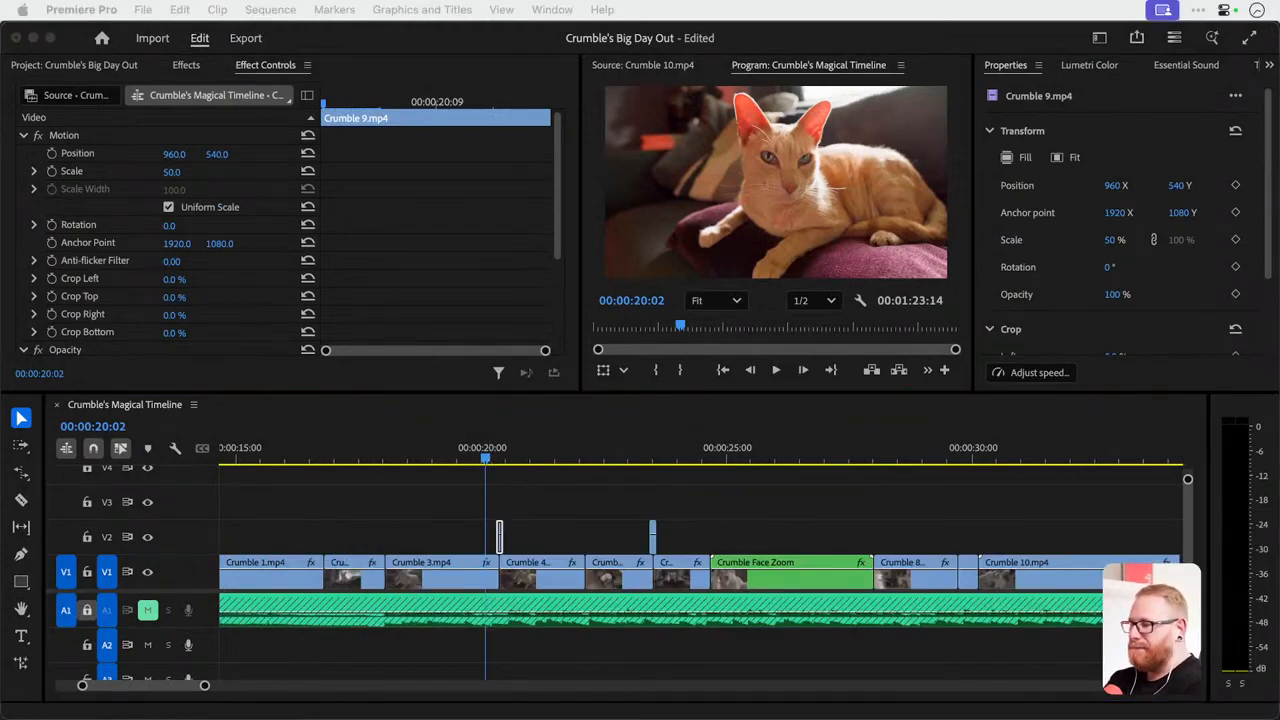
click(486, 460)
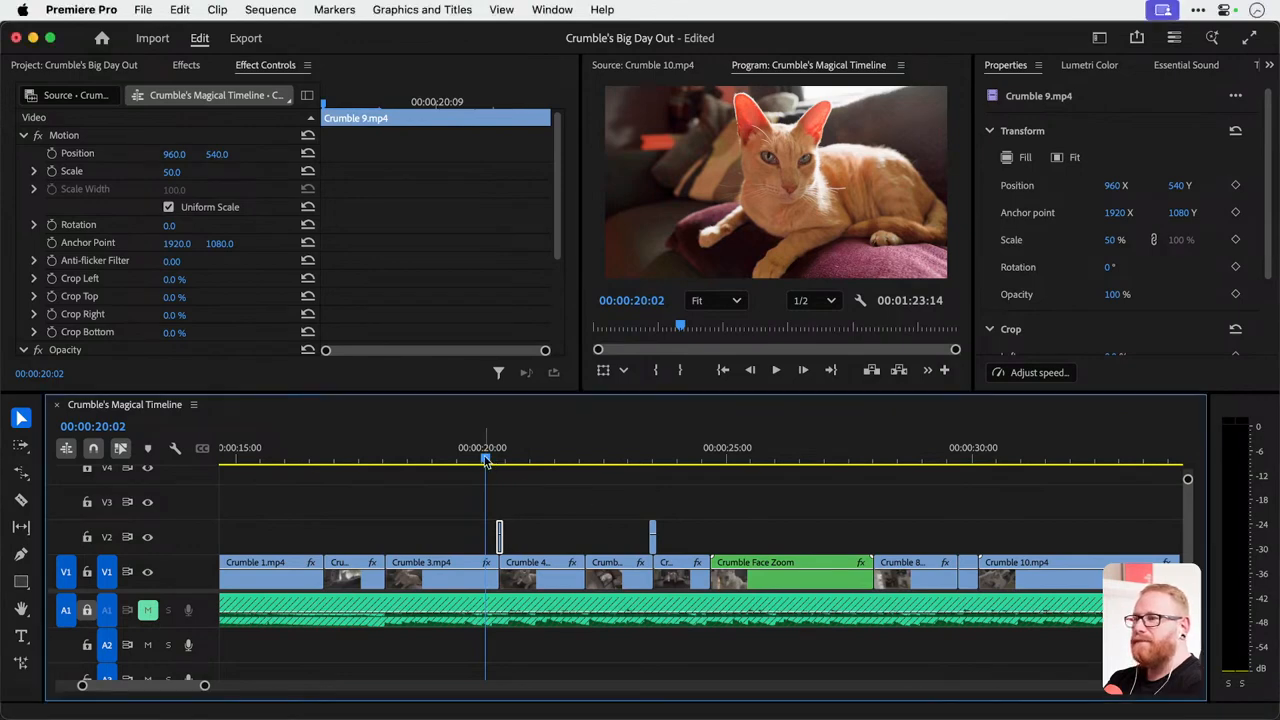
drag(486, 460, 236, 458)
scroll(351, 520, left, 4)
scroll(436, 554, up, 3)
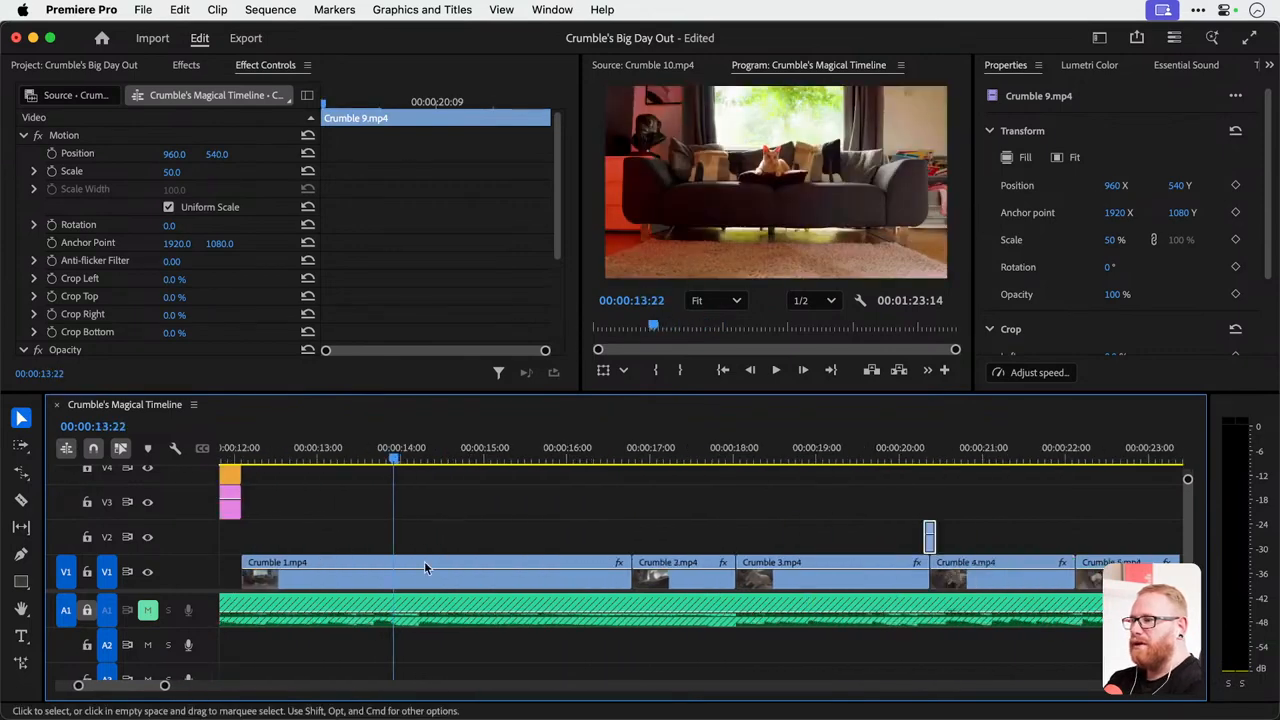
right_click(402, 575)
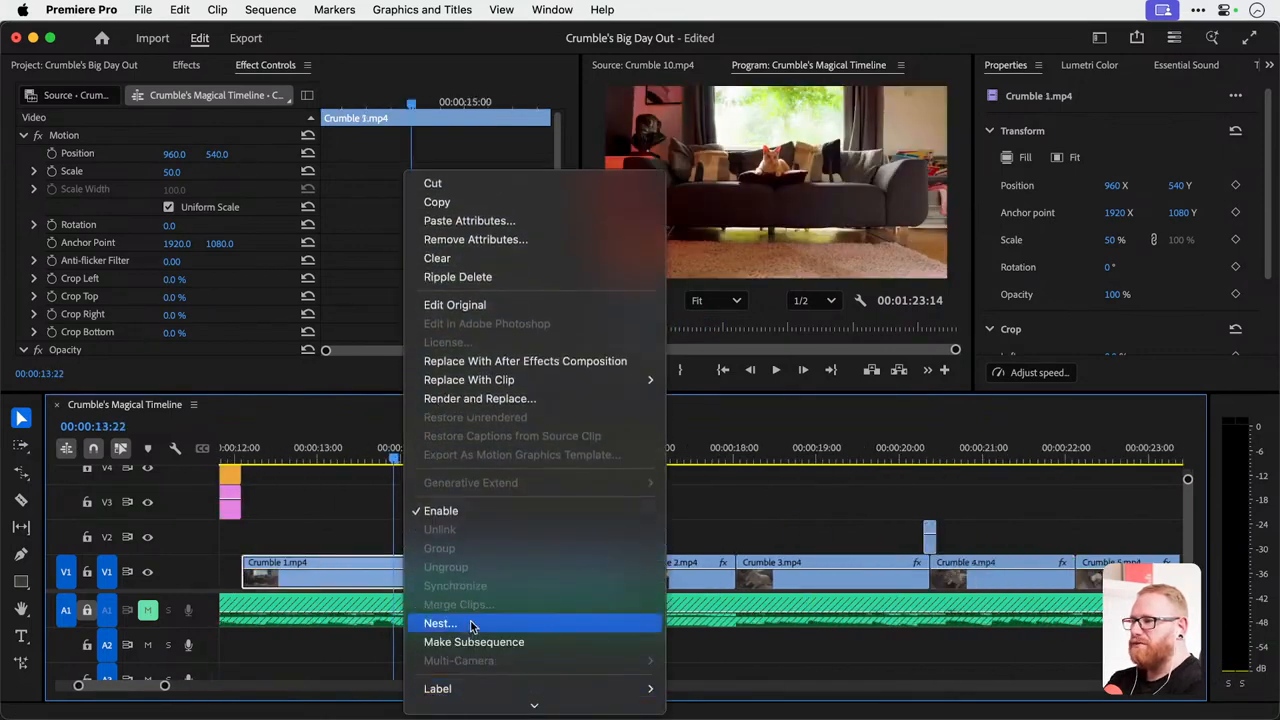
click(470, 624)
text(Z)
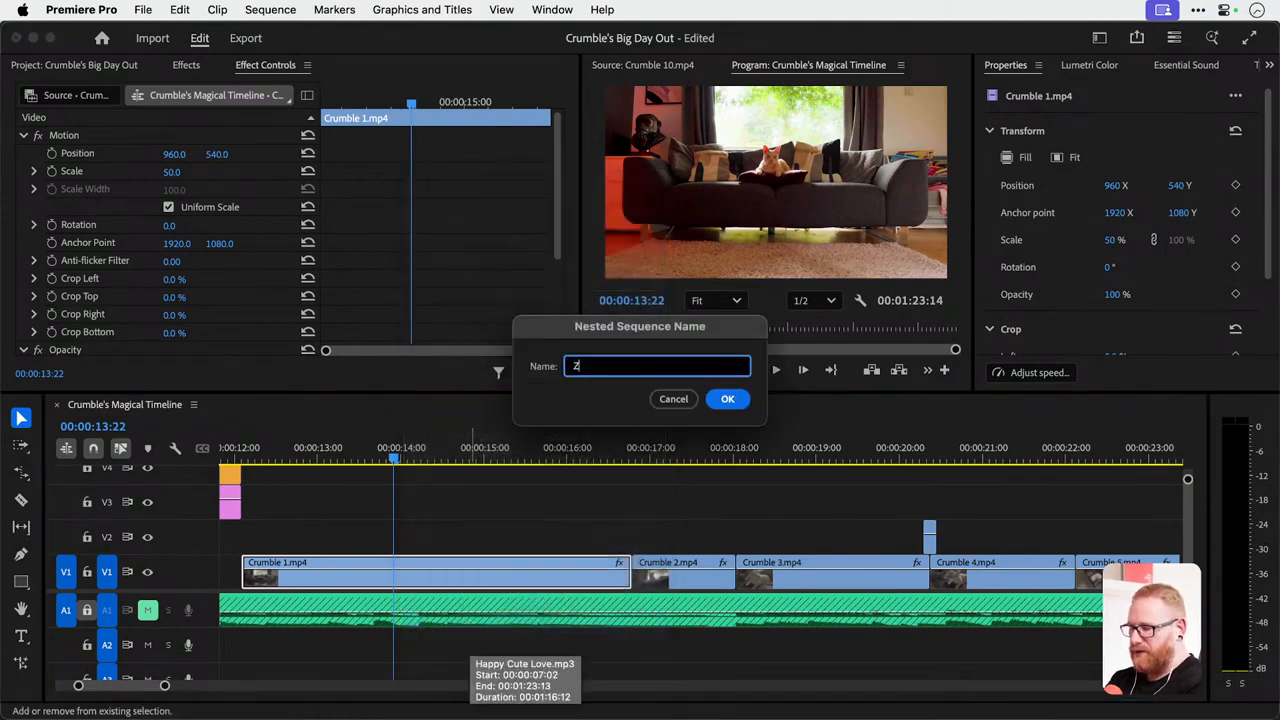
text(oom Opening)
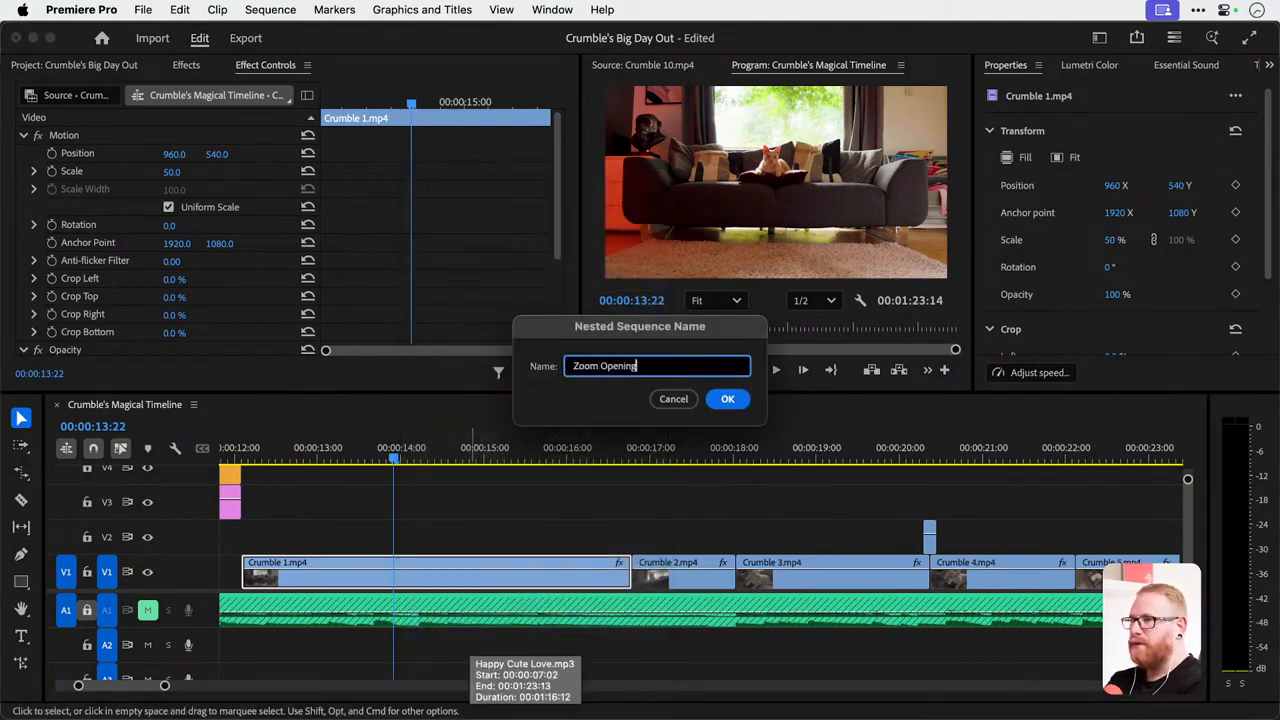
text( Shot)
key(Return)
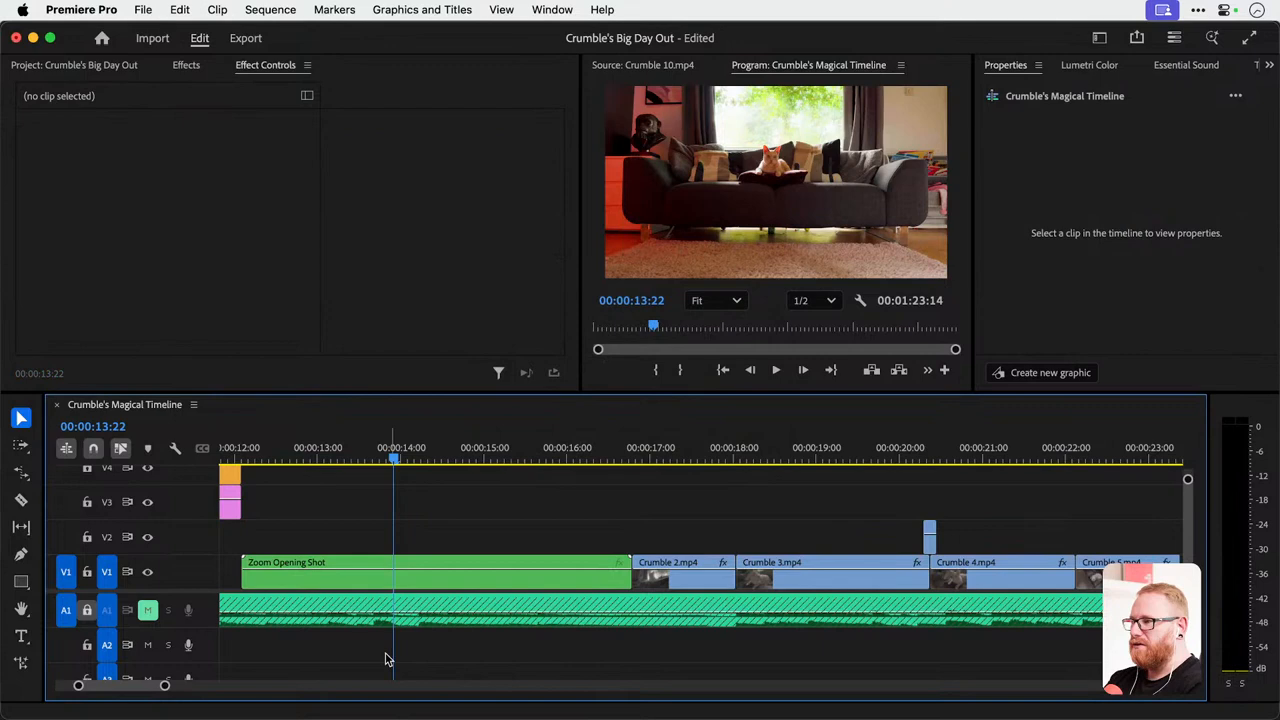
Keyframe the Zoom Opening Shot's Scale from 100 at its start to 150 at its end, and play the zoom.
click(320, 589)
drag(337, 108, 306, 104)
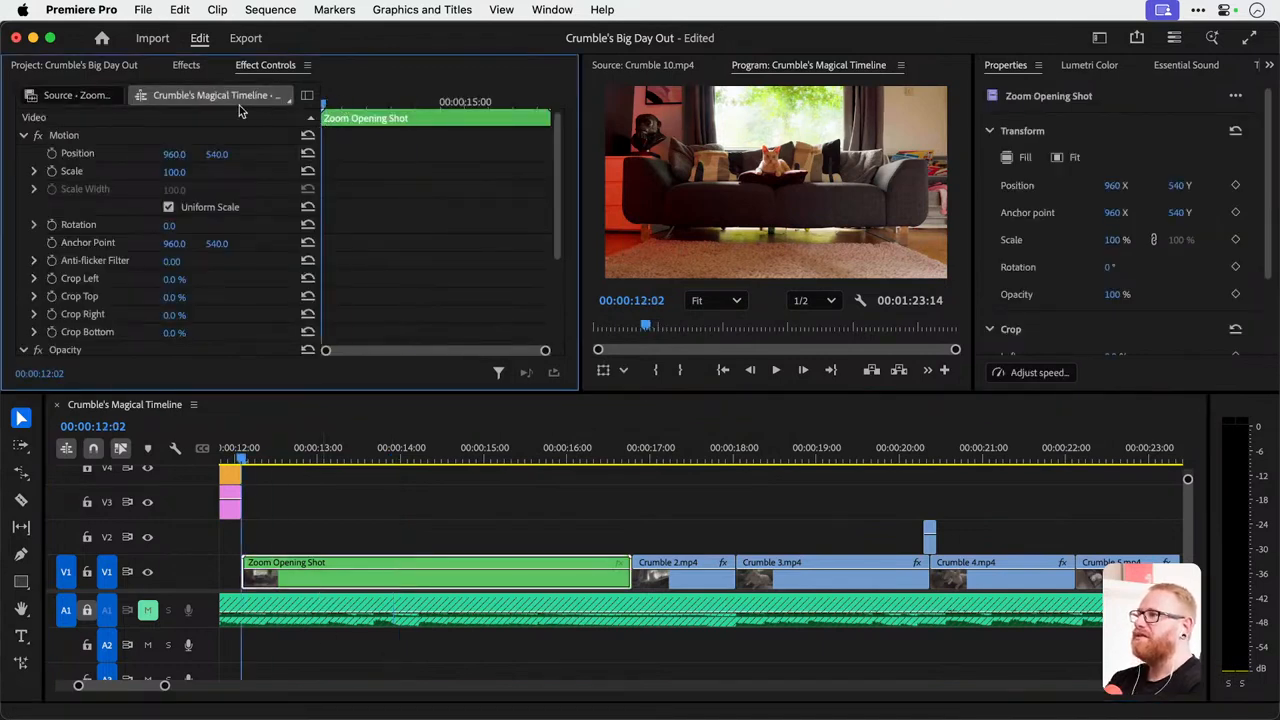
click(61, 174)
click(52, 172)
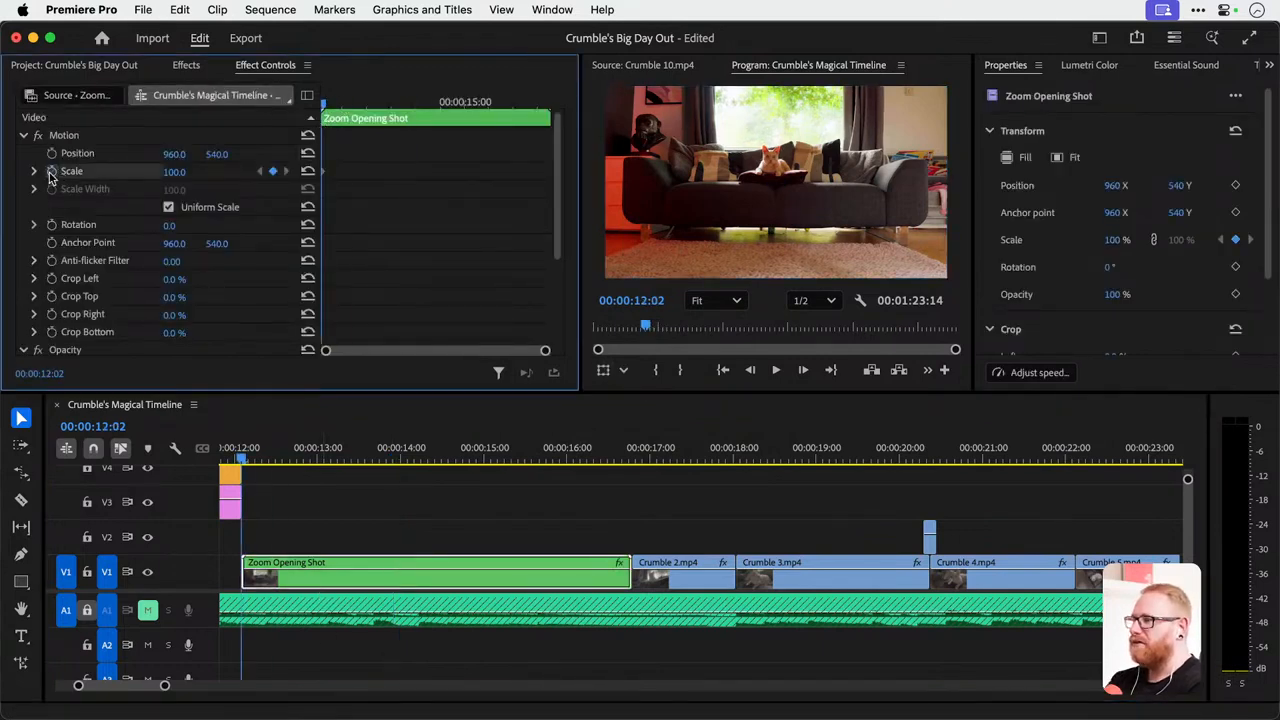
drag(526, 102, 550, 101)
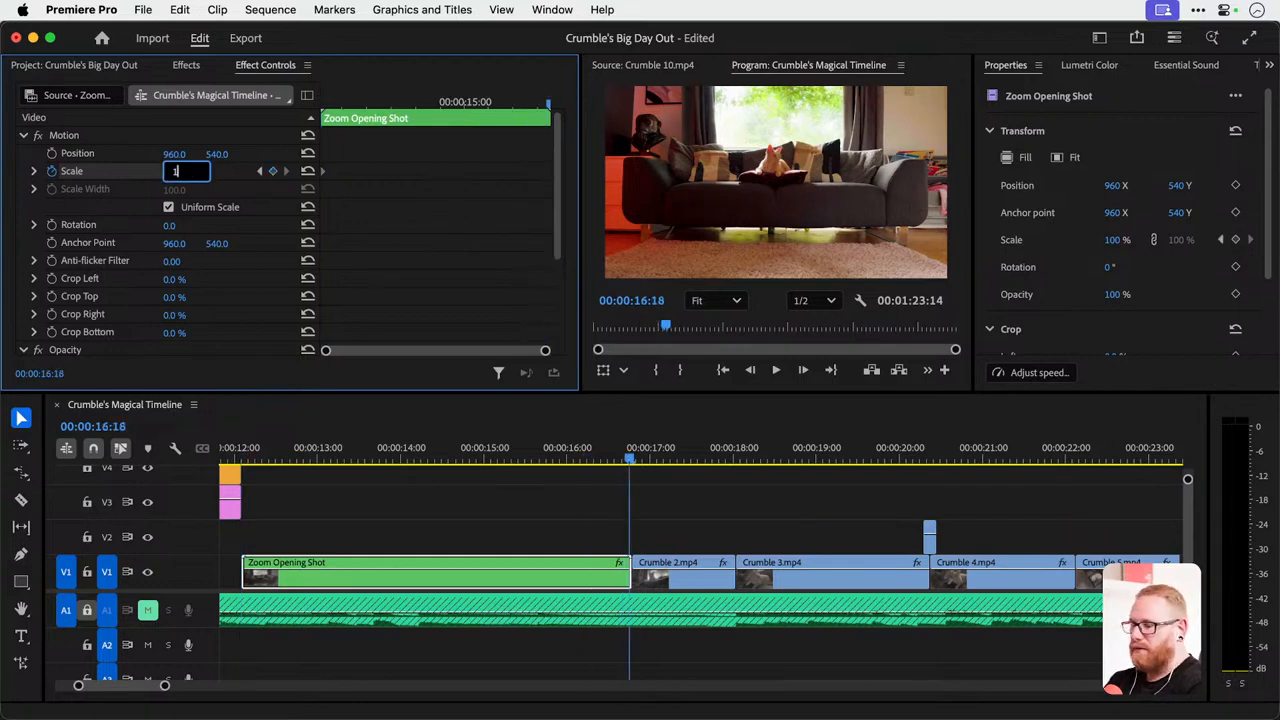
key(Return)
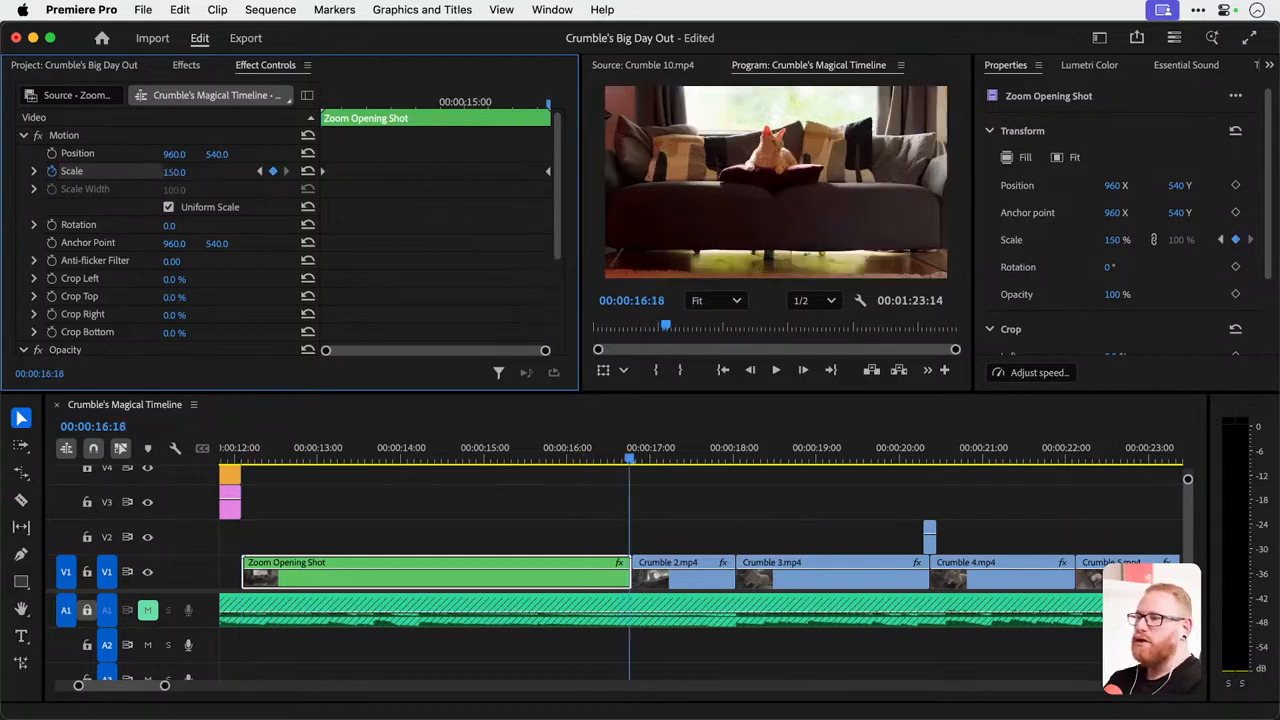
click(244, 459)
key(space)
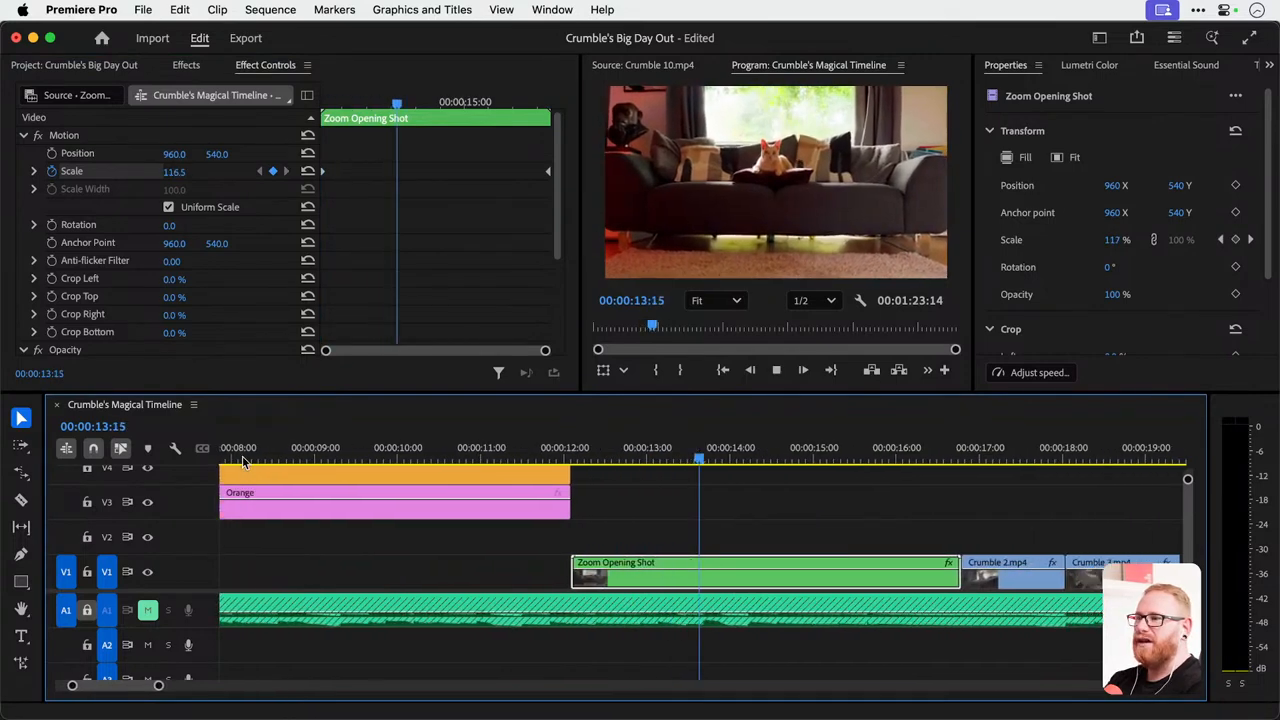
Set the Zoom Opening Shot's ending Scale keyframe to 120 and play the zoom from its start.
click(260, 171)
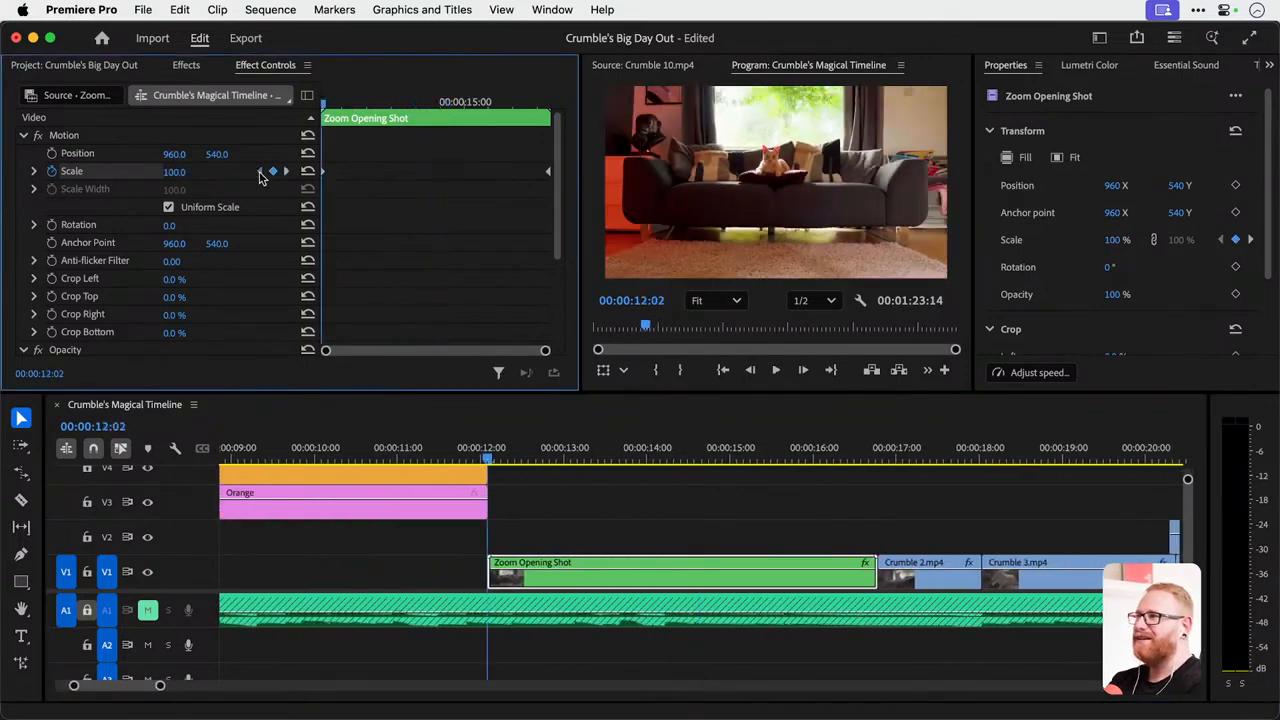
click(286, 172)
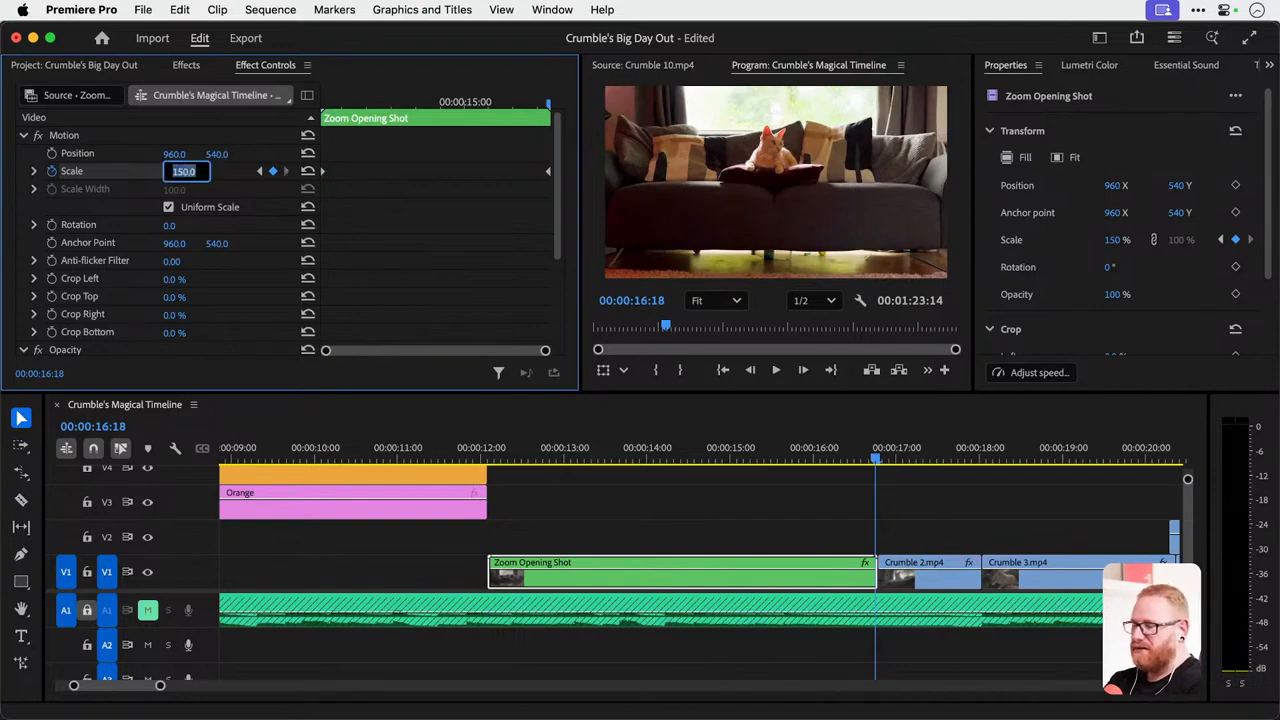
text(120)
key(Return)
click(490, 463)
key(space)
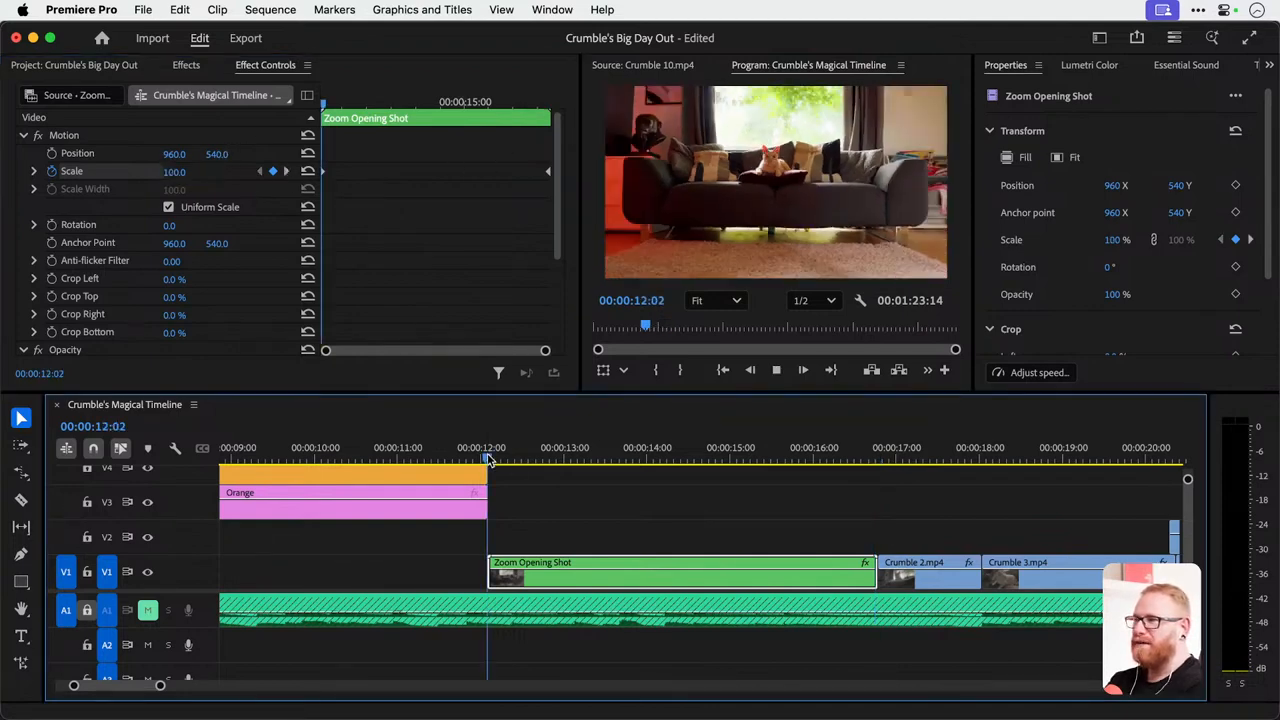
key(space)
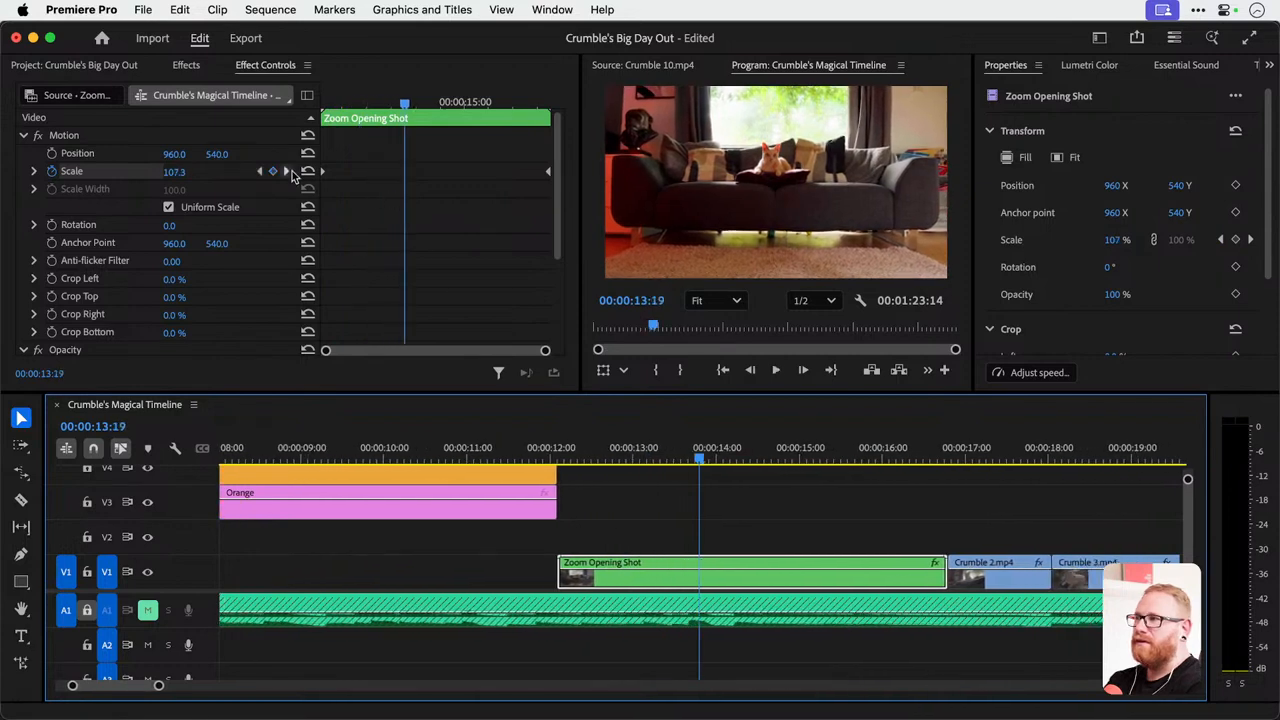
Set the Zoom Opening Shot's ending Scale keyframe to 110 and play through into the following clips.
click(258, 172)
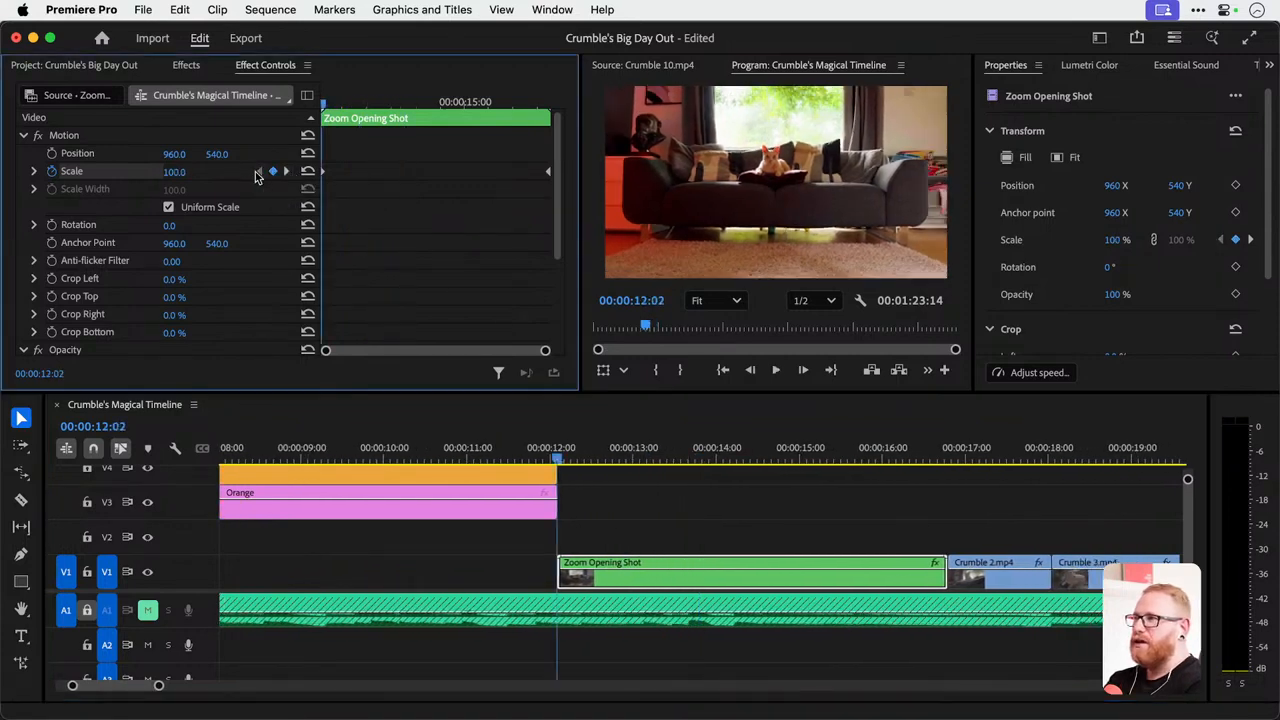
click(287, 172)
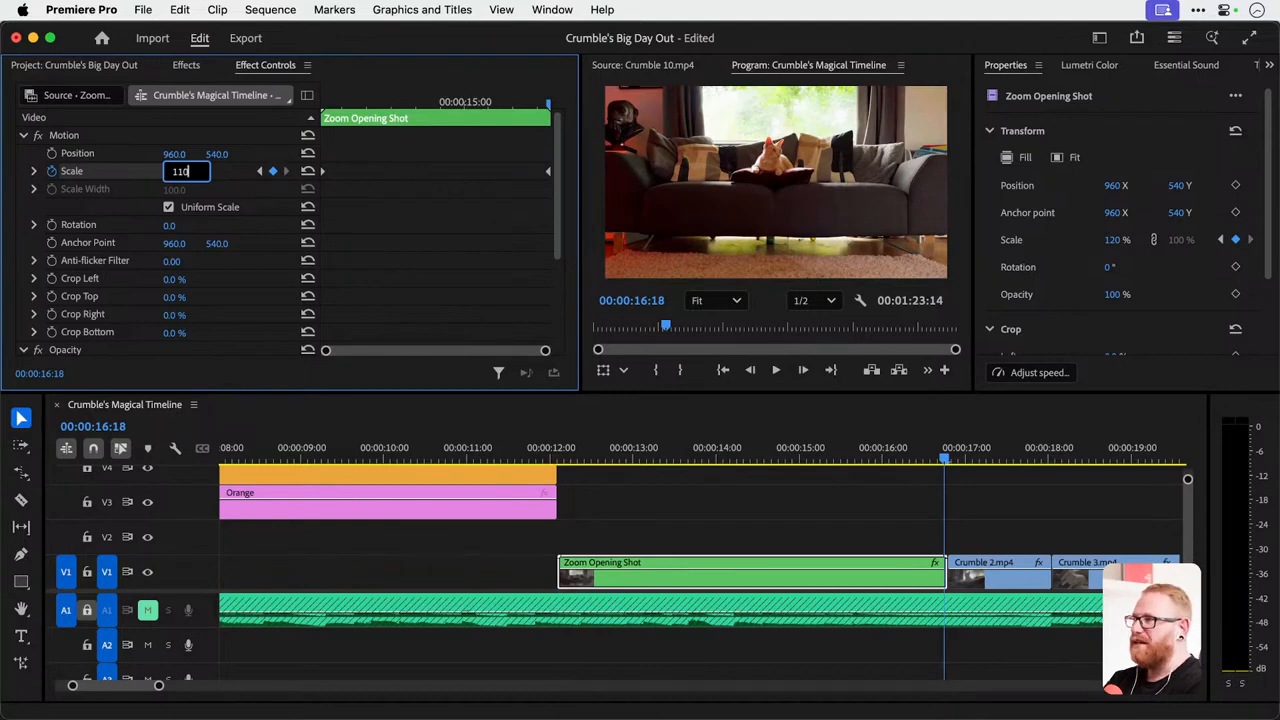
key(Return)
click(556, 459)
key(space)
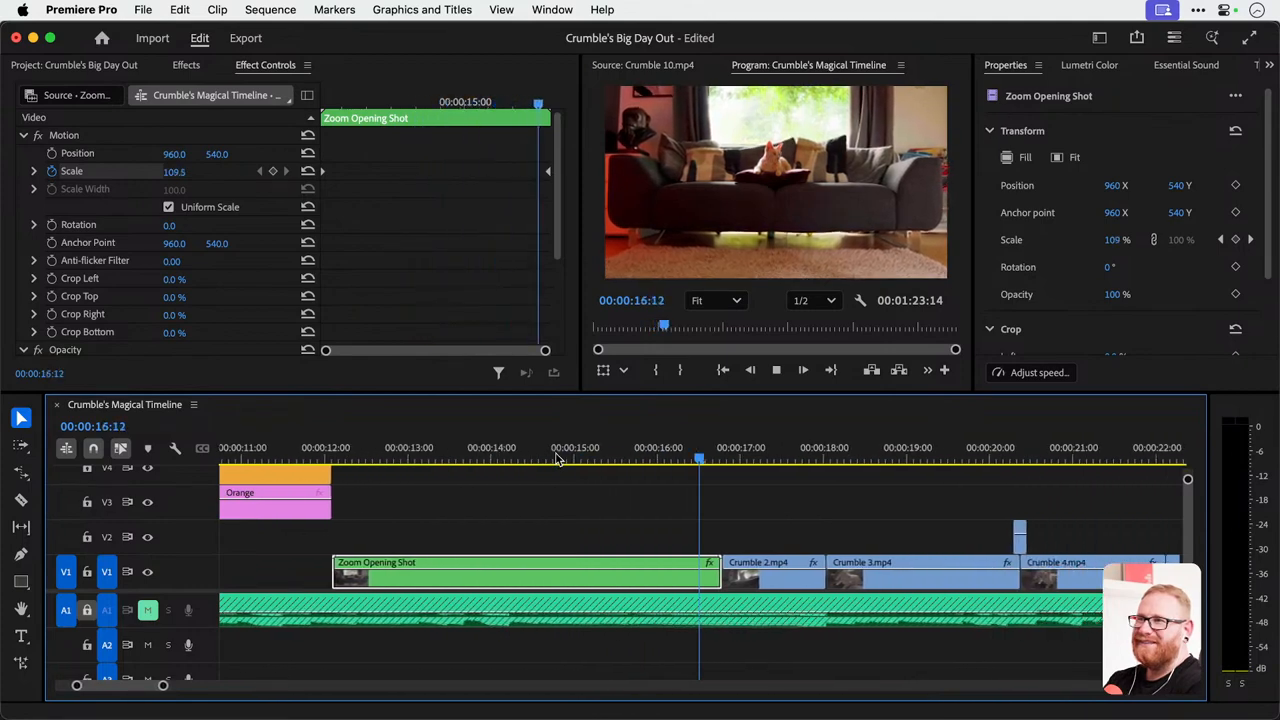
key(space)
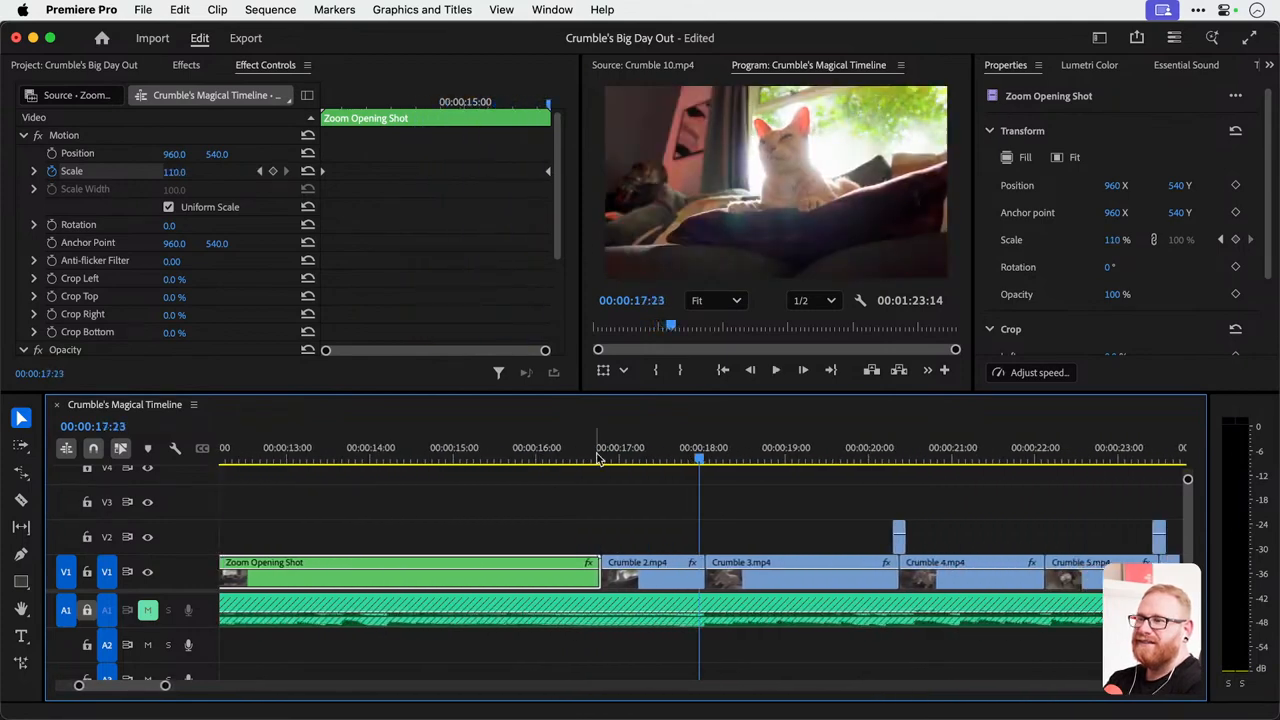
Save the project and replay the cut from the Zoom Opening Shot into Crumble 2.mp4.
key(super+s)
click(592, 452)
key(space)
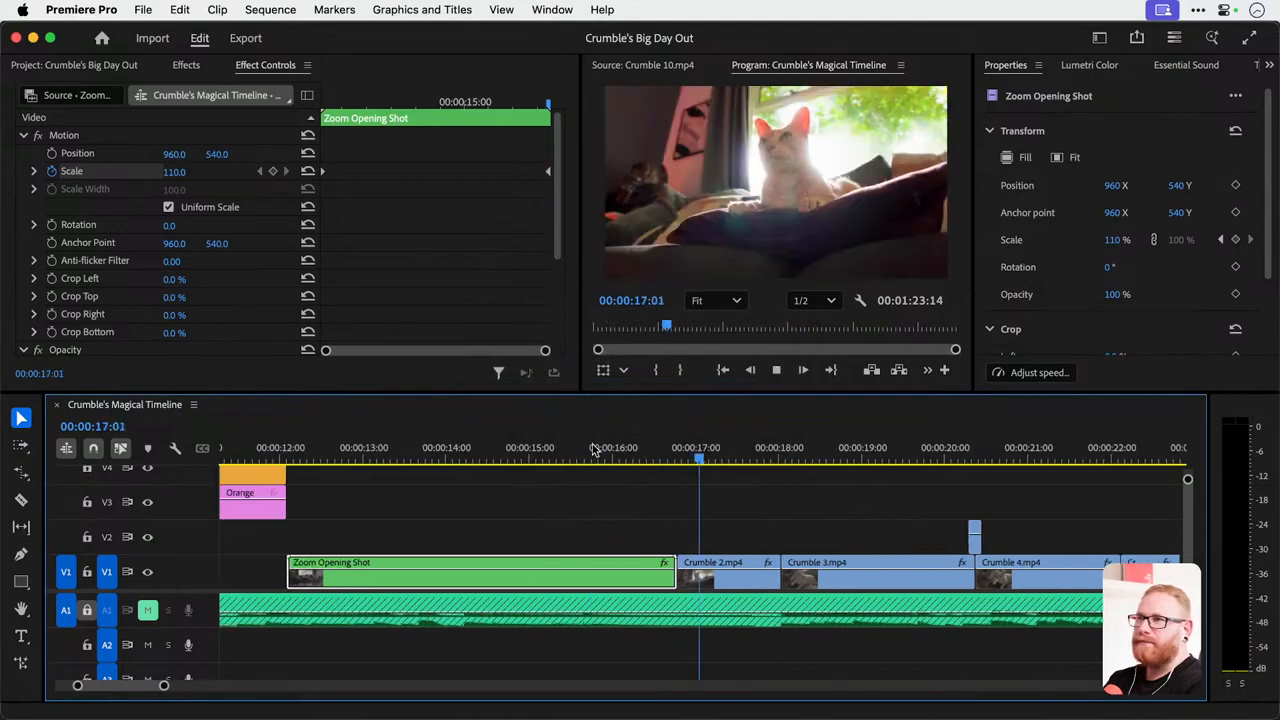
Reframe Crumble 2.mp4 closer on the cat with Scale 89 and Position 1072, 719.
click(593, 462)
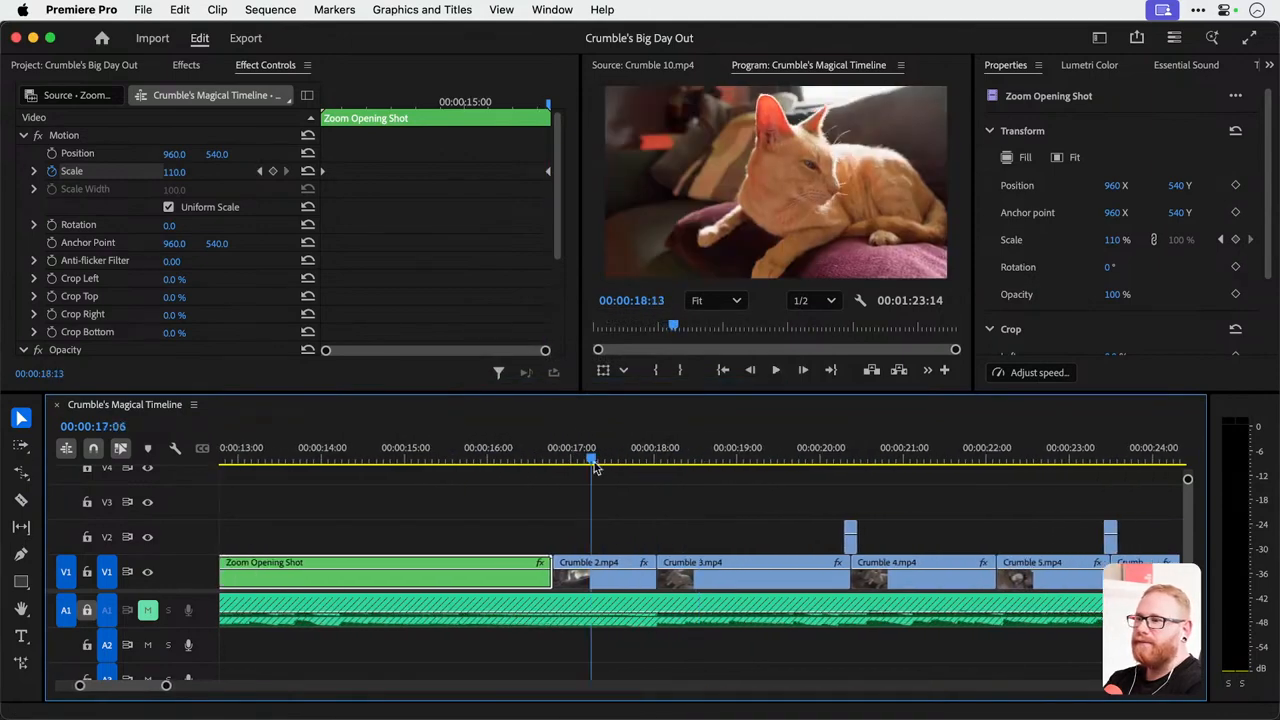
click(607, 564)
click(172, 171)
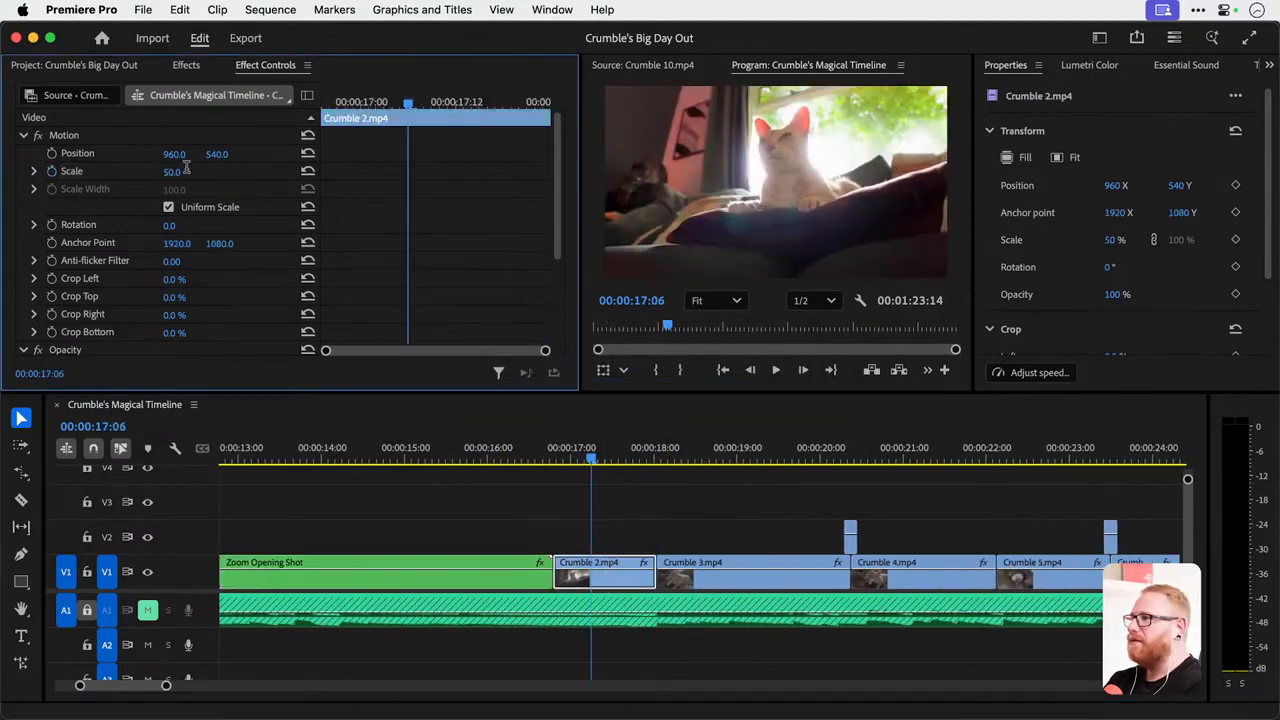
text(100)
key(Return)
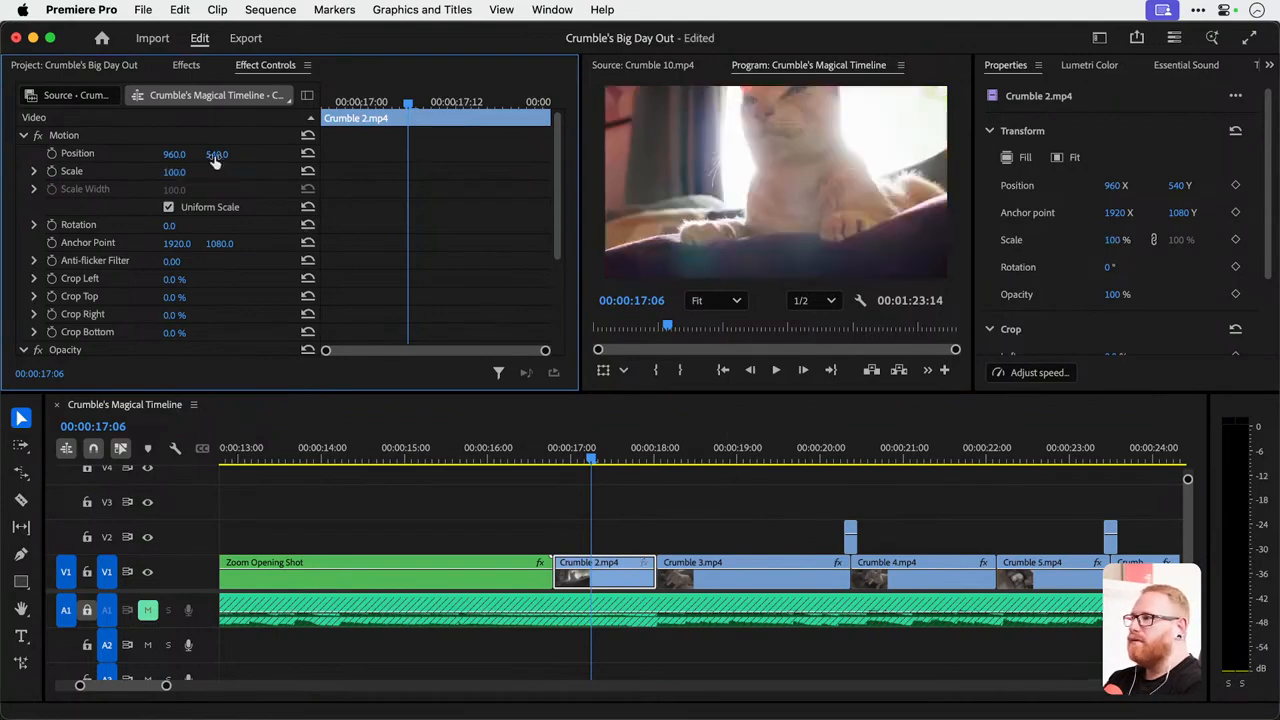
drag(216, 155, 367, 155)
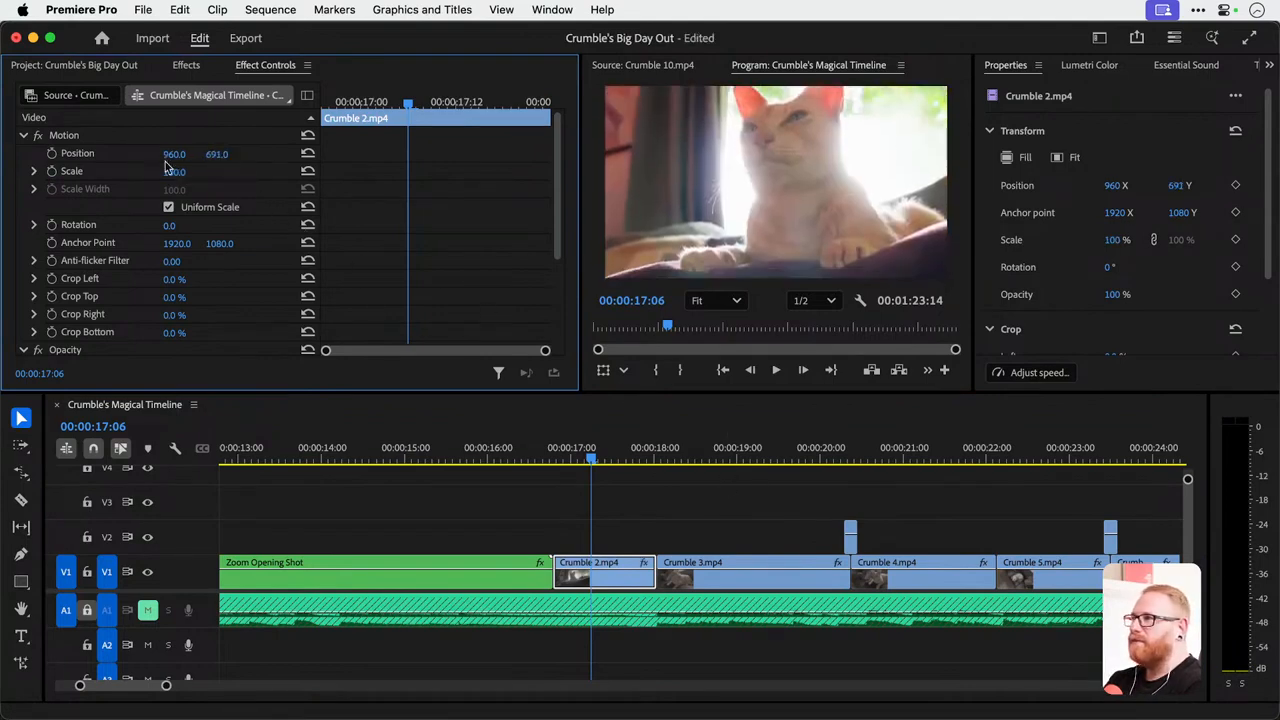
drag(180, 176, 283, 154)
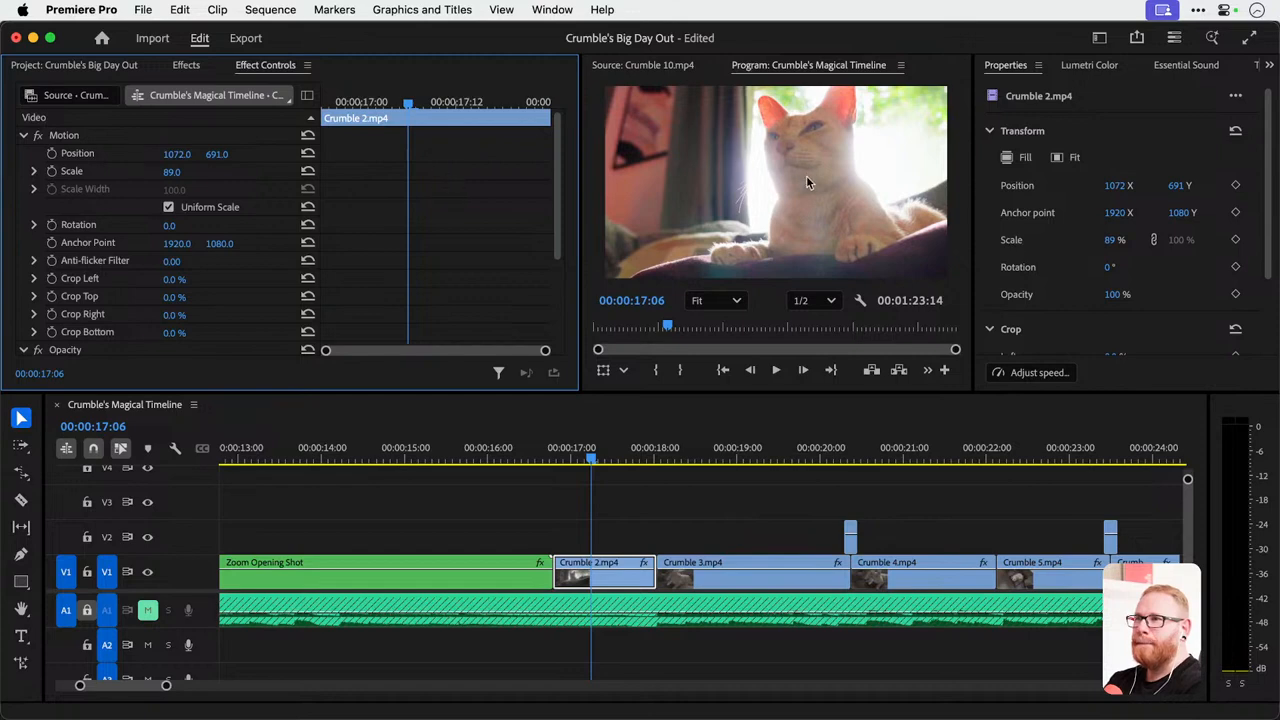
drag(222, 156, 251, 156)
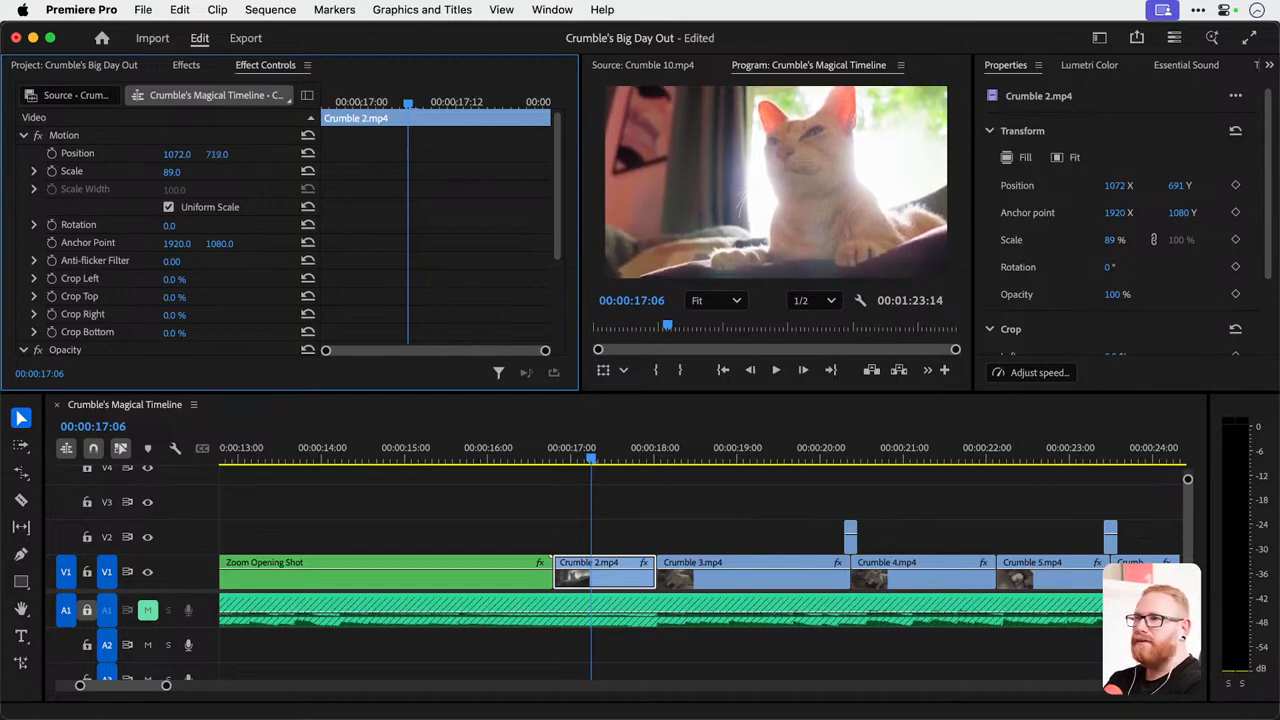
Play the reframed Crumble 2.mp4 into Crumble 3.mp4 and inspect the frame at 00:00:19:12.
key(space)
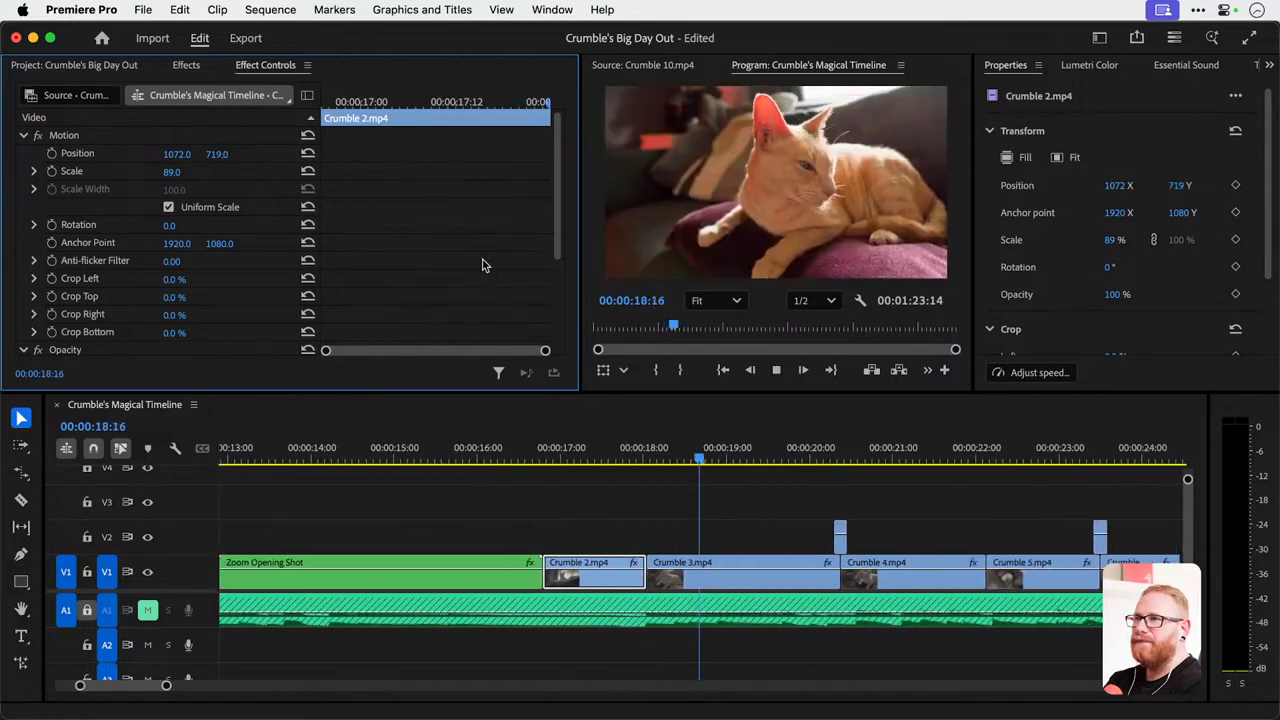
key(space)
drag(688, 448, 718, 424)
key(ctrl+grave)
key(ctrl+grave)
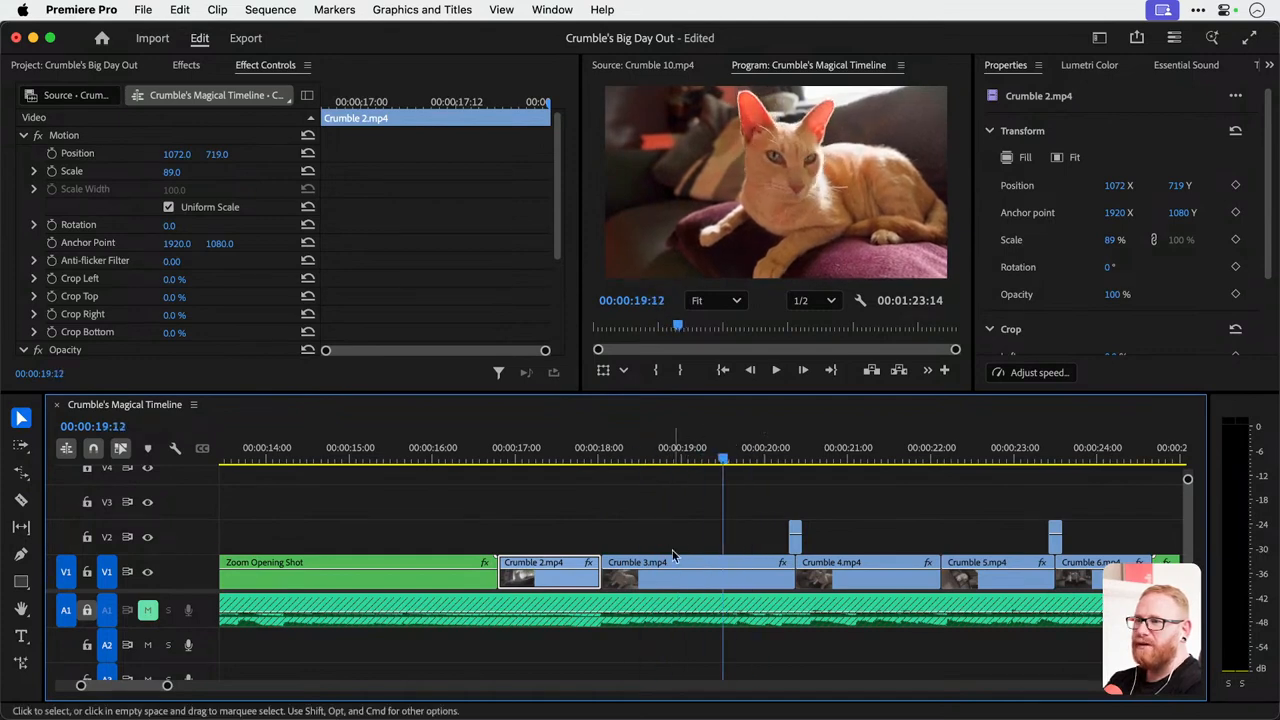
Browse the Video Effects categories for Crumble 3.mp4 and split the clip at 00:00:19:12.
click(675, 572)
click(188, 67)
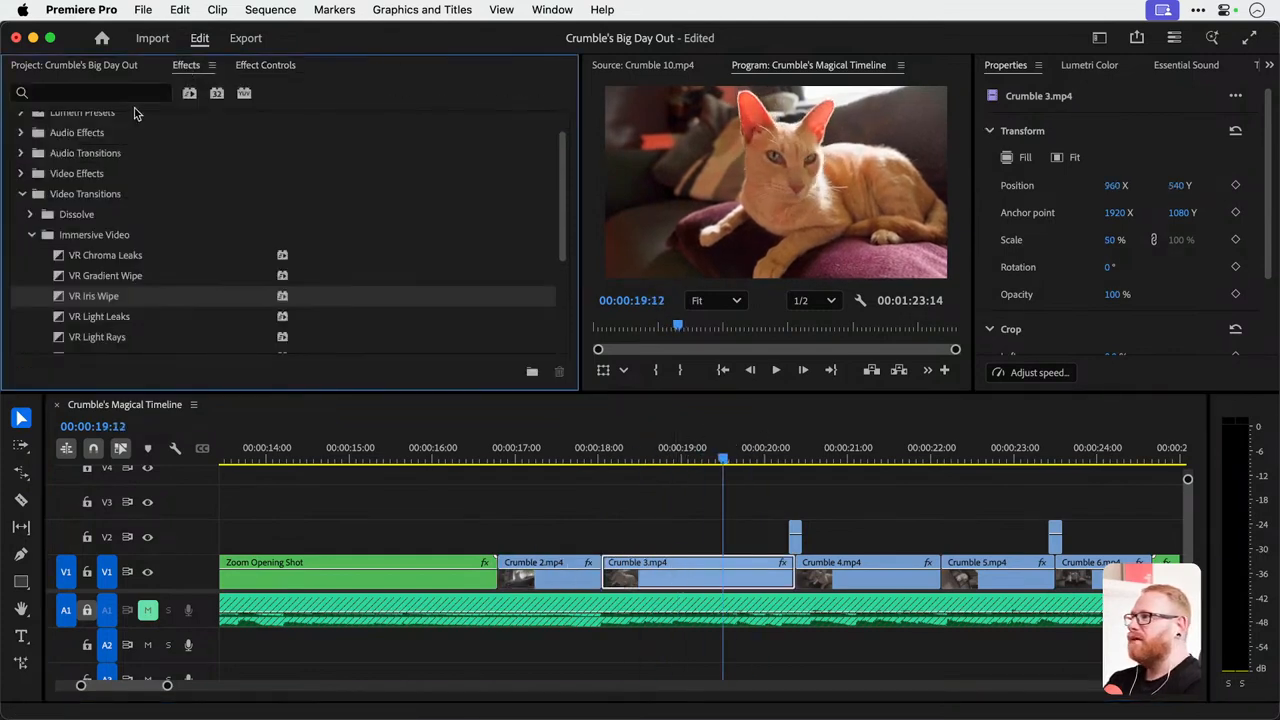
click(122, 95)
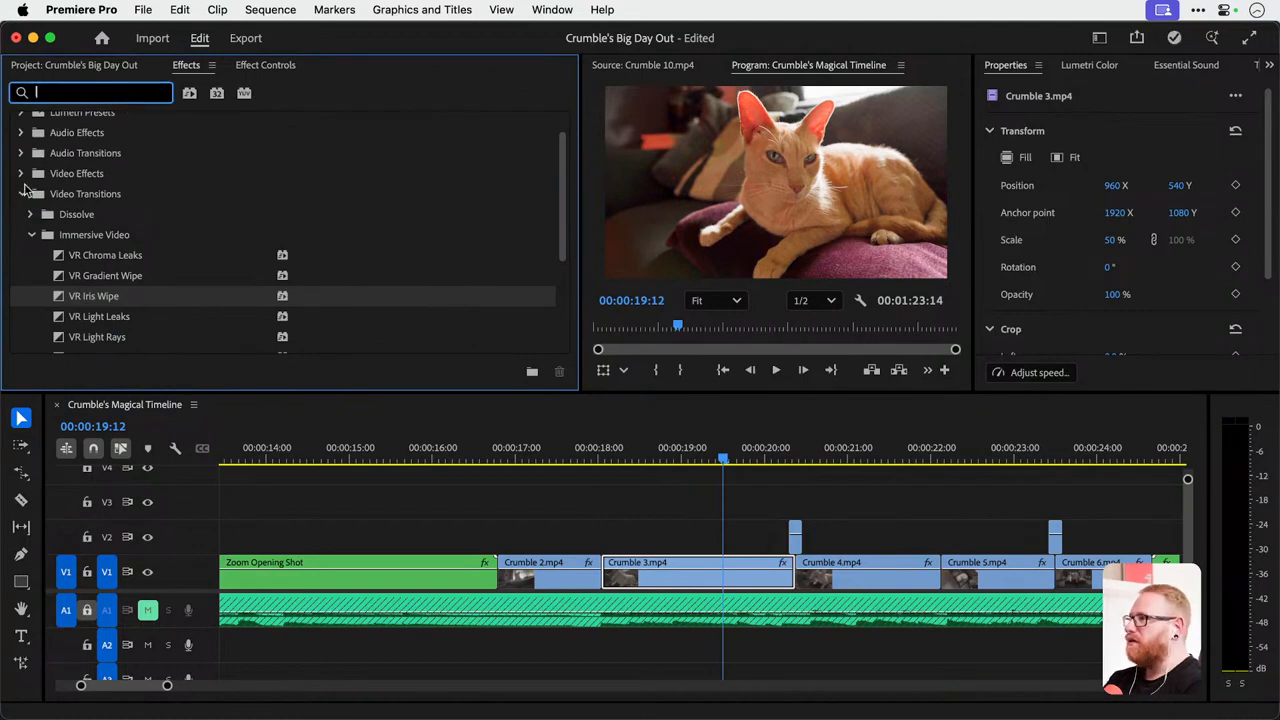
click(22, 193)
click(22, 205)
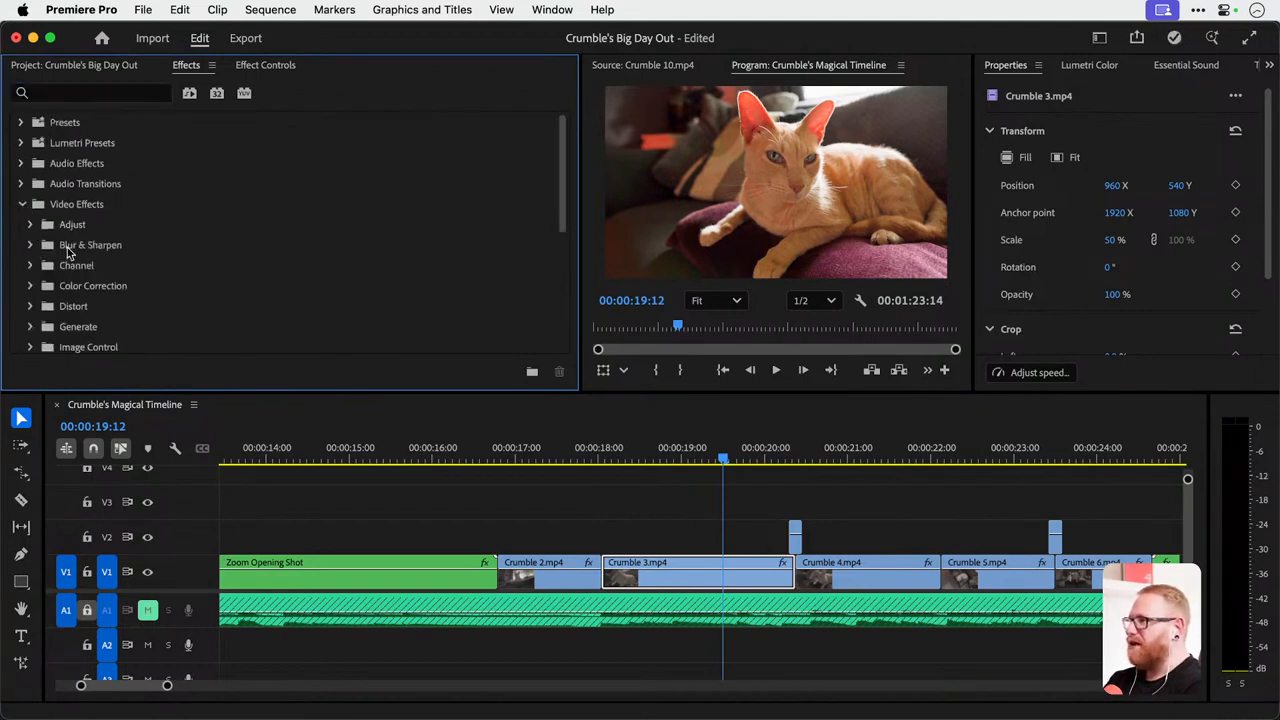
scroll(68, 253, down, 3)
scroll(68, 253, up, 3)
key(super+k)
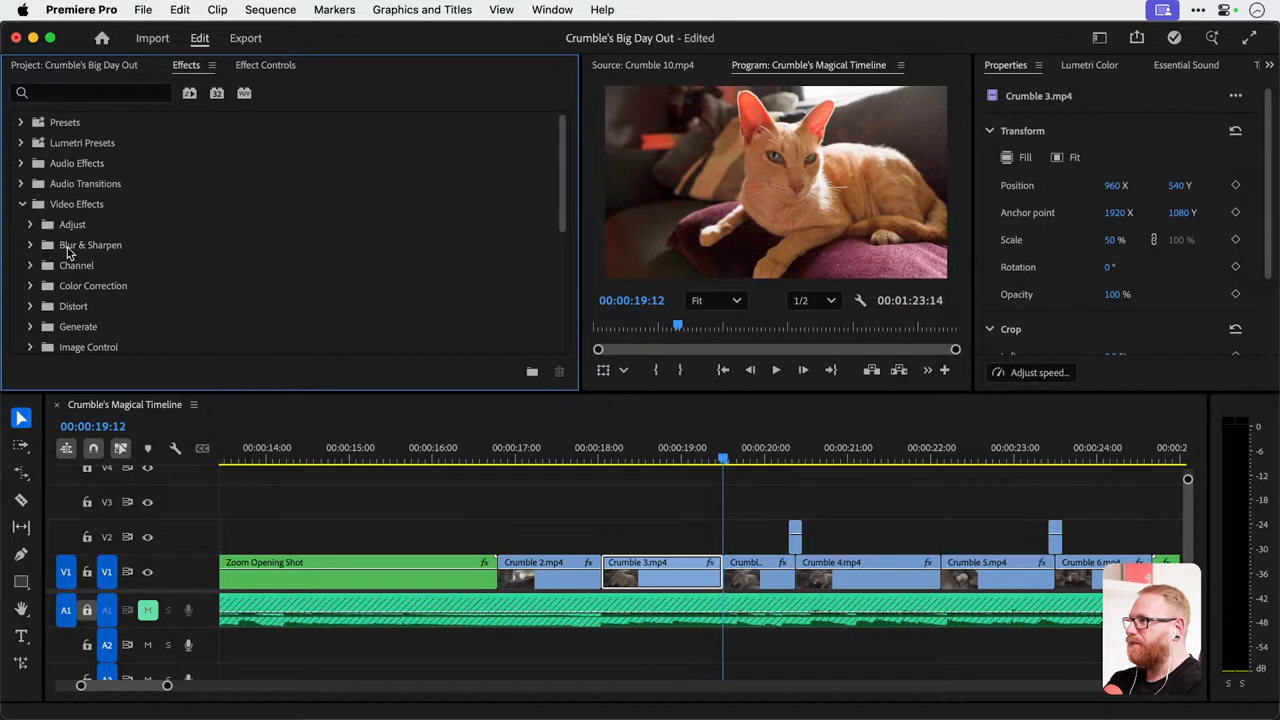
Search the effects library for "warp".
click(95, 95)
text(warp)
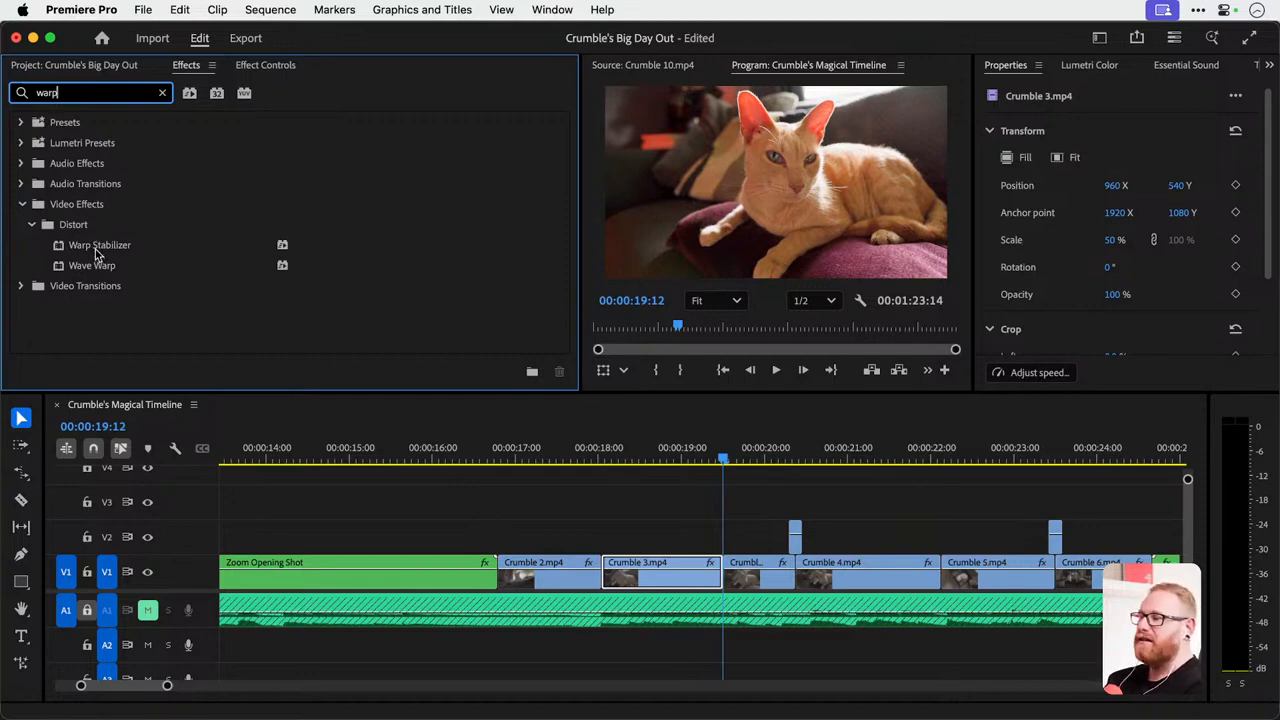
click(23, 289)
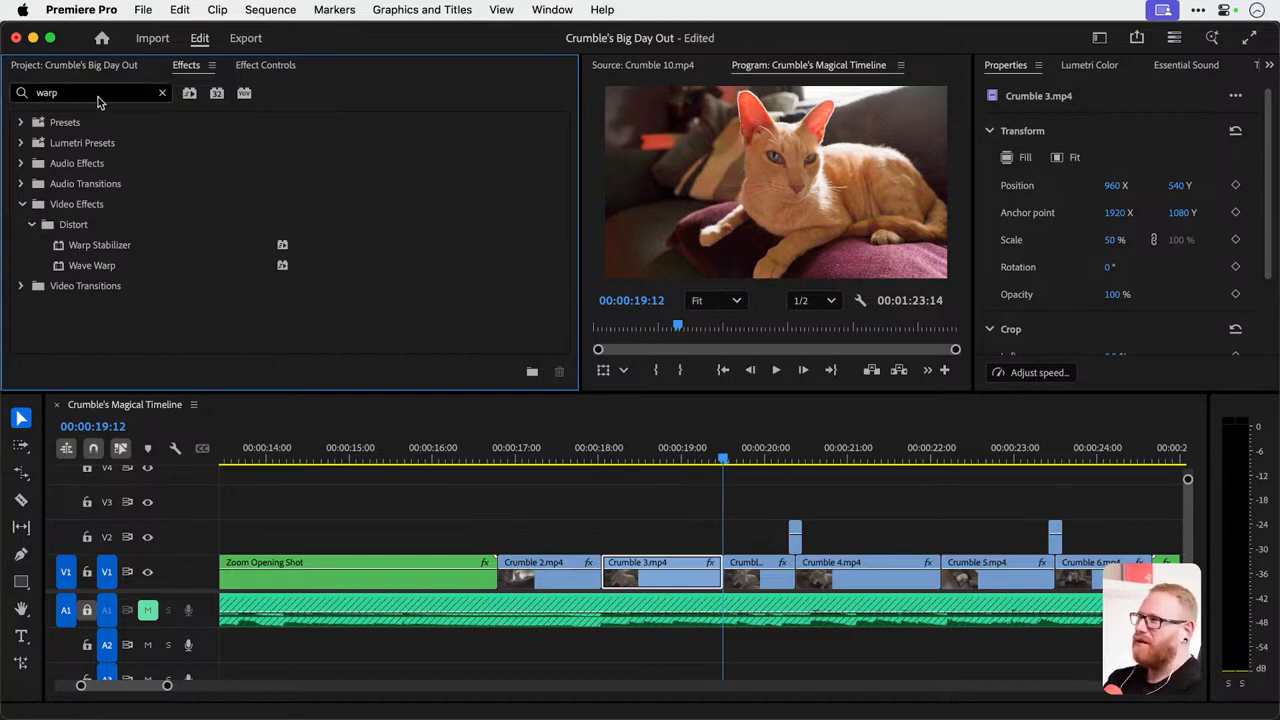
Apply Warp Stabilizer to the first part of Crumble 3.mp4 and set its stabilization Result to No Motion.
drag(106, 246, 672, 575)
click(257, 66)
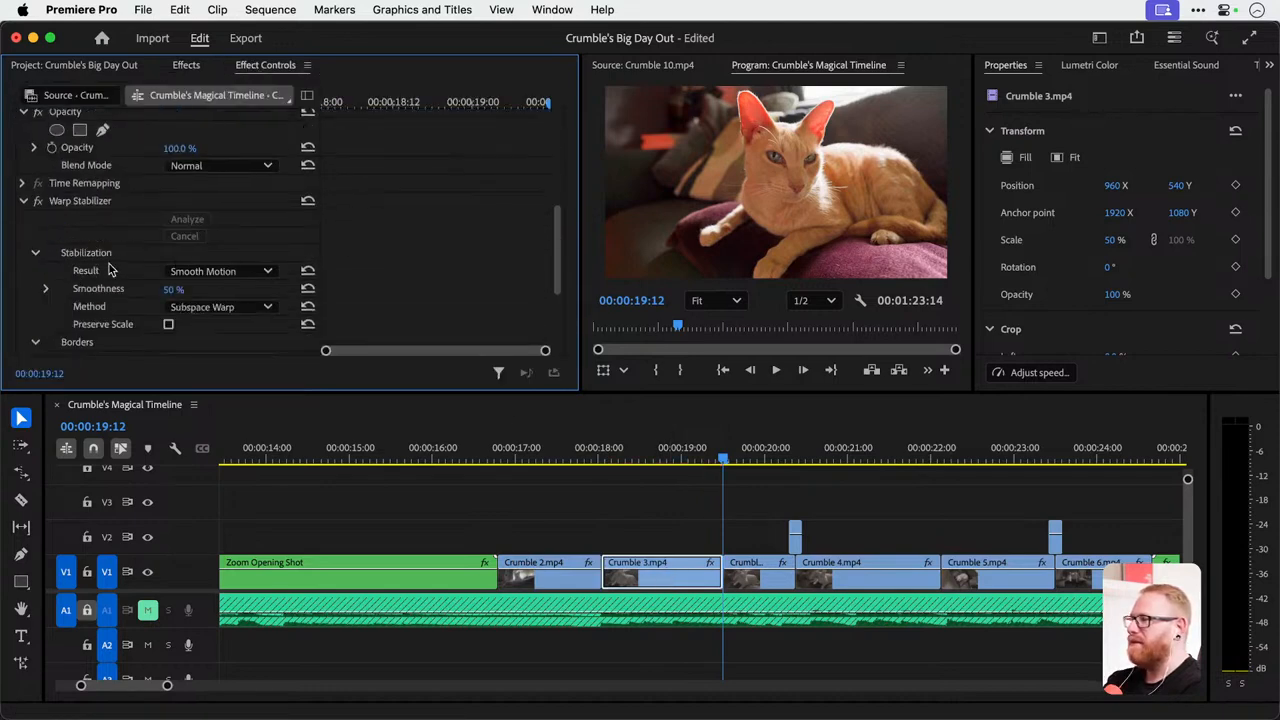
click(221, 271)
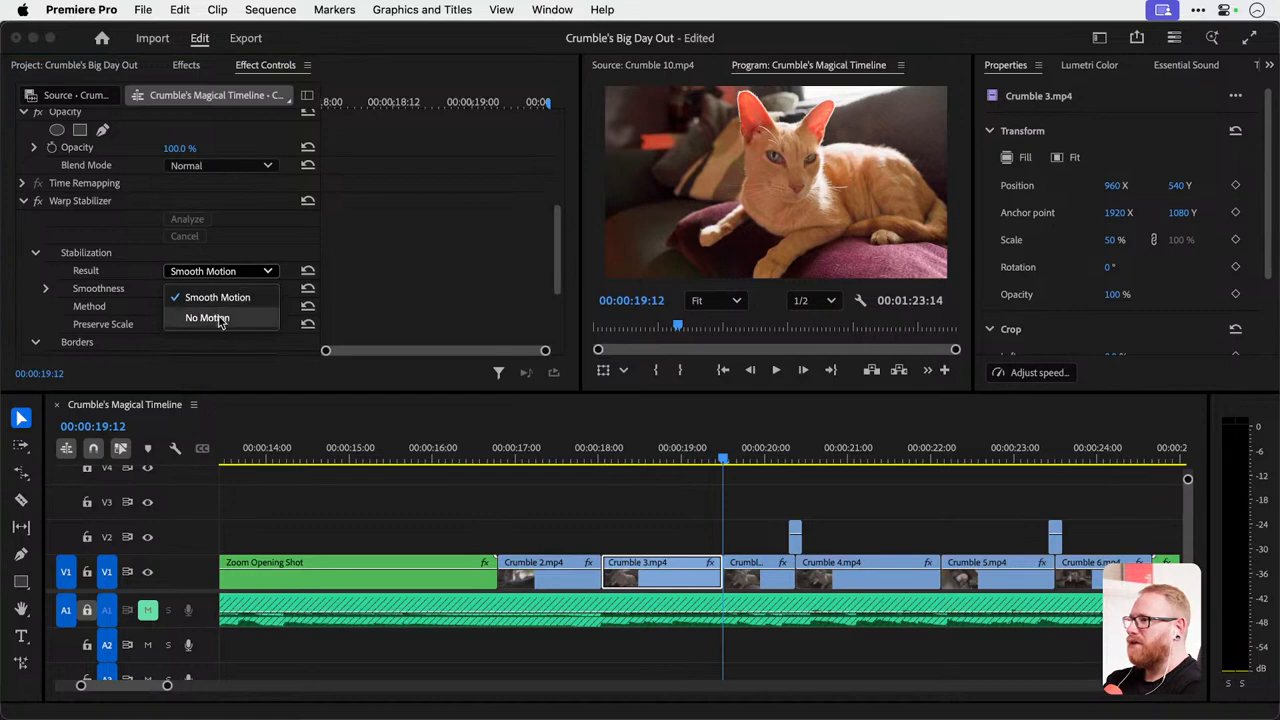
click(210, 297)
drag(618, 455, 655, 451)
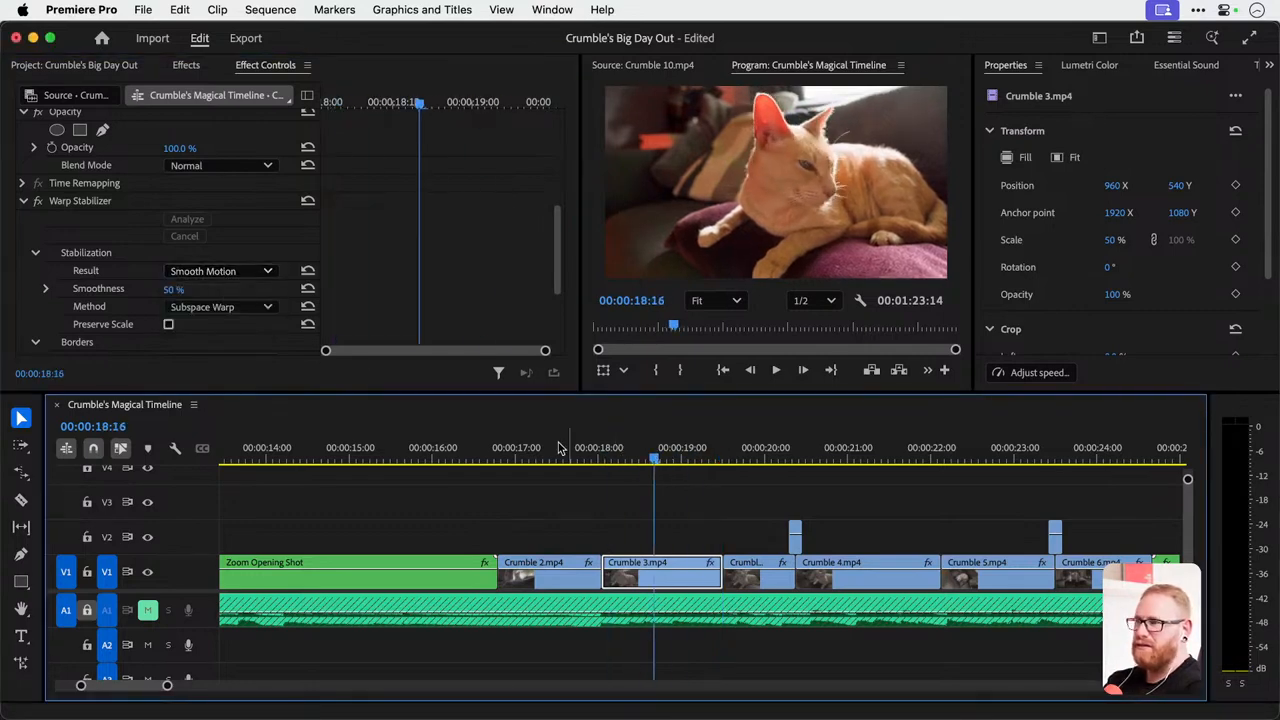
click(251, 269)
click(251, 269)
click(215, 317)
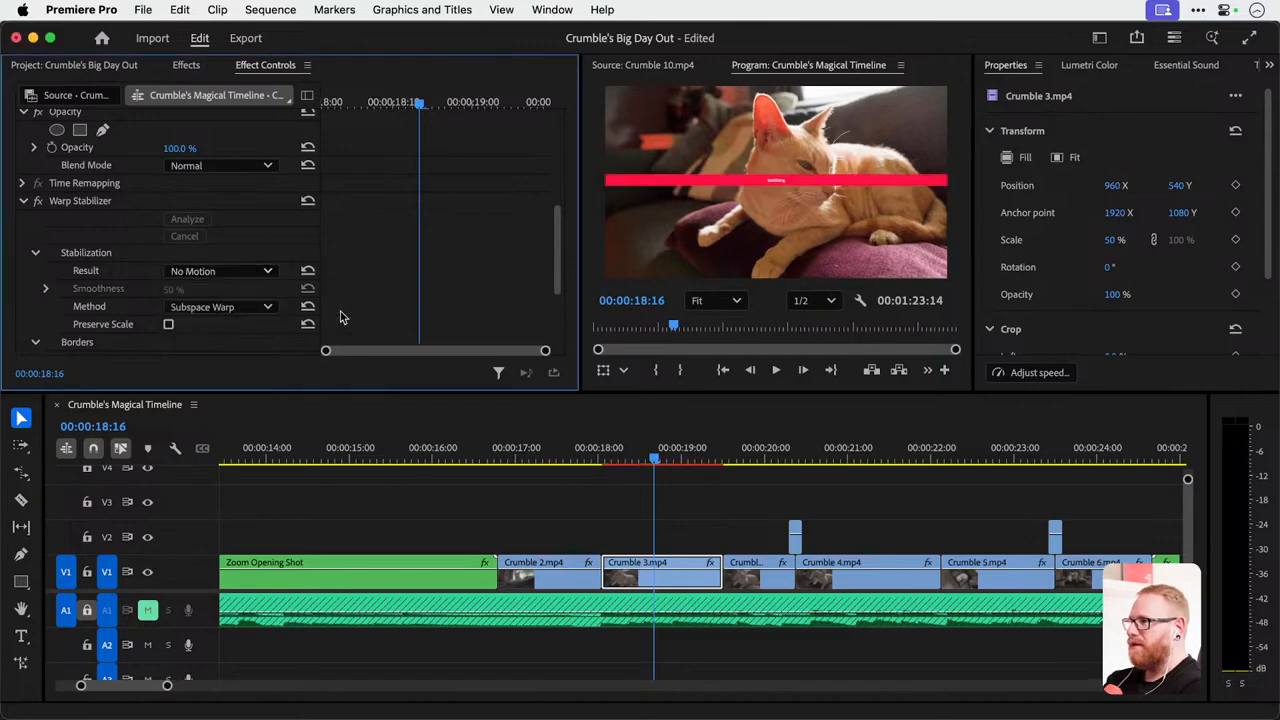
Play the stabilized part of Crumble 3.mp4 from its start, including a full-screen preview.
click(607, 447)
key(space)
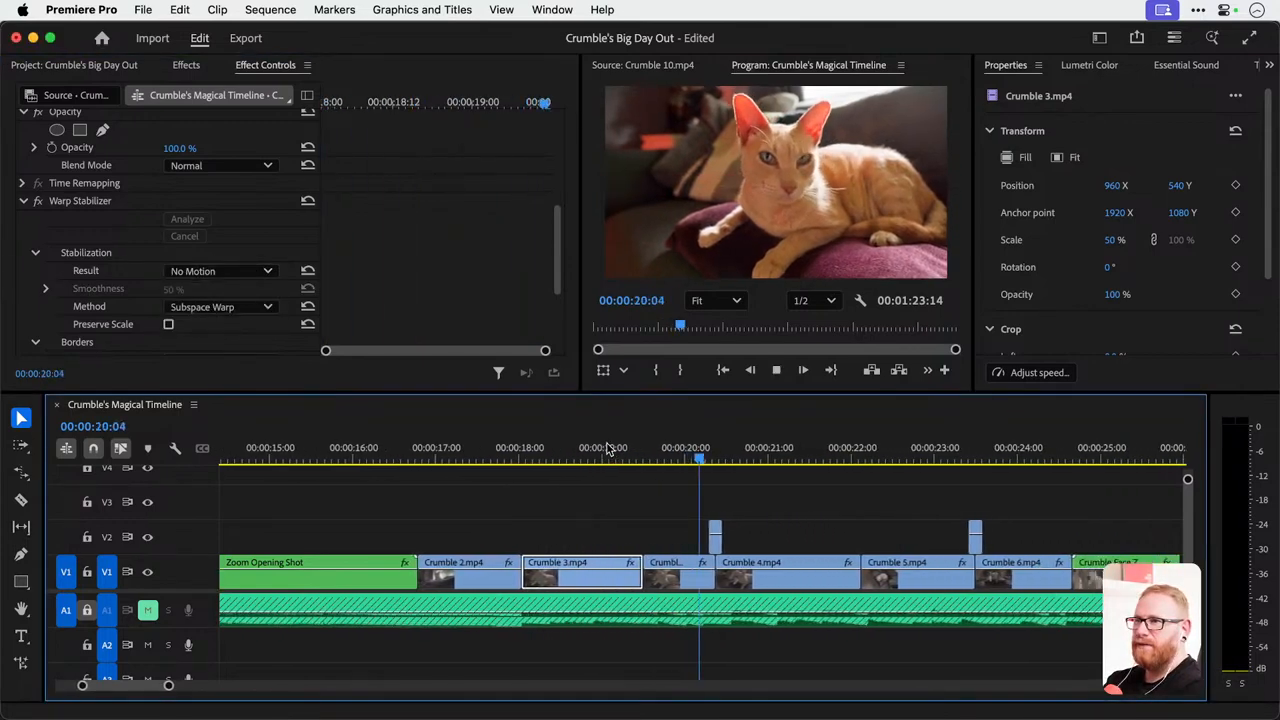
key(space)
click(527, 458)
key(ctrl+grave)
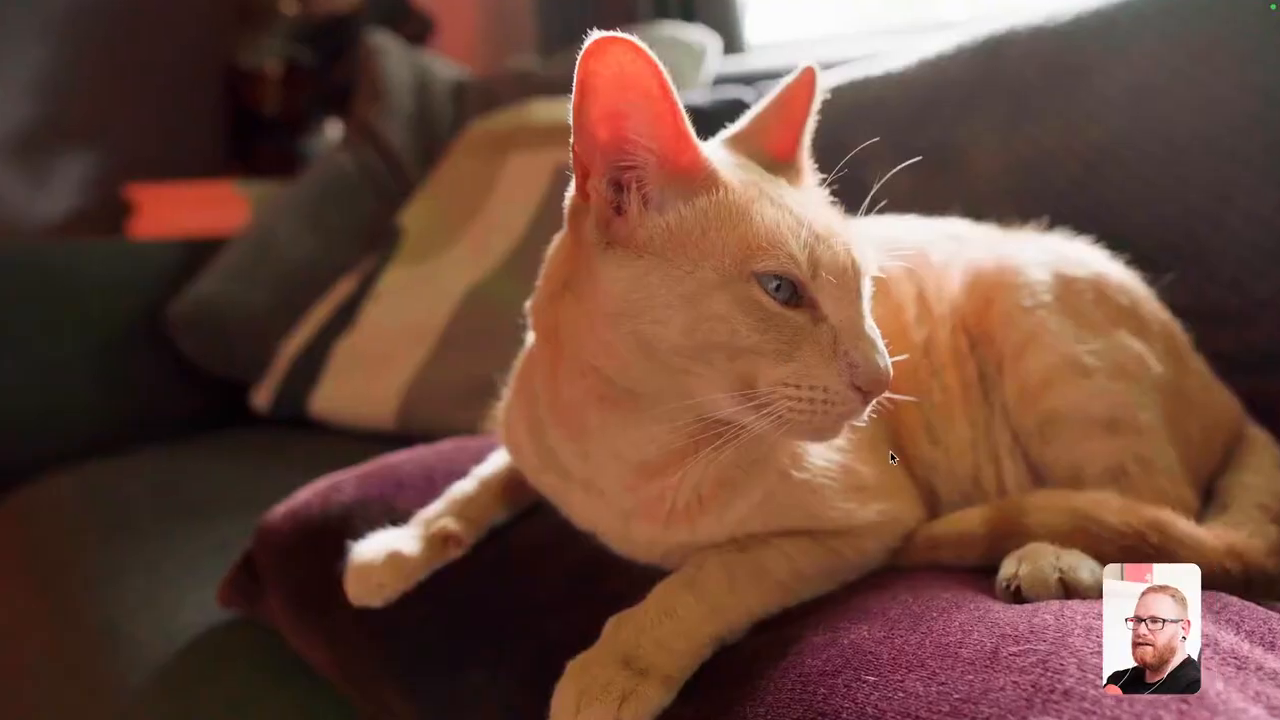
key(ctrl+grave)
Turn Warp Stabilizer off, play Crumble 3.mp4 without it for comparison, and turn the effect back on.
click(37, 201)
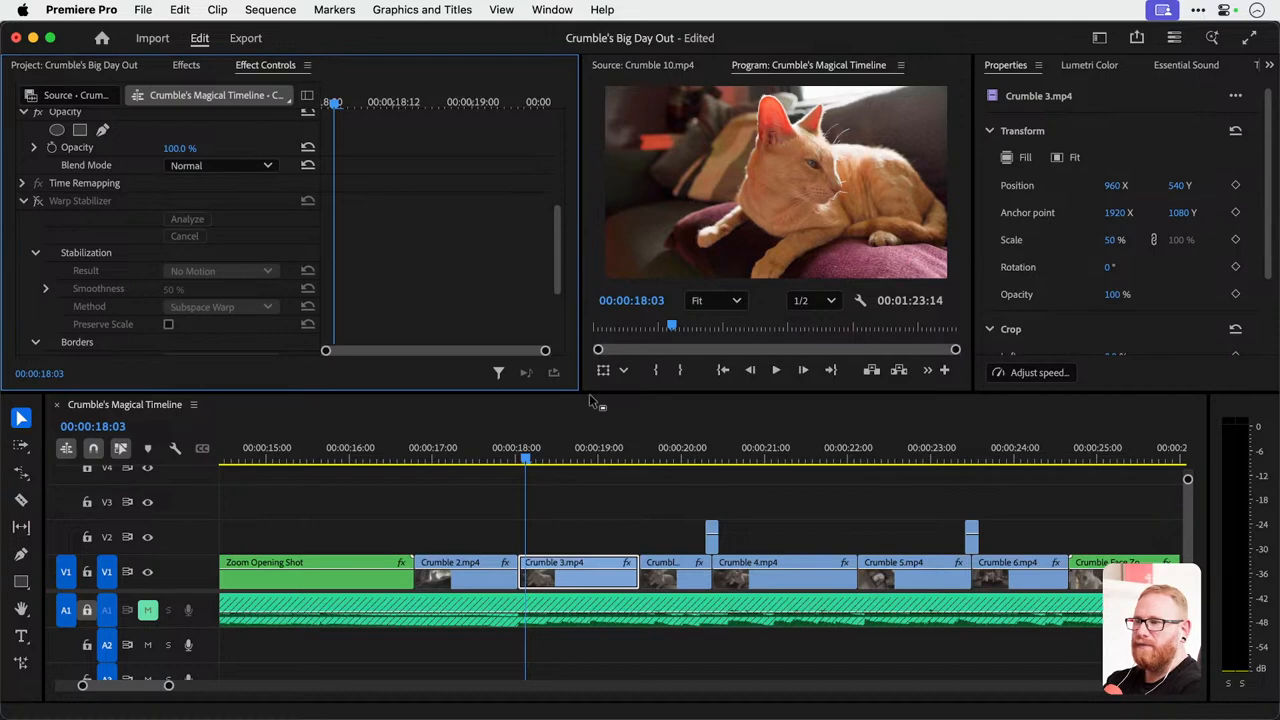
key(space)
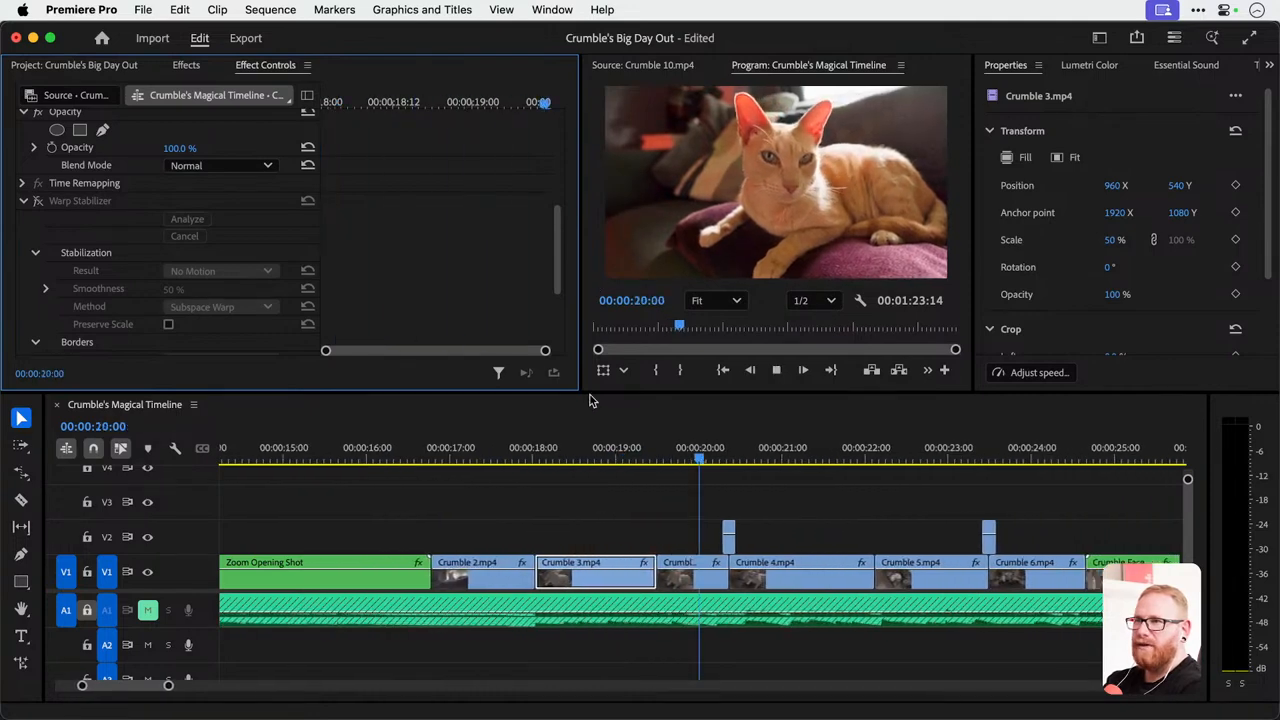
key(space)
click(490, 457)
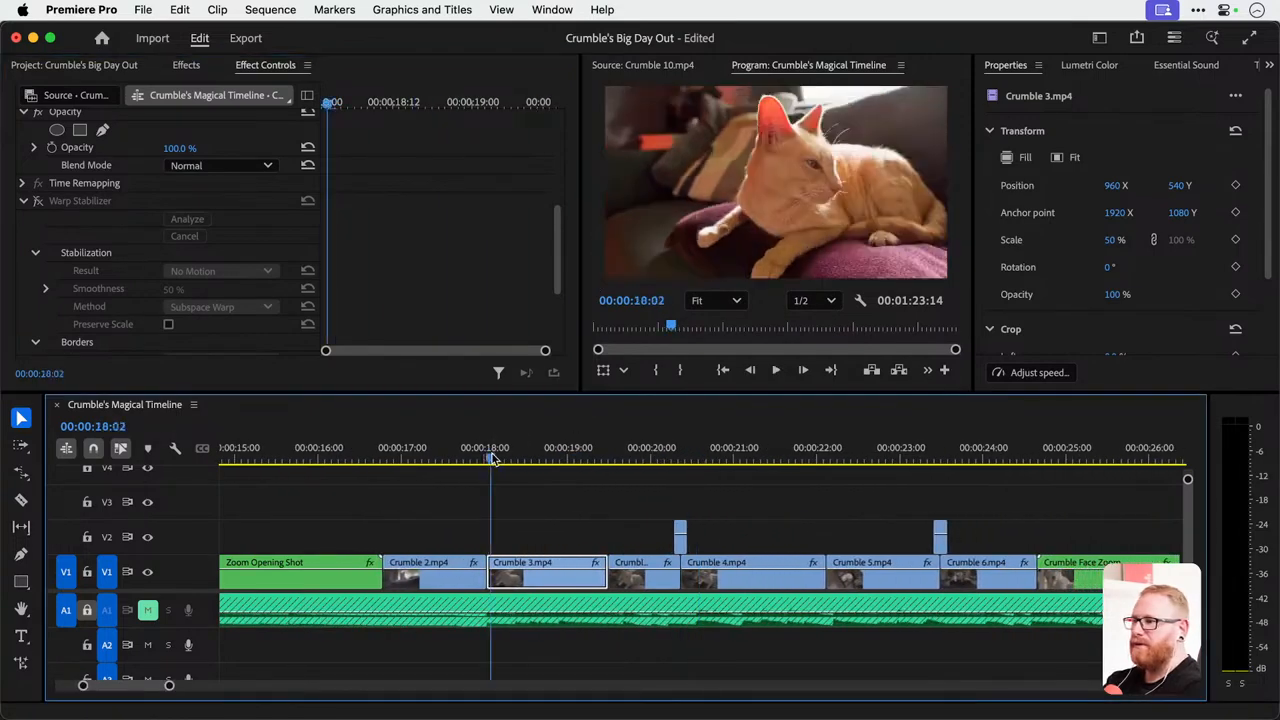
click(37, 202)
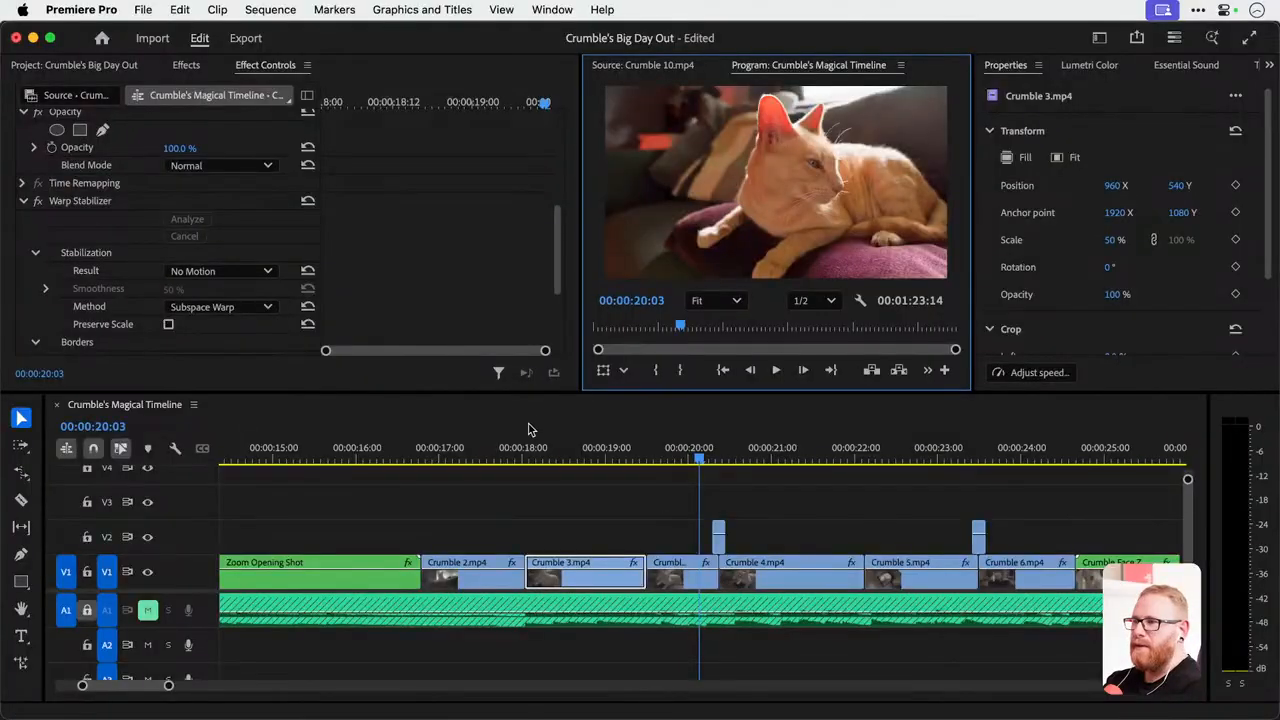
Scrub through the stabilized Crumble 3.mp4 and play it from 00:00:19:03 into the unstabilized part.
click(527, 445)
drag(527, 445, 595, 482)
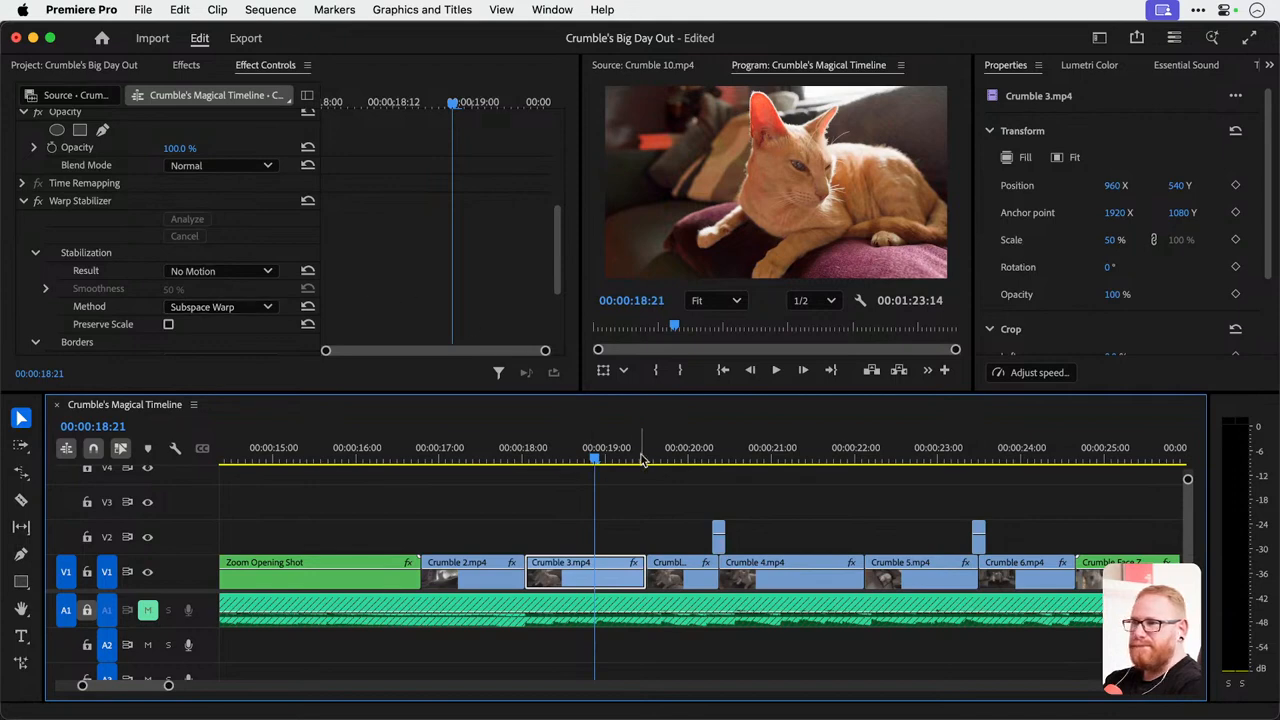
drag(648, 455, 618, 466)
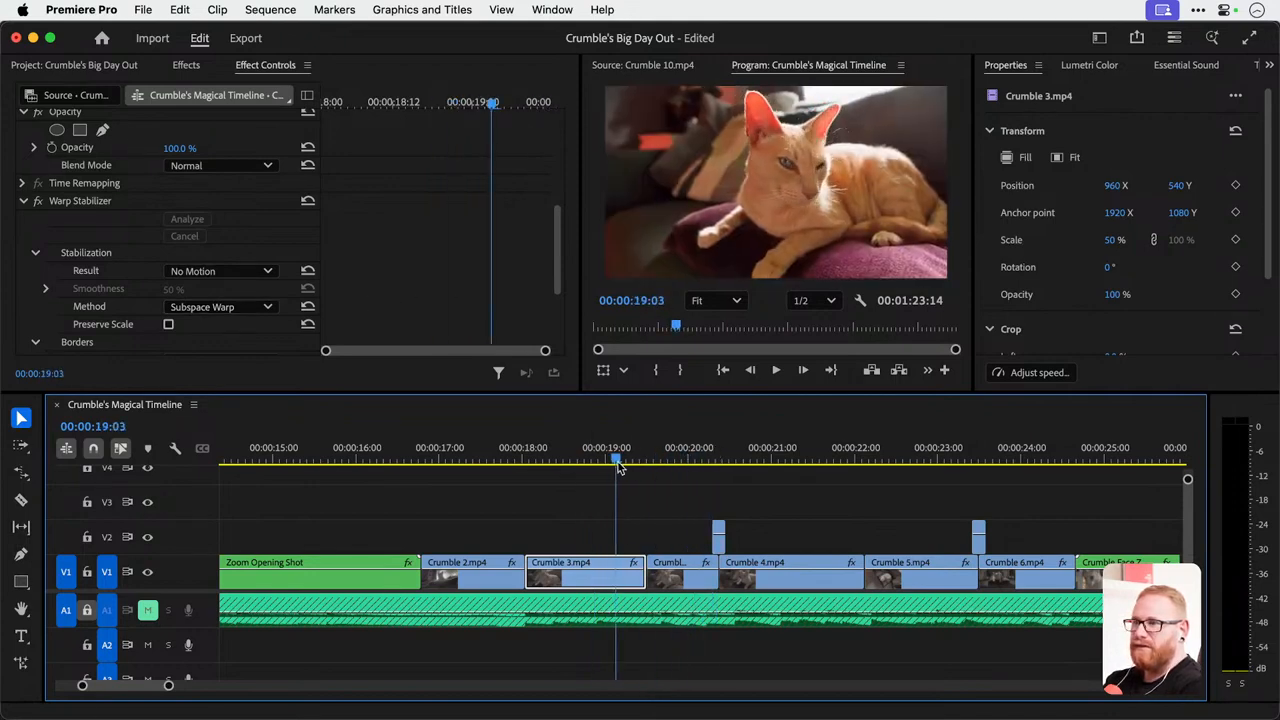
key(space)
key(space)
Delete the second part of Crumble 3.mp4 and extend the stabilized part up to the start of Crumble 4.mp4.
scroll(642, 548, up, 3)
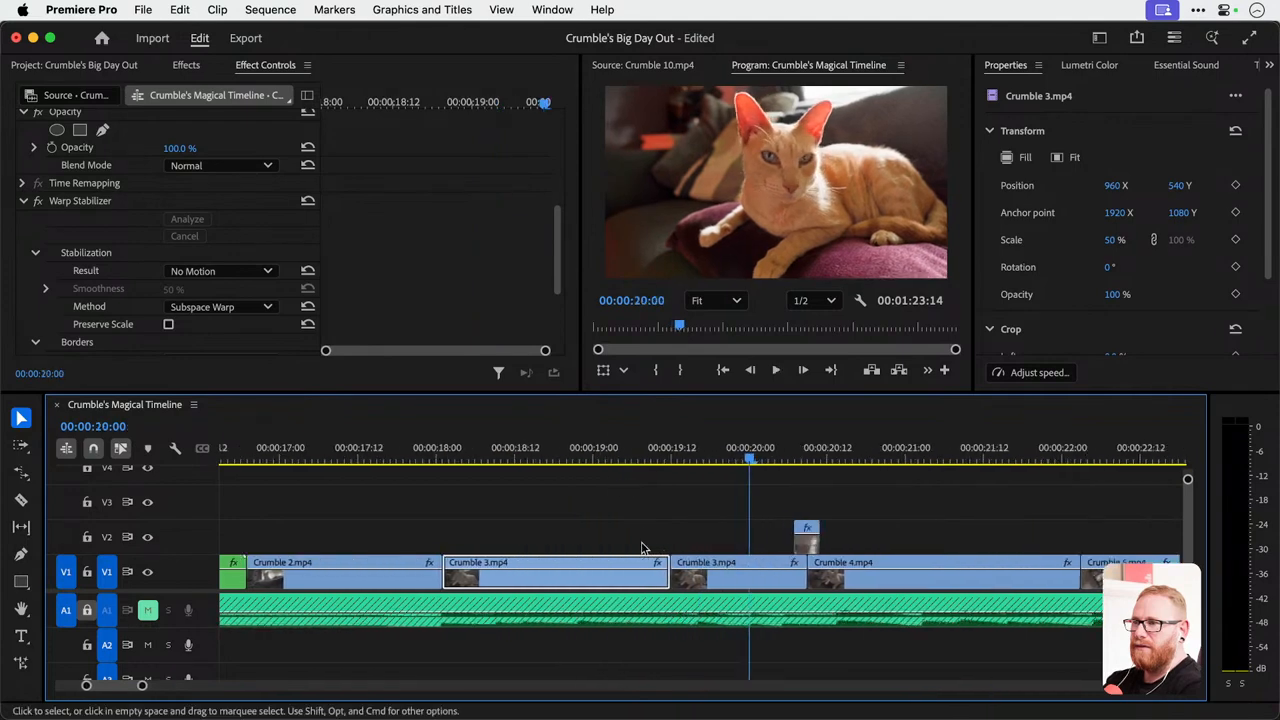
click(711, 570)
key(Delete)
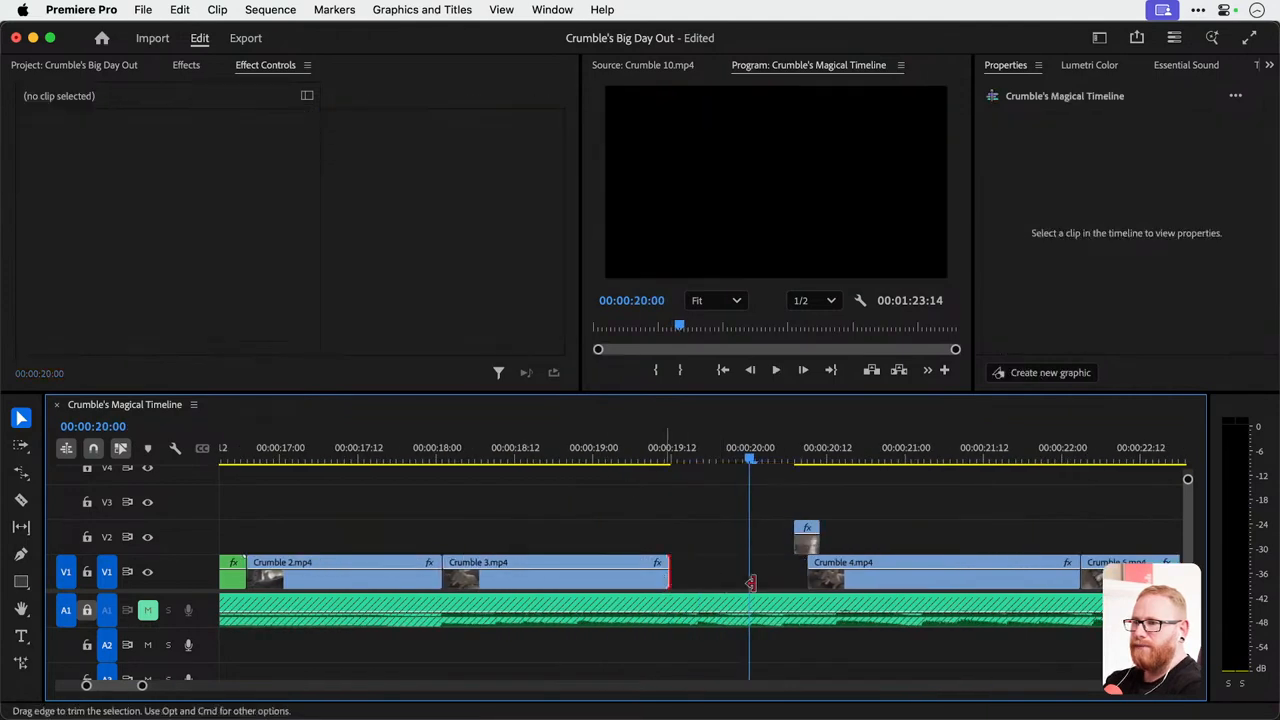
drag(668, 580, 806, 583)
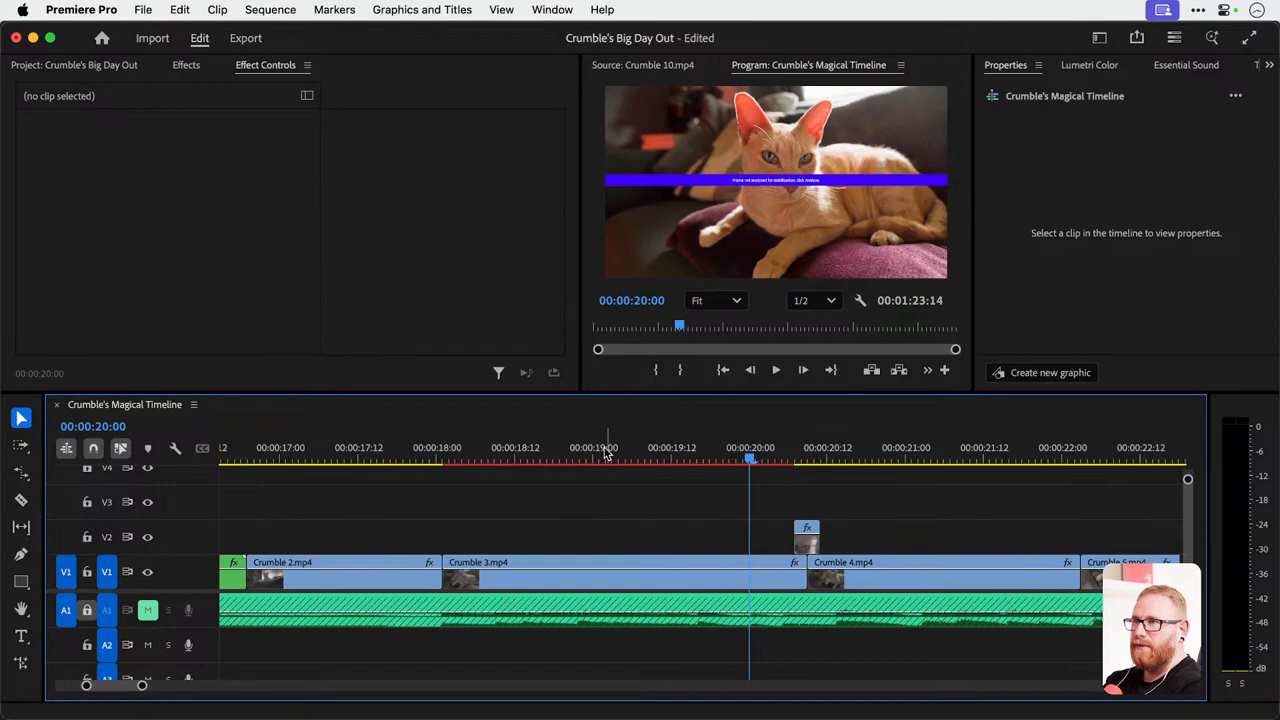
Analyze the extended Crumble 3.mp4 again with Warp Stabilizer.
click(614, 569)
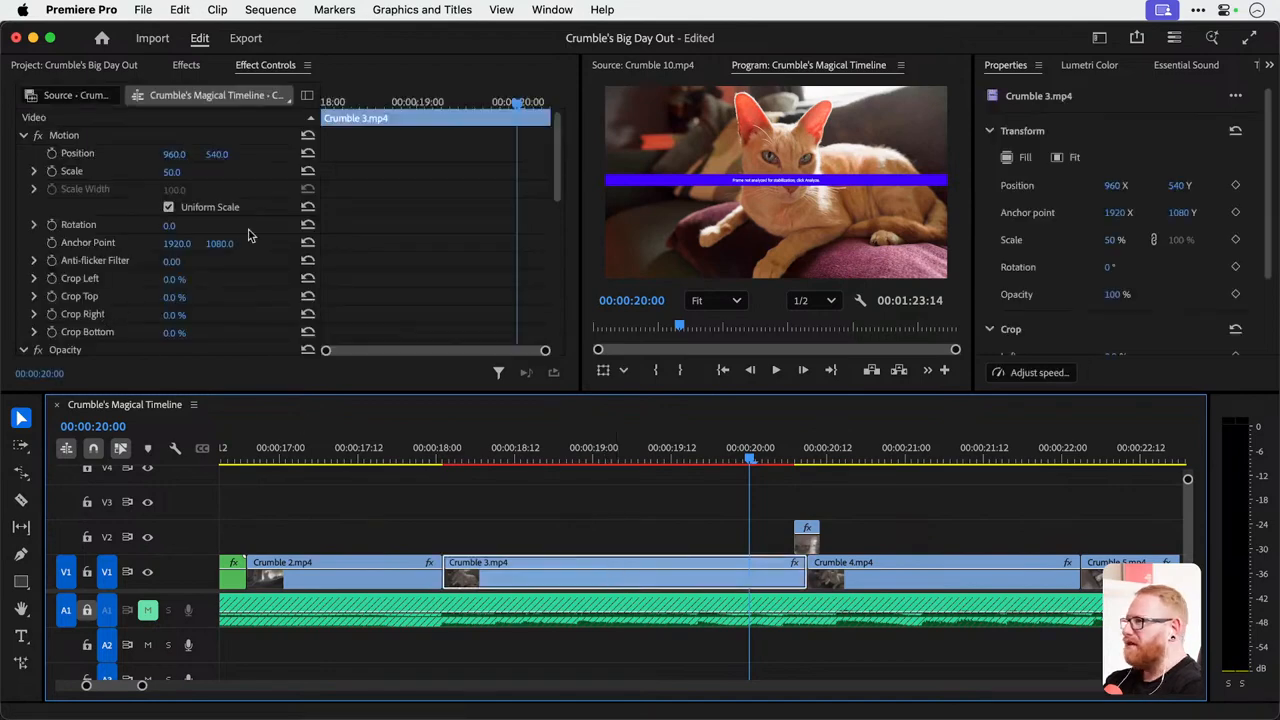
scroll(358, 256, down, 5)
scroll(358, 256, down, 1)
click(206, 203)
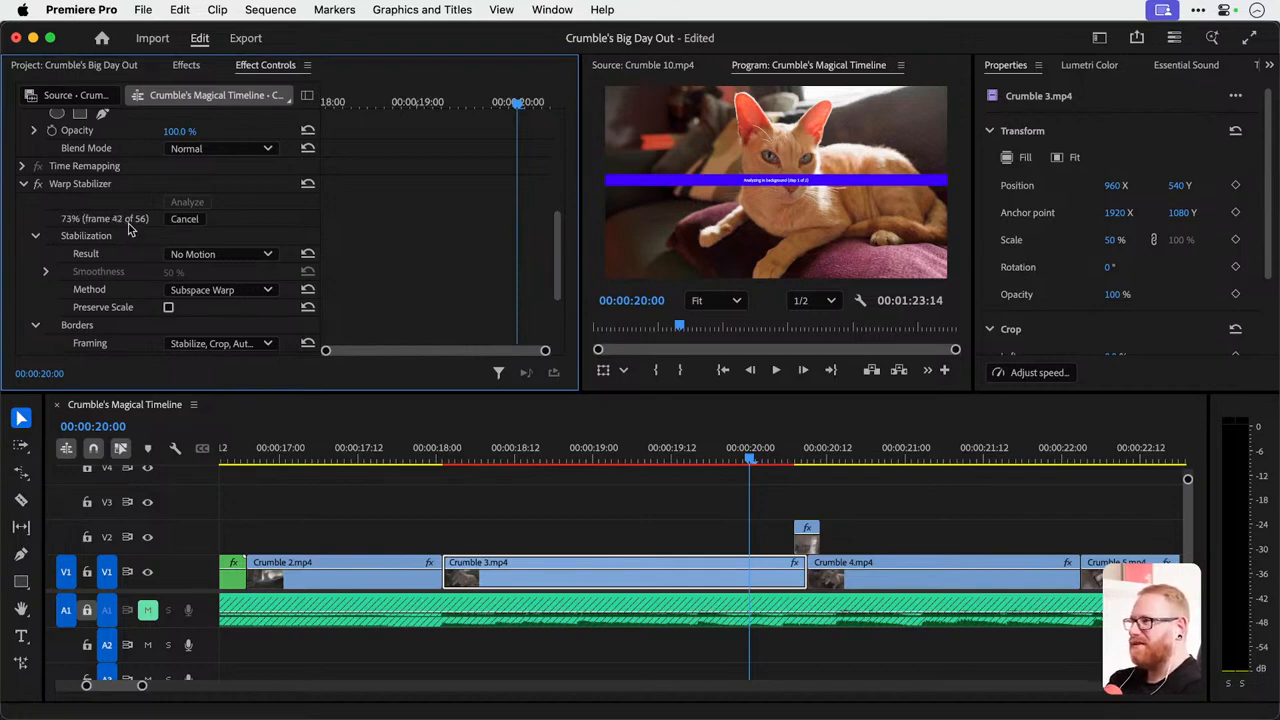
Play and scrub the re-stabilized Crumble 3.mp4, including a full-screen preview, to check its motion.
click(535, 453)
key(space)
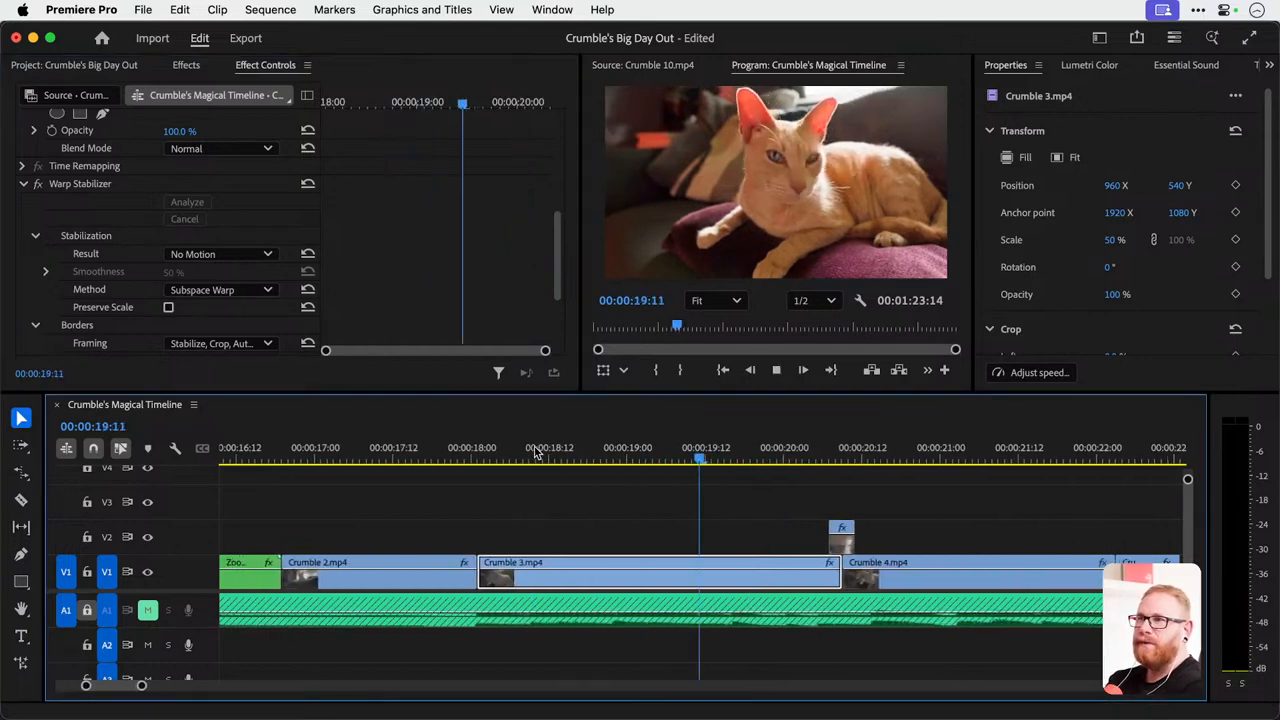
key(space)
drag(481, 453, 567, 489)
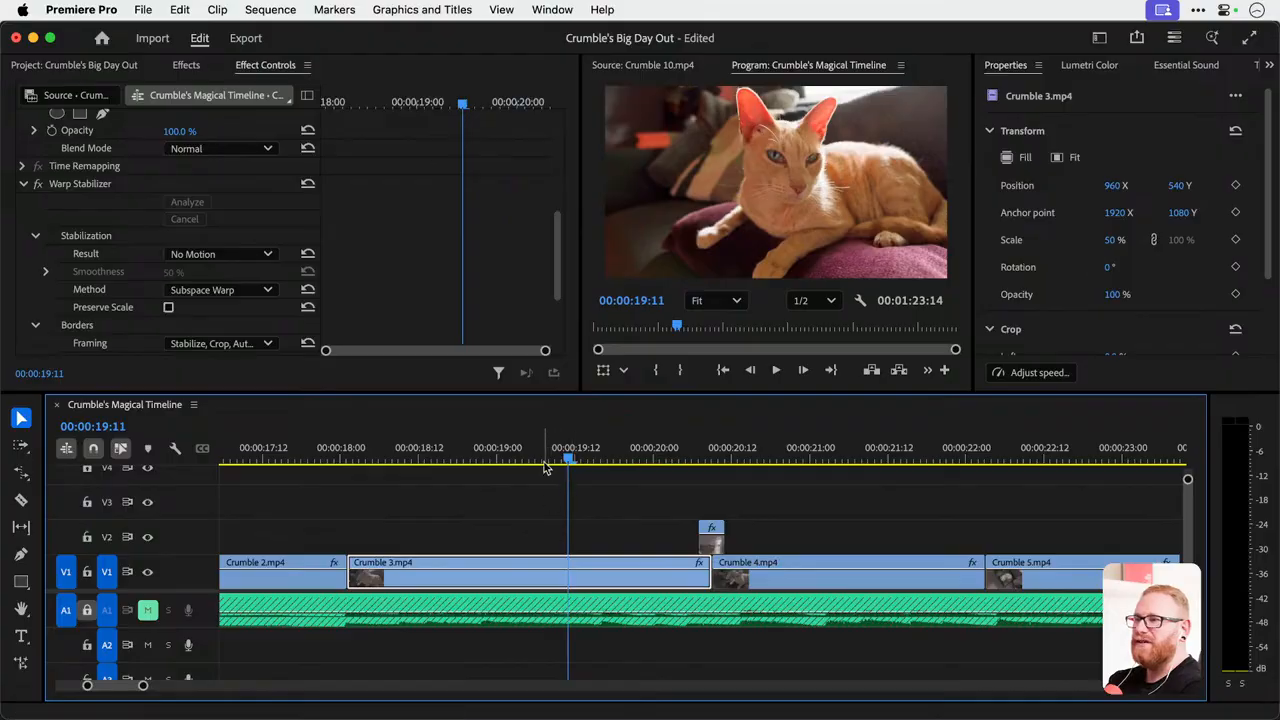
key(ctrl+grave)
key(space)
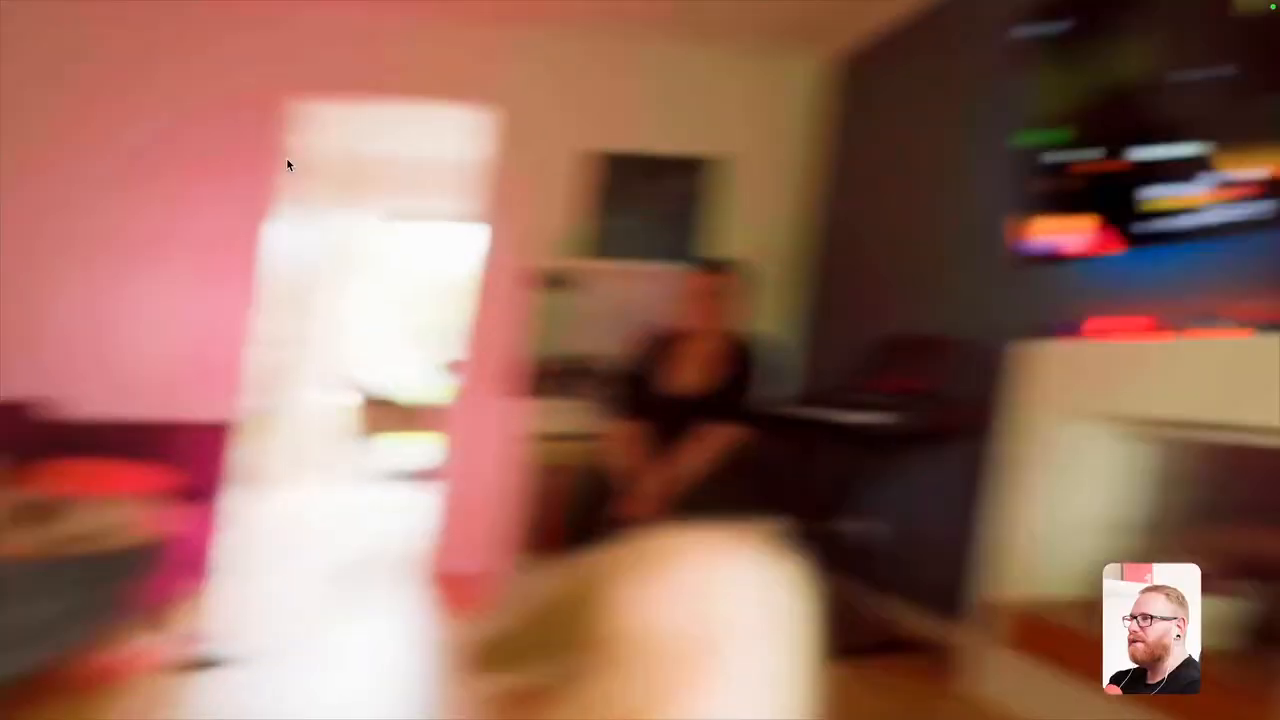
key(ctrl+grave)
drag(396, 450, 489, 462)
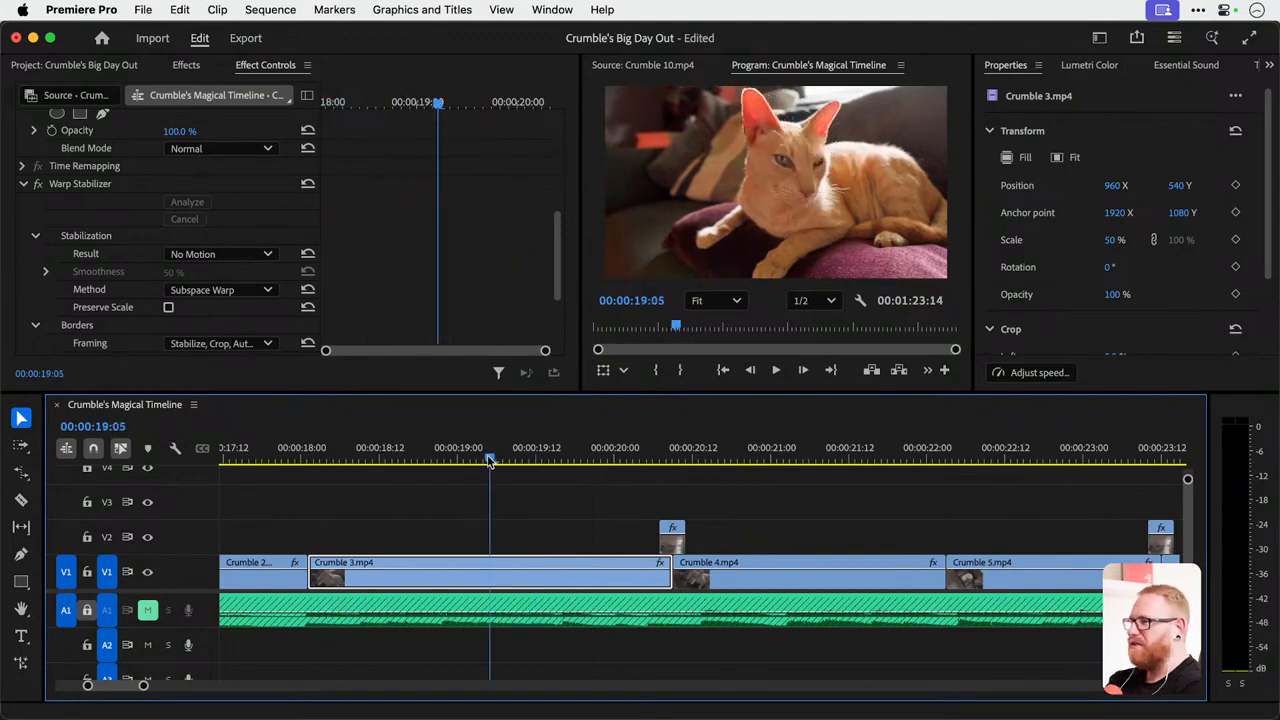
Try the Position stabilization method on Crumble 3.mp4 and review the clip in a full-screen preview.
scroll(382, 296, down, 3)
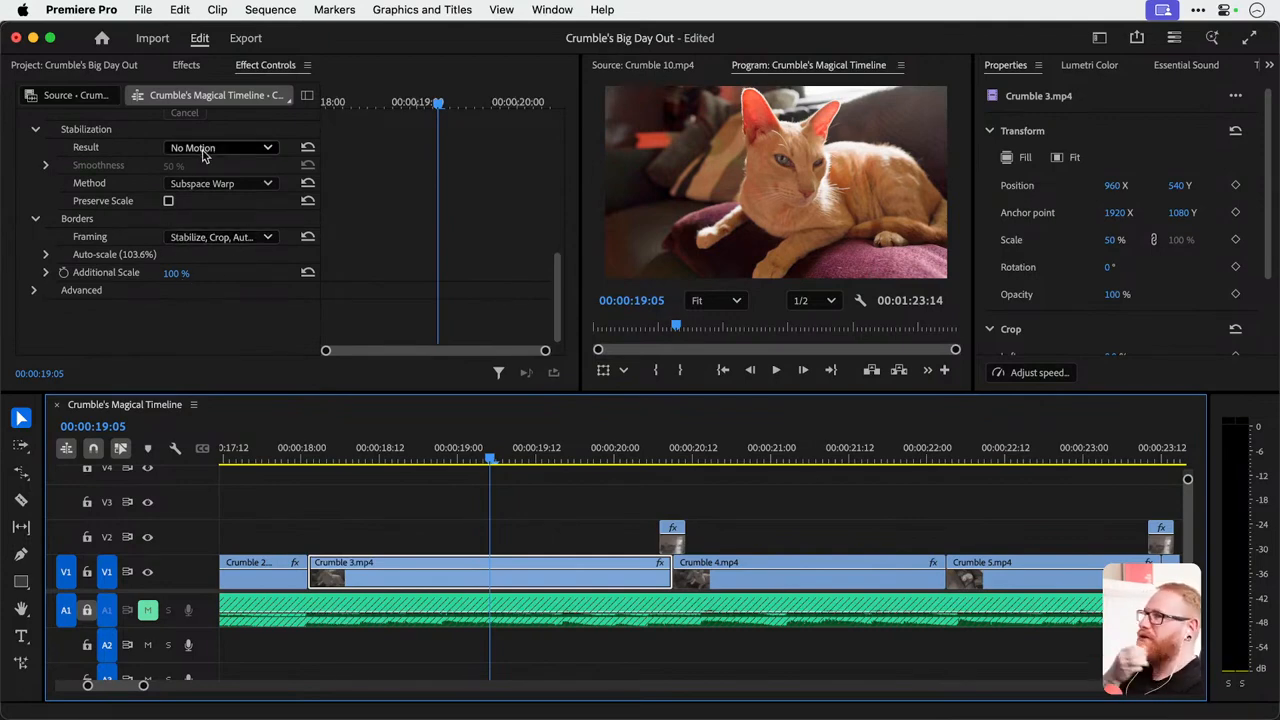
click(213, 184)
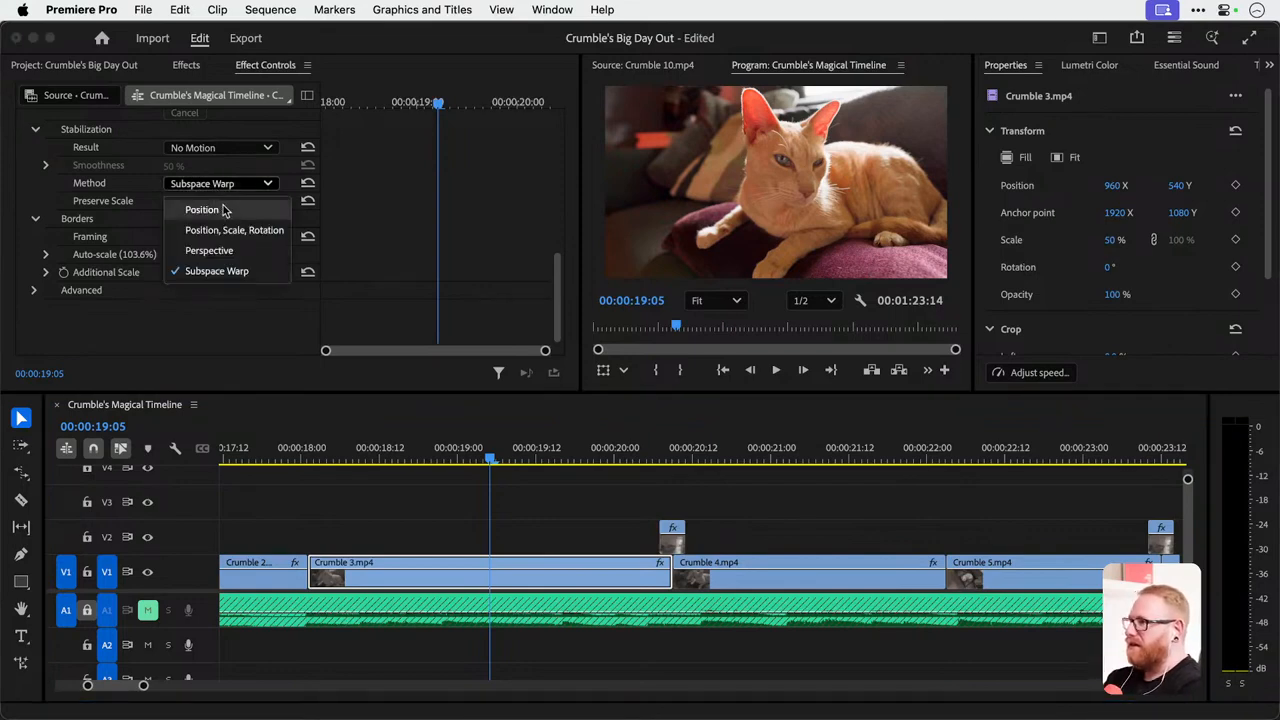
click(221, 184)
click(220, 184)
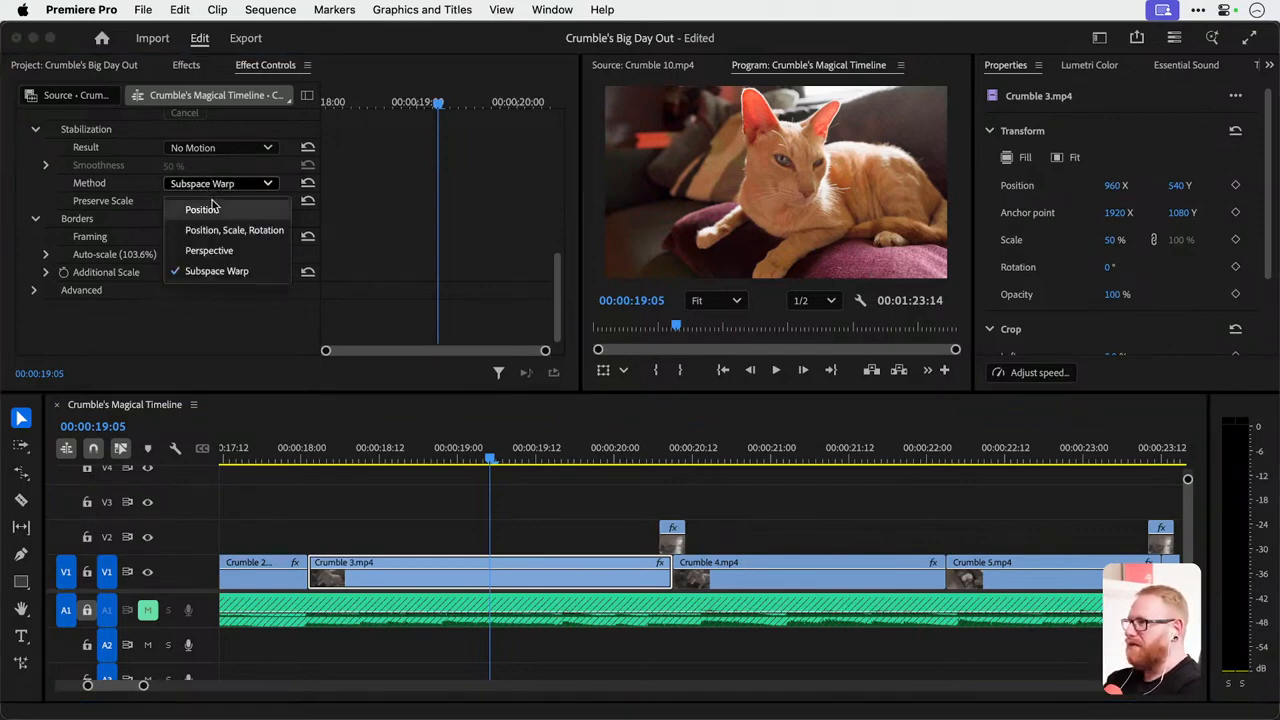
click(215, 209)
click(316, 448)
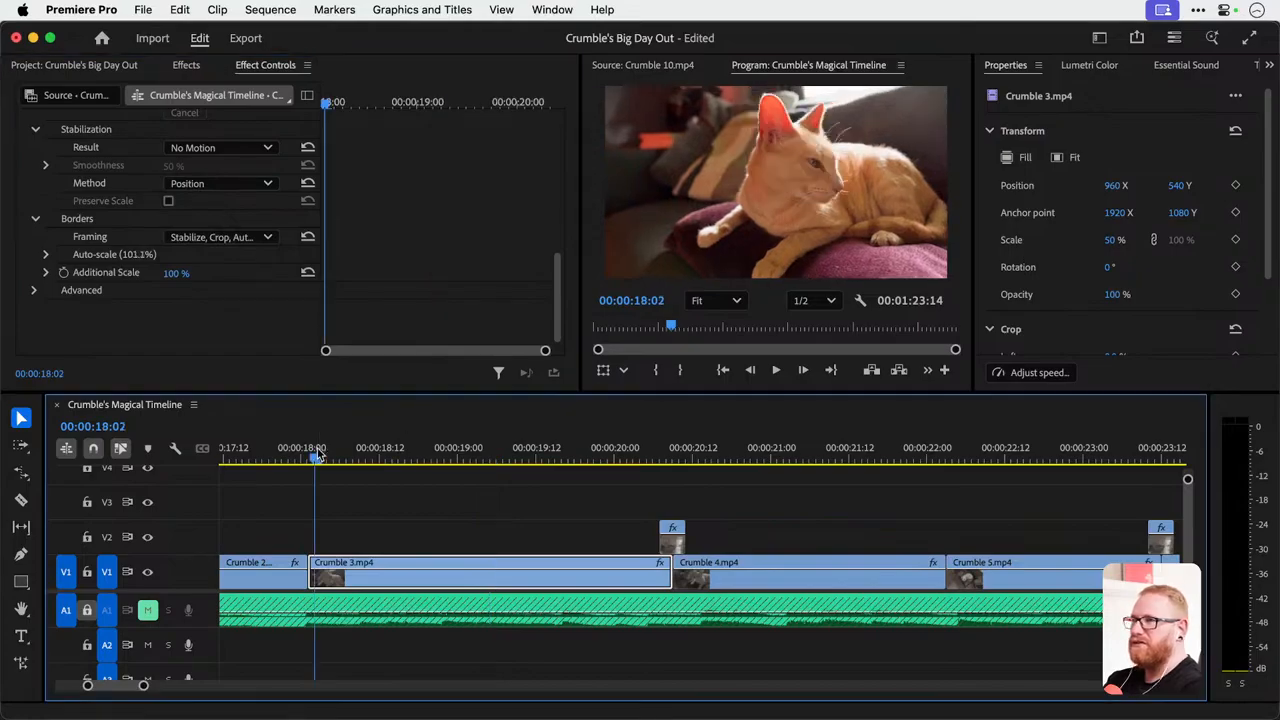
key(ctrl+grave)
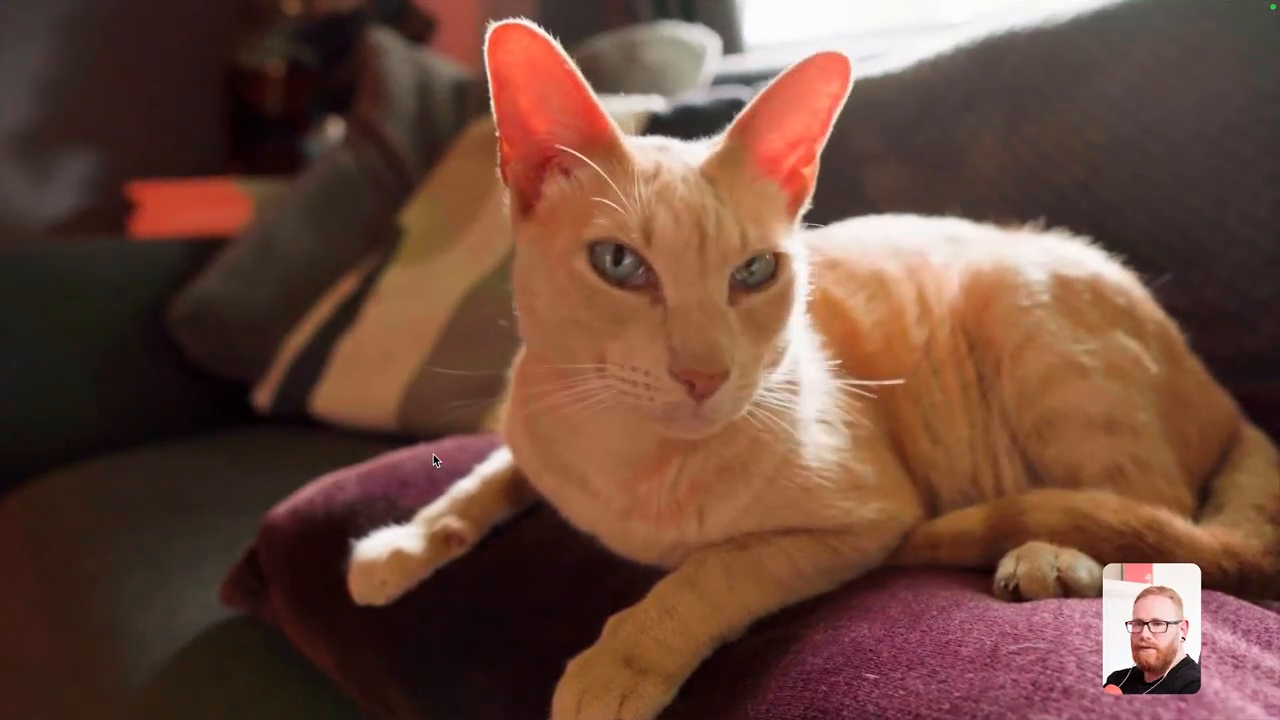
key(ctrl+grave)
click(567, 456)
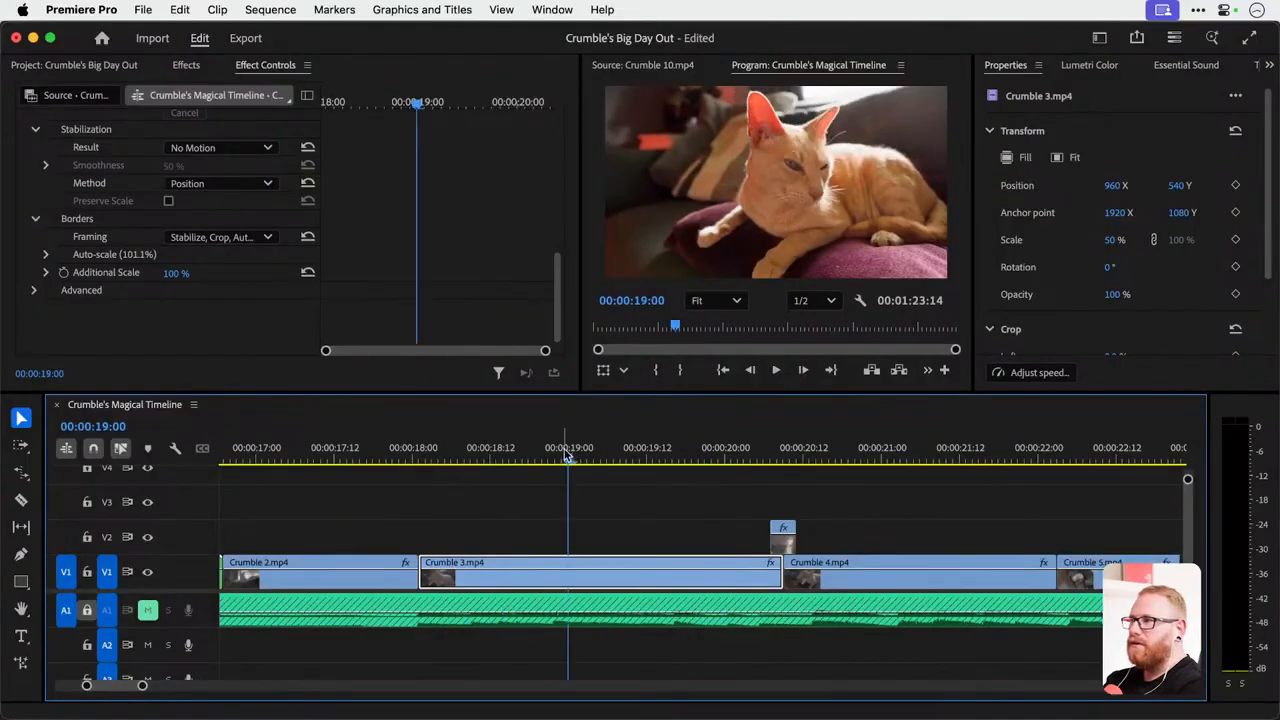
Try the Position, Scale, Rotation stabilization method on Crumble 3.mp4 and play the clip.
click(220, 183)
click(230, 231)
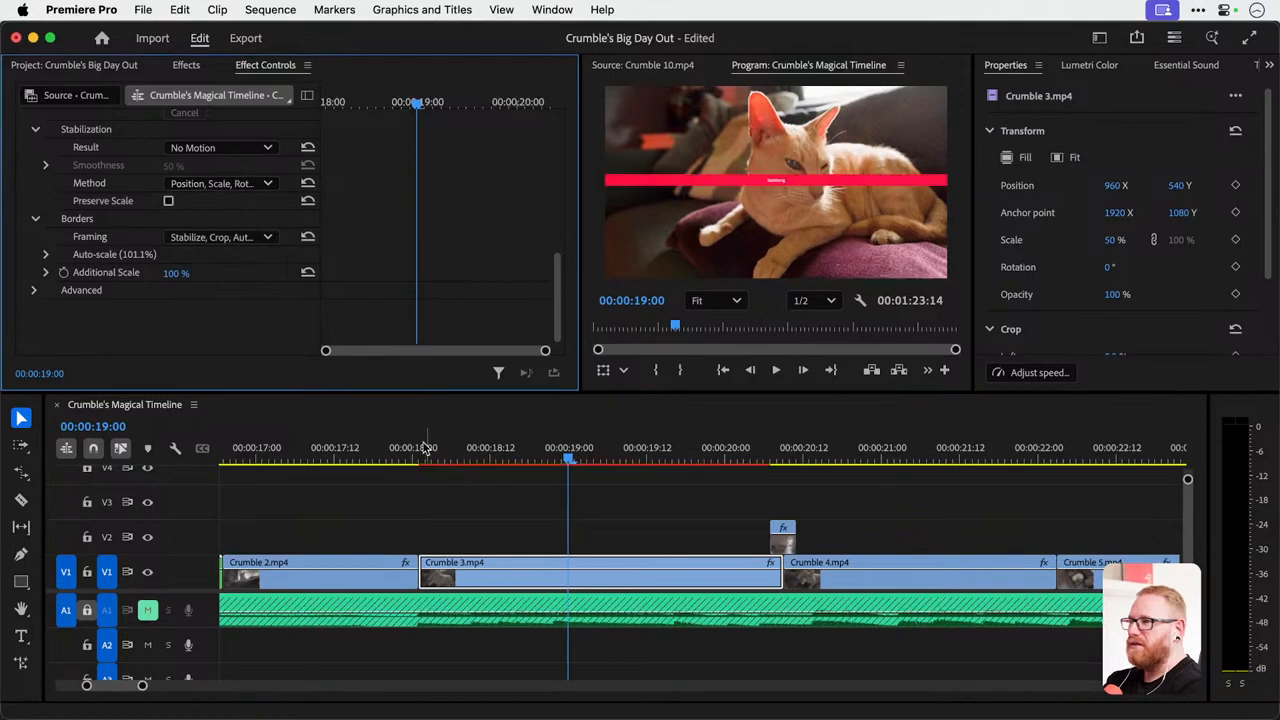
key(space)
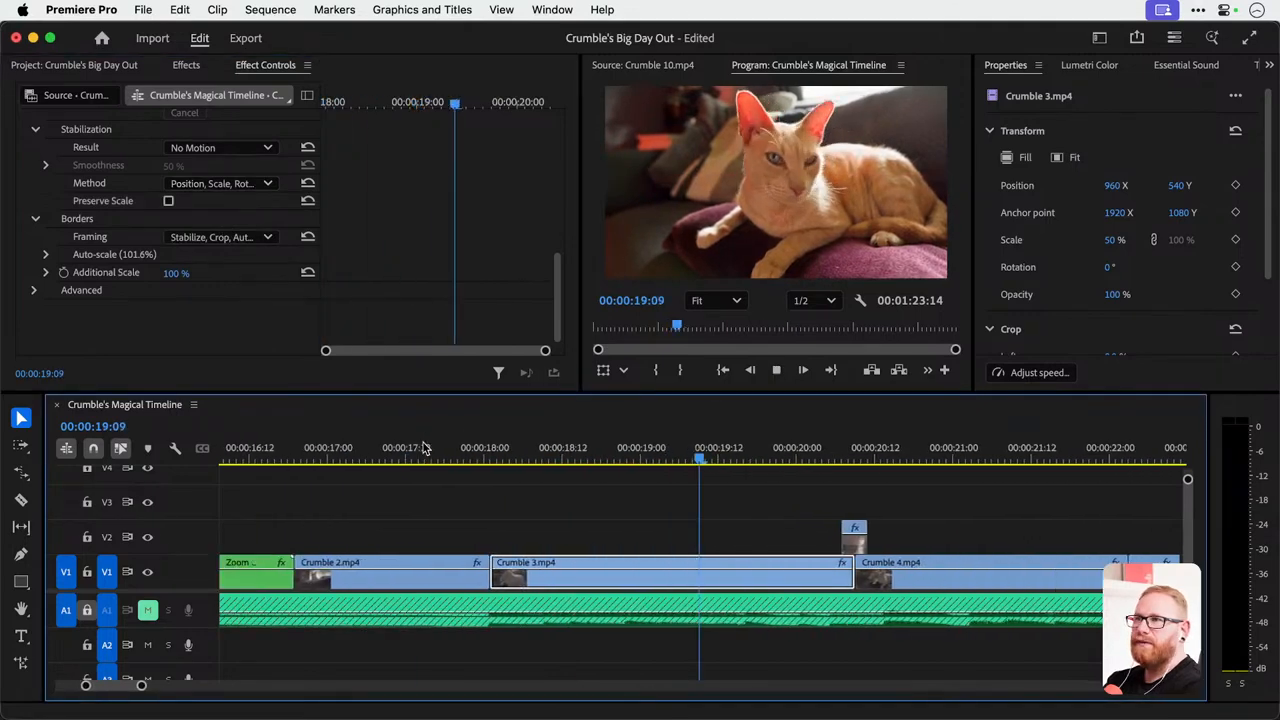
key(space)
Set the Warp Stabilizer method on Crumble 3.mp4 to Perspective and play the clip.
click(190, 184)
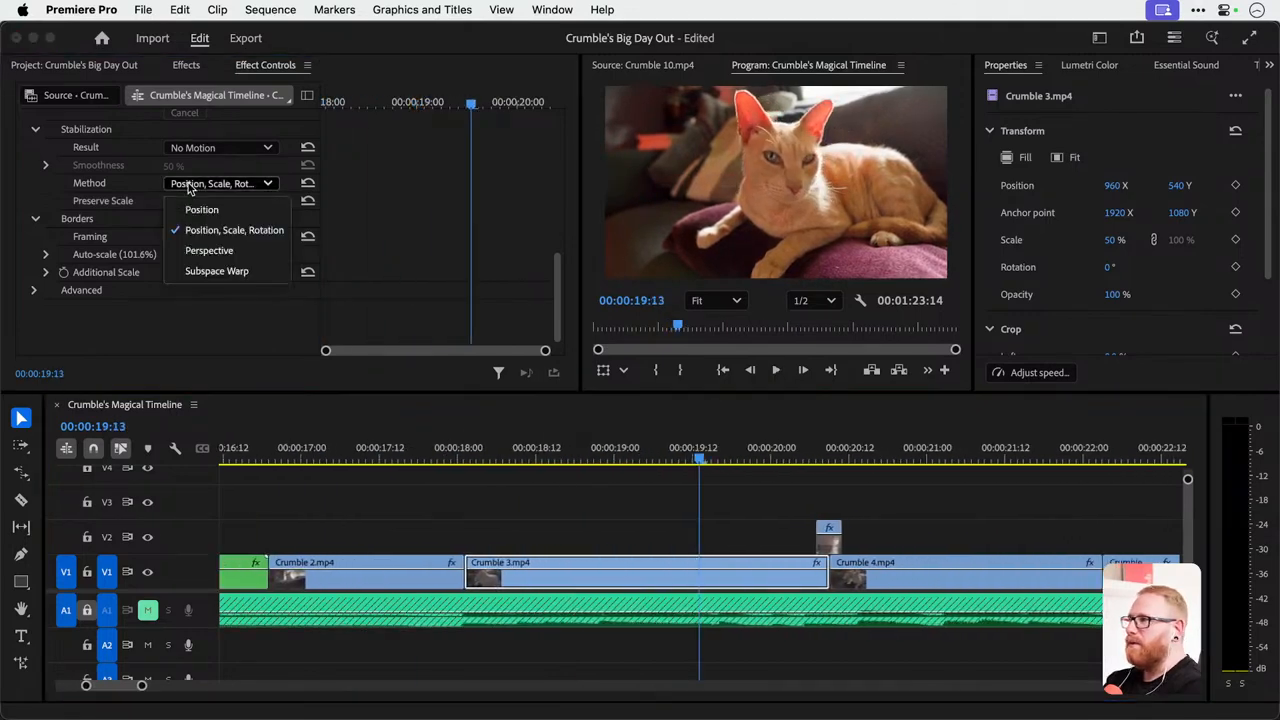
click(200, 248)
click(479, 453)
key(space)
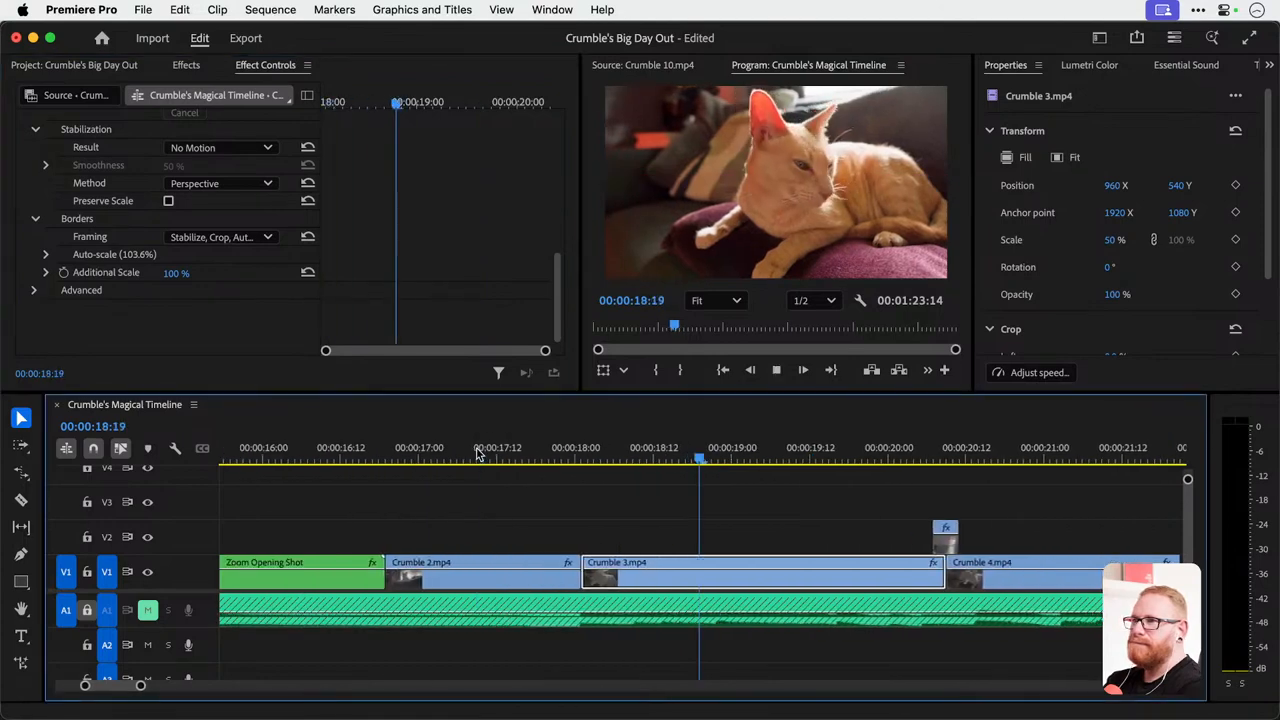
key(space)
Scrub through Crumble 3.mp4 with the Perspective method and play it full screen from 00:00:18:03.
drag(493, 455, 643, 438)
drag(475, 455, 686, 455)
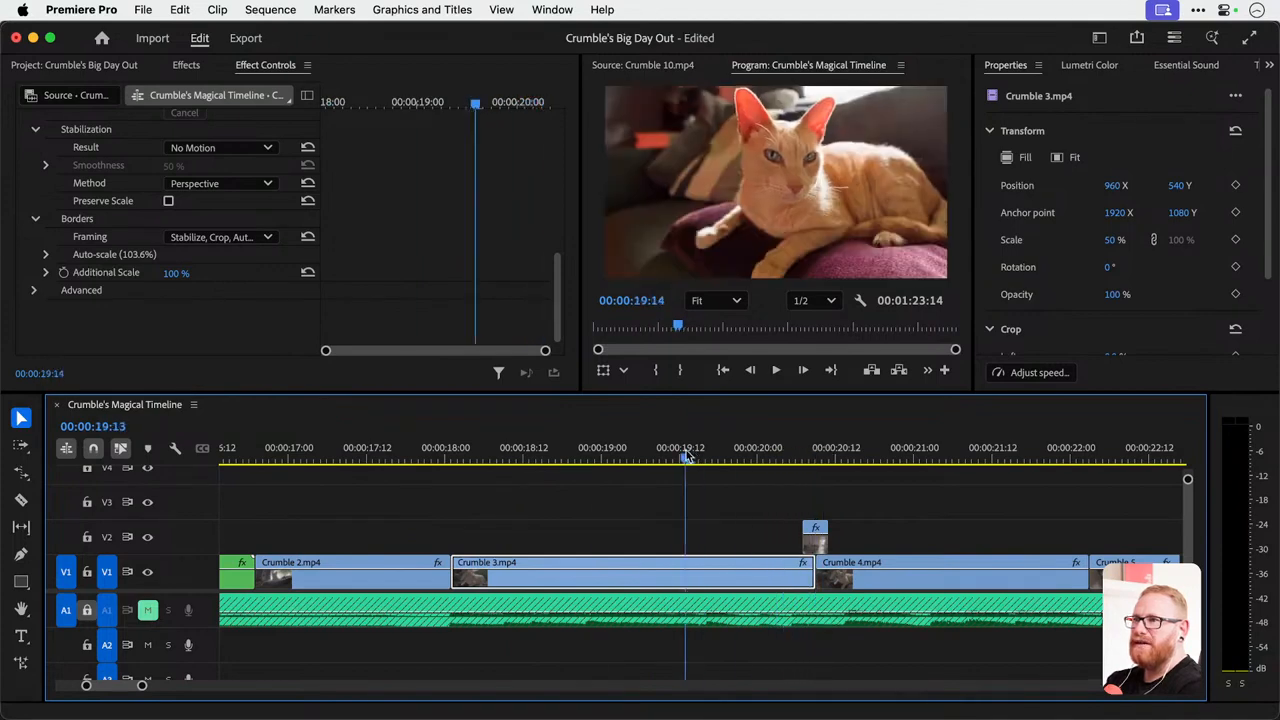
drag(479, 468, 465, 468)
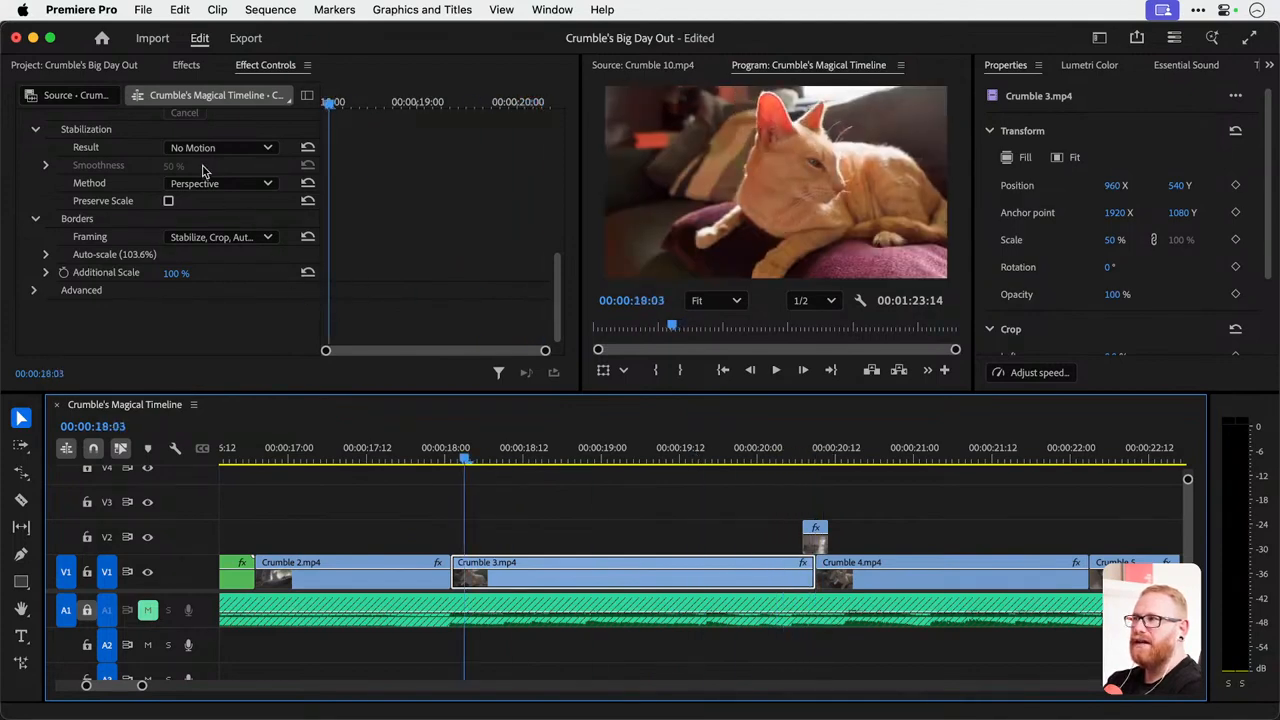
key(ctrl+grave)
key(space)
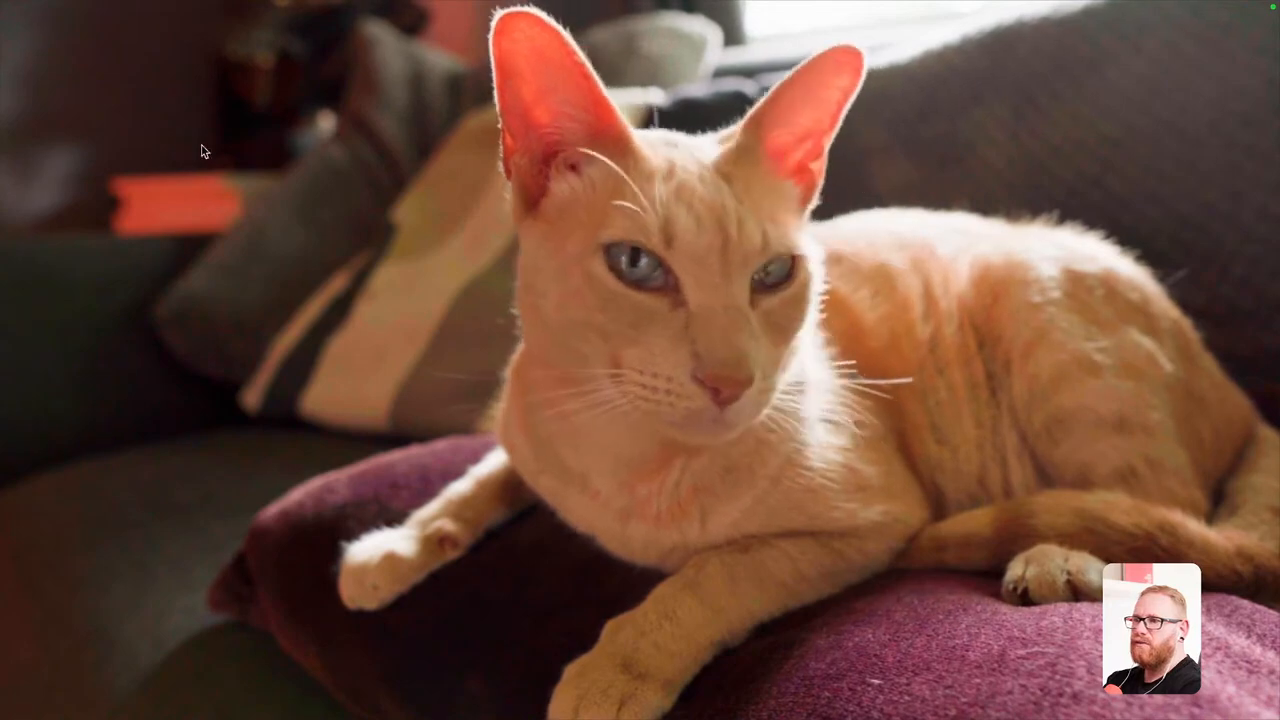
key(ctrl+grave)
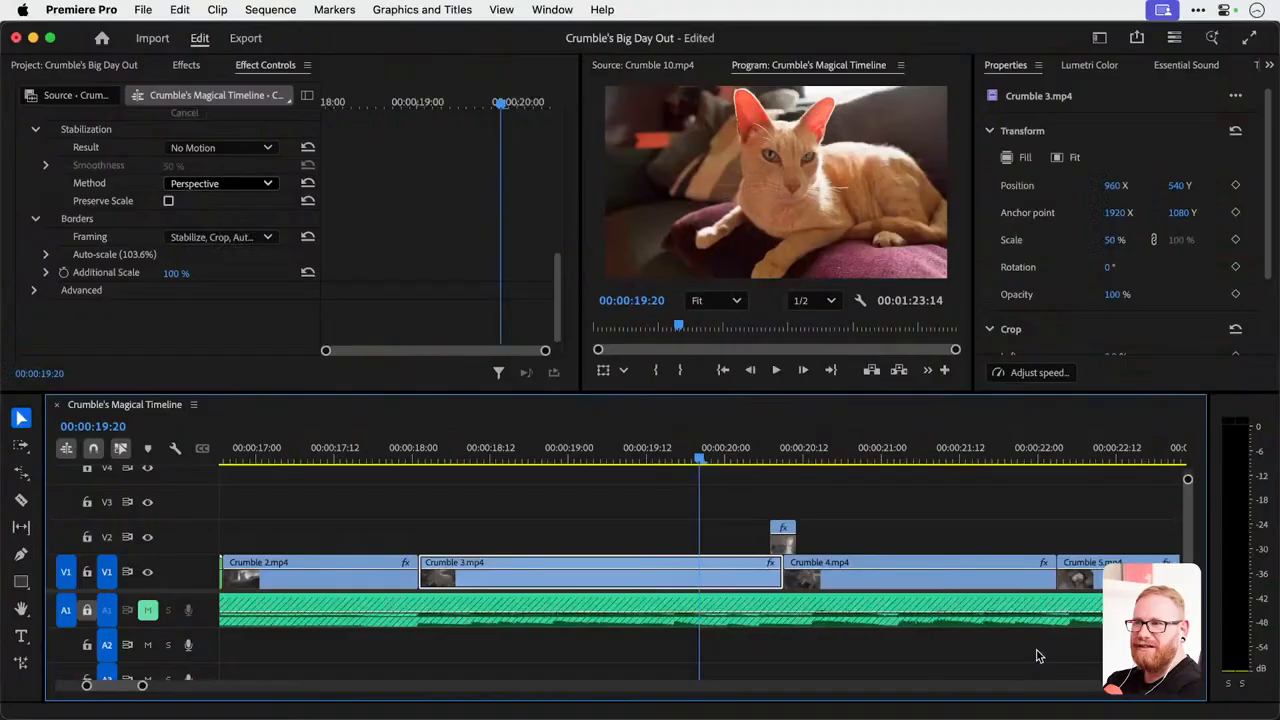
Play on from 00:00:19:20, return the playhead to 00:00:19:17 in Crumble 3.mp4, and save the project.
key(space)
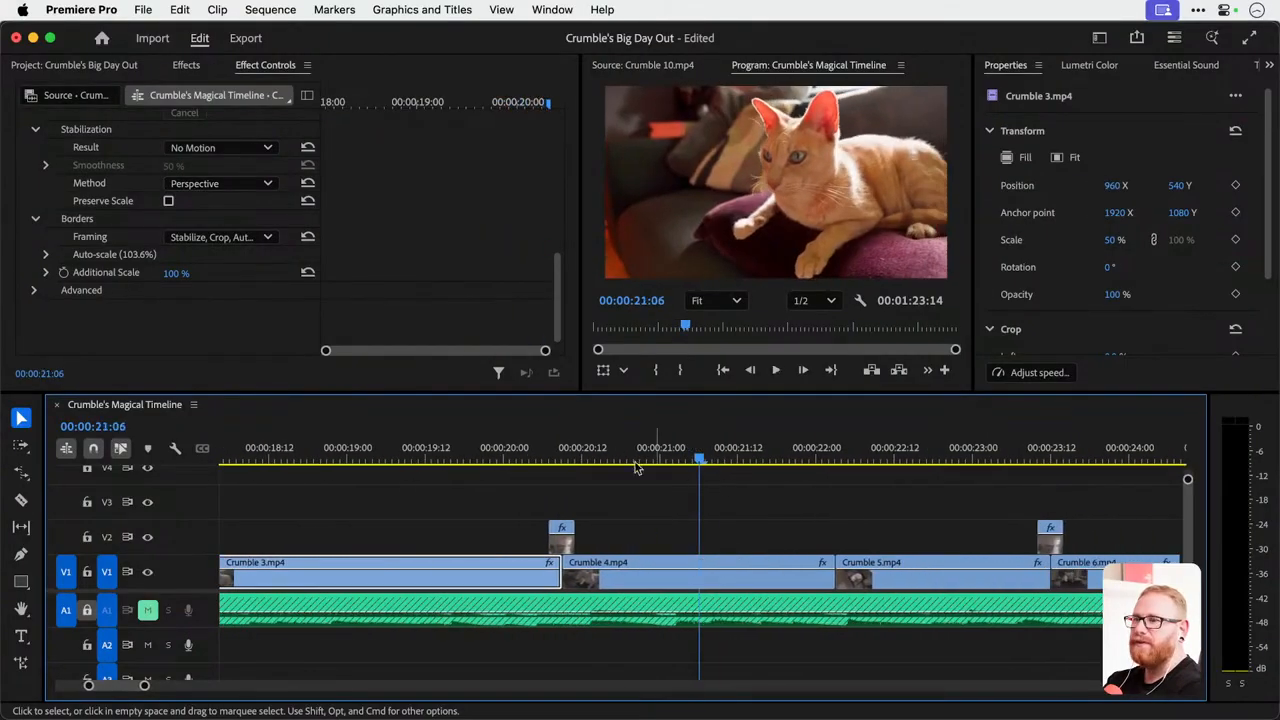
scroll(490, 558, up, 3)
drag(436, 449, 687, 466)
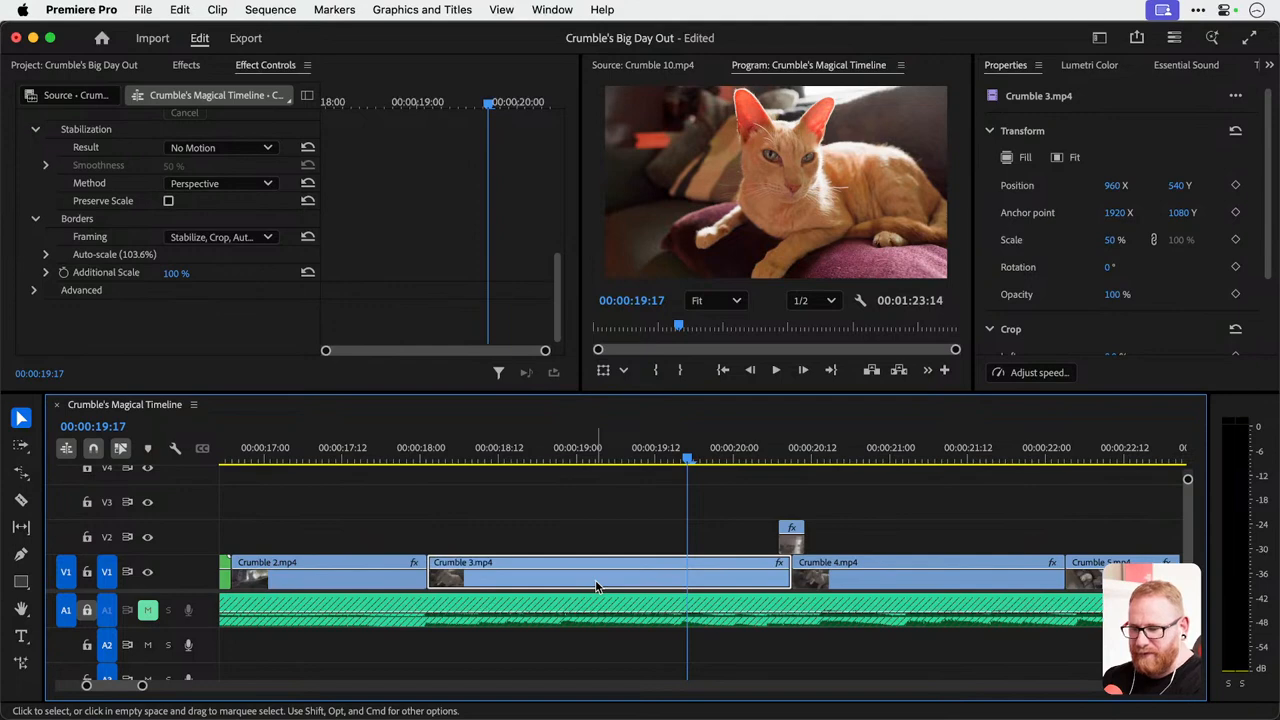
key(super+s)
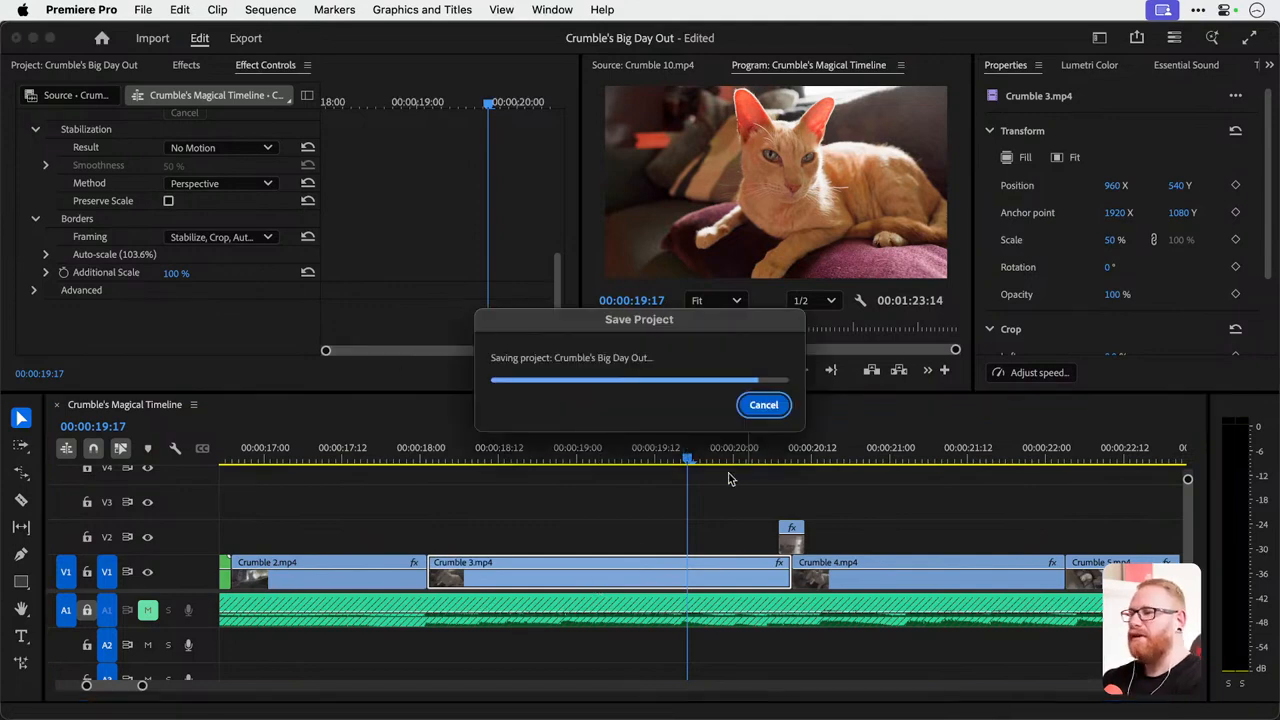
Apply the Warp Stabilizer effect to Crumble 4.mp4 on track V1.
scroll(705, 491, right, 3)
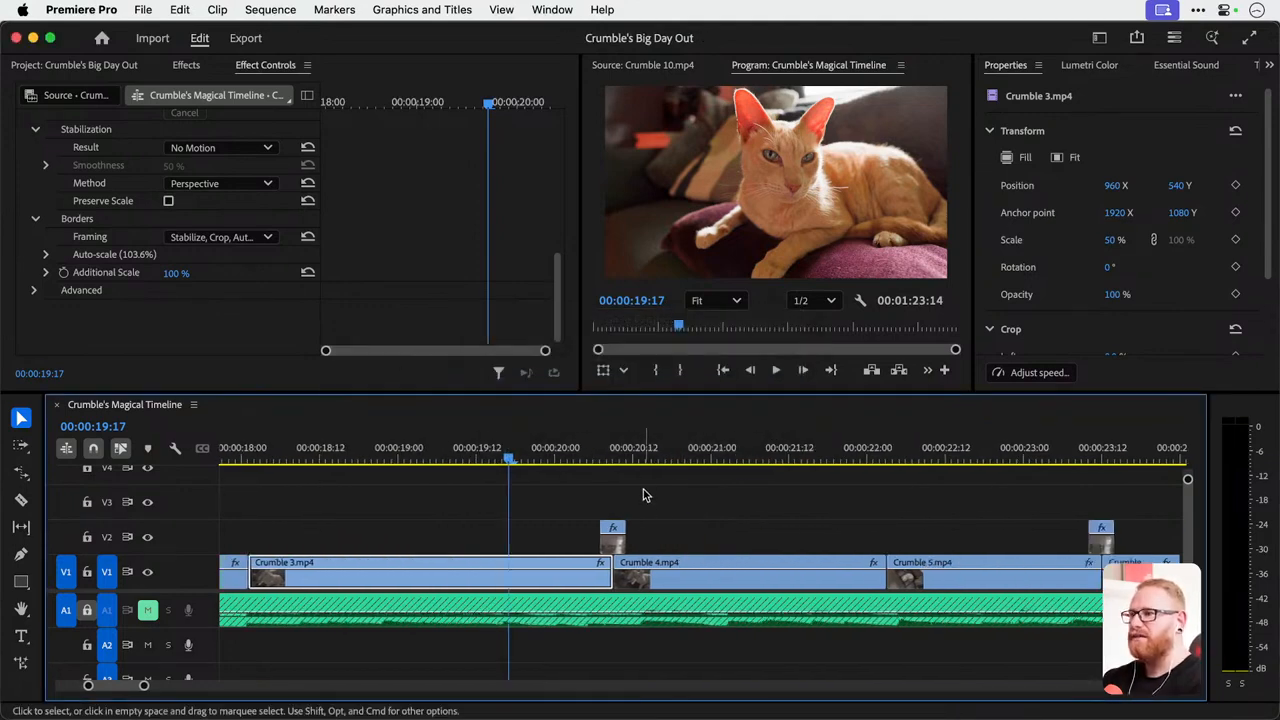
drag(640, 452, 672, 450)
click(700, 575)
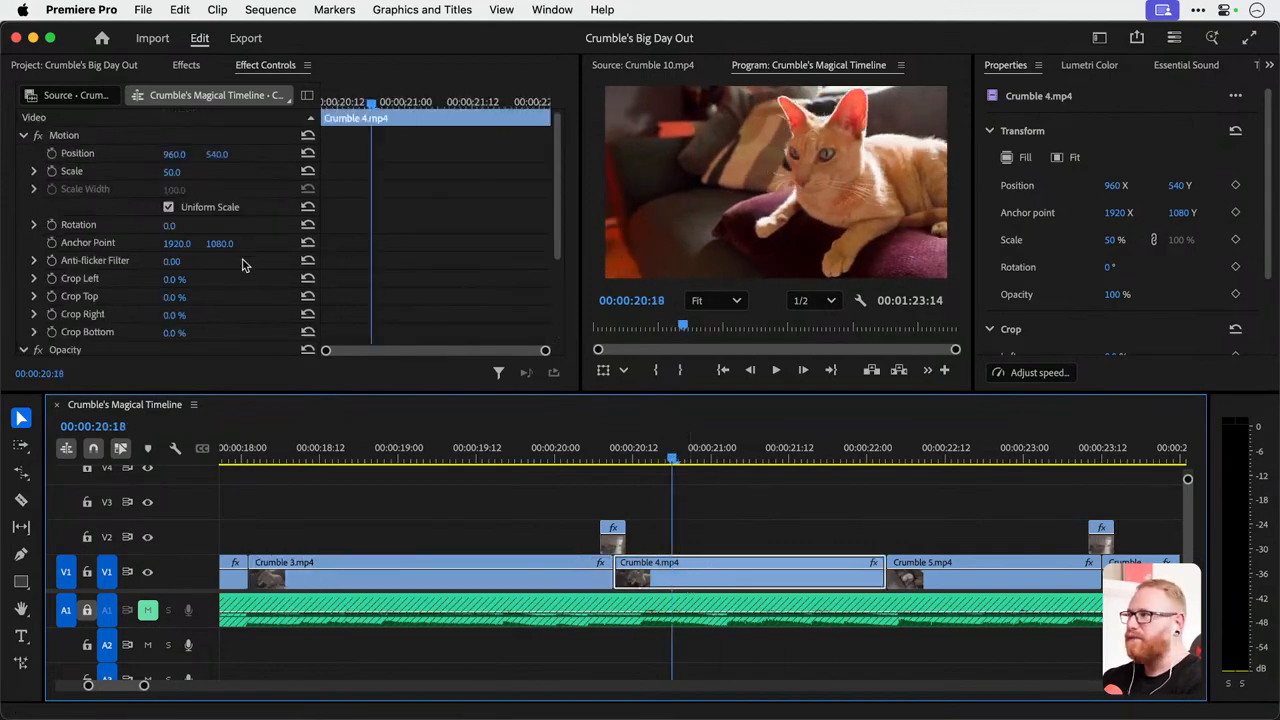
click(201, 66)
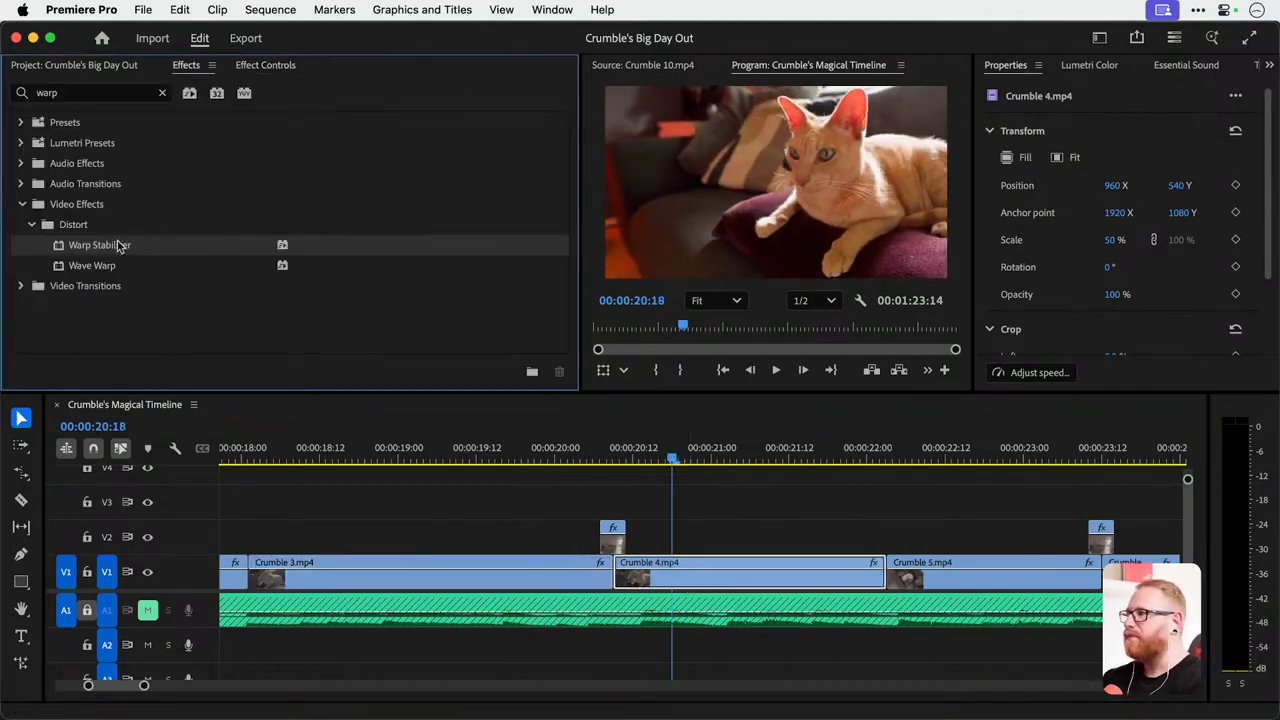
drag(370, 397, 716, 579)
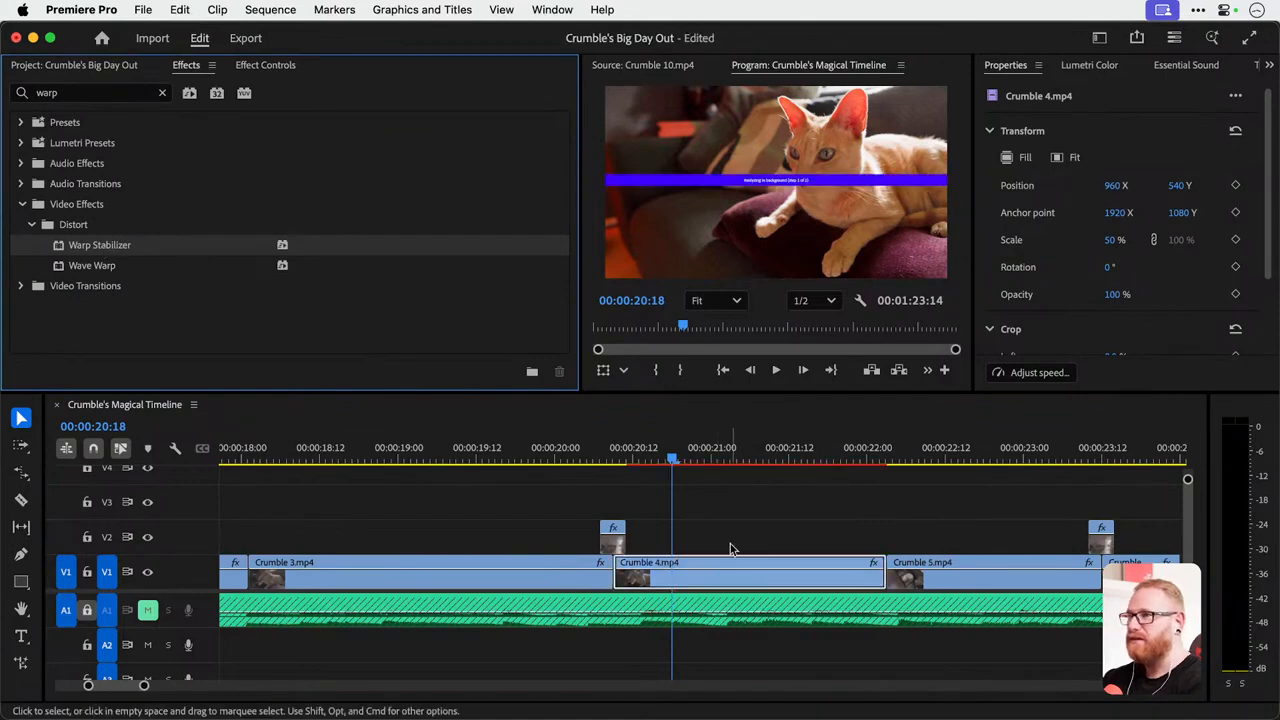
key(=)
Check the Warp Stabilizer result options for Crumble 4.mp4 and keep Smooth Motion.
click(272, 67)
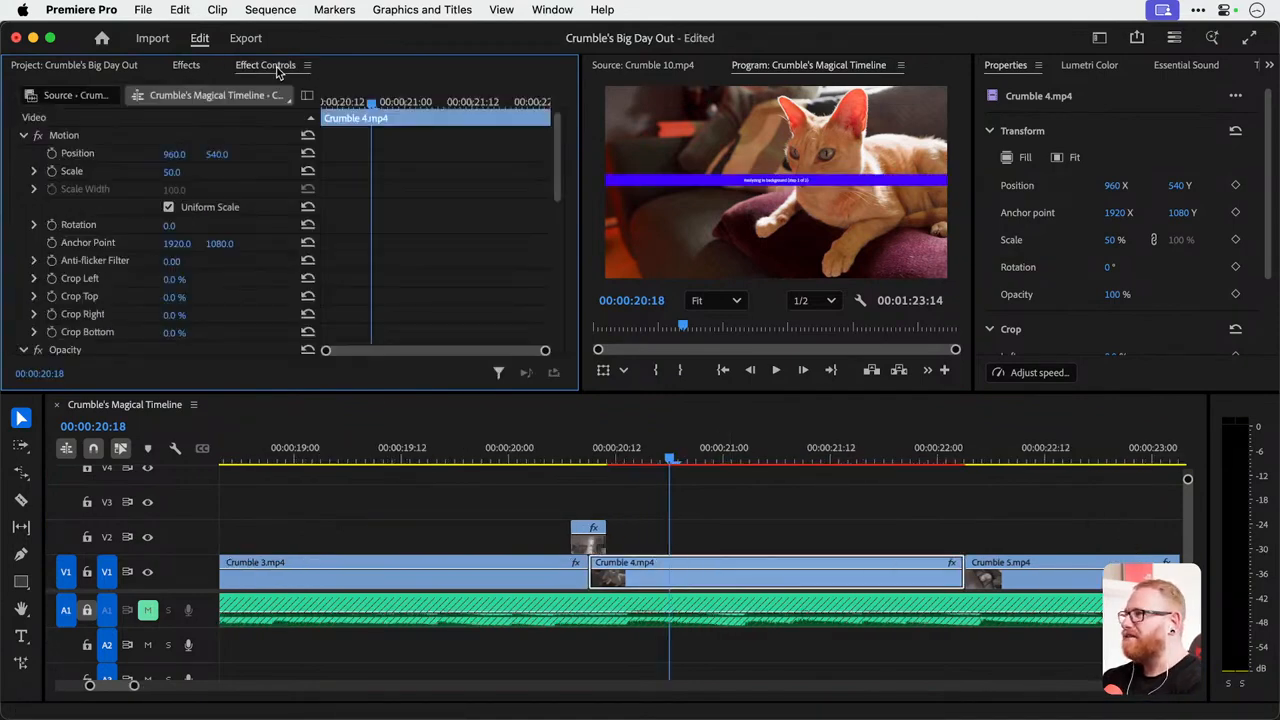
scroll(381, 265, down, 10)
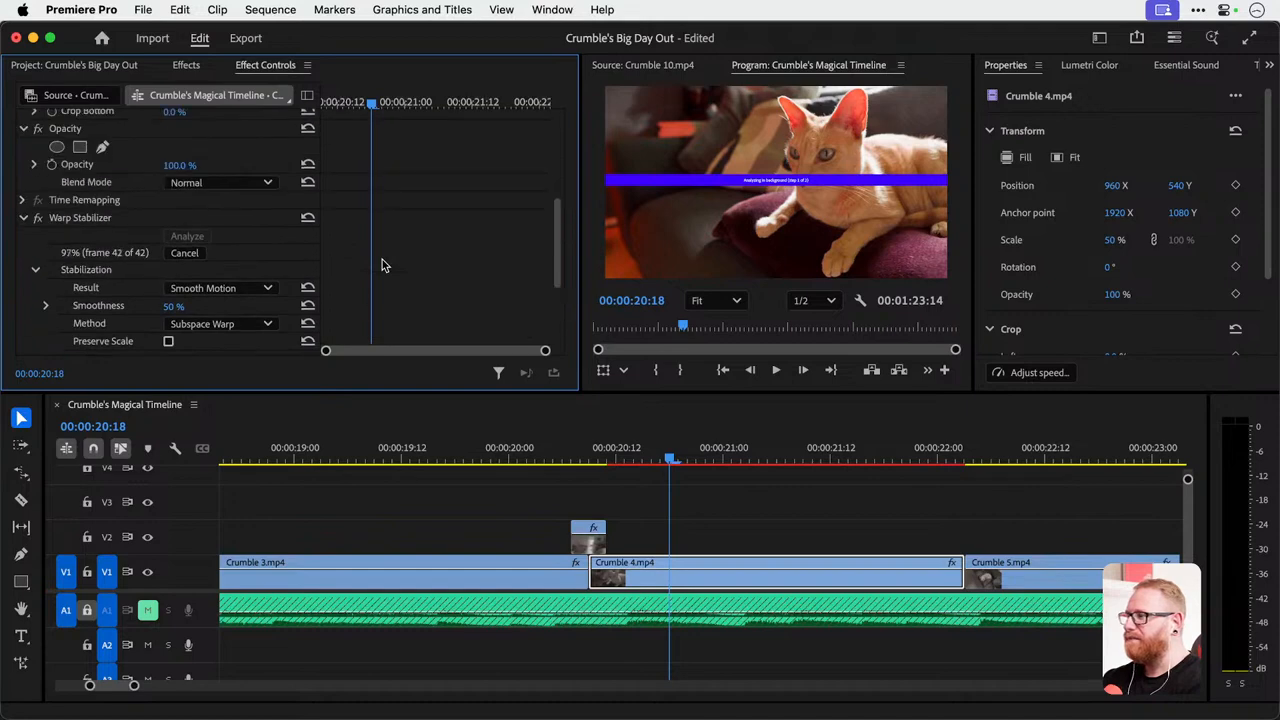
click(203, 204)
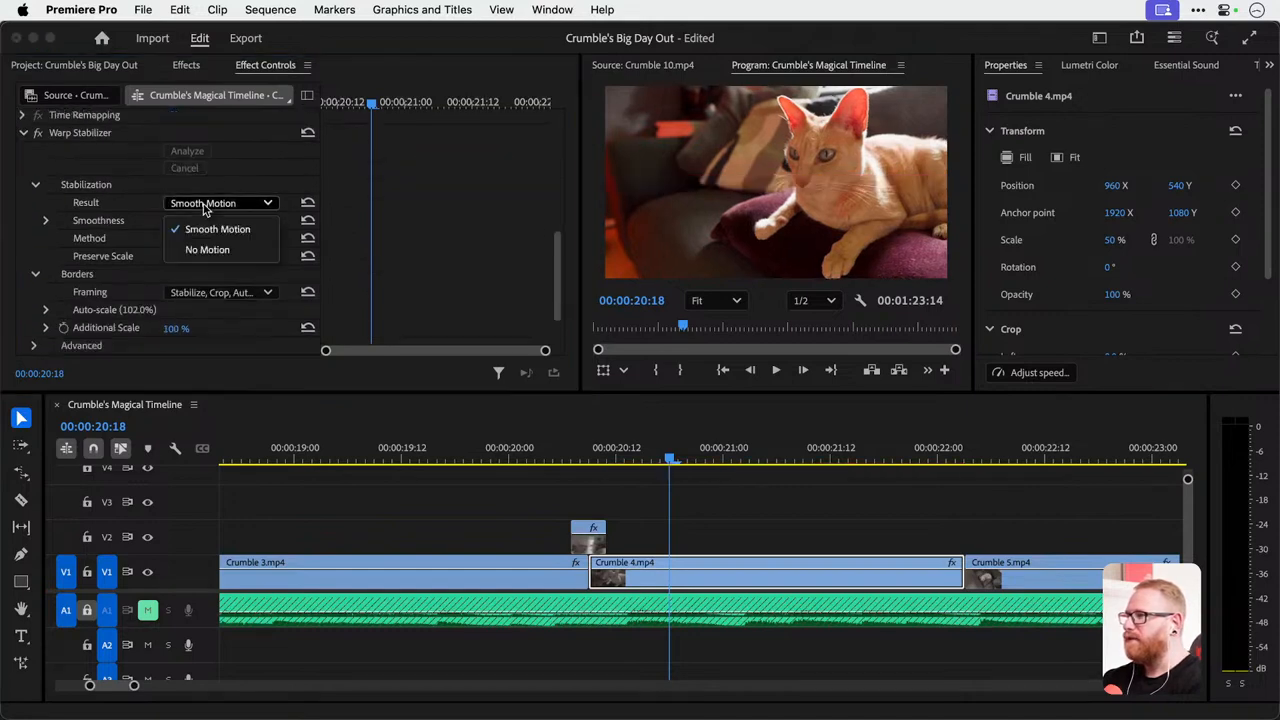
click(208, 208)
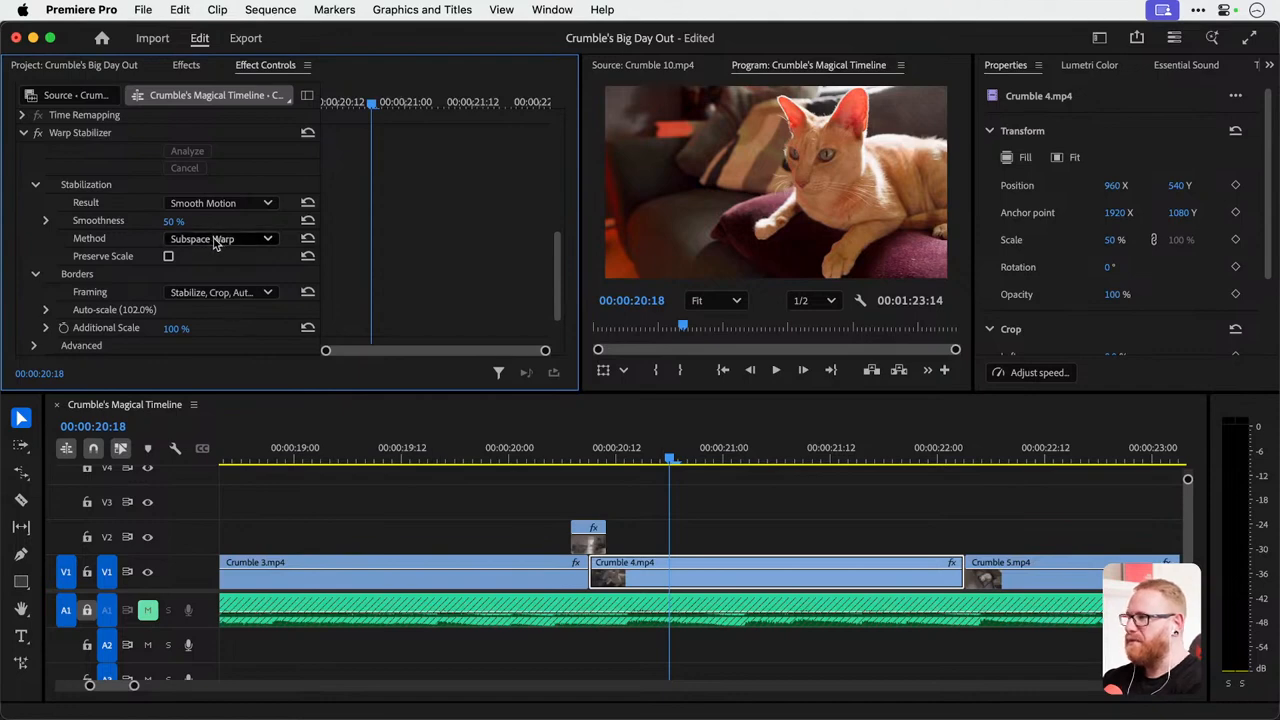
Play the stabilized Crumble 4.mp4 in the program monitor and again in a full-screen preview.
click(604, 449)
key(space)
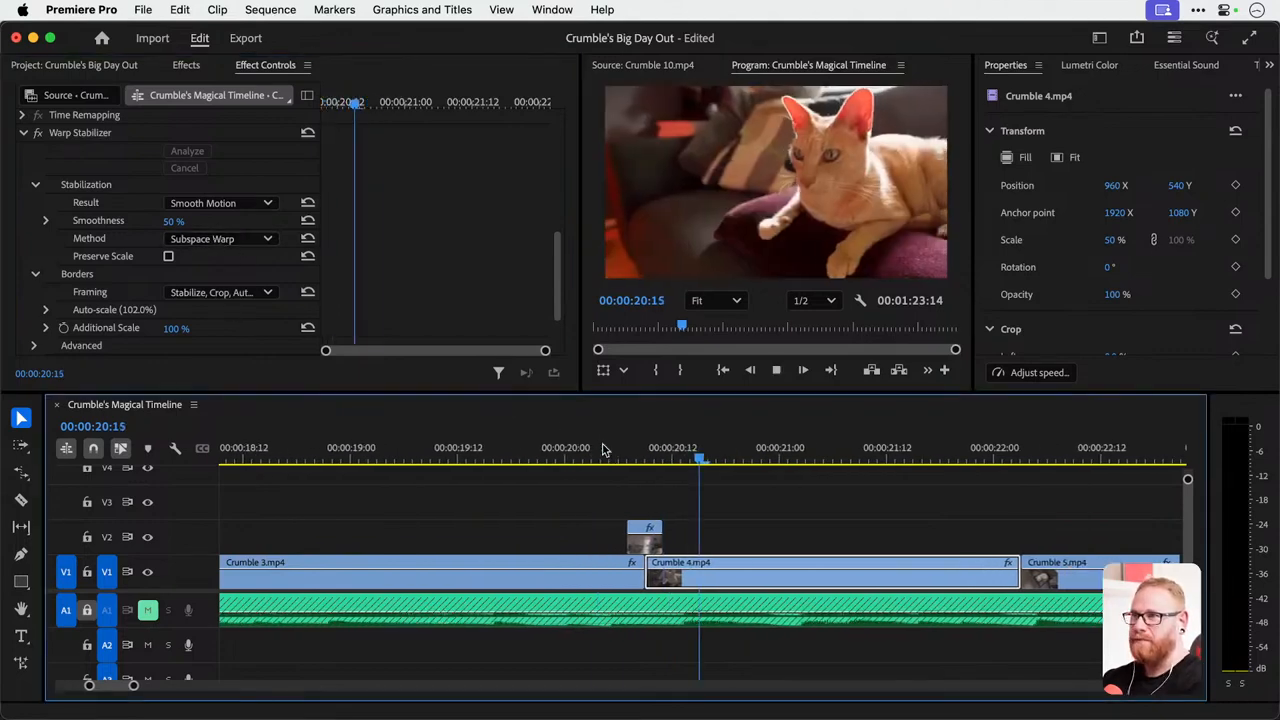
key(space)
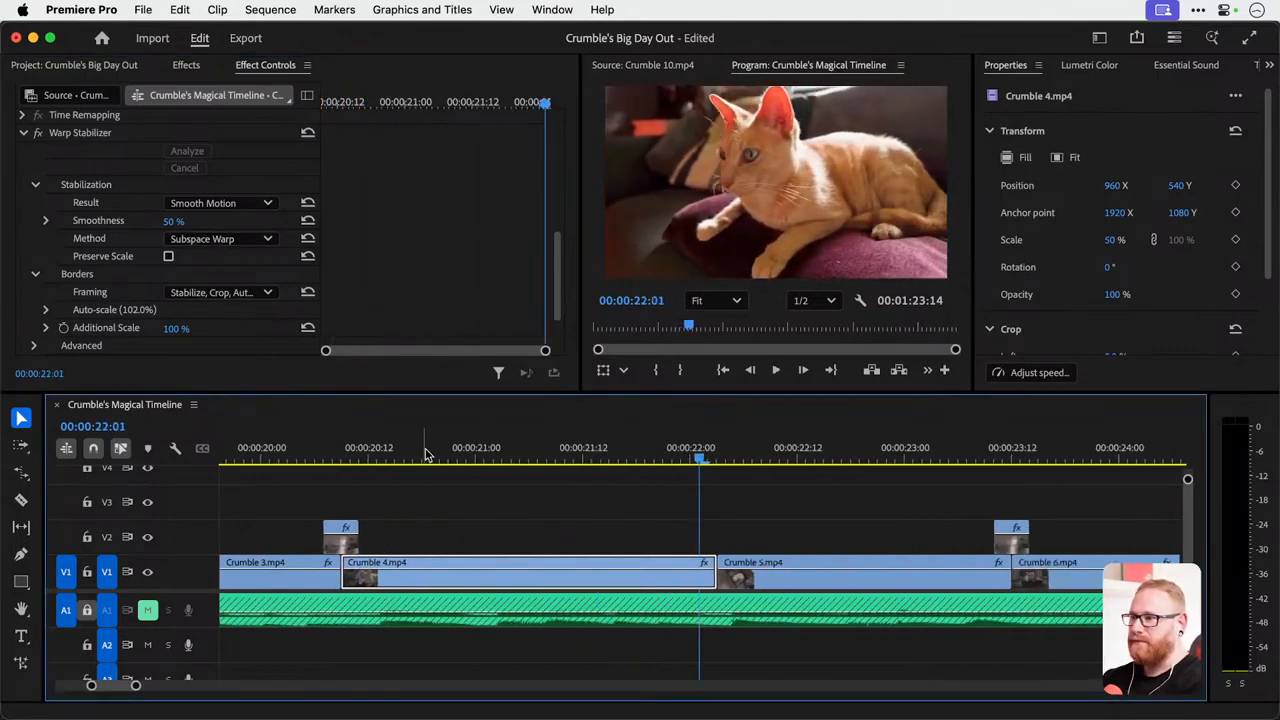
click(346, 450)
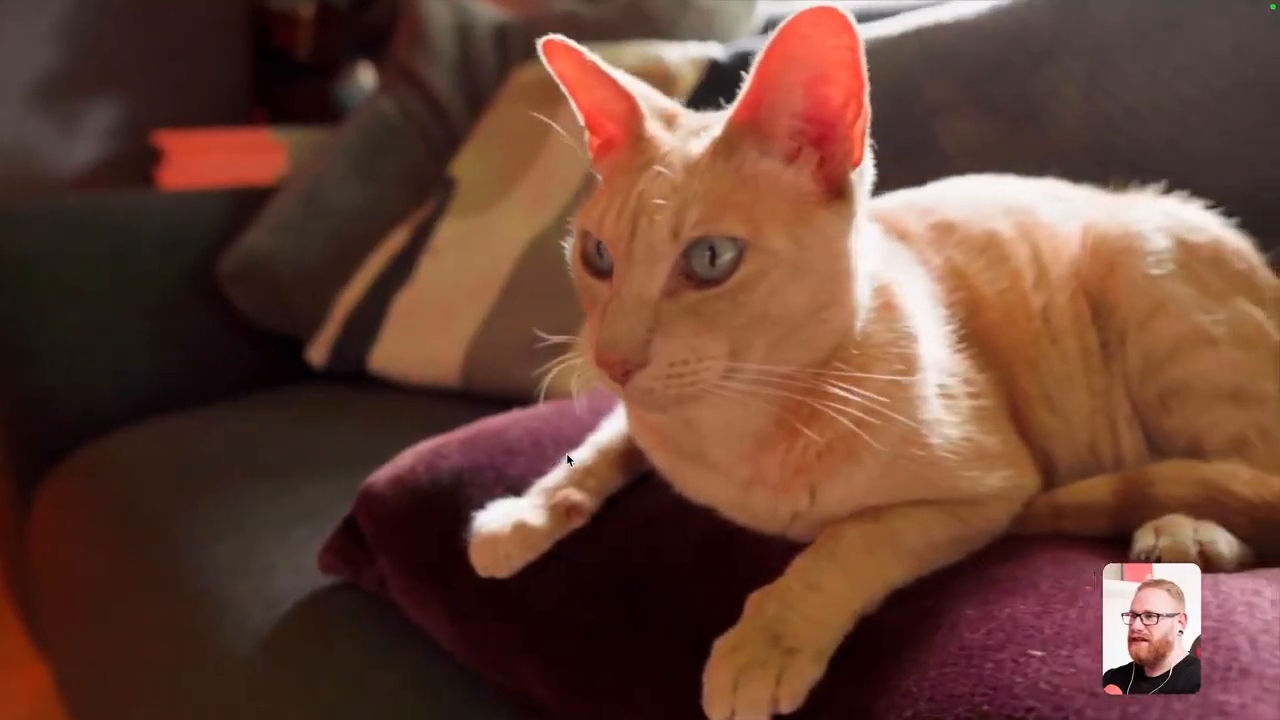
key(Escape)
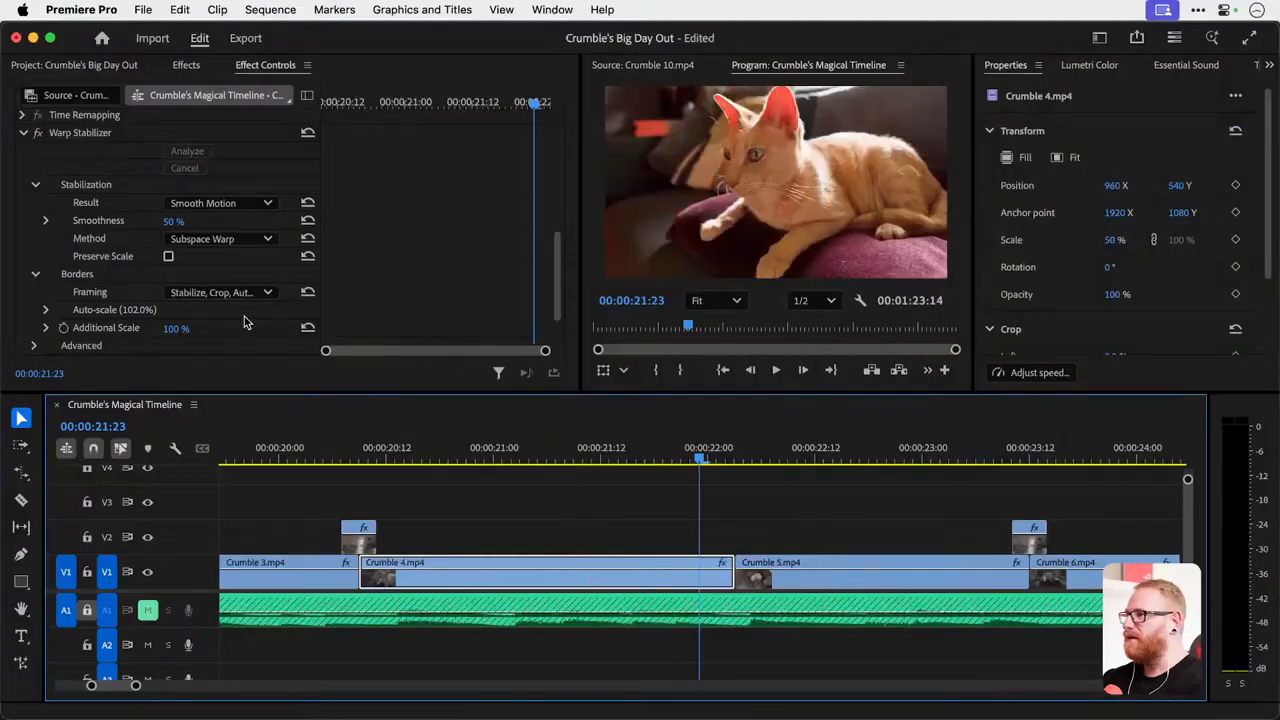
Switch off Warp Stabilizer on Crumble 4.mp4 and play the unstabilized clip full screen for comparison.
click(38, 132)
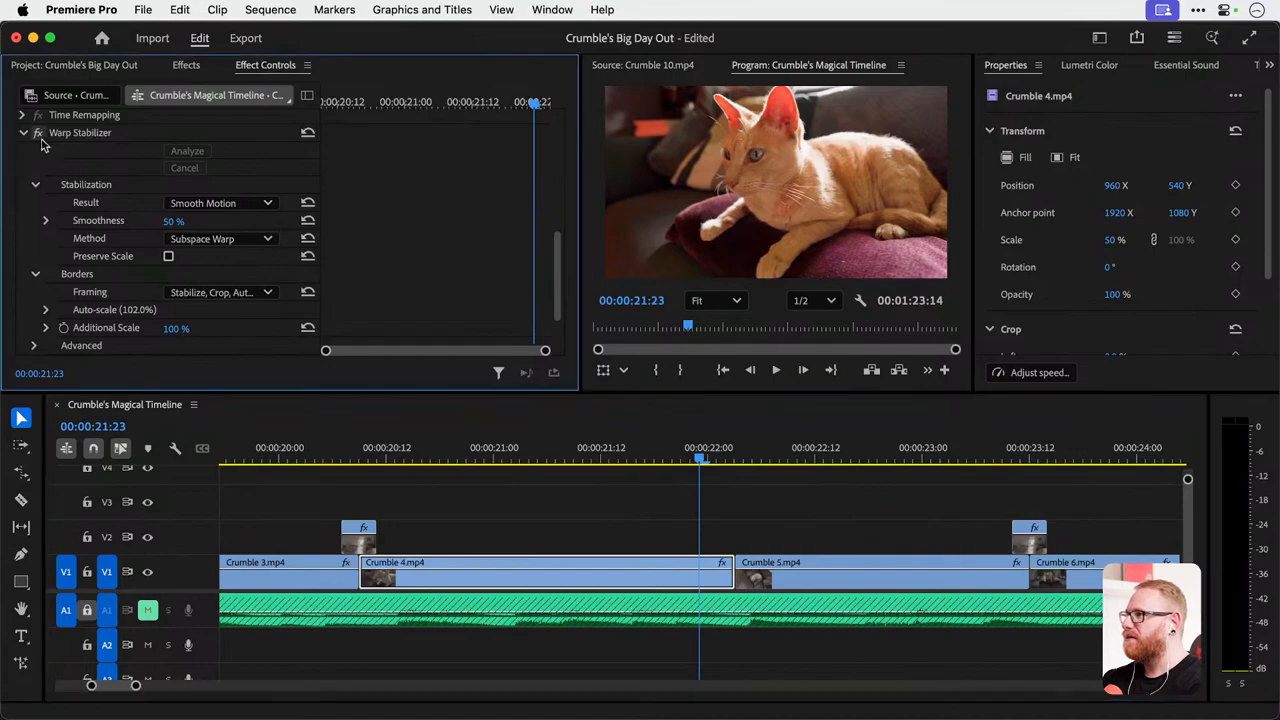
click(377, 438)
key(ctrl+grave)
key(space)
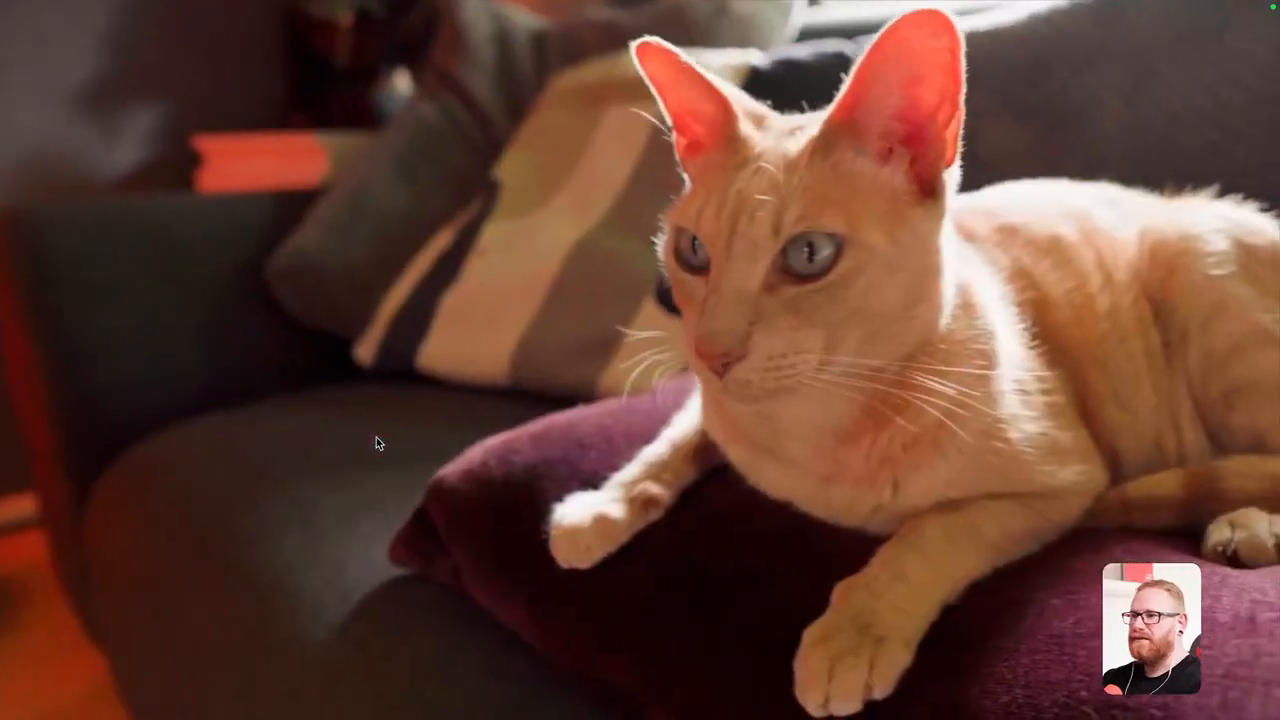
key(Escape)
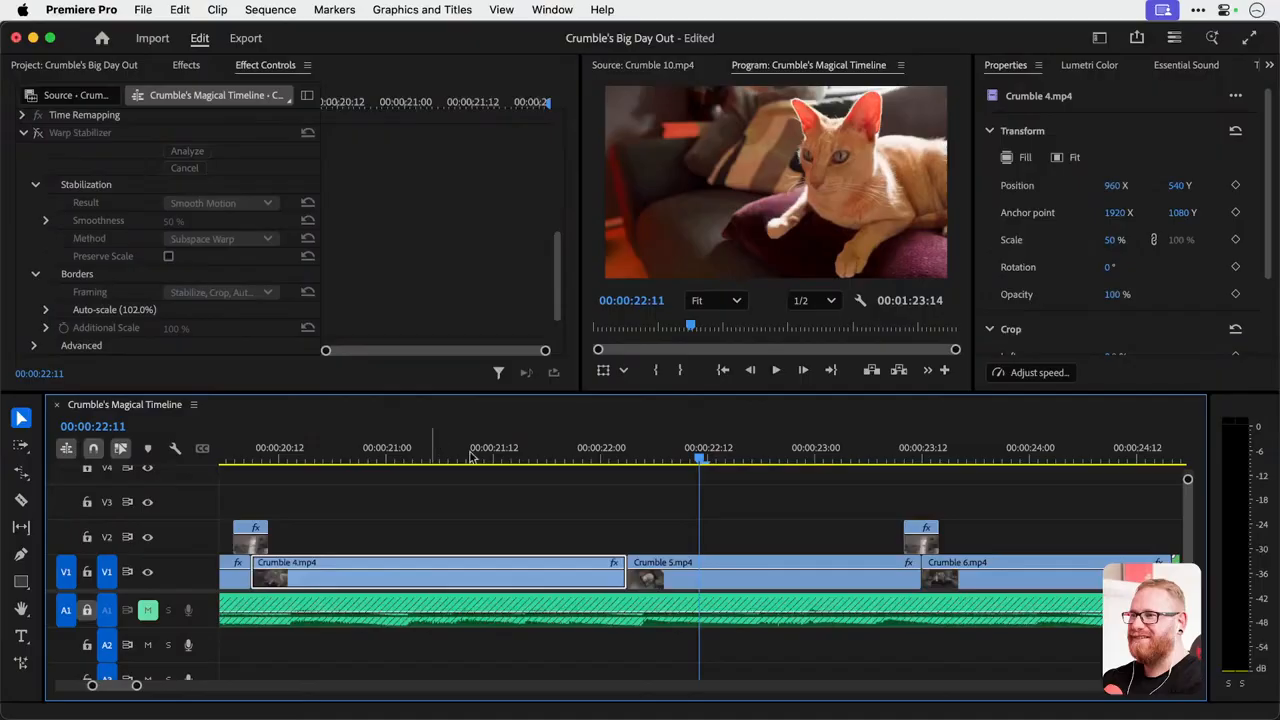
Re-enable Warp Stabilizer on Crumble 4.mp4, replay it full screen, and leave the method on Subspace Warp.
click(410, 450)
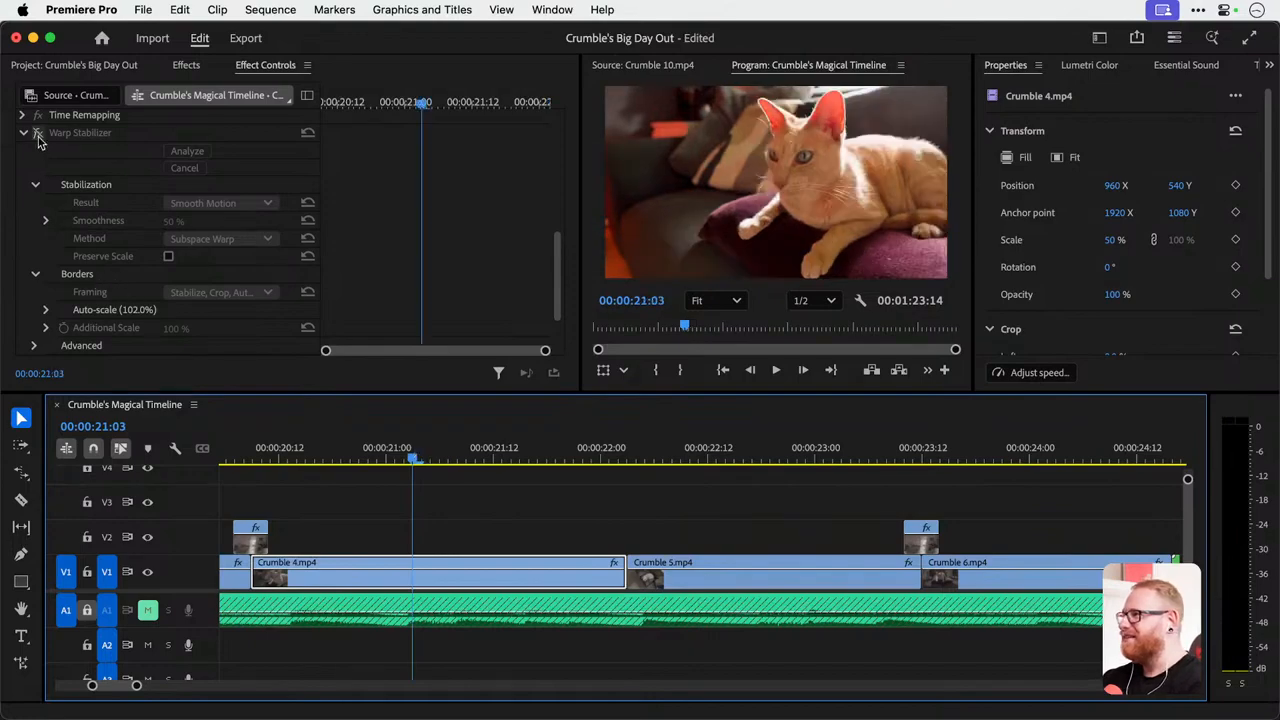
click(276, 446)
key(ctrl+grave)
key(space)
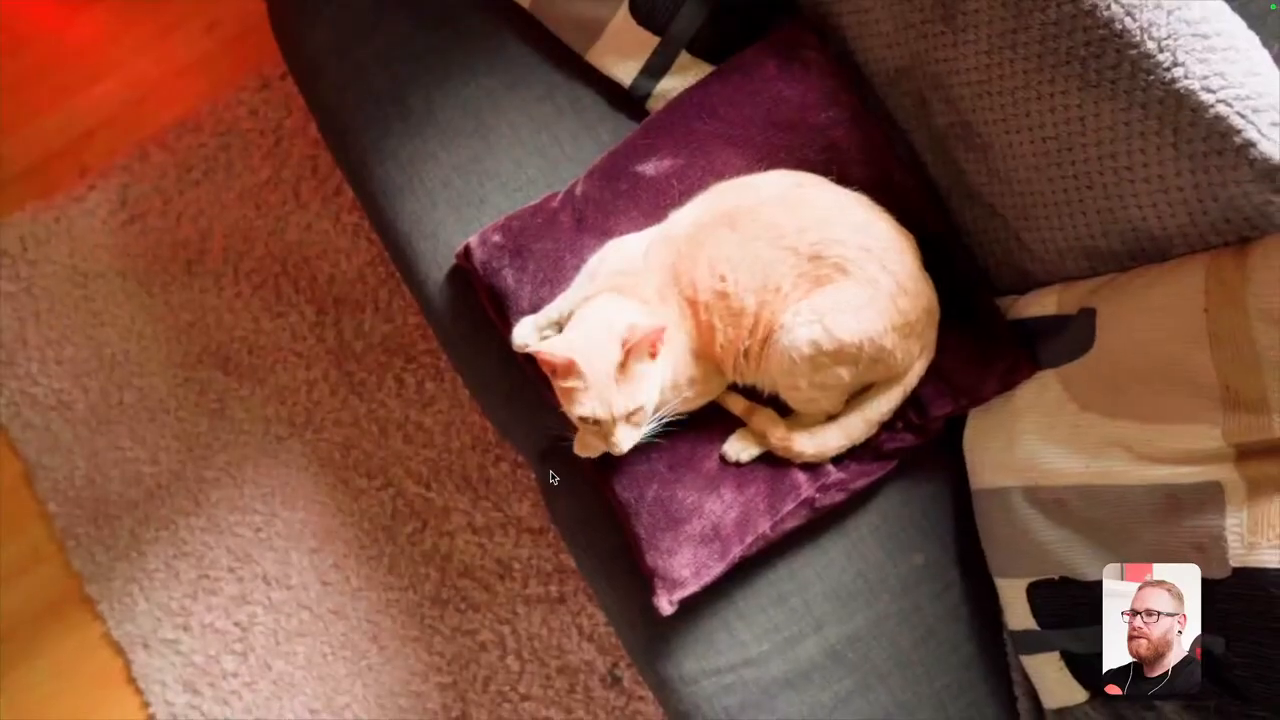
key(ctrl+grave)
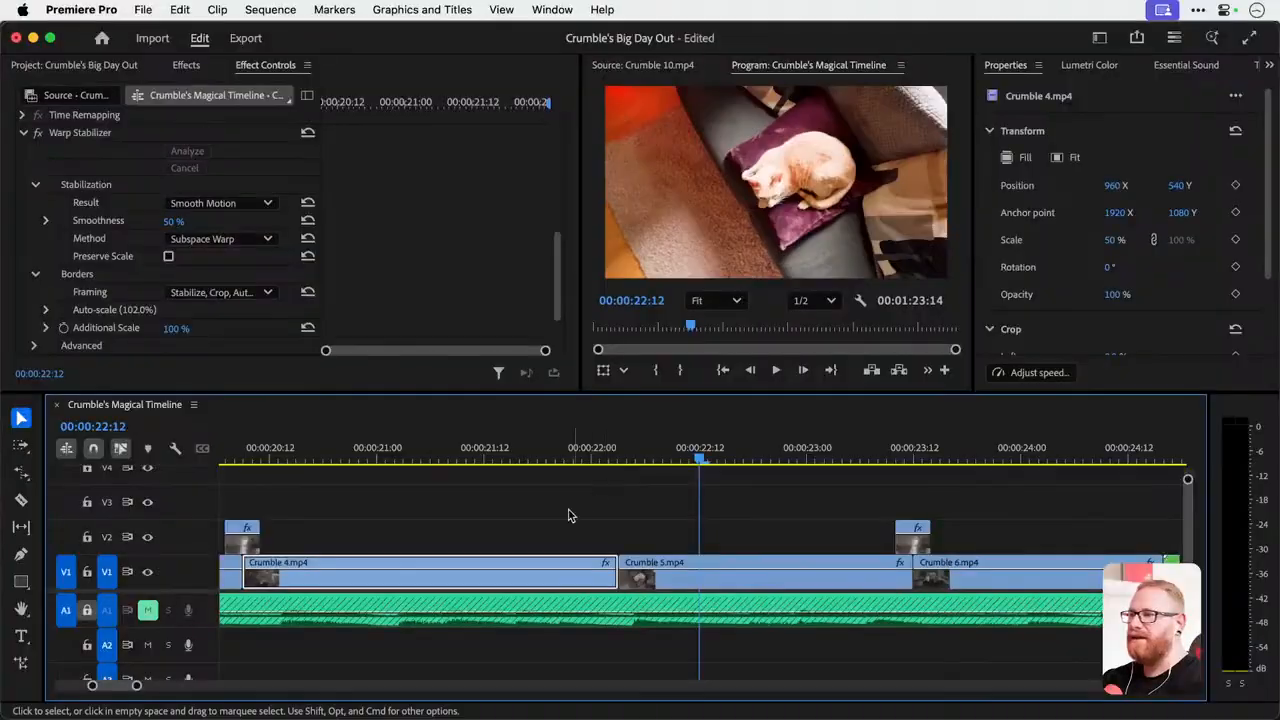
click(205, 240)
click(205, 240)
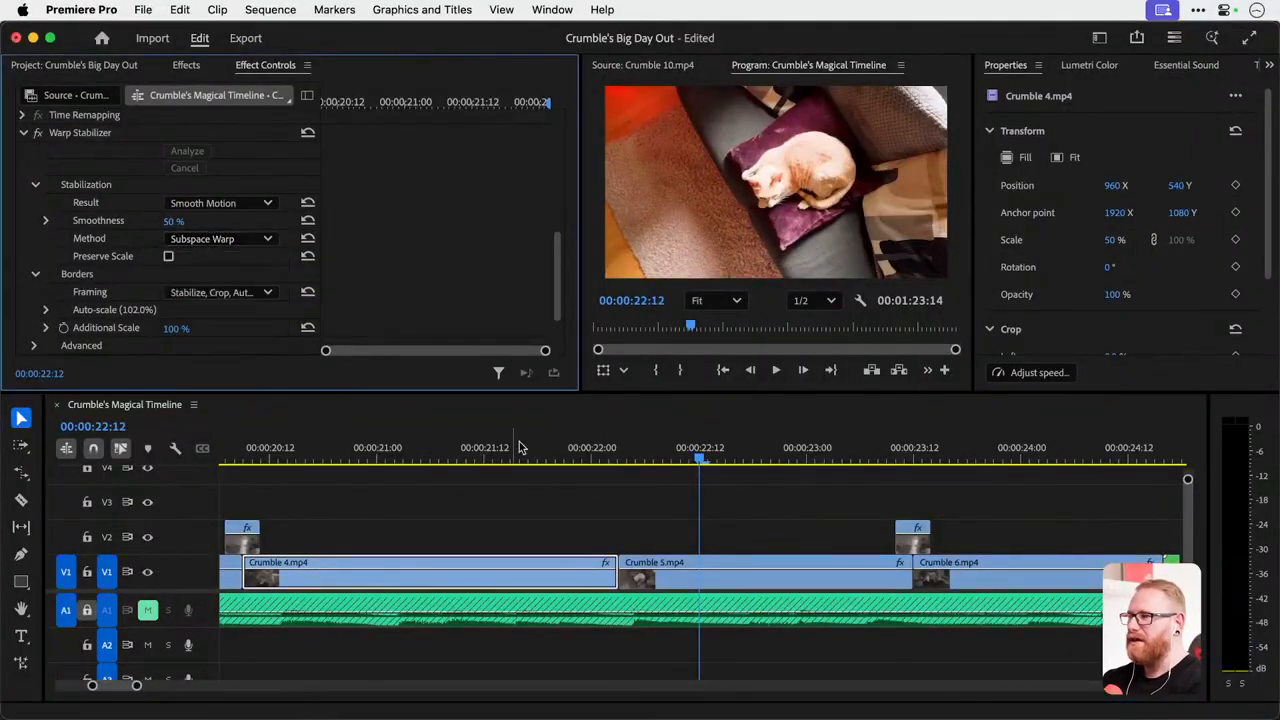
Apply the Warp Stabilizer effect to Crumble 5.mp4 on track V1.
drag(636, 456, 717, 452)
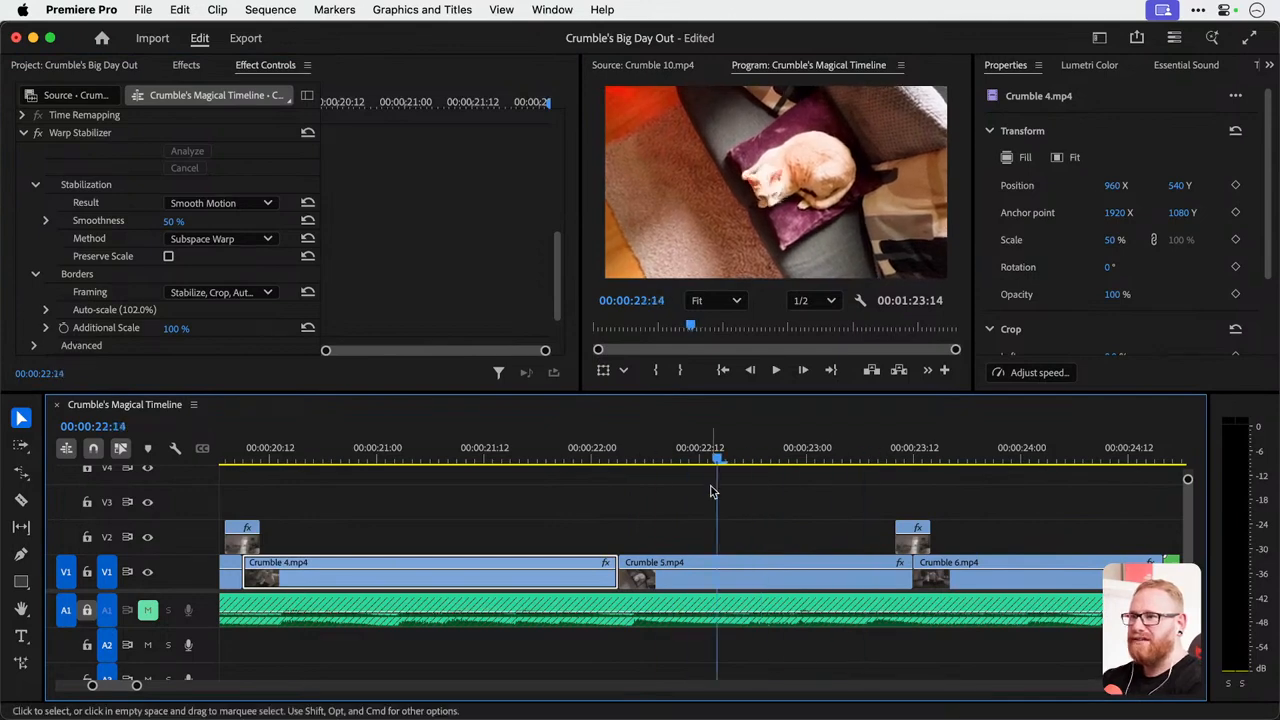
click(701, 565)
click(188, 66)
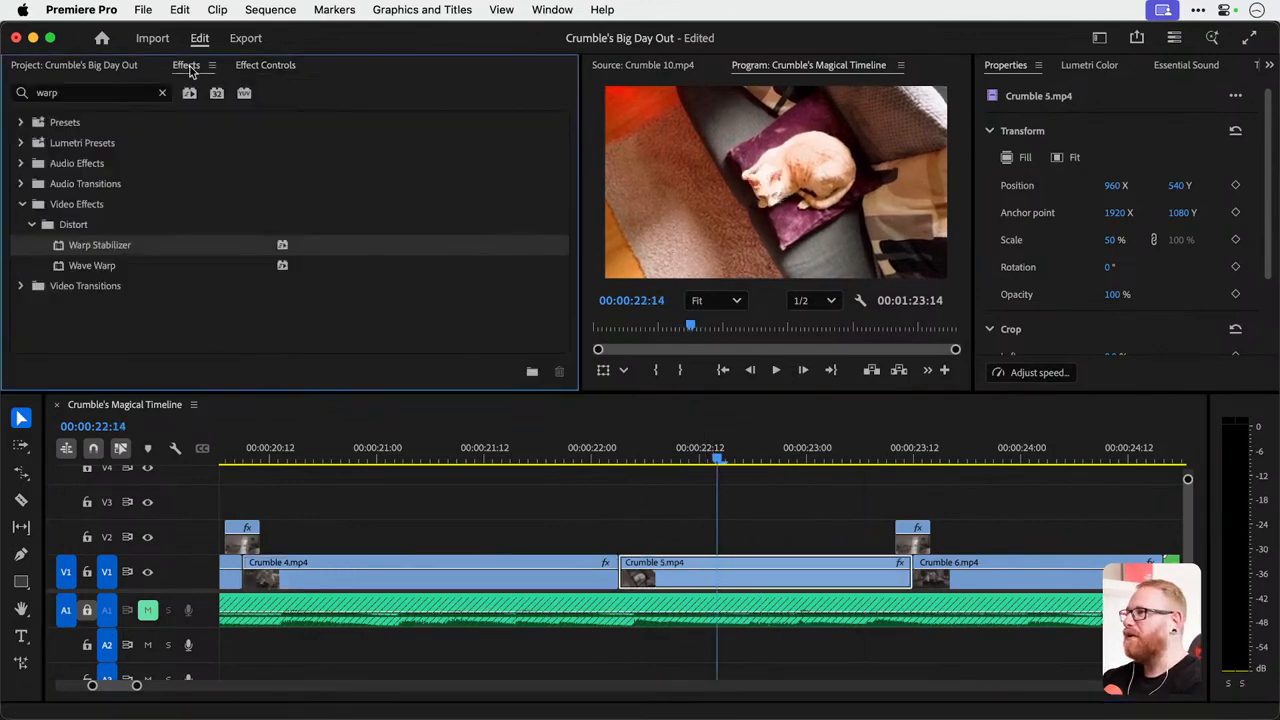
drag(117, 250, 812, 580)
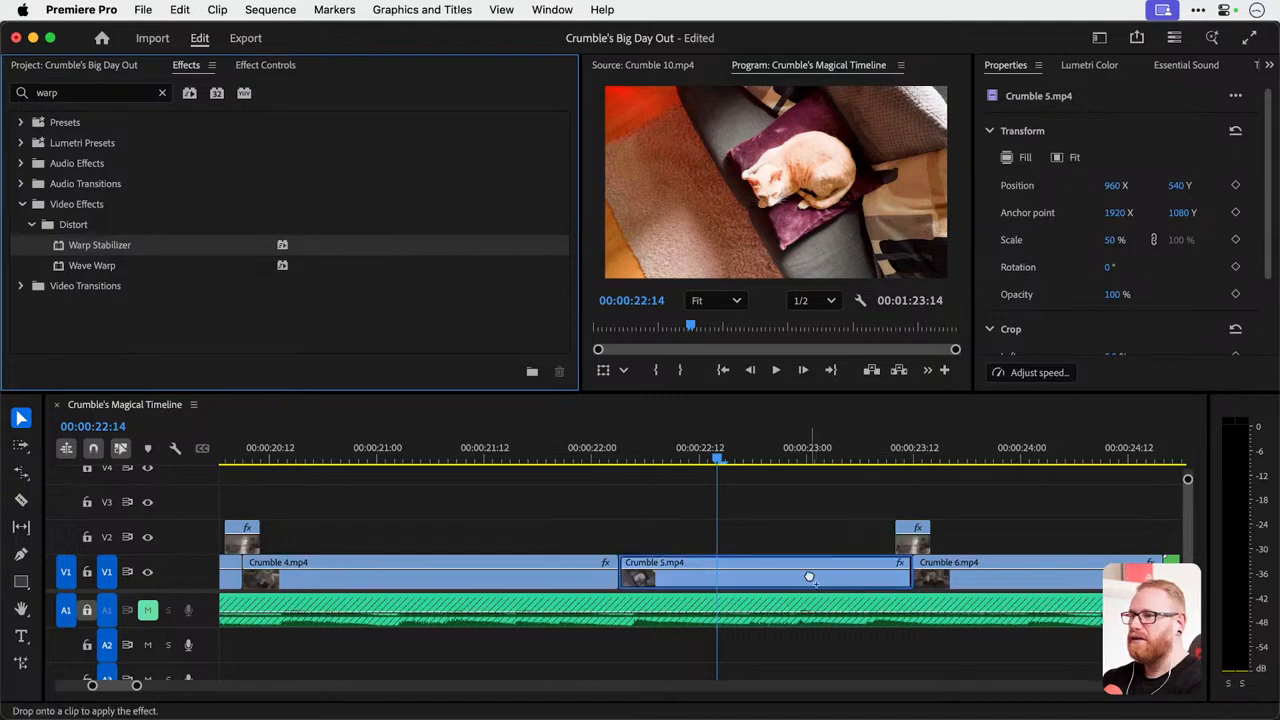
Set the Warp Stabilizer result on Crumble 5.mp4 to No Motion.
click(262, 65)
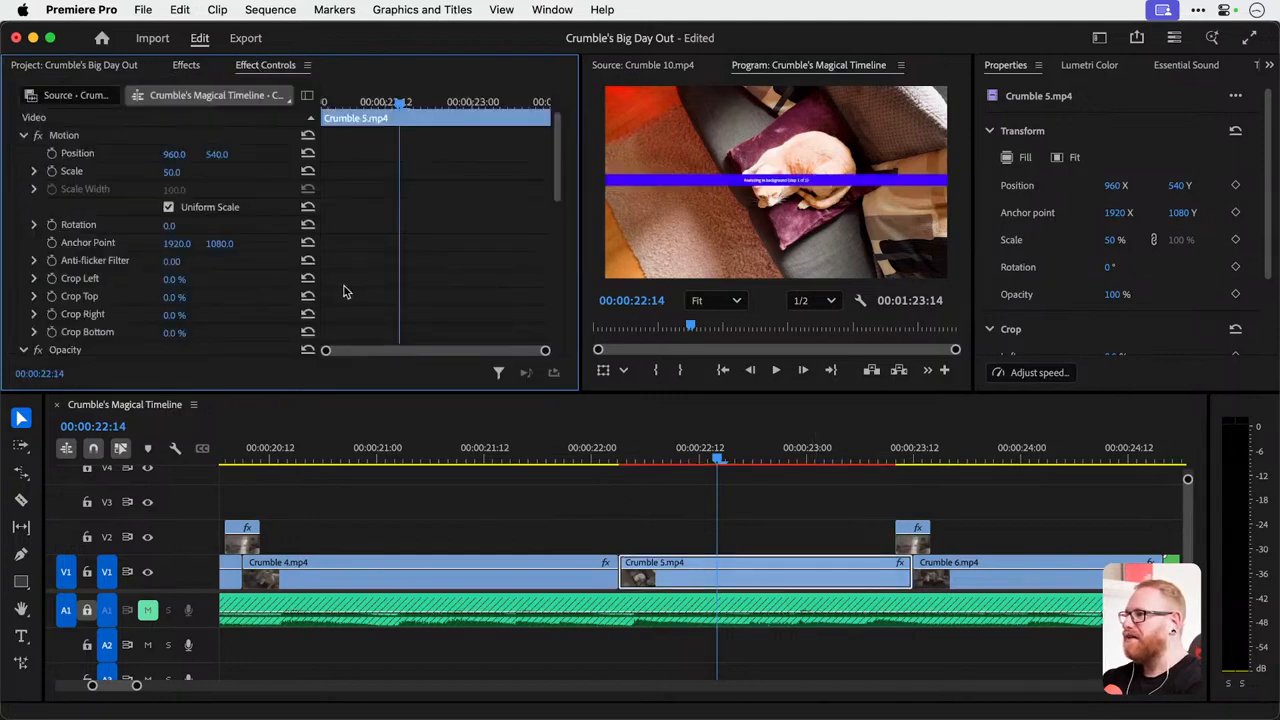
scroll(210, 244, down, 10)
click(236, 148)
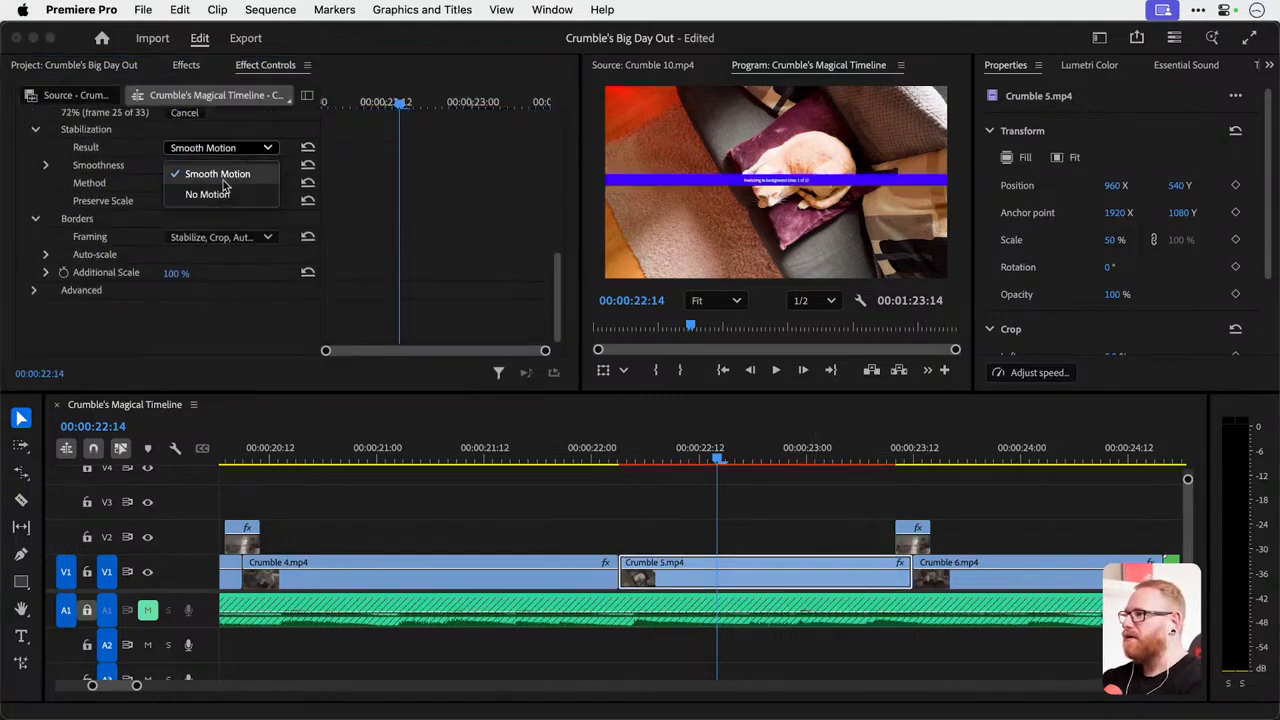
click(210, 194)
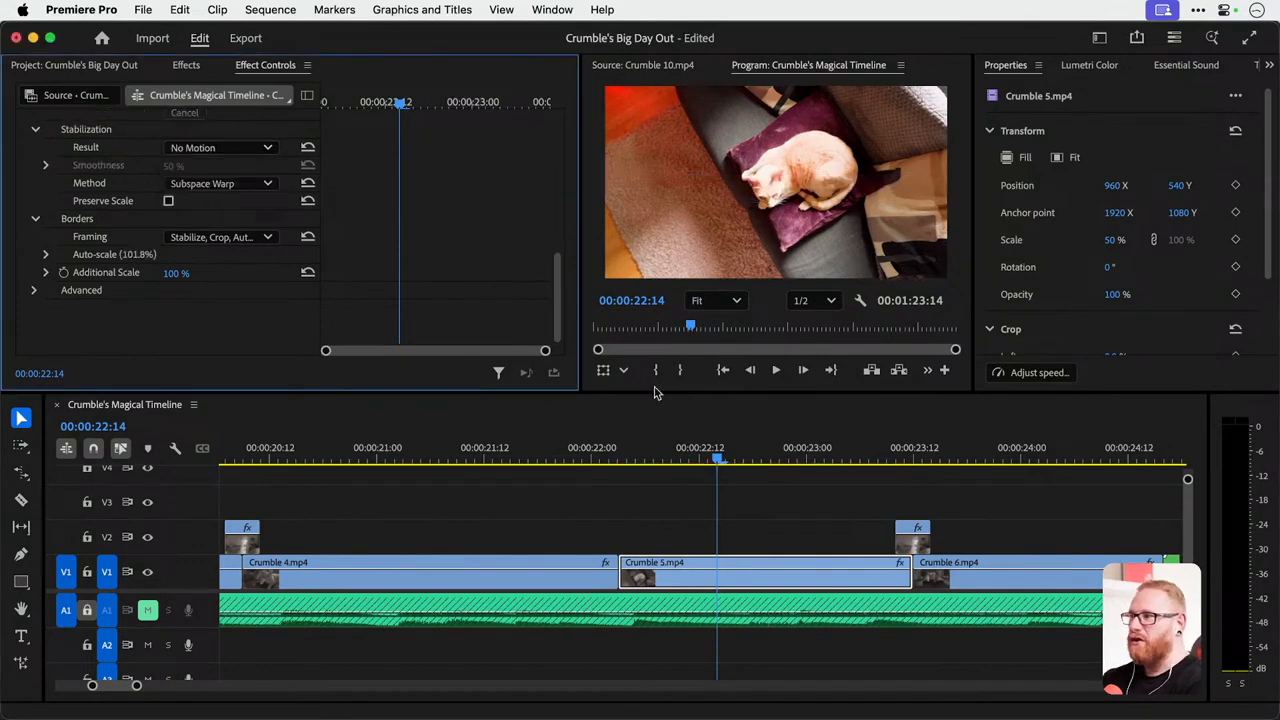
Play the stabilized Crumble 5.mp4 full screen from the start of the clip.
click(624, 453)
key(ctrl+grave)
key(space)
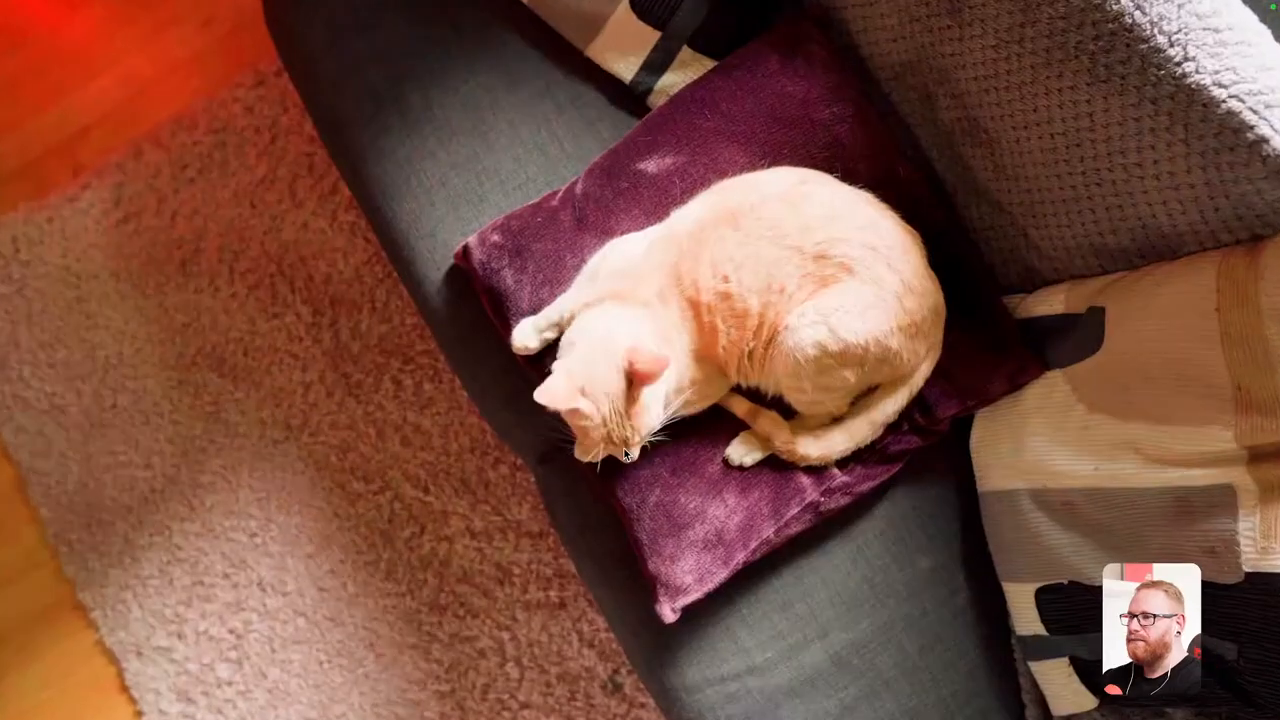
key(space)
key(ctrl+grave)
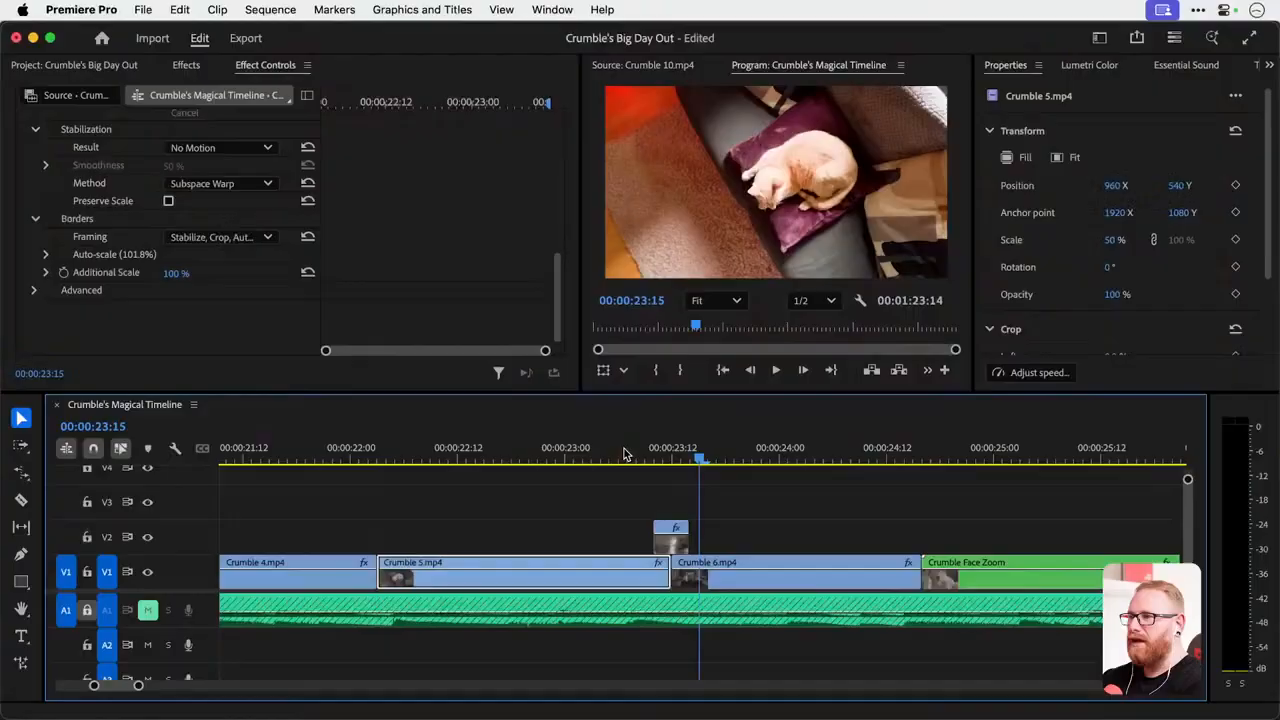
Replay Crumble 5.mp4 full screen and review the transition into Crumble 6.mp4.
click(376, 438)
key(ctrl+grave)
key(space)
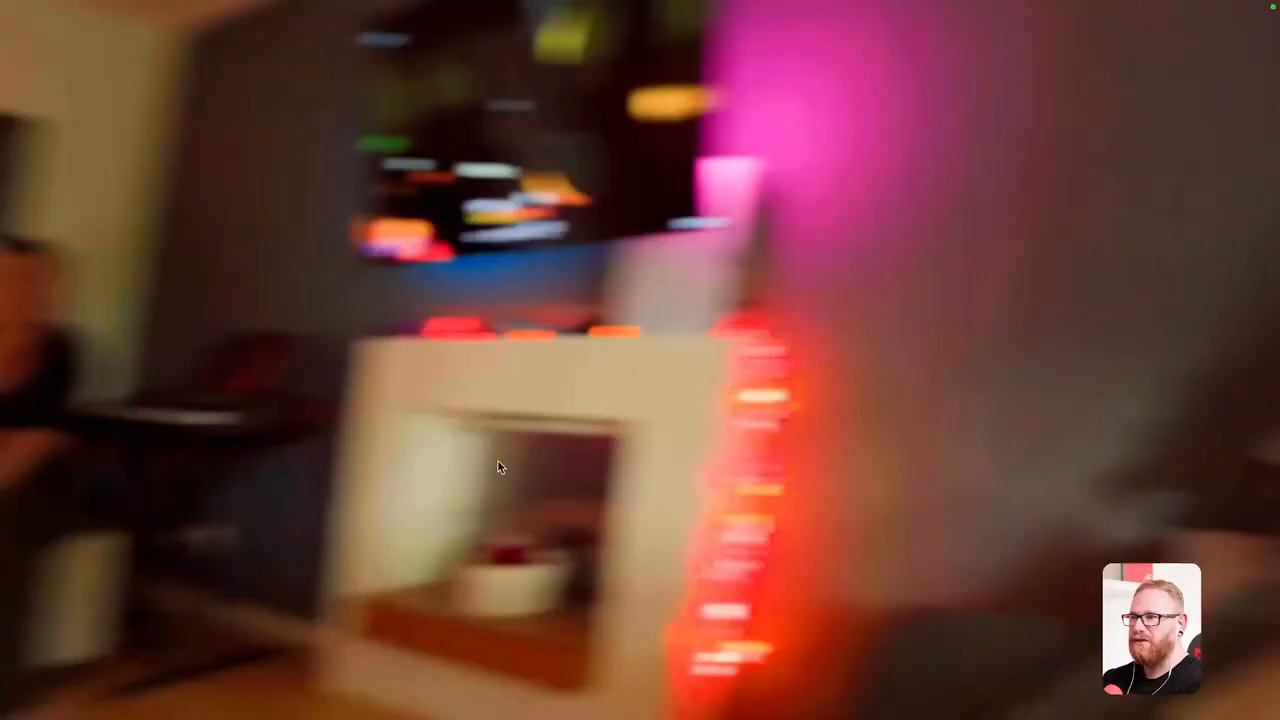
key(space)
key(ctrl+grave)
drag(414, 443, 654, 477)
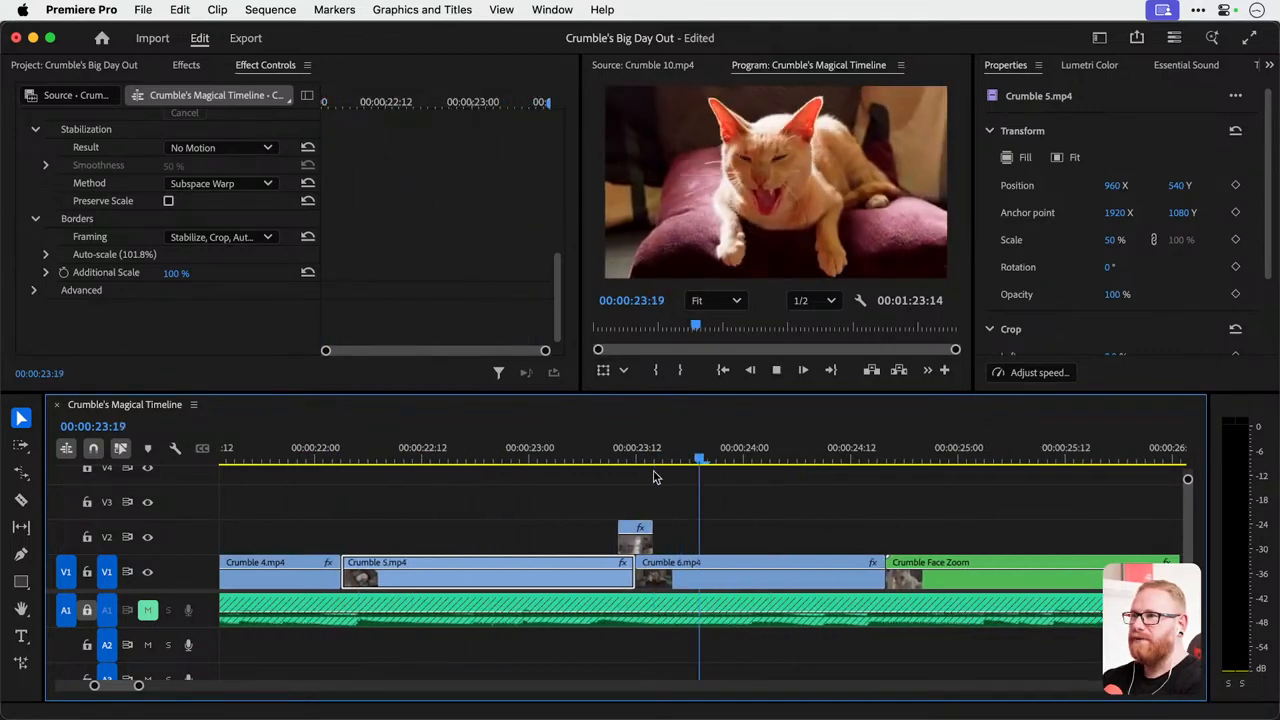
key(space)
Apply the Warp Stabilizer effect to Crumble 6.mp4 and bring up its stabilization settings.
click(512, 447)
drag(512, 447, 654, 470)
click(628, 583)
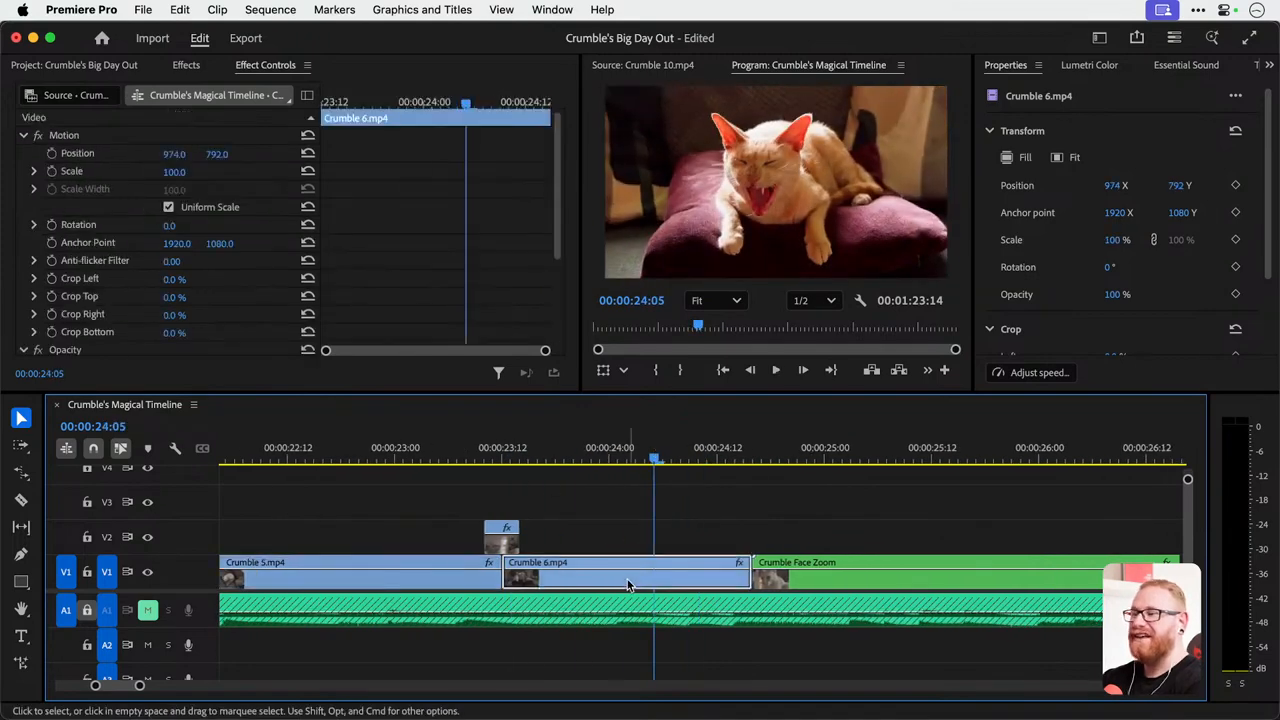
scroll(348, 210, down, 3)
click(186, 65)
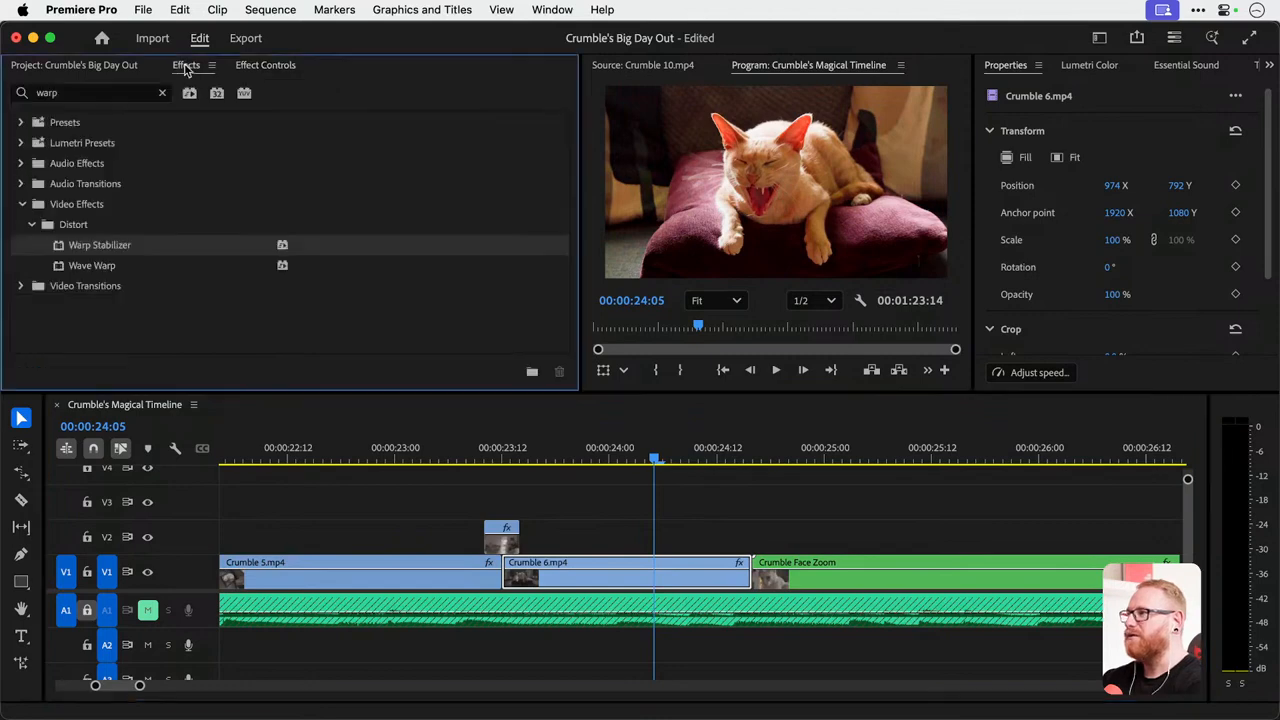
drag(654, 421, 596, 574)
click(266, 65)
scroll(372, 213, down, 3)
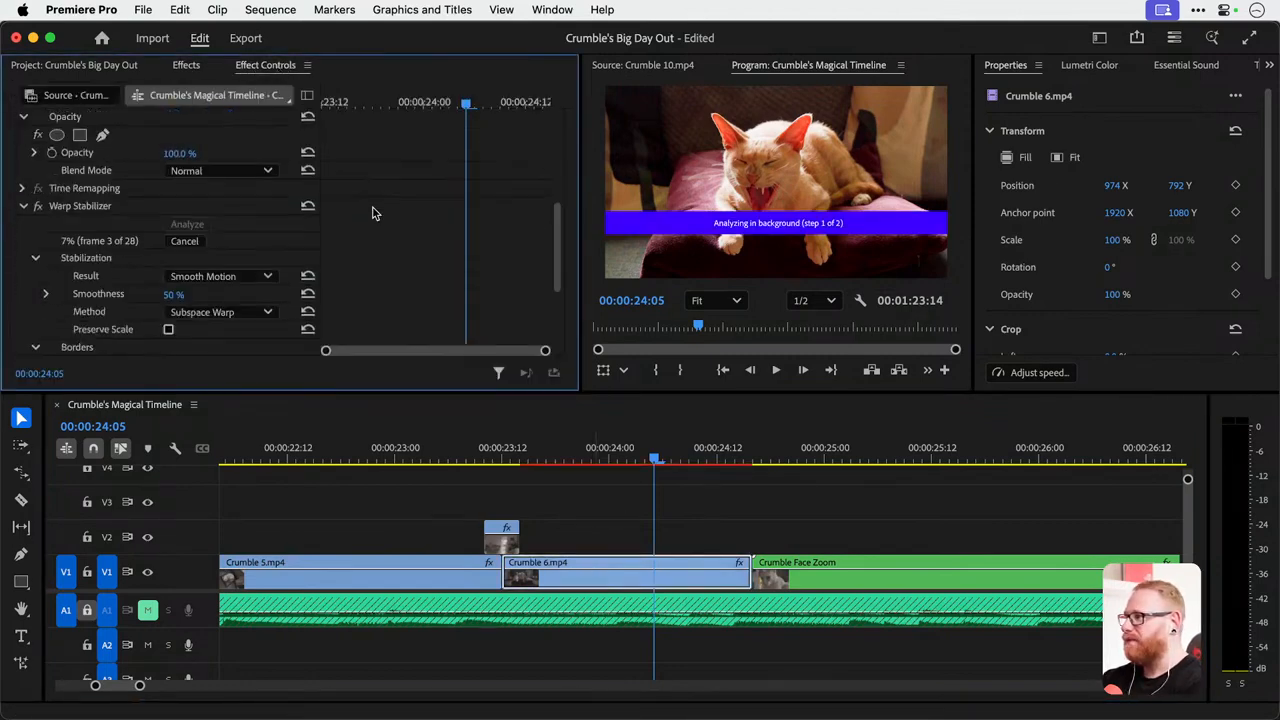
Save the project and play the stabilized Crumble 6.mp4 full screen from the start of the clip.
scroll(372, 213, down, 2)
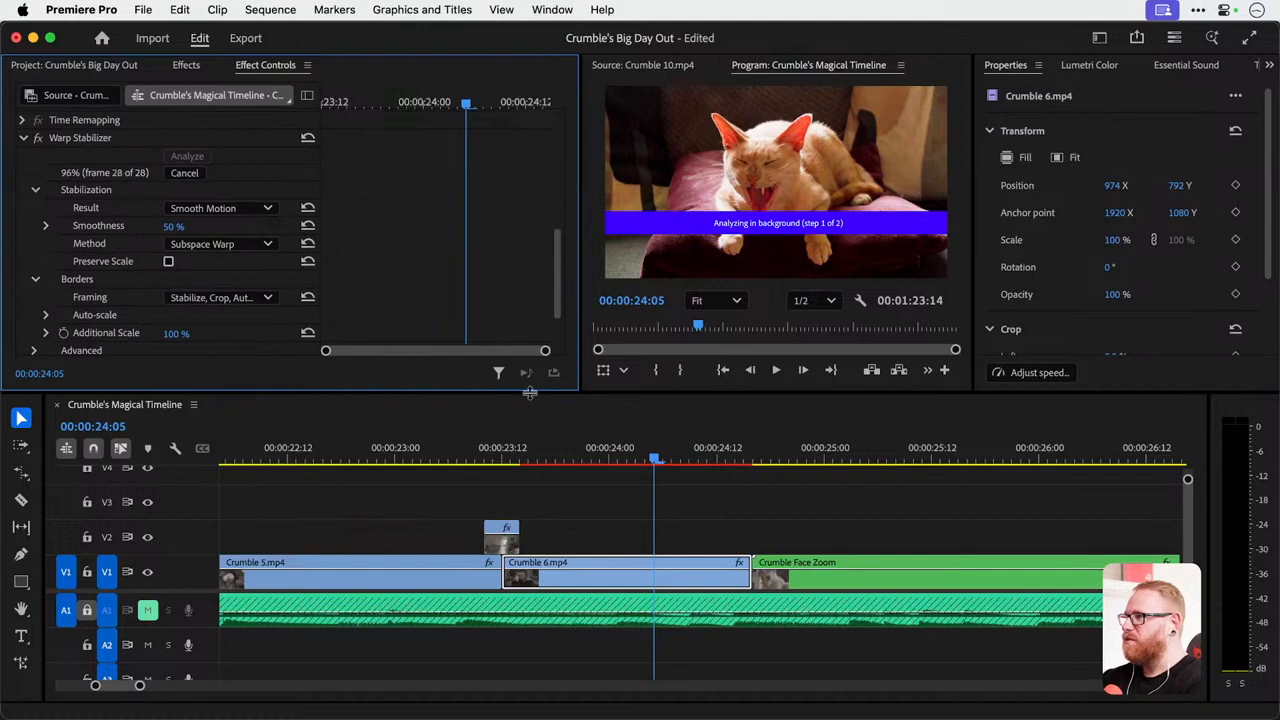
key(super+s)
click(502, 450)
key(ctrl+grave)
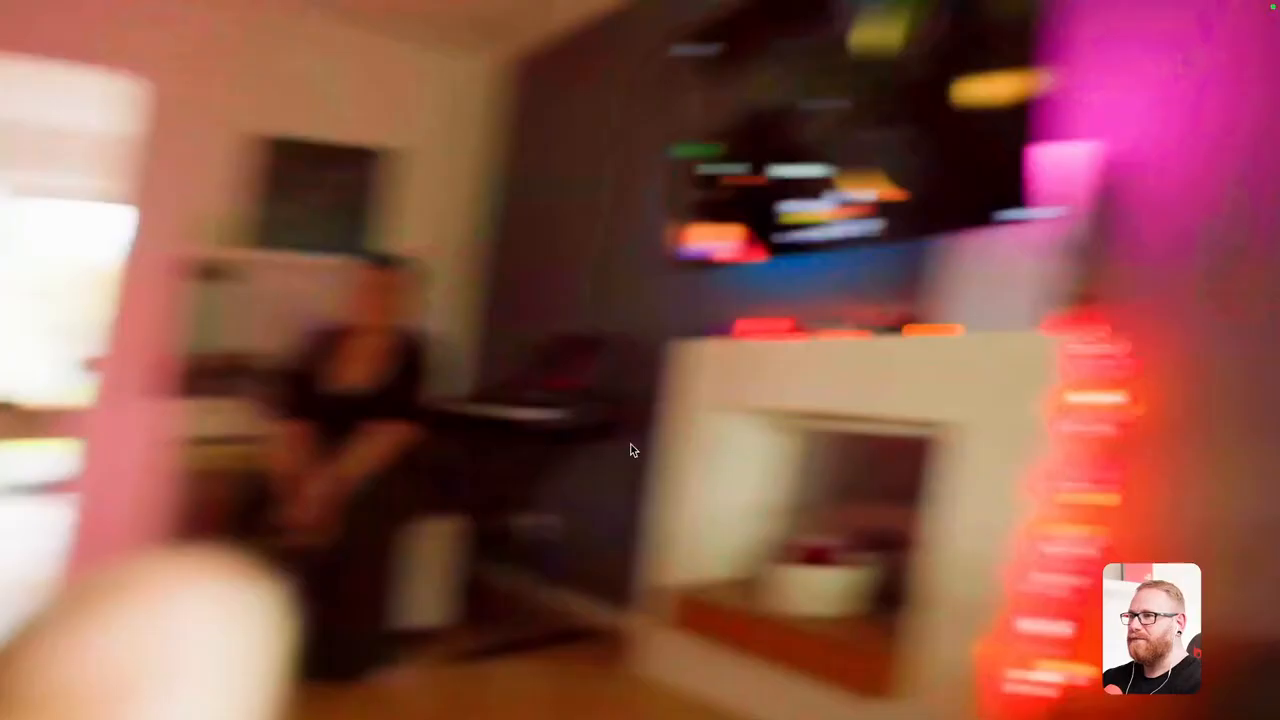
key(space)
key(space)
key(ctrl+grave)
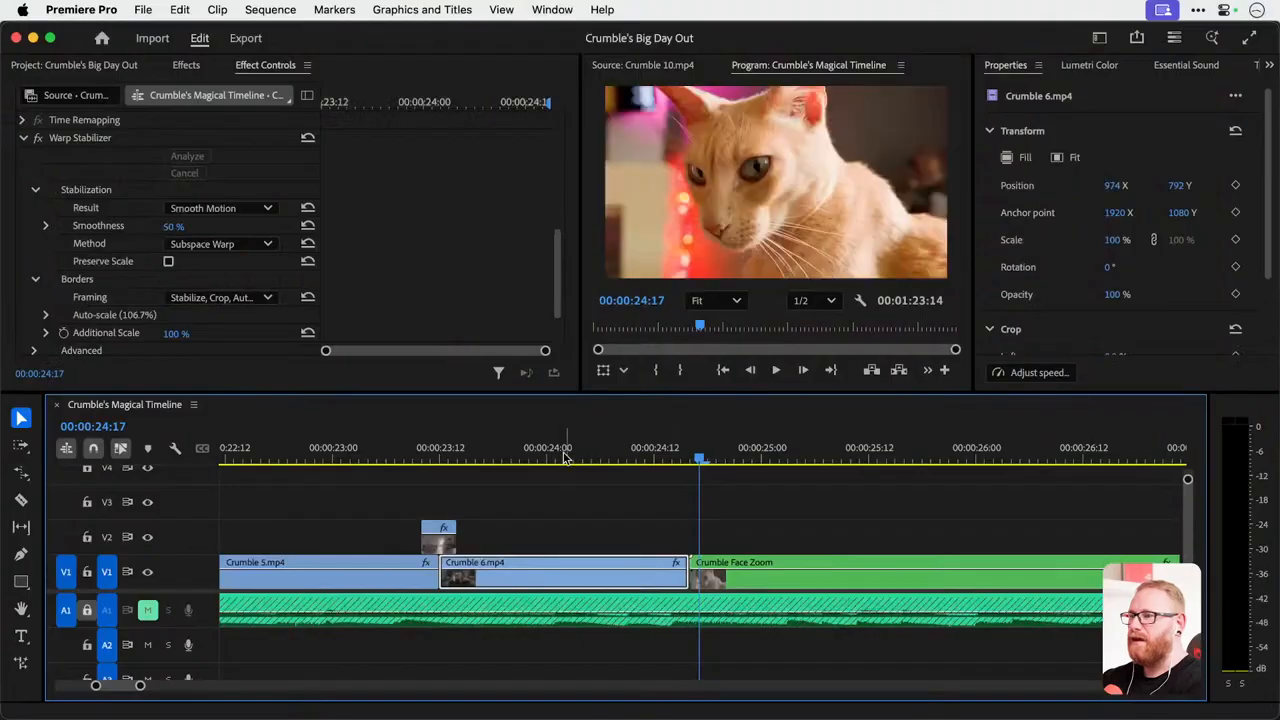
Replay Crumble 6.mp4 full screen to check its stabilized motion again.
click(449, 453)
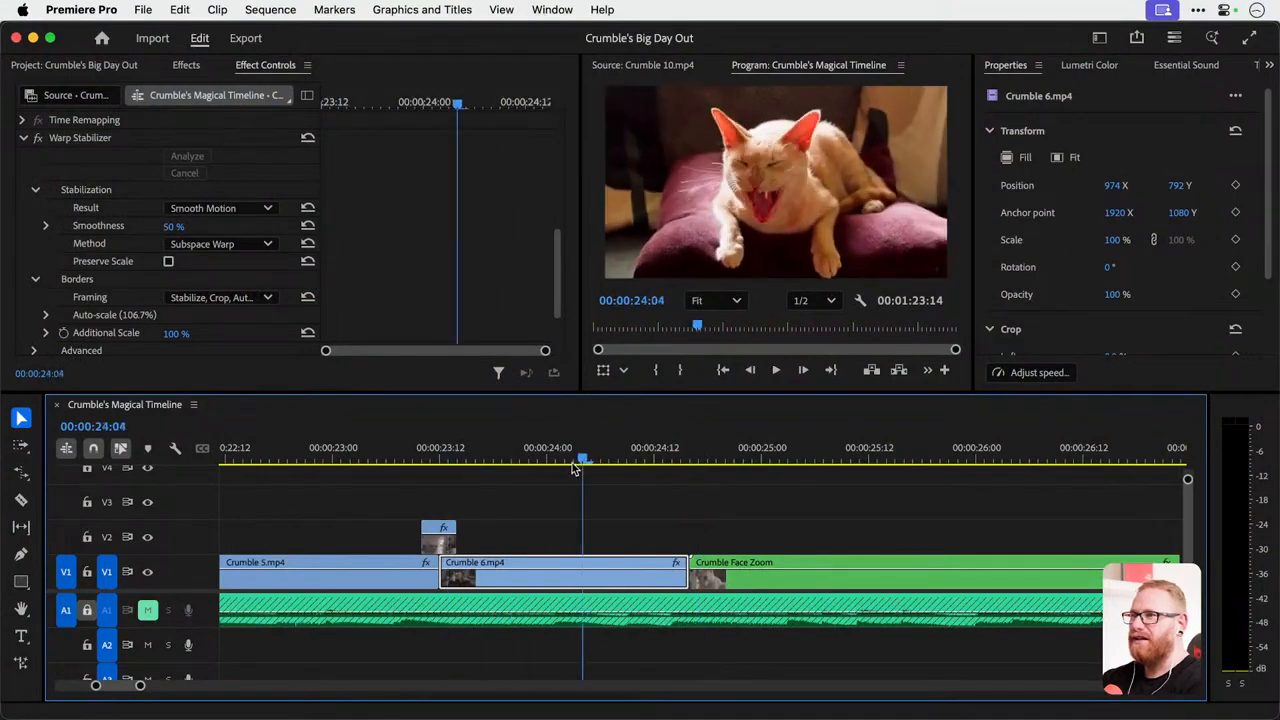
click(440, 458)
key(ctrl+grave)
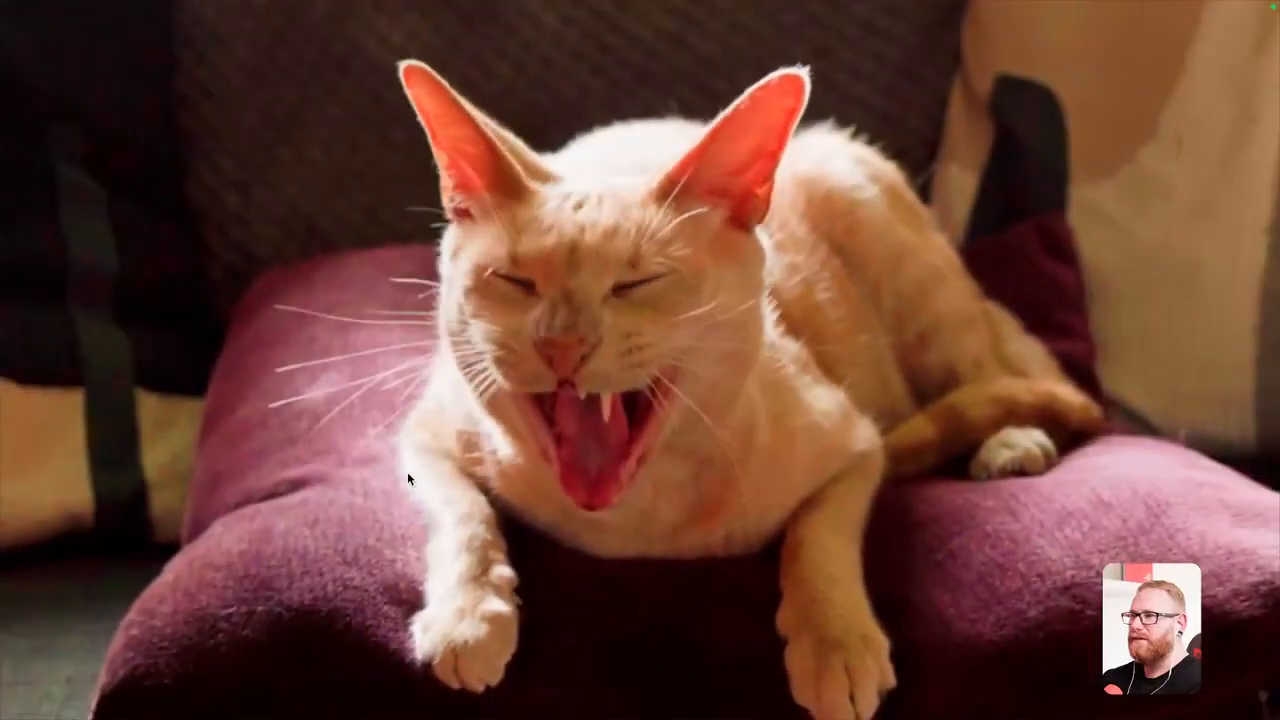
key(space)
key(ctrl+grave)
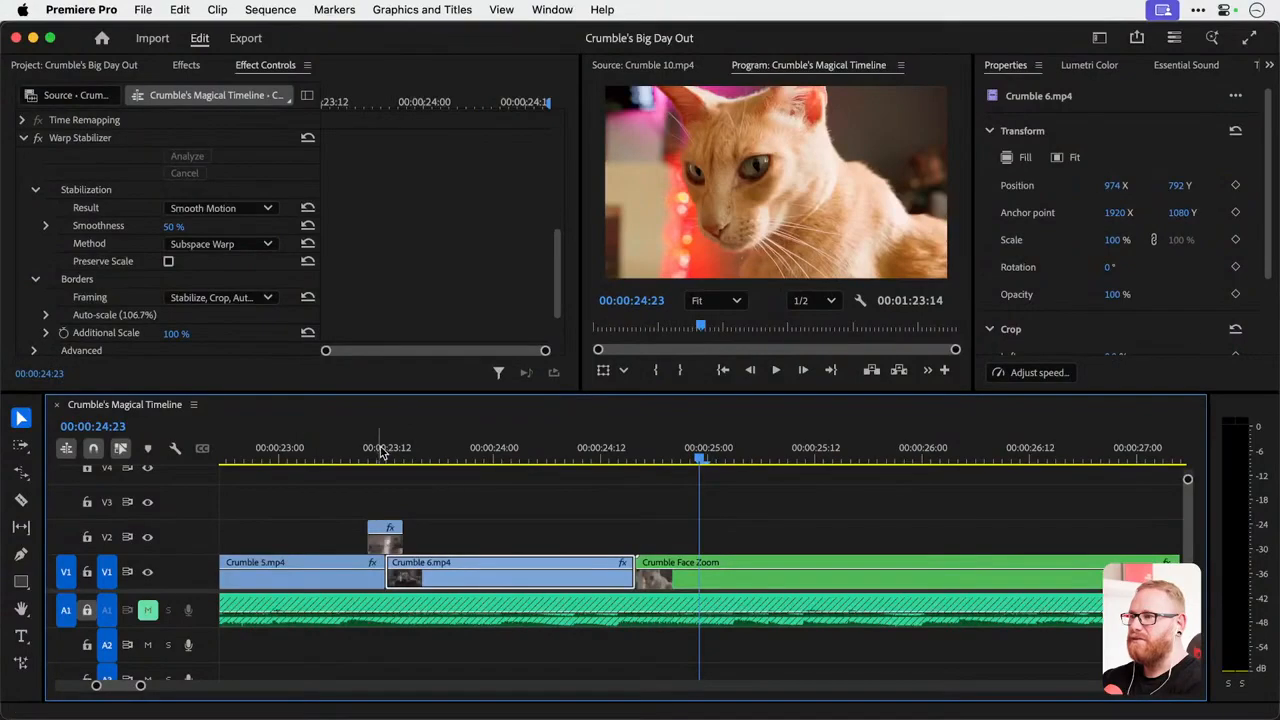
Review the timeline from the Crumble 5.mp4 transition through Crumble Face Zoom and into Crumble 8.mp4.
drag(384, 449, 594, 452)
drag(477, 458, 415, 455)
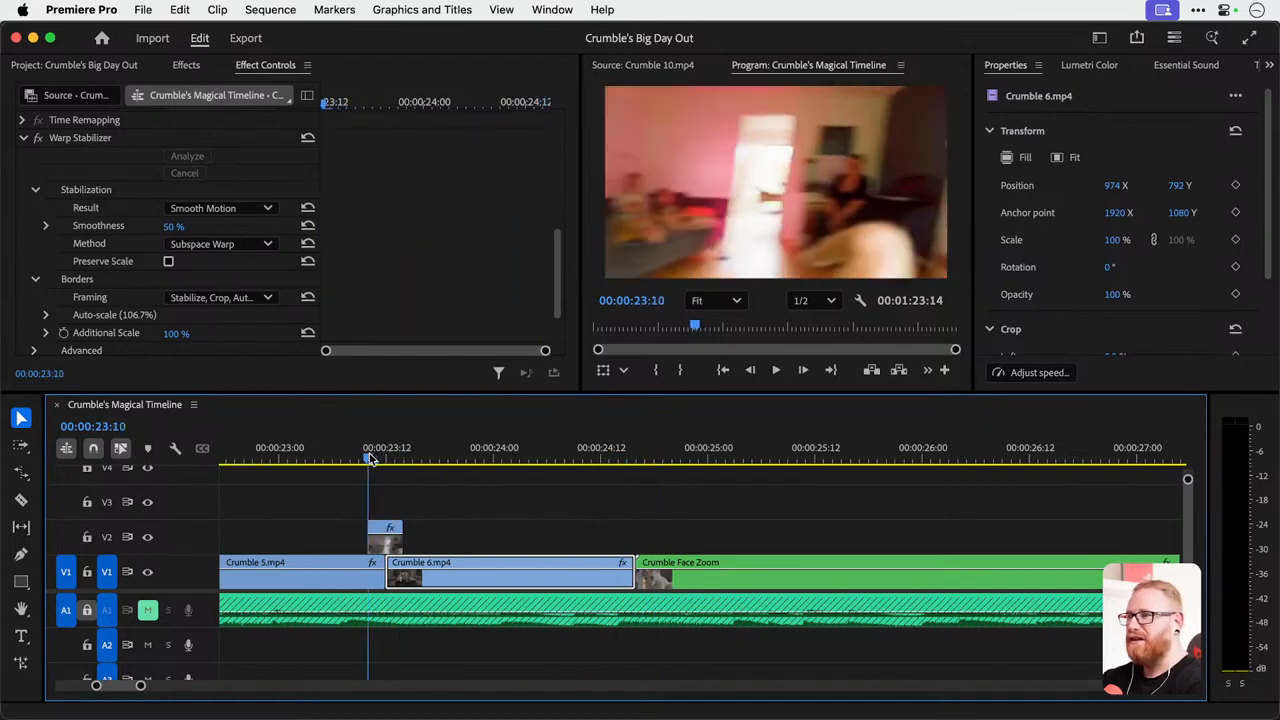
key(space)
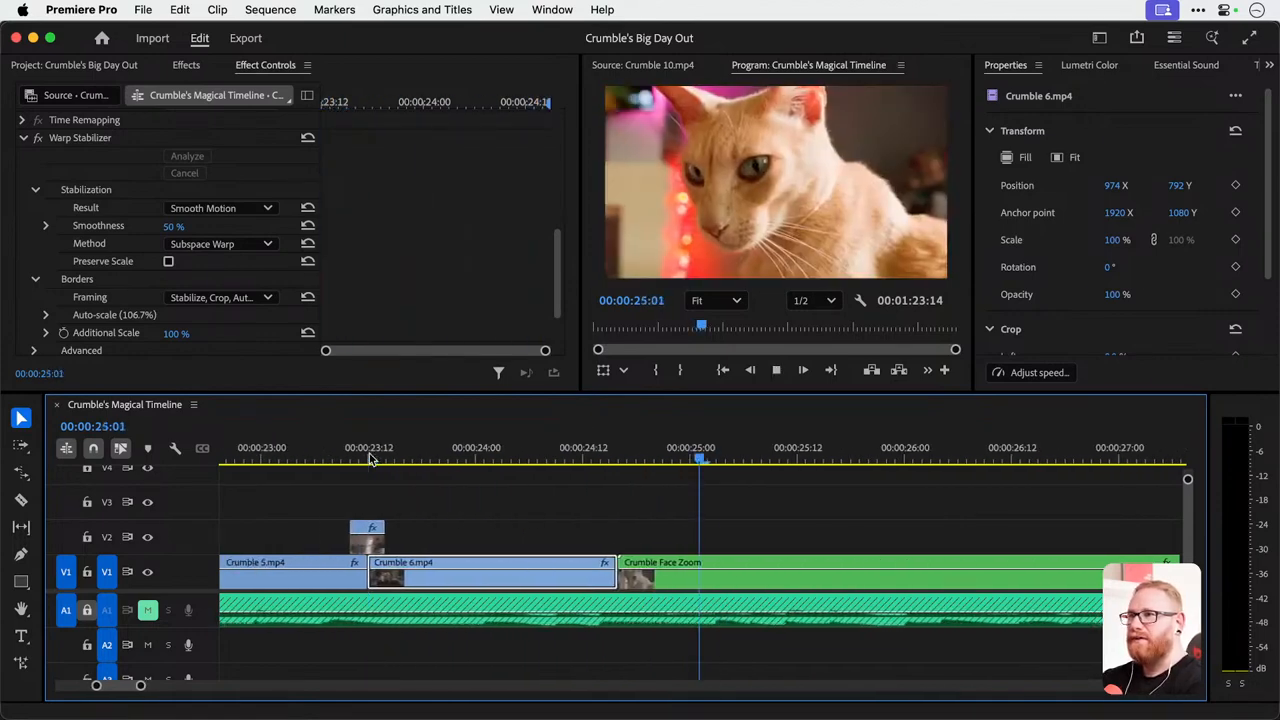
key(space)
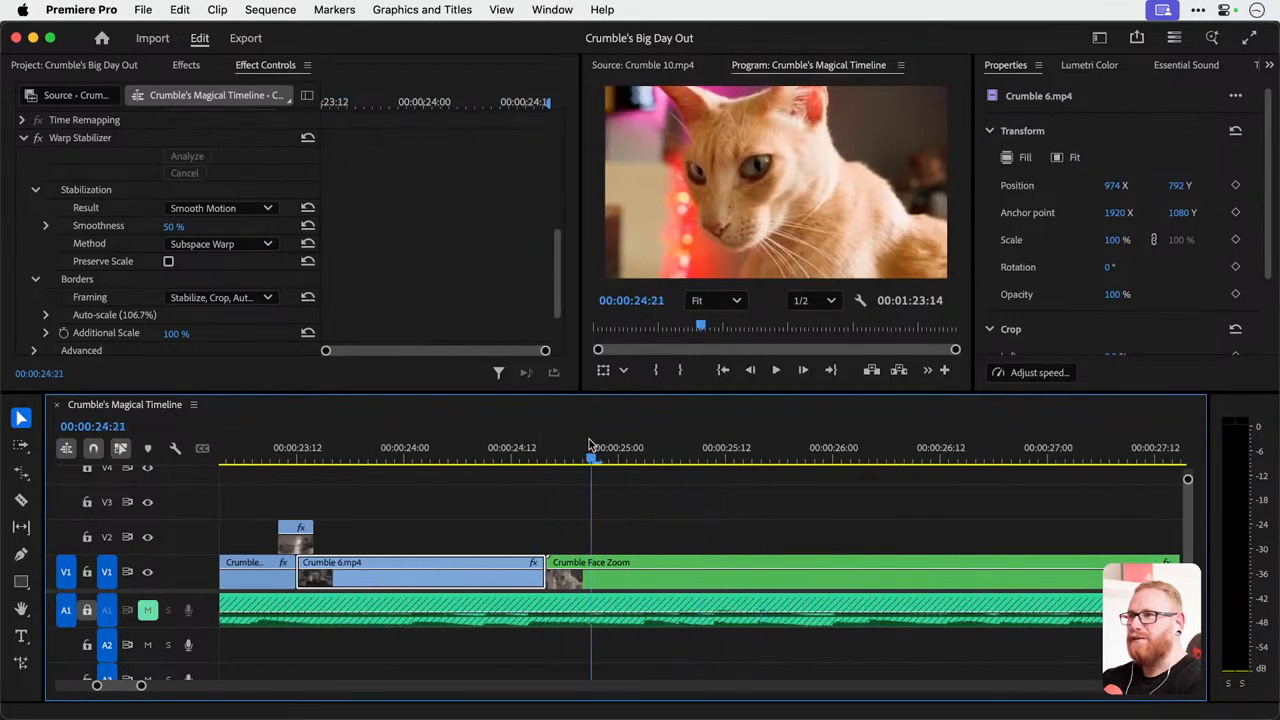
key(space)
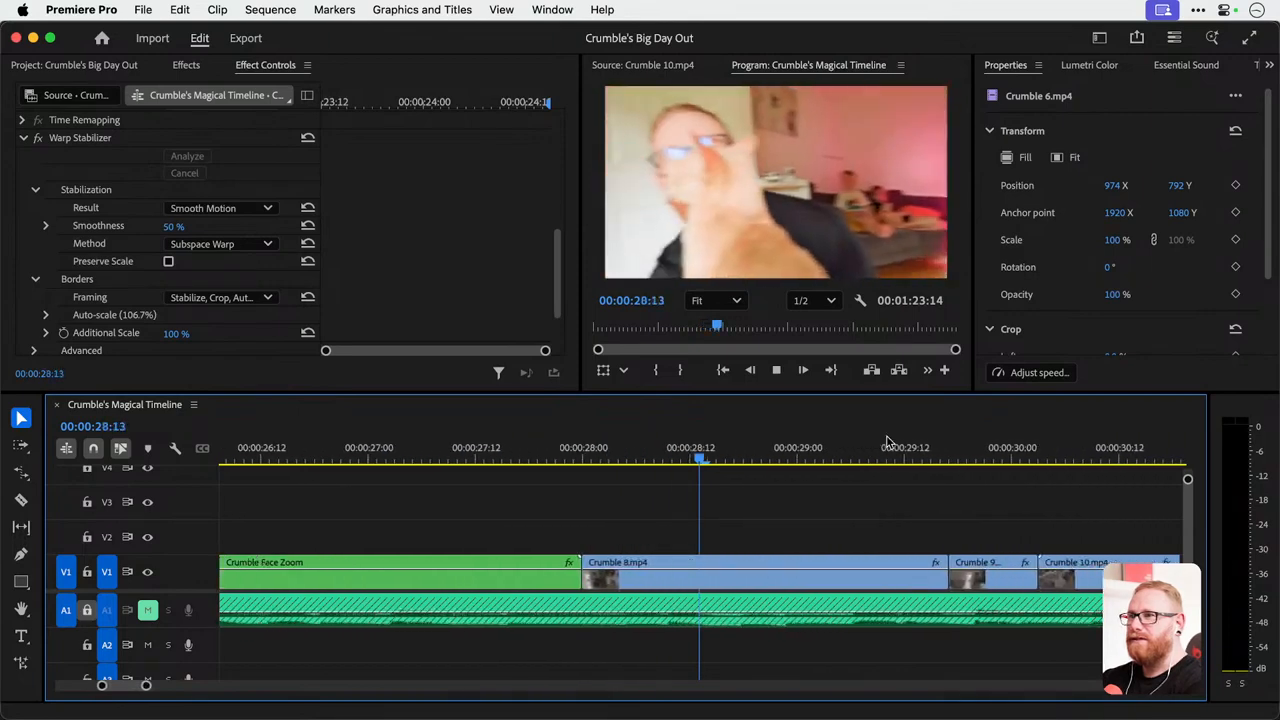
key(space)
mouse_move(398, 448)
mouse_down()
mouse_move(778, 452)
mouse_move(386, 452)
mouse_up()
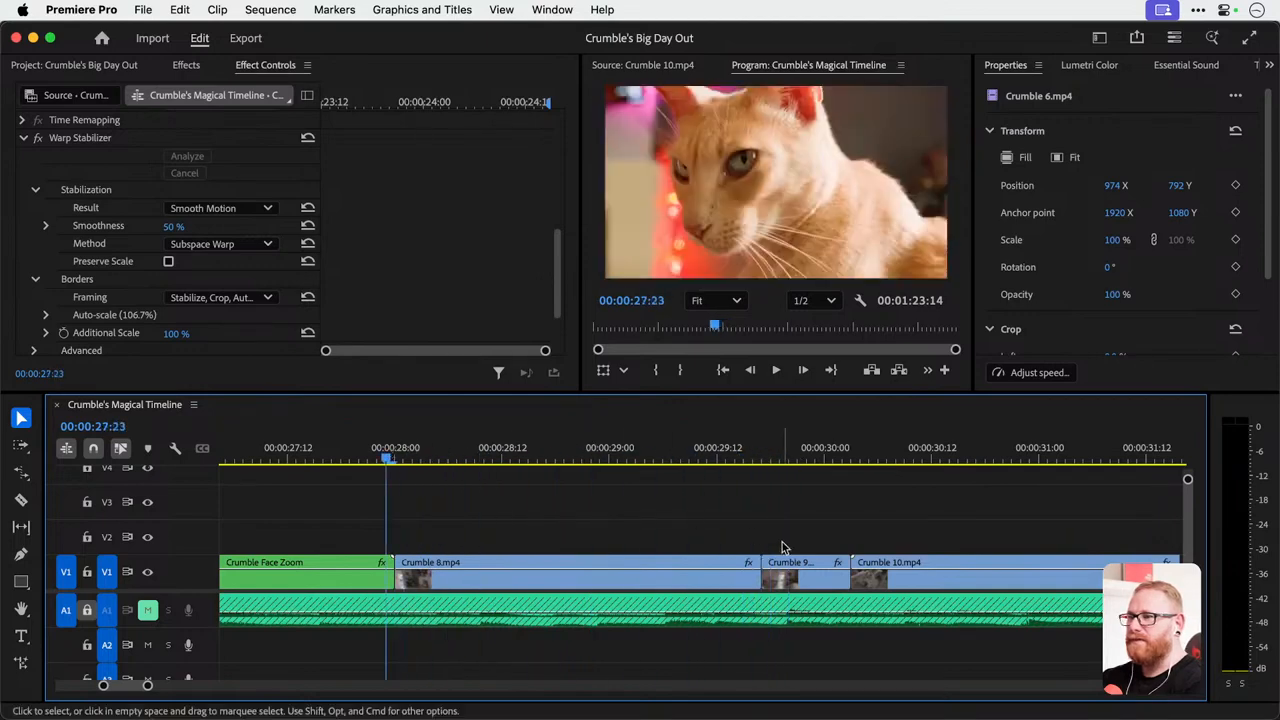
Delete the short Crumble 9 clip and extend the end of Crumble 8.mp4 to the start of Crumble 10.mp4.
click(784, 578)
key(Delete)
drag(757, 576, 855, 576)
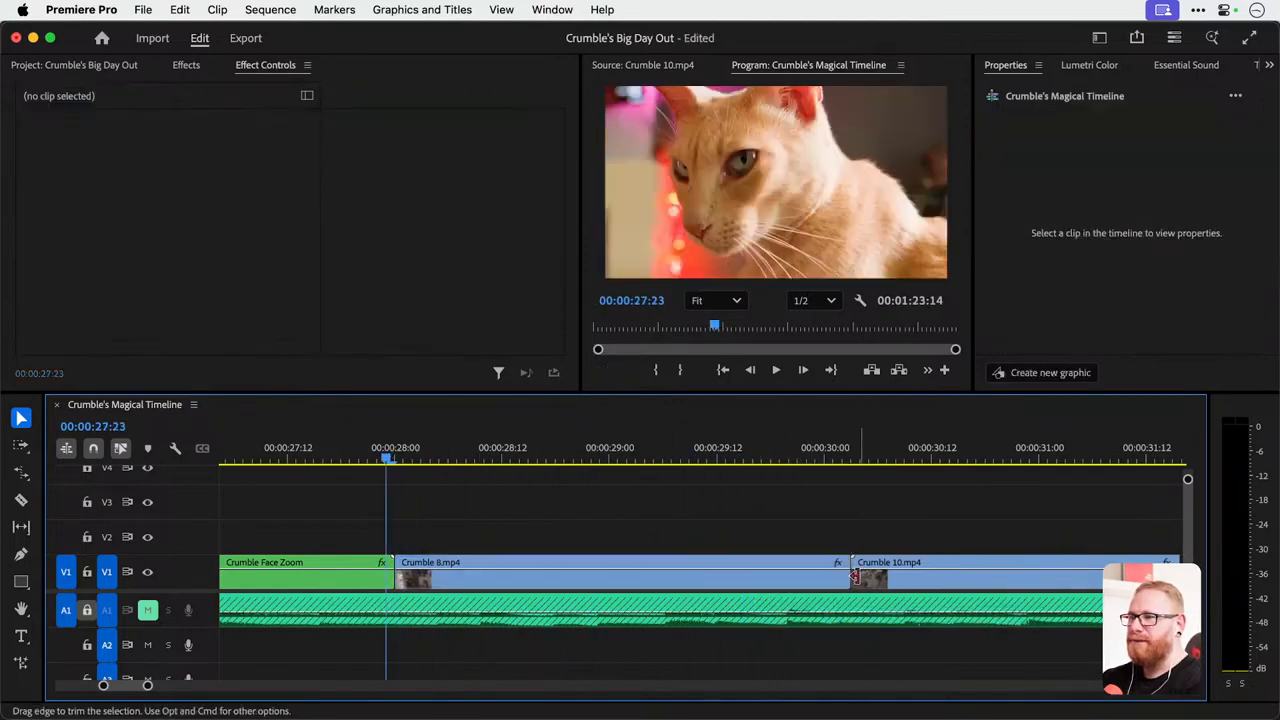
Enlarge the height of the V1 video track so its clips have room for keyframe editing.
mouse_move(388, 452)
mouse_down()
mouse_move(771, 450)
mouse_move(413, 452)
mouse_up()
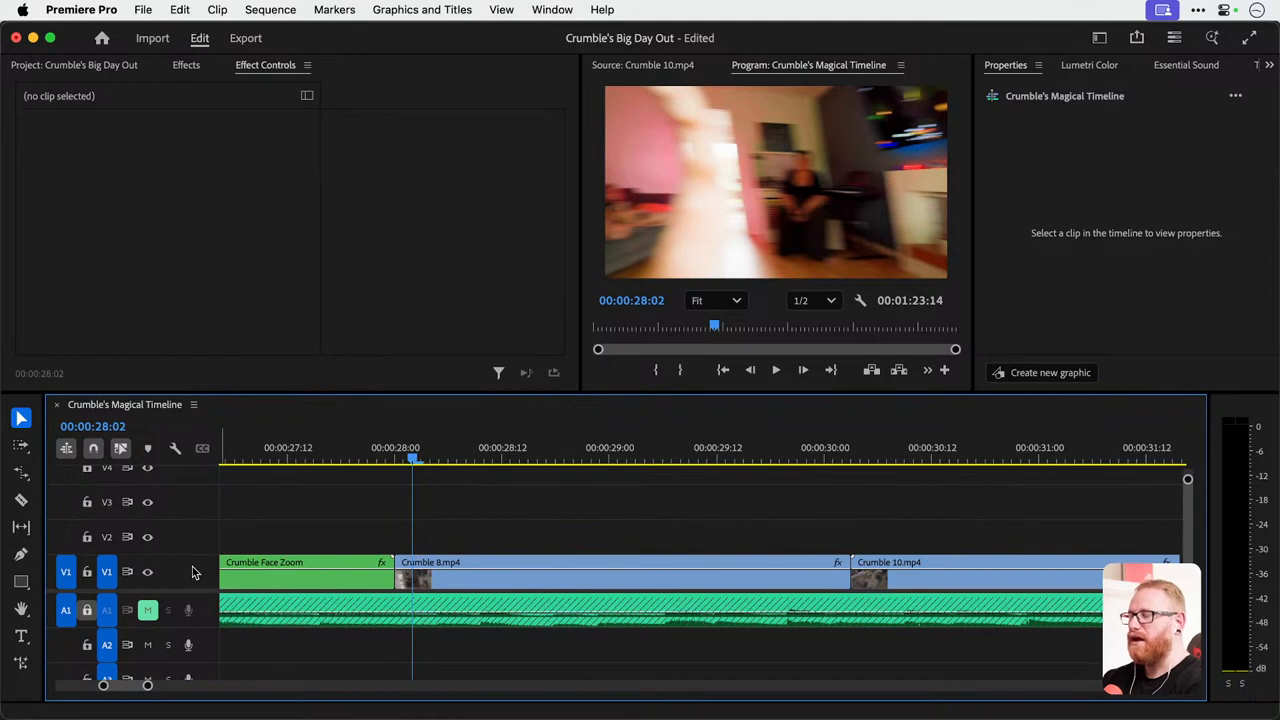
scroll(194, 572, up, 5)
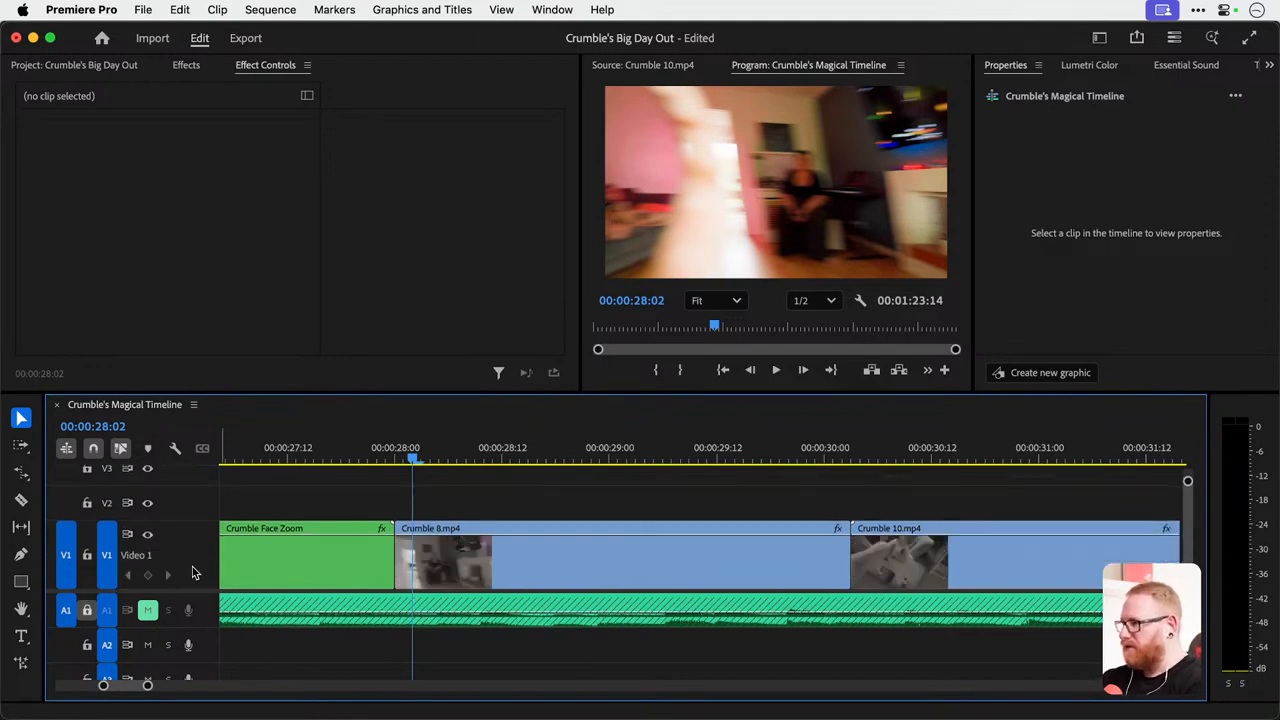
scroll(194, 572, down, 3)
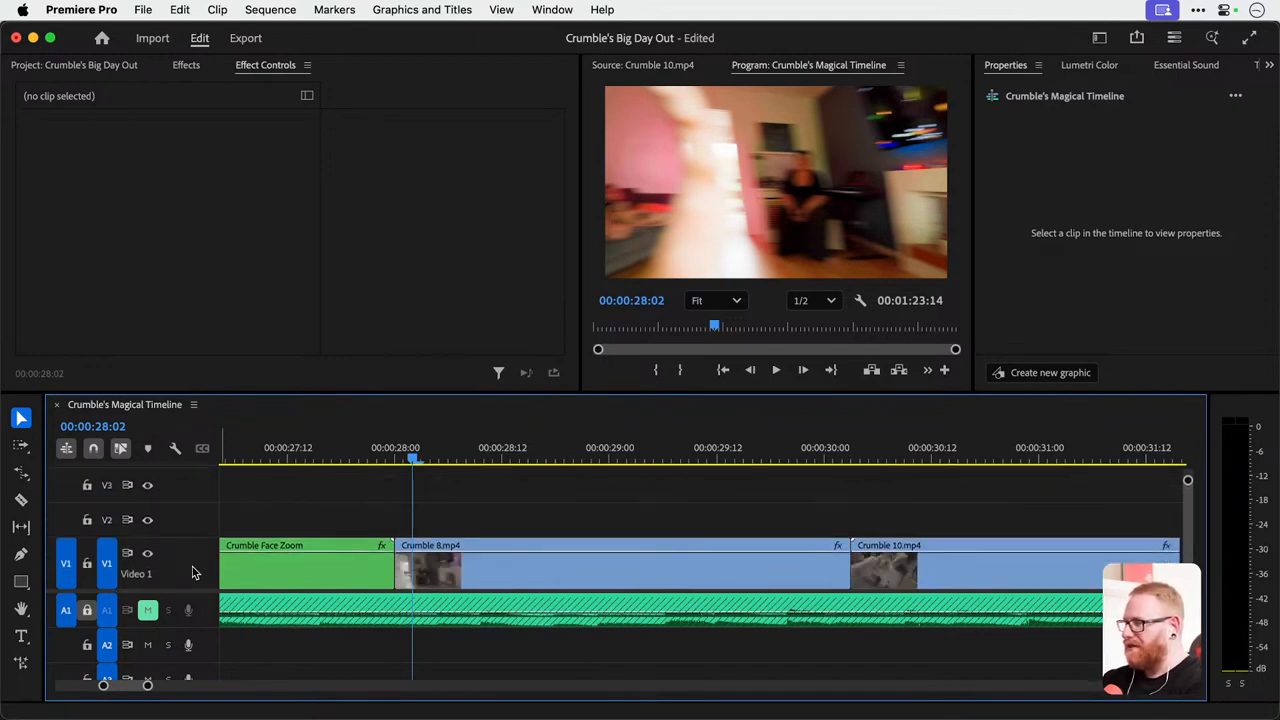
scroll(194, 572, down, 3)
scroll(194, 572, up, 2)
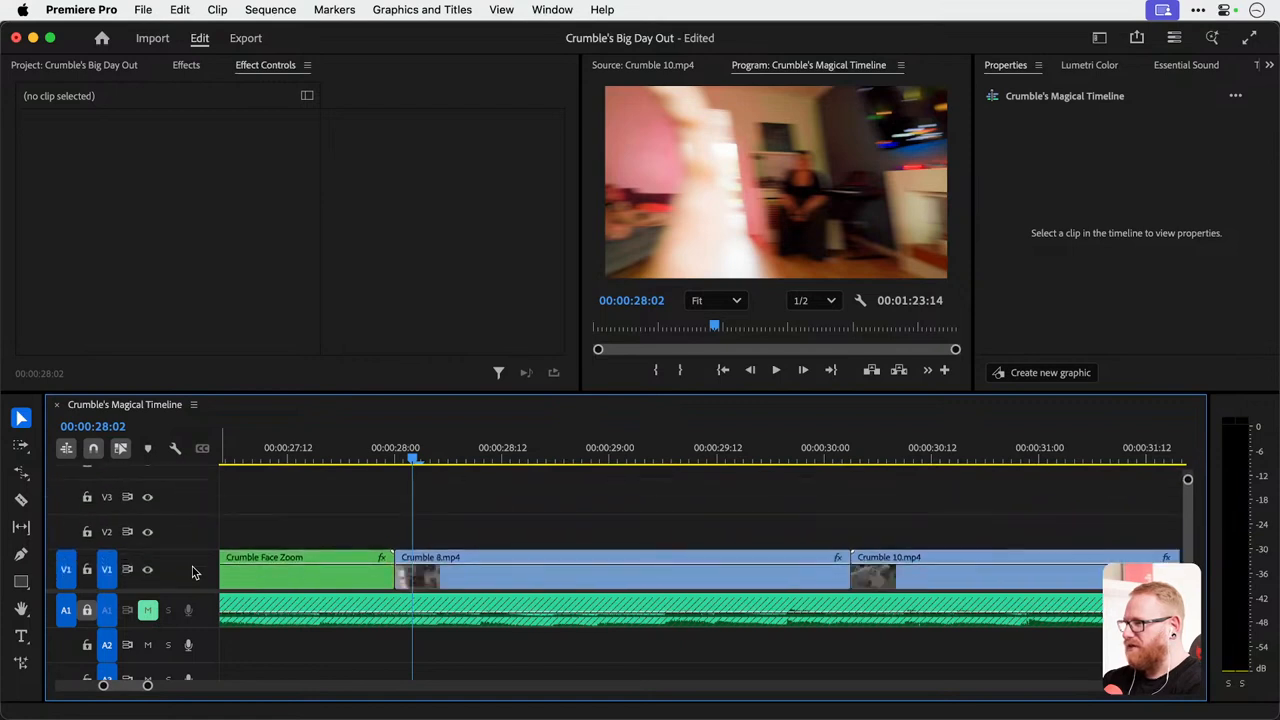
scroll(194, 572, up, 5)
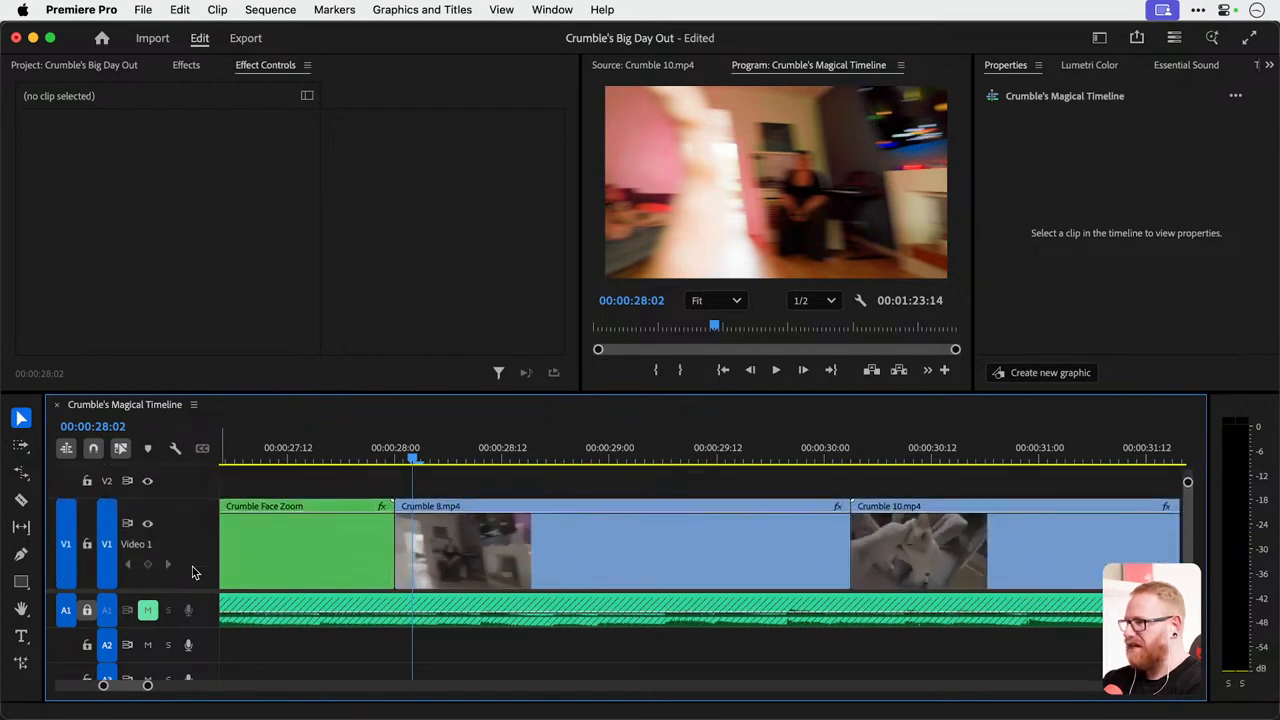
scroll(194, 572, down, 2)
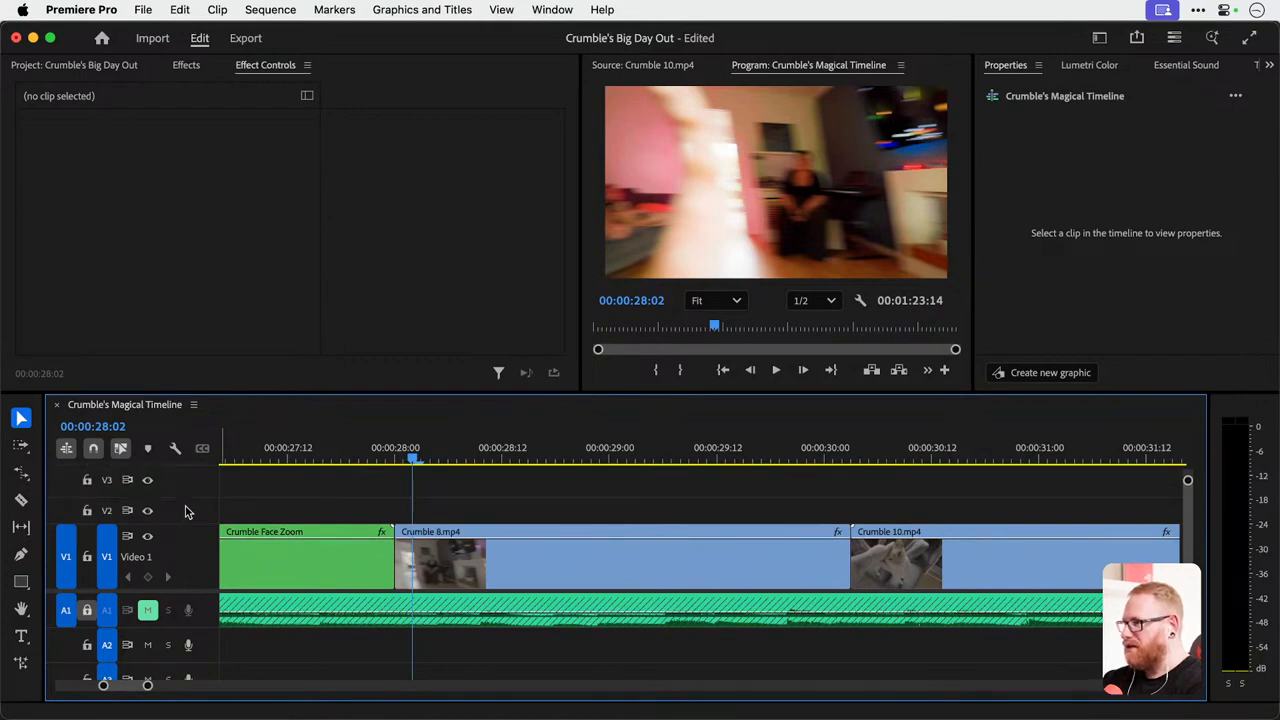
scroll(193, 545, up, 1)
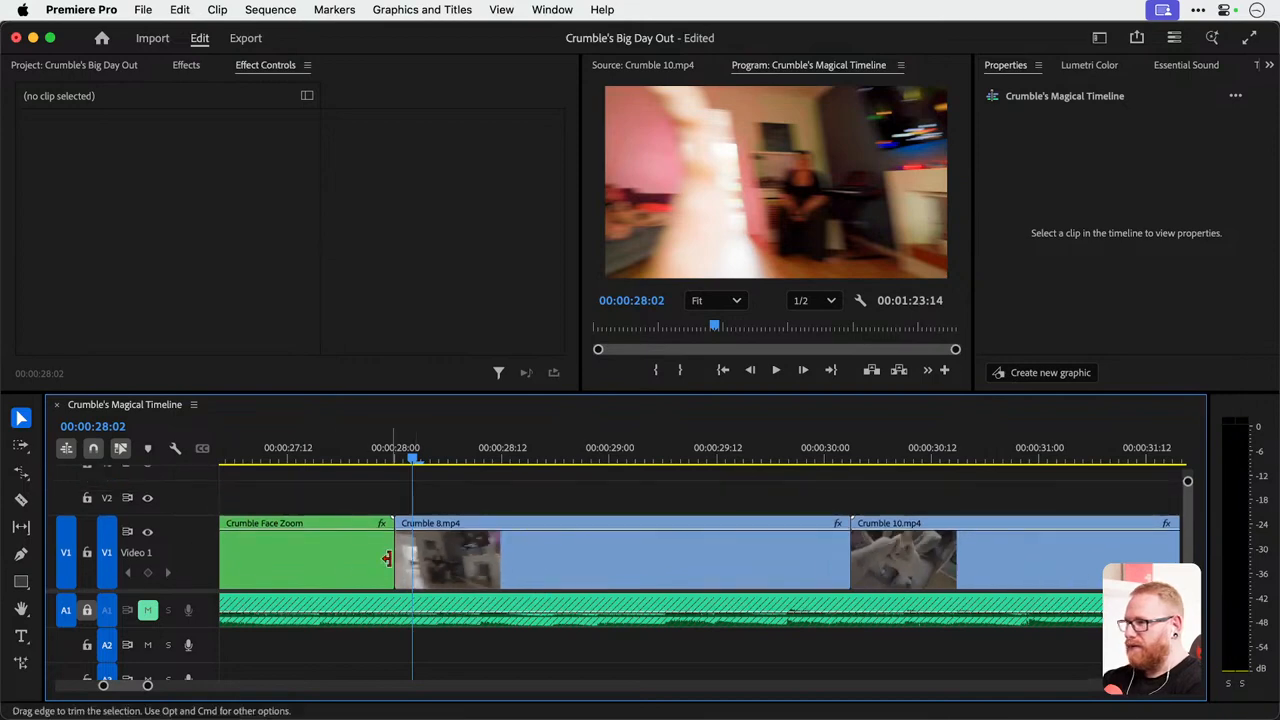
Select Crumble 8.mp4 and show its Time Remapping Speed keyframes on the timeline clip.
click(433, 453)
mouse_move(435, 453)
mouse_down()
mouse_move(486, 453)
mouse_move(457, 453)
mouse_up()
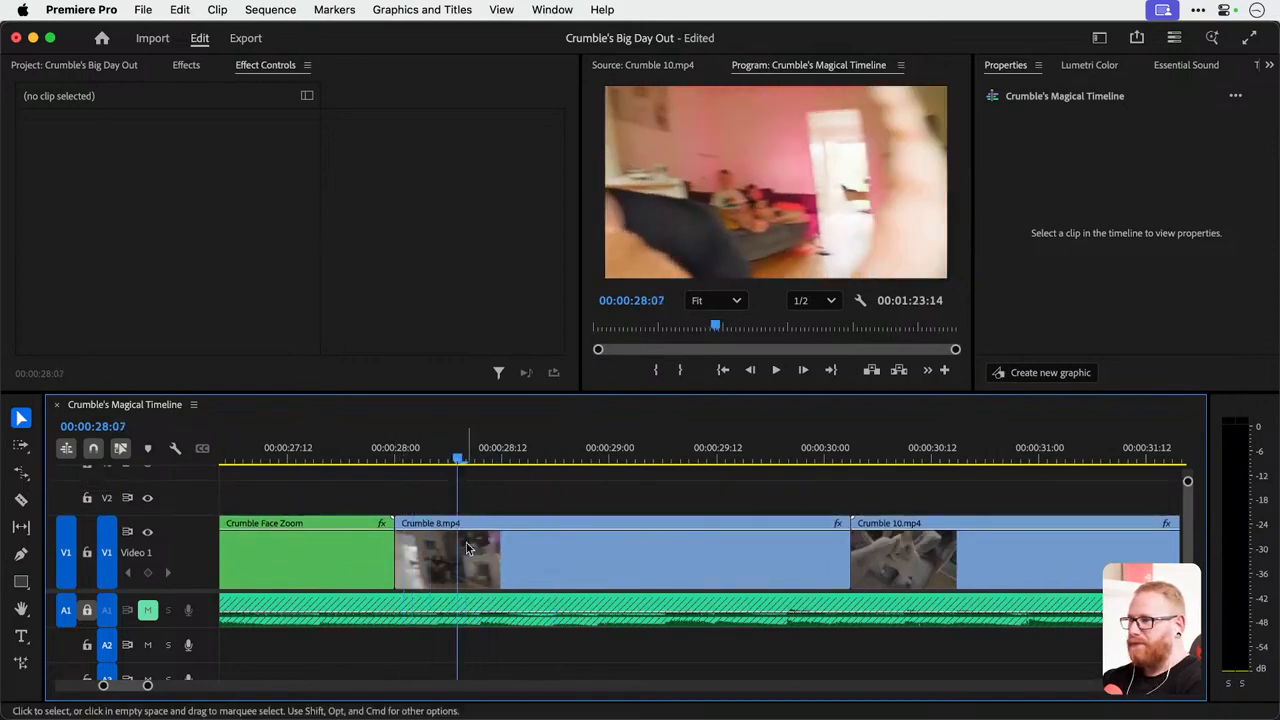
click(468, 550)
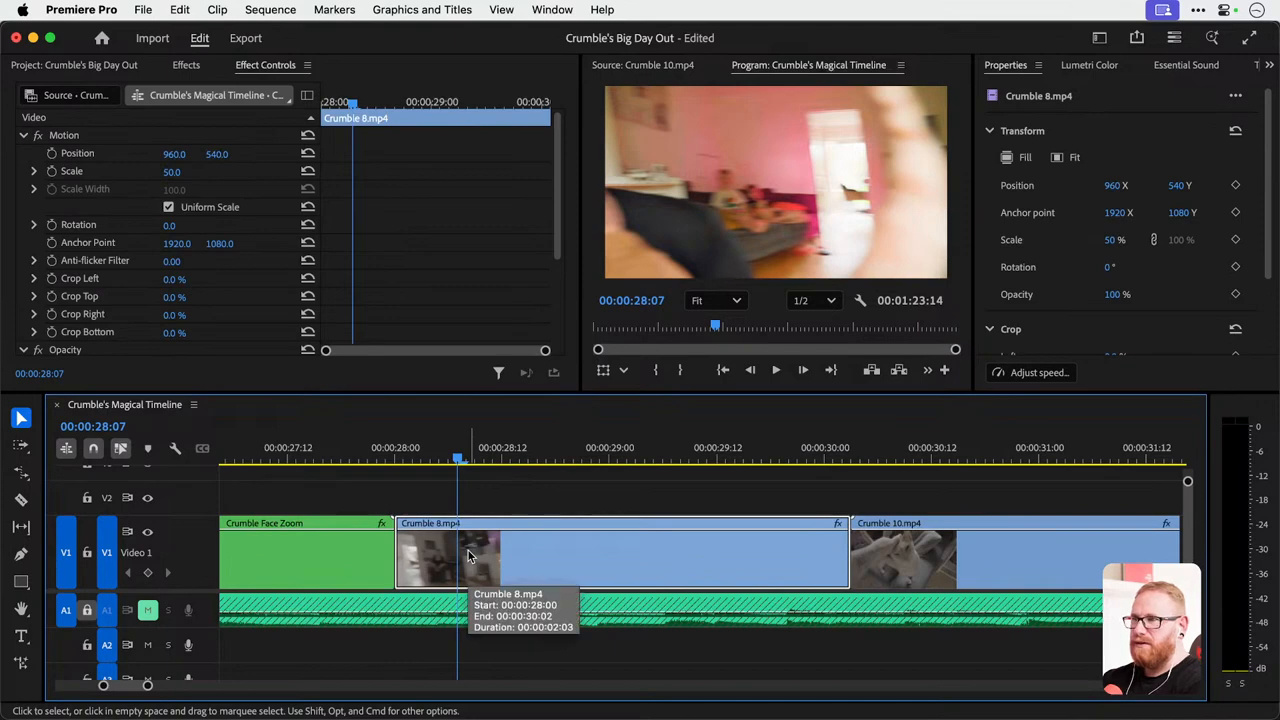
scroll(493, 558, down, 5)
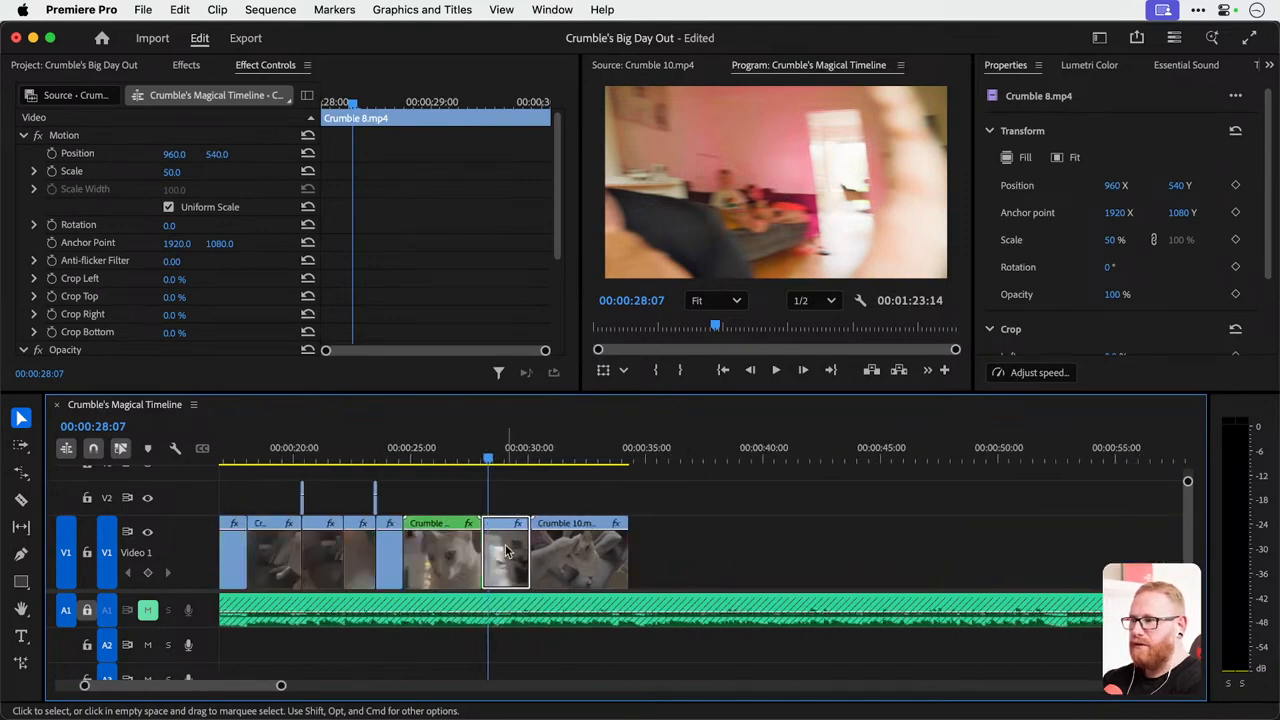
drag(506, 551, 782, 550)
scroll(497, 549, up, 5)
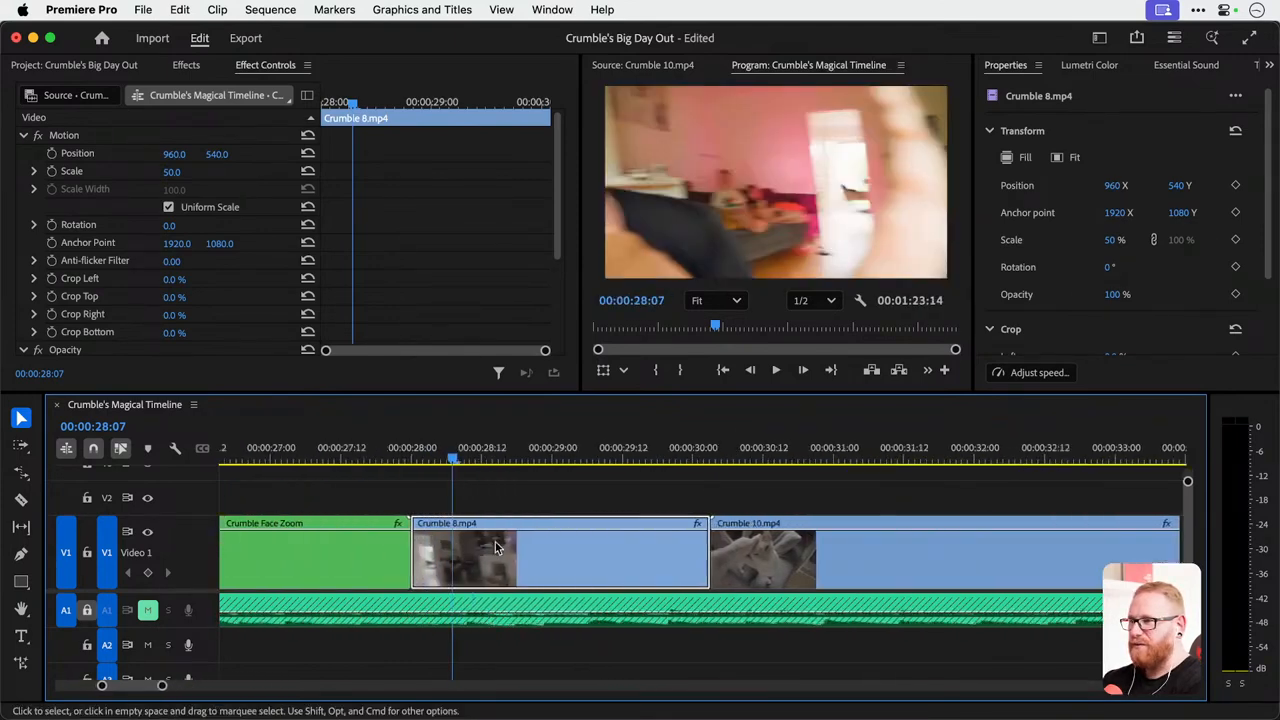
scroll(497, 548, up, 1)
right_click(519, 553)
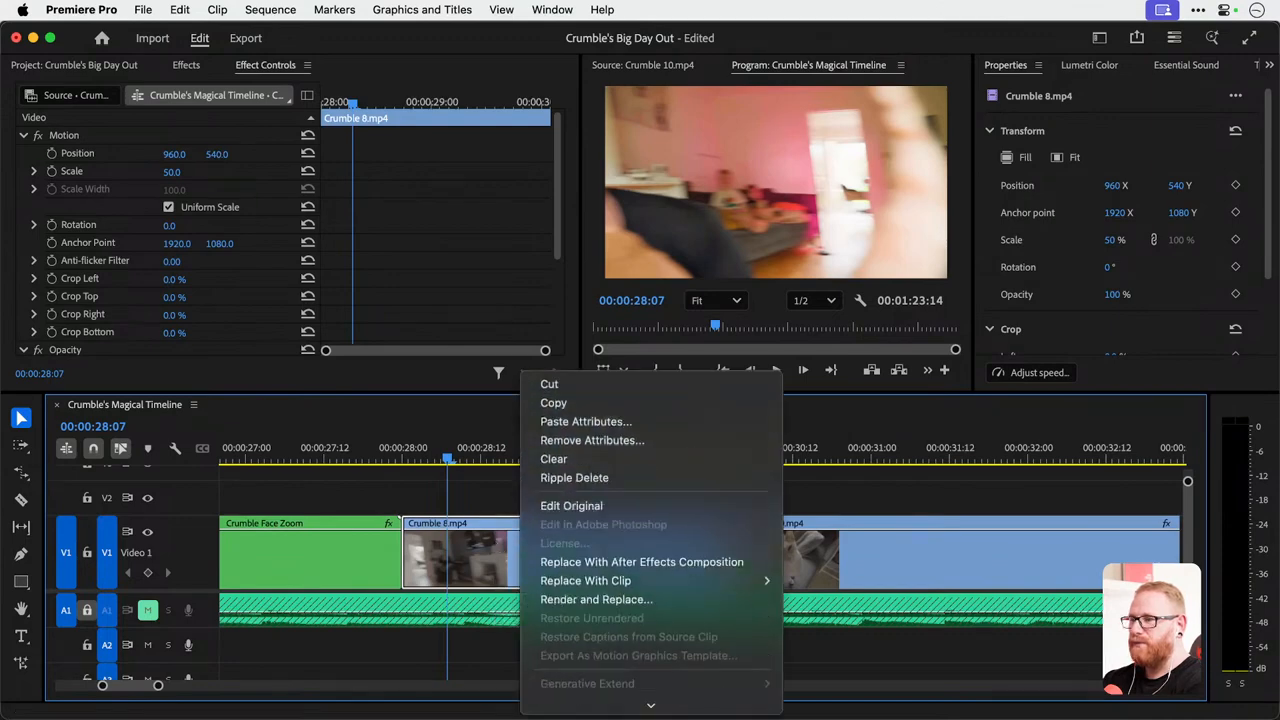
scroll(530, 560, down, 10)
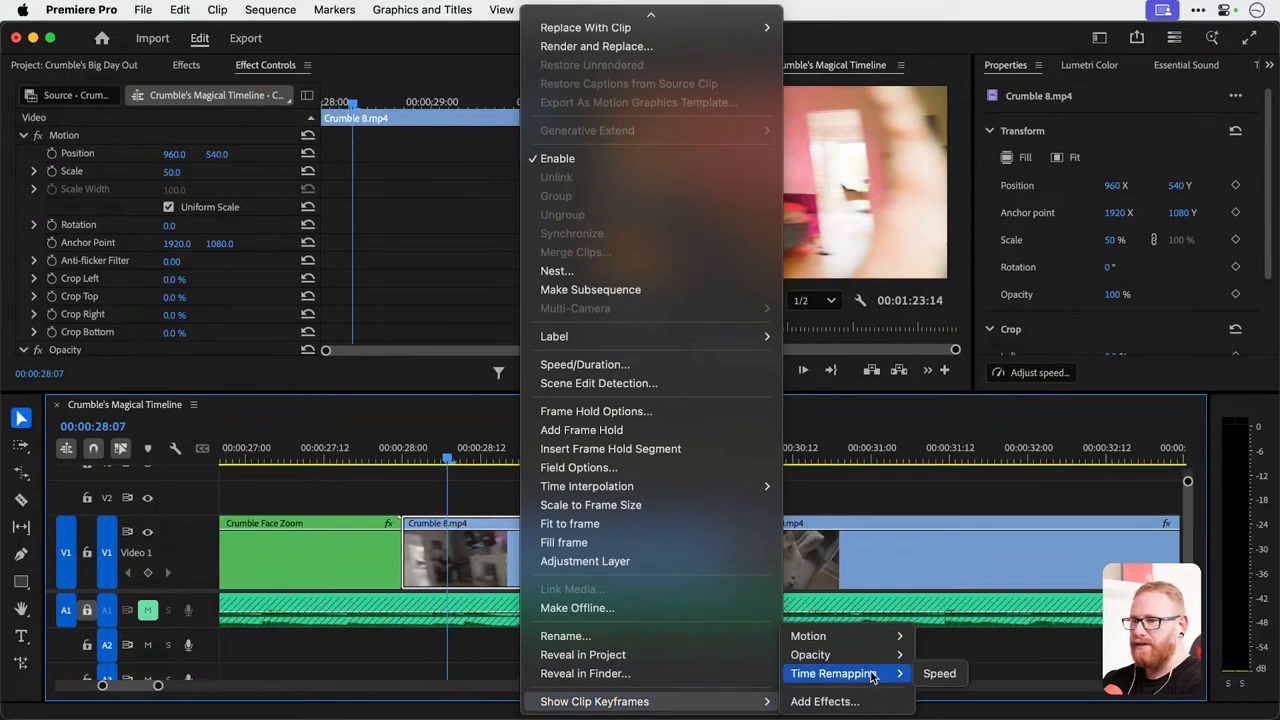
mouse_move(852, 680)
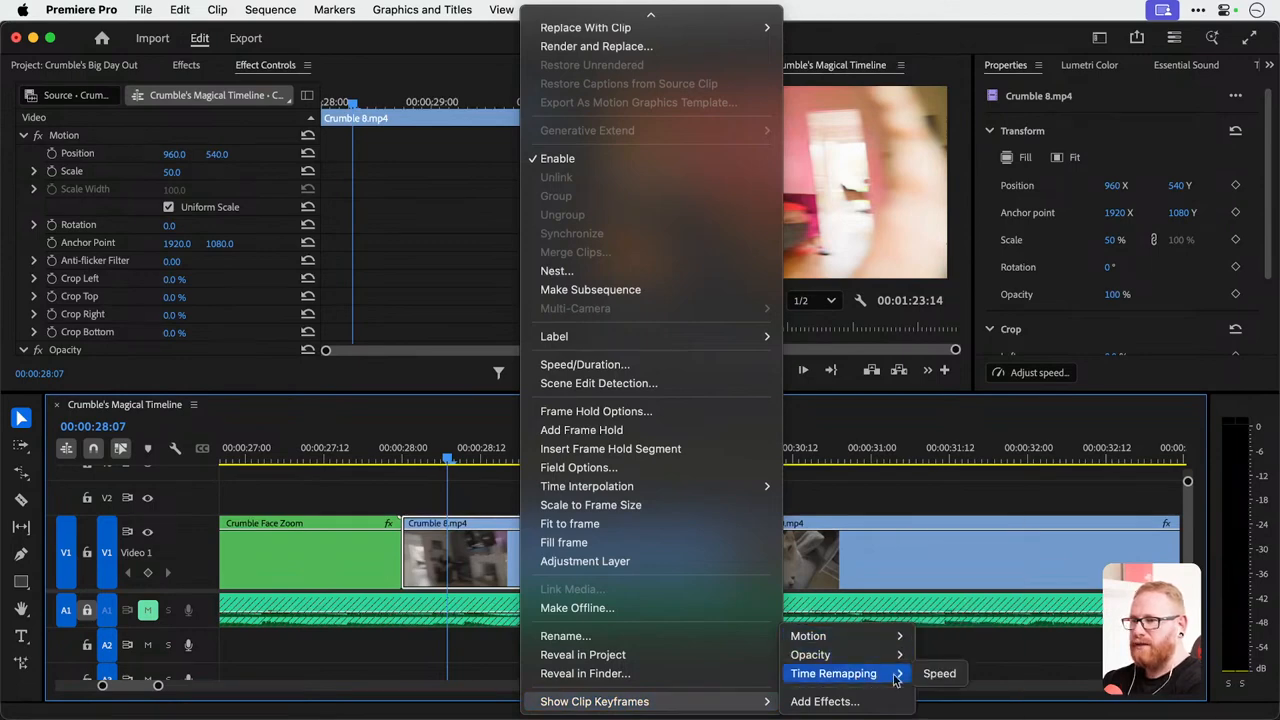
click(940, 675)
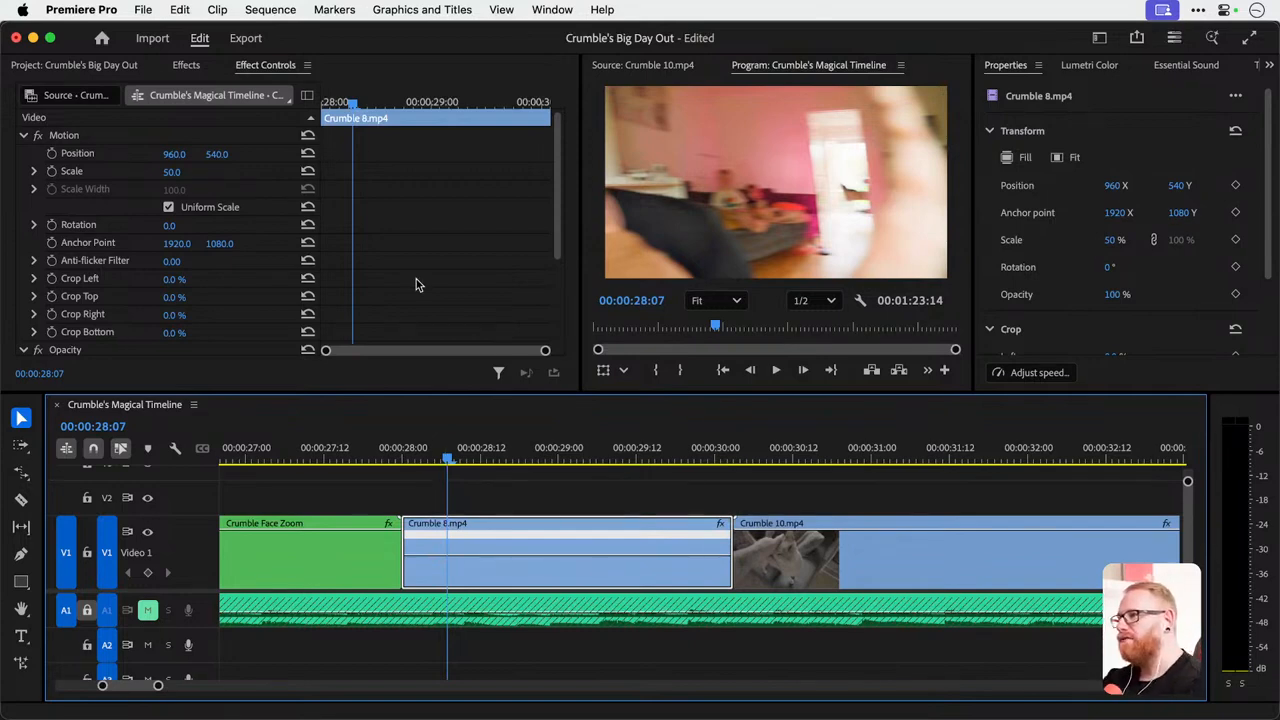
Expand the Time Remapping effect and its Speed property for Crumble 8.mp4 to show the velocity graph.
scroll(416, 284, down, 5)
click(22, 290)
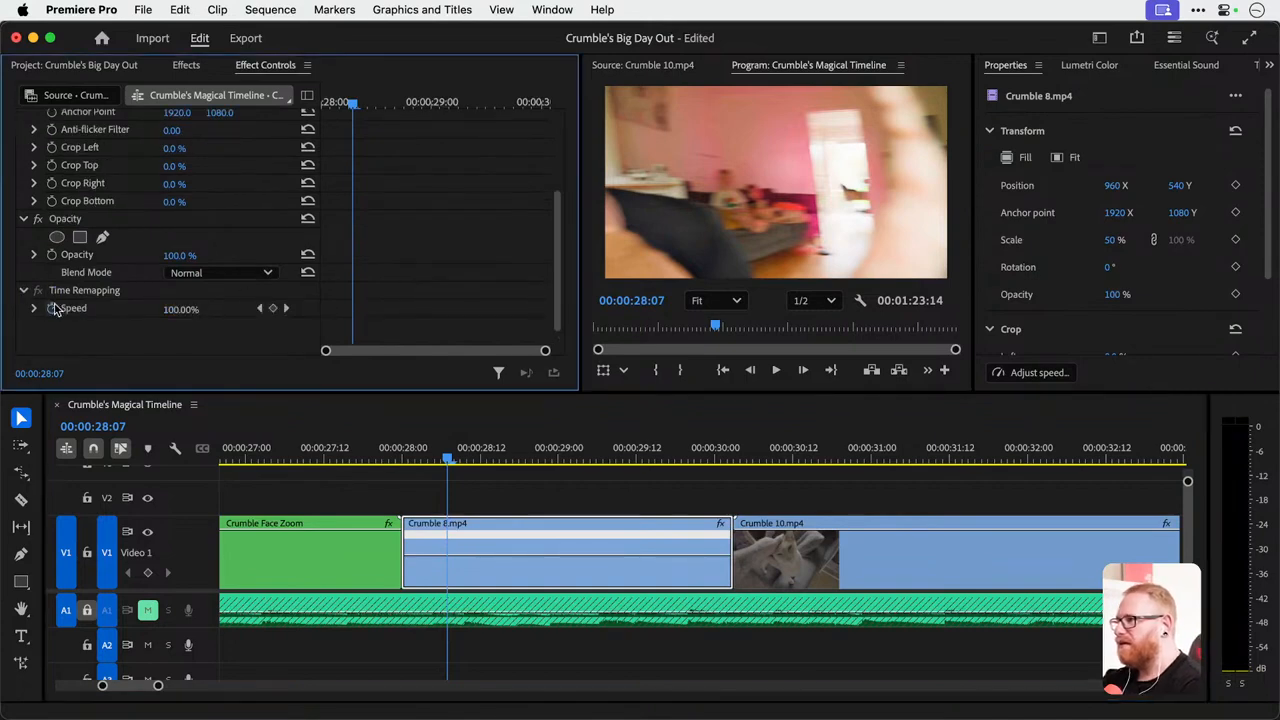
click(35, 309)
scroll(542, 273, down, 2)
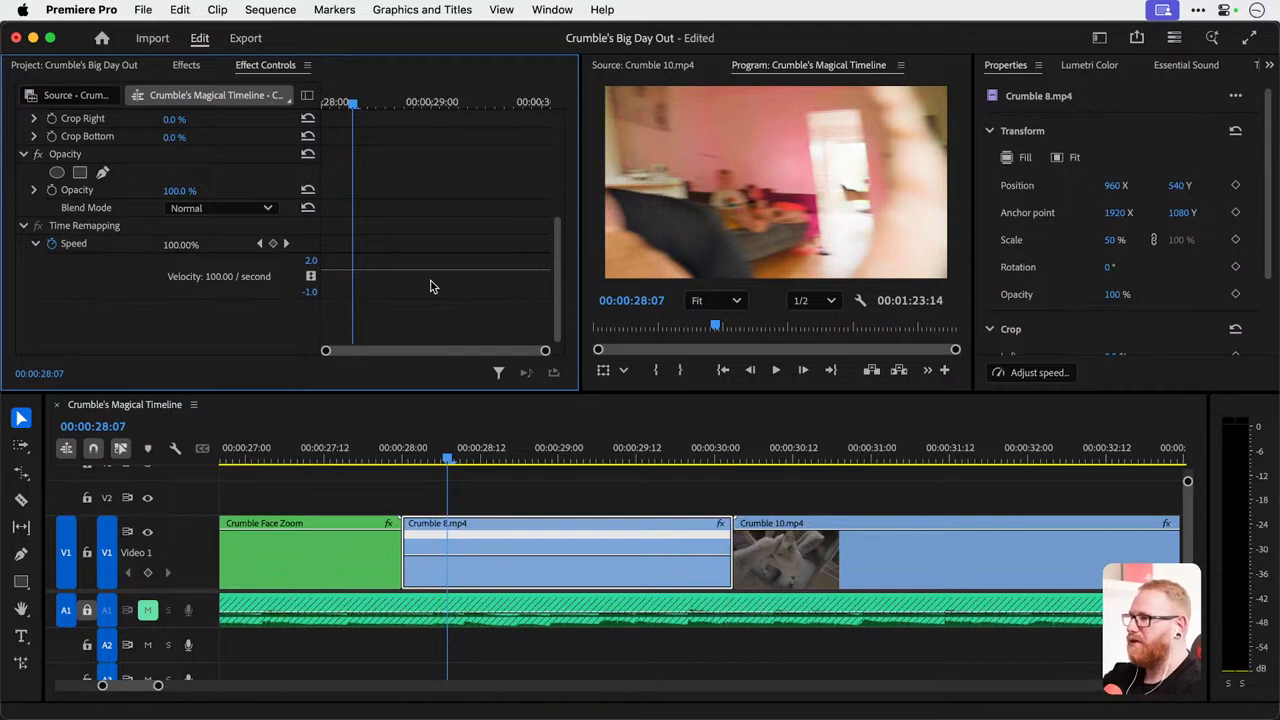
Add a Time Remapping speed keyframe to Crumble 8.mp4 at 00:00:28:22 with the Pen tool, then return to the Selection tool.
drag(411, 433, 549, 474)
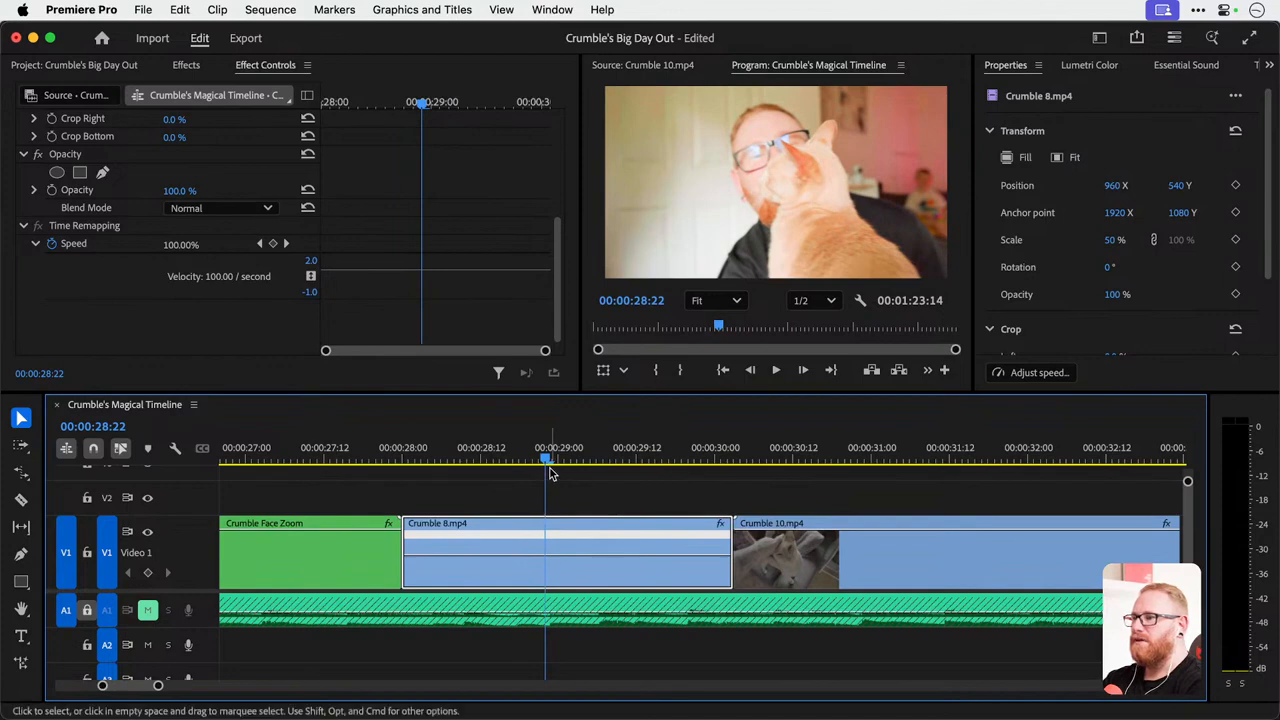
click(22, 555)
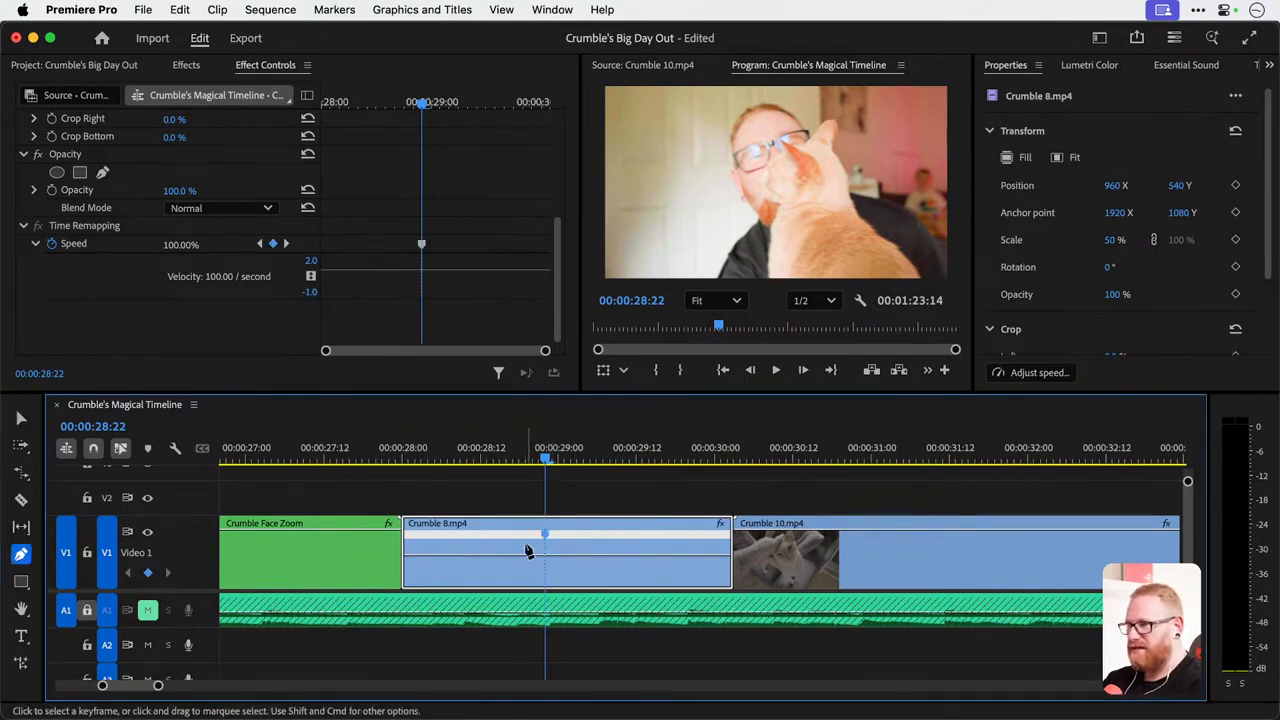
click(545, 535)
drag(545, 540, 517, 539)
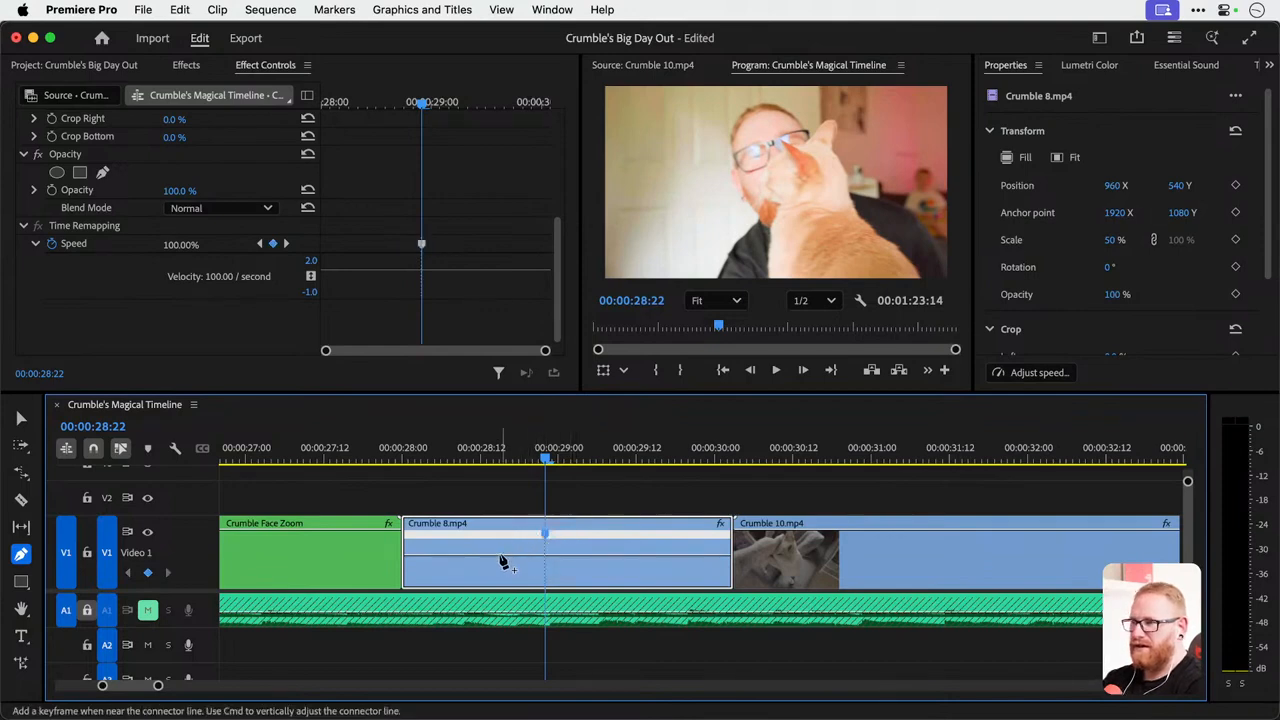
key(v)
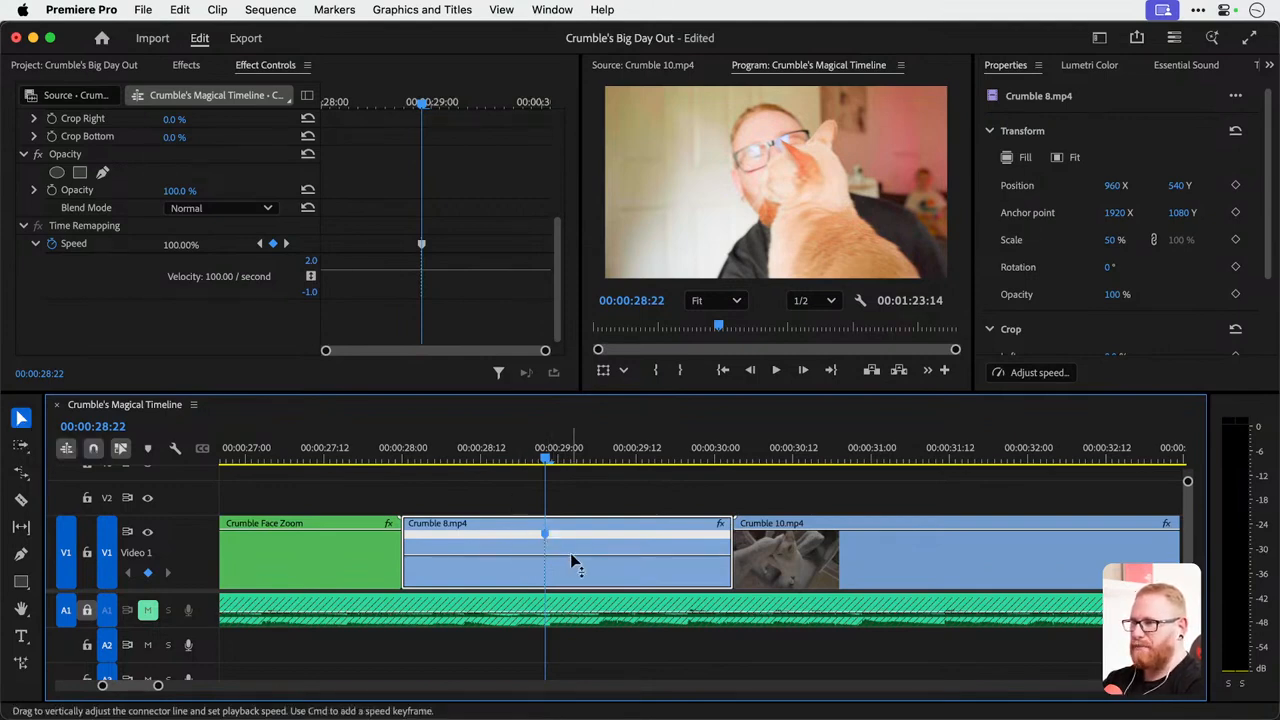
Try raising the speed of Crumble 8.mp4 after the keyframe to 224%, and undo the speed change.
drag(545, 535, 545, 534)
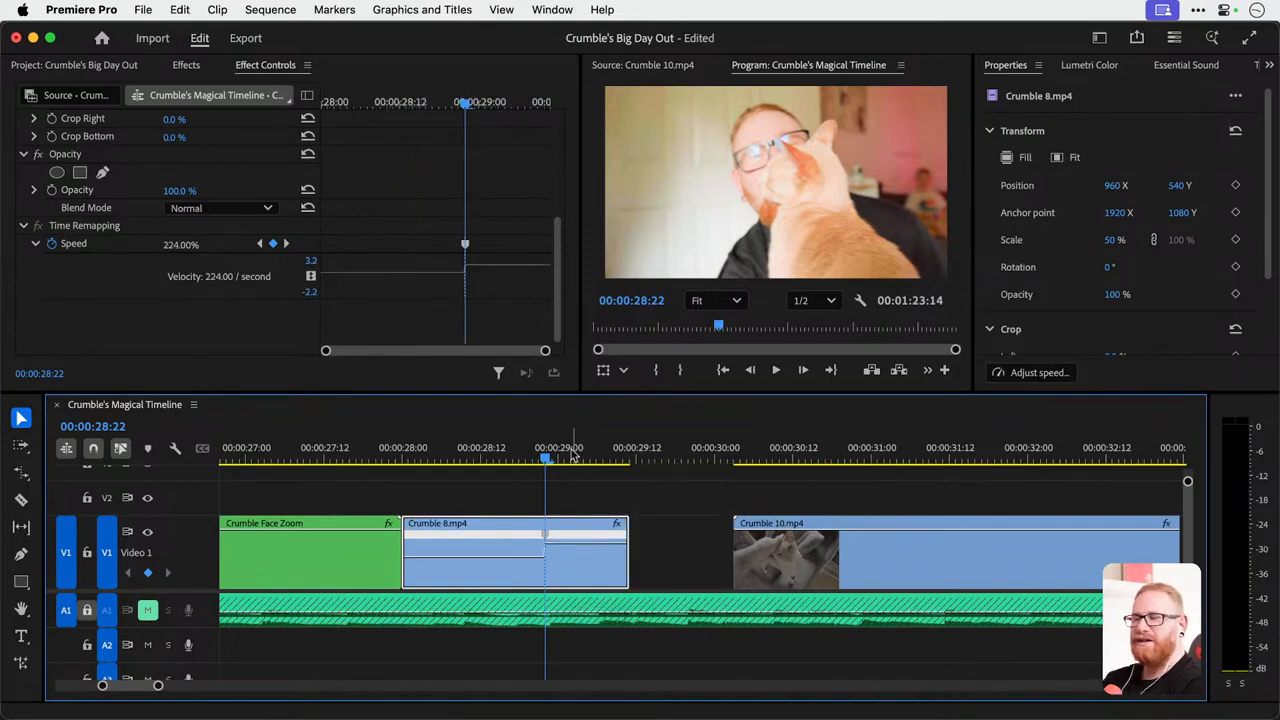
key(super+z)
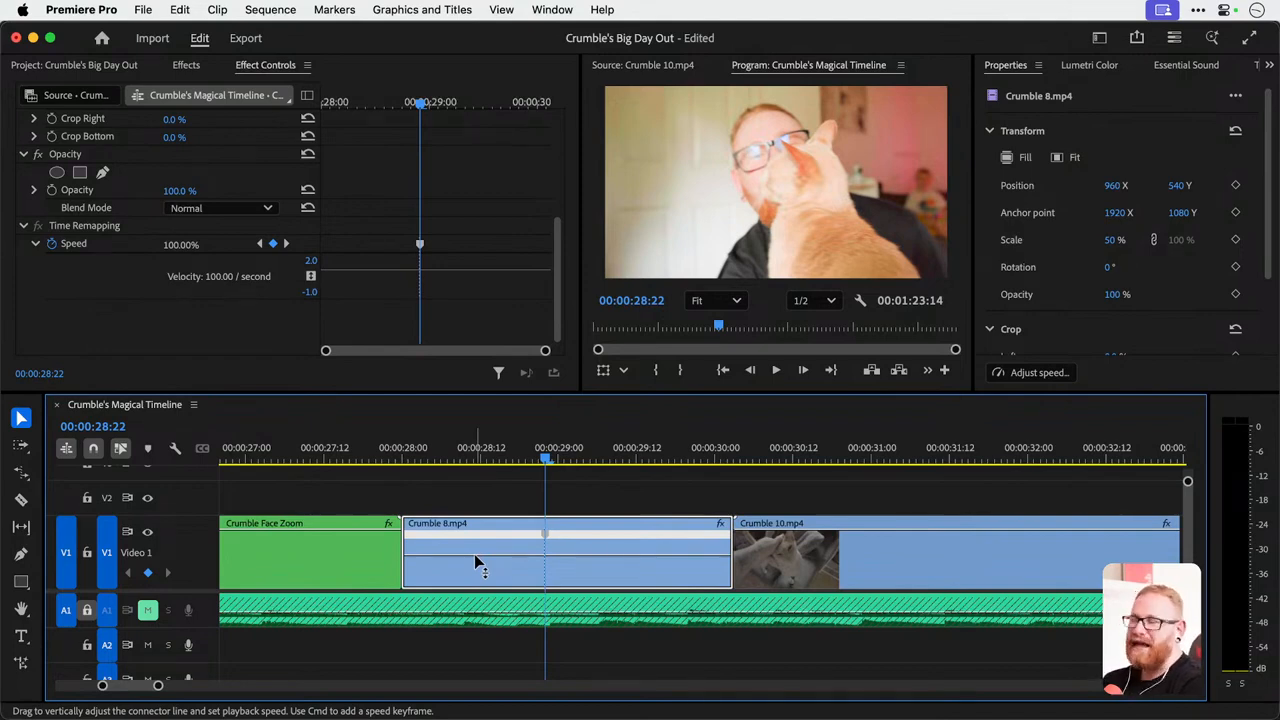
Raise the speed of Crumble 8.mp4 before the speed keyframe to 400% and play the sped-up section.
drag(474, 558, 474, 547)
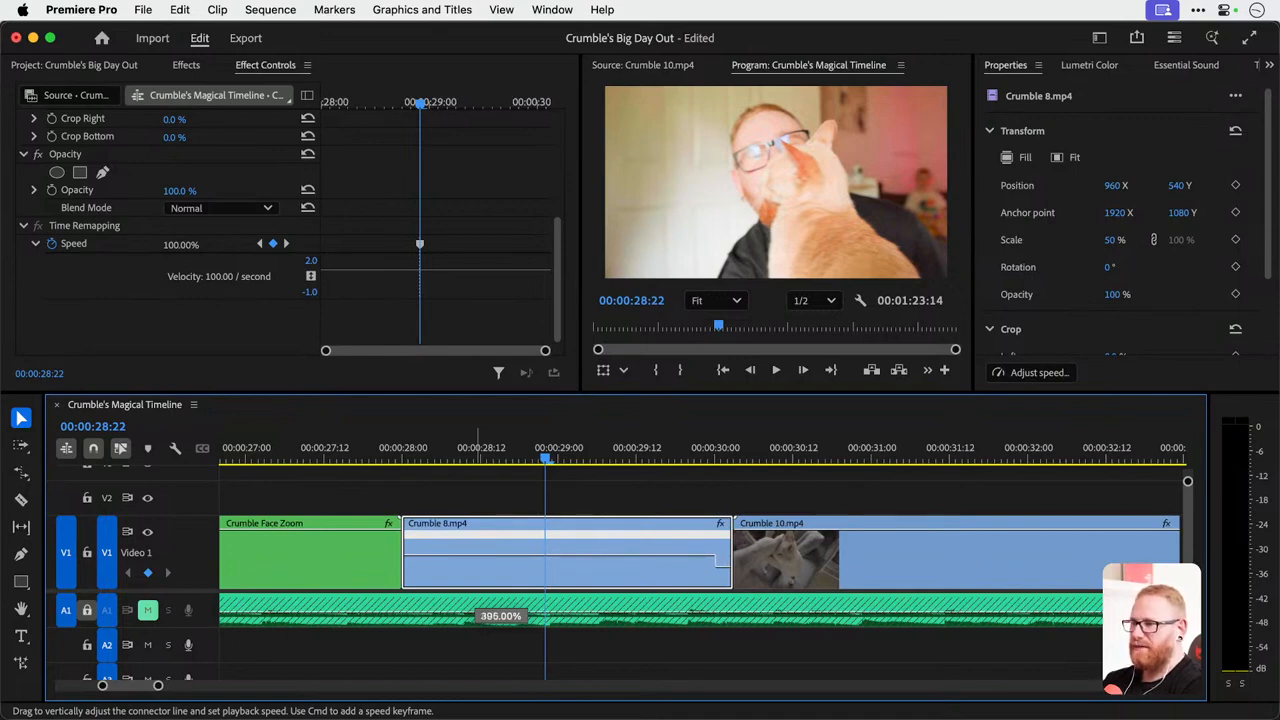
drag(478, 544, 478, 543)
click(402, 454)
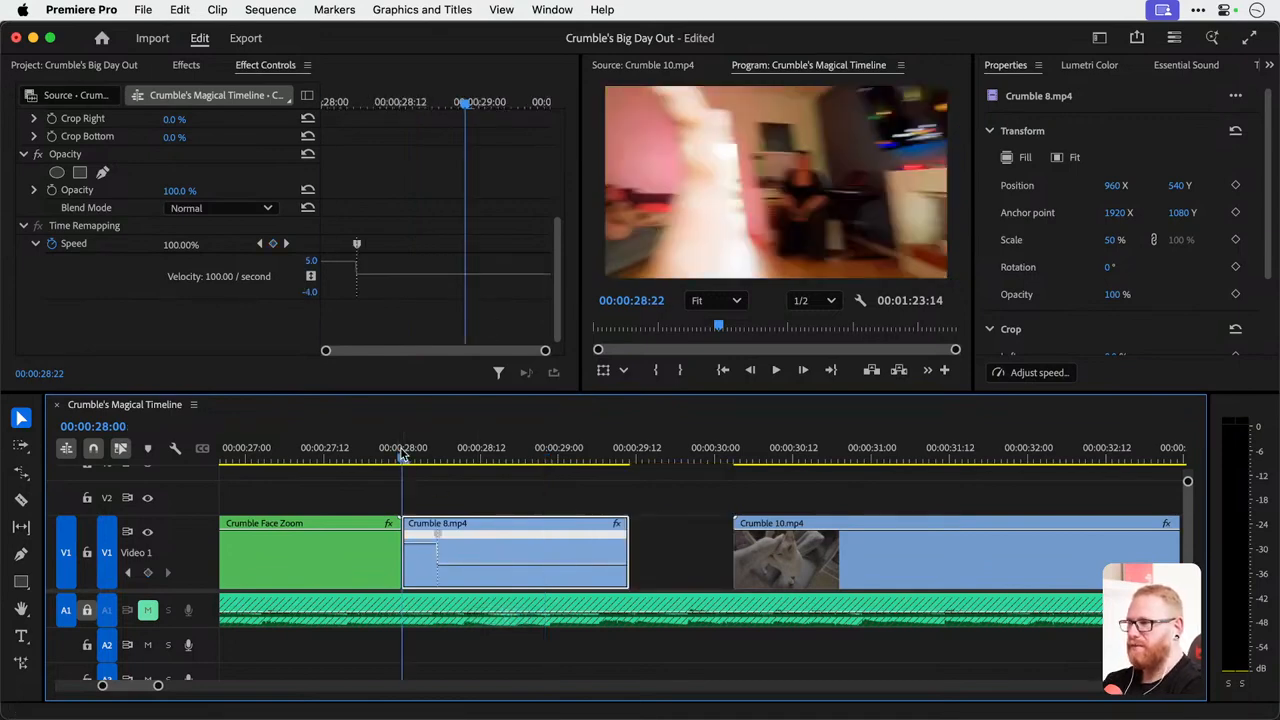
key(space)
key(space)
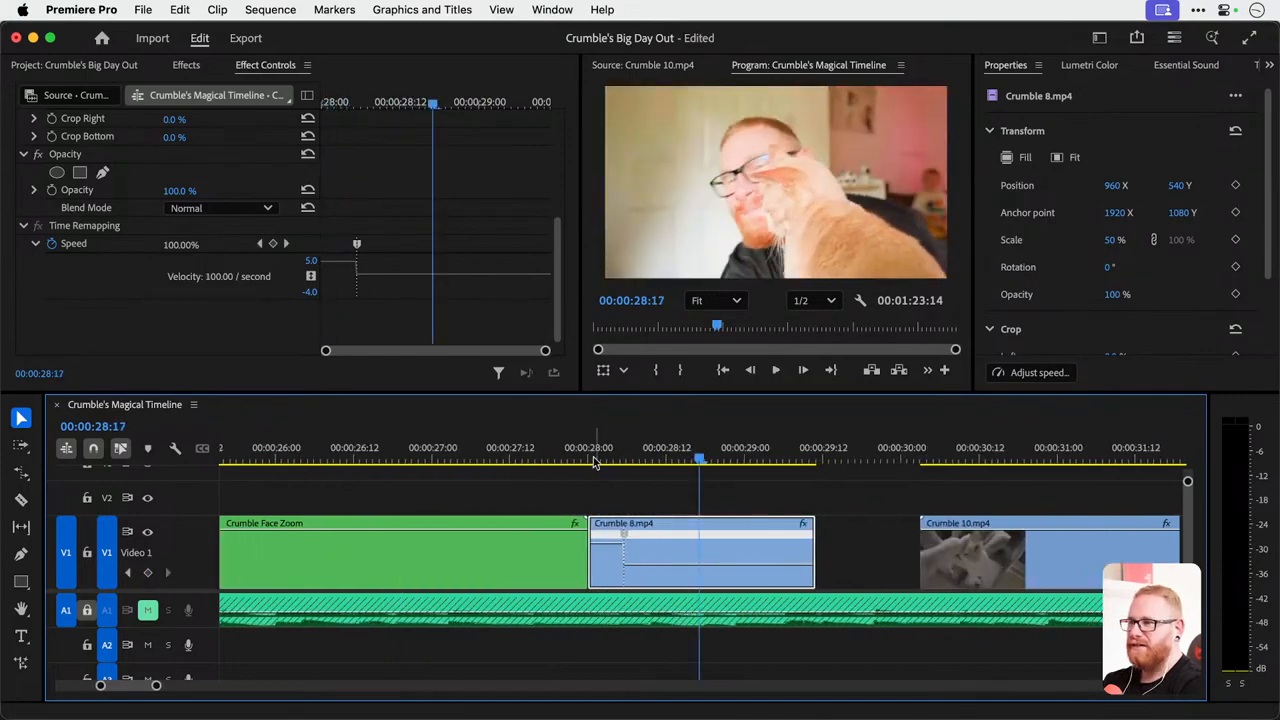
click(592, 460)
key(space)
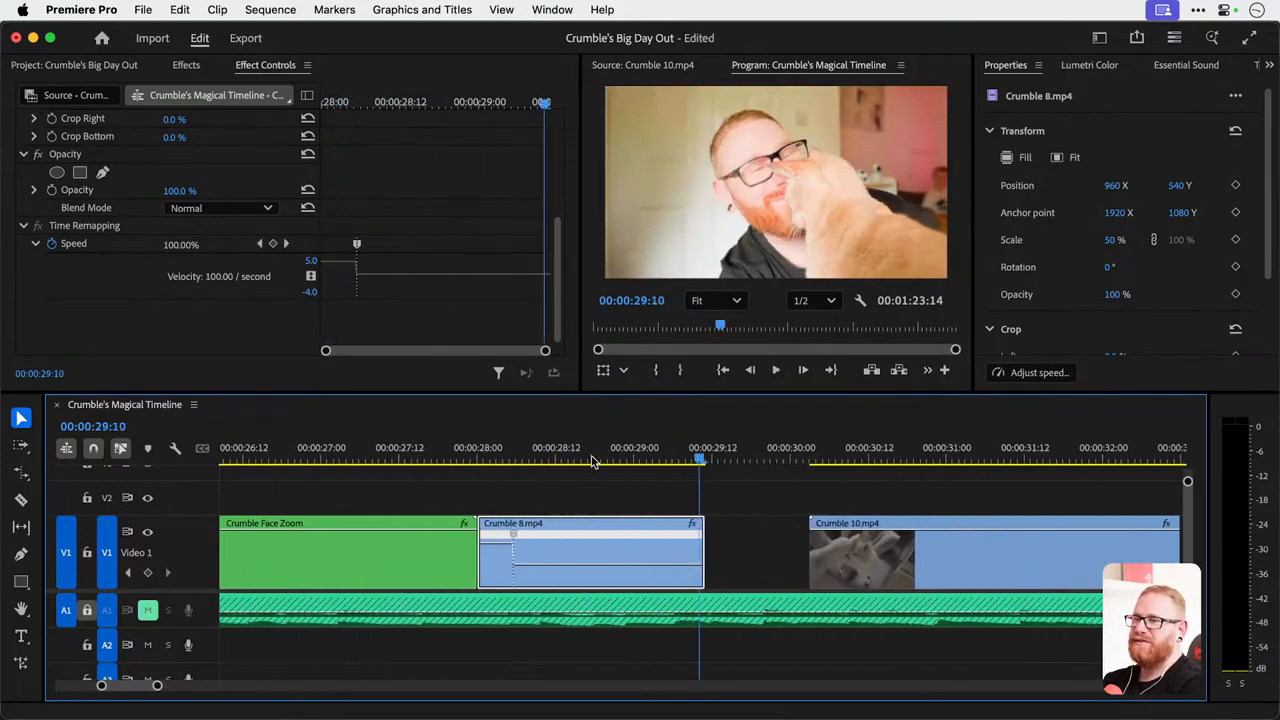
Split the Crumble 8.mp4 speed keyframe into a gradual ramp about six frames long, starting near 00:00:28:06, and play it back.
key(=)
click(436, 460)
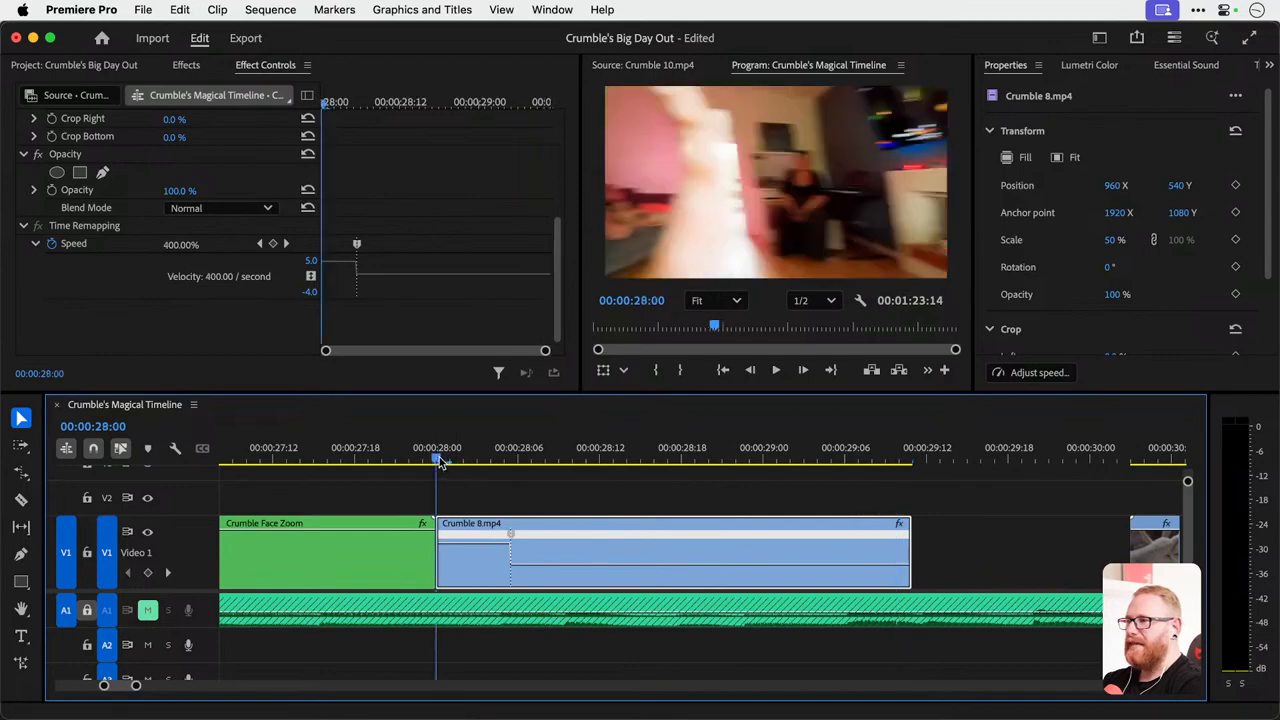
key(space)
drag(535, 458, 690, 485)
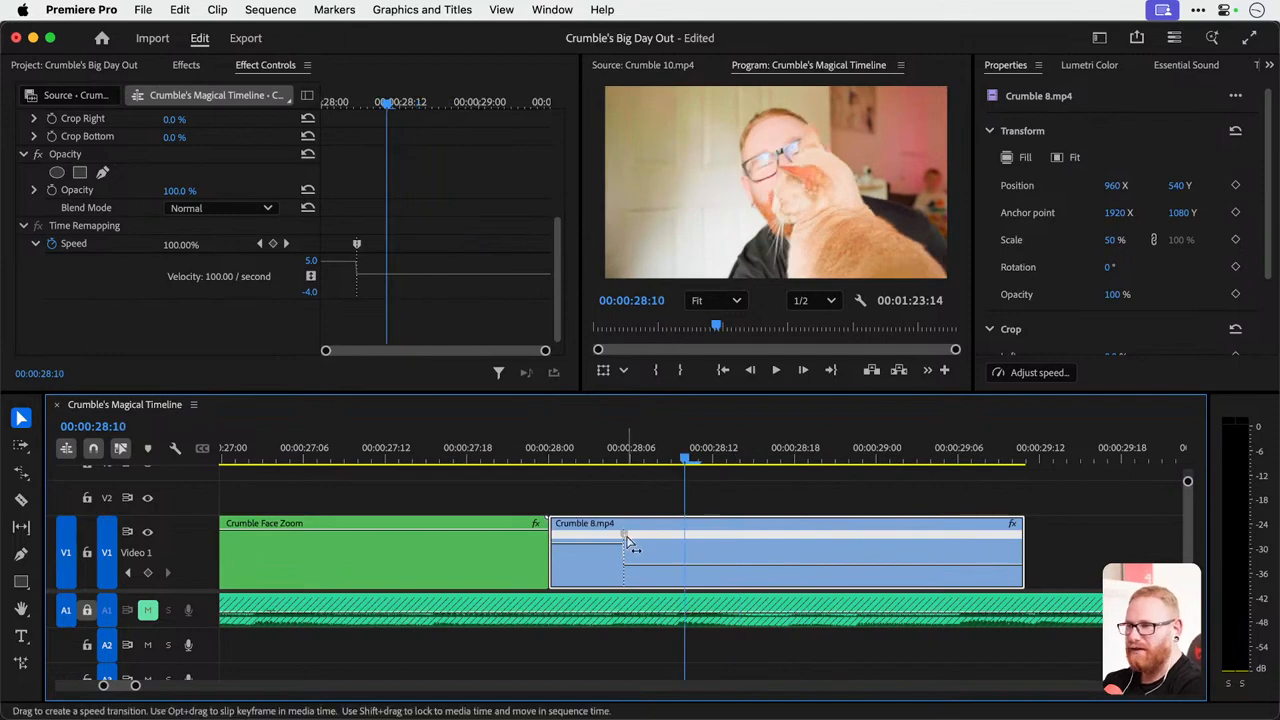
drag(628, 541, 705, 542)
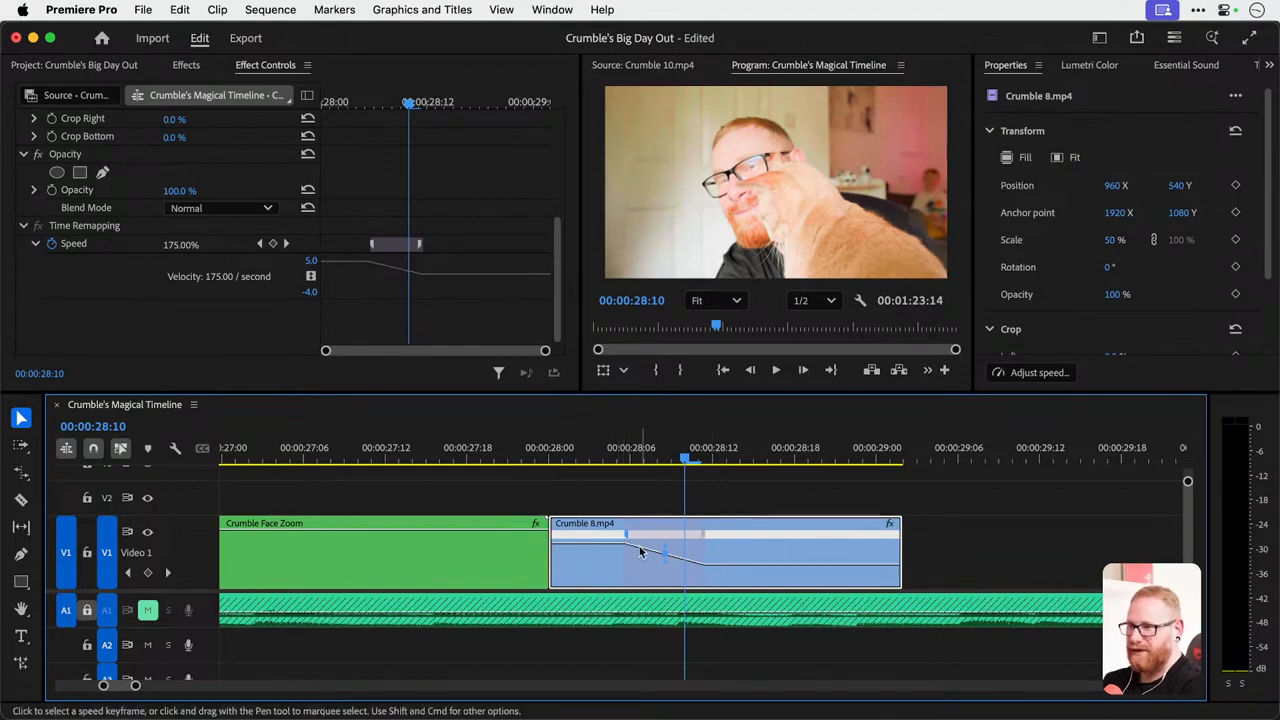
drag(553, 457, 530, 469)
key(space)
key(space)
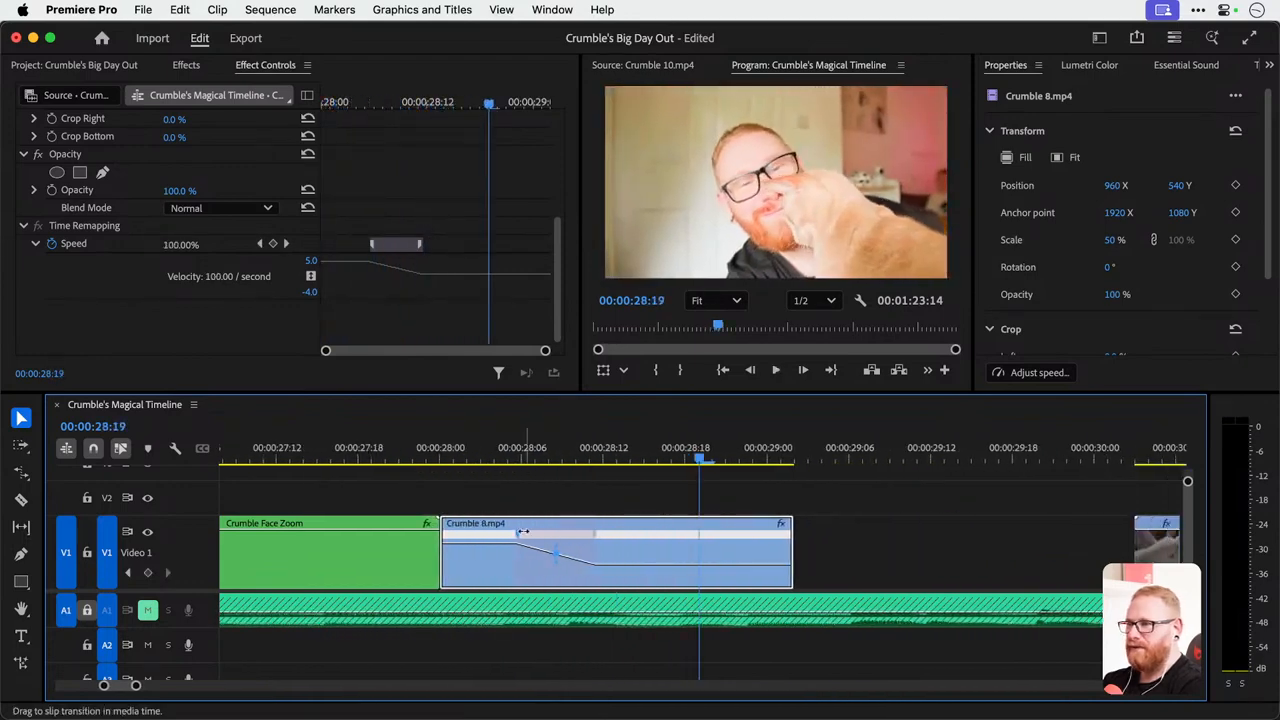
Smooth the Crumble 8.mp4 speed ramp into a curve with its Bezier handle and preview the eased slowdown.
drag(440, 458, 550, 458)
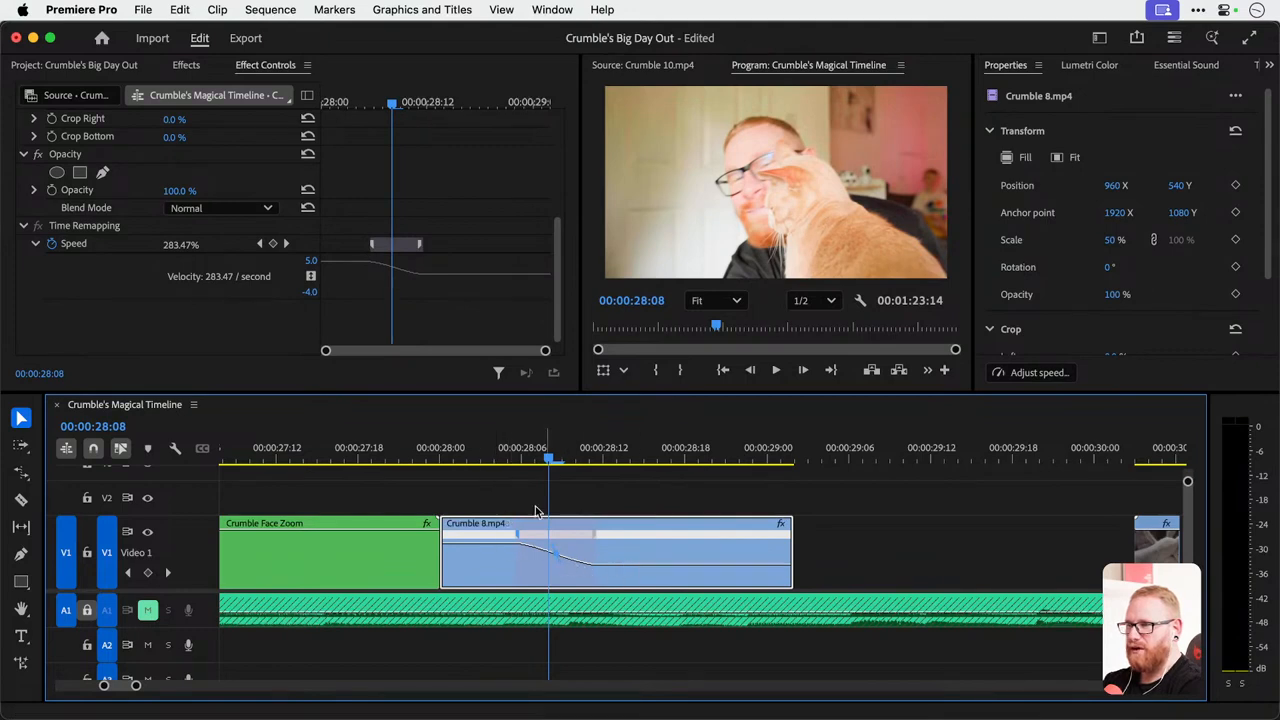
drag(441, 460, 530, 473)
scroll(412, 464, left, 5)
key(space)
key(space)
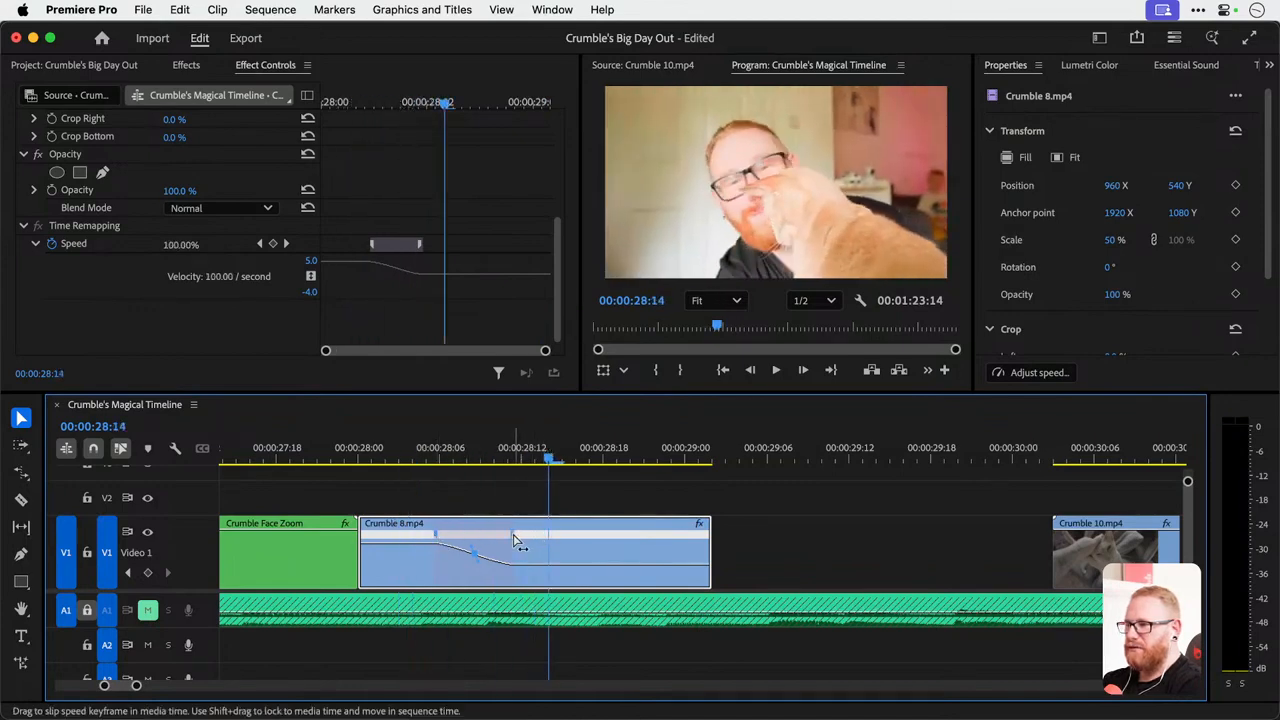
Slip the speed ramp keyframes in Crumble 8.mp4 so the slowdown starts earlier, at about 00:00:28:05, and play it back.
mouse_move(514, 541)
mouse_down()
mouse_move(556, 541)
mouse_move(517, 541)
mouse_up()
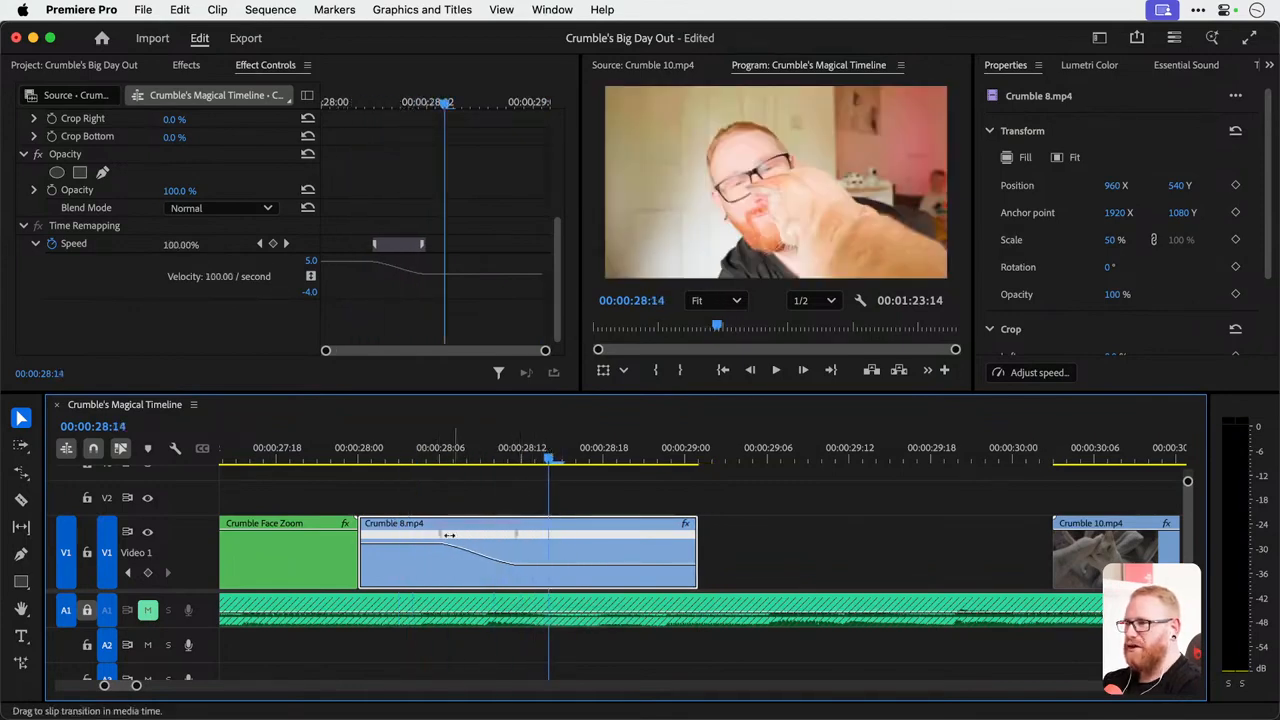
click(516, 538)
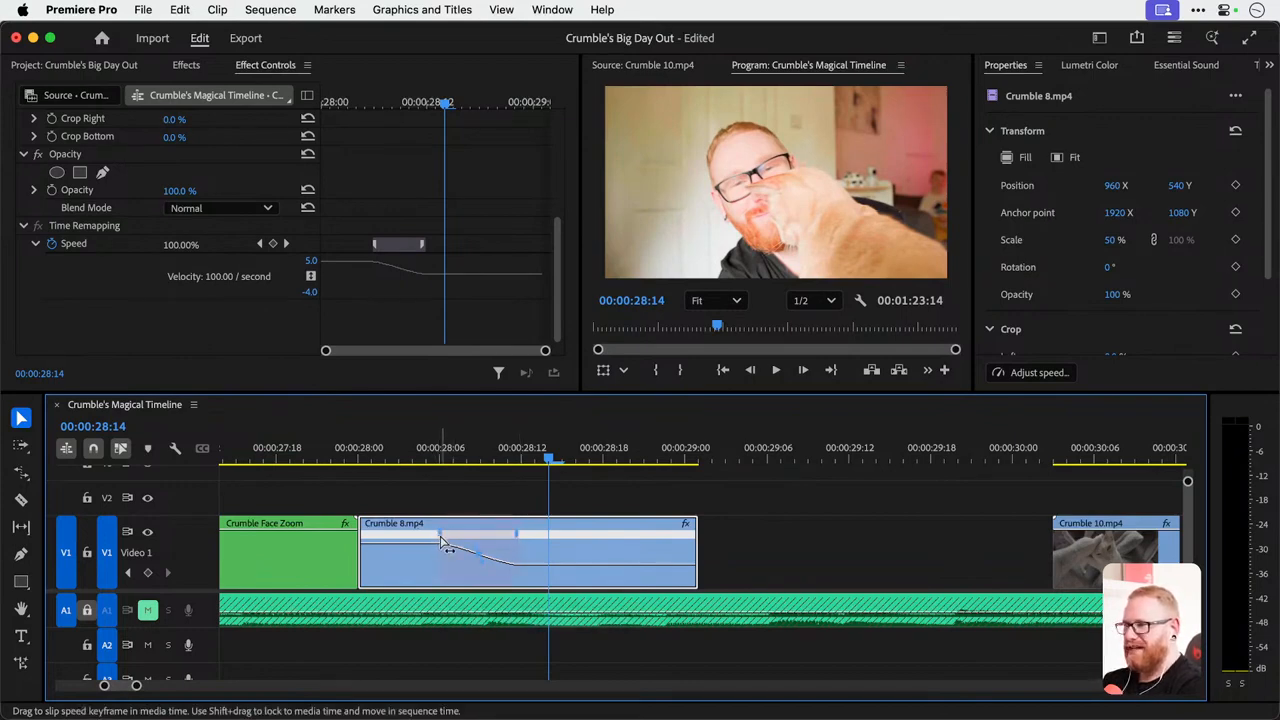
mouse_move(442, 541)
mouse_down()
mouse_move(468, 540)
mouse_move(429, 537)
mouse_up()
click(363, 458)
key(space)
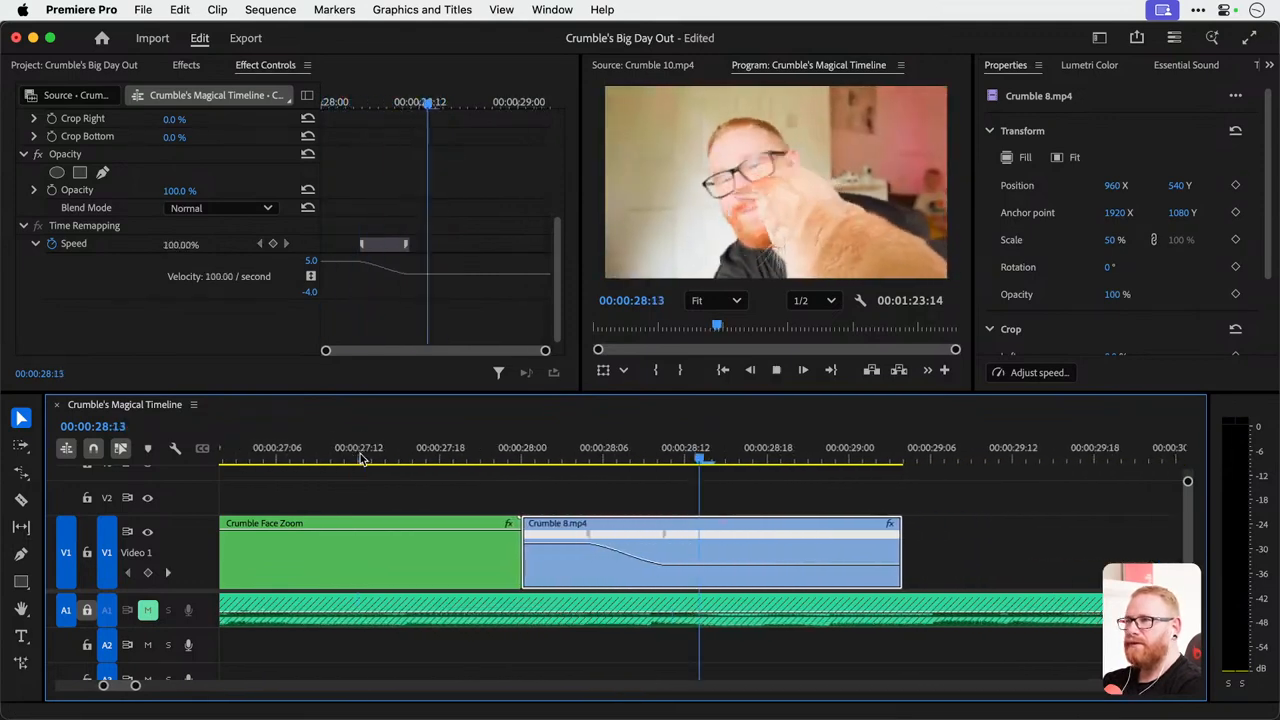
key(space)
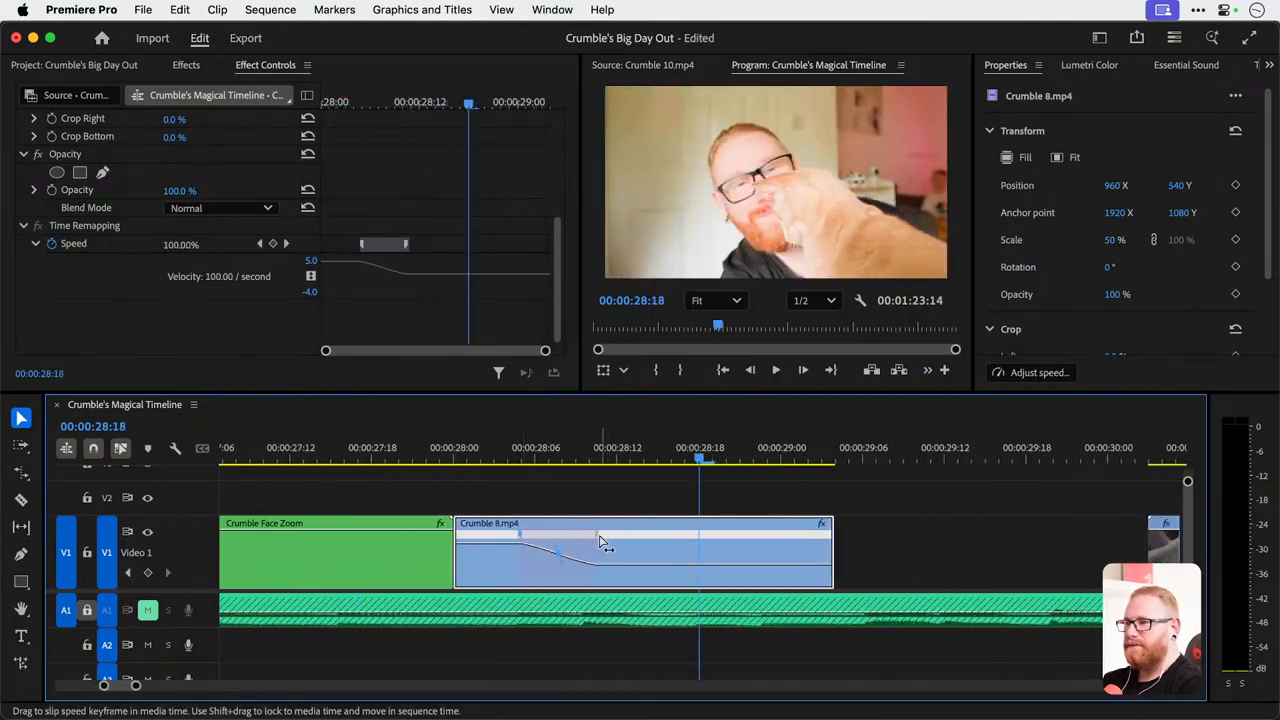
Slip the Crumble 8.mp4 speed ramp to start at about 00:00:28:06 and replay the transition from Crumble Face Zoom several times.
drag(598, 540, 614, 540)
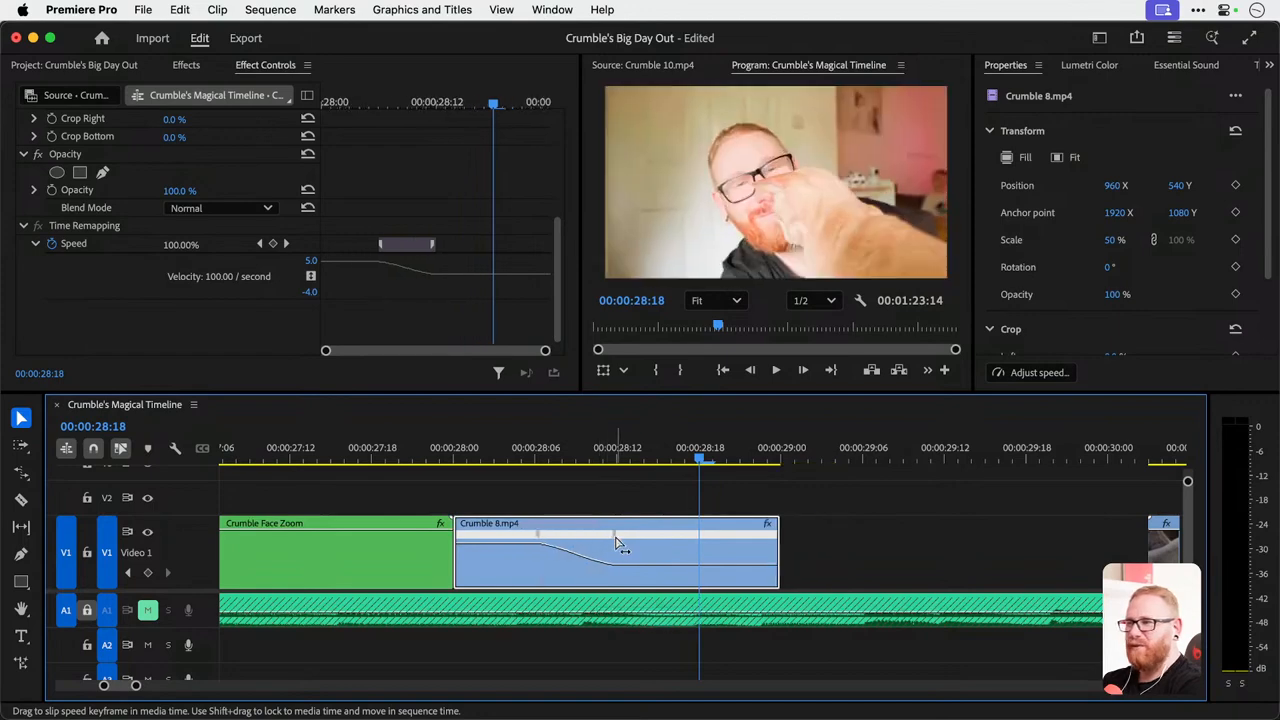
click(460, 458)
key(space)
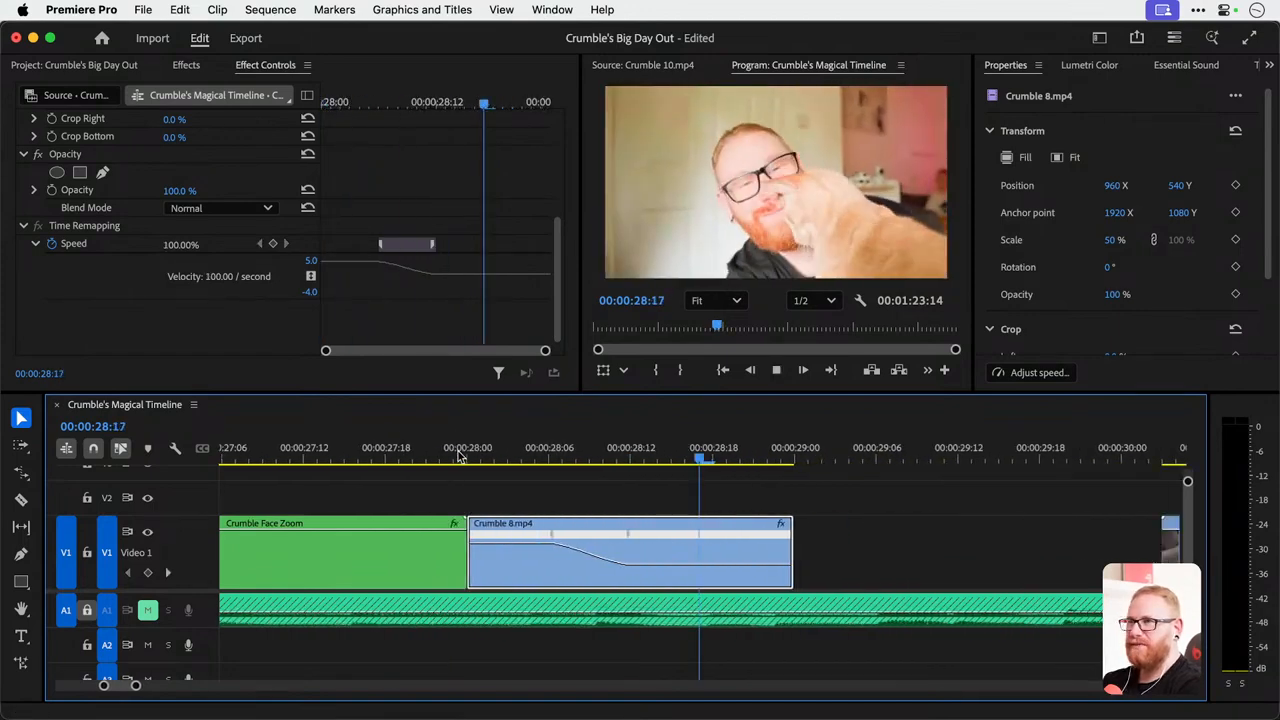
key(space)
click(517, 457)
key(space)
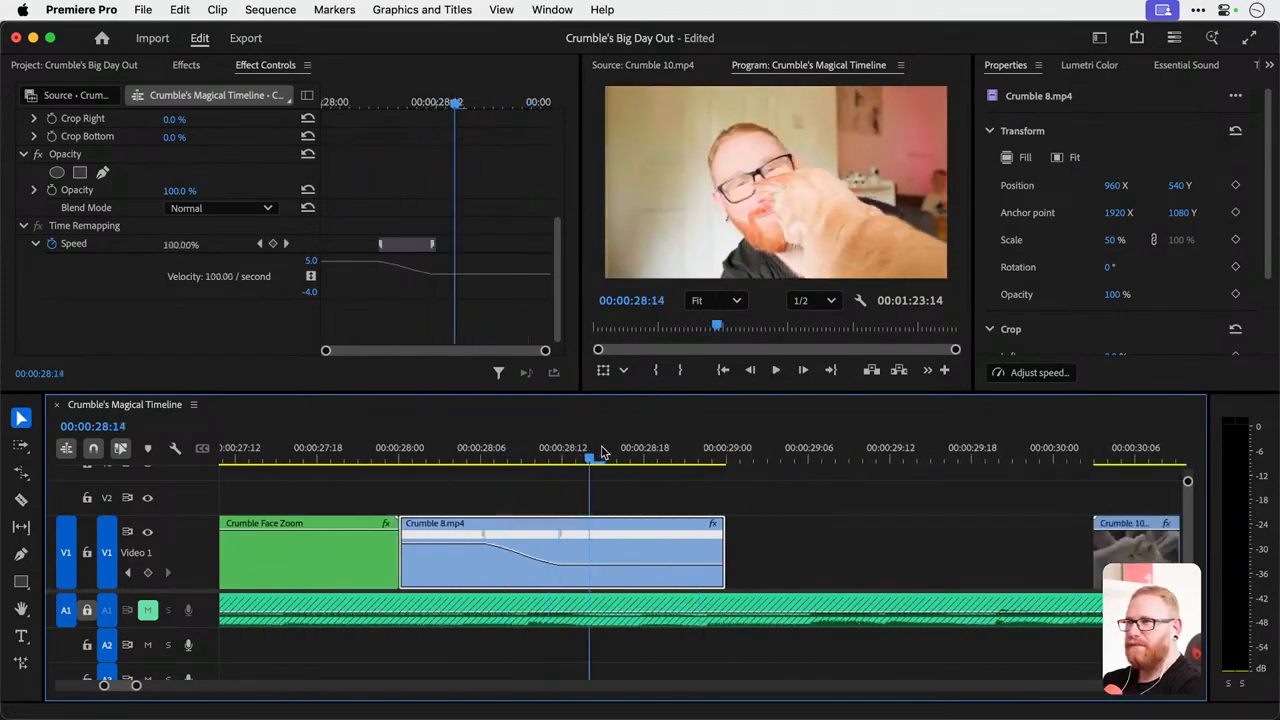
click(442, 459)
key(space)
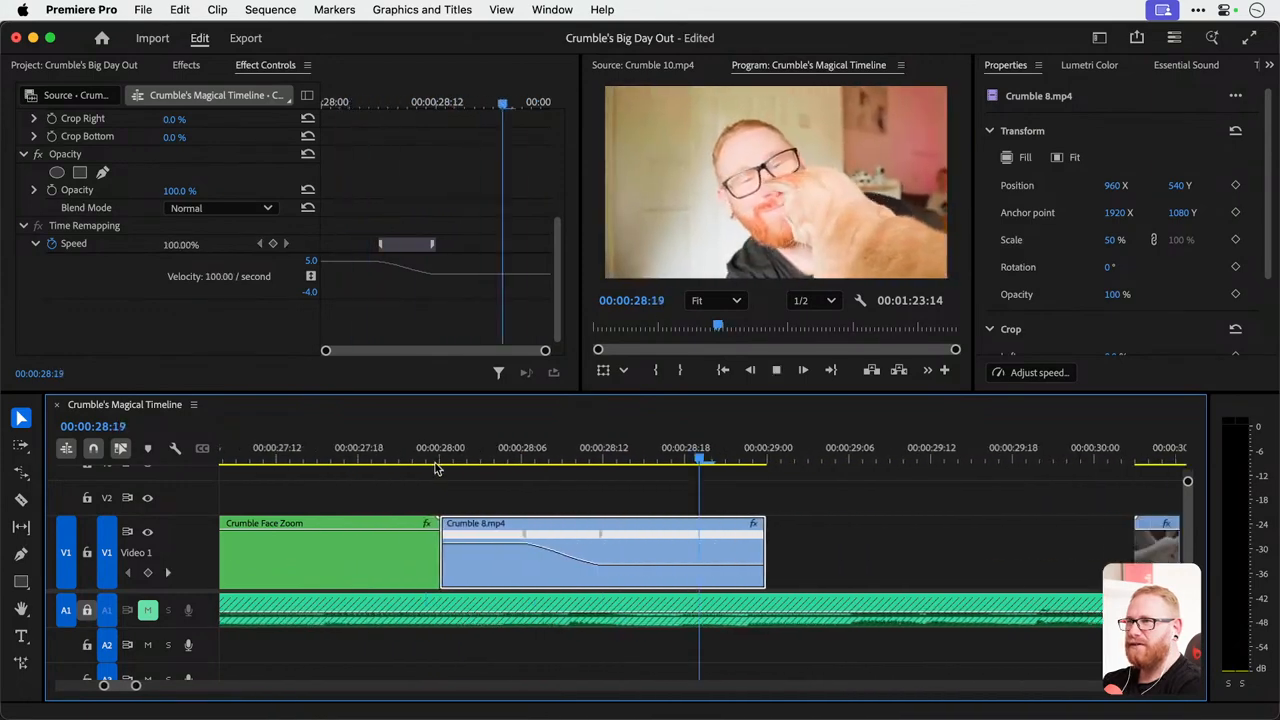
click(480, 457)
key(space)
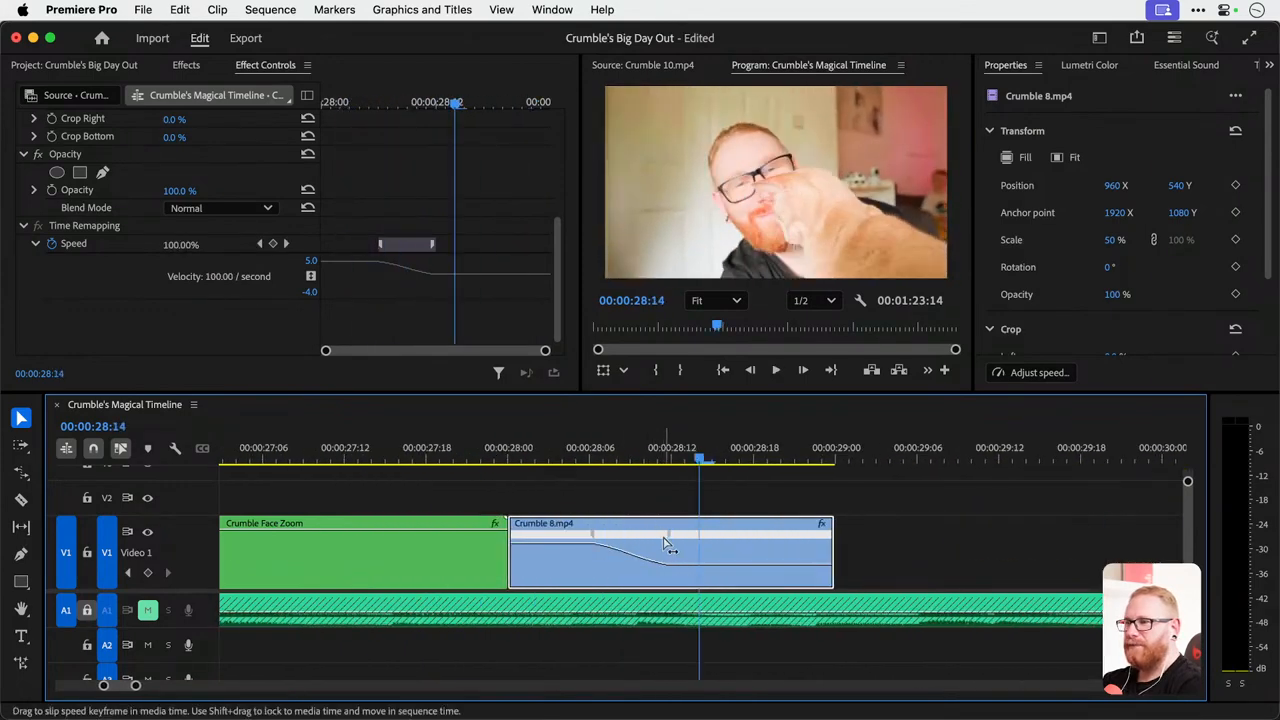
Shorten the Crumble 8.mp4 speed ramp to about three frames by ending it near 00:00:28:09, and replay the slowdown.
drag(672, 541, 629, 541)
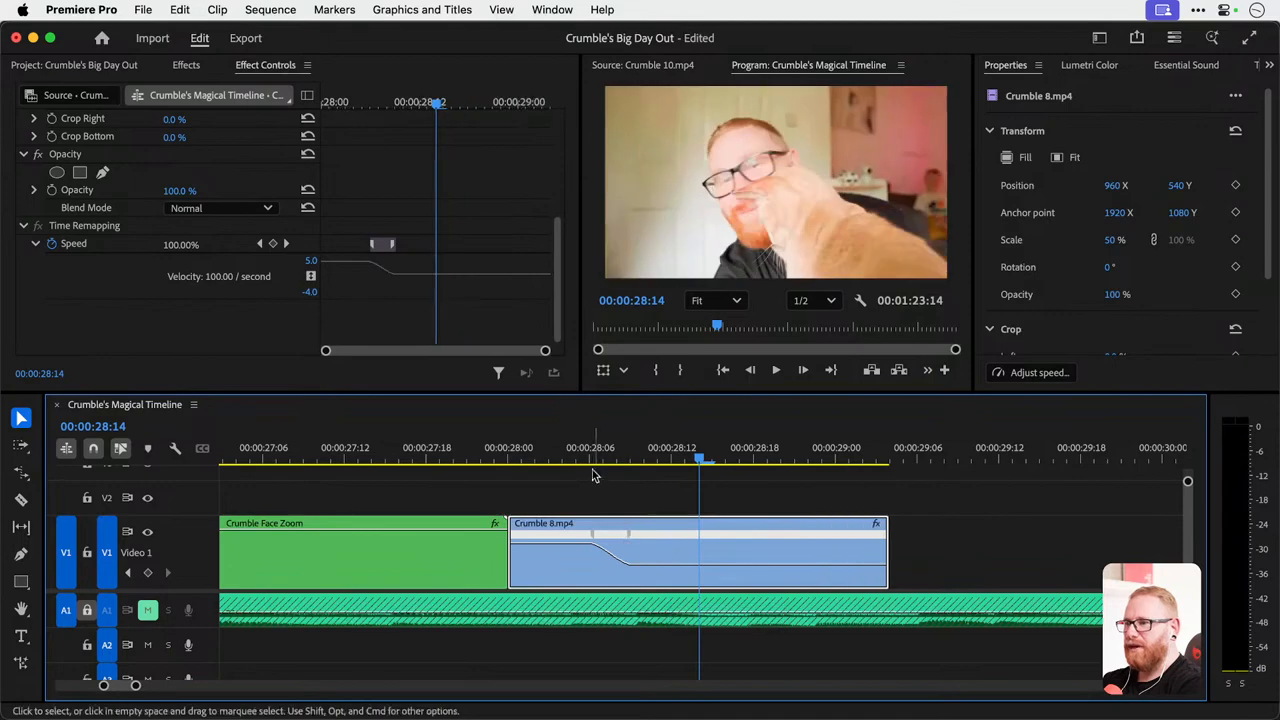
key(space)
click(486, 449)
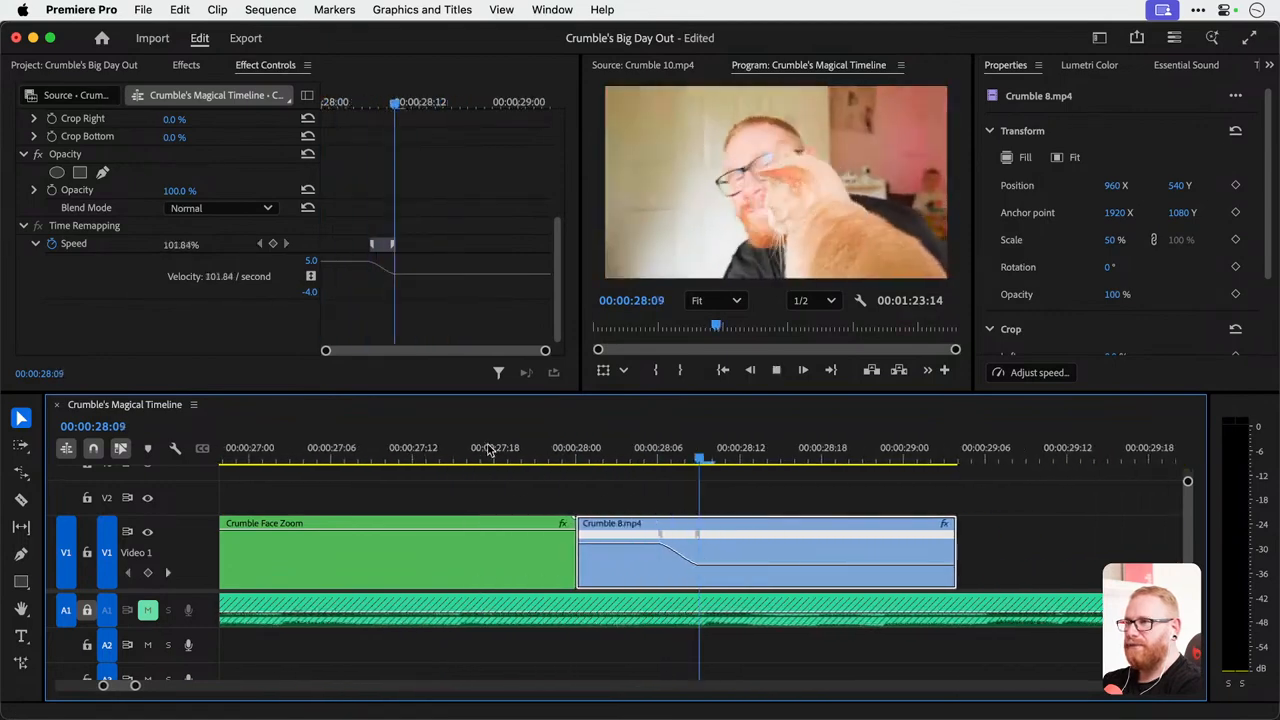
key(space)
click(475, 449)
key(space)
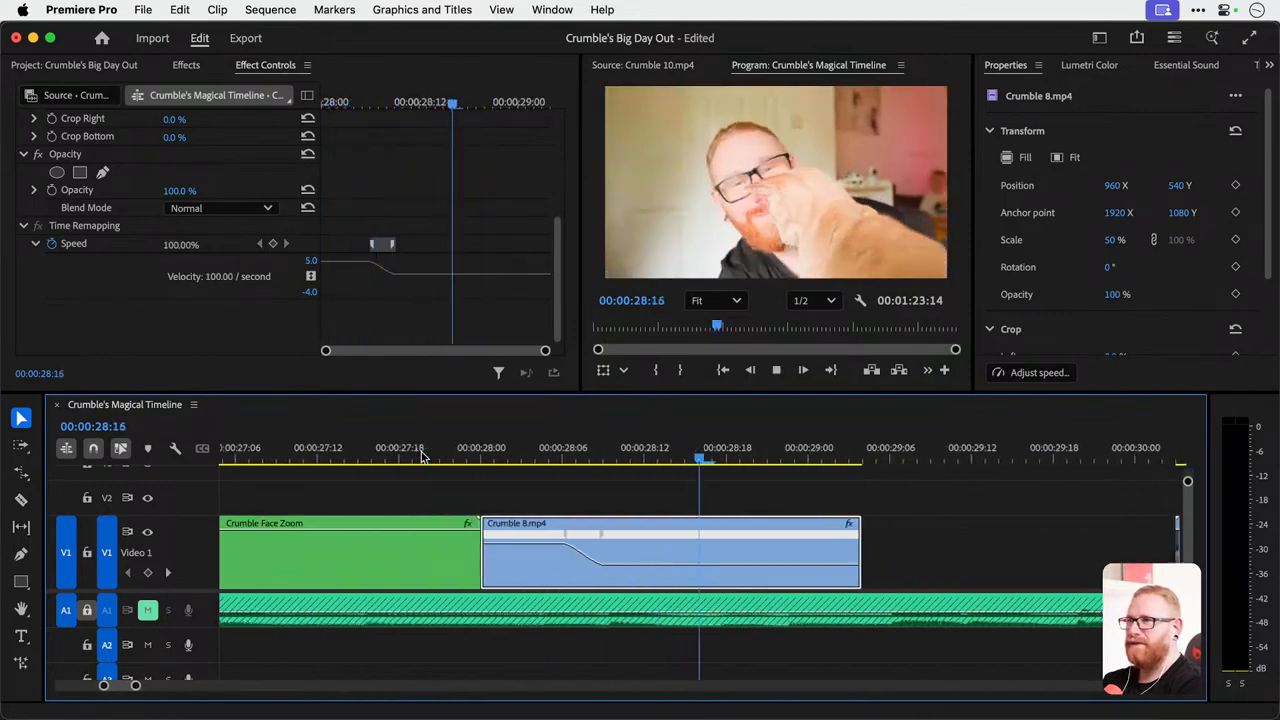
click(381, 455)
key(space)
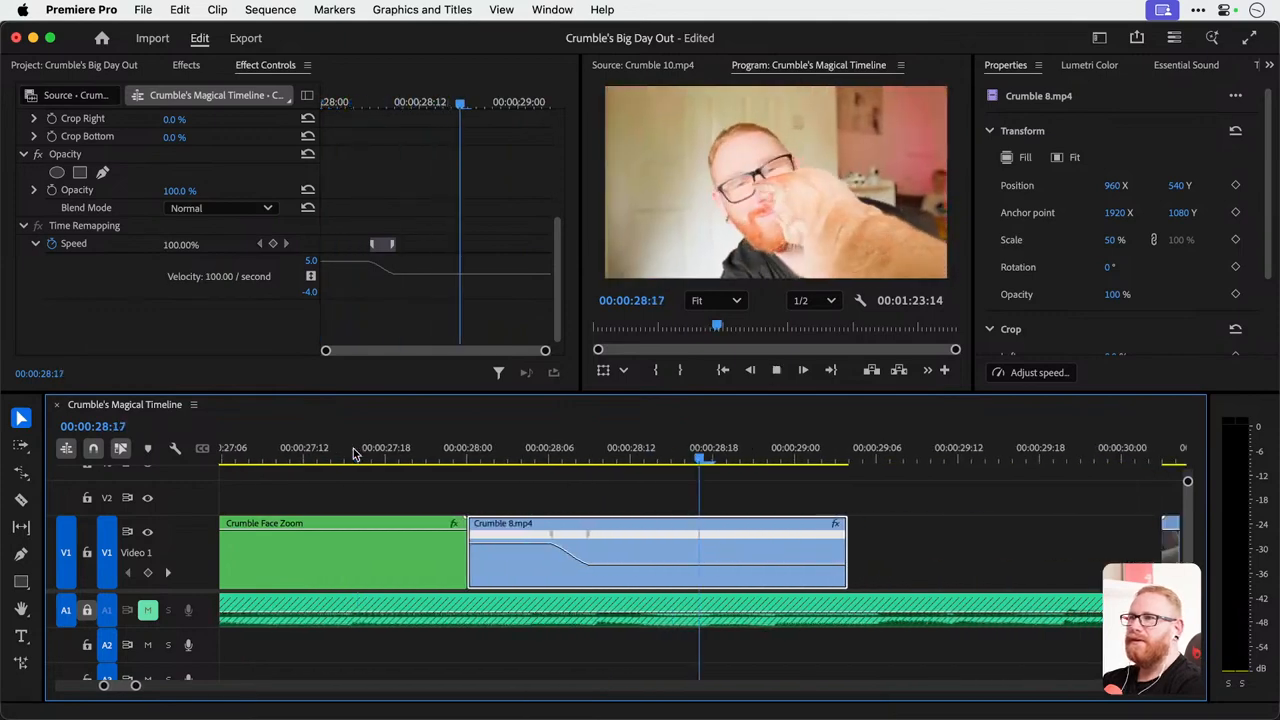
alt+scroll(534, 563, down, 2)
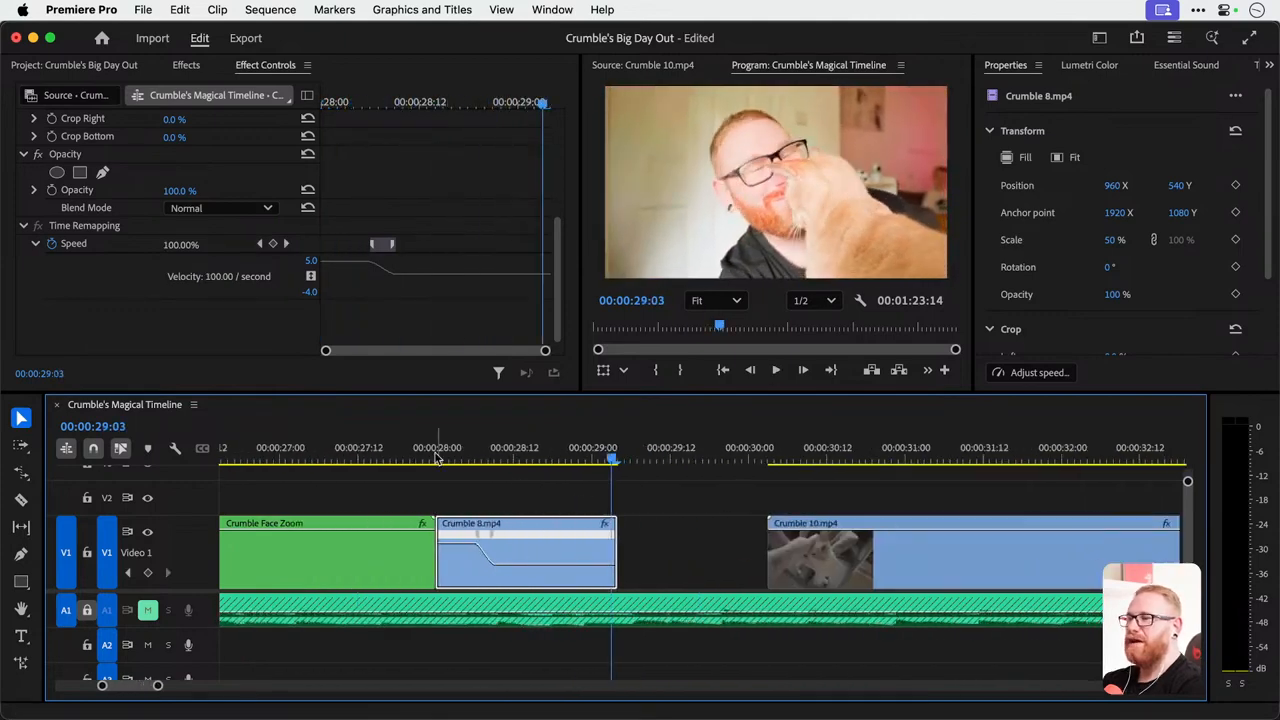
drag(440, 456, 440, 457)
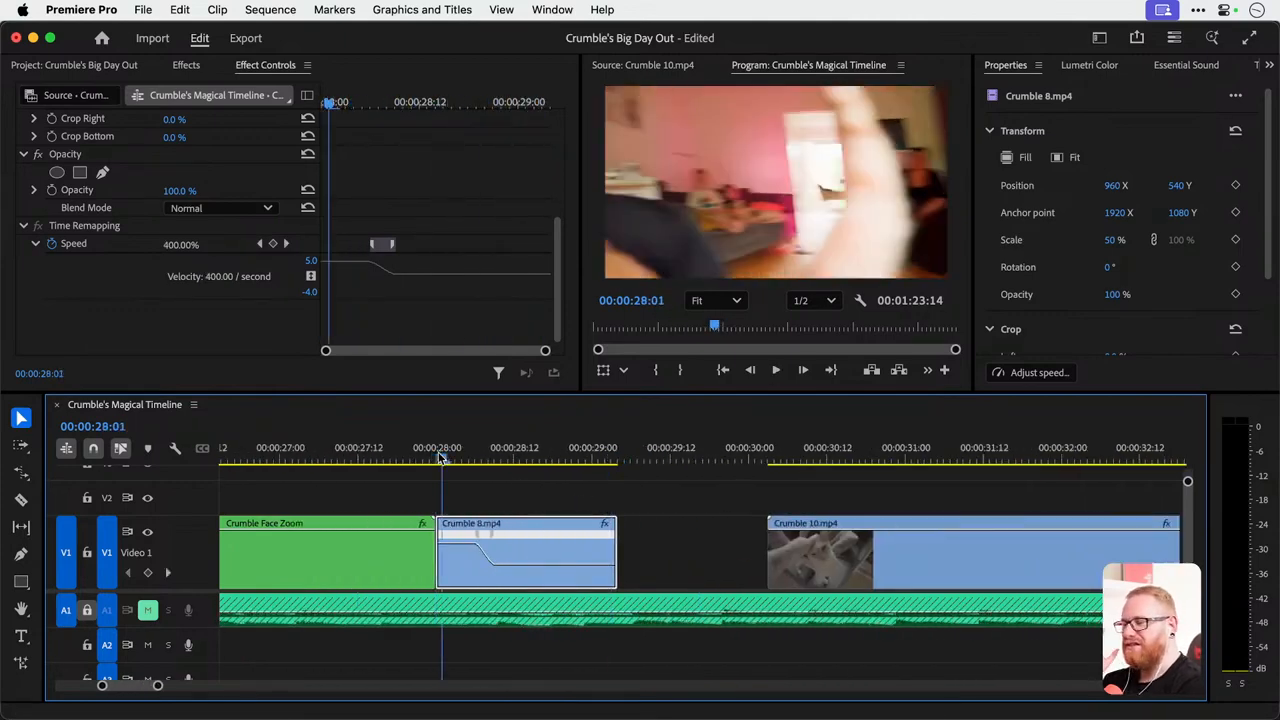
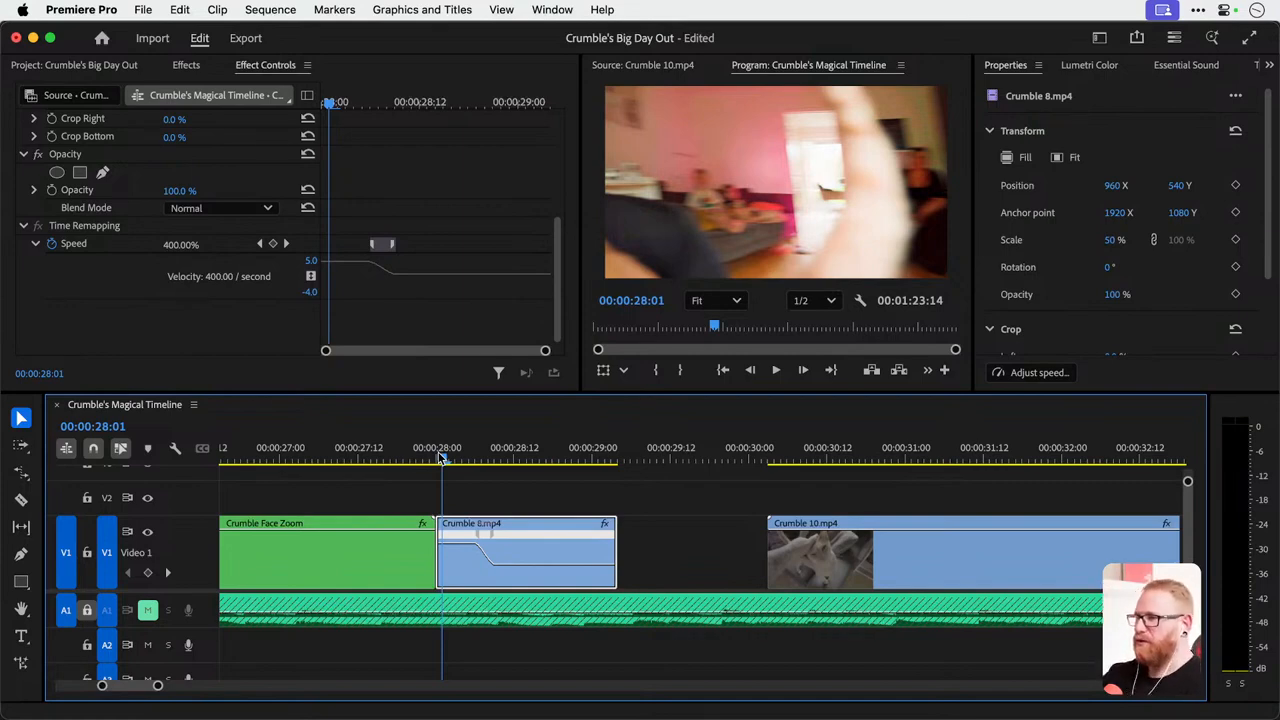
Try a longer Crumble 8.mp4 speed ramp with its end keyframe moved further along the clip, replay the slowdown and undo it.
drag(492, 535, 602, 536)
click(438, 456)
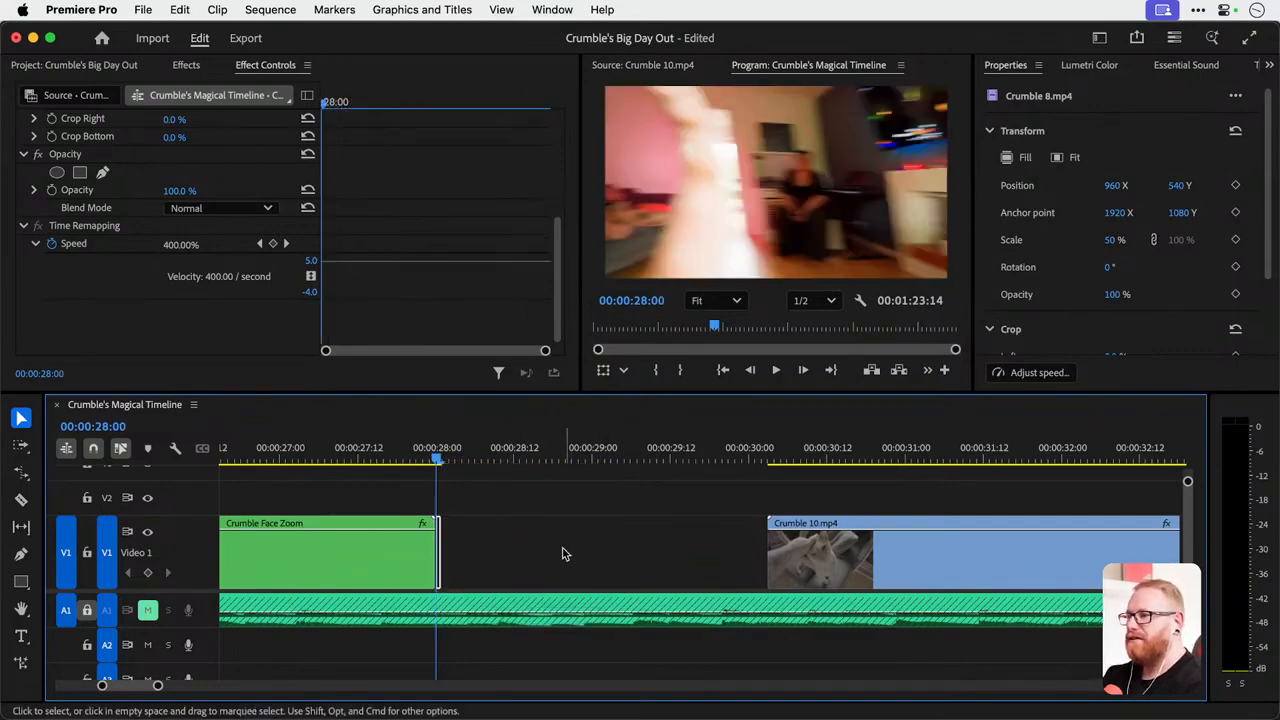
key(super+z)
drag(523, 572, 663, 576)
key(super+z)
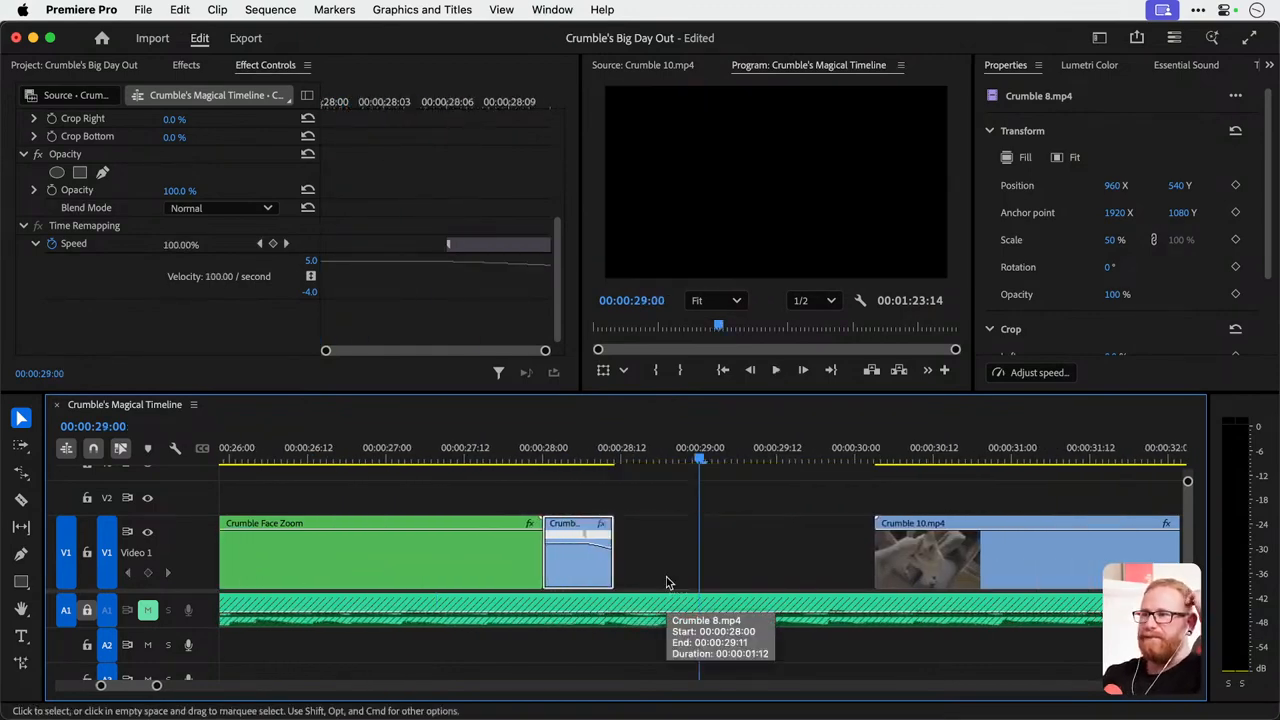
key(super+z)
key(super+shift+z)
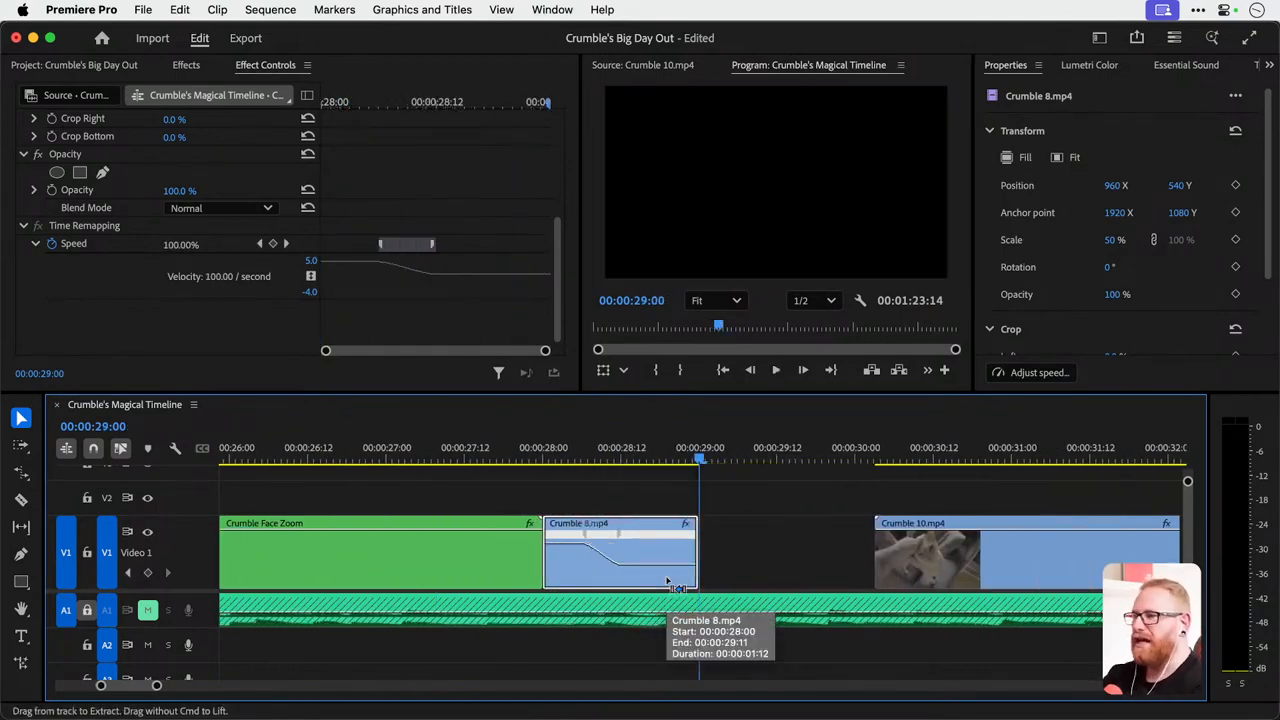
key(super+z)
key(super+shift+z)
key(super+shift+z)
key(super+z)
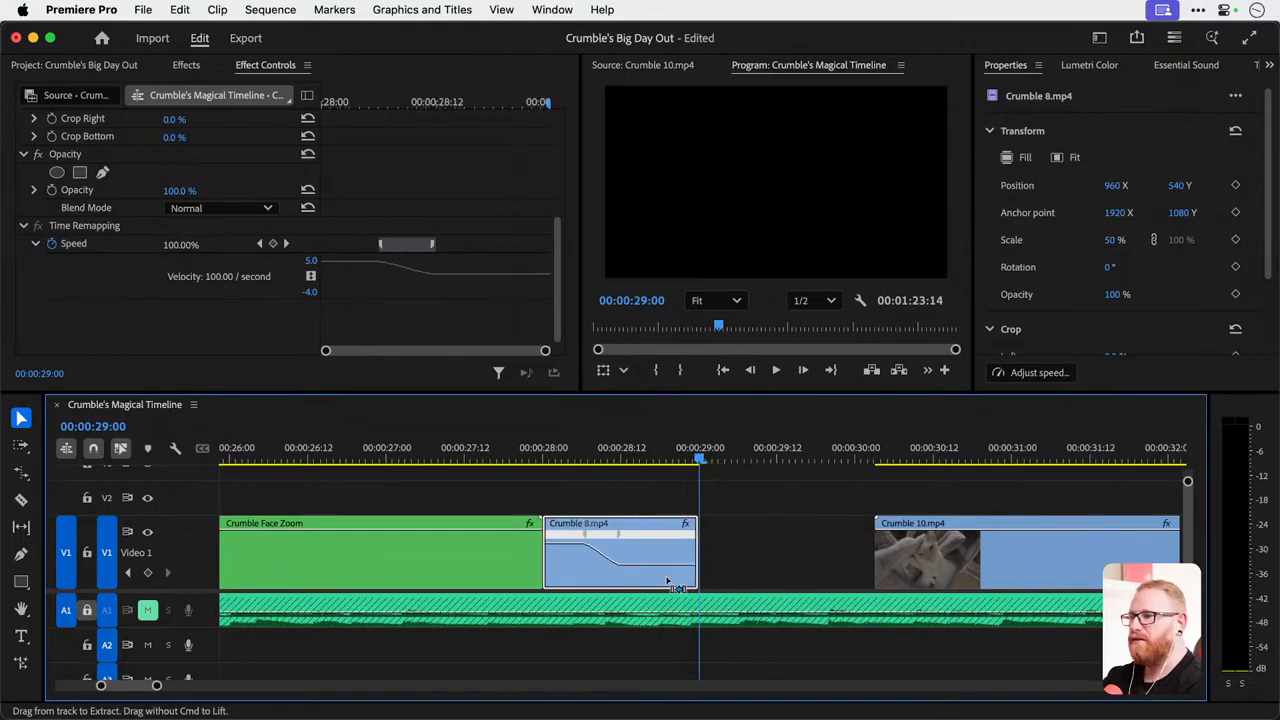
key(super+z)
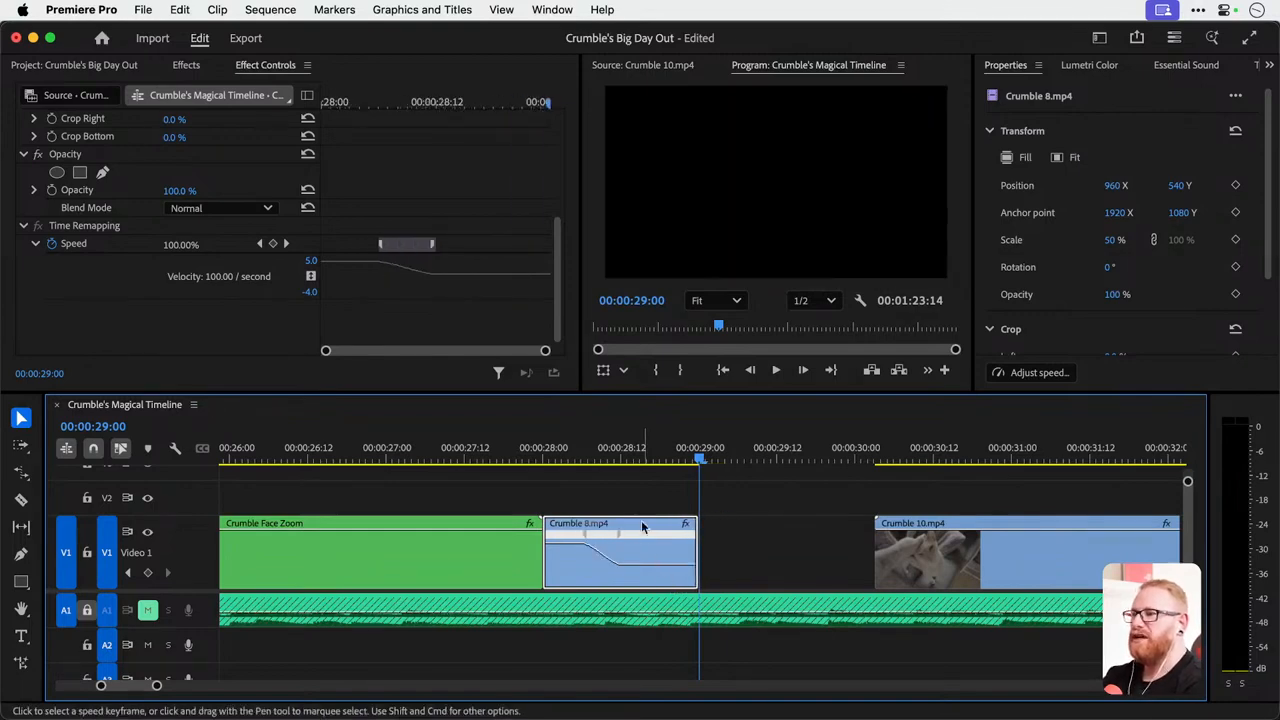
click(551, 452)
key(space)
click(566, 452)
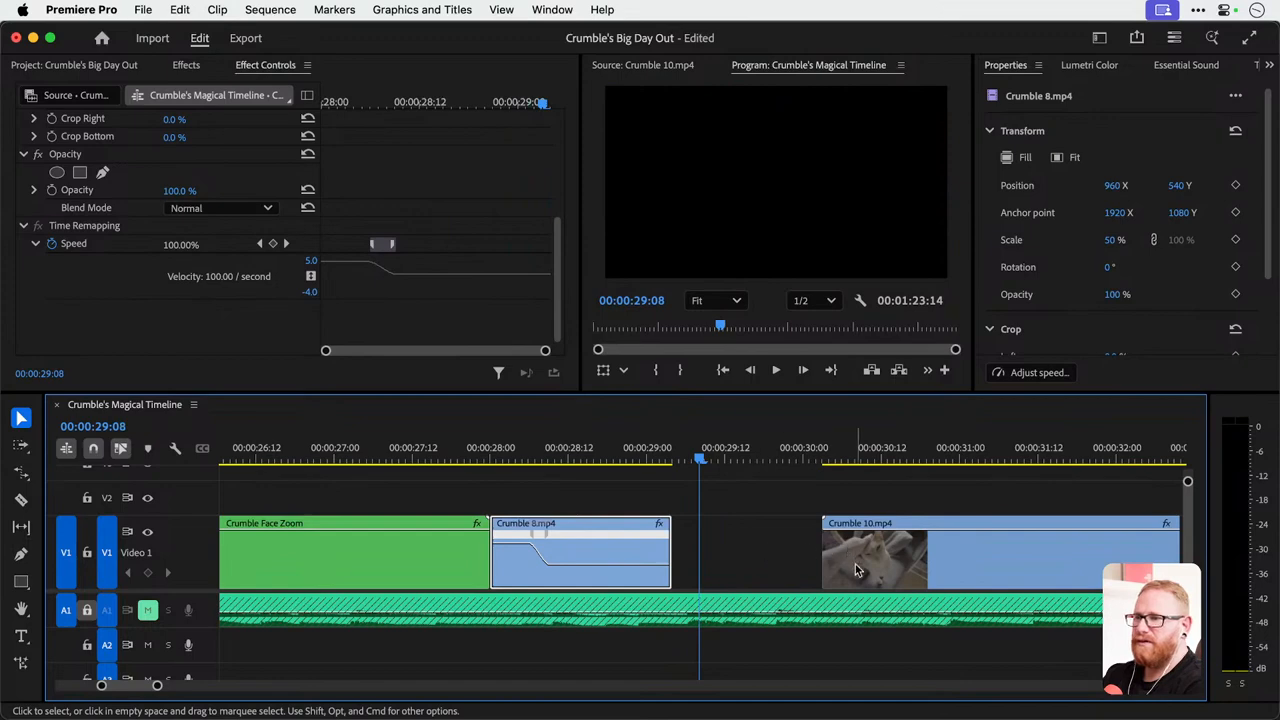
Move Crumble 10.mp4 up against the end of Crumble 8.mp4, save the project and play across the new cut.
drag(855, 570, 706, 570)
click(606, 450)
key(super+s)
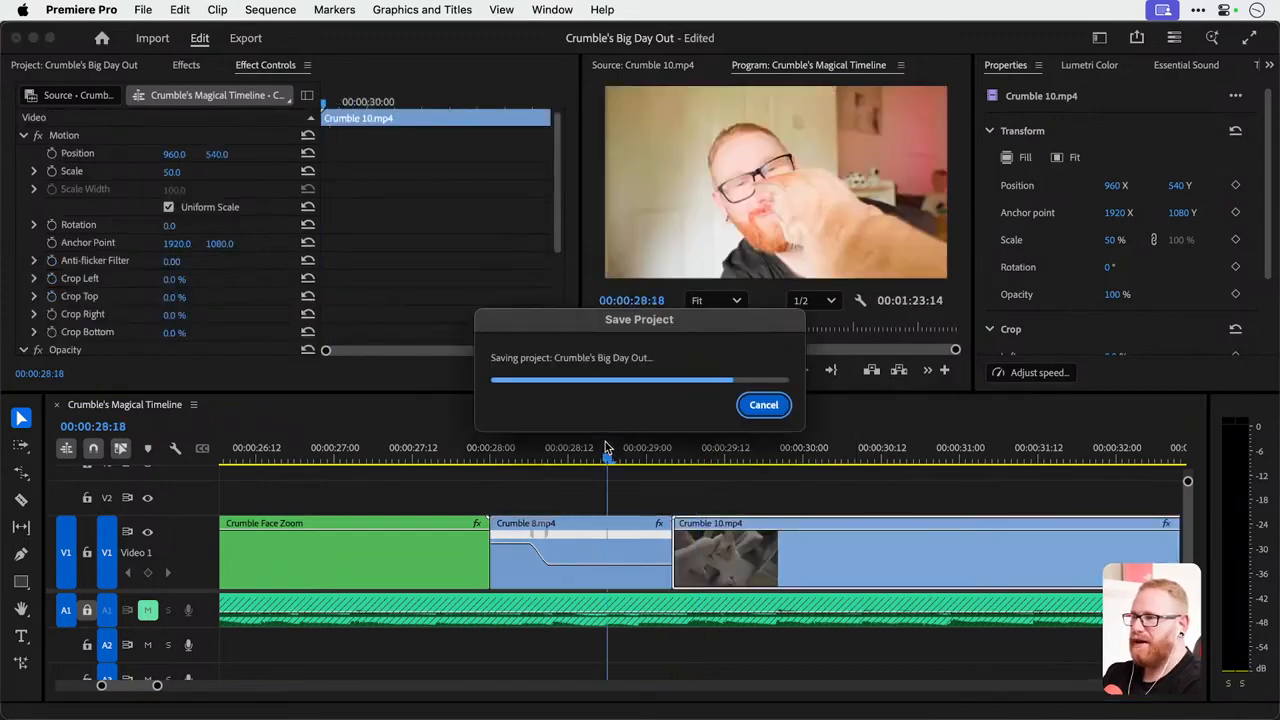
key(space)
drag(543, 450, 792, 465)
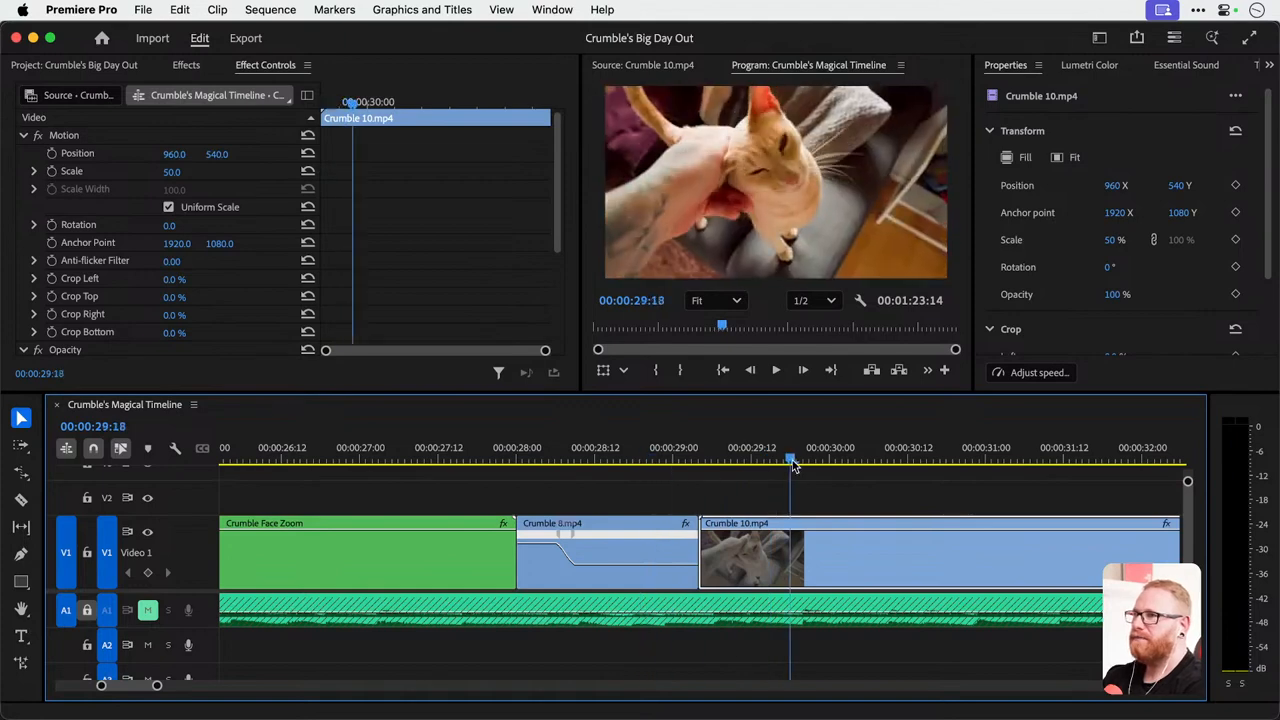
Try the Warp Stabilizer effect on Crumble 10.mp4 with its stabilization Result set to No Motion.
click(187, 66)
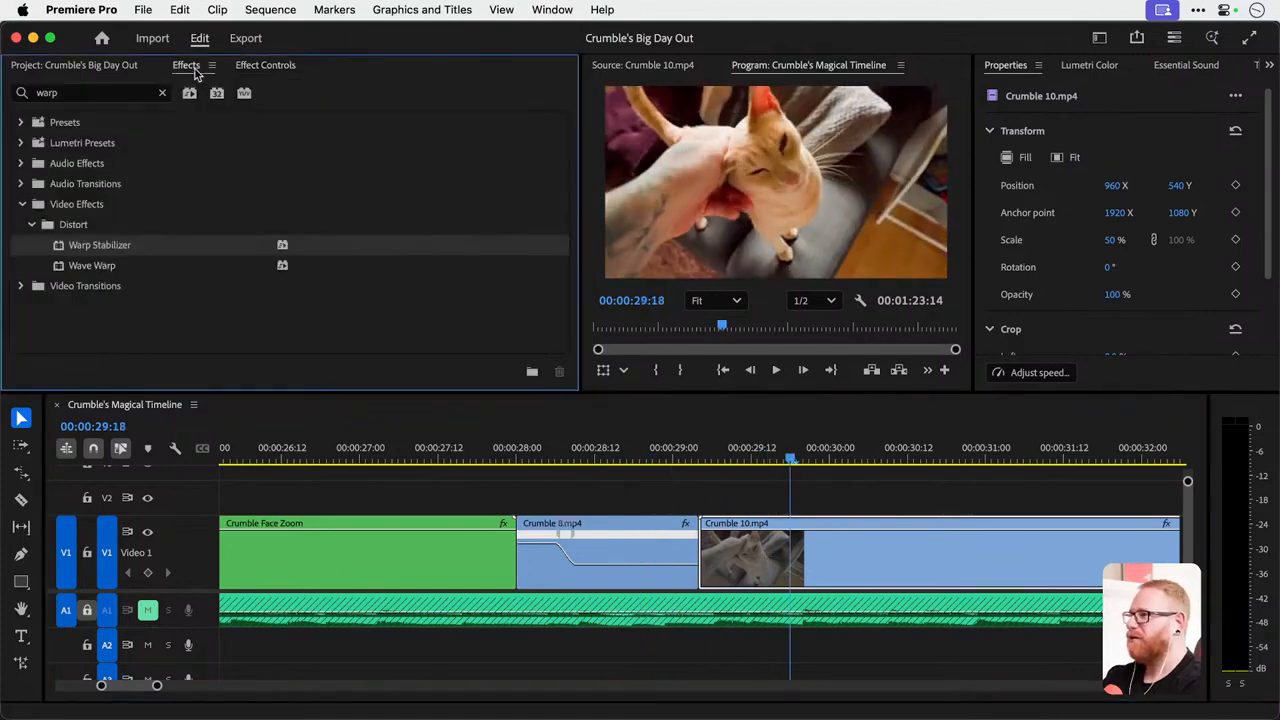
drag(541, 356, 850, 555)
click(265, 66)
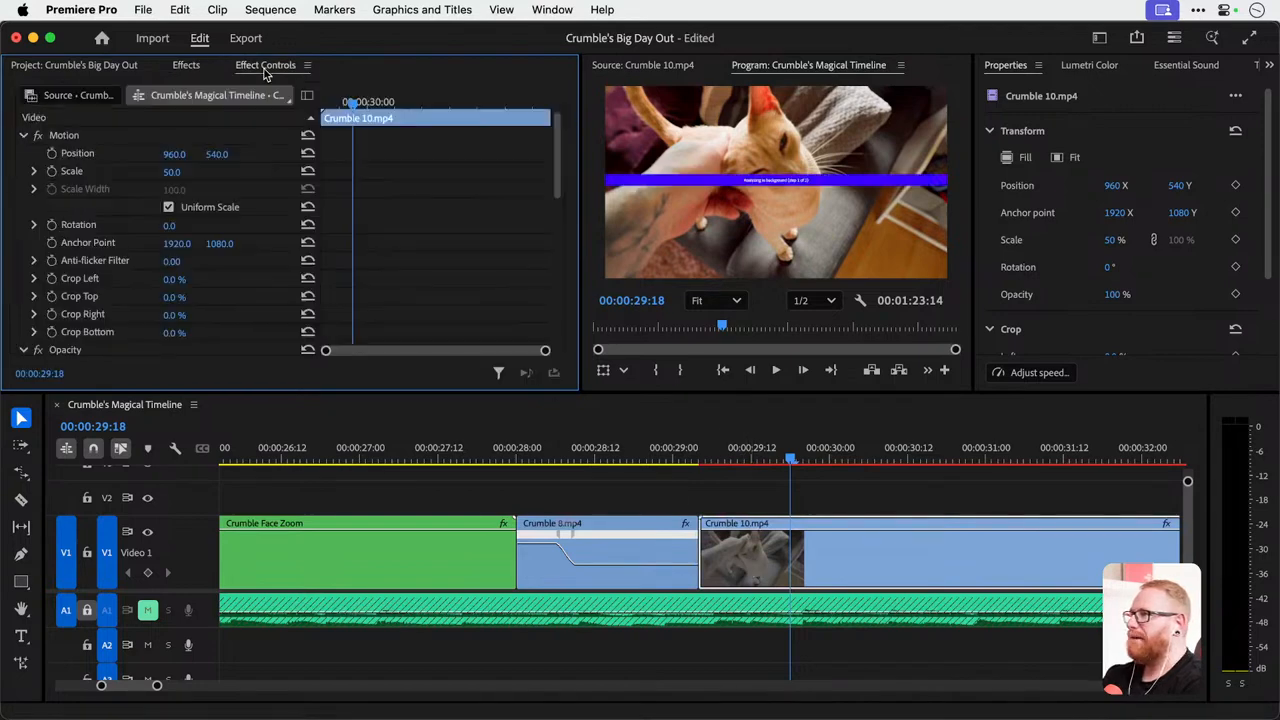
scroll(385, 268, down, 10)
click(240, 148)
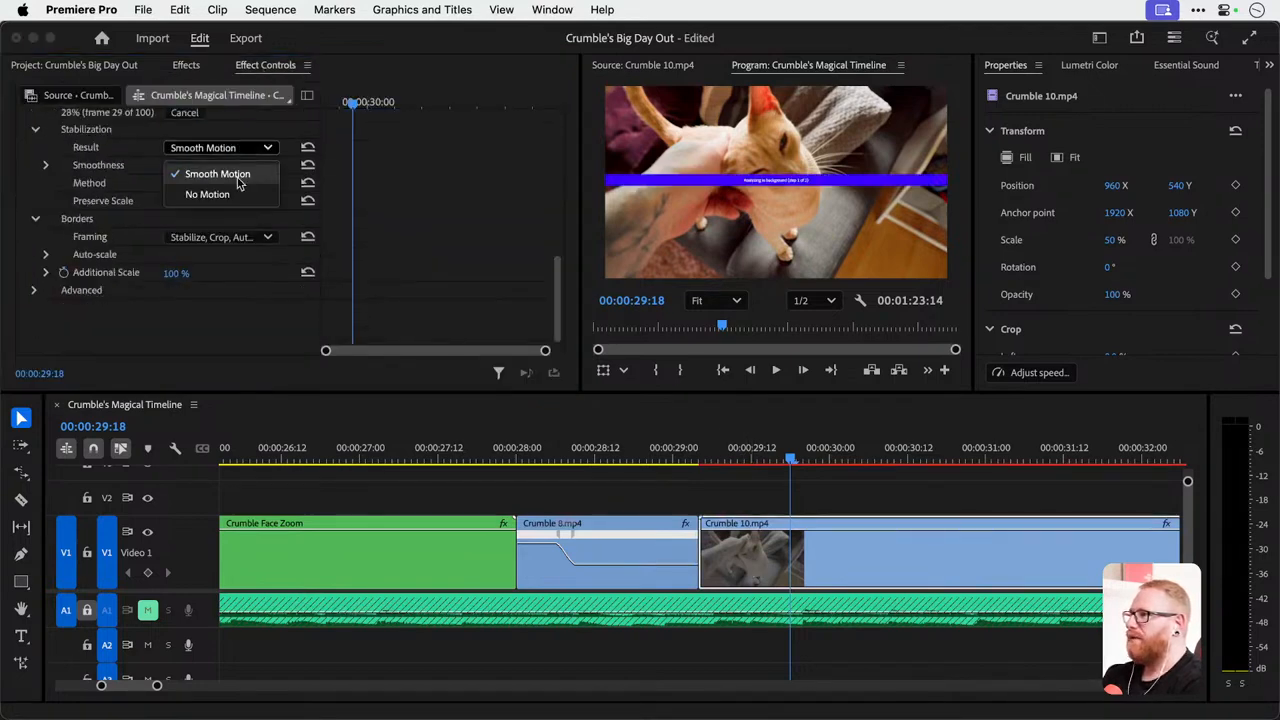
click(236, 196)
Play back the stabilized Crumble 10.mp4, and undo the No Motion setting and the Warp Stabilizer effect.
click(705, 456)
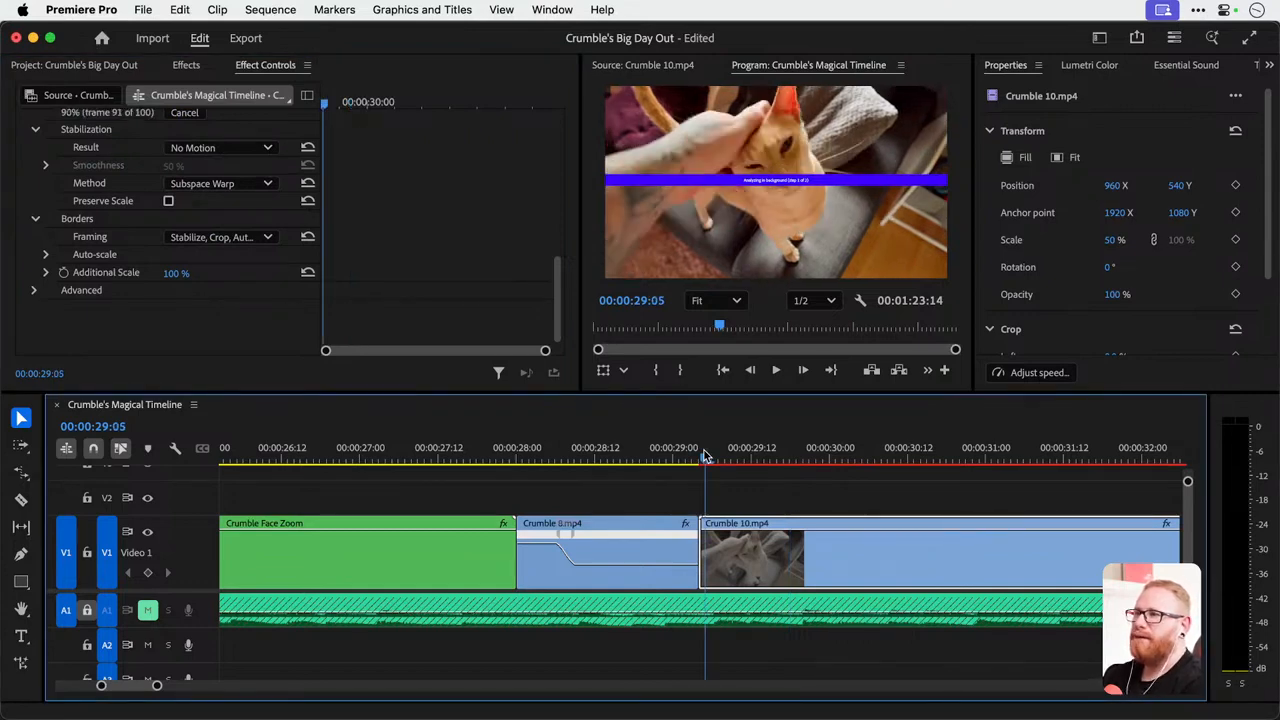
key(space)
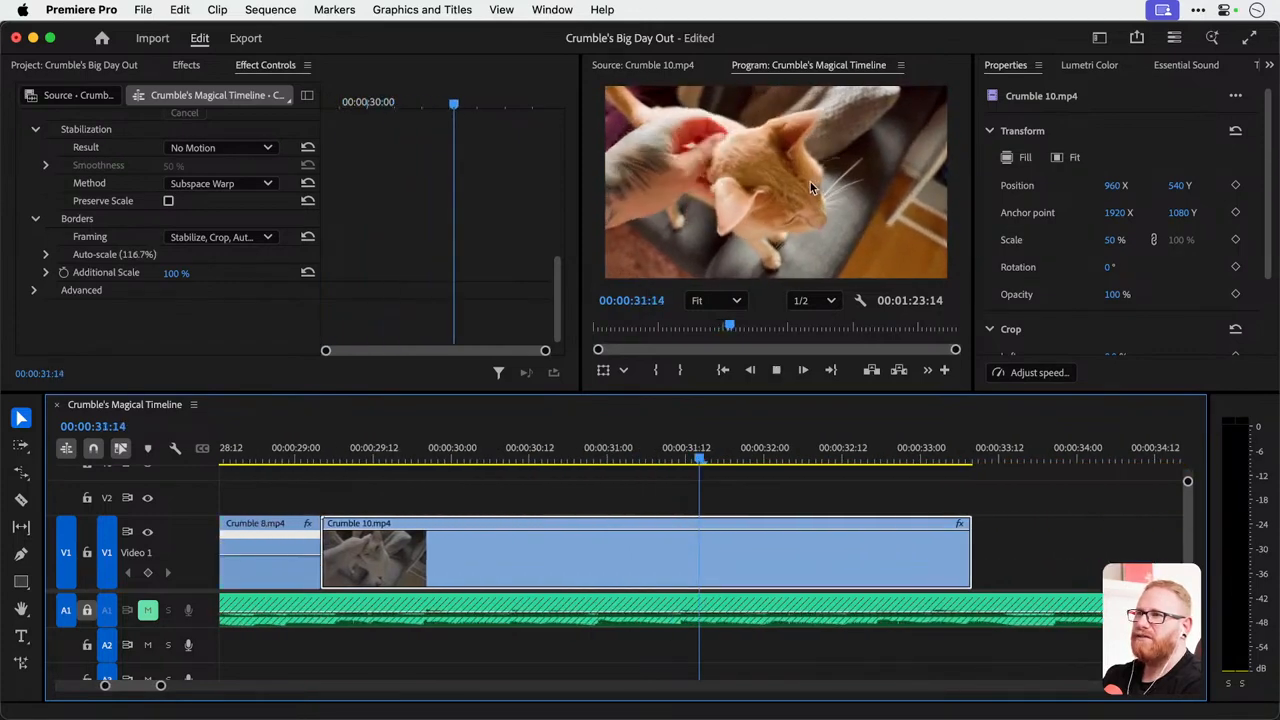
key(space)
key(super+z)
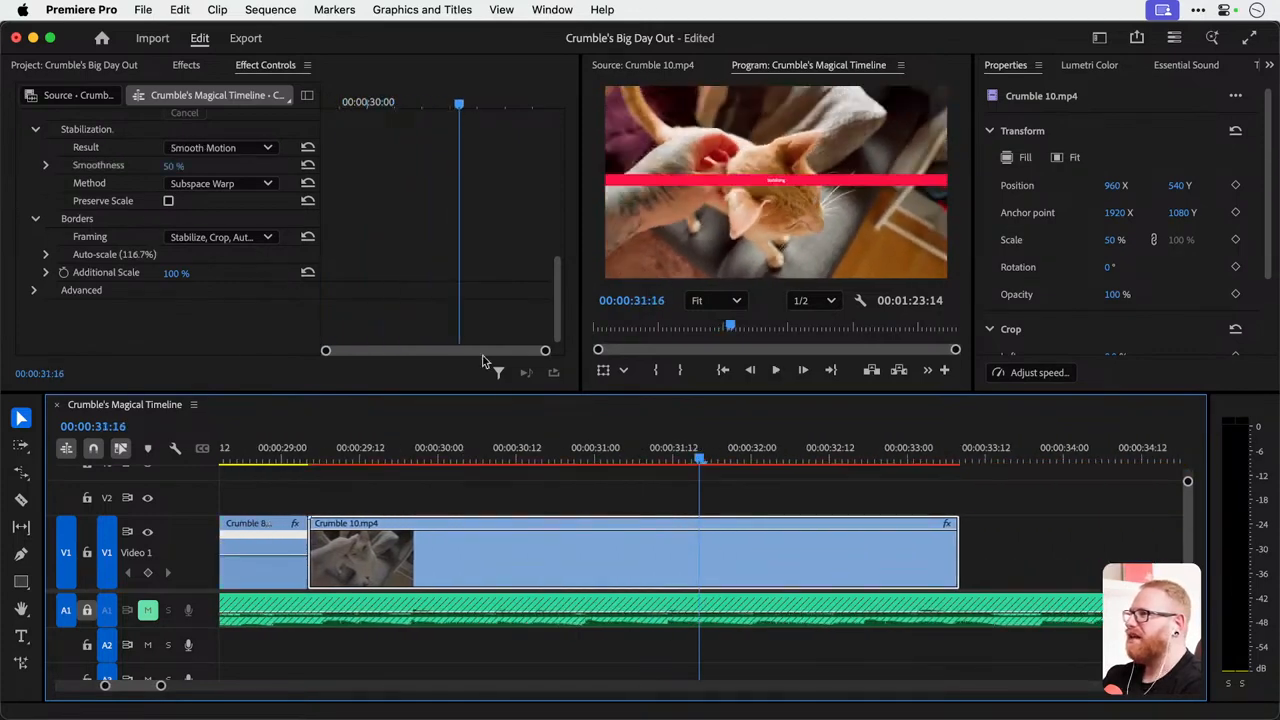
key(super+z)
Replay Crumble 10.mp4 to find a cut point and split the clip at 00:00:32:00 with the Razor tool.
click(322, 446)
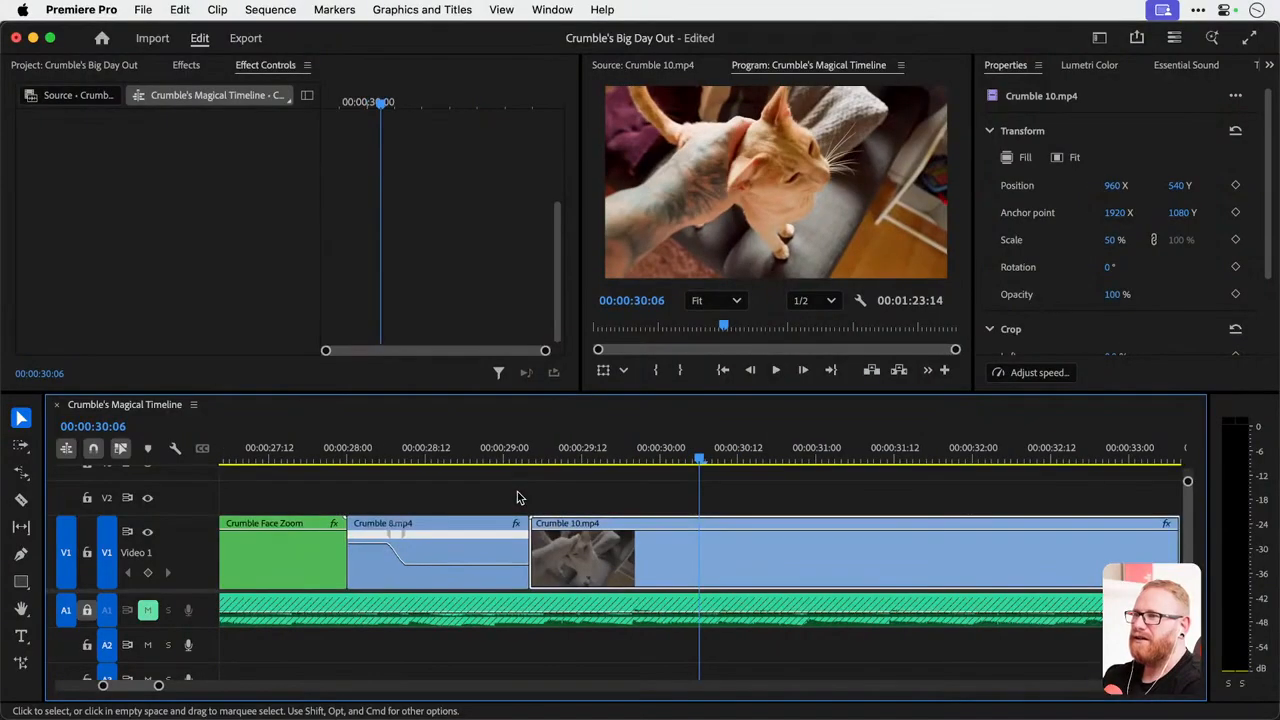
key(space)
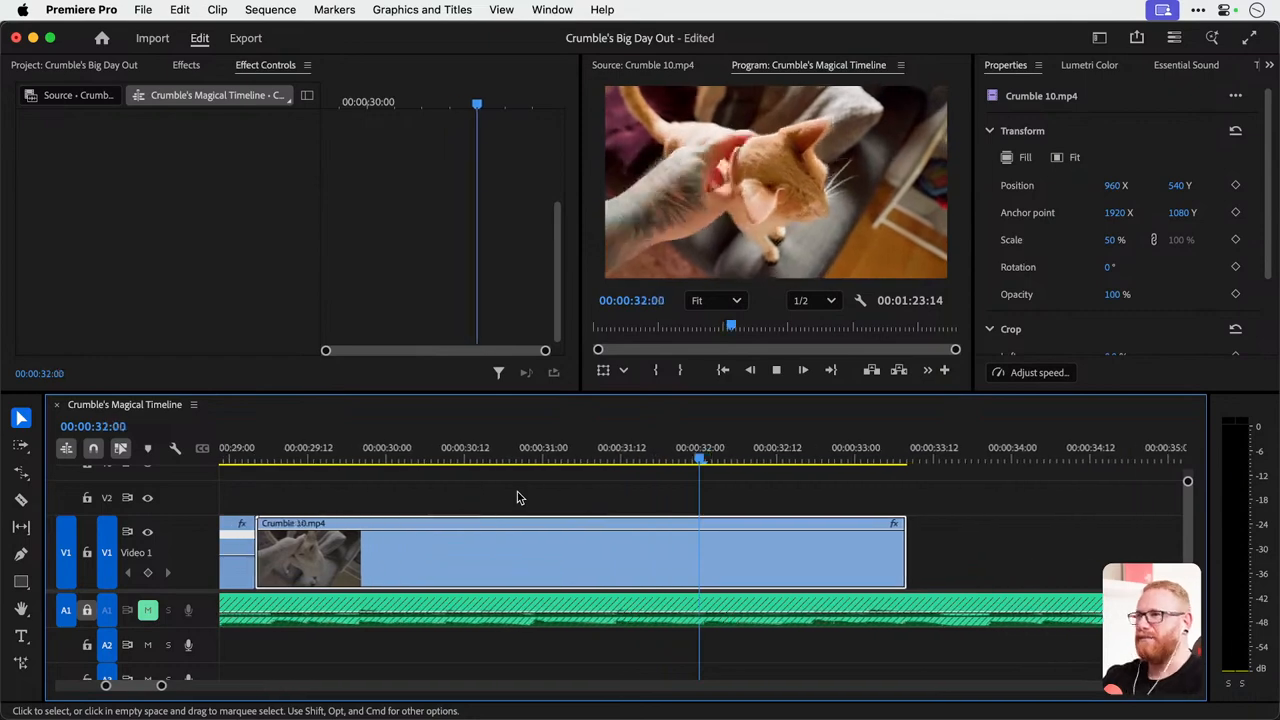
key(space)
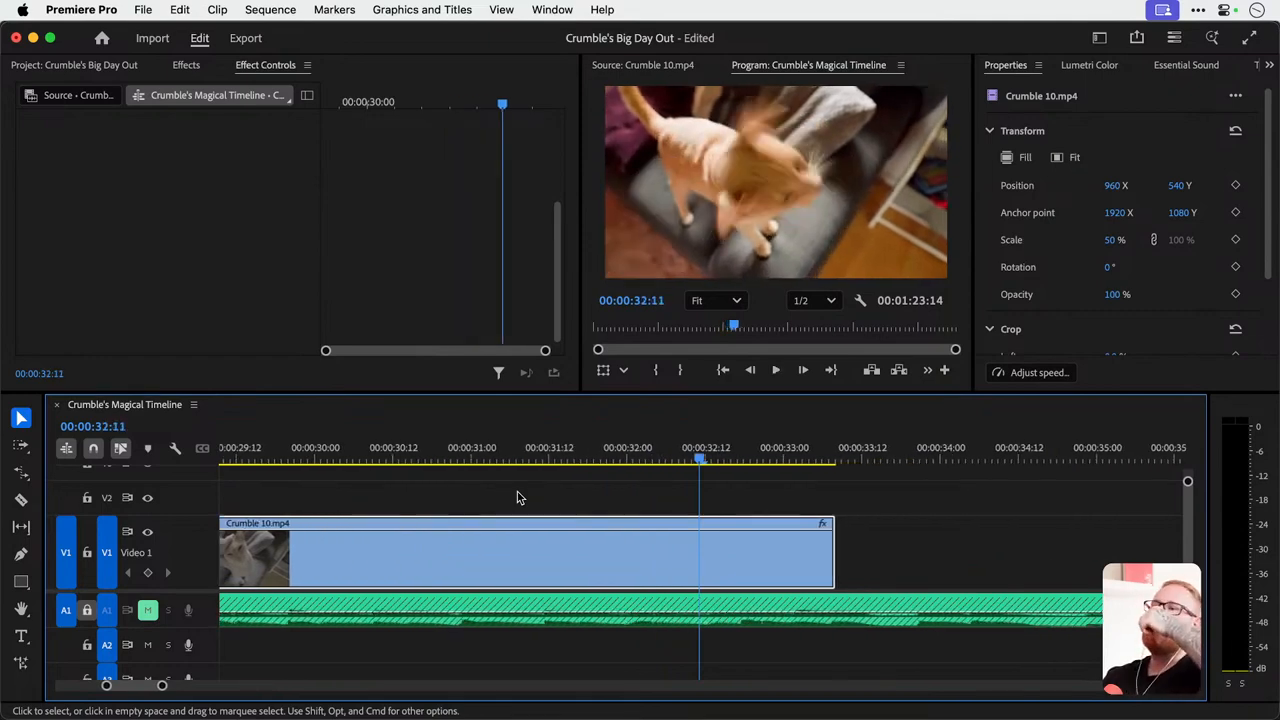
key(space)
key(space)
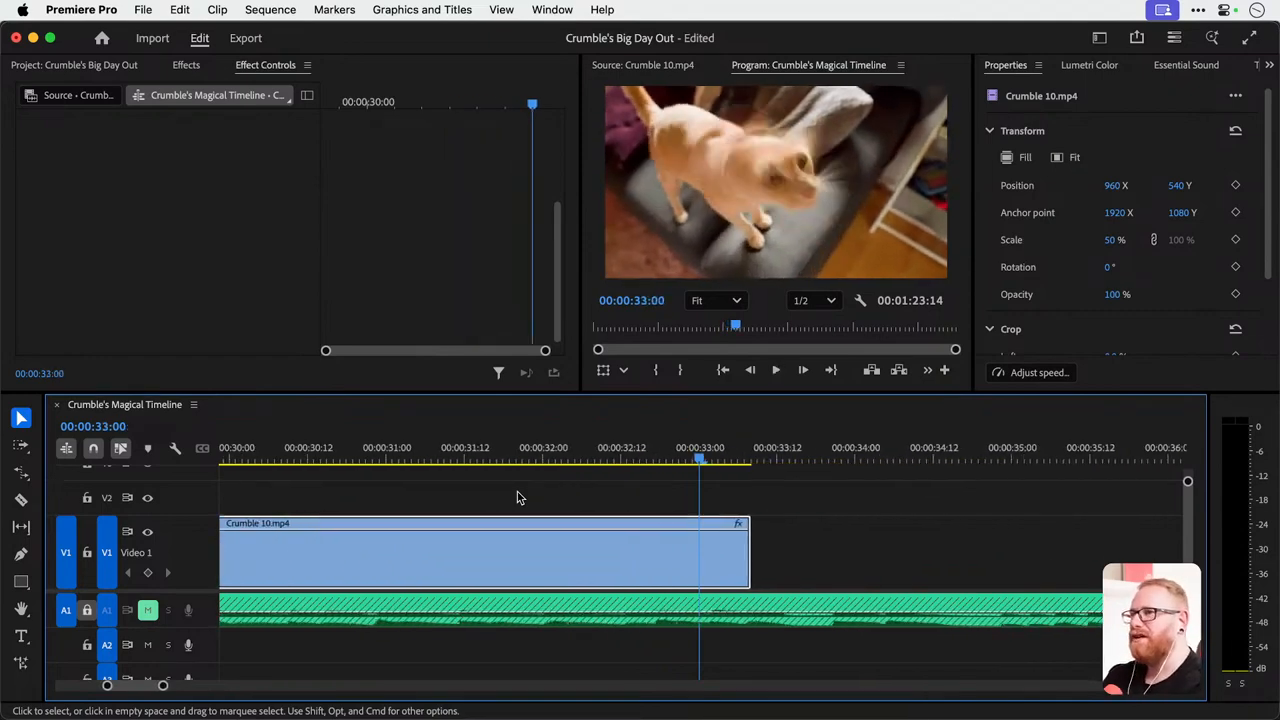
click(401, 452)
key(space)
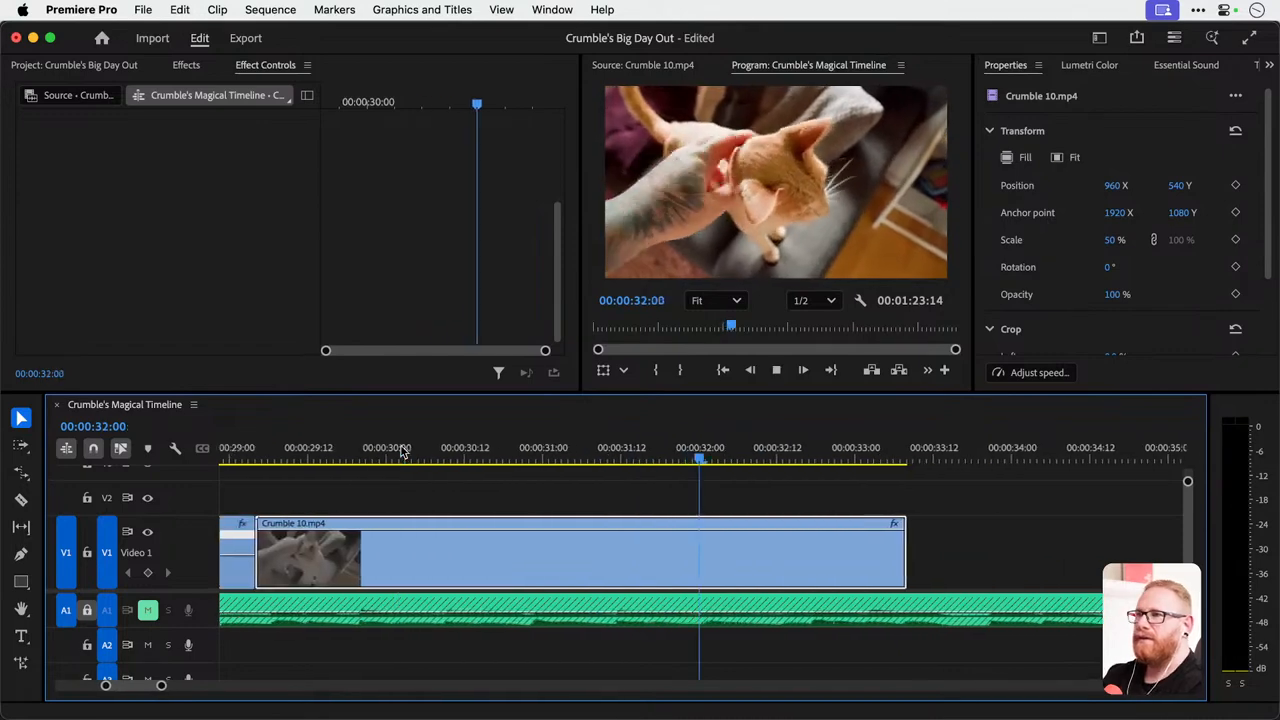
key(space)
key(Left)
key(Left)
key(Left)
key(Left)
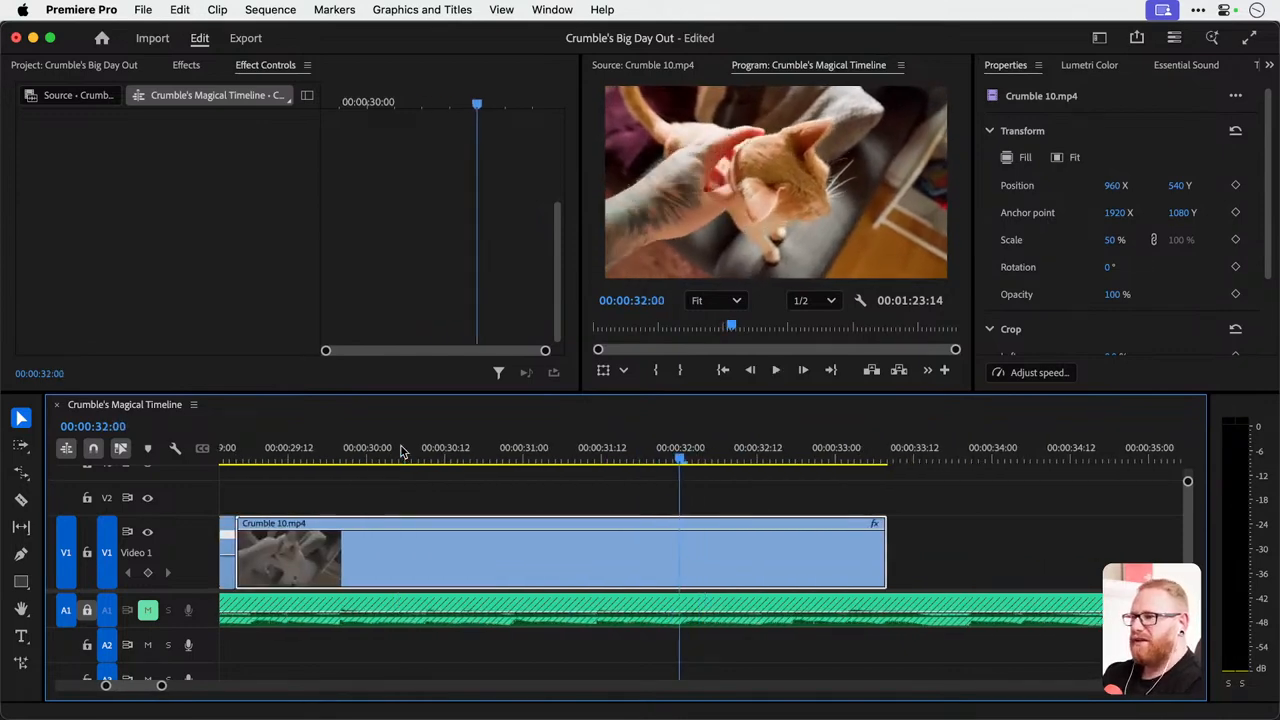
key(c)
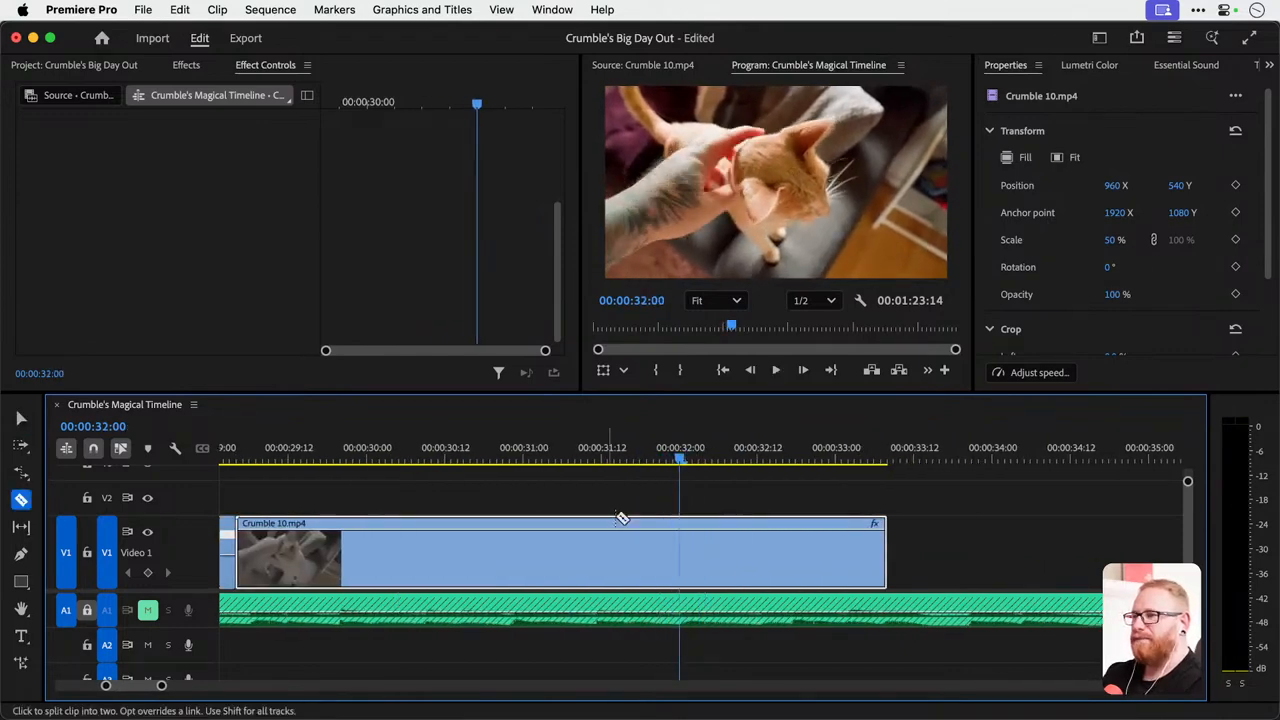
click(679, 556)
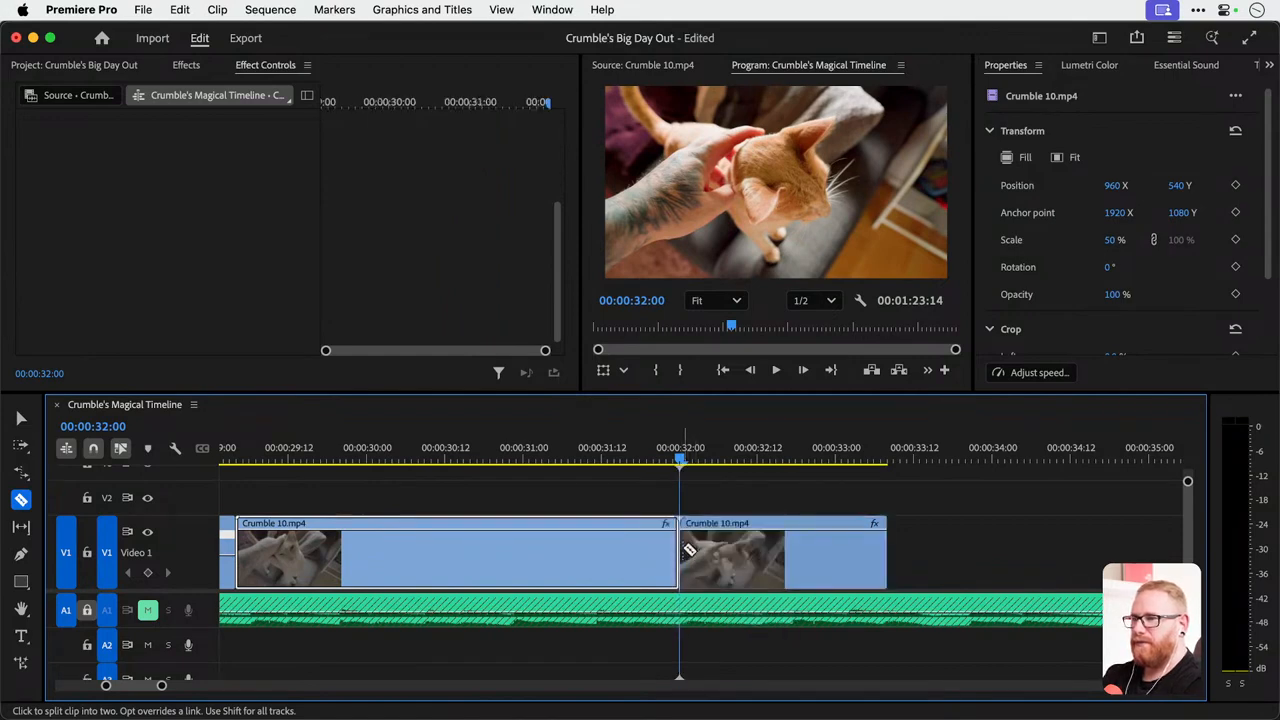
Trim the second Crumble 10.mp4 segment's start to 00:00:32:11 and close the gap to the first segment at 00:00:32:00.
key(v)
drag(686, 455, 751, 456)
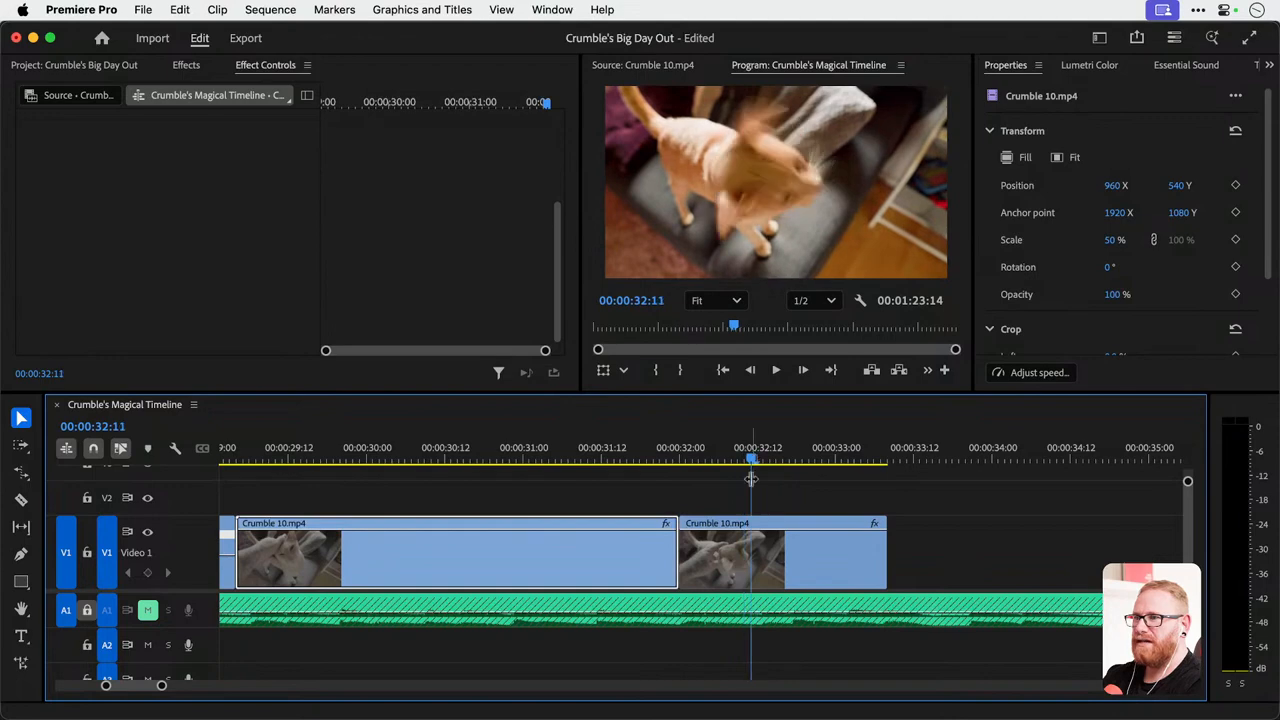
mouse_move(757, 560)
mouse_down()
mouse_move(770, 567)
mouse_move(741, 567)
mouse_up()
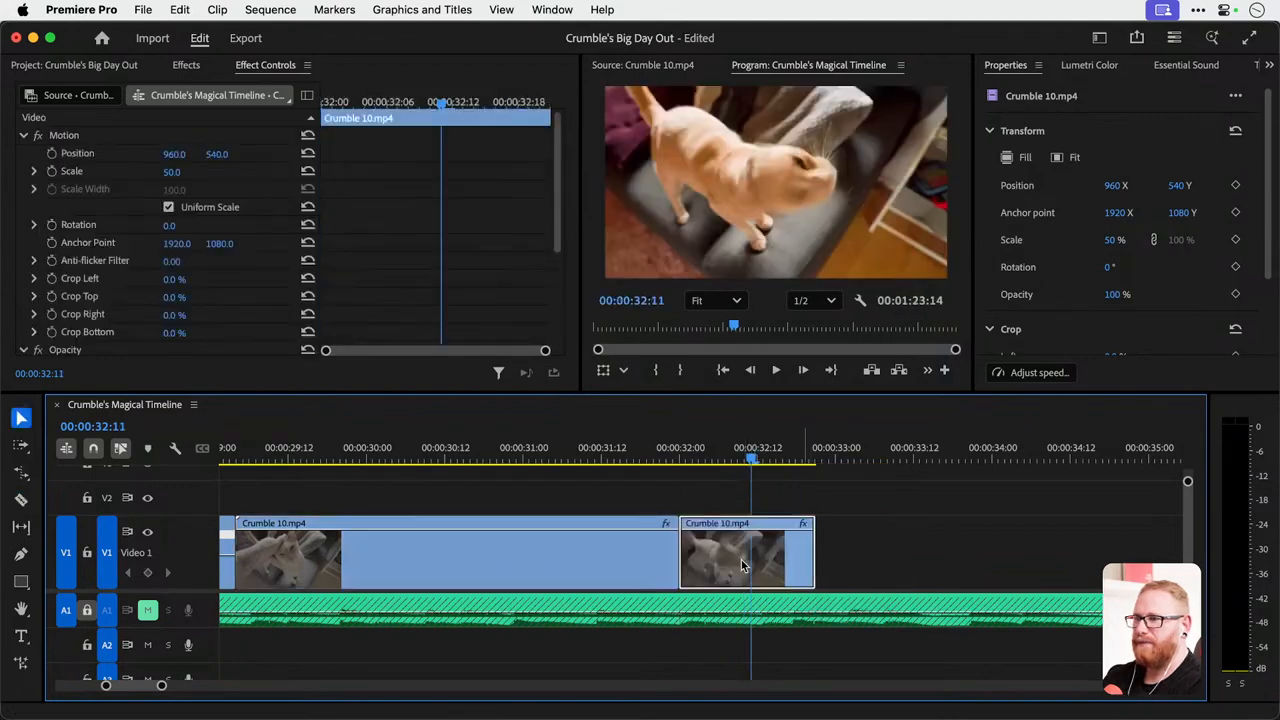
Set the second Crumble 10.mp4 segment's Scale to 75 and play across the punch-in cut.
click(172, 171)
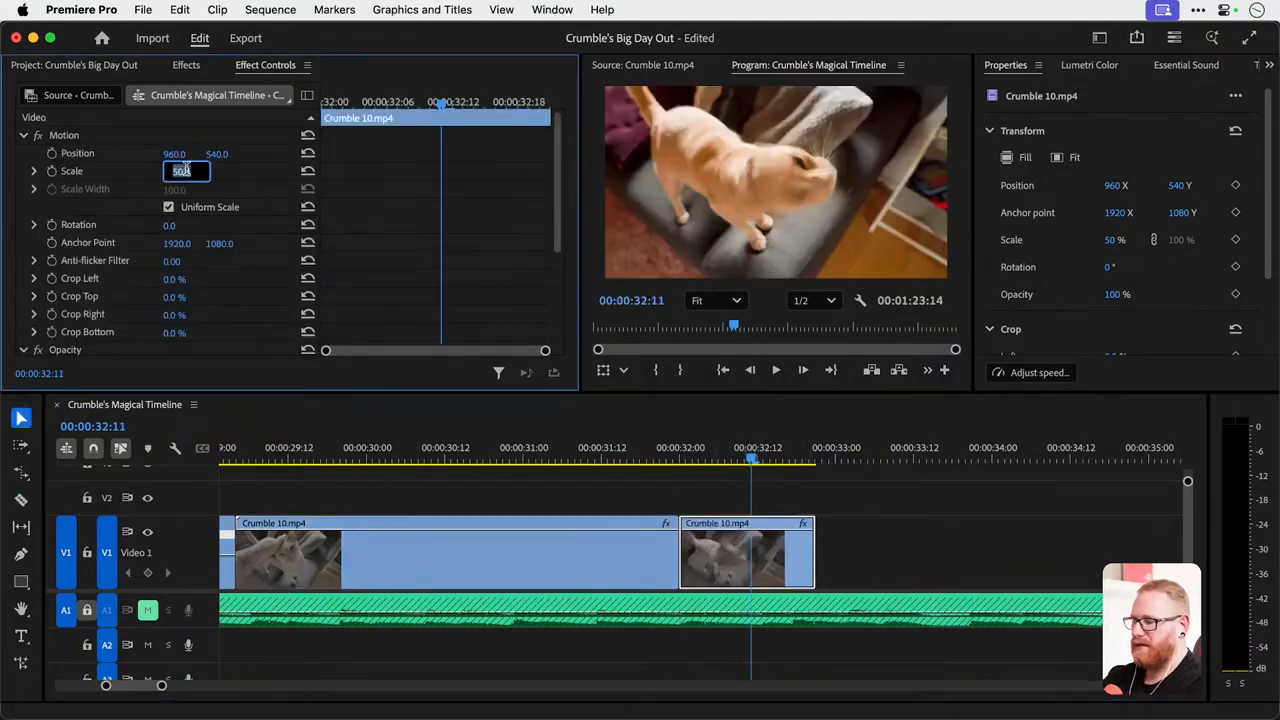
text(75)
key(Return)
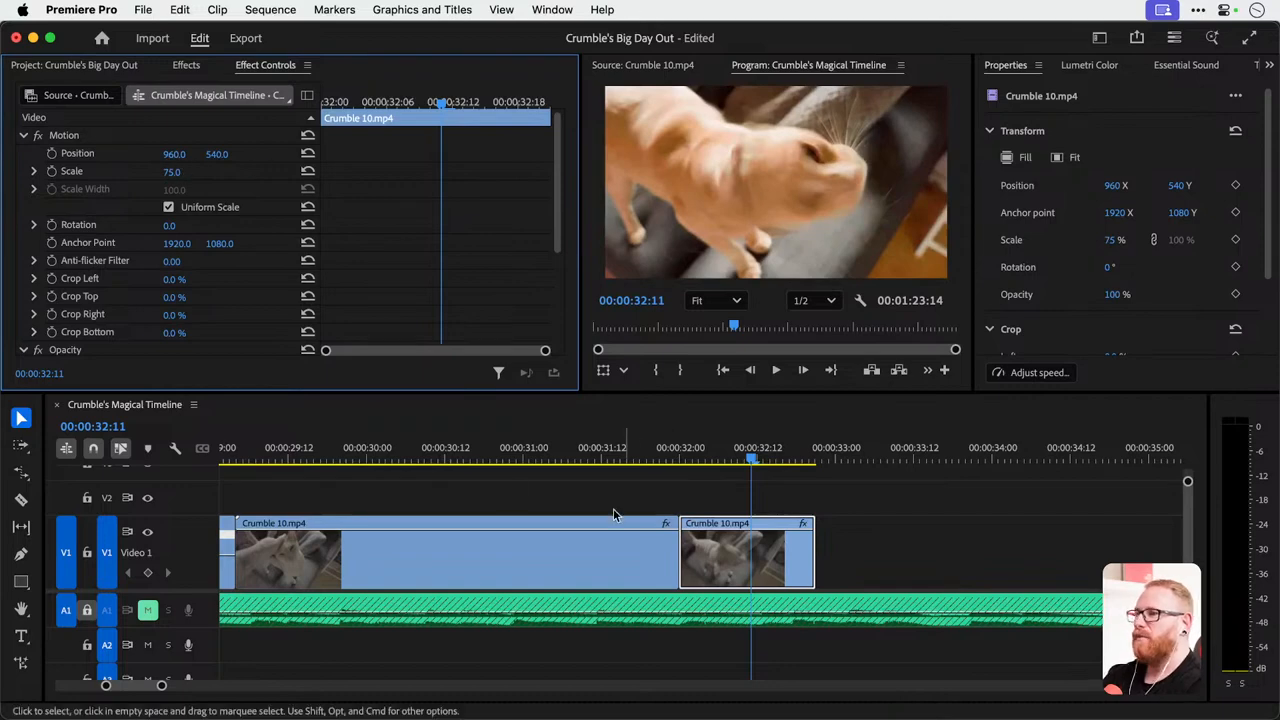
click(444, 461)
key(space)
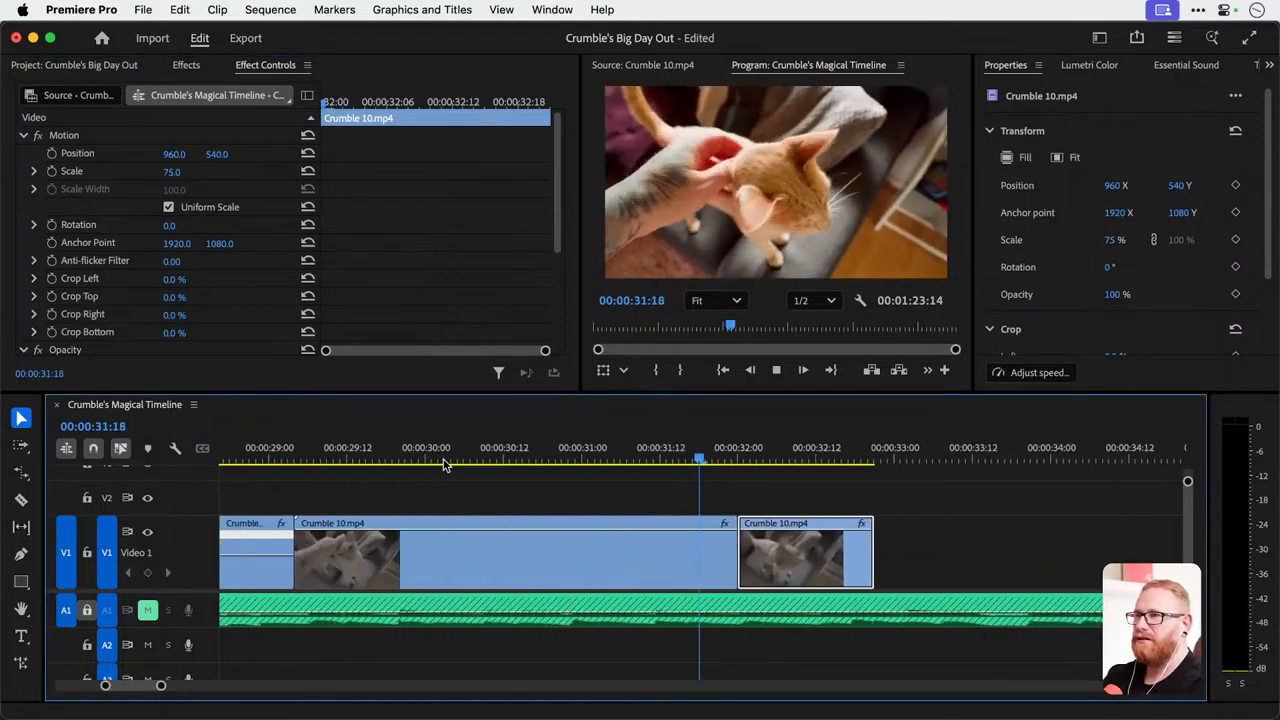
key(space)
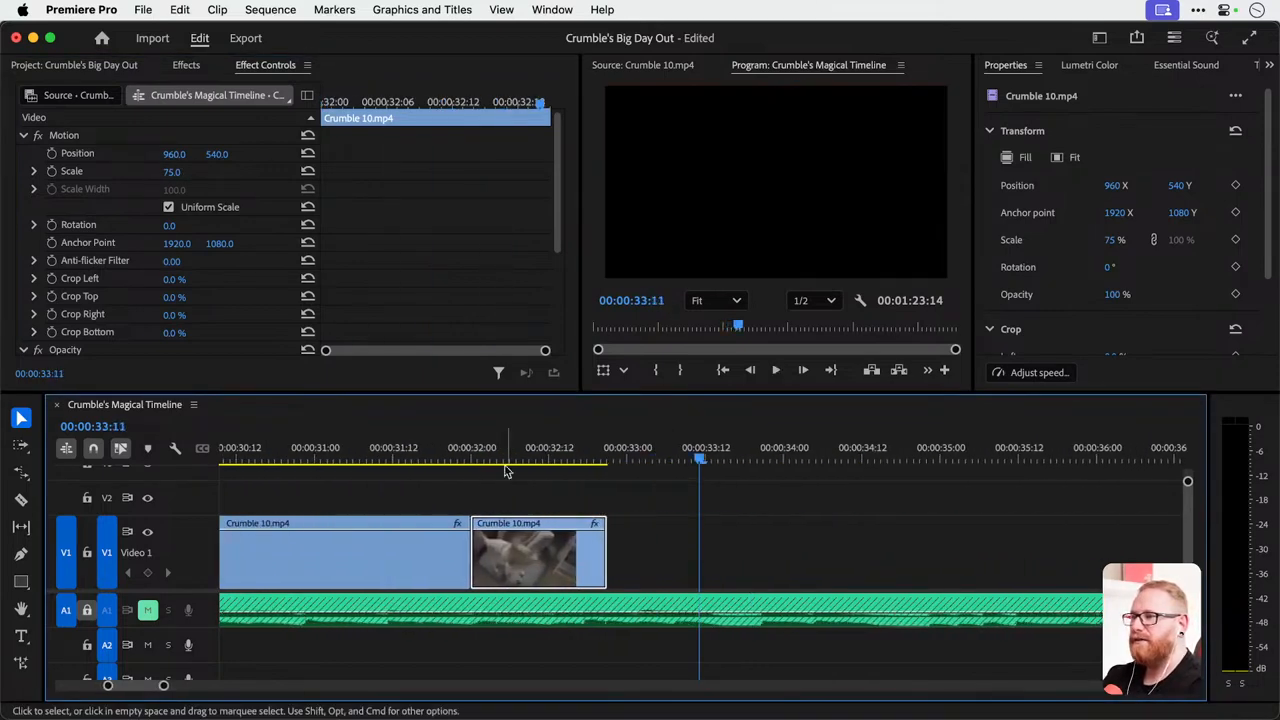
click(505, 456)
key(space)
key(space)
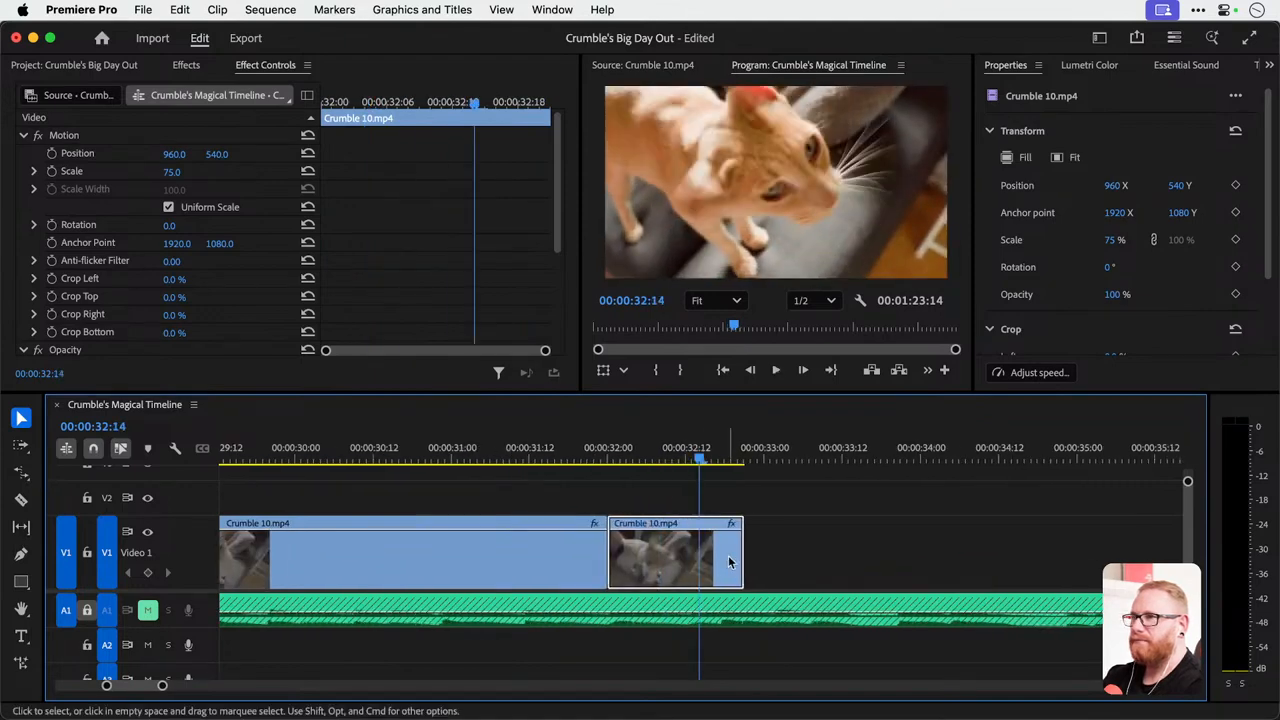
Try trimming the second Crumble 10.mp4 segment to end at 00:00:32:14, play it back and undo the trim.
drag(743, 560, 698, 560)
click(576, 447)
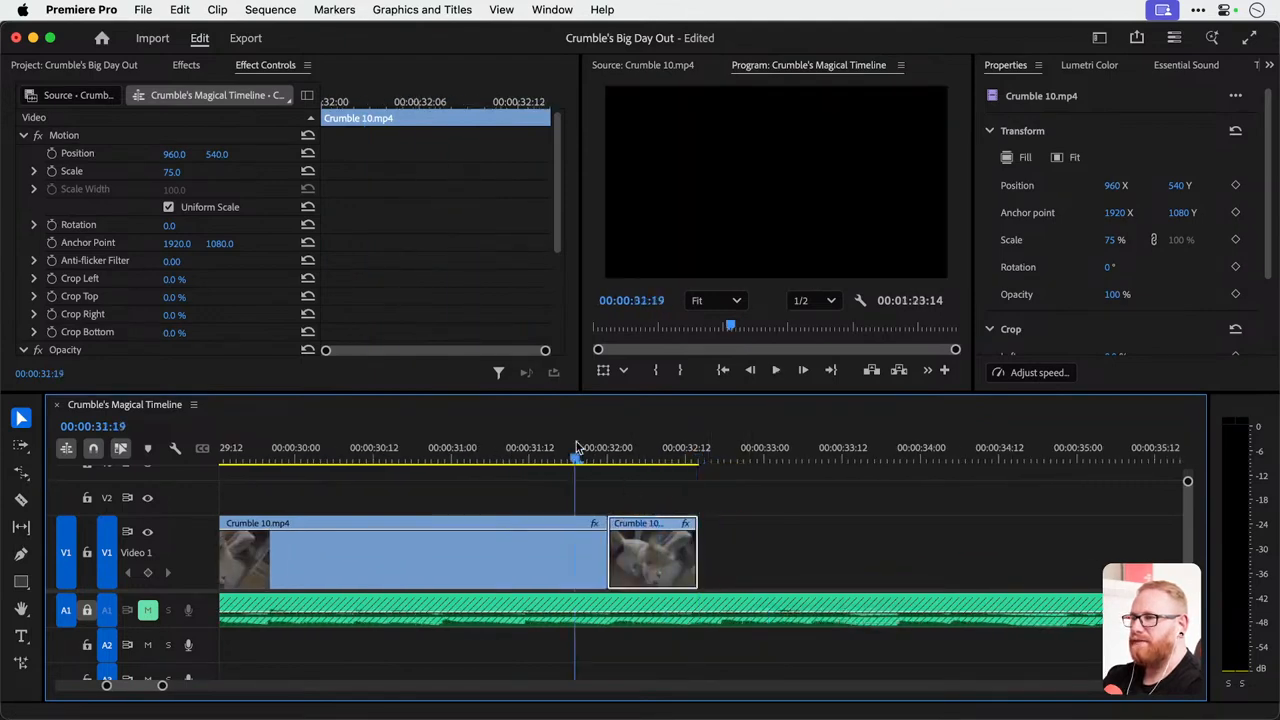
key(space)
Extend the end of the second Crumble 10.mp4 segment to about 00:00:33:10 and replay its ending.
key(space)
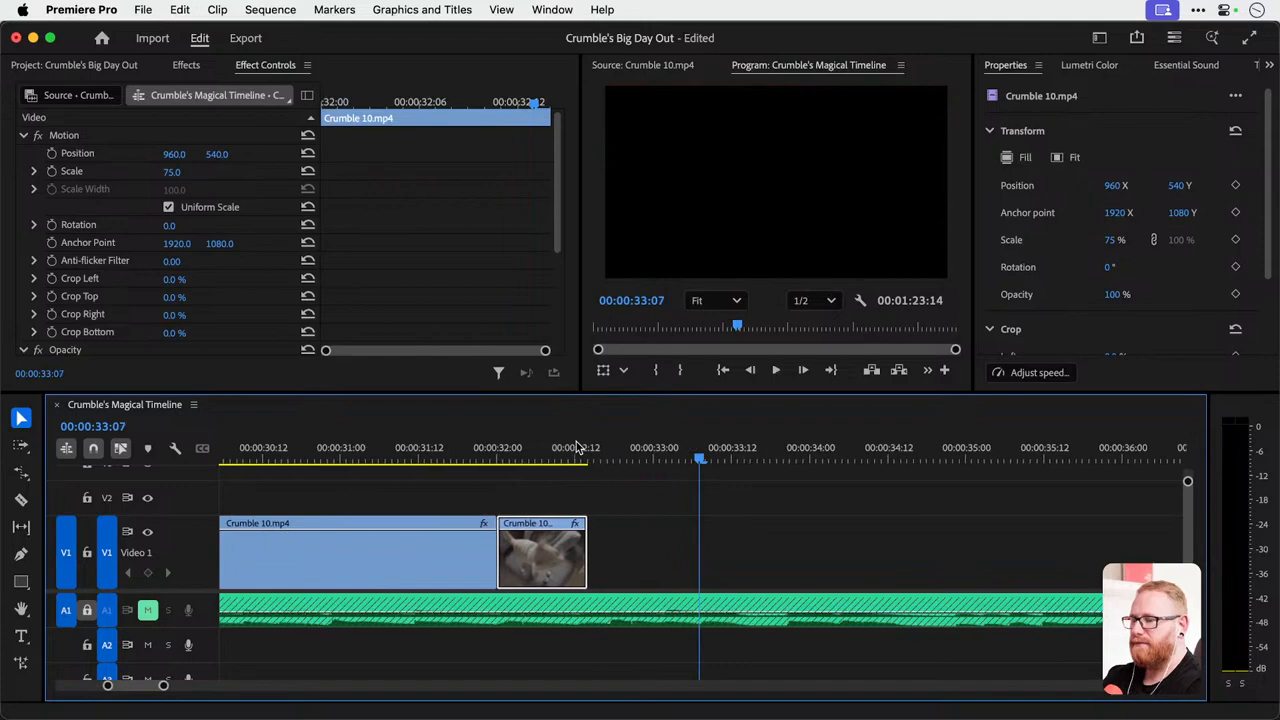
key(super+z)
click(561, 447)
key(space)
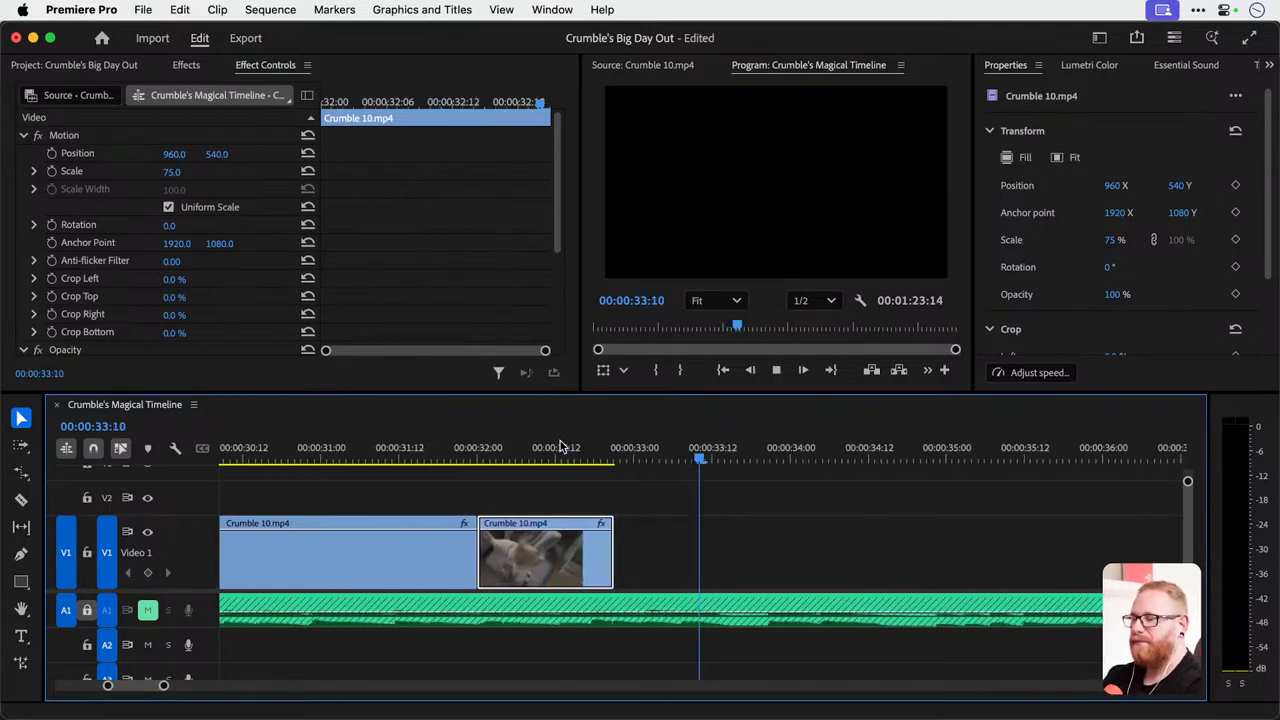
key(space)
drag(606, 555, 775, 555)
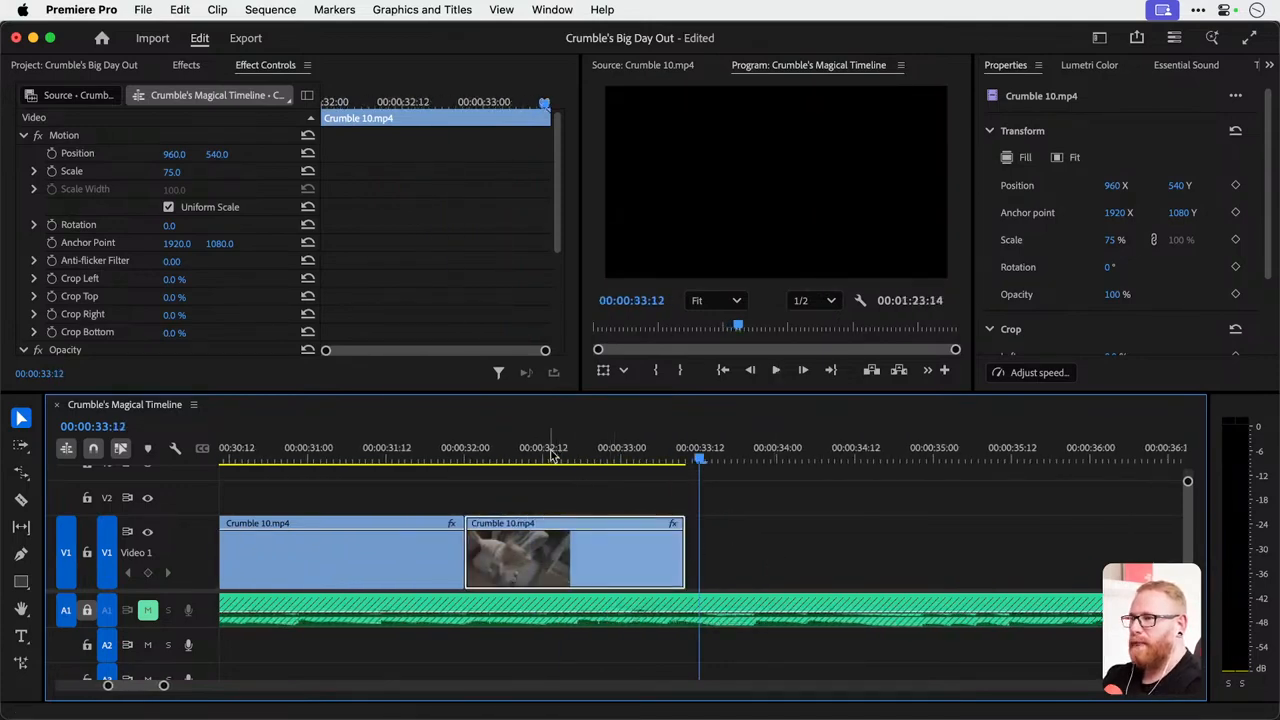
click(547, 450)
key(space)
key(space)
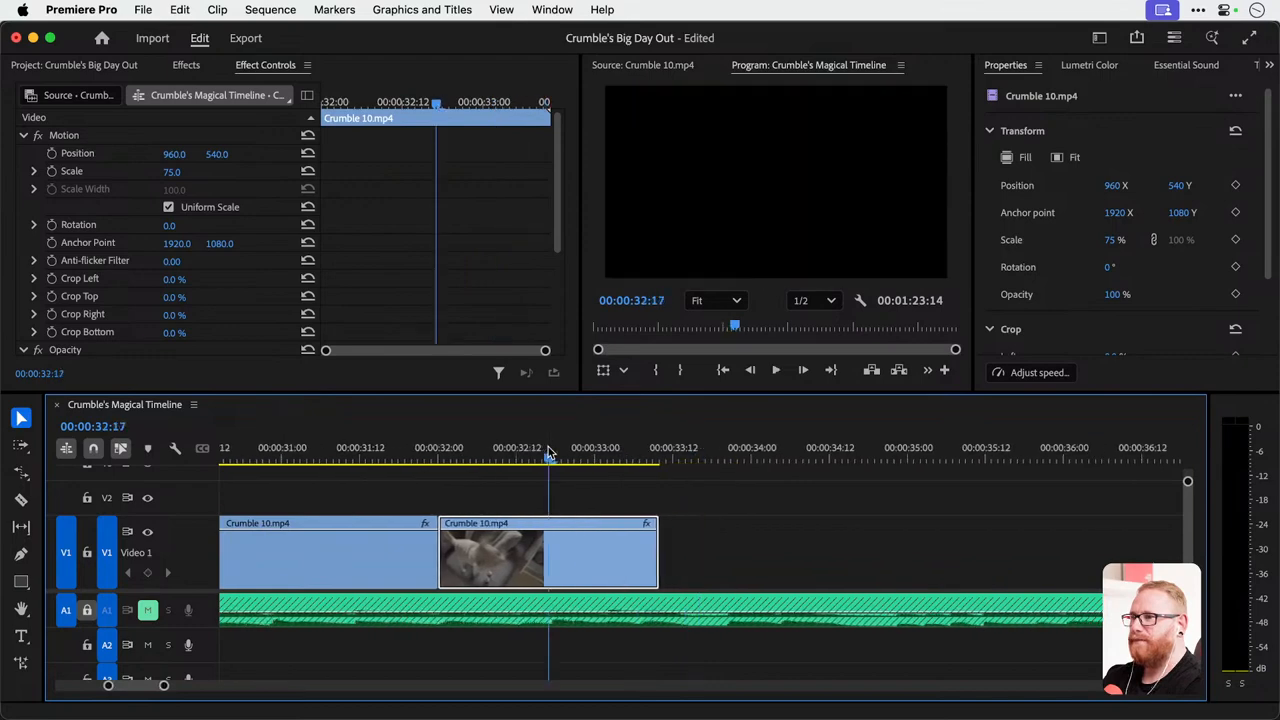
key(space)
key(space)
key(minus)
key(minus)
key(minus)
key(minus)
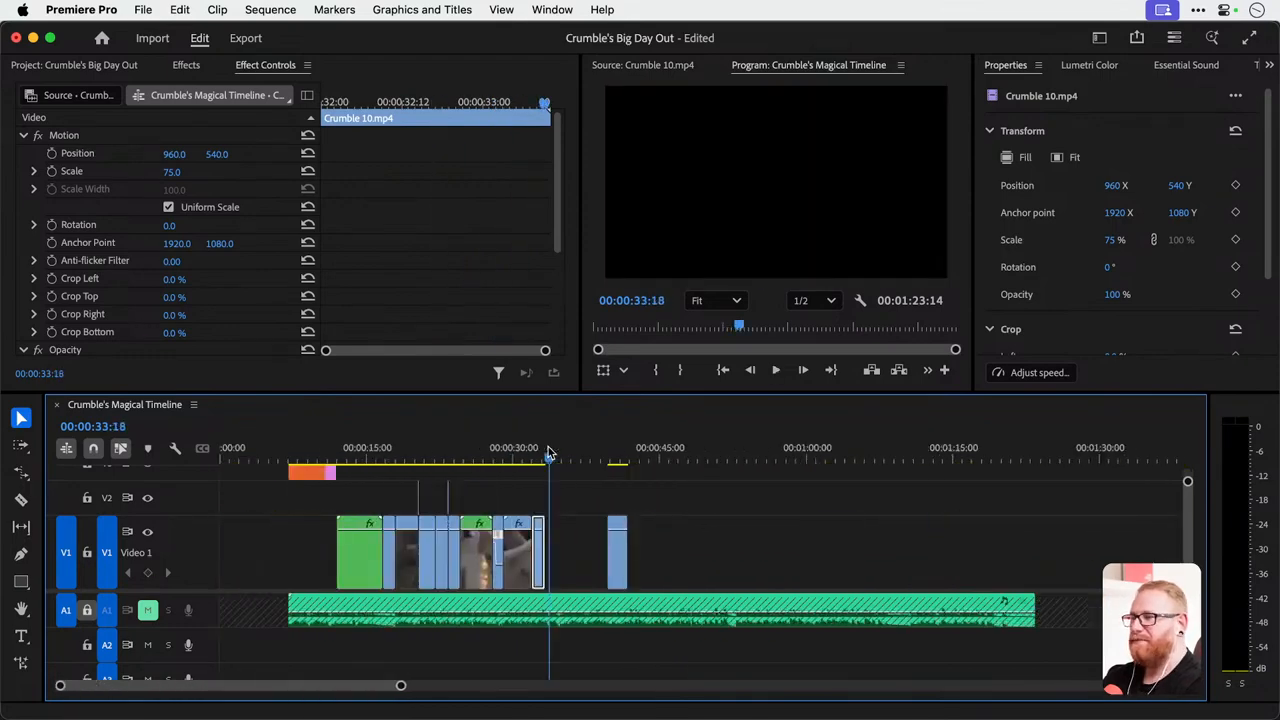
Delete the leftover clip on V1 after the second Crumble 10.mp4 segment and save the project.
click(621, 562)
key(Delete)
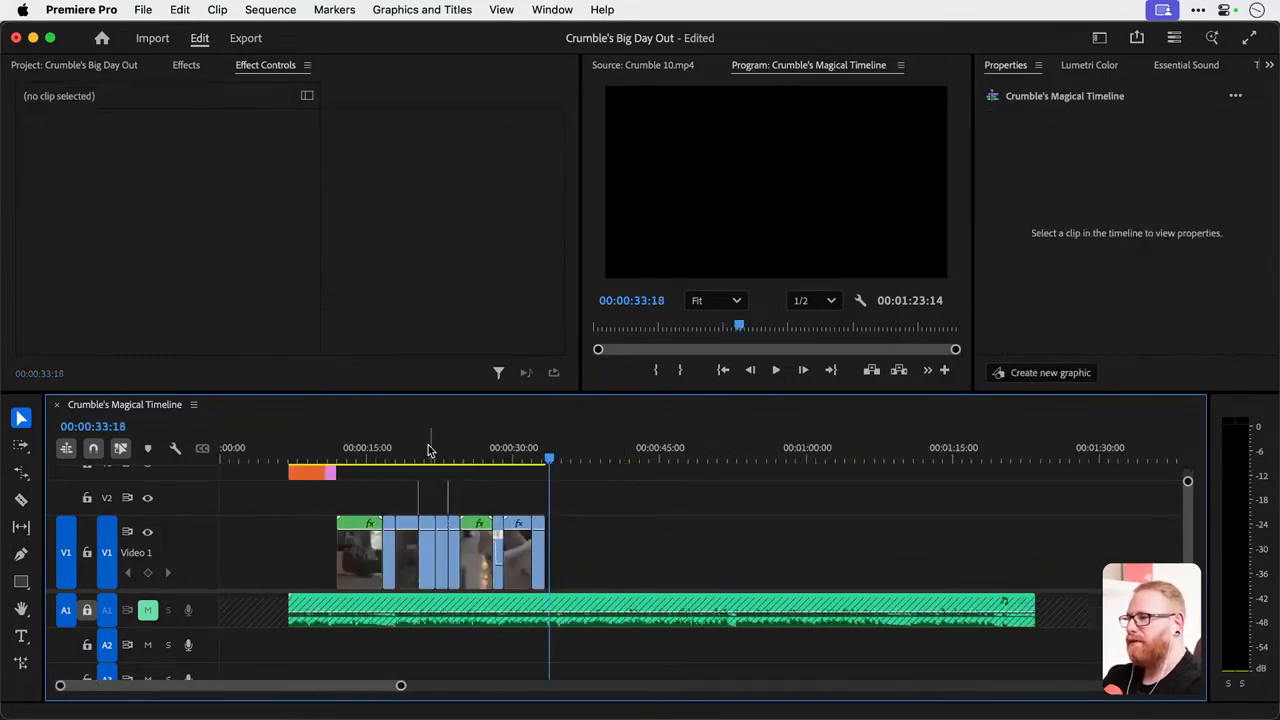
mouse_move(350, 447)
mouse_down()
mouse_move(340, 455)
mouse_move(571, 460)
mouse_move(473, 470)
mouse_move(360, 458)
mouse_up()
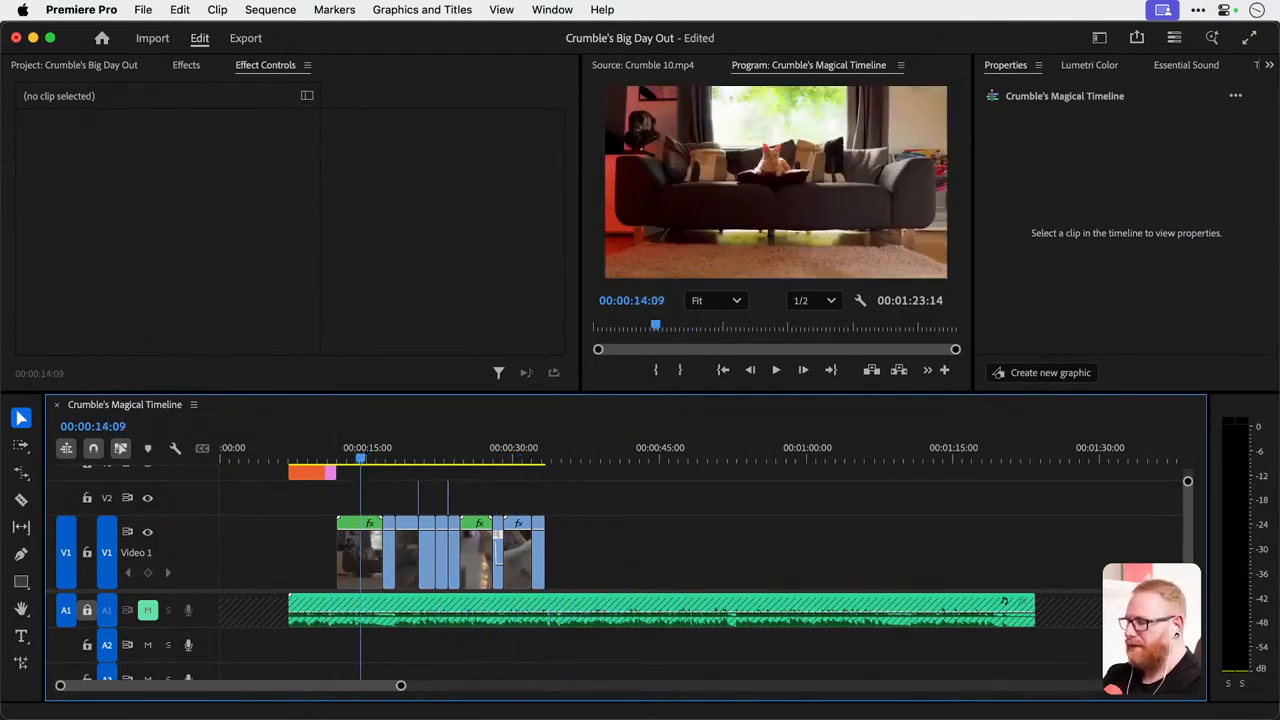
key(super+s)
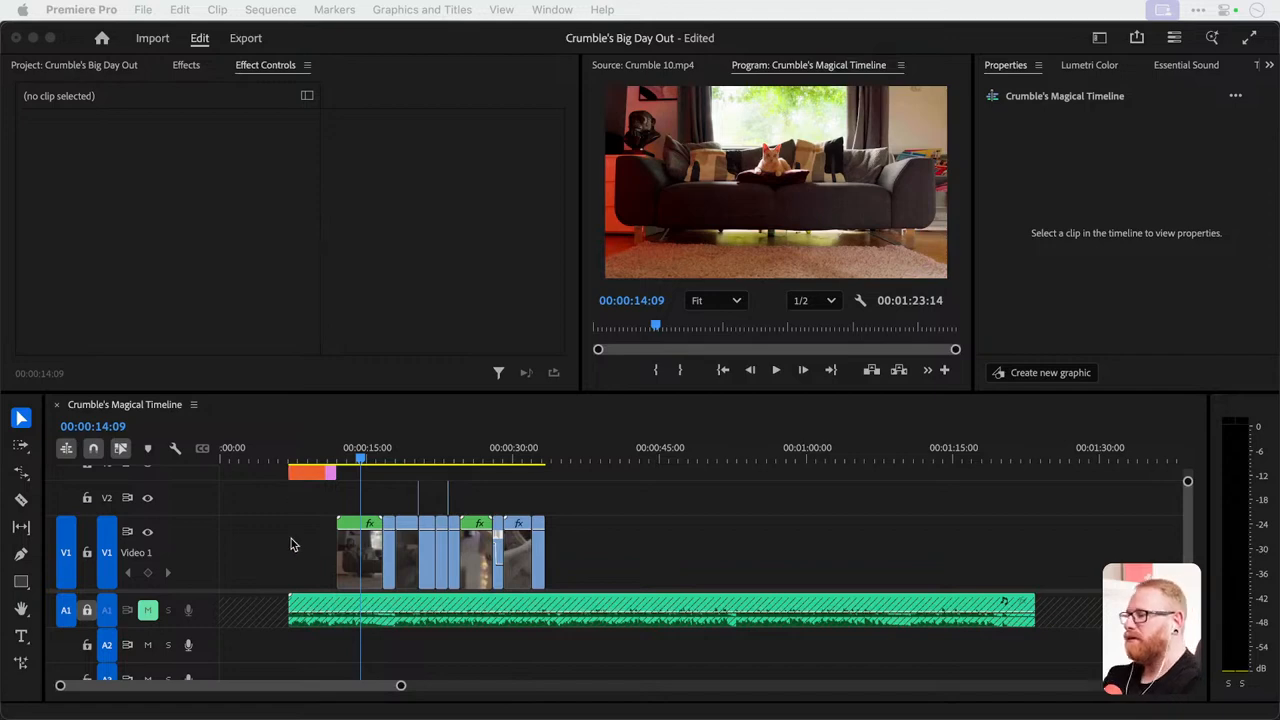
Trim the start of the Orange title background to about 00:00:09:13 and apply the default transition to that edge.
scroll(291, 544, up, 3)
click(318, 477)
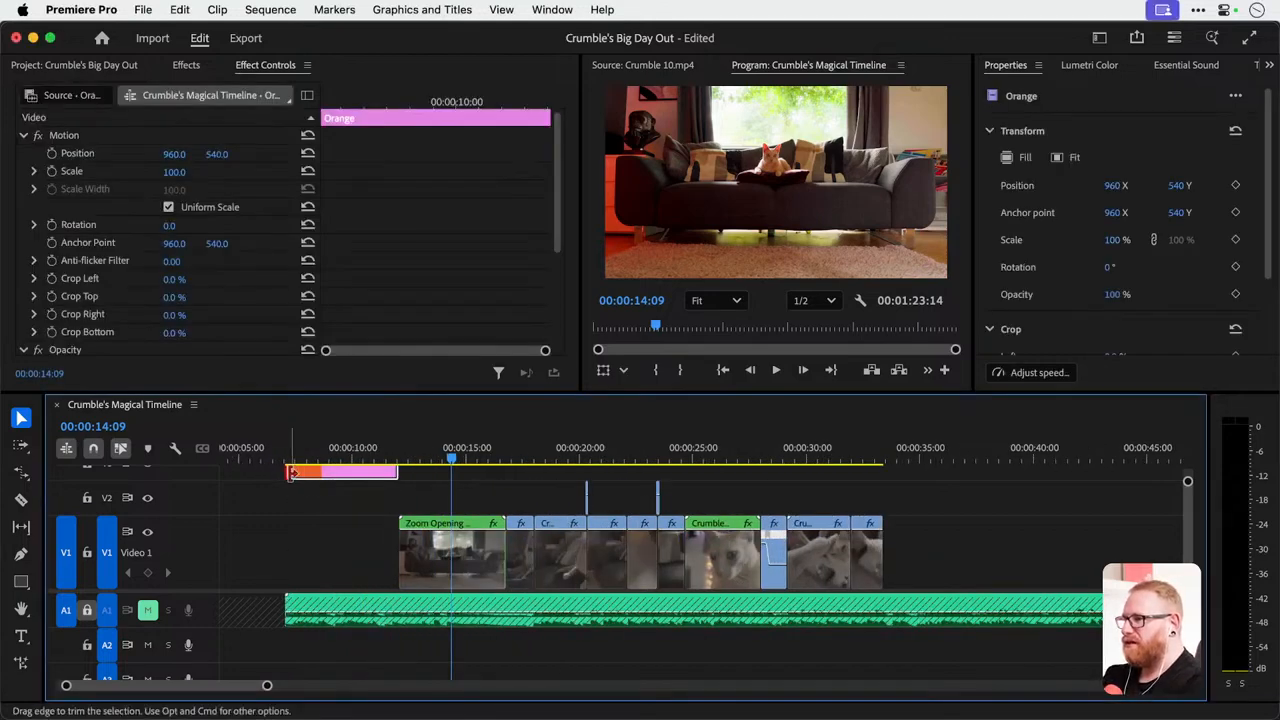
drag(291, 472, 346, 473)
right_click(346, 475)
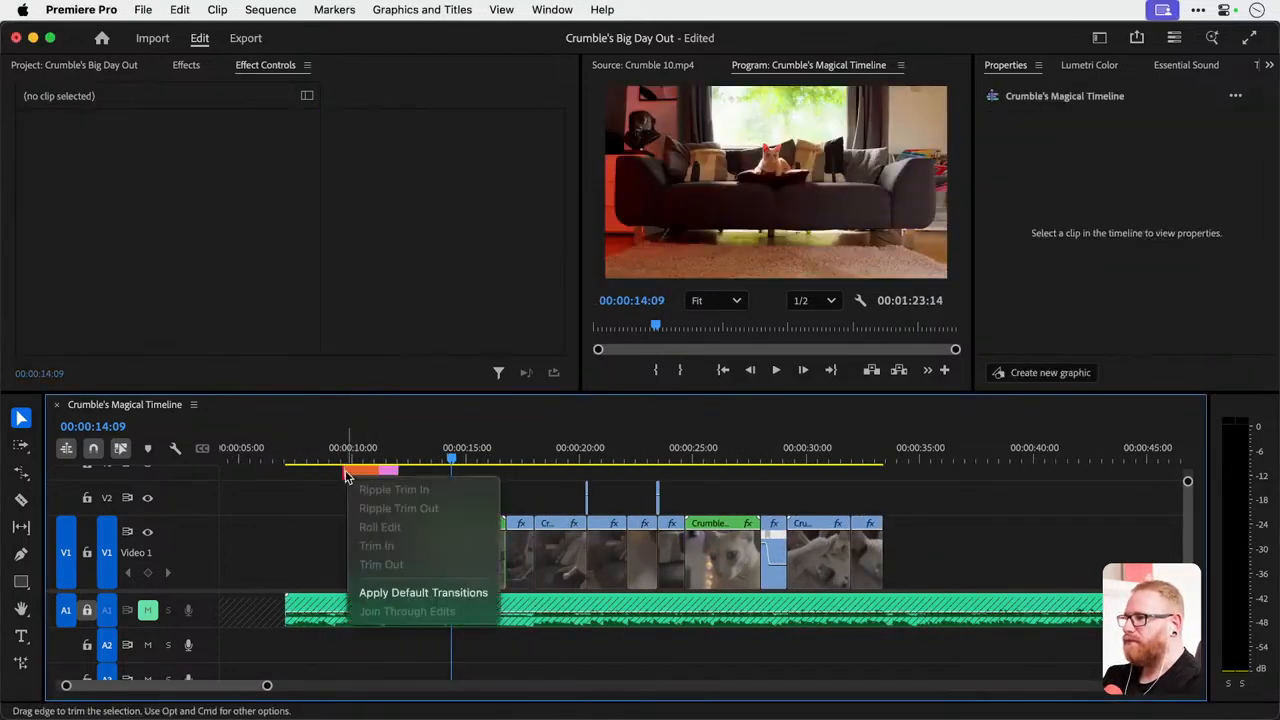
click(400, 592)
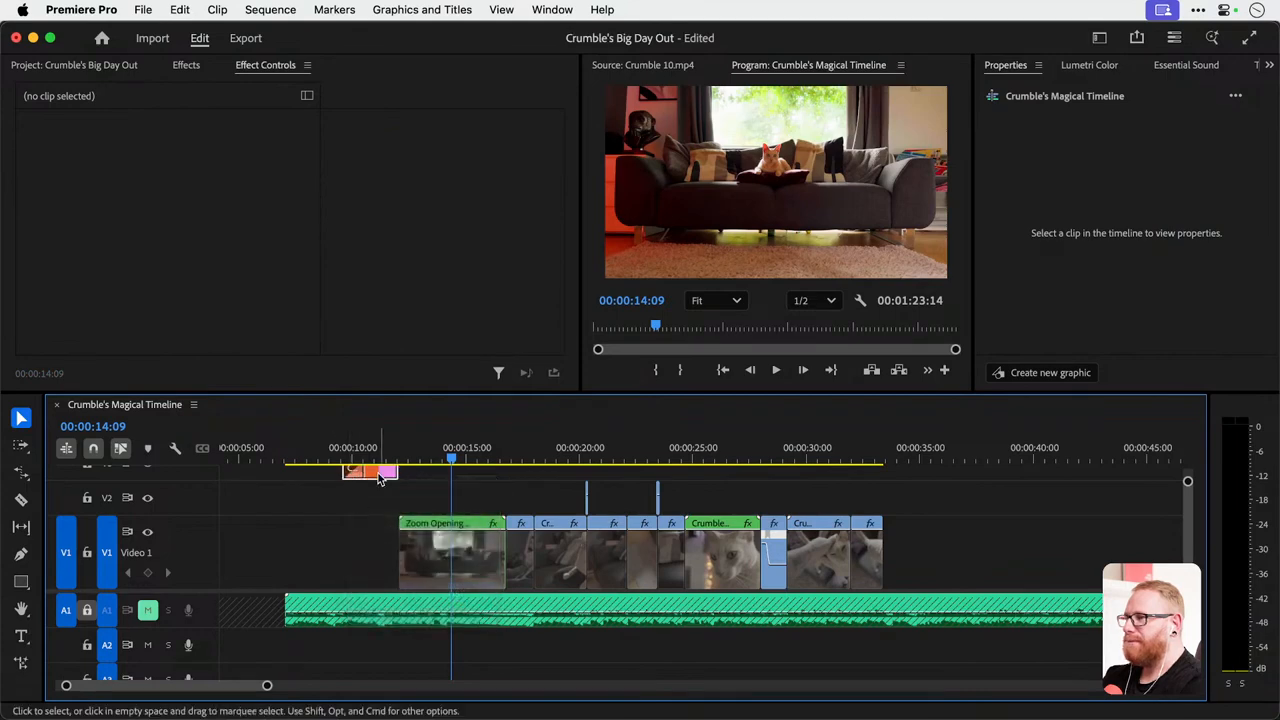
Move the Orange background down to V1, directly before Zoom Opening Shot, and play its fade-in.
drag(378, 478, 378, 539)
click(343, 460)
key(space)
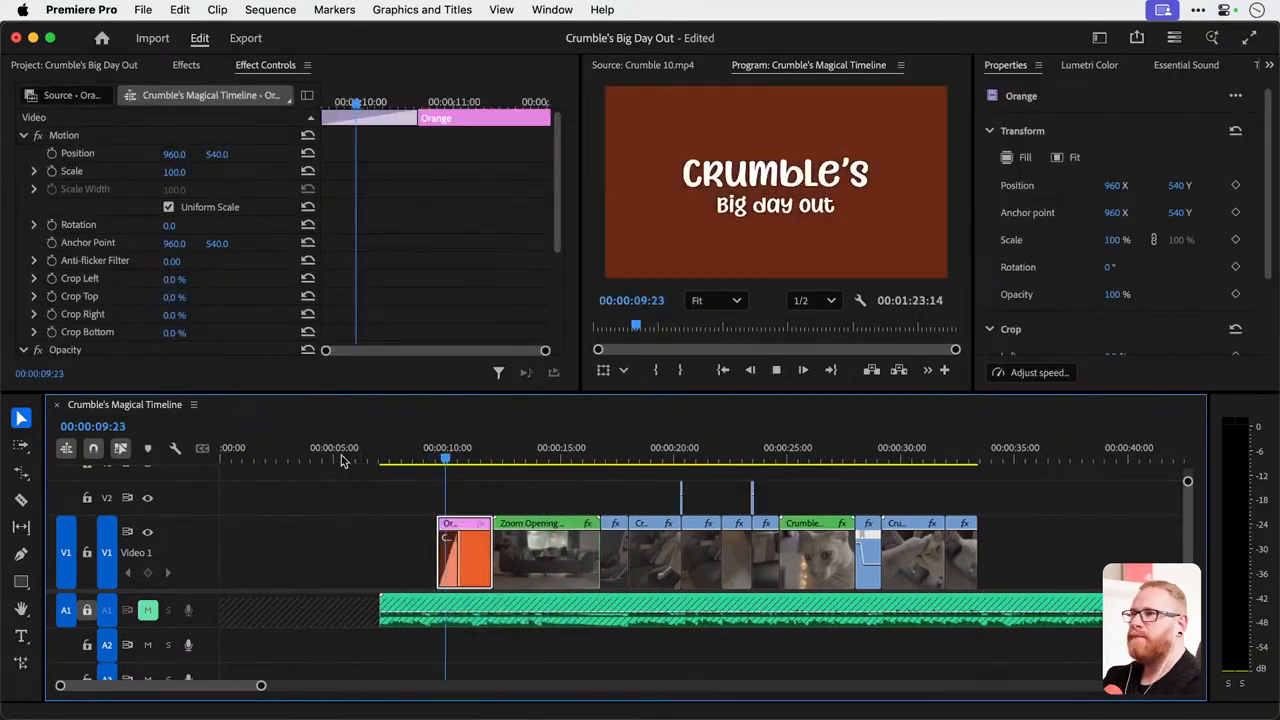
key(space)
click(429, 456)
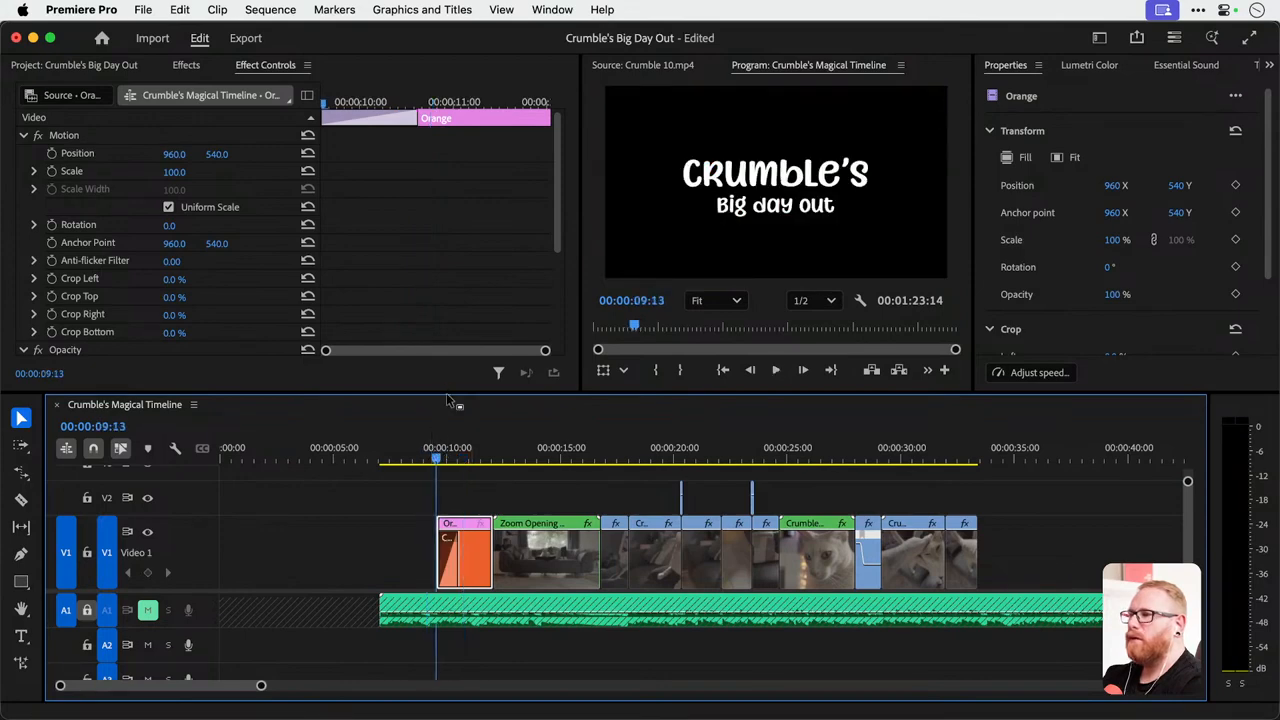
Move the Crumble's title down to V2 and extend the Orange background's start back to the beginning of the music.
drag(446, 396, 446, 272)
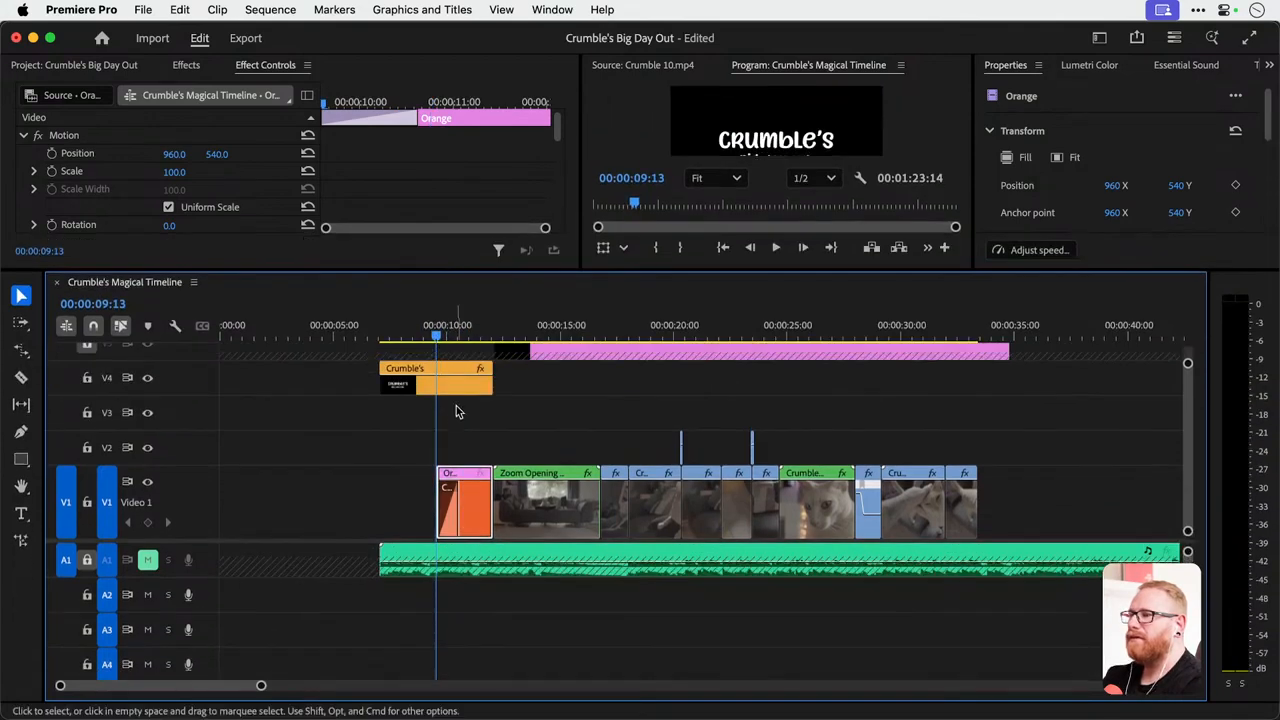
drag(460, 390, 460, 447)
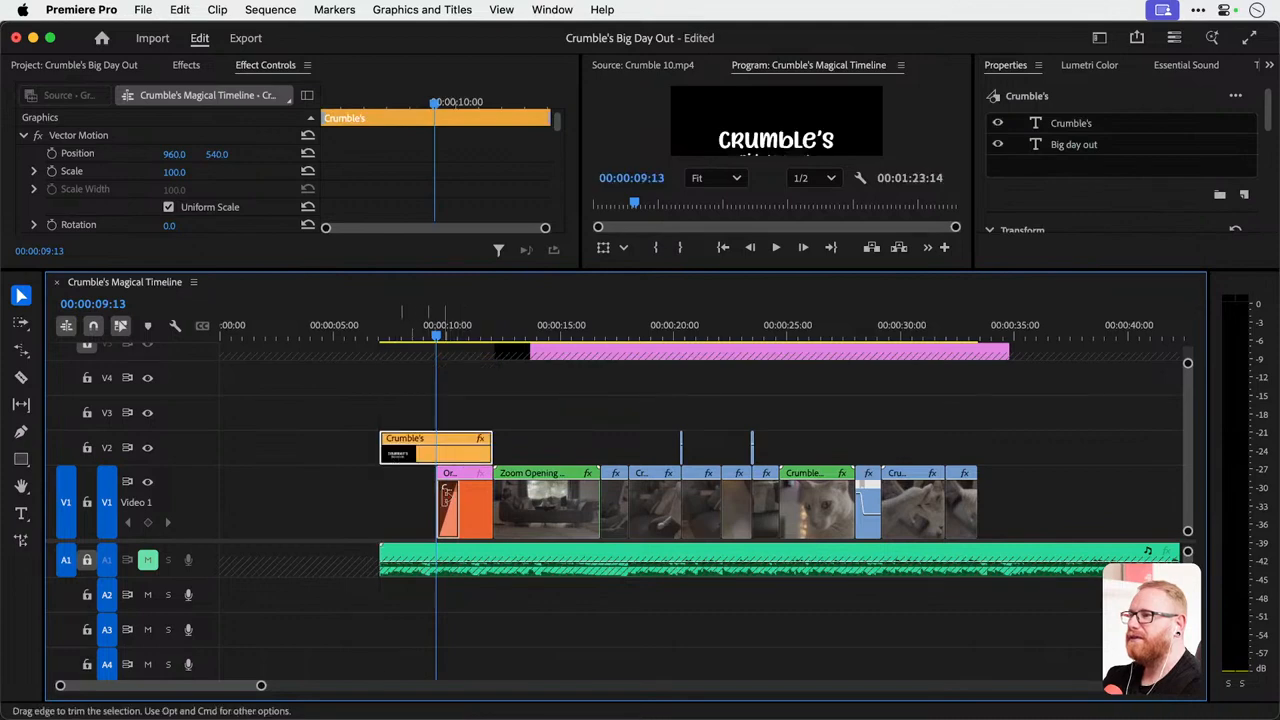
drag(446, 497, 381, 502)
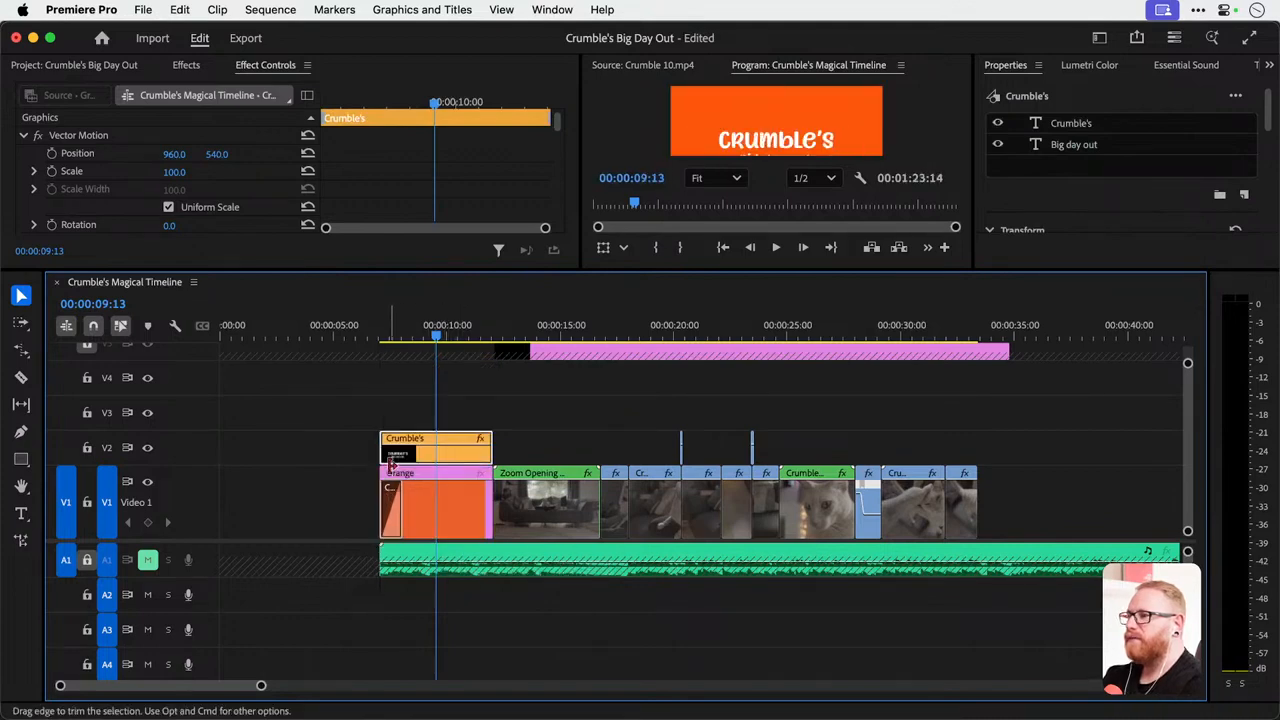
Trim the Crumble's title's start to about 00:00:08:11, apply the default transition there and scrub through the fade-in.
drag(388, 453, 420, 454)
right_click(419, 456)
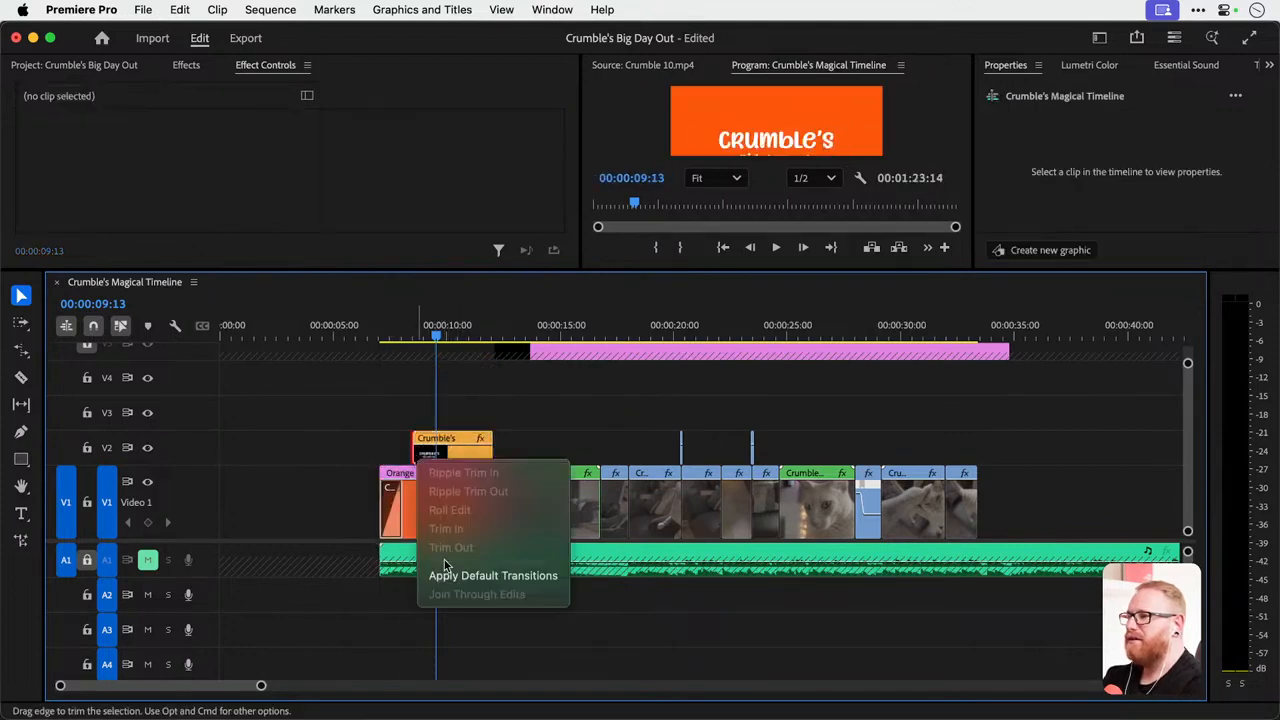
click(446, 573)
drag(380, 327, 426, 327)
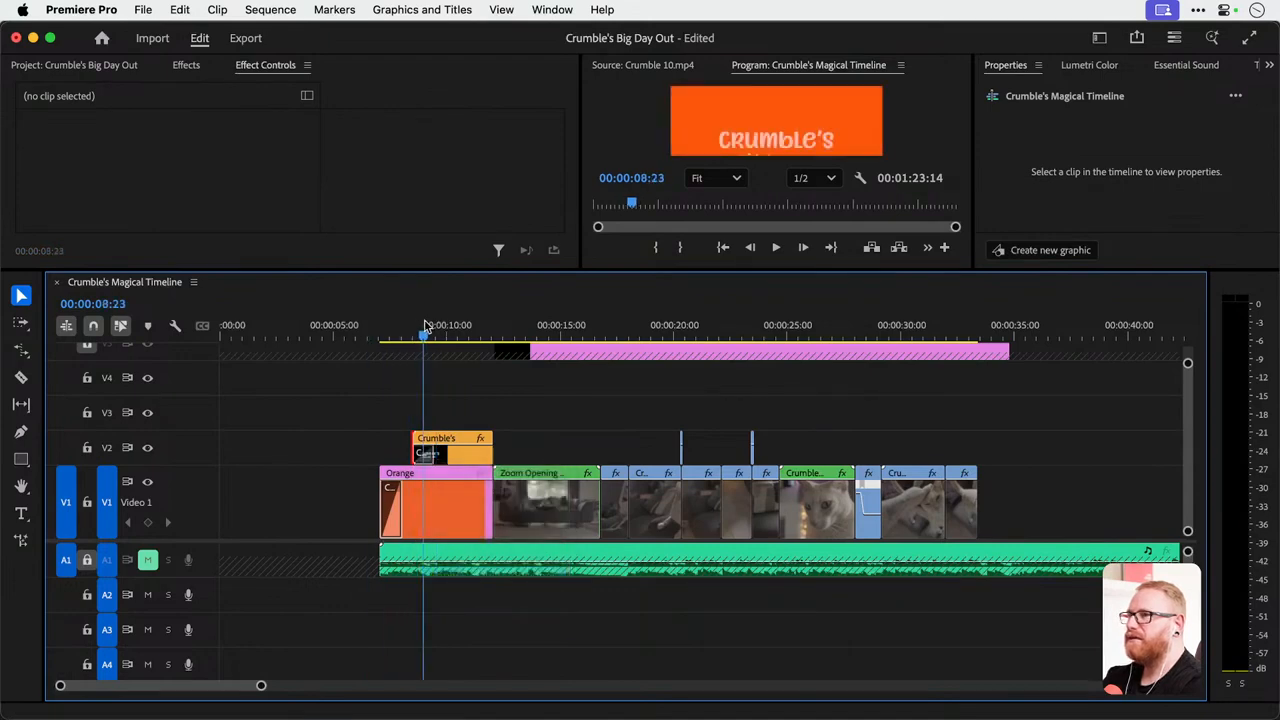
Apply the default transition to the end of the Crumble's title and trim that end to about 00:00:11:15.
drag(637, 268, 626, 215)
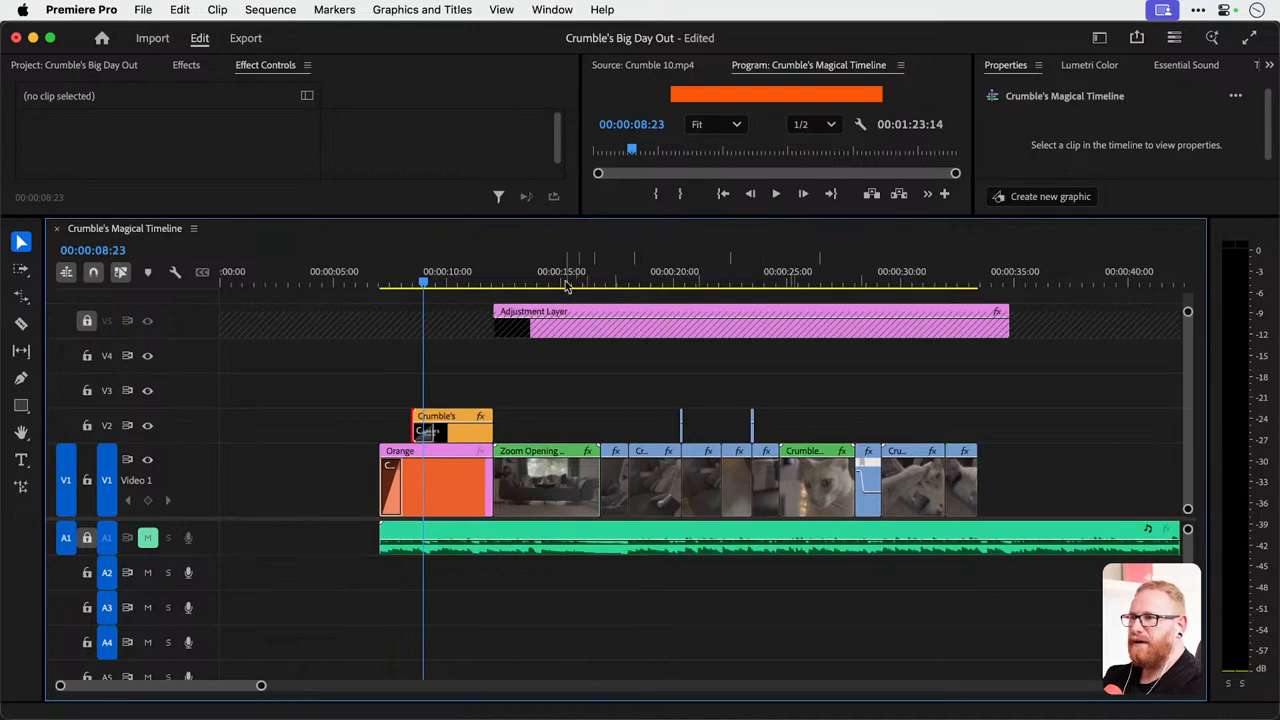
drag(556, 218, 610, 403)
drag(424, 466, 480, 467)
key(=)
right_click(507, 515)
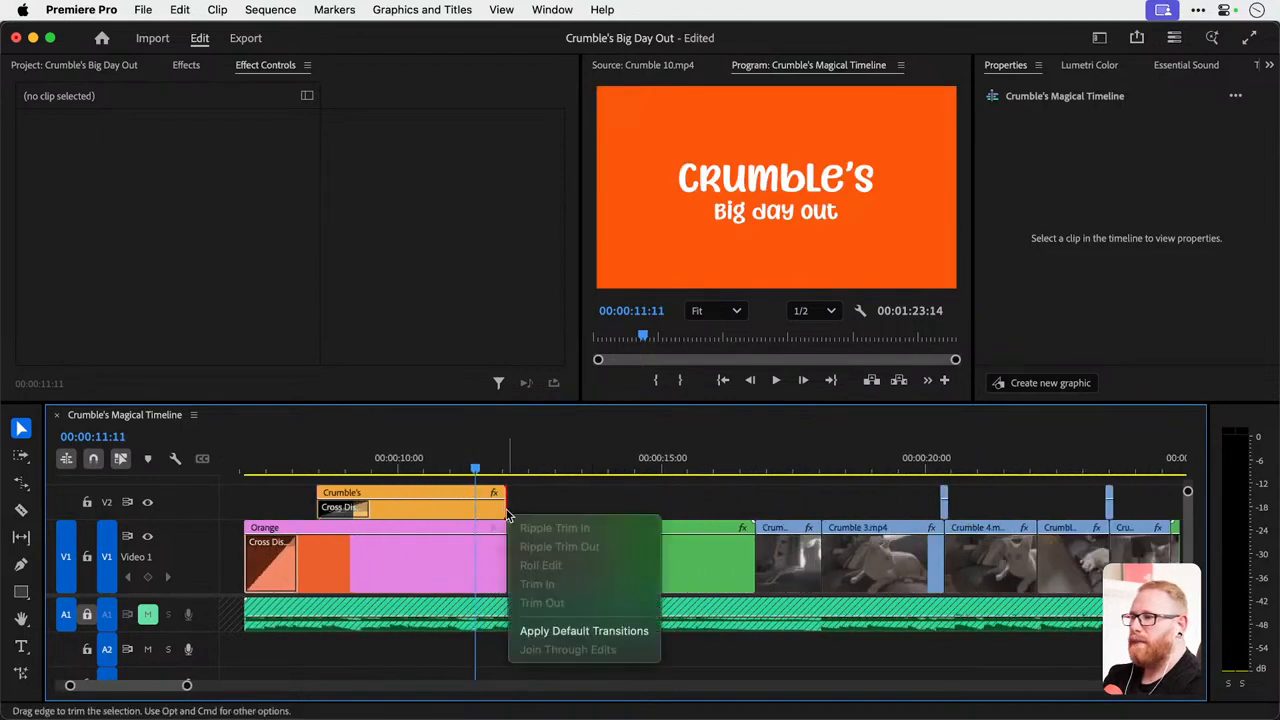
click(560, 632)
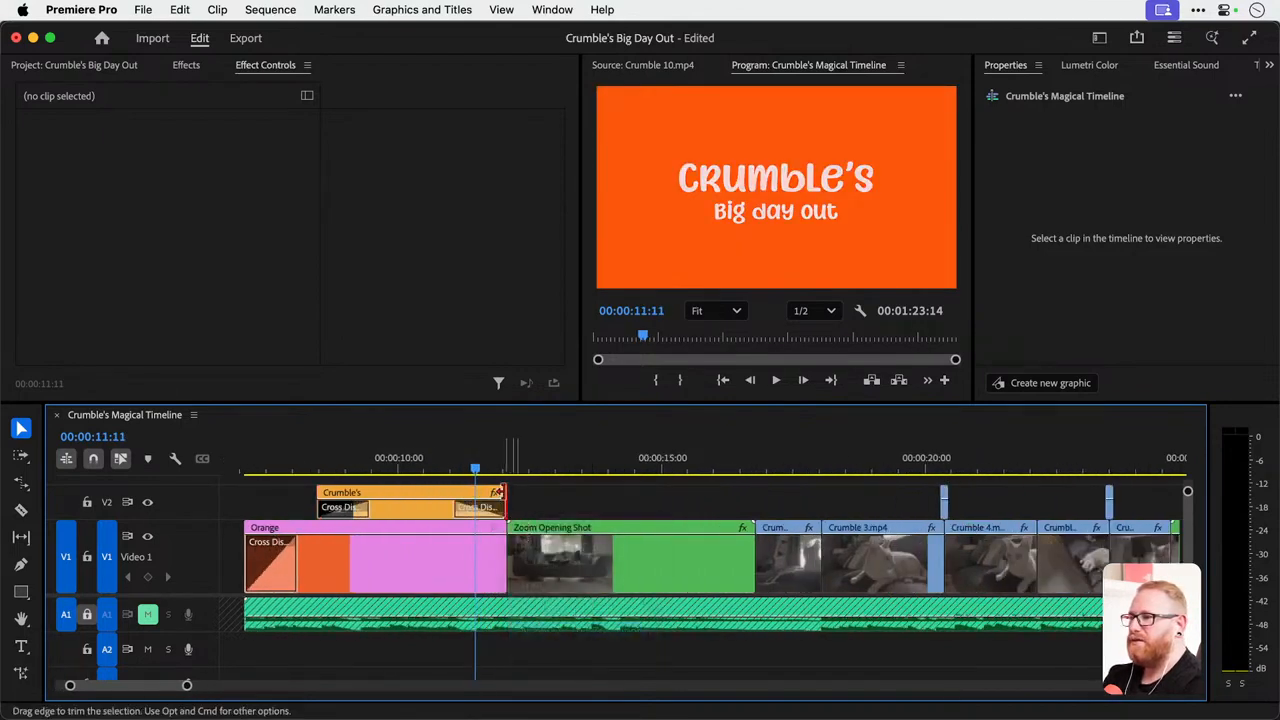
drag(505, 494, 476, 492)
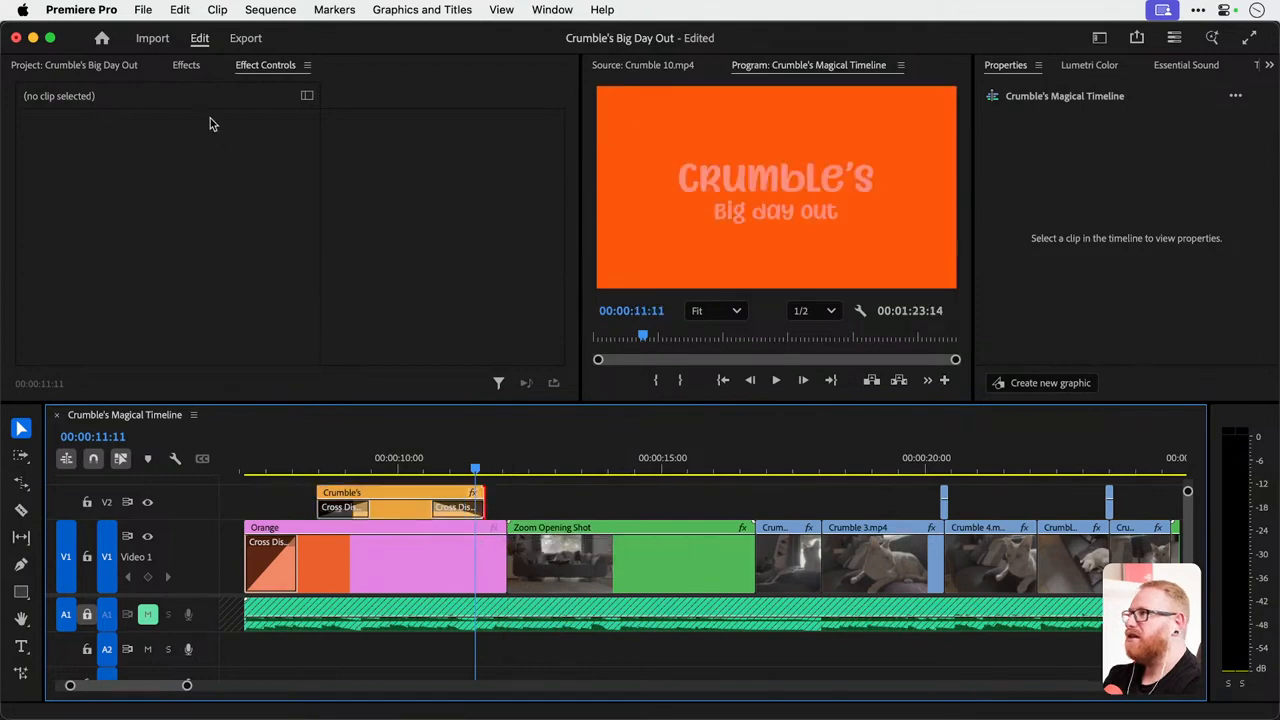
Add the VR Light Leaks video transition to the start of Zoom Opening Shot and play it back.
click(184, 67)
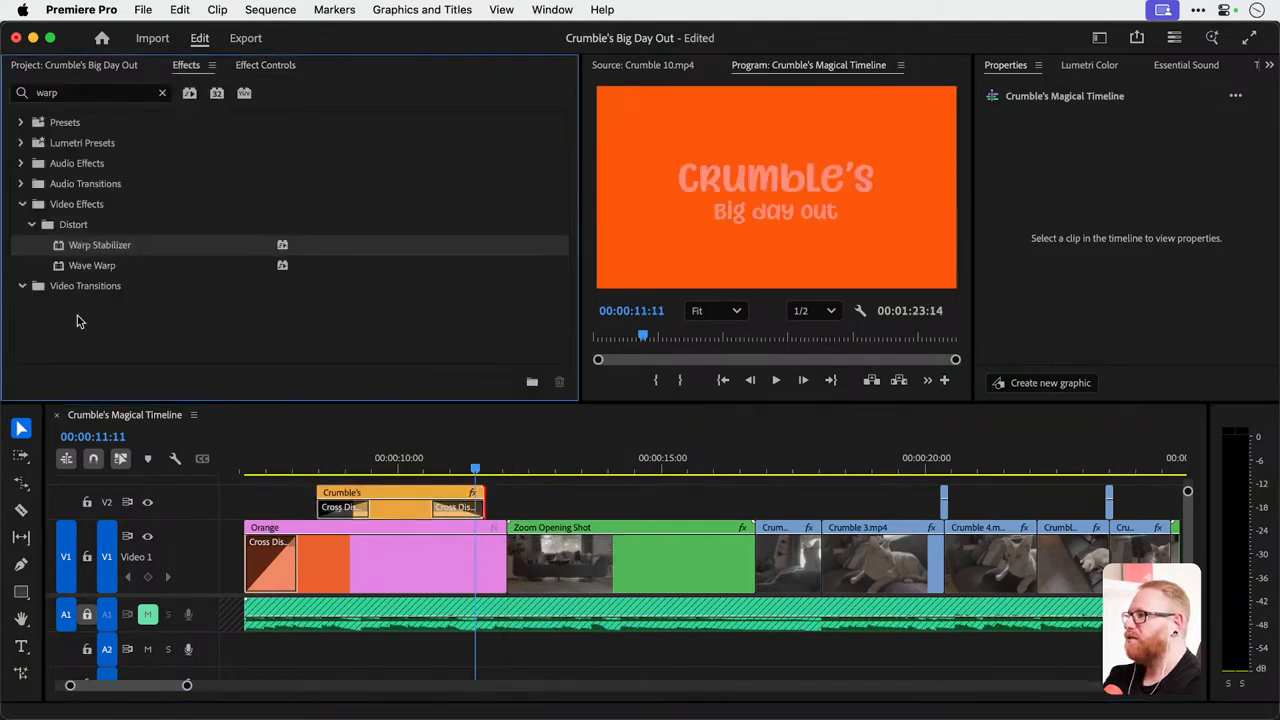
click(162, 93)
click(21, 225)
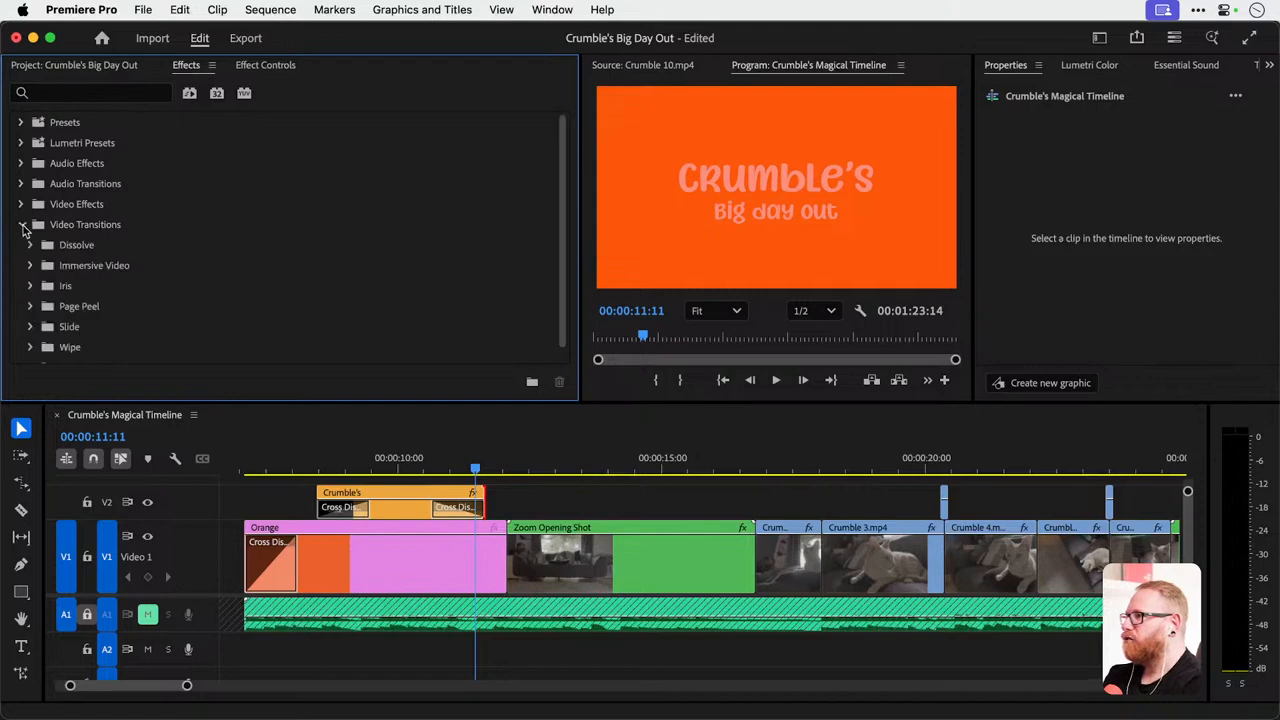
click(30, 266)
scroll(100, 300, down, 2)
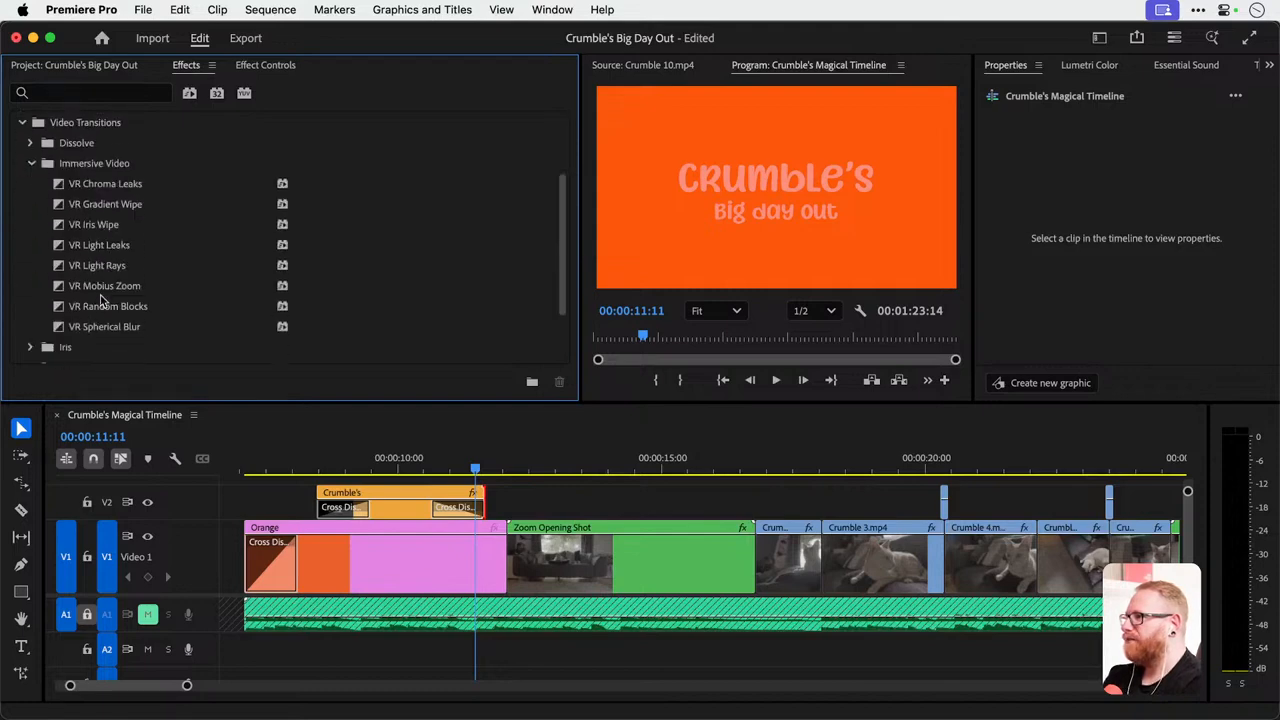
drag(102, 250, 253, 357)
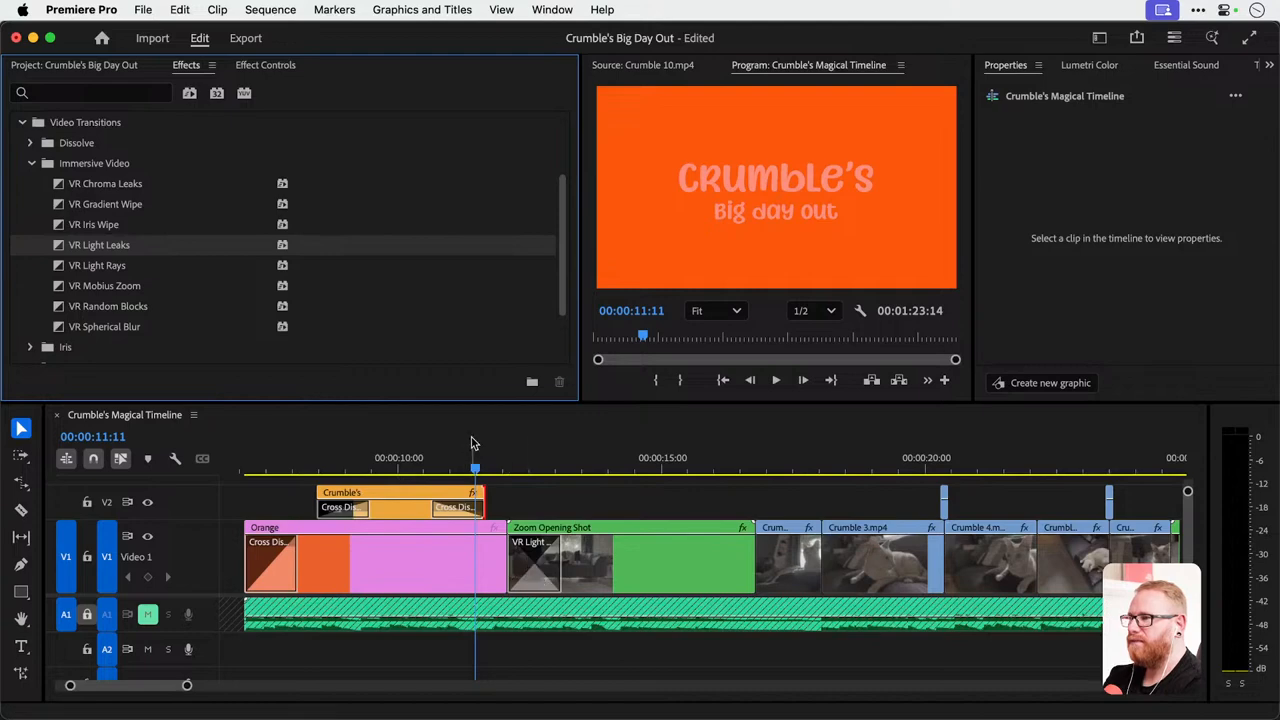
key(space)
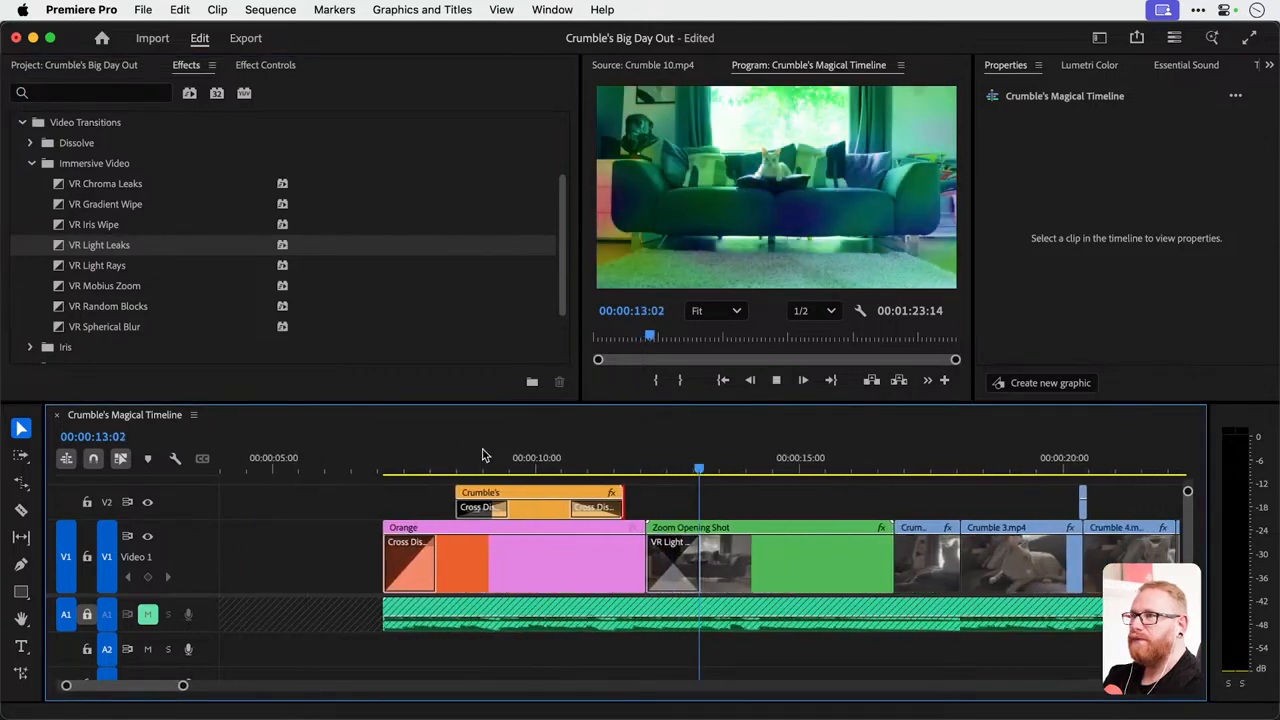
key(space)
Save the project and scrub through the edited sequence, returning to the title at the beginning.
key(minus)
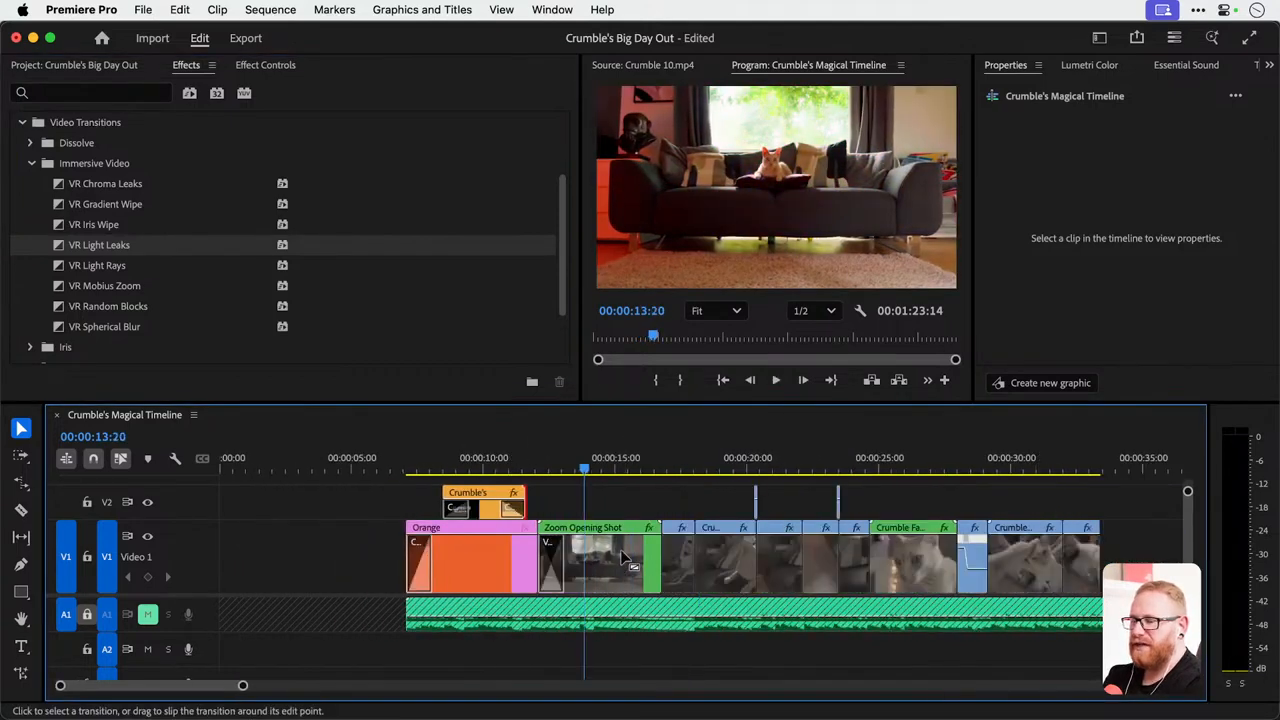
key(minus)
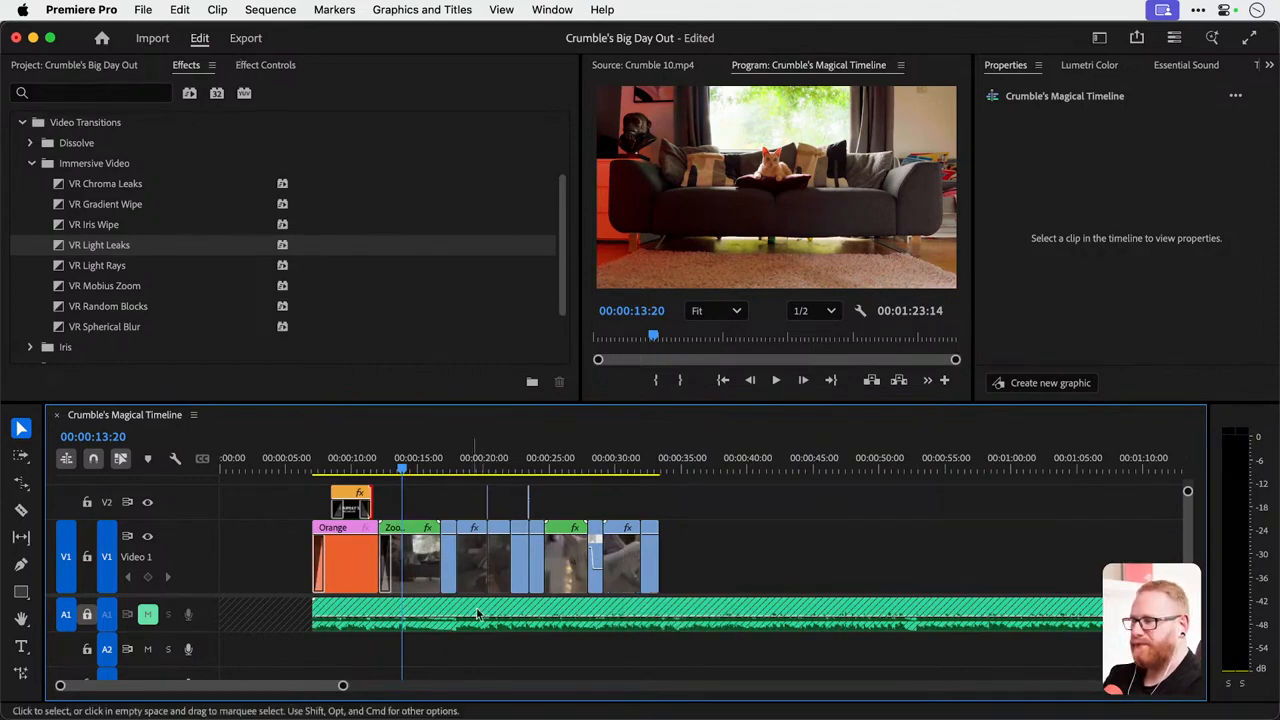
key(cmd+s)
click(429, 462)
drag(429, 462, 655, 462)
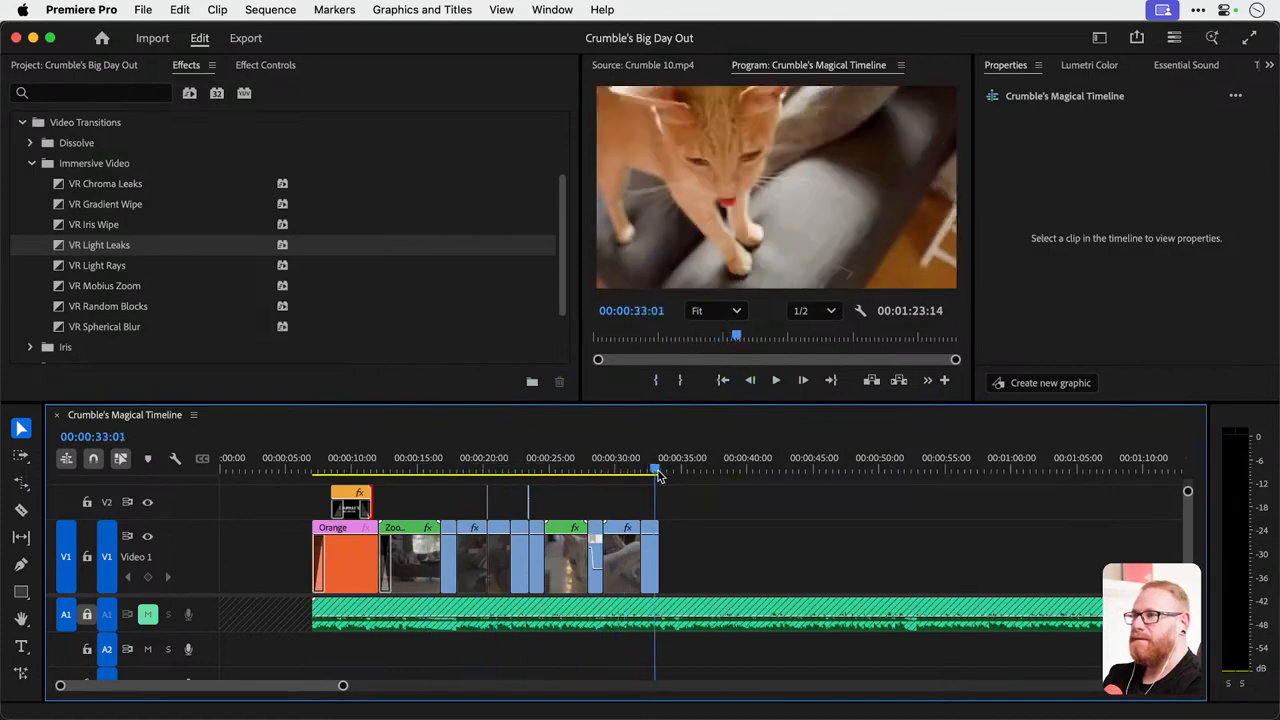
click(386, 465)
mouse_move(345, 463)
mouse_down()
mouse_move(420, 460)
mouse_move(348, 455)
mouse_up()
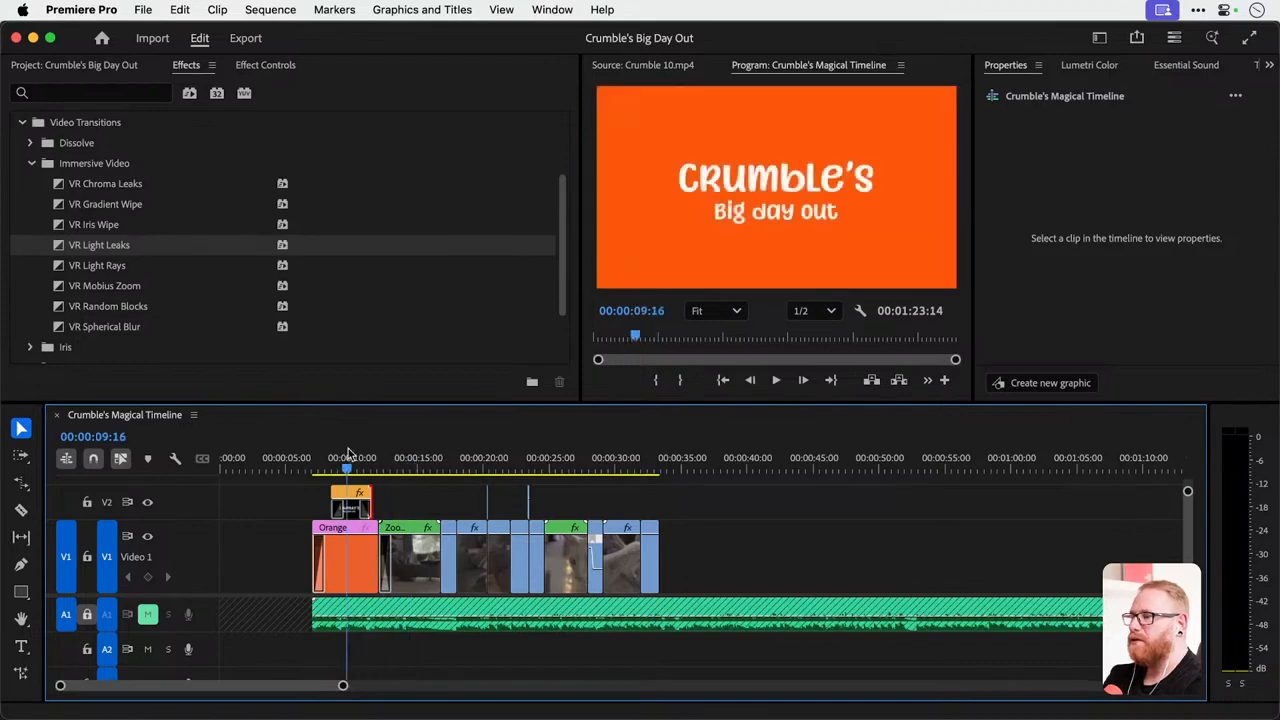
Add a Vector Motion Scale keyframe of 100 at the start of the Crumble's title, at 00:00:08:11.
click(354, 510)
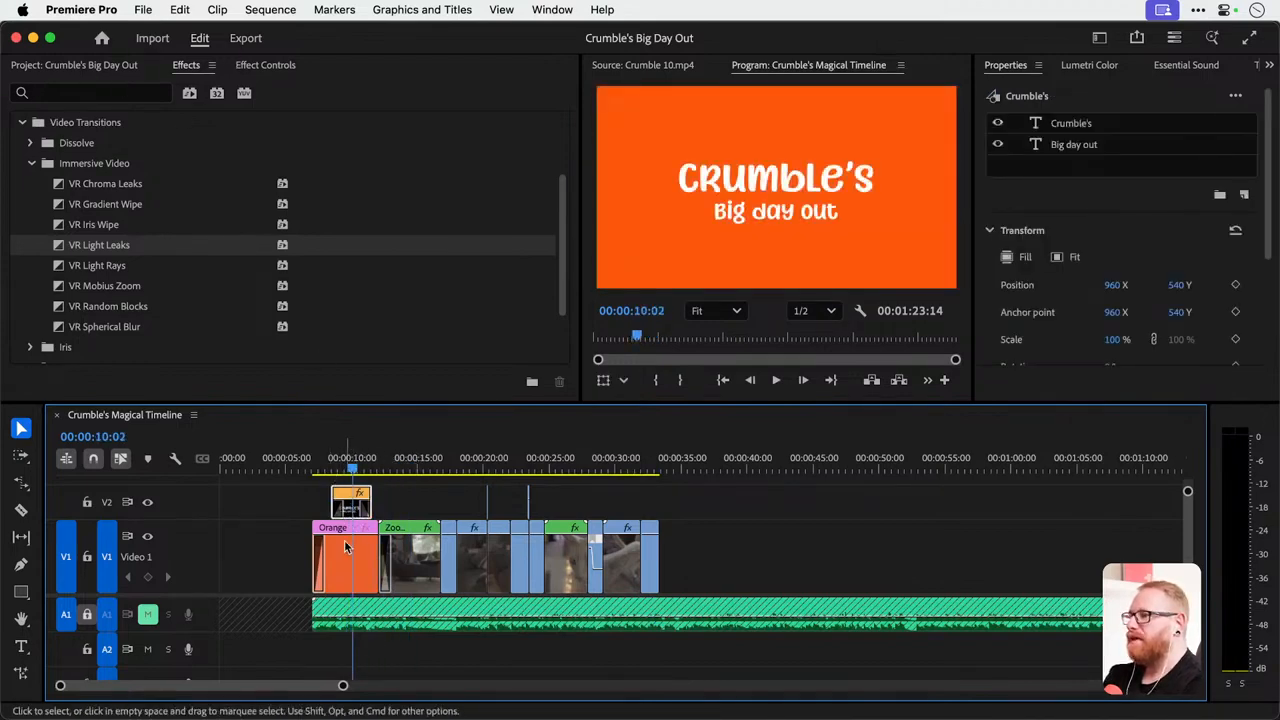
key(=)
click(255, 65)
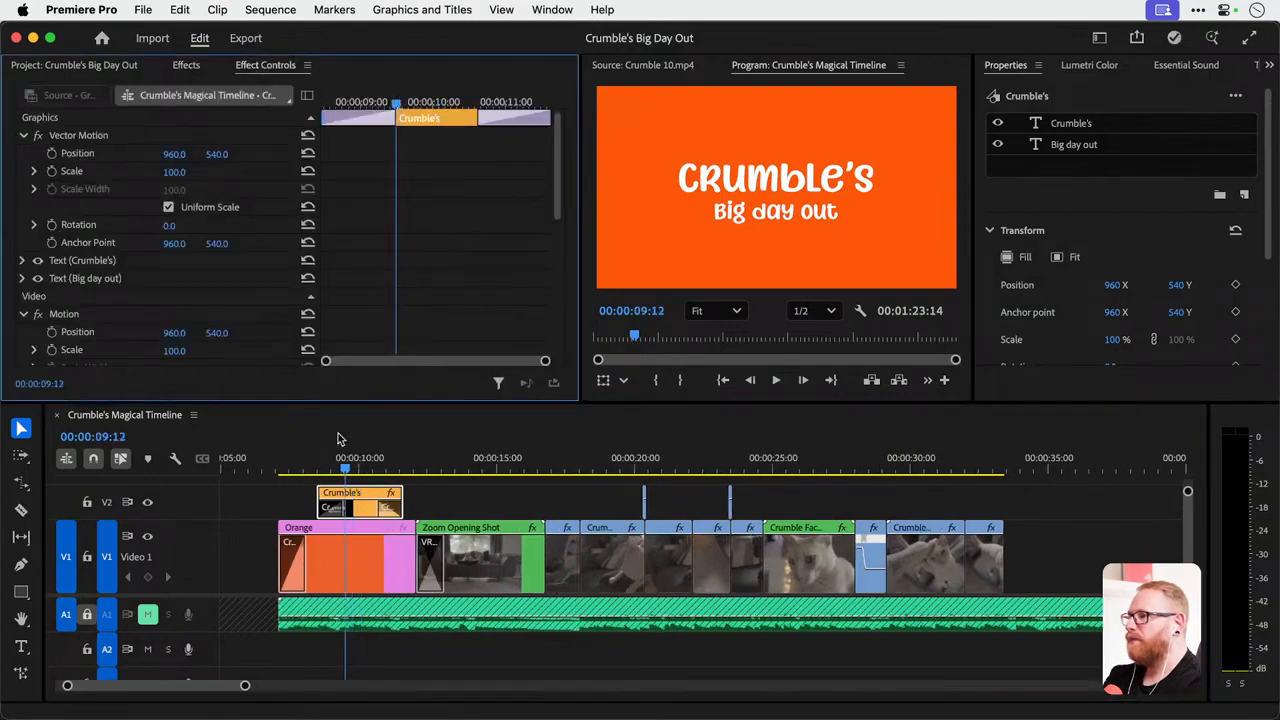
click(318, 464)
key(=)
key(=)
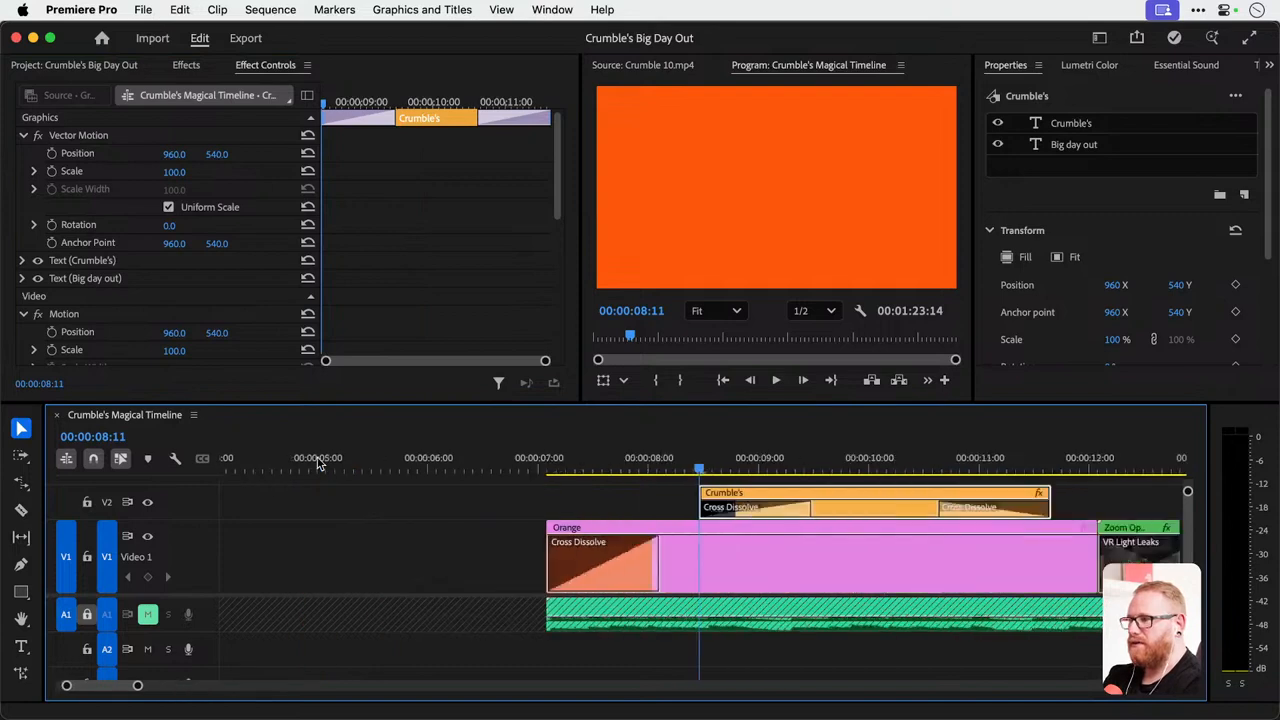
click(52, 171)
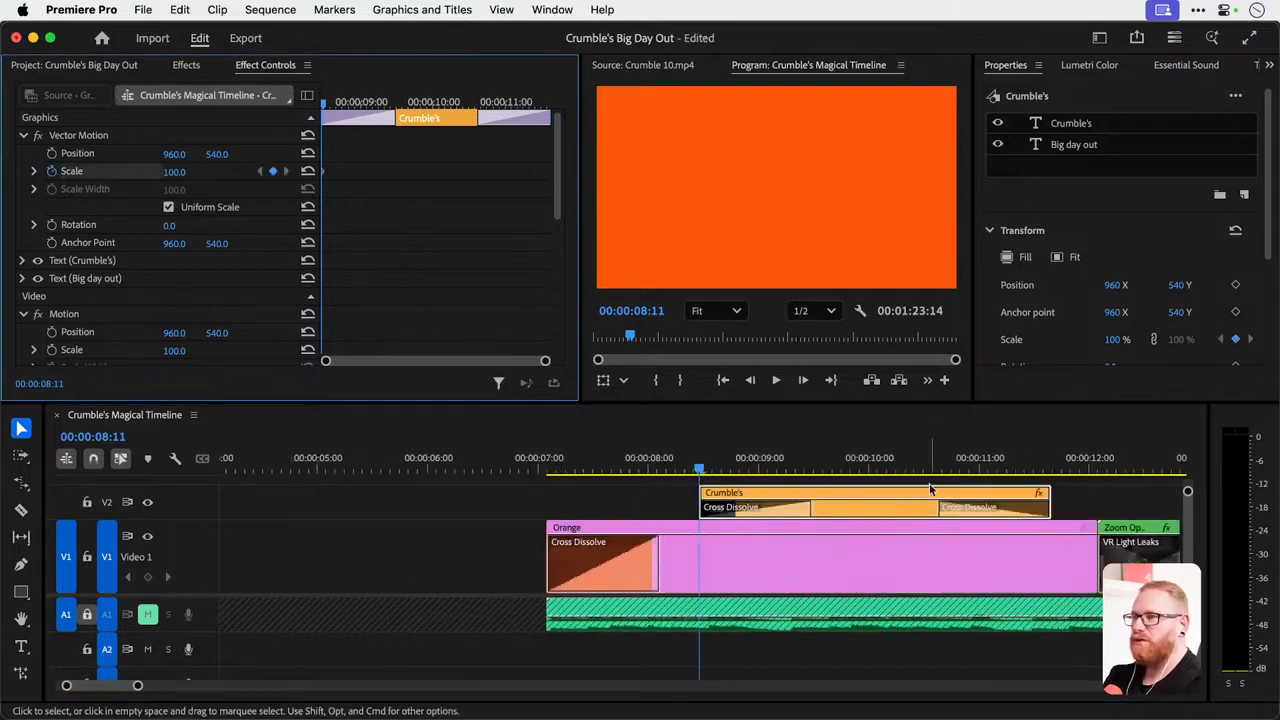
Set the Crumble's title's Scale to 110 at 00:00:11:15 and play back the slow zoom.
click(1050, 470)
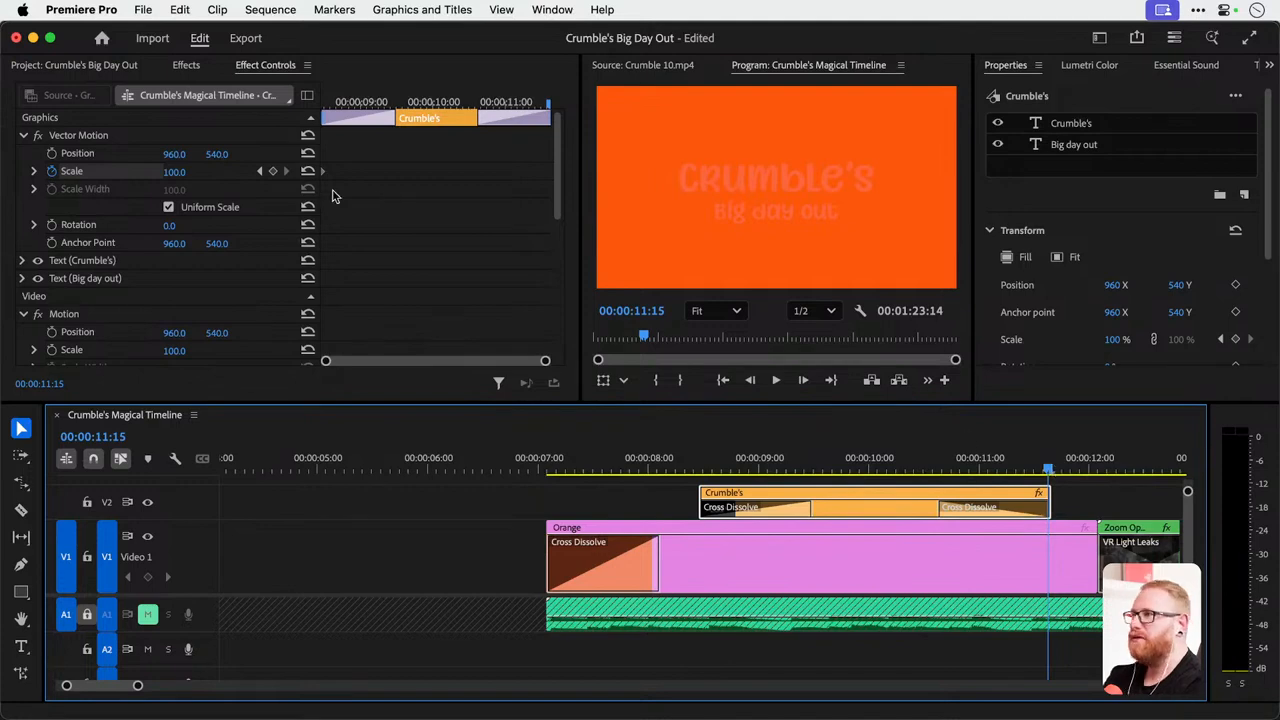
click(176, 172)
text(110)
key(Return)
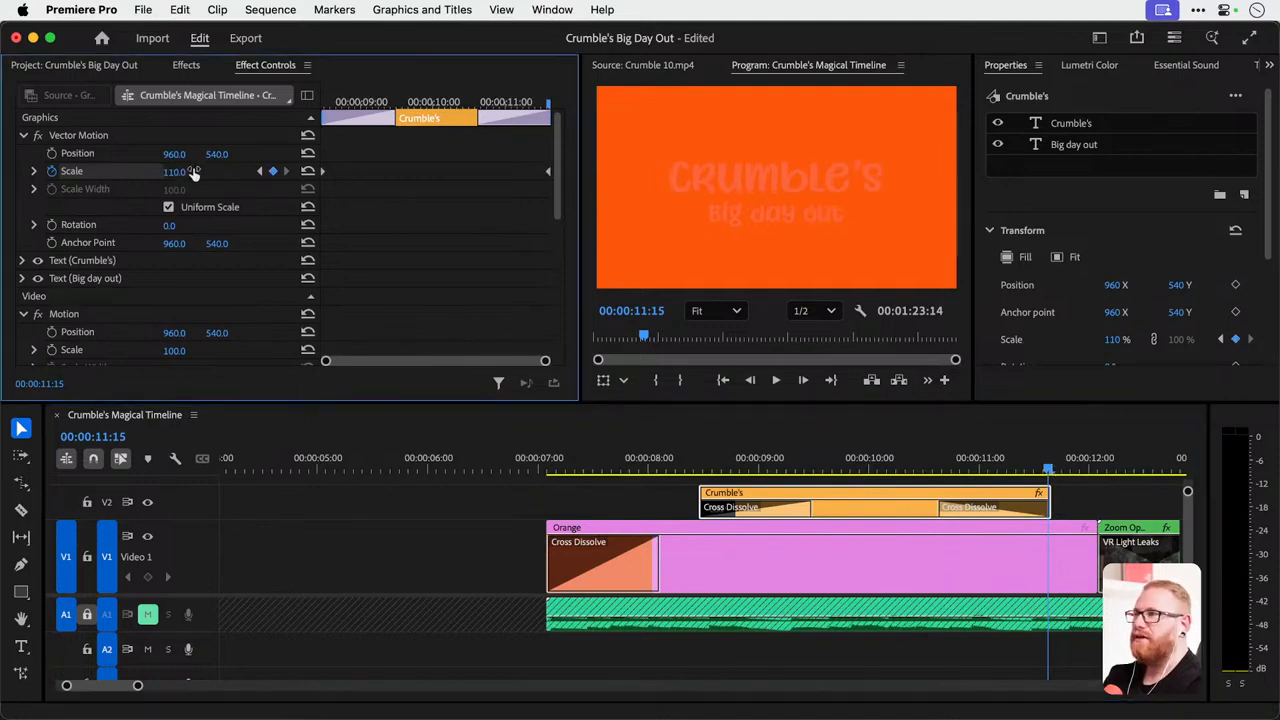
click(557, 470)
key(space)
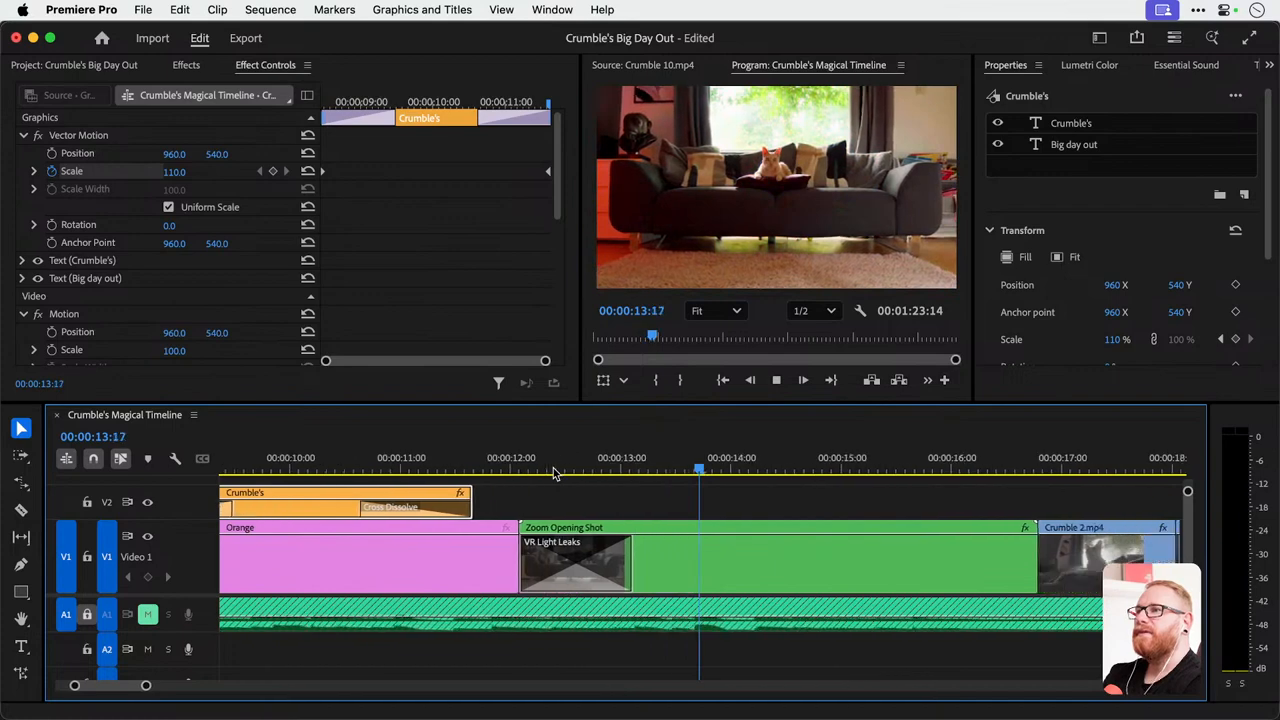
Extend the end of the Crumble's title to about 00:00:12:18, over the VR Light Leaks transition, and replay it.
drag(431, 500, 554, 500)
click(436, 460)
key(space)
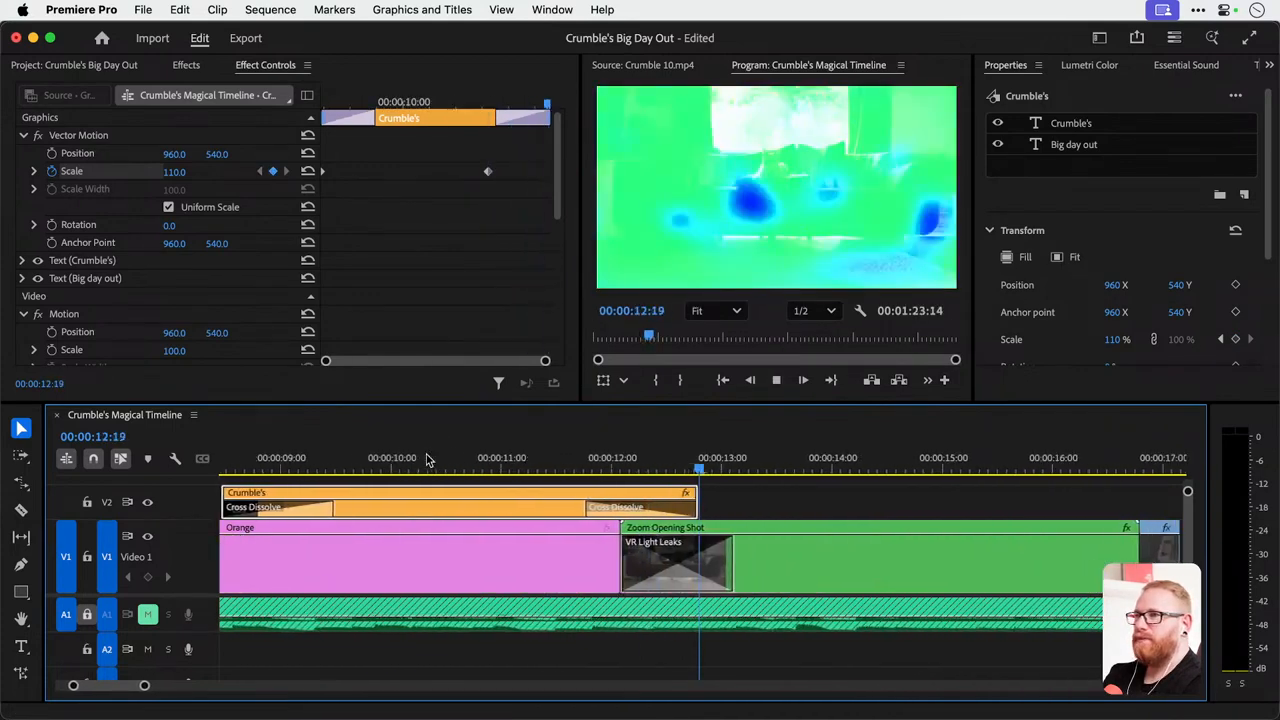
drag(466, 460, 599, 465)
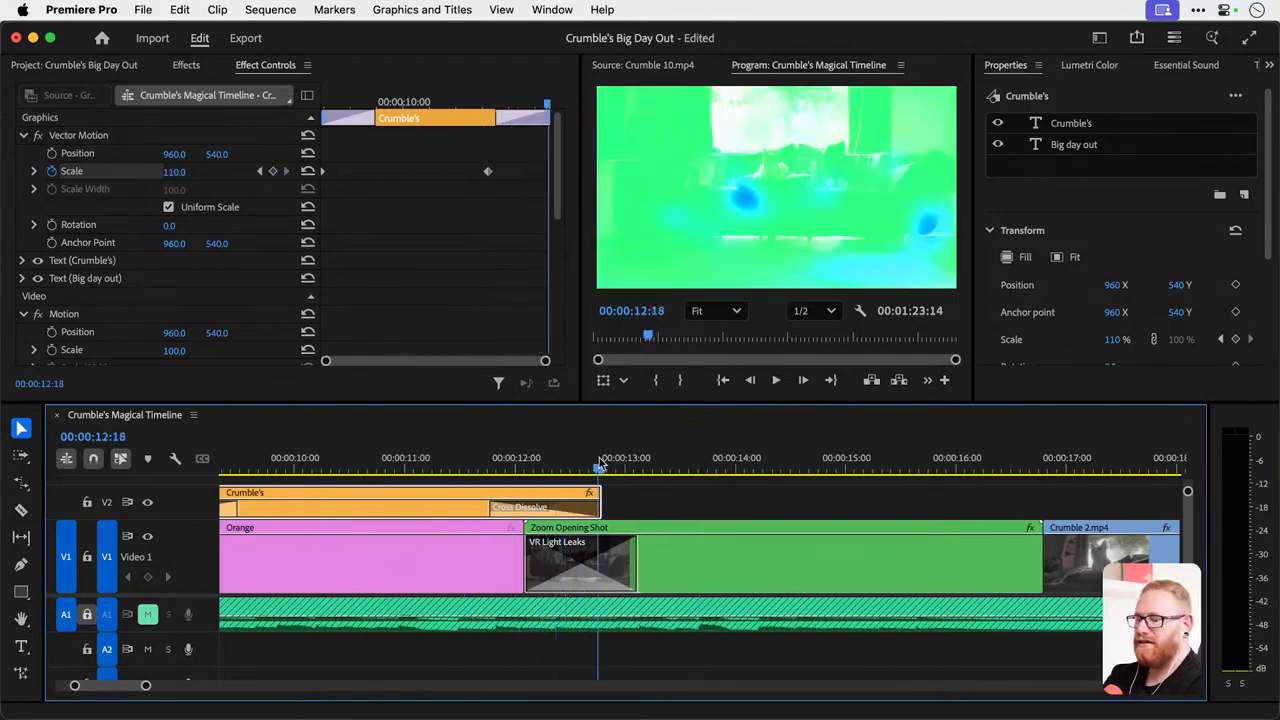
Save the project and play back the sequence from the end of the Crumble's title to about 00:00:18:07.
key(minus)
key(minus)
key(space)
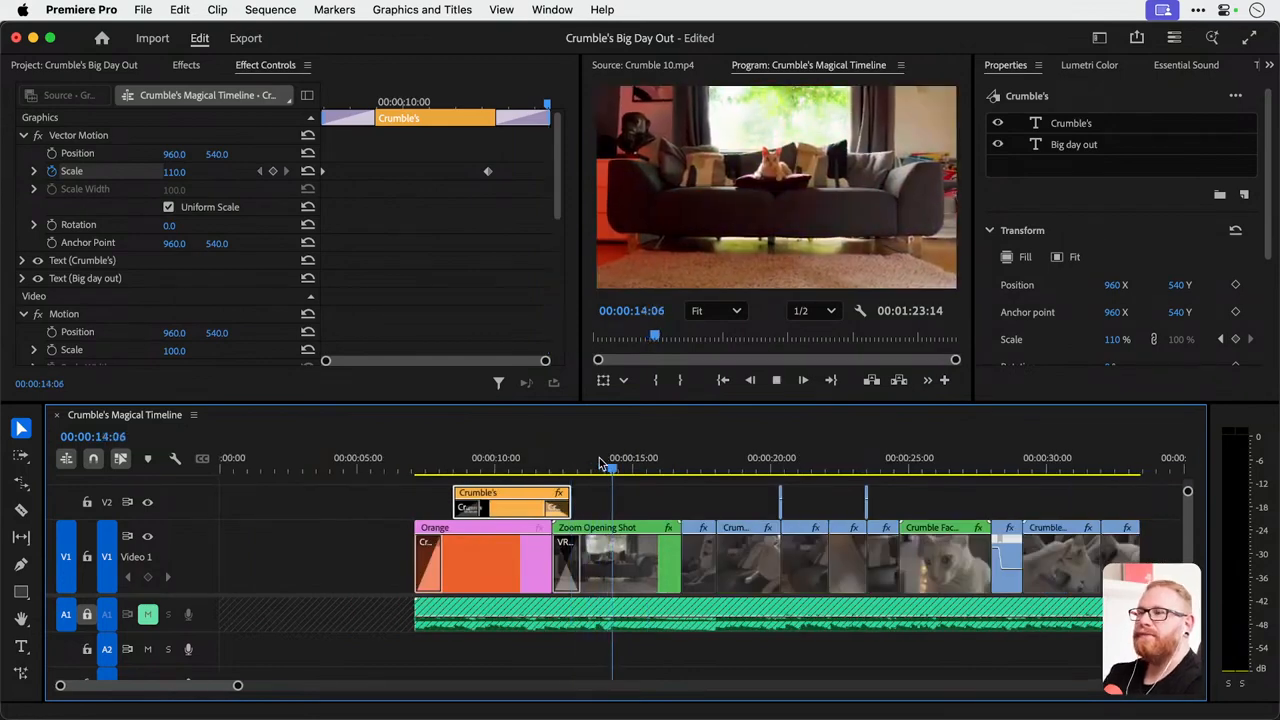
key(super+s)
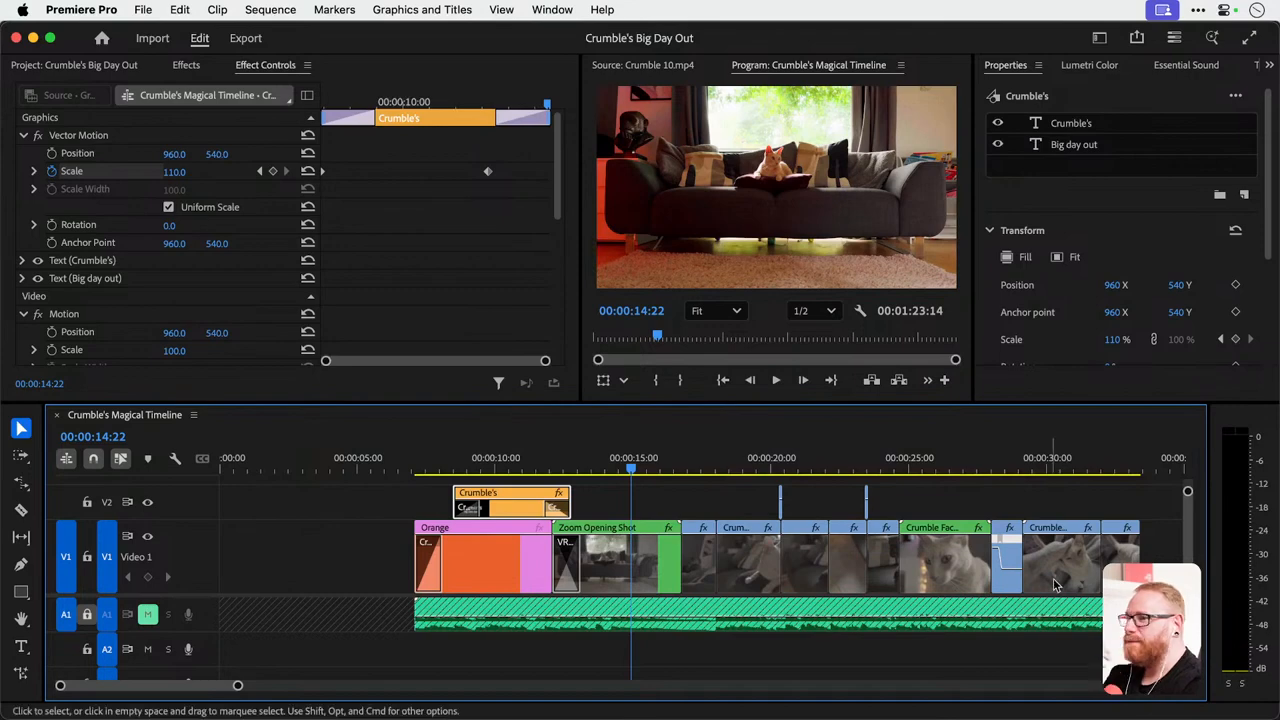
key(space)
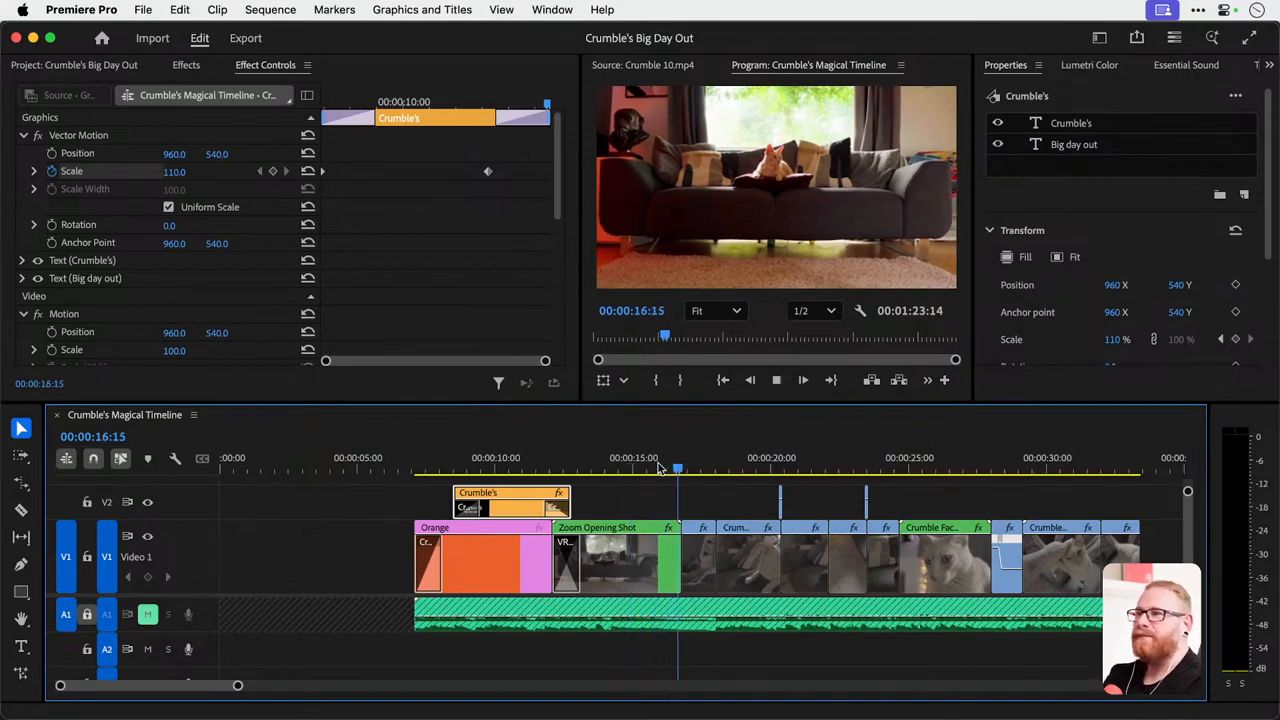
key(space)
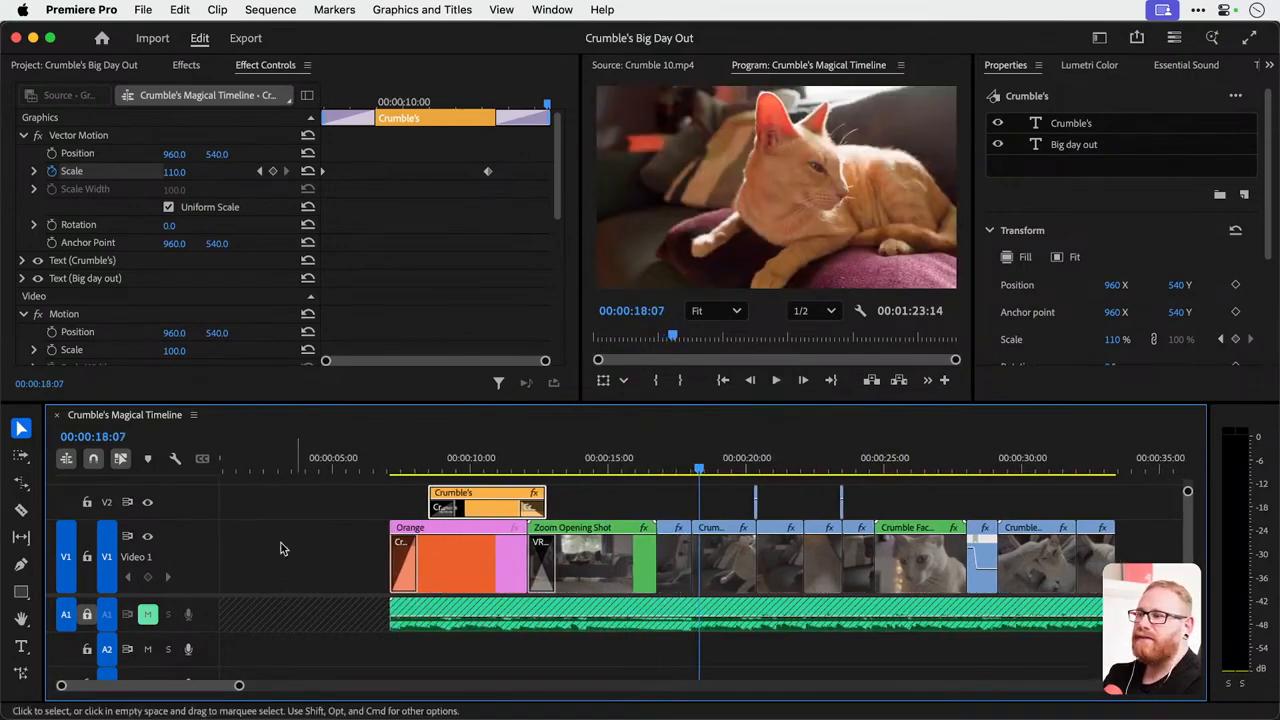
Add the LionRoarHeavySnarl sound to audio track A2 and move it to start at the Crumble 5.mp4 clip, near the cat's yawn.
click(108, 66)
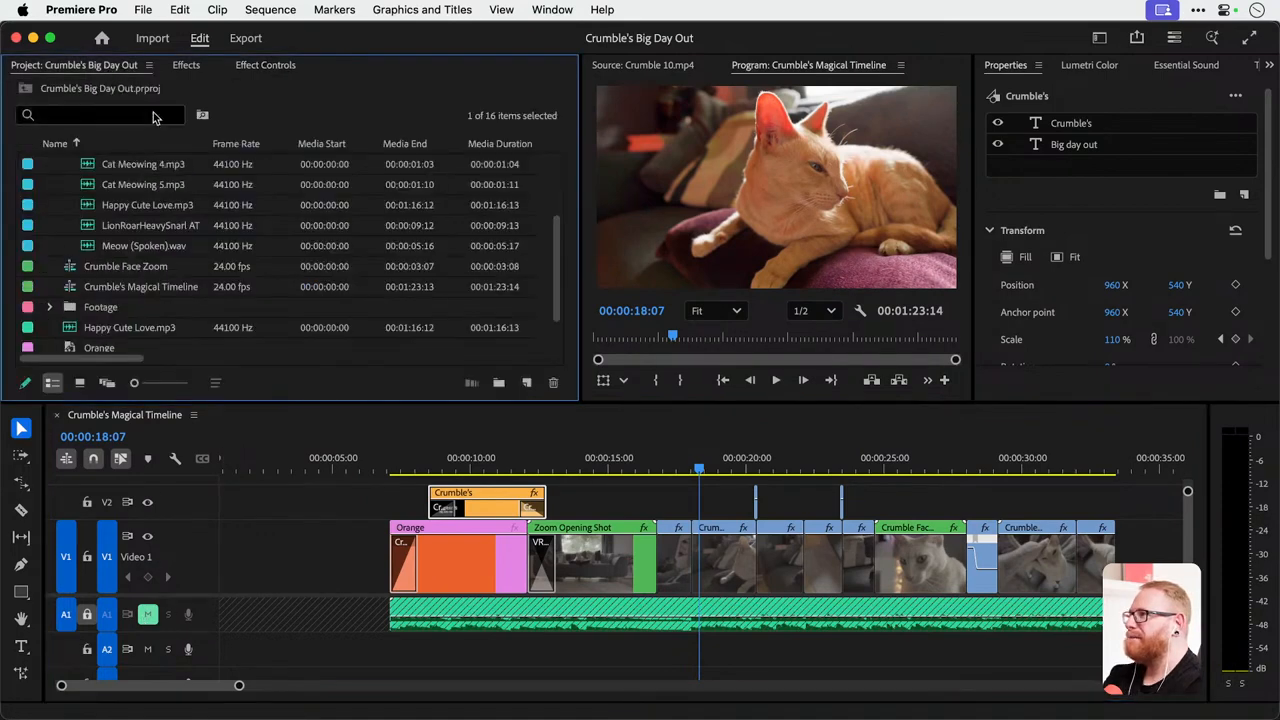
double_click(92, 226)
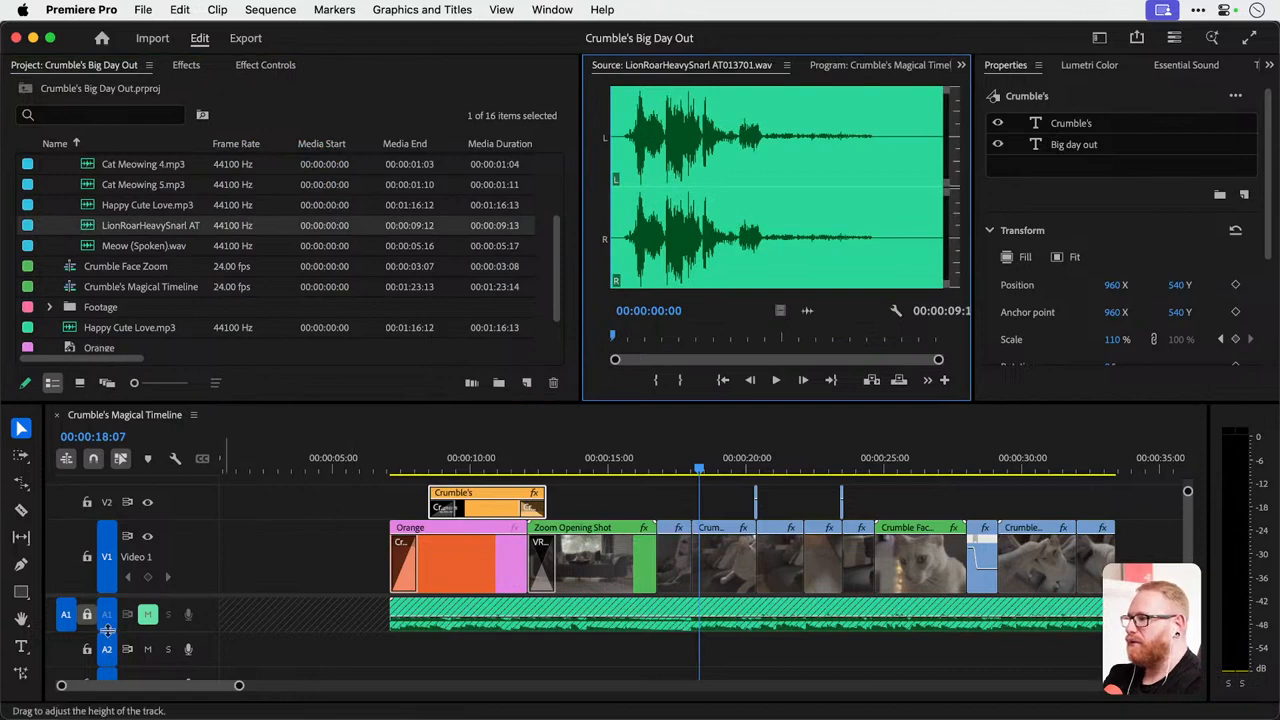
drag(810, 314, 660, 650)
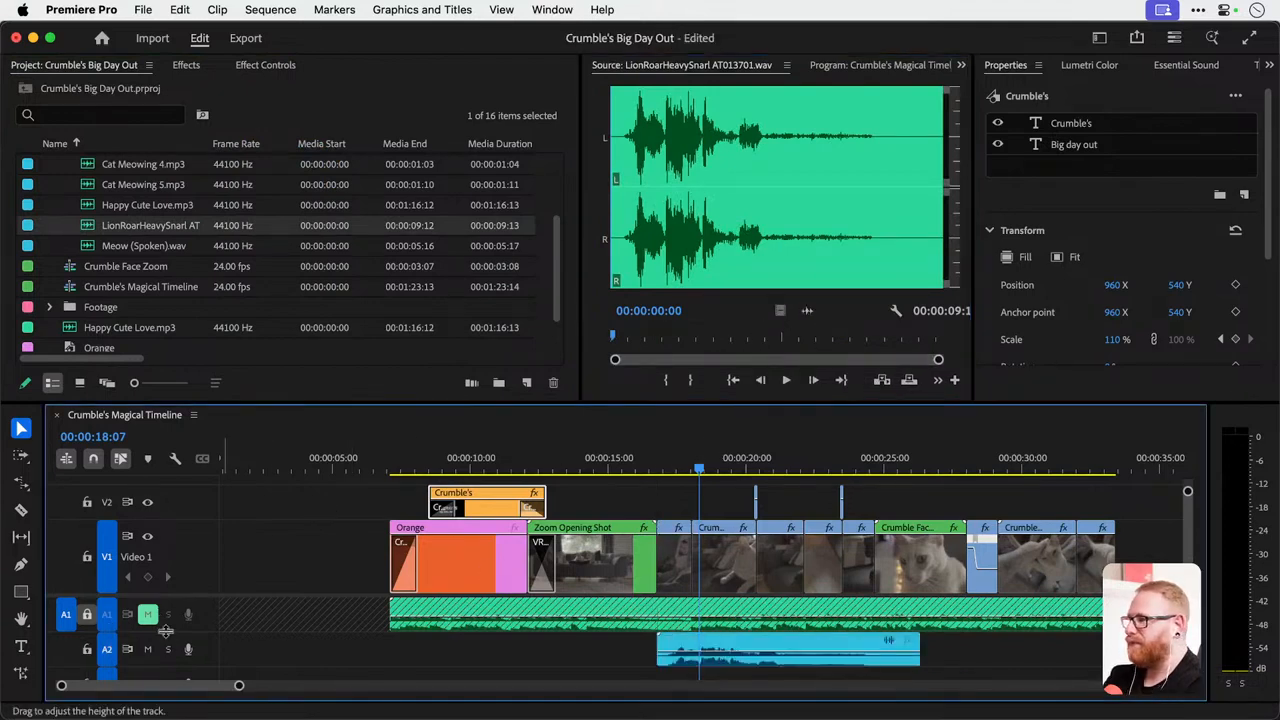
click(710, 463)
drag(710, 463, 844, 464)
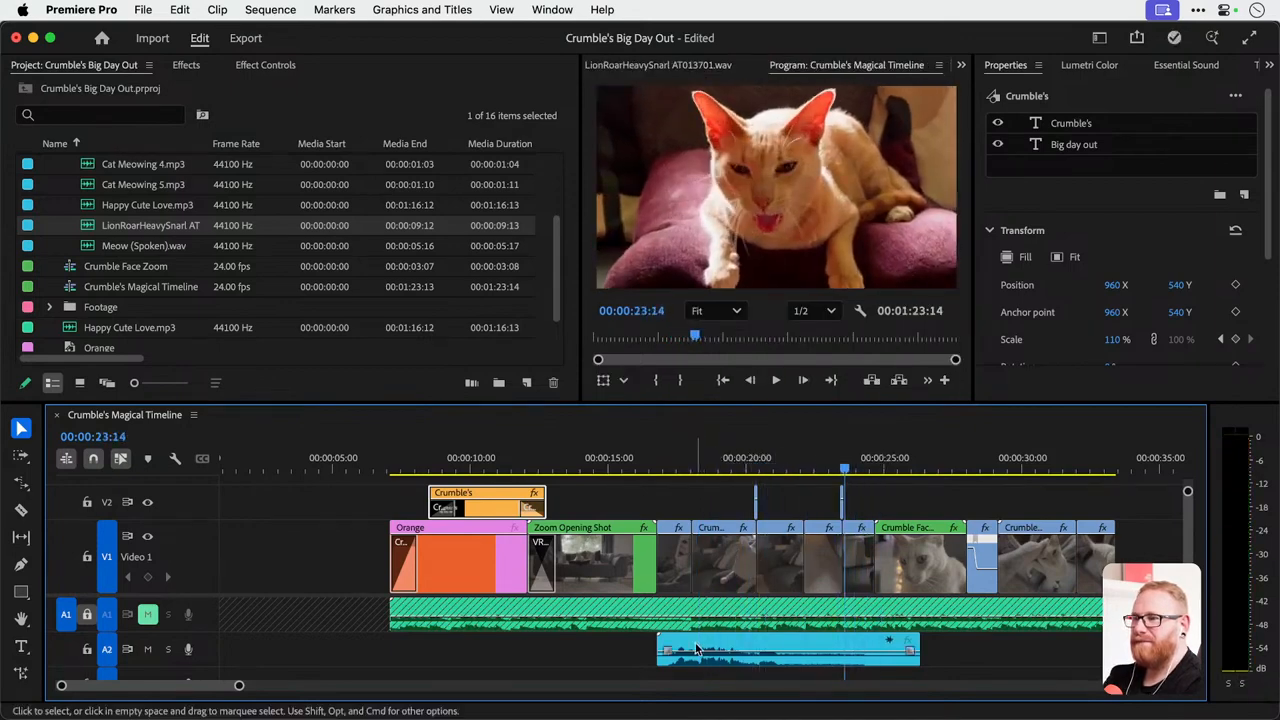
drag(700, 650, 849, 650)
Play back the lion roar against the yawn and shift the sound to start at 00:00:23:03.
click(800, 469)
key(space)
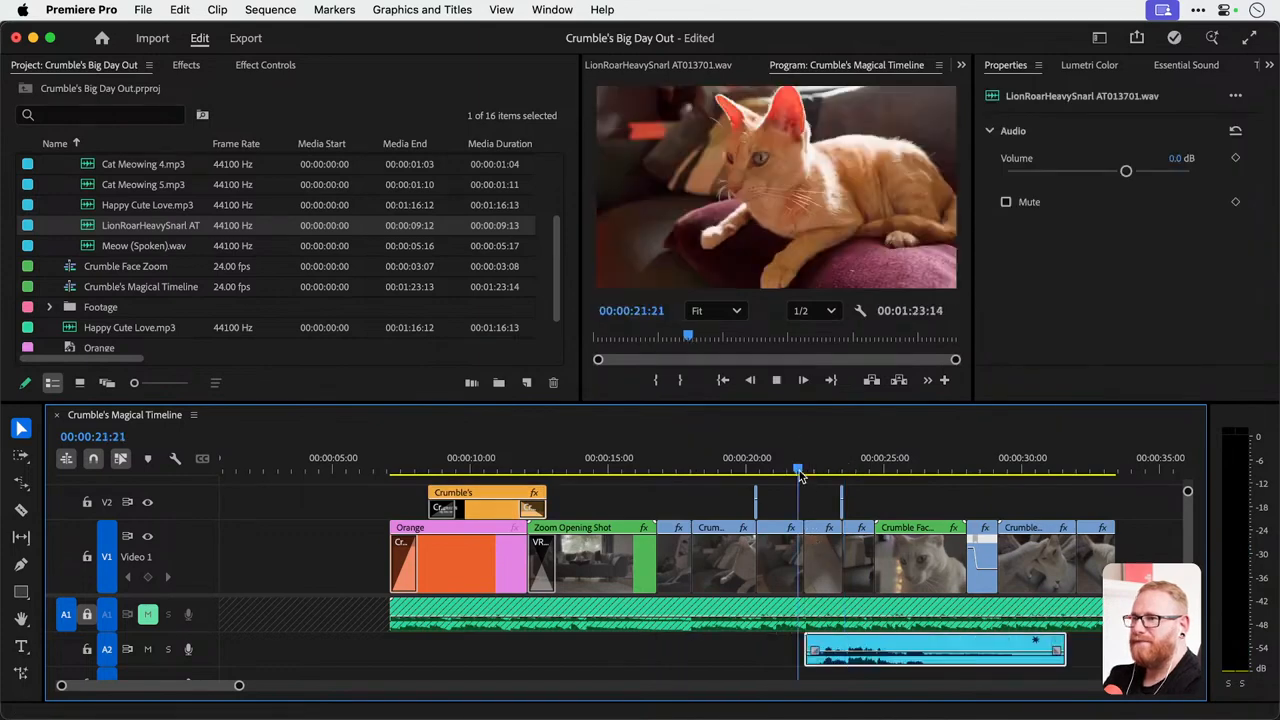
key(space)
scroll(737, 648, up, 3)
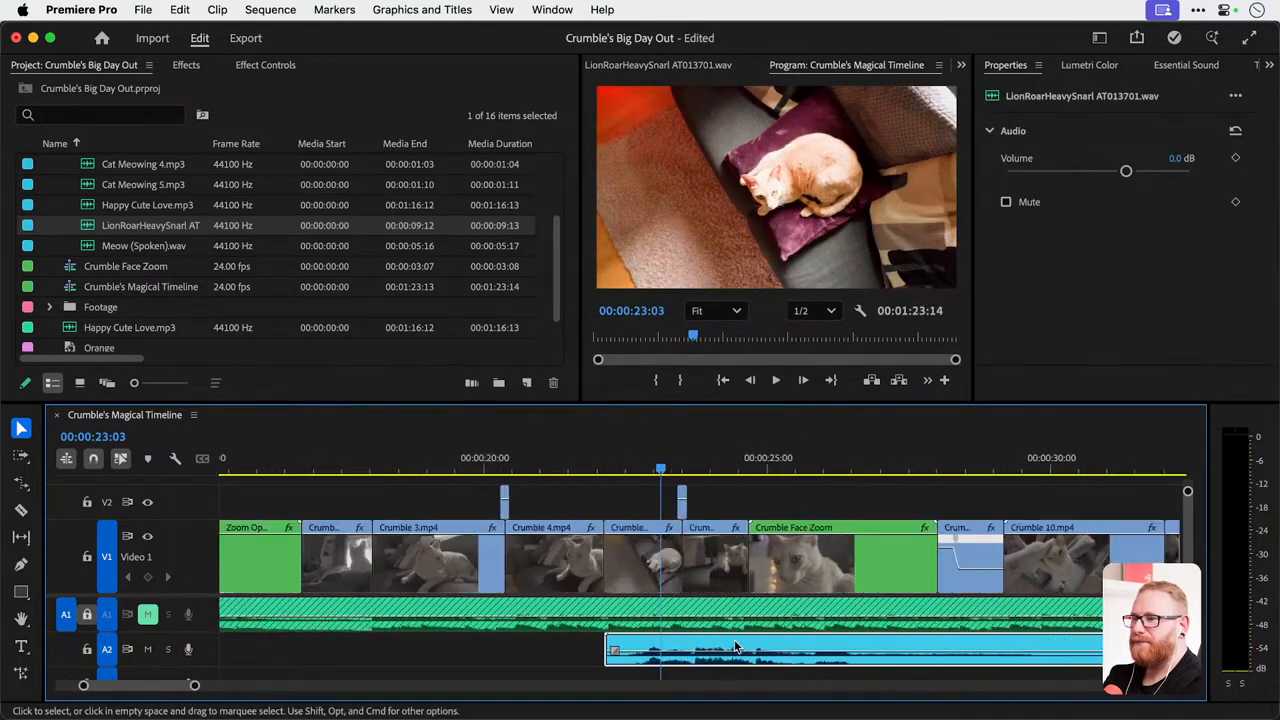
drag(721, 648, 779, 652)
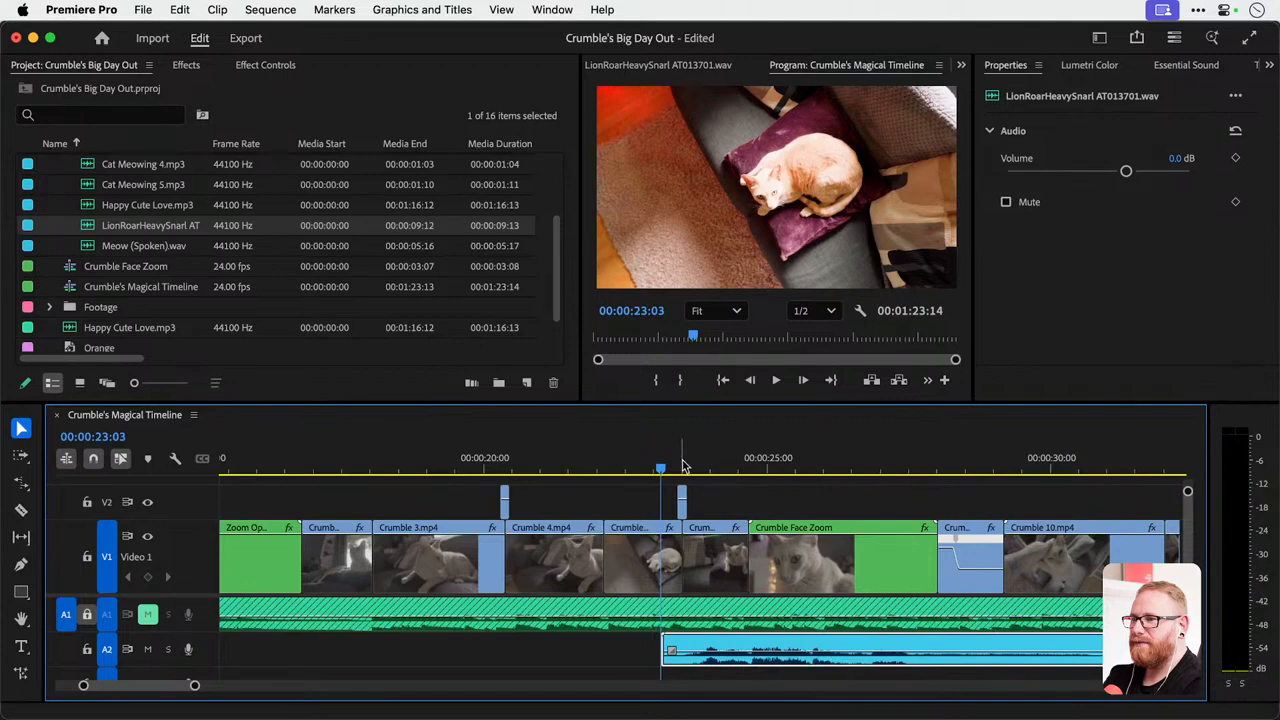
Cut the lion roar sound at 00:00:24:17, where Crumble Face Zoom begins, and delete the remainder.
key(space)
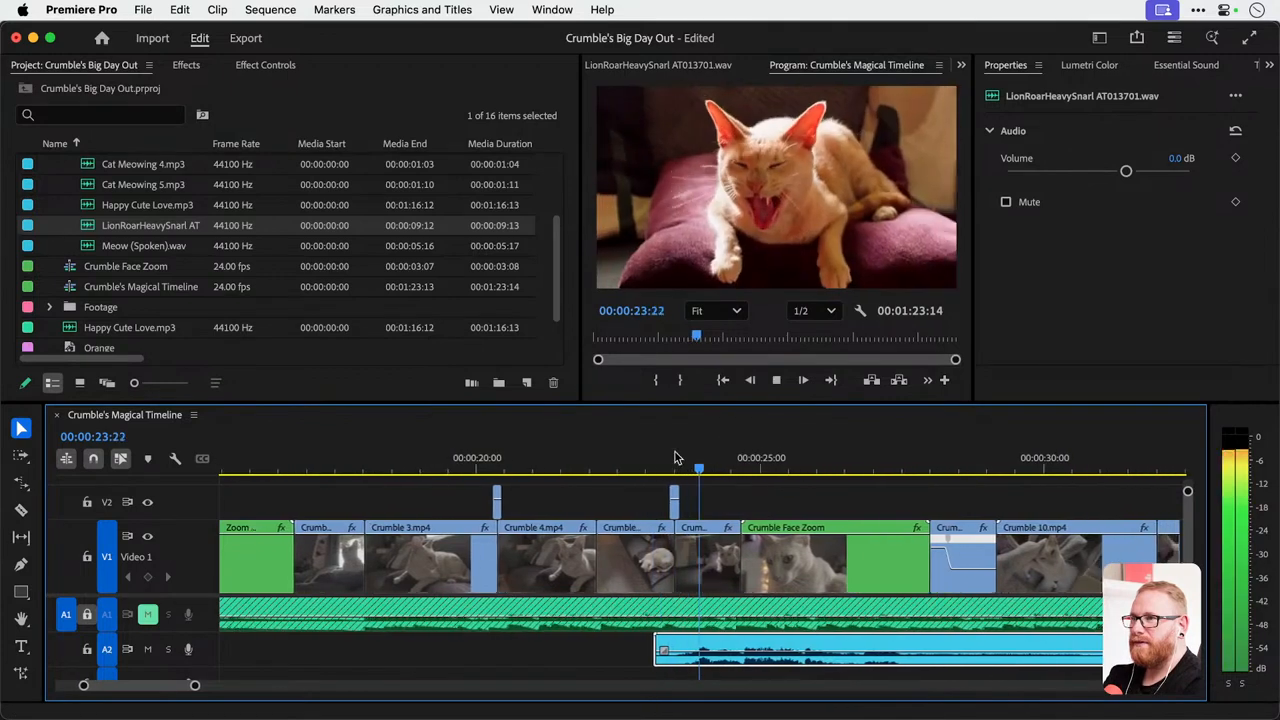
key(space)
key(Right)
key(Right)
key(Right)
key(Right)
key(Right)
key(Right)
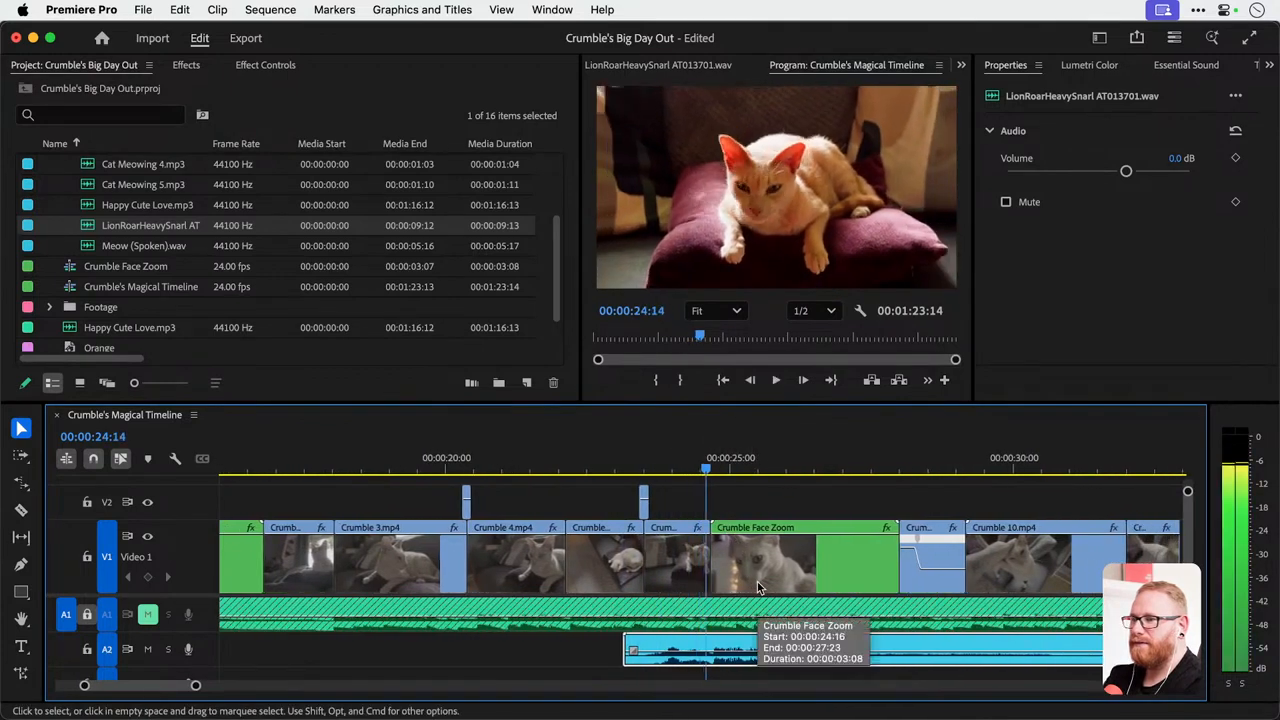
key(c)
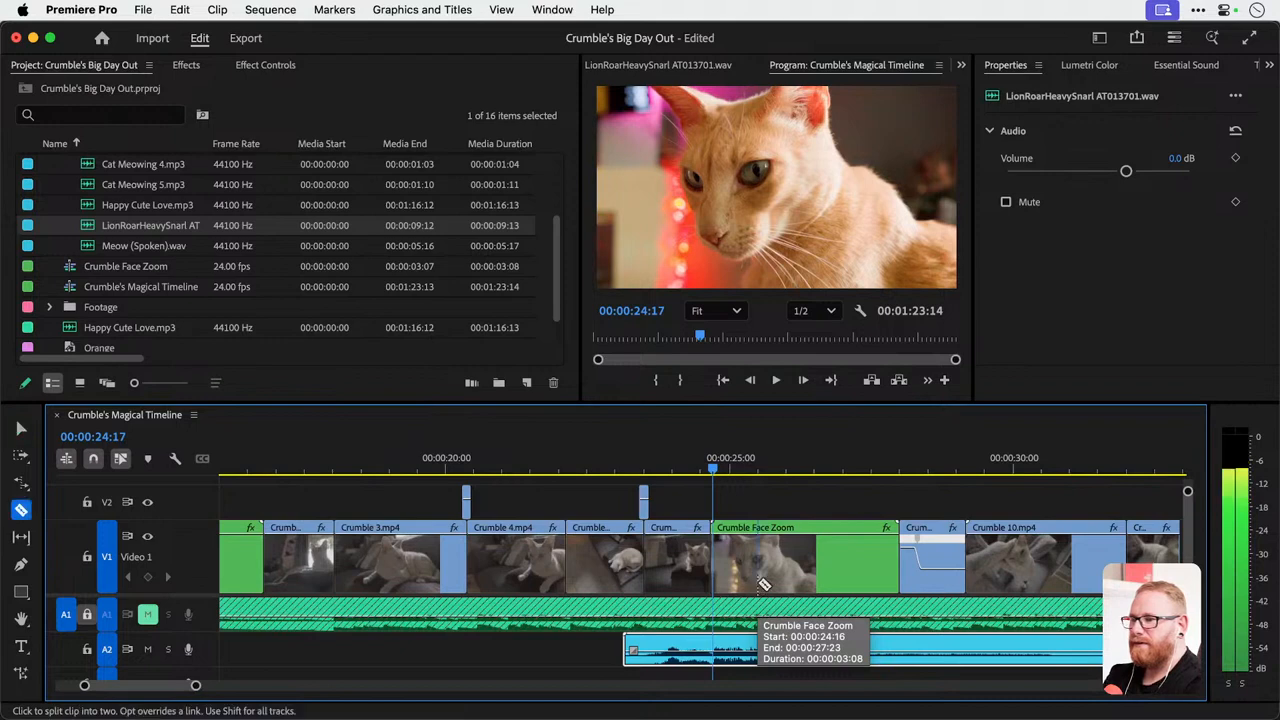
click(713, 648)
key(v)
click(718, 648)
key(Delete)
Apply the default transition to the end of the lion roar sound and play back the fade-out.
right_click(706, 644)
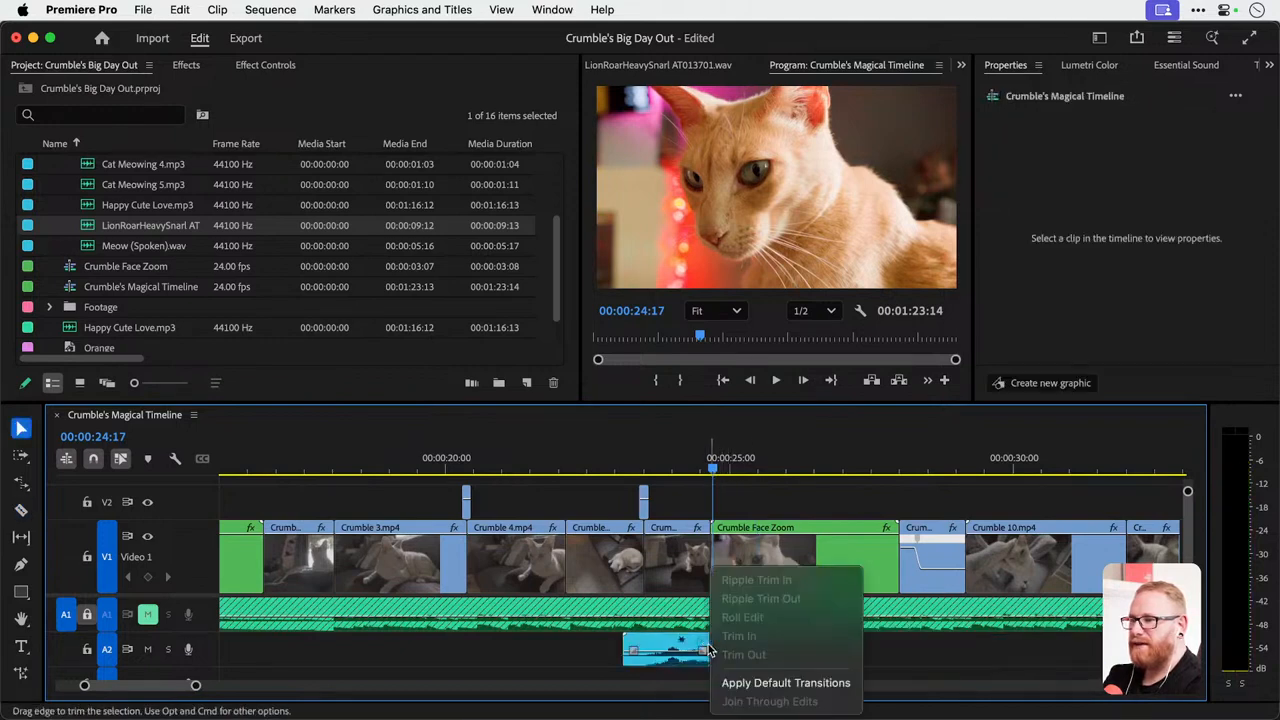
click(775, 678)
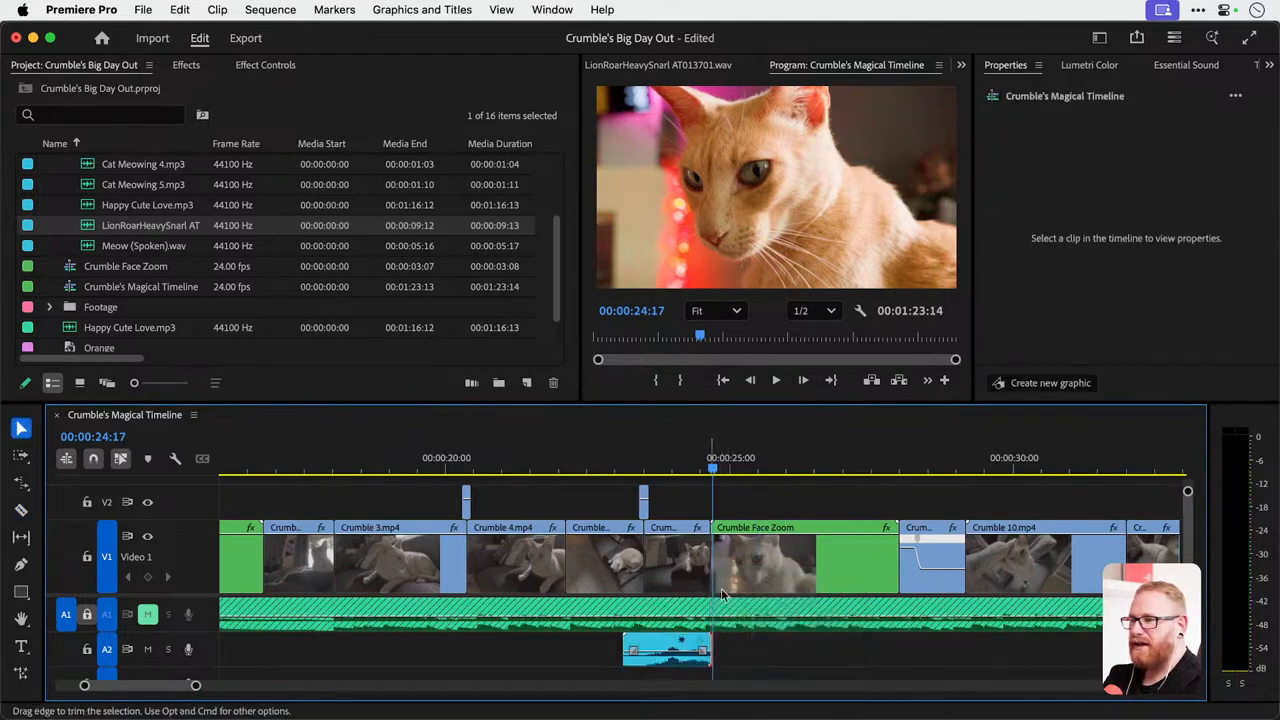
click(608, 463)
key(space)
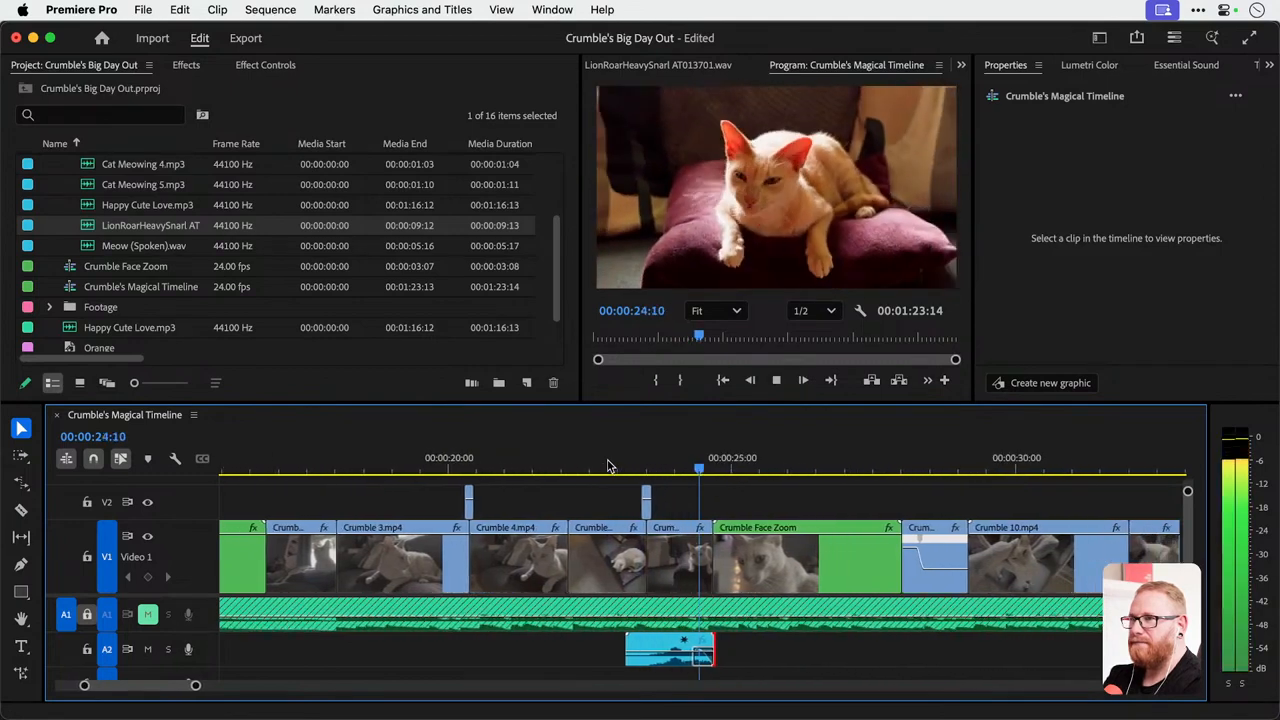
key(space)
Lengthen the fade-out on the lion roar sound by extending its start earlier into the clip.
scroll(640, 631, up, 2)
scroll(640, 631, up, 2)
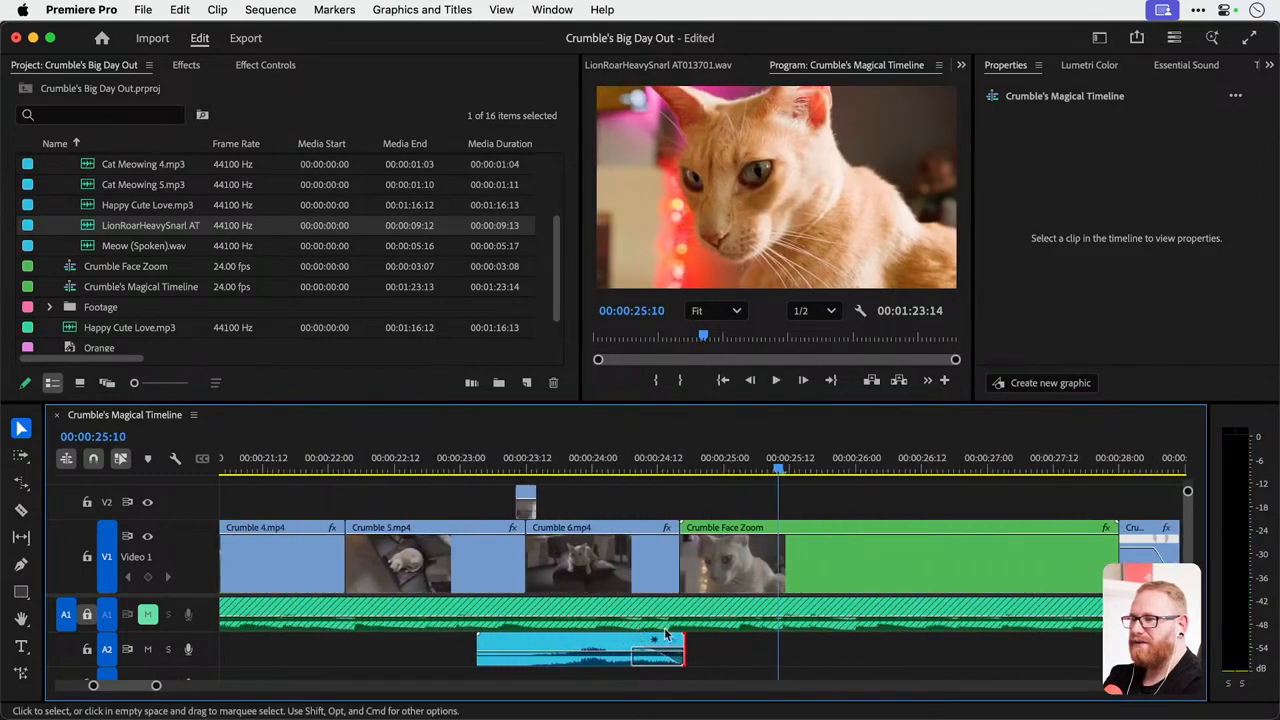
drag(644, 658, 622, 662)
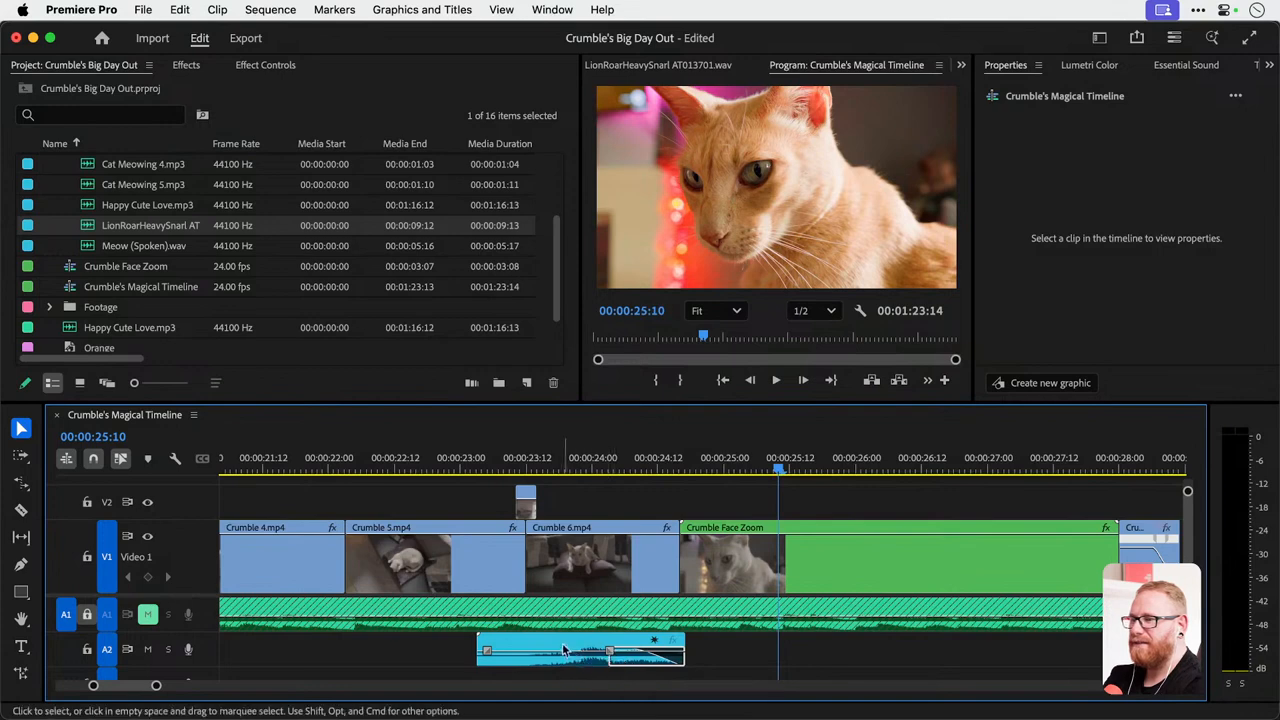
click(600, 655)
right_click(563, 652)
scroll(620, 600, down, 3)
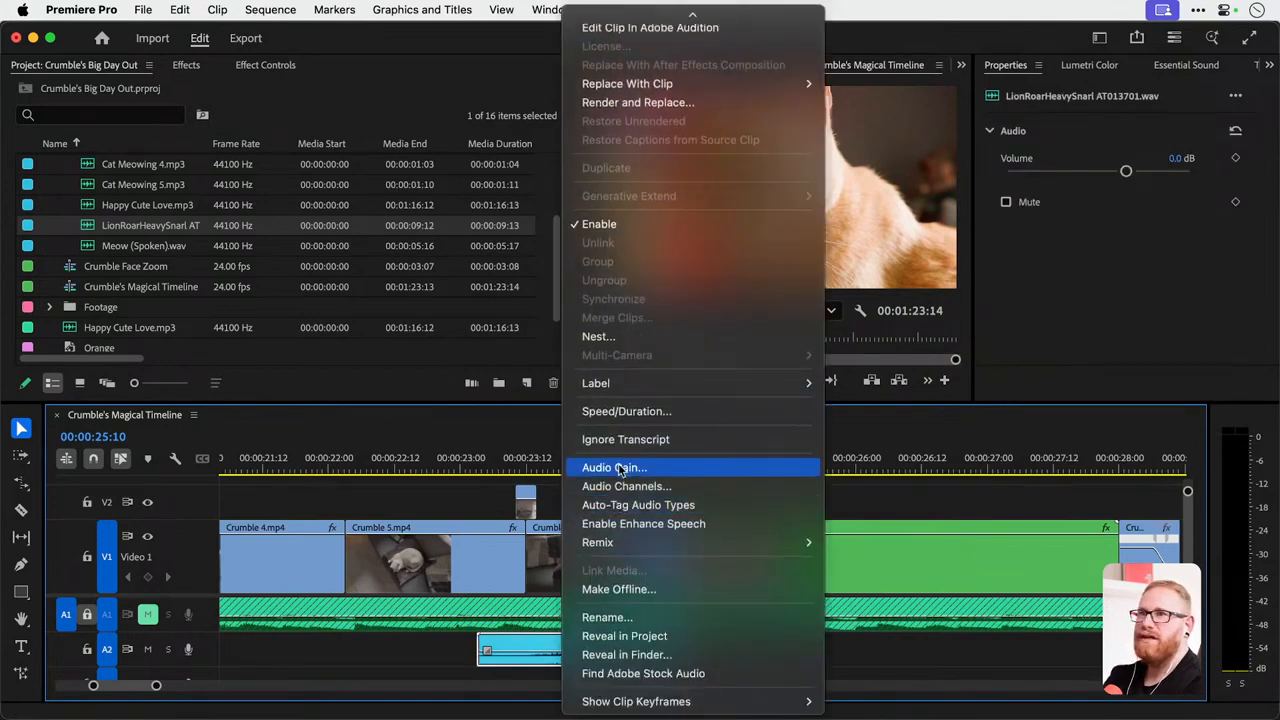
click(617, 468)
click(655, 442)
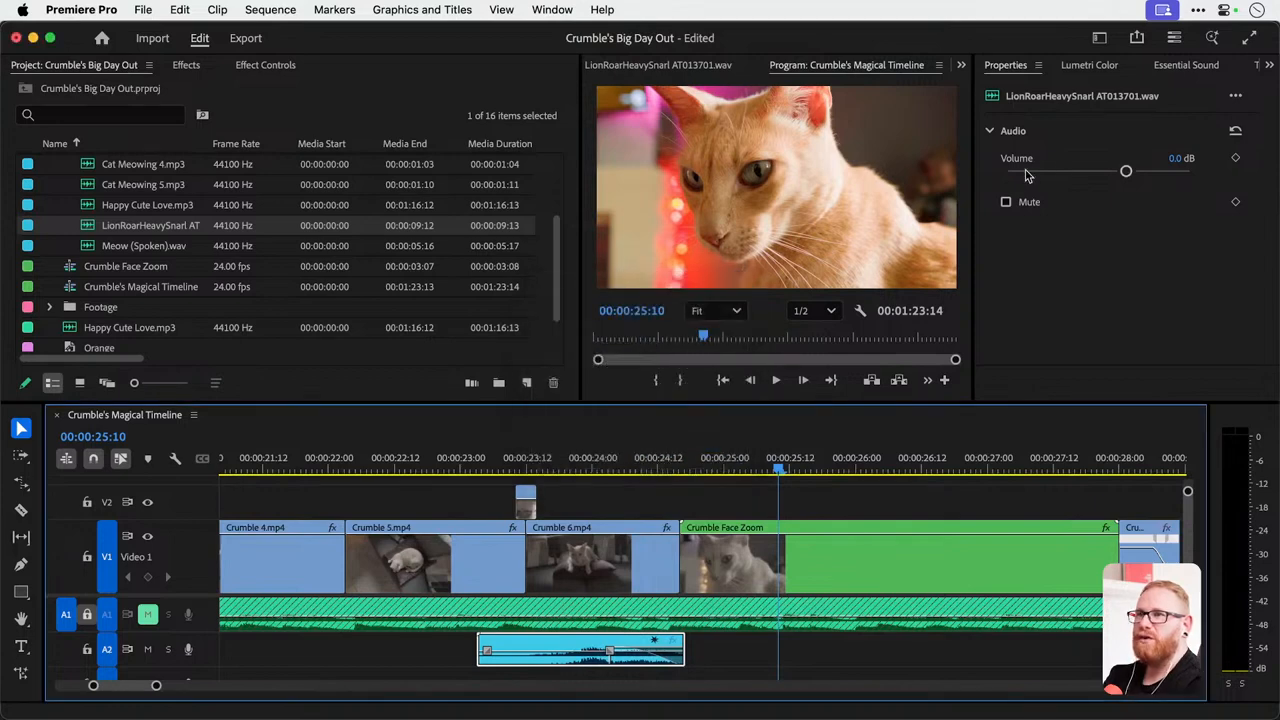
Lower the lion roar clip's volume to -5.9 dB and play it back from the start of the sound.
drag(1126, 172, 1094, 172)
click(487, 470)
key(space)
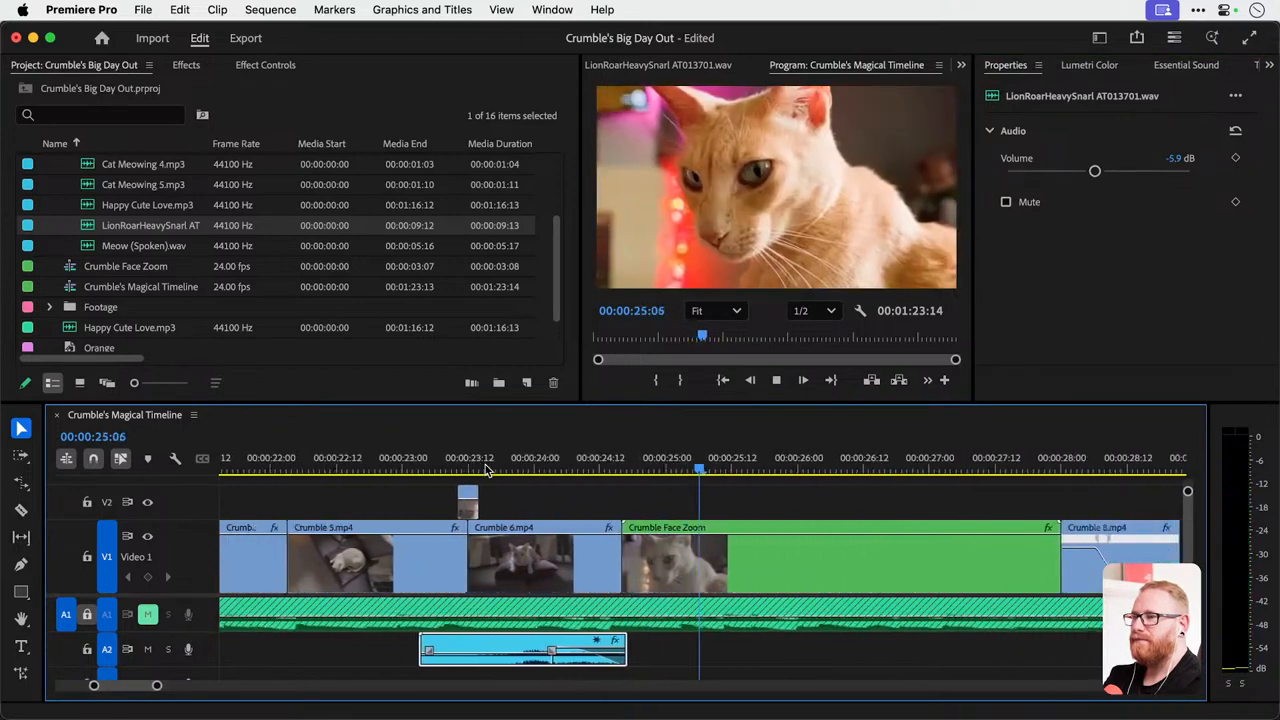
key(space)
key(minus)
key(minus)
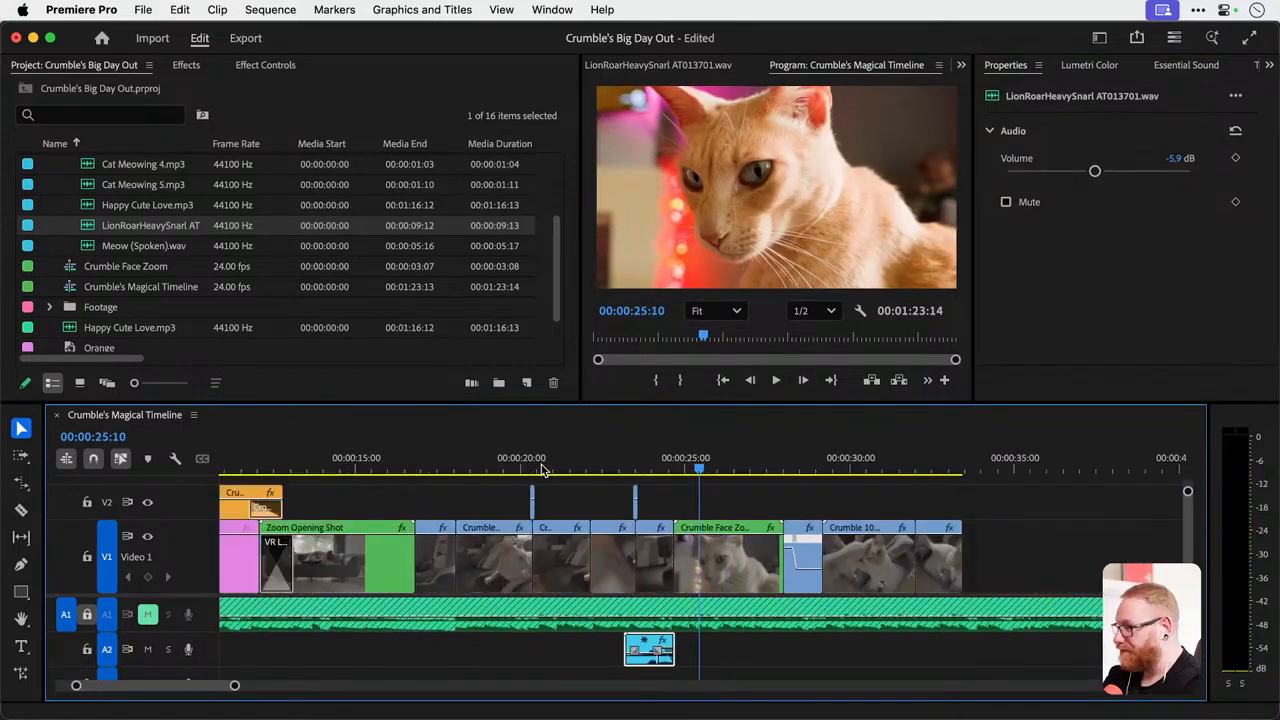
key(minus)
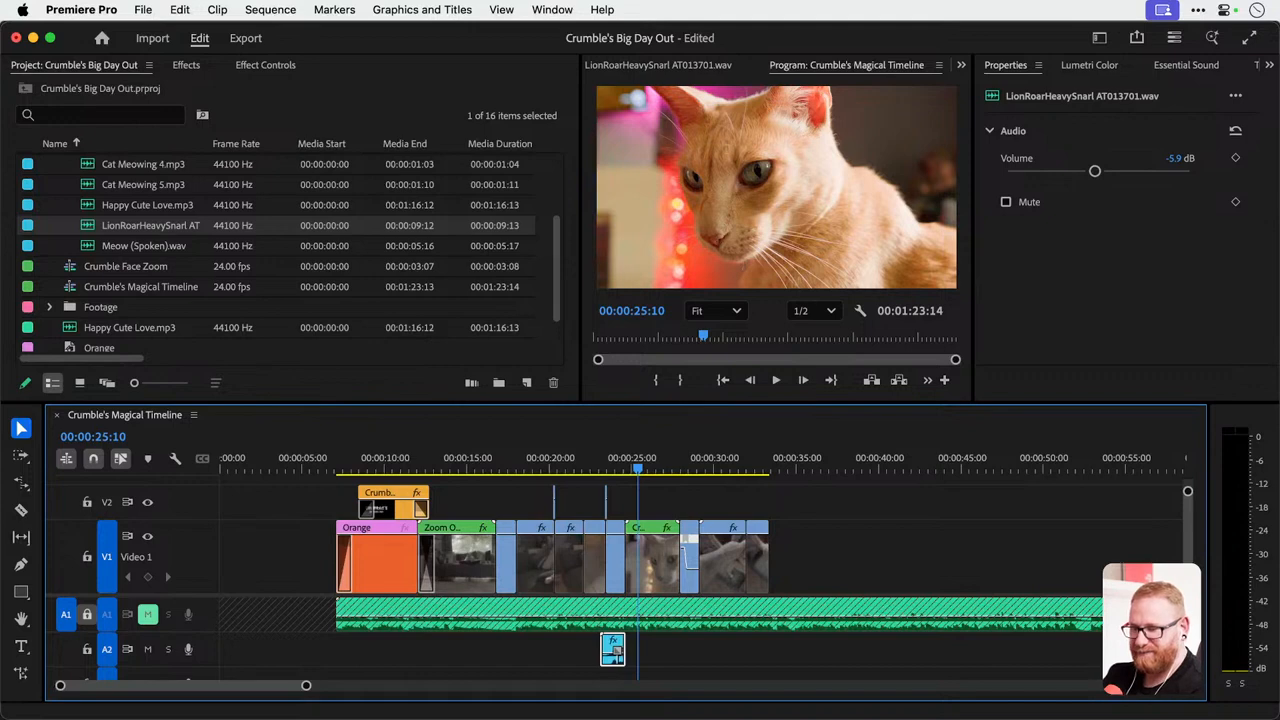
click(393, 466)
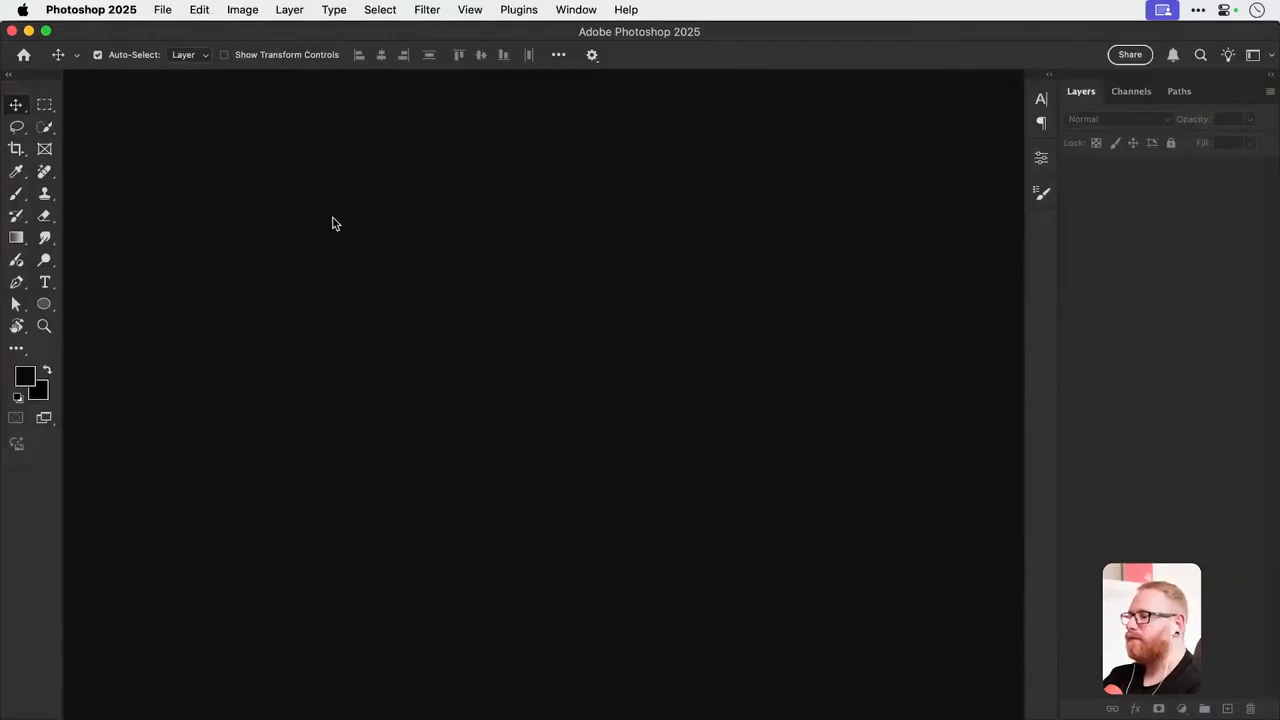
Switch to Photoshop, create a new document, paste the copied cinnamon bun image and enlarge it to 300%.
click(162, 10)
click(161, 29)
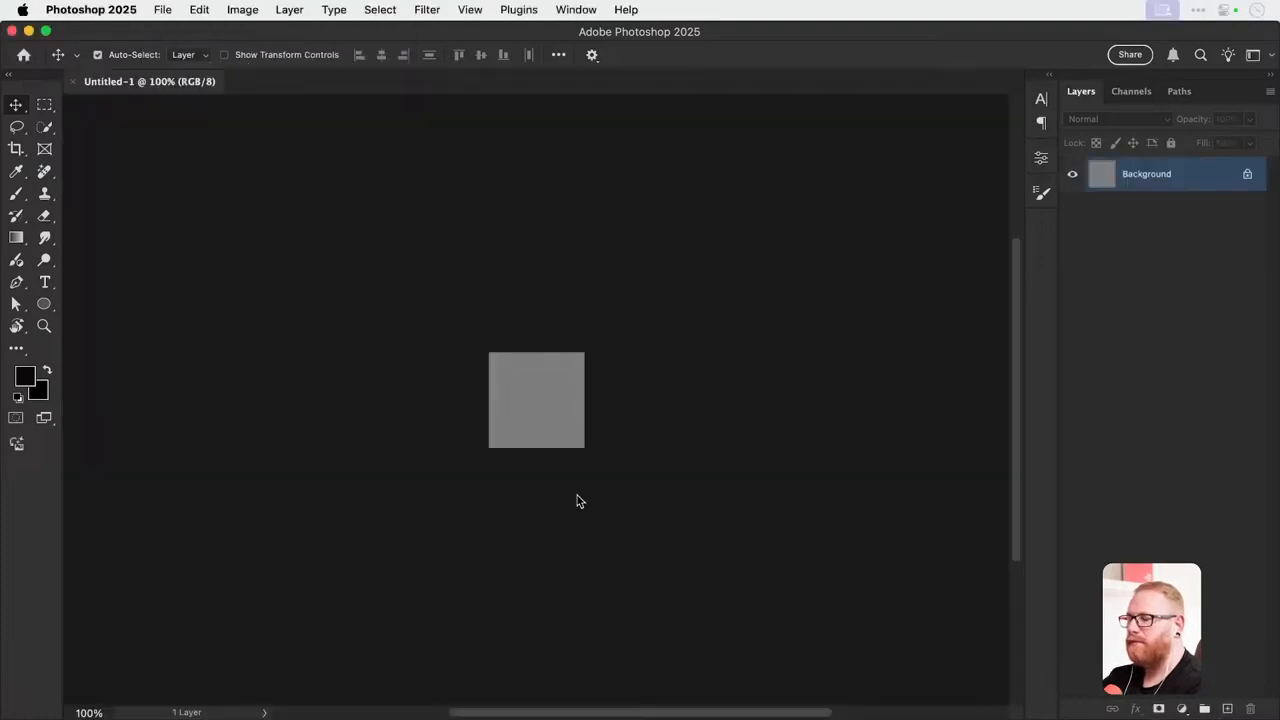
key(super+v)
super+click(532, 399)
super+click(532, 399)
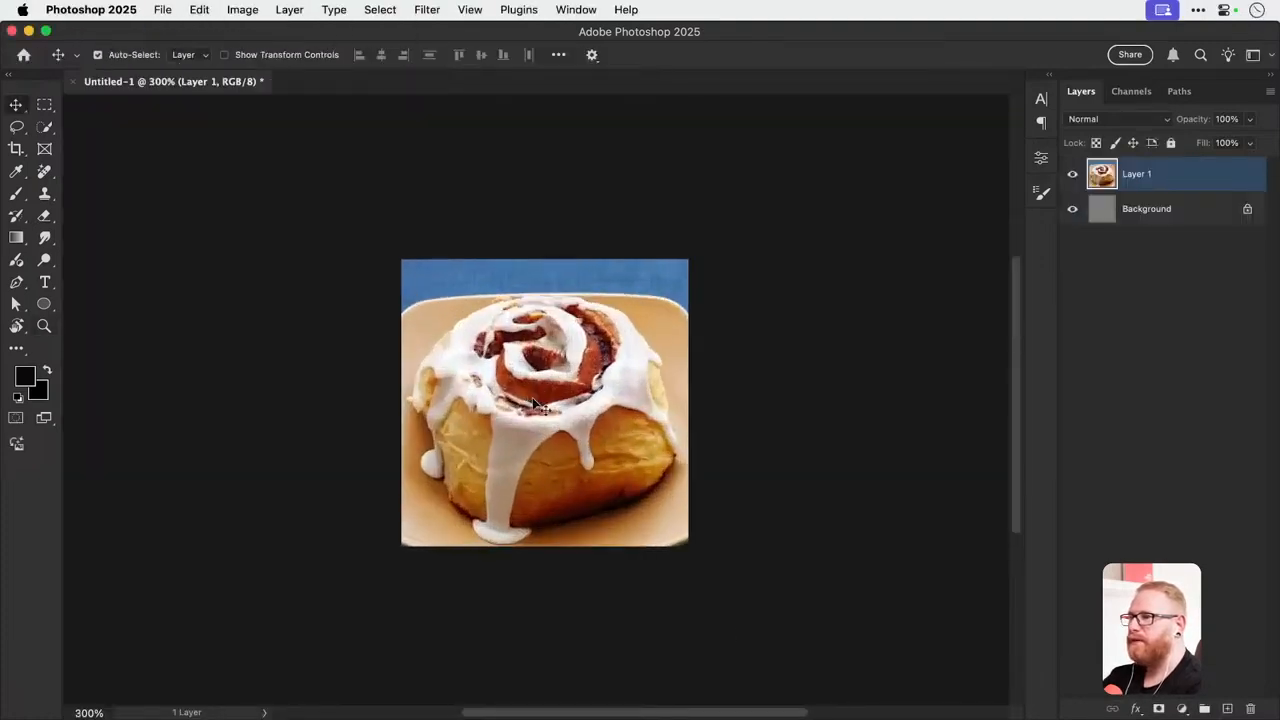
click(44, 127)
mouse_move(514, 424)
mouse_down()
mouse_move(514, 370)
mouse_move(468, 366)
mouse_move(429, 421)
mouse_up()
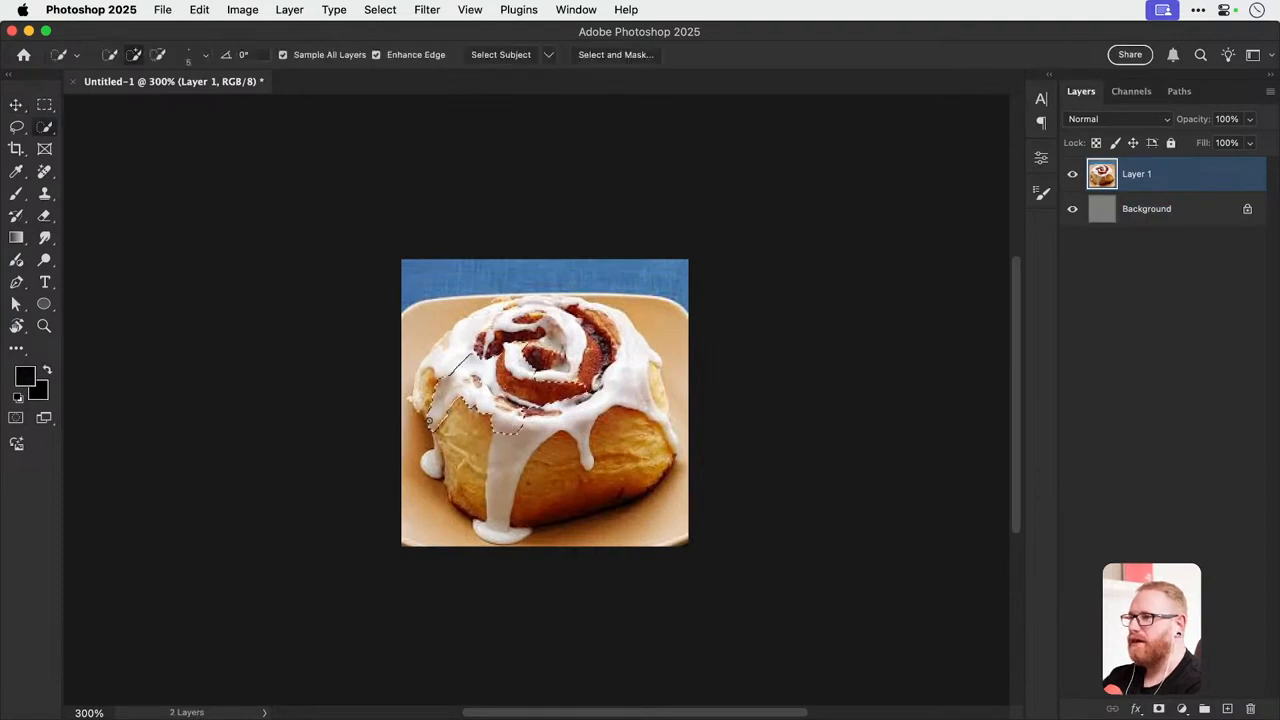
key(super+d)
Mask Layer 1 using an automatic subject selection of the bun and rename the layer Bun.
click(380, 9)
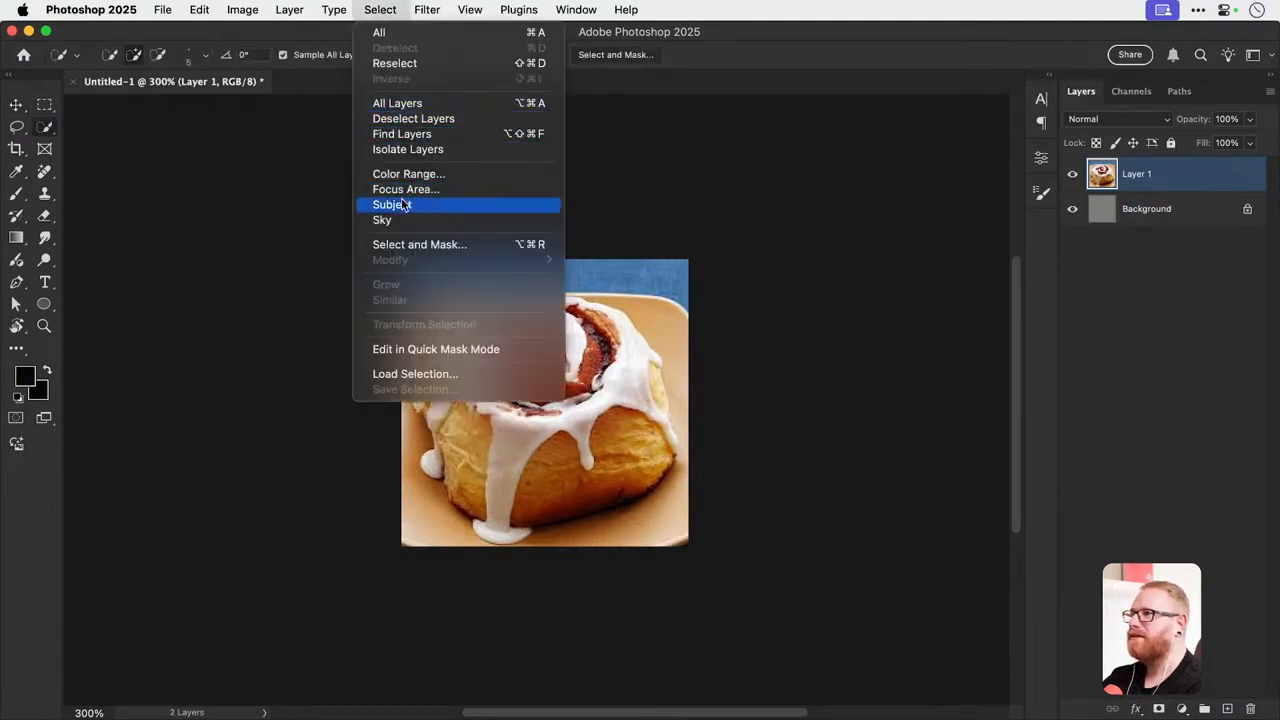
click(403, 205)
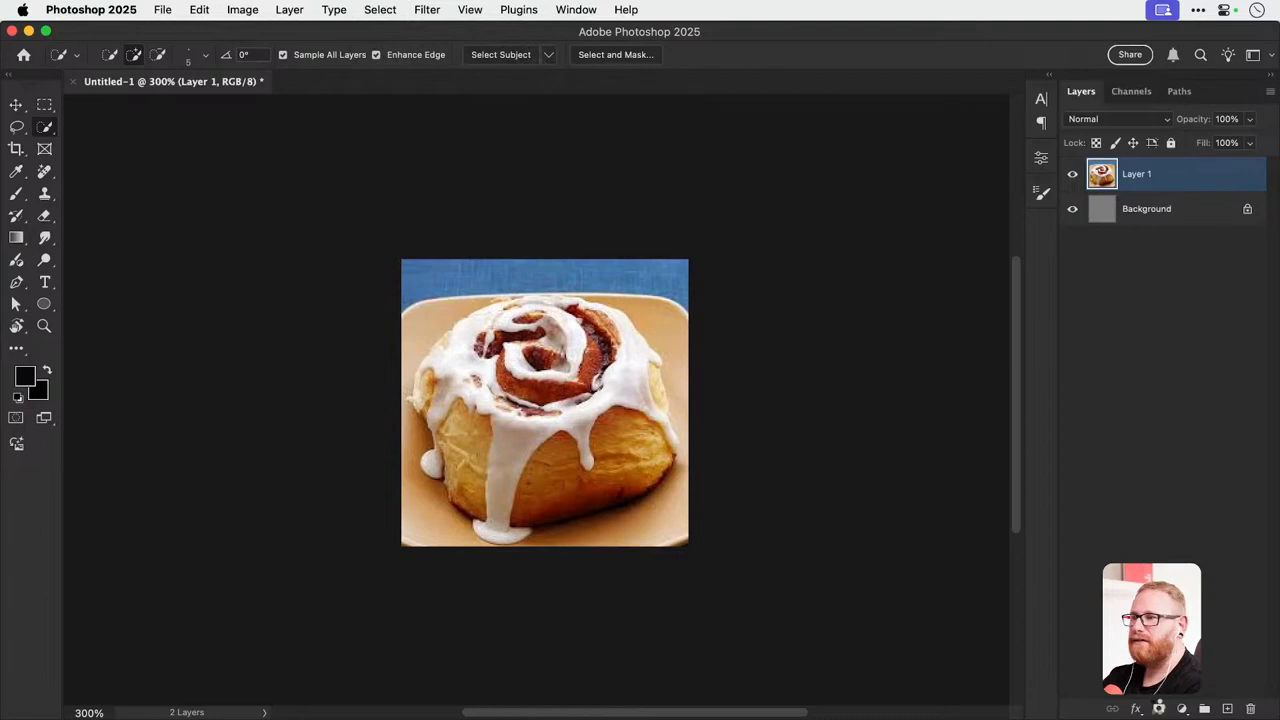
click(1158, 710)
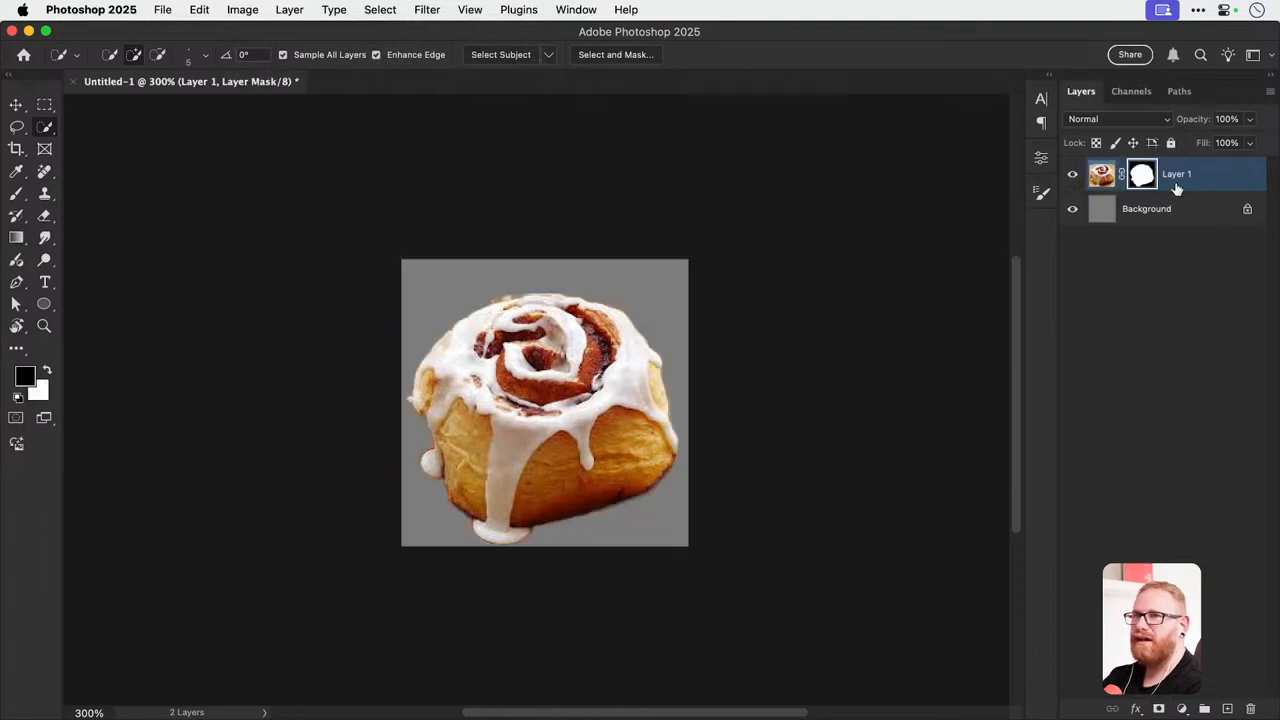
double_click(1177, 175)
text(Bun)
key(Return)
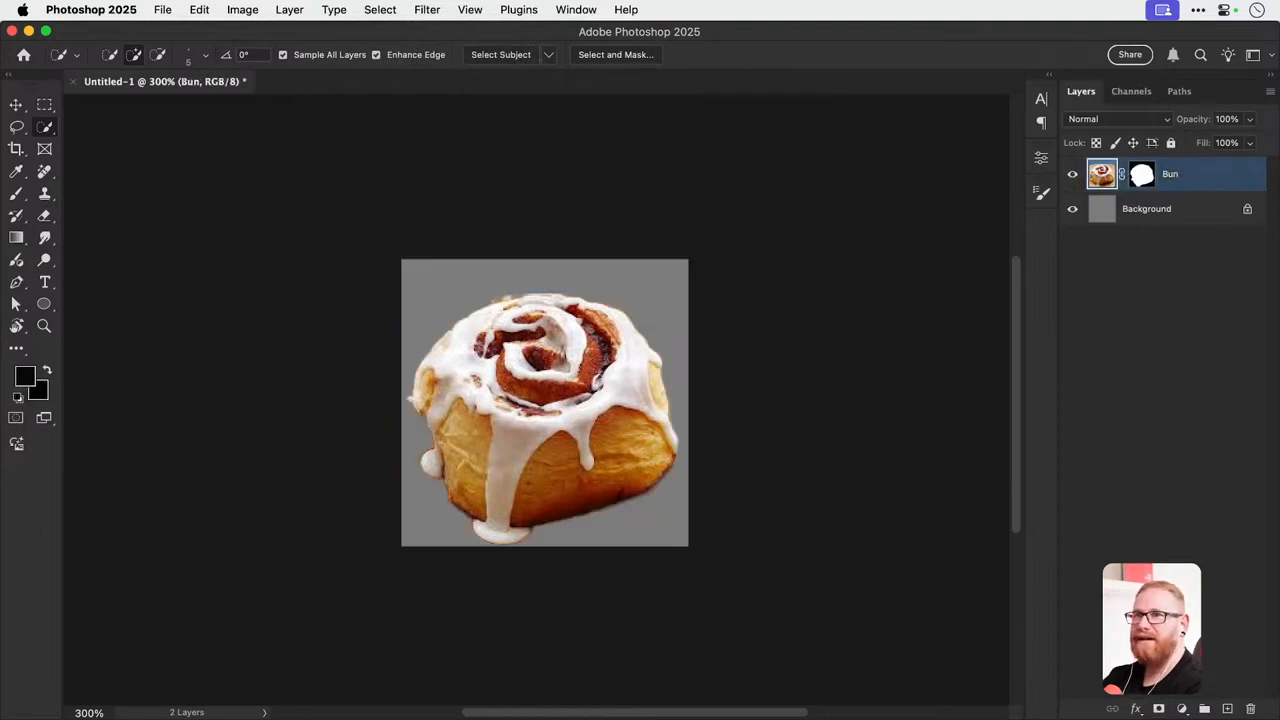
Quick-export the Bun layer as PNG and browse from the Desktop to Crumble's Big Day Out > Links > After Effects as the save location.
right_click(1176, 177)
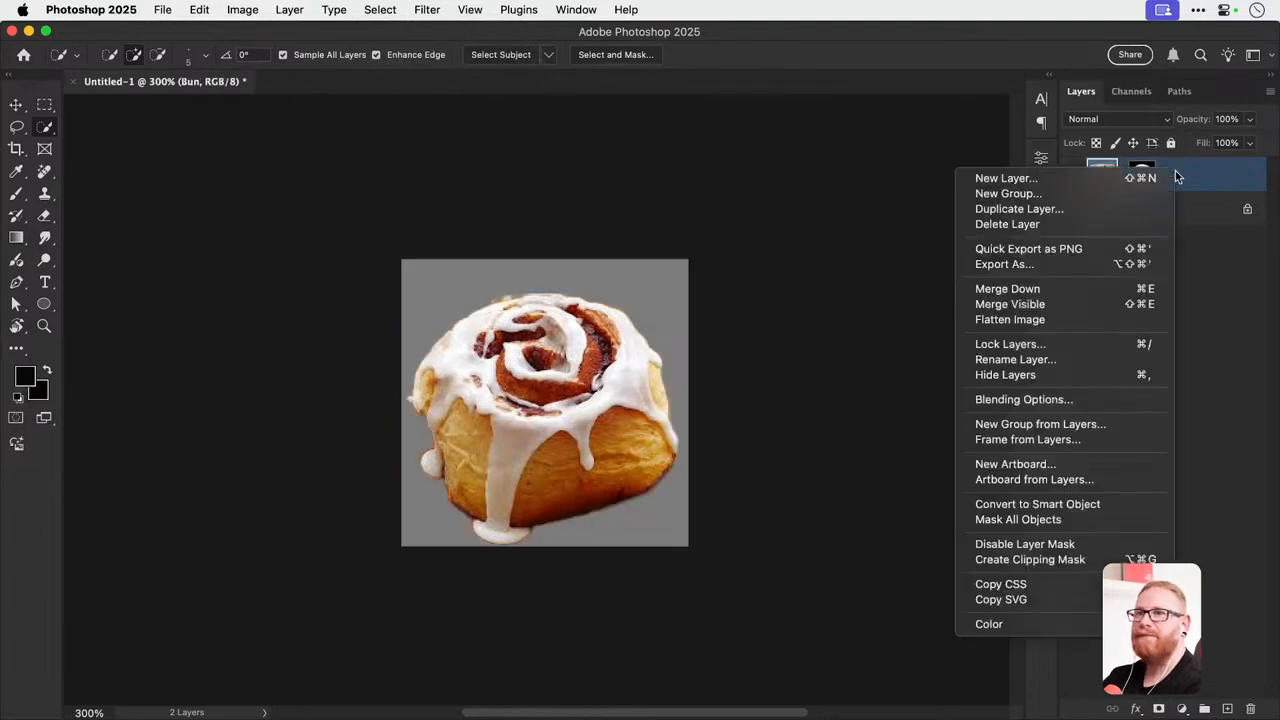
click(1048, 249)
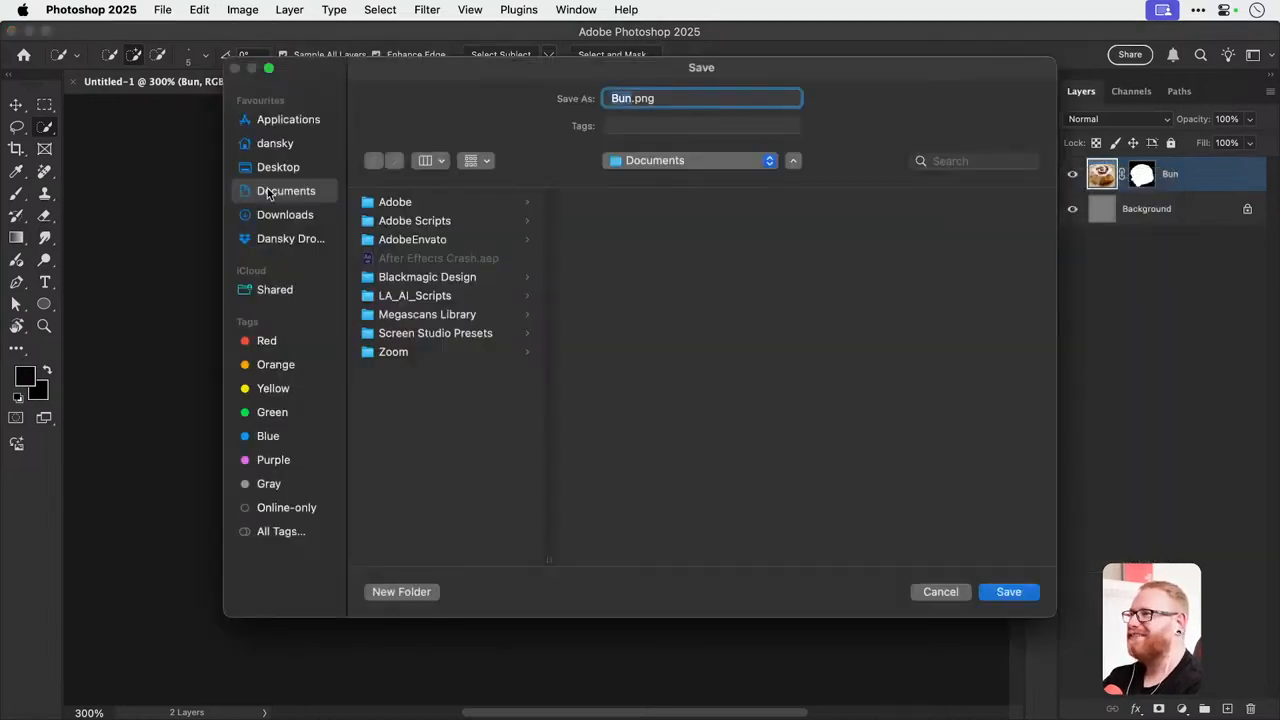
click(266, 166)
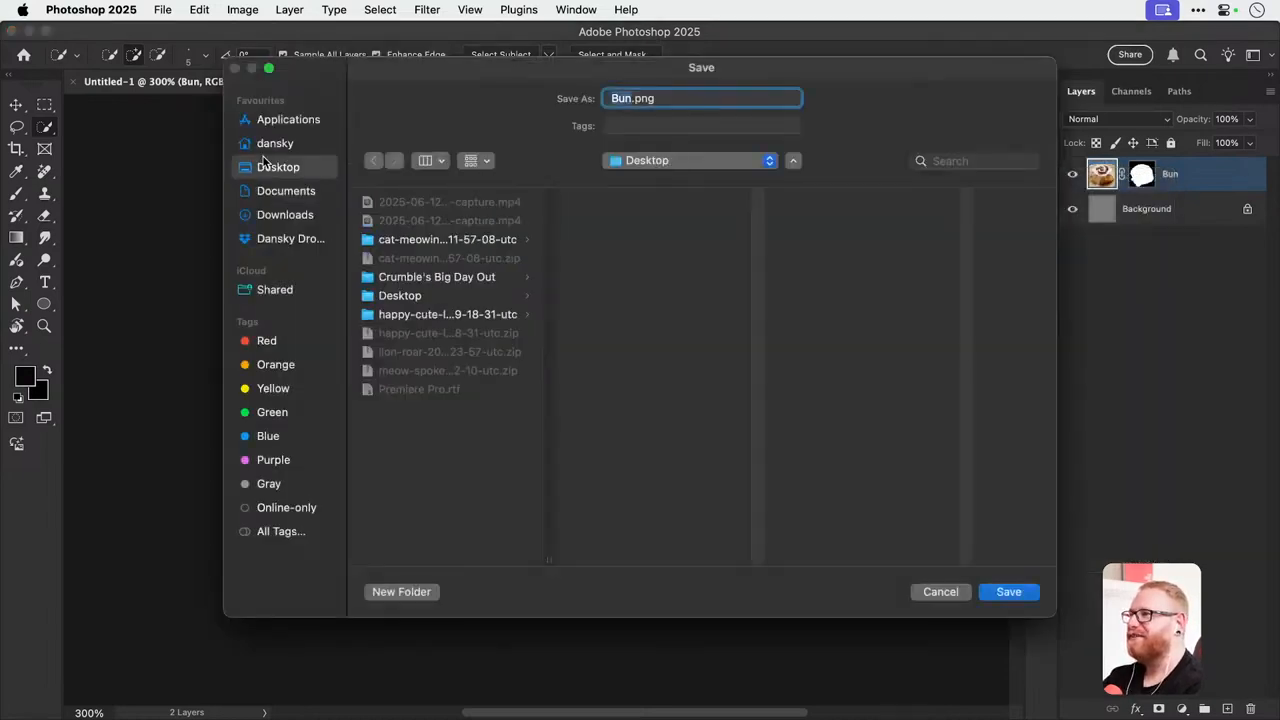
click(460, 287)
key(Right)
key(Down)
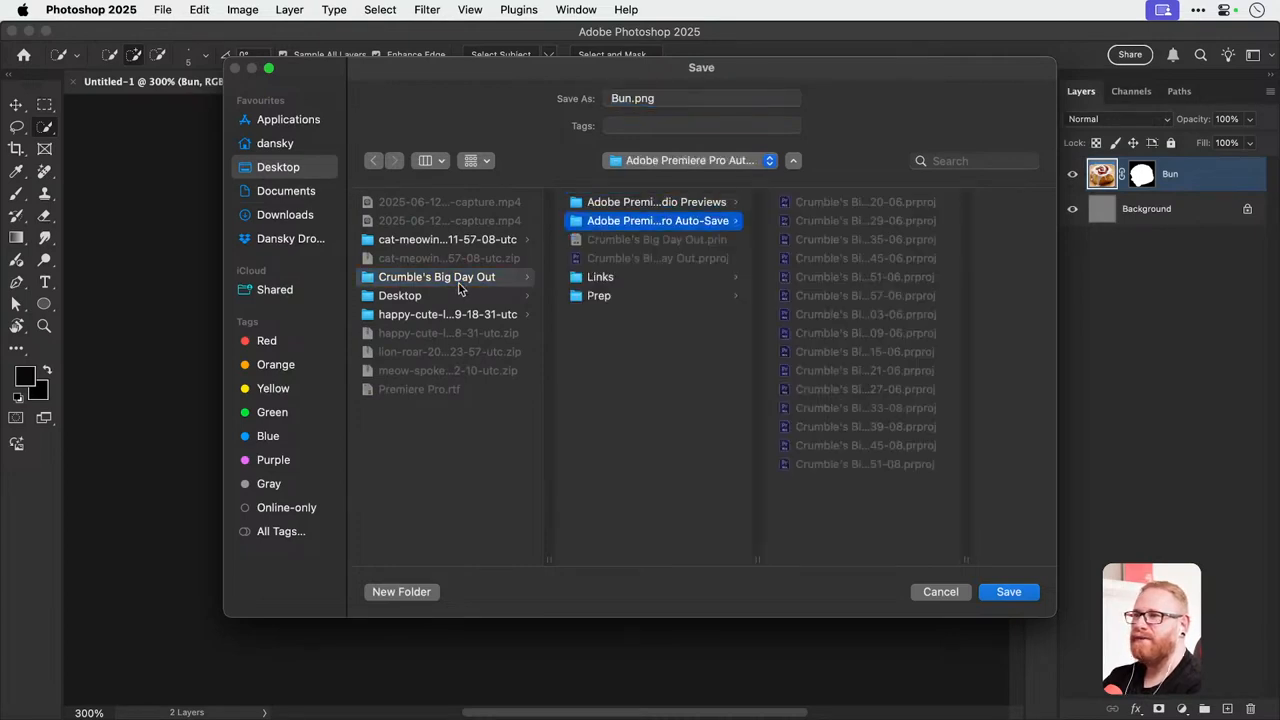
key(Down)
key(Down)
key(Up)
key(Right)
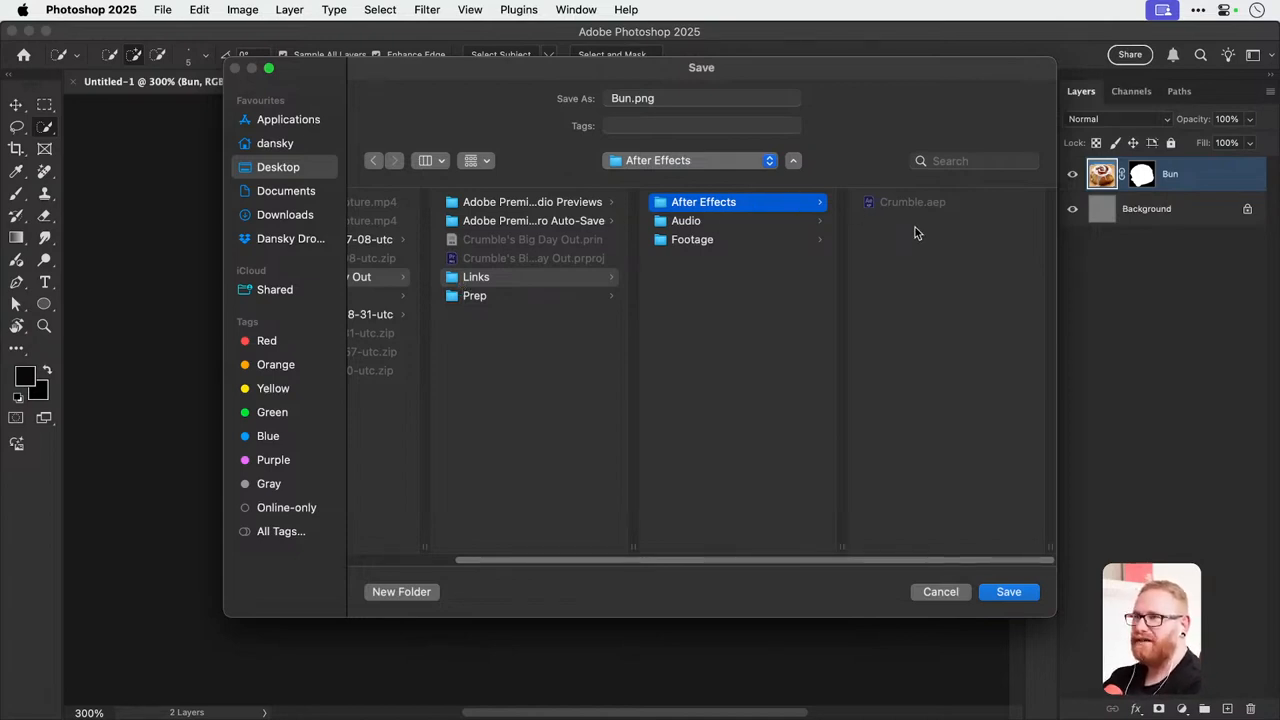
Create a folder named Links inside the After Effects folder and save Bun.png in it.
click(425, 591)
text(Links)
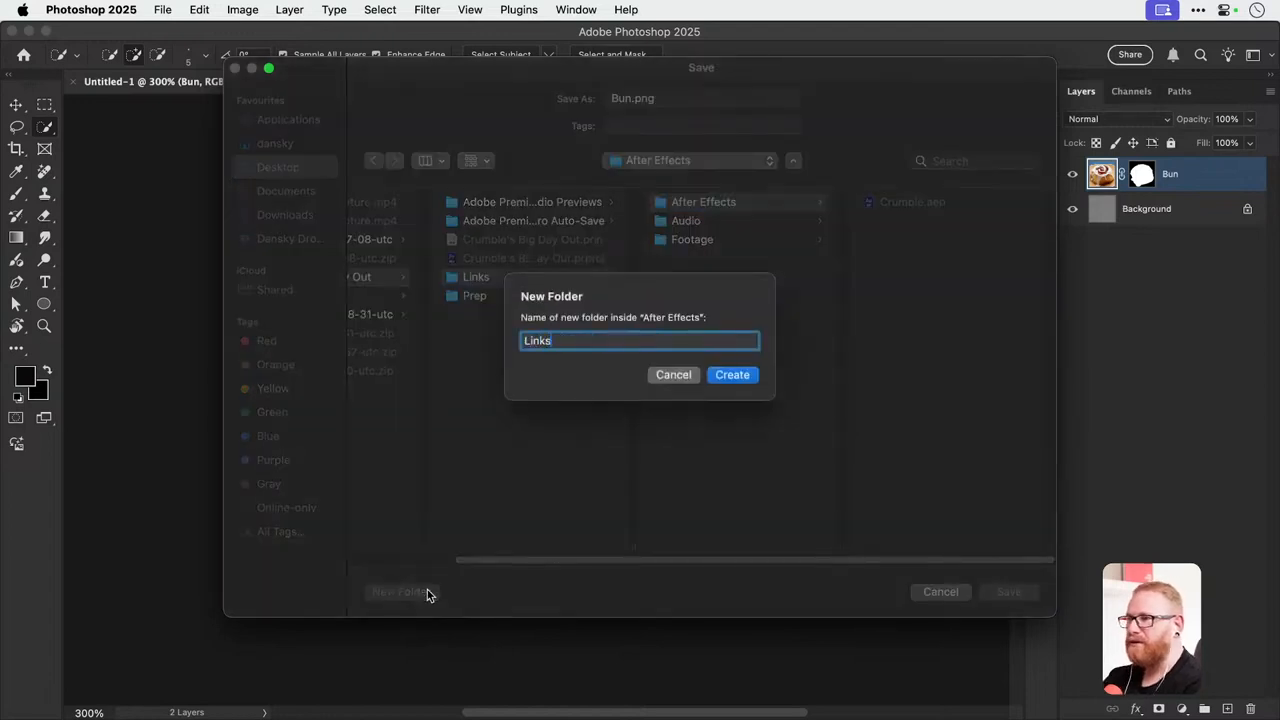
key(Return)
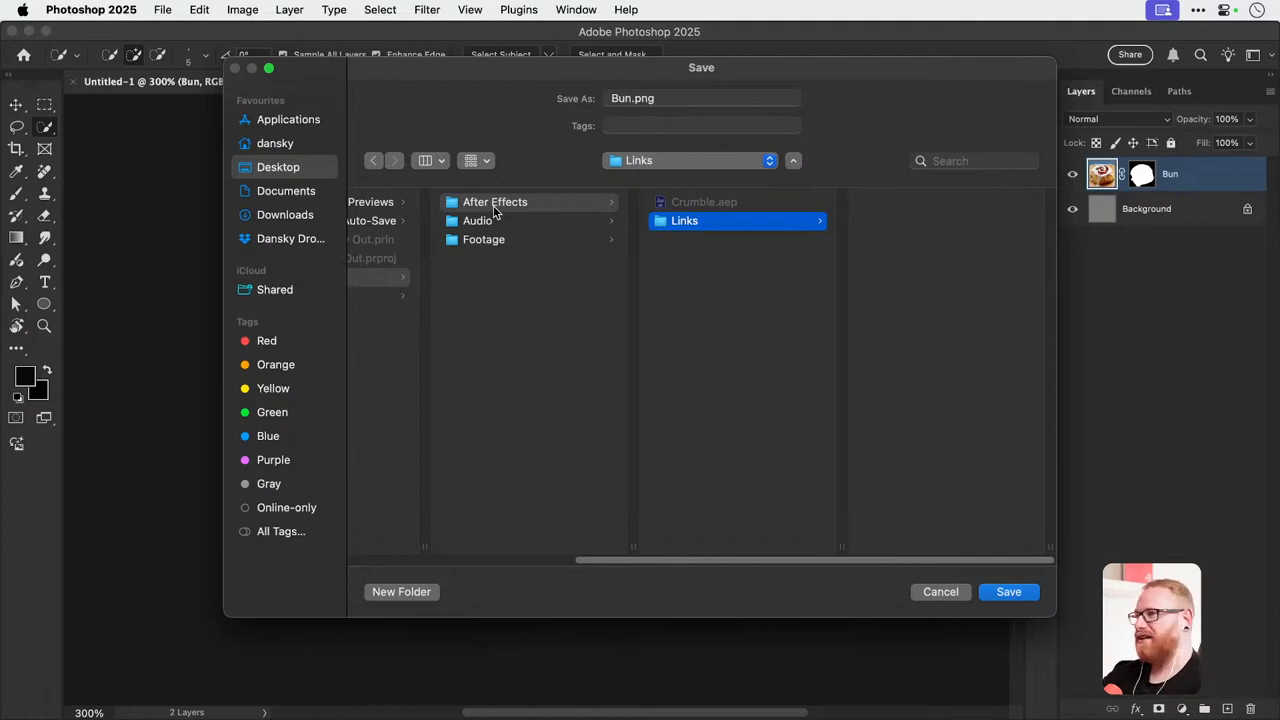
scroll(493, 210, left, 3)
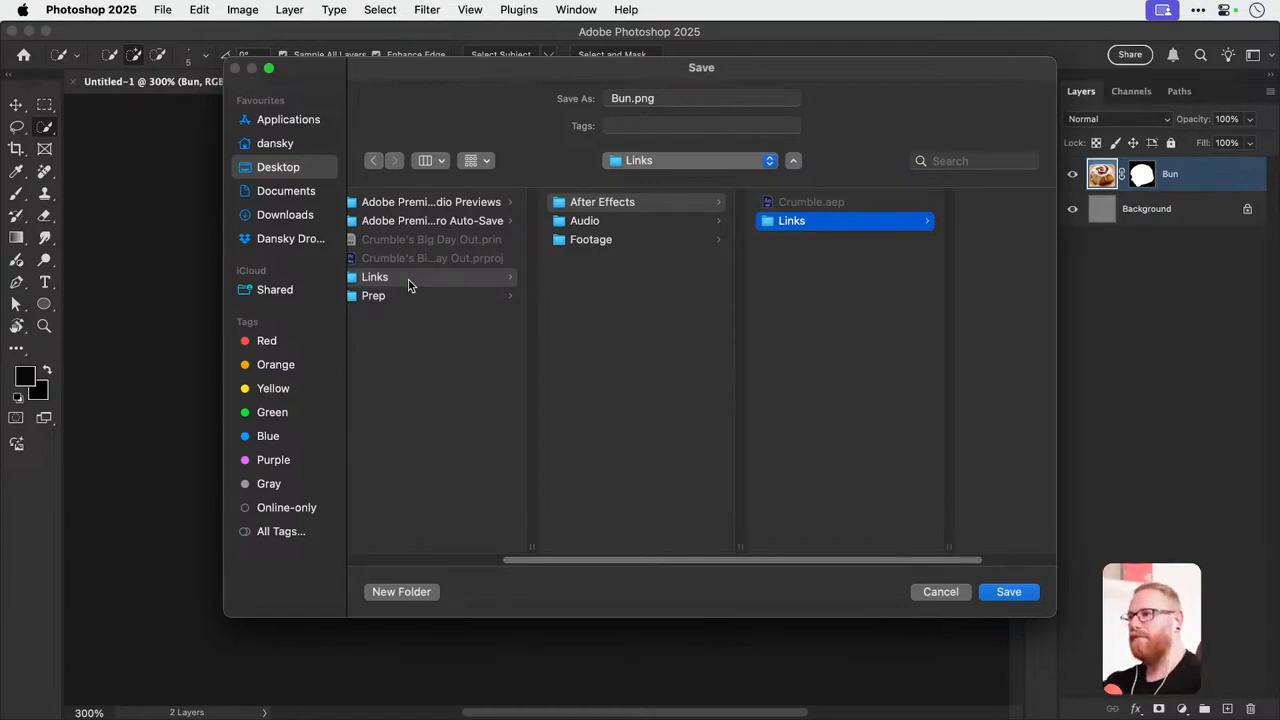
click(1004, 593)
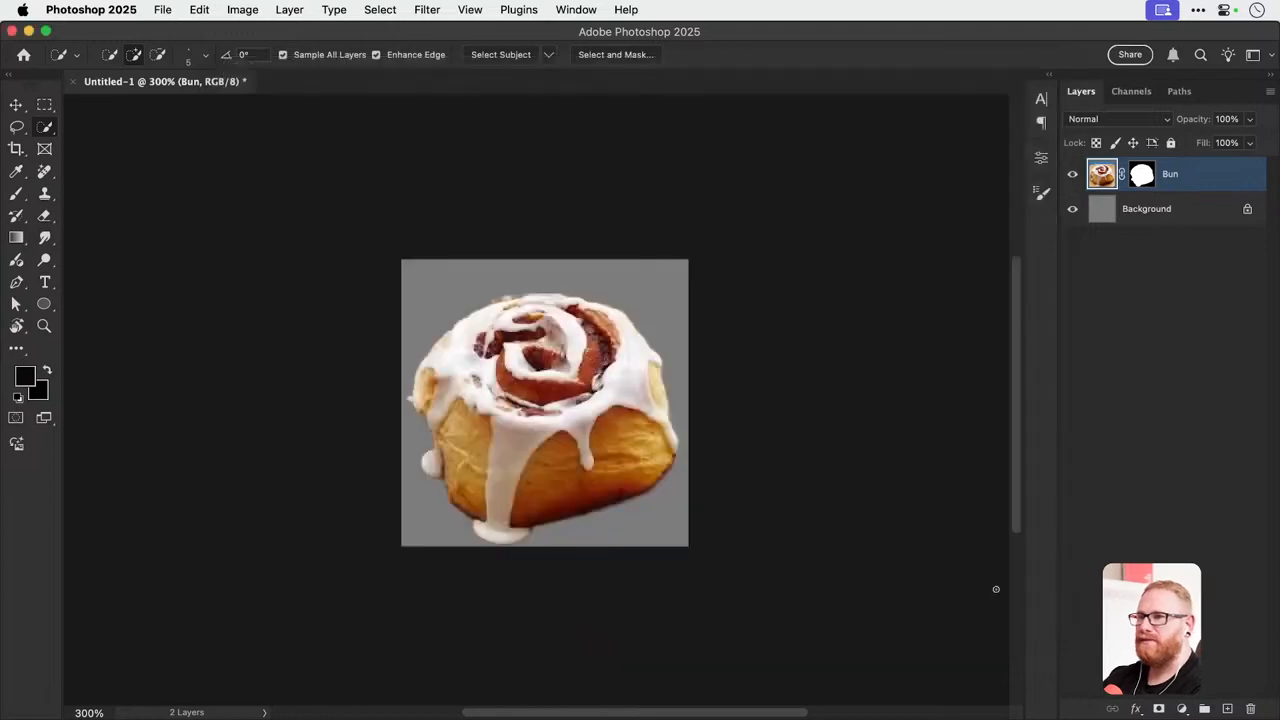
Close the Photoshop document without saving its changes.
key(v)
key(super+w)
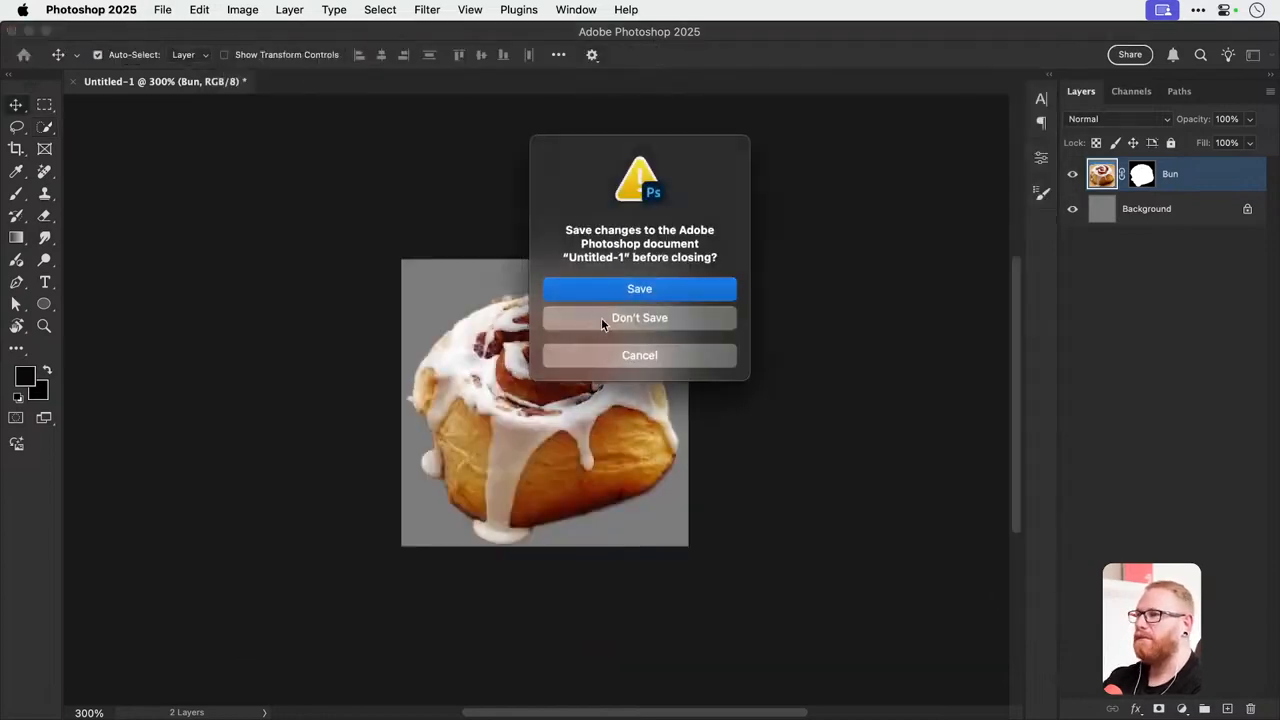
click(601, 317)
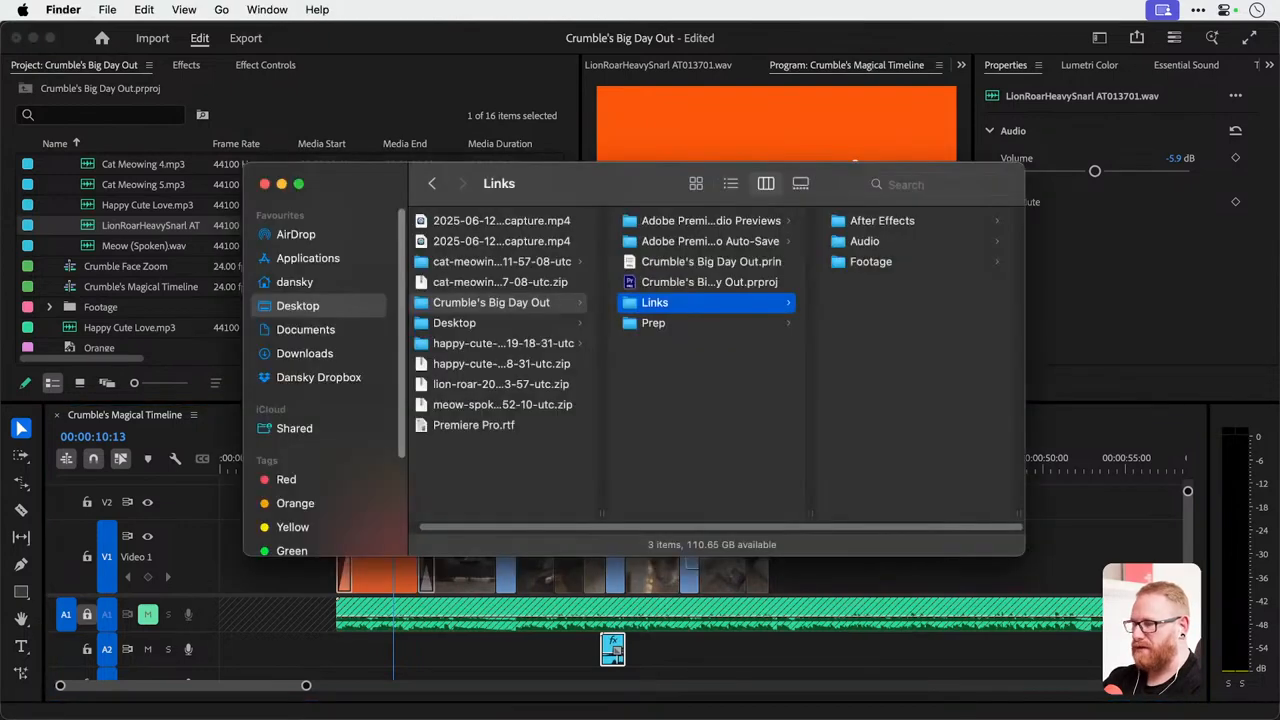
Switch to Finder, check the new Links folder inside After Effects and open the Crumble.aep project.
click(878, 220)
click(878, 220)
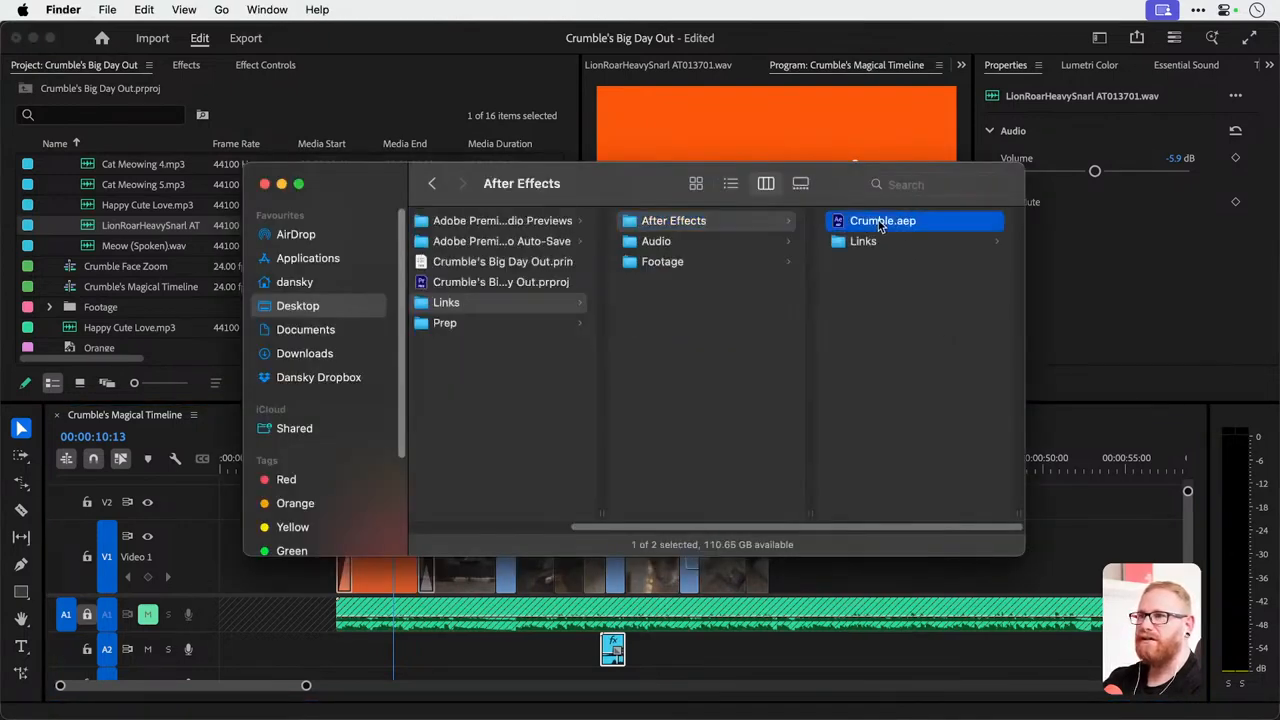
key(Down)
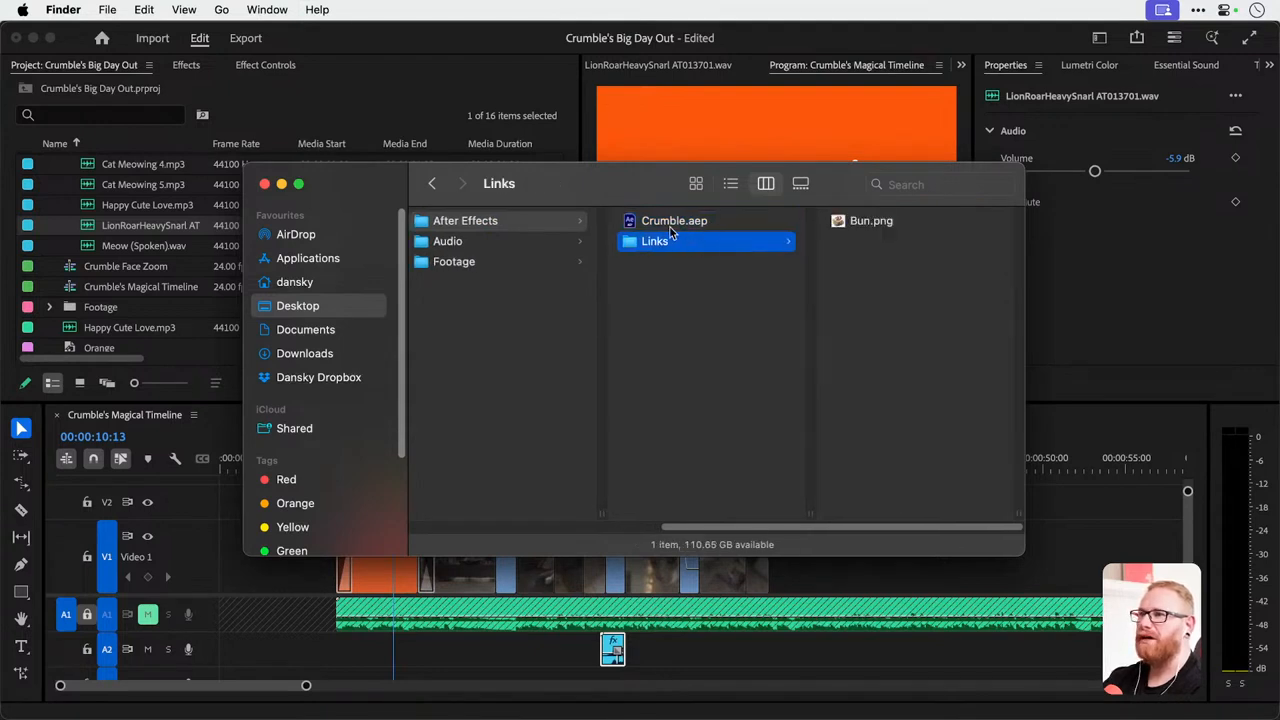
double_click(673, 224)
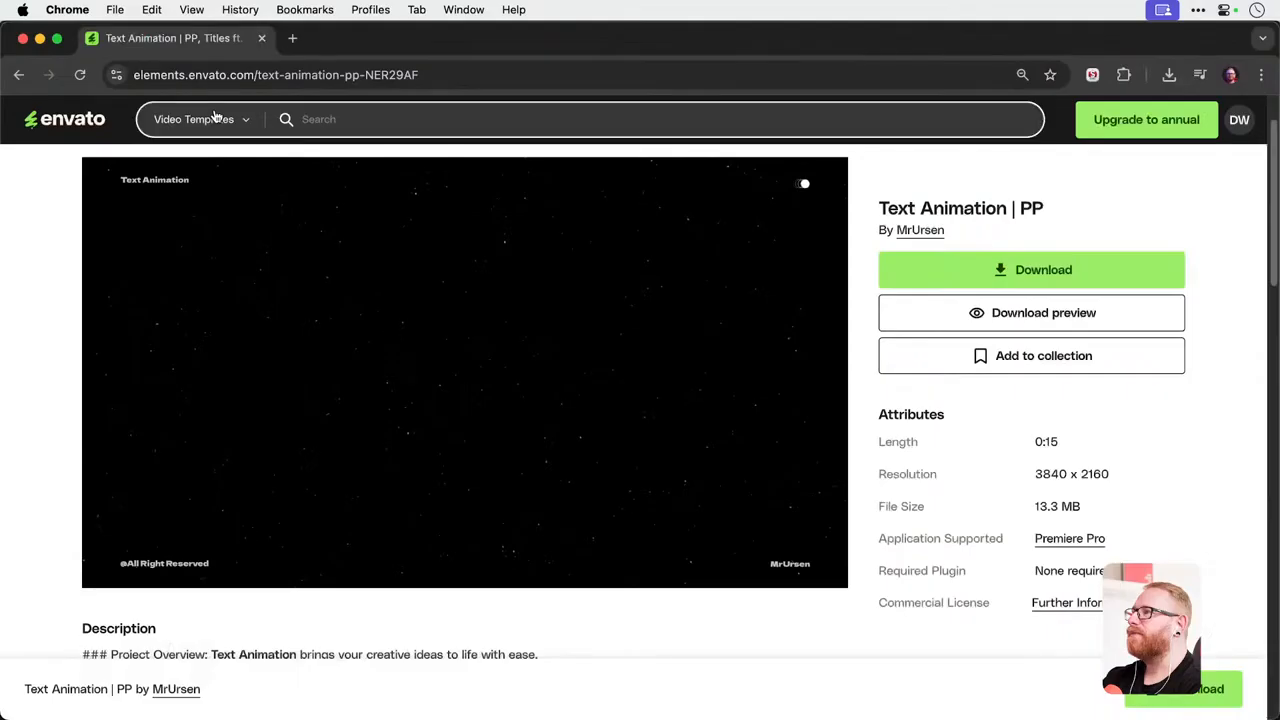
Switch to Envato in Chrome, search the sound effects for "pur" and preview the Cat Pur track.
click(214, 118)
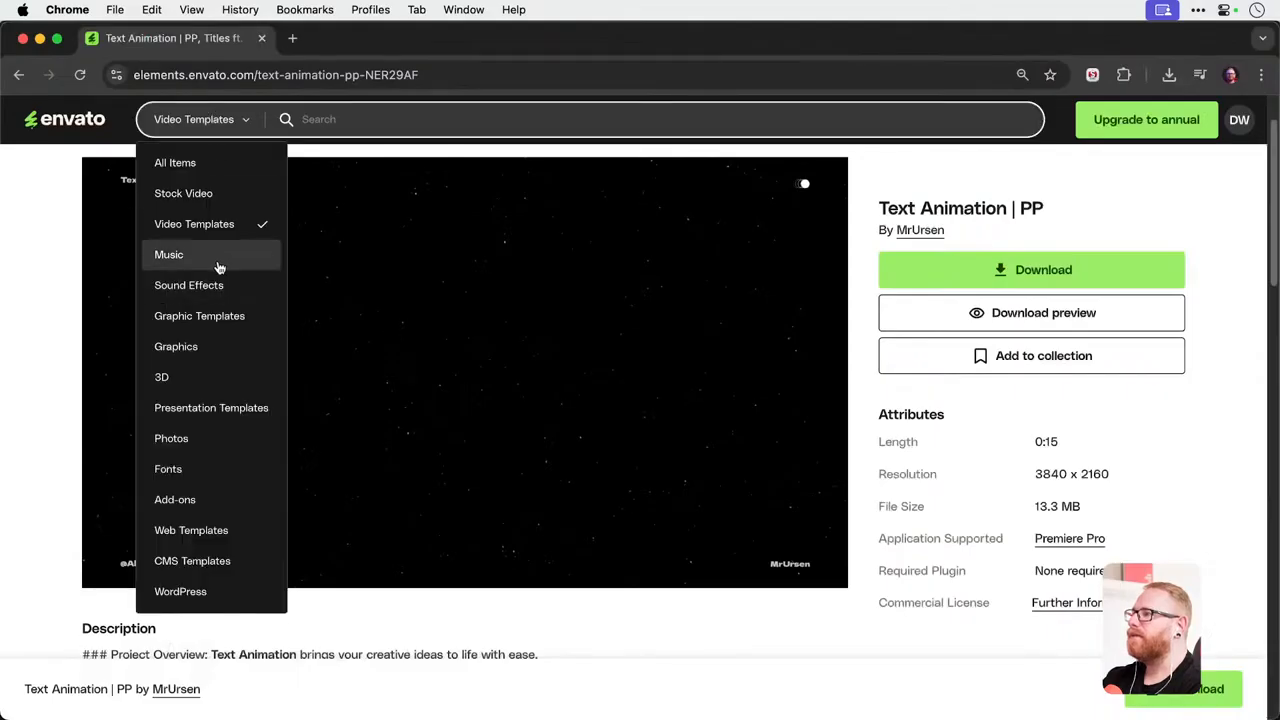
click(189, 285)
click(366, 126)
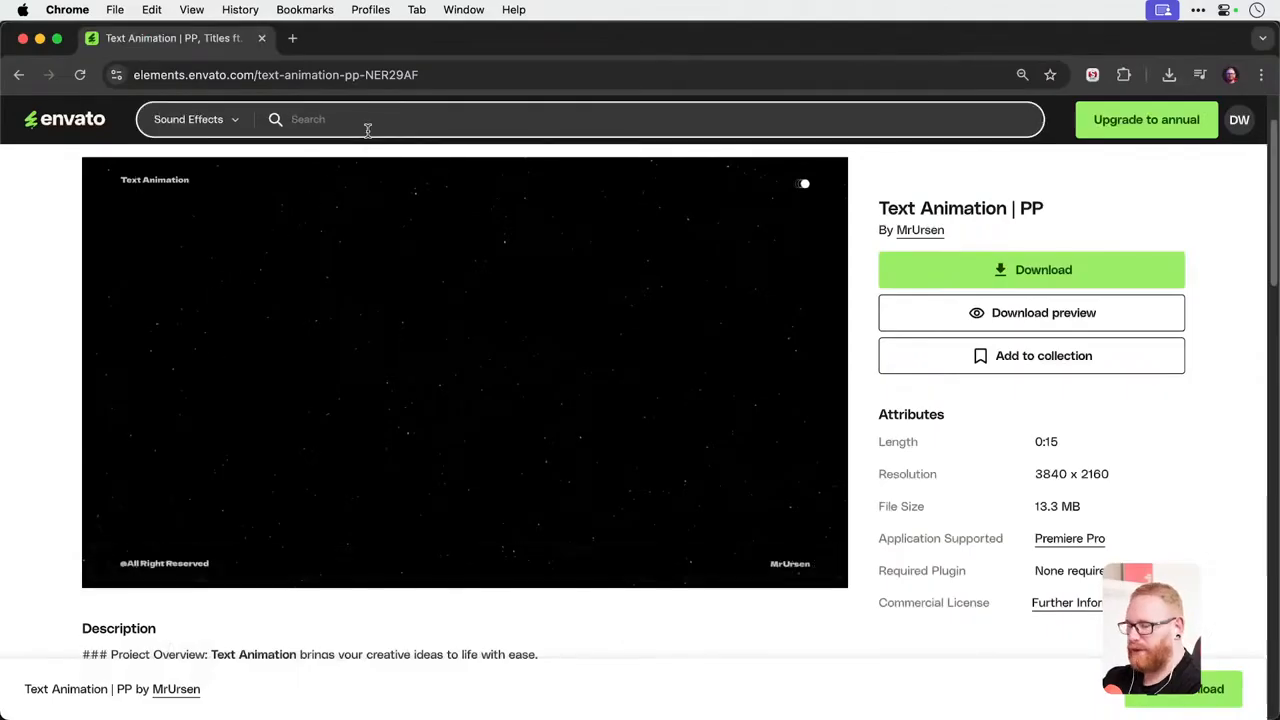
text(pur)
key(Return)
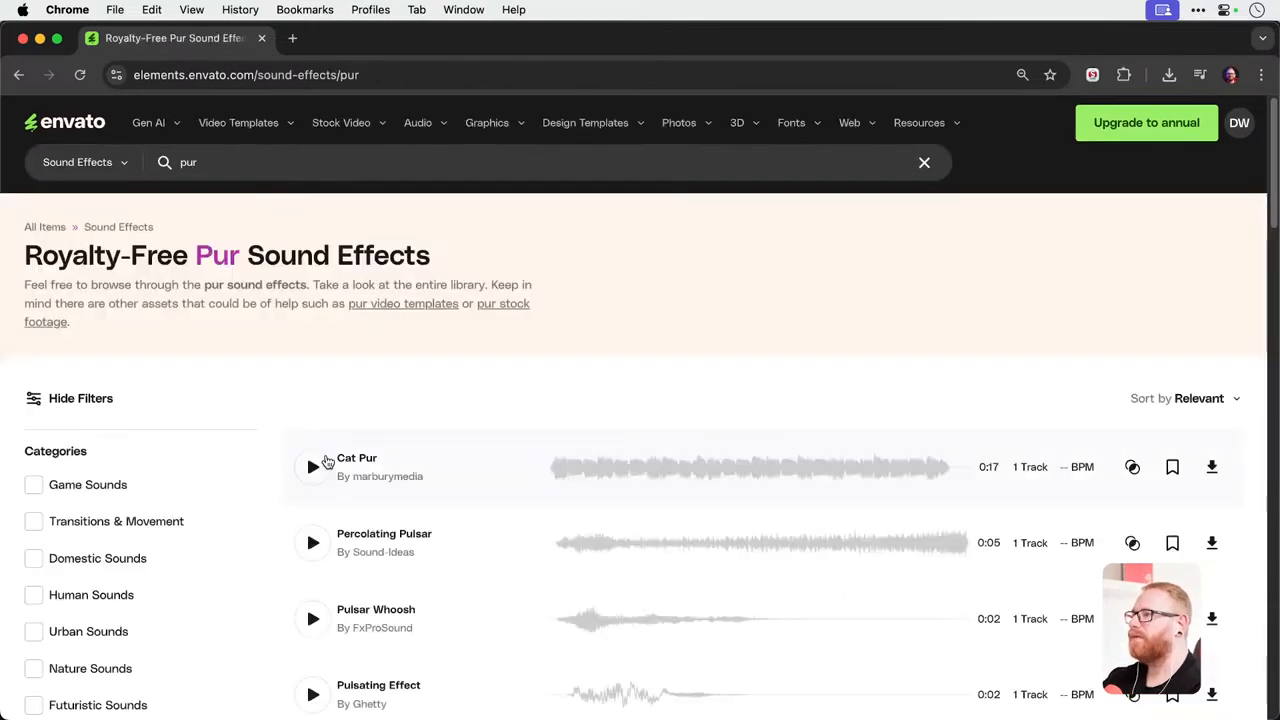
click(313, 467)
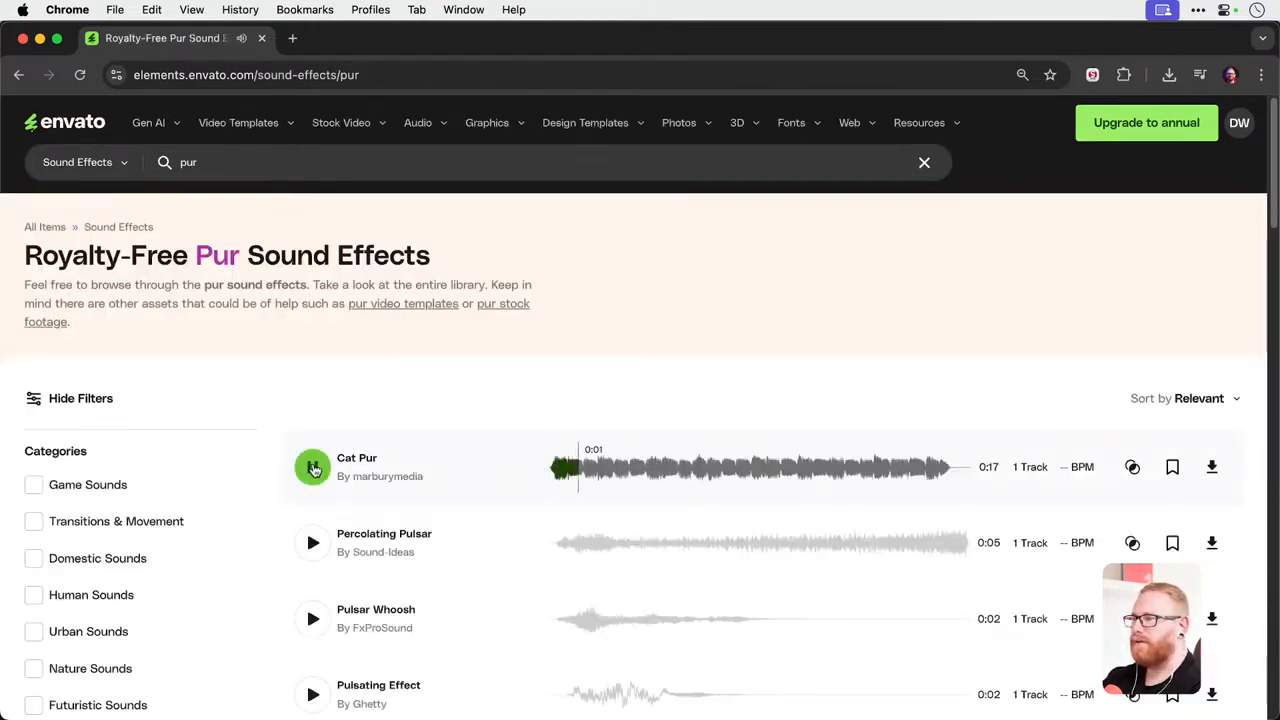
click(313, 467)
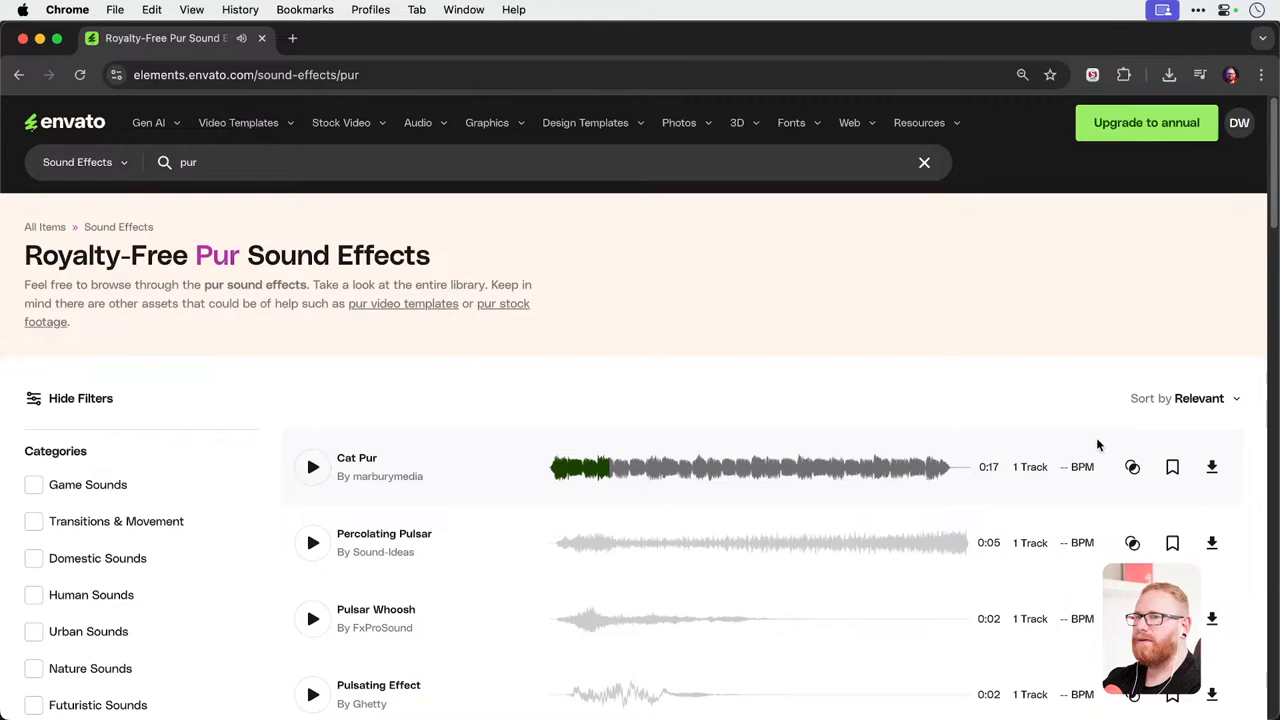
Download the Cat Pur sound effect, licensing it to the Youtube project.
click(1213, 467)
click(452, 378)
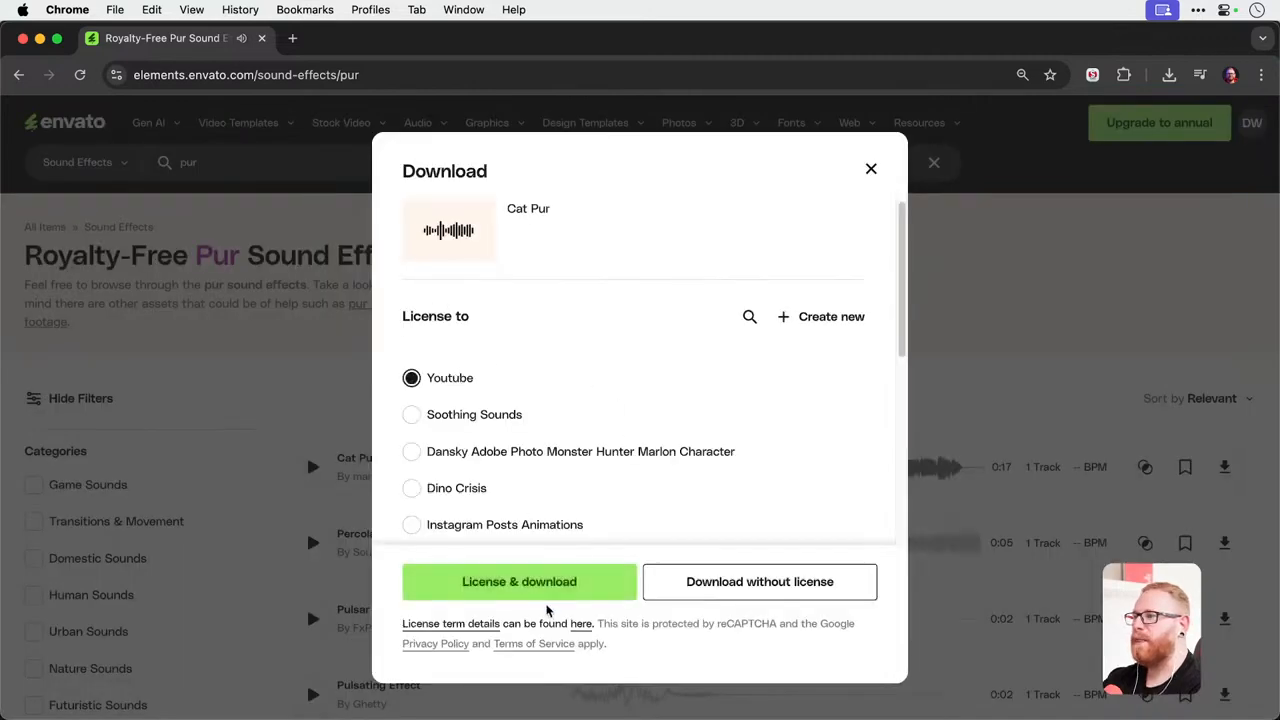
click(547, 592)
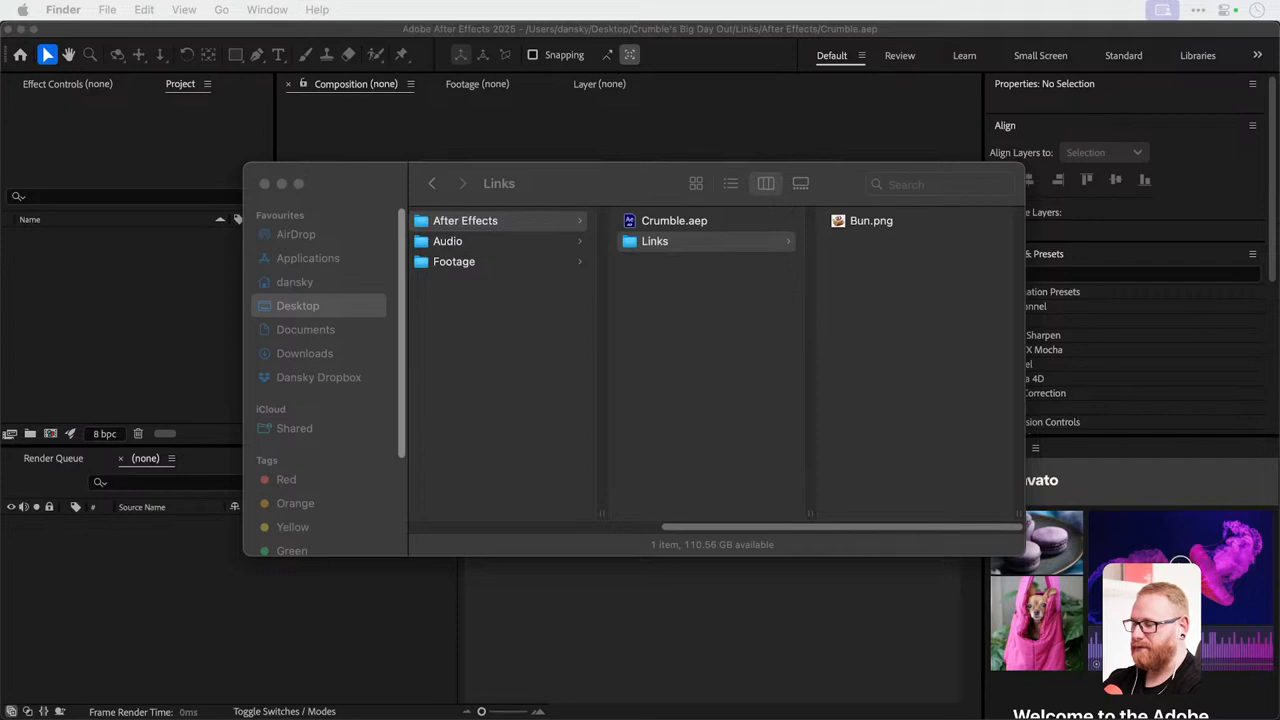
click(920, 296)
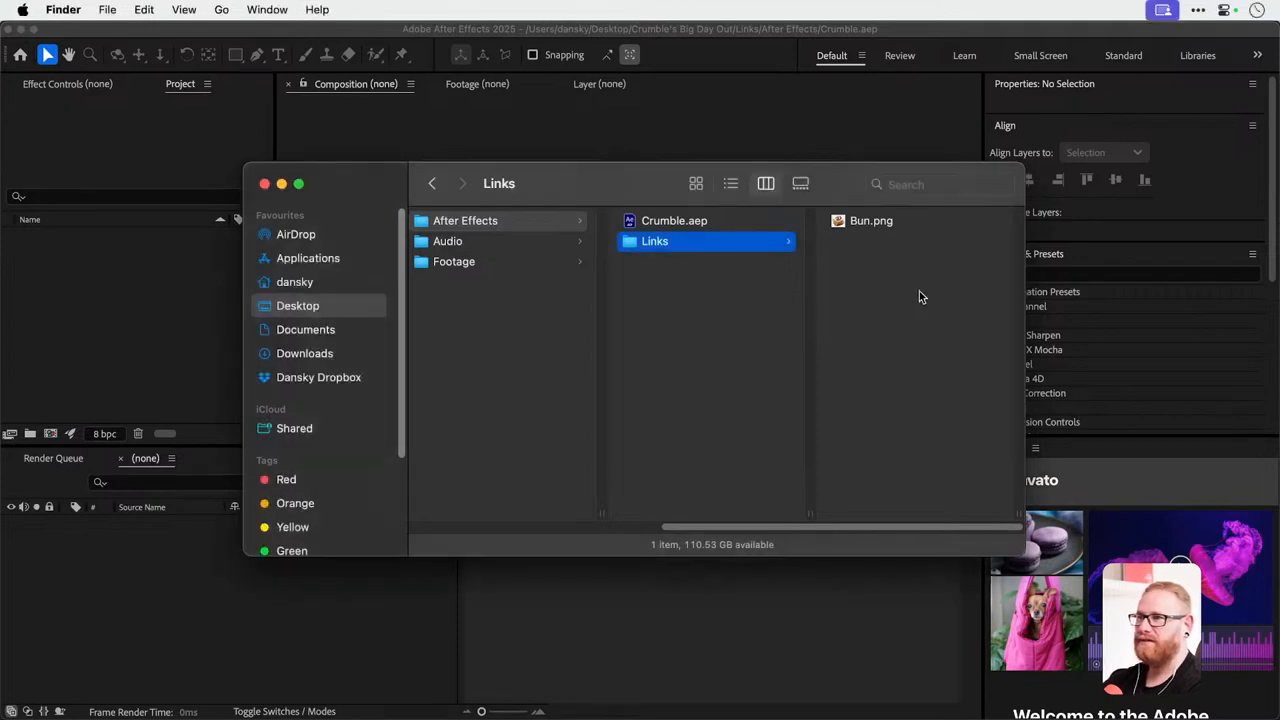
key(super+v)
scroll(873, 274, left, 3)
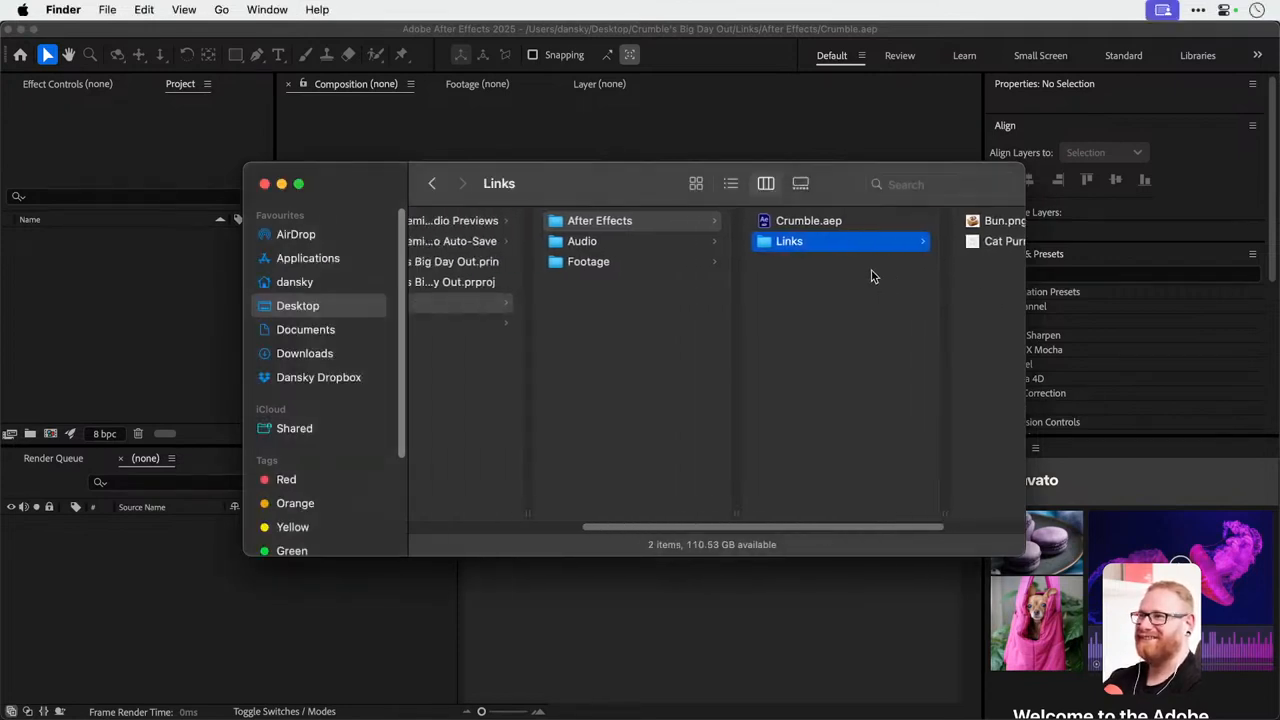
Paste Cat Purr.wav into the Audio folder in Finder, then switch to Premiere Pro and import it into the Audio bin.
click(623, 242)
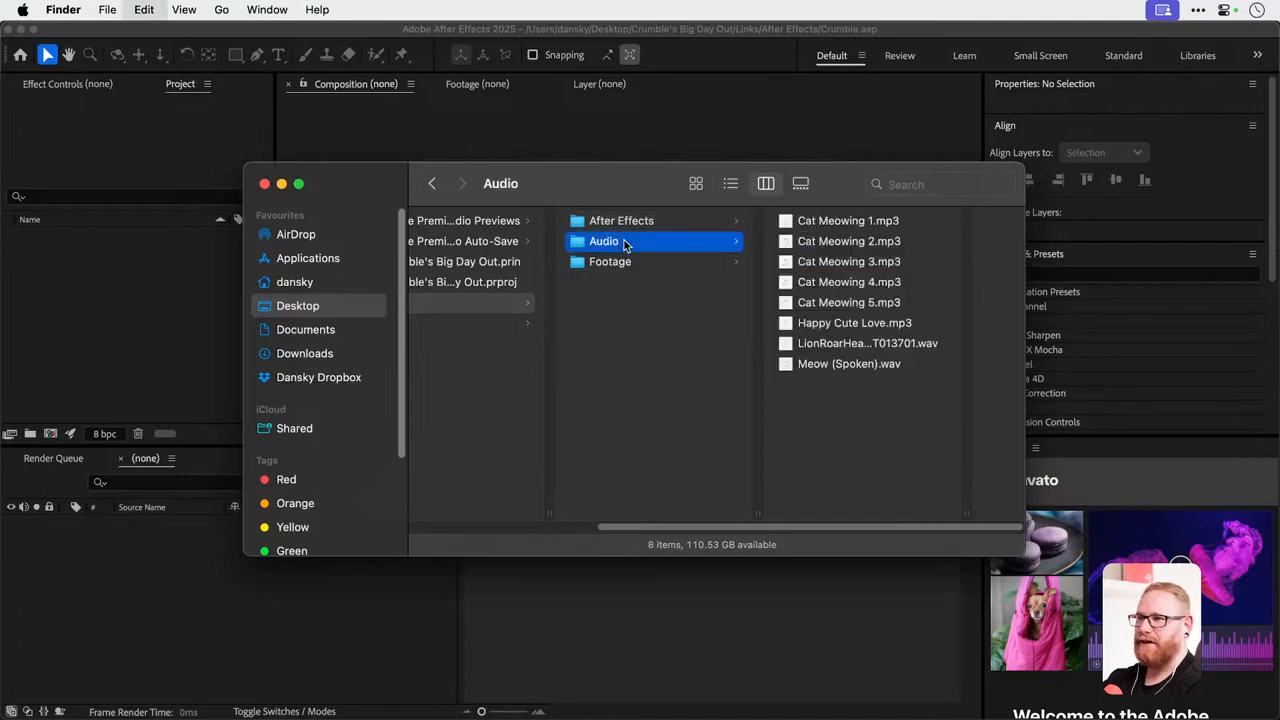
key(super+v)
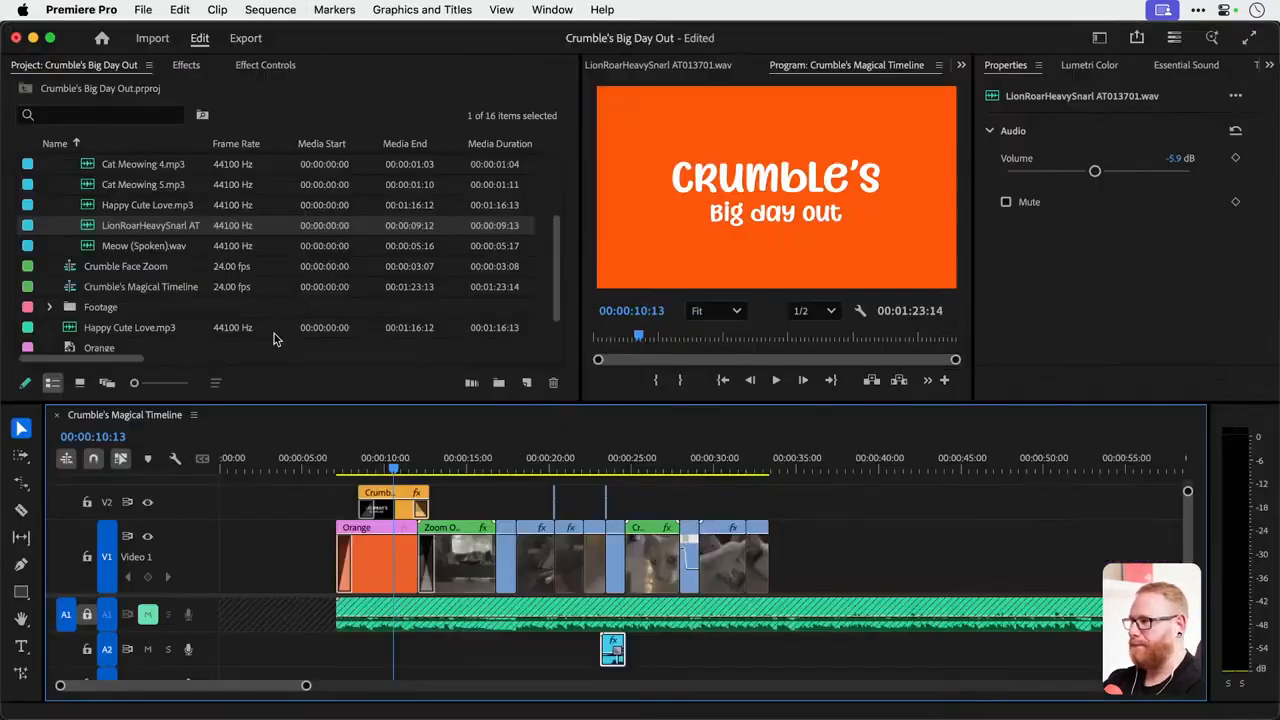
scroll(107, 311, up, 5)
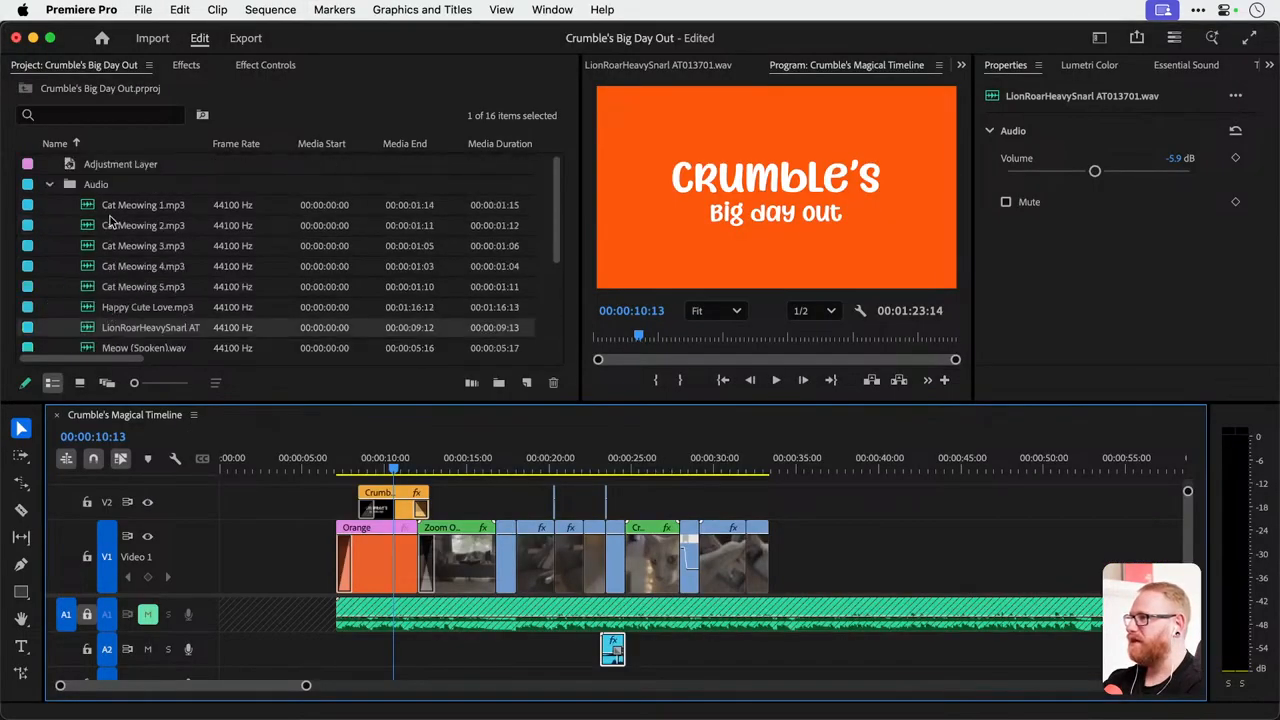
click(187, 189)
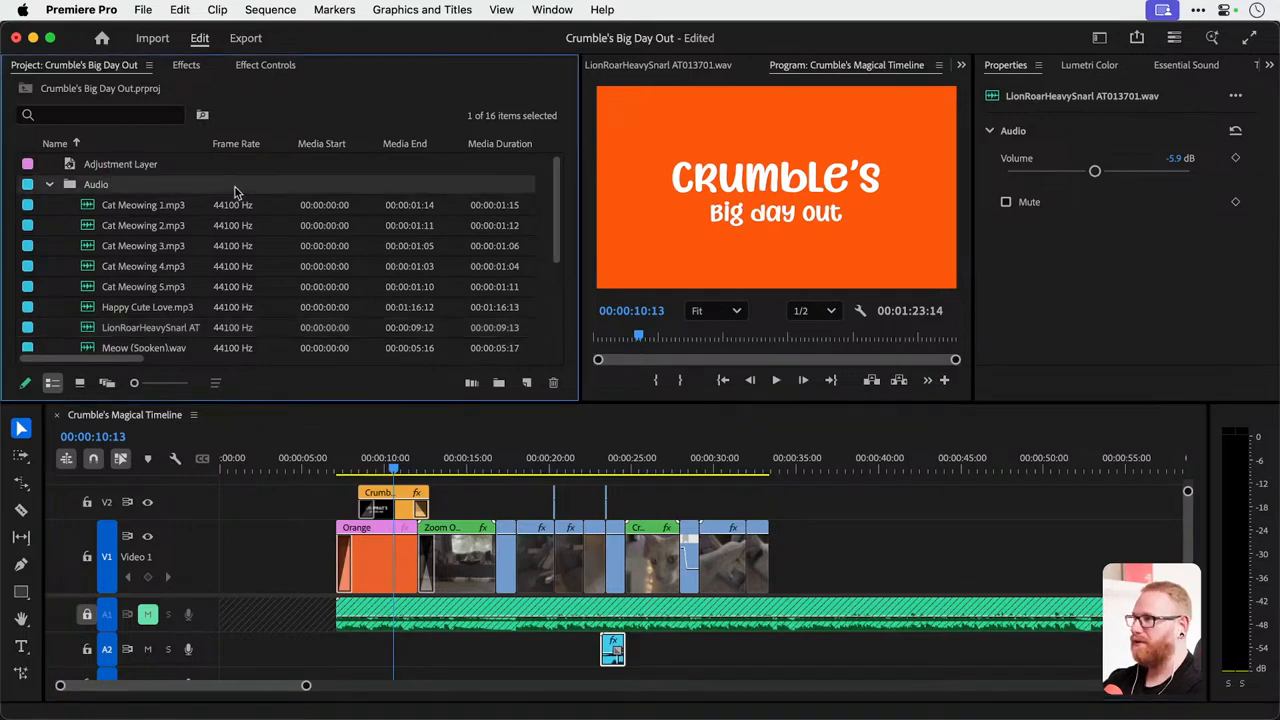
key(super+i)
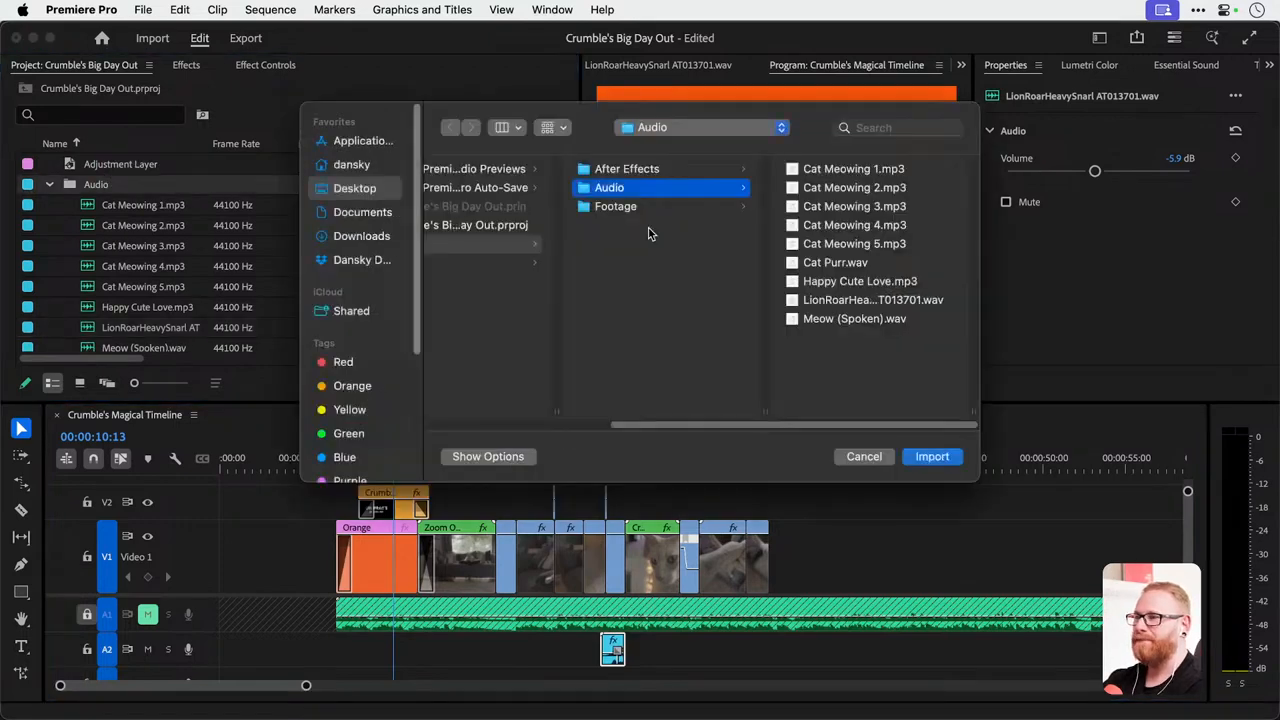
double_click(841, 264)
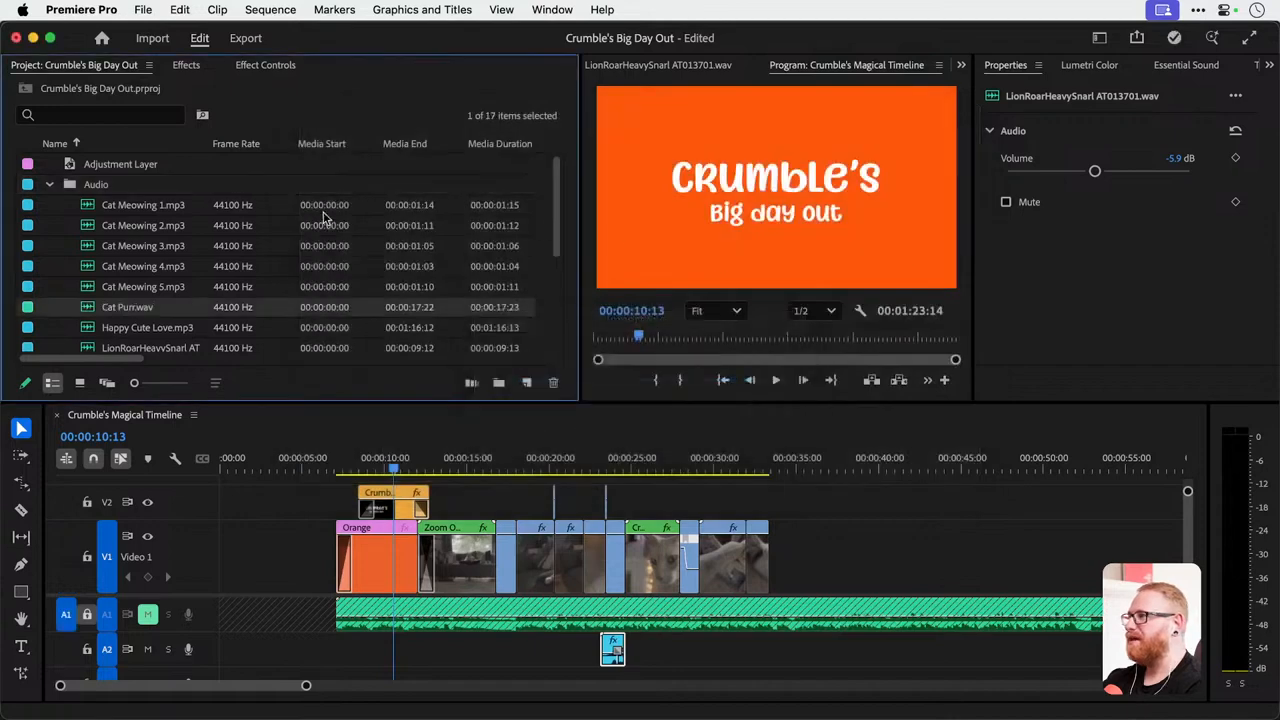
scroll(241, 260, down, 3)
scroll(150, 204, up, 2)
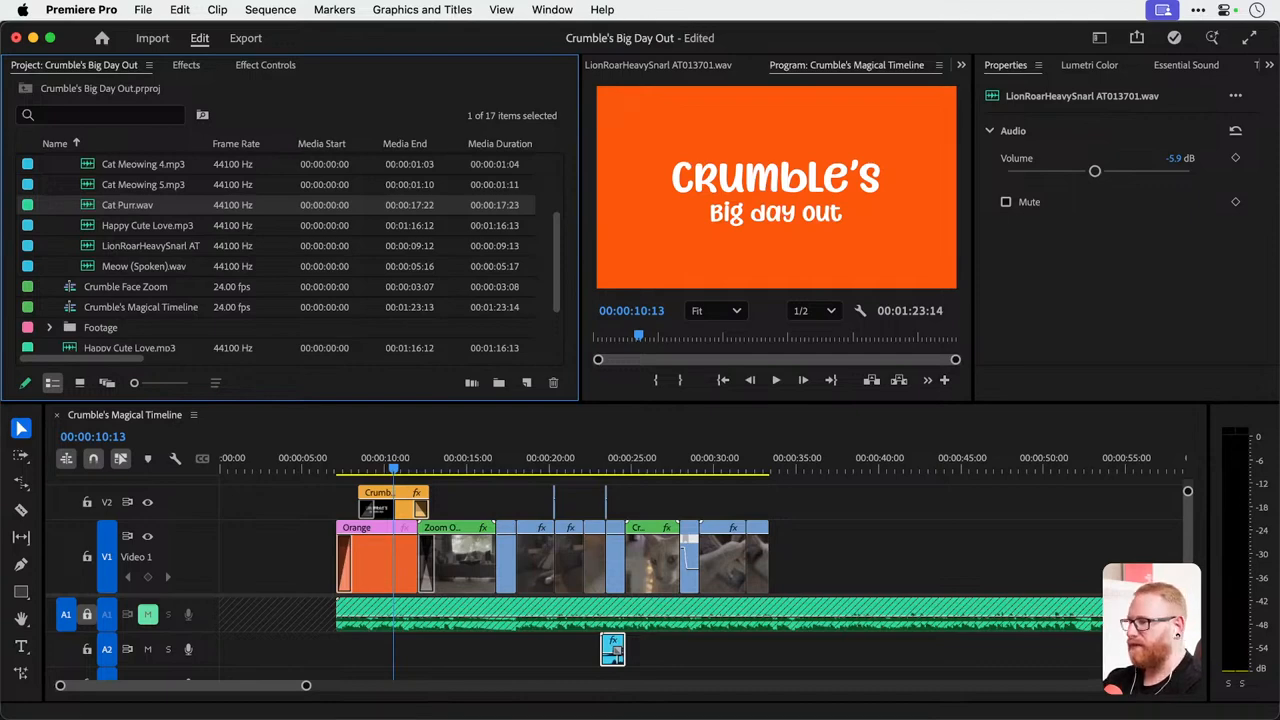
Switch to After Effects, import Bun.png from the After Effects Links folder and create a composition from it.
key(super+Tab)
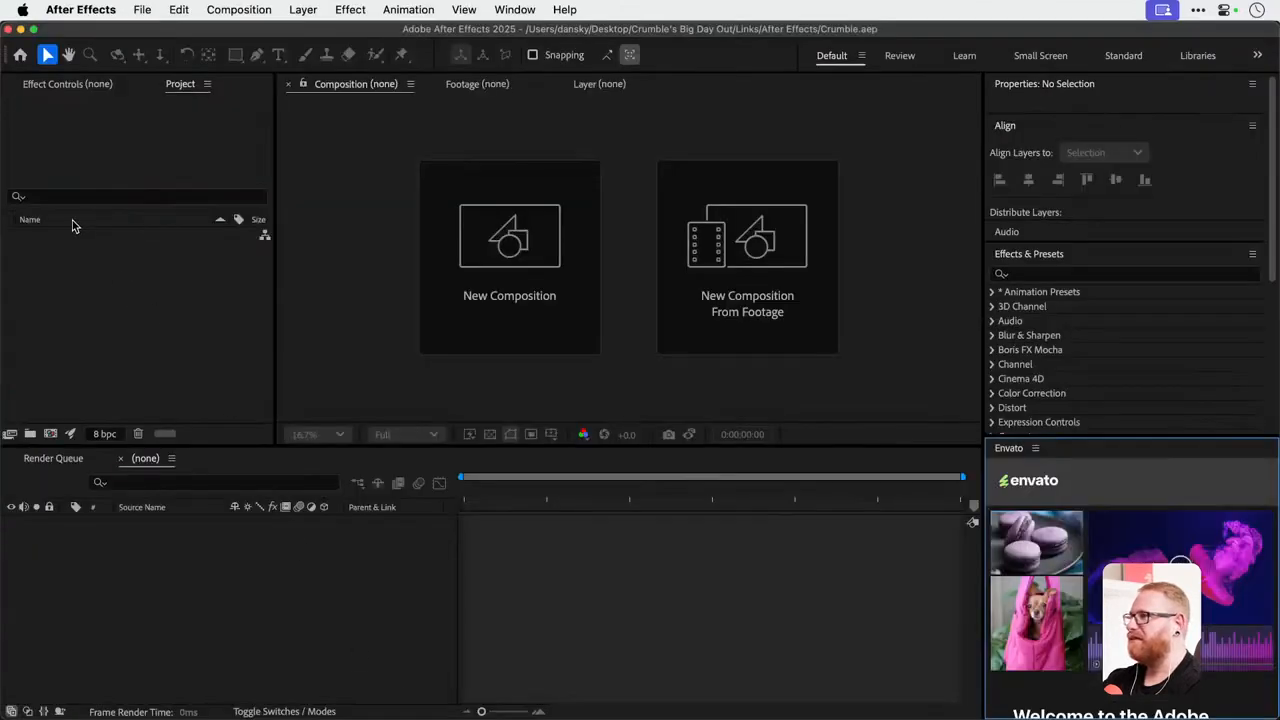
double_click(170, 328)
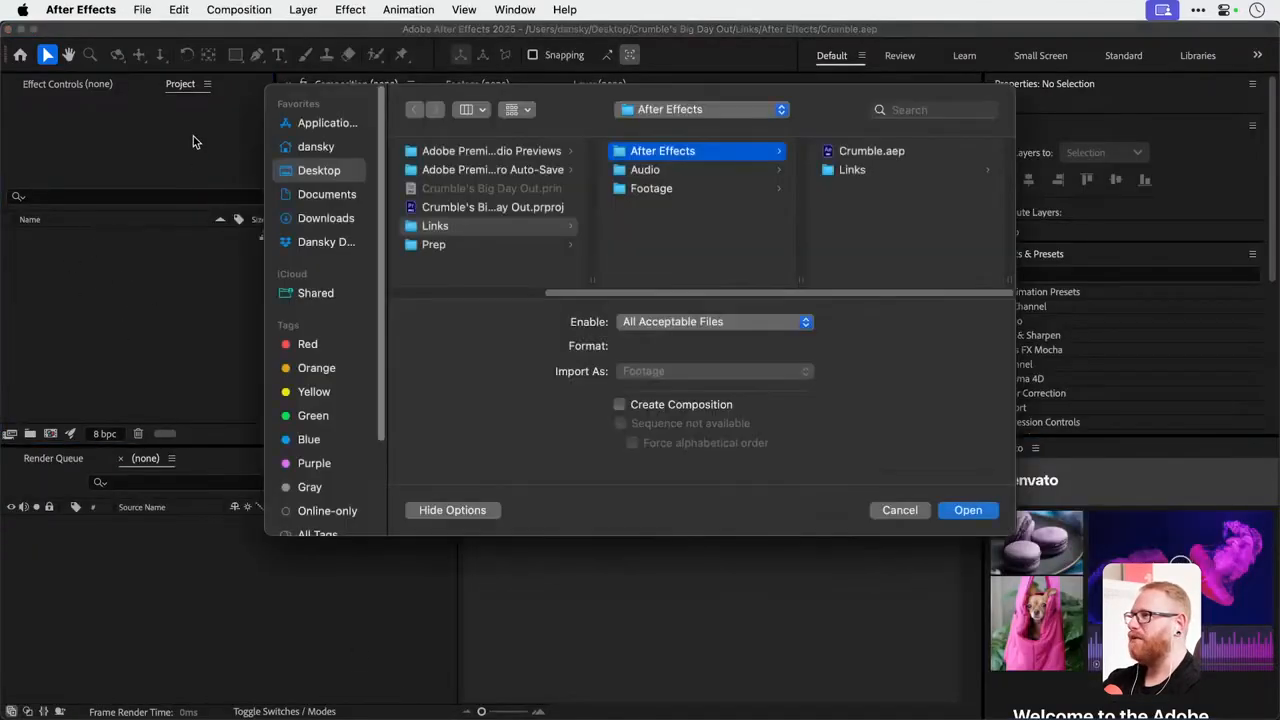
click(838, 170)
click(860, 151)
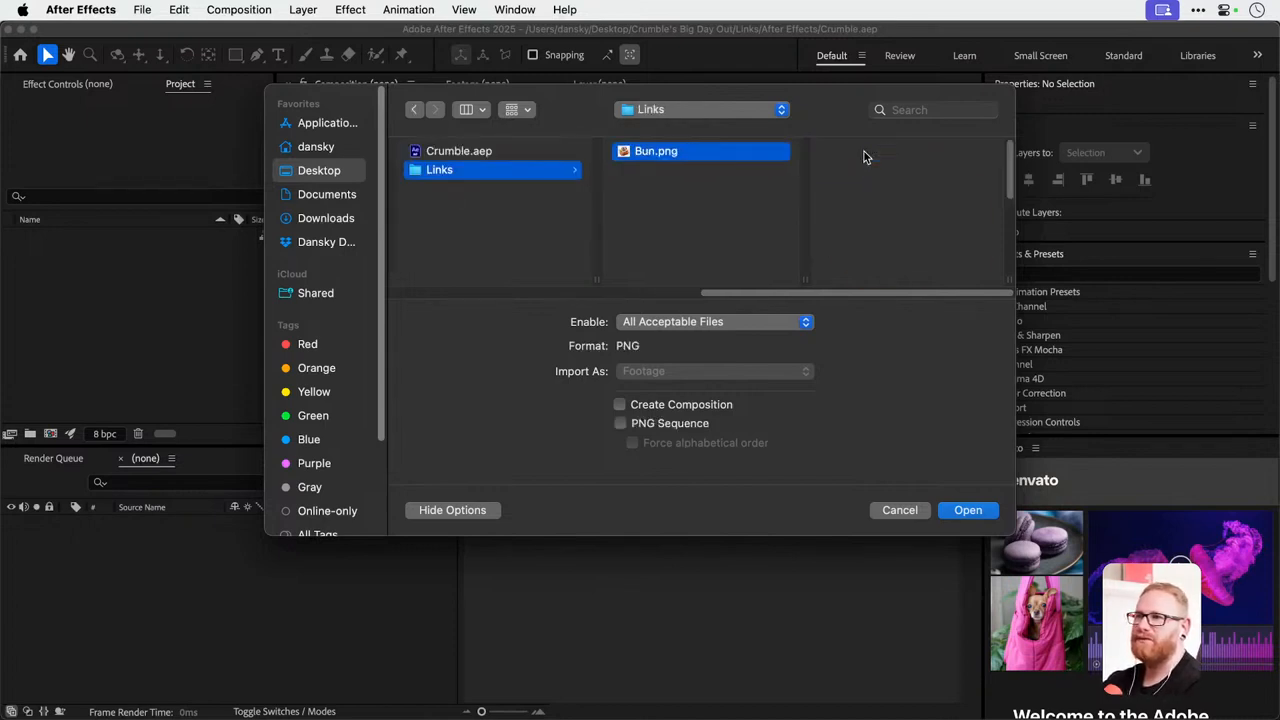
key(Return)
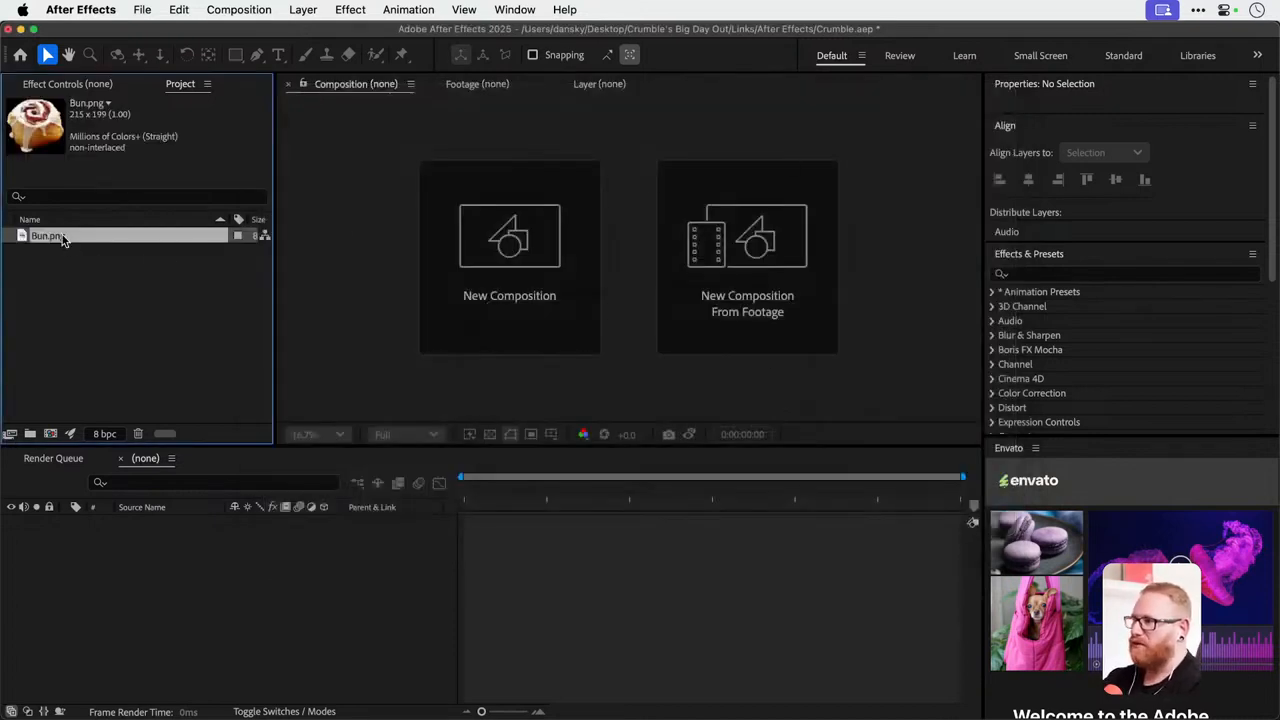
drag(62, 237, 148, 586)
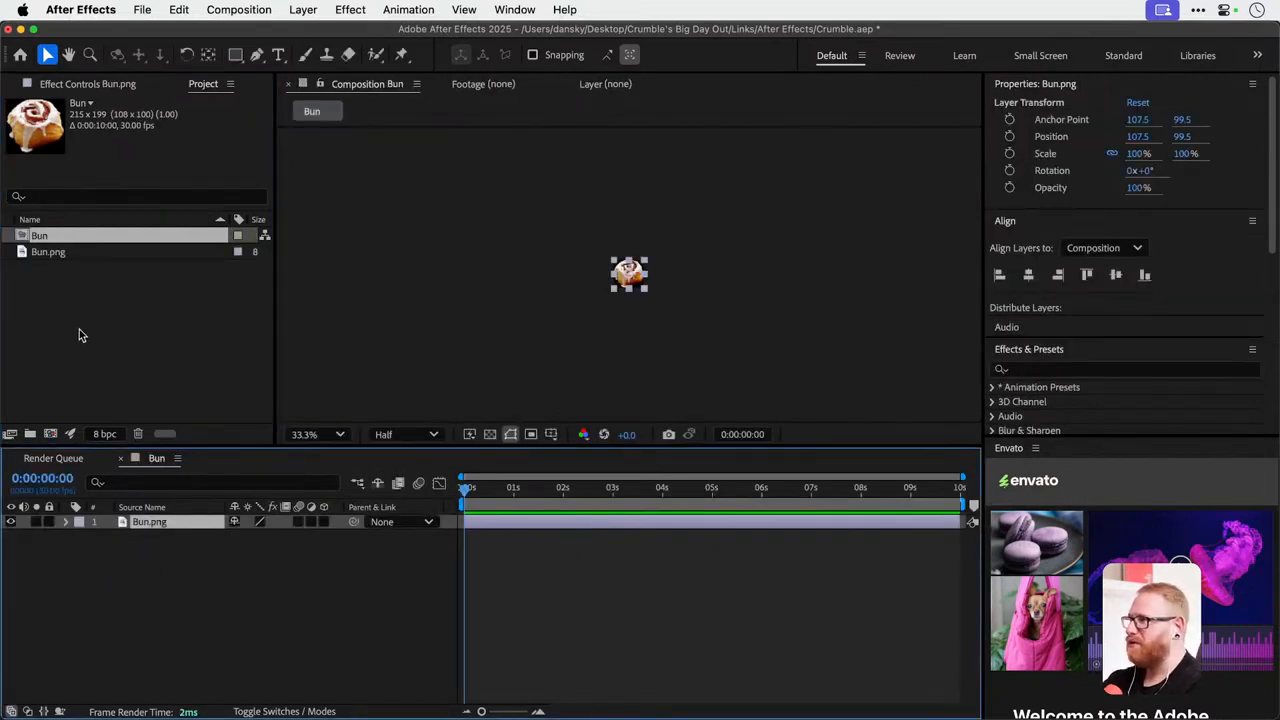
click(89, 84)
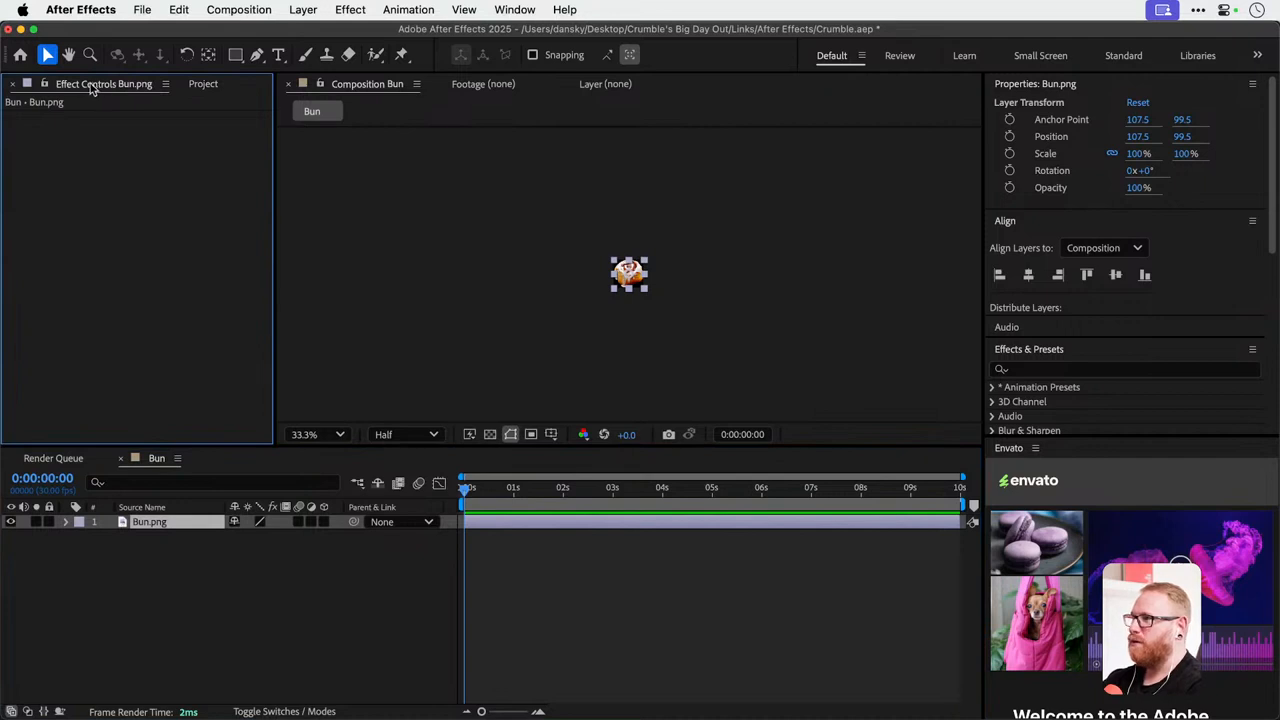
click(210, 83)
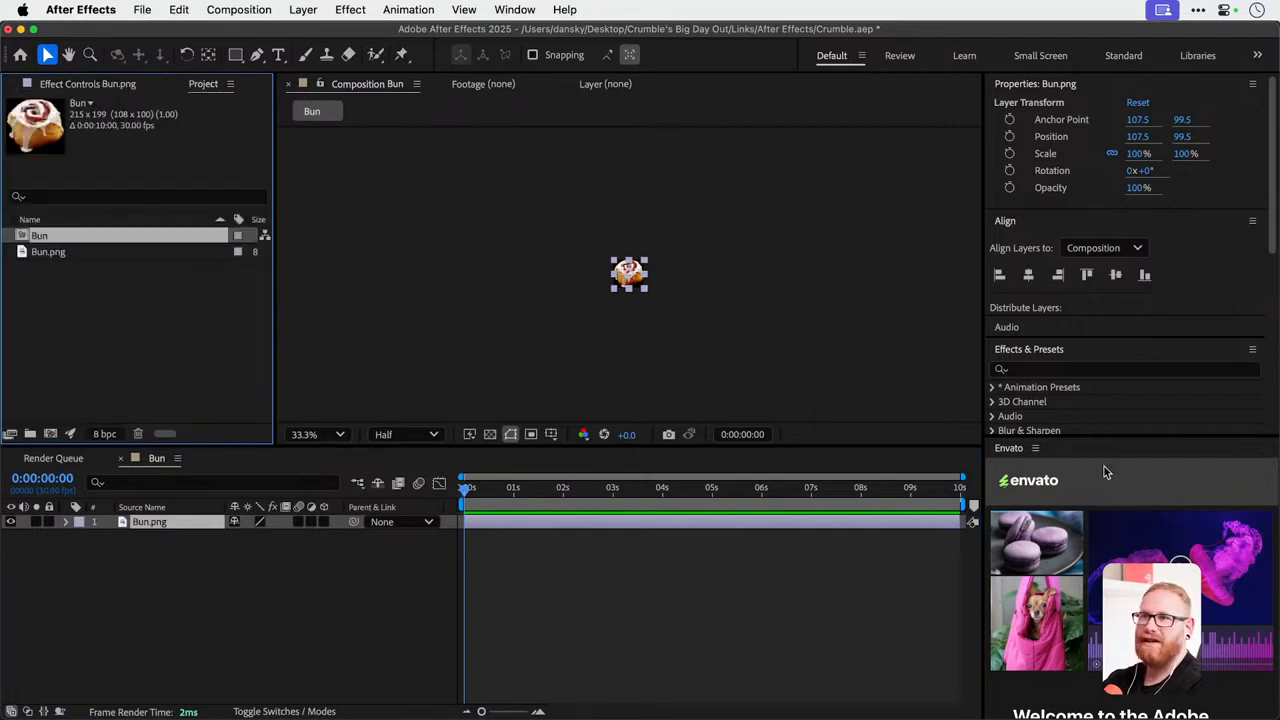
click(1038, 369)
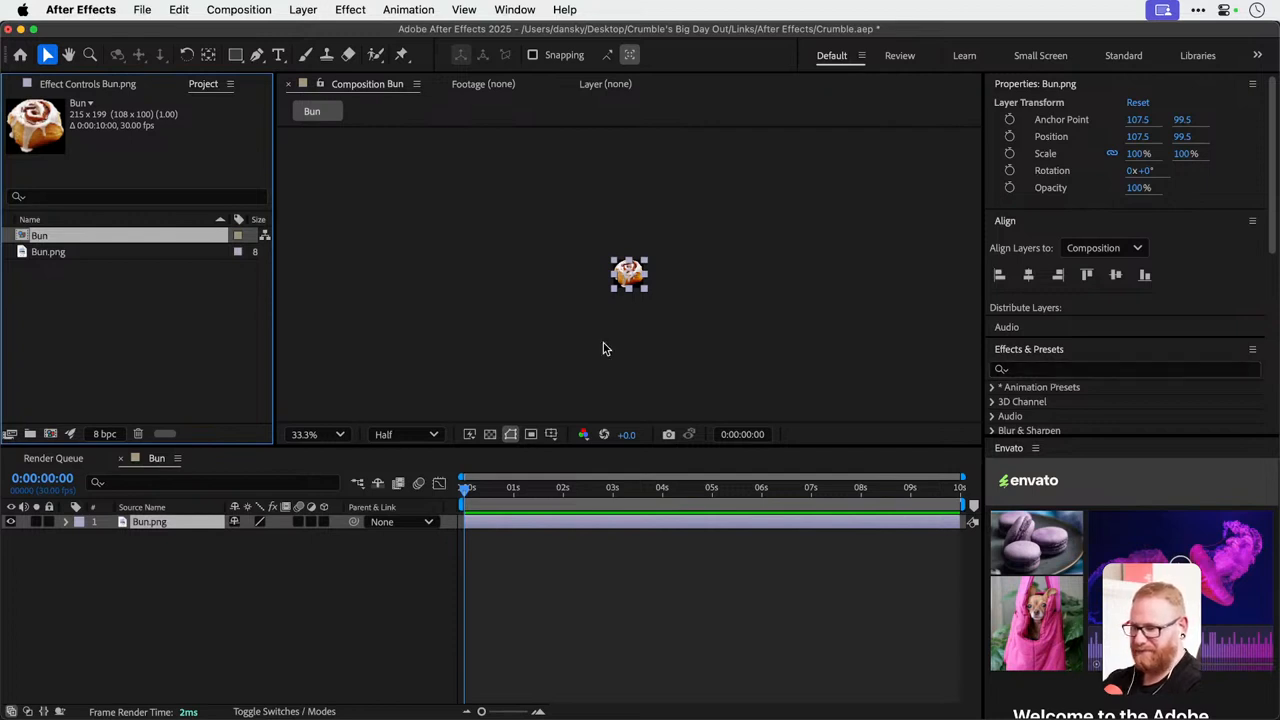
drag(38, 238, 65, 340)
Start a new composition and name it Flying BunBunBun.
click(262, 9)
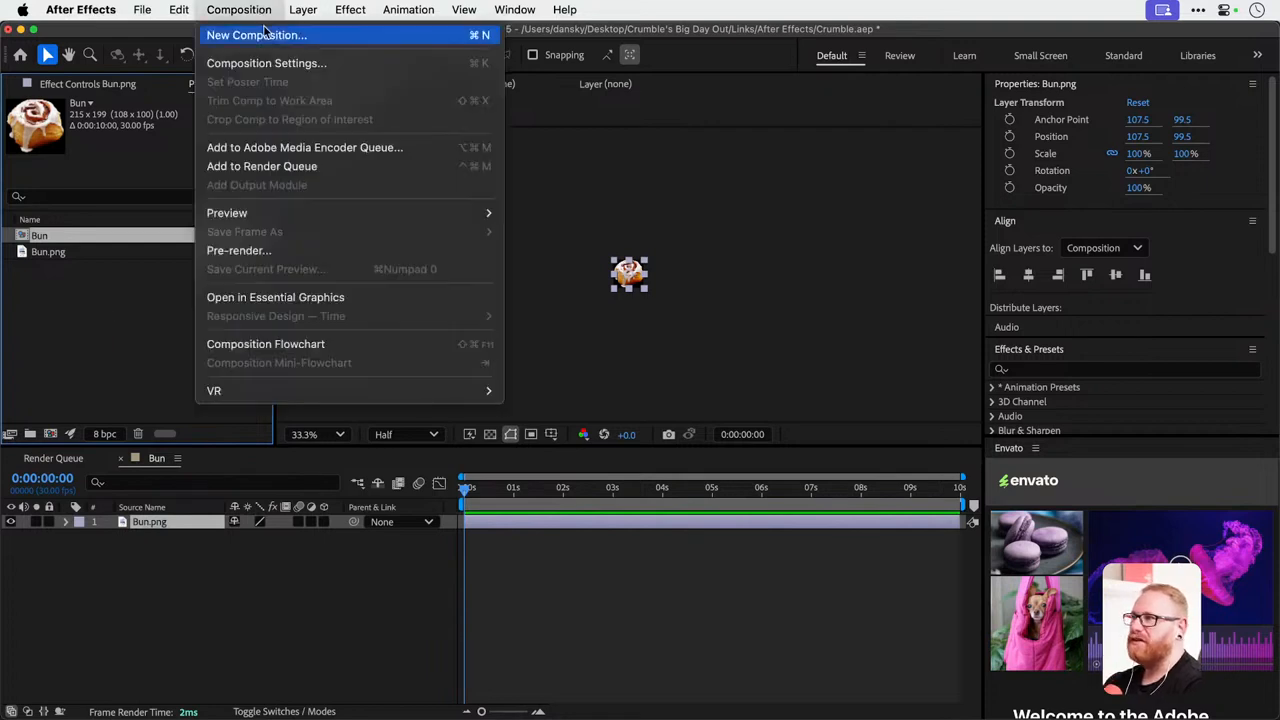
click(262, 35)
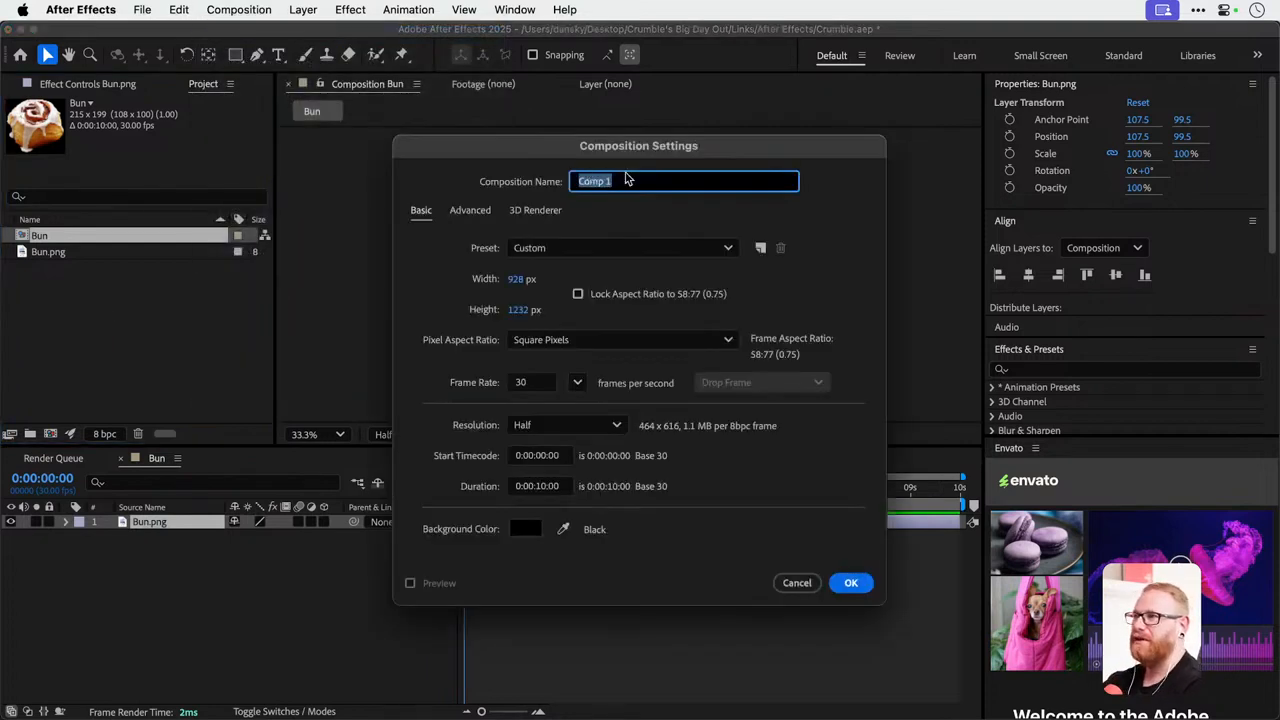
text(Flying)
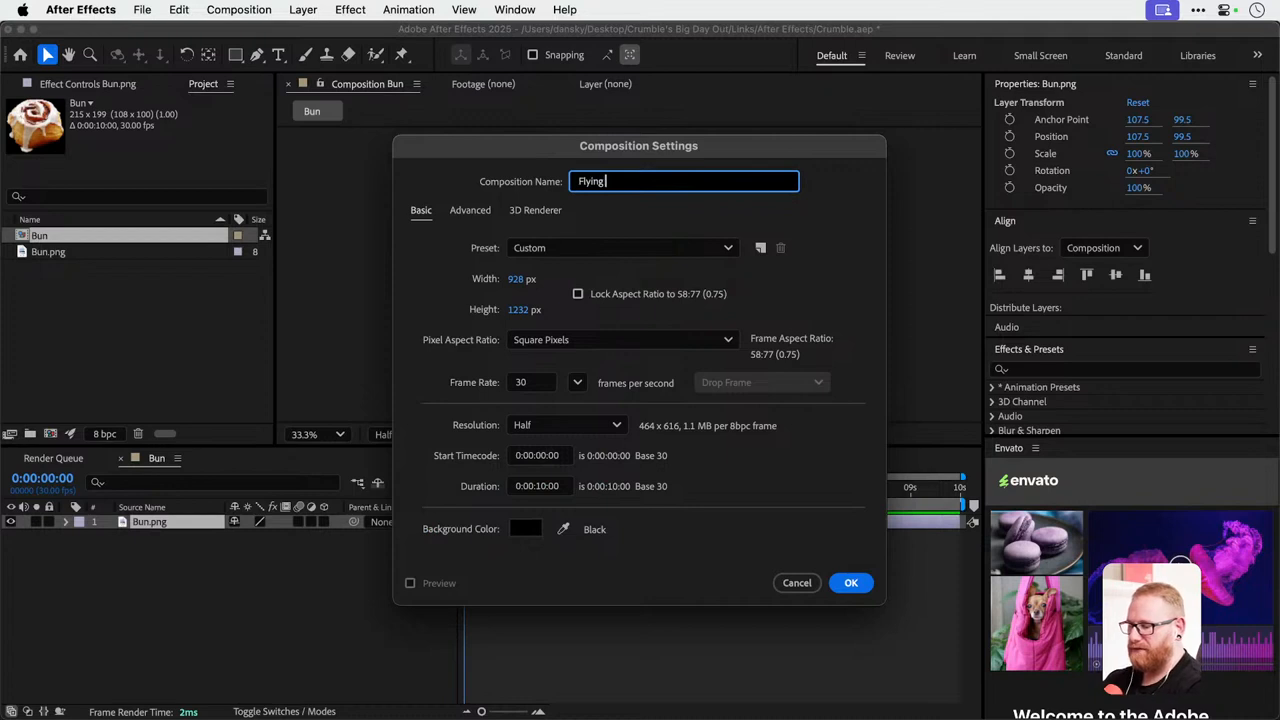
text( Cinna)
key(BackSpace)
key(BackSpace)
key(BackSpace)
key(BackSpace)
key(BackSpace)
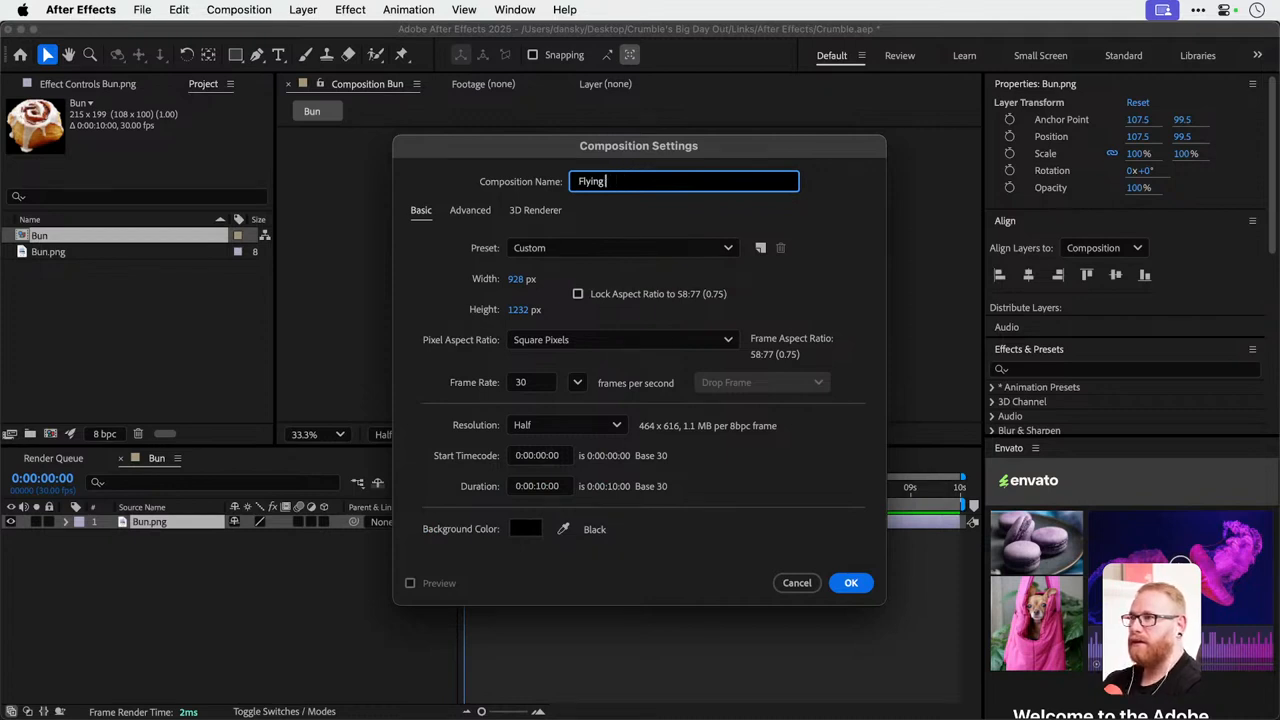
text(BunBunBun)
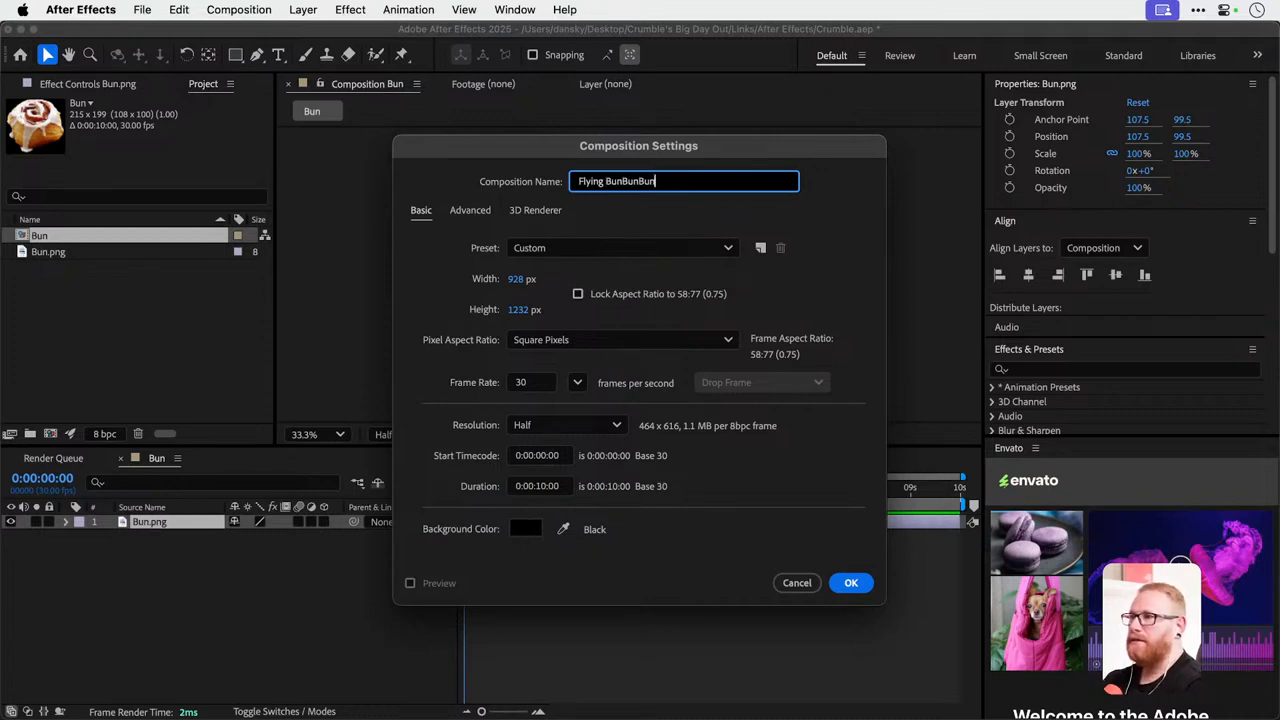
Set the new composition's size to 1920 by 1080 px and its frame rate to 24 fps.
click(515, 278)
text(1920)
key(Tab)
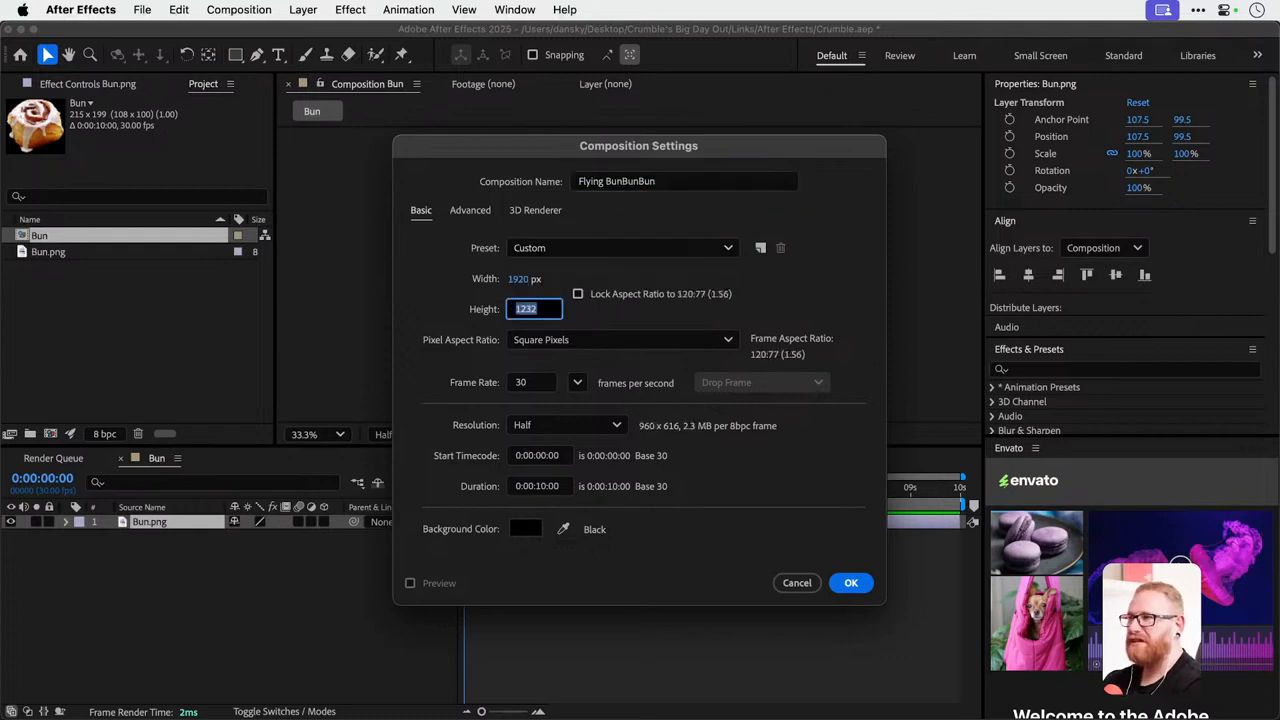
text(1080)
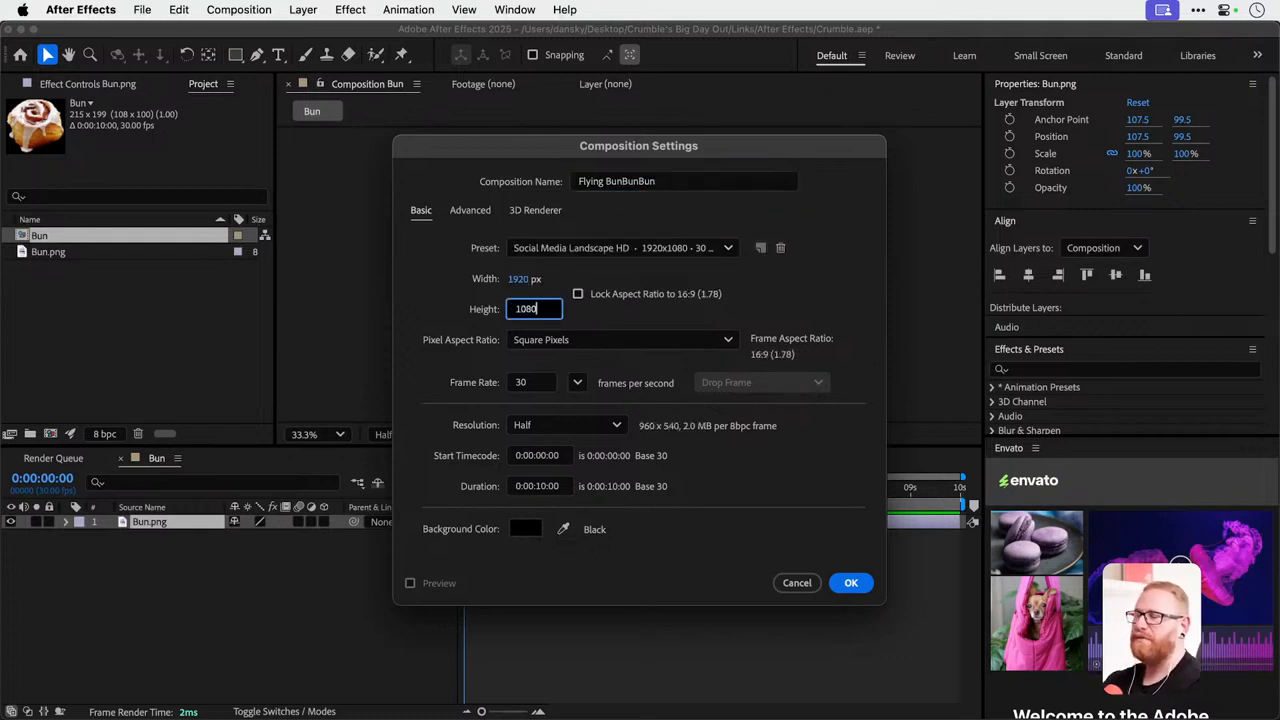
click(577, 382)
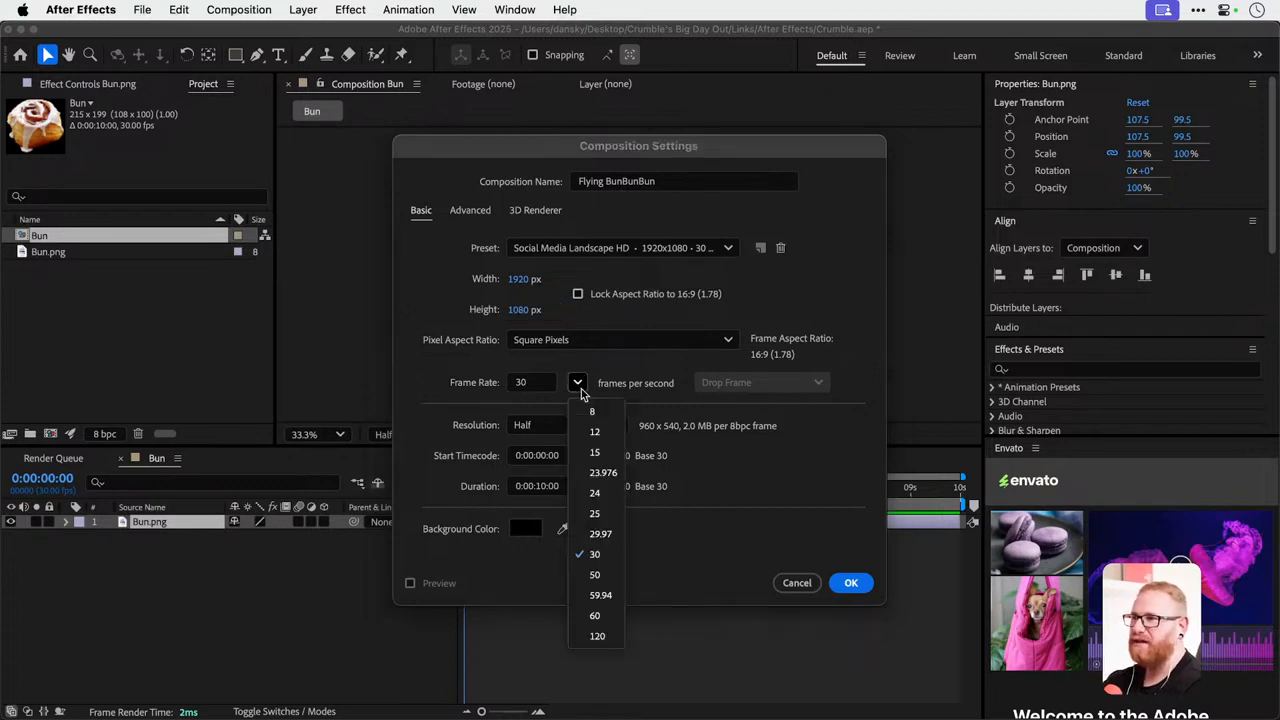
click(598, 494)
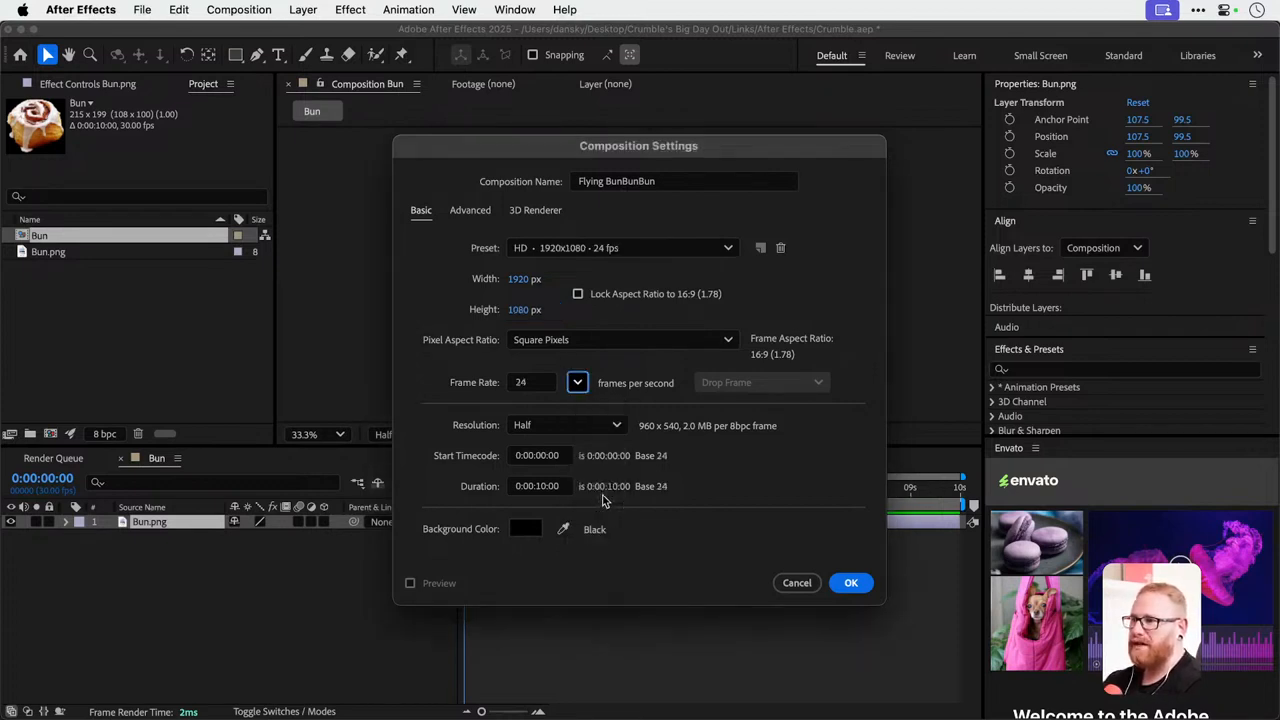
Set the composition's background colour to mid gray 6B6B6B and create the composition.
click(543, 490)
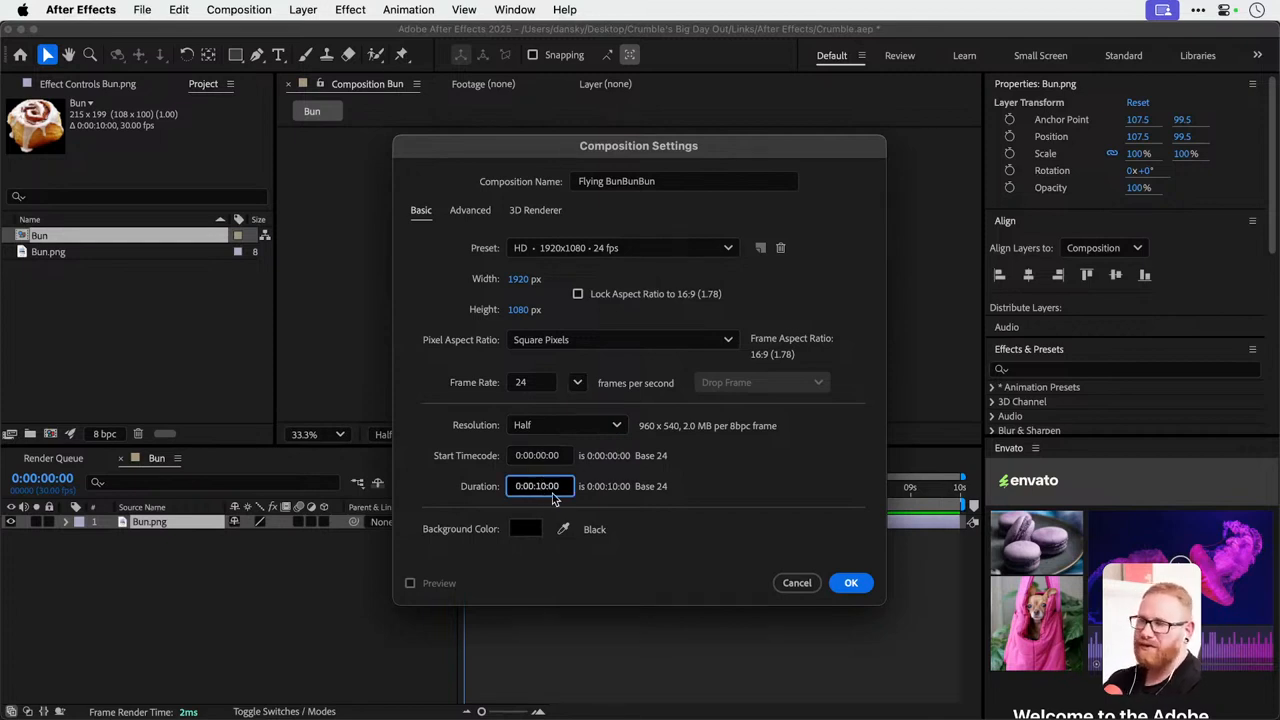
click(525, 532)
drag(549, 354, 440, 402)
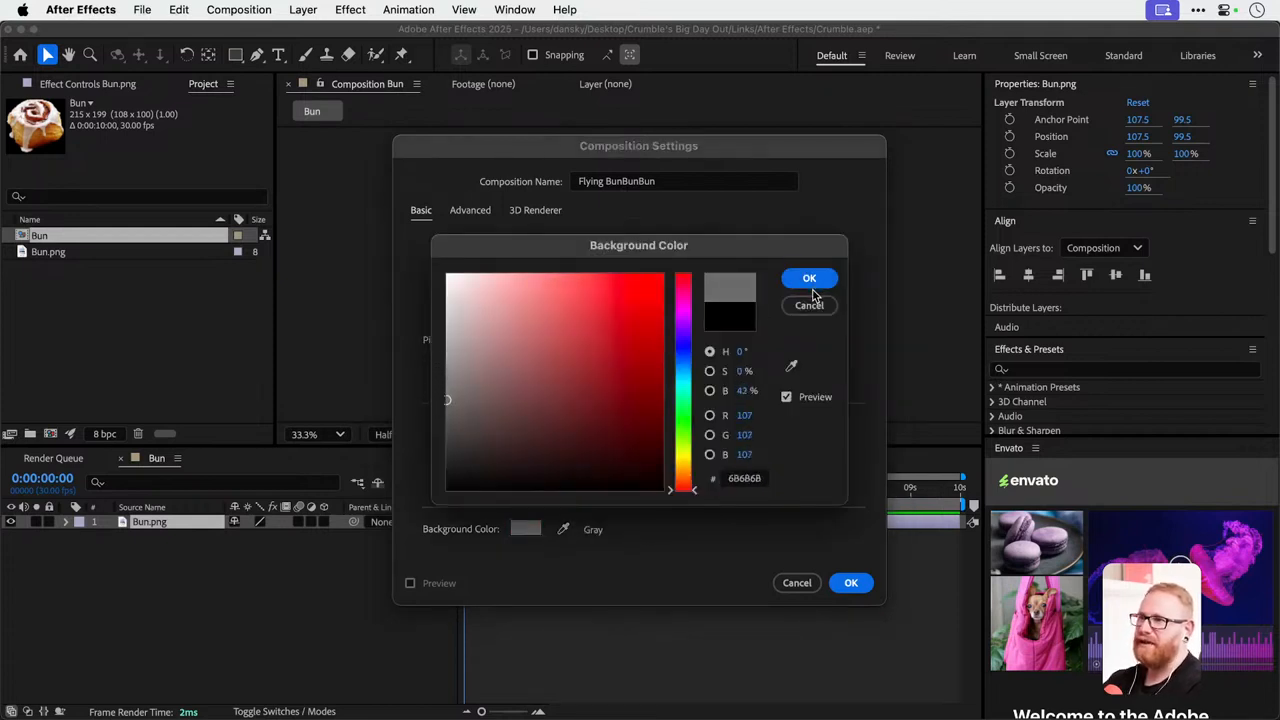
click(809, 278)
key(Return)
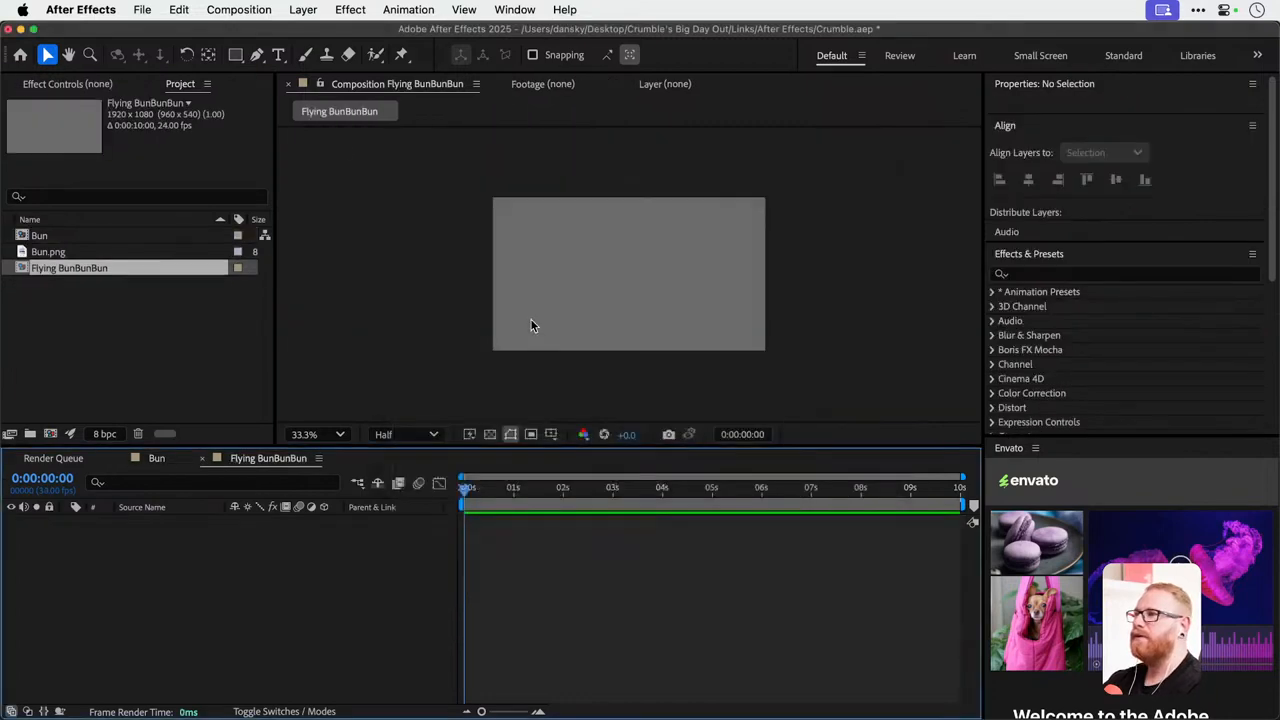
click(250, 10)
mouse_move(303, 9)
mouse_move(330, 40)
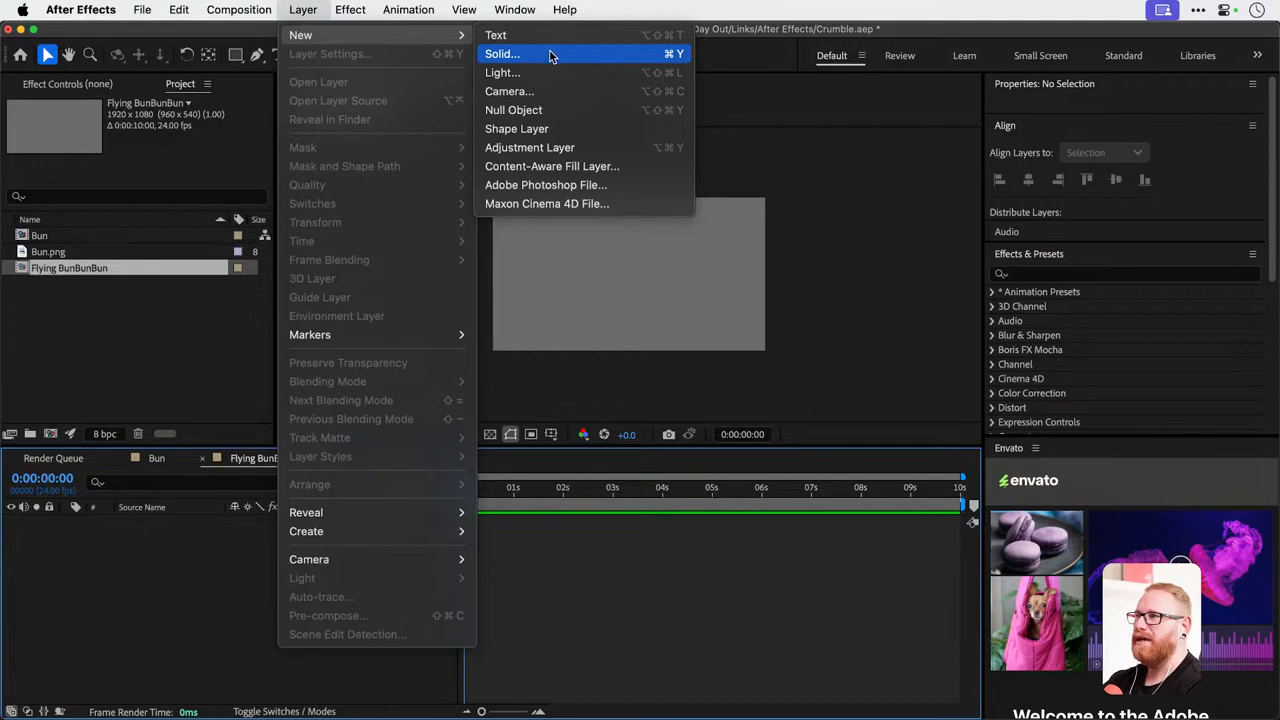
click(86, 295)
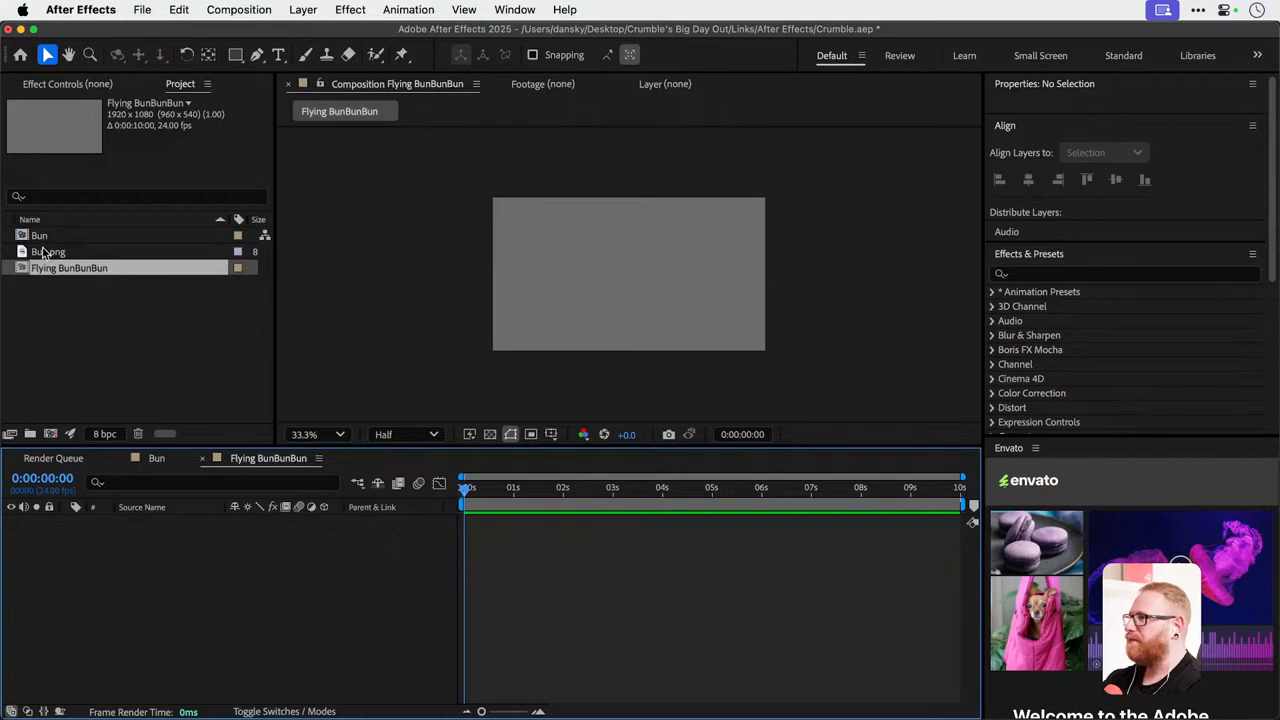
Add Bun.png to the Flying BunBunBun composition as a layer and scale it up uniformly to about 254%.
drag(43, 253, 150, 586)
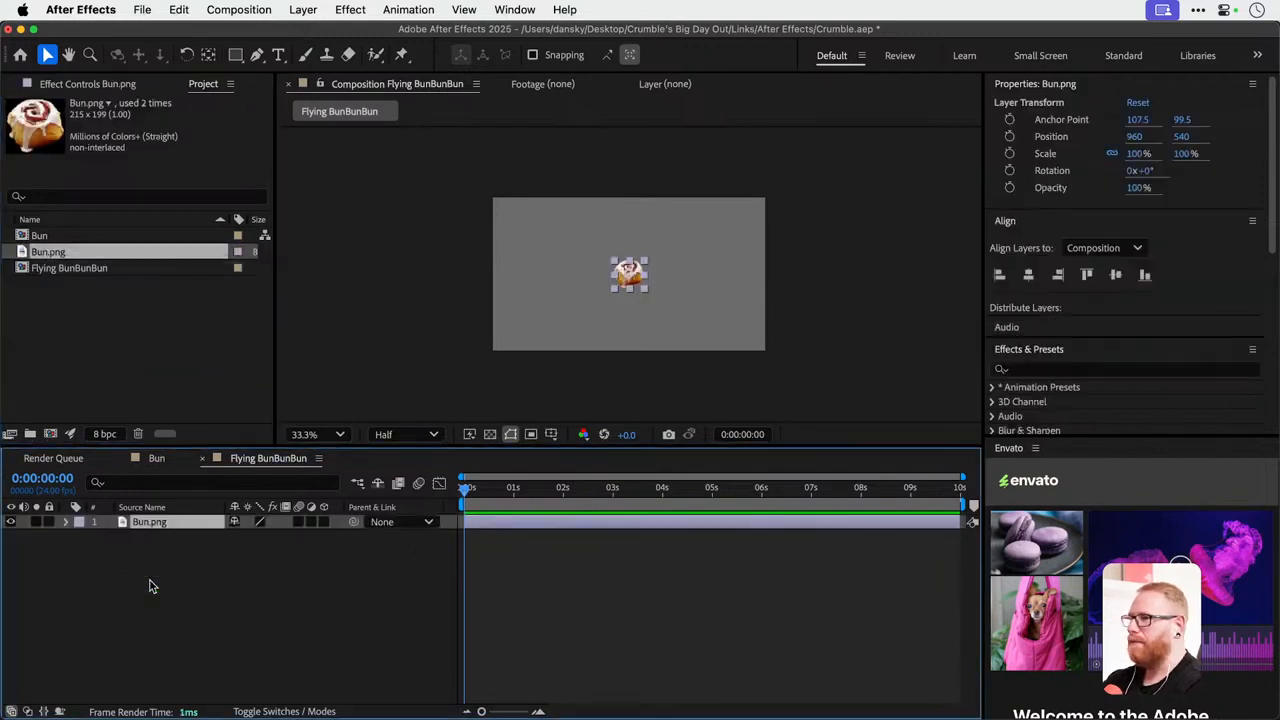
key(s)
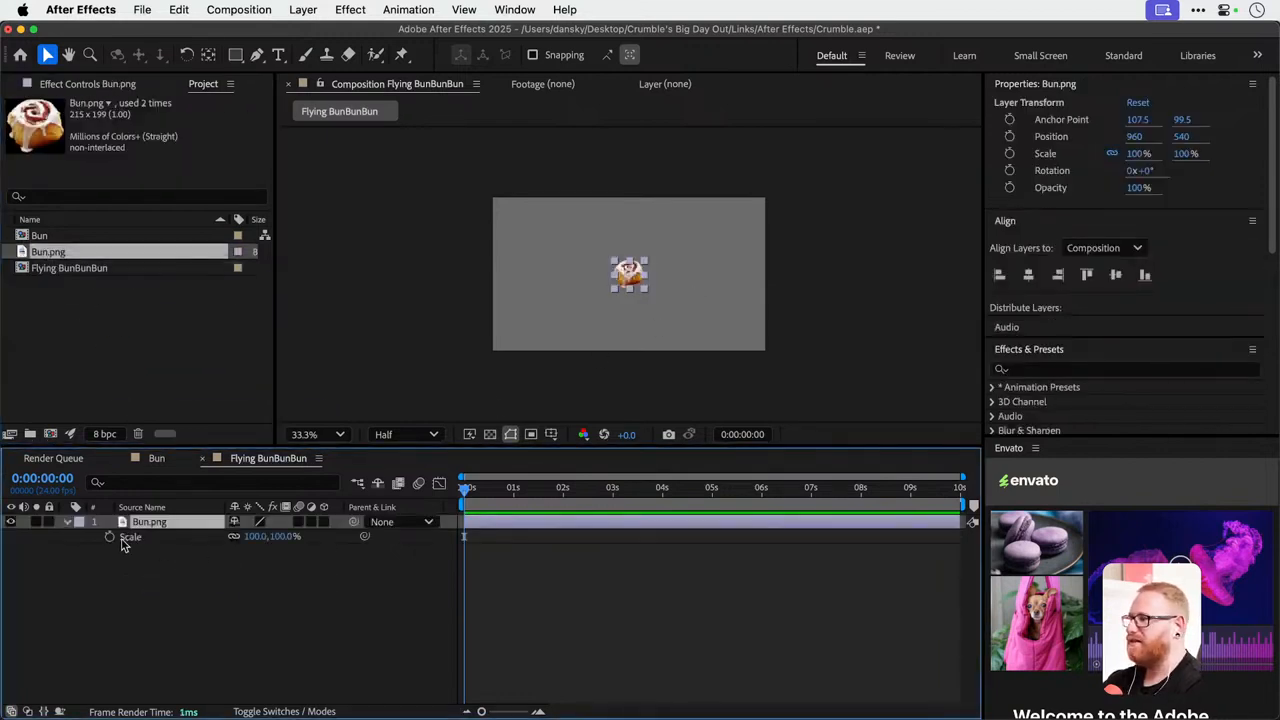
click(68, 521)
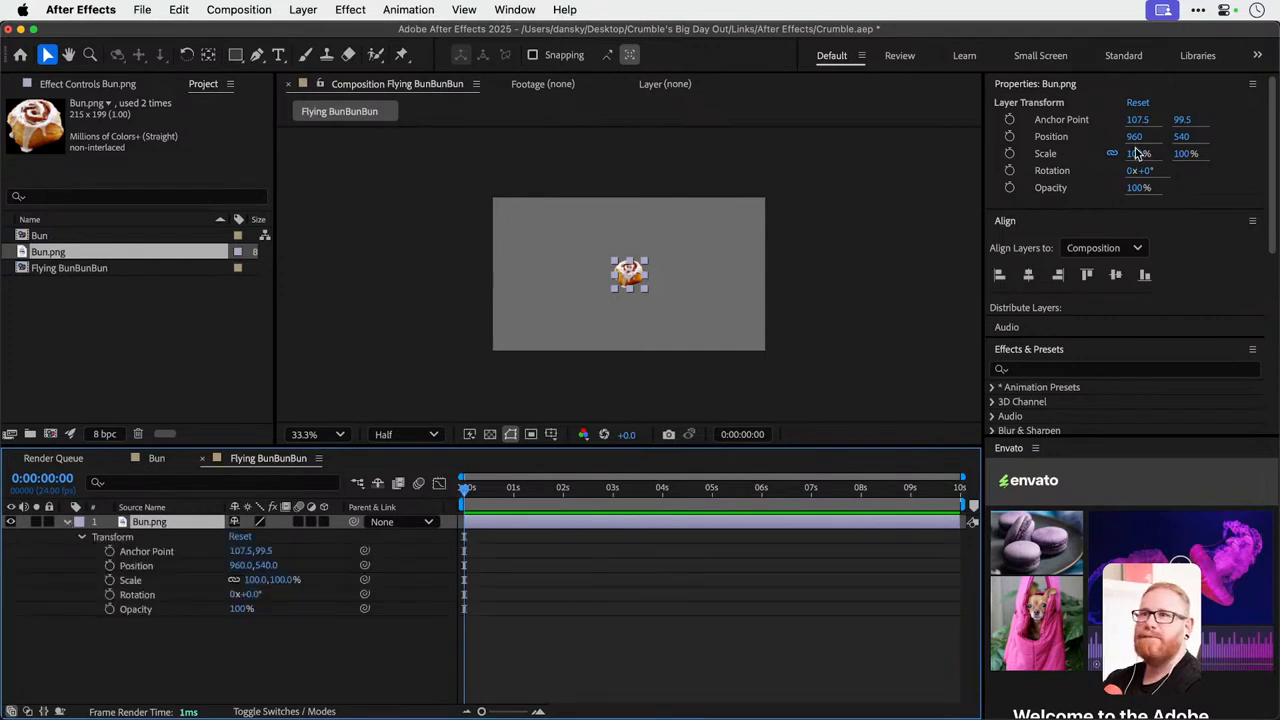
click(1137, 153)
drag(1188, 153, 1276, 141)
click(66, 522)
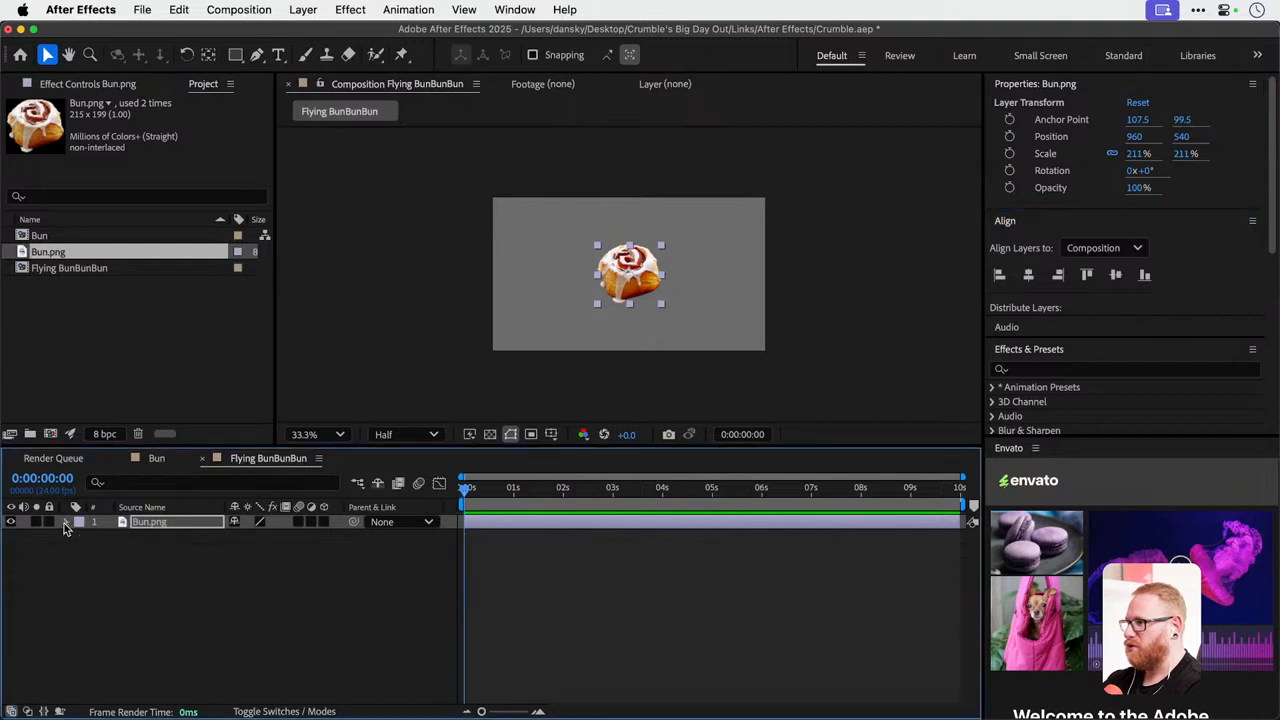
click(66, 522)
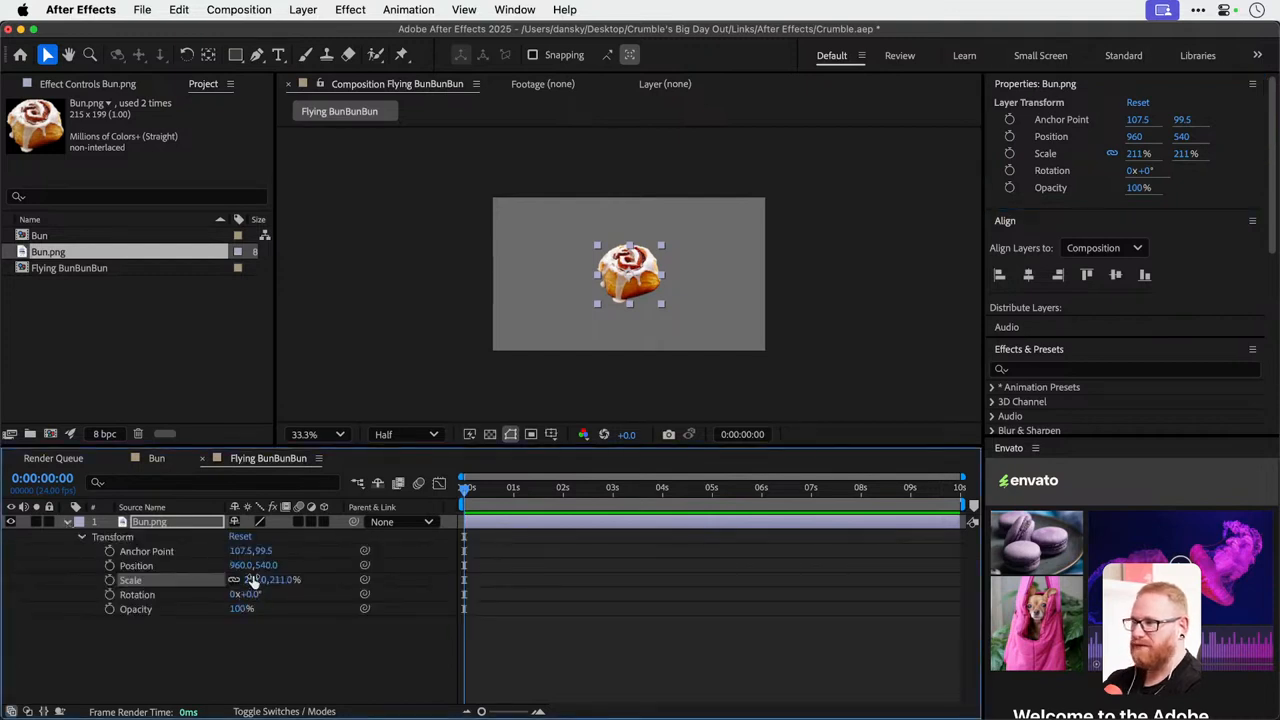
drag(258, 578, 308, 572)
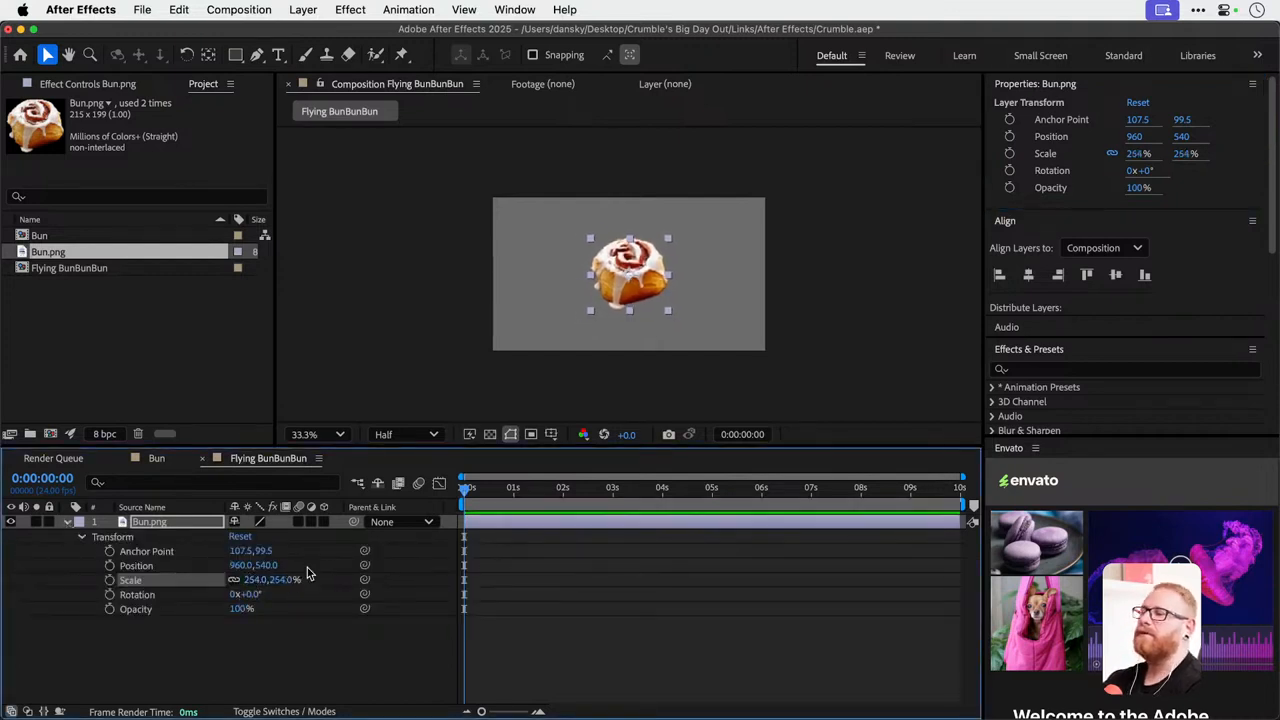
drag(495, 489, 443, 490)
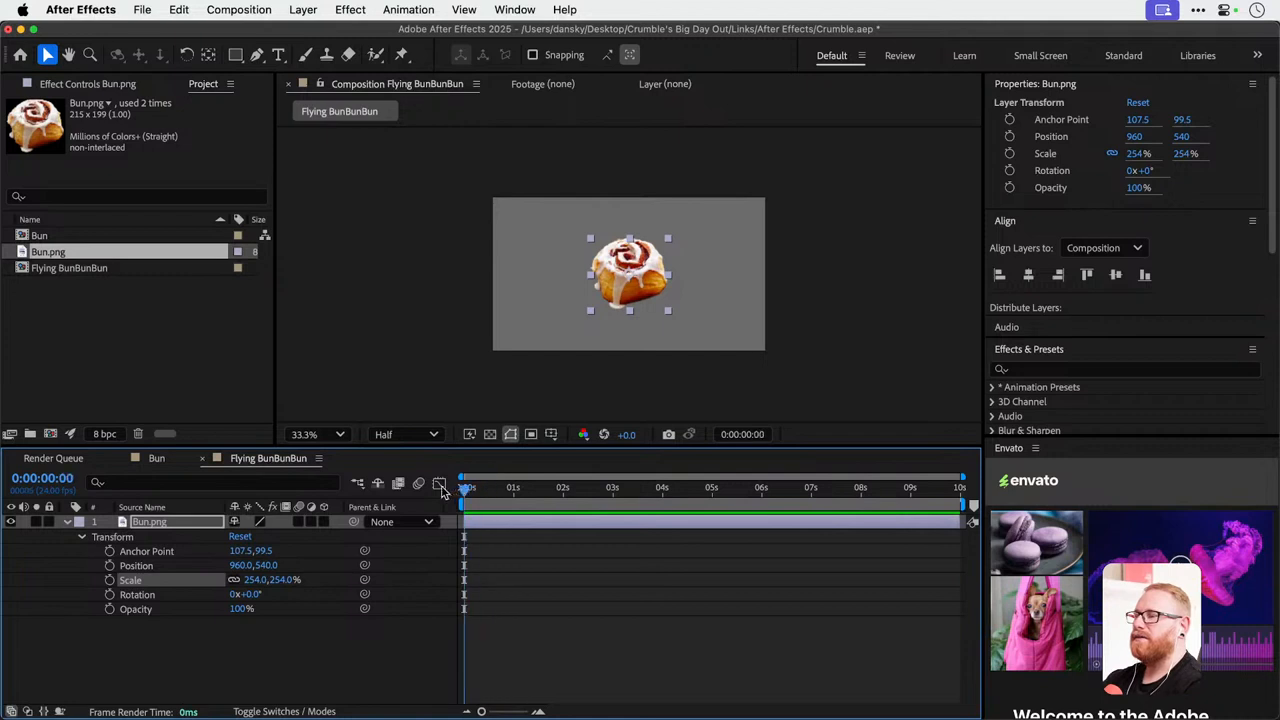
click(175, 524)
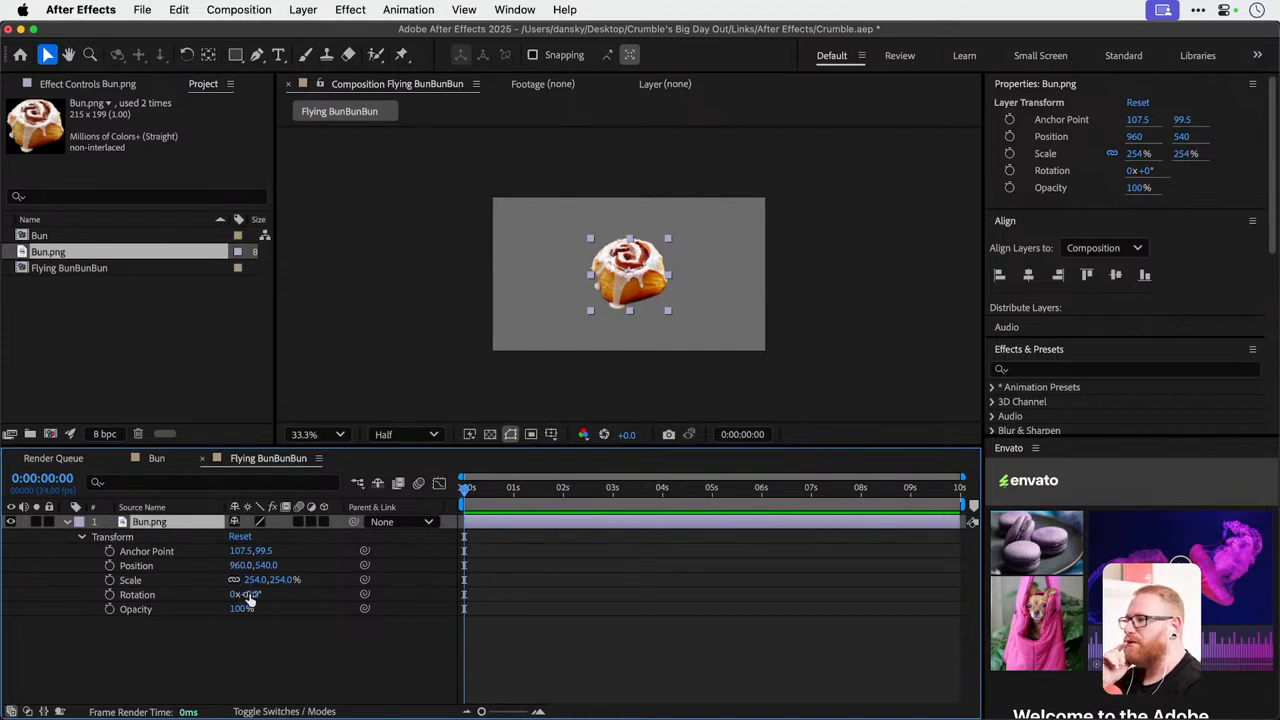
mouse_move(249, 596)
mouse_down()
mouse_move(286, 594)
mouse_move(234, 582)
mouse_up()
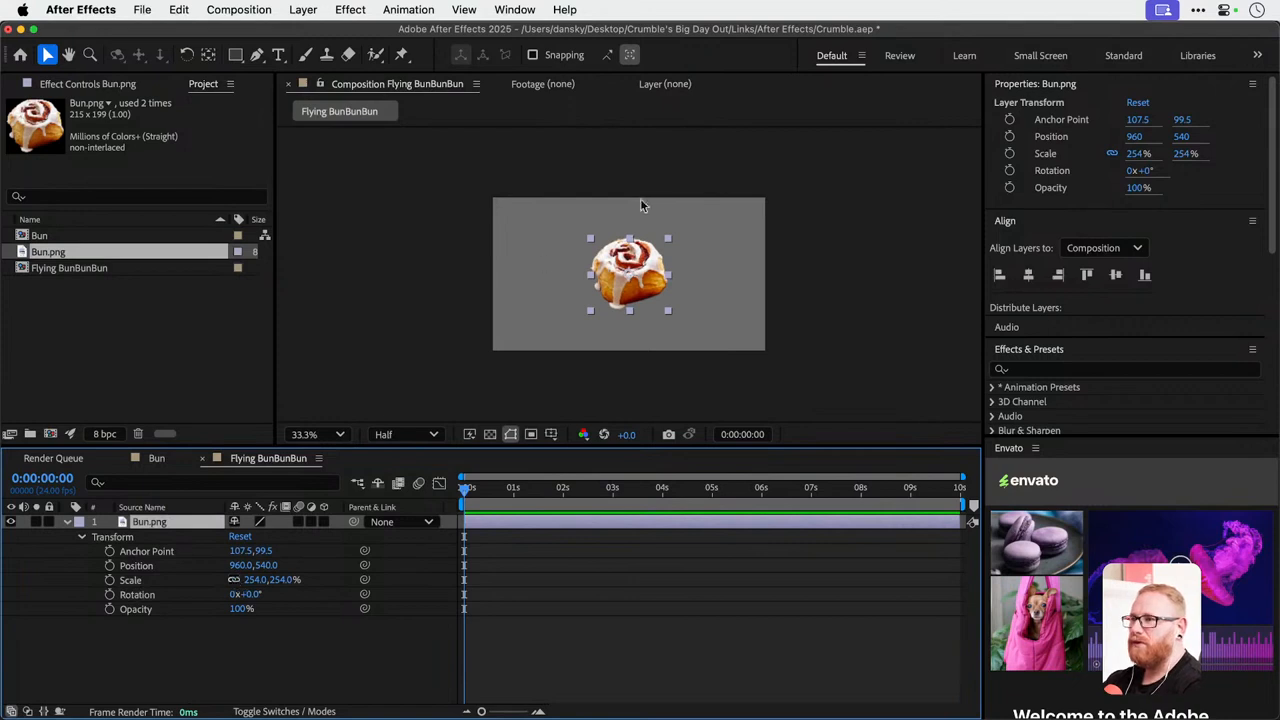
mouse_move(614, 257)
mouse_down()
mouse_move(540, 280)
mouse_move(455, 374)
mouse_move(607, 206)
mouse_move(612, 240)
mouse_move(676, 245)
mouse_move(505, 290)
mouse_move(776, 310)
mouse_move(612, 262)
mouse_up()
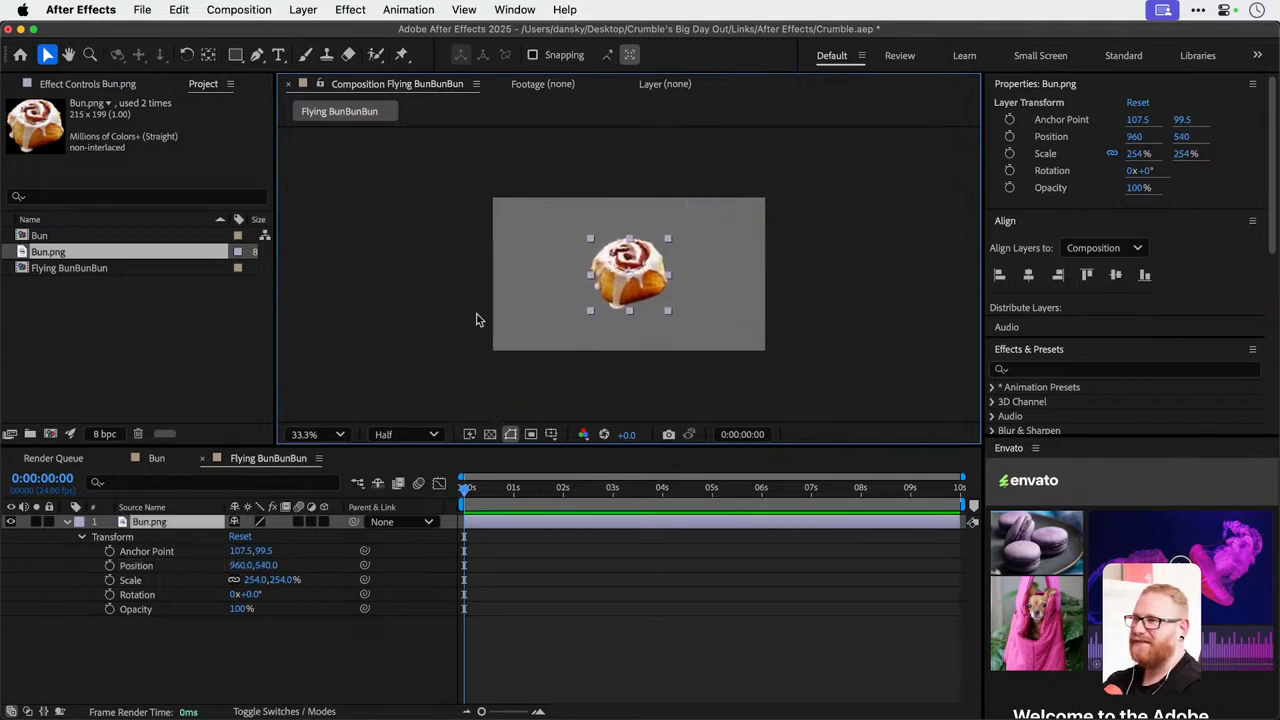
Duplicate the Bun.png layer, hide the lower copy and show the upper copy's transform properties.
key(super+d)
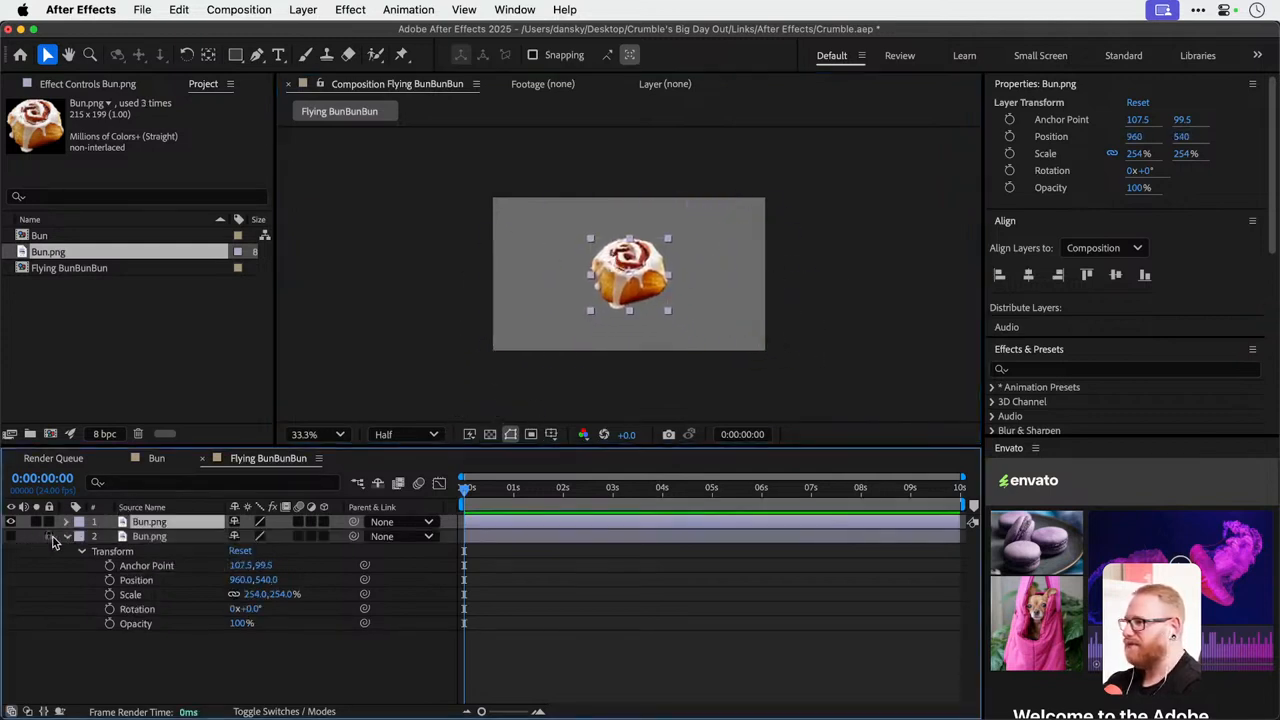
click(67, 536)
click(67, 521)
click(82, 537)
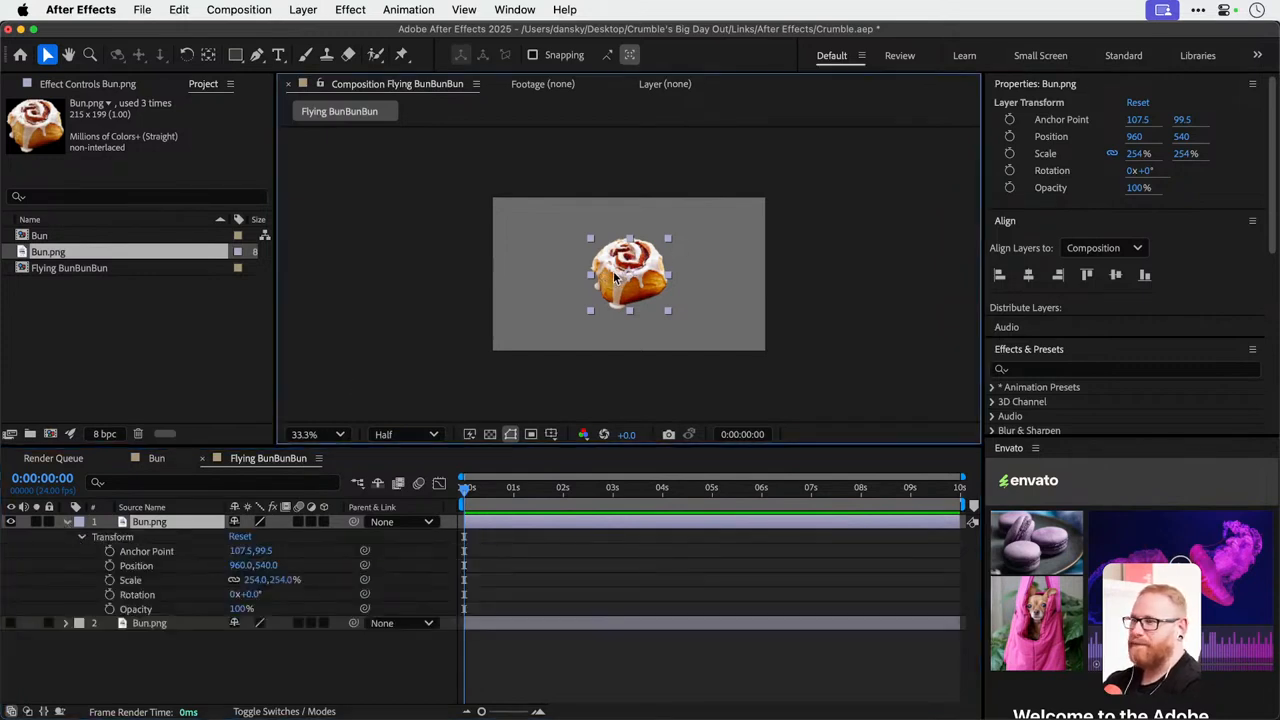
Move the upper bun layer outside the frame's lower-left corner to about -300, 1308 and shrink it to about 56%.
drag(516, 488, 454, 488)
drag(601, 265, 446, 367)
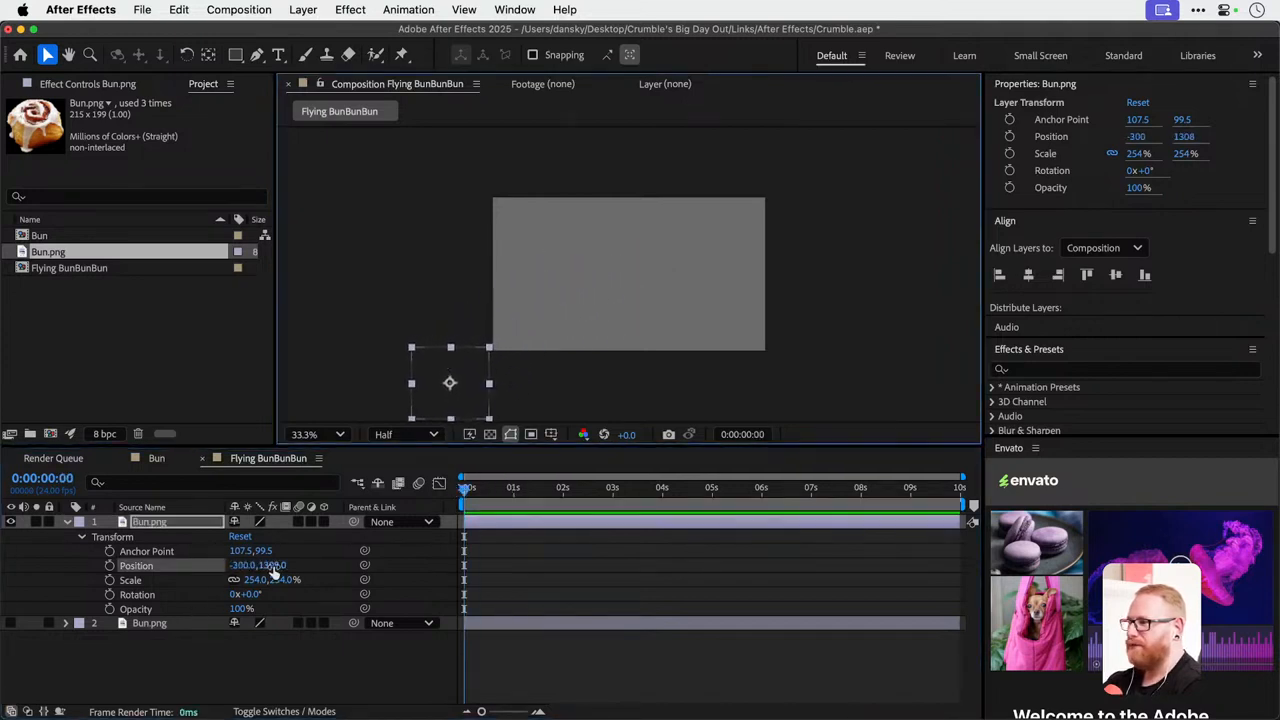
drag(252, 580, 98, 588)
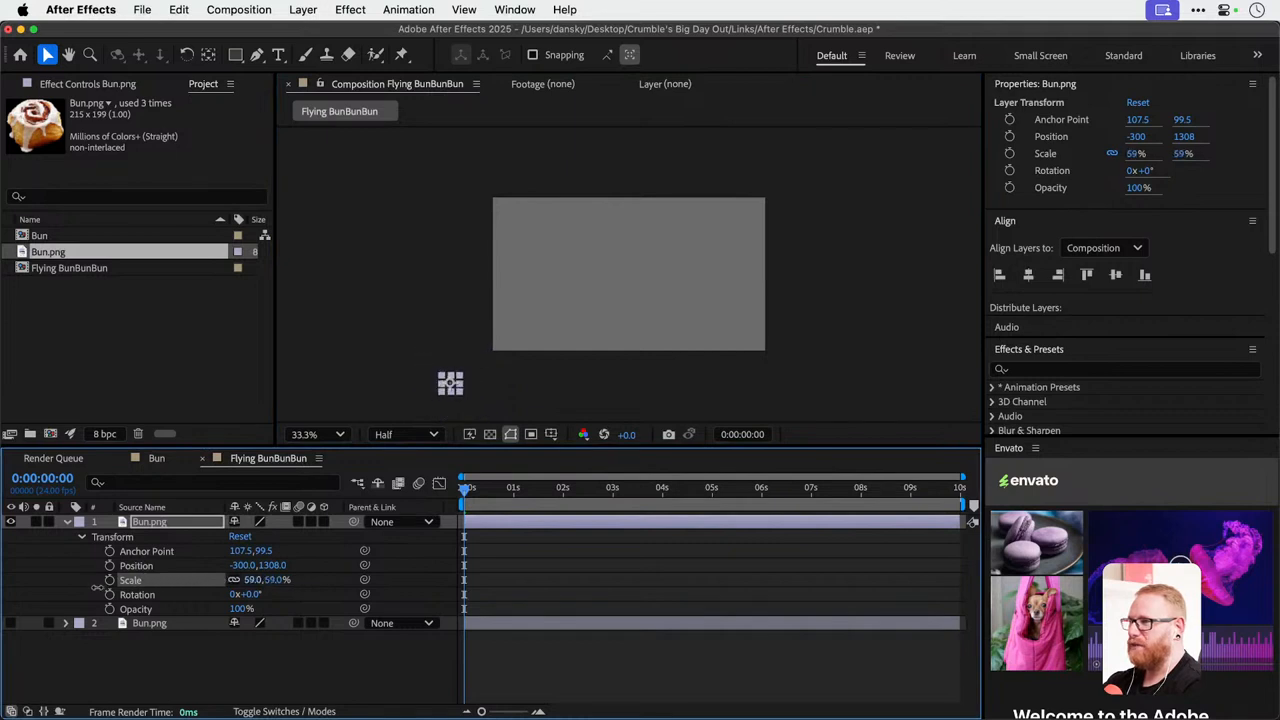
Keyframe the upper bun layer's scale at 56% at 0 seconds and set the current time to 3 seconds.
drag(481, 496, 613, 493)
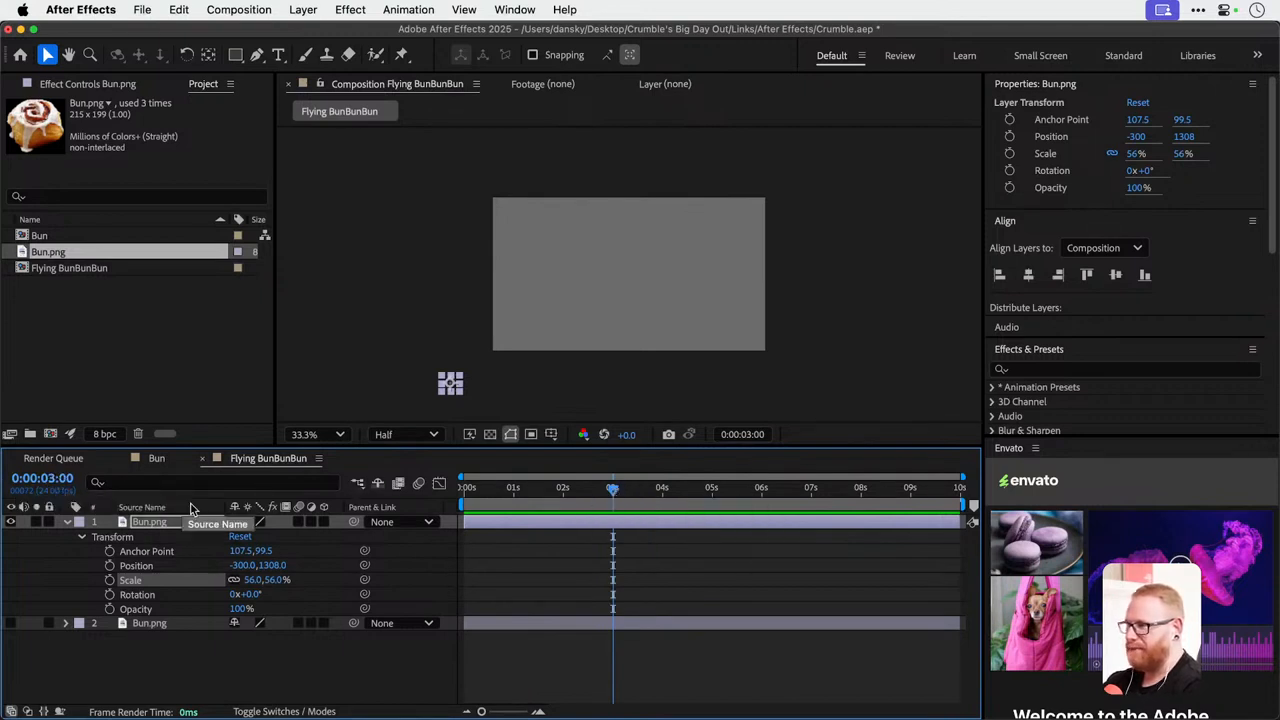
click(466, 487)
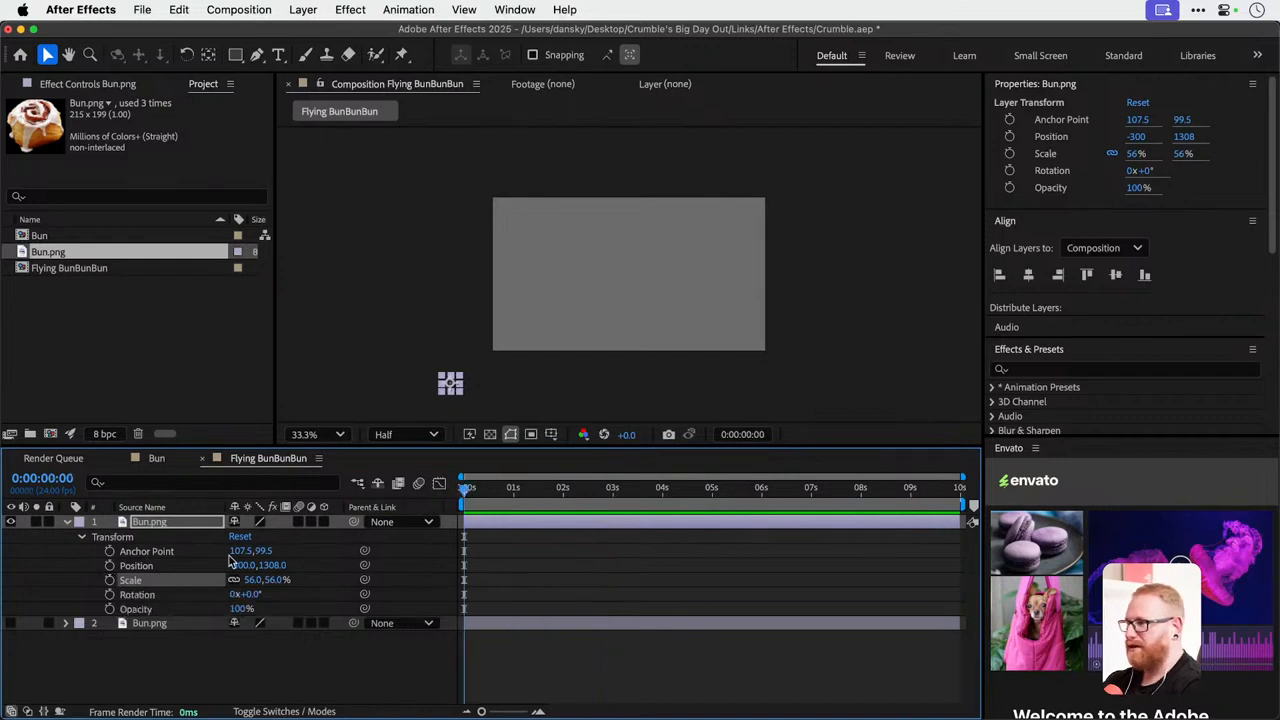
click(109, 580)
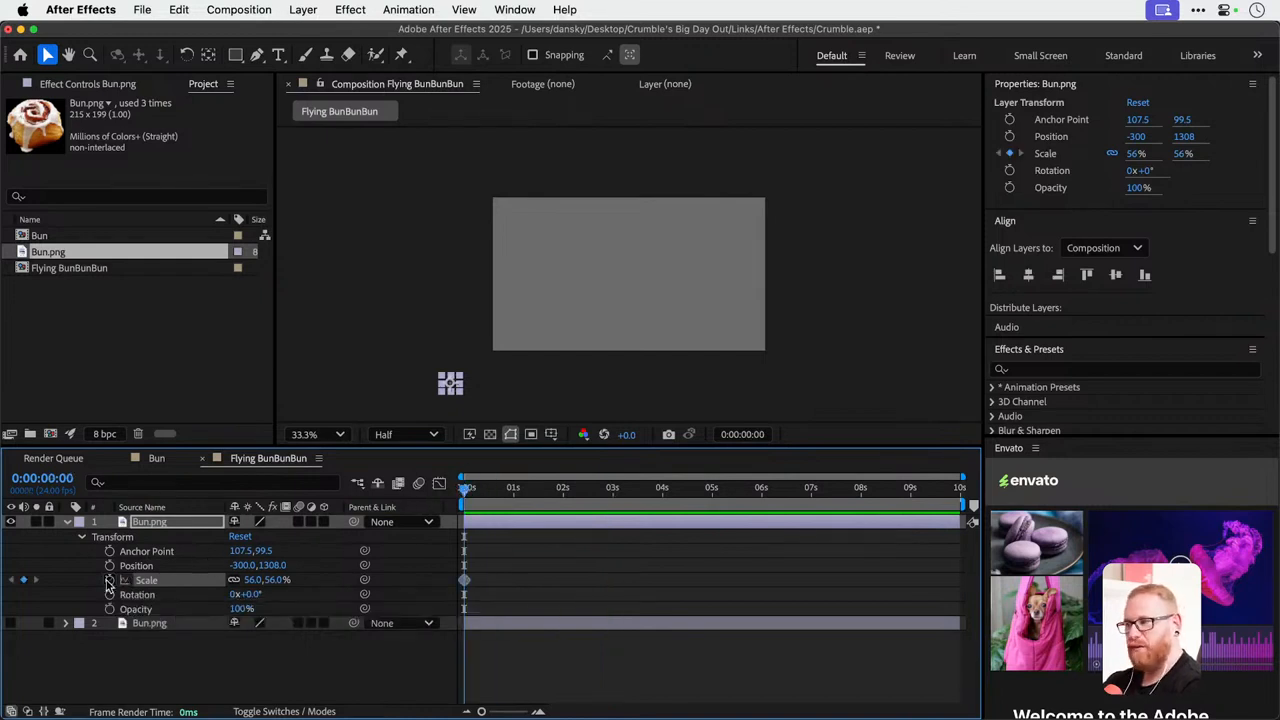
click(612, 488)
drag(612, 497, 614, 490)
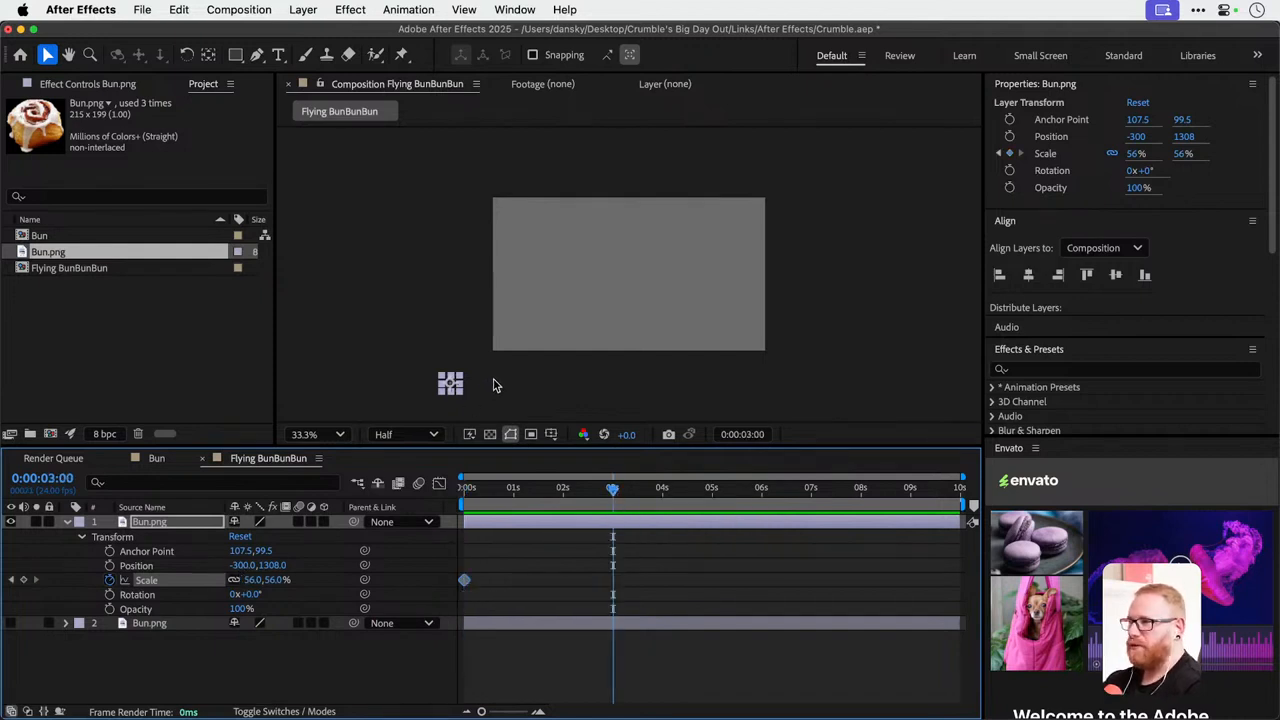
Move the small bun across to just outside the frame's lower-right corner, at 2040, 1128.
key(shift+Up)
key(shift+Up)
key(shift+Up)
key(shift+Up)
key(shift+Right)
key(shift+Right)
key(shift+Right)
key(shift+Right)
key(shift+Right)
key(shift+Right)
key(shift+Right)
key(shift+Right)
key(shift+Right)
key(shift+Right)
key(shift+Right)
key(shift+Right)
key(shift+Right)
key(shift+Right)
key(shift+Right)
key(shift+Right)
key(shift+Right)
key(shift+Right)
key(shift+Right)
key(shift+Right)
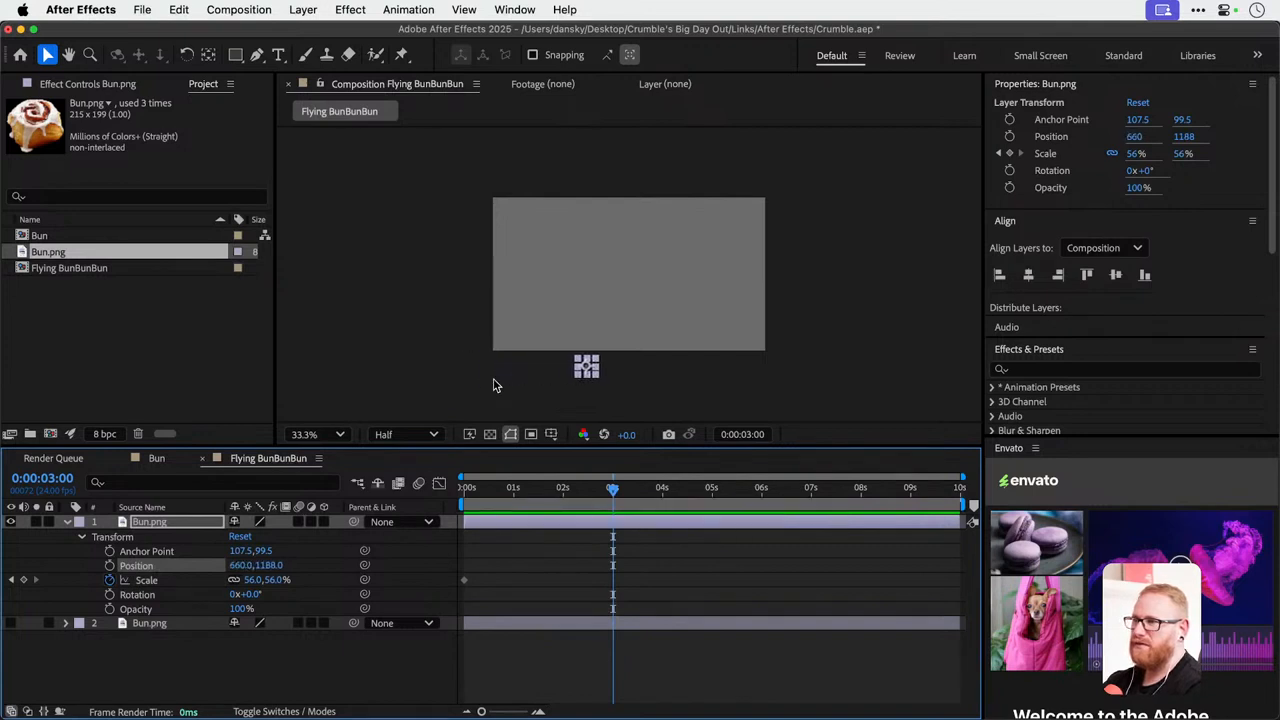
key(shift+Right)
key(shift+Right)
key(shift+Right)
key(shift+Right)
key(shift+Right)
key(shift+Right)
key(shift+Right)
key(shift+Right)
key(shift+Right)
key(shift+Right)
key(shift+Right)
key(shift+Right)
key(shift+Right)
key(shift+Right)
key(shift+Right)
key(shift+Right)
key(shift+Right)
key(shift+Right)
key(shift+Right)
key(shift+Right)
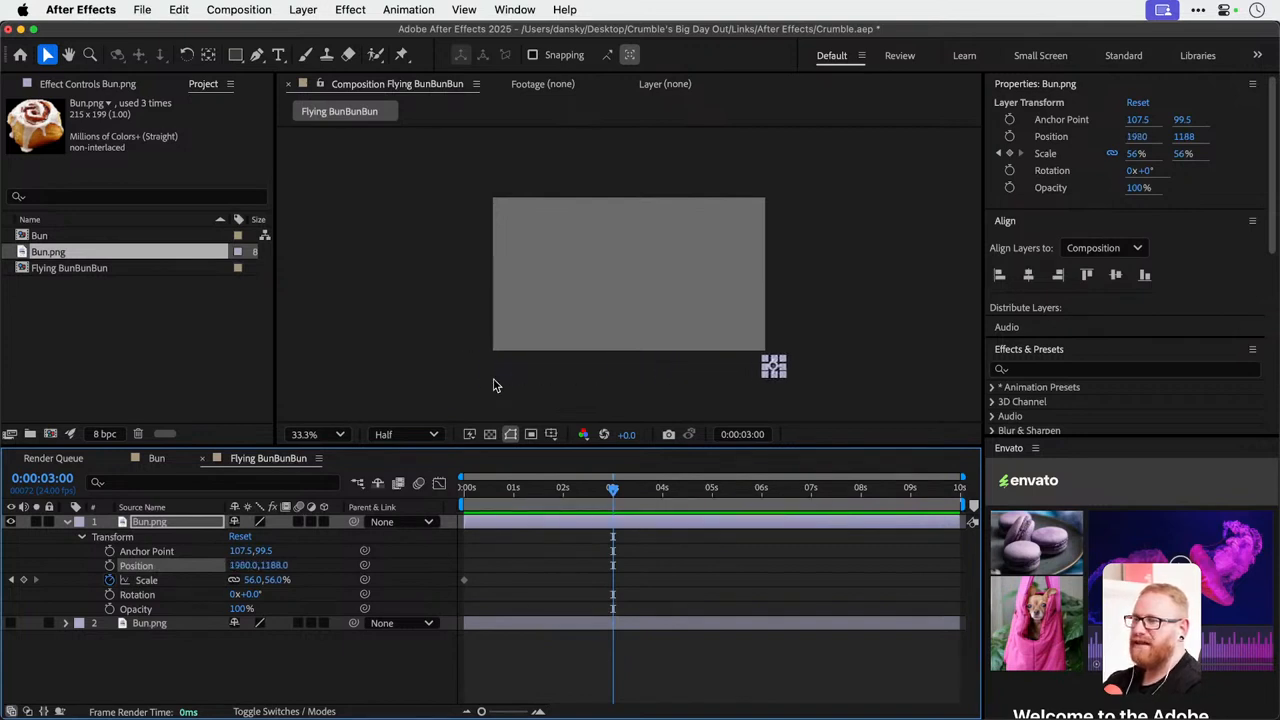
key(shift+Right)
key(shift+Right)
key(shift+Right)
key(shift+Right)
key(shift+Right)
key(shift+Right)
key(shift+Up)
key(shift+Up)
key(shift+Up)
key(shift+Up)
key(shift+Up)
key(shift+Up)
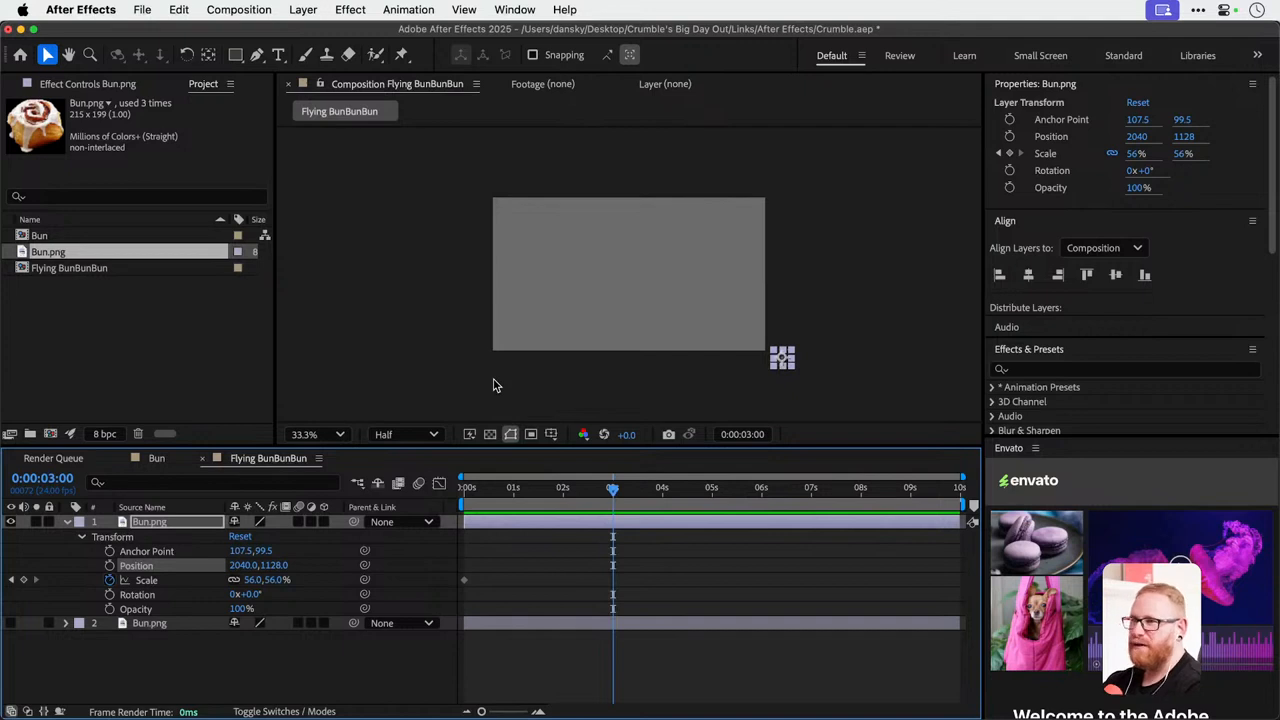
Enlarge the bun to 376% at 3 seconds and place it over the frame's lower-right corner at about 1794, 978.
drag(252, 580, 513, 573)
drag(757, 344, 718, 322)
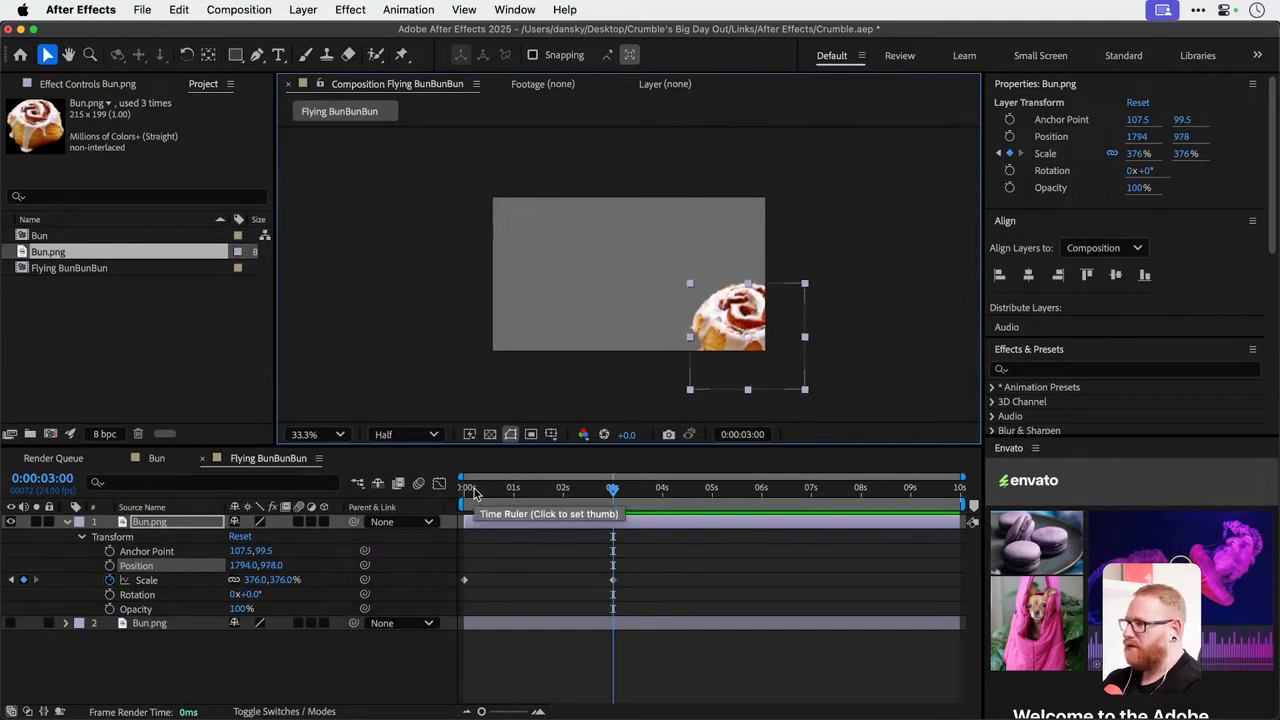
Add a position keyframe at 0 seconds with the bun outside the frame's lower-left corner at -126, 1158.
mouse_move(475, 491)
mouse_down()
mouse_move(612, 489)
mouse_move(503, 489)
mouse_move(466, 505)
mouse_up()
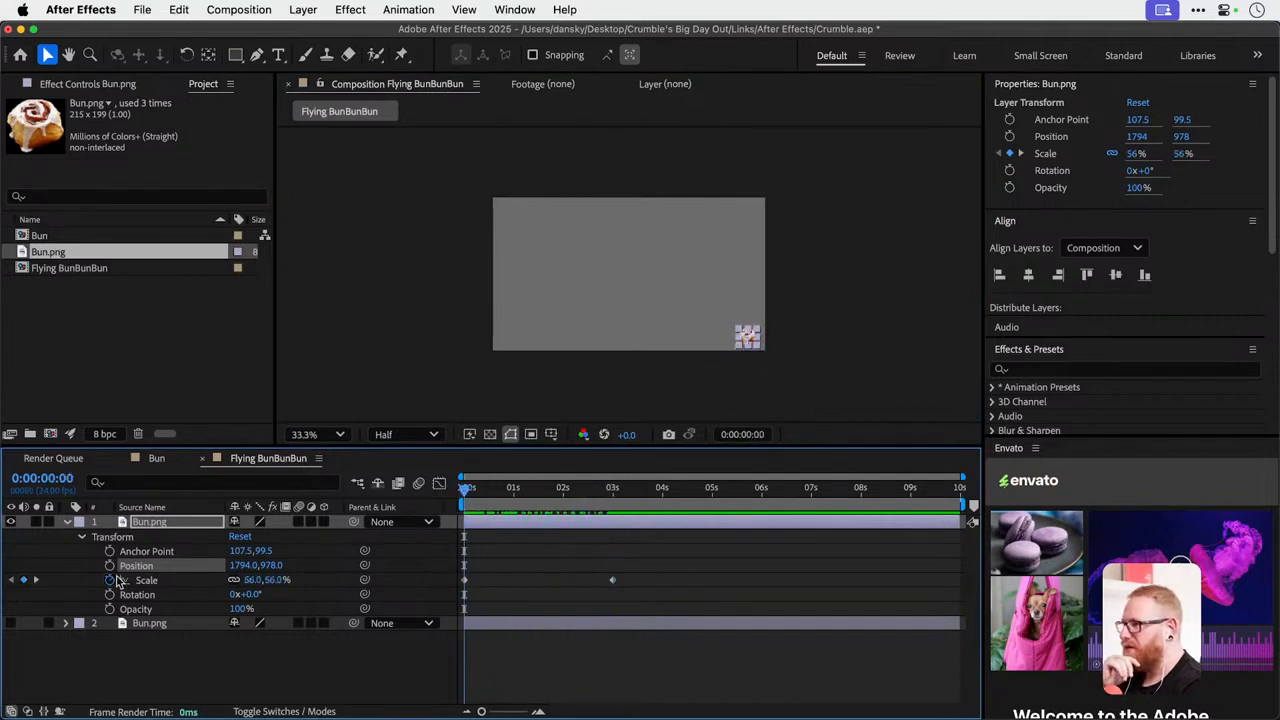
click(110, 566)
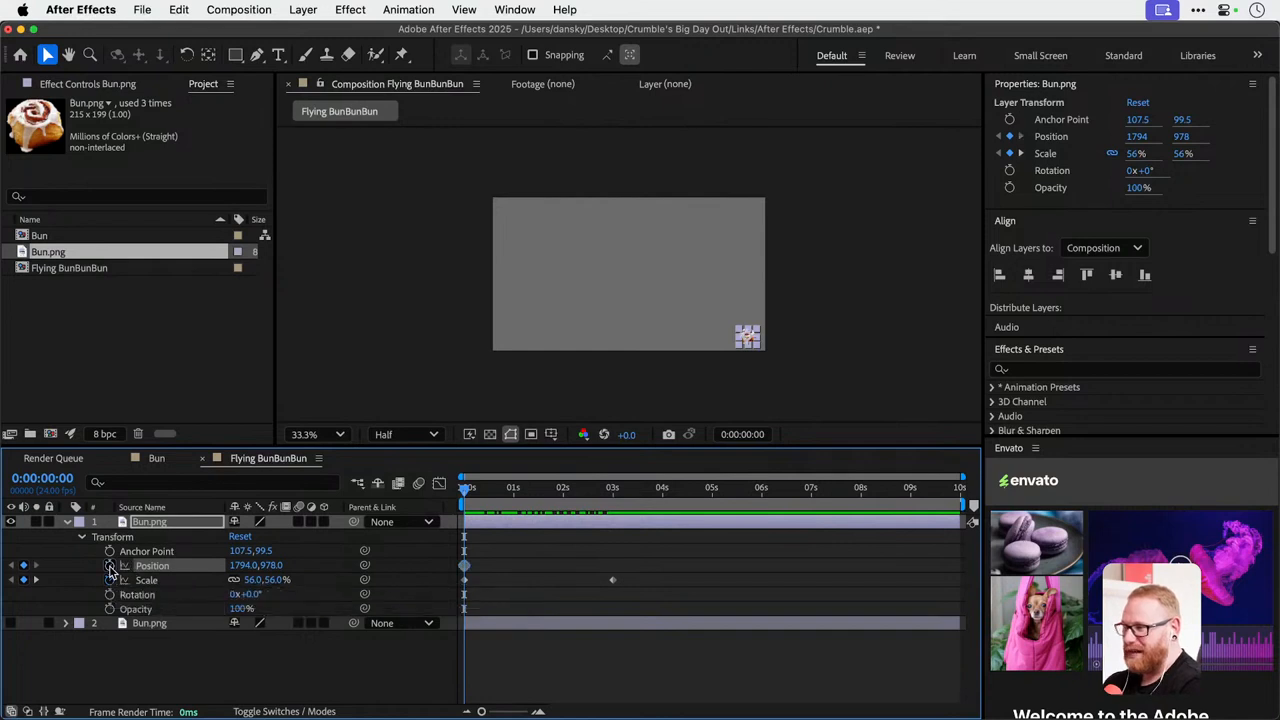
key(shift+Left)
key(shift+Left)
key(shift+Left)
key(shift+Left)
key(shift+Left)
key(shift+Left)
key(shift+Left)
key(shift+Left)
key(shift+Left)
key(shift+Left)
key(shift+Left)
key(shift+Left)
key(shift+Left)
key(shift+Left)
key(shift+Left)
key(shift+Left)
key(shift+Left)
key(shift+Left)
key(shift+Left)
key(shift+Left)
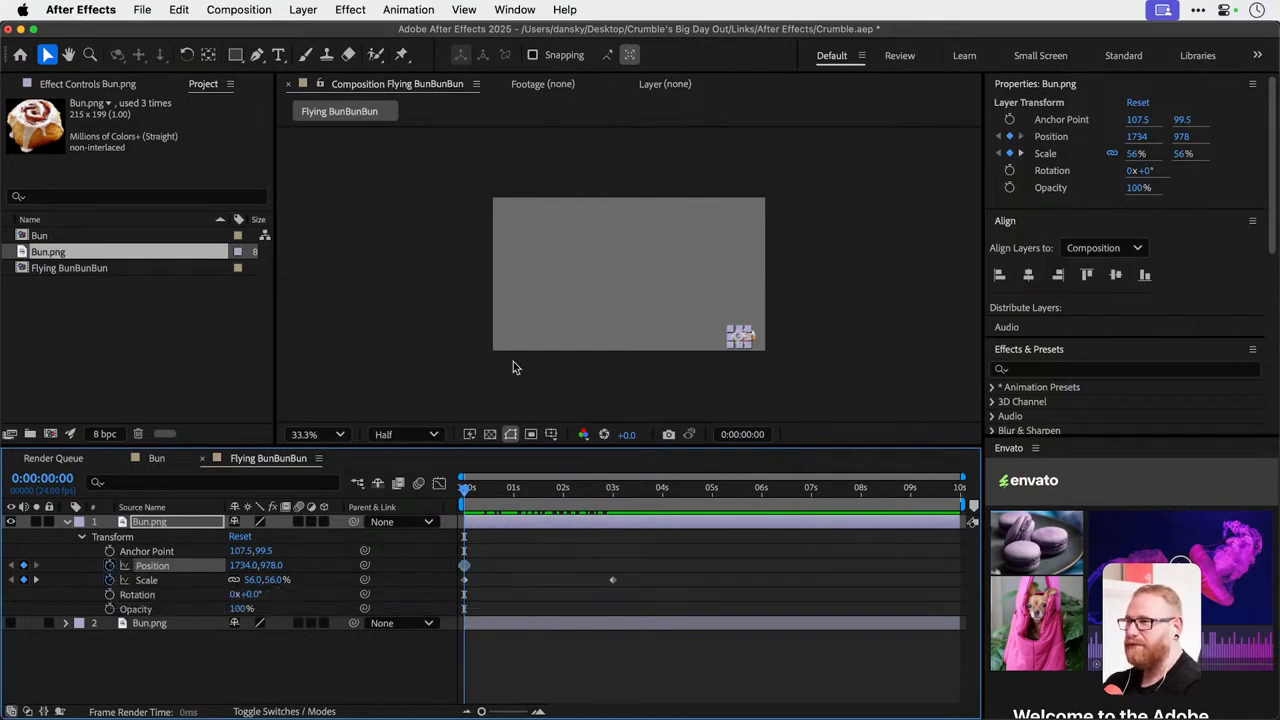
key(shift+Left)
key(shift+Left)
key(shift+Left)
key(shift+Left)
key(shift+Left)
key(shift+Left)
key(shift+Left)
key(shift+Left)
key(shift+Left)
key(shift+Left)
key(shift+Left)
key(shift+Left)
key(shift+Left)
key(shift+Left)
key(shift+Left)
key(shift+Left)
key(shift+Left)
key(shift+Left)
key(shift+Left)
key(shift+Left)
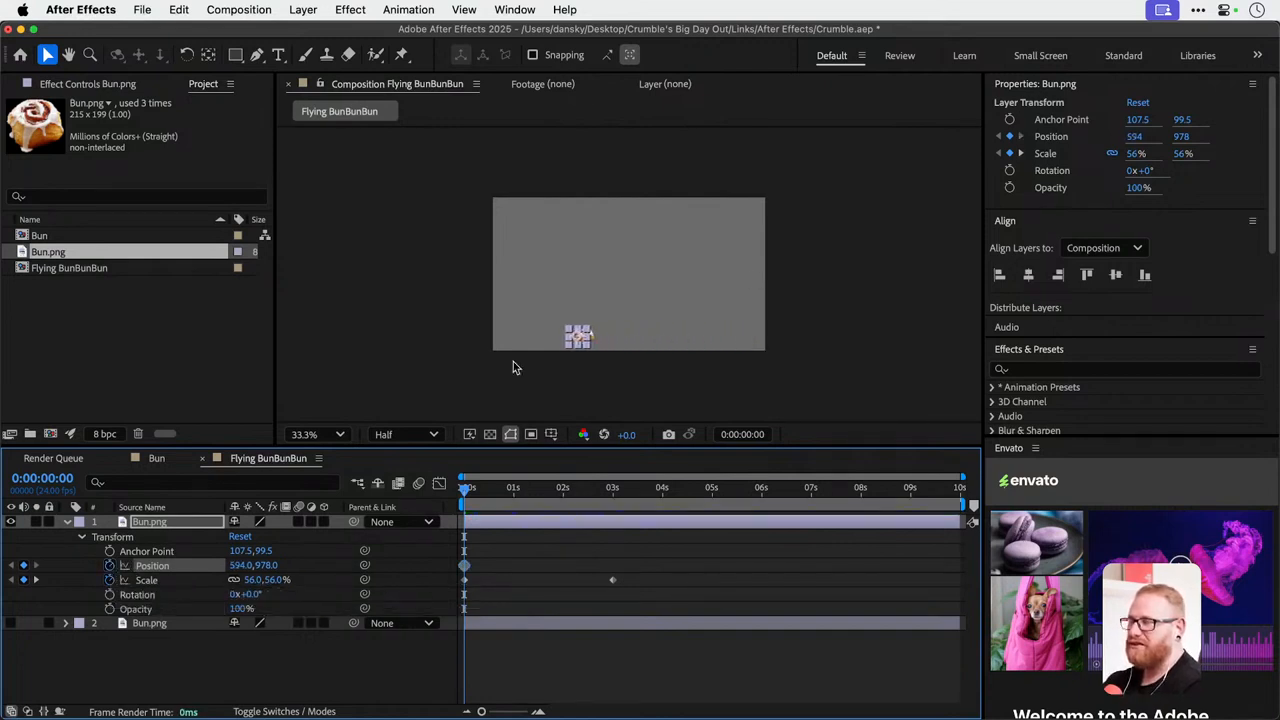
key(shift+Down)
key(shift+Down)
key(shift+Down)
key(shift+Down)
key(shift+Down)
key(shift+Down)
key(shift+Down)
key(shift+Down)
key(shift+Down)
key(shift+Down)
key(shift+Down)
key(shift+Down)
key(shift+Down)
key(shift+Down)
key(shift+Down)
key(shift+Down)
key(shift+Down)
key(shift+Down)
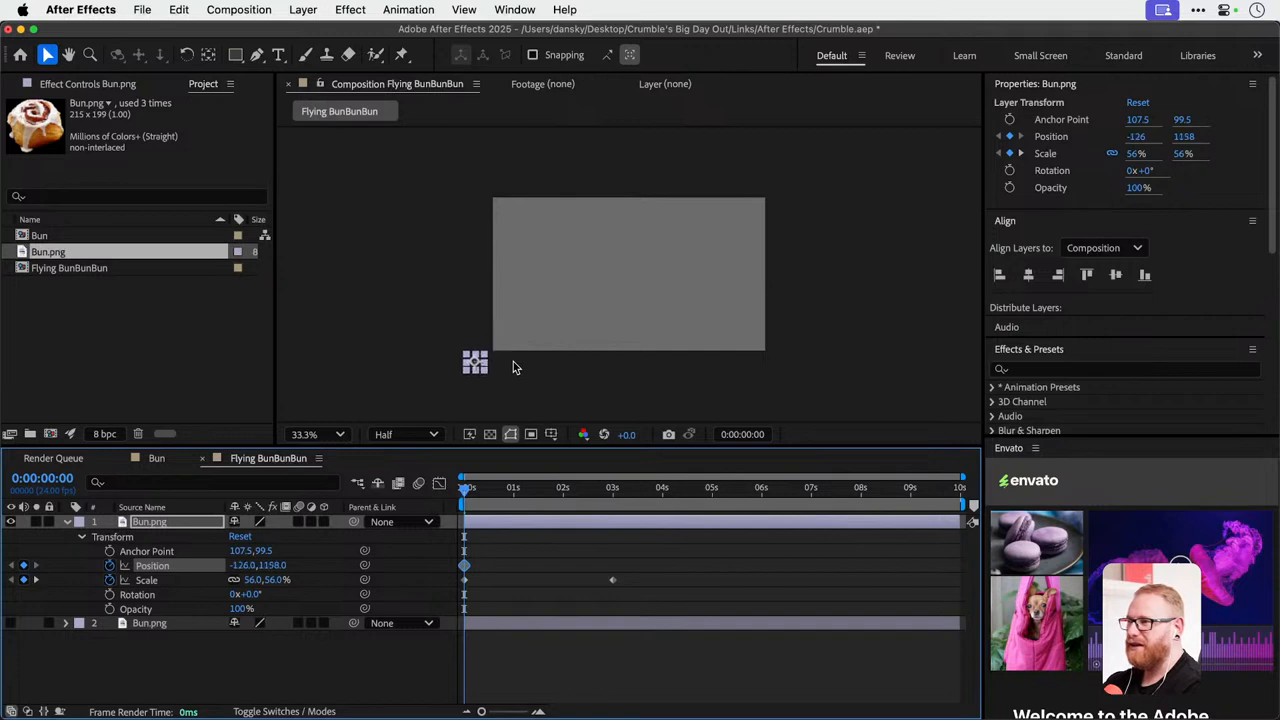
Keyframe the bun's position at 3 seconds over the frame's lower-right corner, at about 1880, 1013.
click(36, 580)
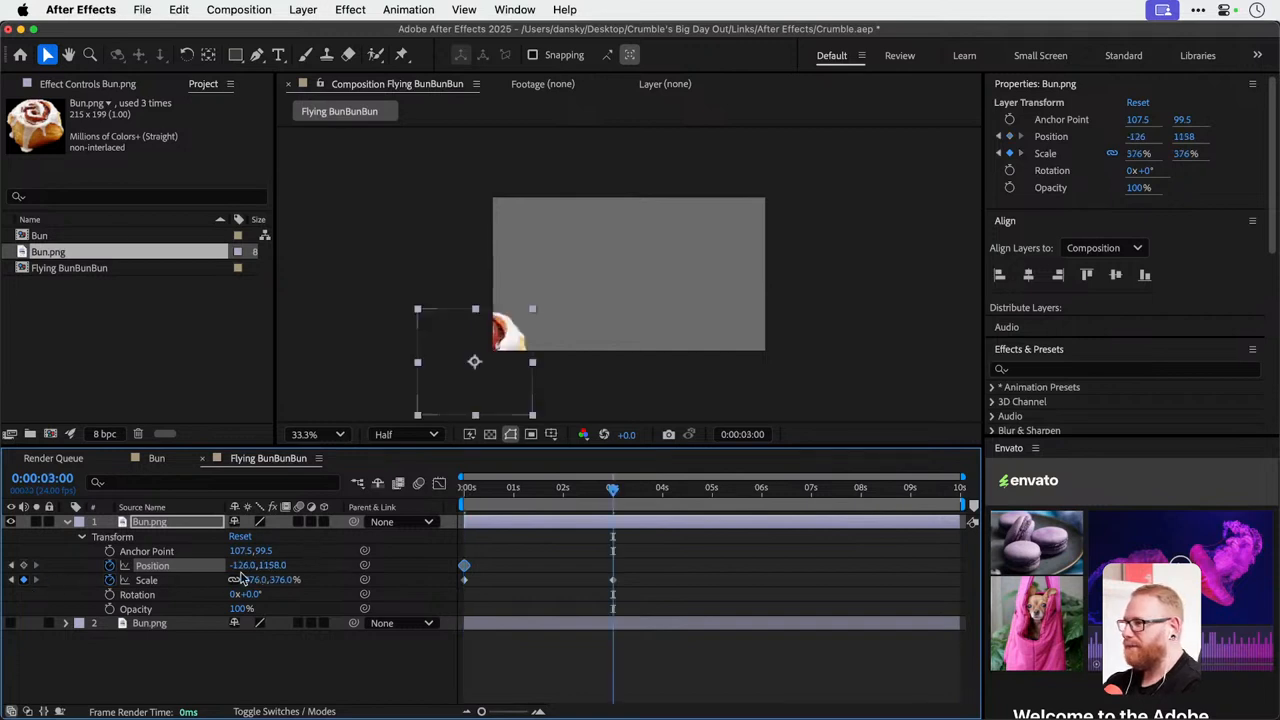
drag(240, 566, 320, 566)
key(shift+Right)
key(shift+Right)
key(shift+Right)
key(shift+Right)
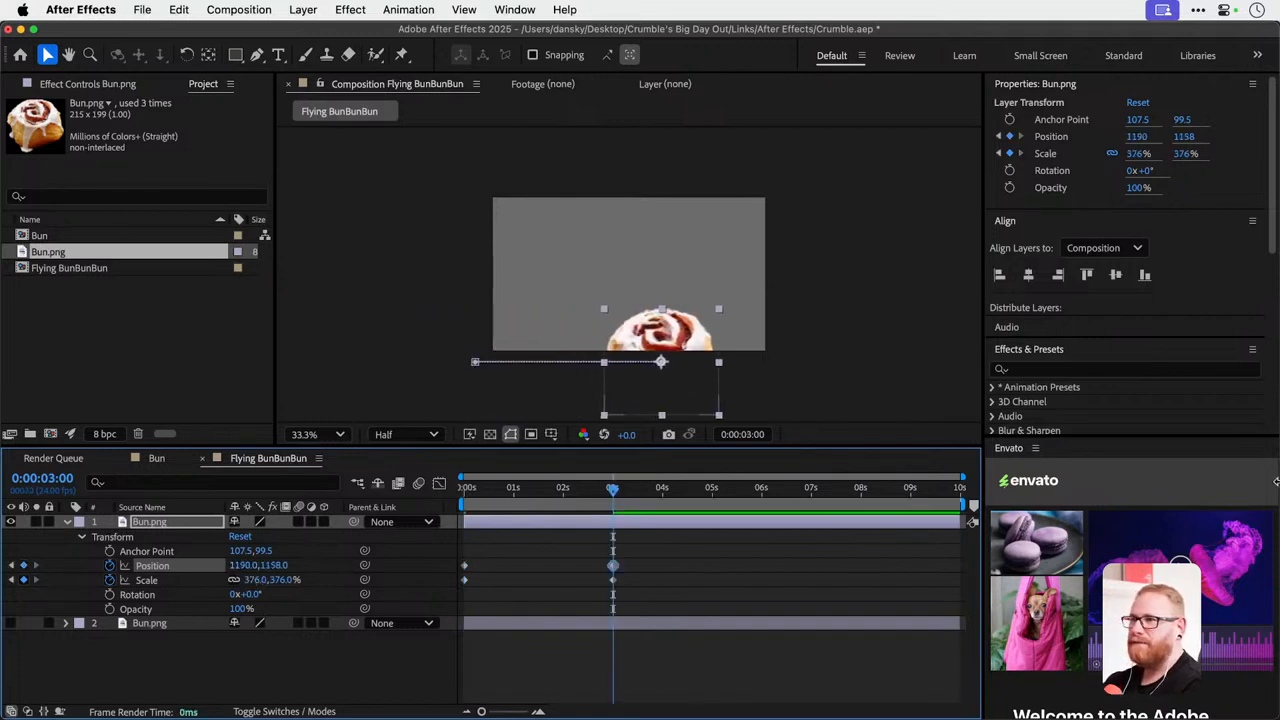
drag(243, 566, 262, 568)
drag(720, 327, 787, 324)
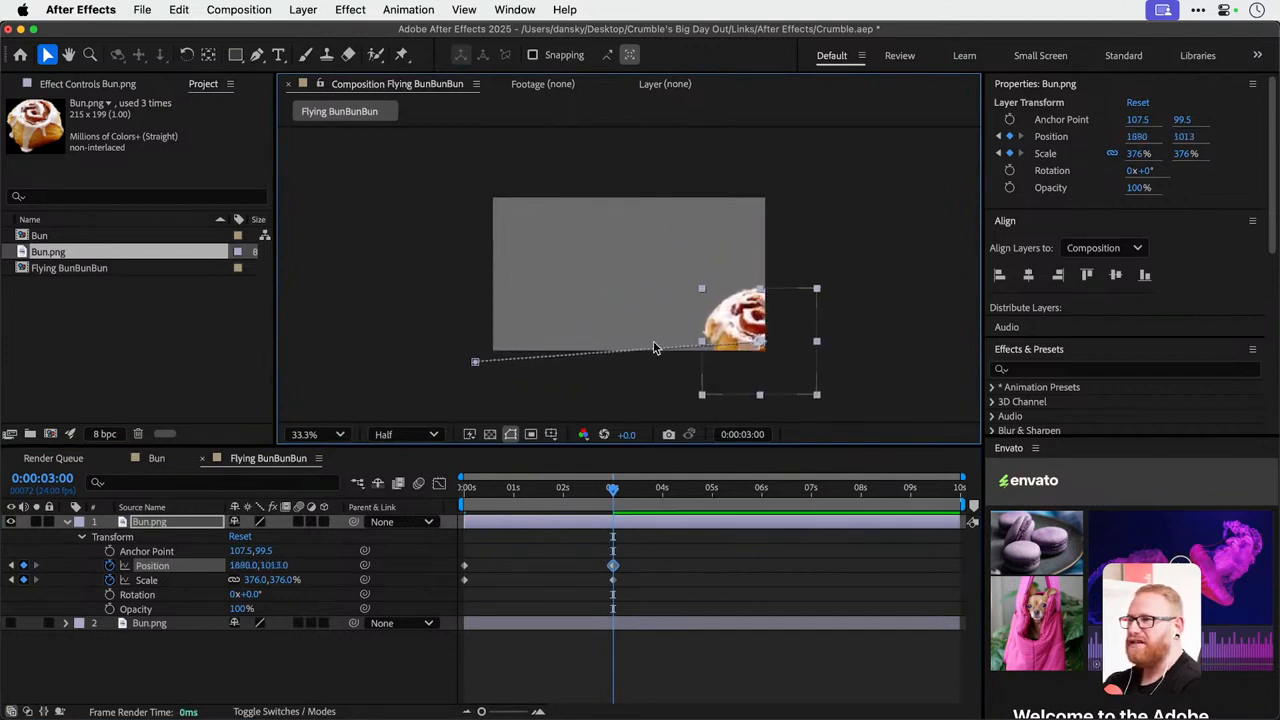
Lower the motion path's start point to about -108, 1290 and shift its end point to about 1874, 989.
click(613, 358)
click(763, 325)
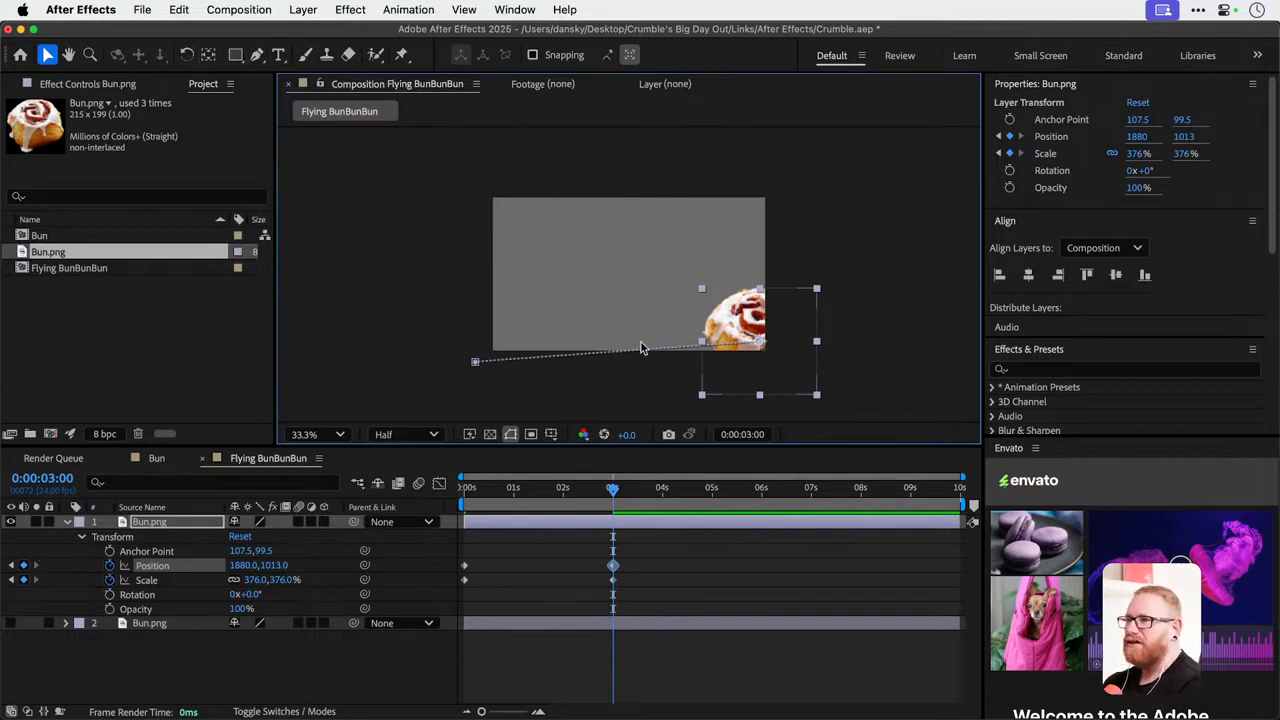
click(476, 362)
mouse_move(476, 362)
mouse_down()
mouse_move(474, 331)
mouse_move(478, 385)
mouse_up()
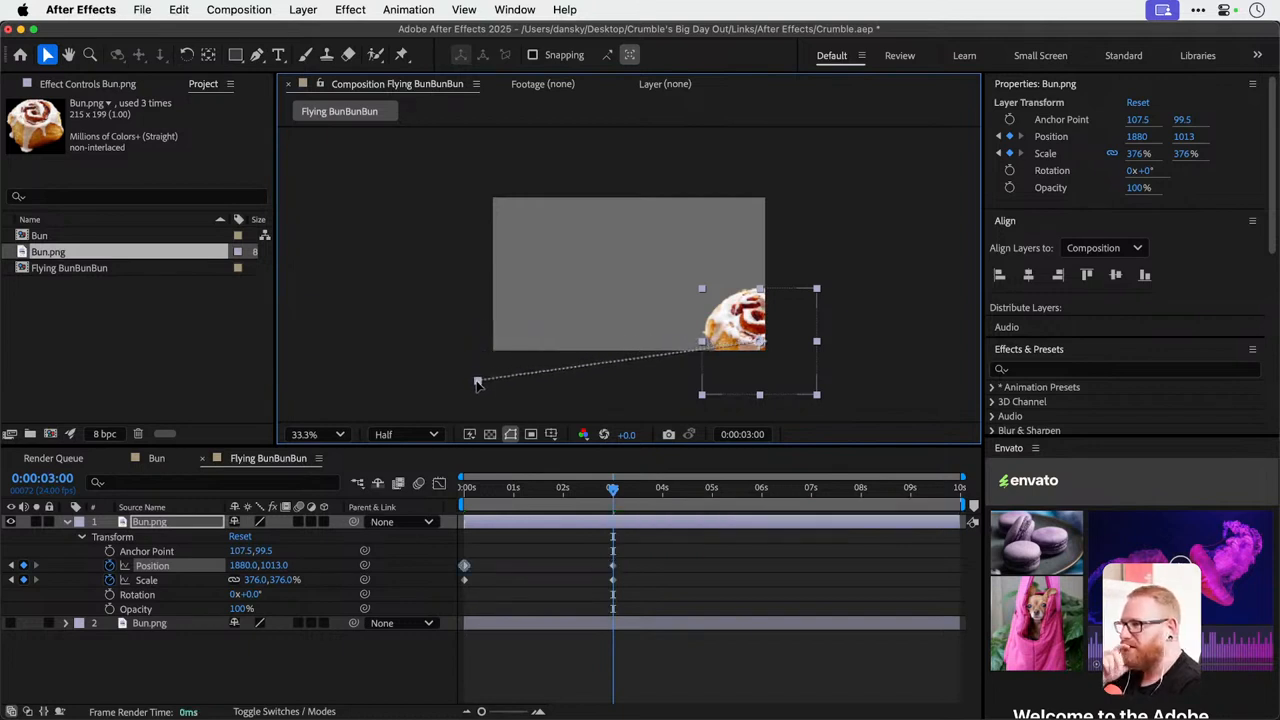
click(583, 372)
click(725, 338)
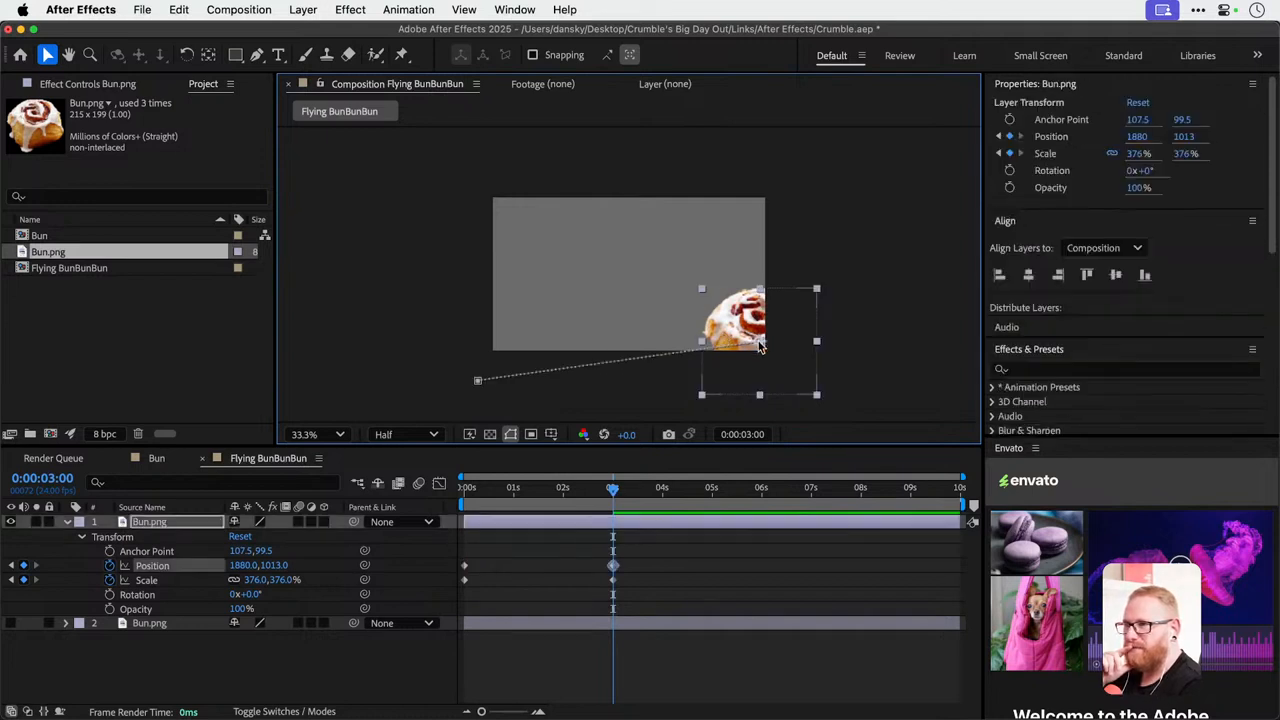
mouse_move(760, 346)
mouse_down()
mouse_move(742, 317)
mouse_move(722, 314)
mouse_move(758, 343)
mouse_up()
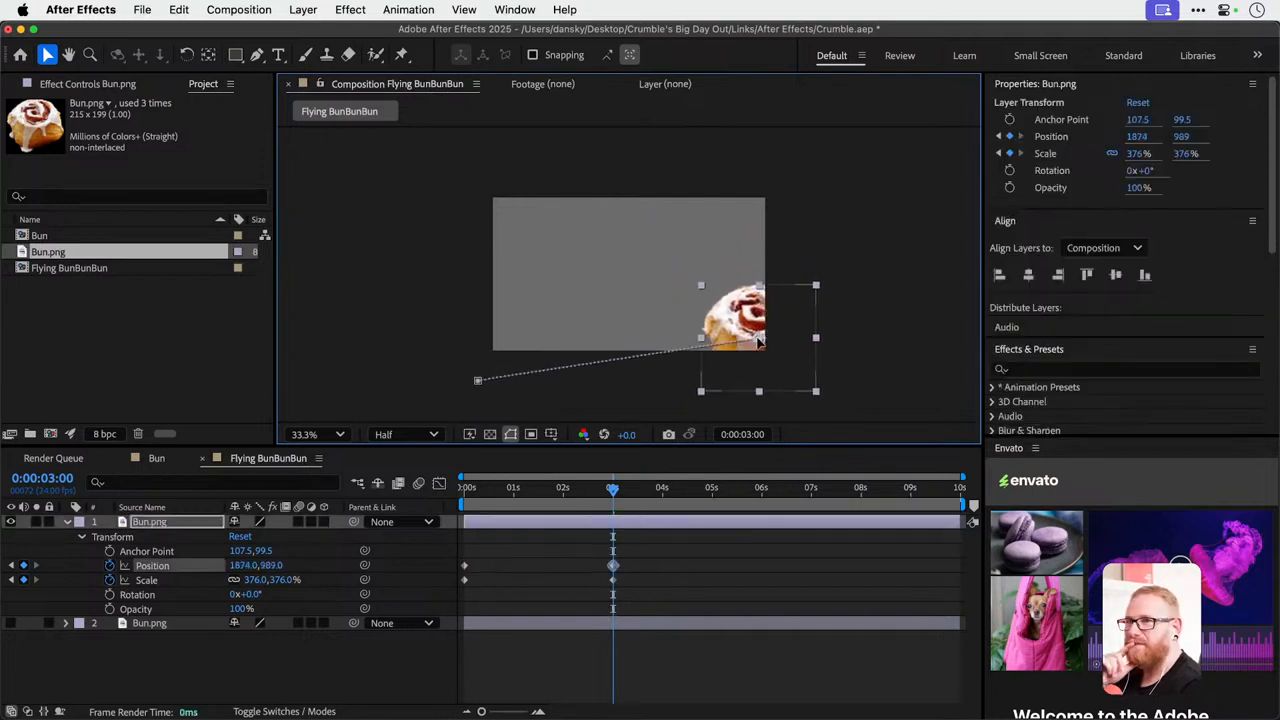
Add a point midway along the bun's motion path with the Pen tool.
click(257, 54)
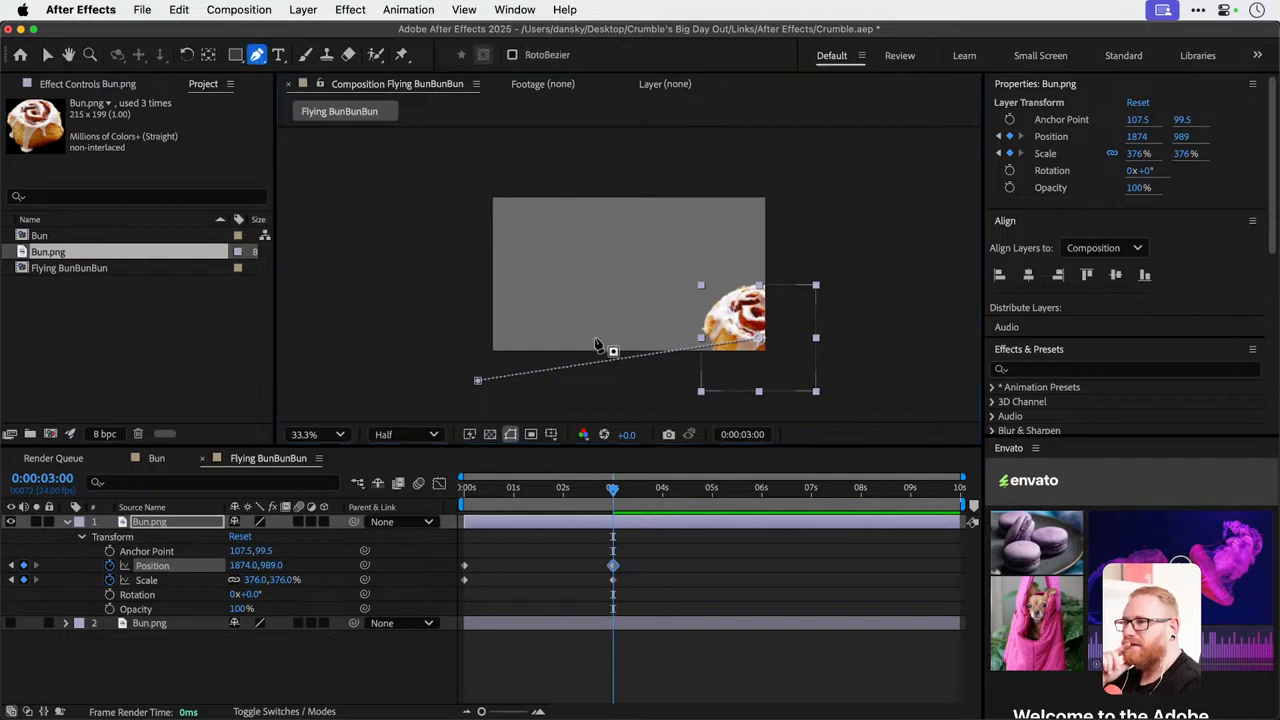
click(613, 361)
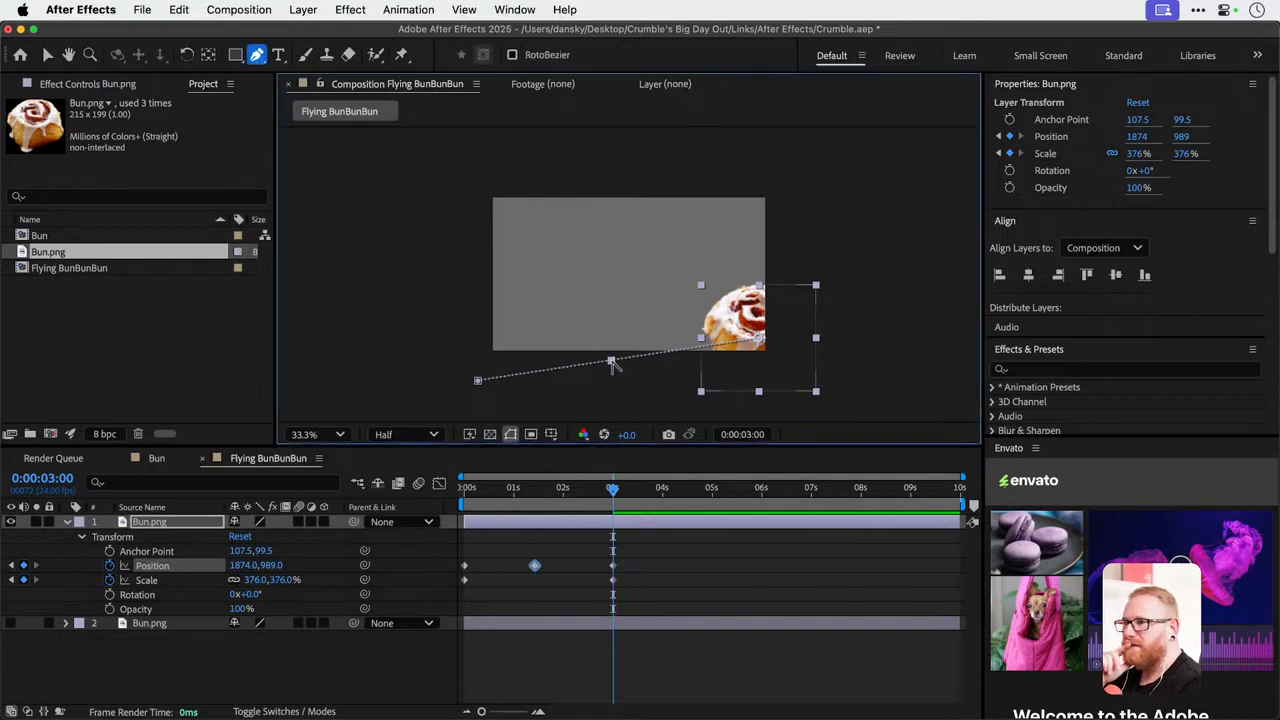
Try curving the motion path with linked handles on the middle point and reset the point to a corner.
drag(612, 362, 612, 328)
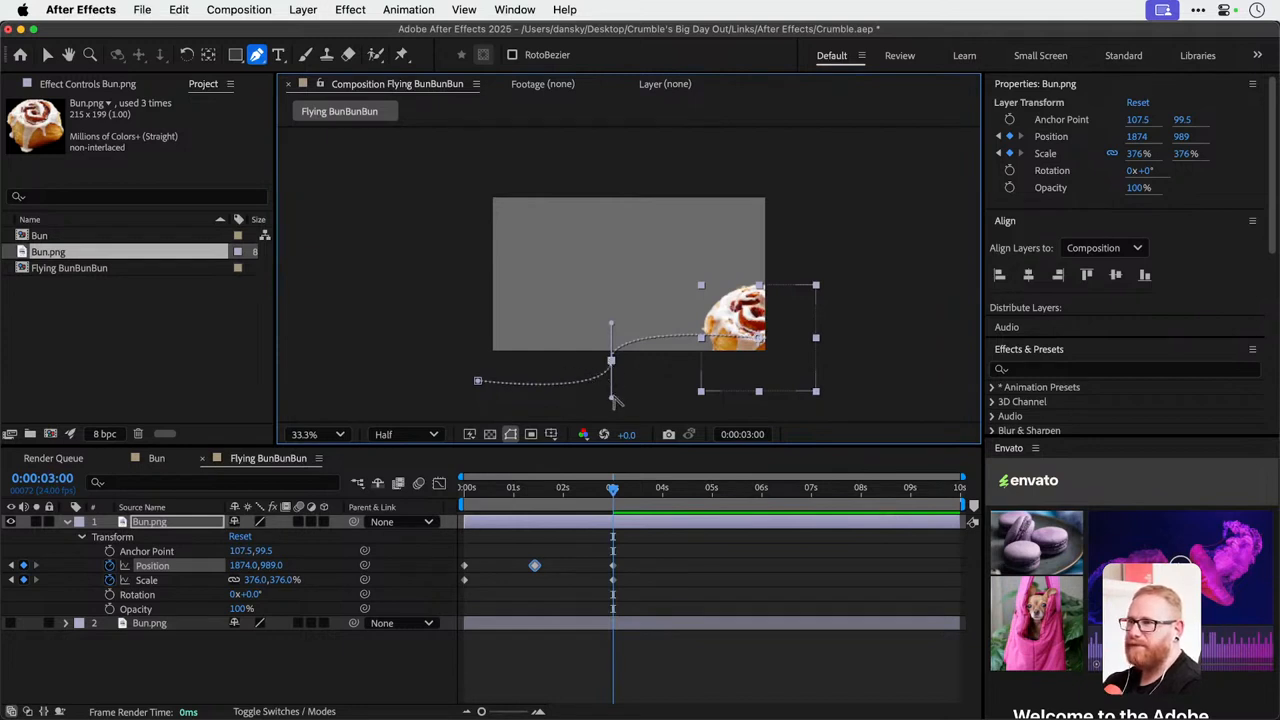
drag(613, 399, 604, 250)
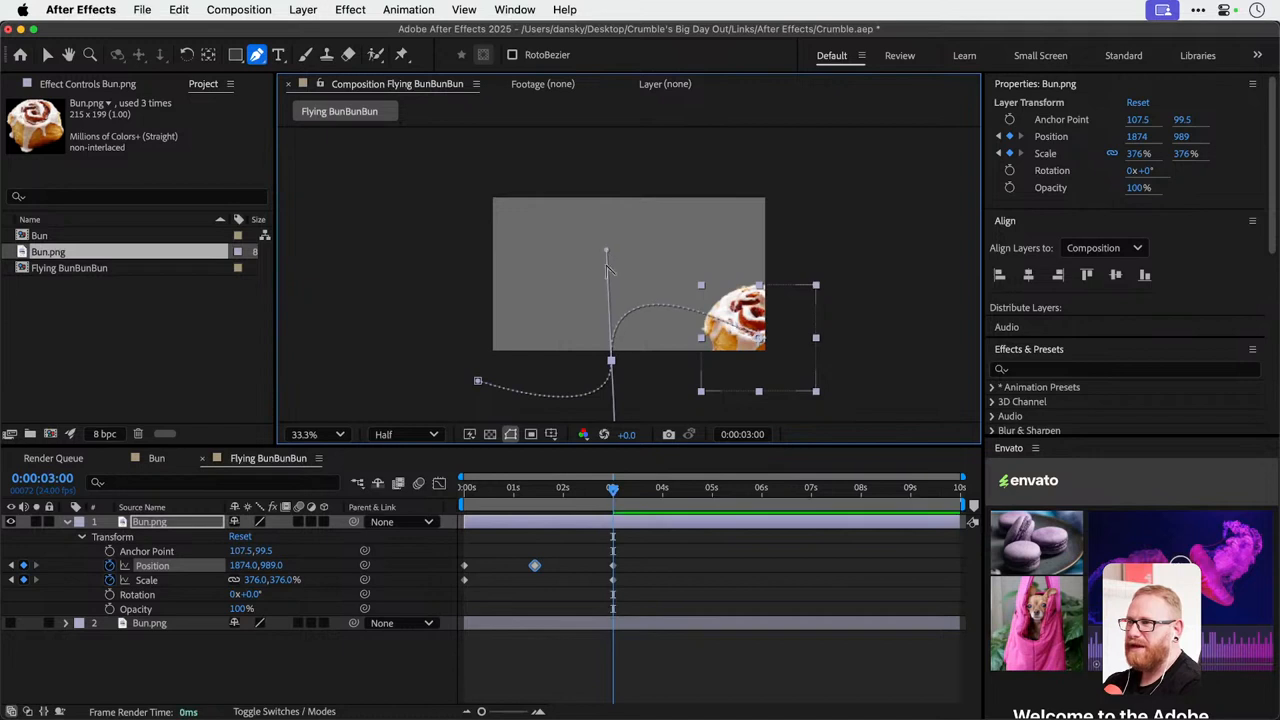
click(612, 360)
drag(612, 360, 593, 274)
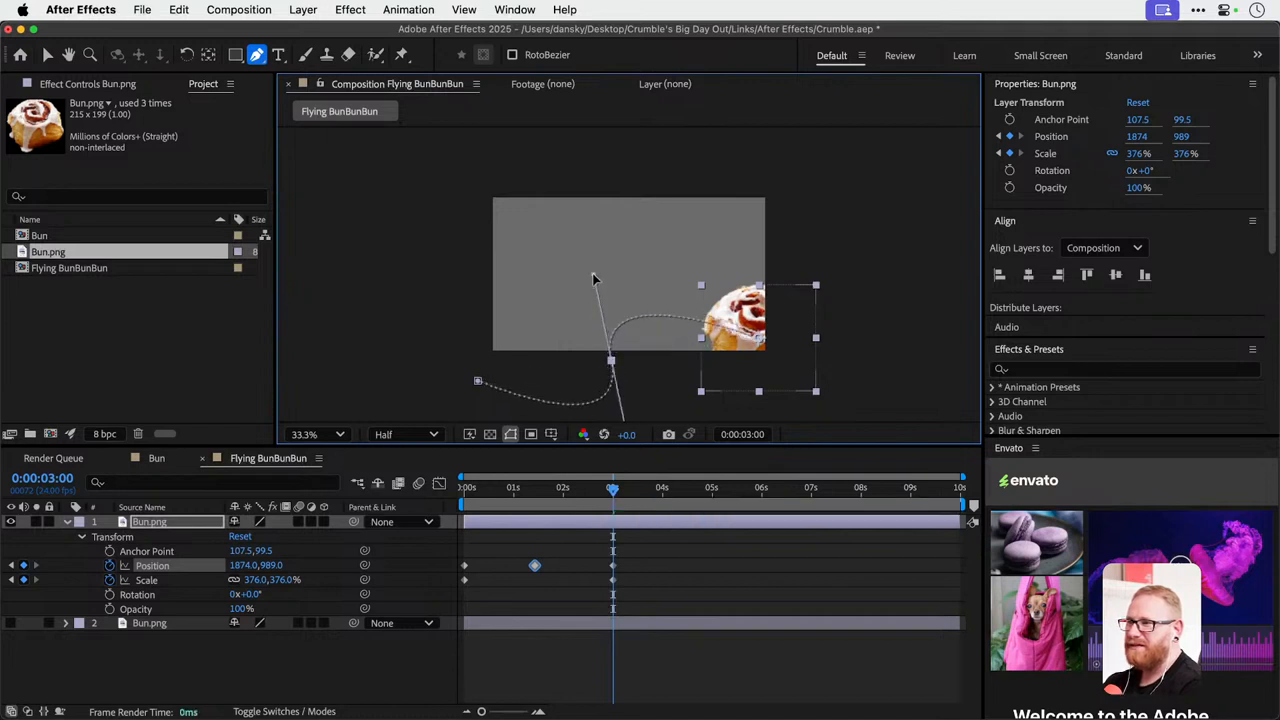
click(612, 359)
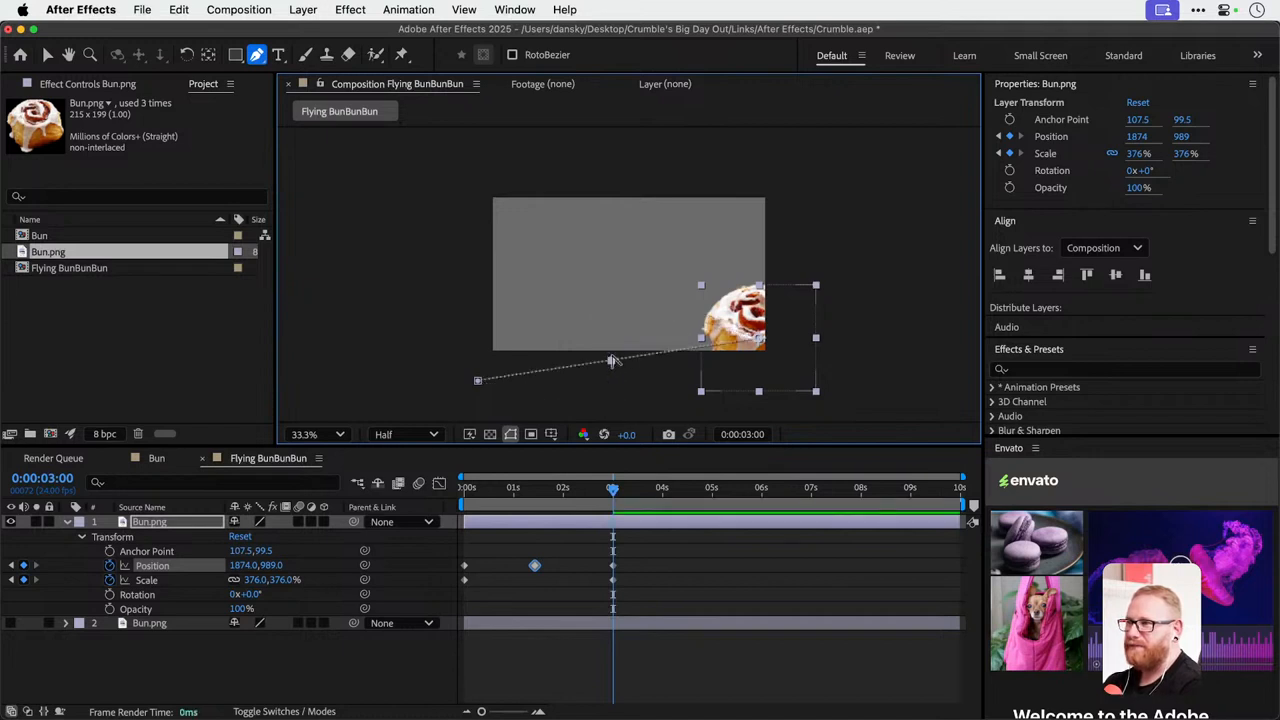
Pull the middle point's two handles upward separately to shape the path into two bounce arches, and preview the animation from the start.
drag(611, 360, 657, 229)
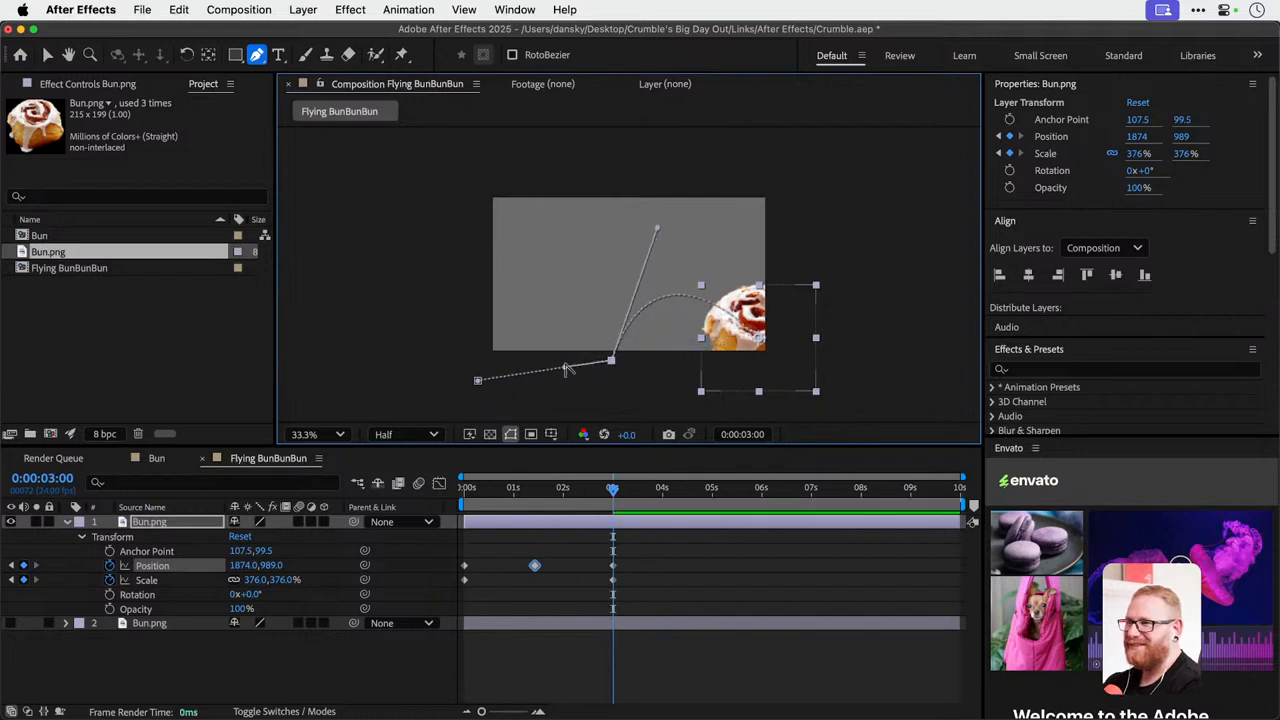
drag(565, 367, 545, 307)
key(super+z)
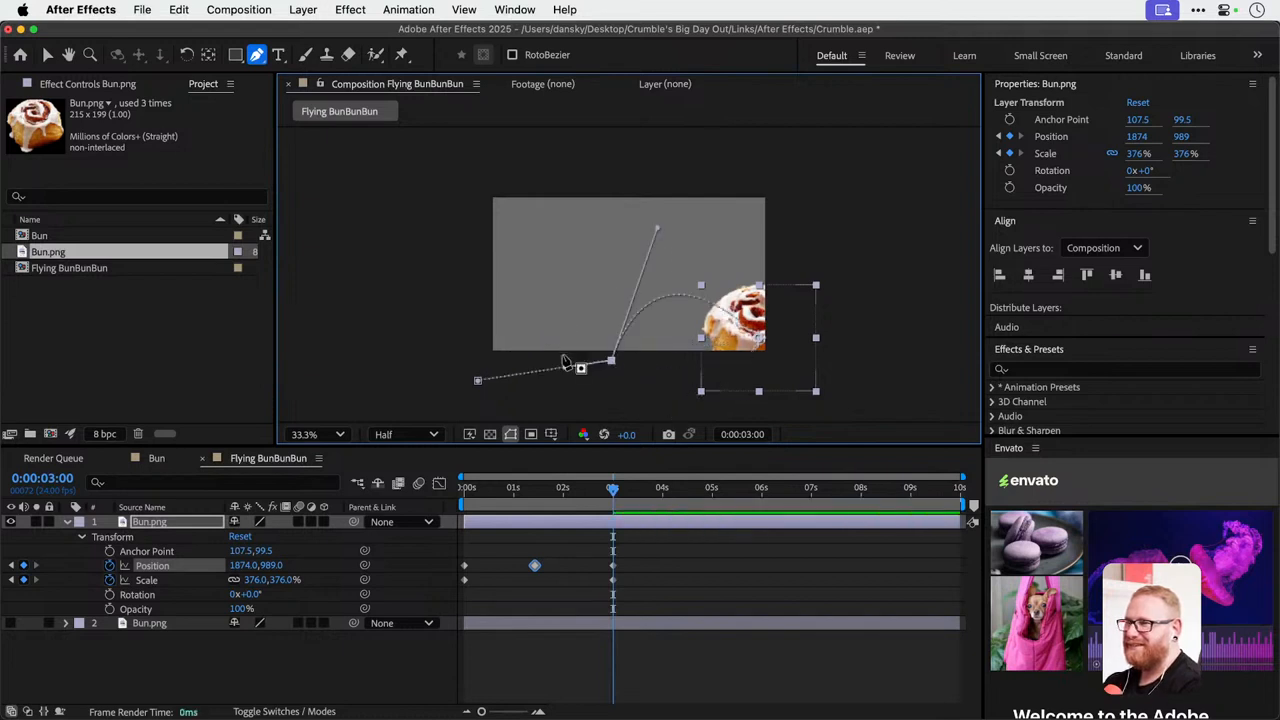
drag(565, 367, 528, 262)
drag(508, 490, 428, 490)
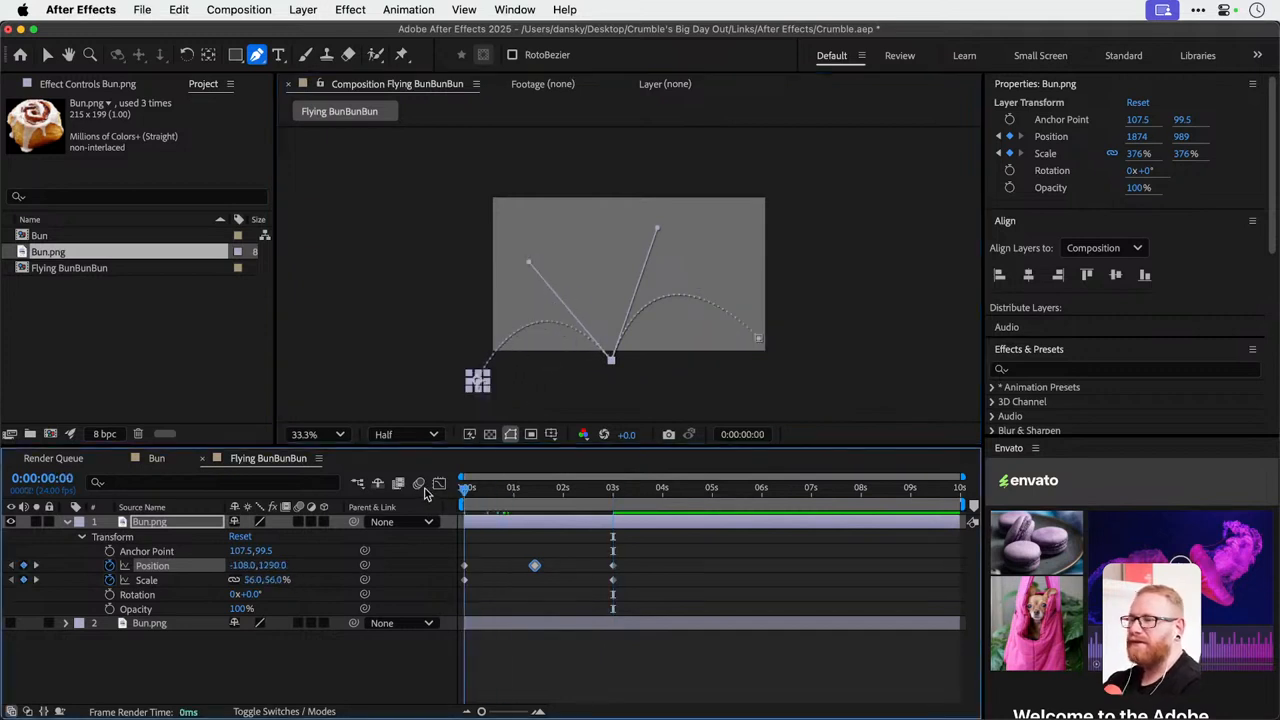
key(space)
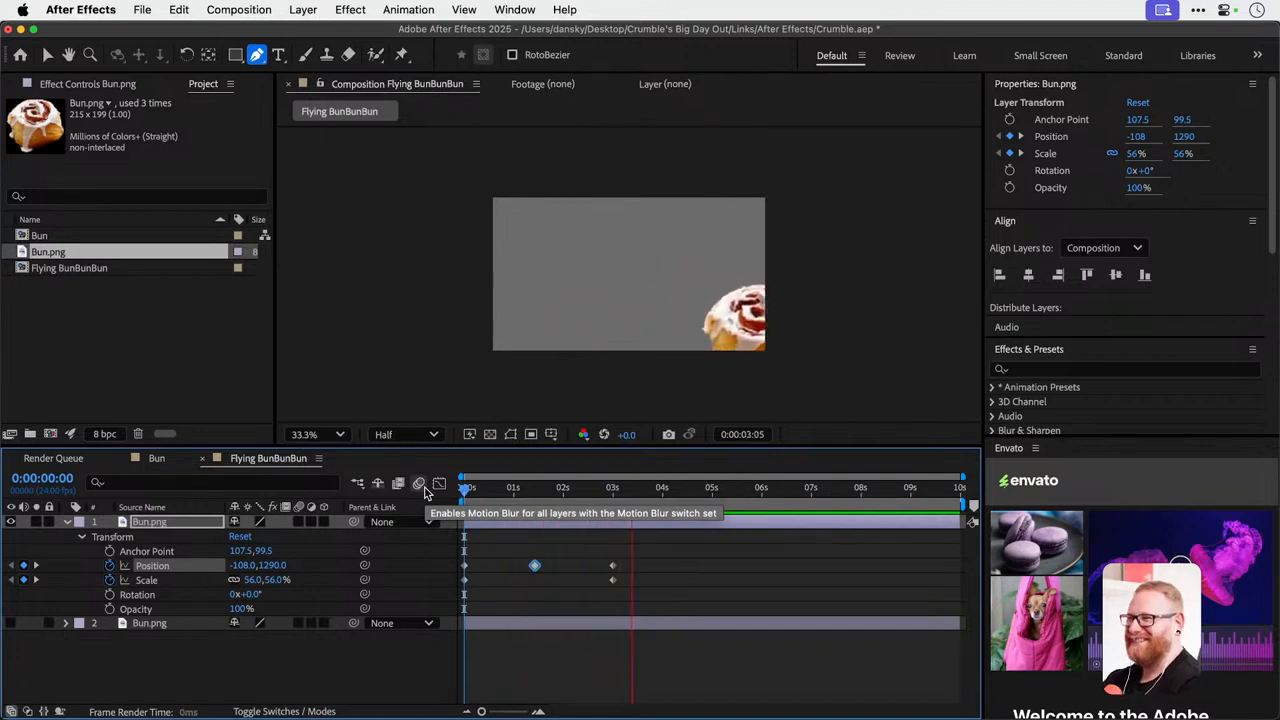
key(space)
Move the bun's 3-second position keyframe beyond the frame's lower-right corner to about 2306, 1415 and preview the bounce.
click(12, 566)
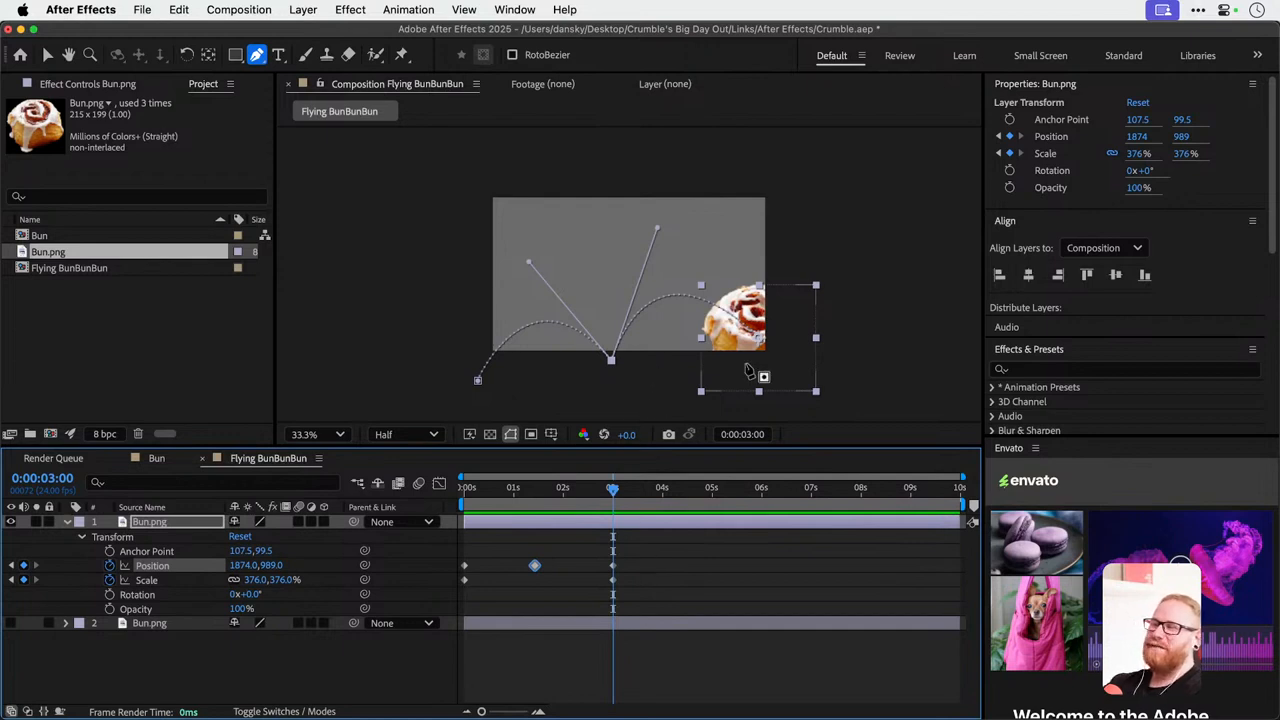
key(v)
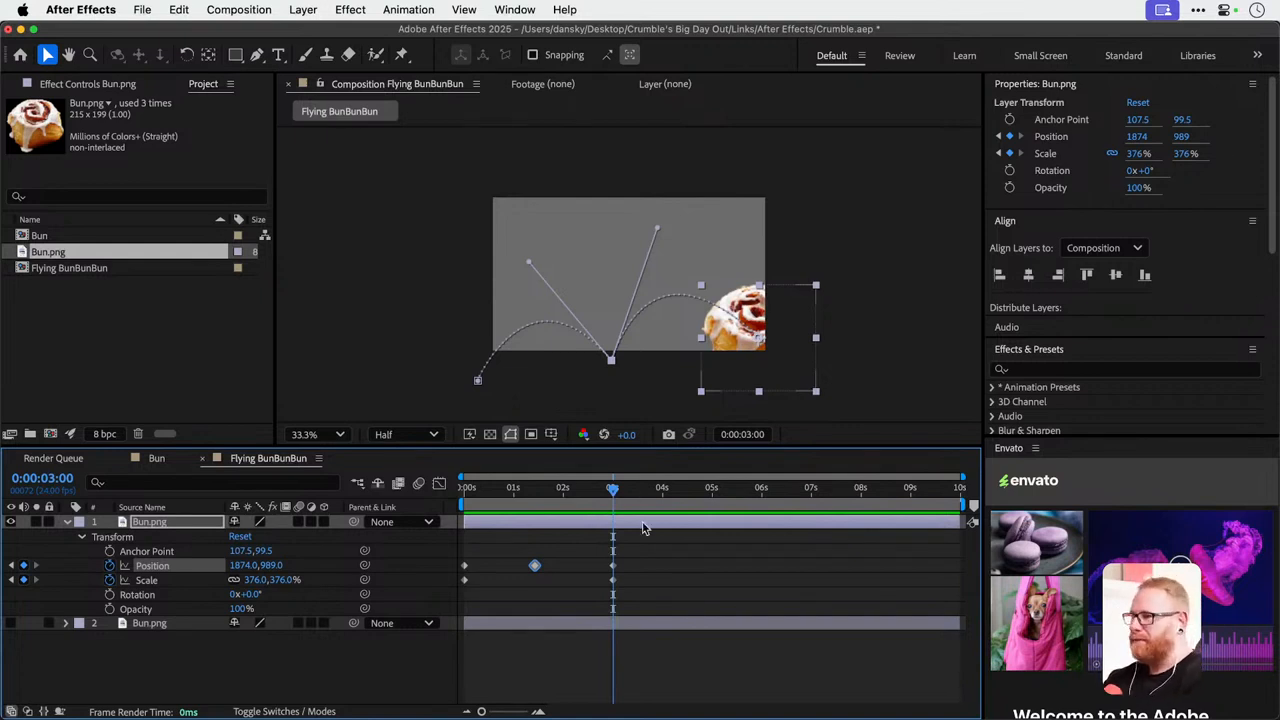
drag(765, 295, 820, 360)
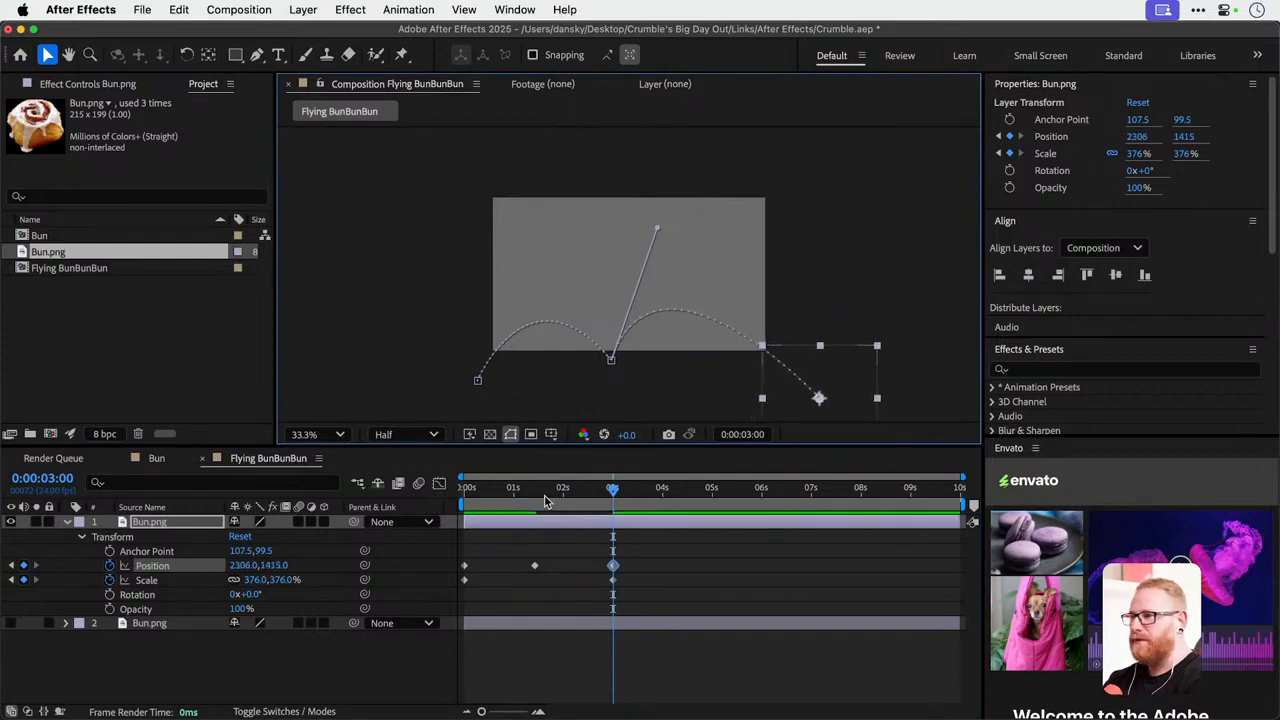
key(space)
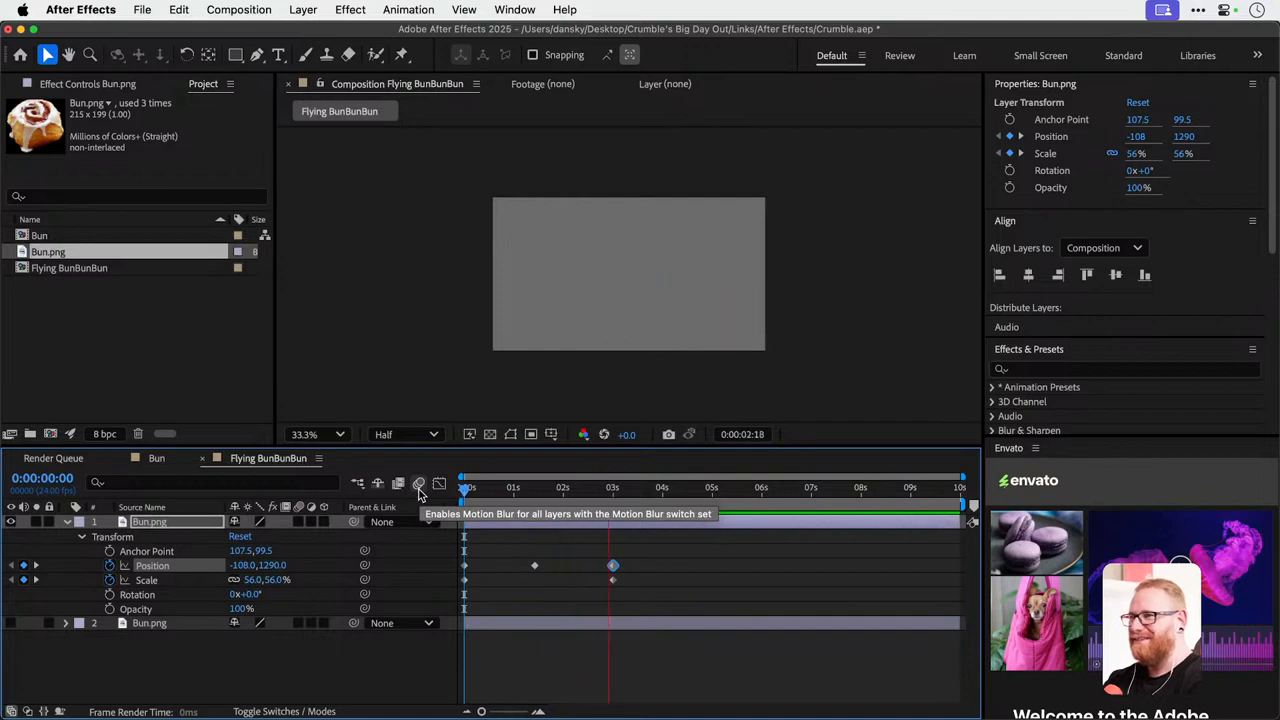
key(space)
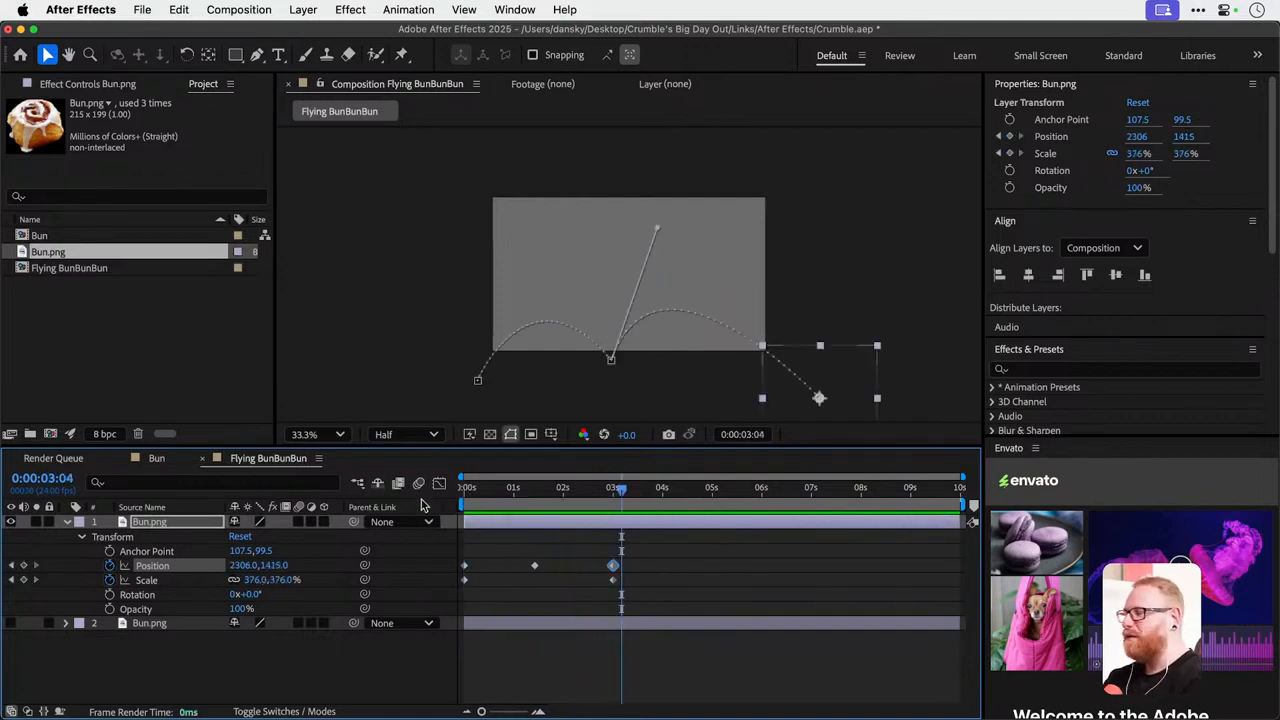
Turn on motion blur for the bouncing bun layer and the composition, and preview the bounce from the start.
click(299, 523)
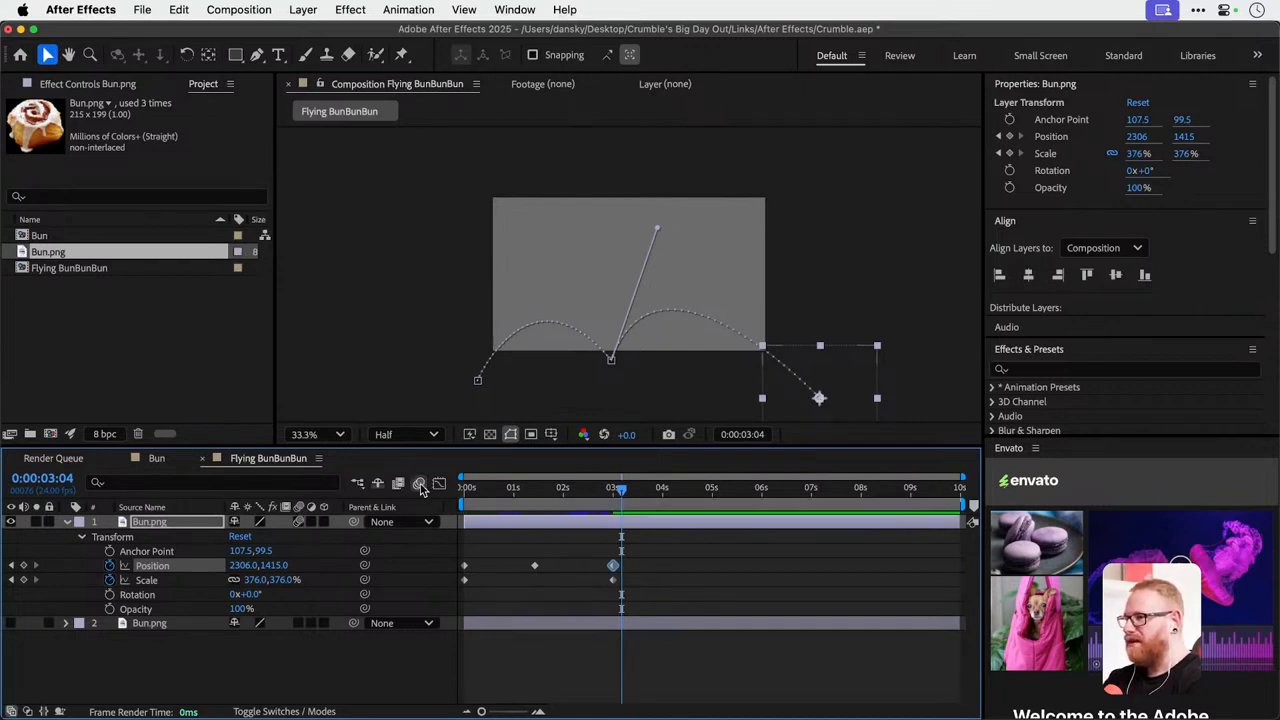
key(space)
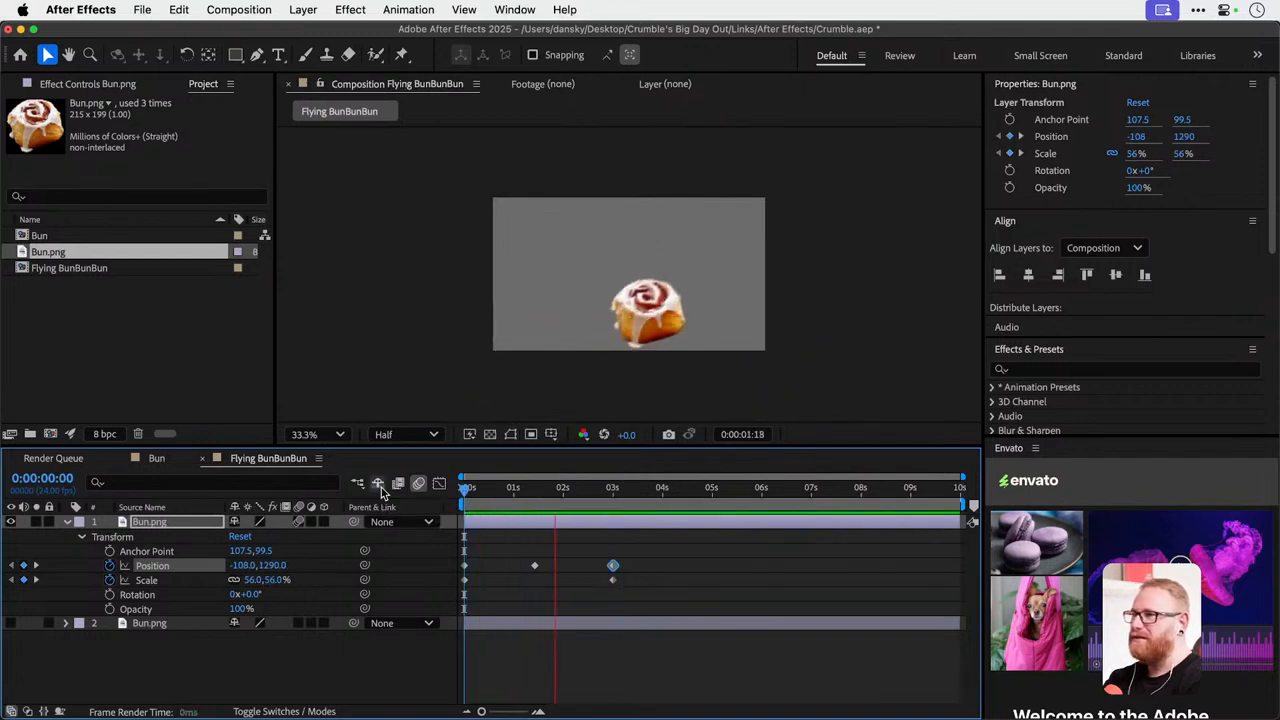
key(space)
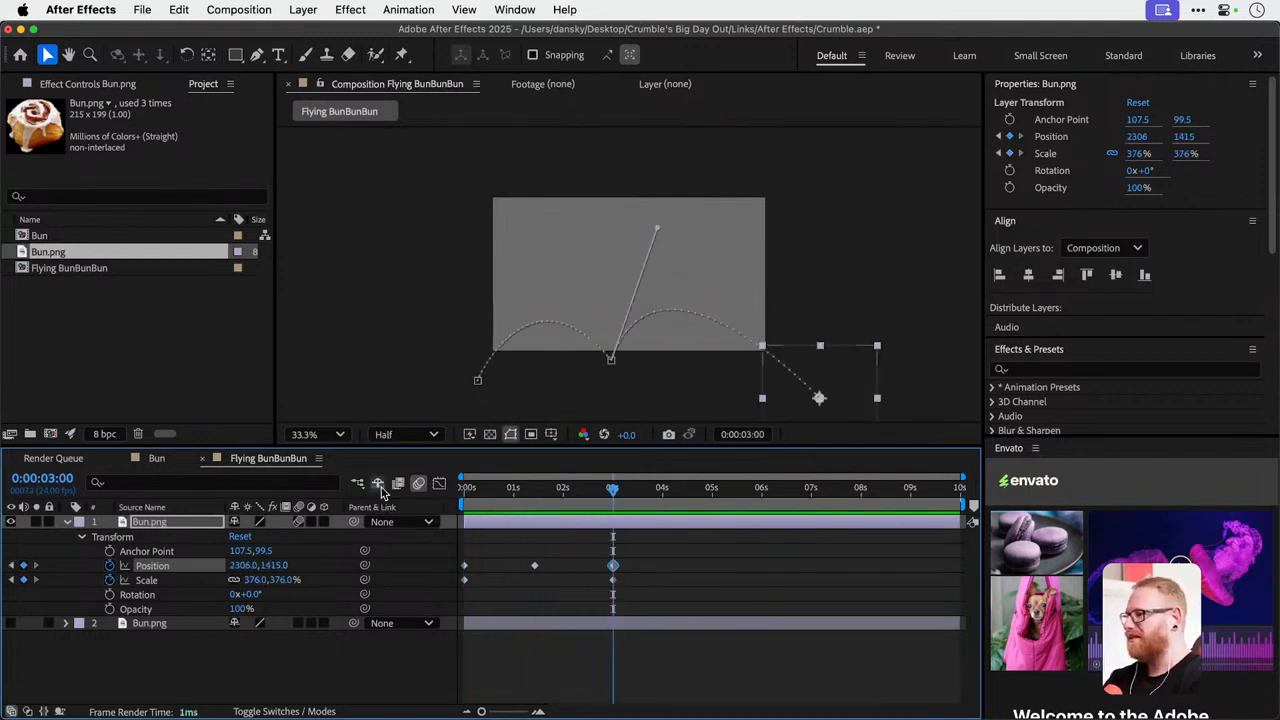
mouse_move(495, 490)
mouse_down()
mouse_move(643, 491)
mouse_move(483, 489)
mouse_up()
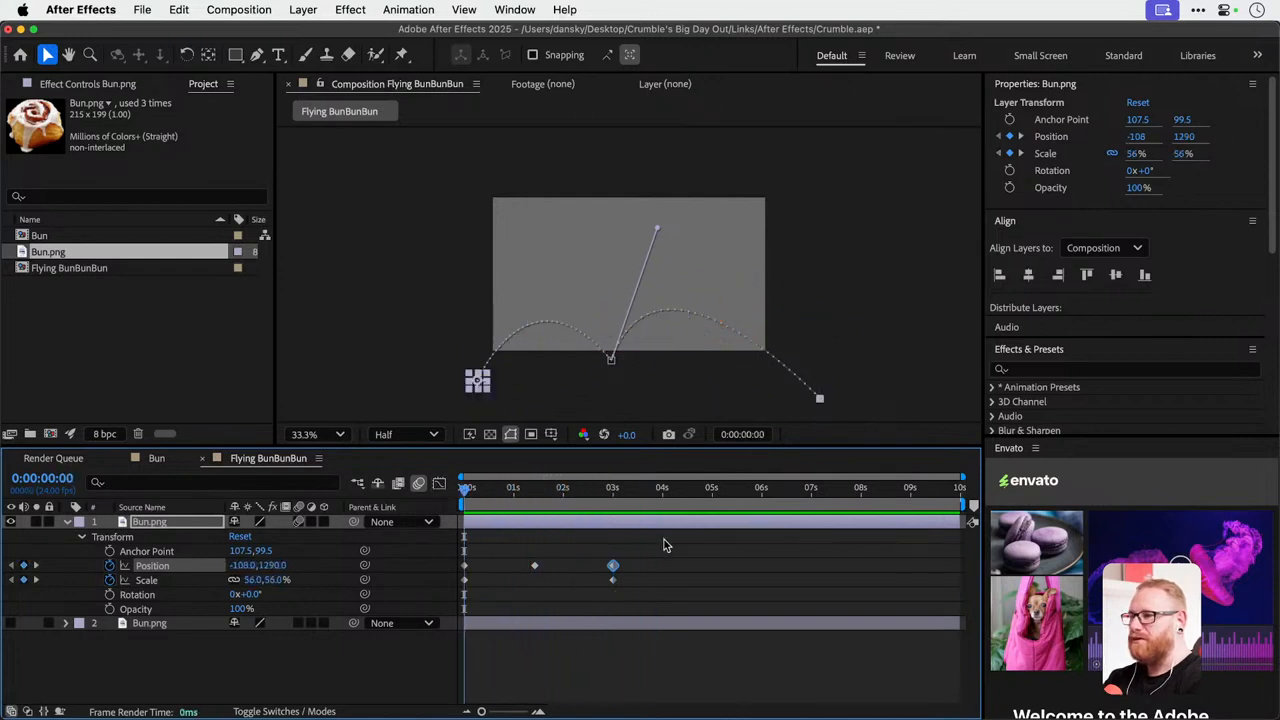
Try applying Easy Ease to all of the bouncing bun's position and scale keyframes and preview the motion.
drag(666, 545, 414, 594)
right_click(613, 568)
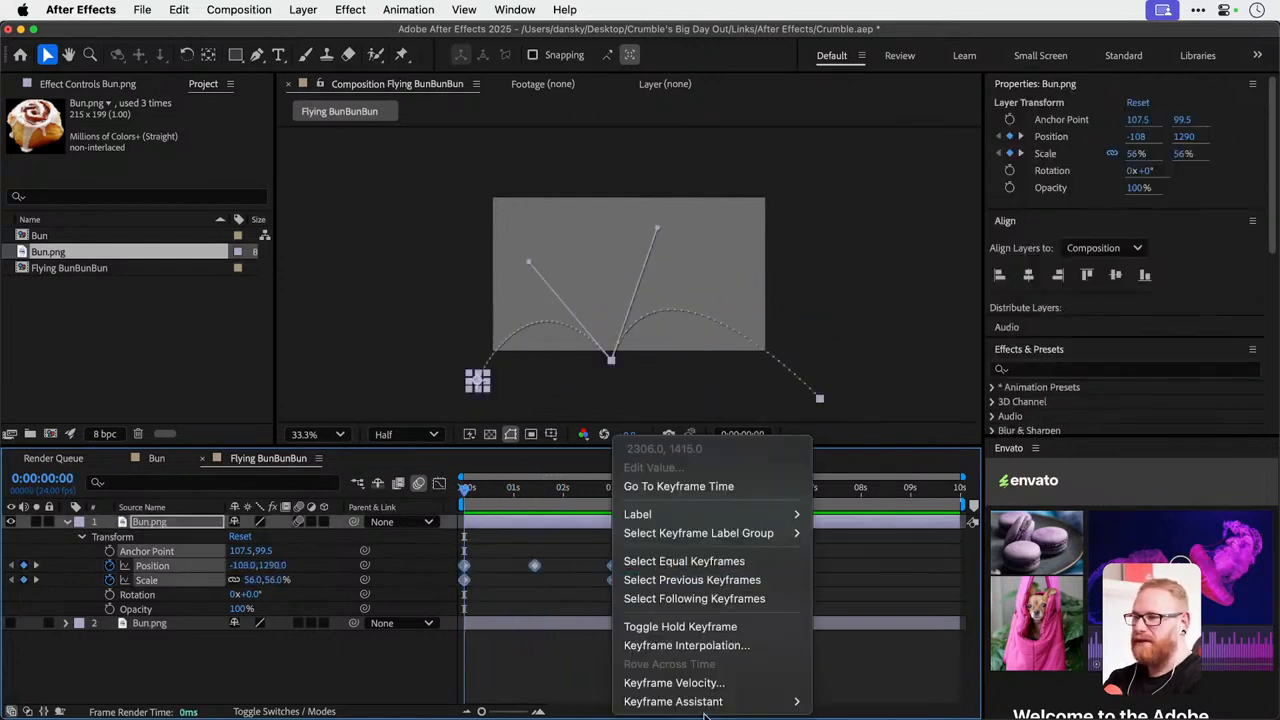
mouse_move(717, 703)
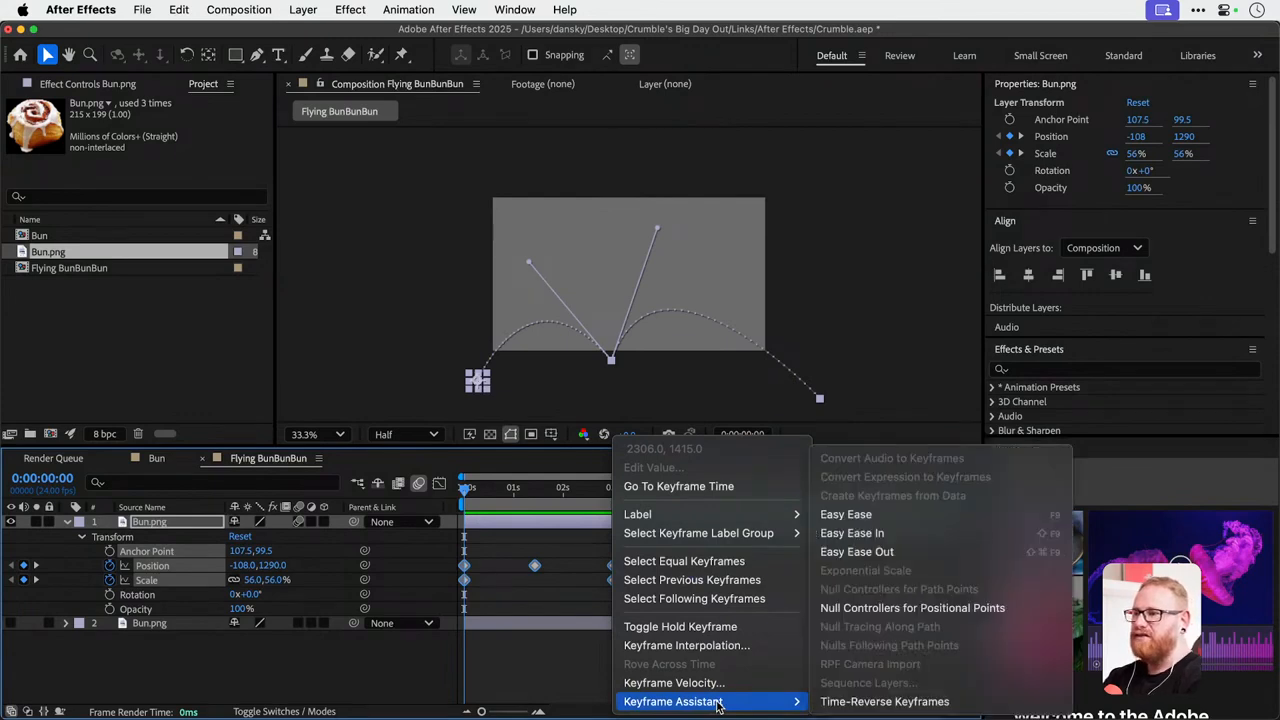
click(860, 514)
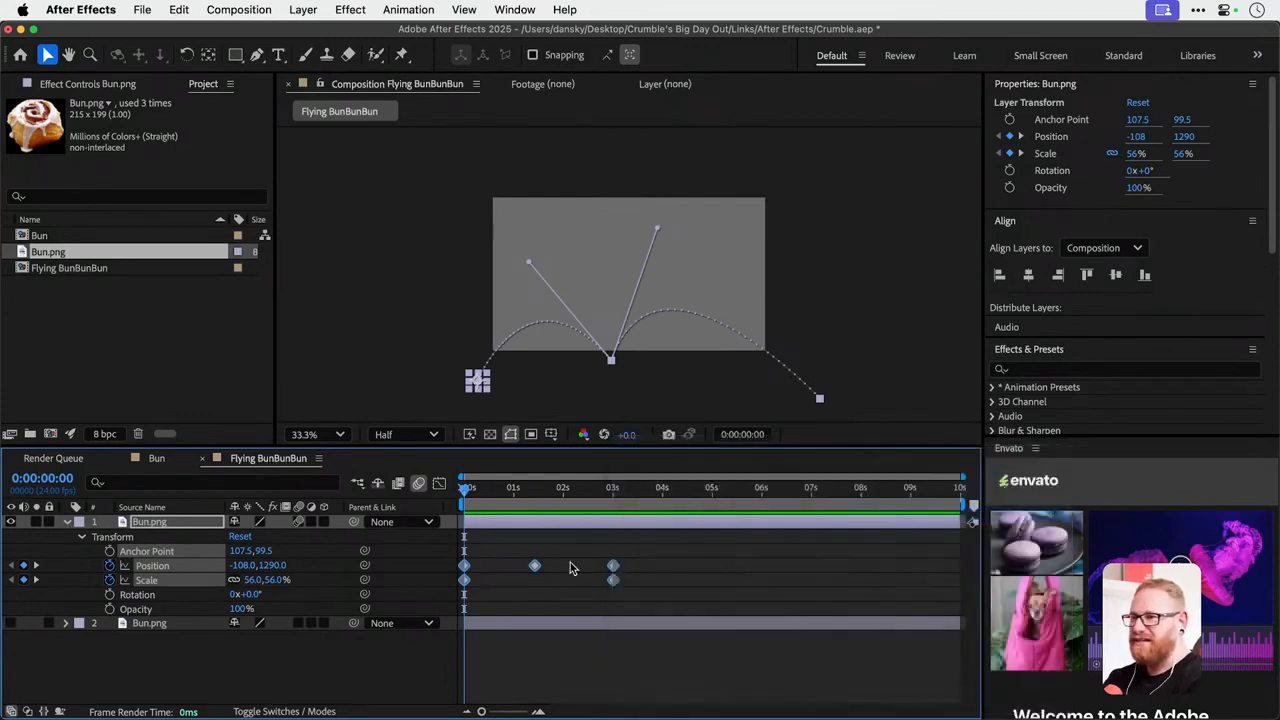
key(space)
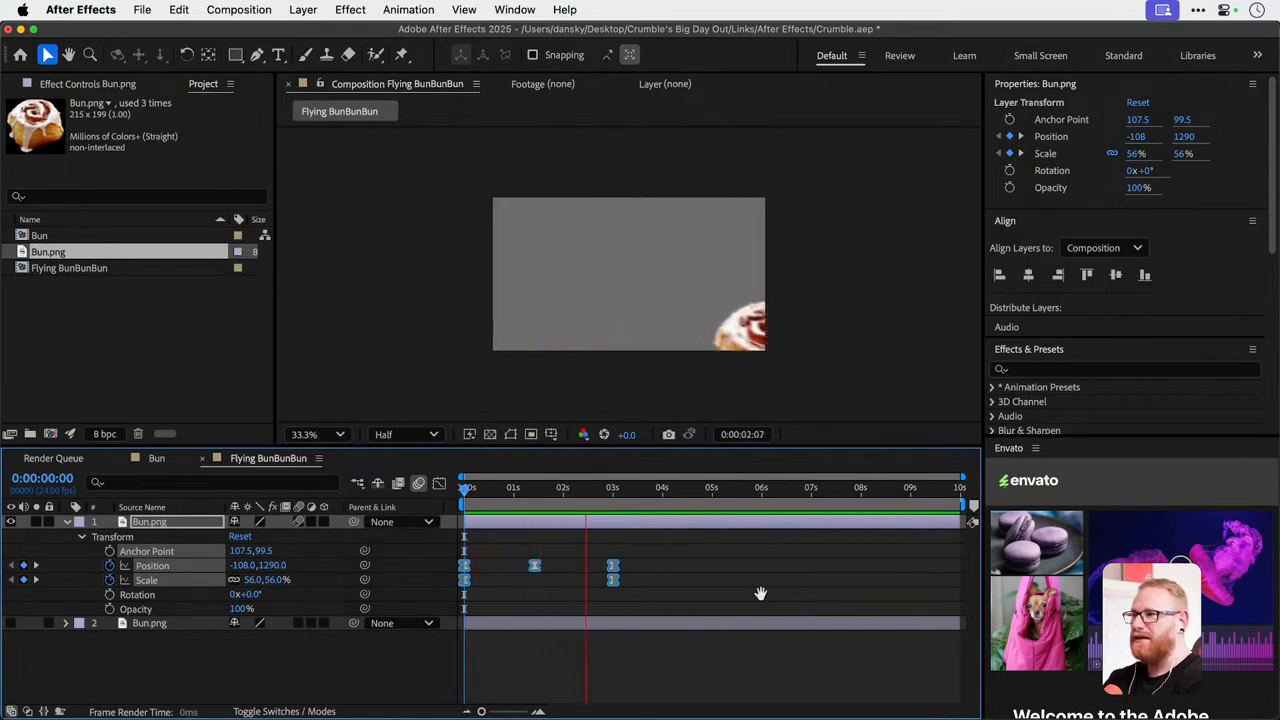
key(space)
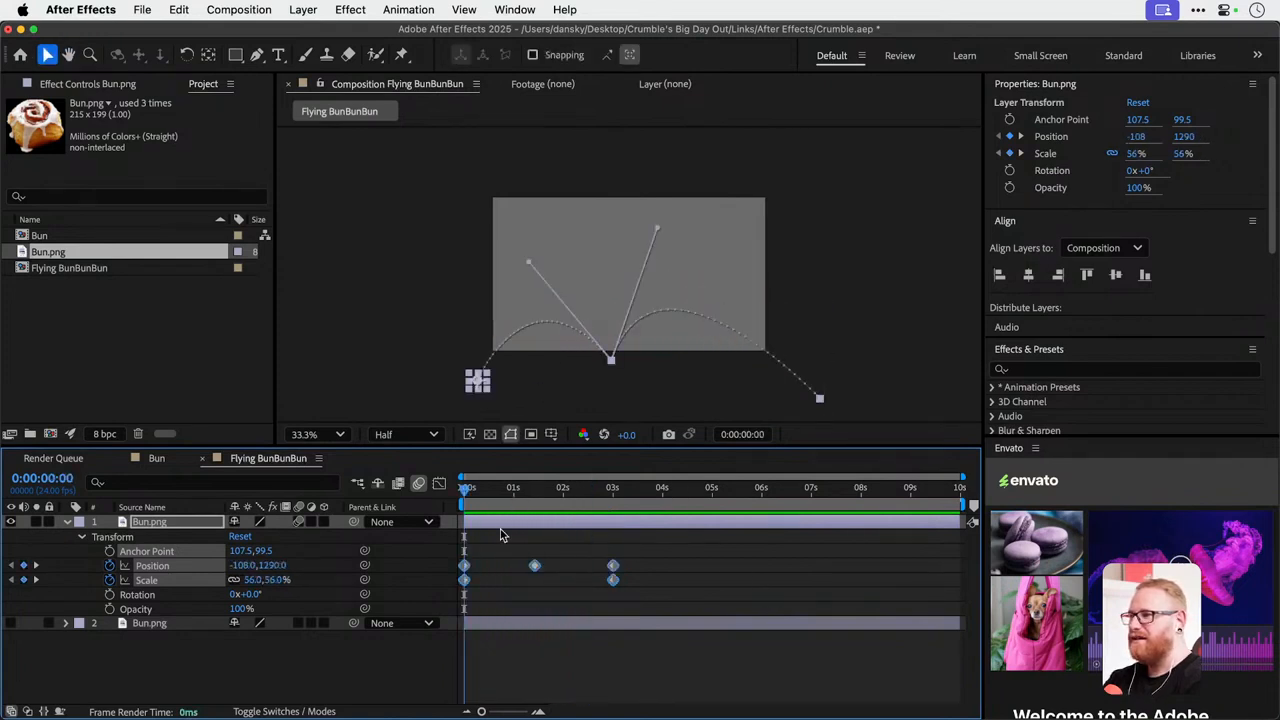
Preview the bounce animation without any keyframes selected and scrub through its second arch.
click(501, 546)
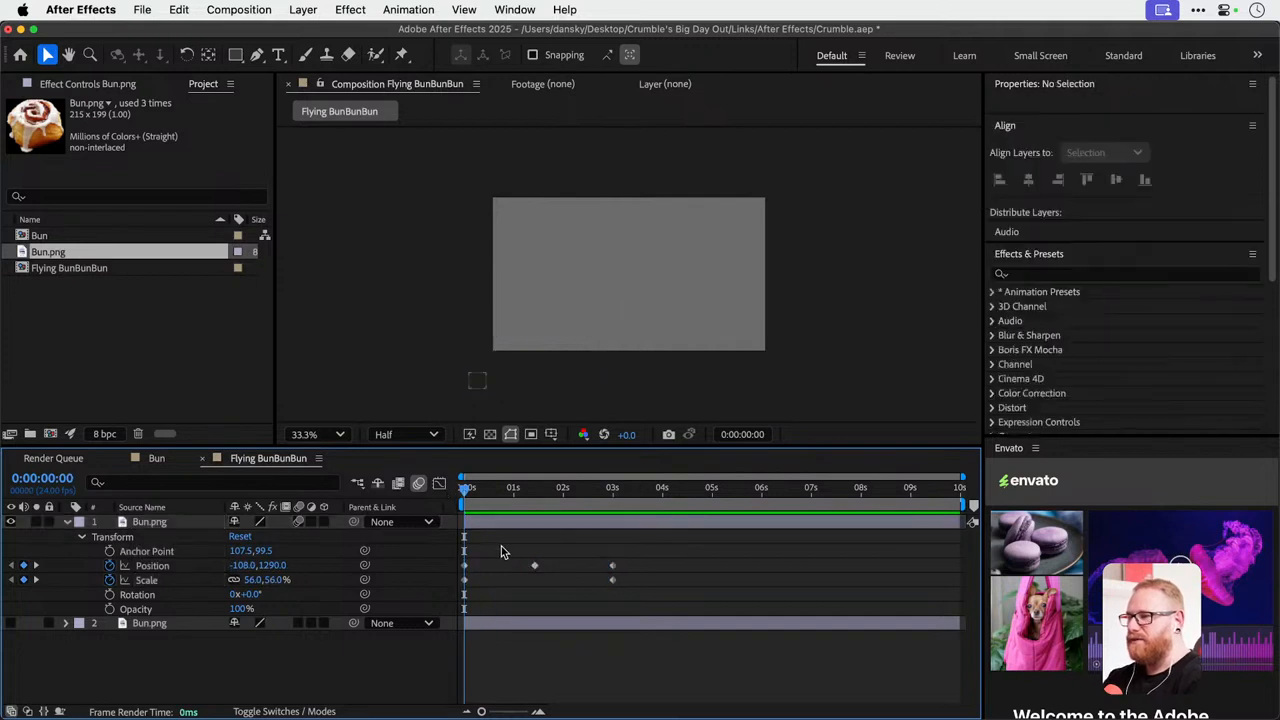
key(space)
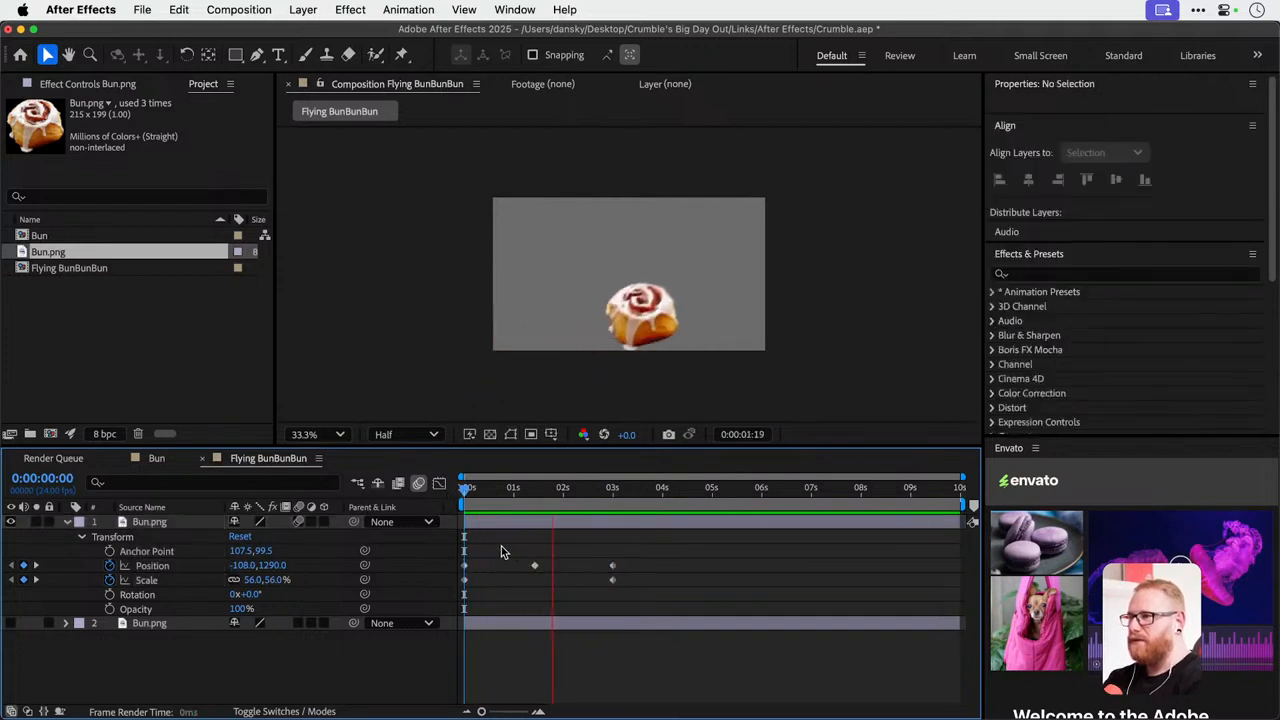
key(space)
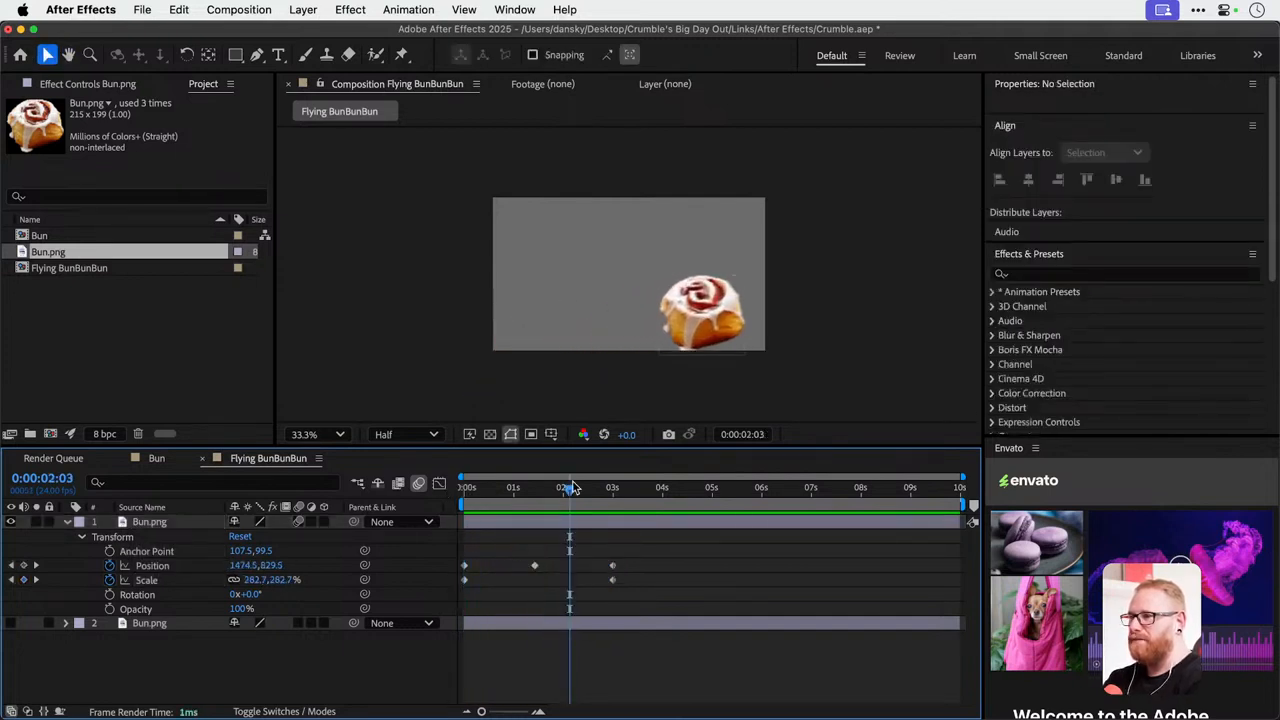
click(571, 489)
mouse_move(571, 491)
mouse_down()
mouse_move(608, 490)
mouse_move(434, 503)
mouse_move(557, 505)
mouse_up()
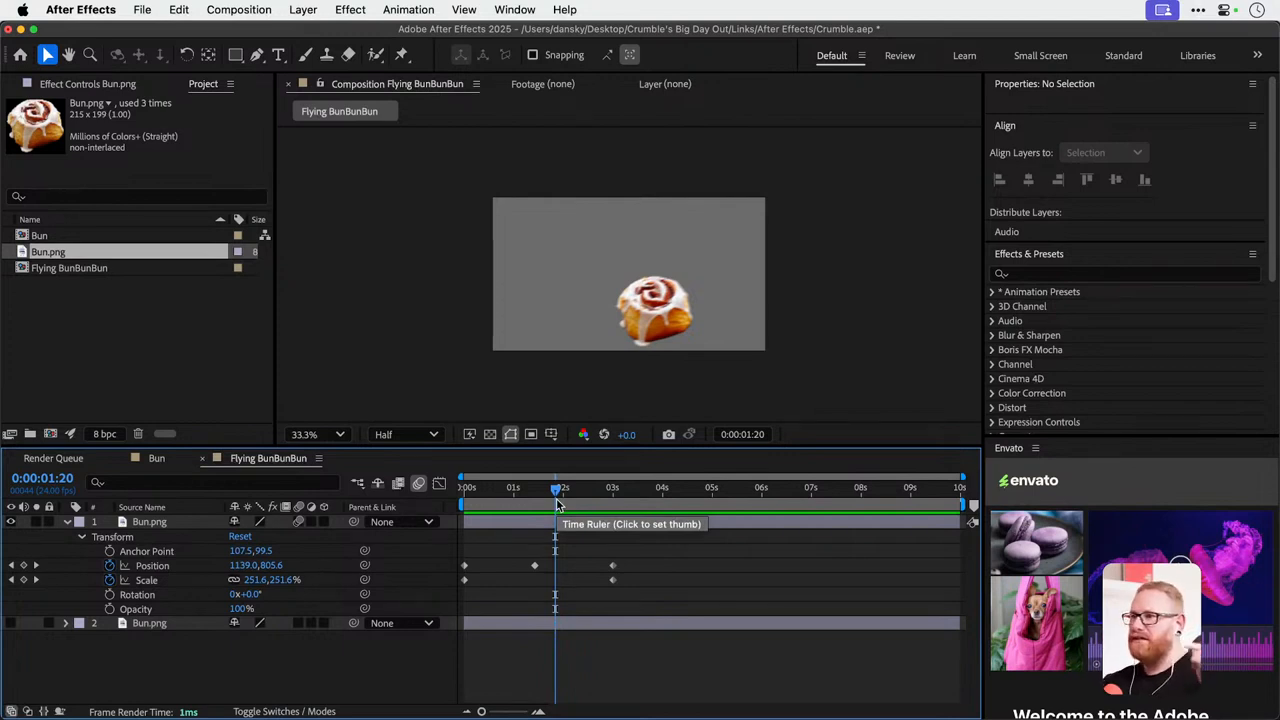
Collapse and hide the bouncing bun layer, and make the second Bun.png layer visible and selected.
click(66, 522)
click(11, 522)
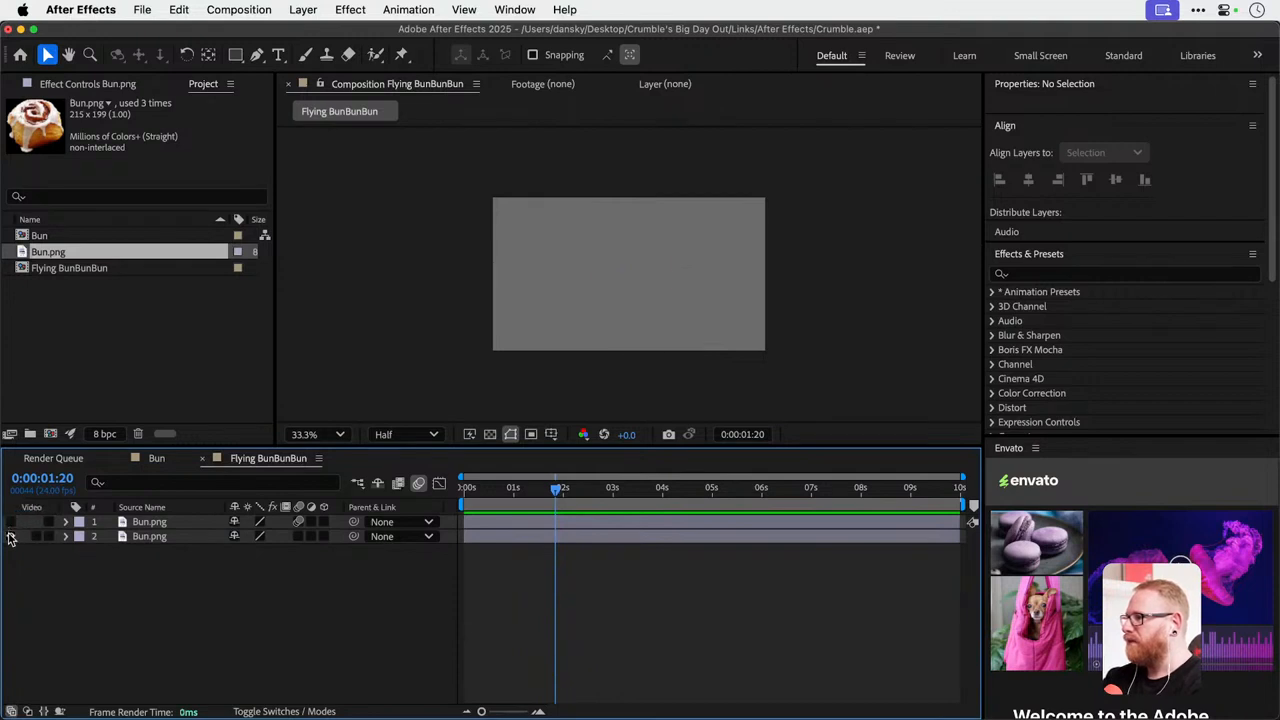
click(11, 537)
click(148, 538)
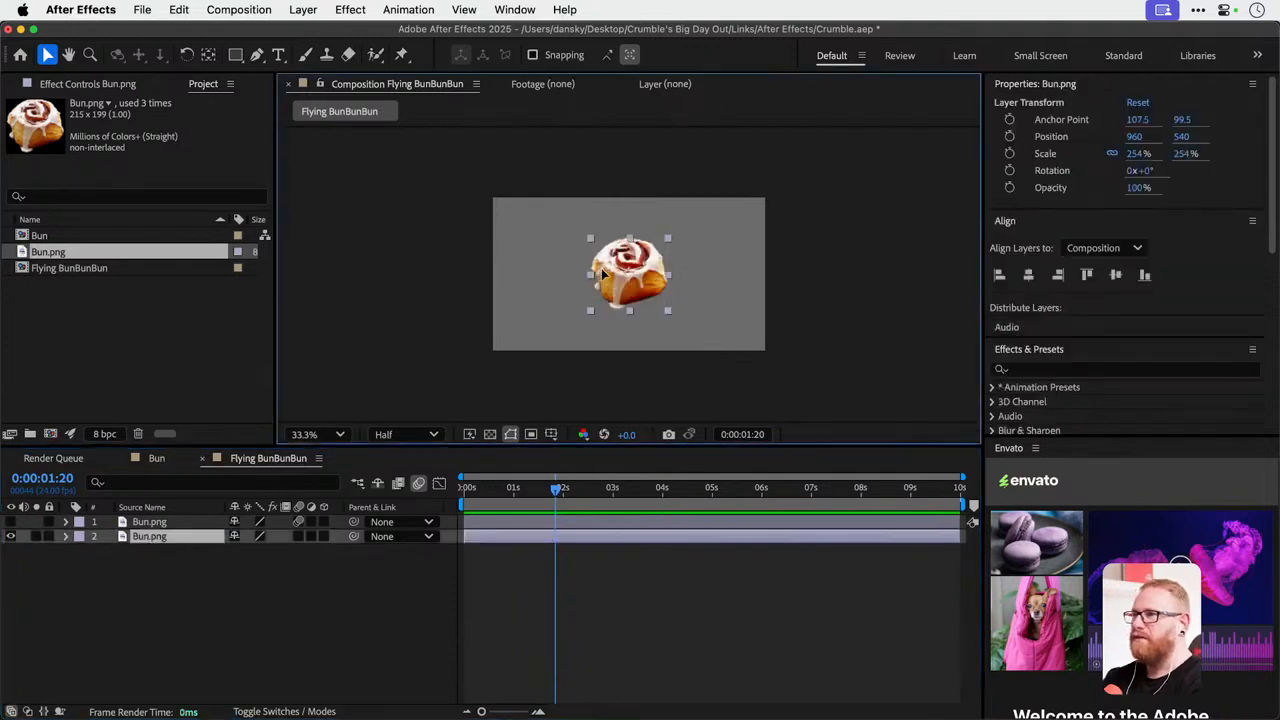
Move the second bun horizontally beyond the frame's left edge to about -462, 540 and set a position keyframe at 0:00:01:20.
drag(600, 277, 400, 275)
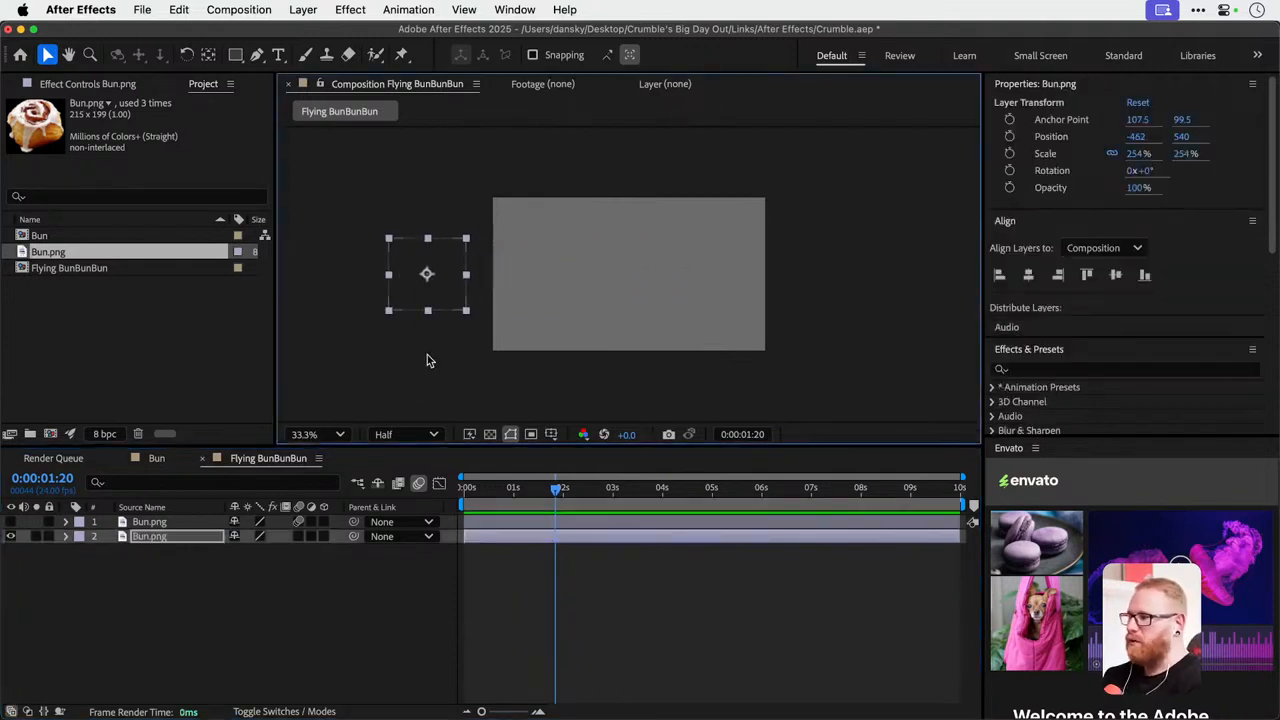
key(p)
click(109, 551)
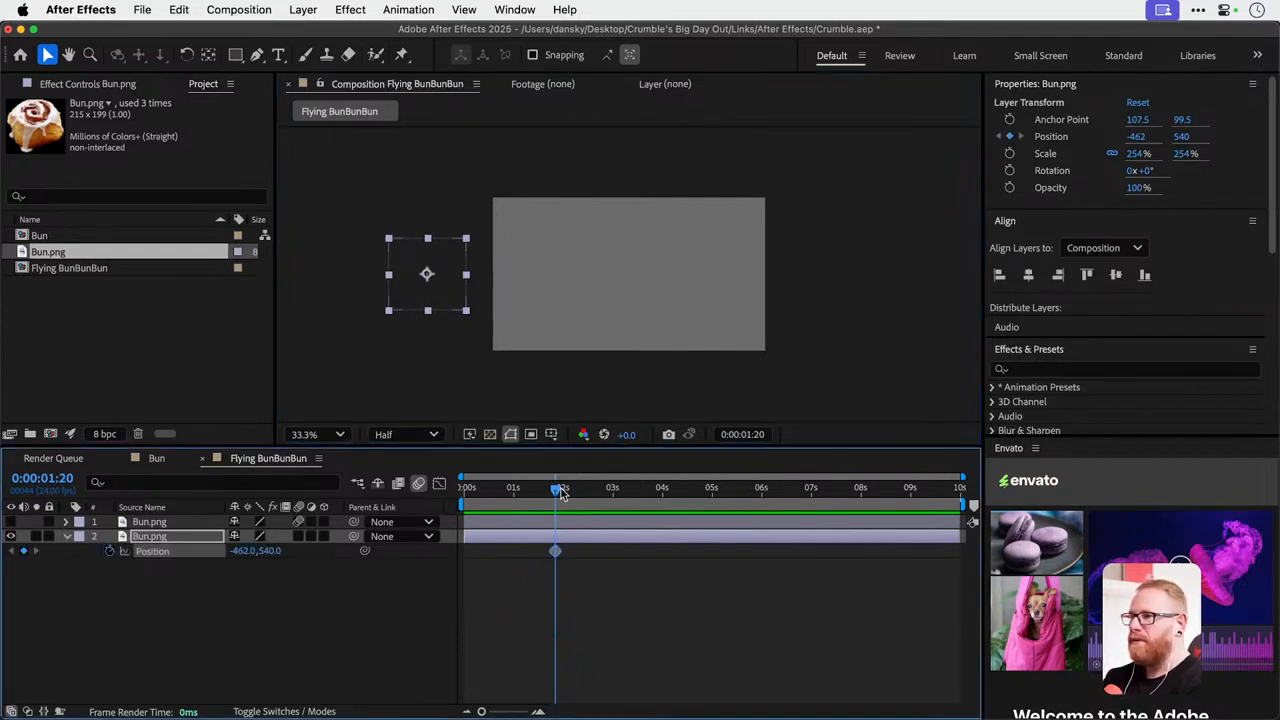
At 3 seconds, move the second bun to about 924, 540 near the frame's center and preview the slide-in.
drag(559, 492, 616, 497)
drag(443, 302, 640, 302)
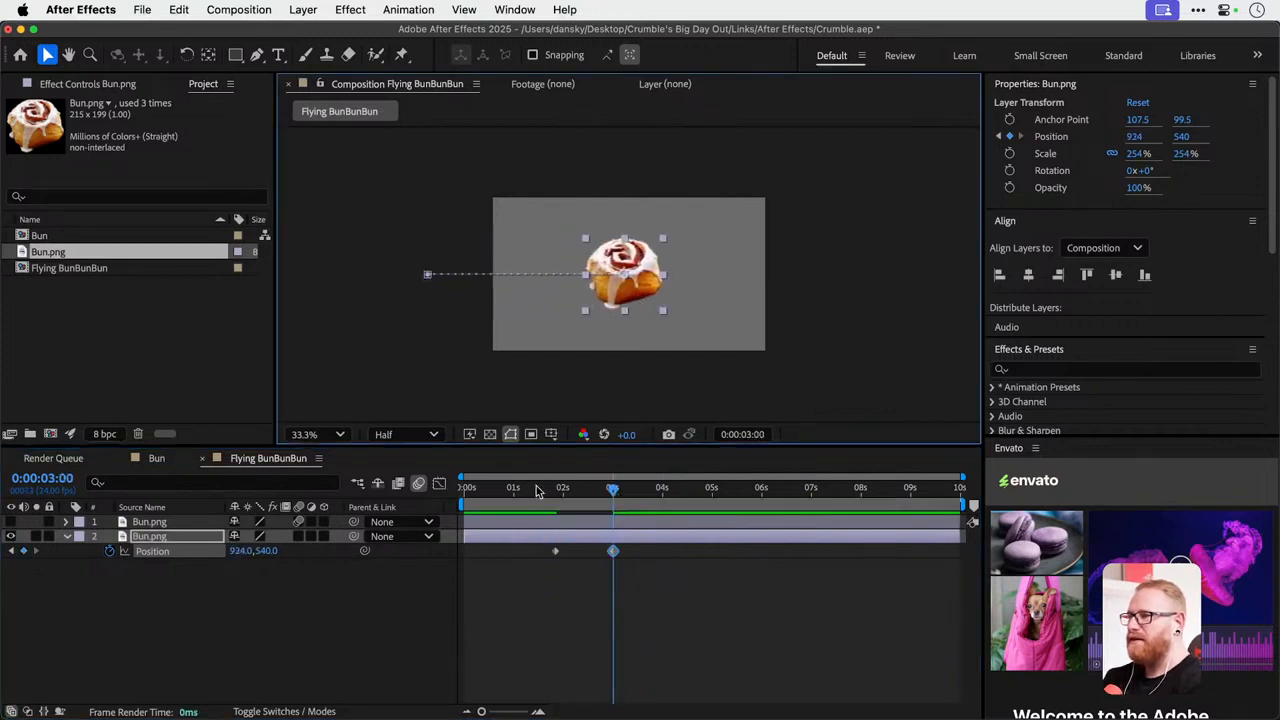
click(521, 490)
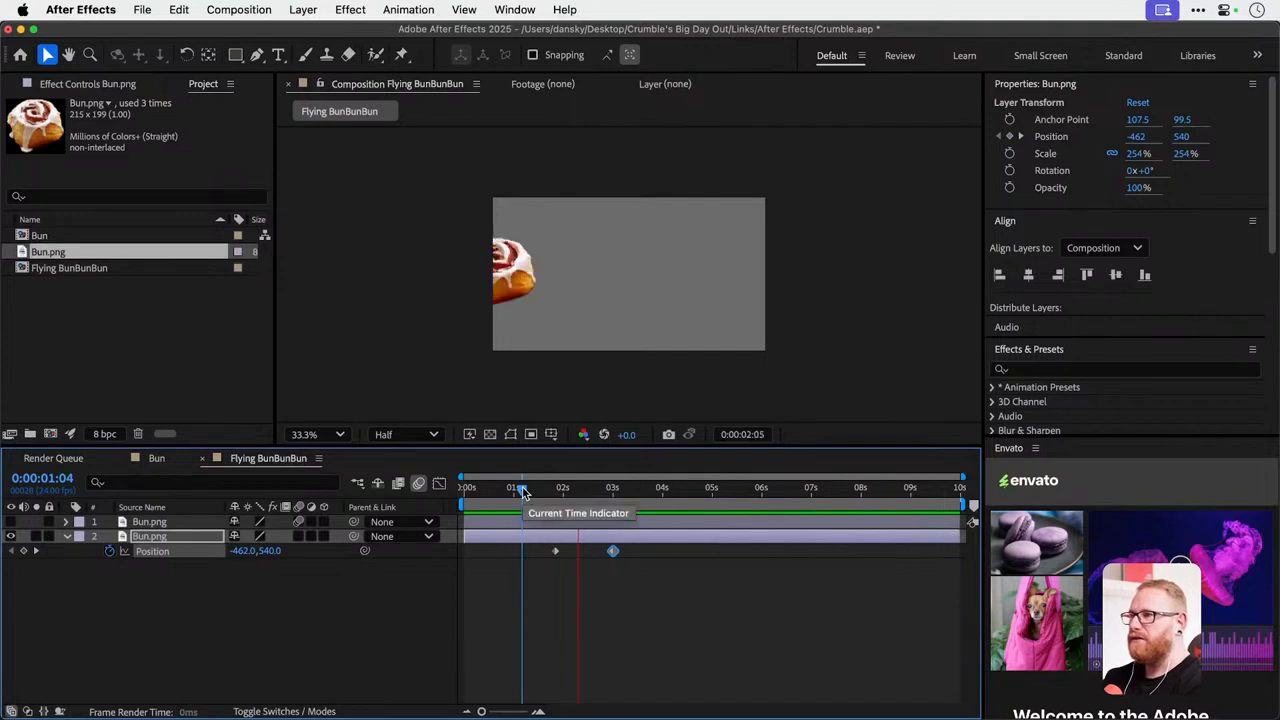
key(space)
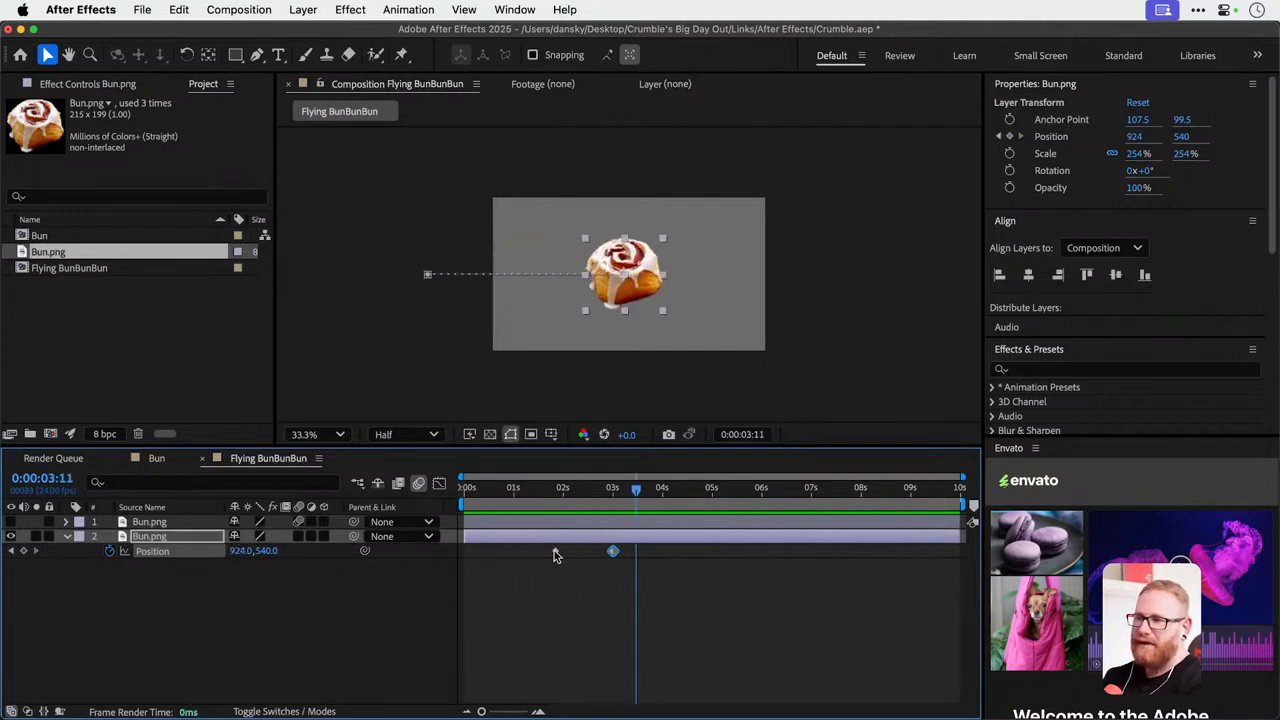
Apply Easy Ease to both position keyframes of the second bun and preview the slide-in.
right_click(556, 553)
mouse_move(720, 701)
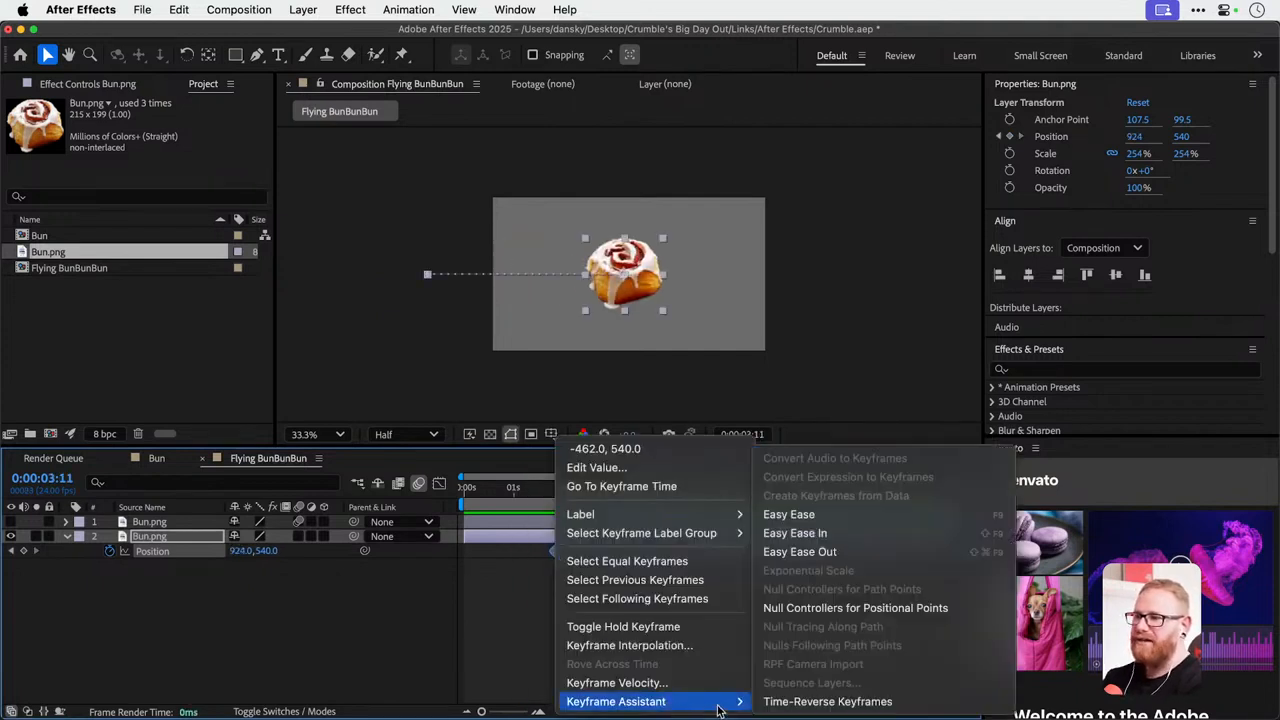
click(786, 518)
click(530, 490)
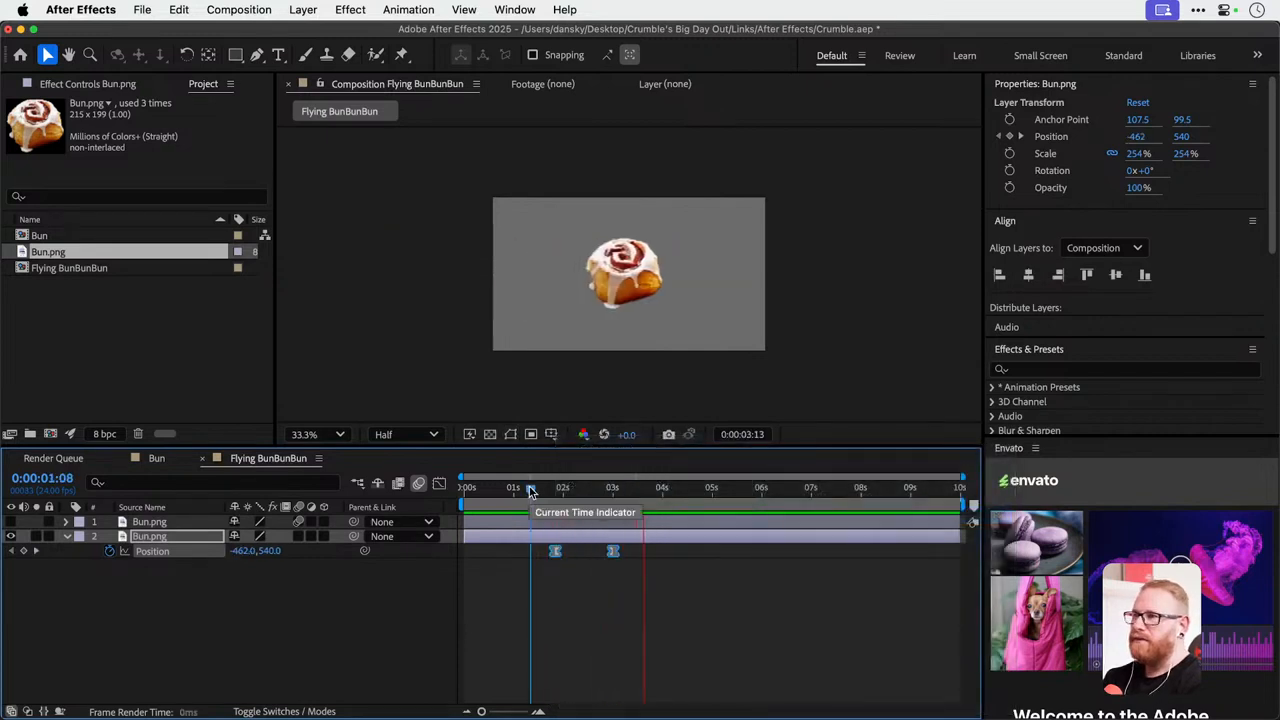
key(space)
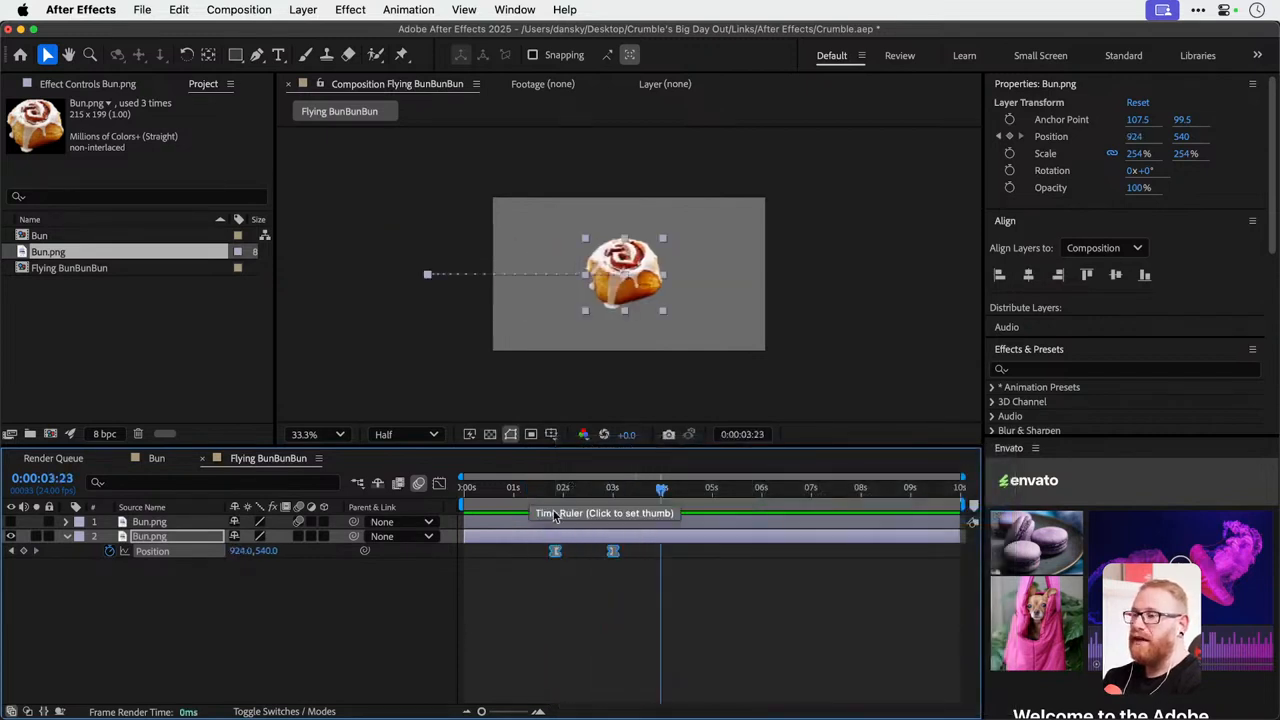
Show the second bun's position speed curve in the Graph Editor and try shifting its first keyframe closer to the last.
click(438, 485)
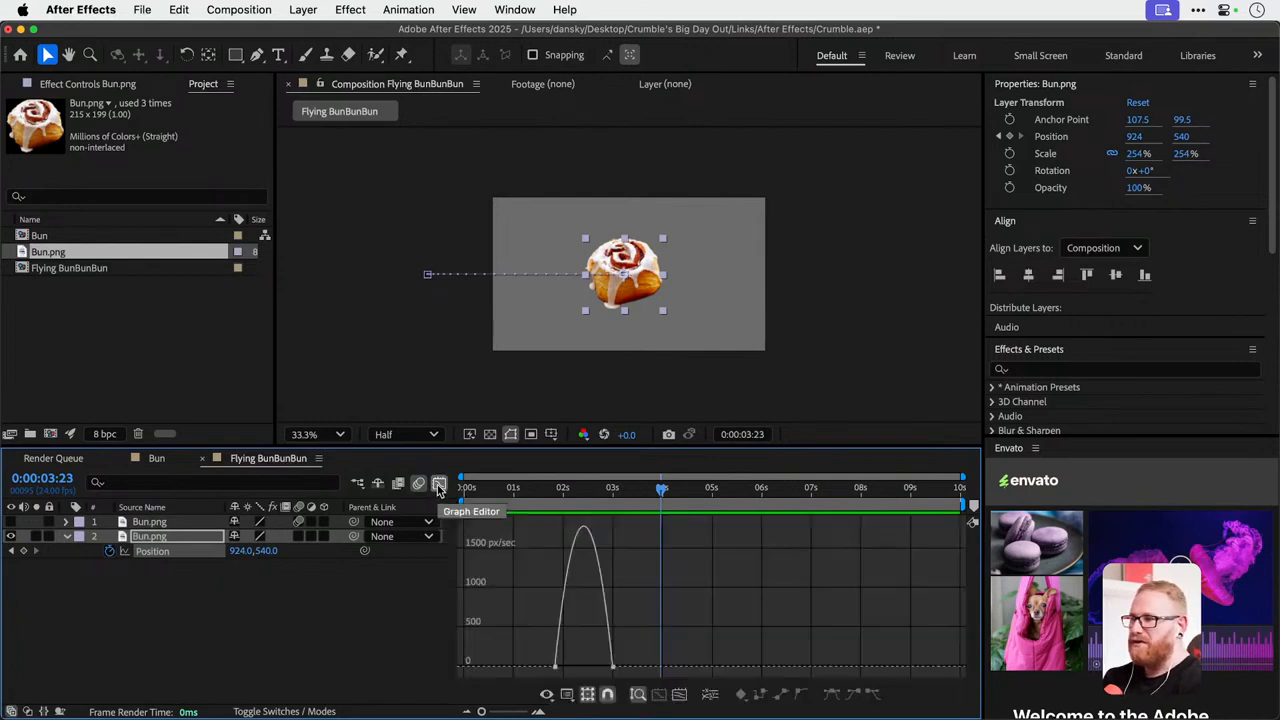
drag(556, 666, 591, 670)
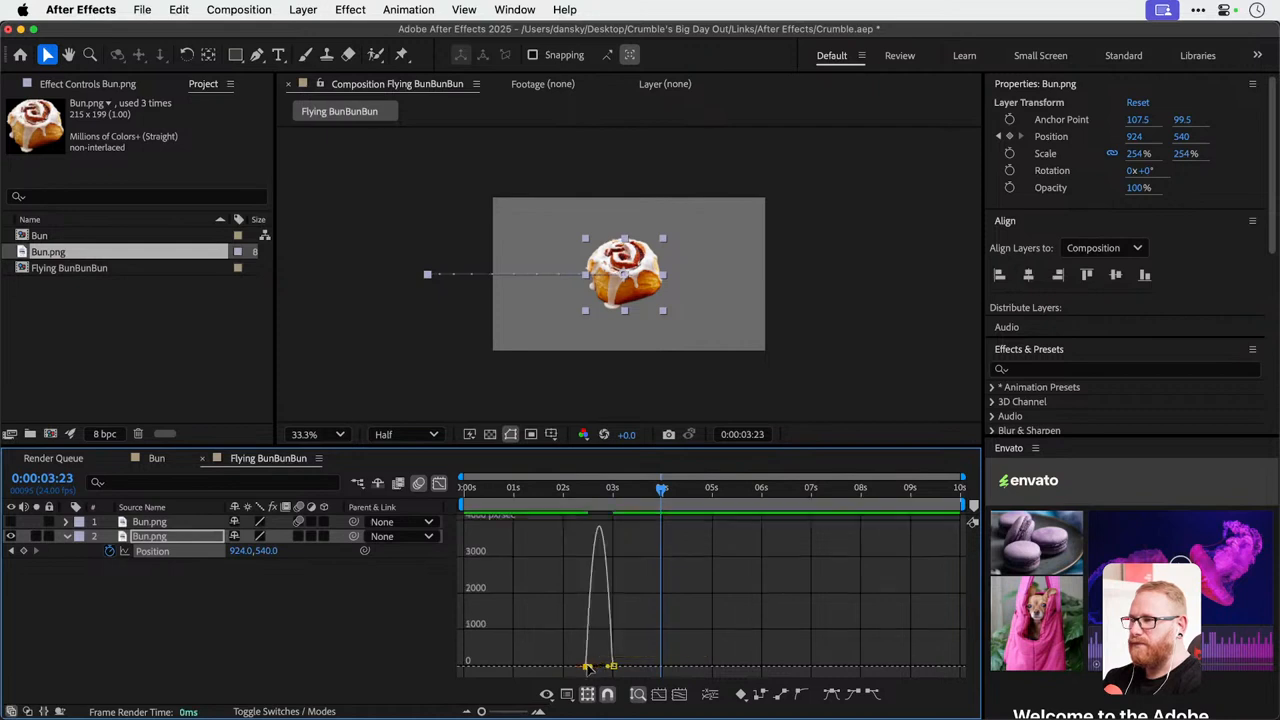
key(super+z)
Try extending the first keyframe's outgoing influence so the speed peaks late in the slide-in, and preview it.
click(556, 667)
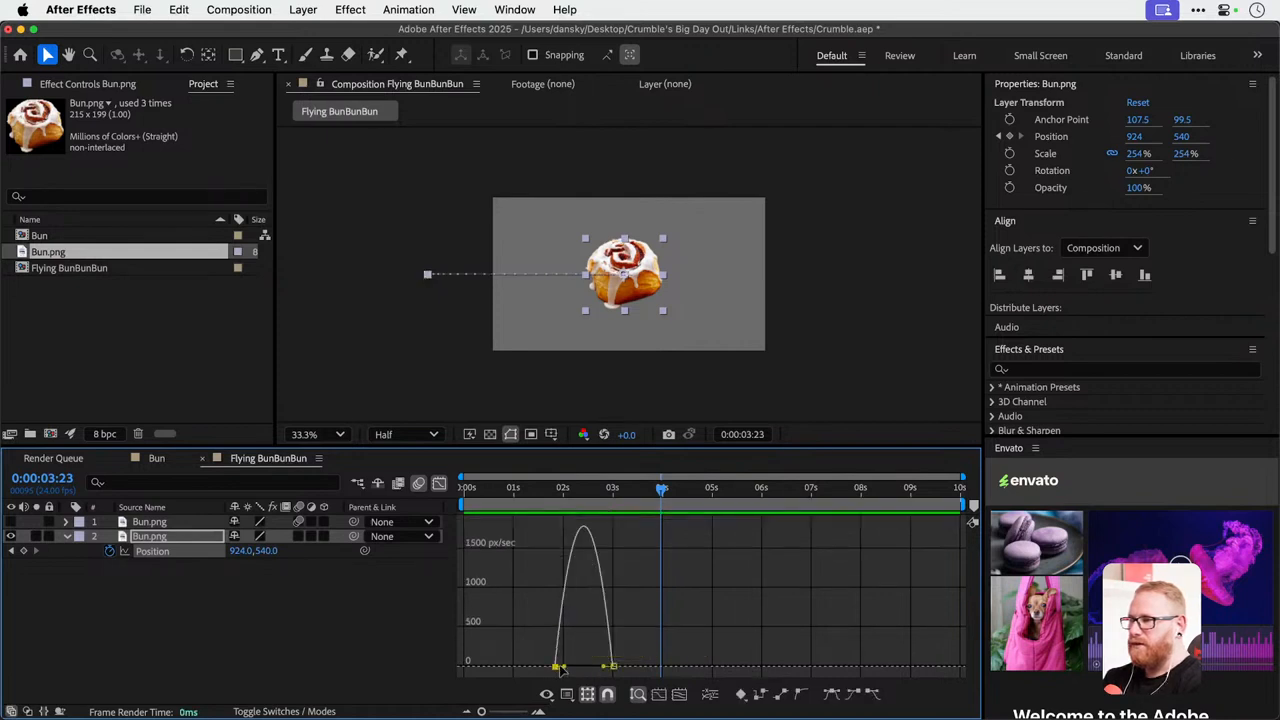
drag(565, 668, 598, 668)
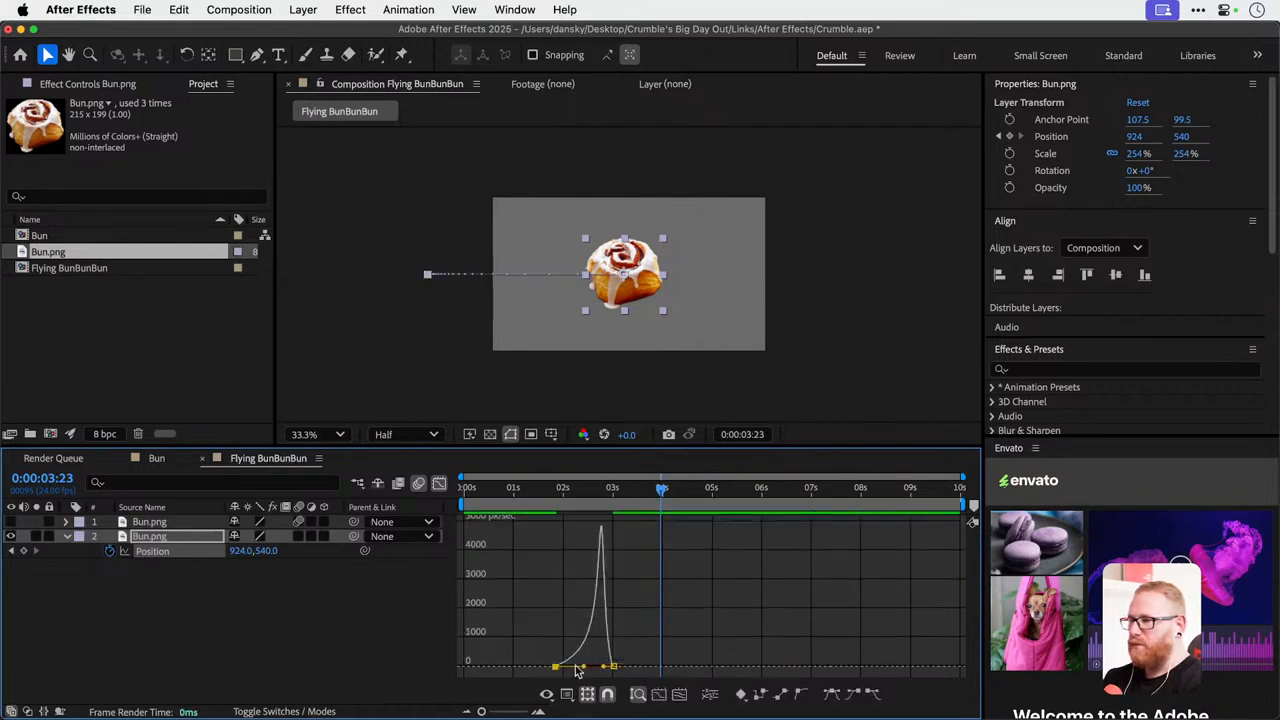
click(532, 488)
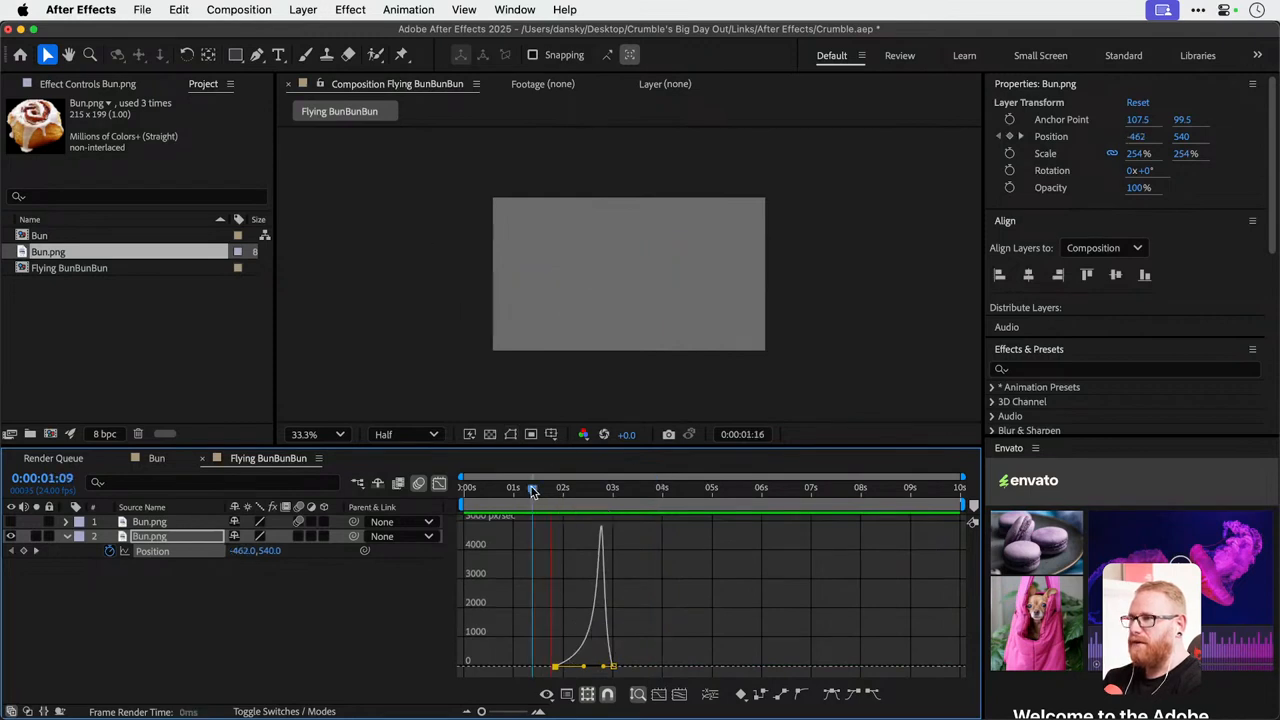
key(space)
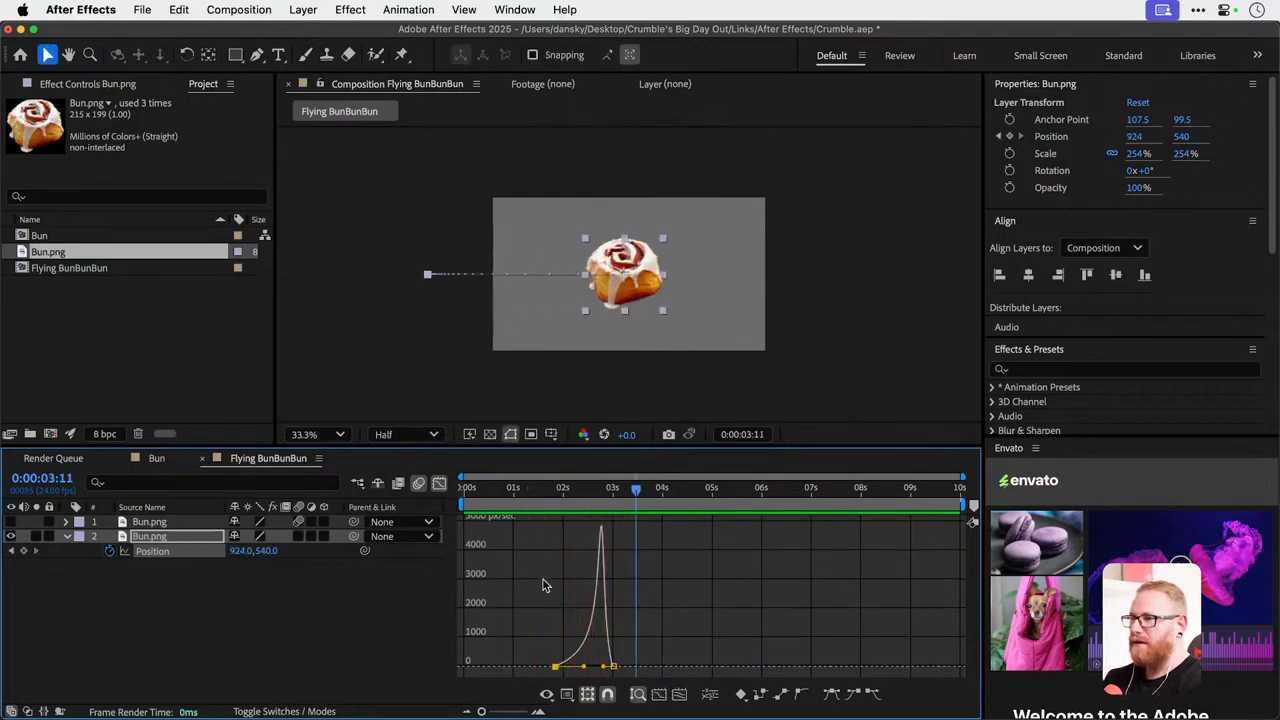
key(super+z)
Extend the last keyframe's incoming influence so the speed peaks early, preview the slide-in, and leave the Graph Editor.
drag(607, 668, 558, 640)
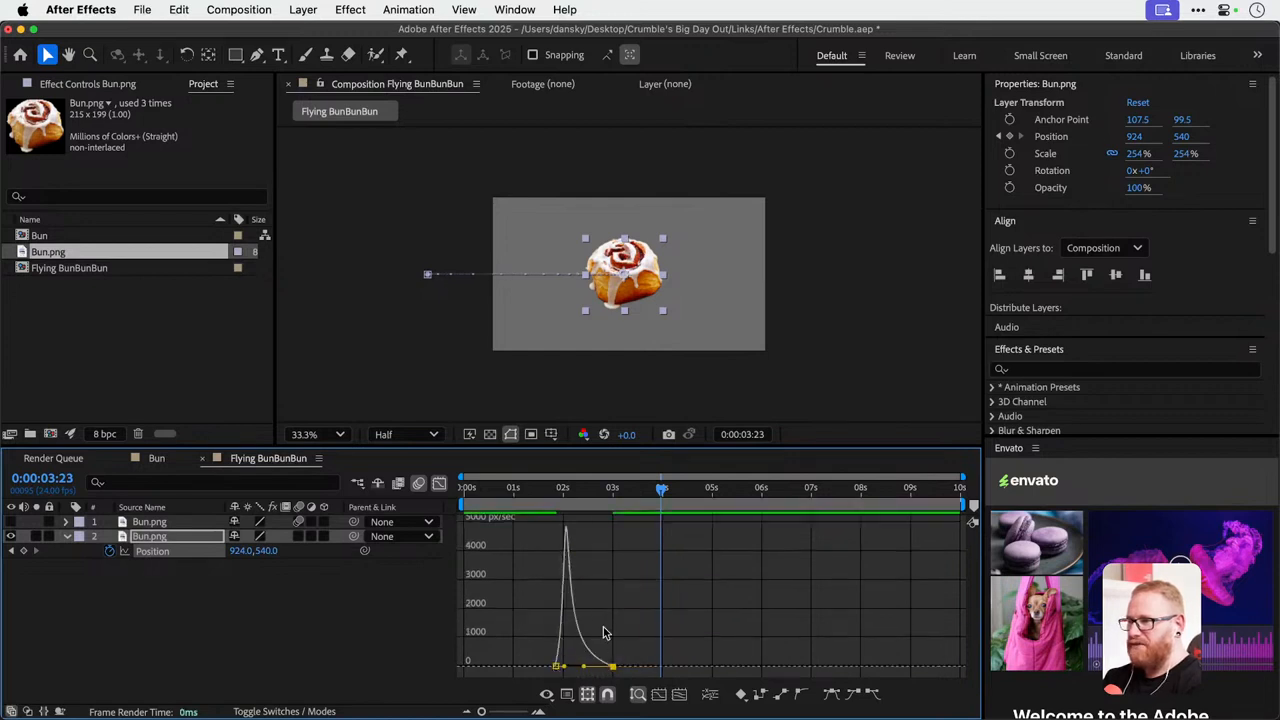
click(523, 490)
key(space)
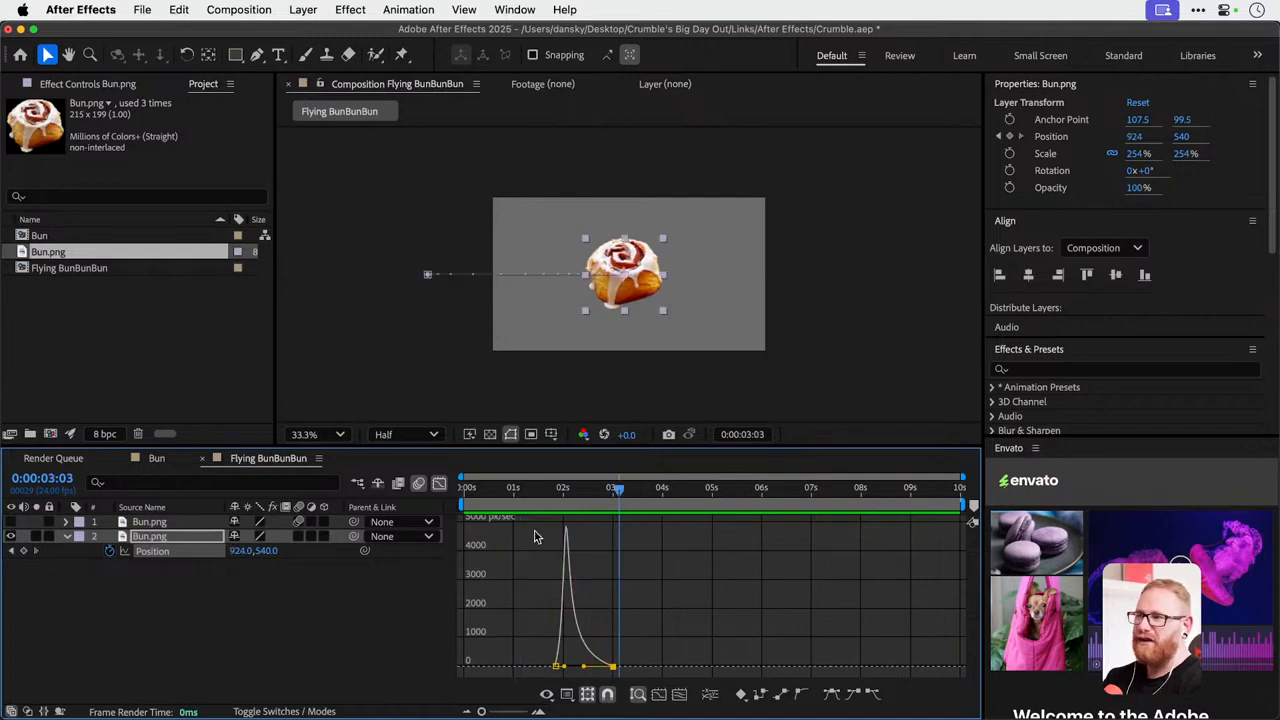
click(439, 483)
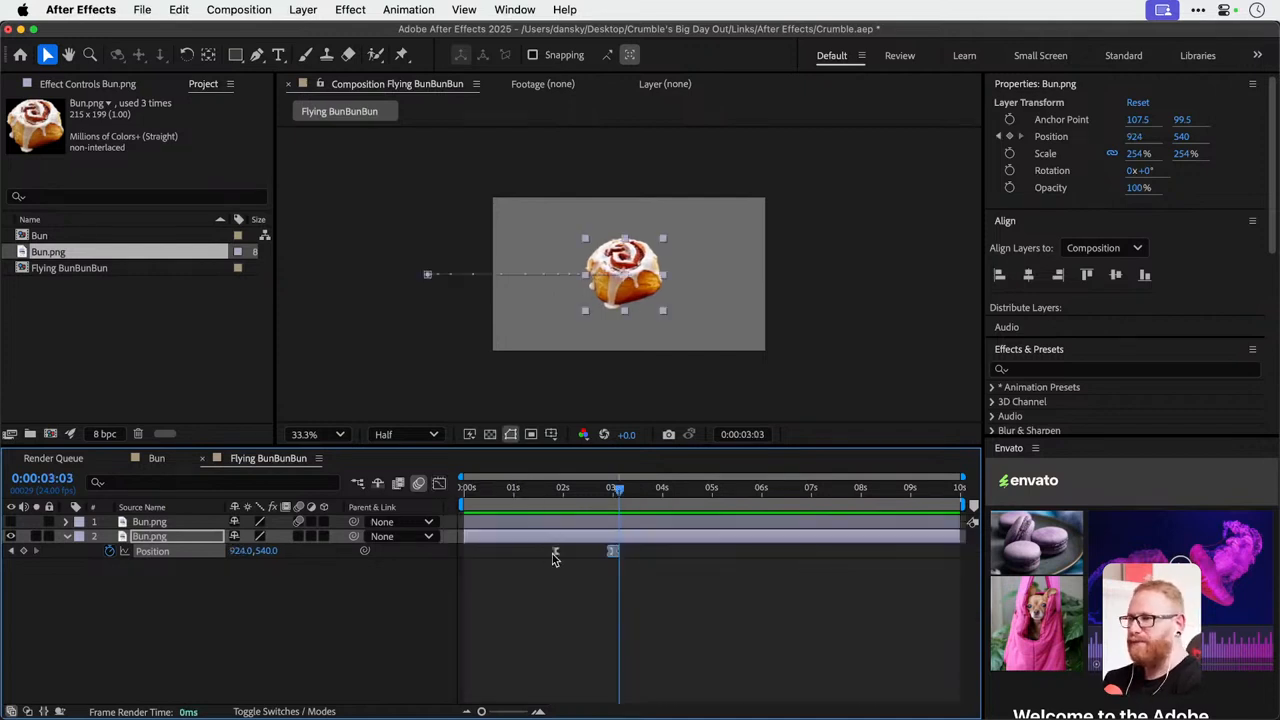
Set the keyframe velocity of both position keyframes of the second bun to 0.01% incoming and 100% outgoing influence.
drag(537, 594, 621, 551)
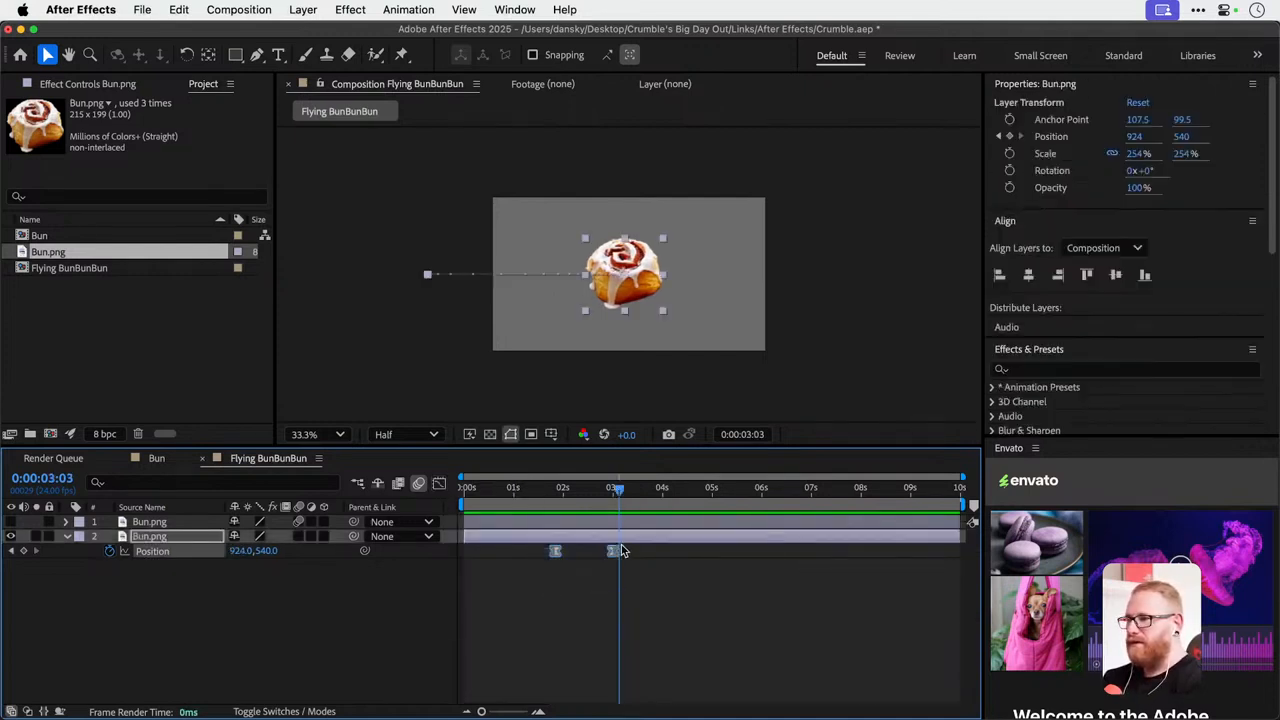
right_click(613, 552)
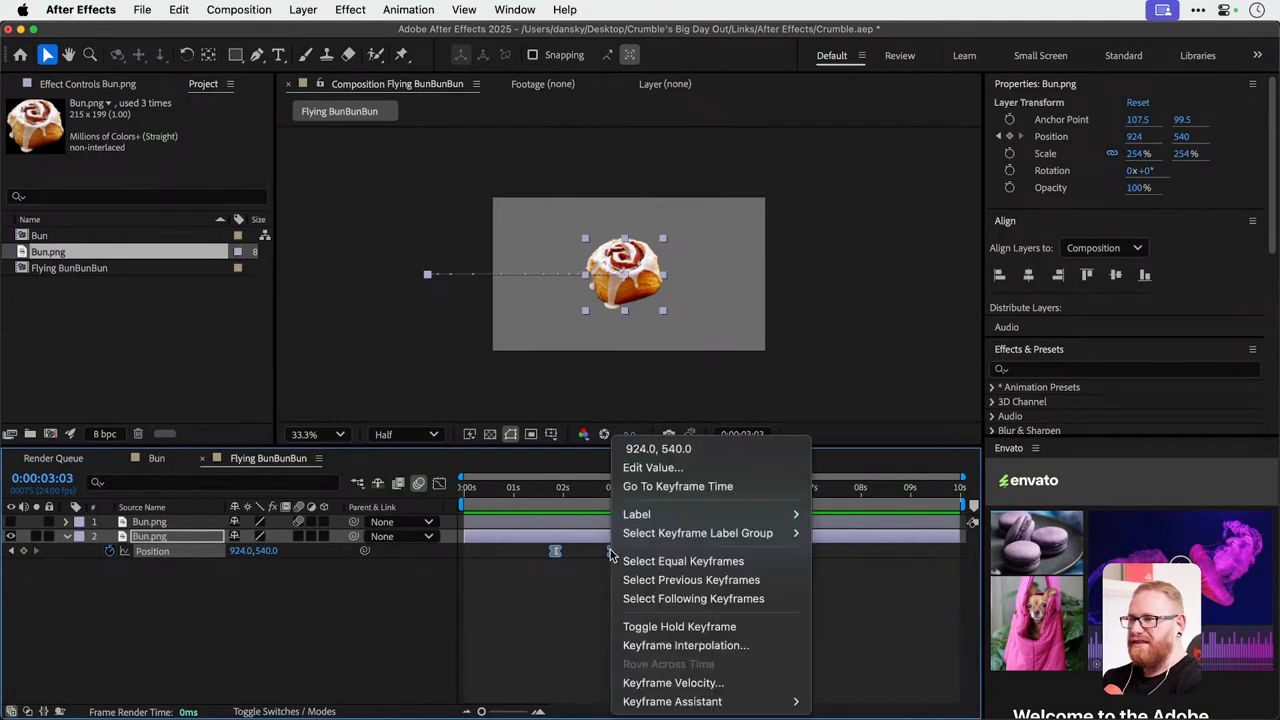
click(703, 683)
click(491, 371)
text(0.6)
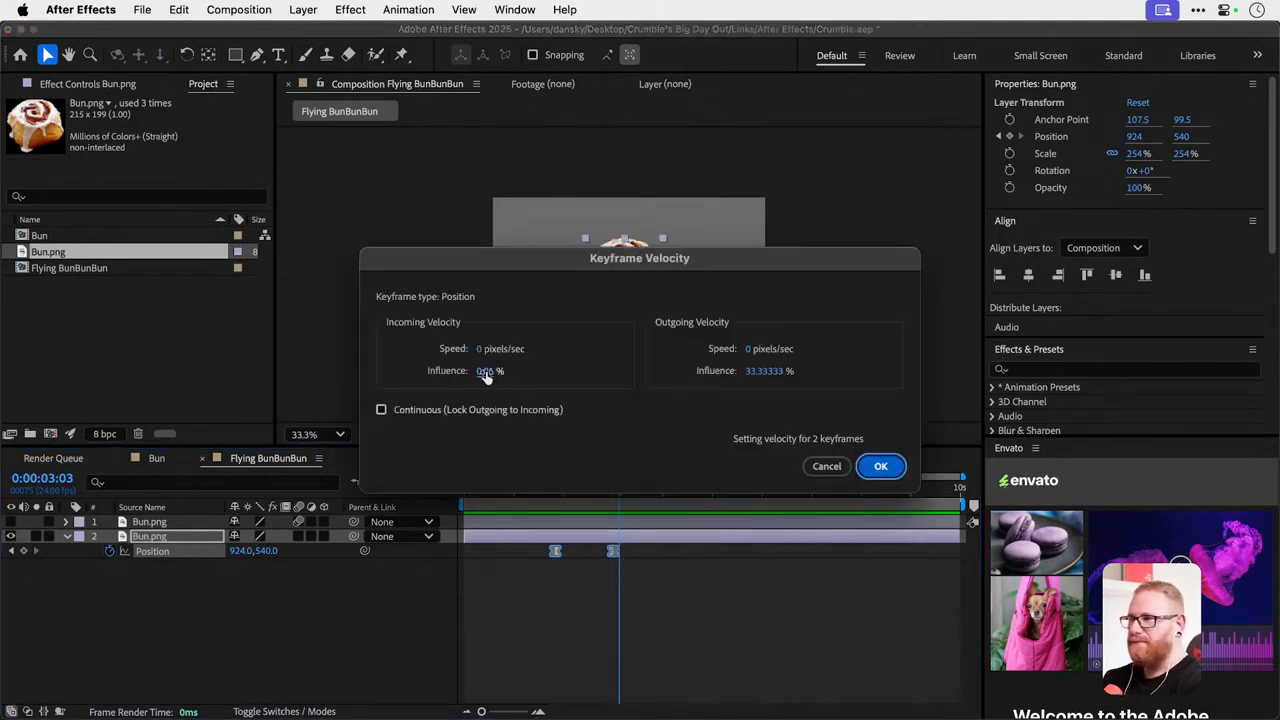
drag(483, 374, 310, 388)
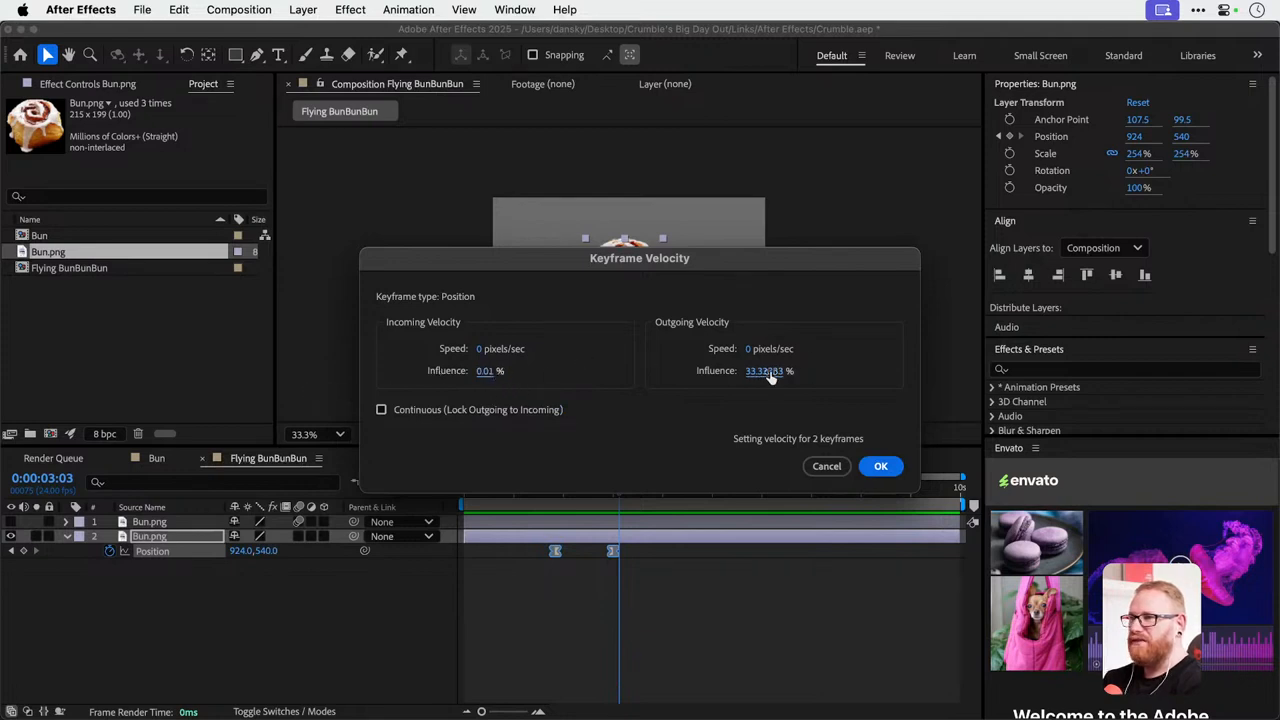
drag(765, 371, 837, 372)
click(880, 466)
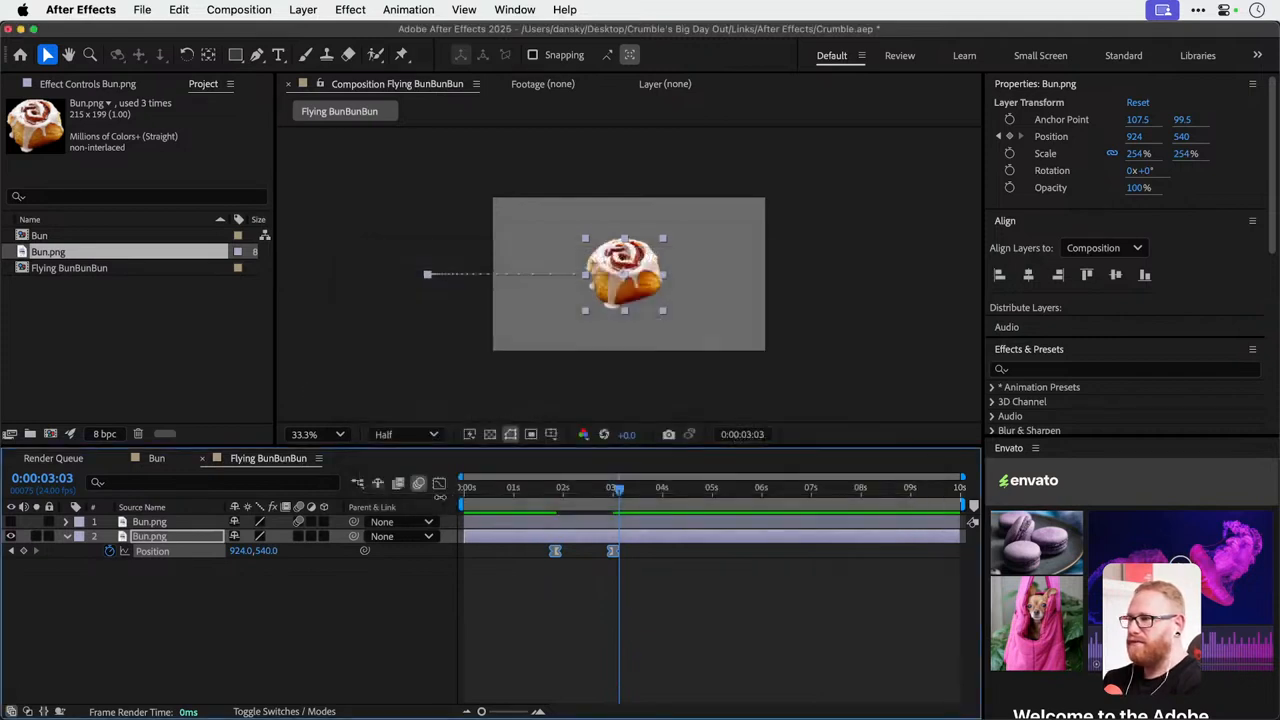
Check the late-peaking speed curve in the Graph Editor, preview the slide-in, and return to the layer bars.
click(438, 484)
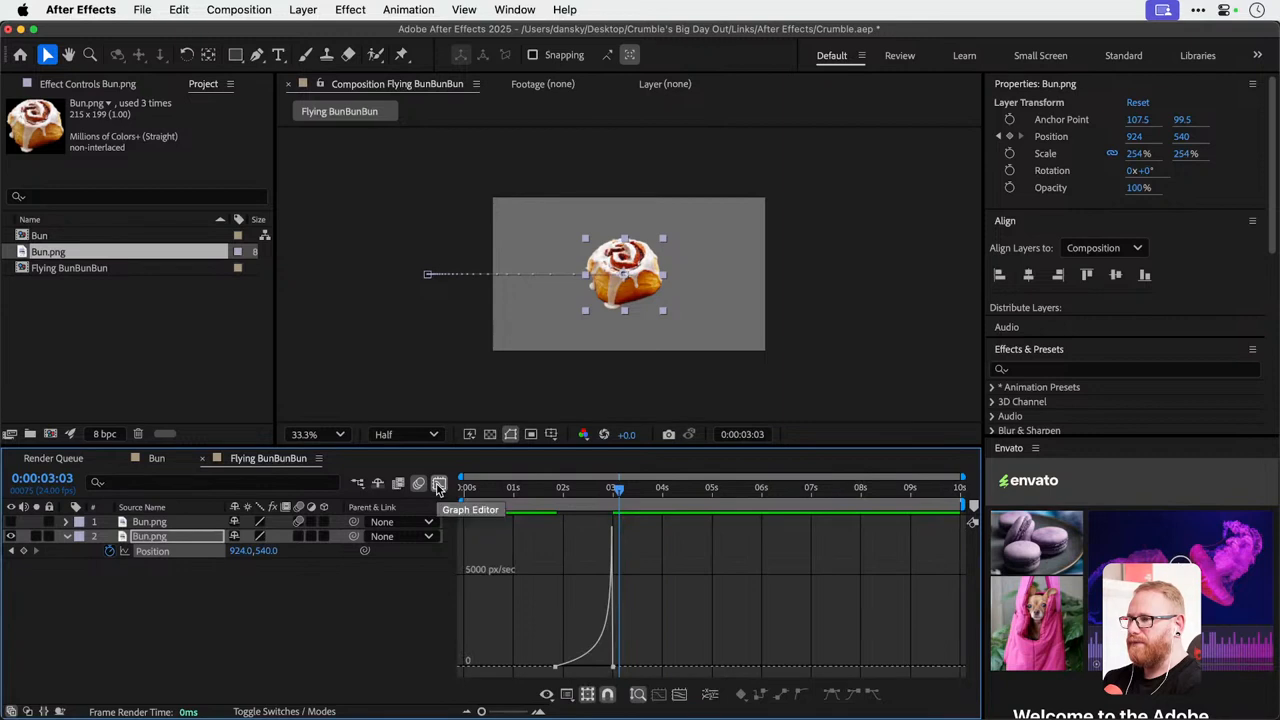
click(510, 488)
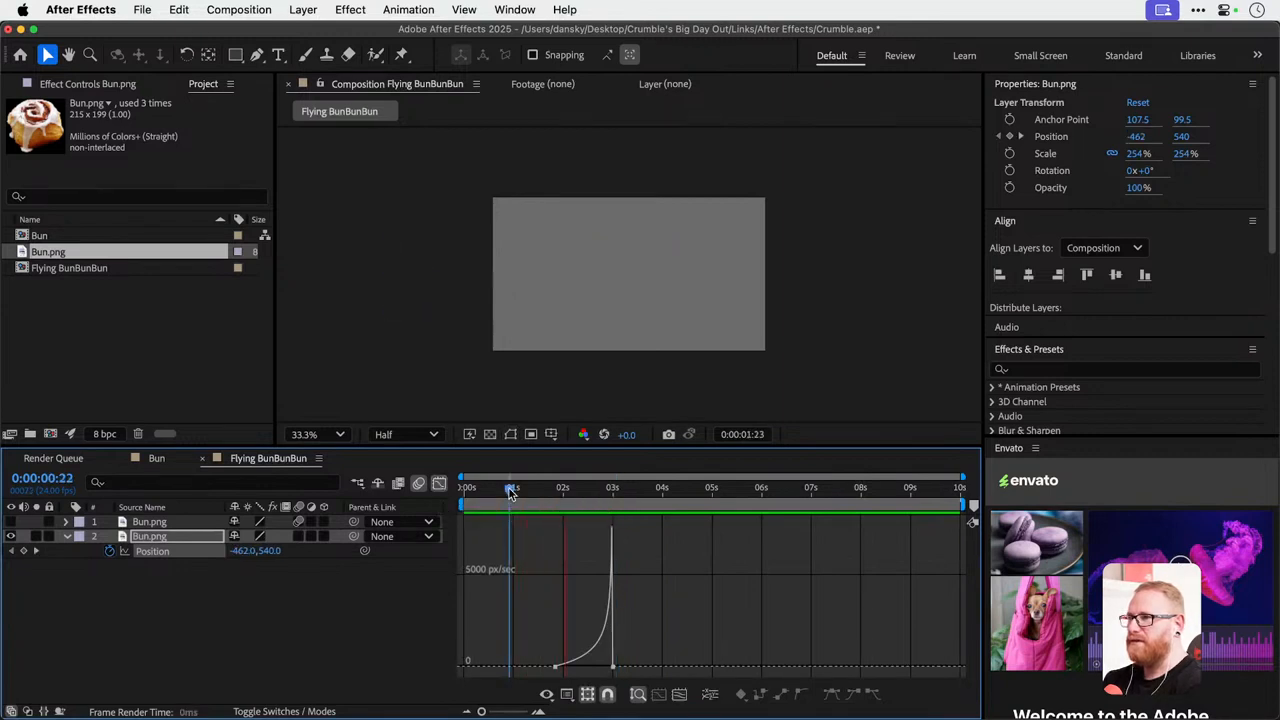
key(space)
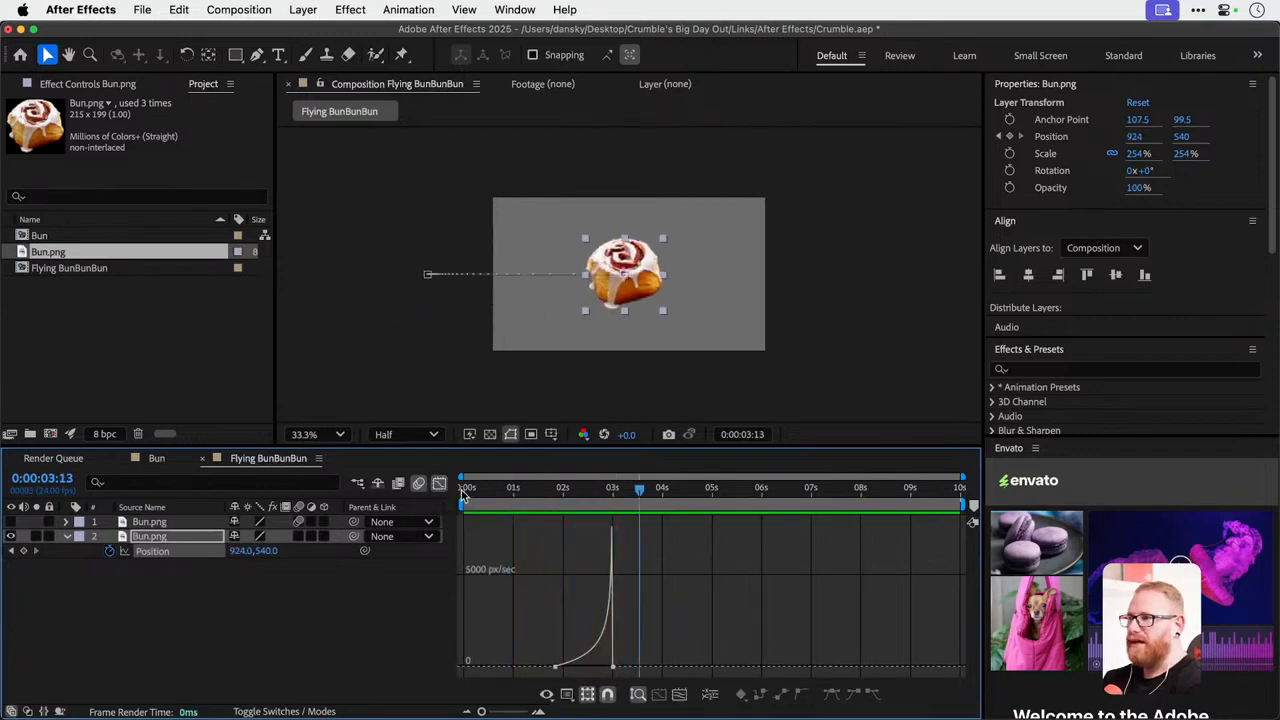
click(438, 483)
Change the keyframe velocity of both position keyframes to 100% incoming and 0.01% outgoing influence.
drag(545, 546, 614, 571)
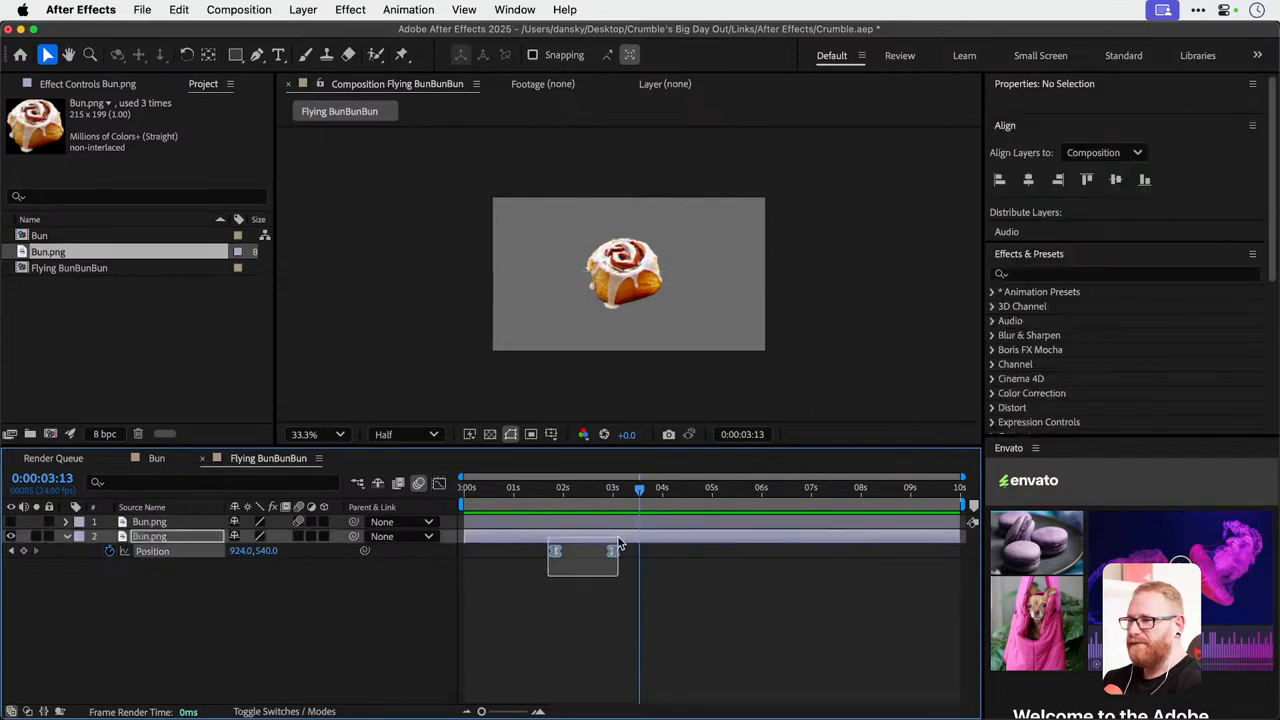
right_click(614, 553)
click(710, 682)
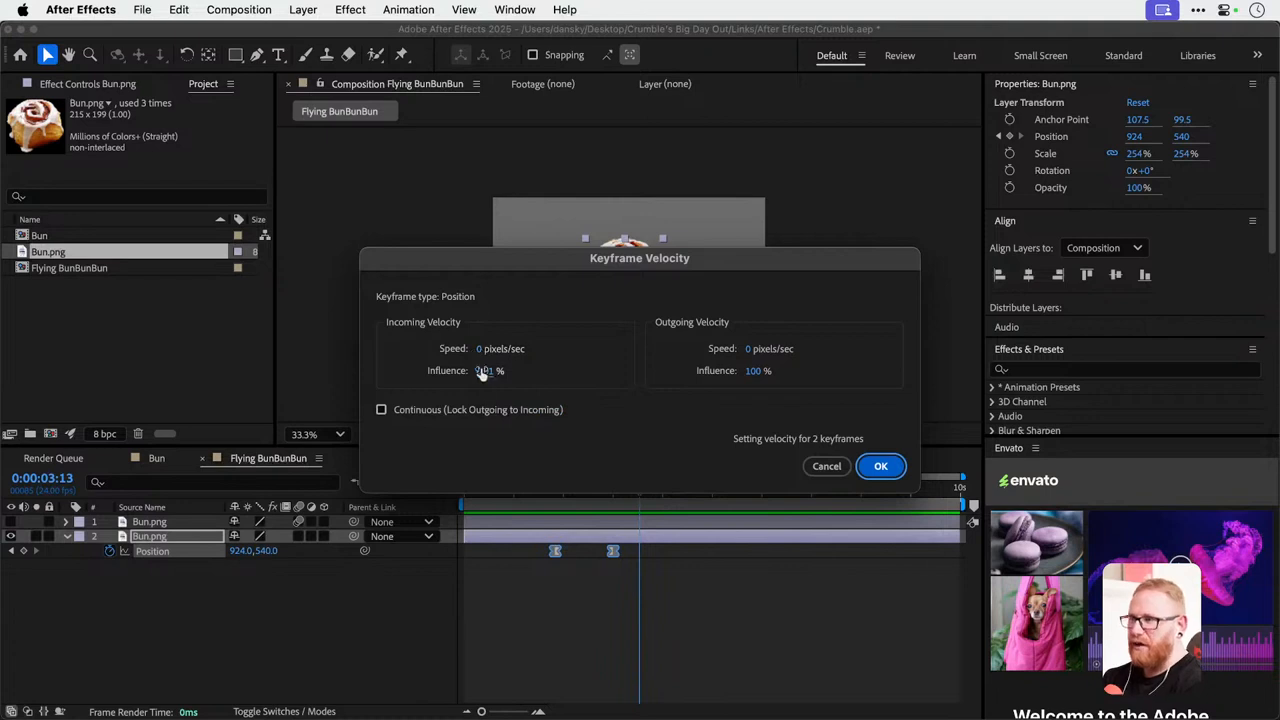
drag(486, 370, 660, 372)
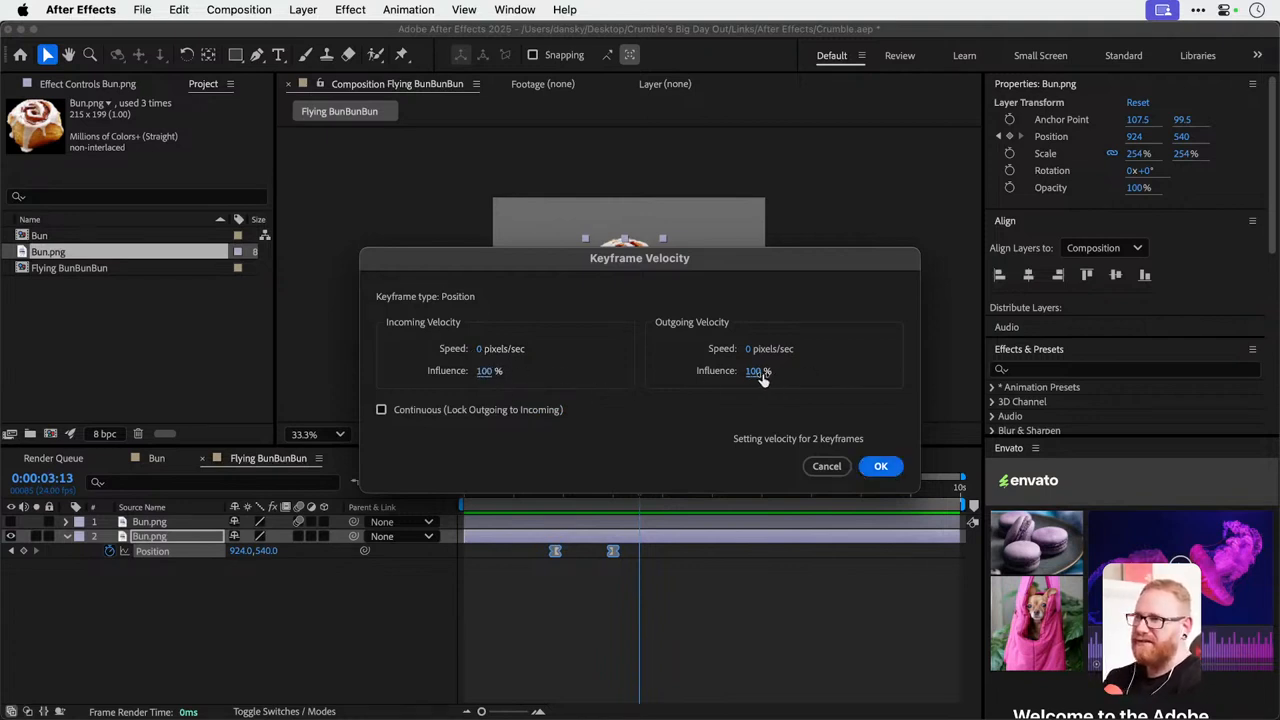
drag(758, 372, 369, 380)
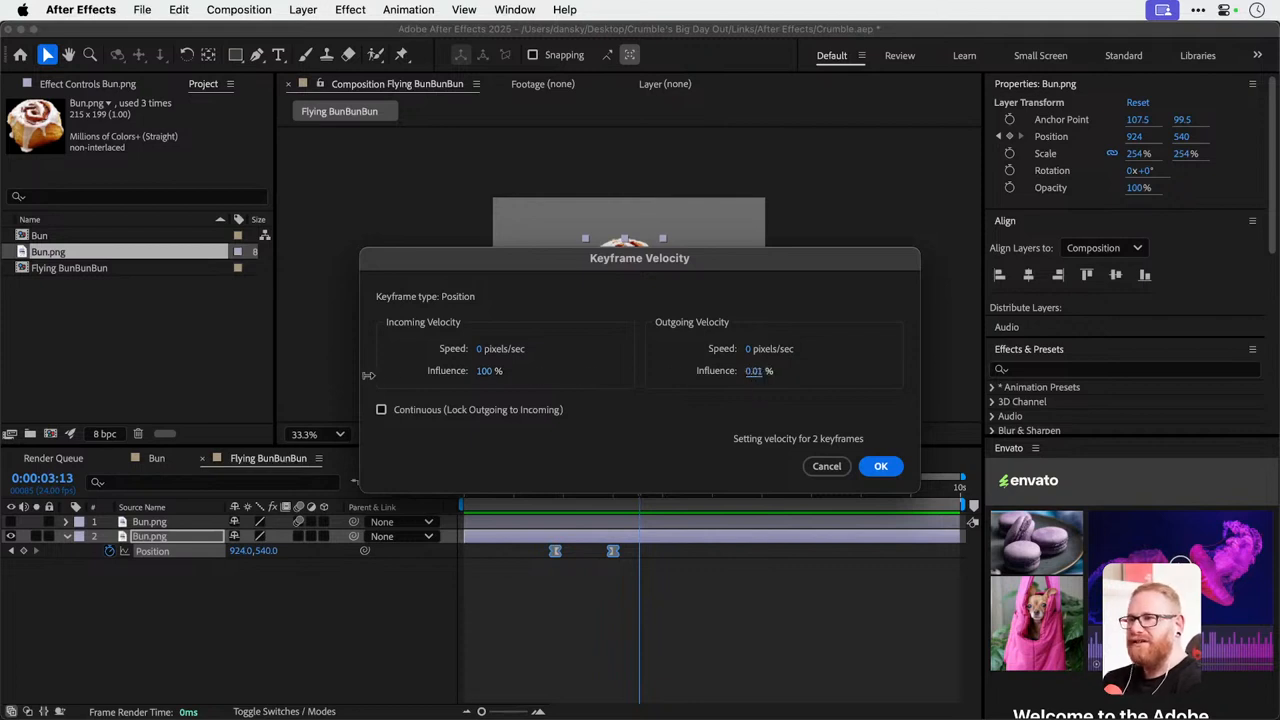
click(876, 466)
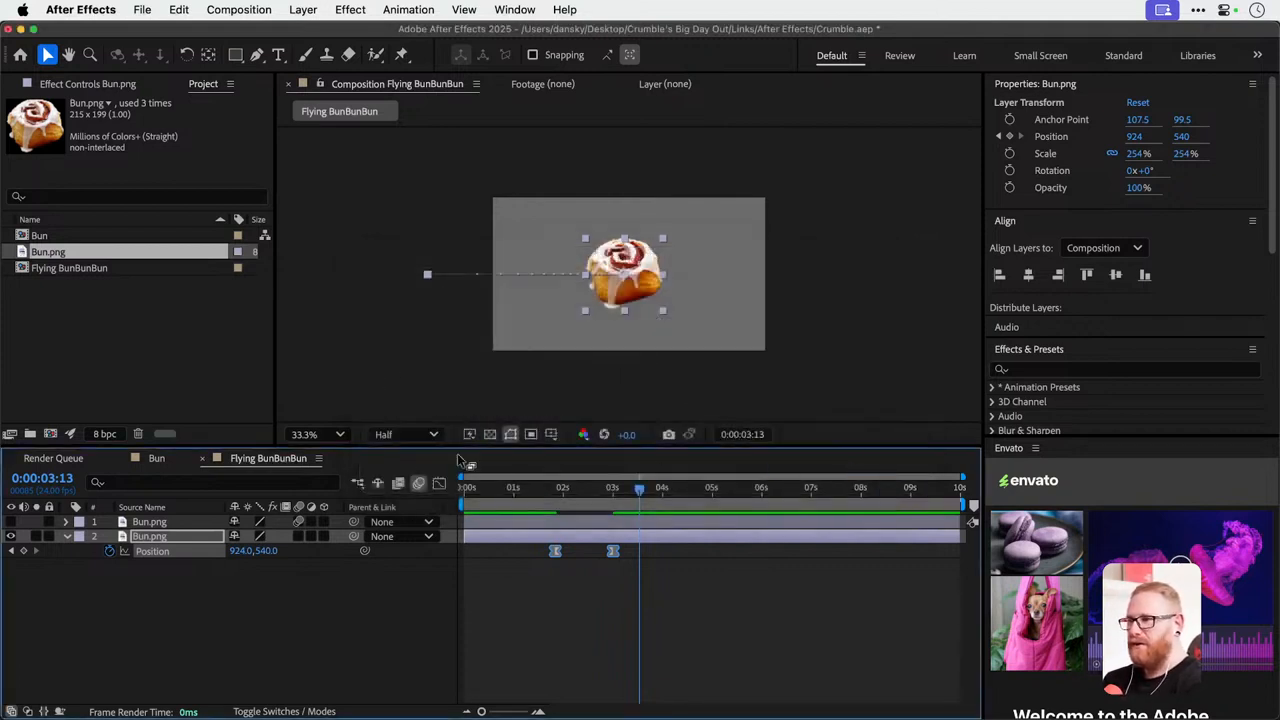
Check the early-peaking speed curve in the Graph Editor, leave it, and preview the second bun's slide-in twice.
click(439, 483)
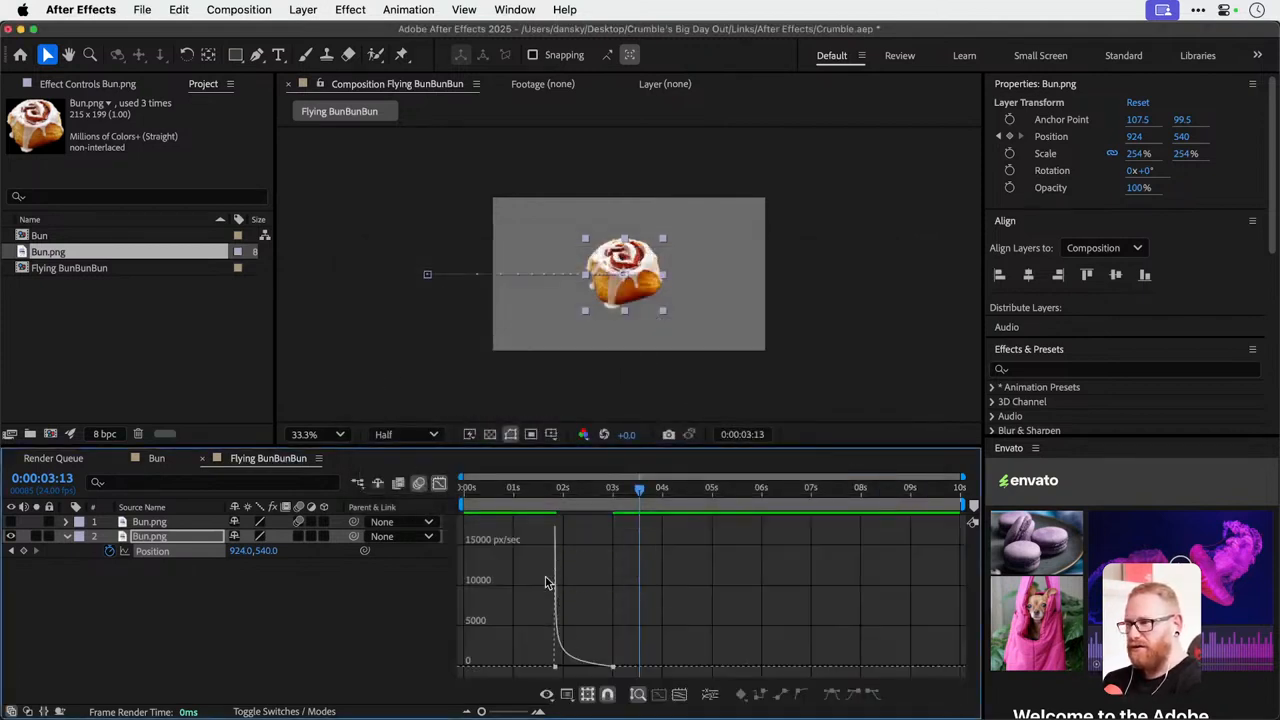
click(439, 483)
click(533, 487)
key(space)
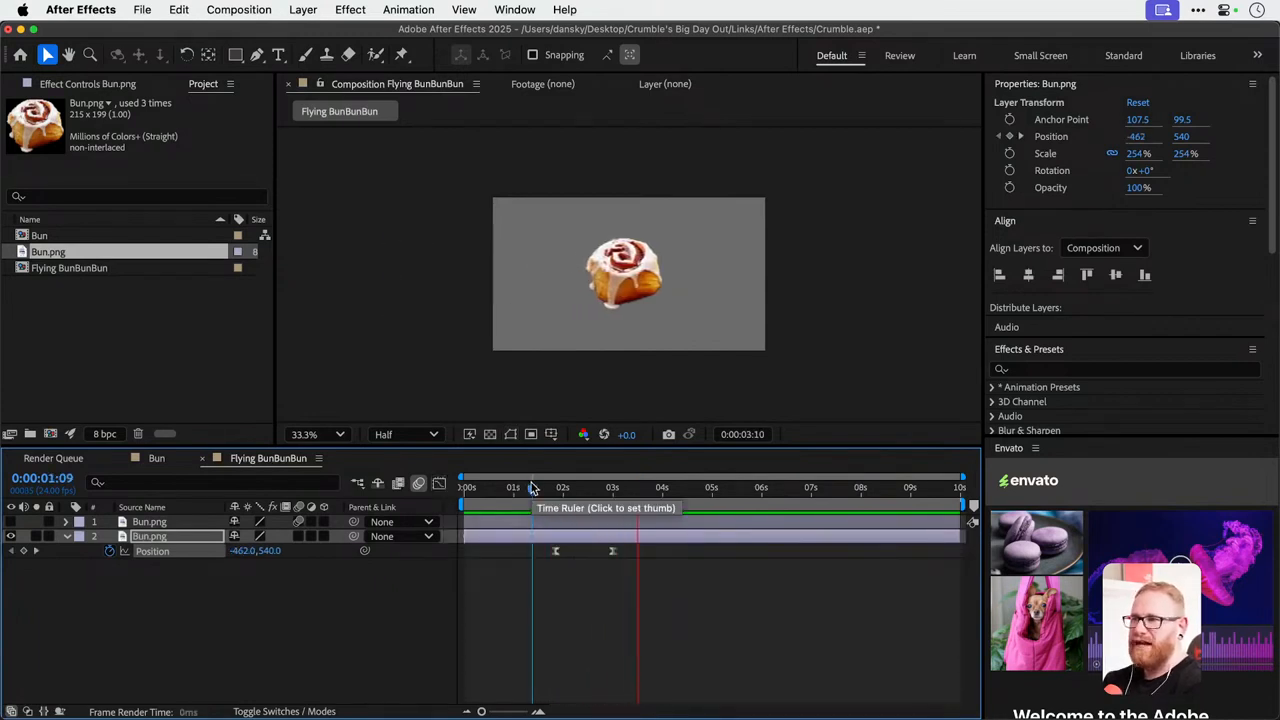
key(space)
click(539, 487)
key(space)
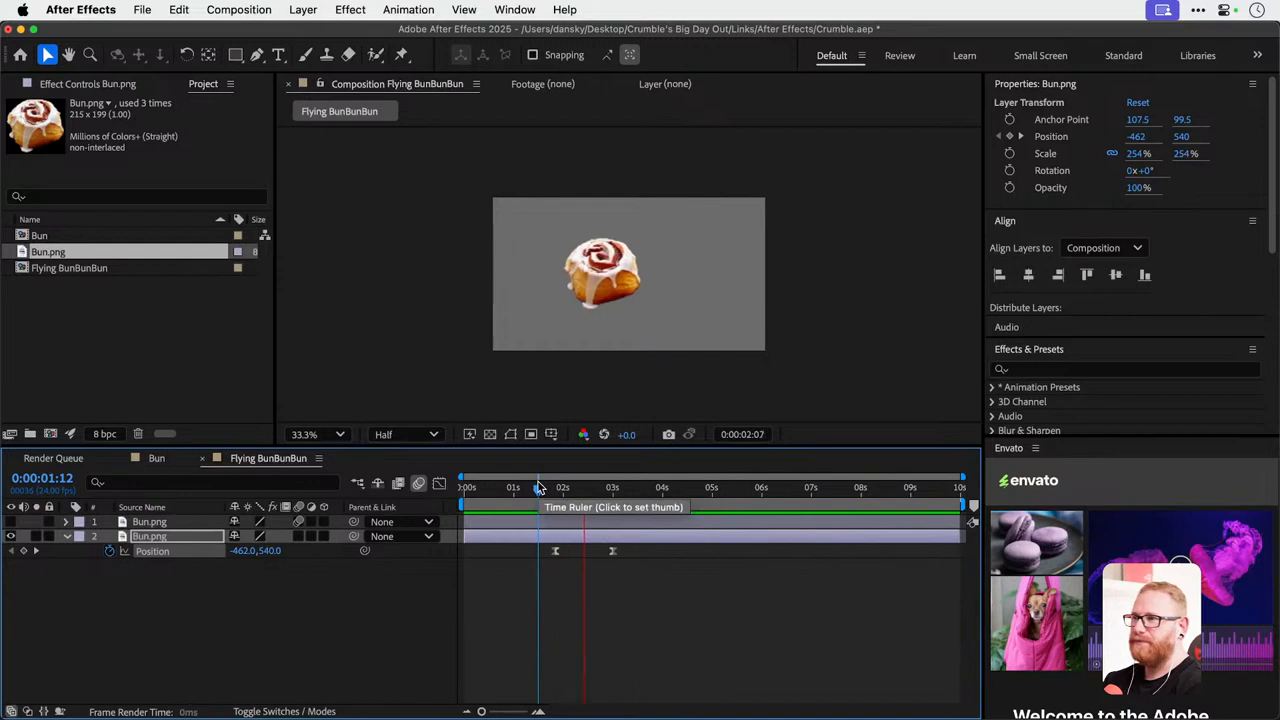
key(space)
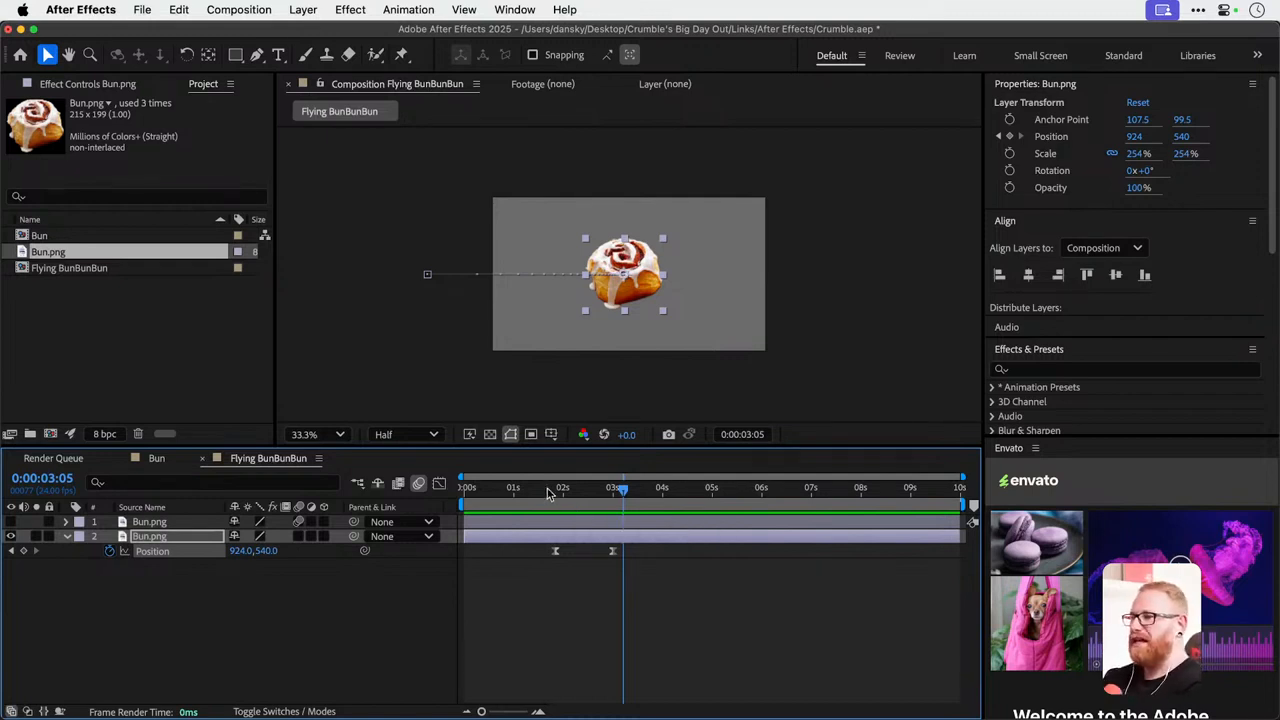
Scrub through the second bun's slide-in and preview it from the start of the composition.
drag(548, 493, 618, 497)
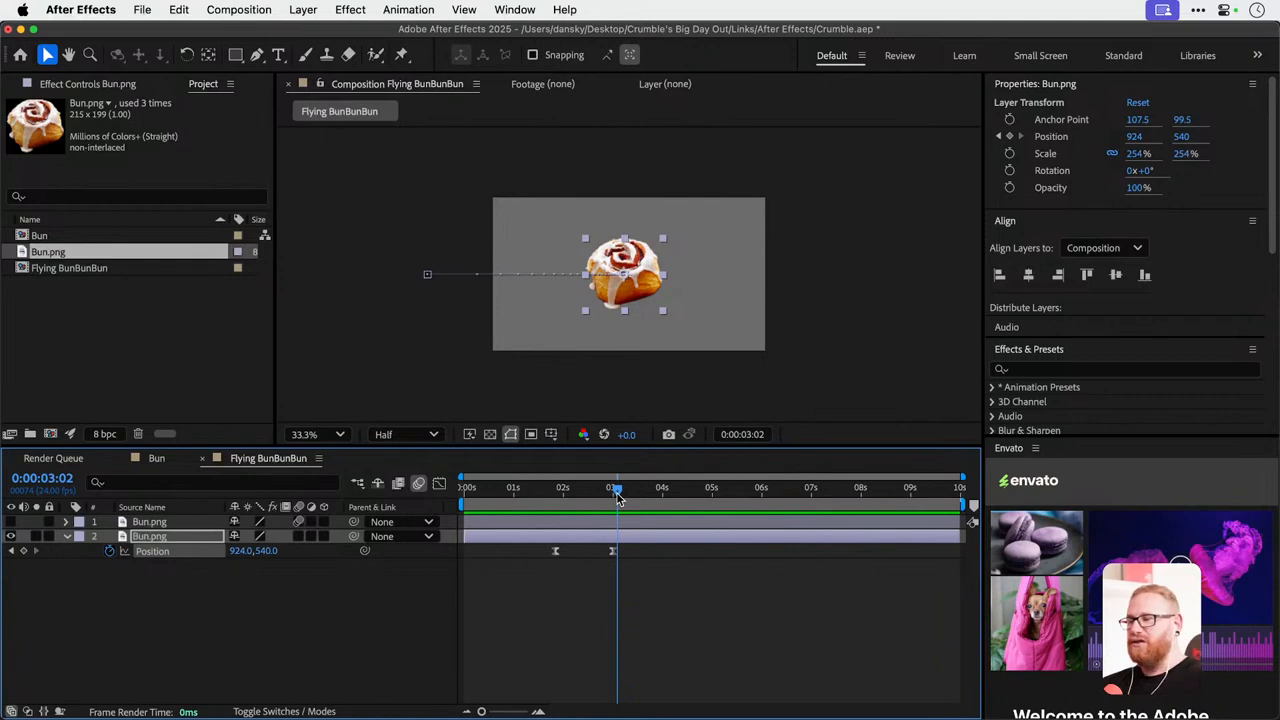
key(Home)
key(space)
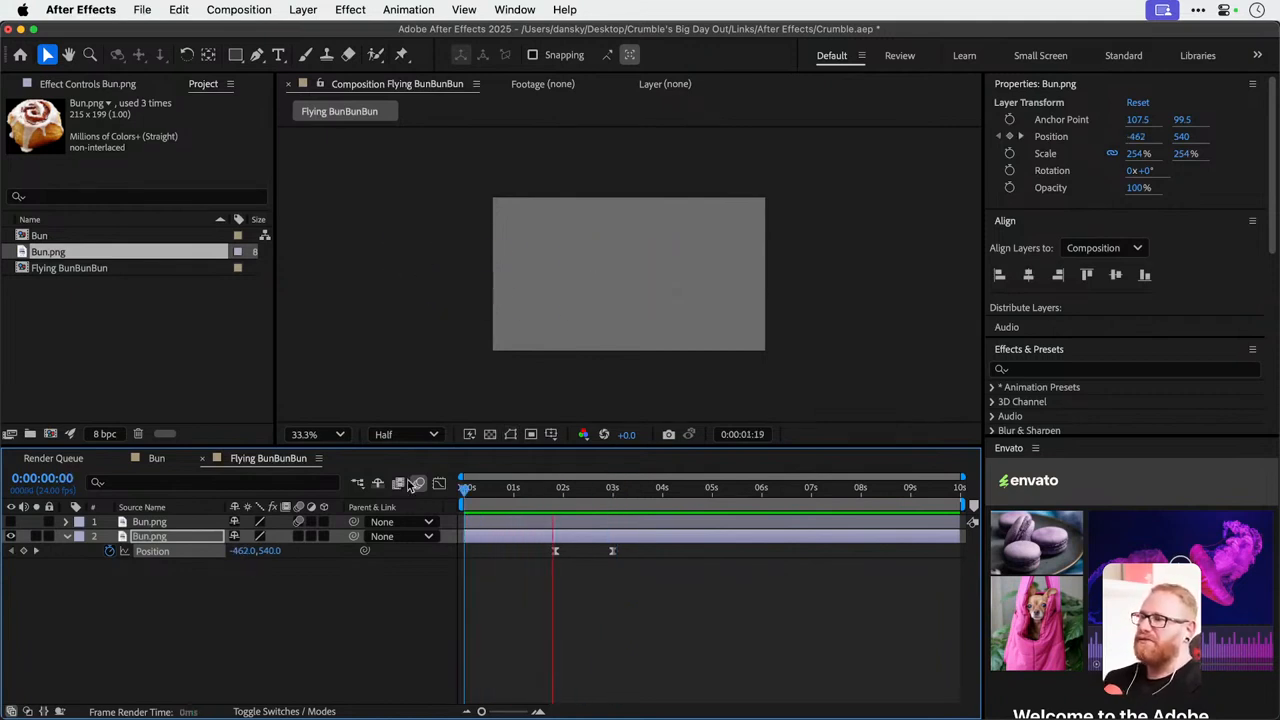
key(space)
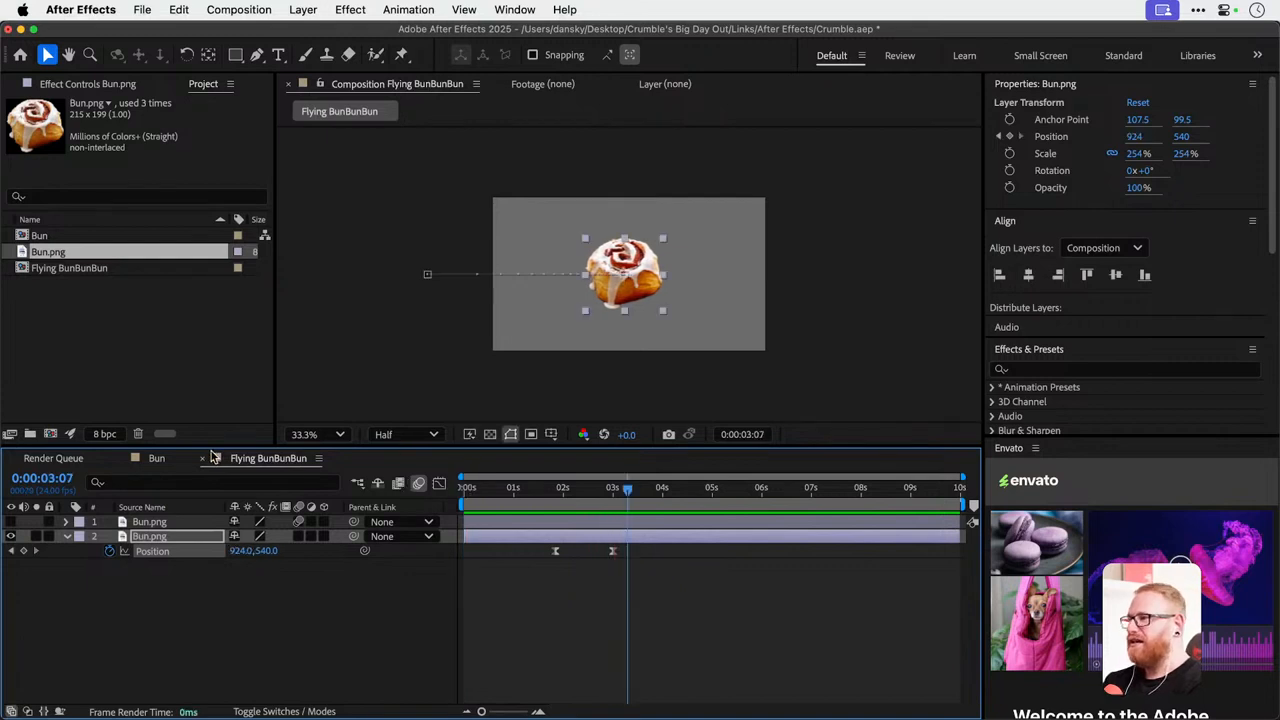
Hide the second bun layer, show the first one, and preview its animation from the start of the composition.
click(11, 536)
key(space)
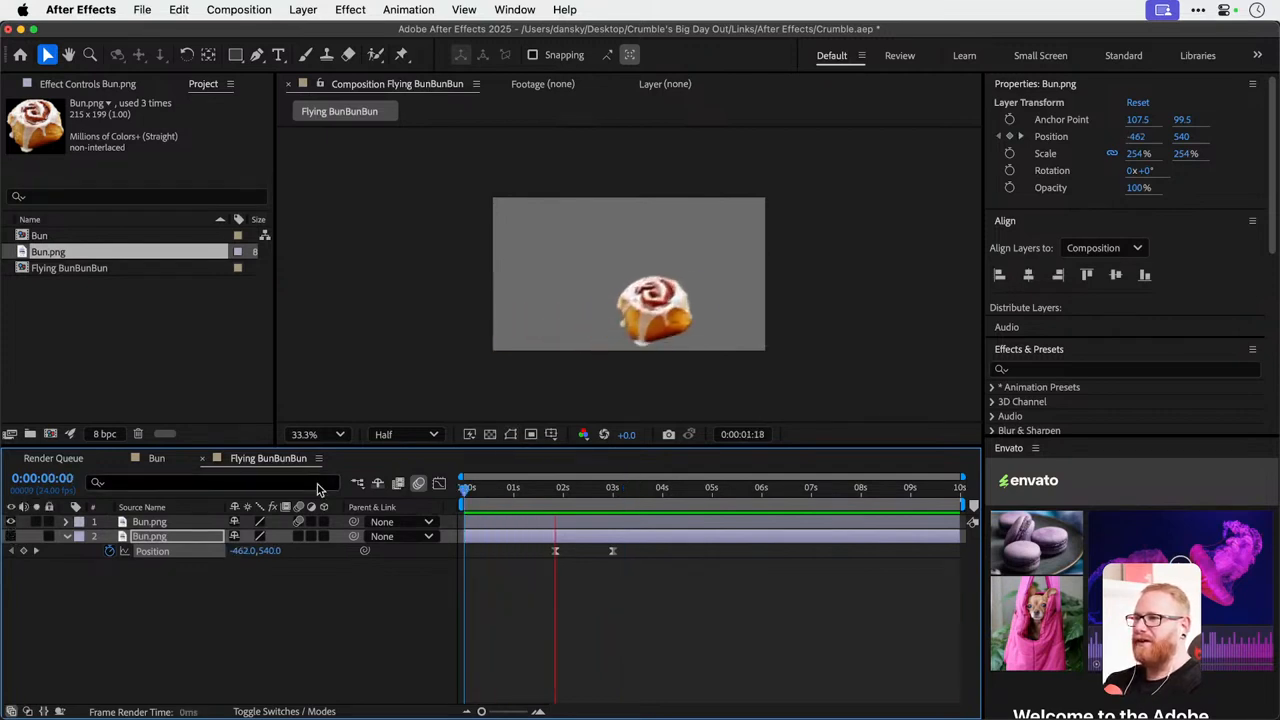
key(space)
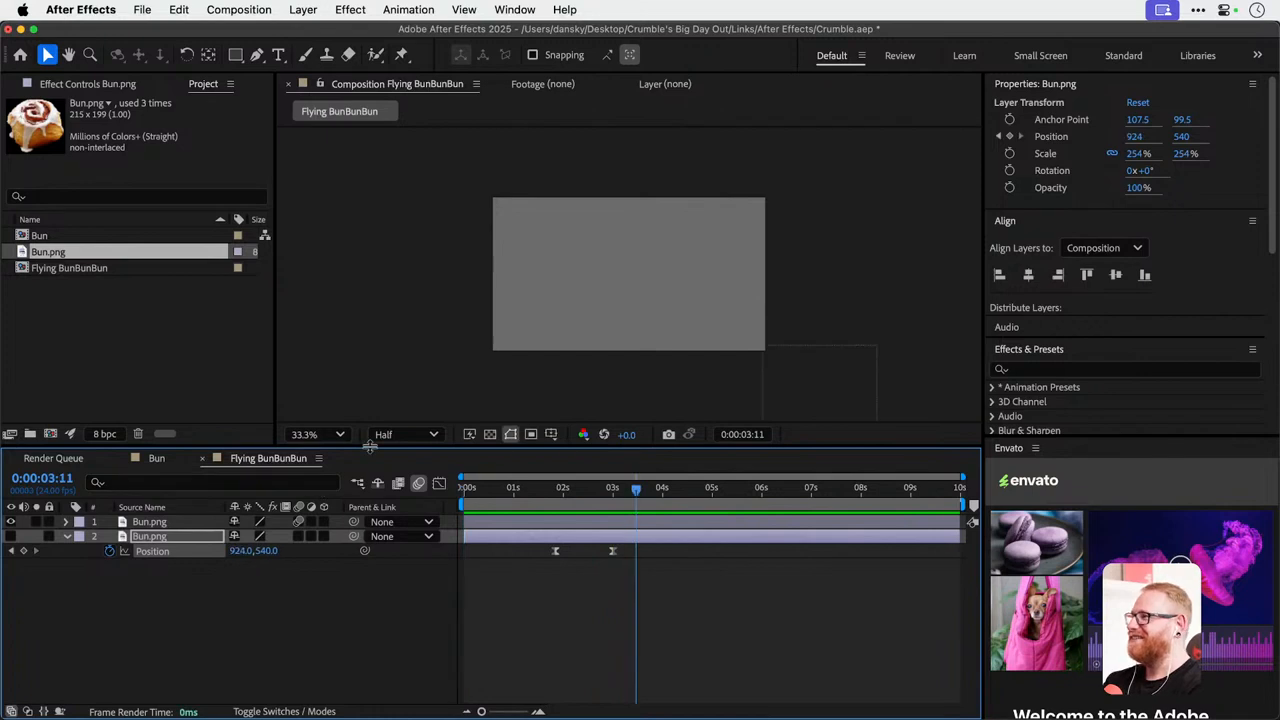
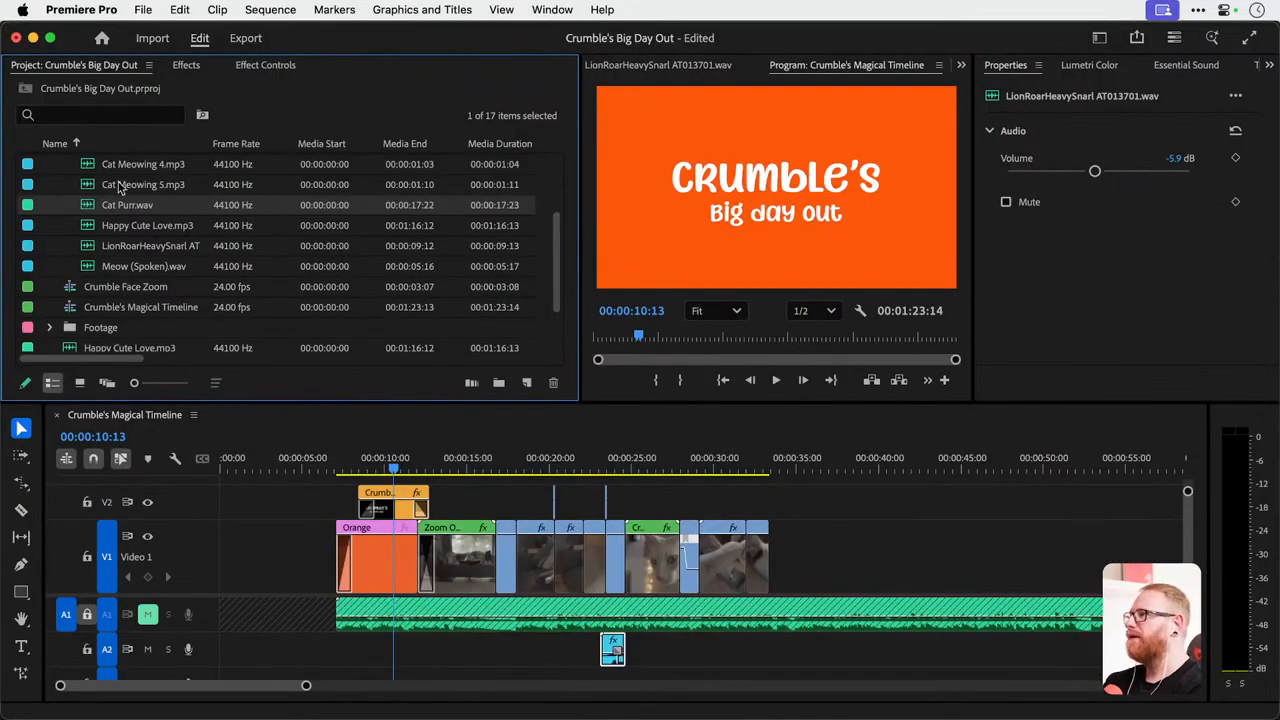
Collapse the Audio bin in the Crumble's Big Day Out project in Premiere Pro.
scroll(120, 187, up, 3)
click(49, 185)
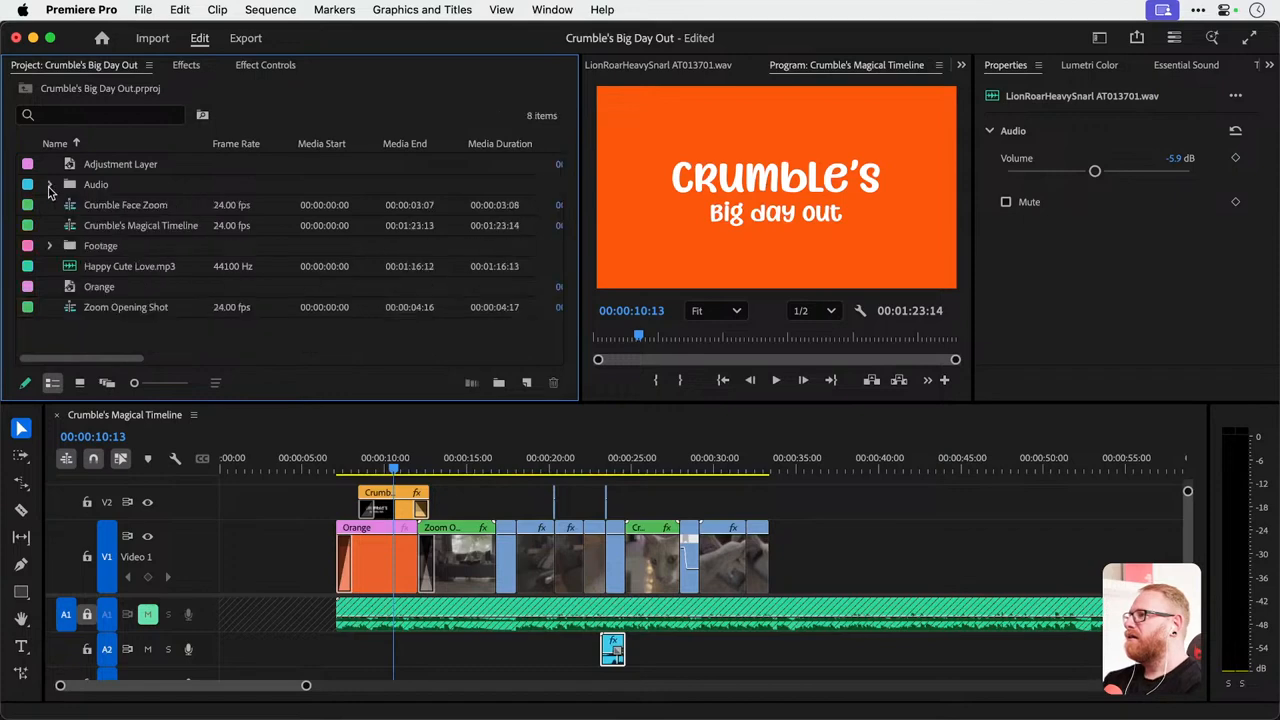
double_click(139, 336)
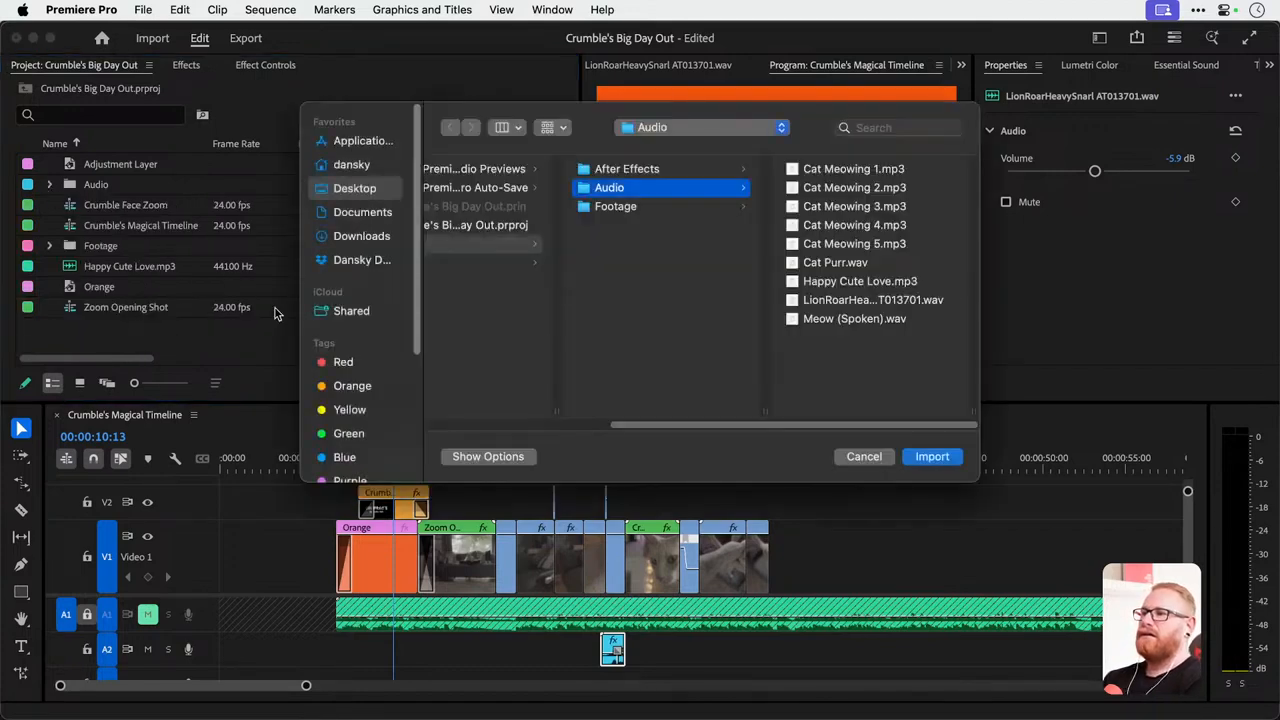
key(Escape)
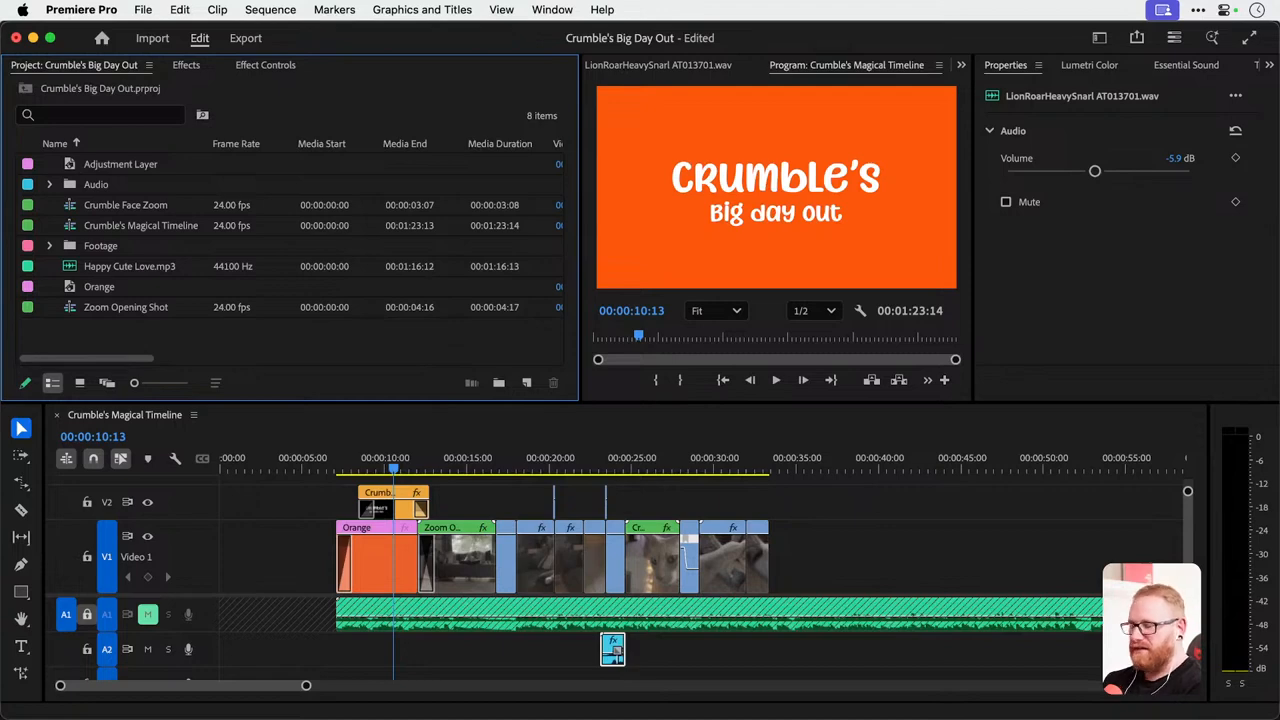
key(super+Tab)
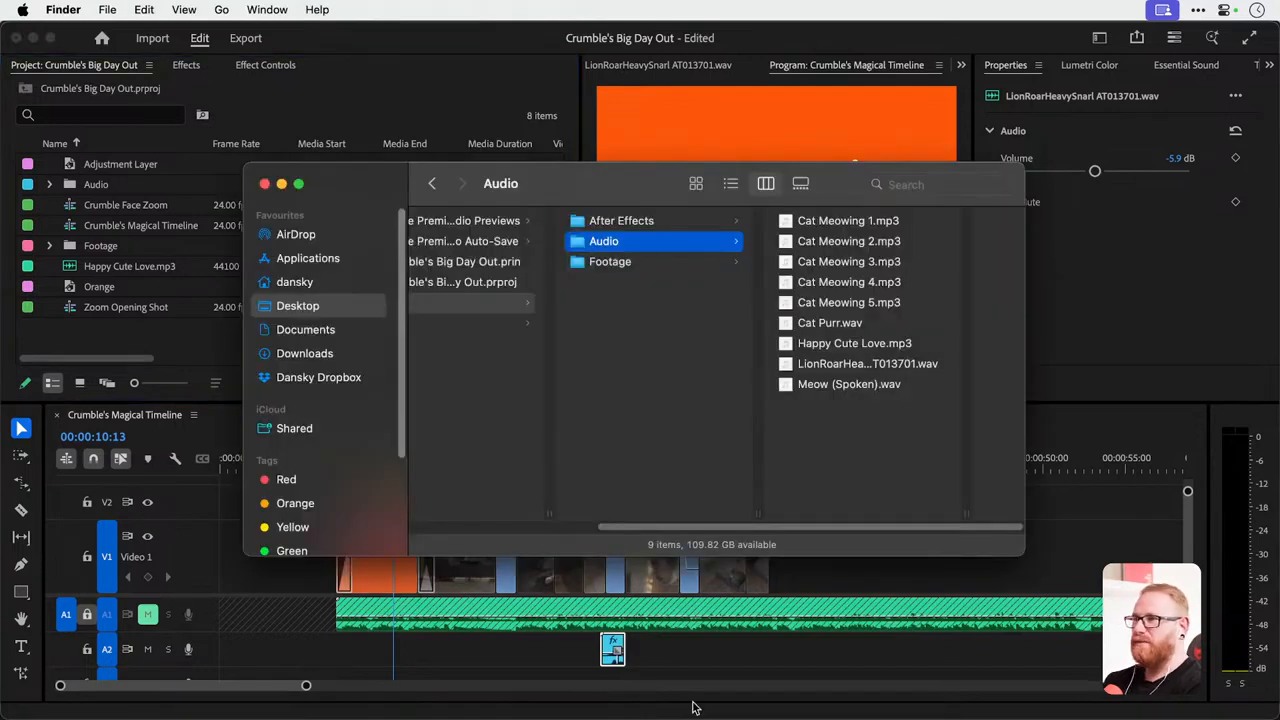
key(super+Tab)
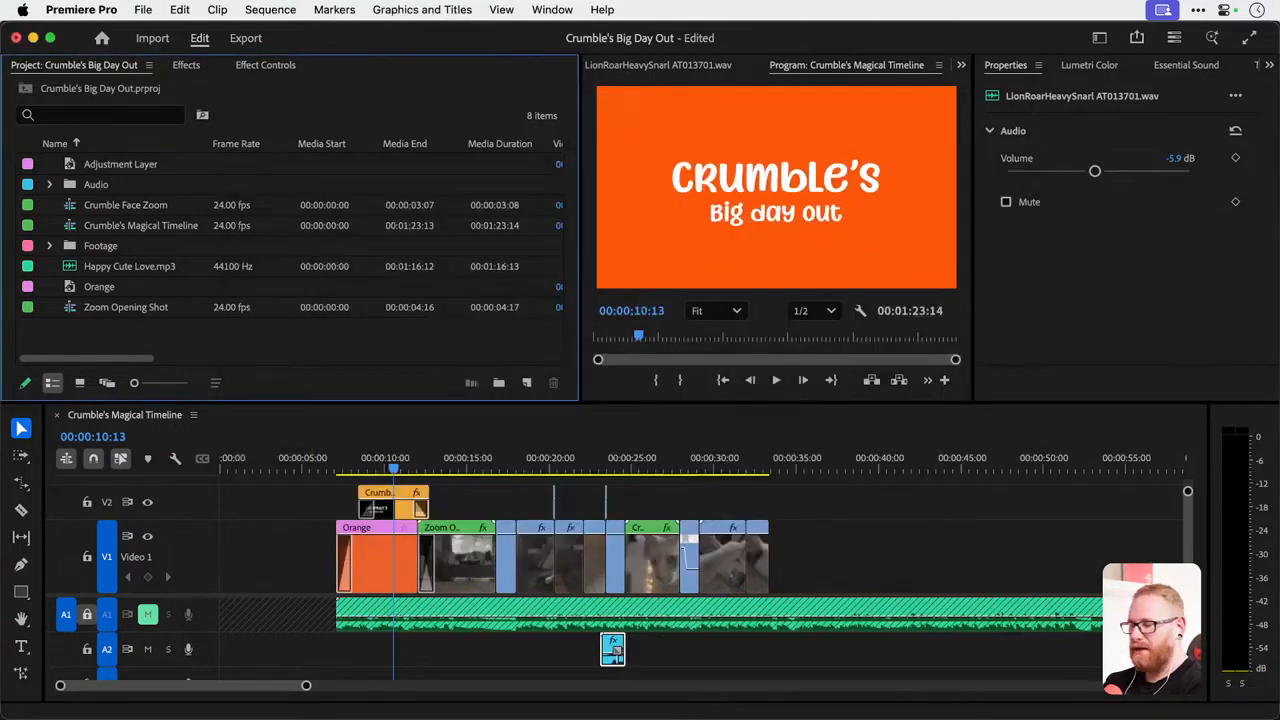
key(super+Tab)
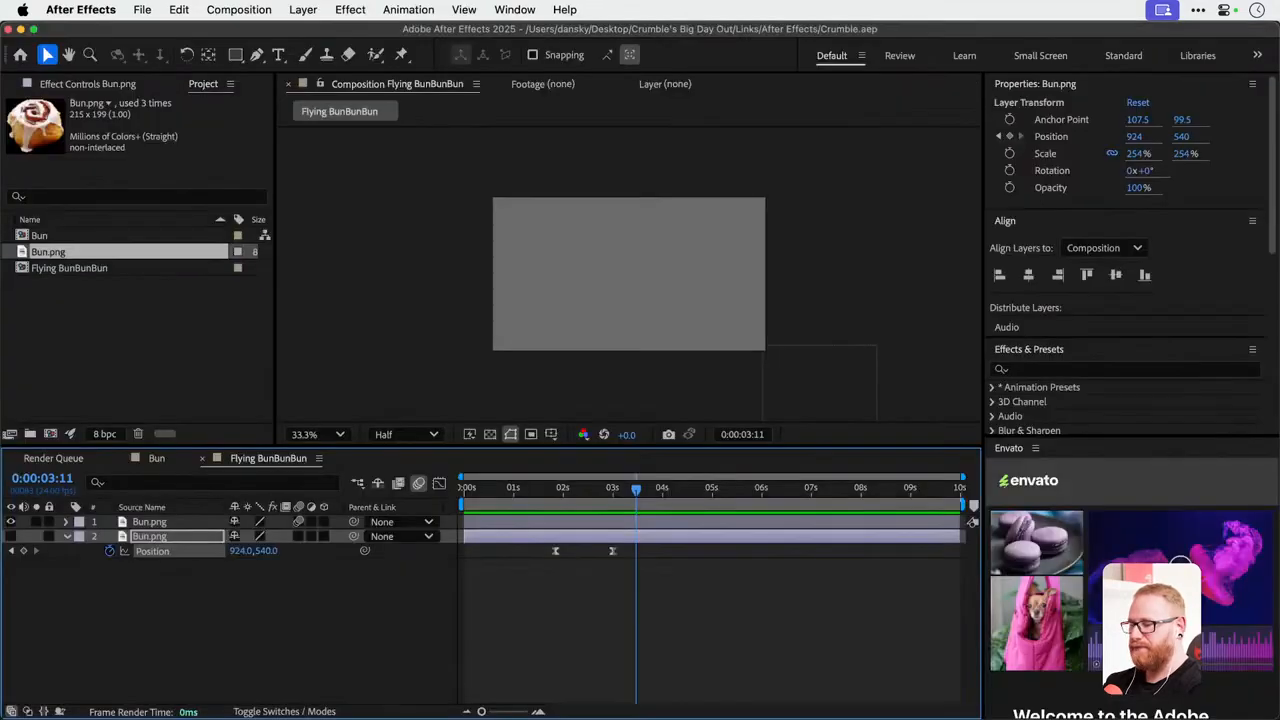
key(super+Tab)
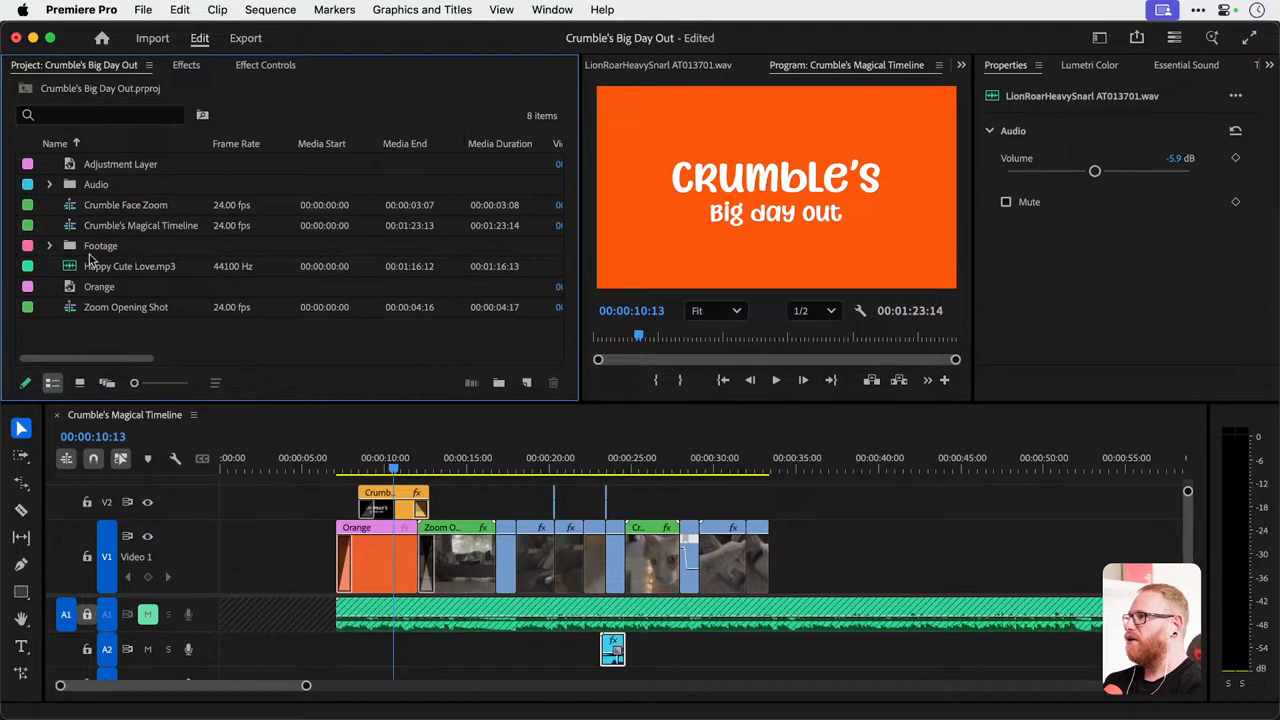
Create a new project bin named Sequences.
click(499, 383)
text(Se)
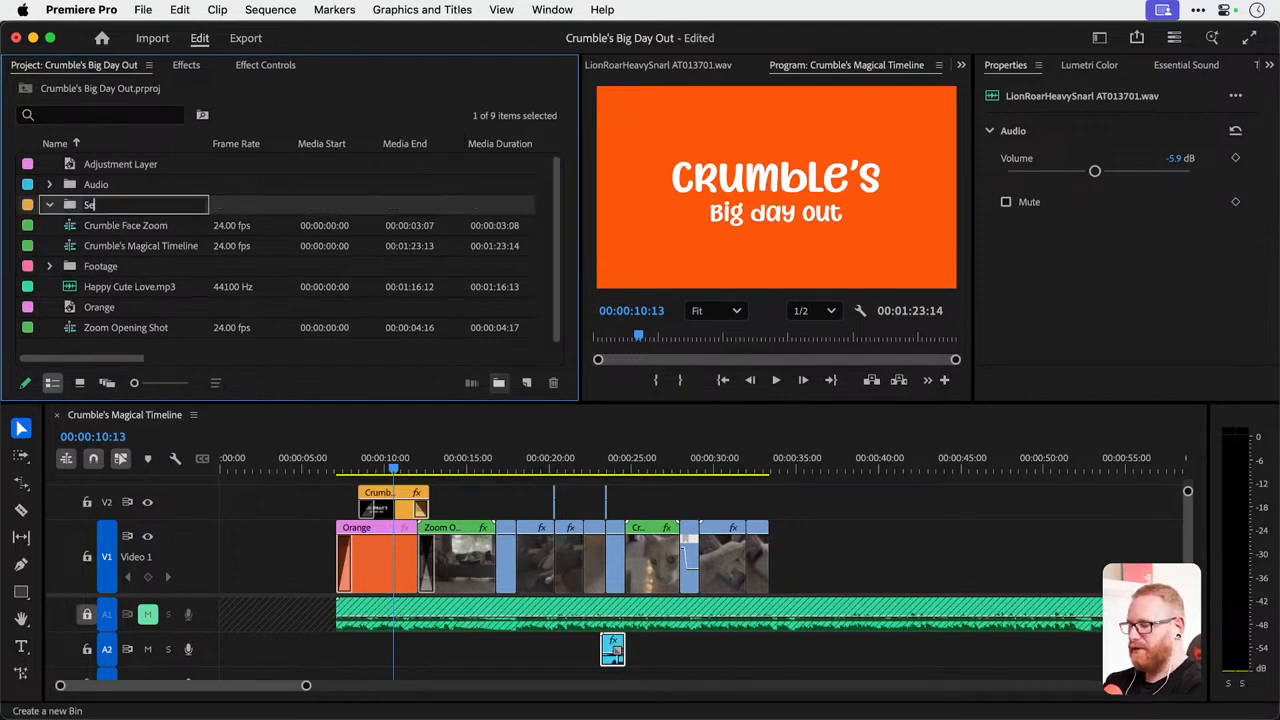
text(quences)
key(Tab)
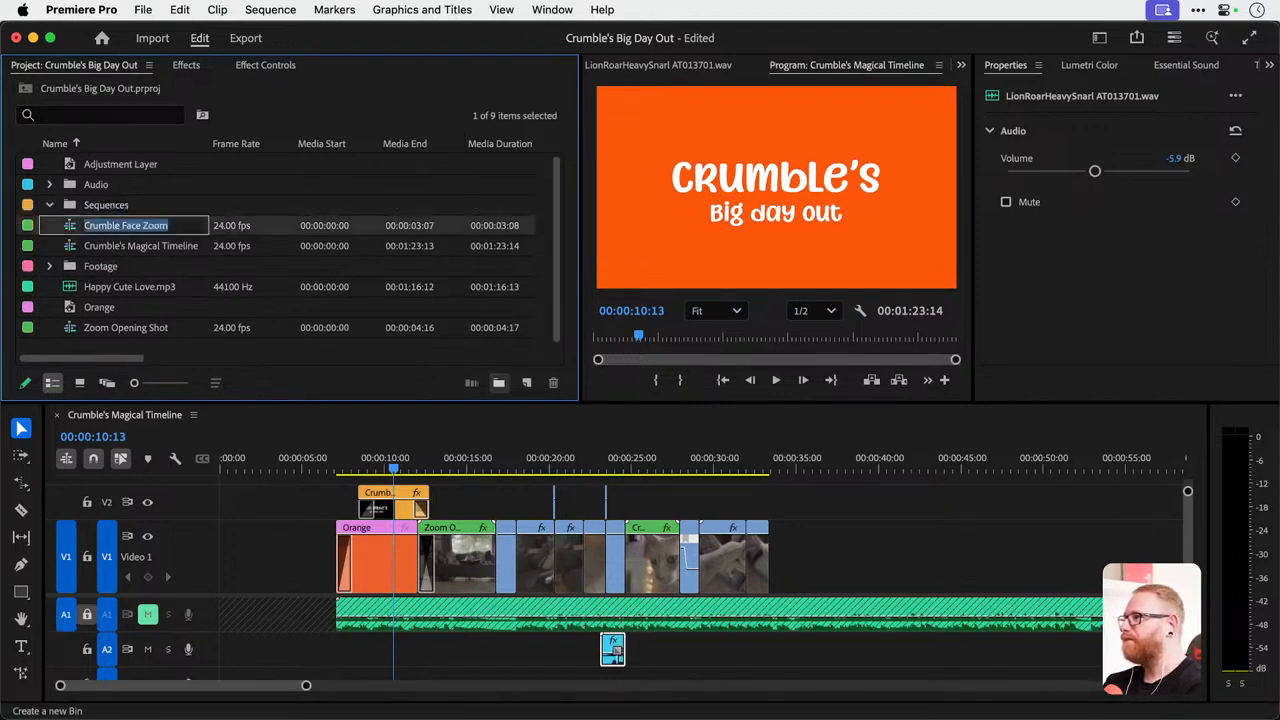
Move the three sequences into the Sequences bin and file Orange, Adjustment Layer and Happy Cute Love.mp3 in the existing bins.
click(128, 246)
super+click(112, 234)
drag(105, 218, 105, 205)
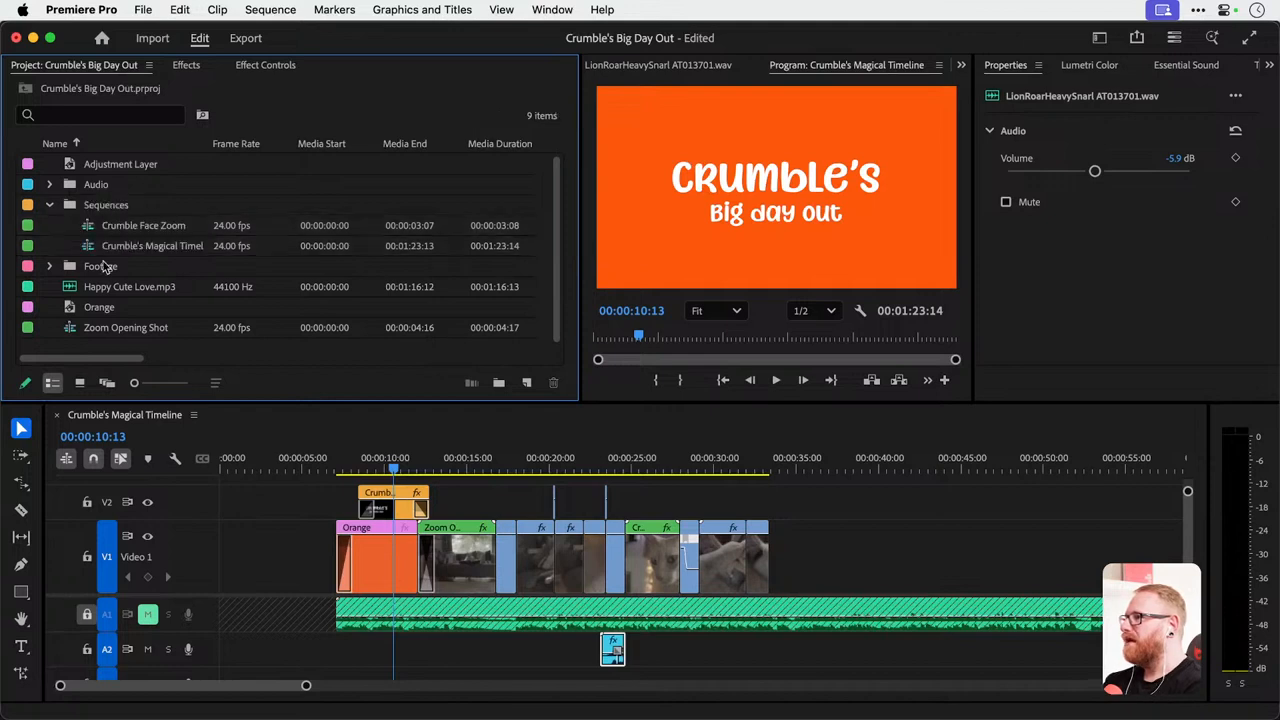
drag(110, 330, 75, 207)
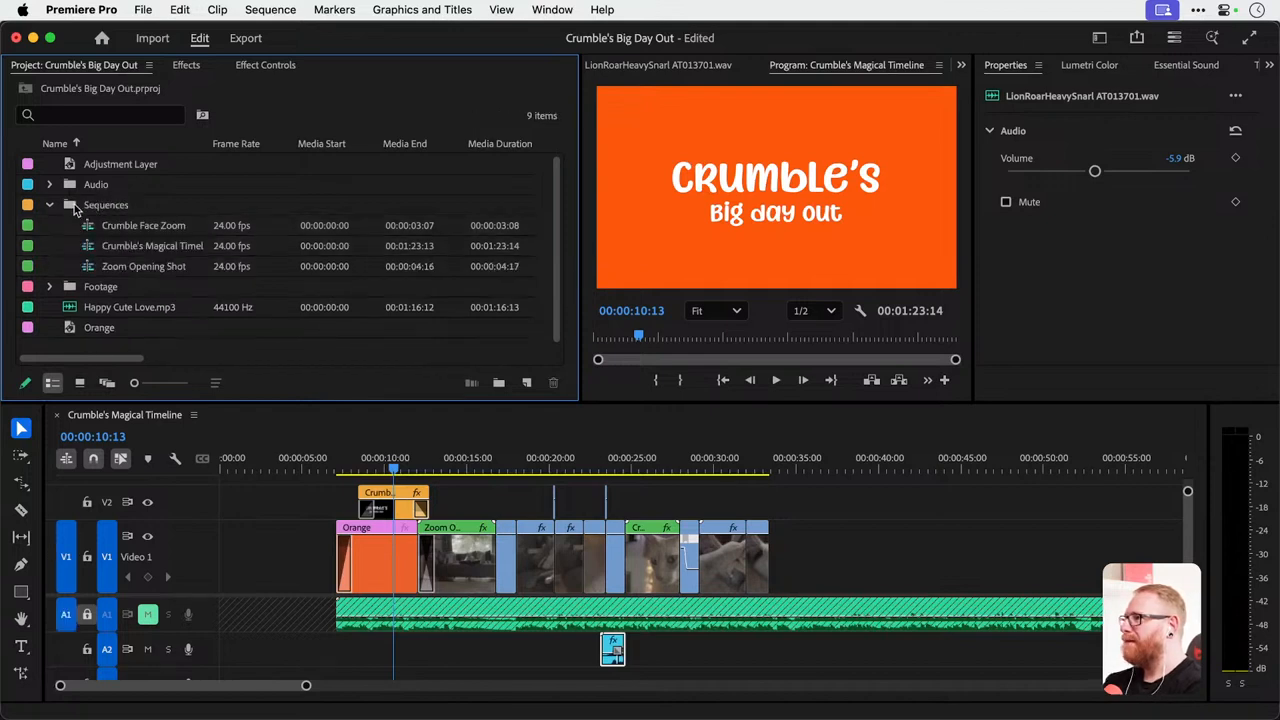
click(48, 205)
drag(100, 270, 100, 225)
click(100, 168)
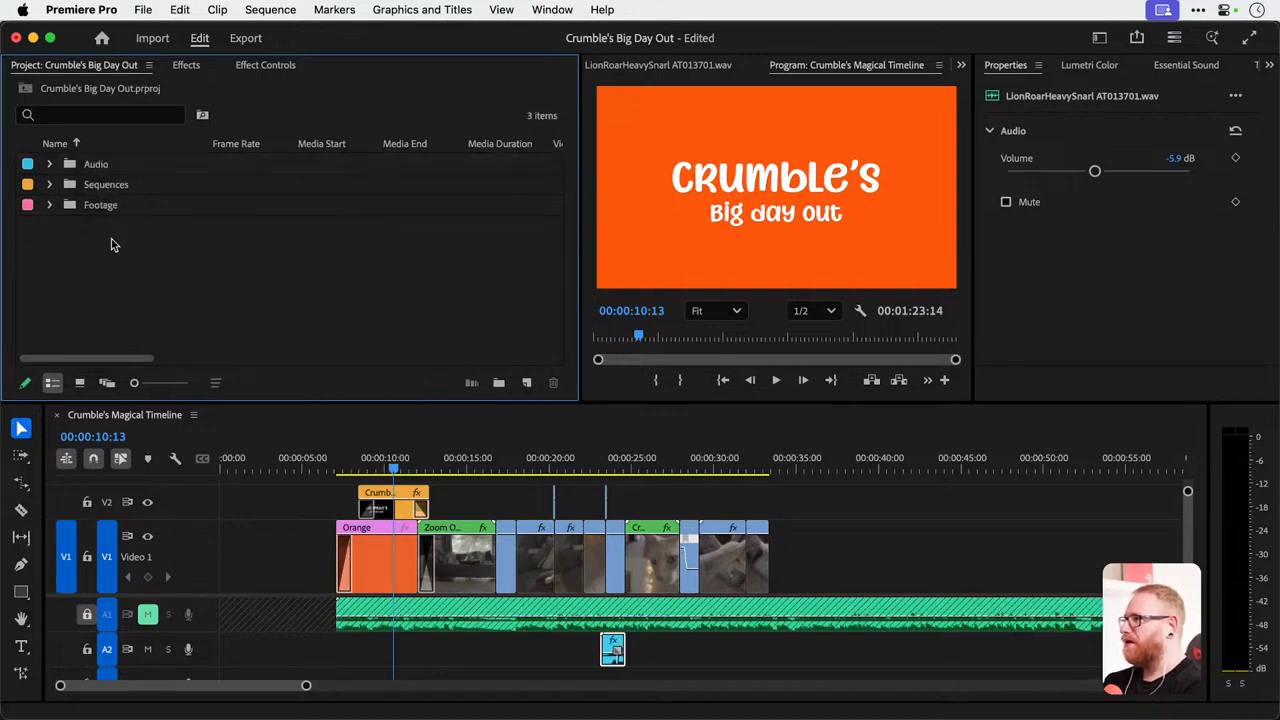
Import the Flying BunBunBun composition from the After Effects project Crumble.aep and place it on track V2 at about 27 seconds.
double_click(114, 244)
click(691, 168)
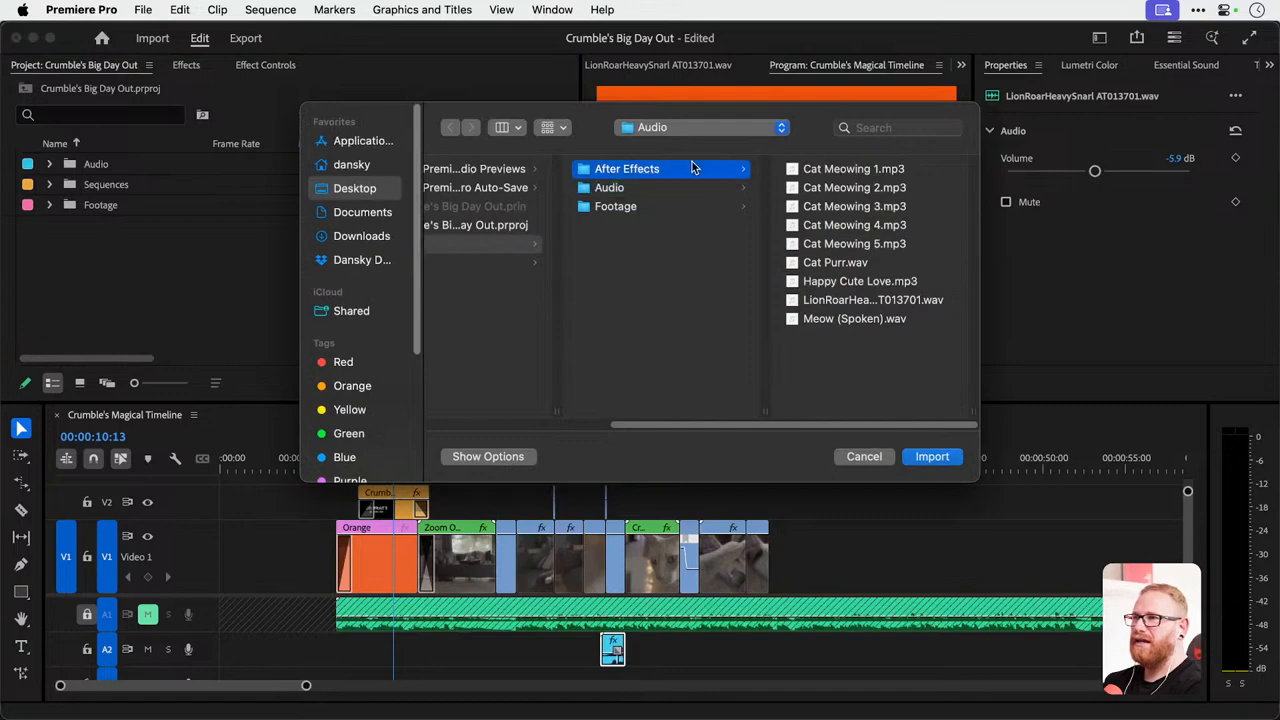
click(800, 169)
key(Return)
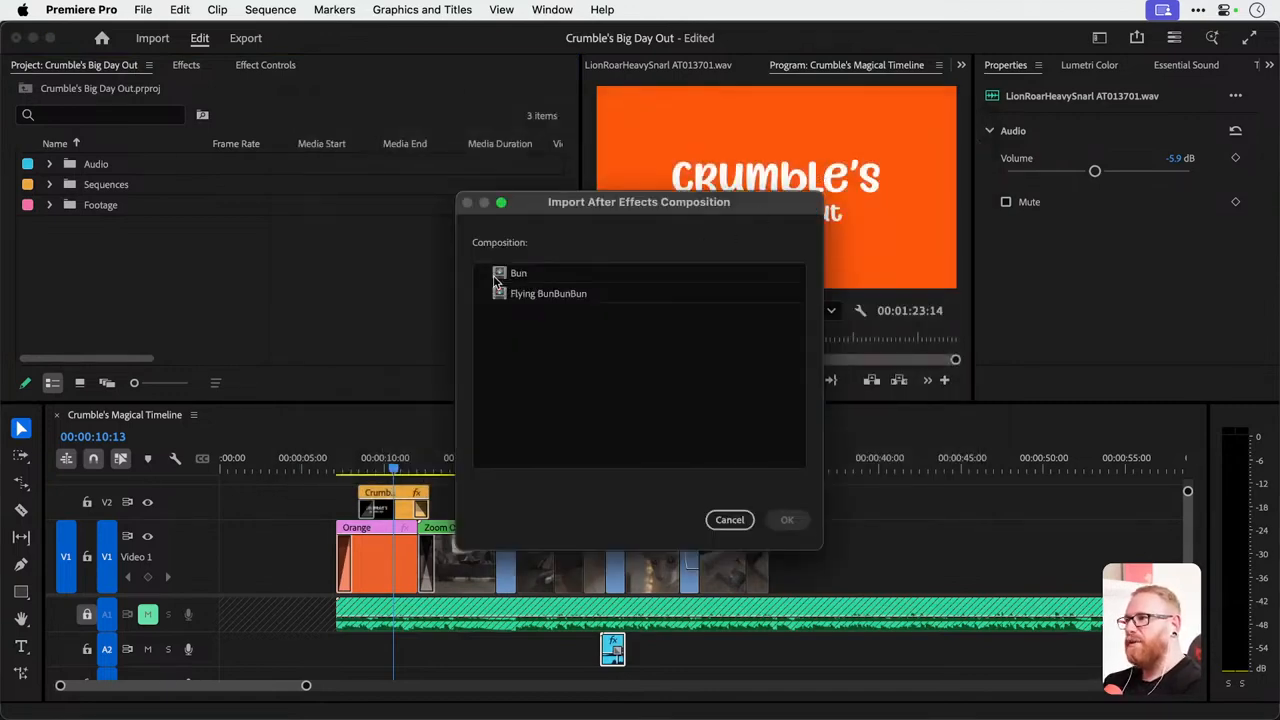
key(super+Tab)
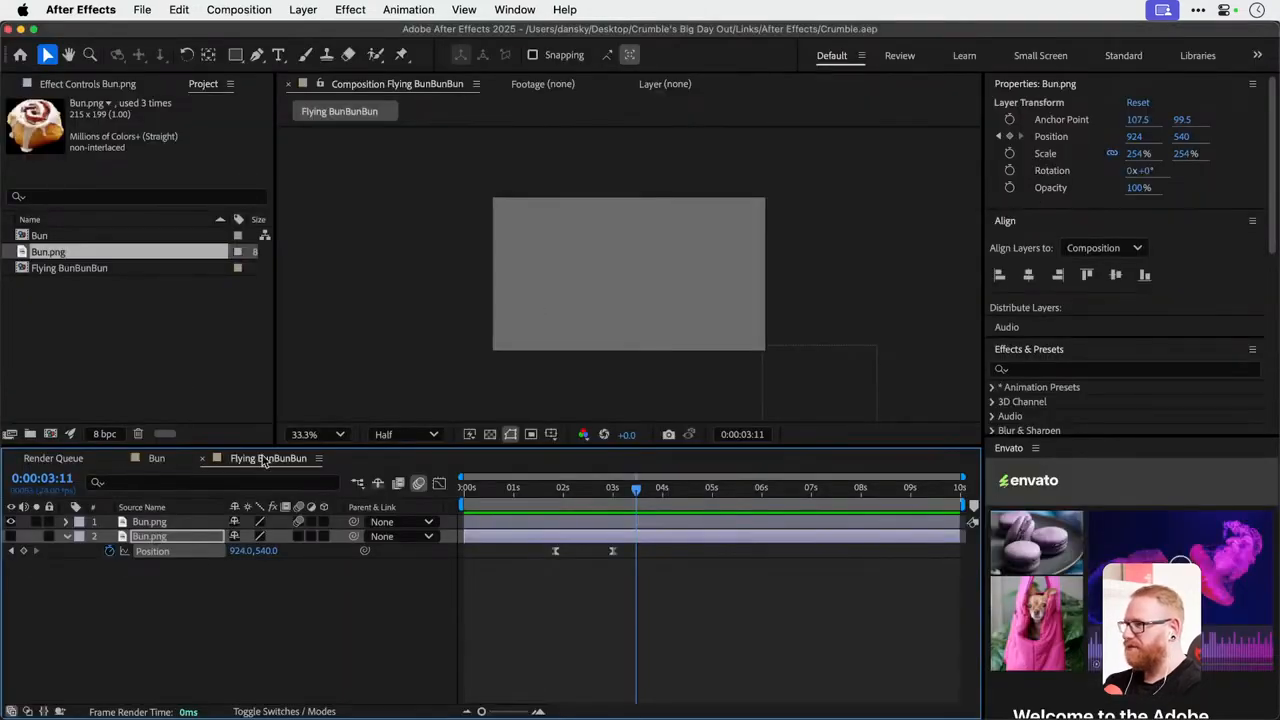
key(super+Tab)
click(545, 294)
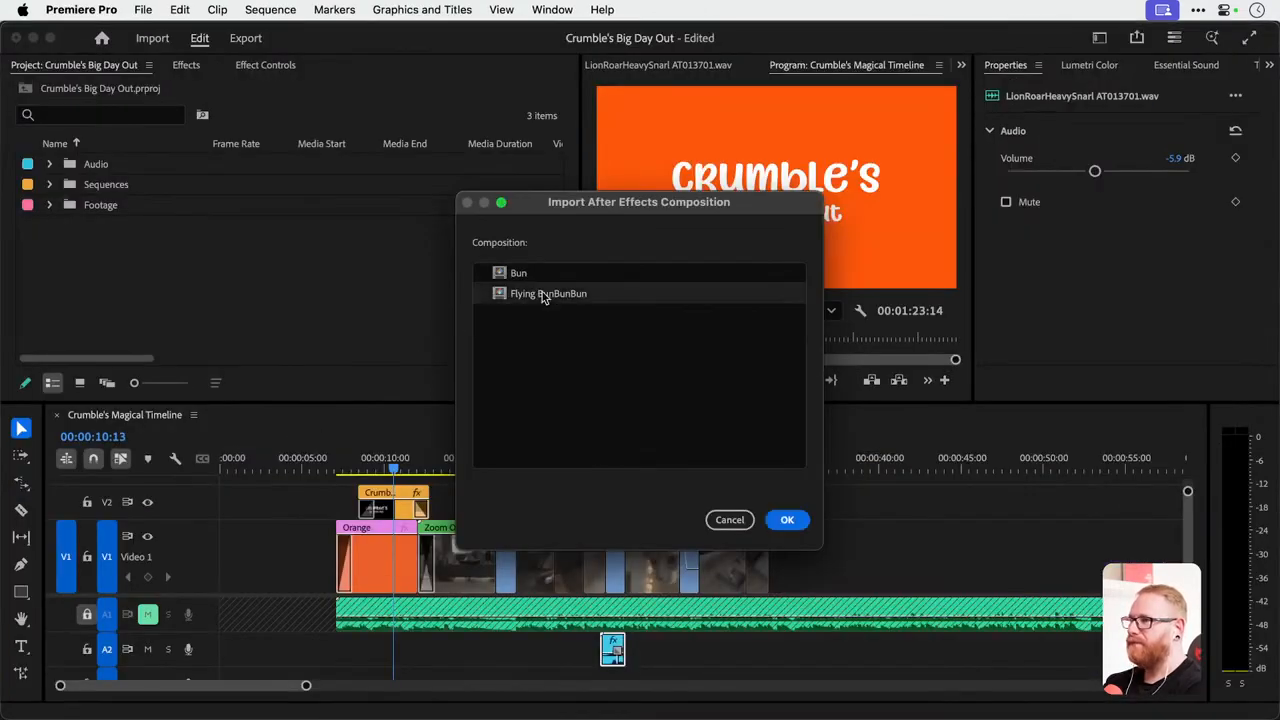
click(788, 520)
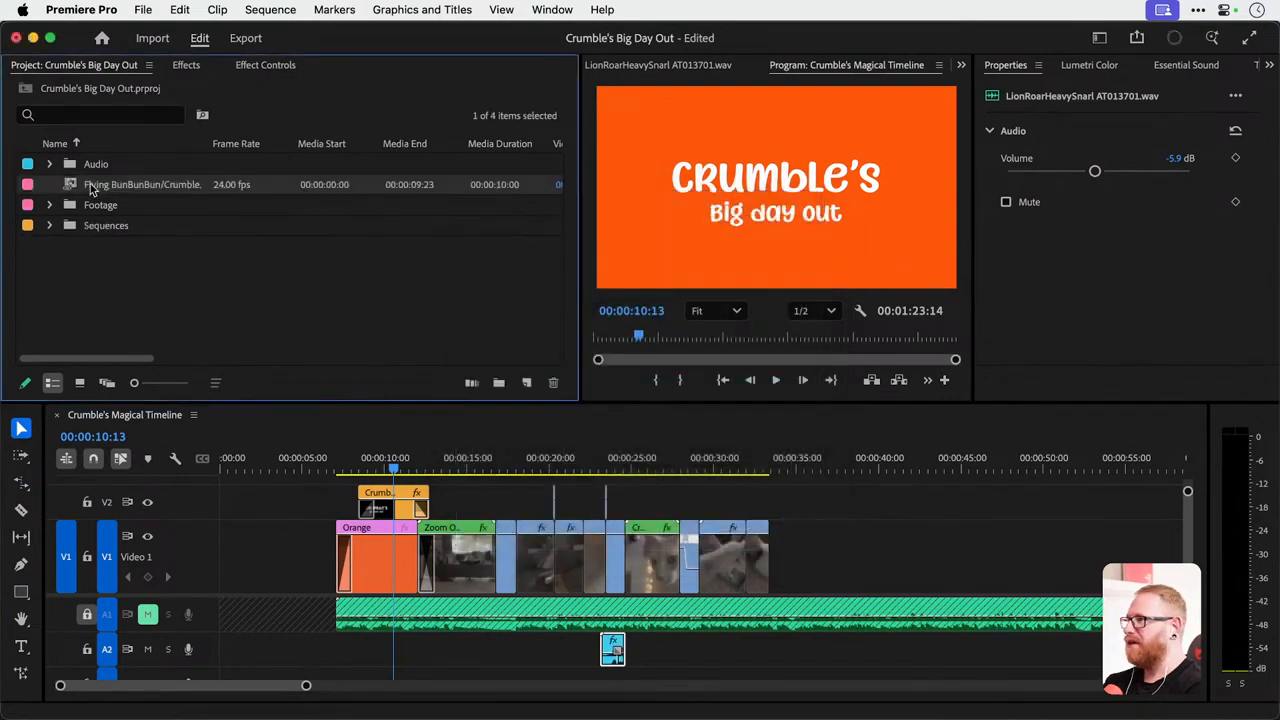
drag(406, 447, 695, 466)
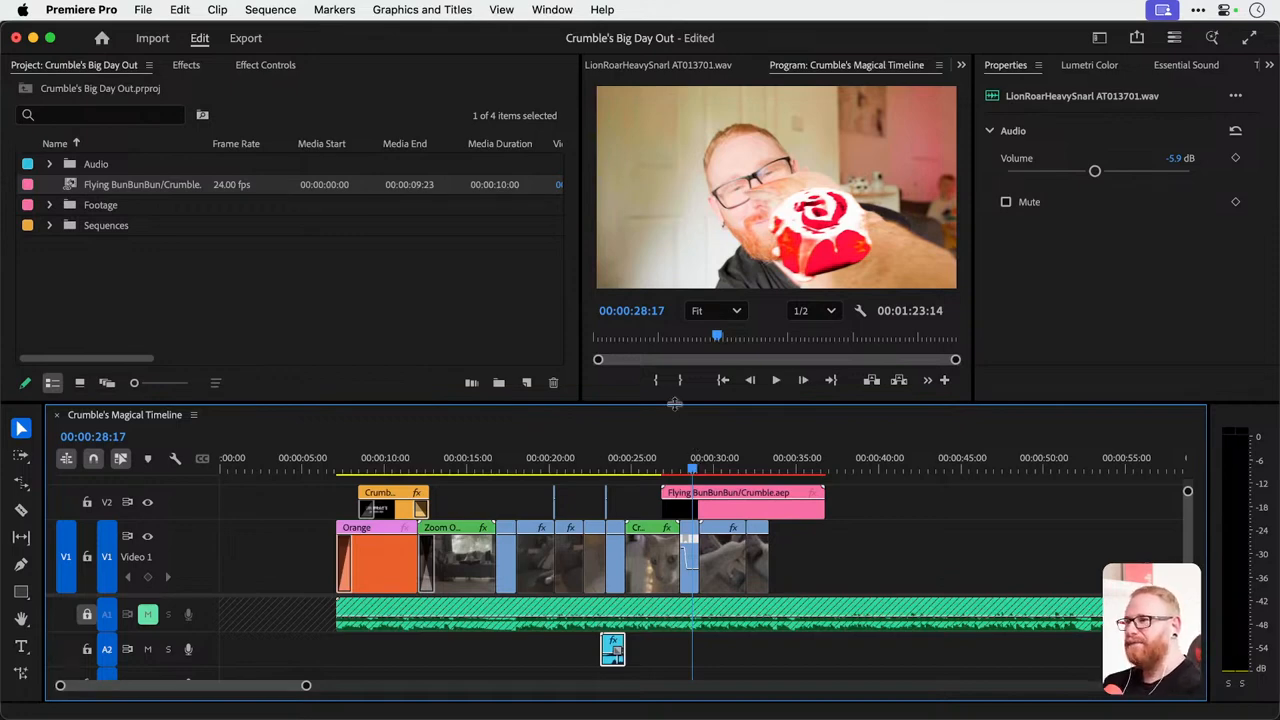
Move the Adjustment Layer from track V5 to V3 and trim its end to match the last footage clip.
drag(675, 380, 678, 186)
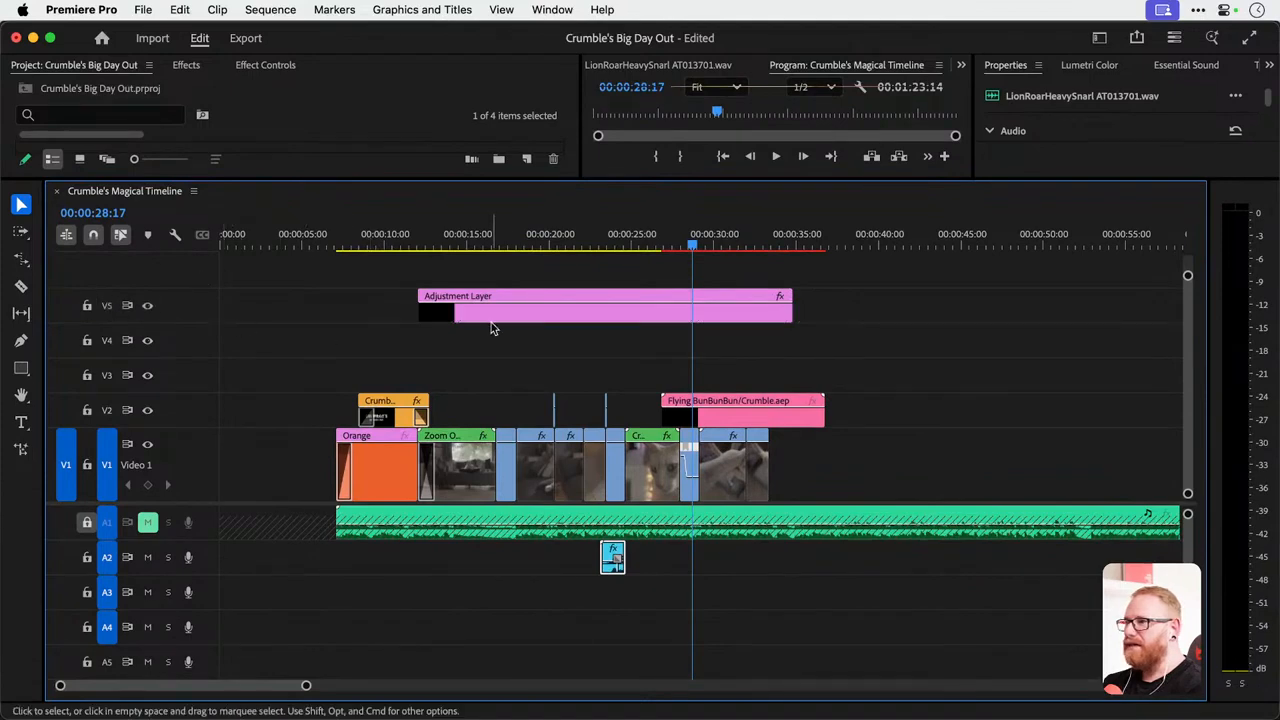
drag(493, 318, 505, 383)
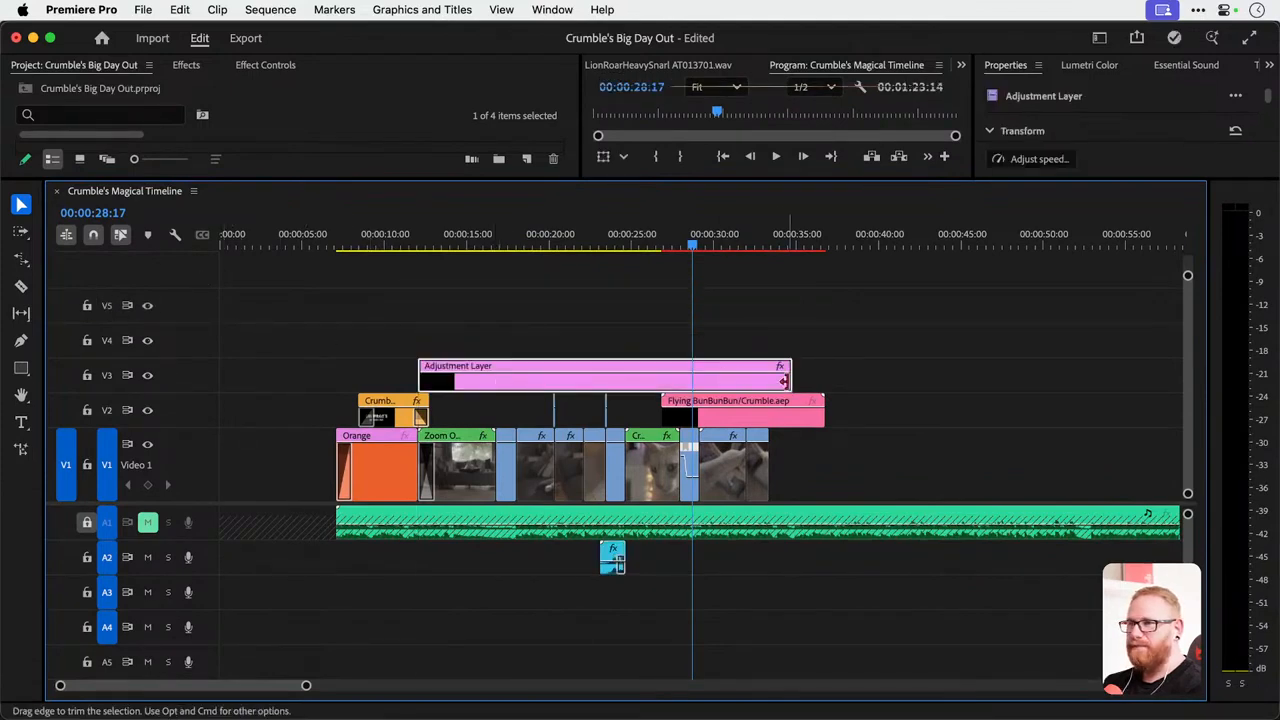
drag(787, 383, 767, 383)
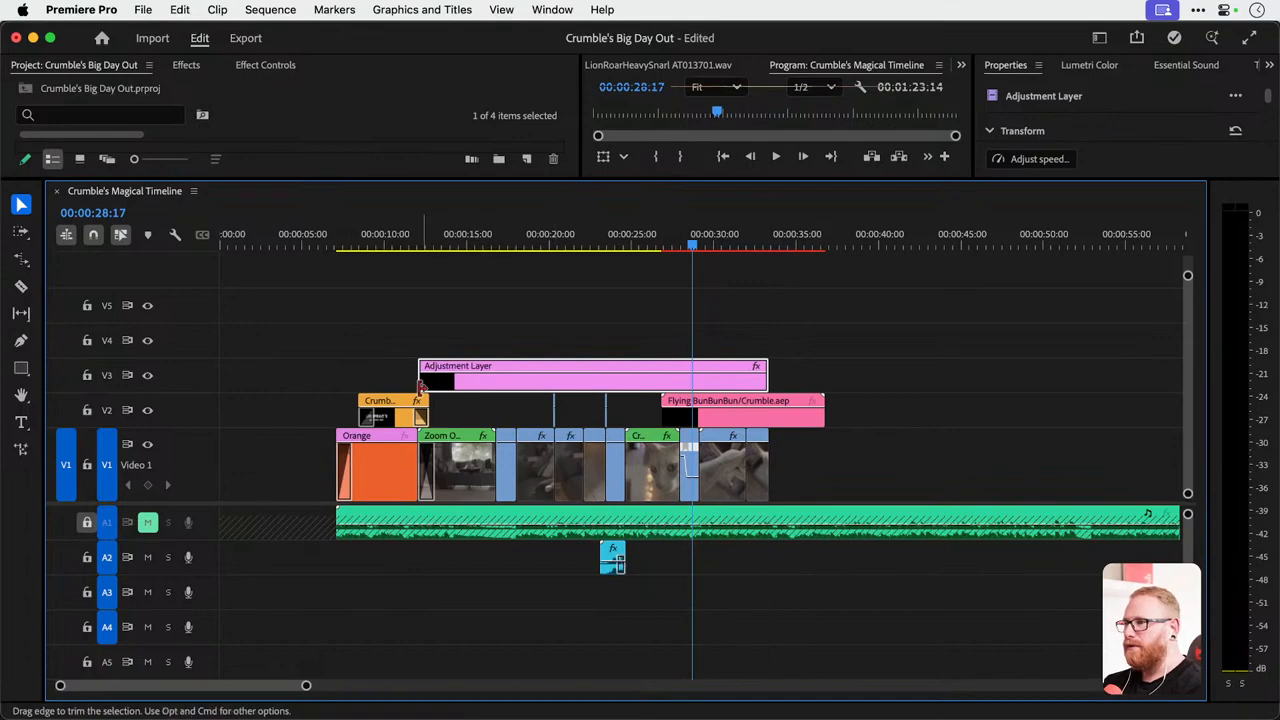
Move the Flying BunBunBun clip up to track V4 and lock track V3.
drag(715, 417, 715, 347)
click(87, 375)
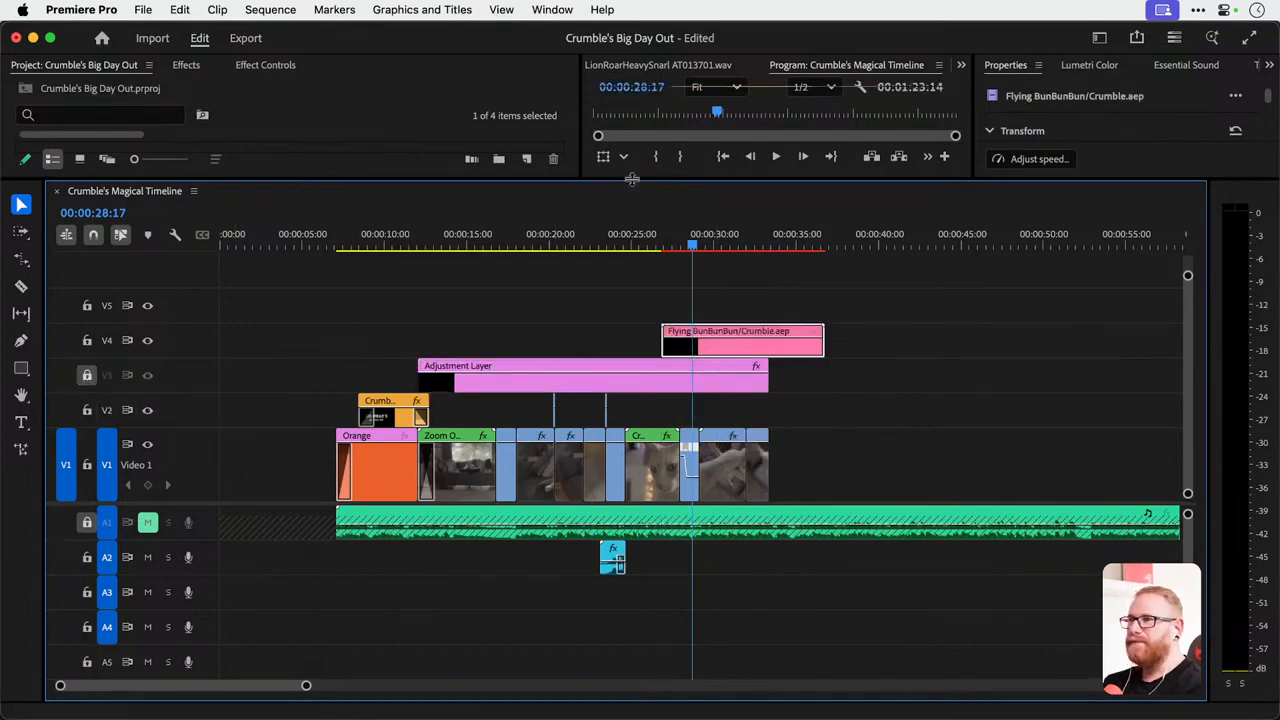
drag(632, 187, 632, 302)
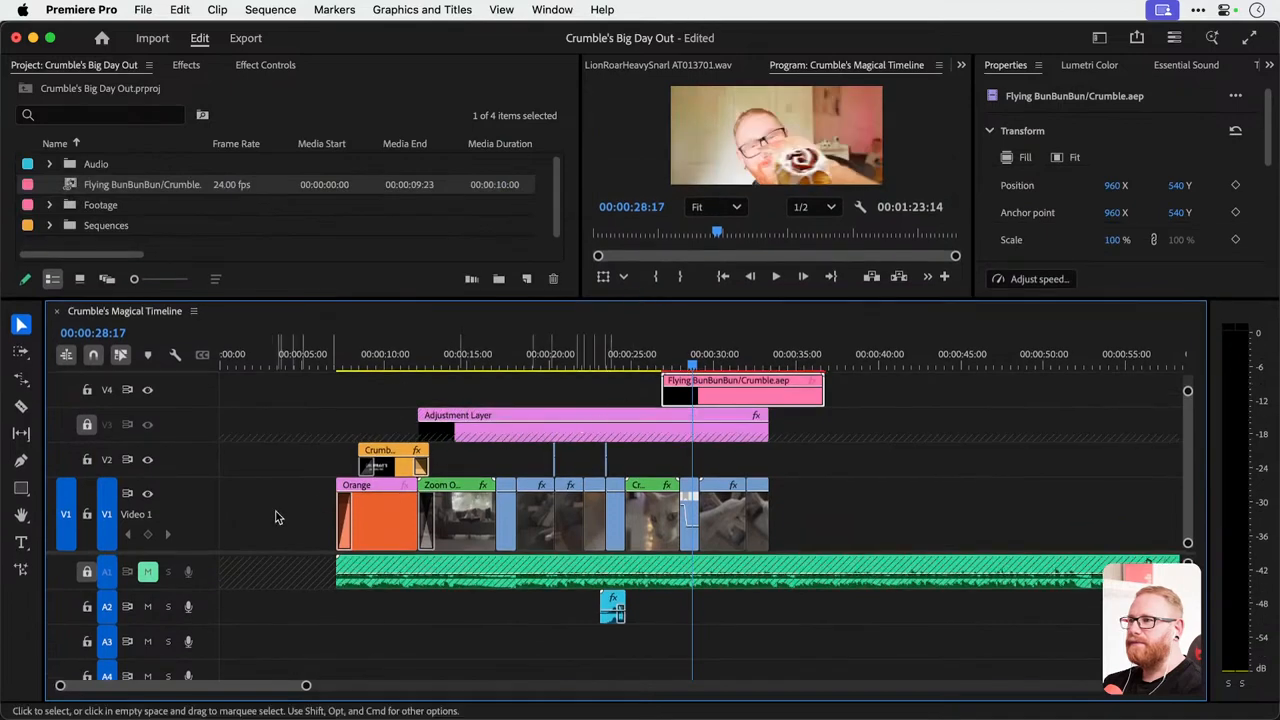
Unmute the music track A1 and keep it locked.
drag(204, 552, 212, 604)
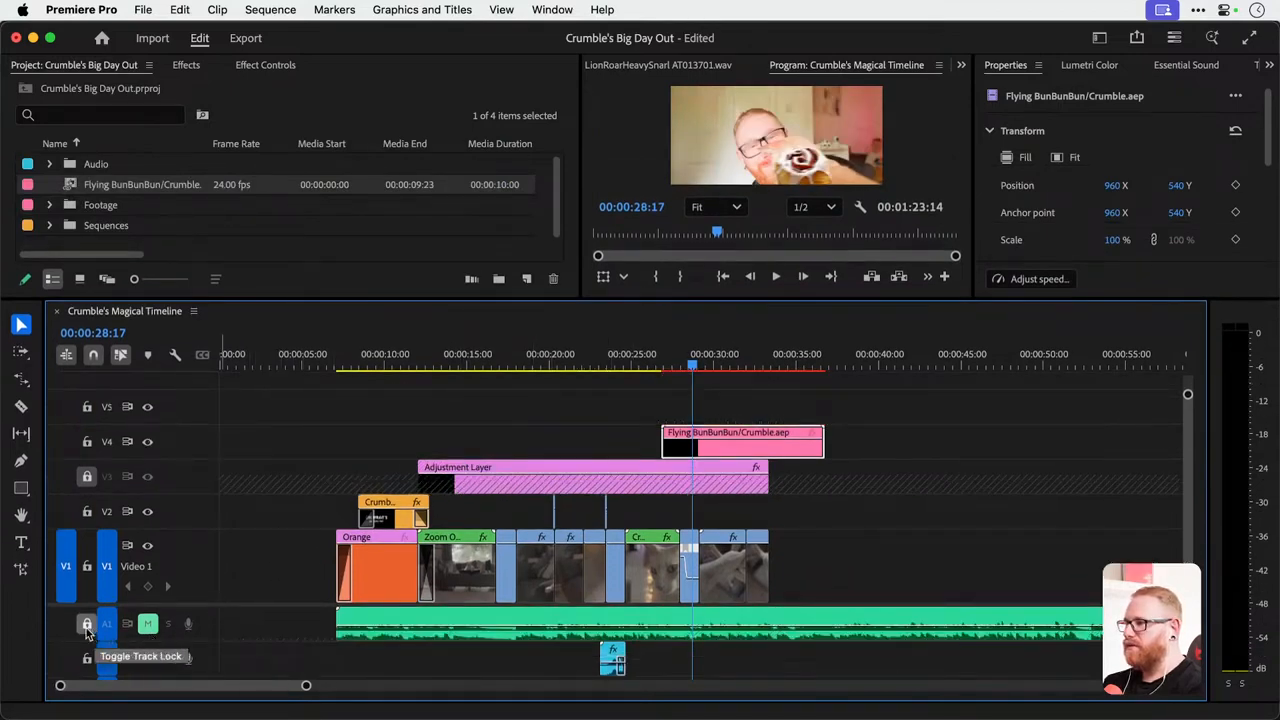
click(147, 626)
click(86, 625)
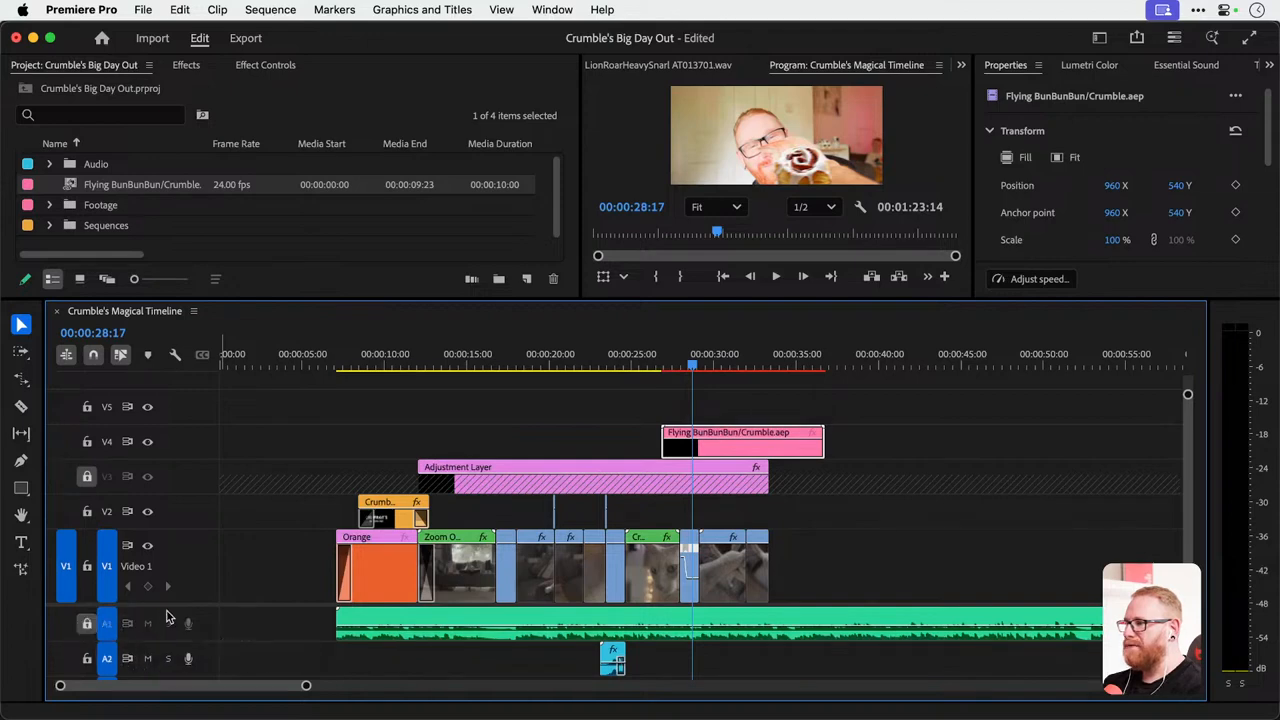
drag(171, 606, 171, 621)
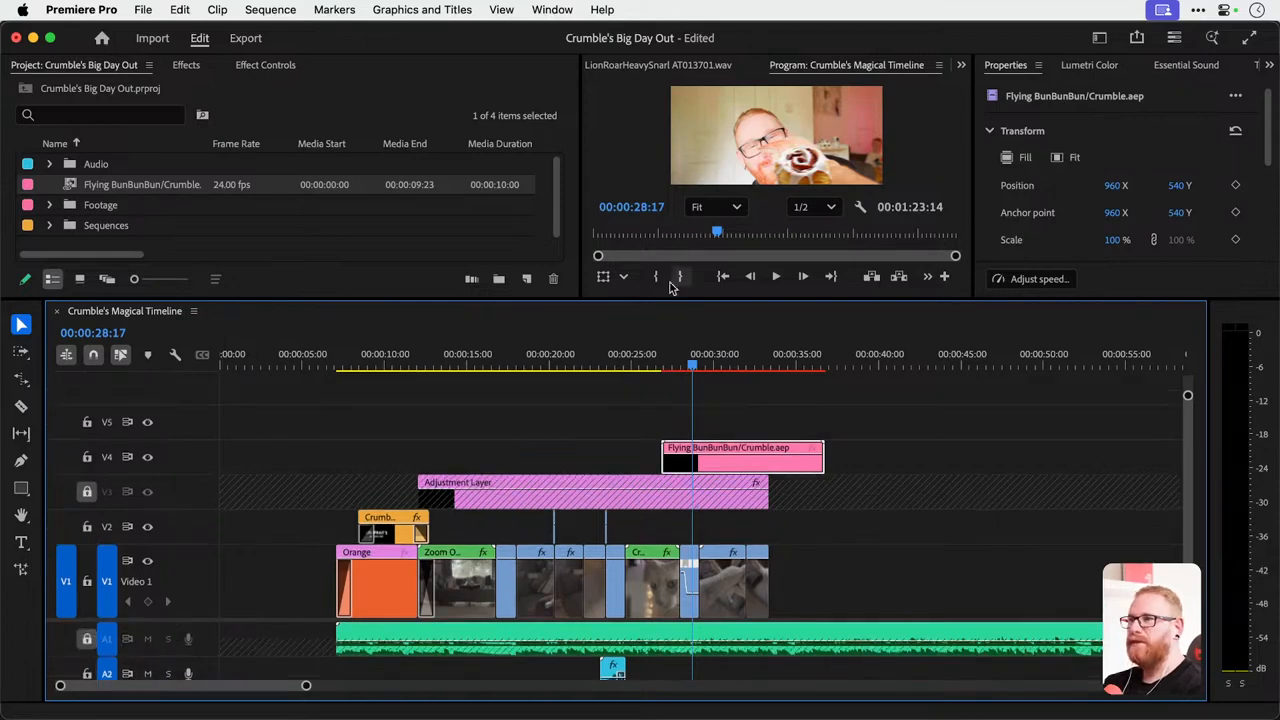
Move the Flying BunBunBun clip on V4 to start with the Zoom Opening Shot clip at 00:00:12:01.
drag(649, 298, 655, 373)
drag(668, 447, 716, 443)
drag(547, 440, 464, 441)
drag(740, 478, 503, 487)
Preview the flying bun over the opening shot from 00:00:12:01.
click(419, 441)
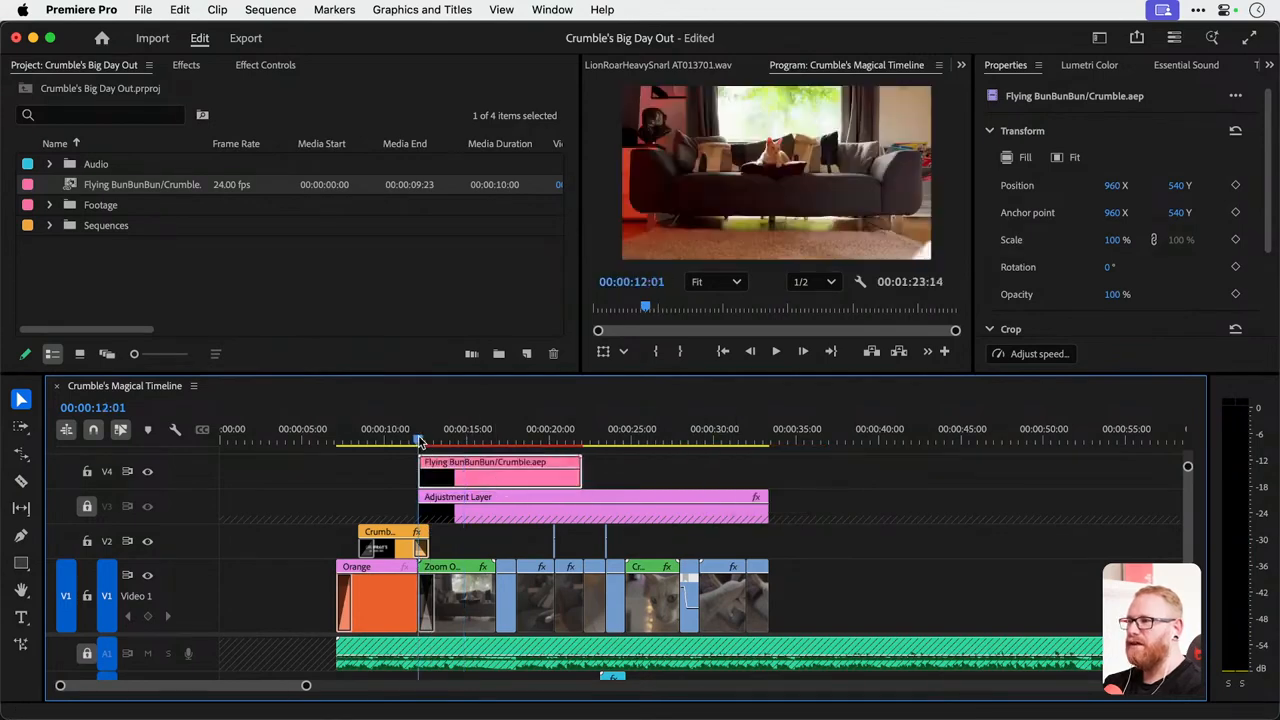
key(space)
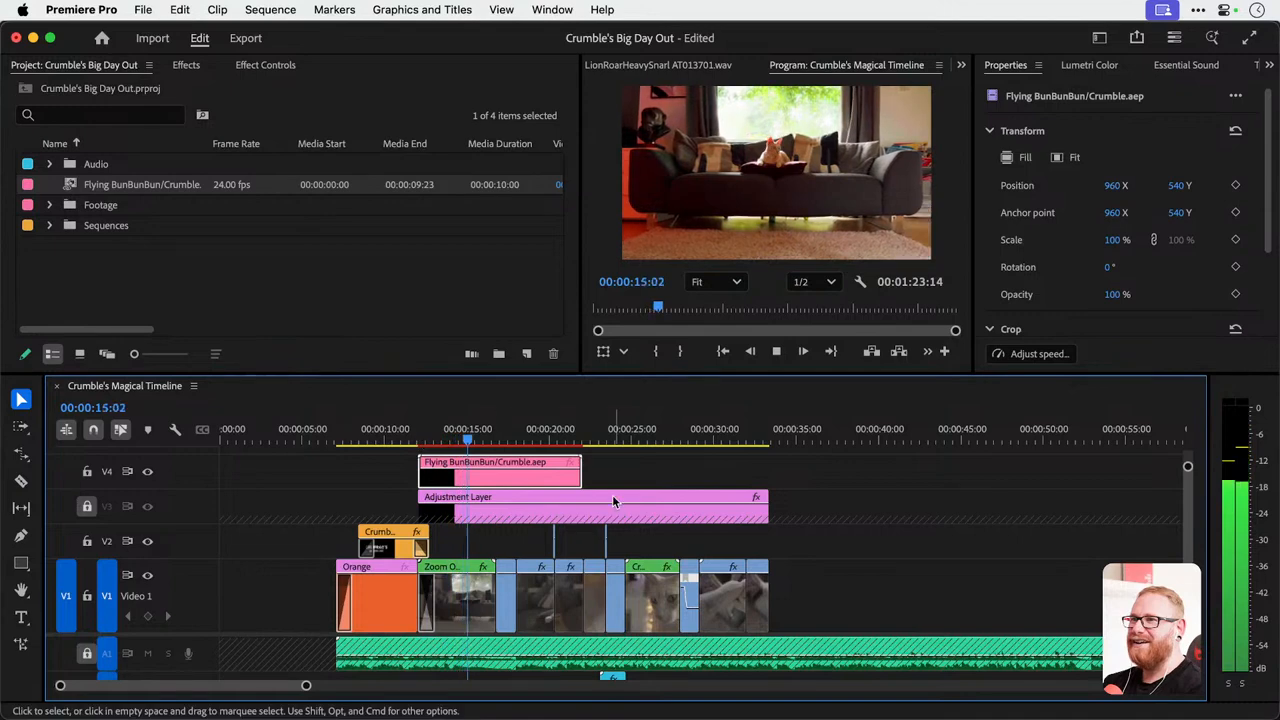
key(space)
Trim the end of the Flying BunBunBun clip to 00:00:15:04, try extending it again and undo that extension.
key(=)
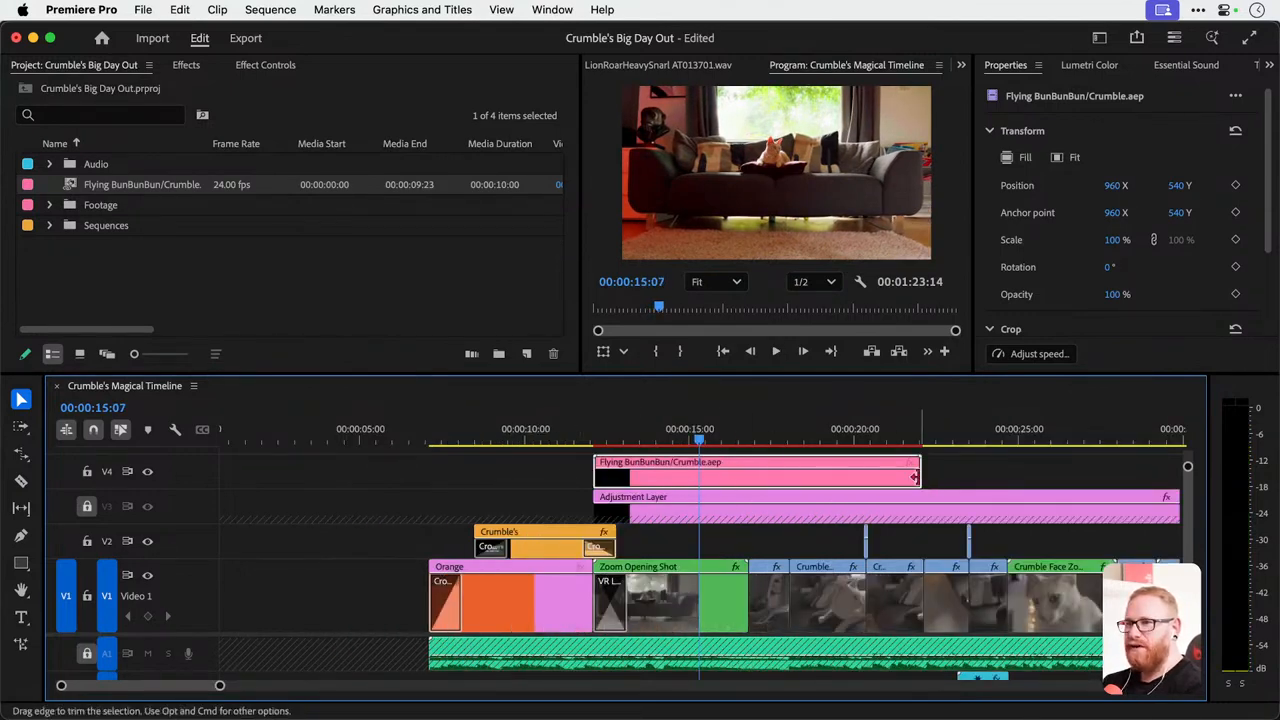
drag(918, 475, 695, 440)
drag(695, 486, 789, 486)
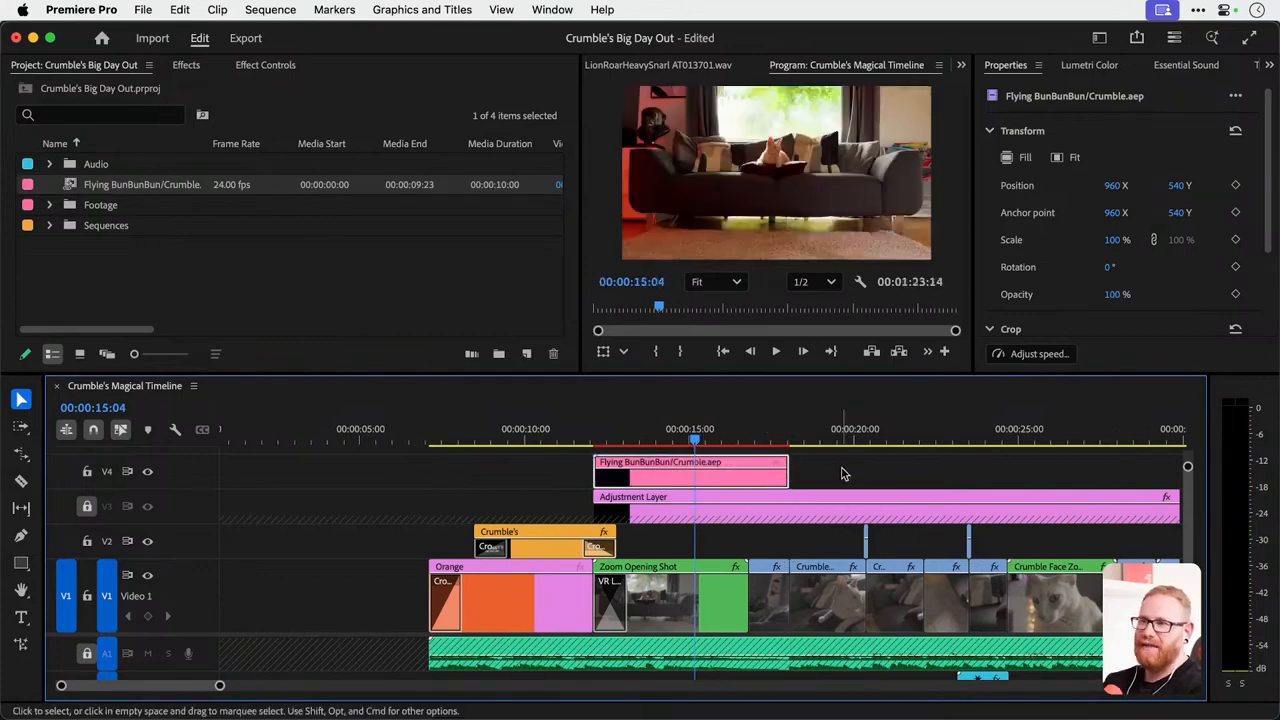
key(super+z)
Preview the trimmed bun clip from just before the title gives way to the opening shot.
click(582, 441)
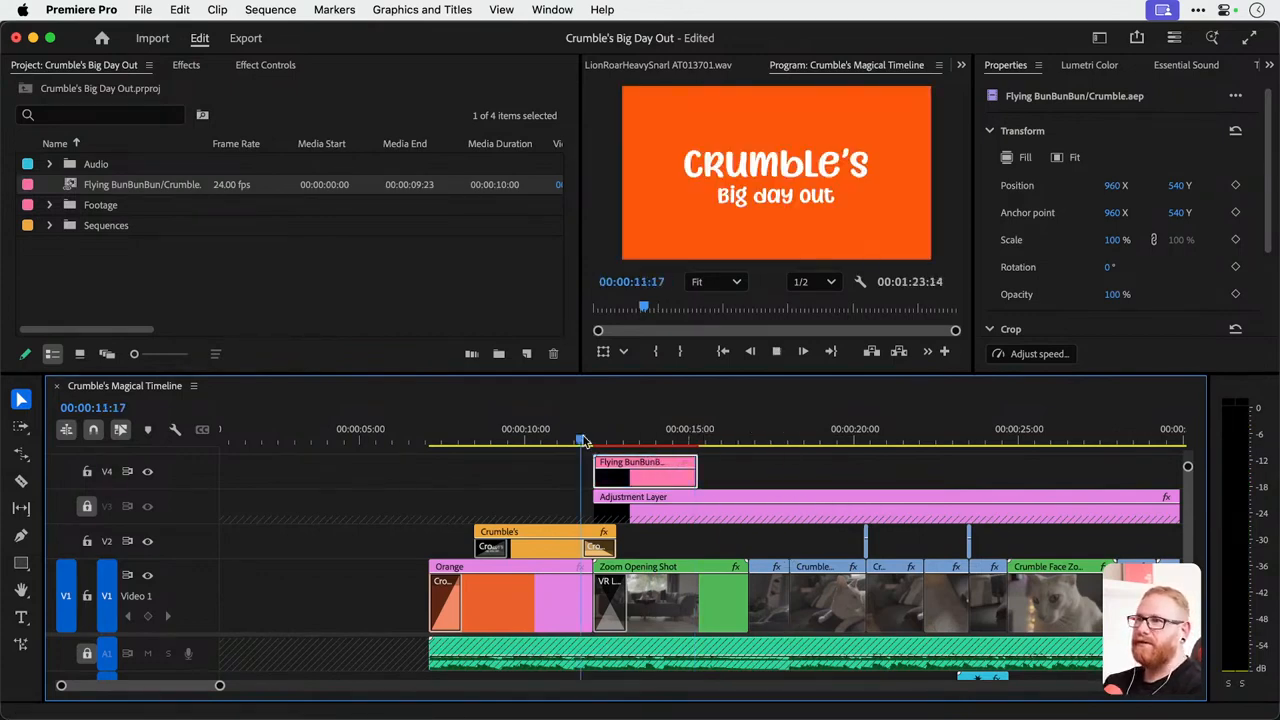
scroll(585, 441, left, 1)
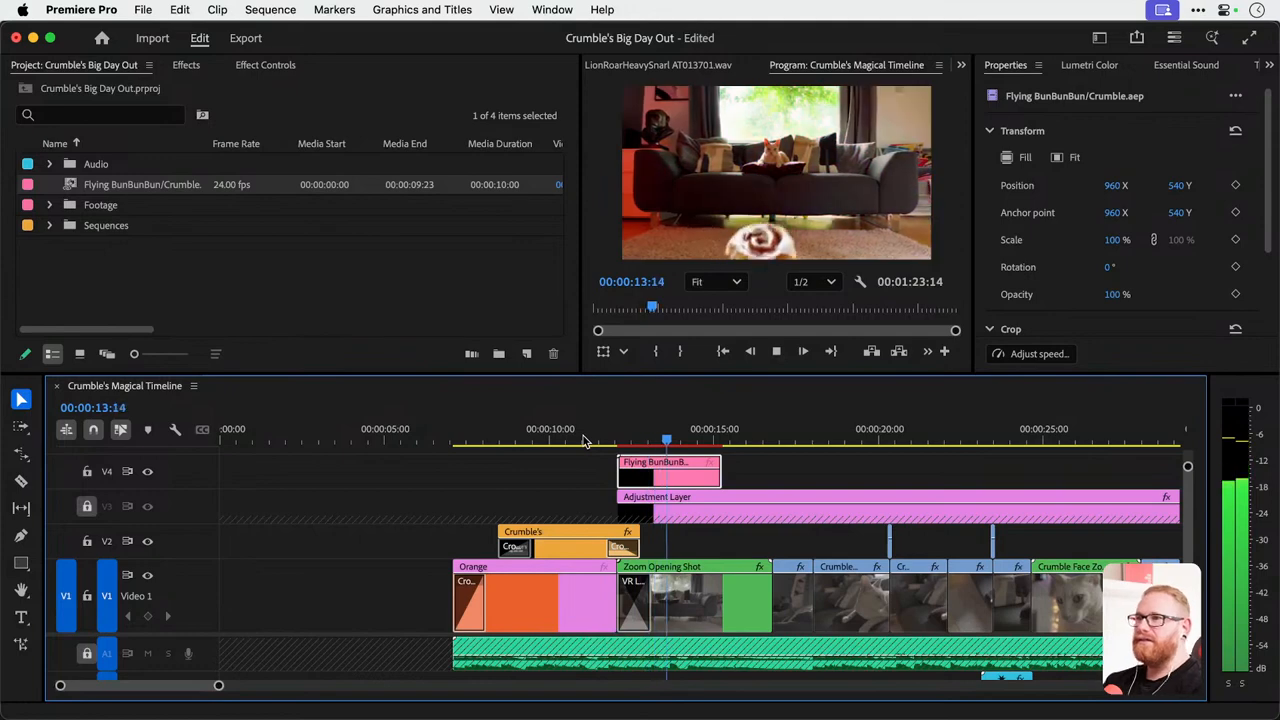
scroll(590, 441, right, 2)
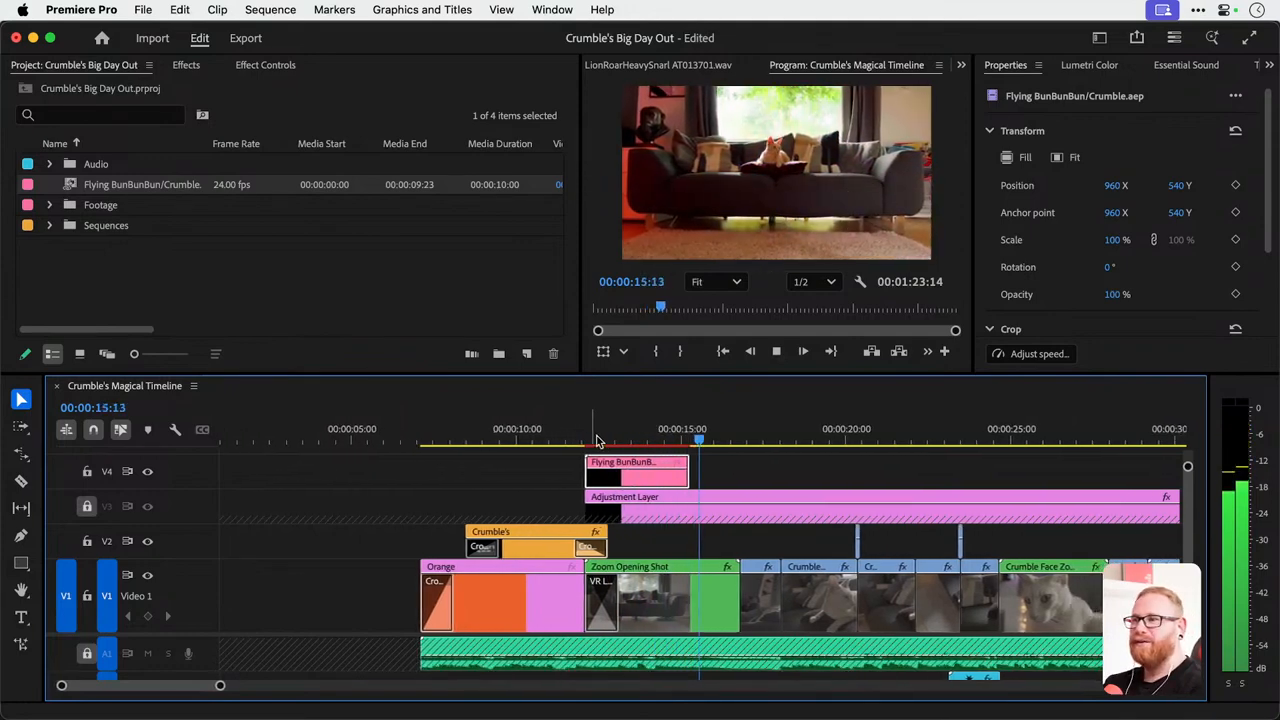
Save the project and preview the bun animation again from 00:00:12:05.
click(590, 440)
key(super+s)
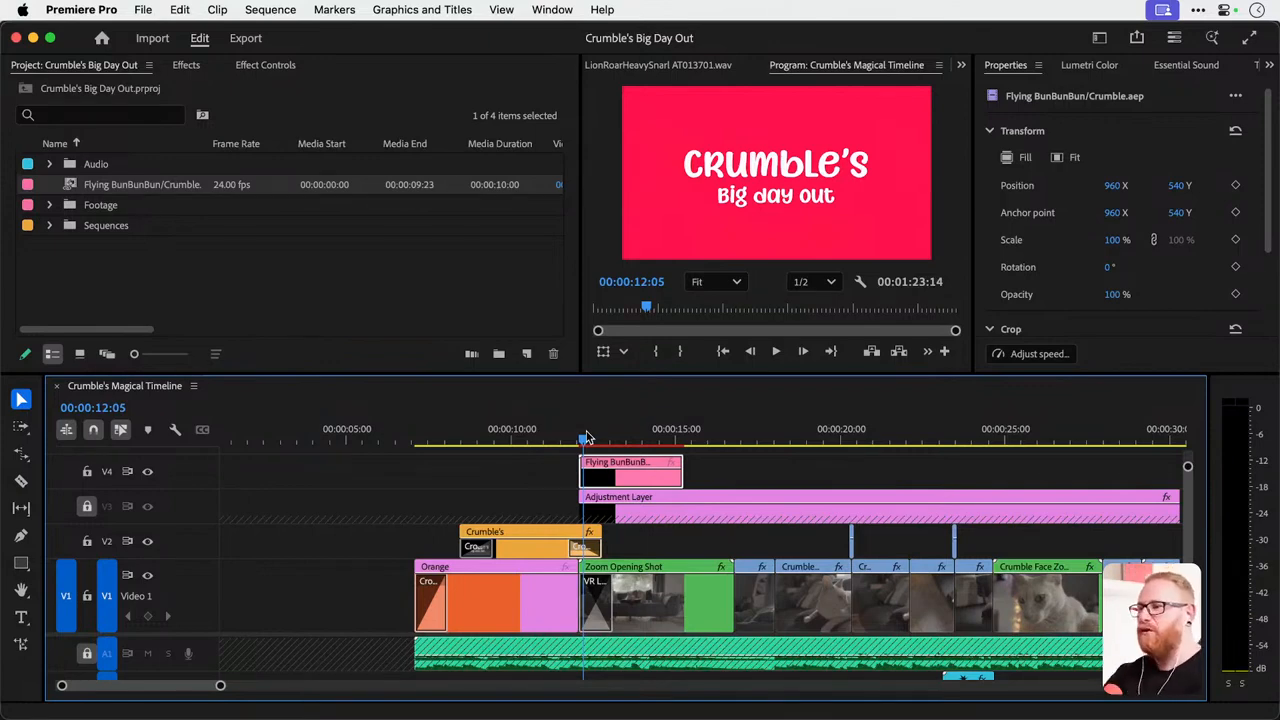
key(super+s)
key(space)
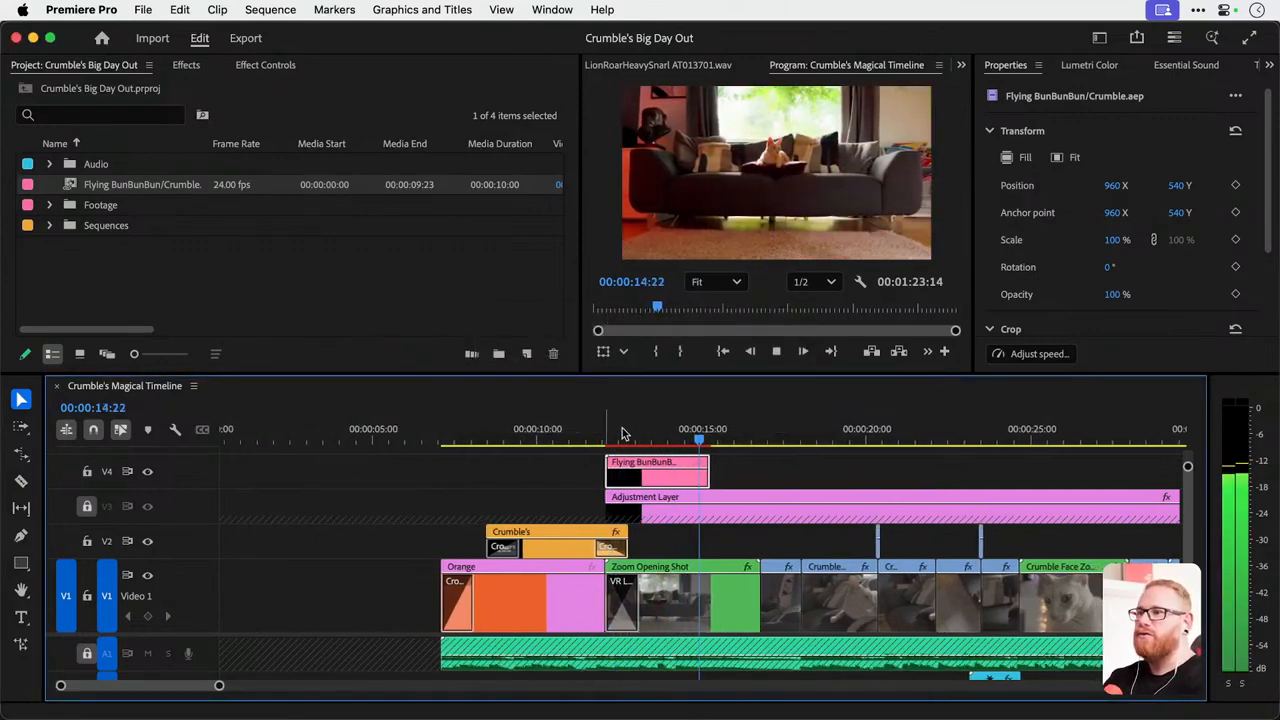
Try enlarging the Flying BunBunBun clip to a scale of 323 and repositioning it to 856, -291.
click(557, 430)
drag(560, 428, 646, 436)
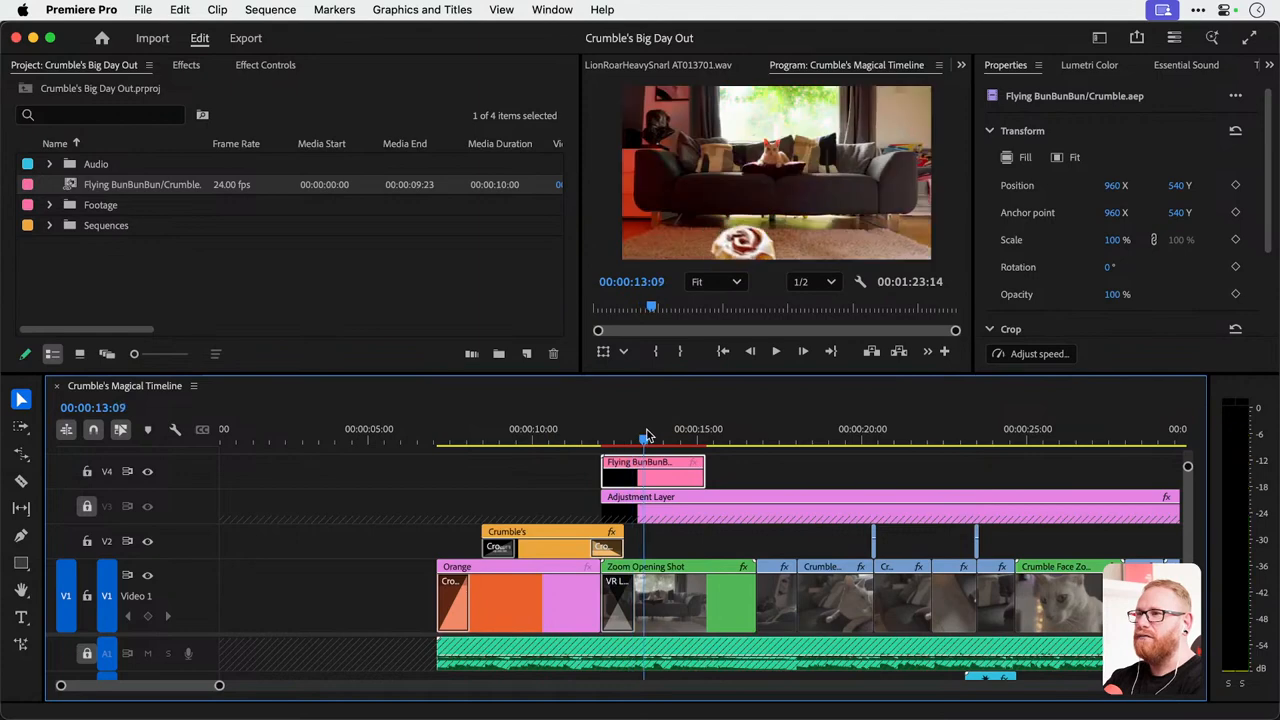
click(185, 66)
click(264, 66)
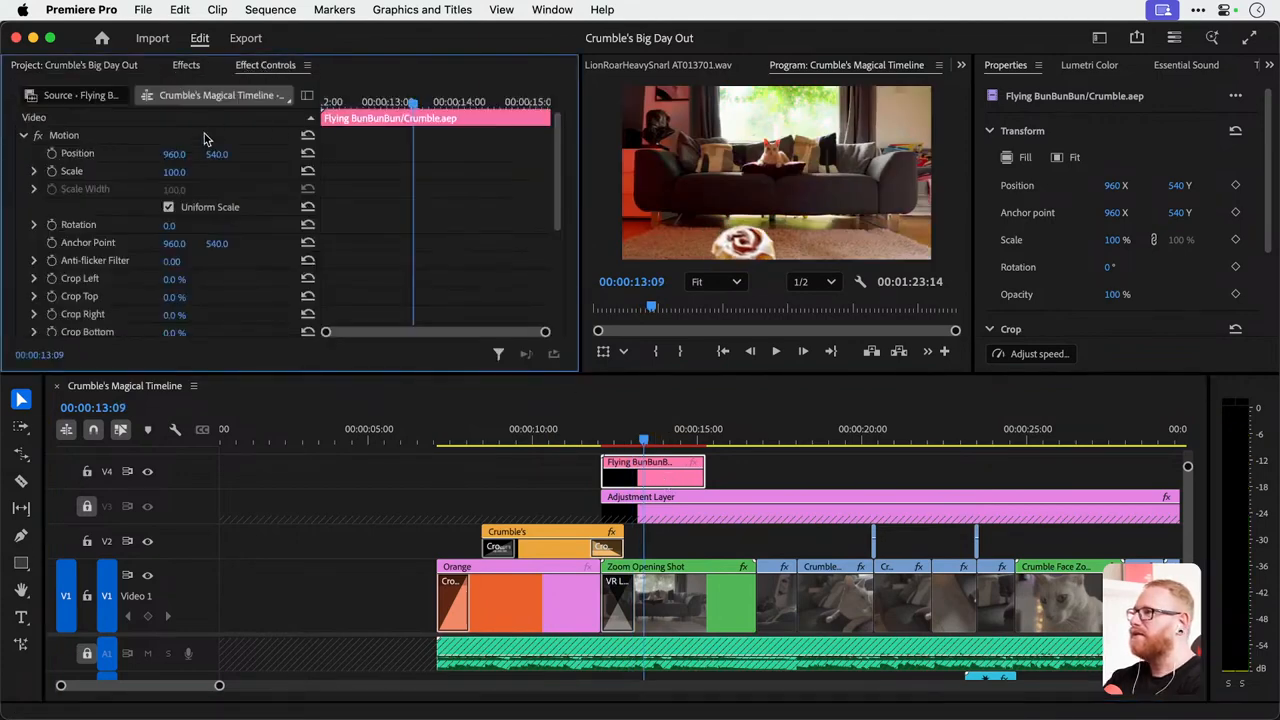
drag(175, 172, 267, 172)
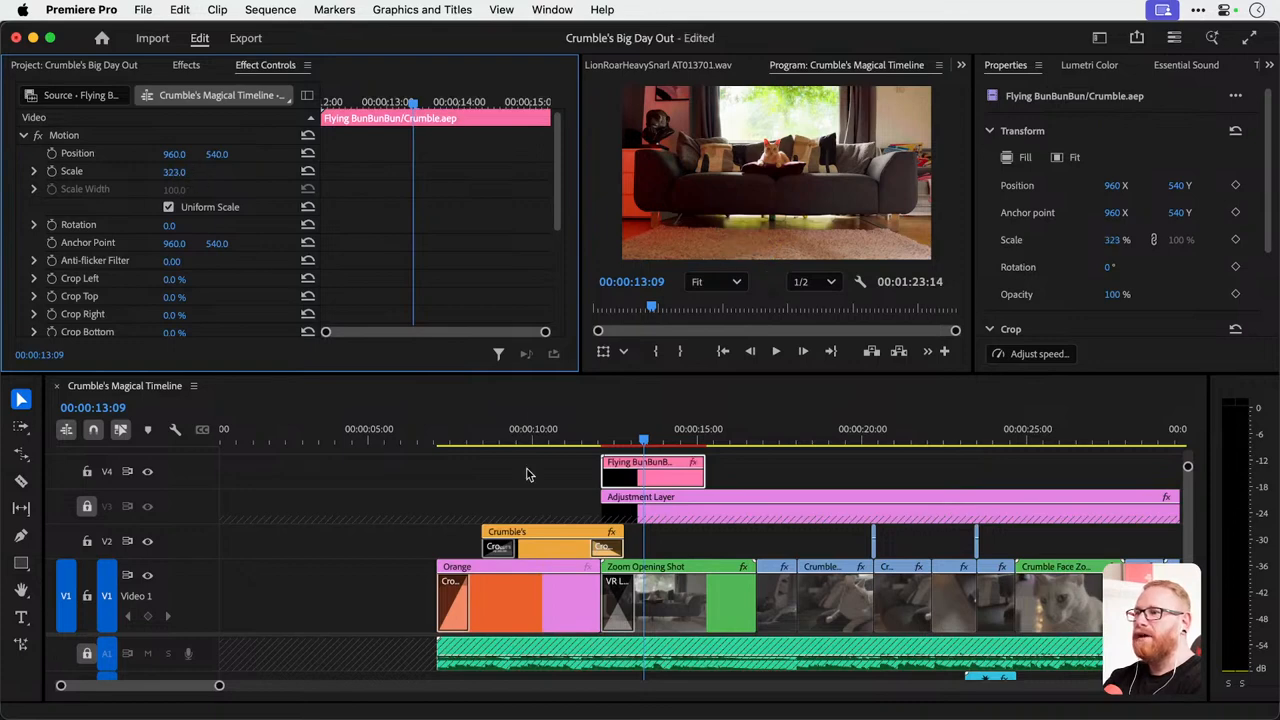
drag(612, 438, 657, 438)
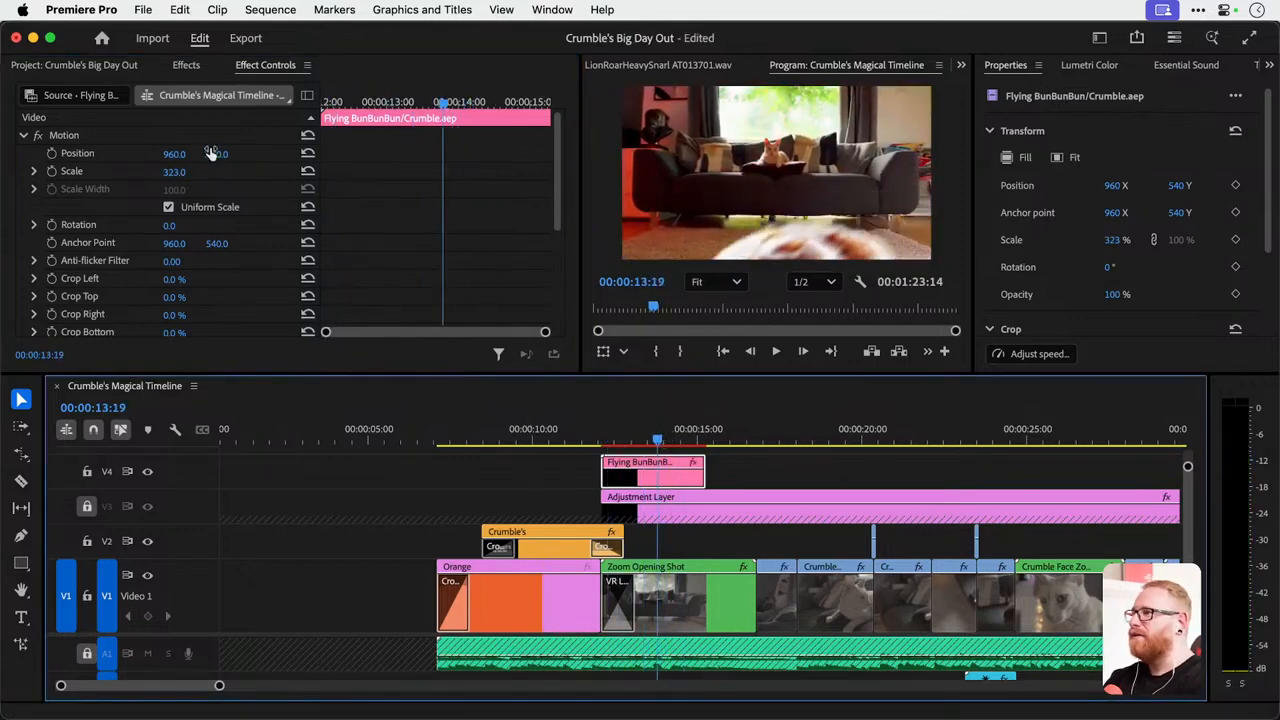
drag(212, 153, 150, 155)
Try starting the Flying BunBunBun clip earlier over the title, preview it, and undo the move along with the resizing.
drag(641, 490, 591, 490)
click(530, 436)
key(space)
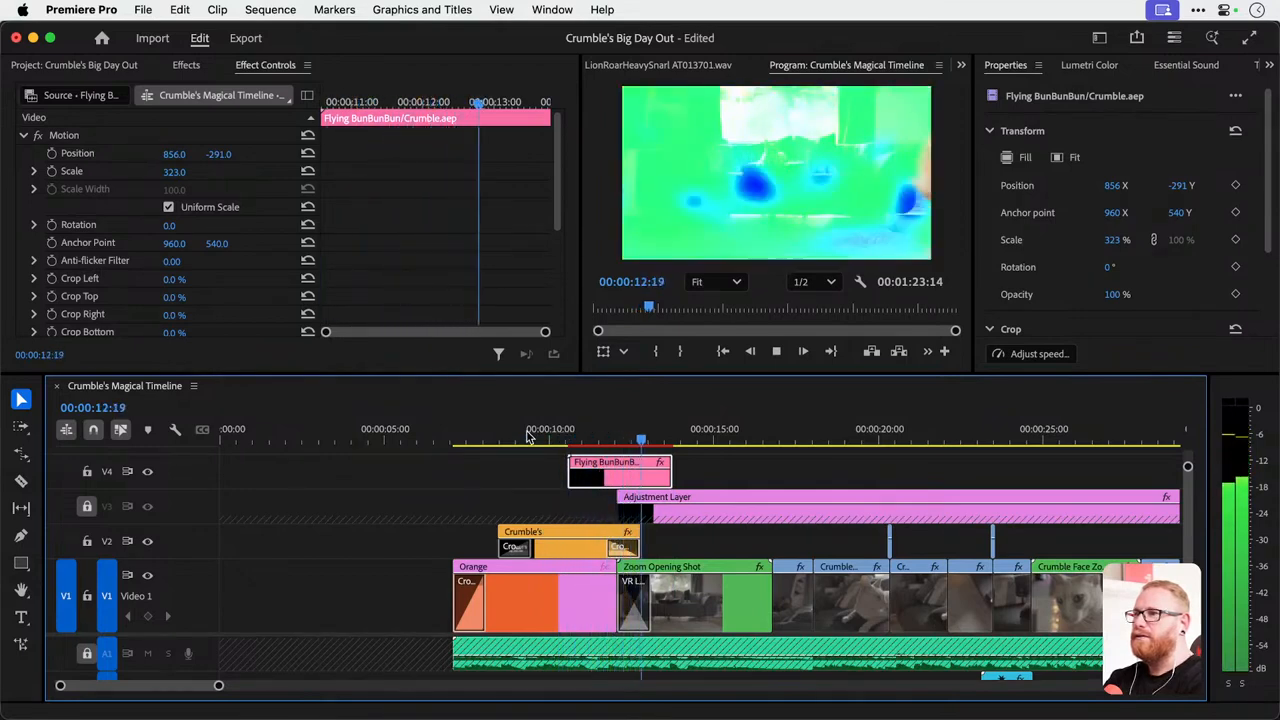
key(space)
mouse_move(589, 441)
mouse_down()
mouse_move(563, 441)
mouse_move(614, 441)
mouse_up()
key(super+z)
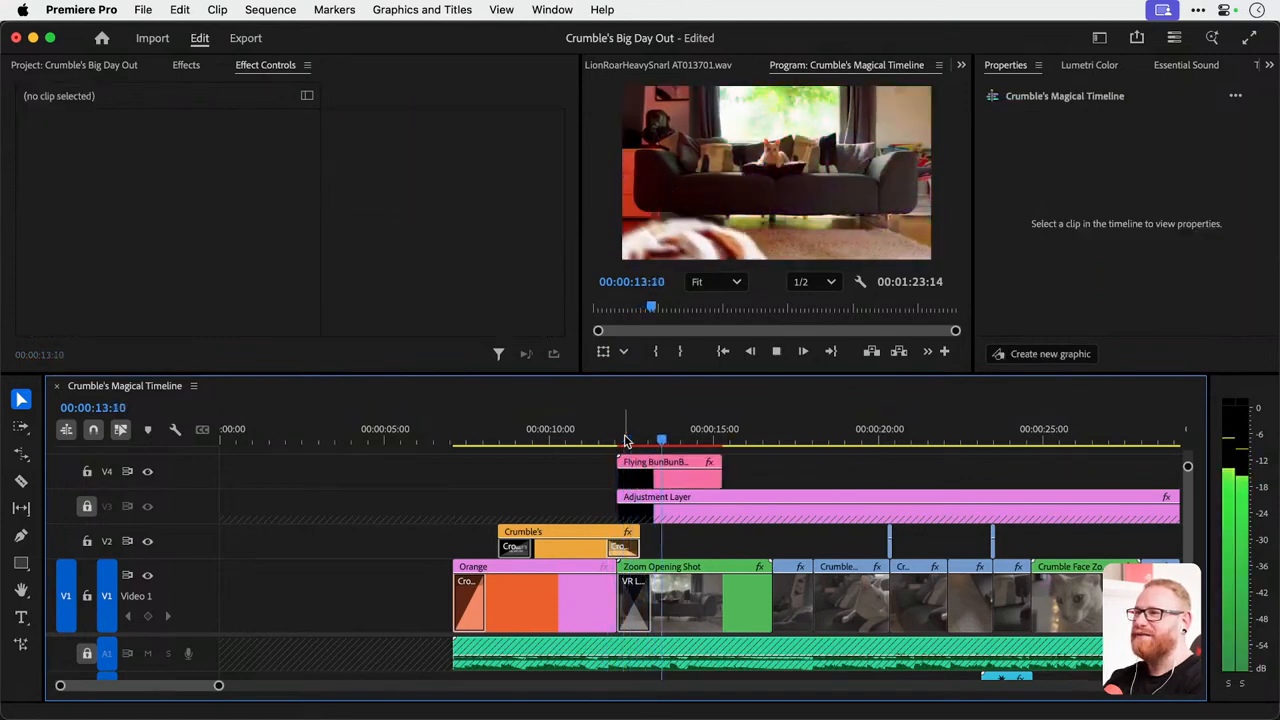
Save the project and play the bun animation over the opening shot.
key(space)
key(super+s)
key(space)
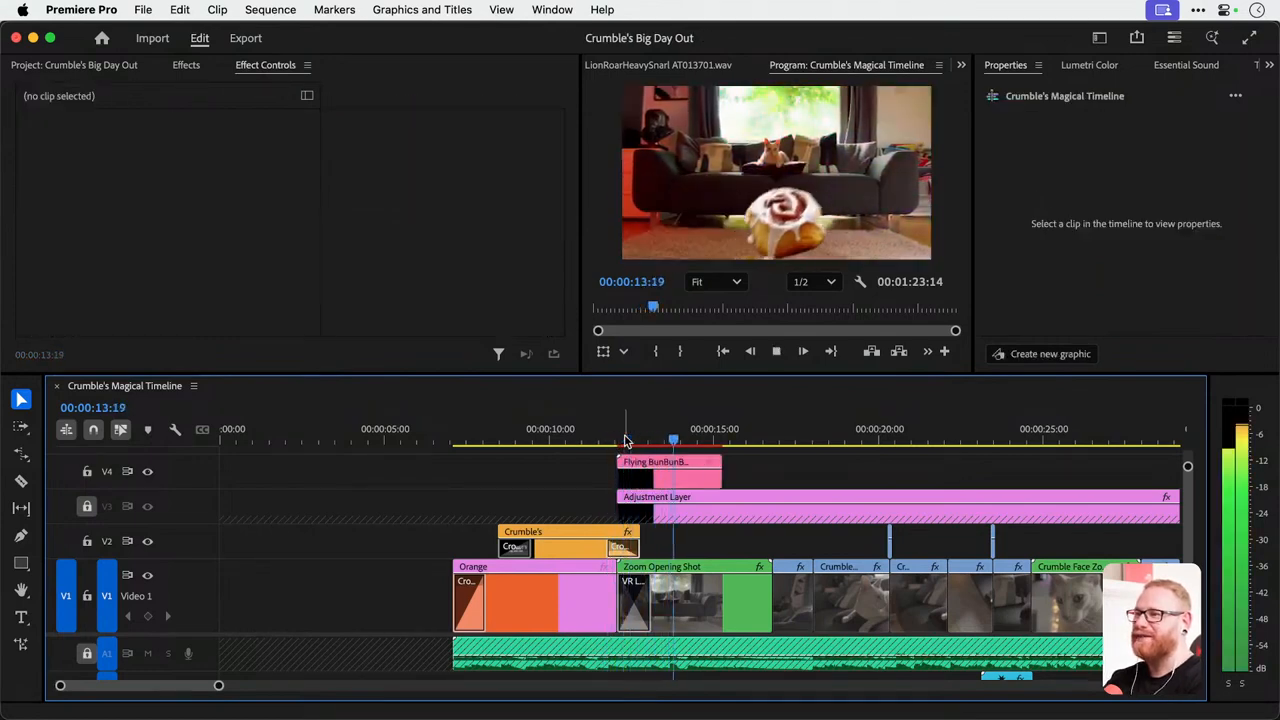
Move the Flying BunBunBun clip to start at 00:00:10:21 over the title, preview it and save the project.
key(space)
drag(604, 441, 577, 441)
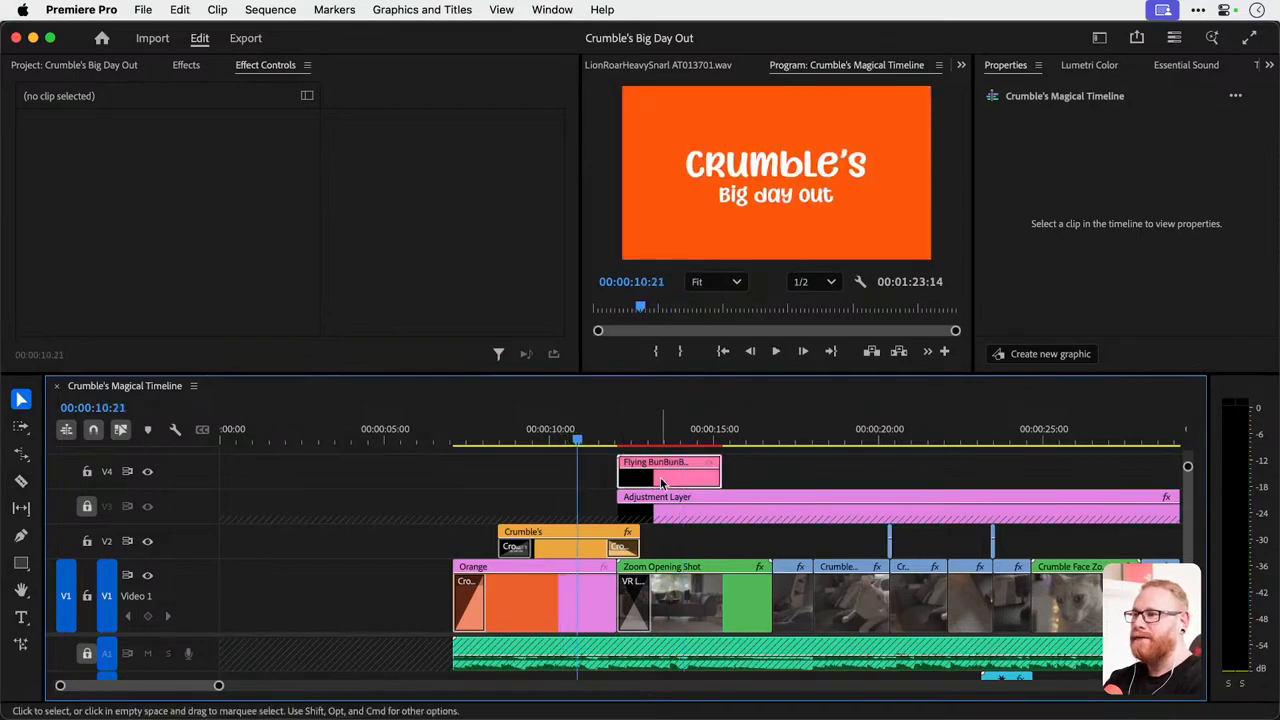
drag(660, 477, 630, 485)
key(space)
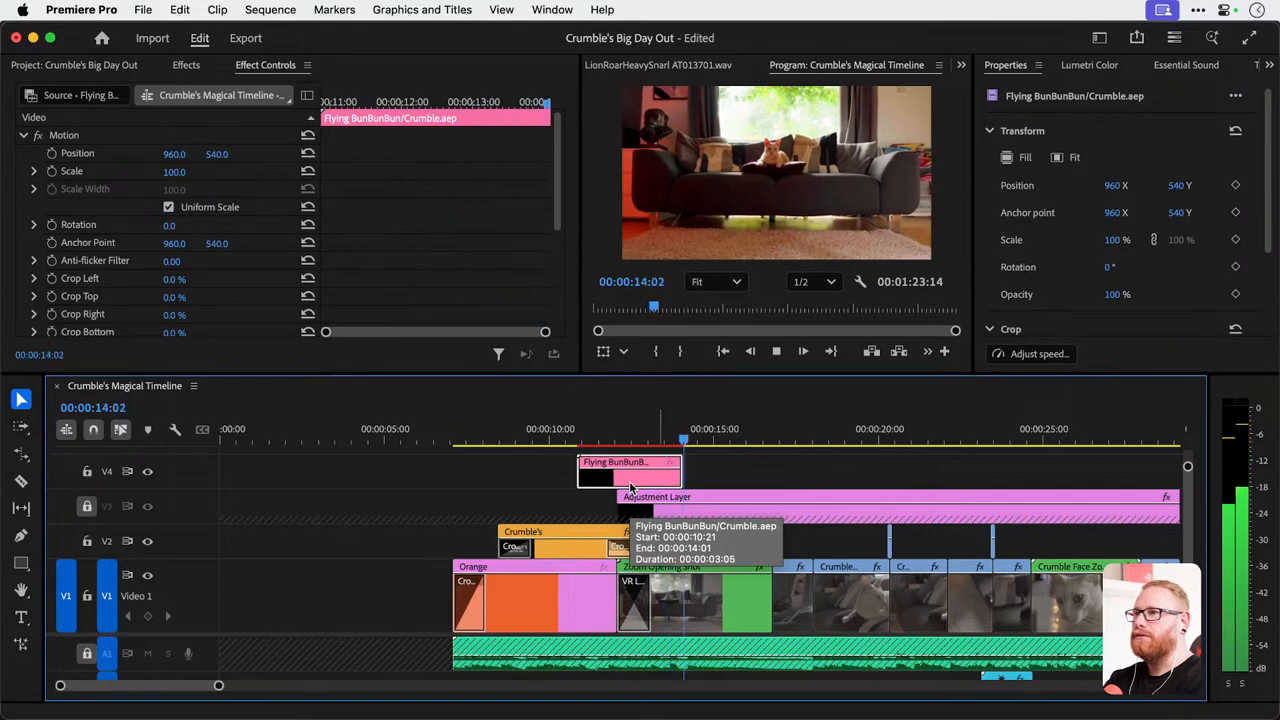
key(space)
key(super+s)
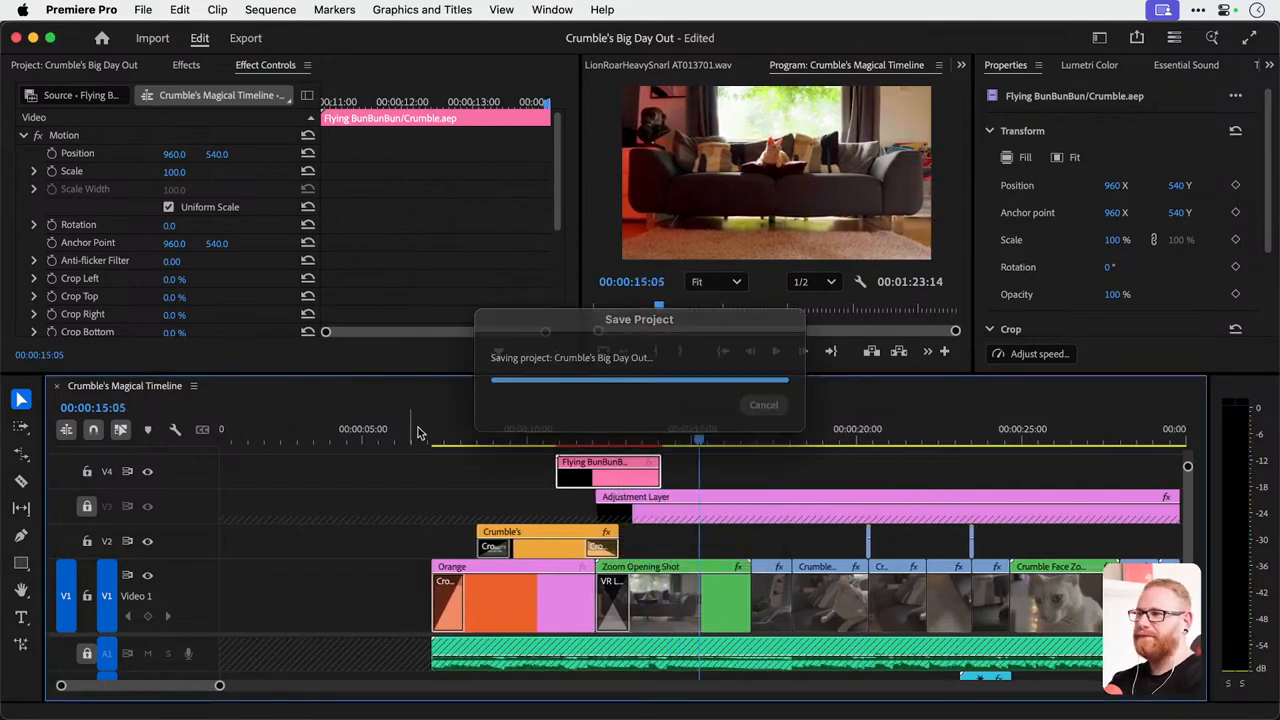
Place the playhead at 00:00:06:16 and mute audio track A2.
click(419, 435)
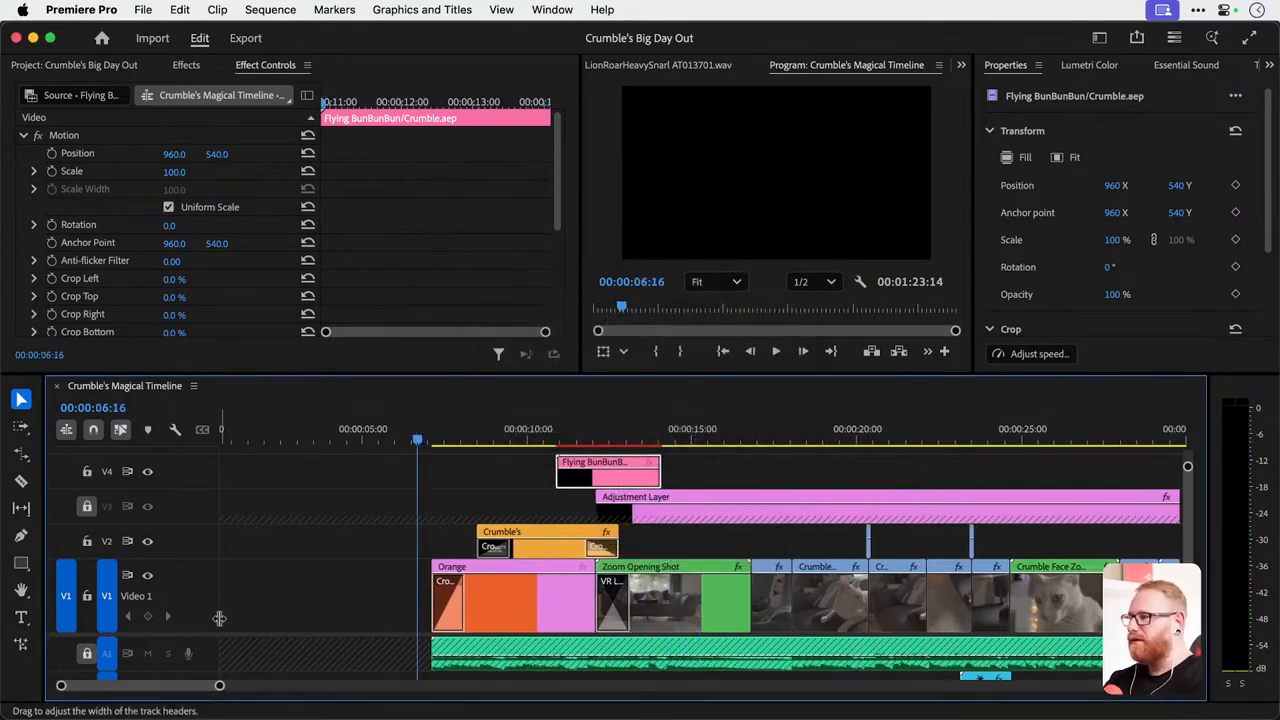
drag(199, 638, 199, 550)
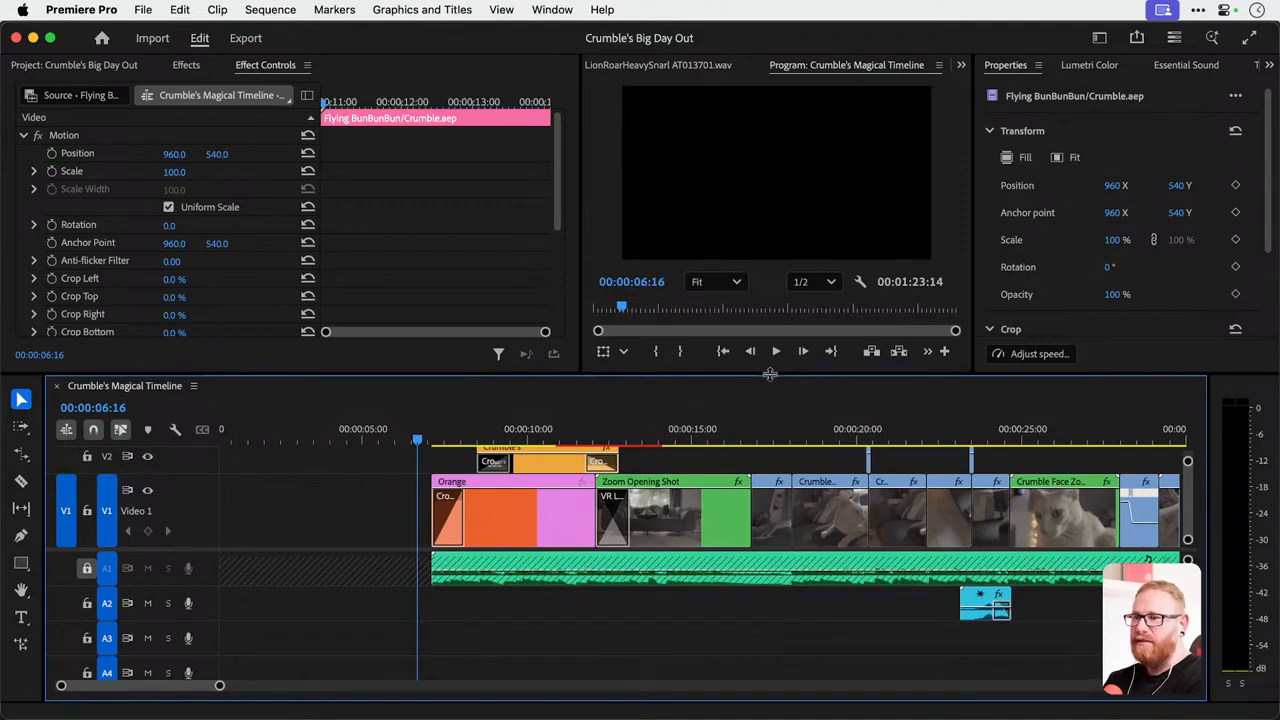
key(minus)
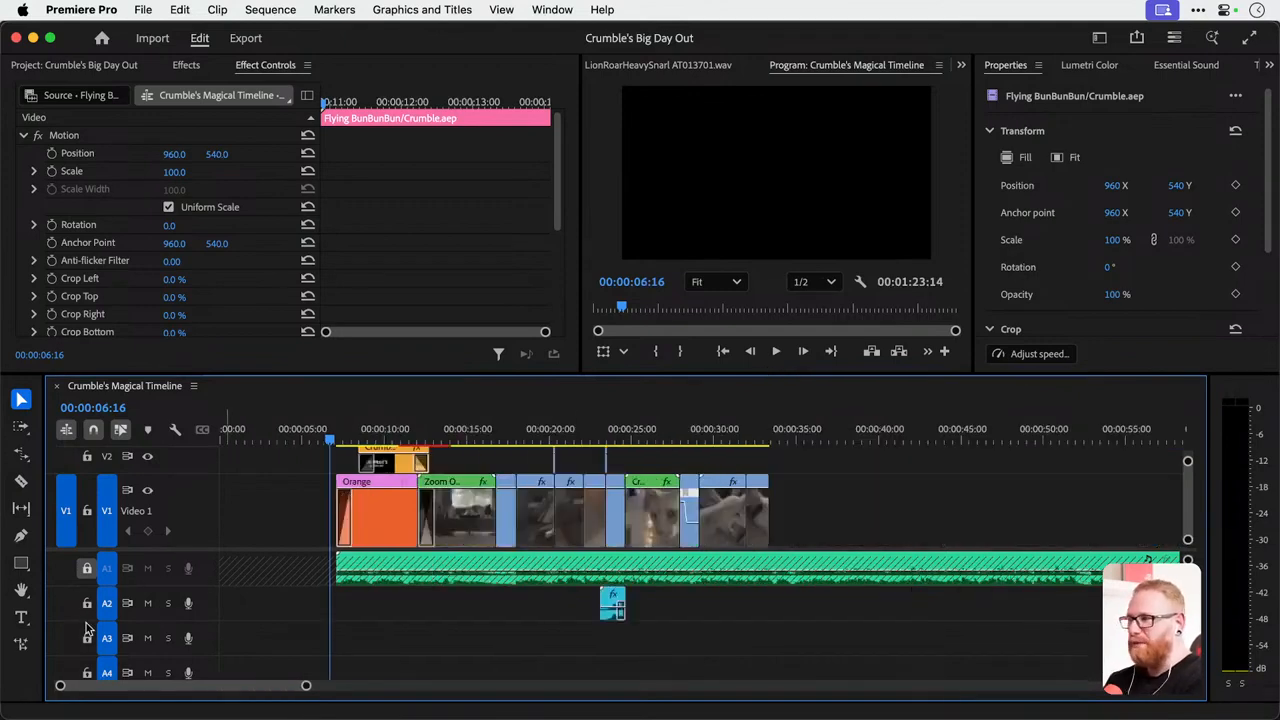
click(148, 604)
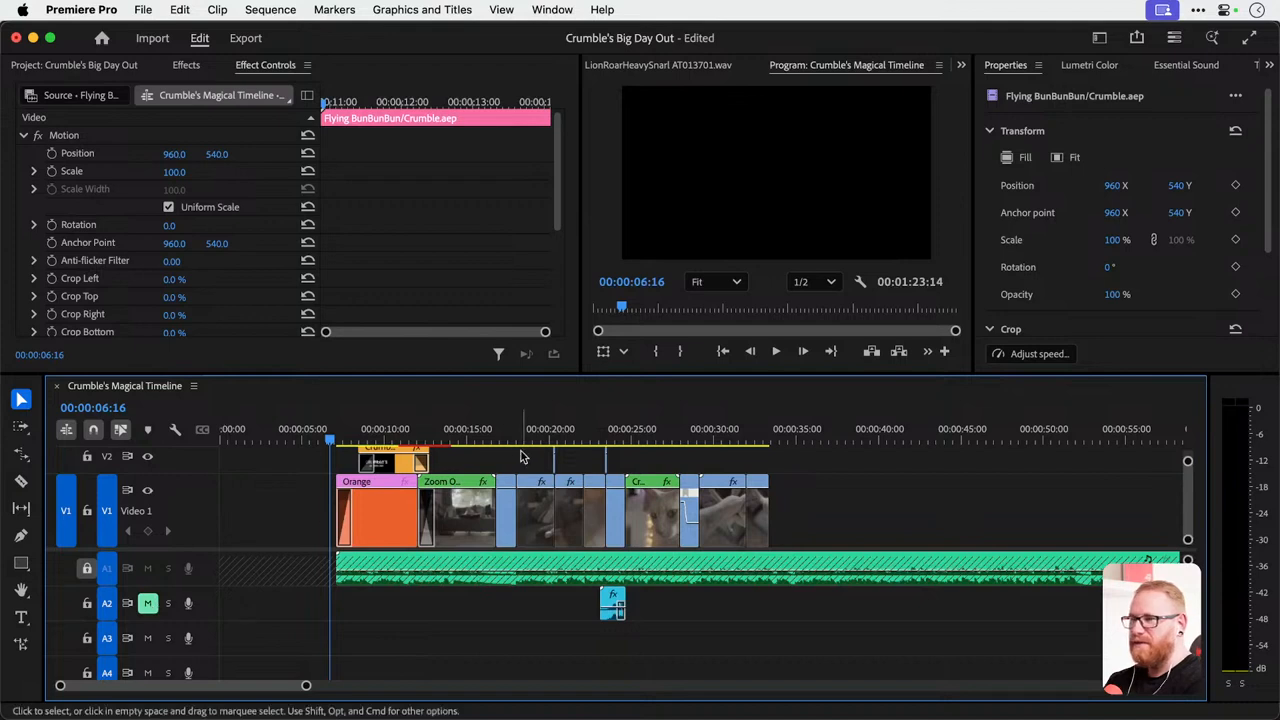
Set the default audio input to Scarlett 2i4 USB in the Audio Hardware settings.
click(77, 11)
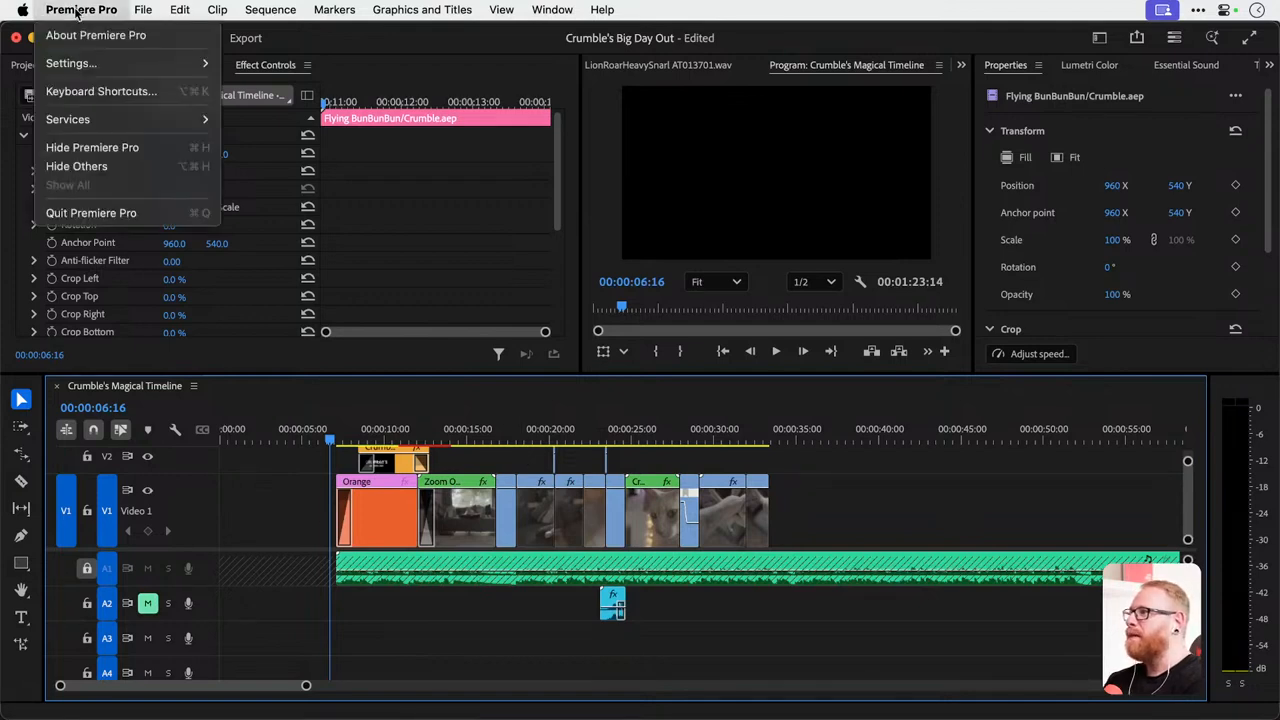
click(80, 11)
click(89, 12)
mouse_move(100, 63)
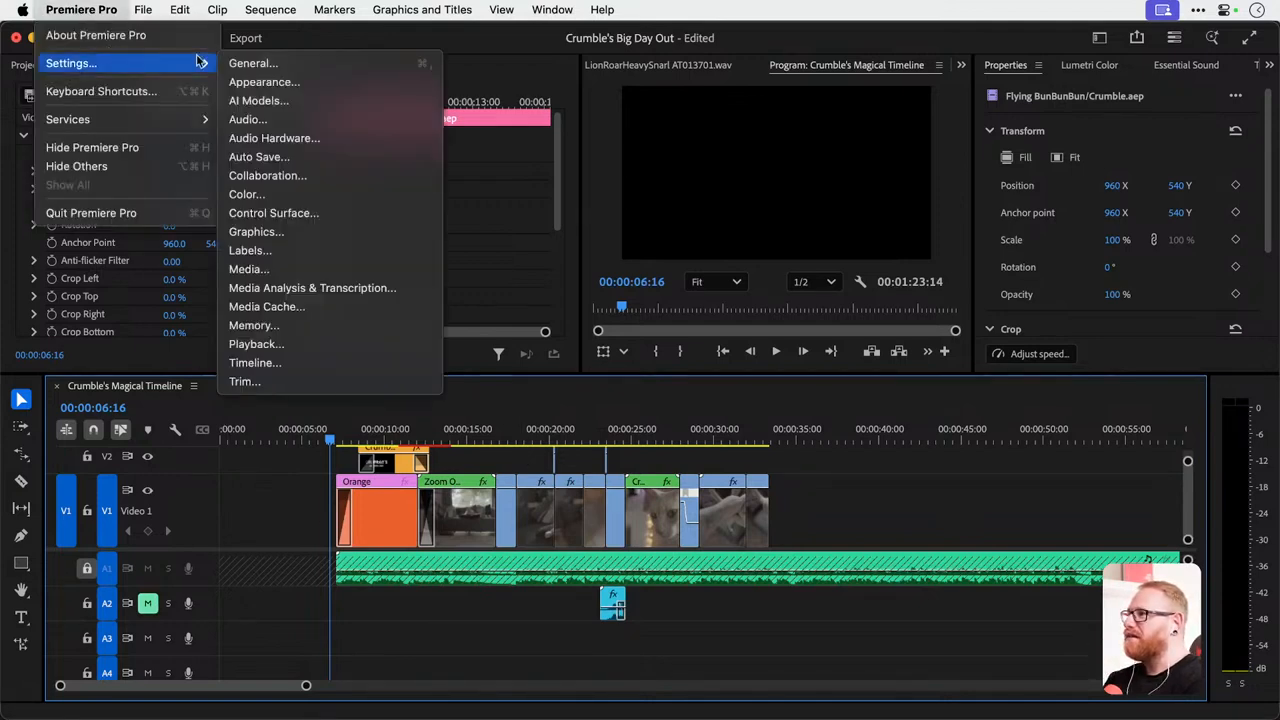
click(289, 148)
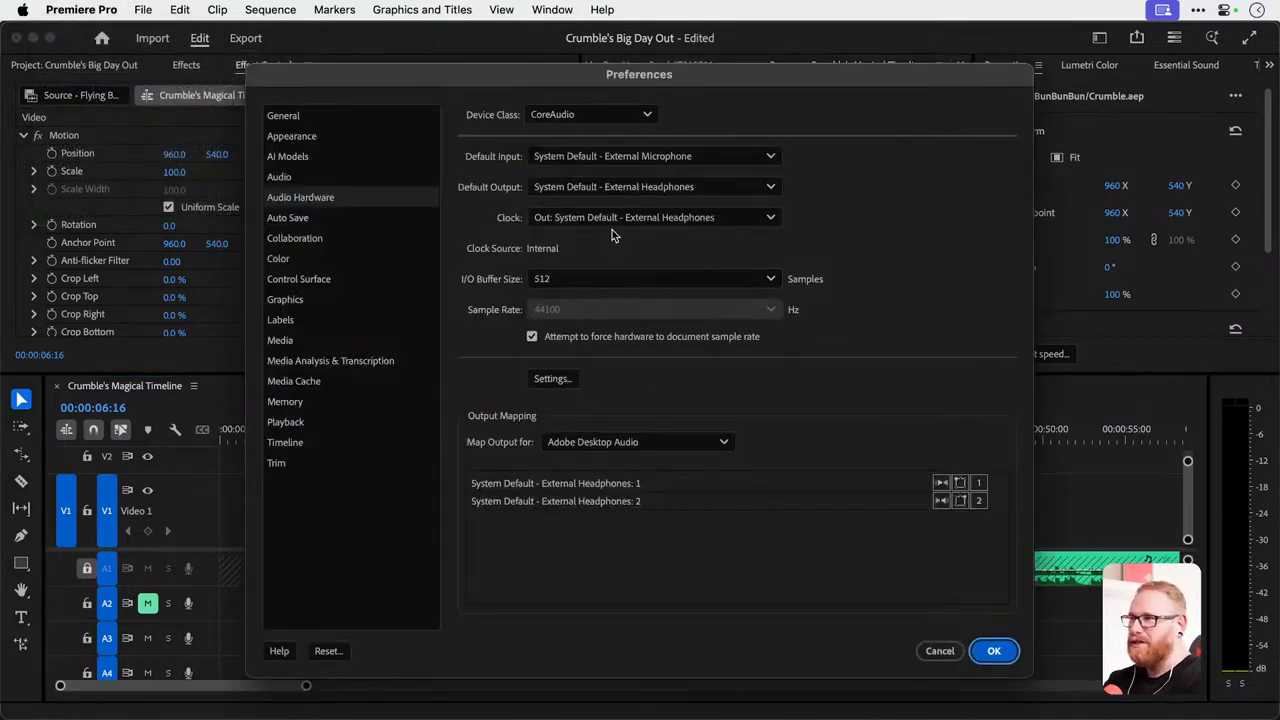
click(610, 157)
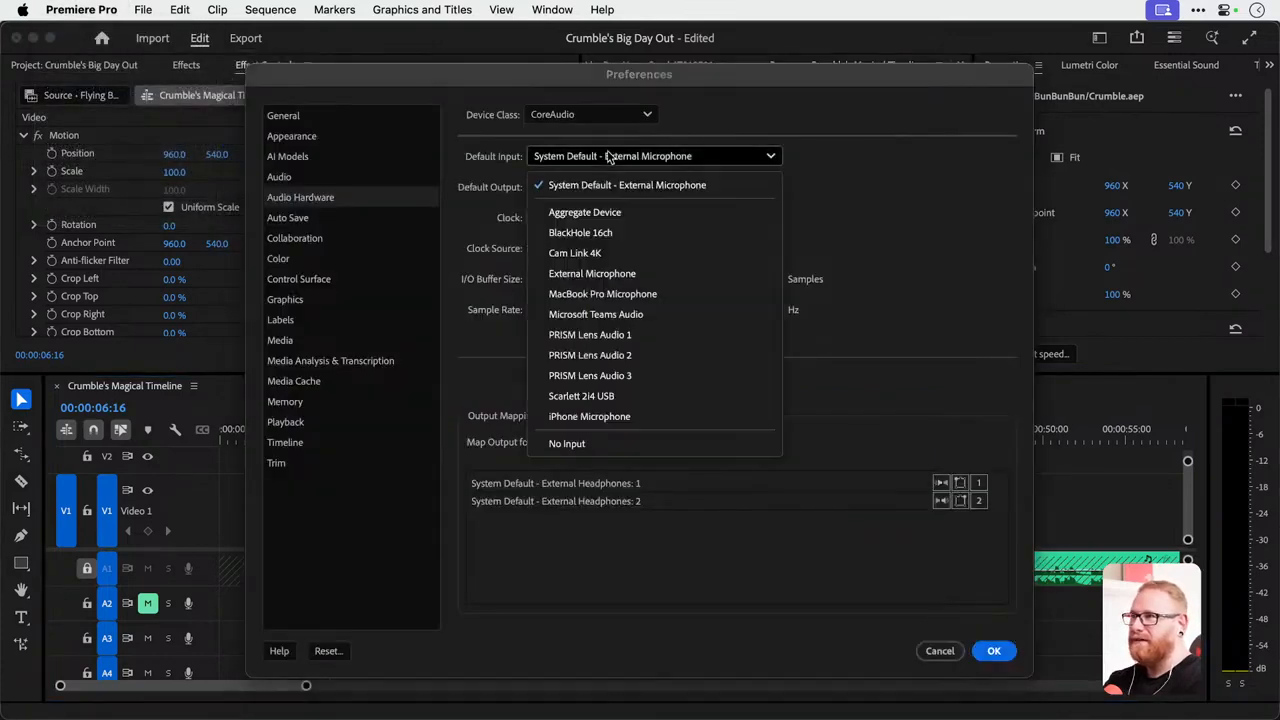
click(621, 399)
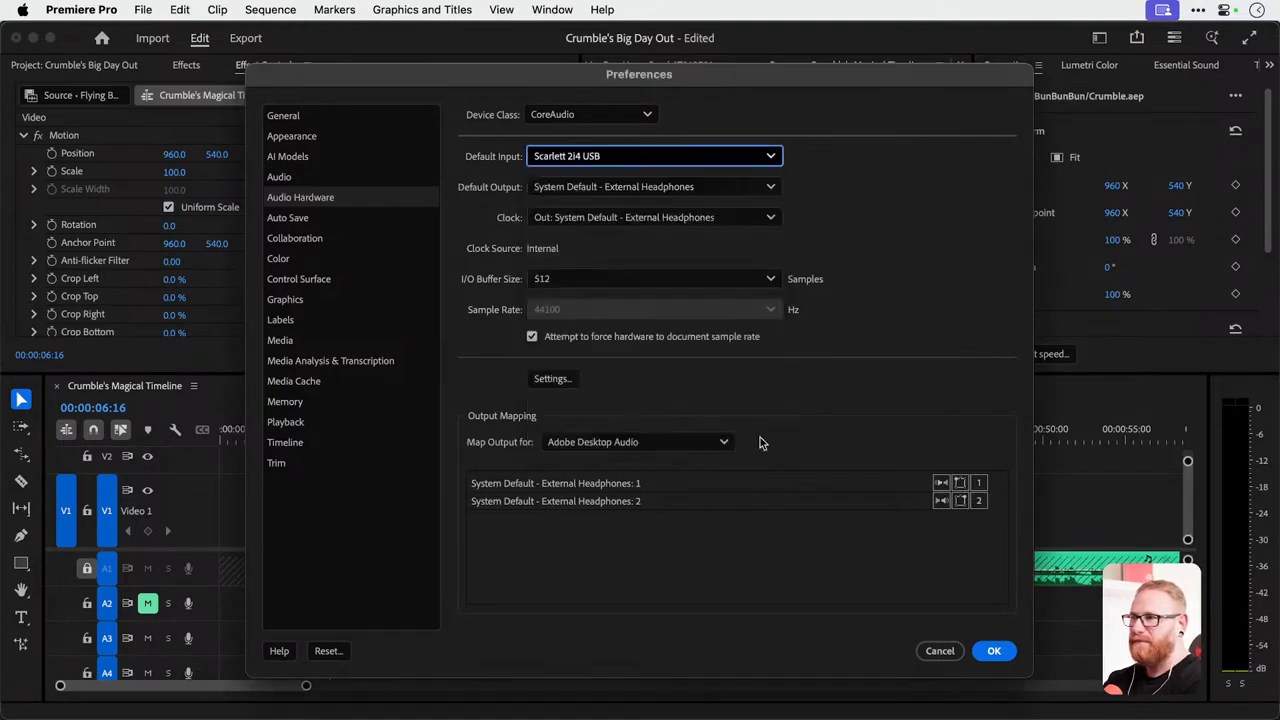
click(993, 651)
Record a short test voiceover on track A3 from 00:00:04:03, play it back and undo the recording.
click(288, 415)
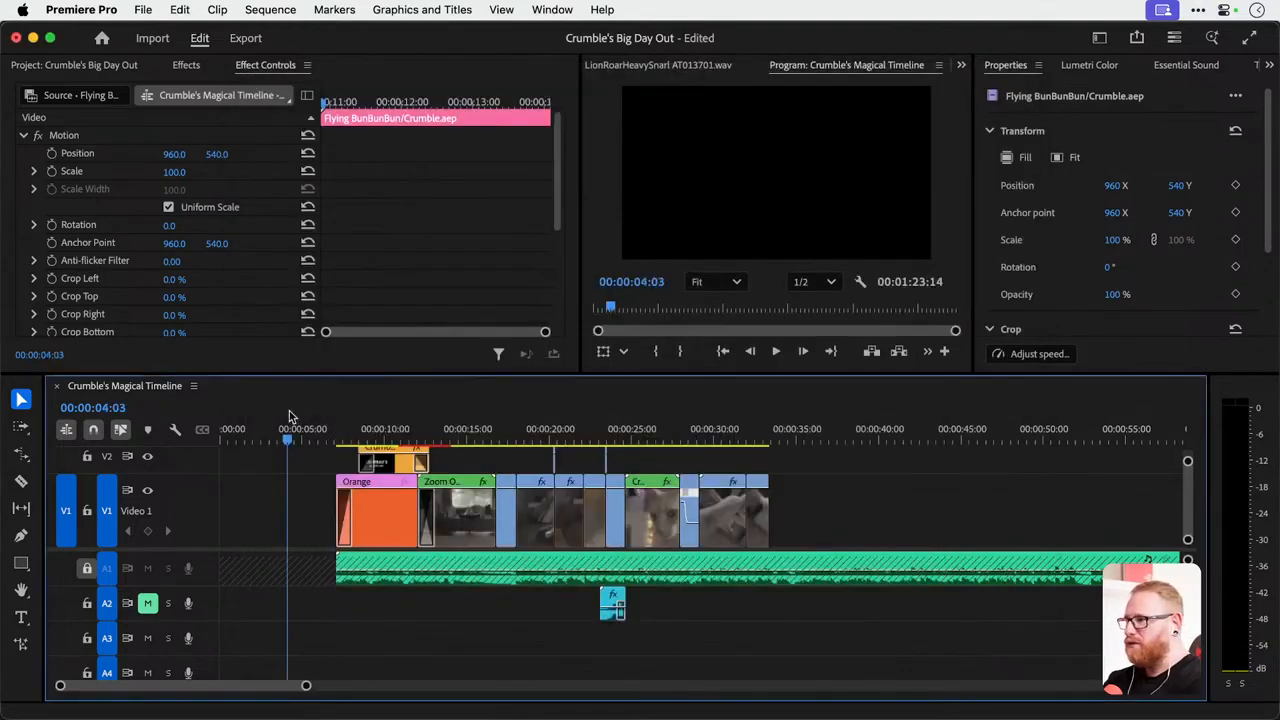
click(192, 642)
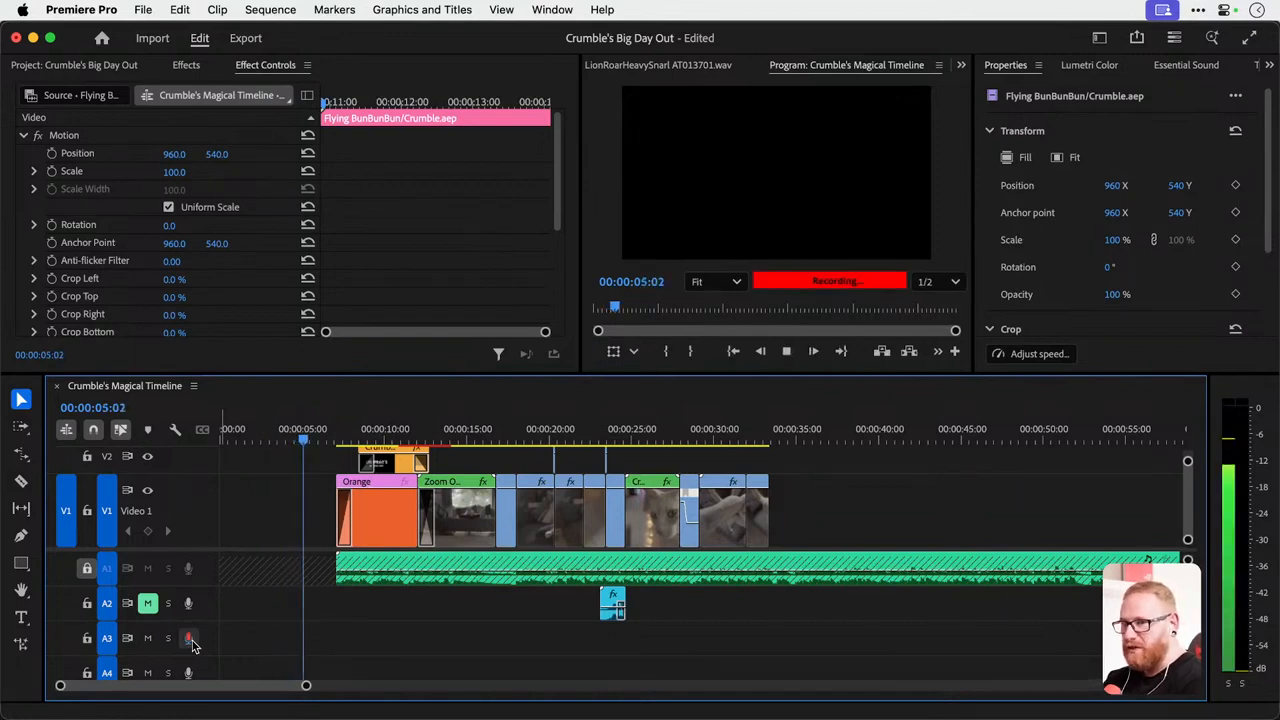
click(193, 644)
click(296, 428)
key(space)
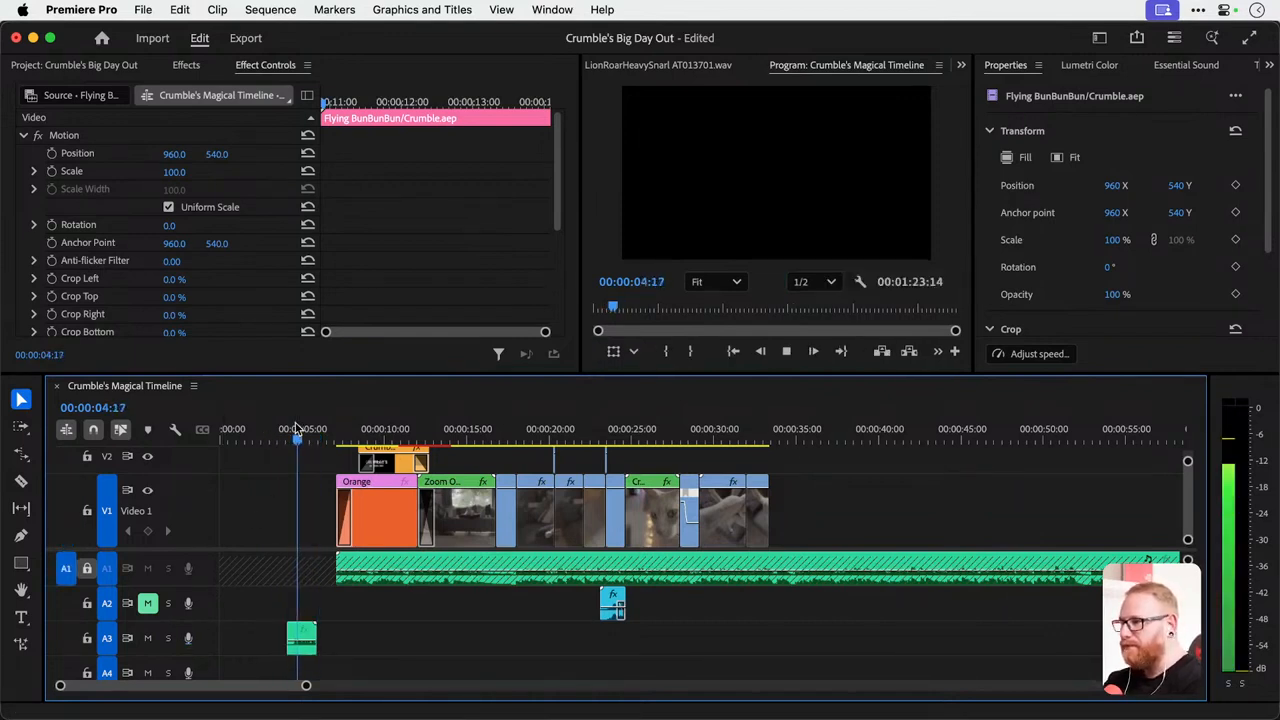
key(space)
key(super+z)
Record a voiceover on track A3 from 00:00:06:20 to 00:00:34:06.
click(333, 431)
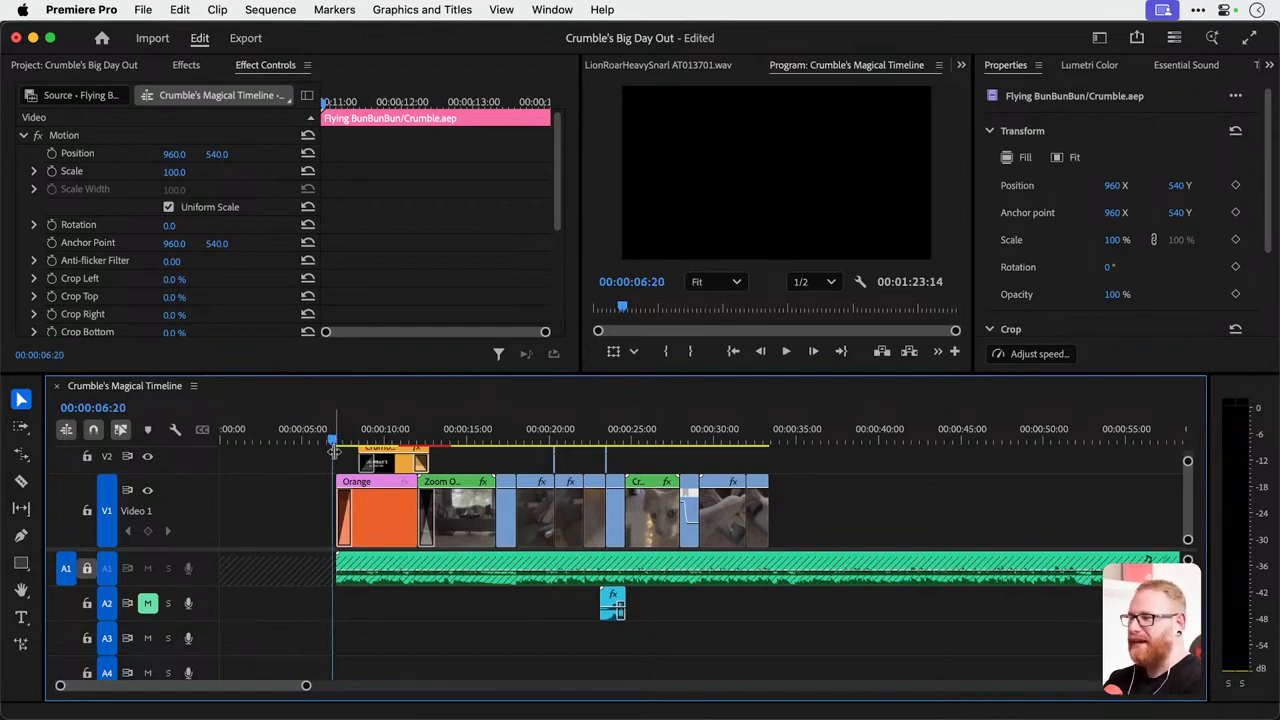
click(189, 638)
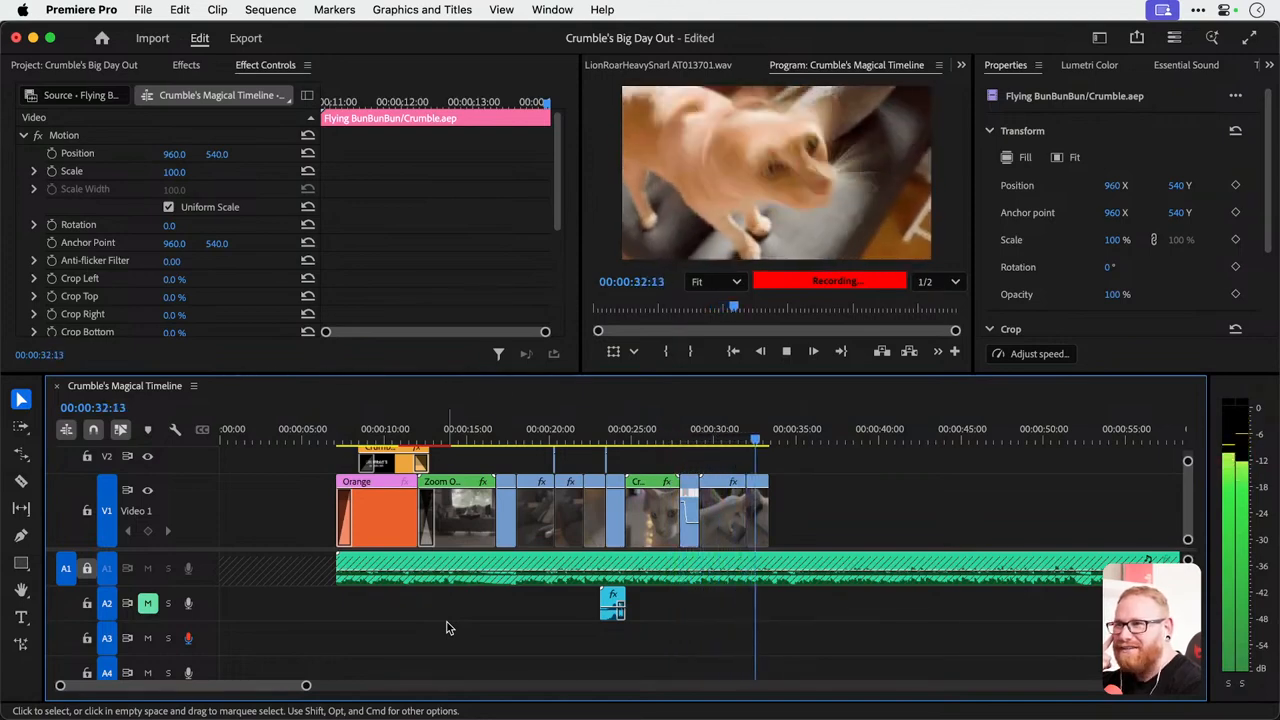
key(space)
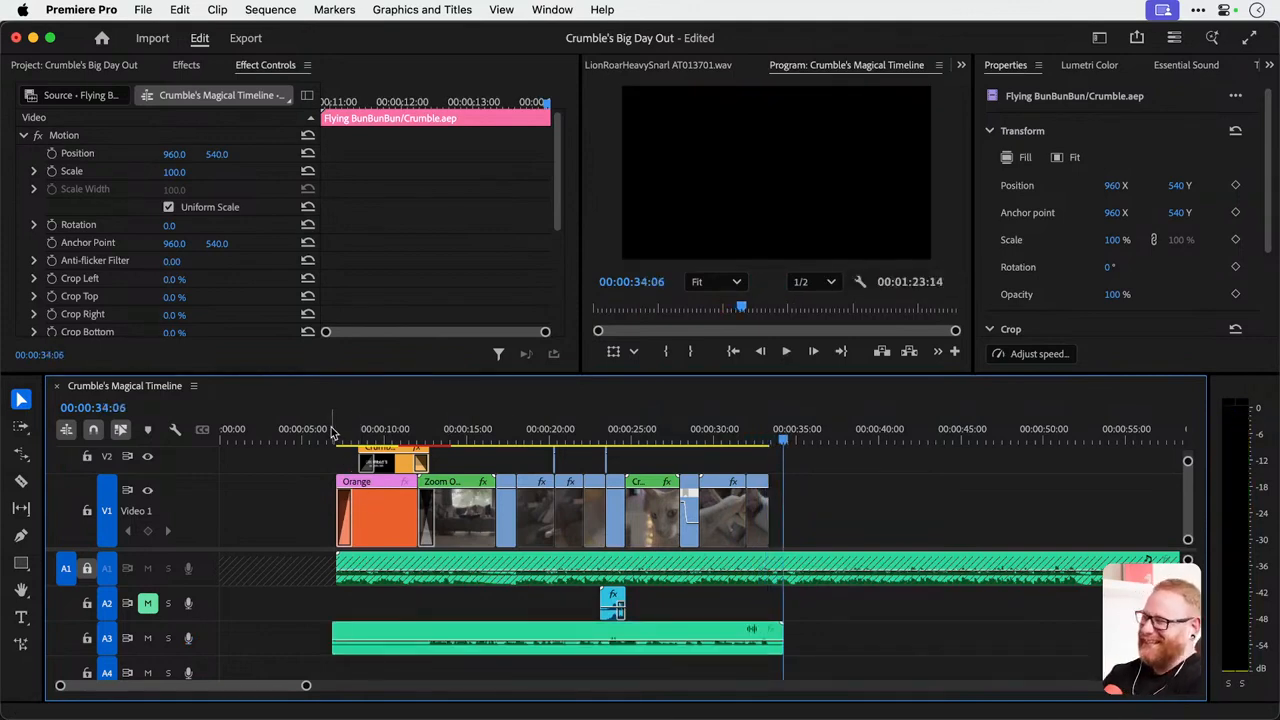
Apply the YouTube Shure SM7B 2025 audio preset to the recorded voiceover clip on track A3.
click(440, 640)
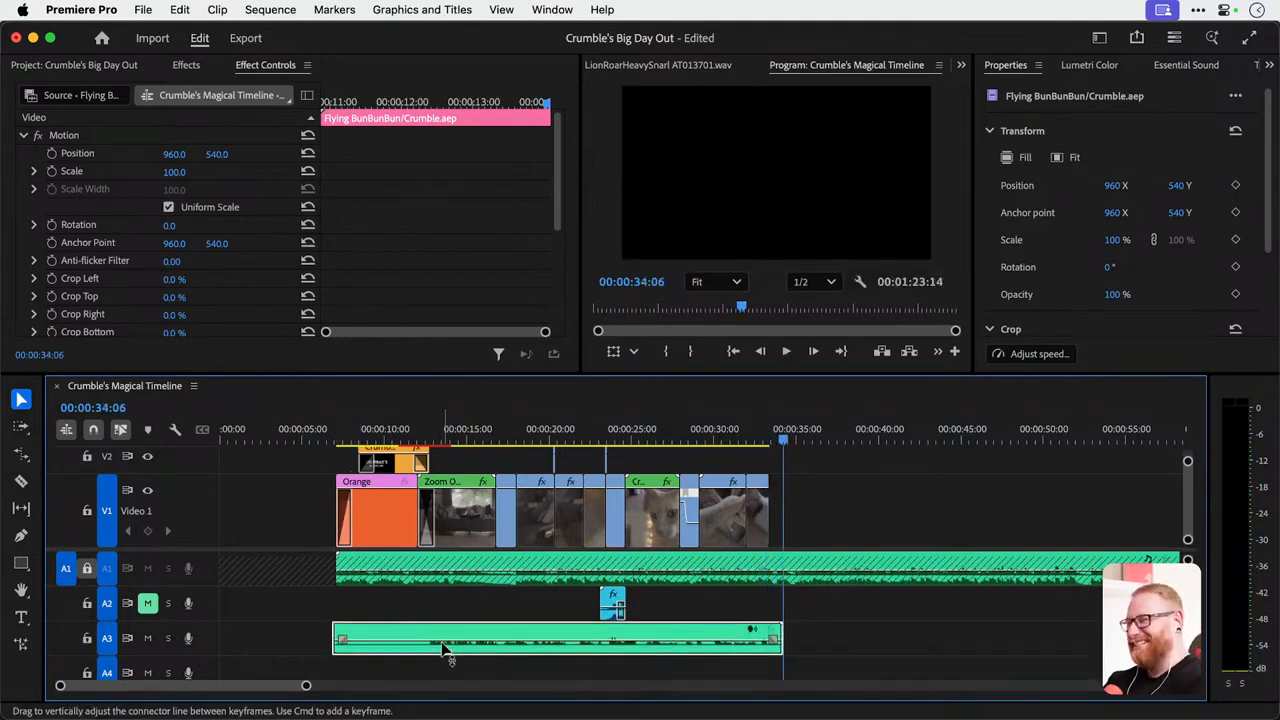
click(182, 65)
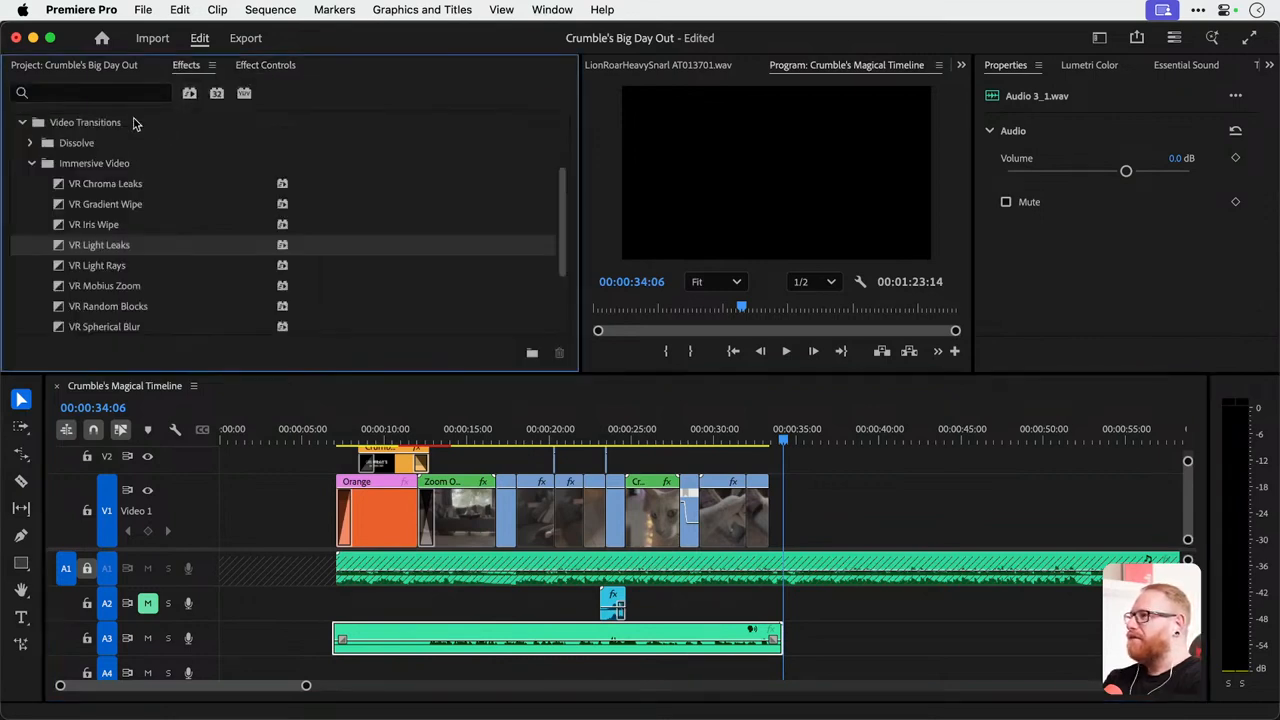
scroll(70, 165, up, 3)
click(20, 122)
click(32, 143)
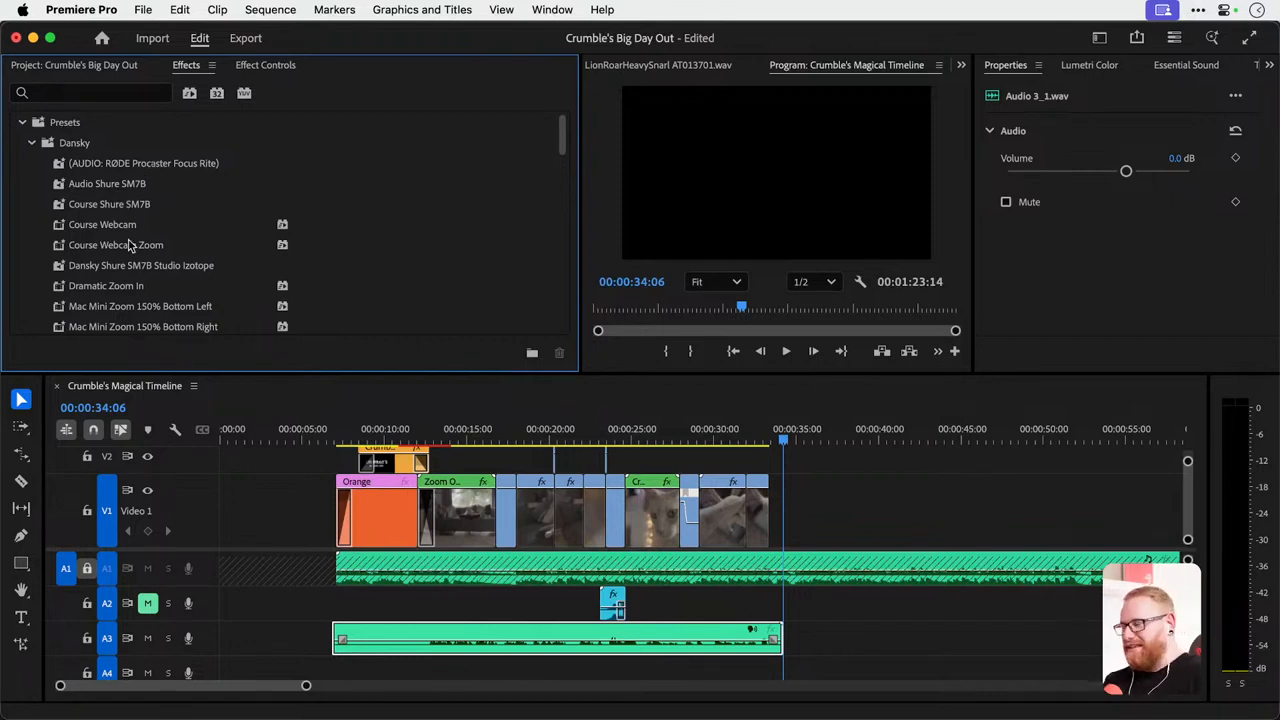
scroll(128, 245, down, 10)
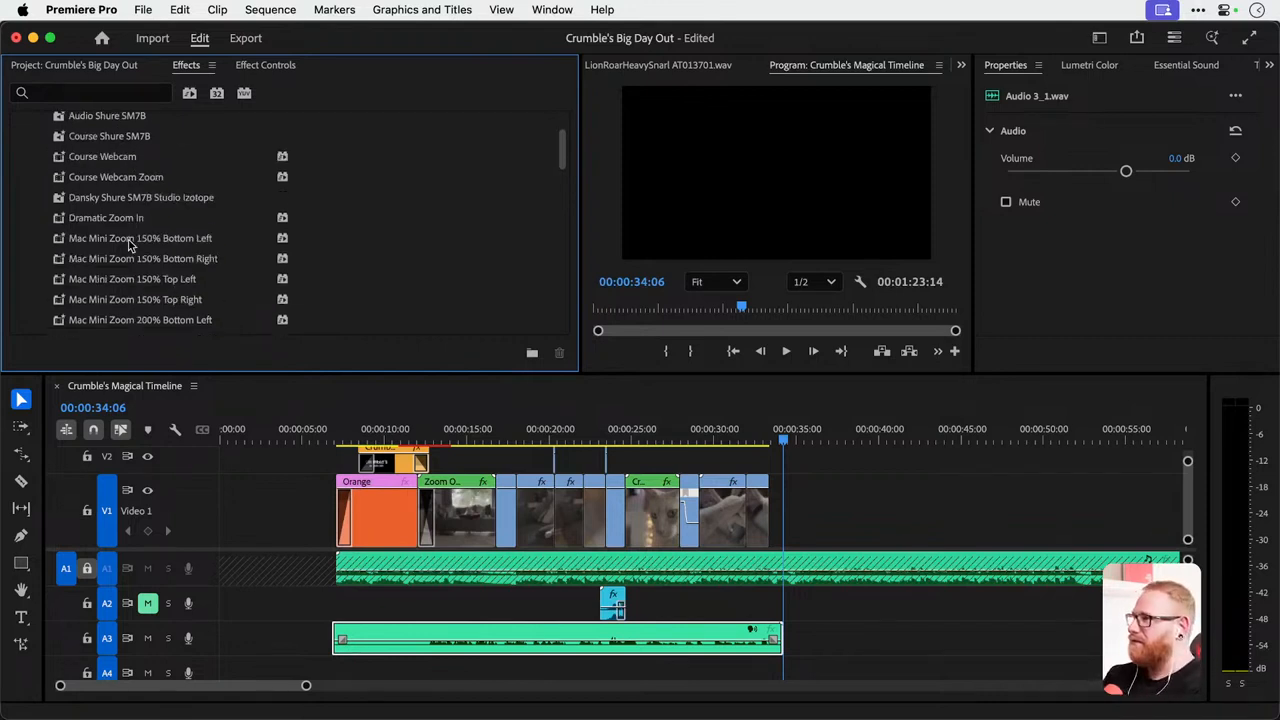
scroll(128, 245, up, 5)
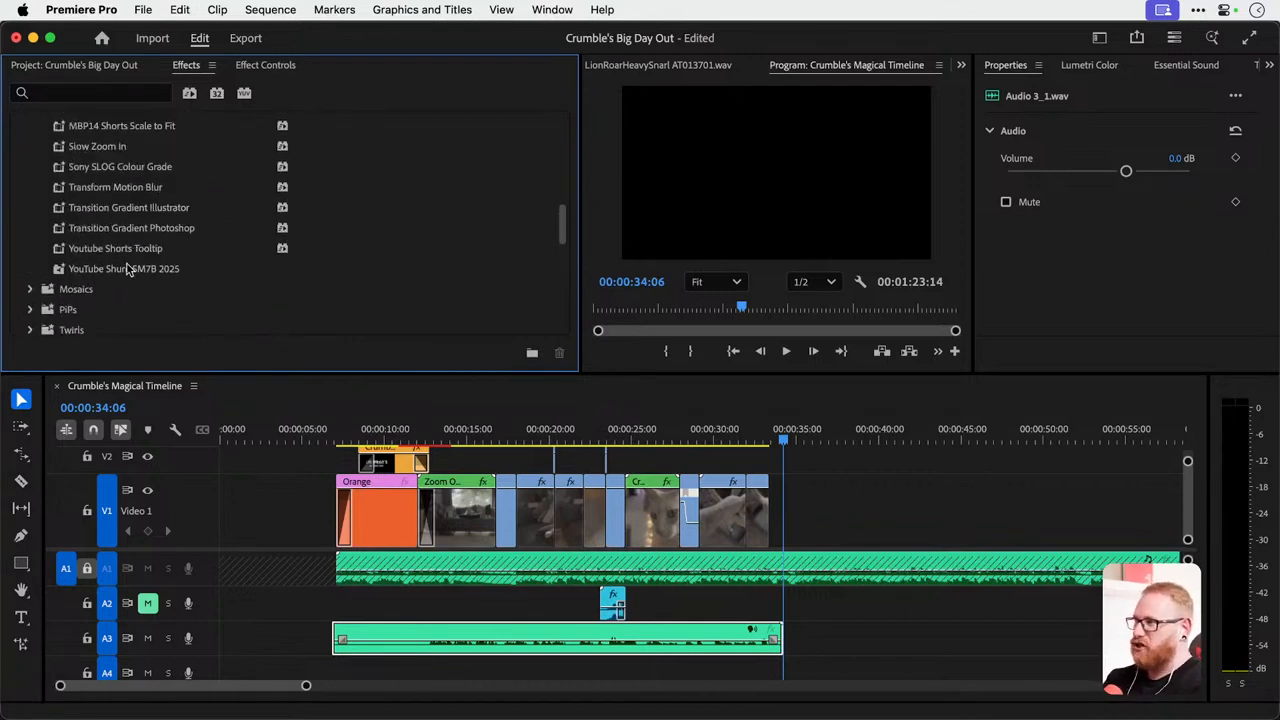
click(128, 268)
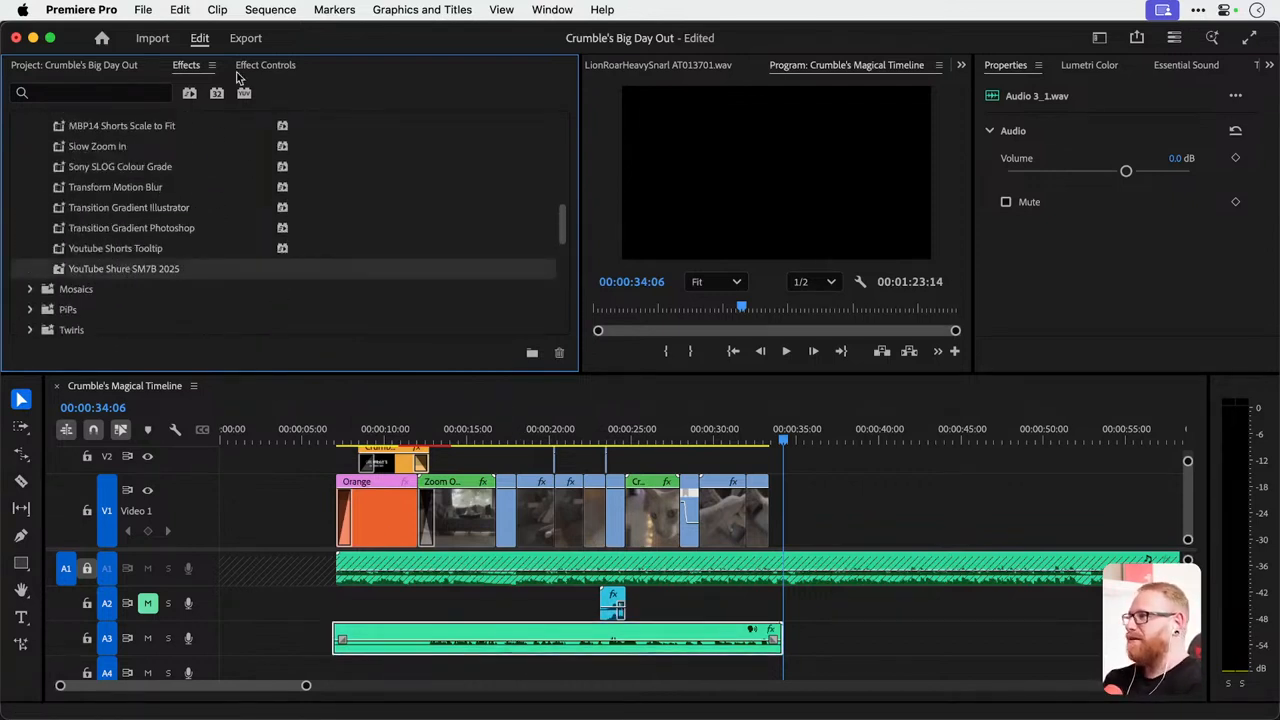
Examine the effects the preset added to the voiceover clip, collapsing each effect's settings.
click(277, 68)
scroll(279, 190, down, 5)
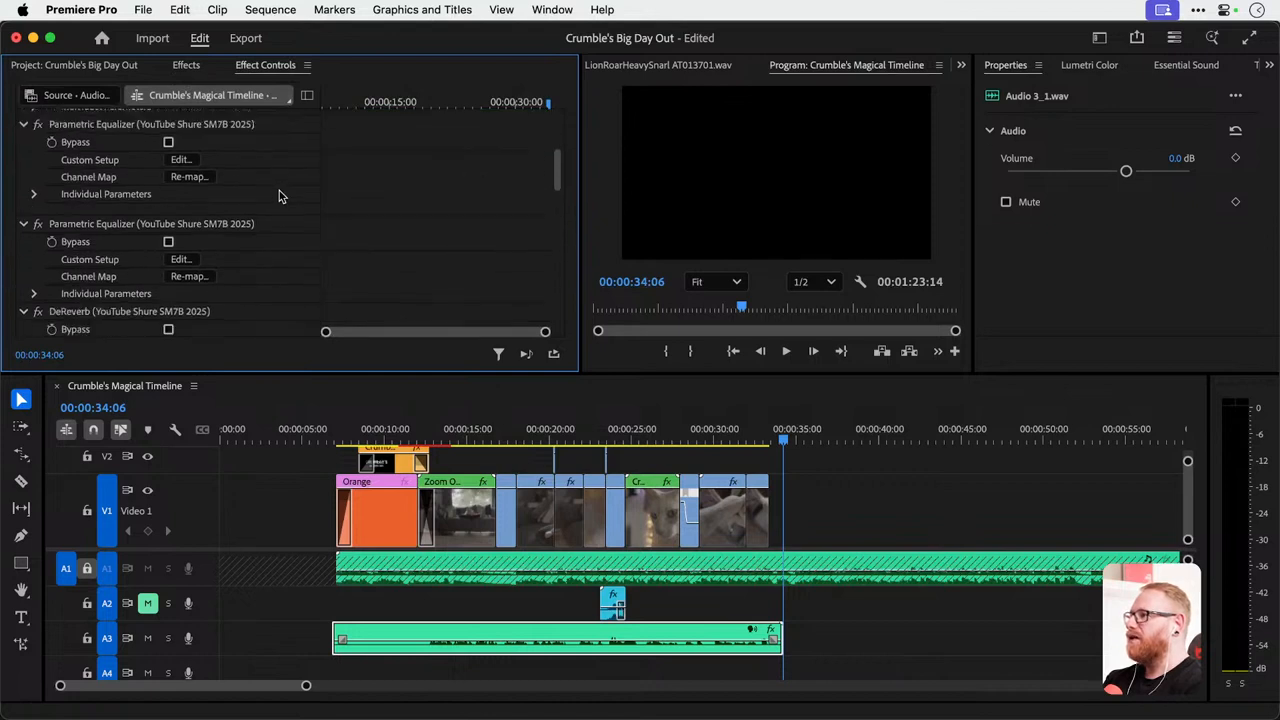
scroll(130, 193, up, 5)
click(22, 207)
click(23, 224)
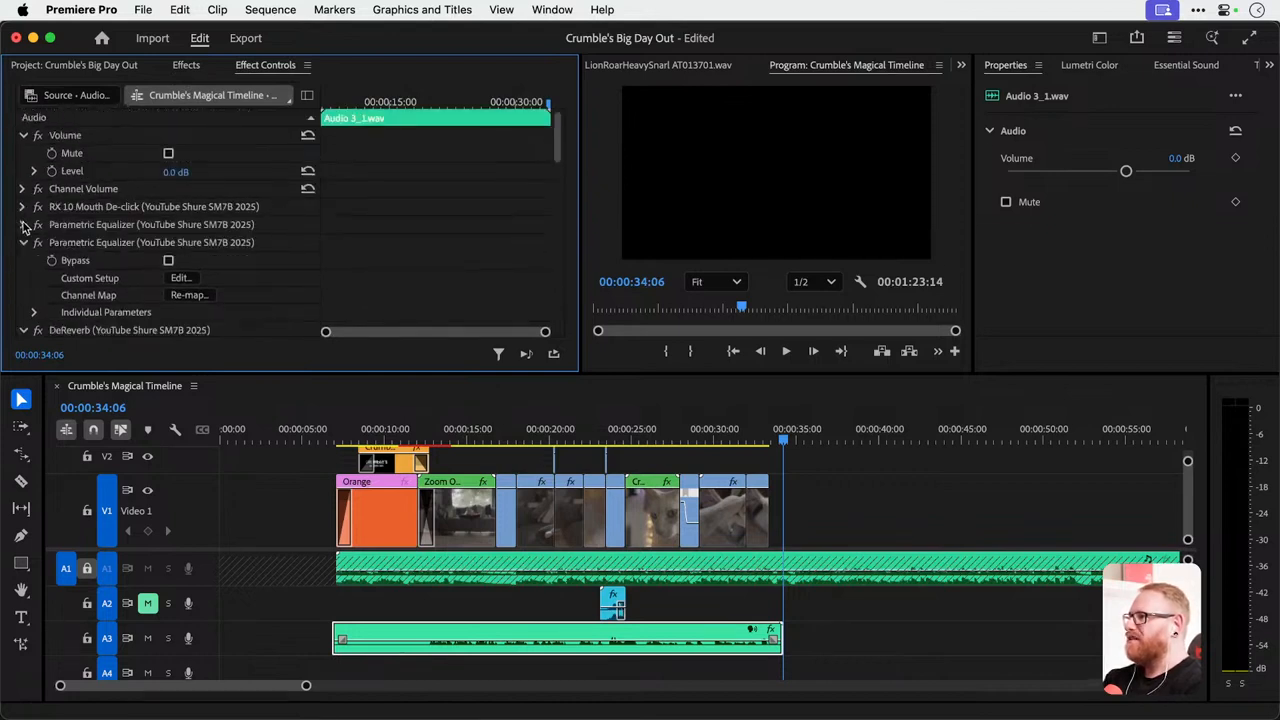
click(23, 243)
click(23, 261)
click(23, 279)
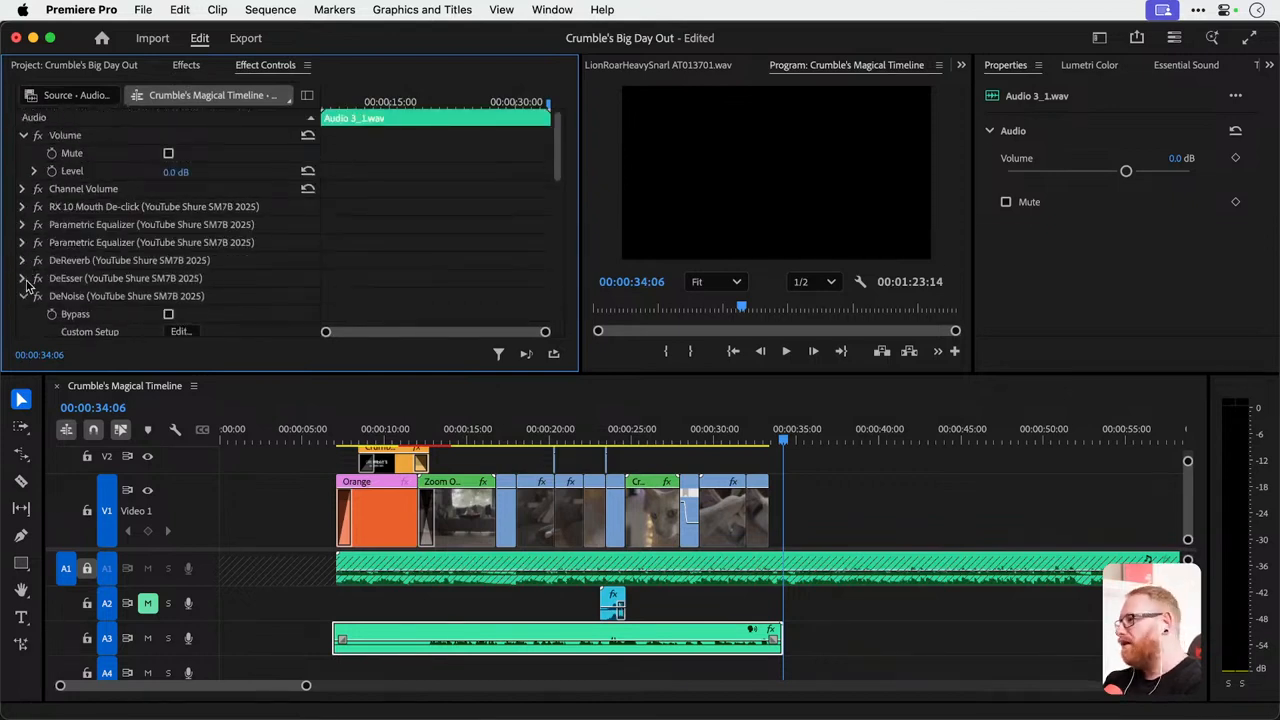
click(23, 297)
click(23, 314)
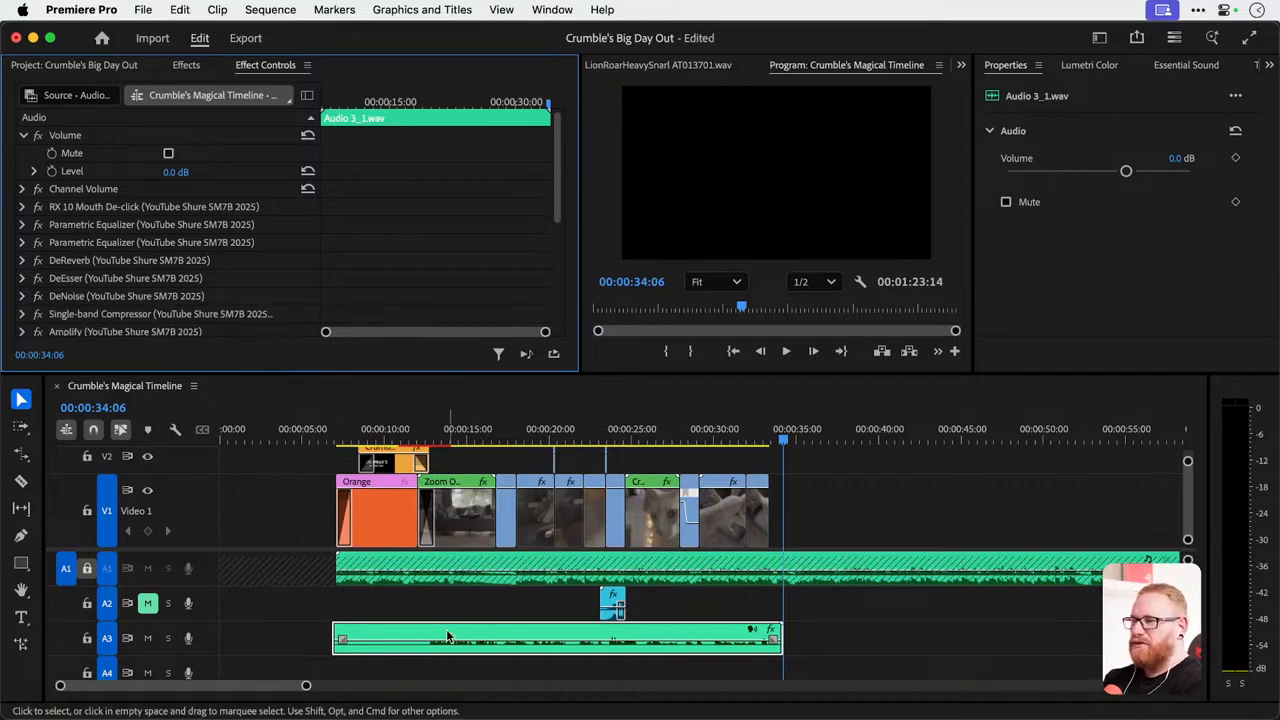
Duplicate the voiceover clip further along track A3 and remove the effect attributes from the copy.
drag(452, 637, 972, 625)
key(-)
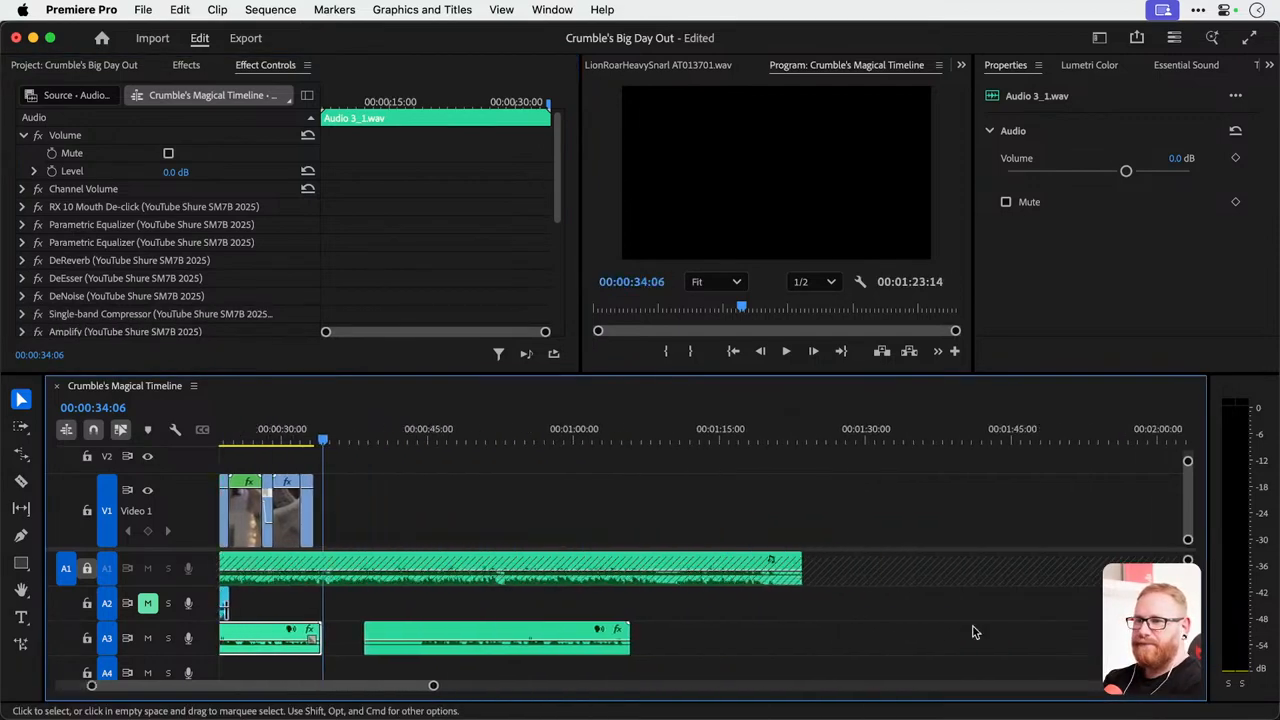
right_click(535, 643)
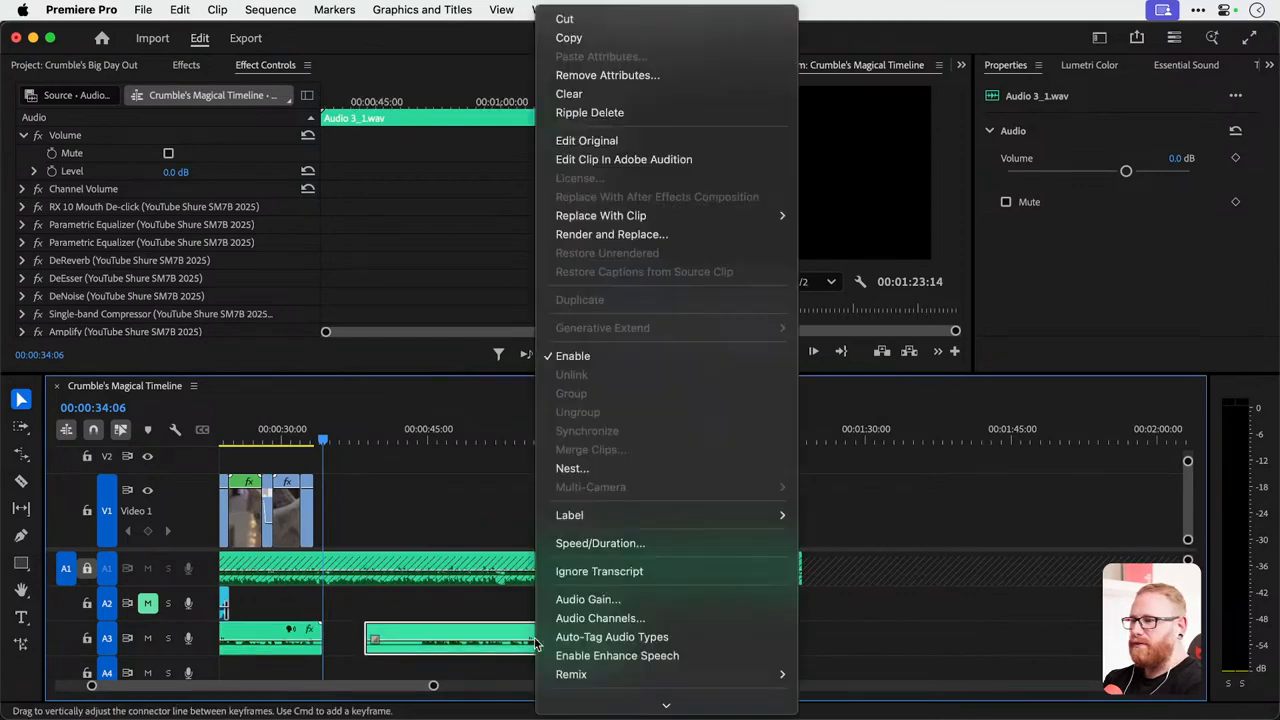
click(581, 76)
key(Return)
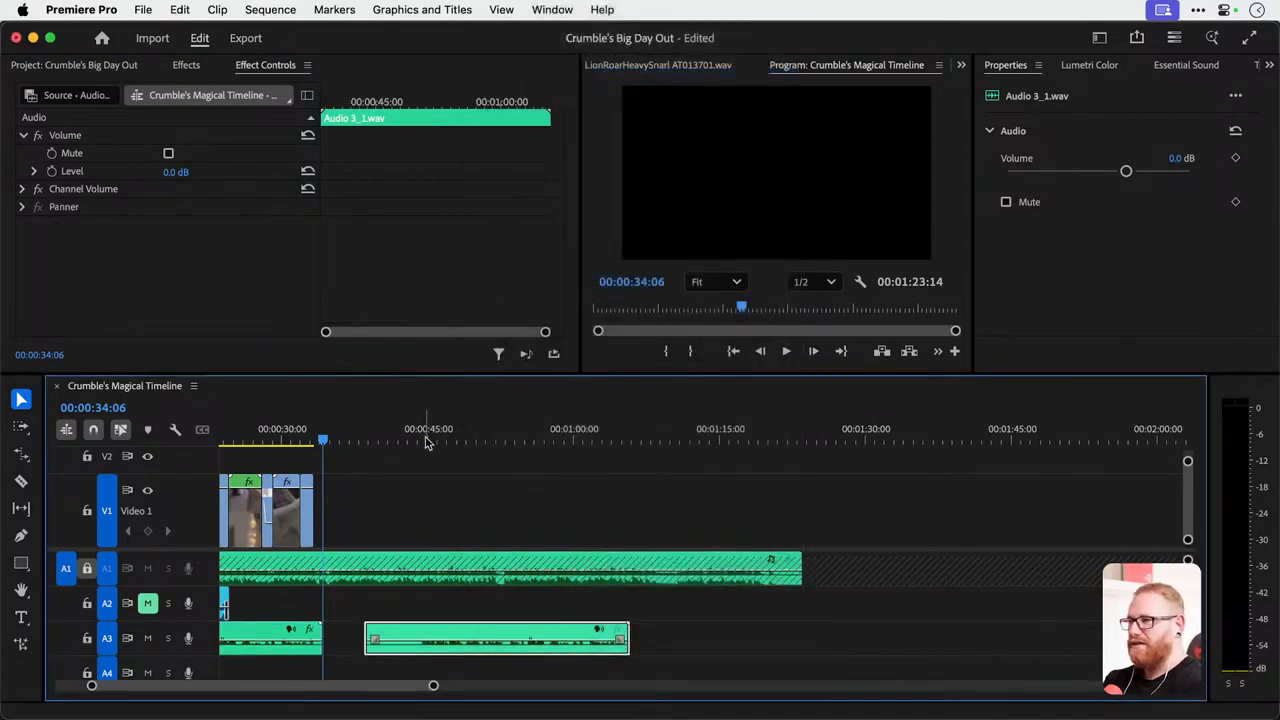
Mute the music on track A1 and play the unprocessed voiceover copy from about 00:00:45:10.
click(426, 439)
key(space)
key(space)
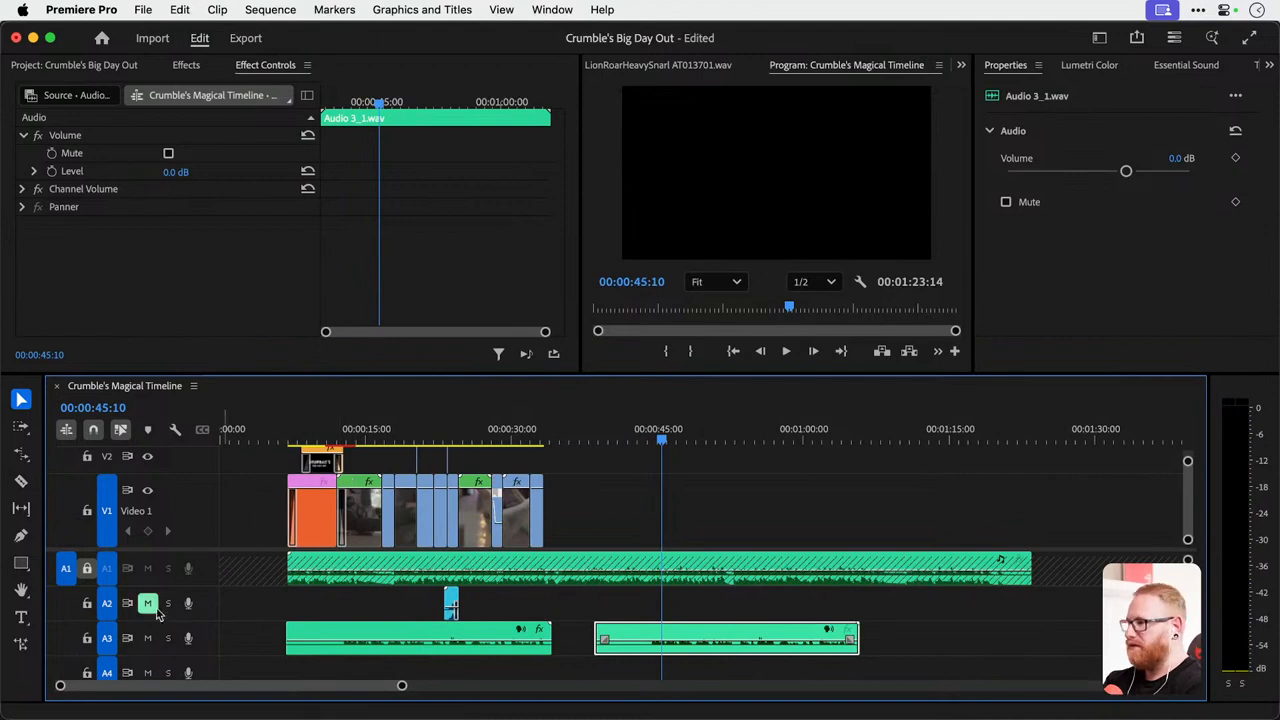
click(147, 568)
key(space)
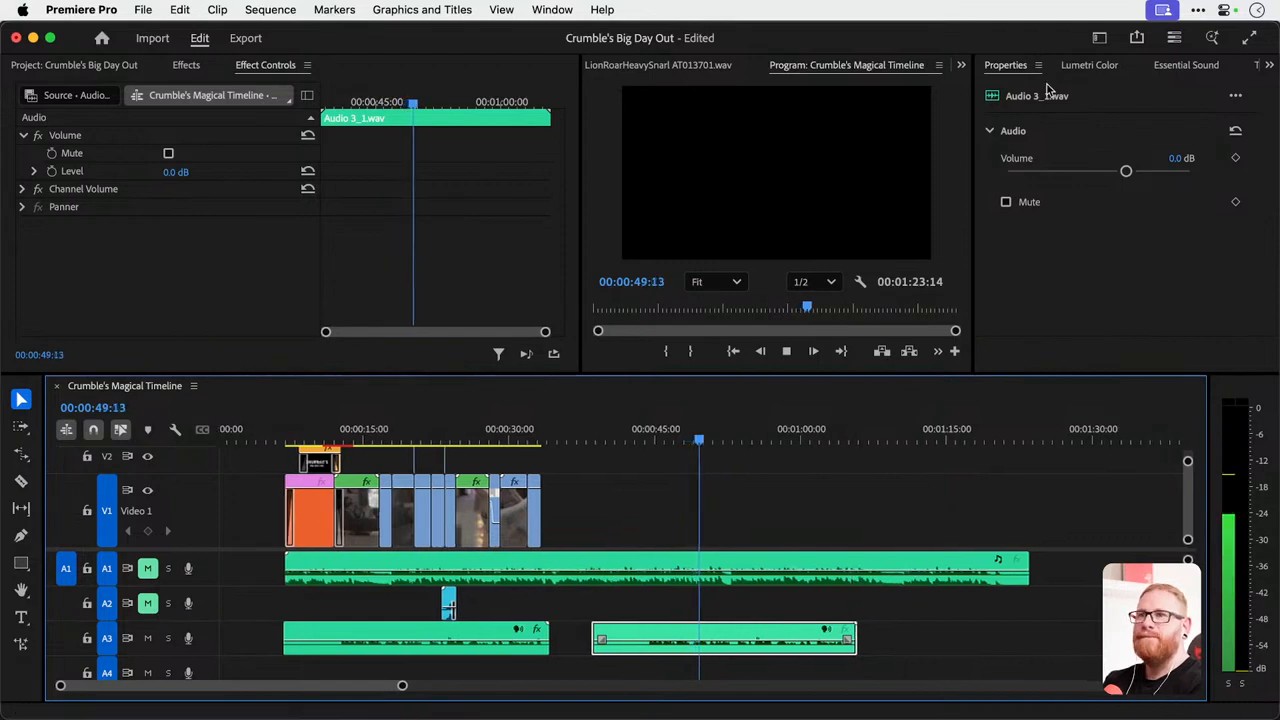
key(space)
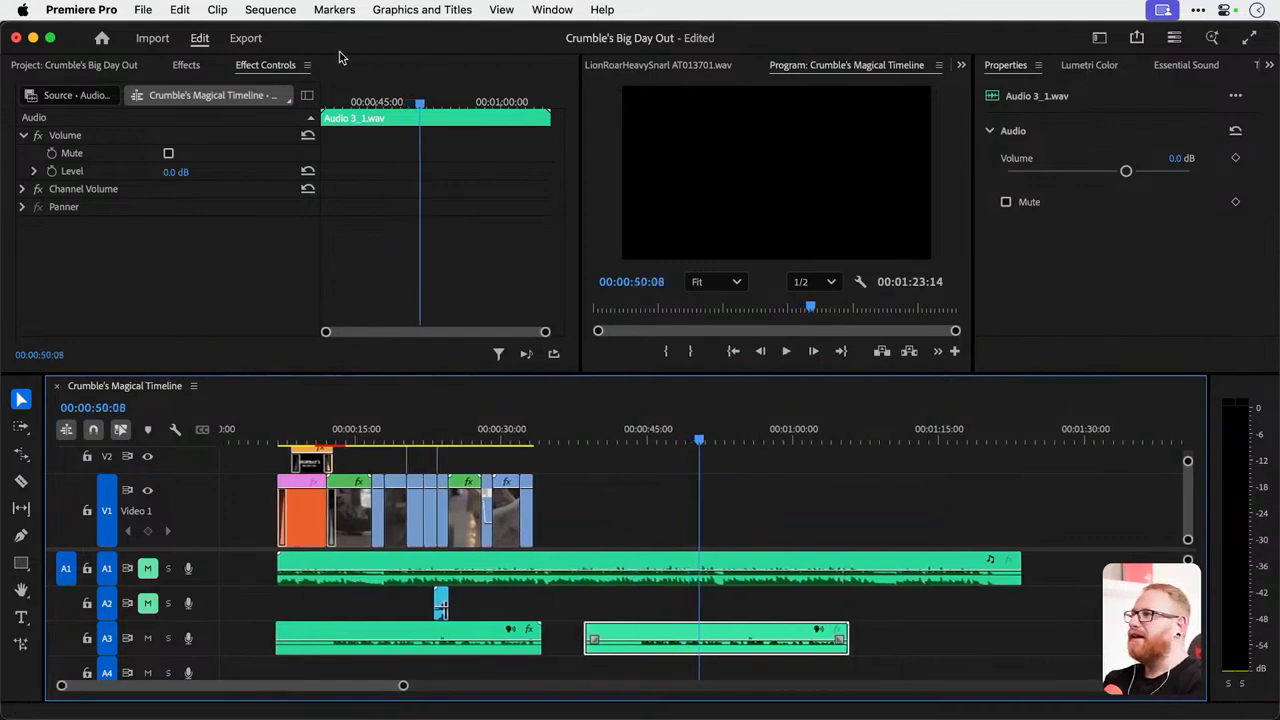
Browse the Audio Effects categories and open the Essential Sound settings for the voiceover copy.
click(187, 64)
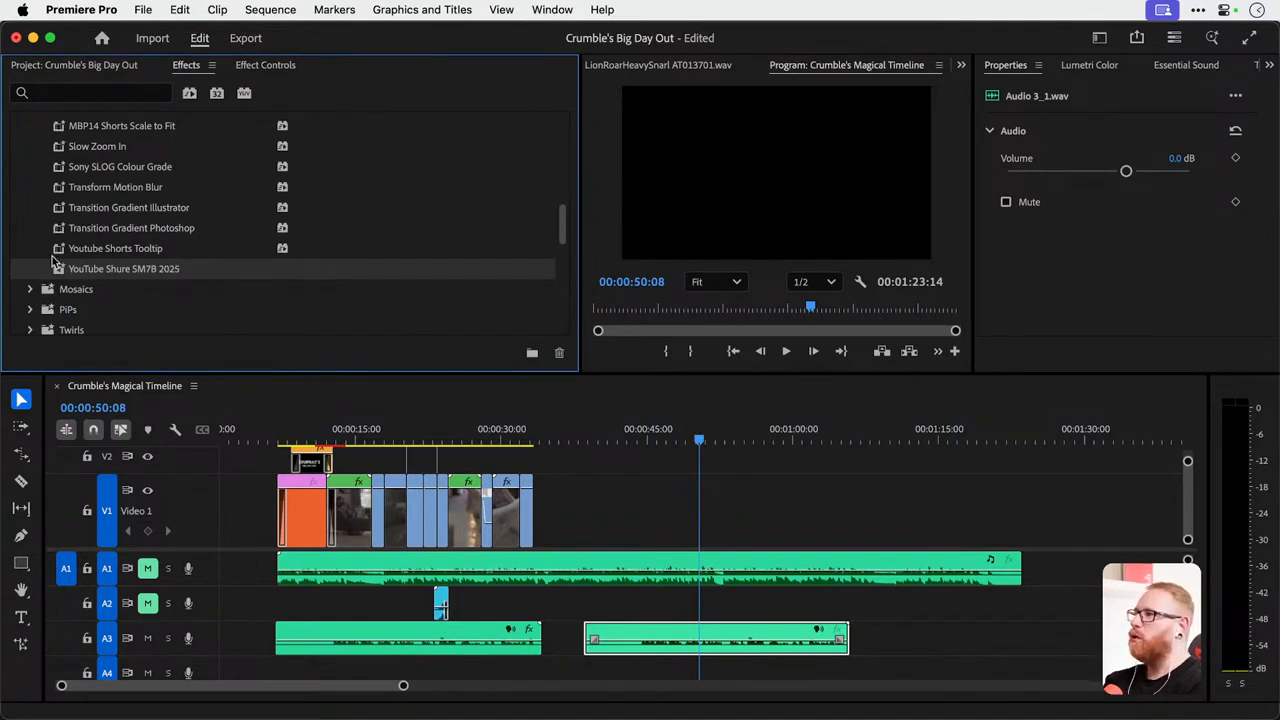
scroll(55, 262, up, 10)
click(22, 123)
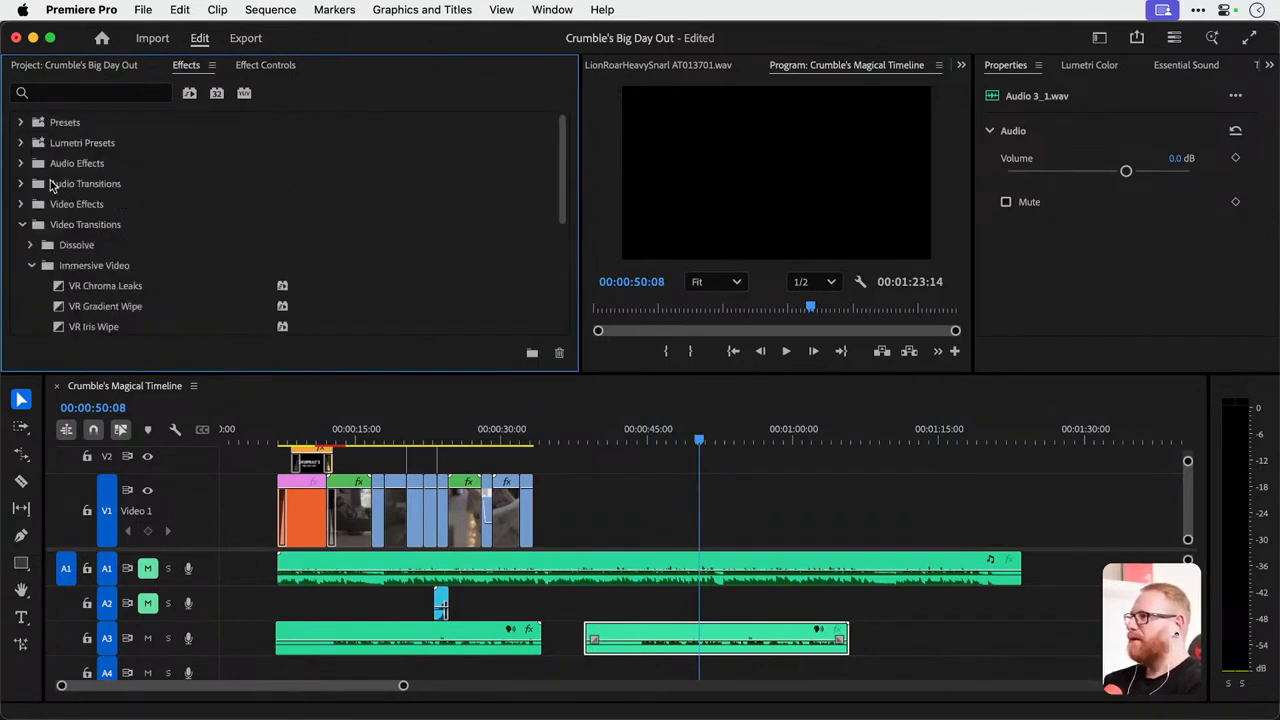
click(21, 163)
scroll(80, 230, down, 3)
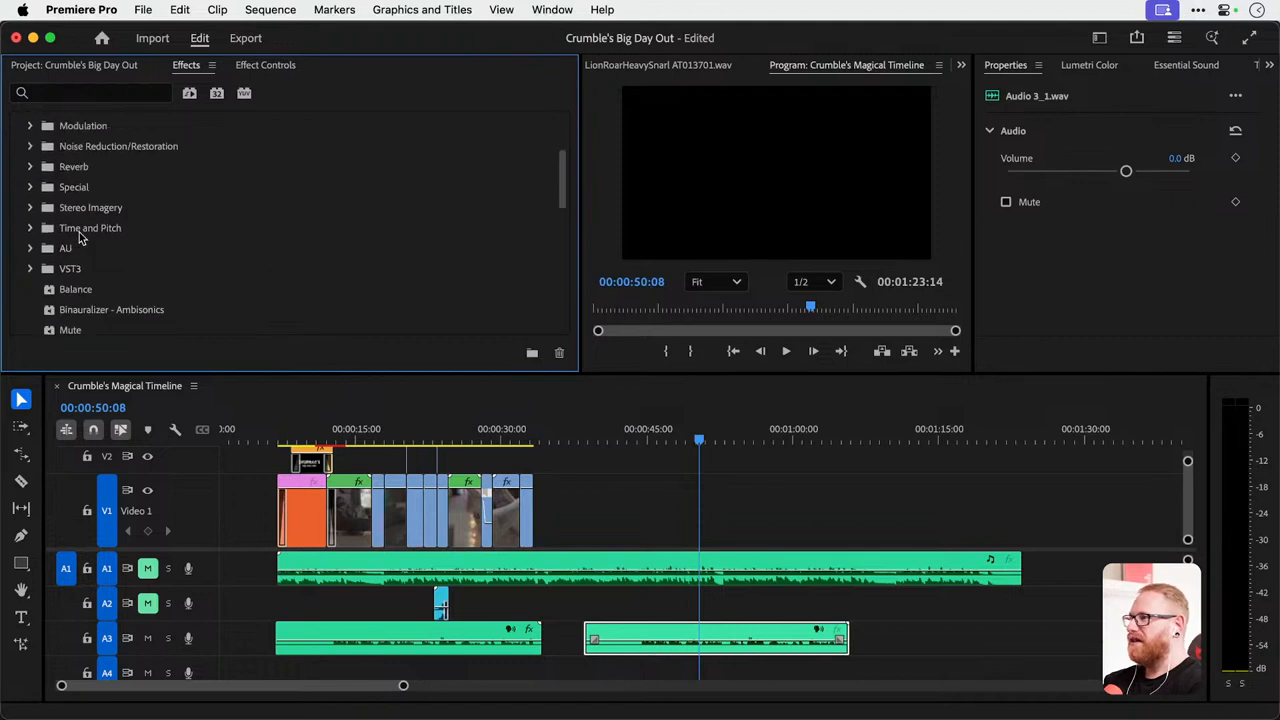
scroll(80, 235, up, 3)
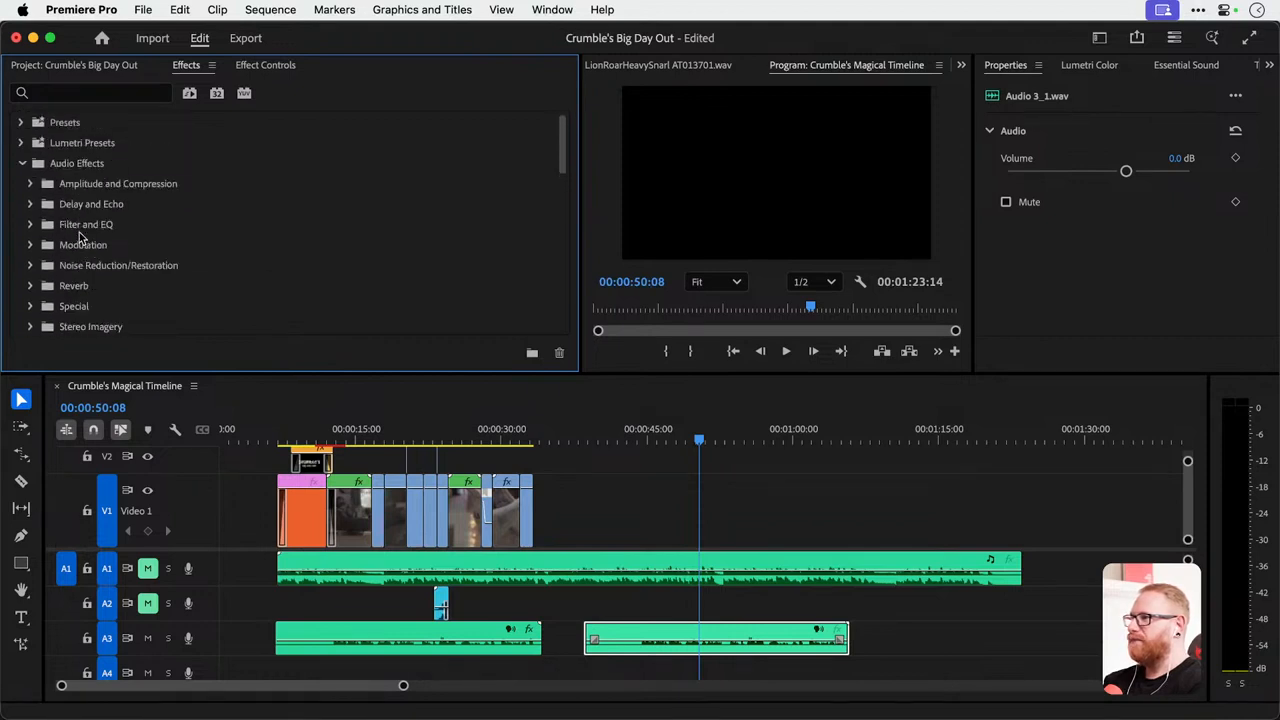
click(1194, 70)
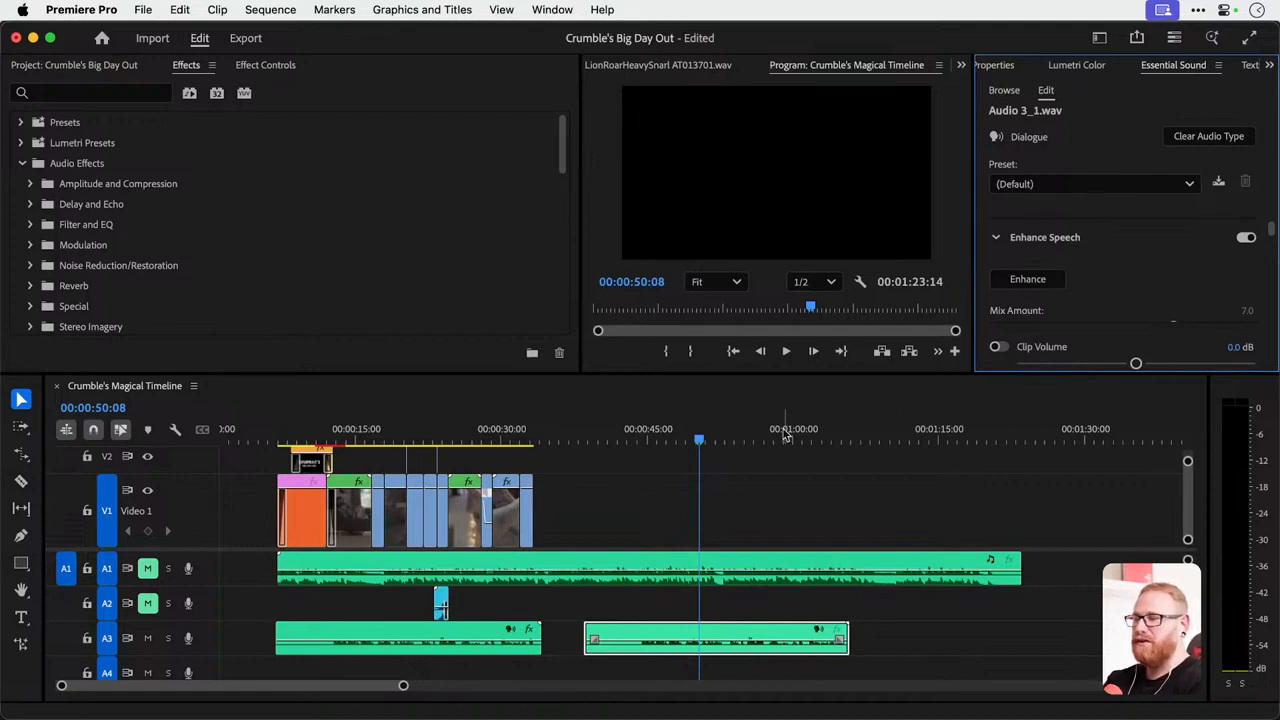
Route the left source channel to both the left and right channels of the voiceover copy and play it back.
click(648, 432)
key(space)
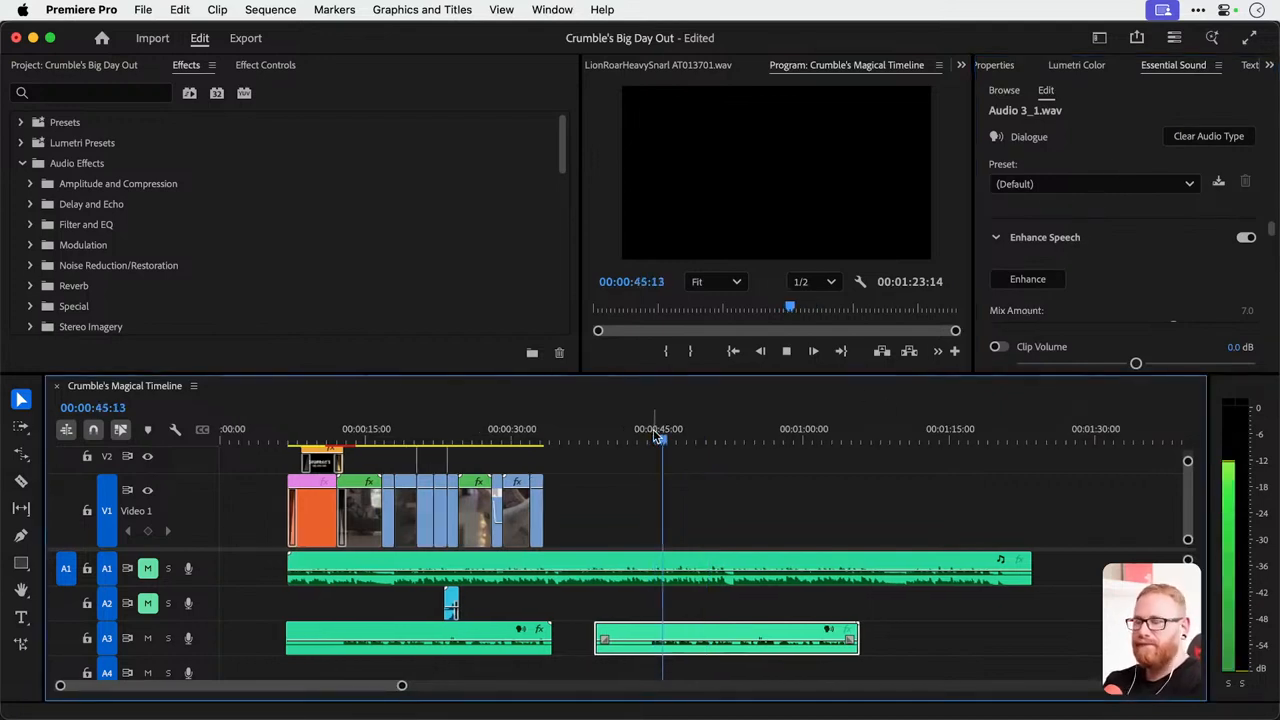
right_click(729, 643)
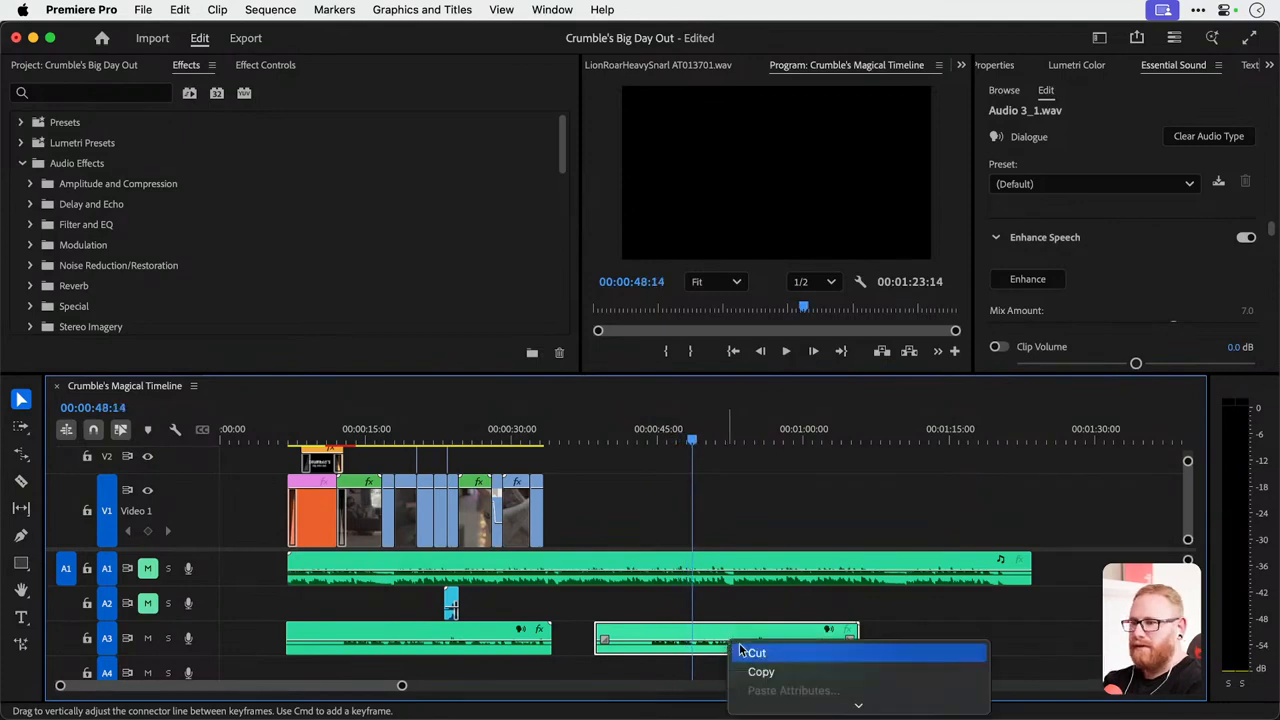
mouse_move(772, 706)
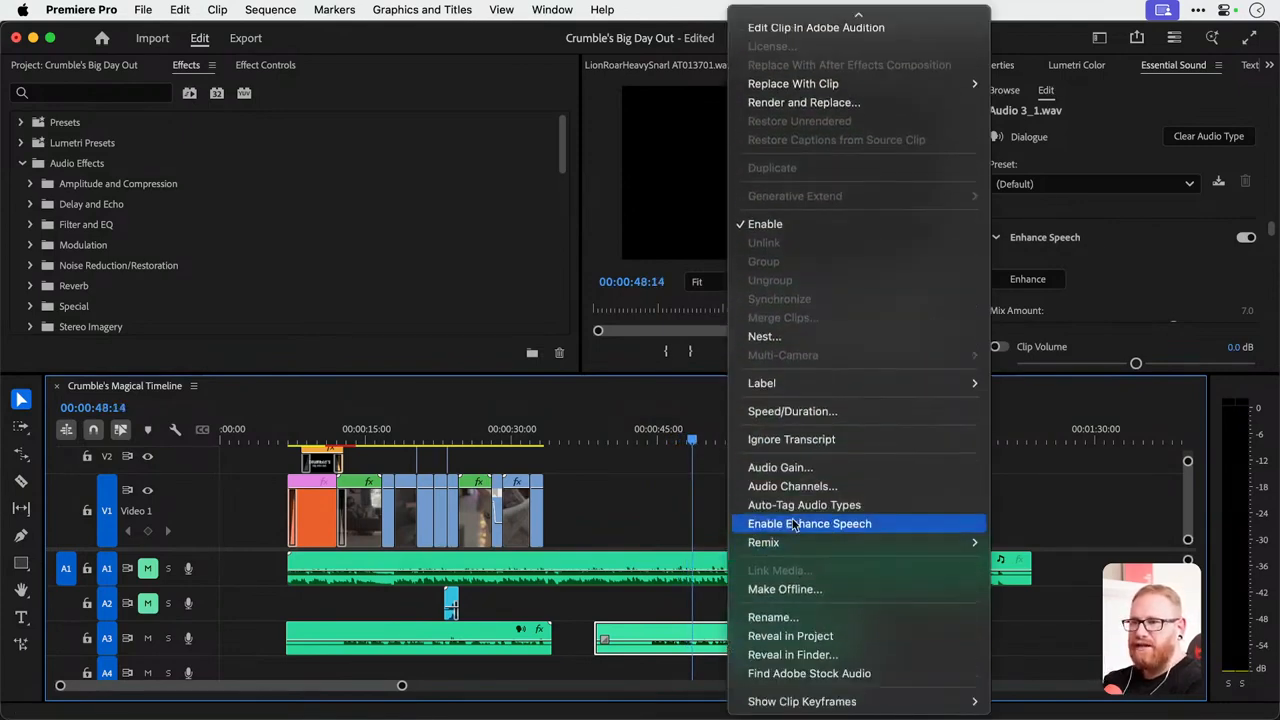
click(795, 487)
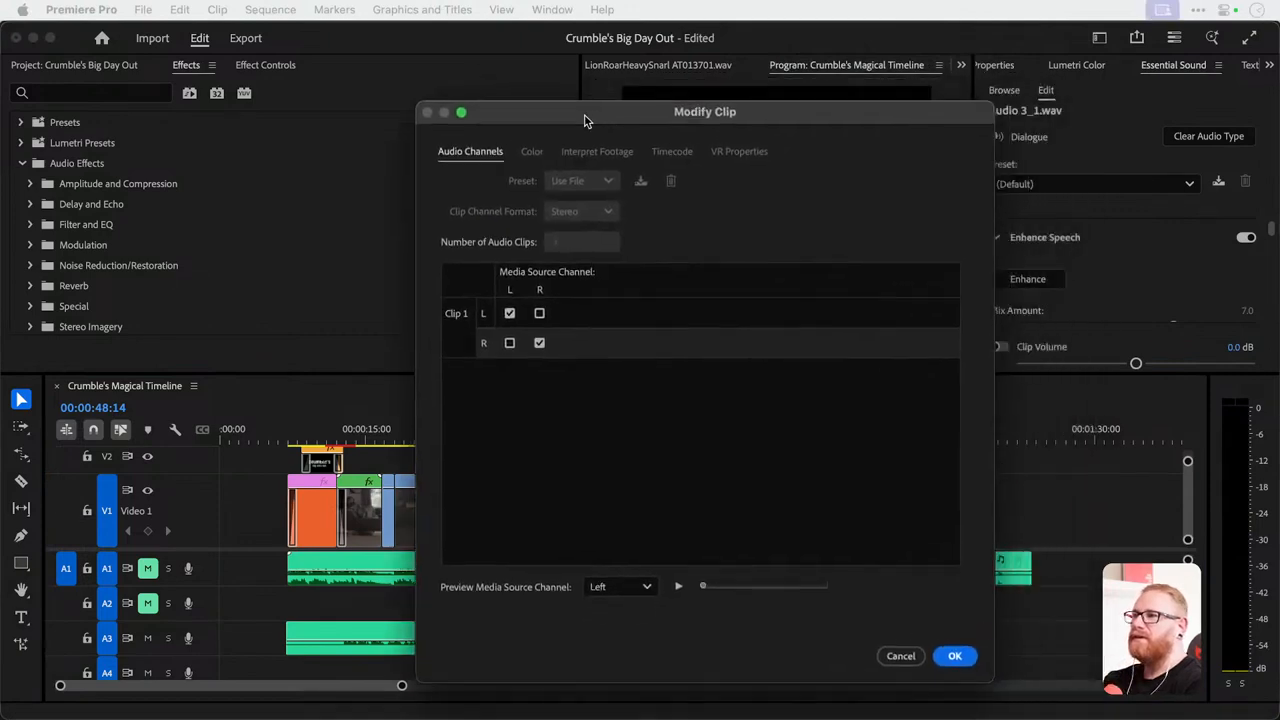
click(458, 341)
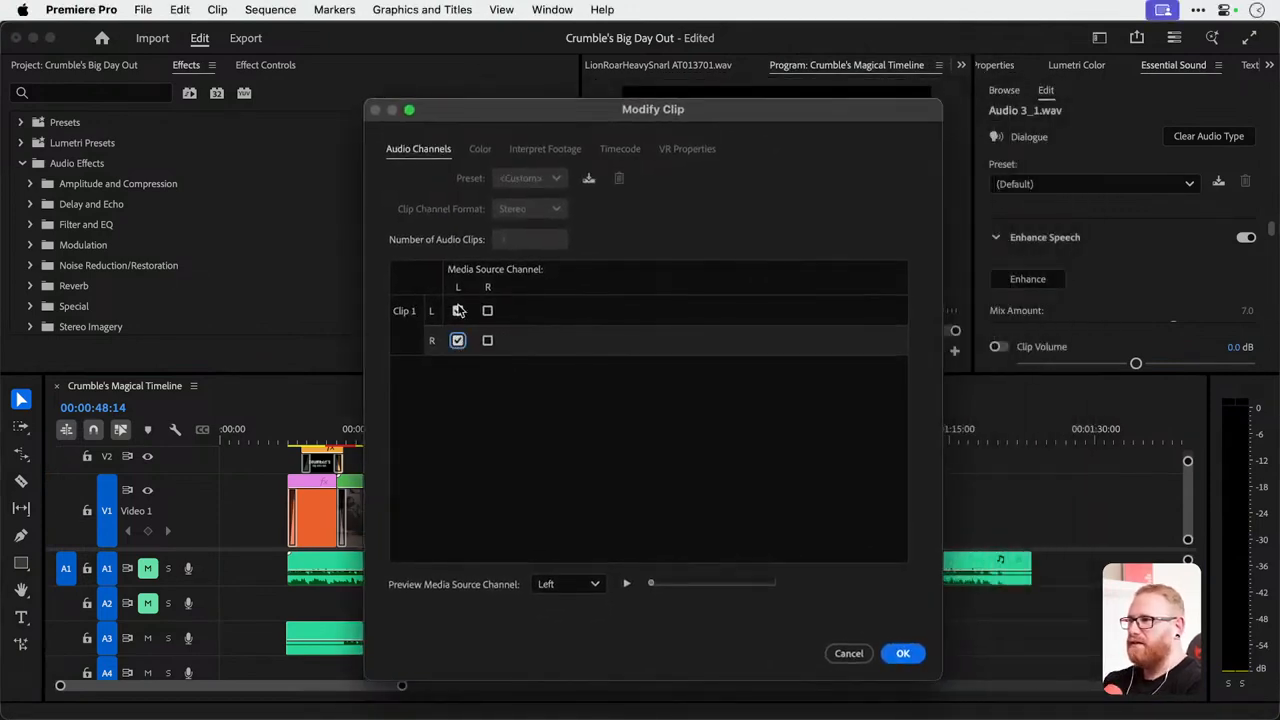
key(Return)
key(space)
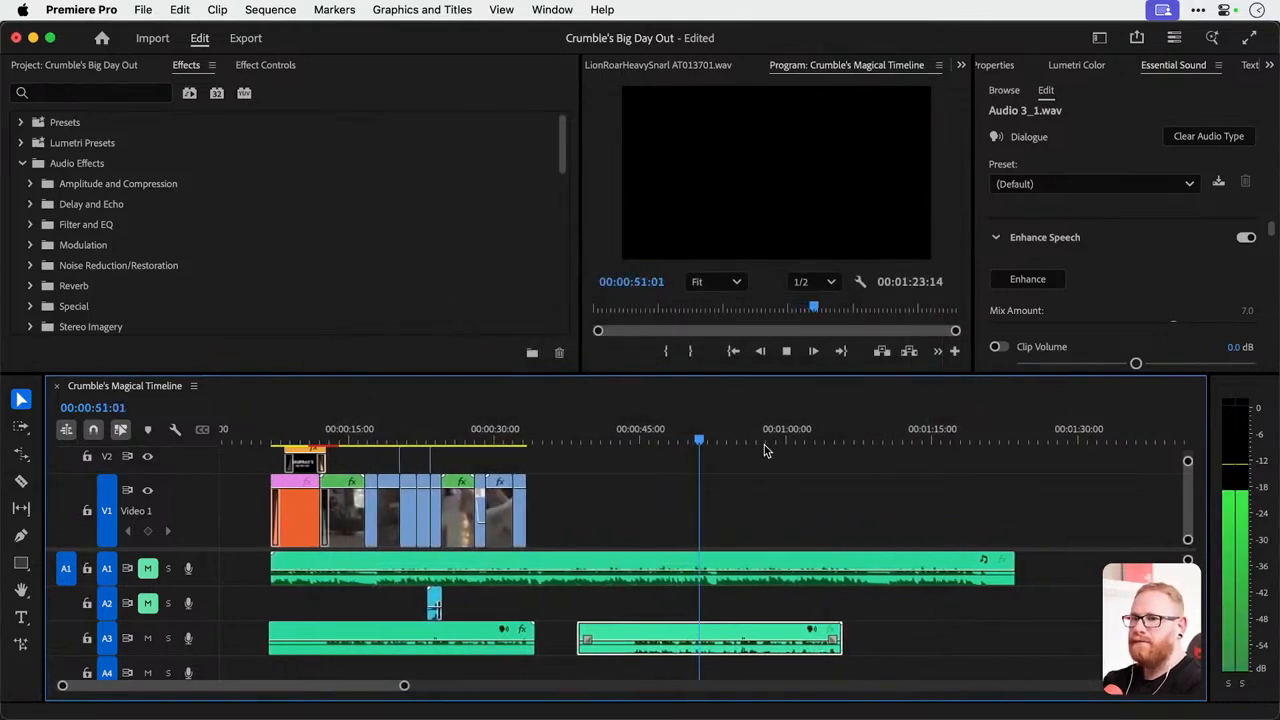
key(space)
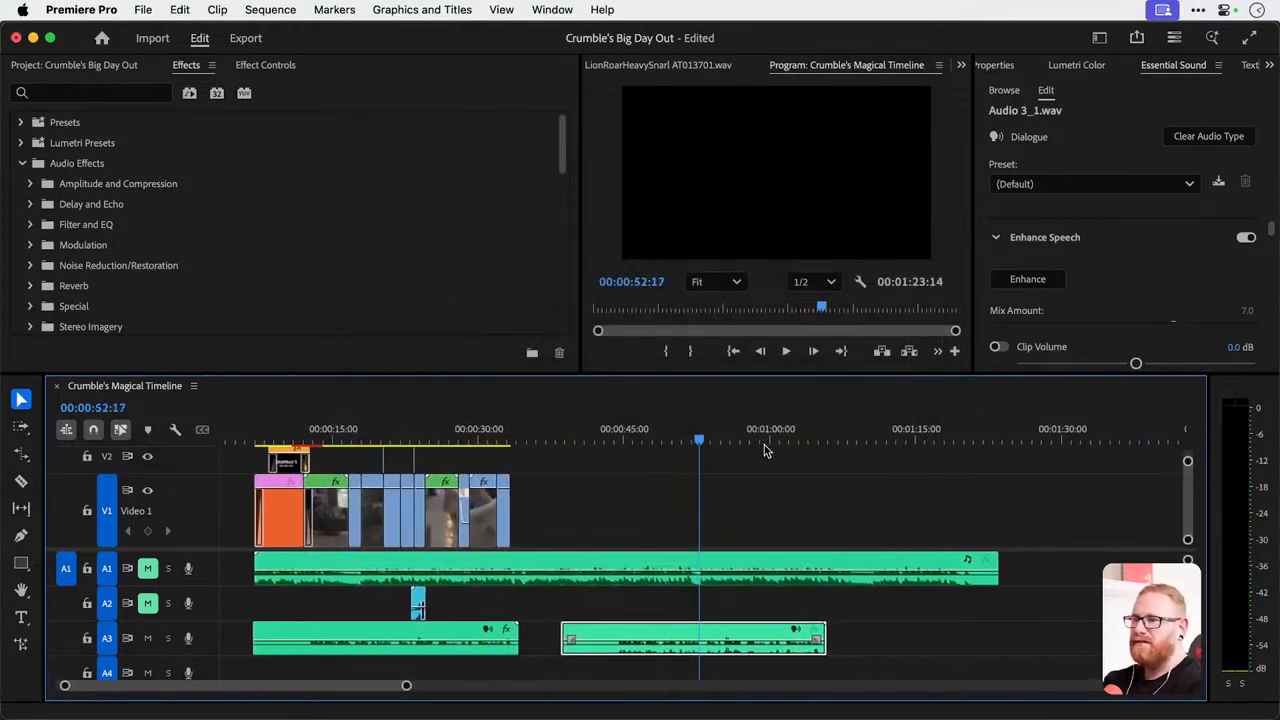
Apply Enhance Speech to the voiceover copy and play it back from 00:00:43:23.
click(621, 437)
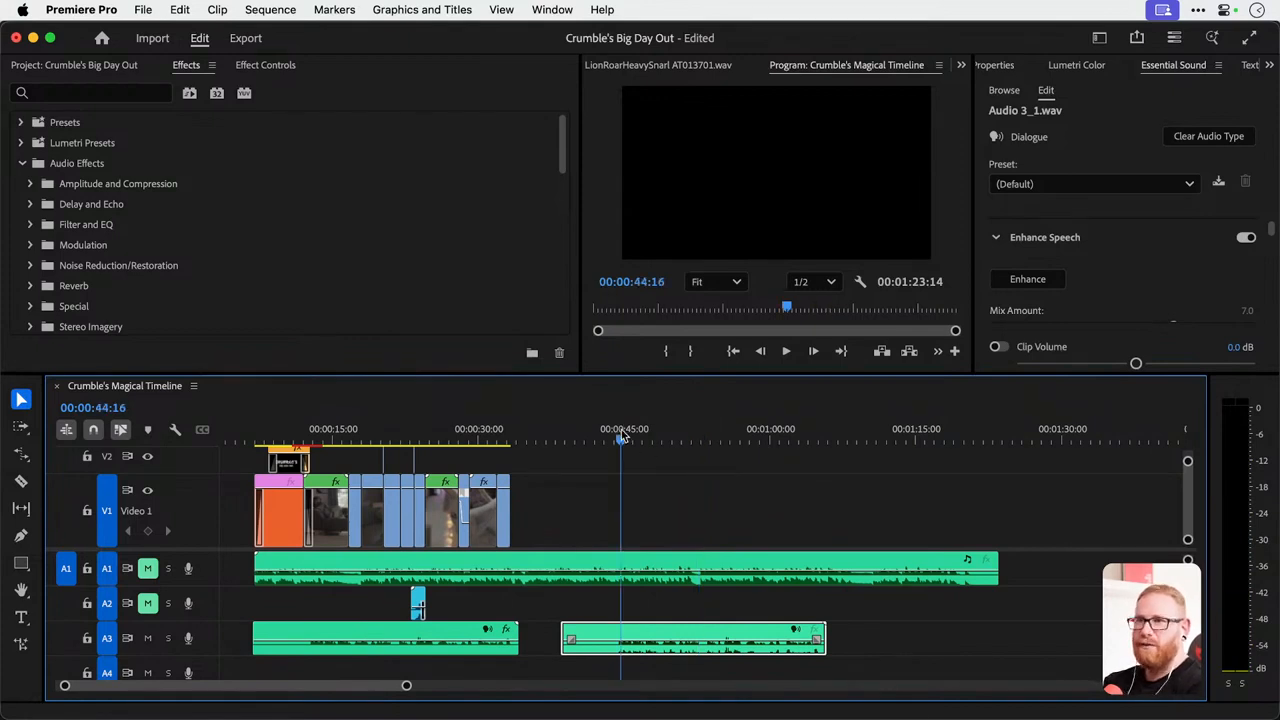
click(1042, 281)
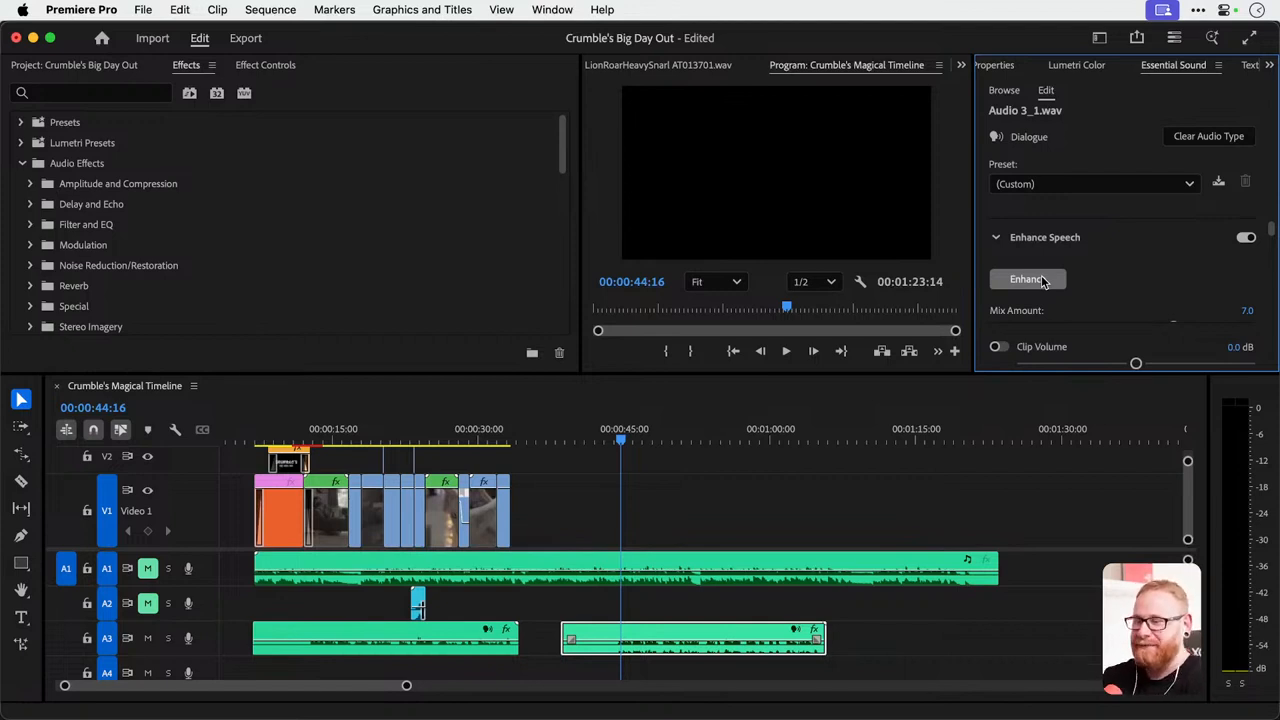
click(614, 437)
key(space)
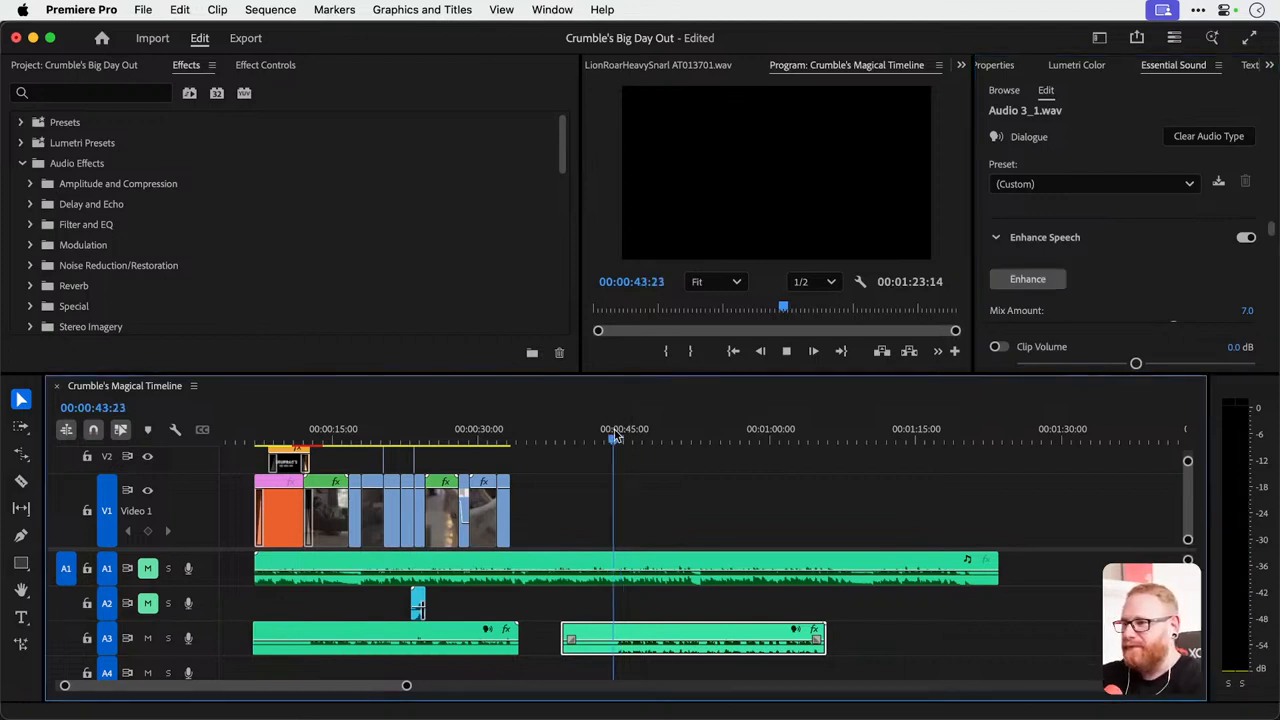
scroll(617, 437, up, 1)
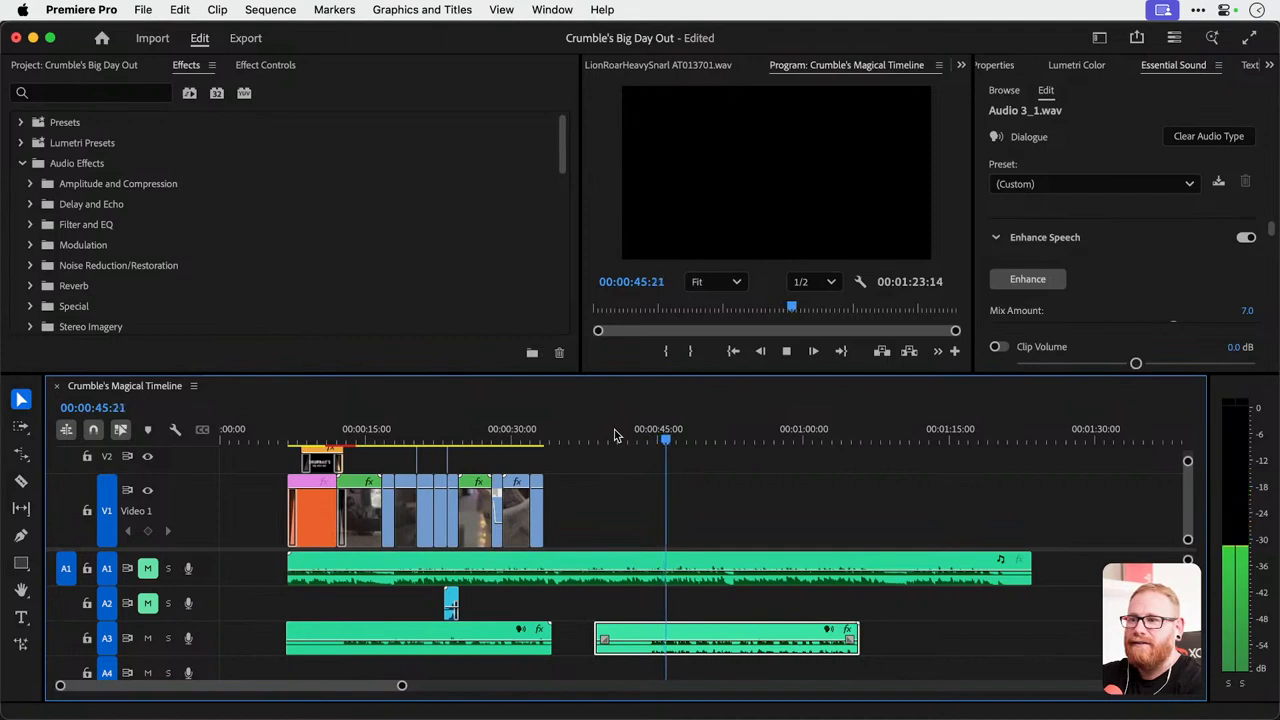
key(space)
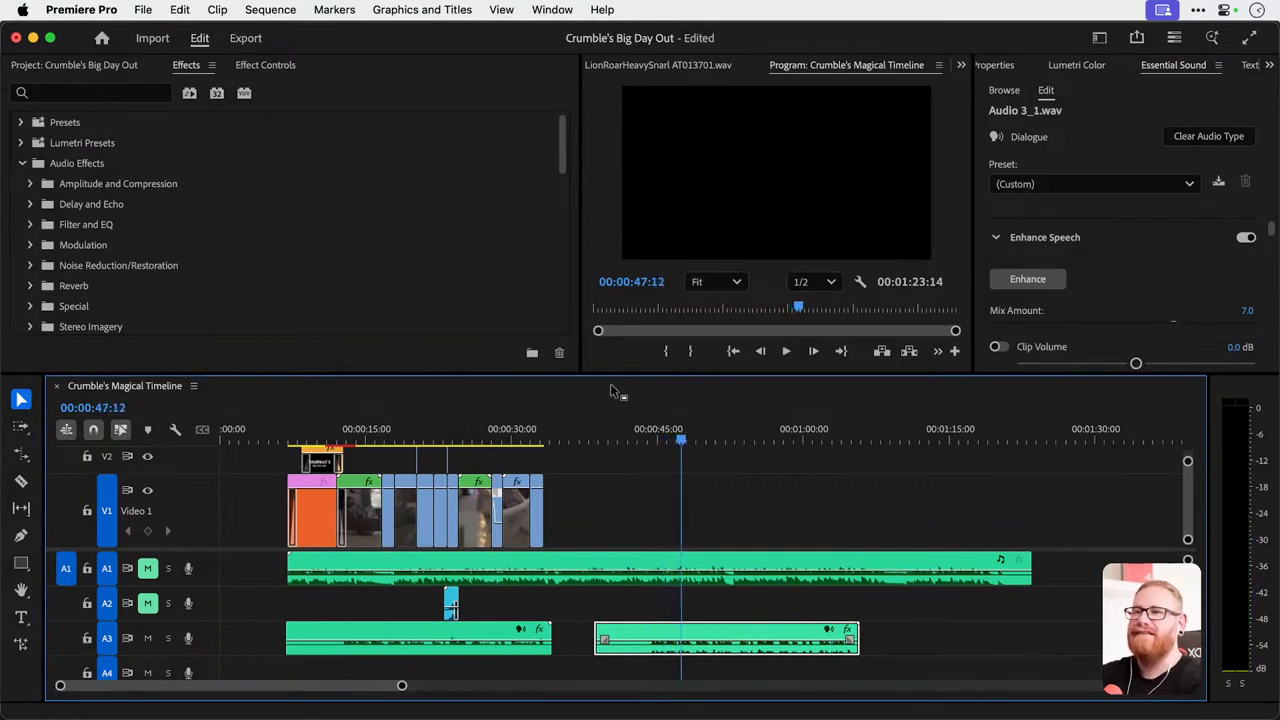
Set the Enhance Speech mix amount to 3.0 and play the voiceover copy.
scroll(1140, 282, down, 1)
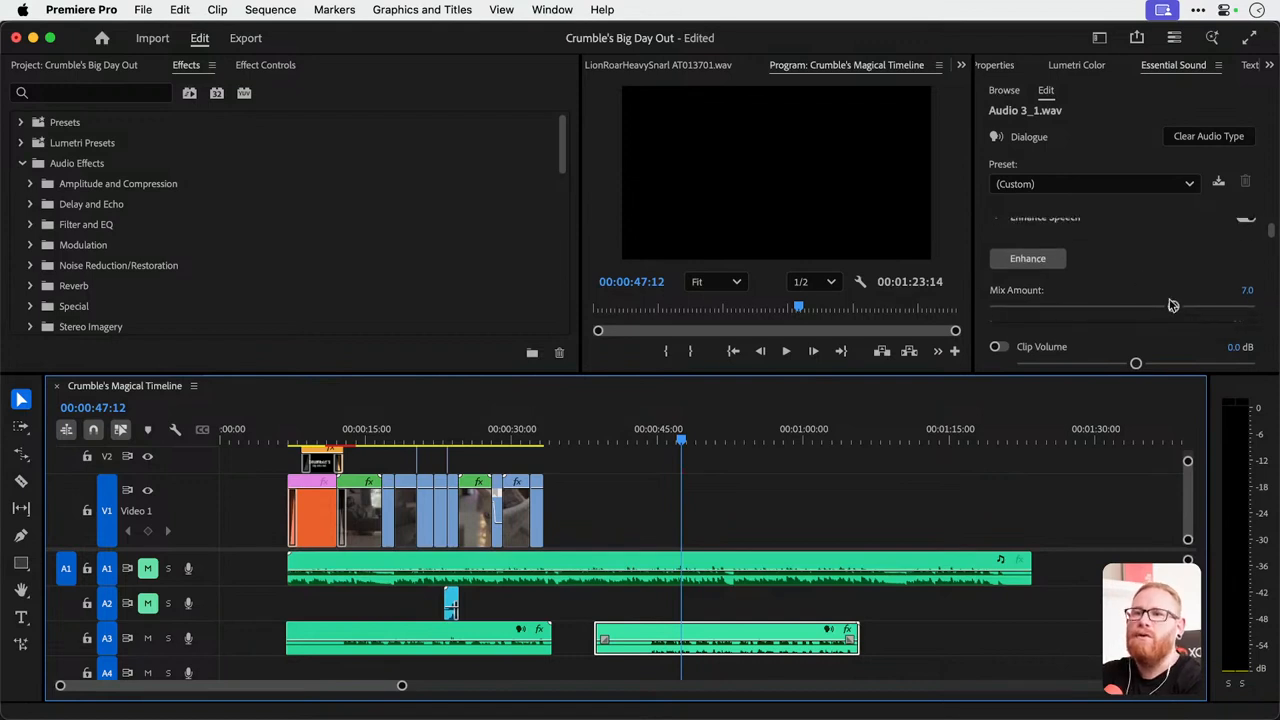
drag(1174, 309, 1076, 312)
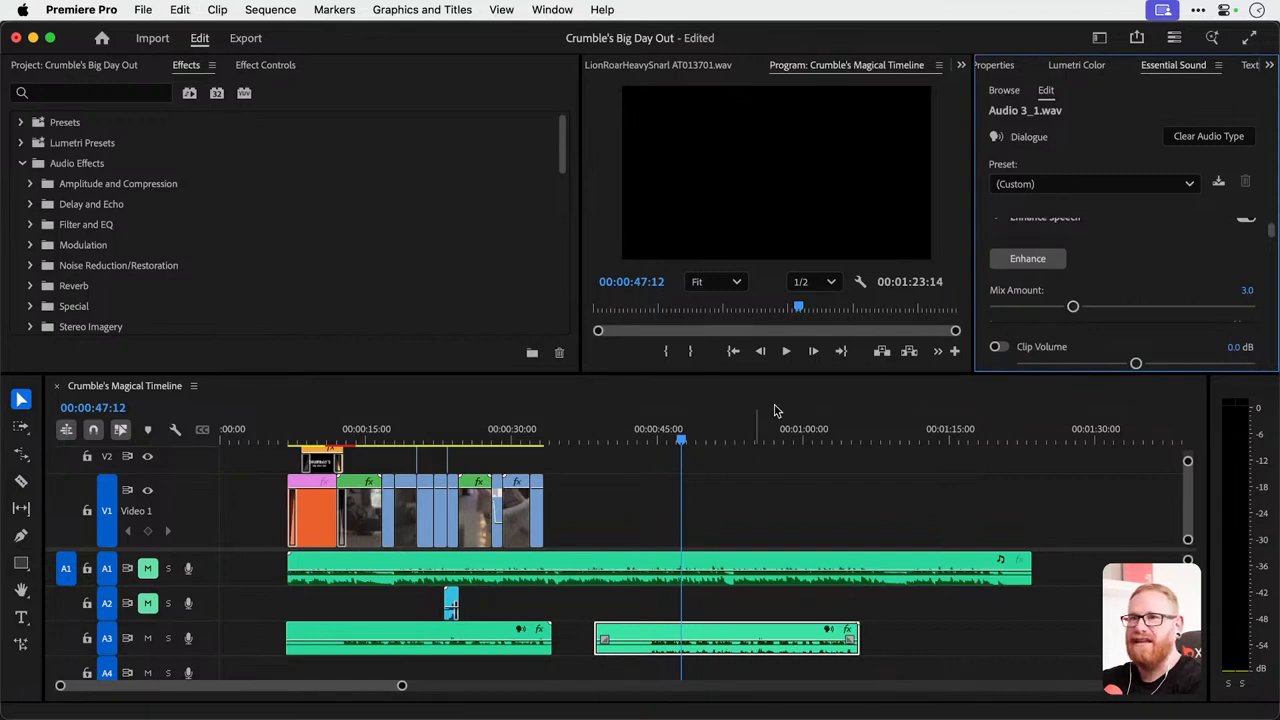
scroll(1118, 252, up, 1)
key(space)
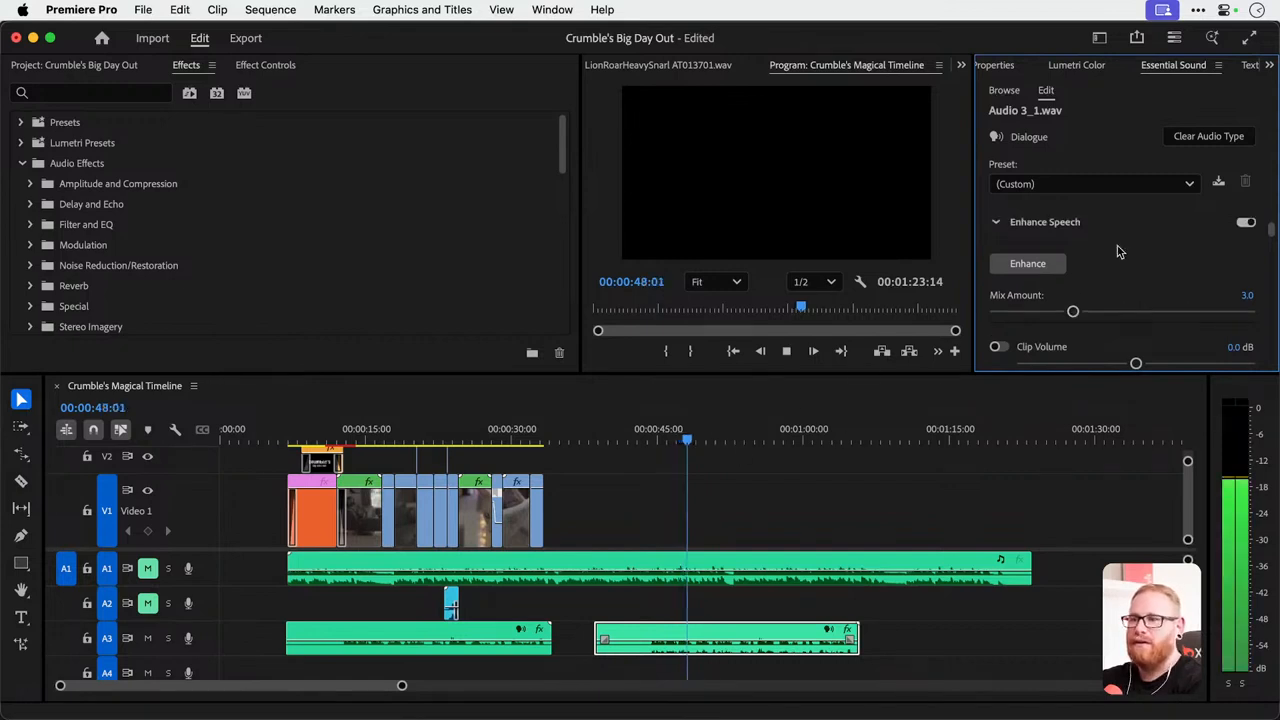
key(space)
Auto-match the voiceover copy's loudness to the dialogue standard and listen to the result.
scroll(1118, 252, down, 3)
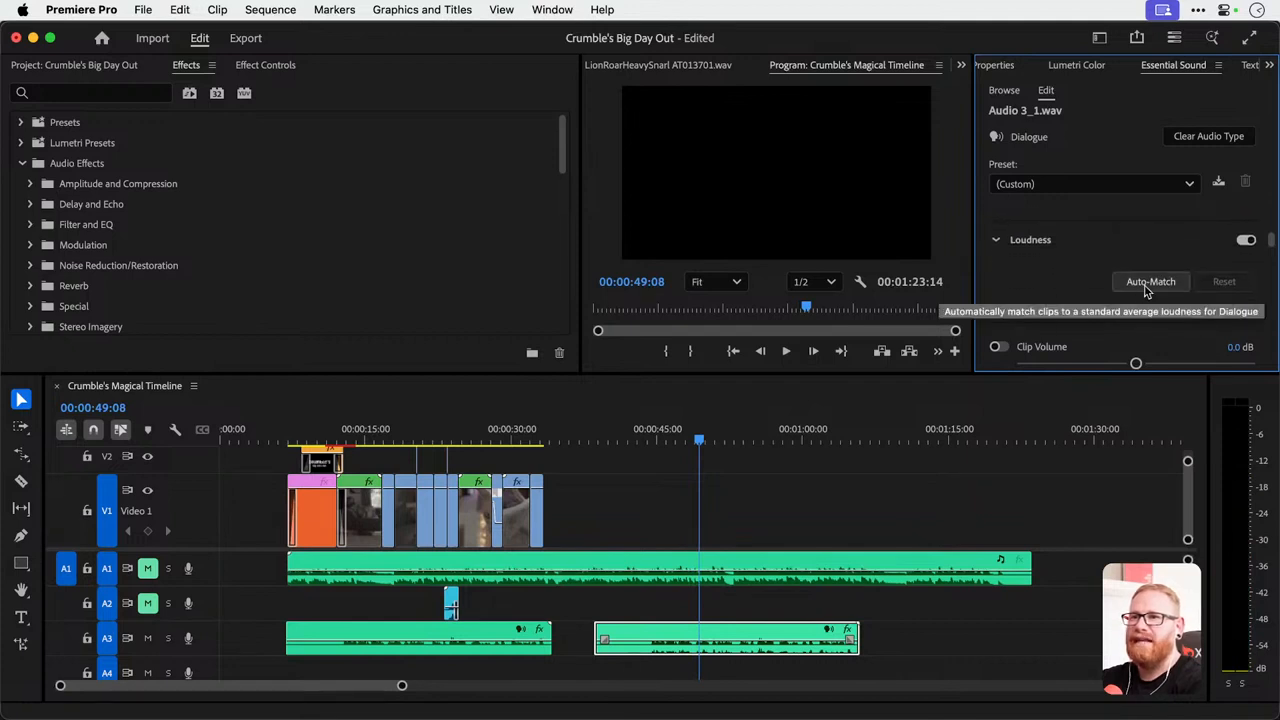
click(1147, 286)
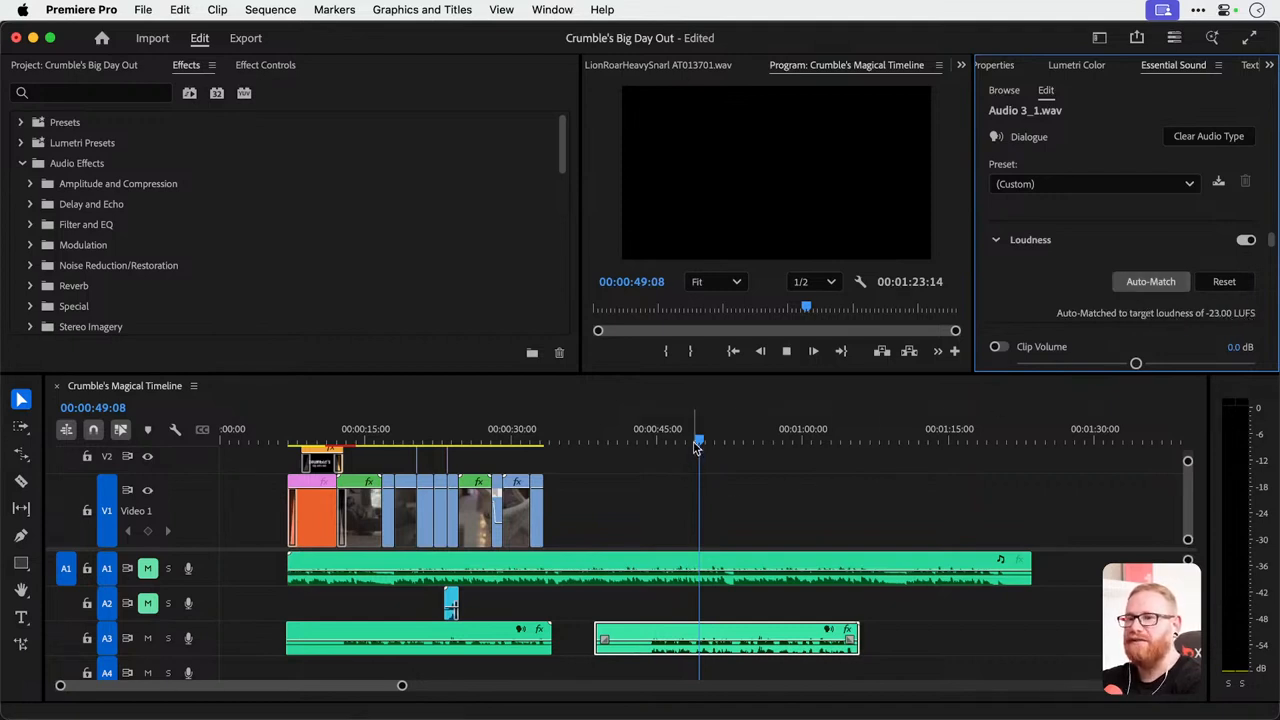
key(space)
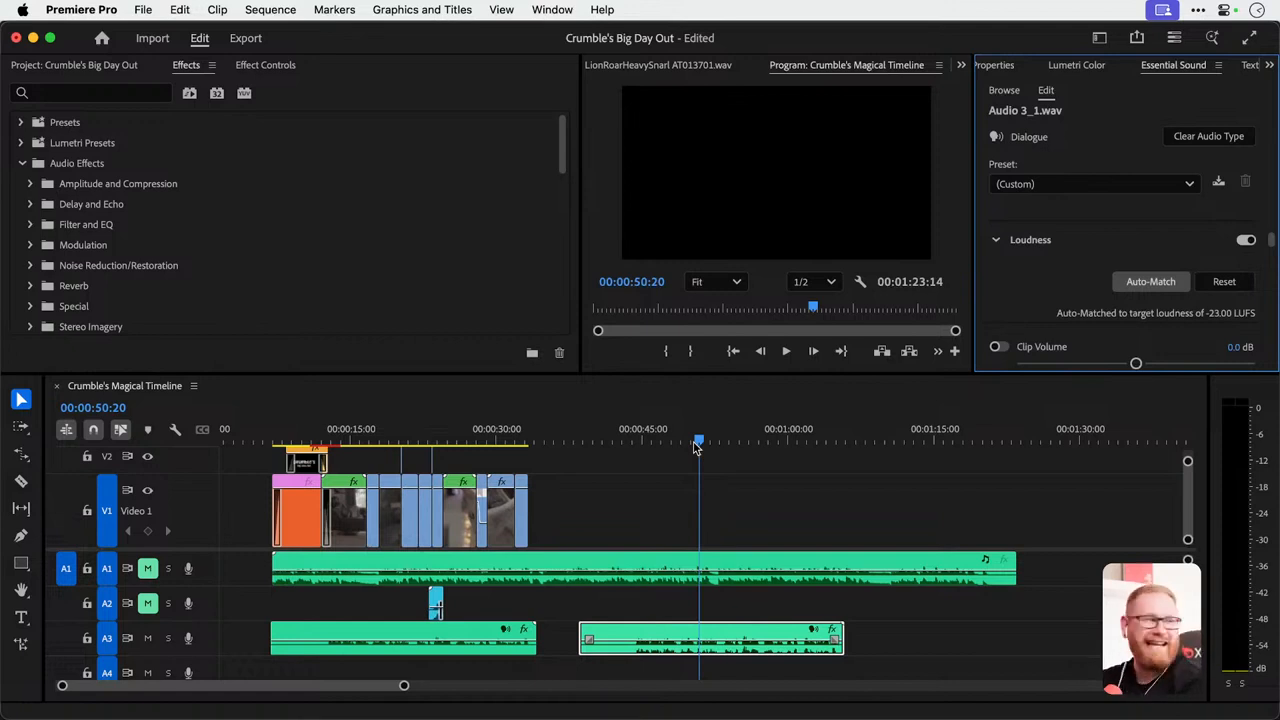
click(700, 442)
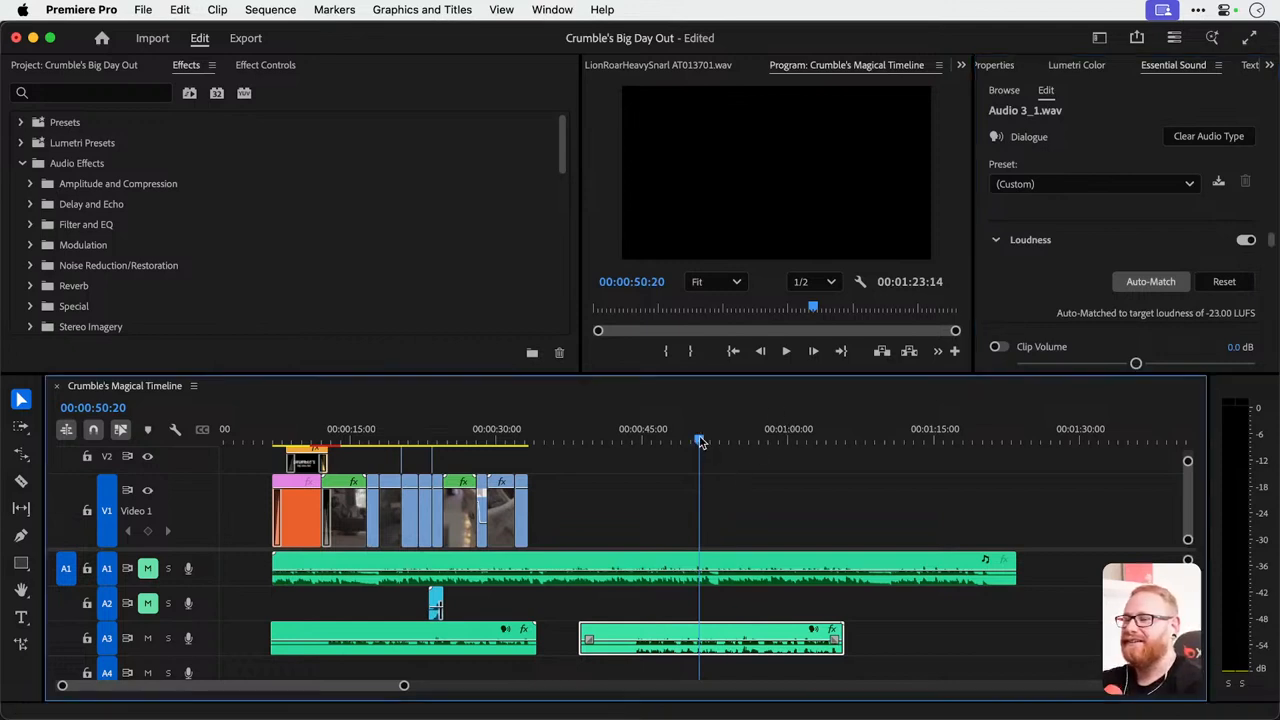
key(space)
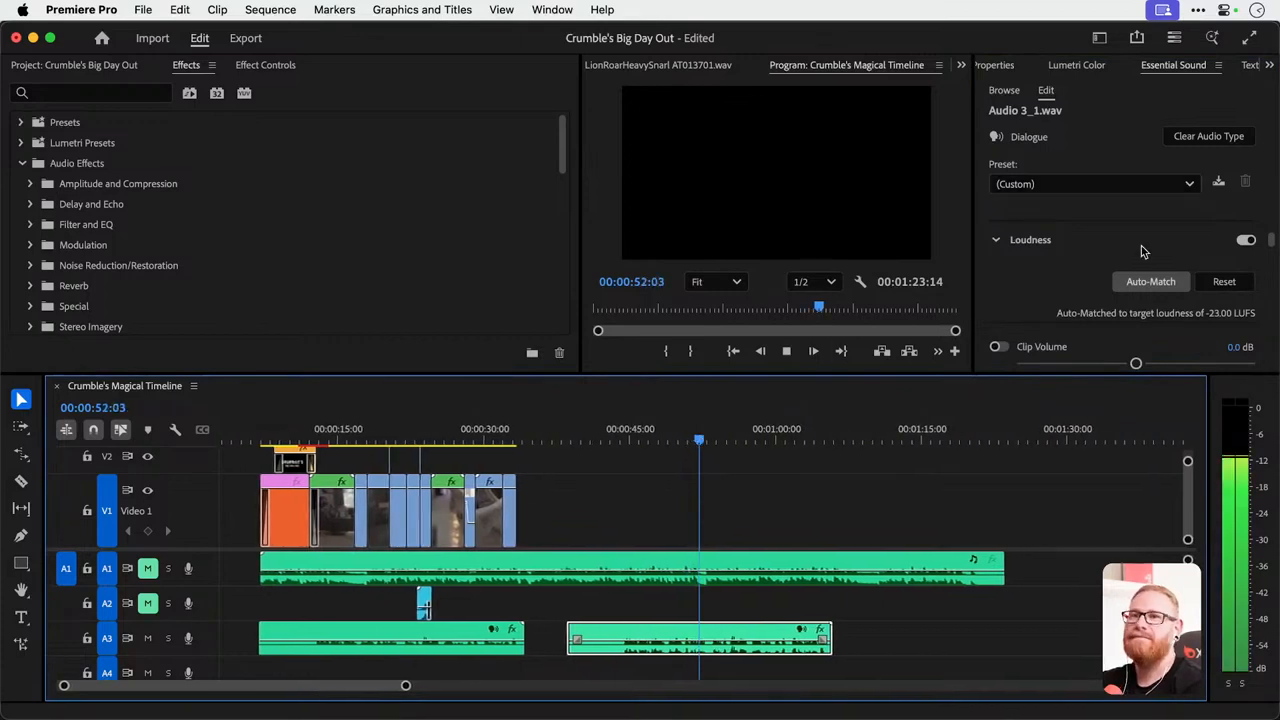
Enlarge the area above the timeline, stop playback and review the copy's Loudness, Repair and Enhance Speech settings.
drag(1143, 372, 1150, 452)
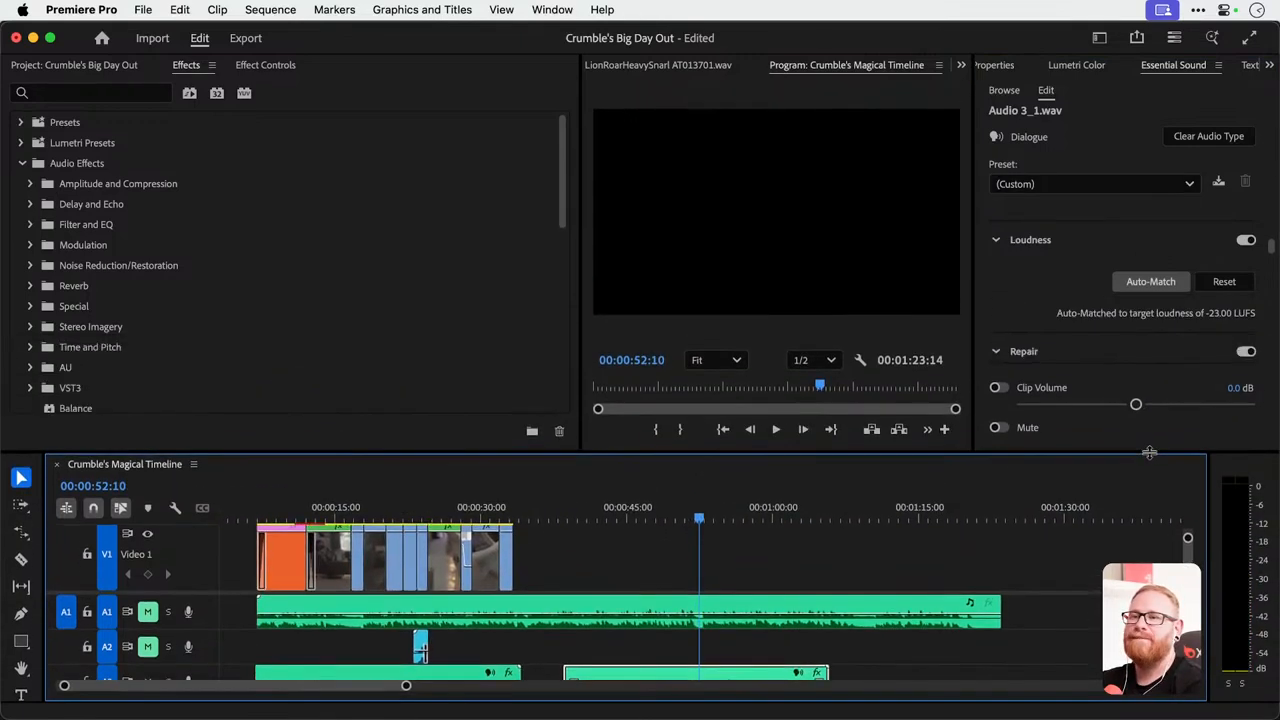
key(space)
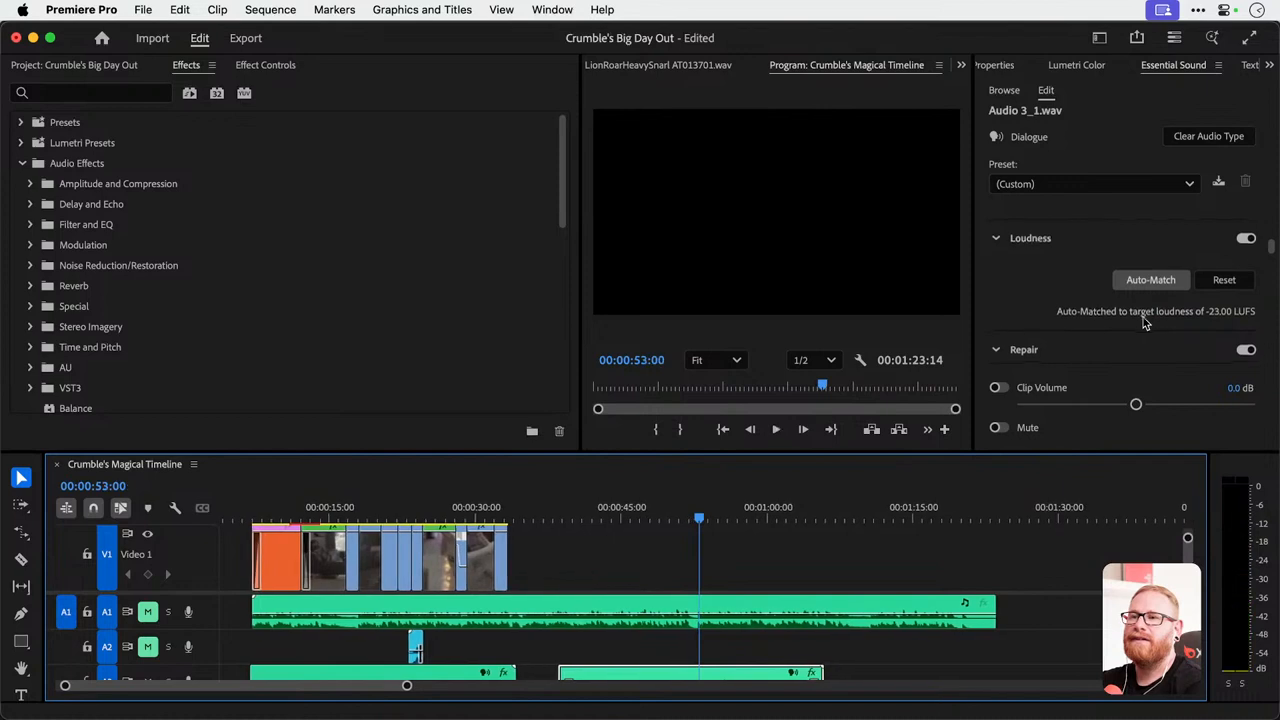
scroll(1143, 317, down, 3)
scroll(1143, 317, up, 4)
scroll(1100, 290, up, 3)
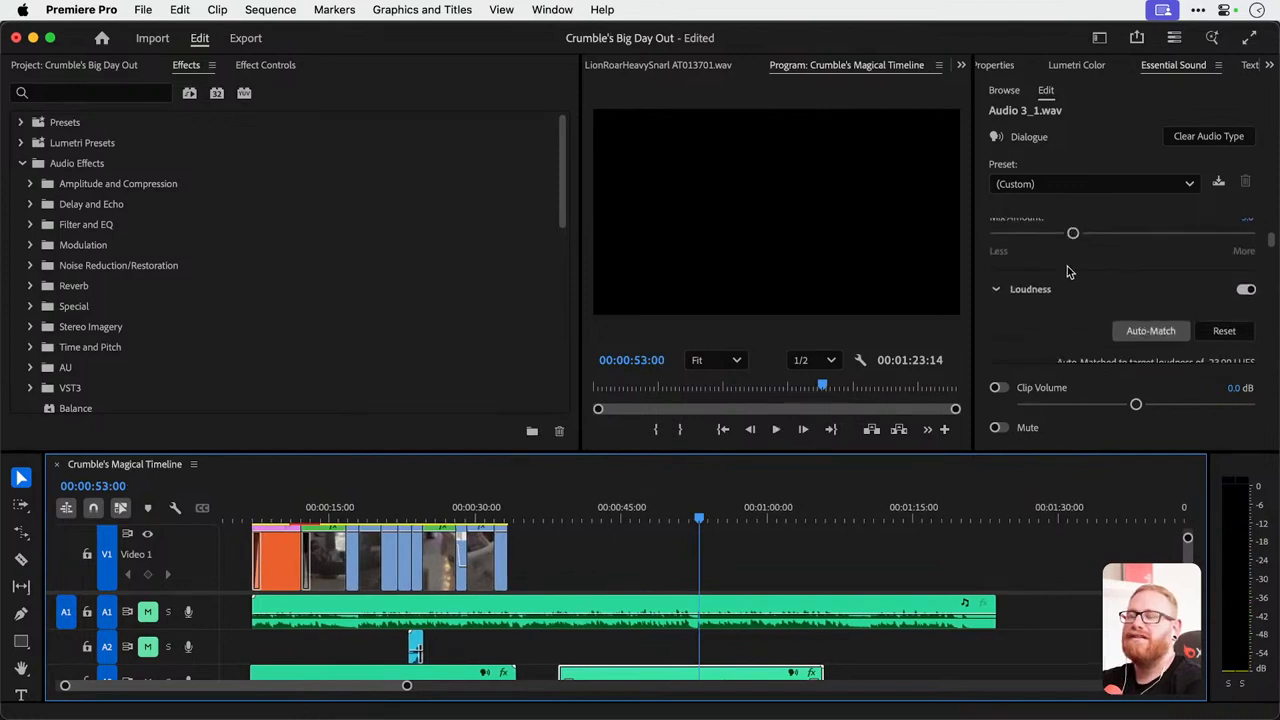
scroll(1040, 263, up, 1)
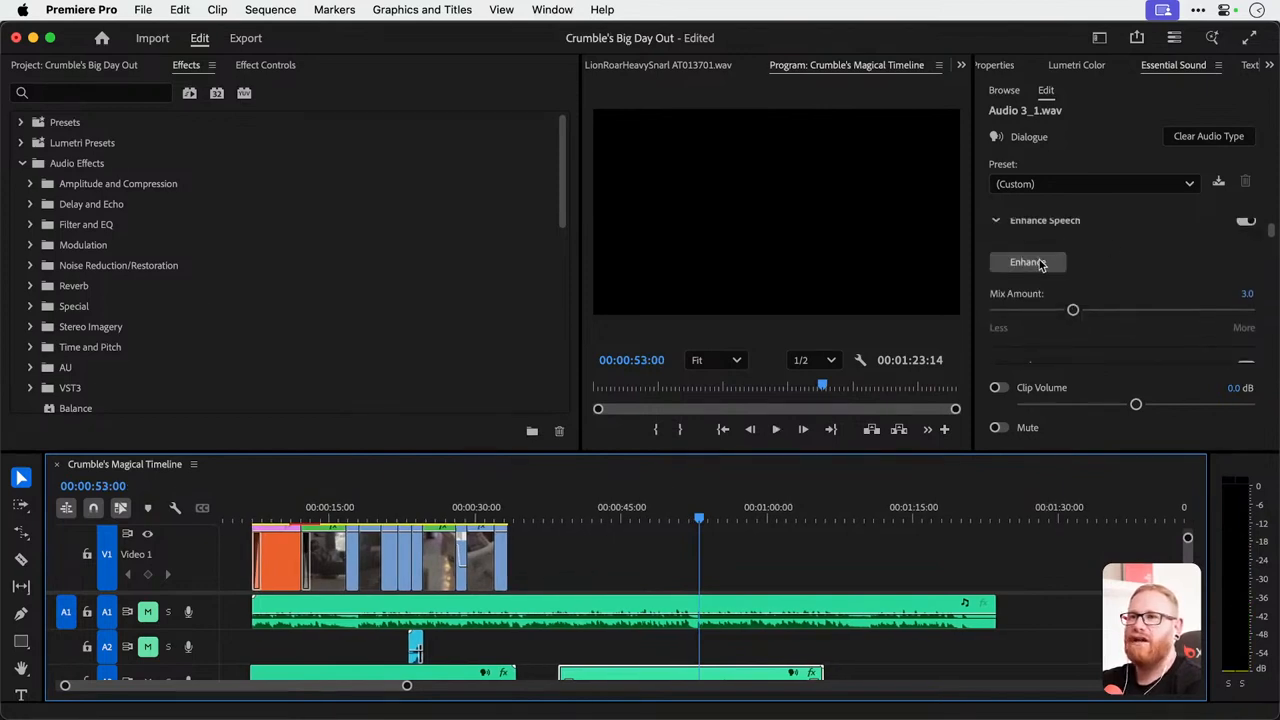
Review the voiceover copy's Repair and Clarity settings and turn off its Enhance Speech.
scroll(1152, 258, down, 6)
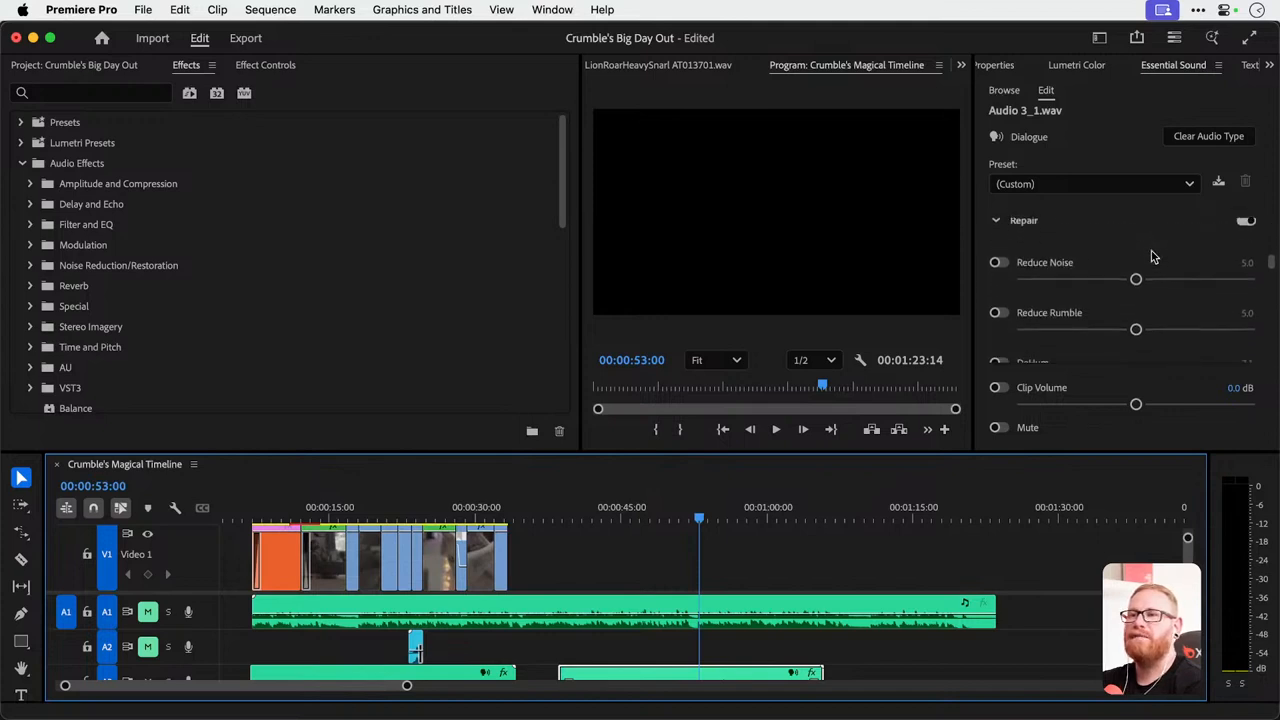
scroll(1152, 258, down, 4)
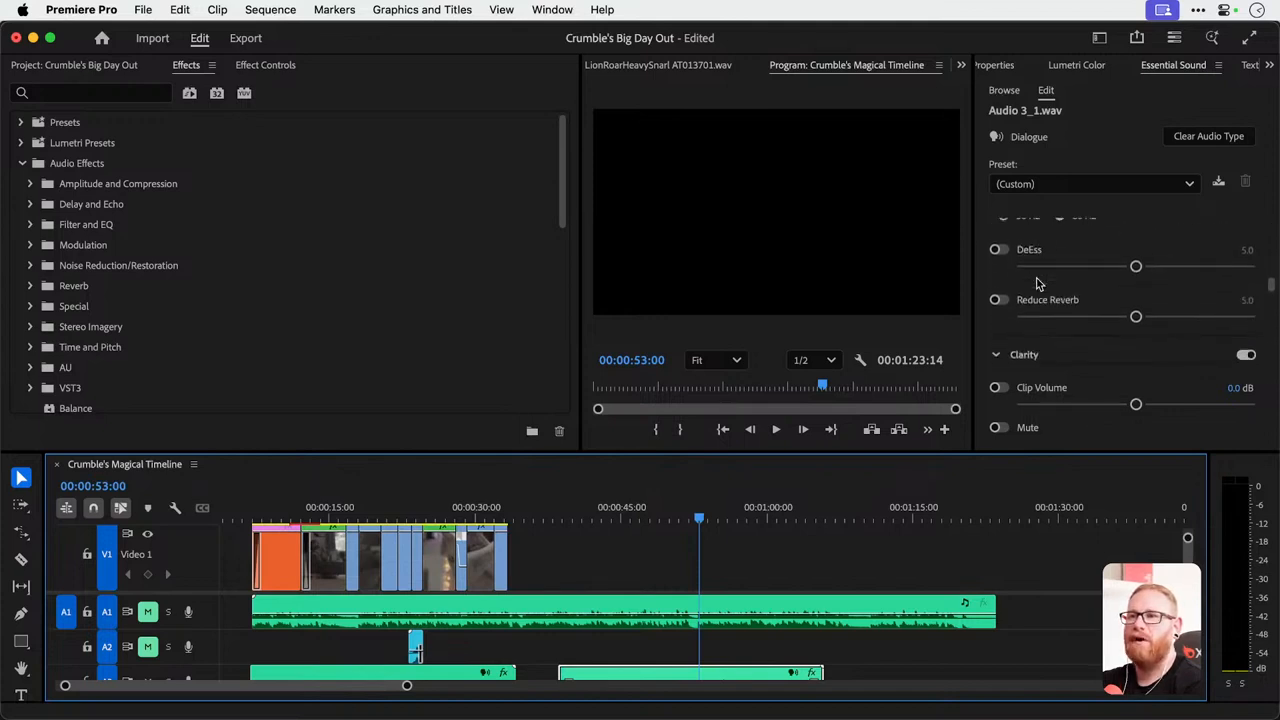
scroll(1037, 284, down, 2)
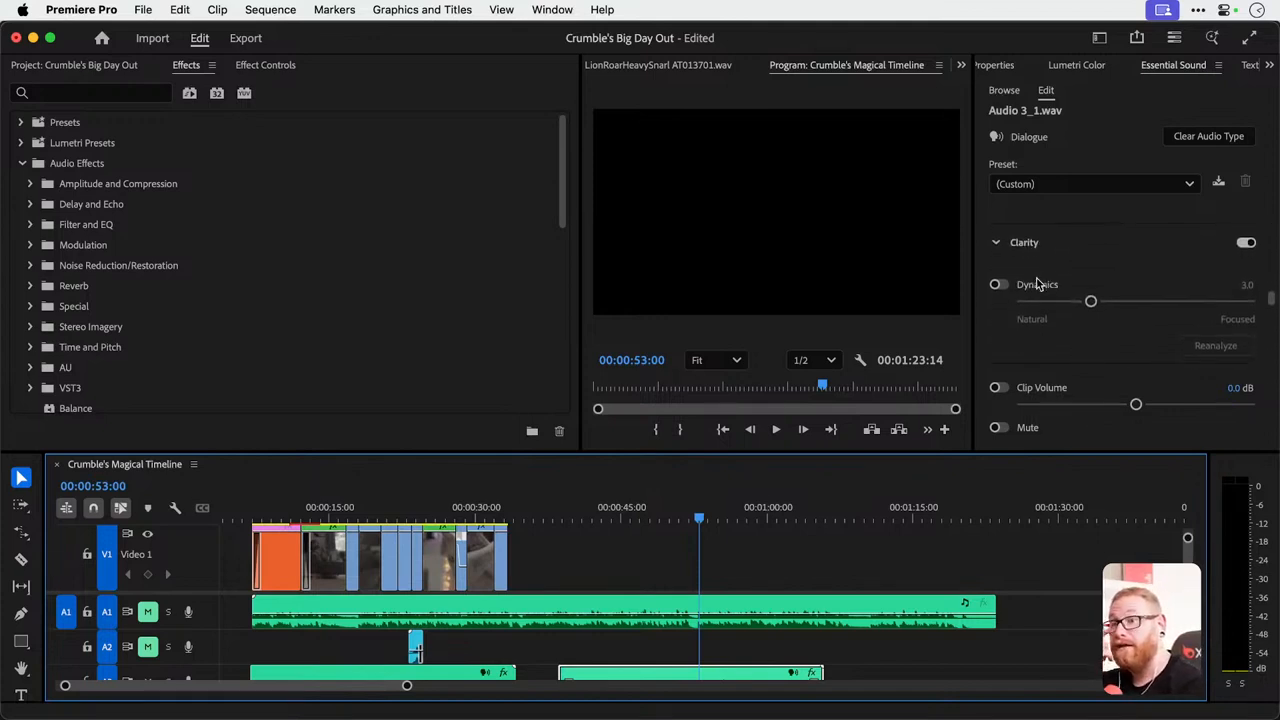
scroll(1037, 284, up, 5)
scroll(1037, 284, up, 3)
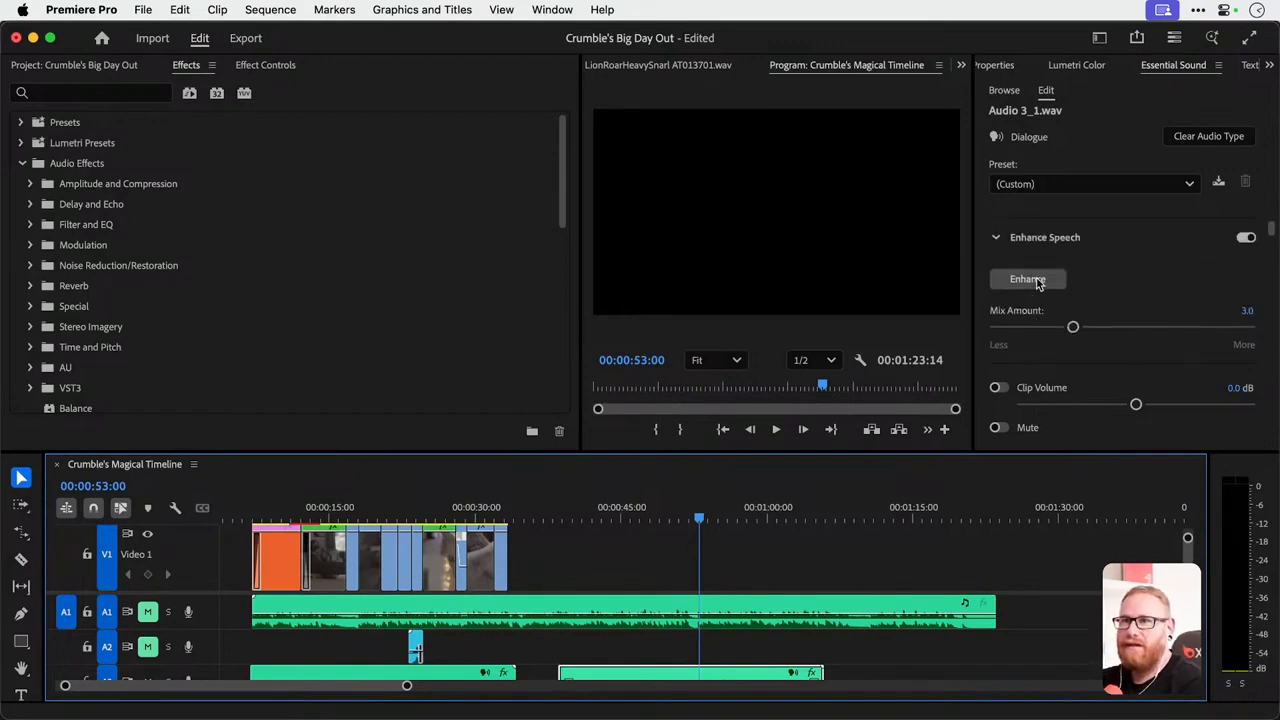
click(1245, 234)
click(997, 240)
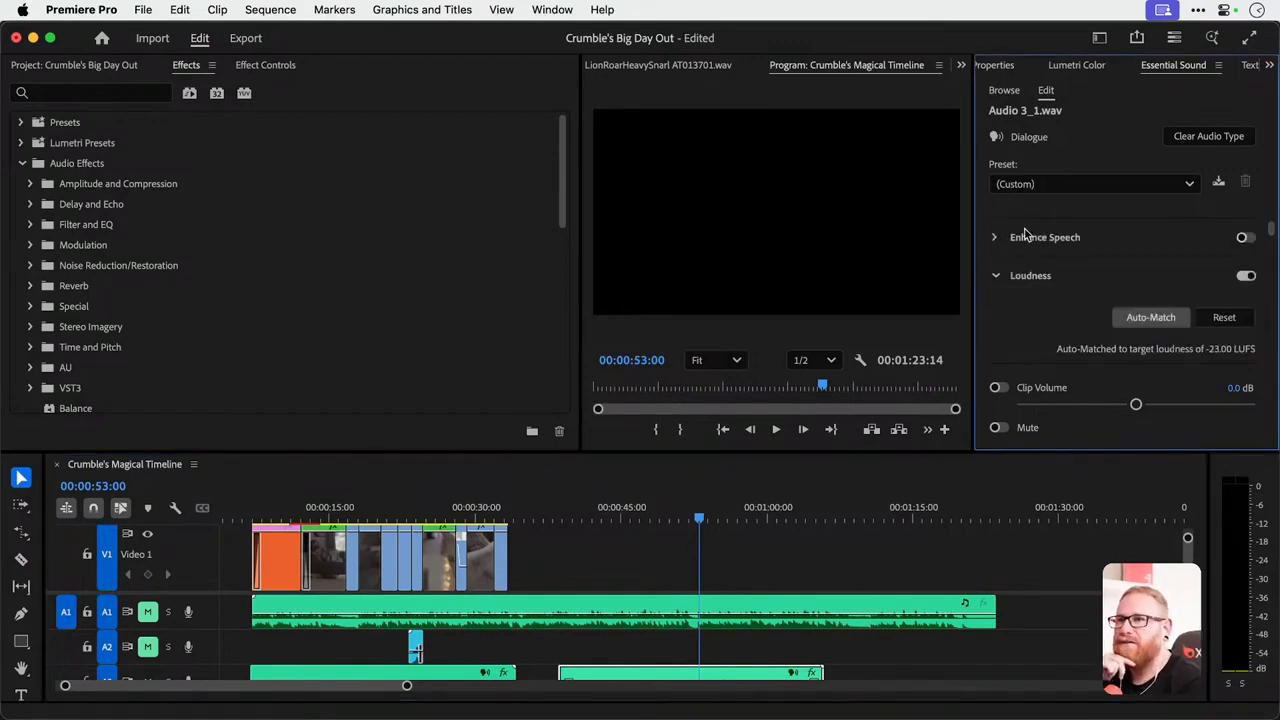
Try the Podcast Voice dialogue preset on the voiceover copy and play it back.
click(1059, 184)
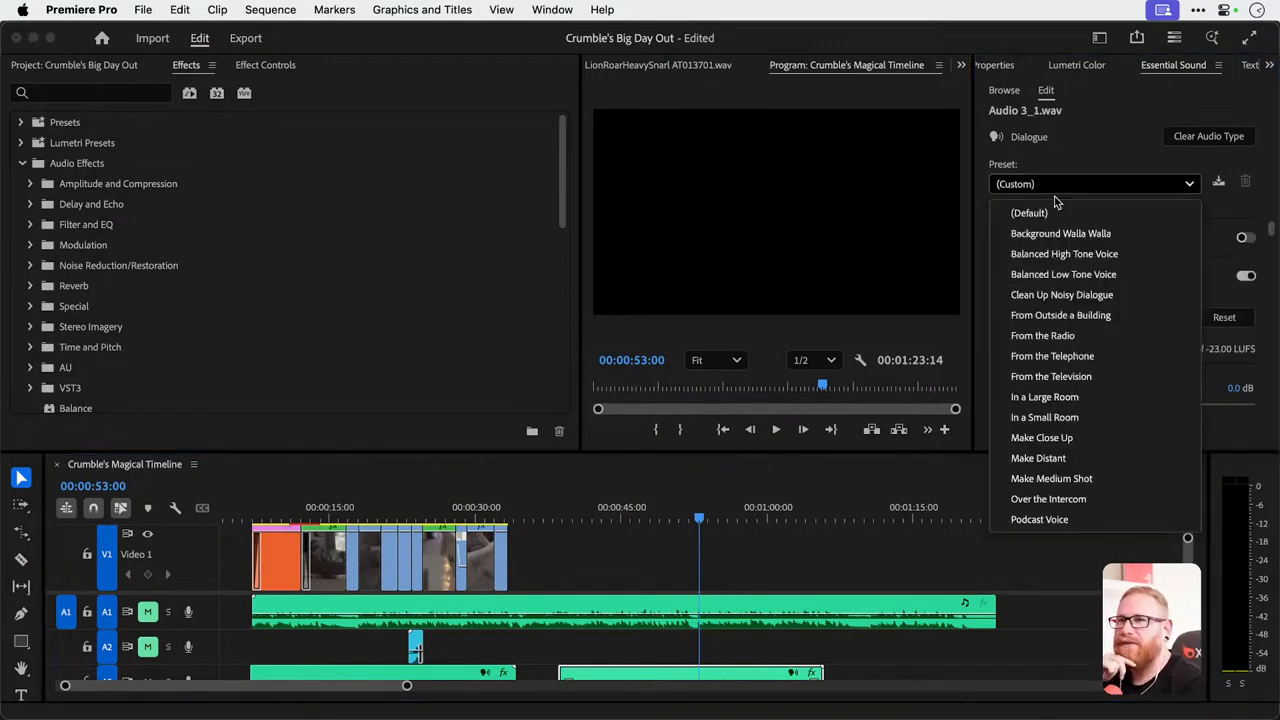
click(1060, 519)
key(space)
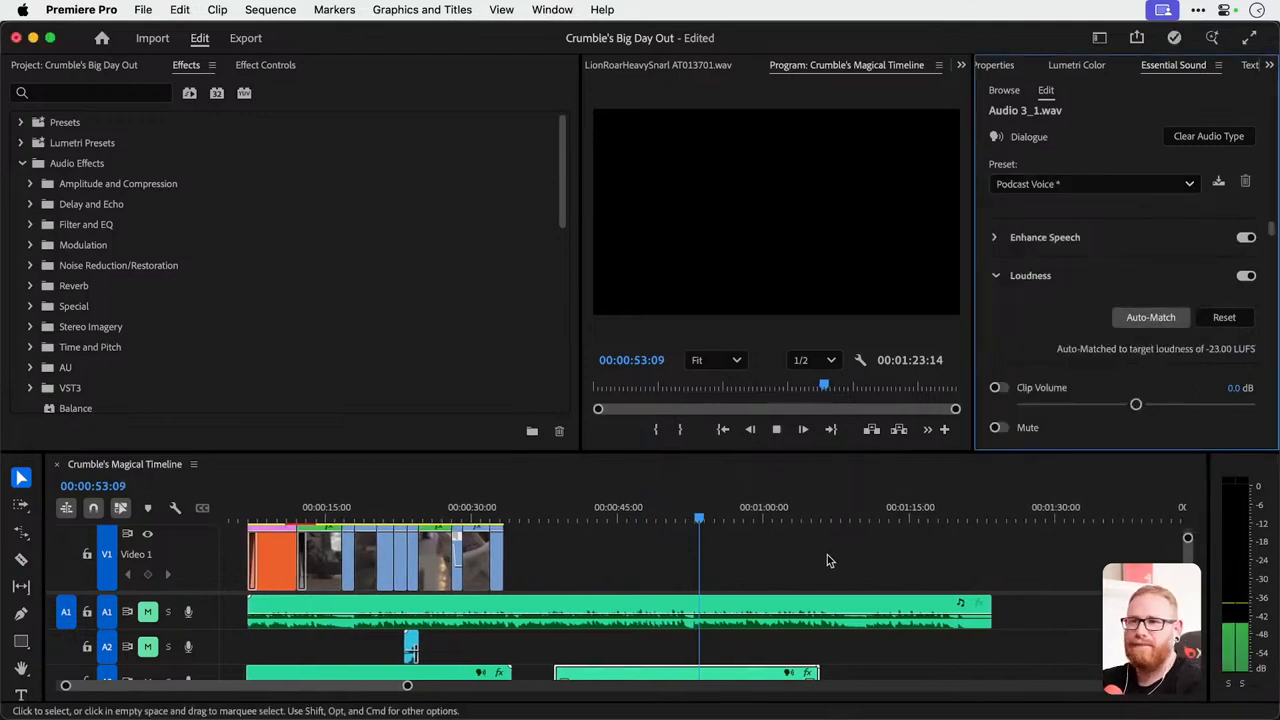
key(space)
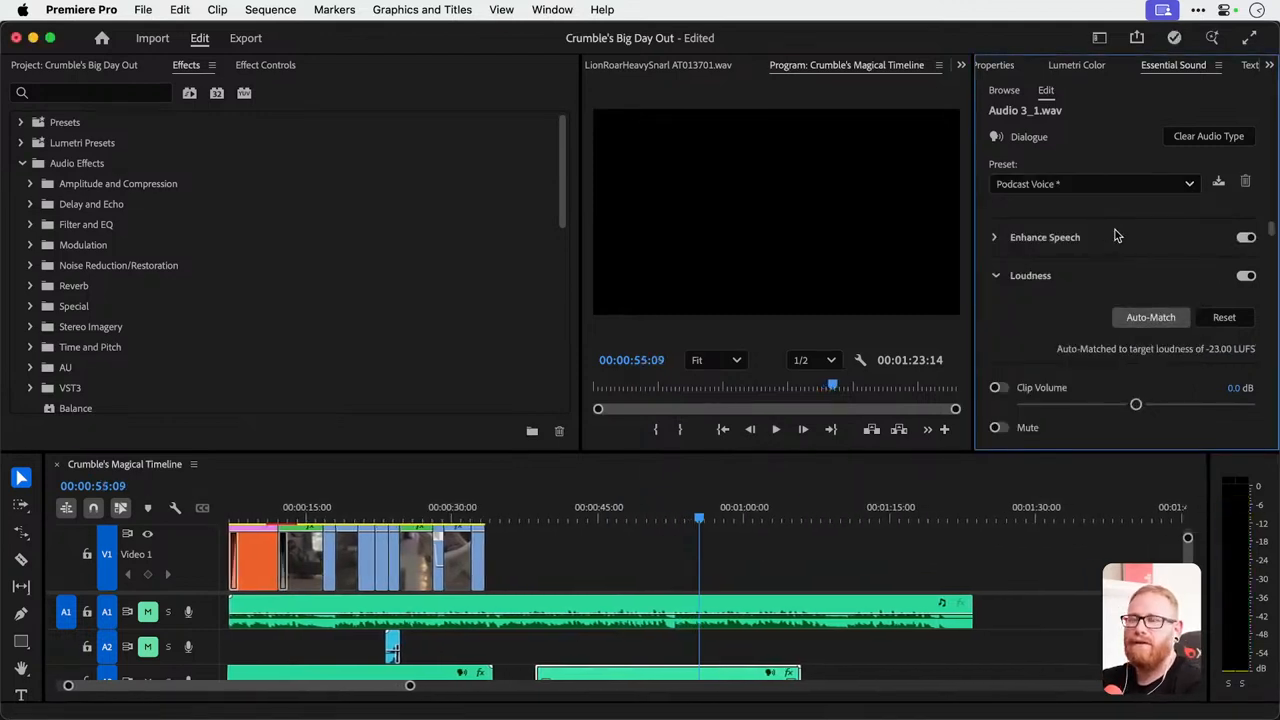
key(space)
key(space)
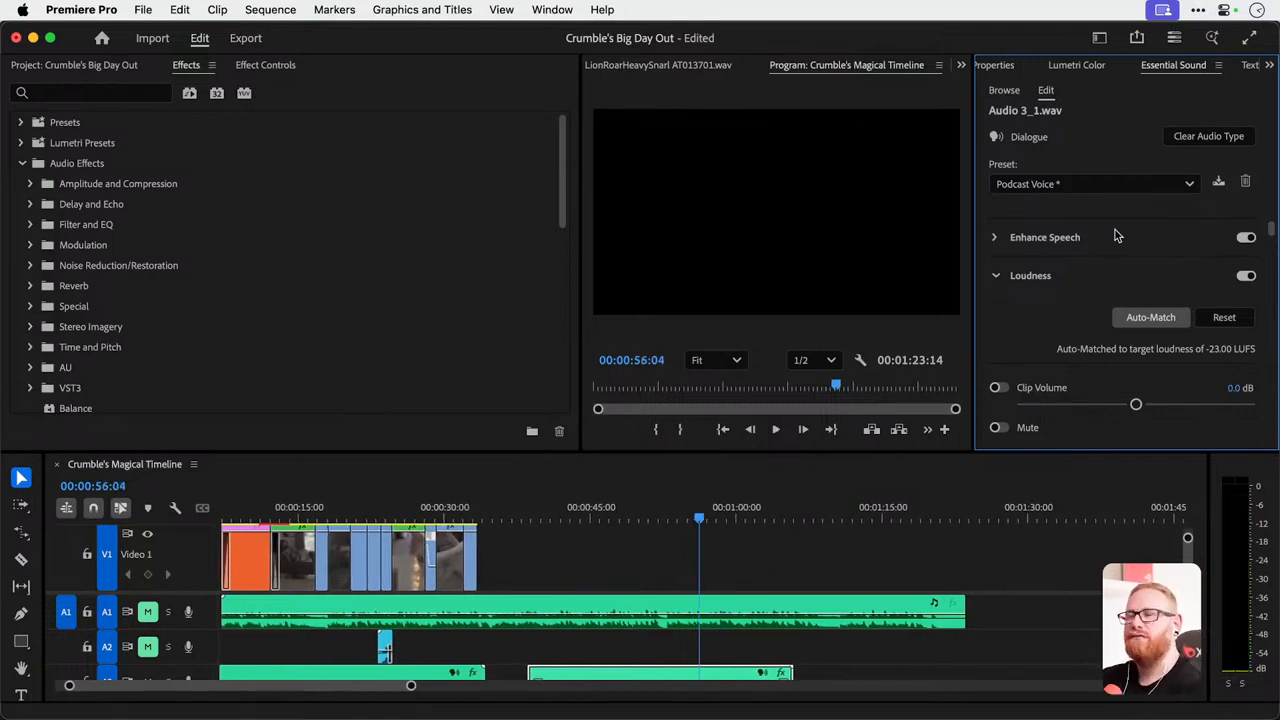
Try the From the Radio and In a Large Room presets on the voiceover copy, listening to each.
click(1097, 186)
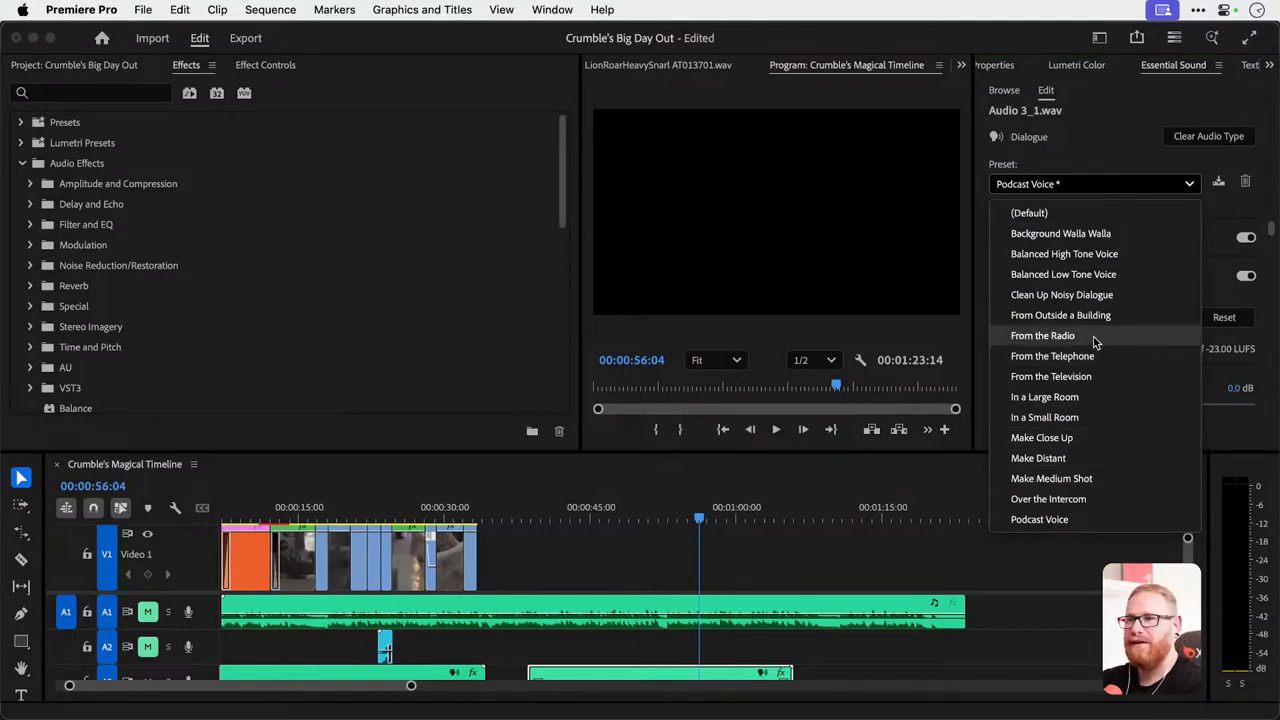
click(1043, 336)
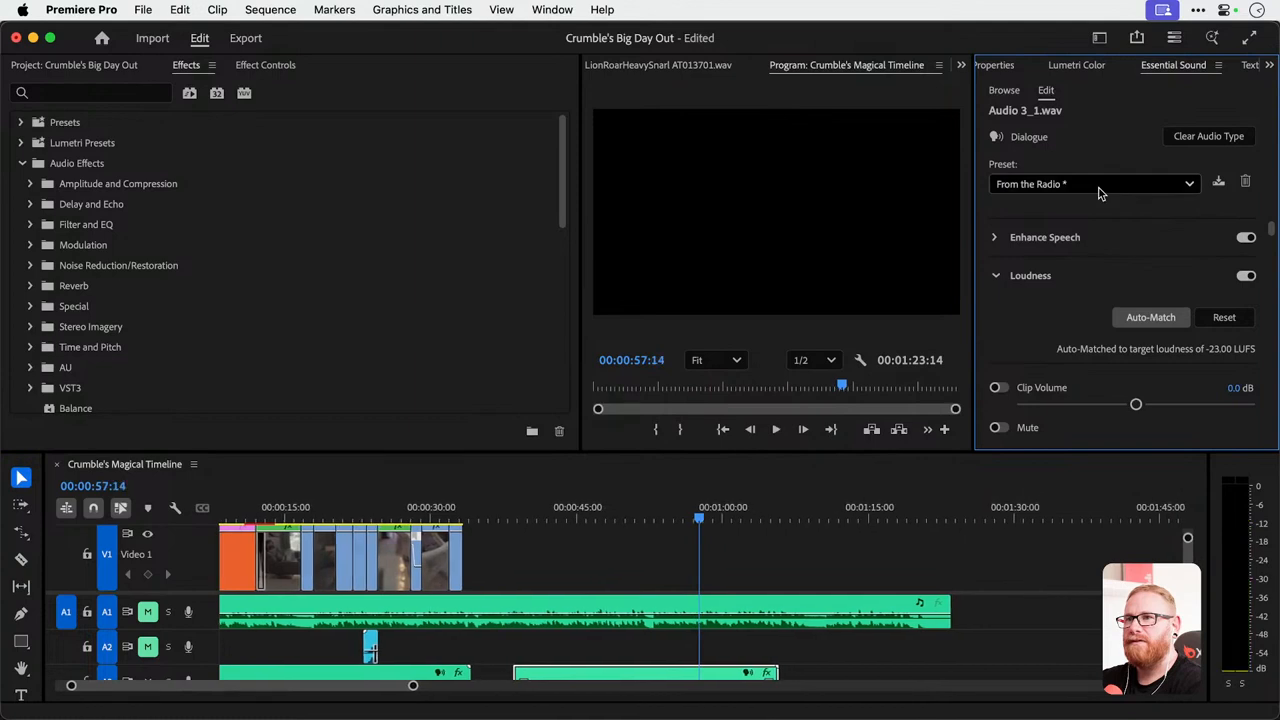
key(space)
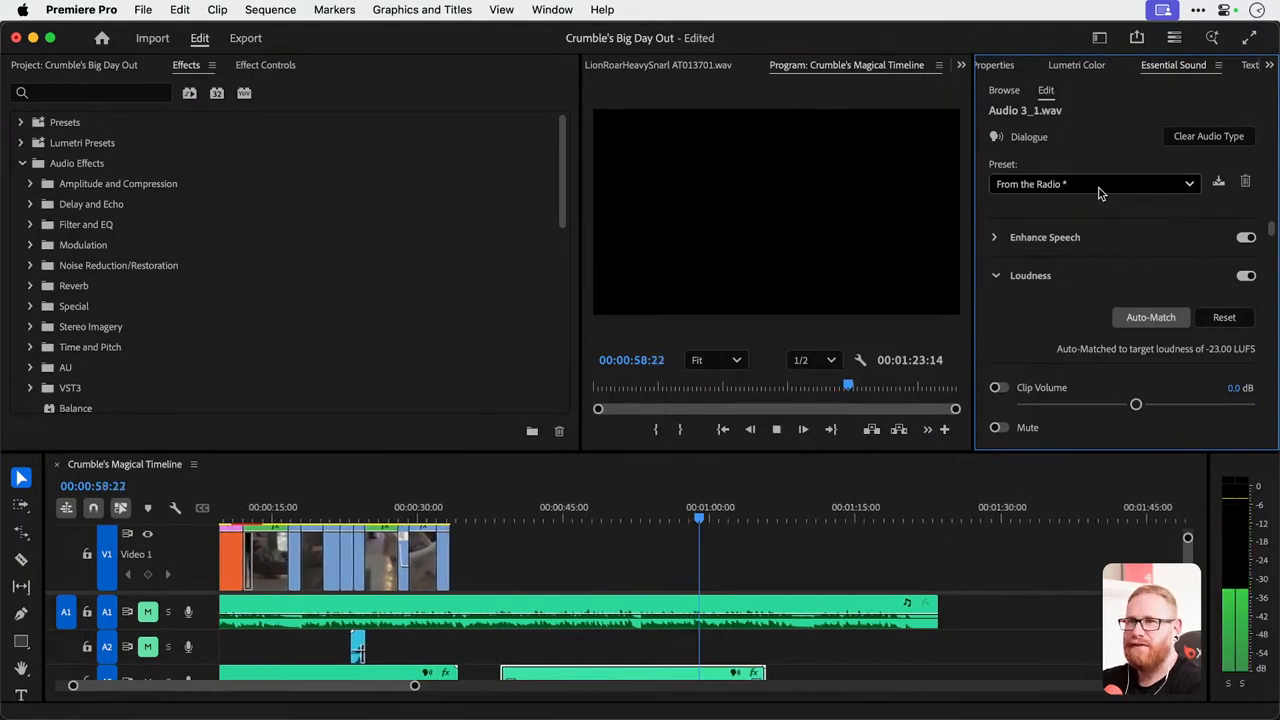
click(1099, 184)
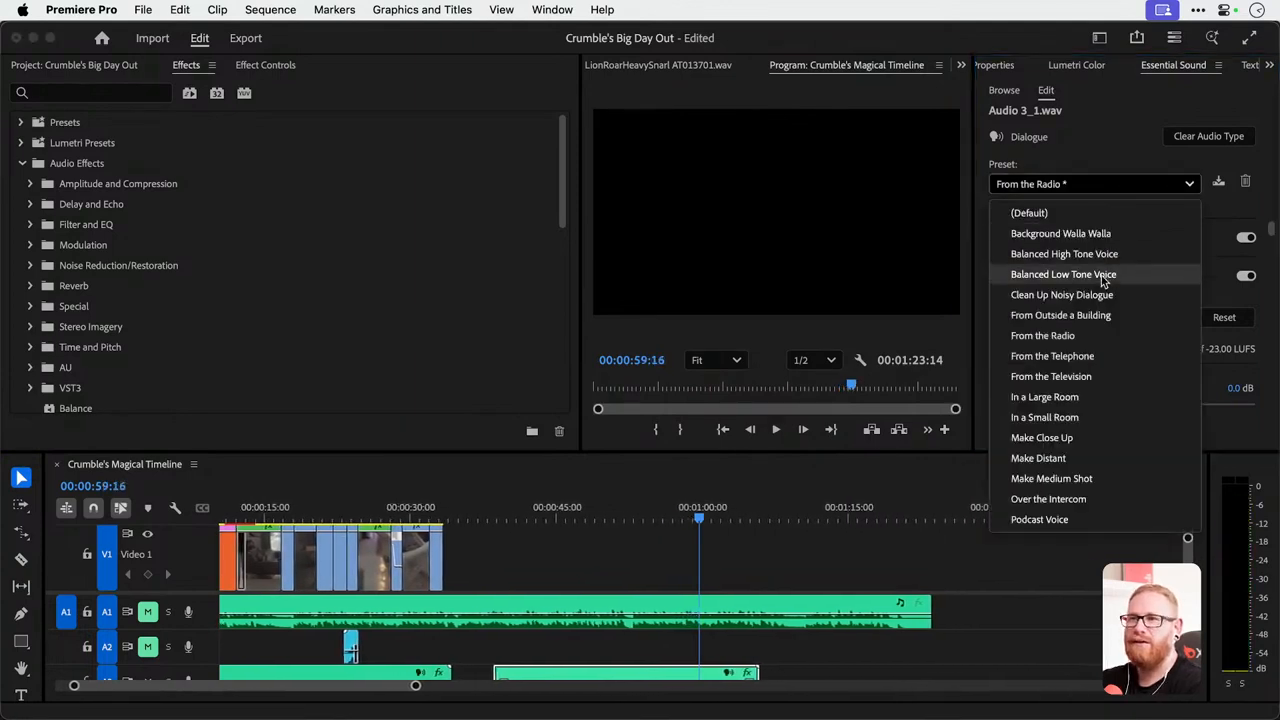
click(1092, 401)
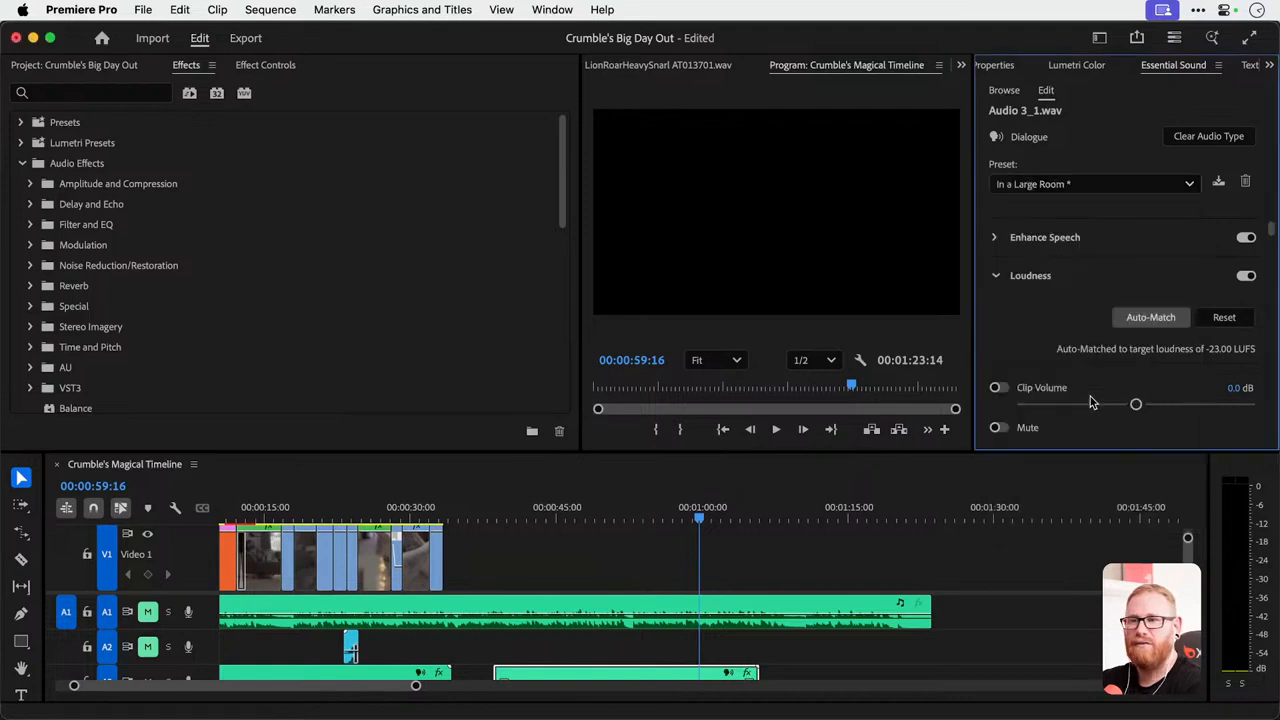
key(space)
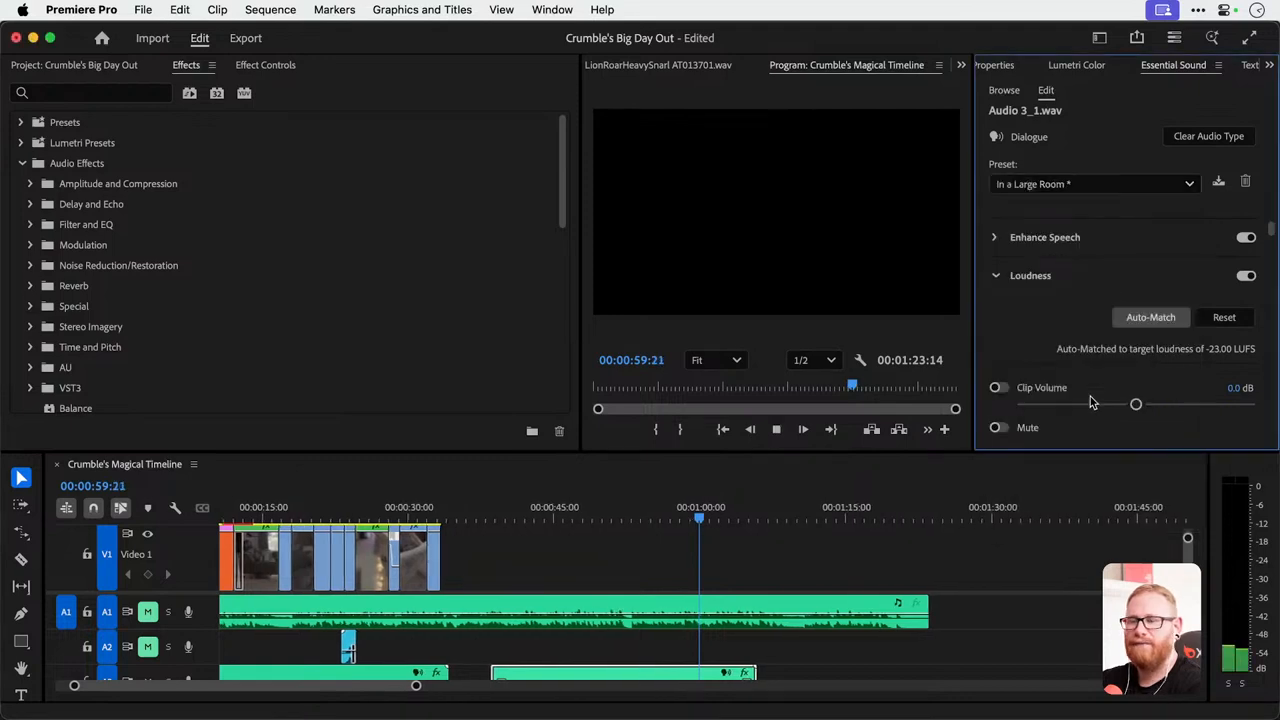
Try the Over the Intercom and Background Walla Walla presets on the voiceover copy, replaying from an earlier point within the clip.
click(1085, 190)
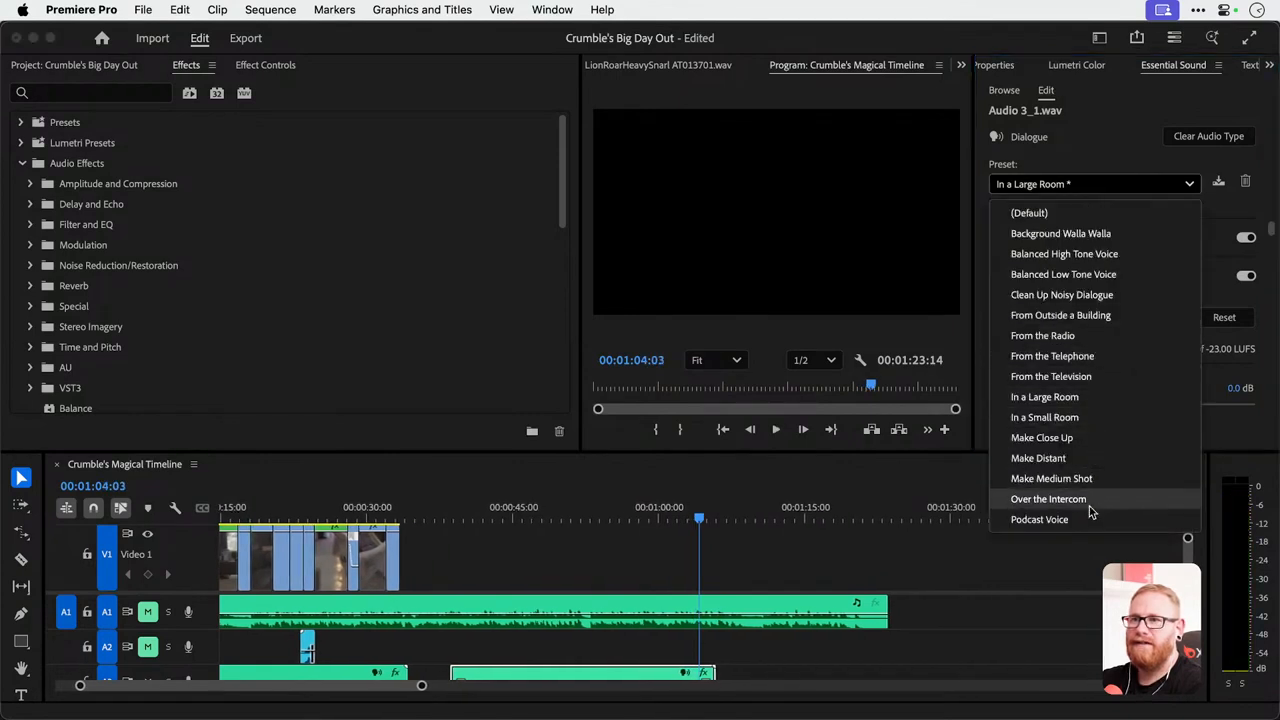
click(1048, 499)
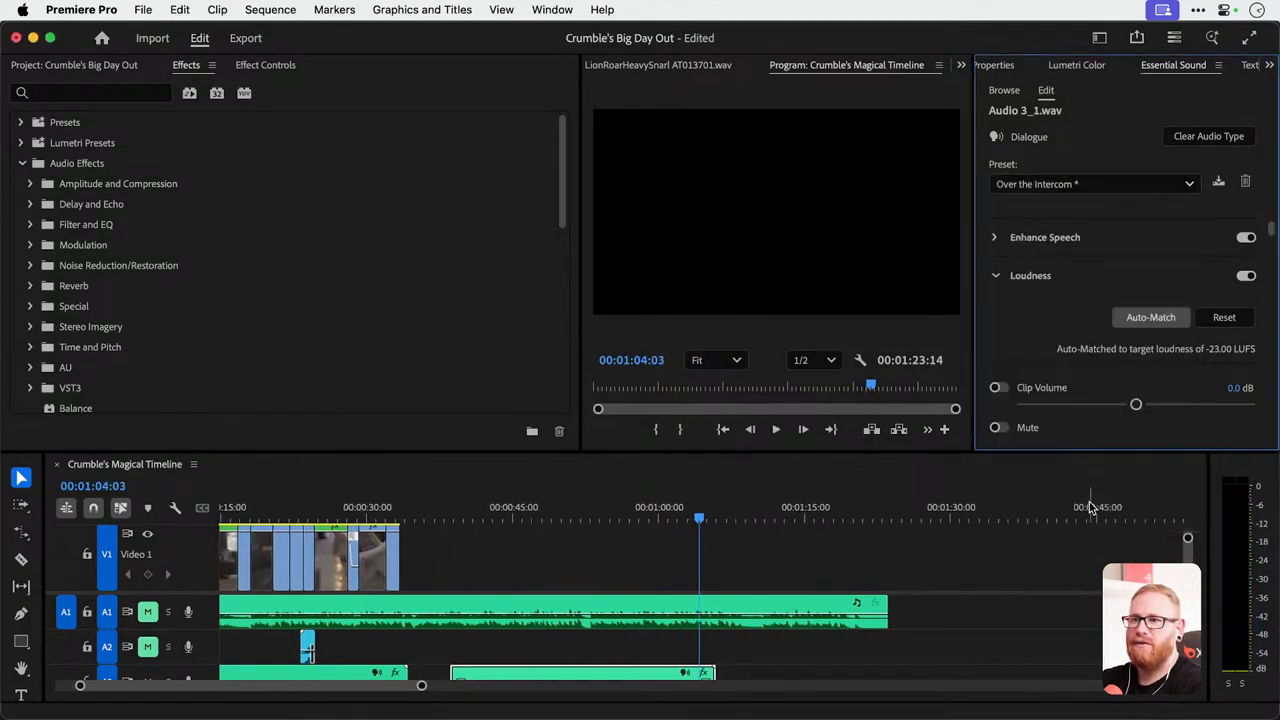
click(1091, 186)
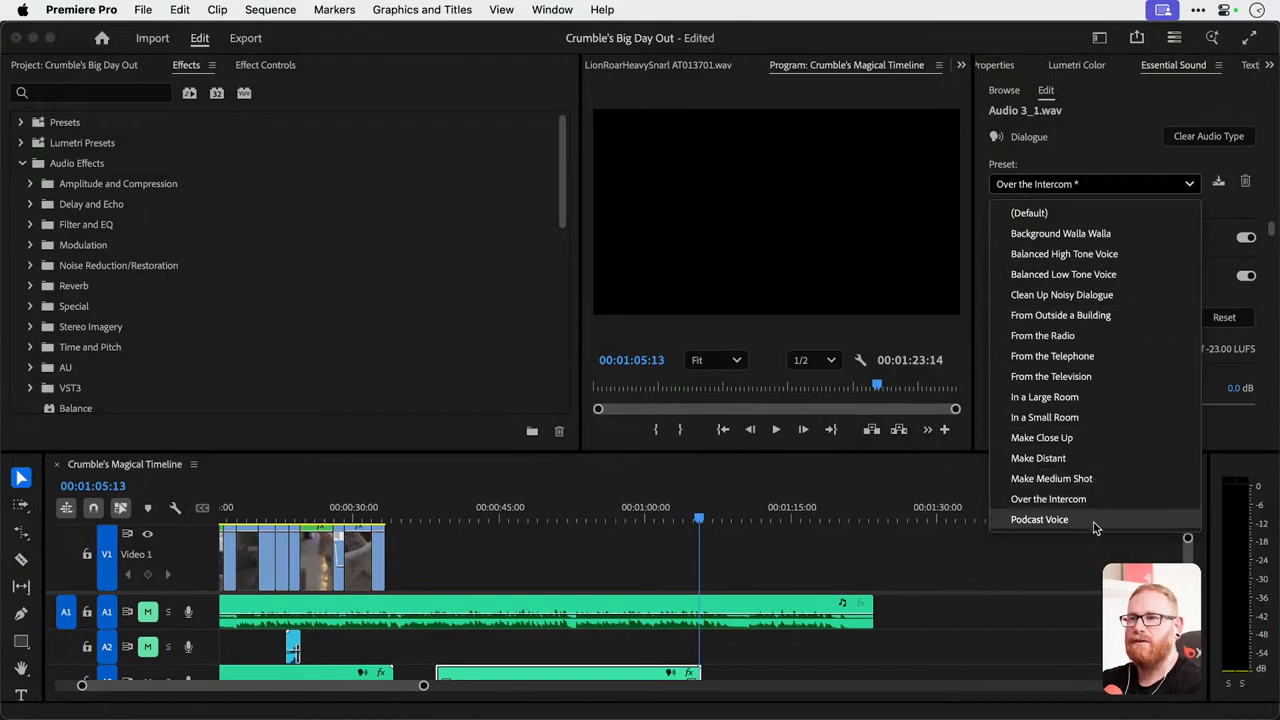
click(1085, 238)
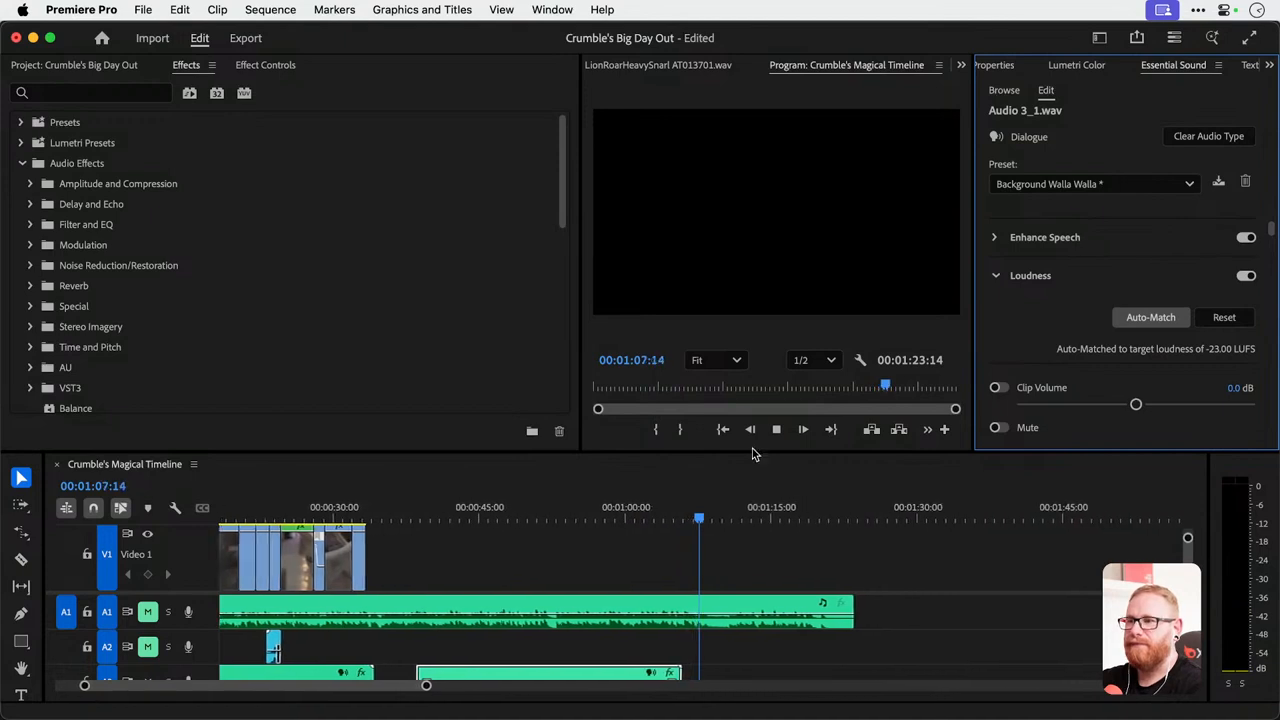
click(526, 505)
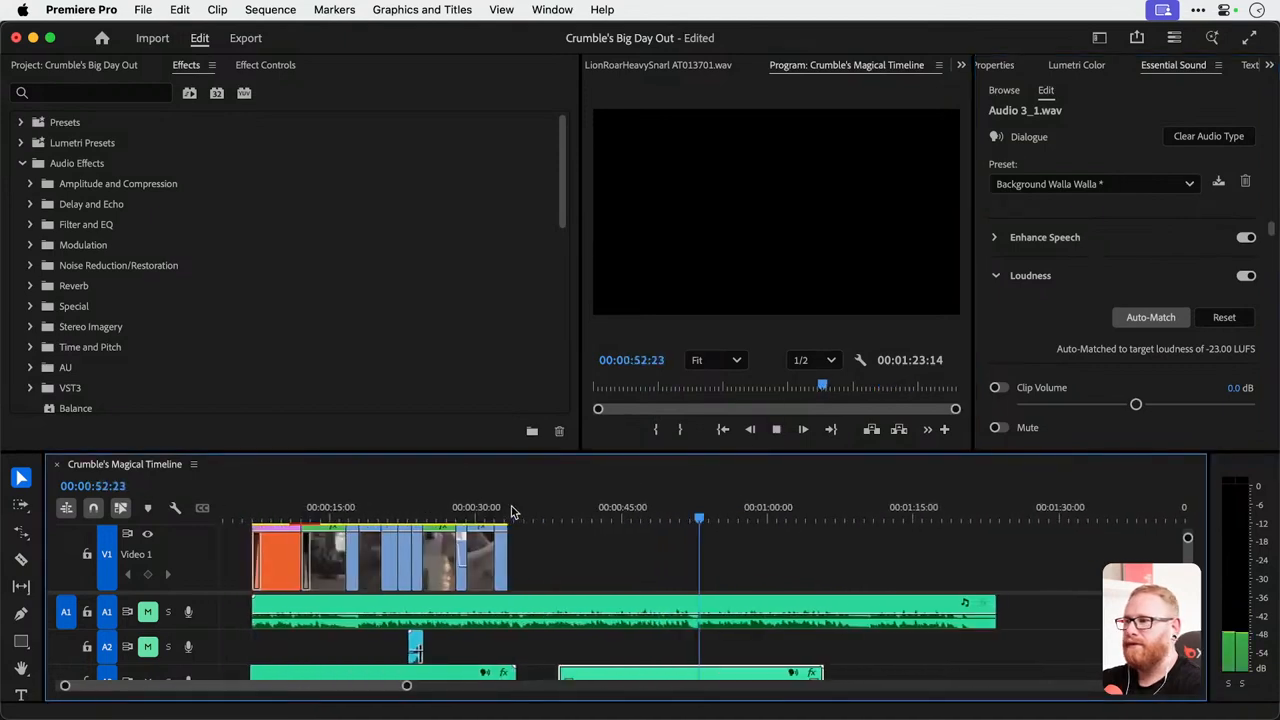
Return the voiceover copy to the Default preset and try Clean Up Noisy Dialogue.
click(1090, 184)
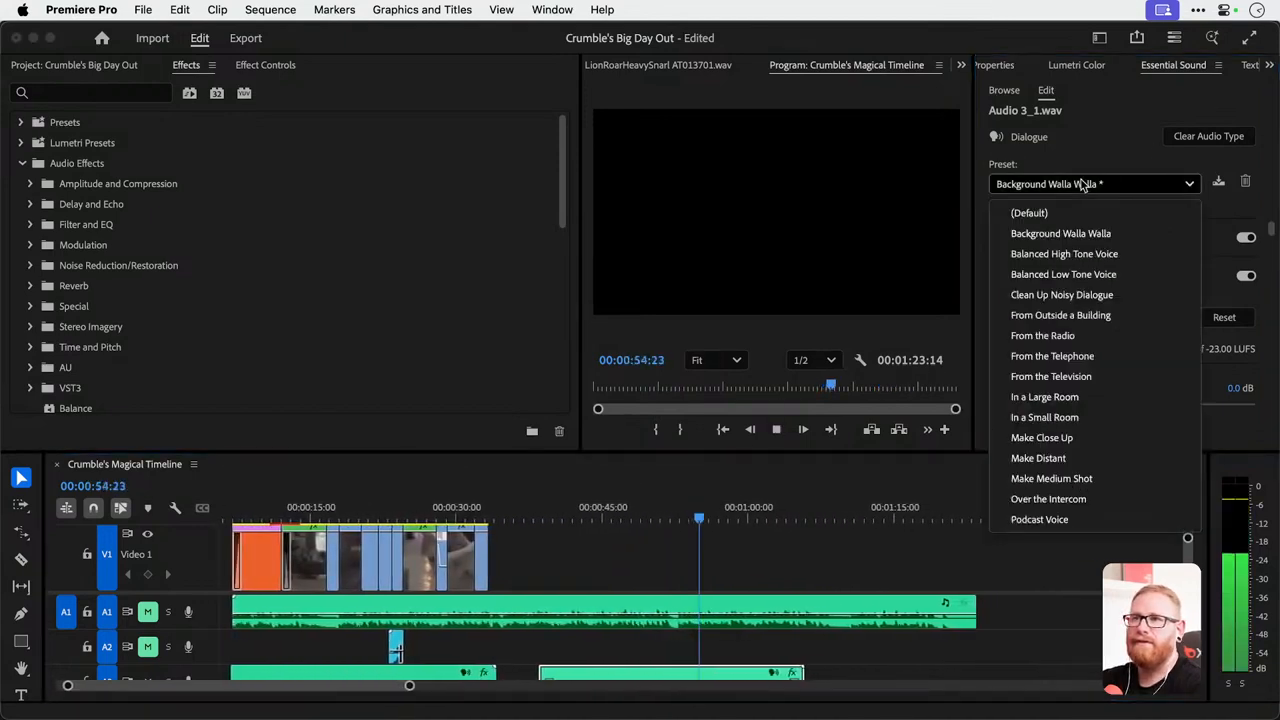
click(1073, 212)
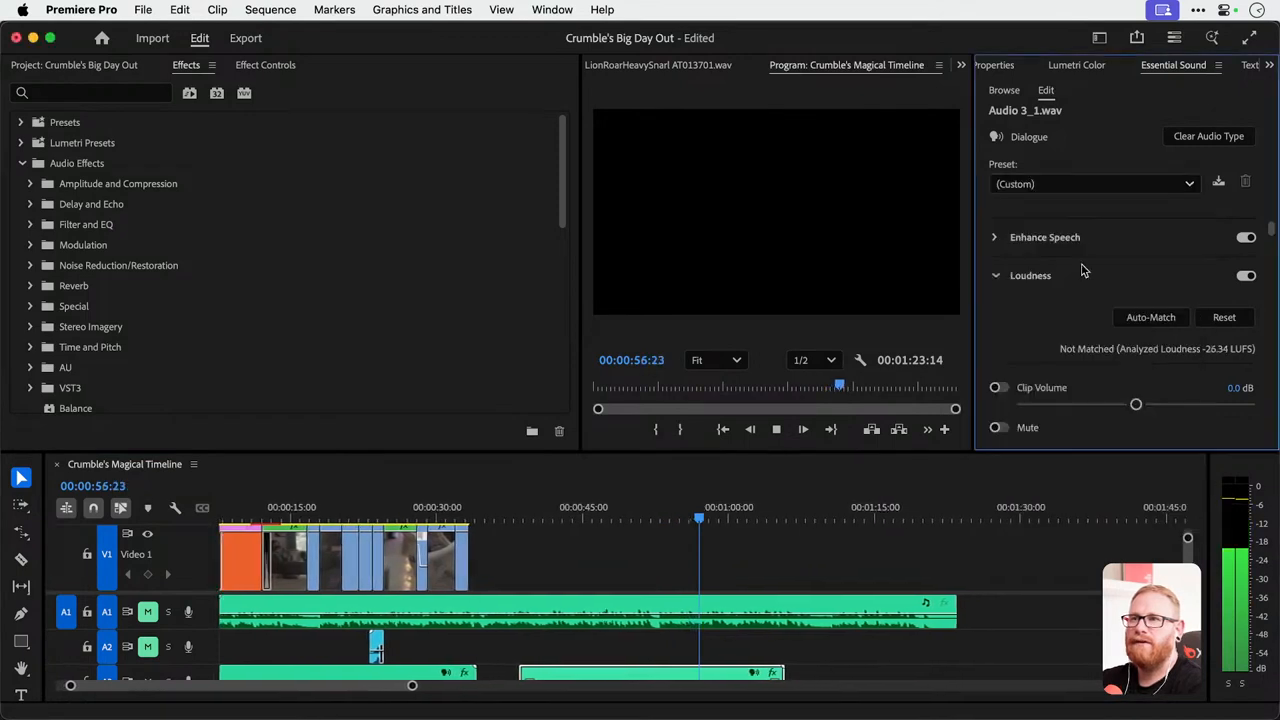
click(1075, 184)
click(1094, 289)
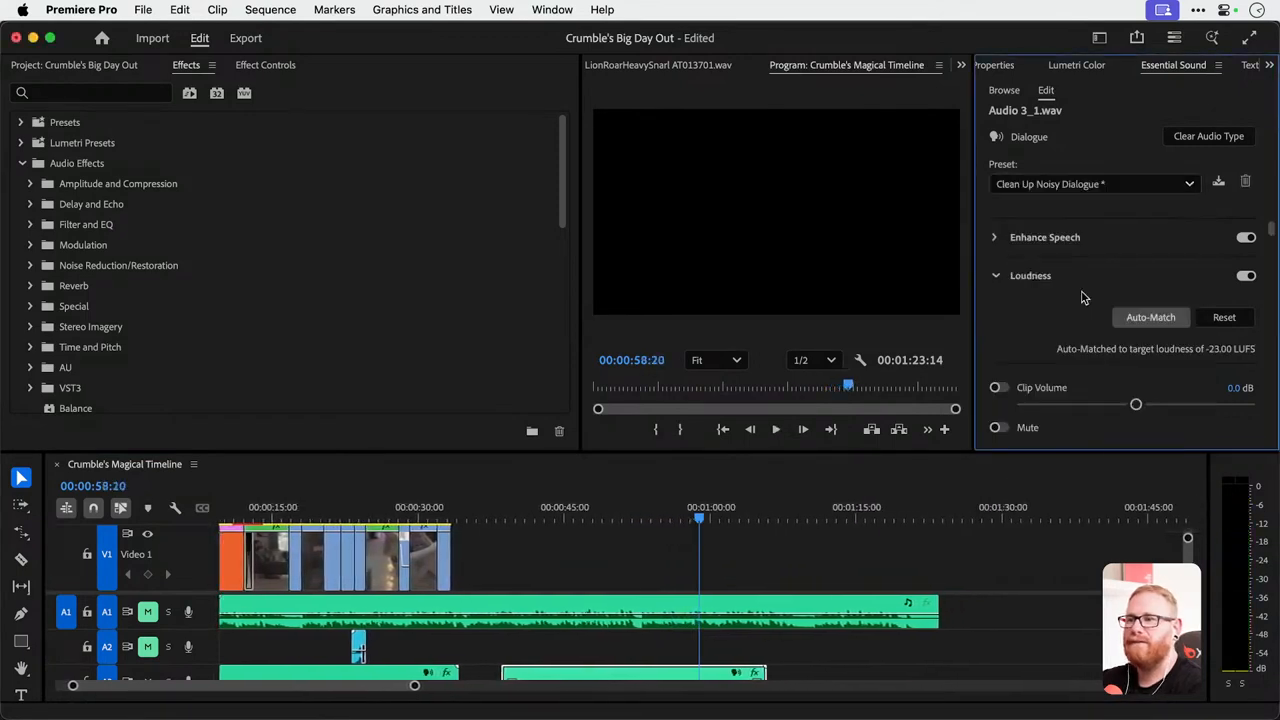
Reset the voiceover copy to the Default preset and enable Reduce Noise and Reduce Rumble, both at 5.0.
click(1083, 185)
click(1079, 212)
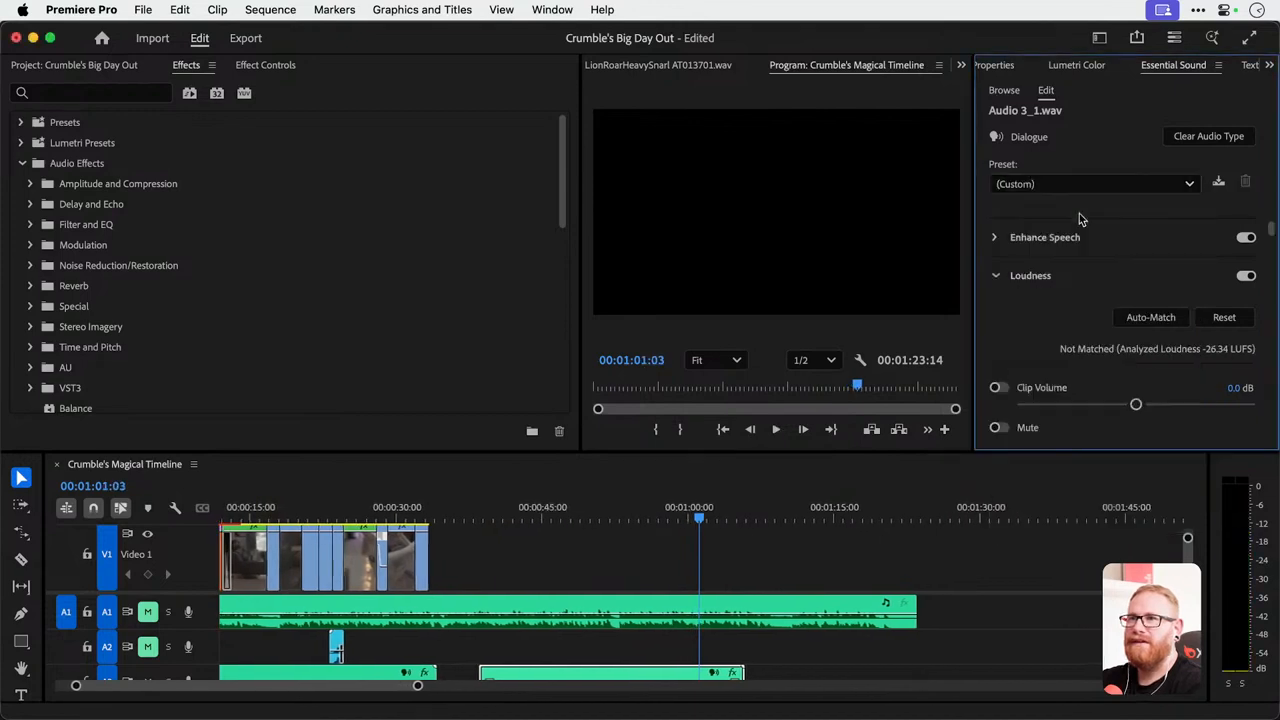
scroll(1143, 265, down, 5)
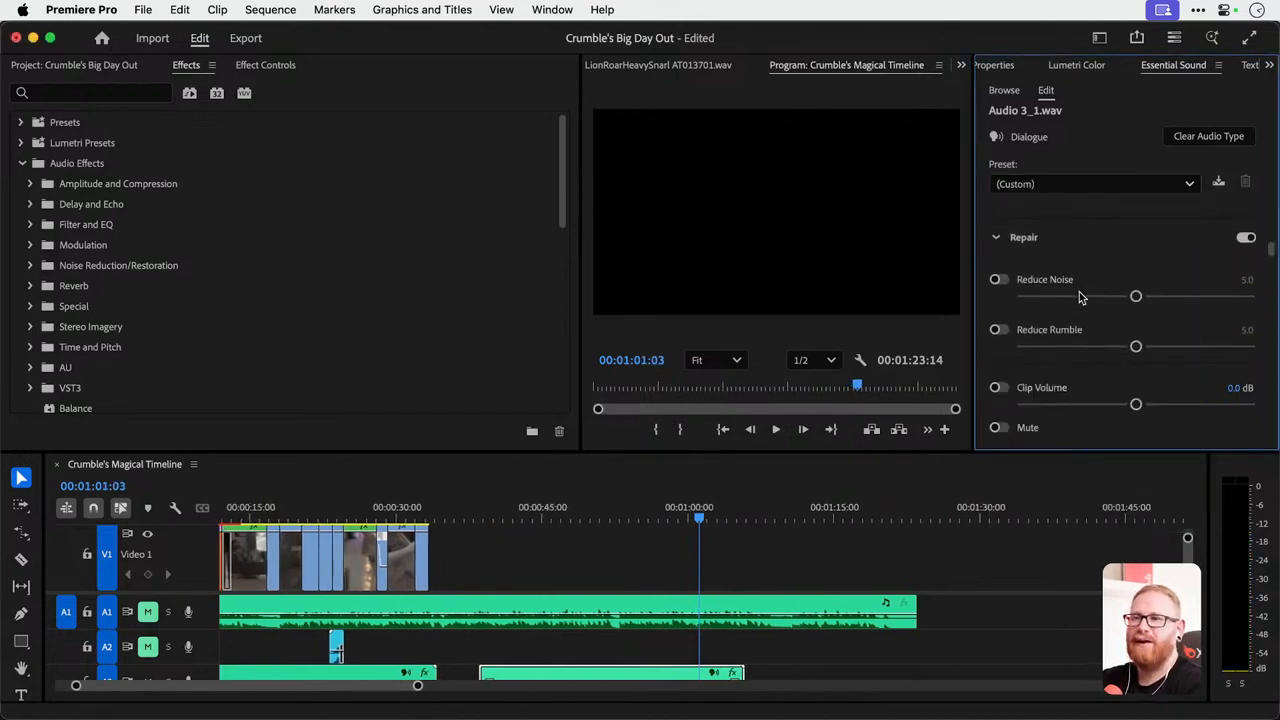
click(998, 253)
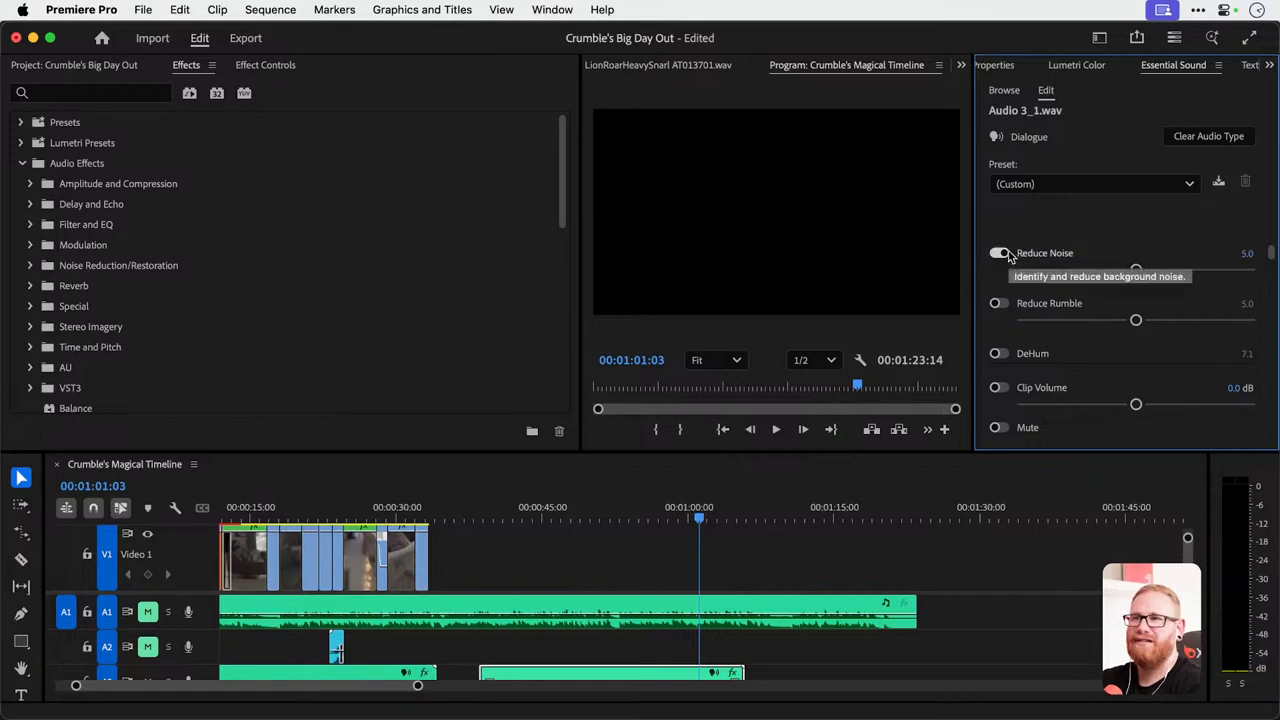
click(998, 303)
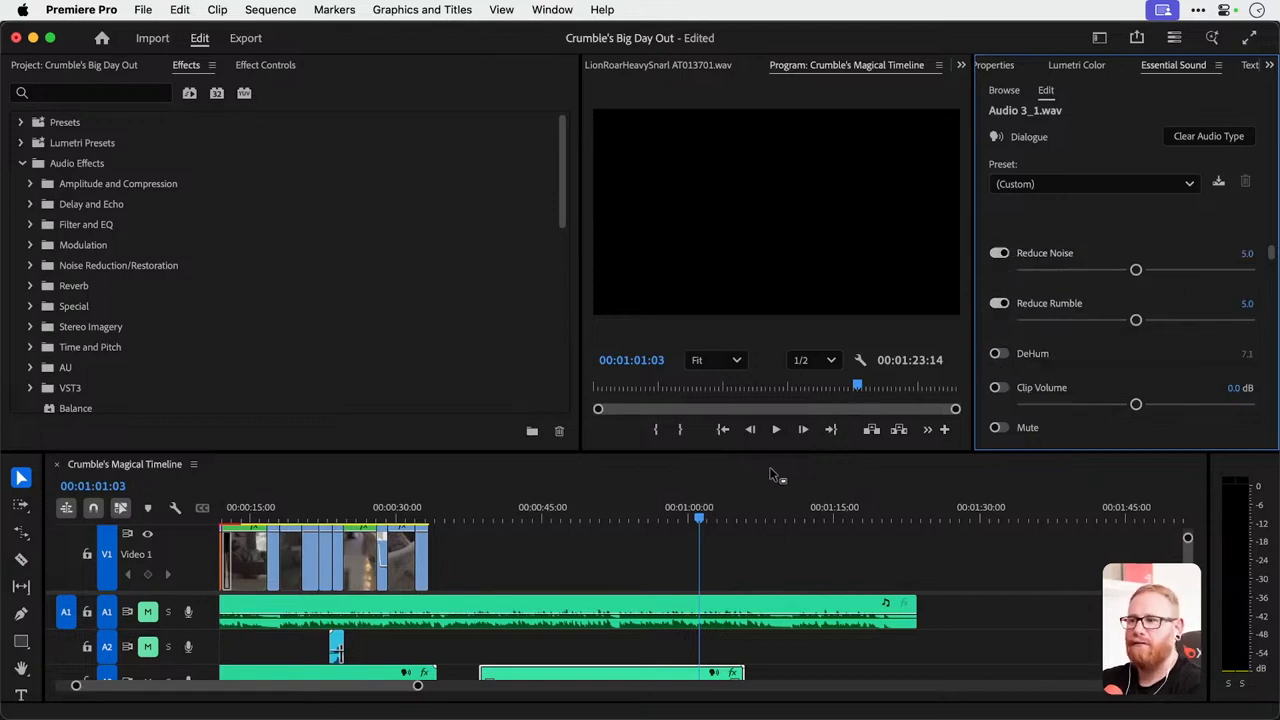
Play the voiceover copy from an earlier point to hear the noise and rumble reduction, and reselect the clip.
click(617, 530)
click(622, 507)
key(space)
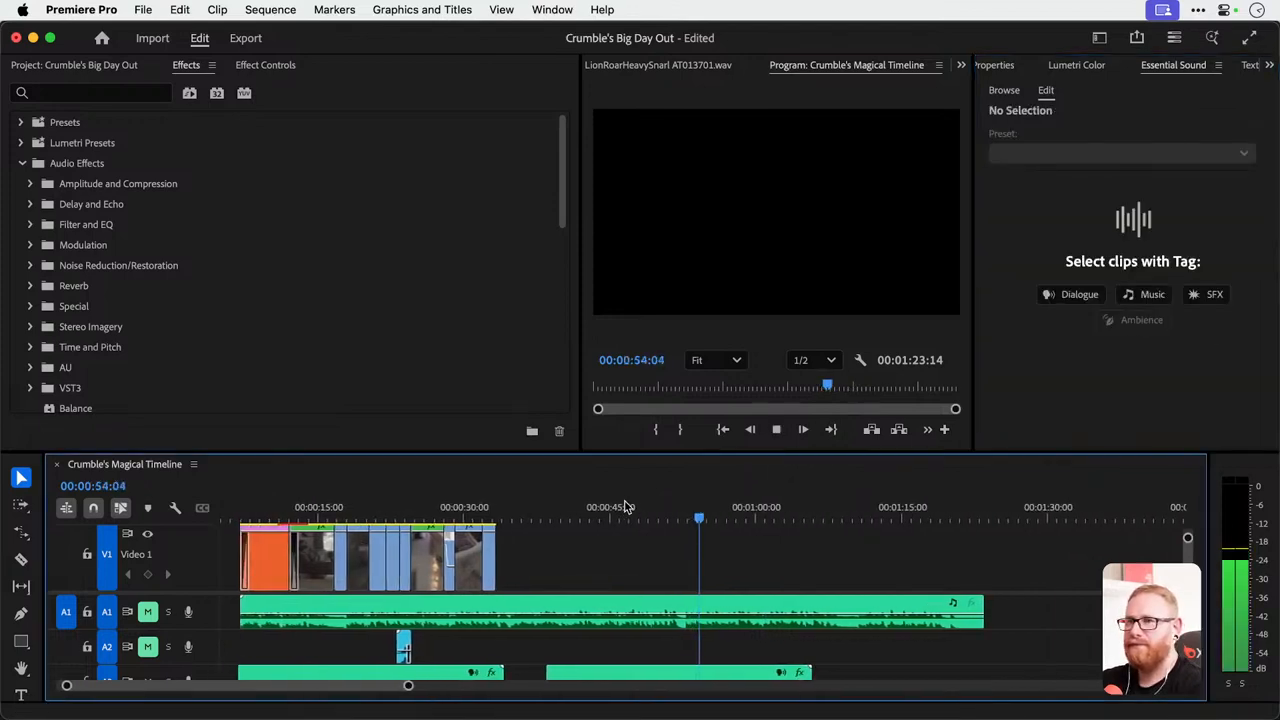
click(722, 677)
Auto-match the voiceover copy's loudness to -23.00 LUFS and play back part of the clip.
click(1066, 235)
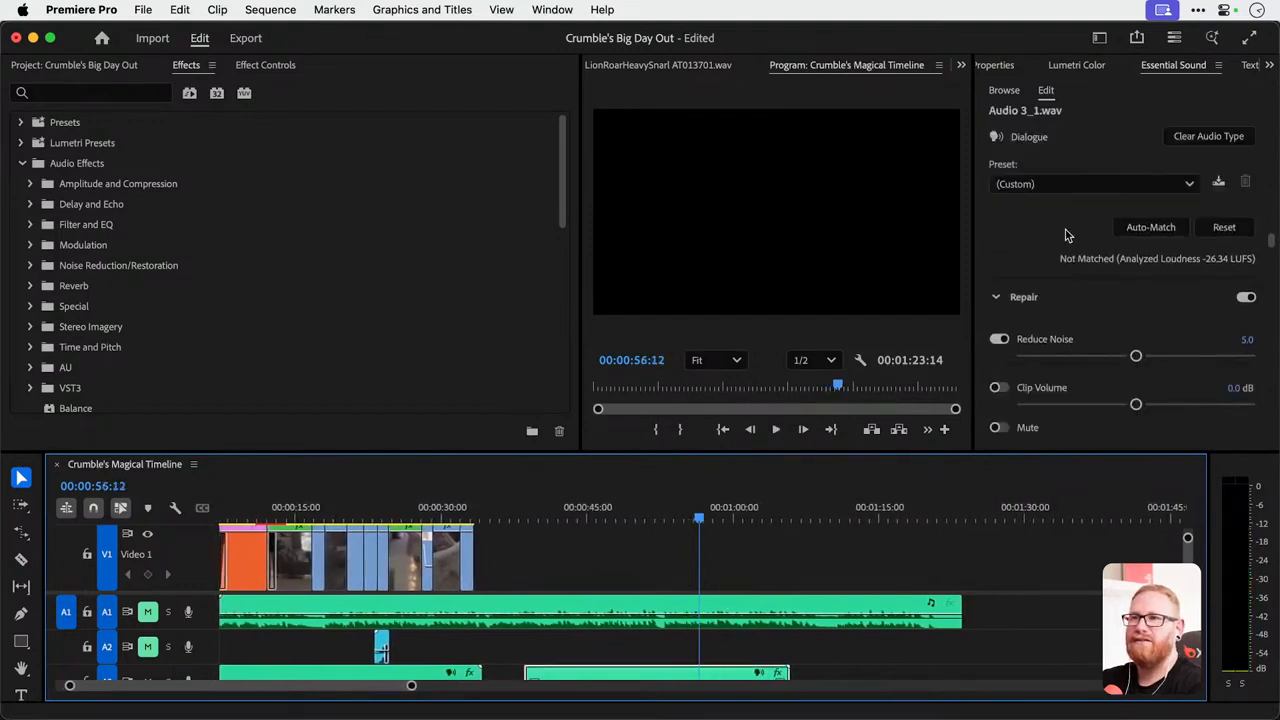
click(1150, 256)
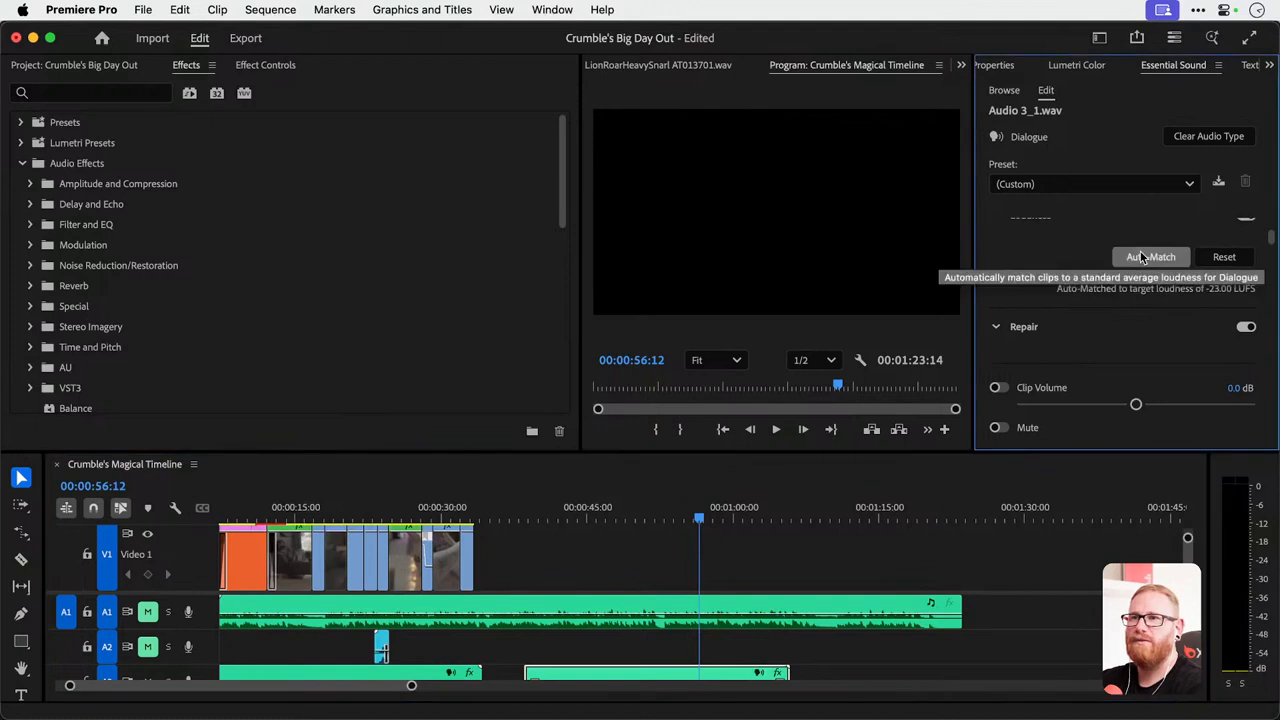
click(679, 512)
key(space)
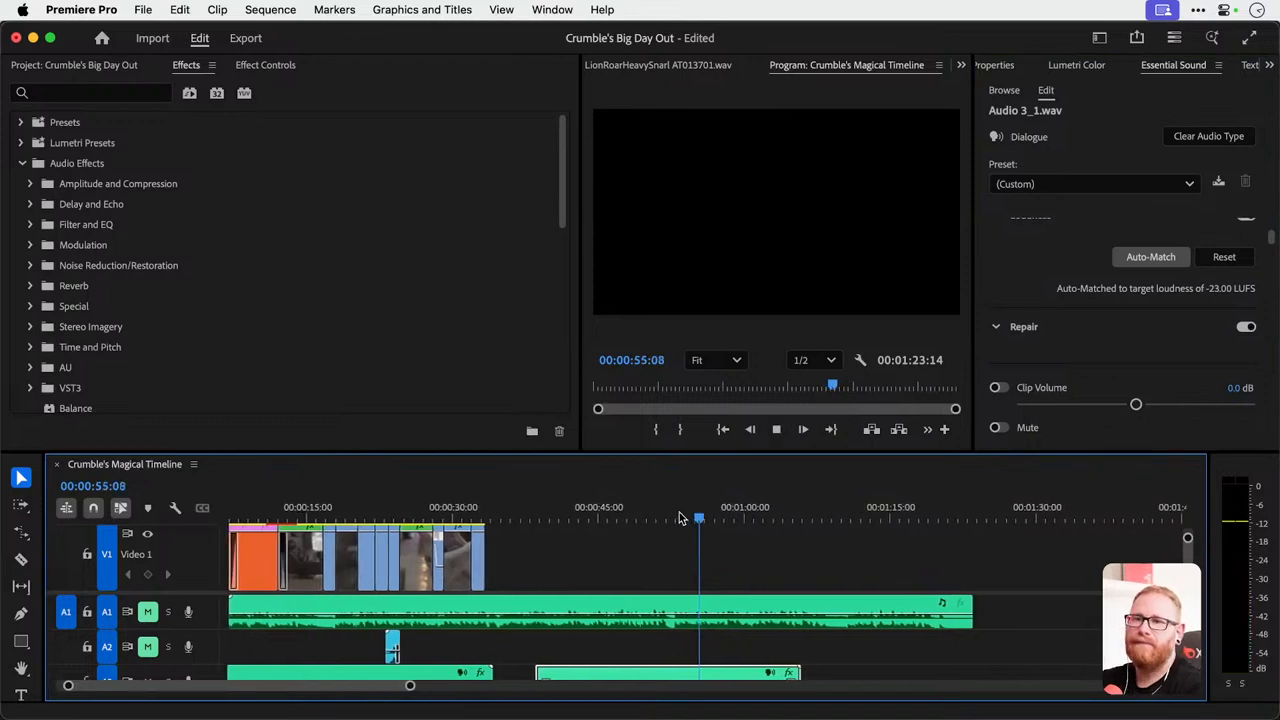
key(space)
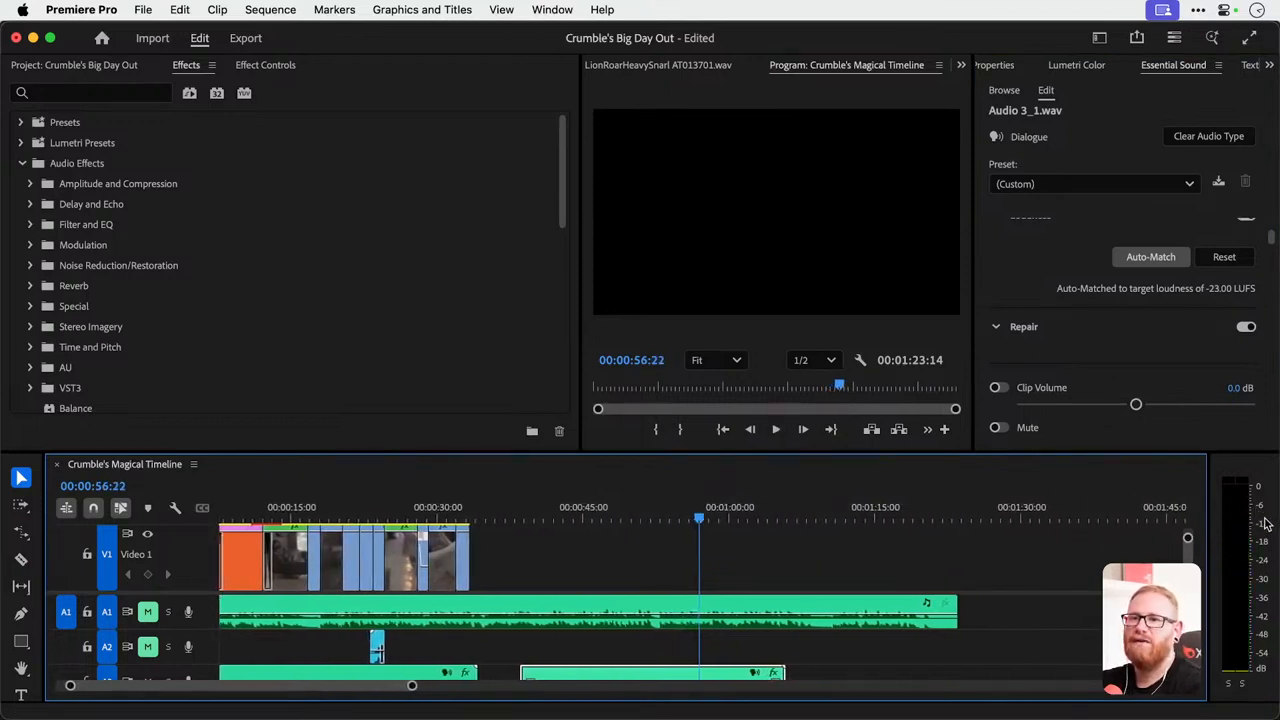
Try the Vocal Presence EQ preset on the voiceover copy, play back part of it, and undo the preset change.
scroll(1053, 323, down, 5)
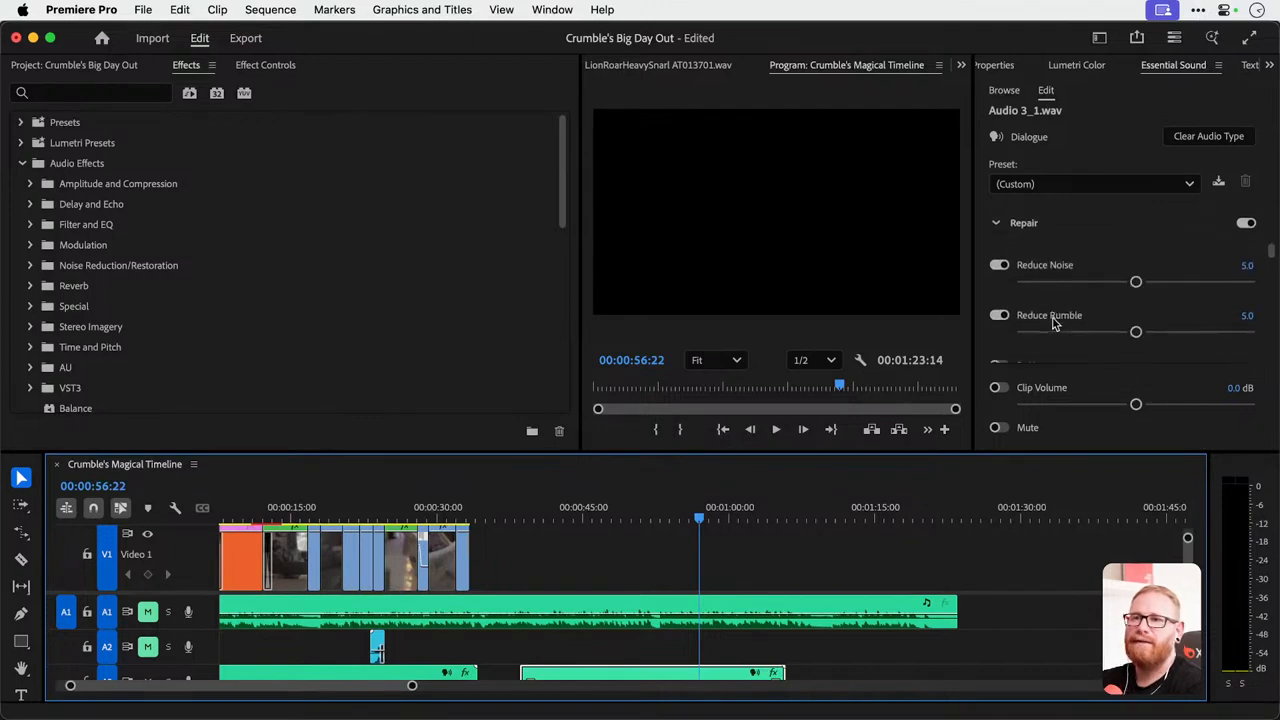
scroll(1053, 323, down, 4)
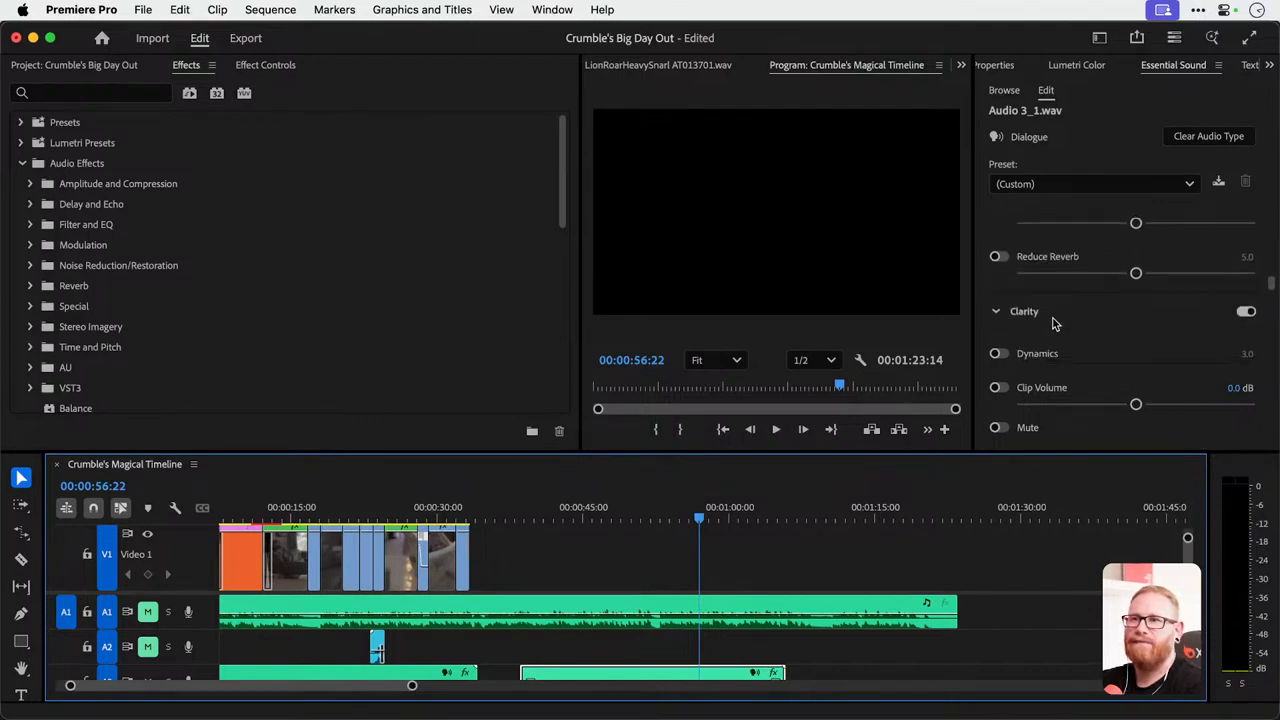
scroll(1053, 320, down, 4)
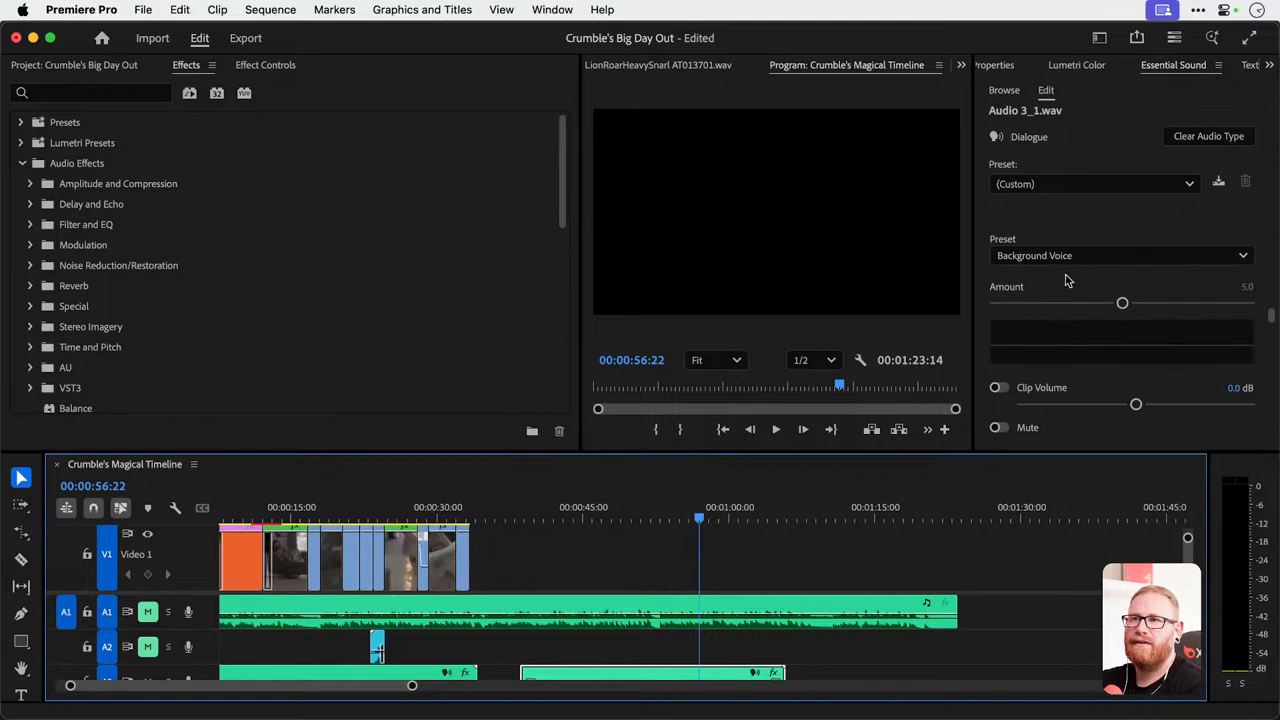
click(1088, 254)
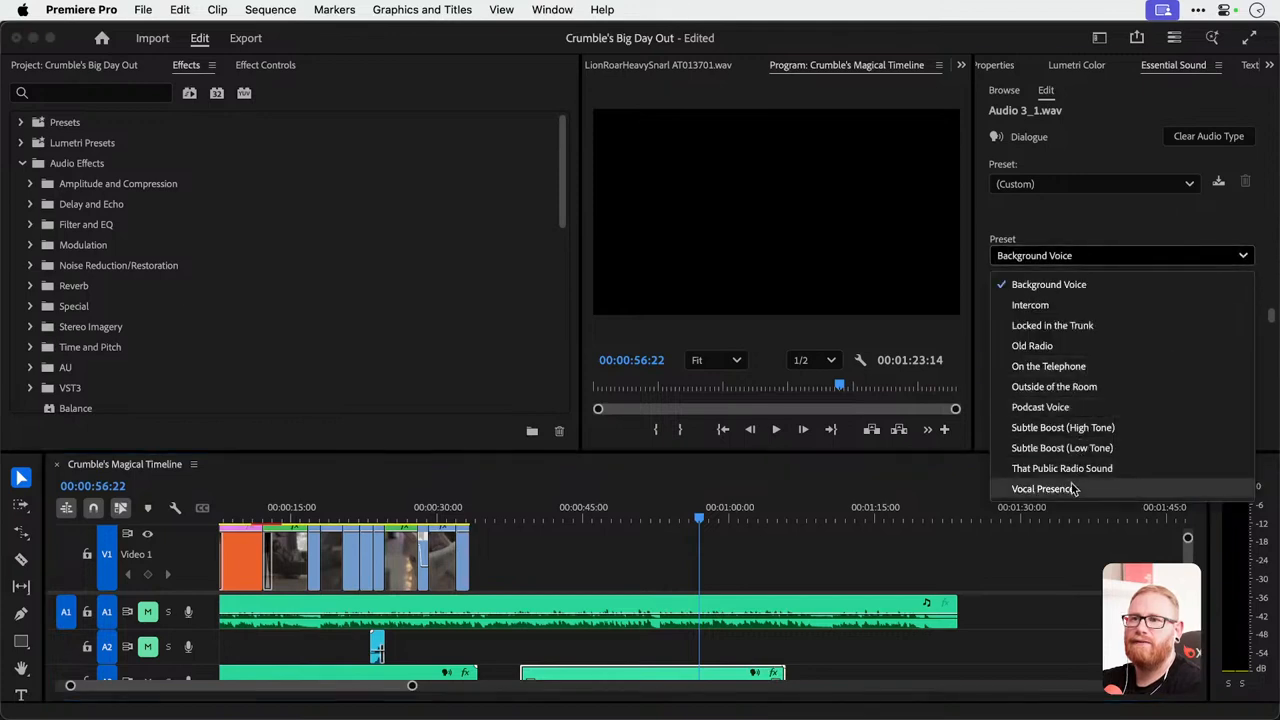
click(1071, 488)
click(669, 510)
key(space)
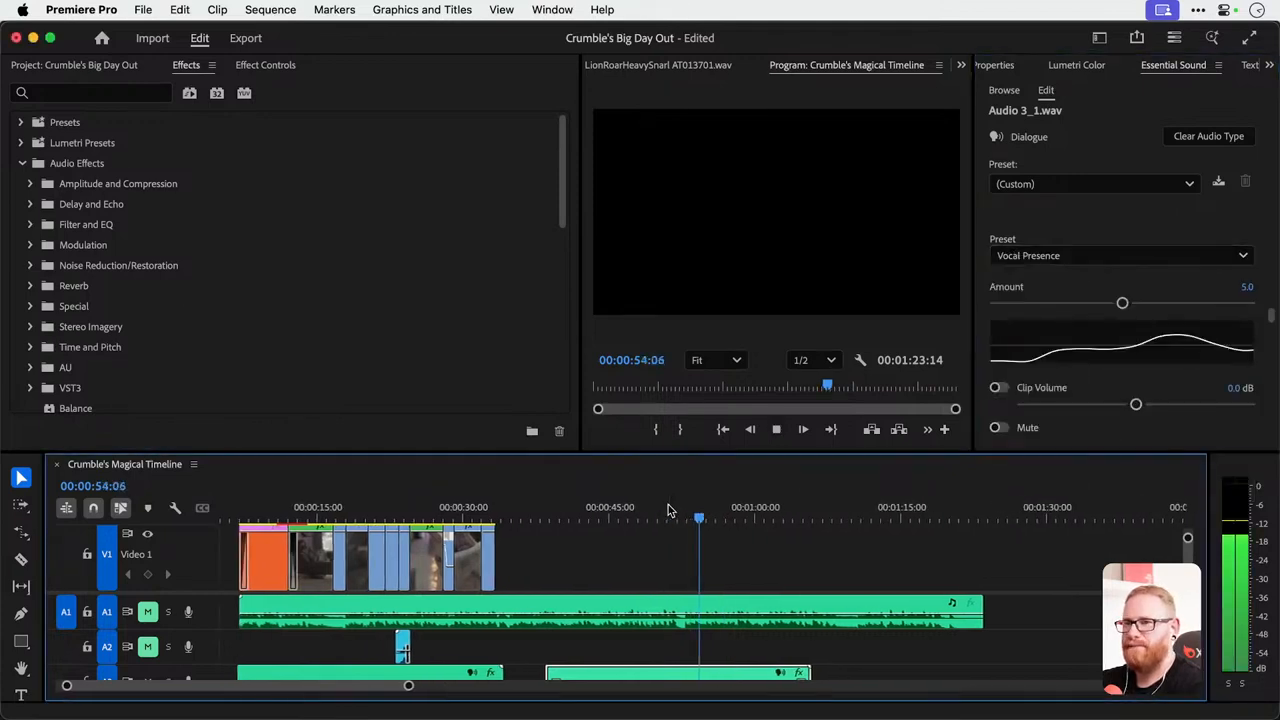
key(space)
key(super+z)
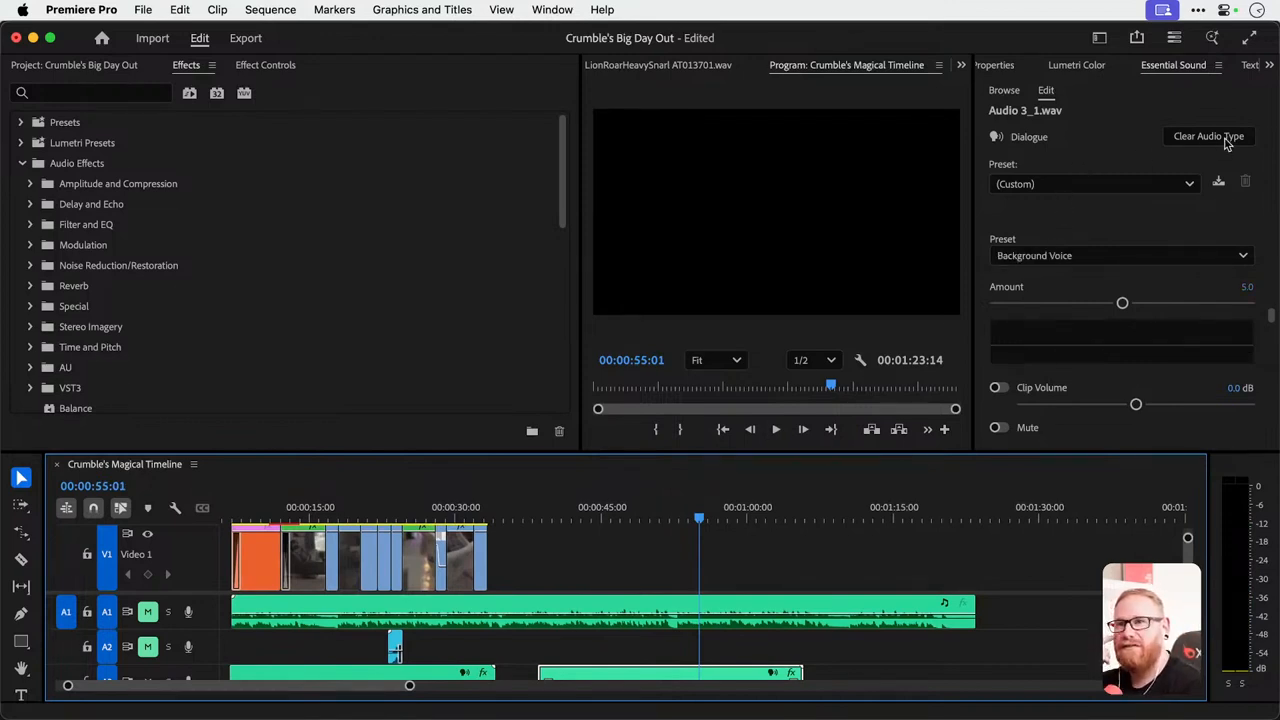
Clear the voiceover copy's audio type and tag the clip as Dialogue again.
click(1228, 141)
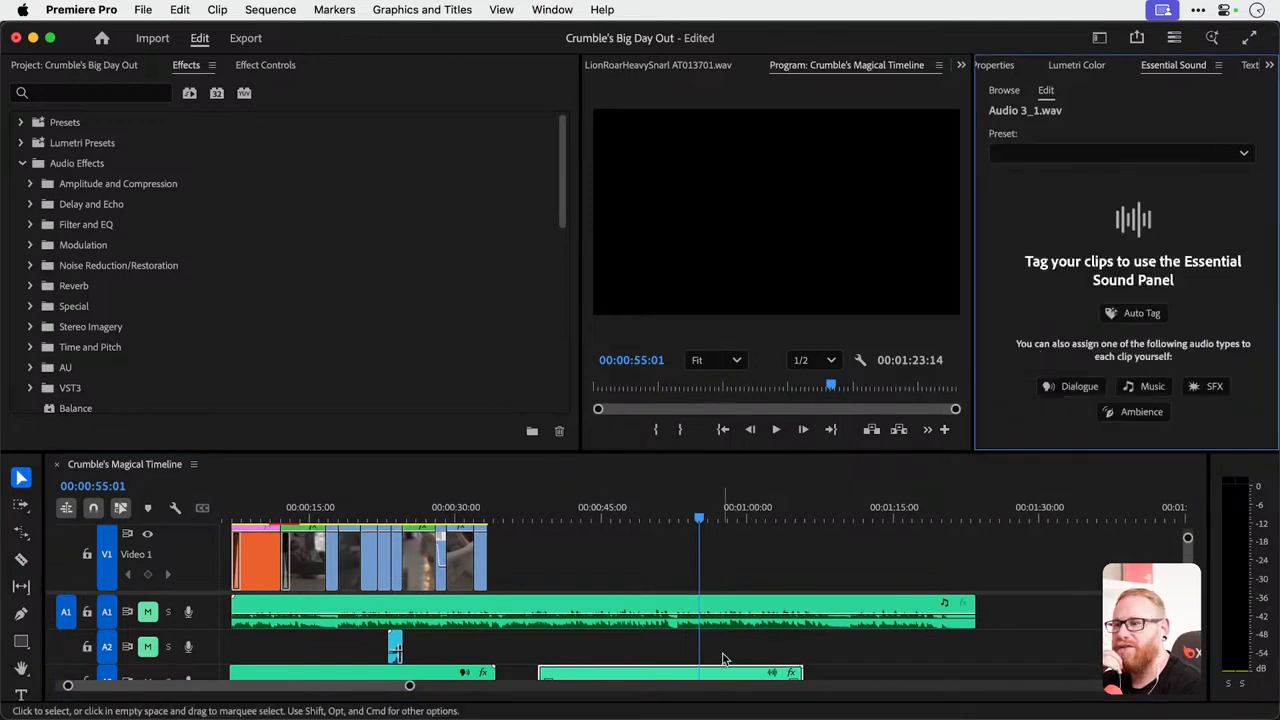
click(725, 662)
click(725, 676)
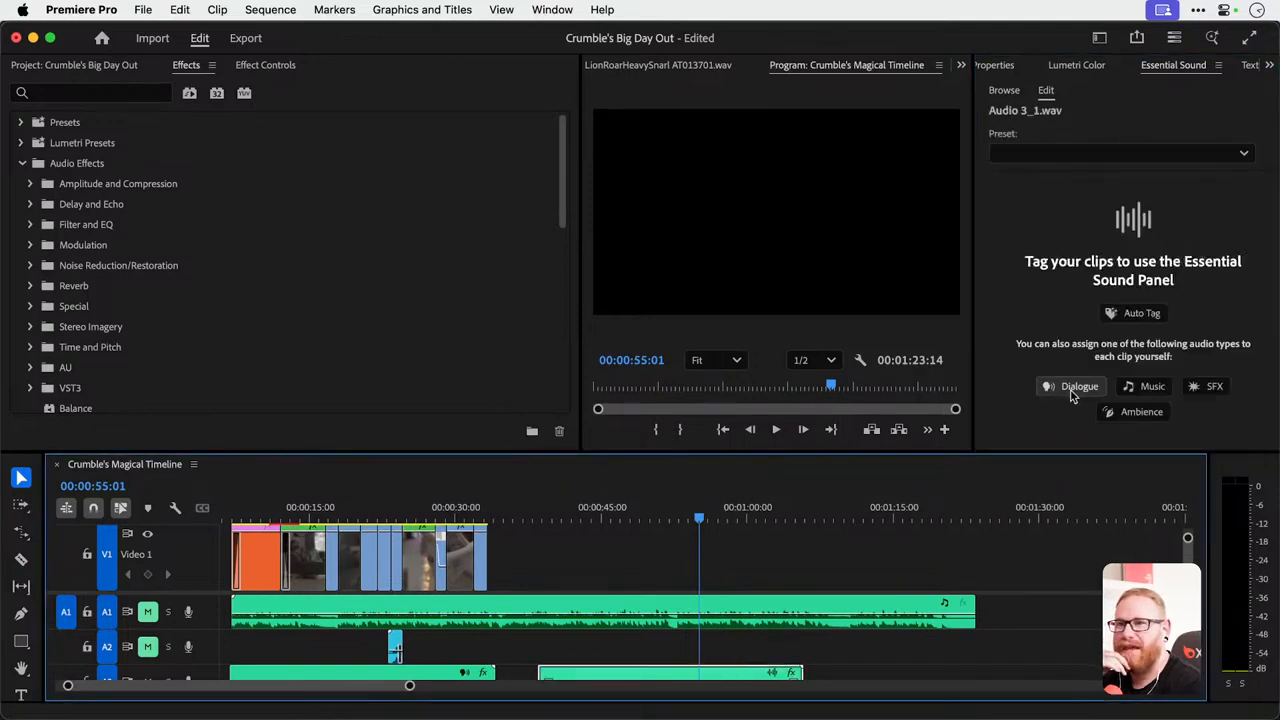
click(1072, 388)
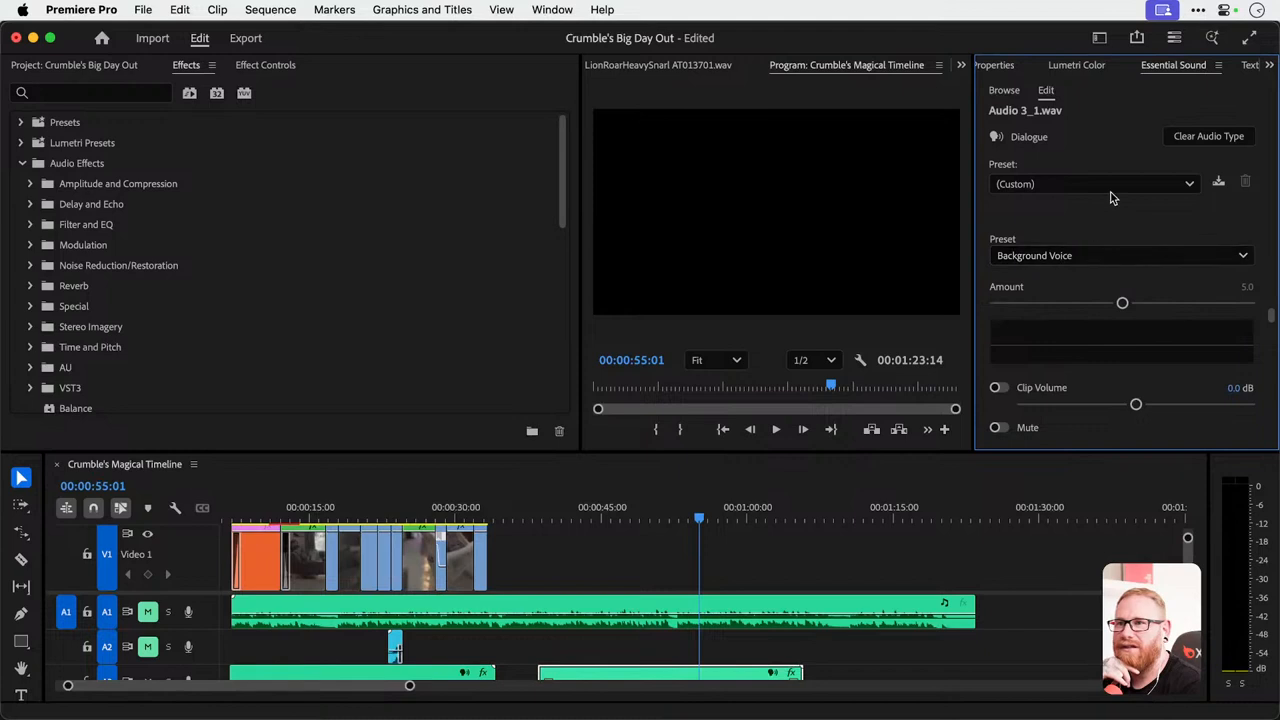
Expand Enhance Speech for the voiceover copy and set its Mix Amount to 5.0.
drag(1270, 321, 1271, 190)
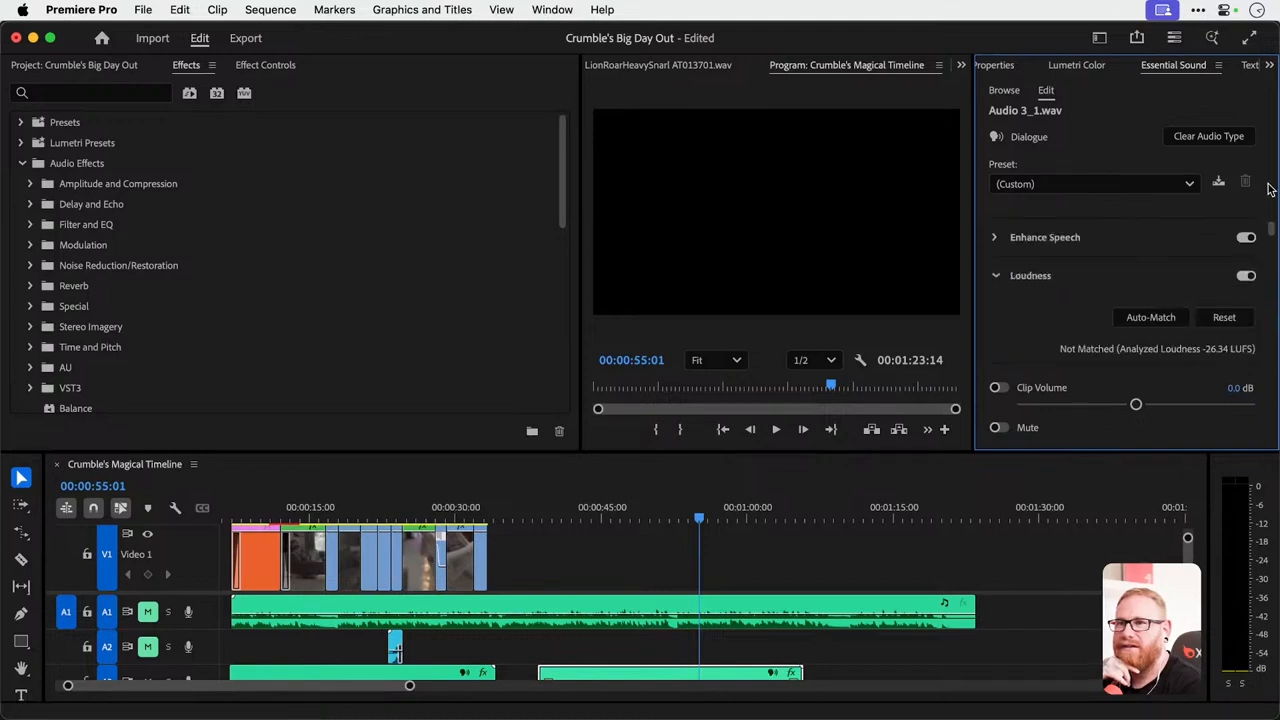
scroll(1145, 295, down, 3)
scroll(1145, 295, up, 3)
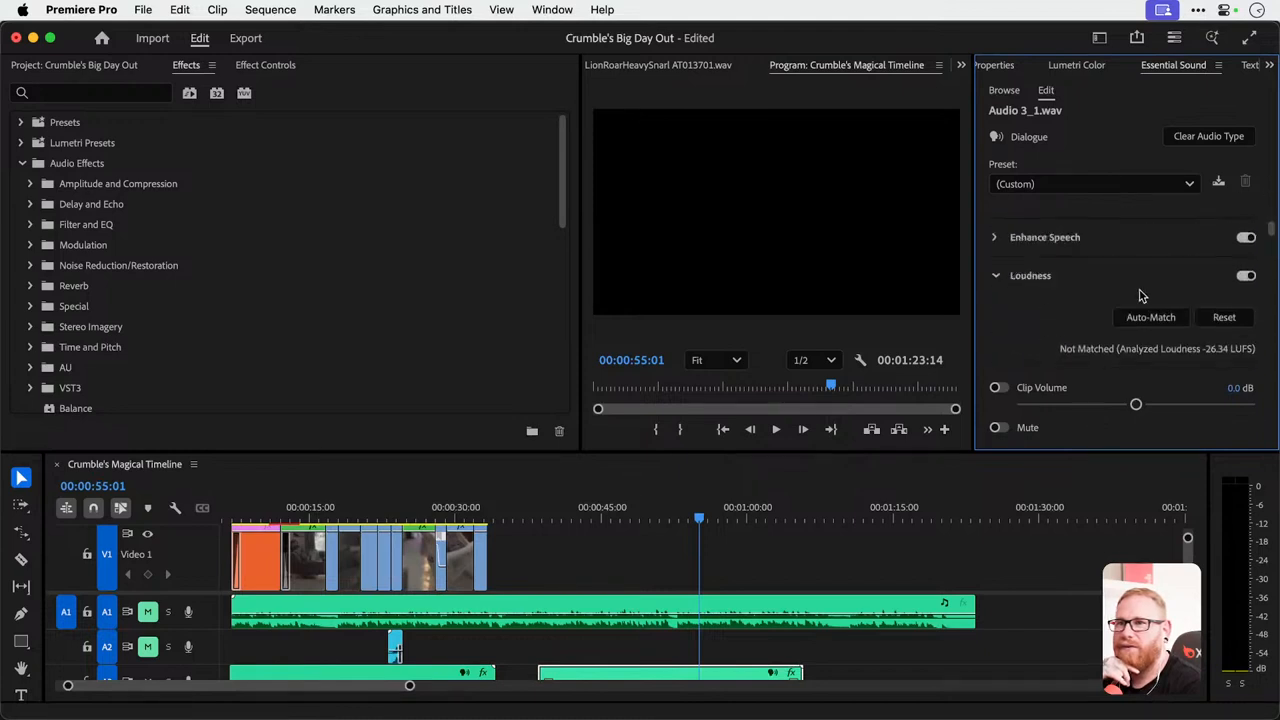
click(996, 238)
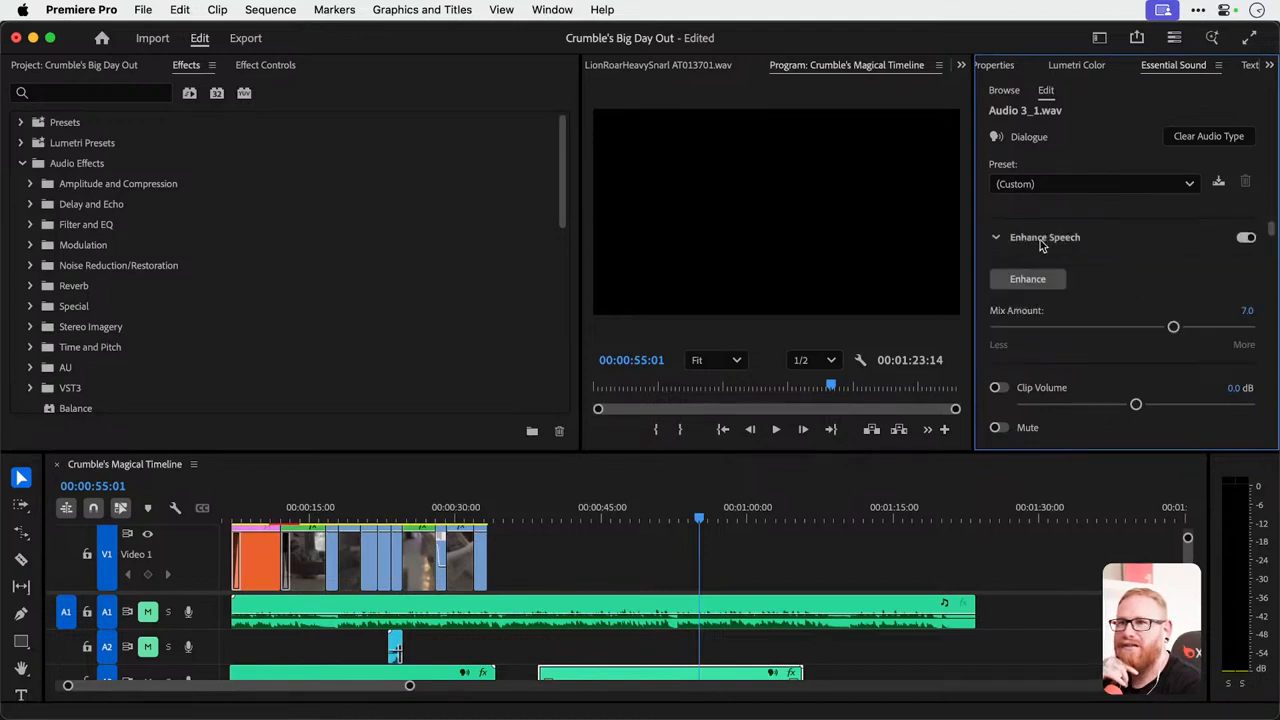
click(1123, 327)
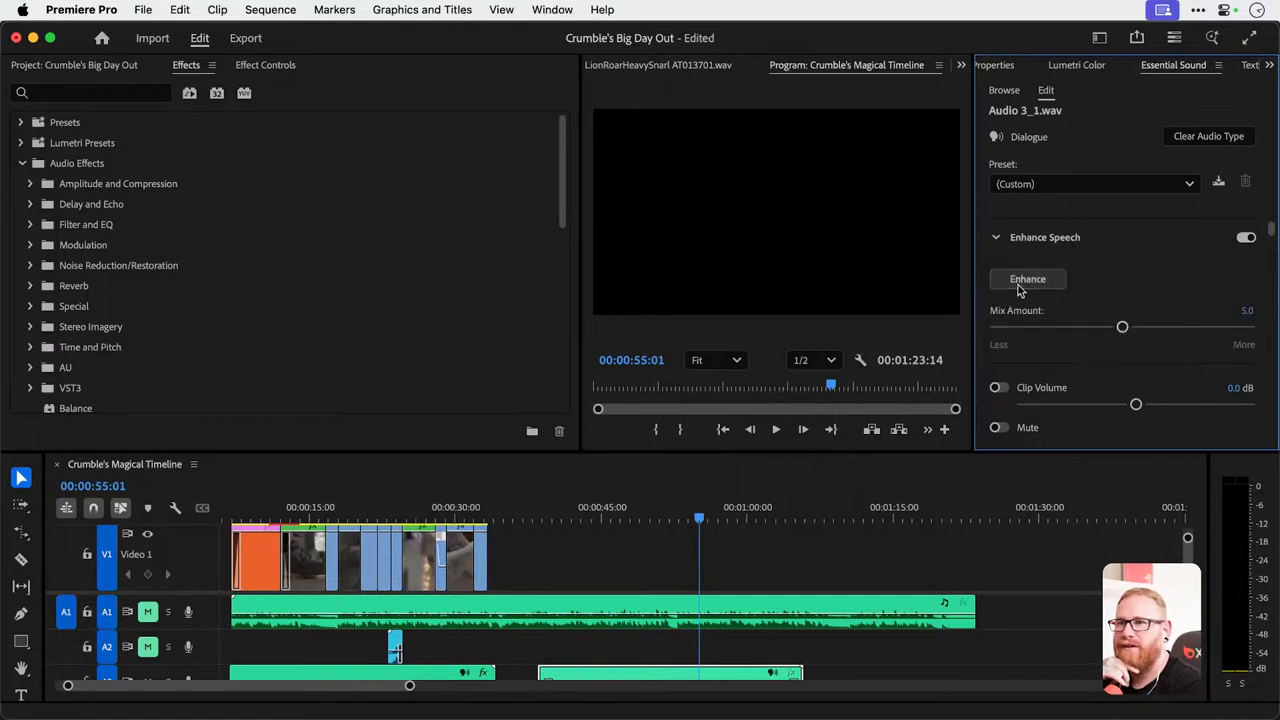
Delete the voiceover copy from track A3, keeping the original voiceover clip.
key(minus)
key(minus)
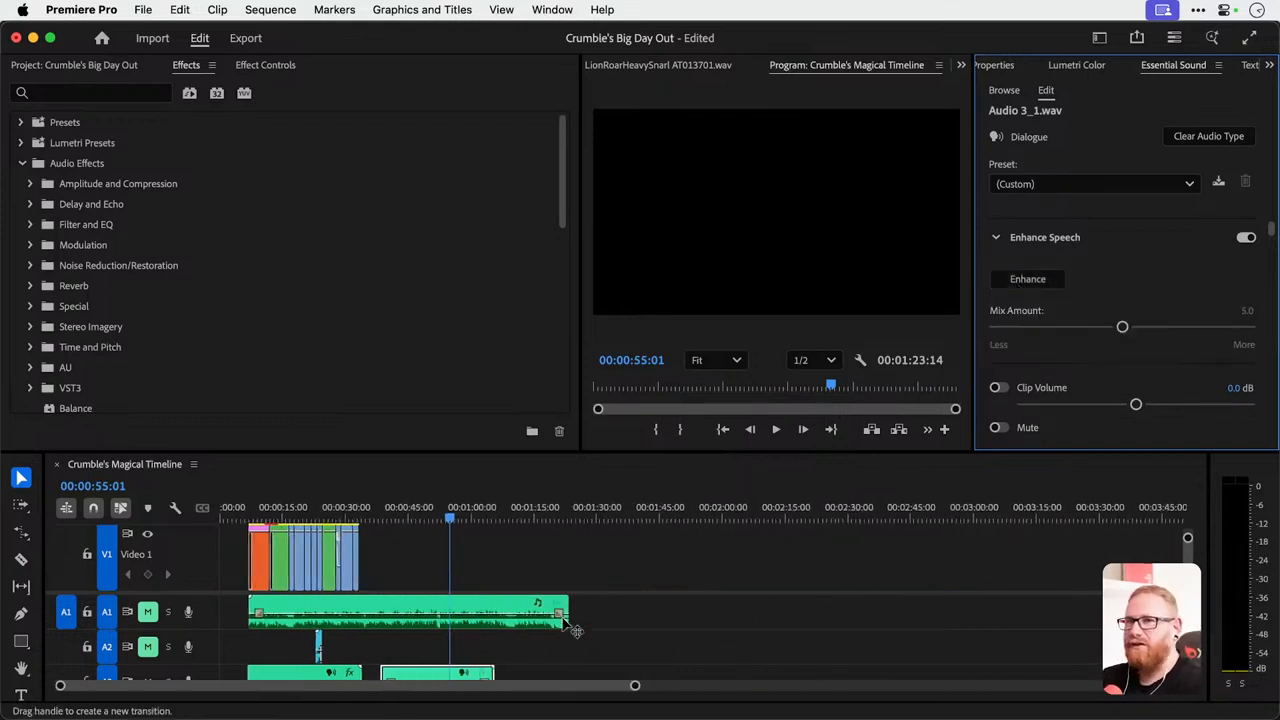
click(400, 647)
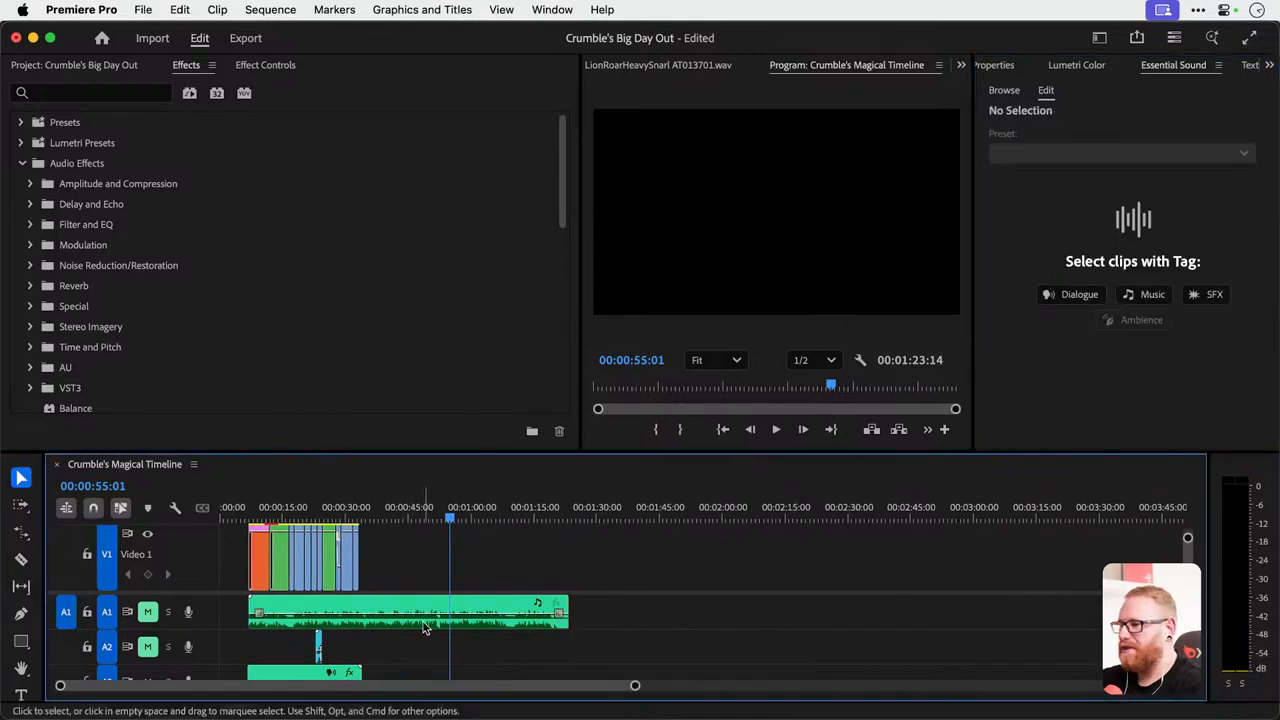
key(equal)
key(equal)
key(equal)
key(equal)
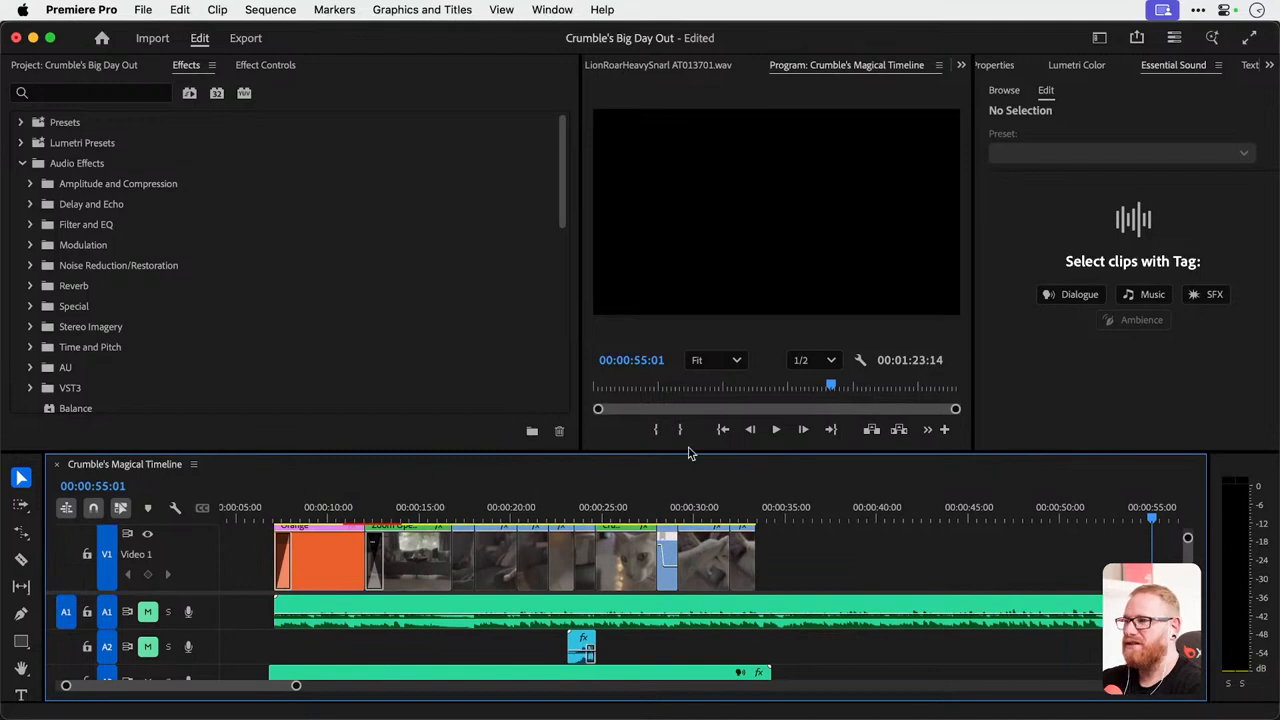
Enlarge the timeline and program monitor areas and expand the saved effect Presets folder.
drag(689, 451, 612, 389)
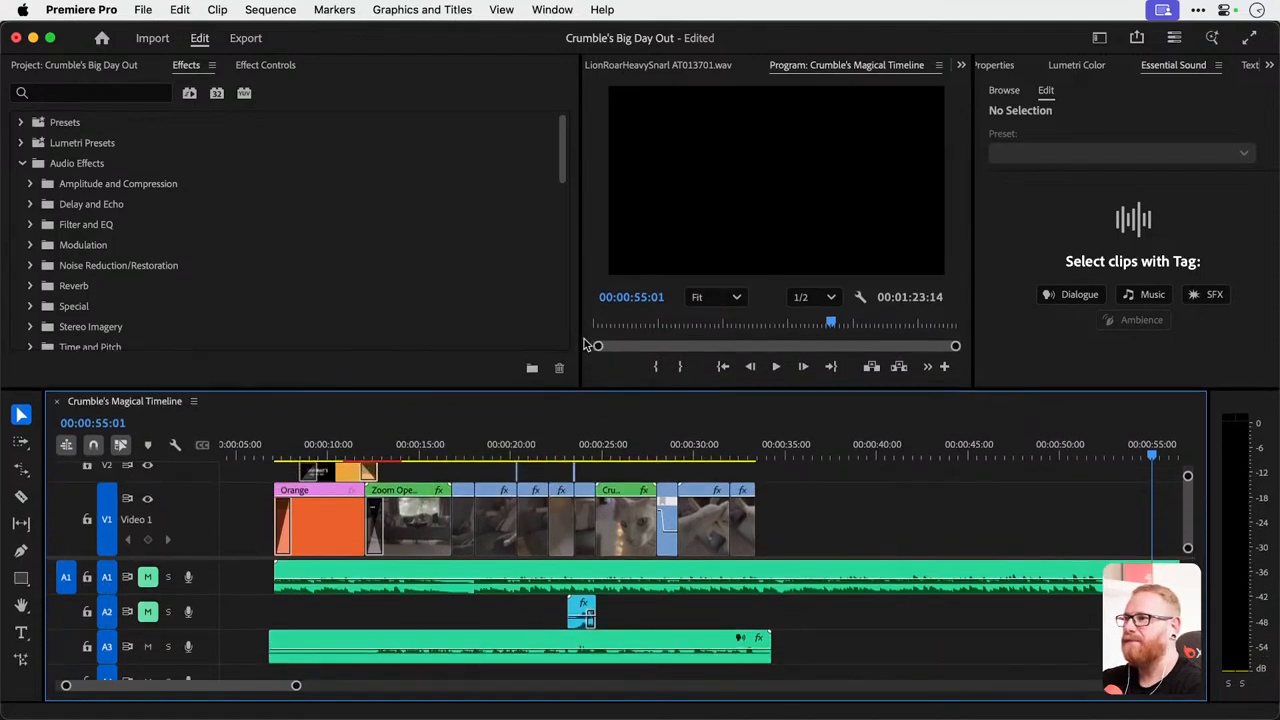
drag(580, 340, 456, 343)
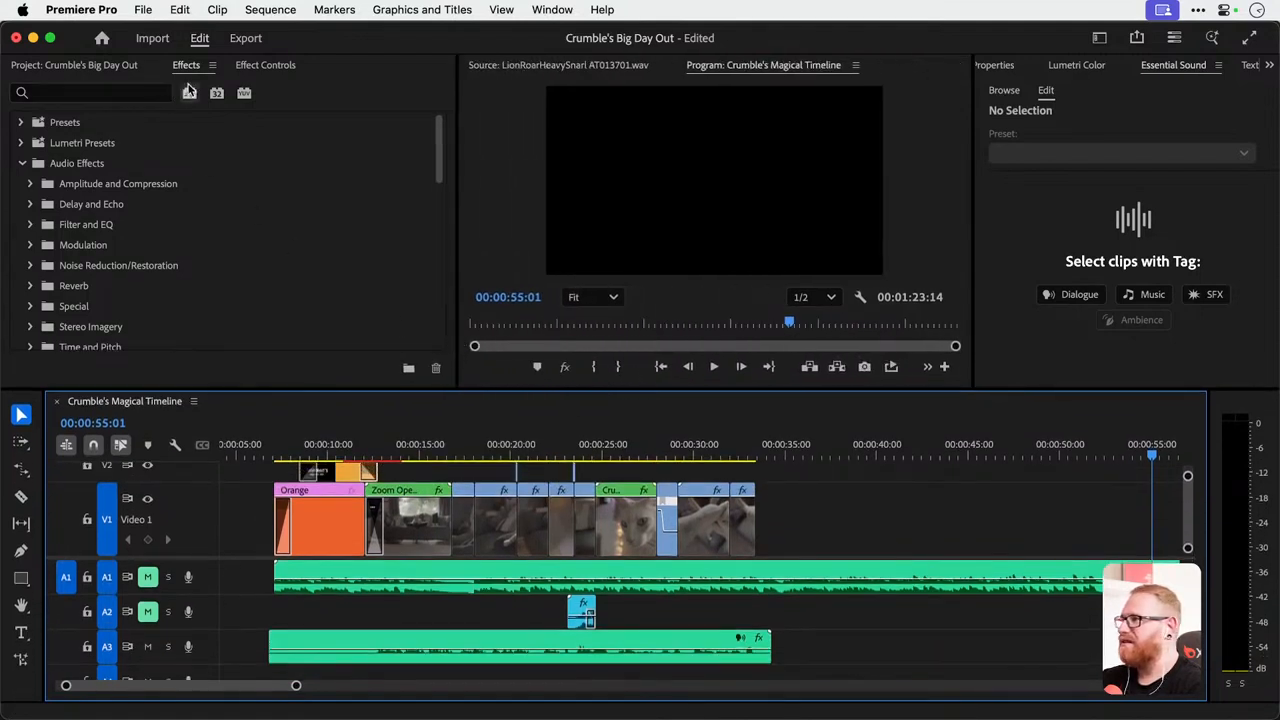
click(253, 68)
click(184, 68)
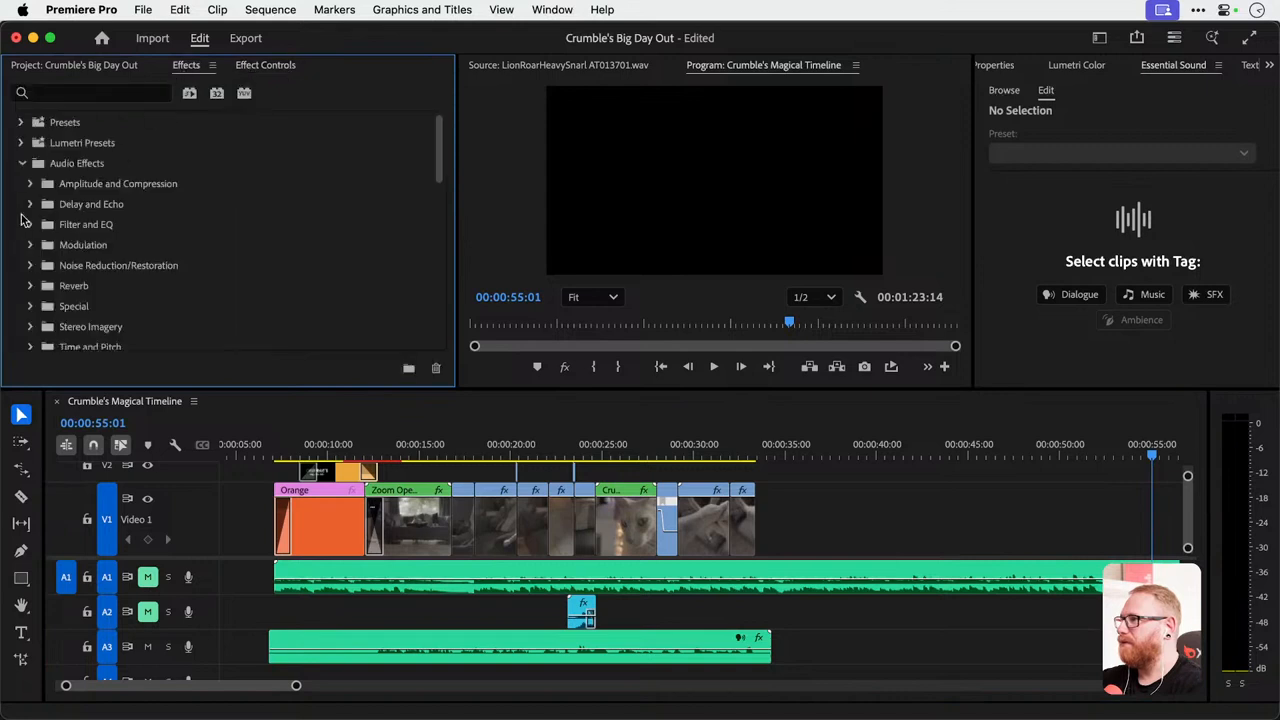
click(21, 122)
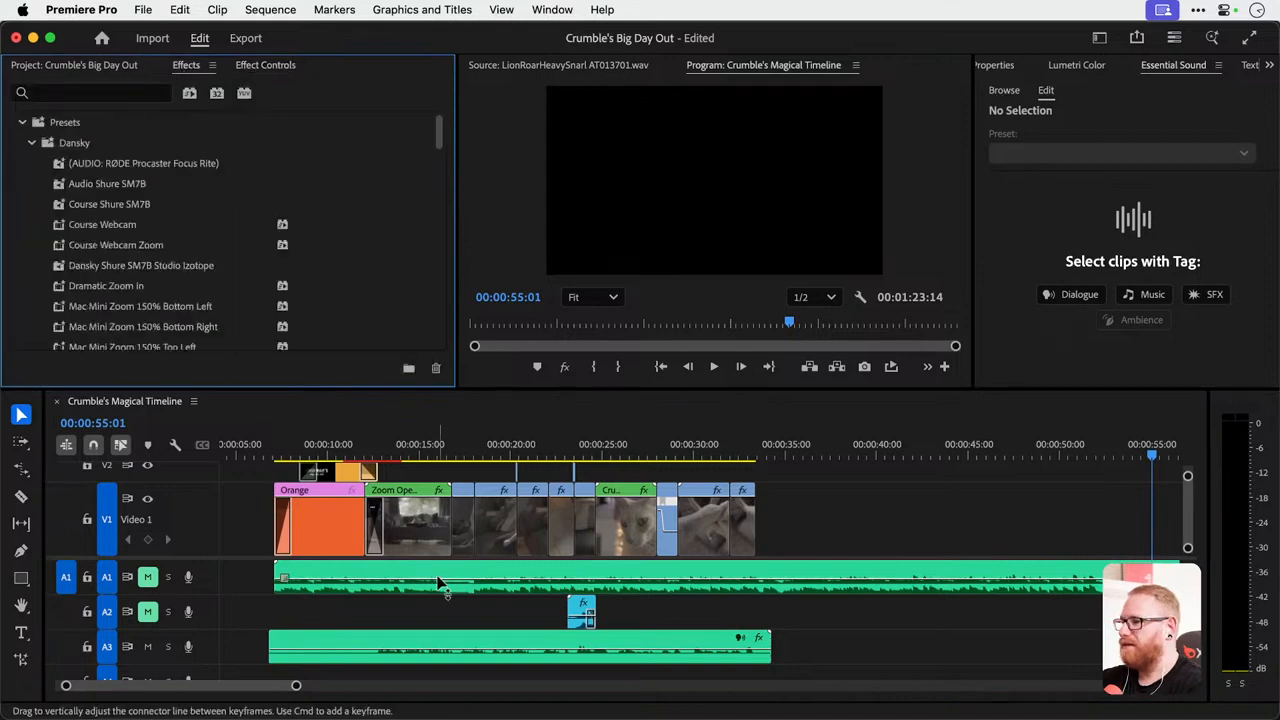
Select the original voiceover on track A3 and examine the audio effects applied to it.
click(444, 640)
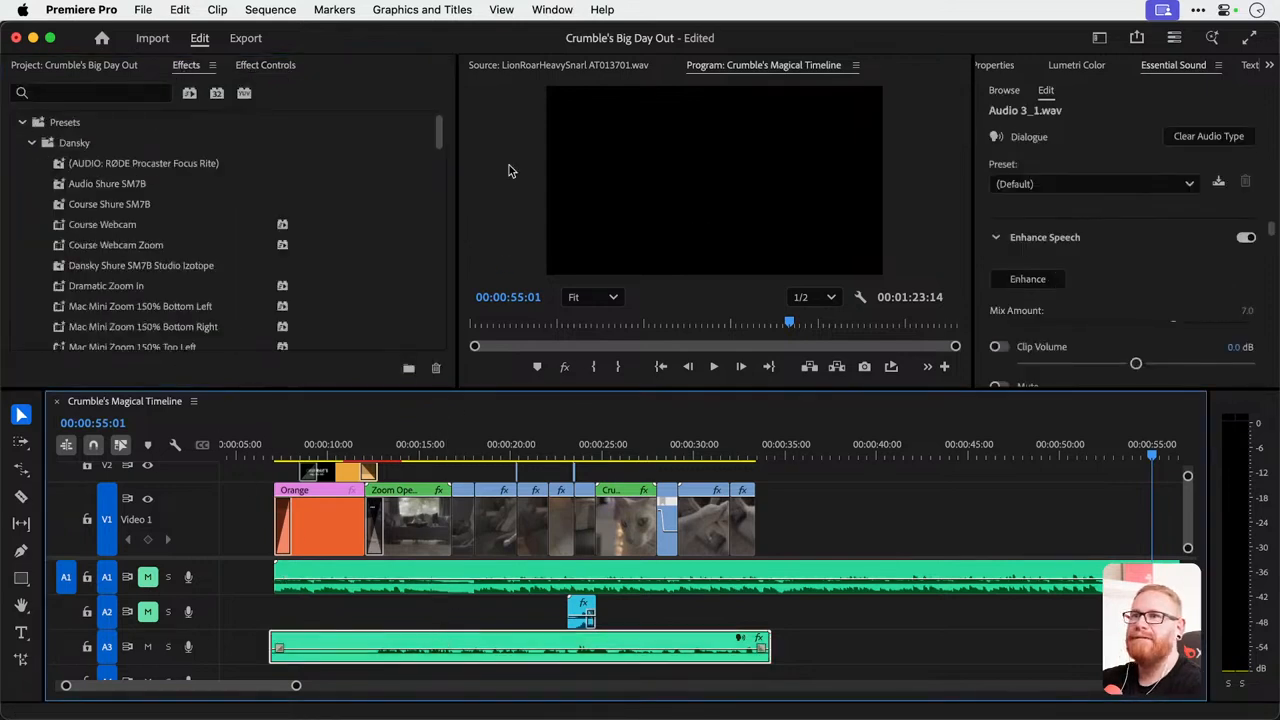
click(265, 66)
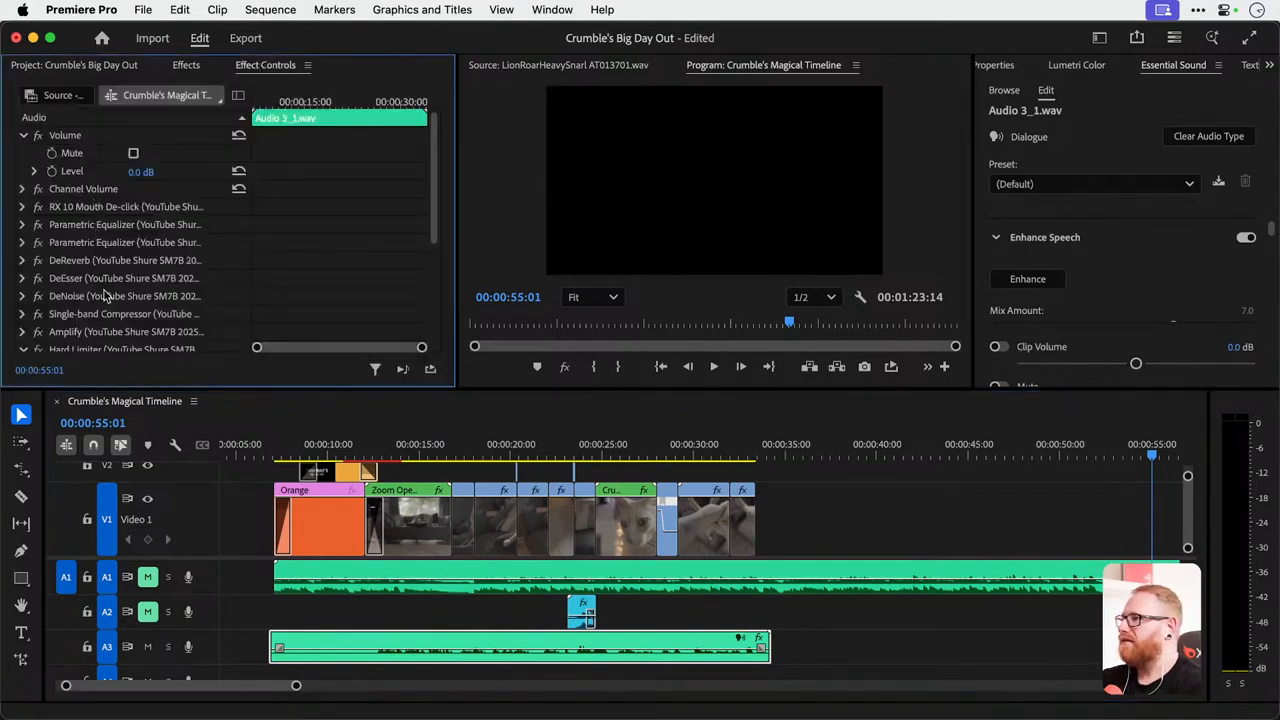
scroll(128, 195, down, 5)
scroll(128, 197, up, 4)
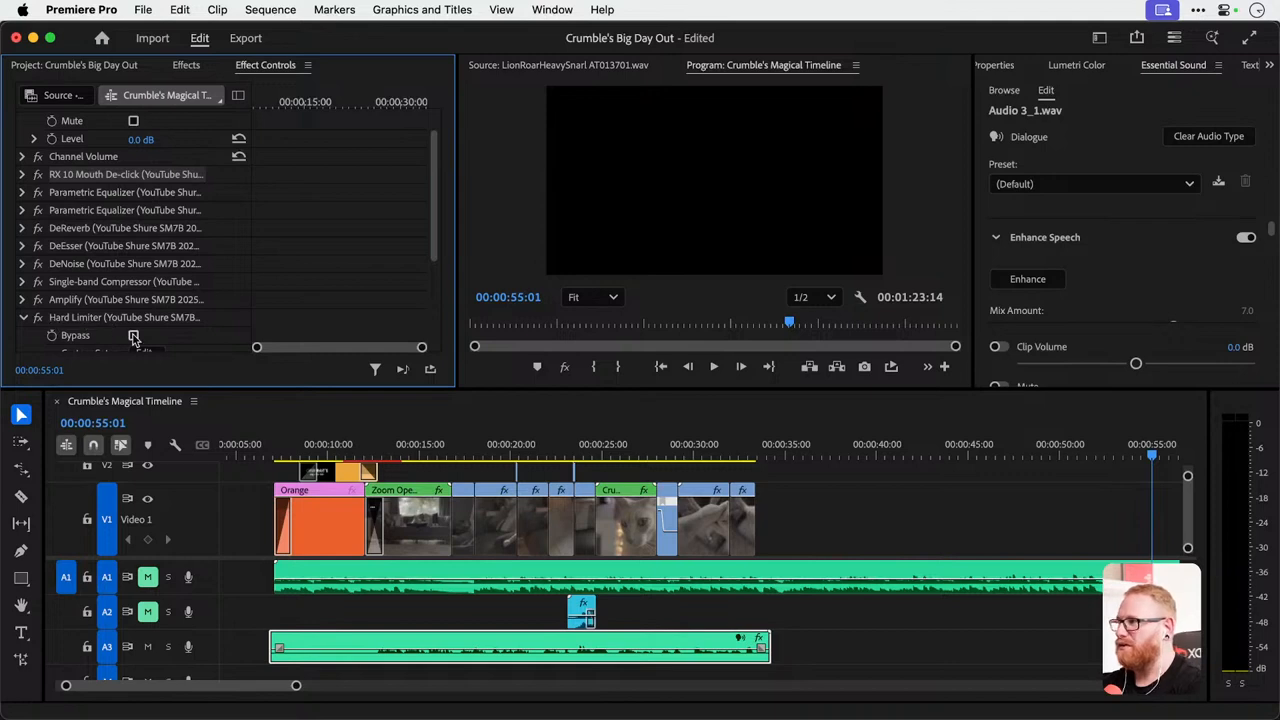
Inspect the voiceover's Hard Limiter settings and preset list, keep the Default preset, and close the editor.
scroll(136, 340, down, 5)
click(145, 234)
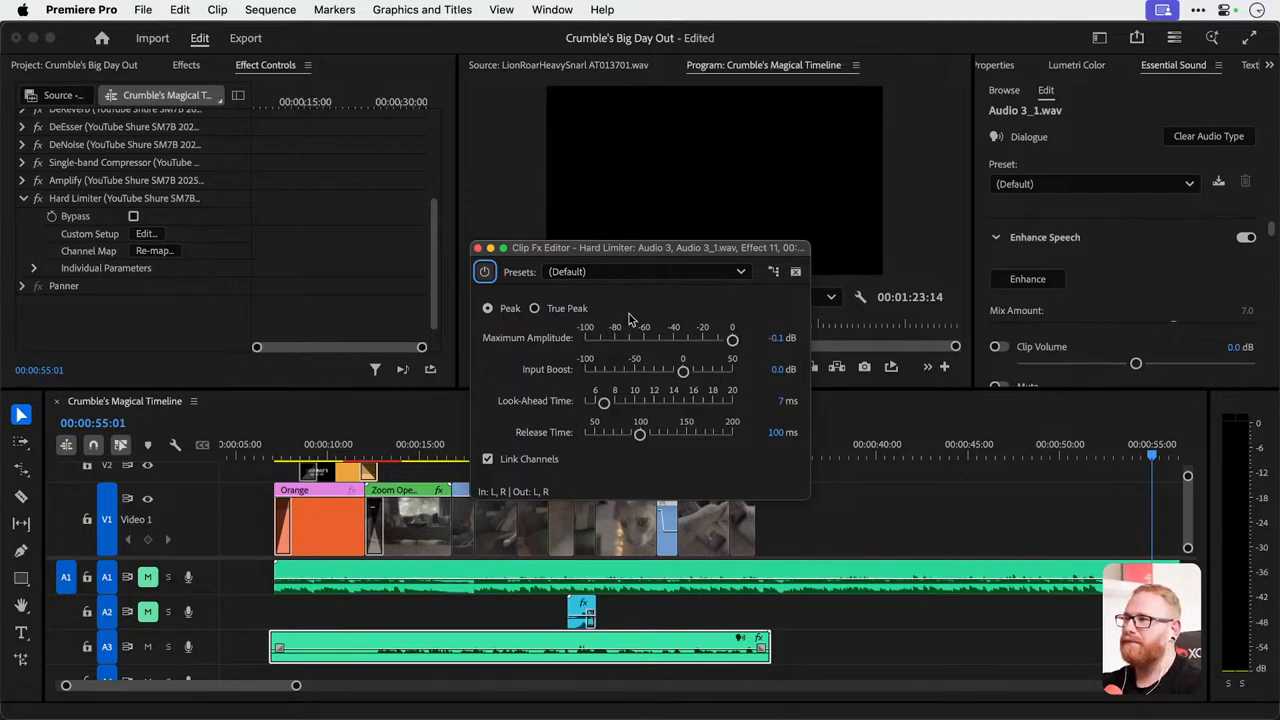
click(601, 272)
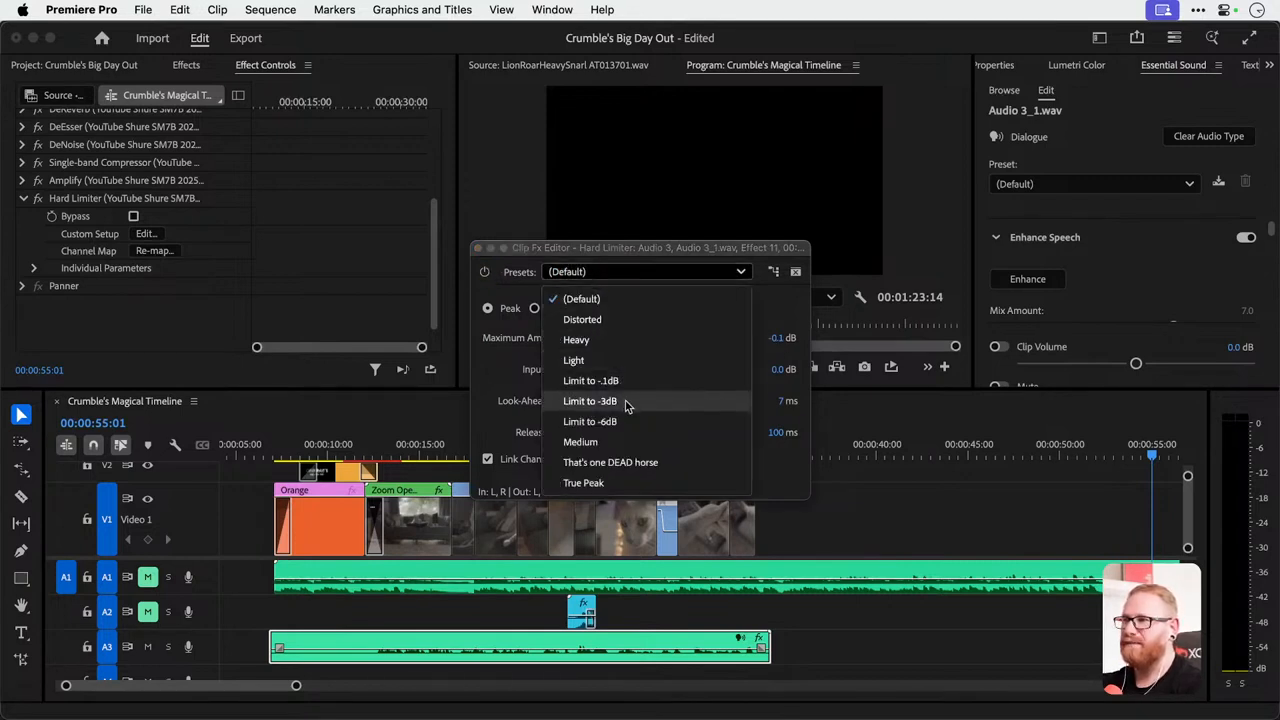
click(581, 299)
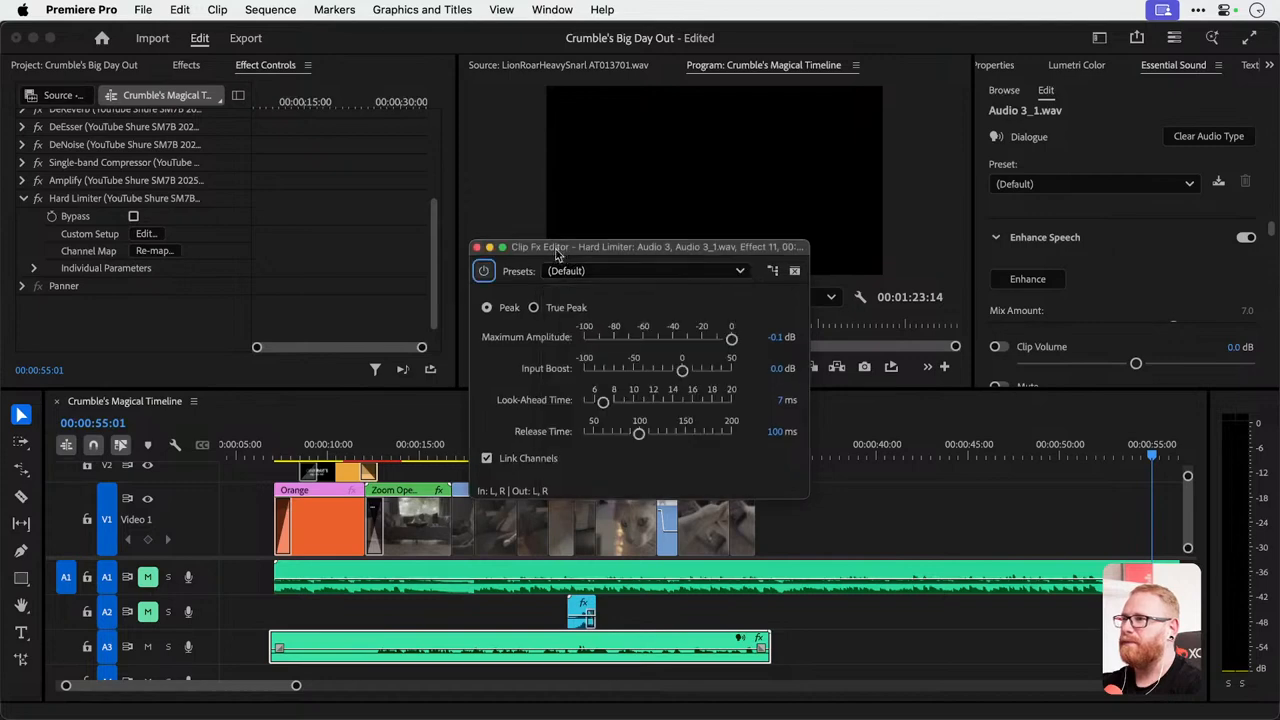
click(476, 247)
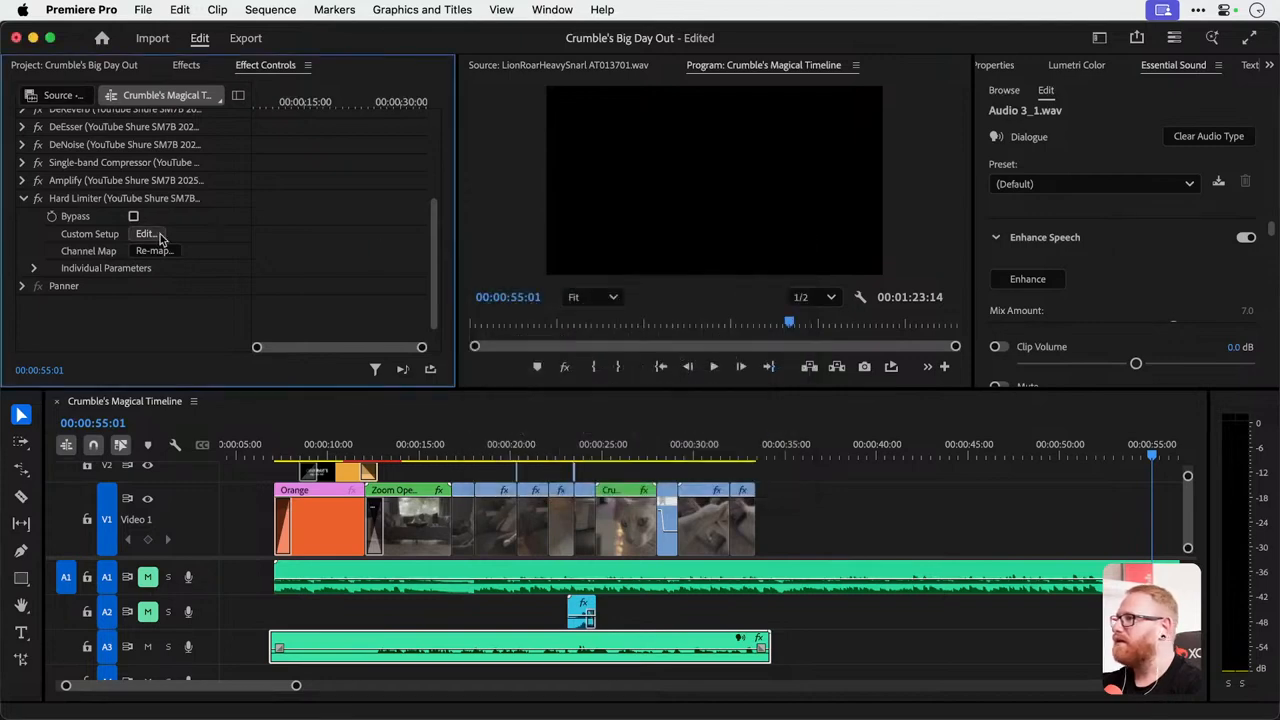
Inspect the voiceover's Single-band Compressor settings and close the editor.
click(23, 163)
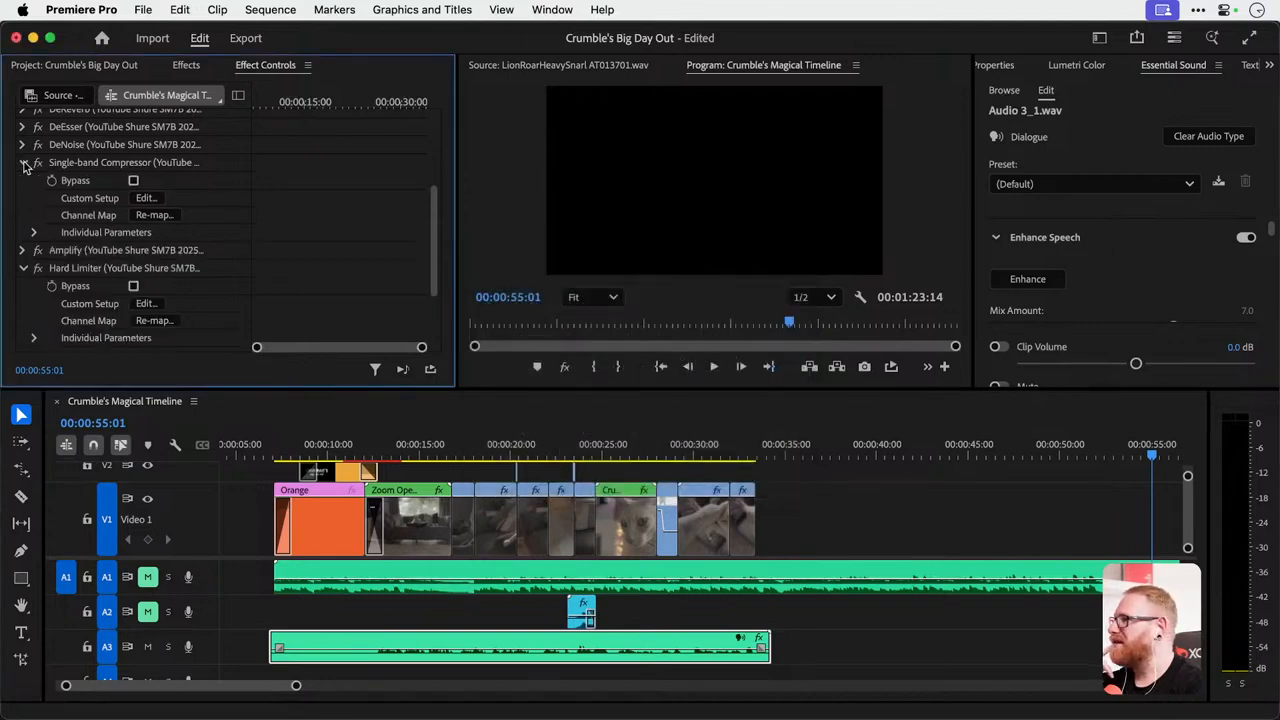
click(147, 198)
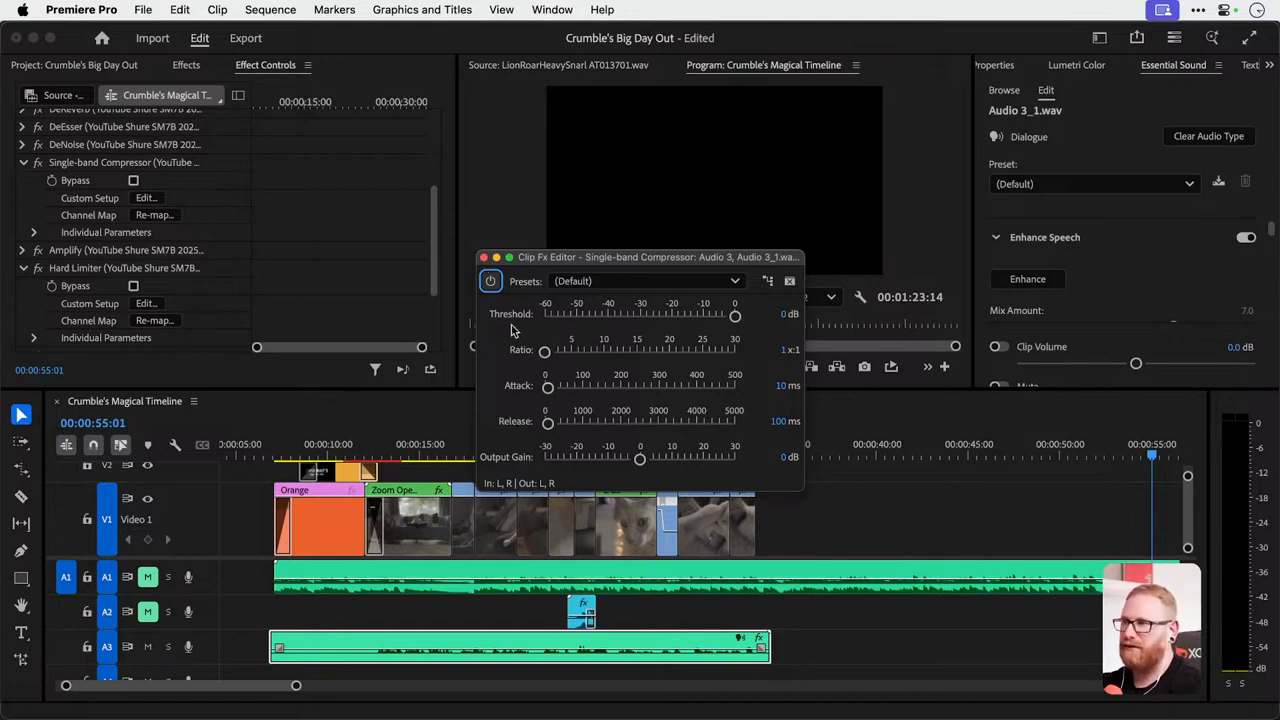
click(484, 258)
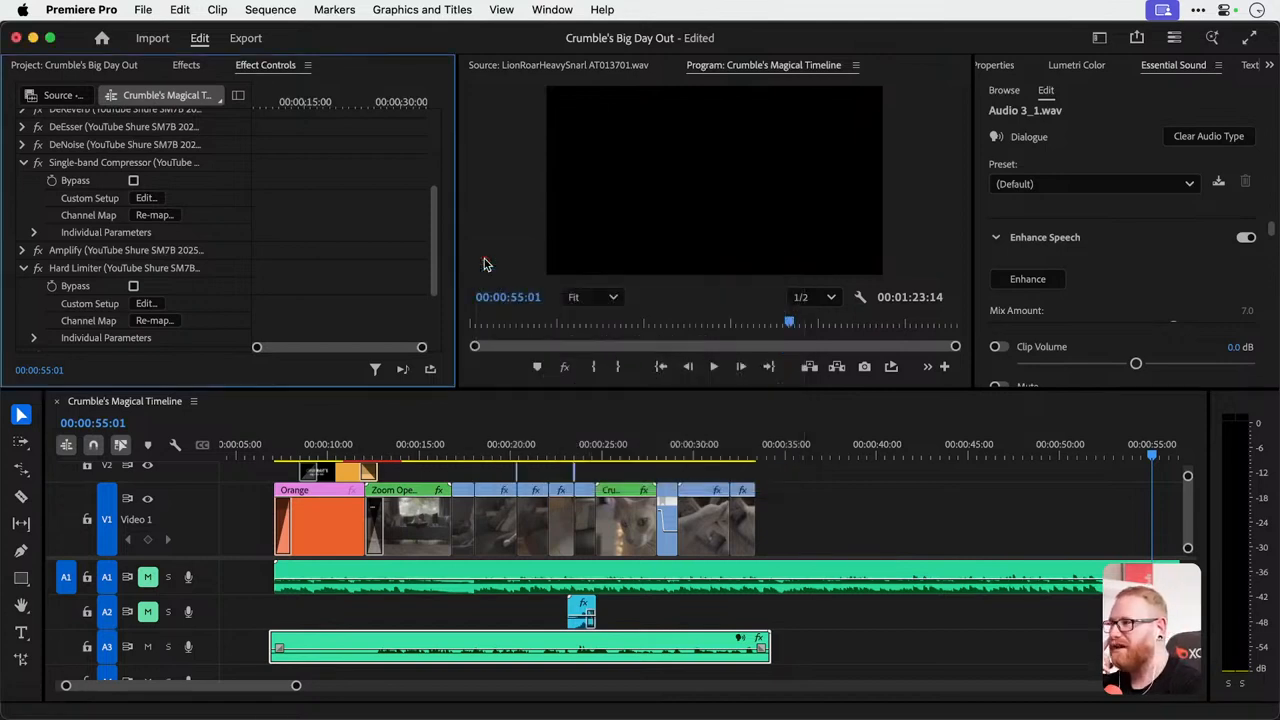
Move the playhead to about 00:00:13:02, remove the voiceover's audio effects, and play it back without them.
click(387, 452)
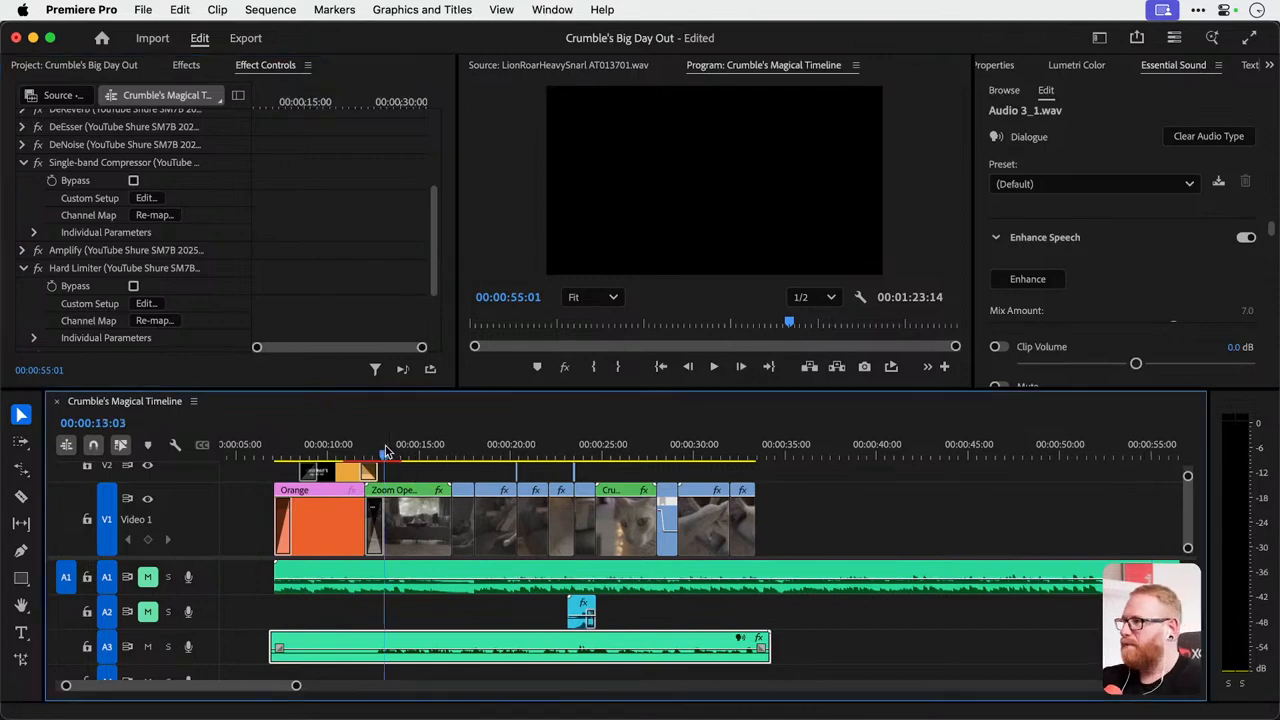
scroll(267, 290, up, 3)
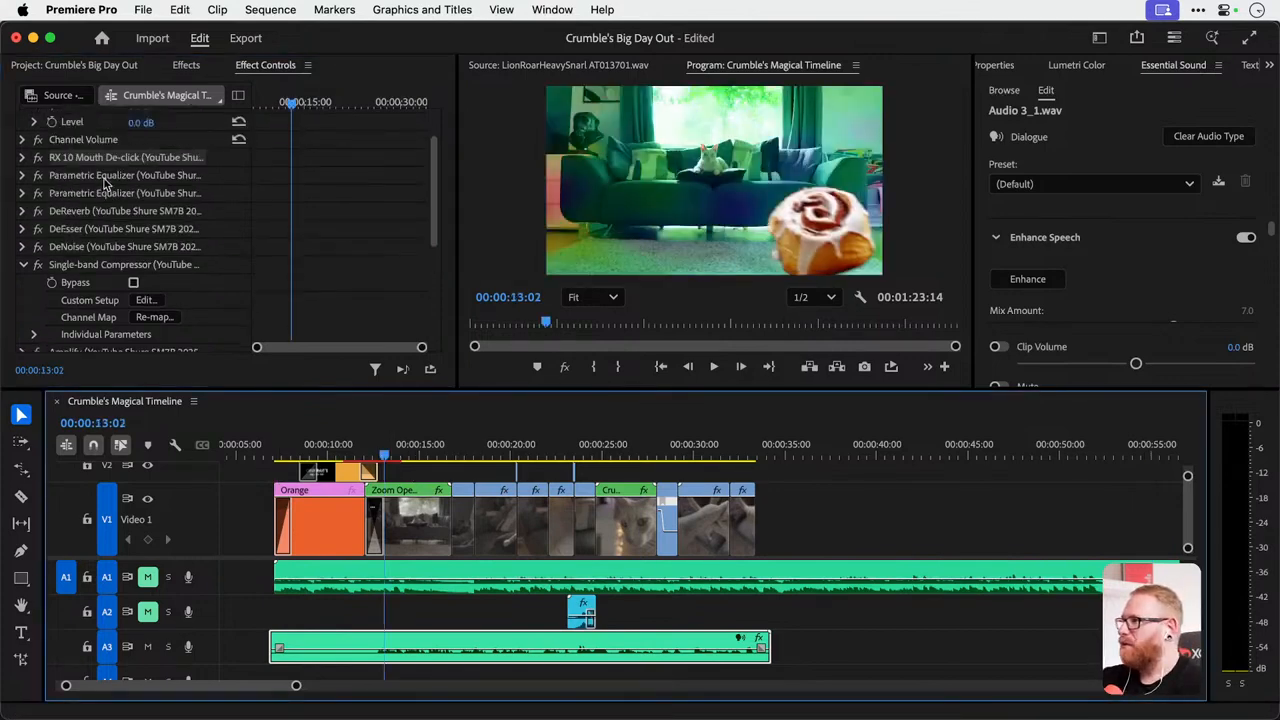
right_click(466, 668)
click(536, 77)
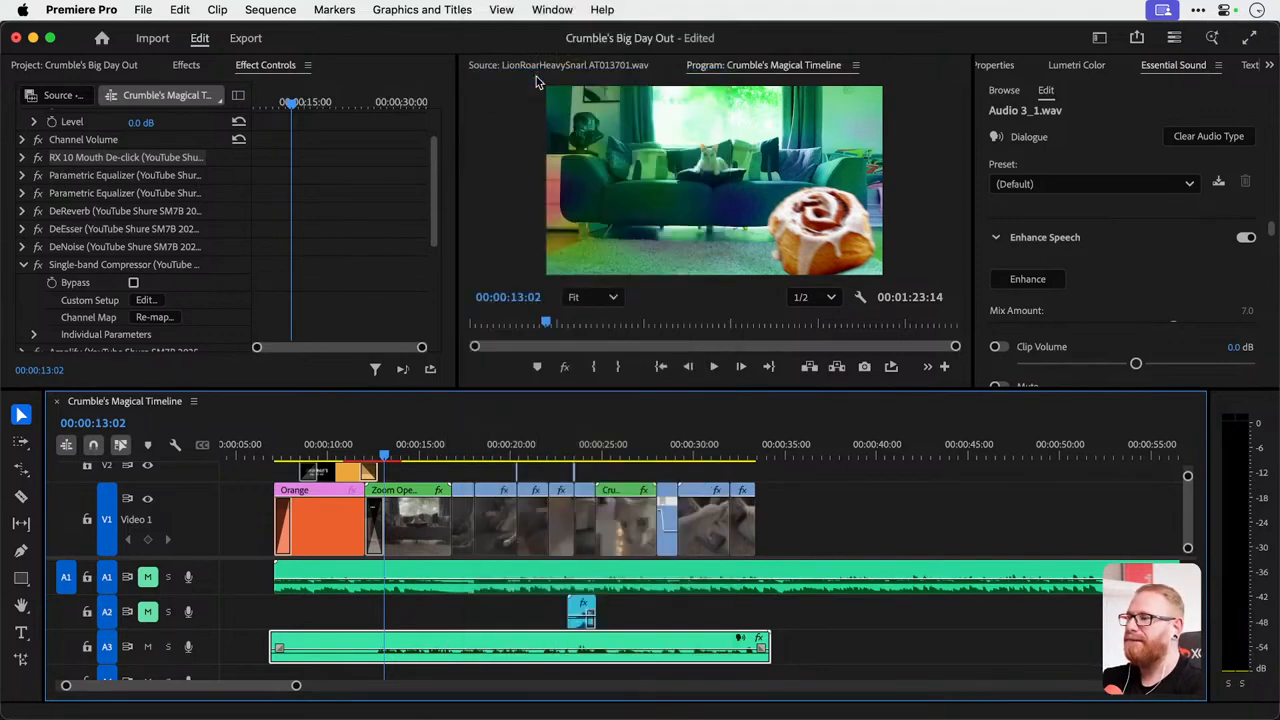
key(Return)
key(space)
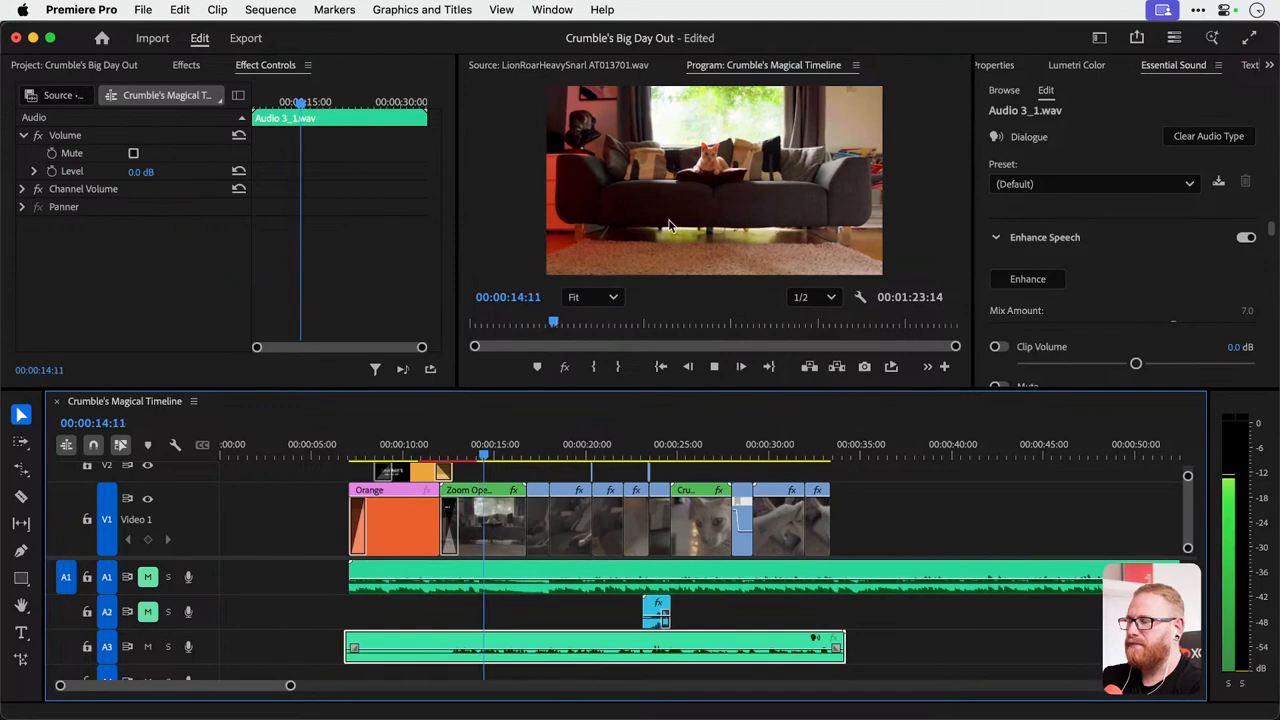
key(space)
Route the voiceover's left source channel to the right output as well in its audio channel settings, and play it back.
right_click(576, 650)
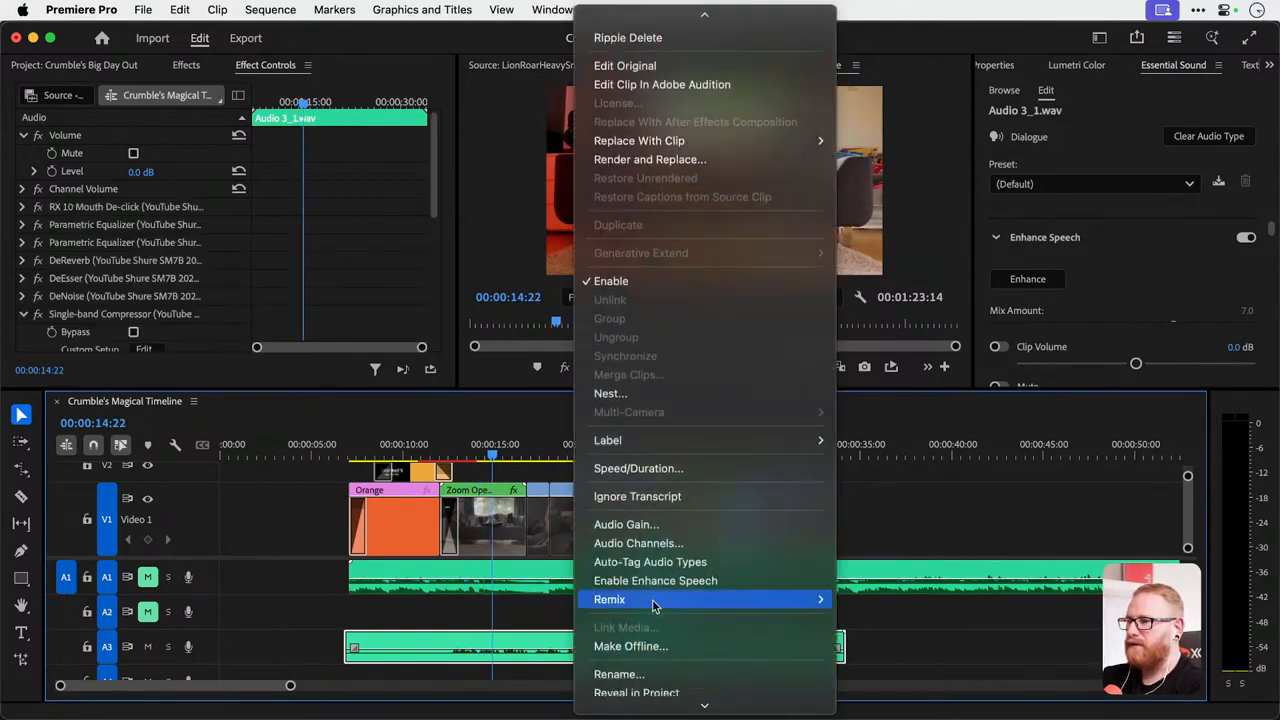
click(630, 546)
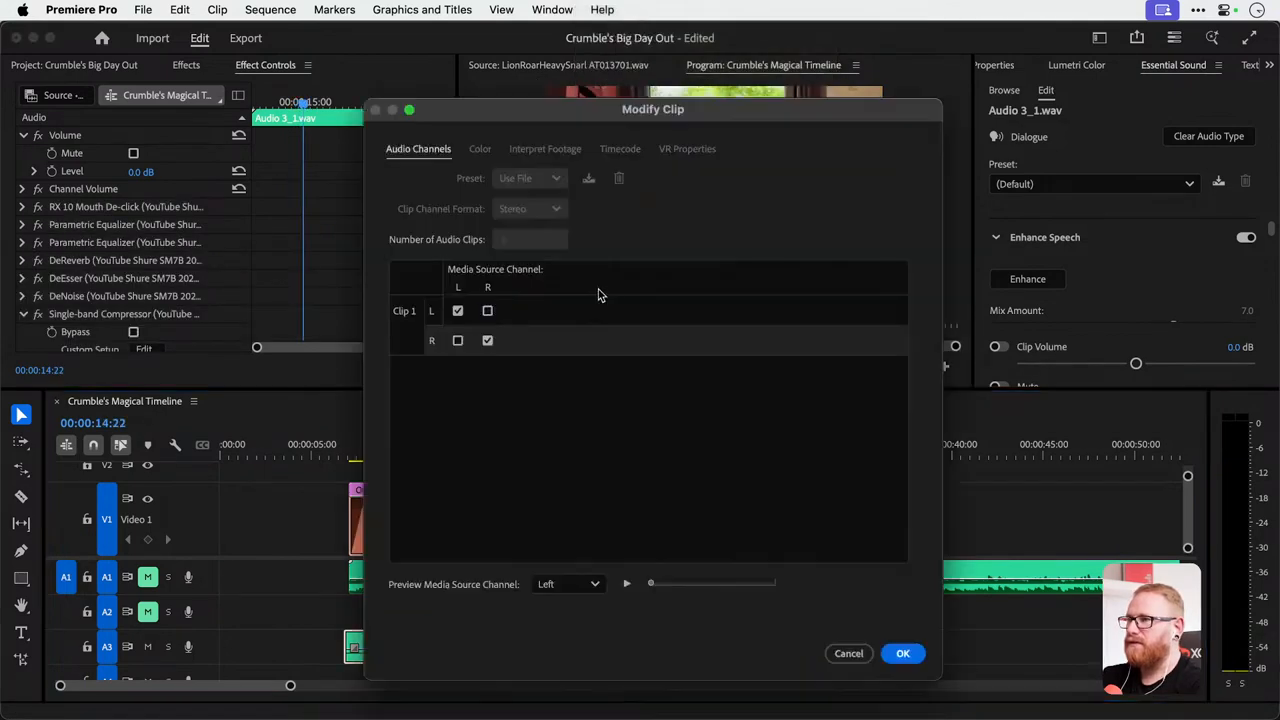
click(456, 342)
key(Return)
key(space)
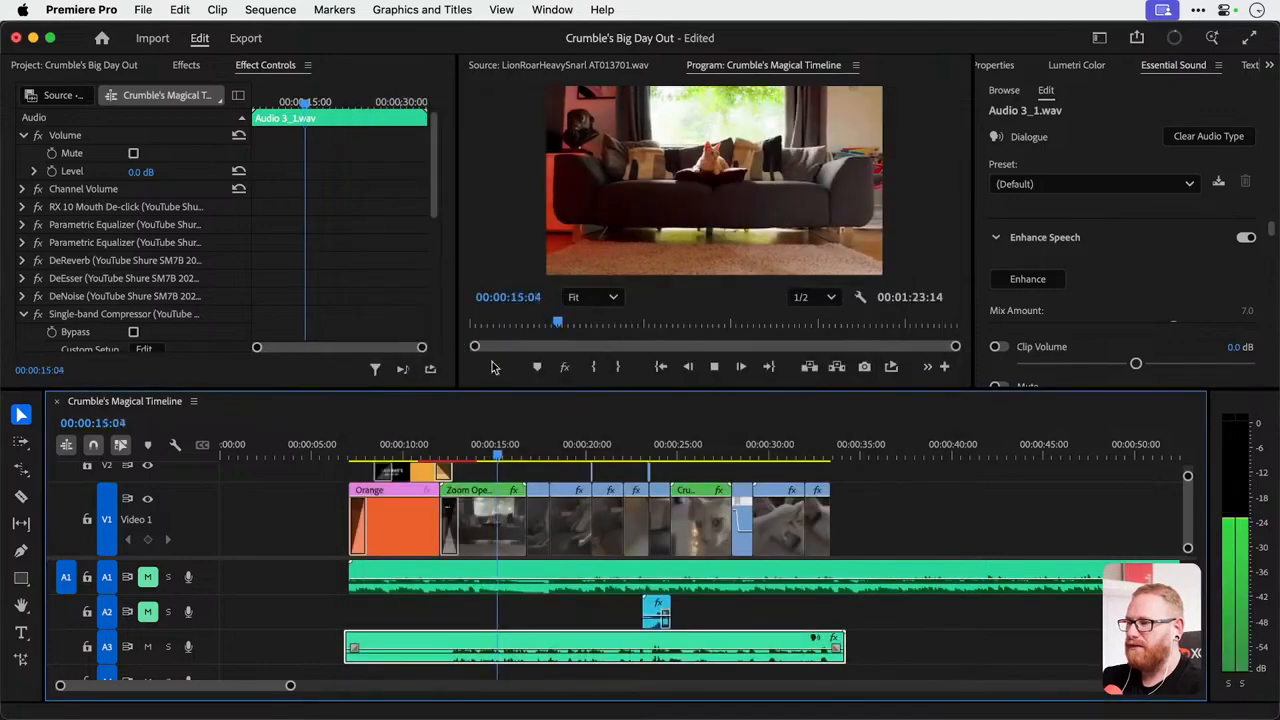
key(space)
Remove the voiceover's audio effects for a comparison playback, and undo the removal.
right_click(550, 648)
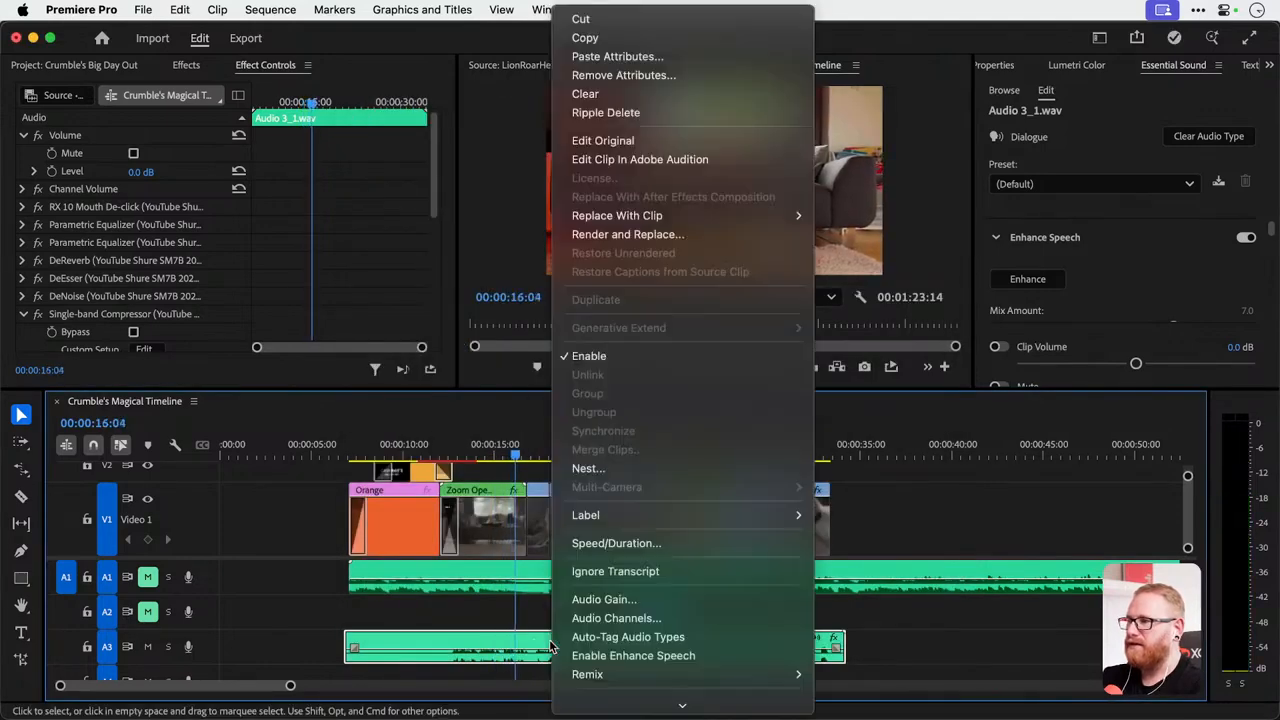
click(620, 75)
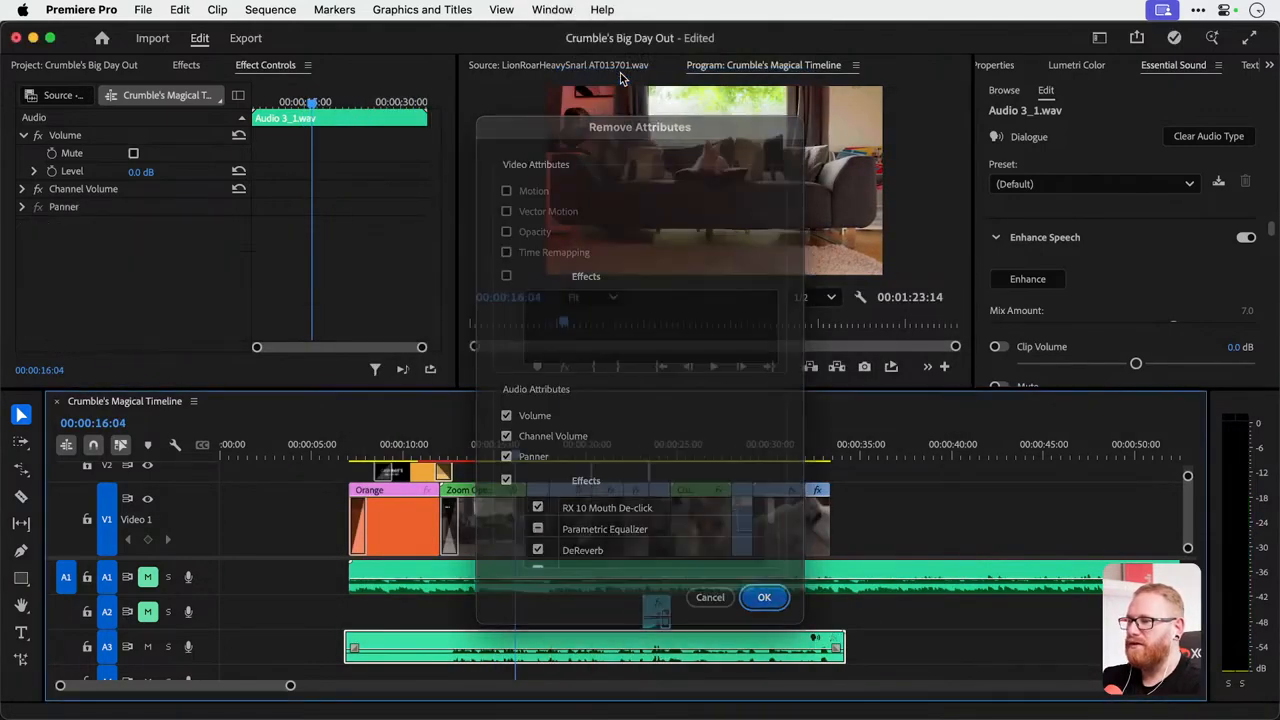
key(Return)
key(space)
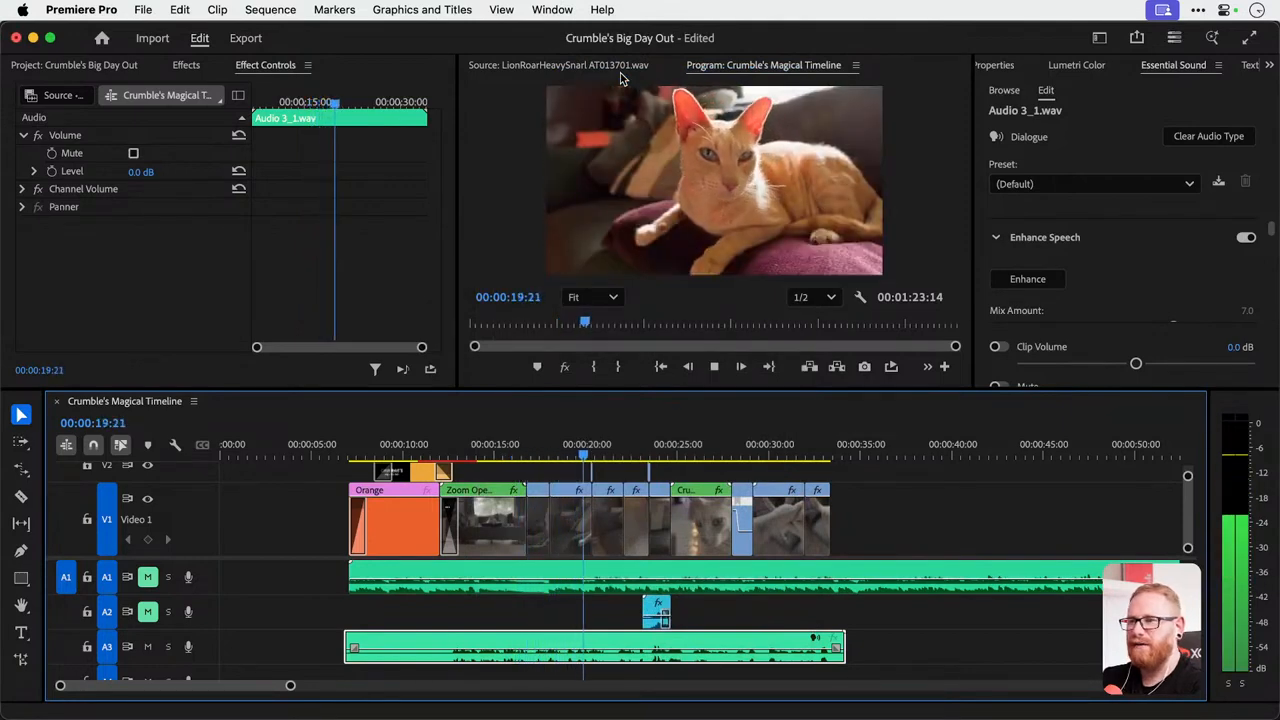
key(space)
key(super+z)
Play back the voiceover with its audio effects applied, starting from about 00:00:14.
click(477, 458)
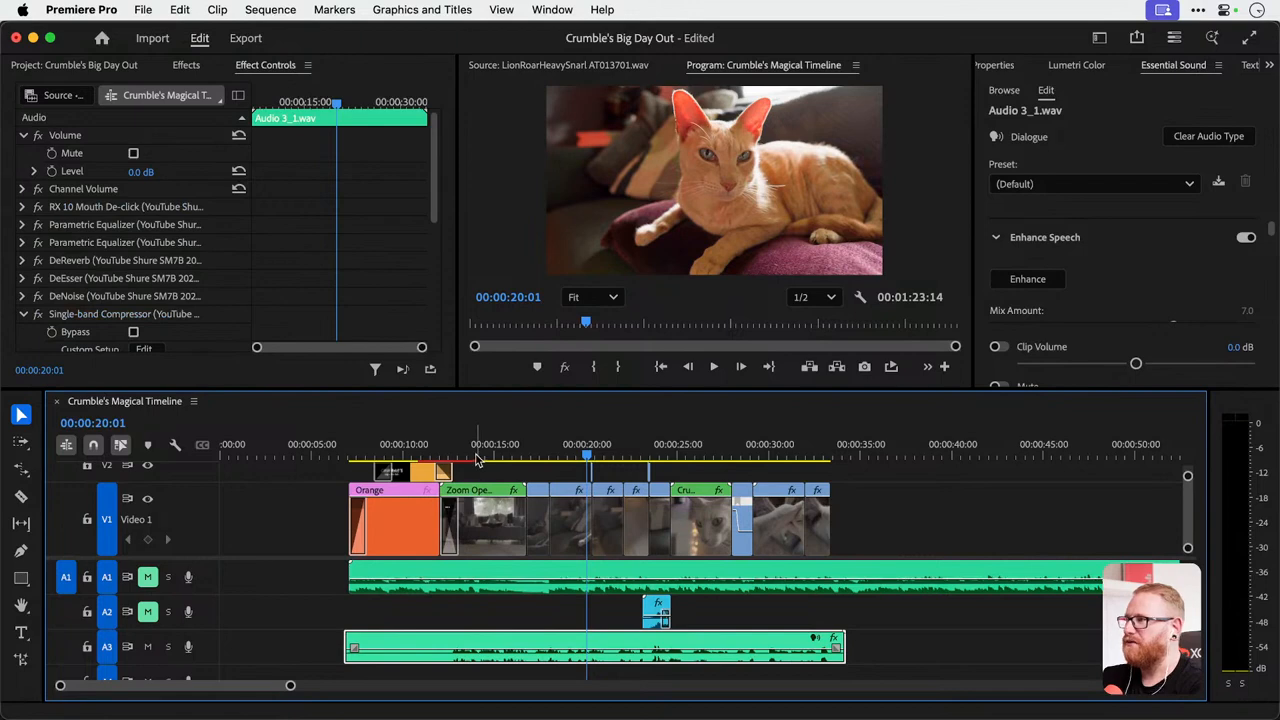
key(space)
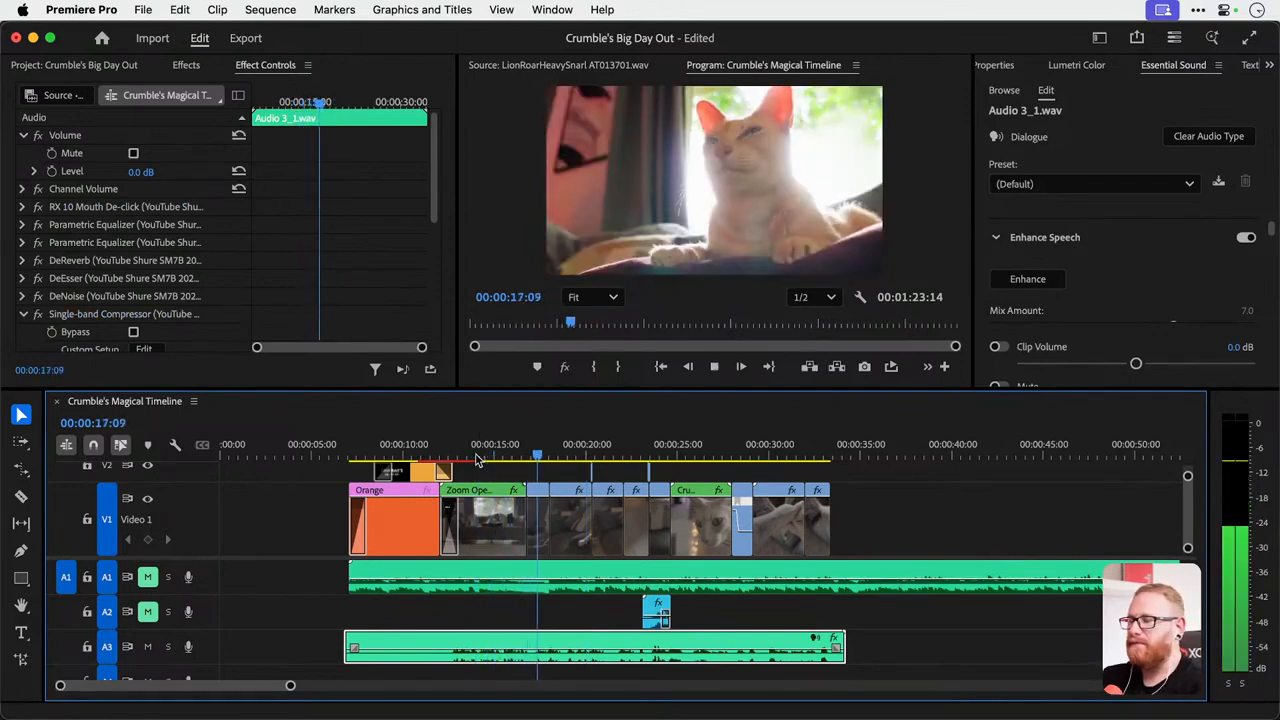
key(space)
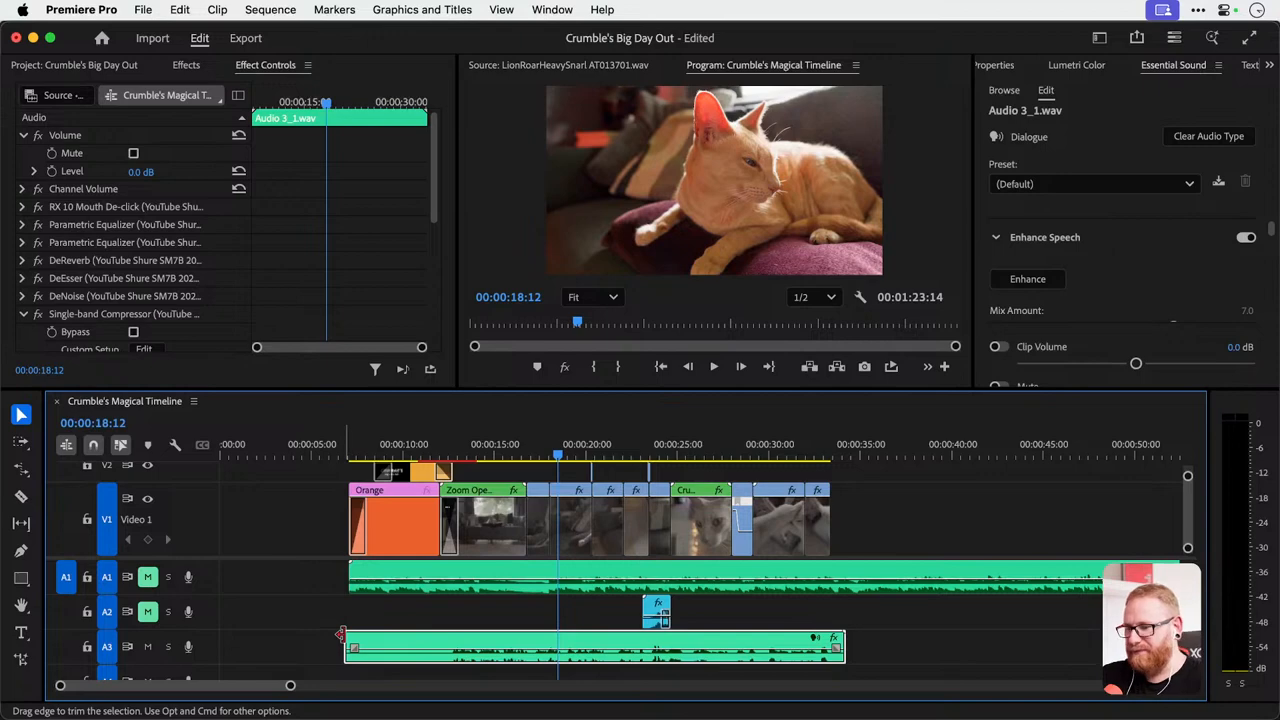
key(space)
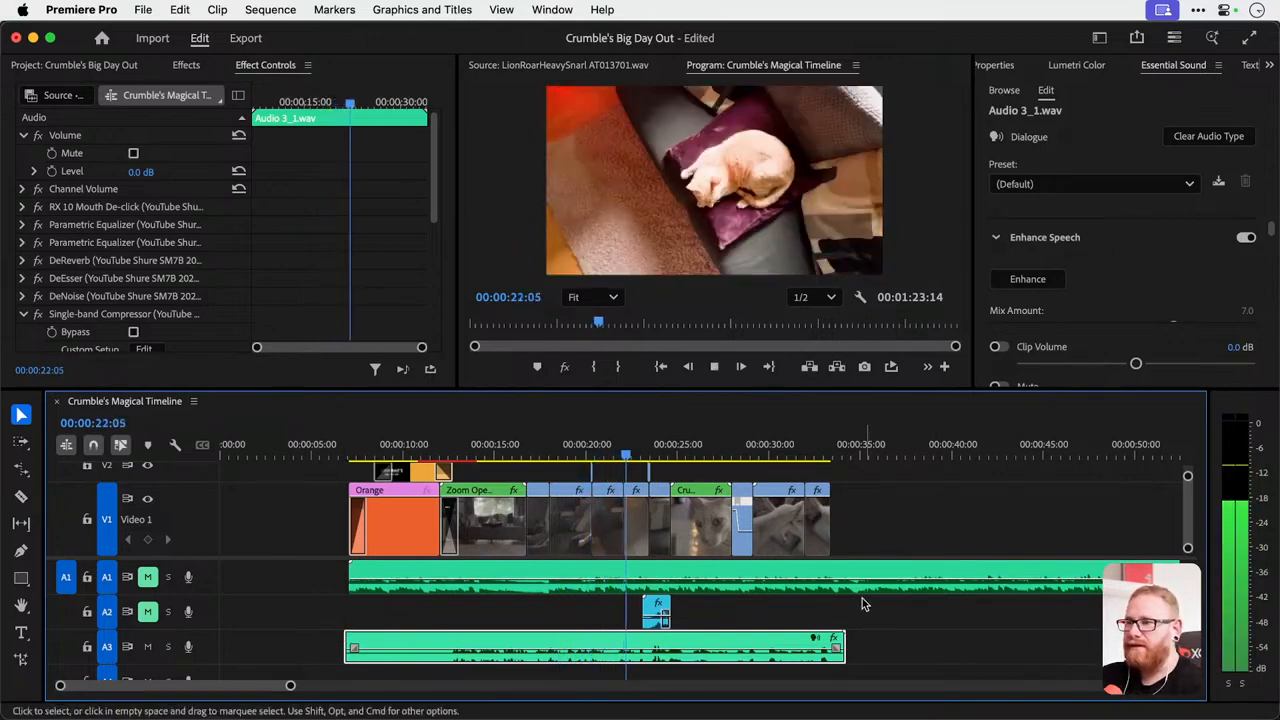
Move the playhead to 00:00:06:13 and unmute audio tracks A1 and A2.
click(341, 447)
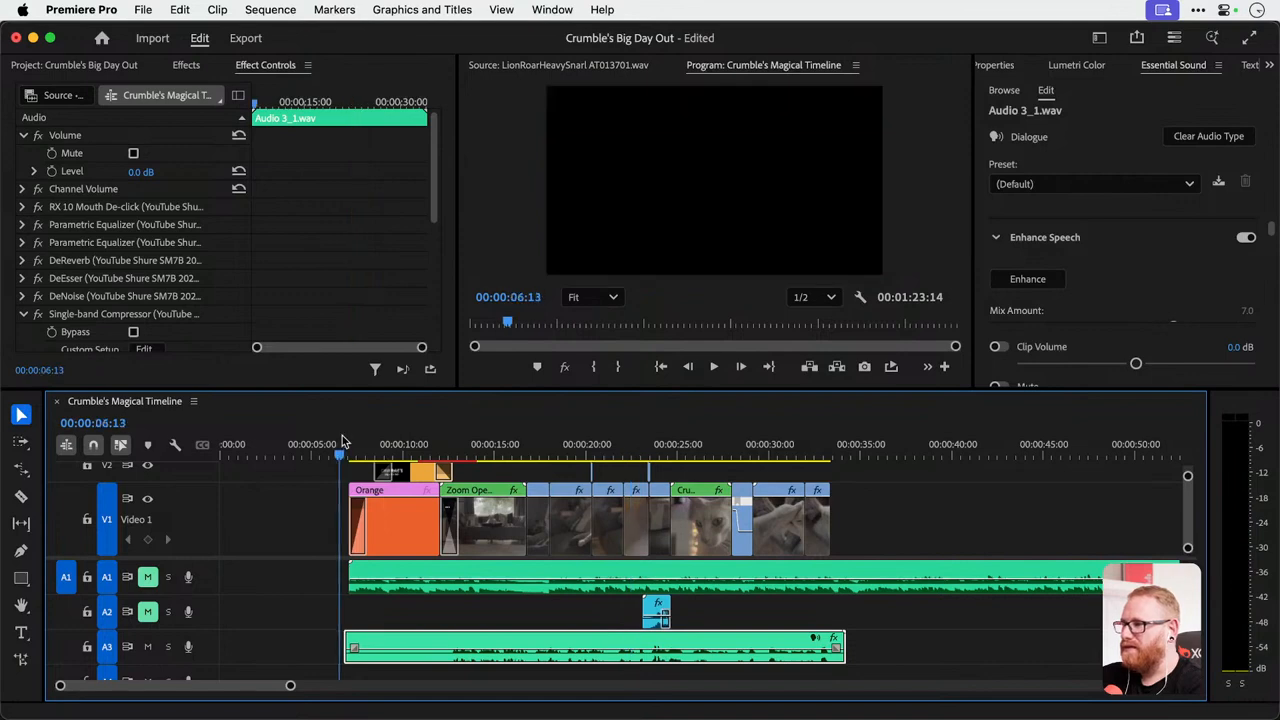
click(147, 611)
click(147, 577)
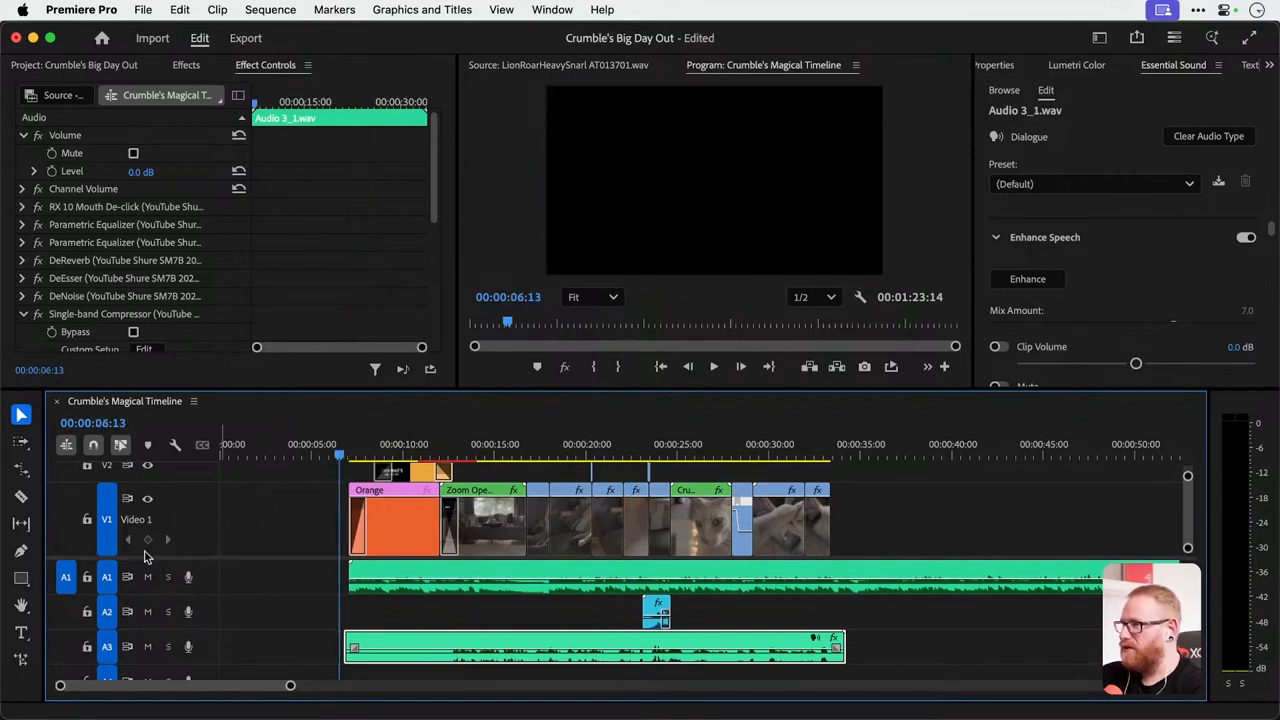
Place Cat Purr.wav from the Audio bin on track A2, starting at about 00:00:05, and select it.
click(86, 65)
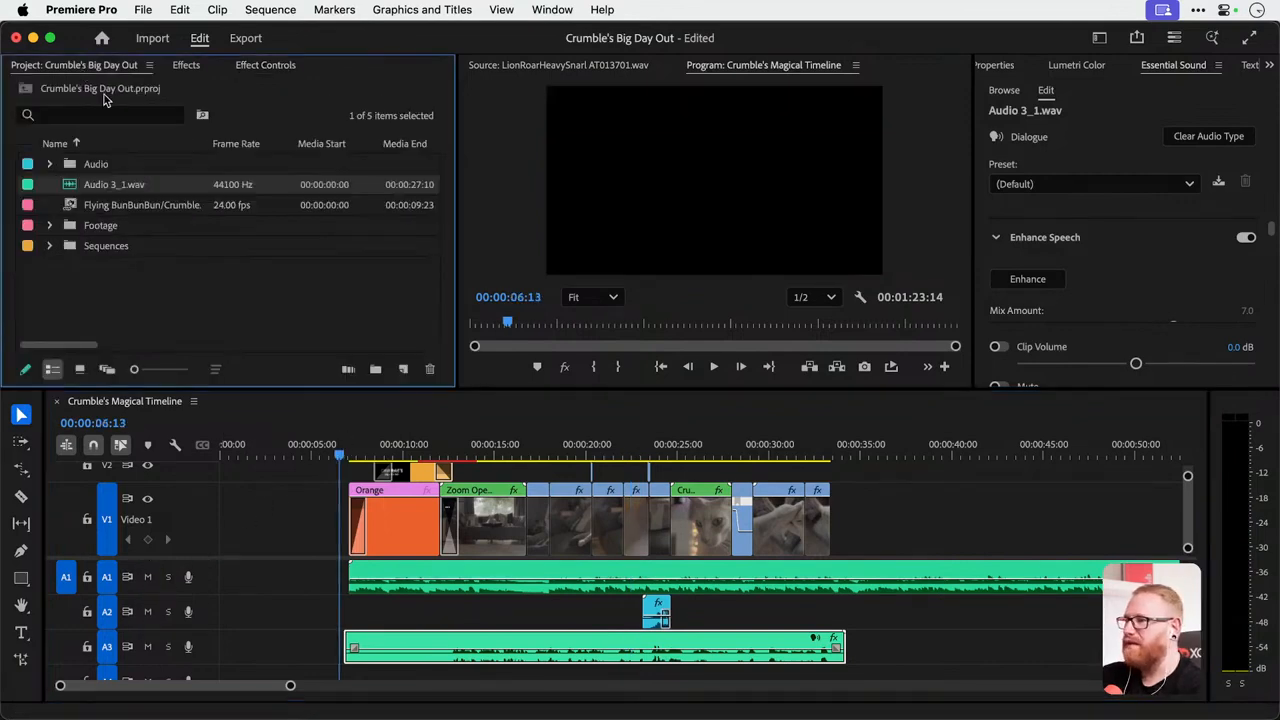
click(49, 164)
drag(144, 290, 345, 615)
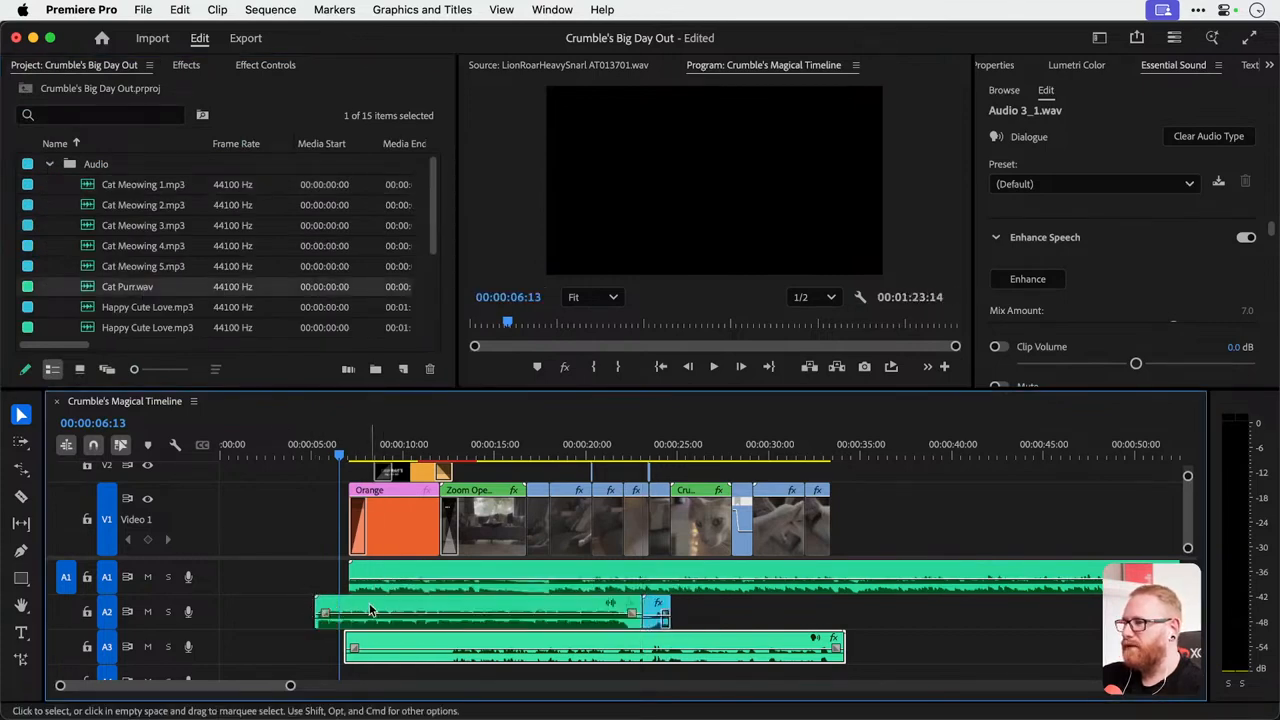
click(325, 612)
Set the volume level of Cat Purr.wav to -15 dB.
click(193, 66)
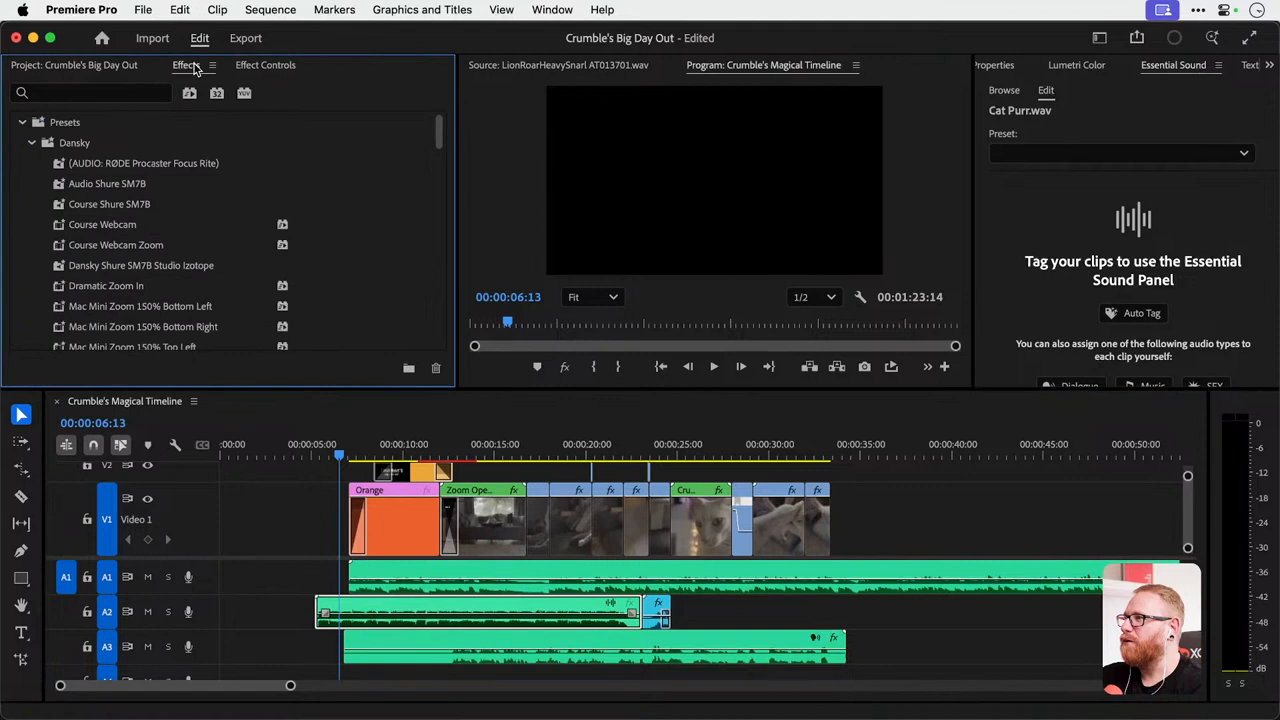
click(266, 65)
click(150, 171)
text(-20)
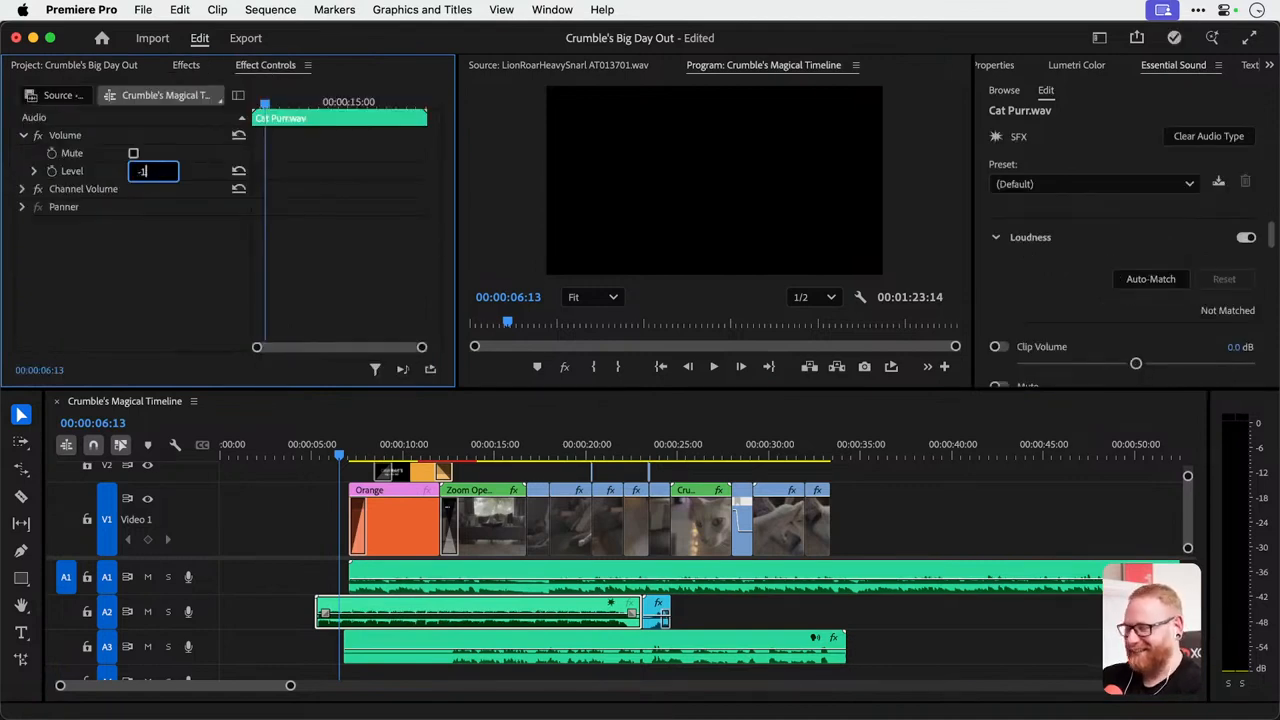
key(Return)
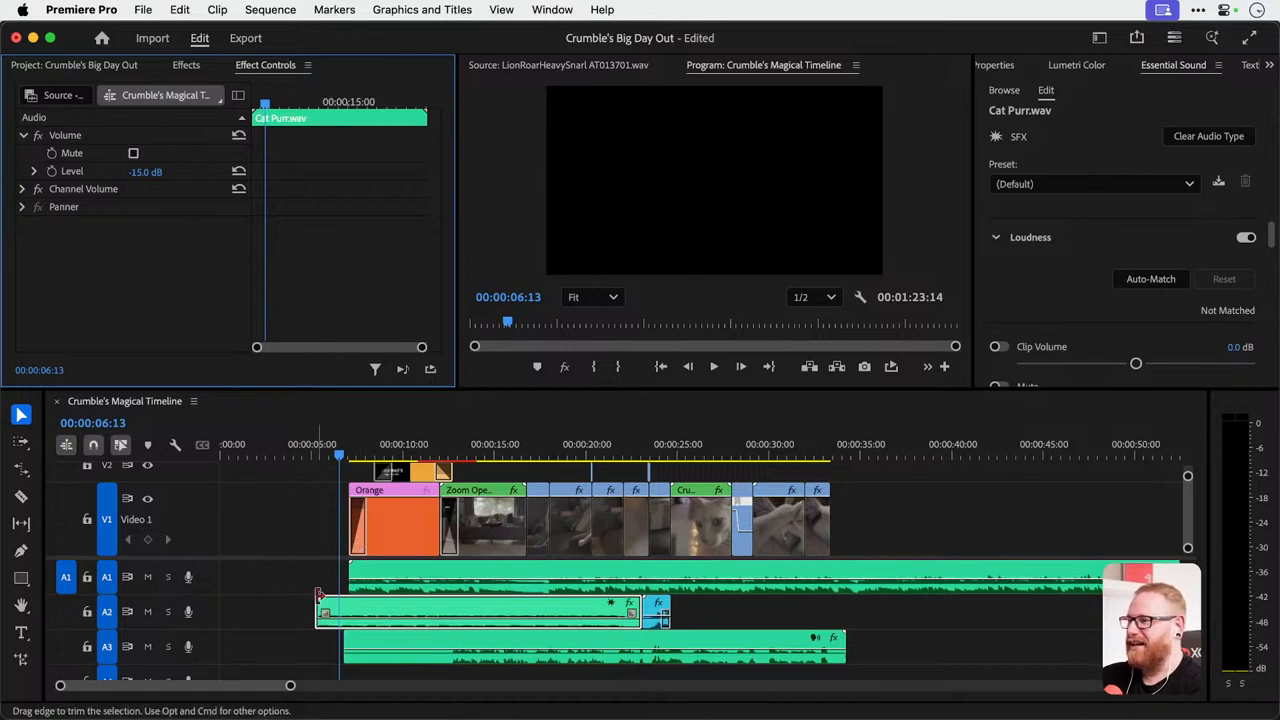
Apply the default transition to the start of Cat Purr.wav and play back the sequence opening.
right_click(324, 606)
key(Escape)
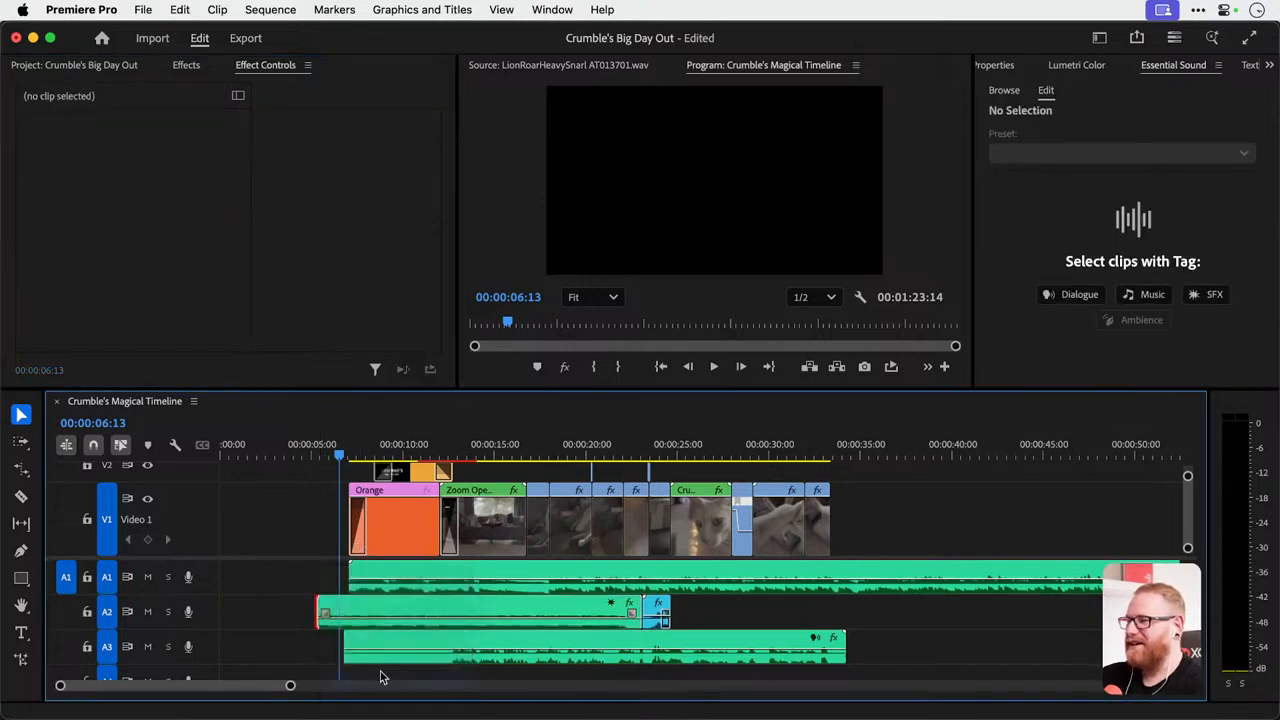
key(space)
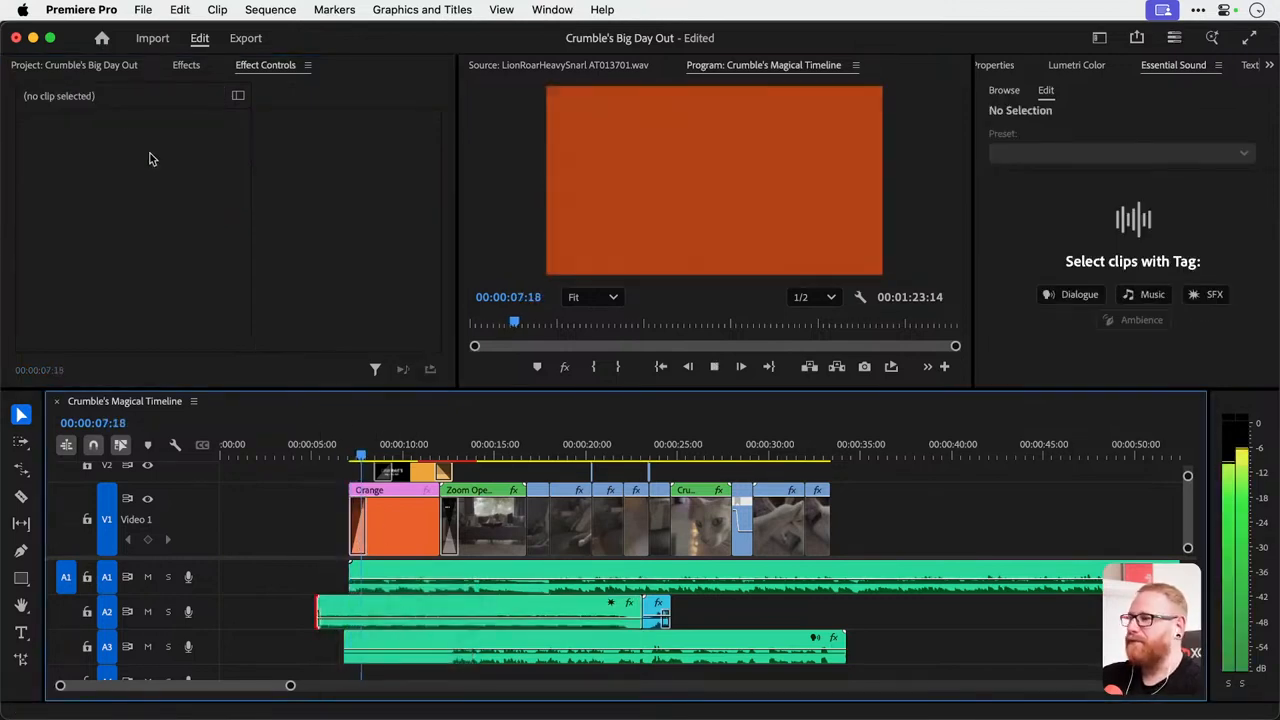
Set the volume level of Cat Purr.wav to -25 dB and play it back over the title.
click(382, 615)
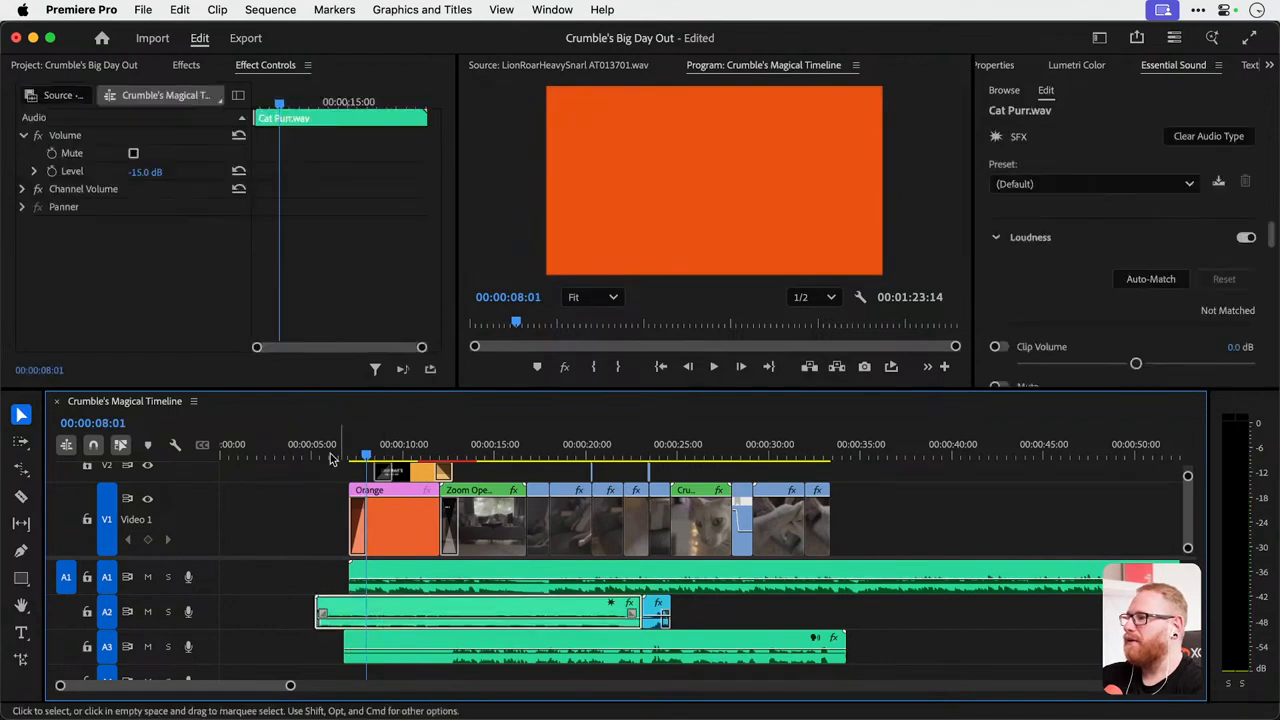
click(150, 170)
text(-25)
key(Return)
key(space)
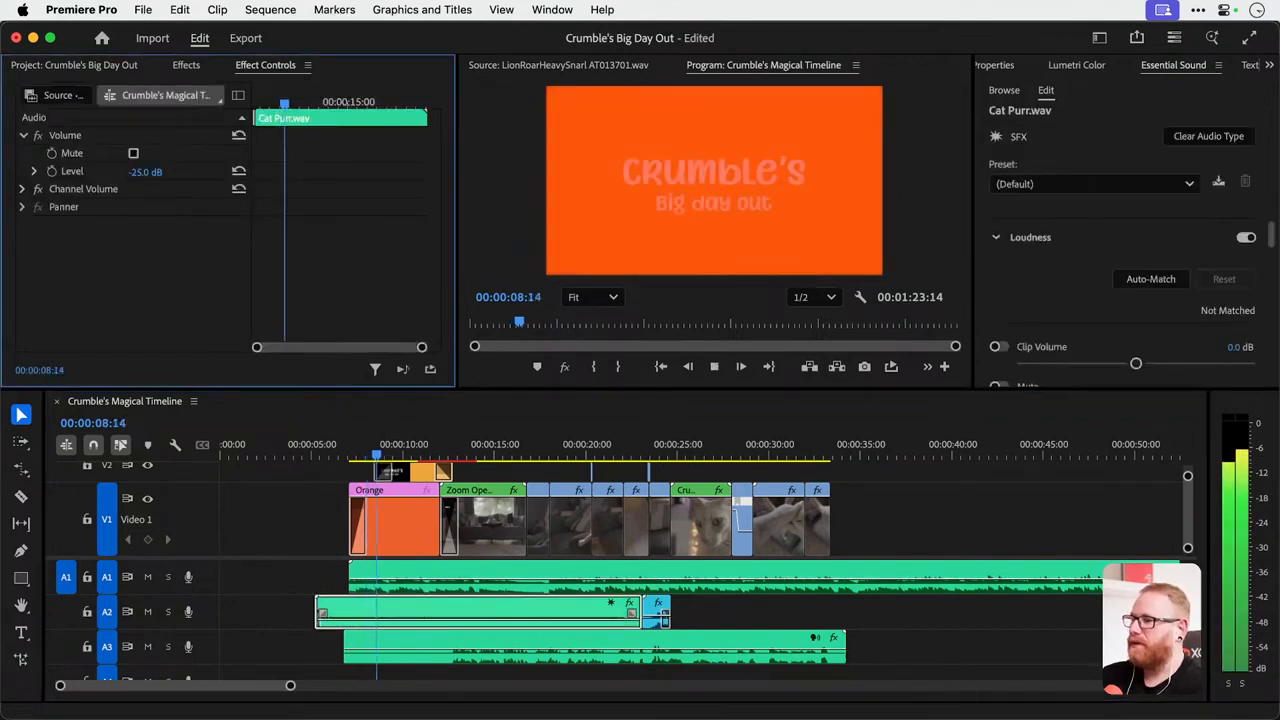
key(space)
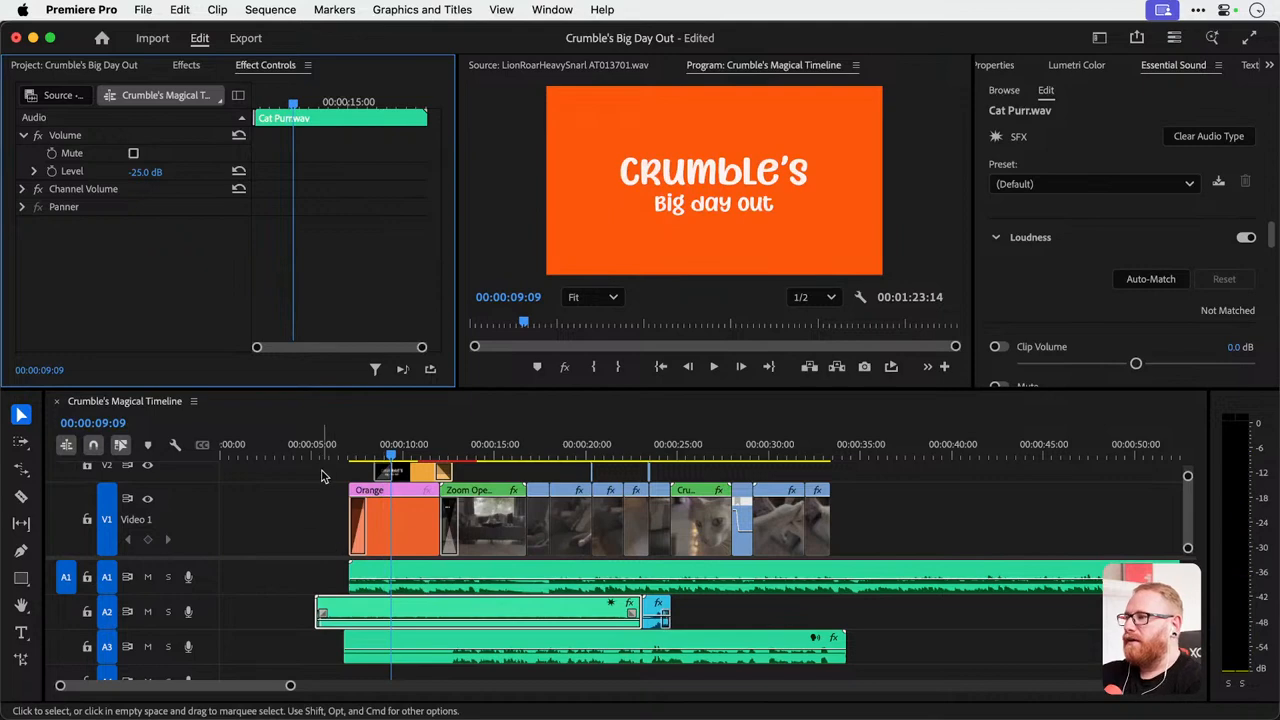
Trim the start of Cat Purr.wav to line up with the voiceover's start and apply the default transition there.
drag(325, 598, 350, 610)
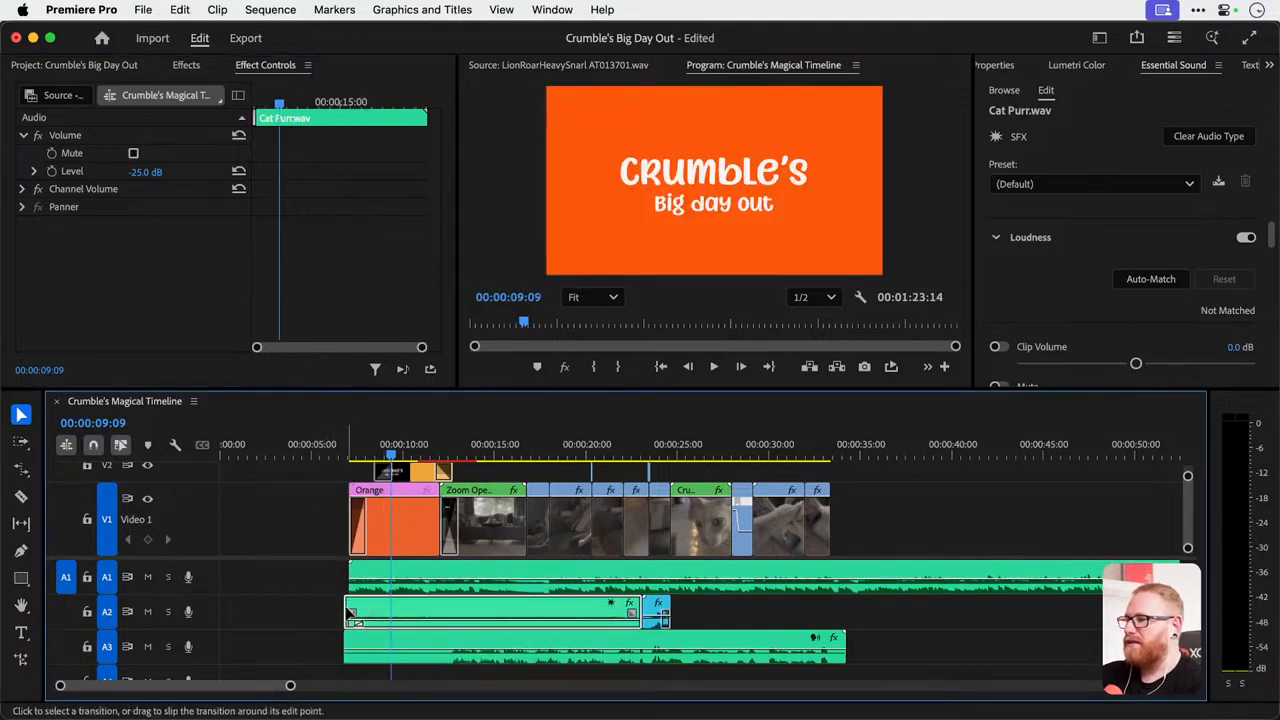
right_click(349, 610)
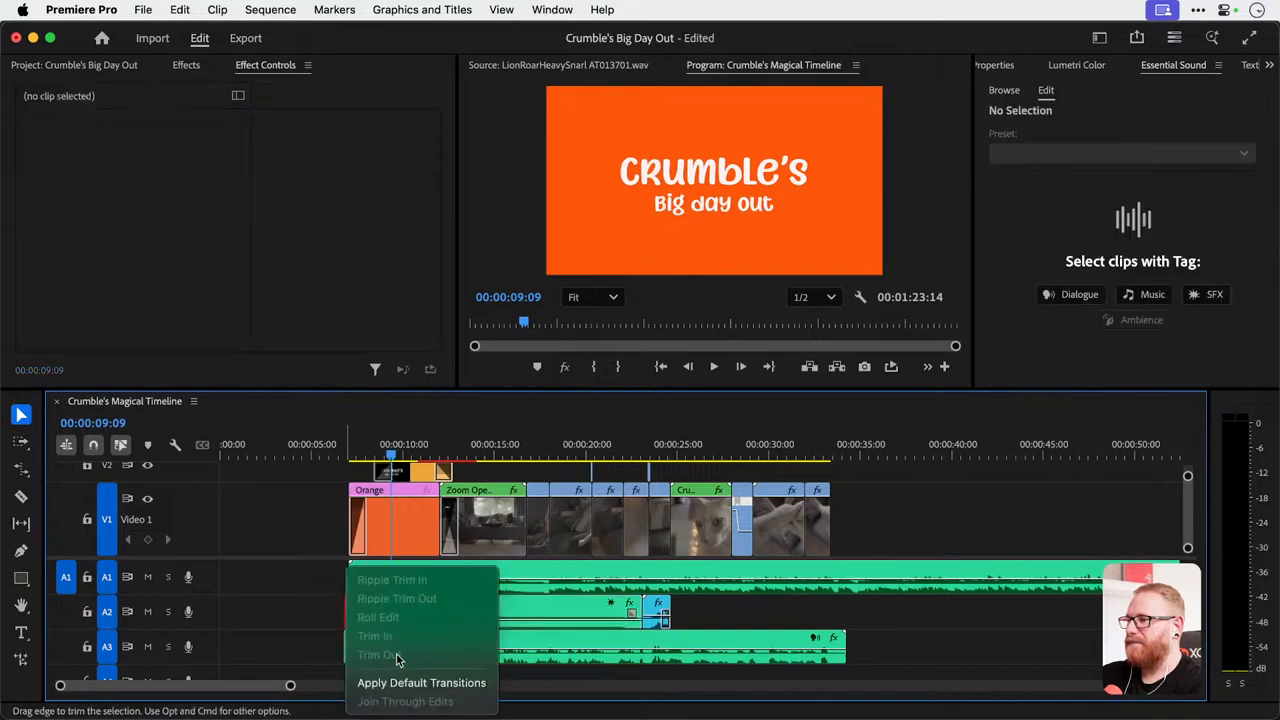
click(405, 684)
Move Cat Purr.wav along track A2 to begin with the shot of the cat being stroked, at about 00:00:29.
scroll(363, 635, up, 2)
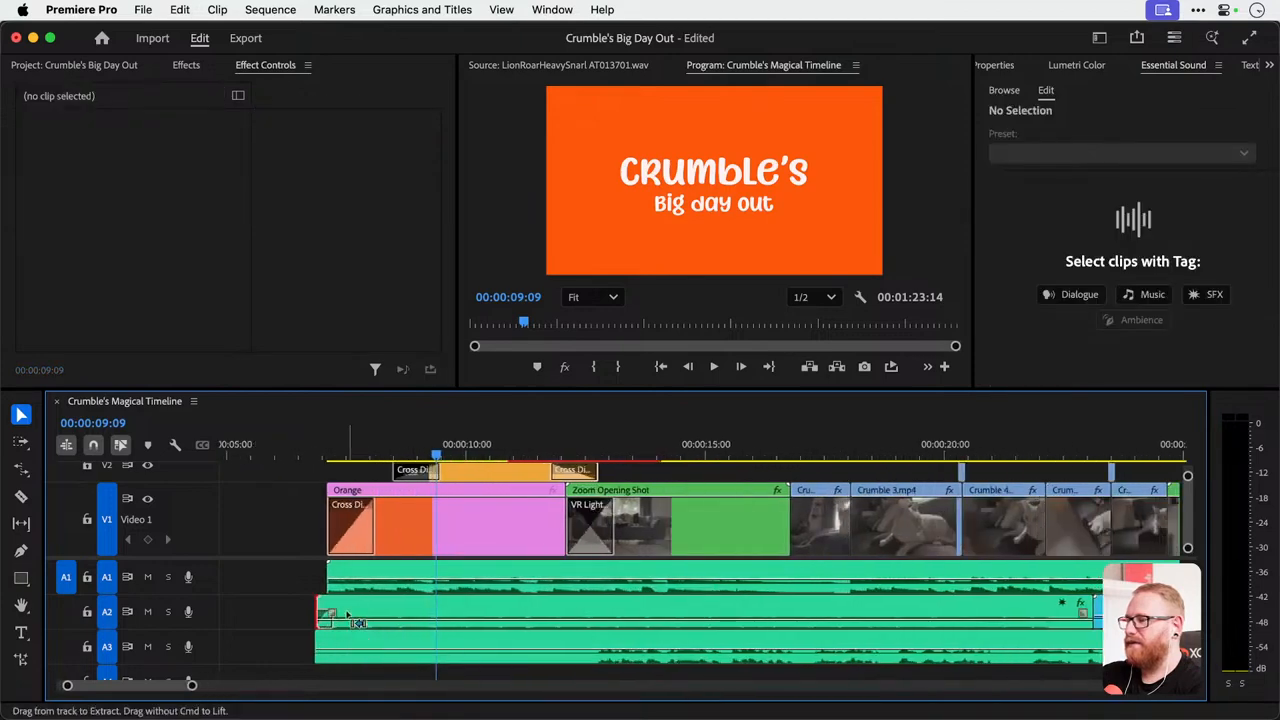
scroll(404, 602, down, 1)
scroll(403, 602, down, 2)
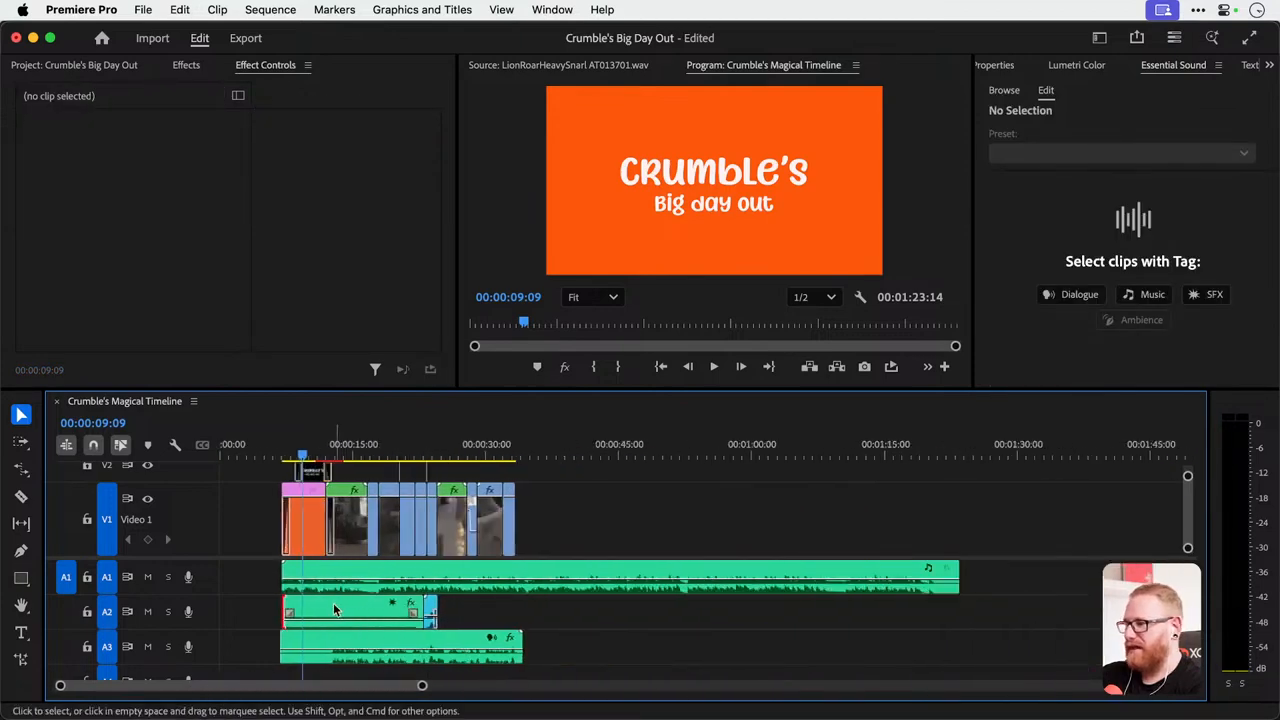
drag(335, 612, 622, 616)
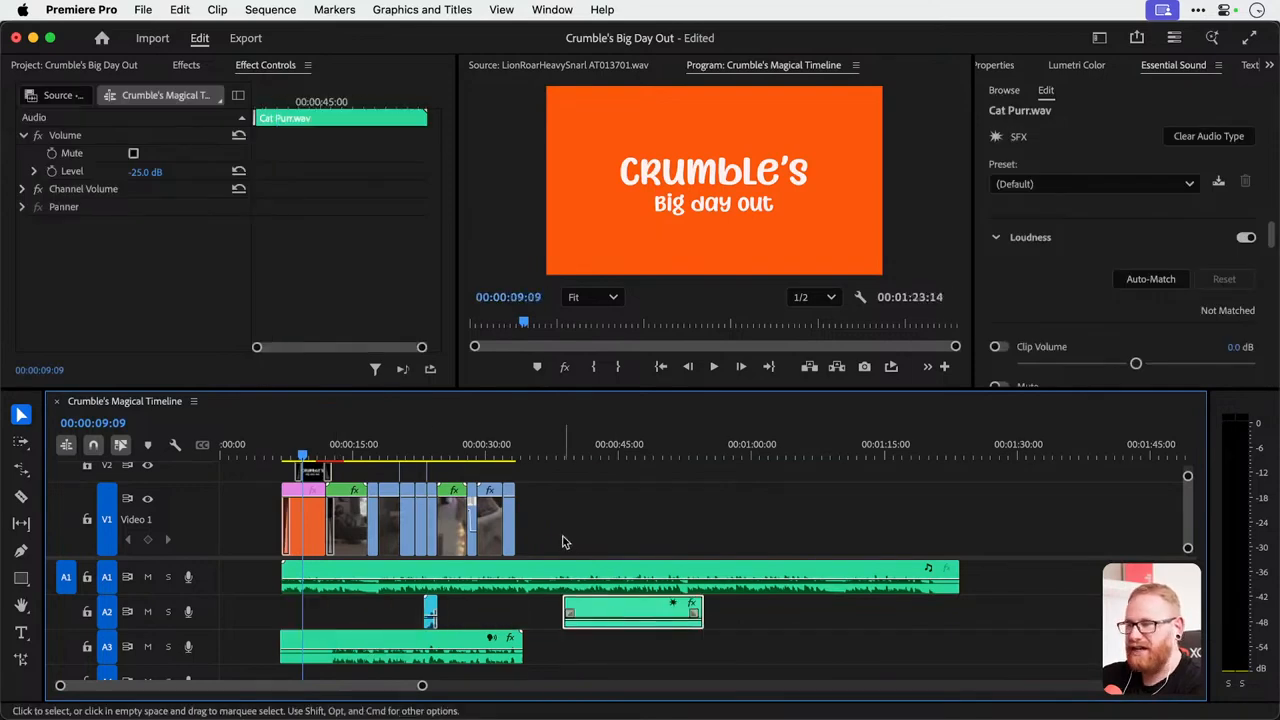
drag(469, 455, 489, 457)
scroll(500, 612, up, 3)
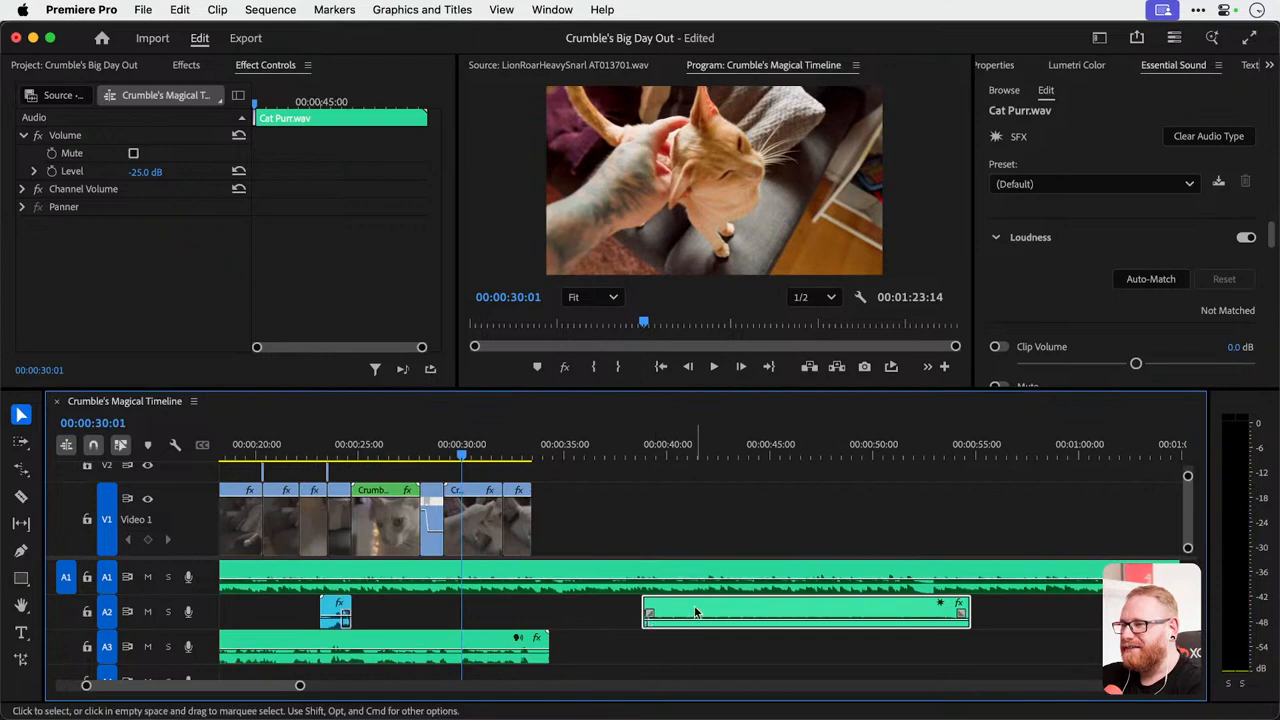
drag(703, 614, 507, 615)
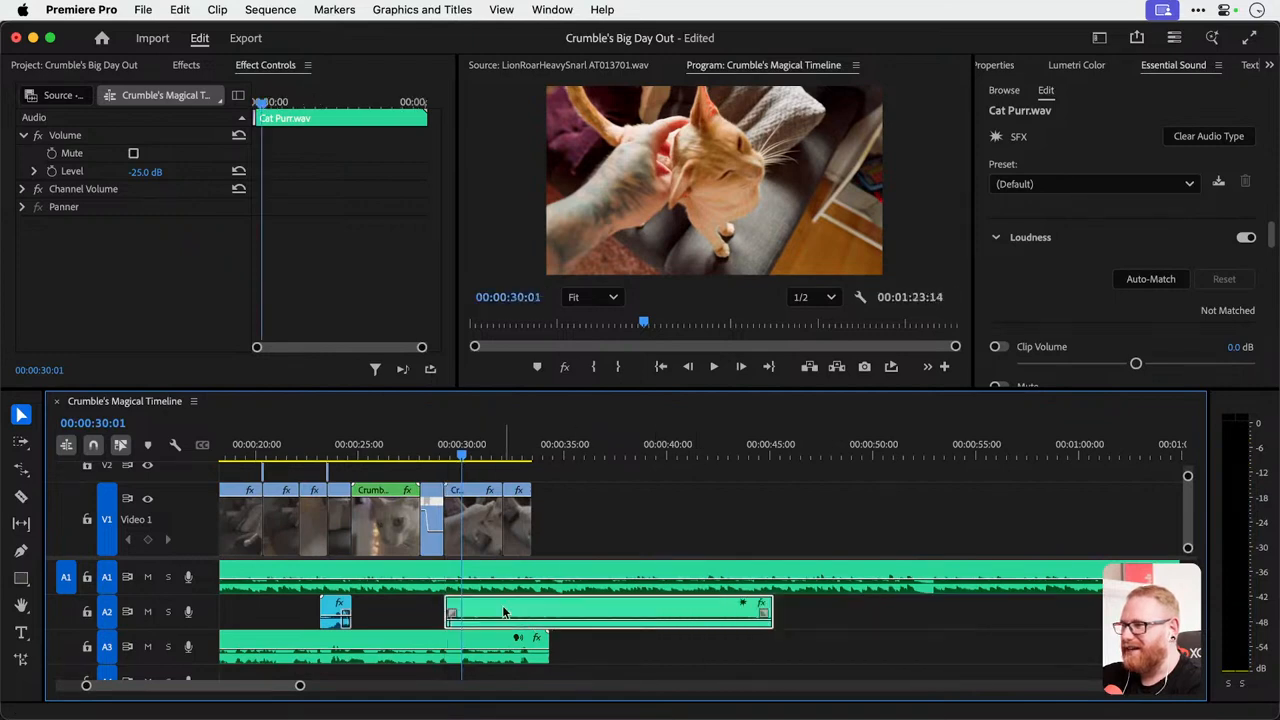
Shorten Cat Purr.wav to the end of the stroking shot by cutting off the excess, and apply the default transition to its end.
key(c)
click(509, 609)
key(v)
click(540, 606)
key(Delete)
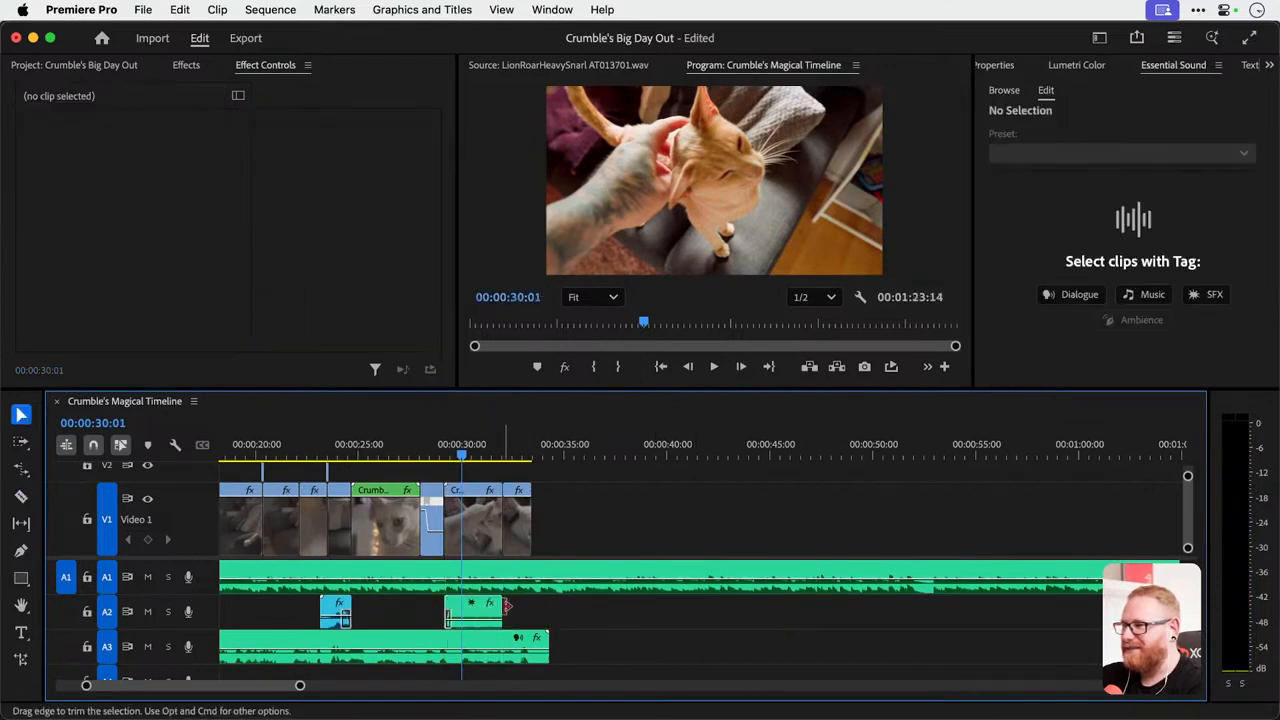
right_click(506, 611)
click(546, 684)
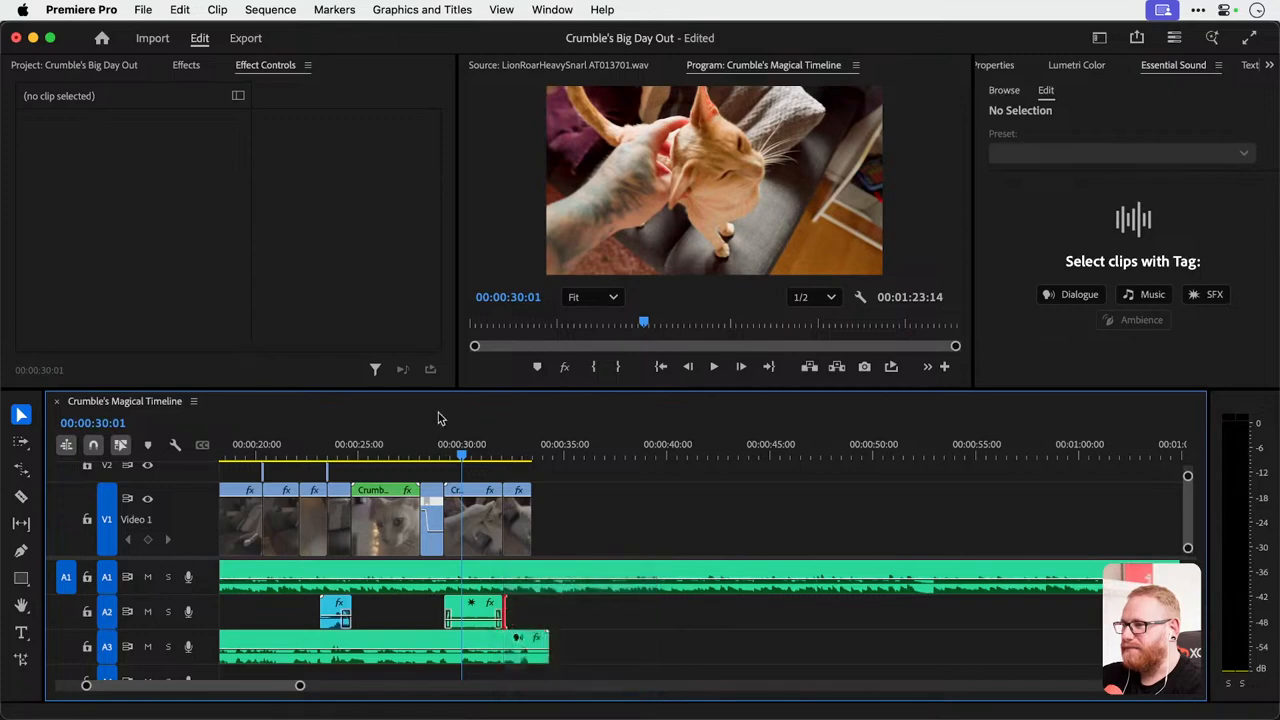
Play back the stroking shot with Cat Purr.wav and set the purr's volume level to -15 dB.
click(445, 446)
key(space)
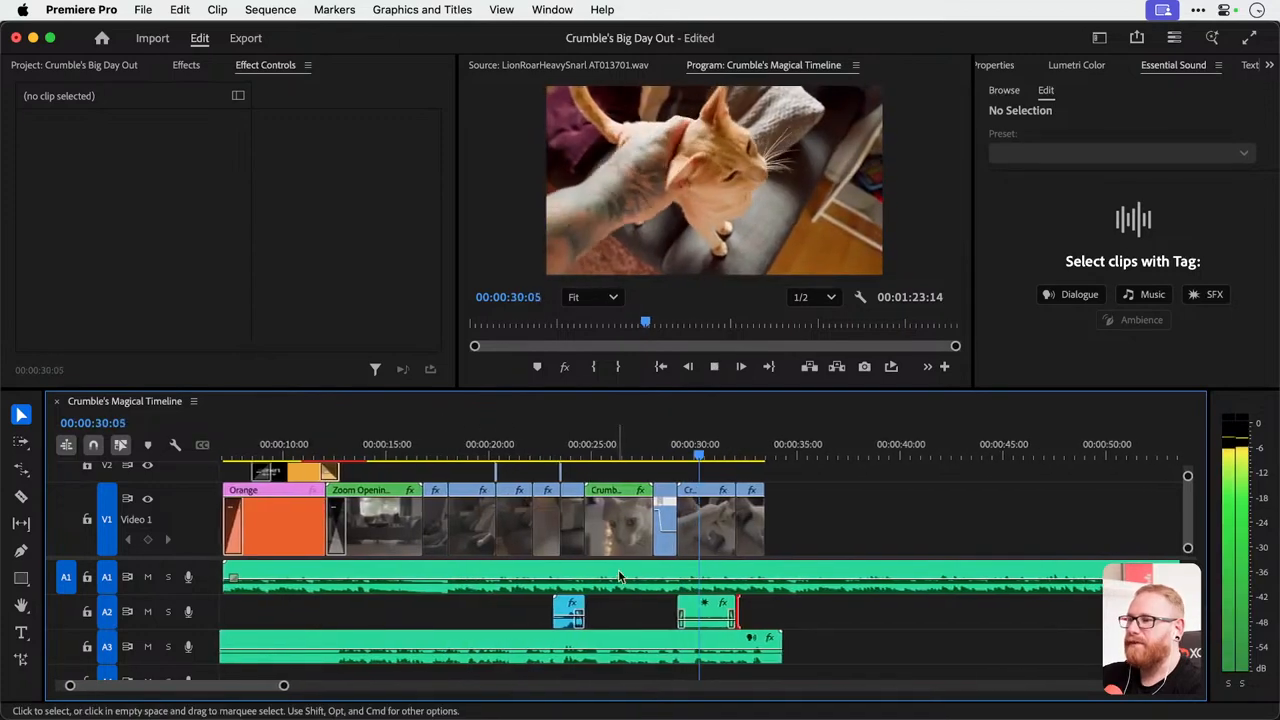
key(space)
click(695, 614)
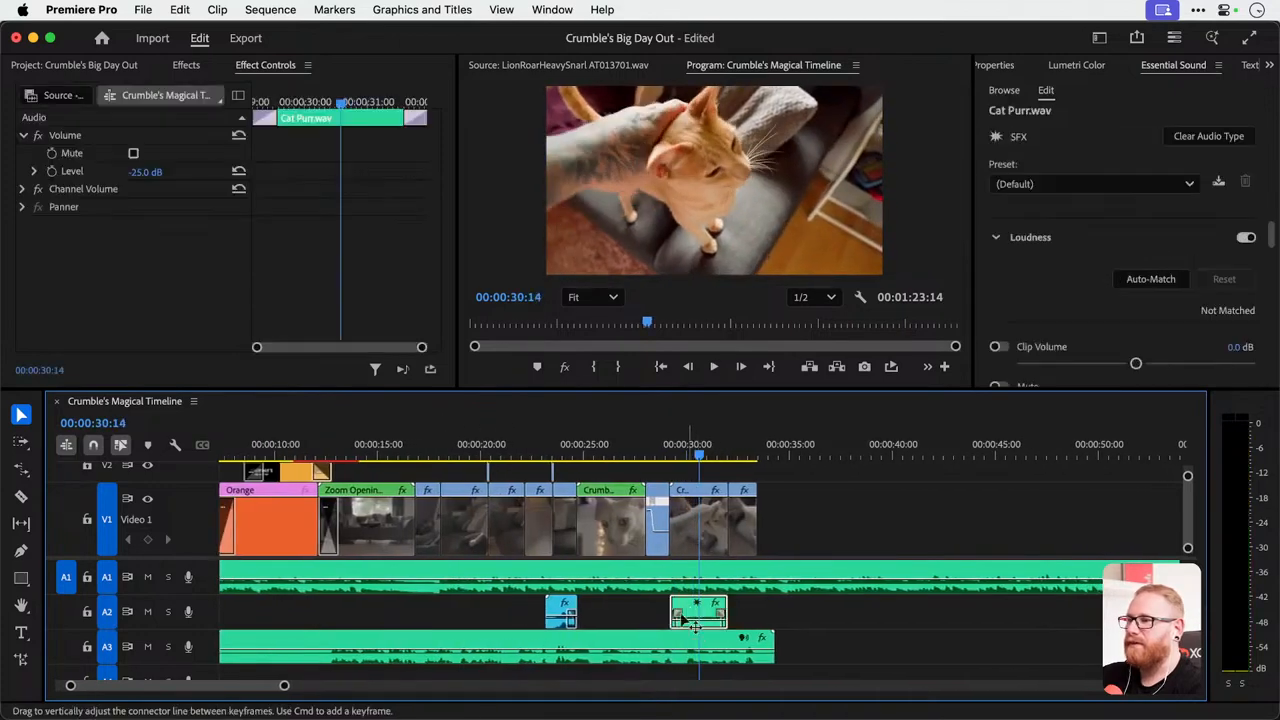
click(145, 171)
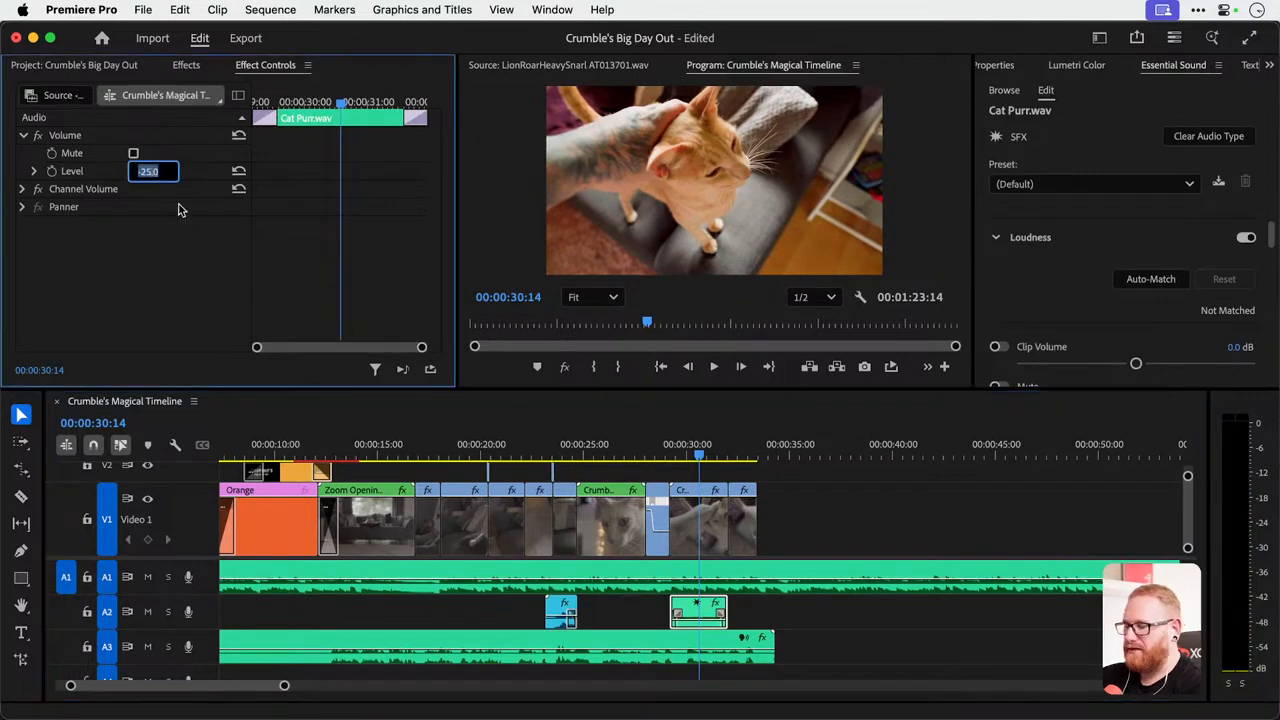
text(-15)
key(Return)
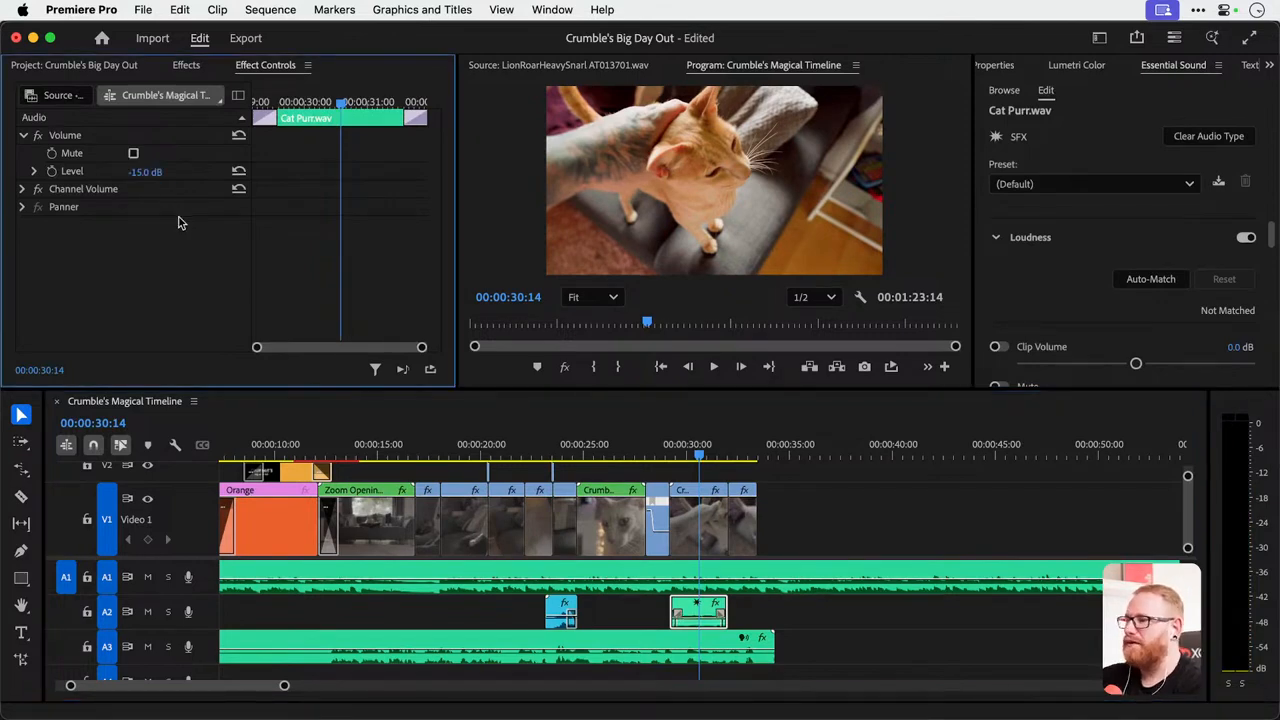
Set the volume level of the music clip Happy Cute Love.mp3 on track A1 to -10 dB.
scroll(455, 486, down, 3)
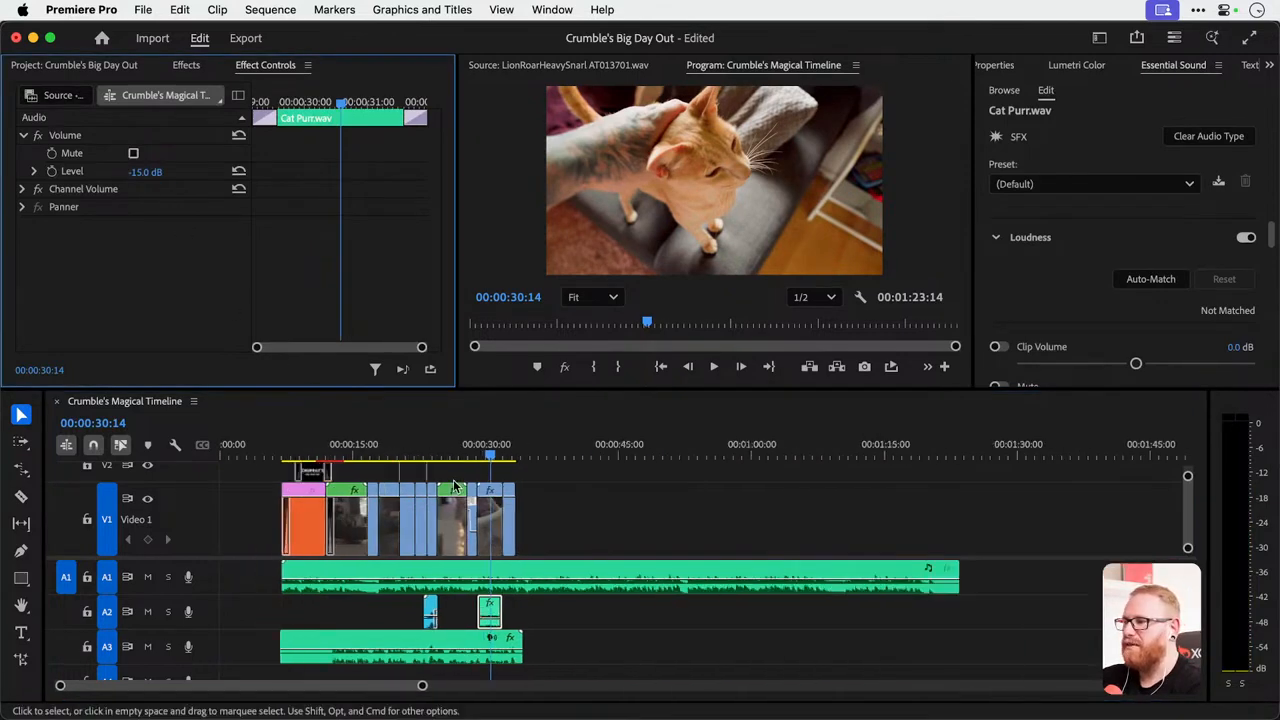
click(401, 575)
click(147, 171)
text(-)
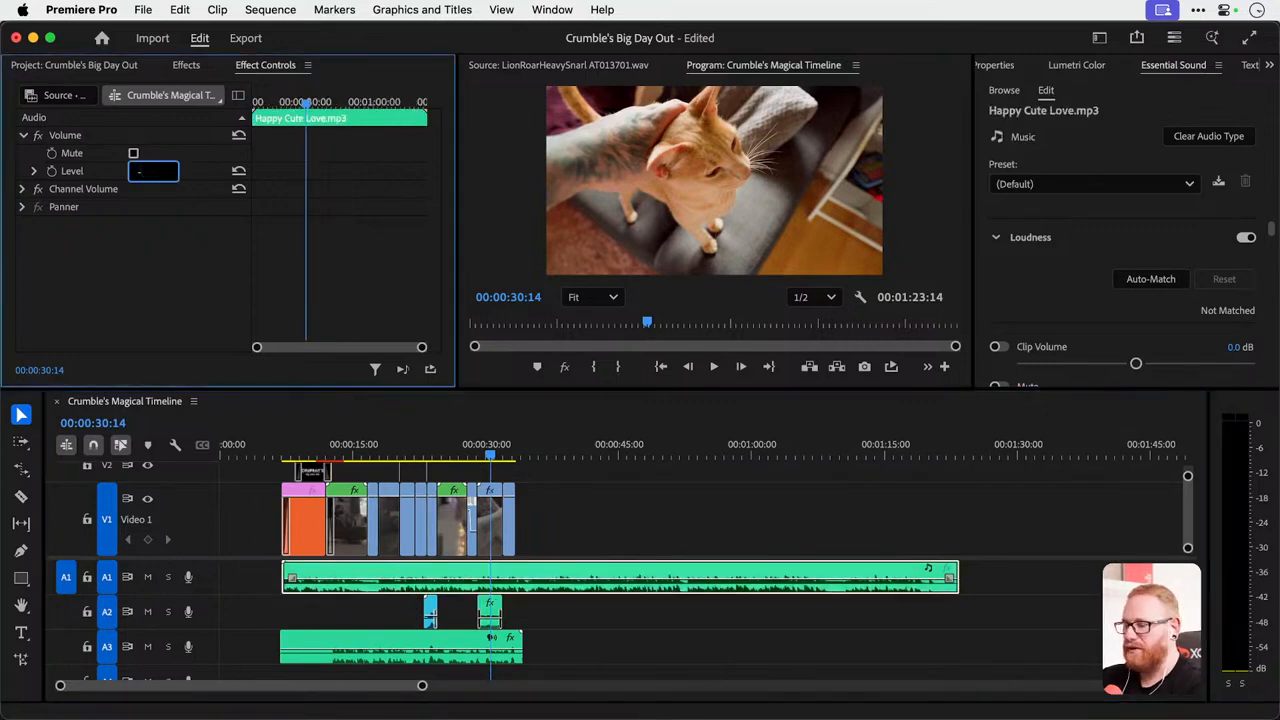
text(10)
key(Return)
Play back the title and opening shot to check the music against the voiceover, and save the project.
click(377, 643)
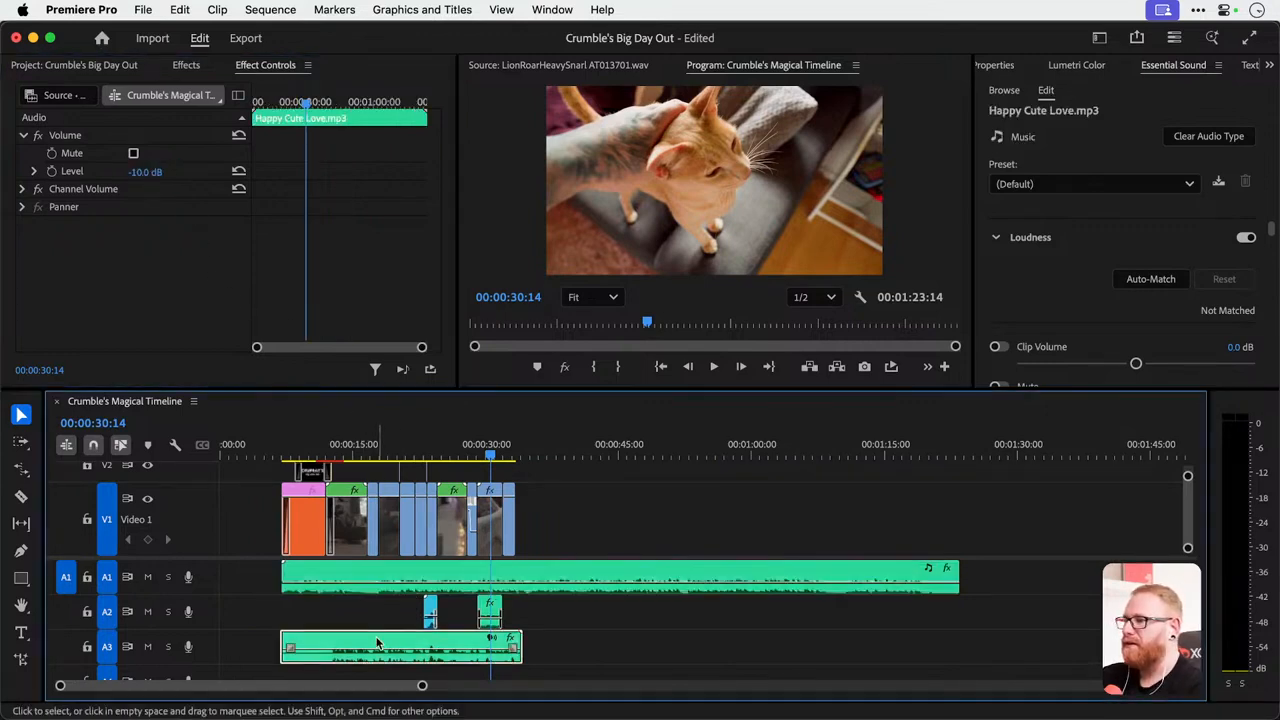
key(space)
click(314, 445)
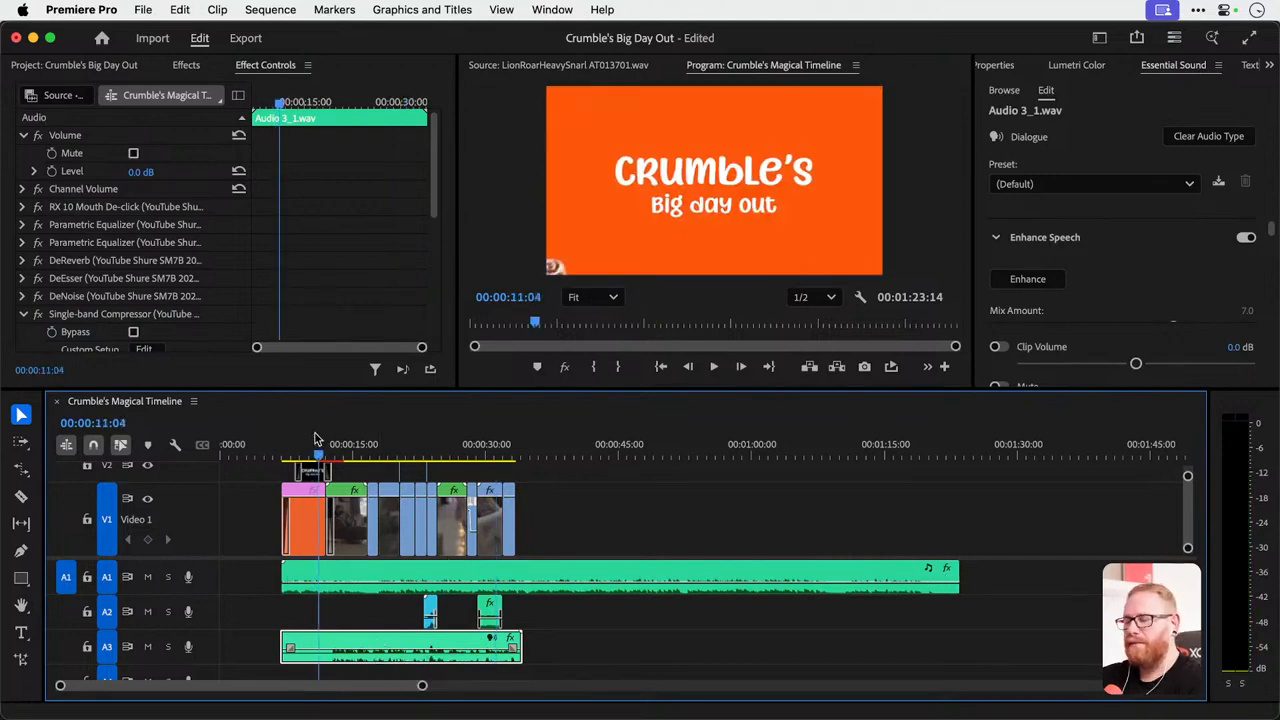
key(space)
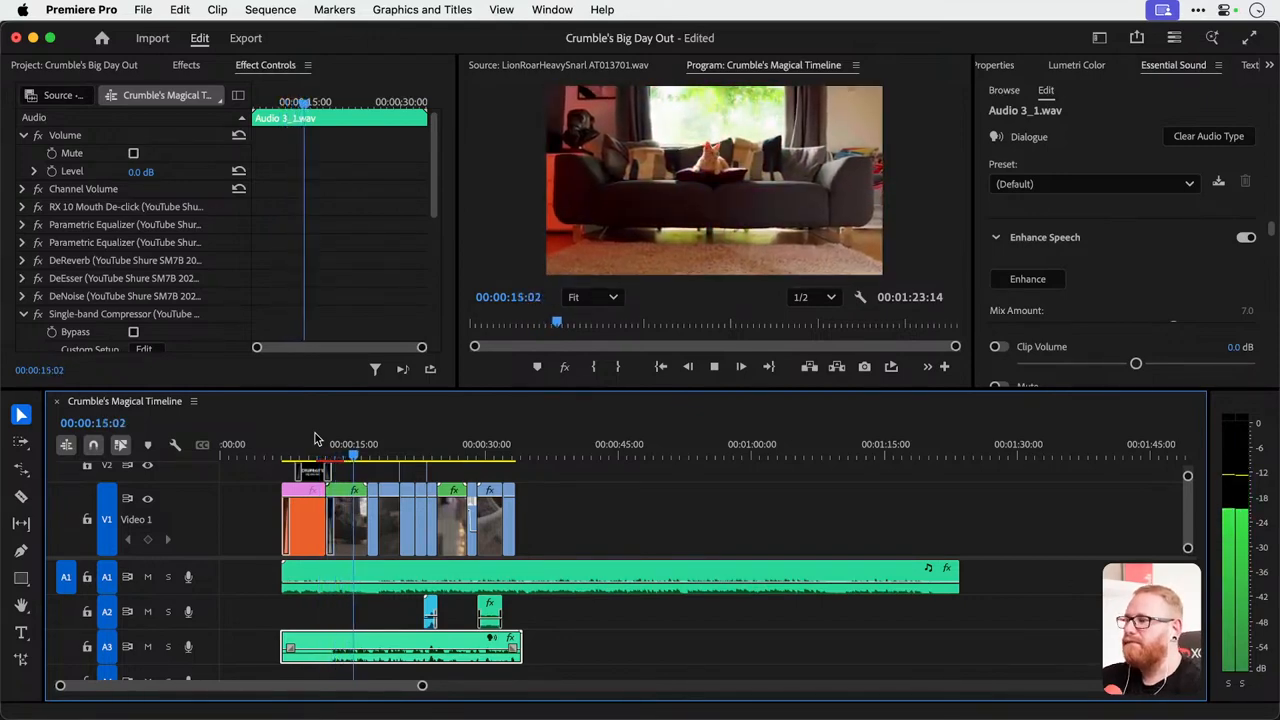
key(space)
click(275, 452)
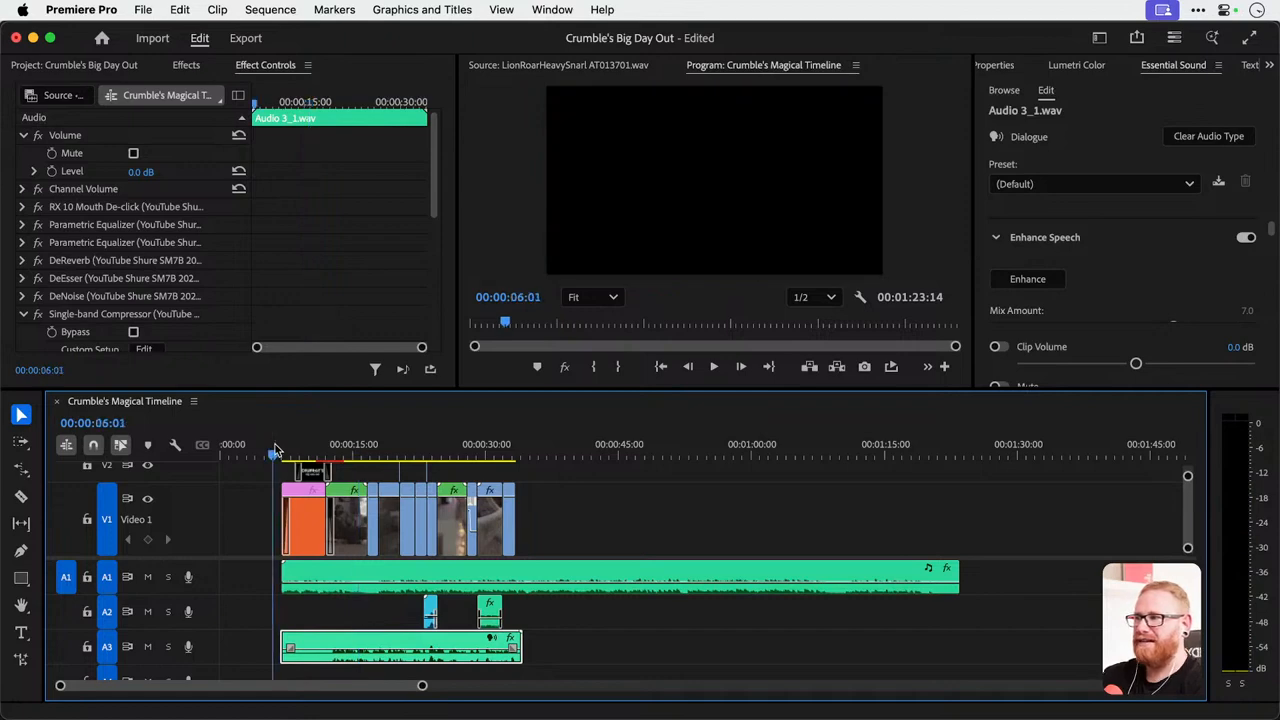
key(super+s)
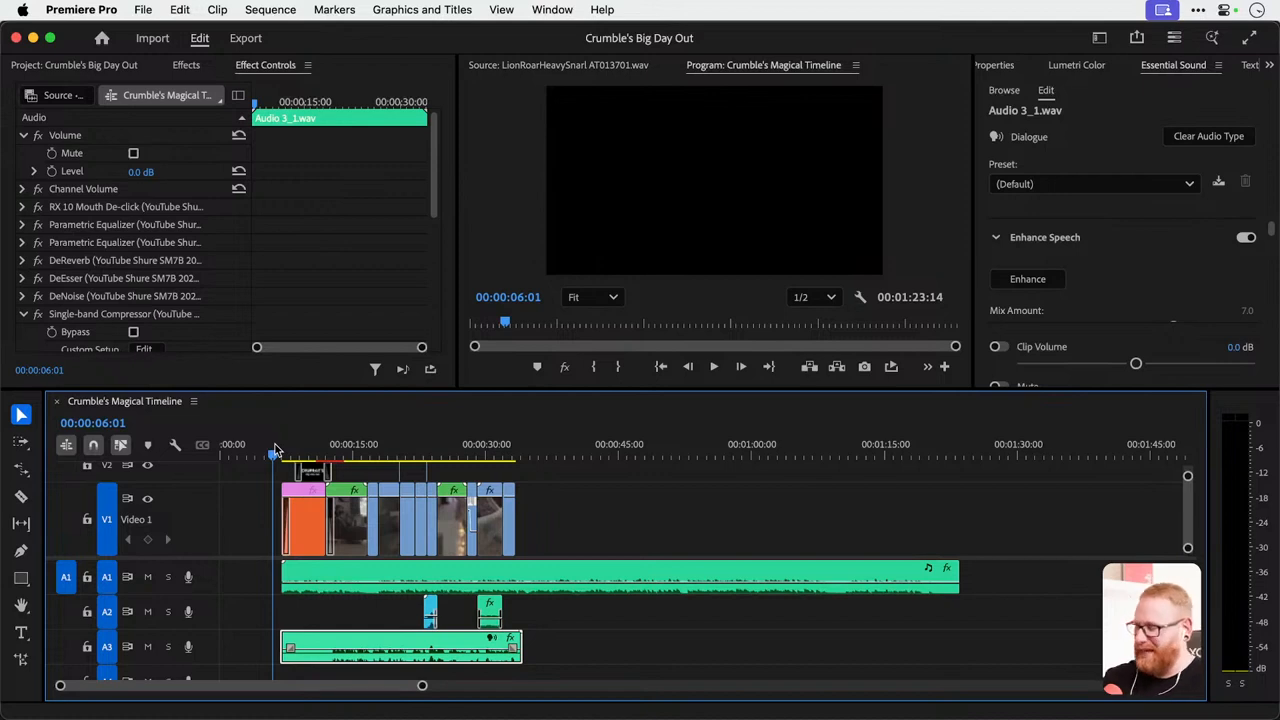
key(super+s)
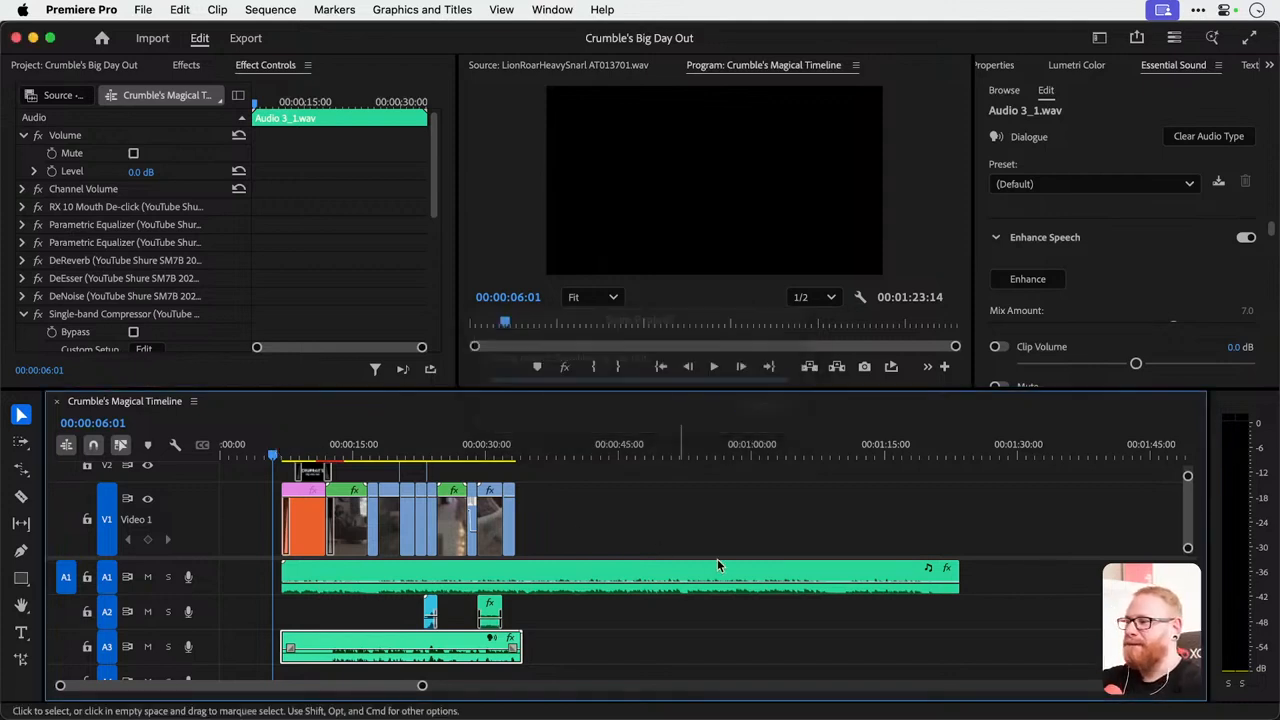
Trim the end of Happy Cute Love.mp3 to the end of the voiceover and apply the default transition there.
drag(950, 568, 522, 568)
right_click(524, 569)
click(572, 683)
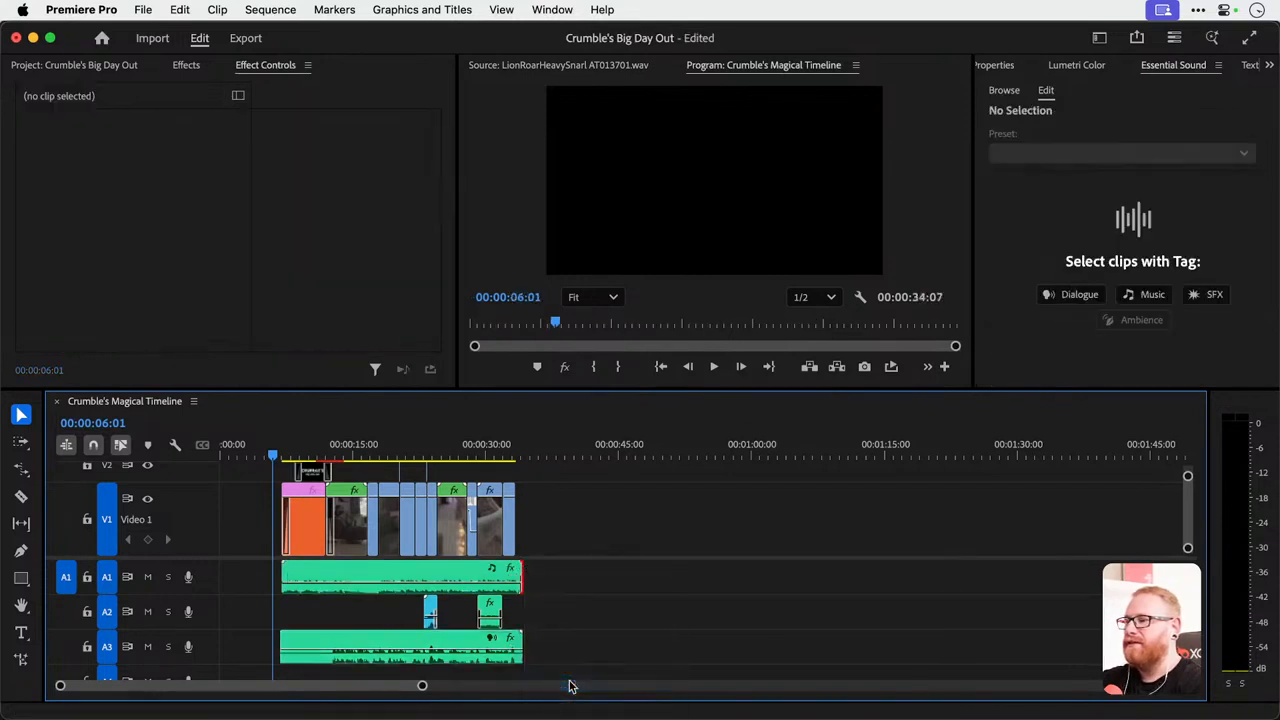
Lengthen the music's closing fade to 00:00:01:04 and shorten the end of the voiceover on A3 to just before 00:00:34.
scroll(585, 590, up, 5)
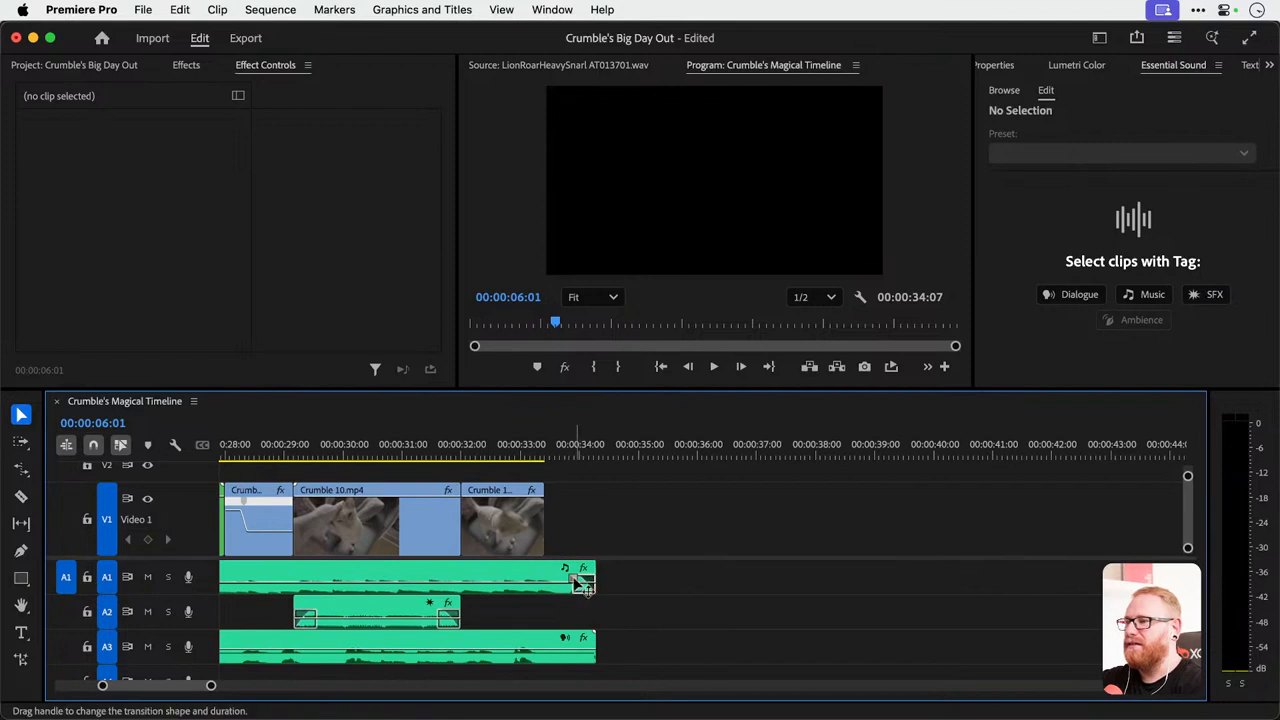
drag(583, 581, 531, 581)
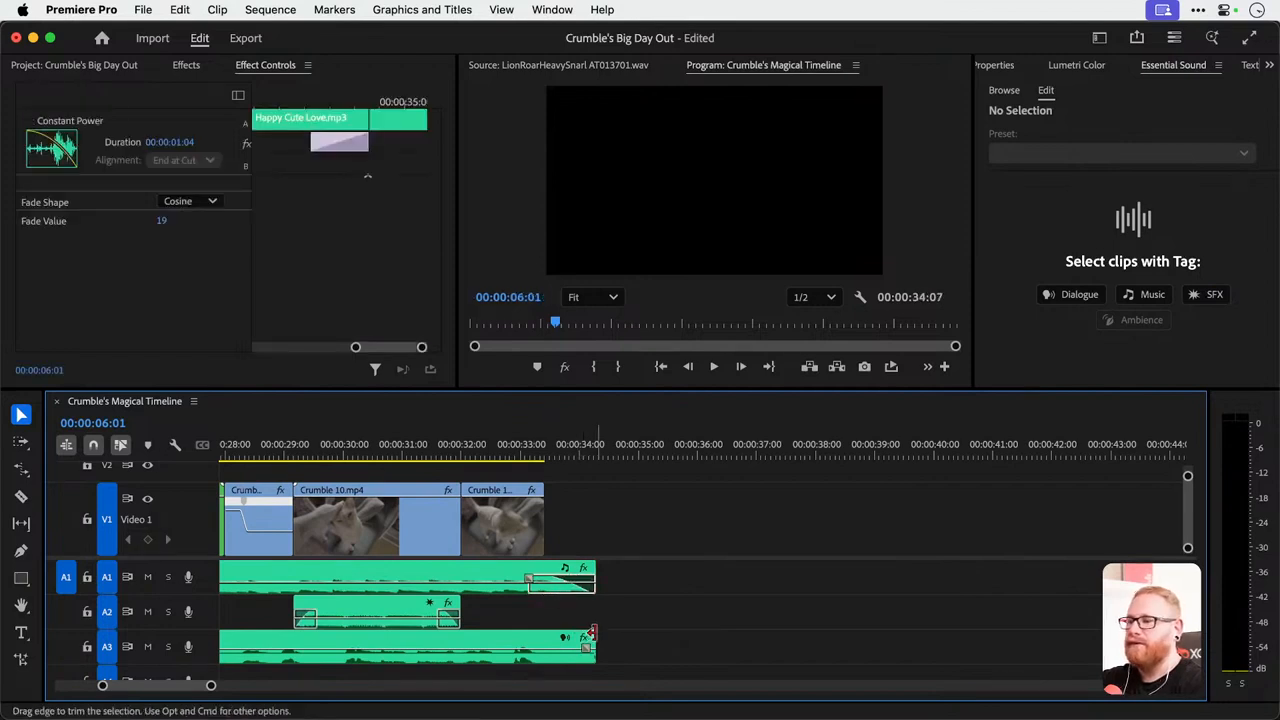
drag(595, 632, 574, 632)
right_click(567, 630)
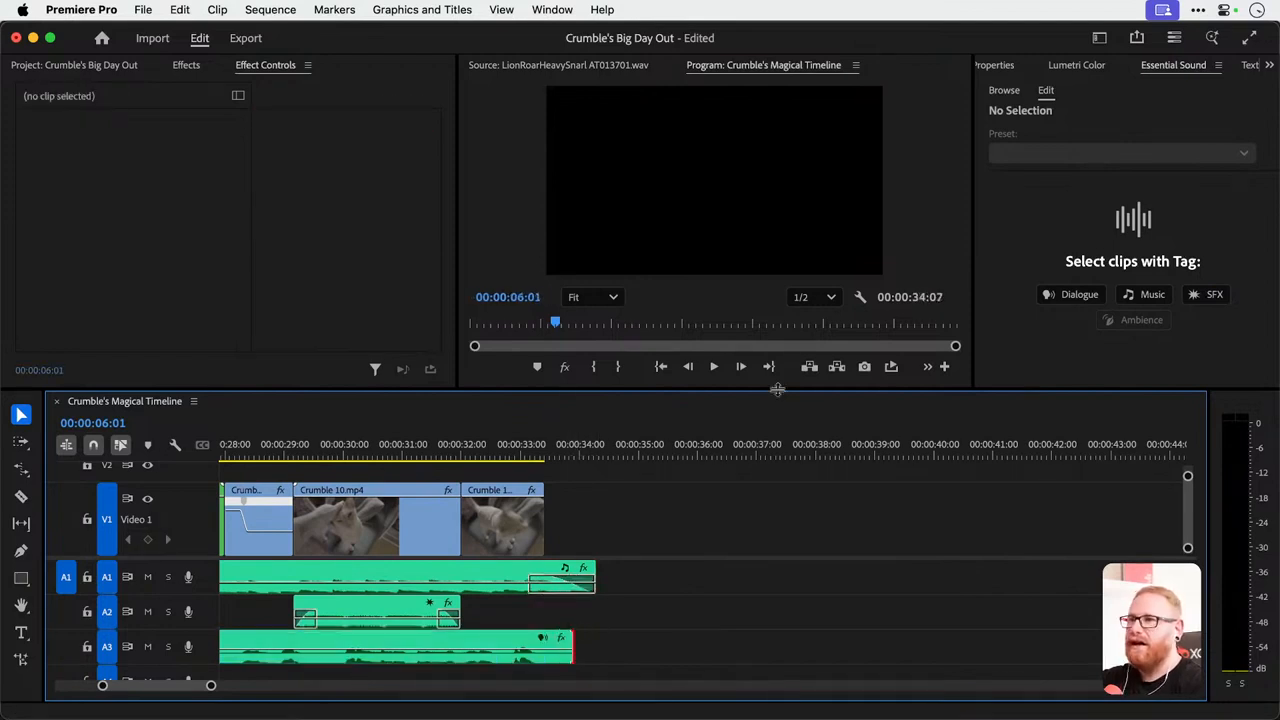
Set the Program monitor's playback resolution to Full.
click(813, 297)
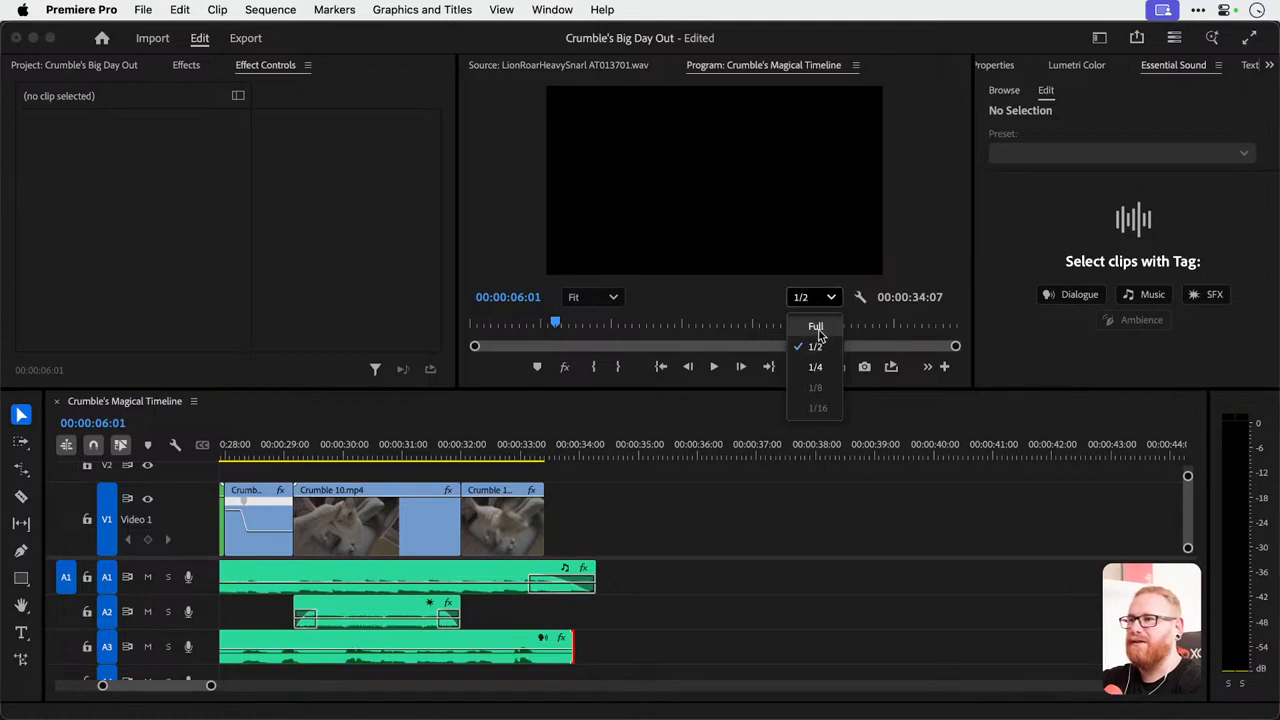
click(817, 368)
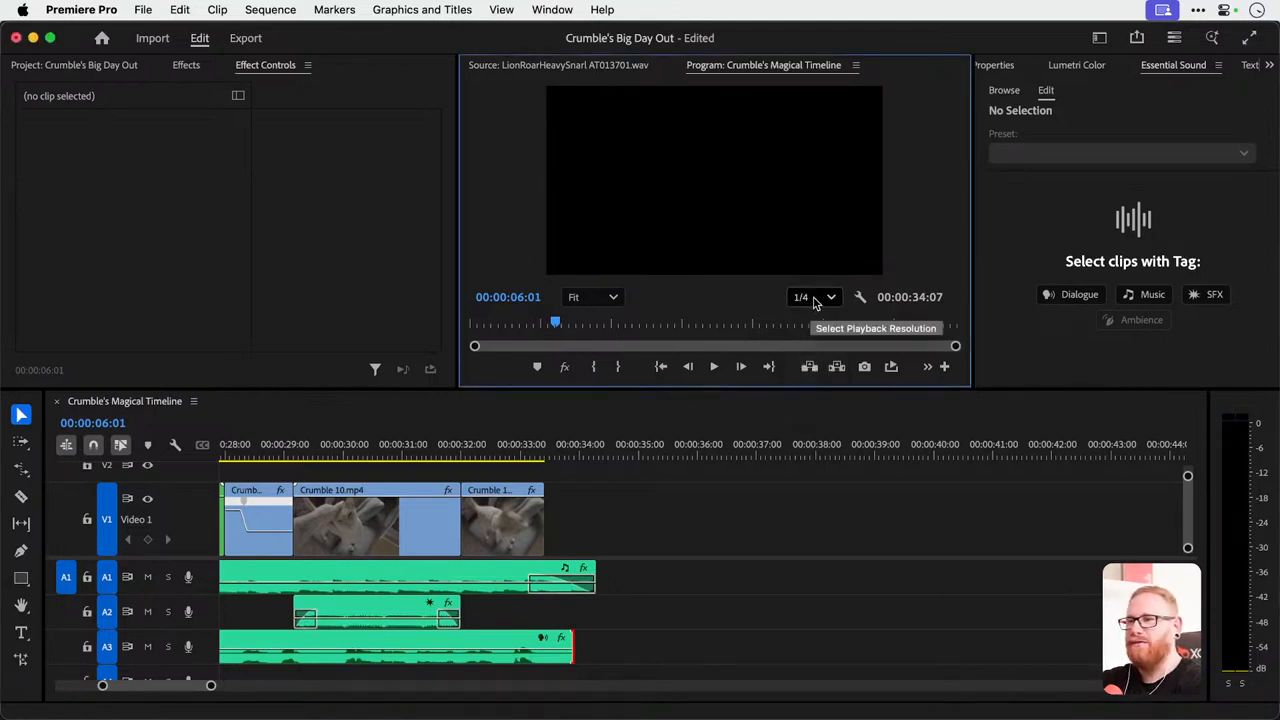
click(815, 300)
click(818, 324)
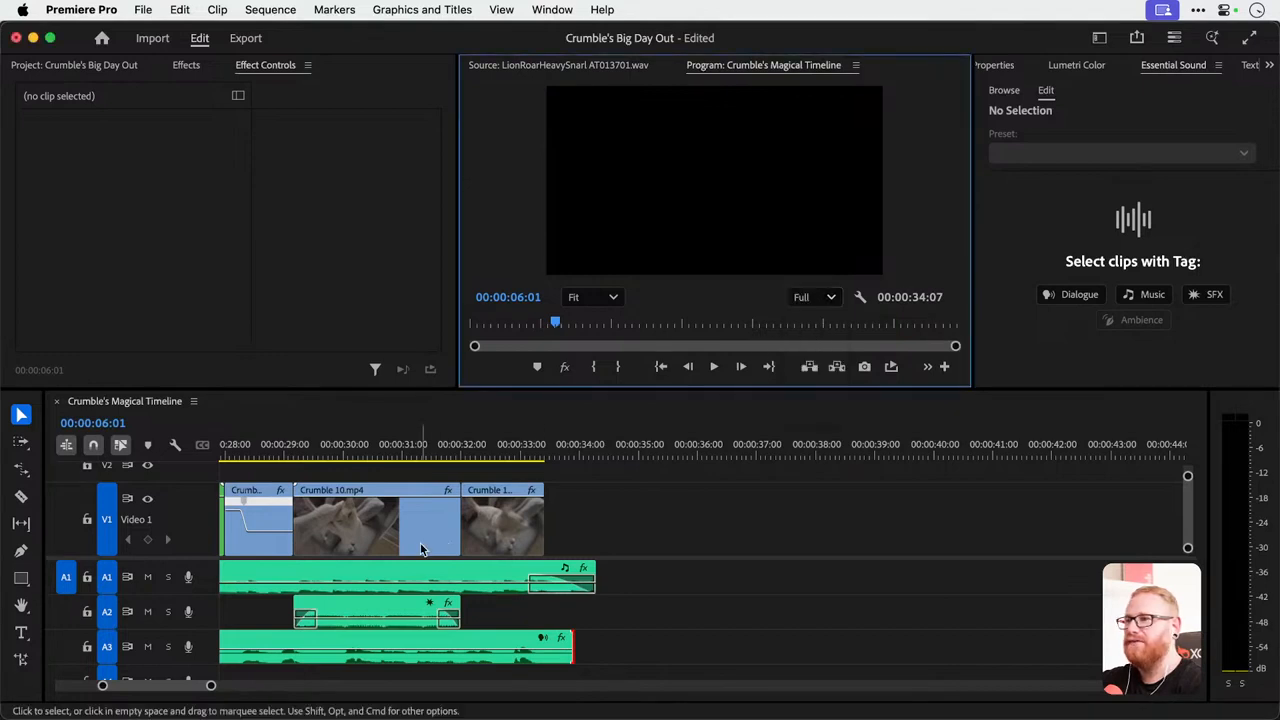
Delete the empty gap before the orange title background so the sequence starts at 00:00:00:00, and save the project.
scroll(421, 549, down, 5)
scroll(421, 549, left, 3)
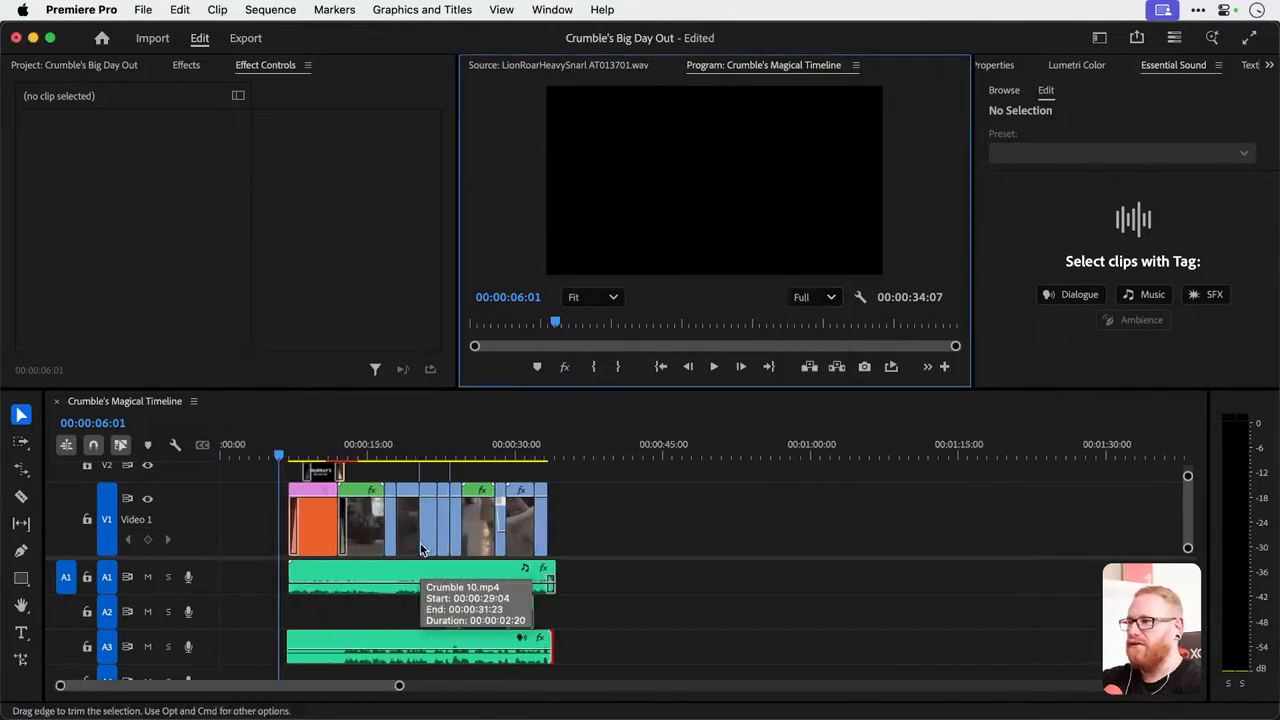
click(249, 531)
key(Delete)
drag(290, 441, 152, 451)
key(super+s)
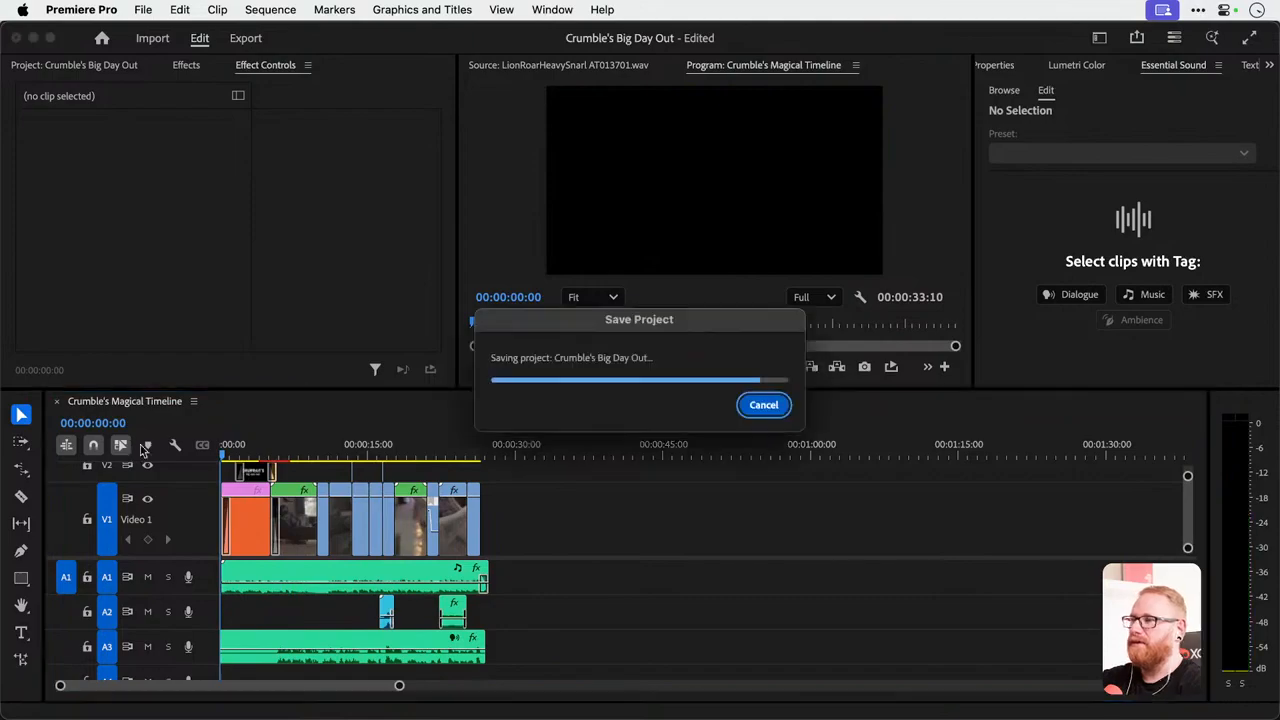
Play the video full screen from the start through the opening sofa shot, and return to the editing view.
key(ctrl+grave)
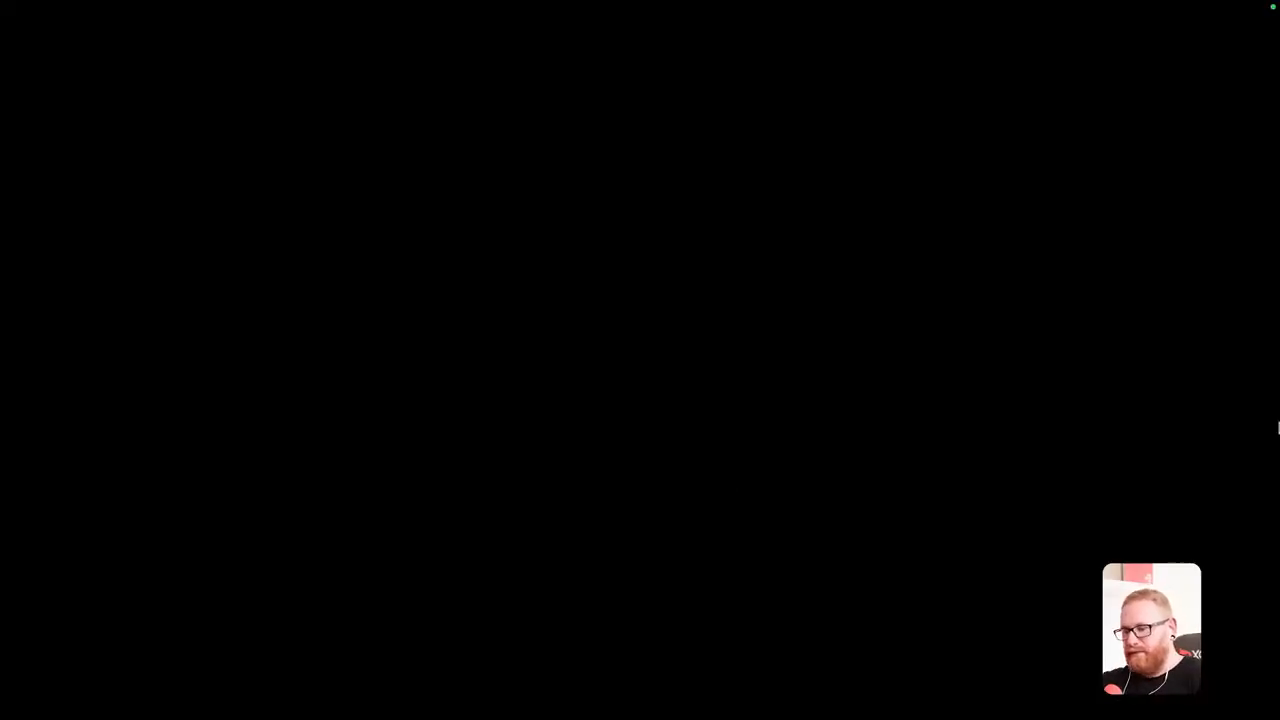
key(space)
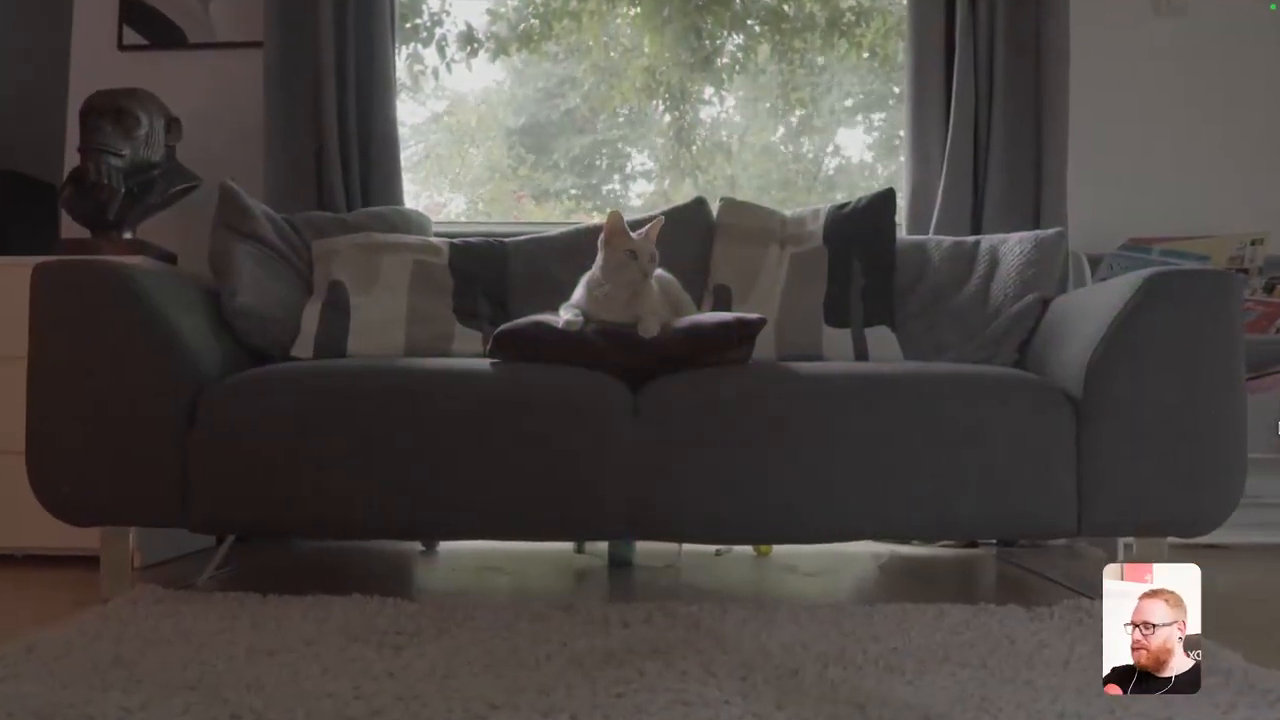
key(Escape)
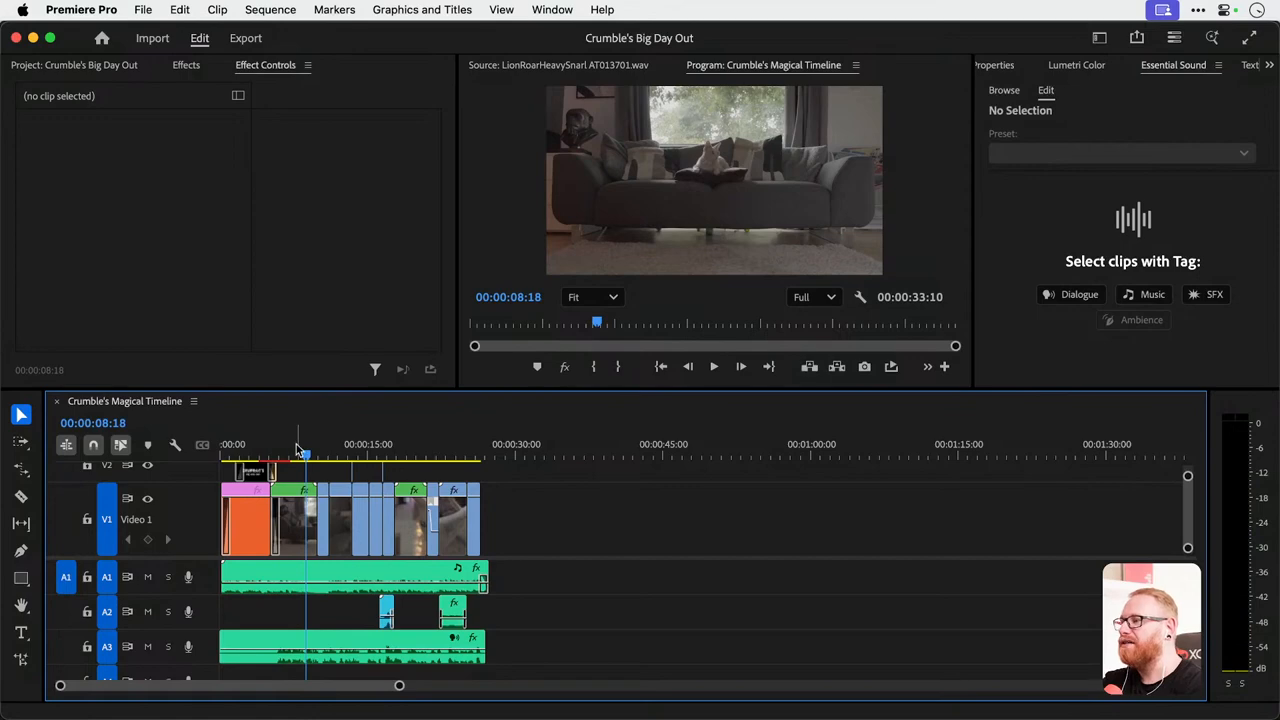
Unlock track V3 and adjust both ends of the Adjustment Layer to span from the opening sofa shot to the last video clip's end.
drag(298, 390, 298, 229)
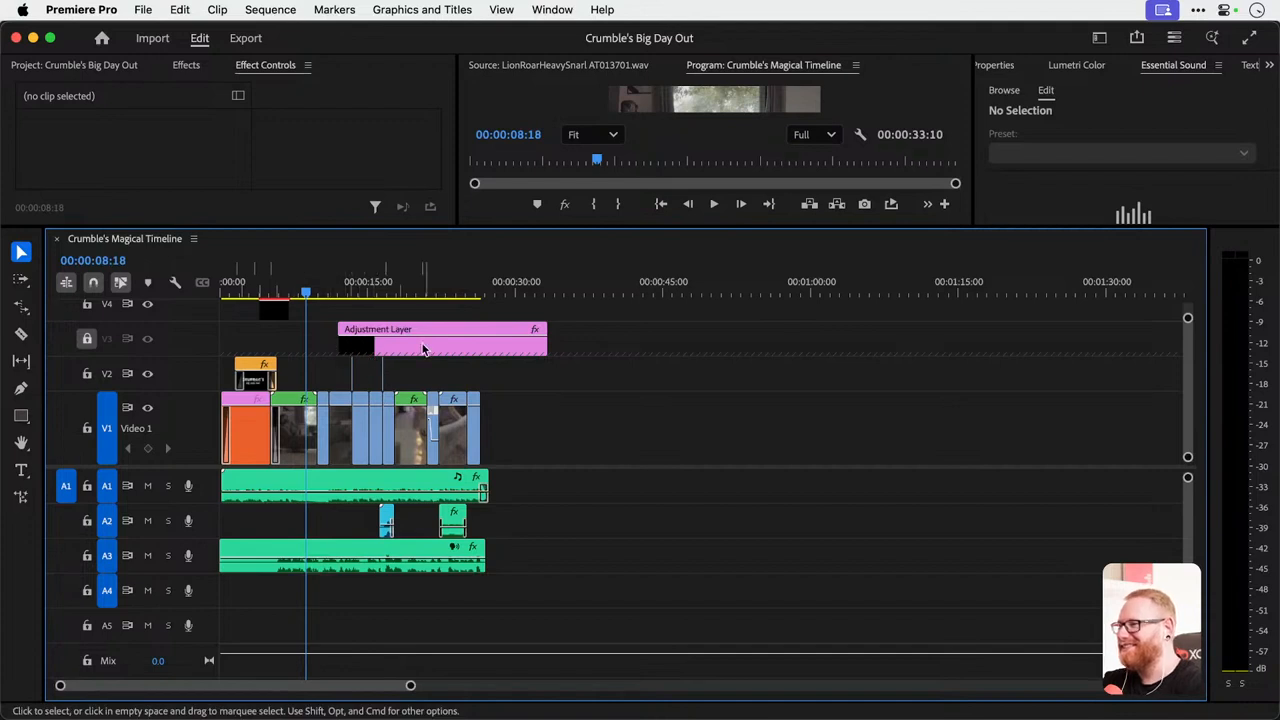
click(87, 338)
drag(340, 347, 270, 347)
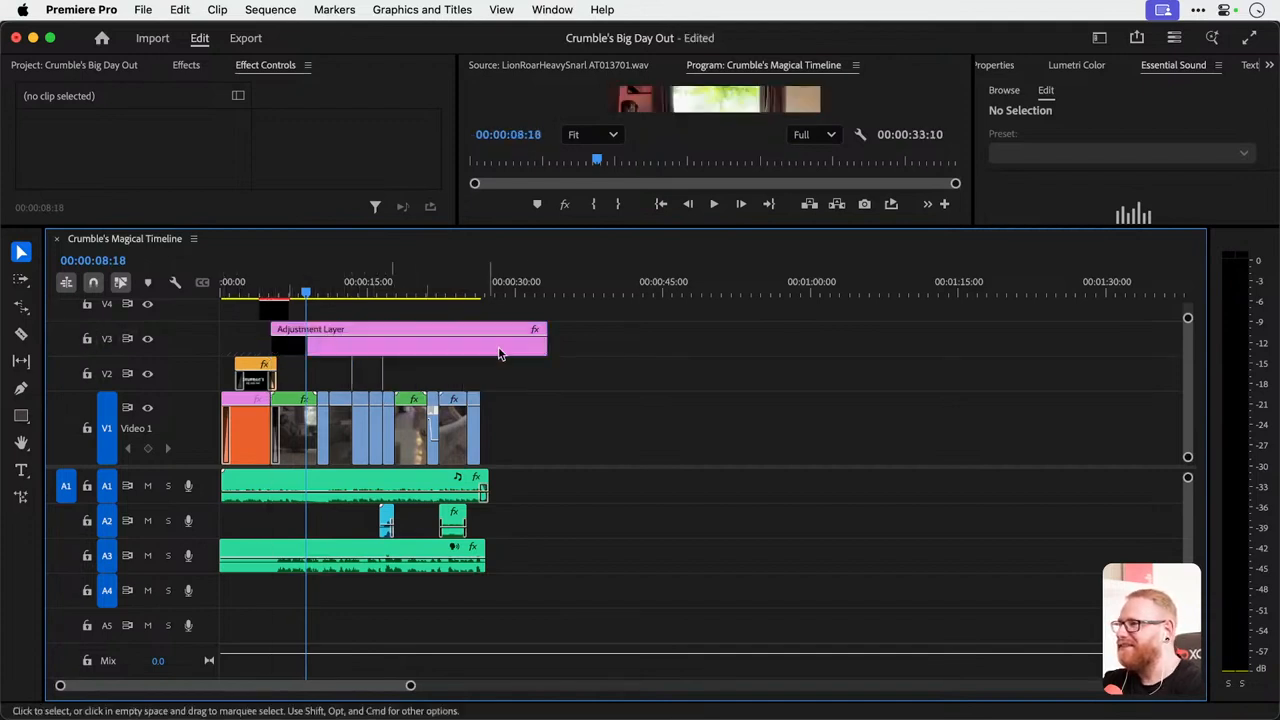
drag(546, 347, 480, 347)
Save the project and play the video full screen from 00:00:00:00.
click(325, 288)
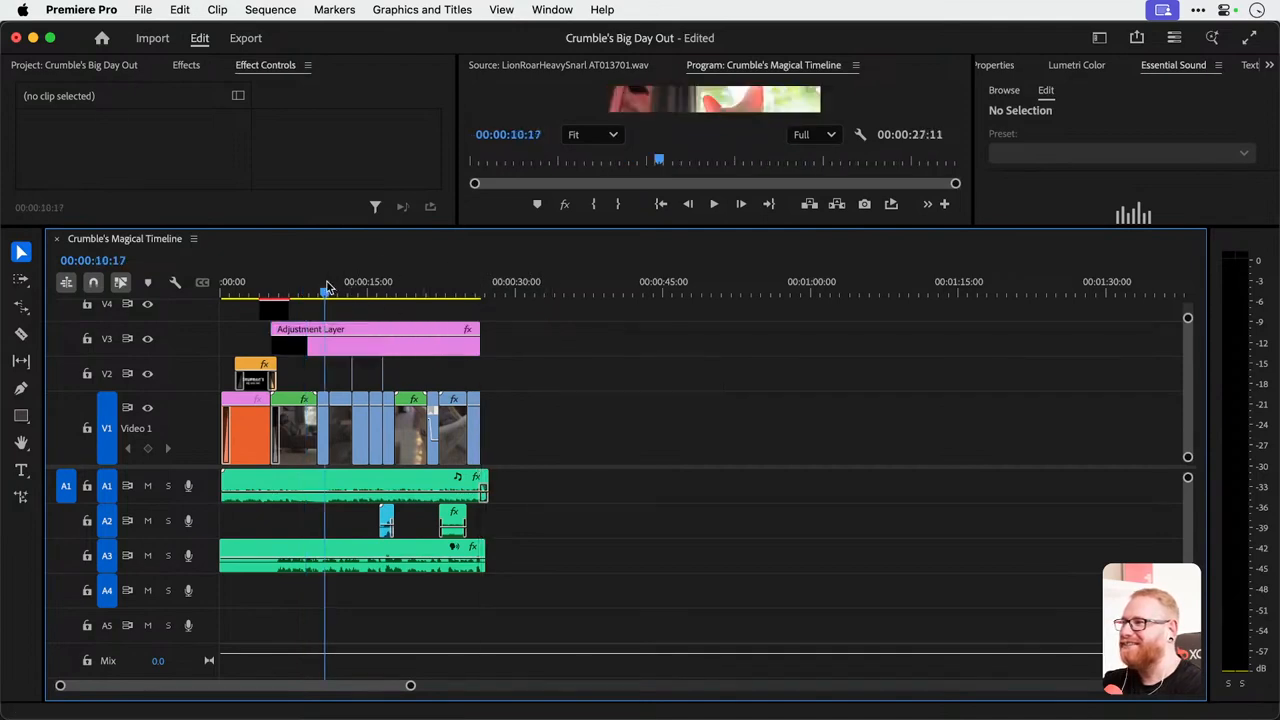
drag(328, 286, 56, 299)
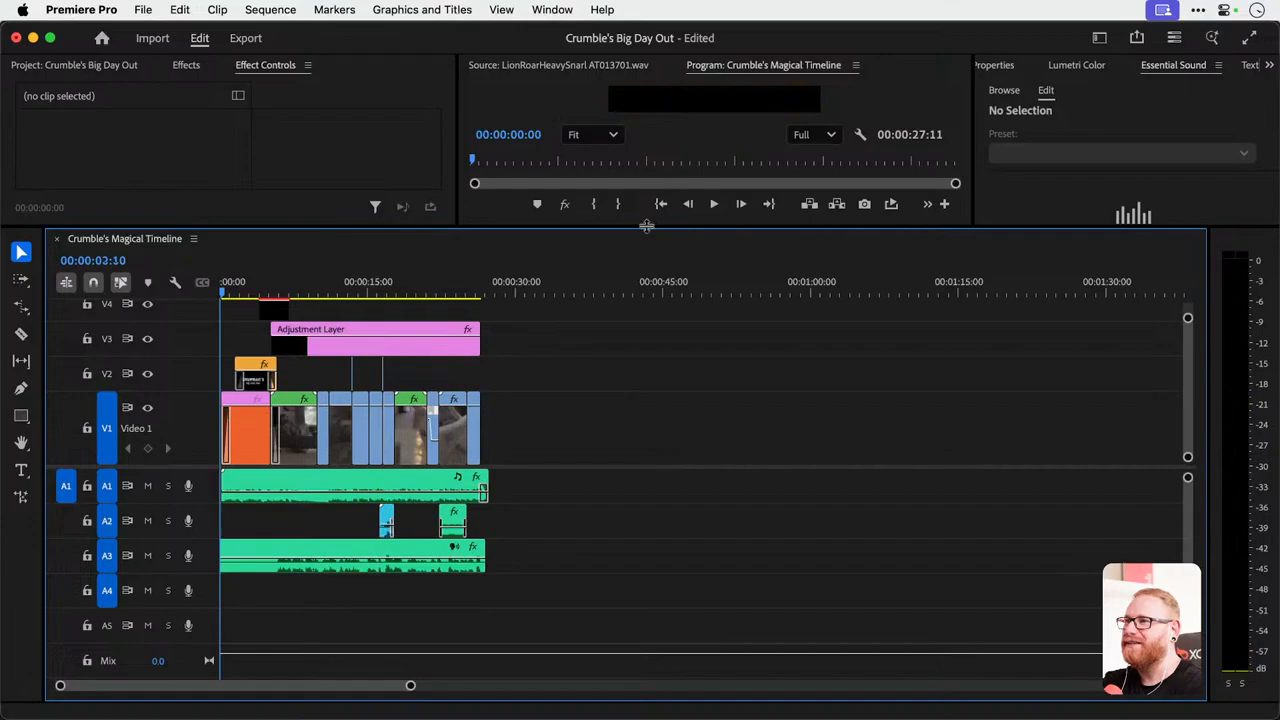
drag(647, 227, 646, 414)
key(super+s)
key(ctrl+grave)
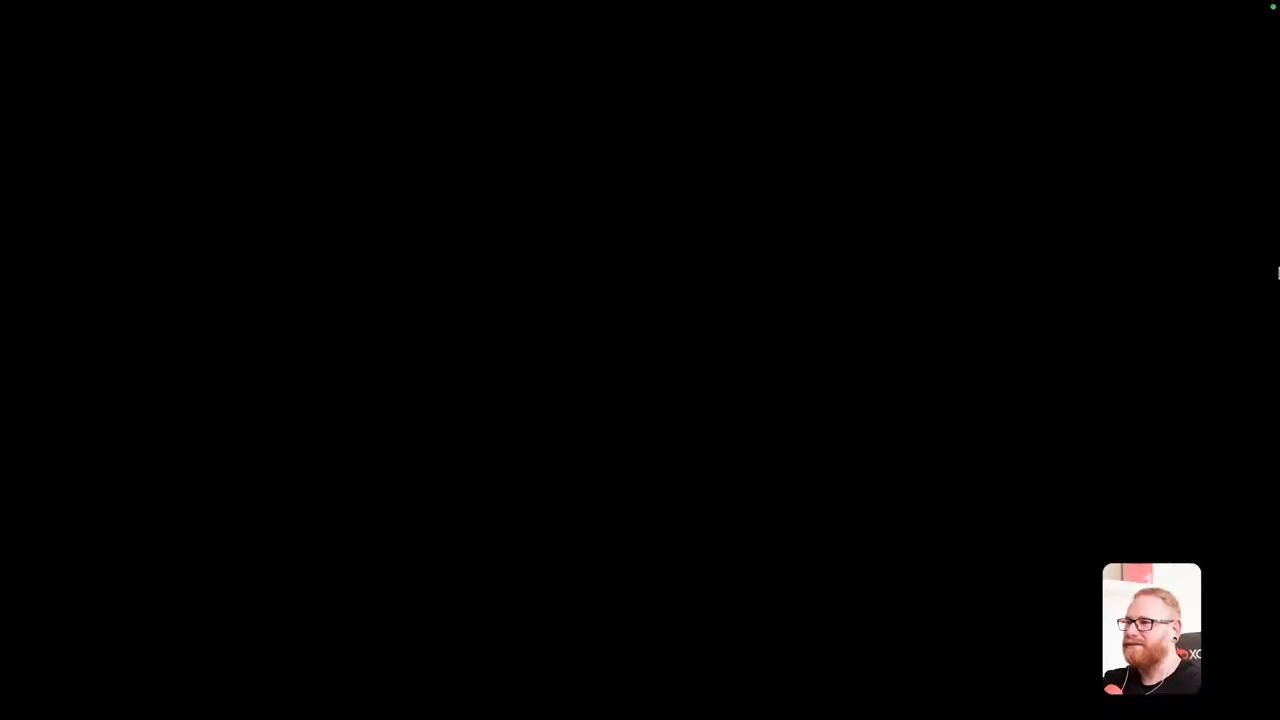
key(space)
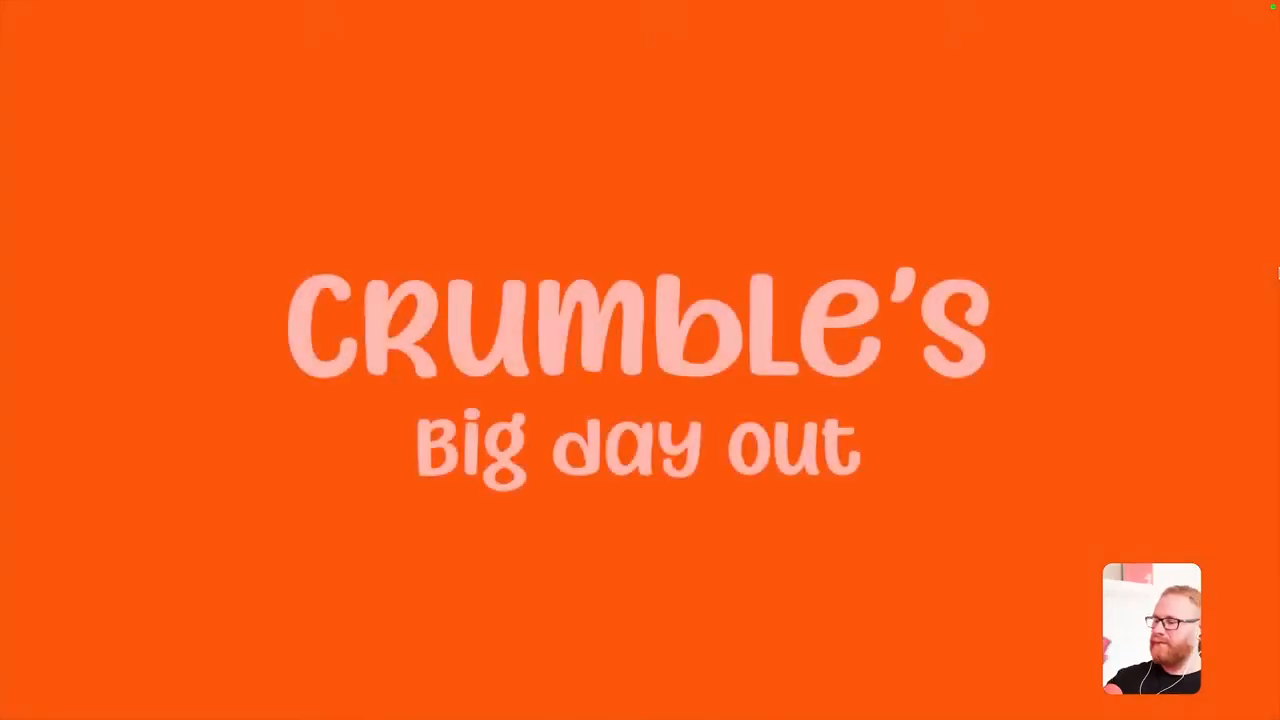
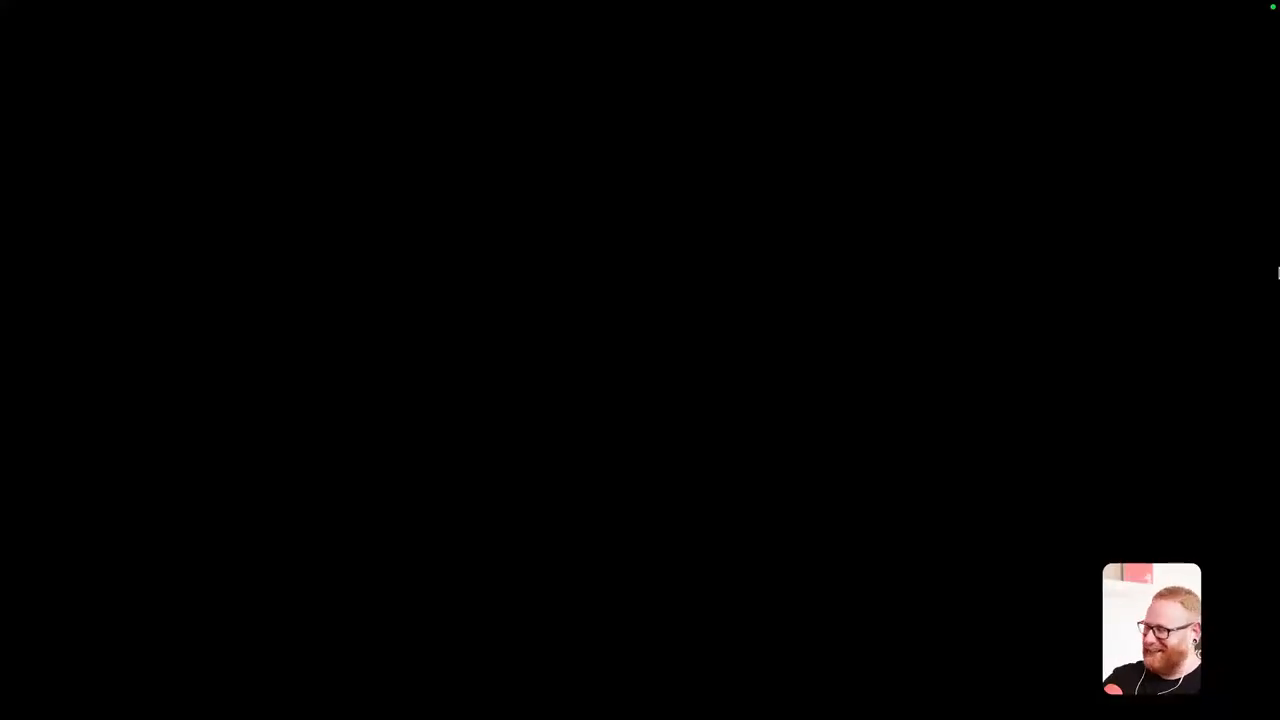
Leave full-screen playback, save the project and return the playhead to 00:00:00:00.
key(Escape)
key(super+s)
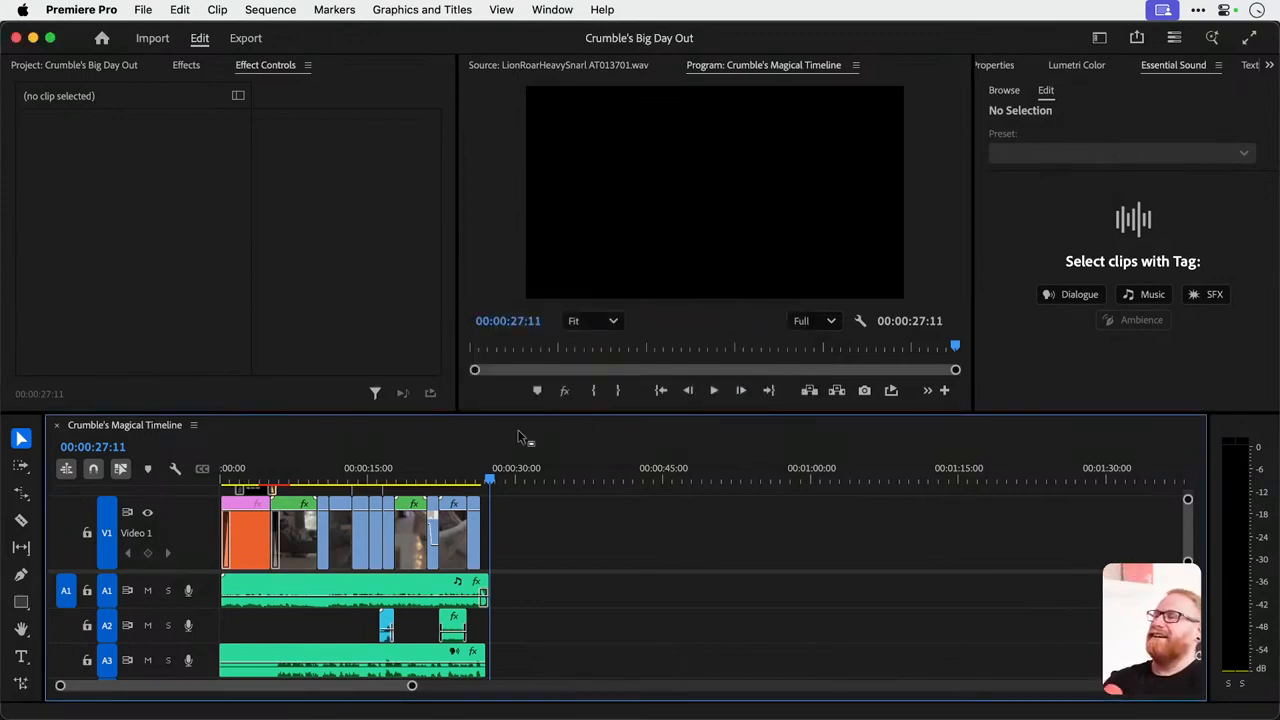
drag(491, 474, 365, 470)
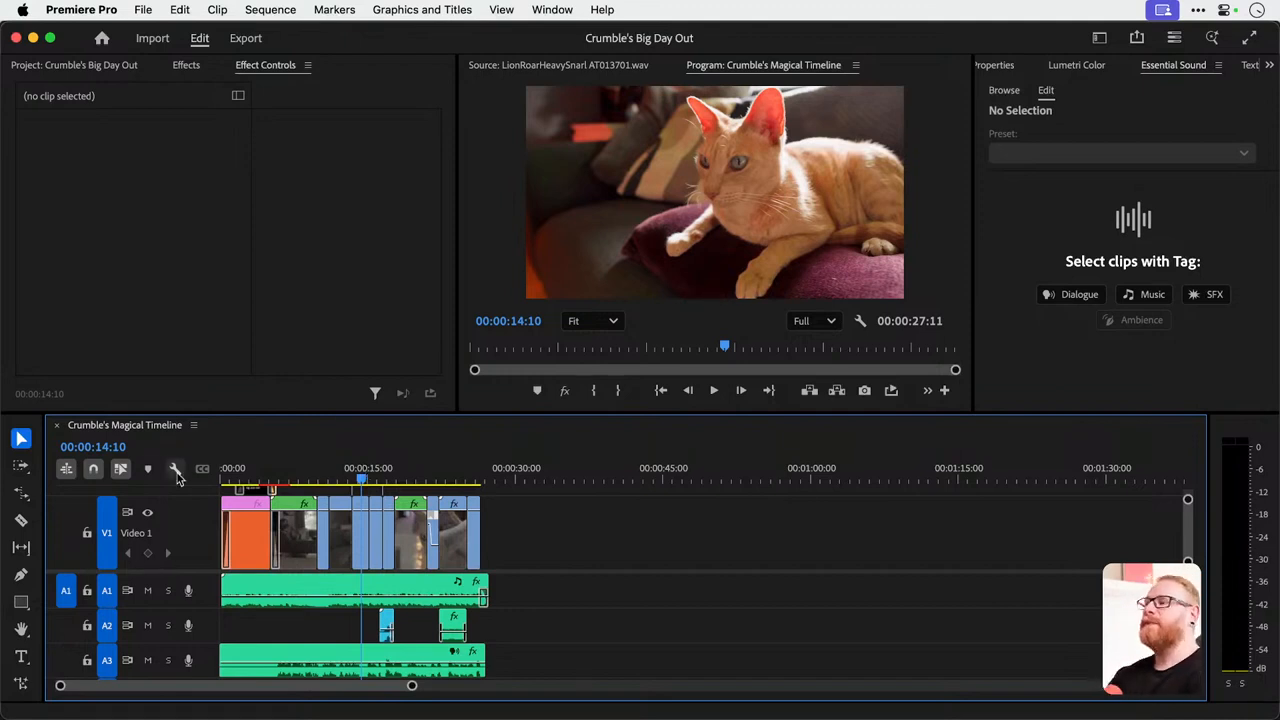
drag(330, 472, 50, 480)
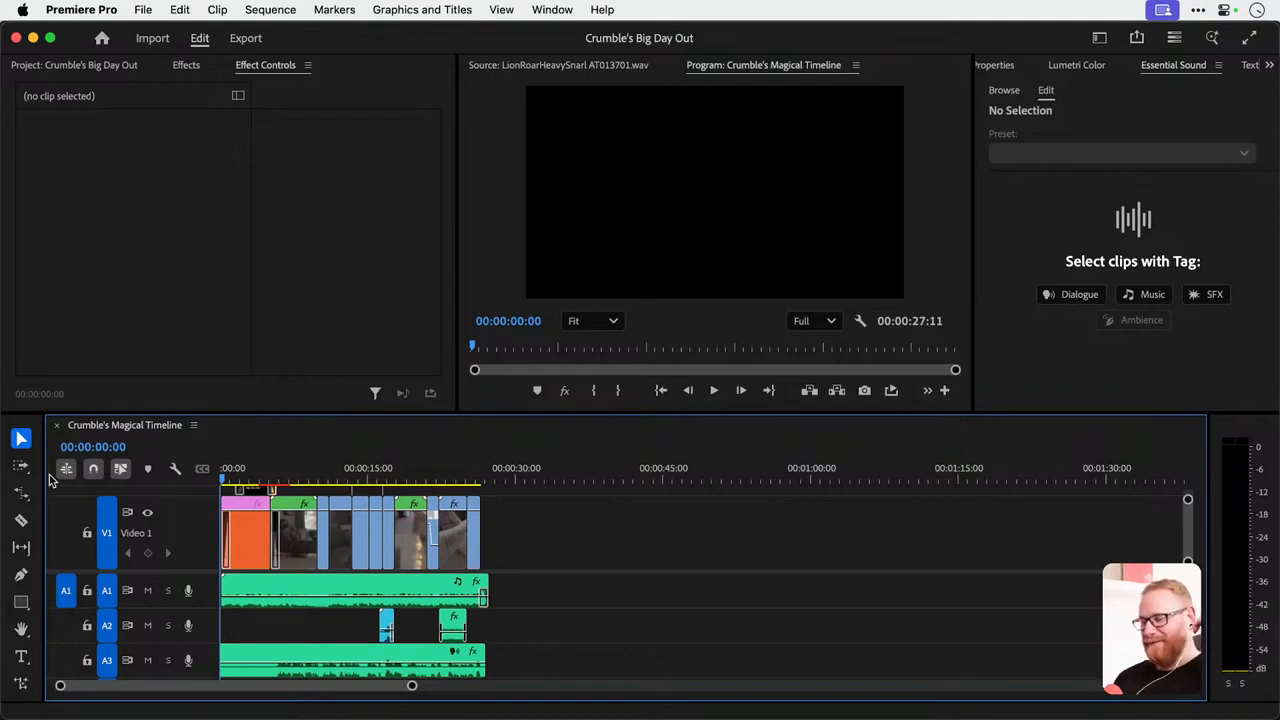
Play the video full screen from start to end, return the playhead to 00:00:00:00 and save the project.
key(ctrl+grave)
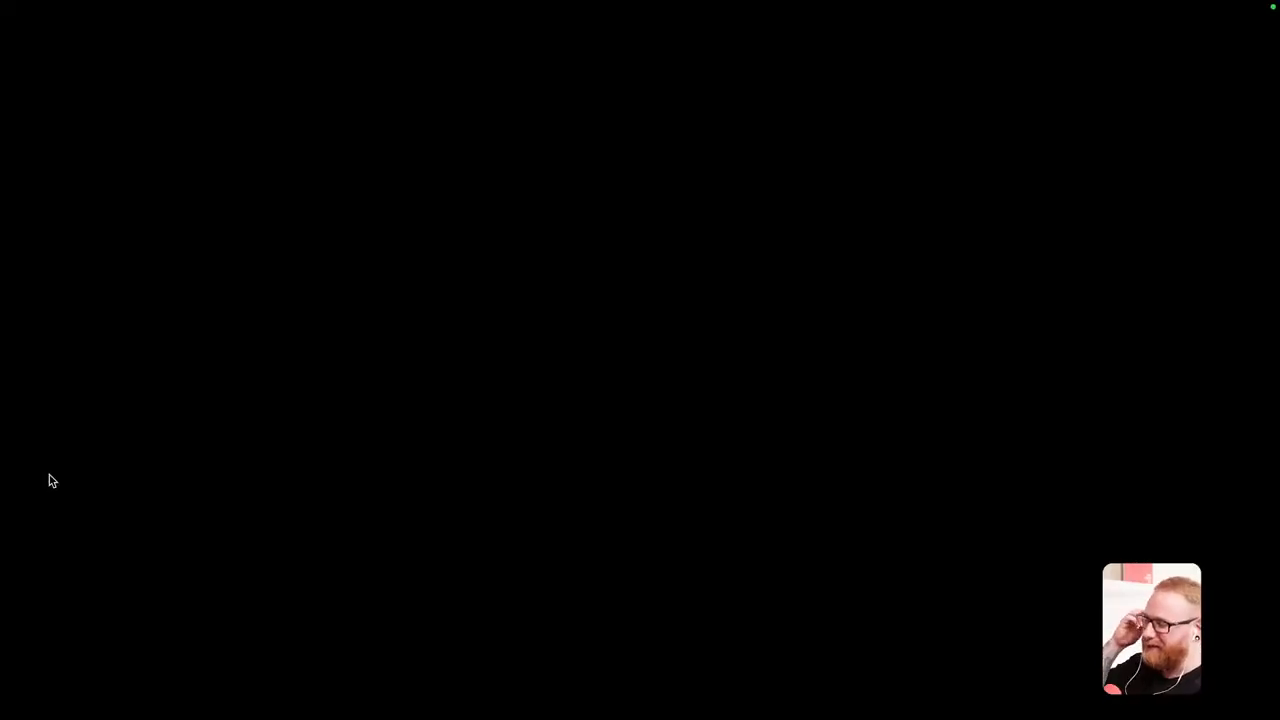
key(space)
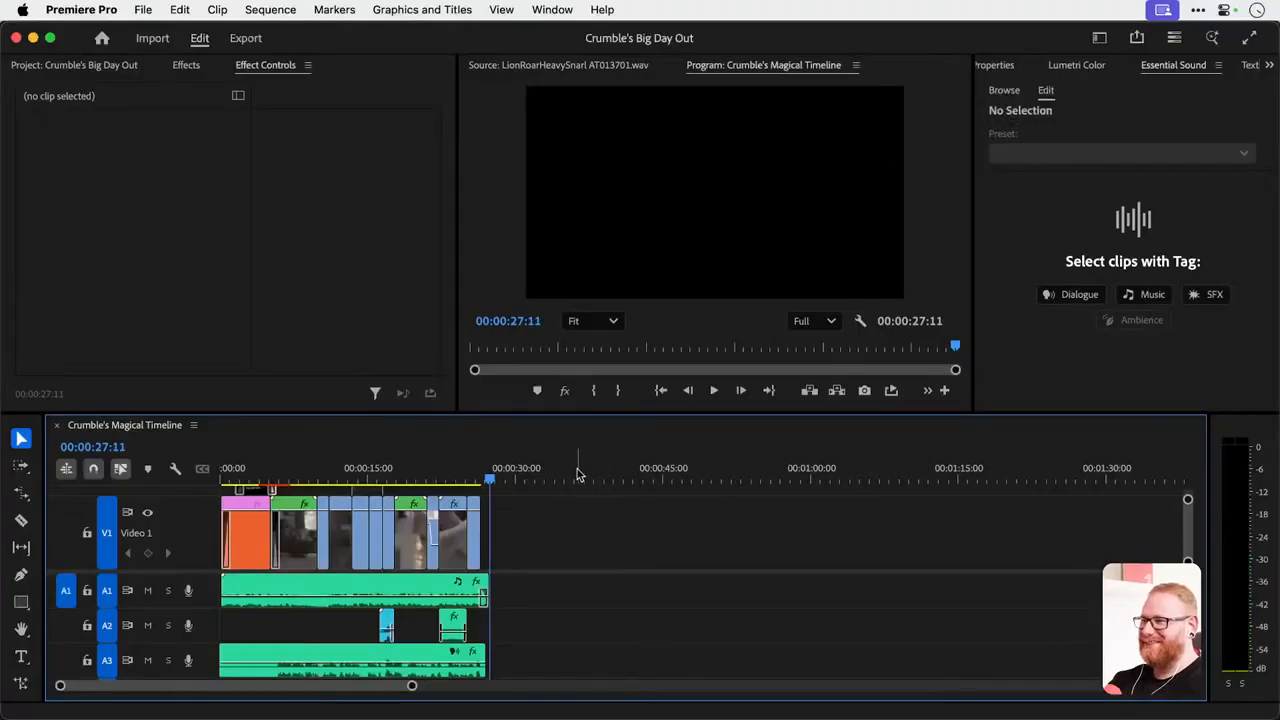
drag(490, 469, 117, 456)
key(super+s)
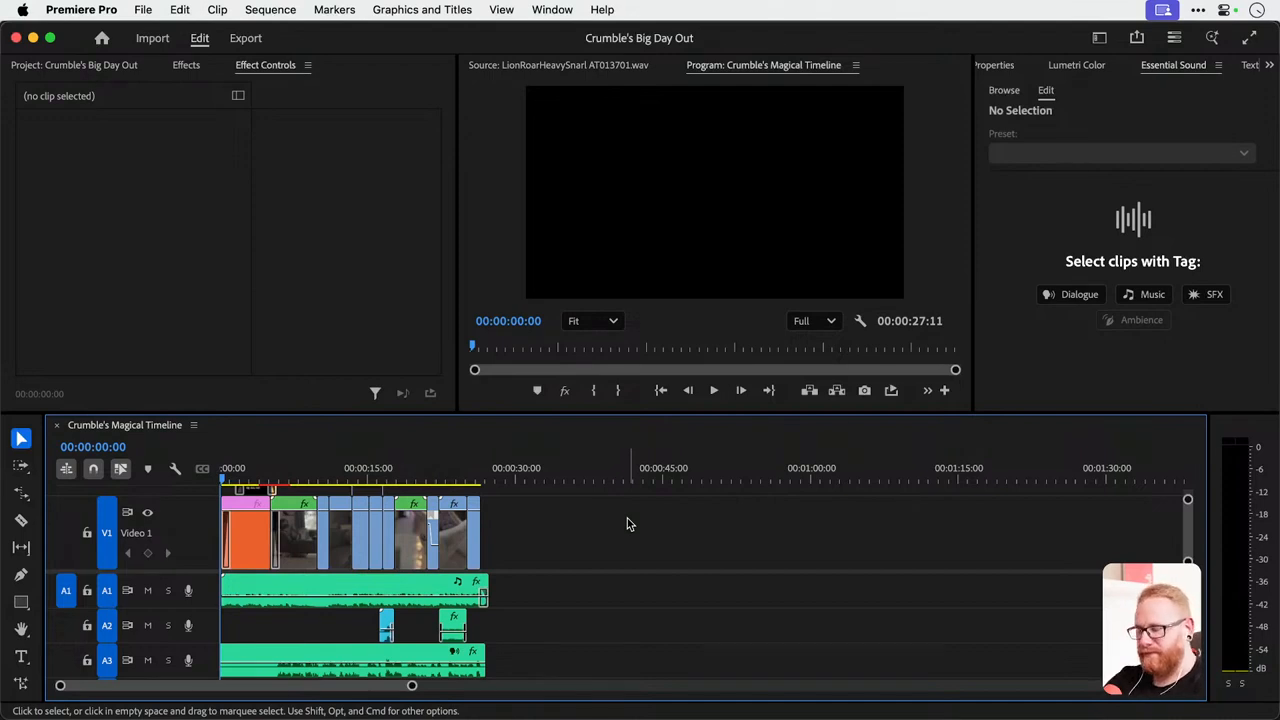
Use Project Manager to collect and copy the files of all three sequences to the Desktop, excluding unused clips.
click(145, 10)
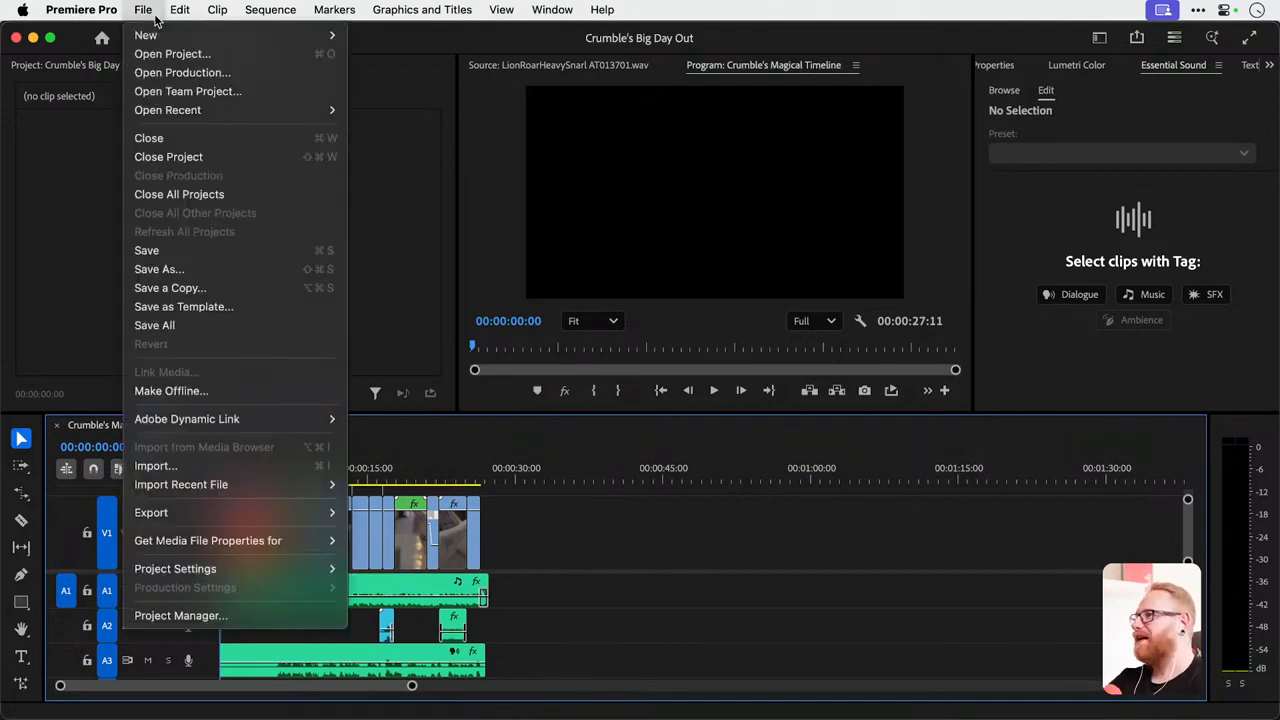
click(216, 615)
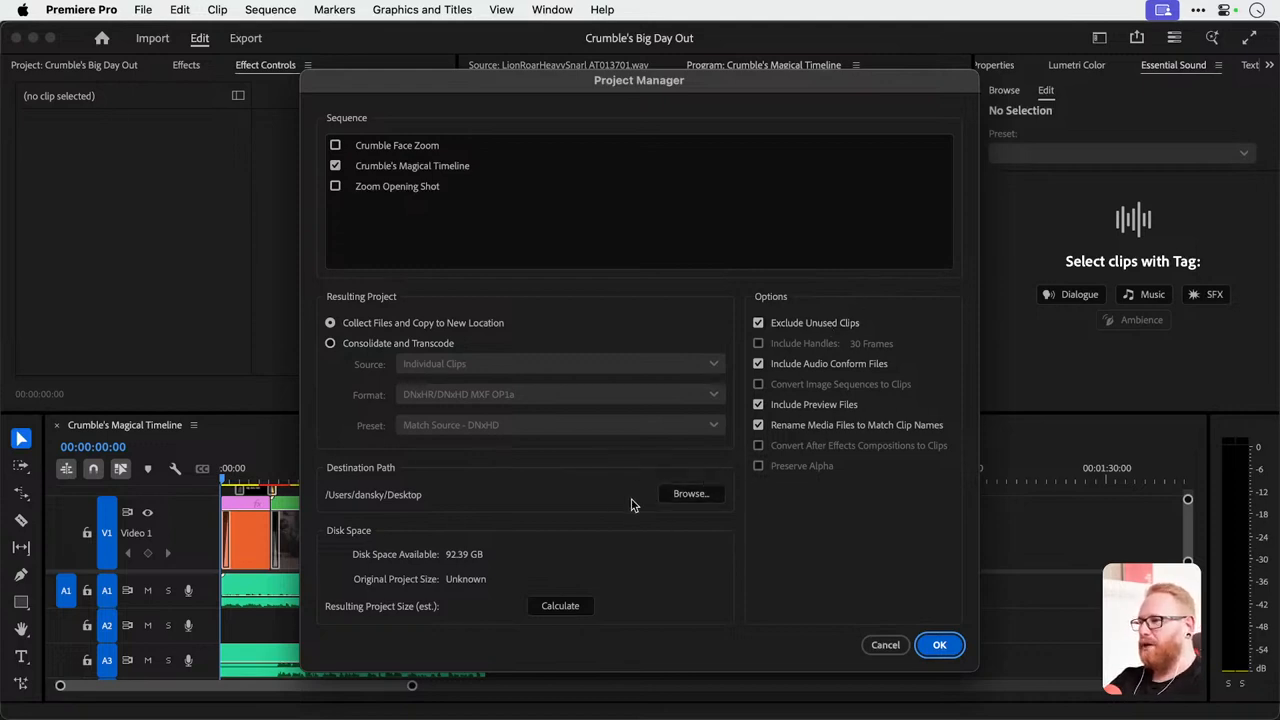
click(562, 605)
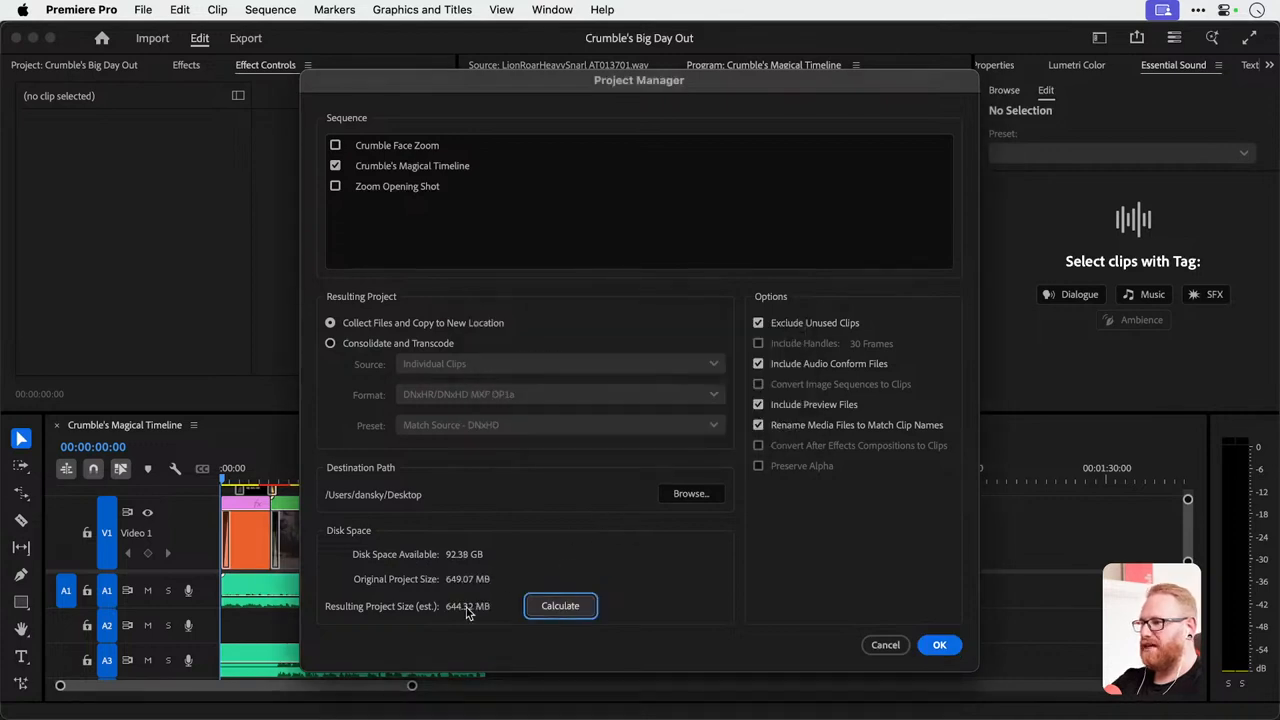
click(940, 645)
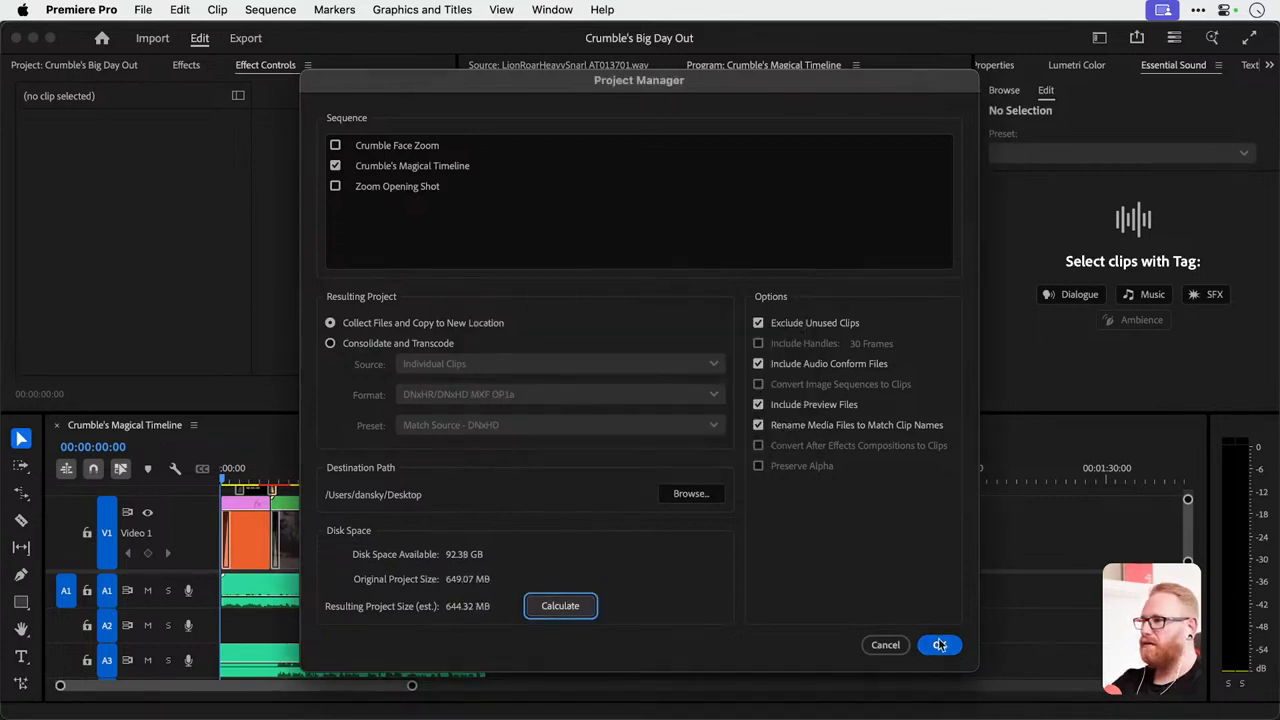
click(336, 146)
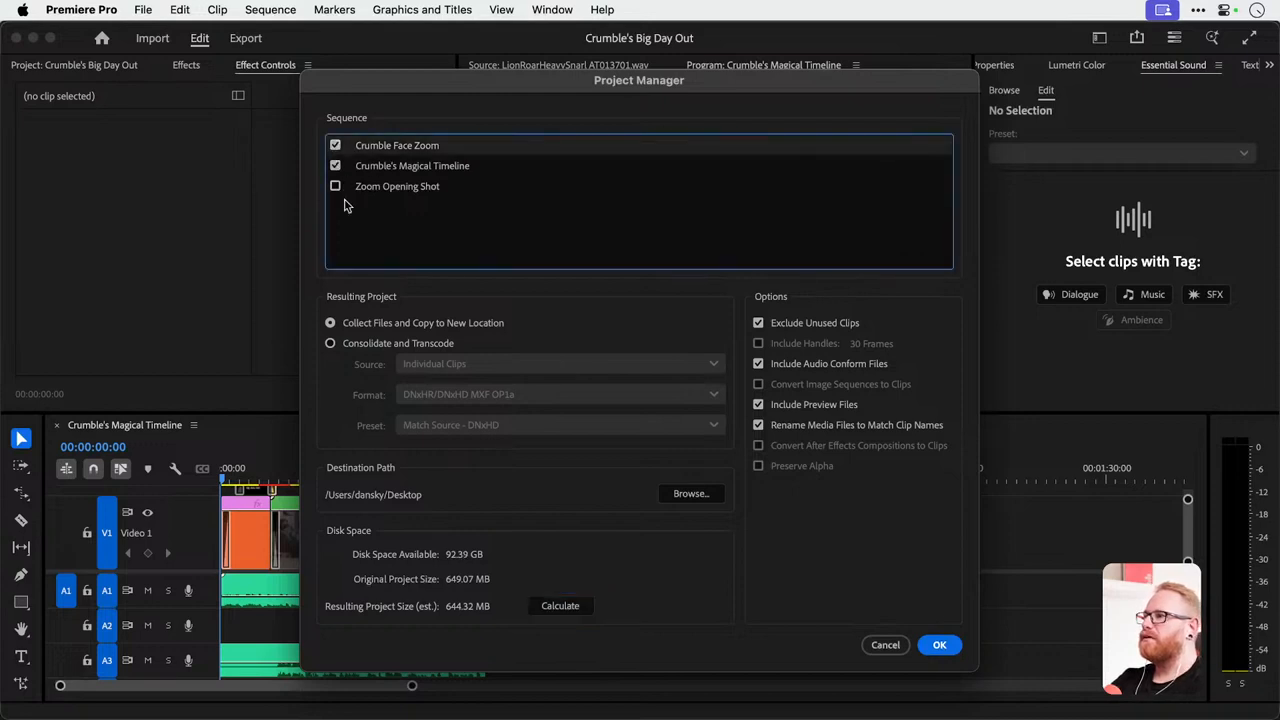
click(336, 187)
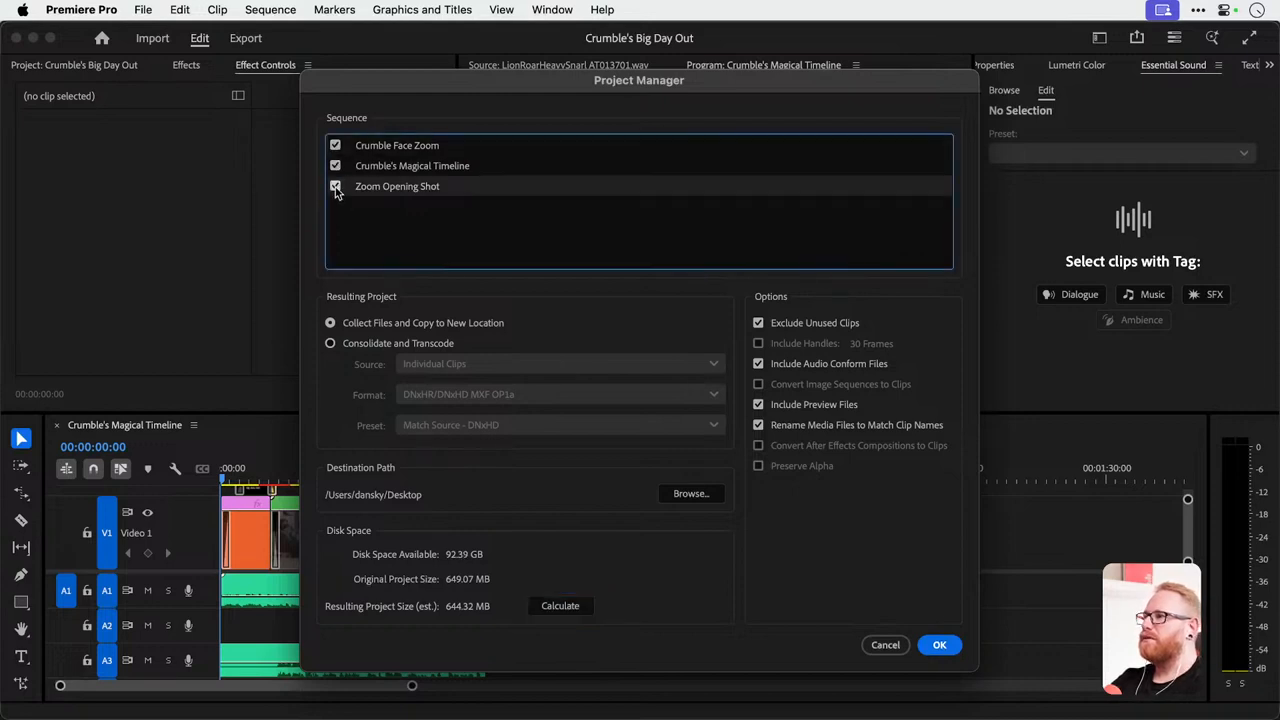
click(942, 645)
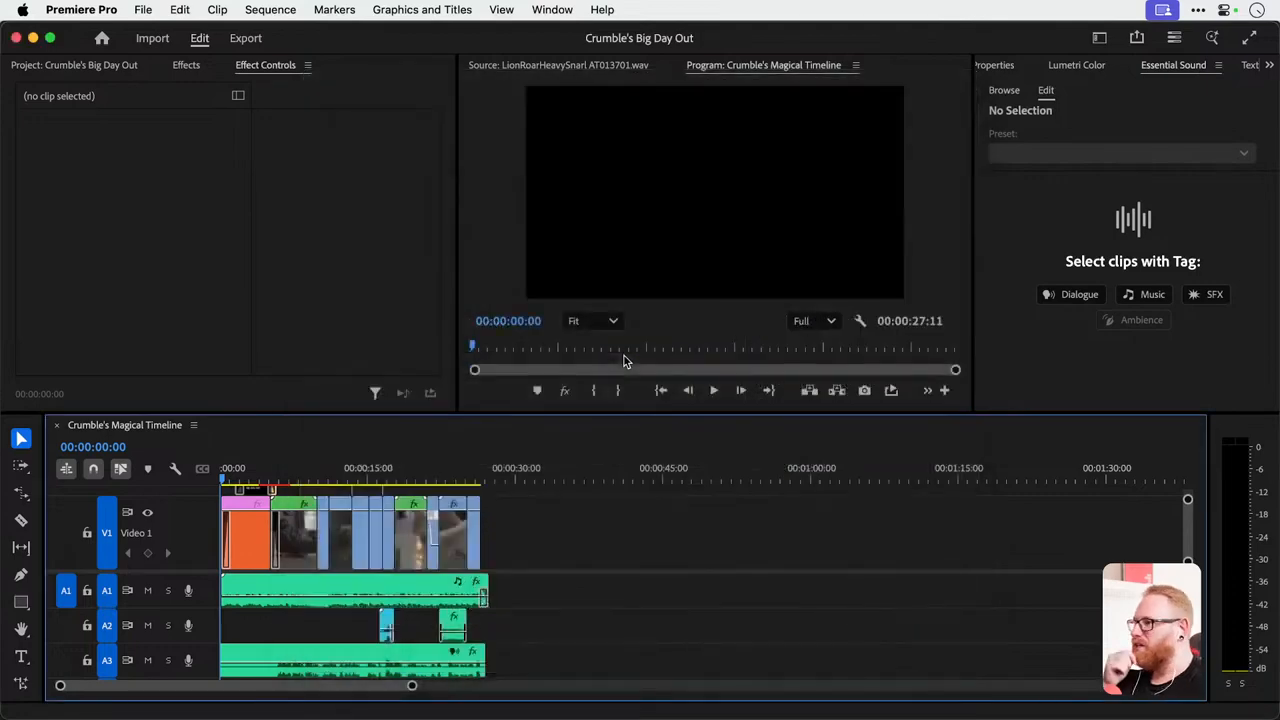
Show the desktop, reposition the Copied_Crumble's Big Day Out folder and examine its collected files in Finder.
key(F11)
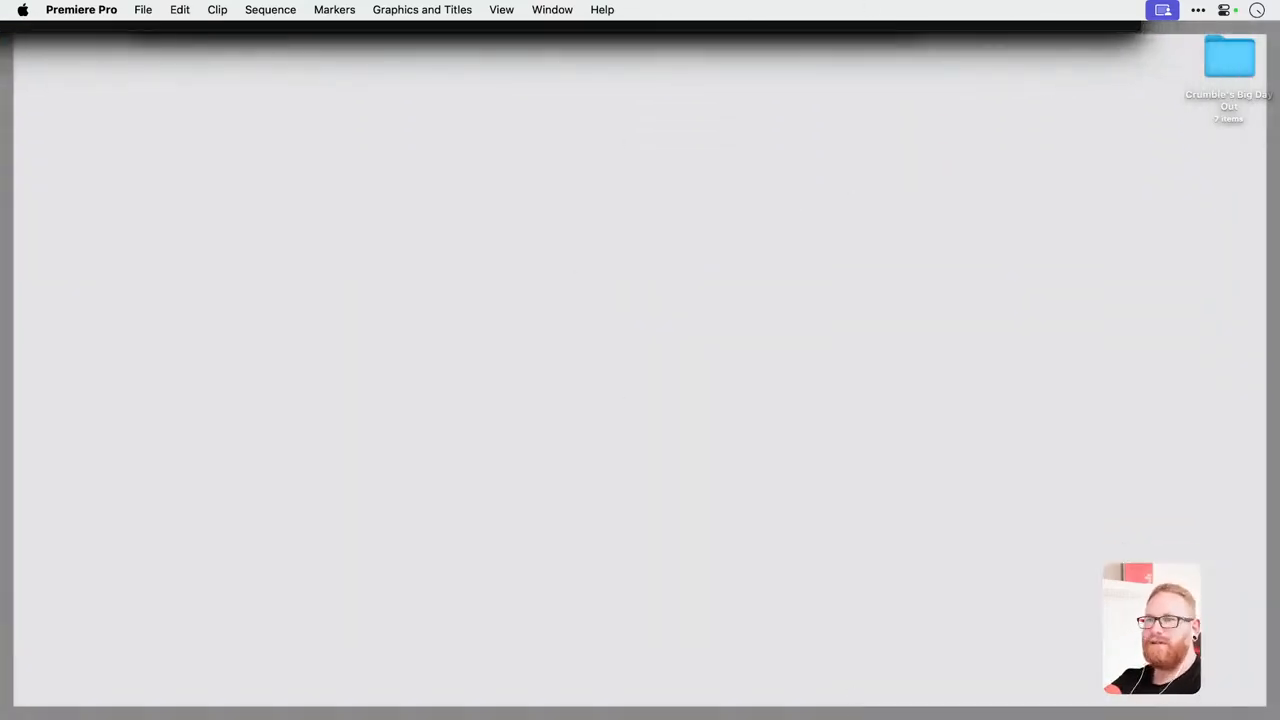
drag(1150, 640, 1052, 250)
double_click(1047, 260)
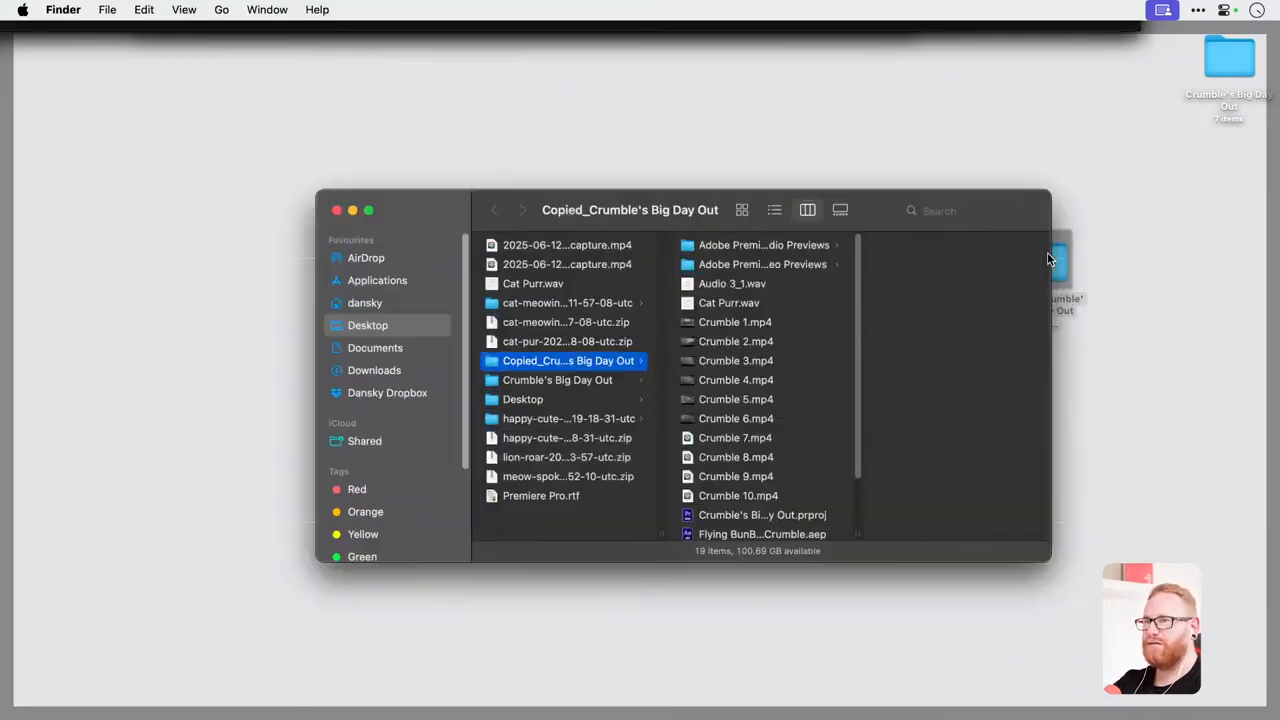
scroll(740, 395, down, 2)
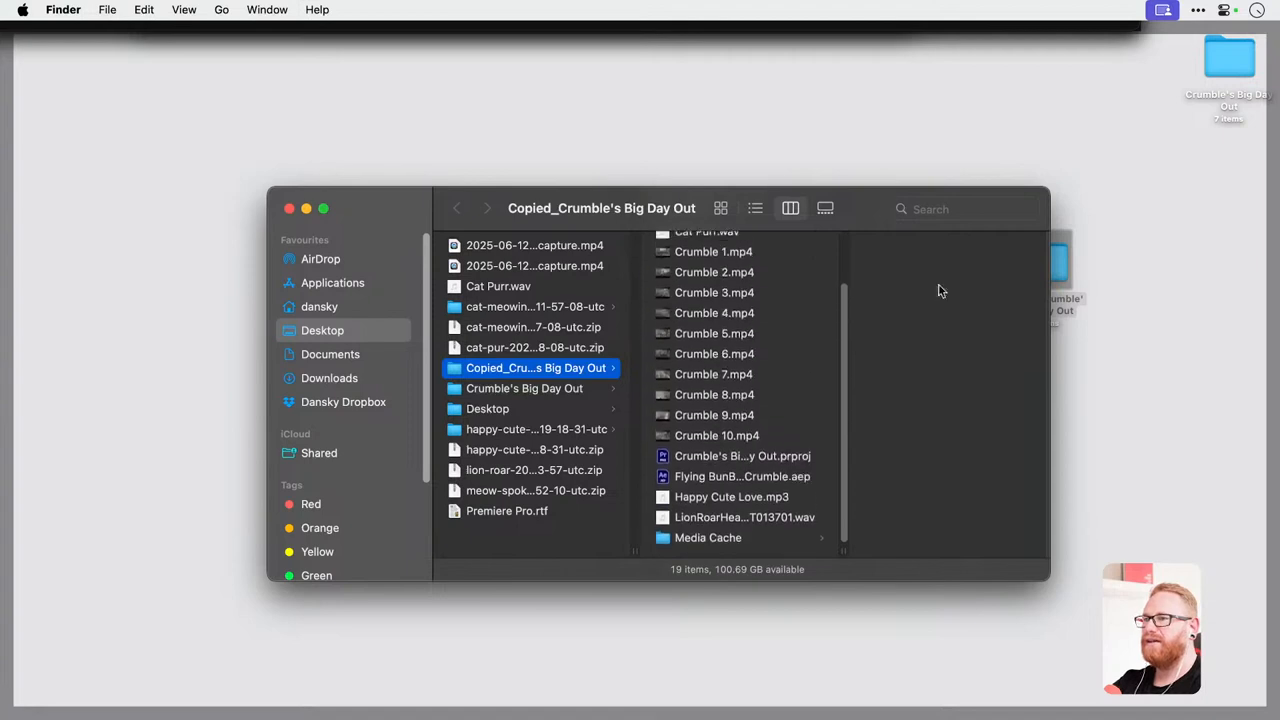
key(super+w)
Compress the Copied_Crumble's Big Day Out folder into a ZIP file and switch back to Premiere Pro.
right_click(1050, 262)
click(926, 358)
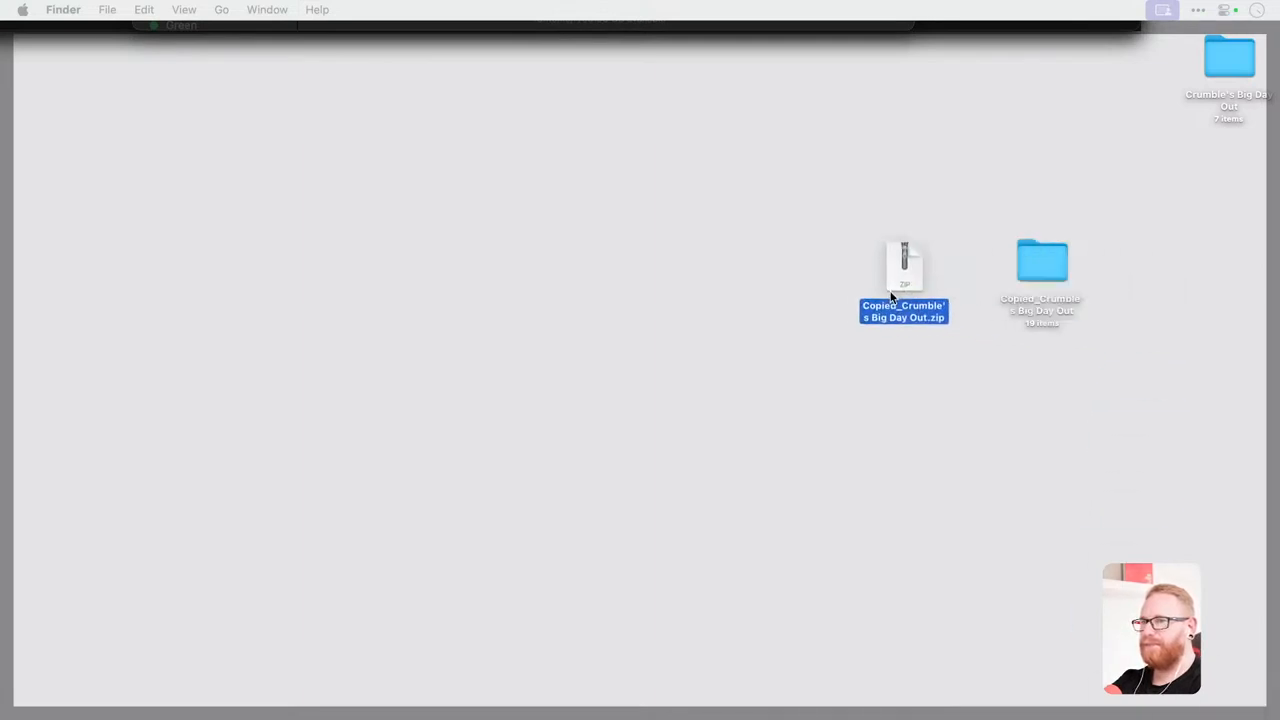
click(2, 341)
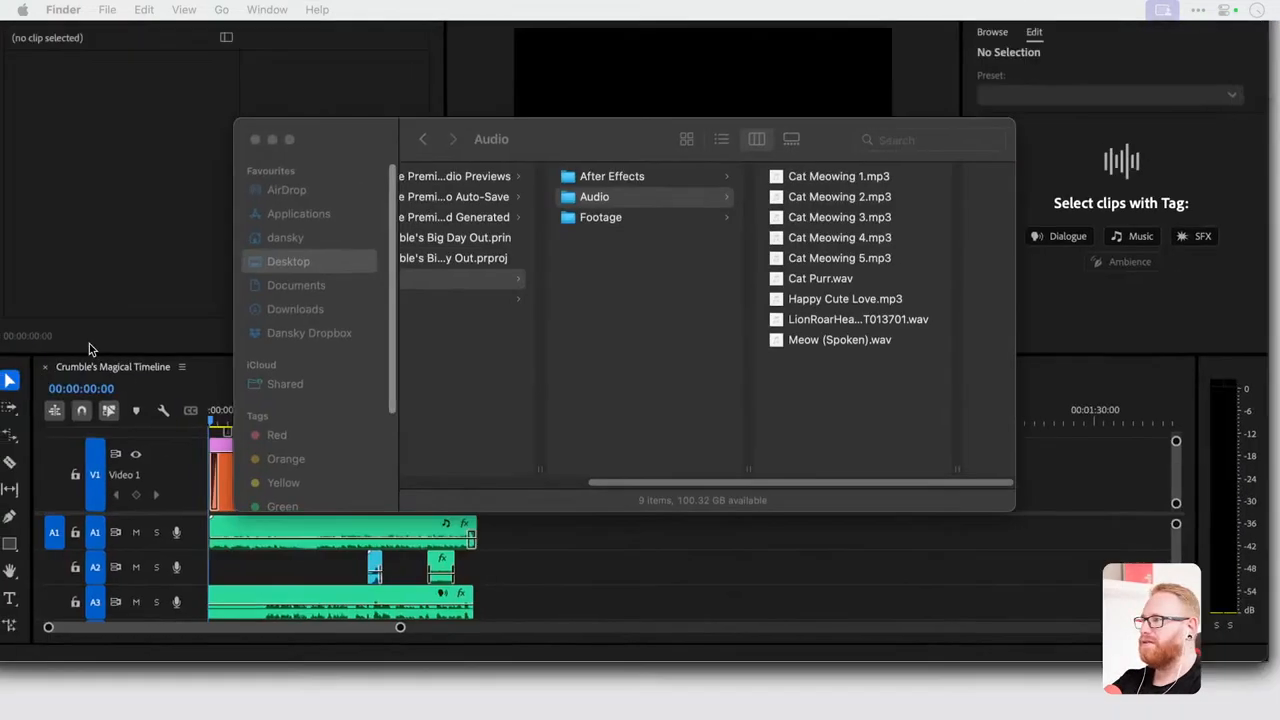
click(448, 60)
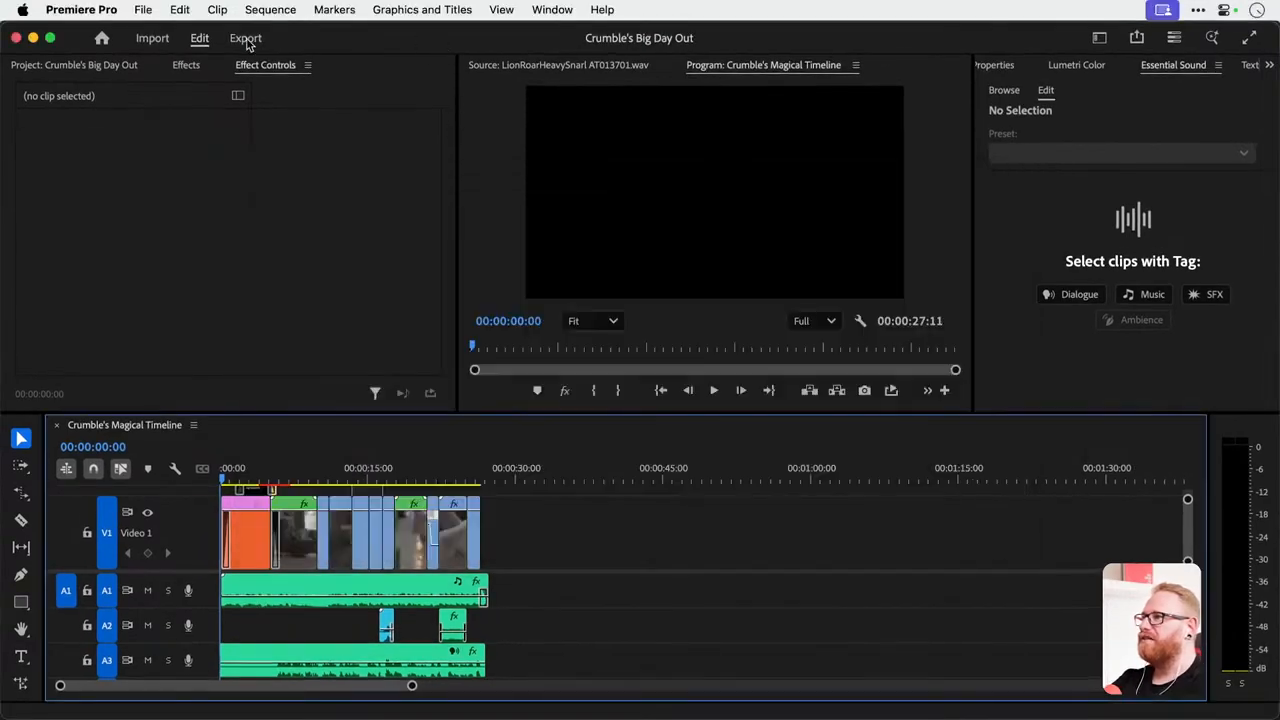
Open the media export settings for Crumble's Magical Timeline and keep H.264 as the format.
click(143, 9)
mouse_move(300, 512)
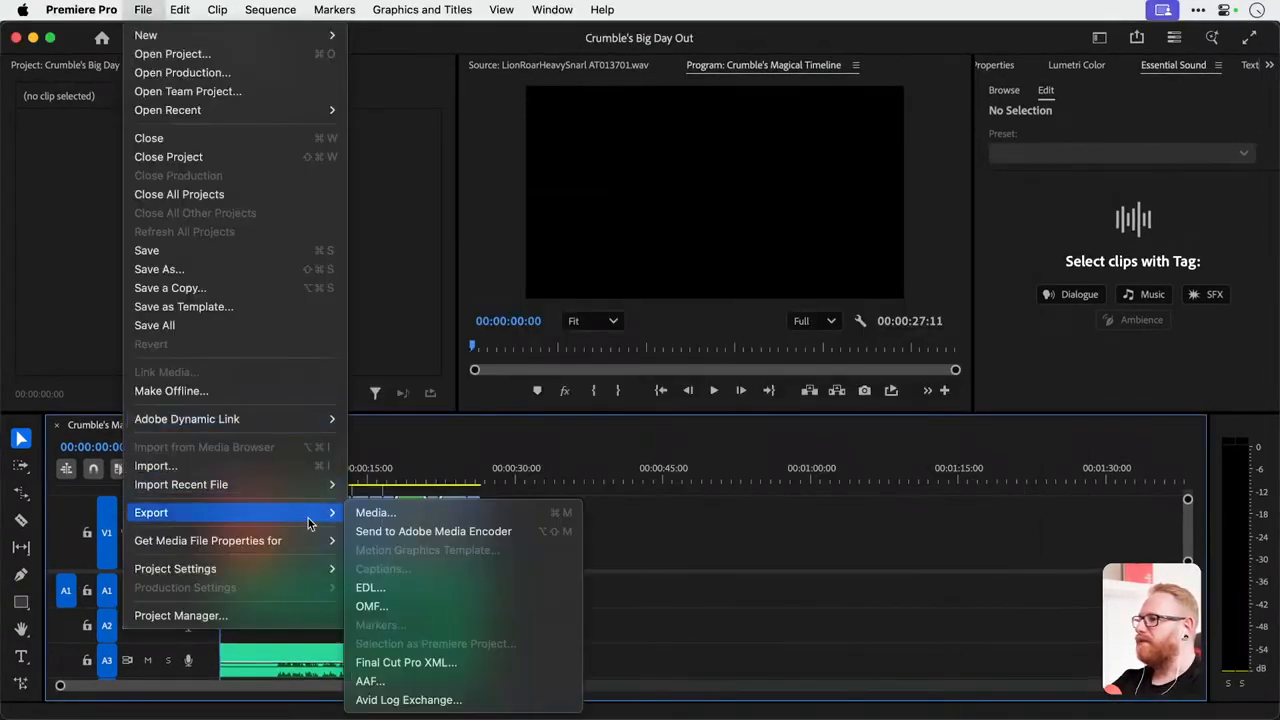
click(387, 514)
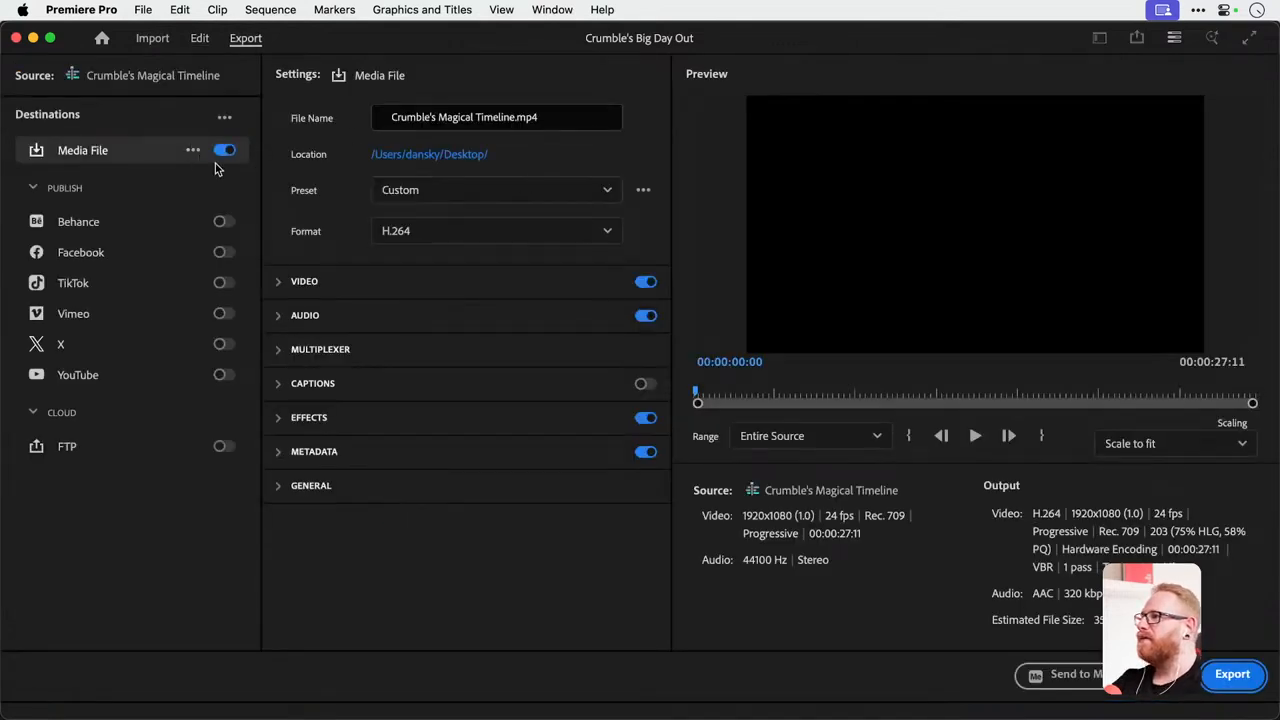
click(412, 233)
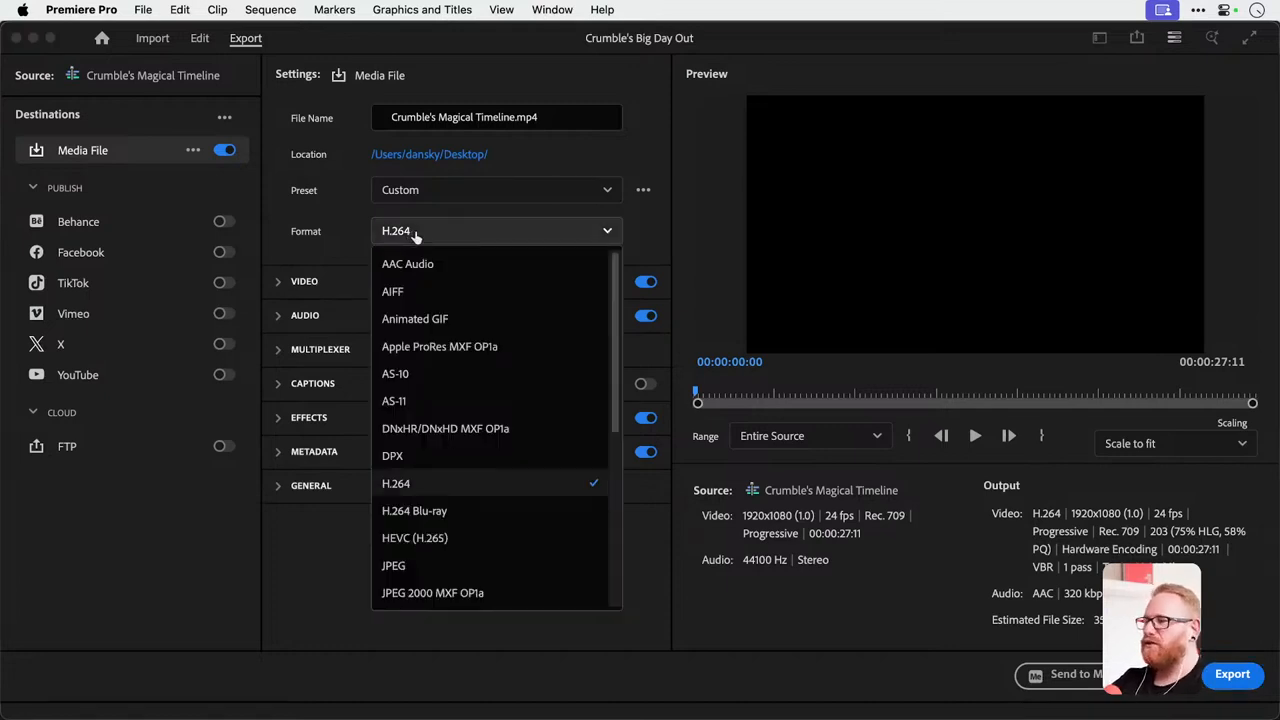
click(415, 233)
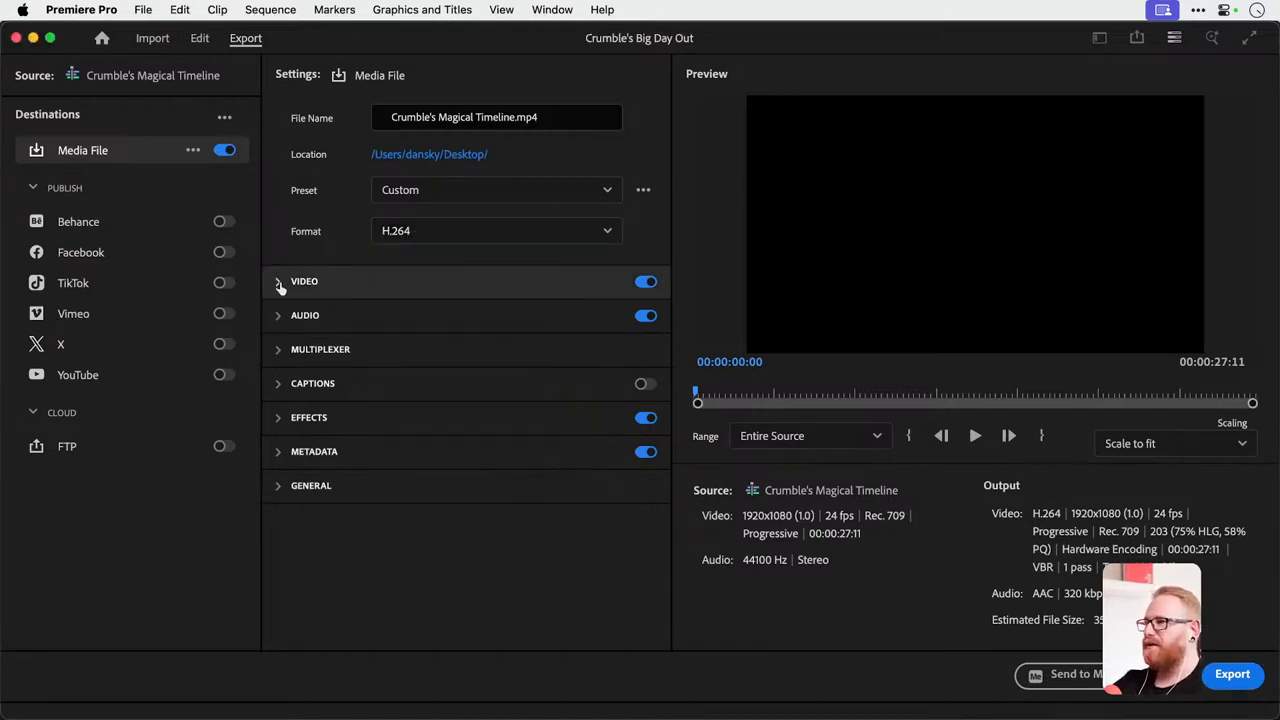
Expand the additional video export settings and enable Render at Maximum Depth and Use Maximum Render Quality.
click(280, 284)
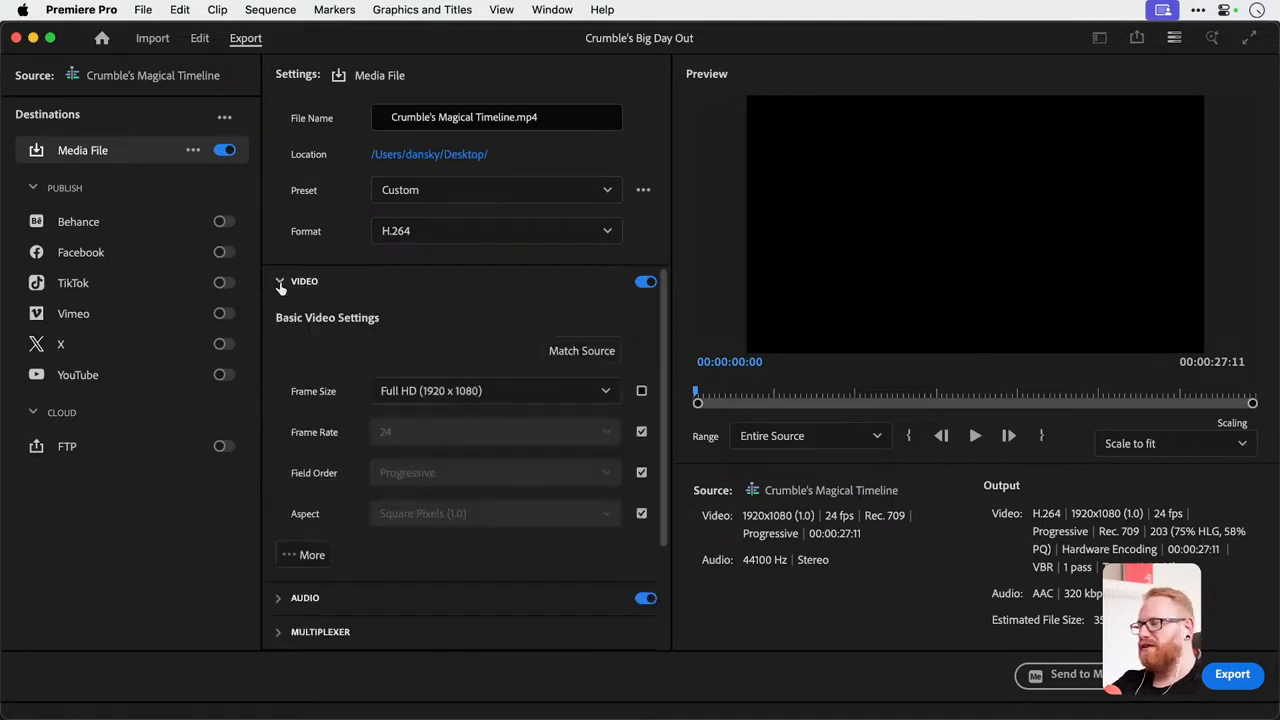
click(305, 556)
scroll(385, 413, down, 1)
scroll(385, 413, down, 2)
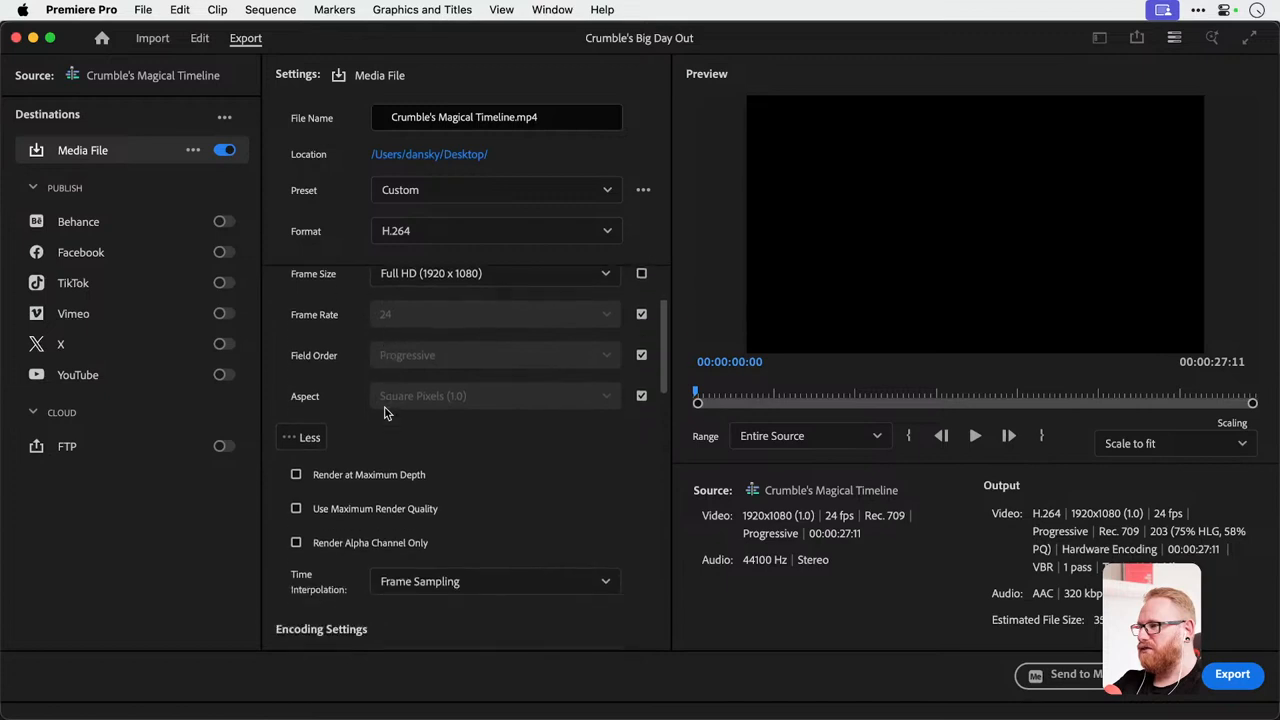
click(366, 475)
click(370, 509)
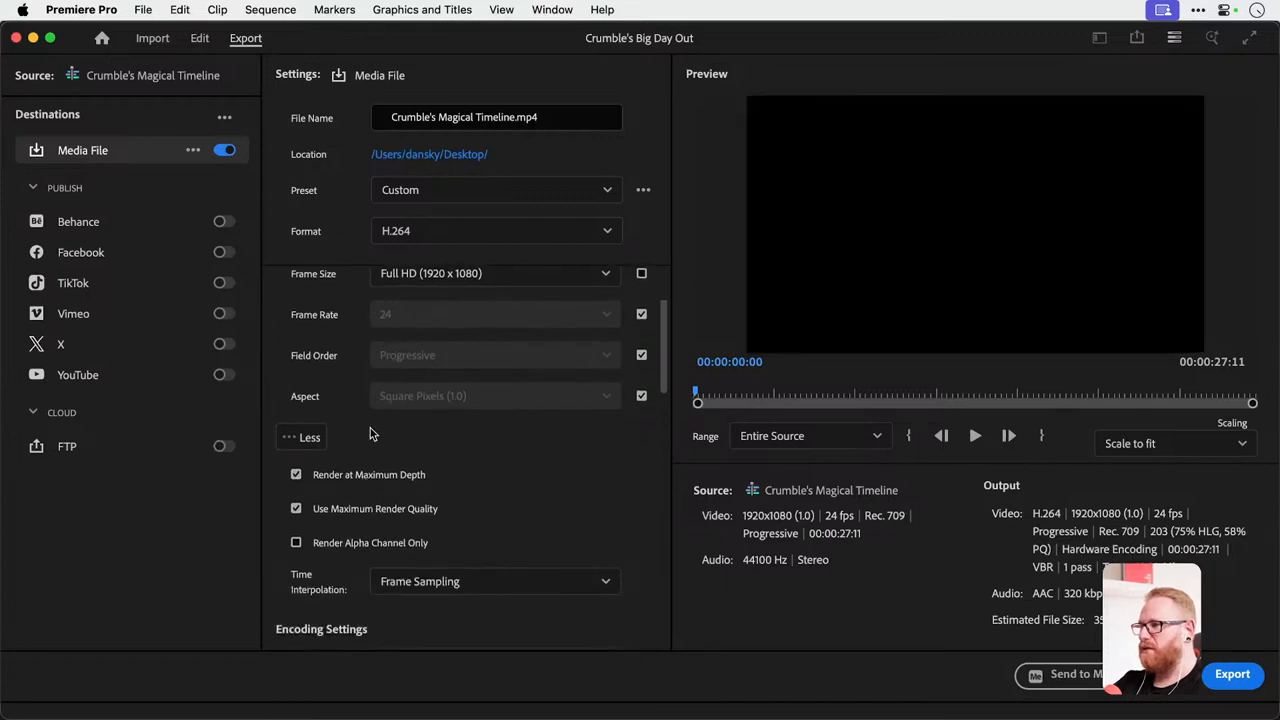
Choose Full HD (1920 x 1080) as the export frame size.
scroll(370, 428, up, 1)
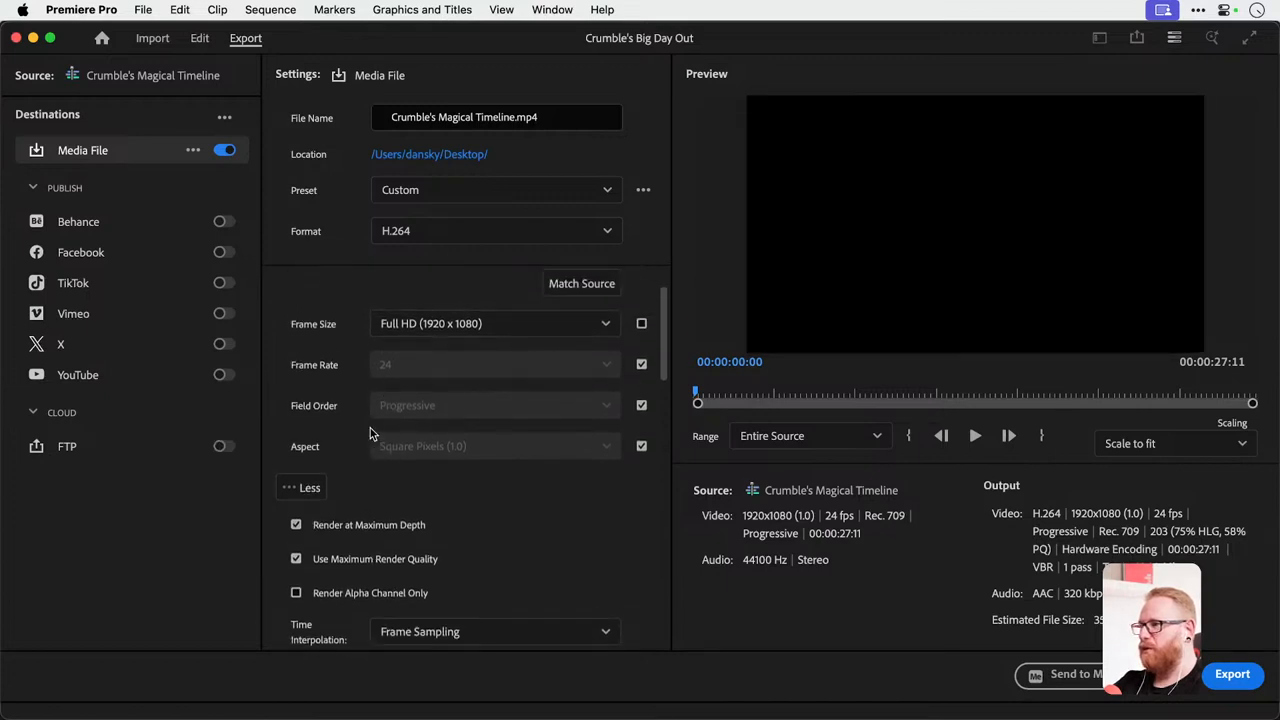
click(482, 326)
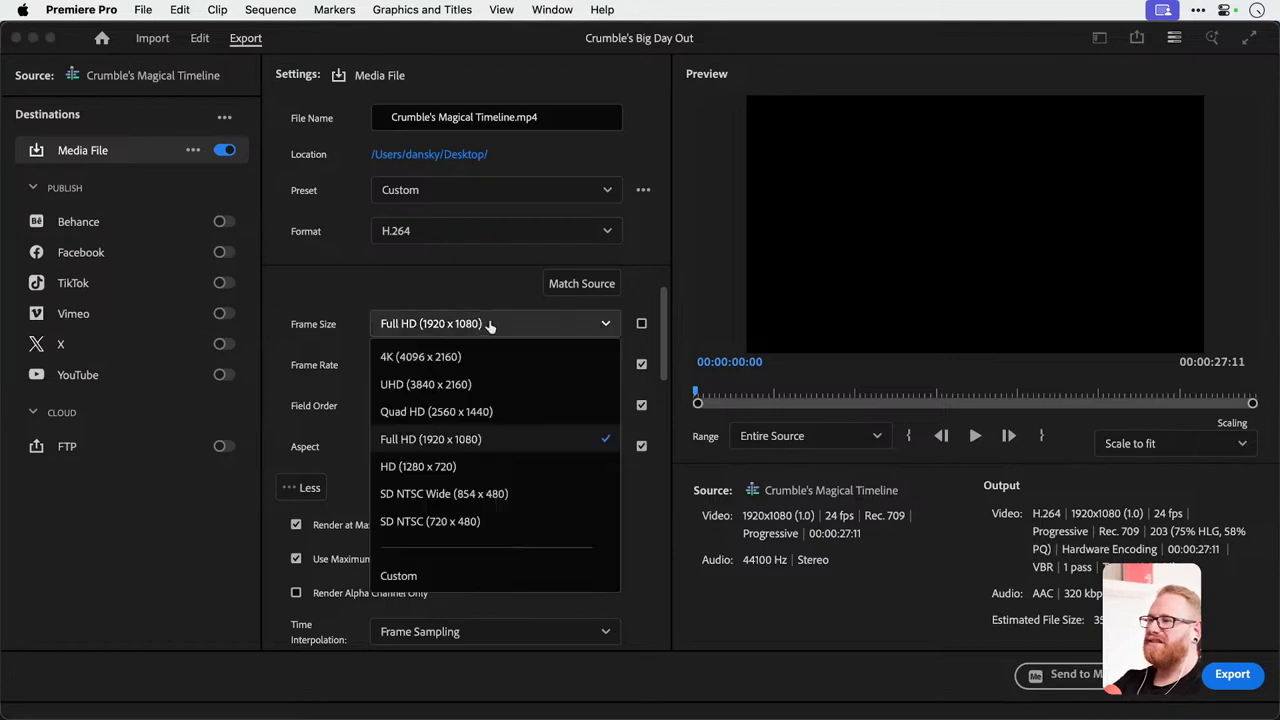
click(477, 449)
Review the encoding, bitrate and audio export settings and the available export range options.
scroll(477, 397, down, 4)
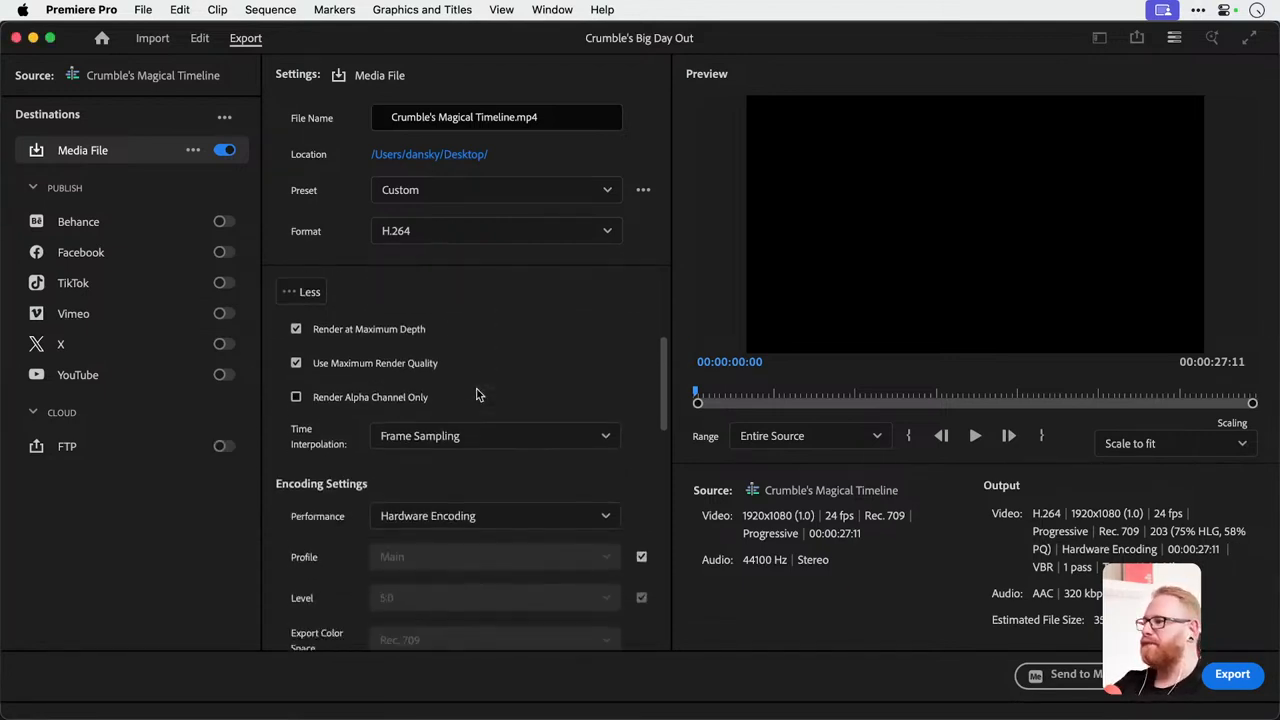
scroll(343, 428, down, 10)
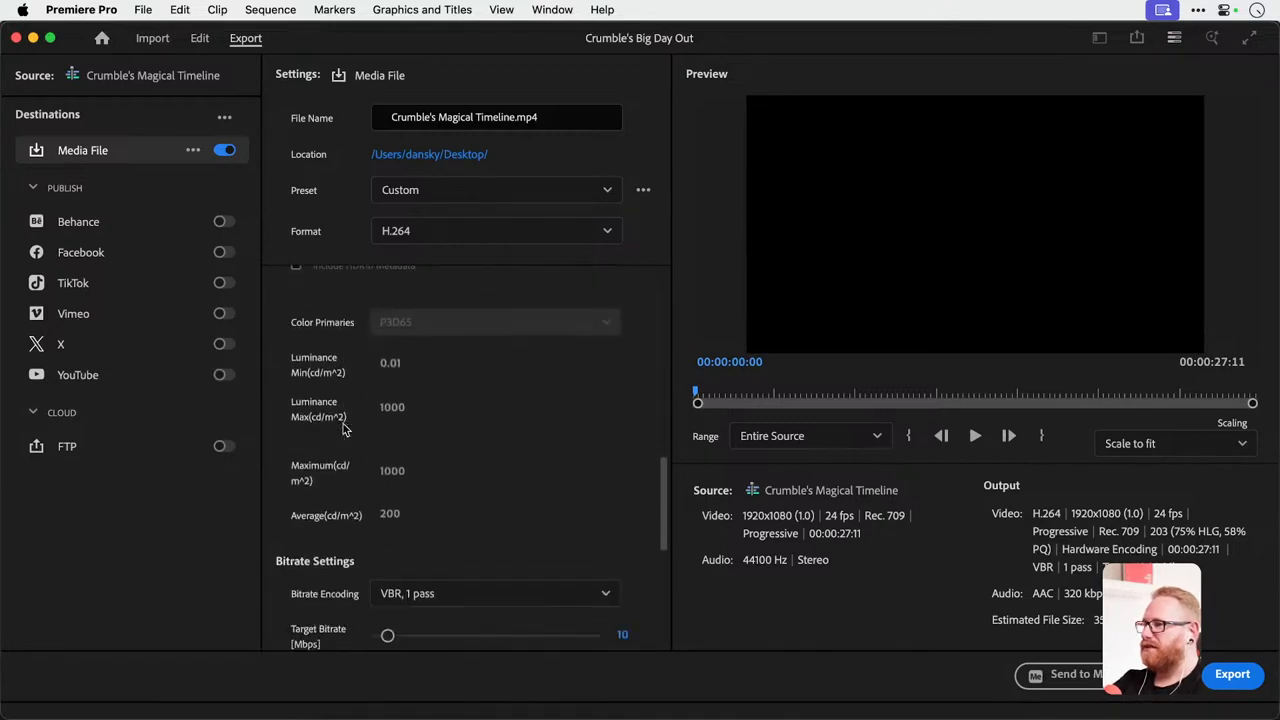
scroll(343, 428, down, 7)
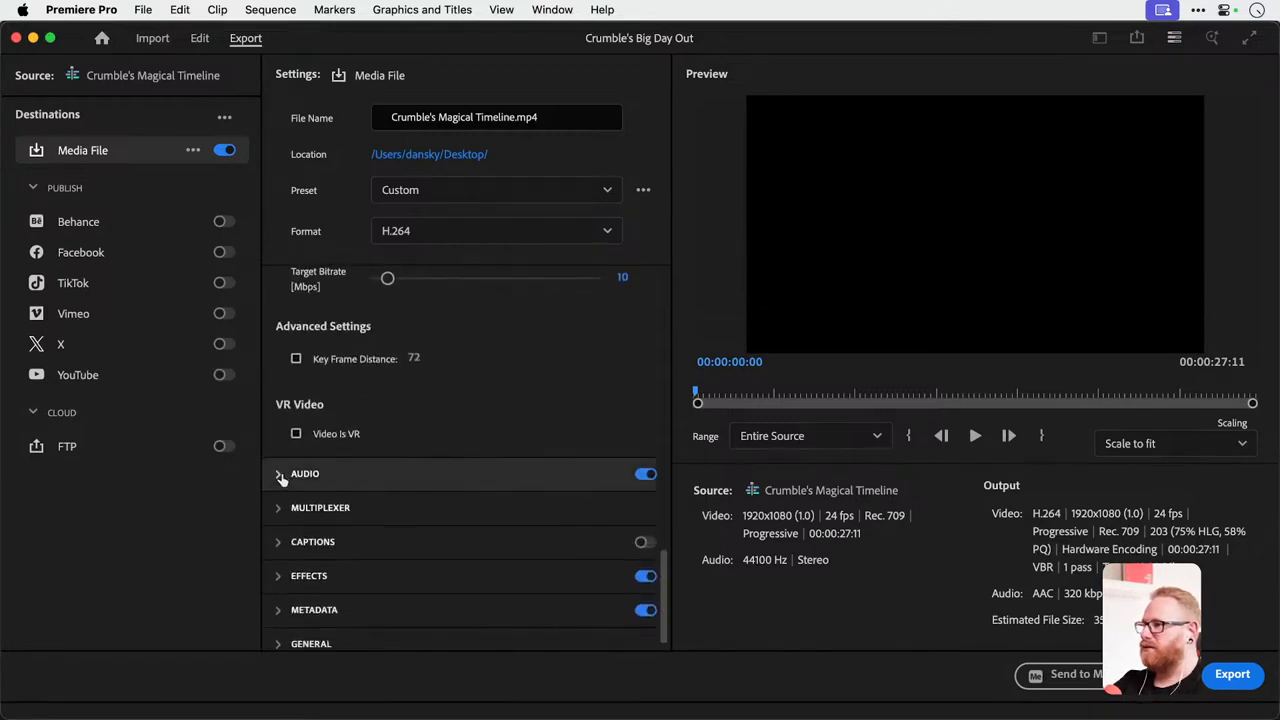
click(281, 476)
scroll(415, 430, up, 3)
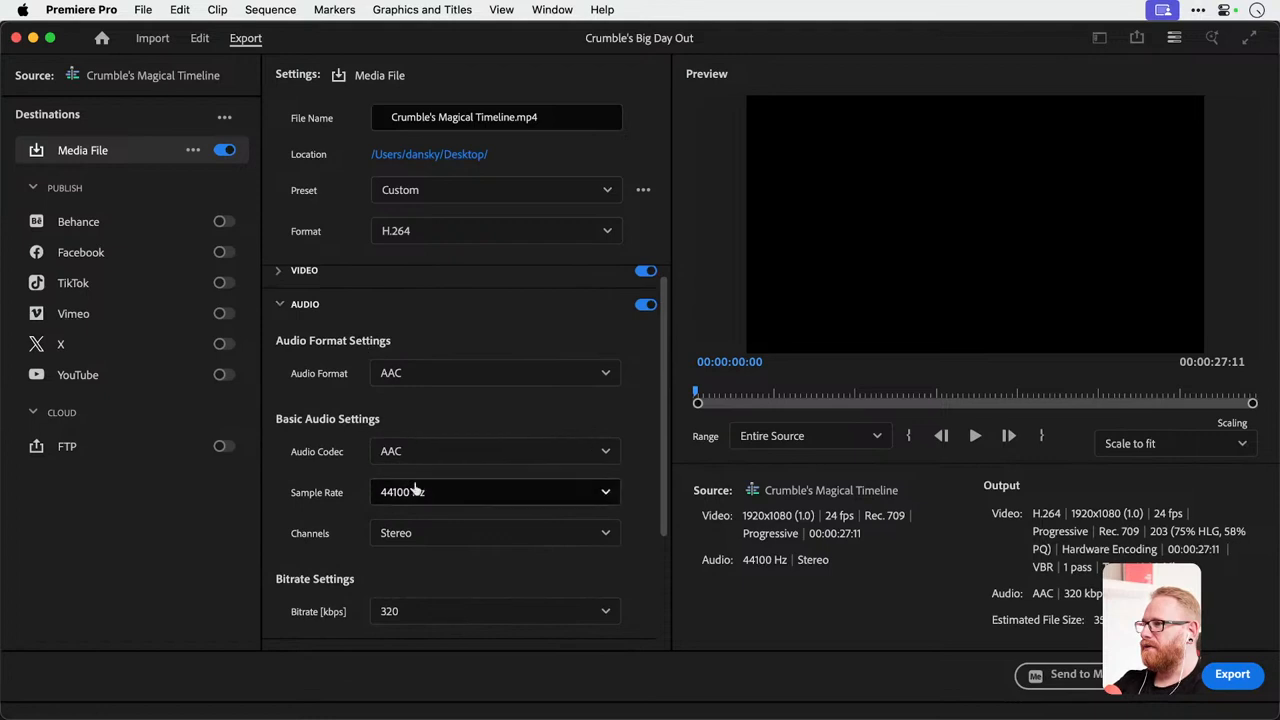
scroll(481, 517, down, 3)
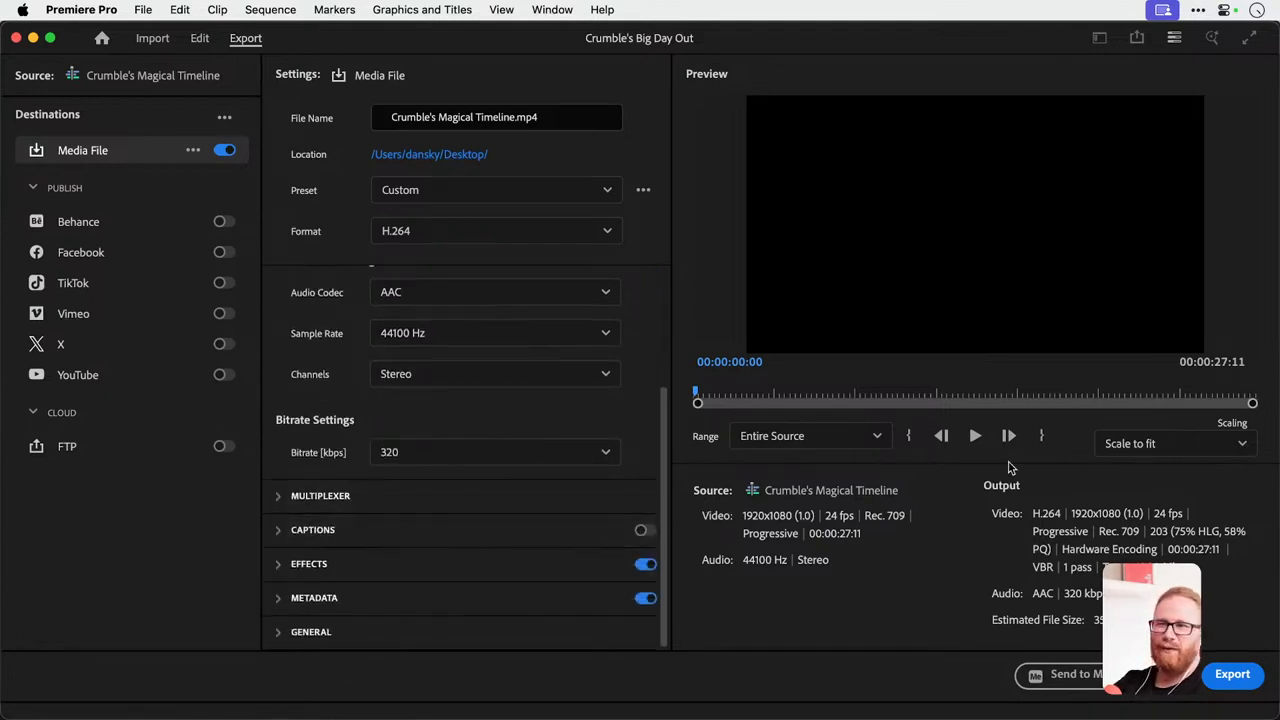
click(815, 437)
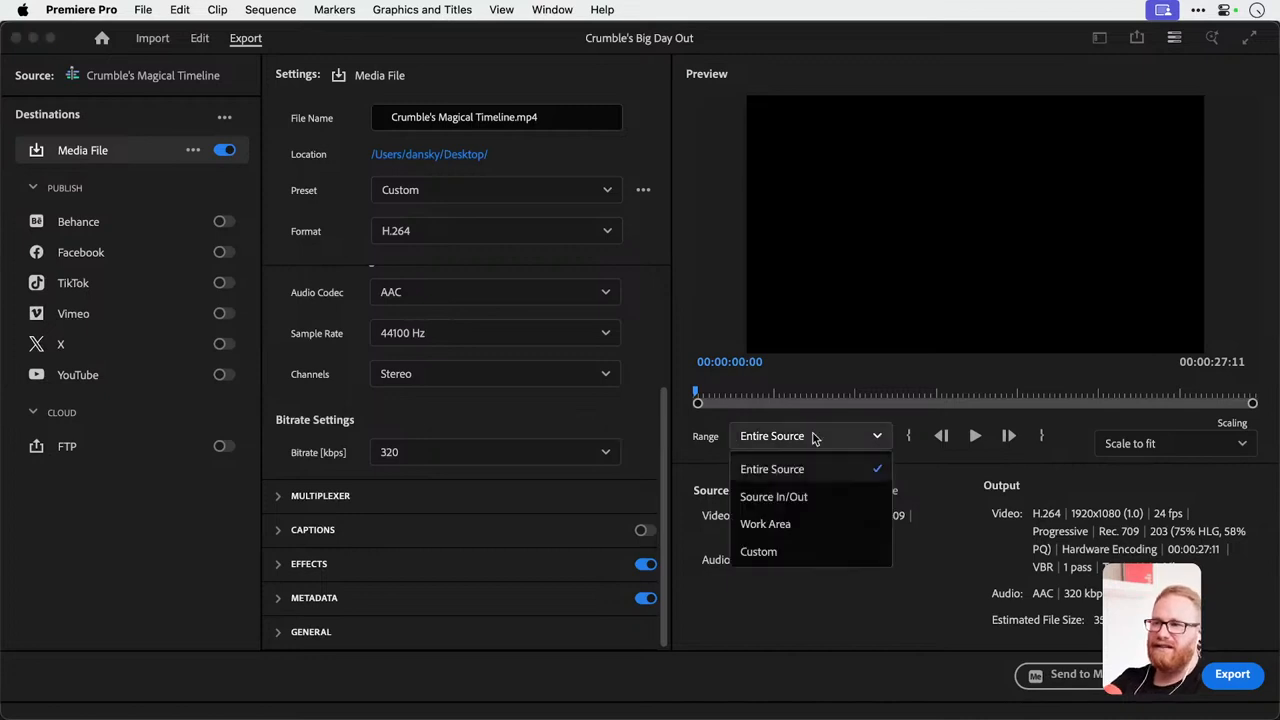
click(815, 437)
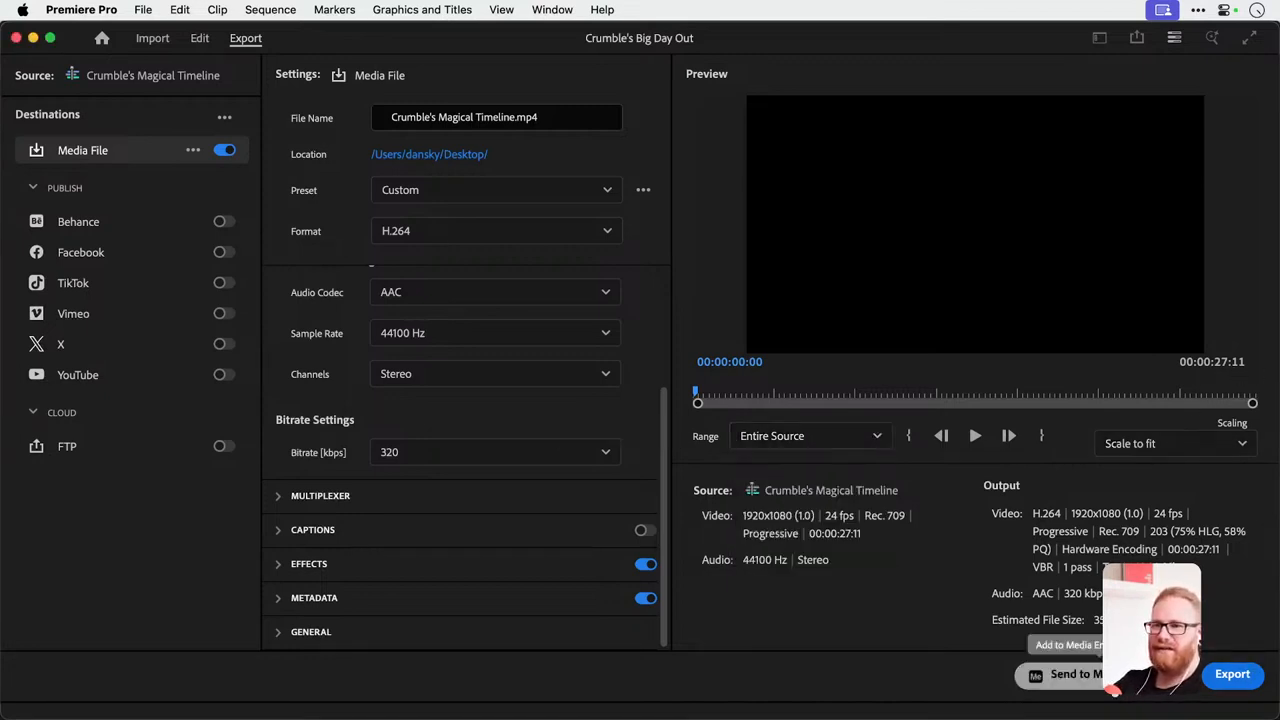
Export Crumble's Magical Timeline, then show the desktop and place the exported MP4 beside the copied project folder.
click(1232, 676)
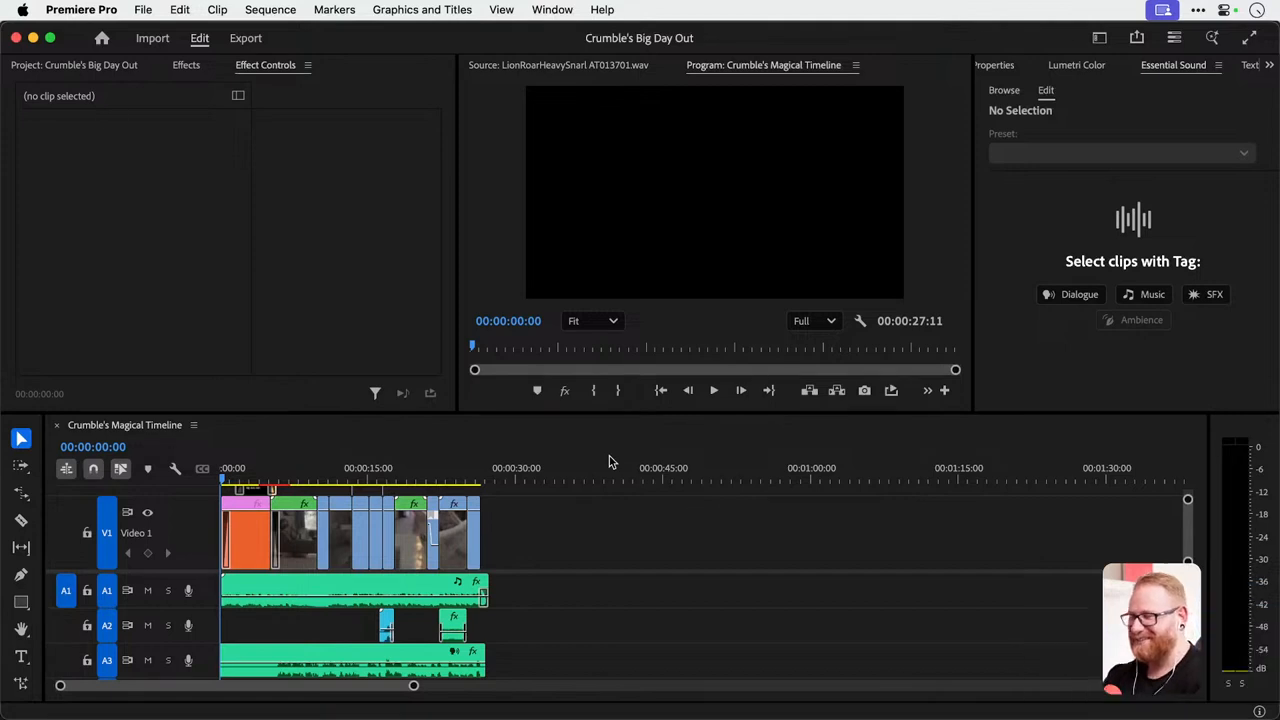
key(F11)
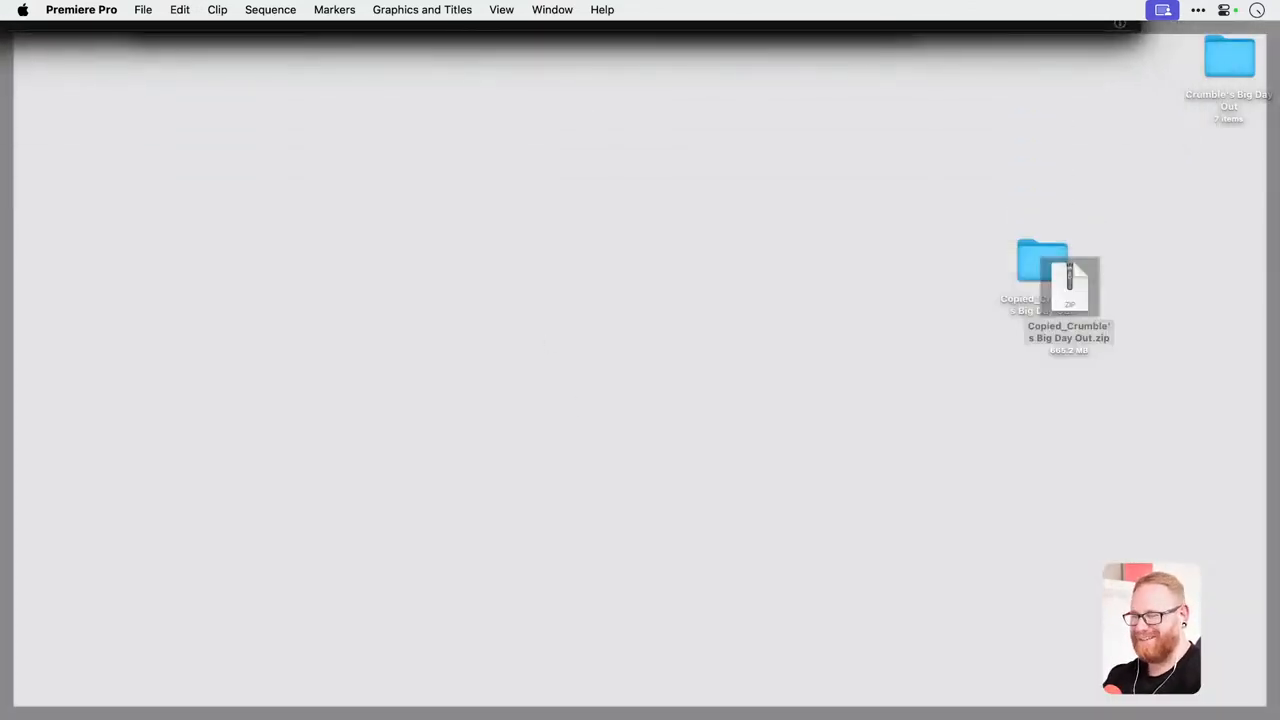
drag(1279, 290, 939, 236)
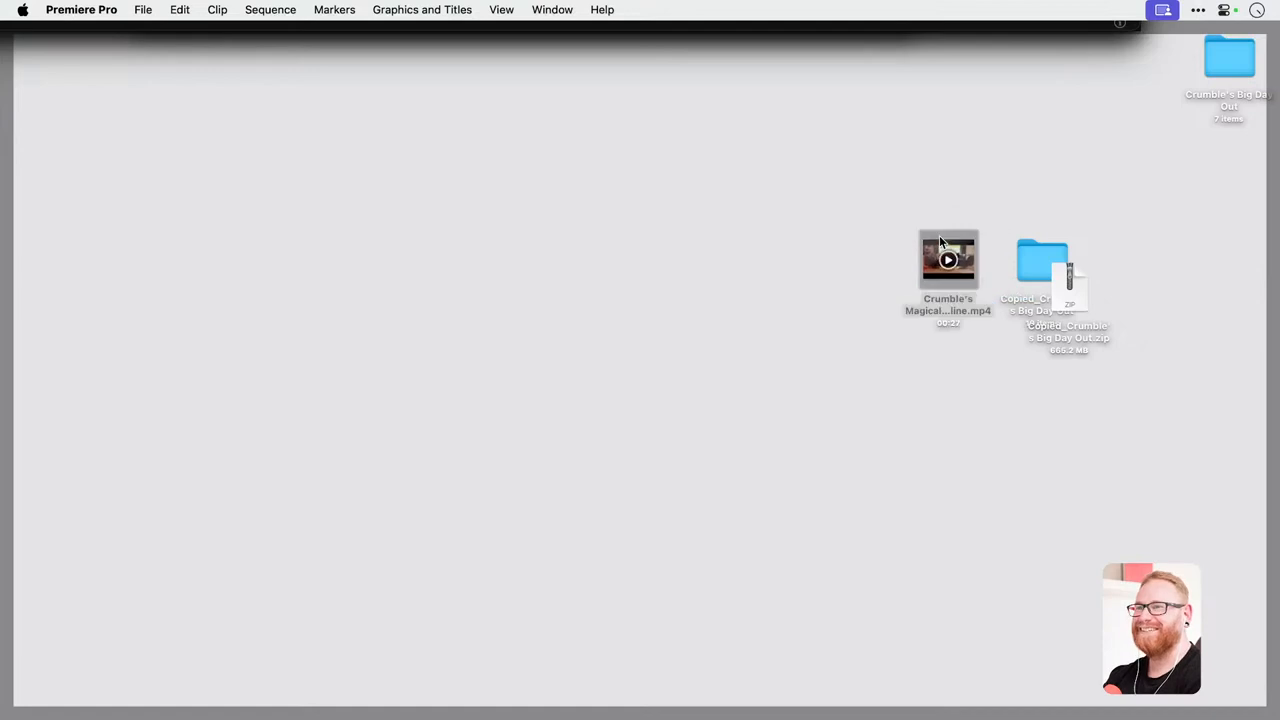
Preview the exported Crumble's Magical Timeline.mp4 with Quick Look, skipping ahead through the video, and close the preview.
click(940, 260)
key(space)
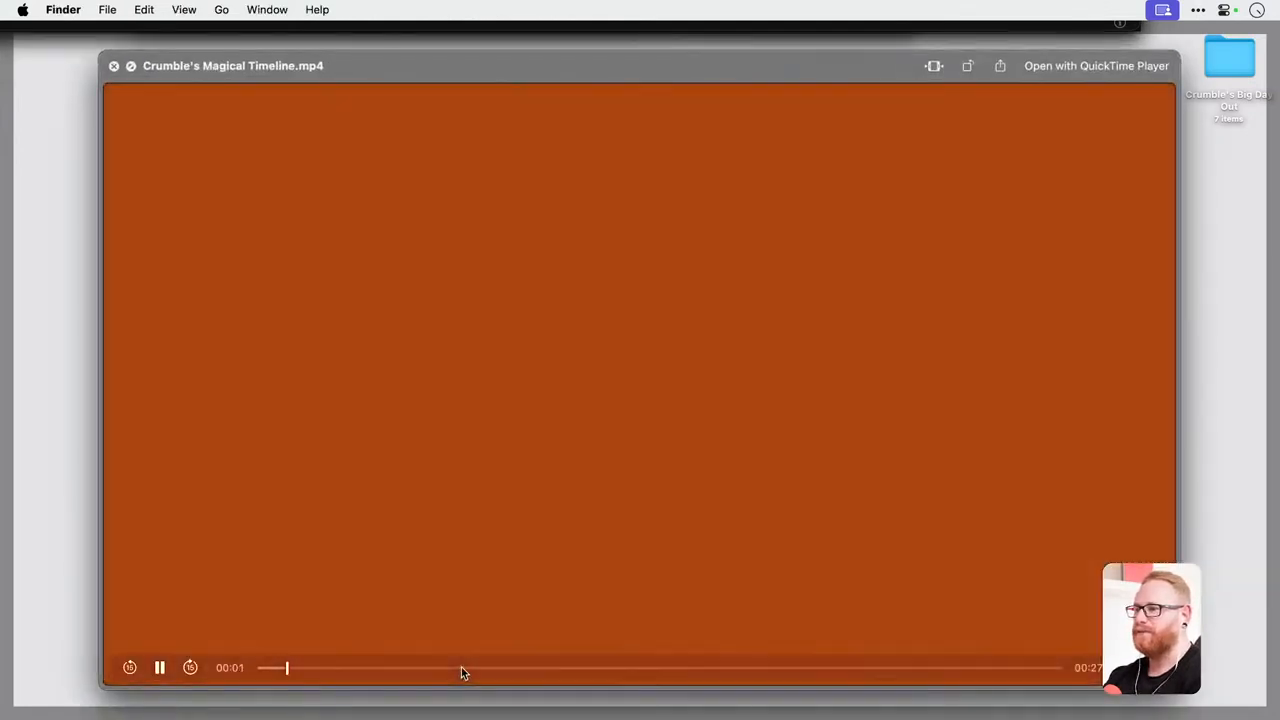
drag(461, 668, 637, 664)
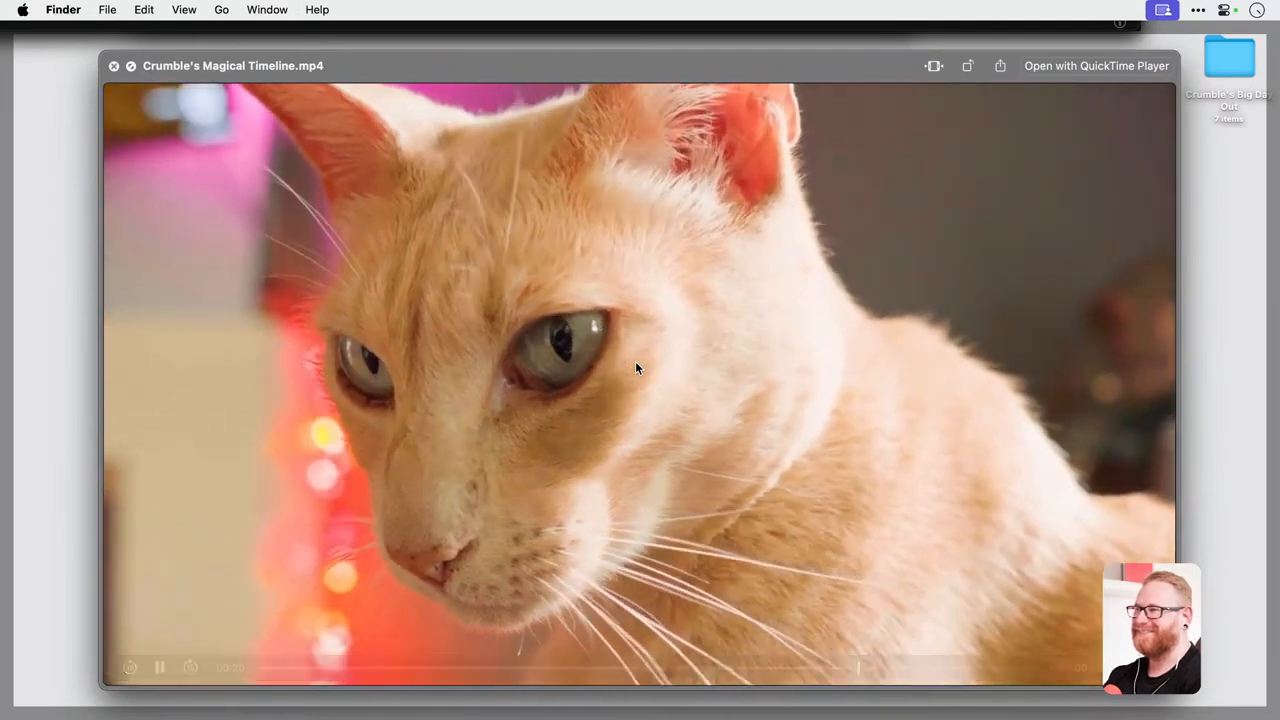
key(space)
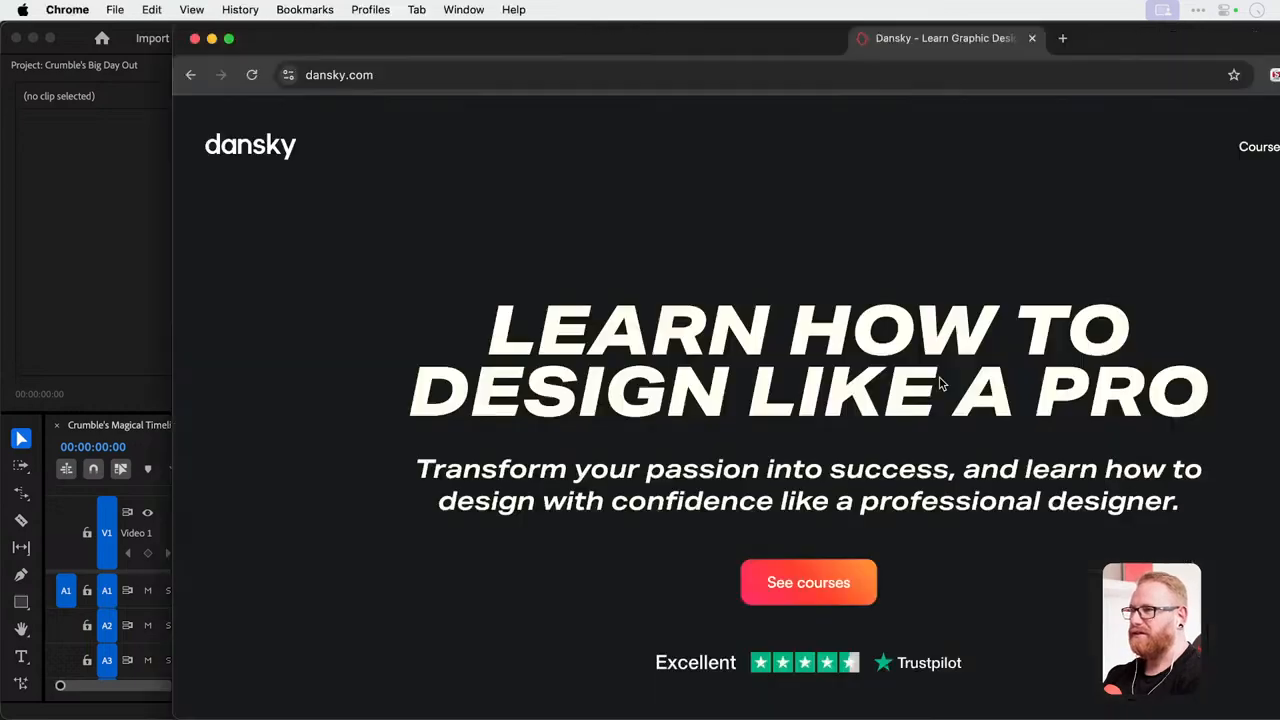
Switch to Chrome with dansky.com, enlarge the browser window and open the site's Courses page.
drag(943, 380, 907, 380)
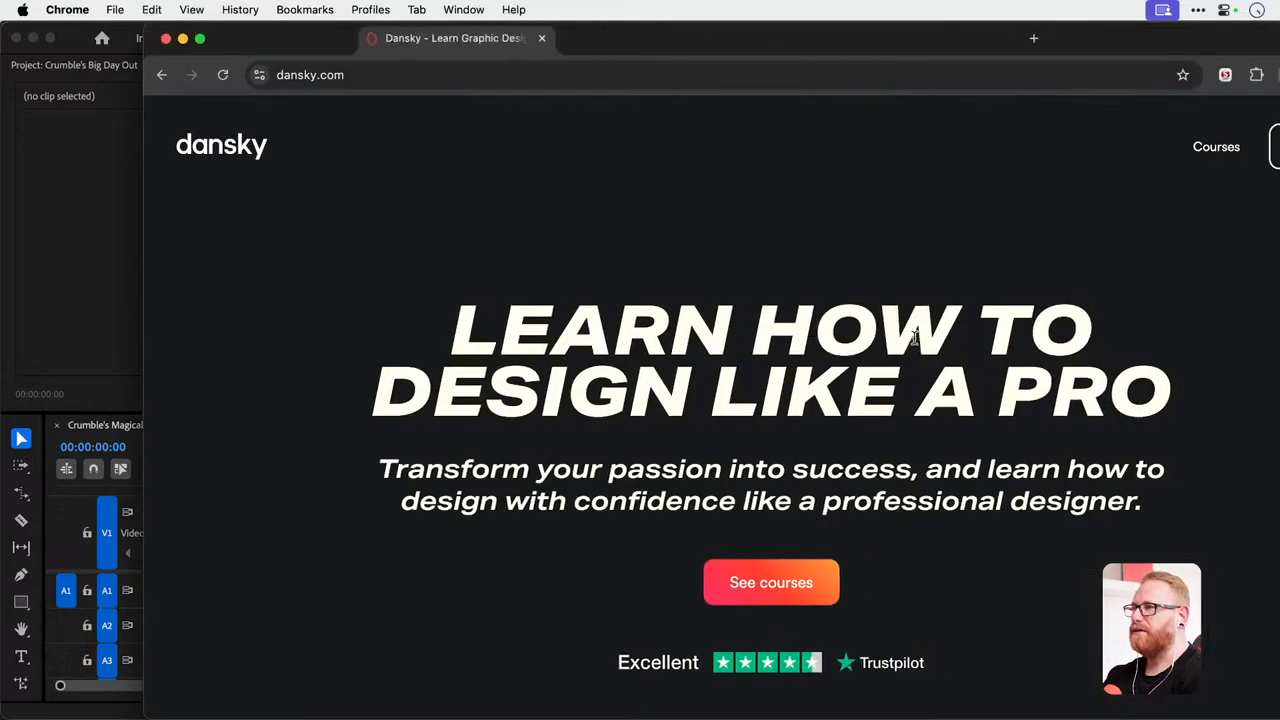
click(201, 40)
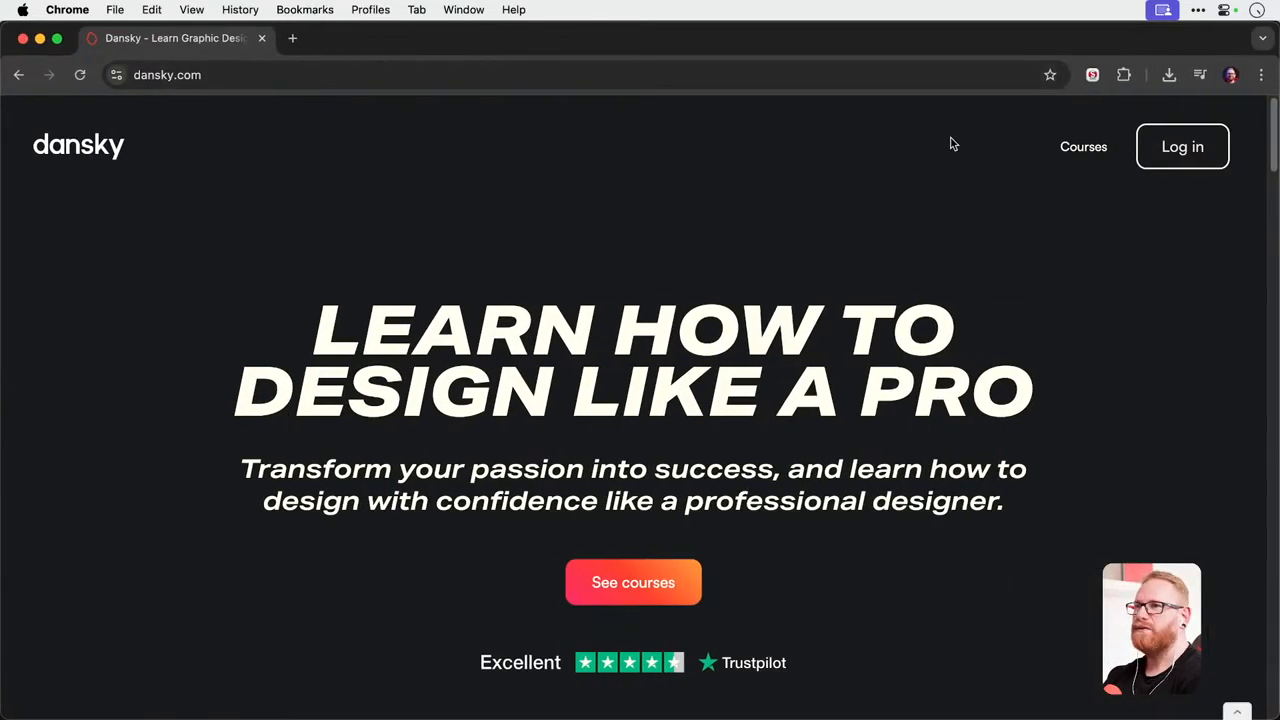
click(1080, 146)
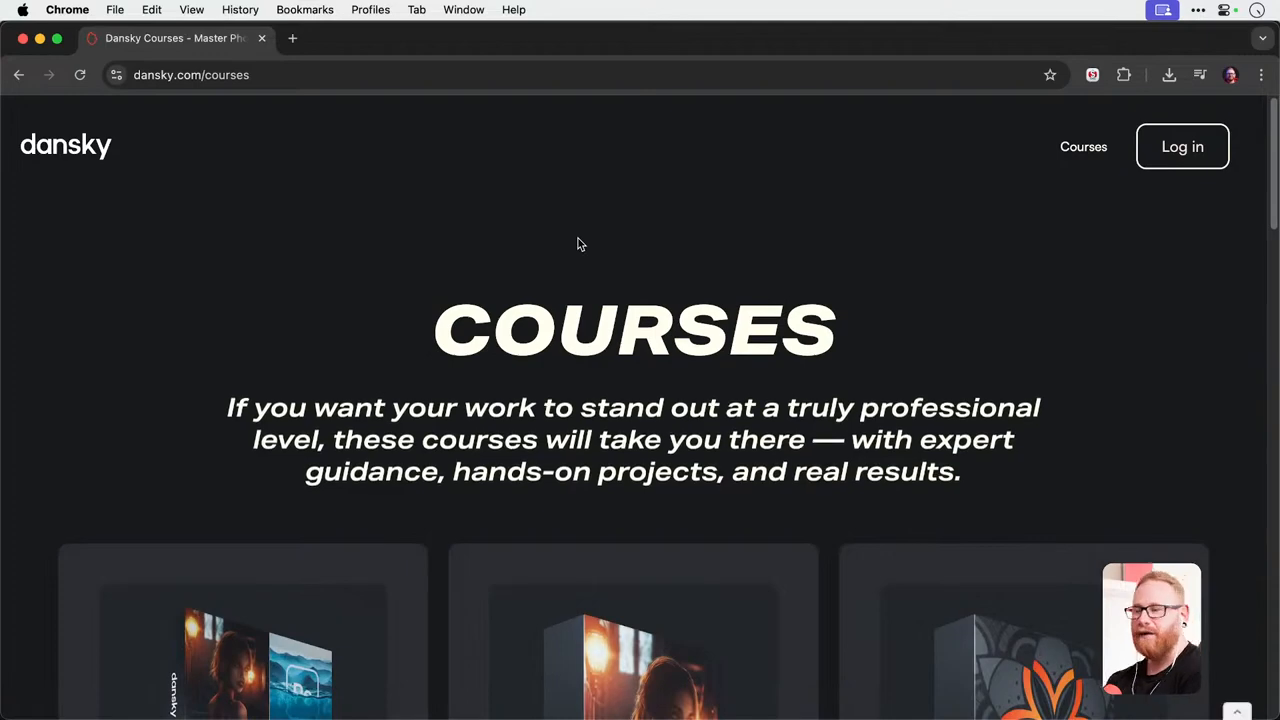
Look through the Photoshop and Illustrator course offers and open the details of The Ultimate Designer Bundle.
scroll(618, 237, down, 5)
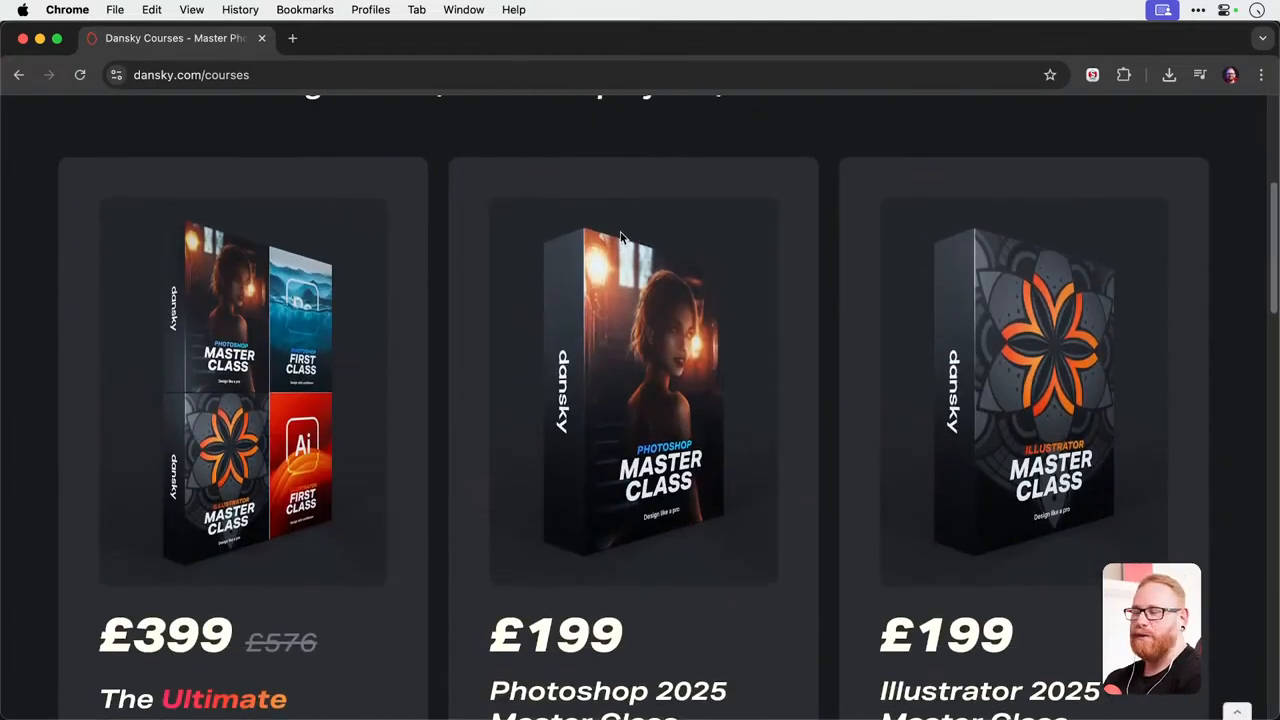
scroll(620, 237, down, 1)
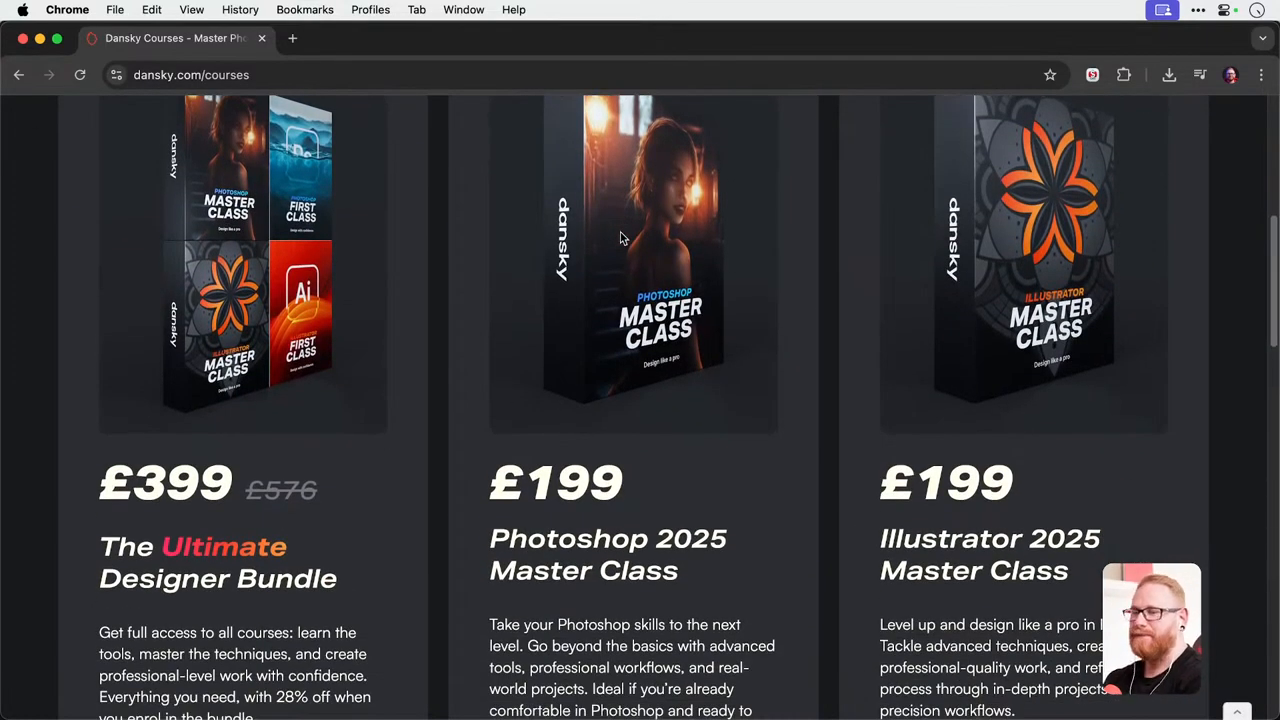
scroll(620, 237, down, 1)
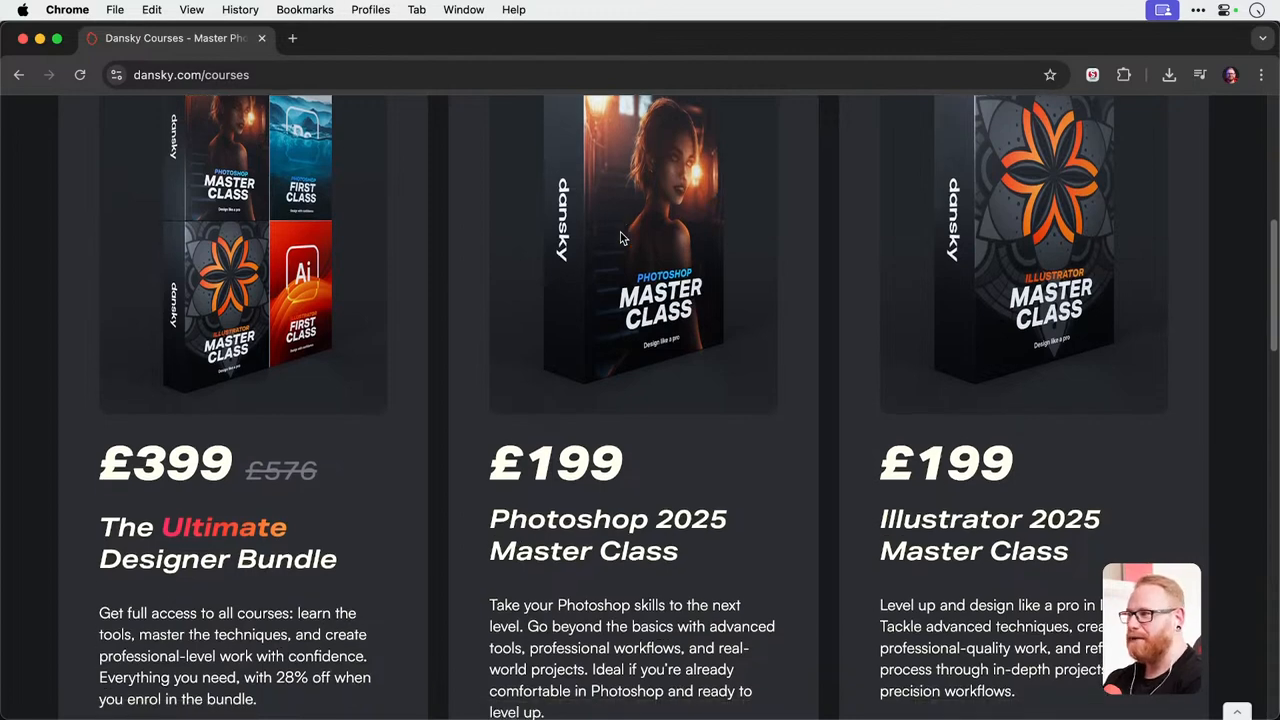
scroll(322, 305, up, 1)
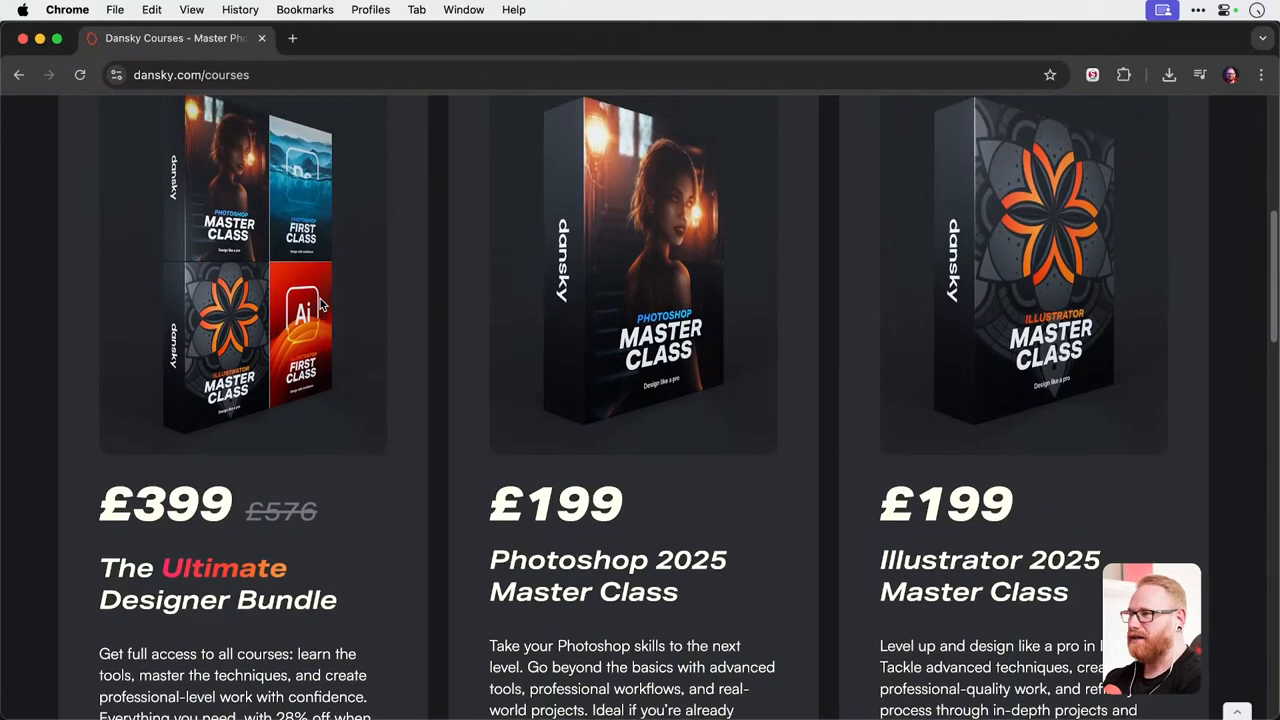
scroll(624, 287, down, 10)
scroll(624, 287, down, 2)
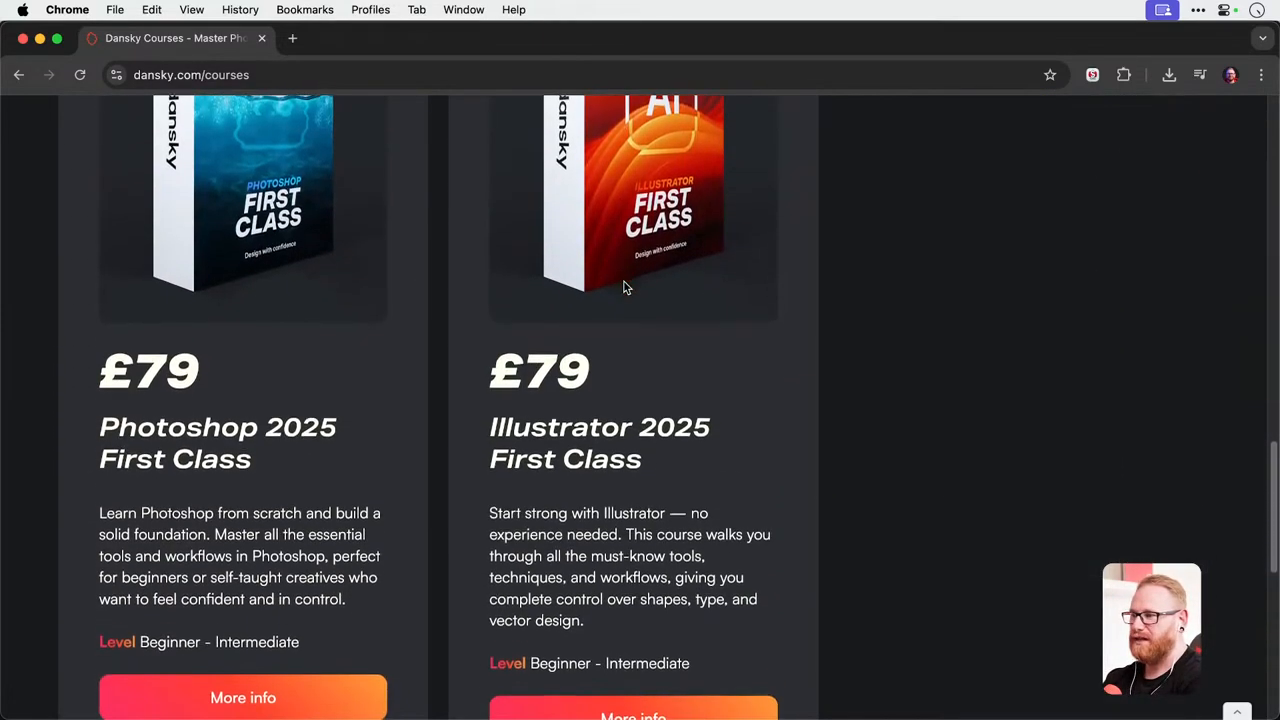
scroll(626, 286, up, 10)
click(266, 681)
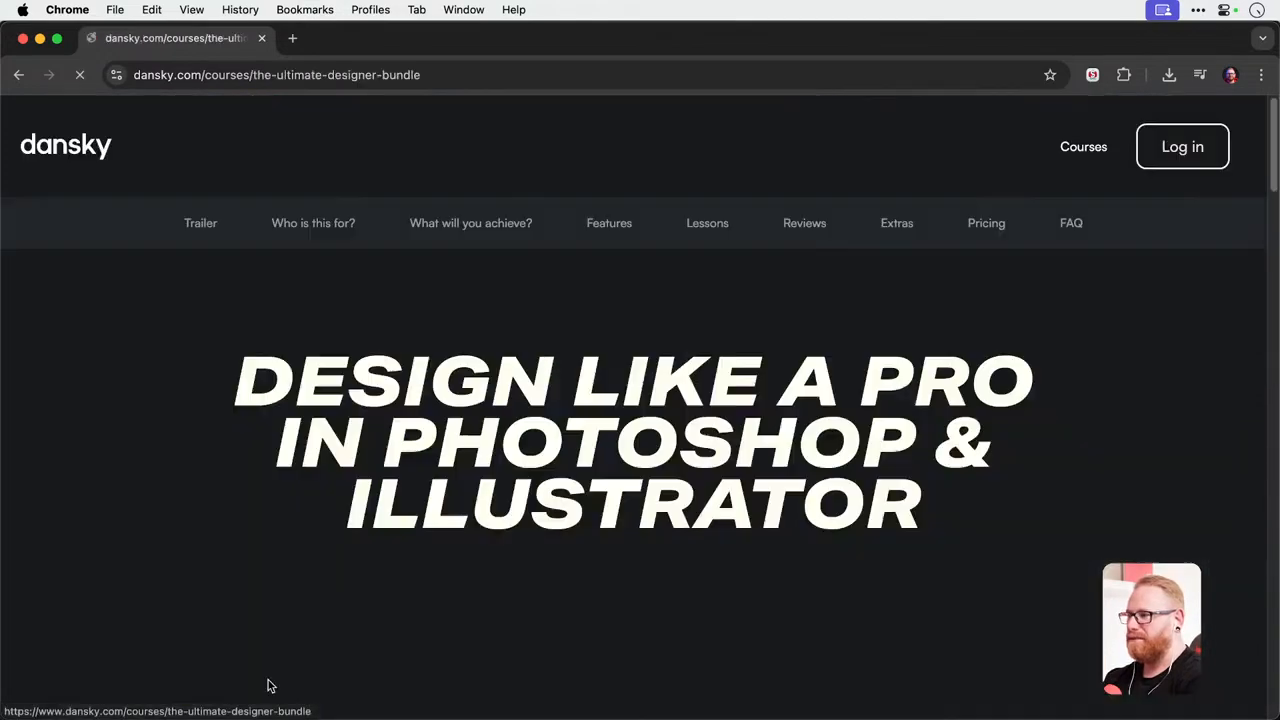
Read the bundle page's introduction down to the section on what's inside the bundle.
scroll(612, 297, down, 3)
scroll(613, 296, down, 5)
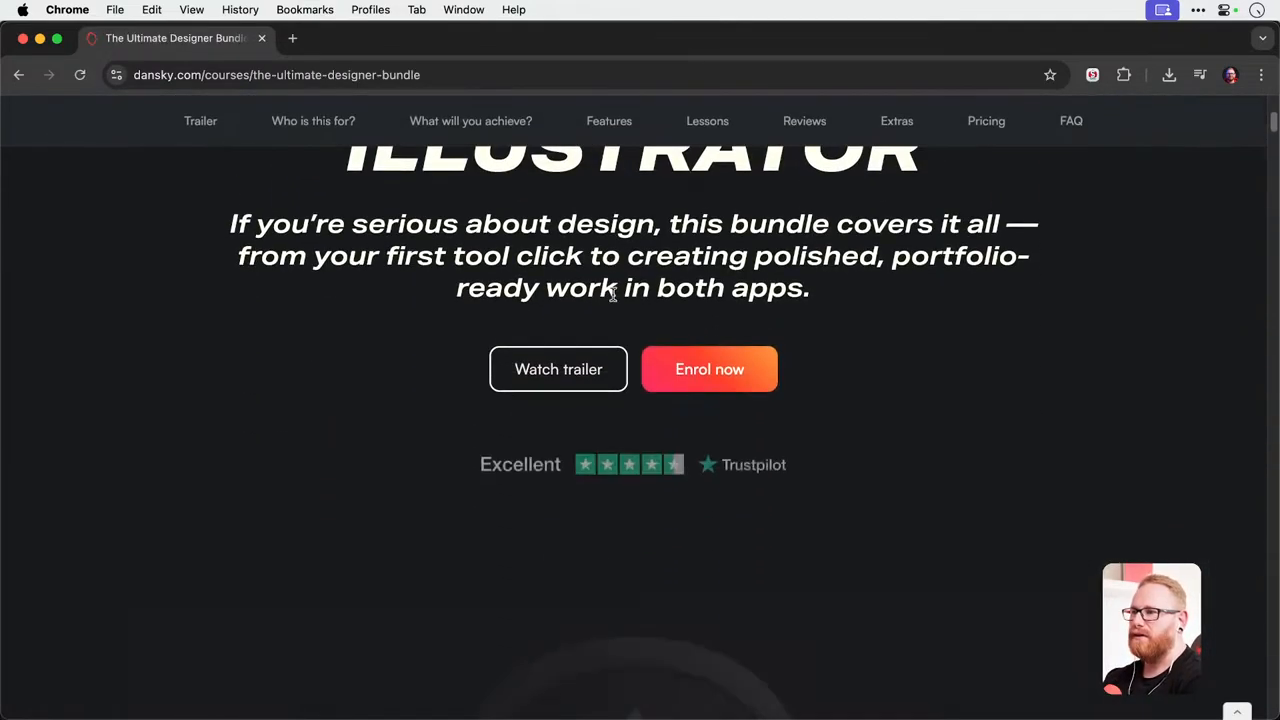
scroll(614, 301, down, 6)
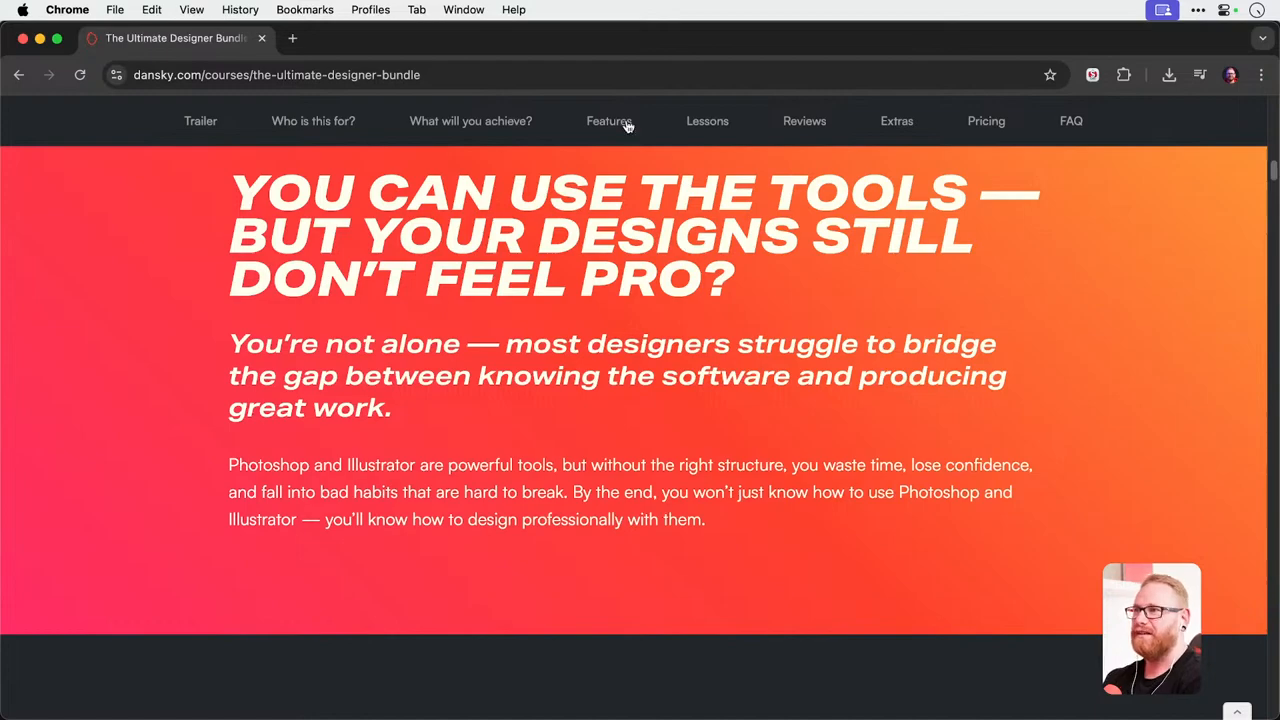
scroll(624, 200, down, 10)
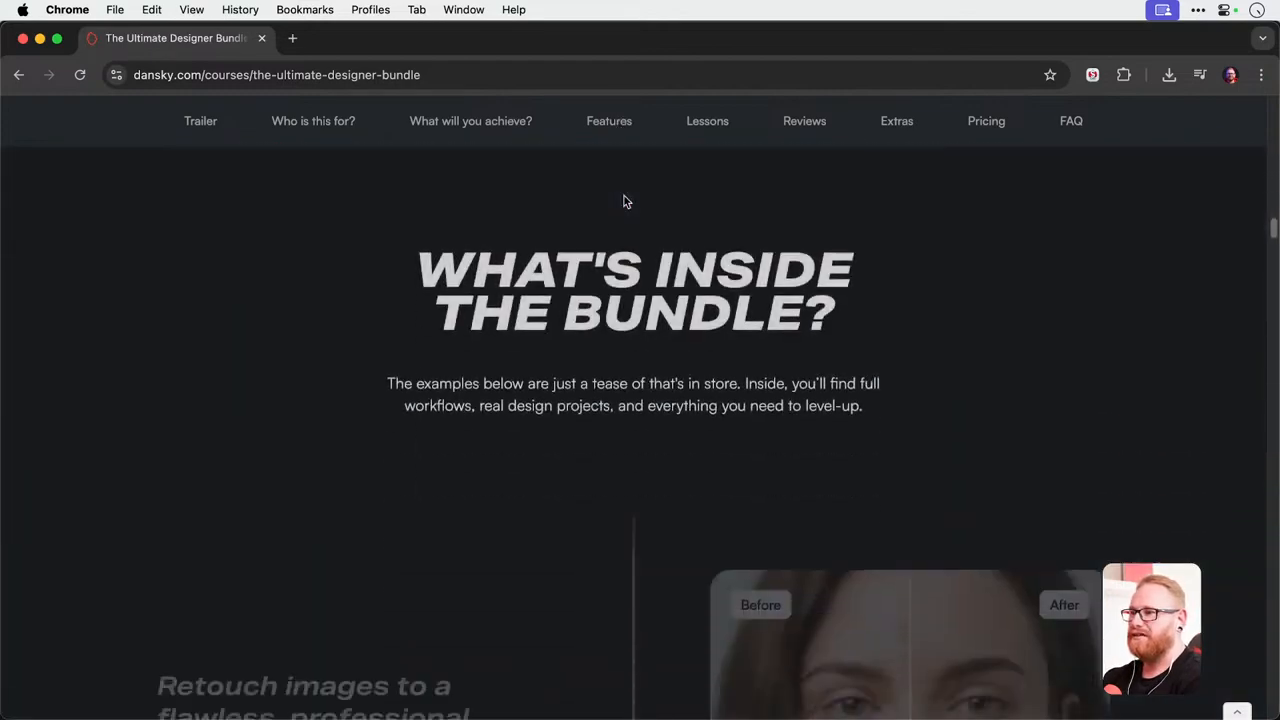
Compare the before and after versions of the photo manipulation and burger poster examples.
scroll(624, 201, down, 3)
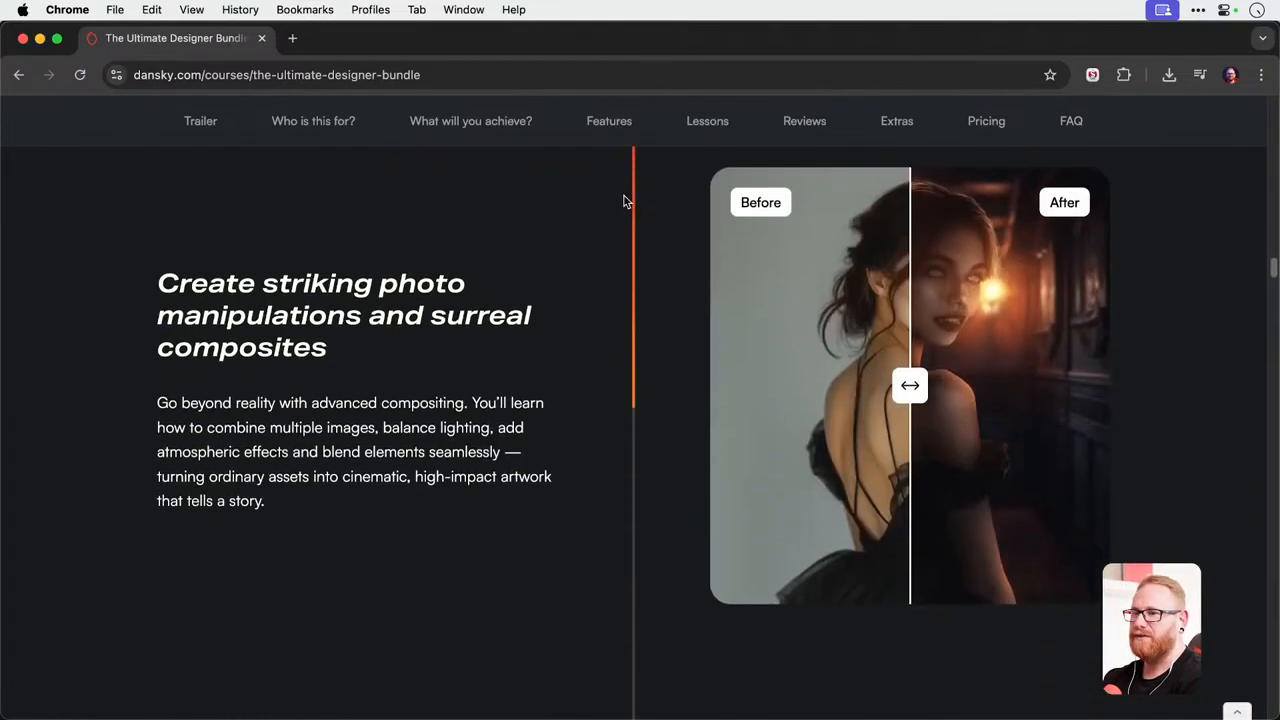
drag(890, 387, 729, 423)
scroll(732, 425, down, 5)
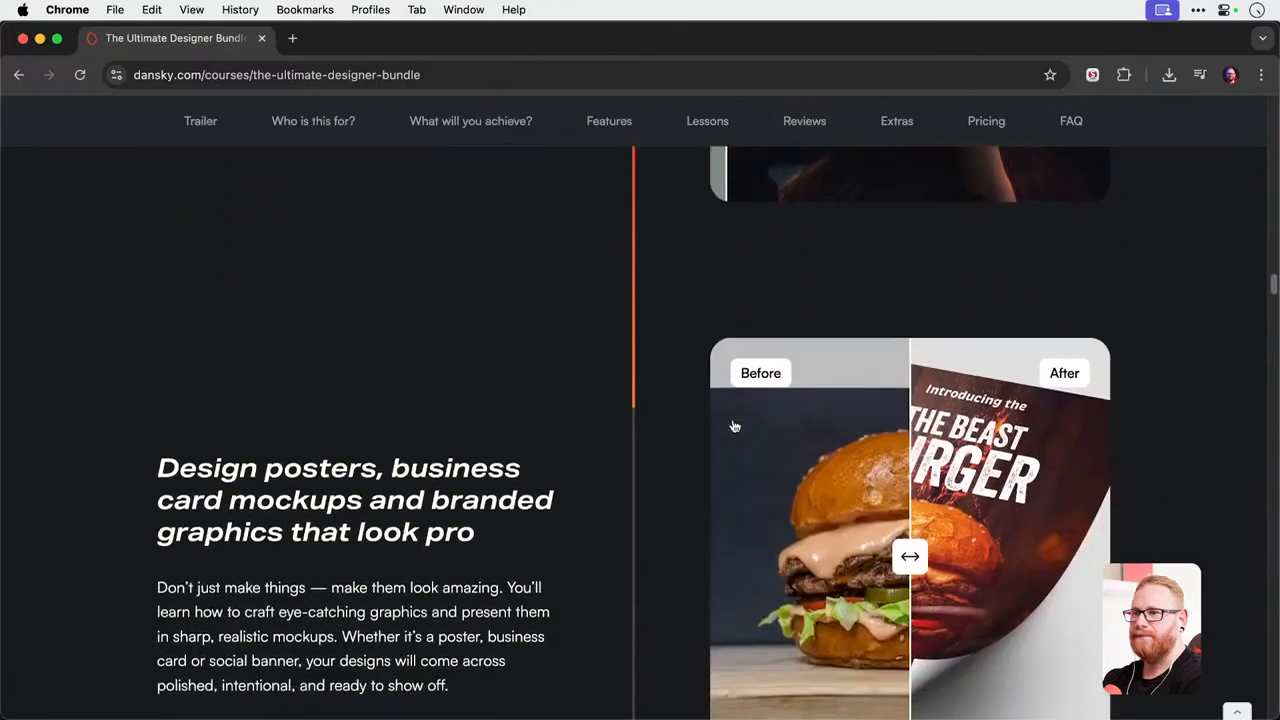
drag(927, 473, 720, 474)
Examine the responsive web layout and game controller illustration comparisons, and continue to the animation example.
scroll(748, 476, down, 5)
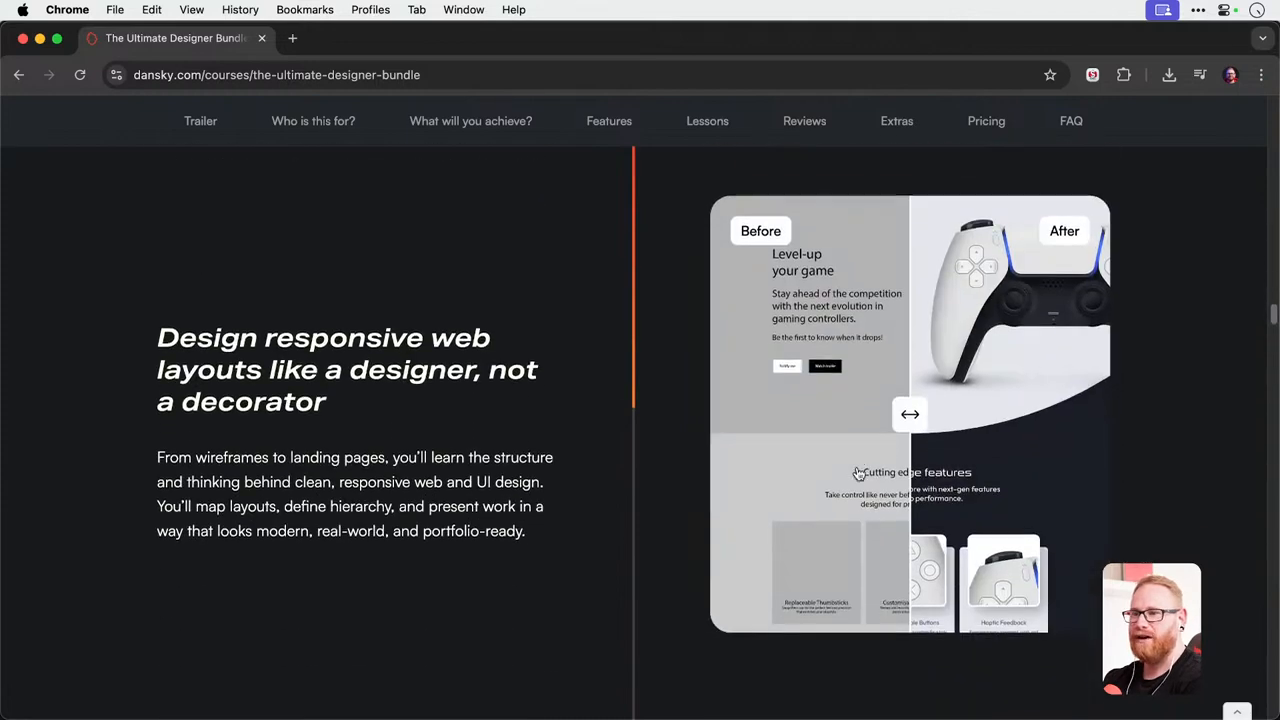
mouse_move(914, 411)
mouse_down()
mouse_move(770, 413)
mouse_move(1086, 414)
mouse_move(743, 414)
mouse_move(910, 403)
mouse_up()
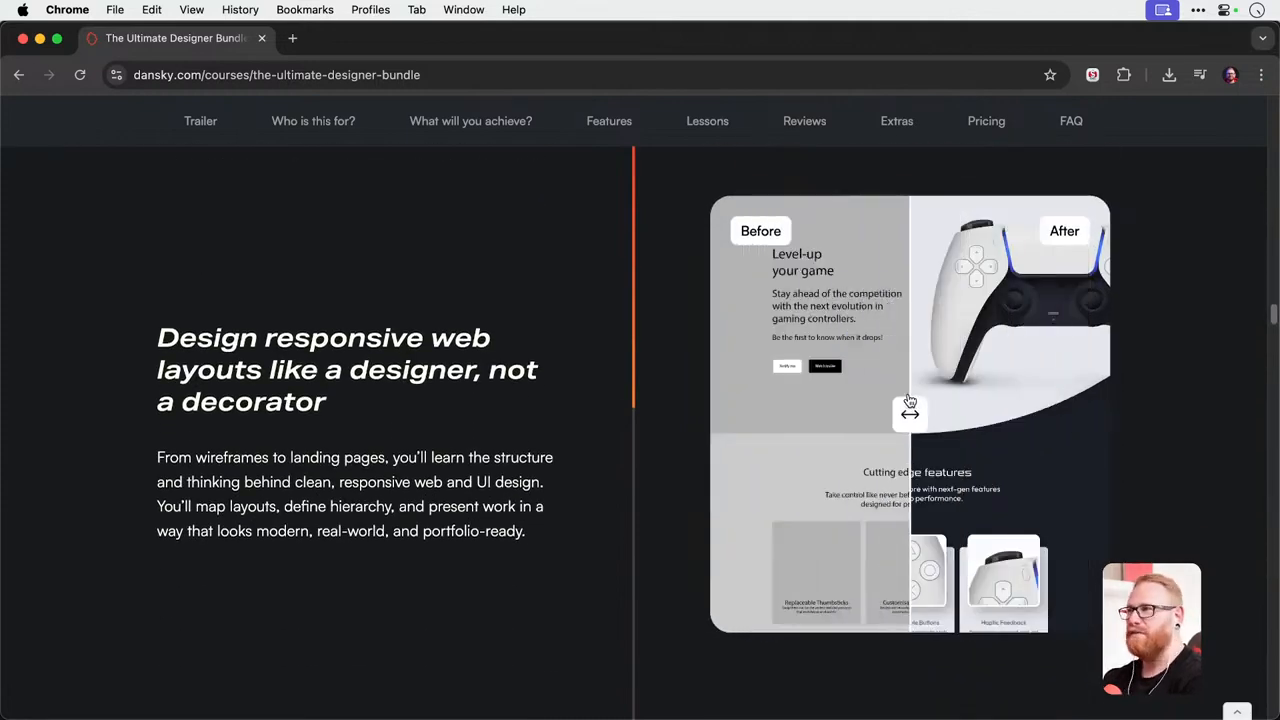
scroll(991, 387, down, 5)
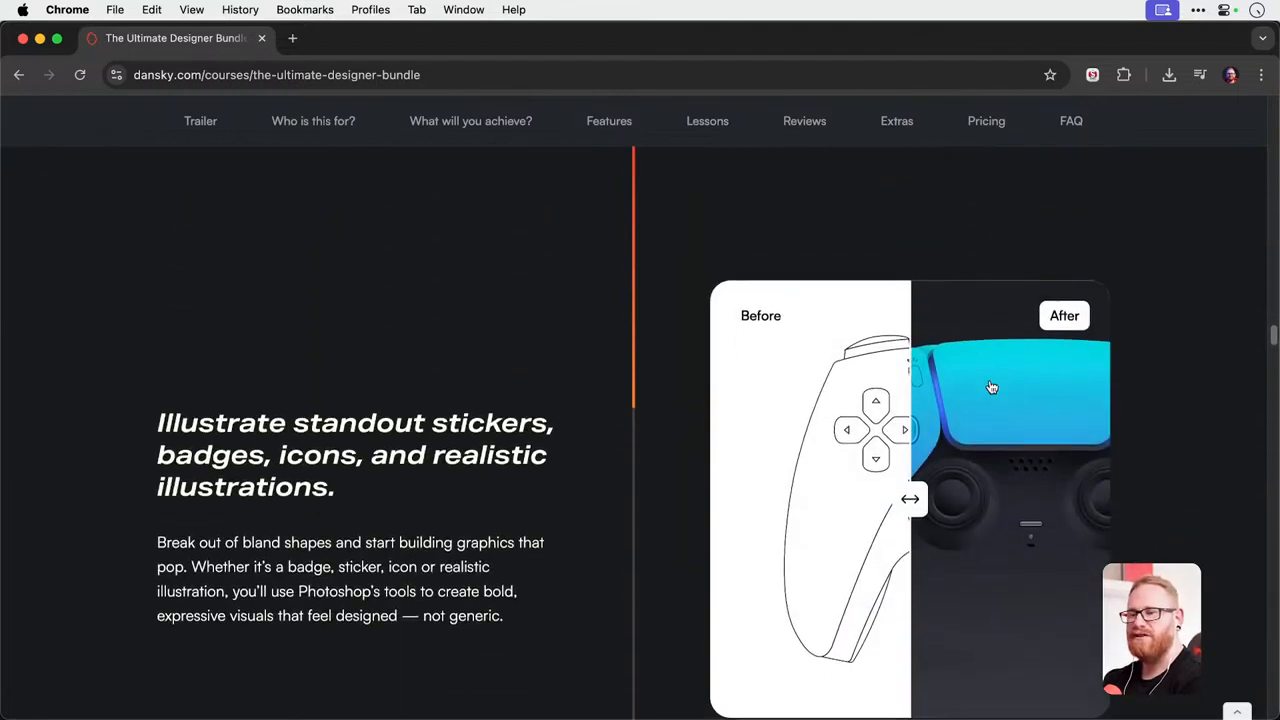
drag(975, 410, 912, 428)
scroll(912, 427, up, 1)
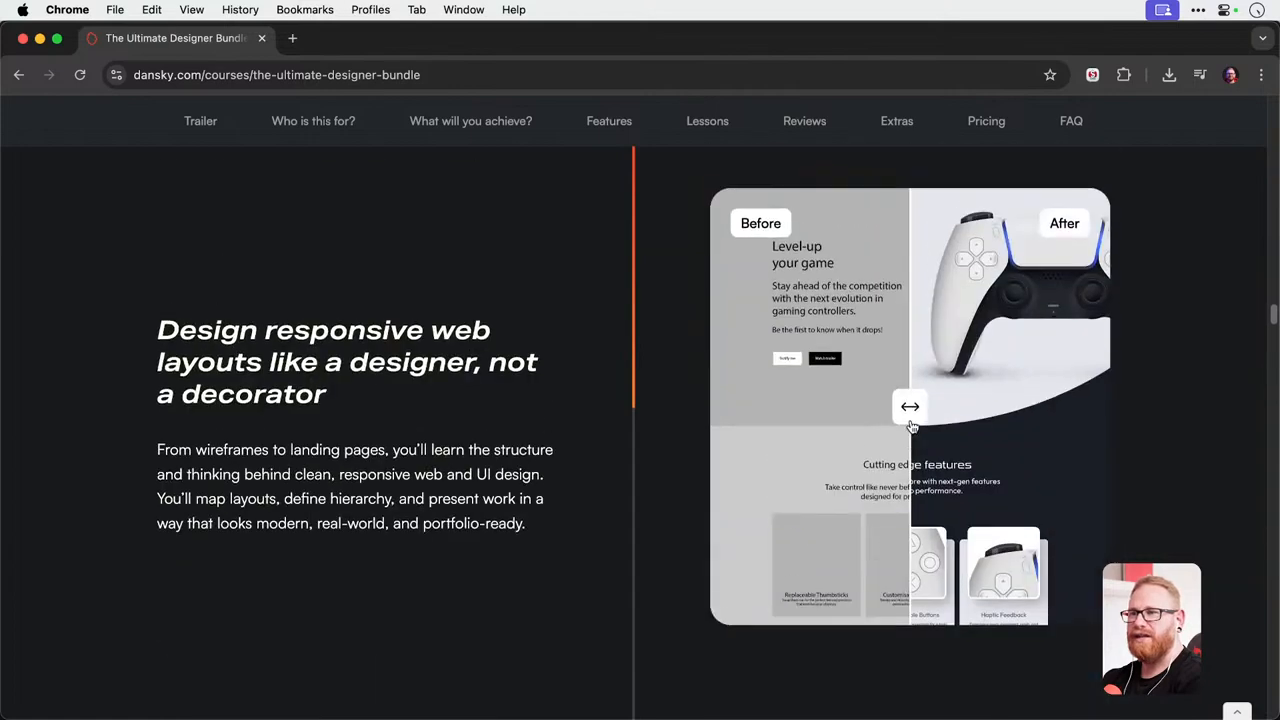
scroll(912, 427, down, 1)
scroll(912, 427, down, 3)
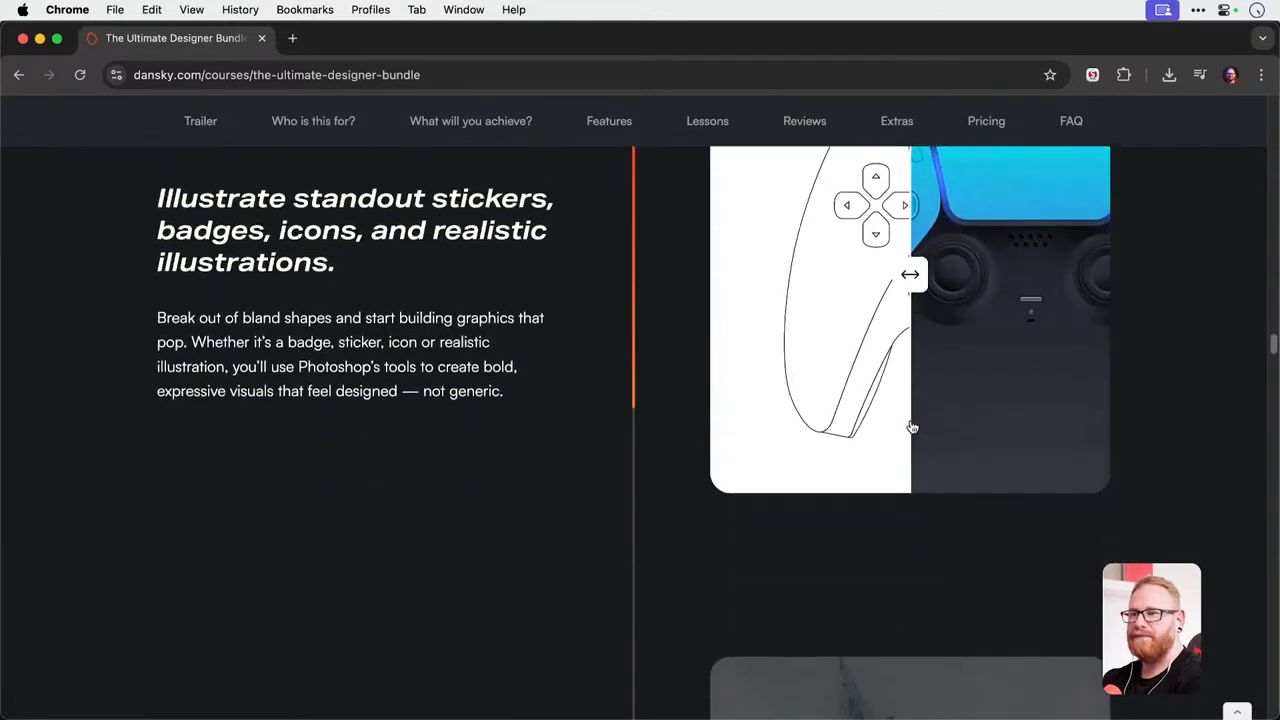
scroll(912, 427, down, 3)
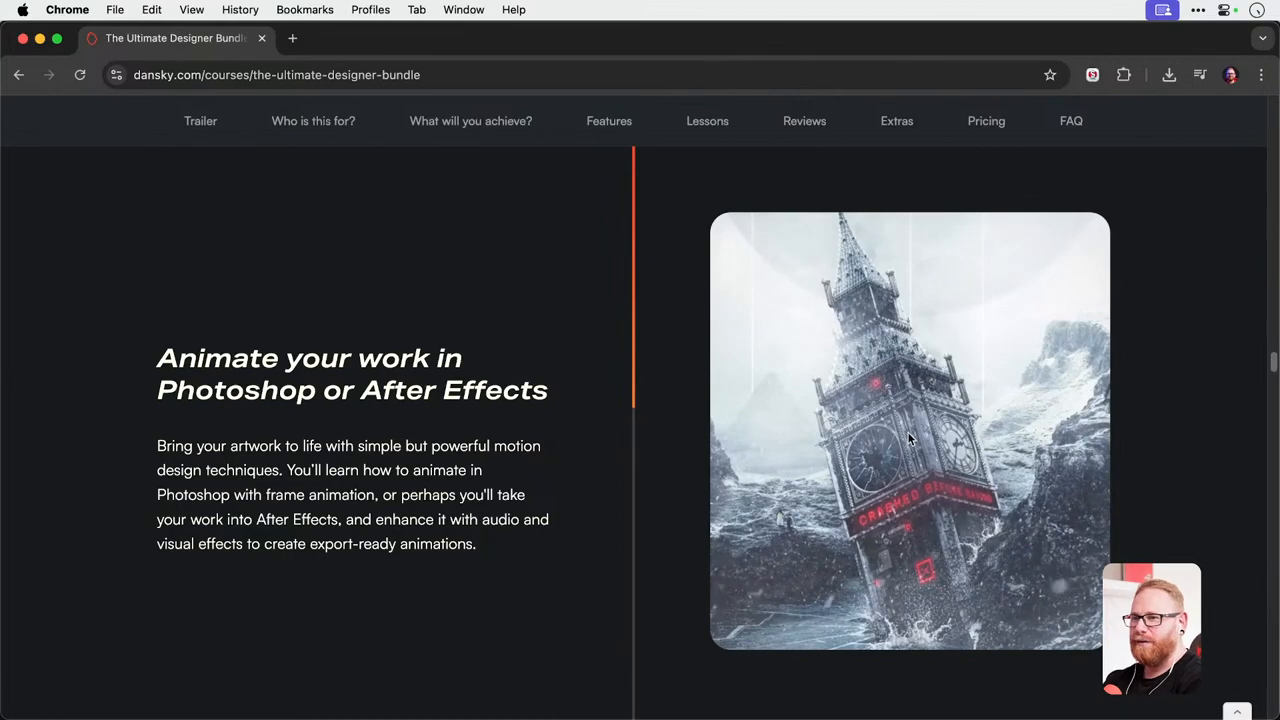
Reveal the finished versions of the Presto! custom logo and the laptop technical illustration in their before and after comparisons.
scroll(908, 440, down, 5)
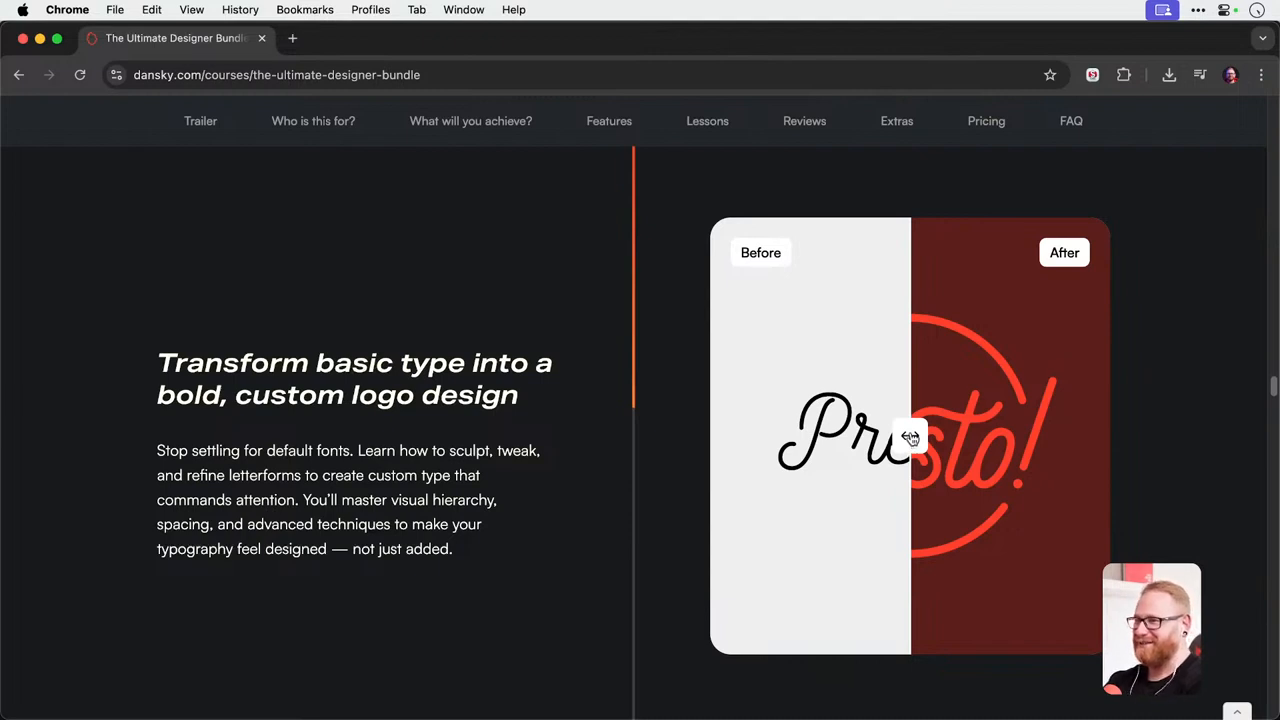
drag(910, 437, 737, 405)
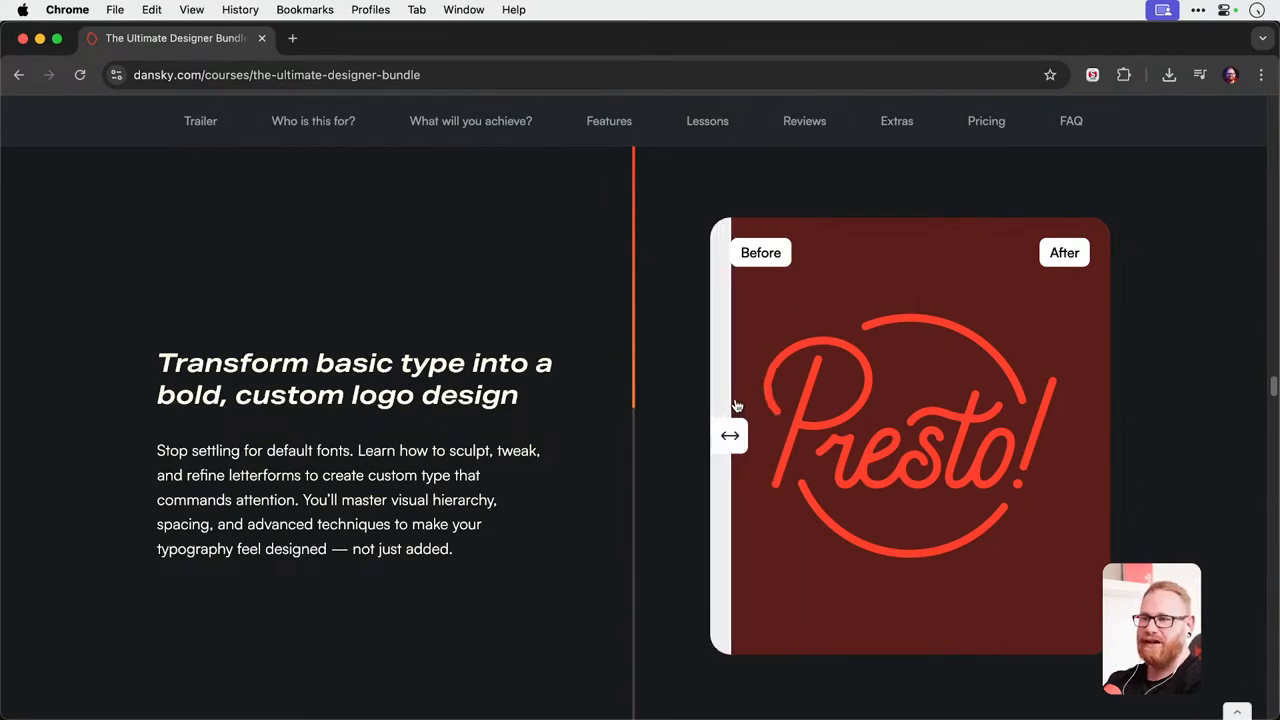
scroll(934, 438, down, 3)
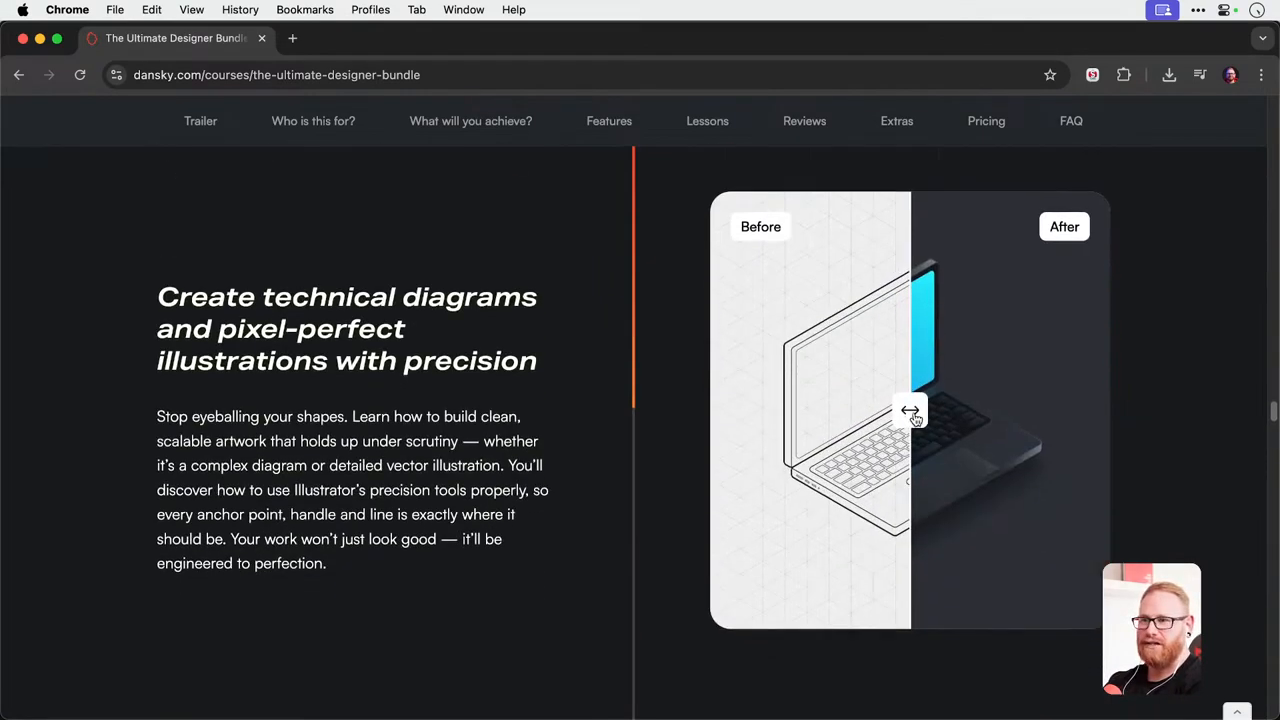
drag(935, 439, 735, 425)
Compare the before and after of the grid-based R logo example and continue to the depth and perspective section.
scroll(957, 414, down, 3)
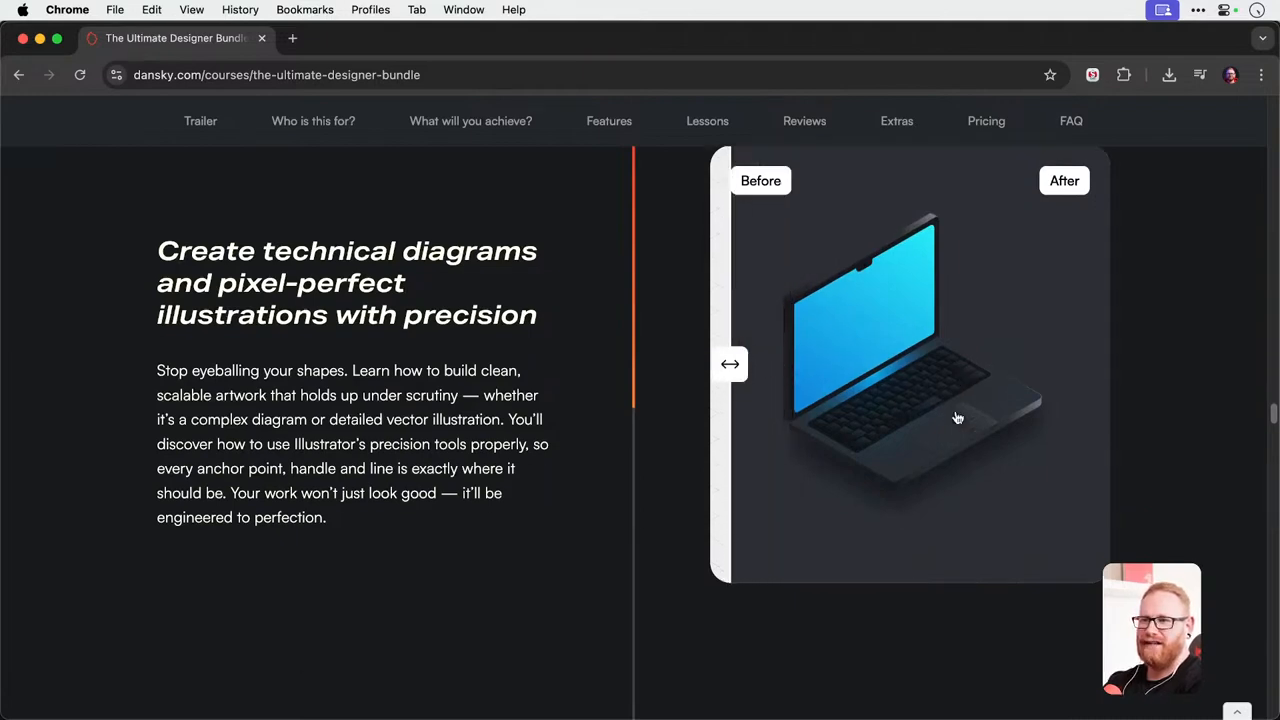
drag(914, 429, 829, 426)
scroll(845, 441, down, 3)
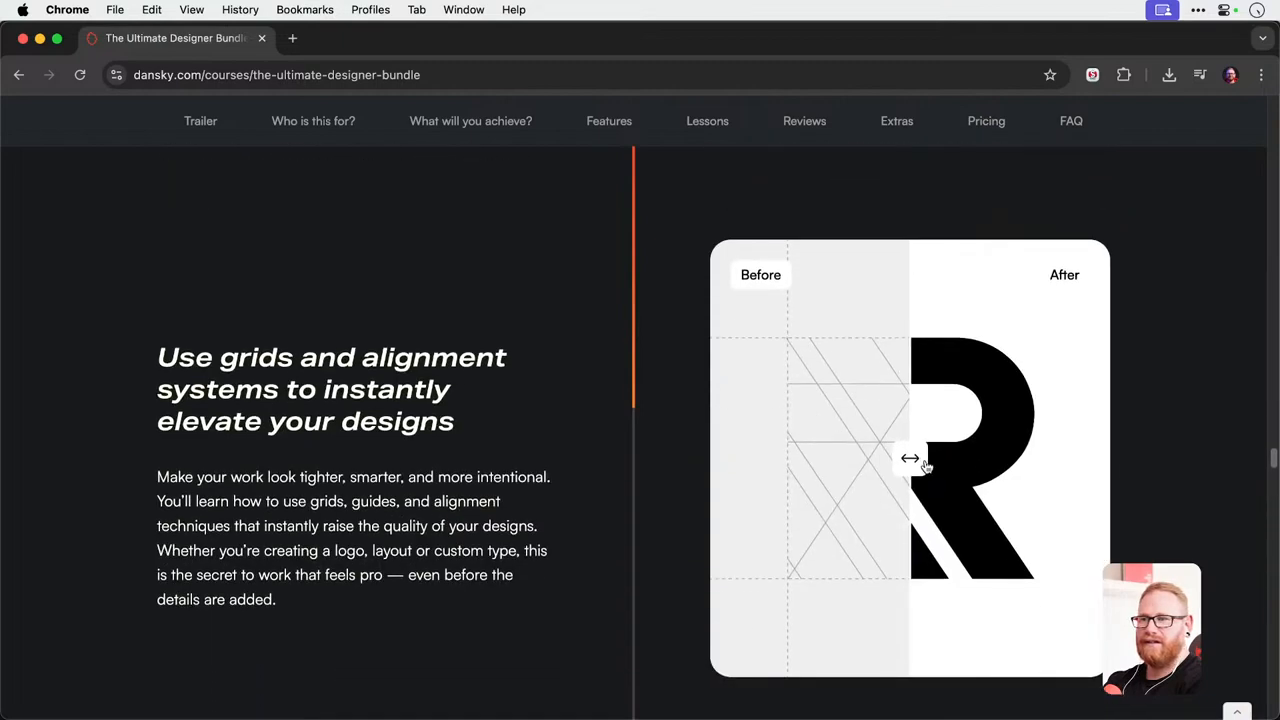
mouse_move(911, 457)
mouse_down()
mouse_move(1006, 463)
mouse_move(814, 457)
mouse_move(911, 470)
mouse_up()
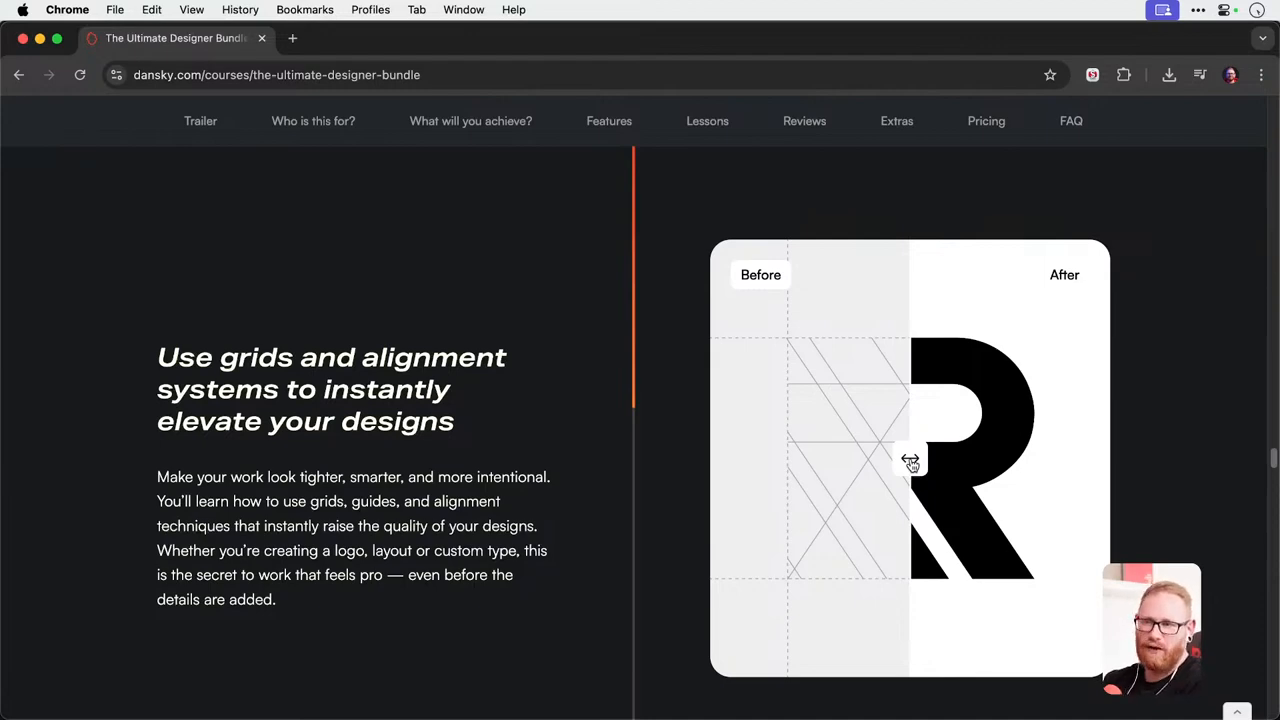
drag(910, 462, 871, 462)
scroll(901, 434, down, 1)
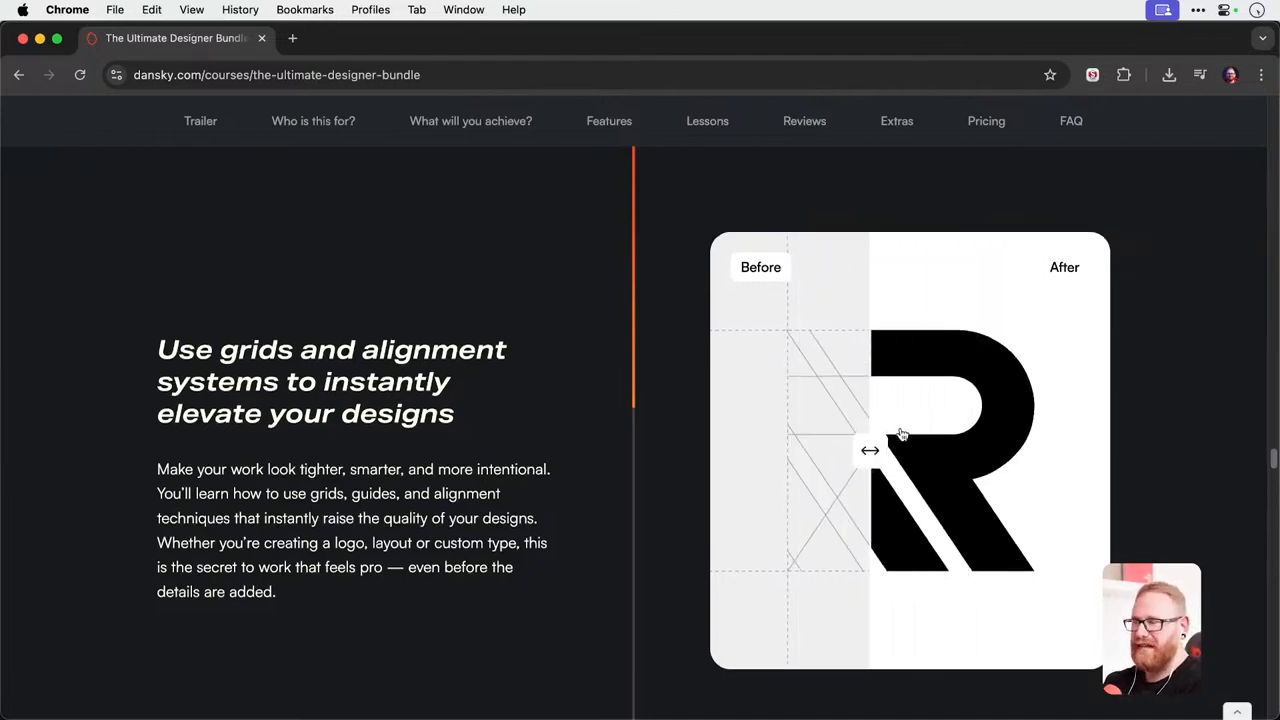
scroll(901, 434, down, 10)
scroll(900, 434, up, 8)
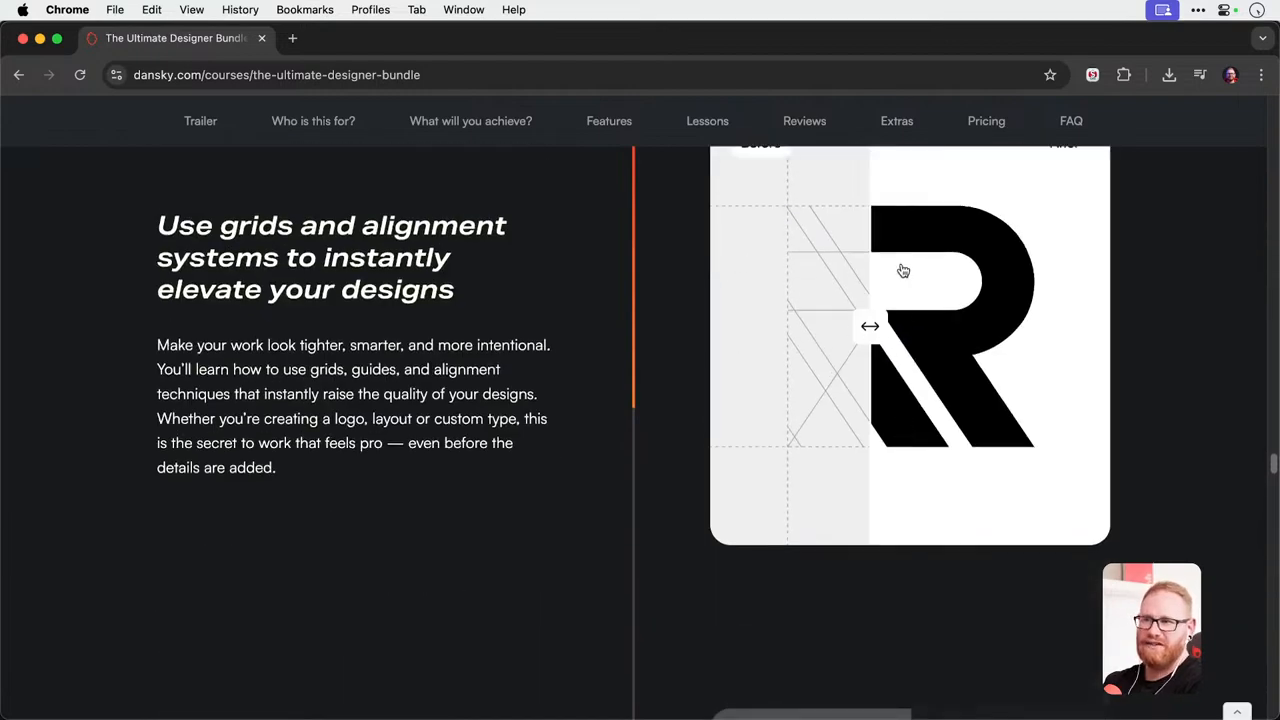
scroll(885, 330, down, 8)
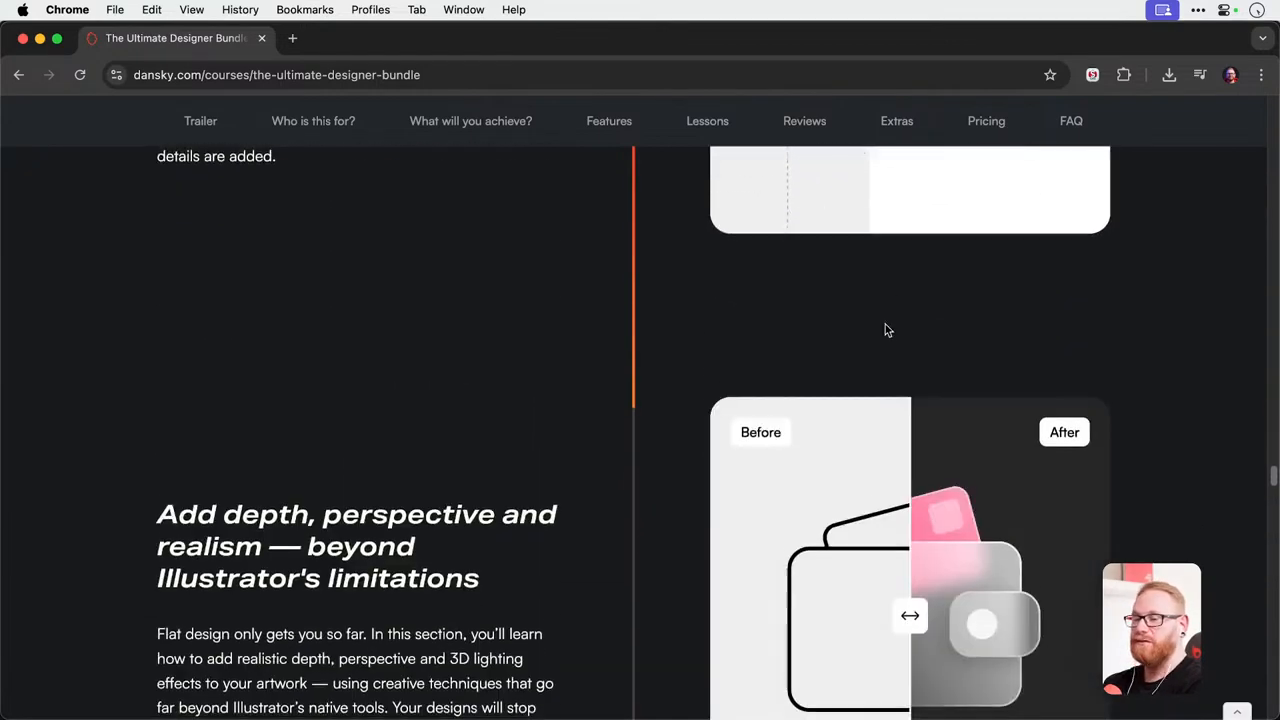
Reveal the finished versions of the wallet illustration and the 3D trophy in their before and after comparisons.
drag(909, 466, 794, 475)
scroll(794, 475, down, 5)
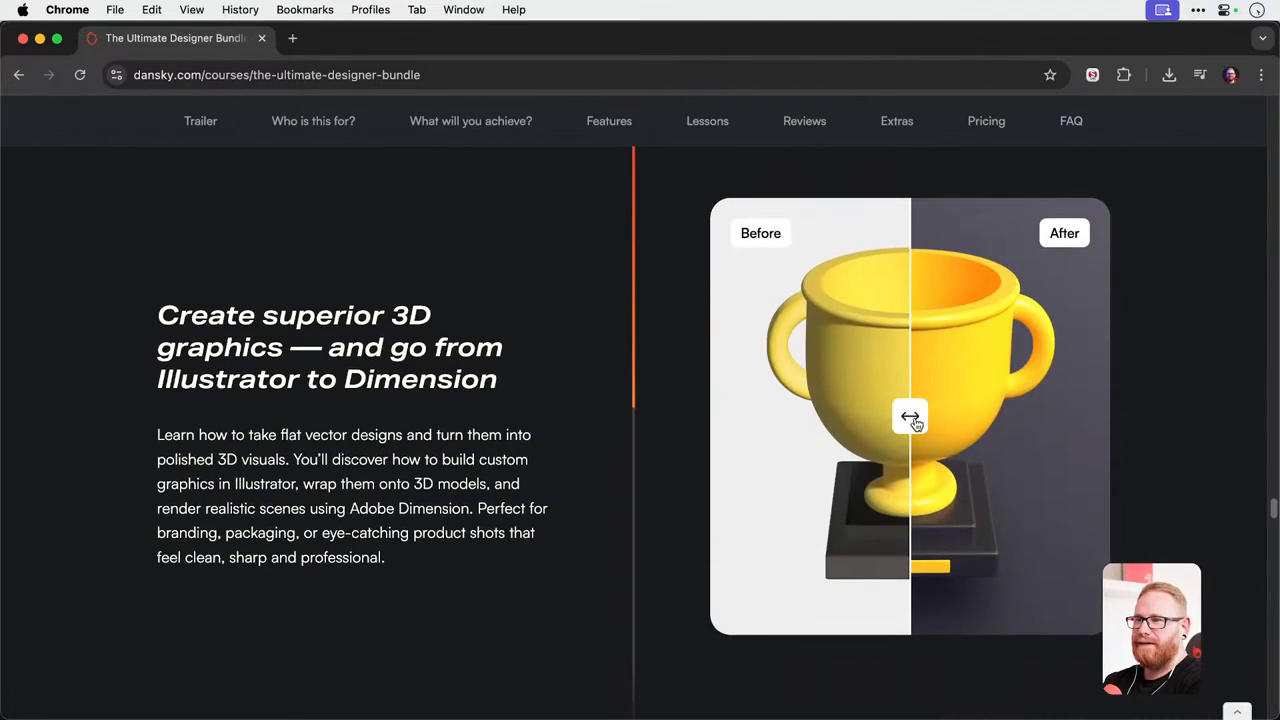
drag(908, 417, 757, 414)
scroll(880, 417, down, 10)
Go back to the Photoshop or After Effects animation section and examine the clock tower example.
scroll(884, 418, up, 20)
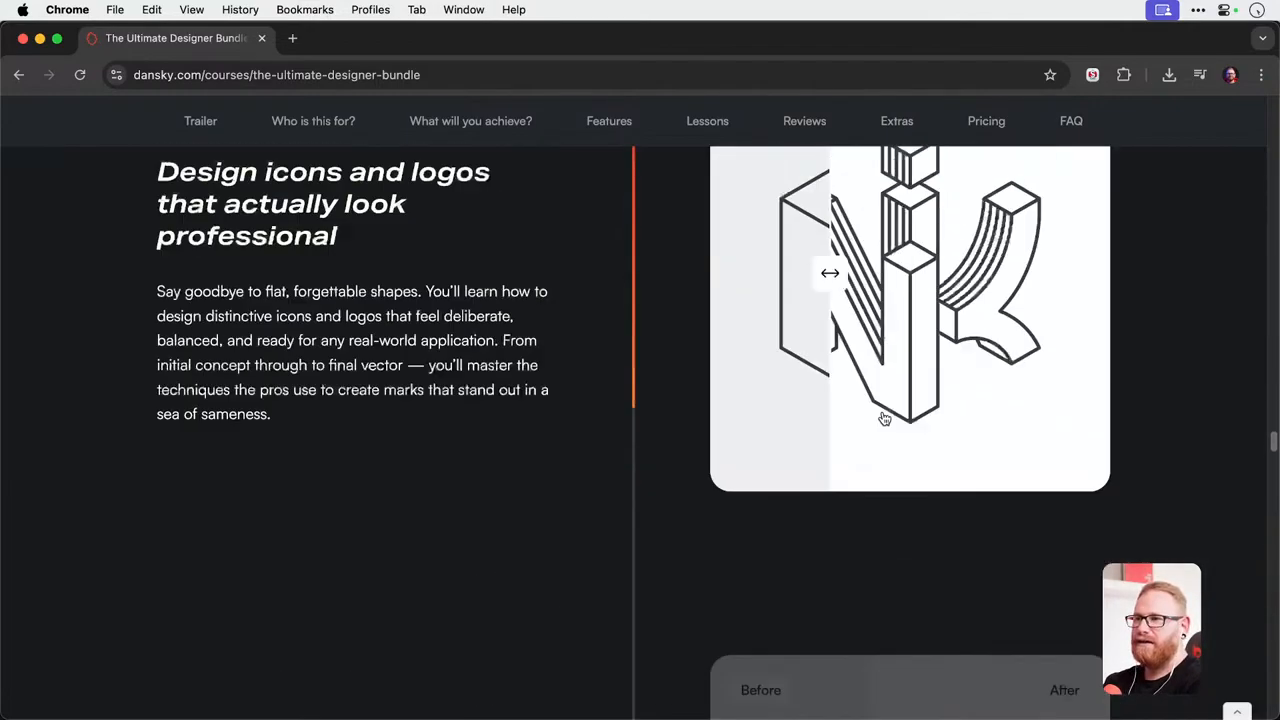
scroll(884, 418, down, 15)
scroll(882, 418, up, 3)
scroll(882, 418, down, 3)
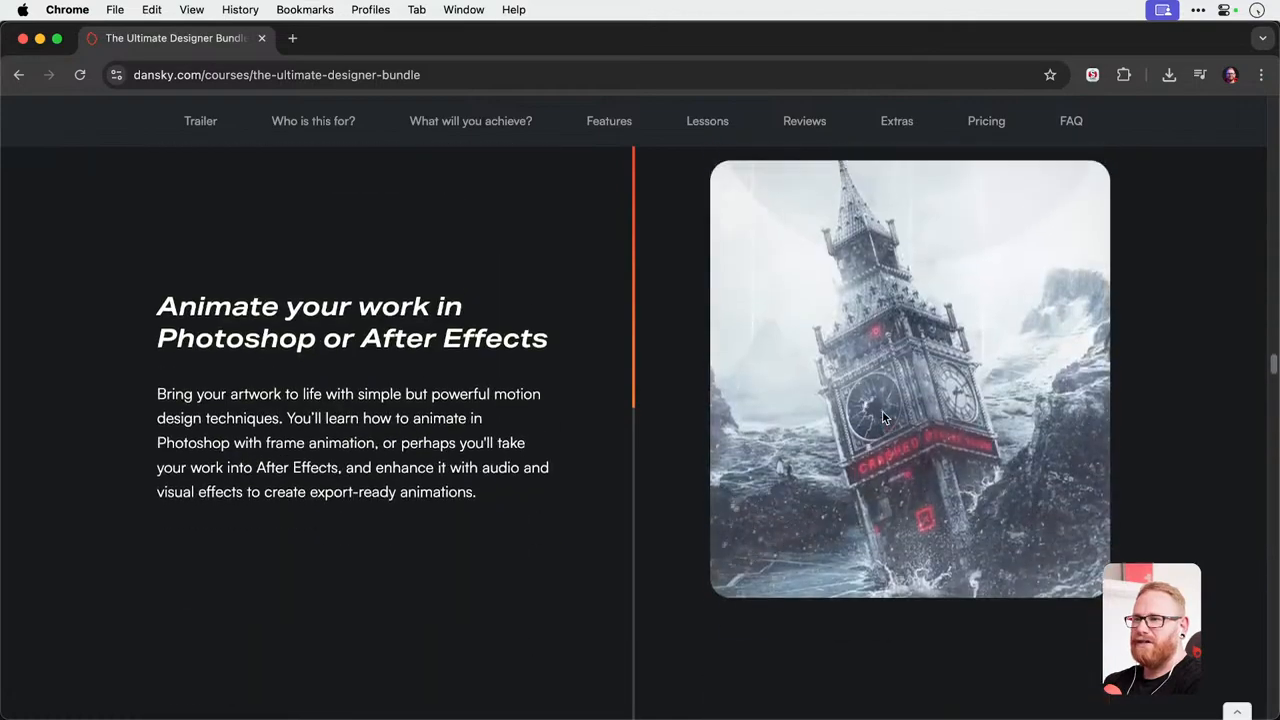
scroll(882, 418, up, 1)
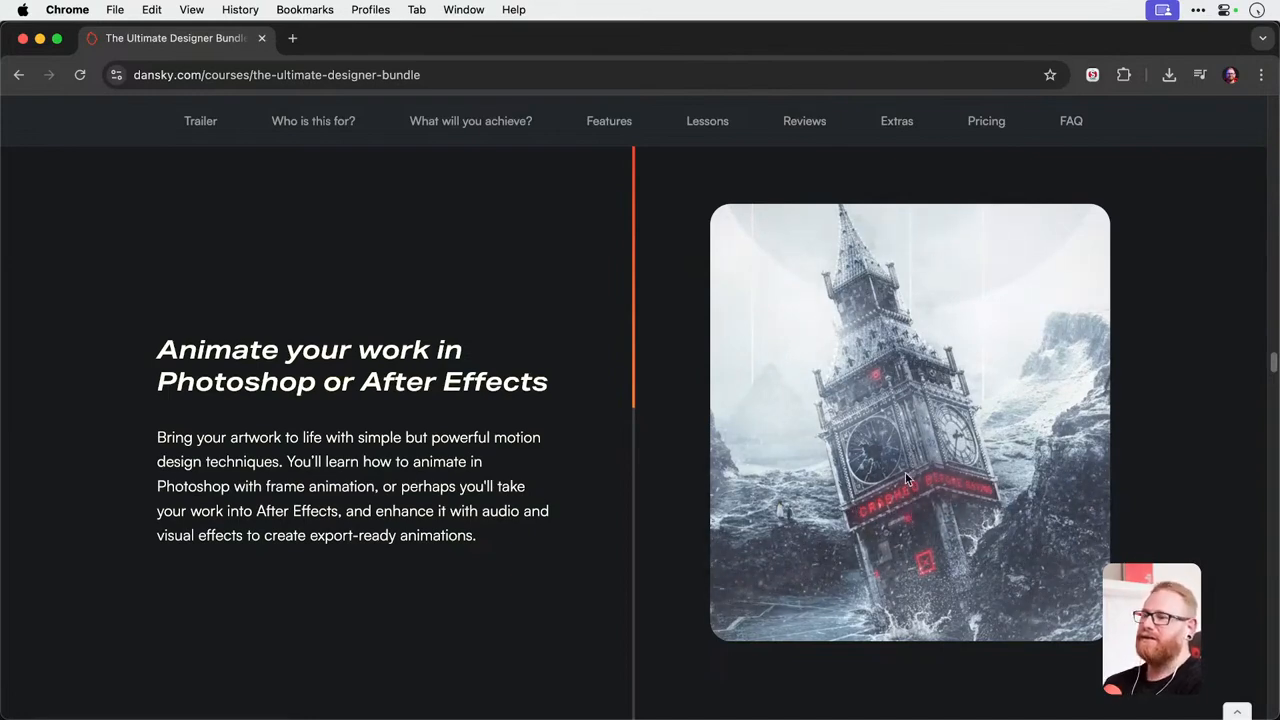
scroll(899, 440, down, 4)
scroll(899, 440, up, 4)
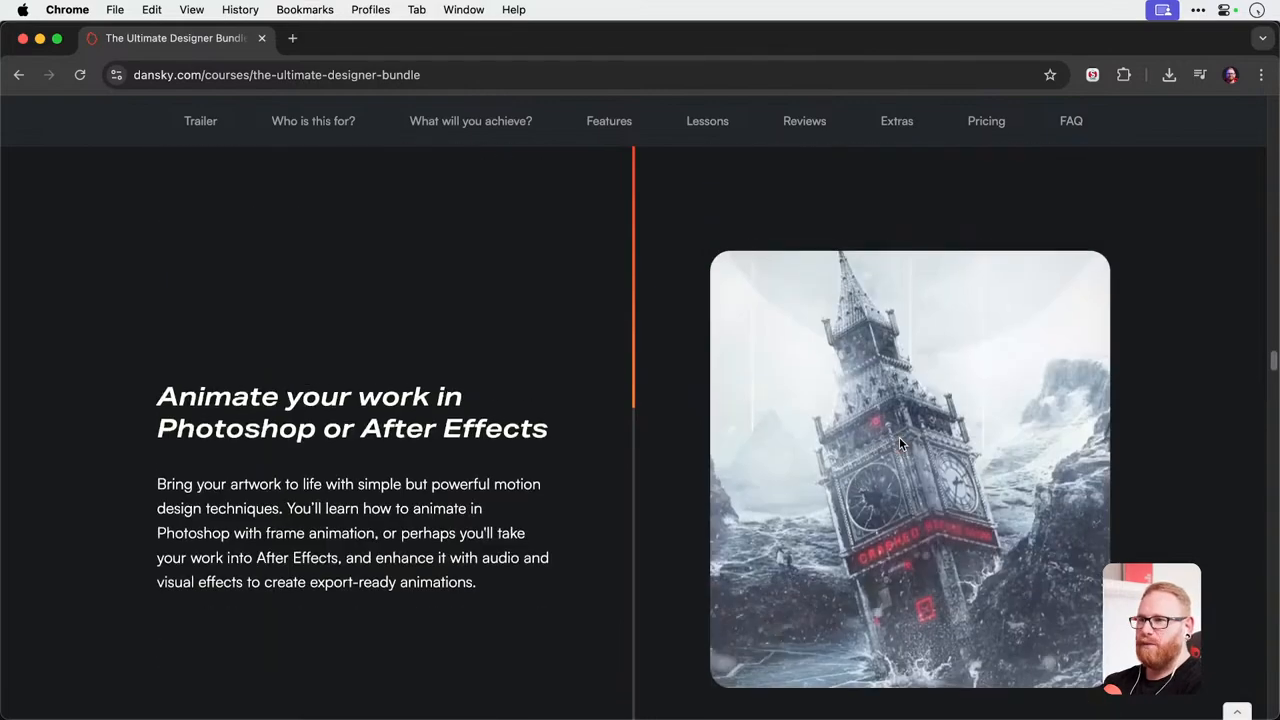
scroll(939, 427, down, 2)
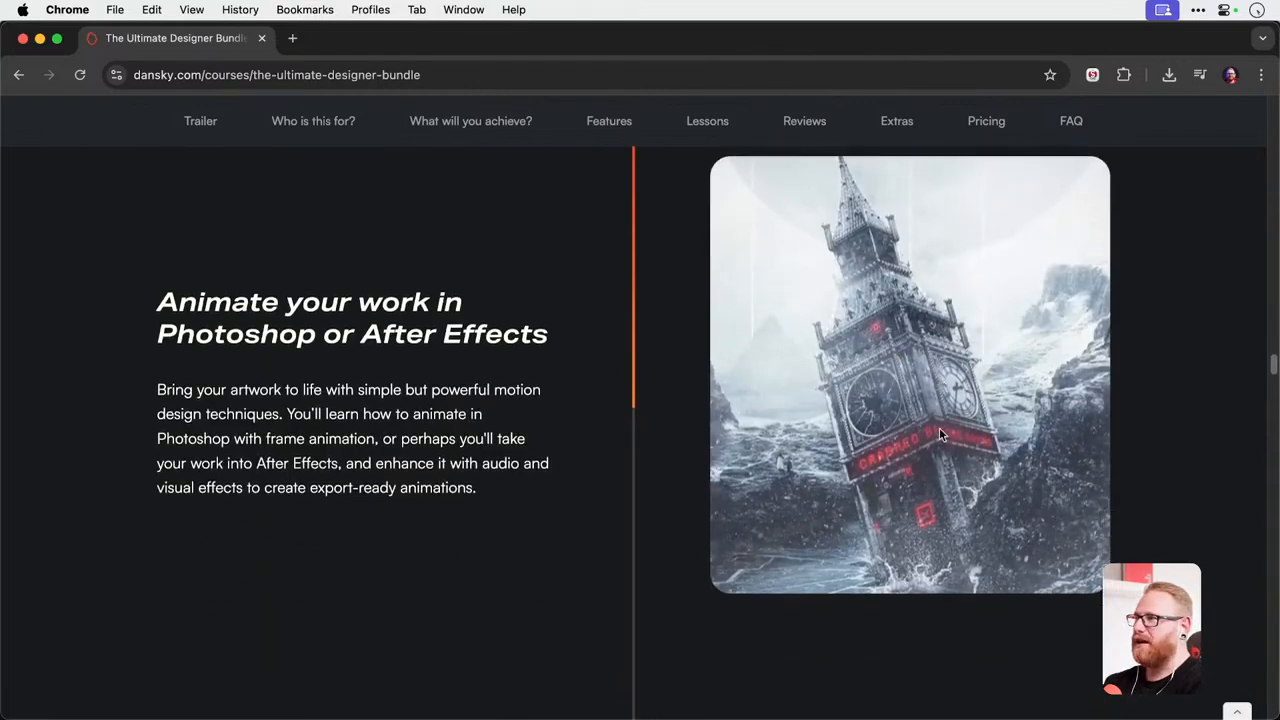
Skim the remaining Illustrator examples and continue to the section with other people's course reviews.
scroll(939, 435, down, 15)
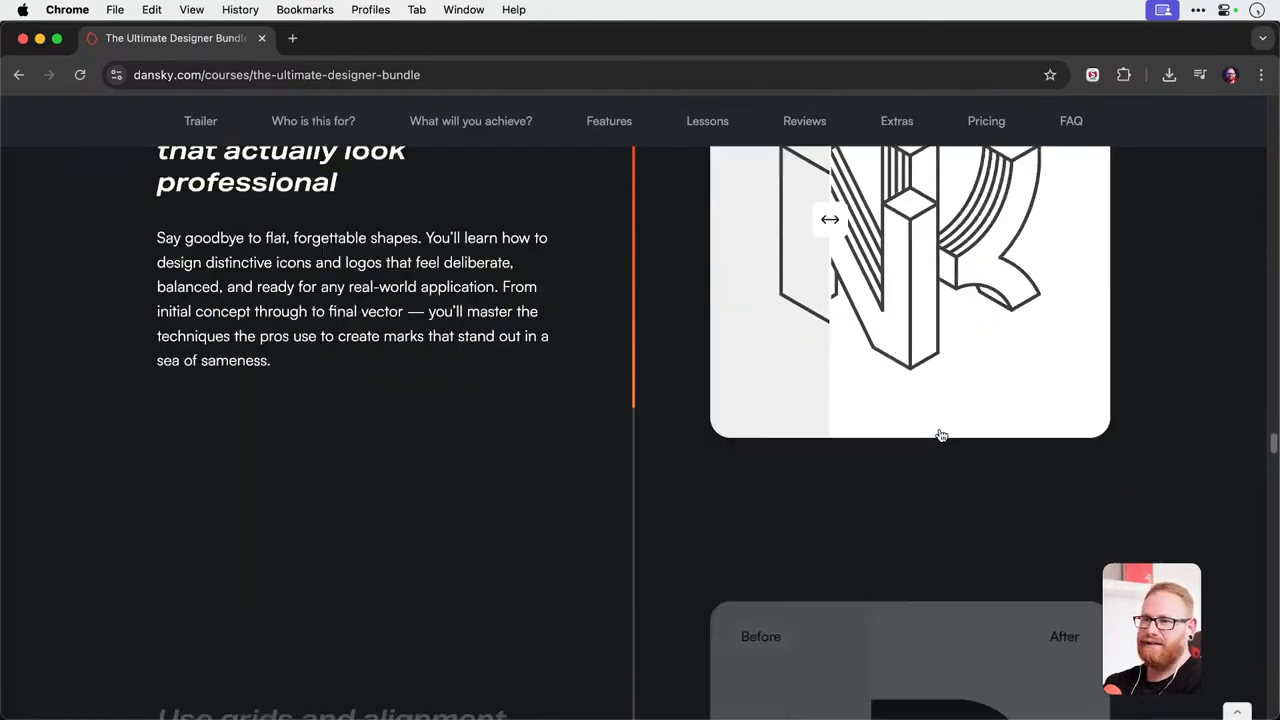
scroll(940, 435, down, 8)
scroll(940, 435, down, 10)
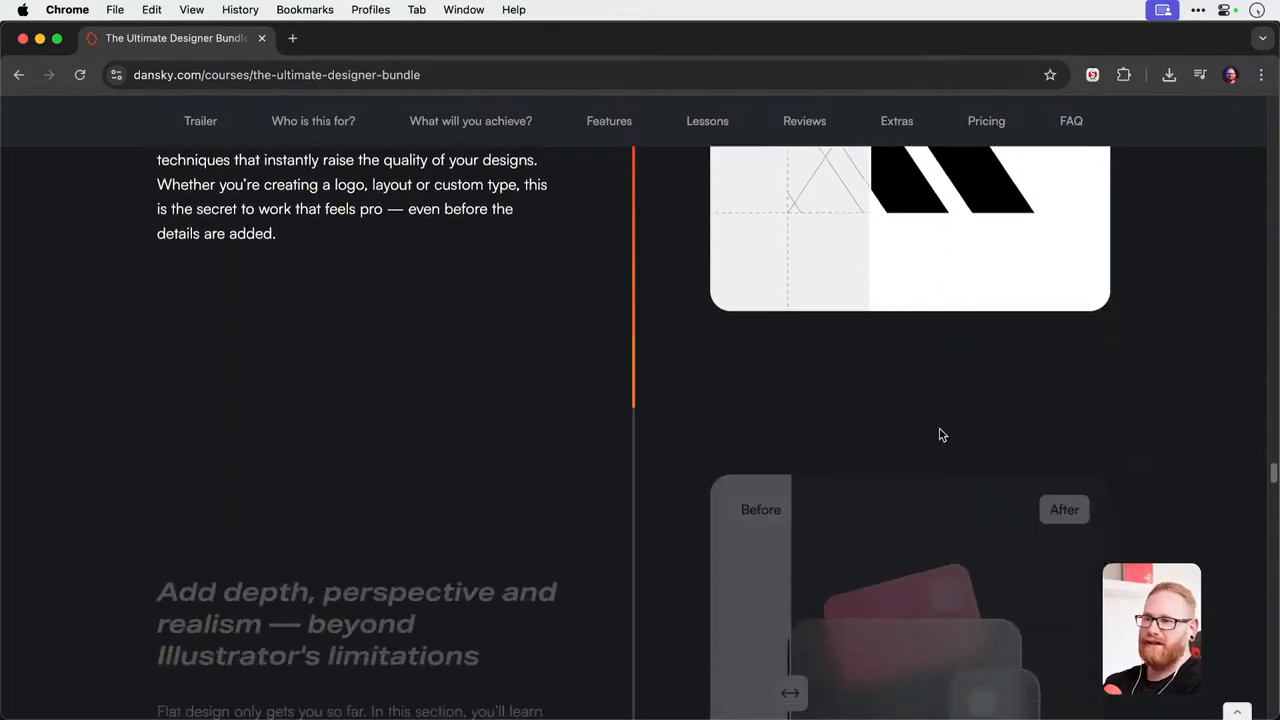
scroll(940, 435, down, 8)
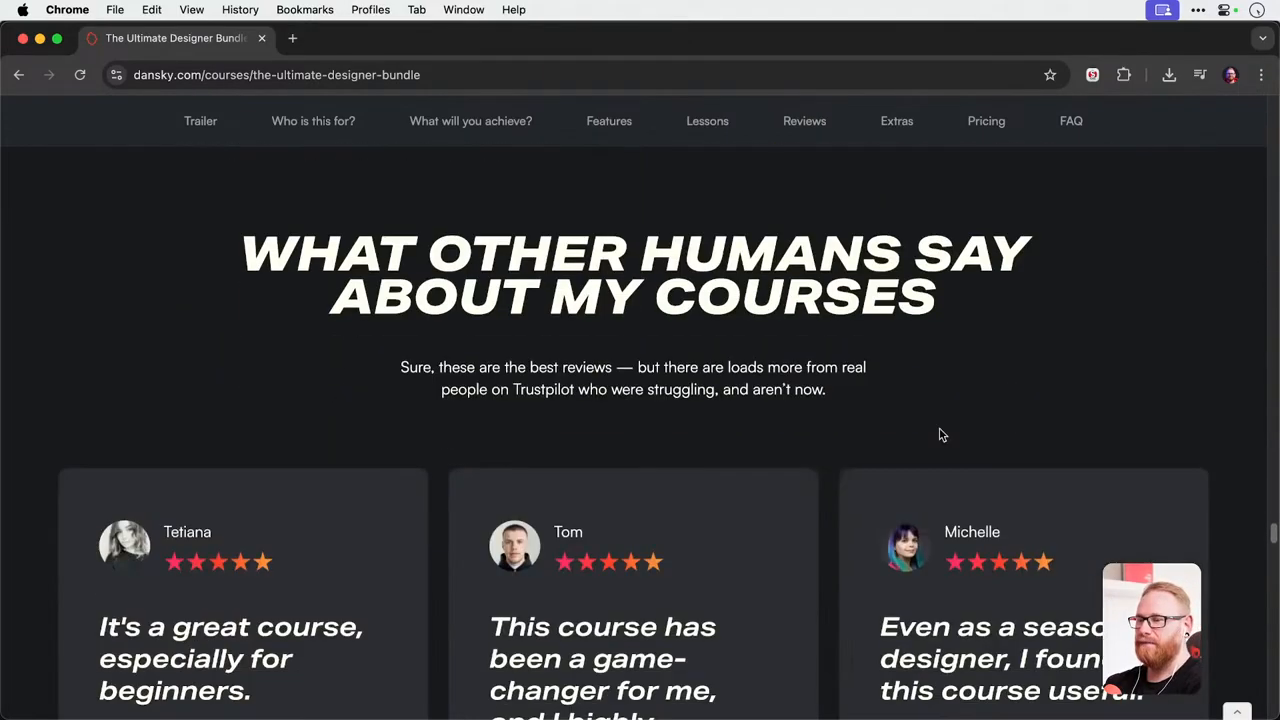
Return to the page's opening section with the enrolment option and the trailer video.
scroll(940, 435, up, 20)
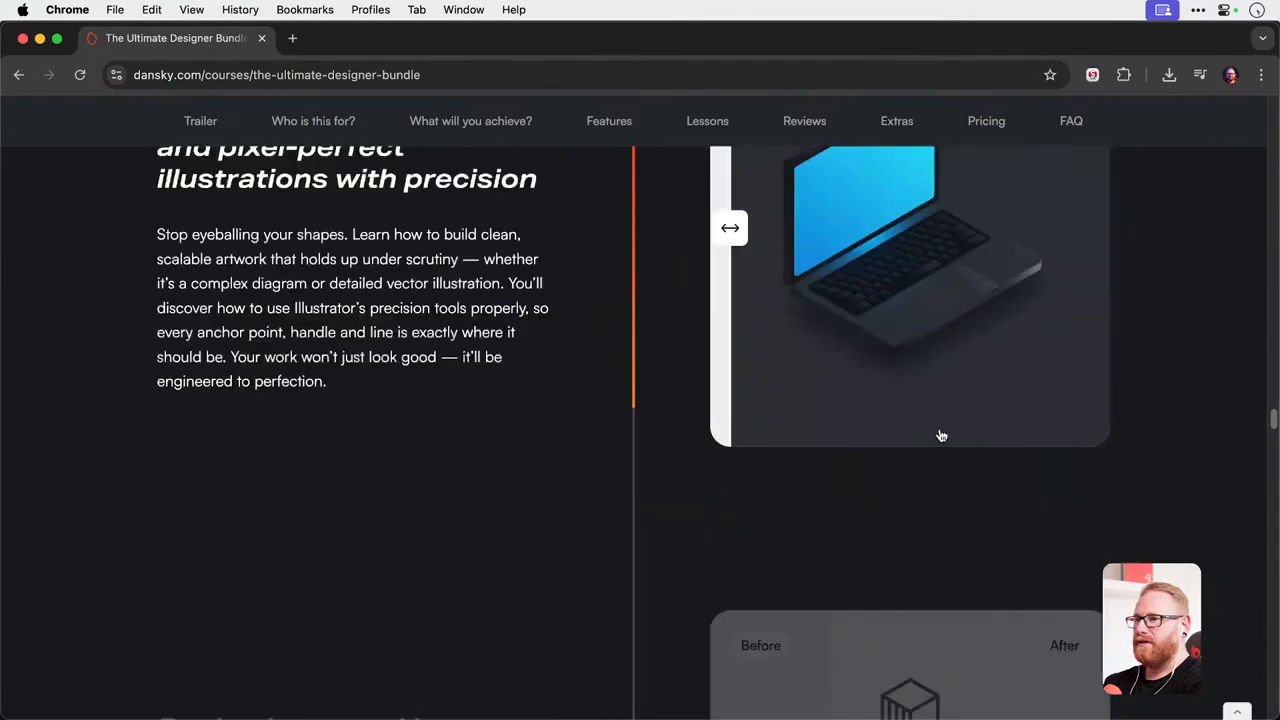
scroll(940, 435, up, 20)
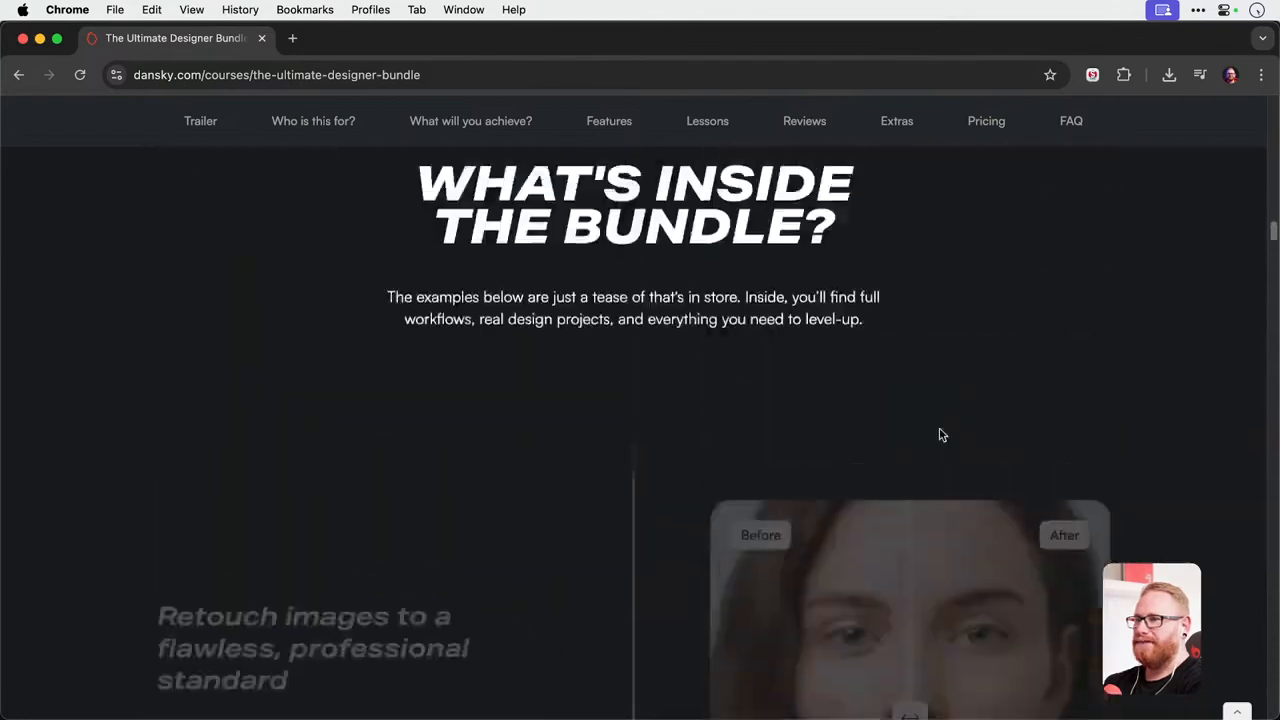
scroll(940, 435, up, 20)
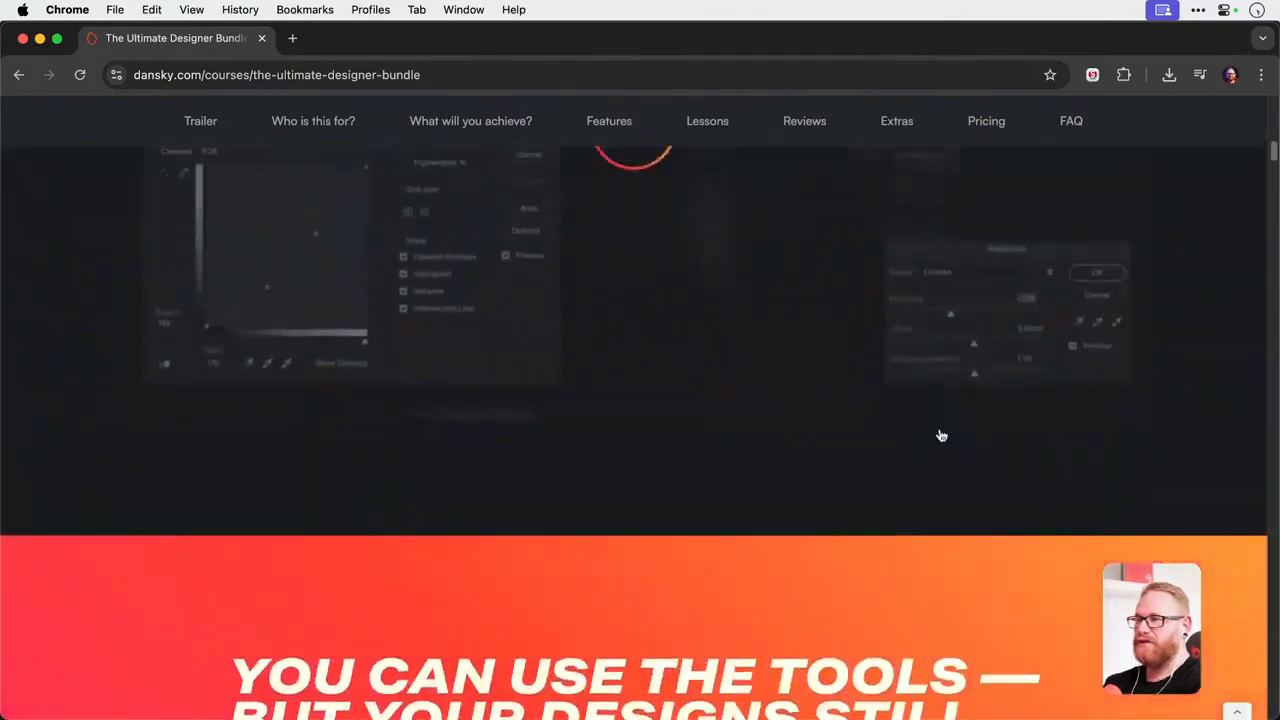
scroll(940, 435, up, 4)
scroll(940, 435, down, 5)
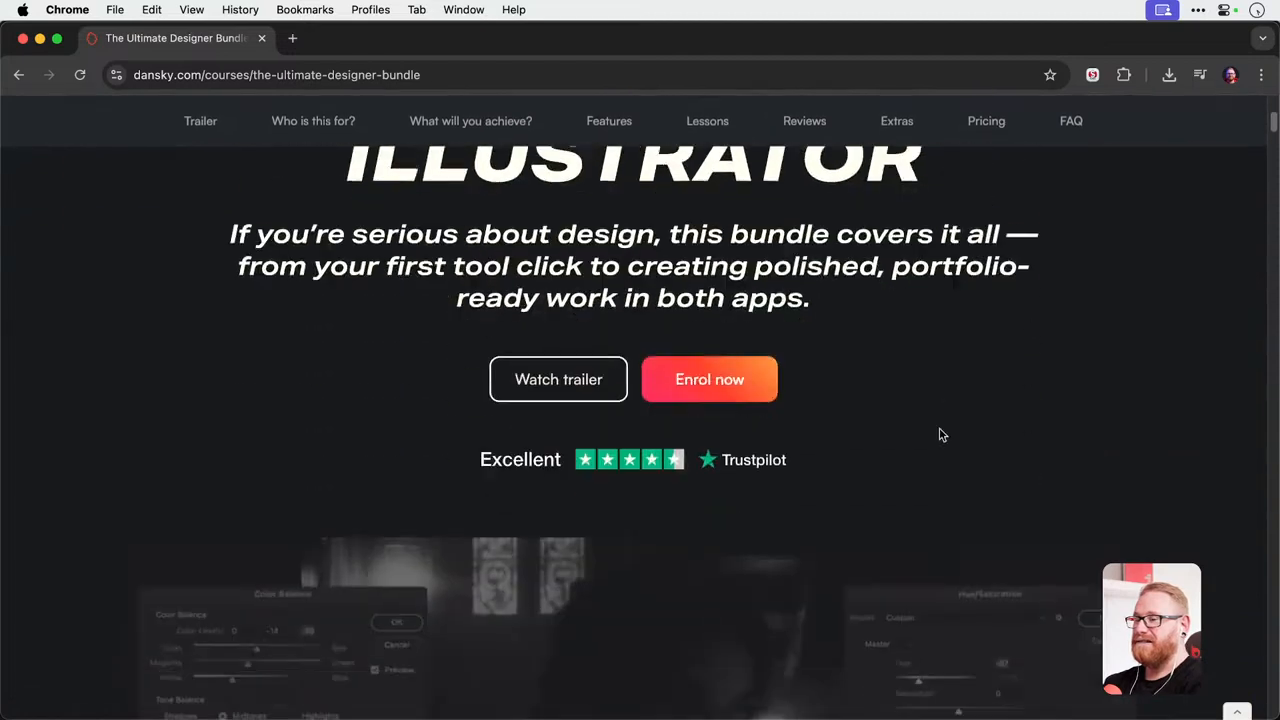
scroll(940, 435, down, 2)
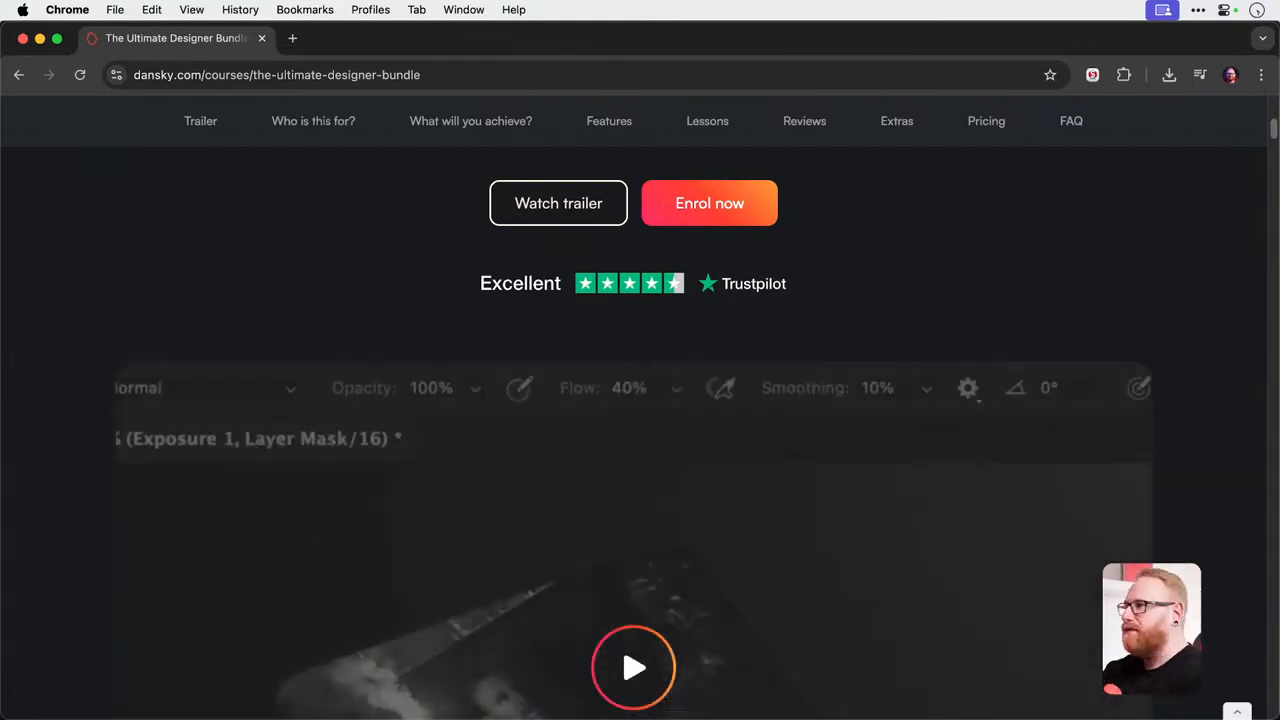
click(265, 75)
click(267, 76)
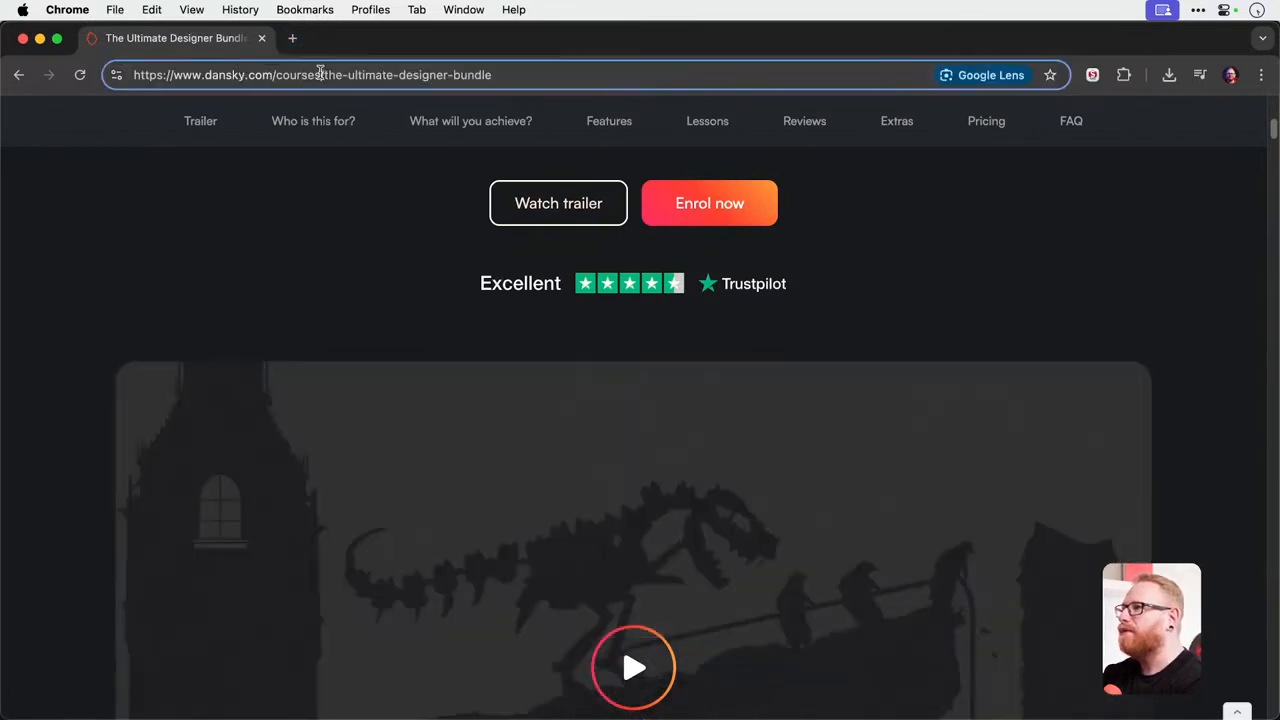
drag(321, 75, 45, 50)
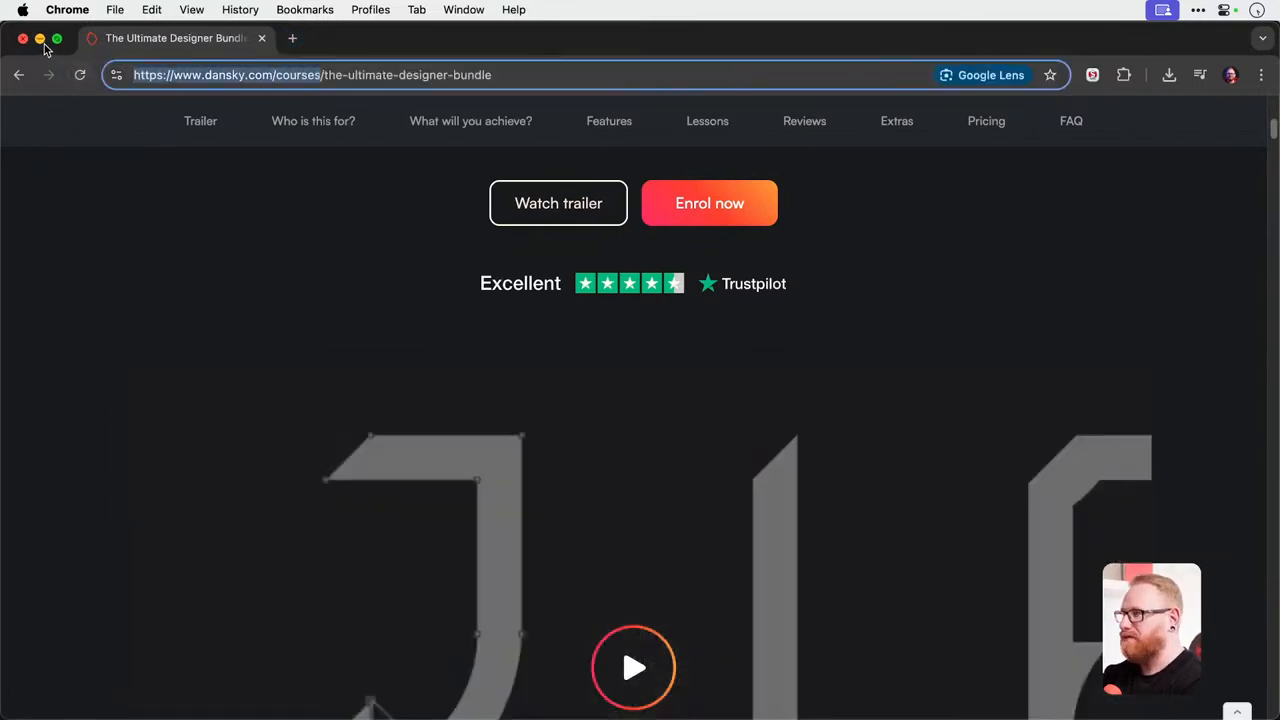